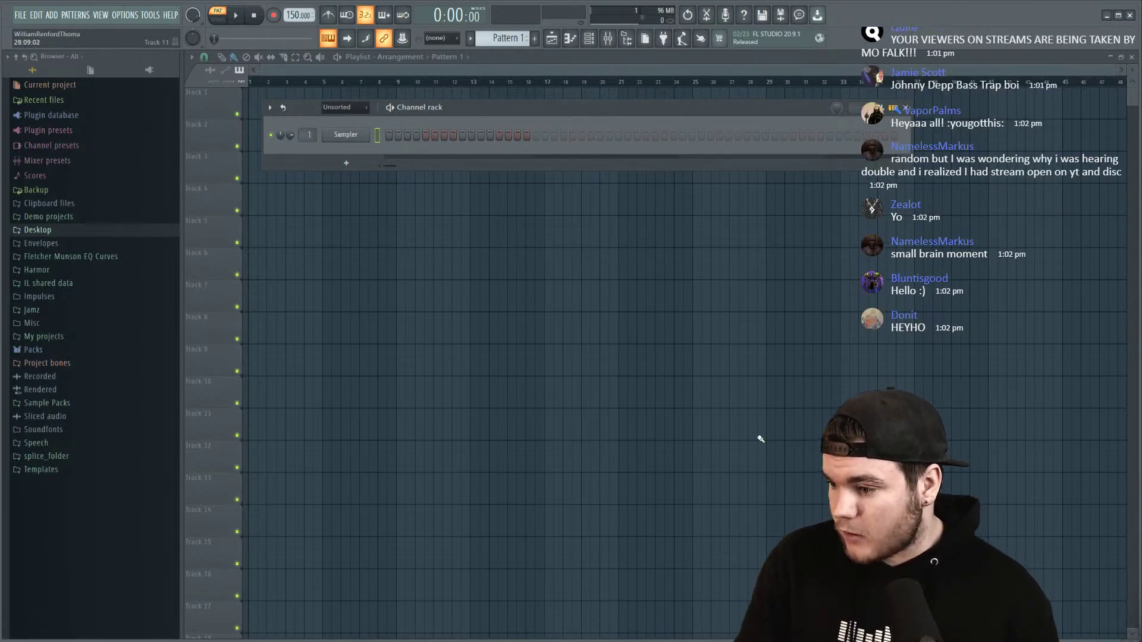
pyautogui.press('alt+super+d')
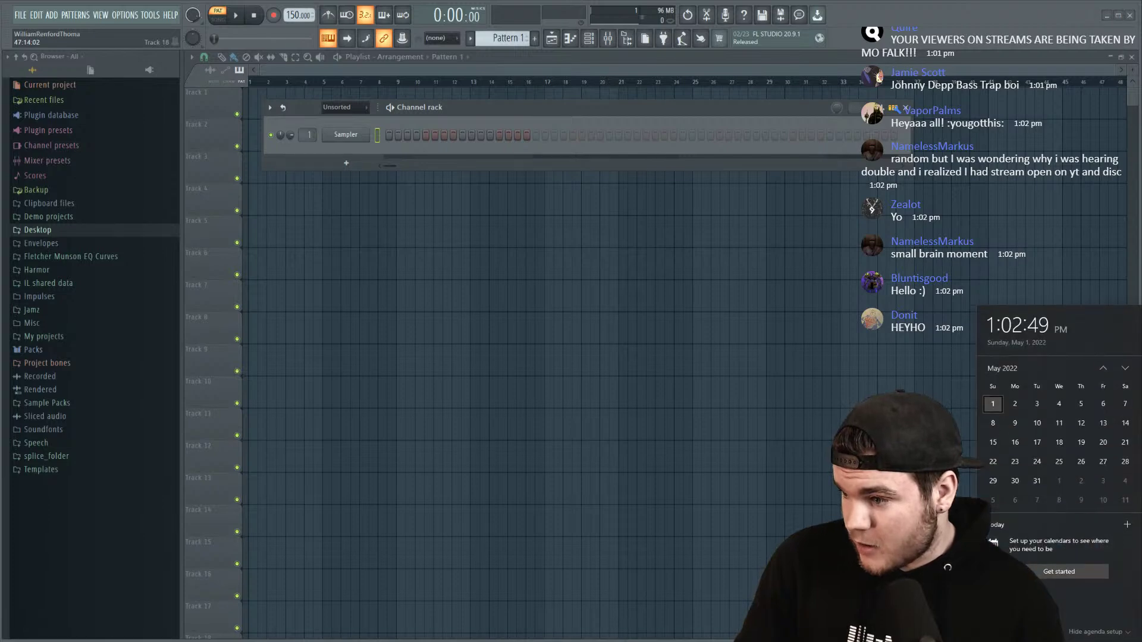
pyautogui.press('Escape')
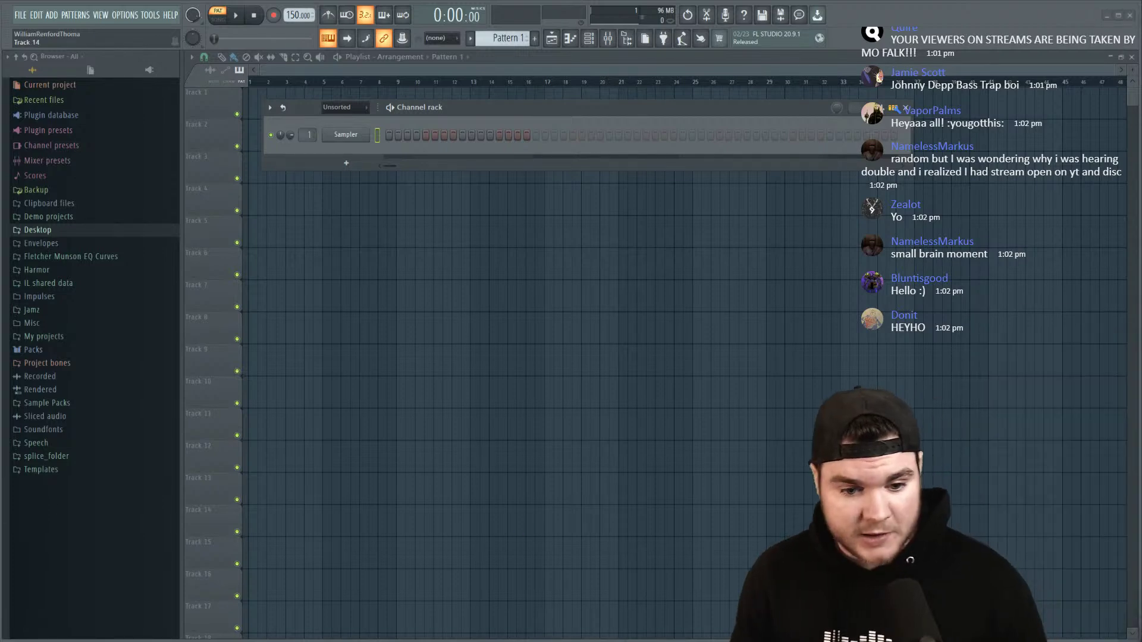
# Step: Switch to the browser and review the Ultimate Producer Bundle 2022 waiting list page down to the early-access section, then minimize the browser
pyautogui.hotkey('alt', 'Tab')
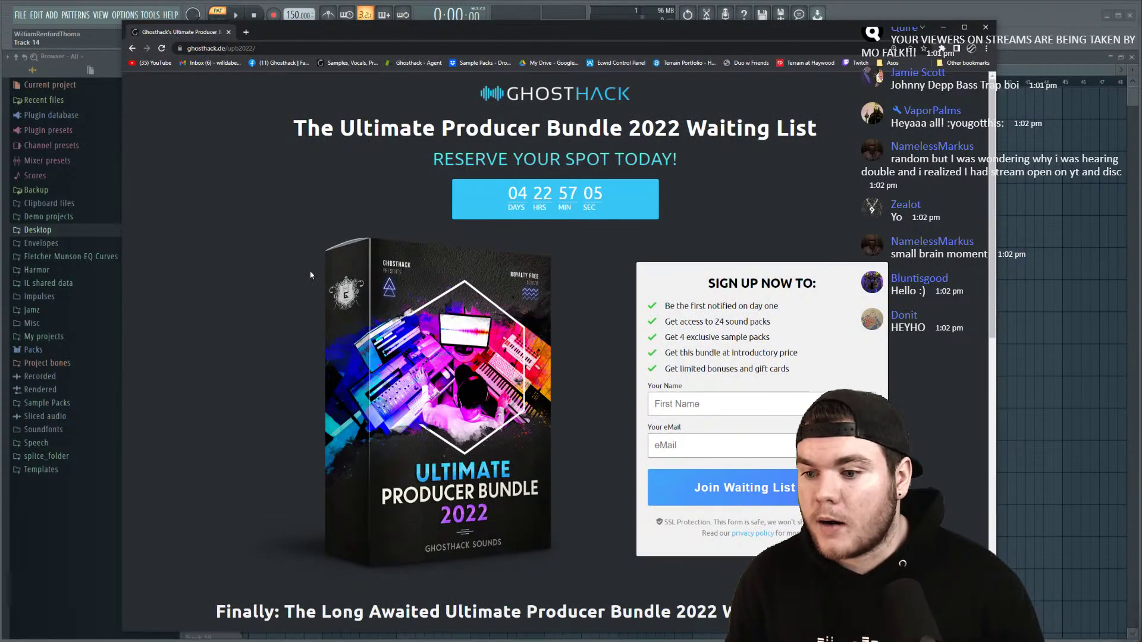
pyautogui.scroll(-4, 356, 289)
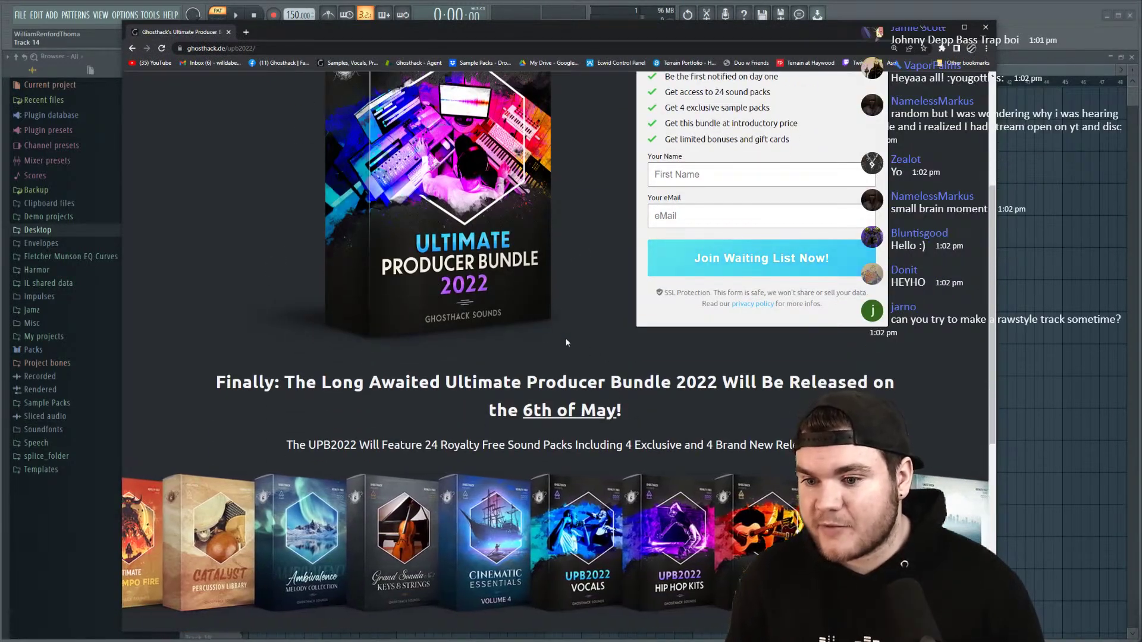
pyautogui.scroll(4, 523, 322)
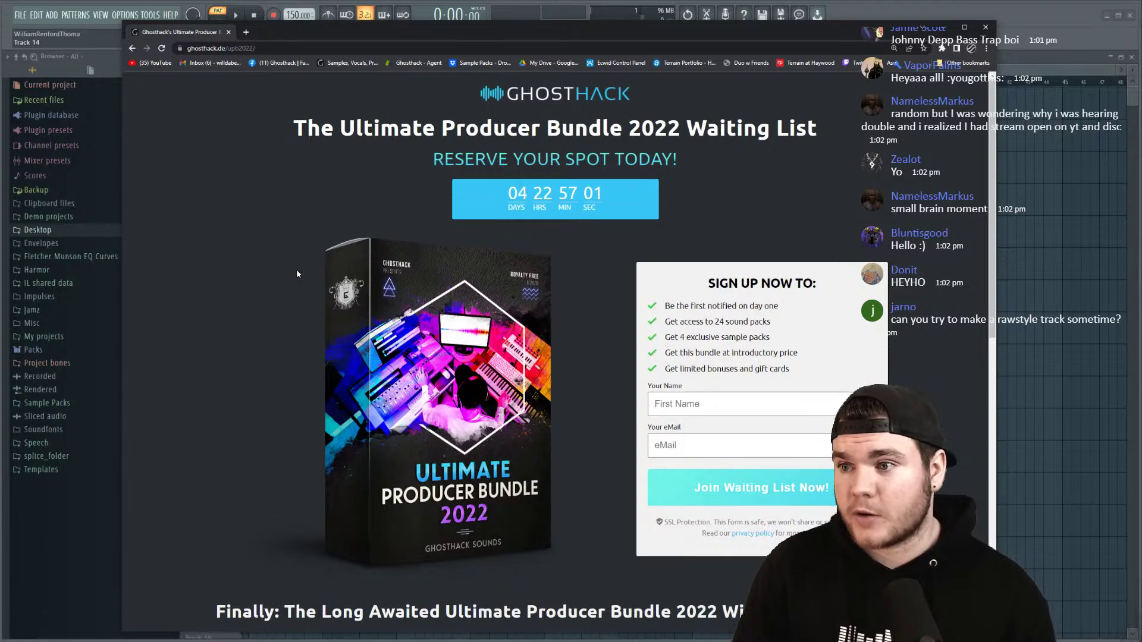
pyautogui.scroll(-6, 263, 269)
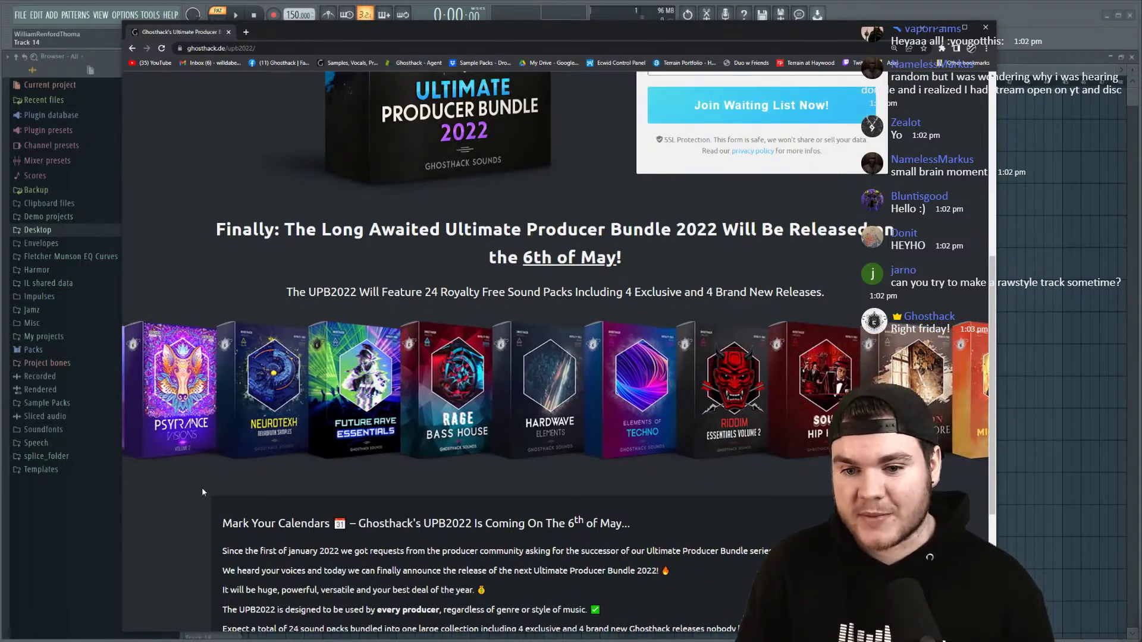
pyautogui.scroll(-1, 188, 509)
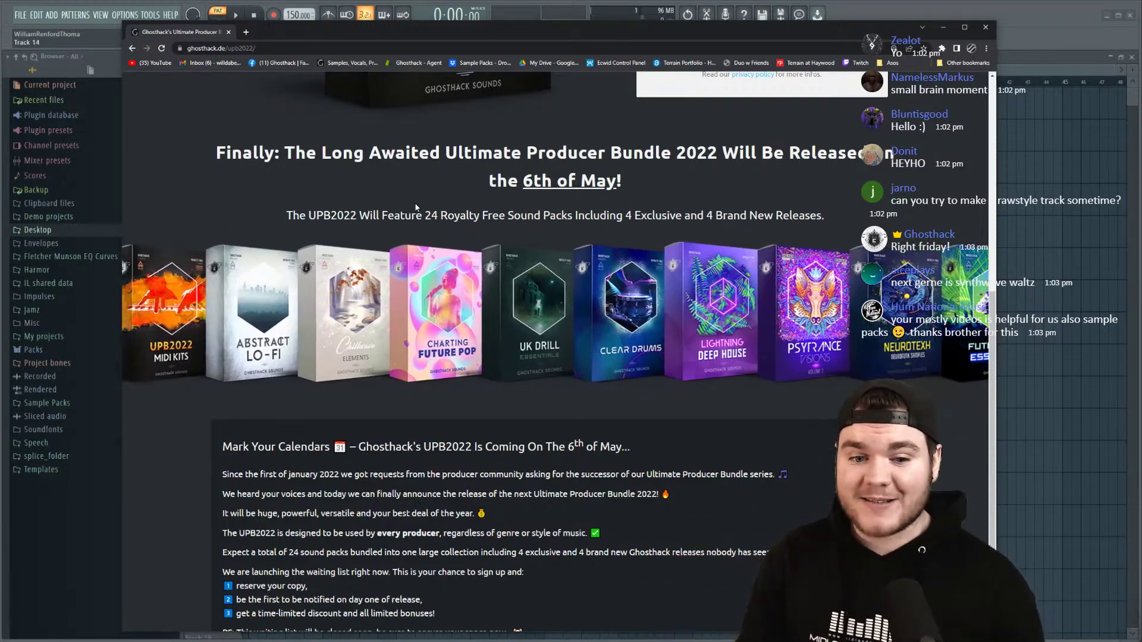
pyautogui.scroll(8, 226, 363)
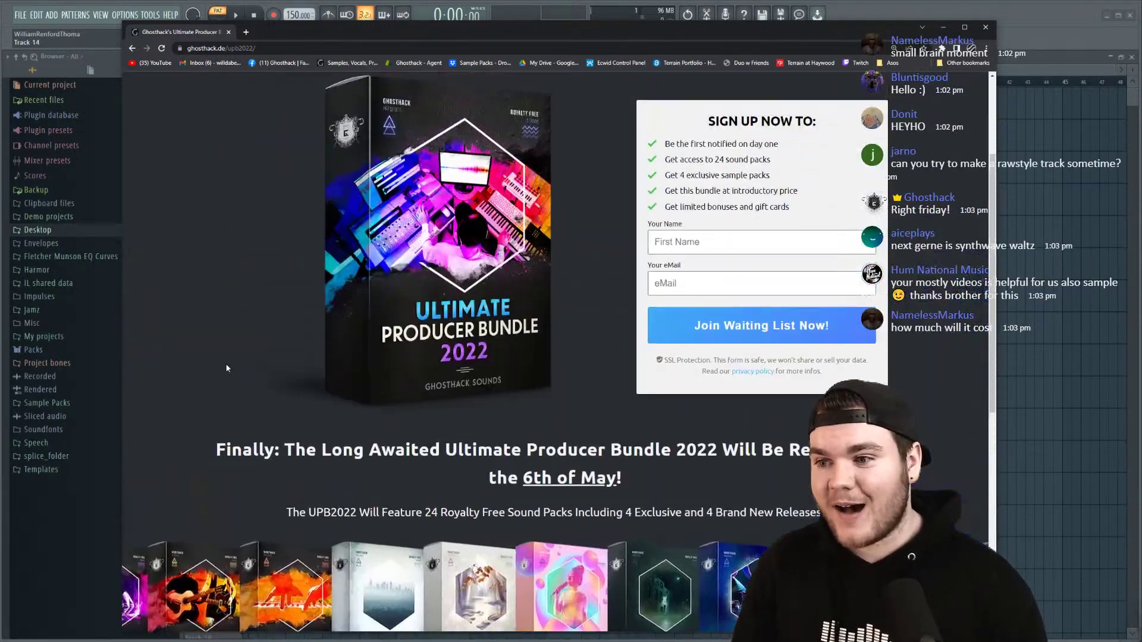
pyautogui.scroll(-1, 224, 365)
pyautogui.scroll(1, 224, 366)
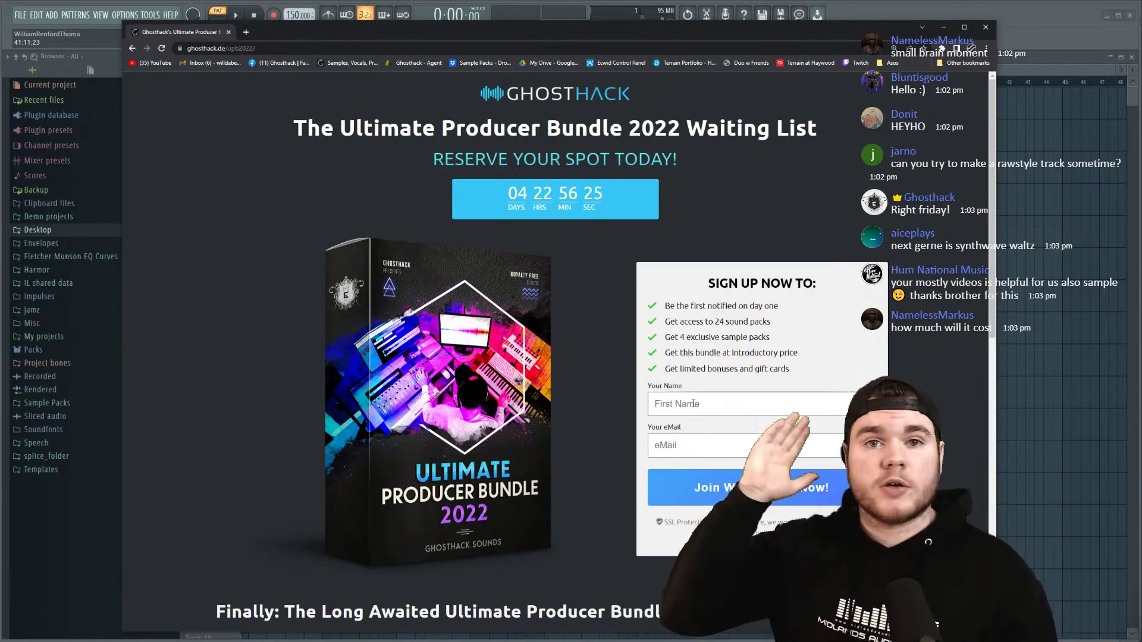
pyautogui.scroll(-15, 770, 209)
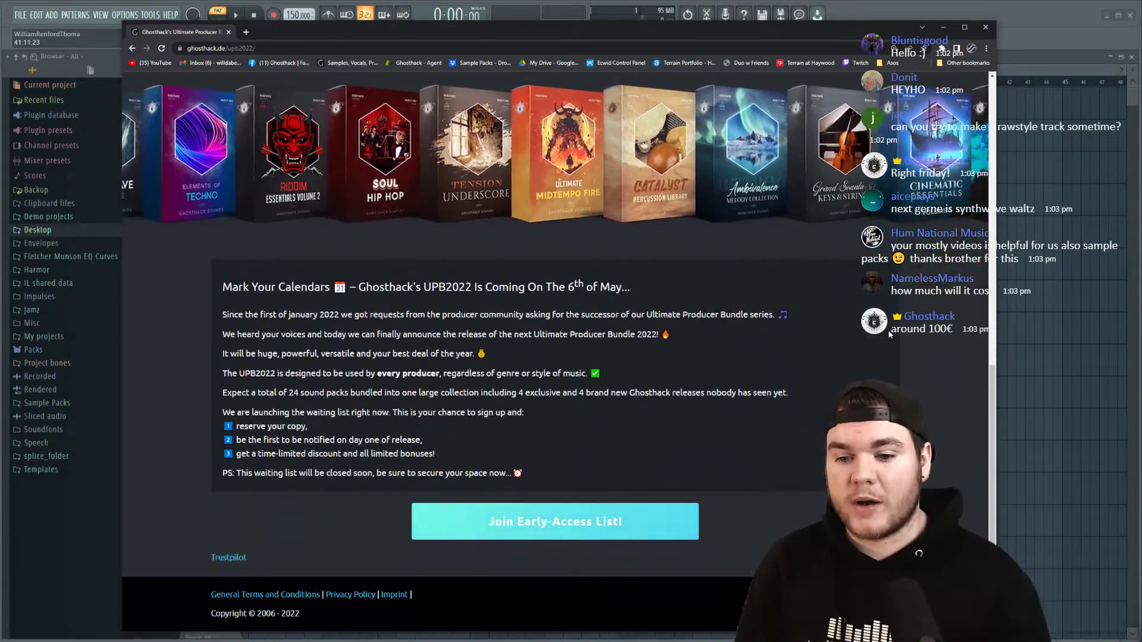
pyautogui.scroll(15, 536, 112)
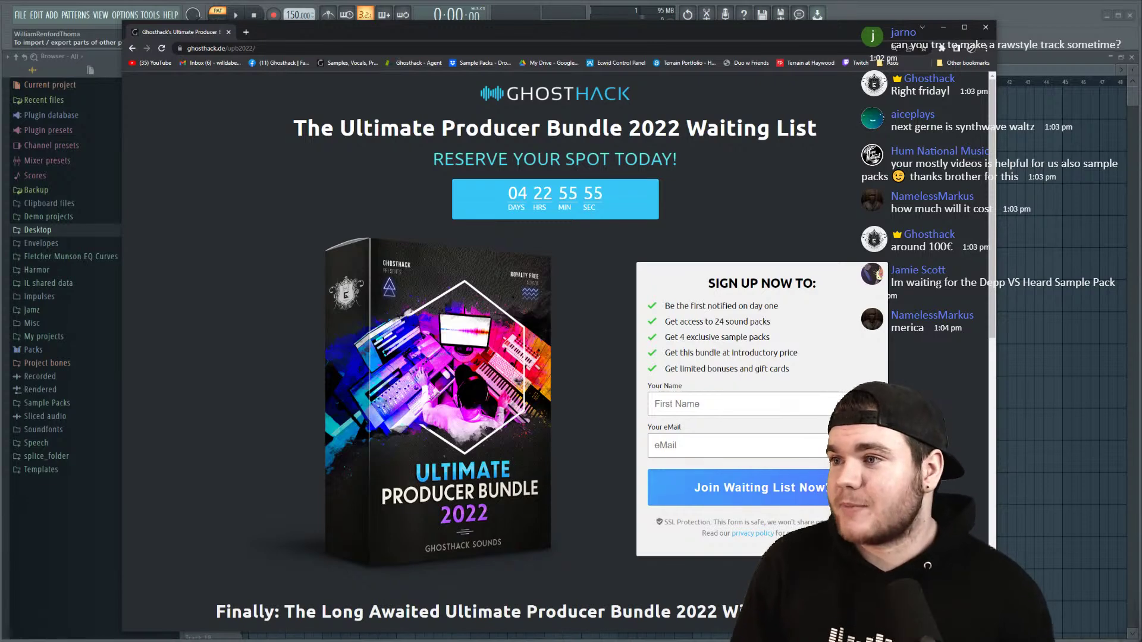
pyautogui.click(942, 28)
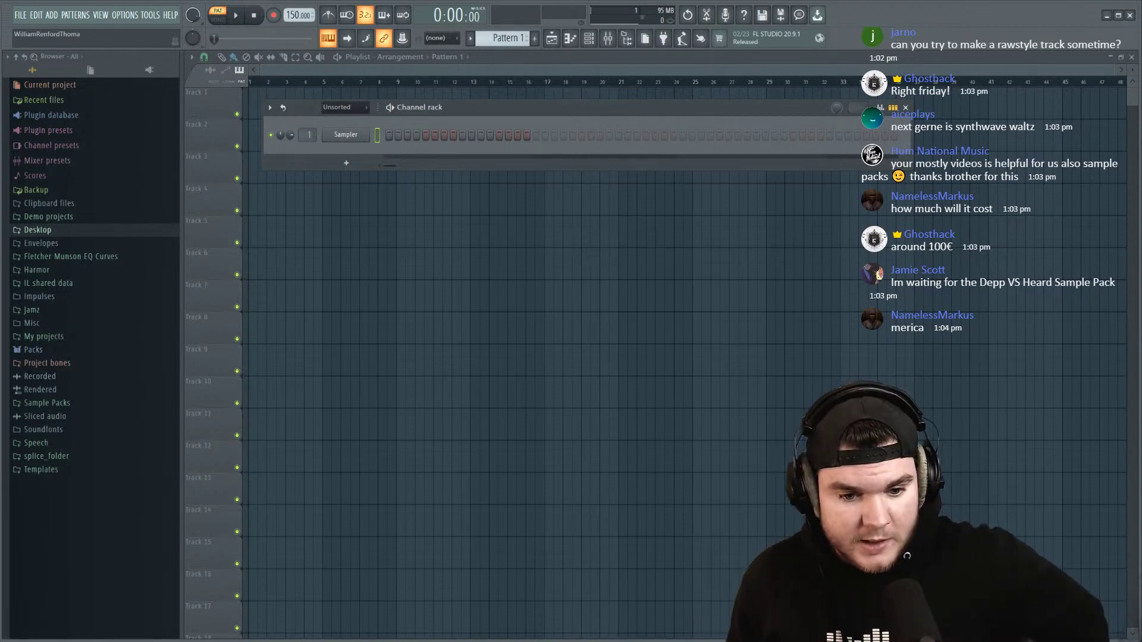
# Step: In File Explorer, open the Dry folder of the Rap House Acapella 128bpm inside the UPB2022 Acapella folder
pyautogui.press('super+e')
pyautogui.moveTo(562, 92); pyautogui.dragTo(0, 87)
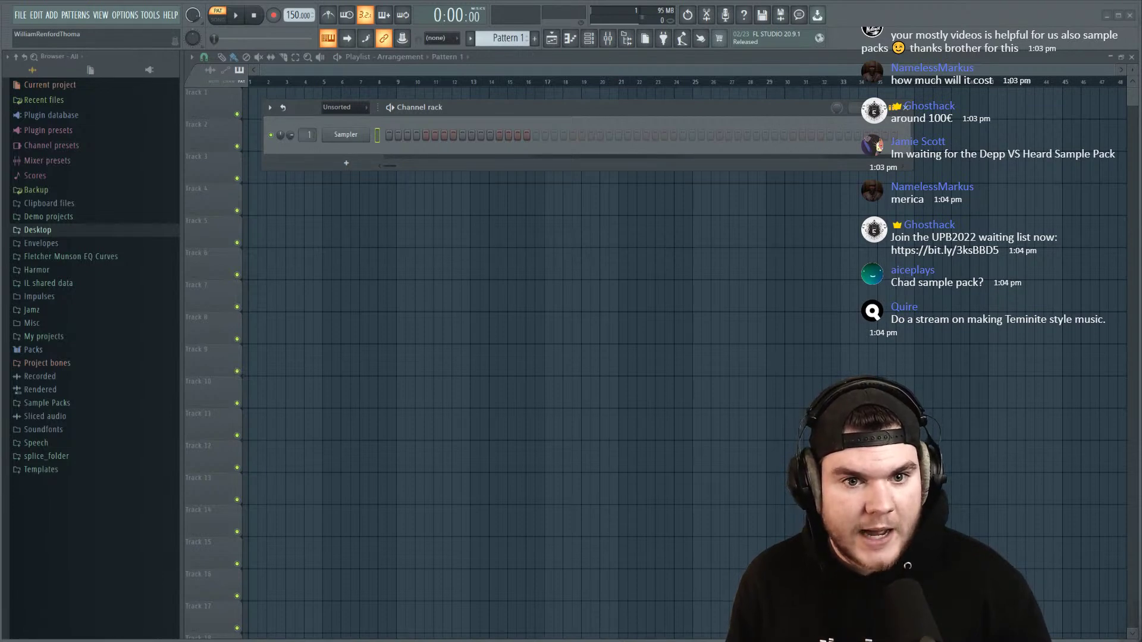
pyautogui.hotkey('alt', 'Tab')
pyautogui.click(204, 156)
pyautogui.click(204, 157)
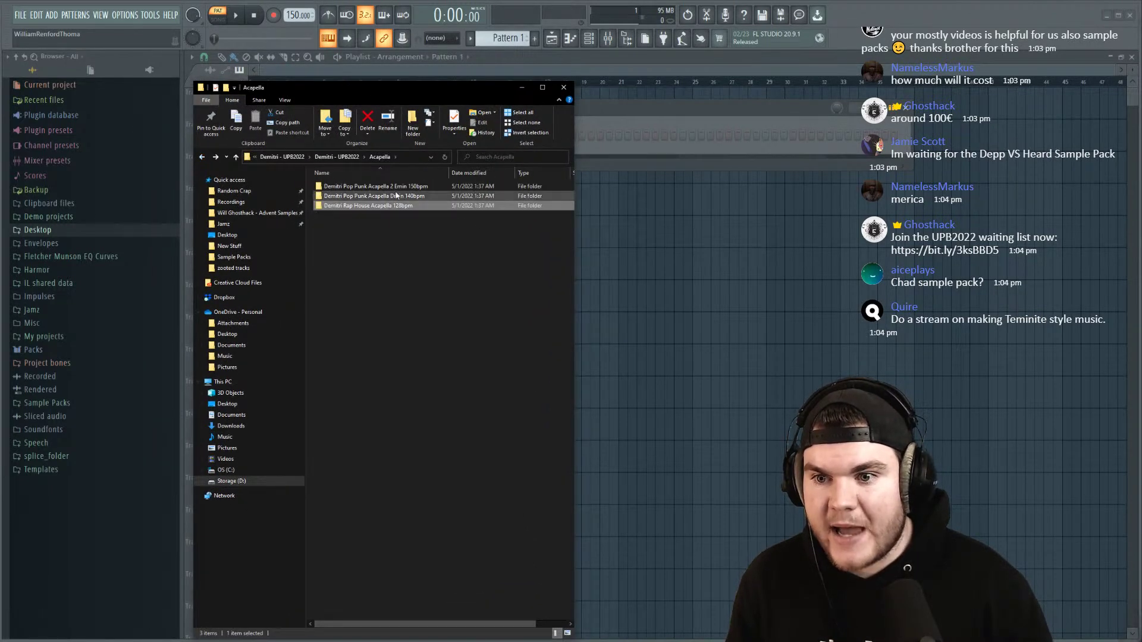
pyautogui.click(203, 157)
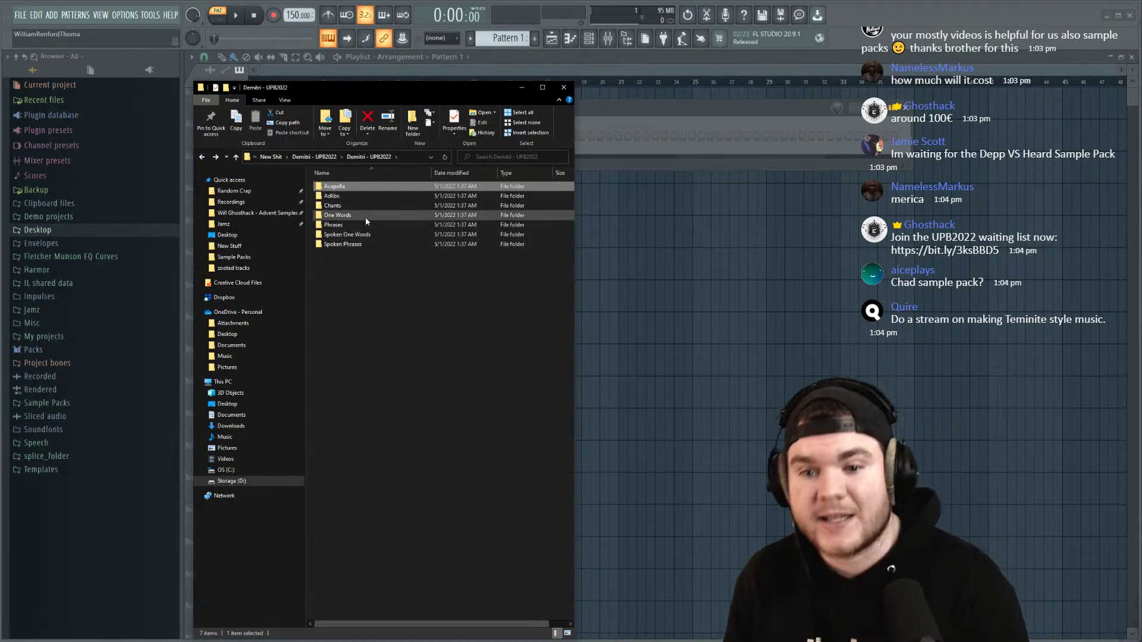
pyautogui.doubleClick(345, 185)
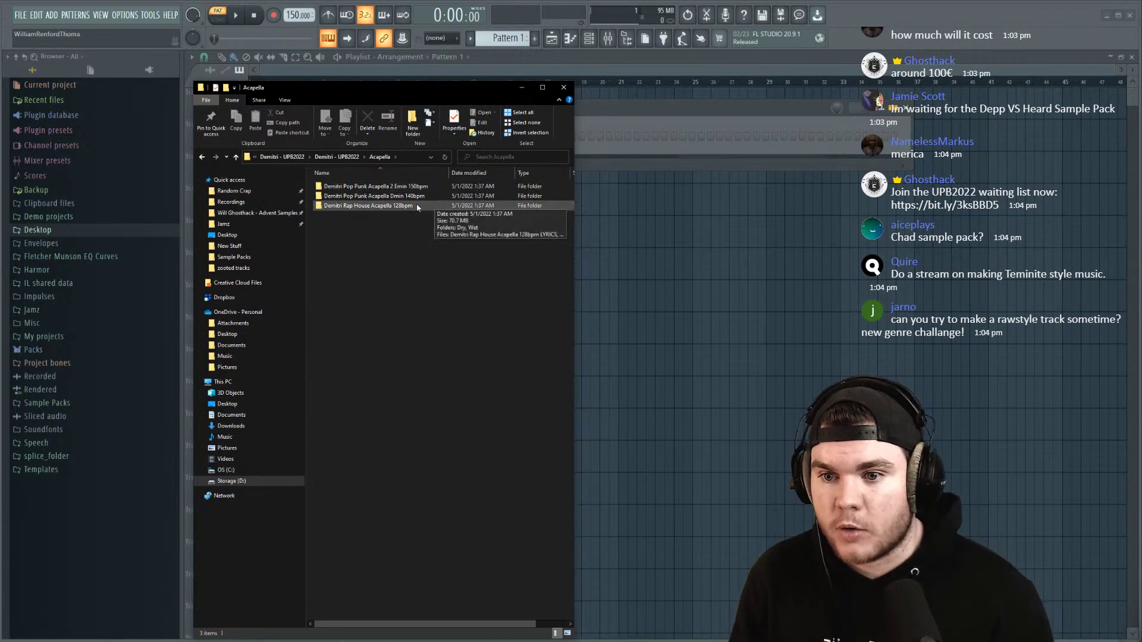
pyautogui.doubleClick(406, 206)
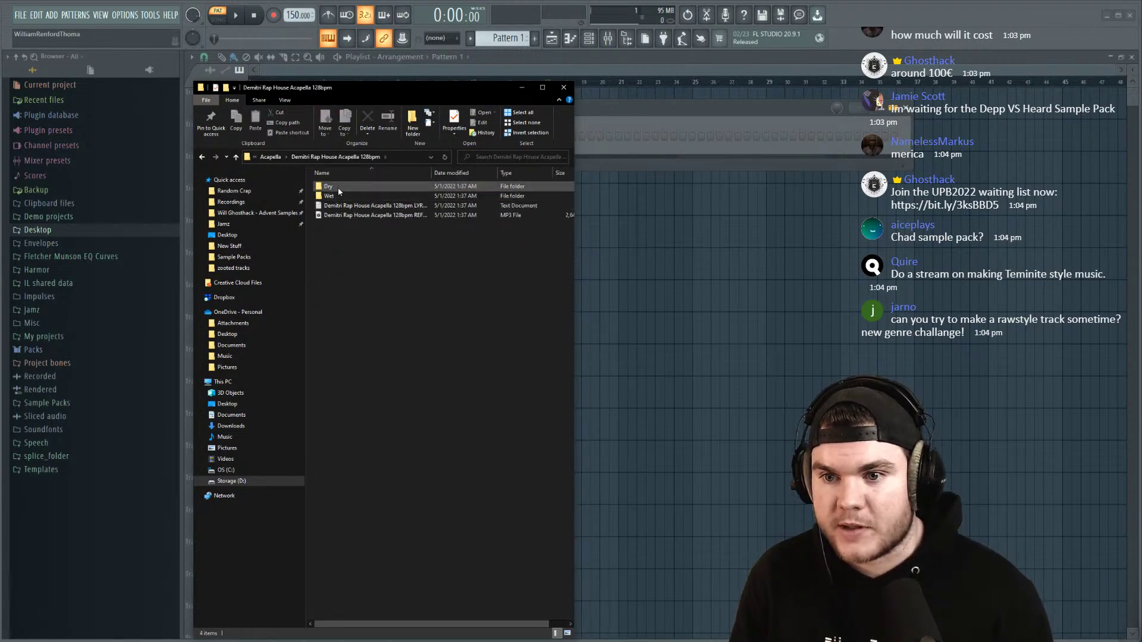
pyautogui.doubleClick(338, 187)
# Step: Place the Main Vocal DRY and Overdub DRY files at the start of tracks 1 and 2 and set the project tempo to 128 BPM
pyautogui.moveTo(361, 224); pyautogui.dragTo(723, 223)
pyautogui.moveTo(831, 226); pyautogui.dragTo(333, 107)
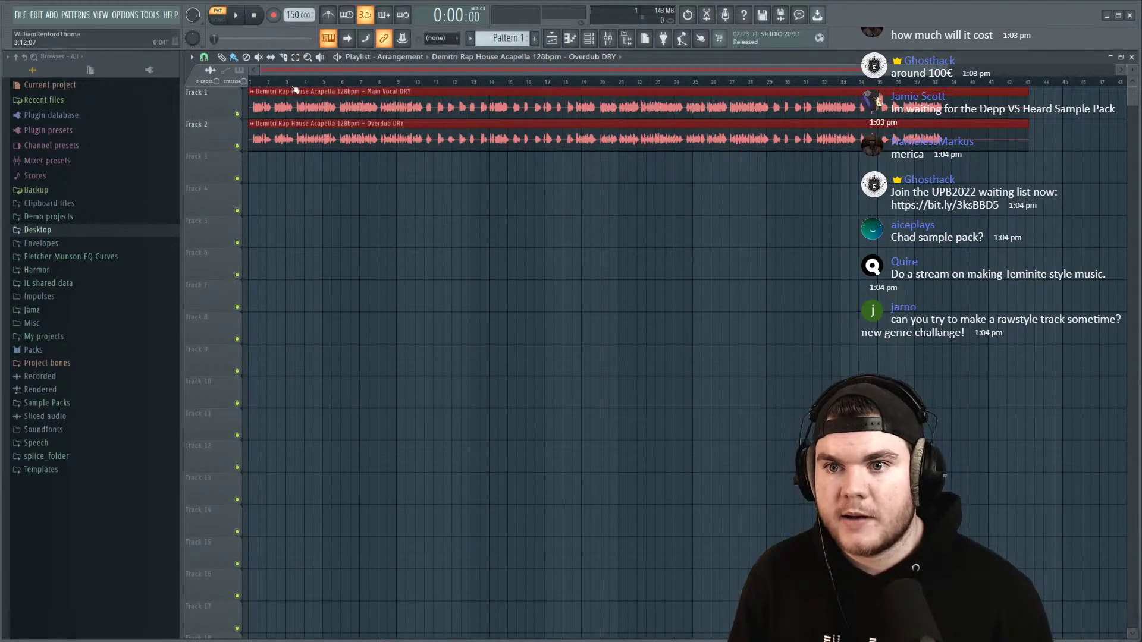
pyautogui.moveTo(291, 19); pyautogui.dragTo(291, 43)
pyautogui.click(536, 205)
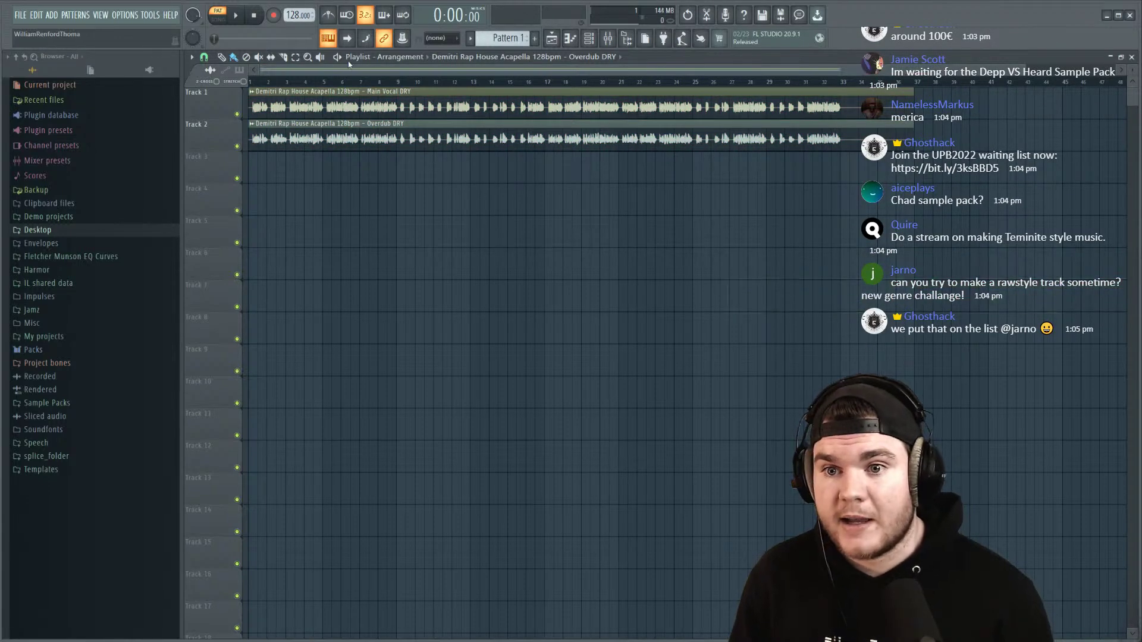
# Step: Move the Overdub DRY clip to track 5 and mute that track
pyautogui.scroll(5, 276, 83)
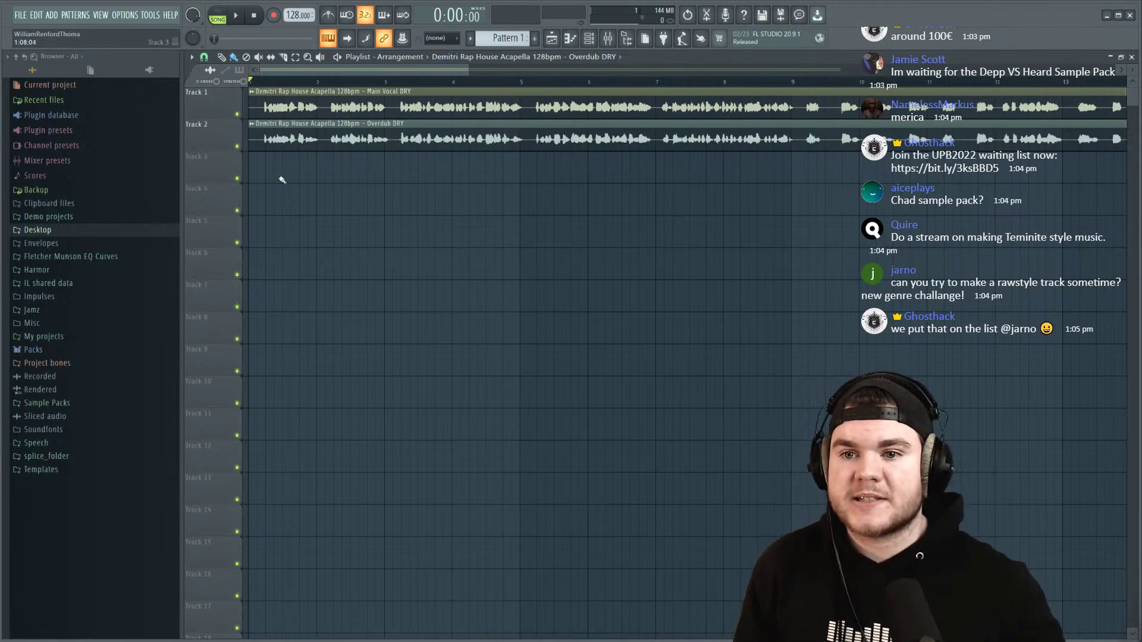
pyautogui.scroll(-5, 305, 74)
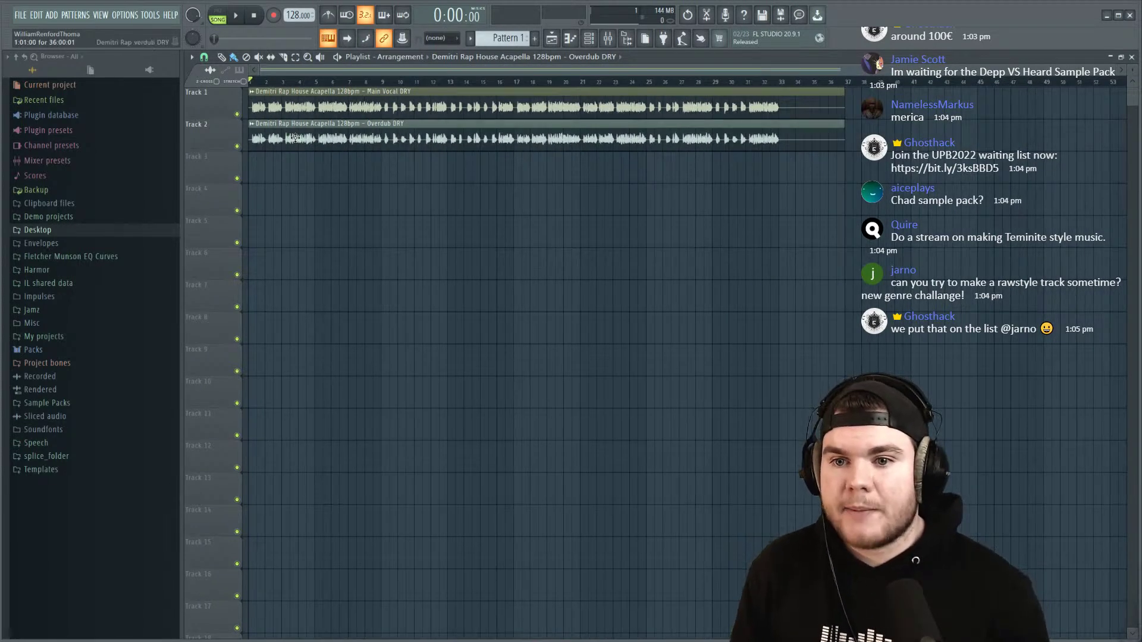
pyautogui.moveTo(272, 126); pyautogui.dragTo(272, 255)
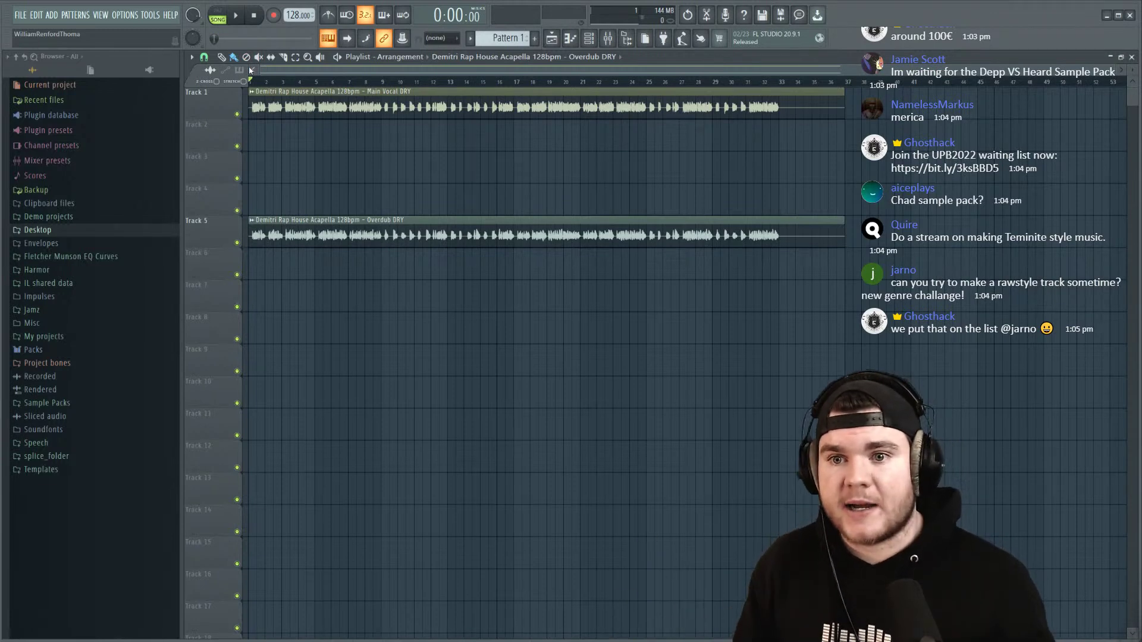
pyautogui.scroll(5, 265, 83)
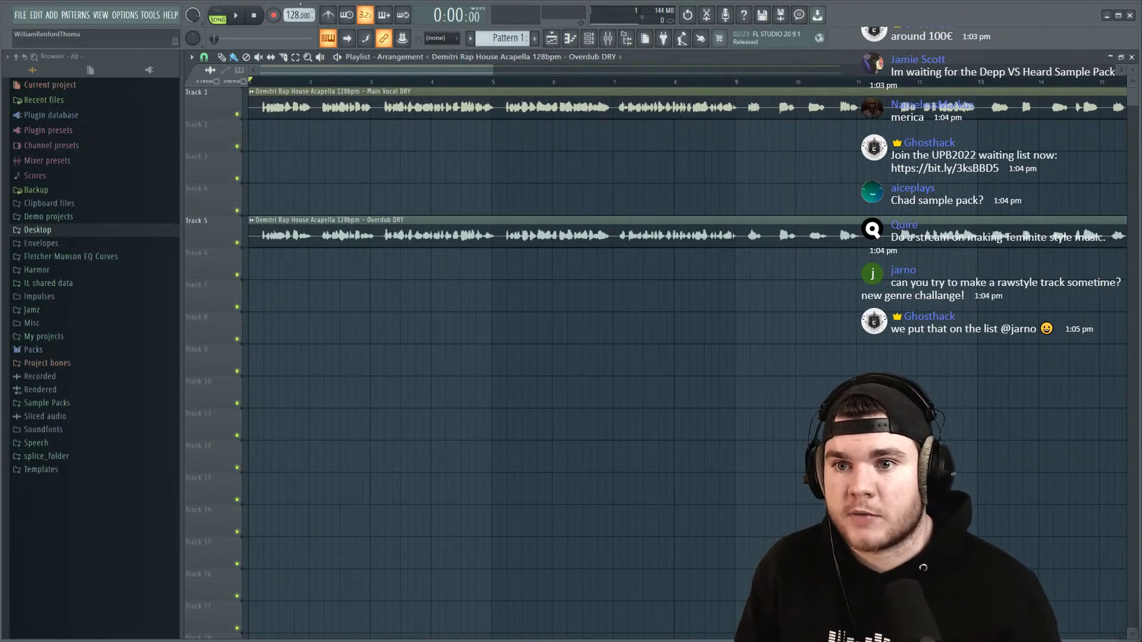
pyautogui.click(237, 242)
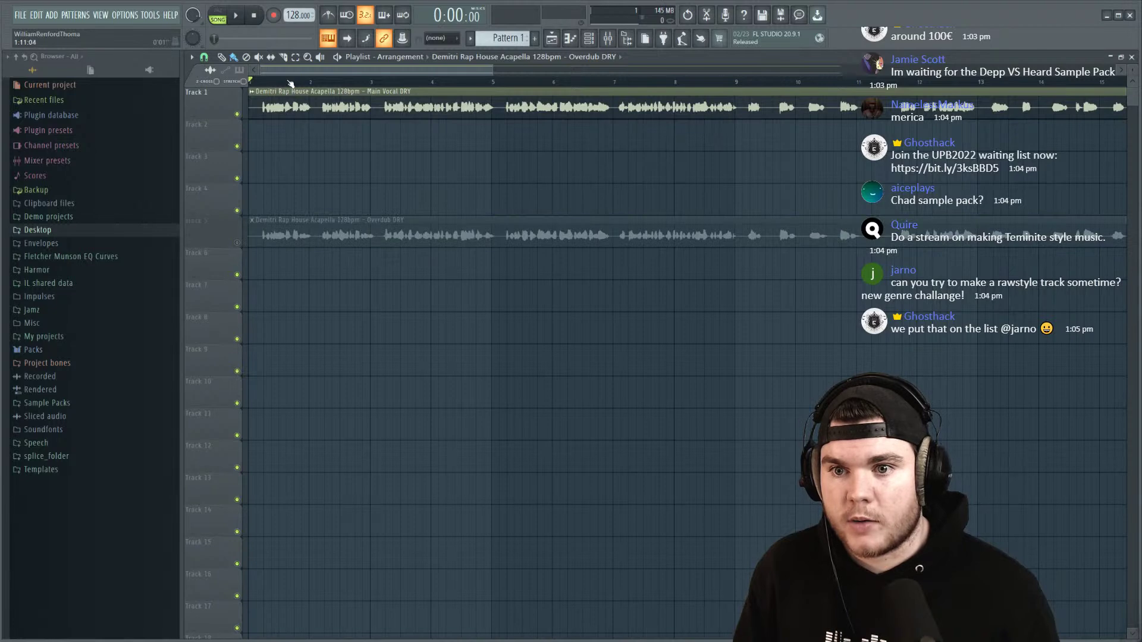
# Step: Play the main vocal alone from the start and turn on the metronome to check its timing against the grid
pyautogui.press('space')
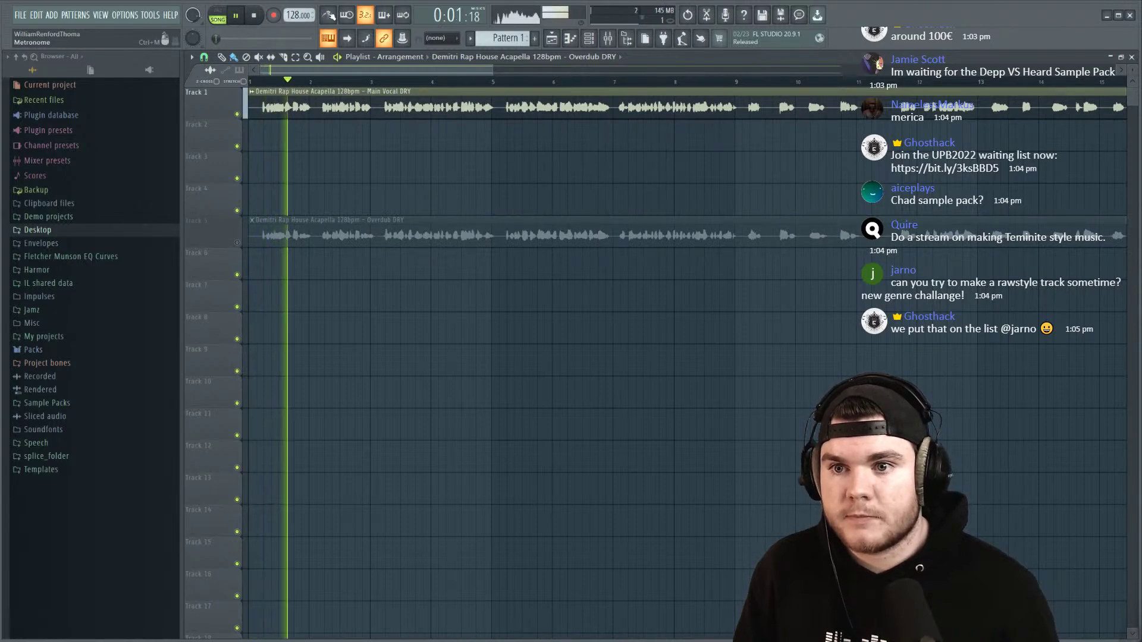
pyautogui.click(328, 15)
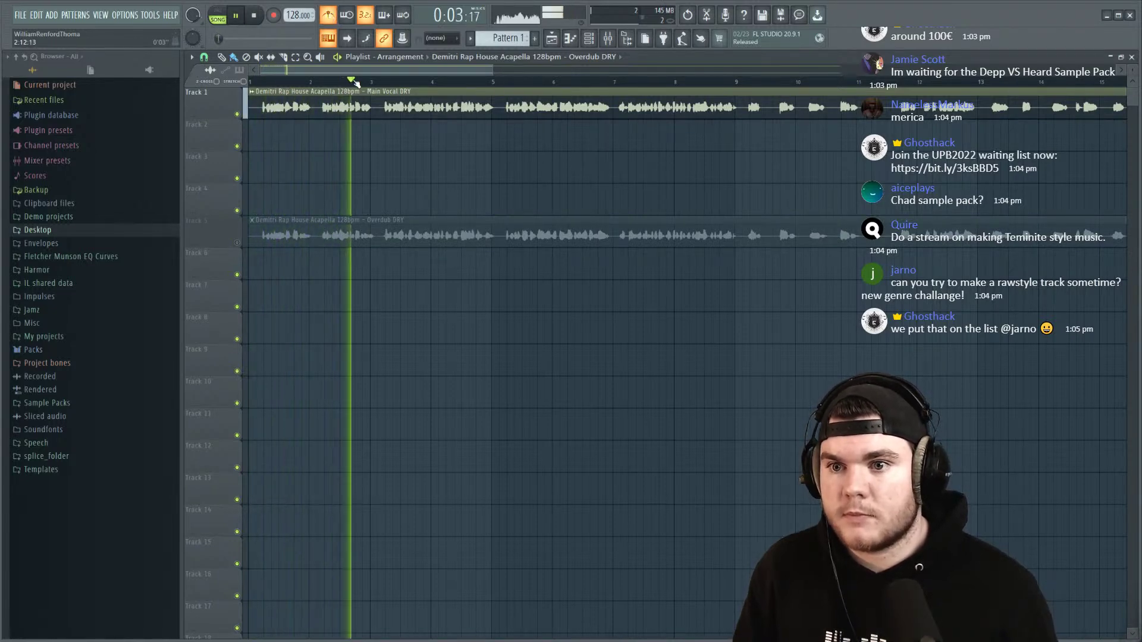
pyautogui.scroll(-5, 351, 84)
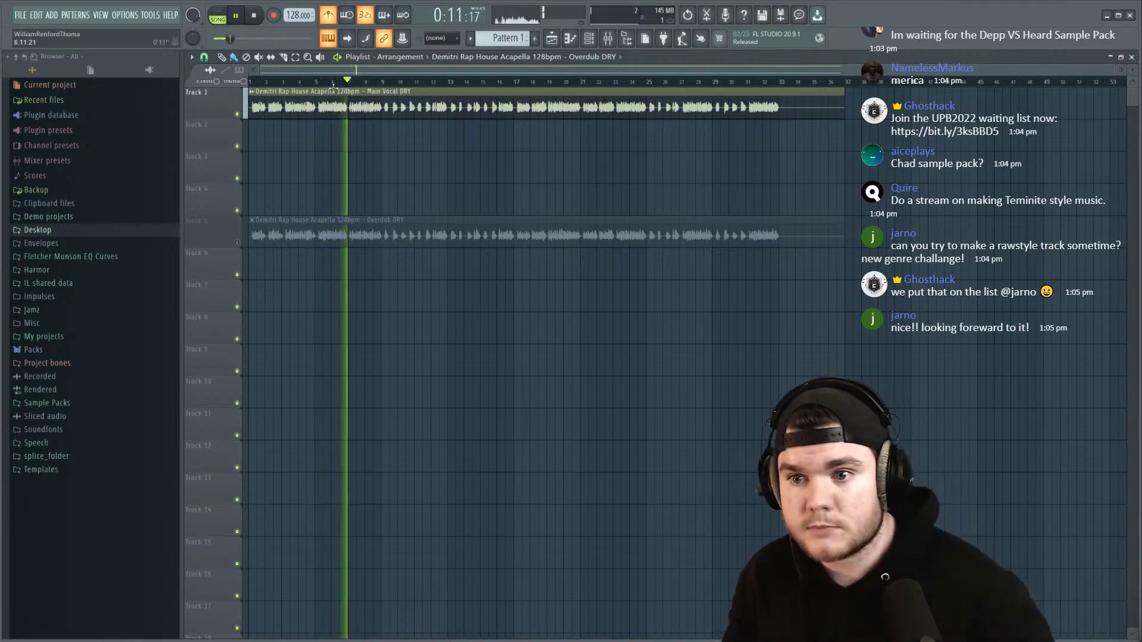
pyautogui.scroll(4, 381, 83)
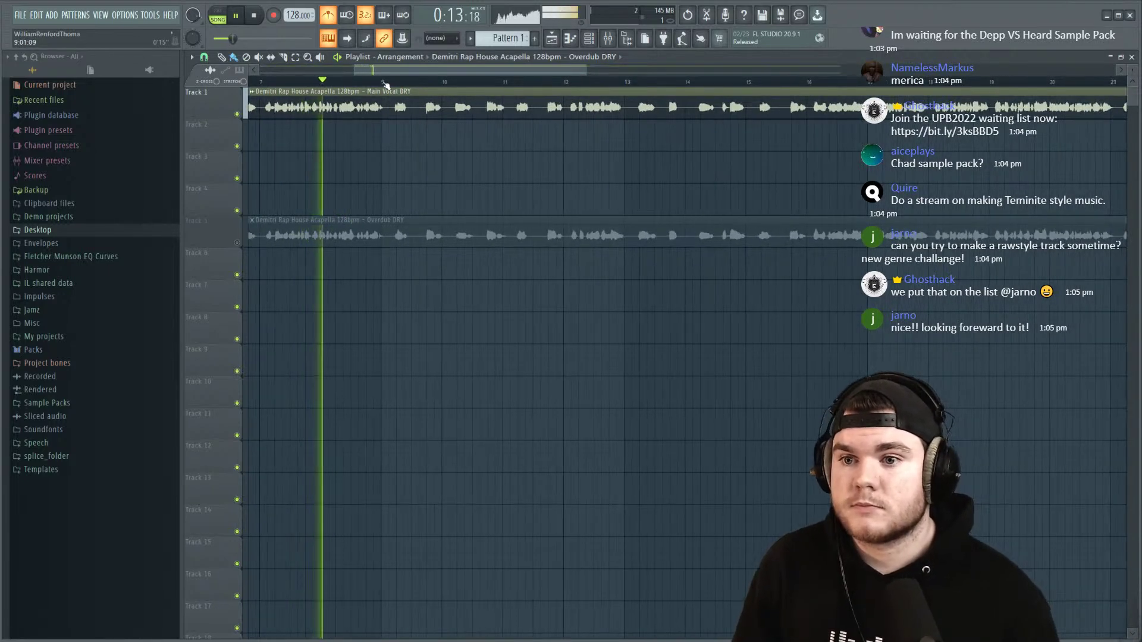
pyautogui.scroll(2, 383, 83)
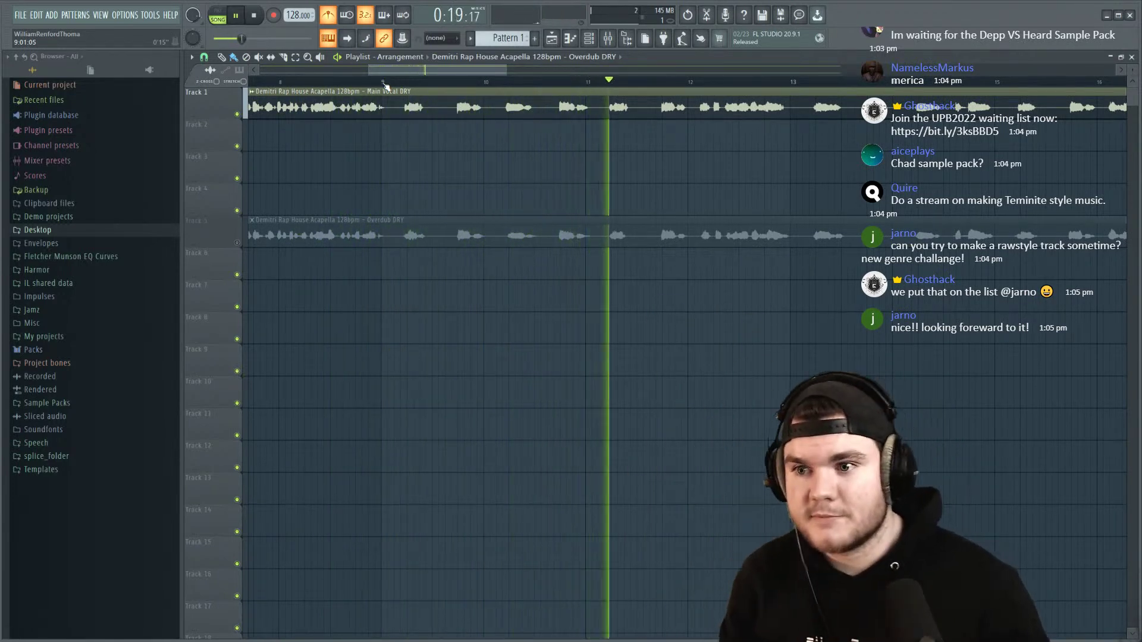
pyautogui.scroll(-5, 385, 83)
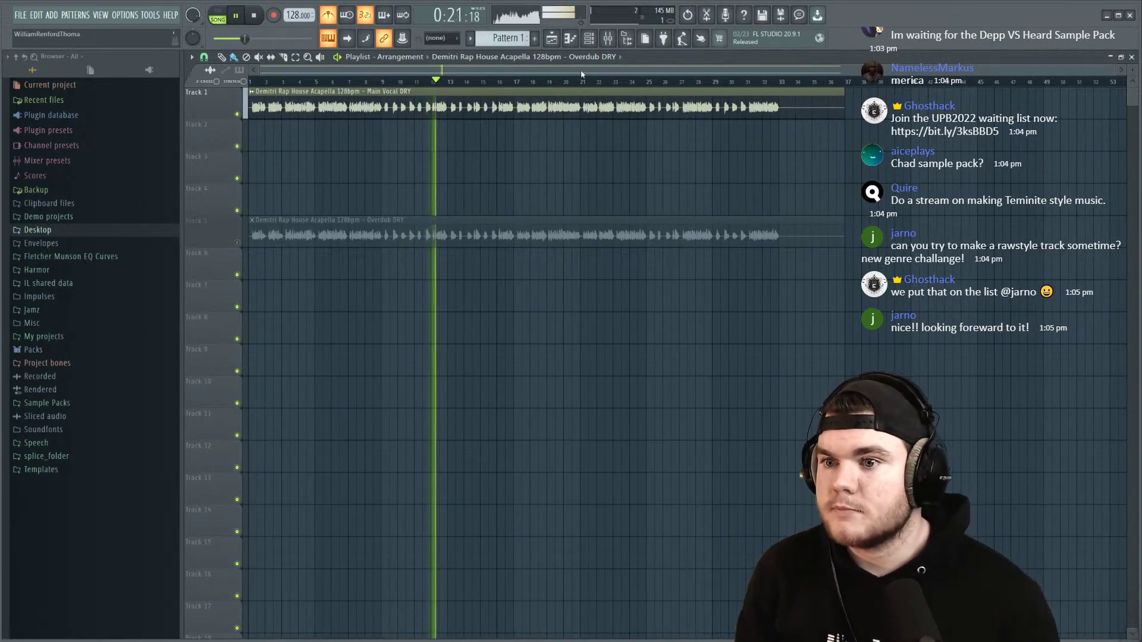
pyautogui.press('space')
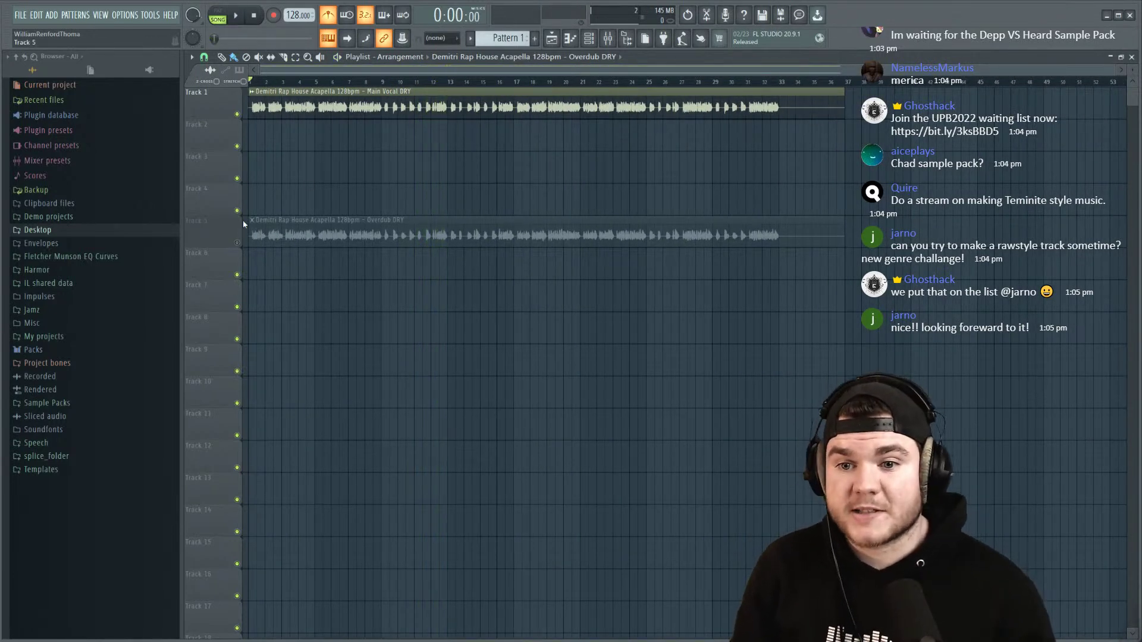
# Step: Re-enable track 5, keep only tracks 1 and 5 active, and play both vocals together from about bar 5
pyautogui.click(238, 244)
pyautogui.rightClick(237, 243)
pyautogui.click(314, 82)
pyautogui.click(237, 114)
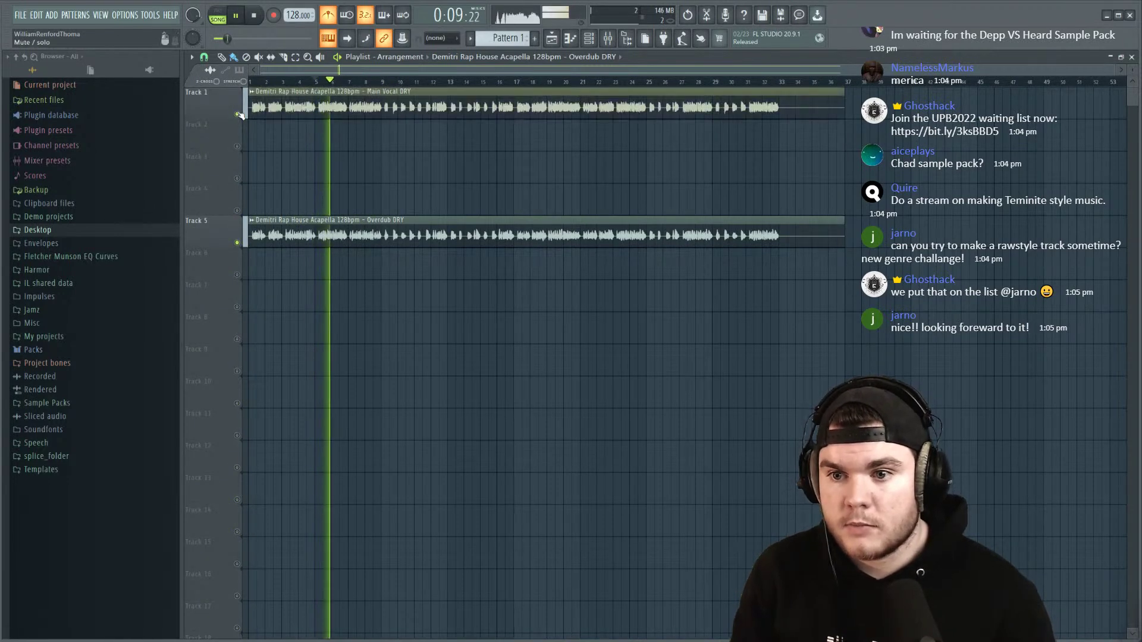
# Step: Open the channel settings of the main vocal and overdub clips and pan the overdub off-centre while listening to both
pyautogui.doubleClick(367, 107)
pyautogui.press('space')
pyautogui.moveTo(367, 129); pyautogui.dragTo(464, 281)
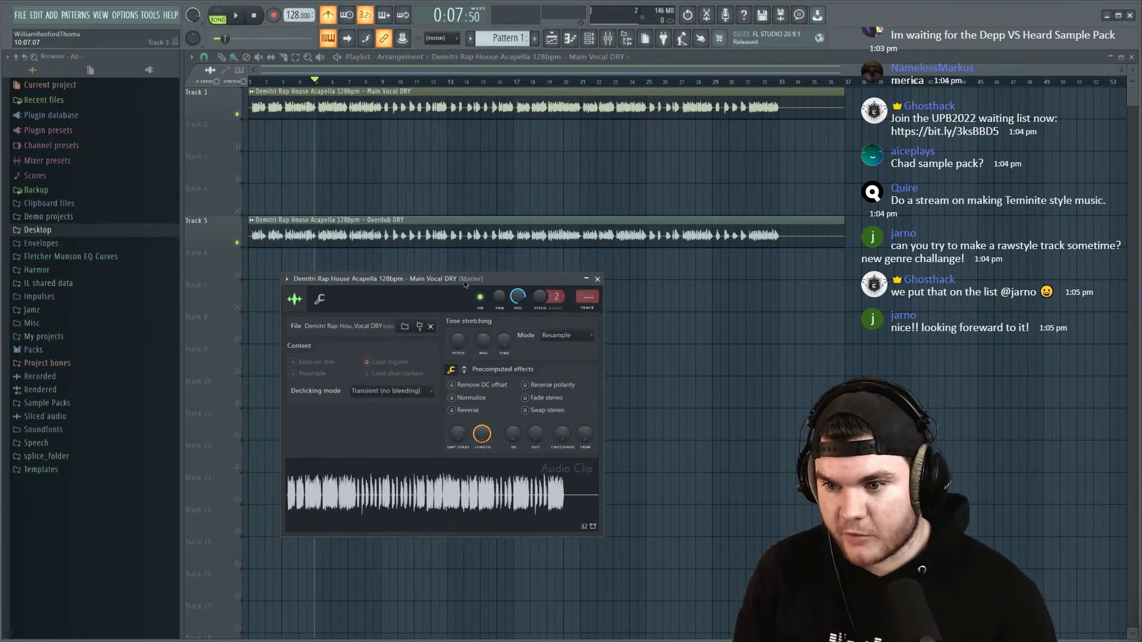
pyautogui.doubleClick(476, 236)
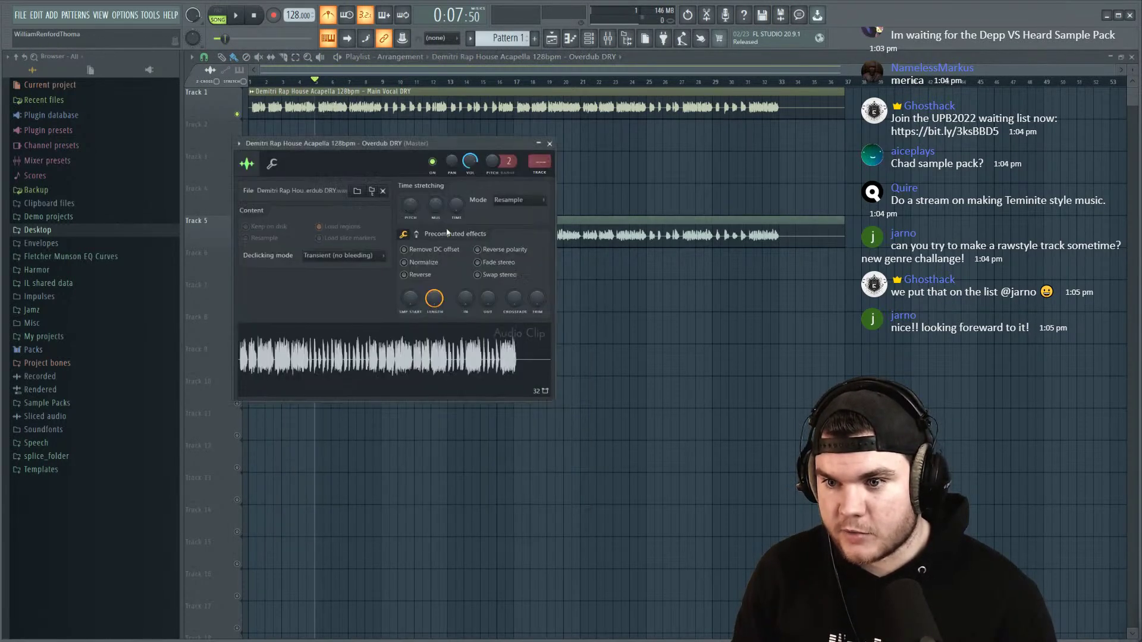
pyautogui.press('space')
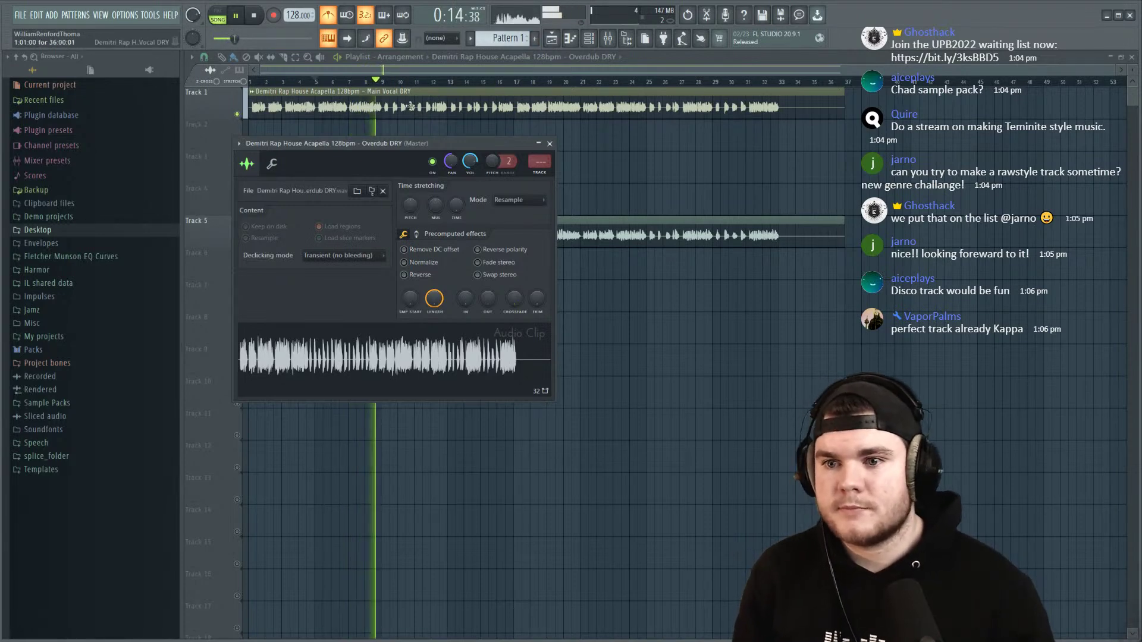
# Step: Stop playback and reset the overdub clip's channel panning to centre
pyautogui.press('space')
pyautogui.rightClick(450, 162)
pyautogui.click(460, 166)
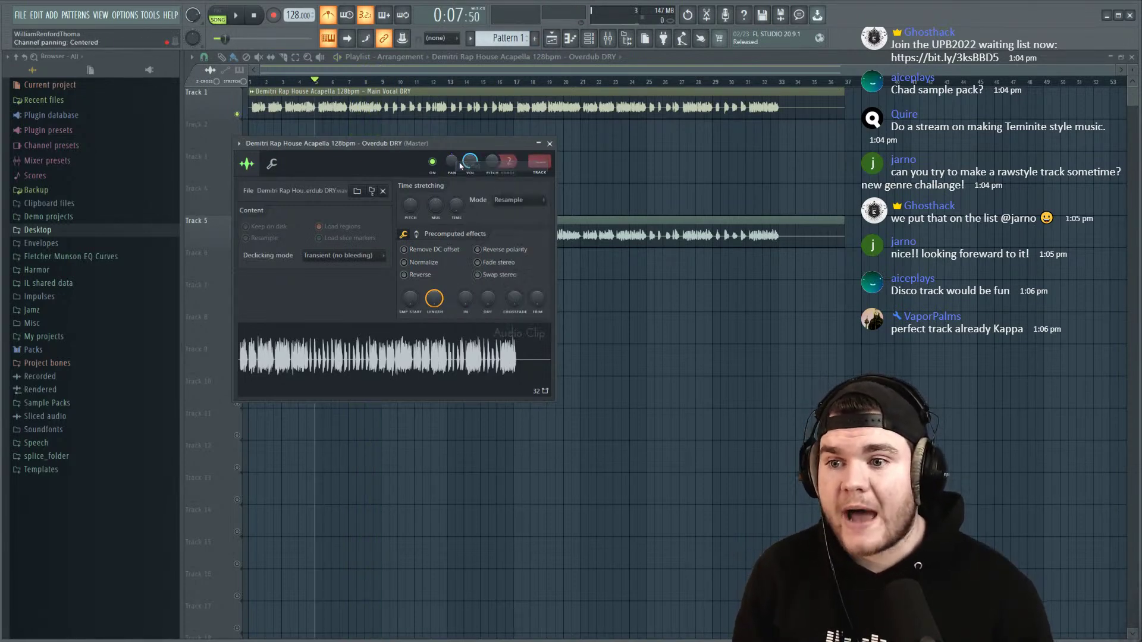
pyautogui.click(548, 142)
pyautogui.doubleClick(473, 218)
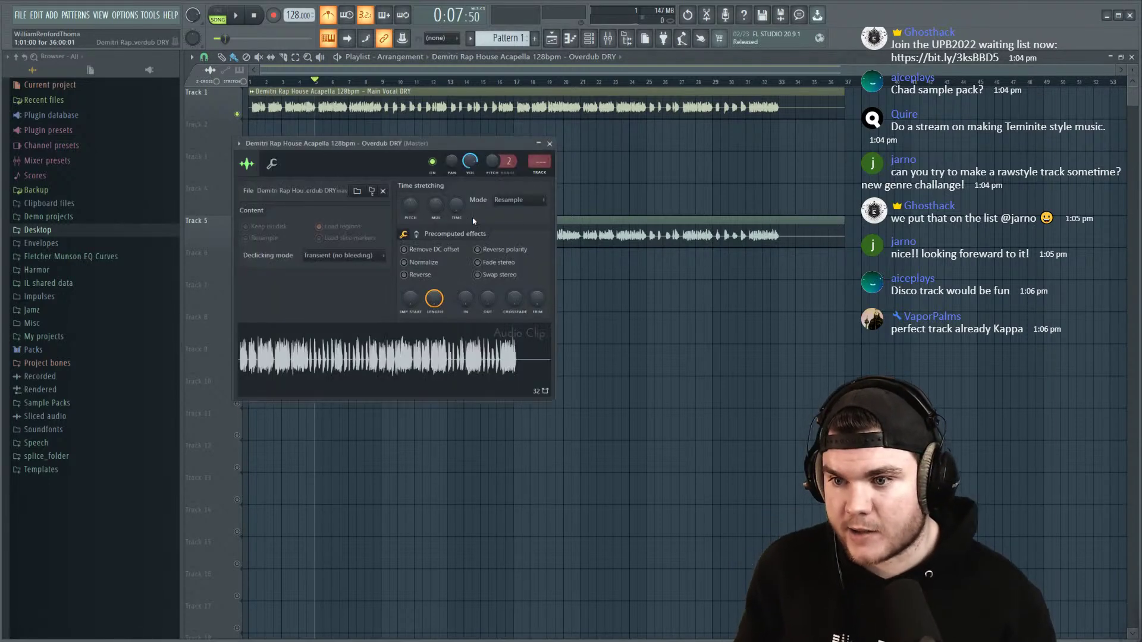
pyautogui.click(550, 144)
# Step: Reset the main vocal clip's channel panning to centre and close its settings
pyautogui.doubleClick(508, 102)
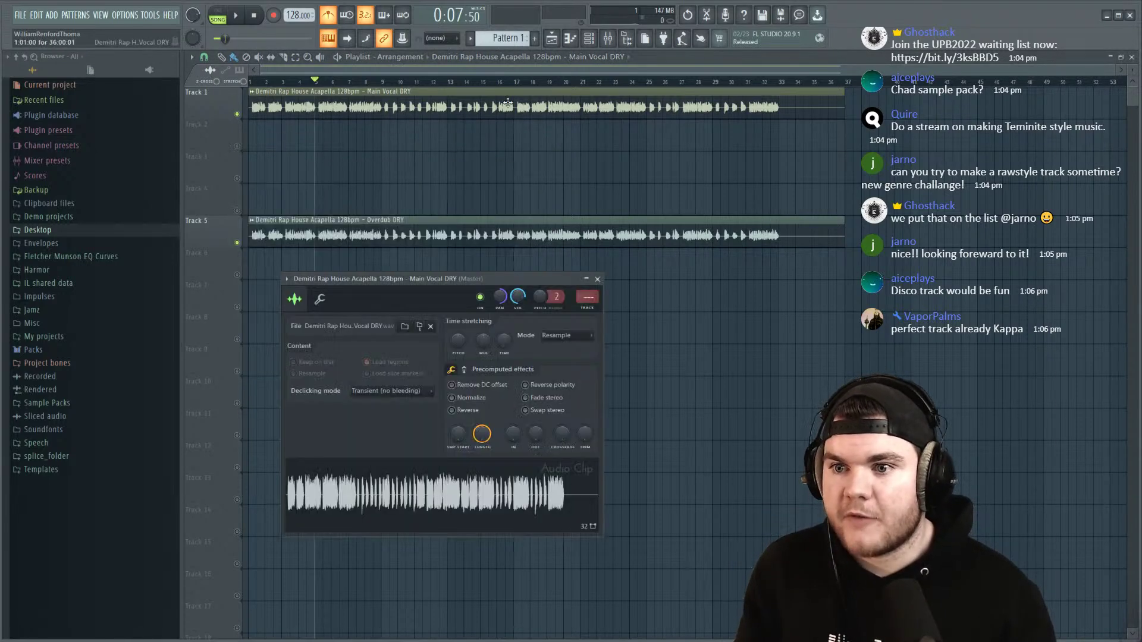
pyautogui.rightClick(500, 299)
pyautogui.click(517, 416)
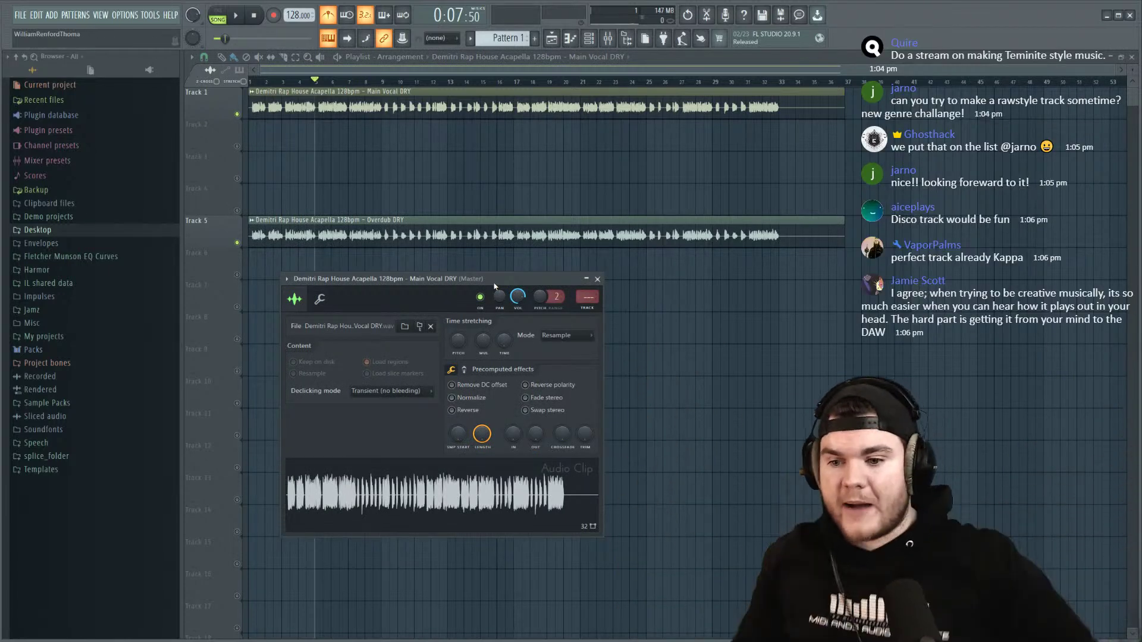
pyautogui.click(597, 280)
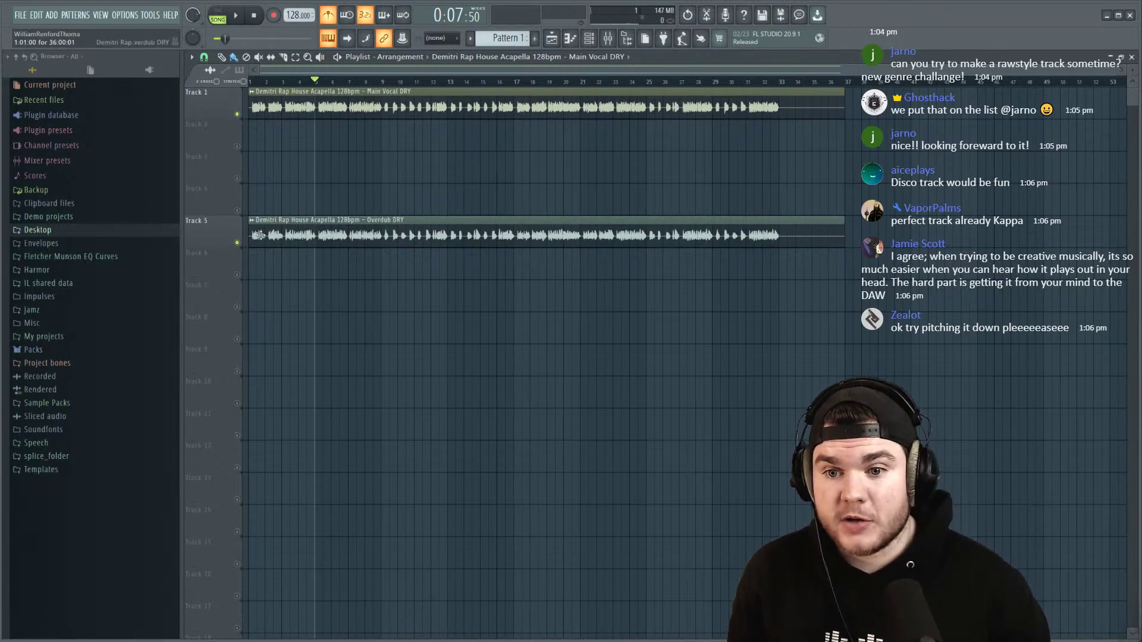
# Step: Mute the overdub on track 5 and open the main vocal clip's channel settings
pyautogui.click(237, 243)
pyautogui.scroll(3, 271, 83)
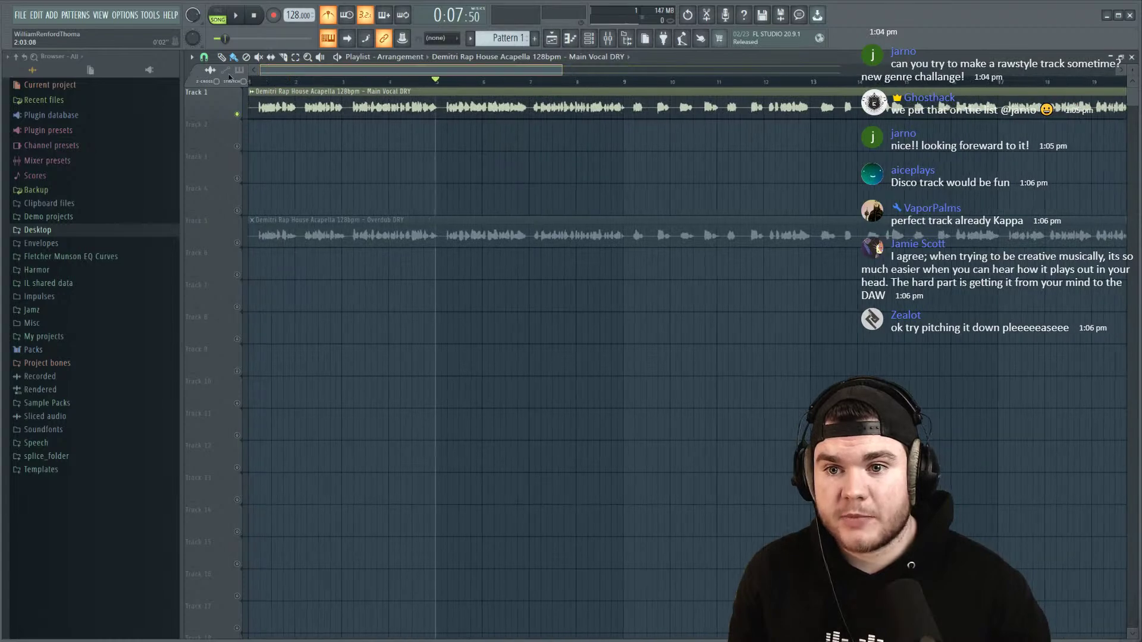
pyautogui.scroll(-2, 270, 83)
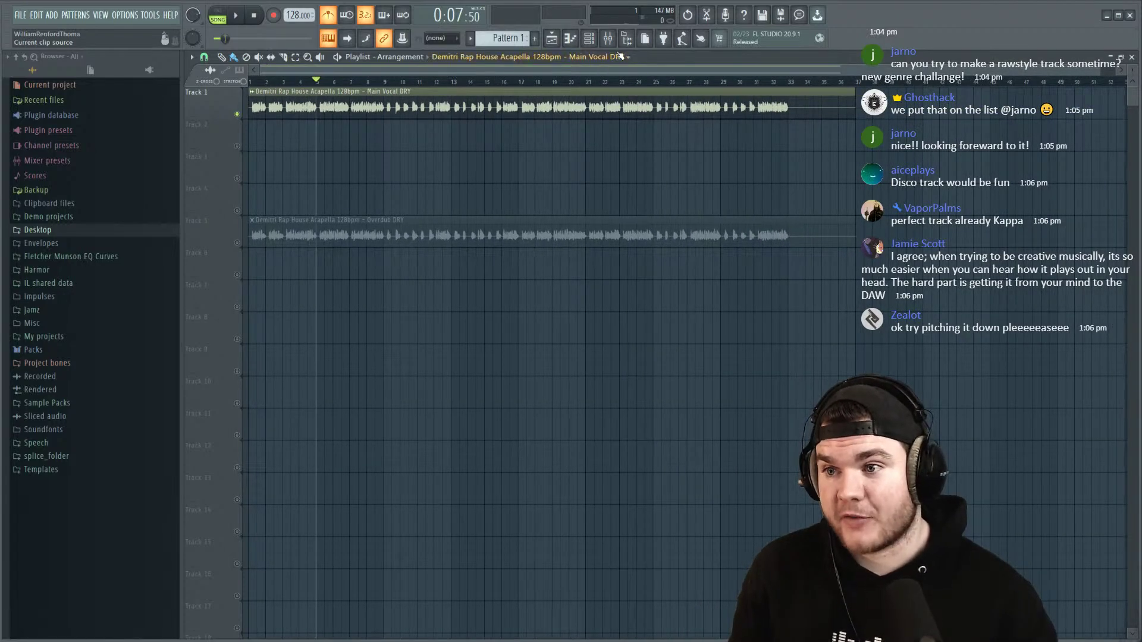
pyautogui.scroll(2, 981, 83)
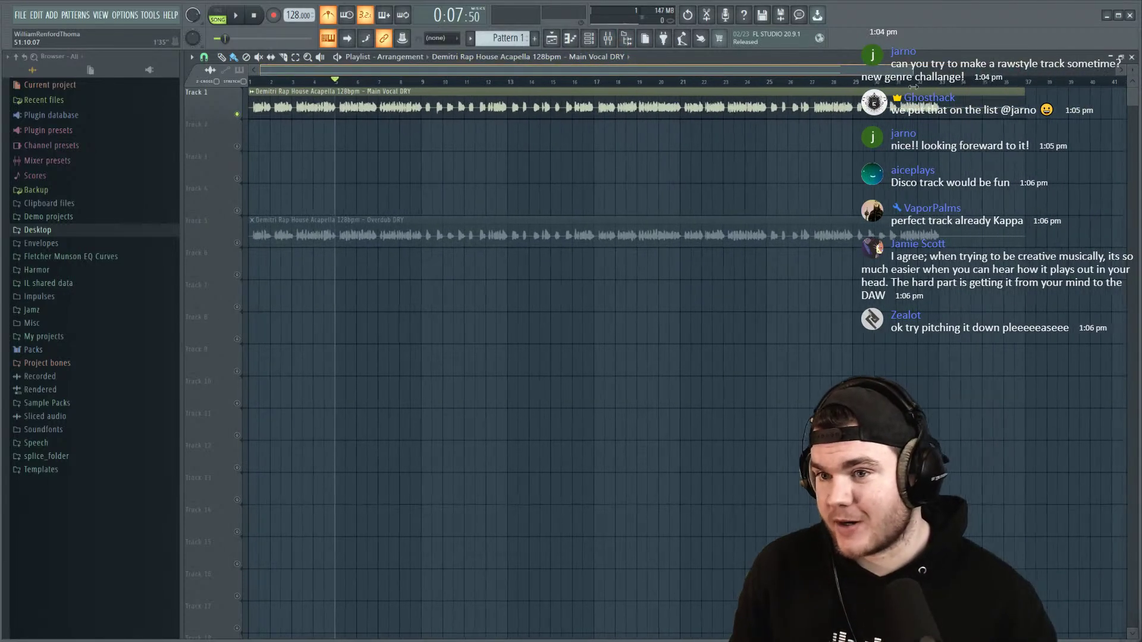
pyautogui.doubleClick(909, 95)
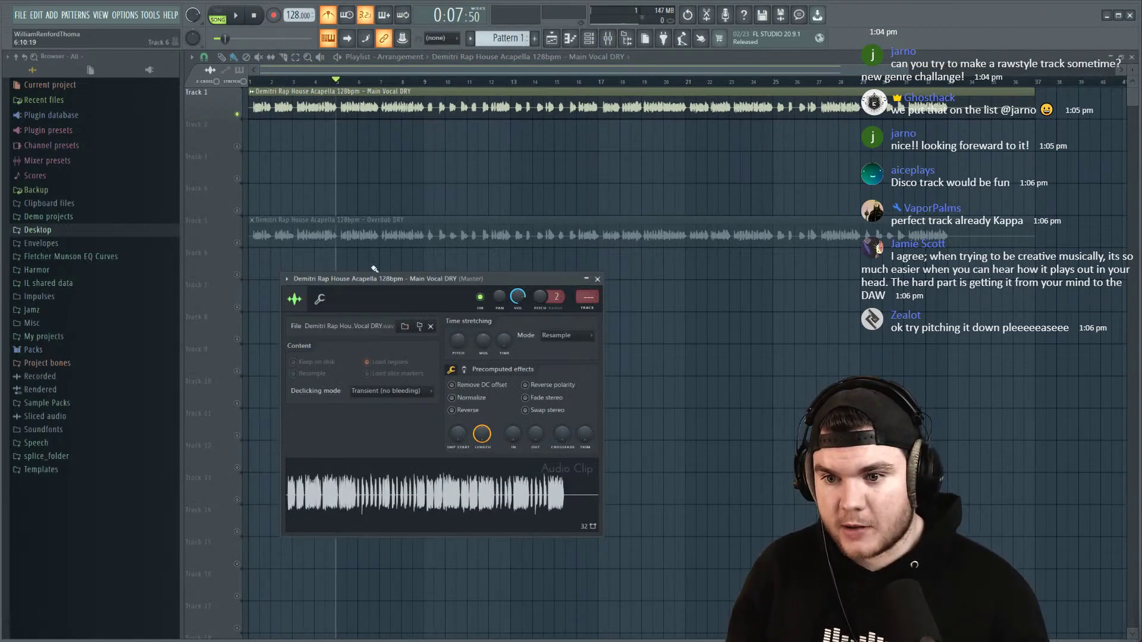
pyautogui.moveTo(373, 279); pyautogui.dragTo(382, 169)
pyautogui.moveTo(535, 172); pyautogui.dragTo(549, 237)
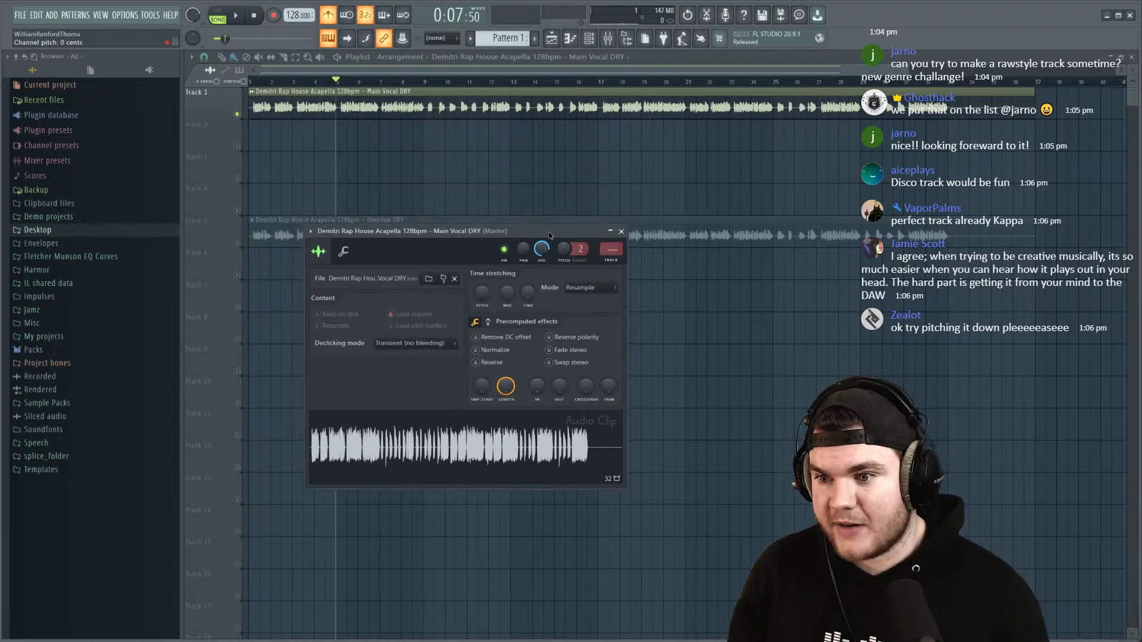
# Step: Set the main vocal's time-stretching mode to Stretch Pro and audition it pitched down, first to -500 and then to about -600 cents
pyautogui.click(581, 289)
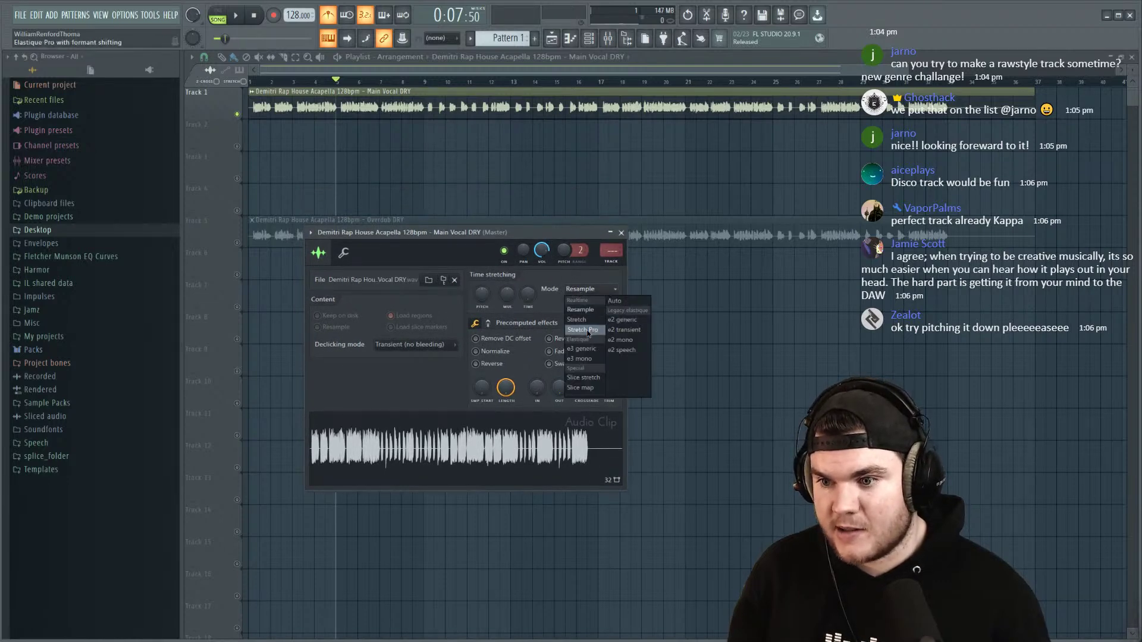
pyautogui.click(588, 331)
pyautogui.moveTo(493, 293); pyautogui.dragTo(517, 272)
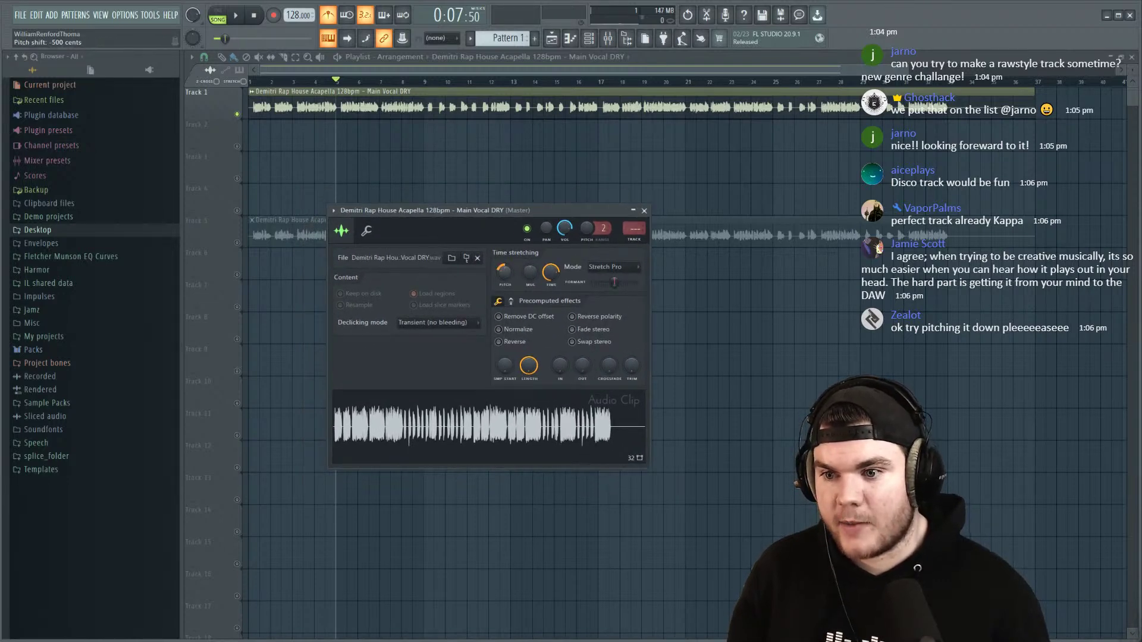
pyautogui.press('space')
pyautogui.moveTo(504, 271); pyautogui.dragTo(505, 275)
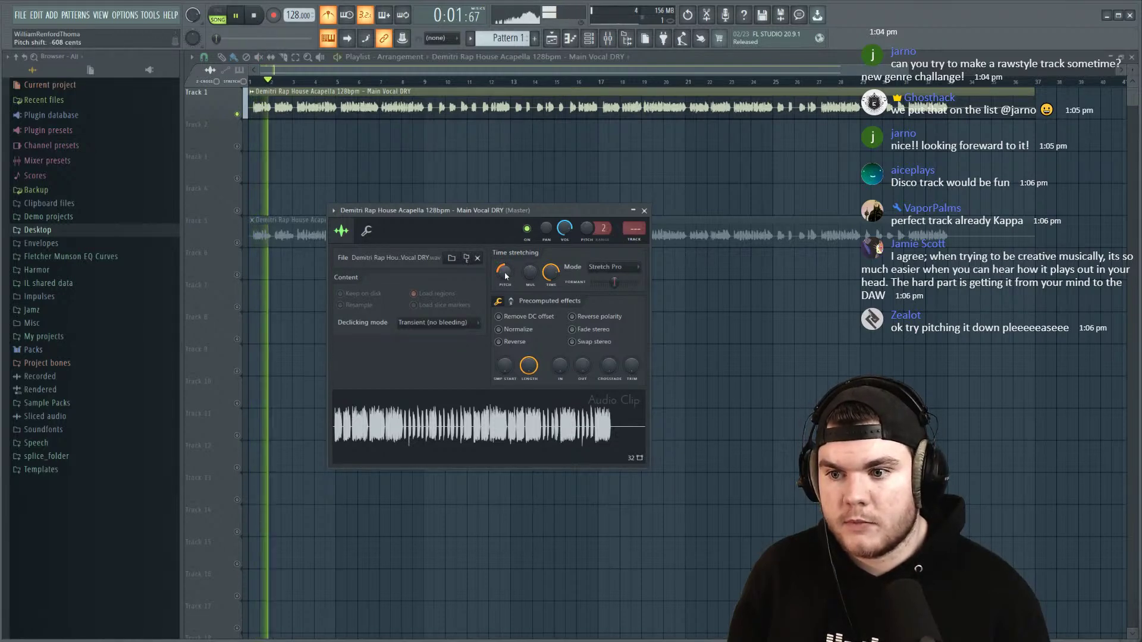
# Step: Try formant shifts of 800 and 700 cents on the main vocal with the pitch at -700 cents, then reset the formant
pyautogui.moveTo(614, 282); pyautogui.dragTo(599, 281)
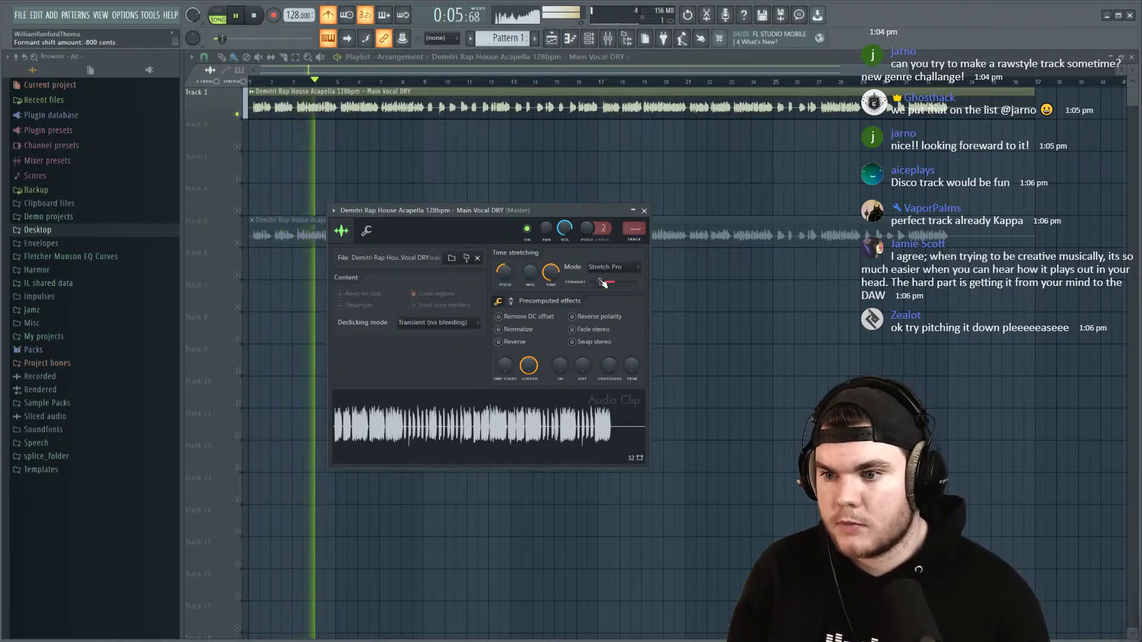
pyautogui.moveTo(504, 271); pyautogui.dragTo(504, 278)
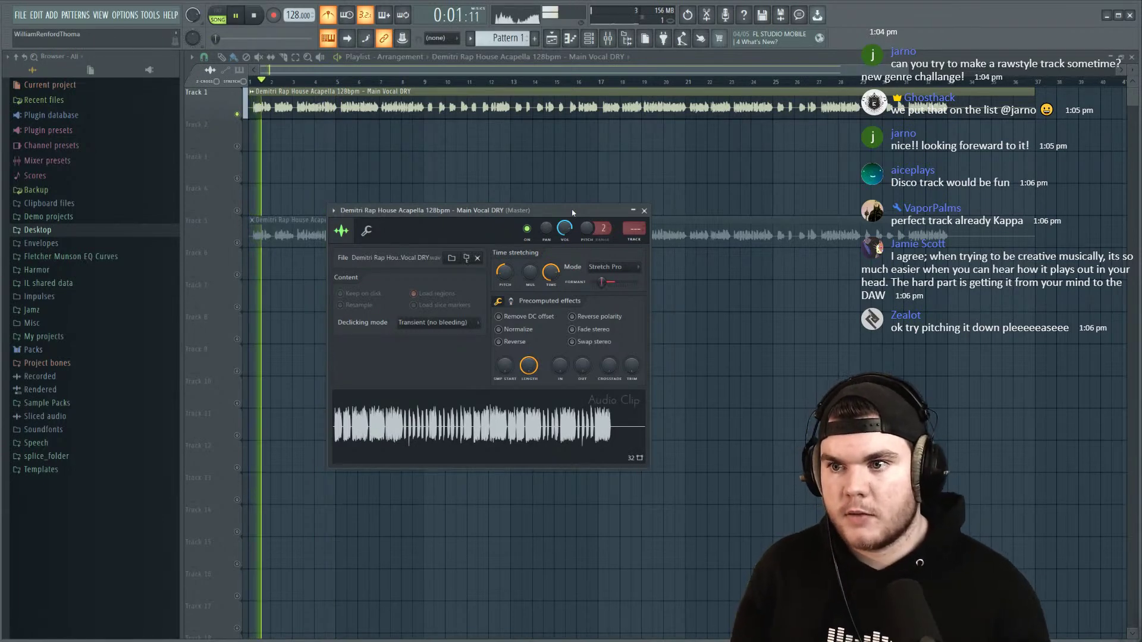
pyautogui.moveTo(601, 282); pyautogui.dragTo(604, 286)
pyautogui.rightClick(604, 285)
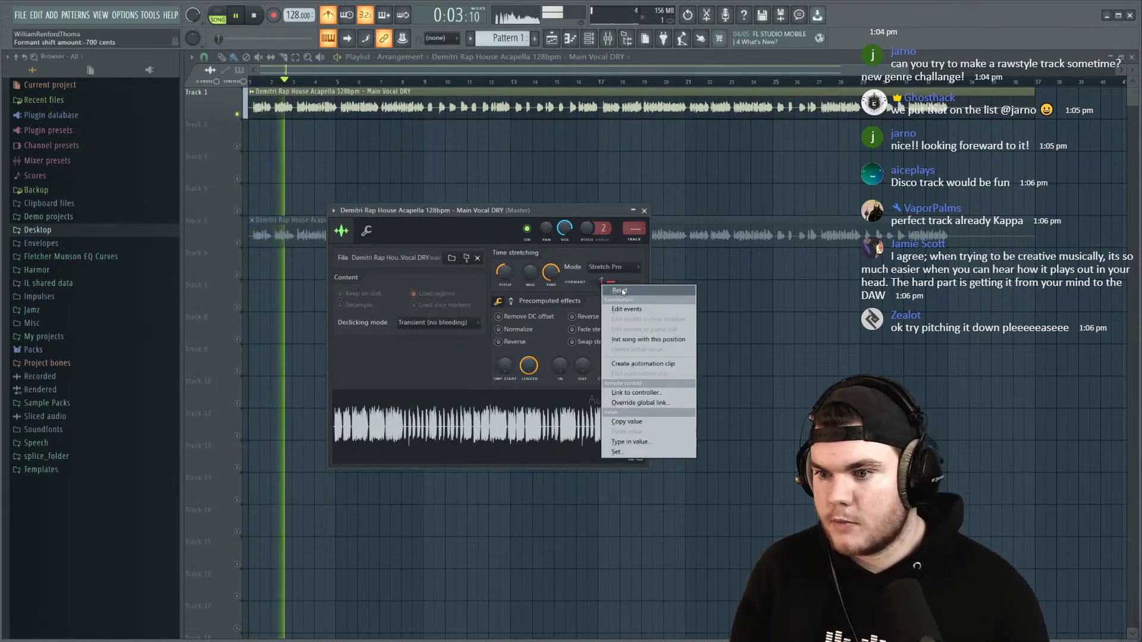
pyautogui.click(618, 291)
# Step: Audition the main vocal at pitch shifts of -1200 and -400 cents, then reset its pitch and formant and stop playback
pyautogui.rightClick(506, 271)
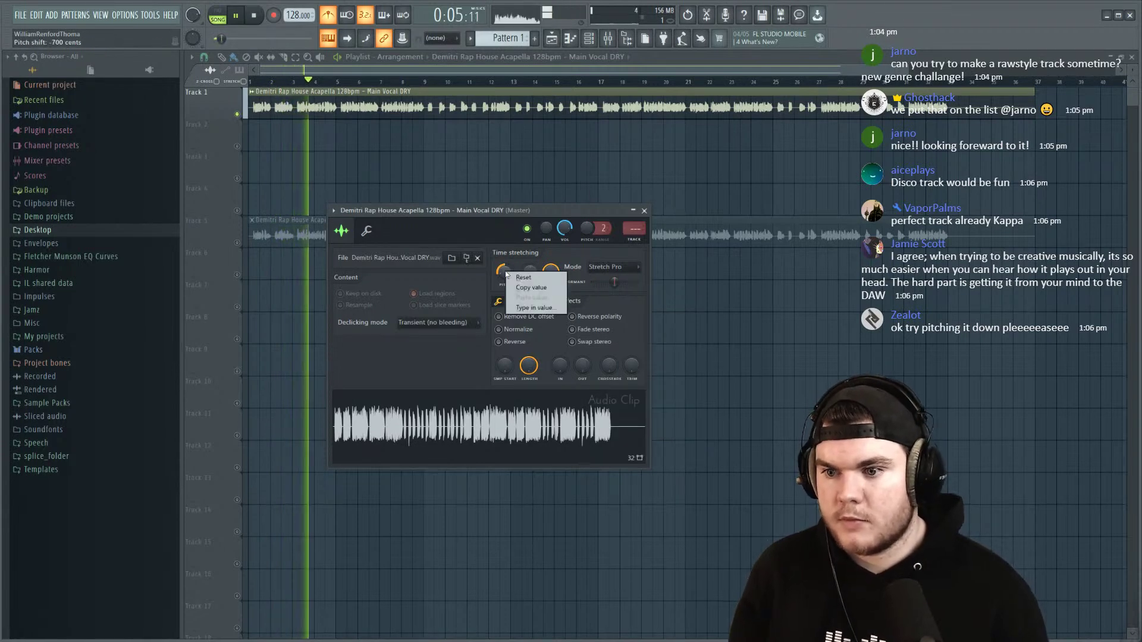
pyautogui.click(507, 274)
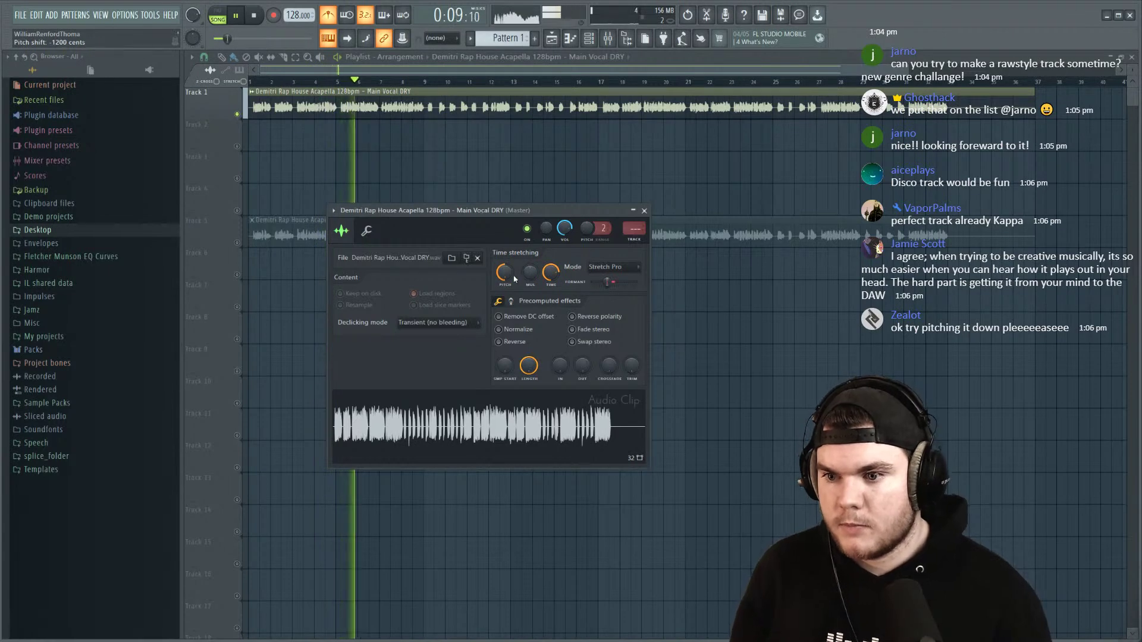
pyautogui.moveTo(506, 274)
pyautogui.mouseDown()
pyautogui.moveTo(505, 235)
pyautogui.moveTo(505, 284)
pyautogui.mouseUp()
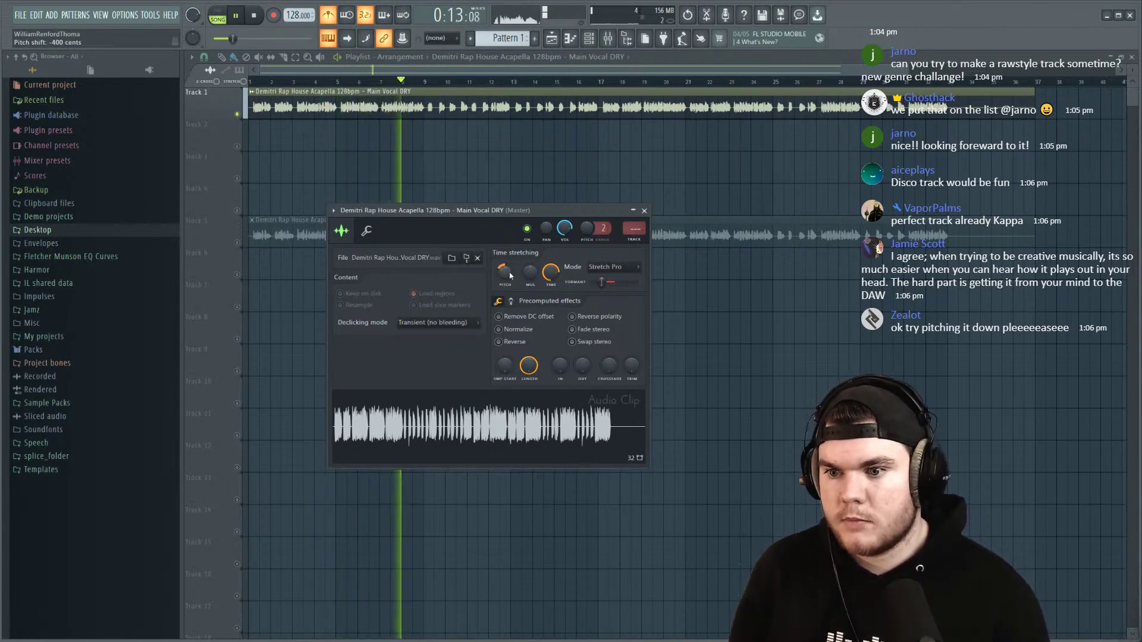
pyautogui.rightClick(614, 280)
pyautogui.click(637, 287)
pyautogui.press('space')
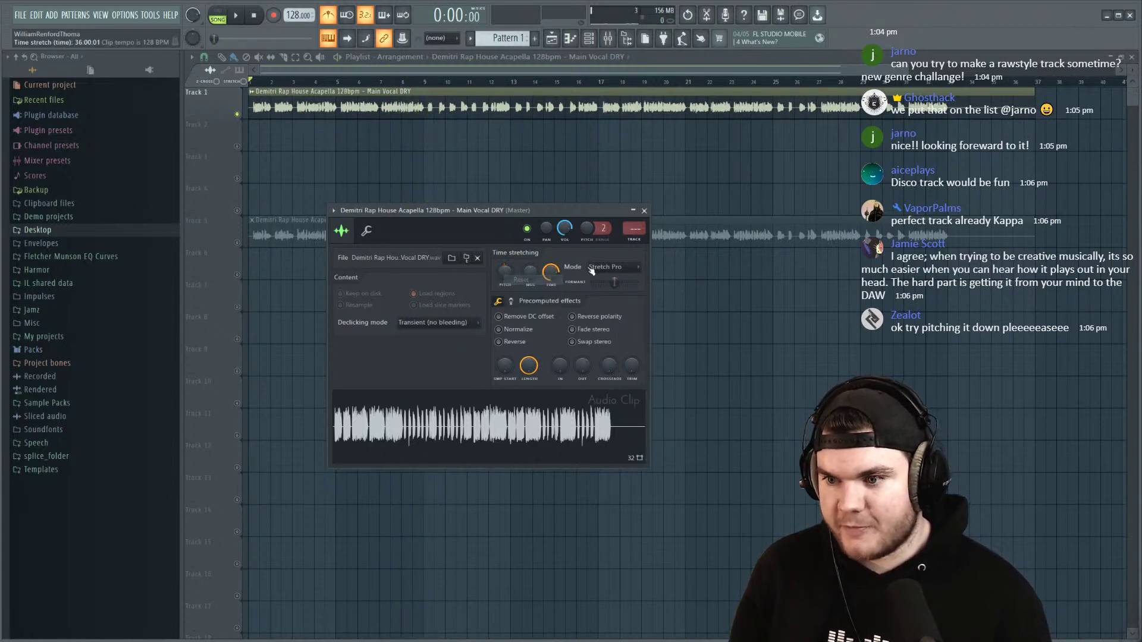
# Step: Switch the main vocal's stretching mode to e2 speech and listen to it with the pitch shifted to -600 cents
pyautogui.click(599, 268)
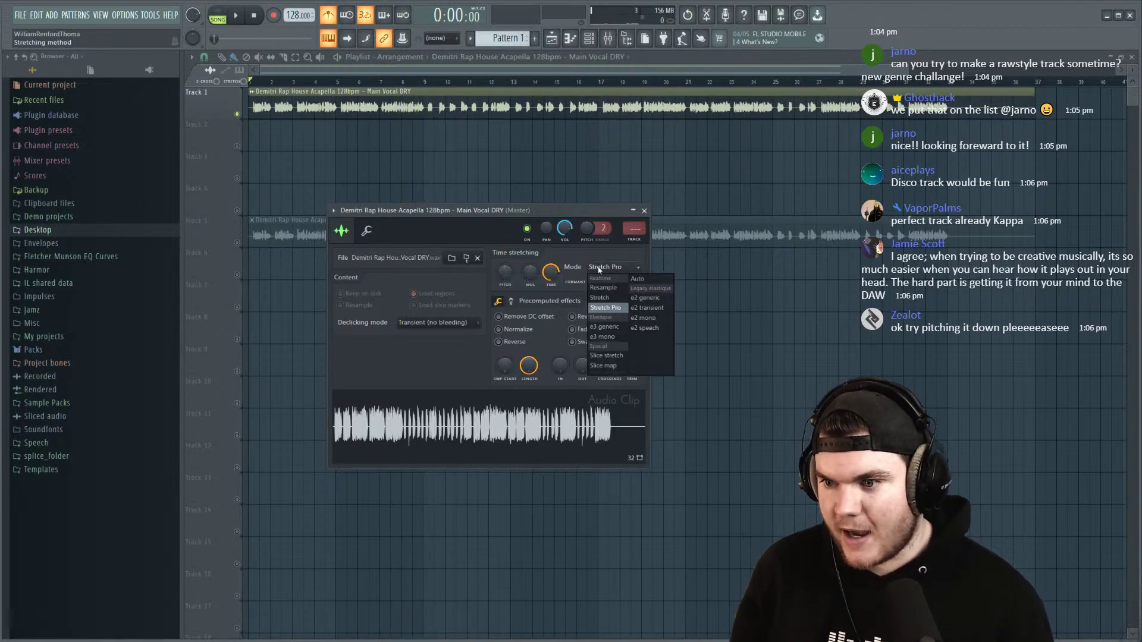
pyautogui.click(659, 330)
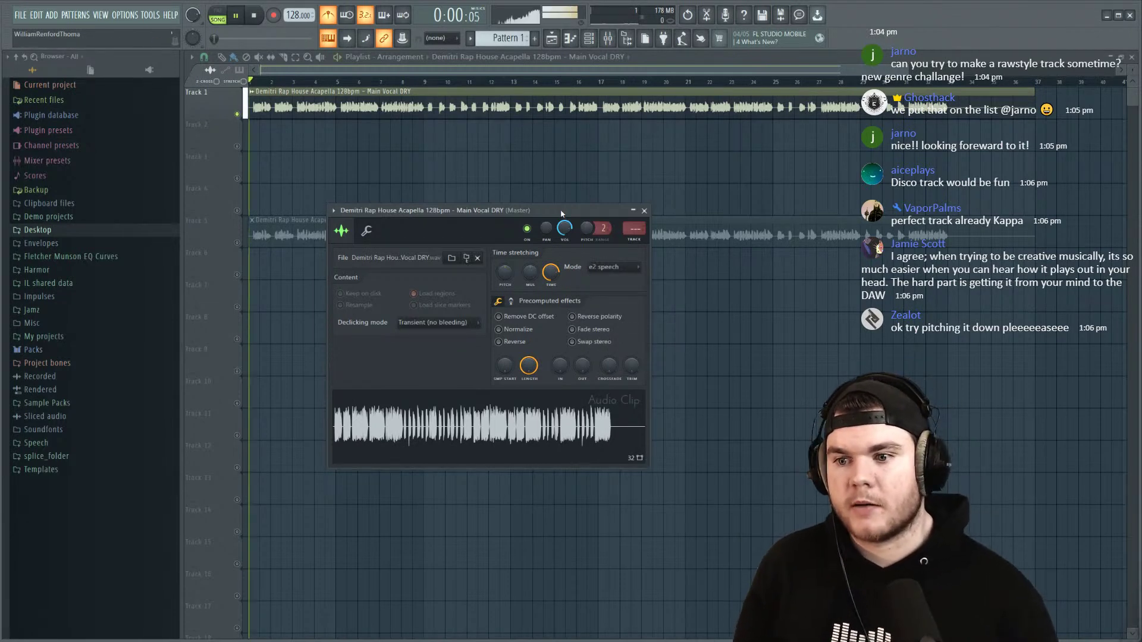
pyautogui.moveTo(505, 271)
pyautogui.mouseDown()
pyautogui.moveTo(505, 309)
pyautogui.moveTo(514, 275)
pyautogui.moveTo(515, 288)
pyautogui.mouseUp()
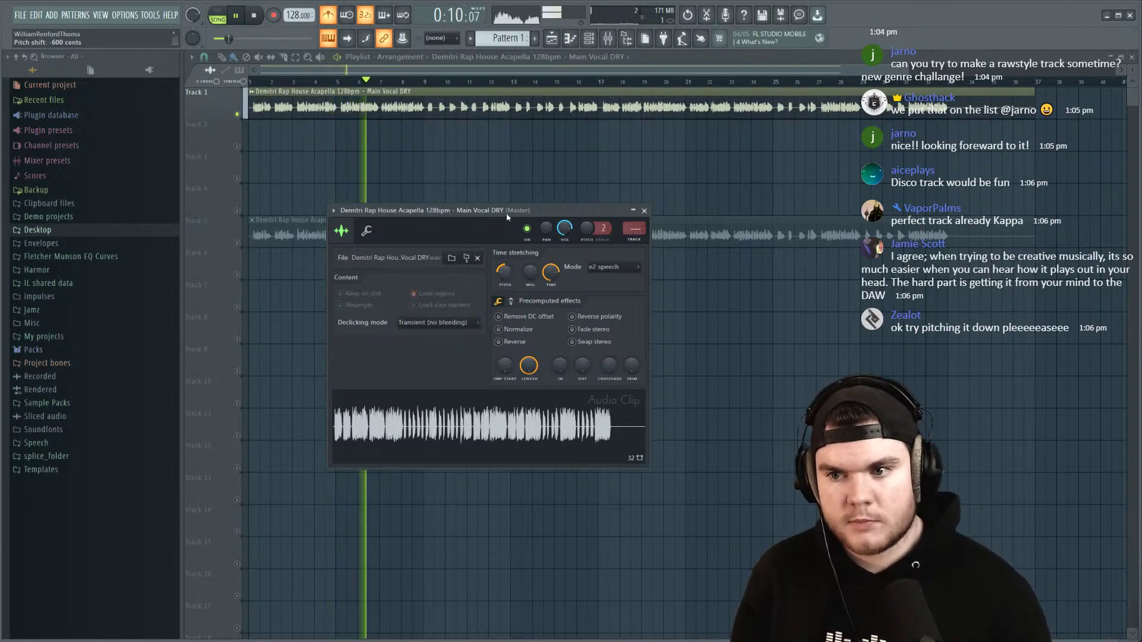
pyautogui.press('space')
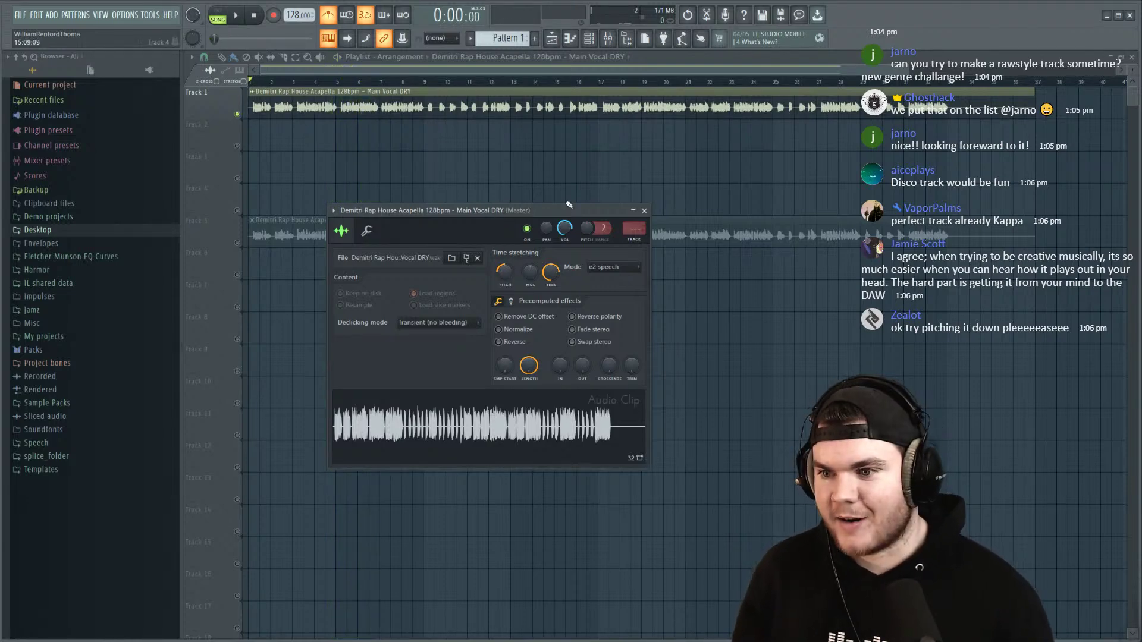
# Step: Close the channel settings and play only the main vocal from the start, sampling the passages at bars 9, 17 and 25
pyautogui.click(643, 211)
pyautogui.press('space')
pyautogui.press('space')
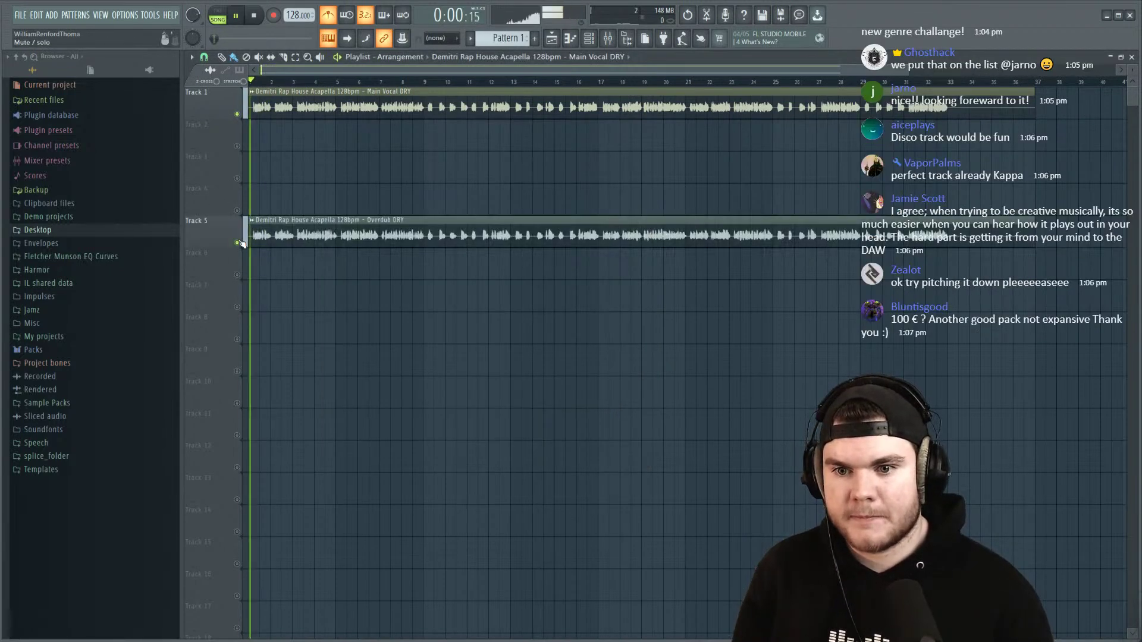
pyautogui.click(424, 81)
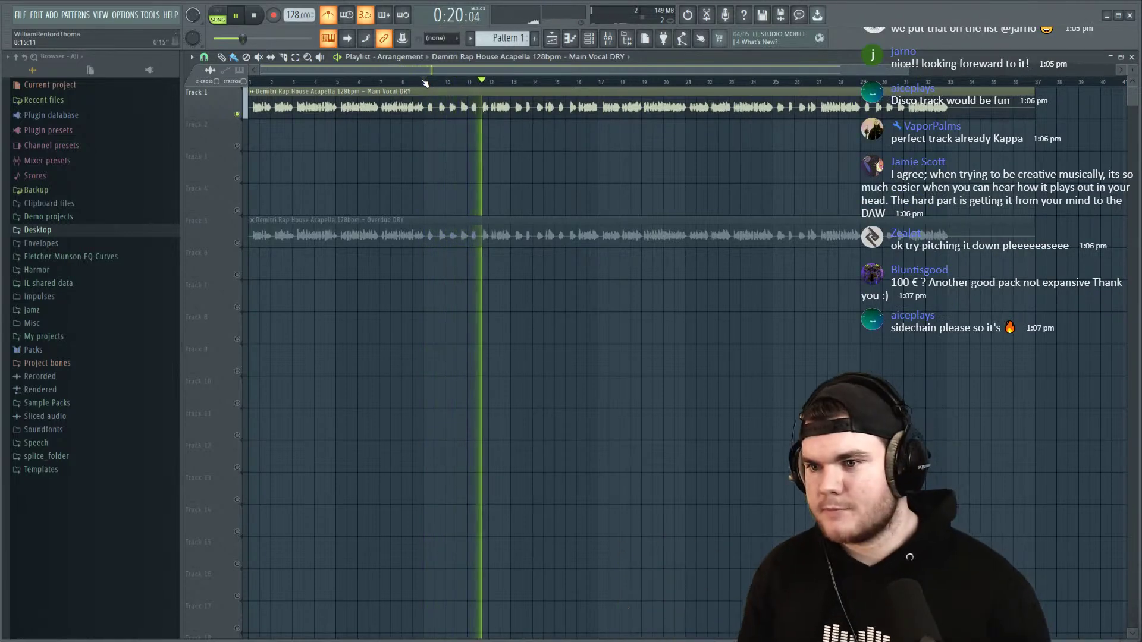
pyautogui.click(602, 82)
pyautogui.scroll(-1, 602, 84)
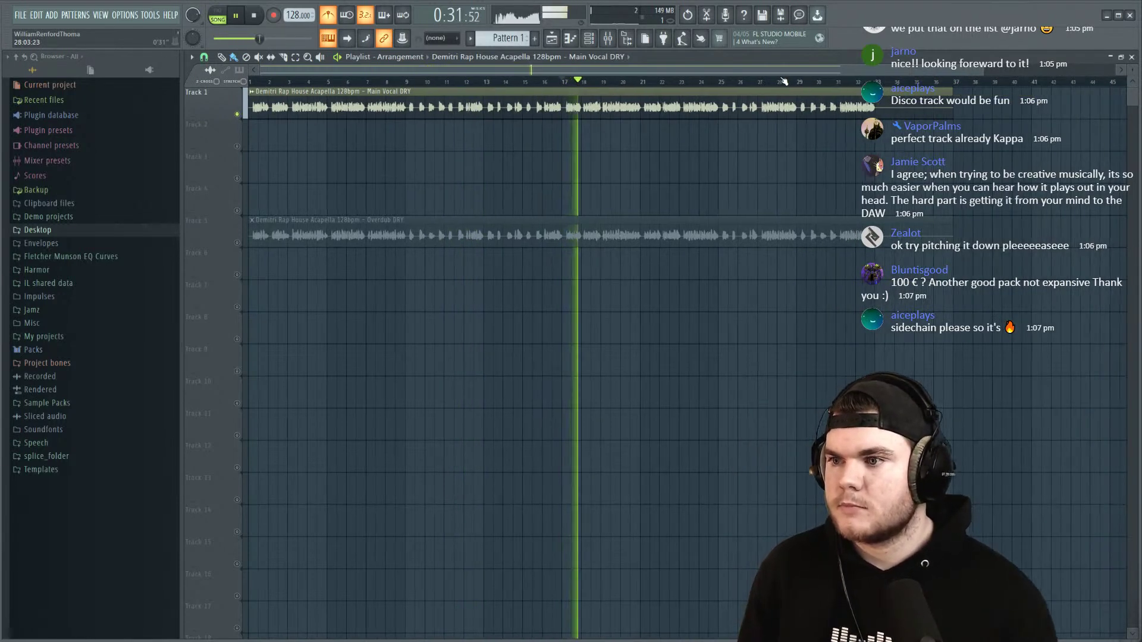
pyautogui.click(723, 83)
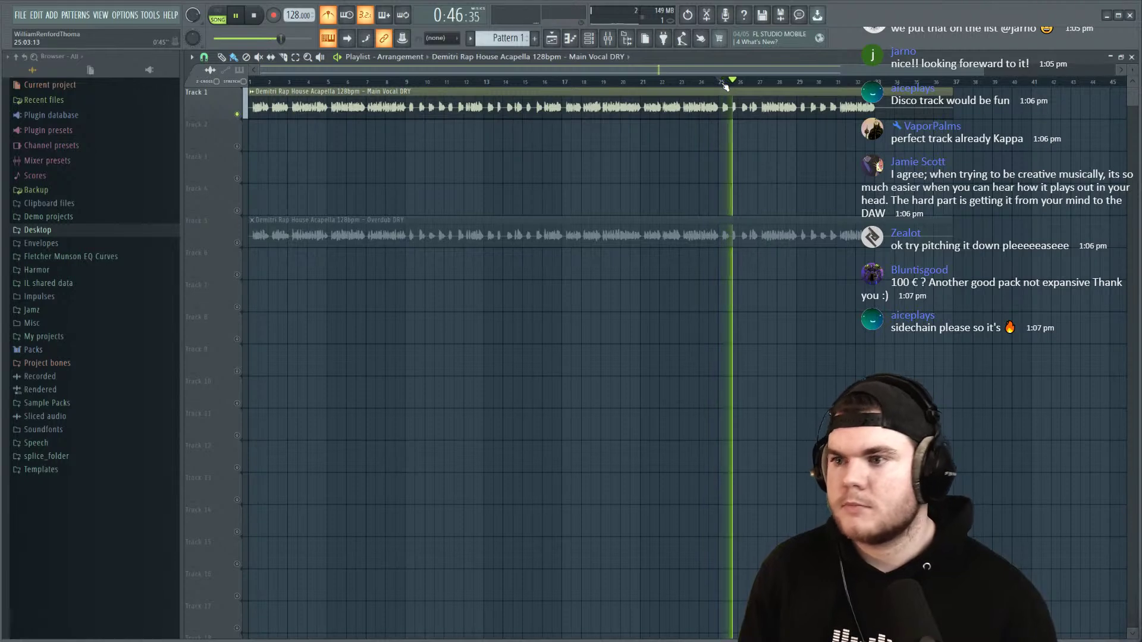
pyautogui.press('space')
# Step: Re-enable all playlist tracks and move the Main Vocal DRY clip to track 4, directly above the overdub
pyautogui.rightClick(237, 114)
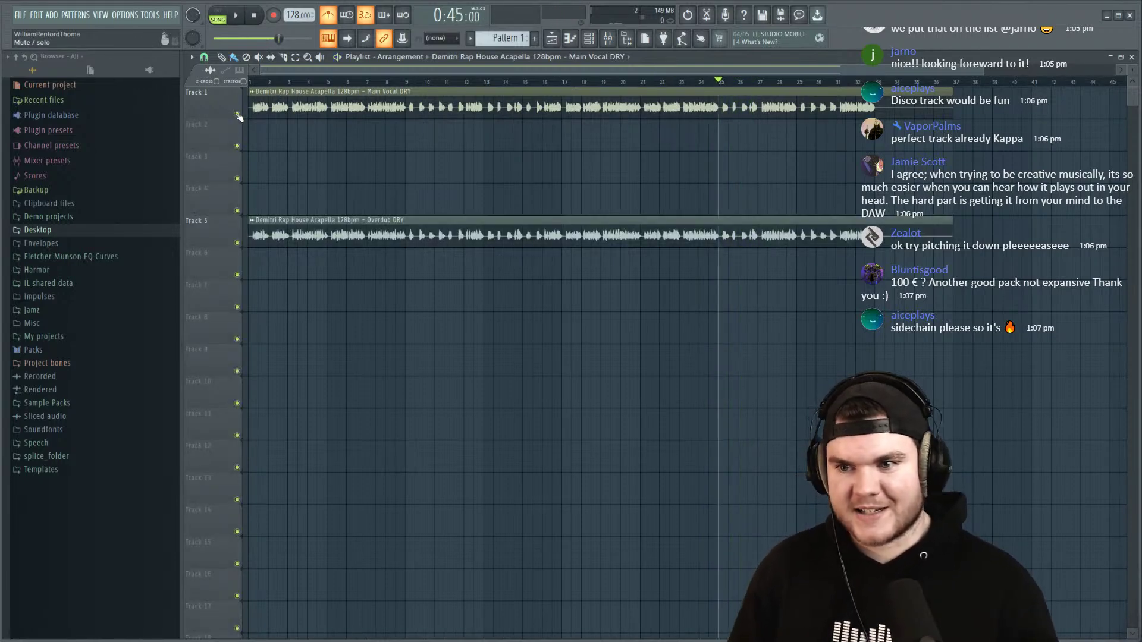
pyautogui.moveTo(366, 98)
pyautogui.mouseDown()
pyautogui.moveTo(366, 196)
pyautogui.moveTo(361, 78)
pyautogui.mouseUp()
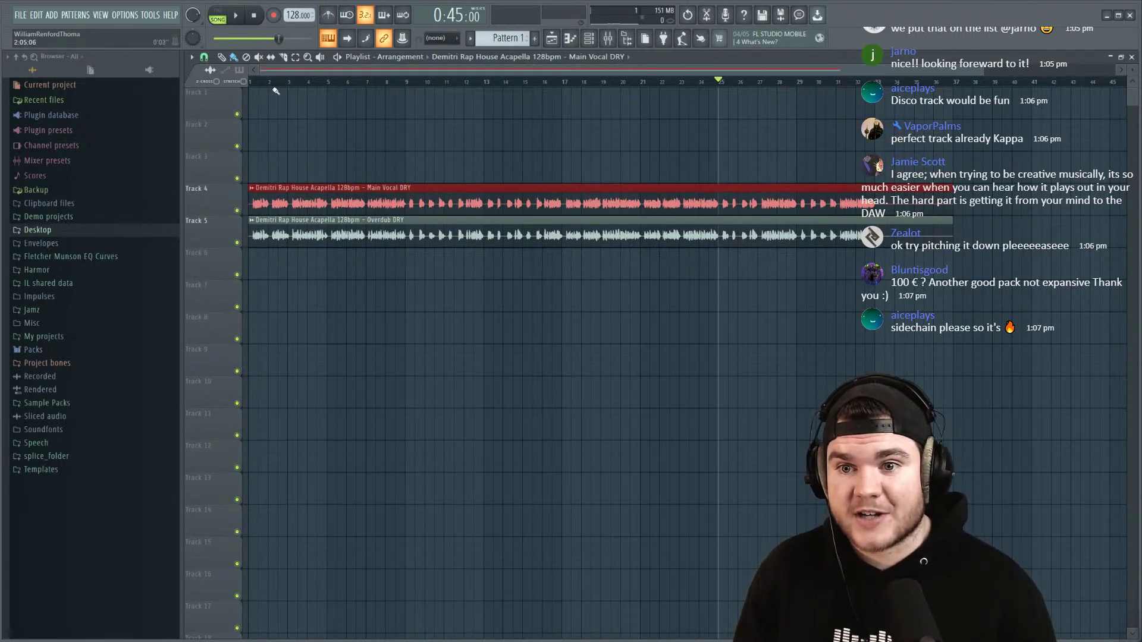
pyautogui.scroll(3, 278, 86)
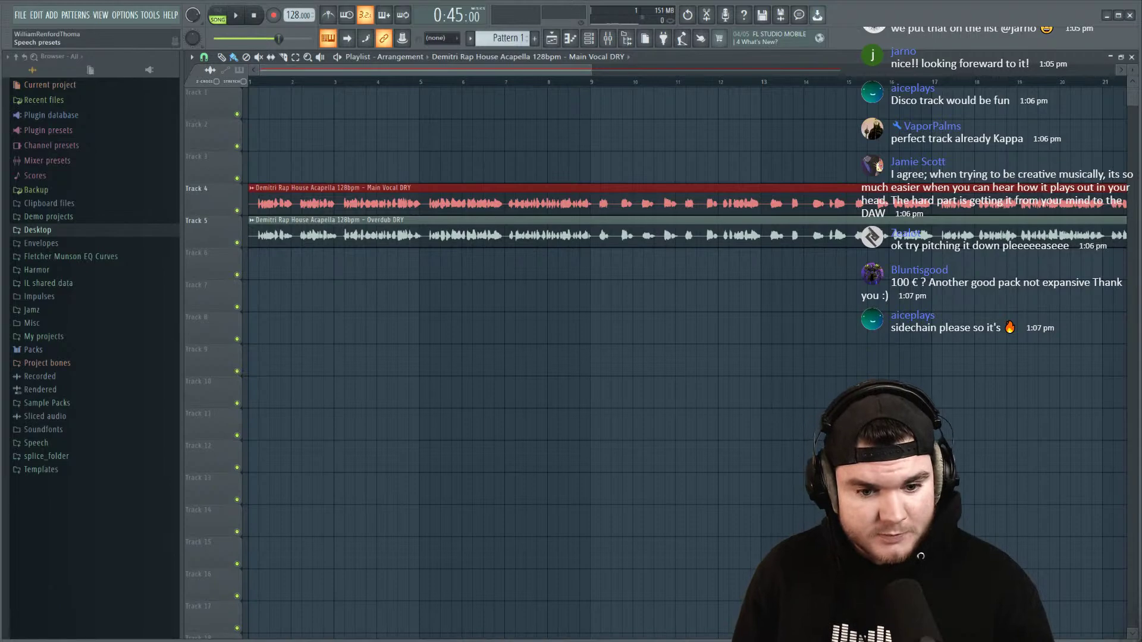
# Step: Switch to the web browser, look over the Ghosthack Ultimate Producer Bundle 2022 packs, and return to FL Studio
pyautogui.hotkey('alt', 'Tab')
pyautogui.scroll(-8, 381, 386)
pyautogui.scroll(1, 381, 386)
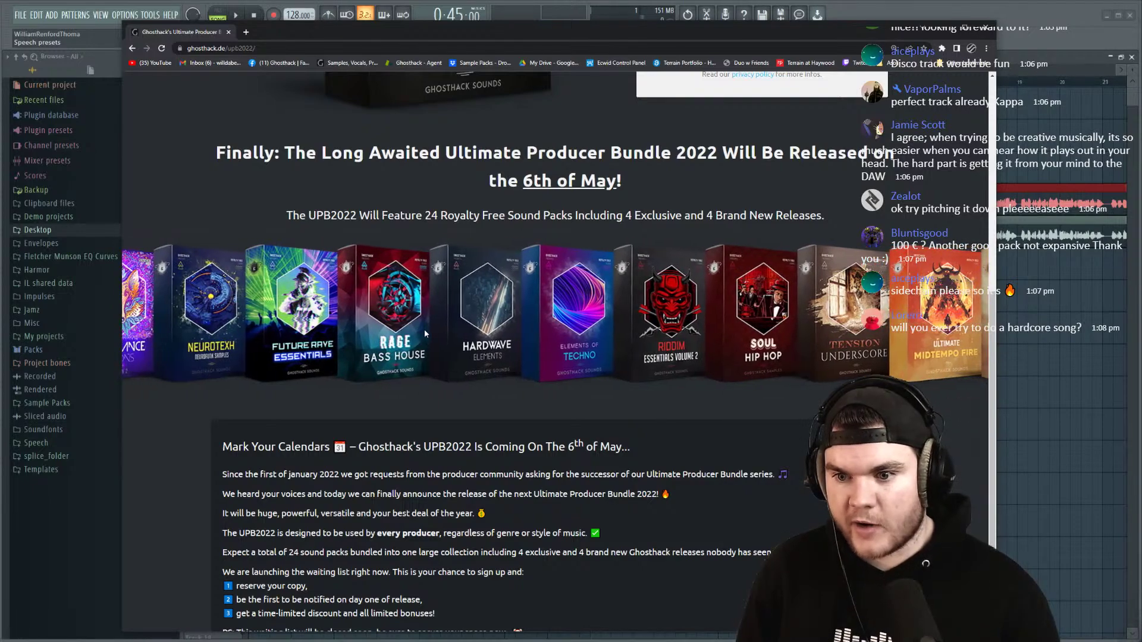
pyautogui.click(930, 27)
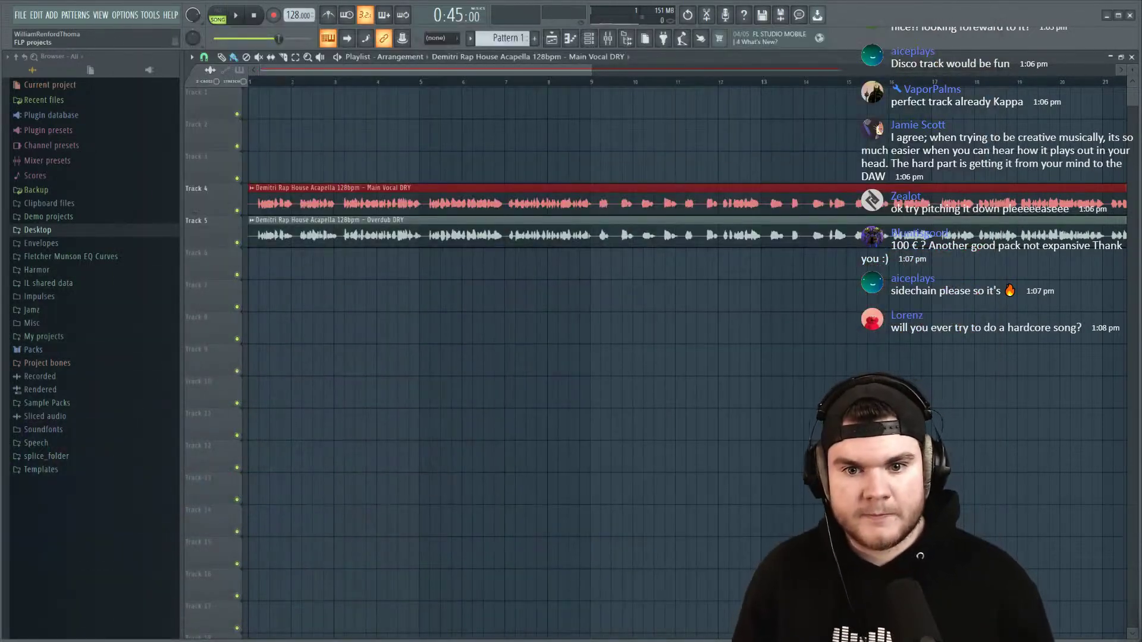
# Step: Widen the browser, look through the Sample Packs folder and open the Ghosthack - Rage Bass House pack
pyautogui.click(65, 404)
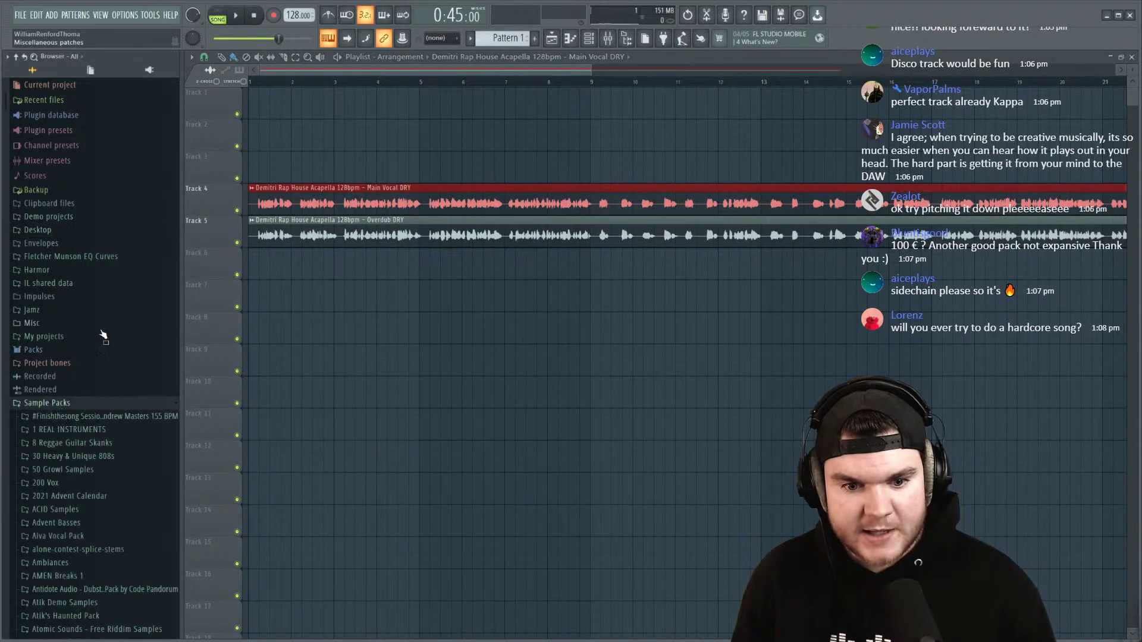
pyautogui.scroll(-6, 104, 433)
pyautogui.moveTo(181, 306); pyautogui.dragTo(209, 306)
pyautogui.scroll(-15, 153, 293)
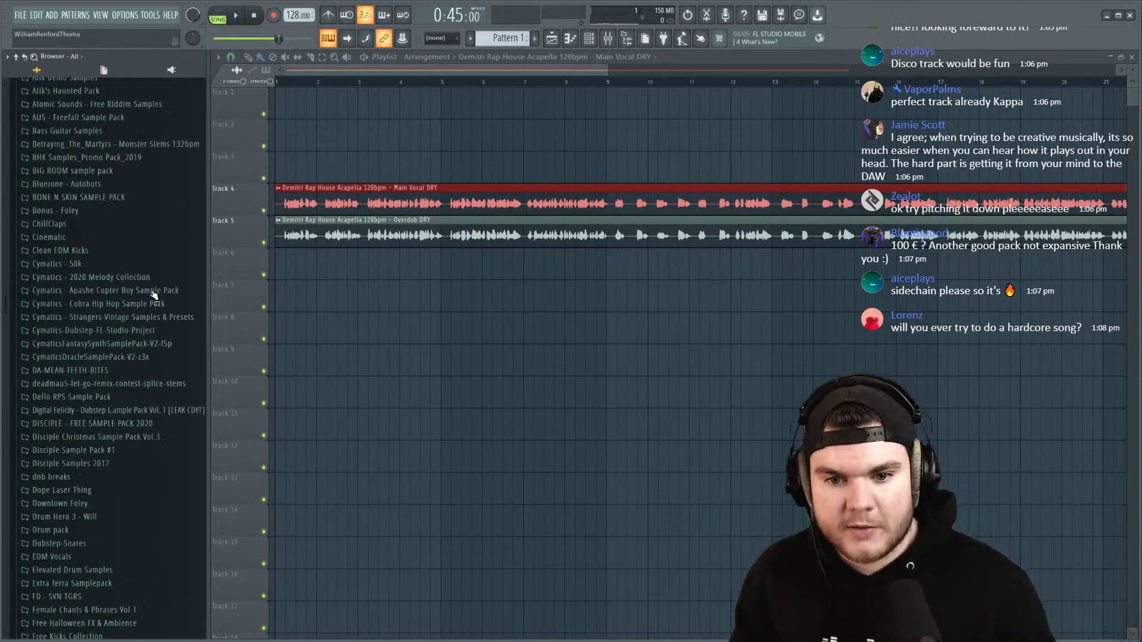
pyautogui.scroll(-6, 152, 294)
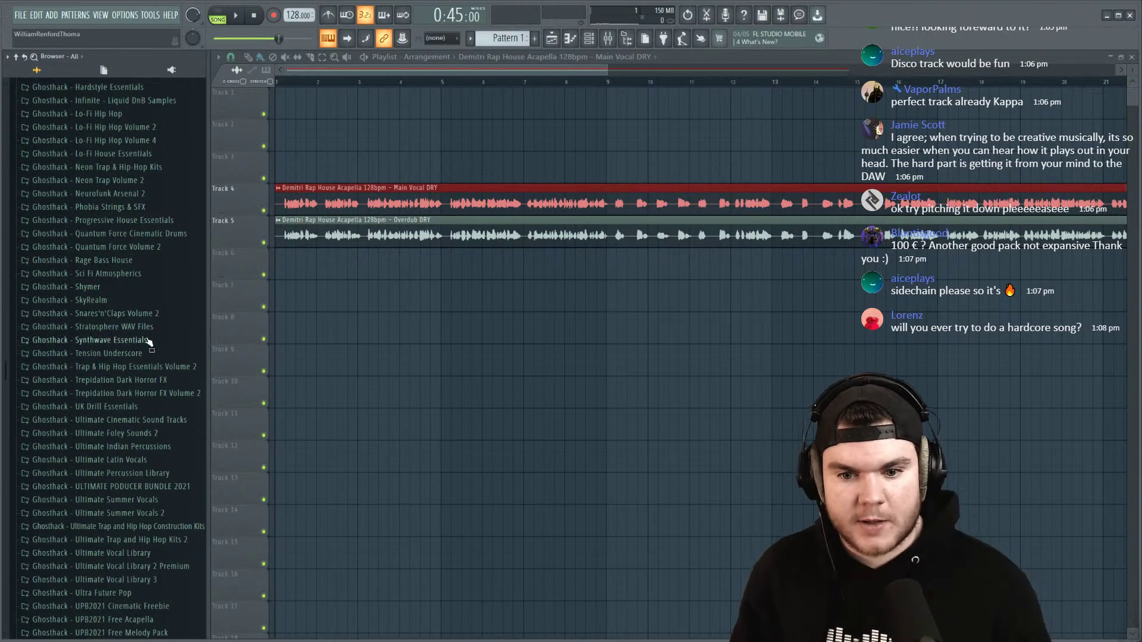
pyautogui.scroll(-10, 157, 292)
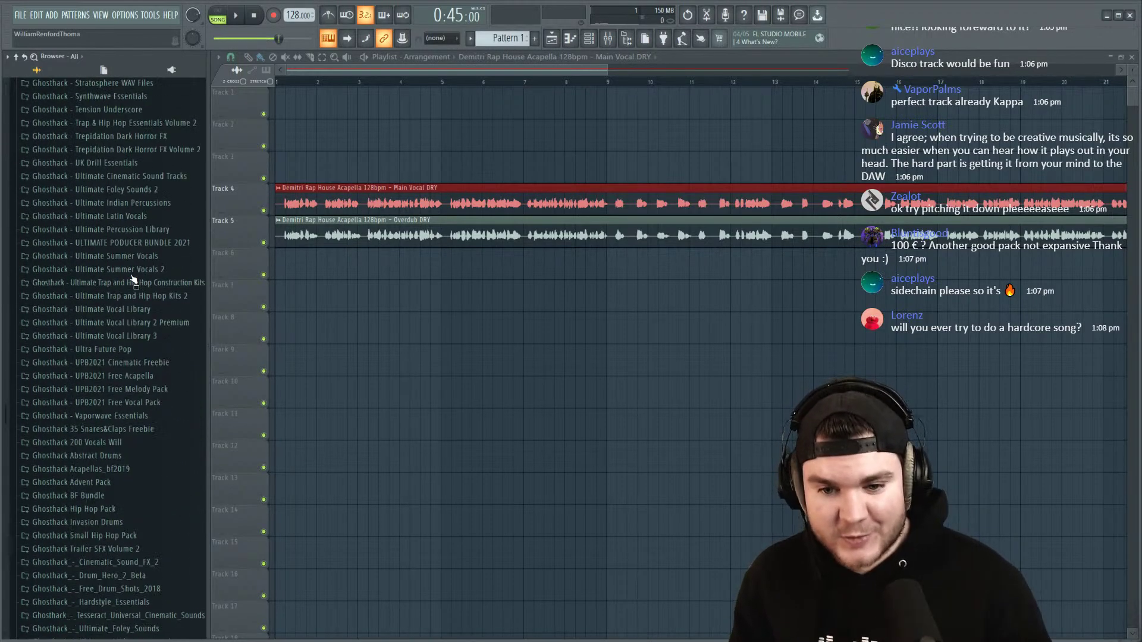
pyautogui.scroll(10, 153, 297)
pyautogui.scroll(6, 152, 321)
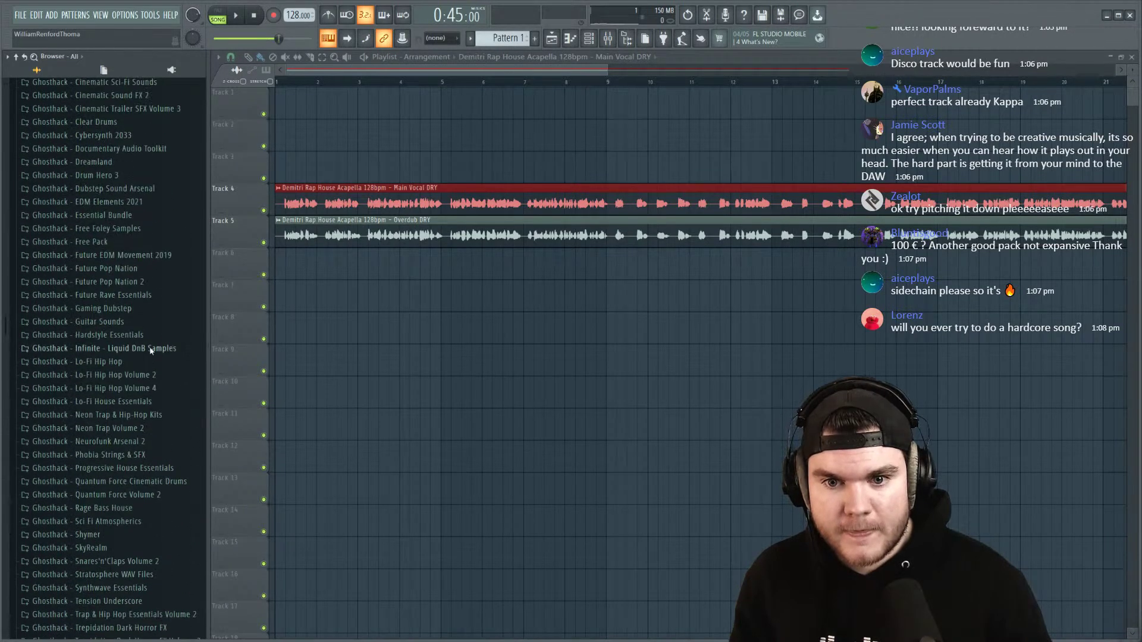
pyautogui.scroll(-3, 123, 387)
pyautogui.click(125, 385)
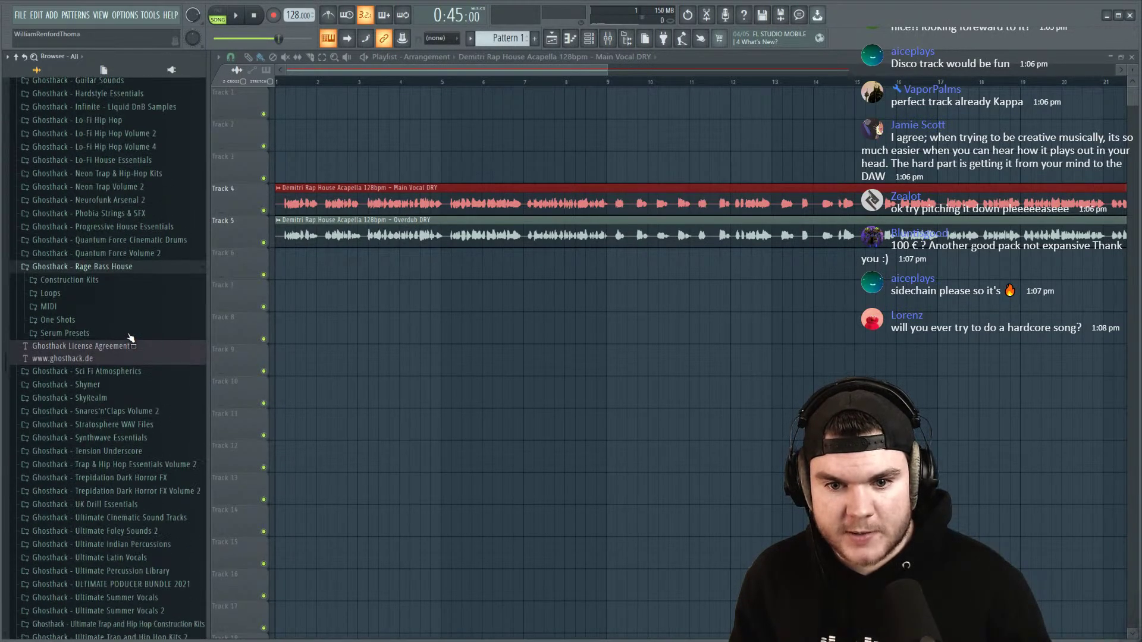
# Step: Open the pack's RBH_Kicks folder within the one-shot drum samples and look through its kicks
pyautogui.click(98, 317)
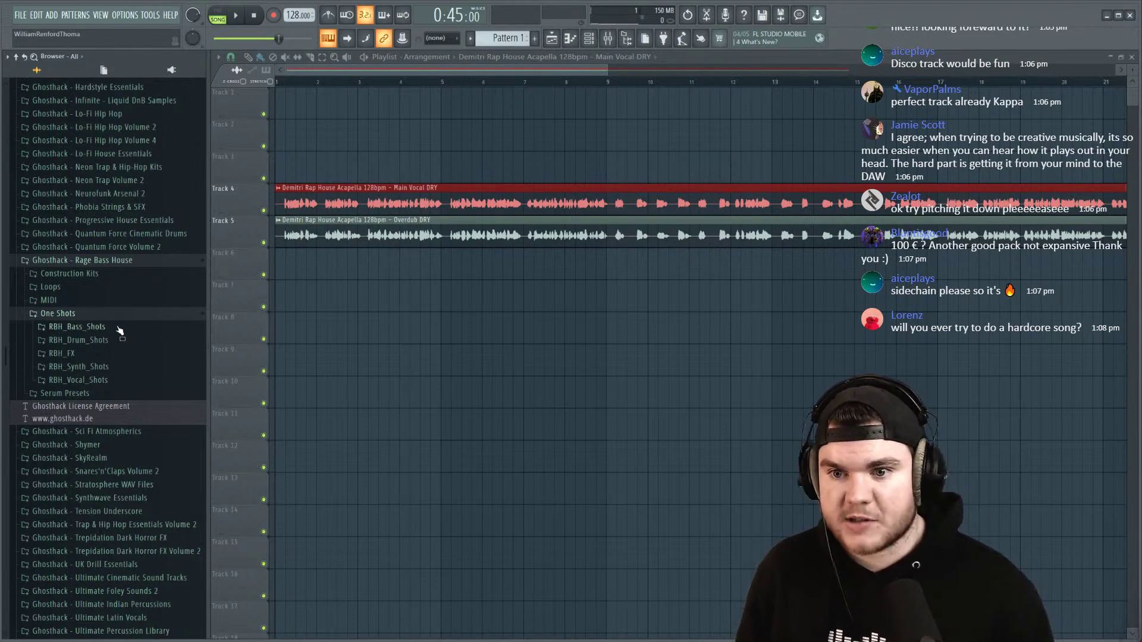
pyautogui.click(90, 340)
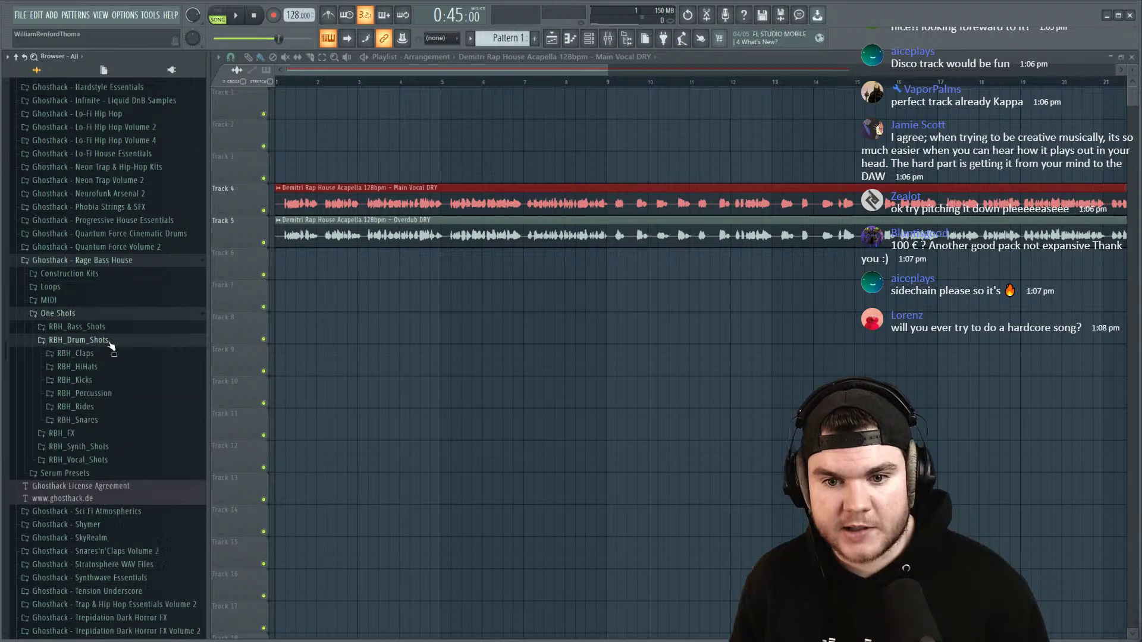
pyautogui.click(116, 384)
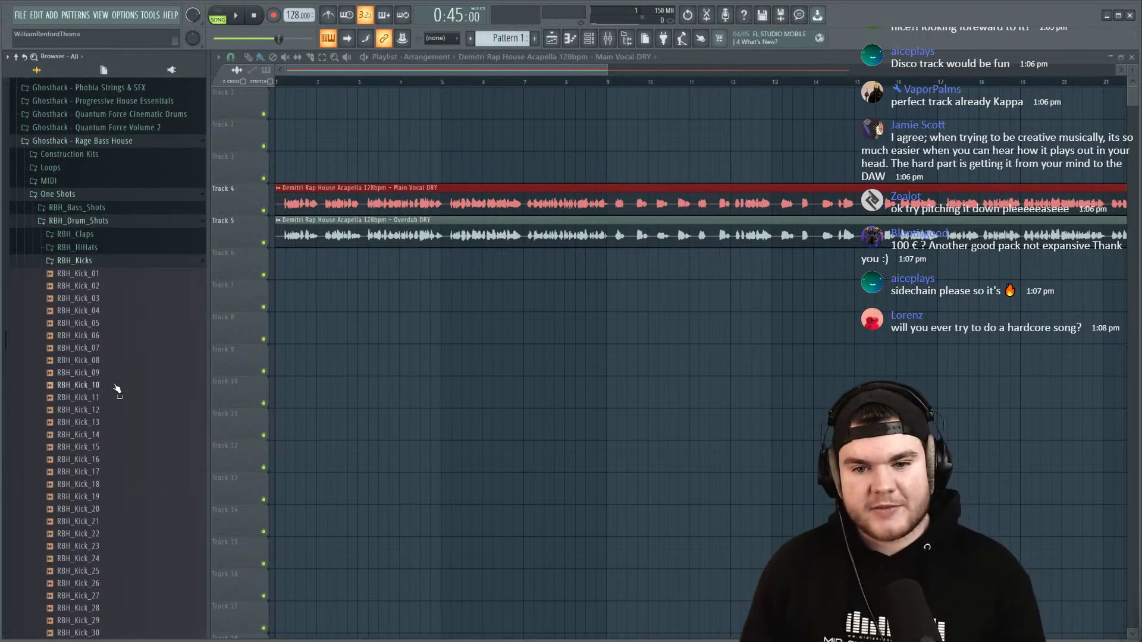
pyautogui.scroll(-3, 120, 328)
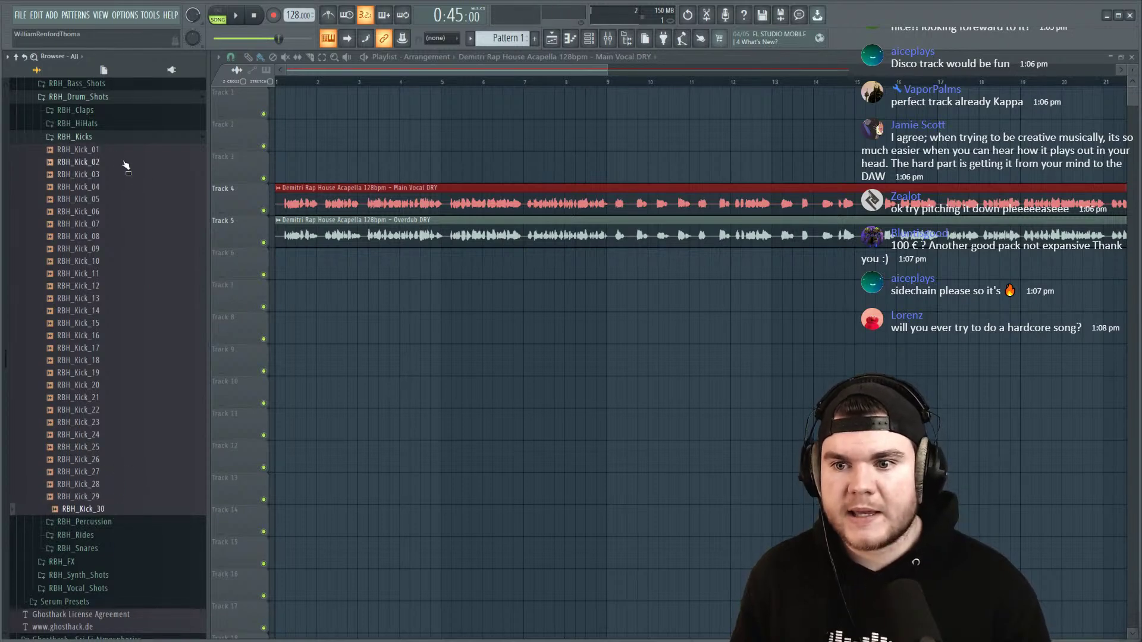
pyautogui.scroll(-3, 320, 90)
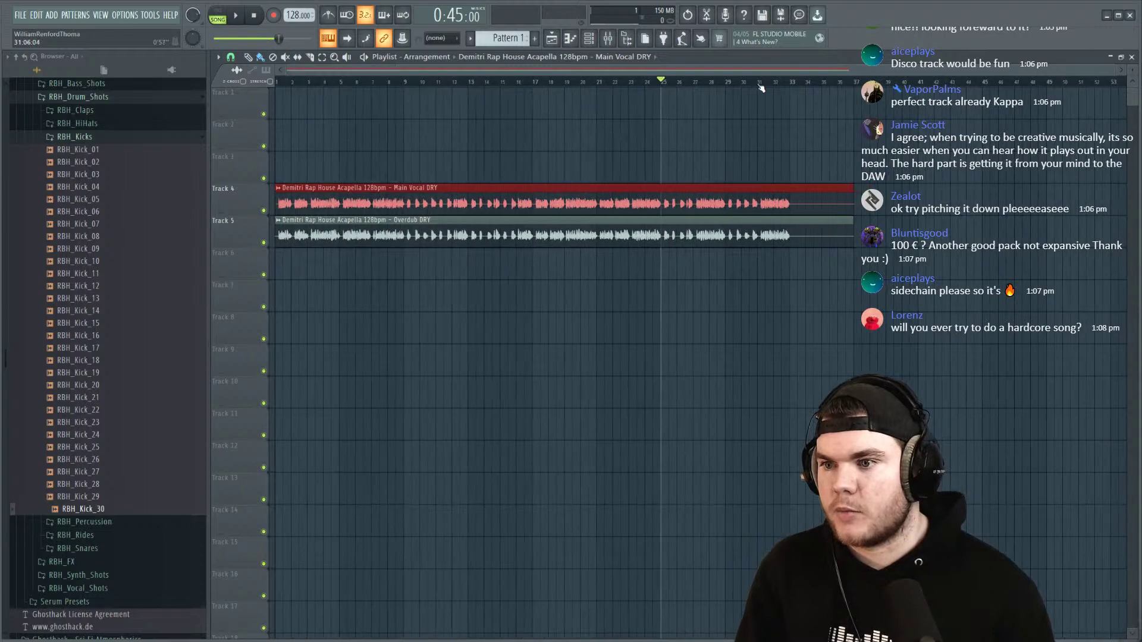
# Step: Set the playlist's loop region to bars 25 to 33 and play the vocals in it
pyautogui.moveTo(664, 85); pyautogui.dragTo(815, 88)
pyautogui.press('space')
pyautogui.scroll(3, 785, 71)
pyautogui.scroll(-3, 797, 70)
pyautogui.press('space')
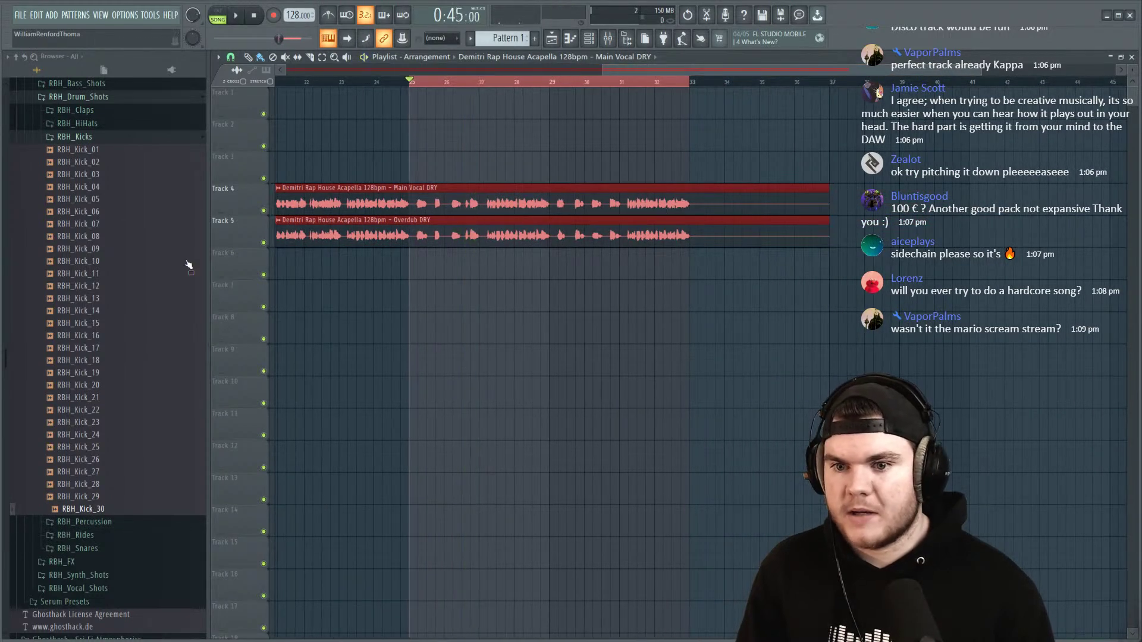
# Step: Place RBH_Kick_25 on track 1 and repeat it on every beat from bar 25 up to bar 29
pyautogui.click(605, 390)
pyautogui.hotkey('ctrl', 'z')
pyautogui.click(136, 273)
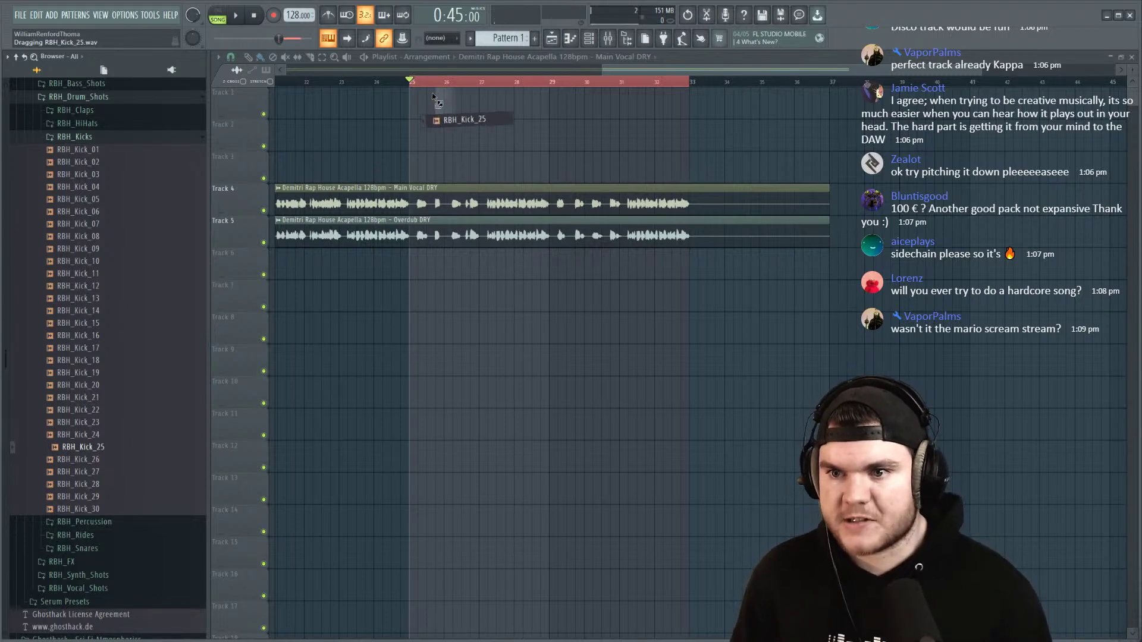
pyautogui.press('space')
pyautogui.moveTo(409, 99); pyautogui.dragTo(1029, 95)
pyautogui.scroll(4, 416, 100)
pyautogui.press('space')
pyautogui.press('space')
pyautogui.press('space')
pyautogui.scroll(-3, 864, 76)
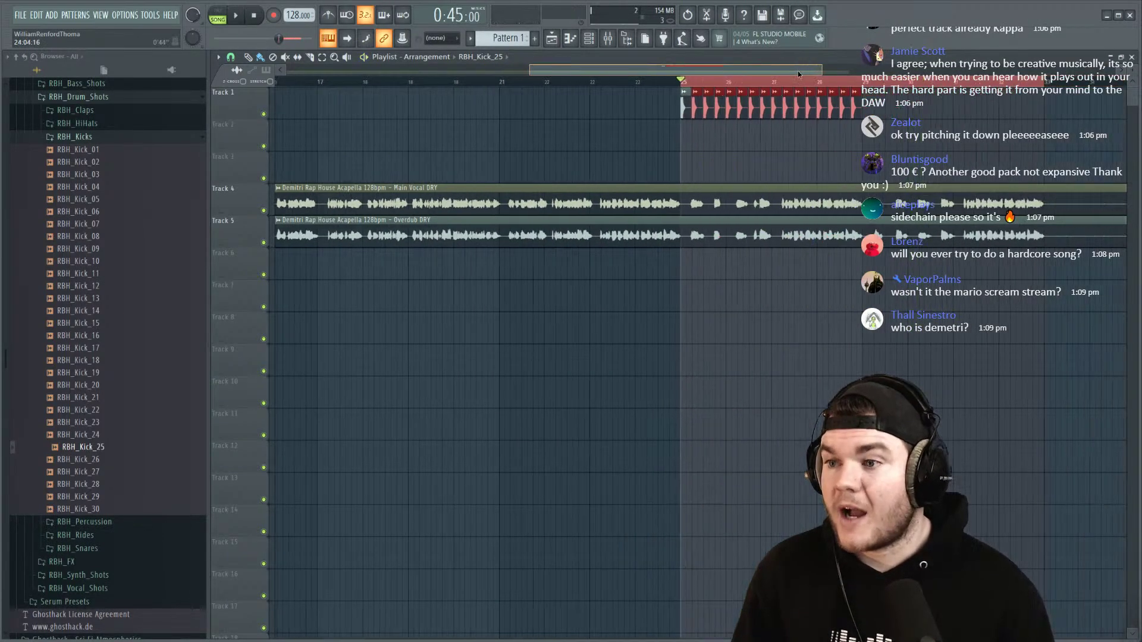
# Step: Duplicate the four bars of kicks on track 1 to fill bars 29 to 33 while the loop plays
pyautogui.scroll(3, 586, 137)
pyautogui.click(767, 136)
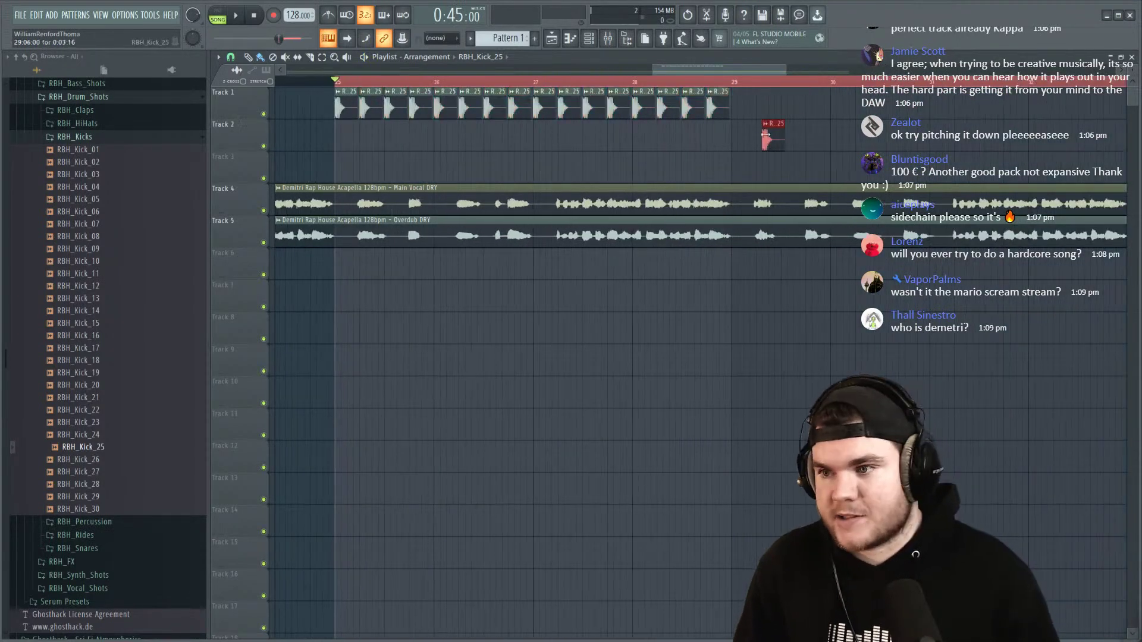
pyautogui.scroll(-3, 757, 115)
pyautogui.press('space')
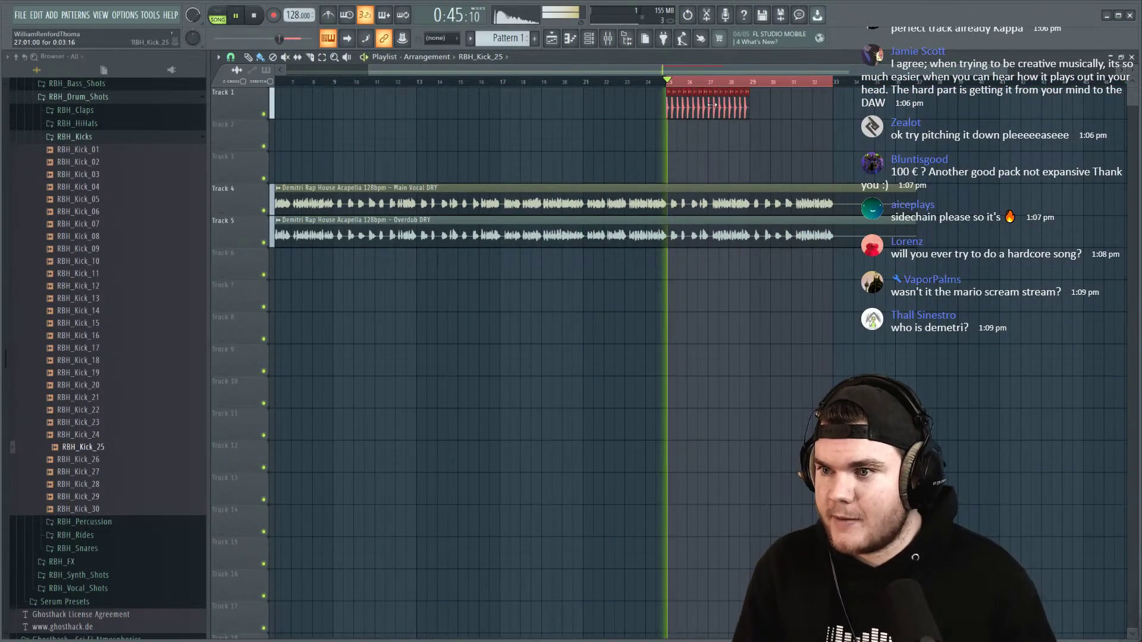
pyautogui.hotkey('ctrl', 'b')
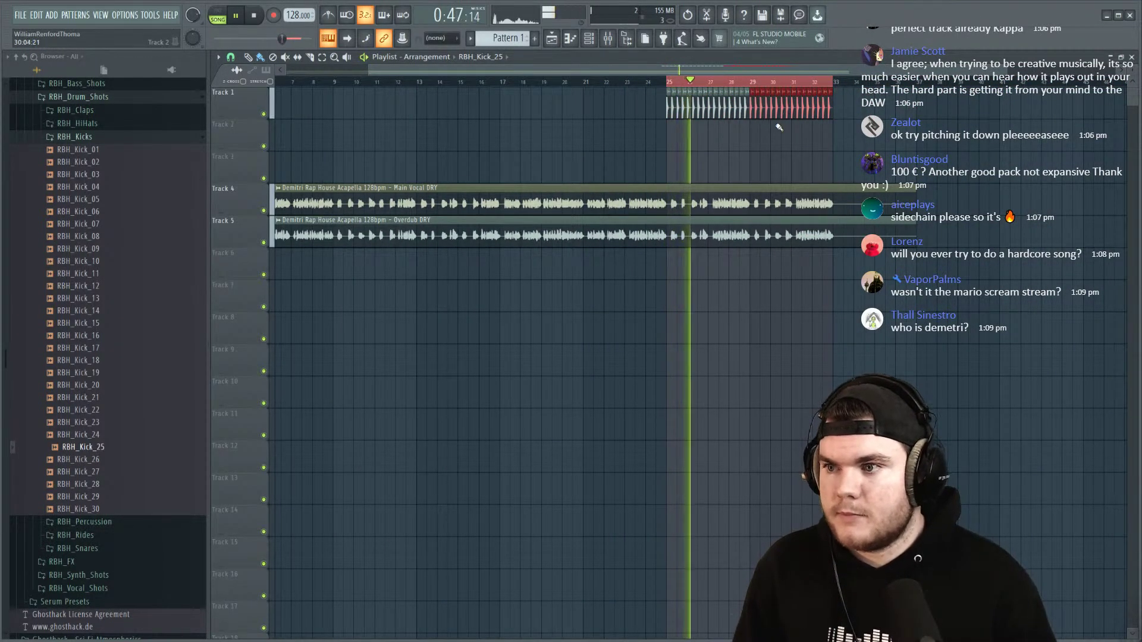
# Step: Listen to the kicks with the vocals and move the mixer window to the middle of the playlist
pyautogui.scroll(3, 845, 83)
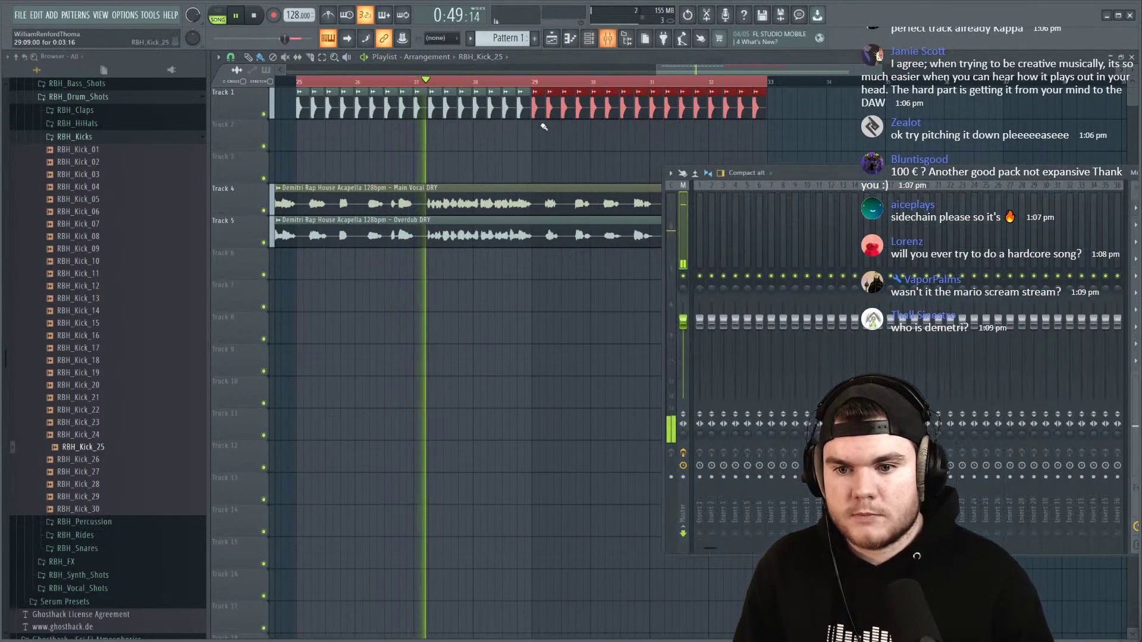
pyautogui.press('F9')
pyautogui.moveTo(824, 178); pyautogui.dragTo(502, 253)
pyautogui.doubleClick(808, 209)
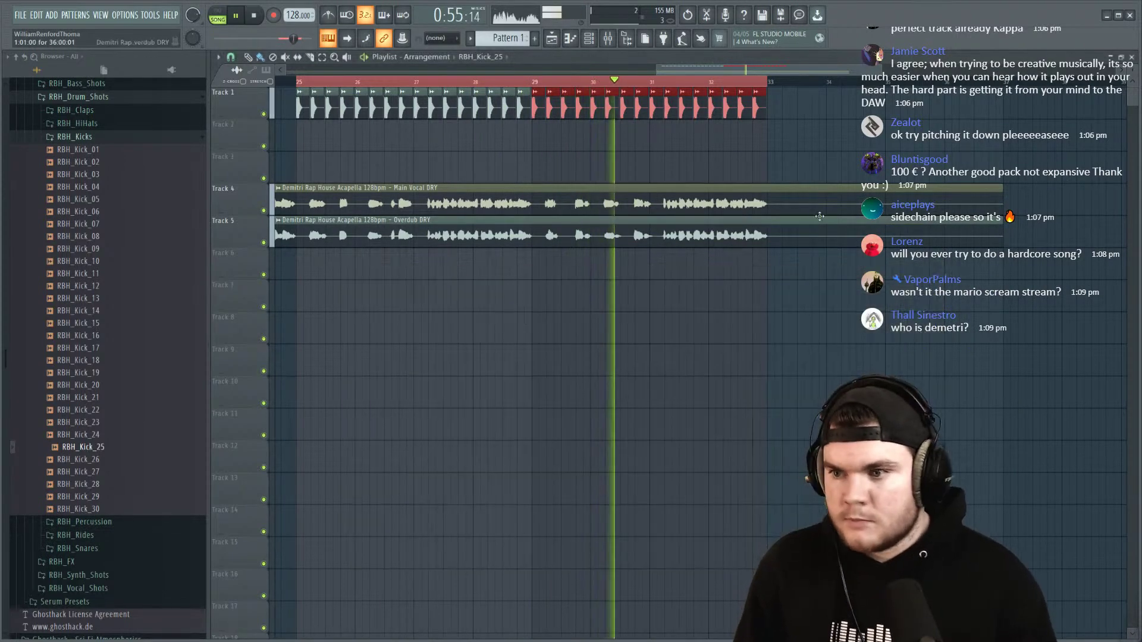
pyautogui.press('space')
pyautogui.click(671, 211)
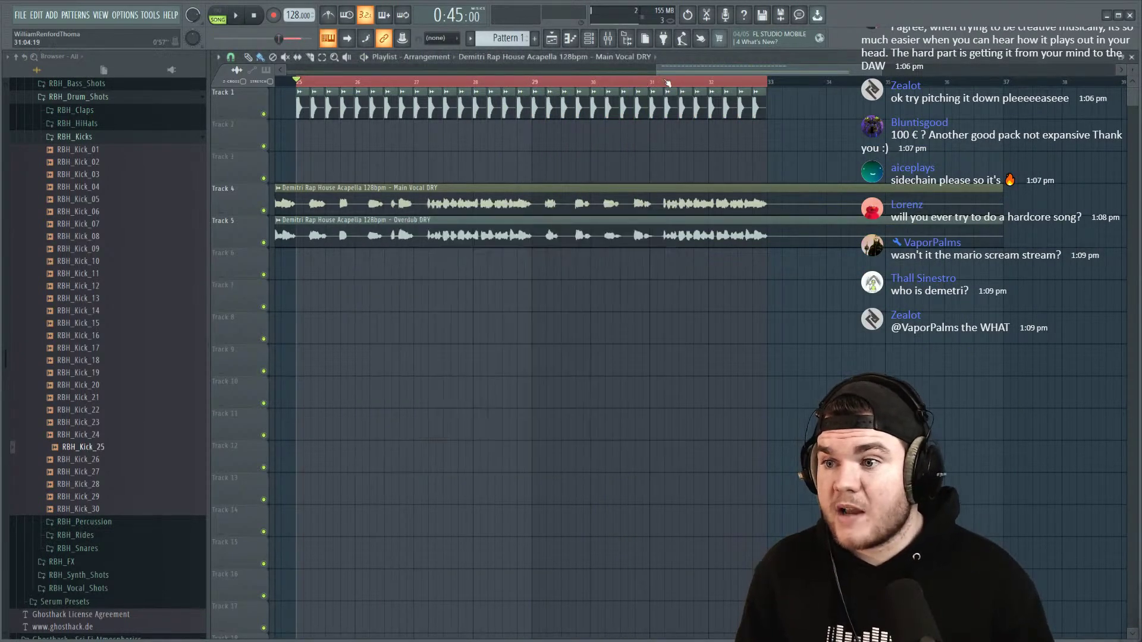
# Step: Solo the main vocal and overdub tracks in turn and re-enable all playlist tracks
pyautogui.scroll(-3, 666, 83)
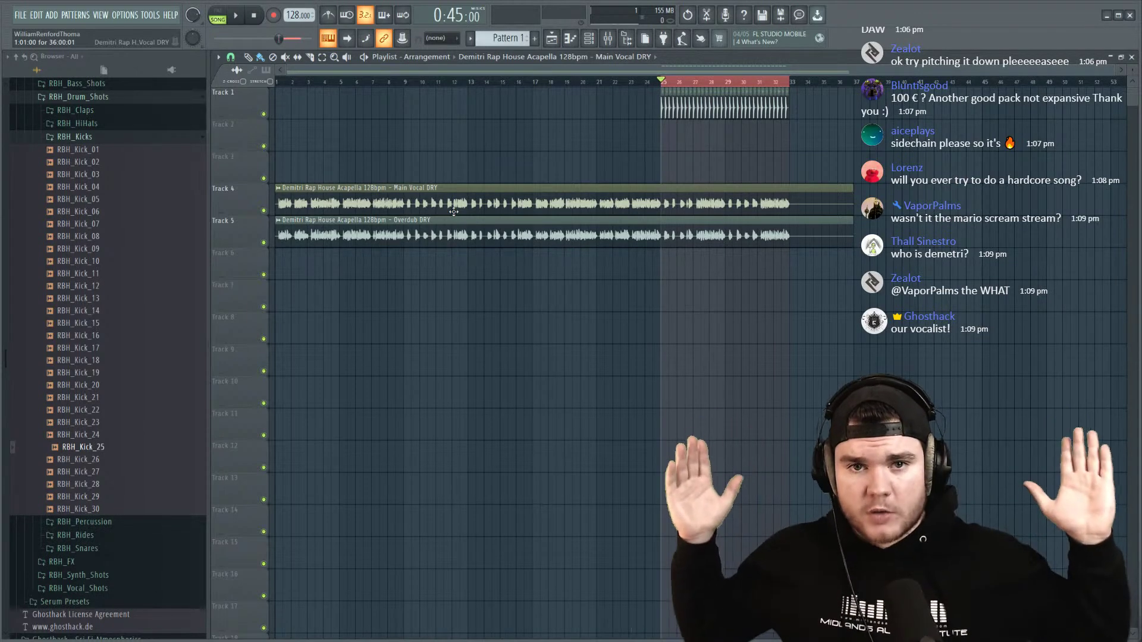
pyautogui.rightClick(265, 211)
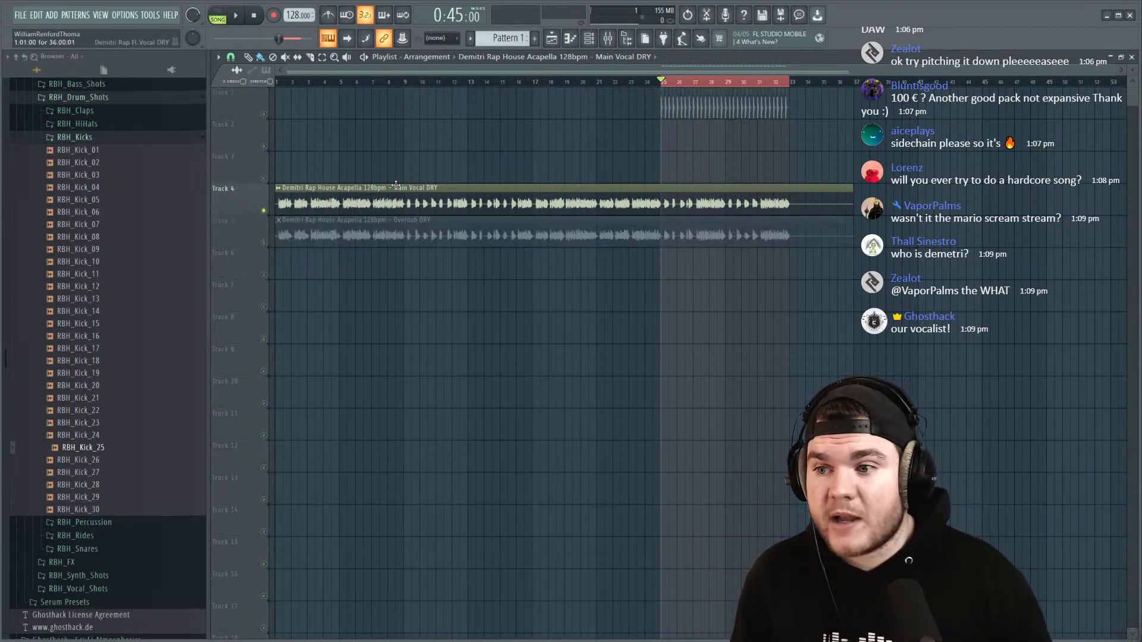
pyautogui.rightClick(264, 243)
pyautogui.rightClick(264, 211)
pyautogui.rightClick(264, 212)
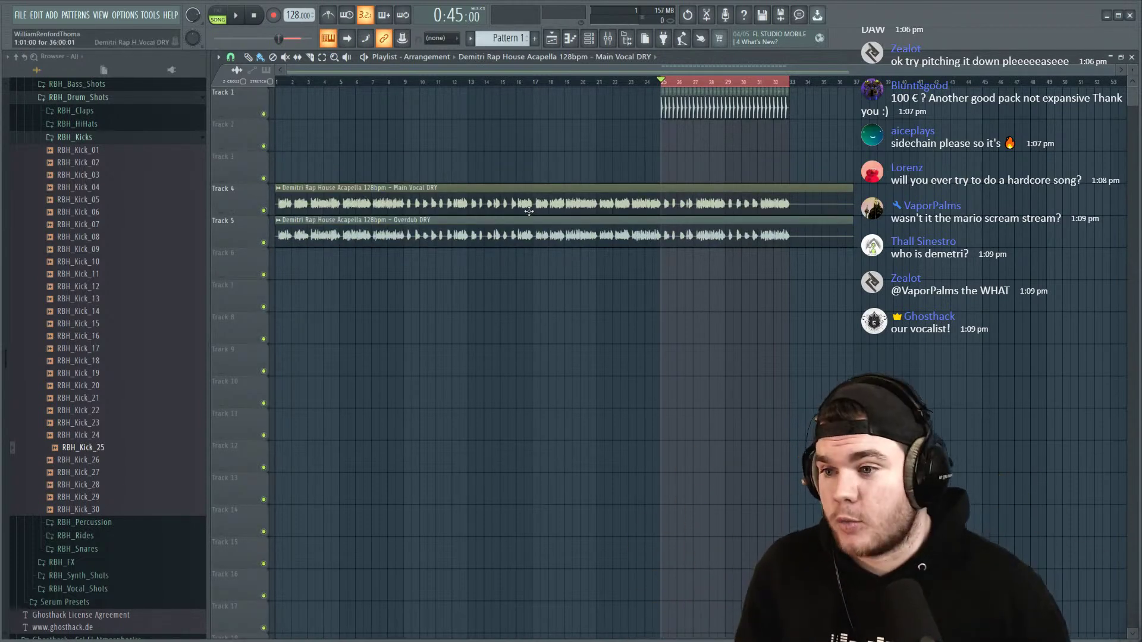
# Step: Route the Main Vocal DRY channel to mixer insert 10 and close its channel settings
pyautogui.doubleClick(592, 200)
pyautogui.click(607, 38)
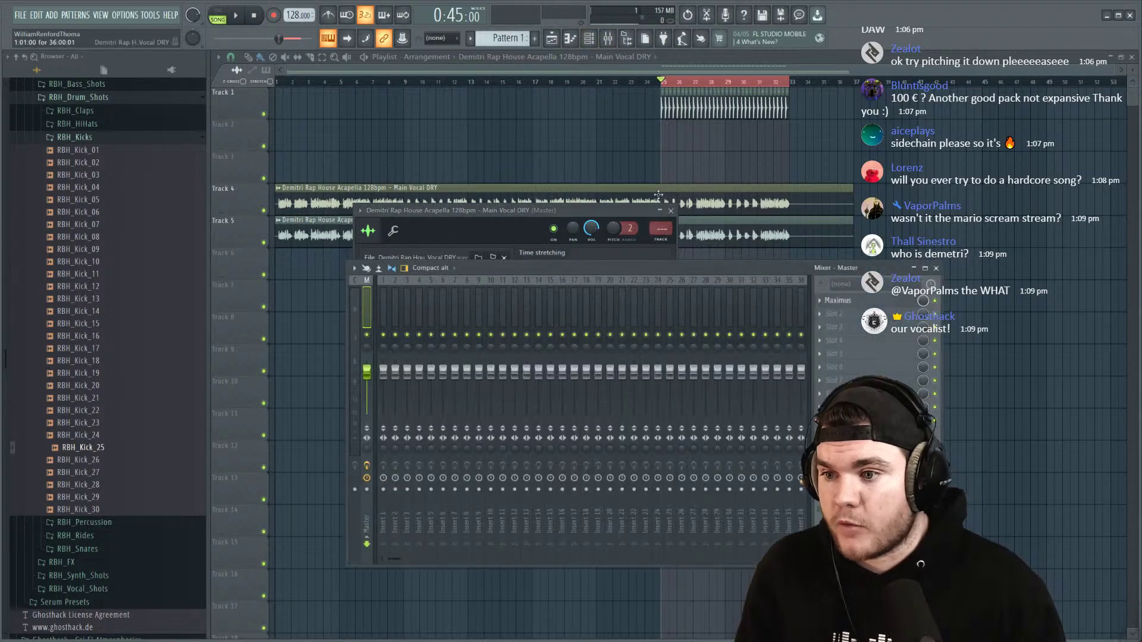
pyautogui.scroll(14, 661, 228)
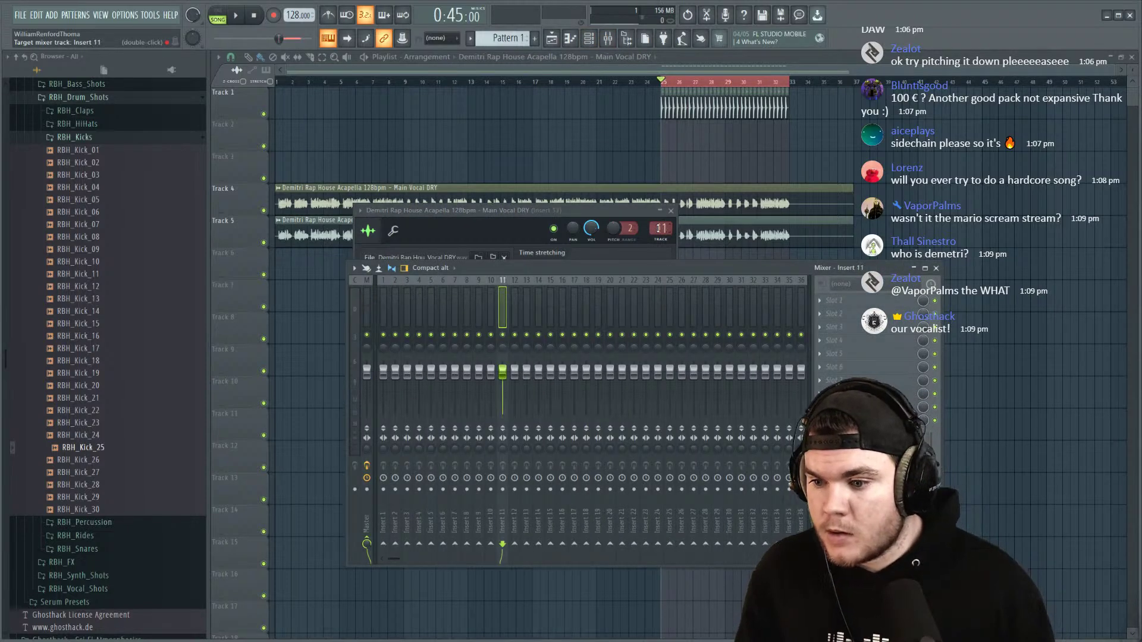
pyautogui.scroll(-9, 661, 229)
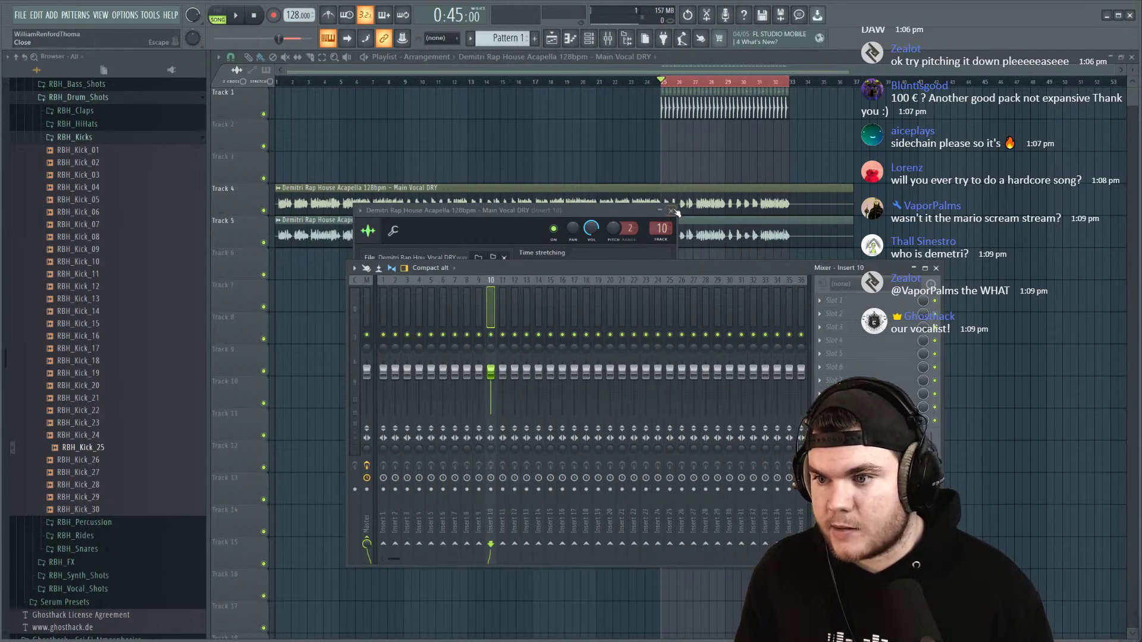
pyautogui.click(671, 210)
# Step: Route the Overdub DRY channel to mixer insert 11 and the RBH_Kick_25 channel to insert 1
pyautogui.doubleClick(574, 205)
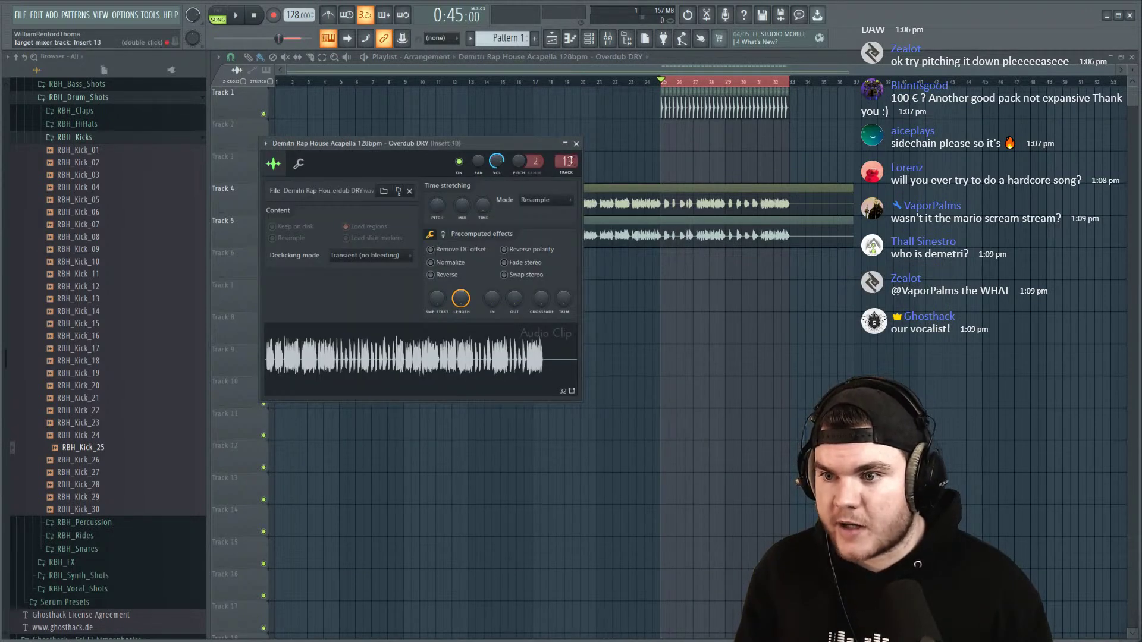
pyautogui.click(576, 144)
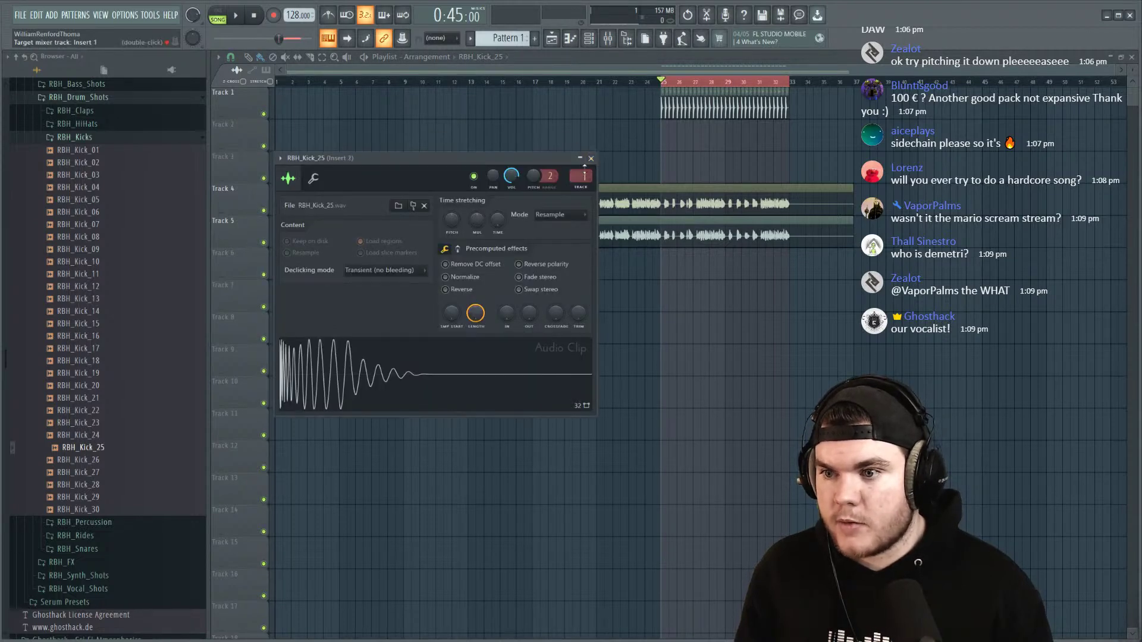
pyautogui.click(591, 159)
# Step: Open the mixer and rename insert 1 as Kick
pyautogui.click(608, 38)
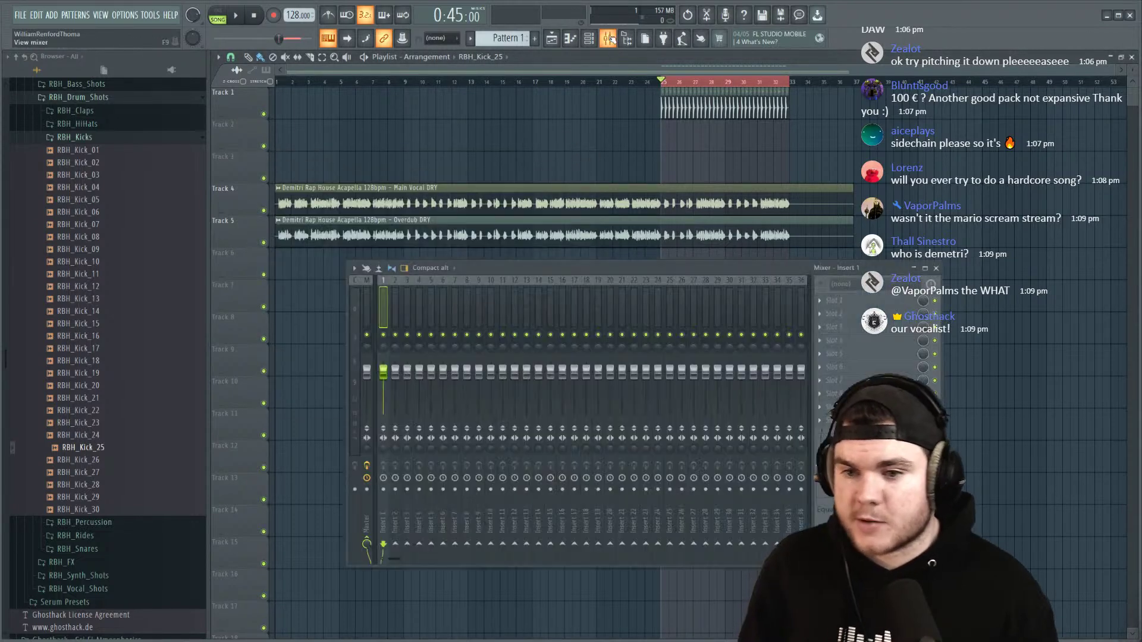
pyautogui.rightClick(388, 304)
pyautogui.click(416, 310)
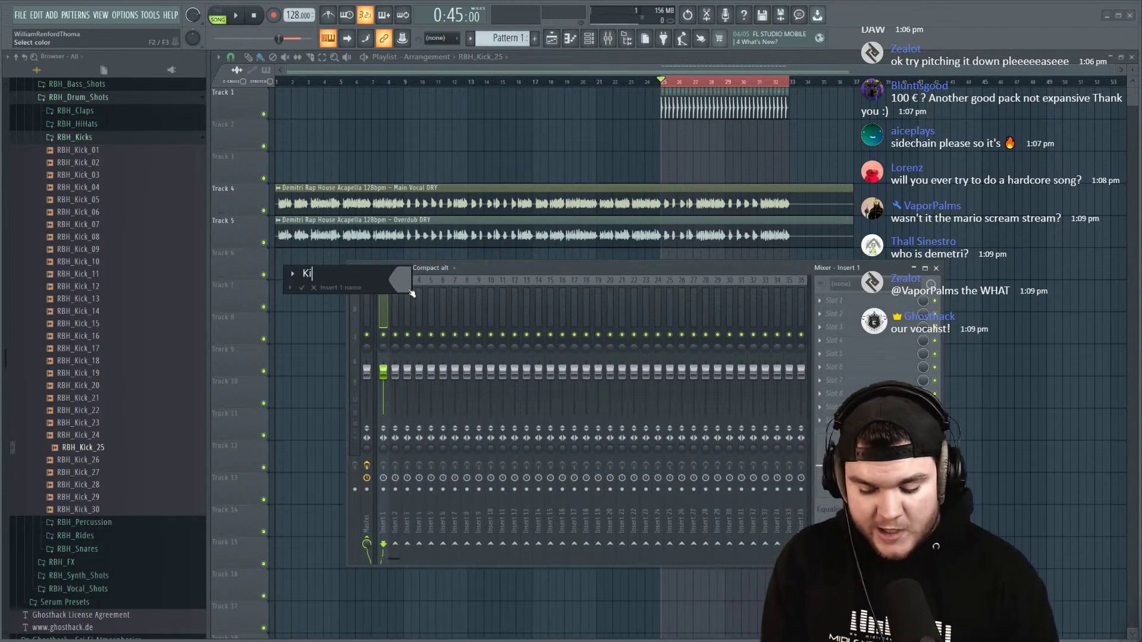
pyautogui.press('Return')
# Step: Rename mixer insert 10 as Vox 1 and insert 11 as Vox 2, close the mixer and play the loop
pyautogui.rightClick(496, 310)
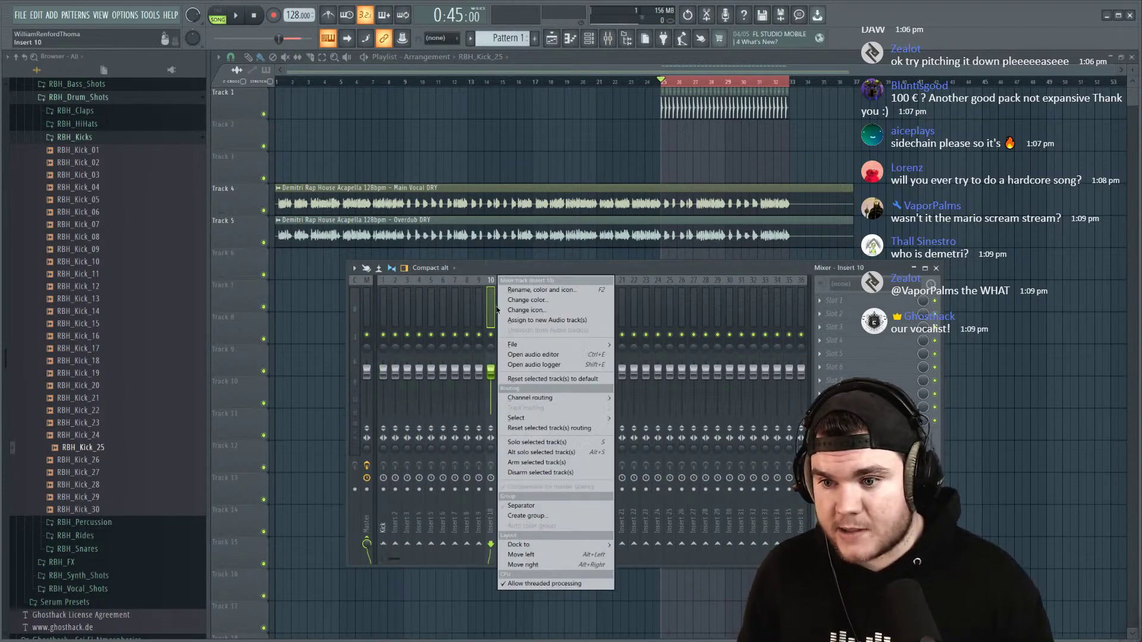
pyautogui.click(517, 295)
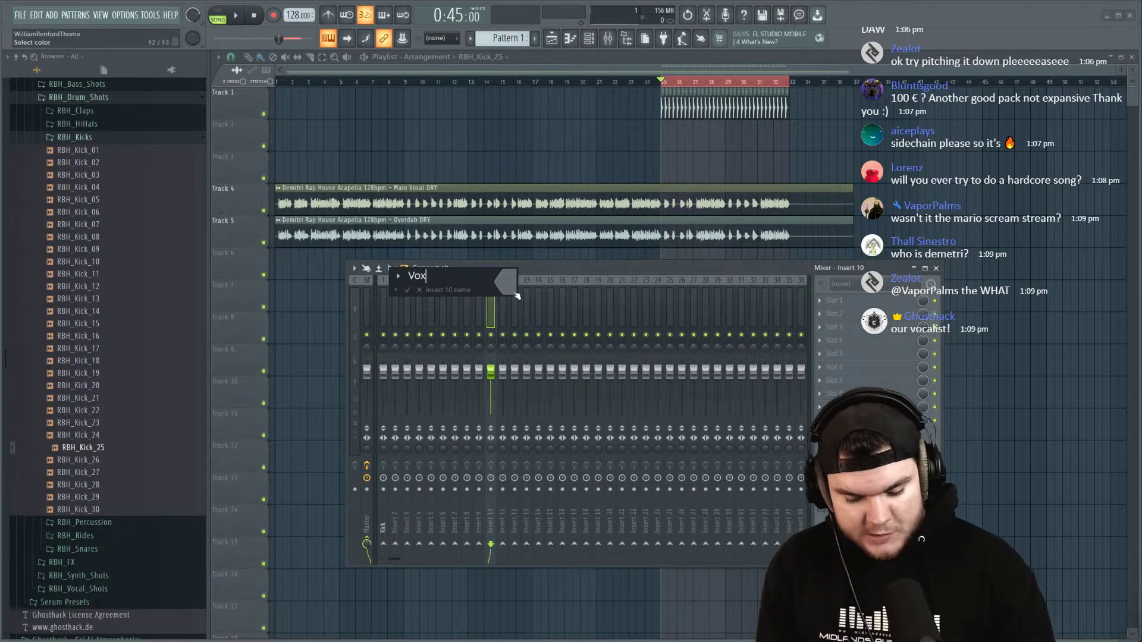
pyautogui.write('Vox')
pyautogui.press('Return')
pyautogui.rightClick(503, 296)
pyautogui.click(533, 292)
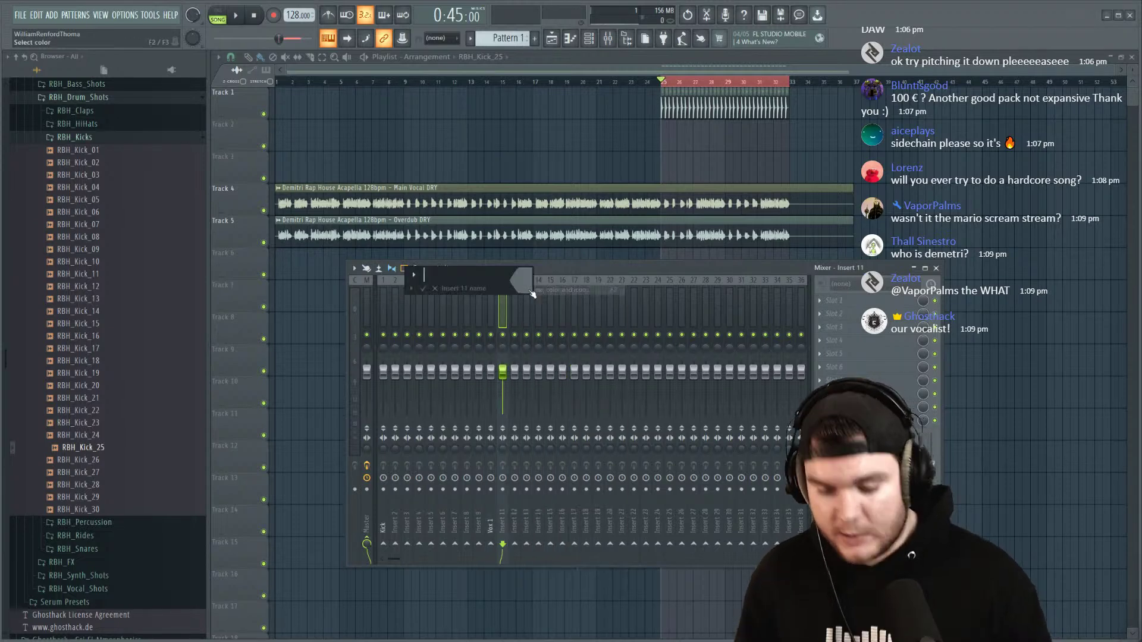
pyautogui.press('Return')
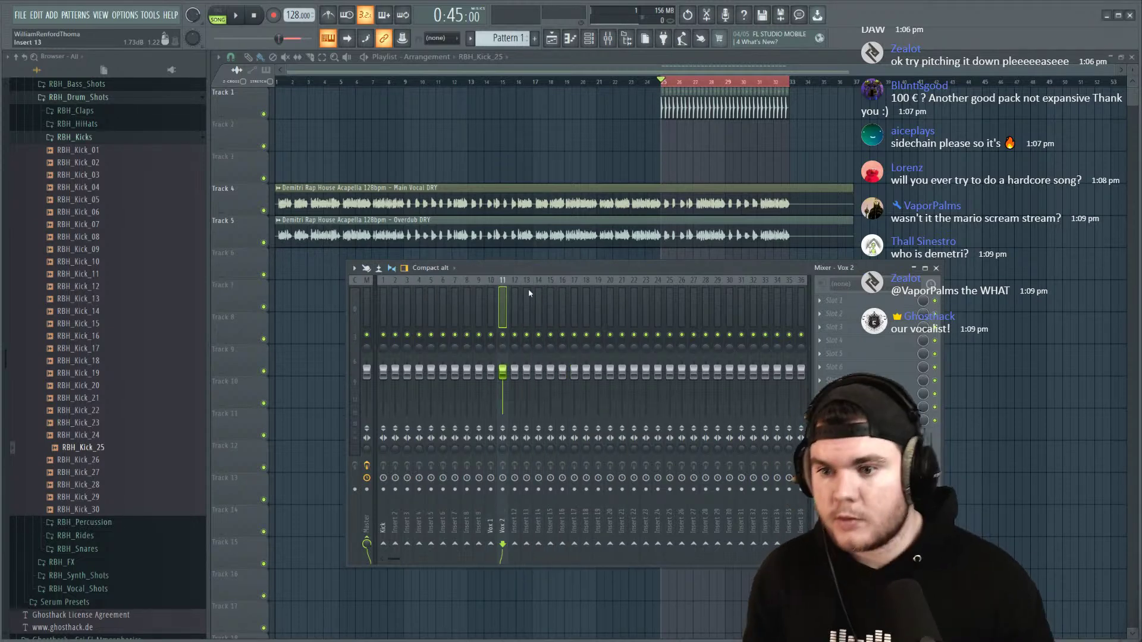
pyautogui.press('space')
pyautogui.press('F9')
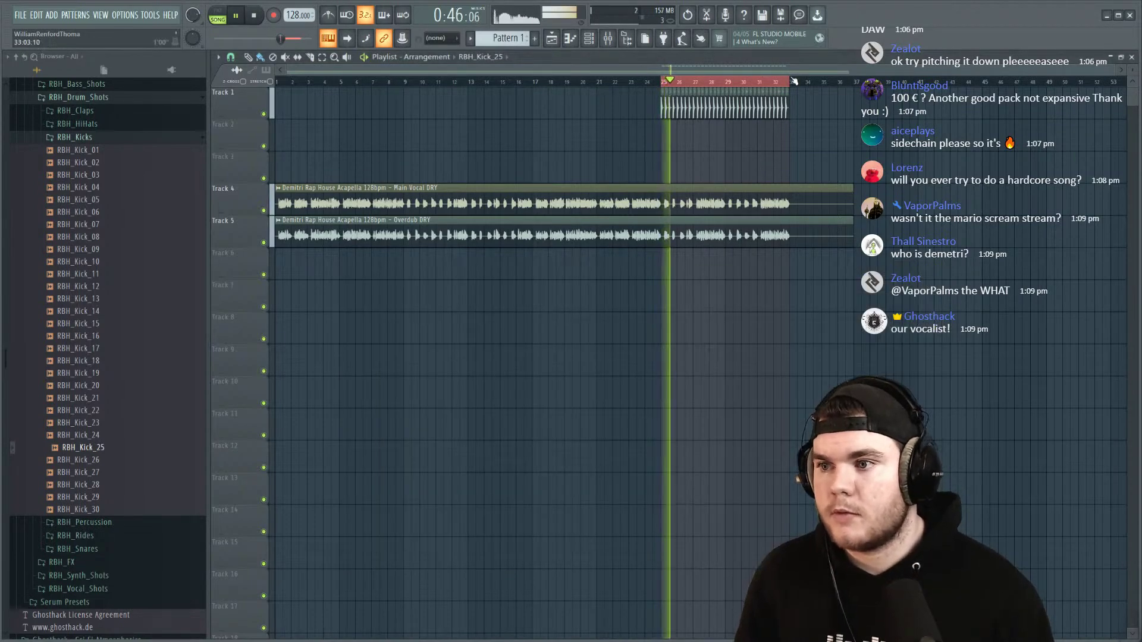
# Step: Stop playback and audition several snare samples in the RBH_Snares folder
pyautogui.scroll(4, 794, 81)
pyautogui.scroll(-2, 791, 83)
pyautogui.scroll(2, 791, 83)
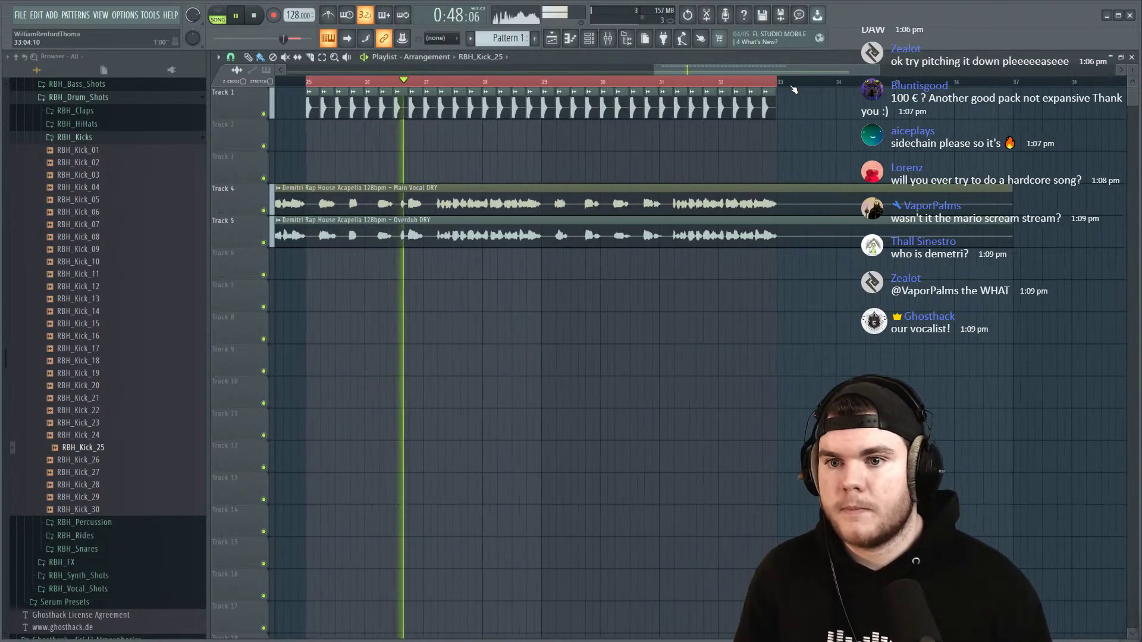
pyautogui.press('space')
pyautogui.click(97, 139)
pyautogui.scroll(3, 119, 268)
pyautogui.click(102, 301)
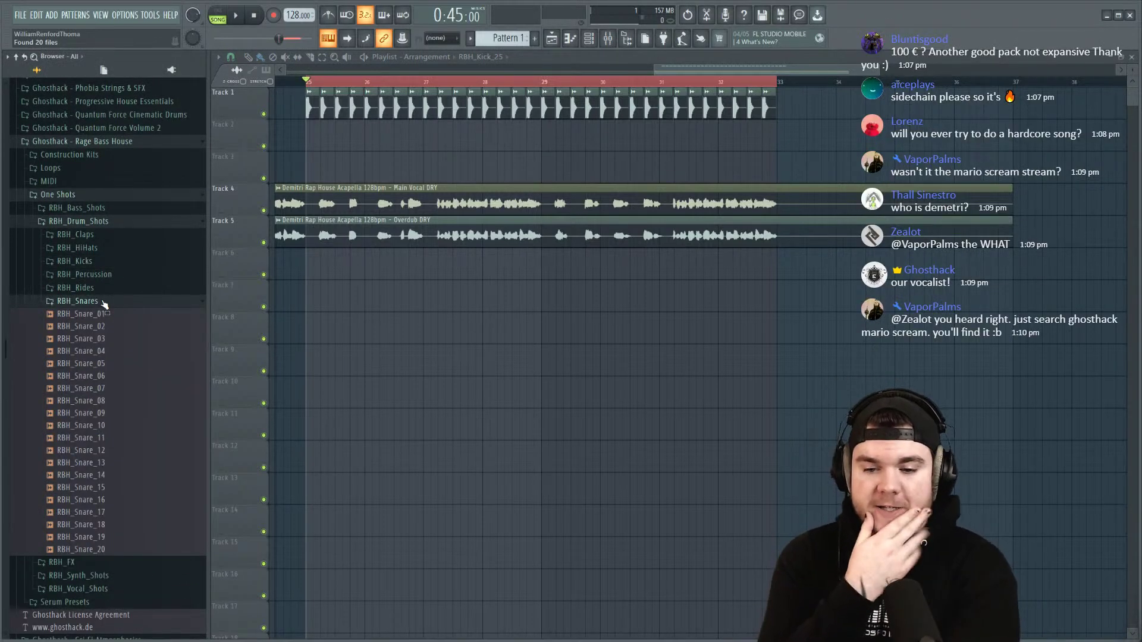
pyautogui.click(95, 364)
pyautogui.click(128, 413)
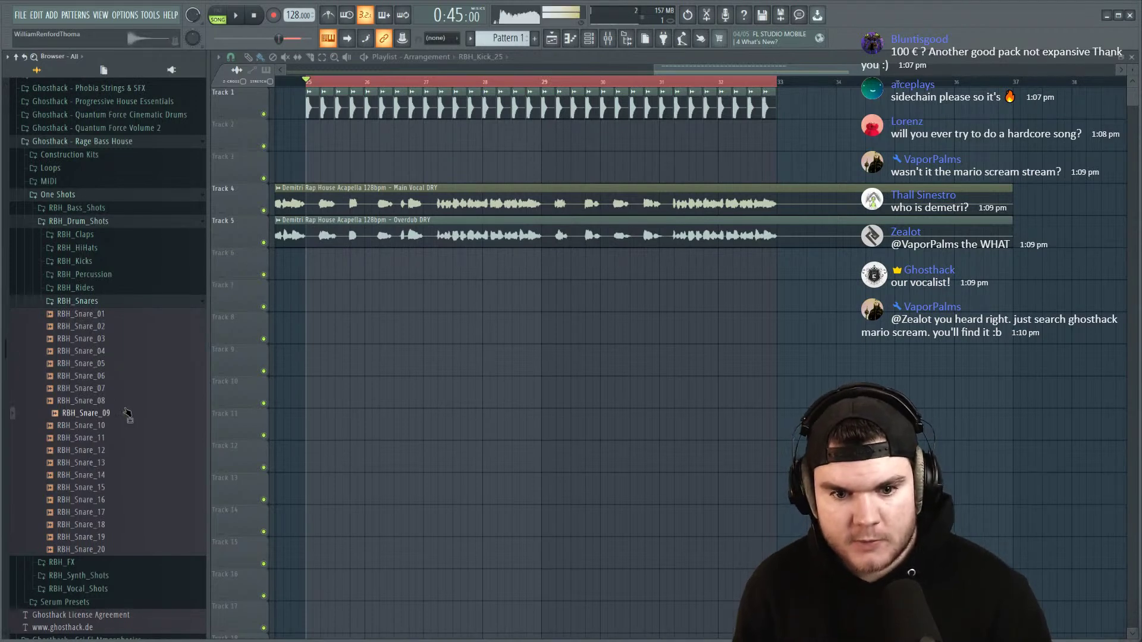
pyautogui.click(119, 475)
pyautogui.click(85, 303)
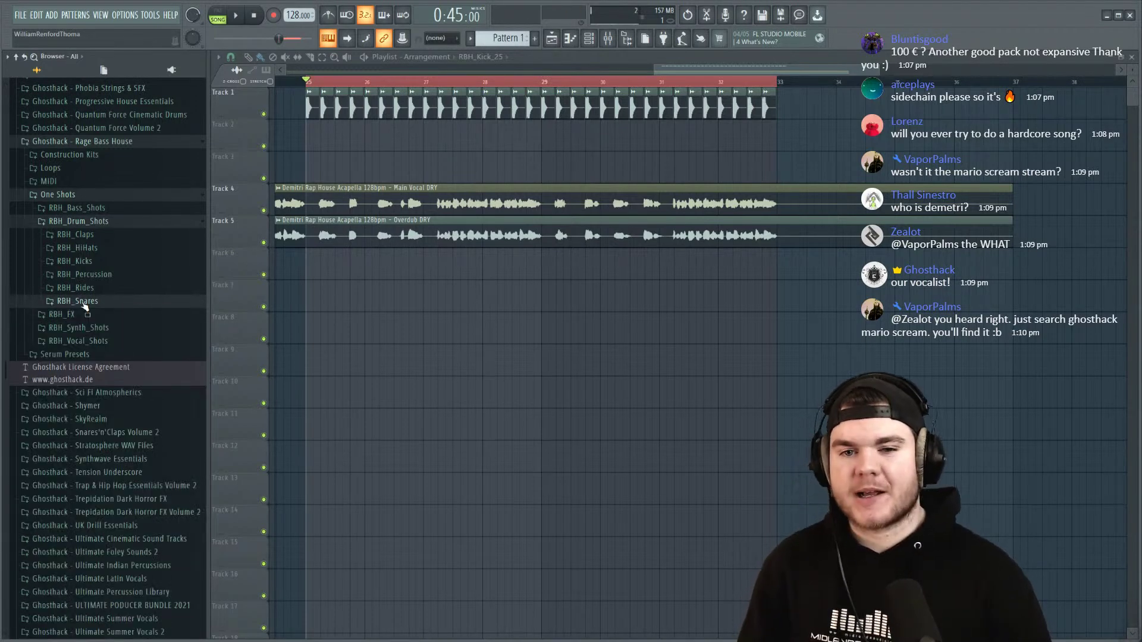
# Step: Audition clap samples in the RBH_Claps folder, ending on RBH_Clap_14
pyautogui.click(105, 234)
pyautogui.click(106, 260)
pyautogui.click(107, 310)
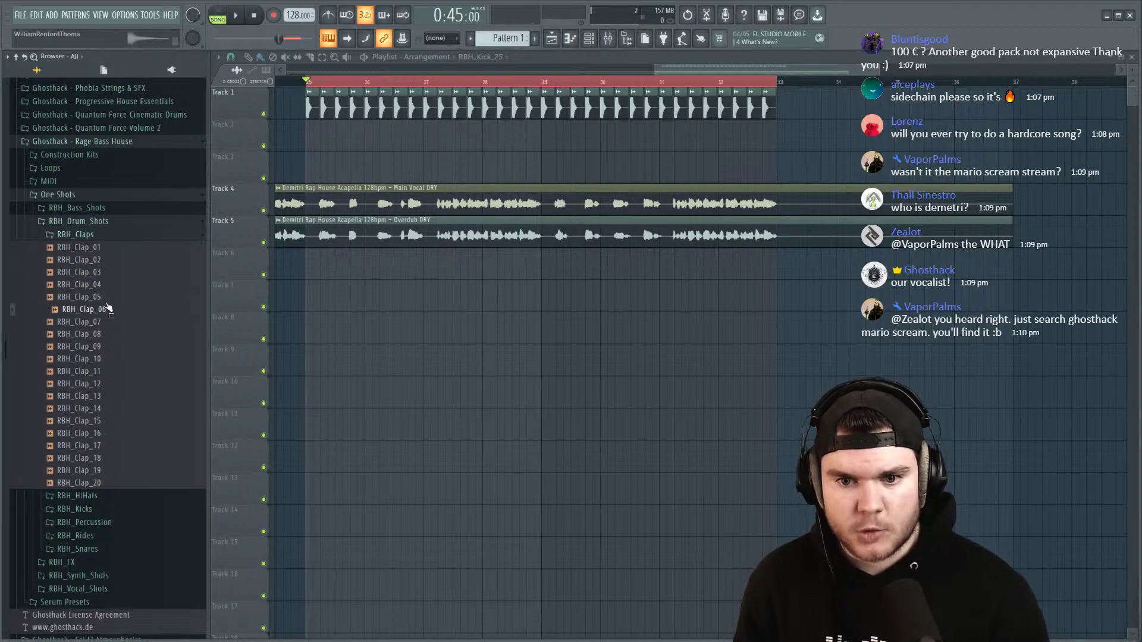
pyautogui.press('Down')
pyautogui.press('Down')
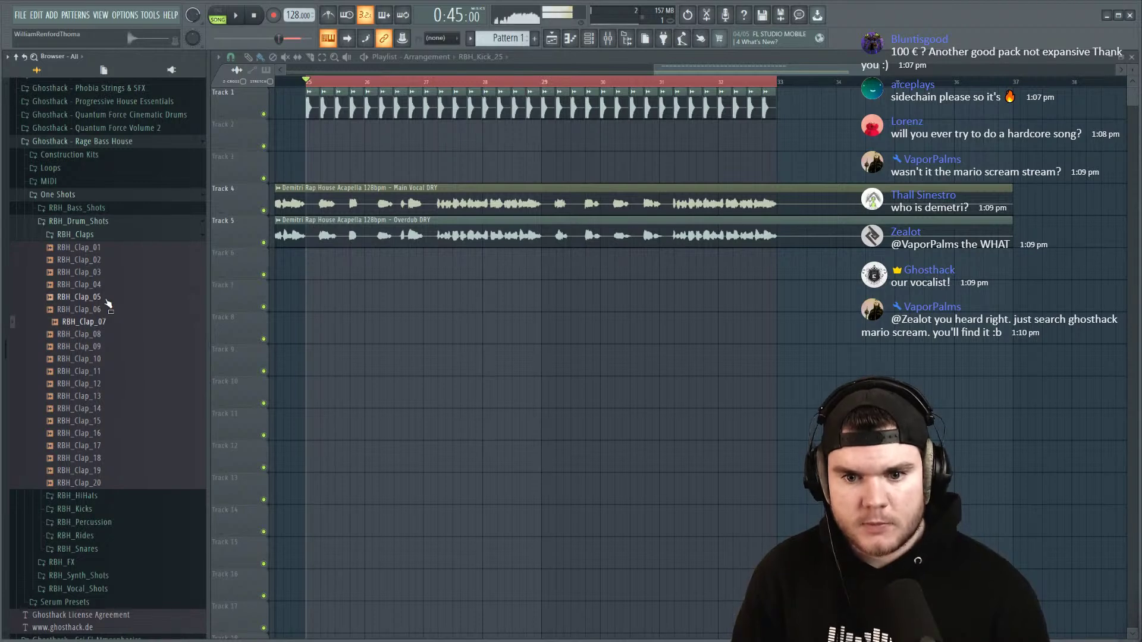
pyautogui.click(158, 358)
pyautogui.click(122, 373)
pyautogui.press('Up')
pyautogui.click(115, 376)
pyautogui.click(113, 386)
pyautogui.click(111, 411)
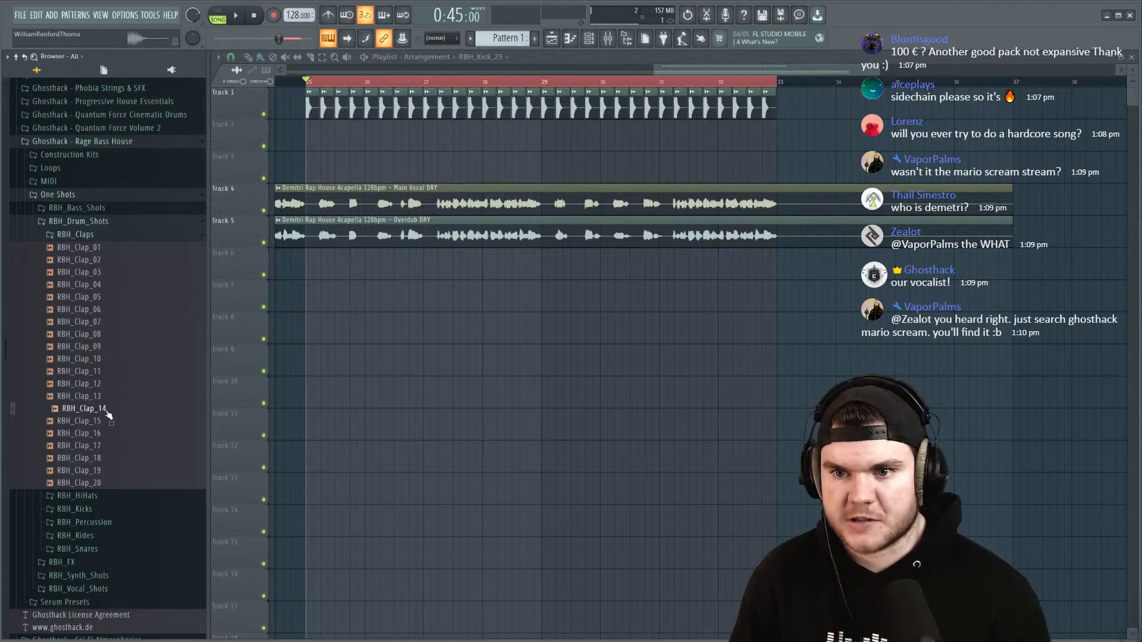
# Step: Place RBH_Clap_14 on Track 2 beneath the second kick and play the loop to check it
pyautogui.moveTo(198, 298); pyautogui.dragTo(320, 133)
pyautogui.press('space')
pyautogui.scroll(3, 317, 88)
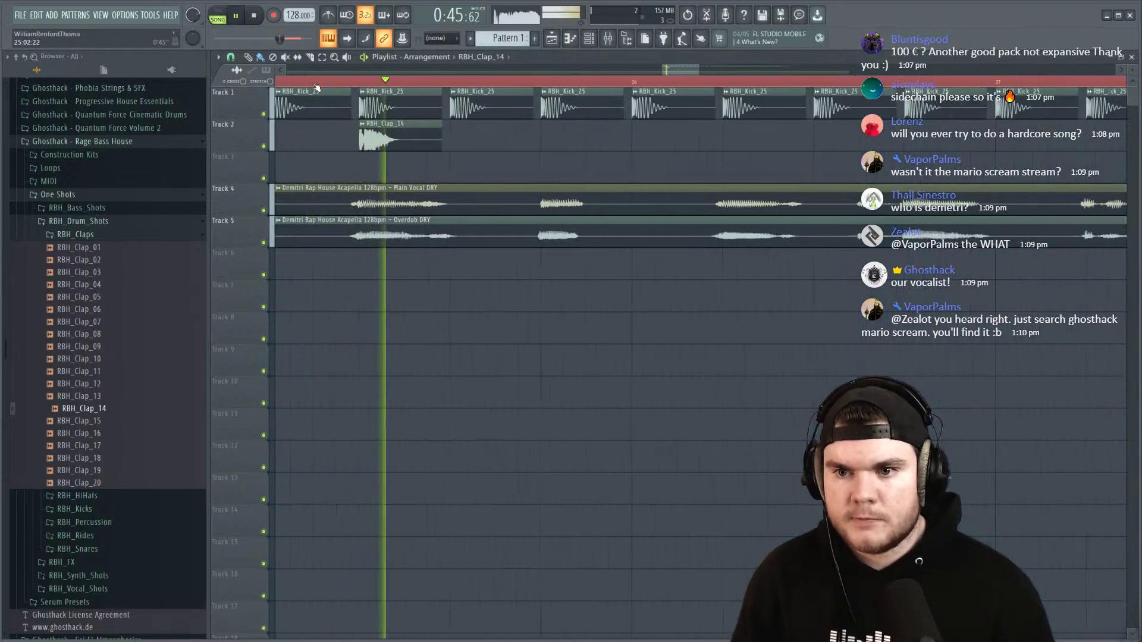
pyautogui.scroll(1, 317, 87)
pyautogui.press('space')
# Step: Solo Tracks 1 and 2 and play the kick and clap without the vocals
pyautogui.rightClick(264, 114)
pyautogui.click(263, 146)
pyautogui.press('space')
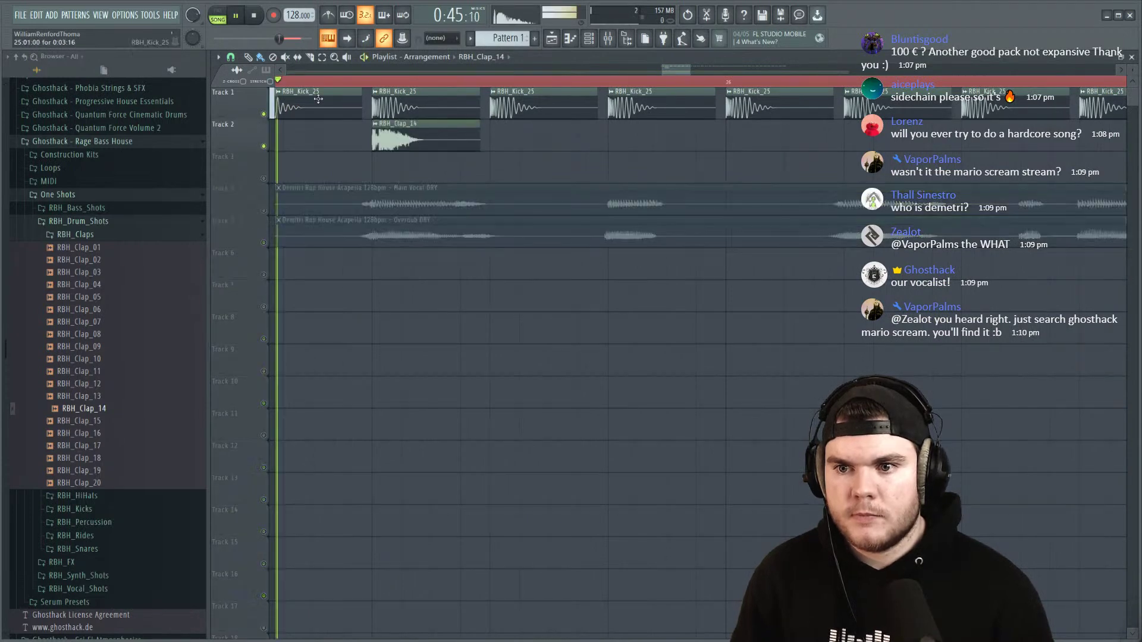
pyautogui.scroll(2, 570, 82)
pyautogui.press('space')
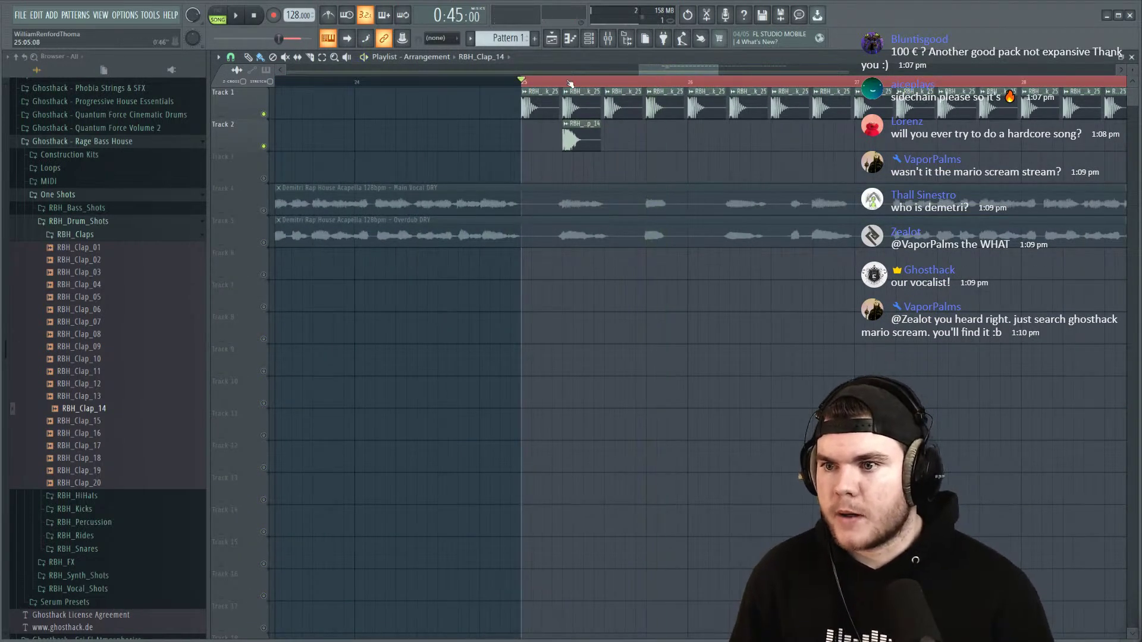
# Step: Nudge the RBH_Clap_14 clip on Track 2 slightly ahead of the second kick and listen to the timing
pyautogui.scroll(-1, 570, 82)
pyautogui.moveTo(597, 135); pyautogui.dragTo(584, 140)
pyautogui.press('space')
pyautogui.press('space')
pyautogui.press('space')
# Step: Duplicate the clap along Track 2 on every second kick until it fills the looped section from bar 25
pyautogui.scroll(-4, 600, 140)
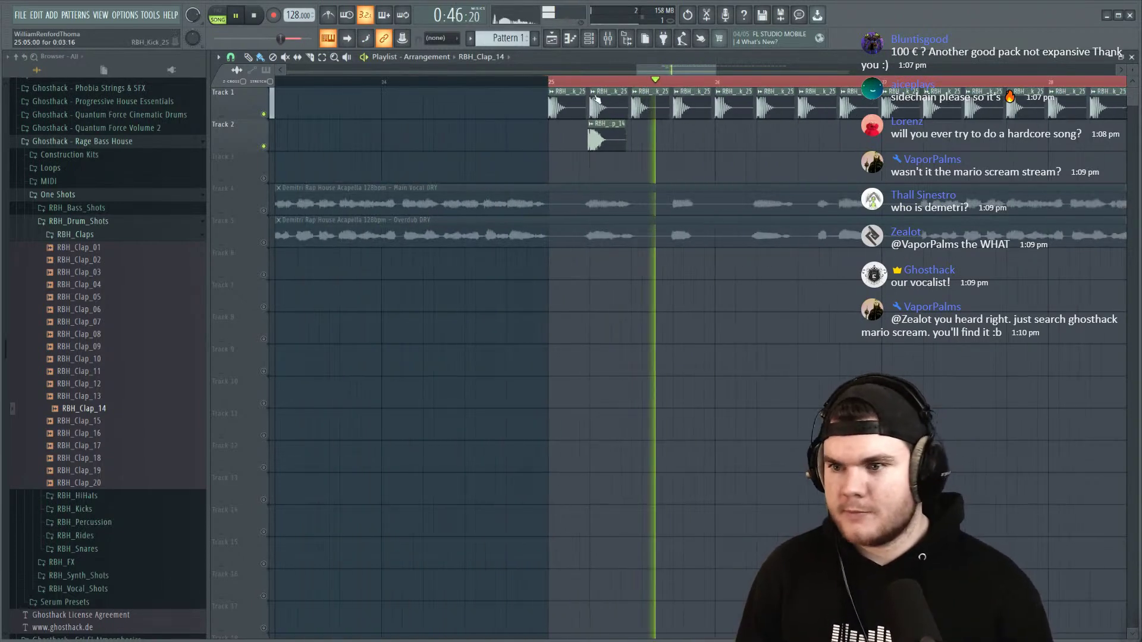
pyautogui.scroll(-3, 651, 138)
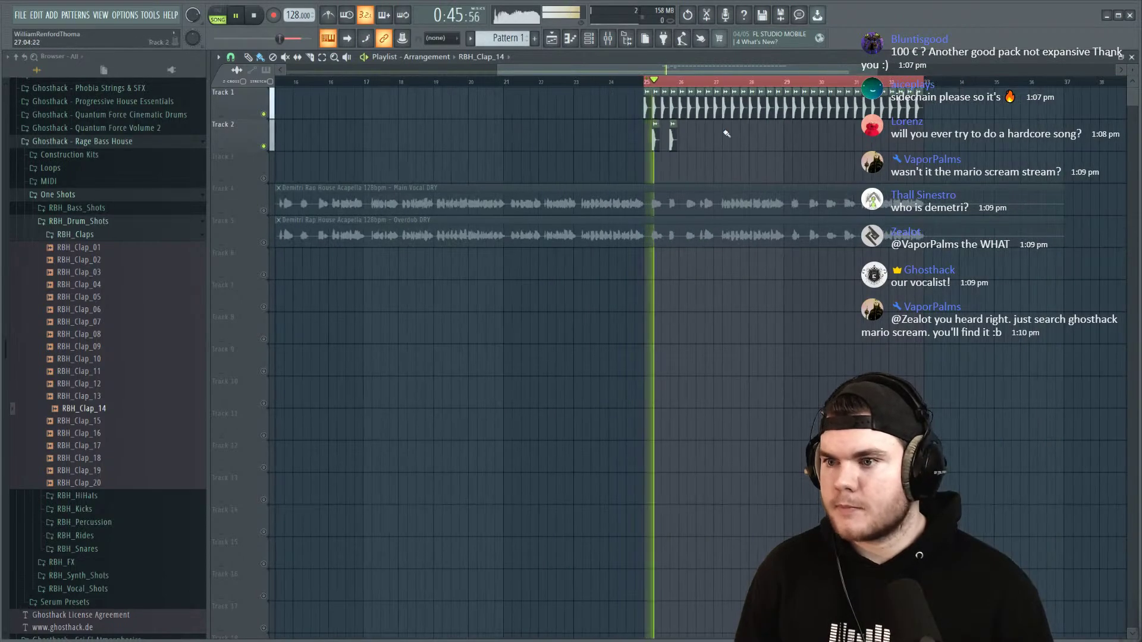
pyautogui.hotkey('ctrl', 'b')
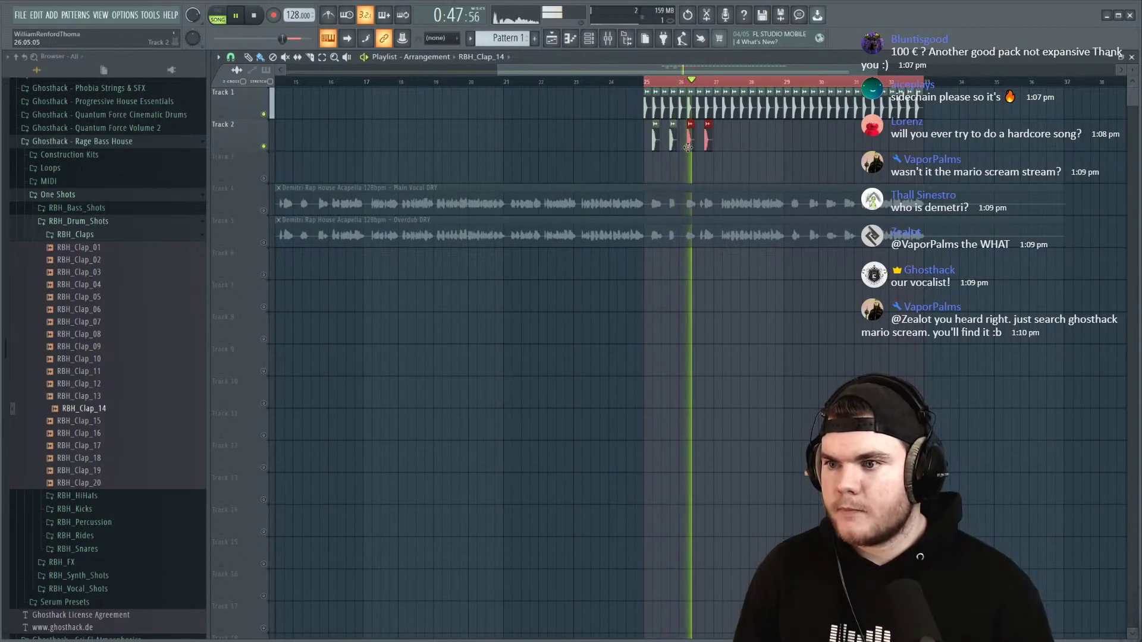
pyautogui.scroll(5, 826, 73)
pyautogui.press('space')
pyautogui.moveTo(581, 153); pyautogui.dragTo(416, 118)
pyautogui.hotkey('ctrl', 'b')
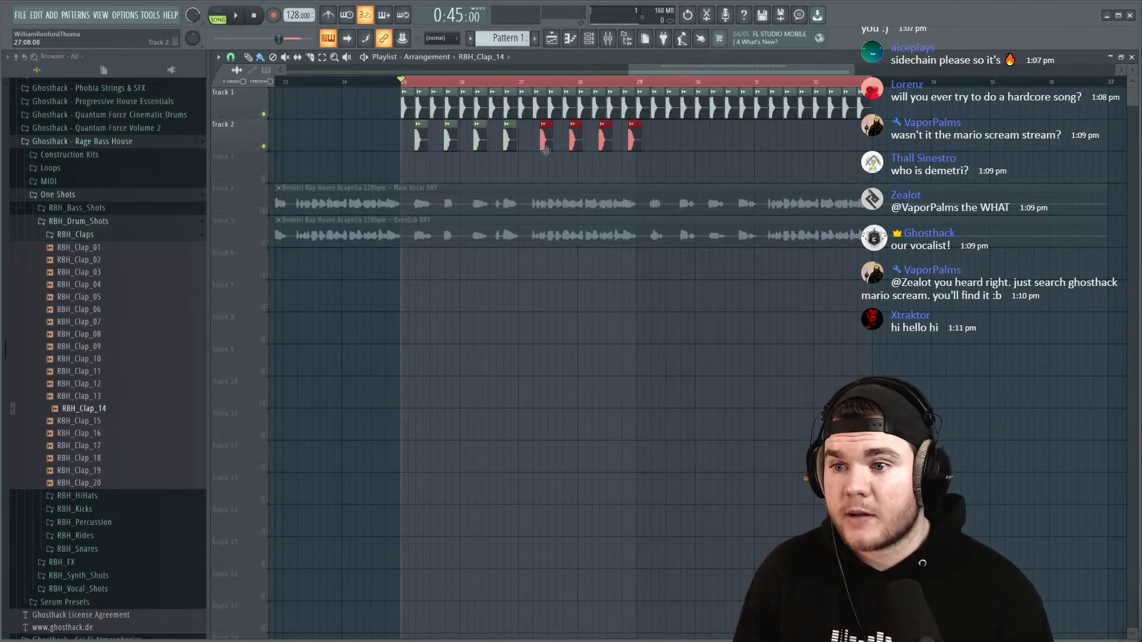
pyautogui.moveTo(709, 150); pyautogui.dragTo(417, 119)
pyautogui.hotkey('ctrl', 'b')
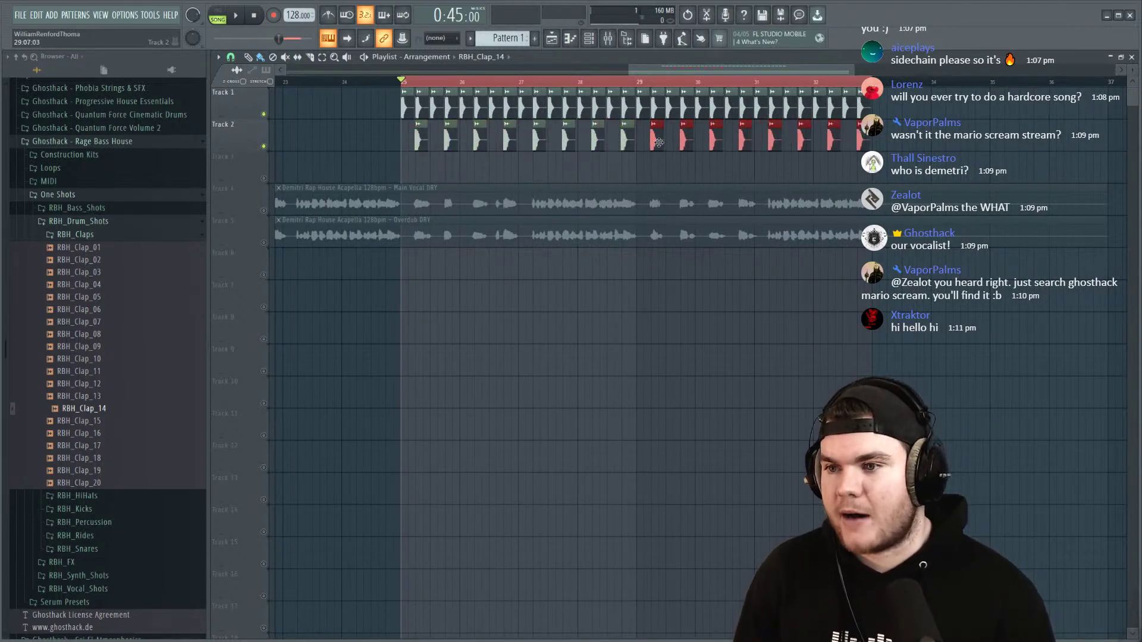
# Step: Add a fade-out to the RBH_Clap_14 sample in its channel settings and play the loop
pyautogui.doubleClick(421, 140)
pyautogui.moveTo(546, 333)
pyautogui.mouseDown()
pyautogui.moveTo(543, 374)
pyautogui.moveTo(547, 336)
pyautogui.mouseUp()
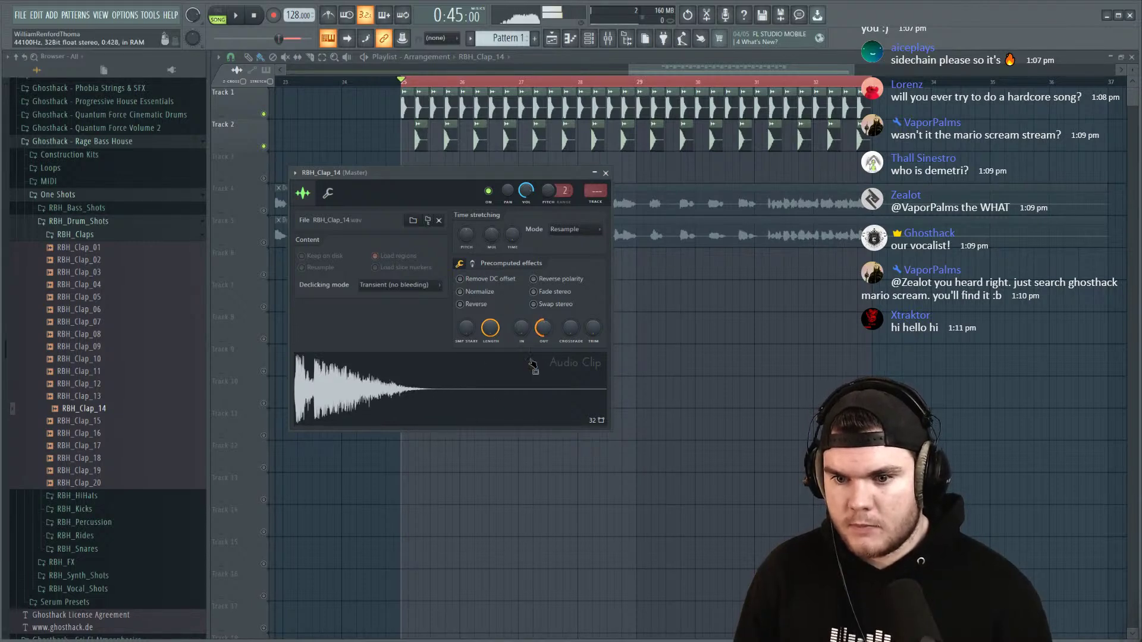
pyautogui.press('space')
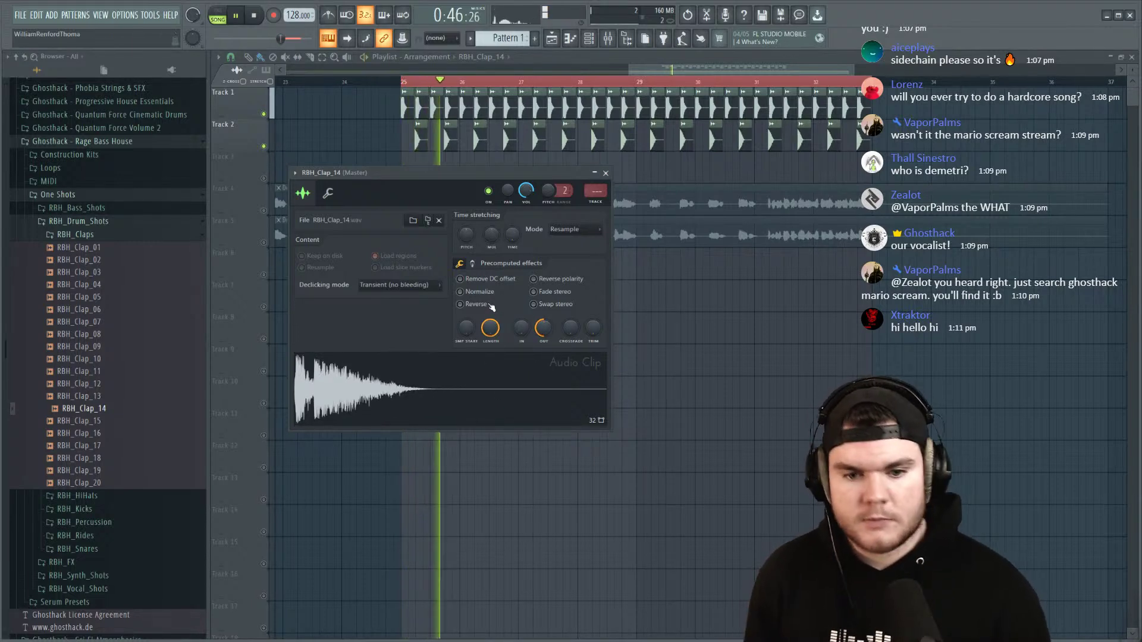
pyautogui.press('space')
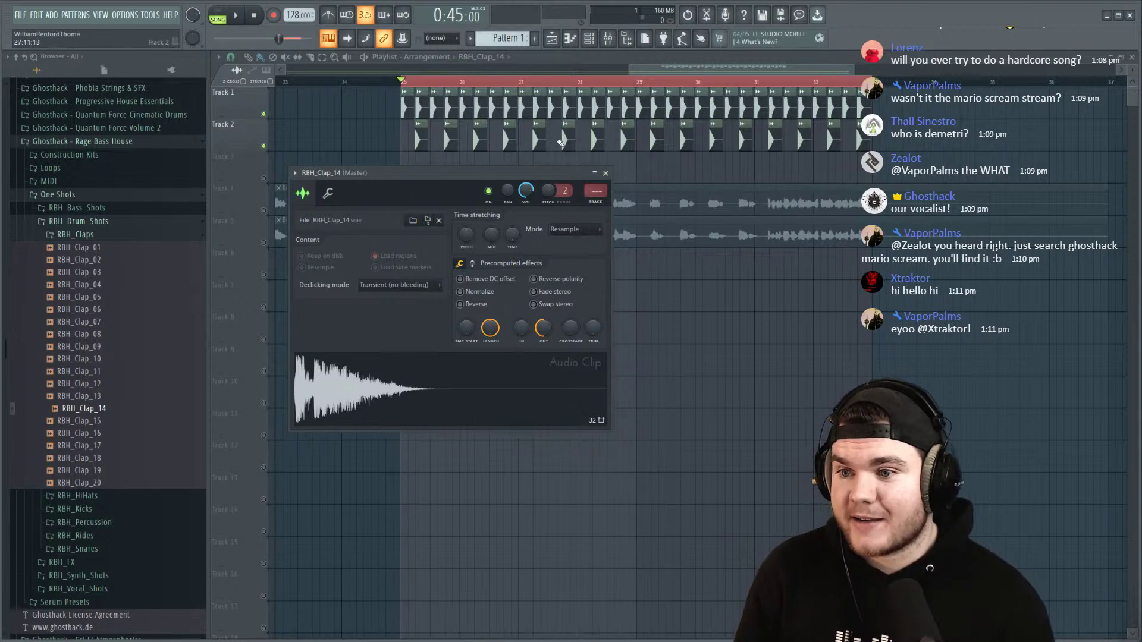
# Step: Route the RBH_Clap_14 channel to mixer insert 2, then close its settings and the mixer
pyautogui.moveTo(552, 176); pyautogui.dragTo(611, 268)
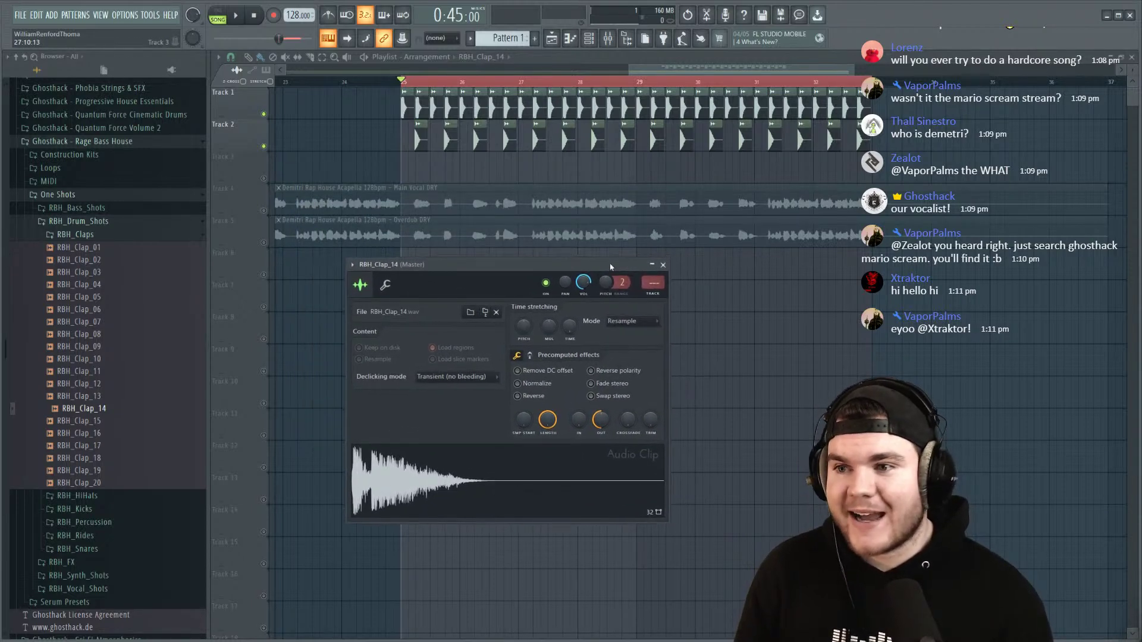
pyautogui.click(608, 45)
pyautogui.moveTo(500, 271); pyautogui.dragTo(686, 130)
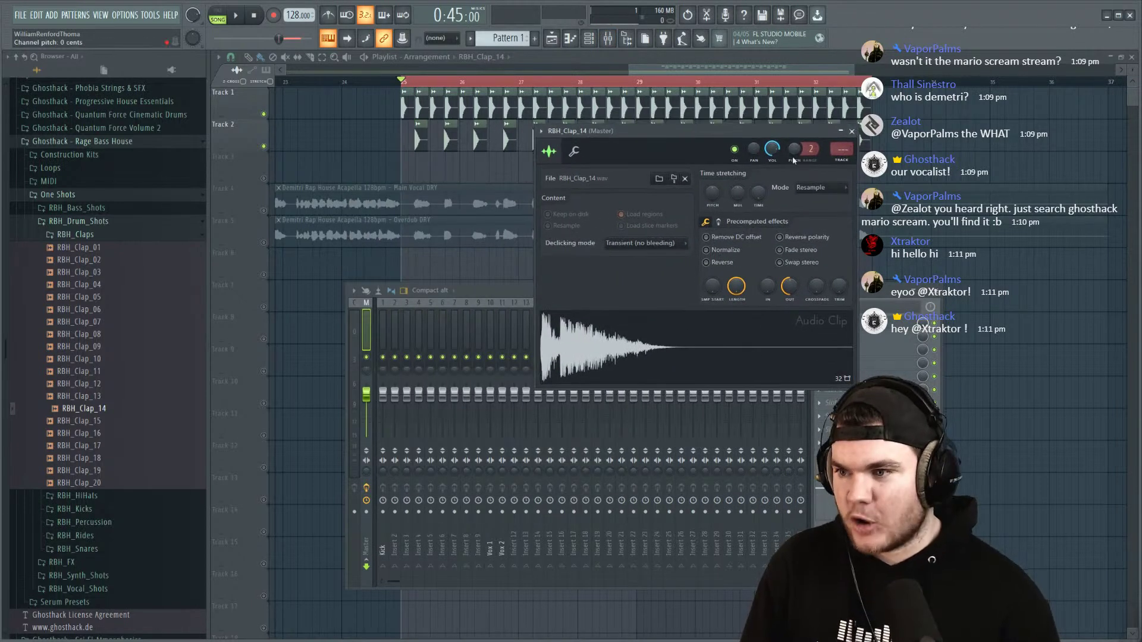
pyautogui.scroll(2, 843, 148)
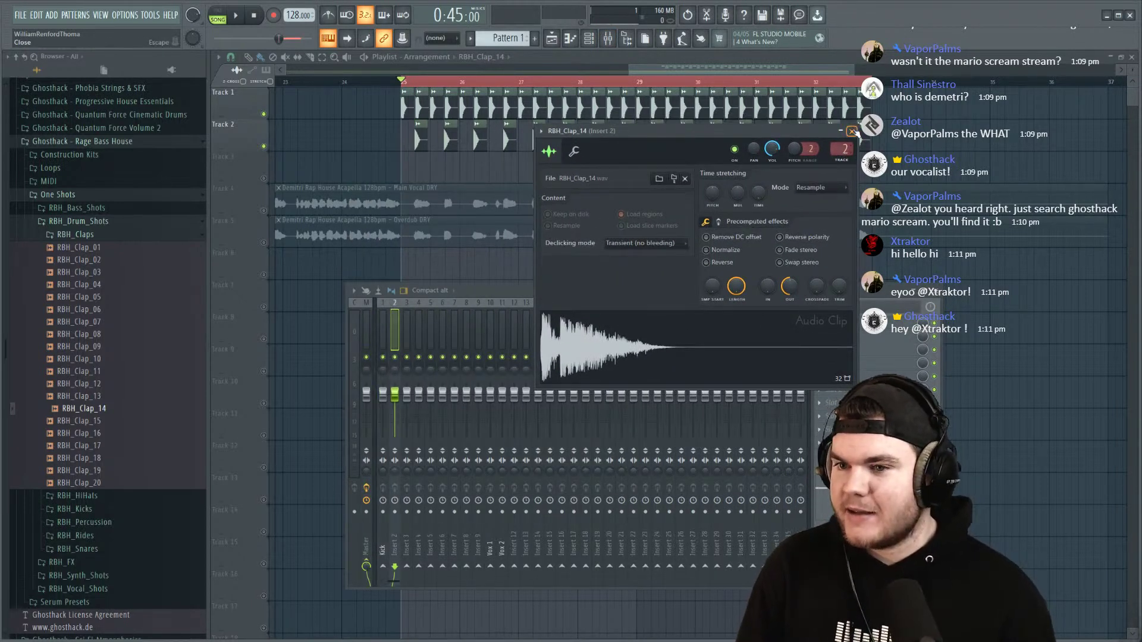
pyautogui.click(853, 132)
pyautogui.press('F9')
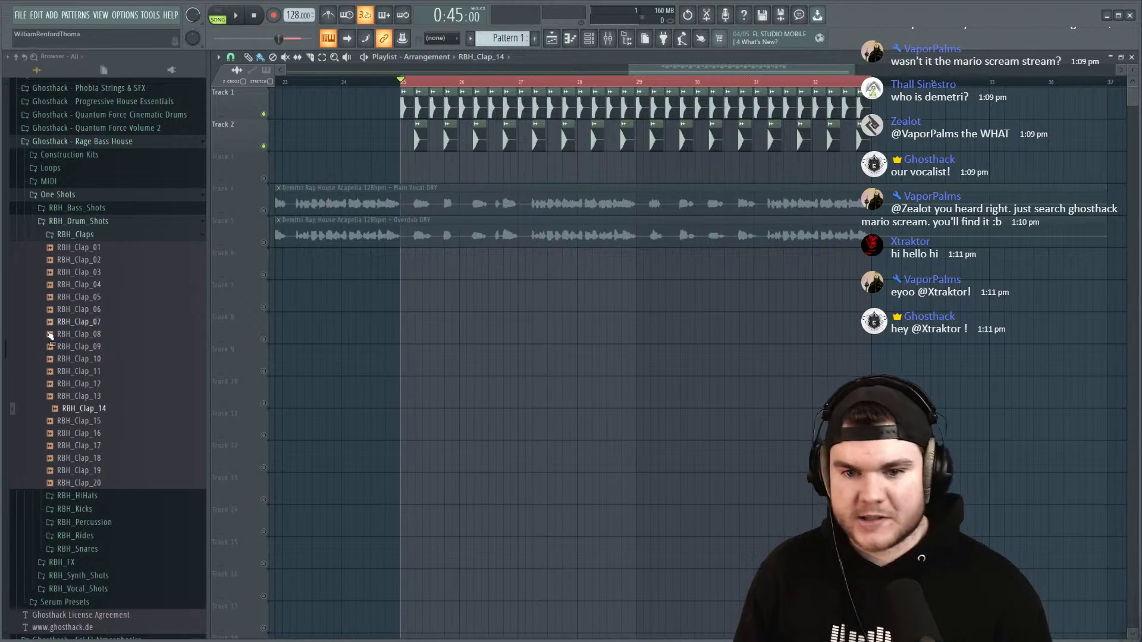
# Step: Audition the clap samples from RBH_Clap_01 through RBH_Clap_18 for a second clap layer
pyautogui.click(95, 247)
pyautogui.click(96, 260)
pyautogui.click(97, 272)
pyautogui.click(98, 285)
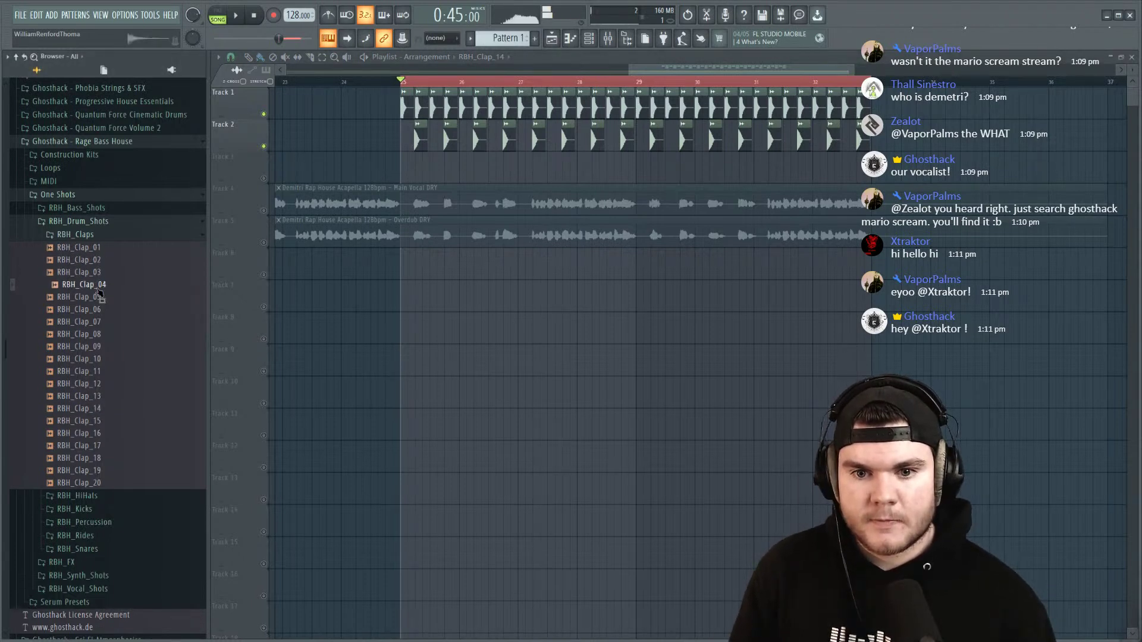
pyautogui.click(98, 298)
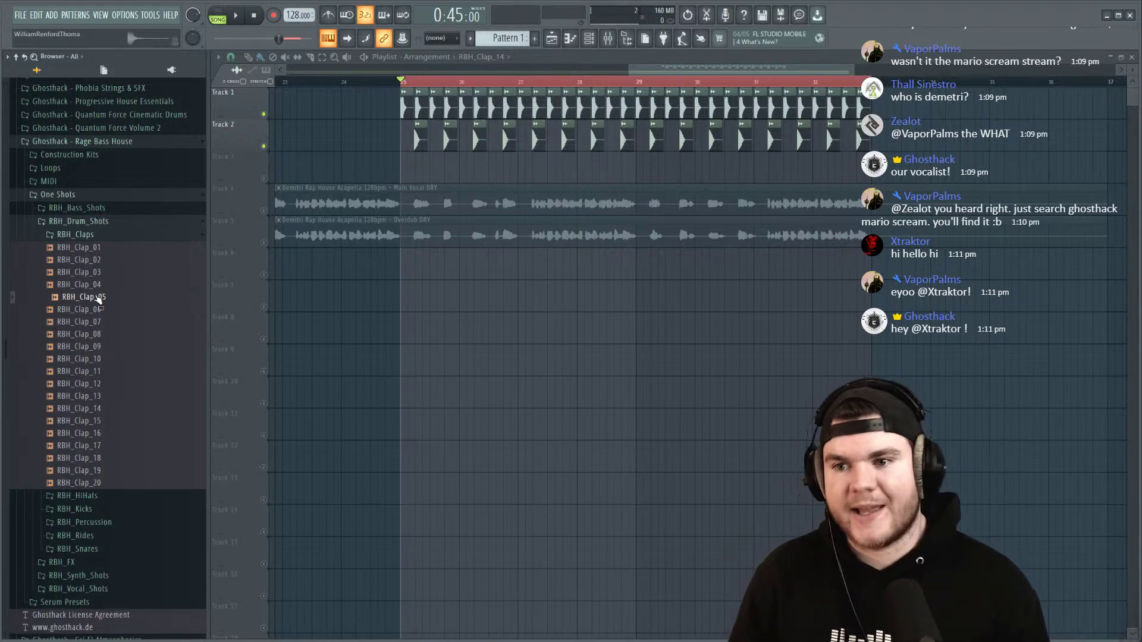
pyautogui.click(101, 310)
pyautogui.click(100, 322)
pyautogui.click(99, 334)
pyautogui.click(99, 346)
pyautogui.click(98, 359)
pyautogui.click(96, 371)
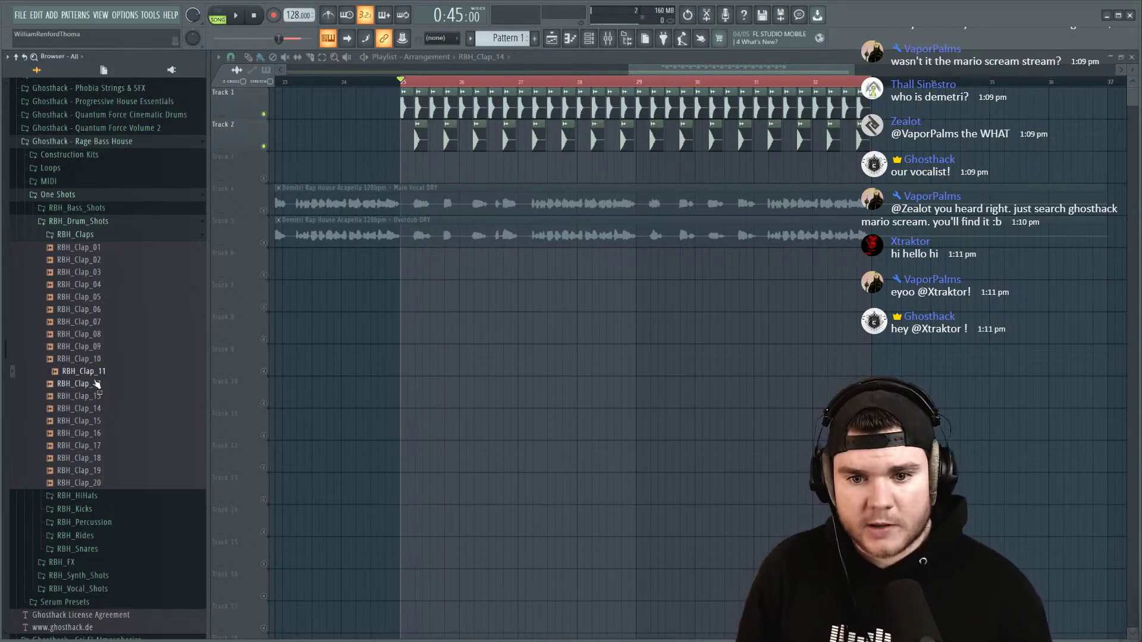
pyautogui.press('Down')
pyautogui.press('Down')
pyautogui.press('Down')
pyautogui.press('Down')
pyautogui.press('Down')
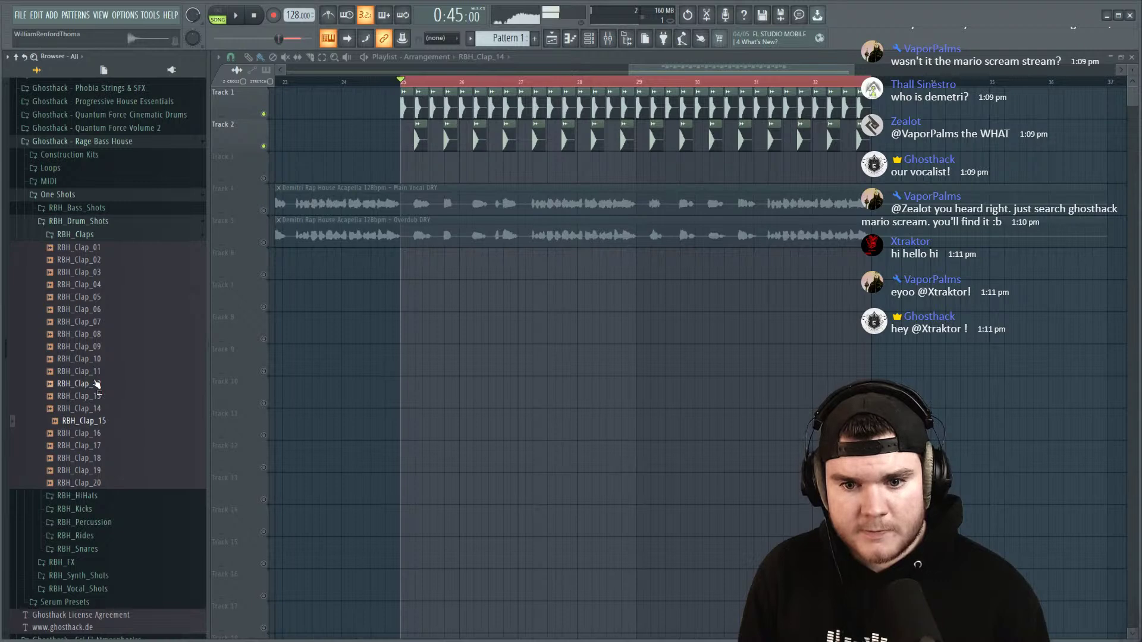
pyautogui.press('Down')
pyautogui.press('Down')
pyautogui.press('Up')
pyautogui.press('space')
pyautogui.press('space')
pyautogui.press('Down')
pyautogui.press('Down')
pyautogui.press('Down')
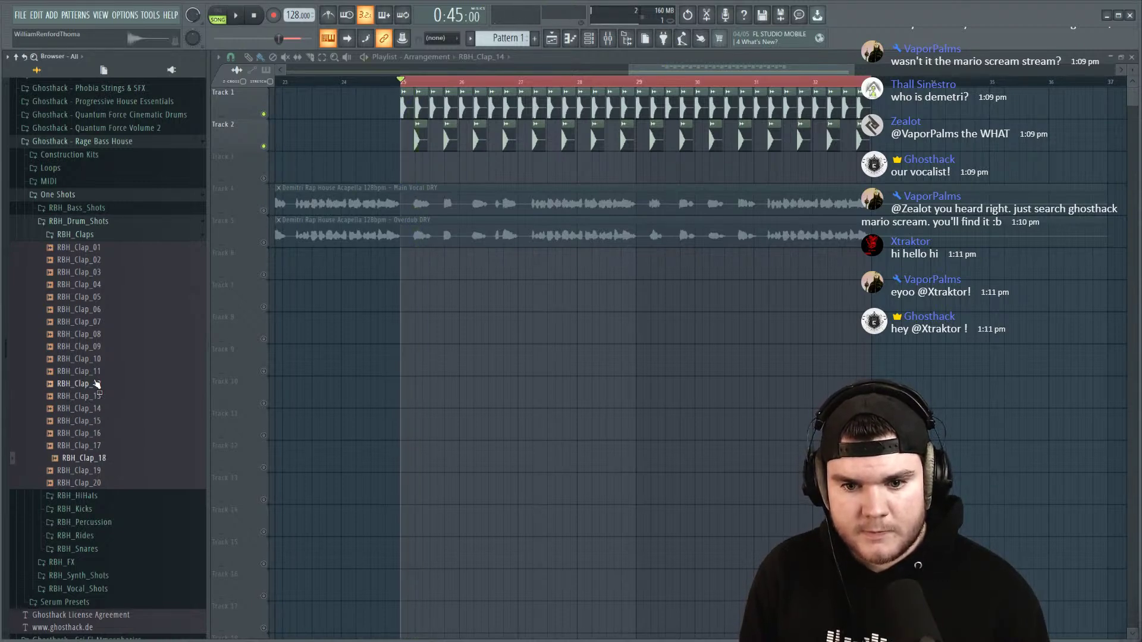
# Step: Place RBH_Clap_01 on Track 3 beneath the first clap and unmute Track 3
pyautogui.click(95, 247)
pyautogui.moveTo(105, 251); pyautogui.dragTo(441, 165)
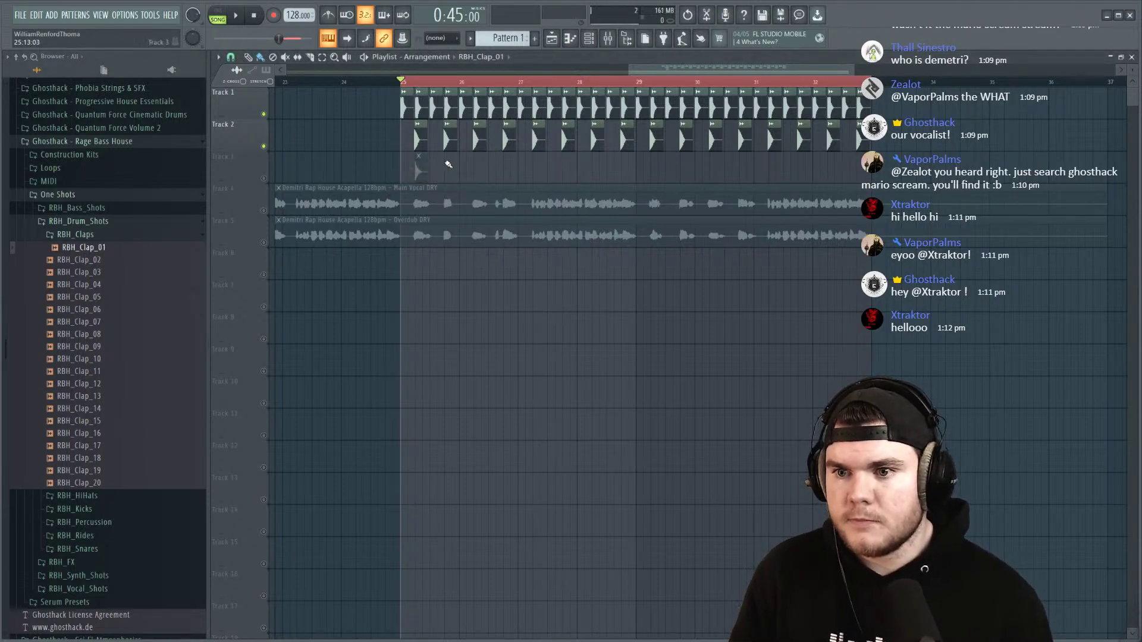
pyautogui.click(264, 178)
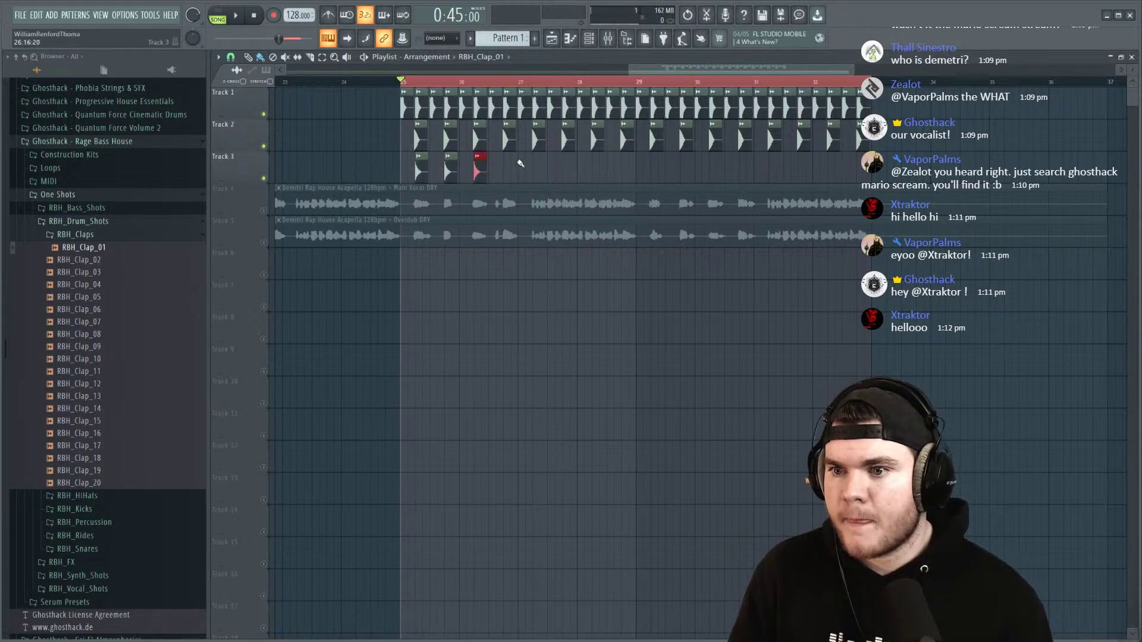
# Step: Duplicate RBH_Clap_01 along Track 3 beneath every Track 2 clap in the looped section
pyautogui.hotkey('ctrl', 'b')
pyautogui.hotkey('ctrl', 'b')
pyautogui.hotkey('ctrl', 'b')
pyautogui.hotkey('ctrl', 'b')
pyautogui.moveTo(680, 167); pyautogui.dragTo(458, 177)
pyautogui.hotkey('ctrl', 'b')
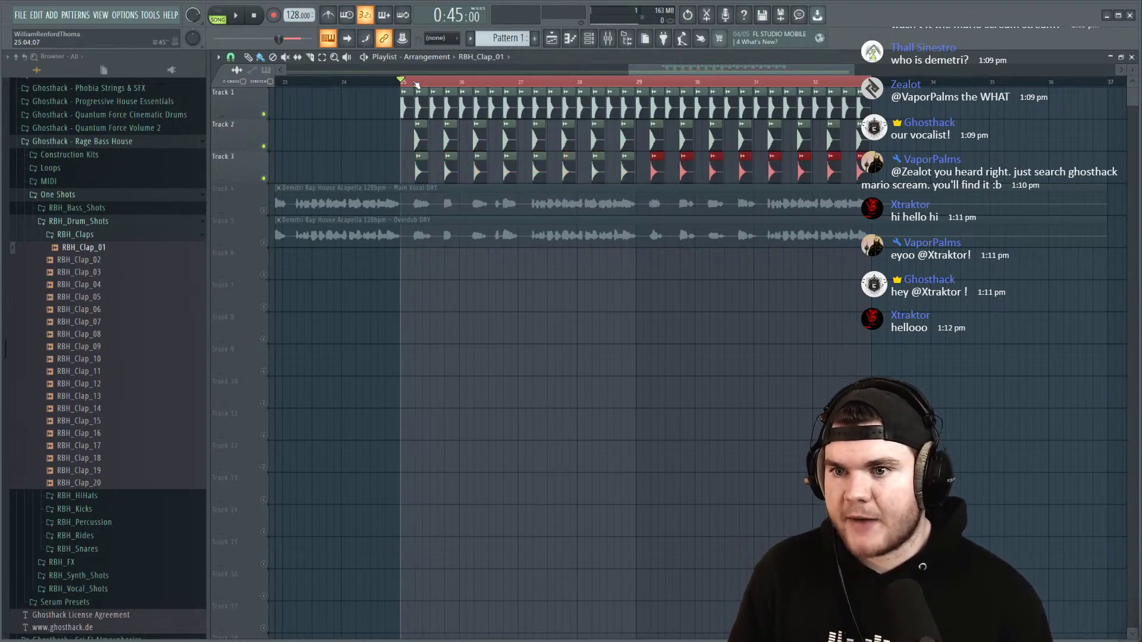
# Step: Solo Tracks 2 and 3 and play the layered claps from the start of the loop at bar 25
pyautogui.scroll(5, 414, 91)
pyautogui.click(375, 82)
pyautogui.scroll(-4, 375, 82)
pyautogui.moveTo(364, 82); pyautogui.dragTo(344, 83)
pyautogui.rightClick(266, 147)
pyautogui.click(266, 179)
pyautogui.press('space')
# Step: Compare the clap layers by toggling Track 3 off and on during playback
pyautogui.click(387, 174)
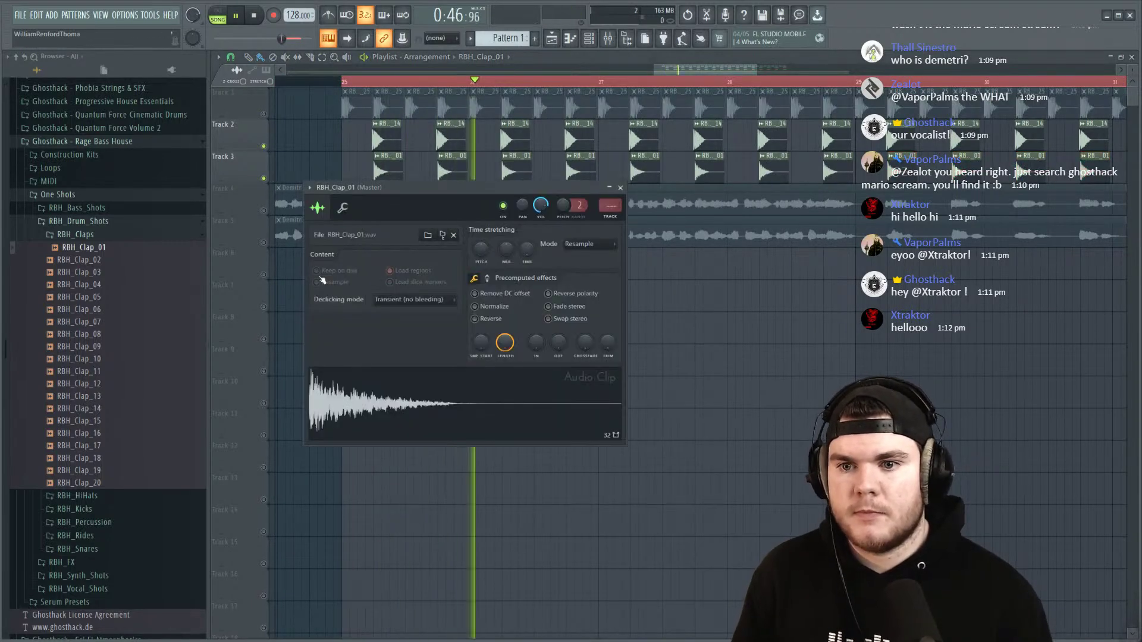
pyautogui.press('Escape')
pyautogui.click(266, 179)
pyautogui.click(265, 179)
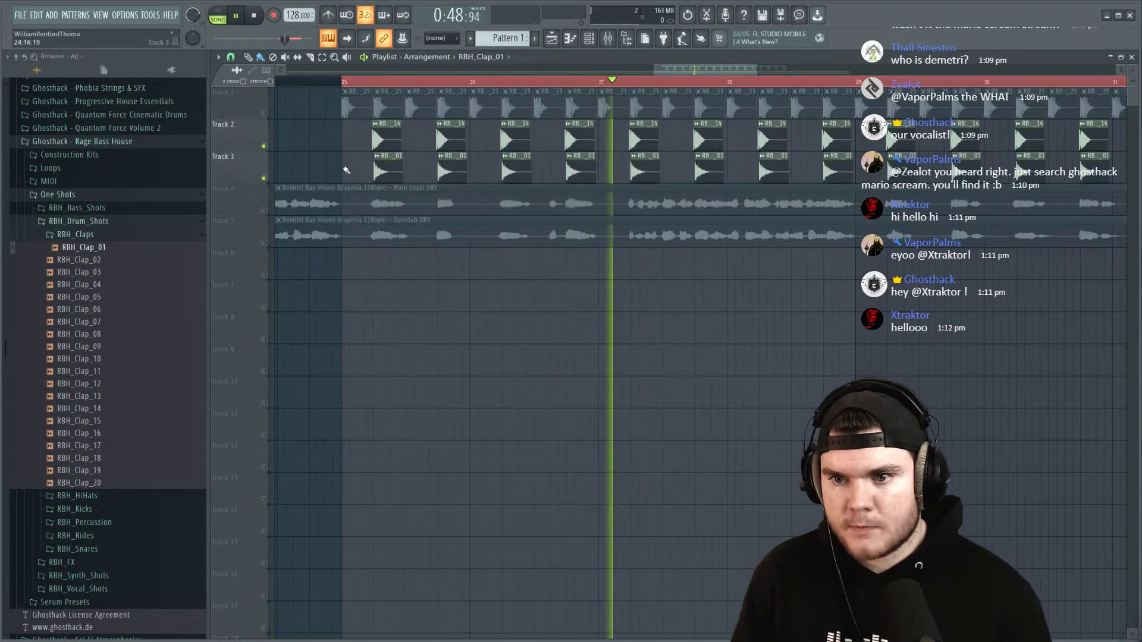
# Step: Add a fade-out to RBH_Clap_01 in its channel settings and route the channel to mixer insert 3
pyautogui.click(387, 173)
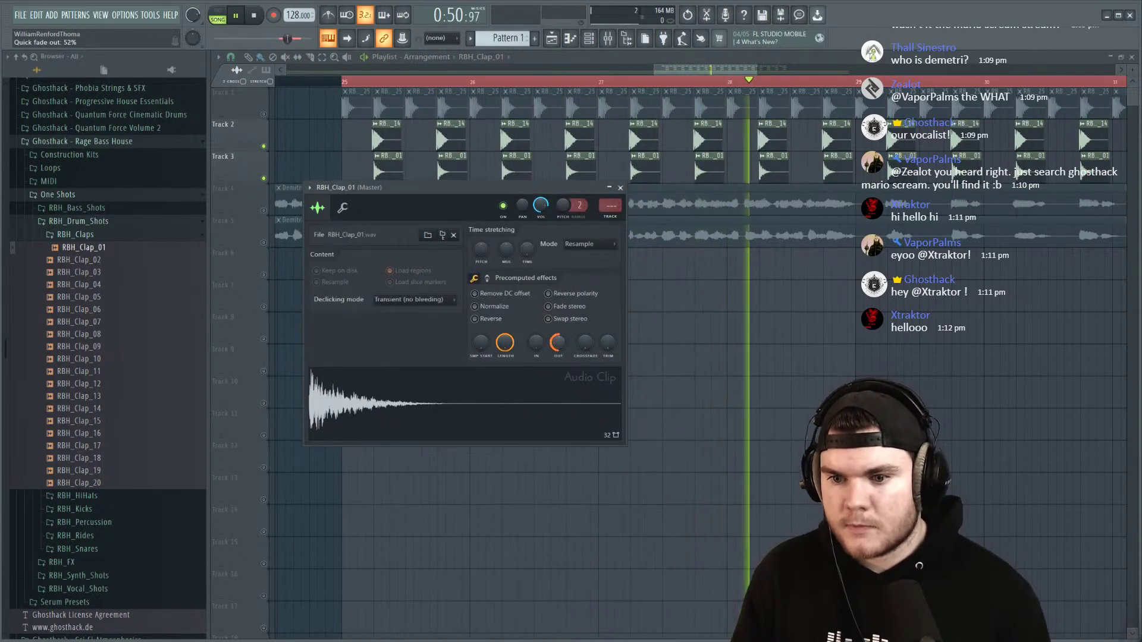
pyautogui.moveTo(558, 343); pyautogui.dragTo(558, 325)
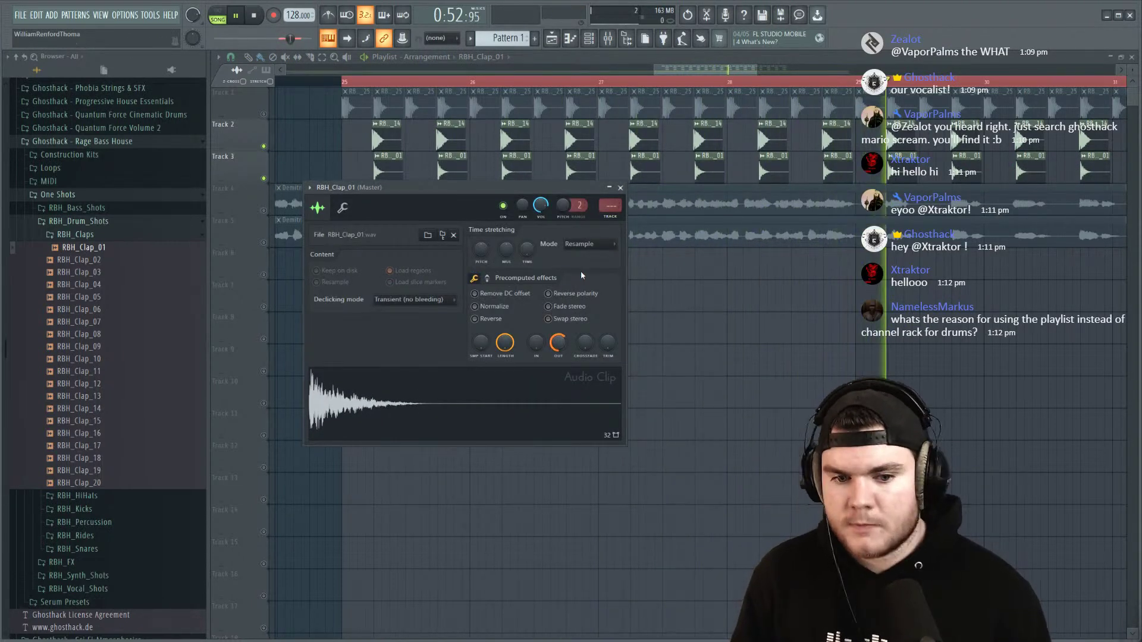
pyautogui.press('space')
pyautogui.scroll(1, 620, 205)
pyautogui.press('space')
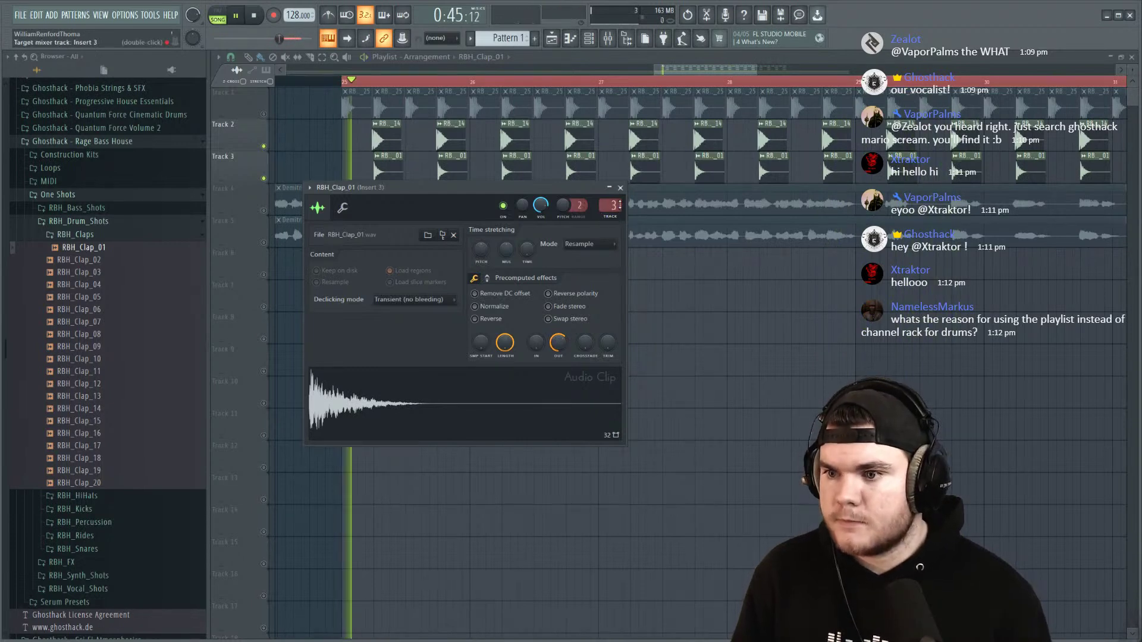
# Step: Lower the faders of the two clap inserts, 2 and 3, together and check their balance with all tracks playing
pyautogui.click(621, 188)
pyautogui.click(608, 39)
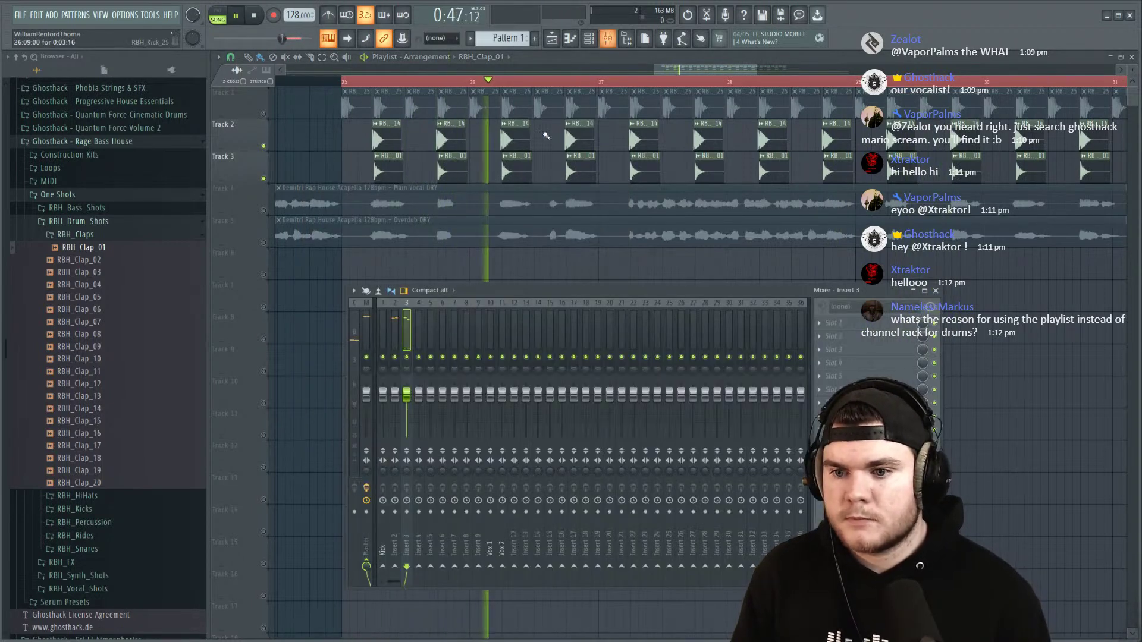
pyautogui.keyDown('ctrl'); pyautogui.click(394, 333); pyautogui.keyUp('ctrl')
pyautogui.moveTo(406, 394); pyautogui.dragTo(406, 406)
pyautogui.click(608, 40)
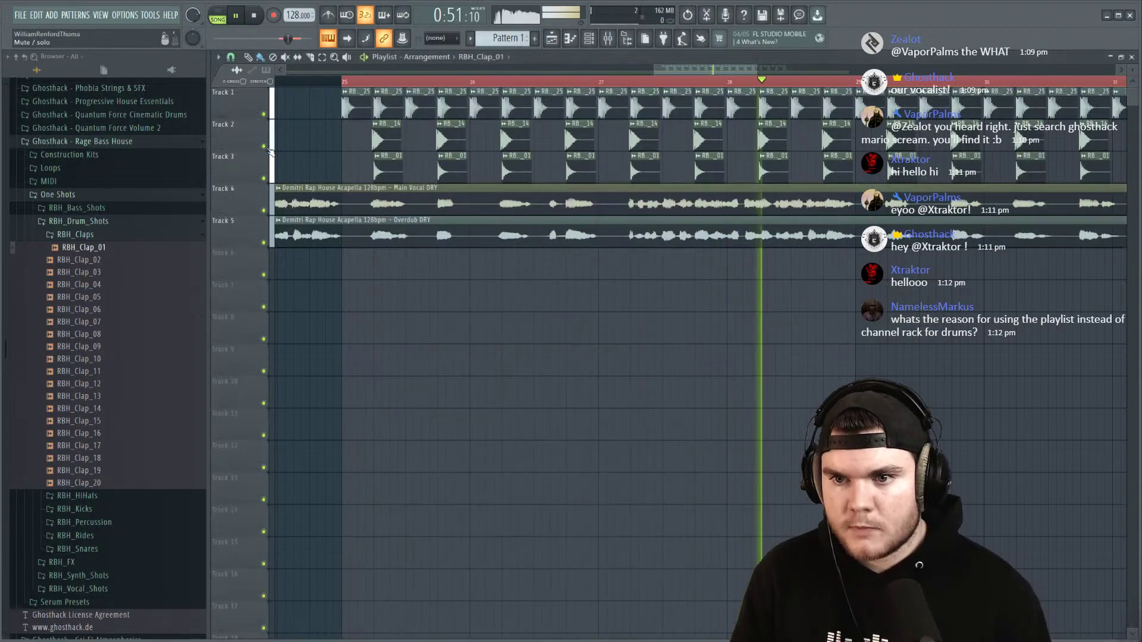
pyautogui.click(608, 39)
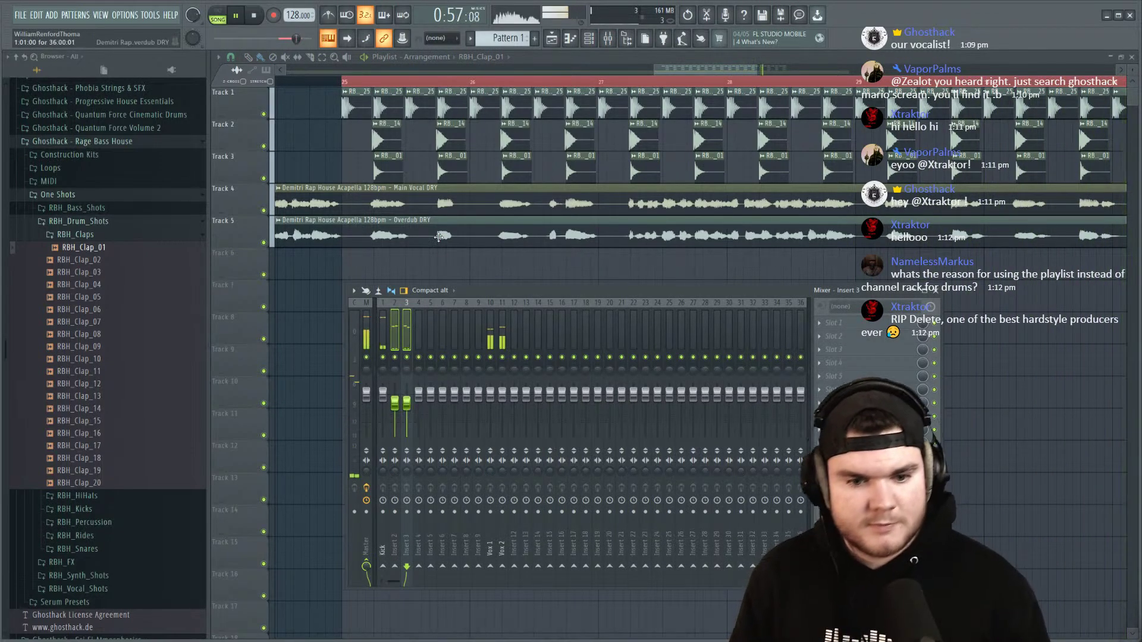
pyautogui.press('F9')
pyautogui.press('space')
# Step: Duplicate the kick and clap clips of bars 25–33 on Tracks 1 to 3 so they continue from bar 33 to 41
pyautogui.scroll(-5, 523, 81)
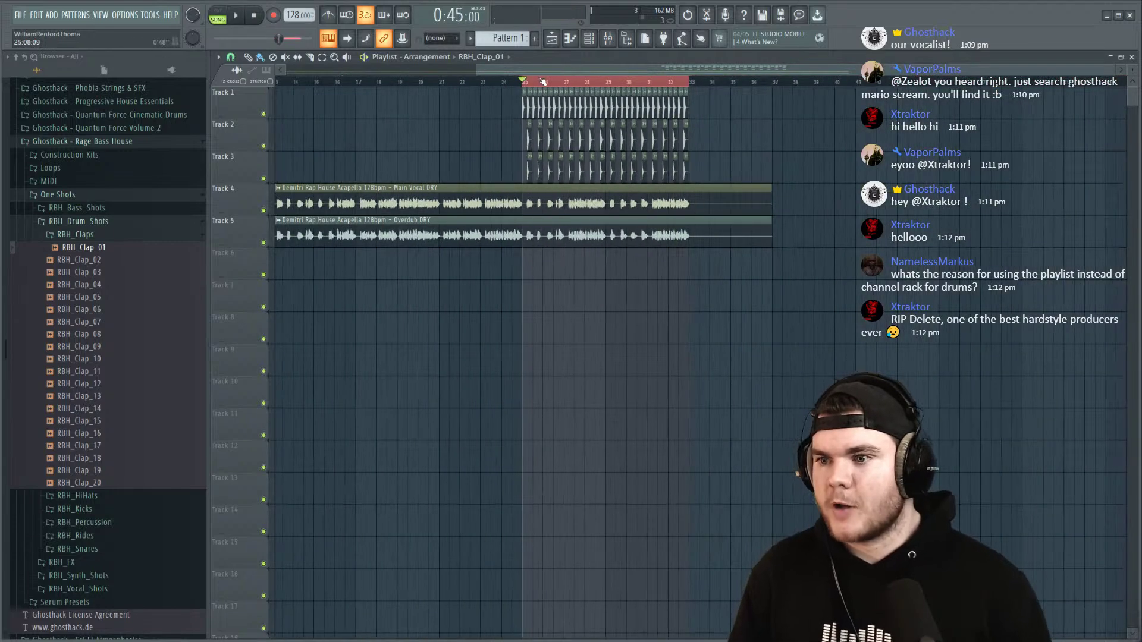
pyautogui.scroll(3, 678, 86)
pyautogui.moveTo(706, 83); pyautogui.dragTo(348, 80)
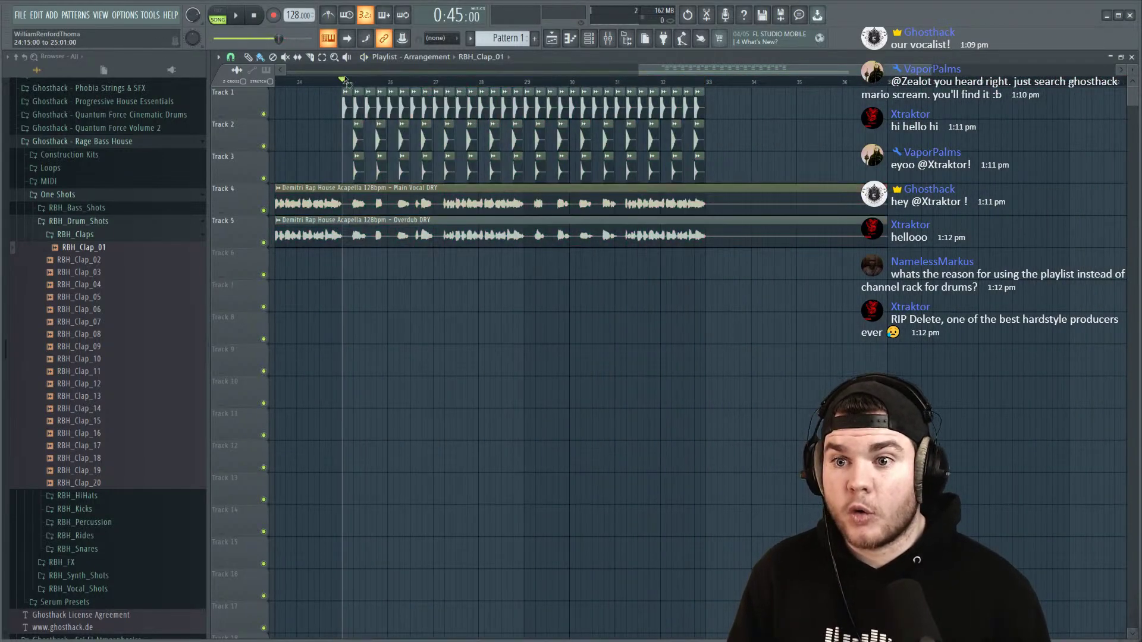
pyautogui.scroll(-3, 348, 81)
pyautogui.moveTo(753, 184); pyautogui.dragTo(491, 85)
pyautogui.moveTo(553, 111); pyautogui.dragTo(721, 117)
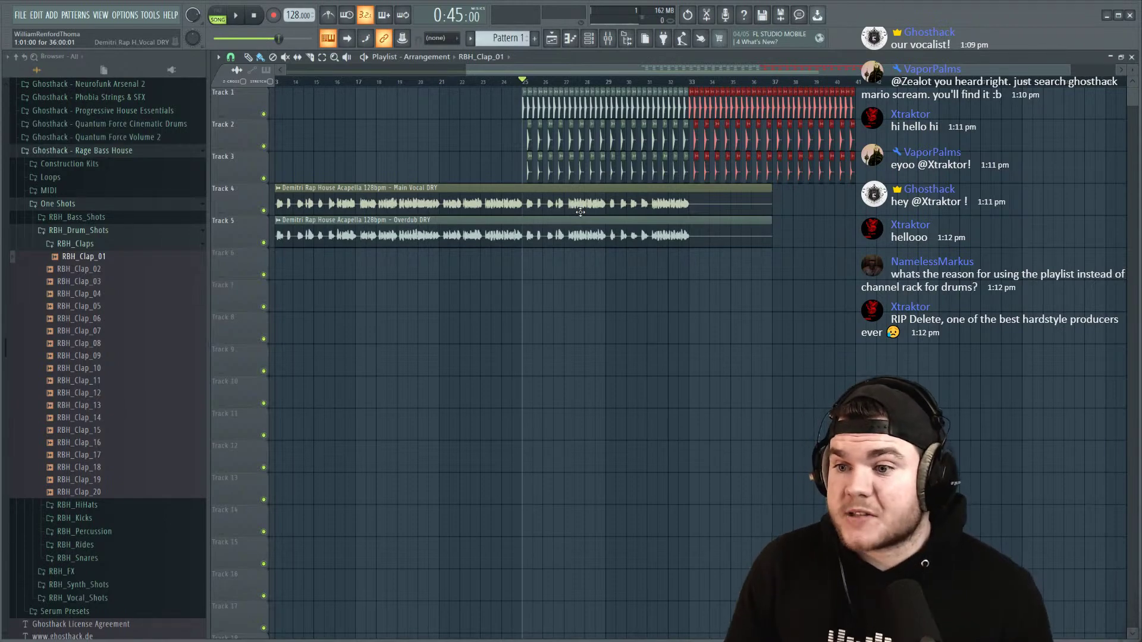
# Step: Examine where RBH_Clap_14 starts relative to the kick and RBH_Clap_01 on the first clap after bar 25
pyautogui.scroll(5, 548, 80)
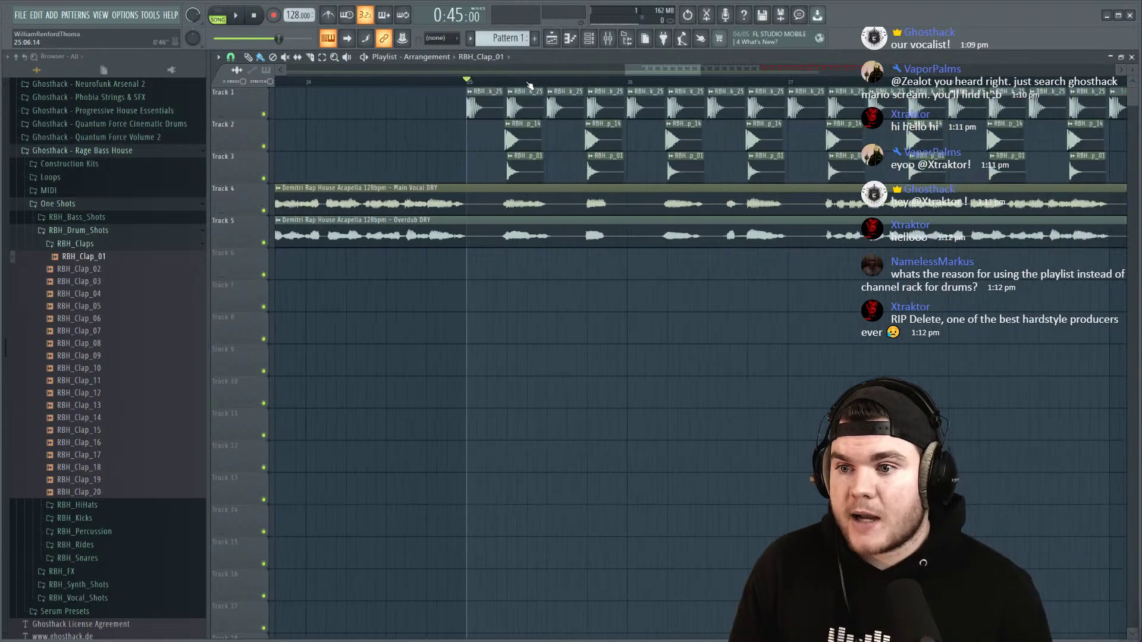
pyautogui.scroll(1, 474, 82)
pyautogui.moveTo(474, 131)
pyautogui.mouseDown()
pyautogui.moveTo(493, 131)
pyautogui.moveTo(474, 132)
pyautogui.mouseUp()
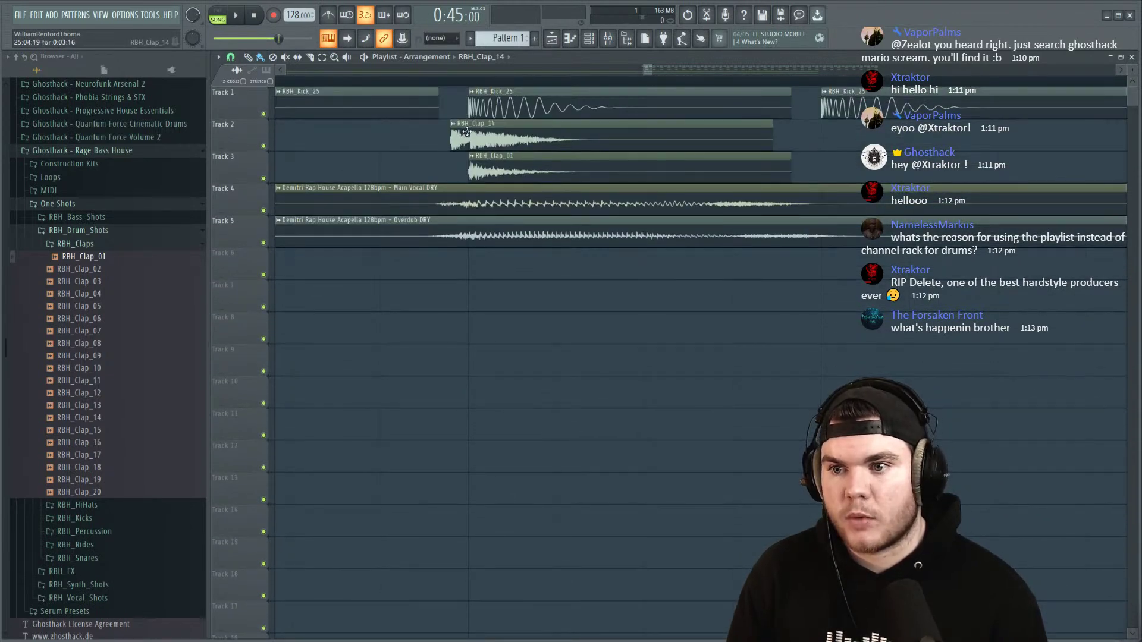
pyautogui.scroll(-6, 473, 85)
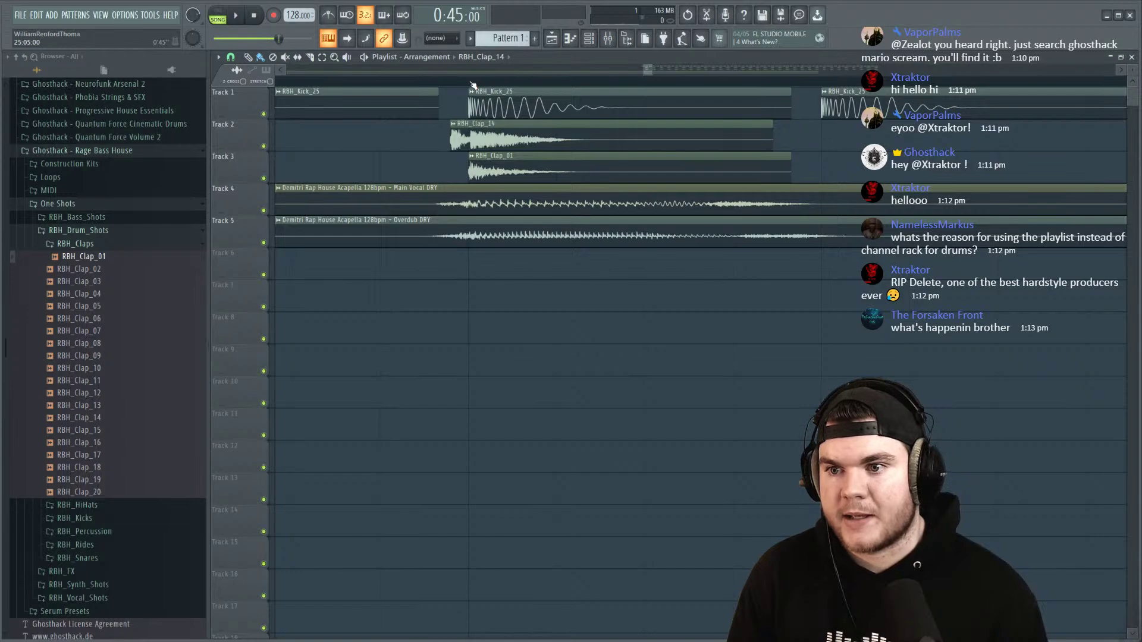
pyautogui.scroll(5, 536, 83)
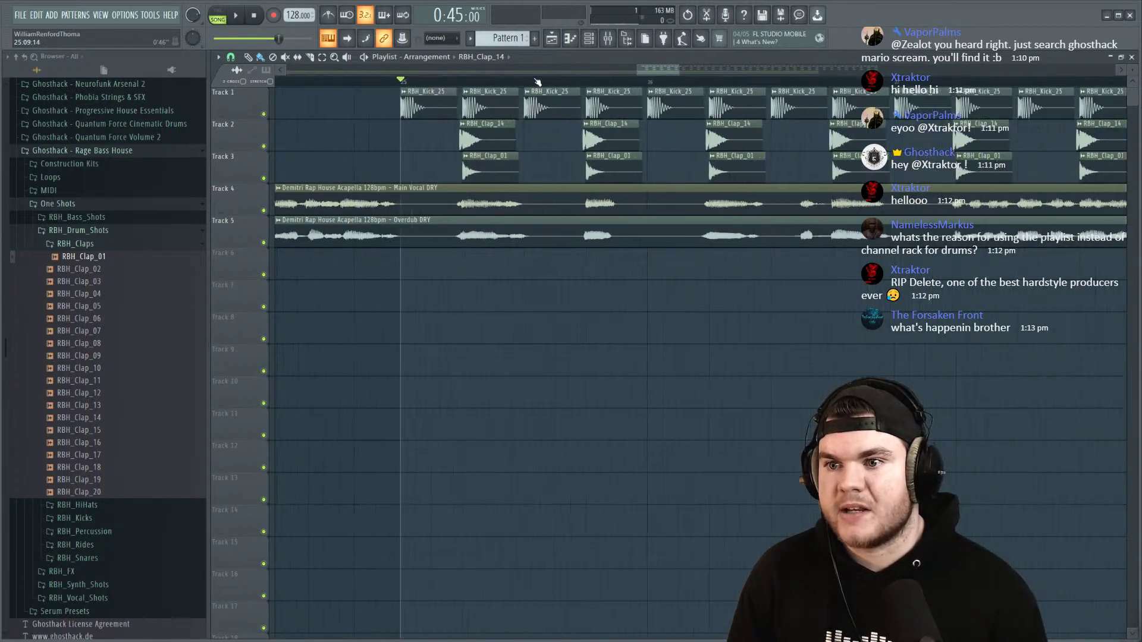
pyautogui.scroll(-8, 584, 86)
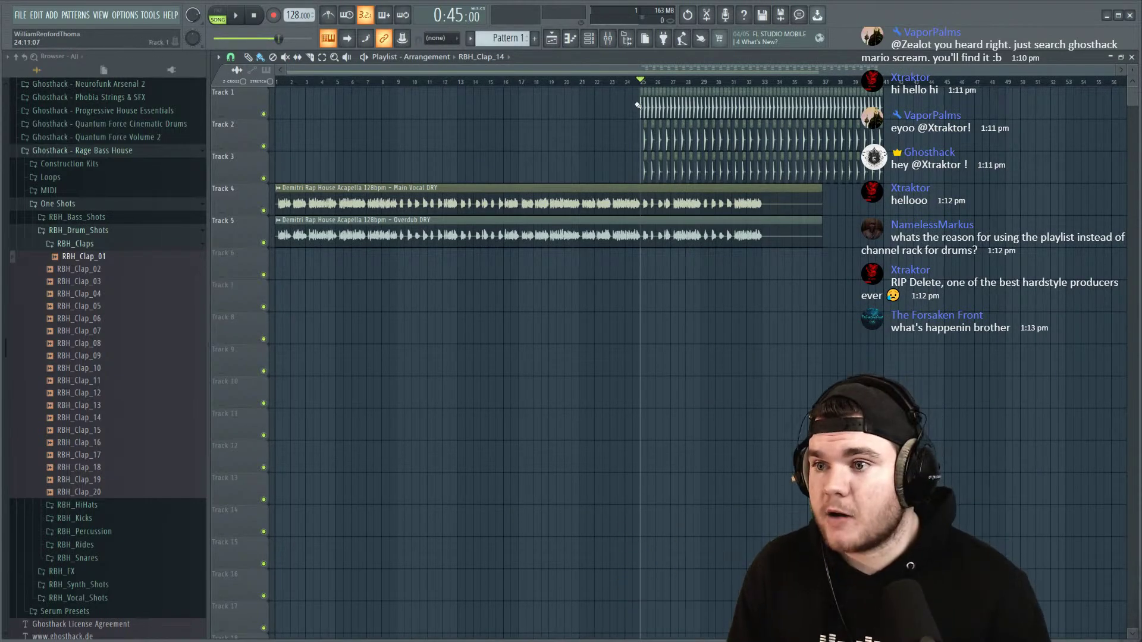
# Step: Play the drums and vocals briefly from bar 25
pyautogui.moveTo(630, 70); pyautogui.dragTo(698, 78)
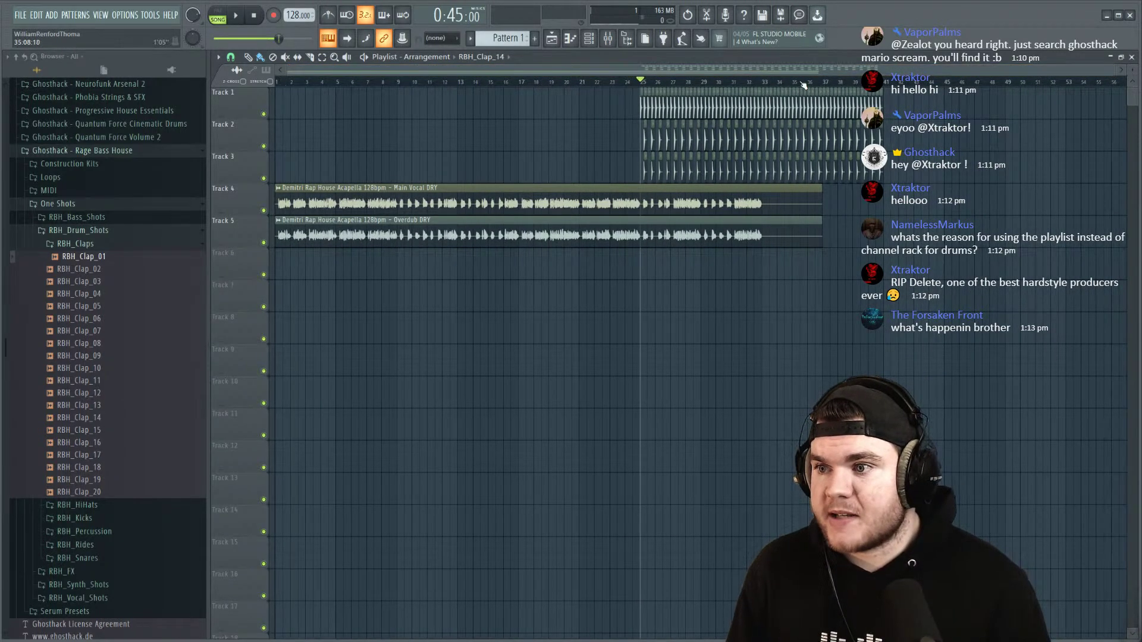
pyautogui.press('space')
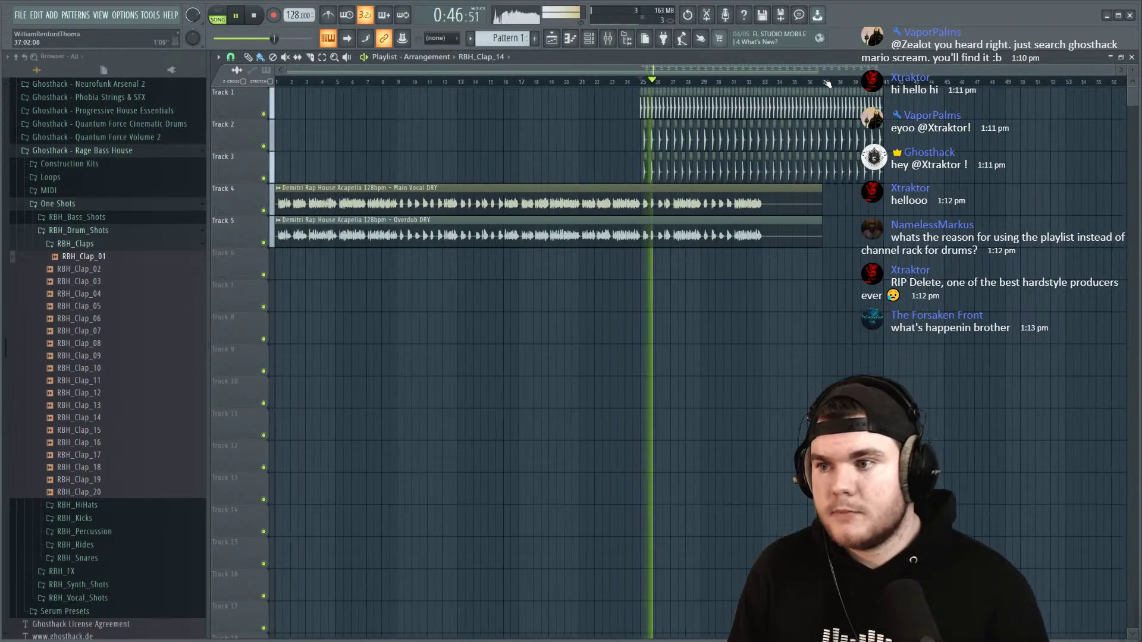
pyautogui.scroll(3, 743, 90)
pyautogui.press('space')
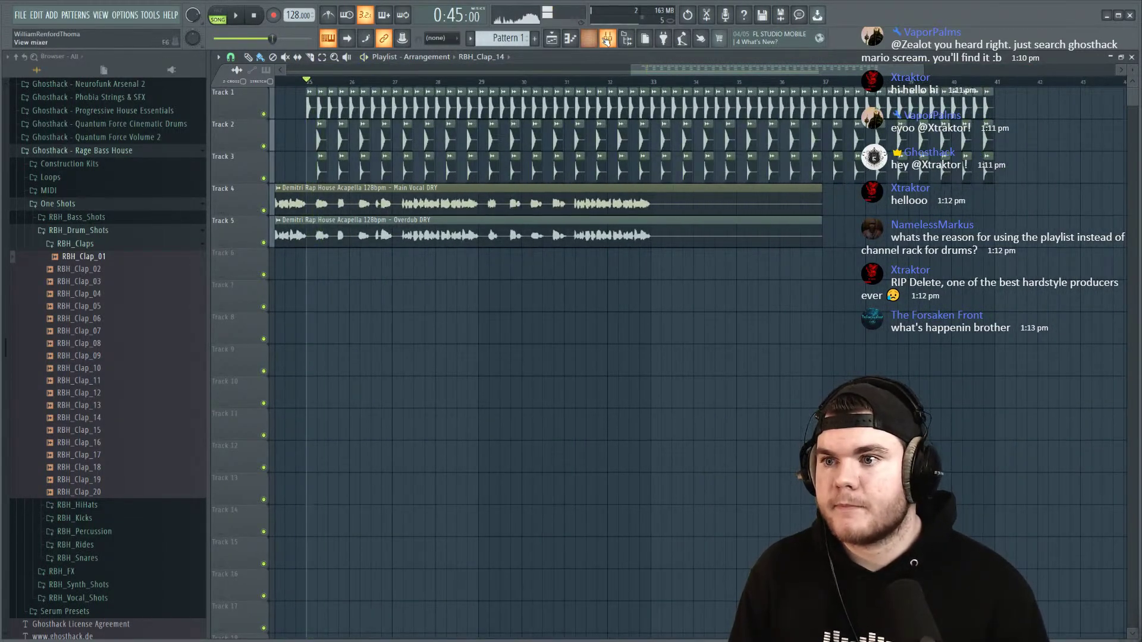
# Step: Dock mixer insert 30 separately on the mixer's right side and load Fruity Limiter in its first effect slot
pyautogui.press('F9')
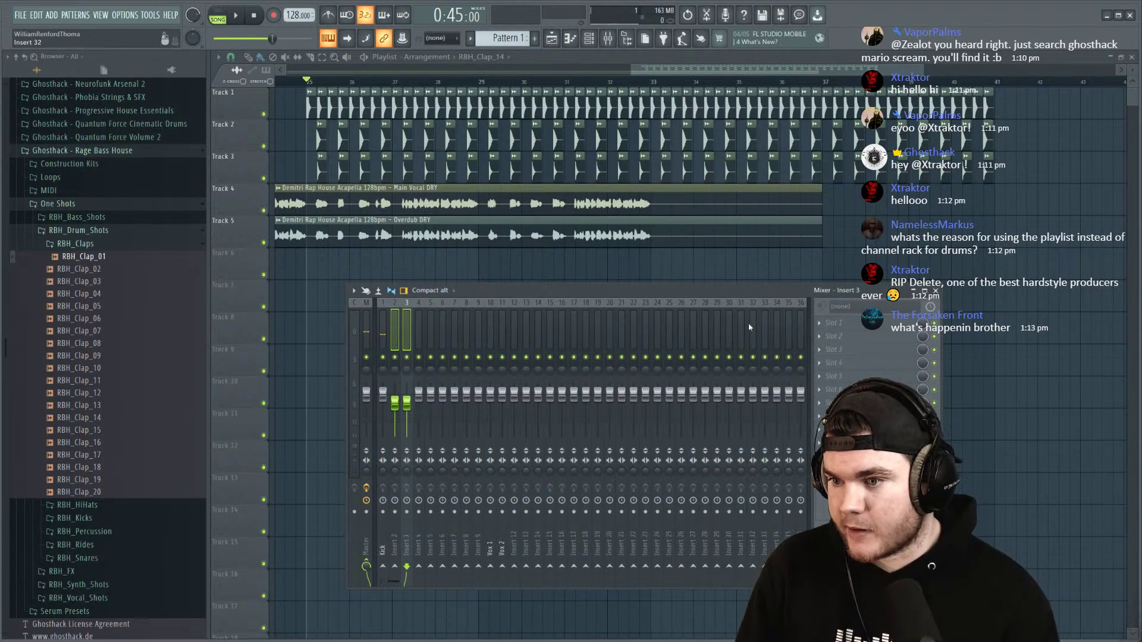
pyautogui.rightClick(730, 328)
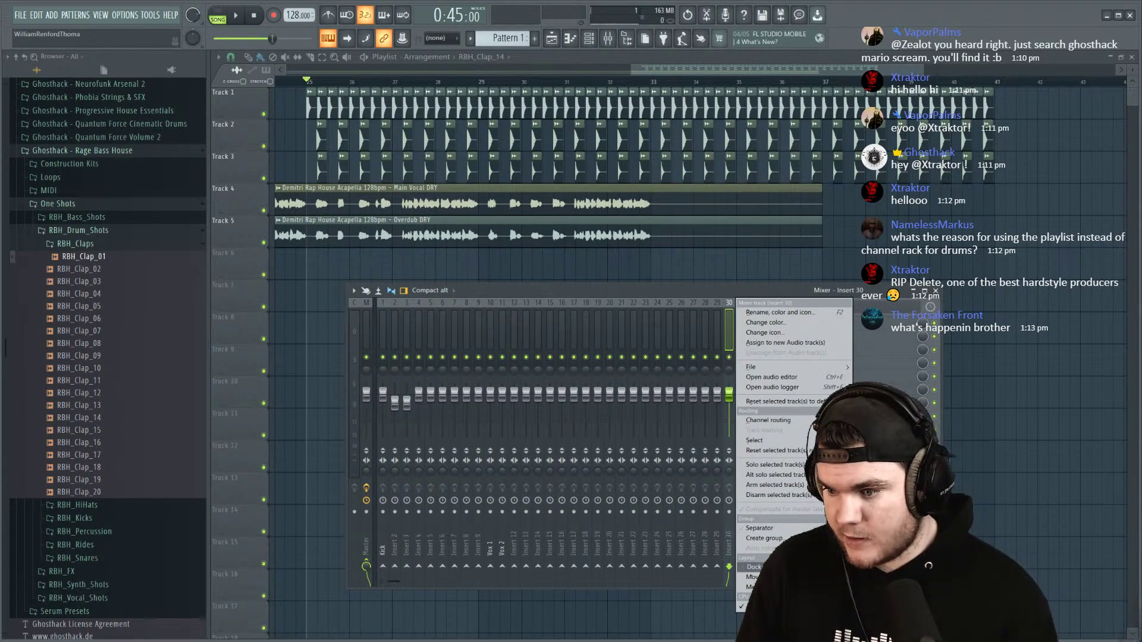
pyautogui.press('Escape')
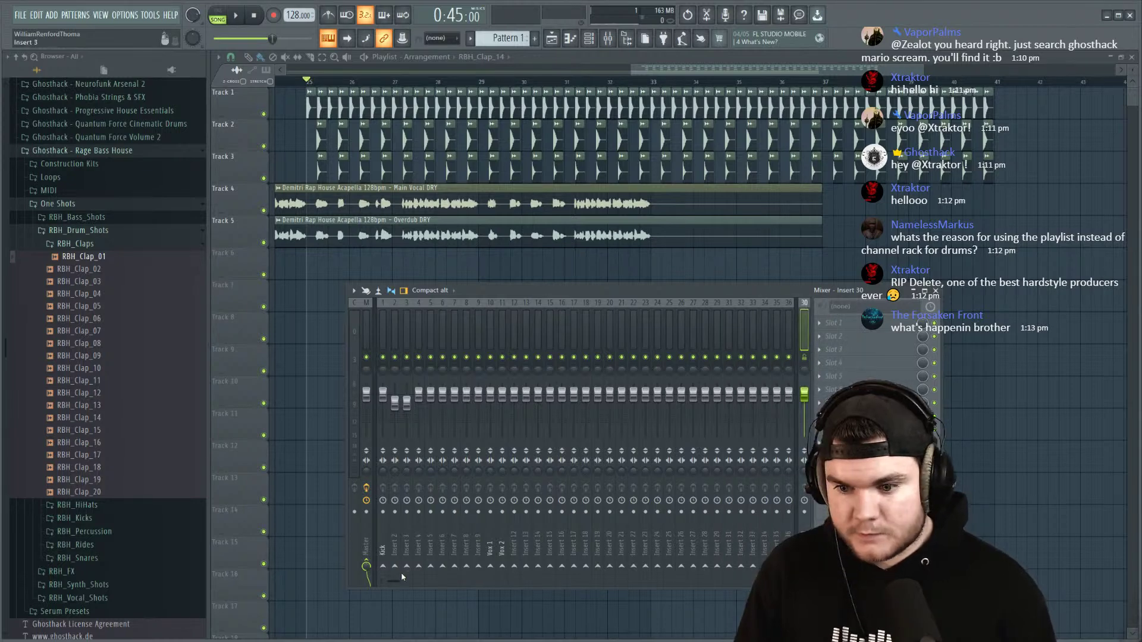
pyautogui.click(853, 328)
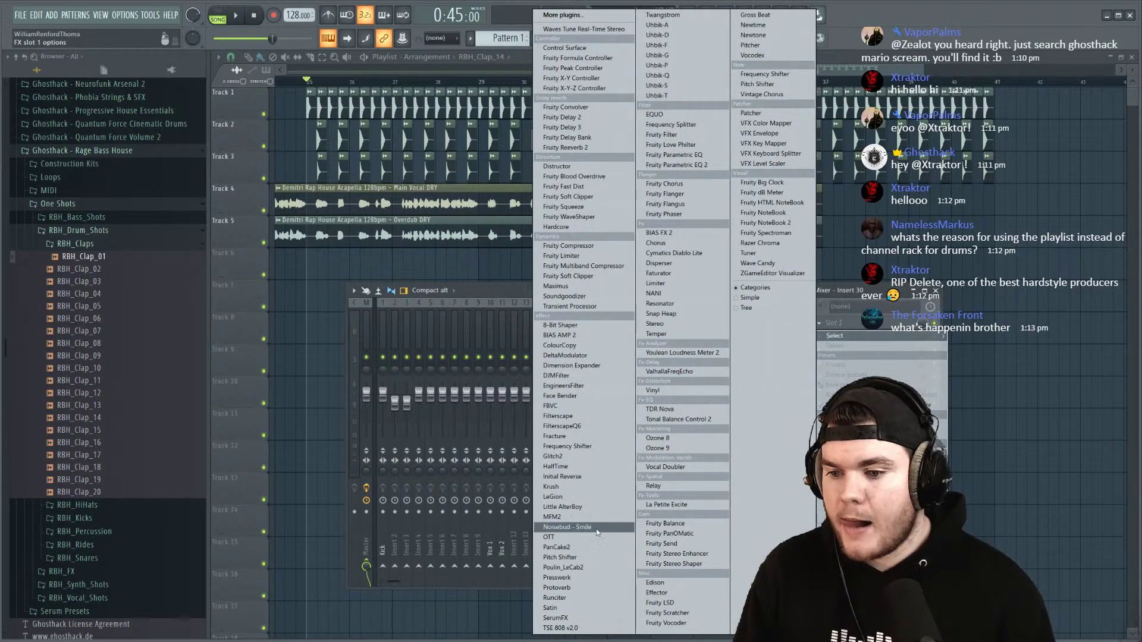
pyautogui.click(561, 256)
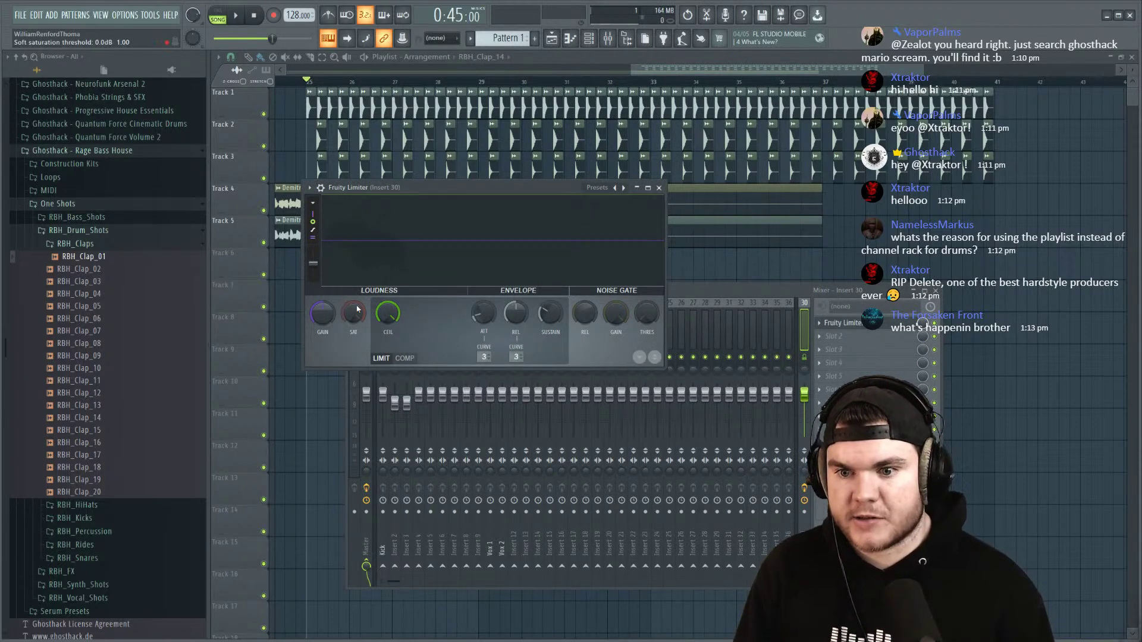
# Step: Select the first beat of bar 25 and create an automation clip for the gain of insert 30's Fruity Limiter
pyautogui.moveTo(309, 79); pyautogui.dragTo(319, 83)
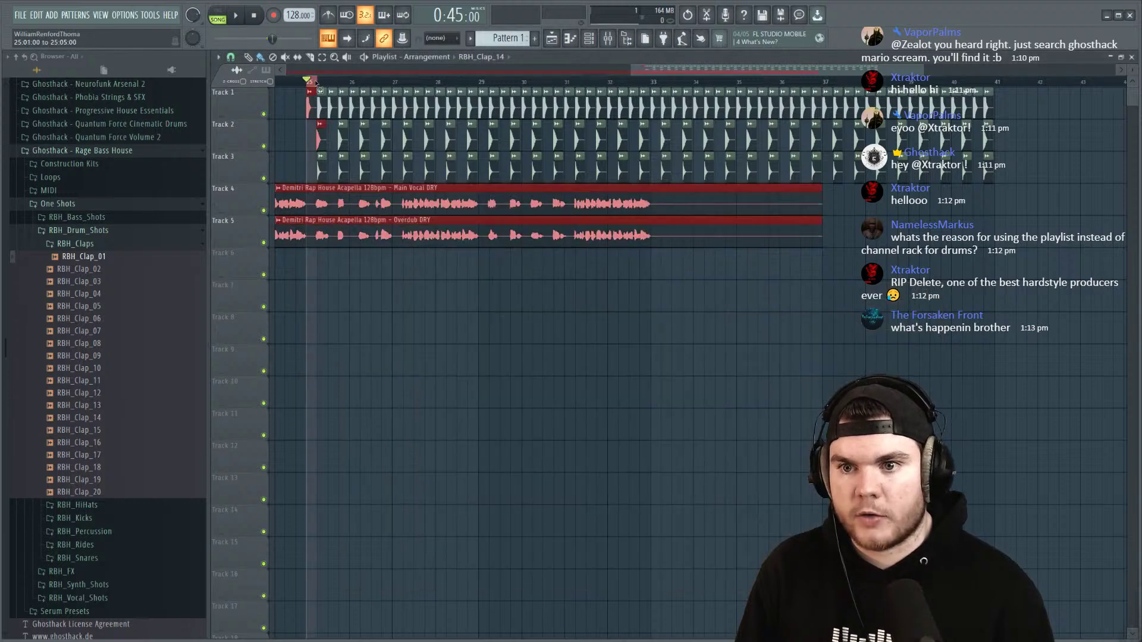
pyautogui.click(606, 40)
pyautogui.click(845, 324)
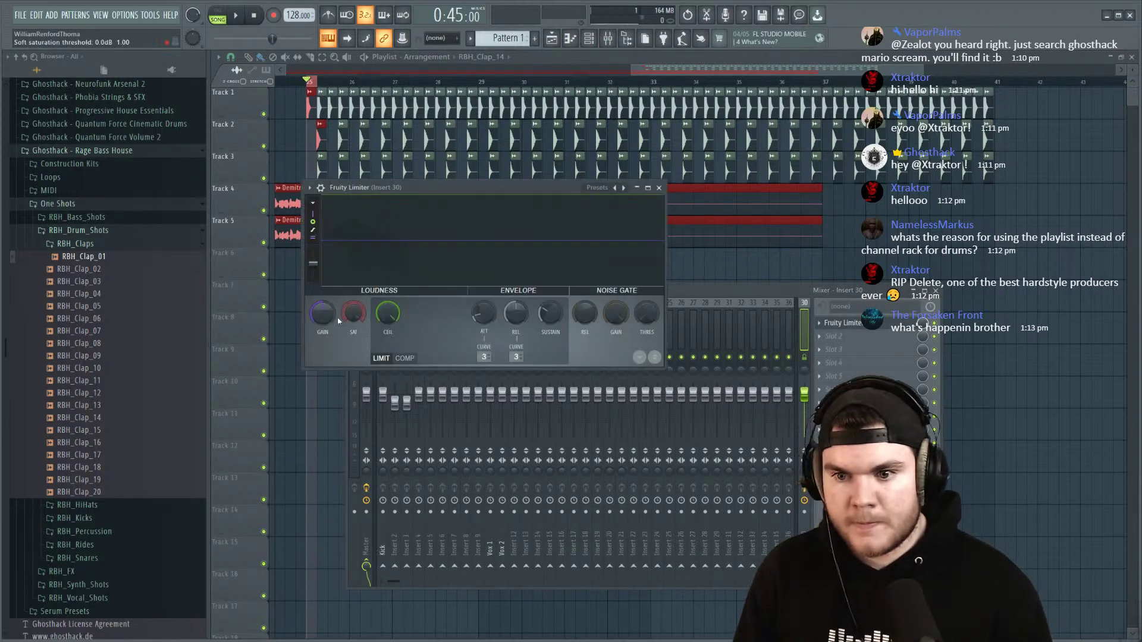
pyautogui.rightClick(328, 315)
pyautogui.click(360, 390)
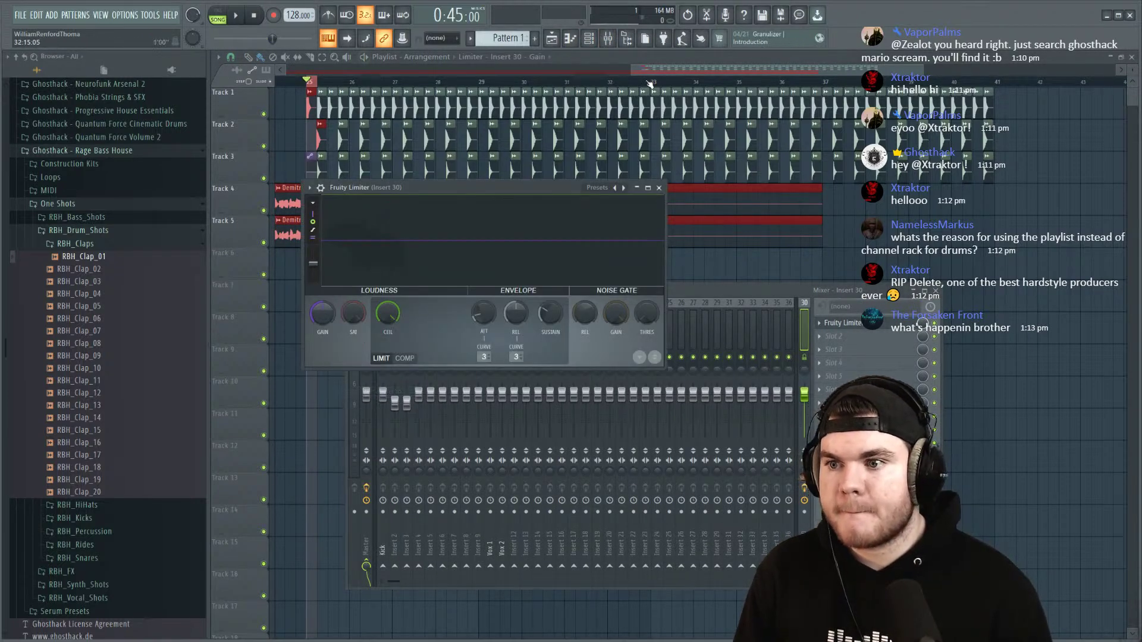
pyautogui.click(658, 188)
pyautogui.scroll(3, 604, 138)
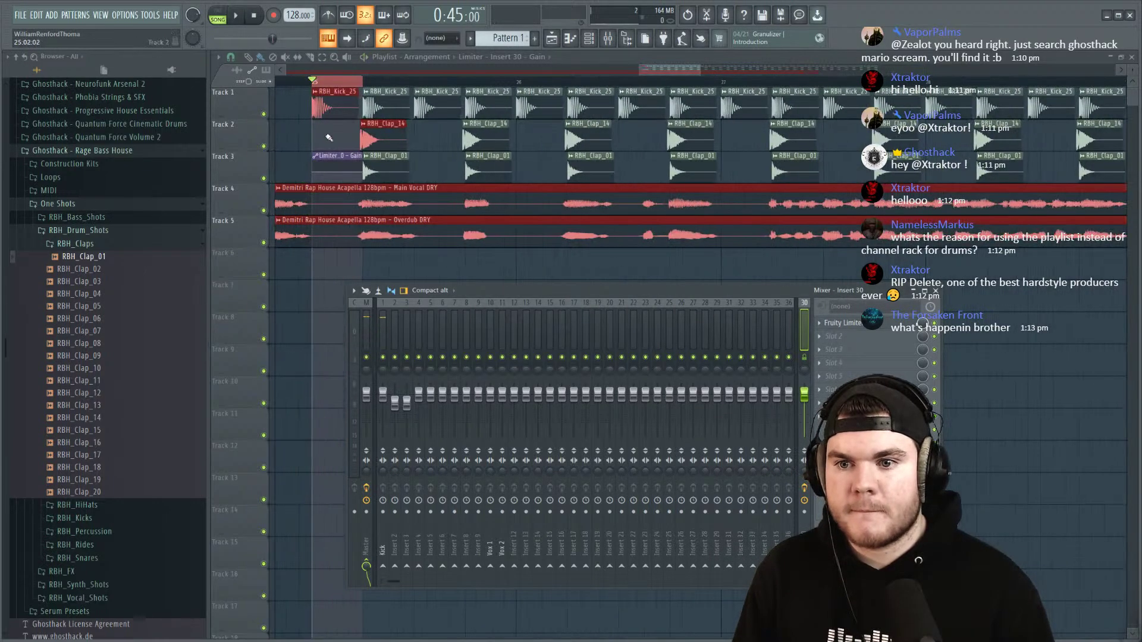
# Step: Move the drum and vocal clips down one track and place the limiter gain automation clip on Track 1 at bar 25
pyautogui.scroll(-5, 543, 81)
pyautogui.press('F9')
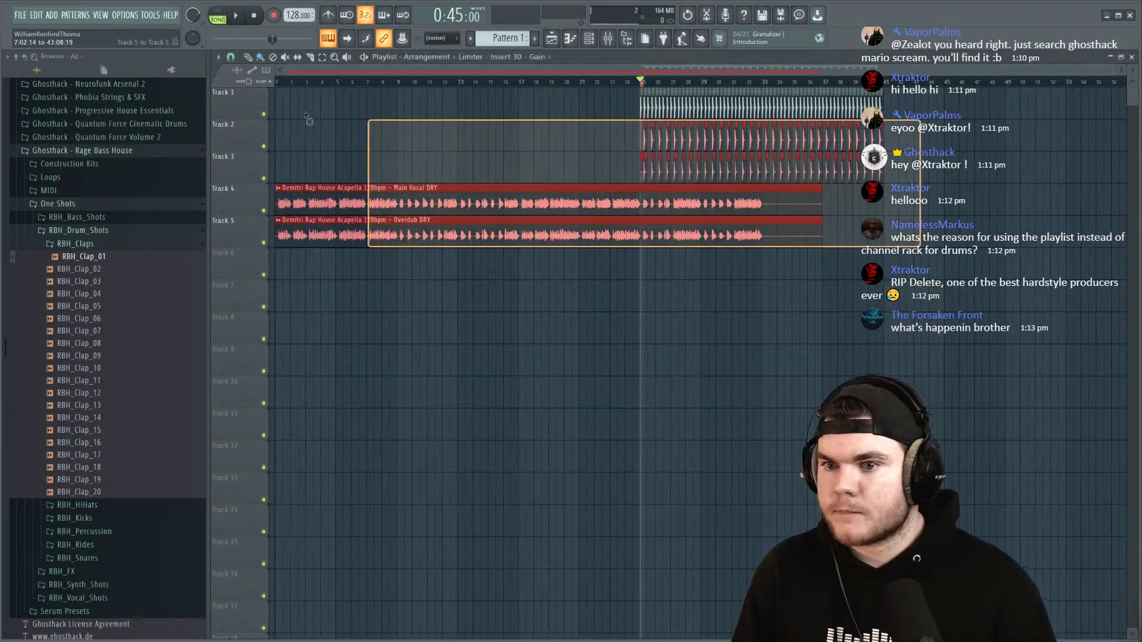
pyautogui.scroll(5, 614, 71)
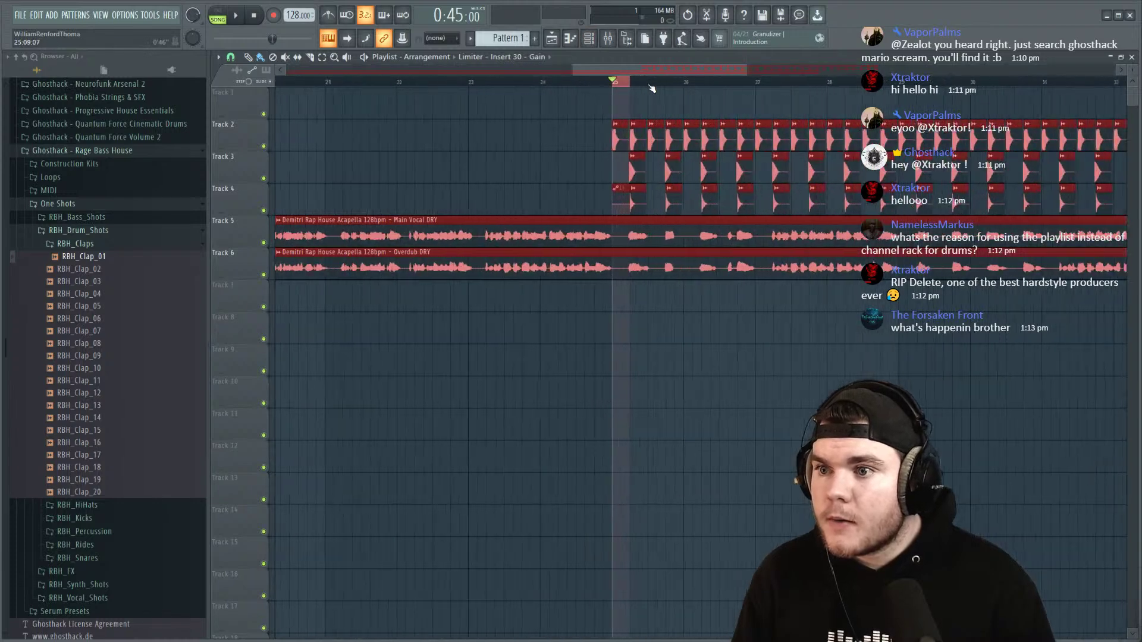
pyautogui.moveTo(609, 189); pyautogui.dragTo(617, 183)
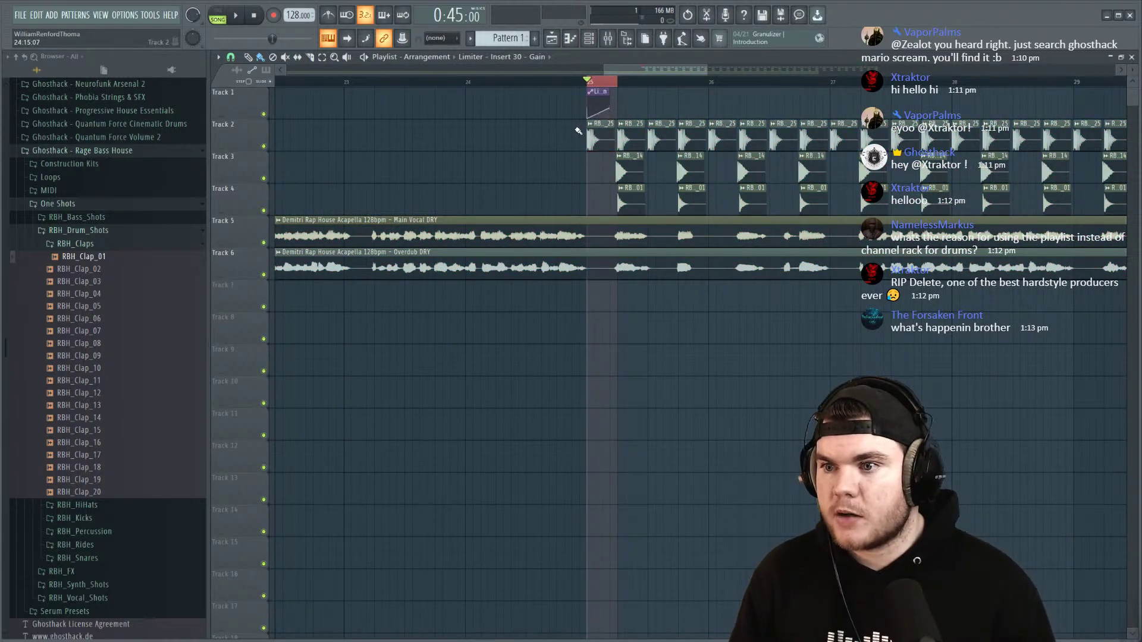
pyautogui.scroll(3, 607, 119)
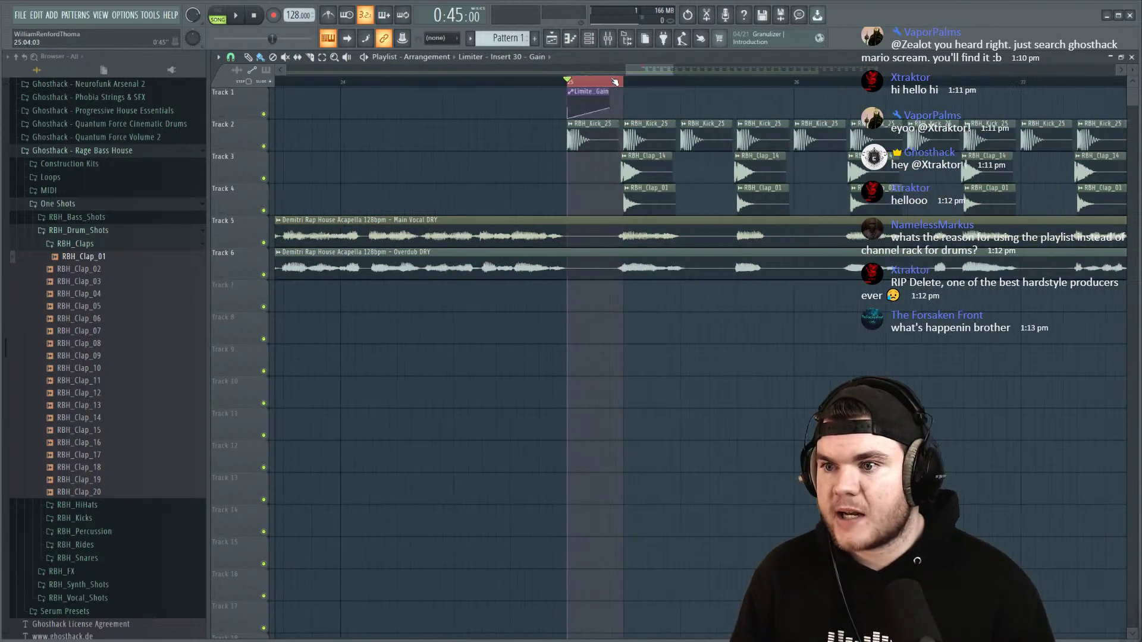
# Step: Shape the limiter gain automation at bar 25 into a short, rising S-shaped curve
pyautogui.rightClick(582, 110)
pyautogui.click(636, 194)
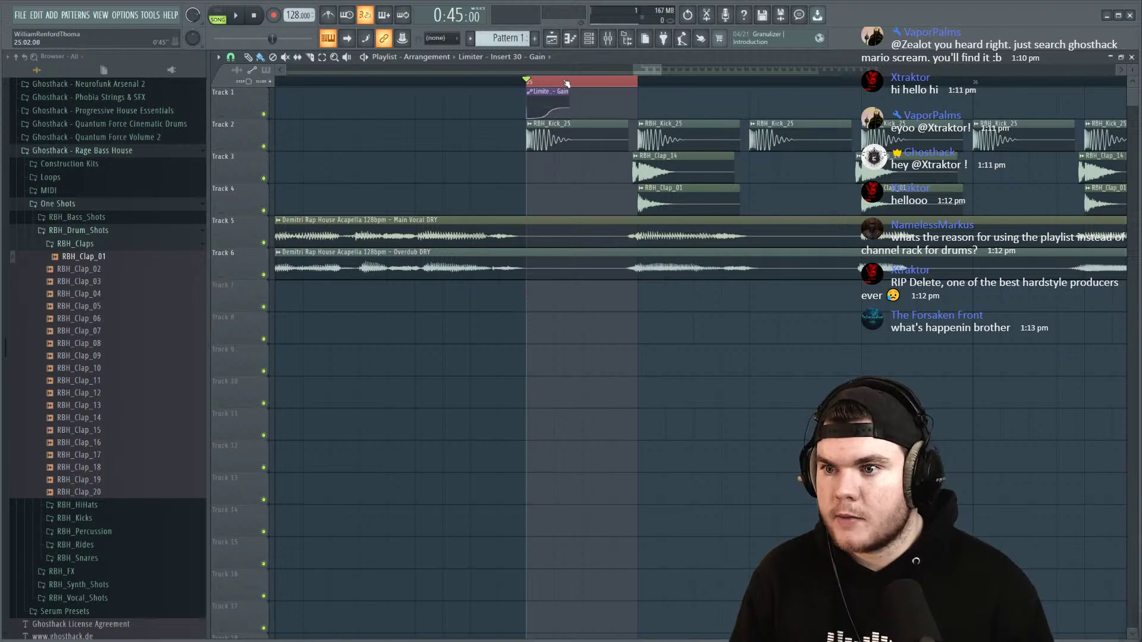
pyautogui.scroll(-4, 568, 88)
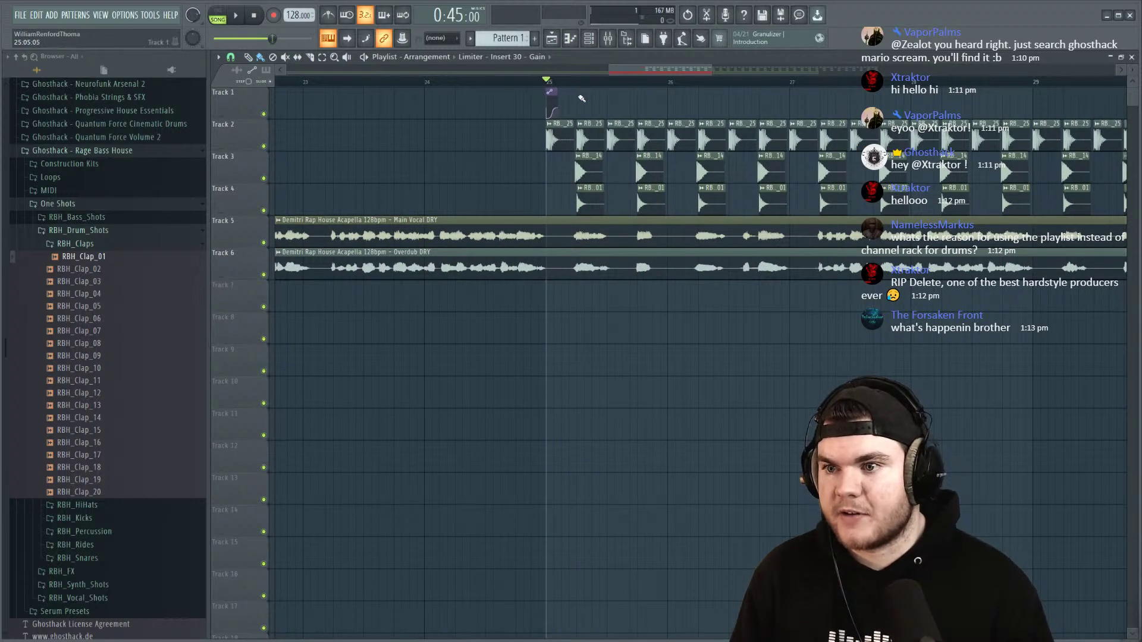
# Step: Duplicate the gain automation clip along Track 1 above every kick from bar 25 to bar 33
pyautogui.hscroll(2, 642, 91)
pyautogui.moveTo(600, 116); pyautogui.dragTo(448, 90)
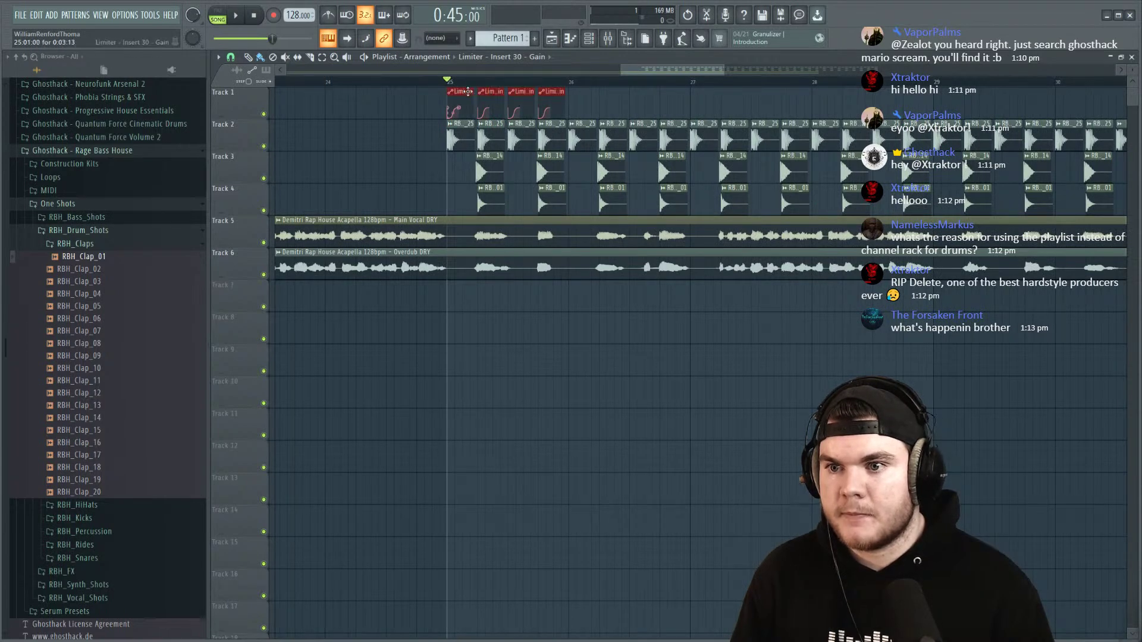
pyautogui.hotkey('ctrl', 'b')
pyautogui.hotkey('ctrl', 'b')
pyautogui.hotkey('ctrl', 'b')
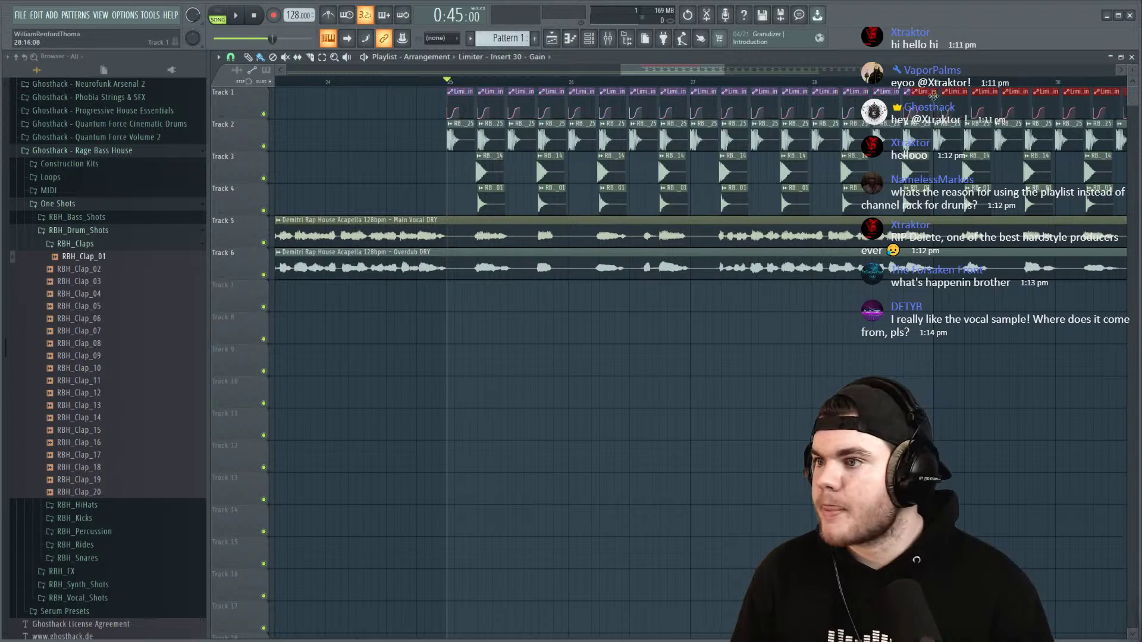
# Step: Select the gain automation clips of bars 25–33 and duplicate them across bars 33–41 on Track 1
pyautogui.scroll(-5, 534, 157)
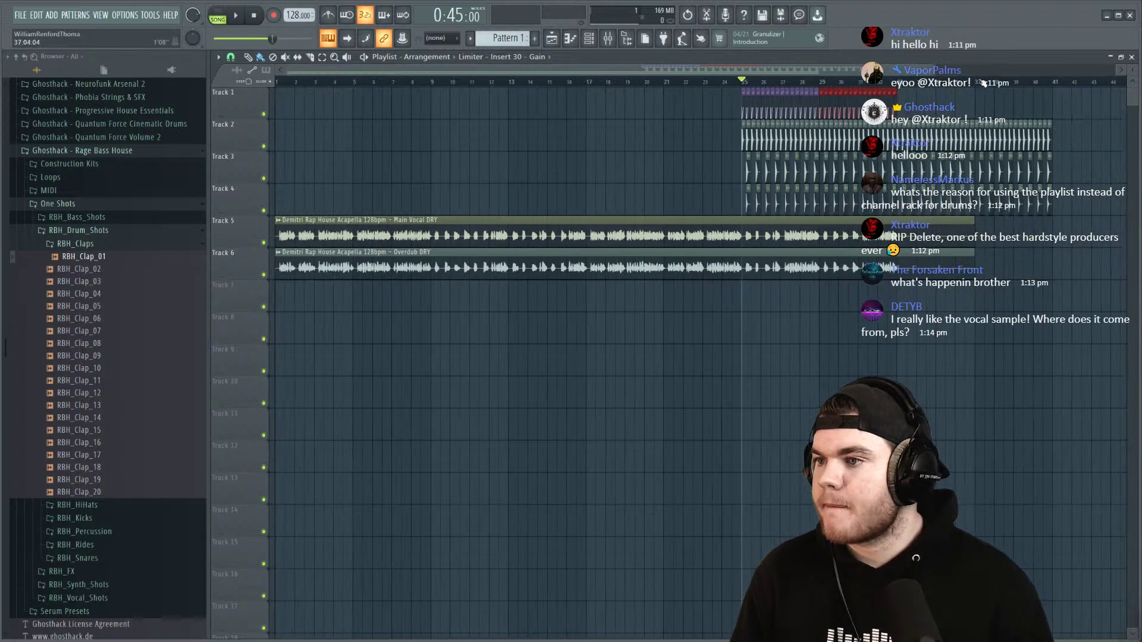
pyautogui.moveTo(892, 91); pyautogui.dragTo(505, 102)
pyautogui.scroll(5, 861, 90)
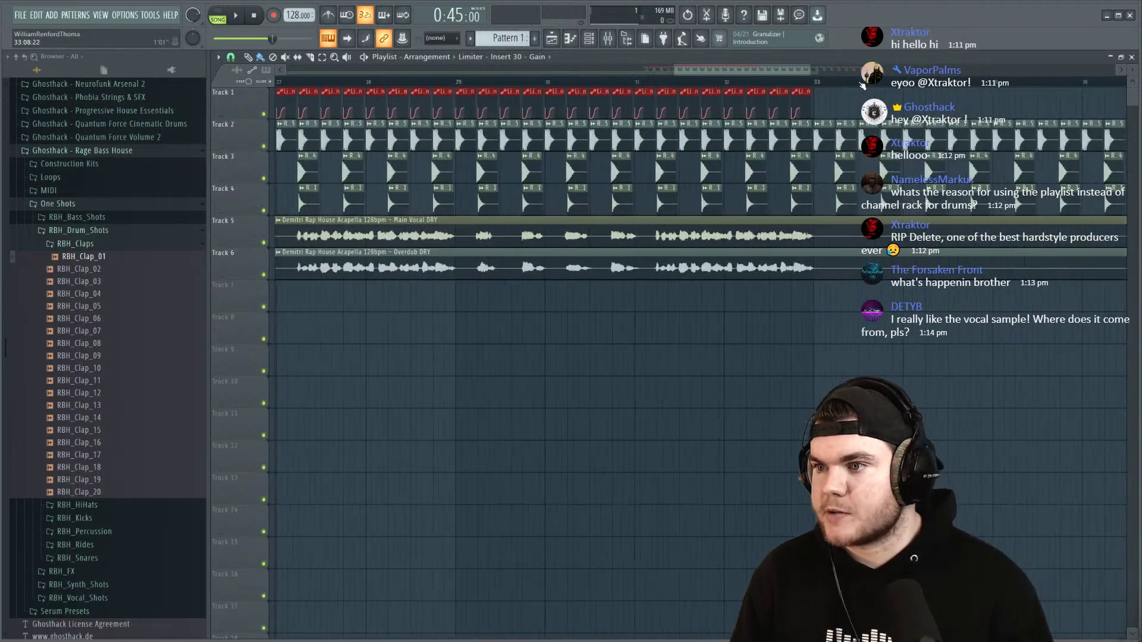
pyautogui.moveTo(800, 90)
pyautogui.mouseDown()
pyautogui.moveTo(1139, 89)
pyautogui.moveTo(911, 86)
pyautogui.mouseUp()
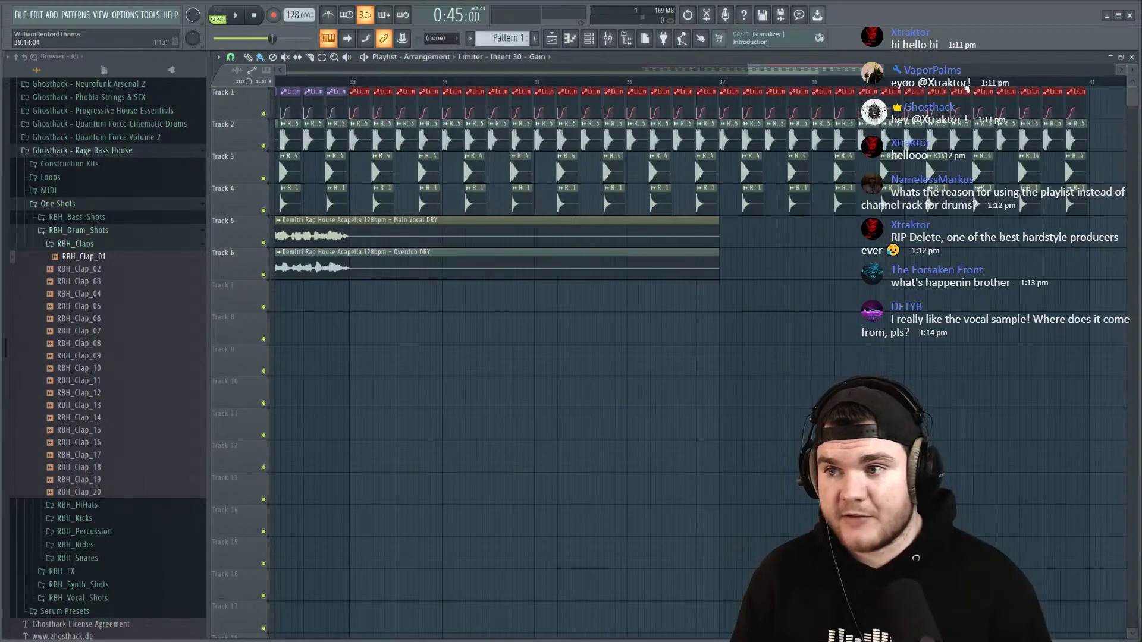
# Step: Play the arrangement from bar 25 with the gain automation clips in place
pyautogui.scroll(-3, 910, 85)
pyautogui.scroll(-2, 912, 86)
pyautogui.press('space')
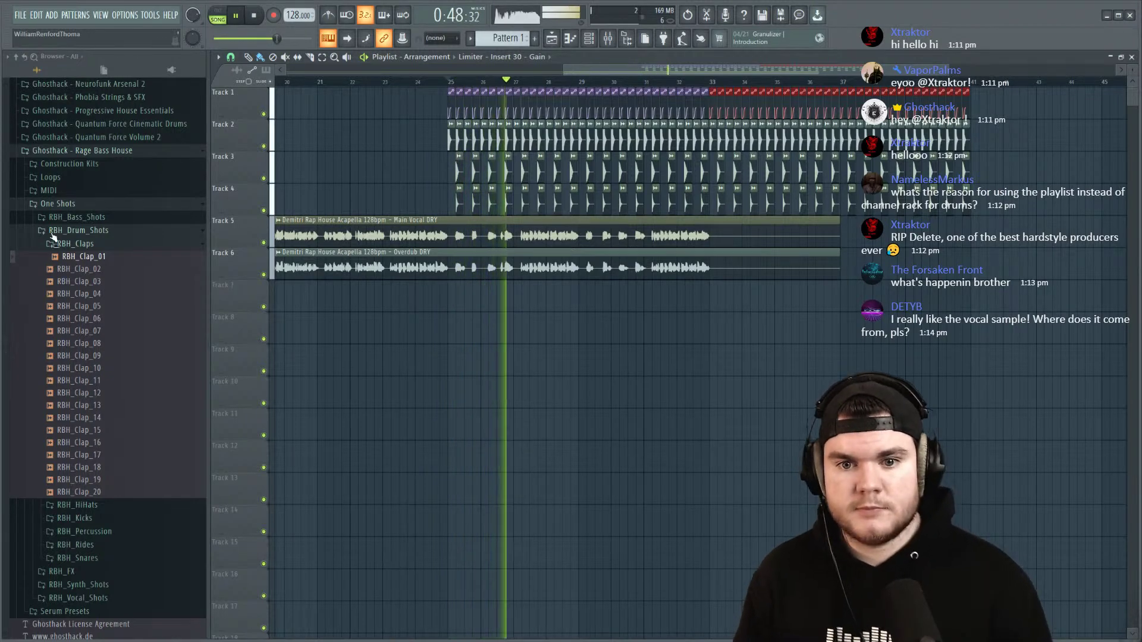
# Step: Stop playback and collapse the RBH_Claps and RBH_Drum_Shots sample folders
pyautogui.press('space')
pyautogui.click(78, 244)
pyautogui.click(78, 231)
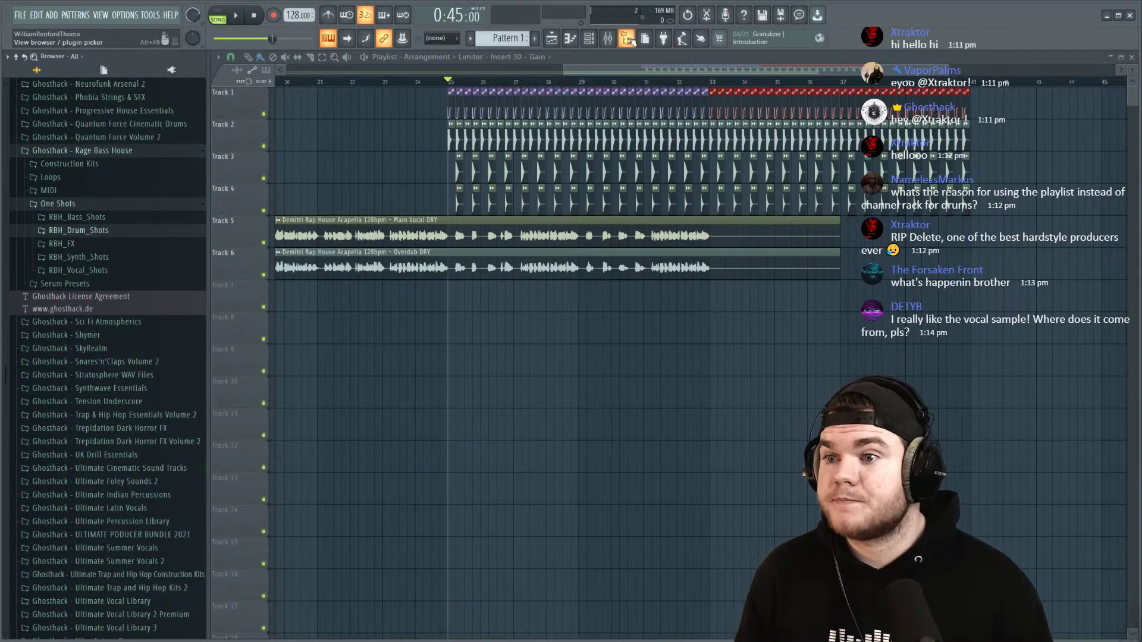
# Step: Try shifting the main vocal and overdub audio inside their Track 5 and Track 6 clips by about one beat against the kicks
pyautogui.press('space')
pyautogui.scroll(3, 504, 237)
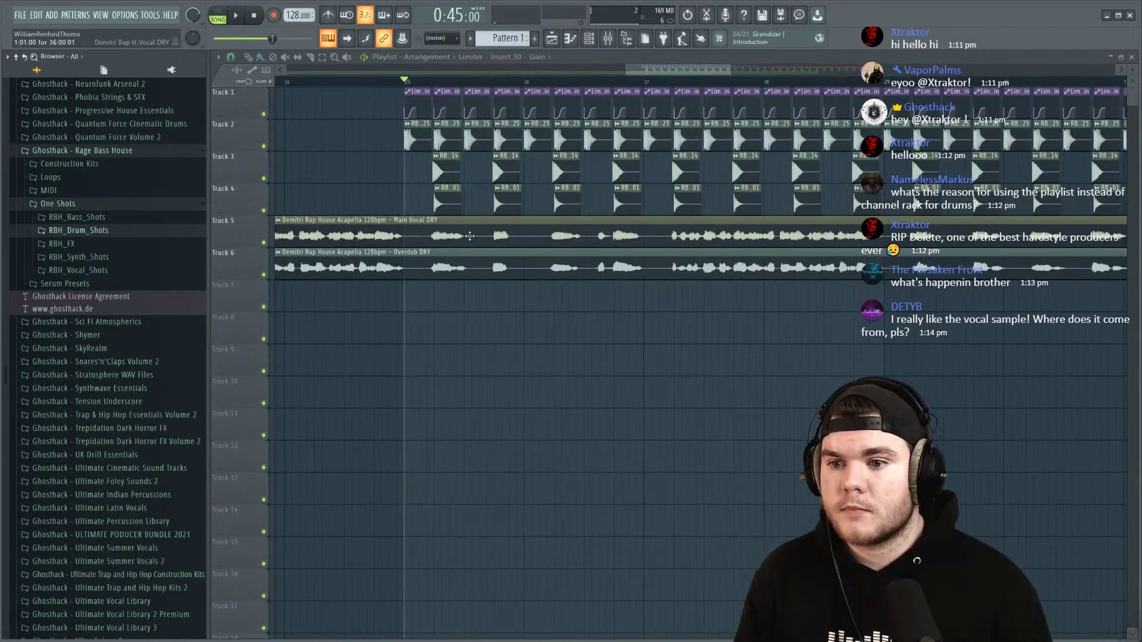
pyautogui.moveTo(504, 237); pyautogui.dragTo(501, 238)
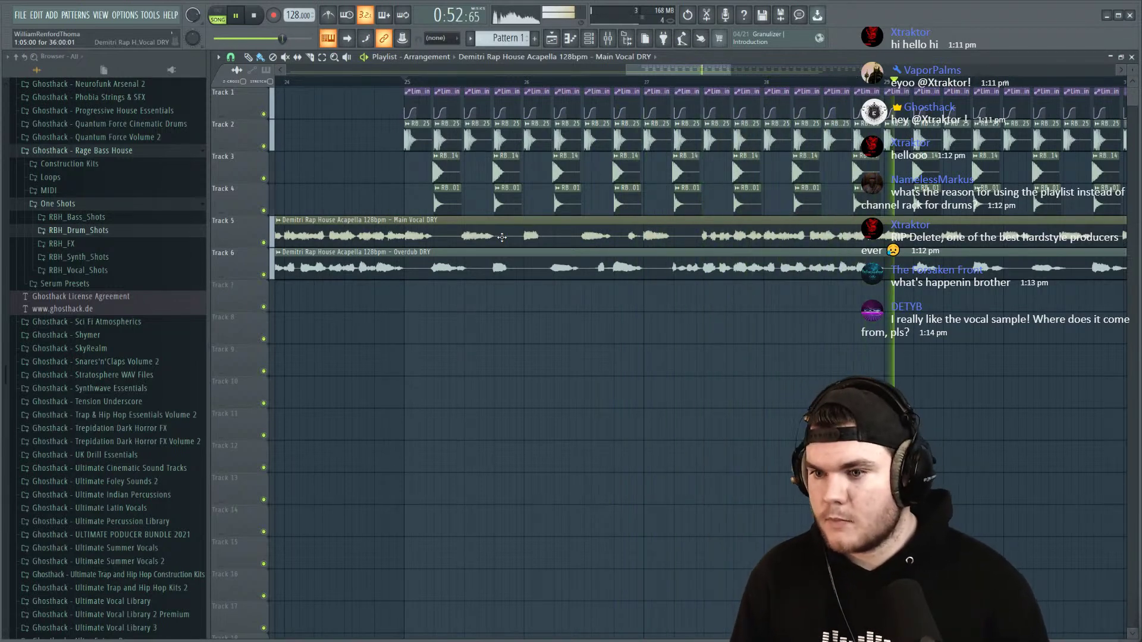
pyautogui.moveTo(502, 237)
pyautogui.mouseDown()
pyautogui.moveTo(471, 246)
pyautogui.moveTo(489, 256)
pyautogui.mouseUp()
pyautogui.press('space')
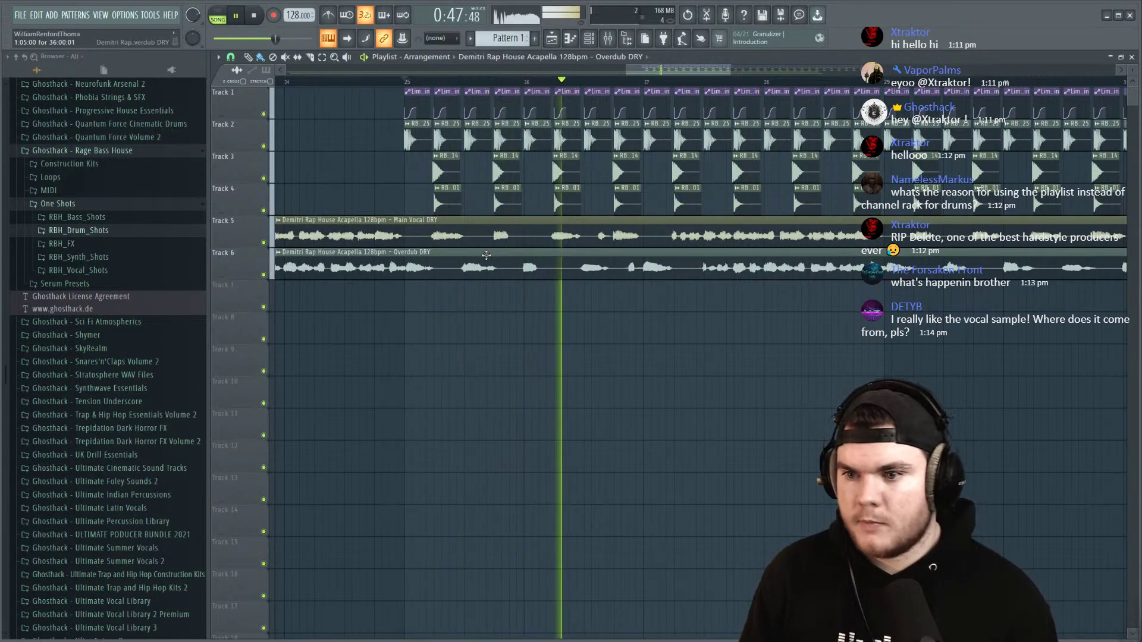
pyautogui.moveTo(487, 254); pyautogui.dragTo(454, 269)
pyautogui.press('space')
# Step: Mute the overdub on Track 6 and play the main vocal with the drums from bar 25
pyautogui.click(264, 275)
pyautogui.press('space')
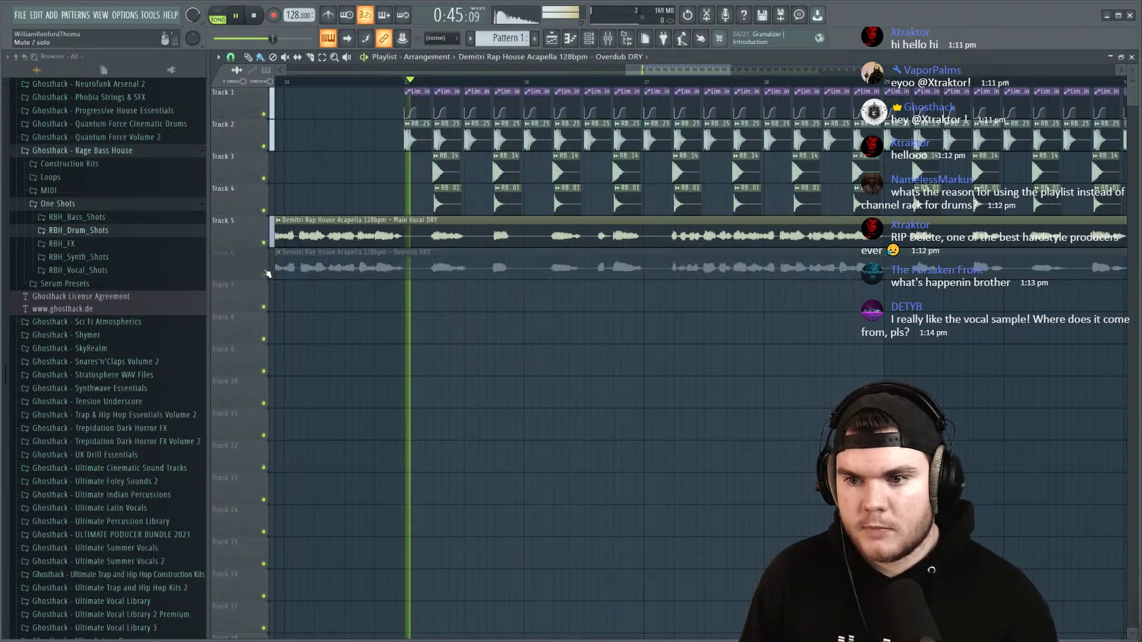
pyautogui.scroll(-6, 347, 100)
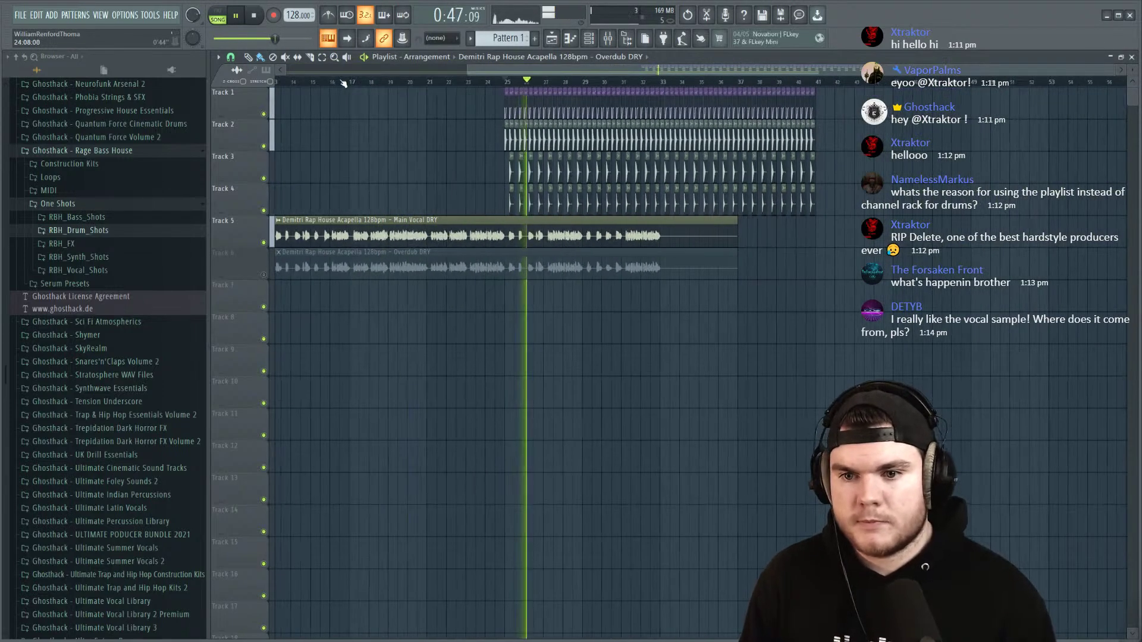
pyautogui.click(265, 275)
pyautogui.press('space')
# Step: Open the mixer, solo the Vox 1 insert and play the main vocal from bar 25
pyautogui.click(554, 277)
pyautogui.scroll(2, 441, 100)
pyautogui.click(621, 38)
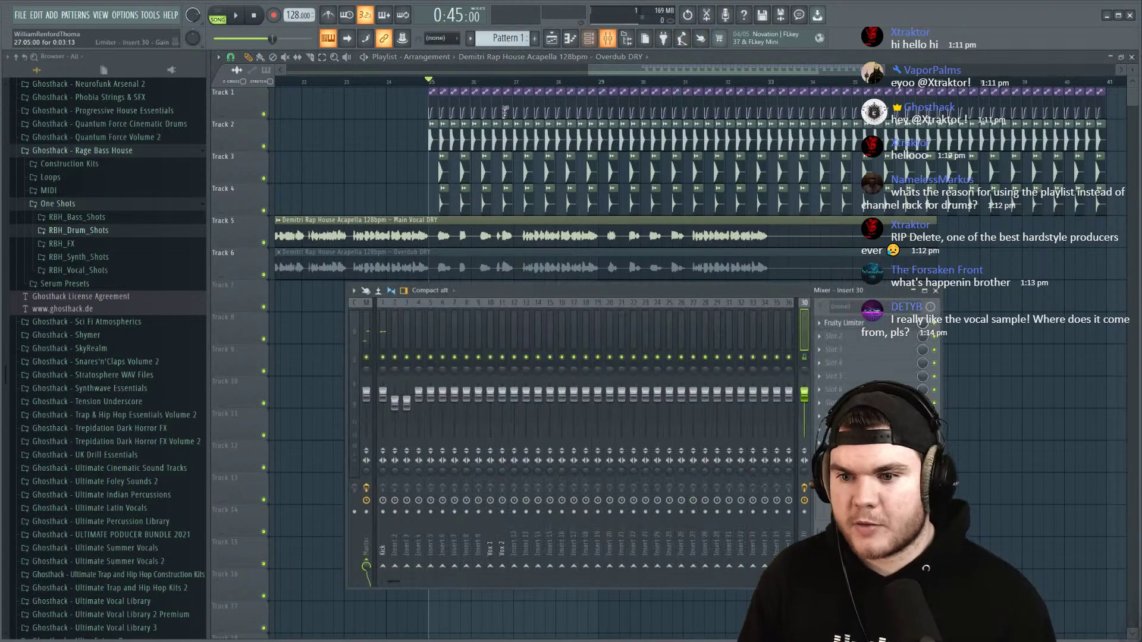
pyautogui.click(490, 363)
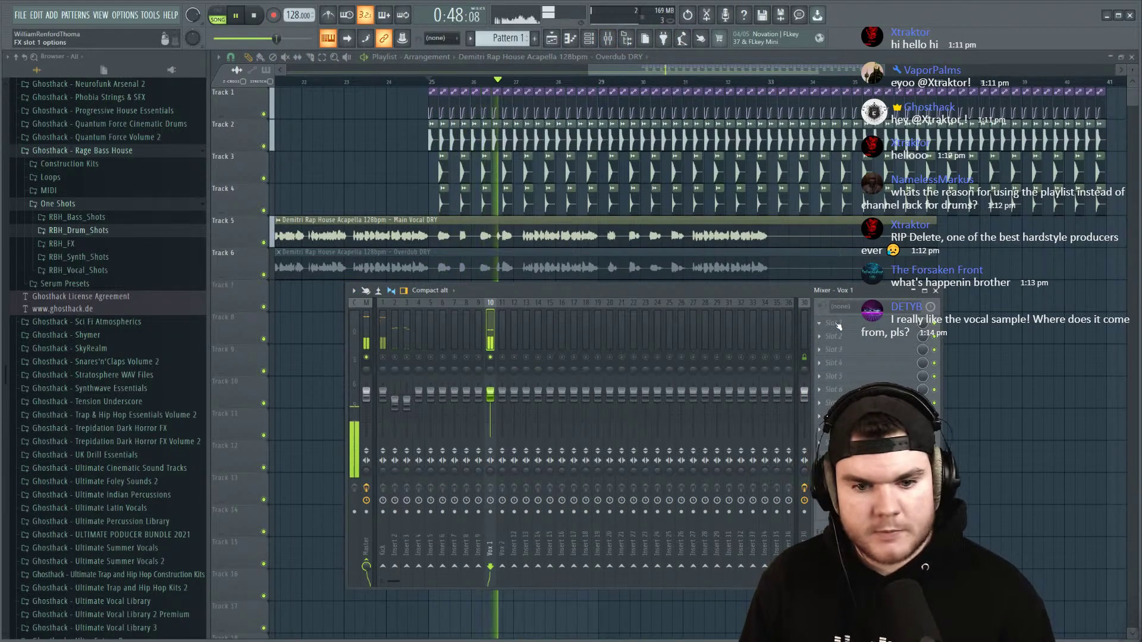
# Step: Add Fruity Parametric EQ 2 to Vox 1, load a preset with low and high cuts, and raise the low-cut frequency
pyautogui.click(840, 328)
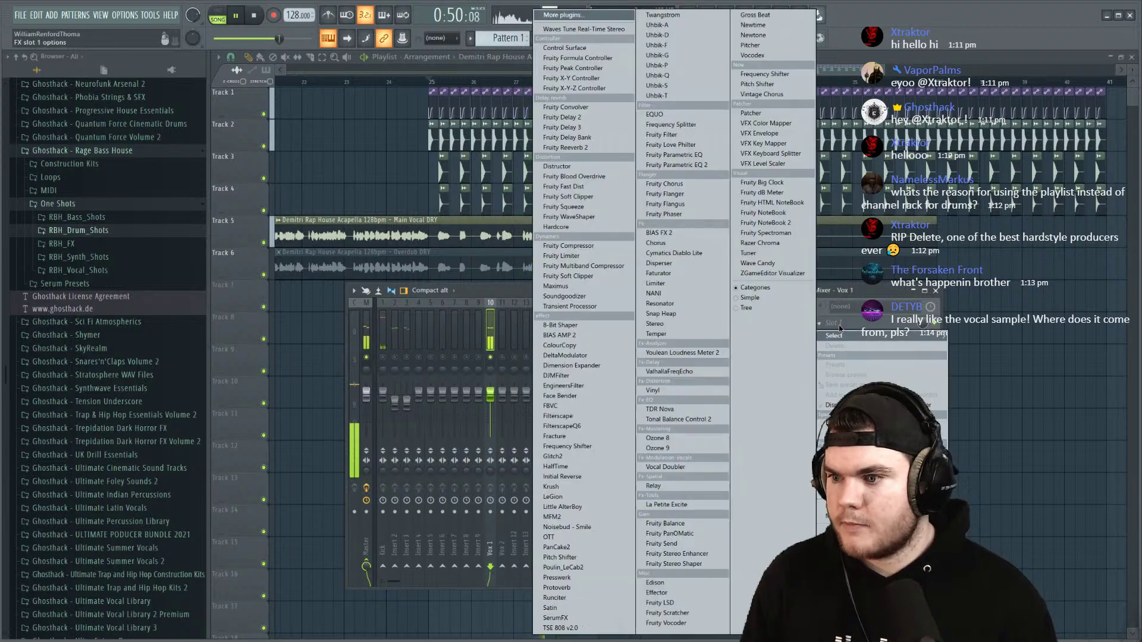
pyautogui.click(704, 167)
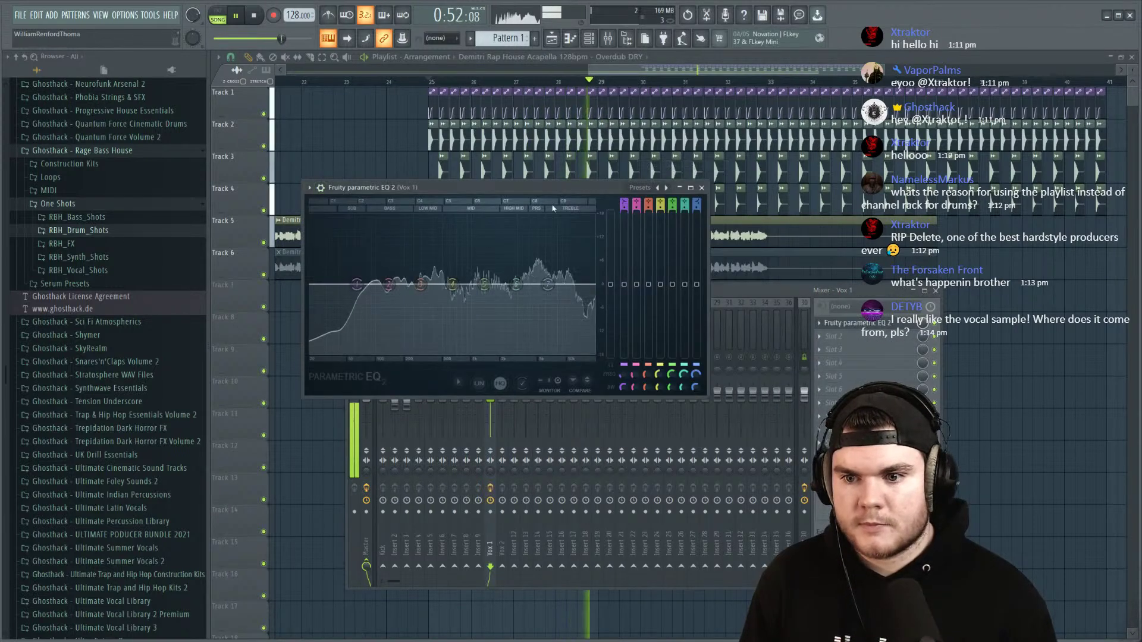
pyautogui.click(643, 189)
pyautogui.click(679, 281)
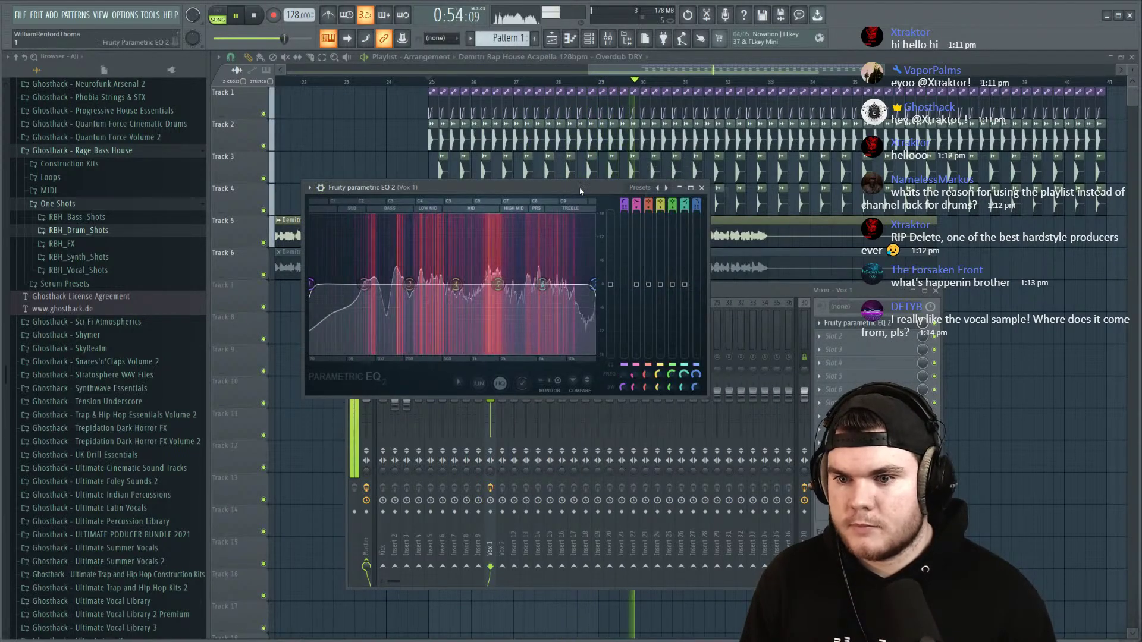
pyautogui.moveTo(312, 286); pyautogui.dragTo(364, 284)
pyautogui.press('space')
pyautogui.click(845, 324)
pyautogui.click(840, 361)
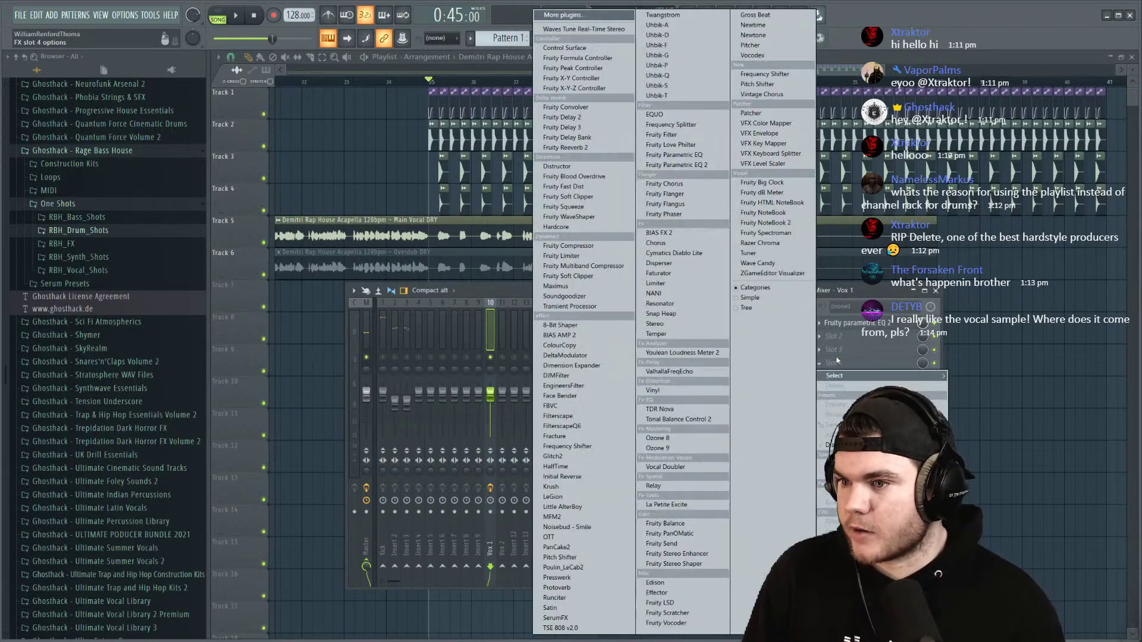
pyautogui.click(563, 619)
# Step: Load the Thicc Rack 1 mixer track preset onto the main vocal's insert and audition it from bar 25
pyautogui.rightClick(494, 330)
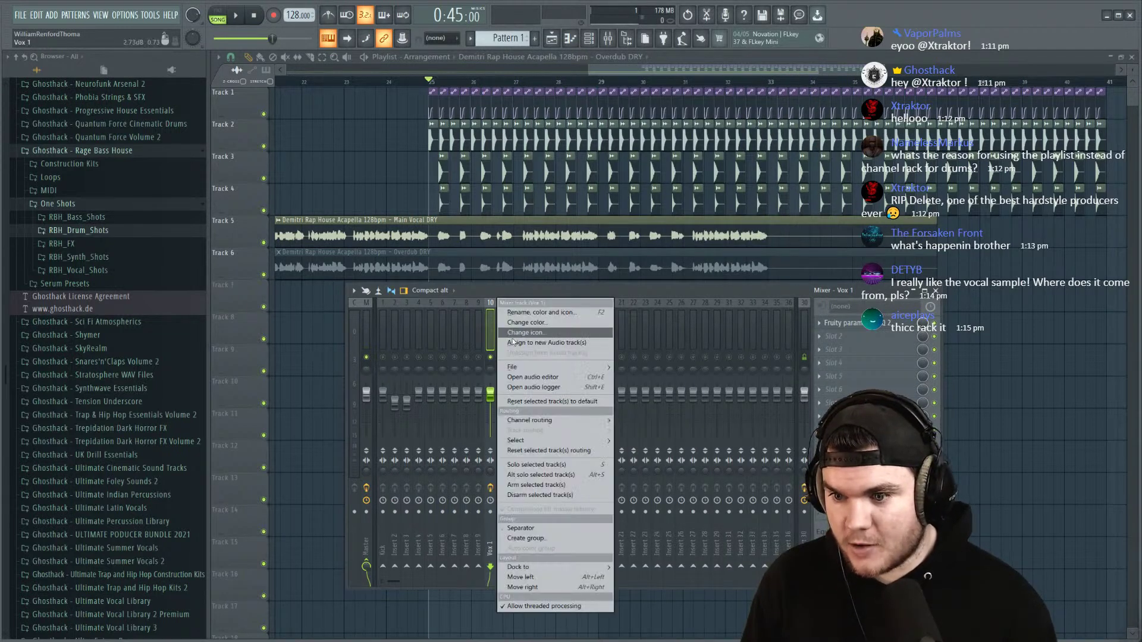
pyautogui.moveTo(531, 368)
pyautogui.click(773, 25)
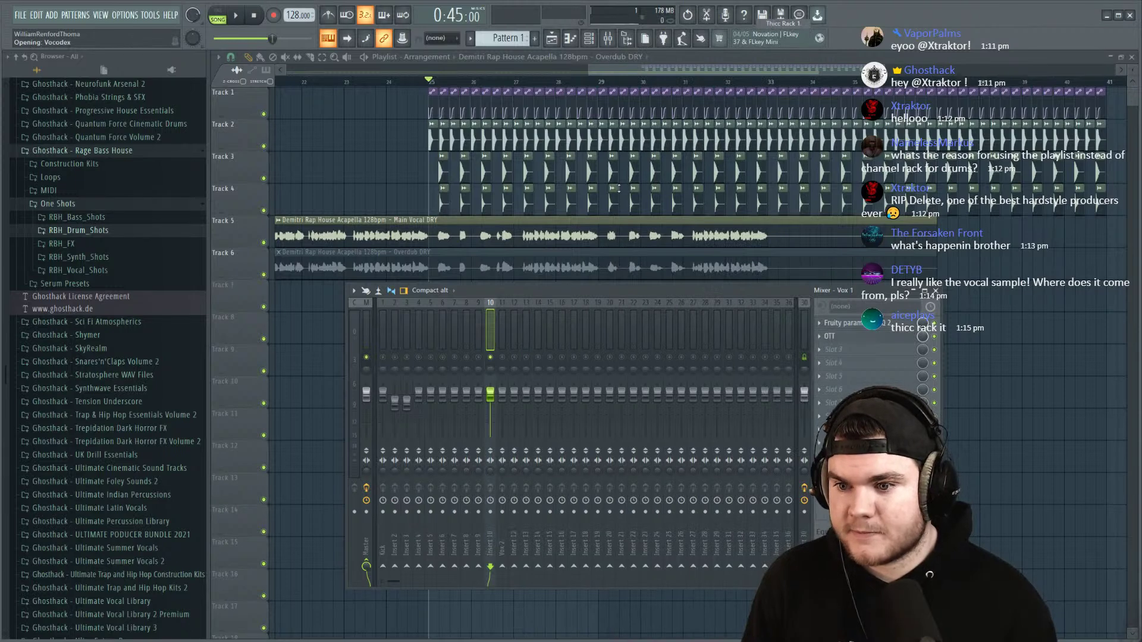
pyautogui.press('space')
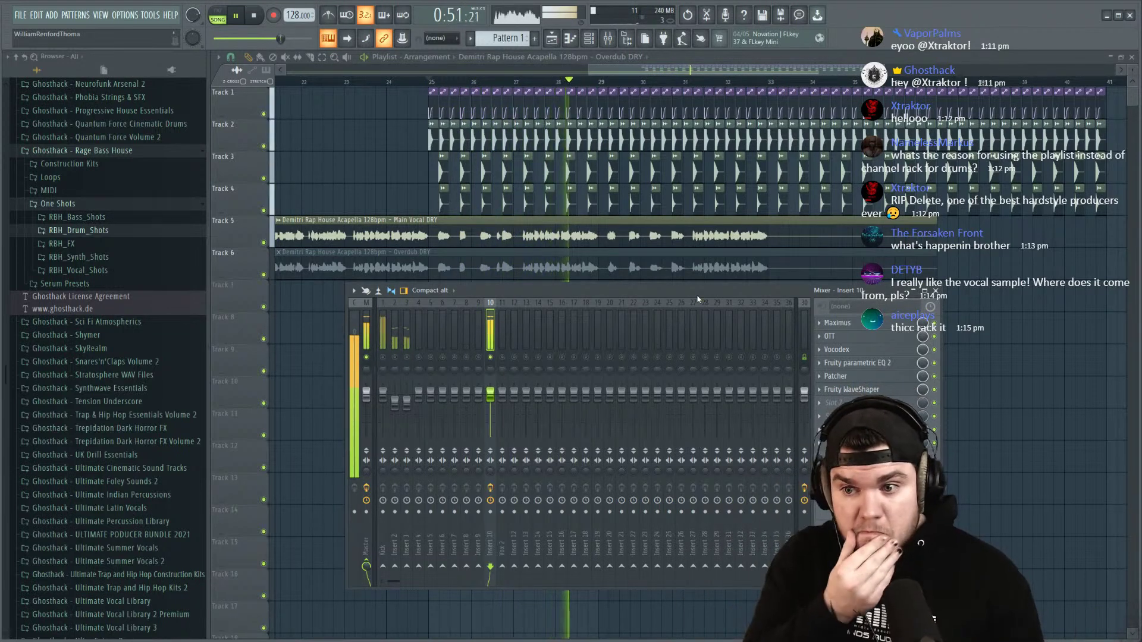
pyautogui.press('space')
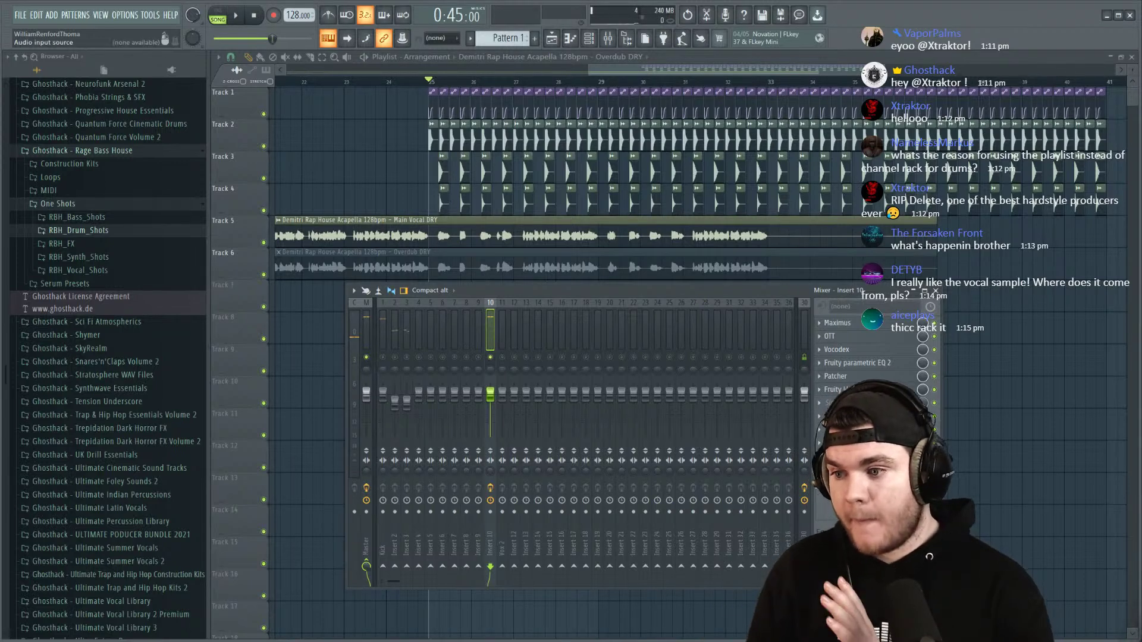
# Step: Adjust the OTT depth in the vocal effect chain while auditioning the vocal
pyautogui.click(849, 338)
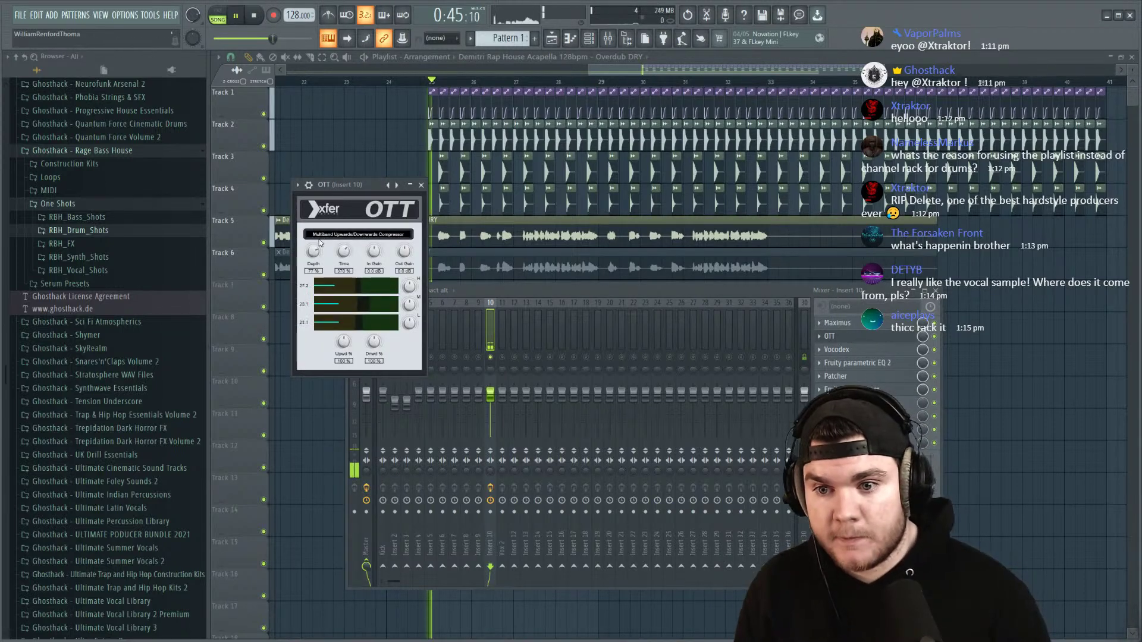
pyautogui.scroll(3, 316, 250)
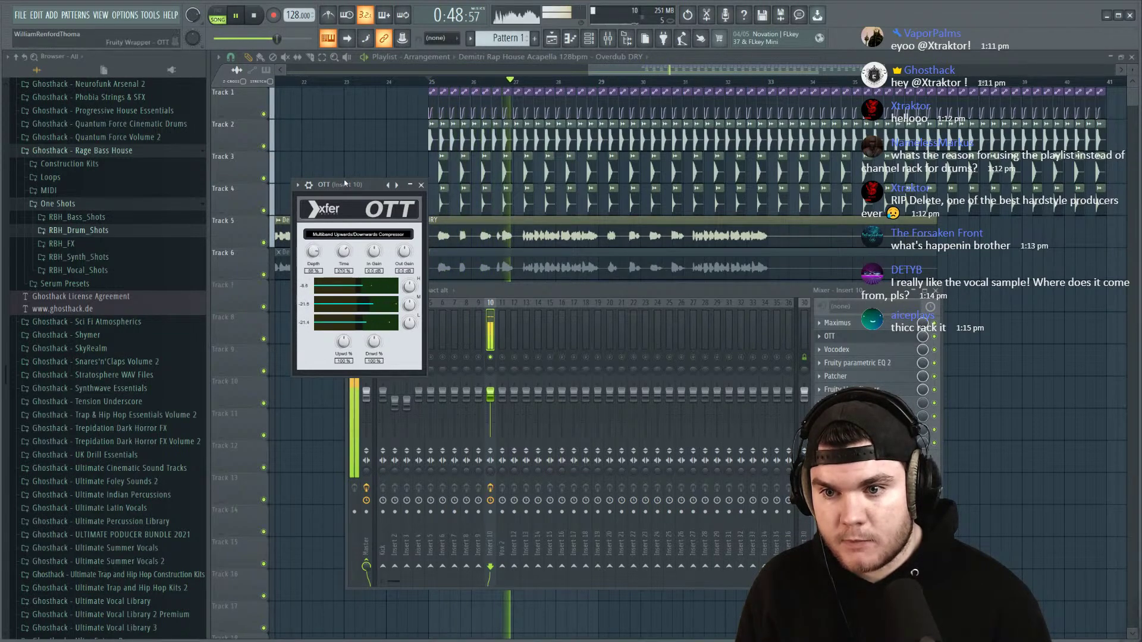
pyautogui.press('space')
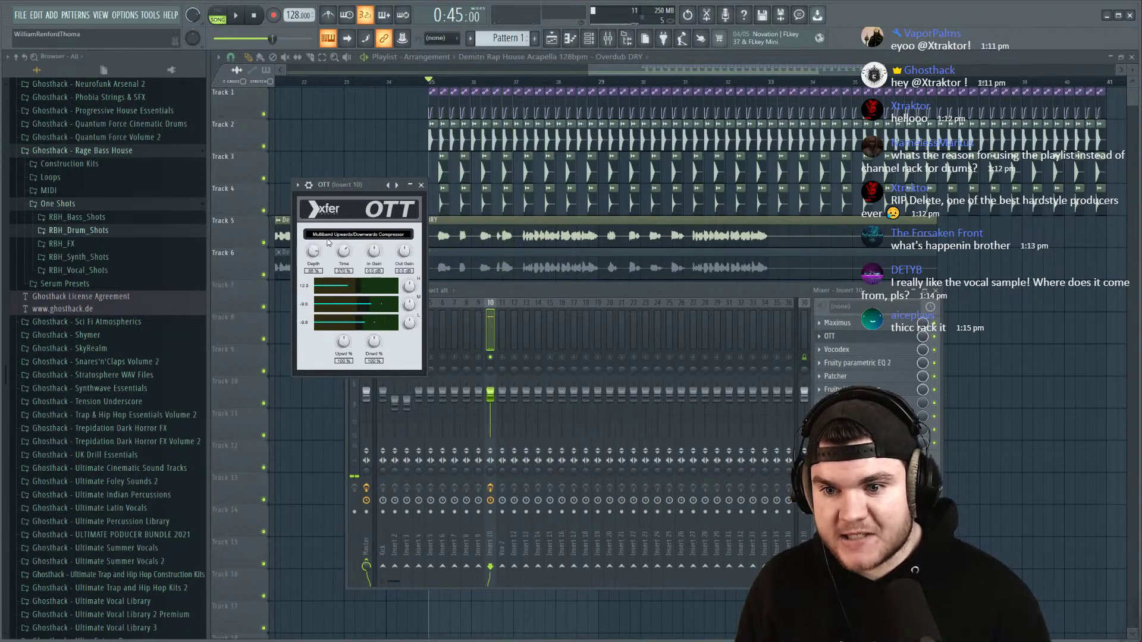
pyautogui.moveTo(313, 251); pyautogui.dragTo(314, 267)
pyautogui.moveTo(344, 192); pyautogui.dragTo(343, 191)
pyautogui.press('space')
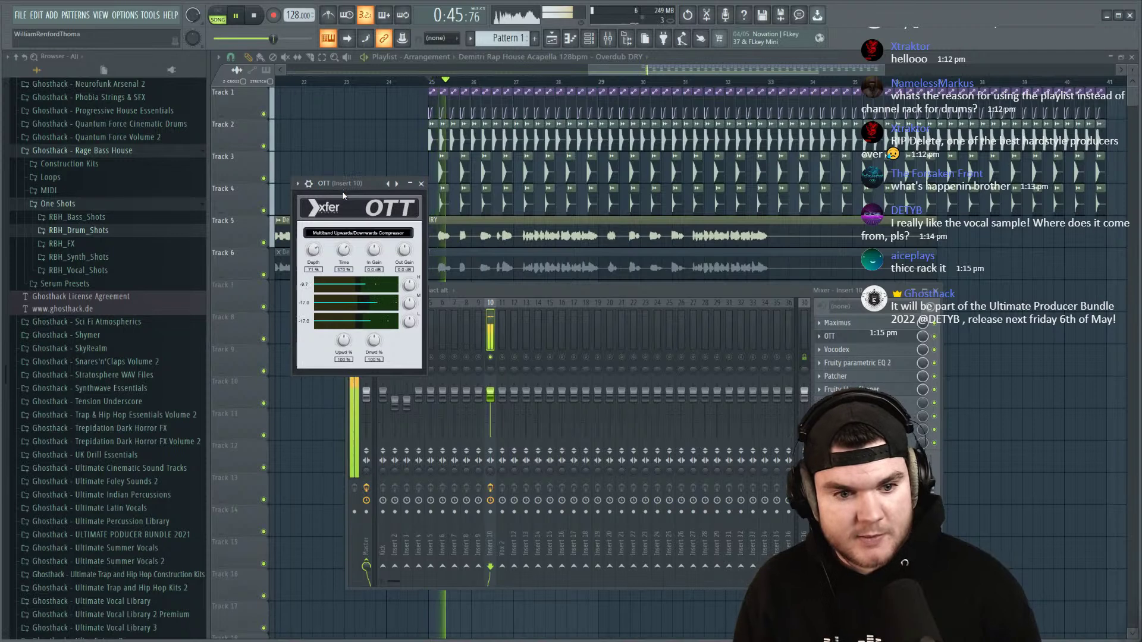
pyautogui.click(833, 336)
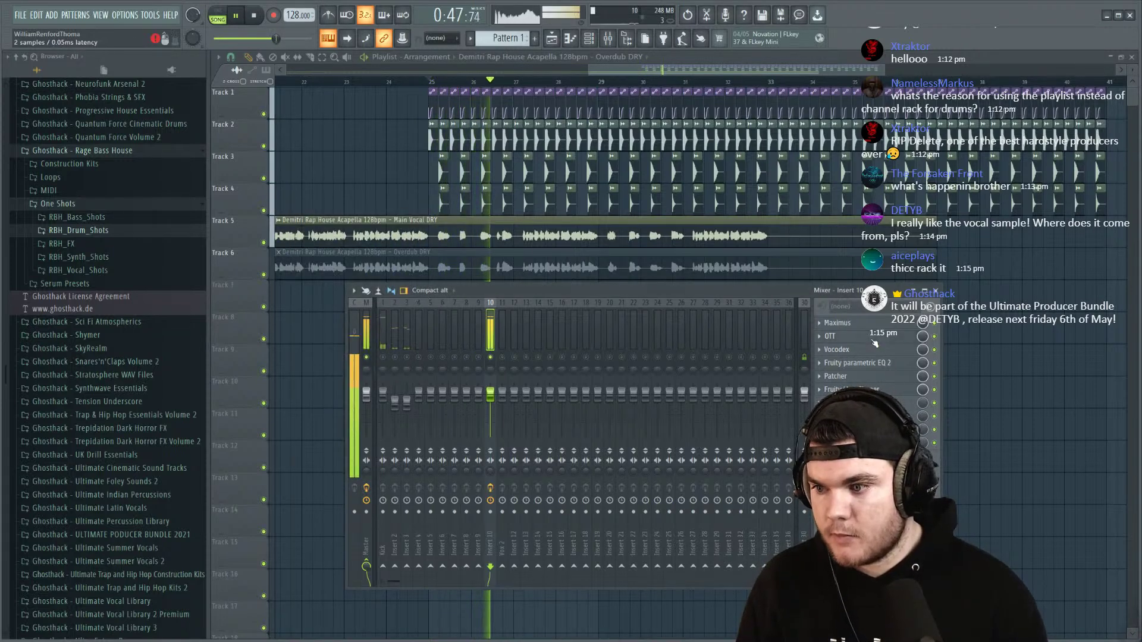
# Step: Check the vocal chain's Parametric EQ 2 and lower the Vocodex wet level to about -7.7 dB
pyautogui.click(857, 363)
pyautogui.moveTo(245, 207); pyautogui.dragTo(259, 207)
pyautogui.click(856, 363)
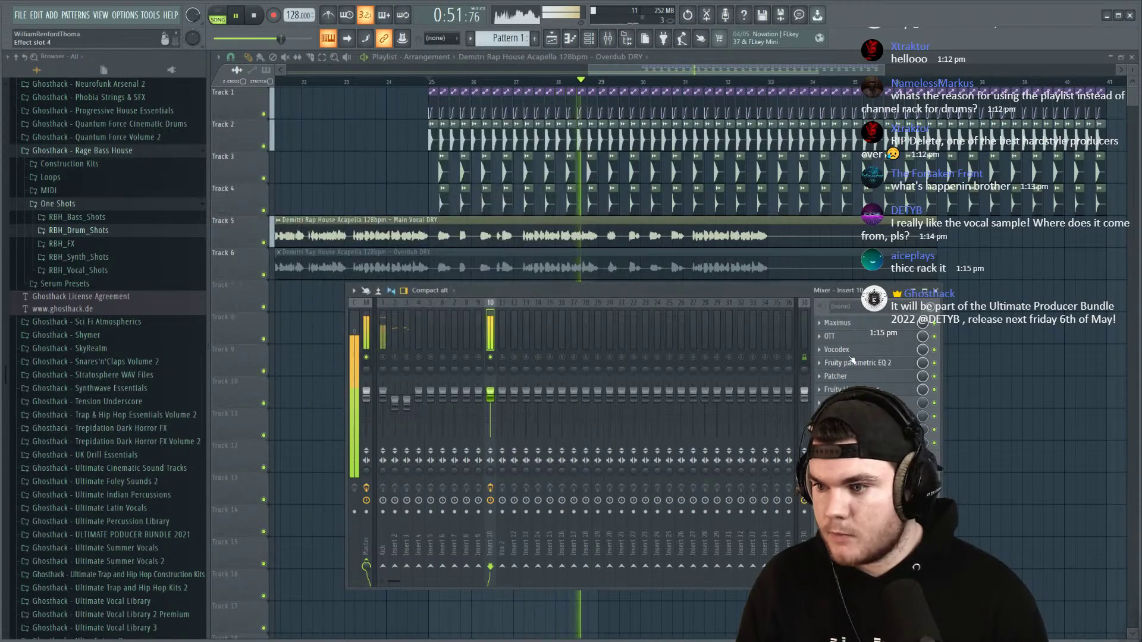
pyautogui.click(837, 349)
pyautogui.press('space')
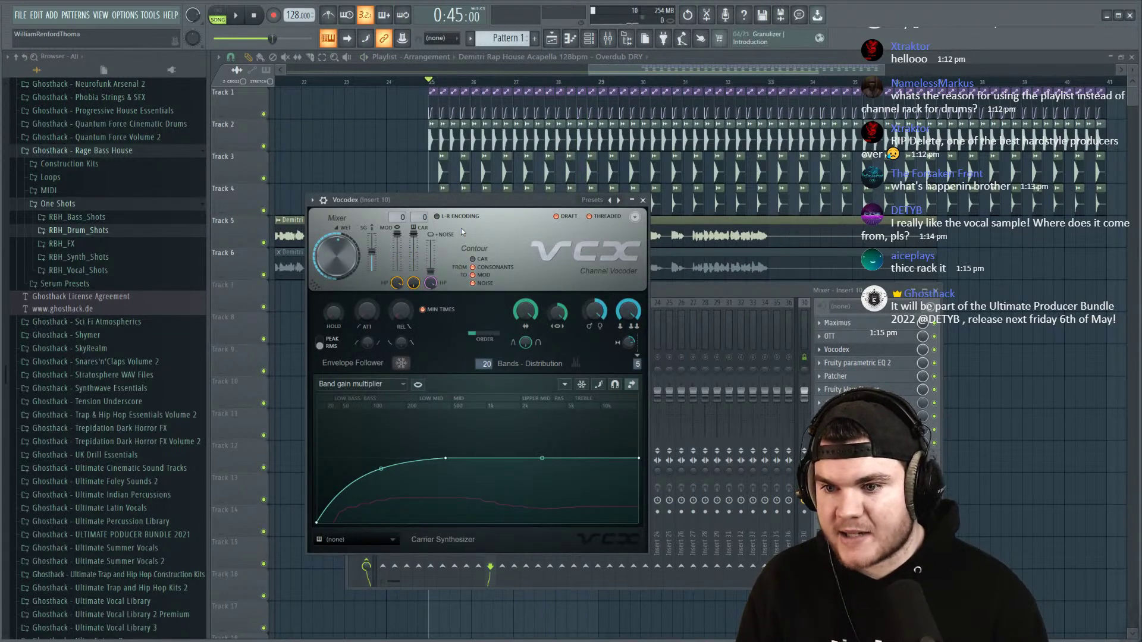
pyautogui.moveTo(372, 253); pyautogui.dragTo(373, 273)
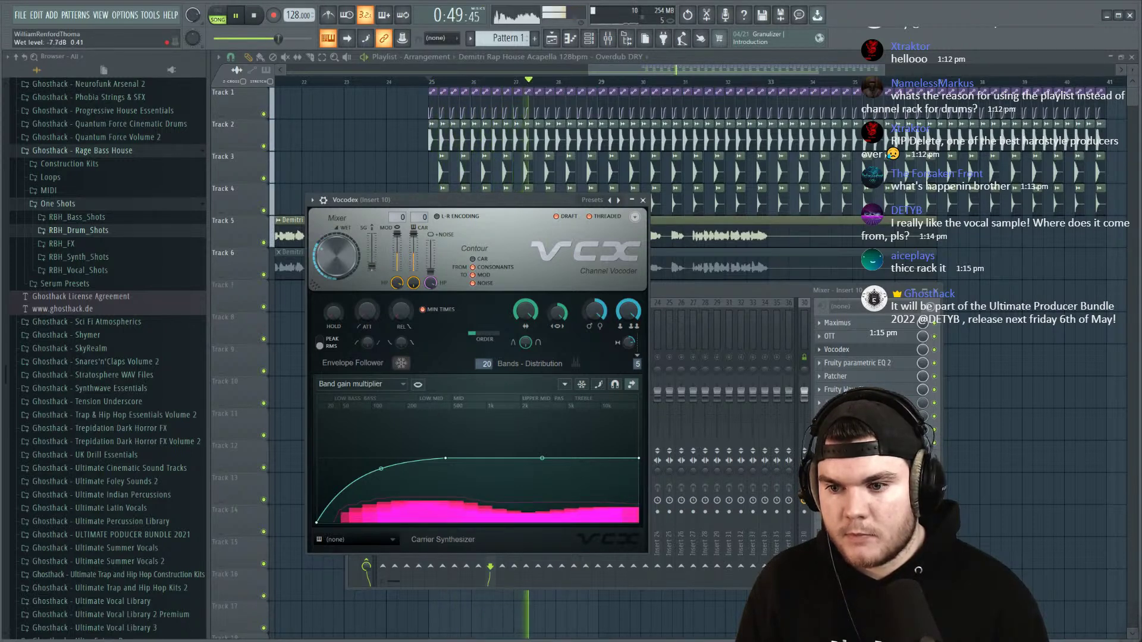
pyautogui.click(855, 344)
# Step: Set the vocal insert's volume to -6.4 dB against the unsoloed drums and solo the insert again
pyautogui.press('space')
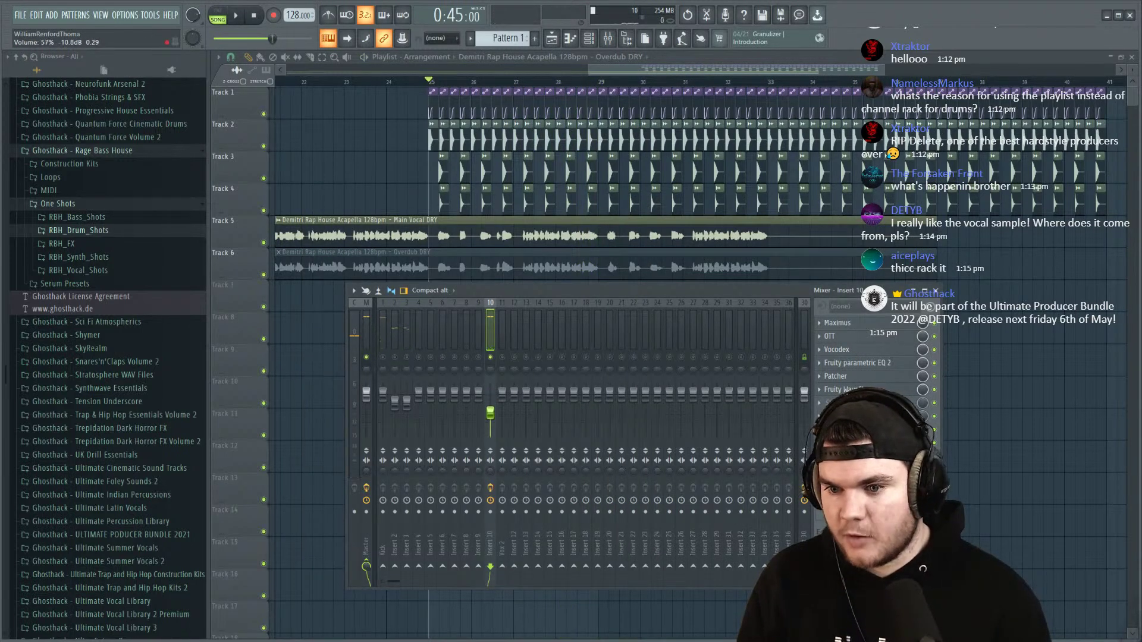
pyautogui.rightClick(489, 359)
pyautogui.moveTo(490, 409); pyautogui.dragTo(490, 405)
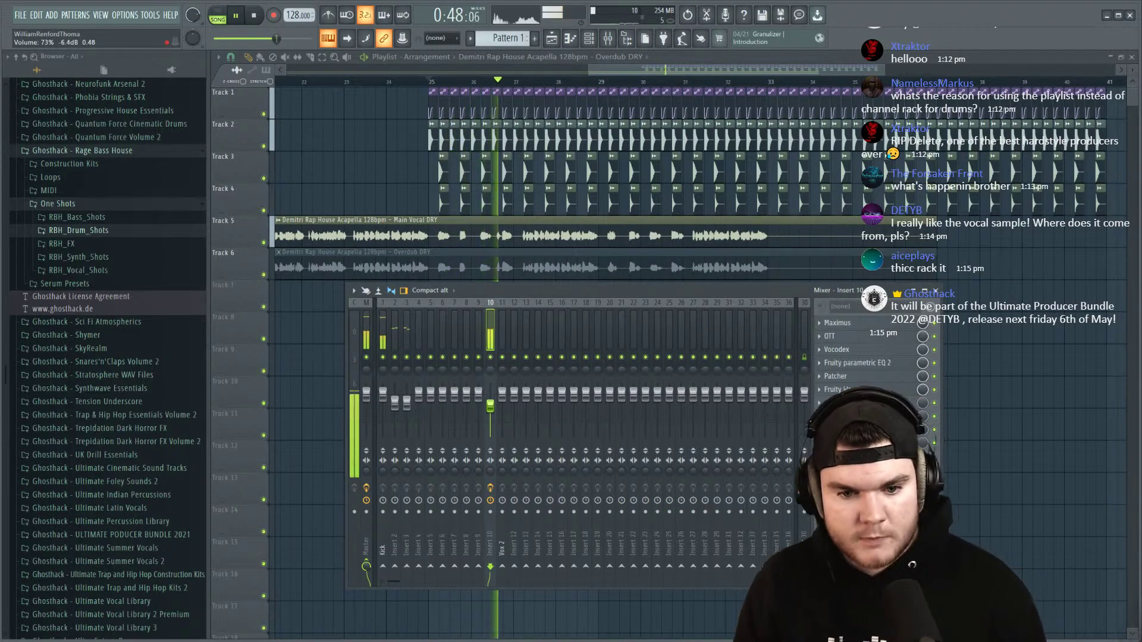
pyautogui.press('space')
pyautogui.rightClick(490, 357)
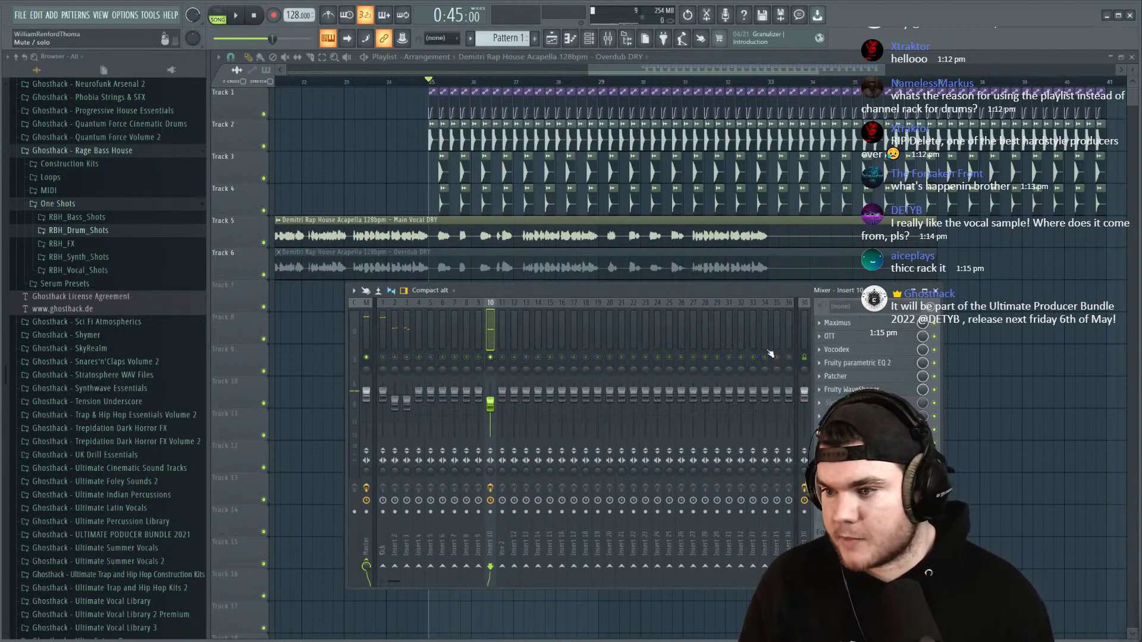
# Step: Add Krush to the vocal insert, move it to the first effect slot and set its dwsp amount to about 21.4%
pyautogui.click(845, 403)
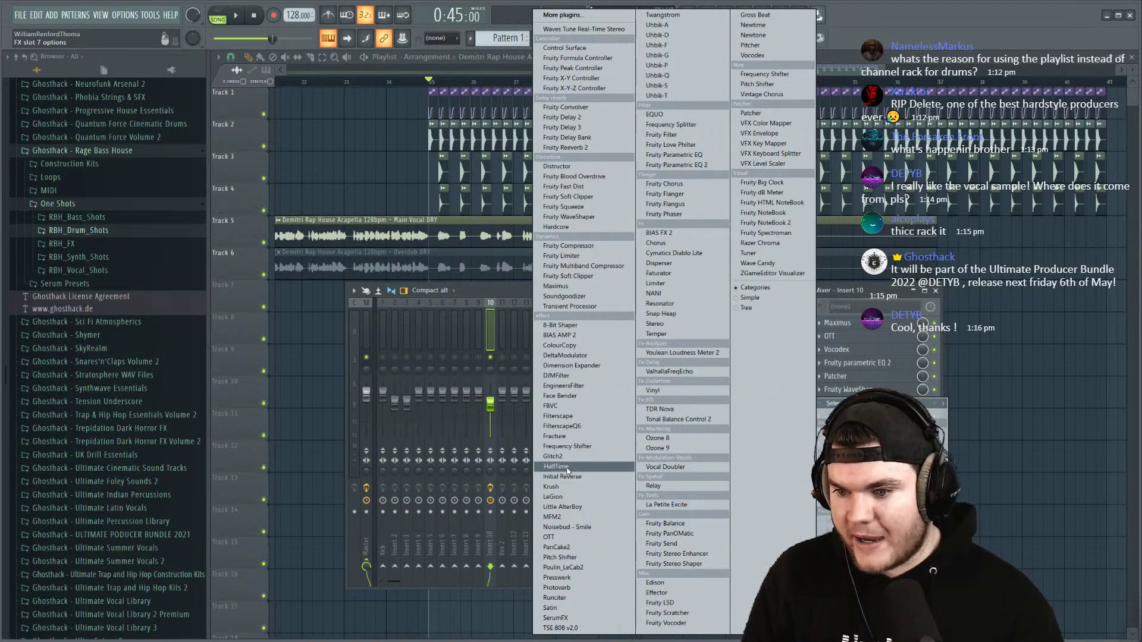
pyautogui.click(570, 487)
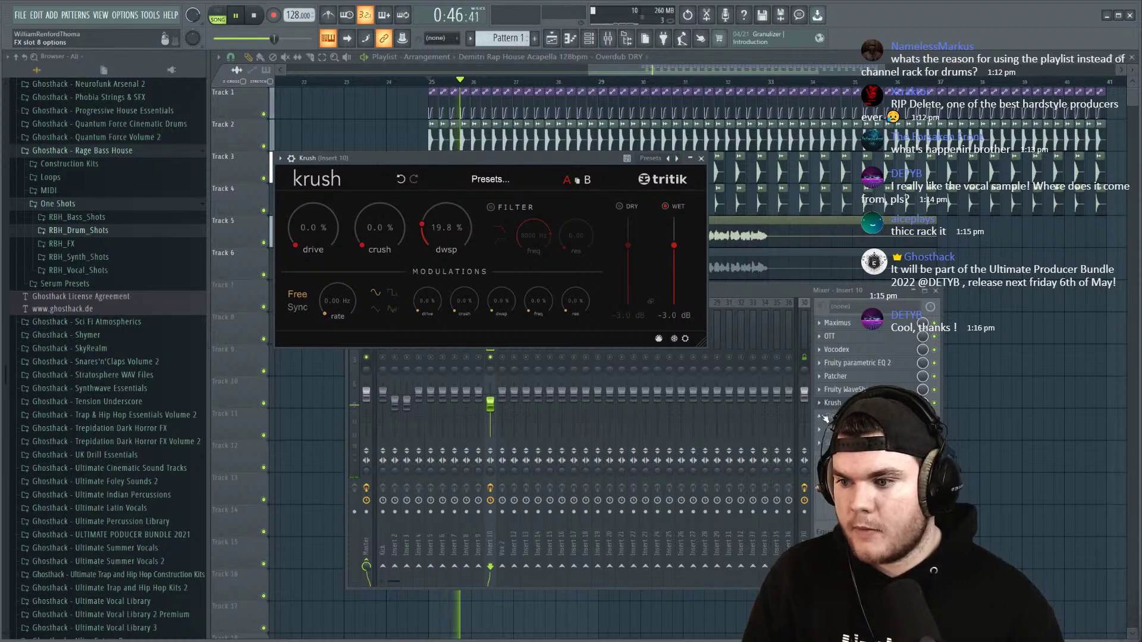
pyautogui.moveTo(833, 402); pyautogui.dragTo(838, 324)
pyautogui.scroll(-5, 451, 235)
pyautogui.scroll(1, 451, 232)
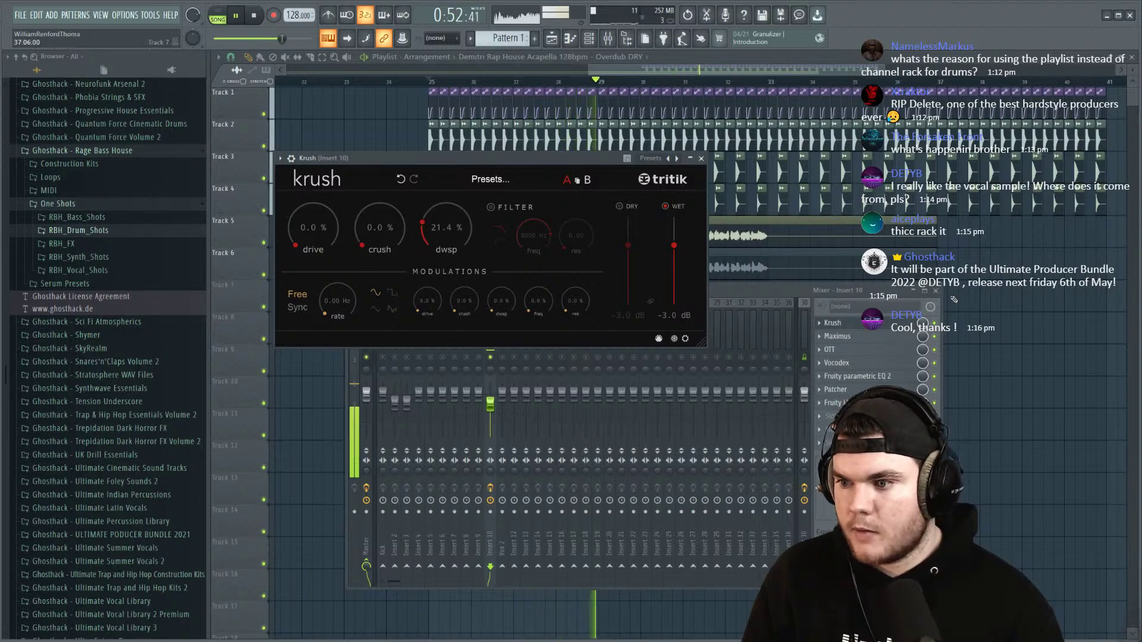
# Step: Stop playback and remove Krush from the first slot of the vocal effect chain
pyautogui.press('space')
pyautogui.click(895, 295)
pyautogui.click(818, 324)
pyautogui.click(836, 347)
pyautogui.press('Return')
# Step: Unsolo the vocal insert and close the mixer to return to the arrangement
pyautogui.rightClick(488, 359)
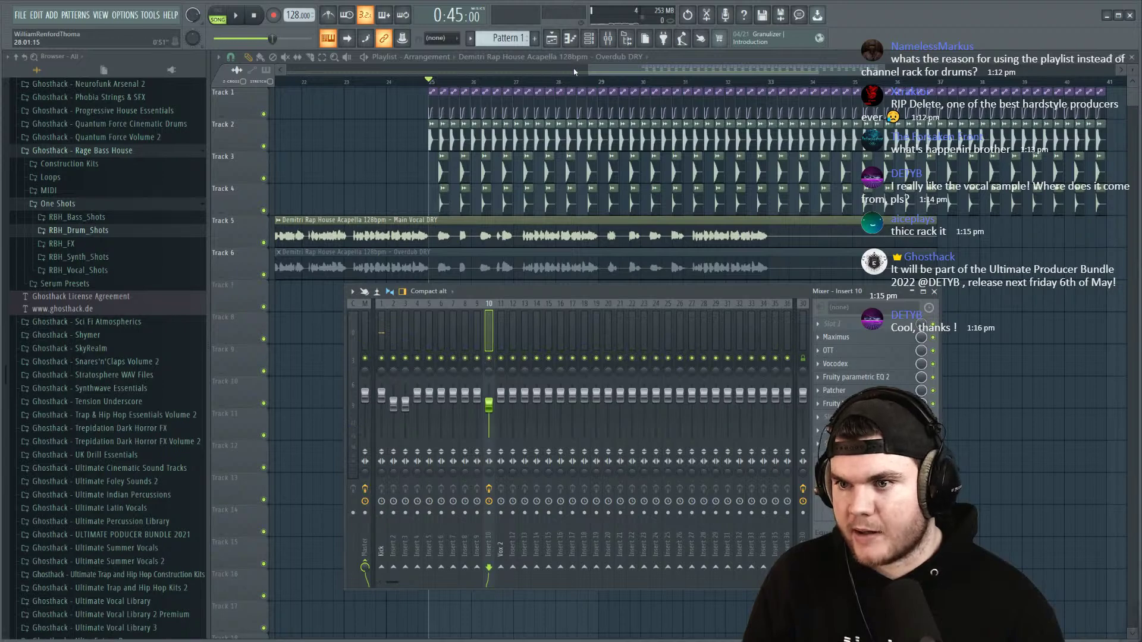
pyautogui.press('F9')
pyautogui.scroll(-5, 640, 73)
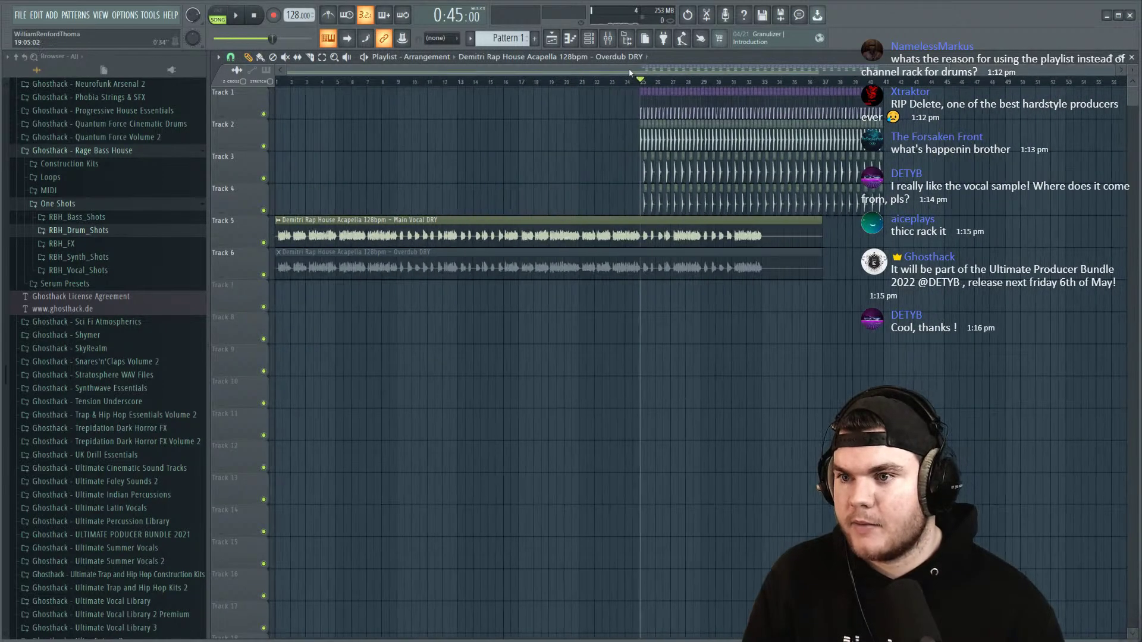
pyautogui.scroll(5, 675, 83)
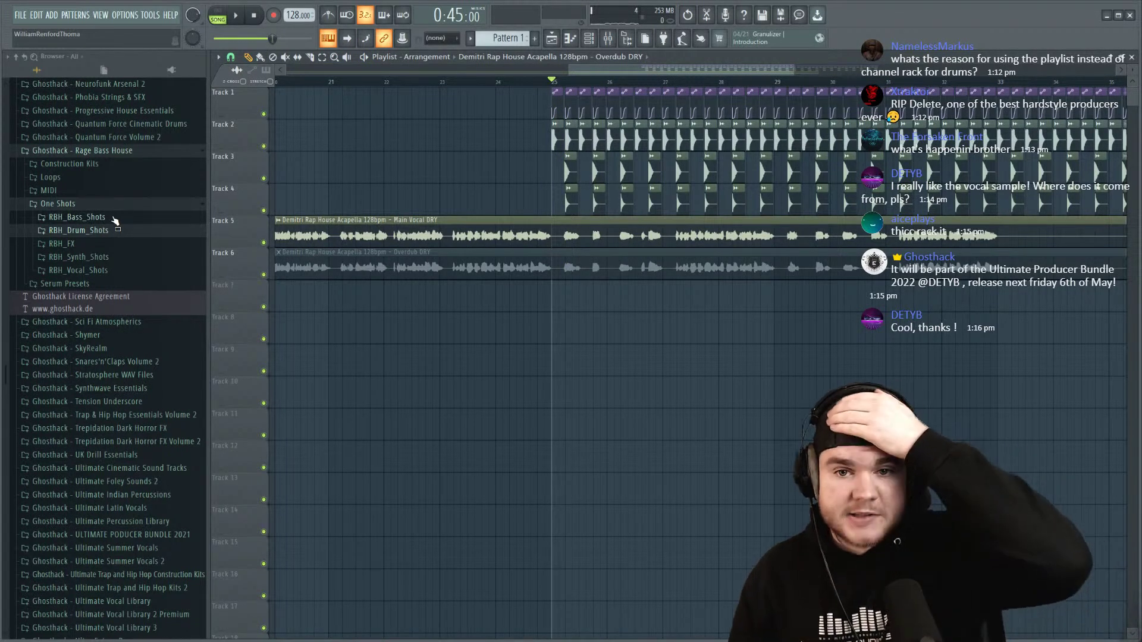
# Step: Expand the RBH_Bass_Shots sample folder and filter the channel rack to the Unsorted channels
pyautogui.click(90, 217)
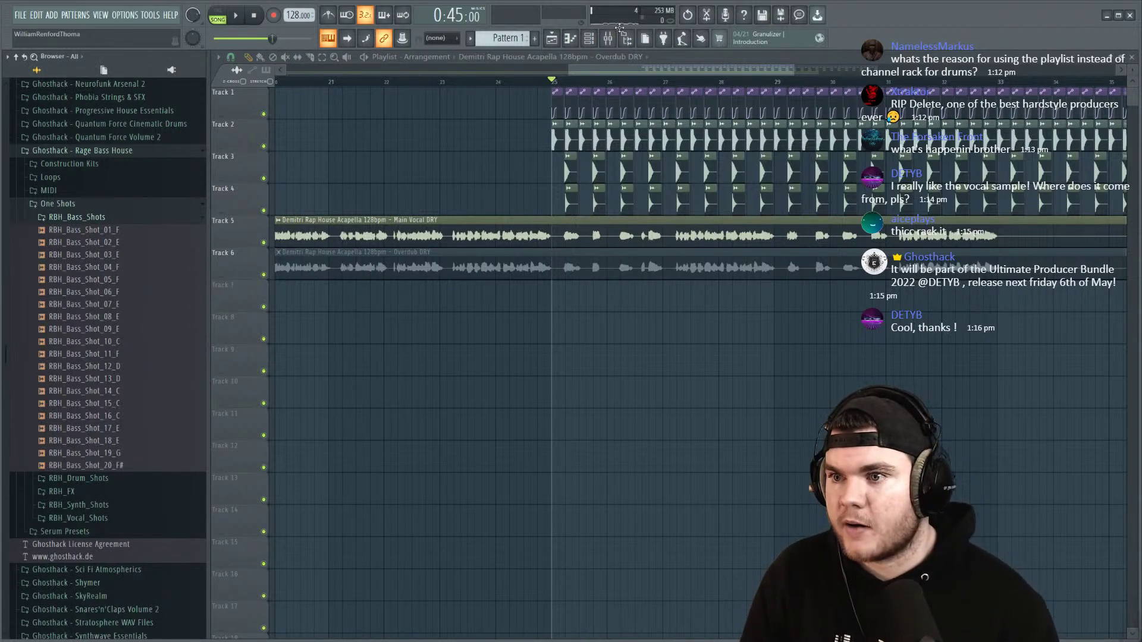
pyautogui.click(589, 38)
pyautogui.click(382, 107)
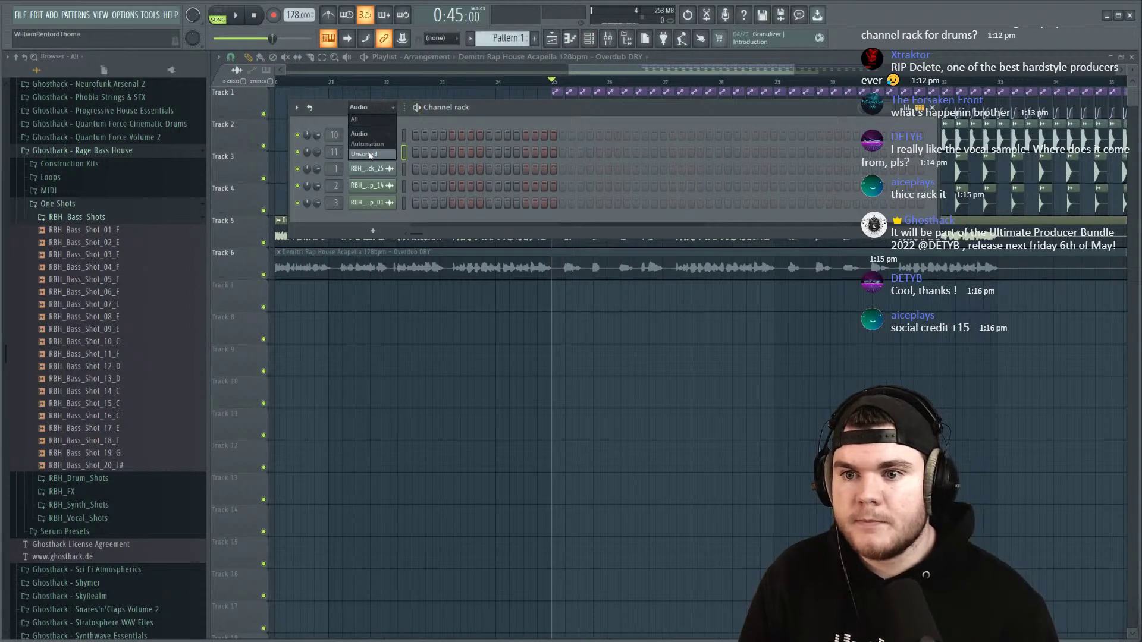
pyautogui.click(371, 153)
# Step: Audition the samples in the RBH_Bass_Shots folder to find a suitable bass shot
pyautogui.moveTo(119, 267); pyautogui.dragTo(119, 279)
pyautogui.click(117, 242)
pyautogui.click(118, 229)
pyautogui.click(125, 280)
pyautogui.click(126, 292)
pyautogui.click(128, 304)
pyautogui.click(127, 316)
pyautogui.click(129, 329)
pyautogui.click(130, 305)
pyautogui.click(127, 342)
pyautogui.click(127, 354)
pyautogui.click(127, 367)
pyautogui.click(127, 379)
pyautogui.click(125, 391)
pyautogui.click(126, 403)
pyautogui.click(126, 416)
pyautogui.click(126, 428)
pyautogui.click(127, 441)
pyautogui.click(127, 453)
pyautogui.click(126, 466)
pyautogui.click(127, 415)
pyautogui.click(128, 379)
pyautogui.click(128, 354)
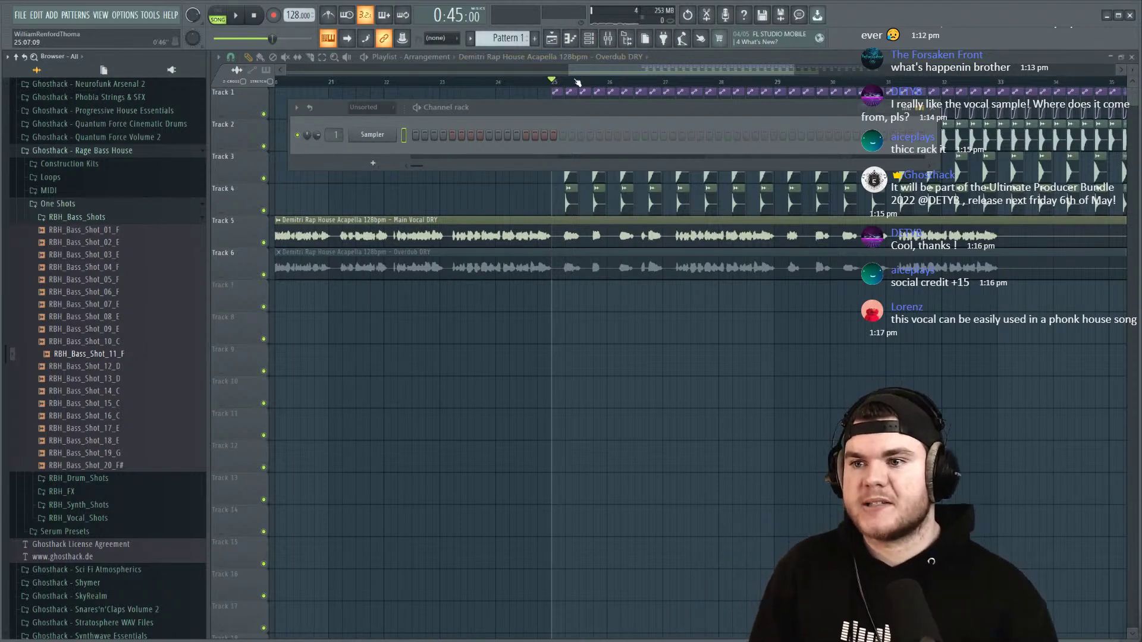
pyautogui.click(137, 258)
pyautogui.click(133, 243)
pyautogui.click(130, 230)
pyautogui.click(127, 255)
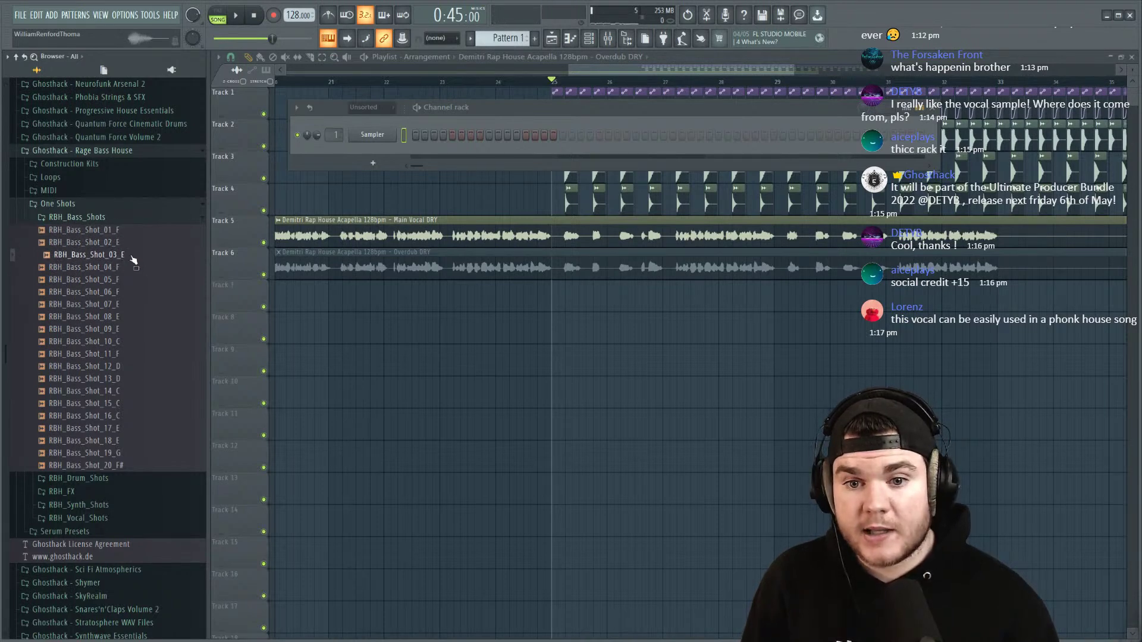
# Step: Try RBH_Bass_Shot_03_E as an audio clip on Track 7 at bar 25, play it with the drums and undo the placement
pyautogui.moveTo(133, 260); pyautogui.dragTo(562, 299)
pyautogui.press('space')
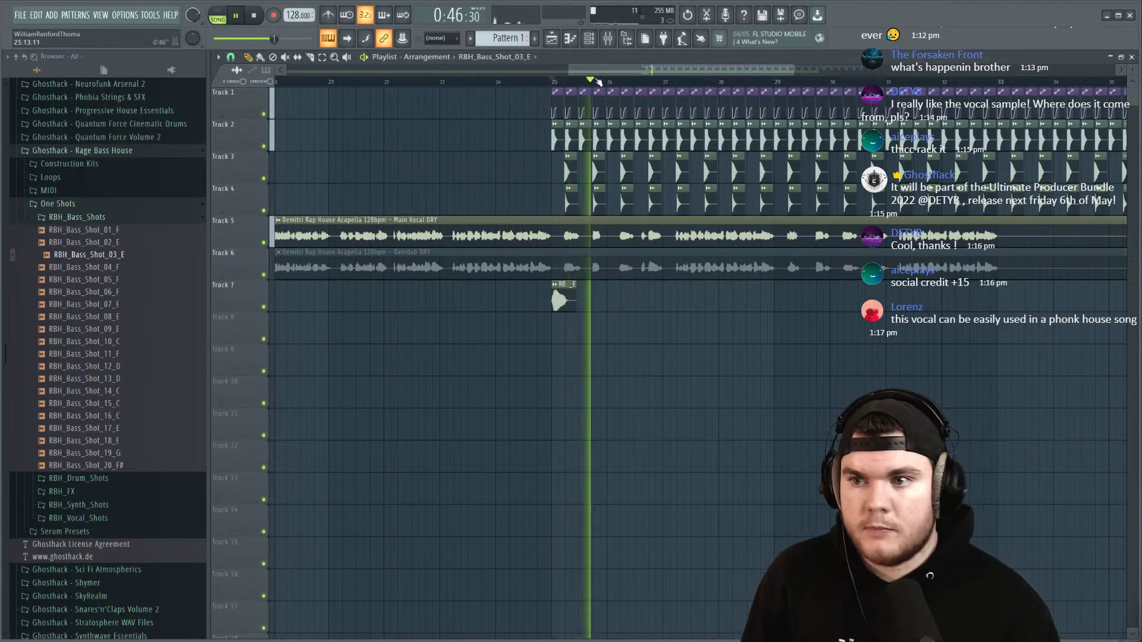
pyautogui.scroll(4, 598, 81)
pyautogui.scroll(-4, 598, 81)
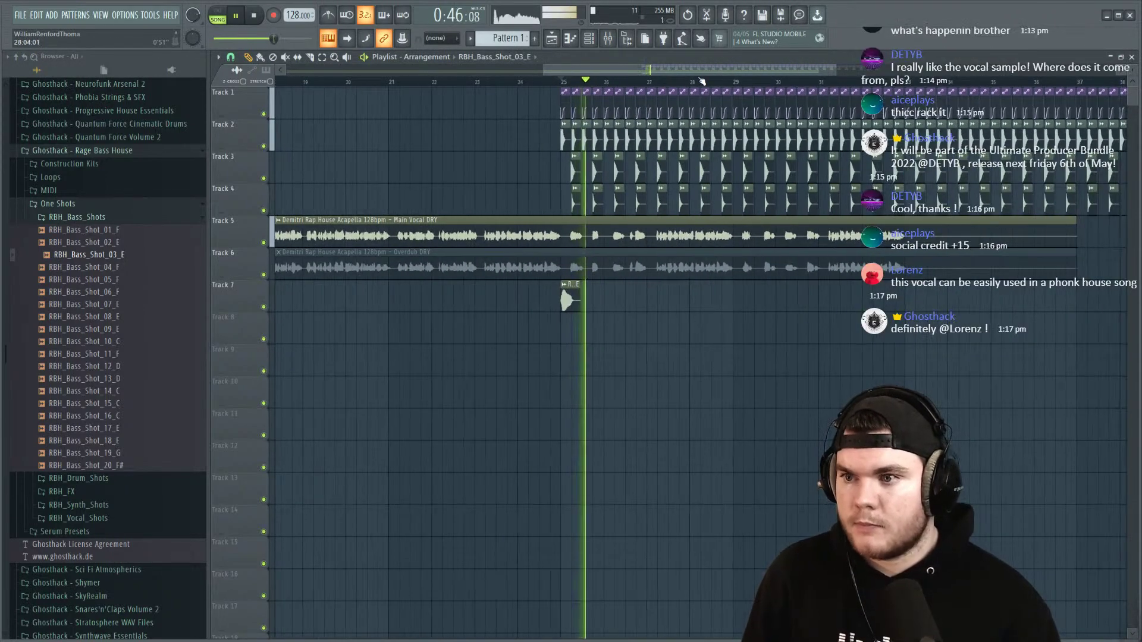
pyautogui.scroll(1, 776, 86)
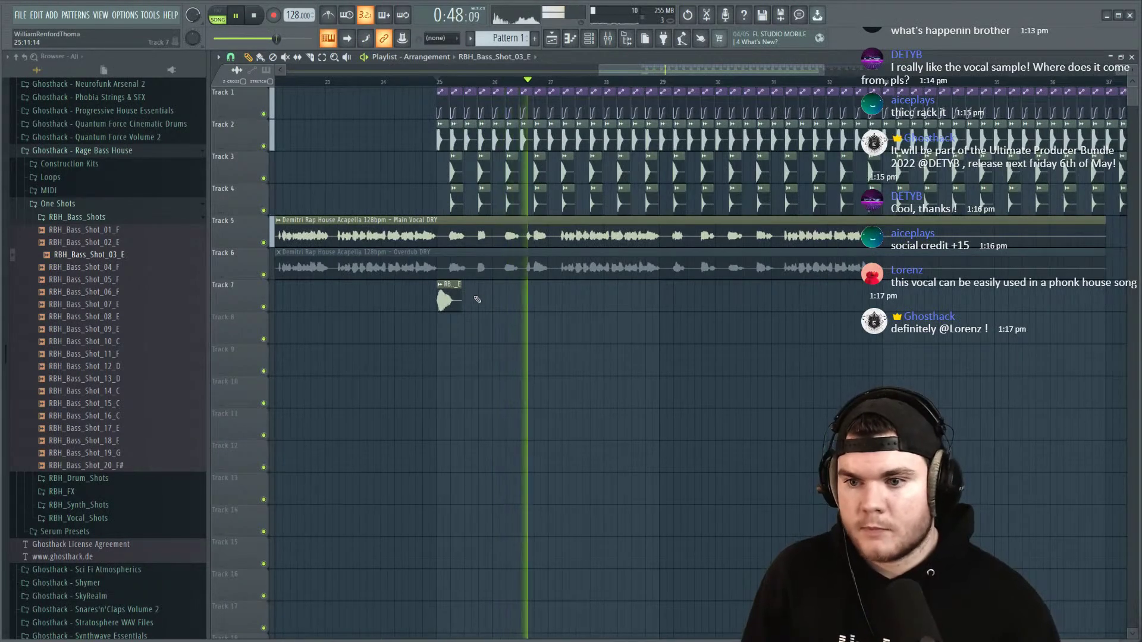
pyautogui.press('space')
pyautogui.hotkey('ctrl', 'z')
# Step: Filter the channel rack to Unsorted and load RBH_Bass_Shot_03_E into the existing Sampler channel
pyautogui.click(590, 39)
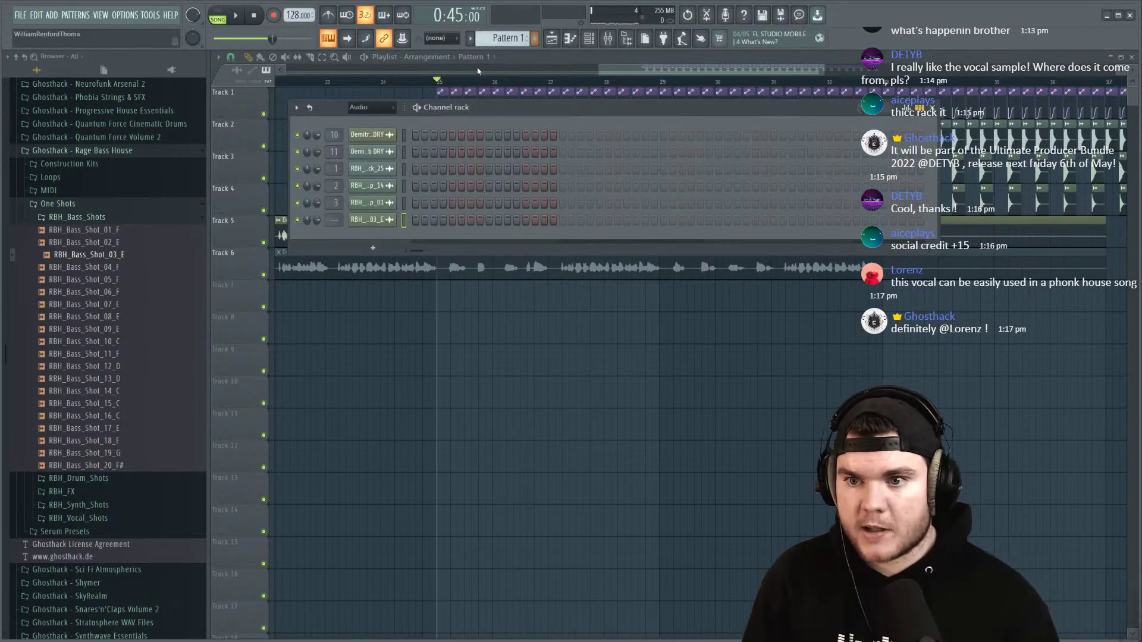
pyautogui.click(390, 108)
pyautogui.click(364, 155)
pyautogui.moveTo(92, 255); pyautogui.dragTo(375, 140)
# Step: Audition the bass shots from RBH_Bass_Shot_05 to RBH_Bass_Shot_11 for an alternative sound
pyautogui.click(117, 280)
pyautogui.click(118, 292)
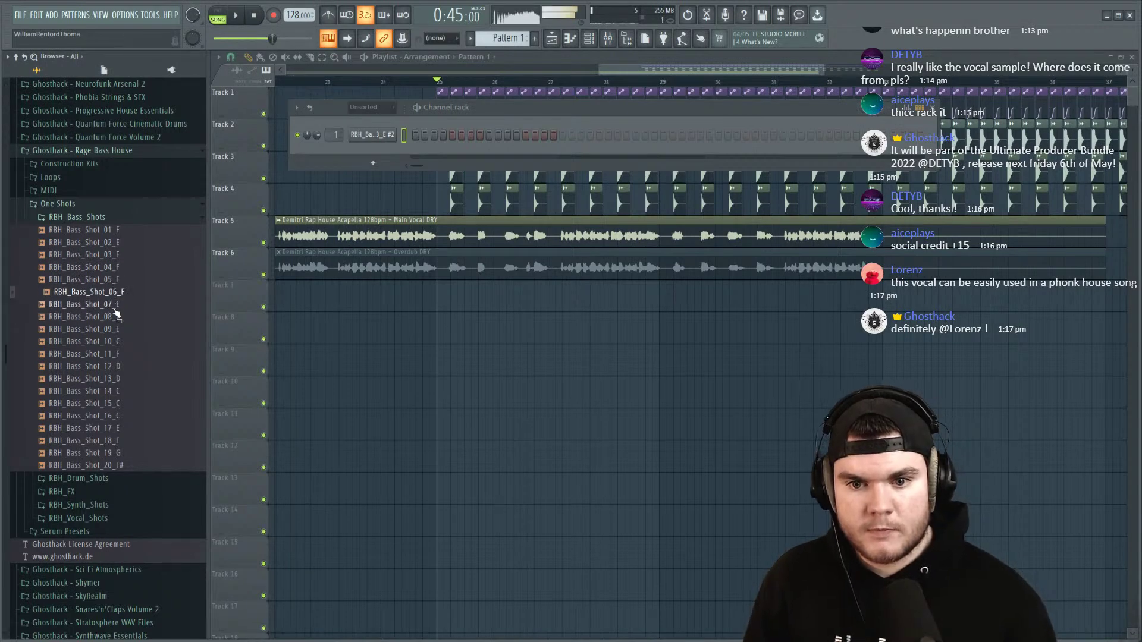
pyautogui.click(115, 318)
pyautogui.click(114, 331)
pyautogui.click(115, 317)
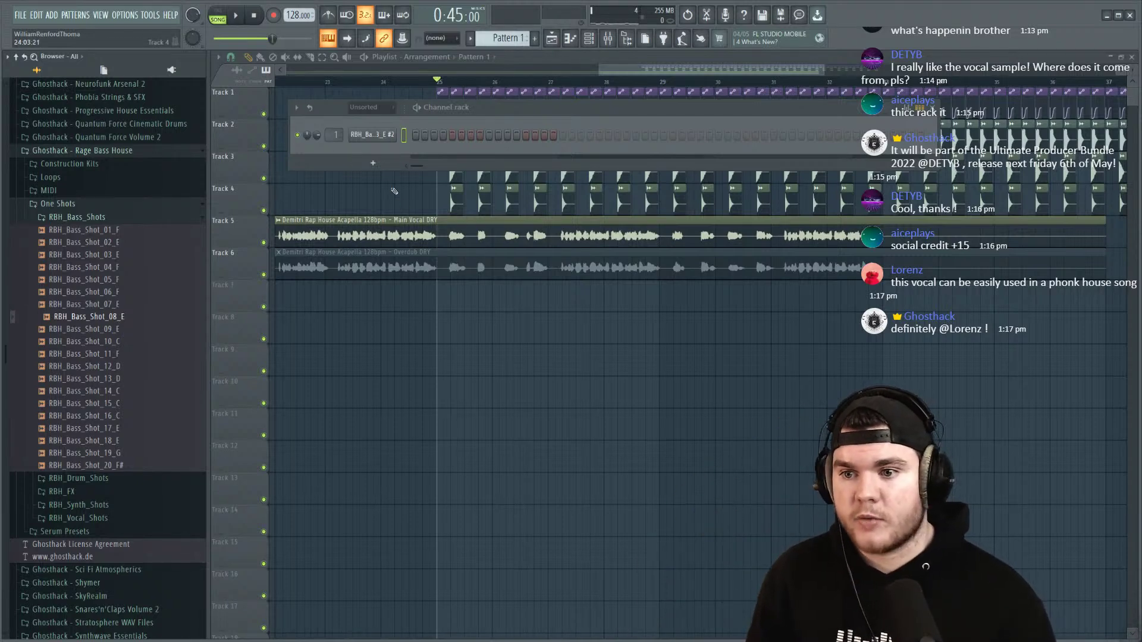
pyautogui.click(136, 330)
pyautogui.click(128, 342)
pyautogui.click(124, 355)
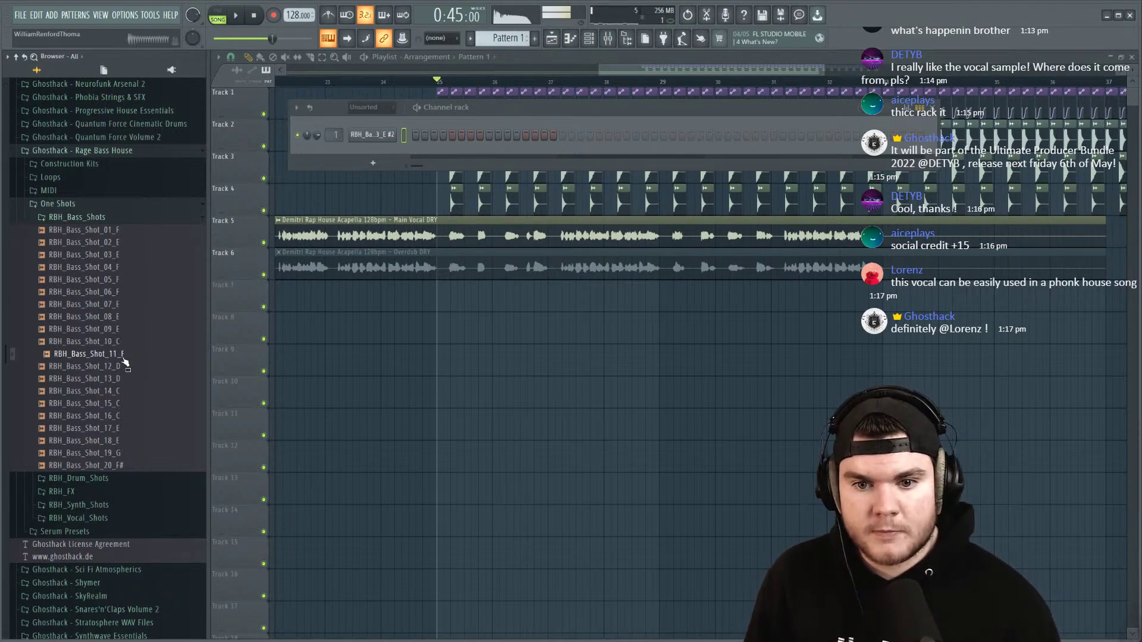
pyautogui.click(122, 349)
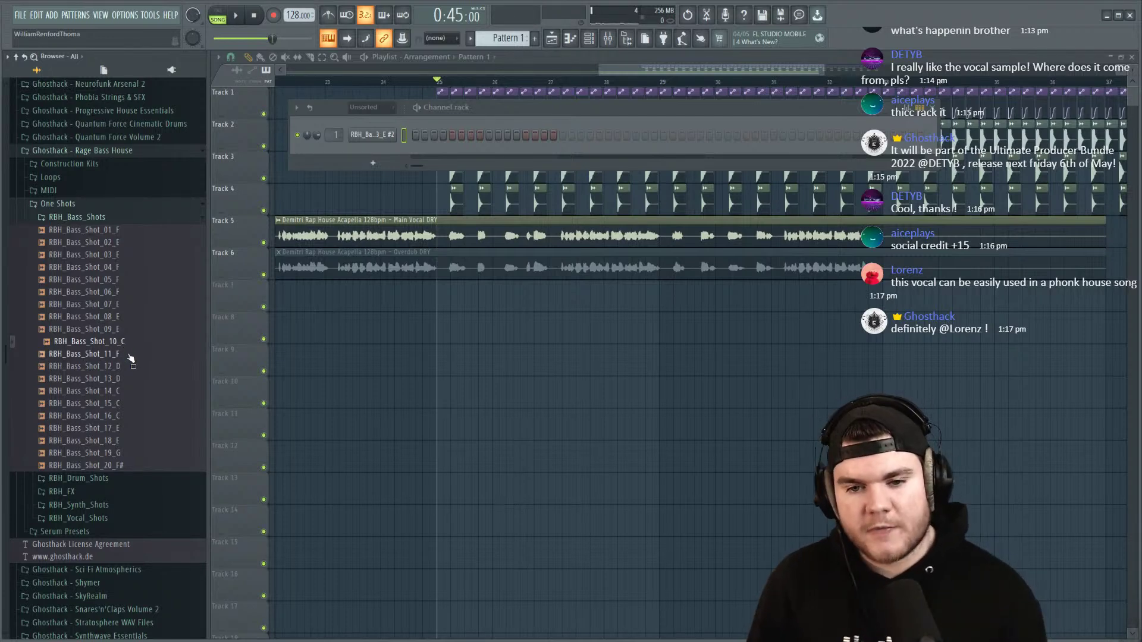
# Step: Load RBH_Bass_Shot_10_C as a new sampler channel with Resample time stretching and a pitch range of 6
pyautogui.moveTo(119, 342); pyautogui.dragTo(372, 157)
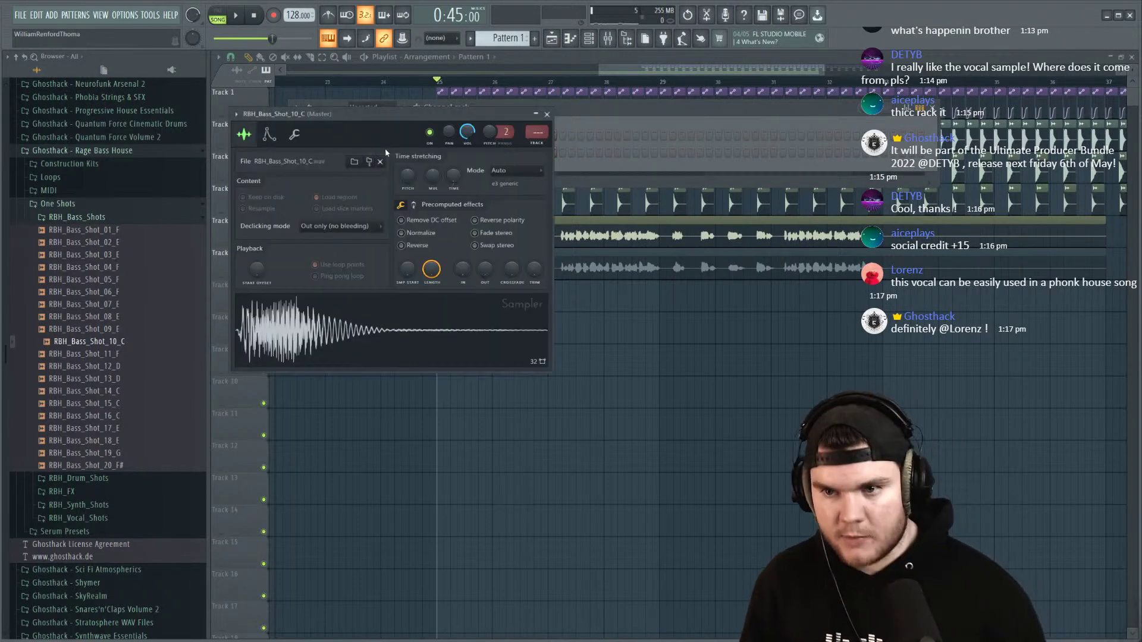
pyautogui.click(516, 171)
pyautogui.click(512, 172)
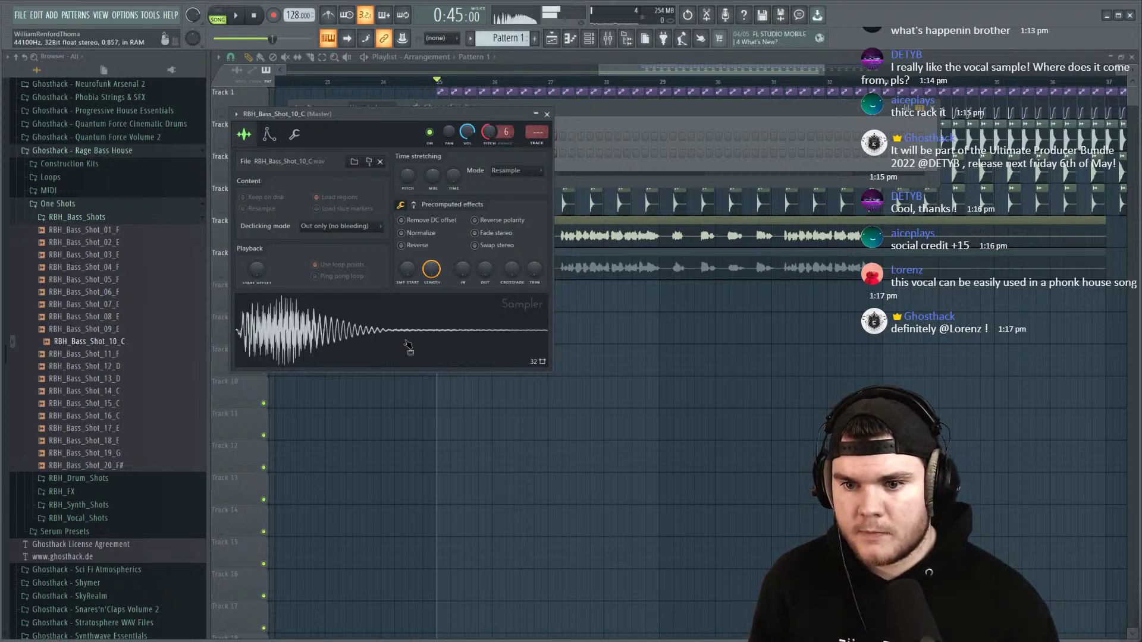
pyautogui.click(547, 114)
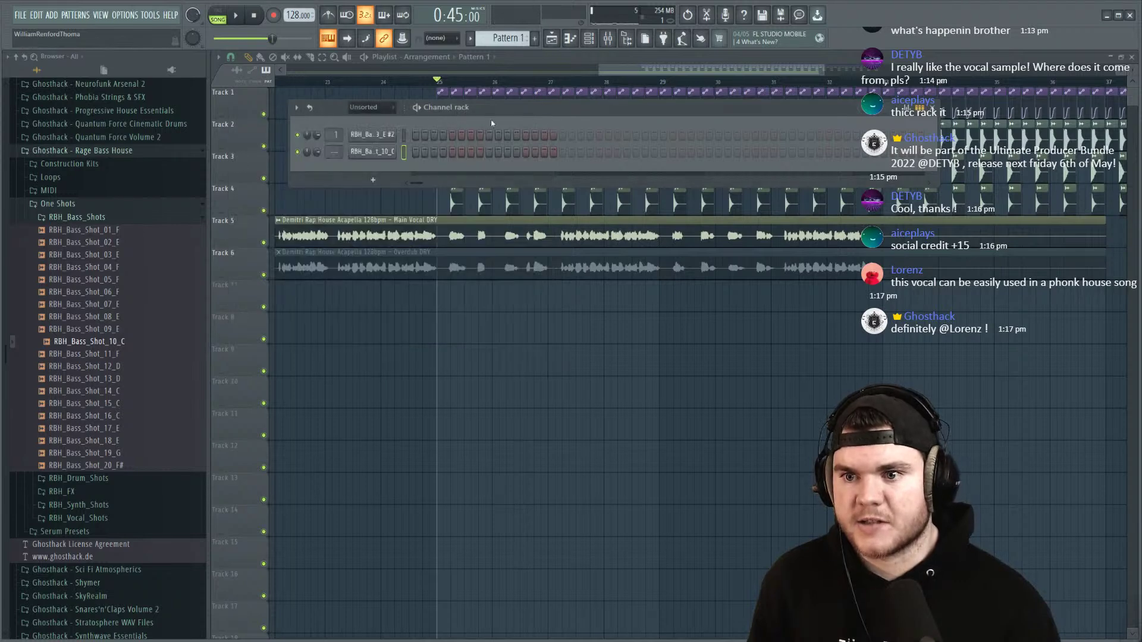
# Step: Delete the RBH_Bass_Shot_03_E channel and trigger notes on the remaining bass shot channel
pyautogui.click(405, 136)
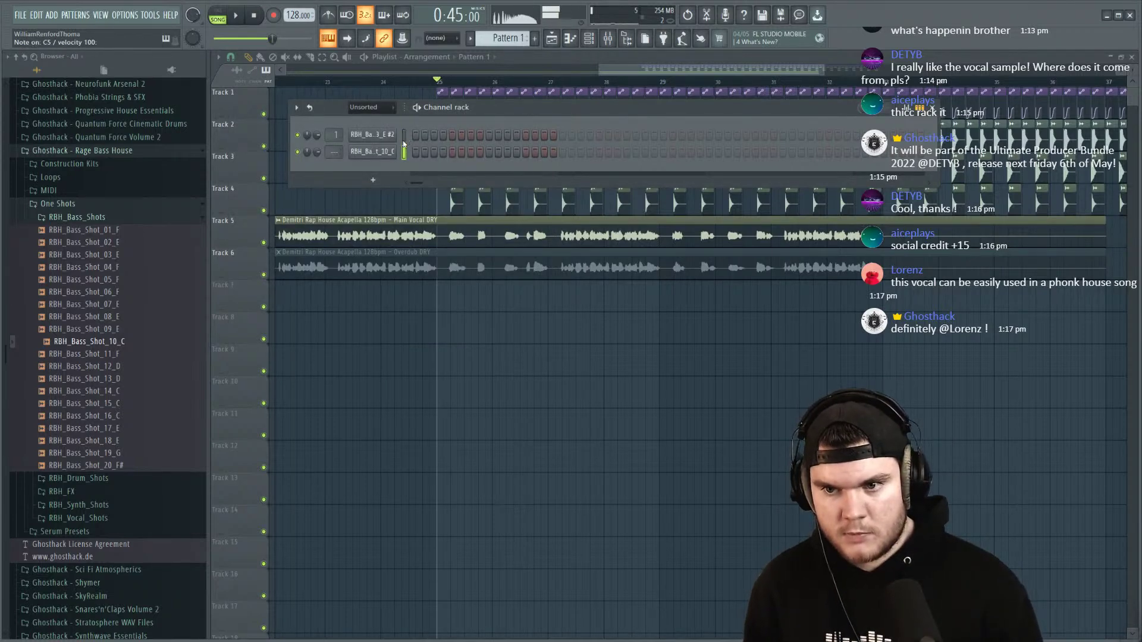
pyautogui.rightClick(369, 134)
pyautogui.click(452, 248)
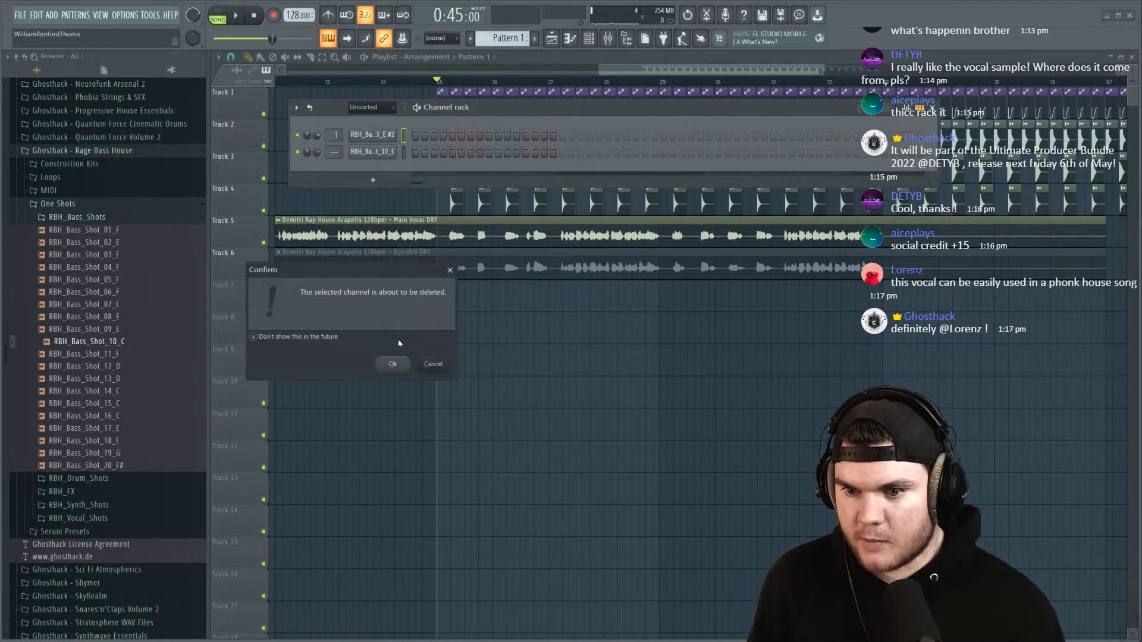
pyautogui.click(394, 364)
pyautogui.click(403, 137)
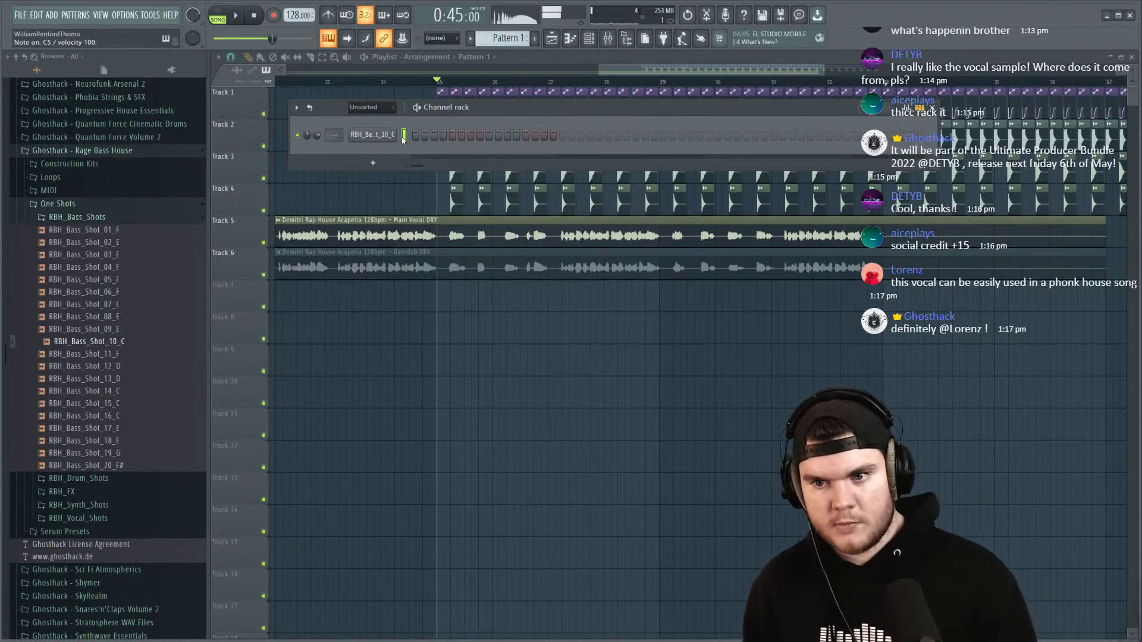
# Step: Play the arrangement from bar 25 and try notes of RBH_Bass_Shot_10_C against it
pyautogui.press('space')
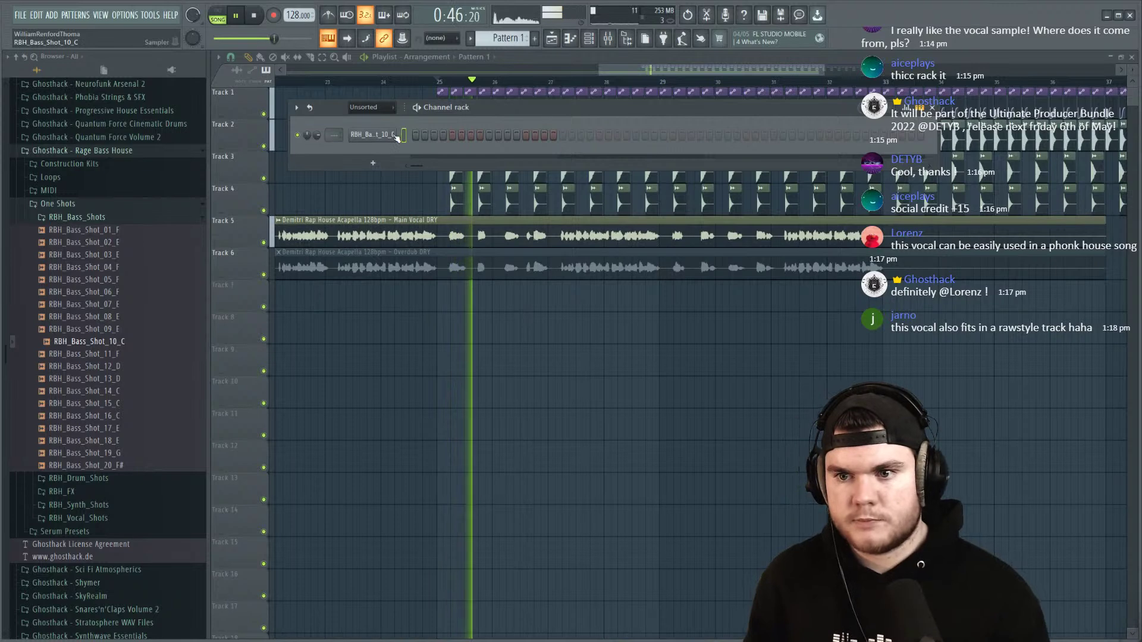
pyautogui.click(415, 136)
pyautogui.press('space')
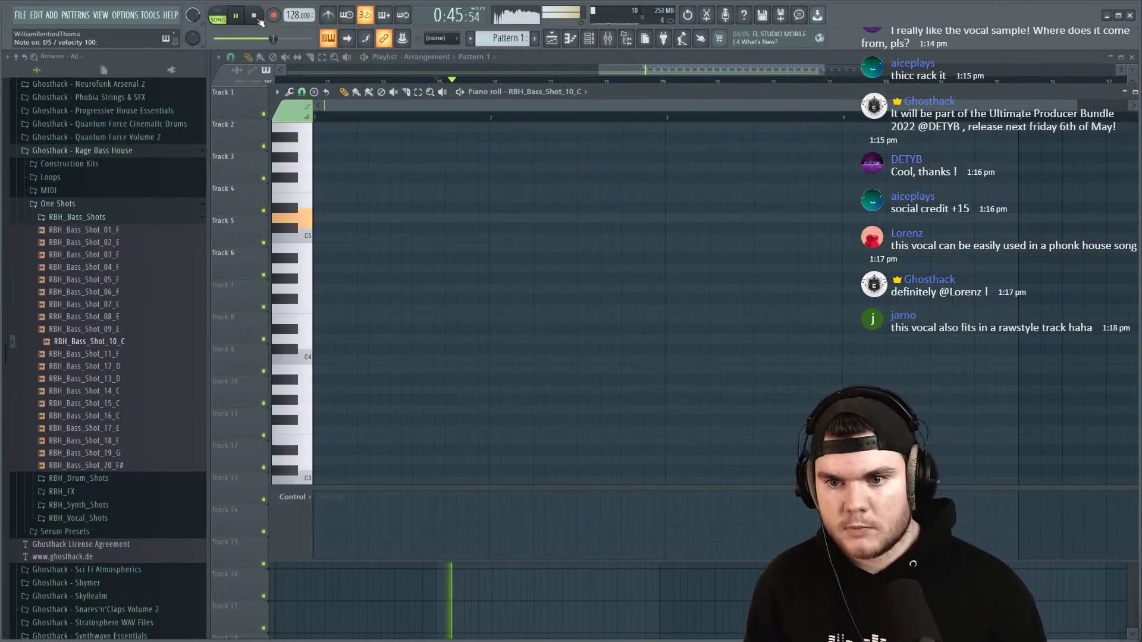
pyautogui.click(1134, 92)
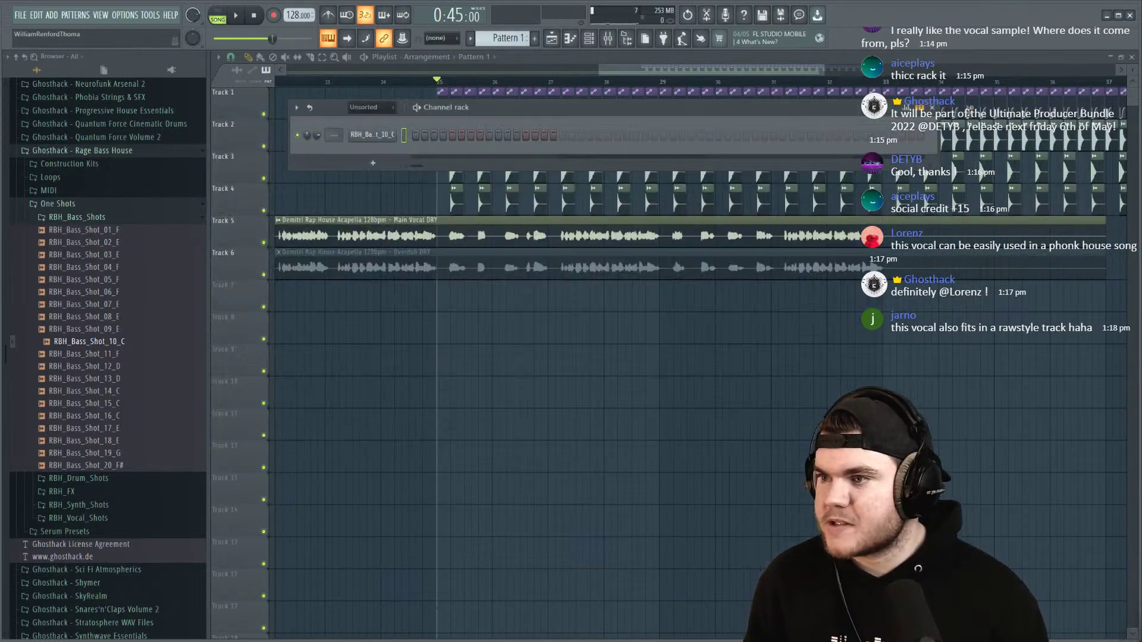
pyautogui.click(395, 137)
pyautogui.rightClick(491, 130)
pyautogui.click(534, 127)
pyautogui.click(546, 114)
# Step: Enter a one-beat F#4 note at the start of Pattern 1 for RBH_Bass_Shot_10_C and play it in pattern mode
pyautogui.rightClick(399, 128)
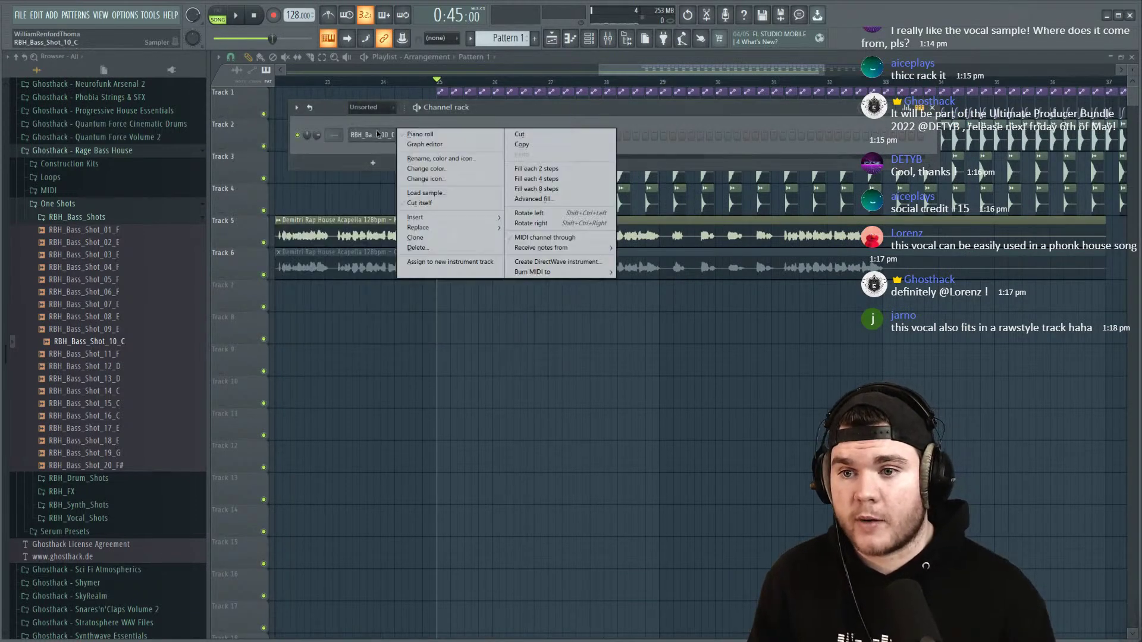
pyautogui.click(413, 130)
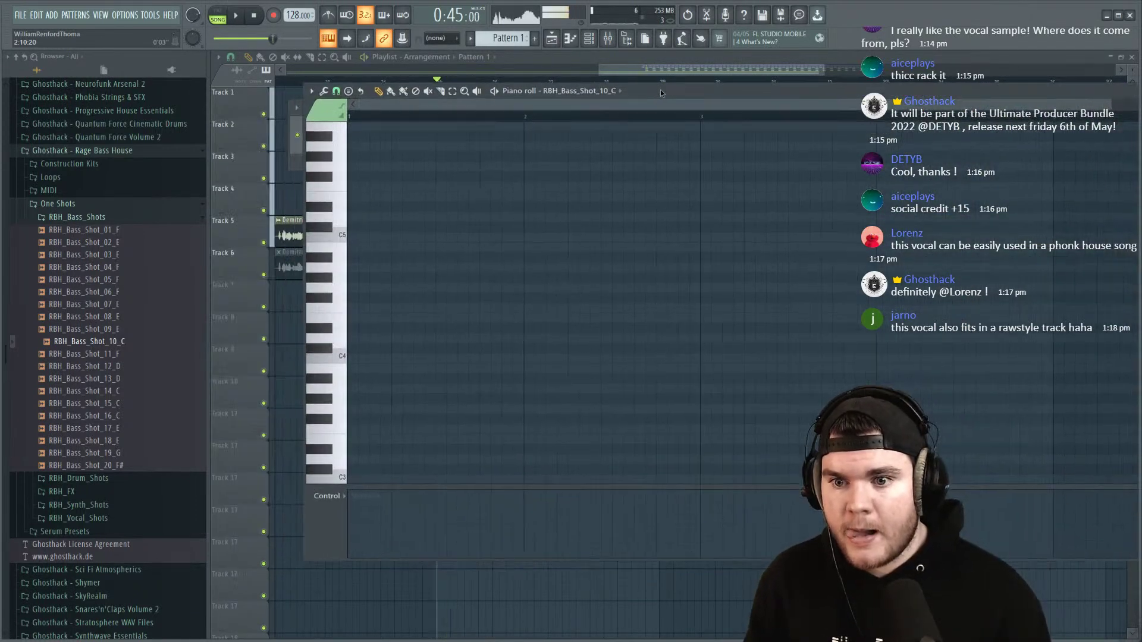
pyautogui.click(305, 321)
pyautogui.click(320, 304)
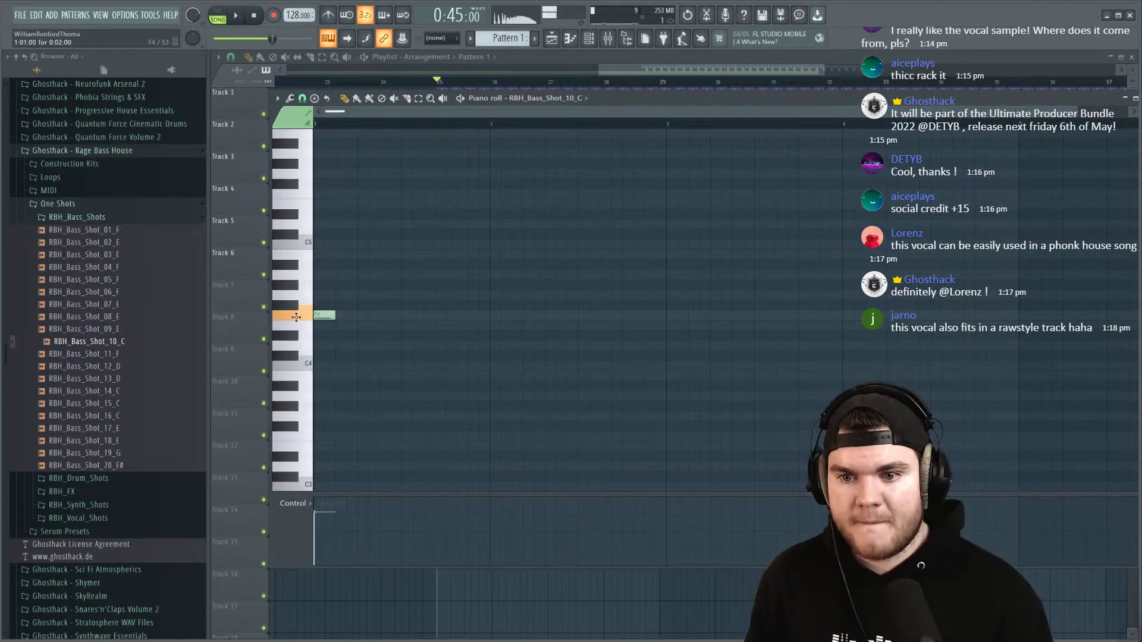
pyautogui.press('space')
pyautogui.press('l')
pyautogui.moveTo(1059, 98); pyautogui.dragTo(955, 109)
pyautogui.press('space')
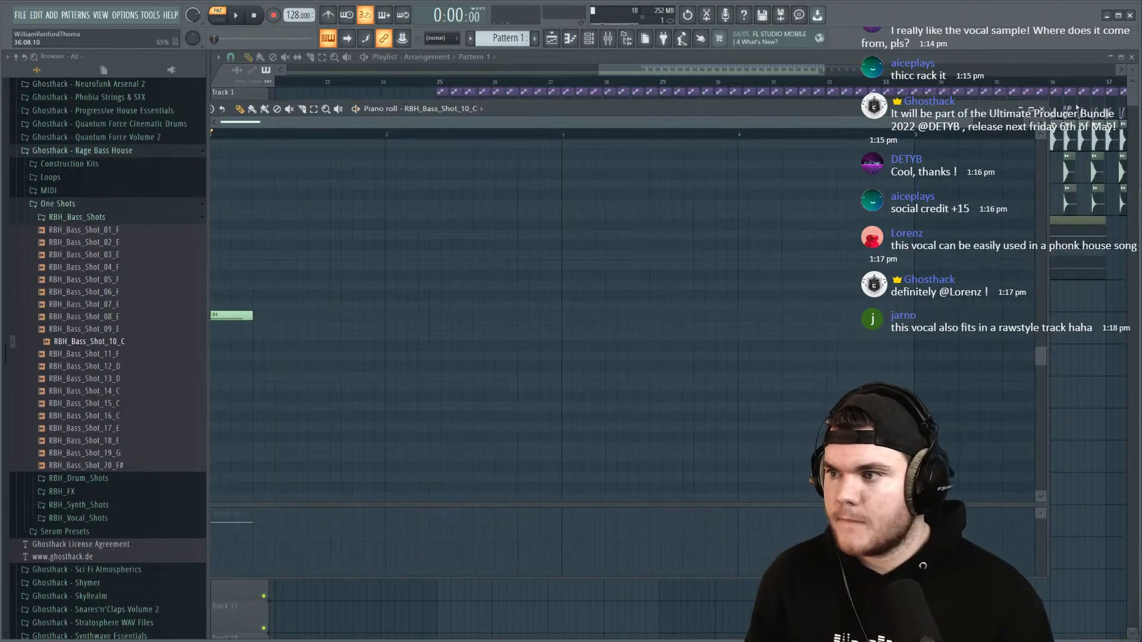
# Step: Enable the volume envelope of RBH_Bass_Shot_10_C, set its release to 2% and play the pattern to check it
pyautogui.click(1041, 109)
pyautogui.click(377, 133)
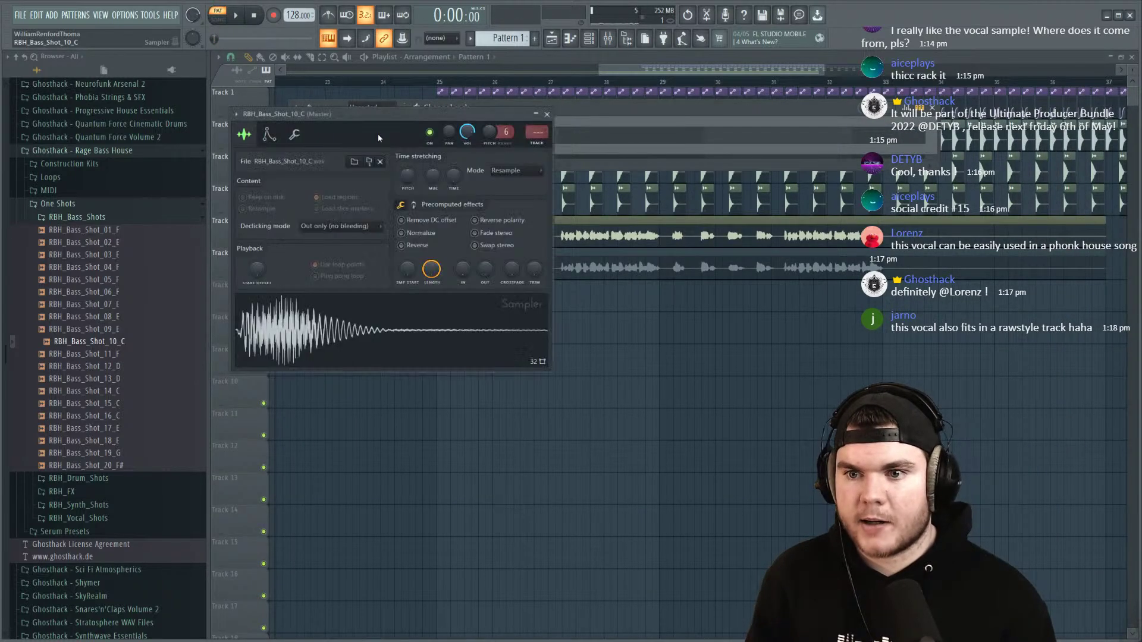
pyautogui.click(283, 133)
pyautogui.moveTo(267, 245); pyautogui.dragTo(325, 234)
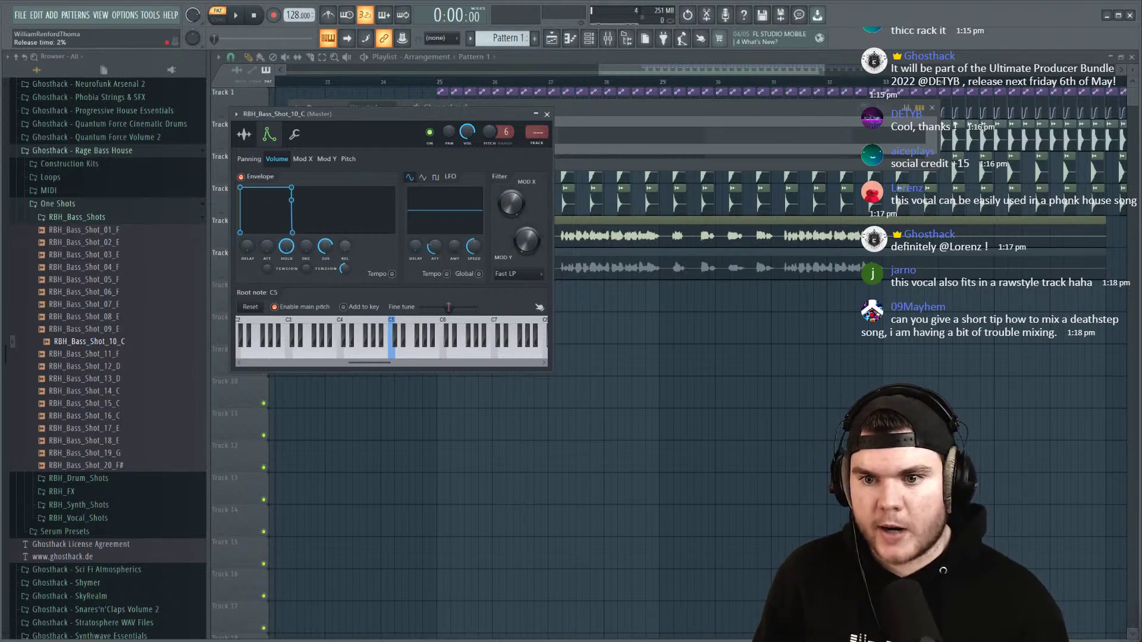
pyautogui.press('space')
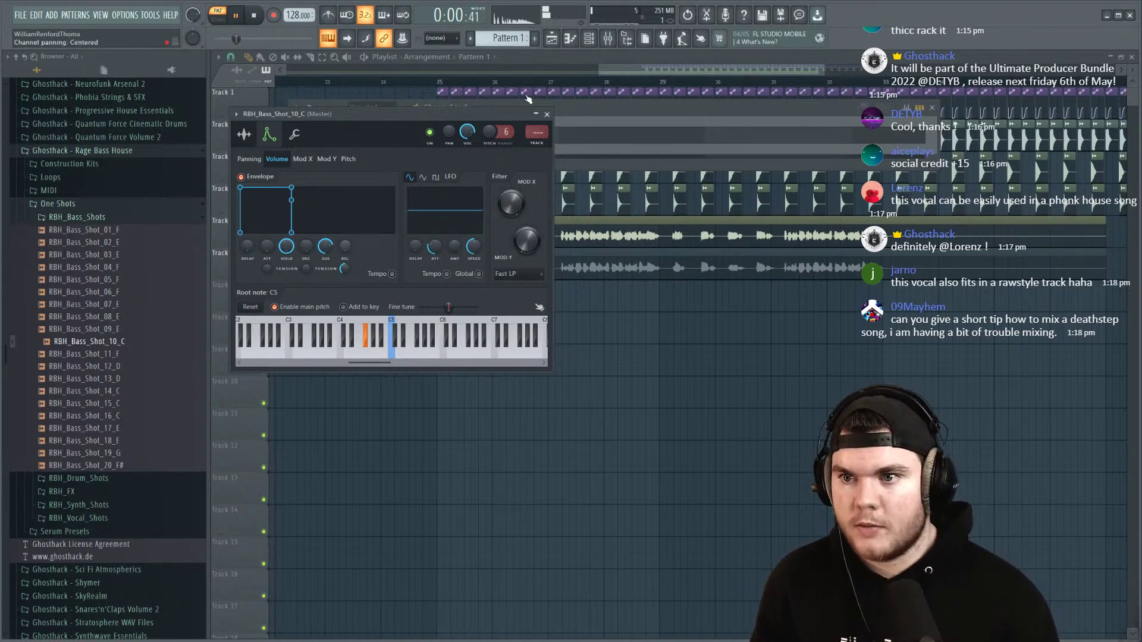
pyautogui.click(547, 114)
# Step: Place Pattern 1 on Track 7 at bar 25 and play the arrangement in song mode
pyautogui.click(450, 301)
pyautogui.click(453, 83)
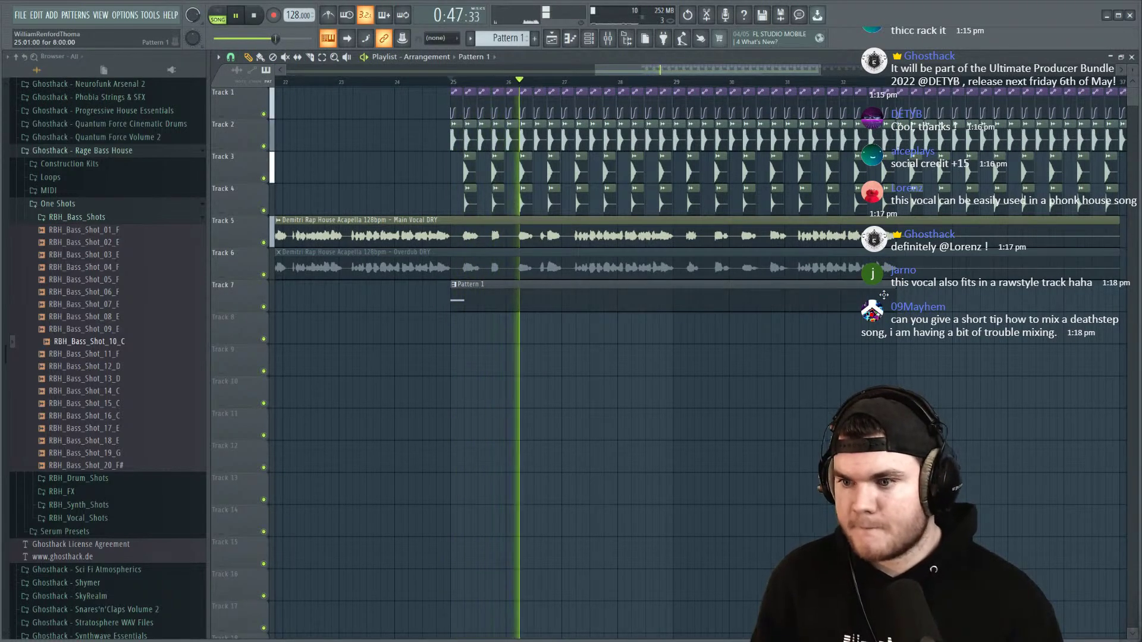
# Step: Add a one-beat G4 bass note at bar 5 of Pattern 1 and raise the opening note to G4
pyautogui.press('F6')
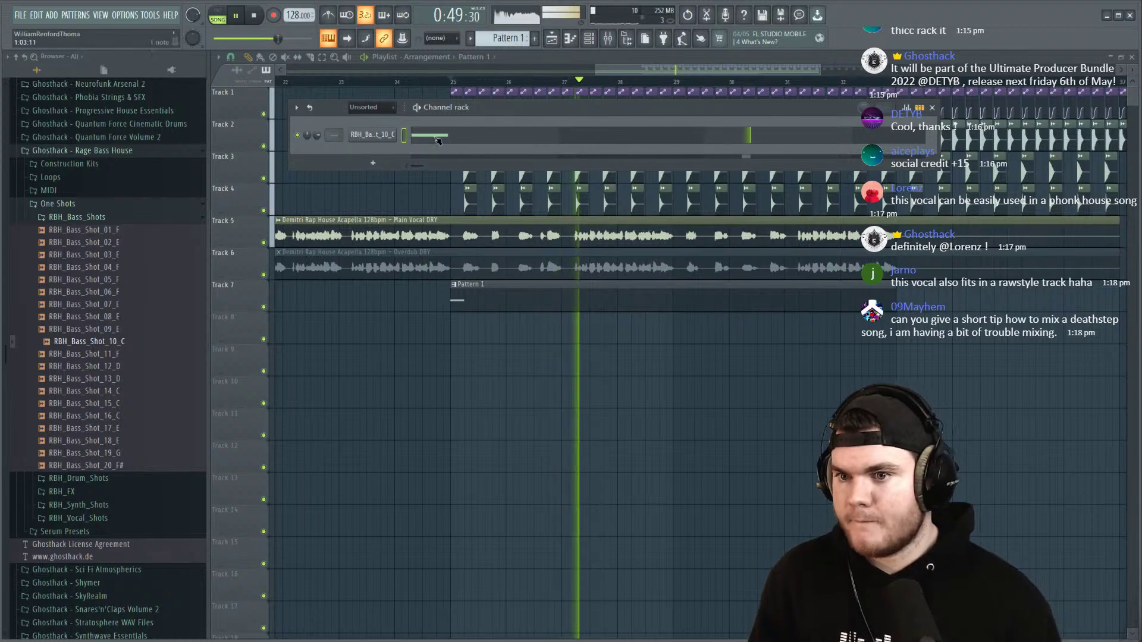
pyautogui.press('F7')
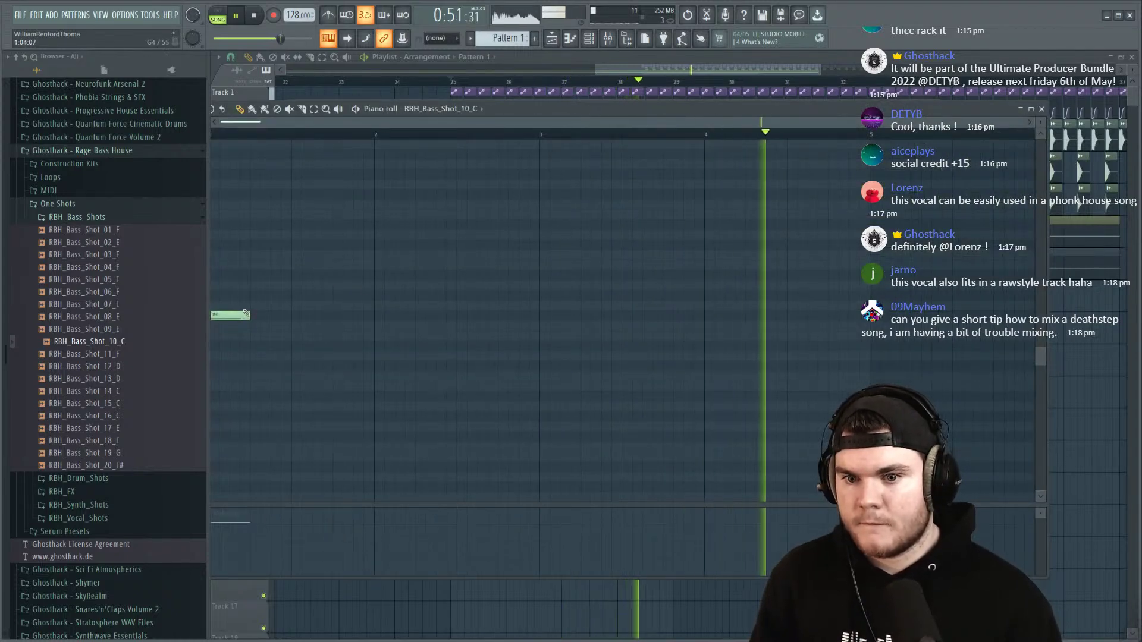
pyautogui.click(874, 305)
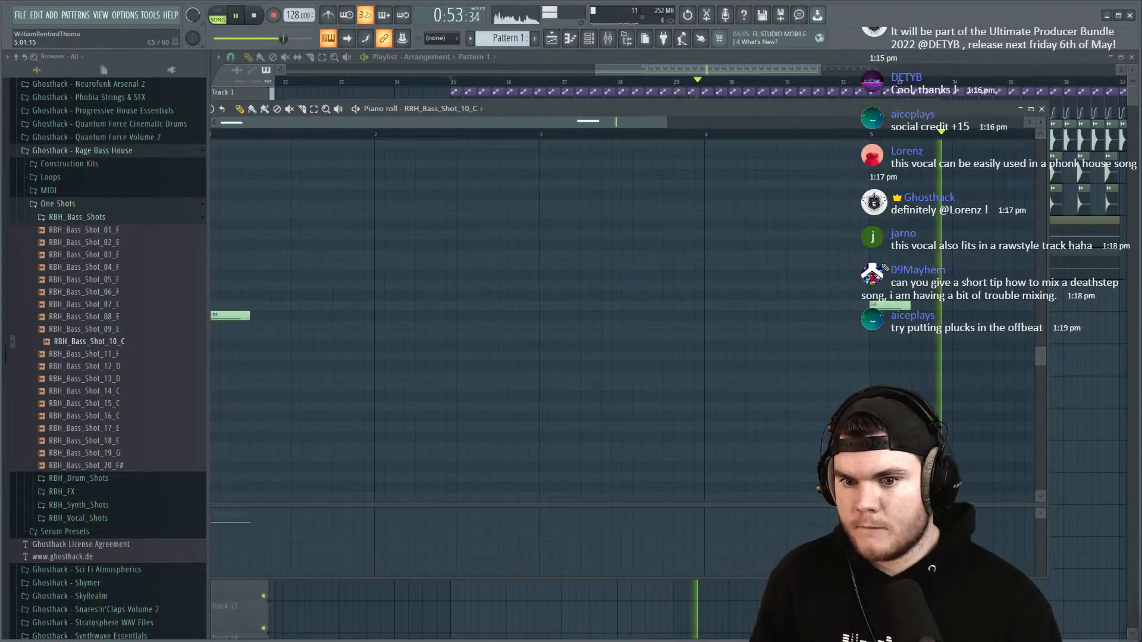
pyautogui.press('space')
pyautogui.moveTo(810, 111); pyautogui.dragTo(868, 96)
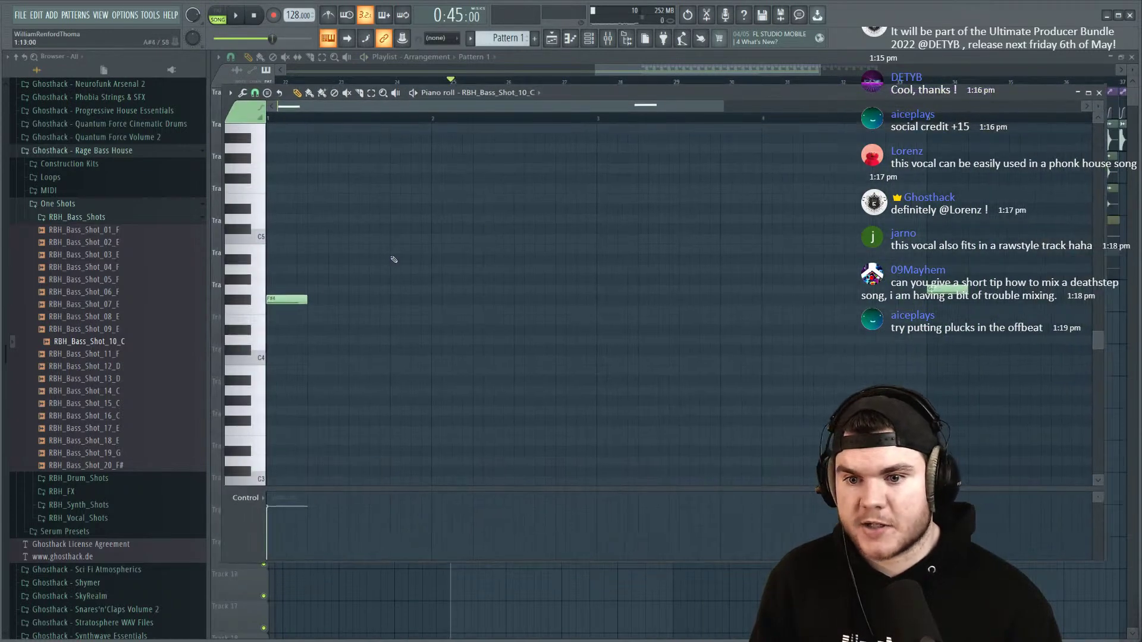
pyautogui.moveTo(266, 298); pyautogui.dragTo(266, 287)
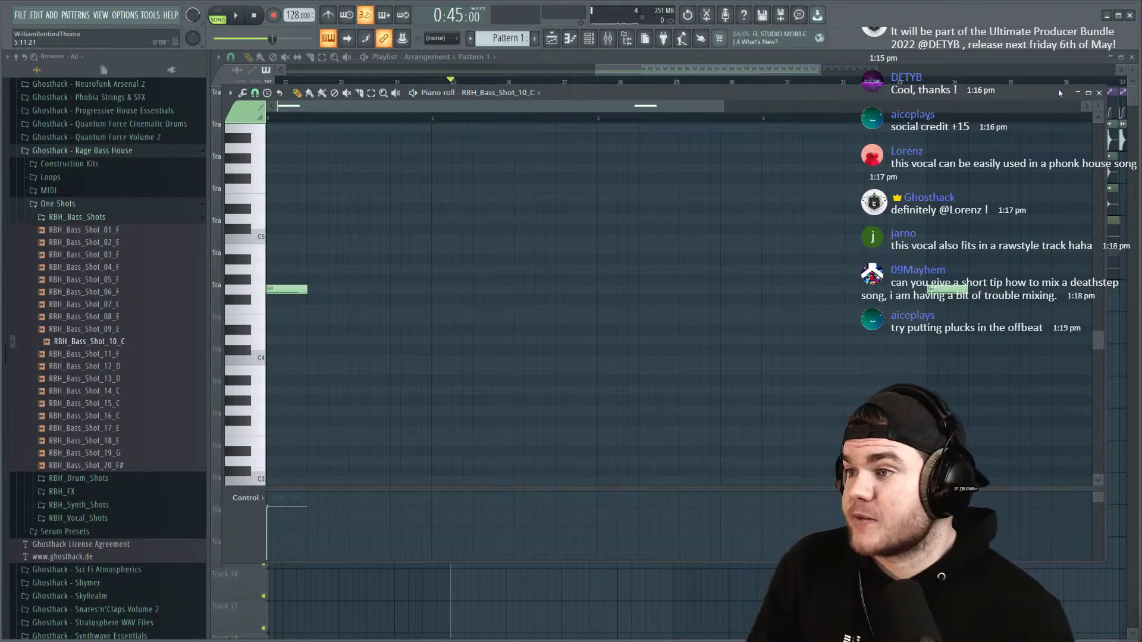
pyautogui.click(1099, 93)
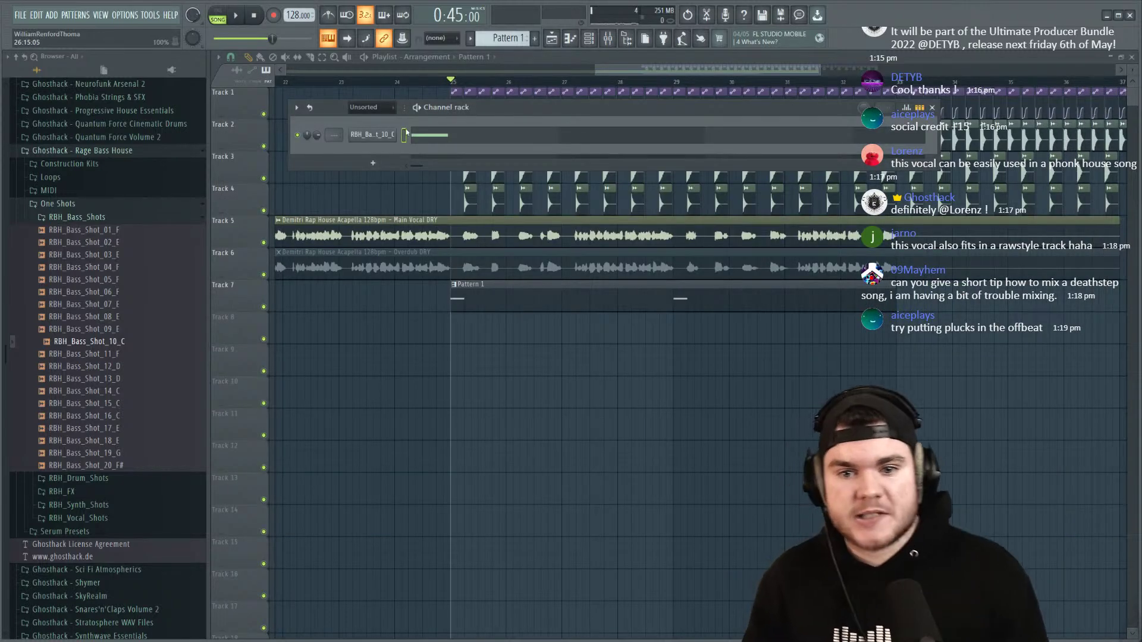
# Step: Collapse the RBH_Bass_Shots folder and play the arrangement from bar 25
pyautogui.click(70, 218)
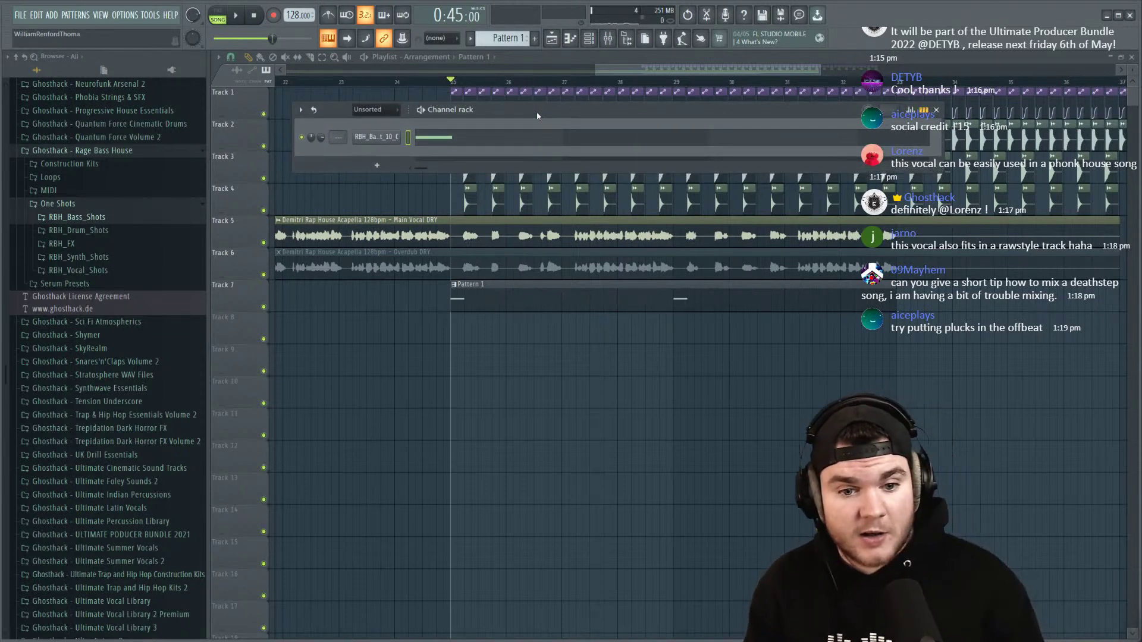
pyautogui.press('space')
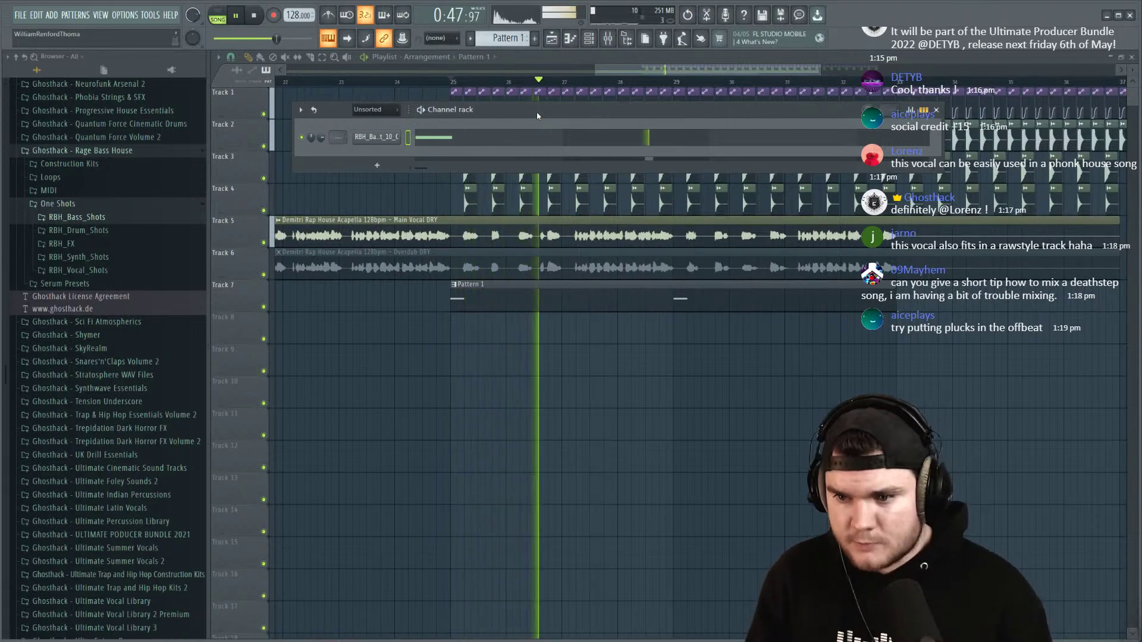
pyautogui.press('space')
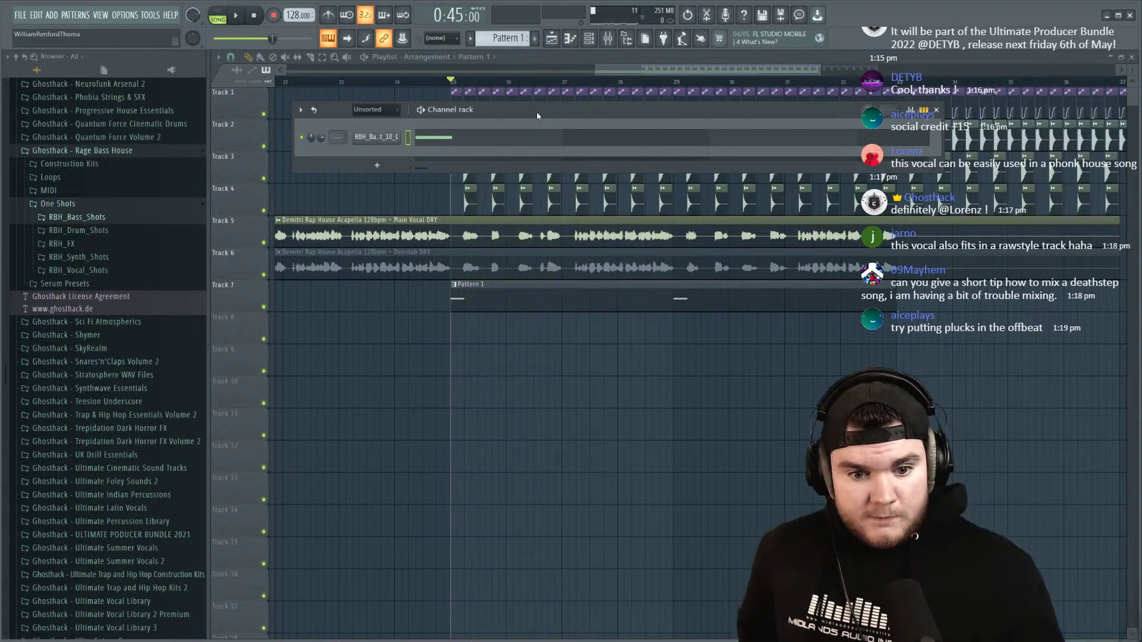
pyautogui.moveTo(533, 110); pyautogui.dragTo(533, 112)
# Step: Close the Rage Bass House pack and expand the UPB2021 Sound Packs folders inside ULTIMATE PODUCER BUNDLE 2021
pyautogui.click(84, 150)
pyautogui.scroll(9, 115, 275)
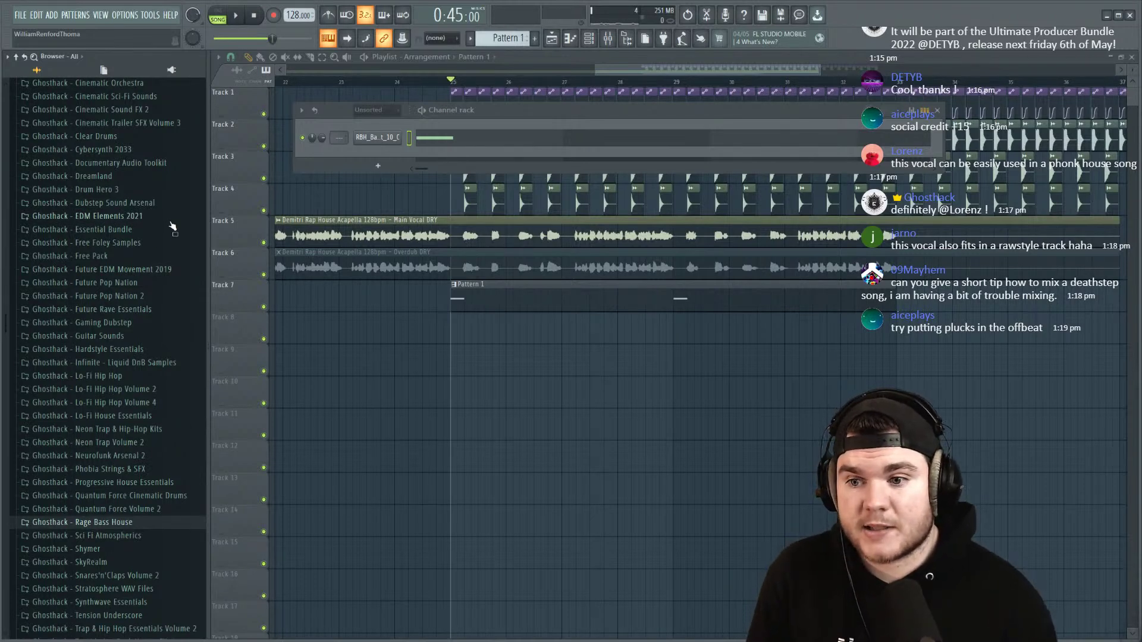
pyautogui.scroll(3, 149, 280)
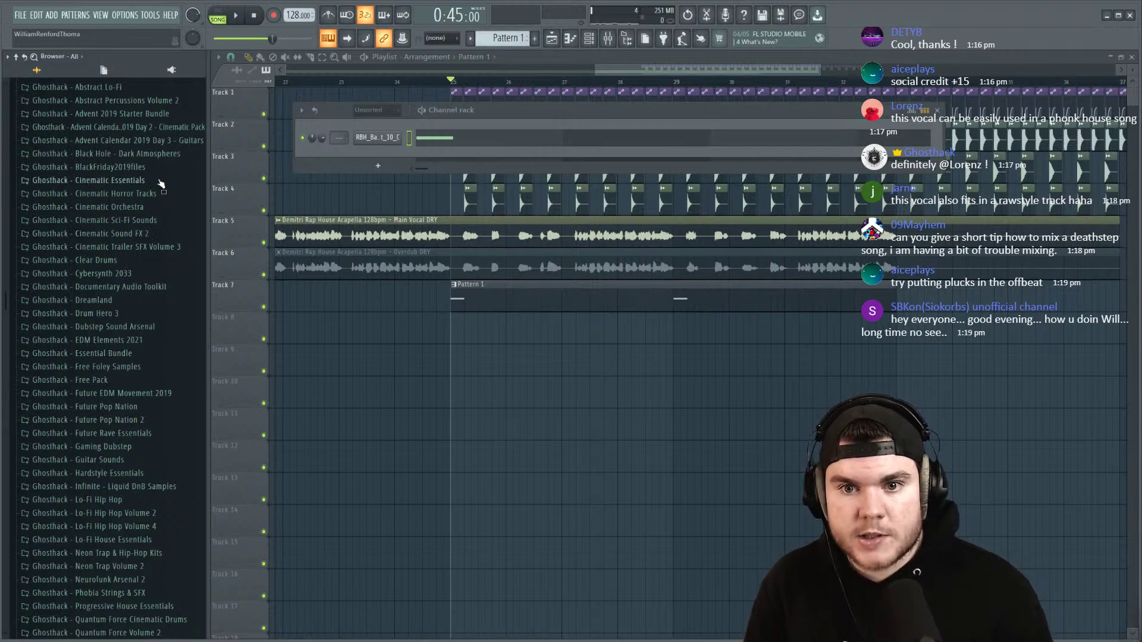
pyautogui.scroll(-9, 167, 363)
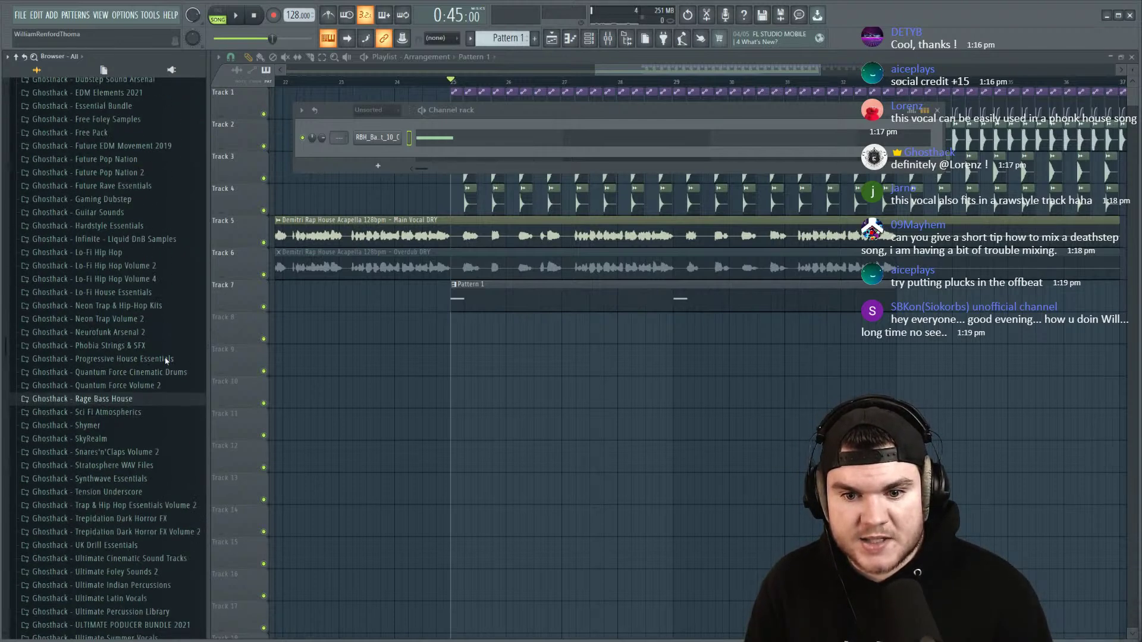
pyautogui.scroll(9, 158, 325)
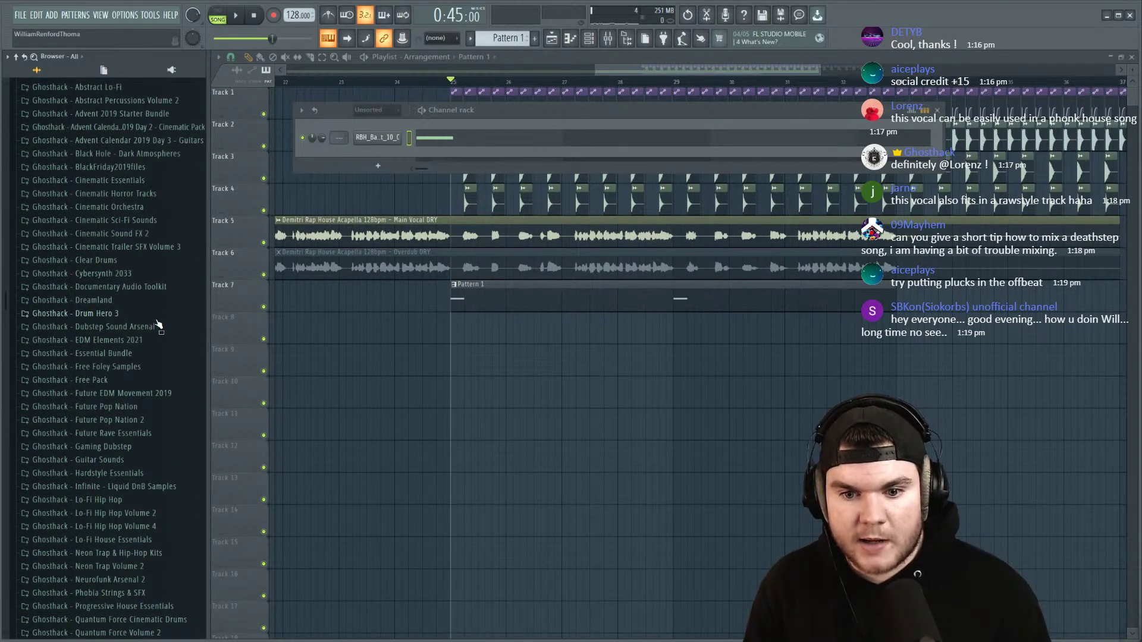
pyautogui.scroll(-12, 157, 336)
pyautogui.click(131, 377)
pyautogui.scroll(-3, 130, 419)
pyautogui.click(143, 292)
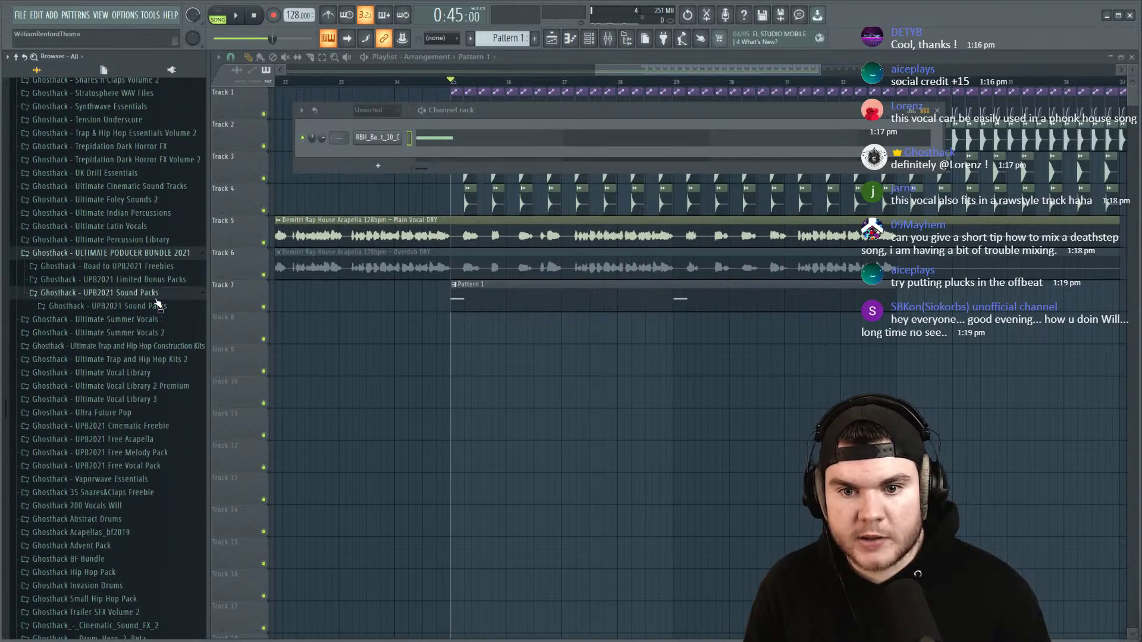
pyautogui.scroll(-3, 173, 391)
pyautogui.click(143, 182)
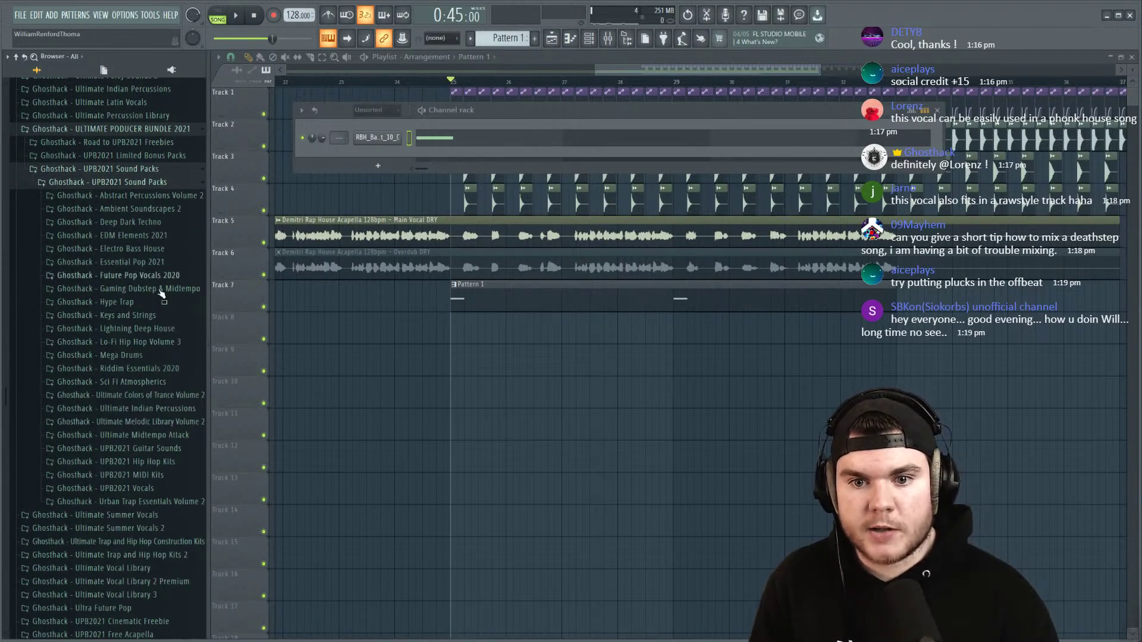
# Step: Find LDH_Bass_Shot_13_A in the Lightning Deep House bass one-shots and add it as a new channel in the channel rack
pyautogui.click(152, 331)
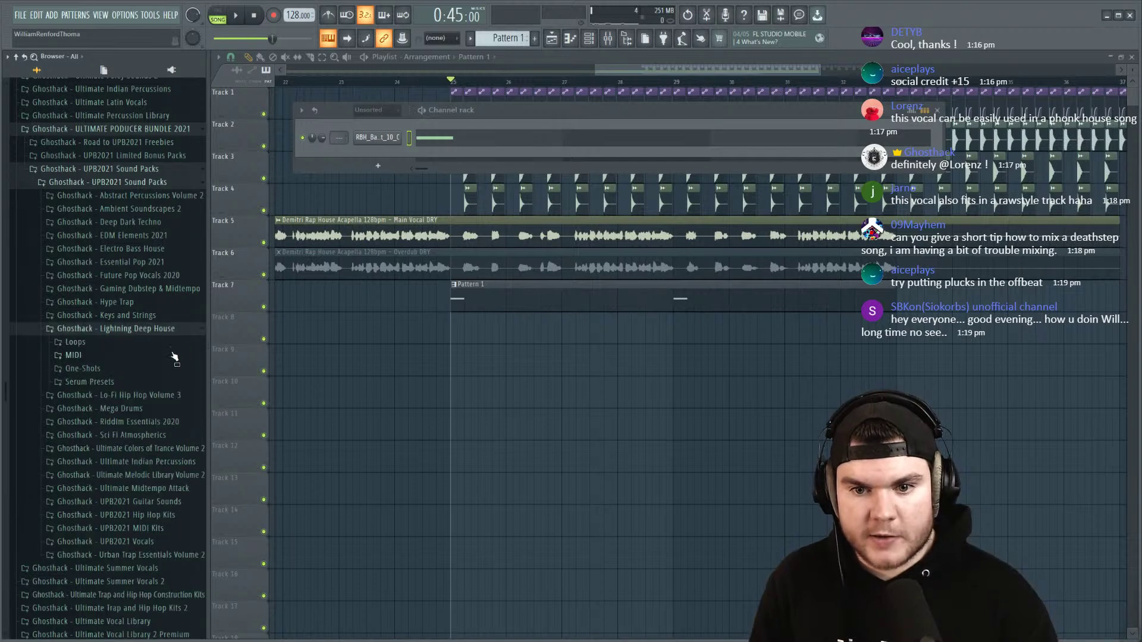
pyautogui.click(83, 368)
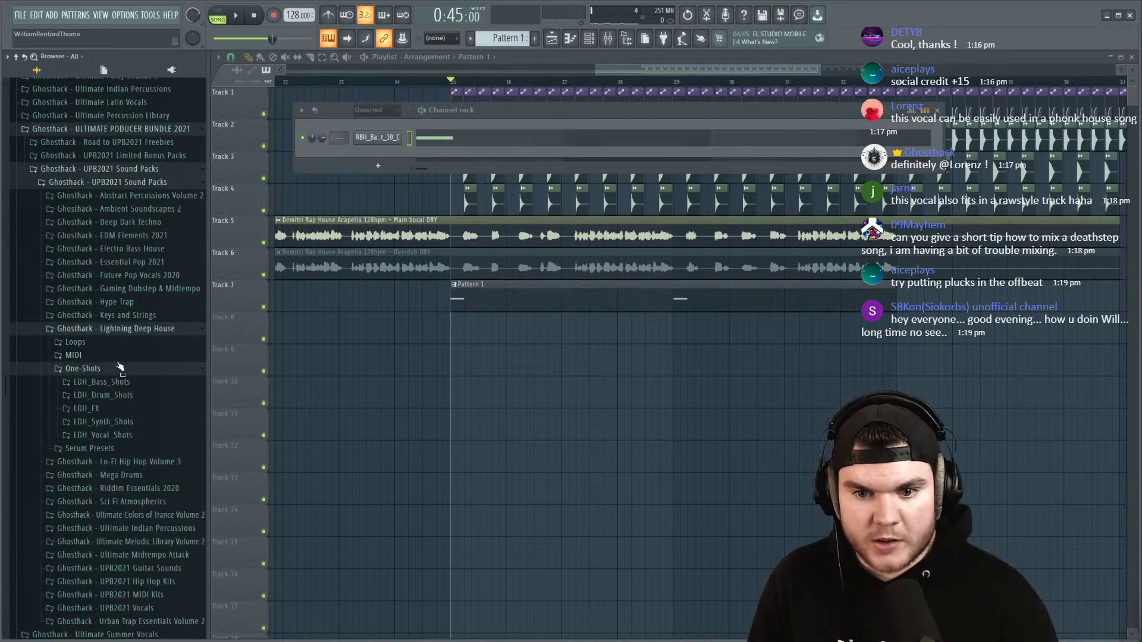
pyautogui.scroll(-3, 131, 271)
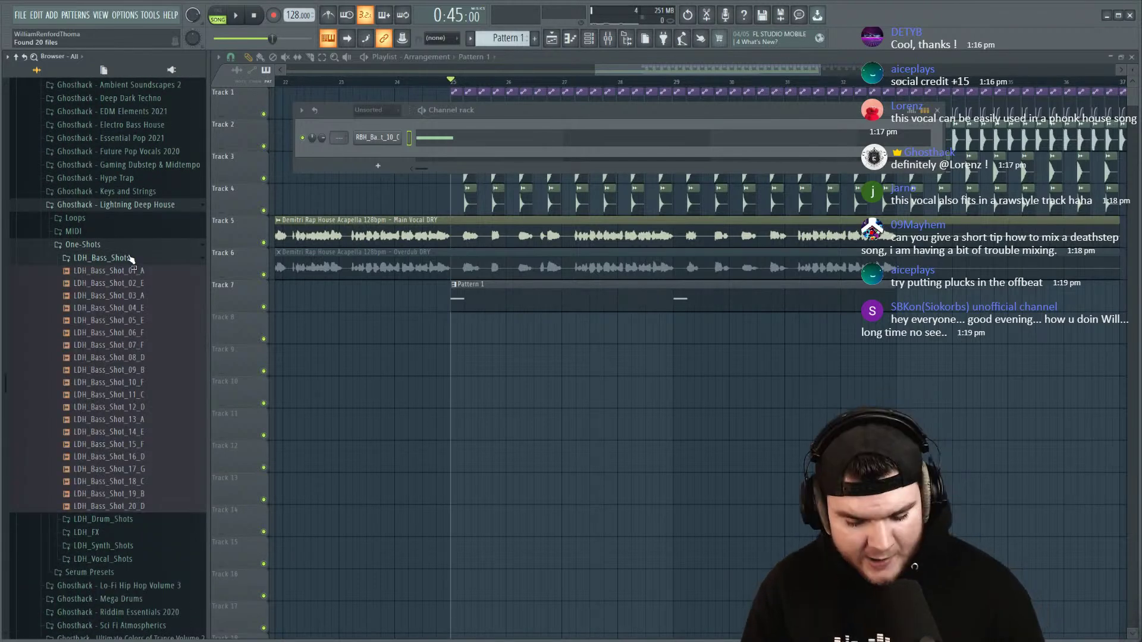
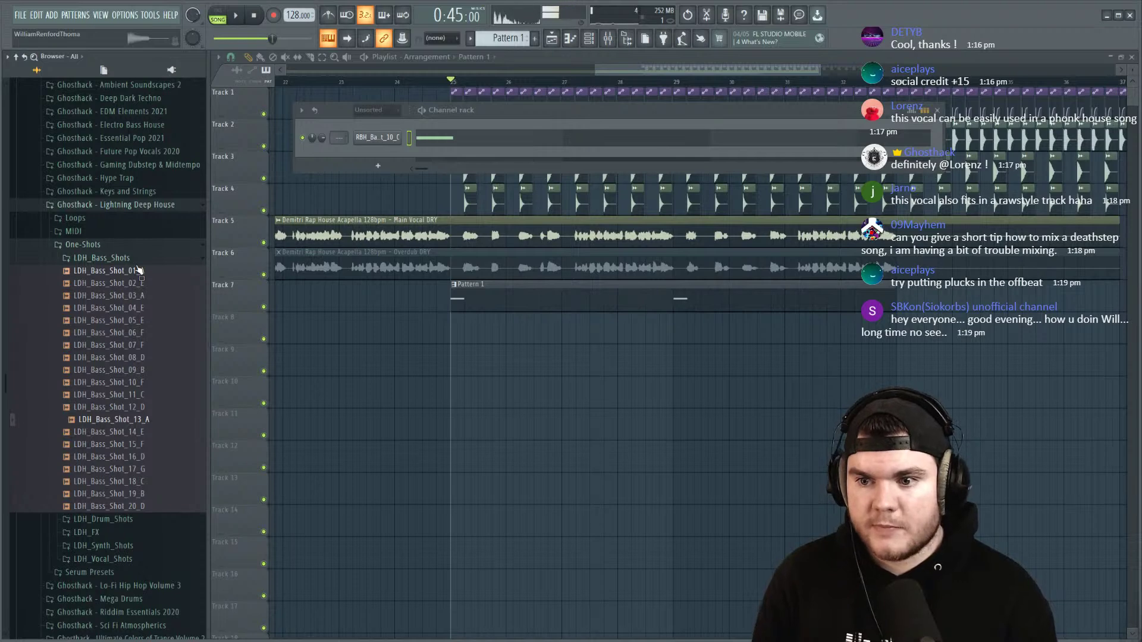
pyautogui.press('space')
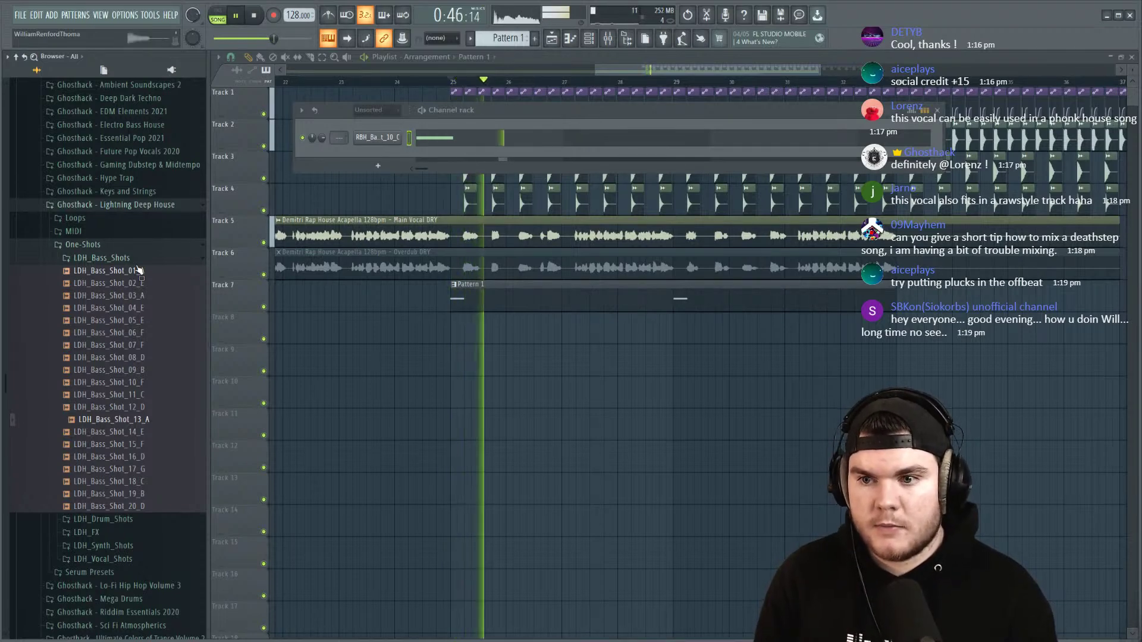
pyautogui.press('space')
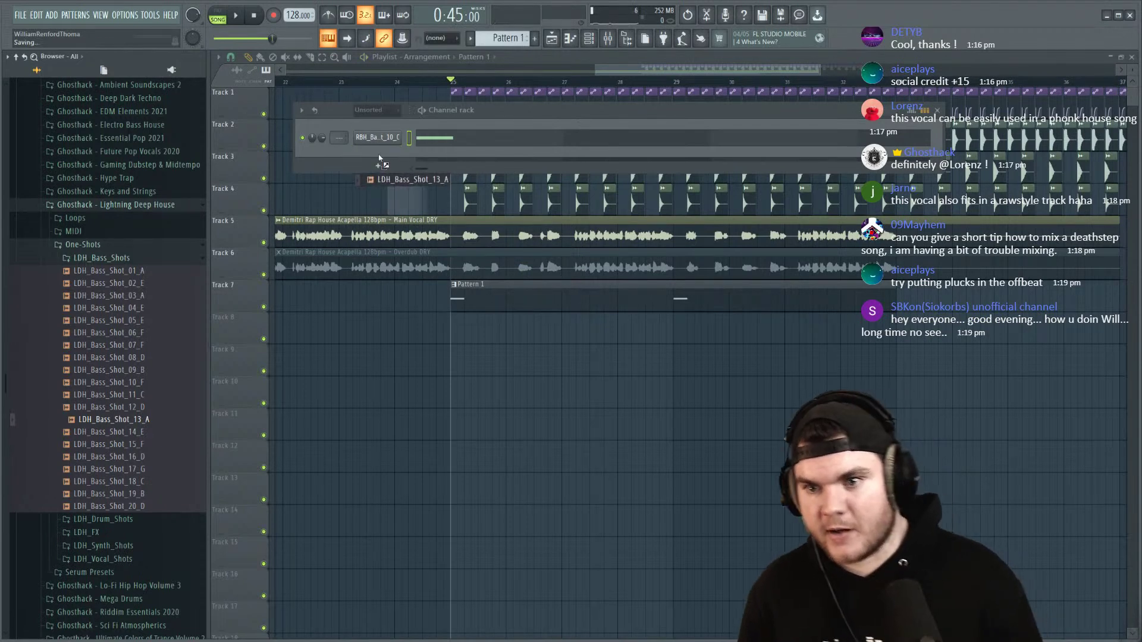
pyautogui.moveTo(380, 159); pyautogui.dragTo(381, 159)
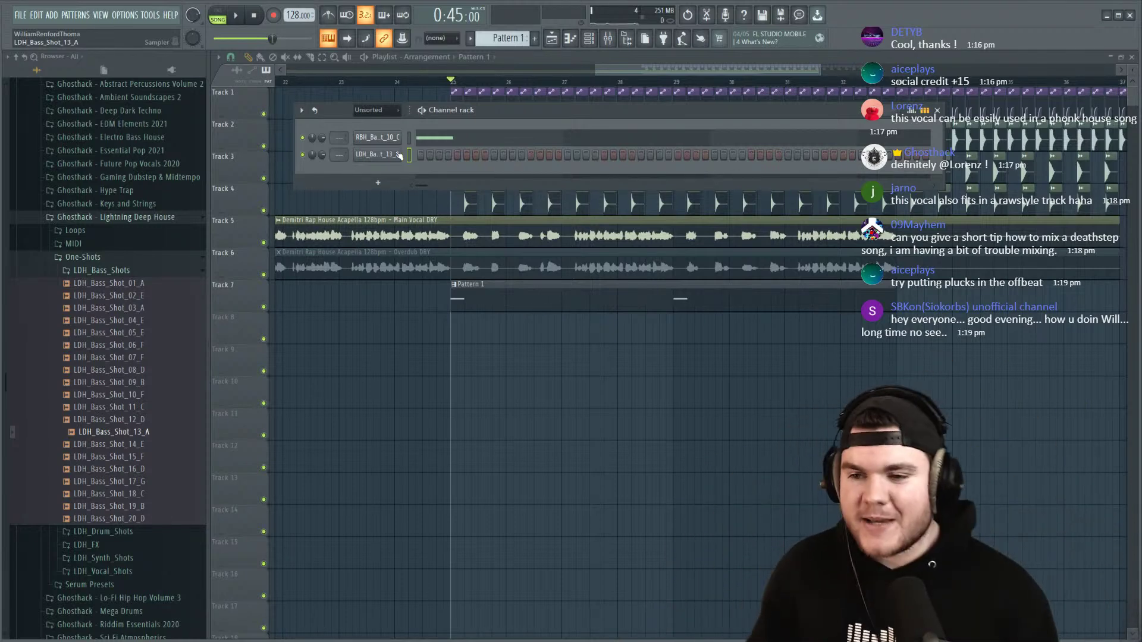
# Step: Set the root note of LDH_Bass_Shot_13_A to A5 in its sampler settings
pyautogui.rightClick(399, 155)
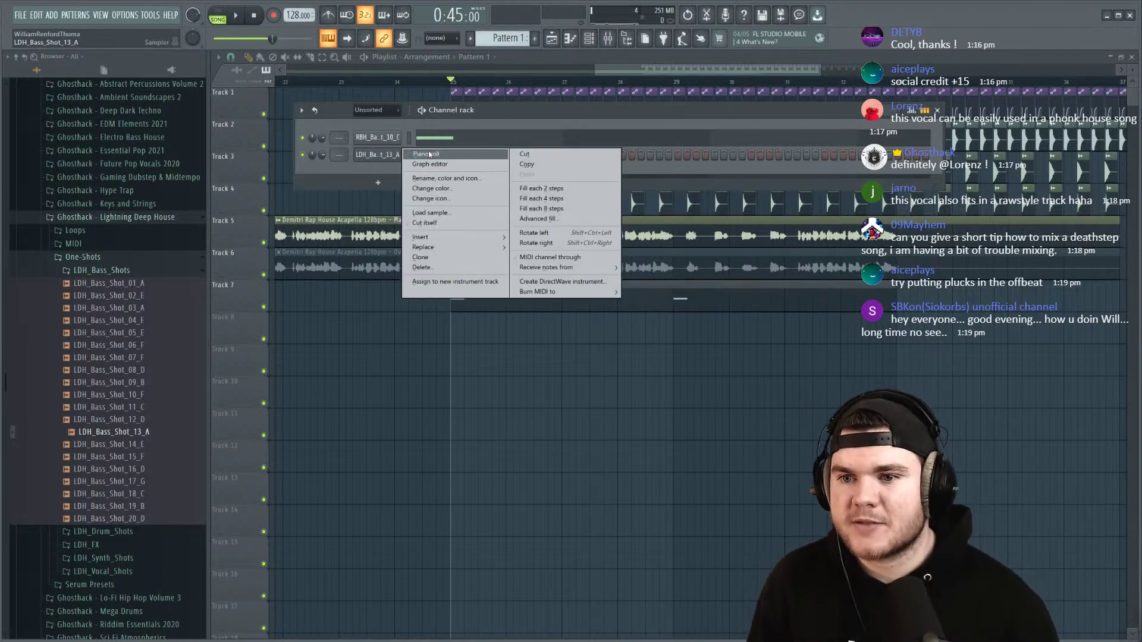
pyautogui.click(377, 154)
pyautogui.click(377, 154)
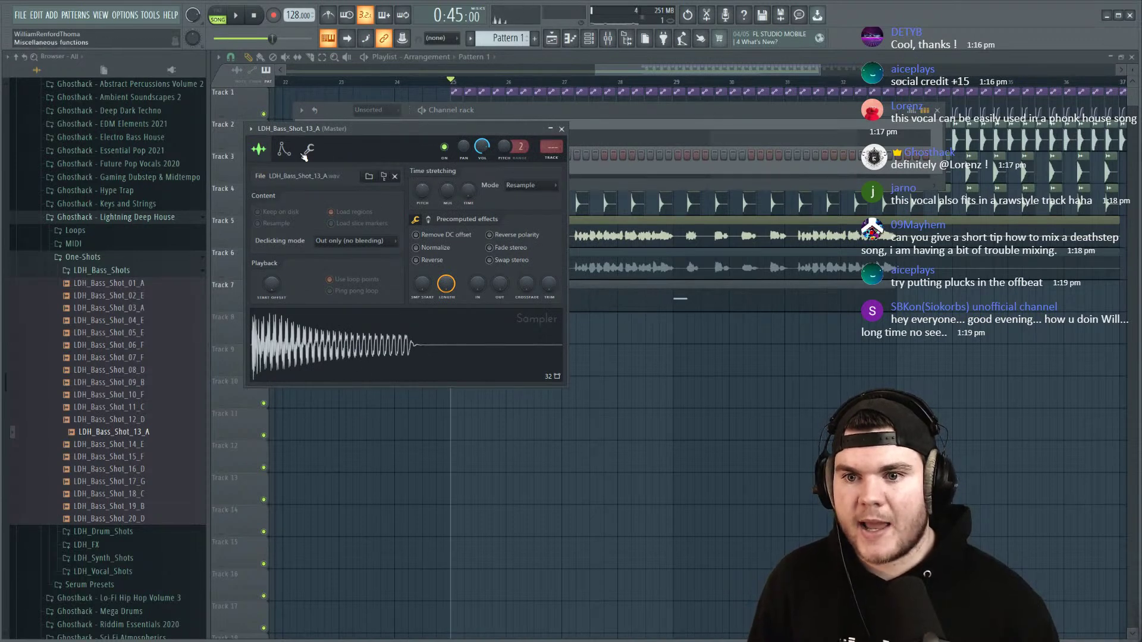
pyautogui.click(284, 149)
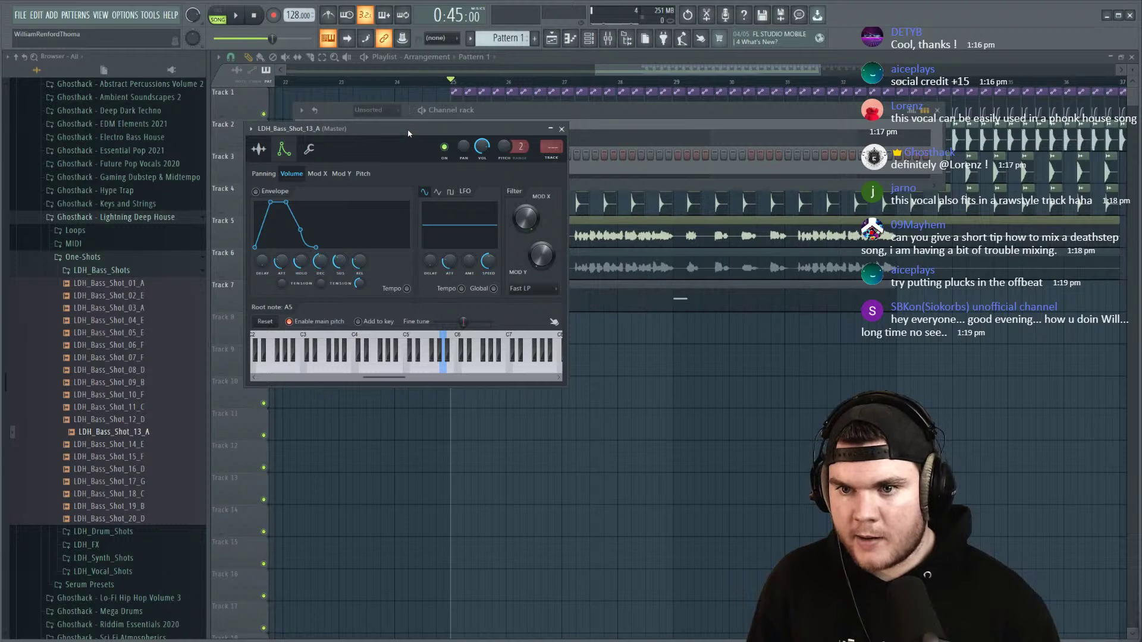
pyautogui.click(562, 129)
# Step: Audition pitches of LDH_Bass_Shot_13_A in its piano roll and listen to the arrangement for a matching part
pyautogui.rightClick(399, 155)
pyautogui.click(410, 156)
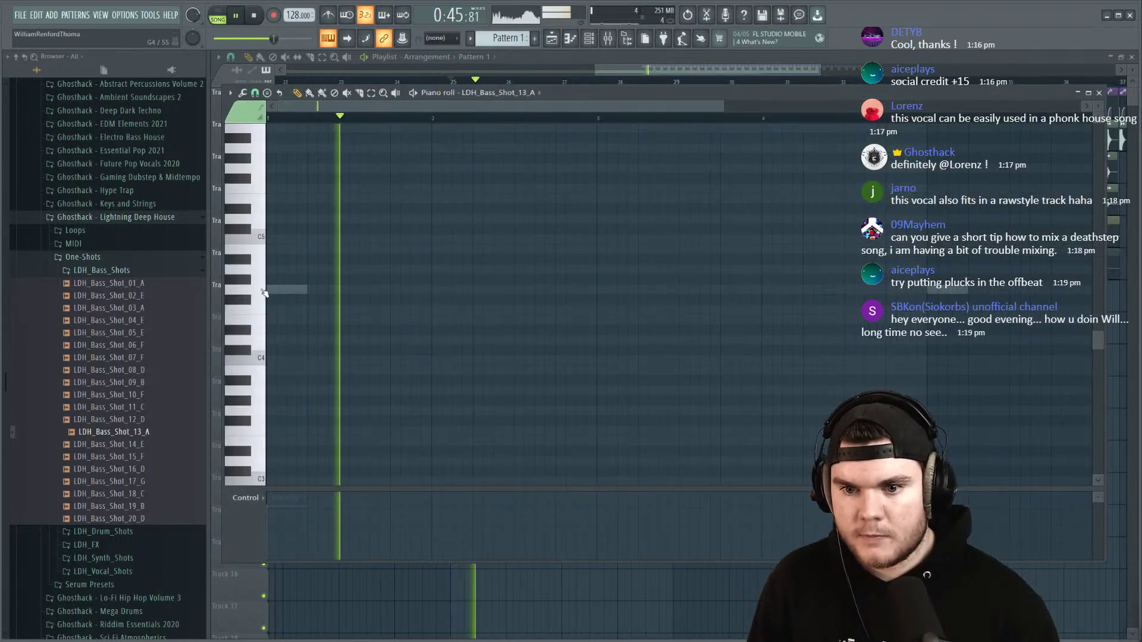
pyautogui.scroll(3, 265, 285)
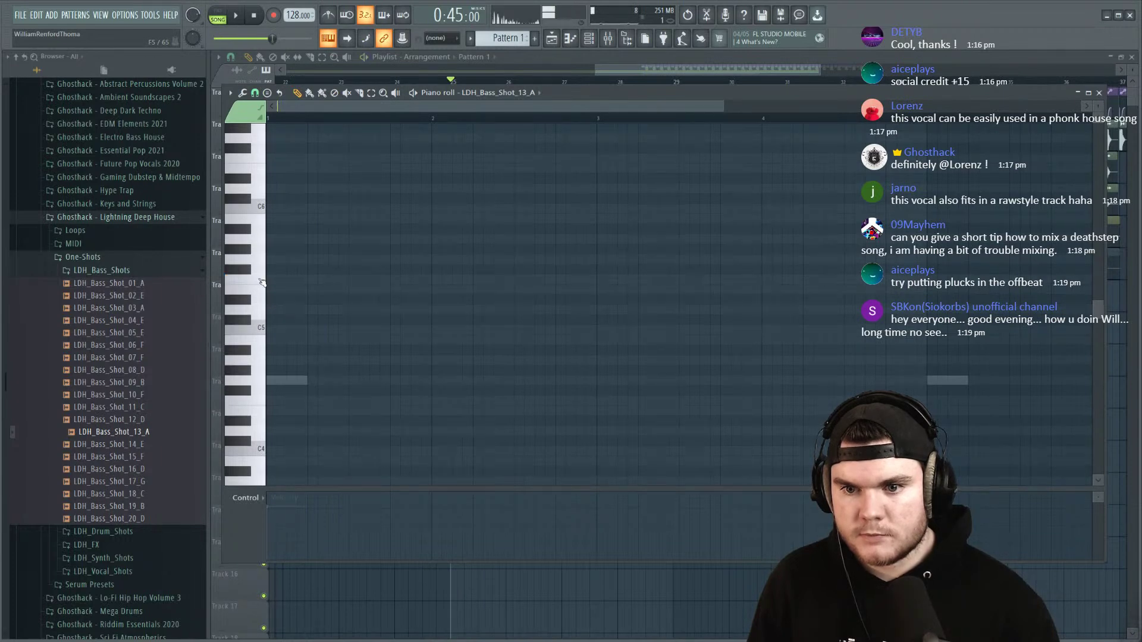
pyautogui.press('space')
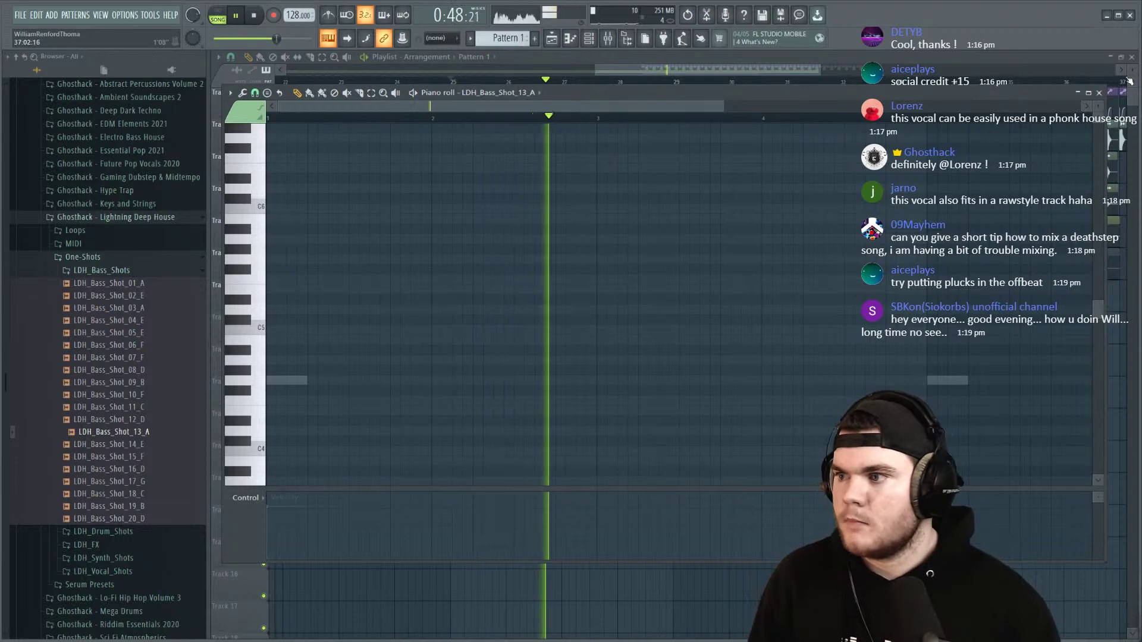
pyautogui.click(1099, 94)
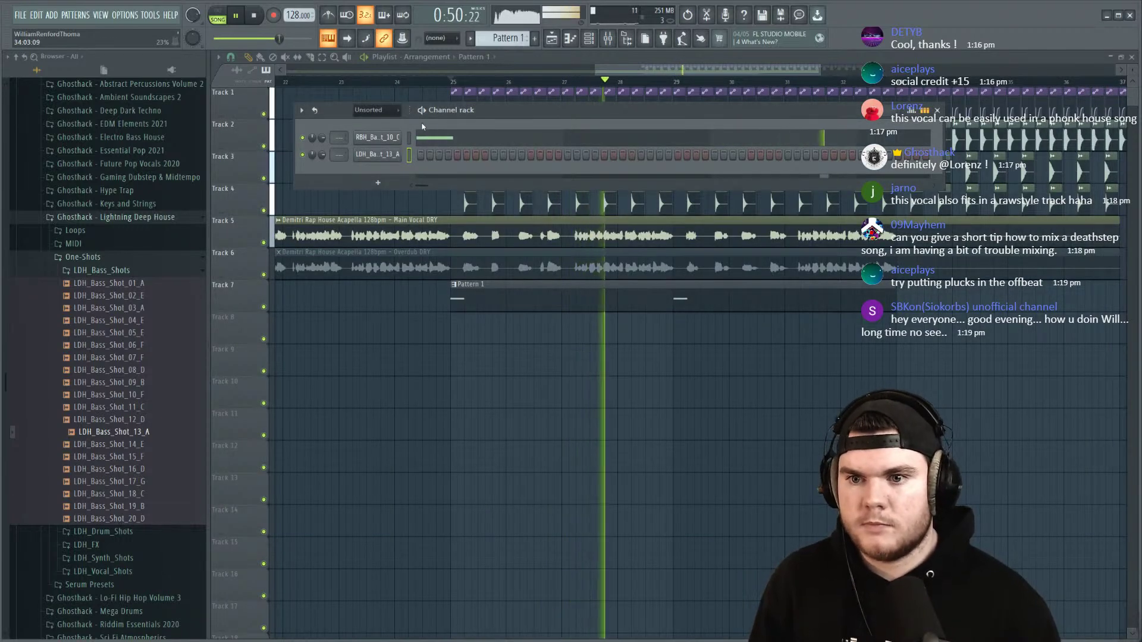
# Step: Place two consecutive two-step notes on G5 for LDH_Bass_Shot_13_A from step 6 of bar 1 and play Pattern 1 in pattern mode
pyautogui.press('space')
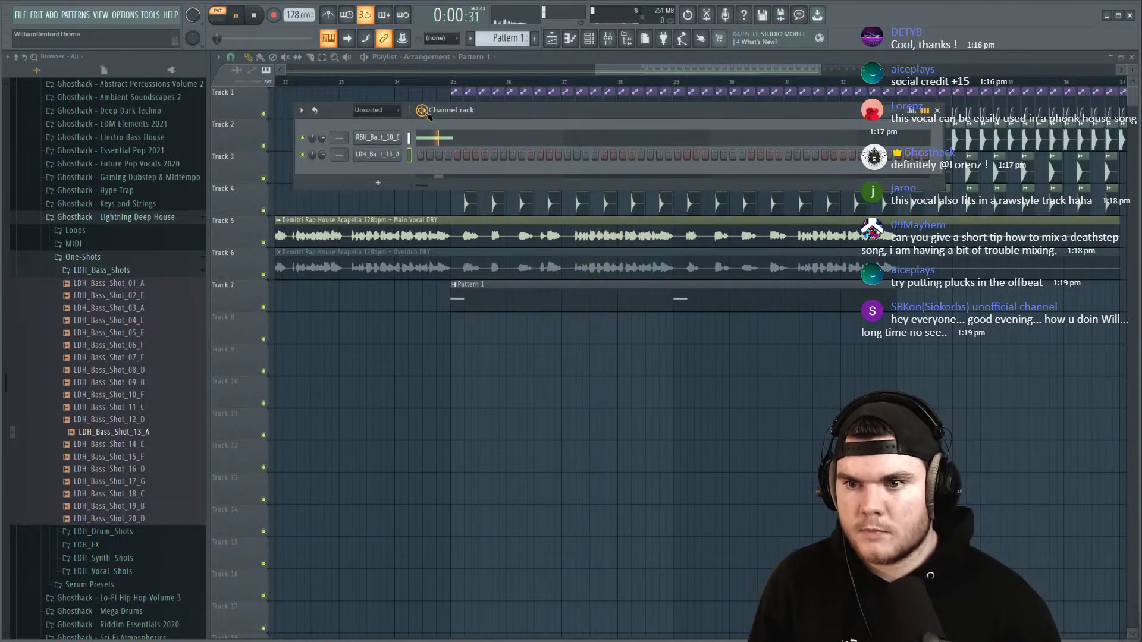
pyautogui.rightClick(384, 155)
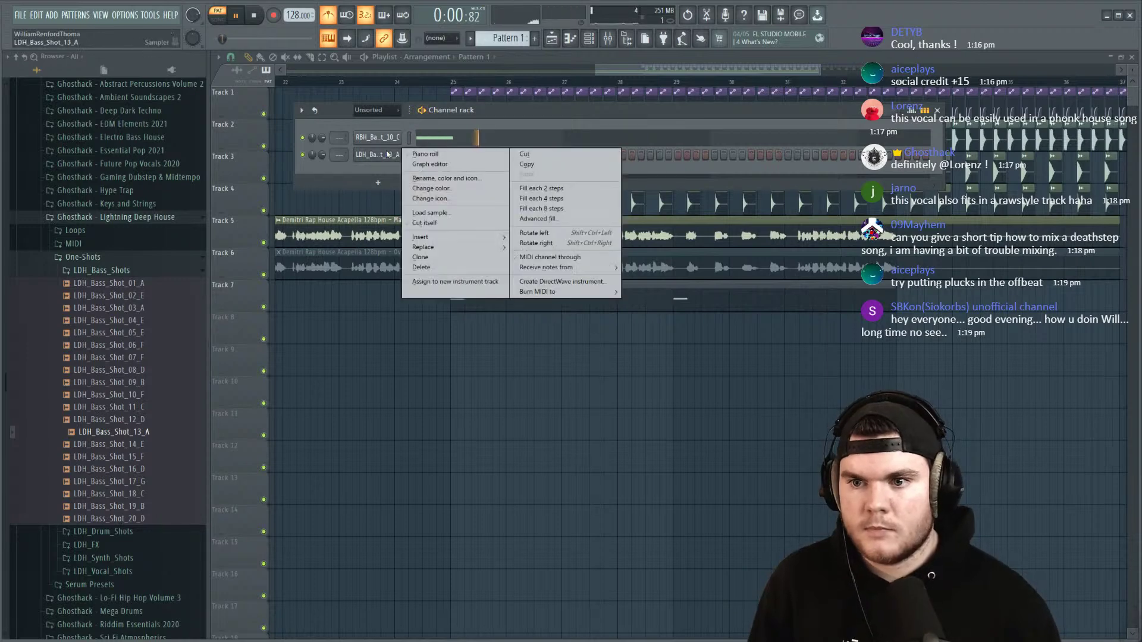
pyautogui.click(414, 154)
pyautogui.scroll(2, 310, 121)
pyautogui.click(355, 360)
pyautogui.click(390, 359)
pyautogui.rightClick(391, 359)
pyautogui.moveTo(390, 360); pyautogui.dragTo(389, 264)
pyautogui.press('space')
pyautogui.press('space')
pyautogui.press('space')
pyautogui.press('space')
# Step: Rework the G5 line into three consecutive three-step notes starting at step 6 of bar 1, checking it by playback
pyautogui.click(397, 259)
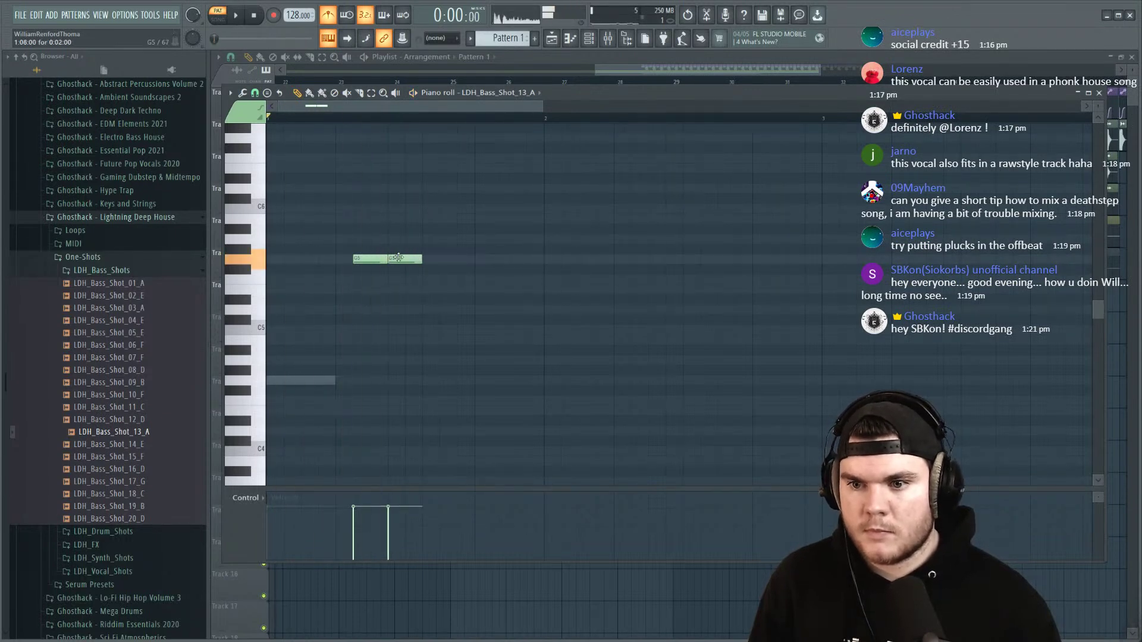
pyautogui.click(428, 258)
pyautogui.press('space')
pyautogui.rightClick(429, 260)
pyautogui.rightClick(410, 259)
pyautogui.press('space')
pyautogui.moveTo(386, 260); pyautogui.dragTo(405, 259)
pyautogui.click(423, 257)
pyautogui.press('space')
pyautogui.press('space')
pyautogui.click(470, 259)
pyautogui.press('space')
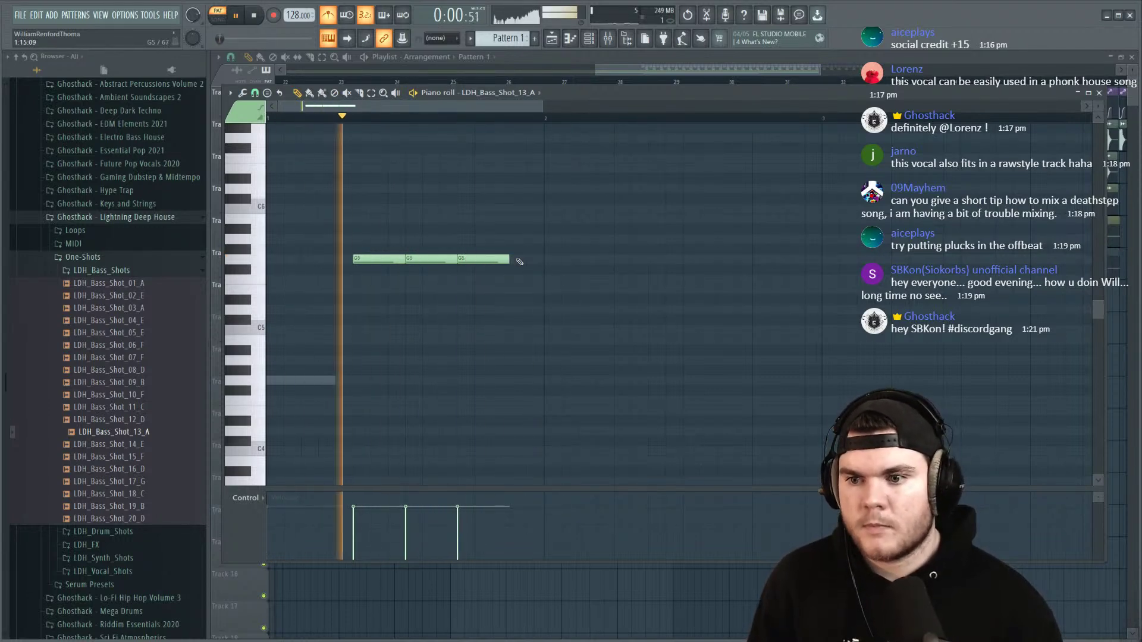
# Step: Add a fourth, two-step G5 note that fills bar 1 to its end and play the pattern
pyautogui.click(518, 259)
pyautogui.press('space')
pyautogui.press('space')
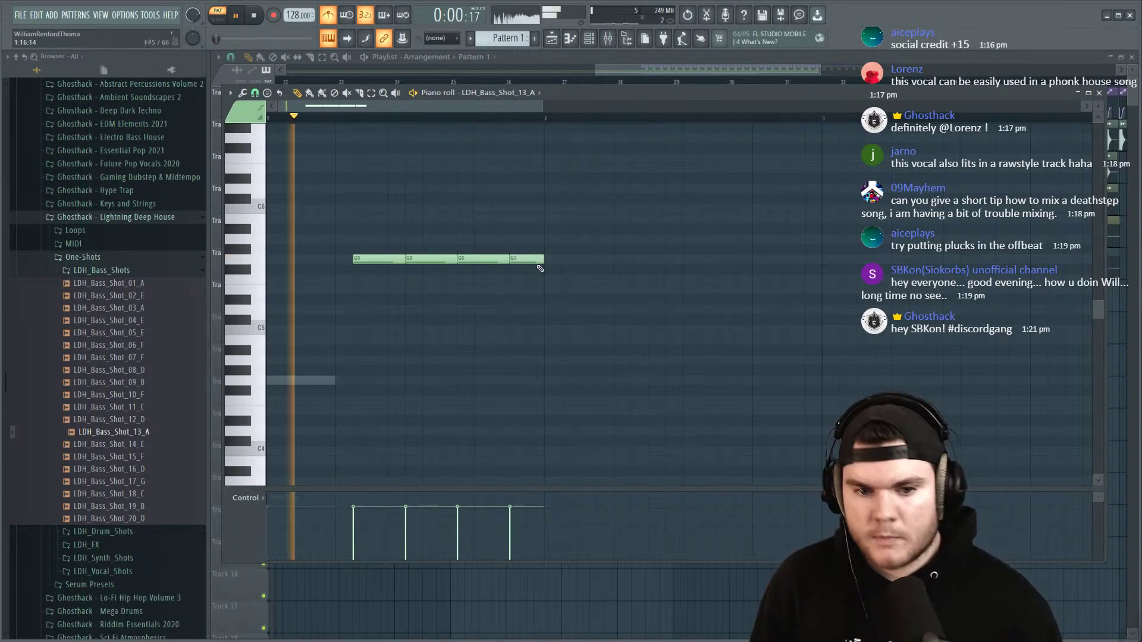
pyautogui.press('space')
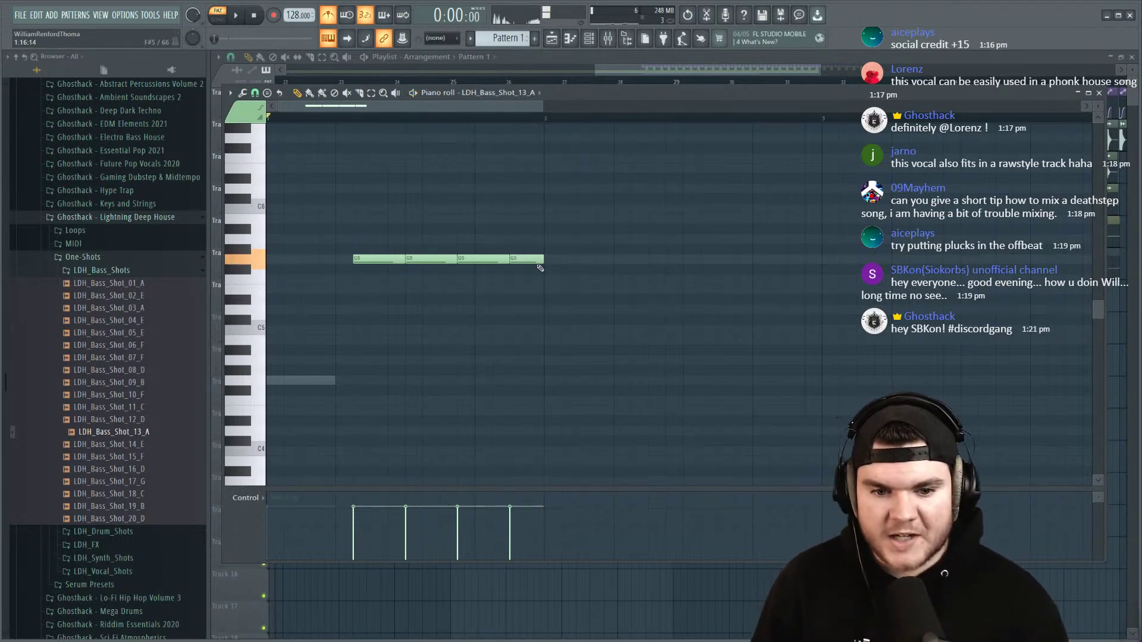
pyautogui.scroll(-2, 561, 121)
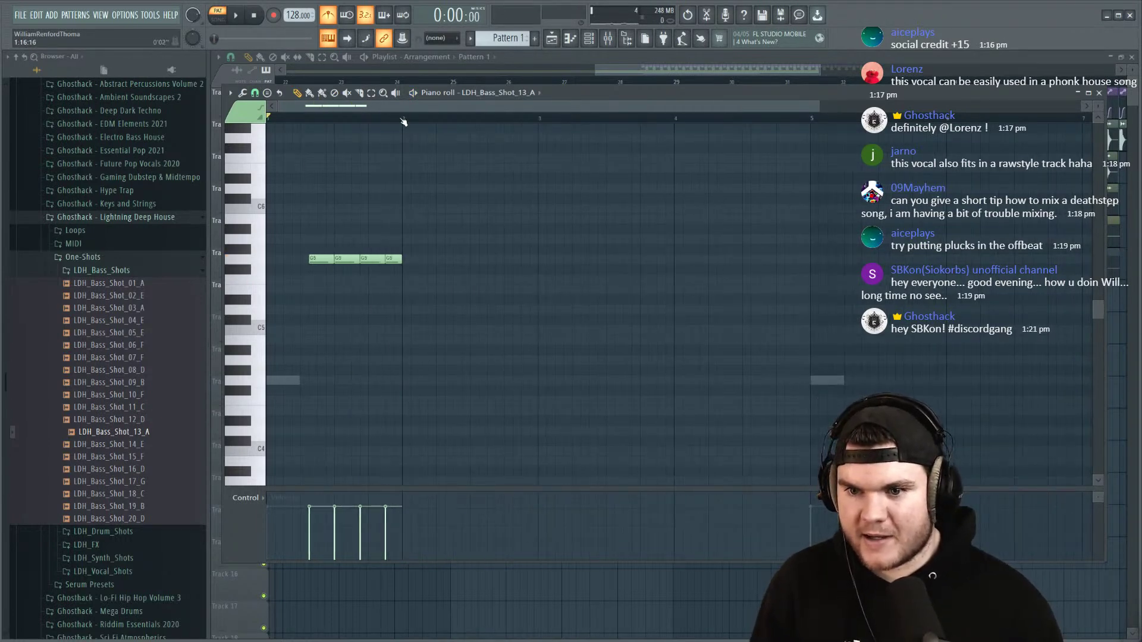
pyautogui.scroll(2, 403, 122)
pyautogui.press('space')
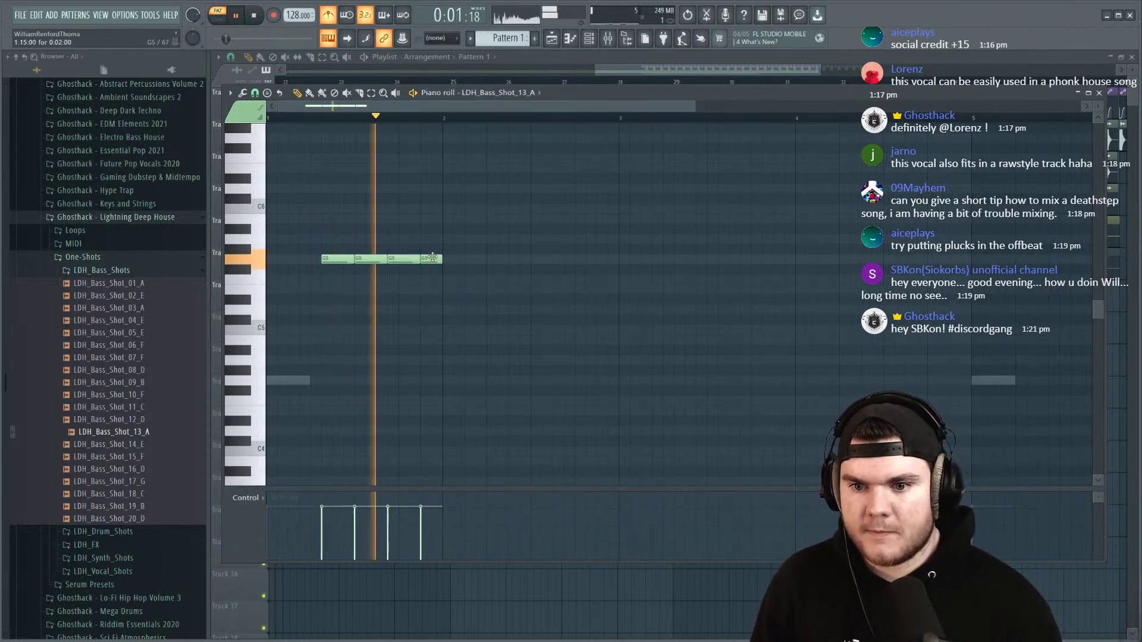
# Step: Try a two-step C6 note at the start of bar 2 and replace it with a three-step D6 note
pyautogui.press('space')
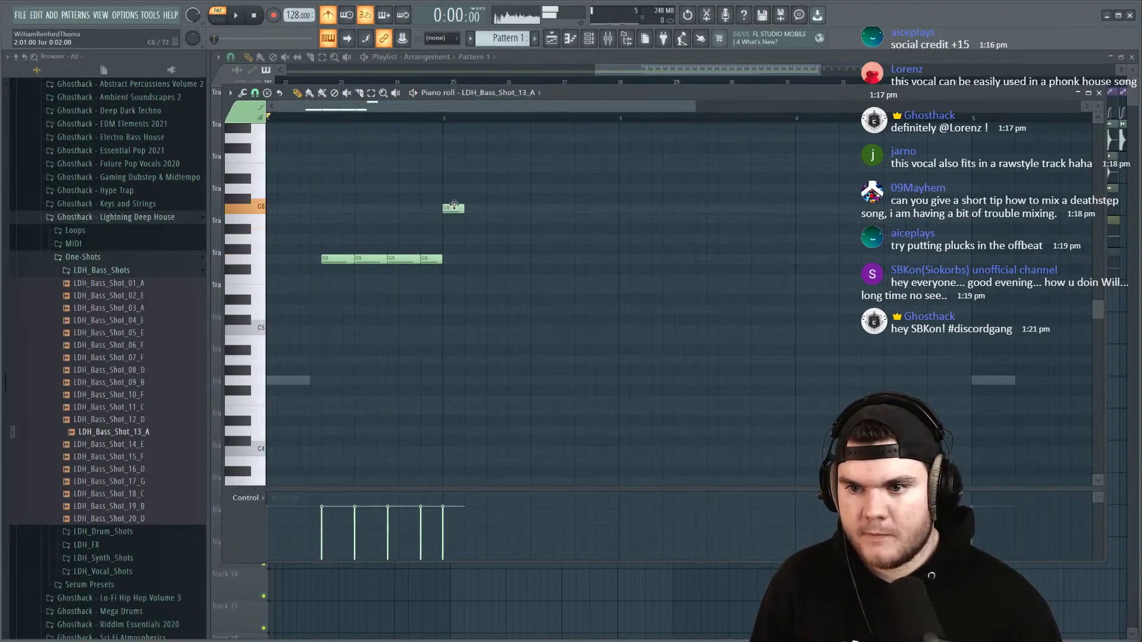
pyautogui.press('space')
pyautogui.rightClick(454, 207)
pyautogui.press('space')
pyautogui.press('space')
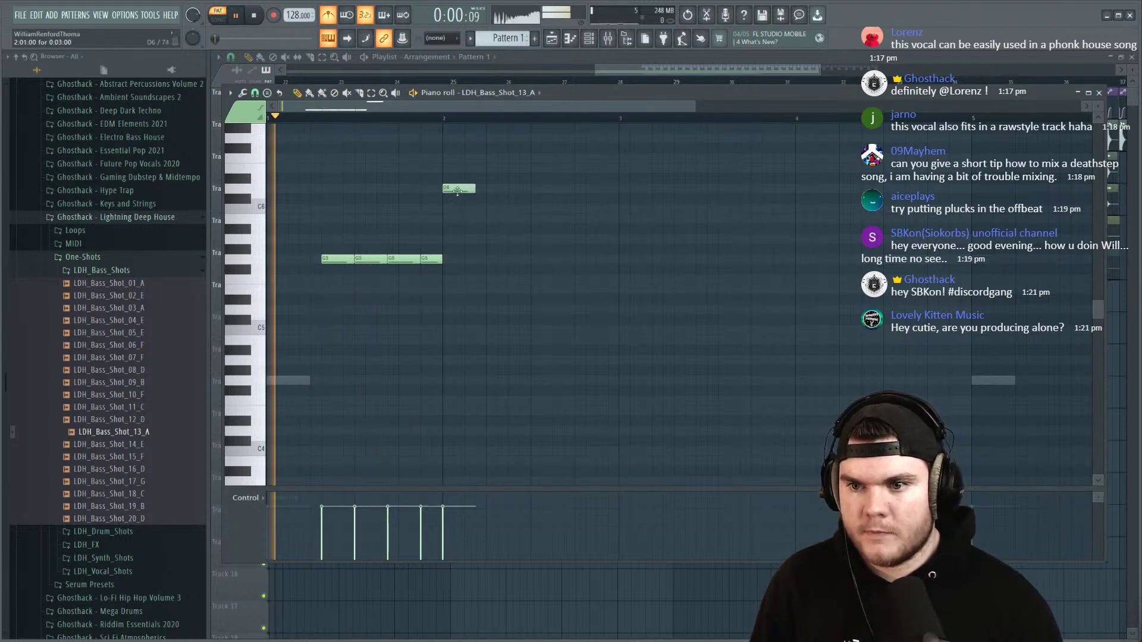
# Step: Continue bar 2 with two more three-step D6 notes and a three-step A5 note at step 10
pyautogui.click(485, 189)
pyautogui.click(524, 189)
pyautogui.click(557, 189)
pyautogui.press('space')
pyautogui.rightClick(564, 188)
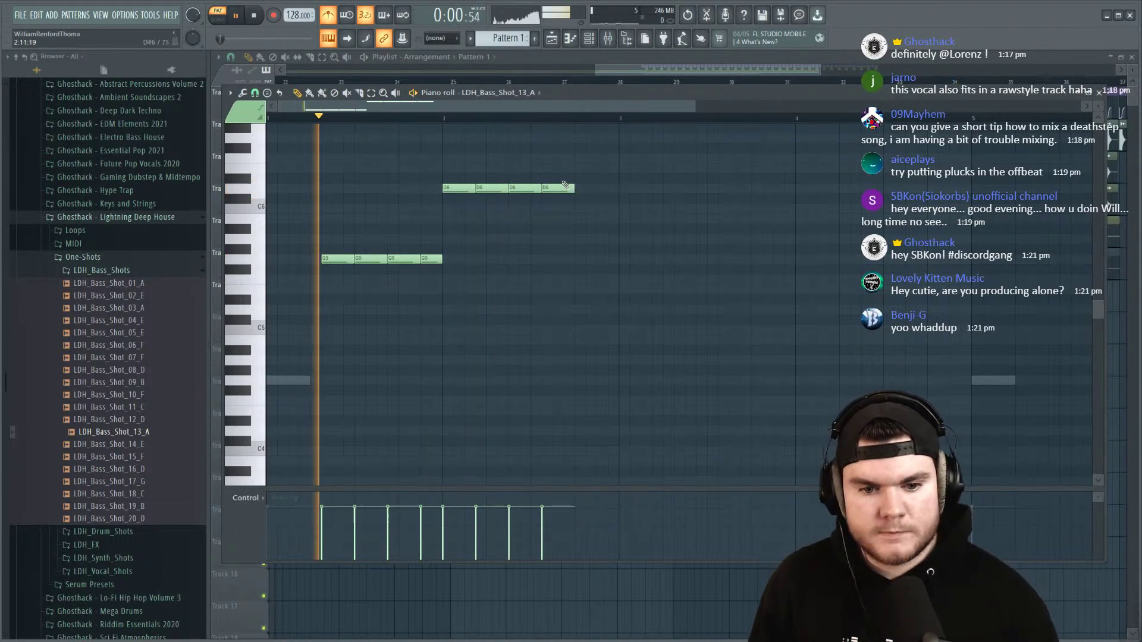
pyautogui.press('space')
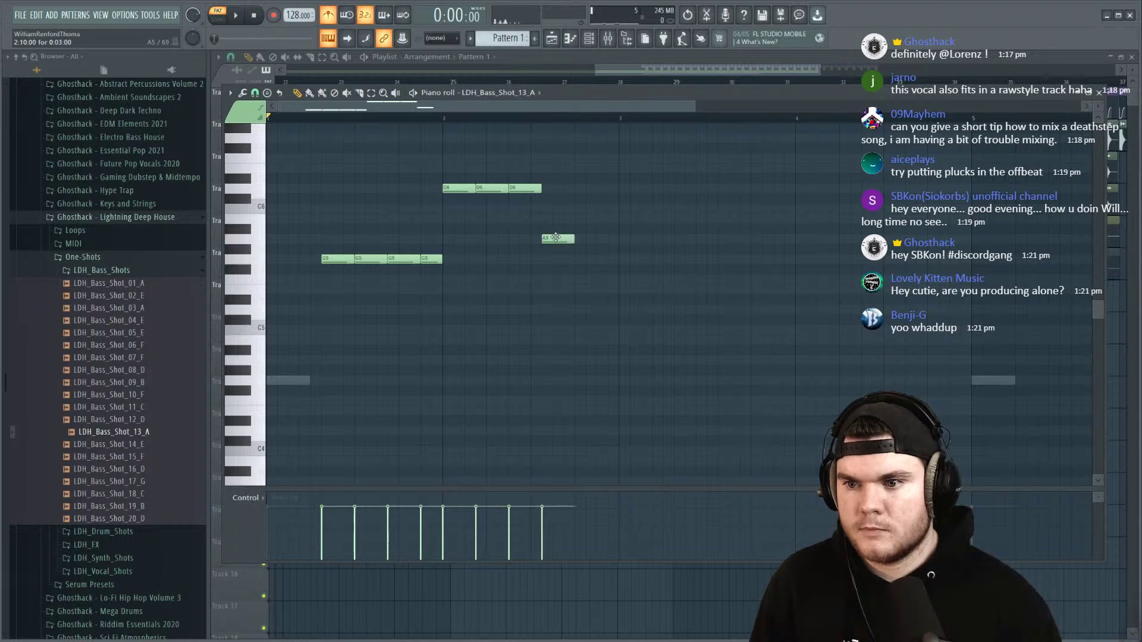
# Step: Raise the A5 note in bar 2 to A#5, follow it with two more A#5 notes up to the bar's end, and play the pattern
pyautogui.moveTo(556, 240); pyautogui.dragTo(555, 228)
pyautogui.click(591, 228)
pyautogui.press('space')
pyautogui.click(625, 227)
pyautogui.moveTo(638, 228); pyautogui.dragTo(622, 230)
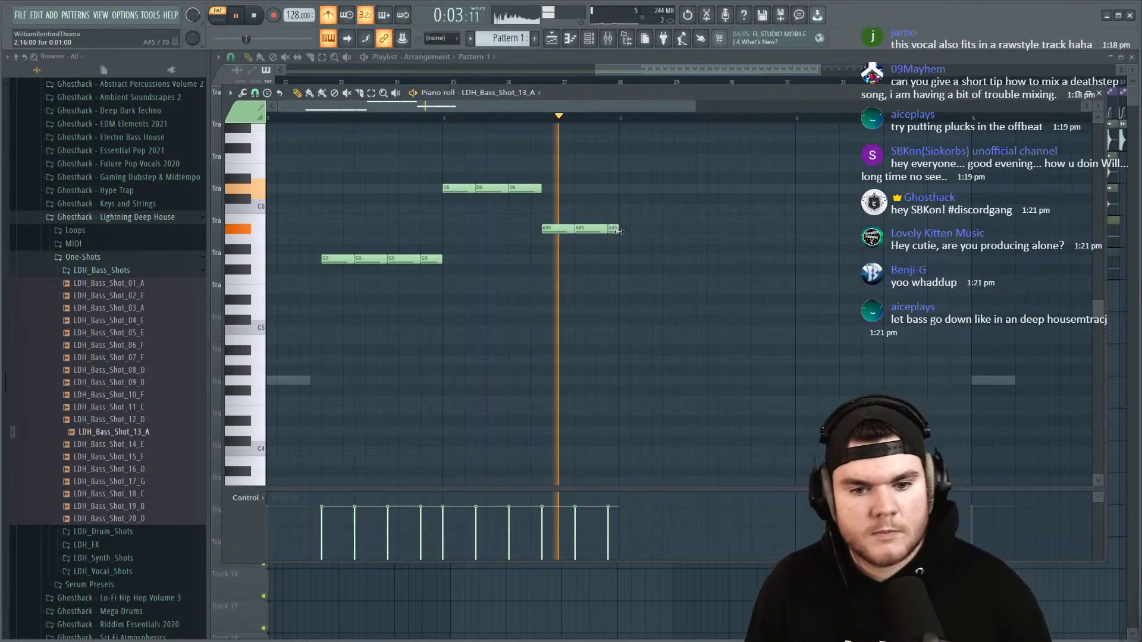
pyautogui.scroll(-3, 520, 112)
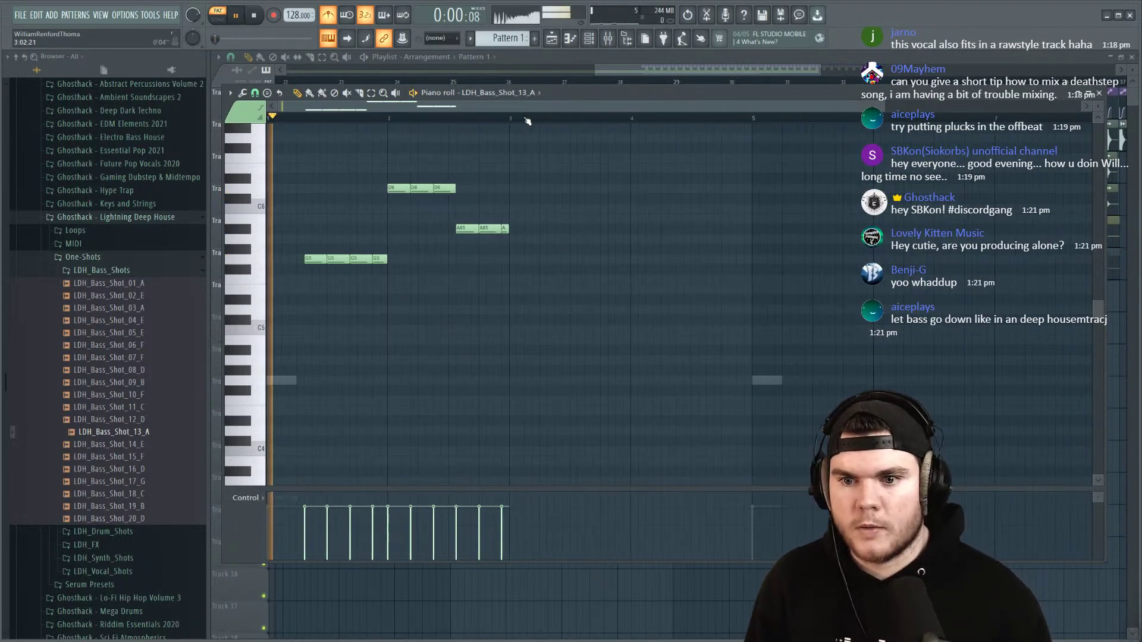
pyautogui.scroll(3, 303, 119)
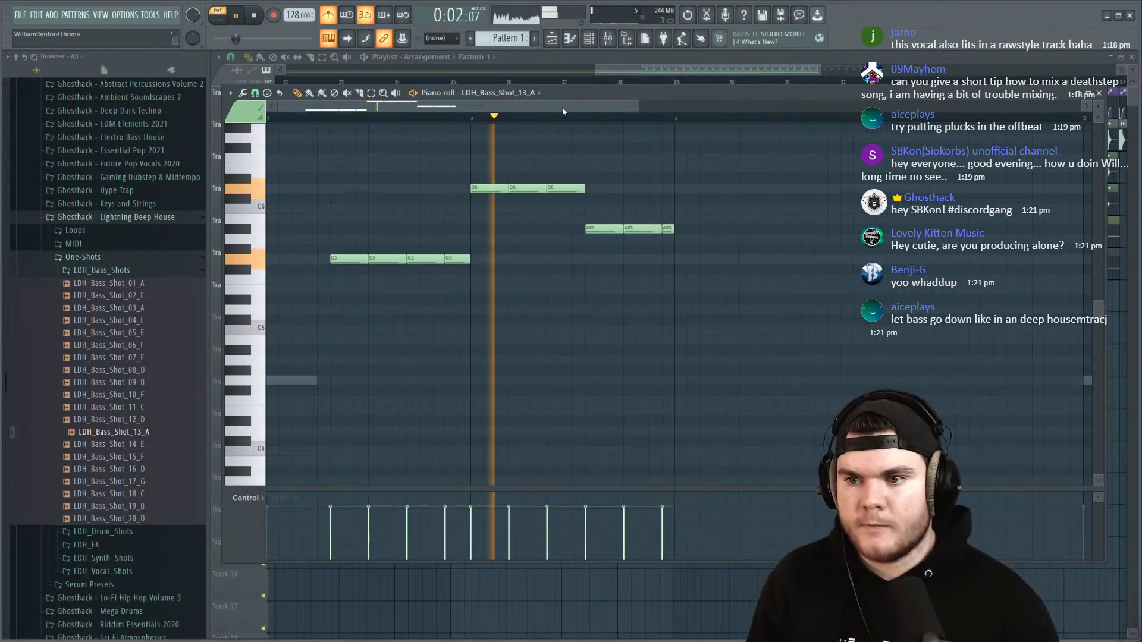
# Step: Delete the short third A#5 note, lengthen the second A#5 to the end of bar 2, and play the pattern
pyautogui.rightClick(668, 229)
pyautogui.moveTo(662, 229); pyautogui.dragTo(669, 230)
pyautogui.scroll(-2, 530, 122)
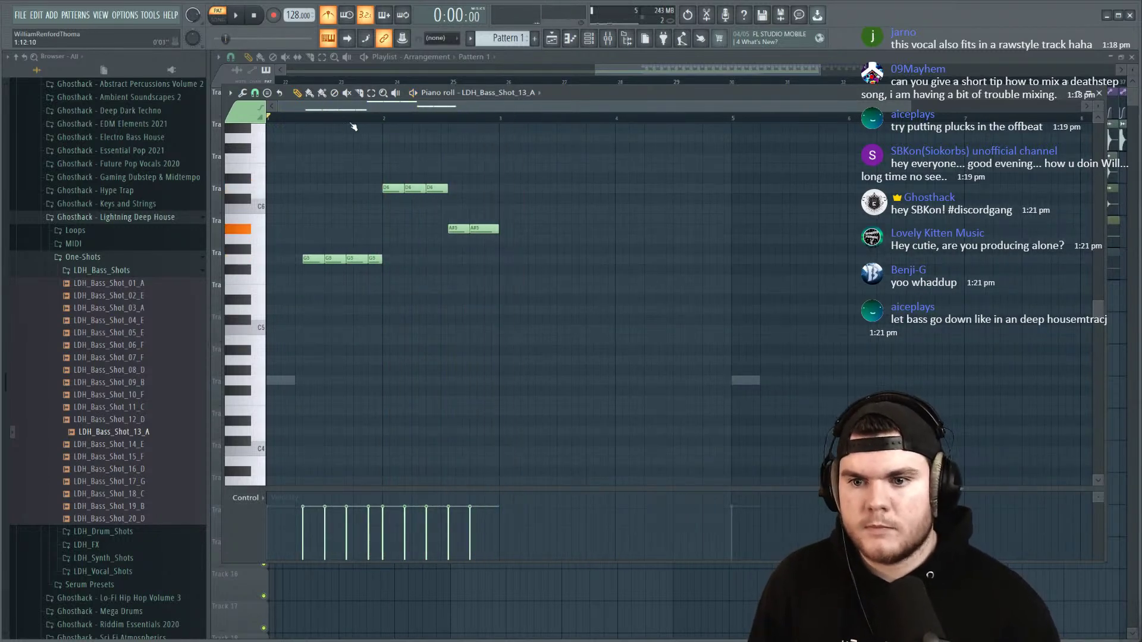
pyautogui.scroll(2, 299, 117)
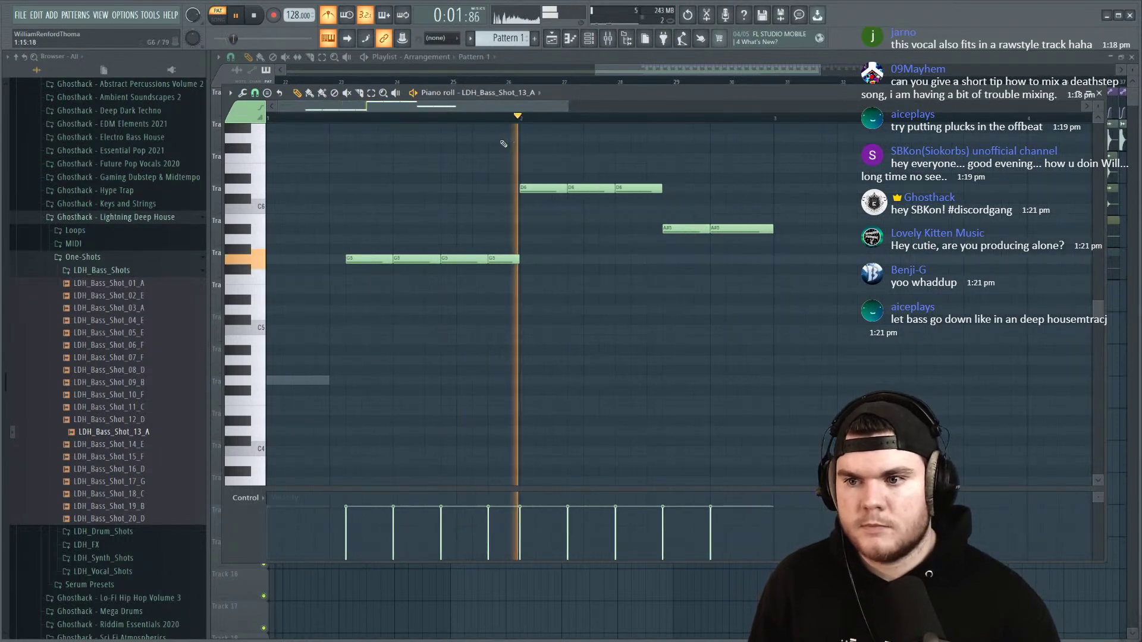
pyautogui.scroll(-2, 502, 134)
pyautogui.press('space')
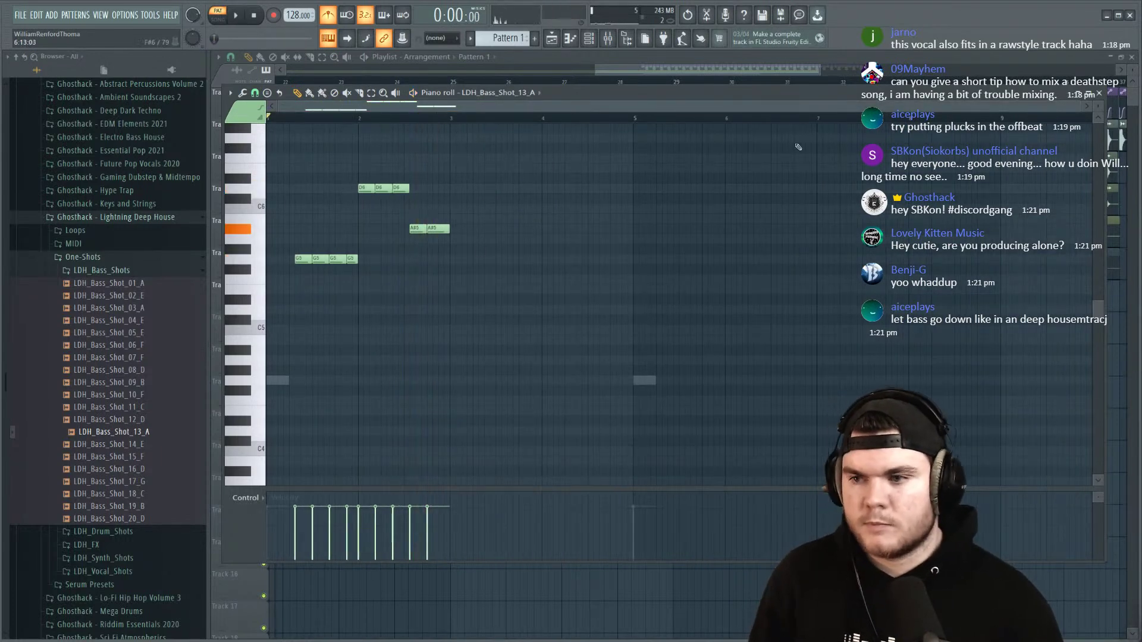
# Step: Play the arrangement from bar 25 in song mode and review the RBH_Bass_Shot_10_C notes in Pattern 1
pyautogui.click(1099, 94)
pyautogui.press('space')
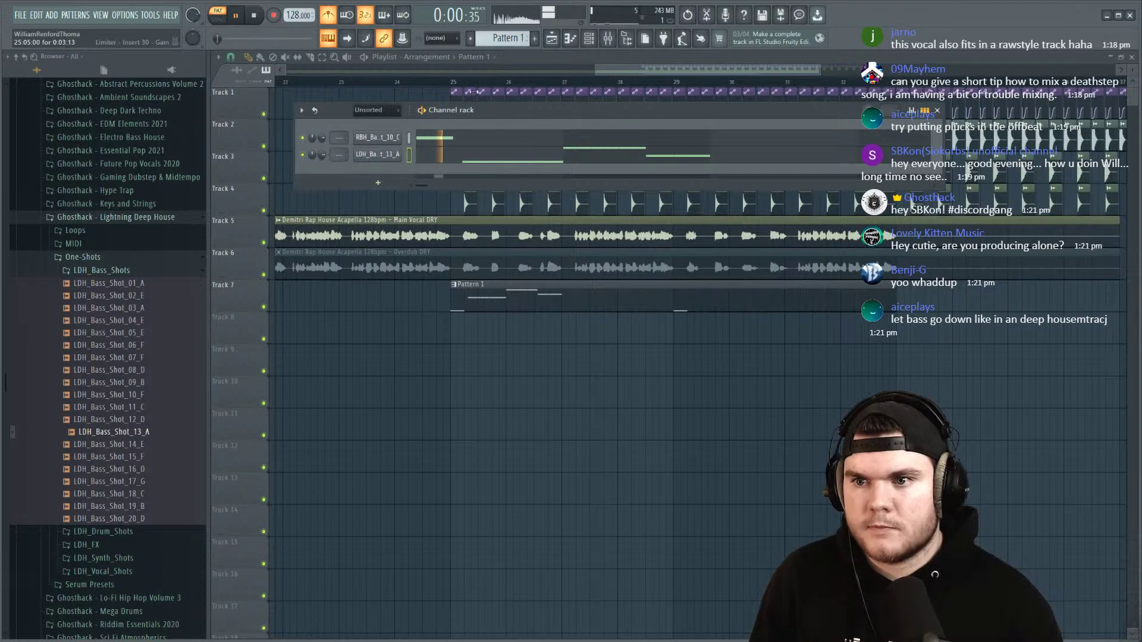
pyautogui.click(452, 82)
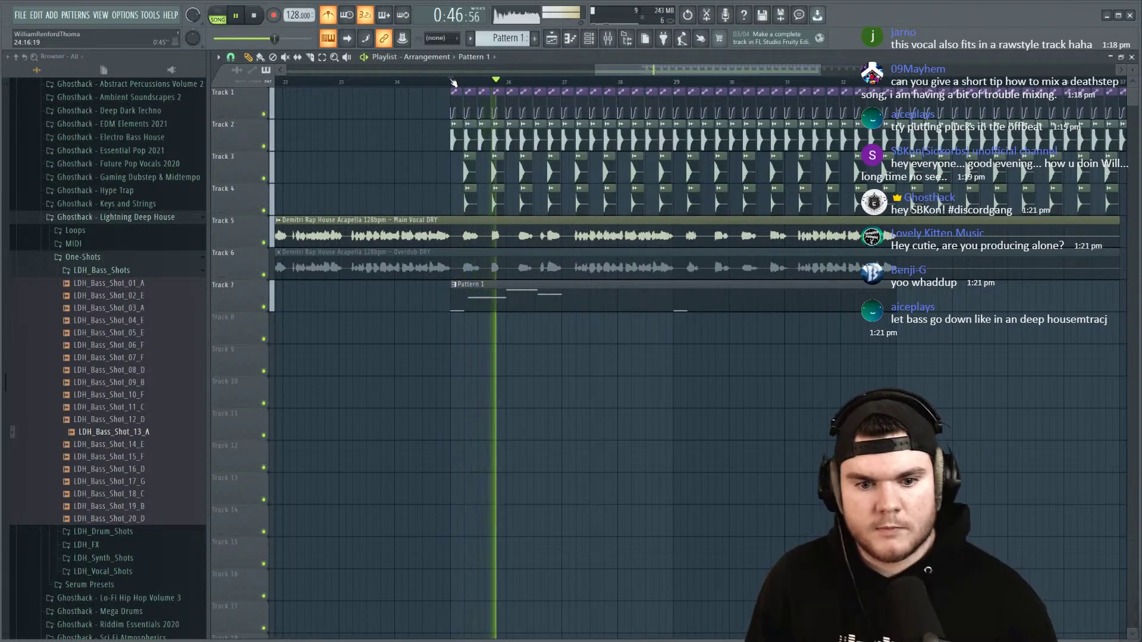
pyautogui.press('space')
pyautogui.doubleClick(591, 296)
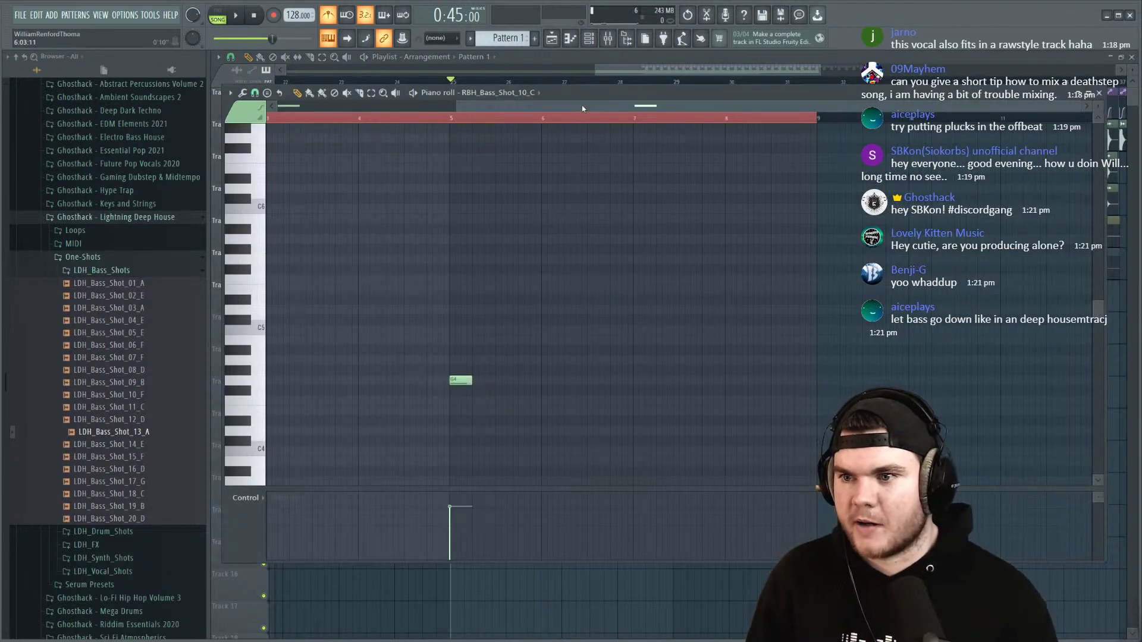
pyautogui.moveTo(582, 106); pyautogui.dragTo(319, 22)
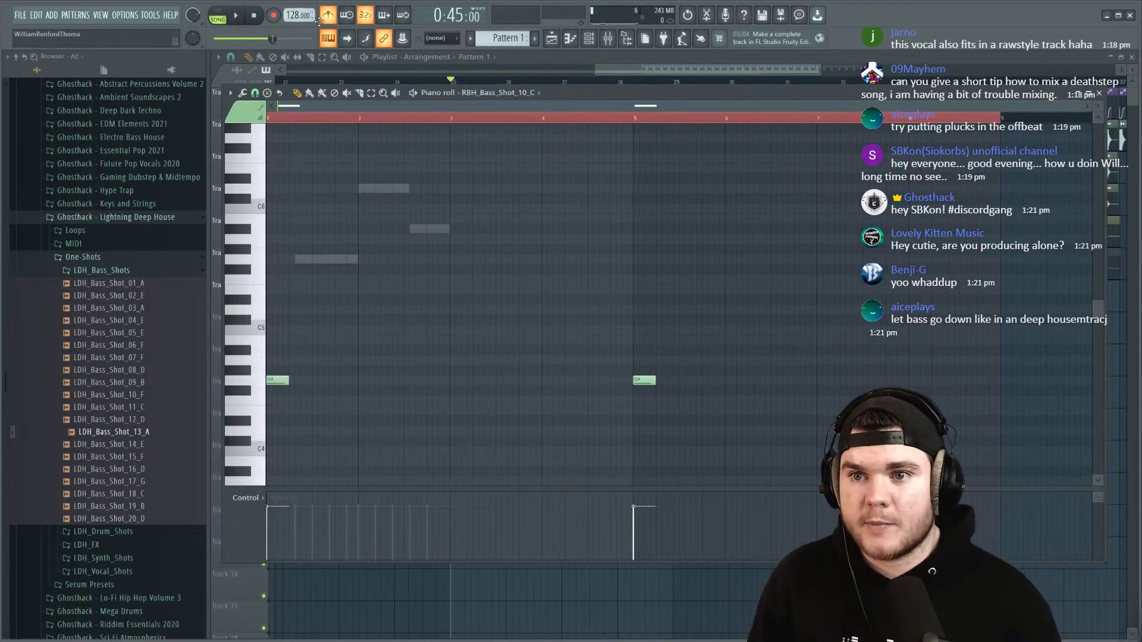
# Step: Turn off the metronome, mute the main vocal track, and play the arrangement from bar 25 without it
pyautogui.press('space')
pyautogui.press('F7')
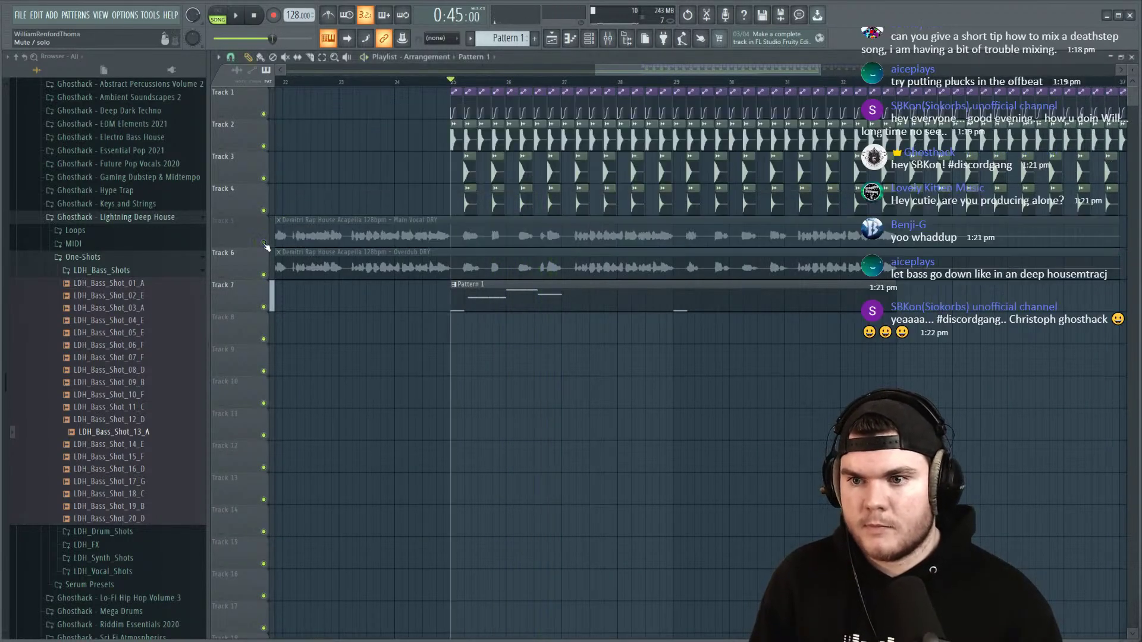
pyautogui.press('space')
pyautogui.press('F7')
pyautogui.press('space')
# Step: Rework the first G5 note of LDH_Bass_Shot_13_A into a two-step note starting at step 7 of bar 1, checking it by playback
pyautogui.doubleClick(307, 259)
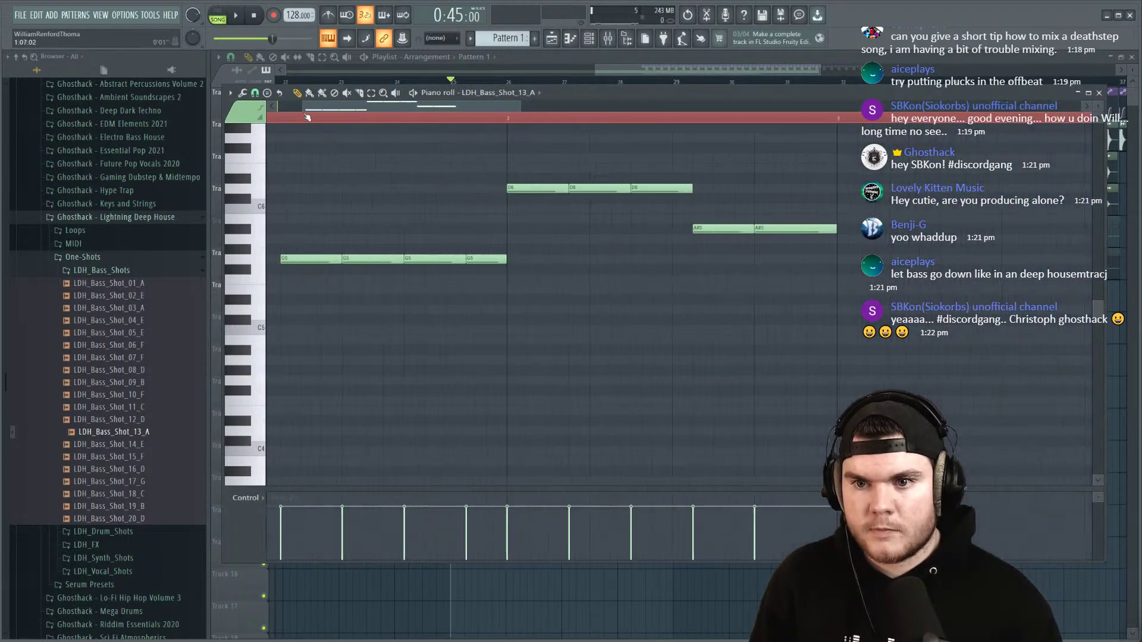
pyautogui.press('space')
pyautogui.moveTo(419, 271); pyautogui.dragTo(414, 246)
pyautogui.press('space')
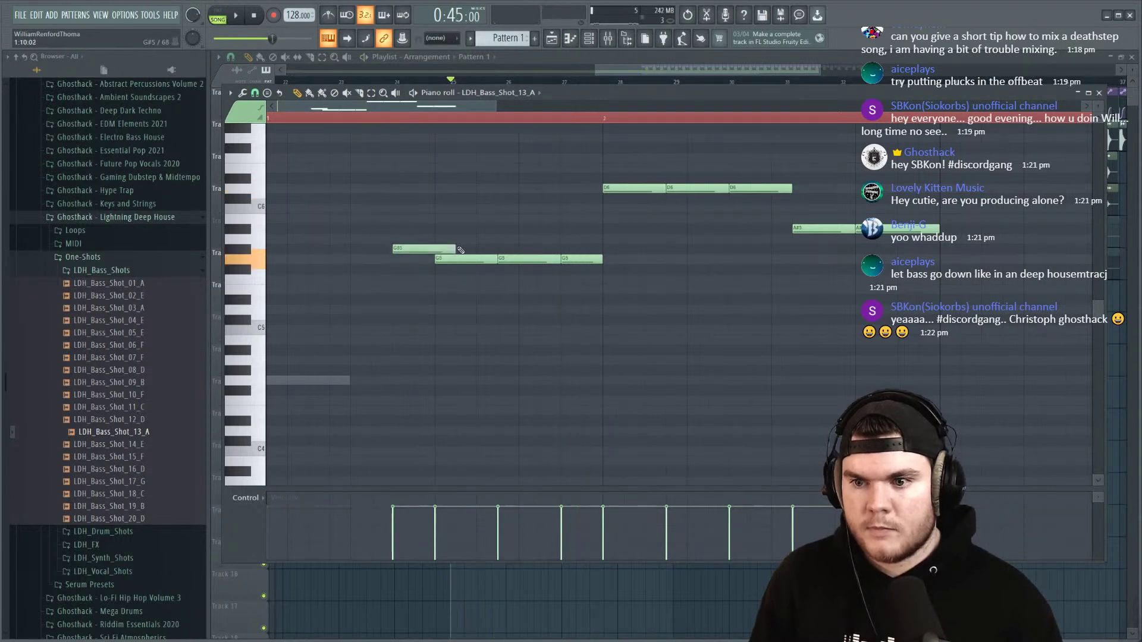
pyautogui.press('space')
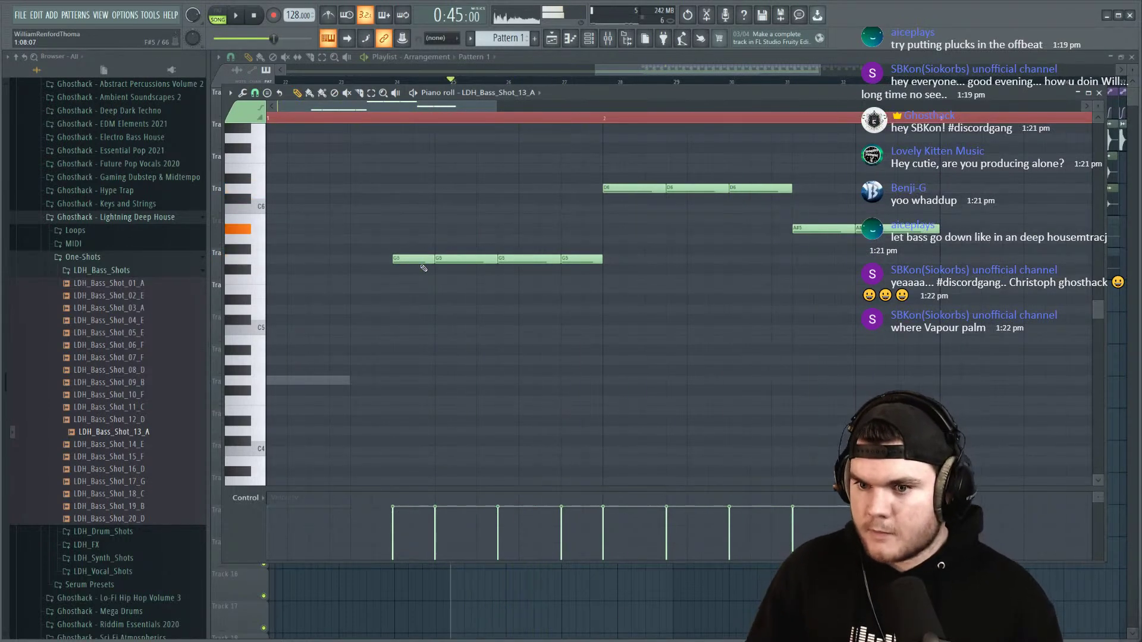
pyautogui.press('space')
pyautogui.press('space')
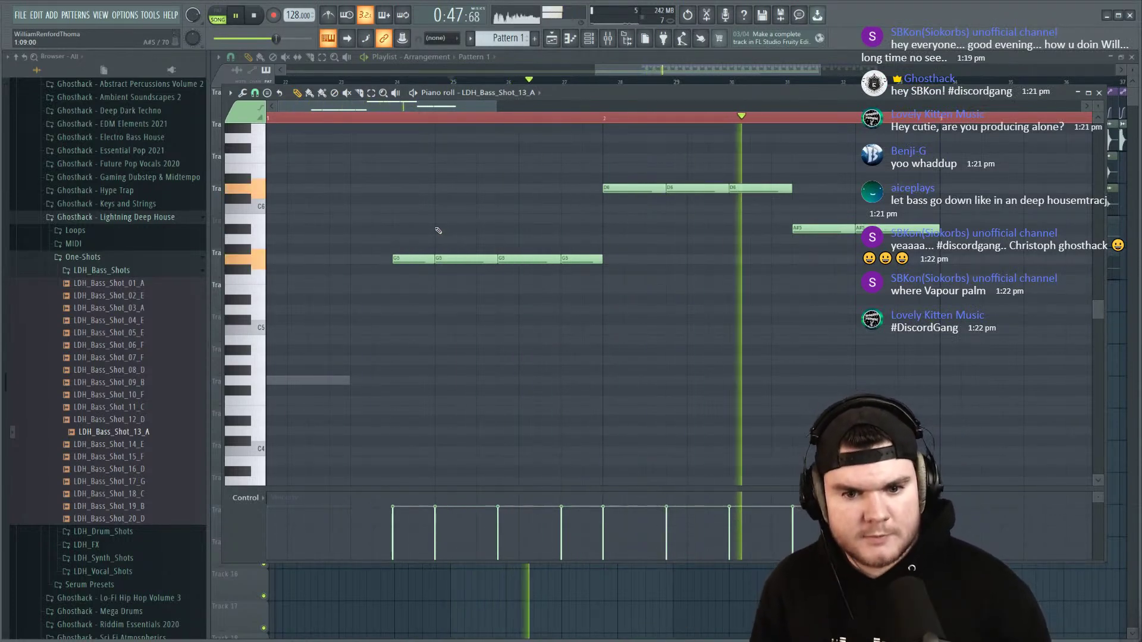
pyautogui.press('space')
# Step: Route the RBH bass shot channel to mixer insert 20 and the LDH bass shot channel to insert 21
pyautogui.click(1077, 92)
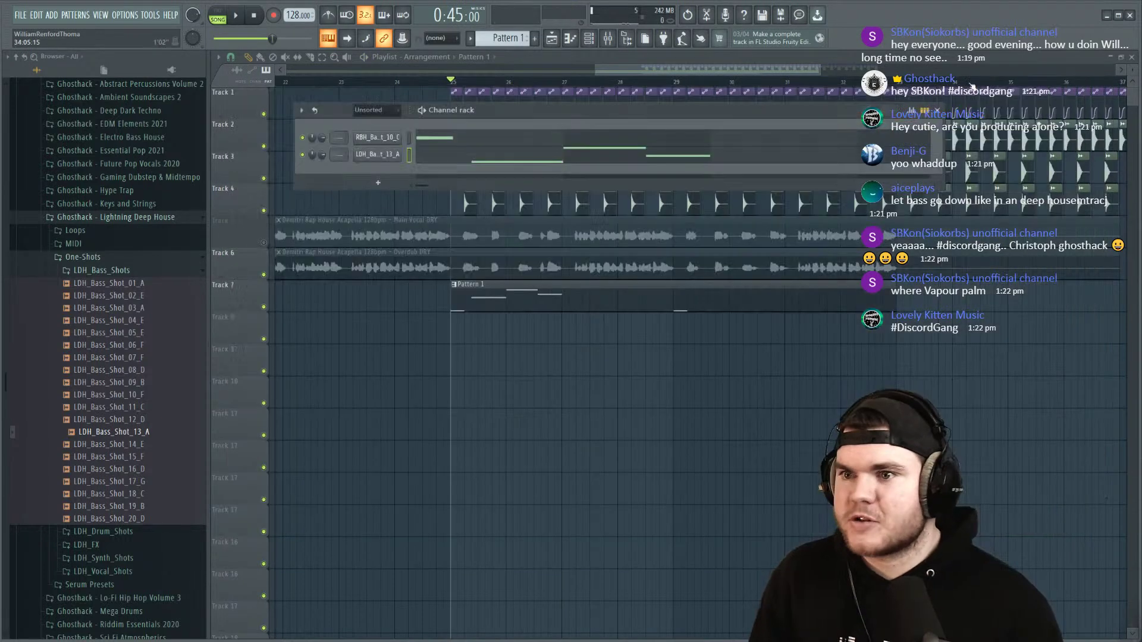
pyautogui.click(619, 43)
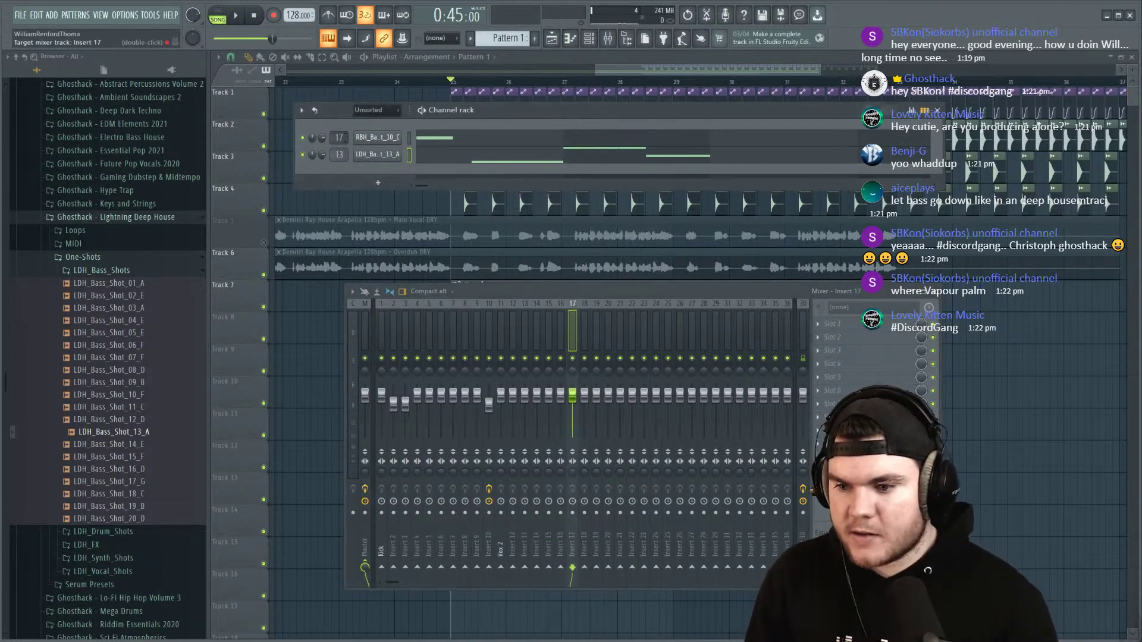
pyautogui.moveTo(340, 118); pyautogui.dragTo(340, 101)
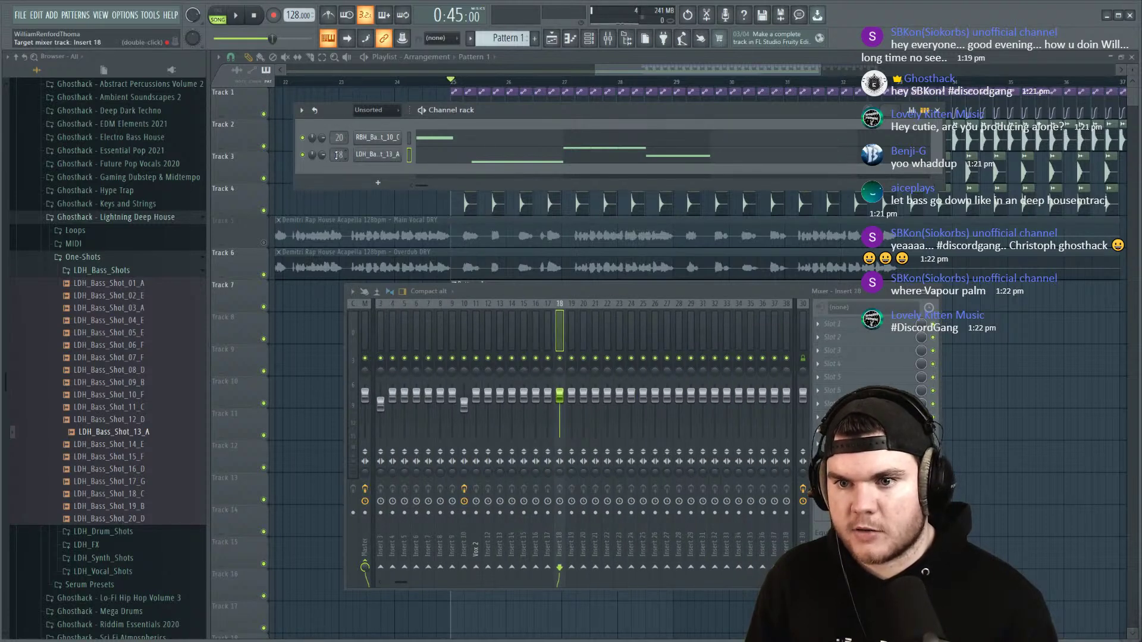
# Step: Name mixer insert 20 "Bass 1" and insert 21 "Bass 2"
pyautogui.rightClick(581, 321)
pyautogui.click(620, 318)
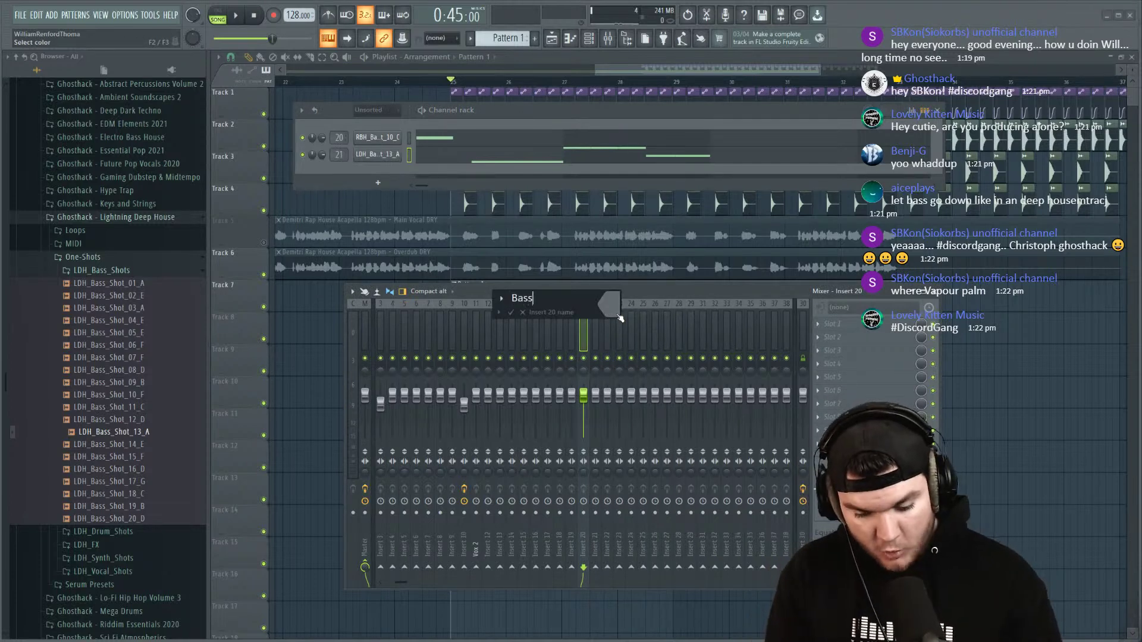
pyautogui.press('Return')
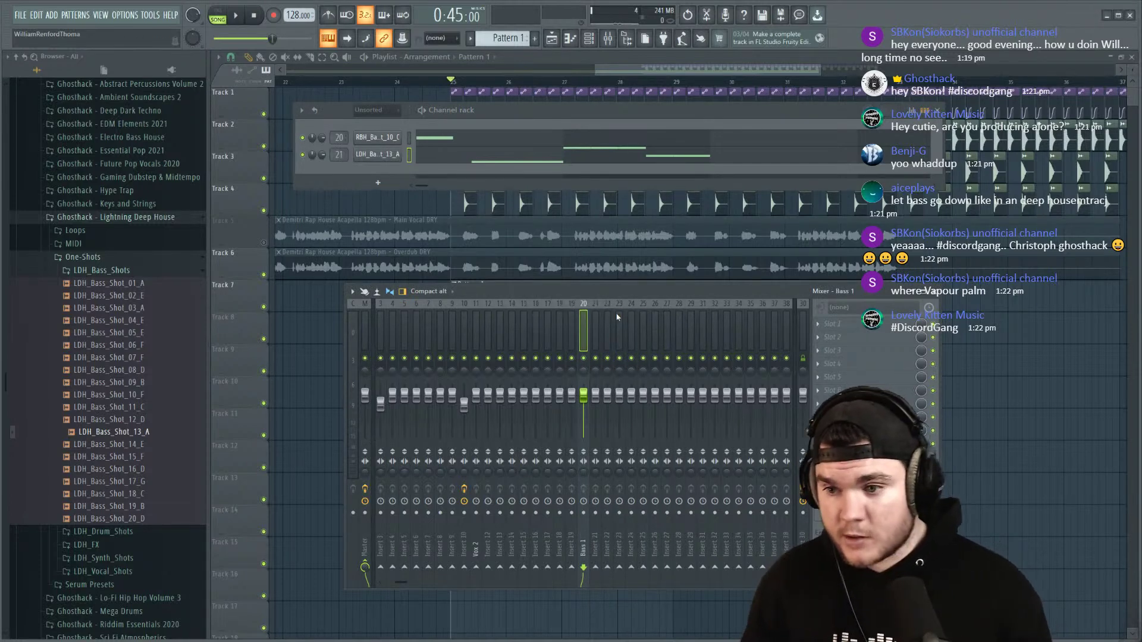
pyautogui.rightClick(594, 326)
pyautogui.click(622, 314)
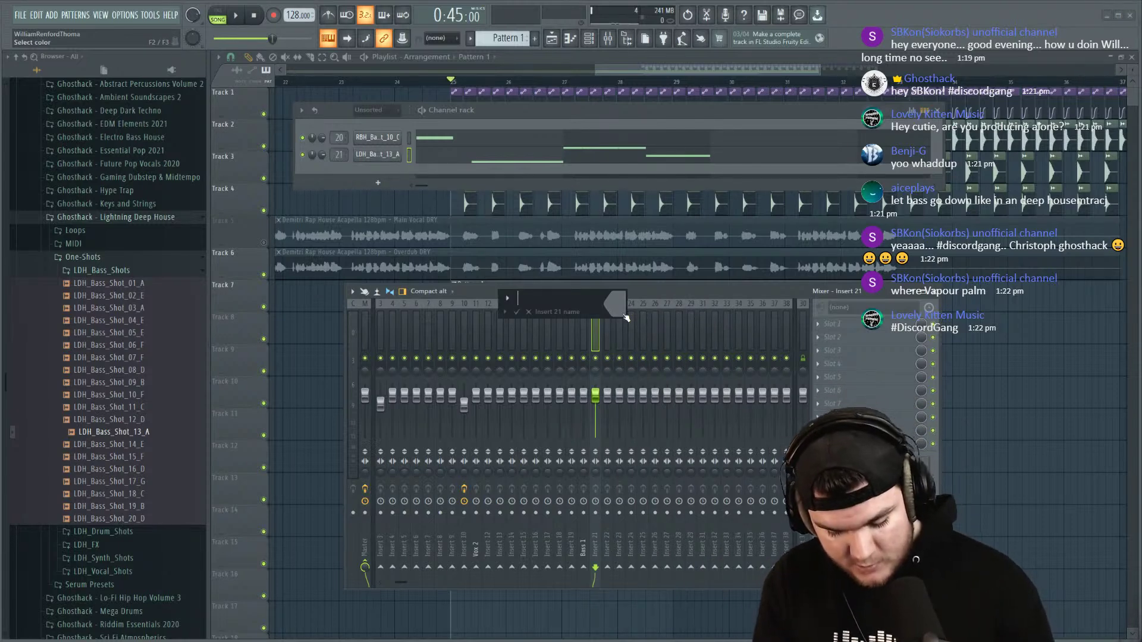
pyautogui.press('Return')
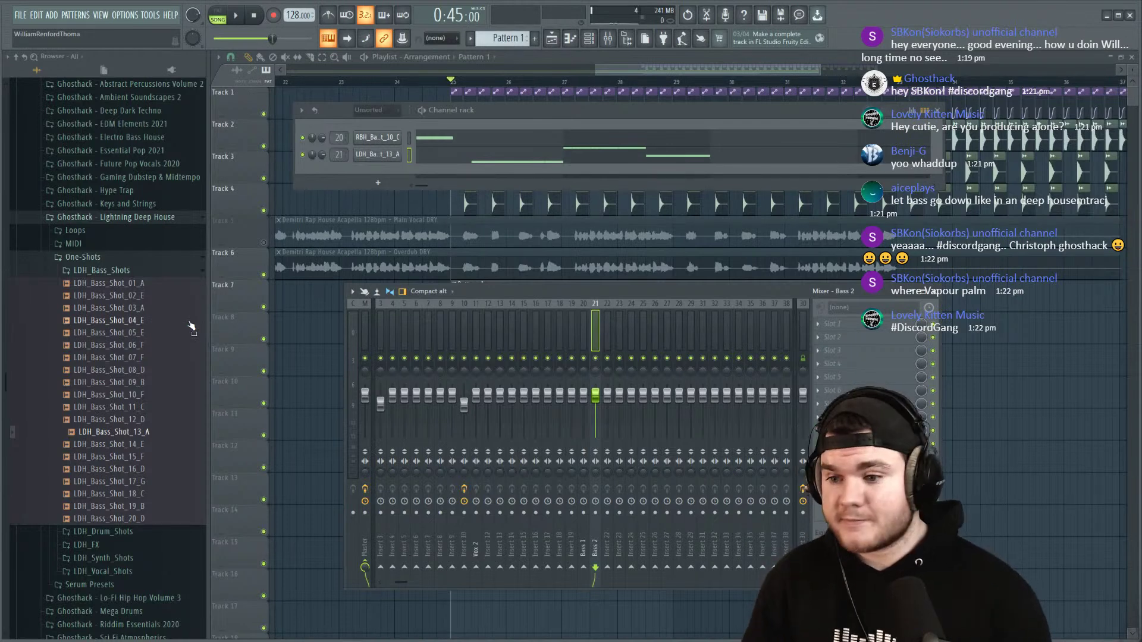
# Step: Select the Bass 1 and Bass 2 mixer tracks together, route them to Insert 30, and check the sidechained bass by playback
pyautogui.press('space')
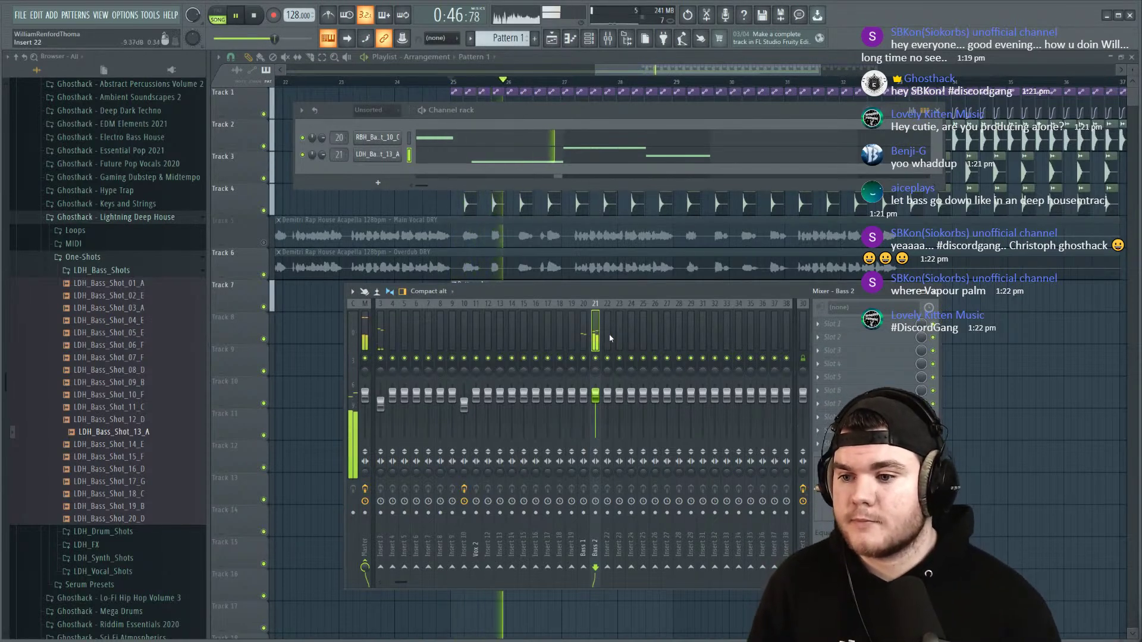
pyautogui.keyDown('ctrl'); pyautogui.click(586, 333); pyautogui.keyUp('ctrl')
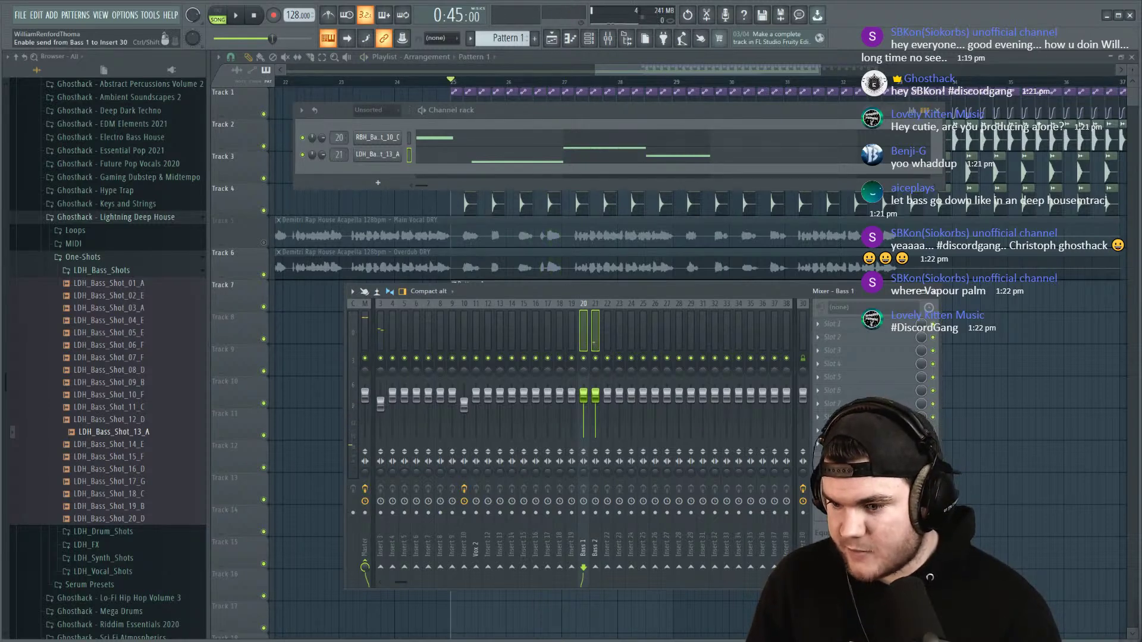
pyautogui.press('space')
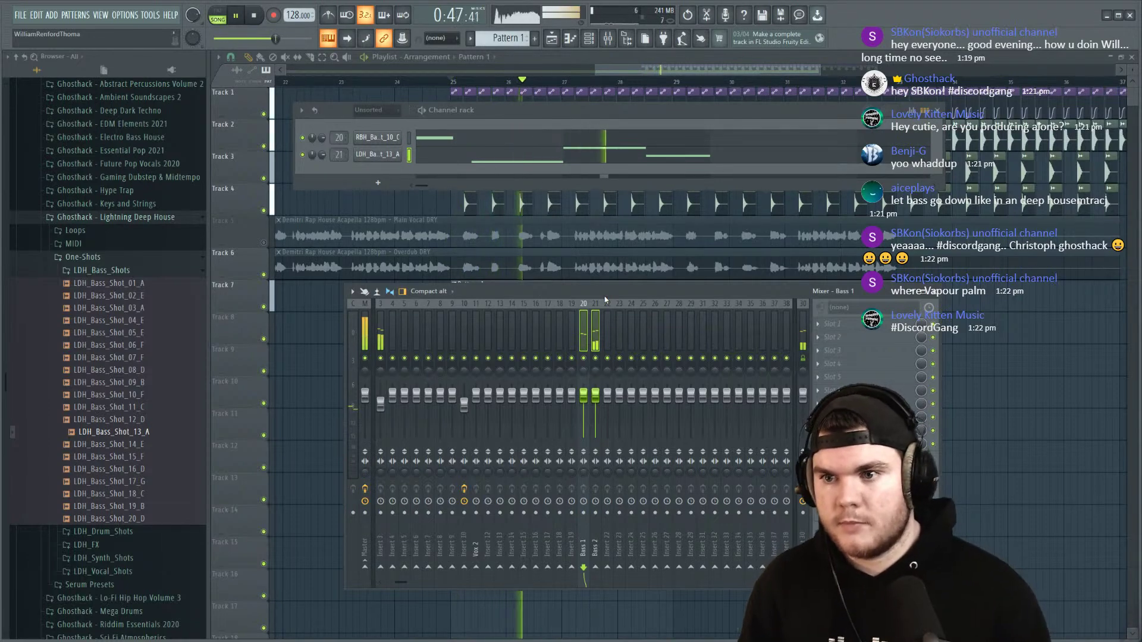
pyautogui.click(640, 57)
pyautogui.press('space')
pyautogui.press('space')
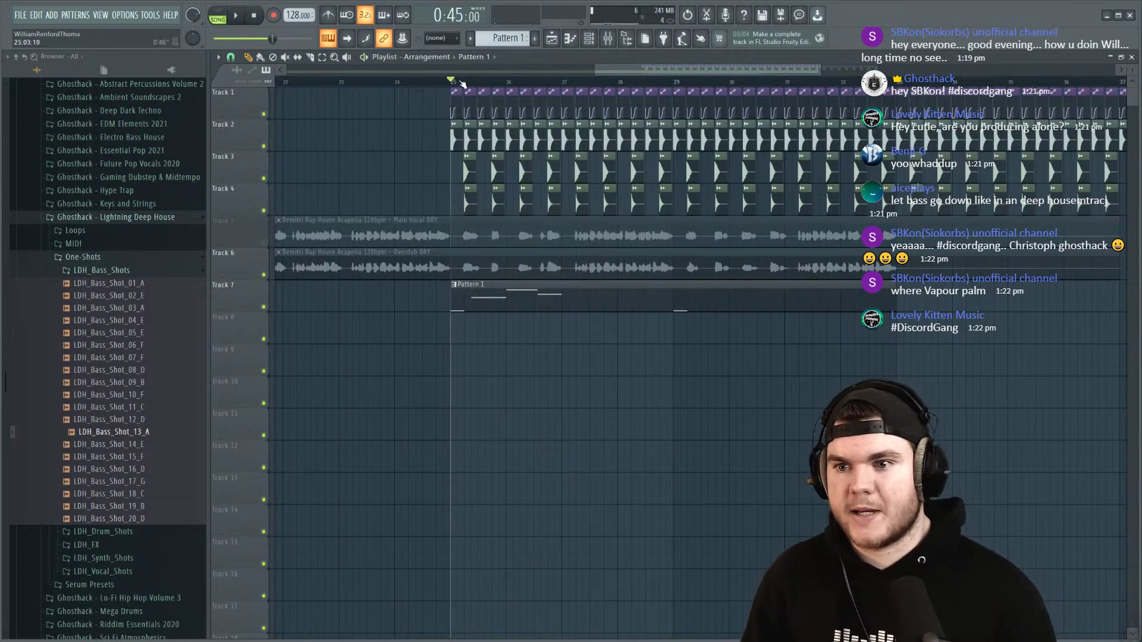
# Step: Adjust the curve tension between points 2 and 3 of the Limiter - Insert 30 - Gain automation clip and play from bar 25
pyautogui.scroll(5, 590, 82)
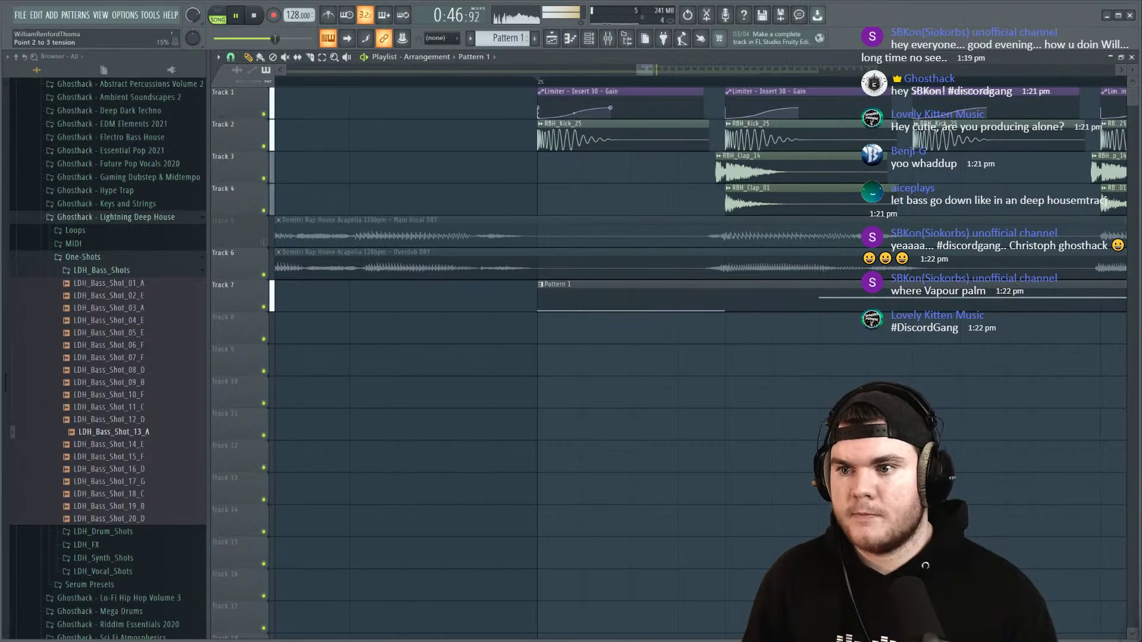
pyautogui.scroll(-5, 561, 88)
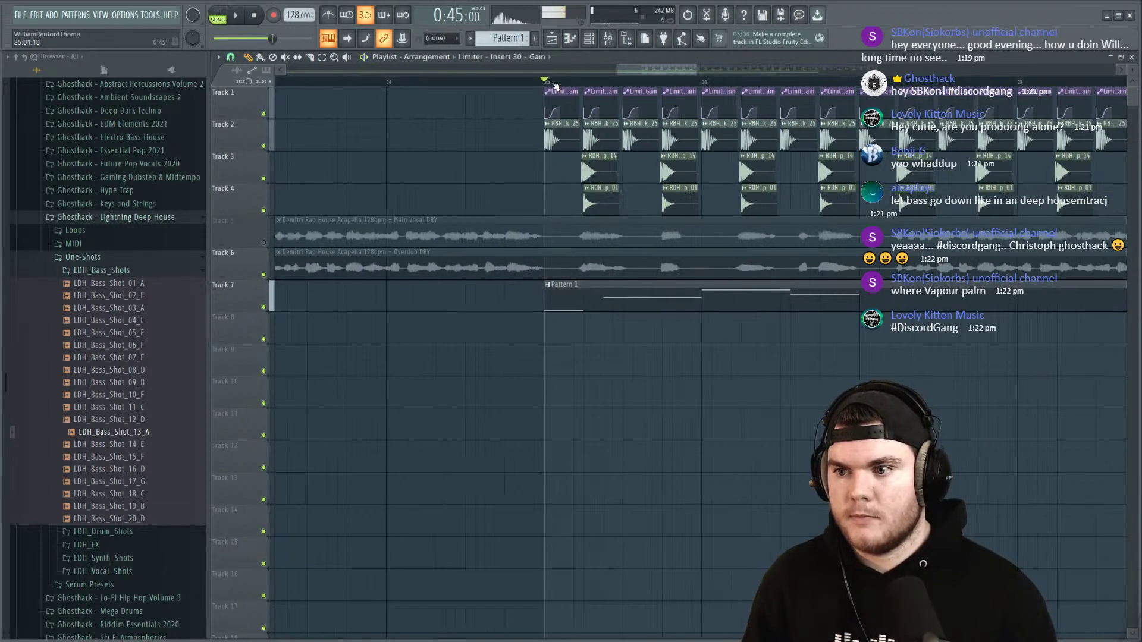
pyautogui.press('space')
pyautogui.press('space')
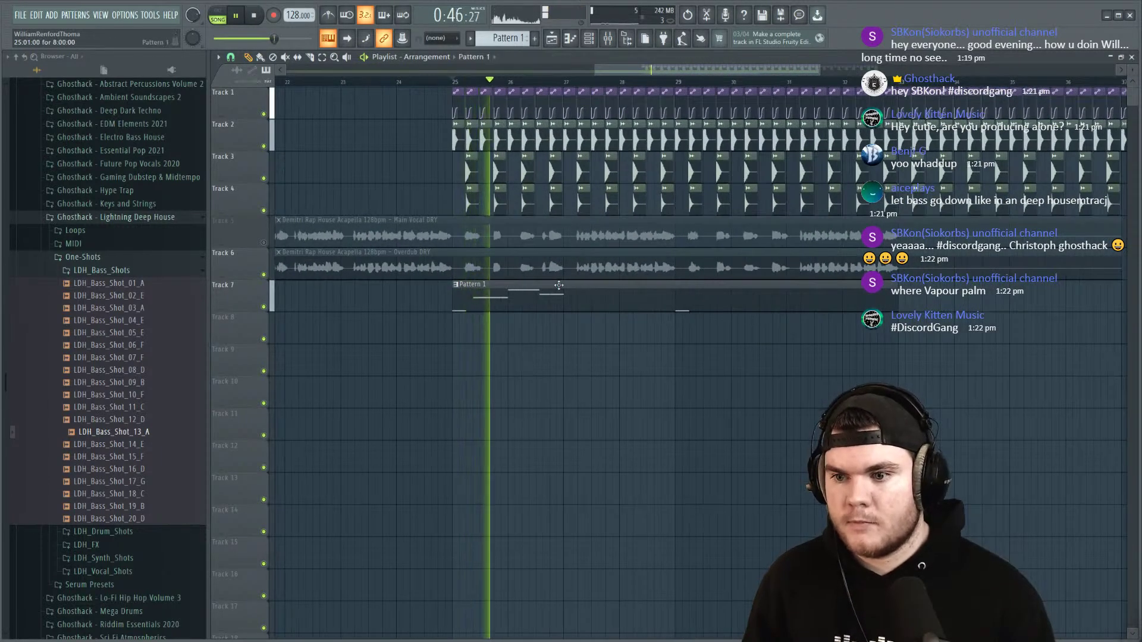
# Step: Delete the first D6 note at the start of bar 2 in the LDH_Bass_Shot_13_A line and play the result
pyautogui.doubleClick(589, 301)
pyautogui.doubleClick(605, 187)
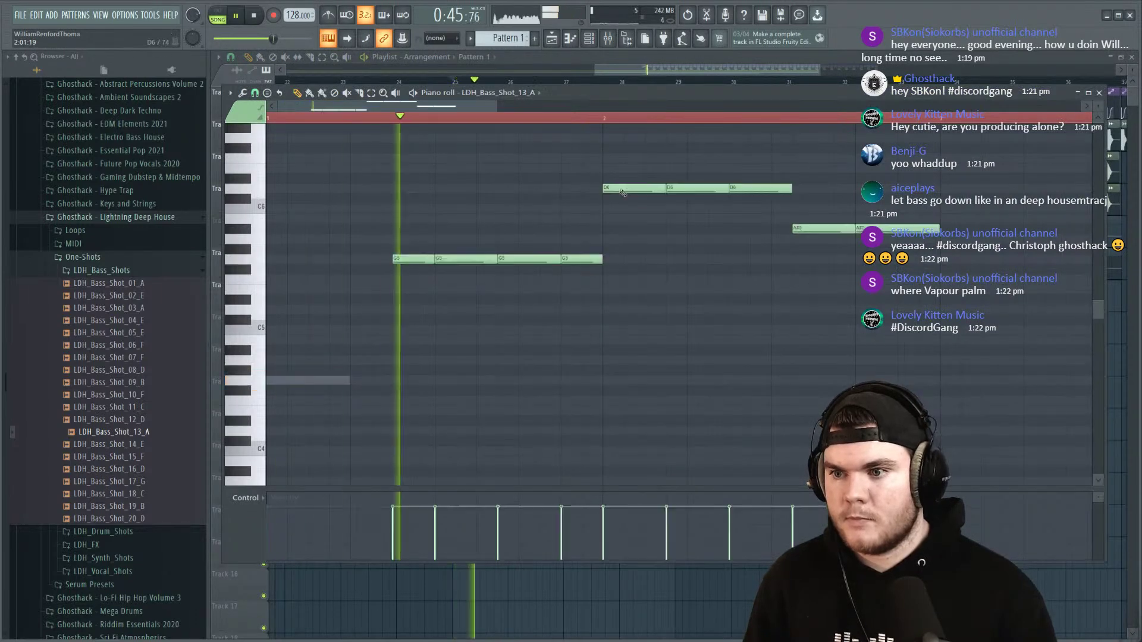
pyautogui.scroll(-3, 598, 119)
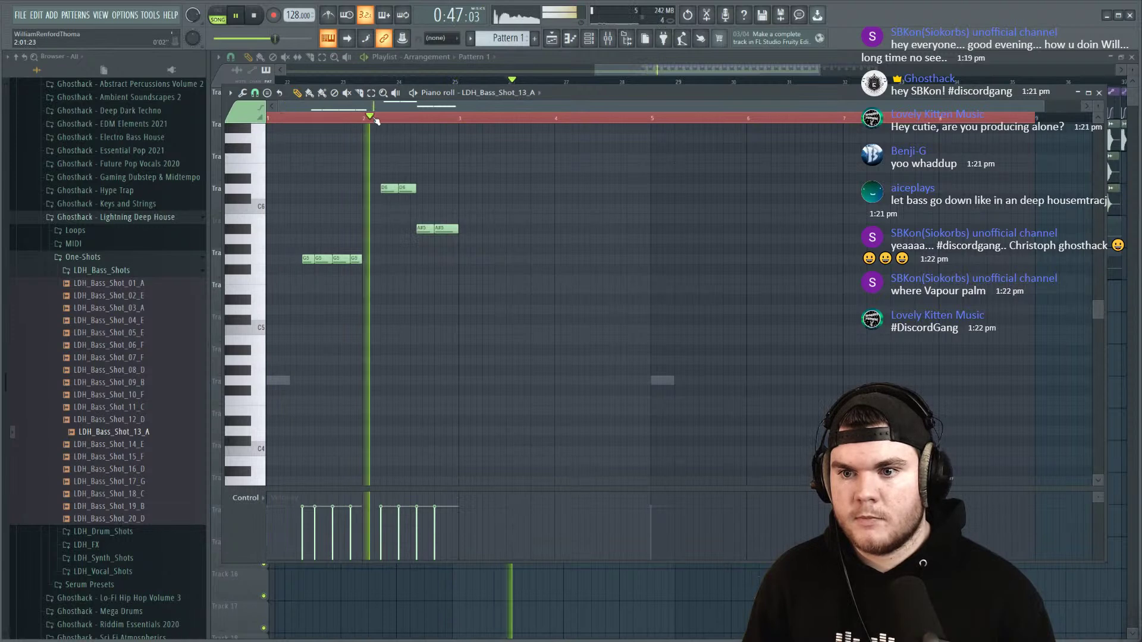
pyautogui.scroll(3, 395, 119)
pyautogui.press('space')
# Step: Replace the A#5 notes with a copy of the two D6 notes lowered to A#5 from step 12, trimming the last to bar 2's end
pyautogui.moveTo(479, 226); pyautogui.dragTo(386, 174)
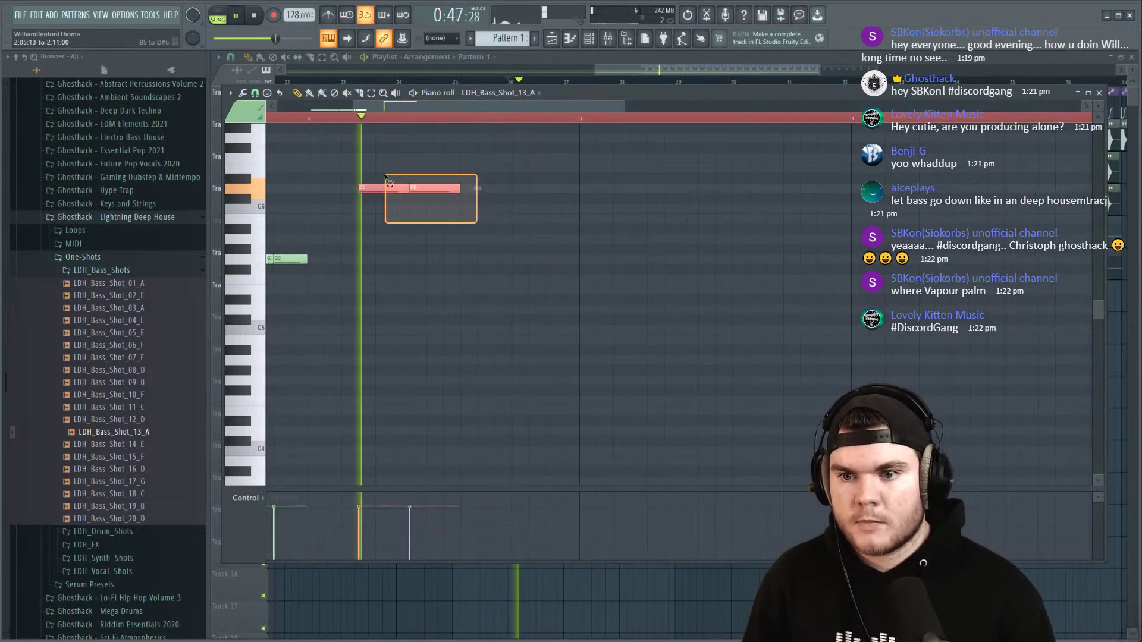
pyautogui.hotkey('ctrl', 'b')
pyautogui.moveTo(496, 189); pyautogui.dragTo(516, 225)
pyautogui.press('space')
pyautogui.press('space')
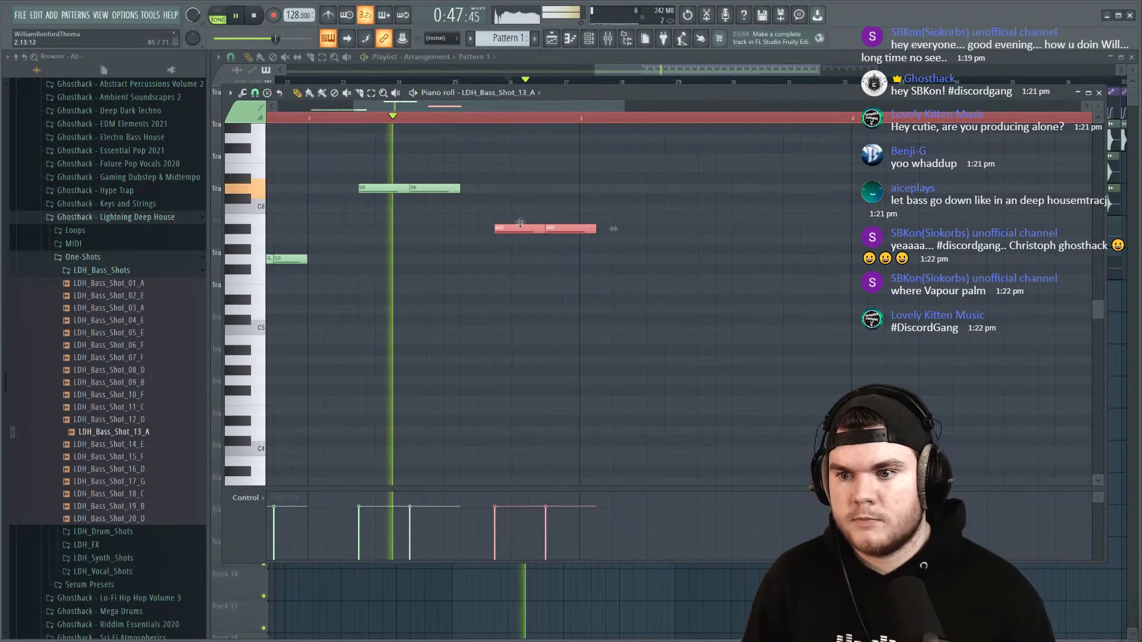
pyautogui.click(595, 229)
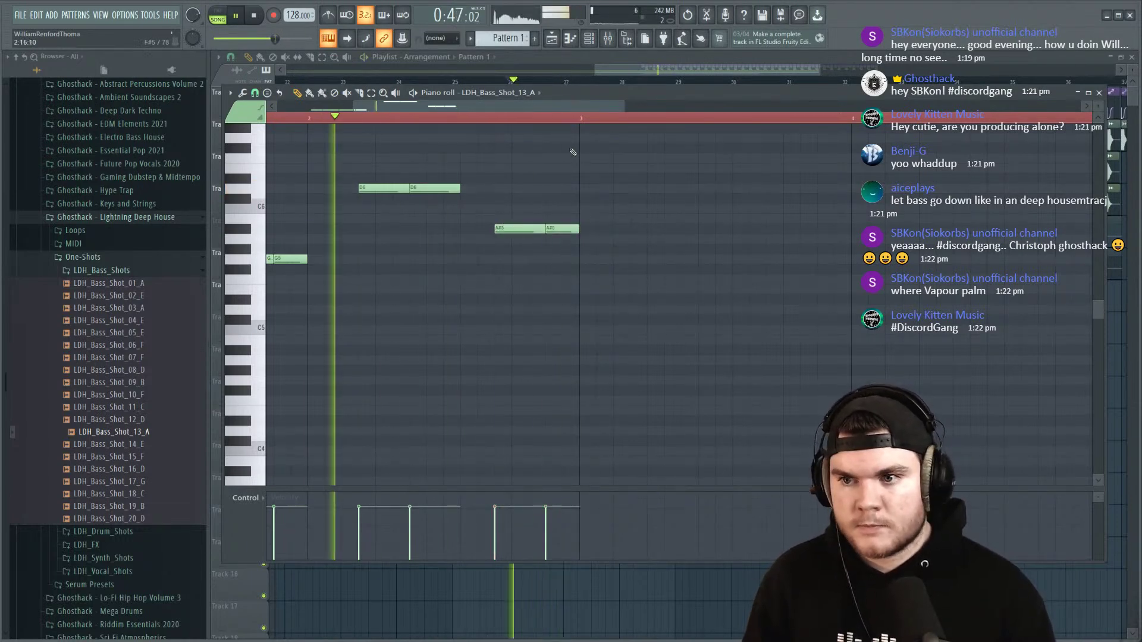
pyautogui.scroll(-3, 385, 119)
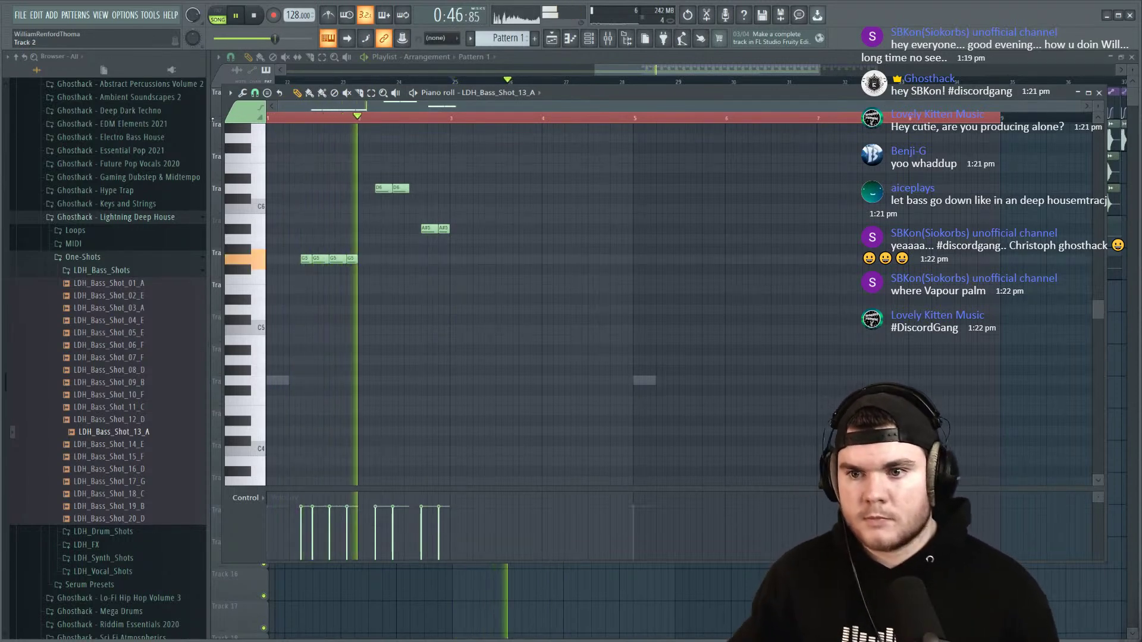
# Step: Duplicate the whole two-bar LDH_Bass_Shot_13_A phrase and shift the copy so it repeats exactly two bars after the original
pyautogui.press('space')
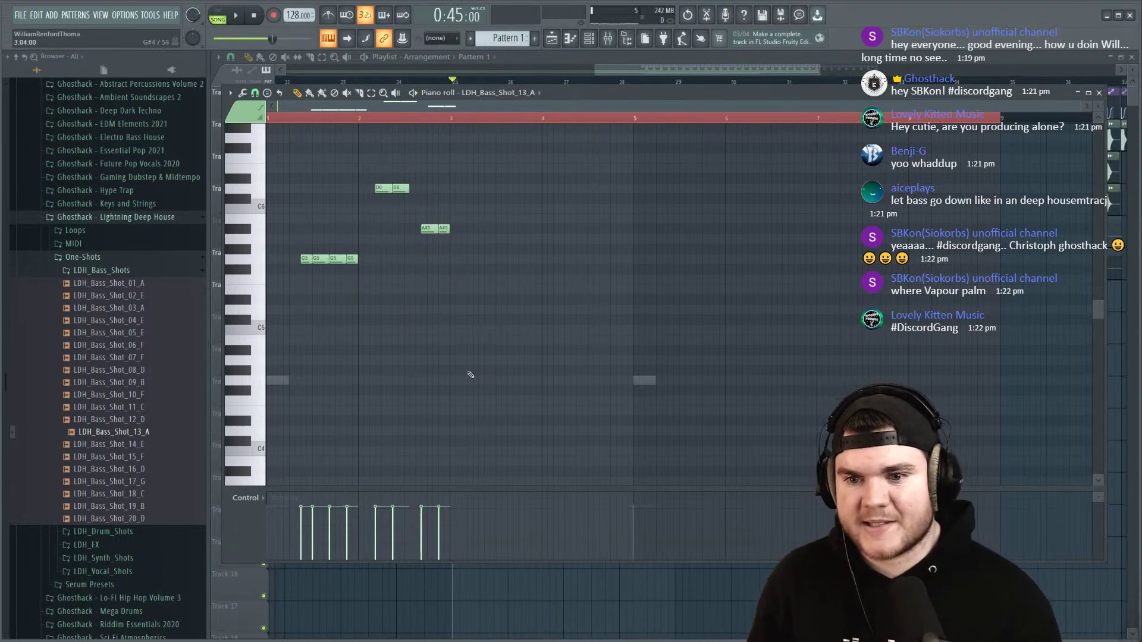
pyautogui.moveTo(493, 321); pyautogui.dragTo(280, 122)
pyautogui.press('space')
pyautogui.hotkey('ctrl', 'b')
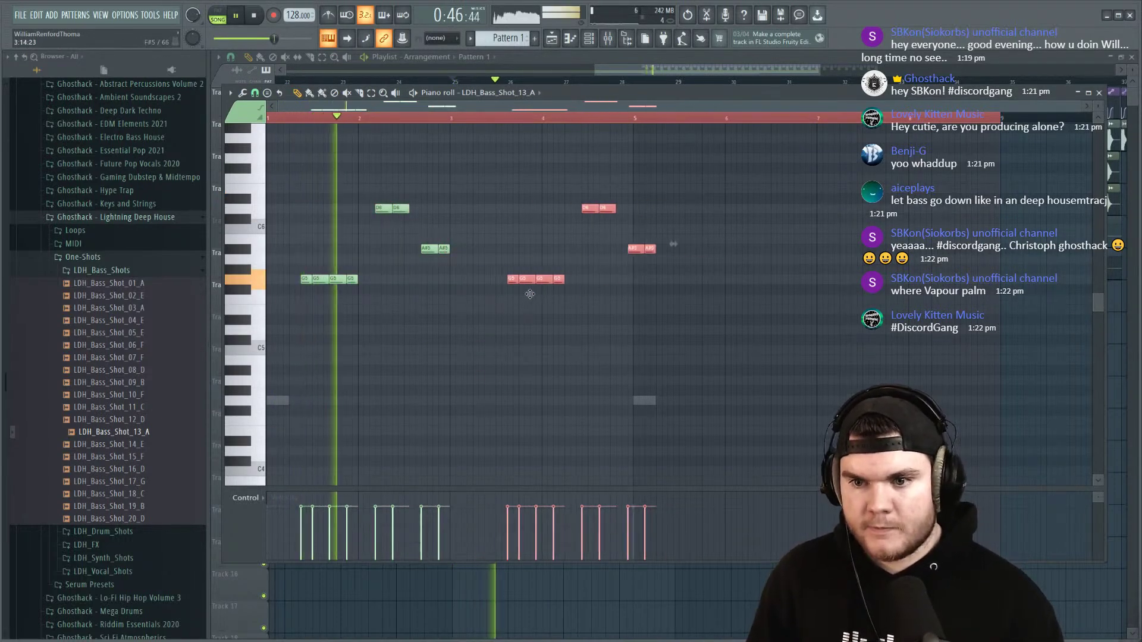
pyautogui.moveTo(530, 293); pyautogui.dragTo(507, 294)
pyautogui.click(543, 344)
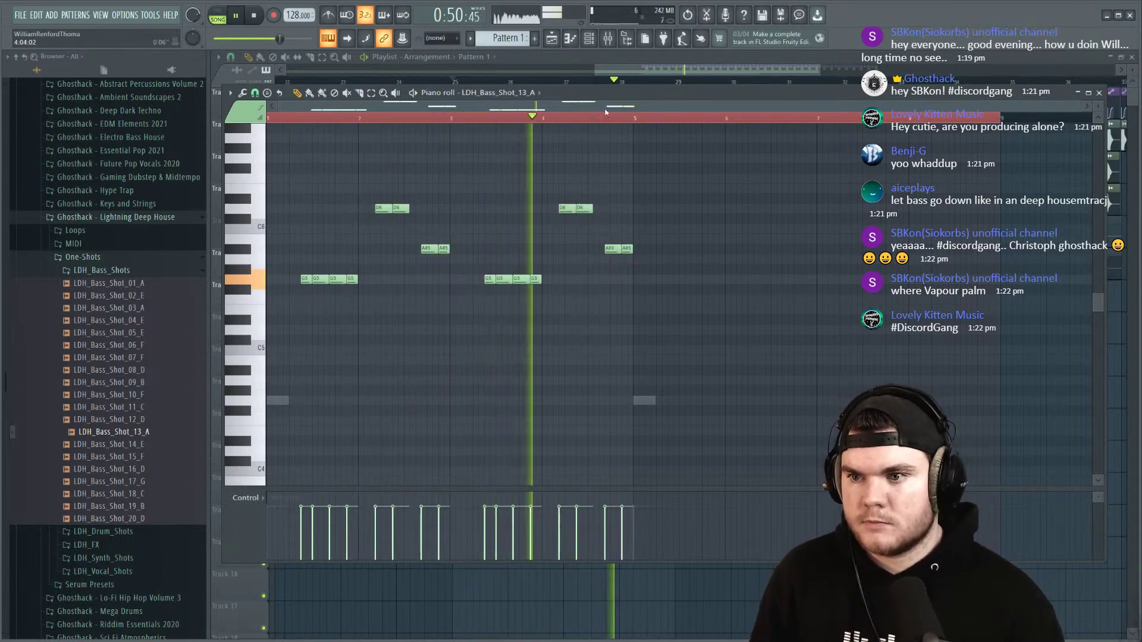
# Step: Raise the copied D6 notes in bar 4 to D#6 and the copied A#5 notes to C6, and play from bar 3
pyautogui.scroll(3, 597, 112)
pyautogui.press('space')
pyautogui.moveTo(501, 209); pyautogui.dragTo(531, 196)
pyautogui.moveTo(587, 232); pyautogui.dragTo(630, 229)
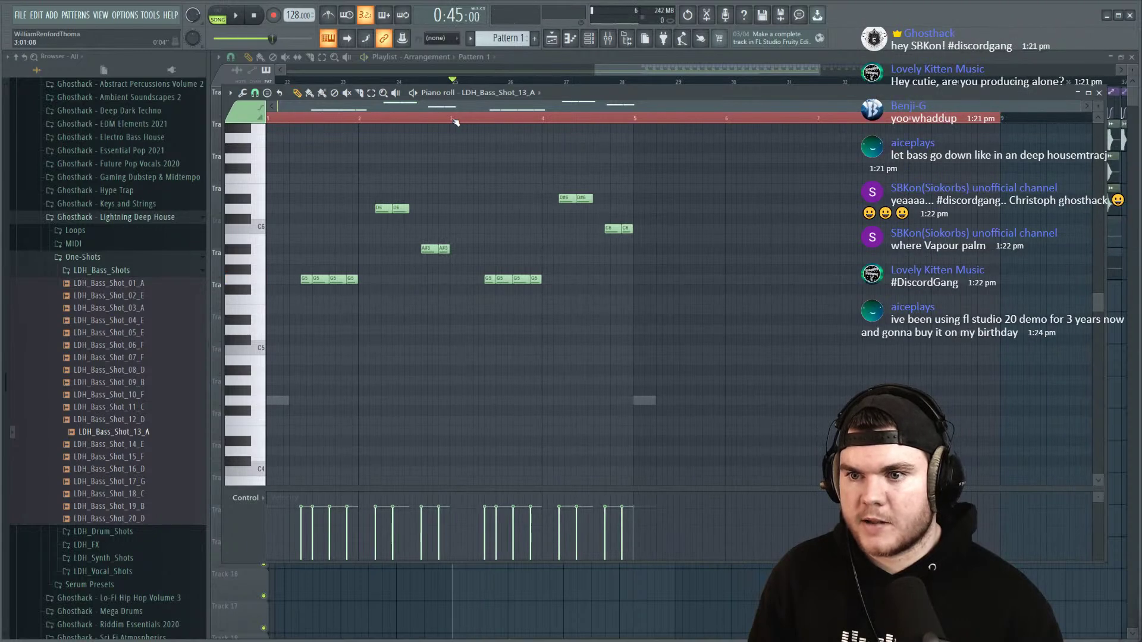
pyautogui.press('space')
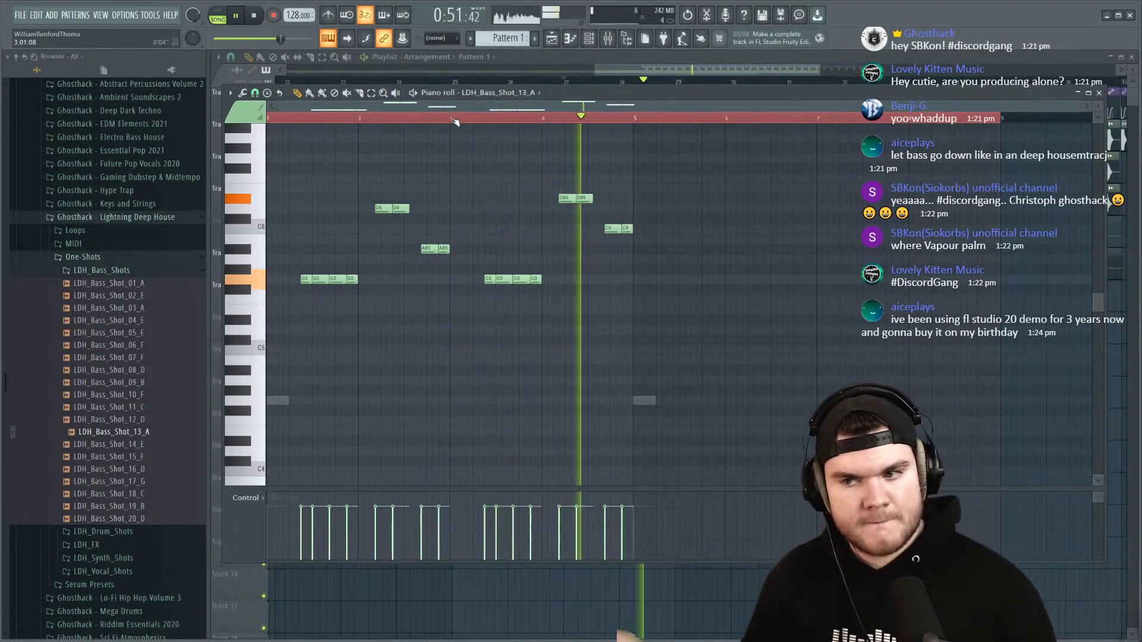
pyautogui.press('space')
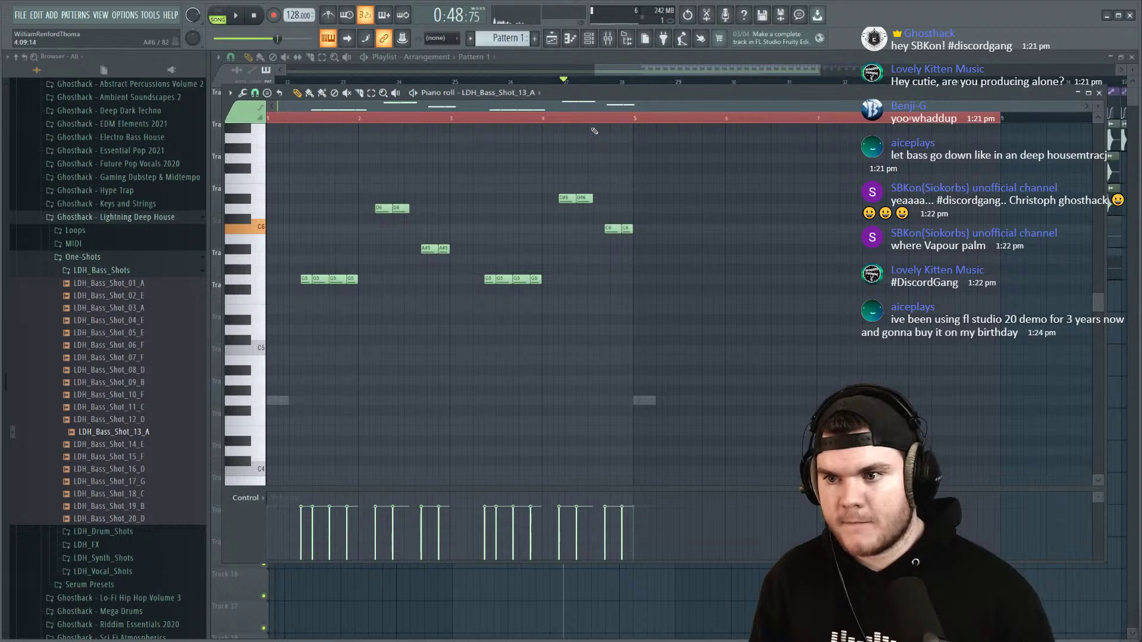
# Step: Play the edited bass line again from its later bars and from bar 1, and audition the G6 key
pyautogui.click(536, 119)
pyautogui.press('space')
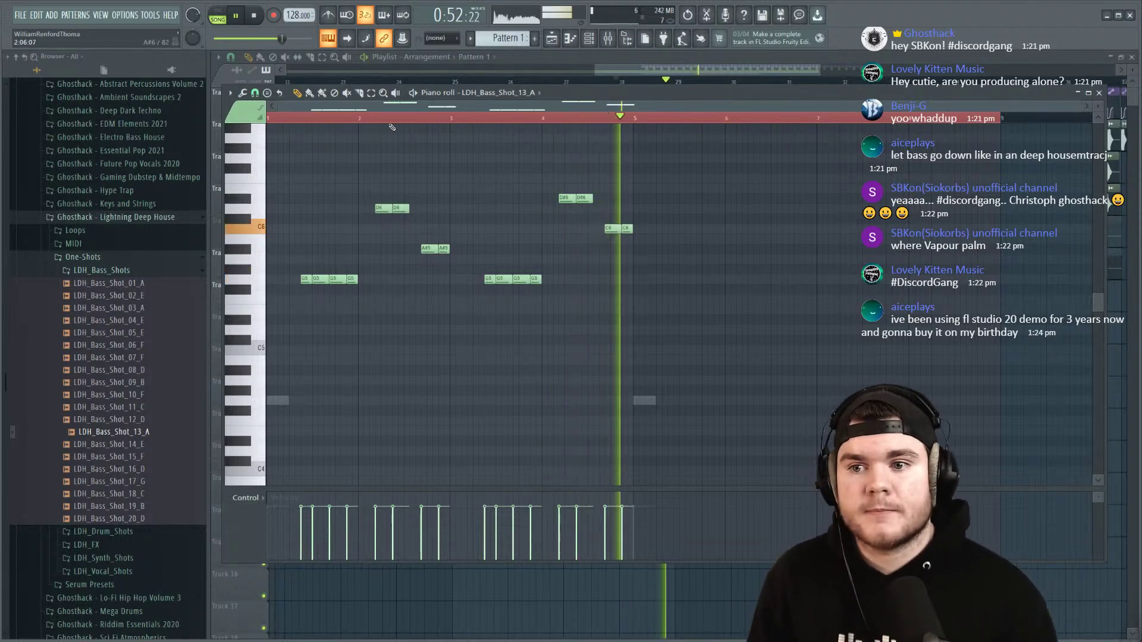
pyautogui.click(269, 118)
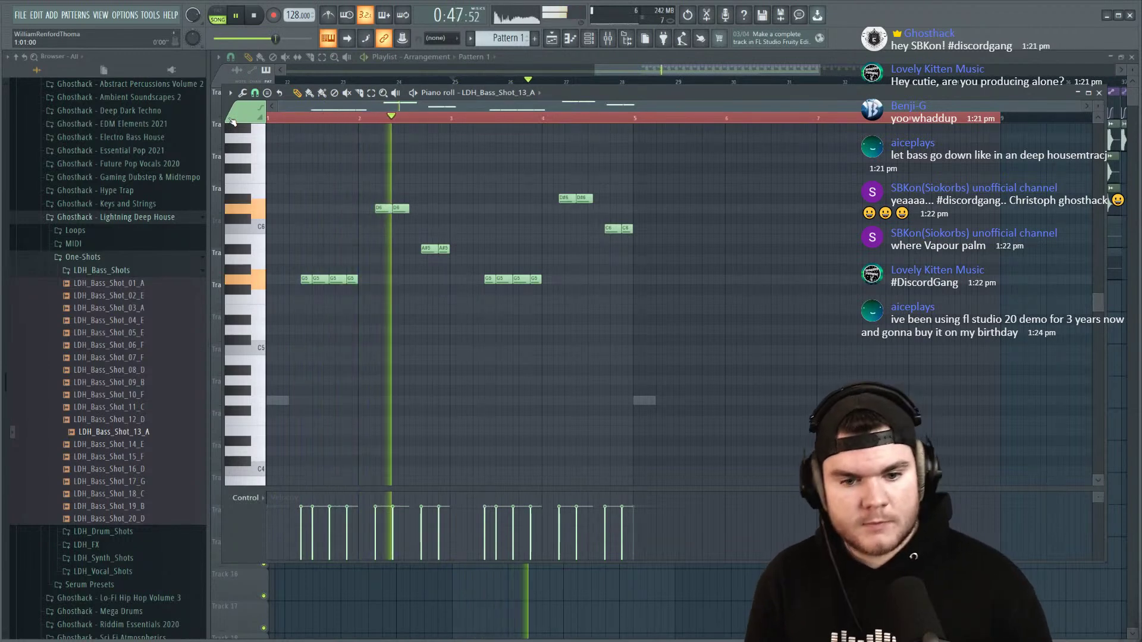
pyautogui.press('space')
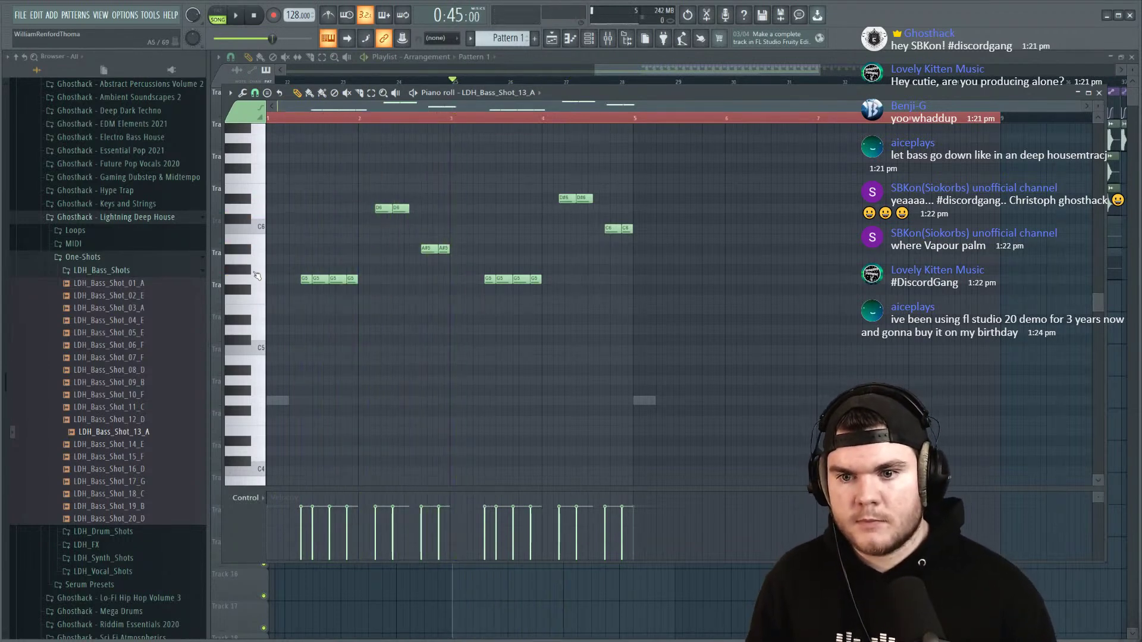
pyautogui.click(262, 160)
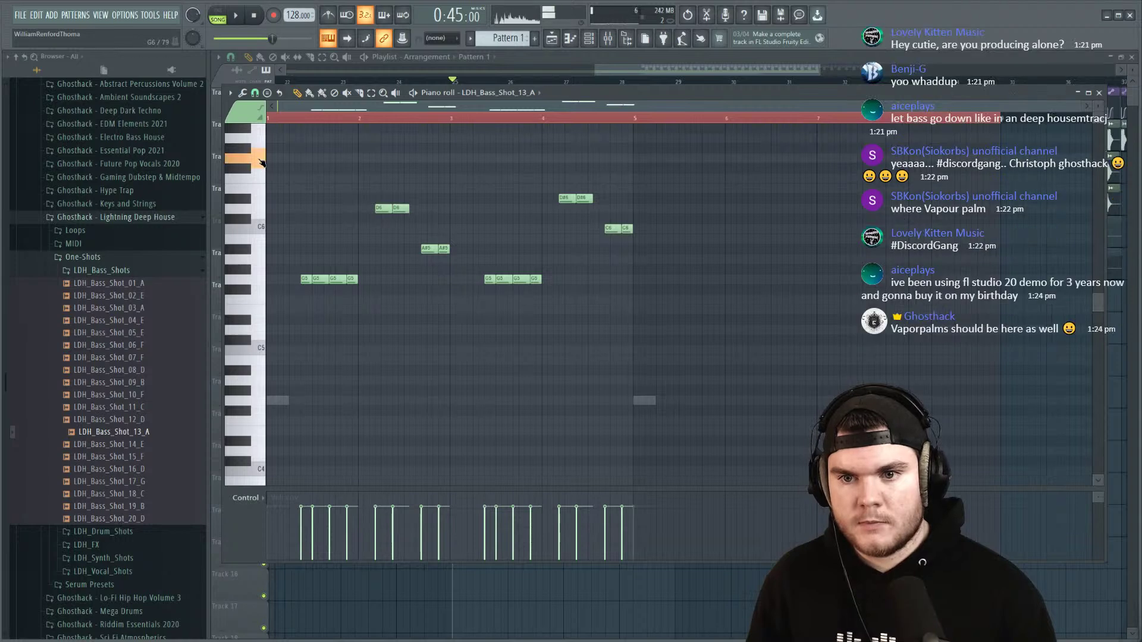
pyautogui.scroll(3, 262, 160)
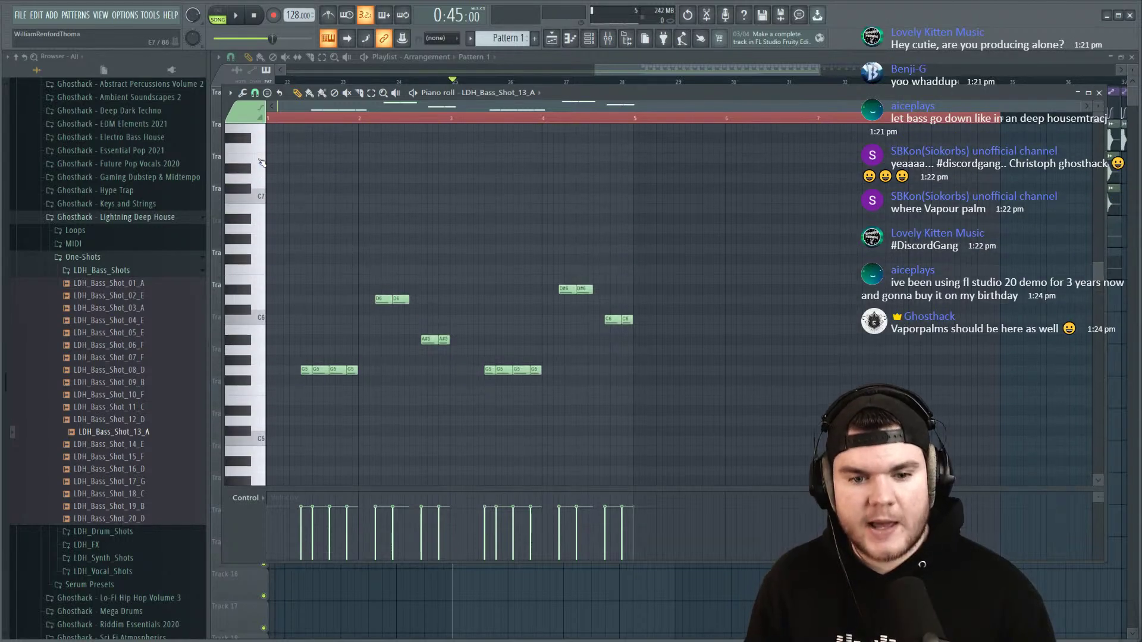
pyautogui.scroll(-3, 344, 199)
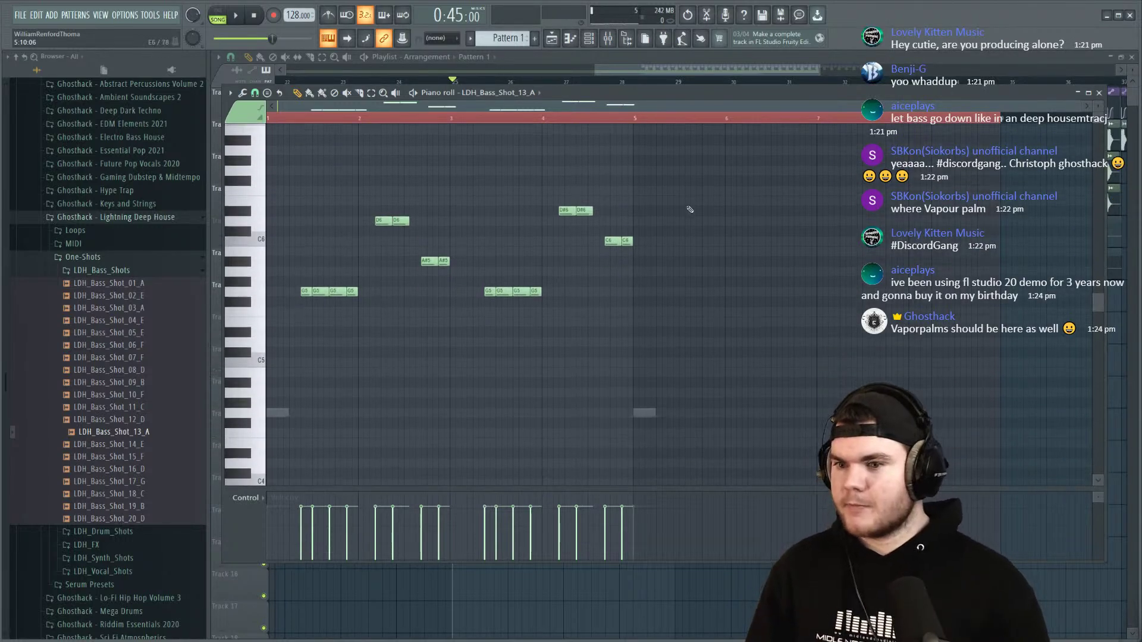
# Step: Open the notes of the RBH_Bass_Shot_10_C channel and play the pattern from bar 3
pyautogui.click(1099, 93)
pyautogui.moveTo(499, 116); pyautogui.dragTo(499, 131)
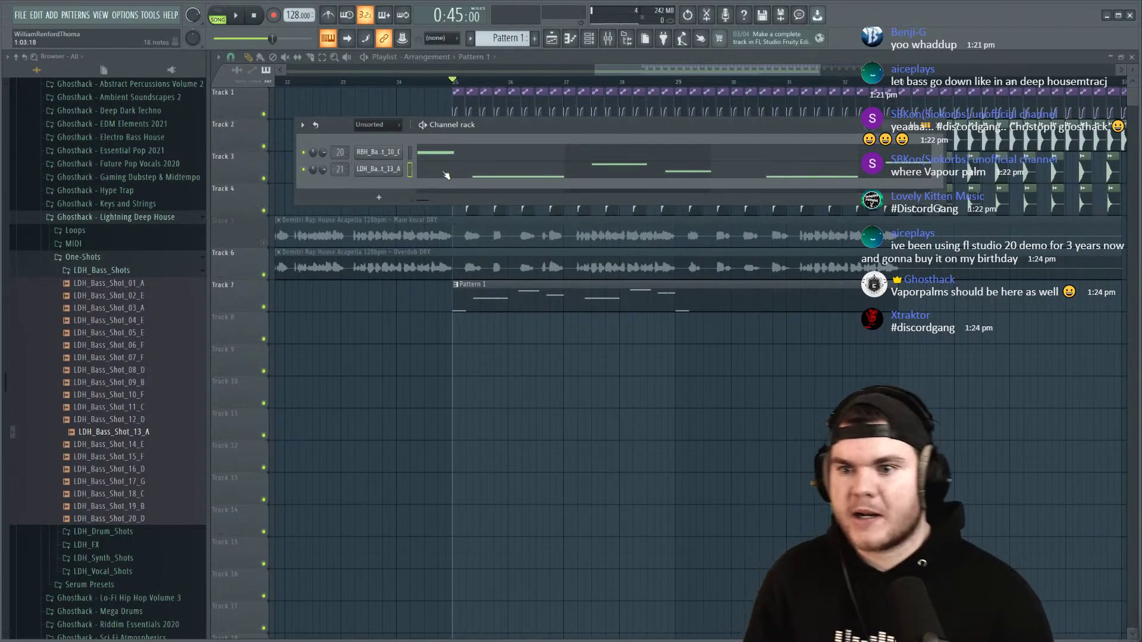
pyautogui.click(473, 153)
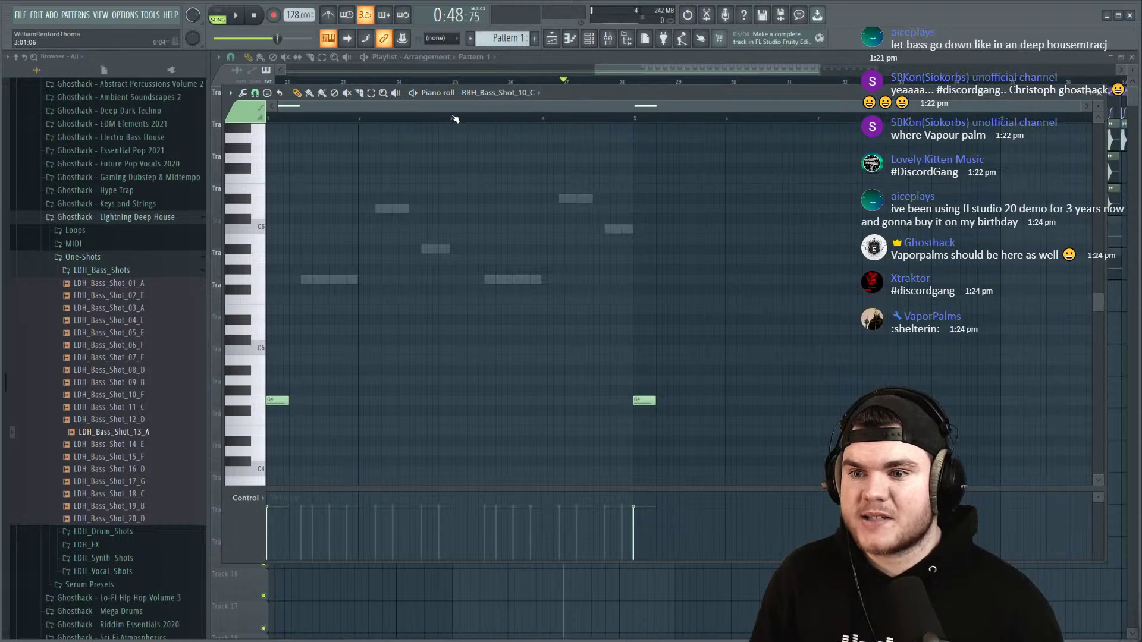
pyautogui.press('space')
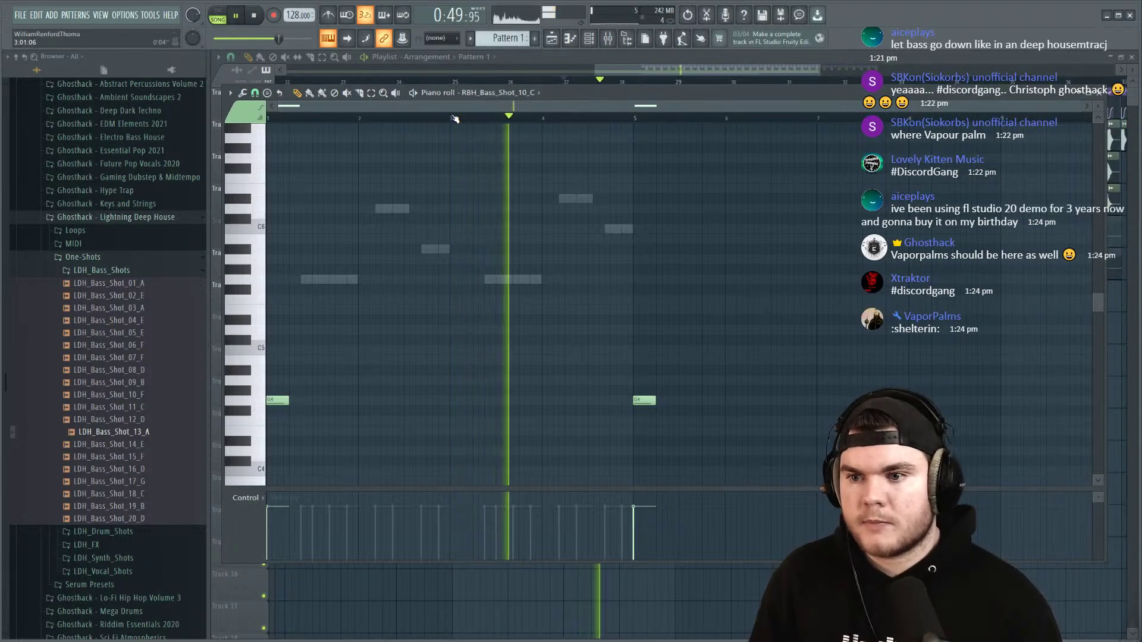
pyautogui.press('space')
# Step: Close the note editor and audition other Lightning Deep House bass one-shots, including LDH_Bass_Shot_19_B
pyautogui.click(1102, 97)
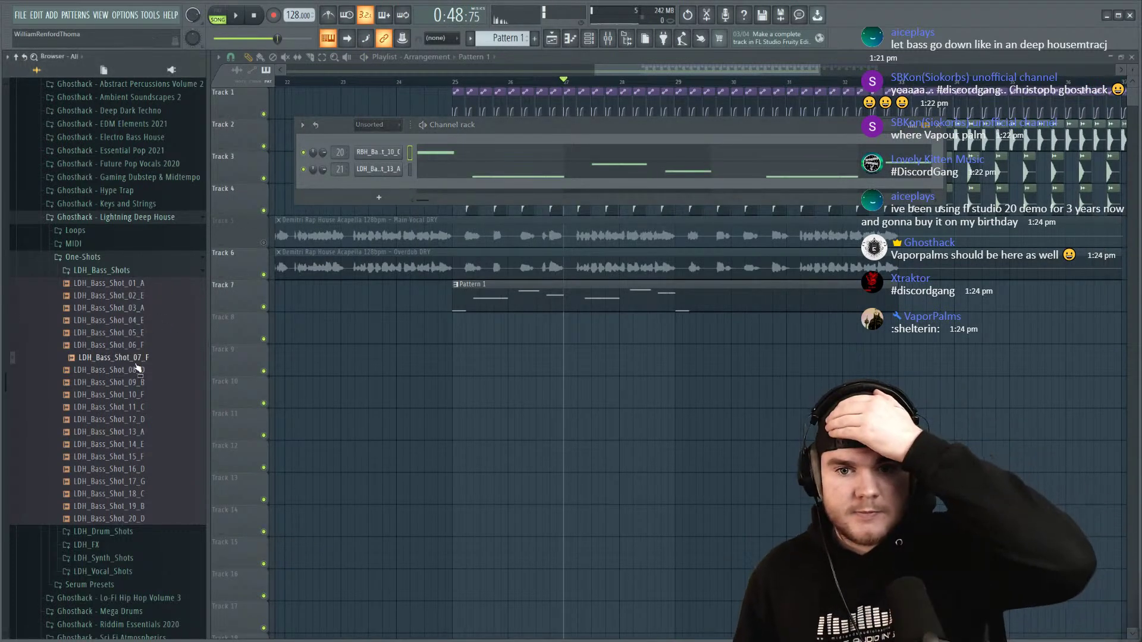
pyautogui.click(149, 433)
pyautogui.click(148, 507)
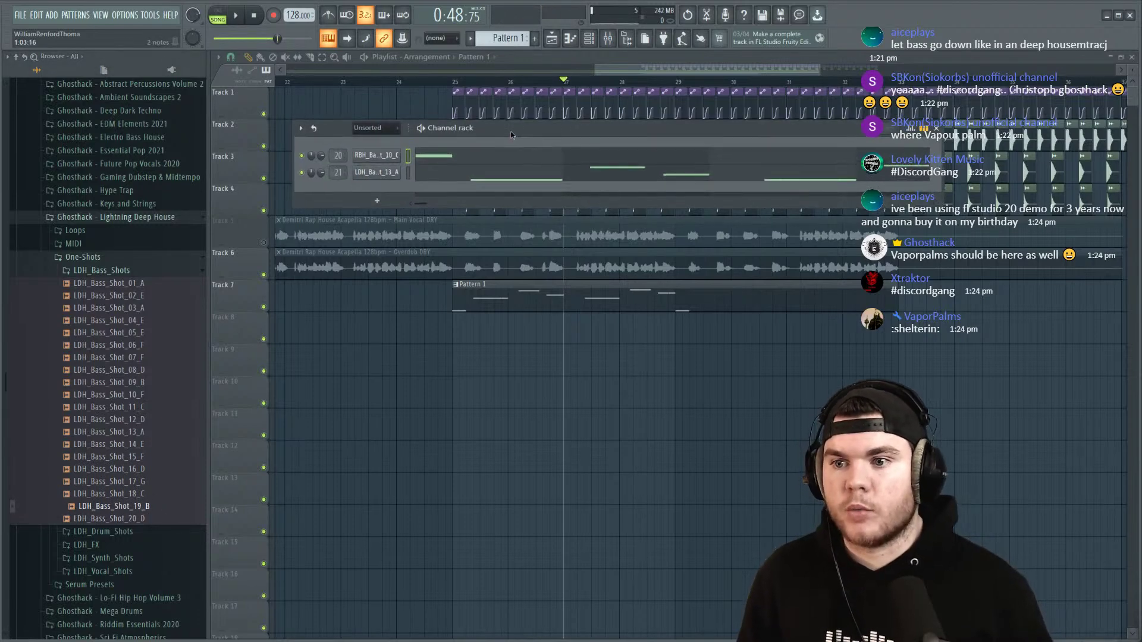
# Step: Add a Serum channel to the pattern and set oscillator A's octave to -2
pyautogui.click(377, 201)
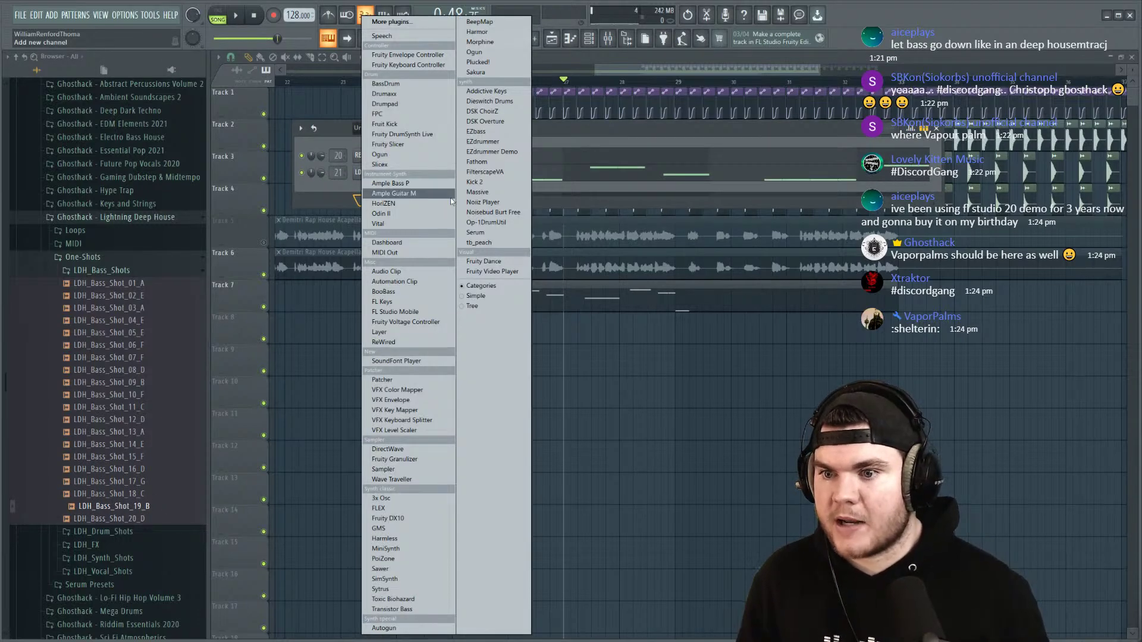
pyautogui.click(476, 233)
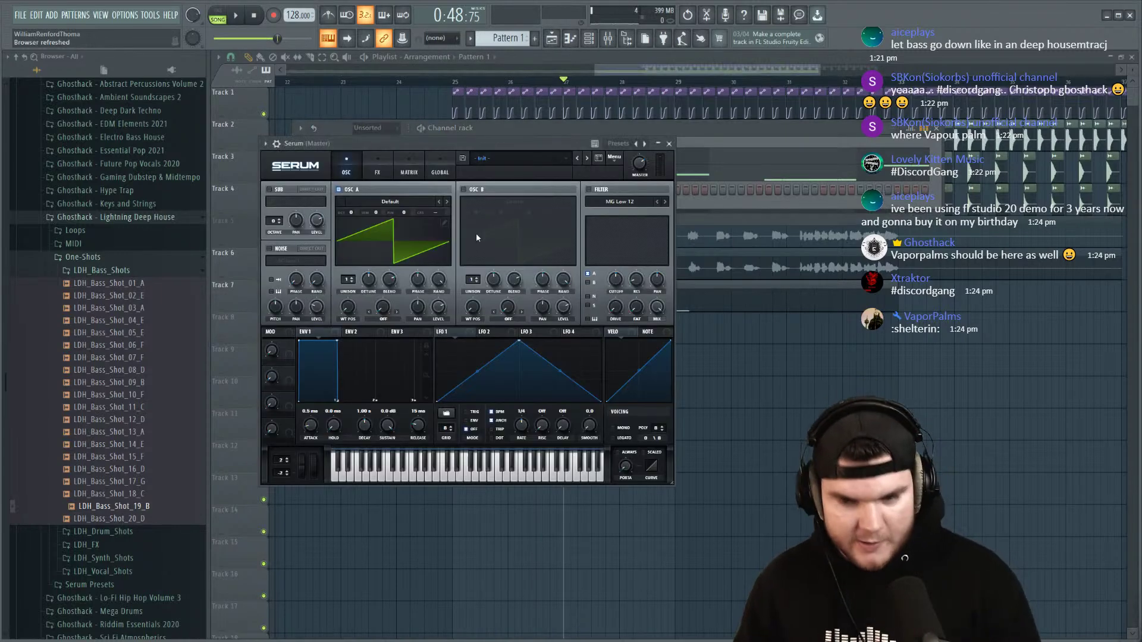
pyautogui.moveTo(403, 147); pyautogui.dragTo(427, 136)
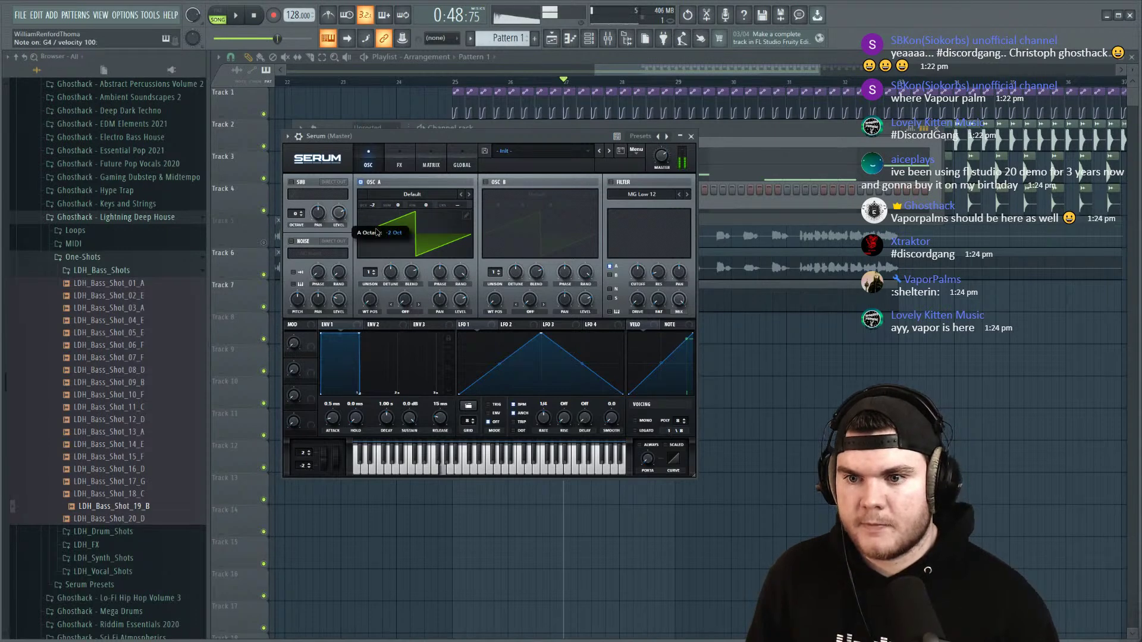
# Step: Enable Serum's MG Low 12 filter with LFO 1 modulating the cutoff, and reshape LFO 1 into a rising ramp
pyautogui.click(616, 184)
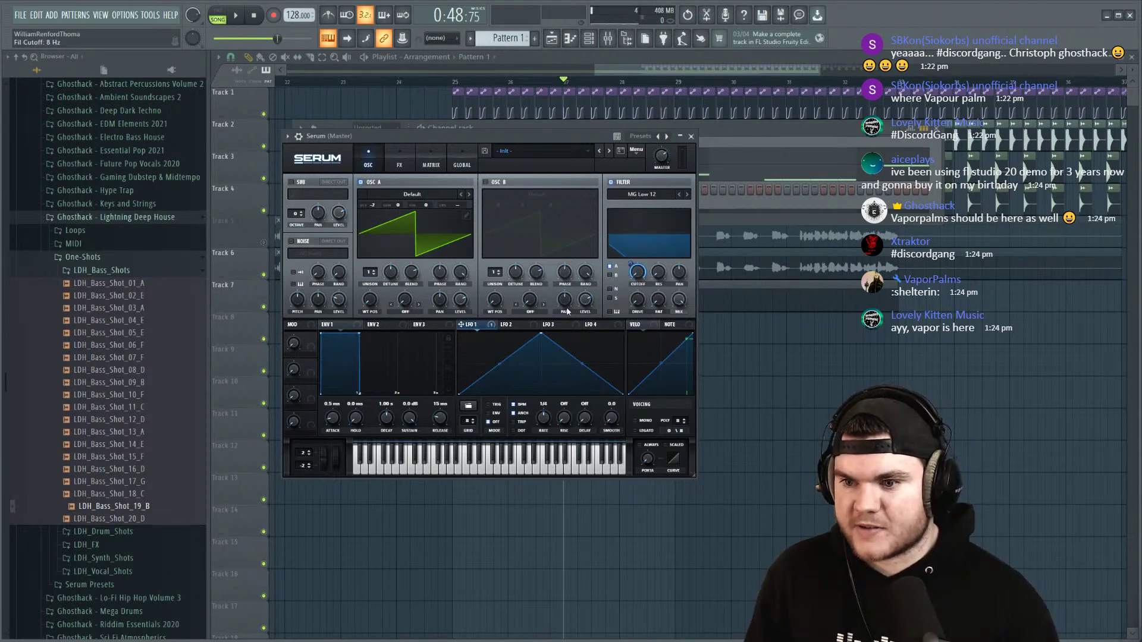
pyautogui.moveTo(542, 337); pyautogui.dragTo(706, 272)
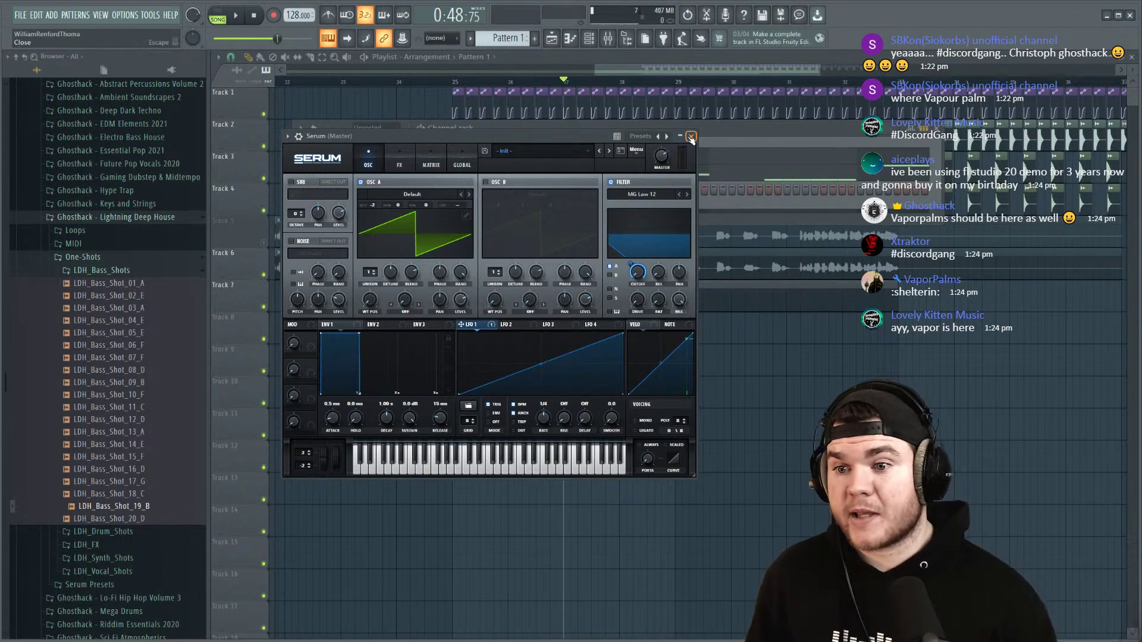
pyautogui.click(691, 137)
# Step: Place a one-beat G4 note at the start of bar 3 in the Serum channel and play the pattern
pyautogui.rightClick(383, 190)
pyautogui.click(416, 191)
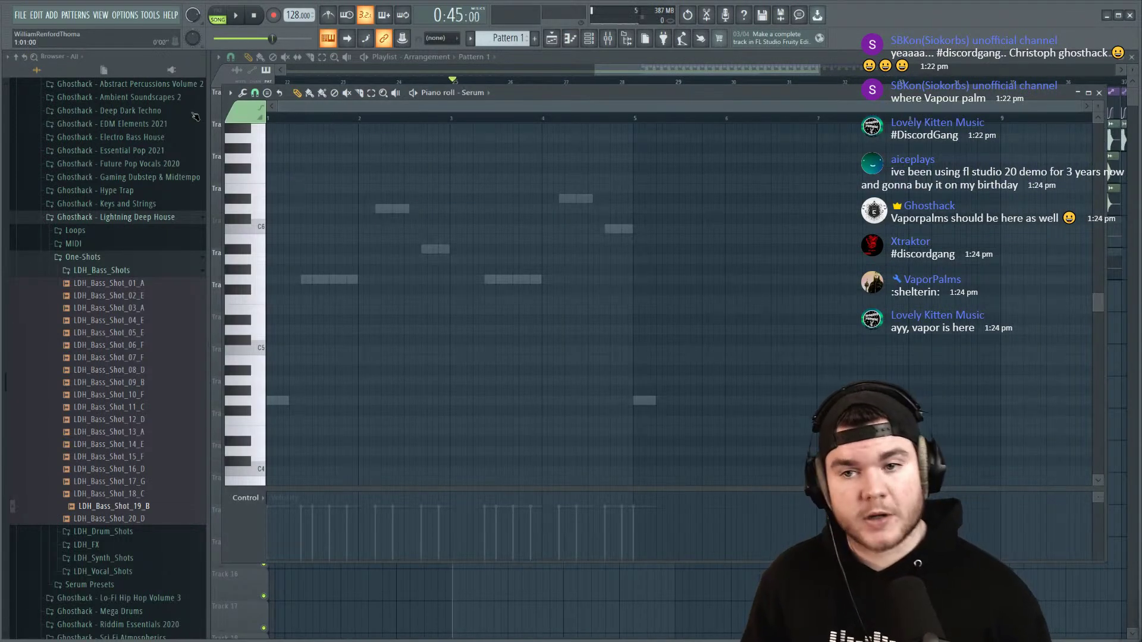
pyautogui.press('space')
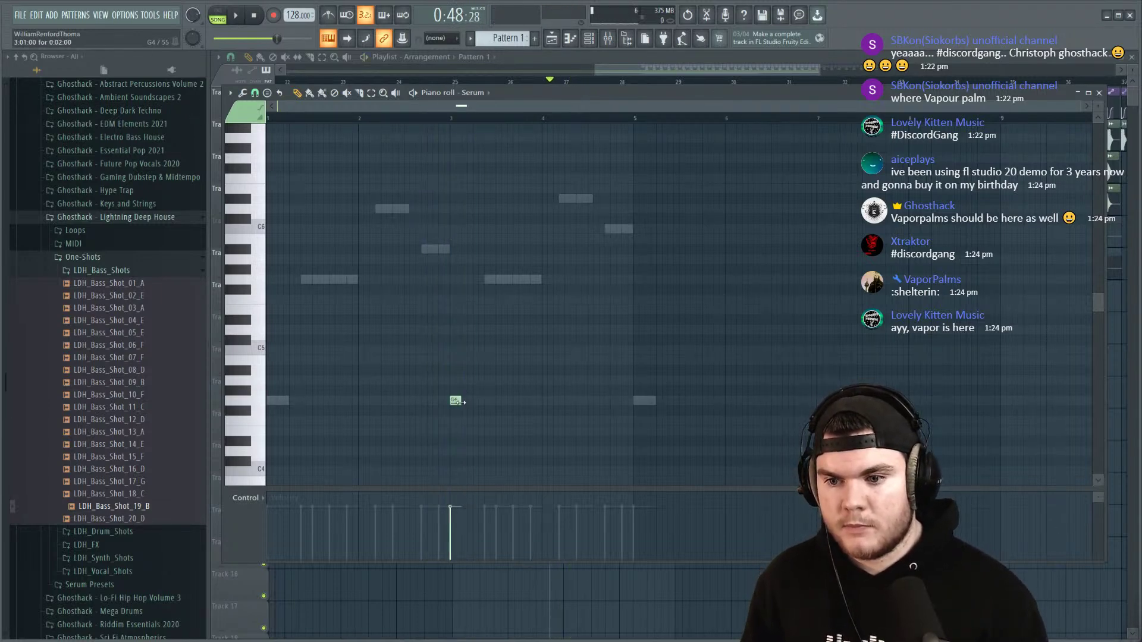
pyautogui.press('space')
pyautogui.press('space')
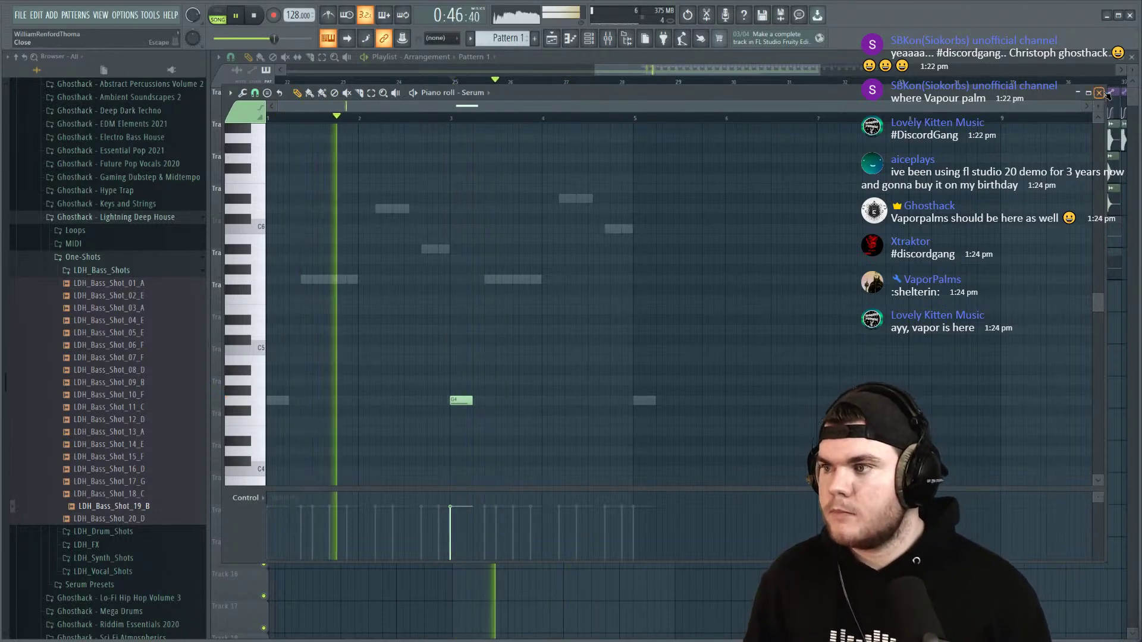
# Step: Route the Serum channel to mixer track 22
pyautogui.click(631, 59)
pyautogui.doubleClick(338, 190)
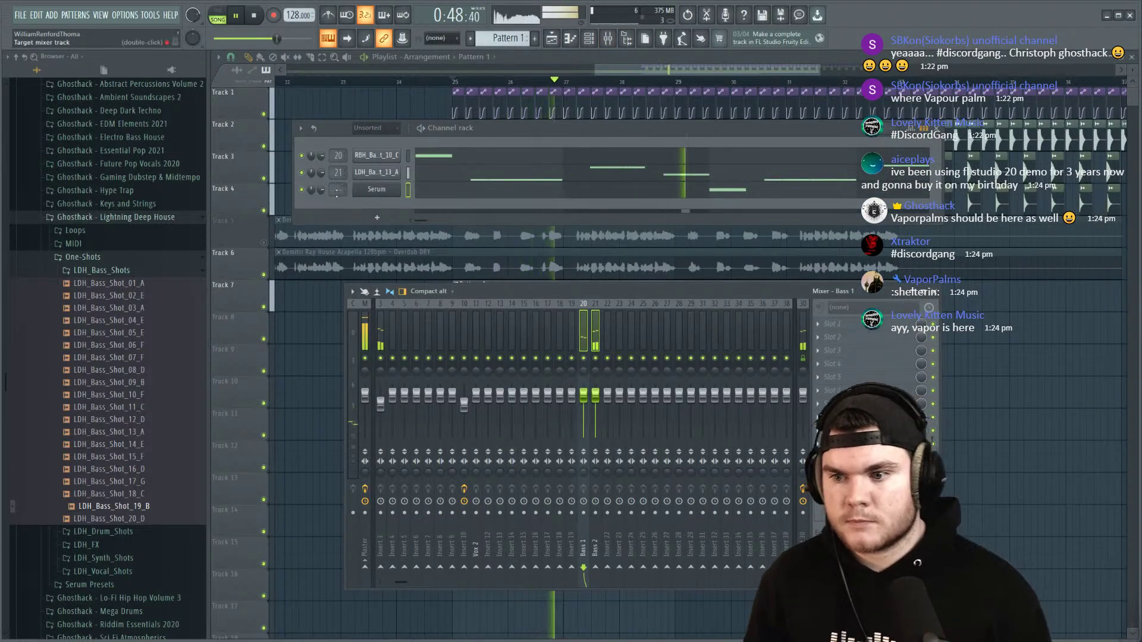
pyautogui.scroll(18, 337, 190)
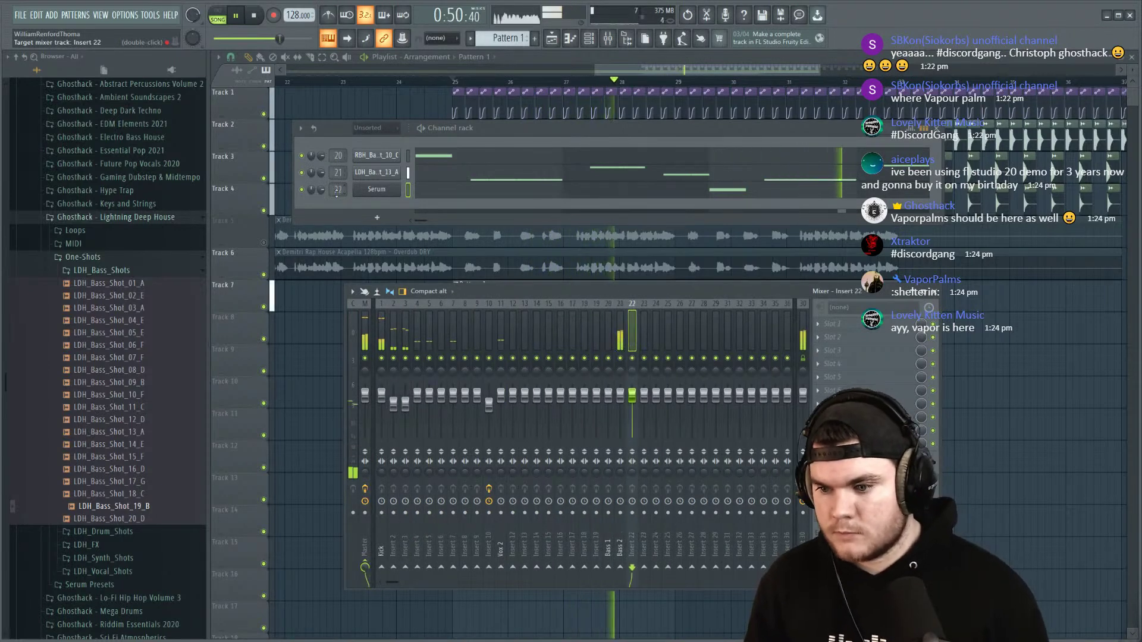
# Step: Rename mixer track 22 as Bass 3 and stop playback
pyautogui.rightClick(636, 322)
pyautogui.click(649, 308)
pyautogui.write('Bass 2')
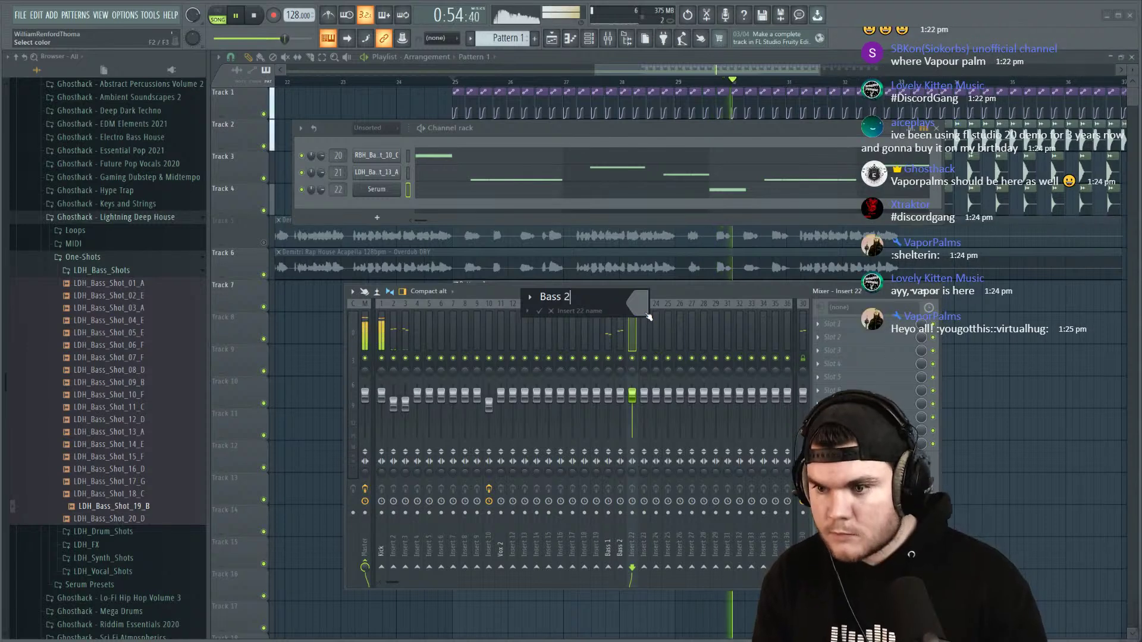
pyautogui.press('BackSpace')
pyautogui.press('BackSpace')
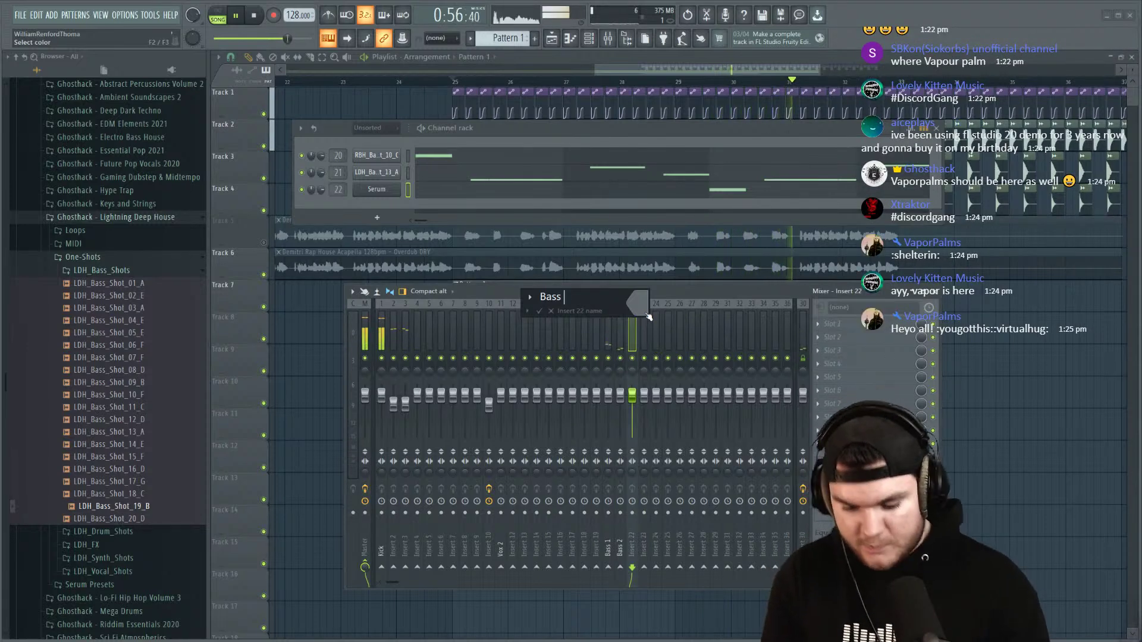
pyautogui.write('3')
pyautogui.press('Return')
pyautogui.press('space')
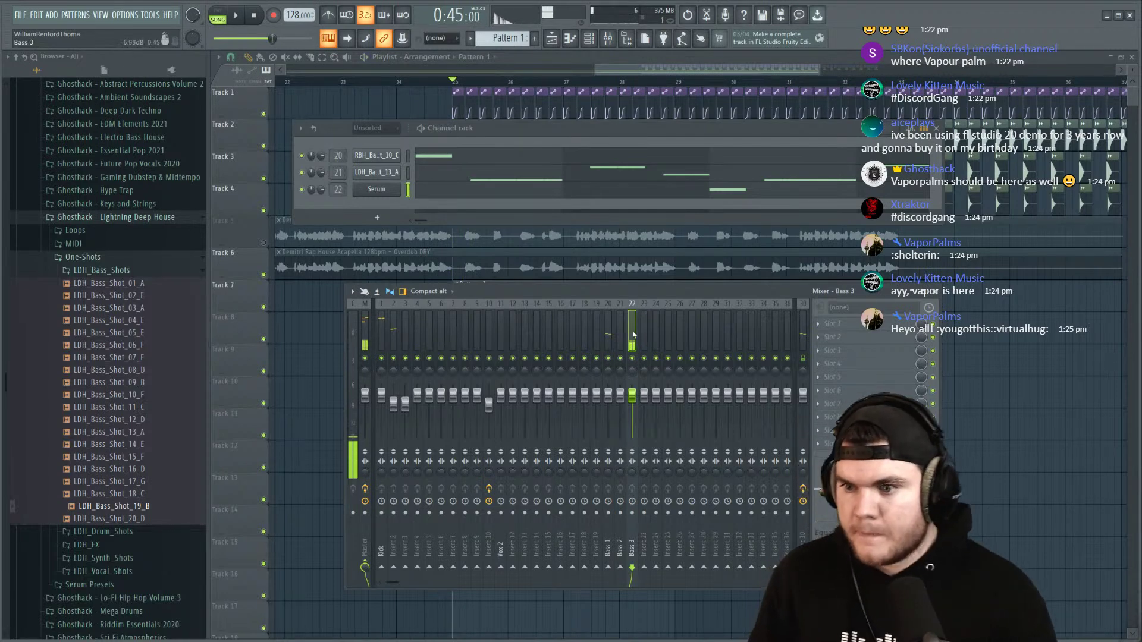
# Step: Load the Thicc Rack 1 mixer track state onto the Serum channel's mixer track and audition a note through it
pyautogui.rightClick(634, 335)
pyautogui.moveTo(660, 370)
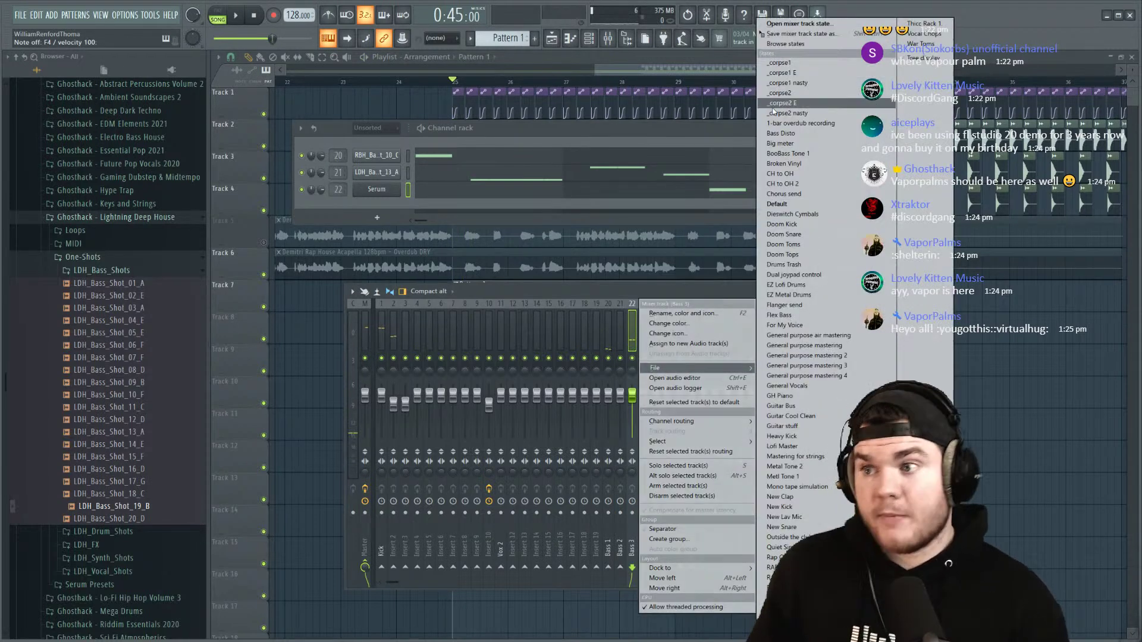
pyautogui.click(924, 25)
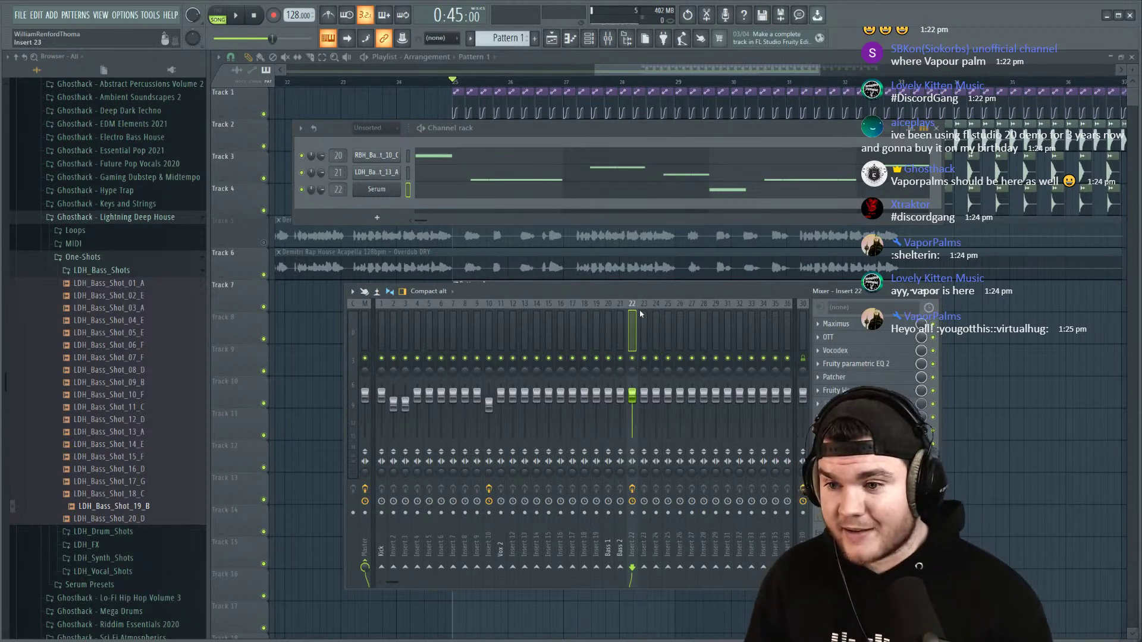
pyautogui.press('z')
# Step: Lower the Serum channel's volume to 37% and play the pattern from bar 25
pyautogui.moveTo(322, 190)
pyautogui.mouseDown()
pyautogui.moveTo(322, 214)
pyautogui.moveTo(324, 192)
pyautogui.mouseUp()
pyautogui.press('space')
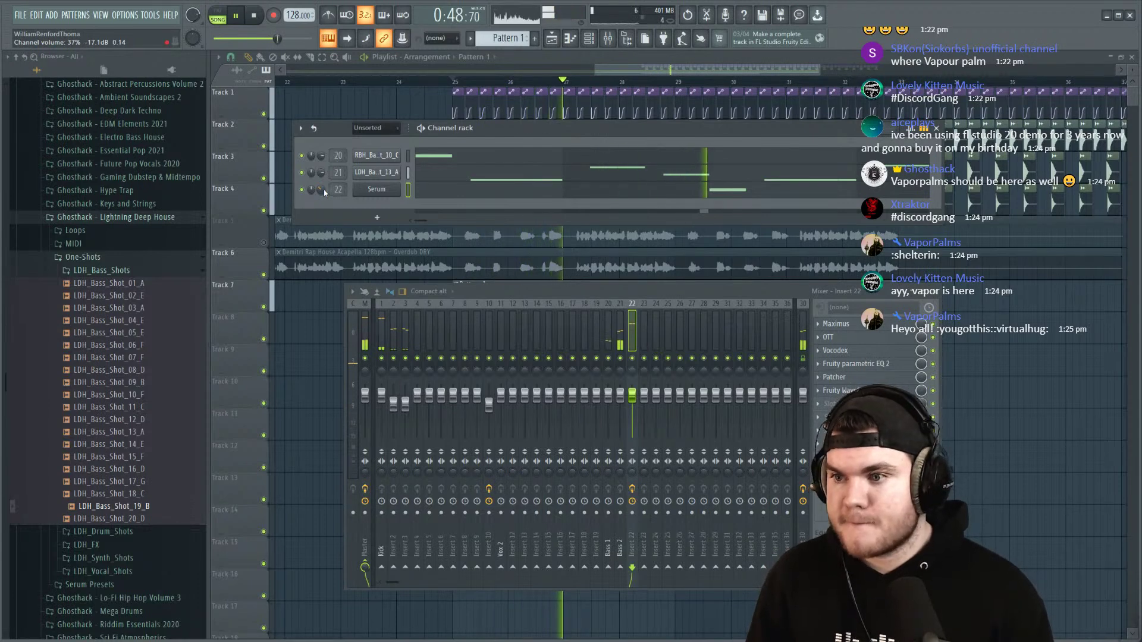
pyautogui.press('space')
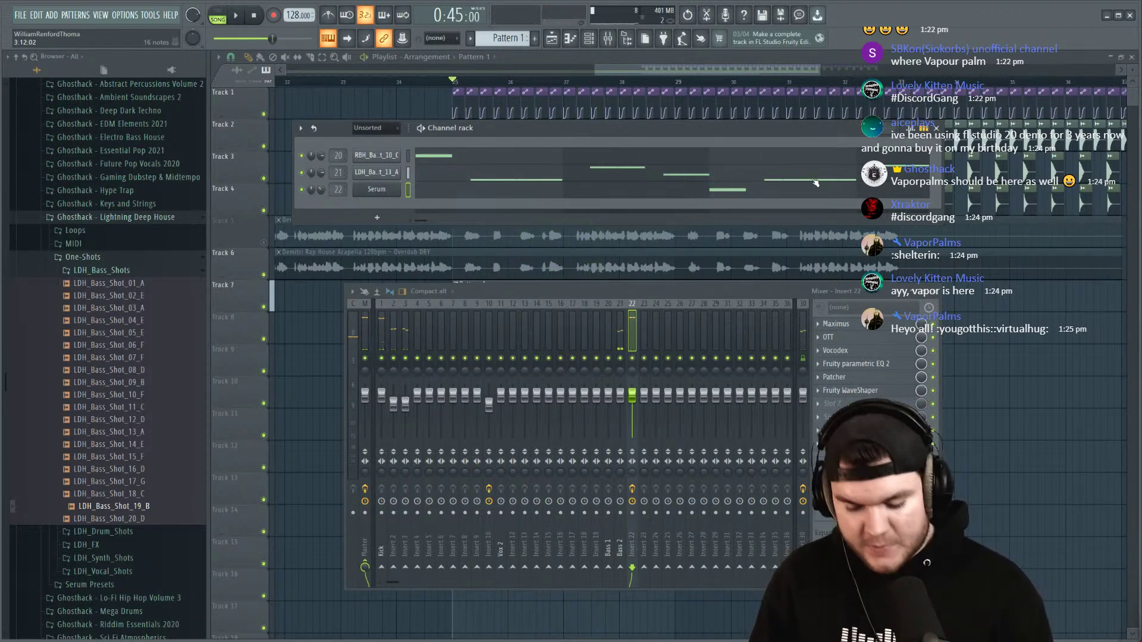
# Step: Clear the effects from mixer track 22 by loading the Default mixer track state
pyautogui.rightClick(636, 336)
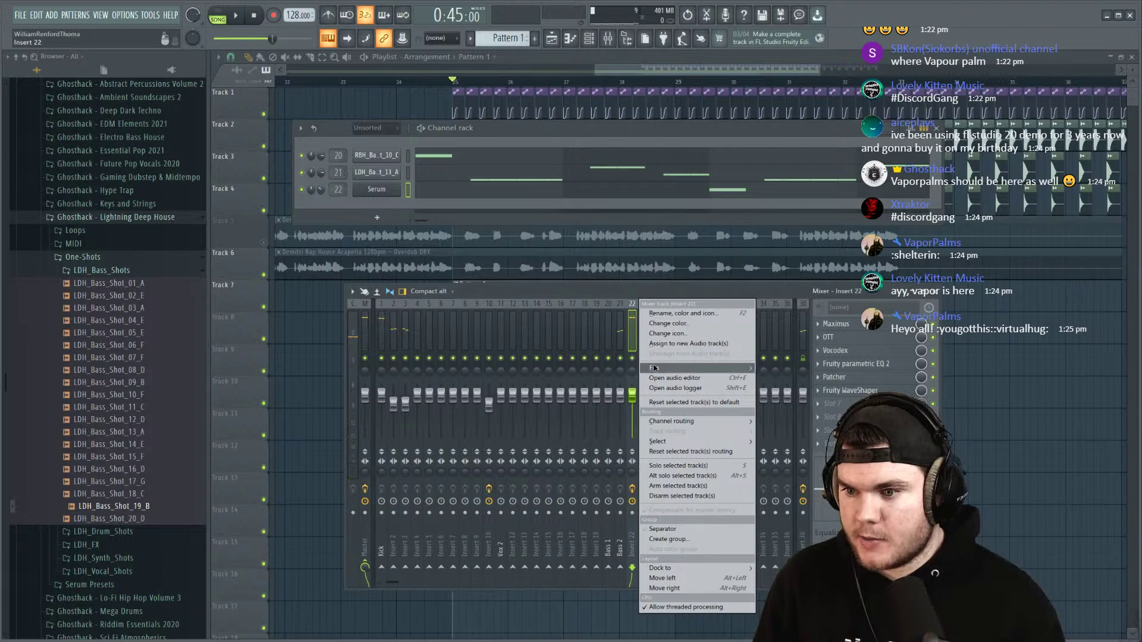
pyautogui.moveTo(654, 368)
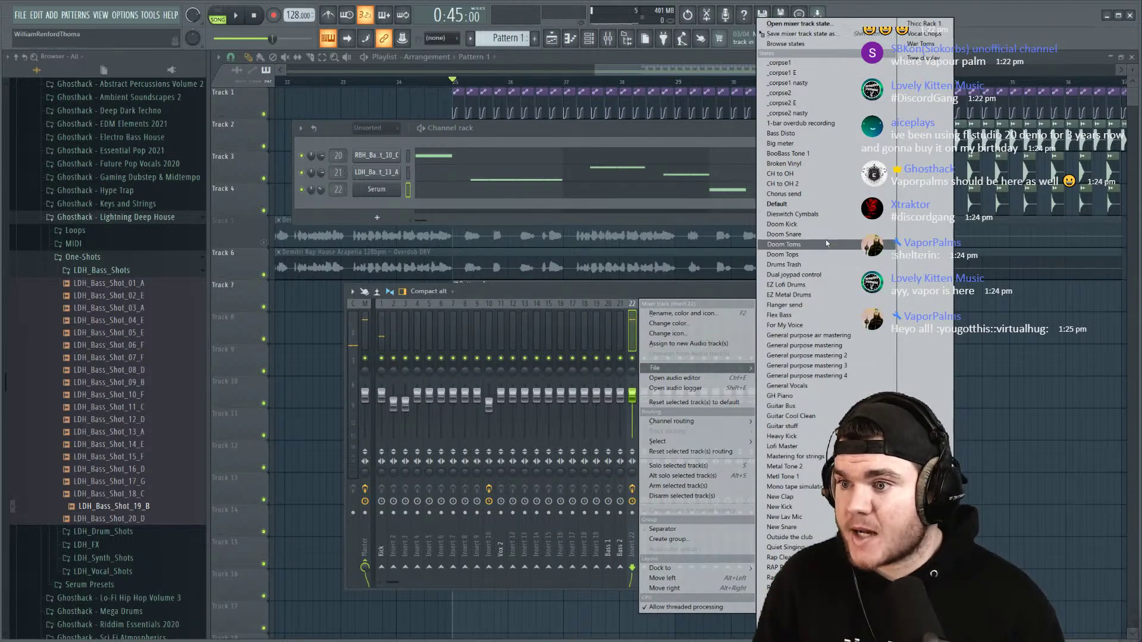
pyautogui.click(779, 204)
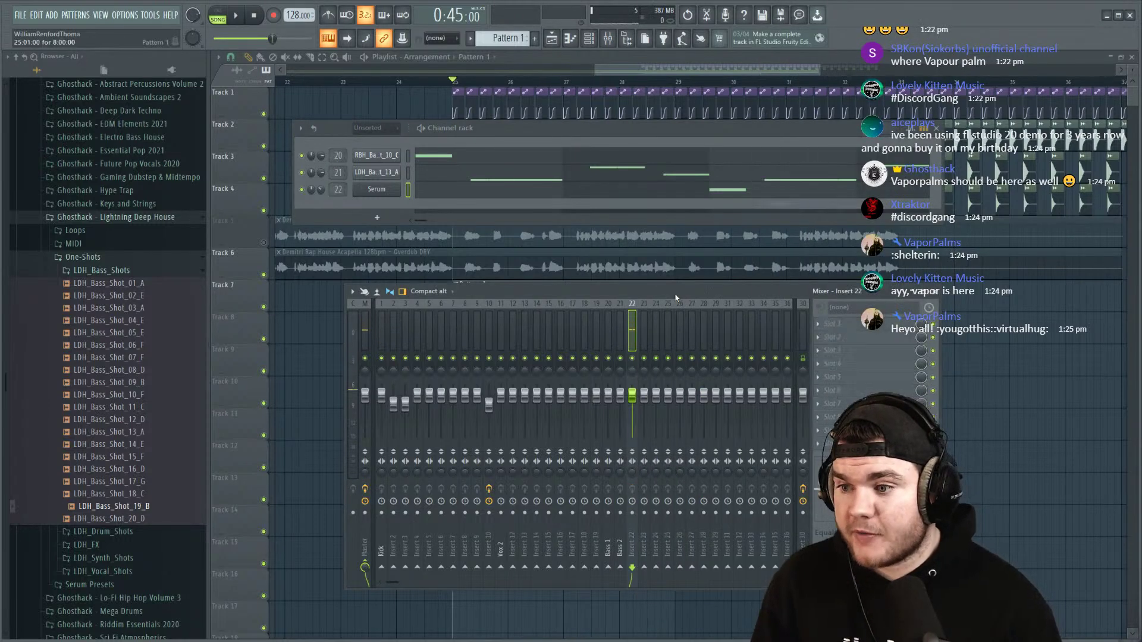
# Step: Load Disperser in the first effect slot of mixer track 22
pyautogui.click(816, 323)
pyautogui.moveTo(833, 337)
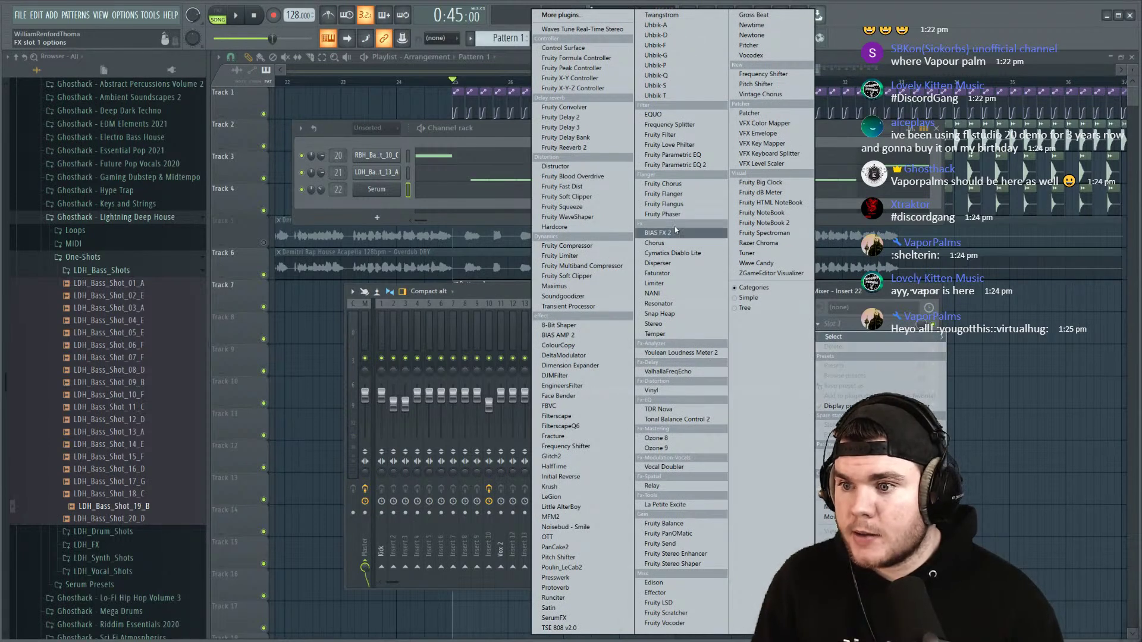
pyautogui.click(661, 263)
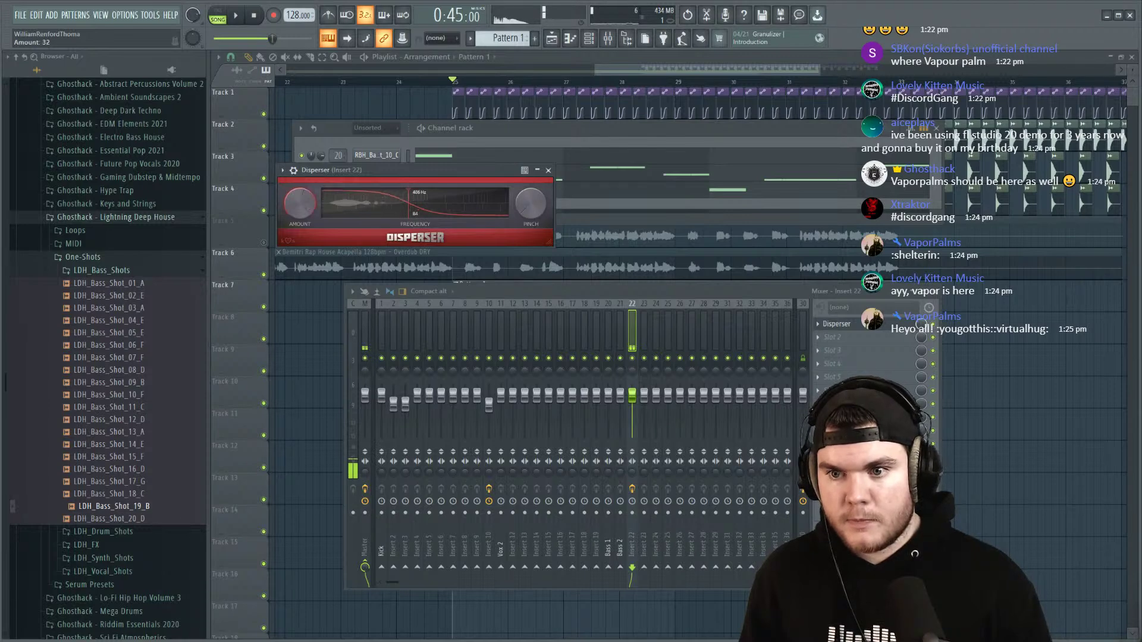
# Step: Reset the Serum channel's volume to its default and return to the Disperser window
pyautogui.click(484, 136)
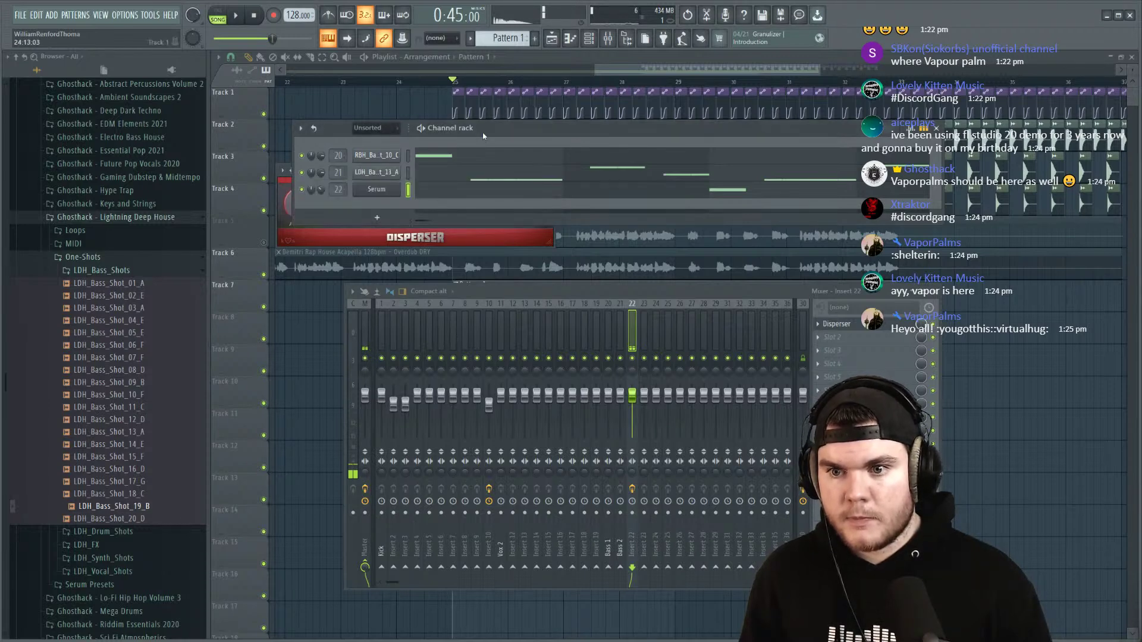
pyautogui.rightClick(320, 191)
pyautogui.click(333, 197)
pyautogui.click(381, 238)
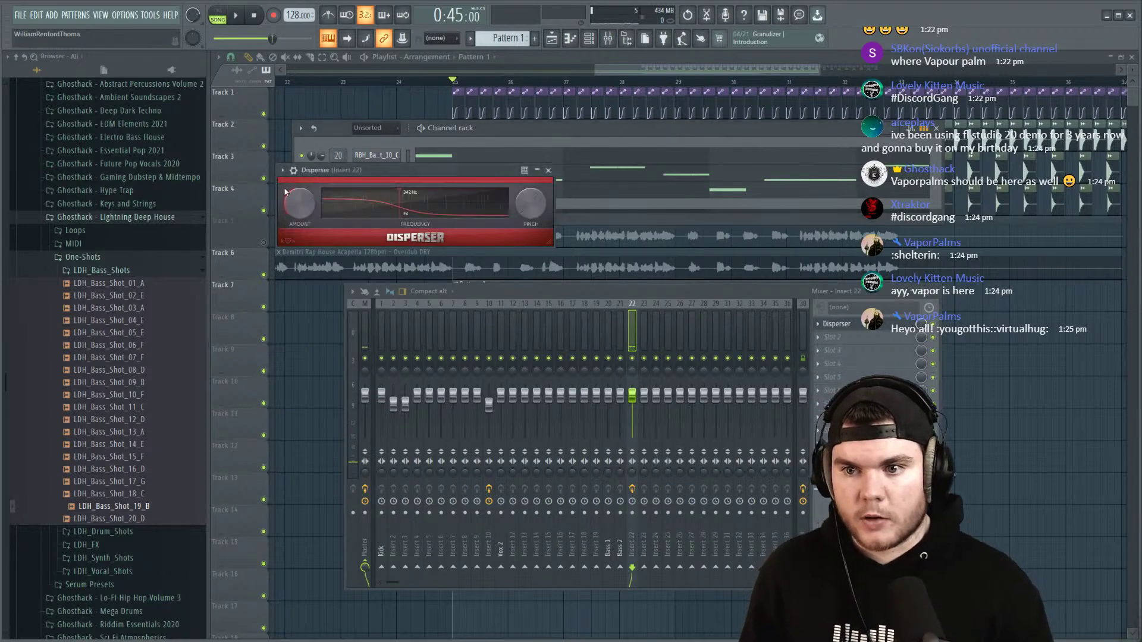
# Step: Adjust Disperser's amount and frequency, and play the song from bar 25 to check the sound before stopping
pyautogui.moveTo(430, 174); pyautogui.dragTo(467, 212)
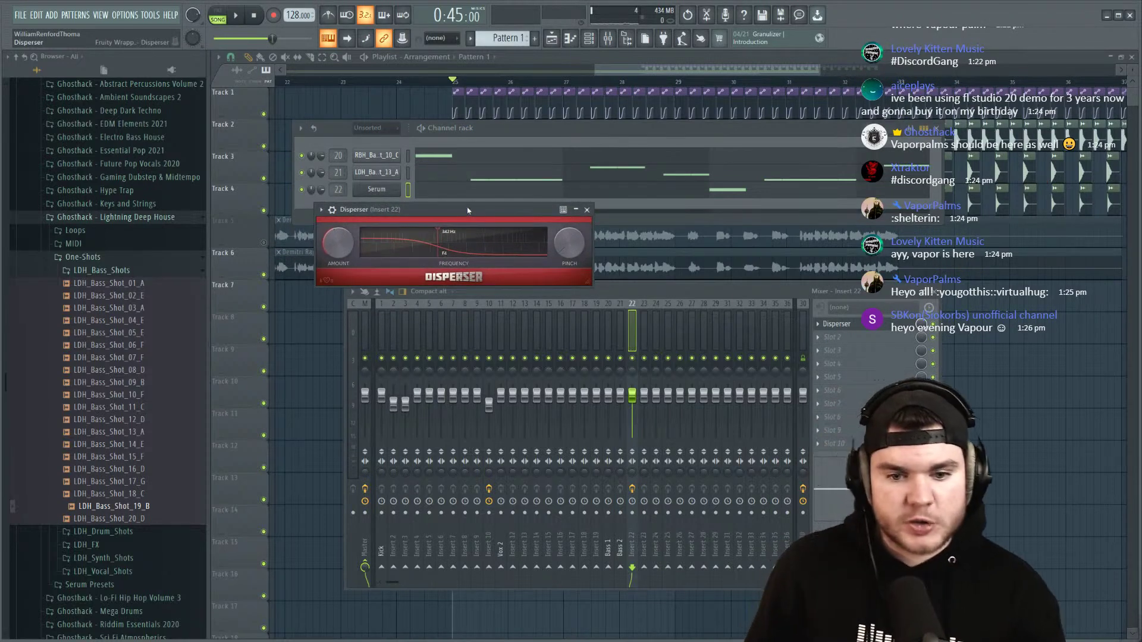
pyautogui.moveTo(338, 243); pyautogui.dragTo(338, 254)
pyautogui.moveTo(444, 245); pyautogui.dragTo(412, 247)
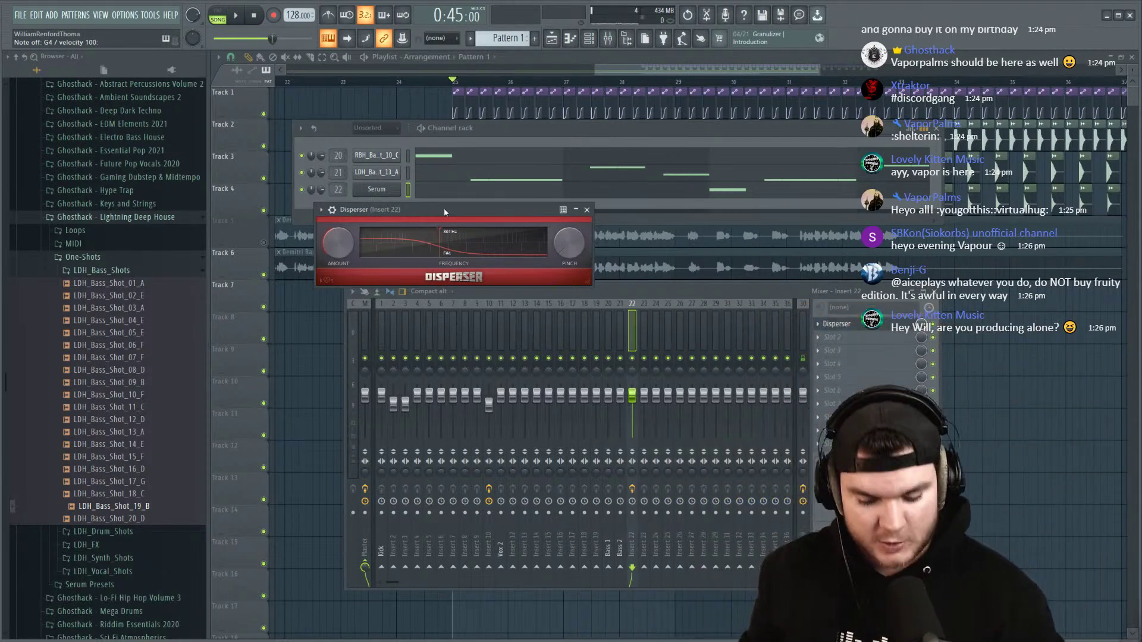
pyautogui.press('space')
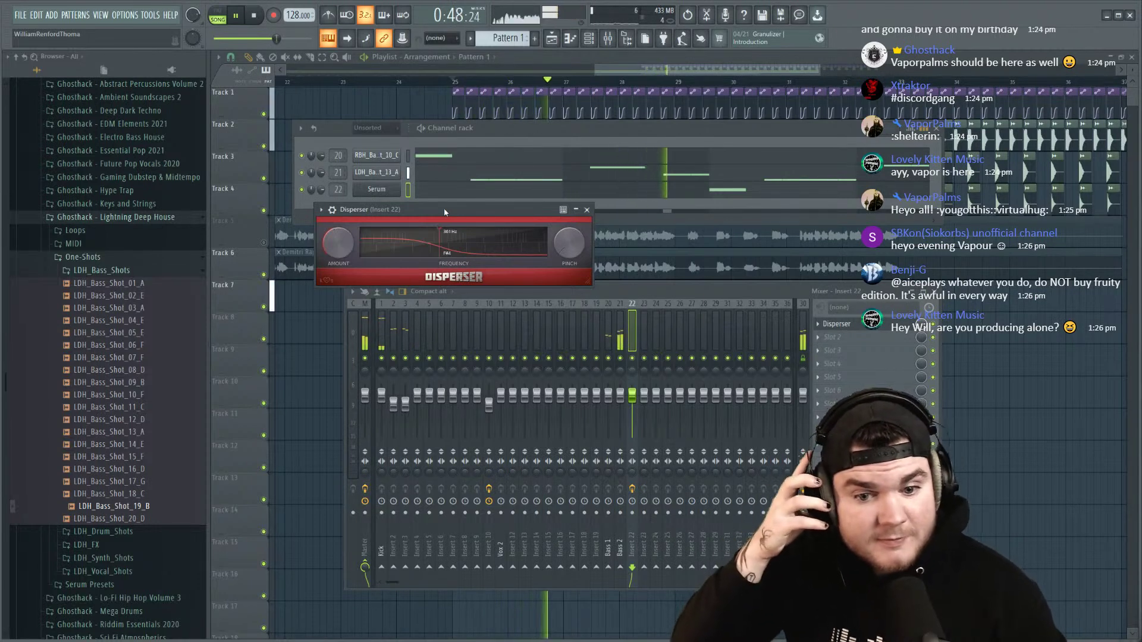
pyautogui.press('space')
# Step: Mark the time range around the bar 3 note in the Serum piano roll, and close the piano roll
pyautogui.click(720, 196)
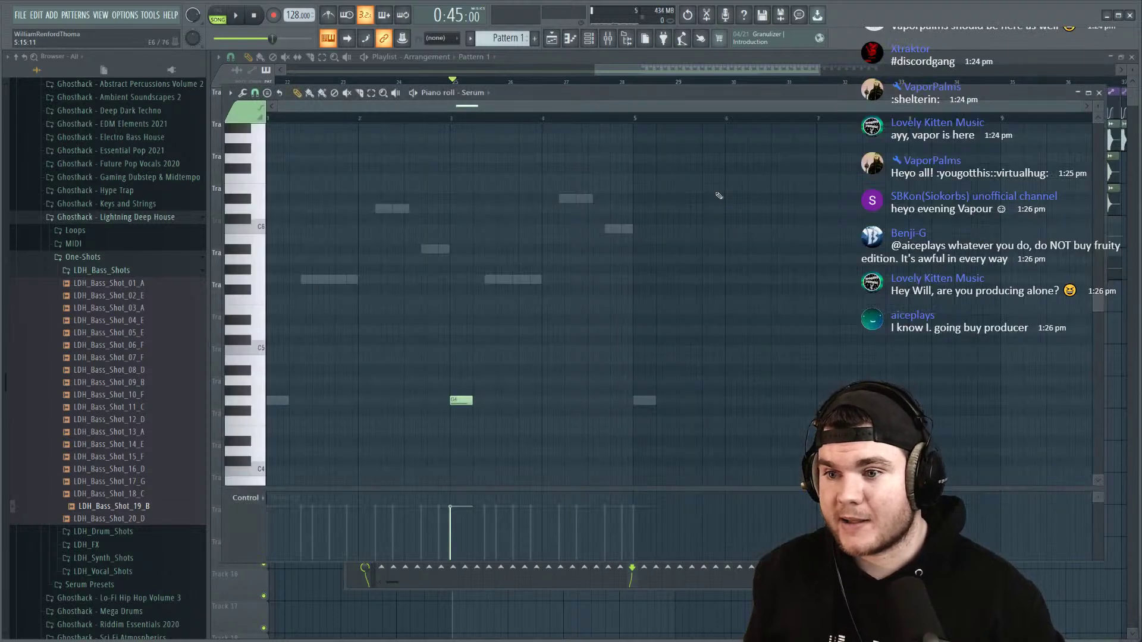
pyautogui.moveTo(456, 121); pyautogui.dragTo(563, 122)
pyautogui.scroll(4, 460, 123)
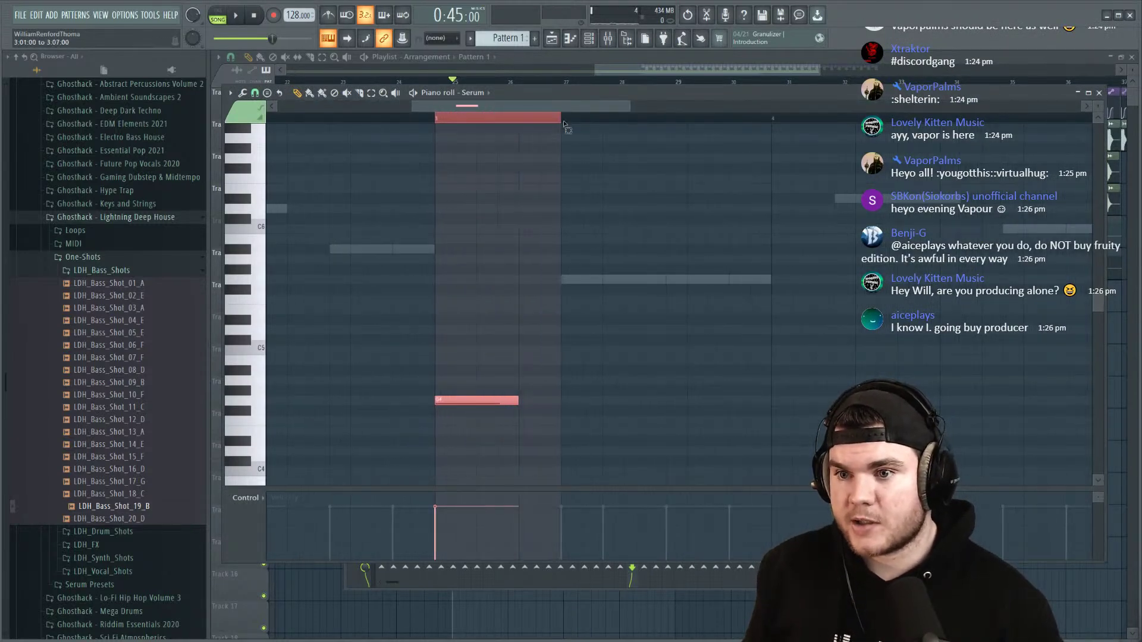
pyautogui.click(1100, 93)
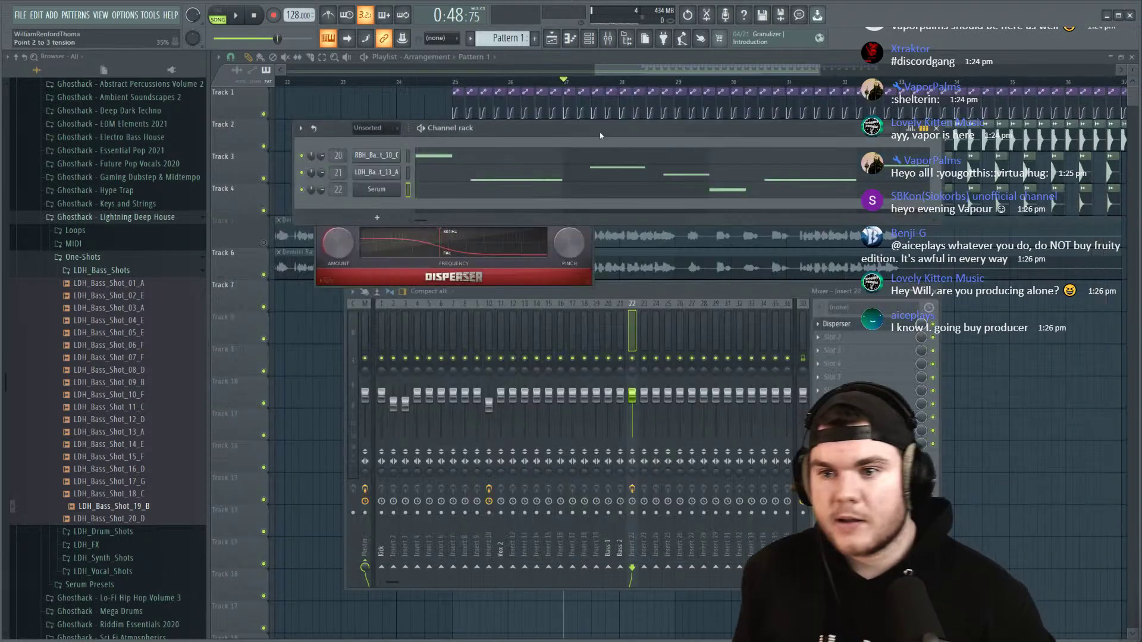
# Step: Reopen the Serum piano roll and select the time range from 3:01 to 3:07 around the low note
pyautogui.click(353, 278)
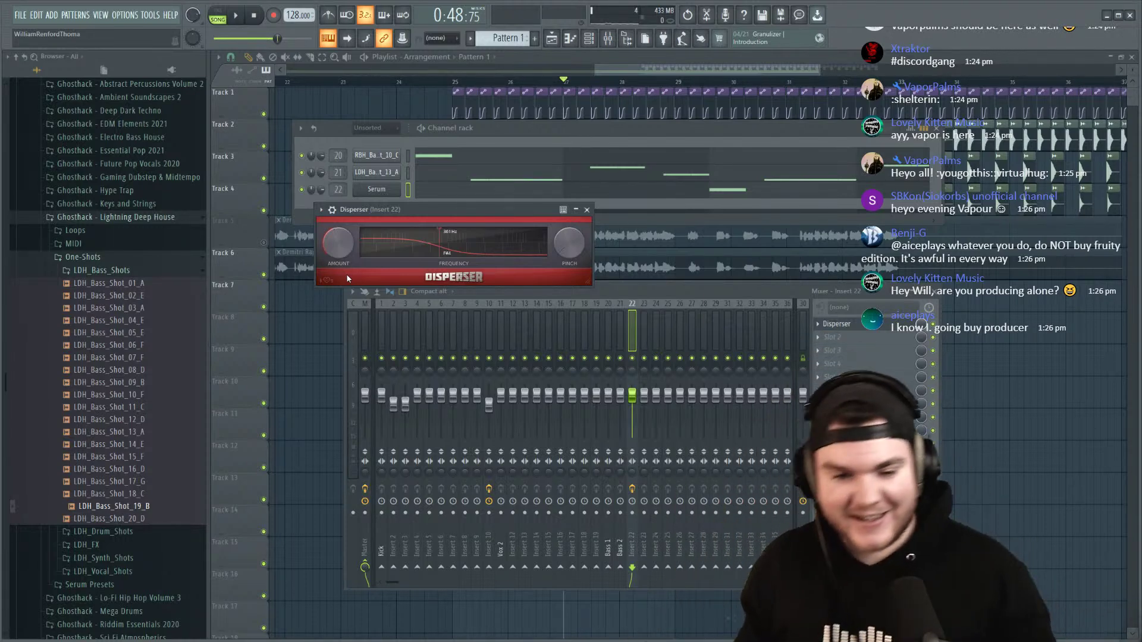
pyautogui.moveTo(454, 210); pyautogui.dragTo(480, 265)
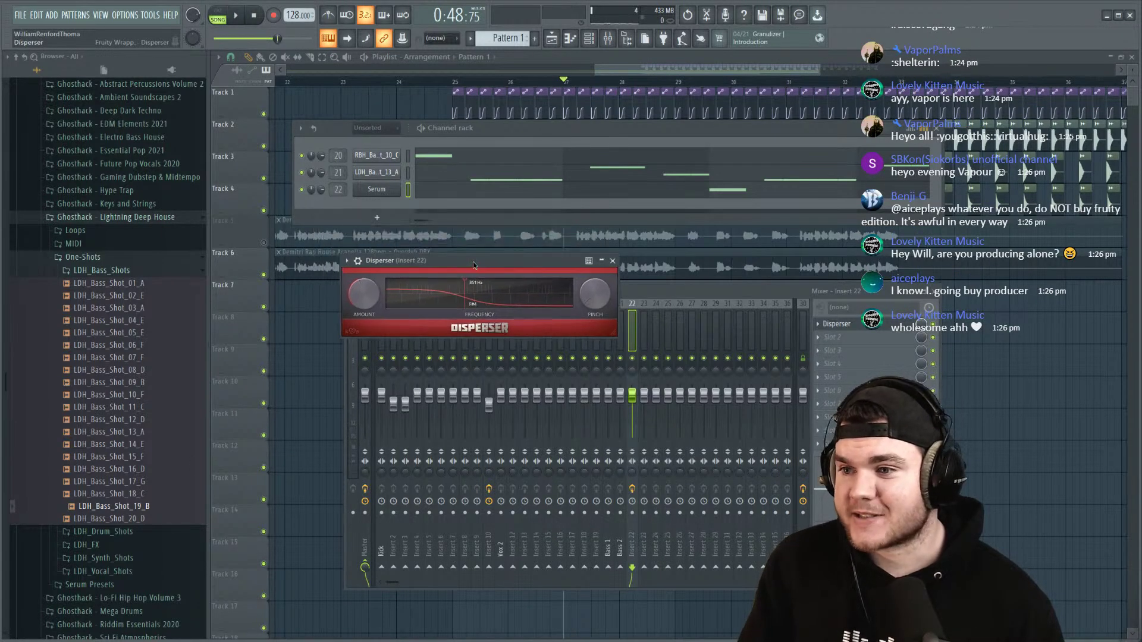
pyautogui.click(748, 191)
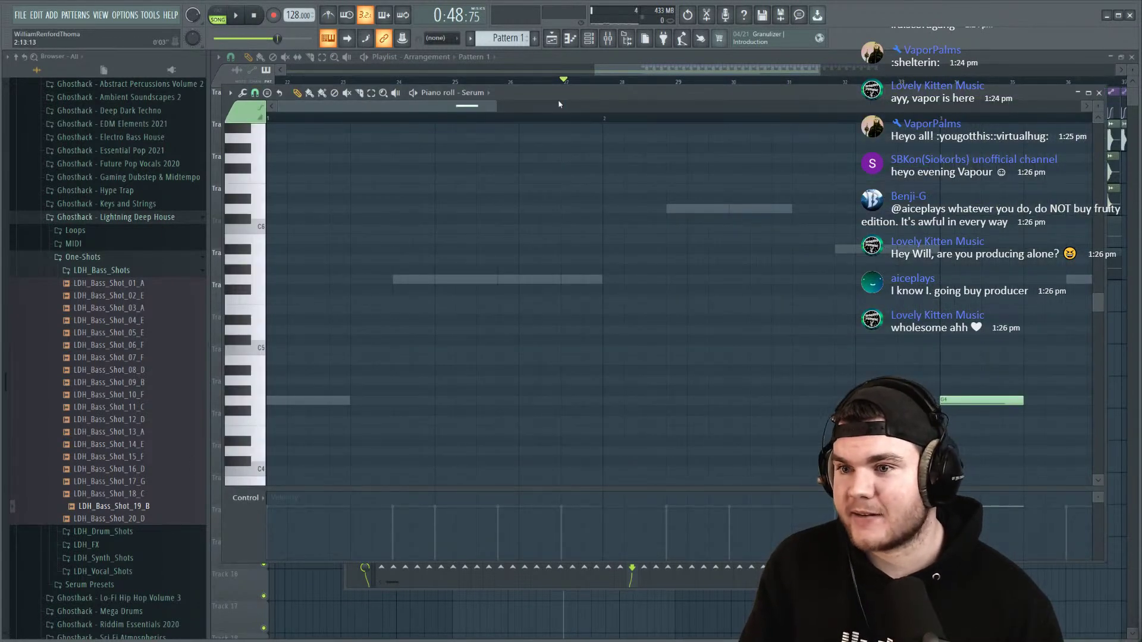
pyautogui.moveTo(482, 113); pyautogui.dragTo(594, 118)
pyautogui.moveTo(516, 119); pyautogui.dragTo(640, 119)
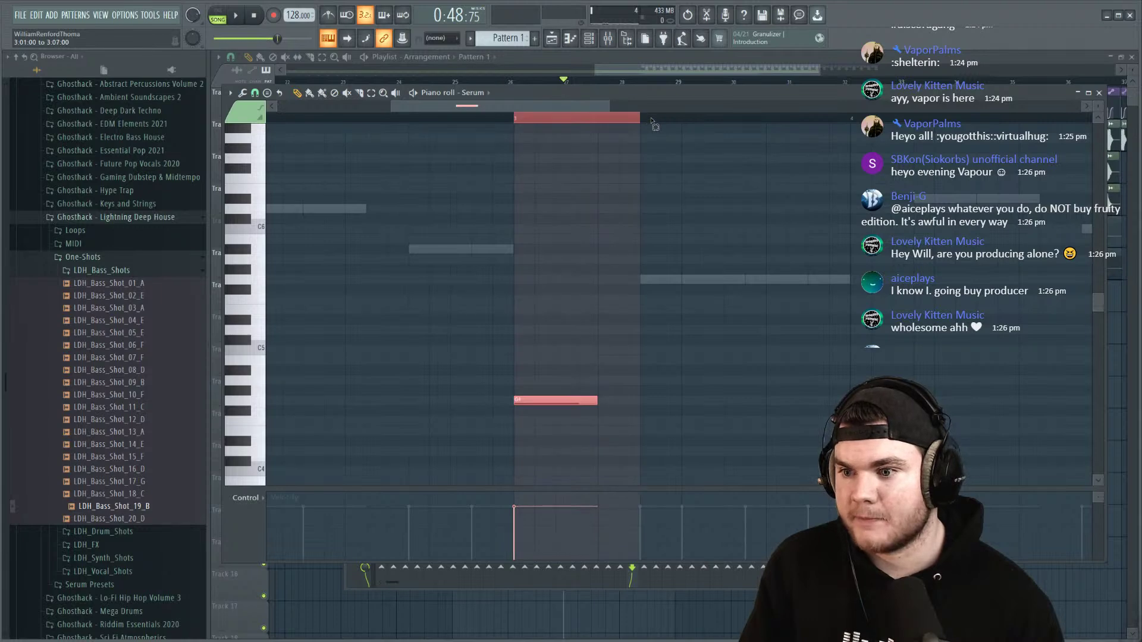
# Step: Solo mixer track 22 and loop the selected Serum note in pattern mode
pyautogui.press('space')
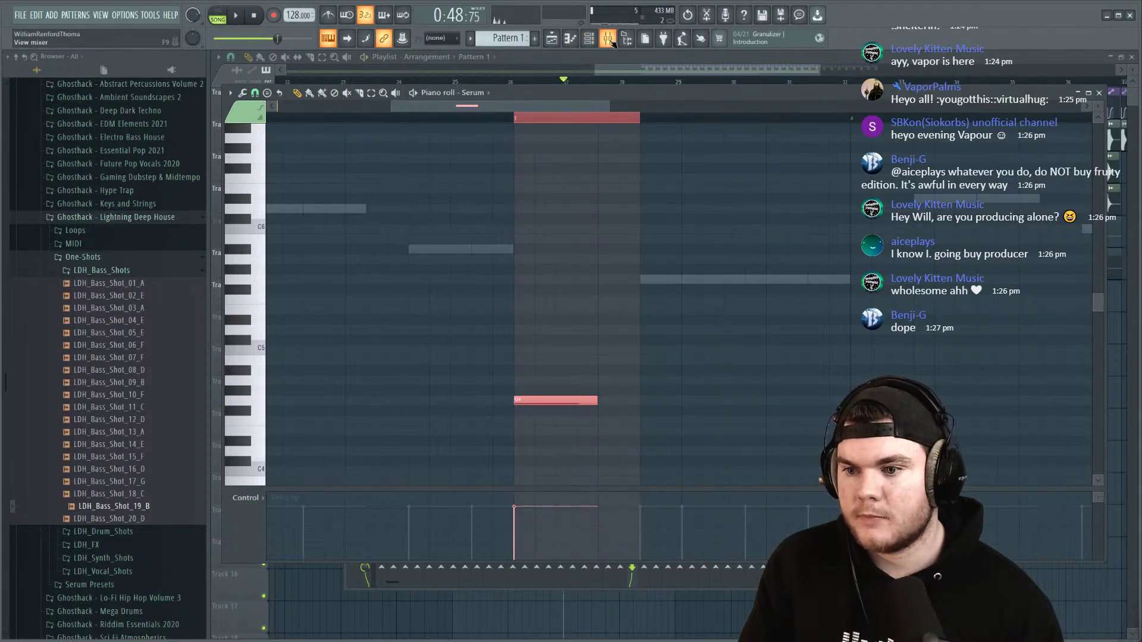
pyautogui.click(608, 38)
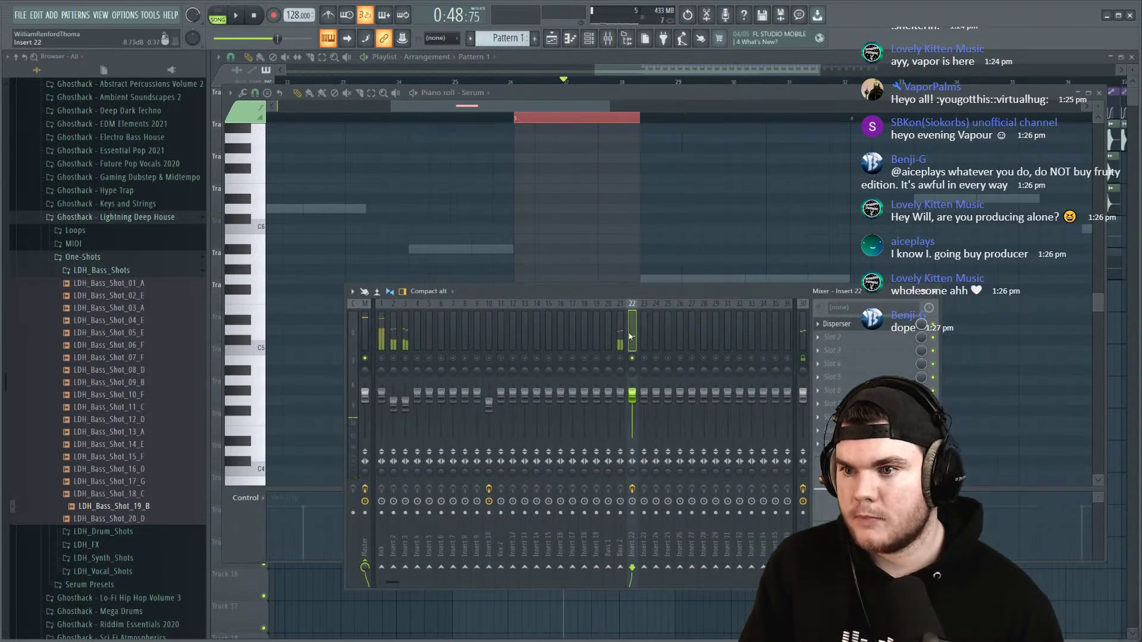
pyautogui.click(219, 10)
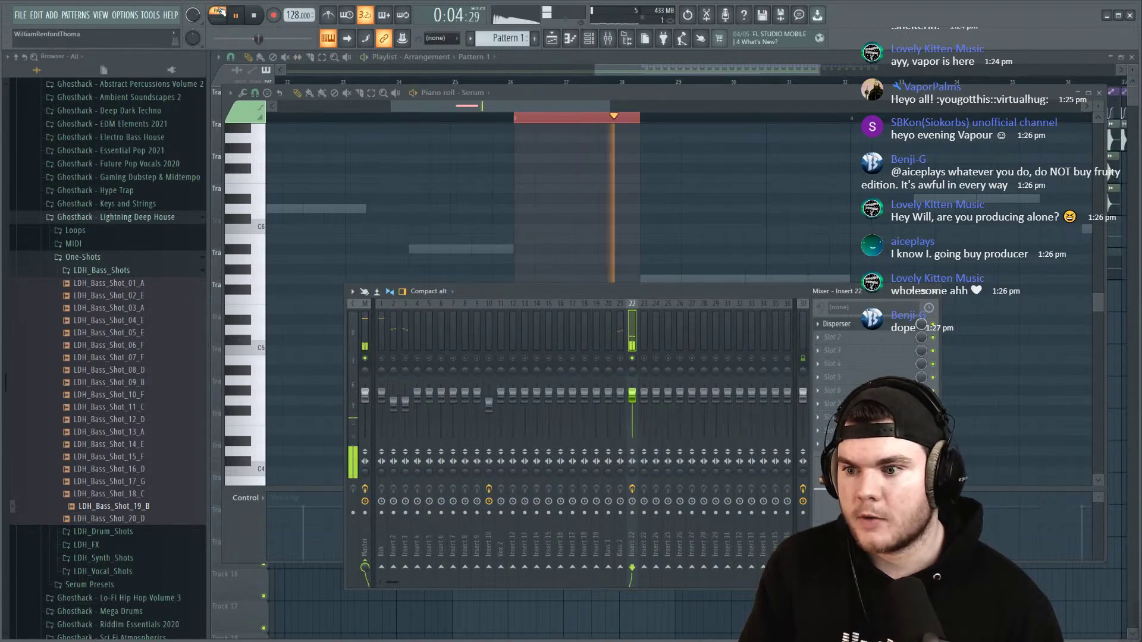
# Step: Load the Stereo effect in slot 3 of mixer track 22
pyautogui.click(832, 350)
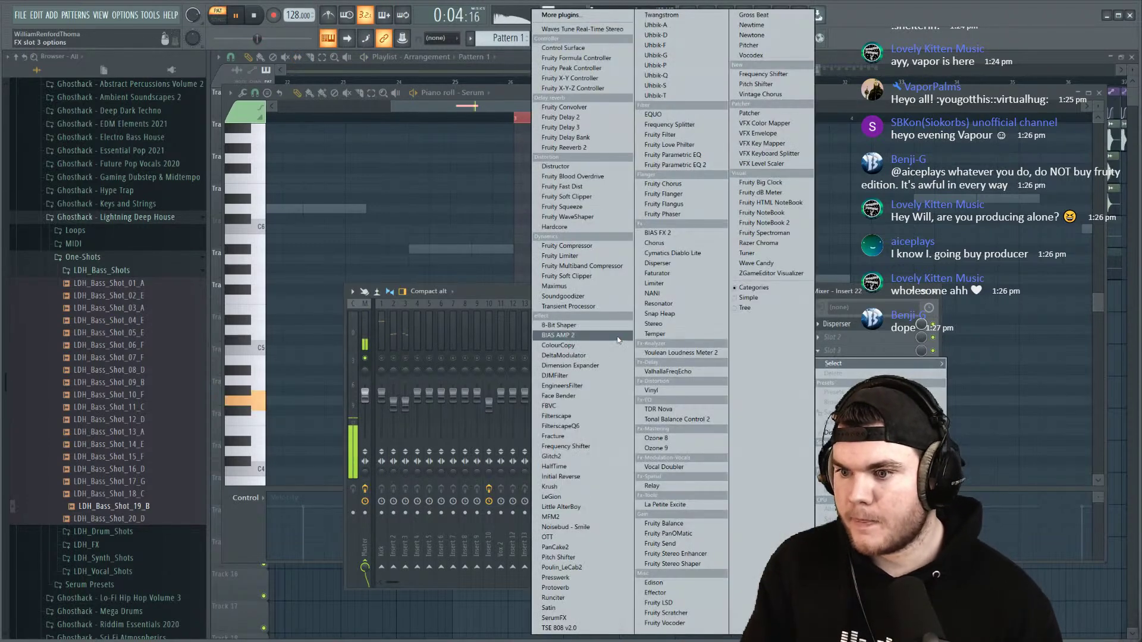
pyautogui.click(678, 324)
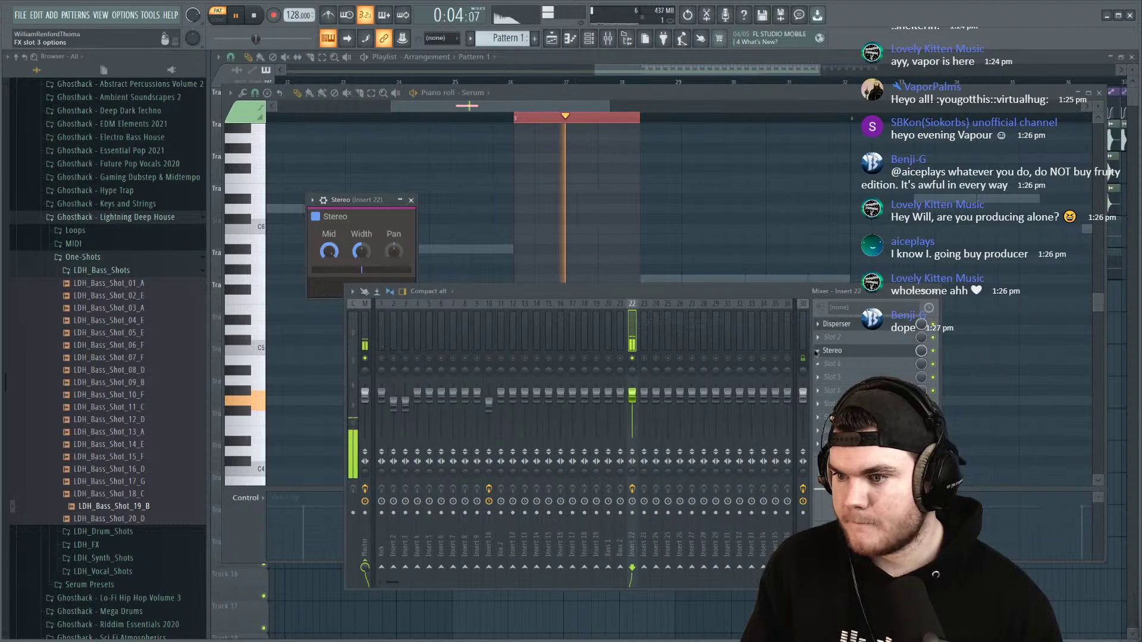
# Step: Try Temper in place of the Stereo effect on Insert 22 and delete it
pyautogui.click(820, 352)
pyautogui.click(678, 336)
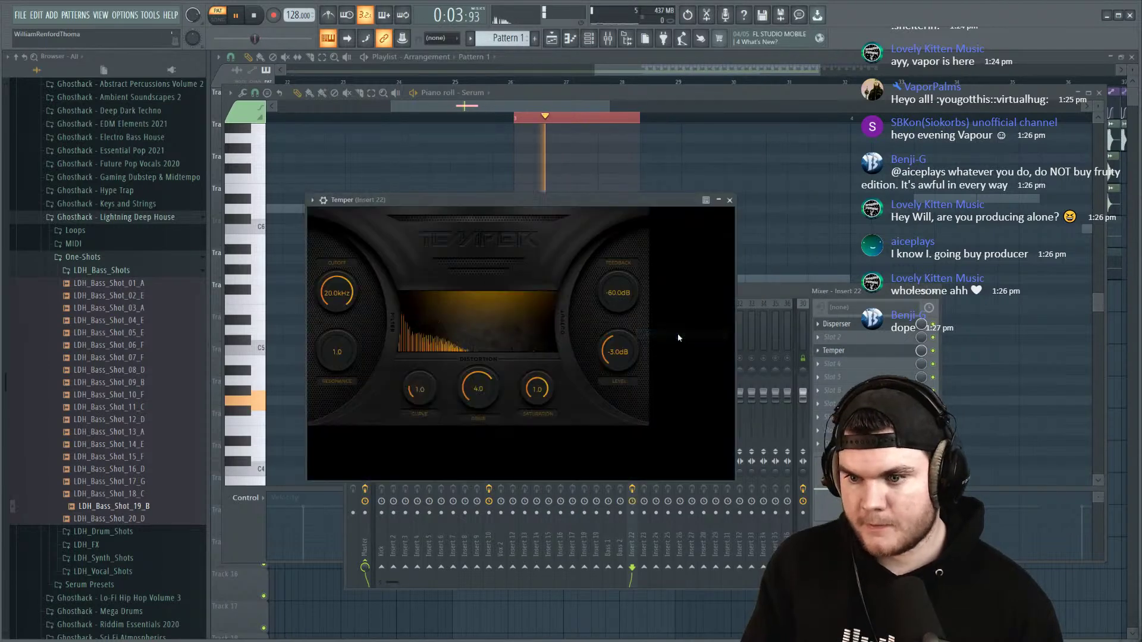
pyautogui.moveTo(834, 350)
pyautogui.mouseDown()
pyautogui.moveTo(835, 325)
pyautogui.moveTo(844, 364)
pyautogui.mouseUp()
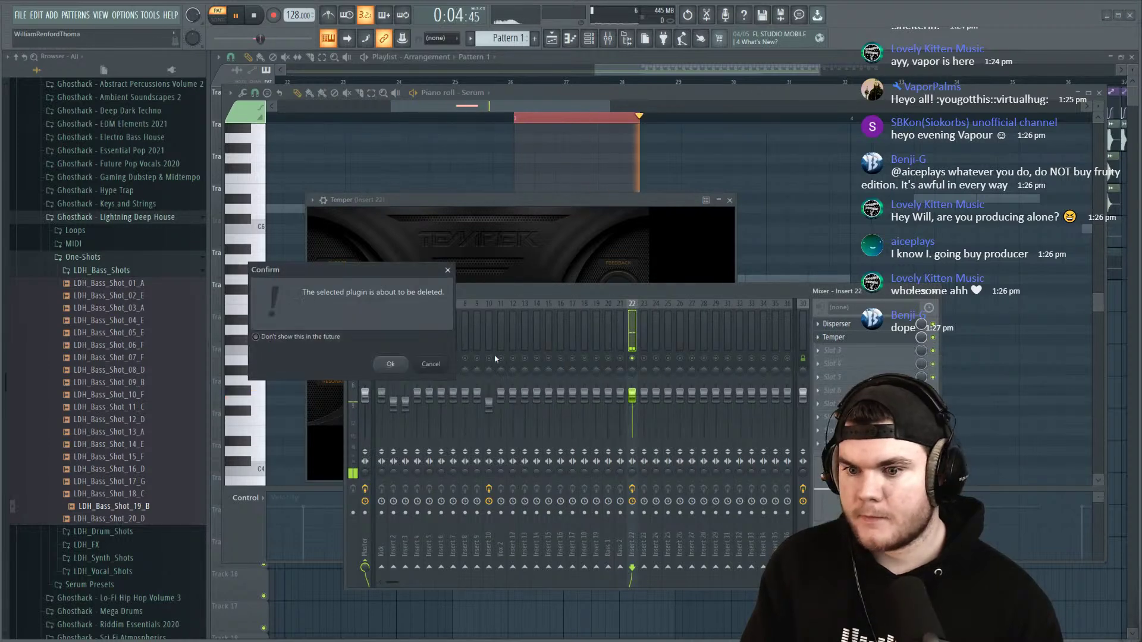
pyautogui.click(389, 364)
# Step: Load OTT into effect slot 3 of Insert 22 and lower its Depth and Time
pyautogui.click(832, 350)
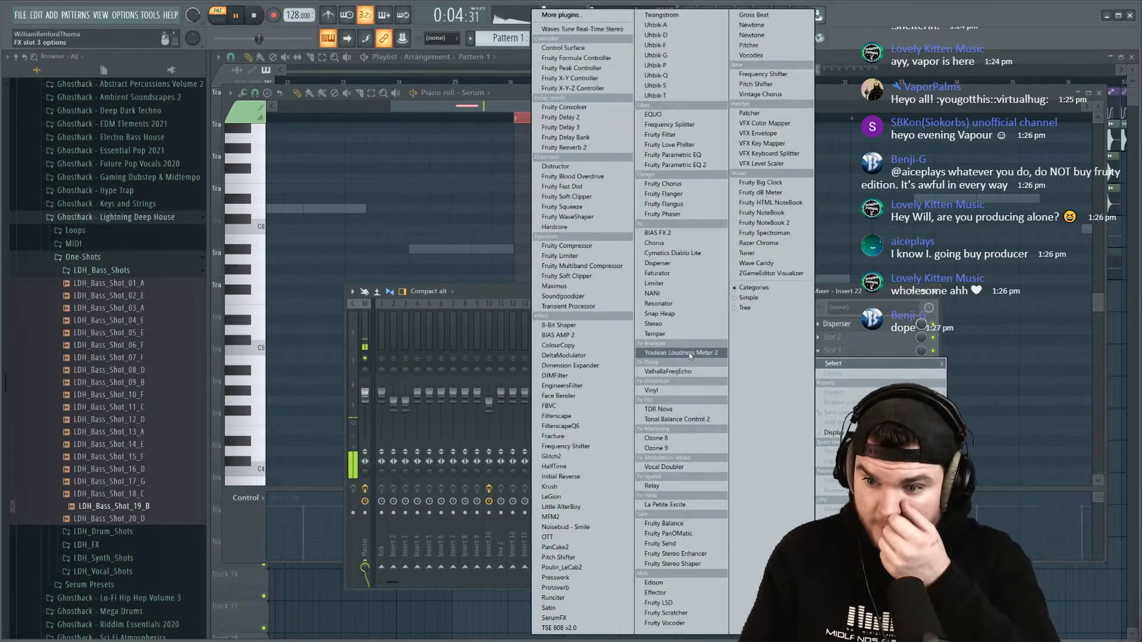
pyautogui.click(547, 537)
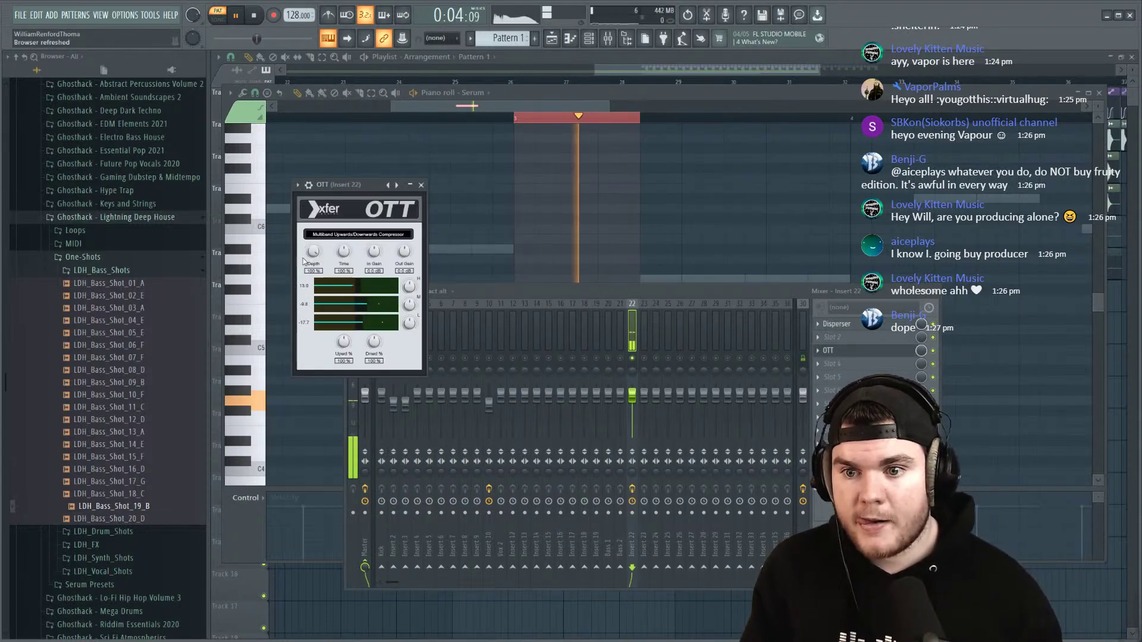
pyautogui.moveTo(313, 252); pyautogui.dragTo(354, 256)
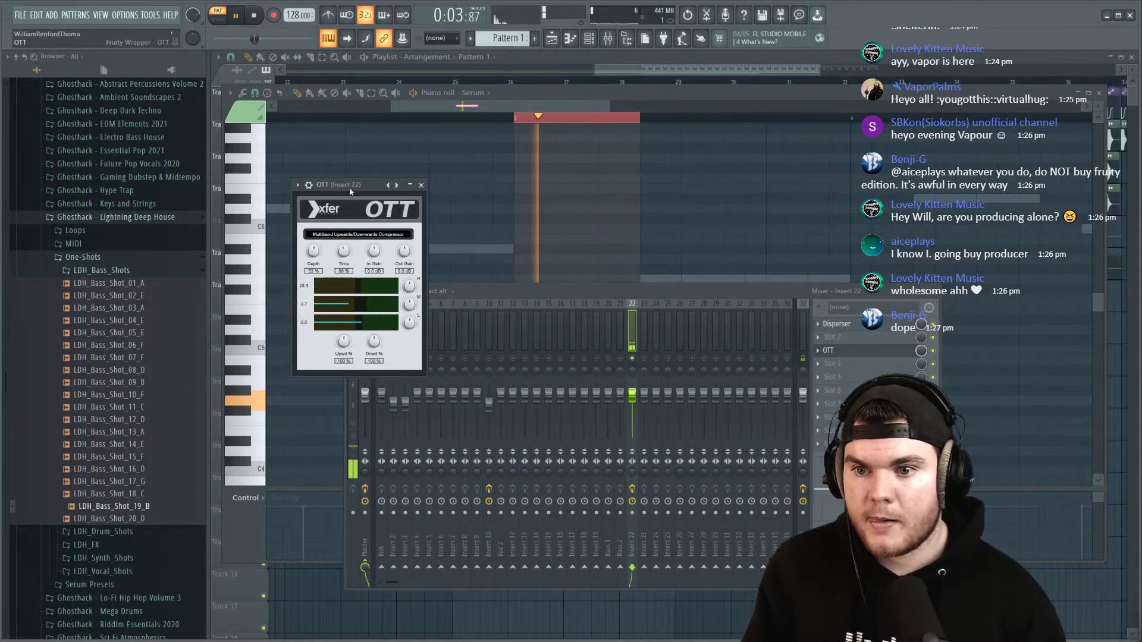
pyautogui.click(828, 350)
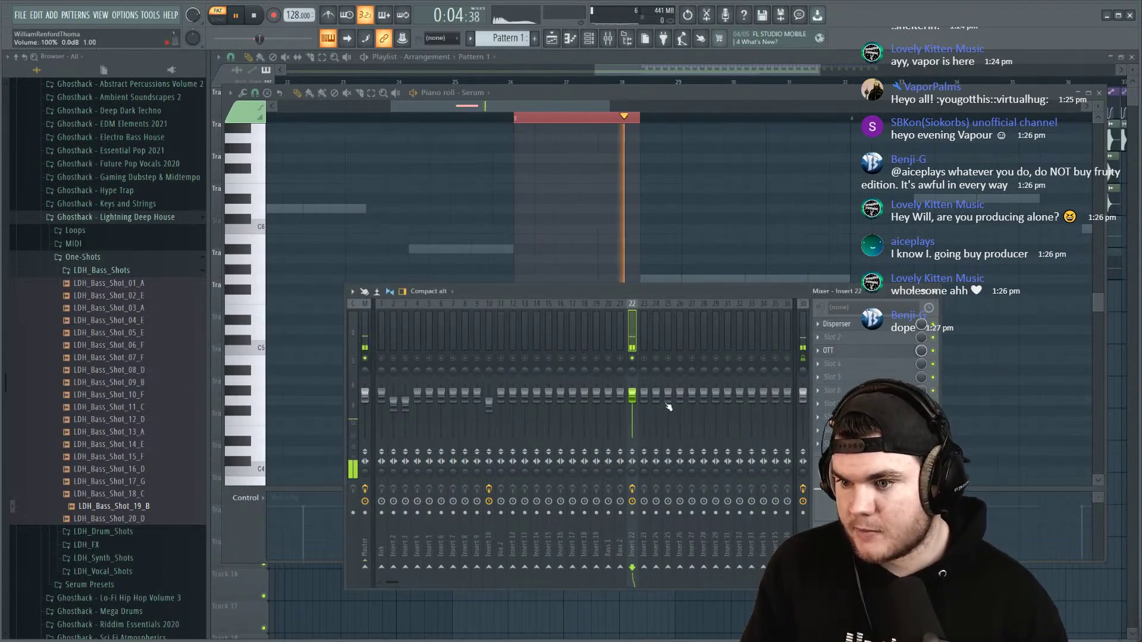
# Step: Unsolo Insert 22, clear the time selection in the Serum piano roll and close the piano roll
pyautogui.rightClick(632, 359)
pyautogui.doubleClick(632, 120)
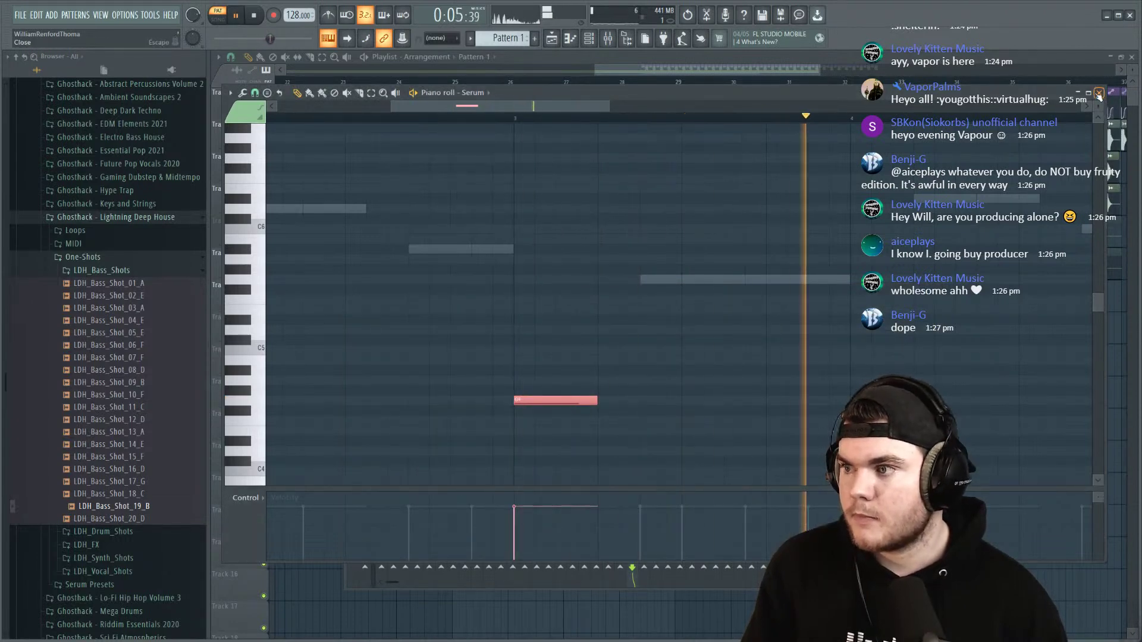
pyautogui.press('F7')
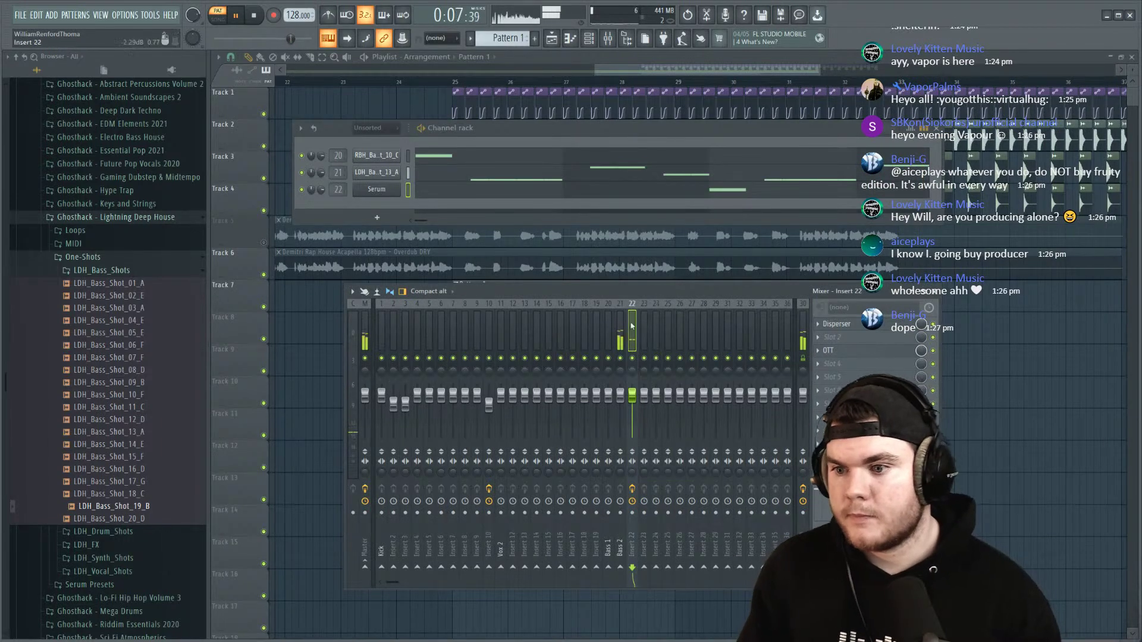
# Step: Load Fruity Parametric EQ 2 into the first effect slot of the Bass 1 mixer track
pyautogui.click(599, 326)
pyautogui.click(608, 324)
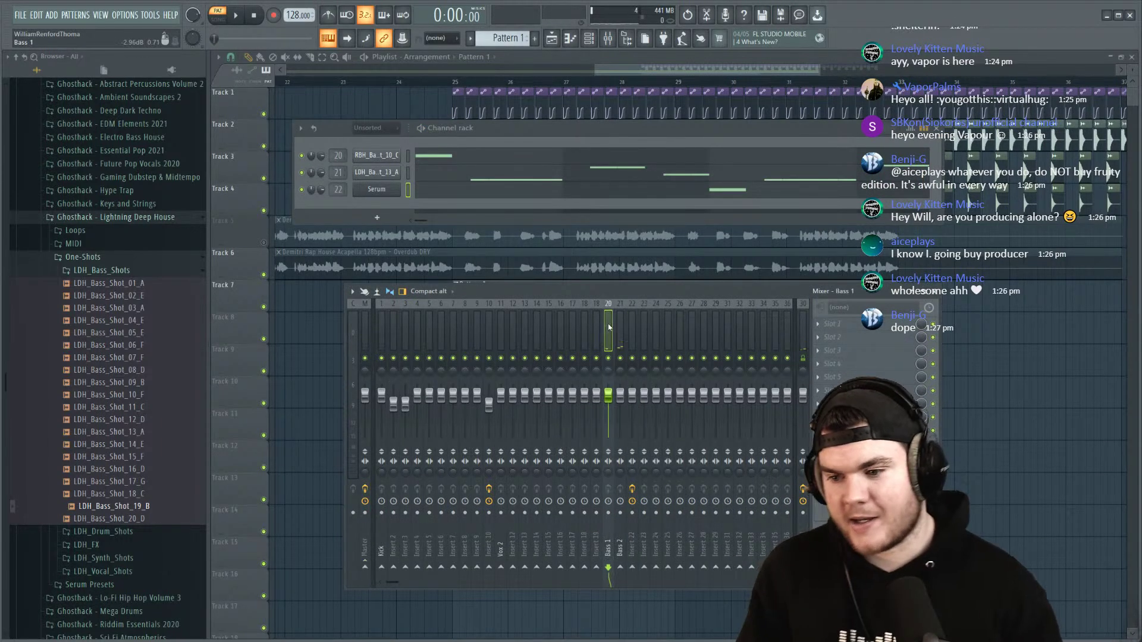
pyautogui.rightClick(608, 323)
pyautogui.click(833, 324)
pyautogui.click(833, 324)
pyautogui.moveTo(836, 336)
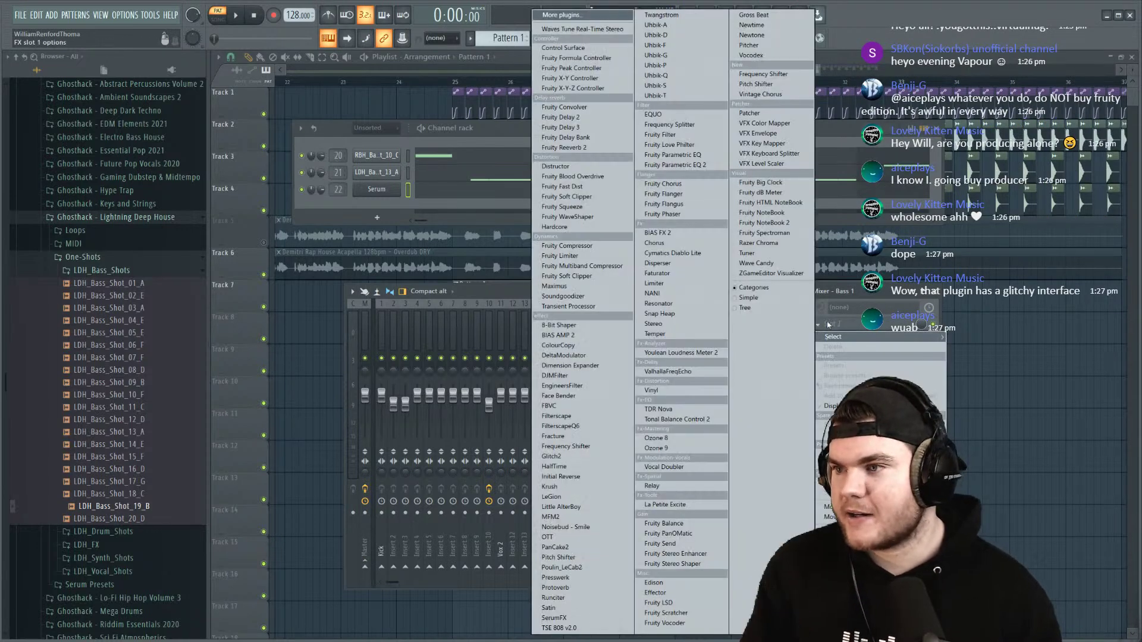
pyautogui.click(692, 166)
# Step: Raise the high-pass band of Bass 1's equalizer to cut the lowest frequencies, and close the plugin
pyautogui.click(561, 143)
pyautogui.click(561, 142)
pyautogui.moveTo(432, 132); pyautogui.dragTo(539, 208)
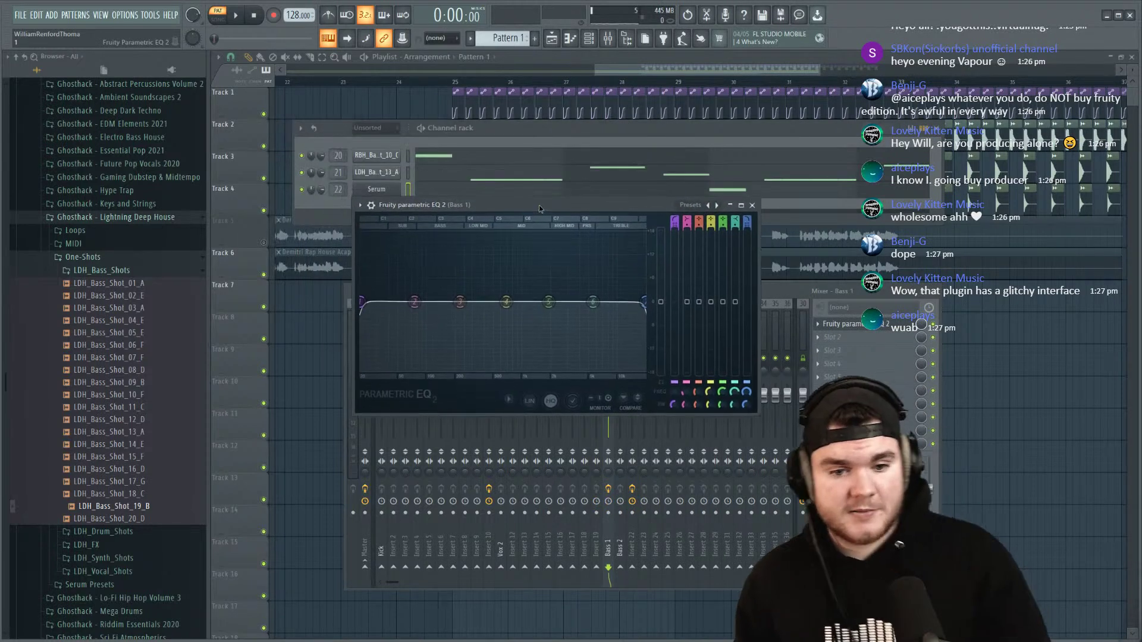
pyautogui.moveTo(362, 302); pyautogui.dragTo(427, 302)
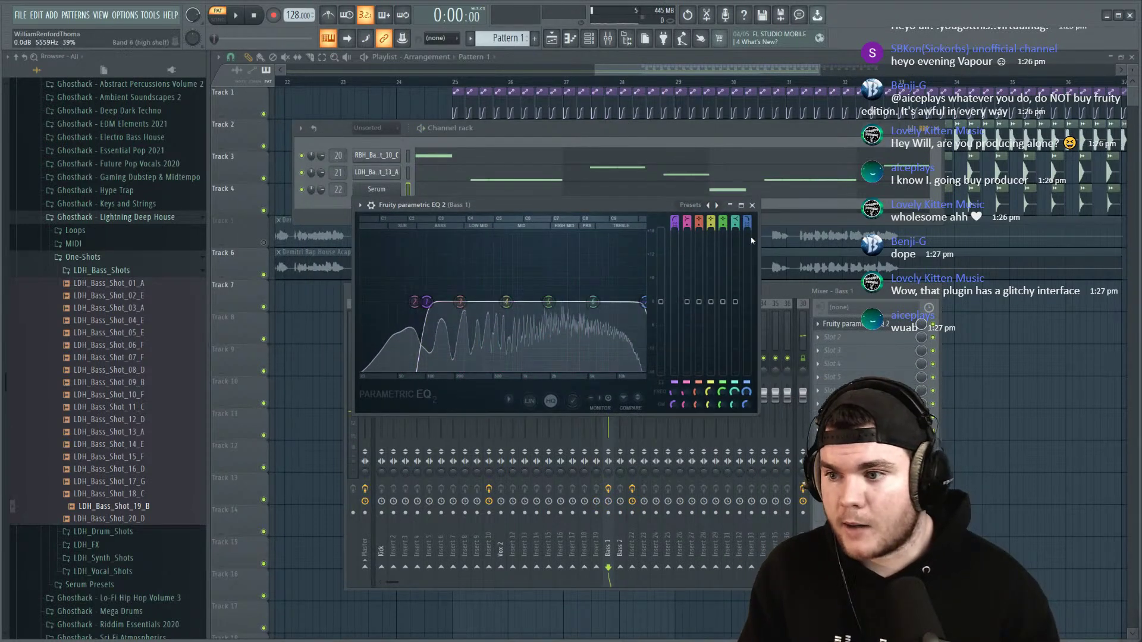
pyautogui.click(752, 205)
# Step: Play the pattern and load Fruity Parametric EQ 2 into the first effect slot of the Bass 2 mixer track
pyautogui.press('space')
pyautogui.click(619, 333)
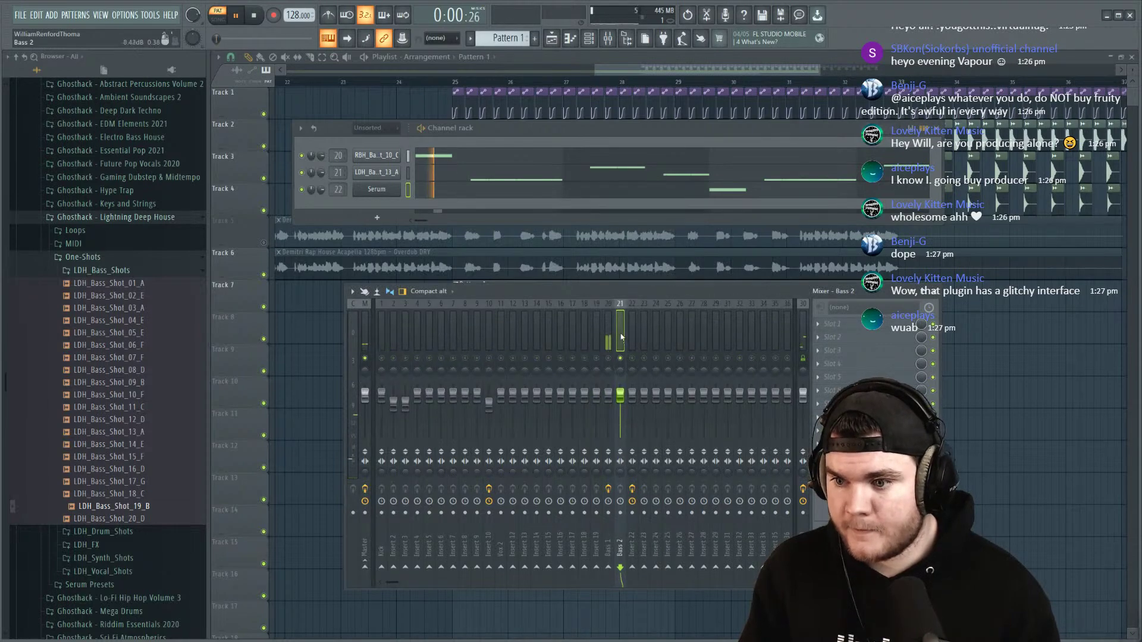
pyautogui.click(832, 324)
pyautogui.moveTo(833, 337)
pyautogui.click(708, 170)
pyautogui.click(611, 158)
pyautogui.click(612, 196)
# Step: Set the high-pass band of Bass 2's equalizer to about 88 Hz and close the plugin
pyautogui.moveTo(284, 257); pyautogui.dragTo(343, 255)
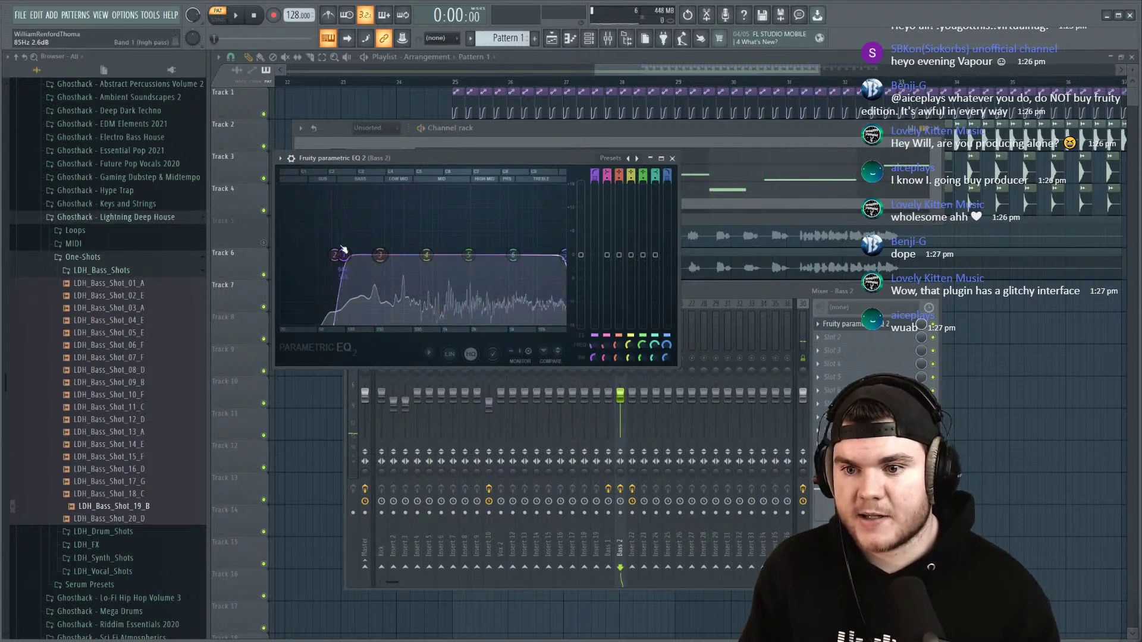
pyautogui.press('space')
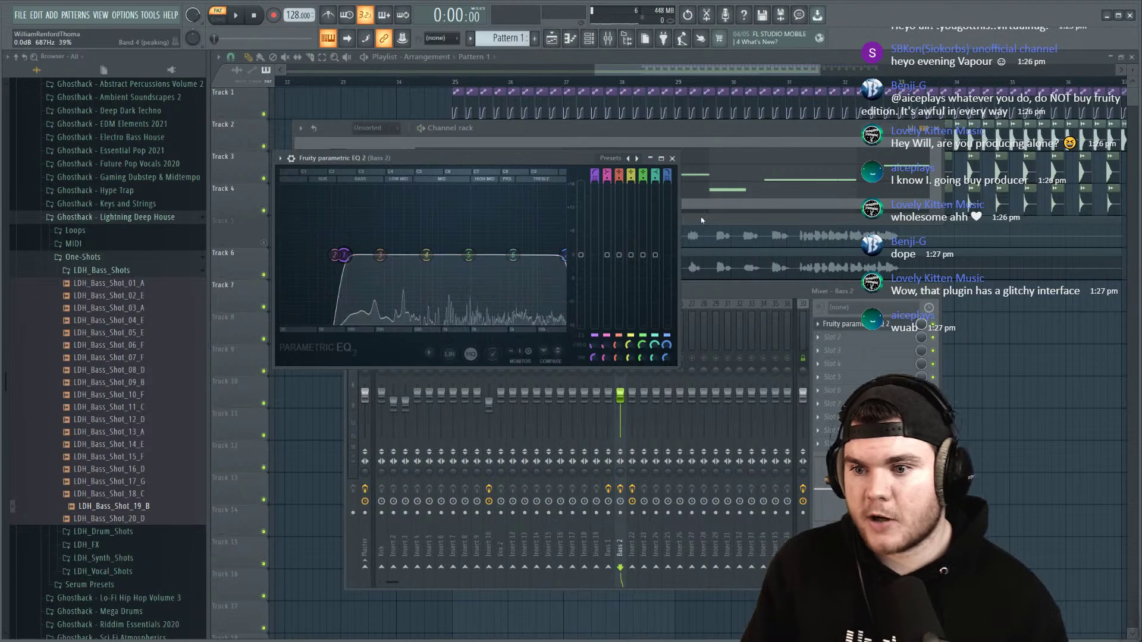
pyautogui.click(880, 325)
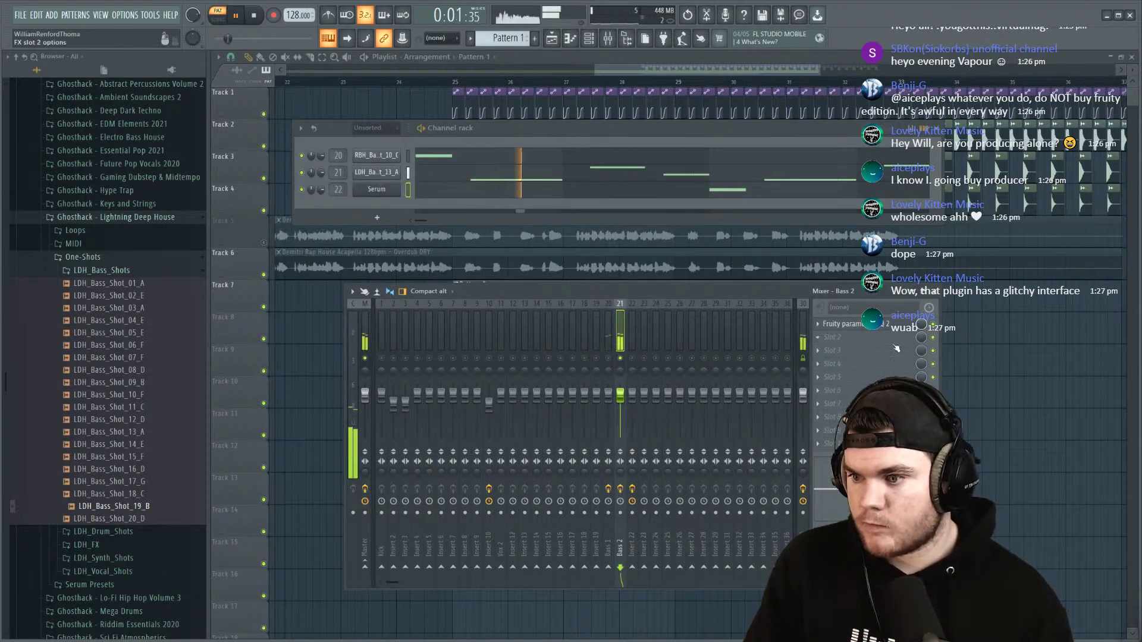
# Step: Load OTT into effect slot 3 of Bass 2, lowering its Depth and raising its Time
pyautogui.click(904, 349)
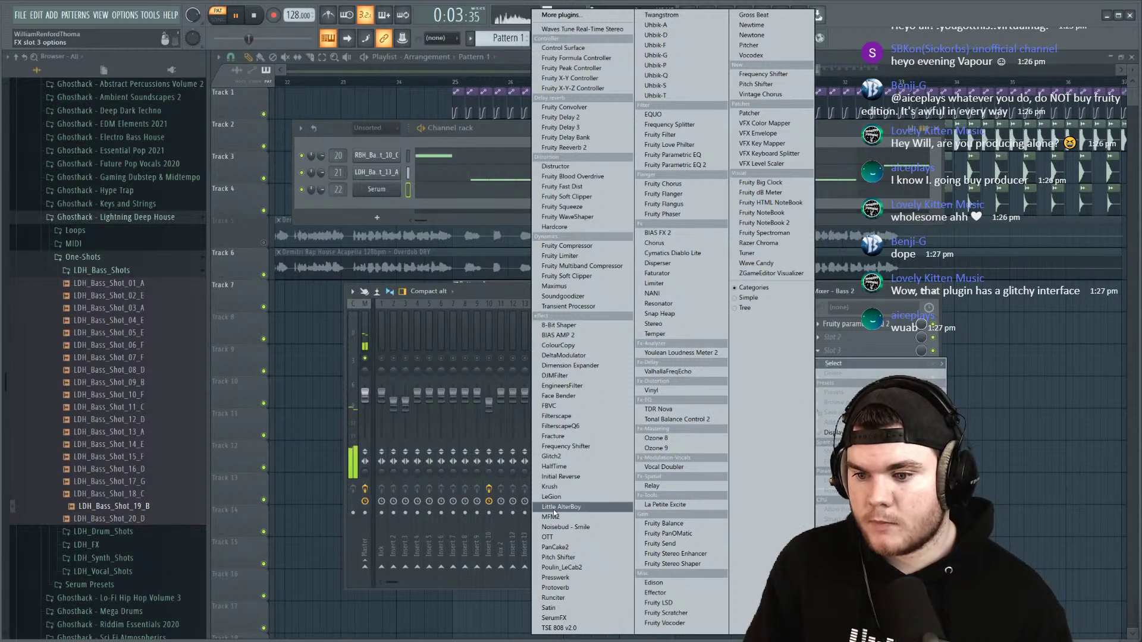
pyautogui.click(547, 537)
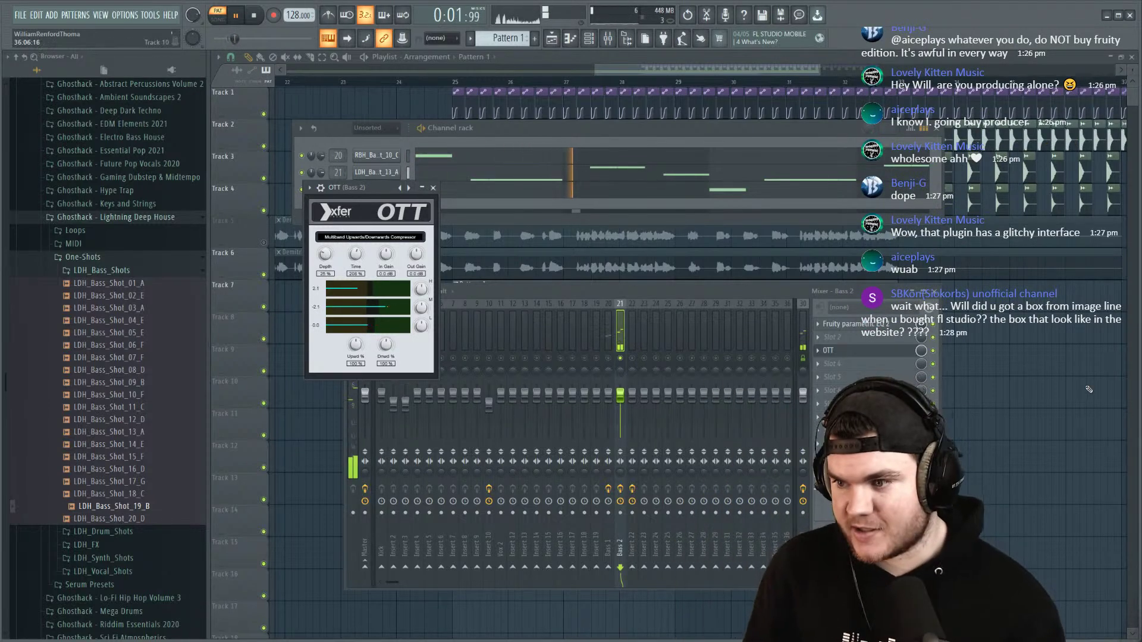
pyautogui.click(939, 354)
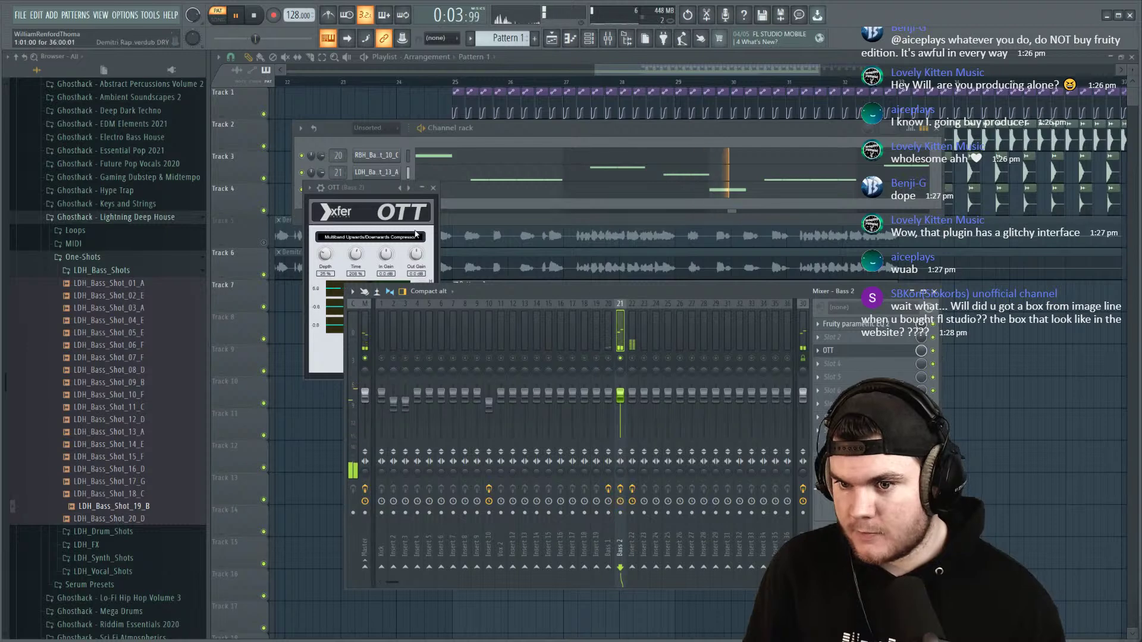
pyautogui.click(358, 254)
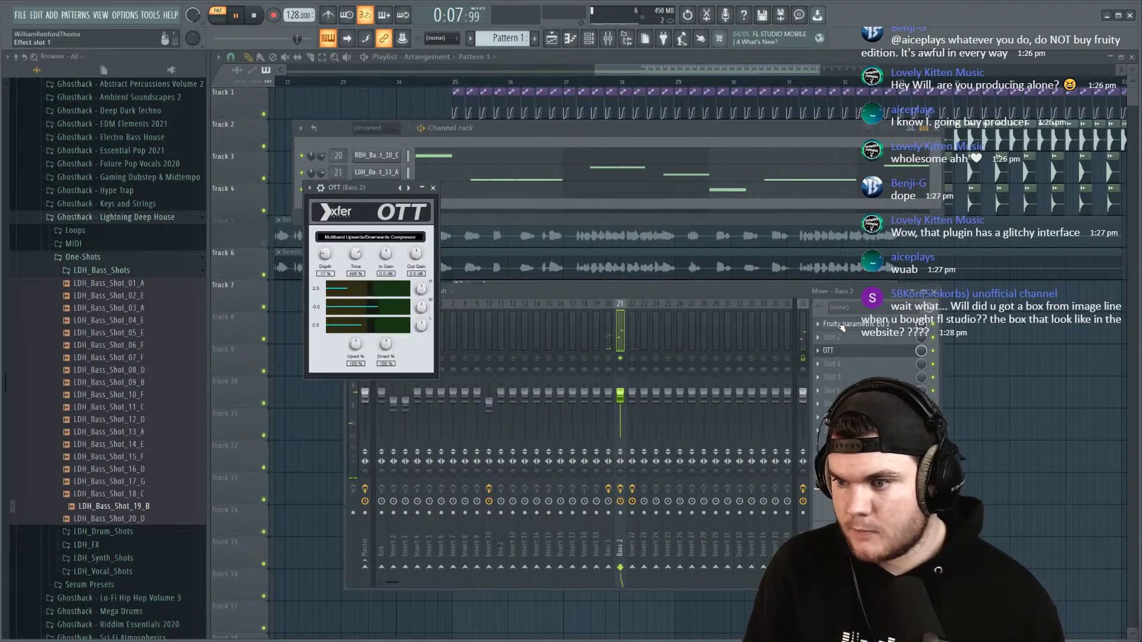
pyautogui.click(821, 351)
# Step: Stop playback and load OTT into effect slot 3 of Bass 1 with reduced Depth and Time
pyautogui.click(610, 345)
pyautogui.press('space')
pyautogui.click(833, 351)
pyautogui.moveTo(834, 363)
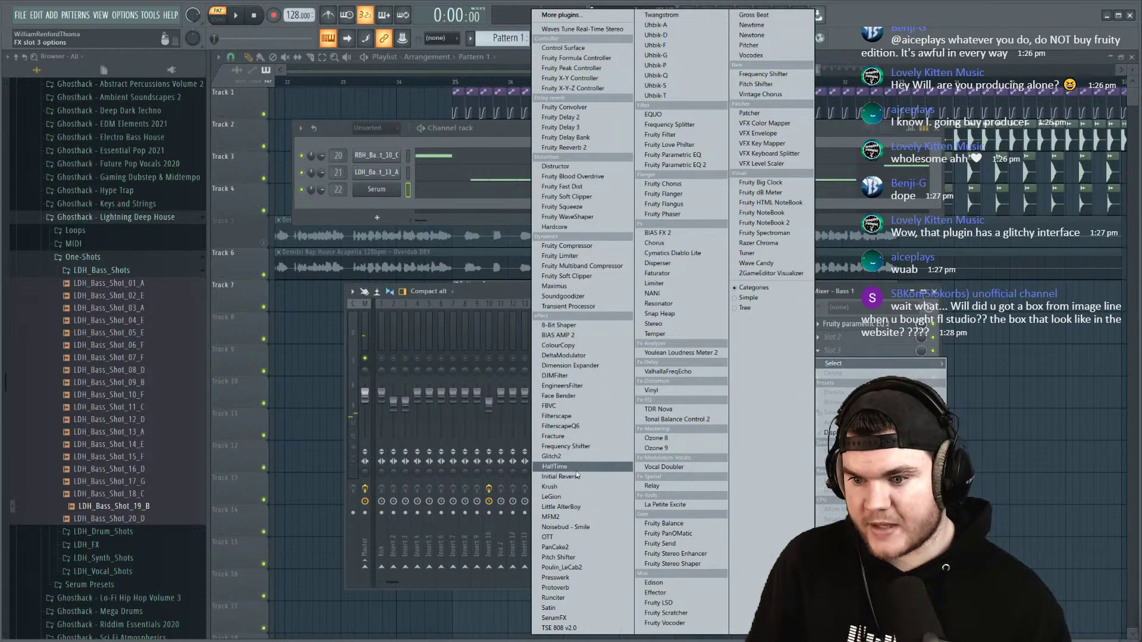
pyautogui.click(580, 537)
pyautogui.moveTo(296, 225); pyautogui.dragTo(298, 292)
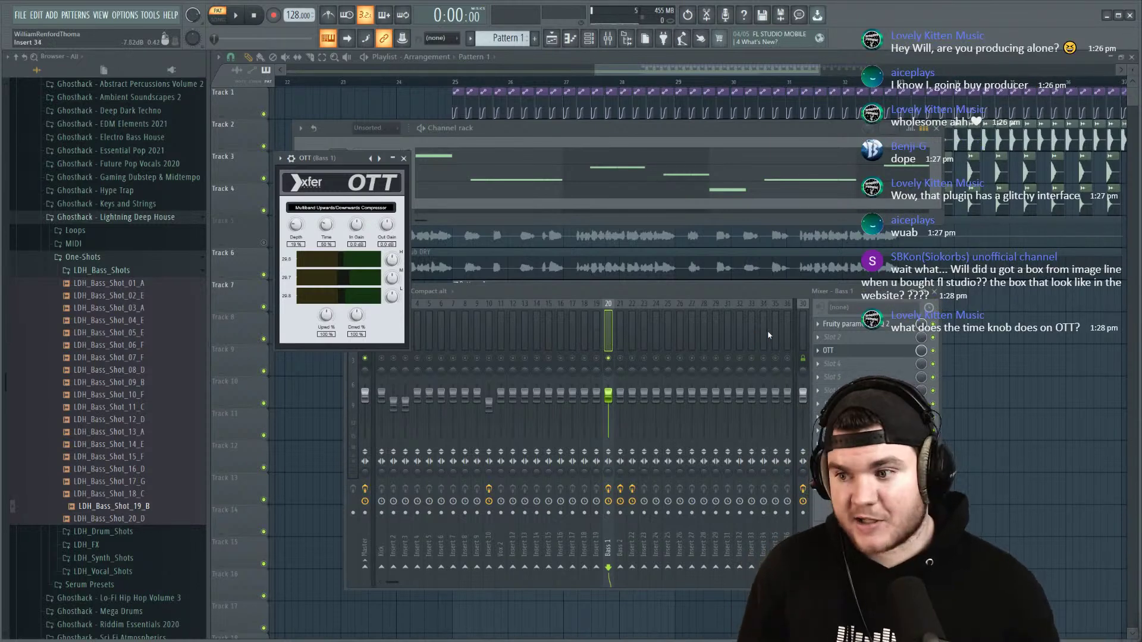
pyautogui.click(847, 355)
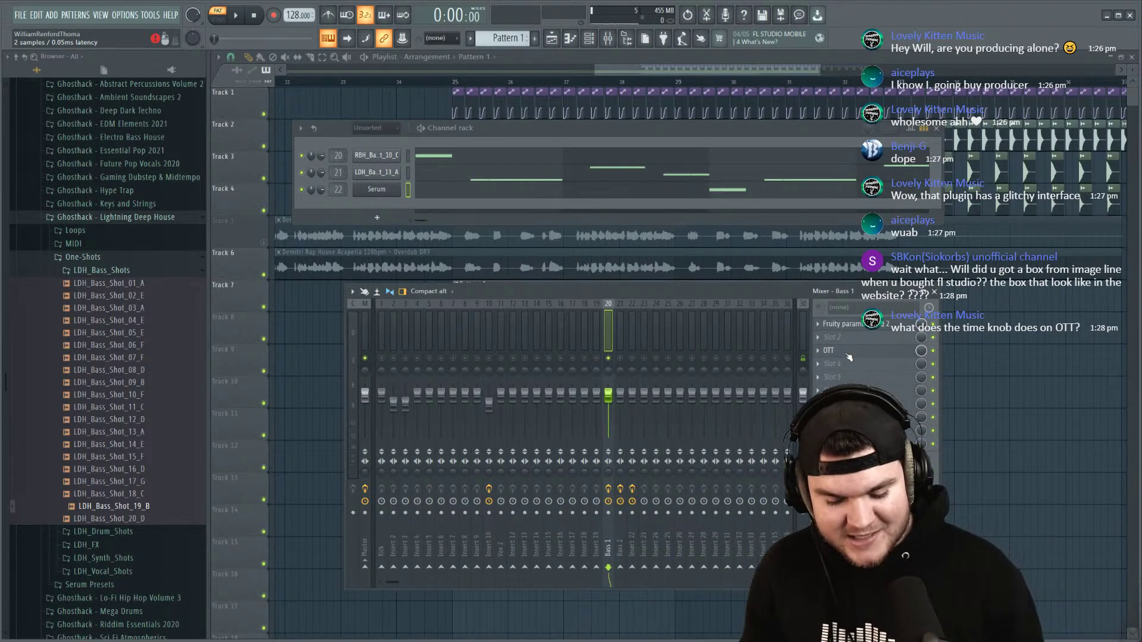
# Step: Unsolo Bass 1 and, with the pattern playing, set the Time of Bass 2's OTT to 1000%
pyautogui.rightClick(609, 359)
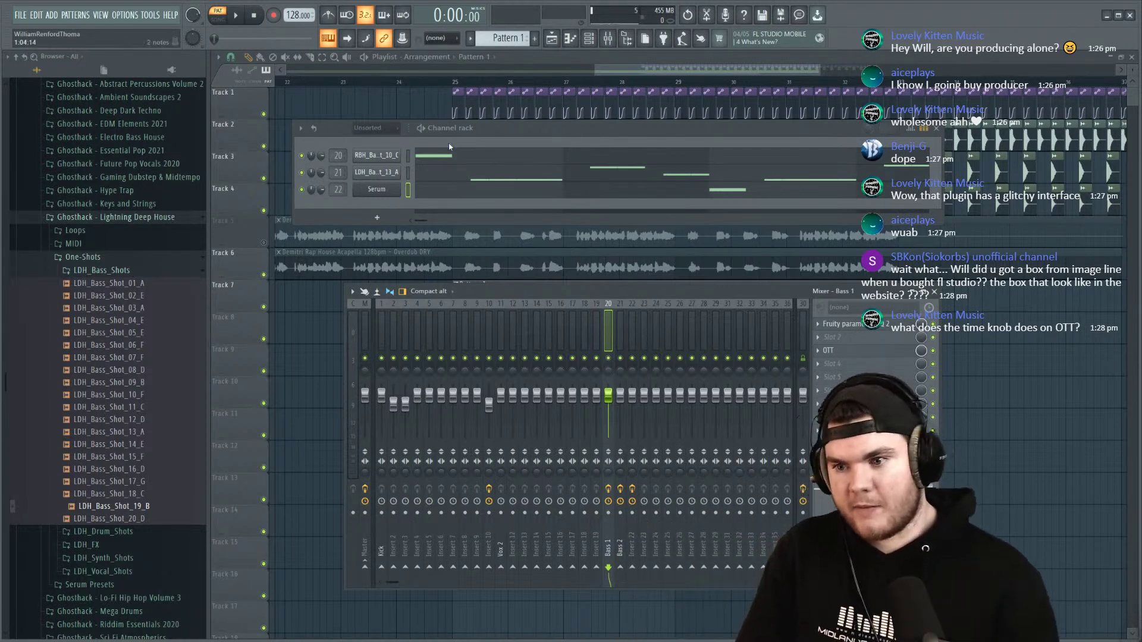
pyautogui.press('space')
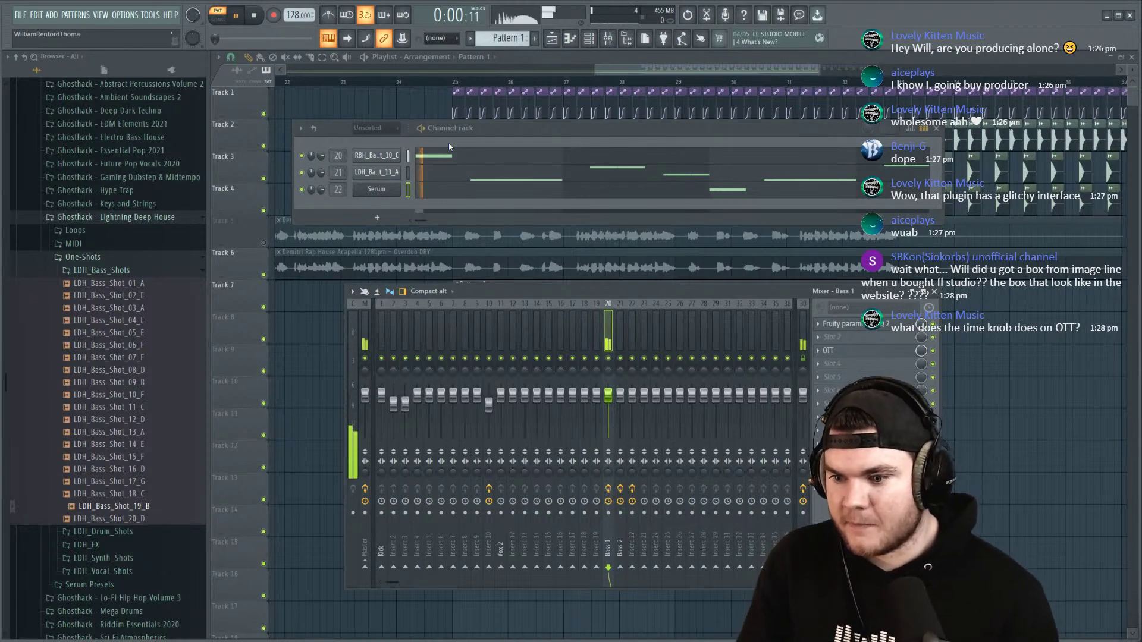
pyautogui.click(624, 361)
pyautogui.moveTo(360, 254); pyautogui.dragTo(357, 298)
pyautogui.moveTo(367, 215); pyautogui.dragTo(365, 178)
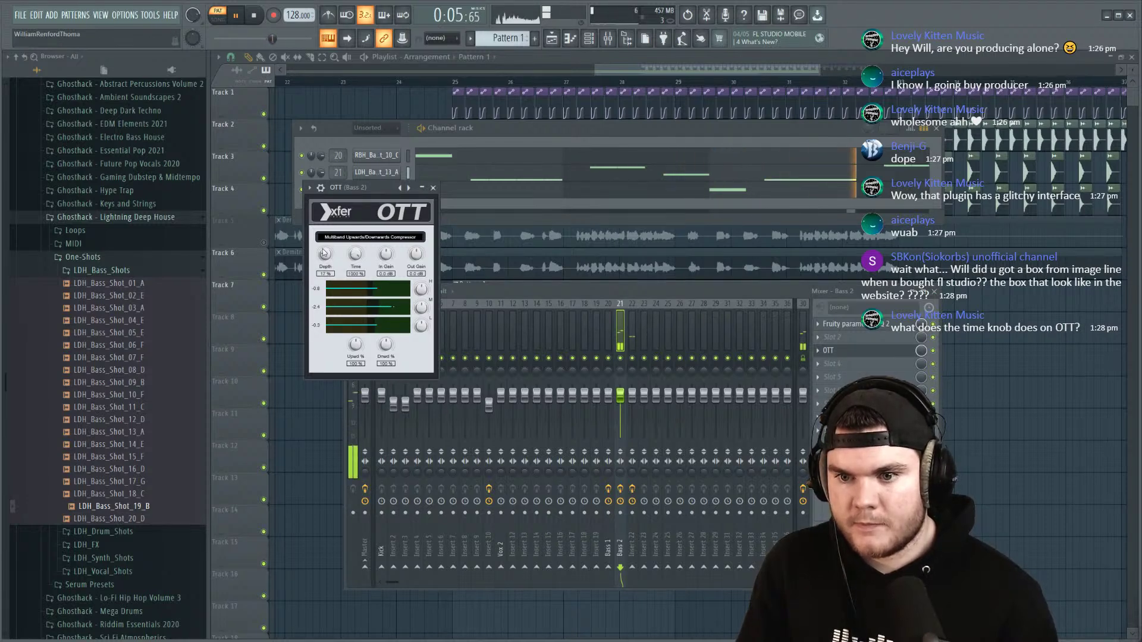
# Step: Close the open windows and play the song from bar 25 with the main vocal on Track 5 unmuted
pyautogui.click(633, 333)
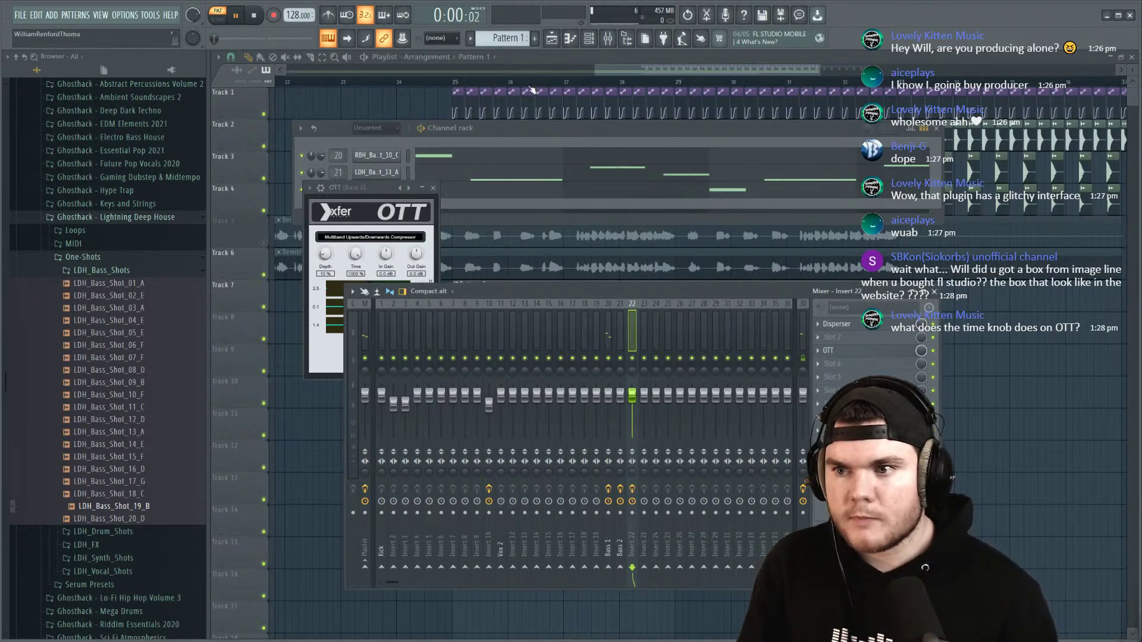
pyautogui.press('F12')
pyautogui.click(456, 83)
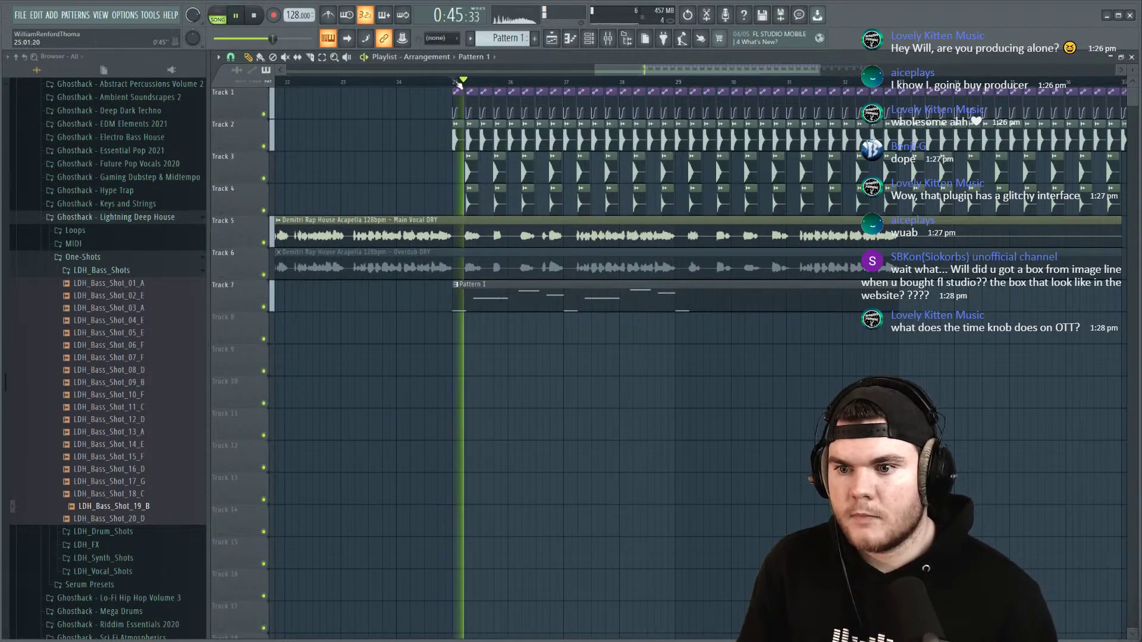
pyautogui.click(266, 242)
pyautogui.press('space')
pyautogui.click(266, 243)
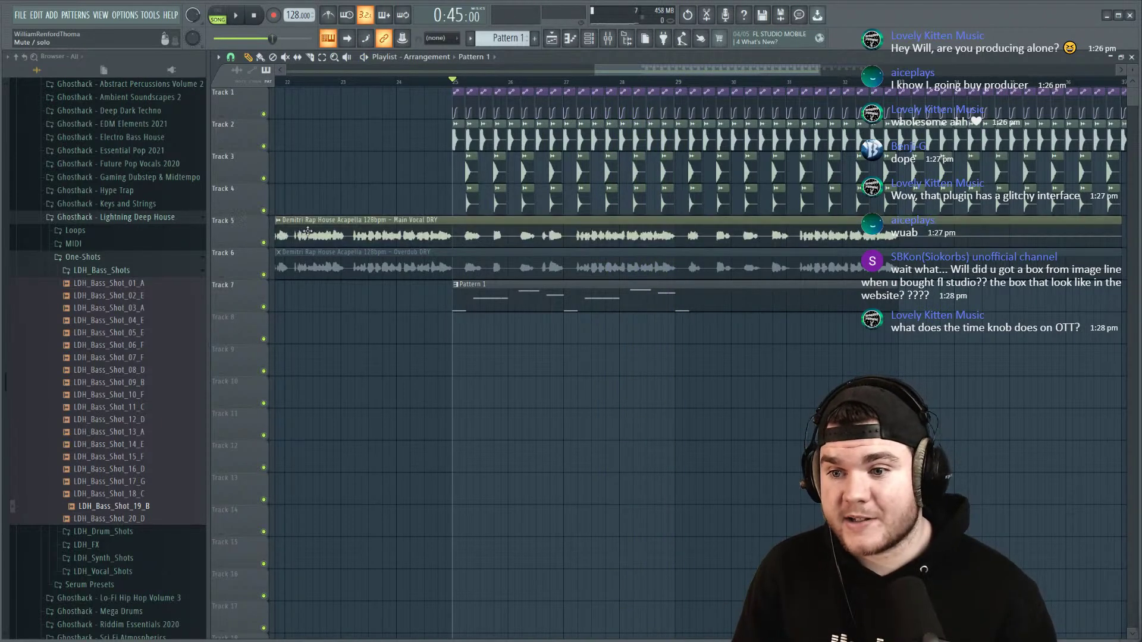
# Step: Open the Main Vocal DRY clip's second set of precomputed effects, audition the clip and reset its Stereo Delay
pyautogui.doubleClick(492, 234)
pyautogui.moveTo(494, 247); pyautogui.dragTo(550, 330)
pyautogui.click(597, 421)
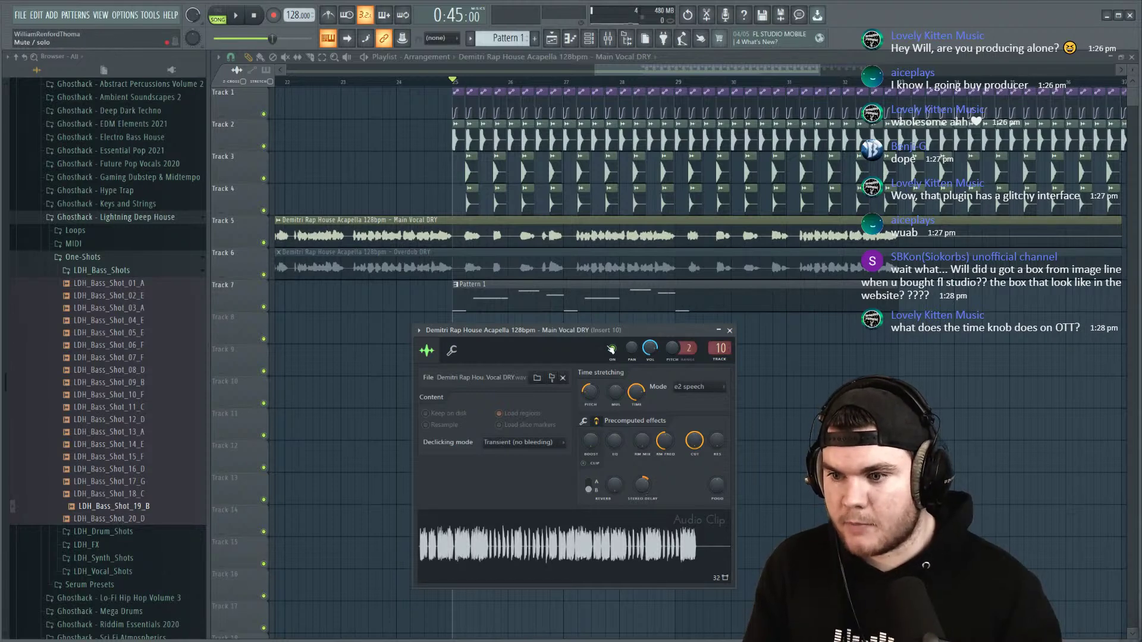
pyautogui.press('space')
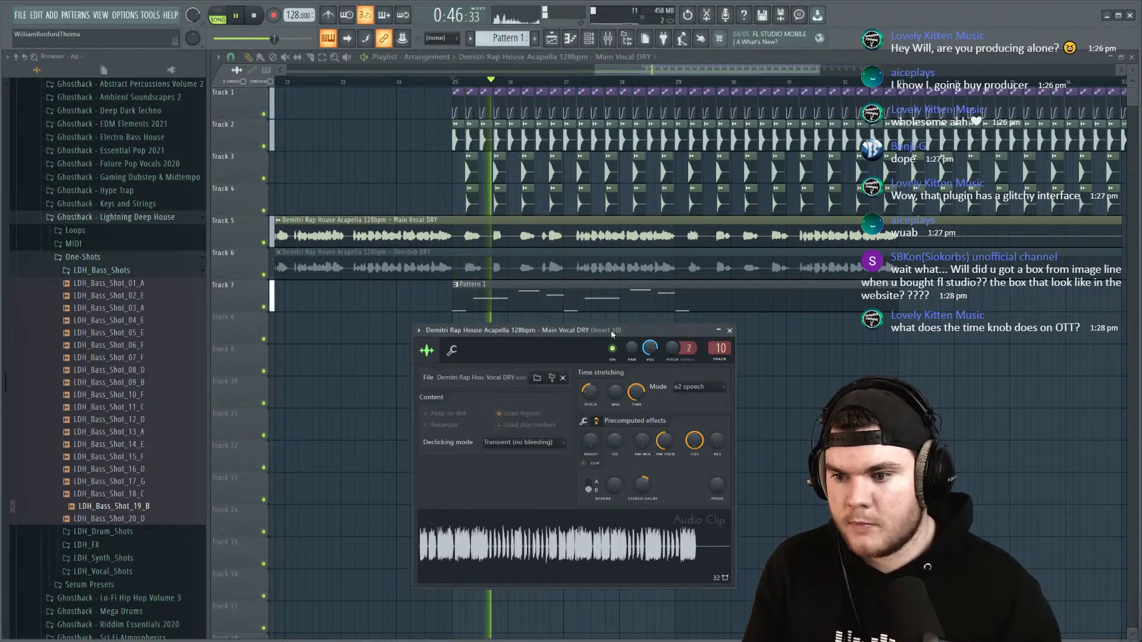
pyautogui.rightClick(644, 489)
pyautogui.press('space')
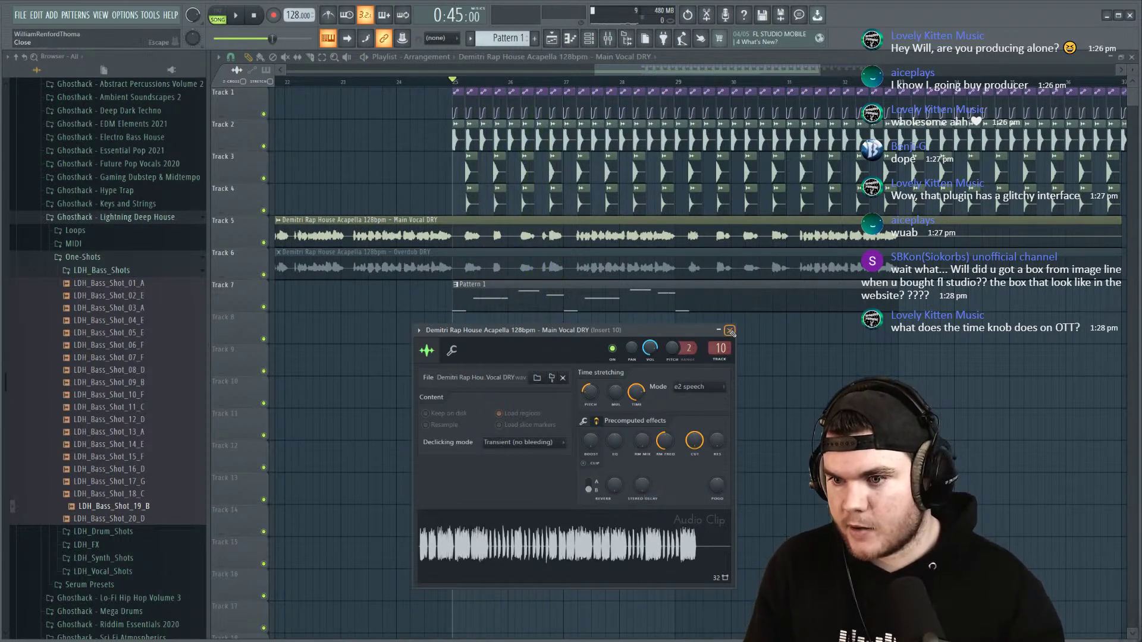
pyautogui.click(730, 331)
# Step: Open the LDH_Bass_Shot_13_A sampler's second set of precomputed effects and adjust its Stereo Delay
pyautogui.press('F7')
pyautogui.click(1100, 94)
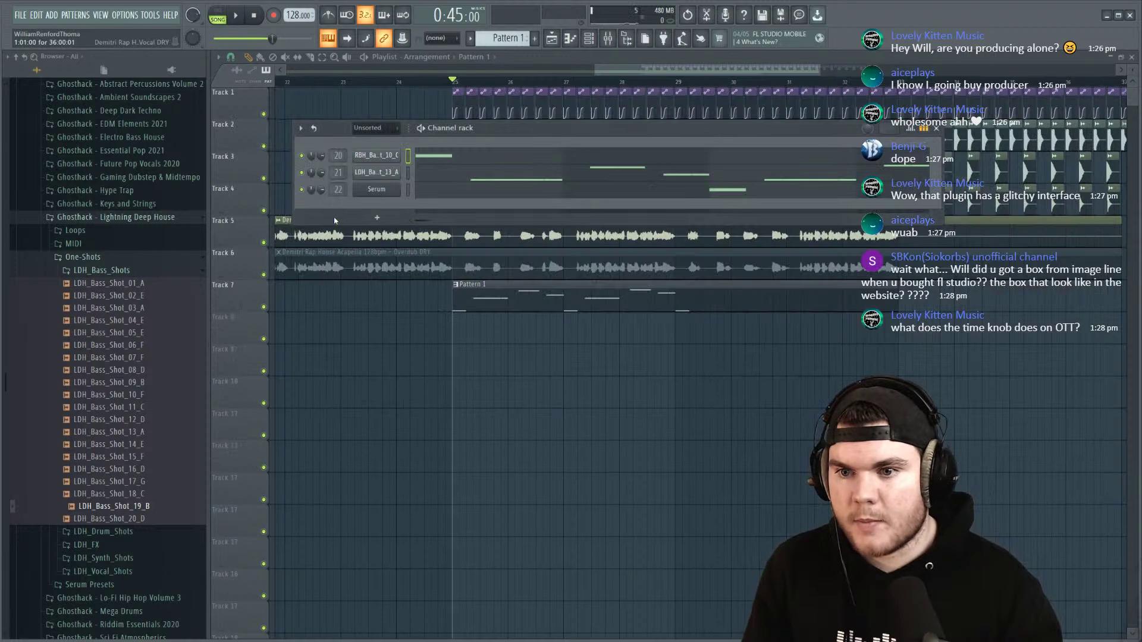
pyautogui.click(388, 174)
pyautogui.click(260, 149)
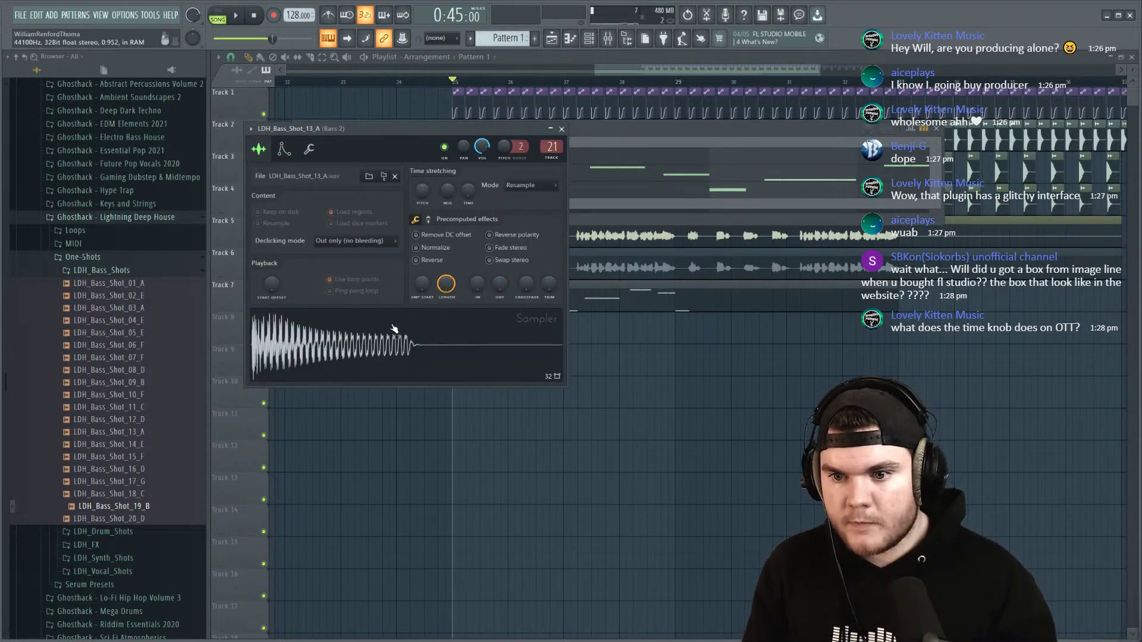
pyautogui.click(426, 219)
pyautogui.moveTo(476, 294); pyautogui.dragTo(474, 302)
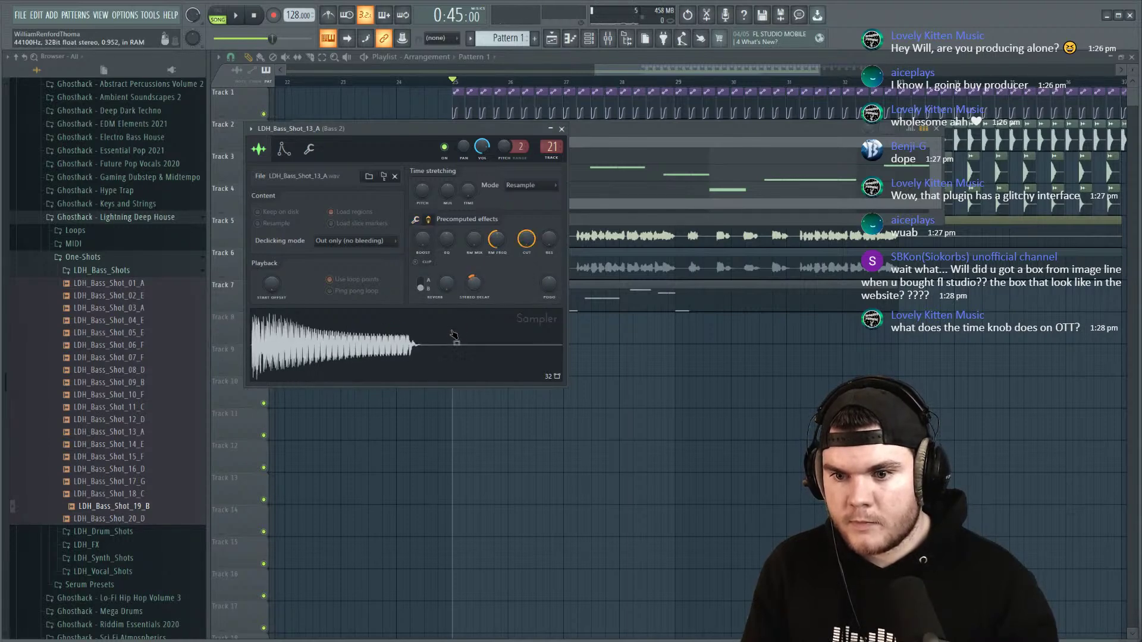
# Step: Audition the song from bar 25 and reset the LDH_Bass_Shot_13_A sampler's Stereo Delay
pyautogui.press('space')
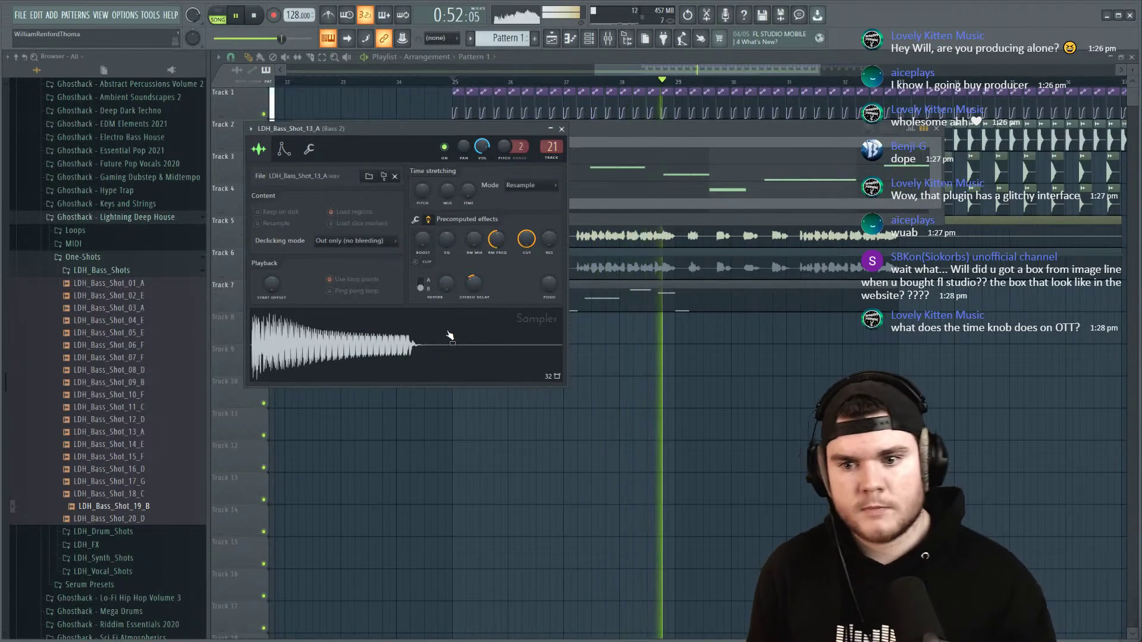
pyautogui.press('space')
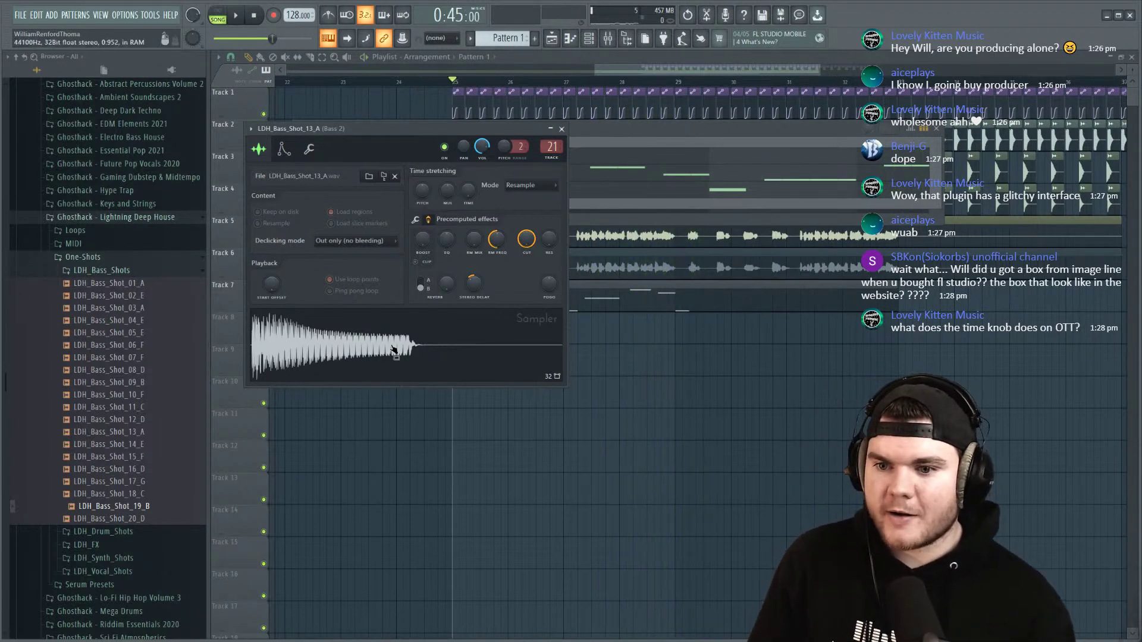
pyautogui.rightClick(477, 287)
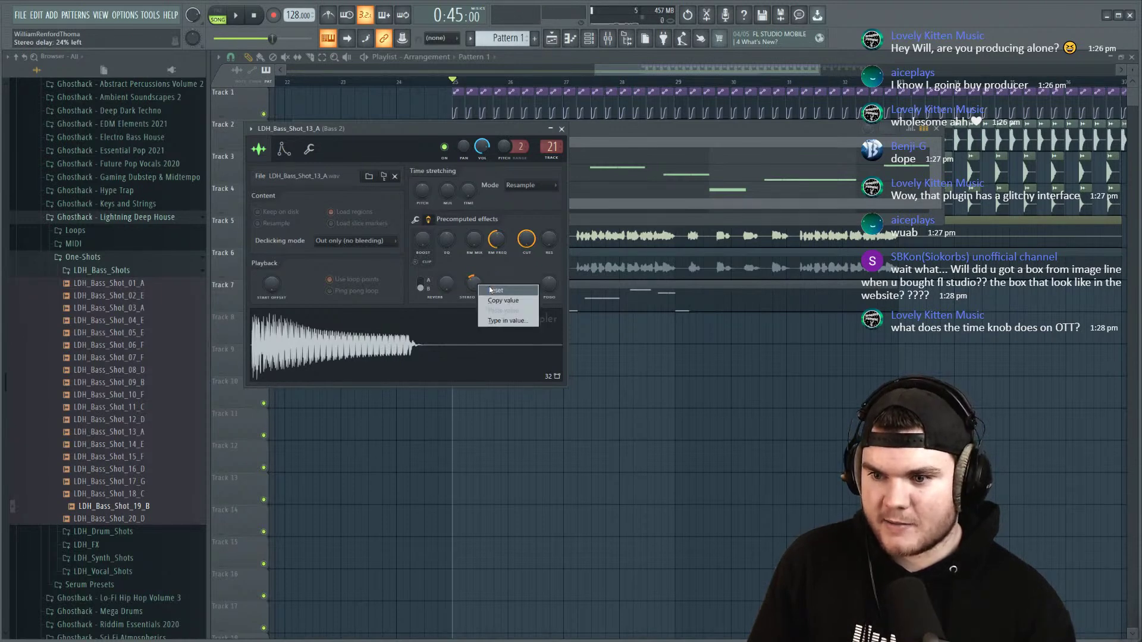
pyautogui.click(493, 291)
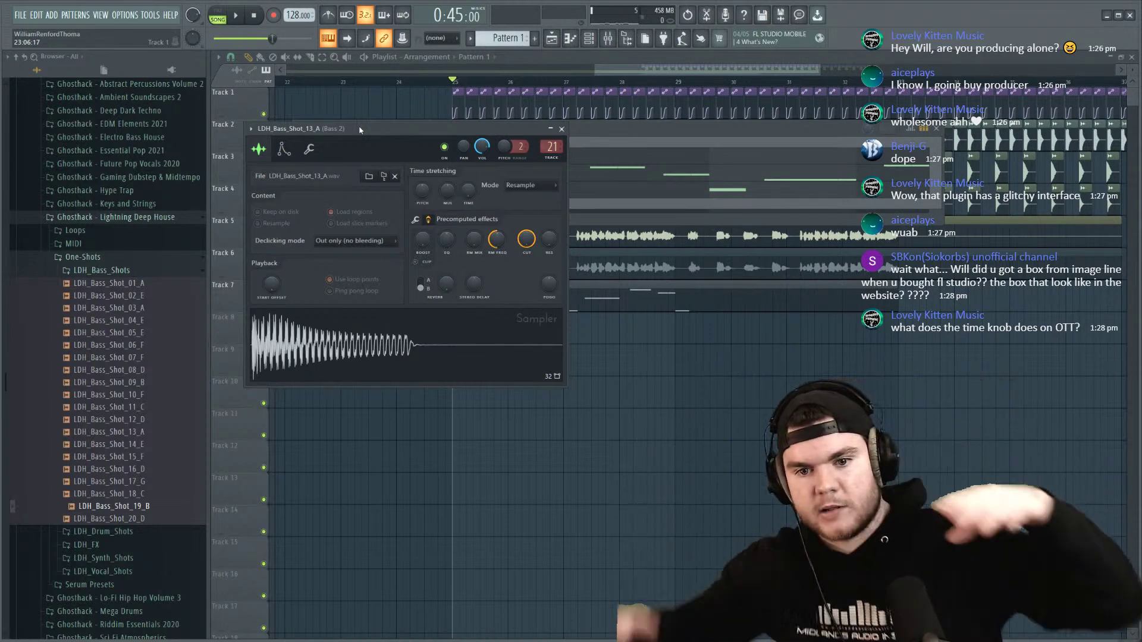
# Step: Set the LDH_Bass_Shot_13_A sampler's Stereo Delay to 18% left, start playback and close the sampler window
pyautogui.moveTo(359, 130); pyautogui.dragTo(442, 225)
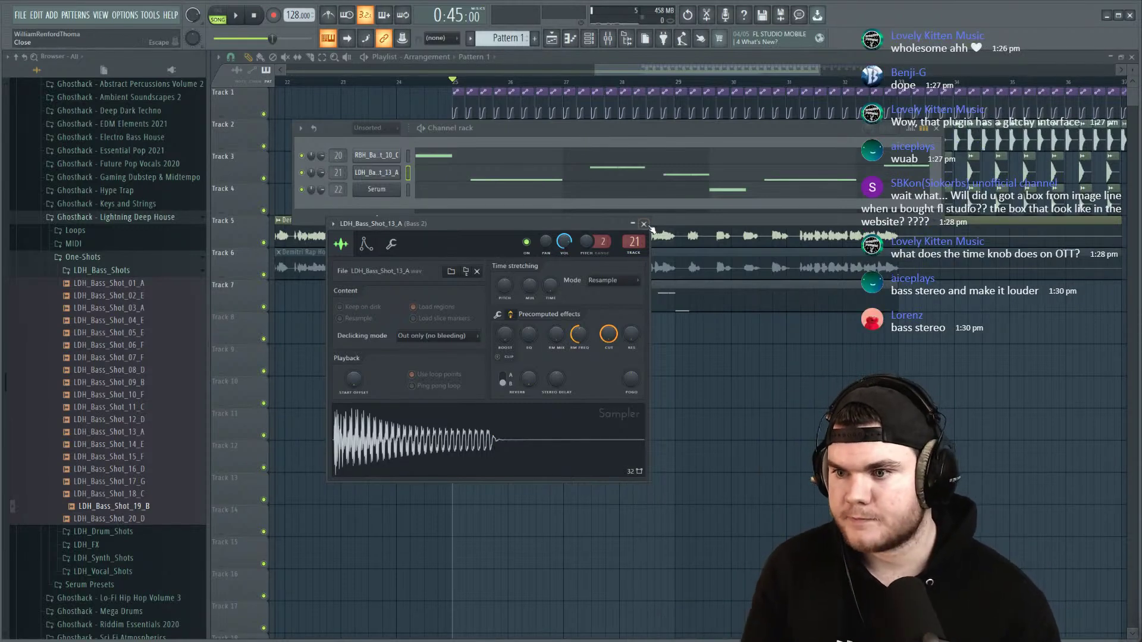
pyautogui.moveTo(556, 379); pyautogui.dragTo(556, 386)
pyautogui.press('space')
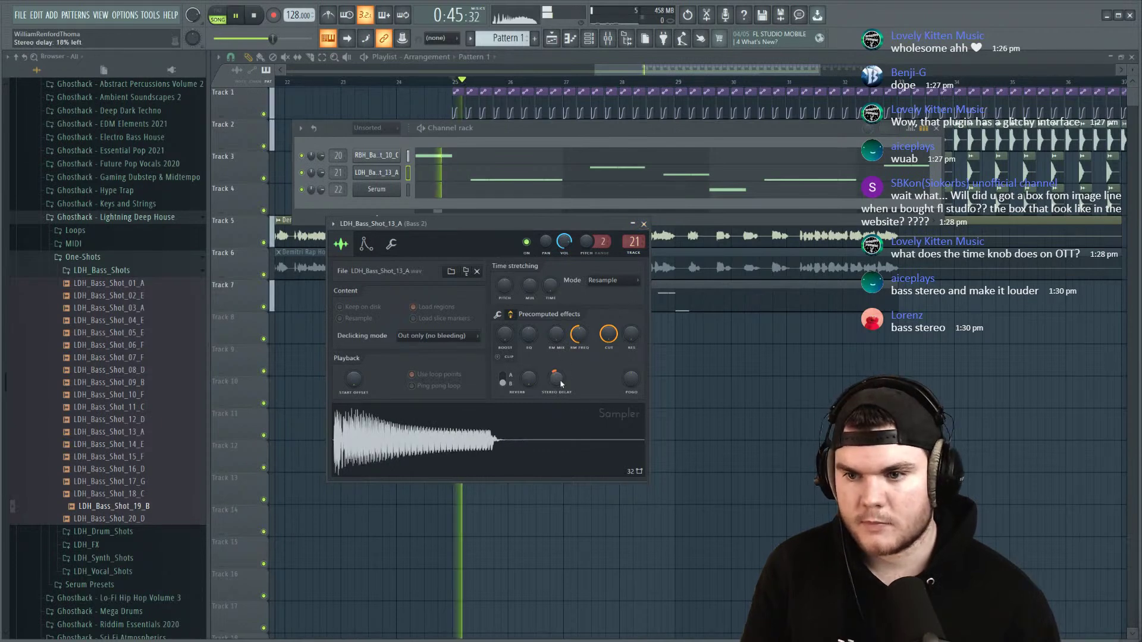
pyautogui.press('Escape')
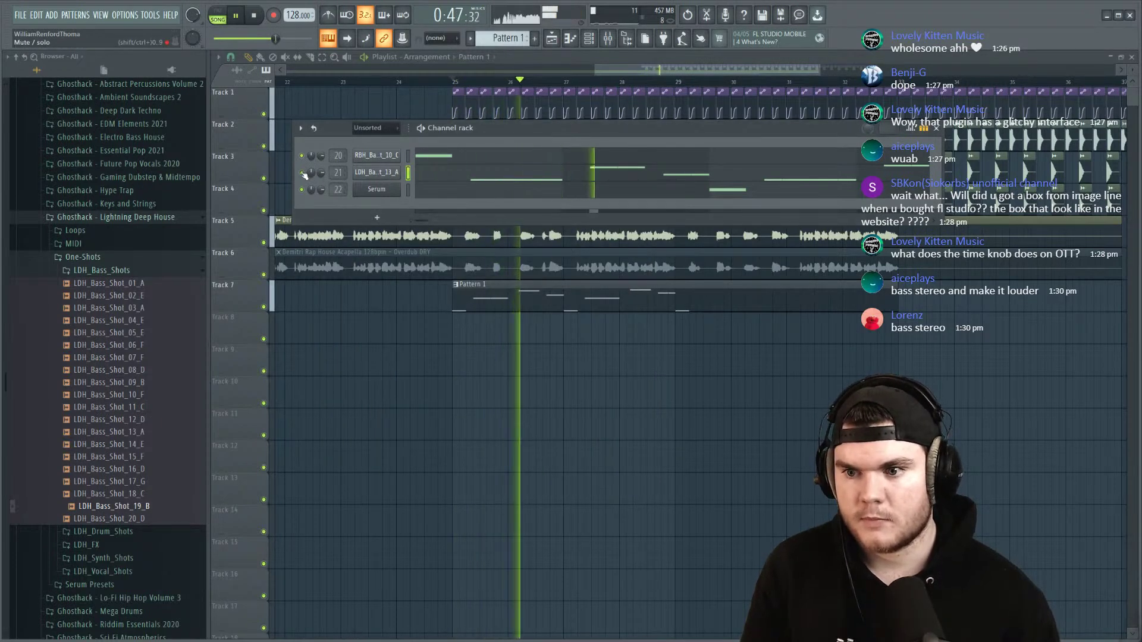
# Step: Solo the LDH_Bass_Shot_13_A channel, open the mixer and audition the Bass 2 track from bar 25
pyautogui.rightClick(302, 173)
pyautogui.click(306, 177)
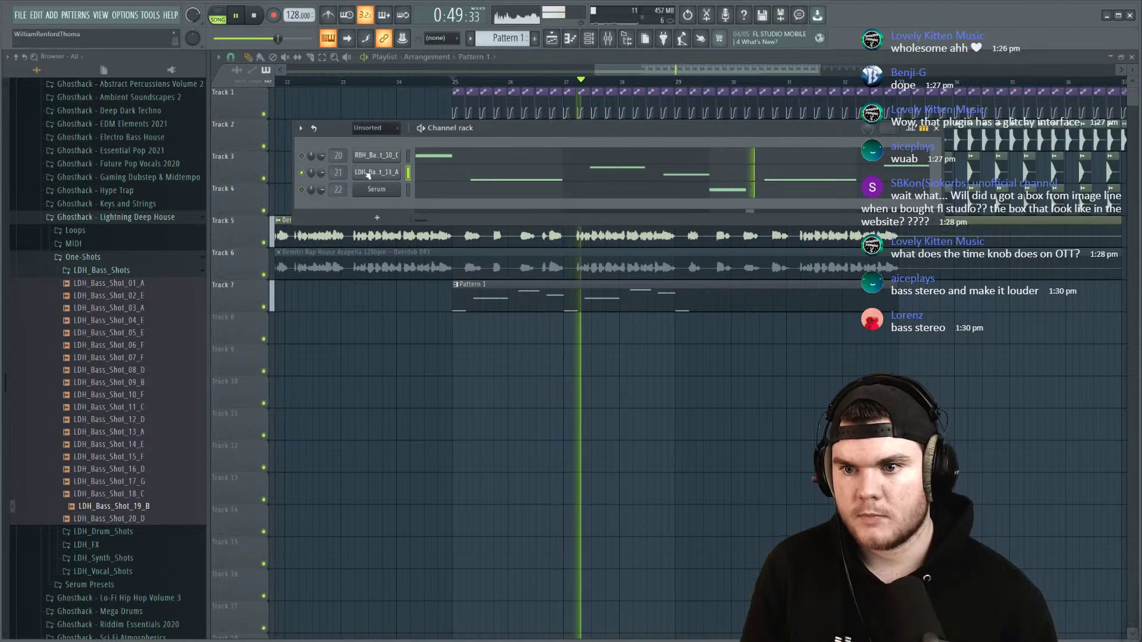
pyautogui.click(608, 38)
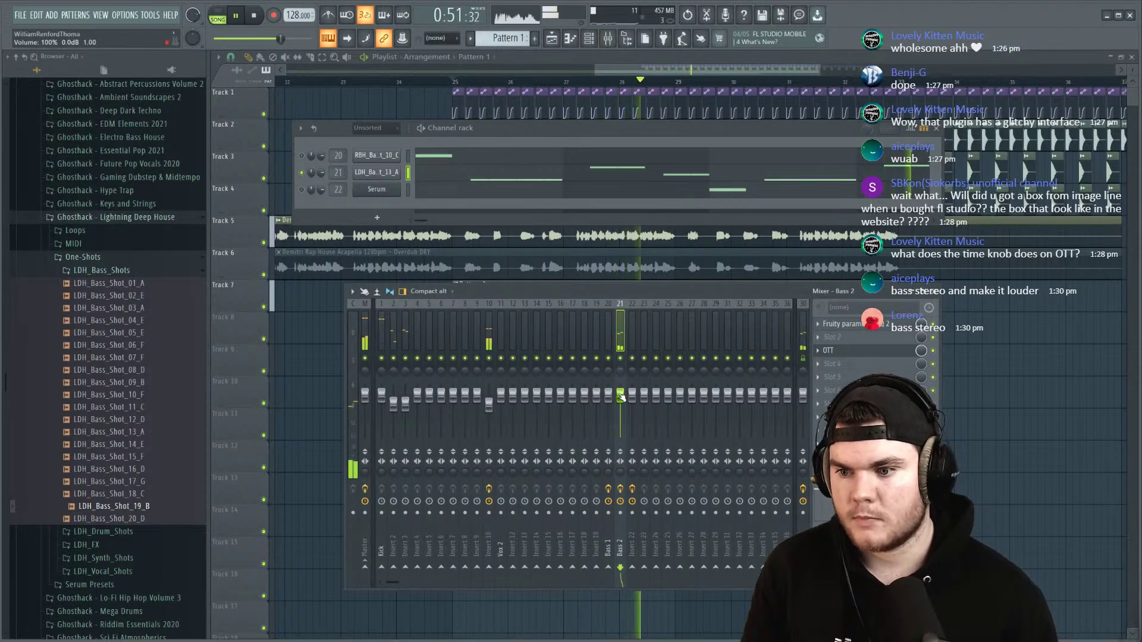
pyautogui.press('space')
pyautogui.press('space')
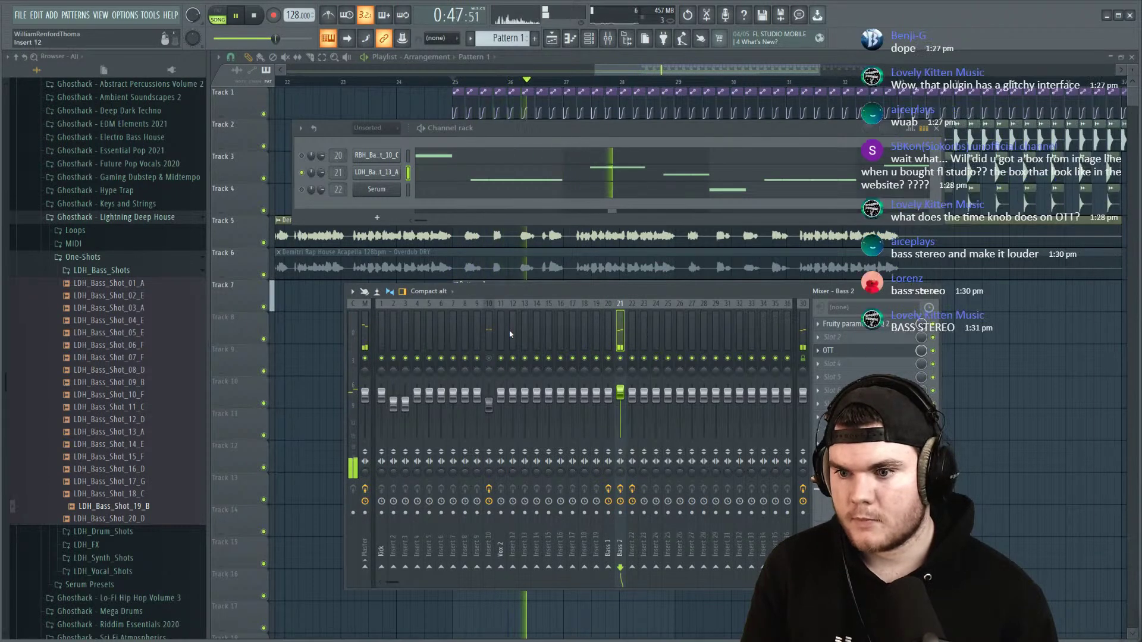
pyautogui.press('space')
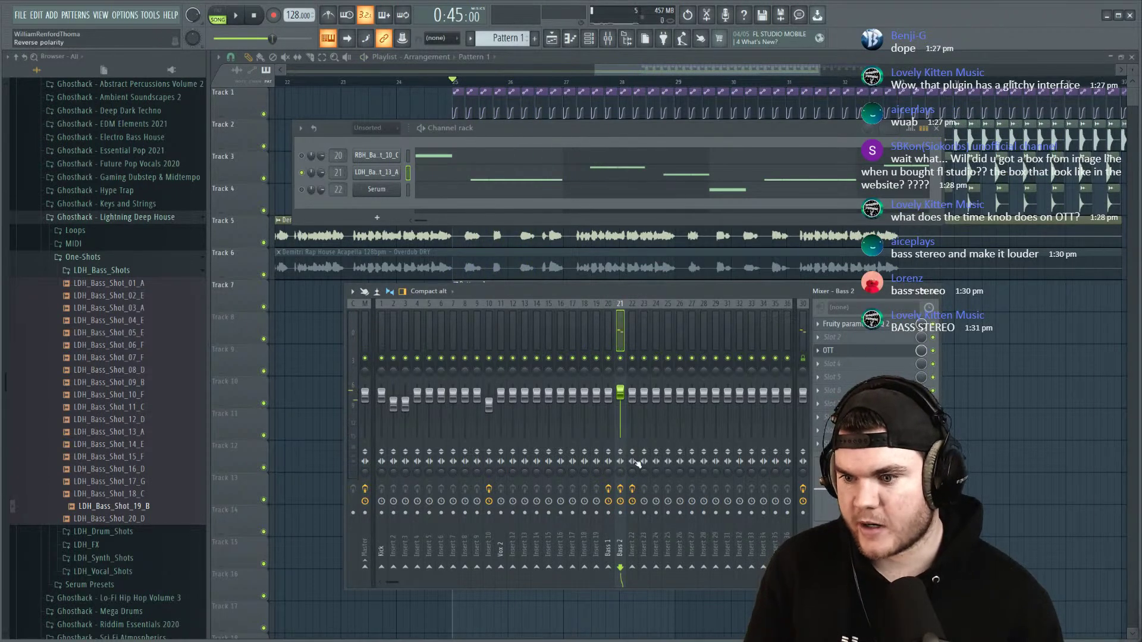
# Step: Solo the Bass 2 mixer track and, with the song playing, set the LDH_Bass_Shot_13_A sampler's Stereo Delay to 16% left
pyautogui.rightClick(621, 358)
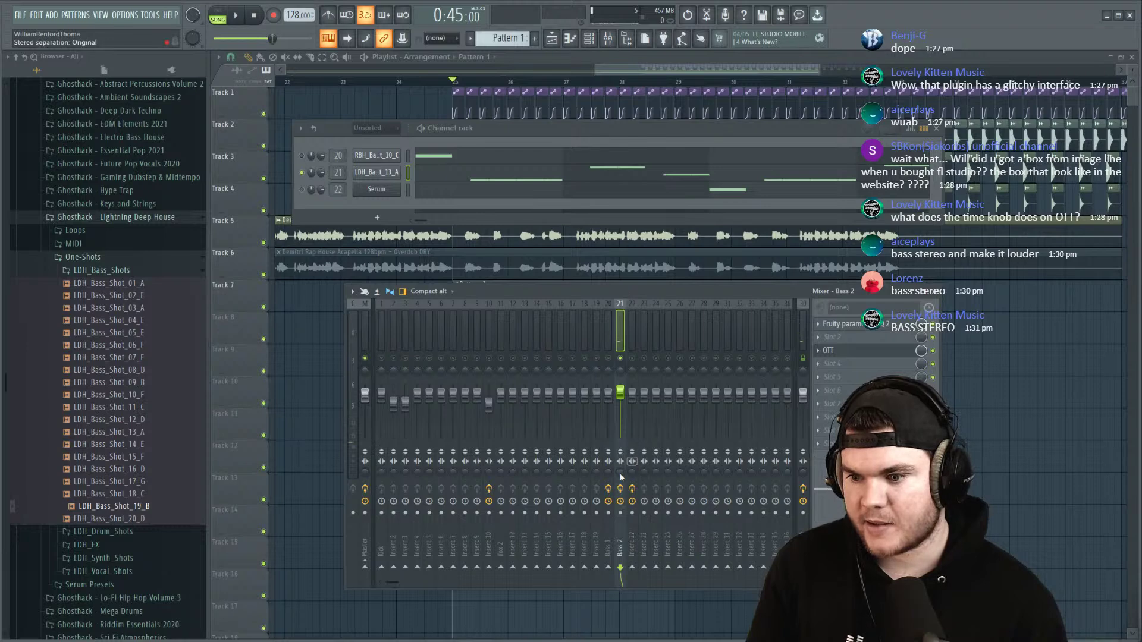
pyautogui.click(390, 173)
pyautogui.moveTo(427, 244); pyautogui.dragTo(415, 213)
pyautogui.press('space')
pyautogui.scroll(-3, 551, 348)
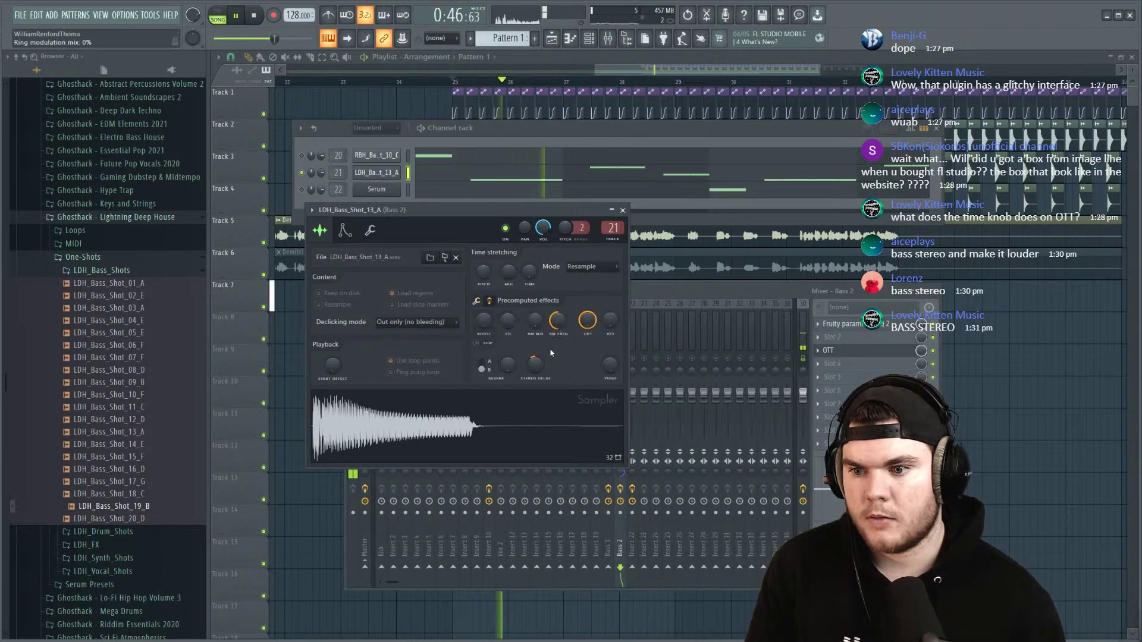
pyautogui.moveTo(534, 364); pyautogui.dragTo(534, 372)
pyautogui.scroll(2, 535, 365)
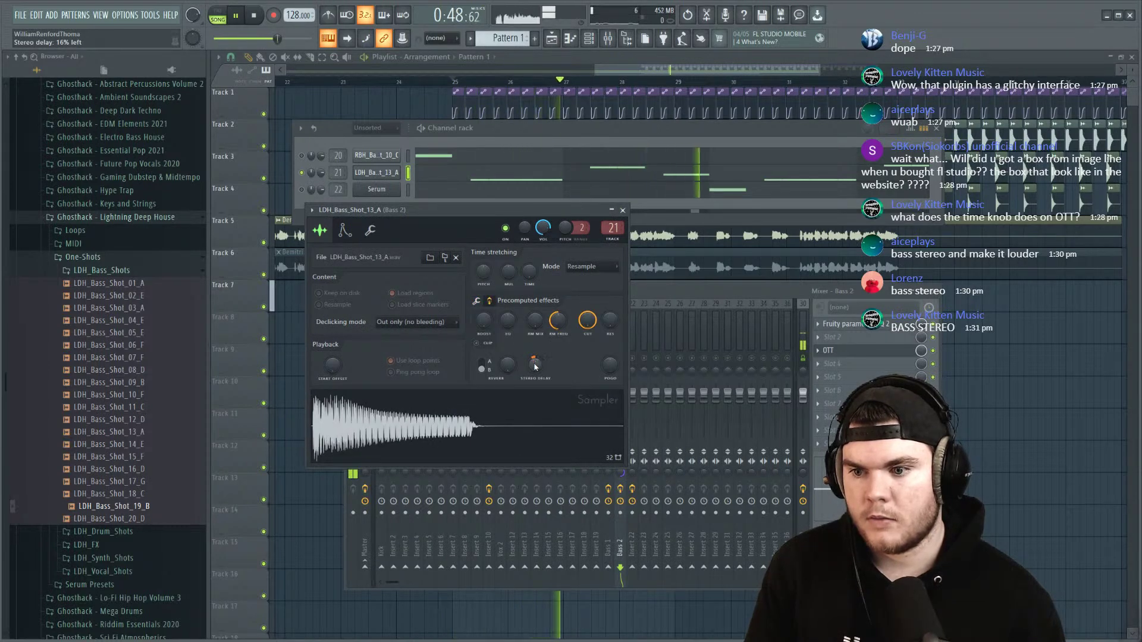
pyautogui.scroll(-1, 535, 365)
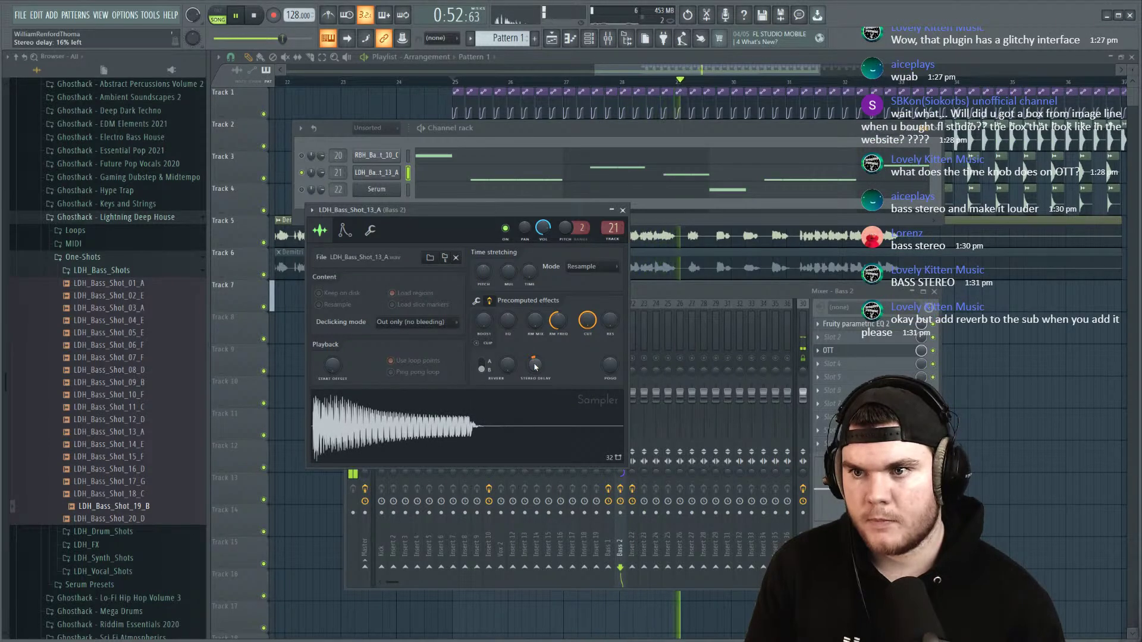
pyautogui.click(623, 210)
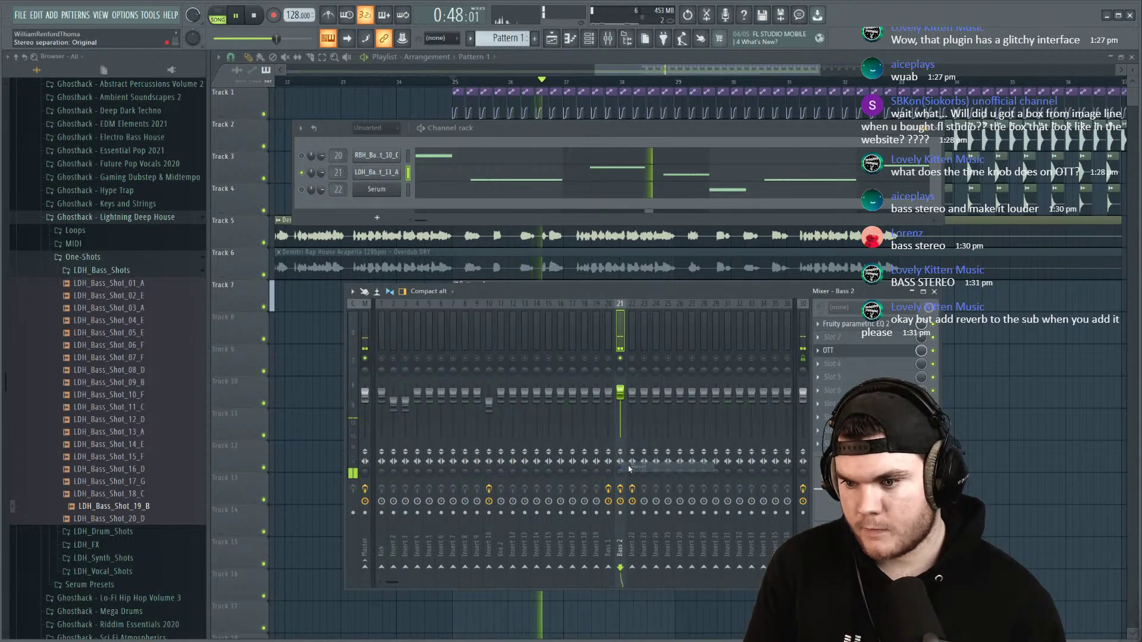
# Step: Unsolo the Bass 2 mixer track and its sampler channel, and raise the Bass 2 fader slightly during playback
pyautogui.press('space')
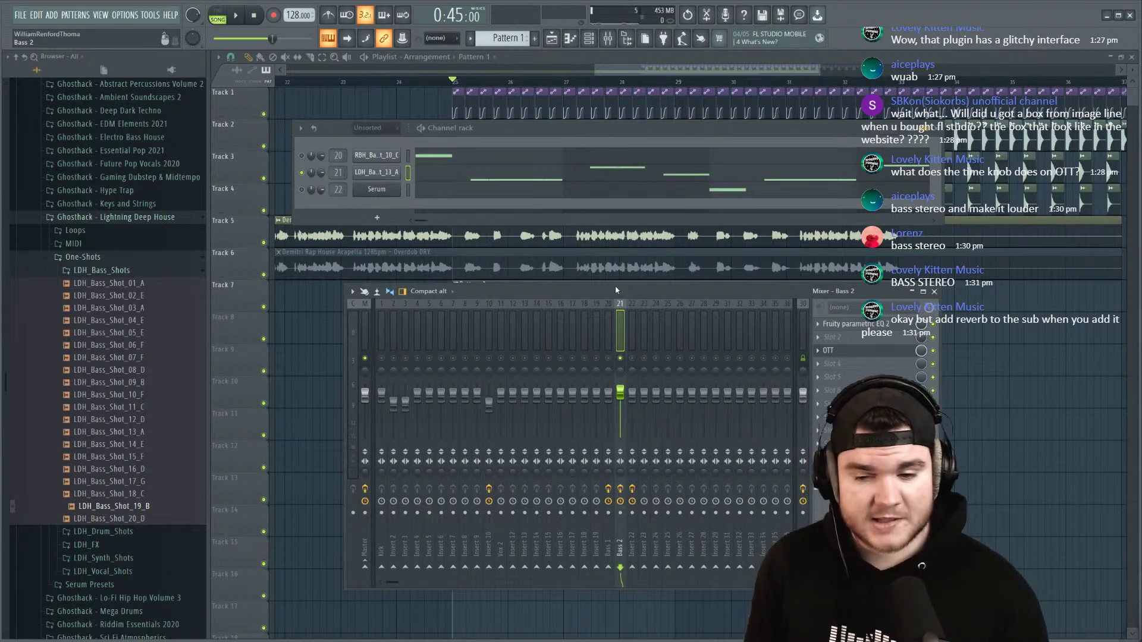
pyautogui.rightClick(620, 359)
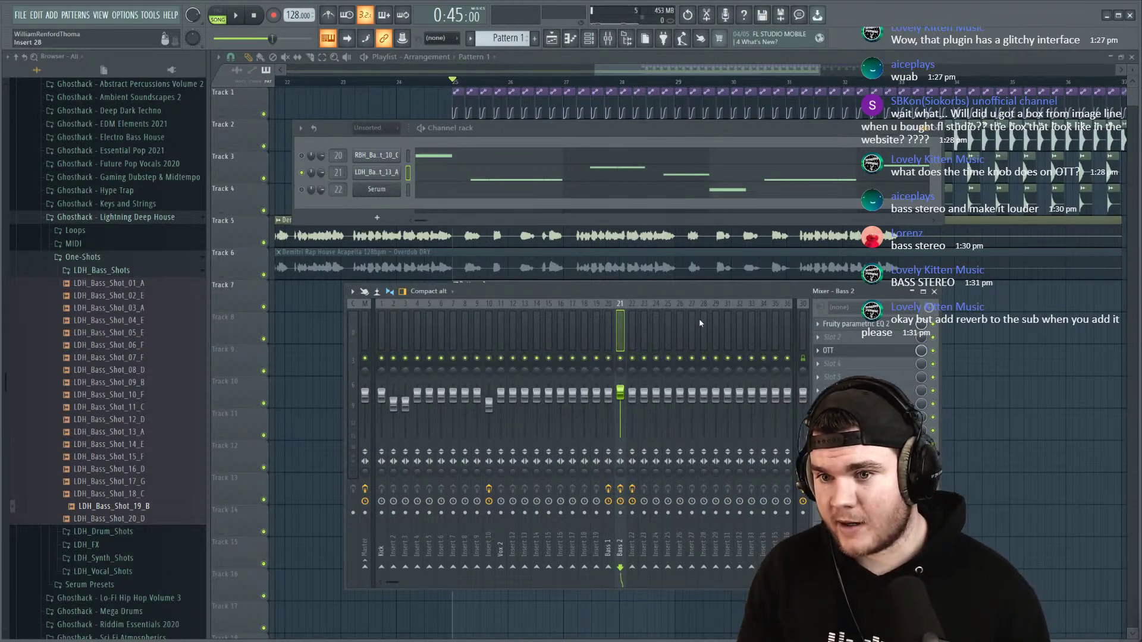
pyautogui.rightClick(307, 177)
pyautogui.rightClick(302, 174)
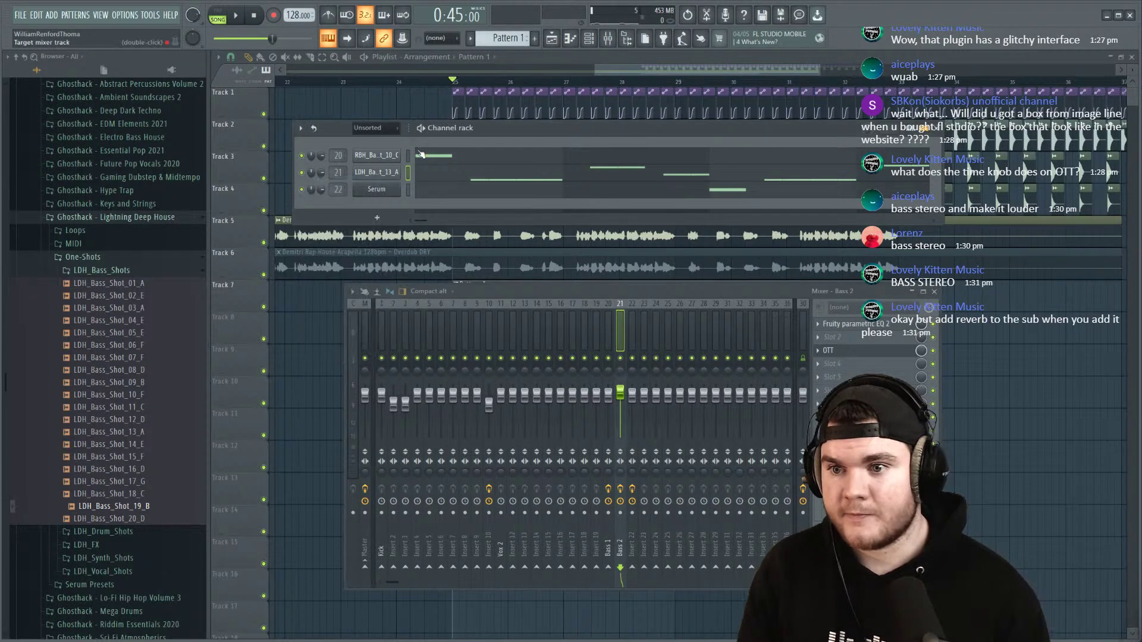
pyautogui.press('space')
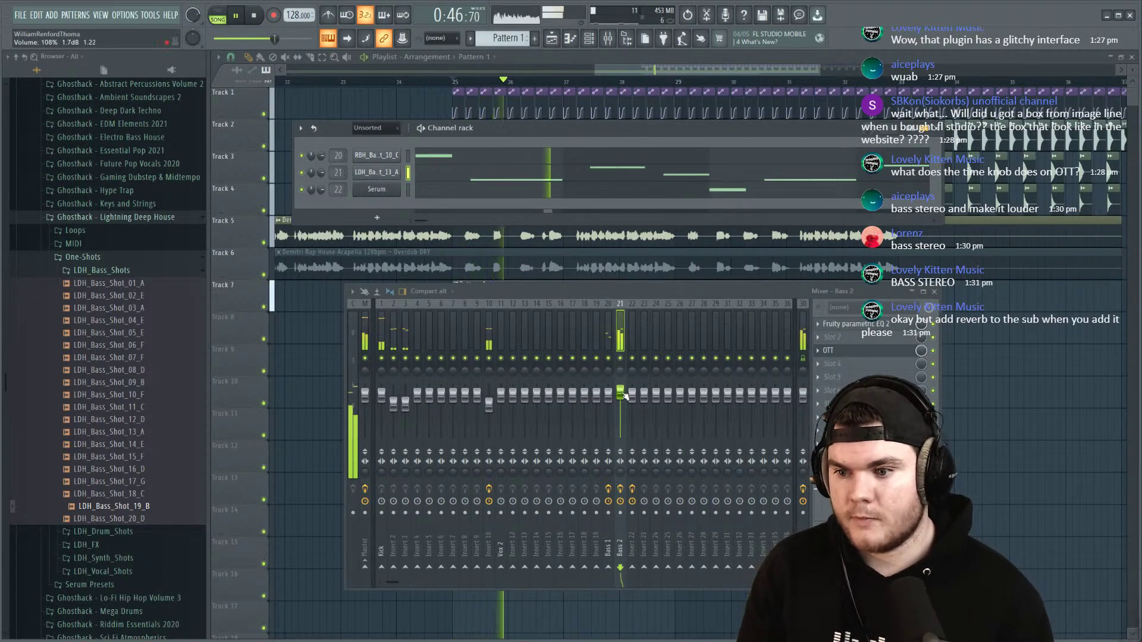
pyautogui.scroll(3, 275, 39)
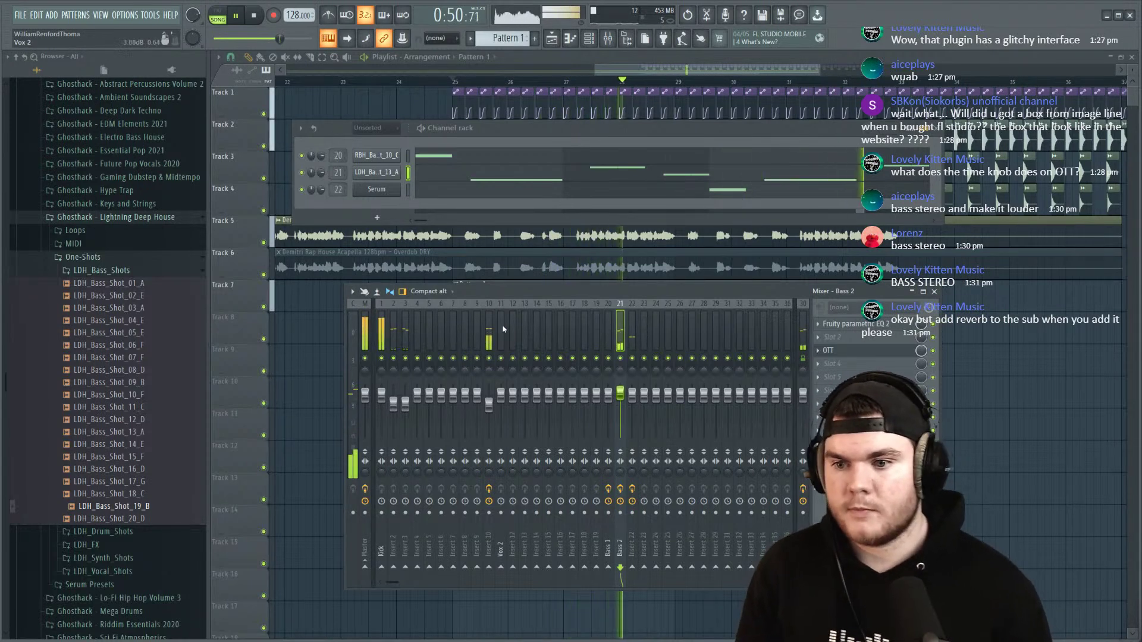
# Step: Stop playback, solo mixer track Insert 10 and load Fruity Reeverb 2 into its effect slot 9
pyautogui.click(489, 335)
pyautogui.press('space')
pyautogui.click(832, 430)
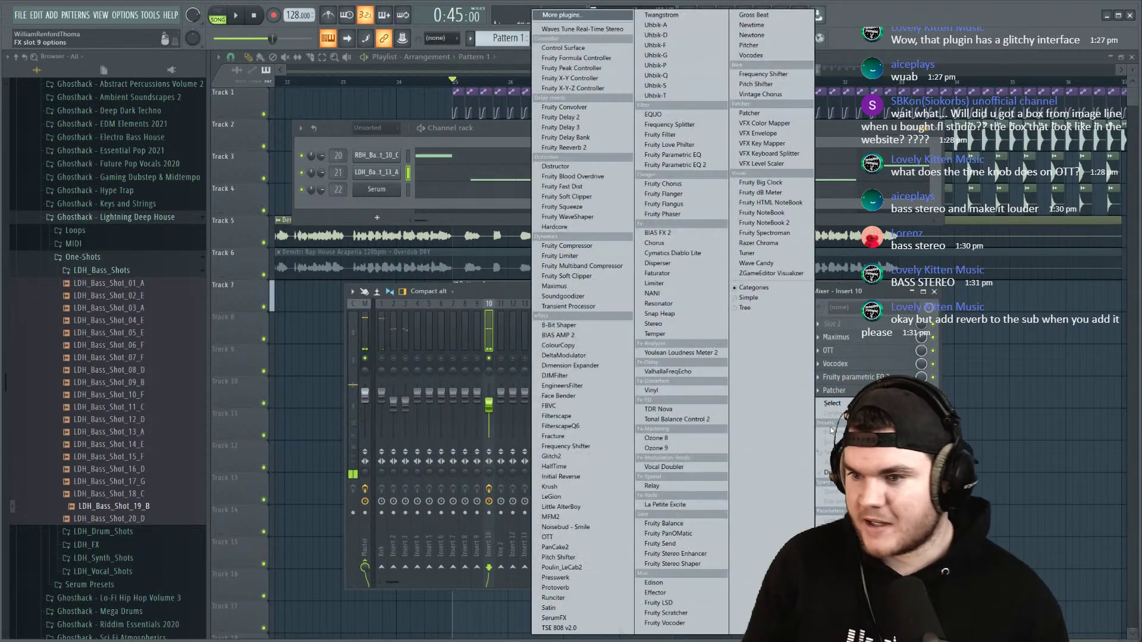
pyautogui.click(564, 147)
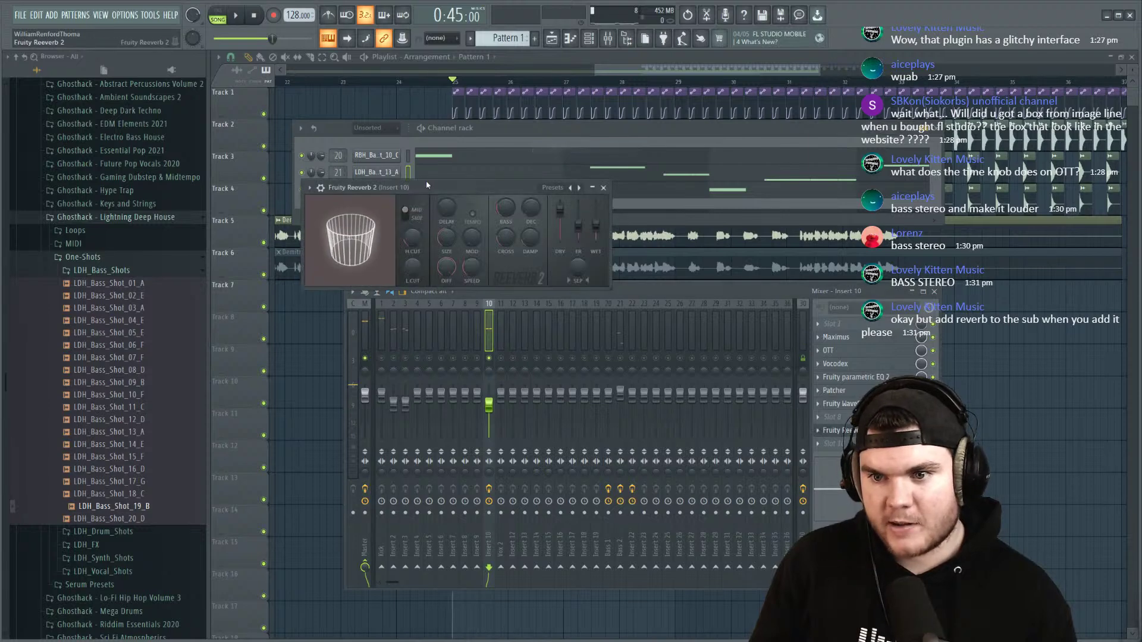
# Step: With the song playing, move Fruity Reeverb 2 to Insert 10's first slot and adjust its wet level, low cut and room size (31)
pyautogui.press('space')
pyautogui.moveTo(592, 250); pyautogui.dragTo(594, 256)
pyautogui.moveTo(409, 291); pyautogui.dragTo(409, 285)
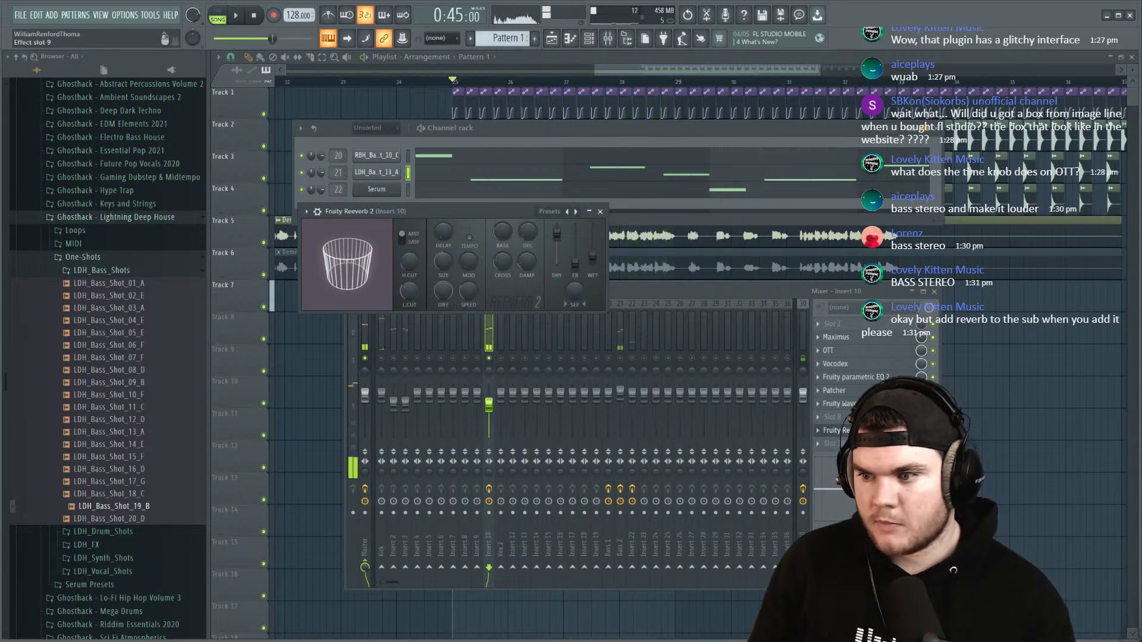
pyautogui.moveTo(875, 342); pyautogui.dragTo(876, 329)
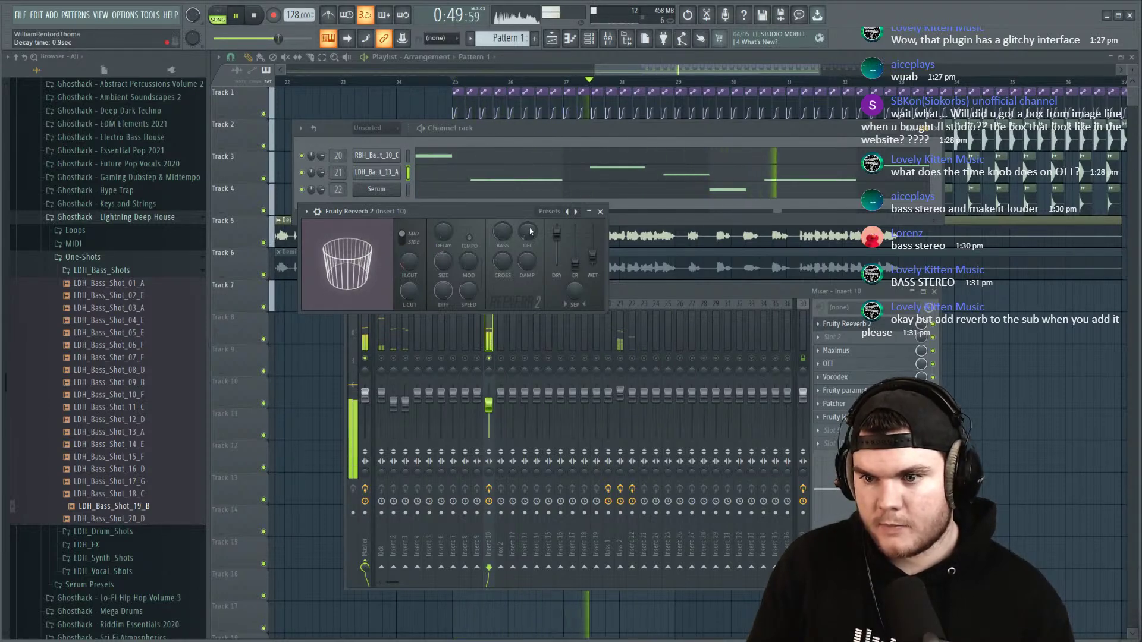
pyautogui.moveTo(443, 261); pyautogui.dragTo(451, 262)
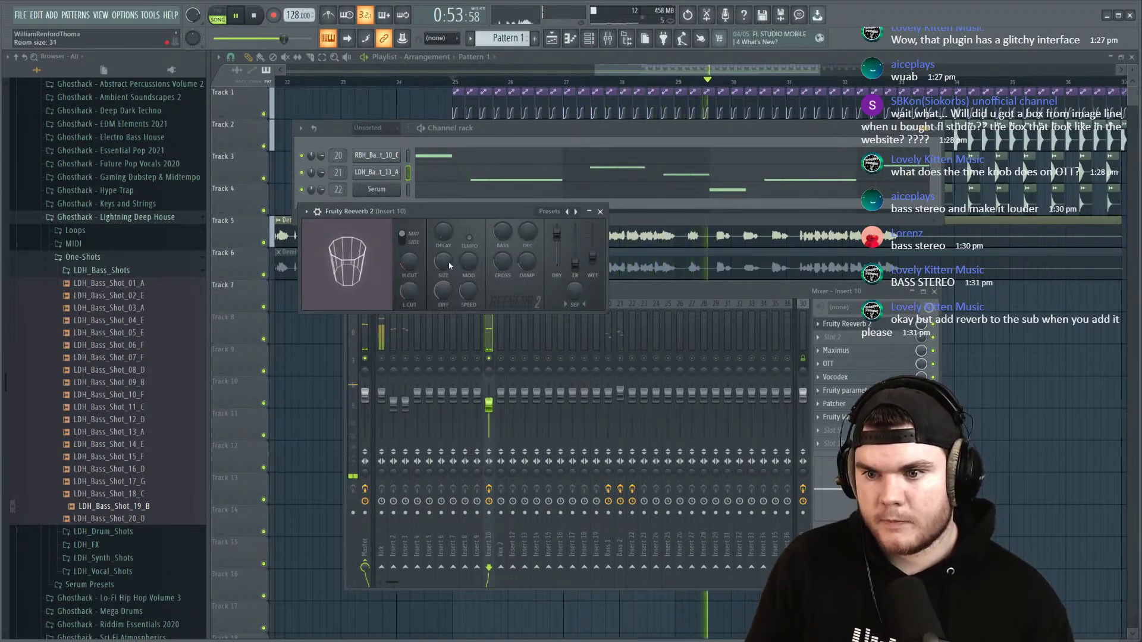
# Step: Load the Real Room preset in Fruity Reeverb 2, set its wet level to 17% and replay from bar 25
pyautogui.click(550, 211)
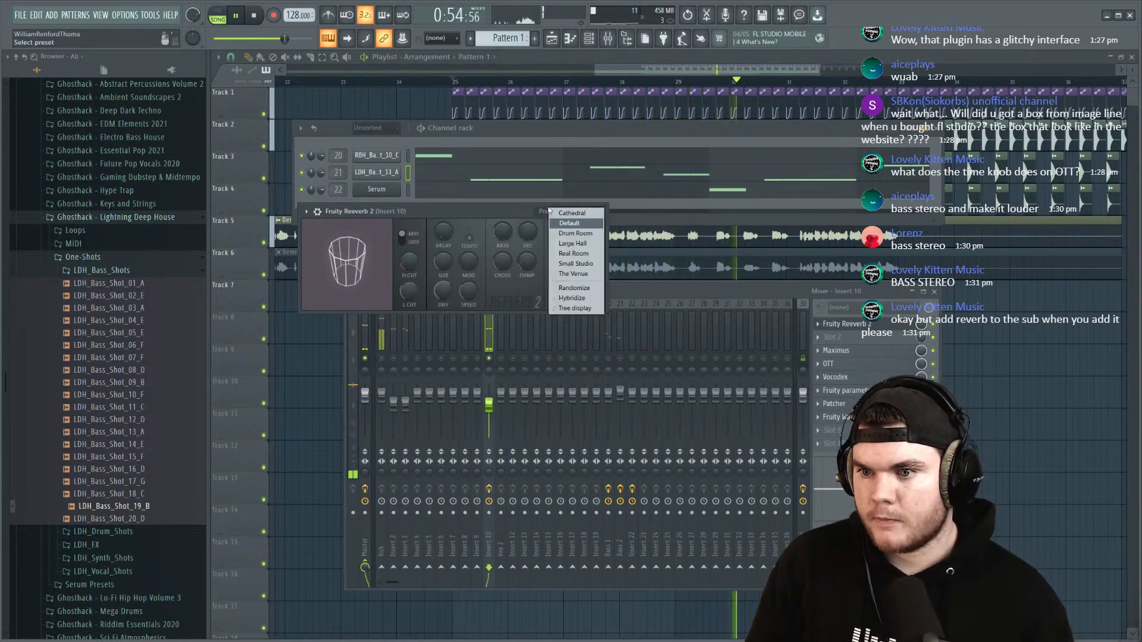
pyautogui.click(585, 257)
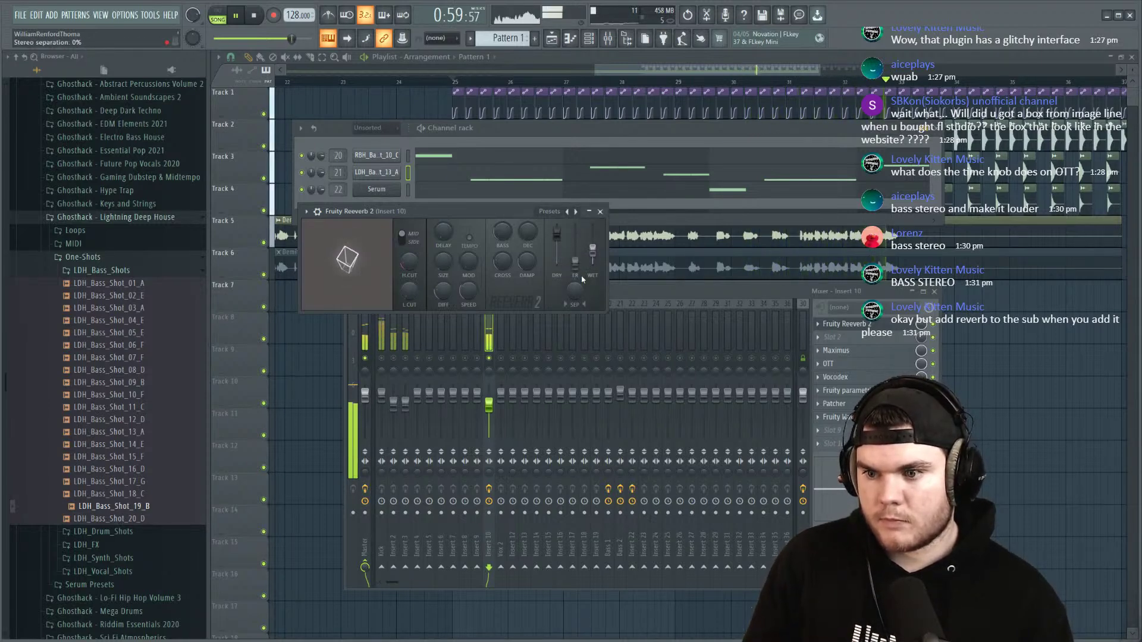
pyautogui.press('space')
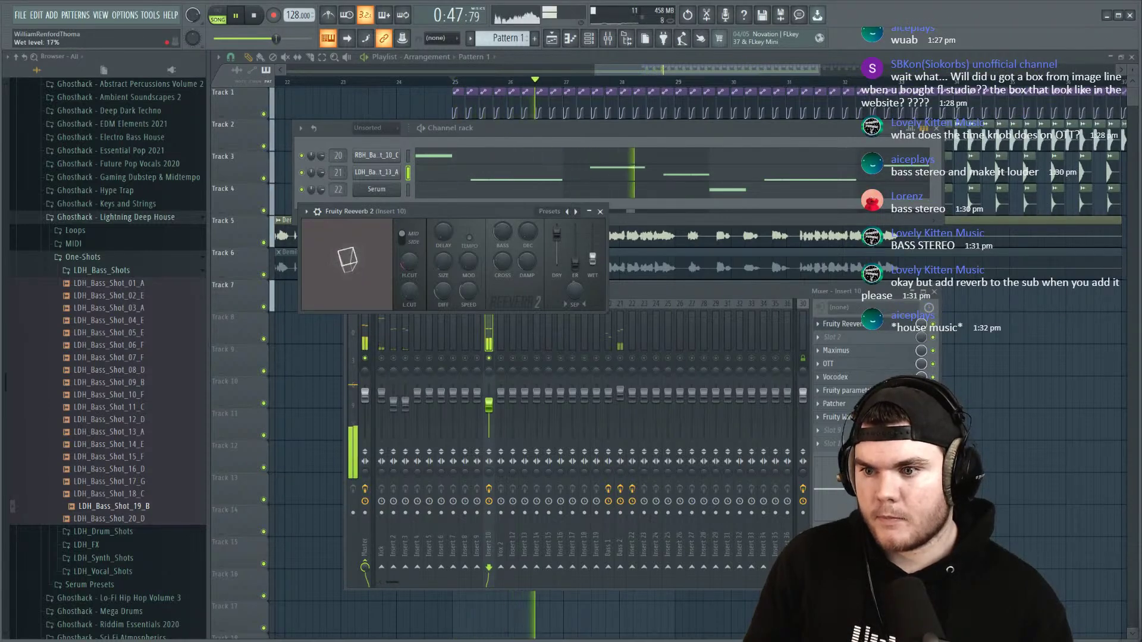
# Step: Unsolo Insert 10, try Fruity Reeverb 2 below Vocodex in the effect chain and adjust its wet level
pyautogui.click(504, 356)
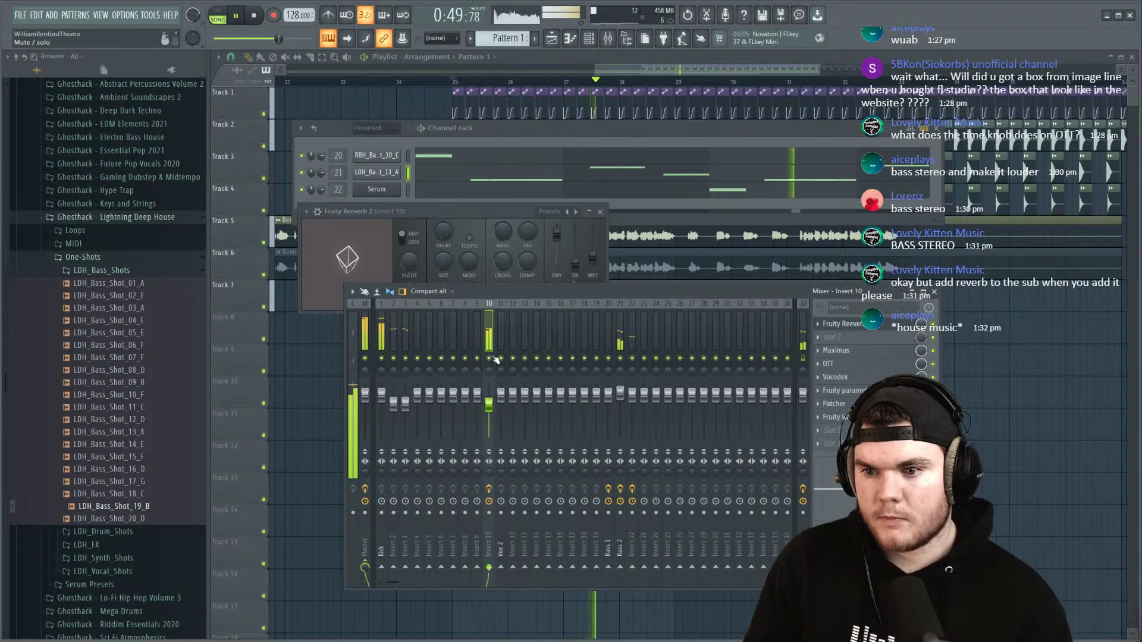
pyautogui.moveTo(855, 337); pyautogui.dragTo(856, 381)
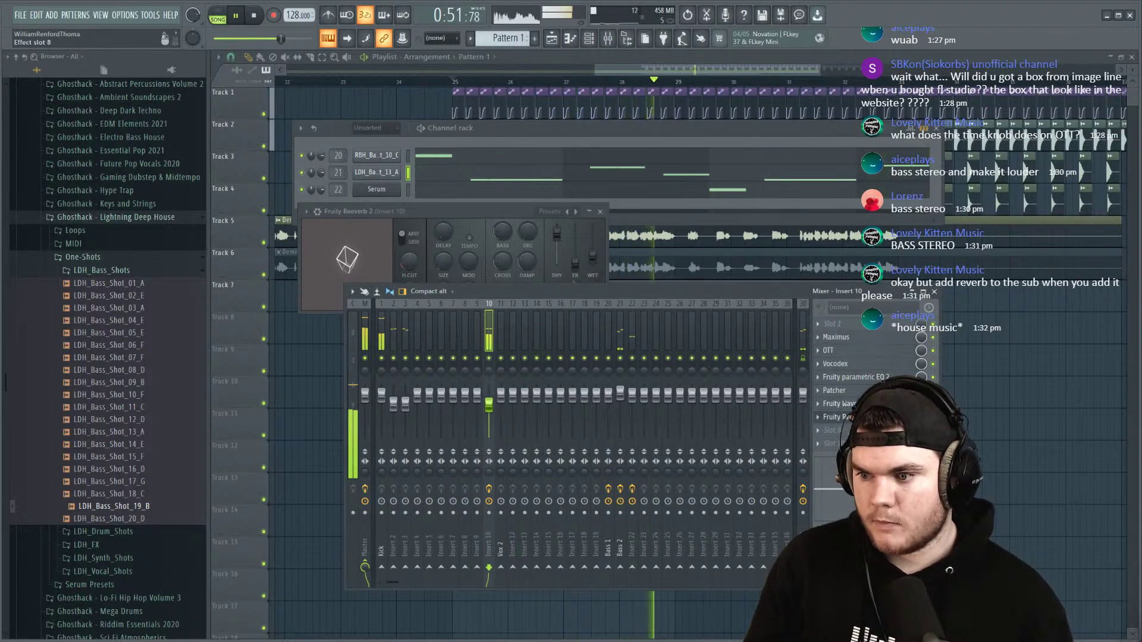
pyautogui.moveTo(592, 253); pyautogui.dragTo(593, 254)
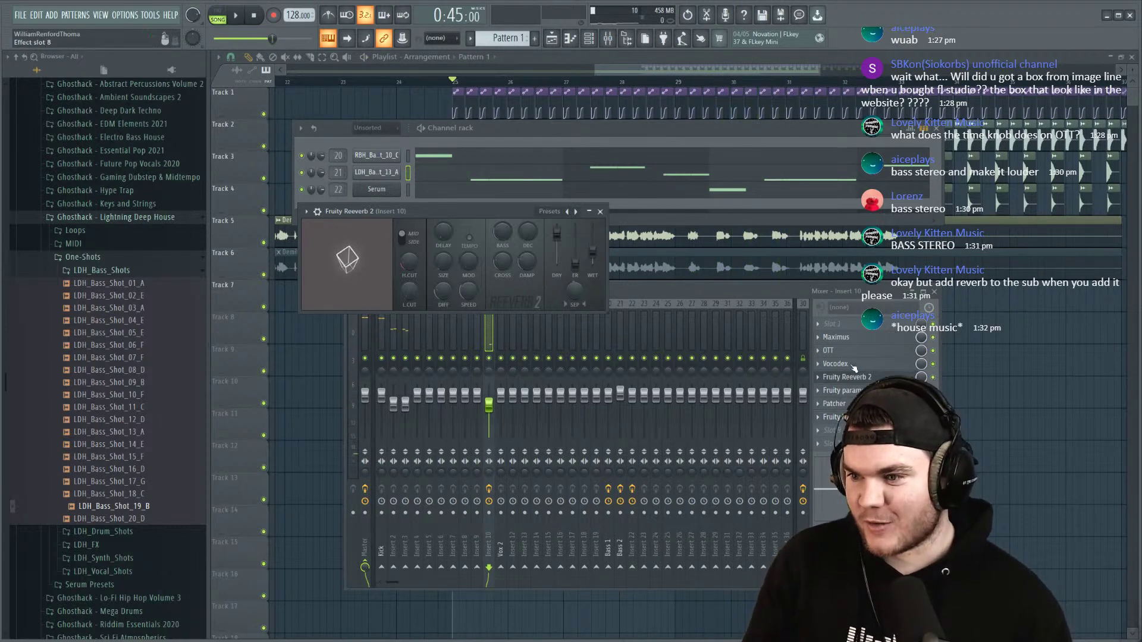
# Step: Move Fruity Reeverb 2 back to Insert 10's first slot and fine-tune its wet level while the song plays
pyautogui.moveTo(855, 339); pyautogui.dragTo(855, 327)
pyautogui.press('space')
pyautogui.moveTo(600, 254); pyautogui.dragTo(593, 255)
# Step: Solo Insert 10, set Fruity Reeverb 2's low cut to 1251 Hz and audition the reverb from bar 25
pyautogui.rightClick(489, 358)
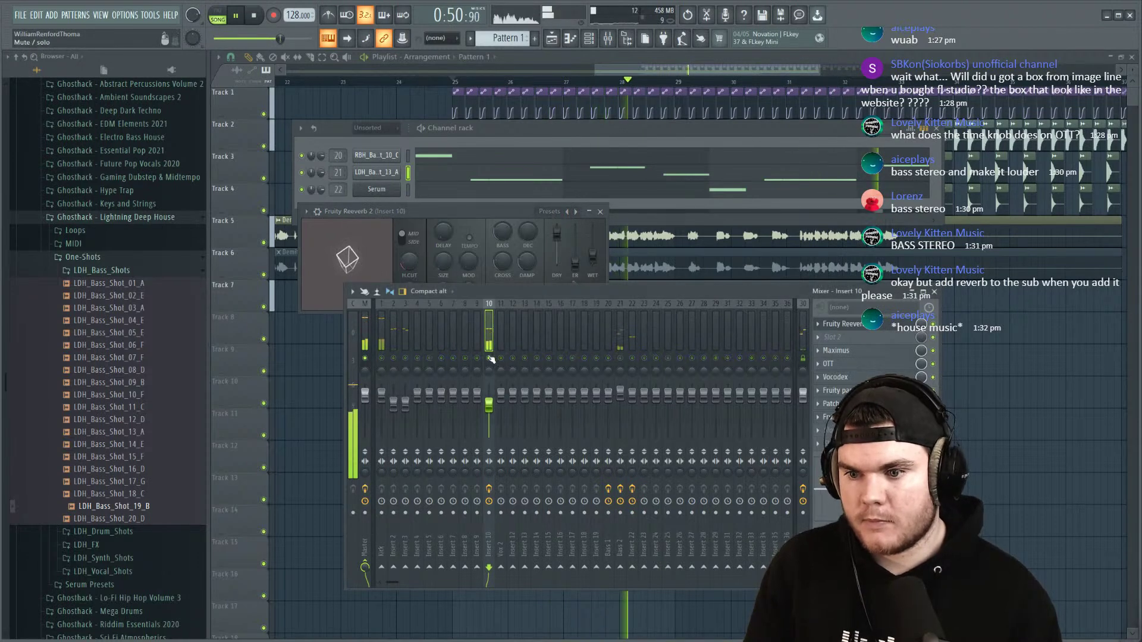
pyautogui.press('space')
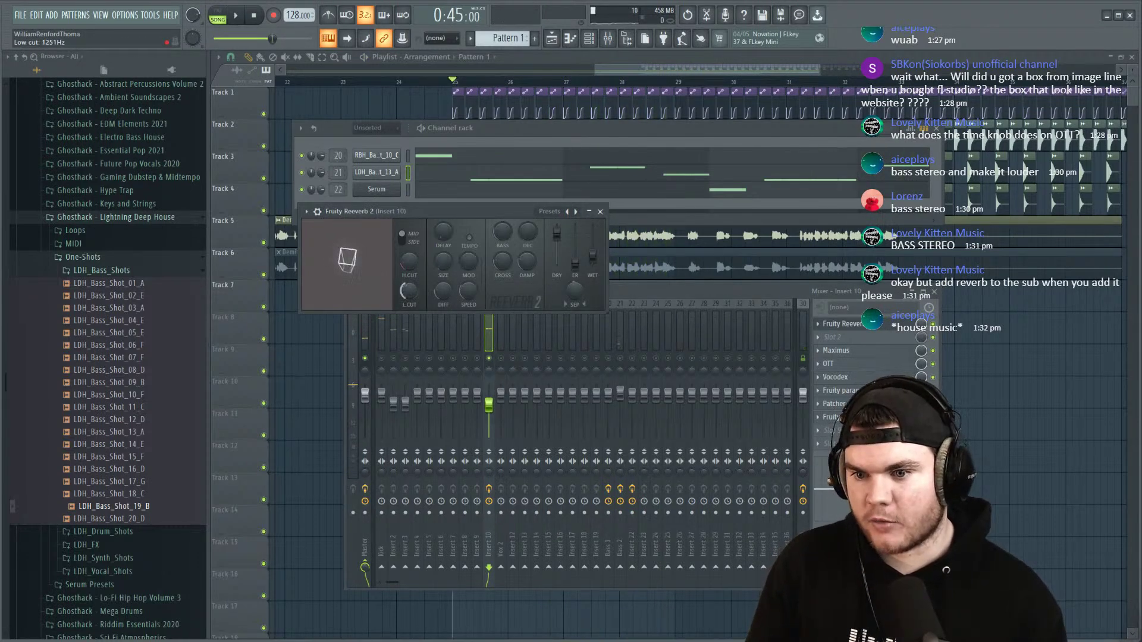
pyautogui.press('space')
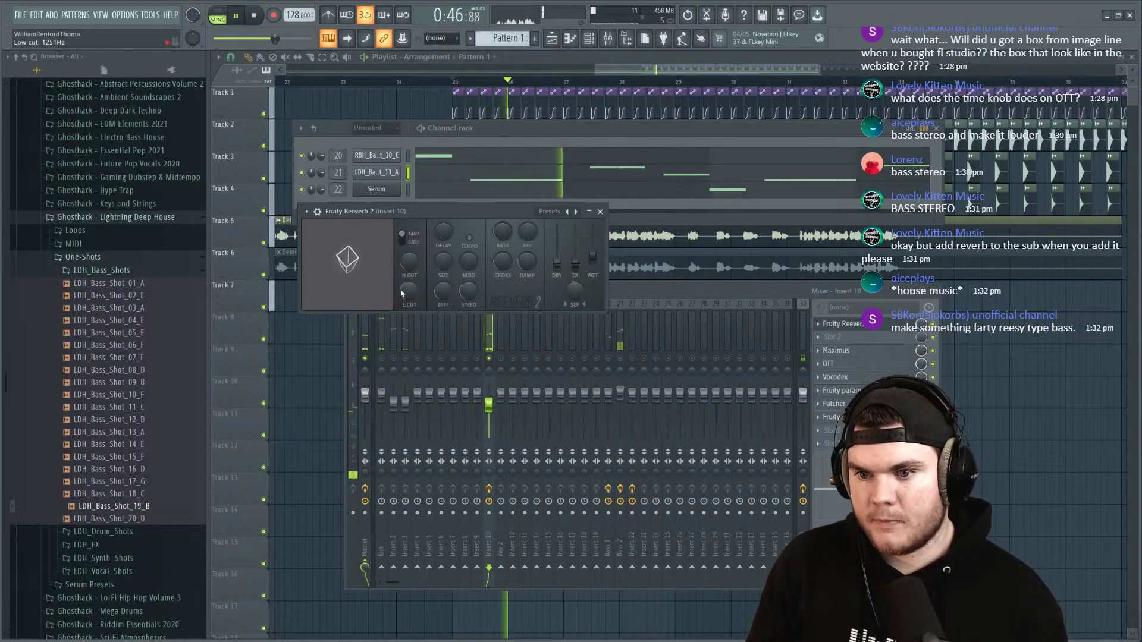
# Step: Reset Fruity Reeverb 2's dry level to 100%, stop playback and unsolo Insert 10
pyautogui.rightClick(557, 262)
pyautogui.click(567, 268)
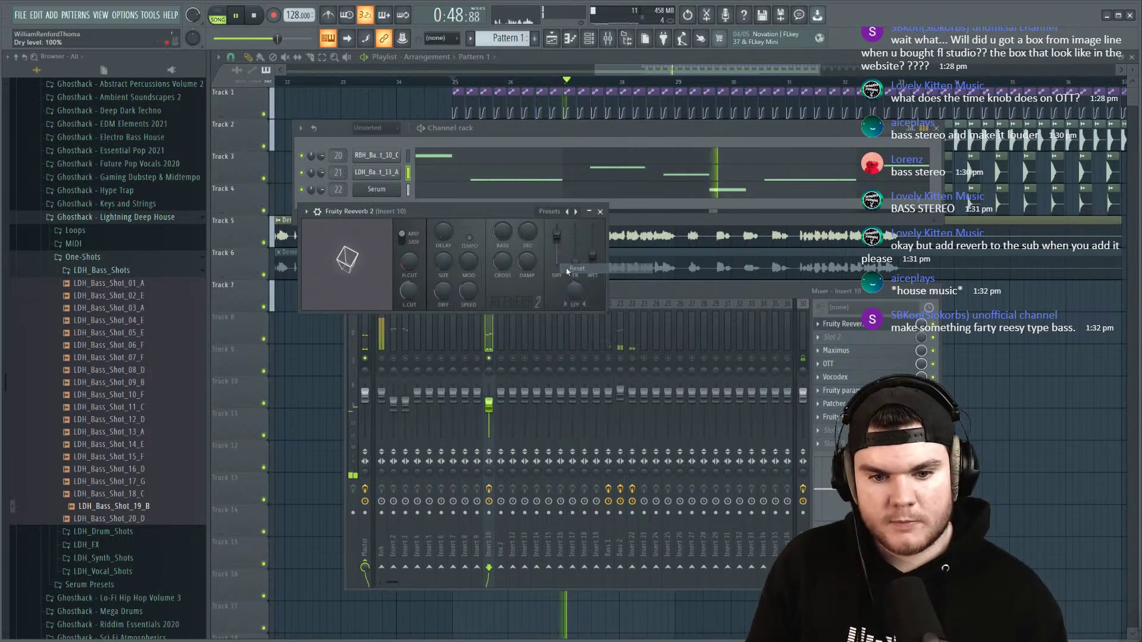
pyautogui.click(601, 212)
pyautogui.press('space')
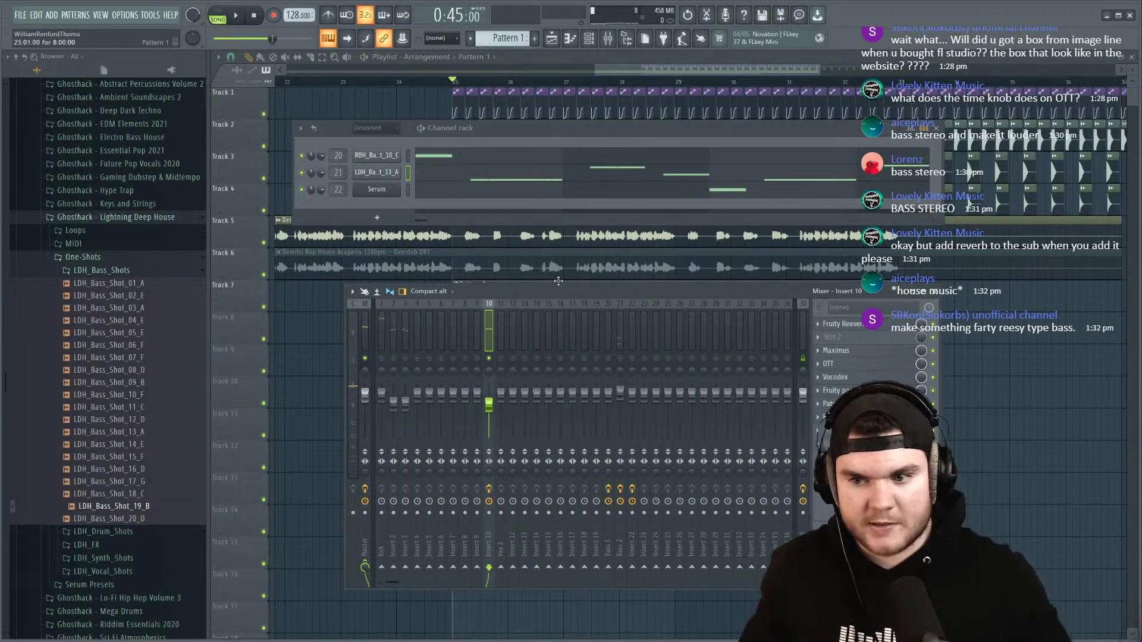
pyautogui.rightClick(490, 360)
pyautogui.click(609, 74)
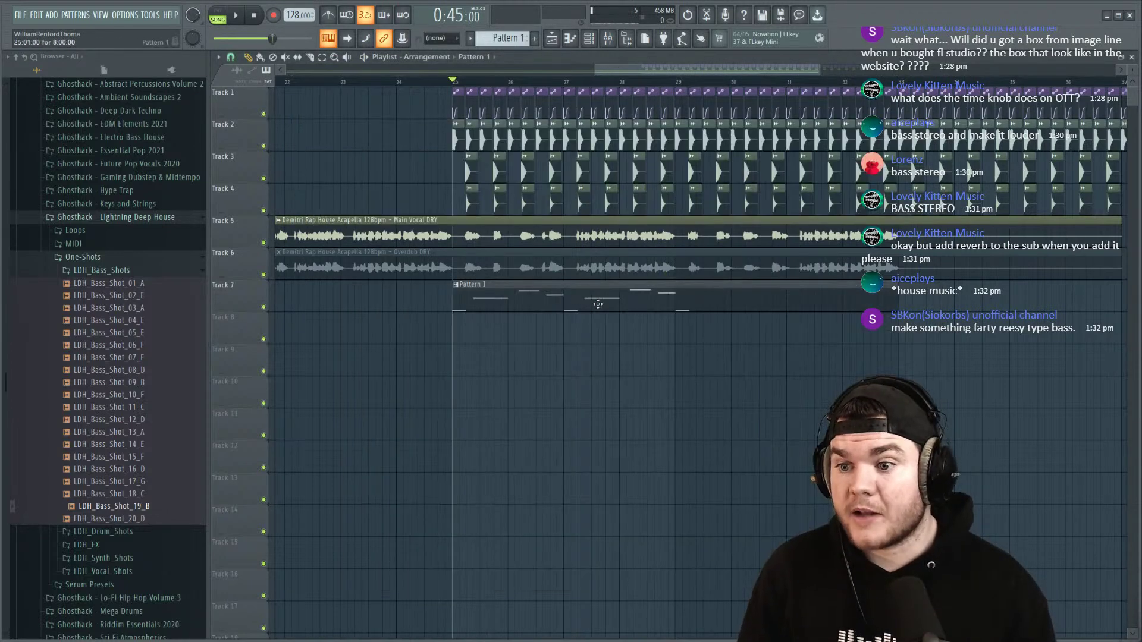
# Step: Lengthen RBH_Bass_Shot_10_C's G4 note at bar 5 of Pattern 1
pyautogui.doubleClick(598, 304)
pyautogui.click(1099, 93)
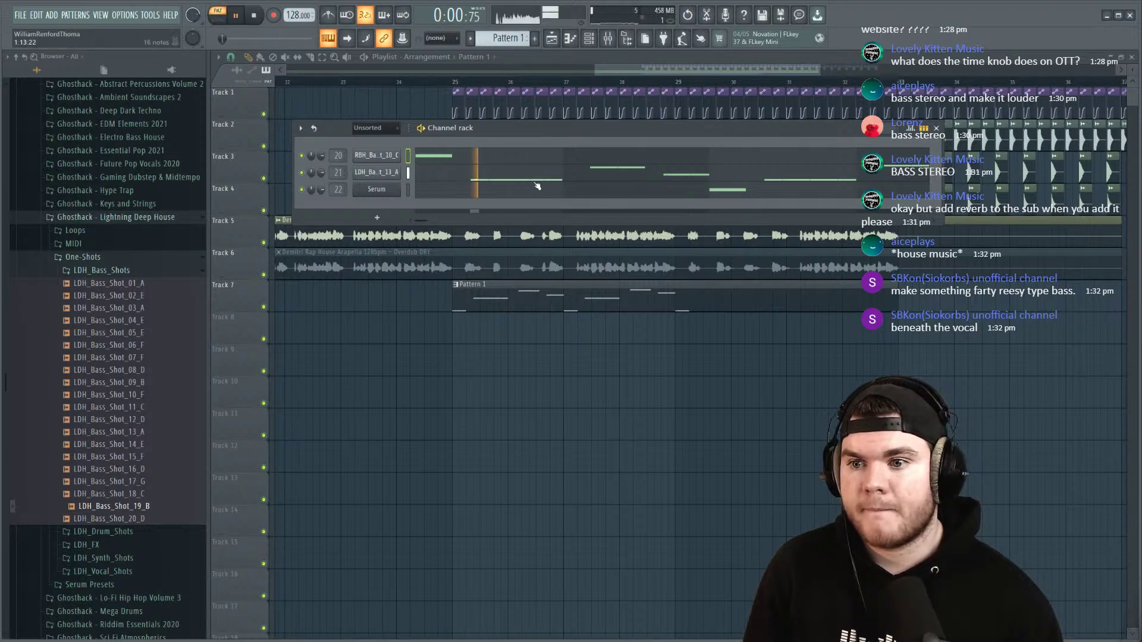
pyautogui.press('F7')
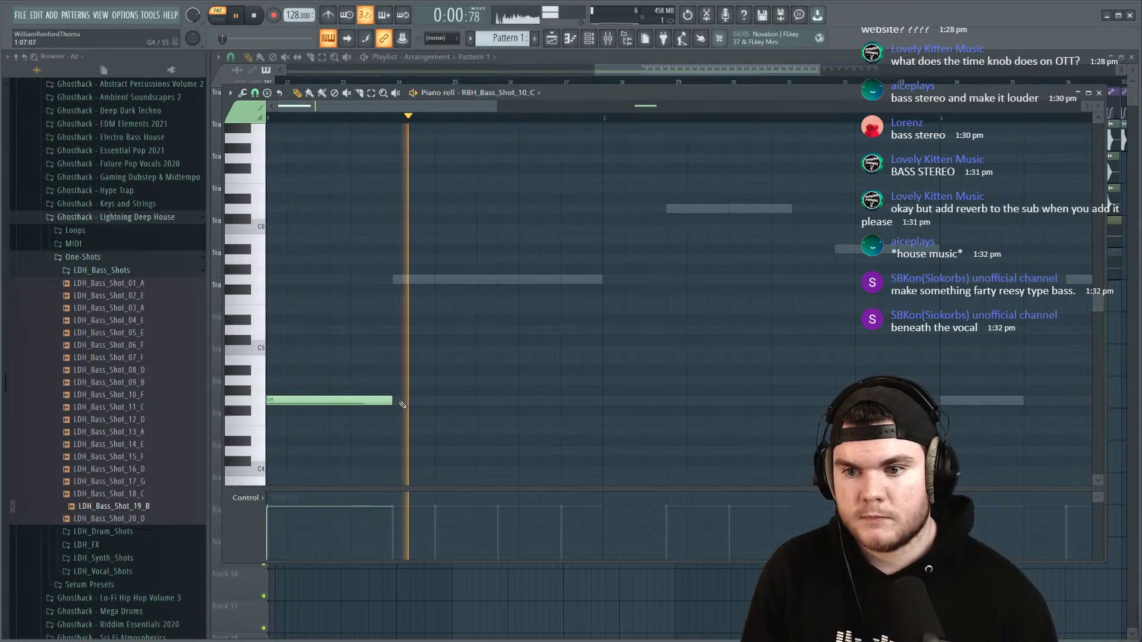
pyautogui.scroll(-3, 383, 113)
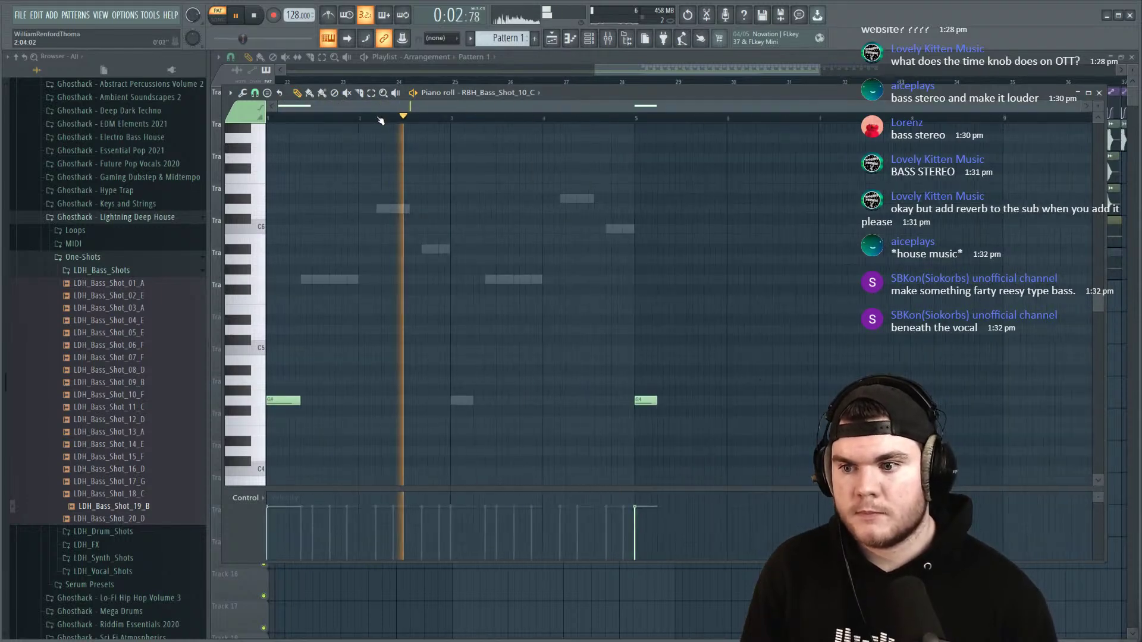
pyautogui.moveTo(654, 405); pyautogui.dragTo(664, 405)
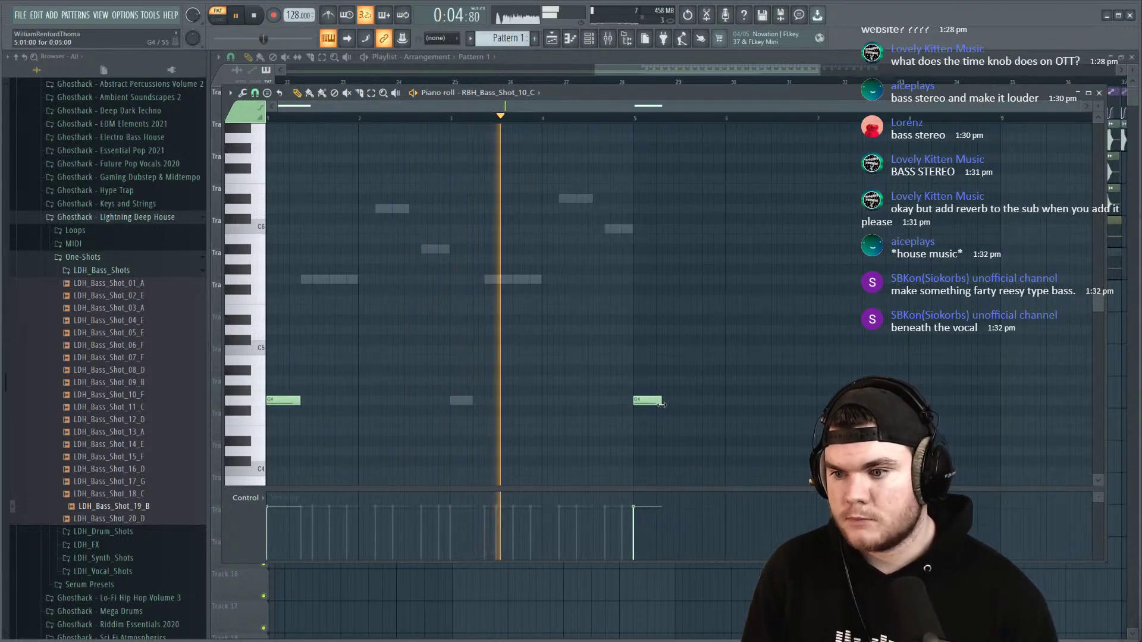
# Step: Duplicate LDH_Bass_Shot_13_A's notes to start again in bar 5 and repeat Serum's G4 note at bar 7
pyautogui.rightClick(530, 281)
pyautogui.rightClick(530, 280)
pyautogui.press('space')
pyautogui.moveTo(707, 398); pyautogui.dragTo(267, 145)
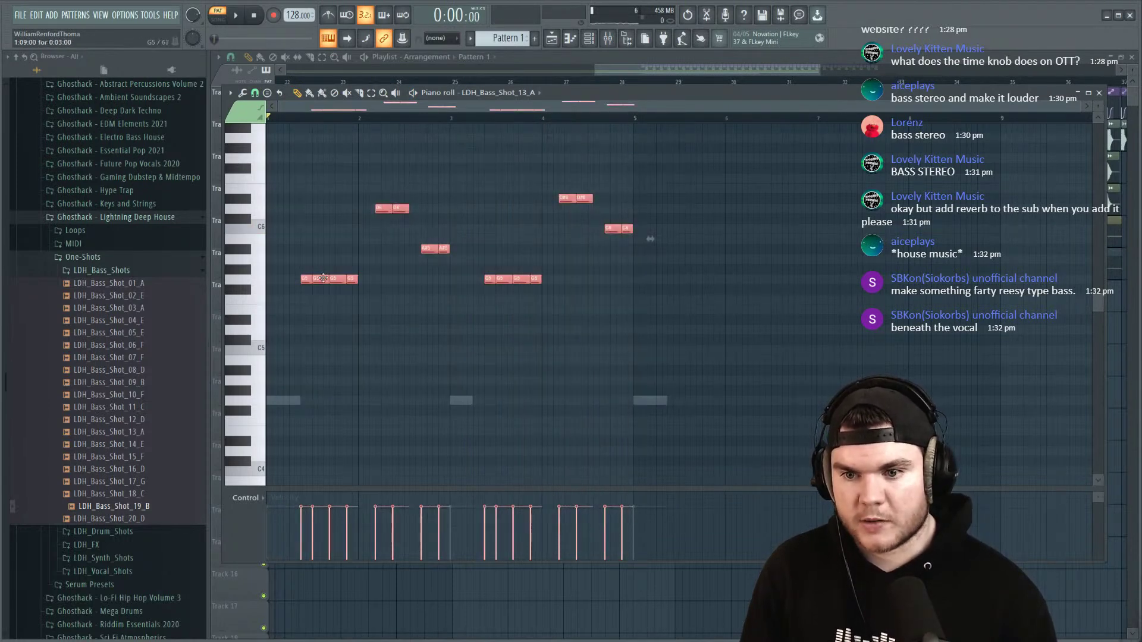
pyautogui.moveTo(323, 279); pyautogui.dragTo(690, 281)
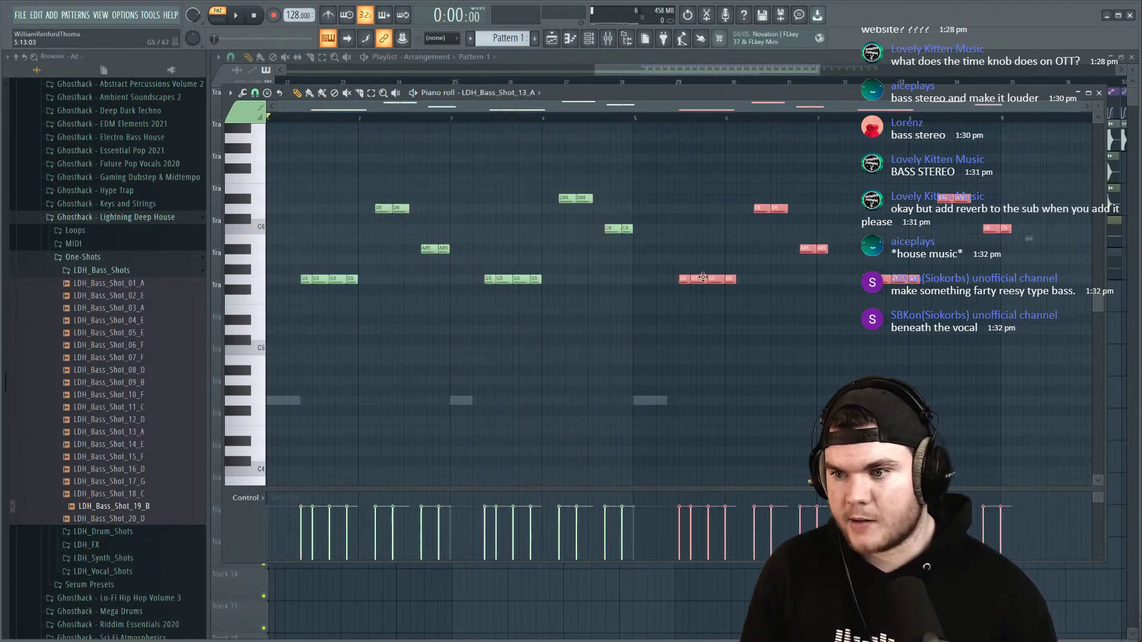
pyautogui.doubleClick(466, 402)
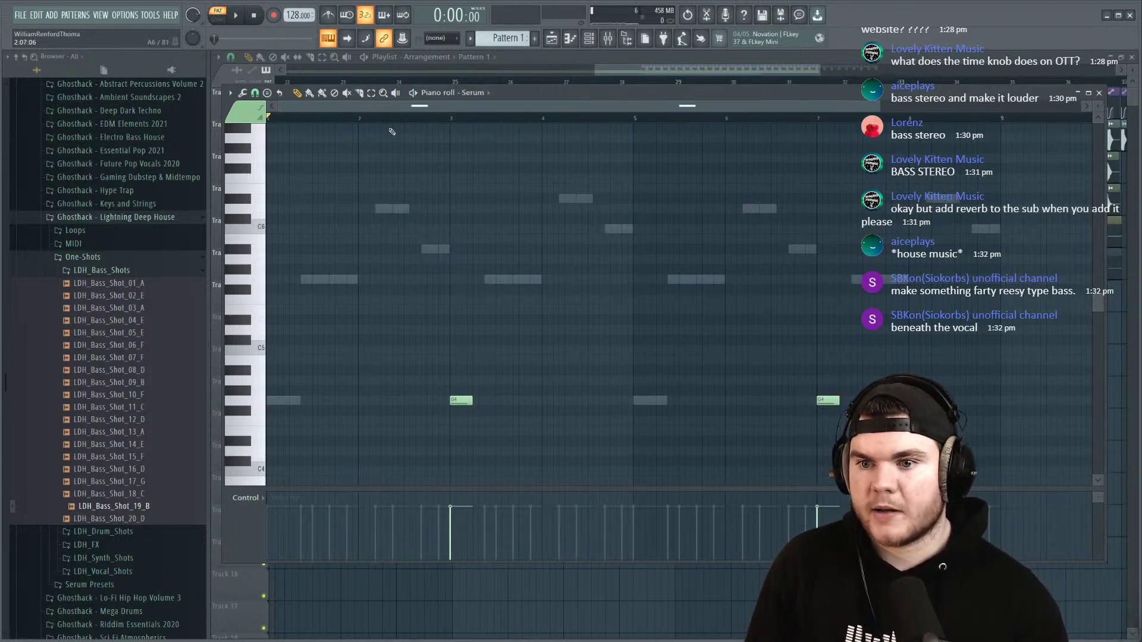
# Step: Play Pattern 1 from bar 2 to check the extended bassline, then stop playback
pyautogui.click(360, 119)
pyautogui.press('space')
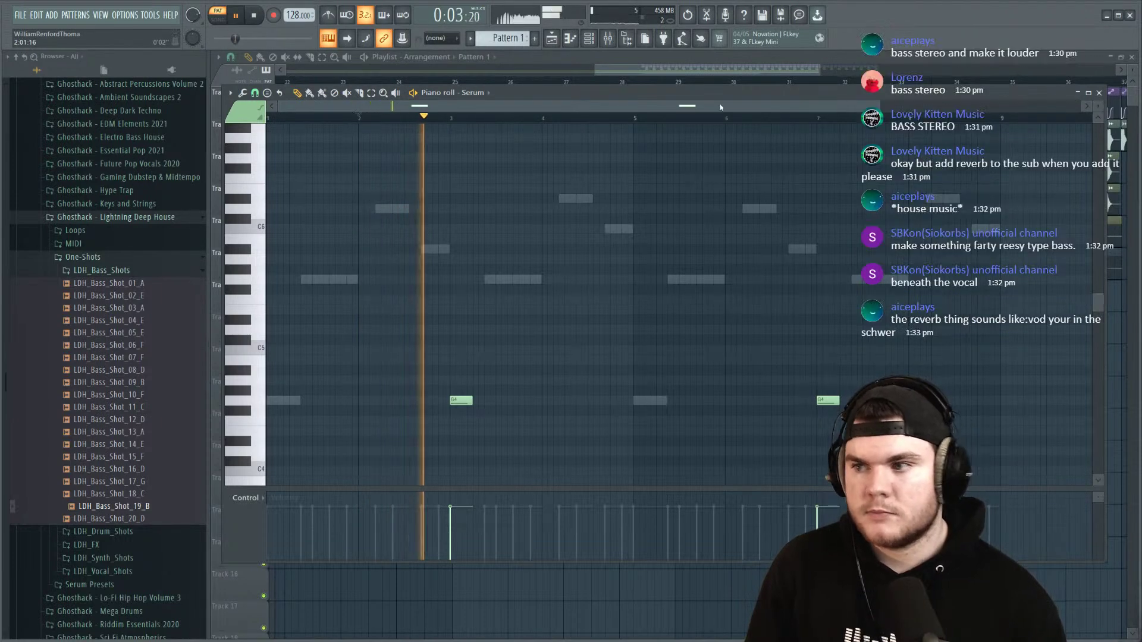
pyautogui.click(358, 117)
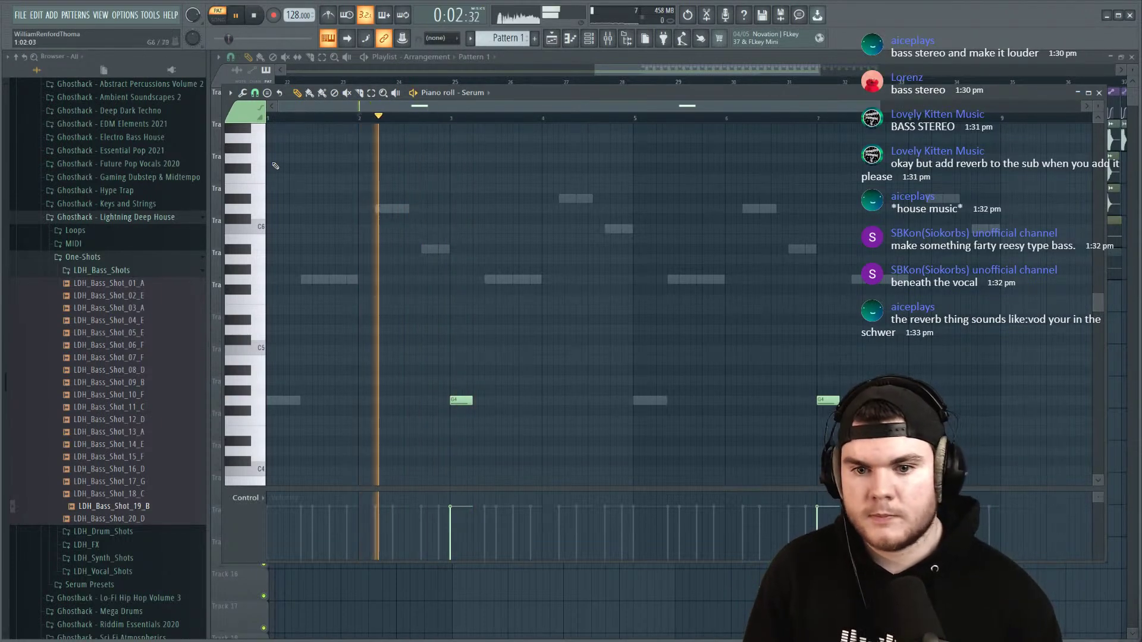
pyautogui.press('space')
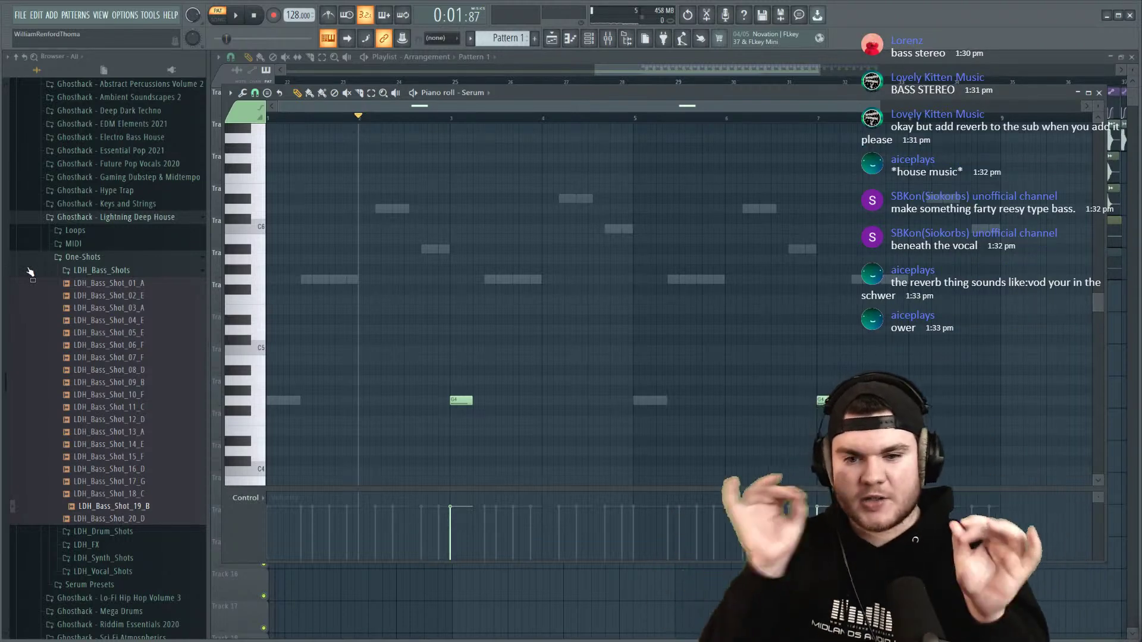
# Step: Audition the one-shots in the LDH_Bass_Shots folder to find another bass sound
pyautogui.click(144, 334)
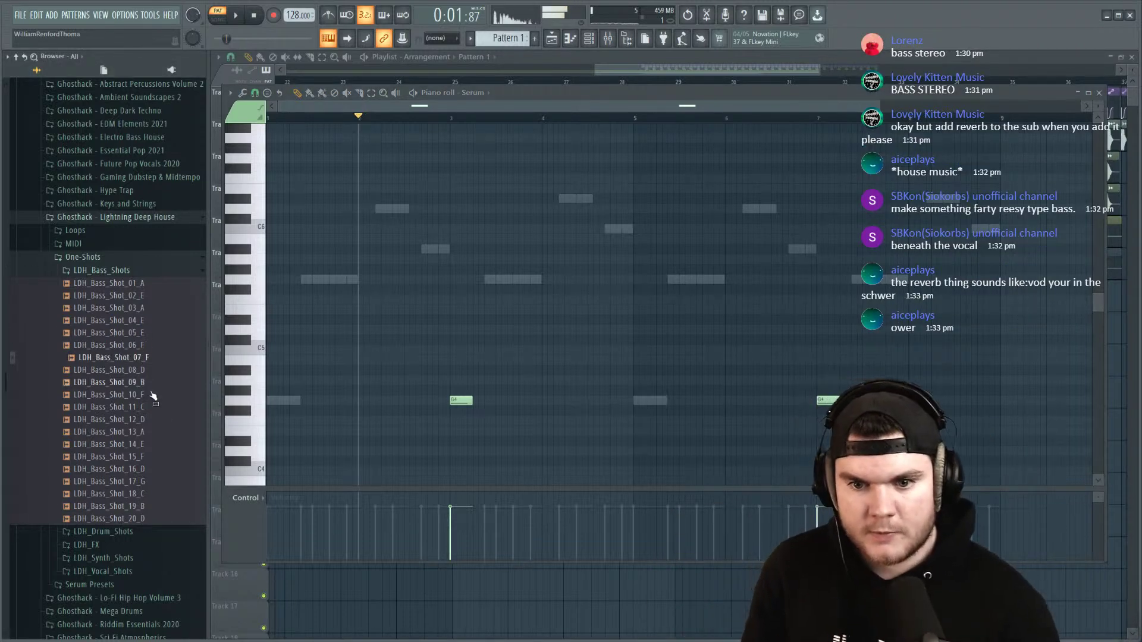
pyautogui.click(162, 420)
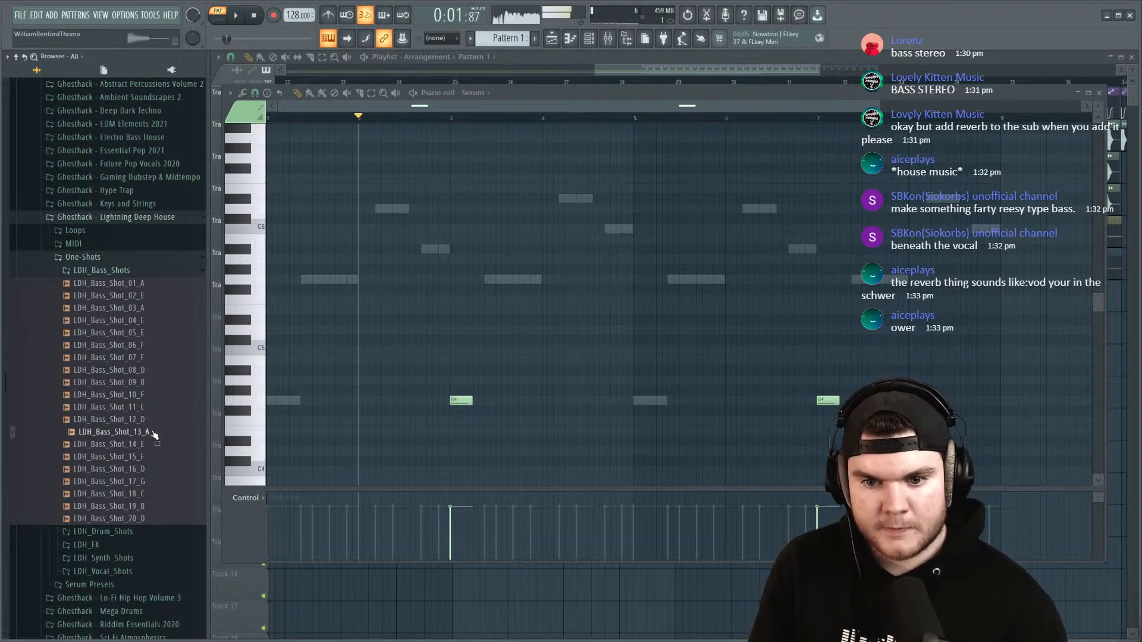
pyautogui.click(151, 371)
pyautogui.click(149, 333)
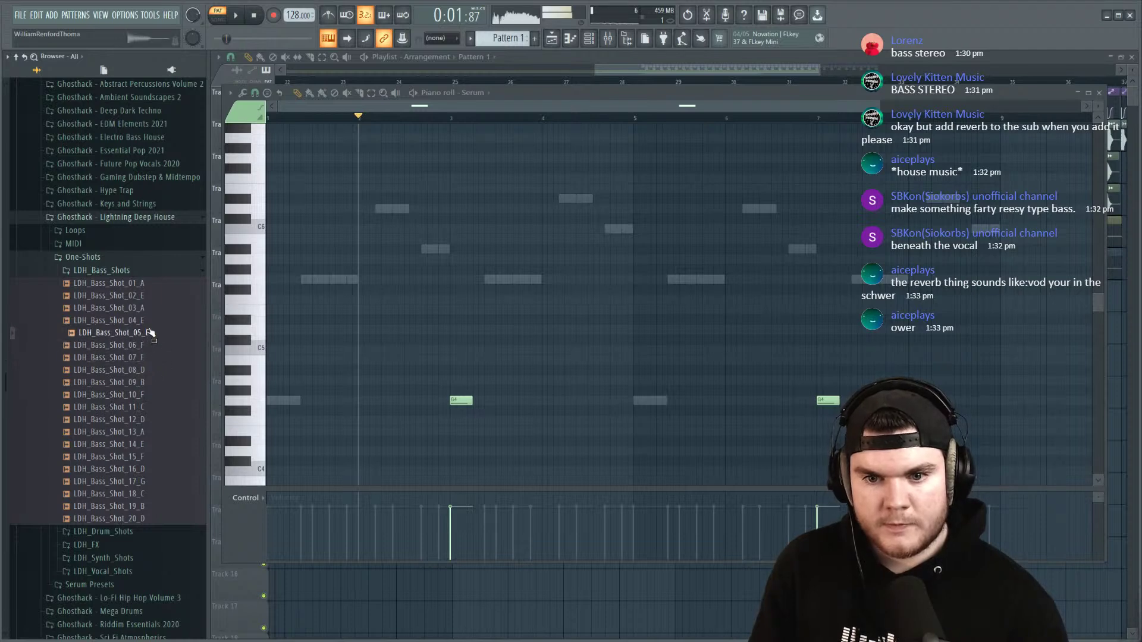
pyautogui.click(150, 321)
pyautogui.click(153, 309)
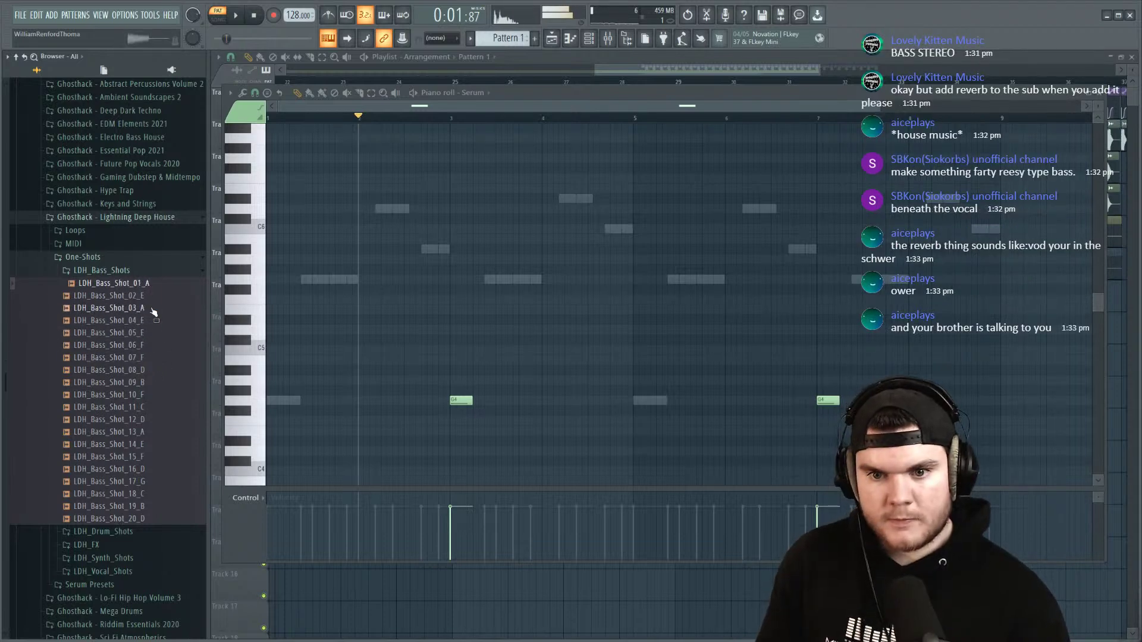
pyautogui.click(152, 445)
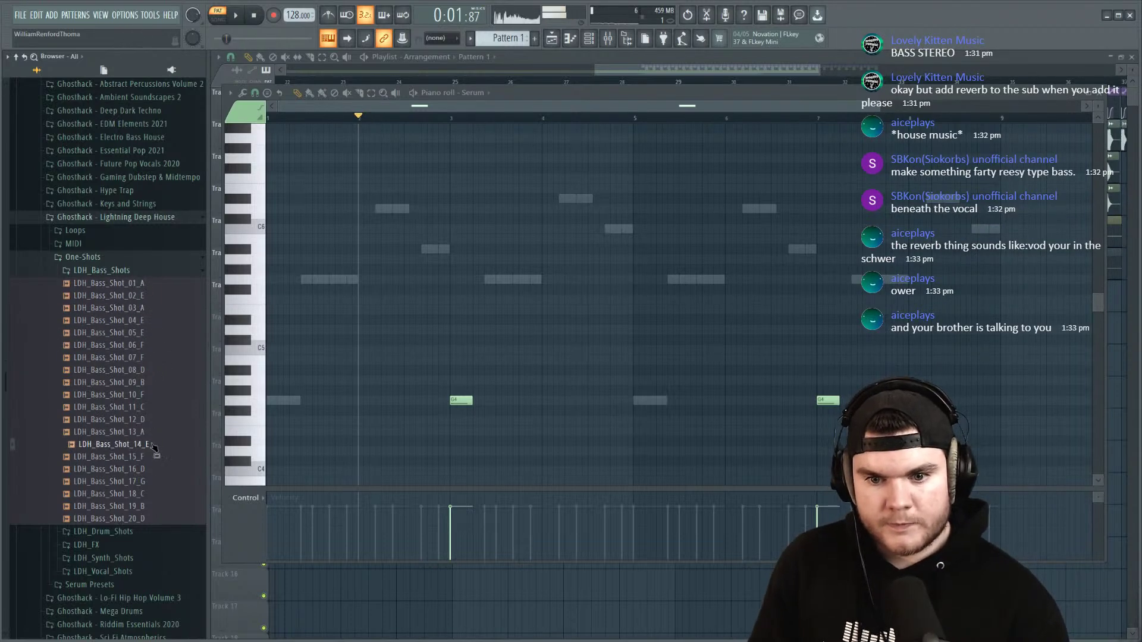
# Step: Add LDH_Bass_Shot_16_D as a new channel above Serum and set its root note to D5
pyautogui.click(1099, 93)
pyautogui.moveTo(182, 447); pyautogui.dragTo(381, 186)
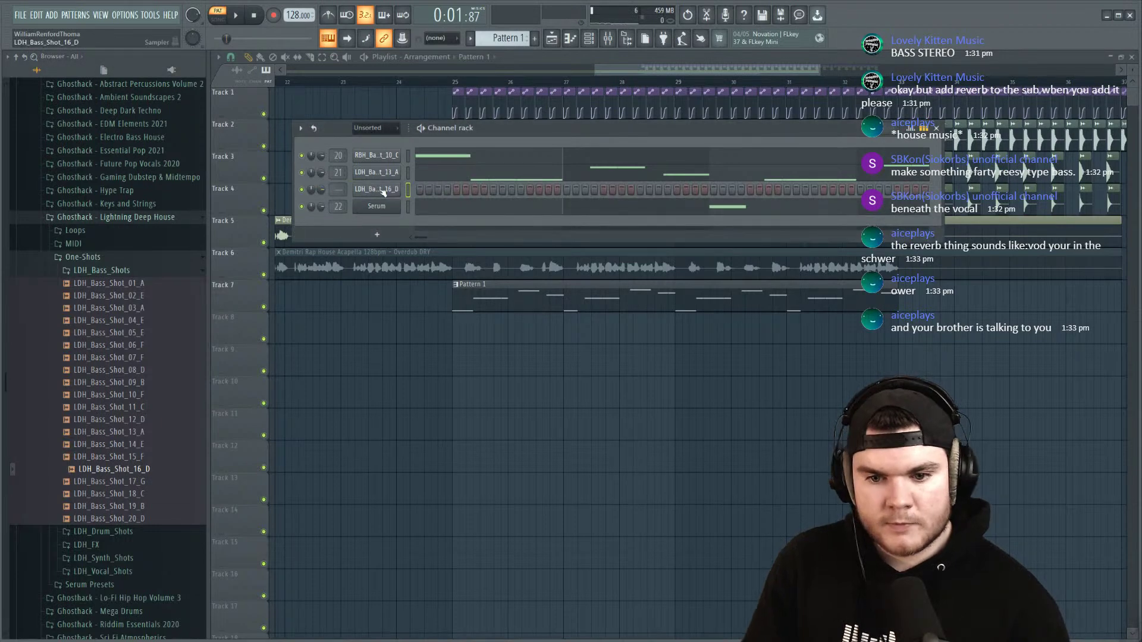
pyautogui.click(384, 190)
pyautogui.click(312, 179)
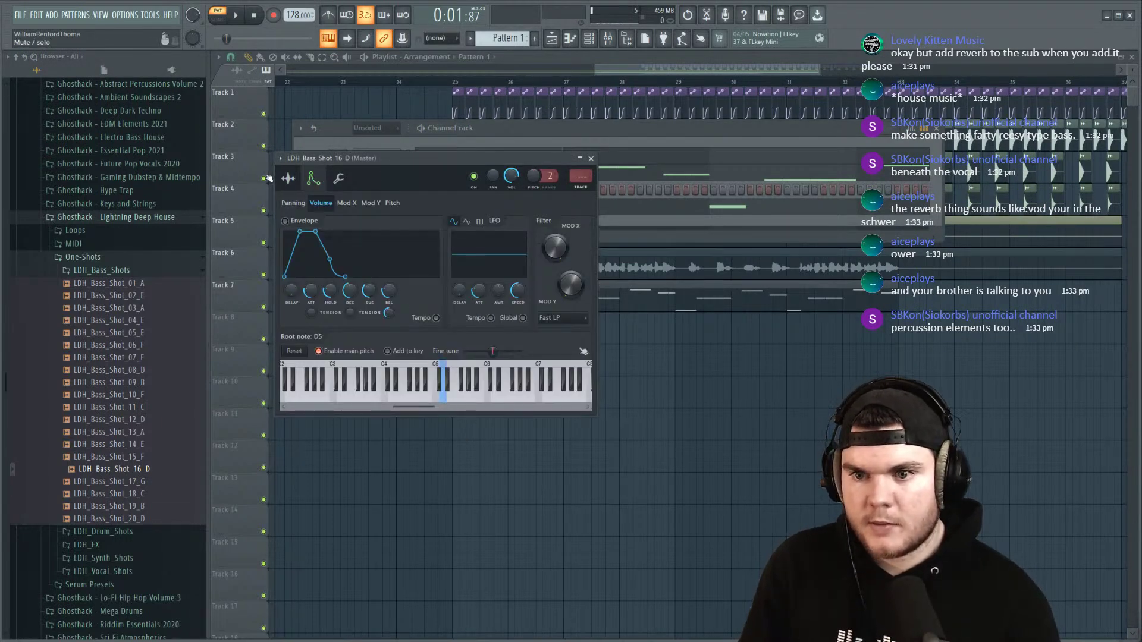
pyautogui.click(591, 159)
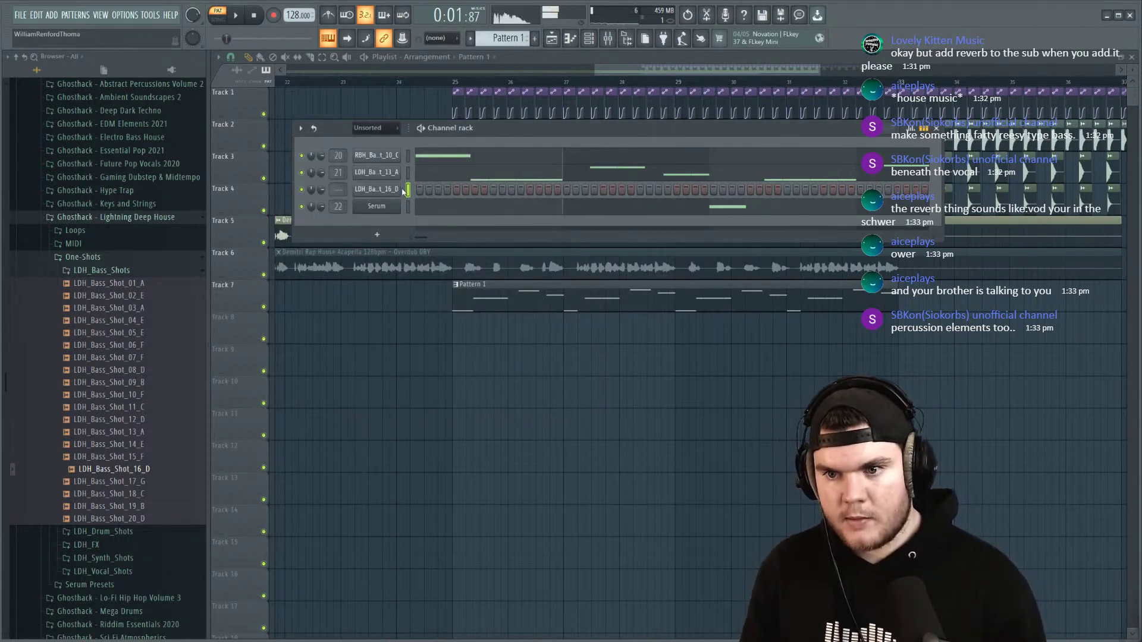
# Step: Copy the notes of LDH_Bass_Shot_13_A and paste them into the LDH_Bass_Shot_16_D channel
pyautogui.press('space')
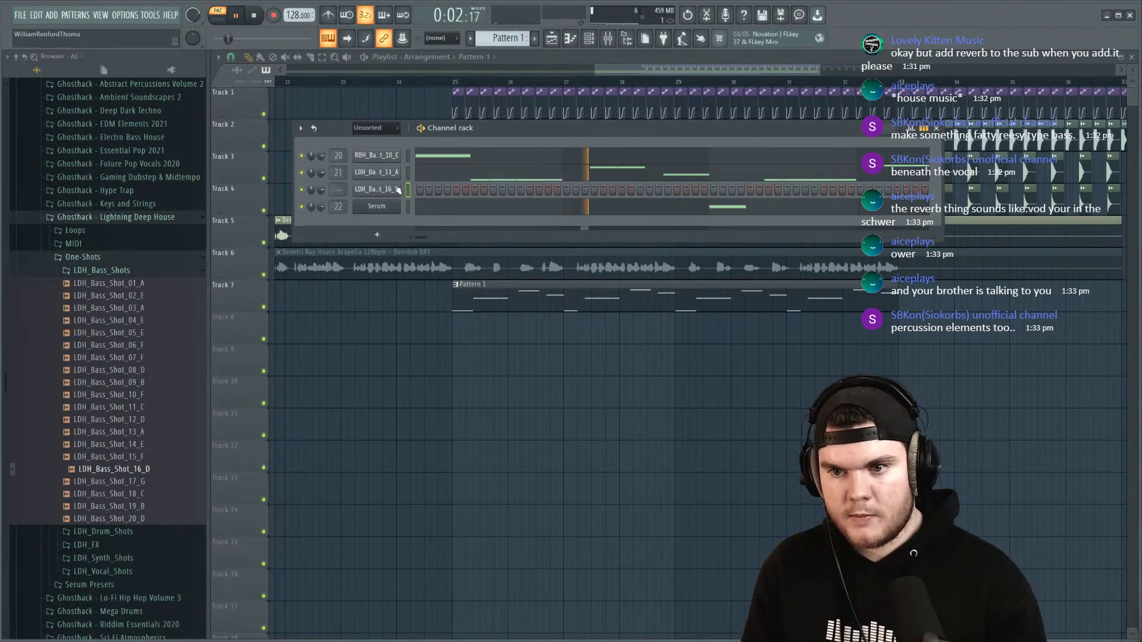
pyautogui.press('space')
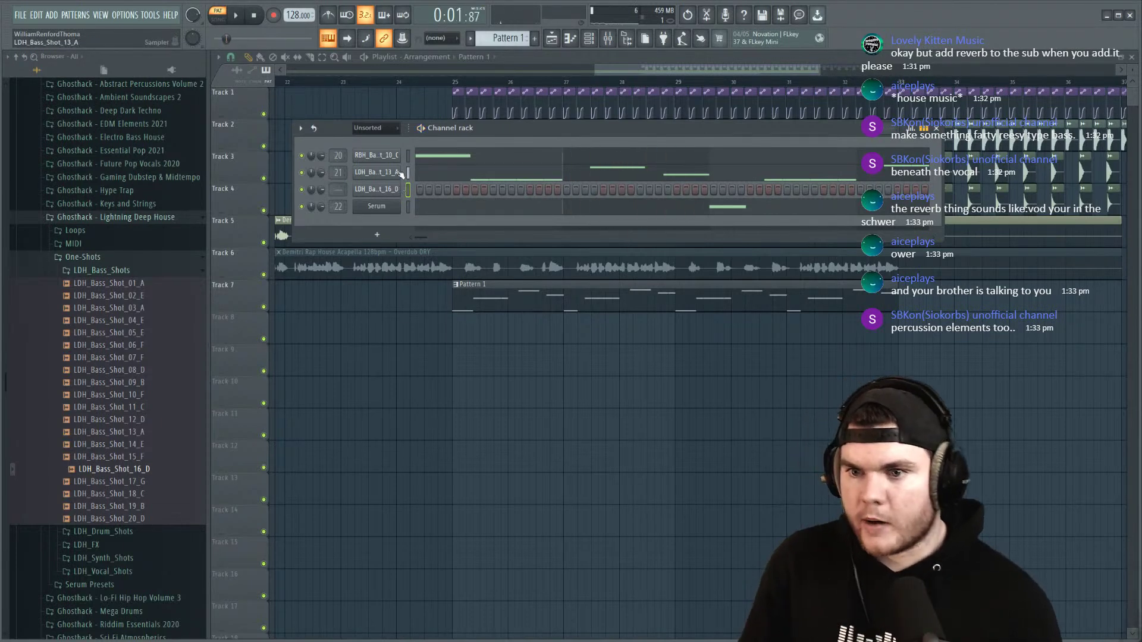
pyautogui.rightClick(402, 169)
pyautogui.click(532, 183)
pyautogui.rightClick(402, 186)
pyautogui.click(527, 209)
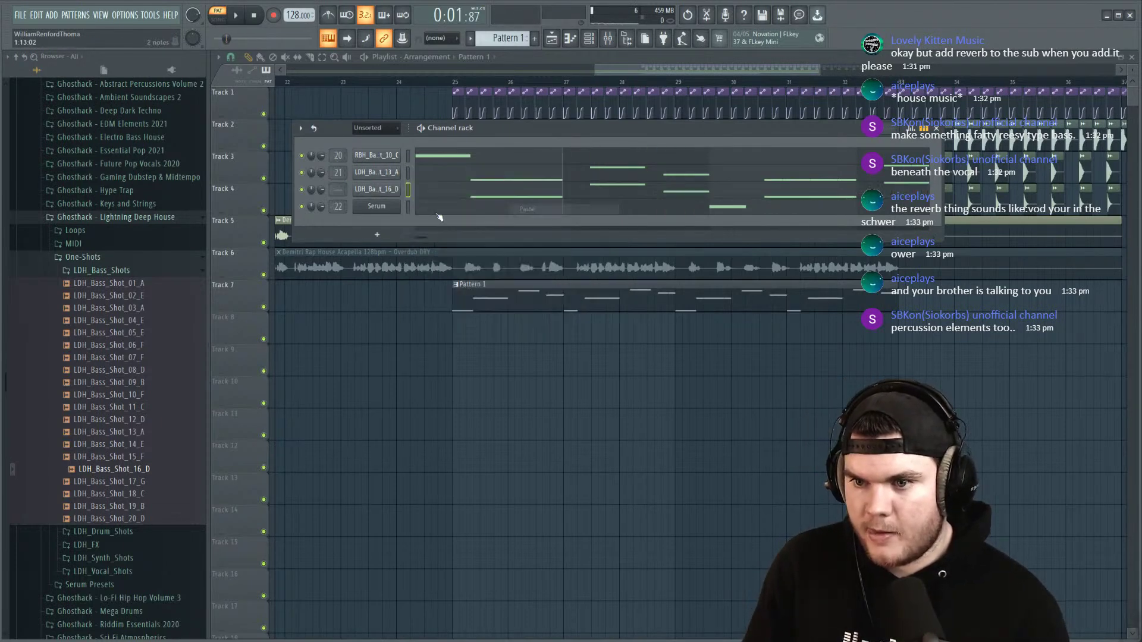
# Step: Solo LDH_Bass_Shot_16_D and audition its pasted notes
pyautogui.rightClick(300, 192)
pyautogui.click(313, 199)
pyautogui.press('space')
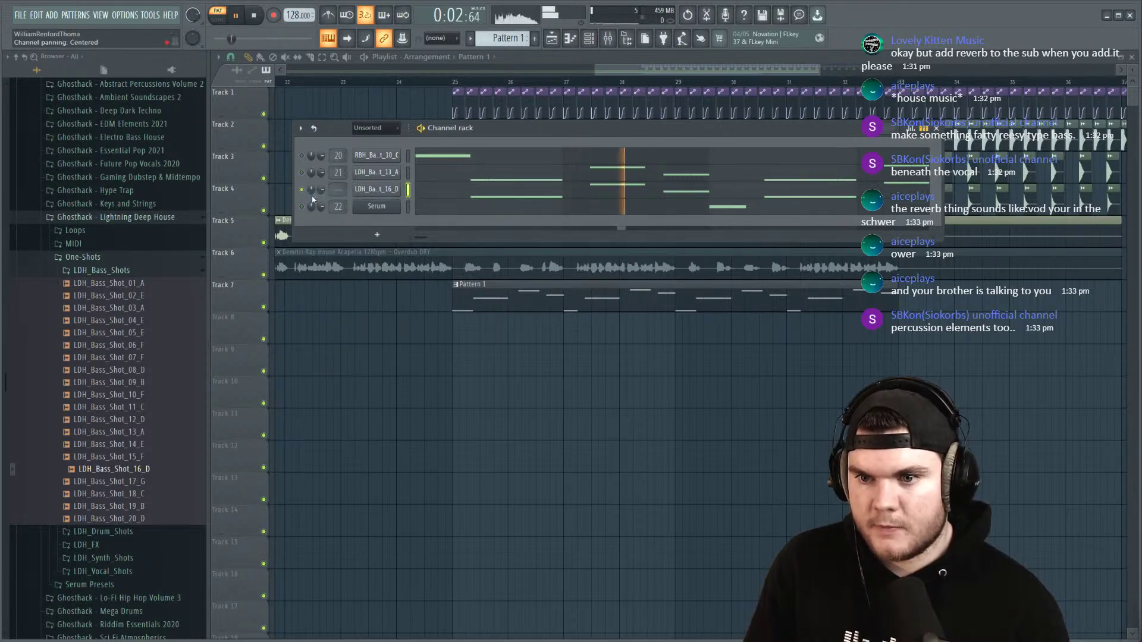
pyautogui.click(439, 190)
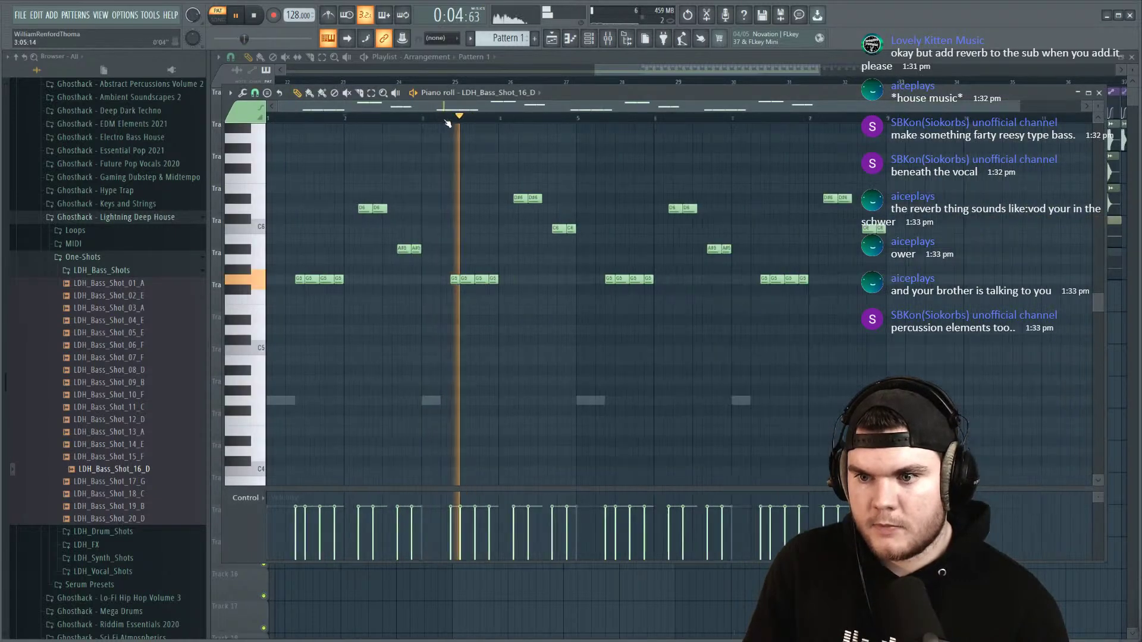
pyautogui.scroll(2, 698, 308)
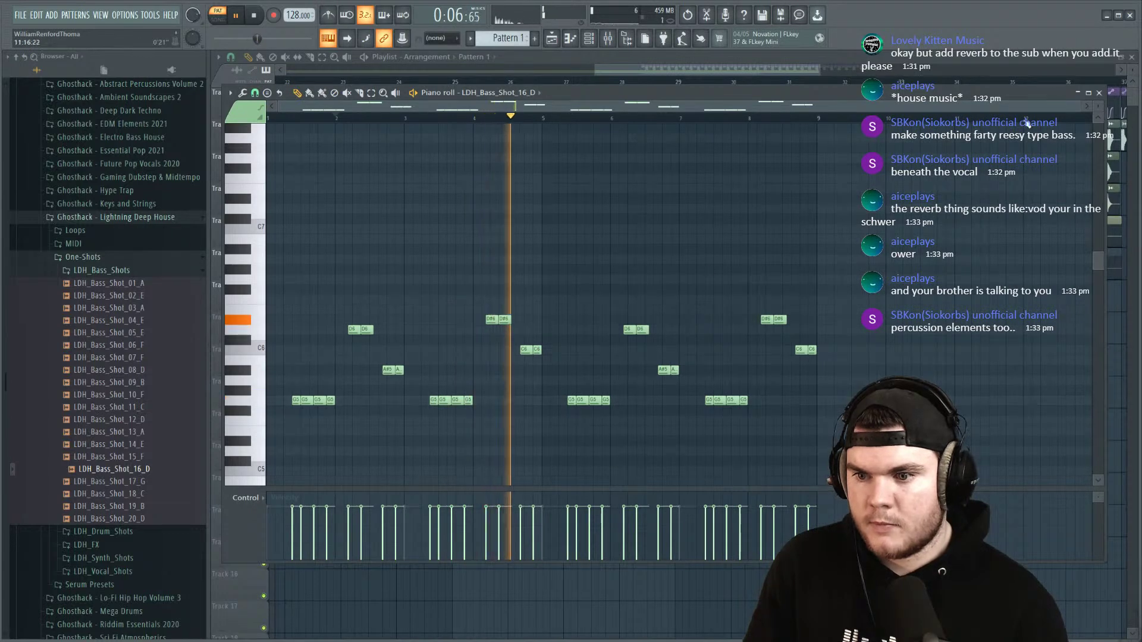
pyautogui.press('space')
pyautogui.click(1097, 94)
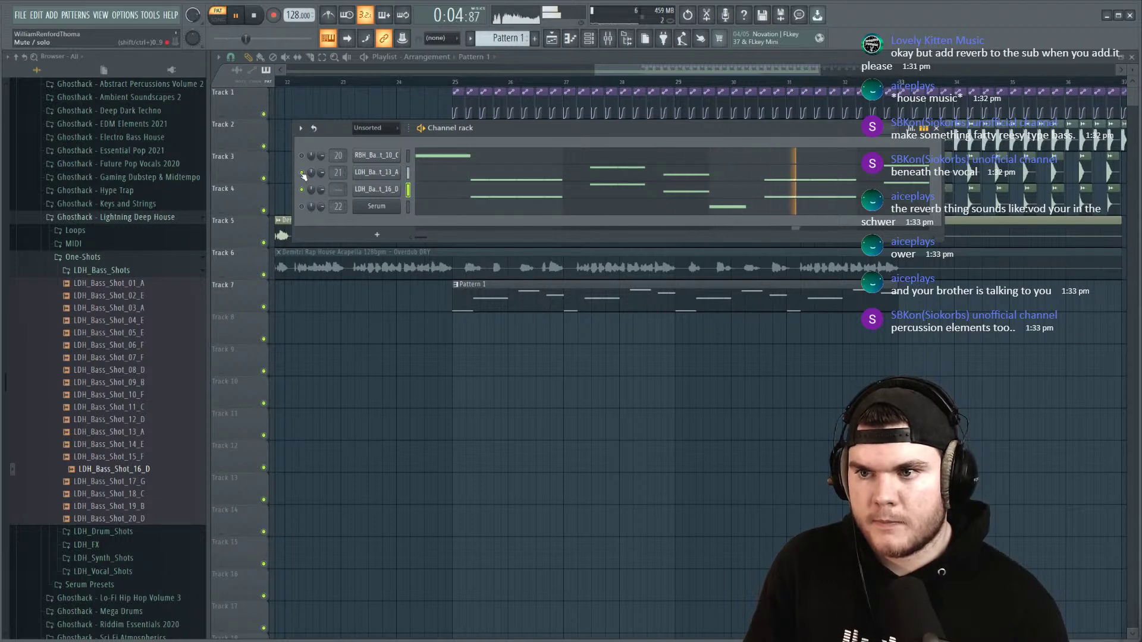
# Step: Delete all pasted notes from LDH_Bass_Shot_16_D and replay the pattern
pyautogui.press('F7')
pyautogui.moveTo(894, 421); pyautogui.dragTo(286, 191)
pyautogui.press('Delete')
pyautogui.press('space')
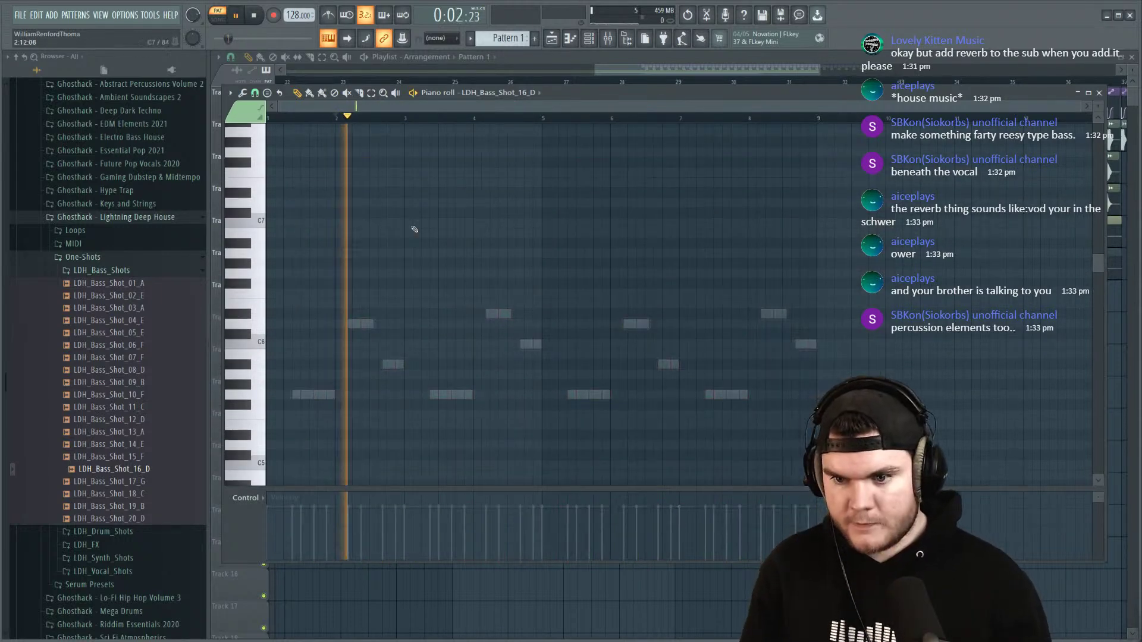
pyautogui.press('F6')
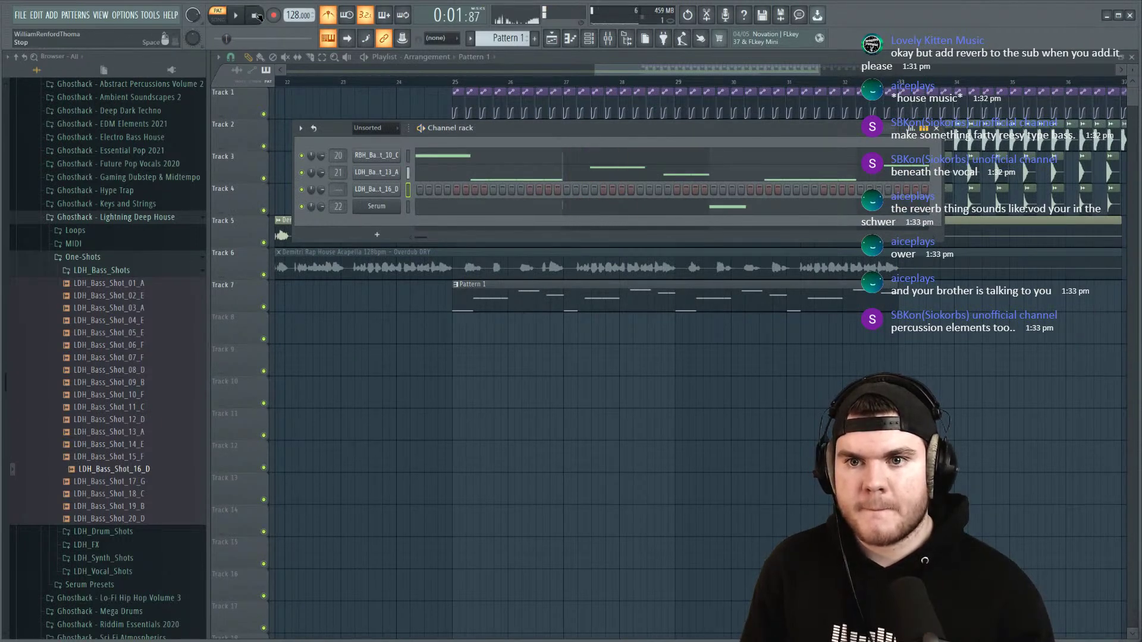
# Step: Draw a G5 note at the start of bar 2 and a two-step D6 note at 2:10 for LDH_Bass_Shot_16_D
pyautogui.rightClick(379, 194)
pyautogui.click(381, 189)
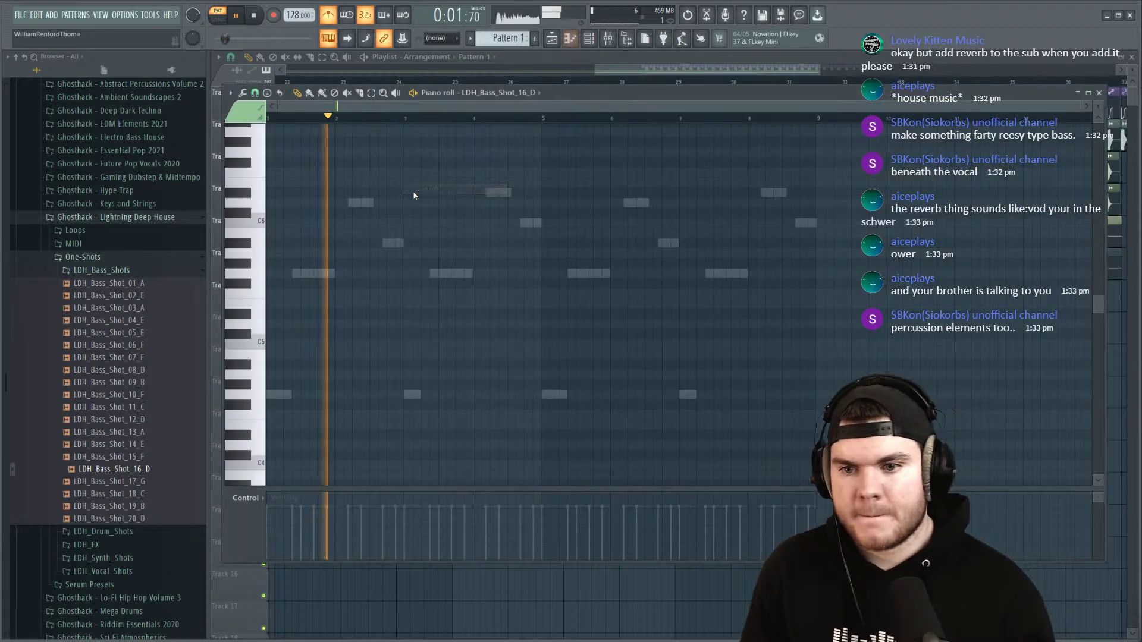
pyautogui.scroll(3, 339, 118)
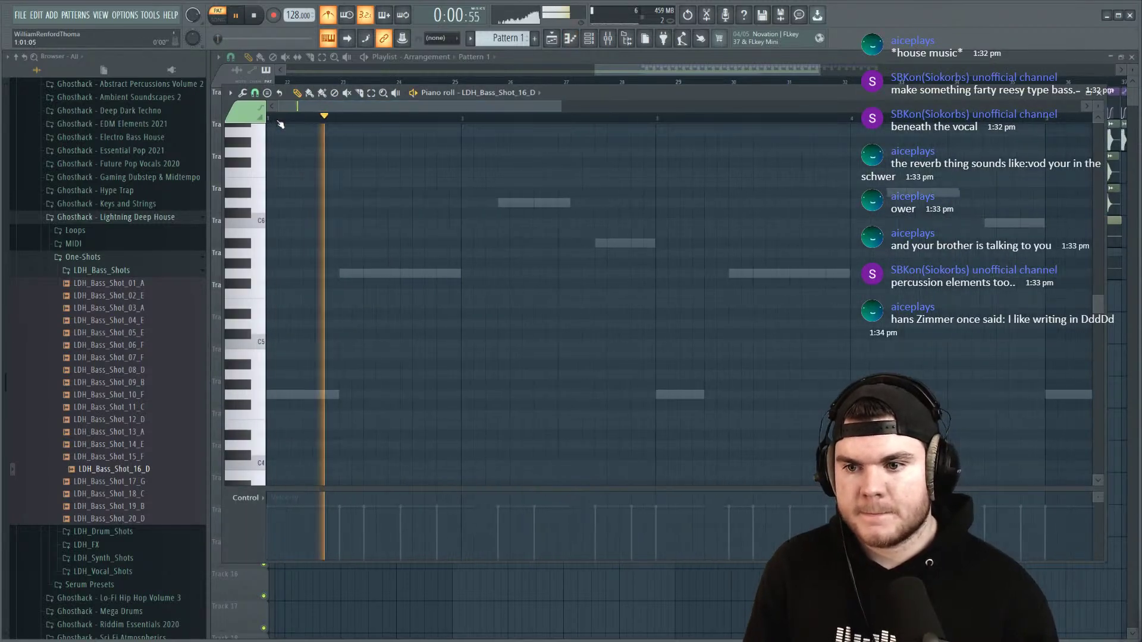
pyautogui.click(489, 274)
pyautogui.press('space')
pyautogui.moveTo(618, 203); pyautogui.dragTo(594, 203)
pyautogui.press('space')
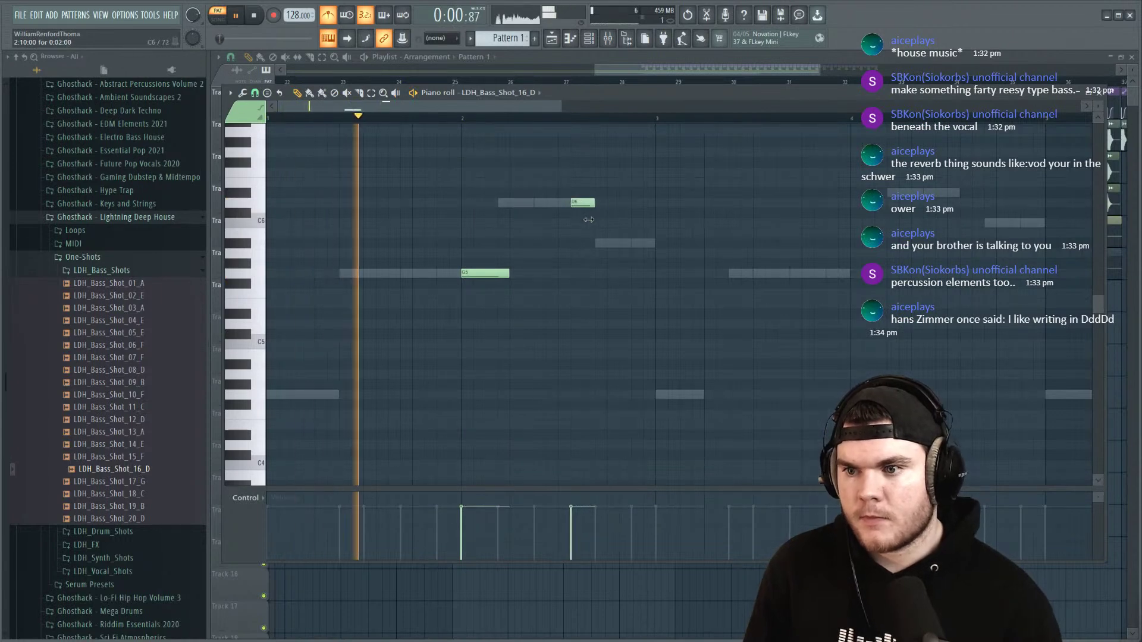
# Step: Shorten LDH_Bass_Shot_16_D's G5 note to three steps, move its D6 note one step earlier and replay the pattern
pyautogui.moveTo(508, 271); pyautogui.dragTo(498, 272)
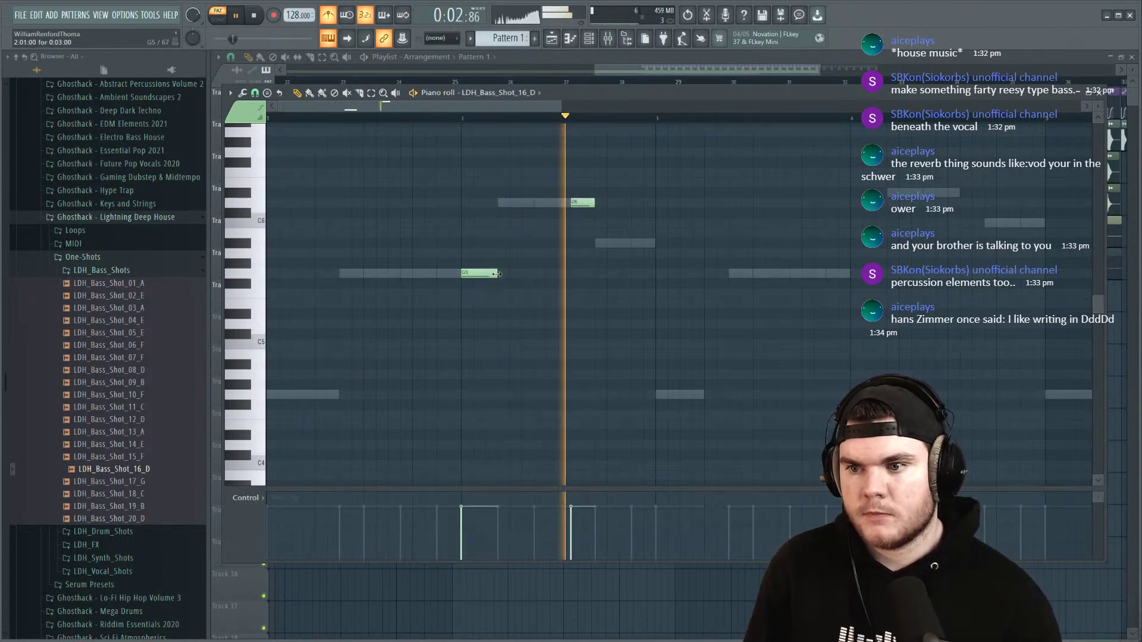
pyautogui.press('space')
pyautogui.press('space')
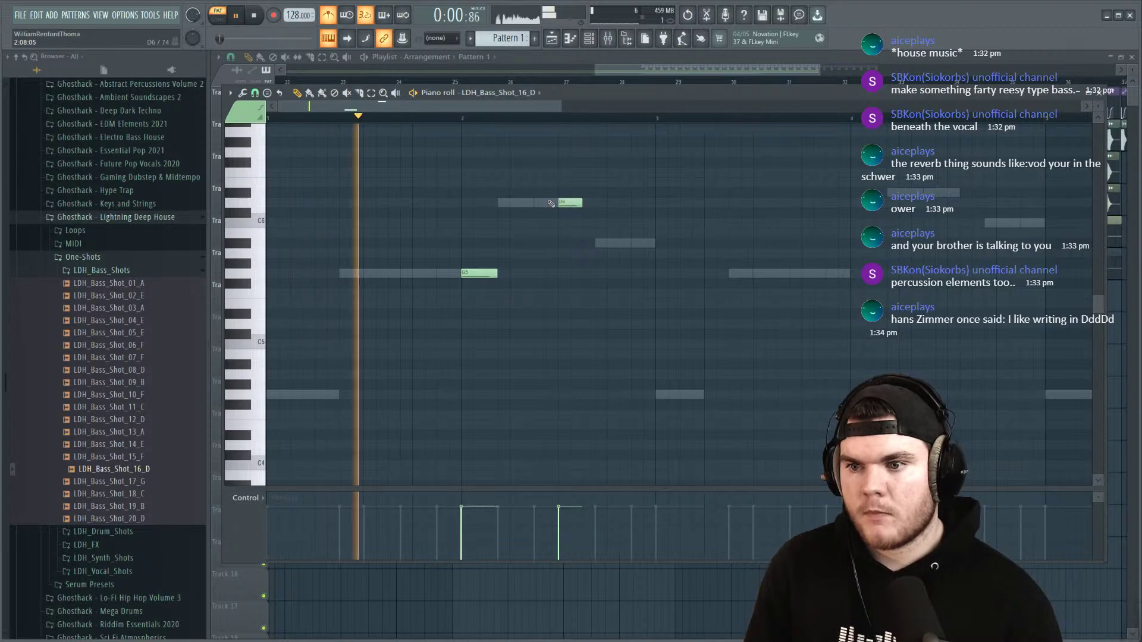
# Step: Lengthen LDH_Bass_Shot_16_D's D6 note to three steps, drop it one octave and replay the pattern
pyautogui.doubleClick(574, 202)
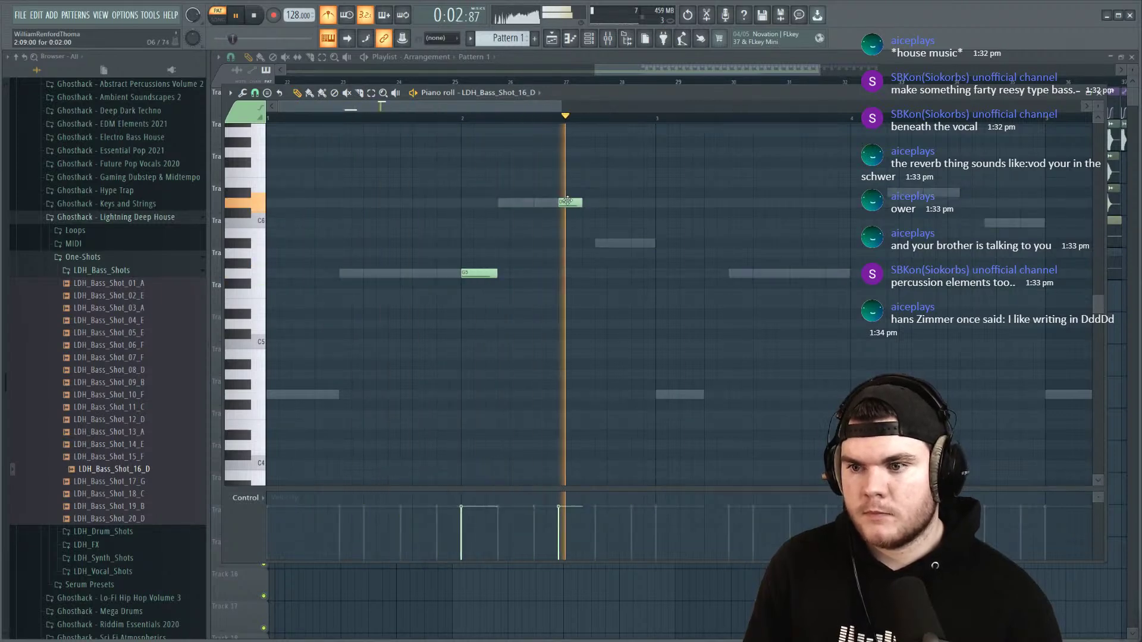
pyautogui.moveTo(581, 203); pyautogui.dragTo(597, 203)
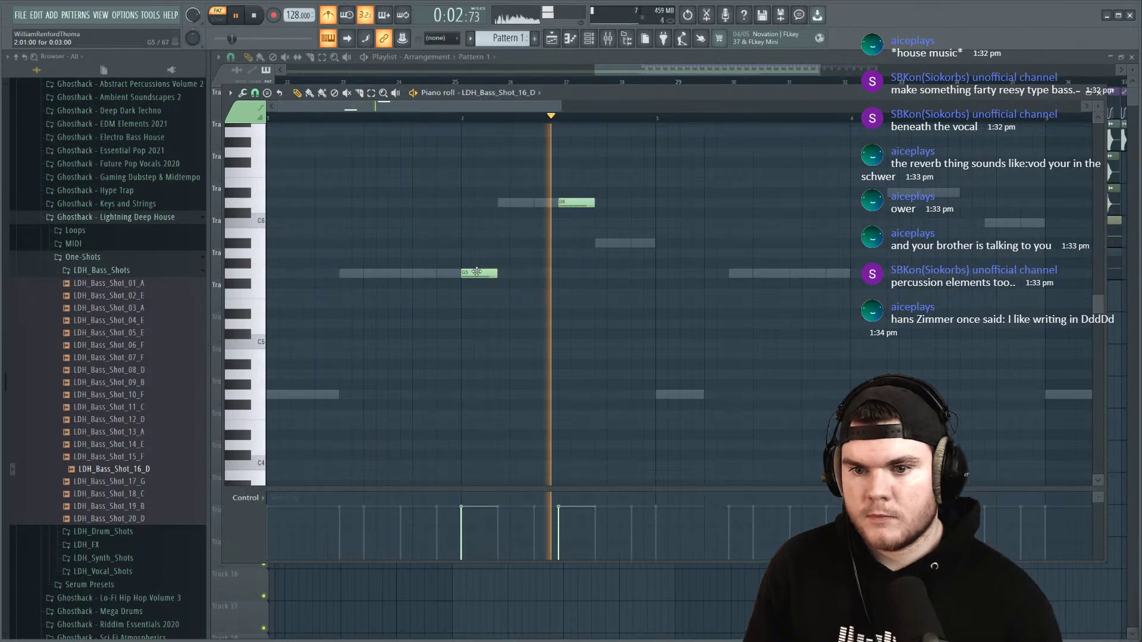
pyautogui.press('space')
pyautogui.hotkey('ctrl', 'Down')
pyautogui.press('space')
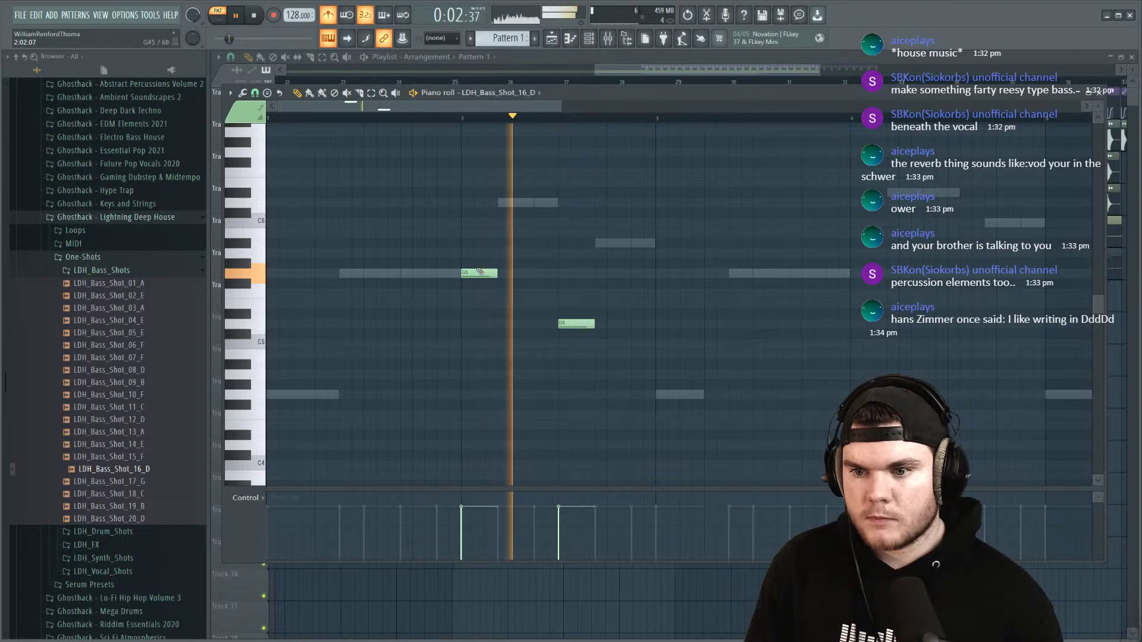
# Step: Transpose both LDH_Bass_Shot_16_D notes up one octave and replay the pattern
pyautogui.hotkey('ctrl', 'a')
pyautogui.hotkey('ctrl', 'Up')
pyautogui.press('space')
pyautogui.press('space')
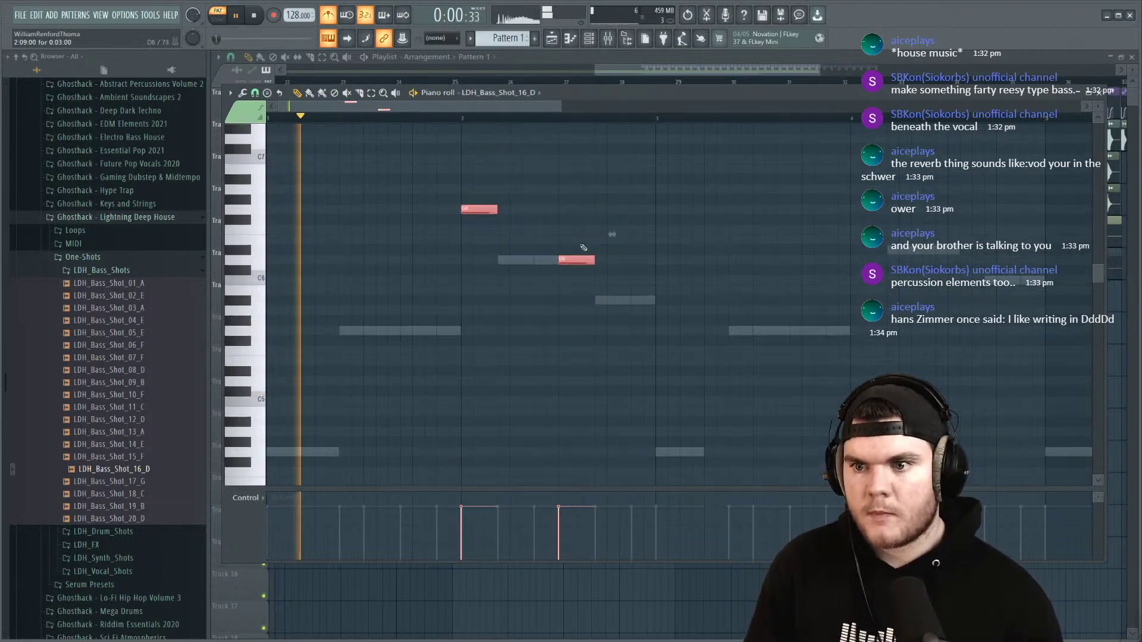
pyautogui.hotkey('ctrl', 'd')
pyautogui.scroll(5, 581, 248)
pyautogui.press('space')
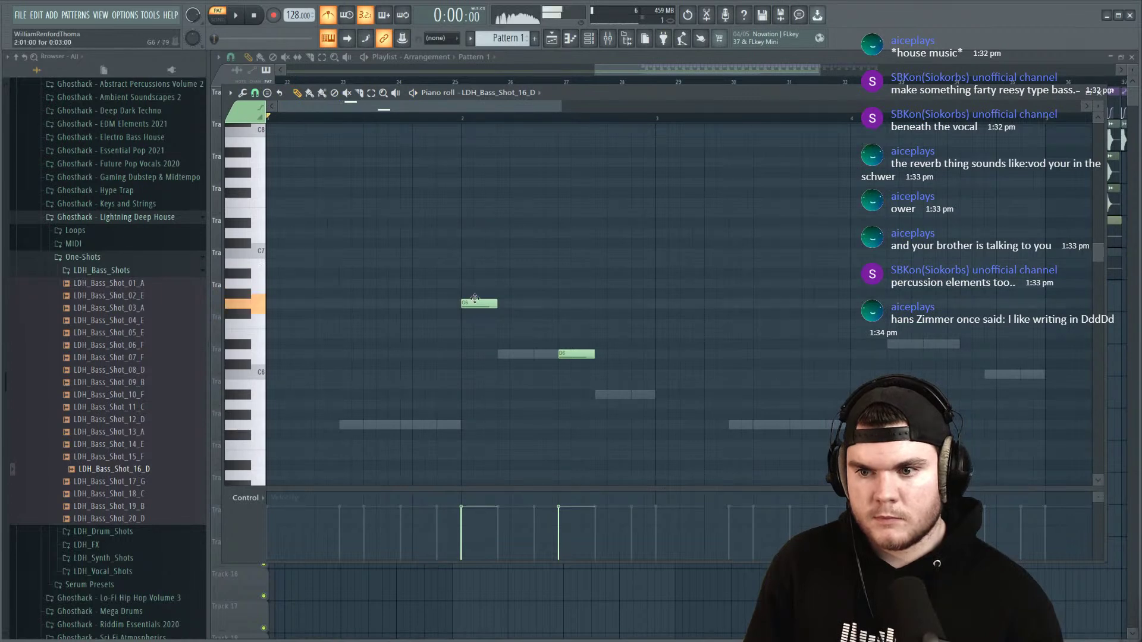
# Step: Move both bar 2 notes of LDH_Bass_Shot_16_D to A#6 and replay the pattern
pyautogui.press('space')
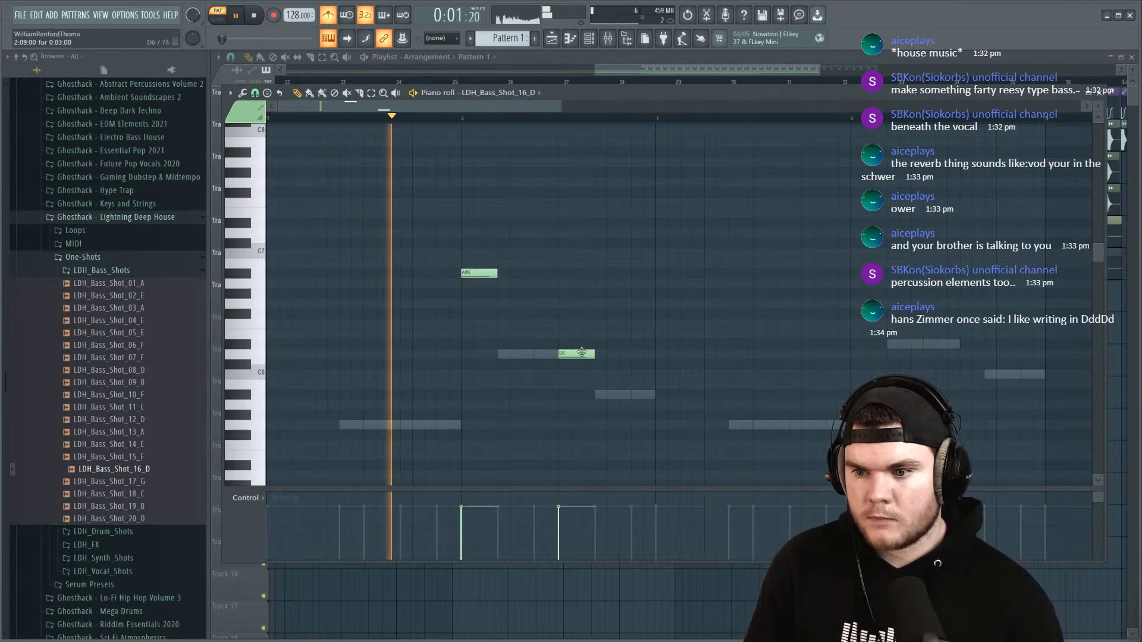
pyautogui.press('space')
pyautogui.moveTo(580, 307); pyautogui.dragTo(578, 275)
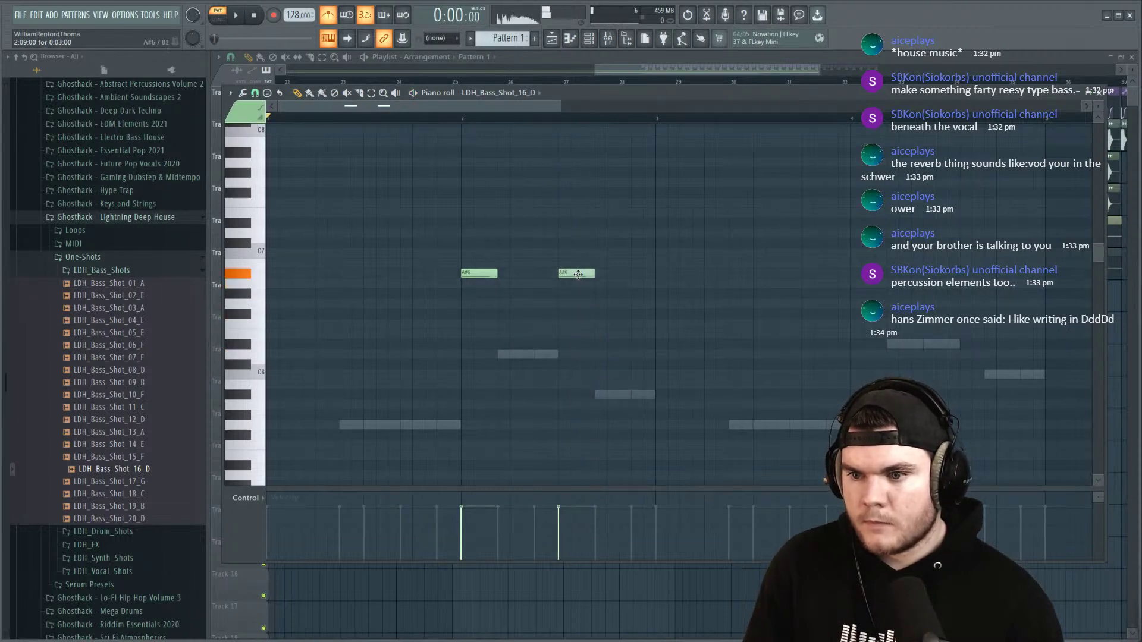
pyautogui.press('space')
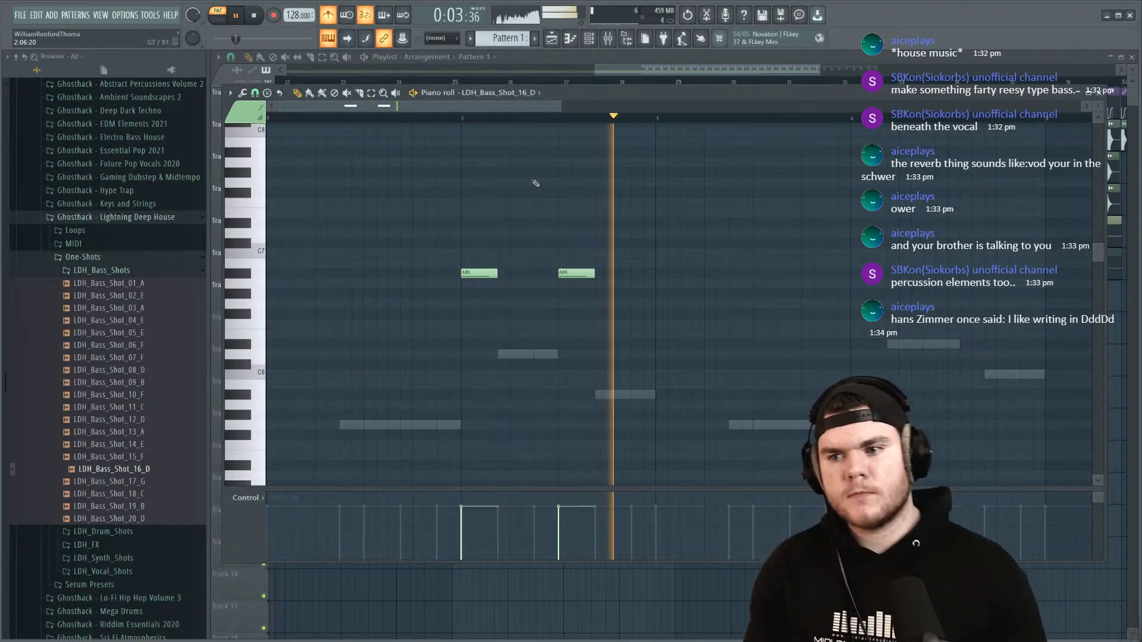
# Step: Lower the second bar 2 note of LDH_Bass_Shot_16_D to G6 and replay the pattern
pyautogui.press('space')
pyautogui.moveTo(569, 306); pyautogui.dragTo(569, 304)
pyautogui.press('space')
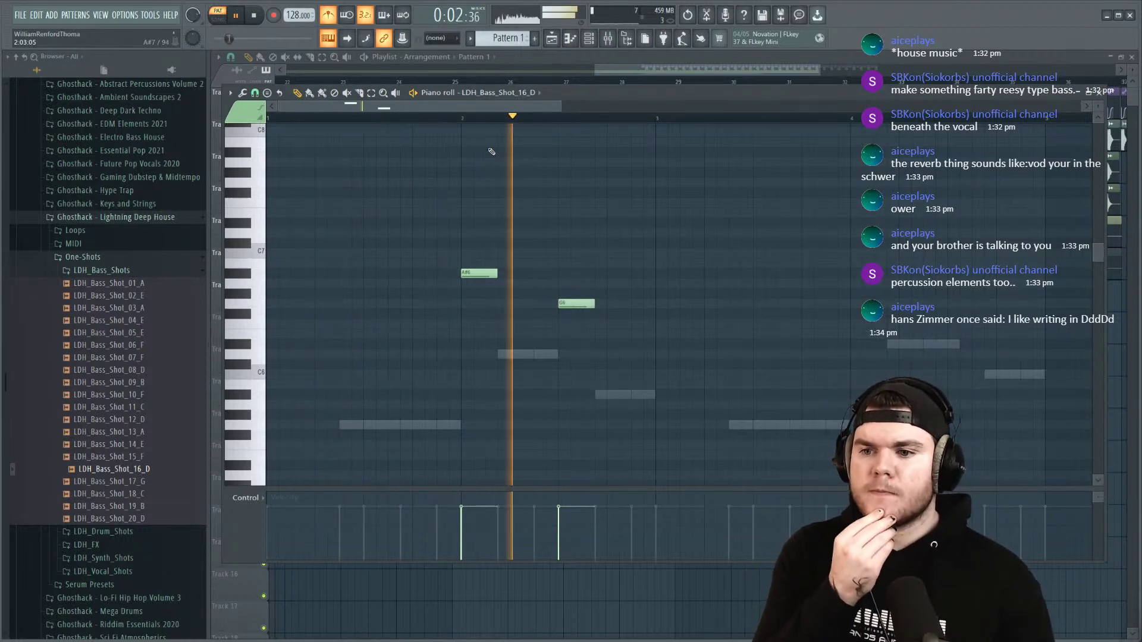
pyautogui.press('space')
pyautogui.press('space')
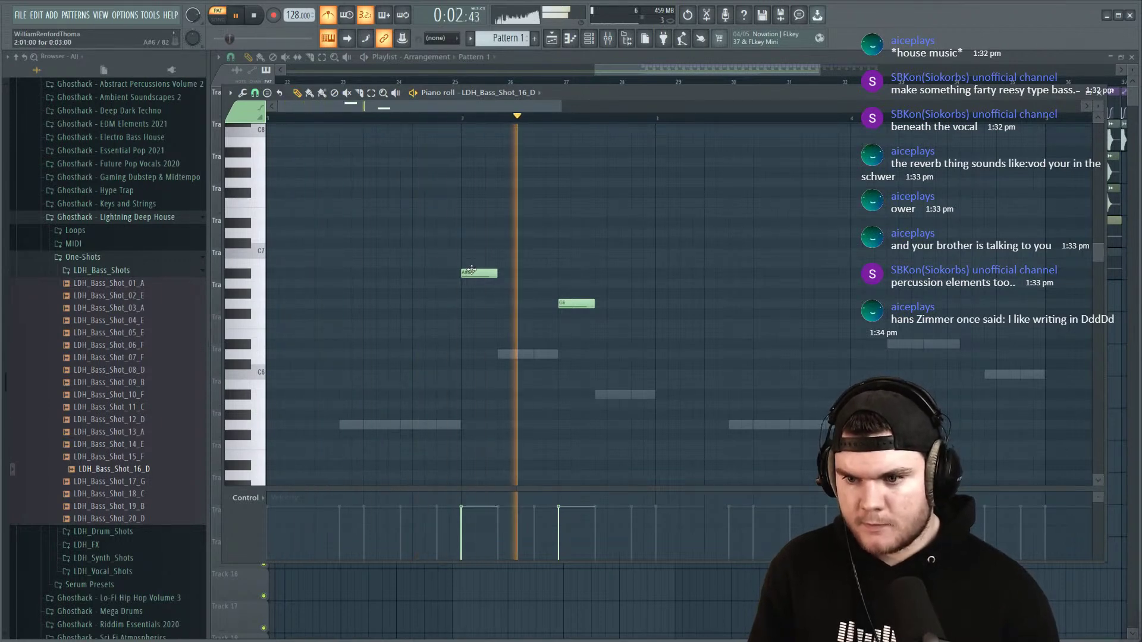
# Step: Select both LDH_Bass_Shot_16_D notes, transpose them down one octave to A#5 and G5, and audition the pattern
pyautogui.moveTo(616, 336); pyautogui.dragTo(434, 200)
pyautogui.press('space')
pyautogui.hotkey('ctrl', 'Down')
pyautogui.press('space')
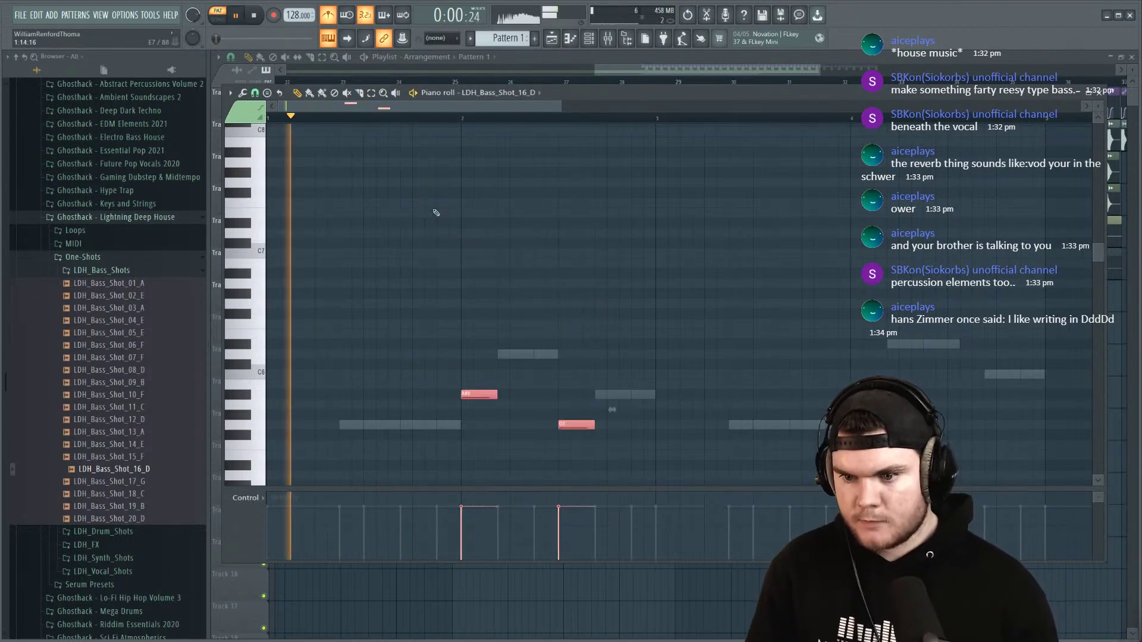
pyautogui.scroll(-3, 606, 216)
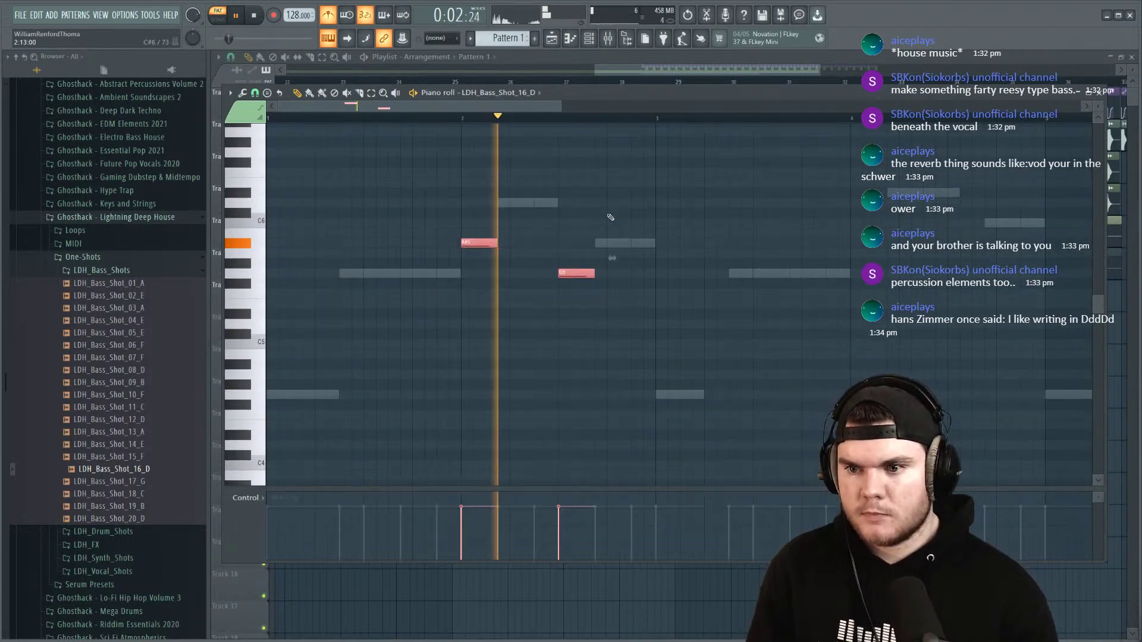
pyautogui.press('space')
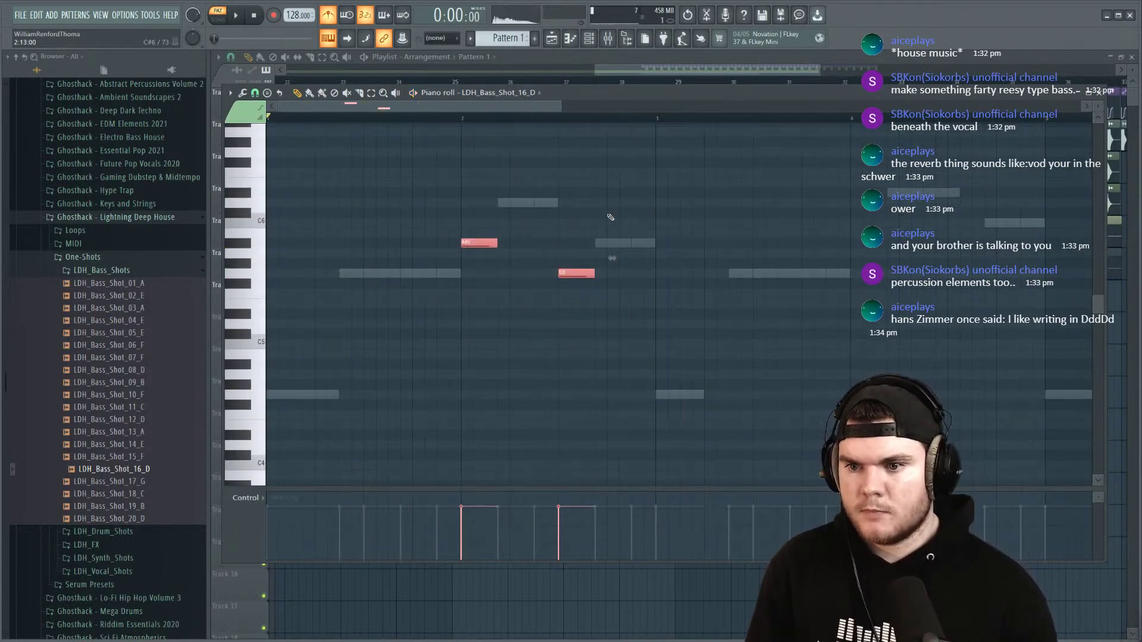
# Step: Try both selected notes another octave lower, and bring them back up one octave
pyautogui.hotkey('ctrl', 'Down')
pyautogui.press('space')
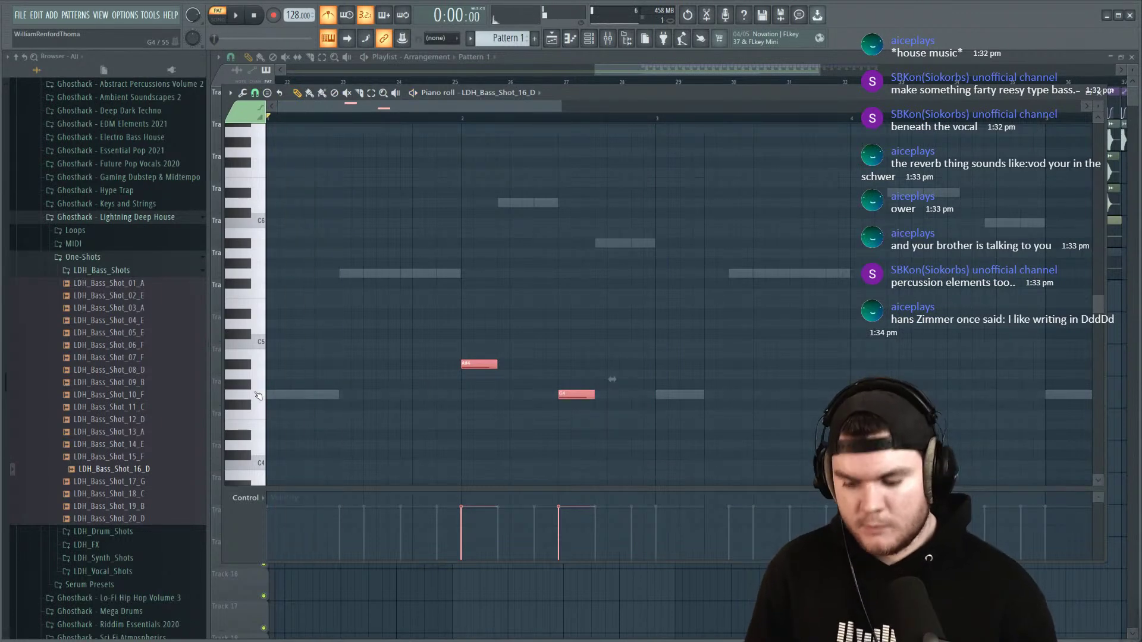
pyautogui.hotkey('ctrl', 'Up')
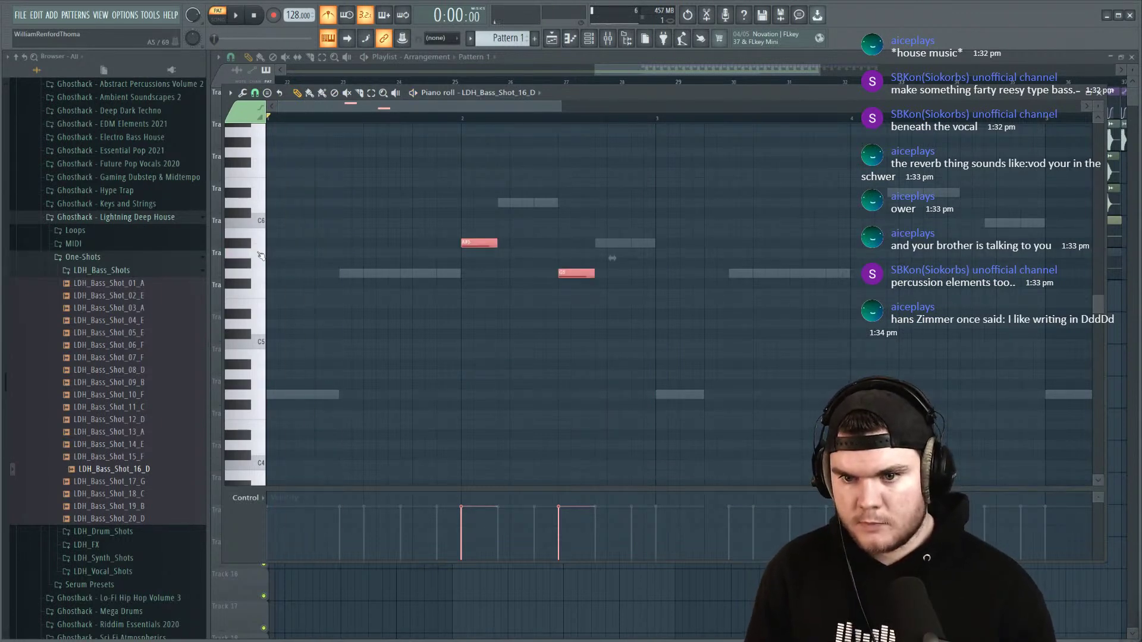
# Step: Try the first bar 2 note on G5 and A5, return it to A#5 and replay the pattern
pyautogui.press('space')
pyautogui.moveTo(479, 242); pyautogui.dragTo(481, 274)
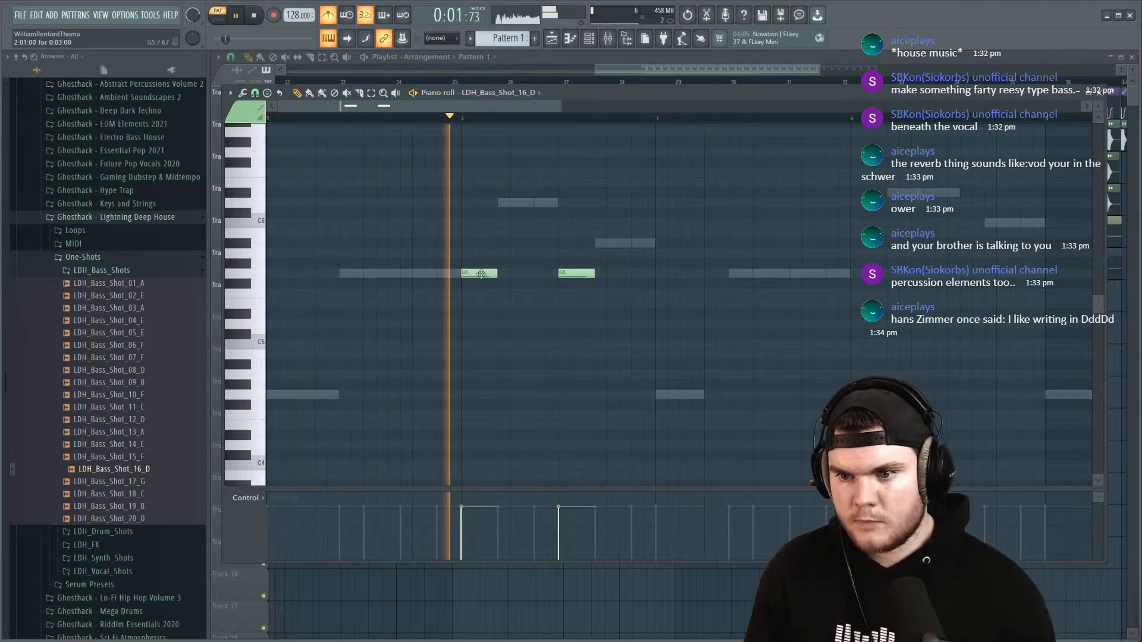
pyautogui.press('space')
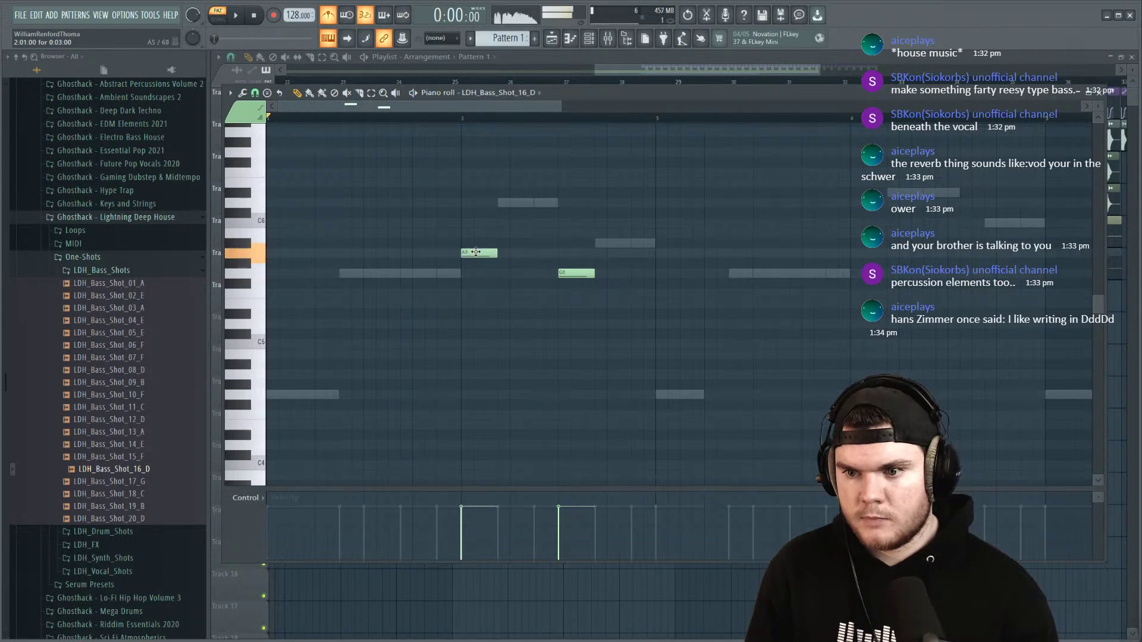
pyautogui.moveTo(476, 251); pyautogui.dragTo(476, 242)
pyautogui.press('space')
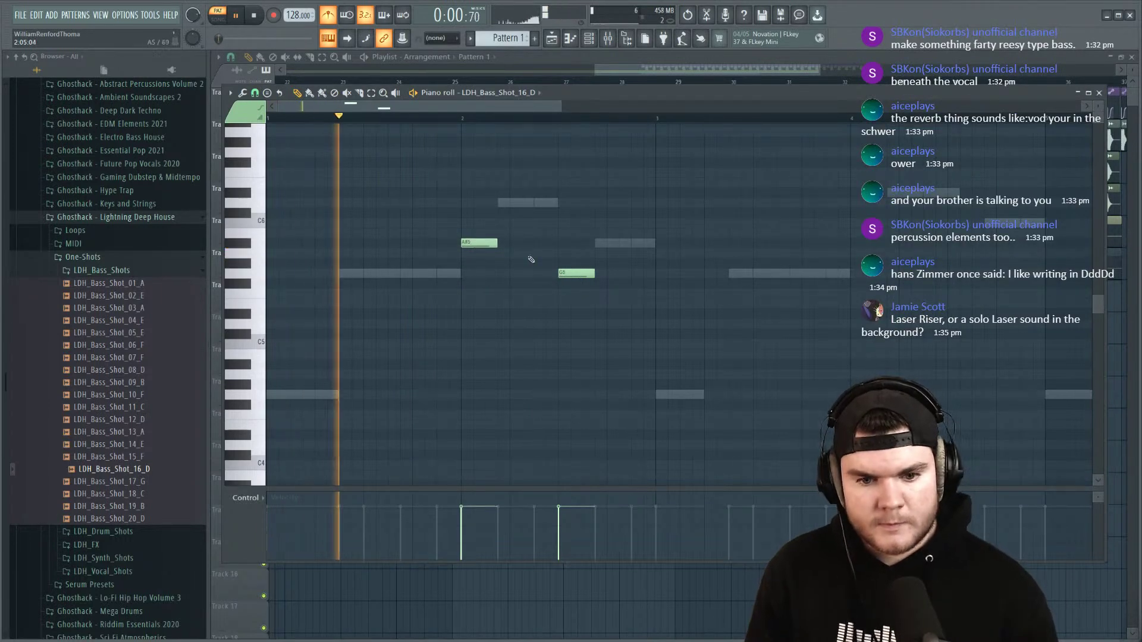
# Step: Copy the two bar 2 notes into bar 4, pitch the copies to D#6 and C6, and play the pattern
pyautogui.moveTo(696, 336); pyautogui.dragTo(439, 198)
pyautogui.scroll(-3, 409, 180)
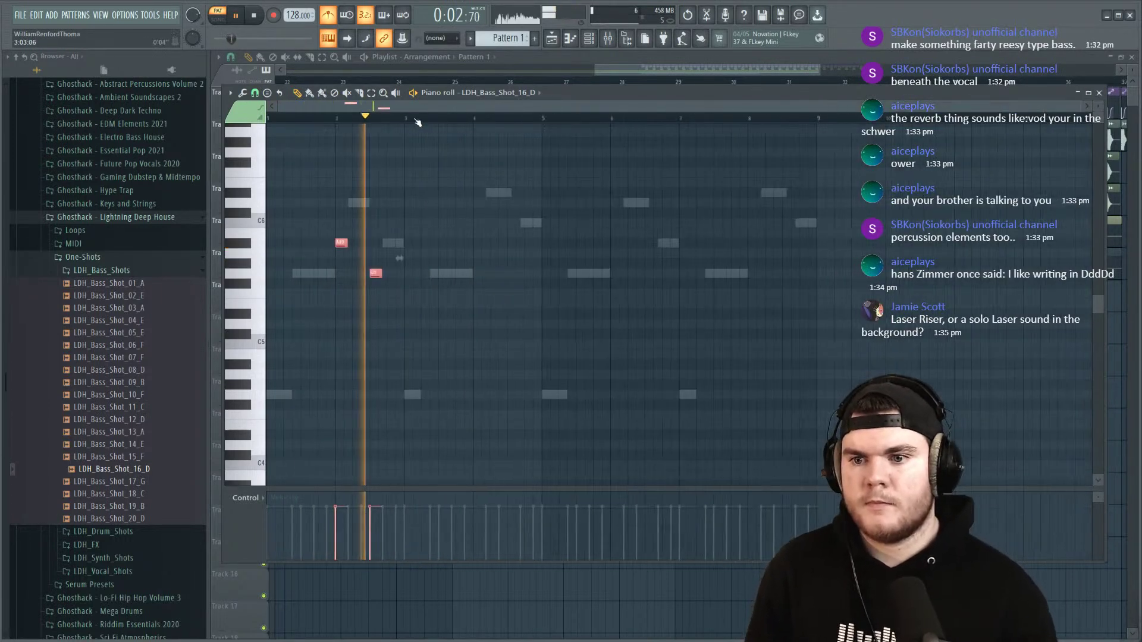
pyautogui.moveTo(343, 242); pyautogui.dragTo(501, 241)
pyautogui.press('space')
pyautogui.click(480, 234)
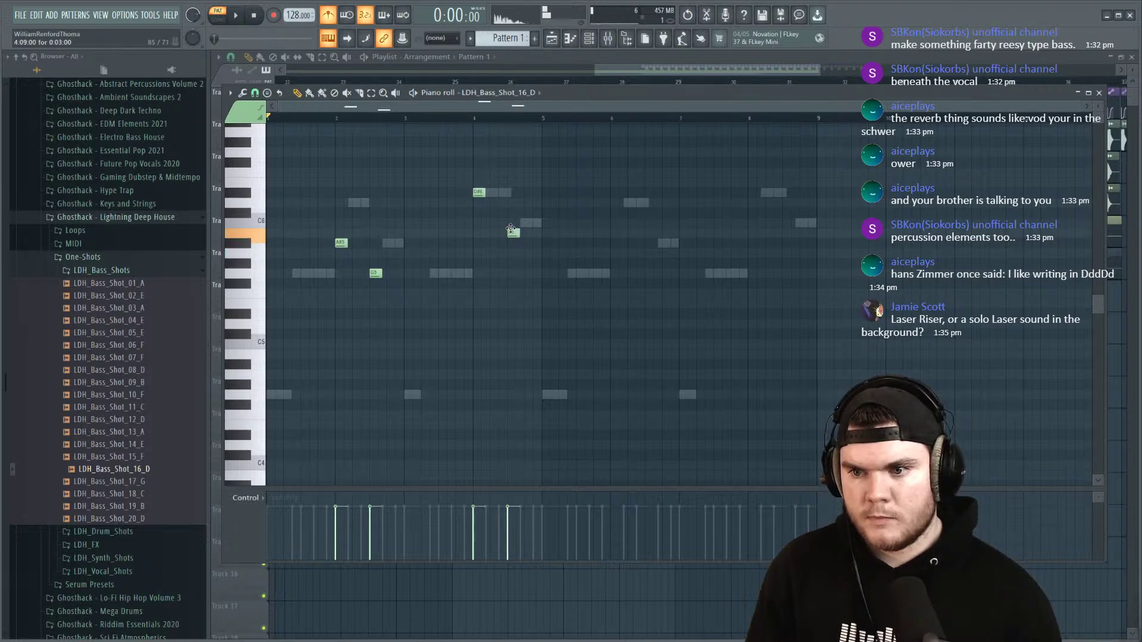
pyautogui.press('space')
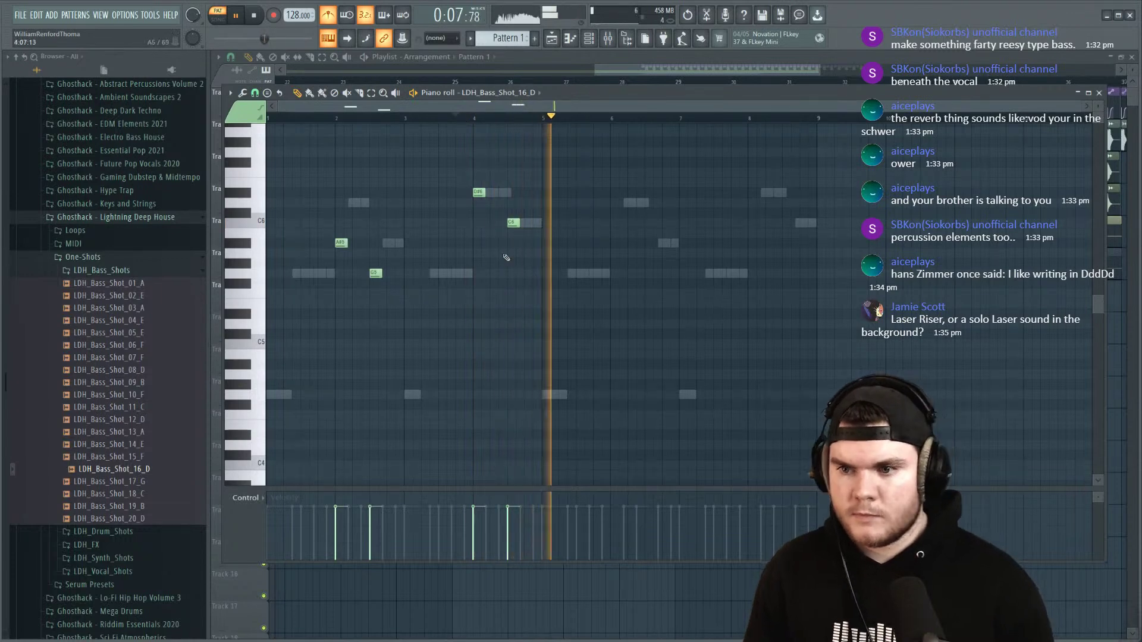
# Step: Copy all four LDH_Bass_Shot_16_D notes into bars 6 and 8 and play the second half of the pattern
pyautogui.press('space')
pyautogui.moveTo(759, 329); pyautogui.dragTo(313, 127)
pyautogui.moveTo(341, 255); pyautogui.dragTo(617, 264)
pyautogui.click(601, 118)
pyautogui.press('space')
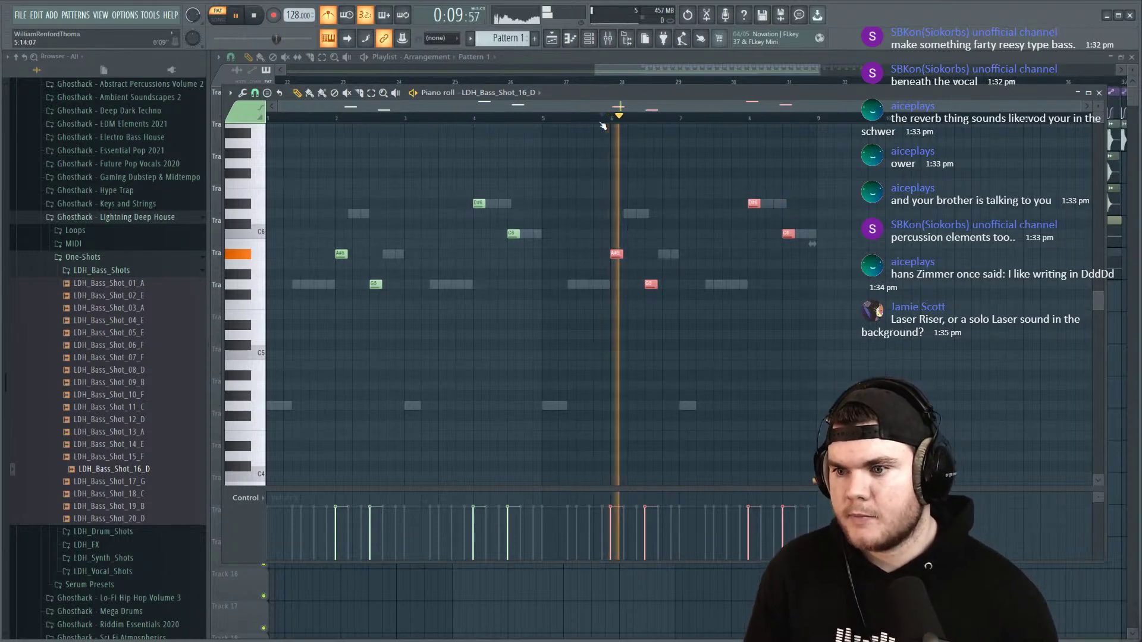
# Step: Close the piano roll, show the mixer and route LDH_Bass_Shot_16_D to mixer insert 23
pyautogui.click(1099, 93)
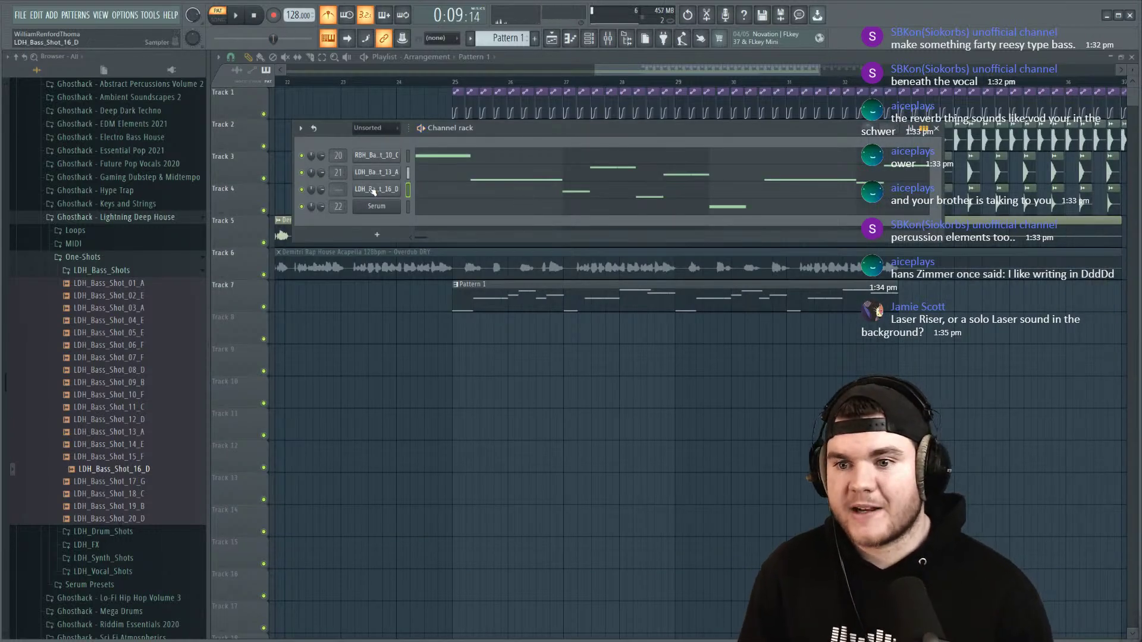
pyautogui.click(609, 40)
pyautogui.scroll(20, 338, 189)
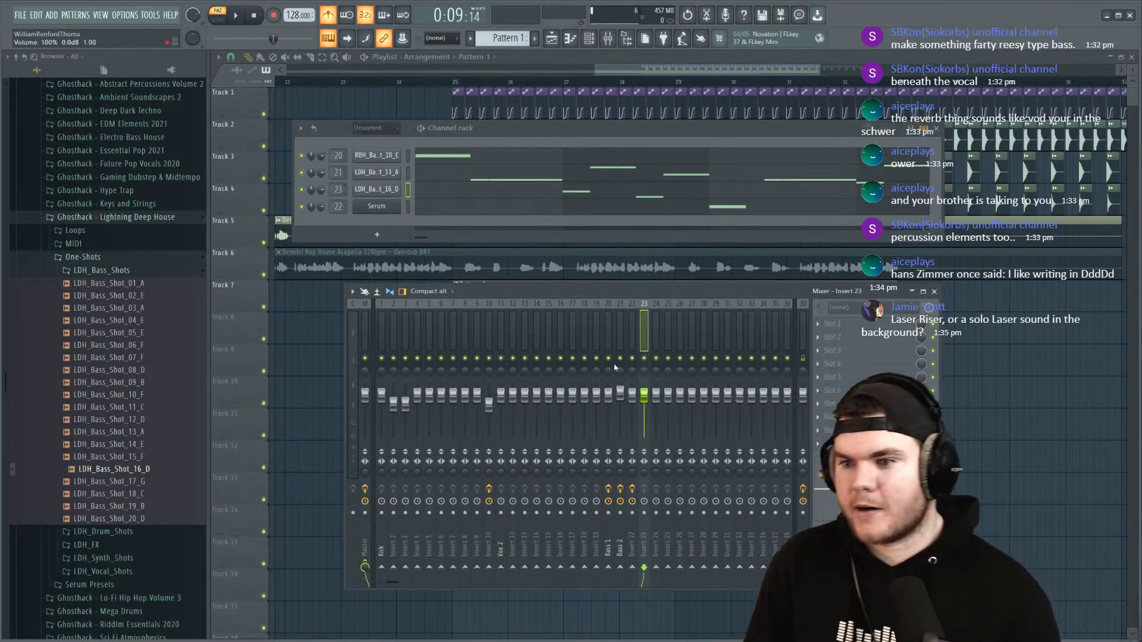
# Step: Rename mixer insert 22 as Bass 3 and insert 23 as Bass 4
pyautogui.rightClick(632, 322)
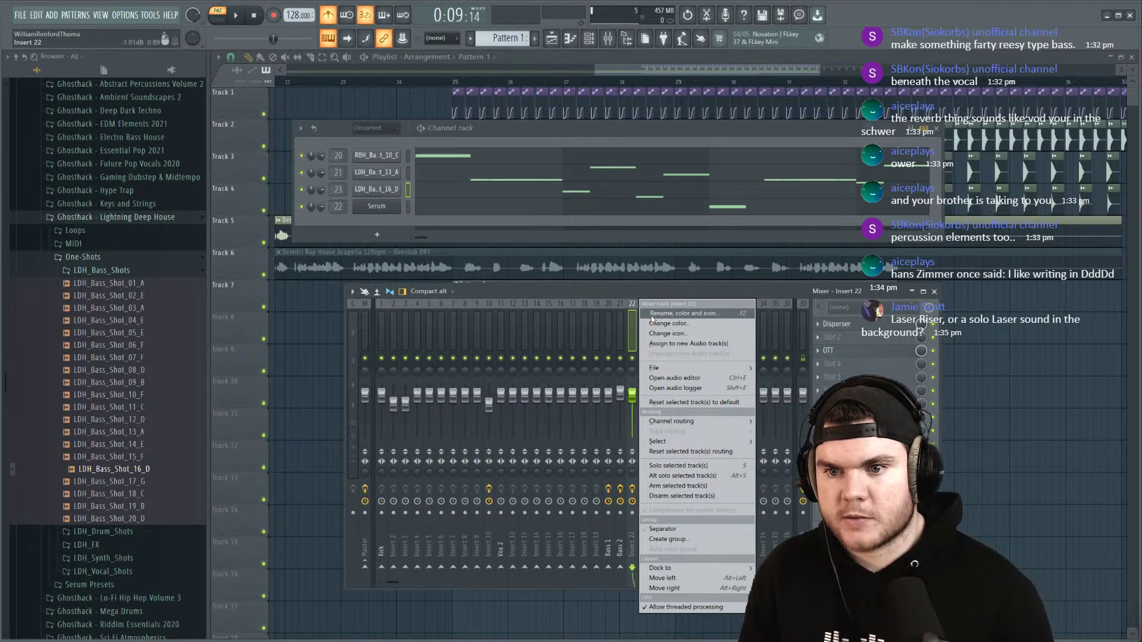
pyautogui.click(652, 316)
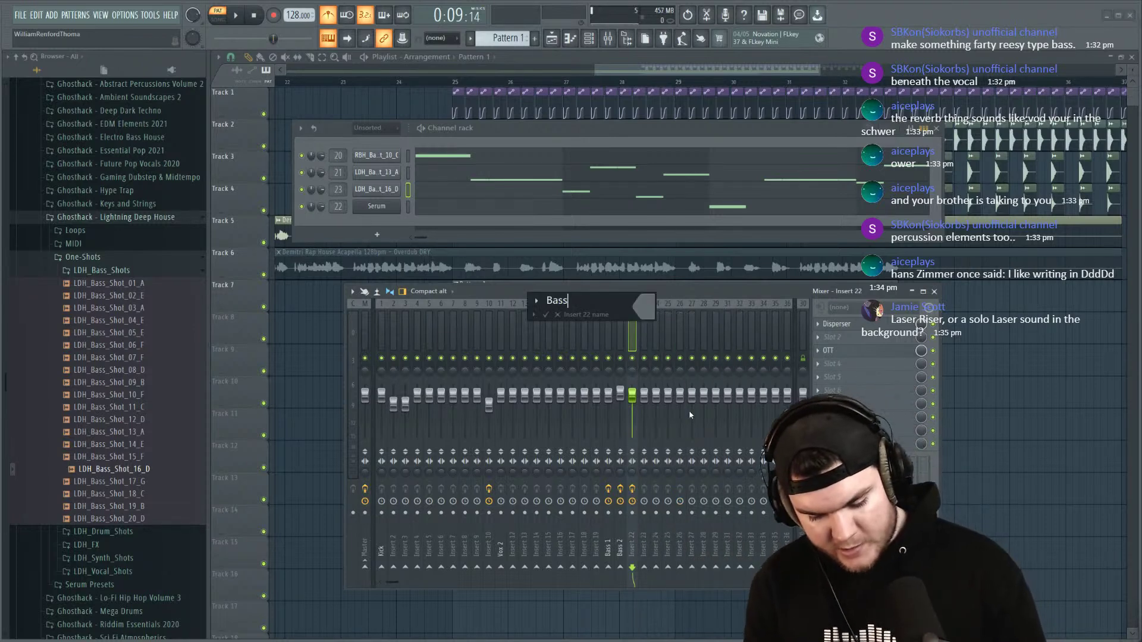
pyautogui.press('Return')
pyautogui.rightClick(644, 328)
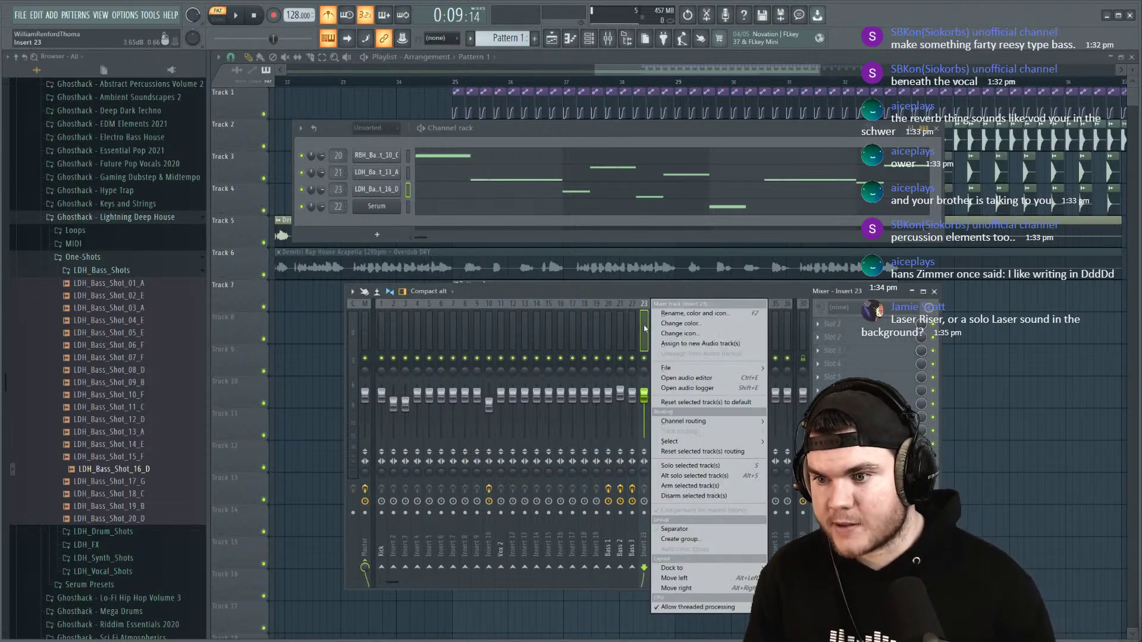
pyautogui.click(671, 313)
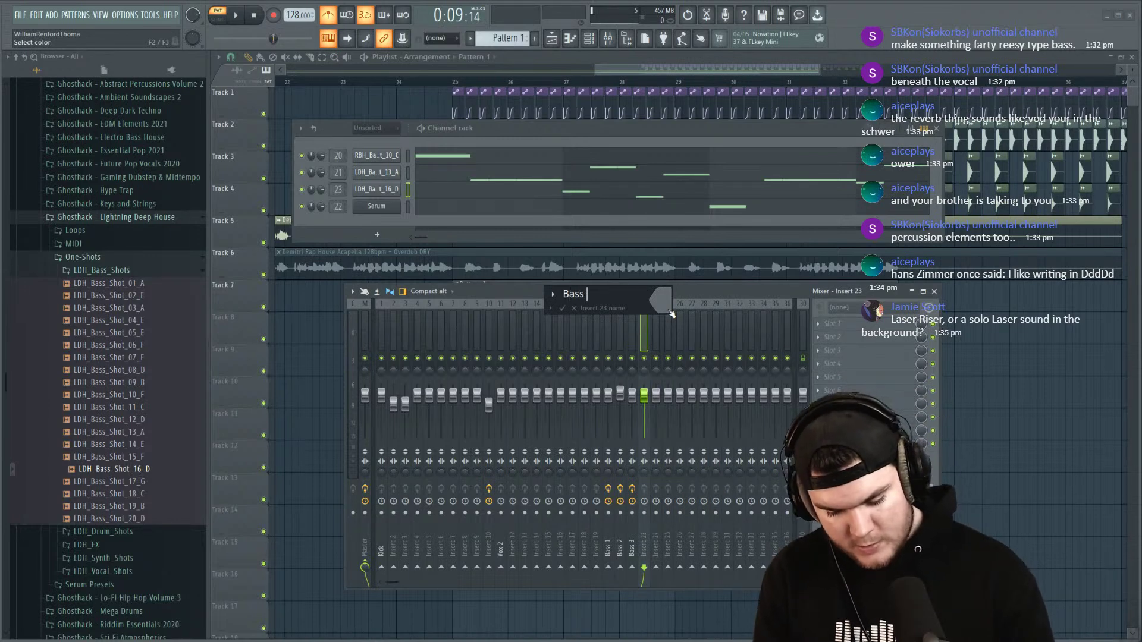
pyautogui.press('Return')
# Step: Audition the soloed Bass 4 mixer track and load the Thicc Rack 1 effects chain onto it
pyautogui.press('space')
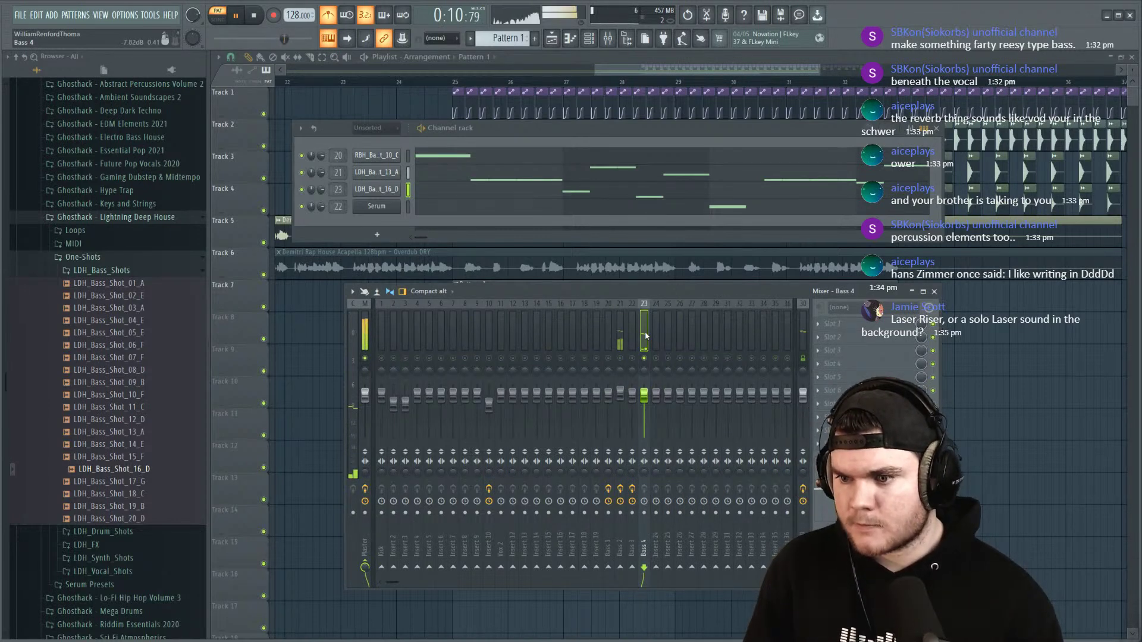
pyautogui.press('space')
pyautogui.rightClick(646, 337)
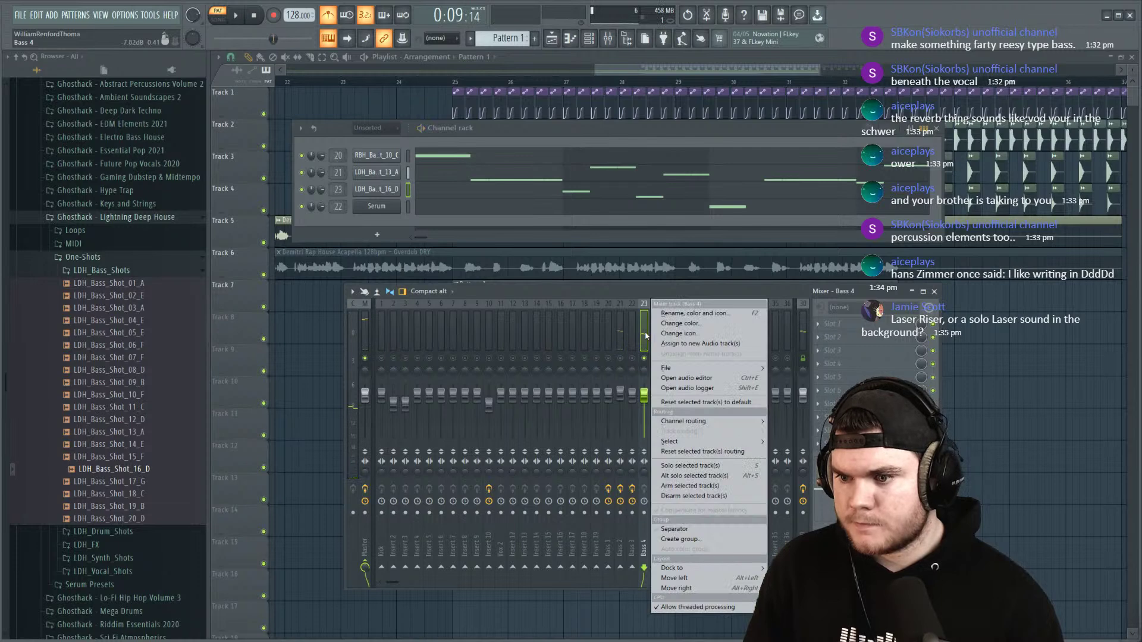
pyautogui.click(678, 334)
pyautogui.click(937, 27)
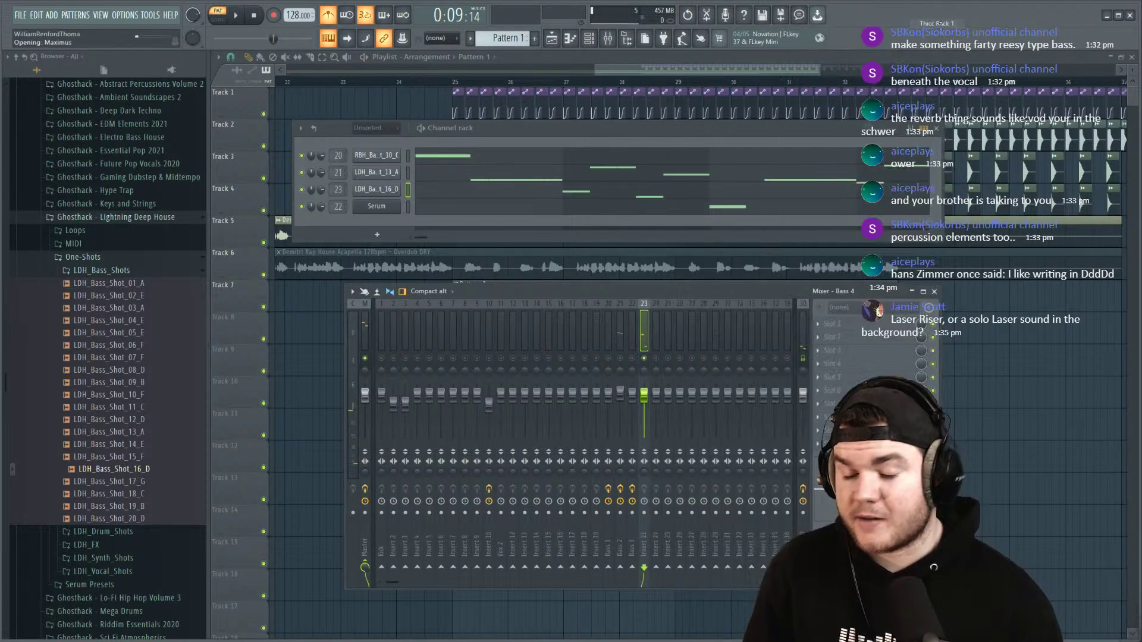
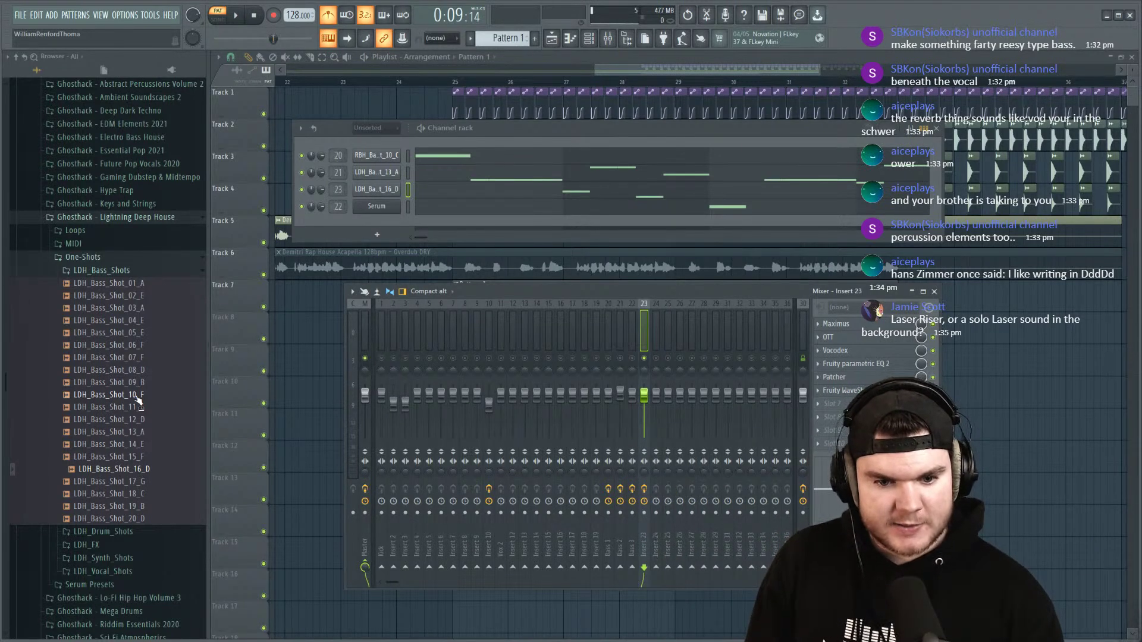
# Step: Lower mixer insert 23's volume fader, check its Fruity parametric EQ 2 curve during playback and replay the pattern
pyautogui.moveTo(644, 394); pyautogui.dragTo(643, 421)
pyautogui.click(857, 364)
pyautogui.press('space')
pyautogui.press('space')
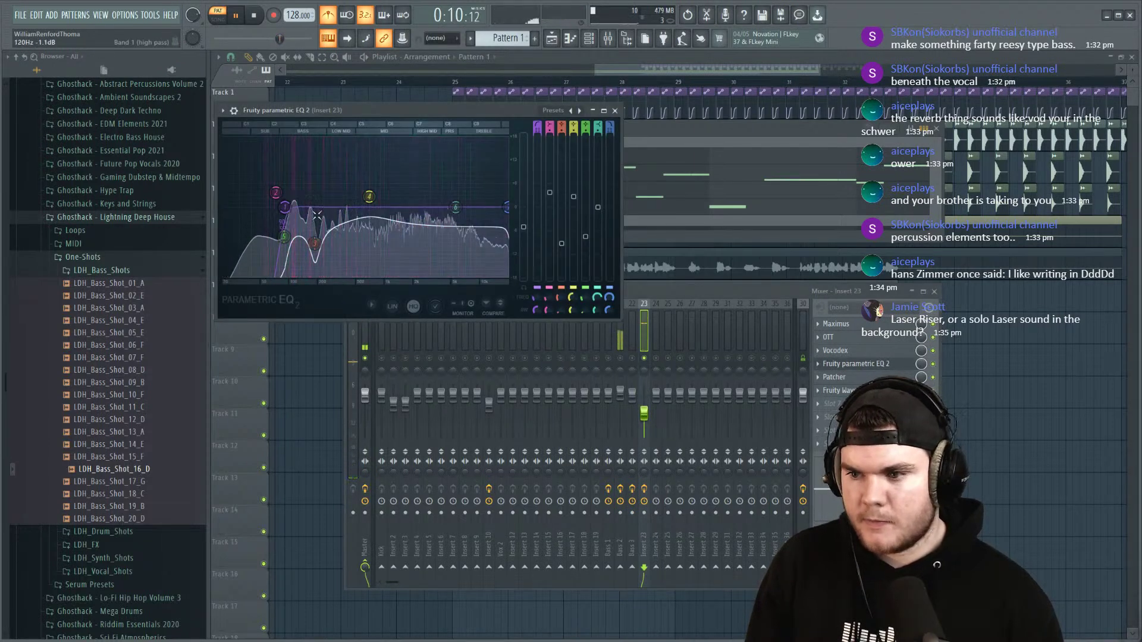
pyautogui.click(855, 363)
pyautogui.press('space')
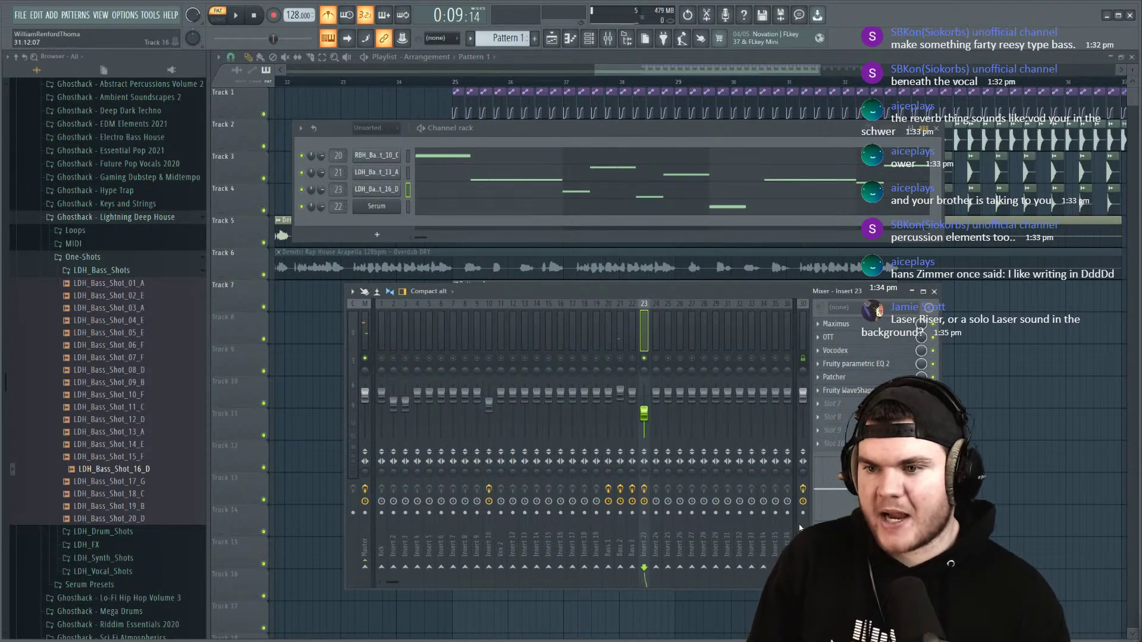
pyautogui.press('space')
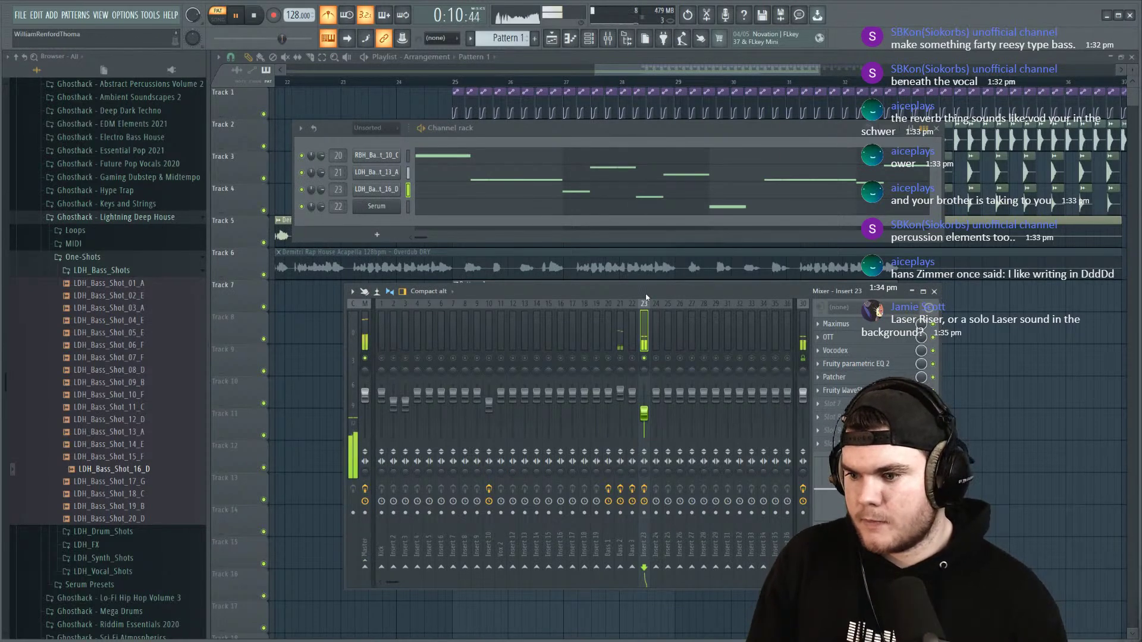
# Step: Unsolo mixer insert 23, show the mixer and channel rack, and replay the arrangement from bar 25 in song mode
pyautogui.rightClick(645, 360)
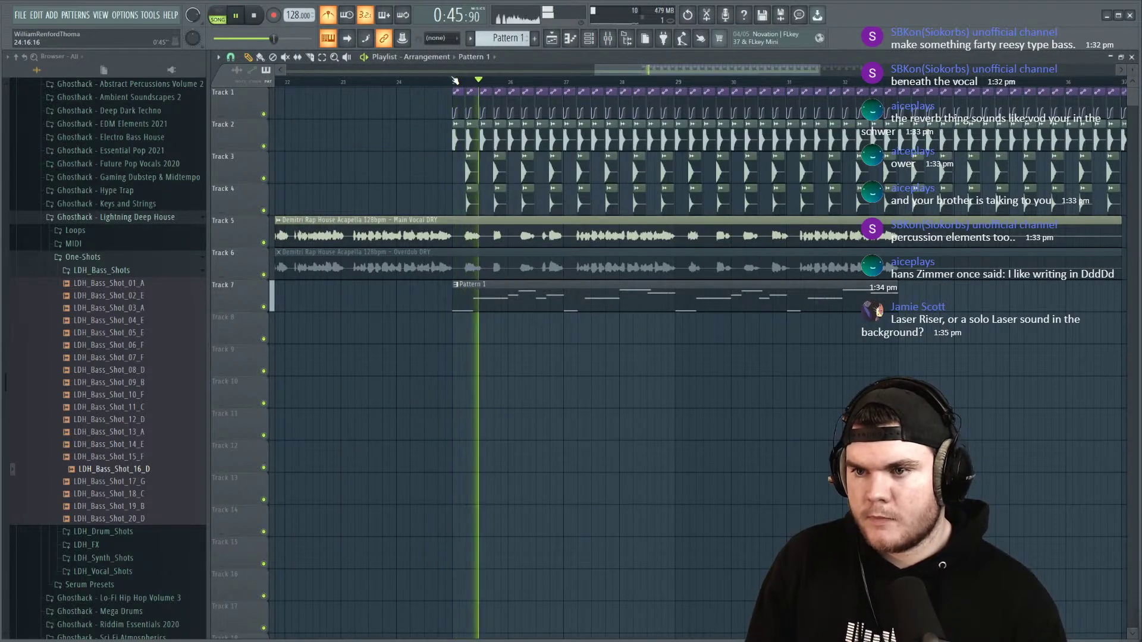
pyautogui.press('F9')
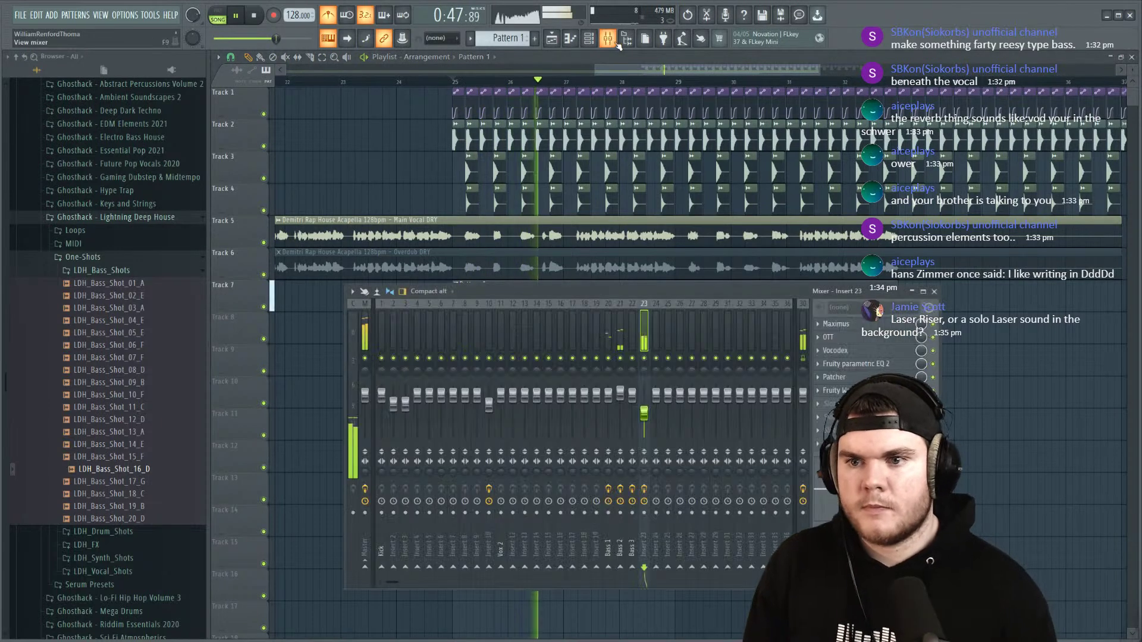
pyautogui.press('space')
pyautogui.press('space')
pyautogui.press('F6')
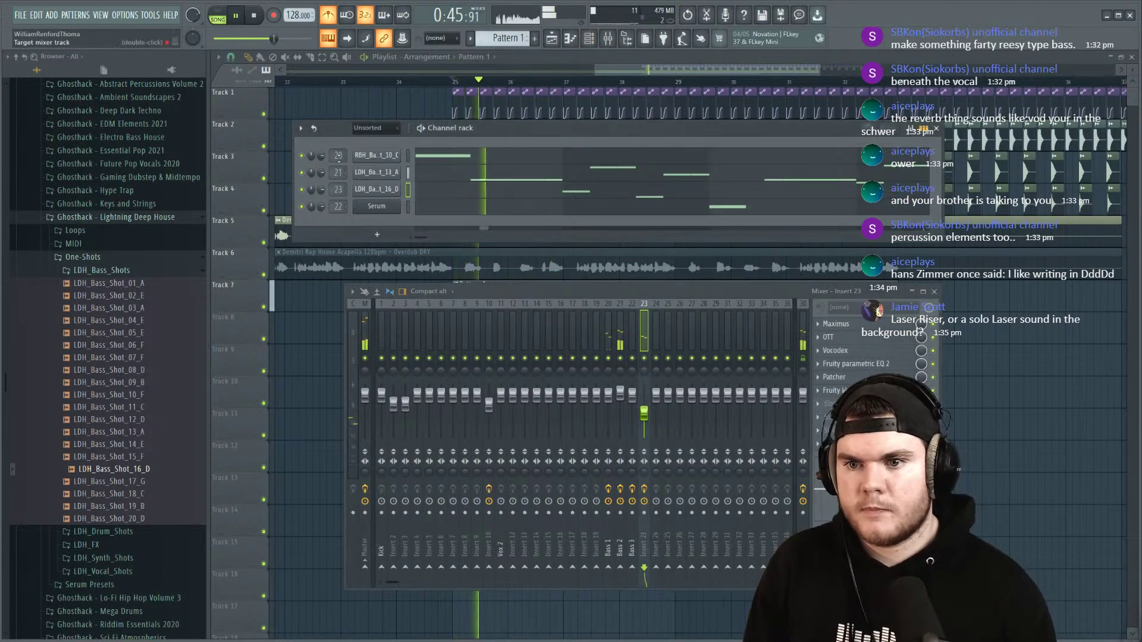
pyautogui.click(375, 128)
pyautogui.click(644, 341)
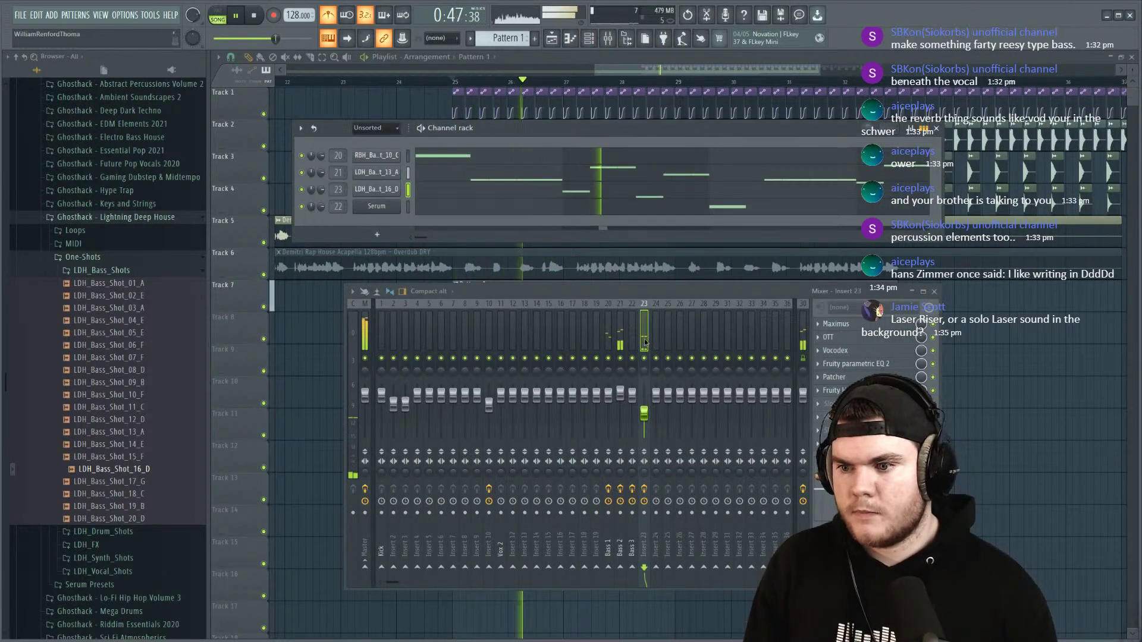
# Step: Check the Fruity parametric EQ 2 on insert 23, then raise the OTT Time to 1000% during playback
pyautogui.click(855, 364)
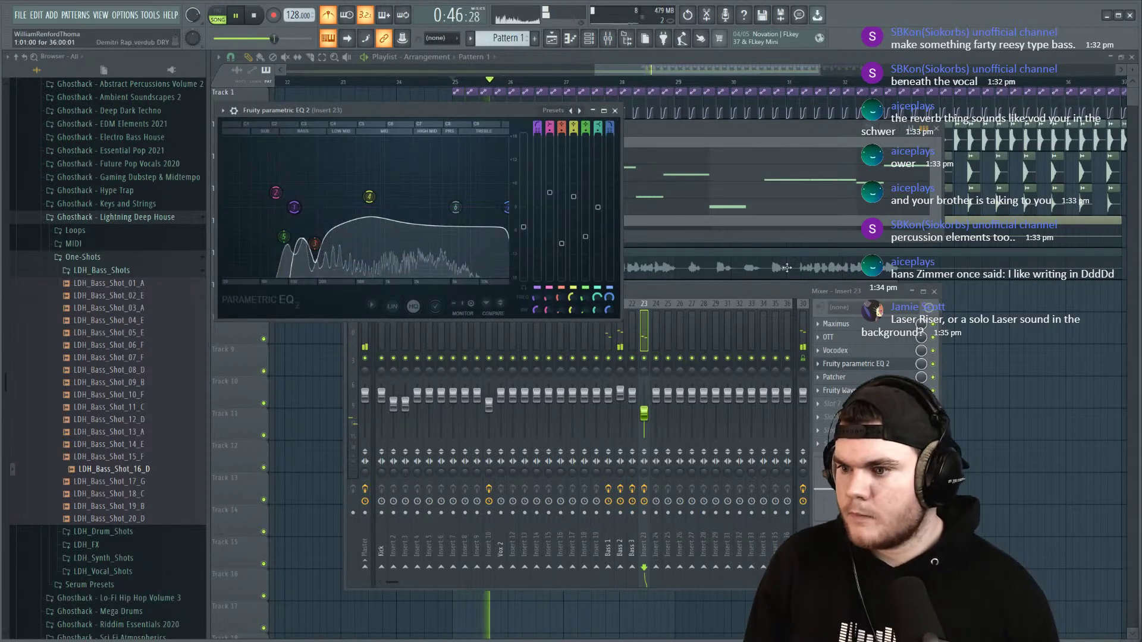
pyautogui.click(845, 340)
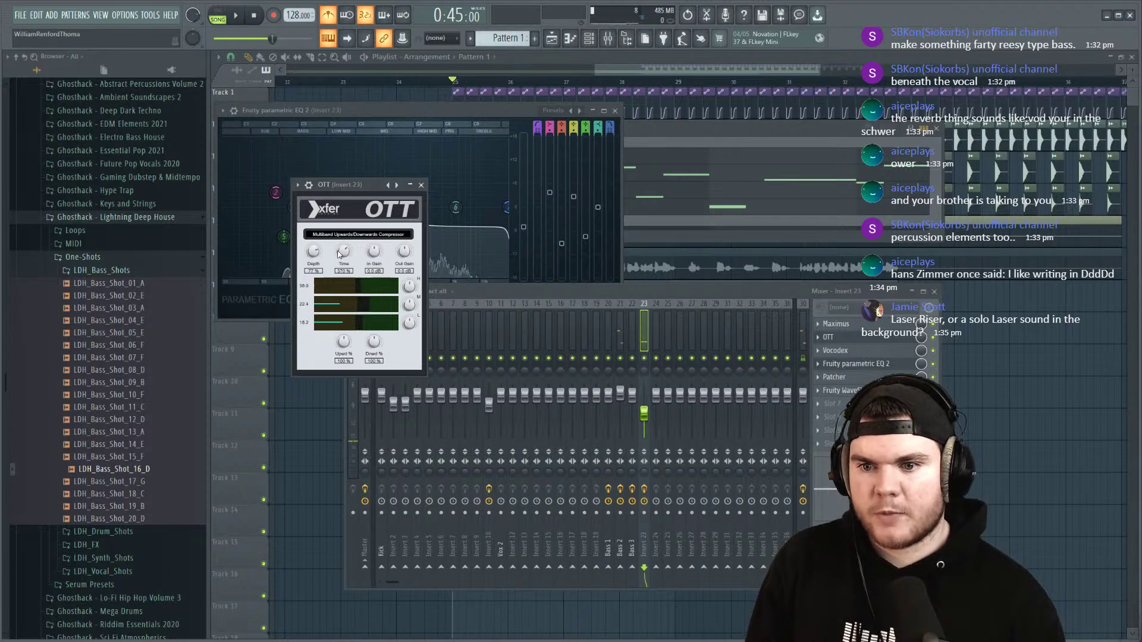
pyautogui.moveTo(346, 188); pyautogui.dragTo(401, 237)
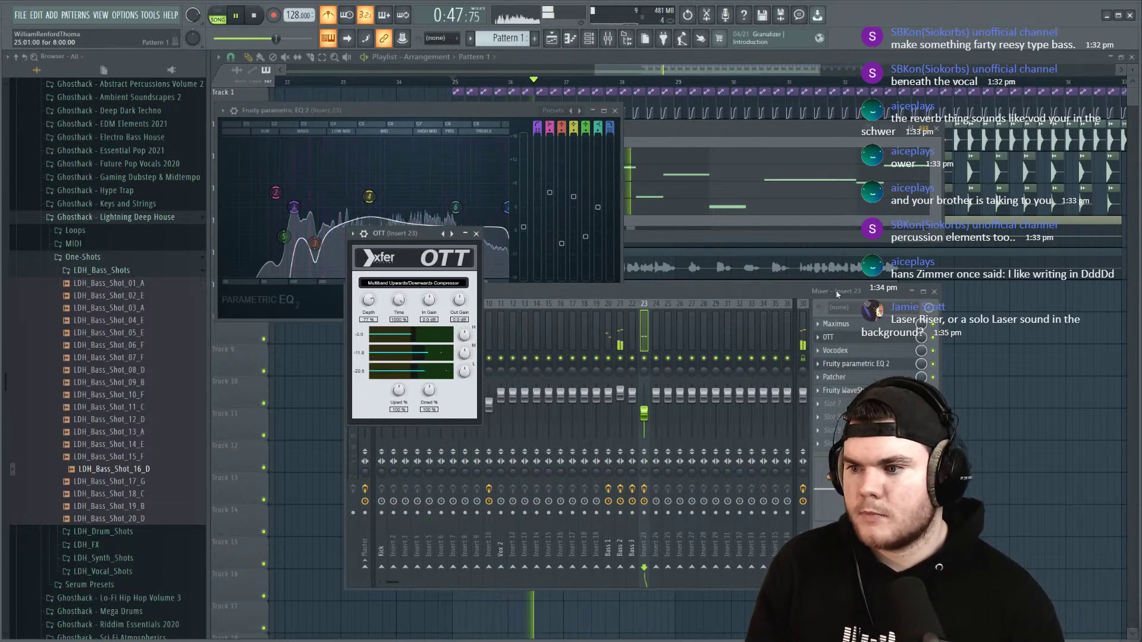
pyautogui.click(832, 337)
# Step: Move band 2 of insert 23's Fruity parametric EQ 2 higher in frequency, lower its level and close the equalizer
pyautogui.click(854, 364)
pyautogui.click(853, 365)
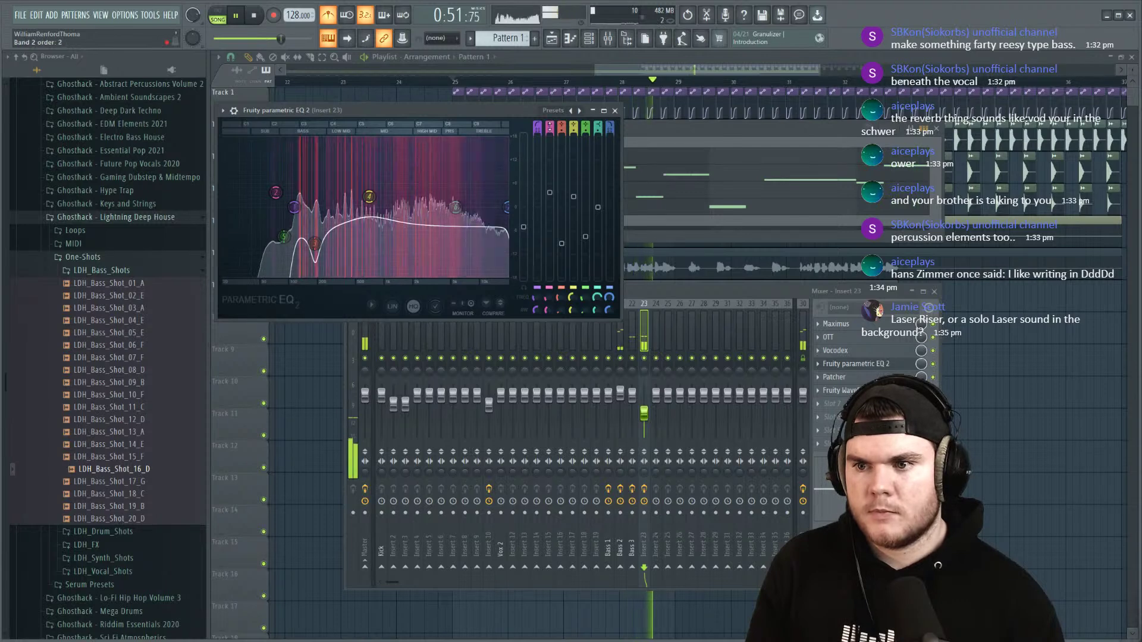
pyautogui.press('space')
pyautogui.moveTo(275, 192); pyautogui.dragTo(304, 183)
pyautogui.press('space')
pyautogui.moveTo(550, 178); pyautogui.dragTo(549, 235)
pyautogui.click(615, 111)
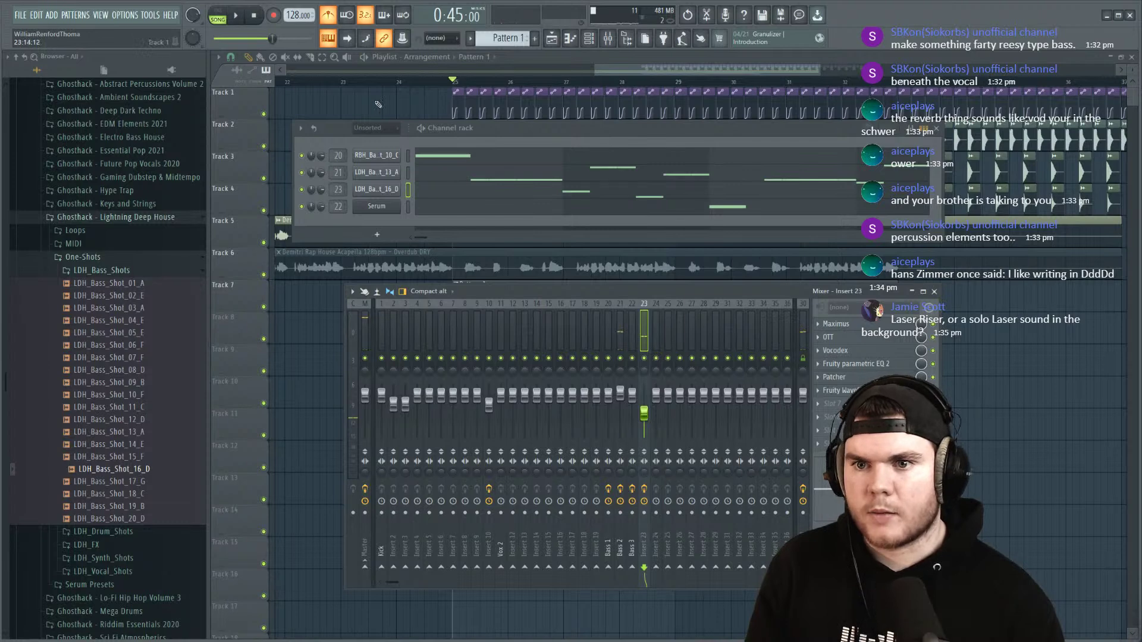
# Step: Bring the drums back in alongside the bass layers, play the arrangement and turn the metronome off
pyautogui.rightClick(304, 157)
pyautogui.click(324, 206)
pyautogui.press('space')
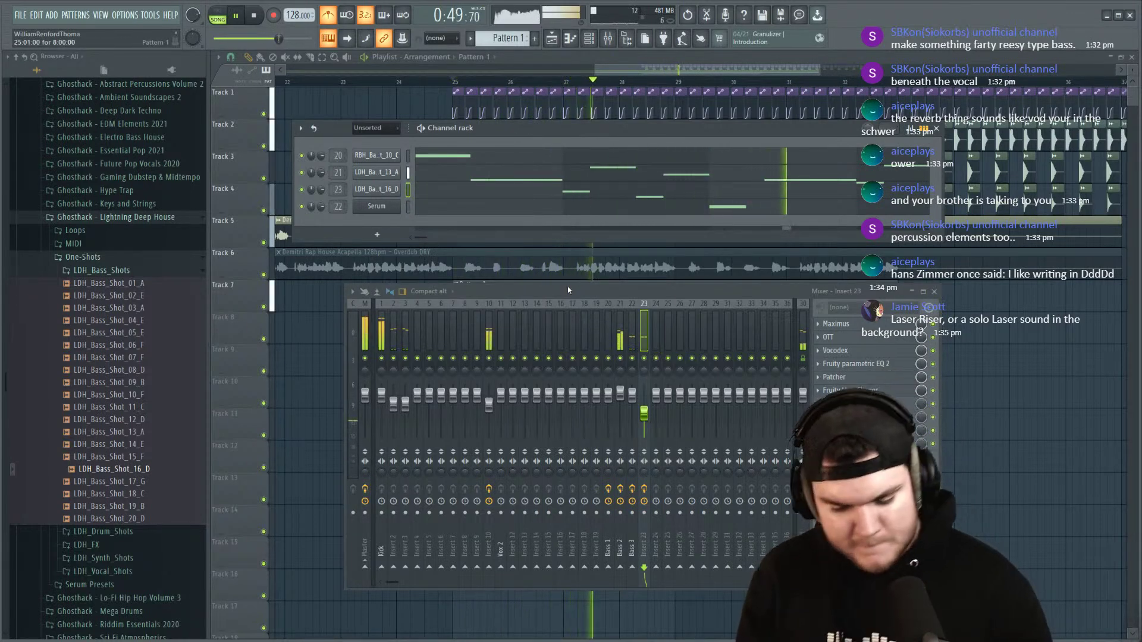
pyautogui.click(328, 15)
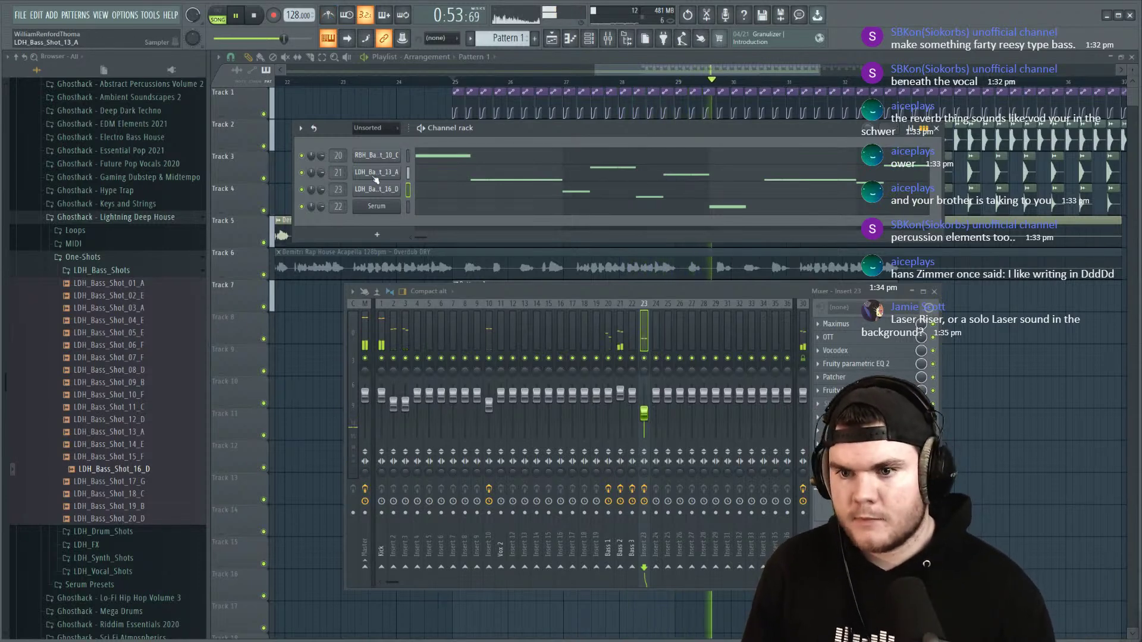
# Step: Check the LDH_Bass_Shot_16_D notes in the piano roll during playback, then close it and stop the song
pyautogui.press('F7')
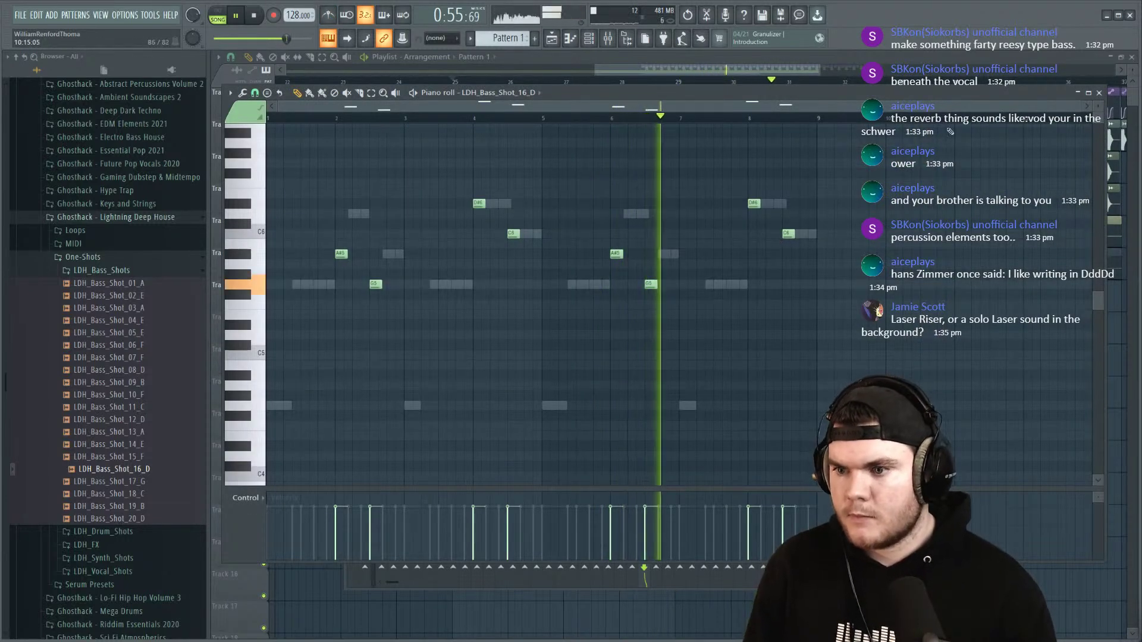
pyautogui.click(1097, 93)
pyautogui.press('space')
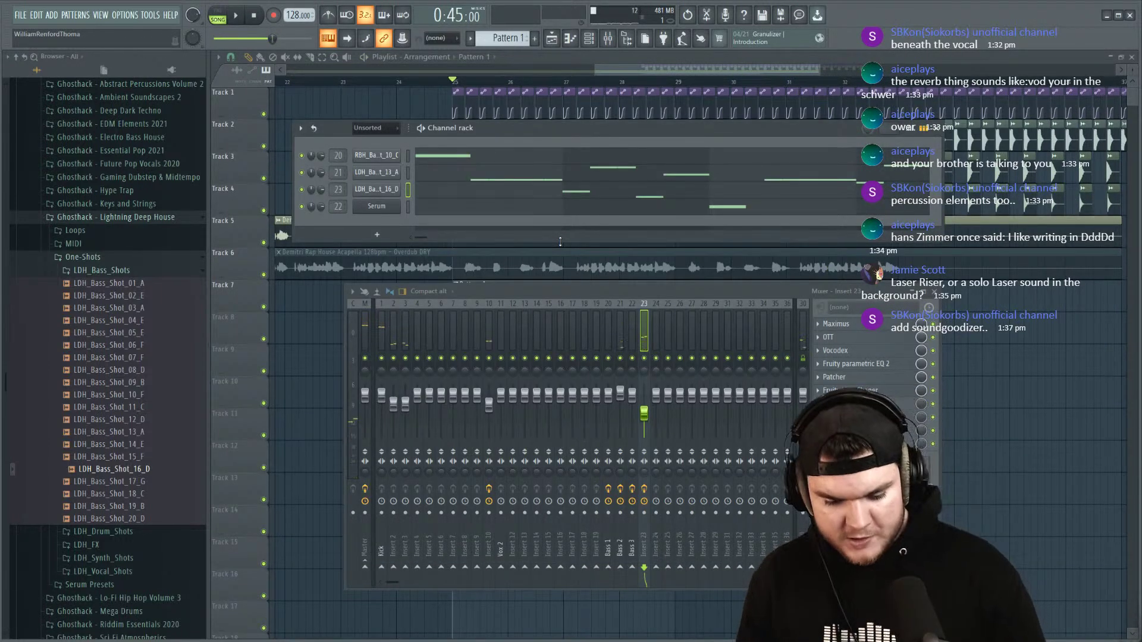
# Step: Open the sampler settings of LDH_Bass_Shot_16_D and set its stereo delay to 48% right
pyautogui.click(394, 191)
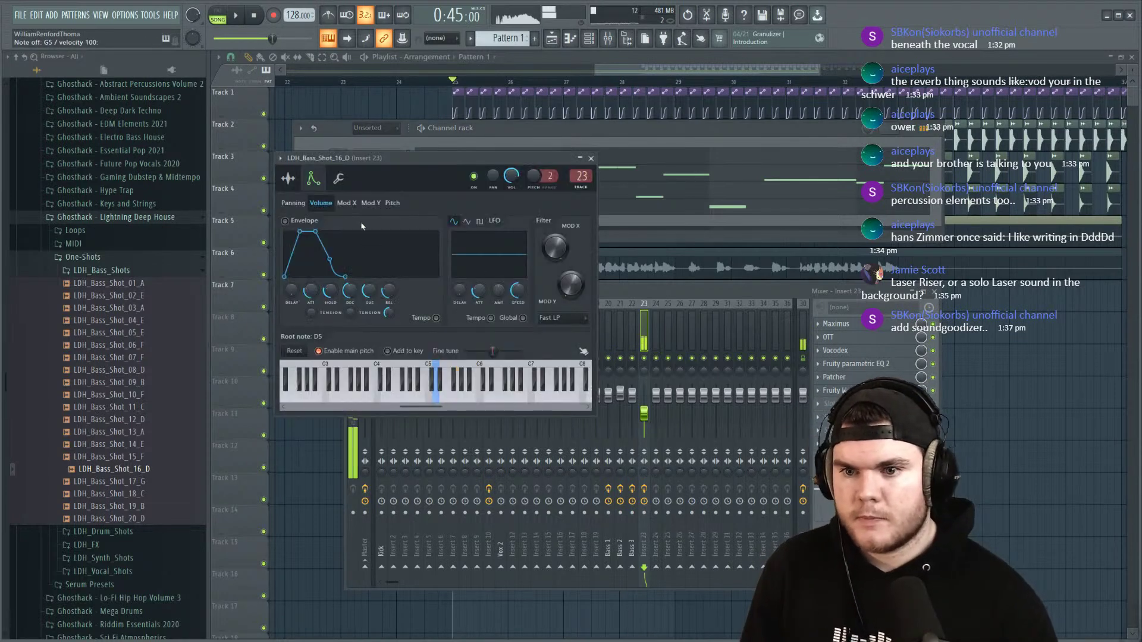
pyautogui.click(288, 179)
pyautogui.click(458, 249)
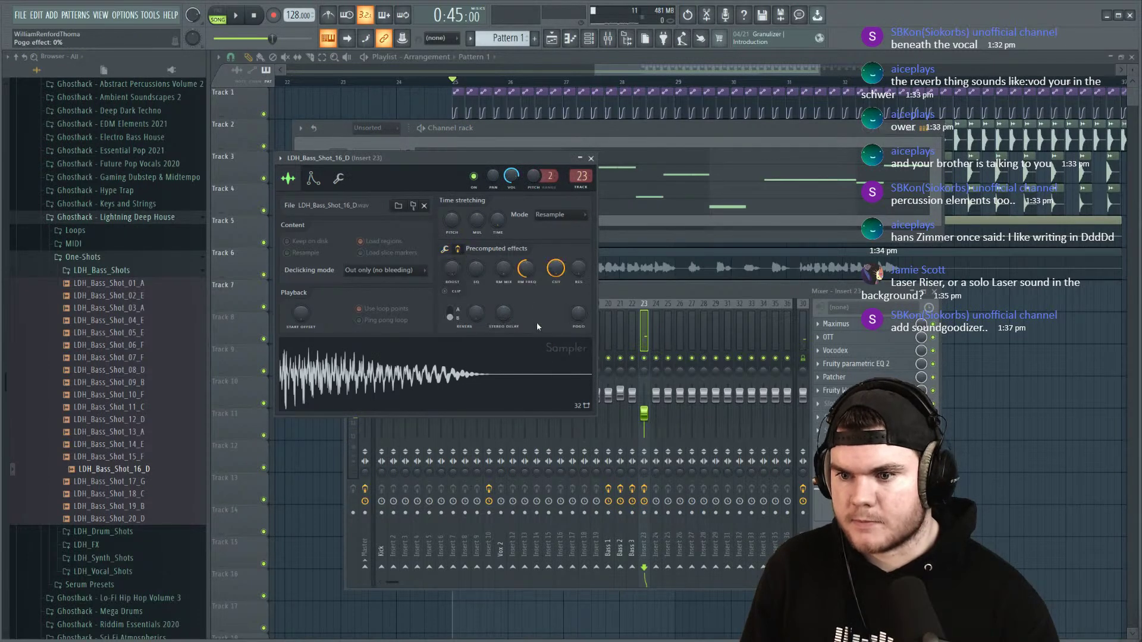
pyautogui.moveTo(503, 312); pyautogui.dragTo(503, 316)
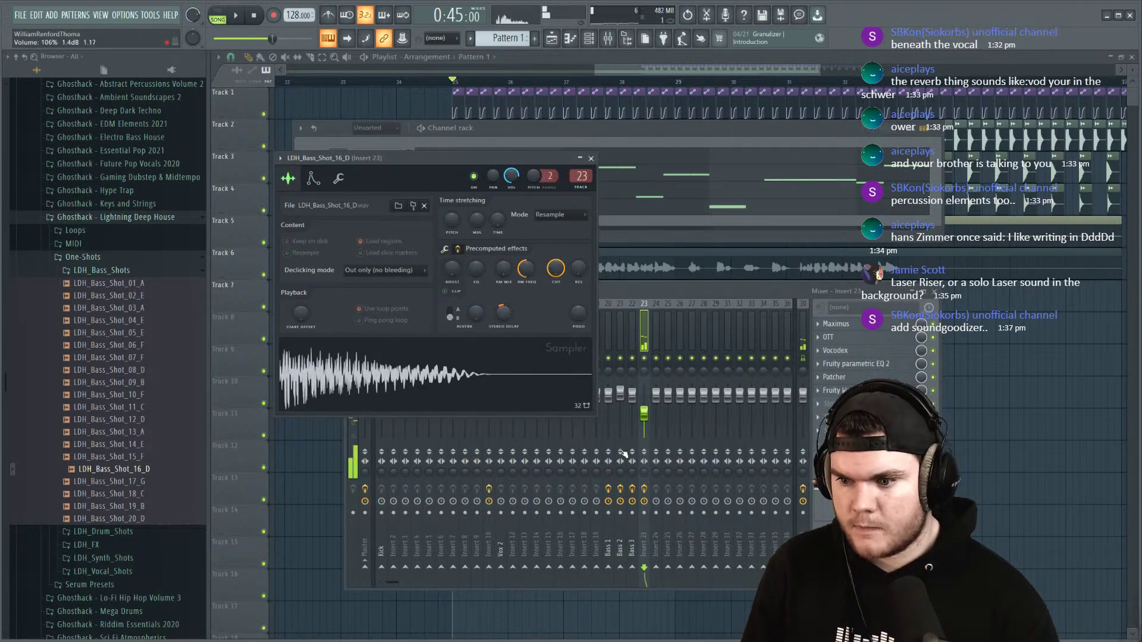
pyautogui.moveTo(465, 168); pyautogui.dragTo(466, 166)
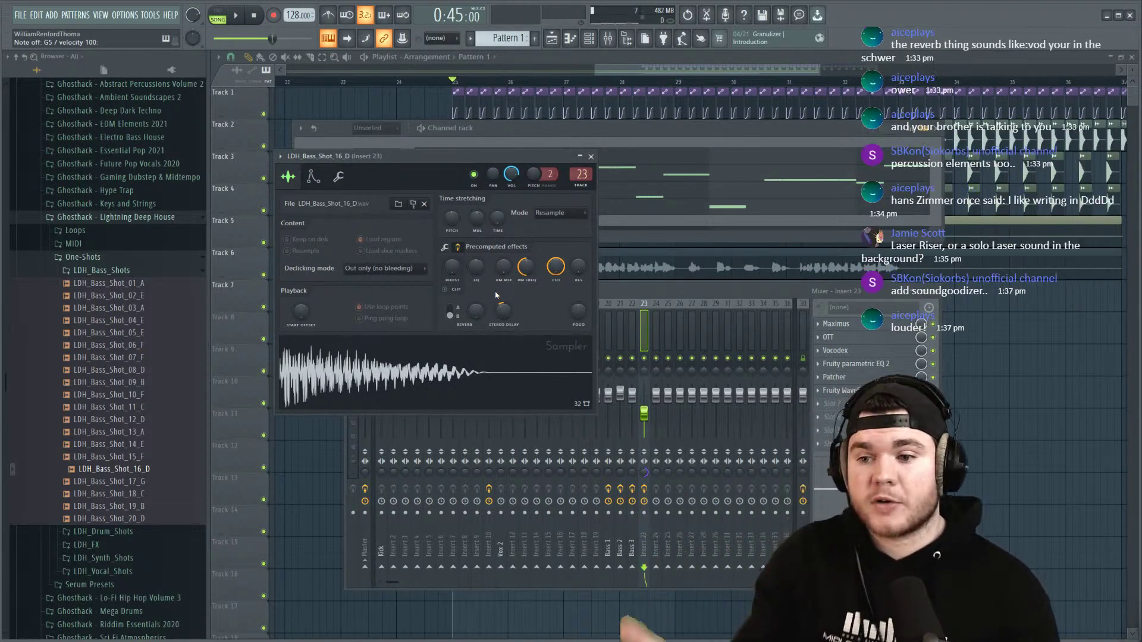
pyautogui.moveTo(505, 312)
pyautogui.mouseDown()
pyautogui.moveTo(506, 297)
pyautogui.moveTo(507, 317)
pyautogui.mouseUp()
pyautogui.scroll(5, 506, 315)
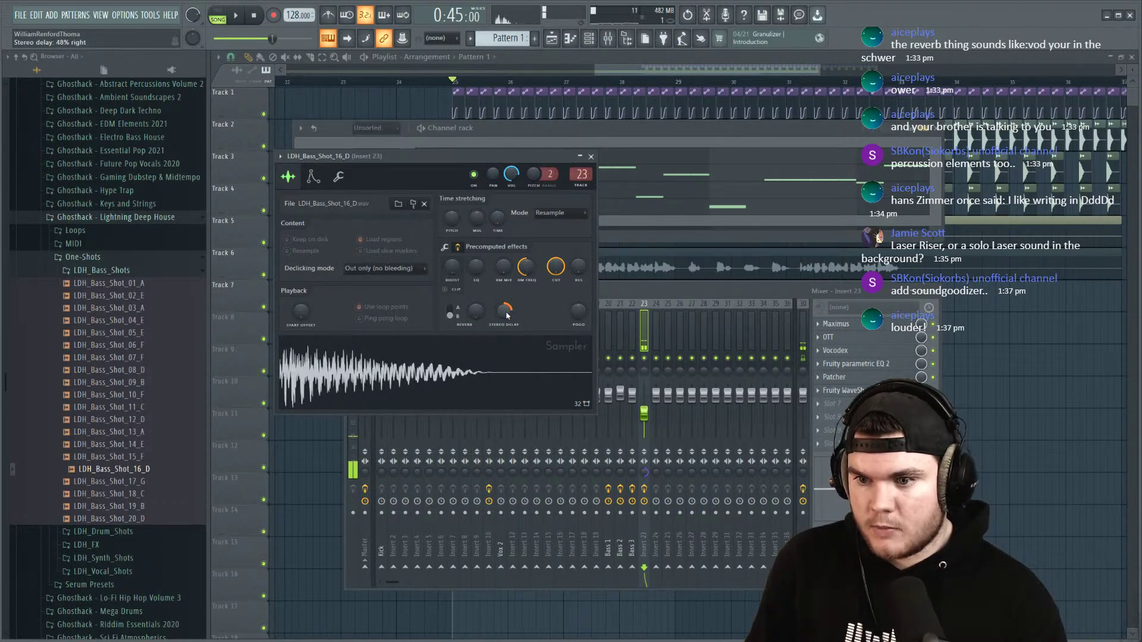
# Step: Reset insert 23's stereo separation, raise its volume fader to about 70% and audition it in the arrangement
pyautogui.rightClick(644, 475)
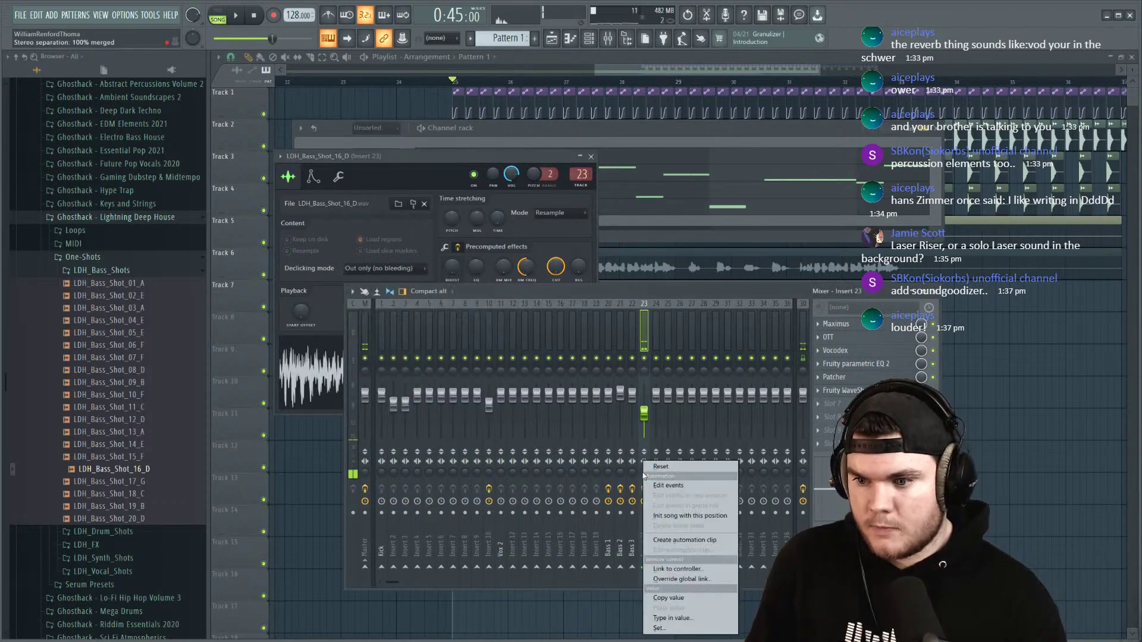
pyautogui.click(657, 467)
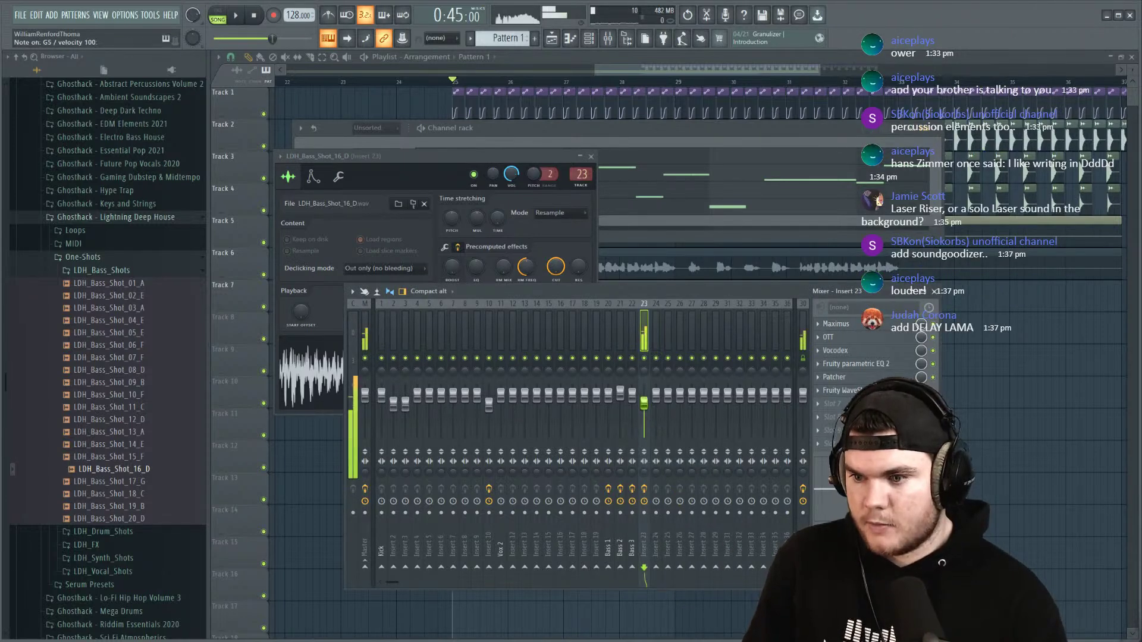
pyautogui.press('space')
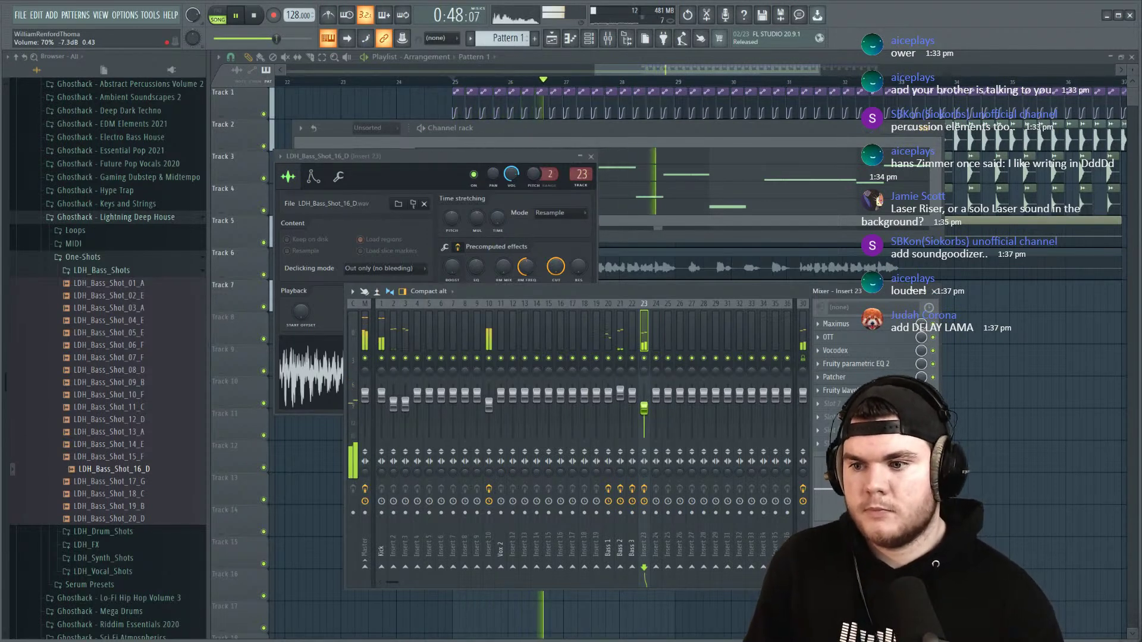
pyautogui.press('space')
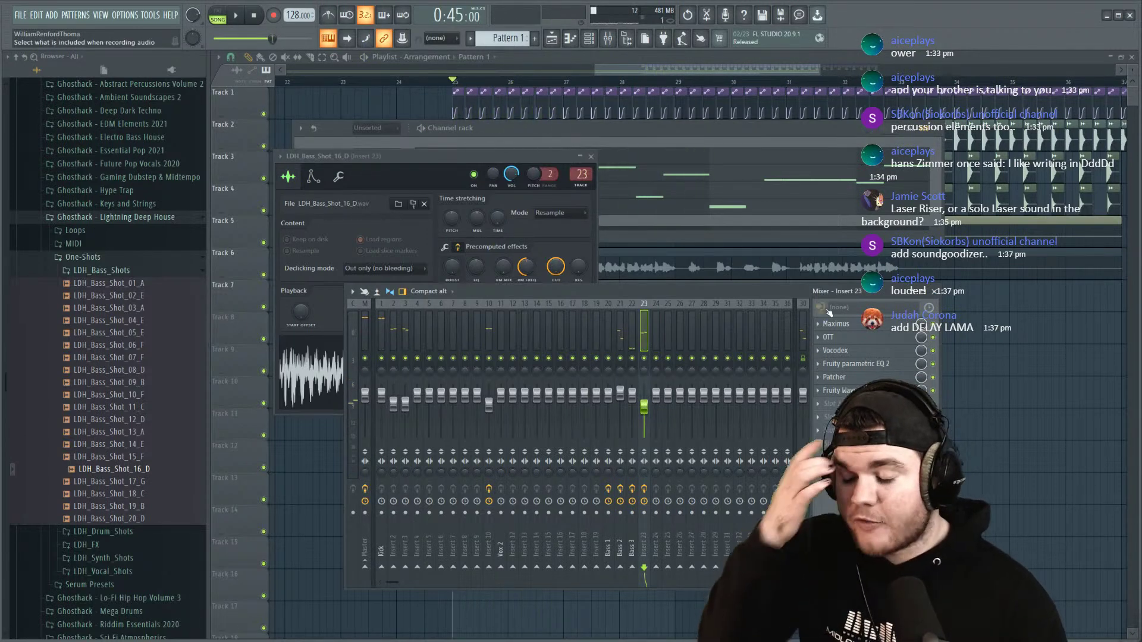
# Step: Load Krush ahead of Maximus on insert 23 with 22.4% downsample, lower its mix level to 16% and audition the arrangement
pyautogui.click(850, 326)
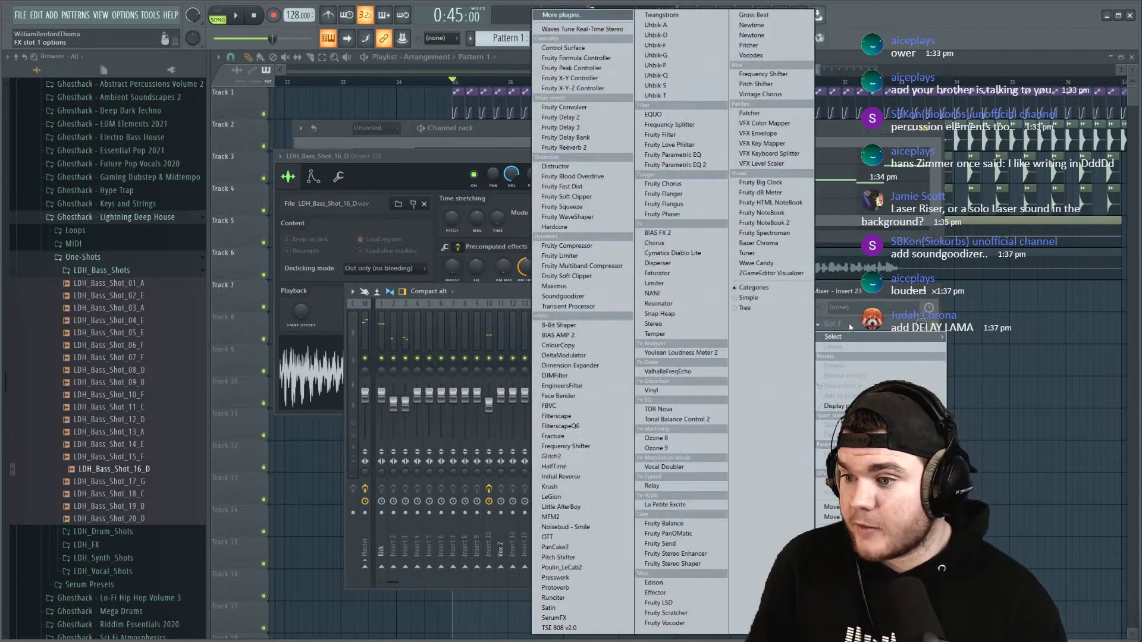
pyautogui.click(570, 491)
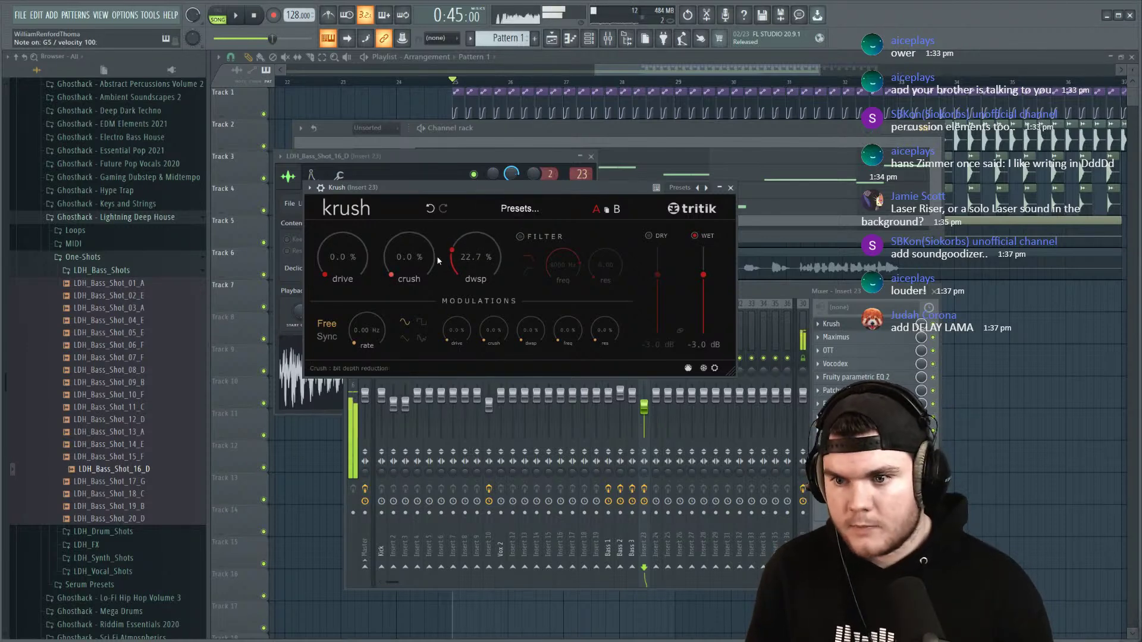
pyautogui.click(921, 336)
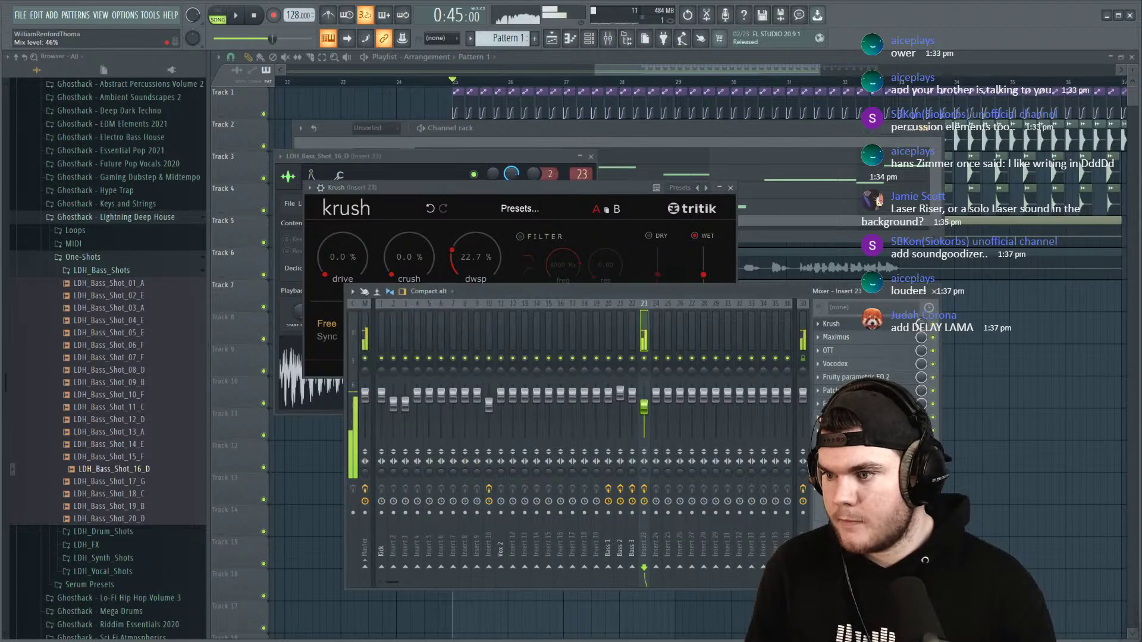
pyautogui.click(527, 233)
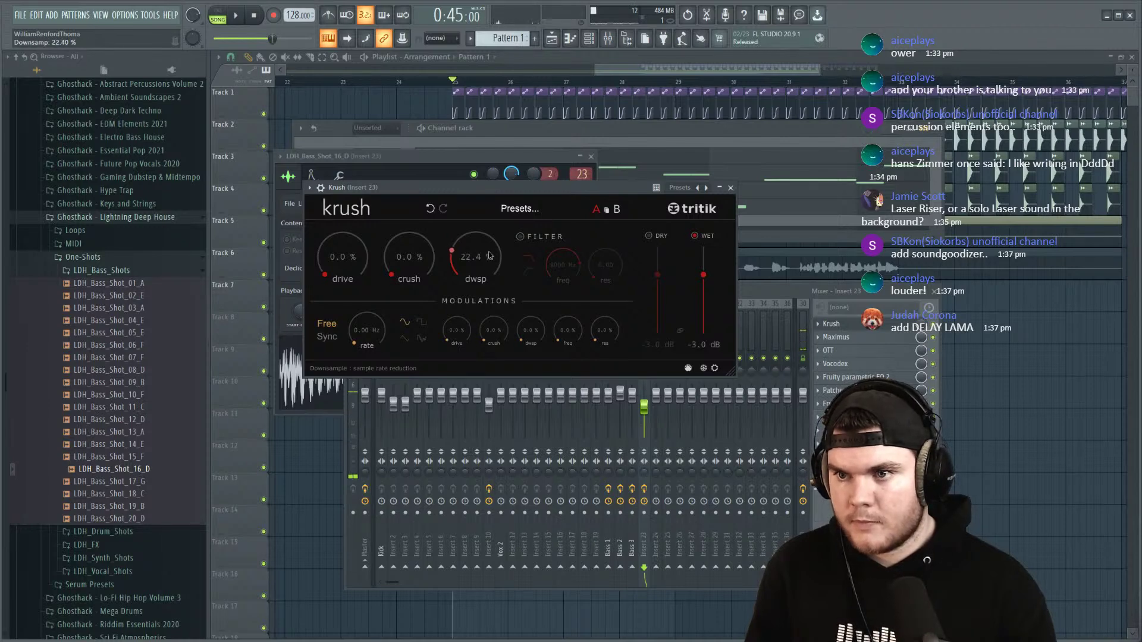
pyautogui.click(878, 326)
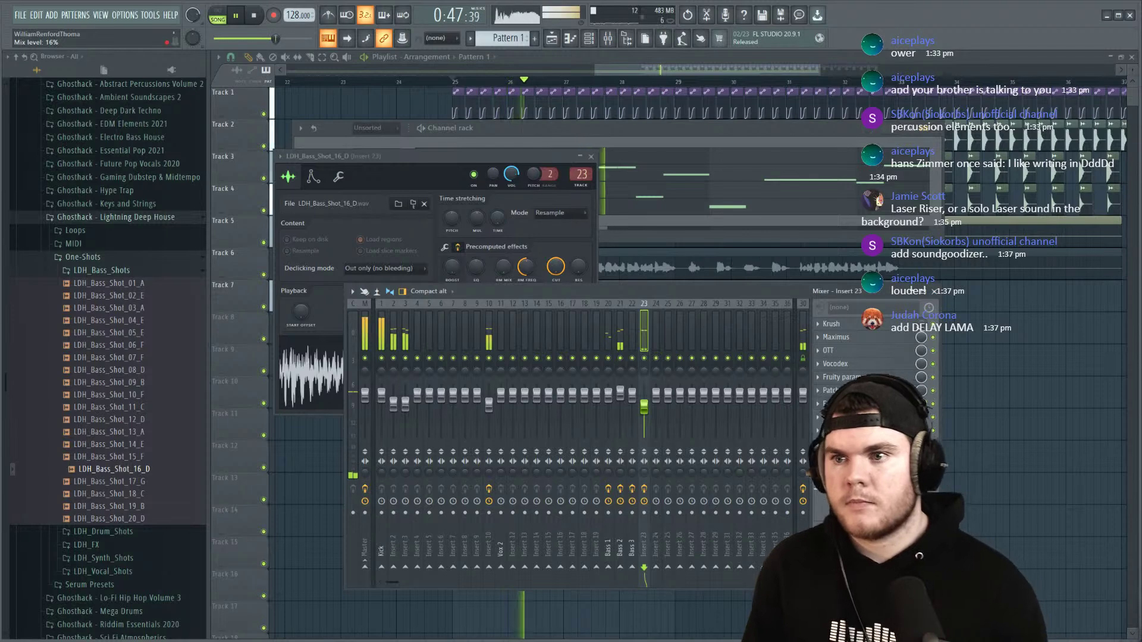
pyautogui.press('space')
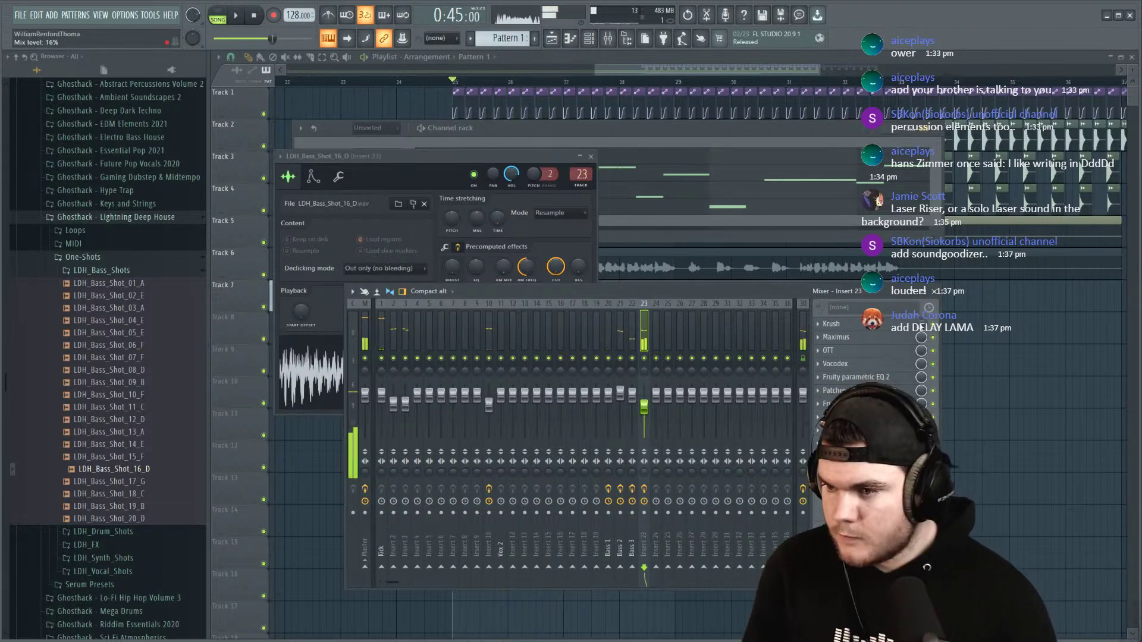
# Step: Audition different Krush downsample amounts against the arrangement and set downsample to 30.6%
pyautogui.click(859, 324)
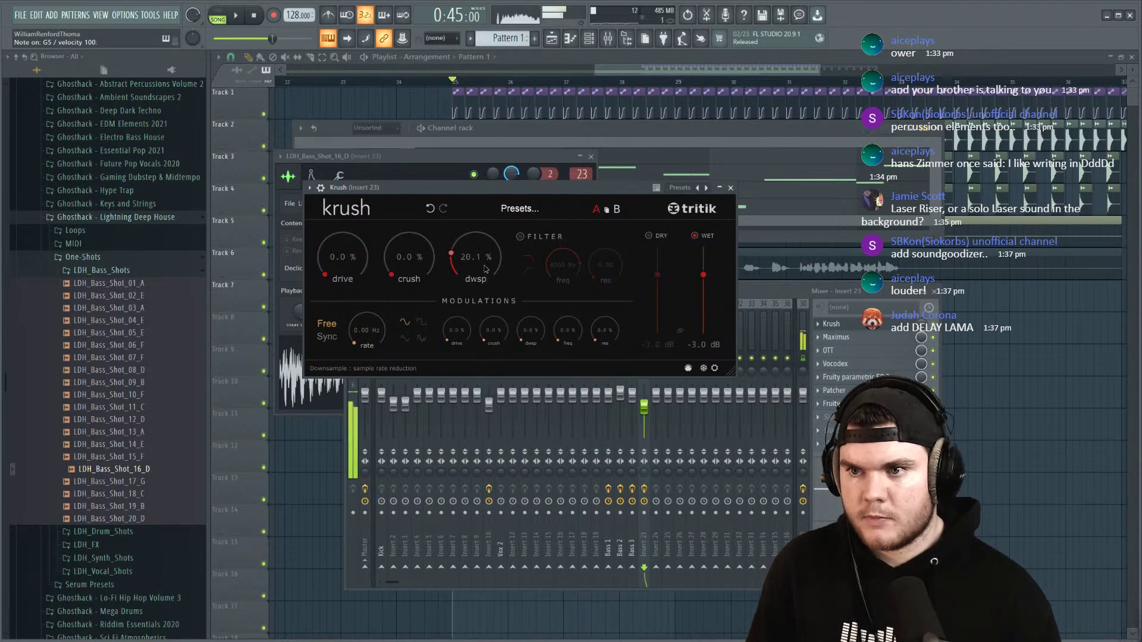
pyautogui.press('space')
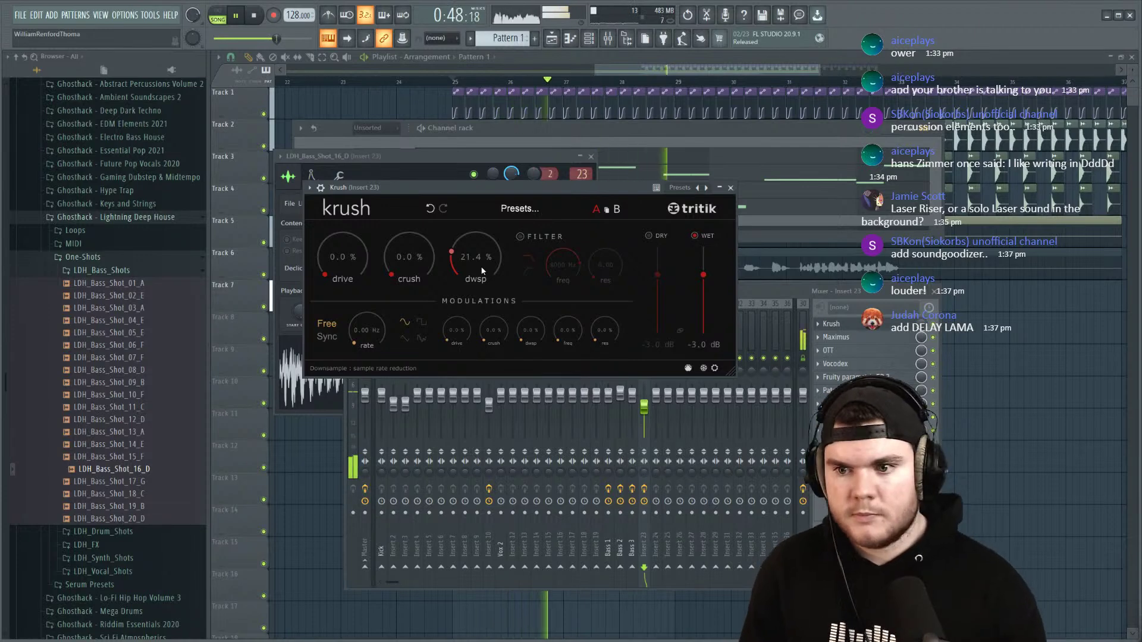
pyautogui.press('space')
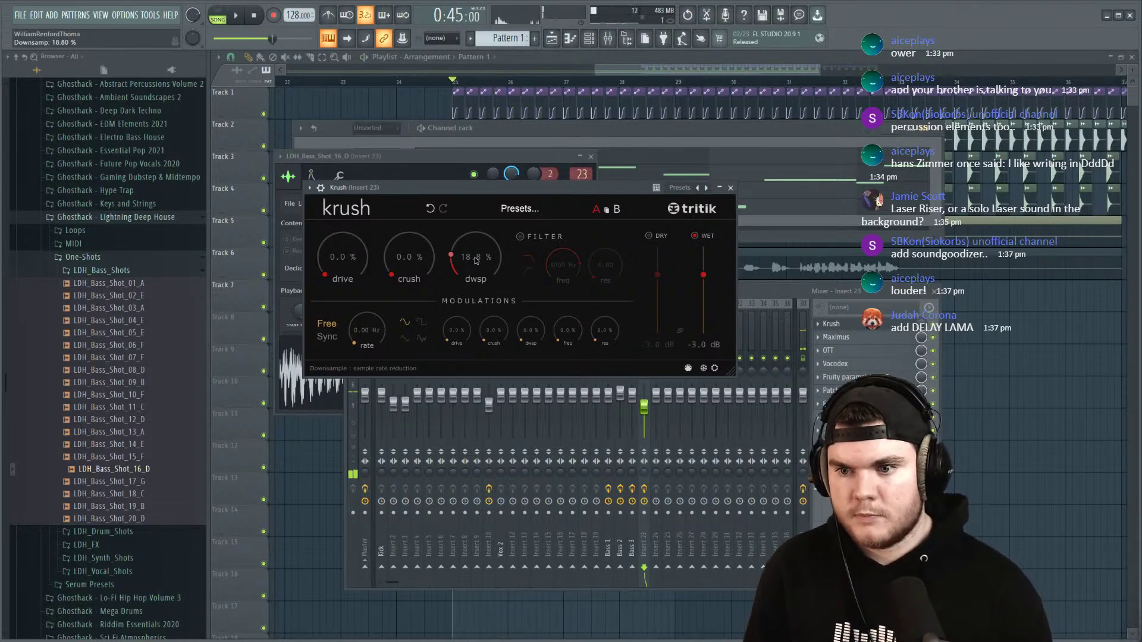
pyautogui.press('space')
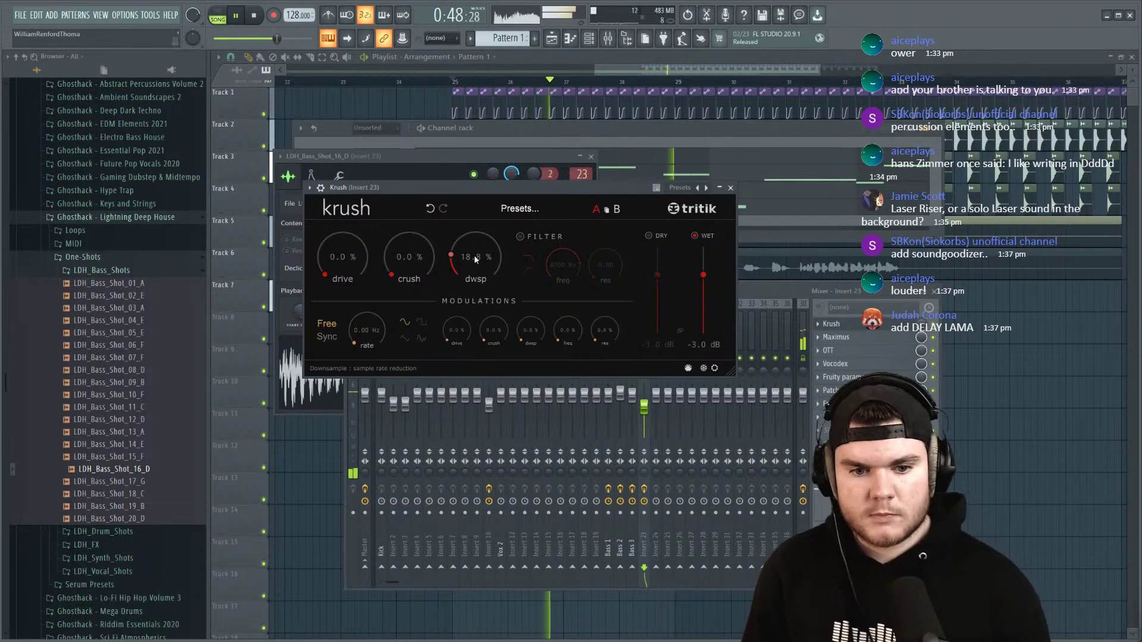
pyautogui.press('space')
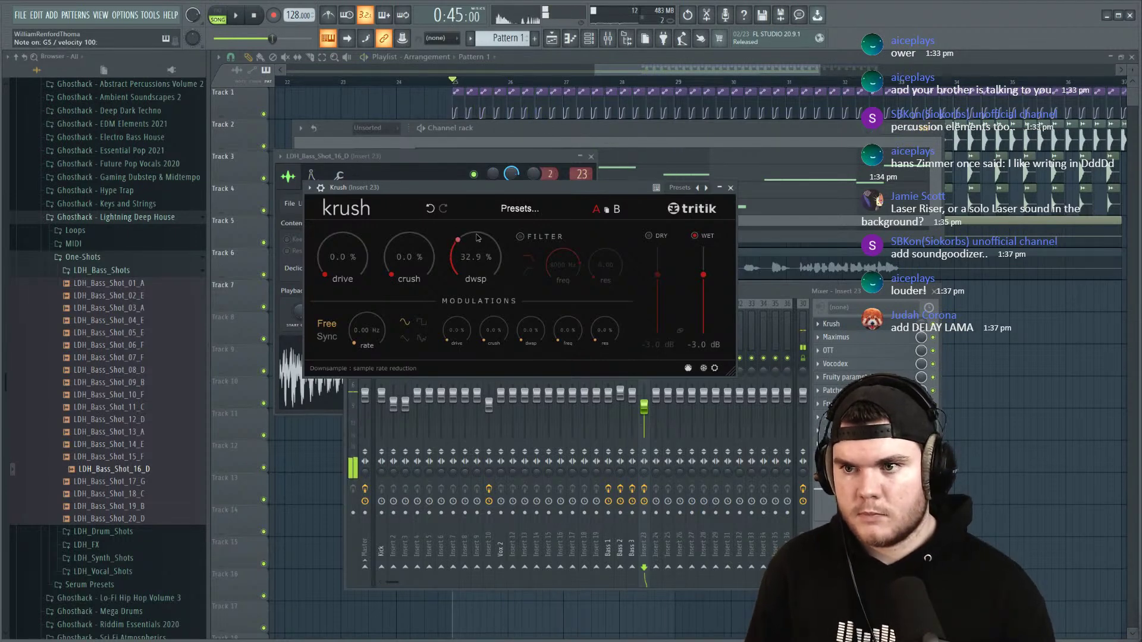
# Step: Move Krush below Maximus in insert 23's effects chain
pyautogui.press('F9')
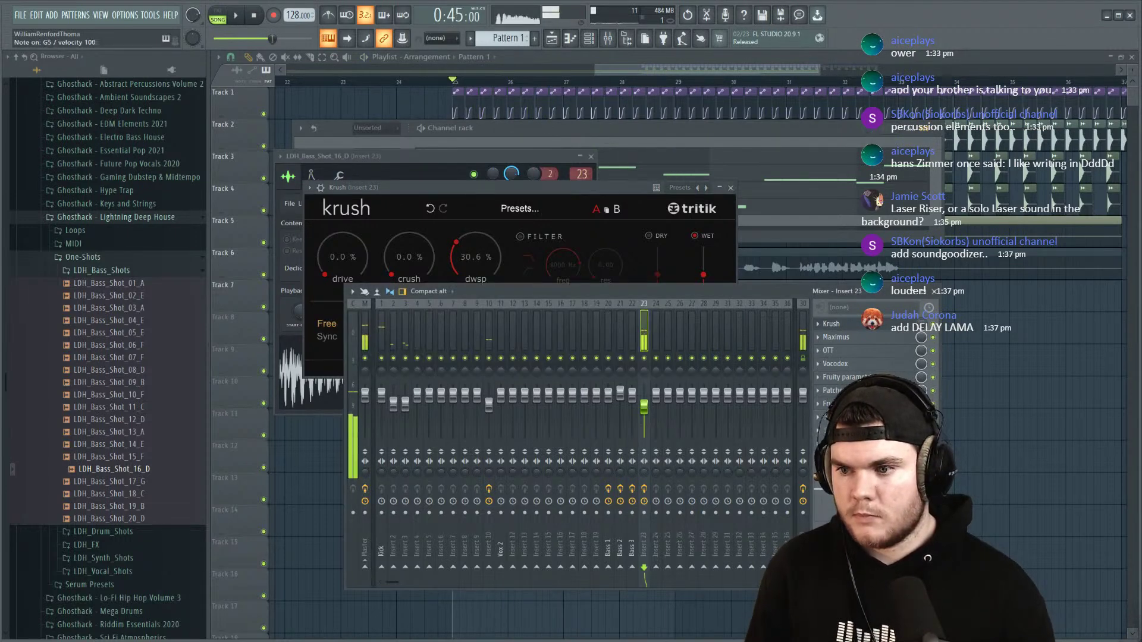
pyautogui.moveTo(870, 324); pyautogui.dragTo(871, 342)
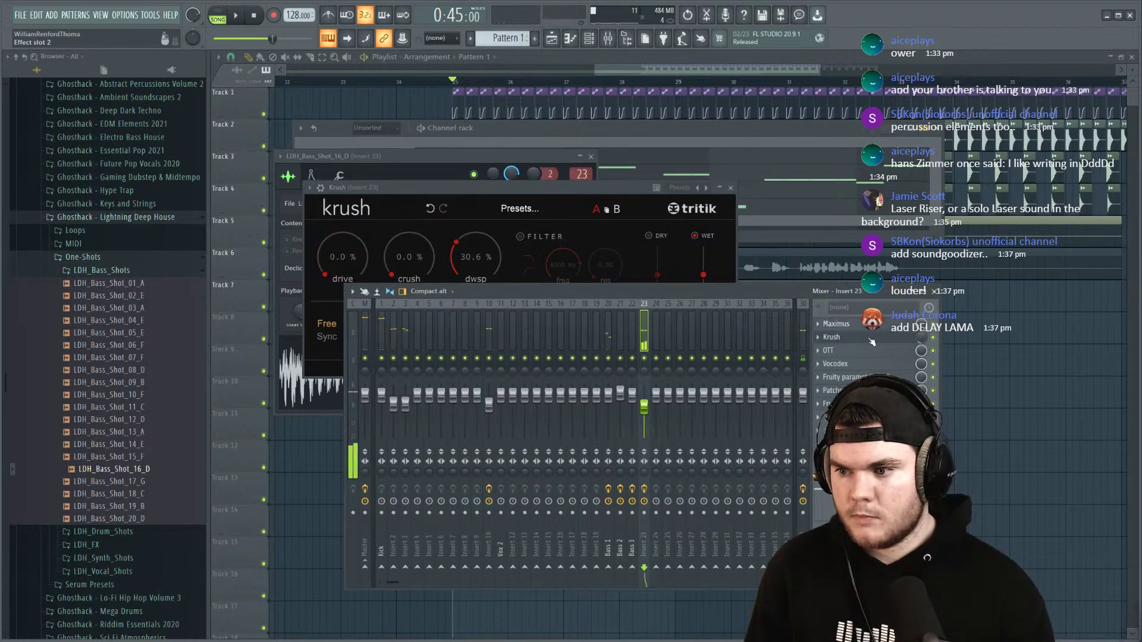
# Step: Move Krush below OTT on insert 23, lower its mix level to 25% and audition the arrangement
pyautogui.press('b')
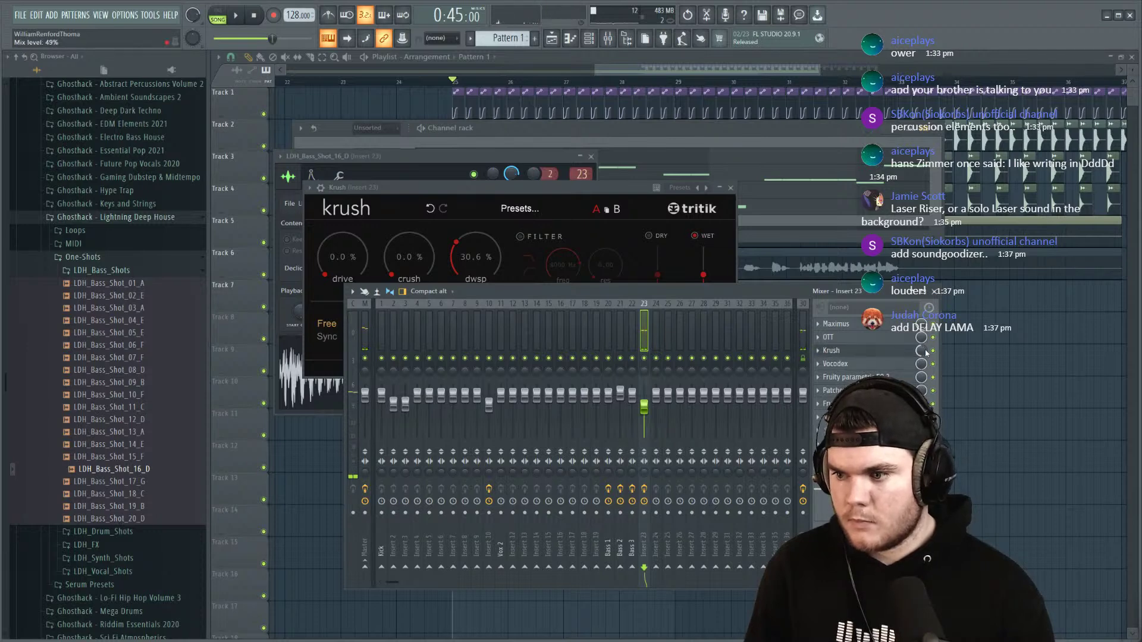
pyautogui.press('space')
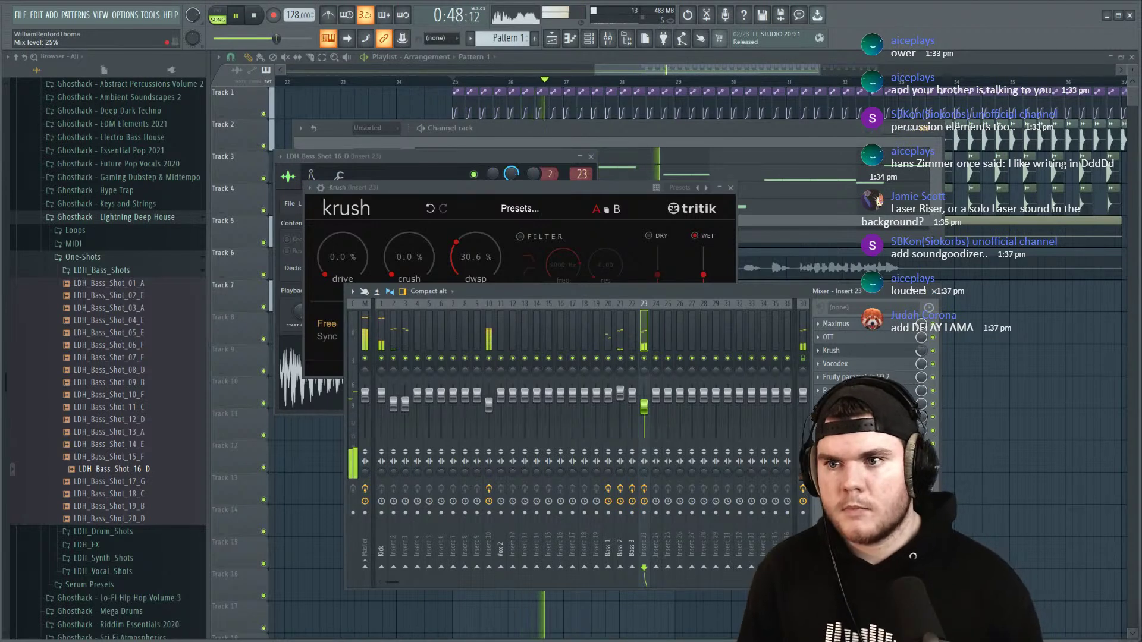
pyautogui.click(832, 350)
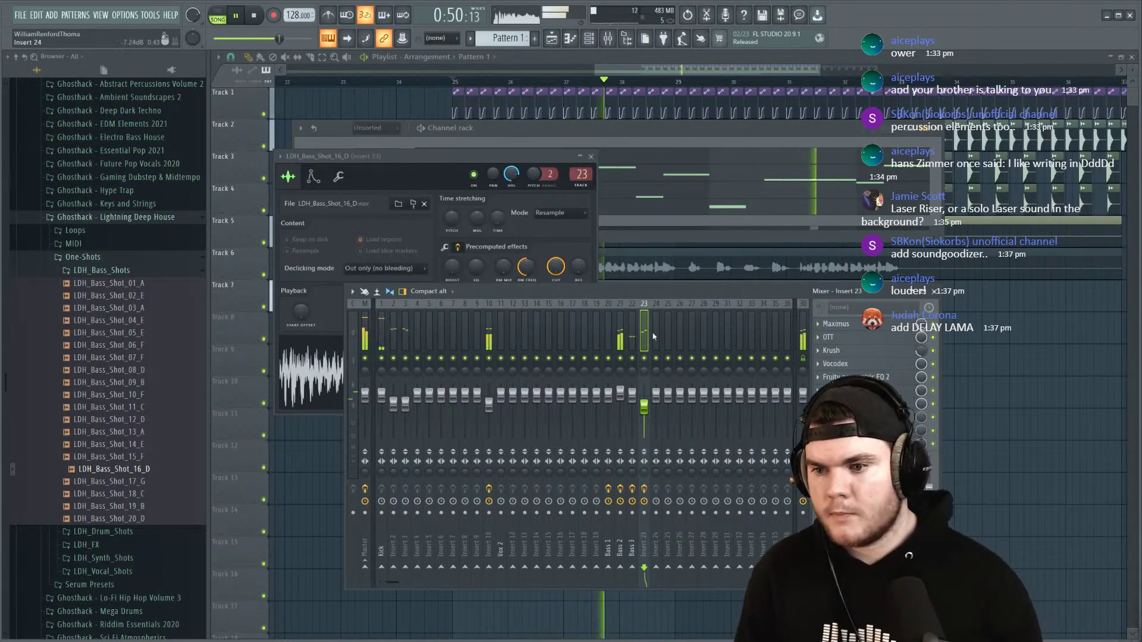
# Step: Load Krush into slot 5 of the Bass 2 track, disable its filter and dry signal, and set downsample to about 22.1%
pyautogui.click(619, 347)
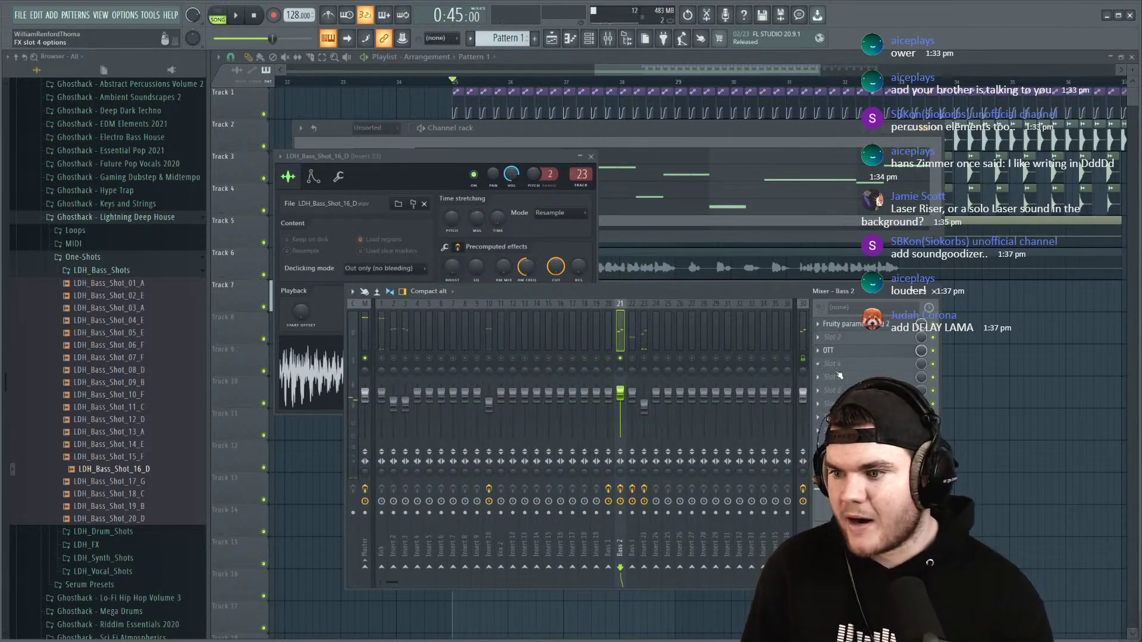
pyautogui.press('space')
pyautogui.click(832, 377)
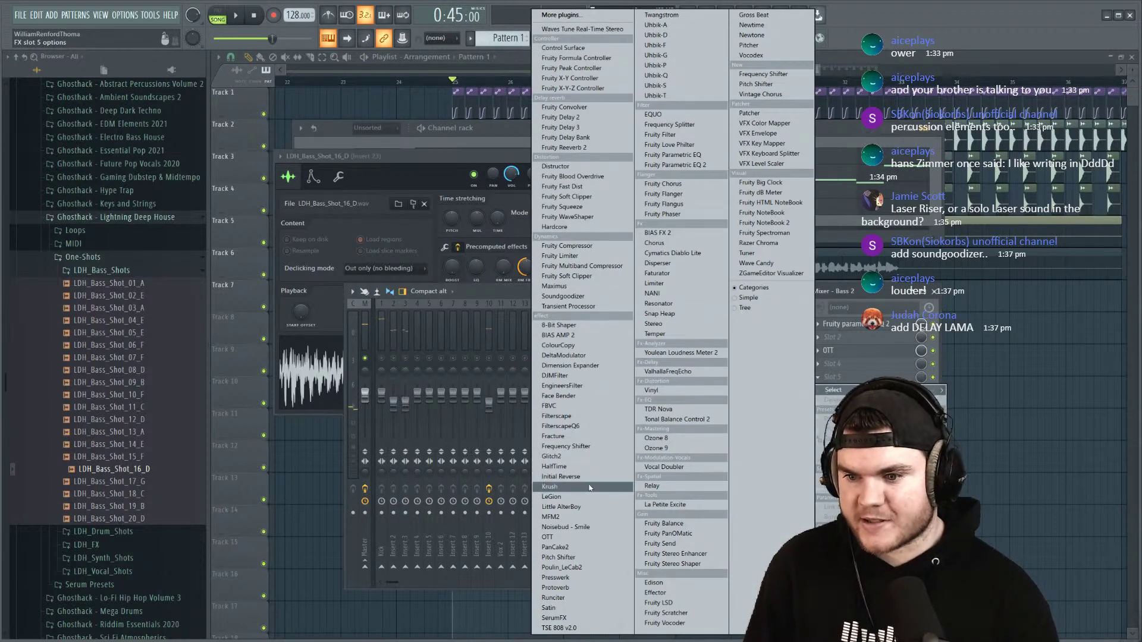
pyautogui.click(575, 487)
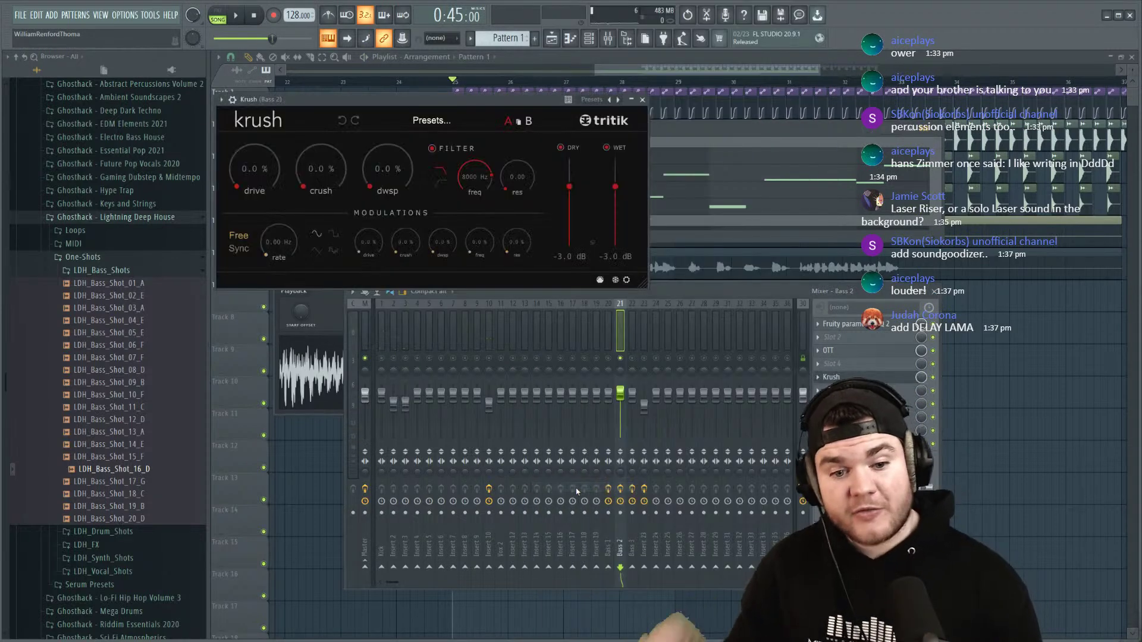
pyautogui.moveTo(441, 103); pyautogui.dragTo(623, 222)
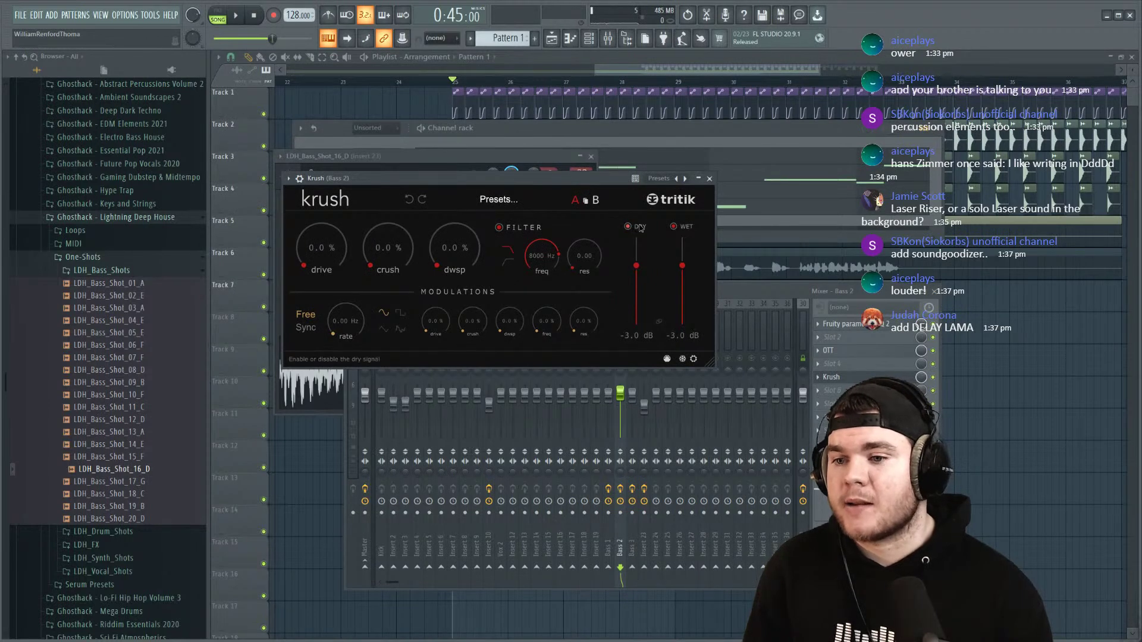
pyautogui.moveTo(523, 183); pyautogui.dragTo(566, 226)
pyautogui.press('space')
pyautogui.moveTo(501, 278); pyautogui.dragTo(498, 257)
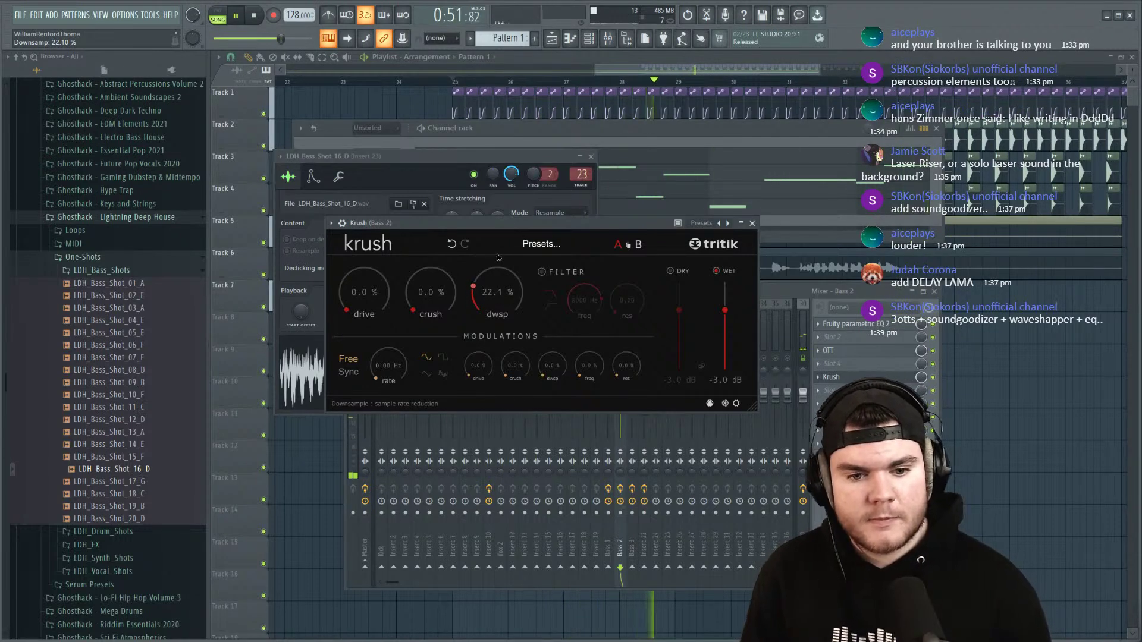
# Step: Audition Krush's mix level on Bass 2 and move Krush above OTT in the effects chain
pyautogui.press('space')
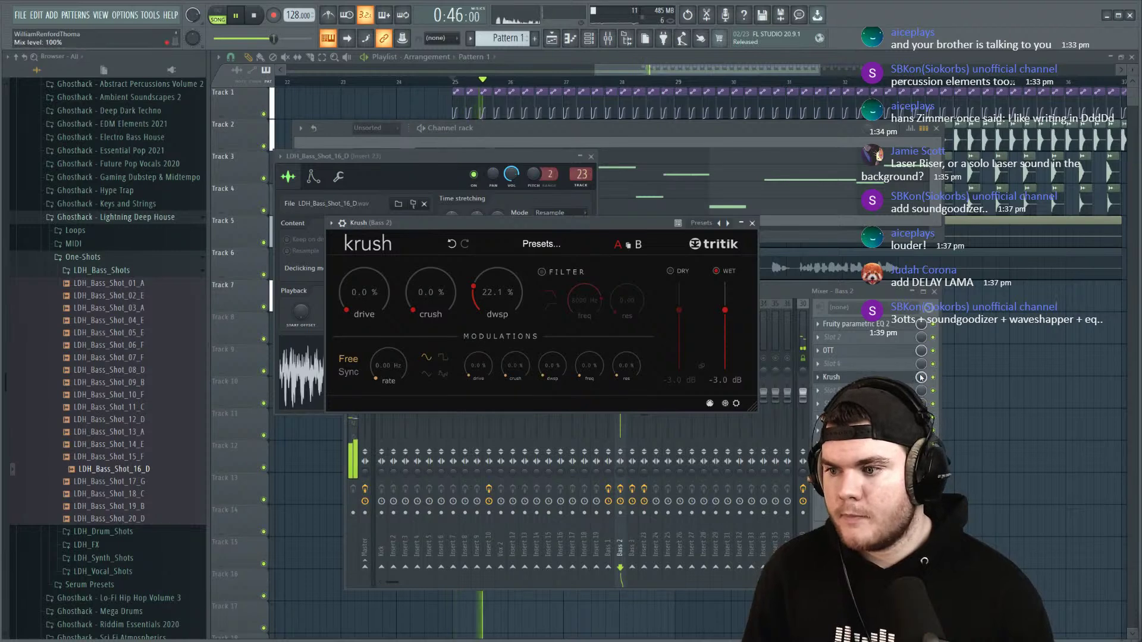
pyautogui.moveTo(921, 377); pyautogui.dragTo(921, 399)
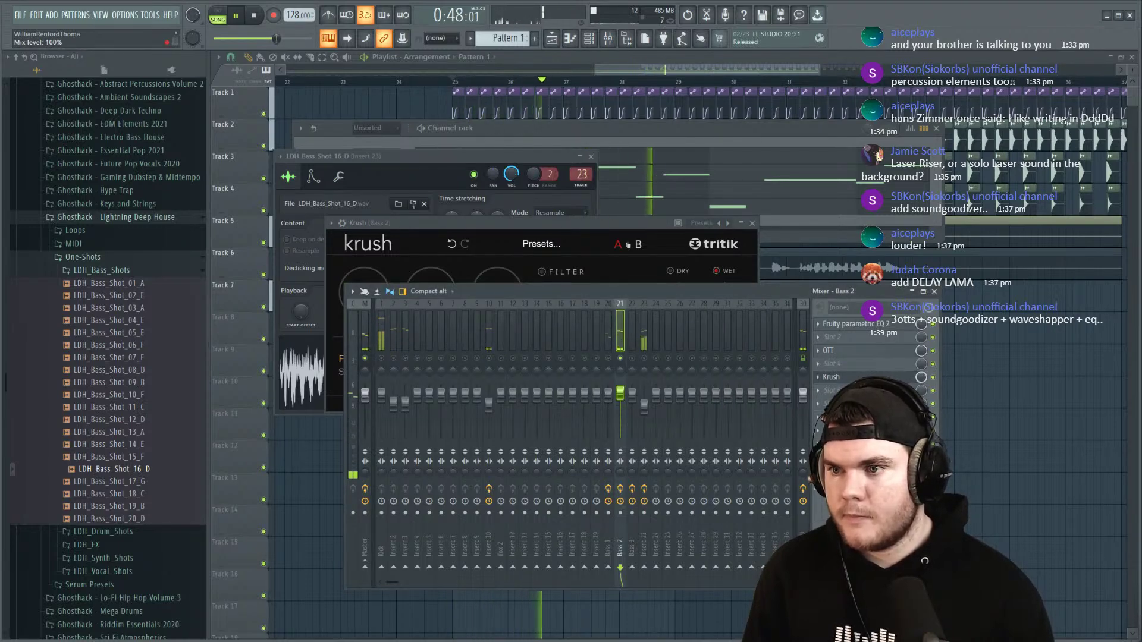
pyautogui.moveTo(888, 376); pyautogui.dragTo(887, 351)
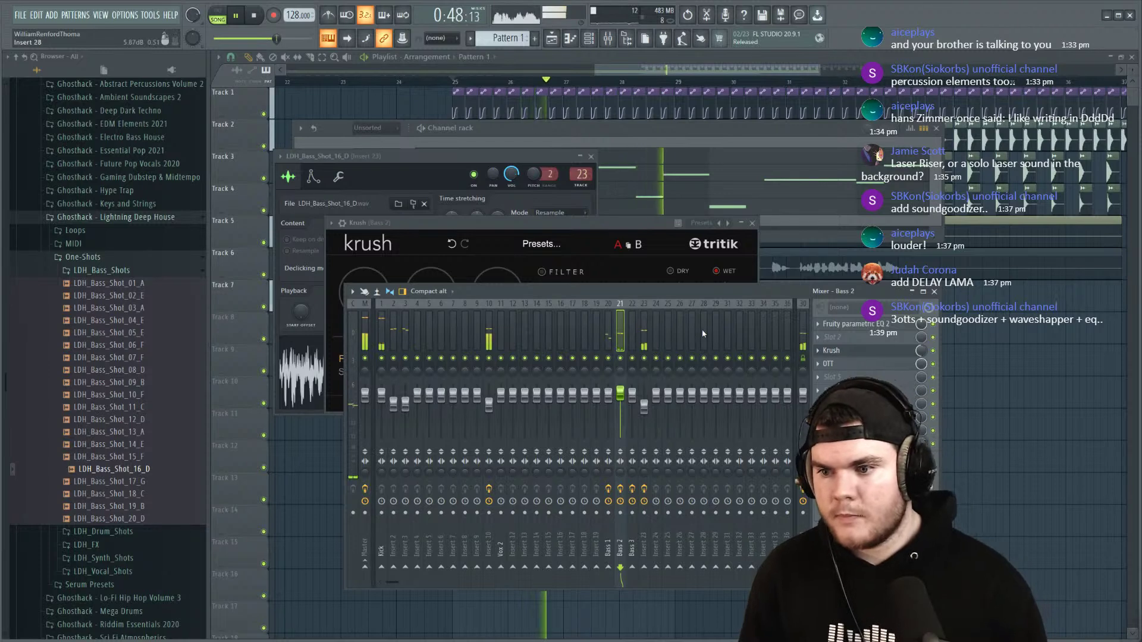
# Step: In the piano roll of LDH_Bass_Shot_16_D, raise bar 2's first note to D6 and its second note to A#5
pyautogui.click(633, 331)
pyautogui.click(645, 331)
pyautogui.click(642, 149)
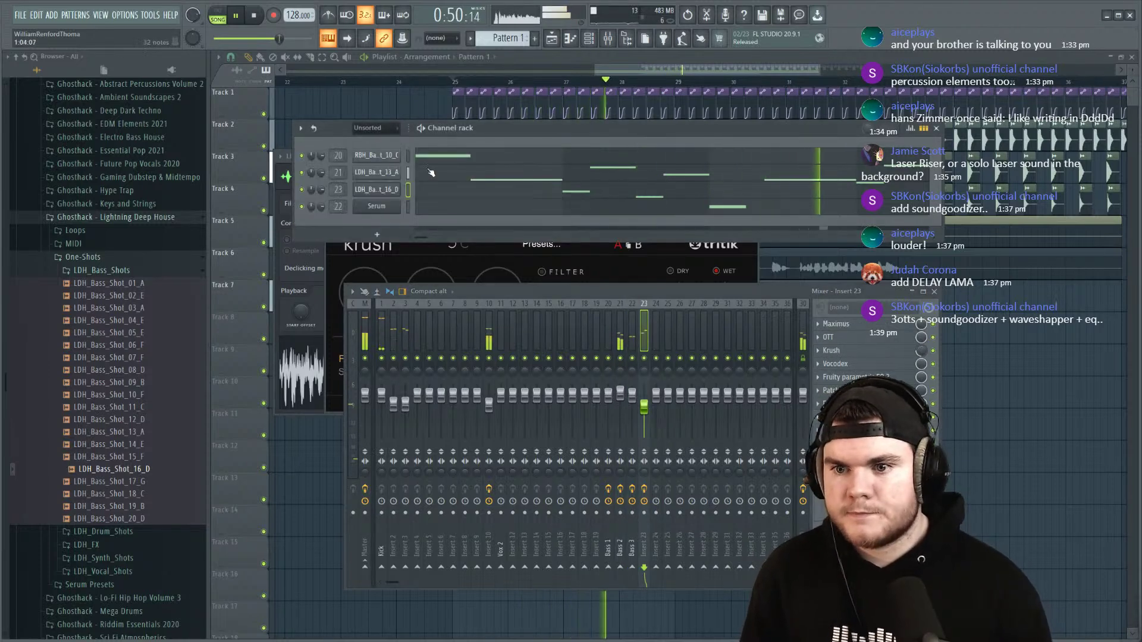
pyautogui.click(470, 180)
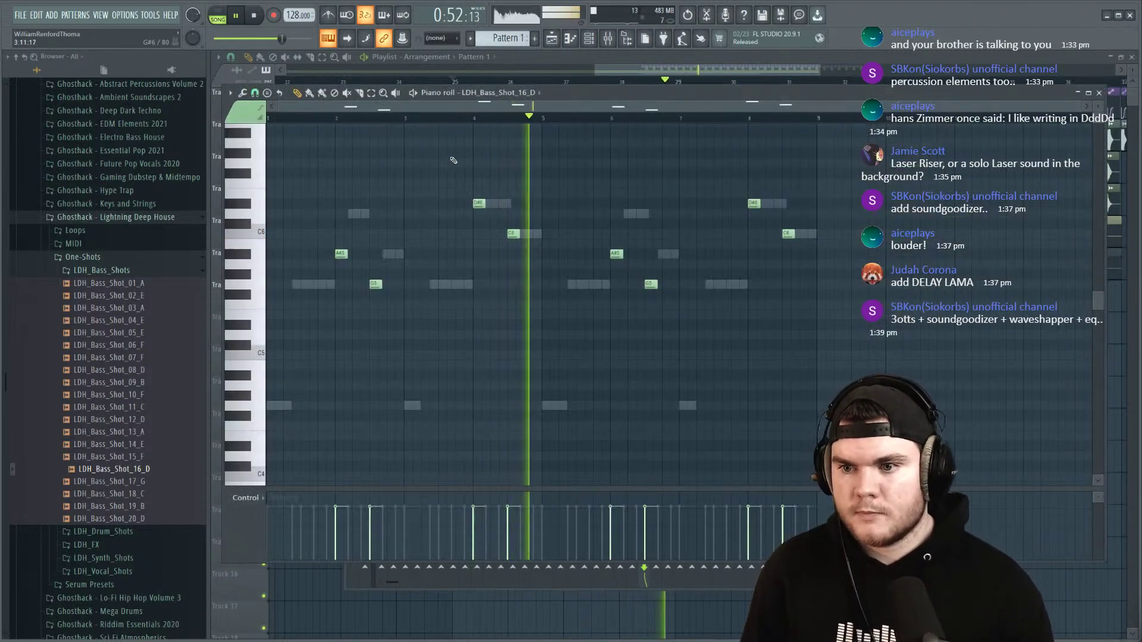
pyautogui.moveTo(340, 254); pyautogui.dragTo(341, 214)
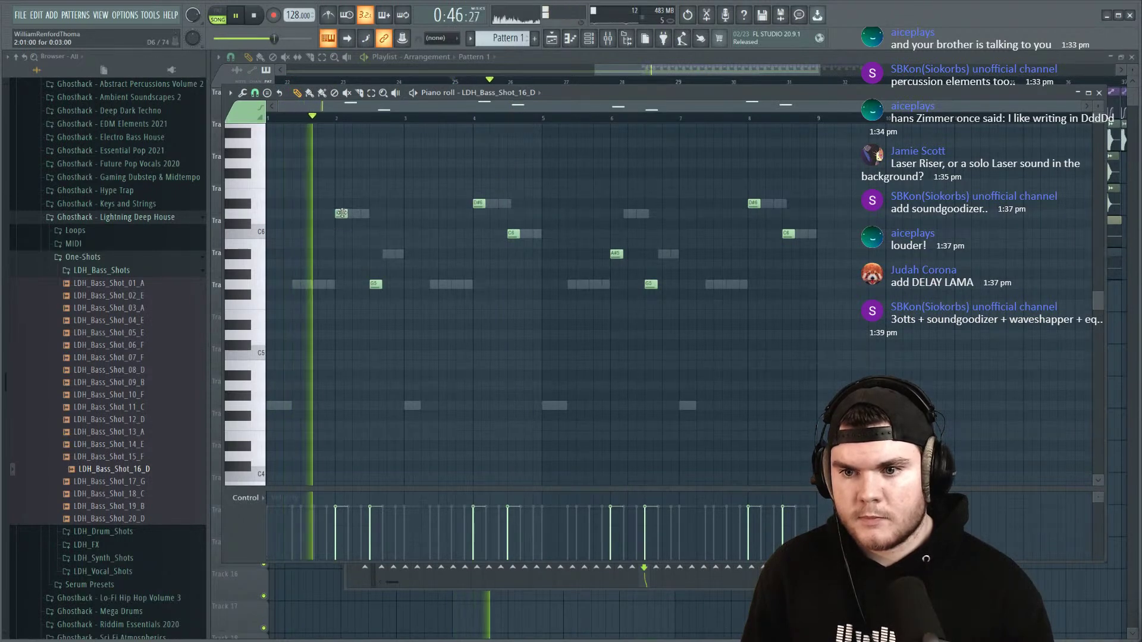
pyautogui.moveTo(375, 283); pyautogui.dragTo(375, 252)
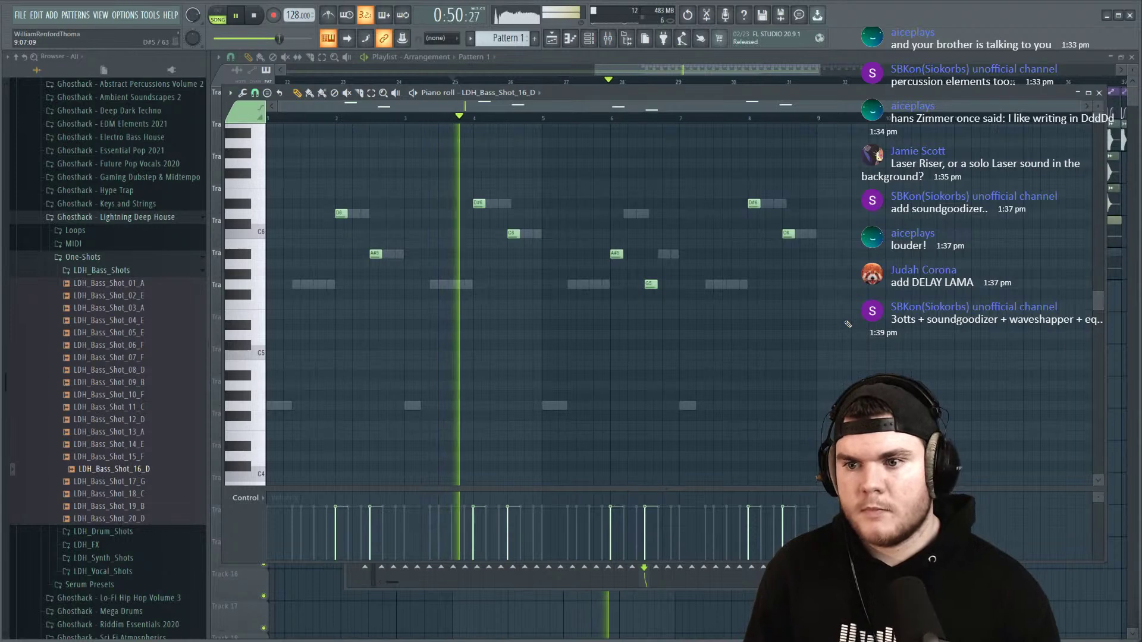
# Step: Raise both bar 6 notes of LDH_Bass_Shot_16_D by four semitones, lower all its notes by one octave and audition
pyautogui.press('space')
pyautogui.moveTo(665, 291); pyautogui.dragTo(595, 236)
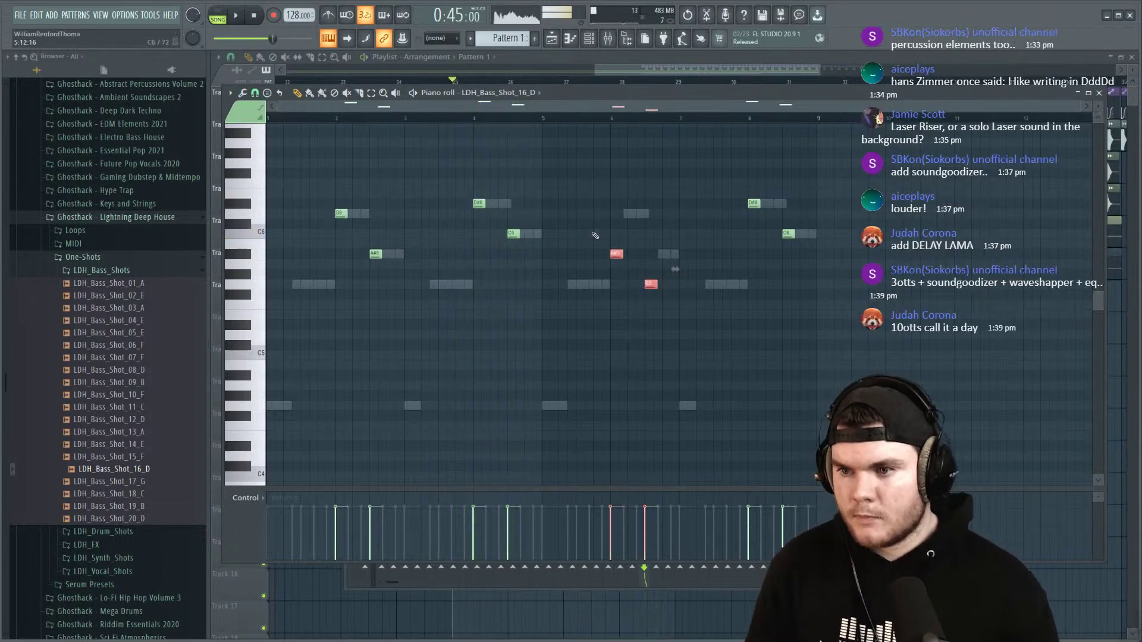
pyautogui.press('space')
pyautogui.hotkey('ctrl', 'a')
pyautogui.hotkey('ctrl', 'Down')
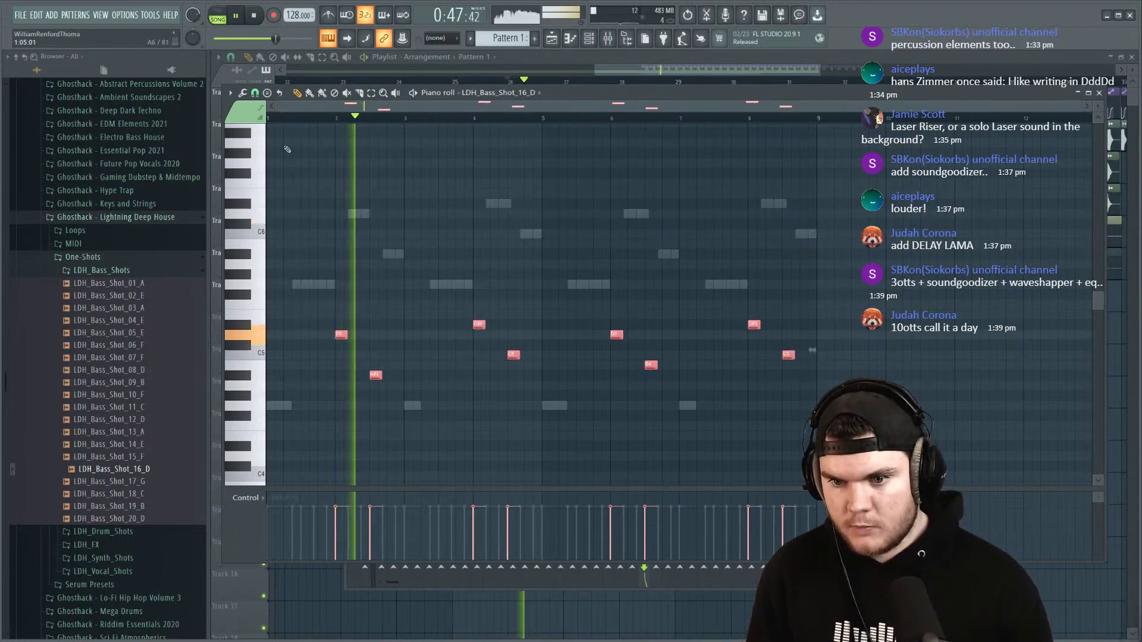
pyautogui.press('space')
pyautogui.press('space')
# Step: Raise the second note in each of bars 2, 4, 6 and 8 by one octave during playback
pyautogui.moveTo(280, 493); pyautogui.dragTo(984, 361)
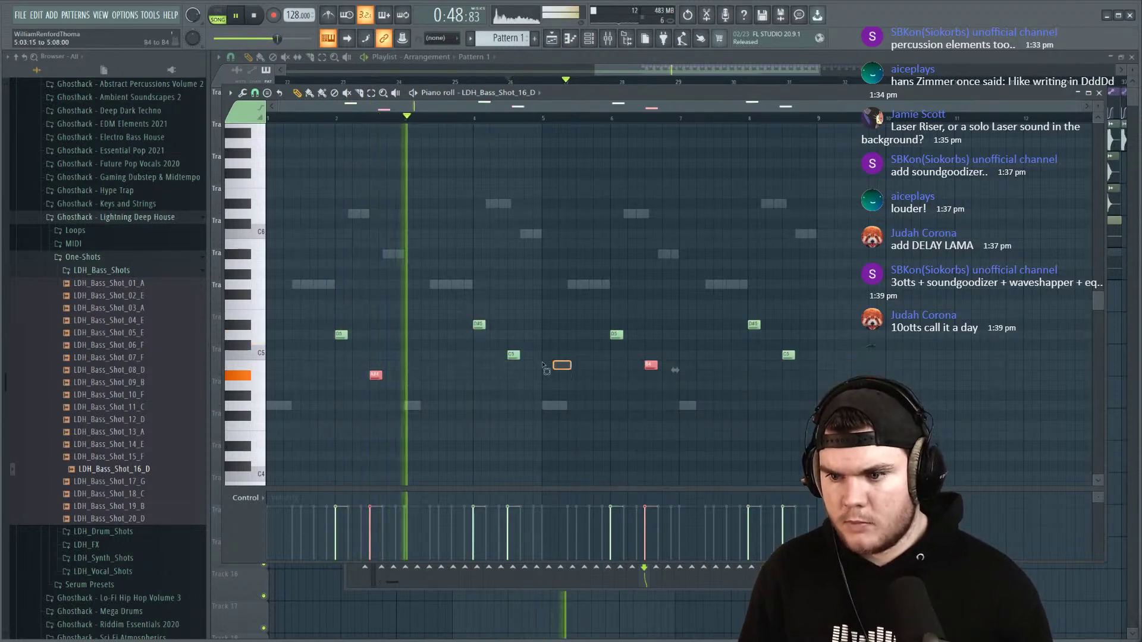
pyautogui.moveTo(560, 364); pyautogui.dragTo(501, 346)
pyautogui.moveTo(857, 364); pyautogui.dragTo(761, 350)
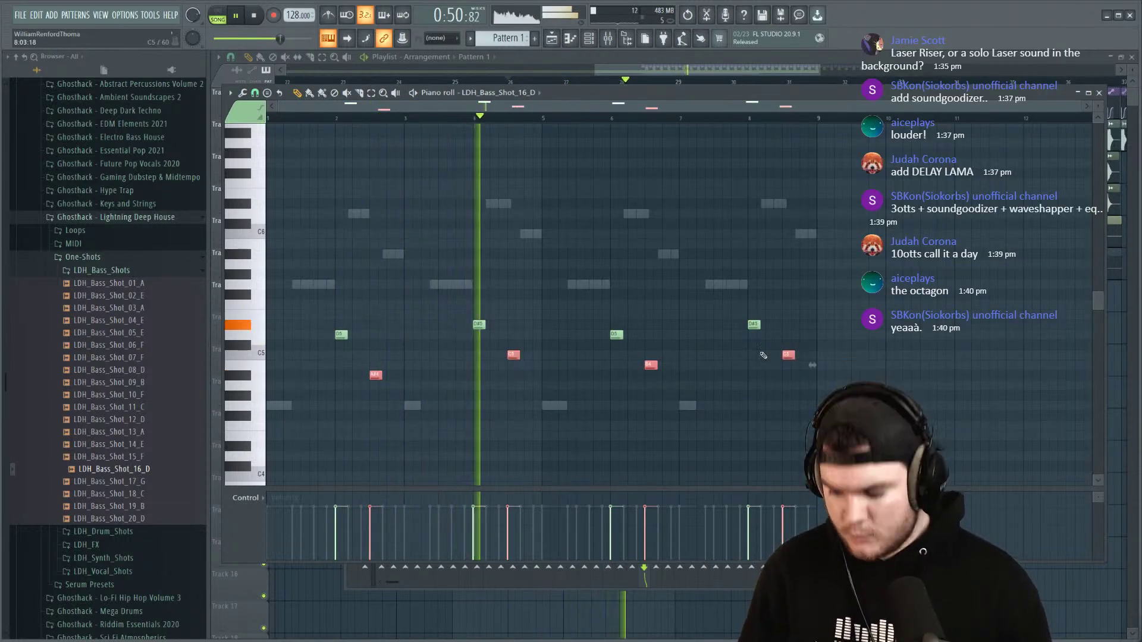
pyautogui.hotkey('ctrl', 'Up')
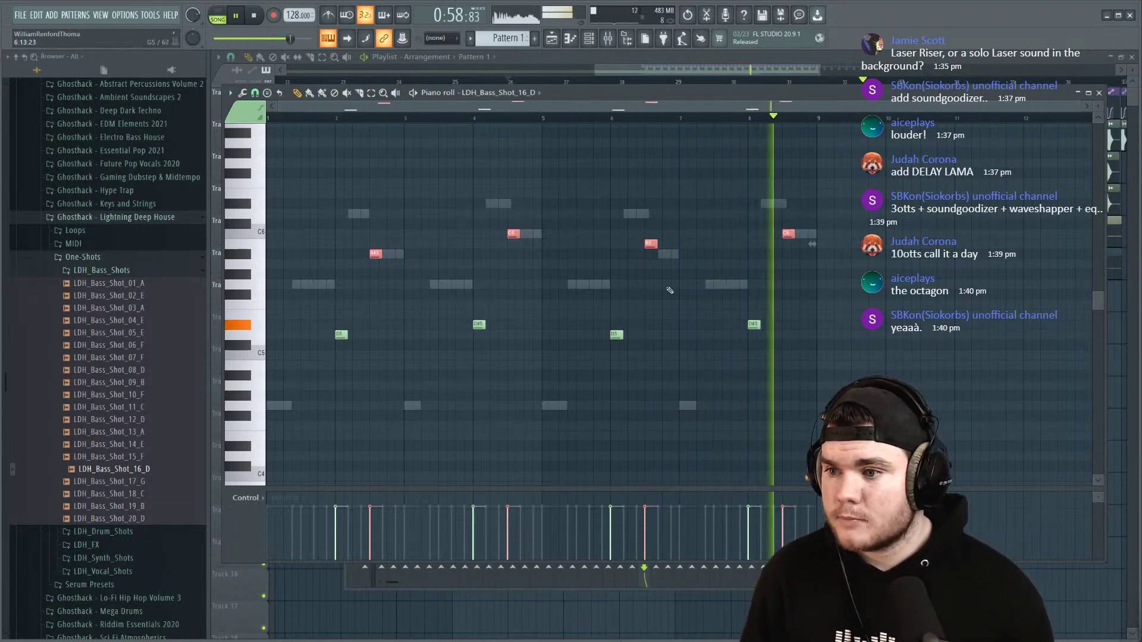
# Step: Lower bar 6's second note to A#5, audition the bass pattern and close the piano roll
pyautogui.click(652, 250)
pyautogui.press('space')
pyautogui.click(616, 334)
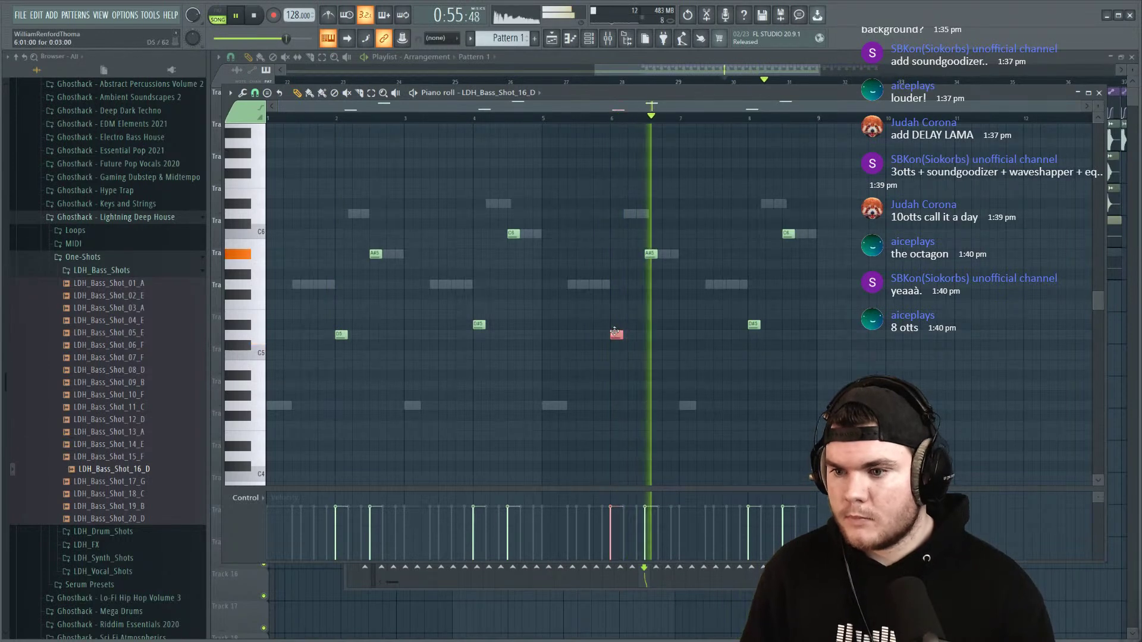
pyautogui.click(753, 324)
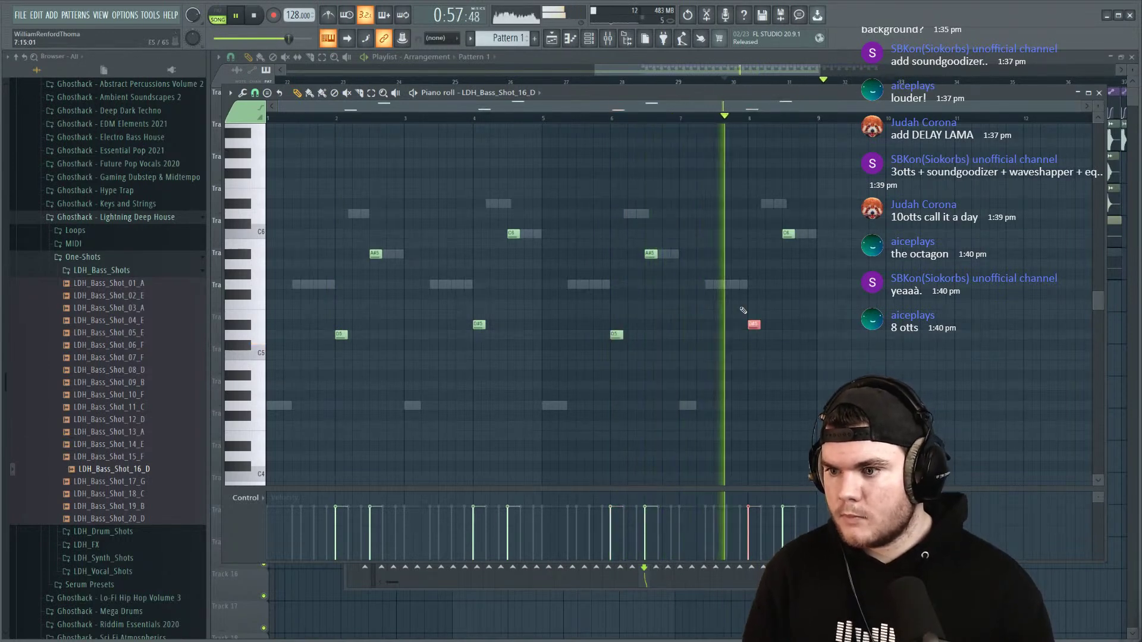
pyautogui.click(899, 265)
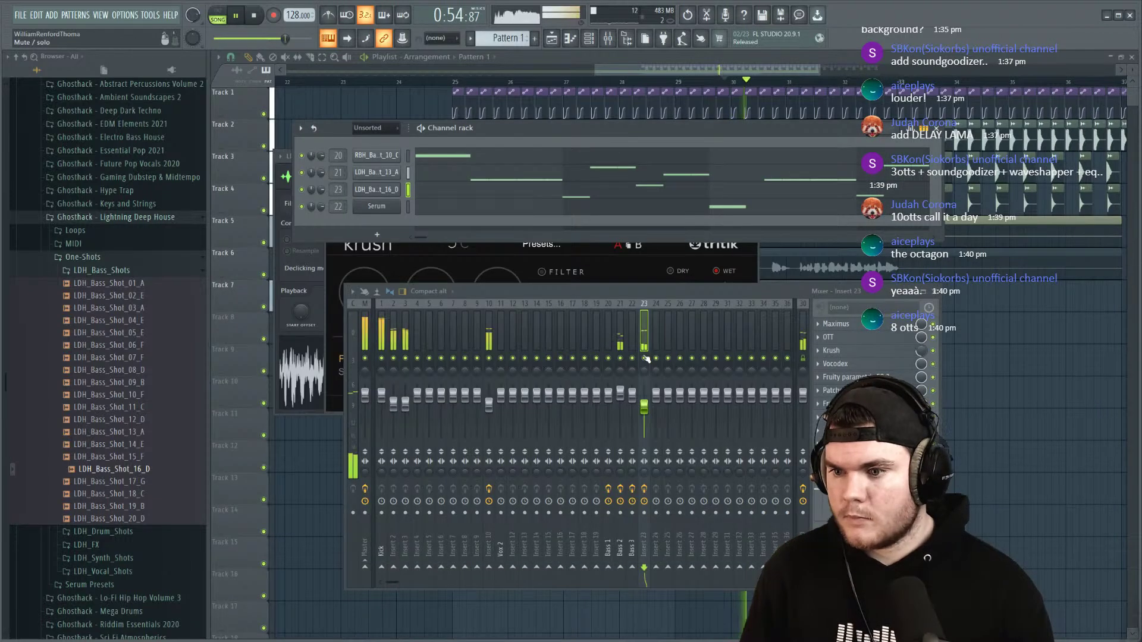
# Step: Solo insert 23, lower its volume fader slightly, check its Fruity parametric EQ 2 and unsolo the track
pyautogui.click(645, 358)
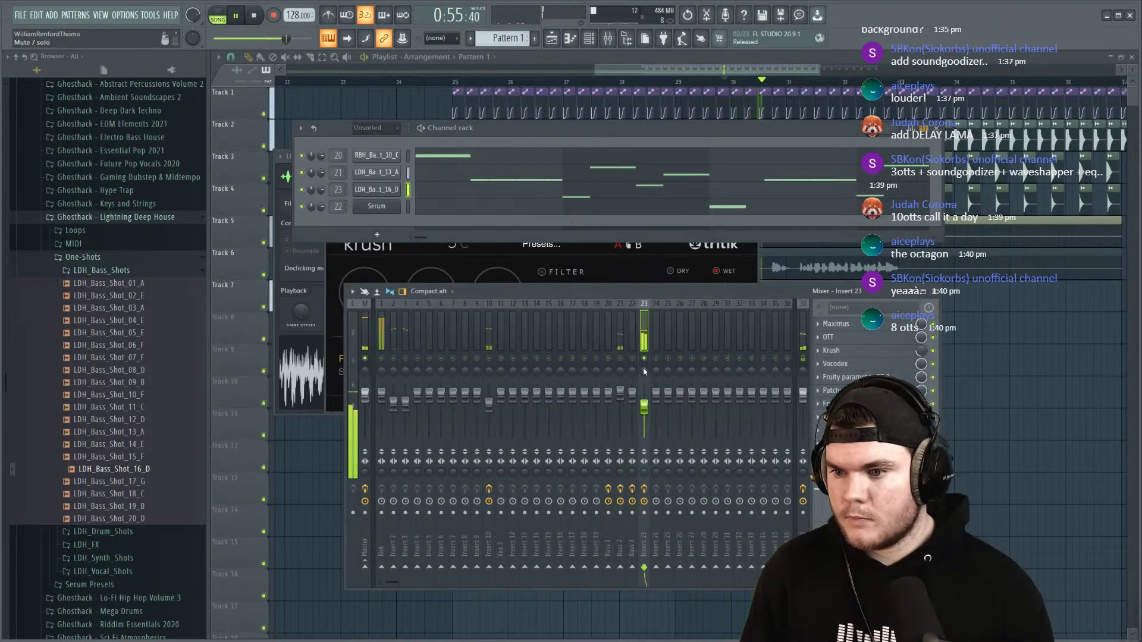
pyautogui.click(845, 378)
pyautogui.press('space')
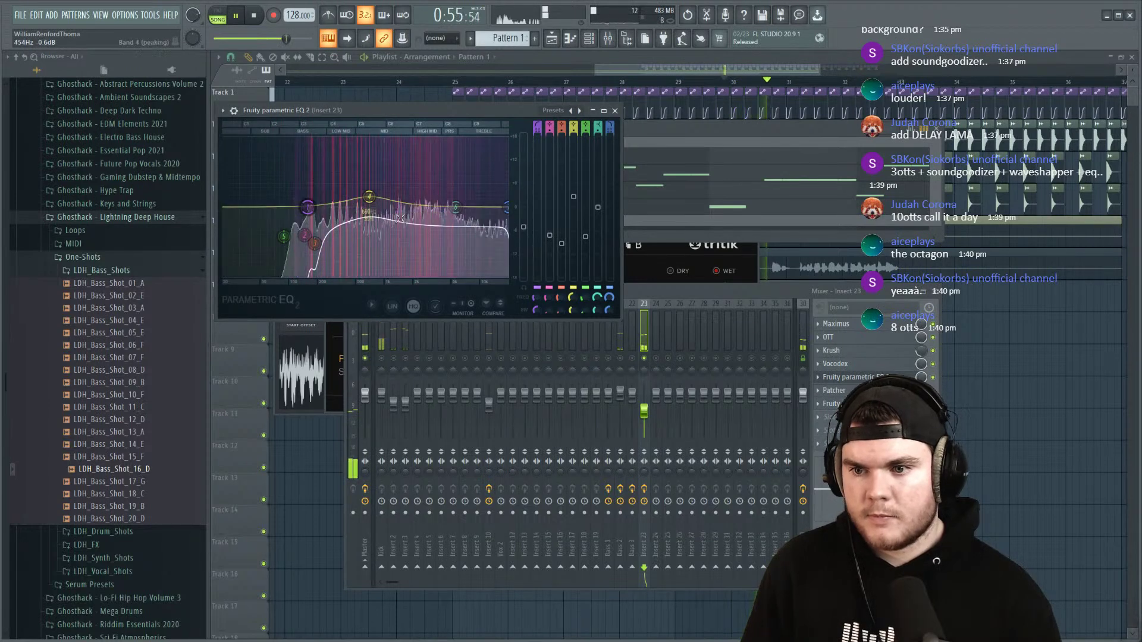
pyautogui.press('Escape')
pyautogui.click(645, 357)
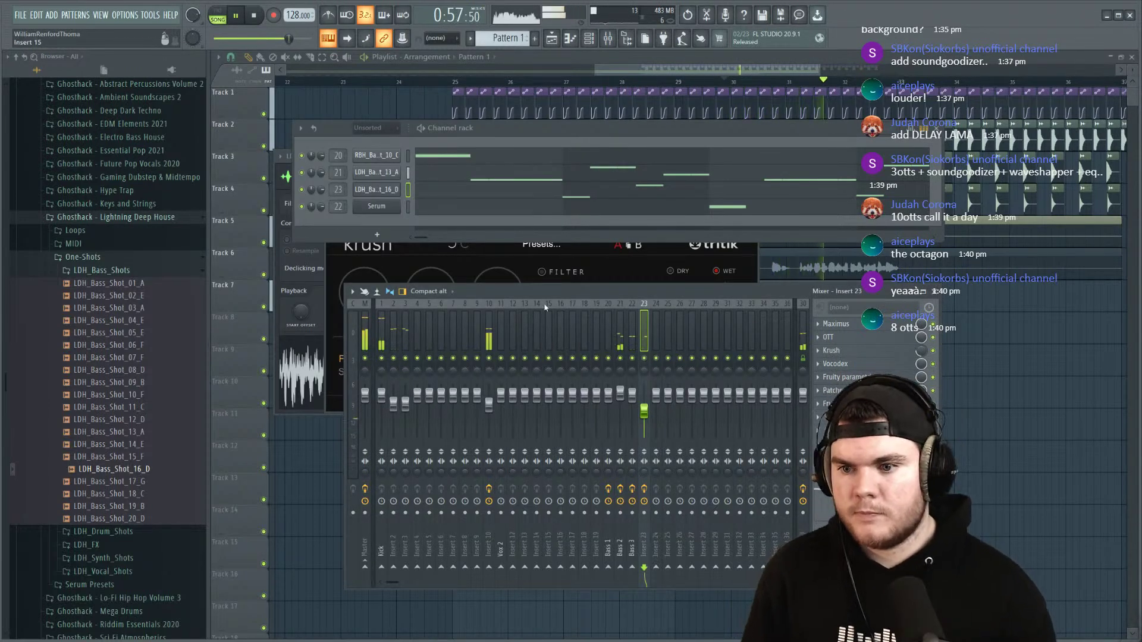
# Step: Close the open windows and move the two vocal clips and the Pattern 1 clips down three playlist tracks
pyautogui.press('F12')
pyautogui.scroll(-4, 640, 82)
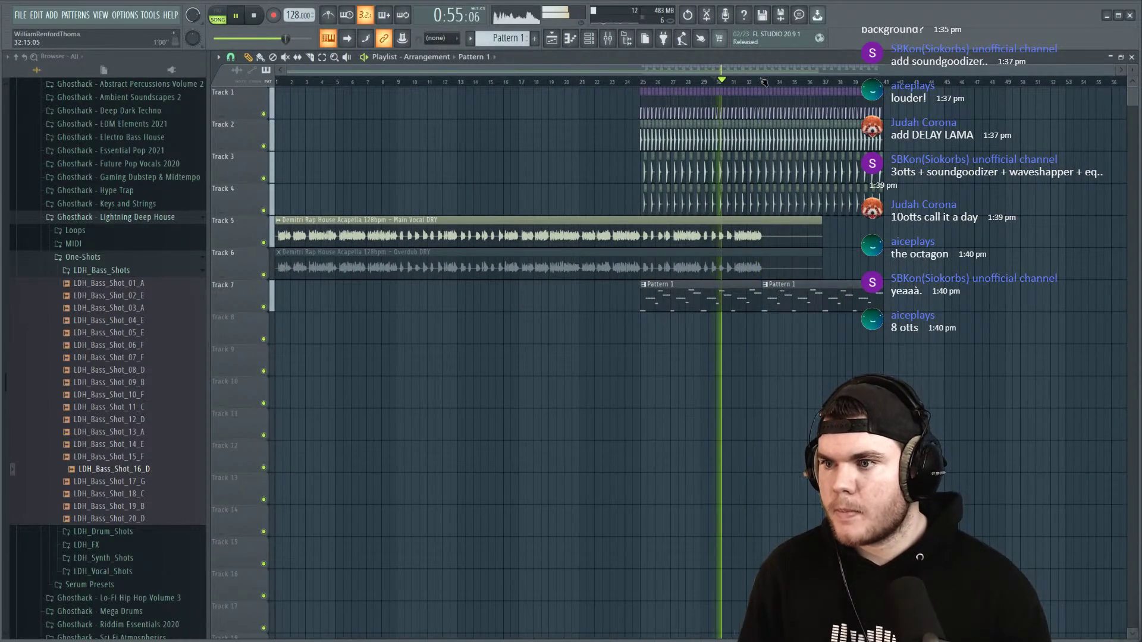
pyautogui.scroll(4, 765, 82)
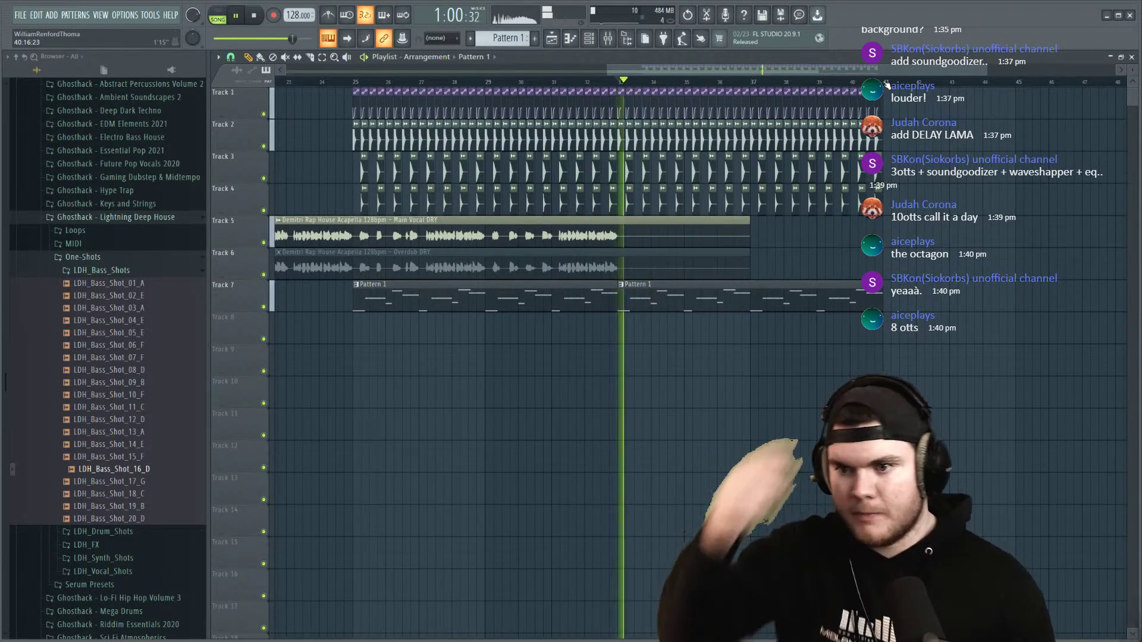
pyautogui.scroll(-4, 887, 83)
pyautogui.press('space')
pyautogui.moveTo(966, 375); pyautogui.dragTo(310, 238)
pyautogui.hotkey('shift', 'Down')
pyautogui.hotkey('shift', 'Down')
pyautogui.hotkey('shift', 'Down')
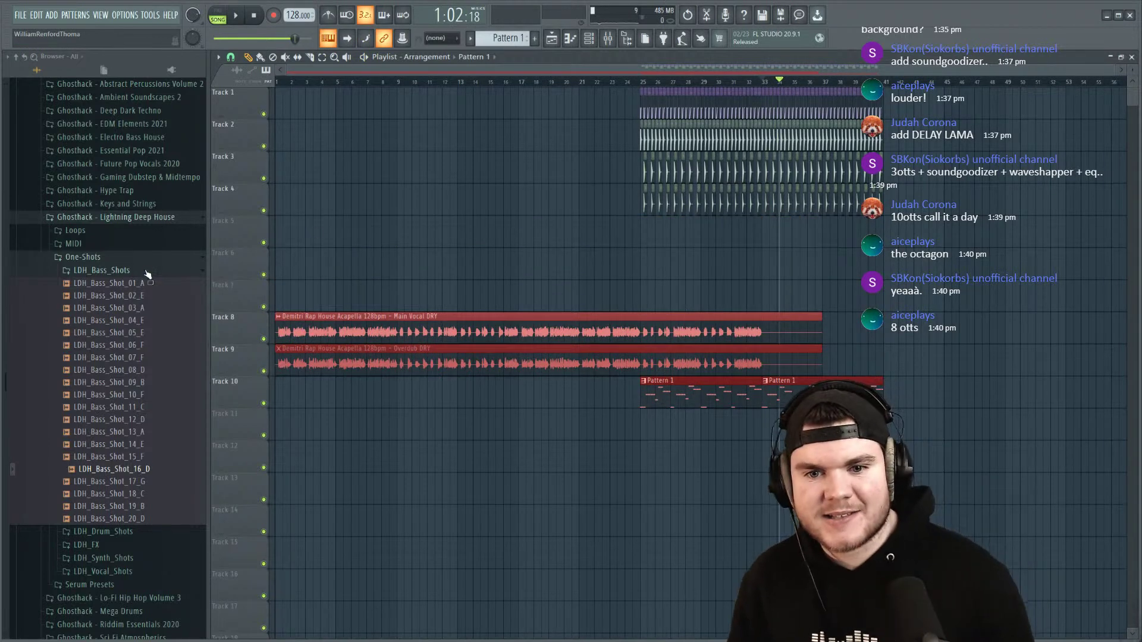
# Step: Place LDH_Drum_Loop_02_122_Top from the Lightning Deep House drum loops on track 5 at bar 25 and play from there
pyautogui.click(146, 257)
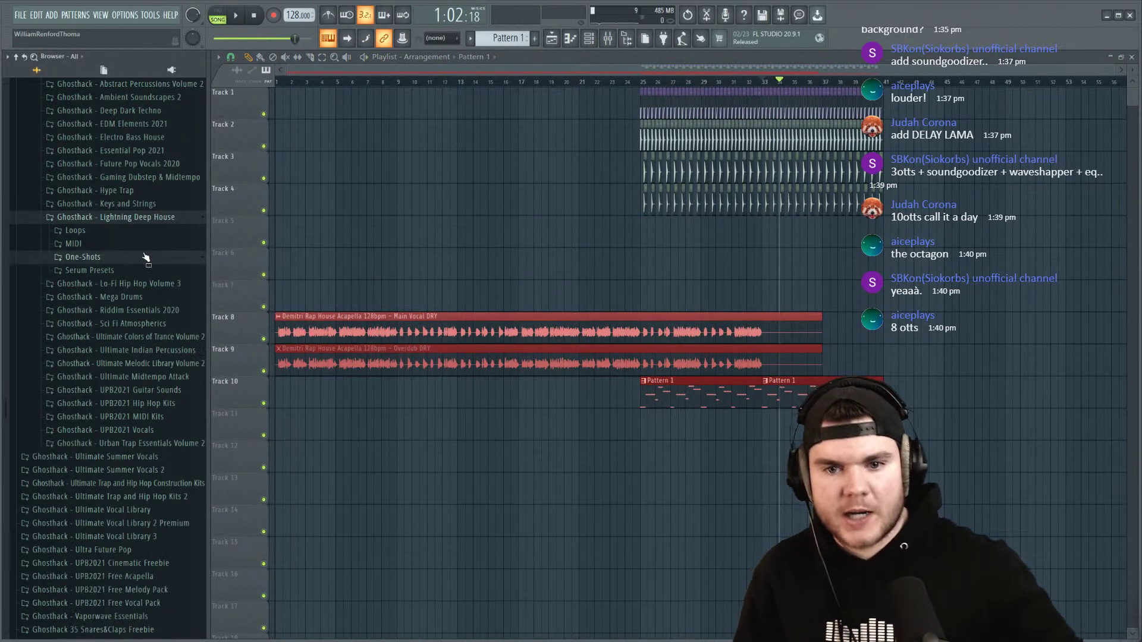
pyautogui.click(118, 231)
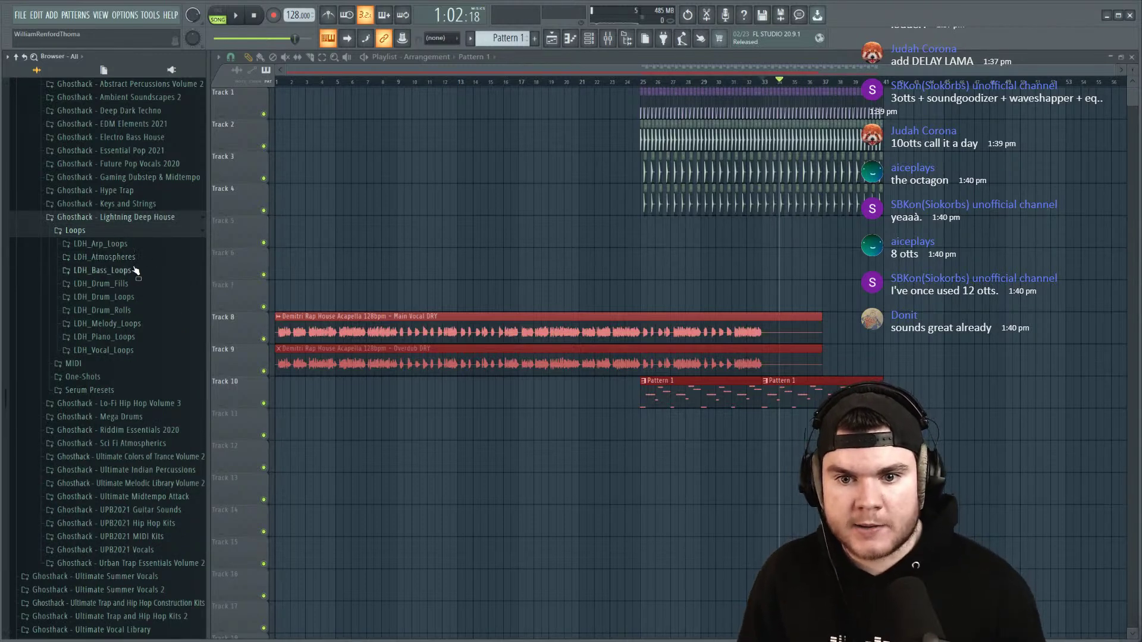
pyautogui.click(139, 297)
pyautogui.scroll(3, 158, 323)
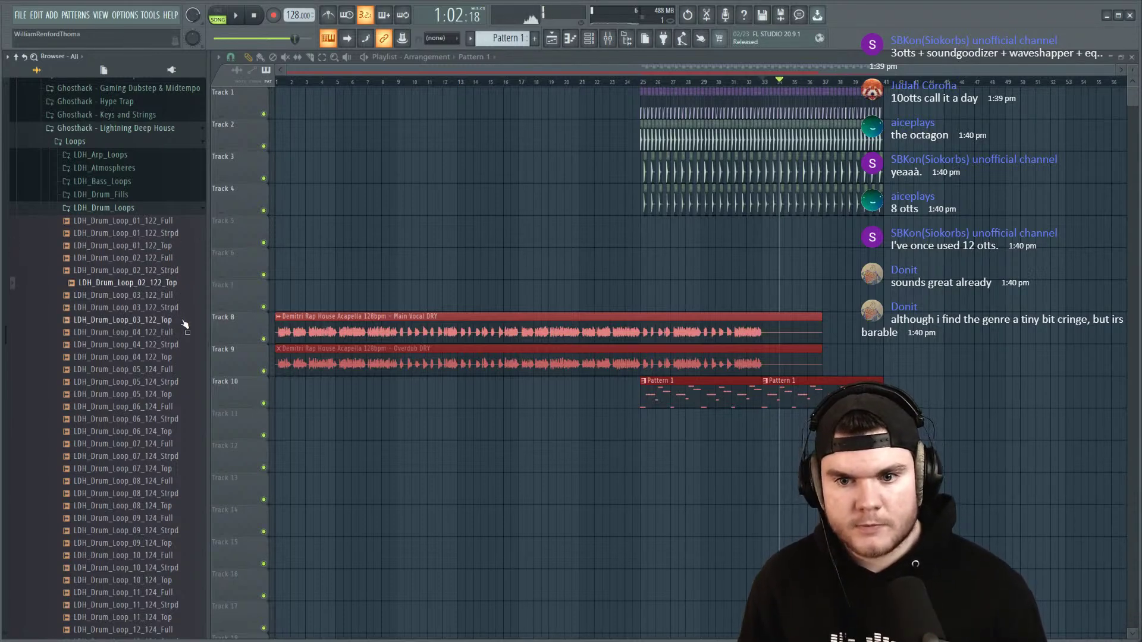
pyautogui.moveTo(178, 290); pyautogui.dragTo(643, 232)
pyautogui.click(643, 81)
pyautogui.press('space')
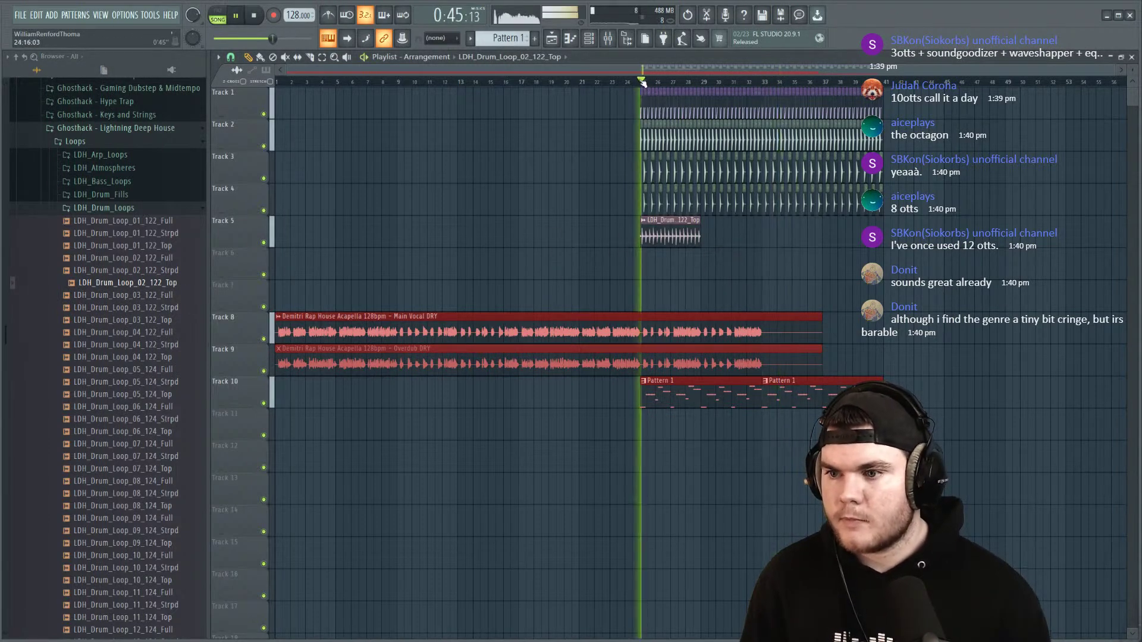
# Step: Solo playlist track 5 and unmute tracks 1 to 4 so only the drum tracks play
pyautogui.rightClick(264, 243)
pyautogui.click(263, 210)
pyautogui.click(263, 178)
pyautogui.click(264, 146)
pyautogui.click(263, 114)
# Step: Add a second copy of the LDH_Drum_Loop_02_122_Top clip on track 5 at bar 29
pyautogui.scroll(2, 713, 85)
pyautogui.scroll(1, 714, 85)
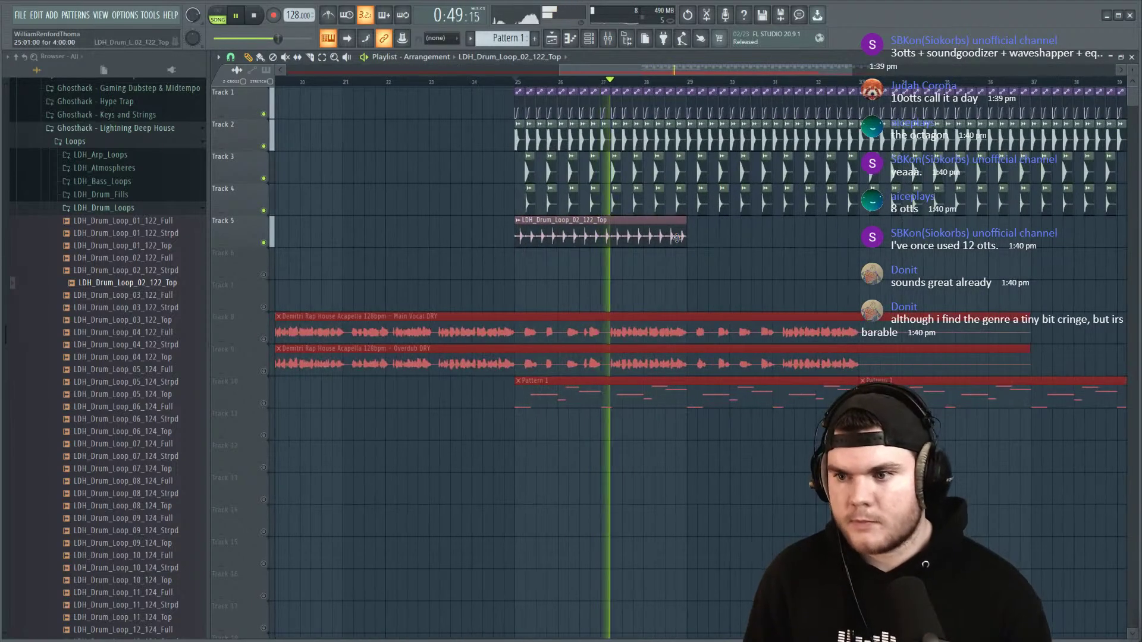
pyautogui.click(702, 235)
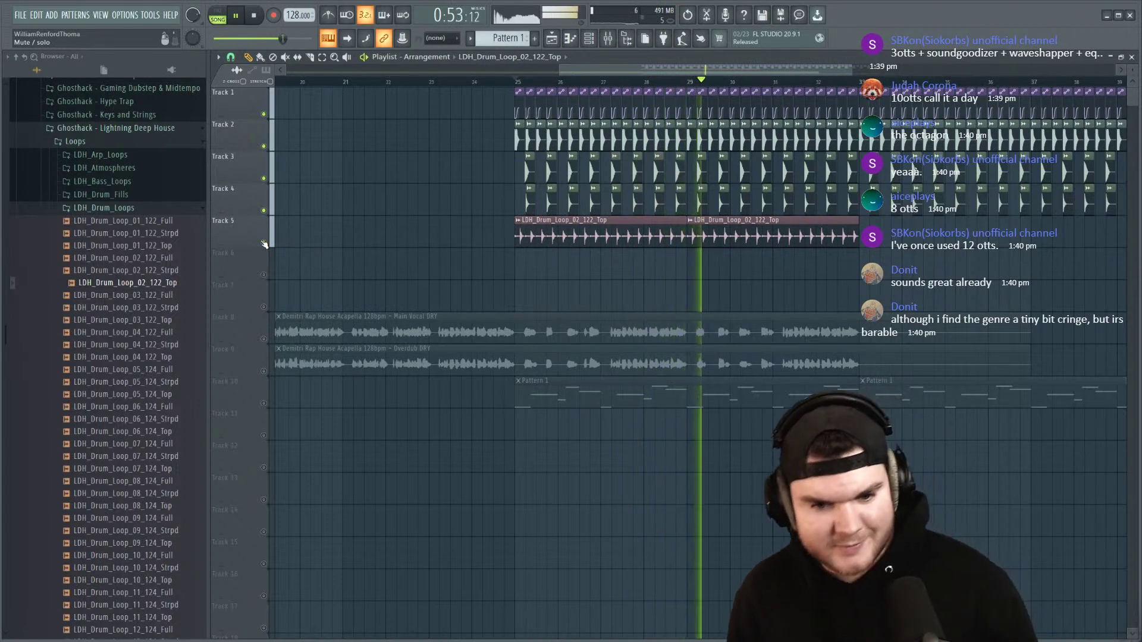
# Step: Audition the other Top drum loops from 03 to 07 on their own and over the playing drums
pyautogui.press('space')
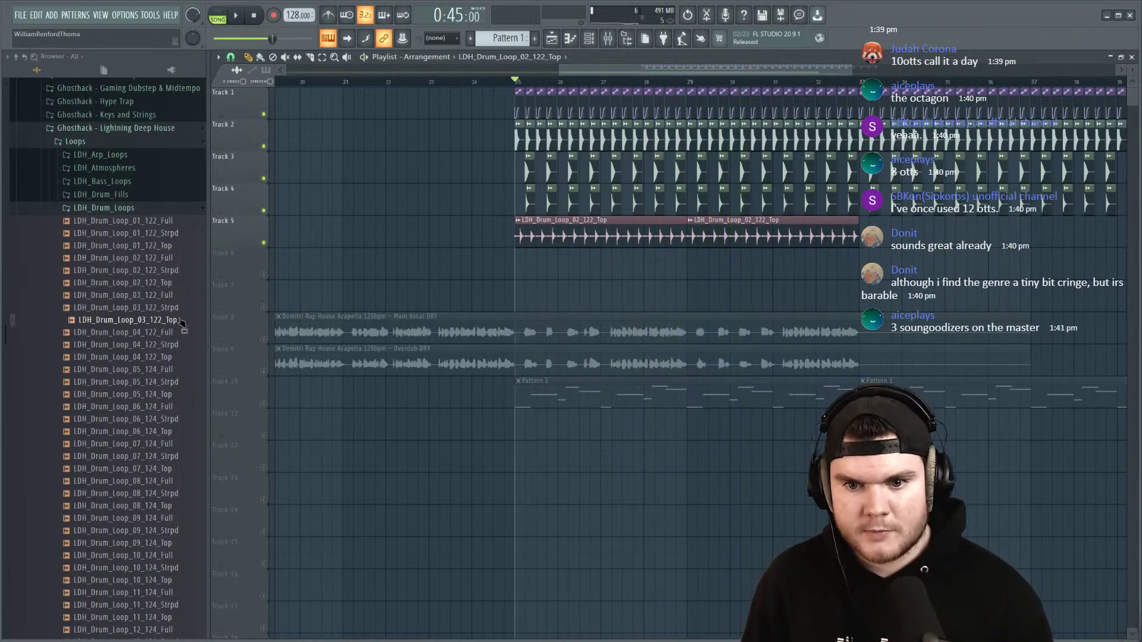
pyautogui.click(175, 360)
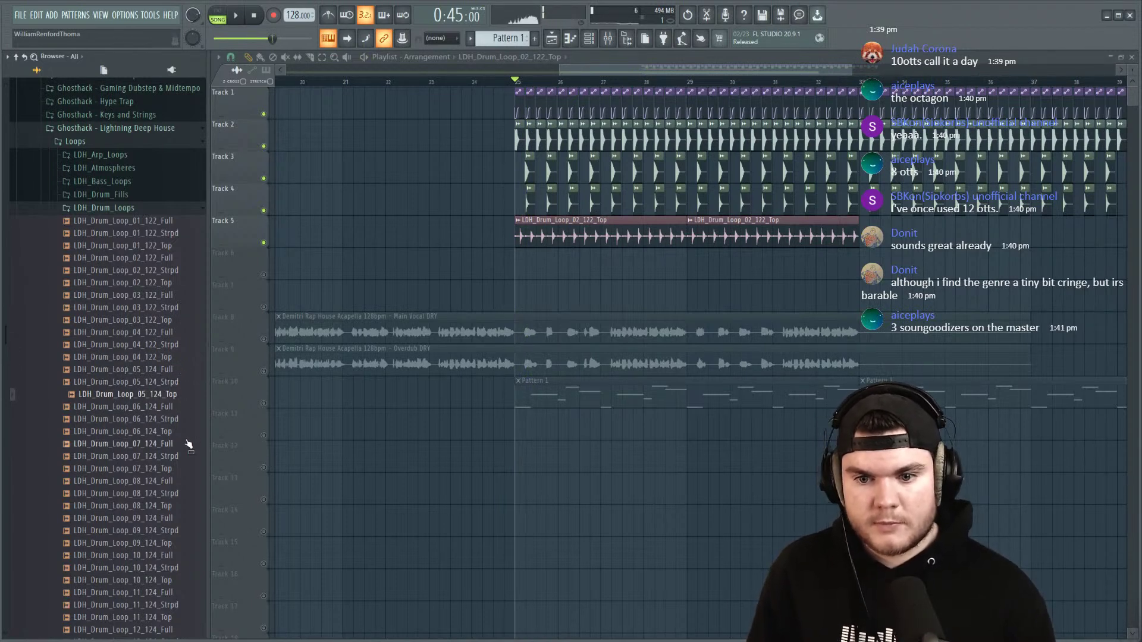
pyautogui.press('space')
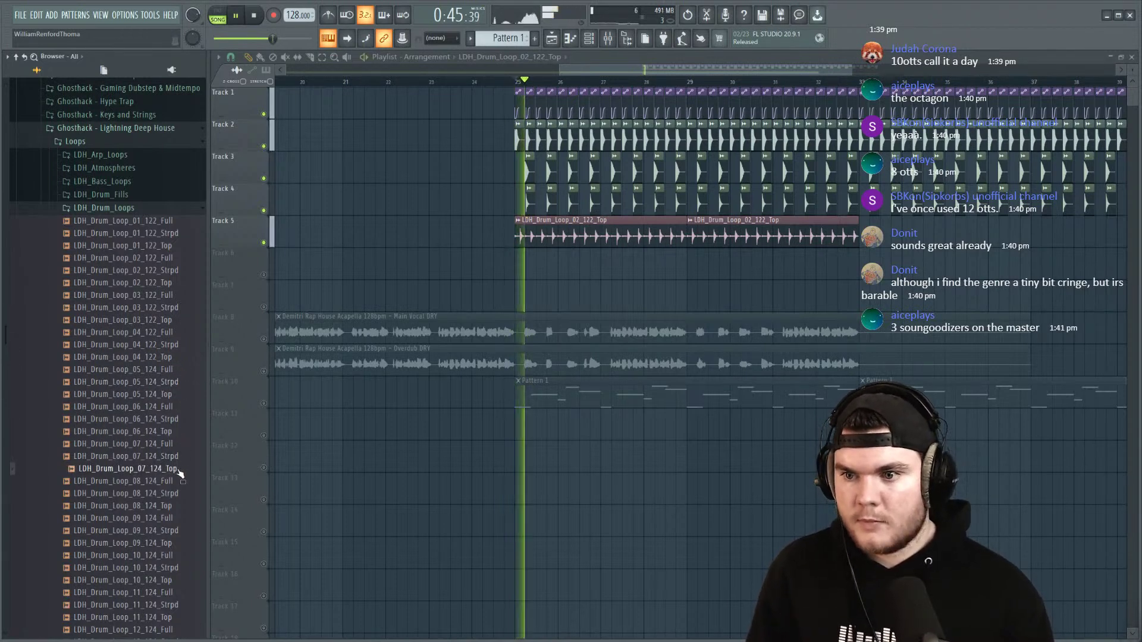
# Step: Set the LDH_Drum_Loop_02_122_Top clip's time-stretching mode to Resample and adjust its stretch time so each copy spans four bars
pyautogui.doubleClick(536, 229)
pyautogui.press('space')
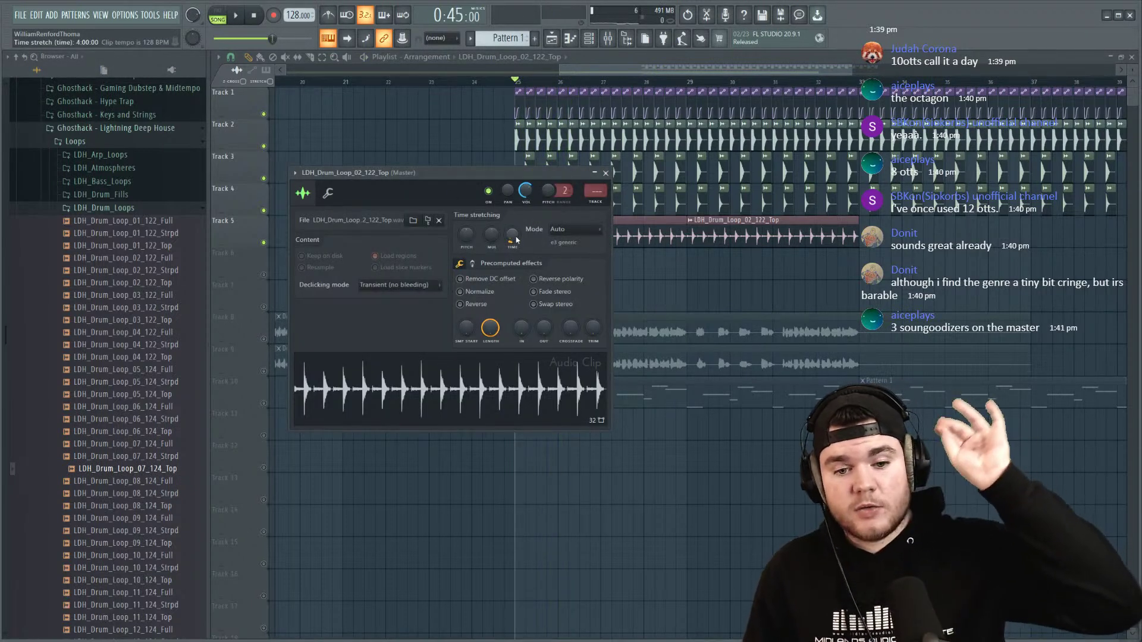
pyautogui.scroll(-5, 512, 234)
pyautogui.click(586, 230)
pyautogui.click(595, 245)
pyautogui.moveTo(532, 178); pyautogui.dragTo(521, 290)
pyautogui.scroll(3, 502, 348)
pyautogui.scroll(3, 501, 348)
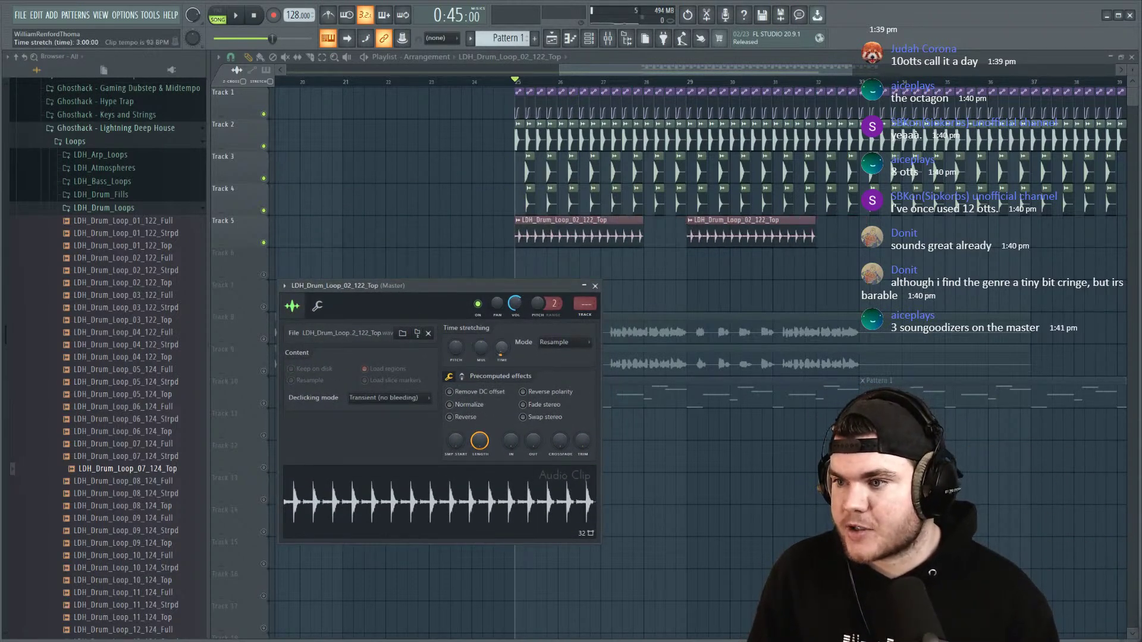
# Step: Close the clip settings and duplicate both LDH_Drum_Loop_02_122_Top clips on track 5 from bar 33 to bar 41
pyautogui.scroll(-3, 552, 84)
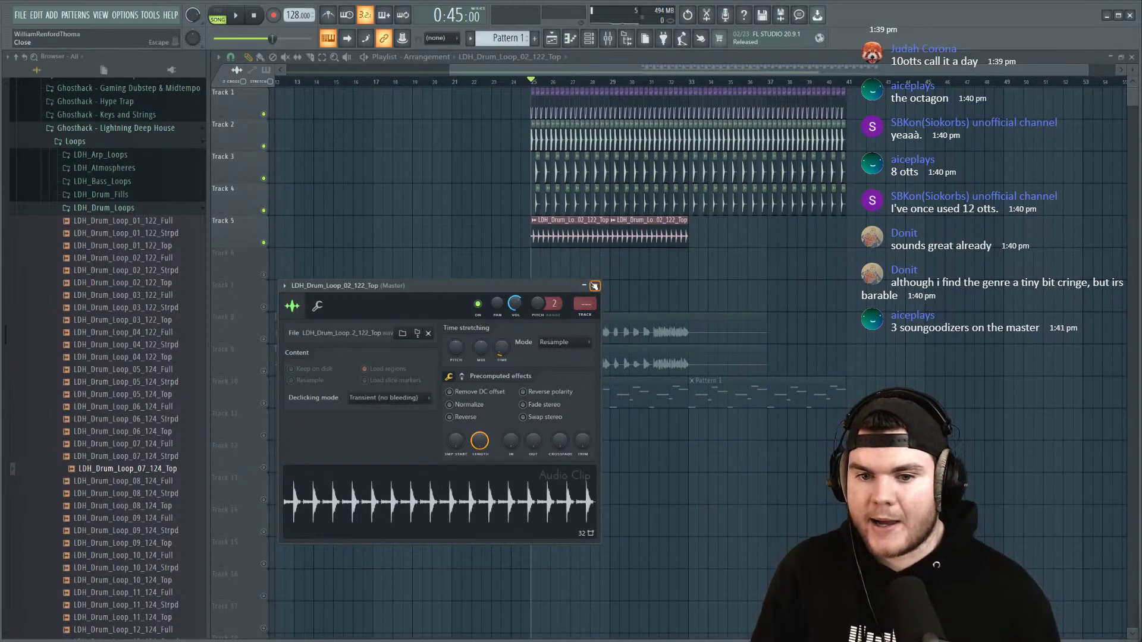
pyautogui.click(595, 287)
pyautogui.moveTo(725, 267); pyautogui.dragTo(718, 240)
# Step: Route the LDH_Drum_Loop_02_122_Top channel to mixer track Insert 4 and play the drums from bar 25
pyautogui.doubleClick(566, 238)
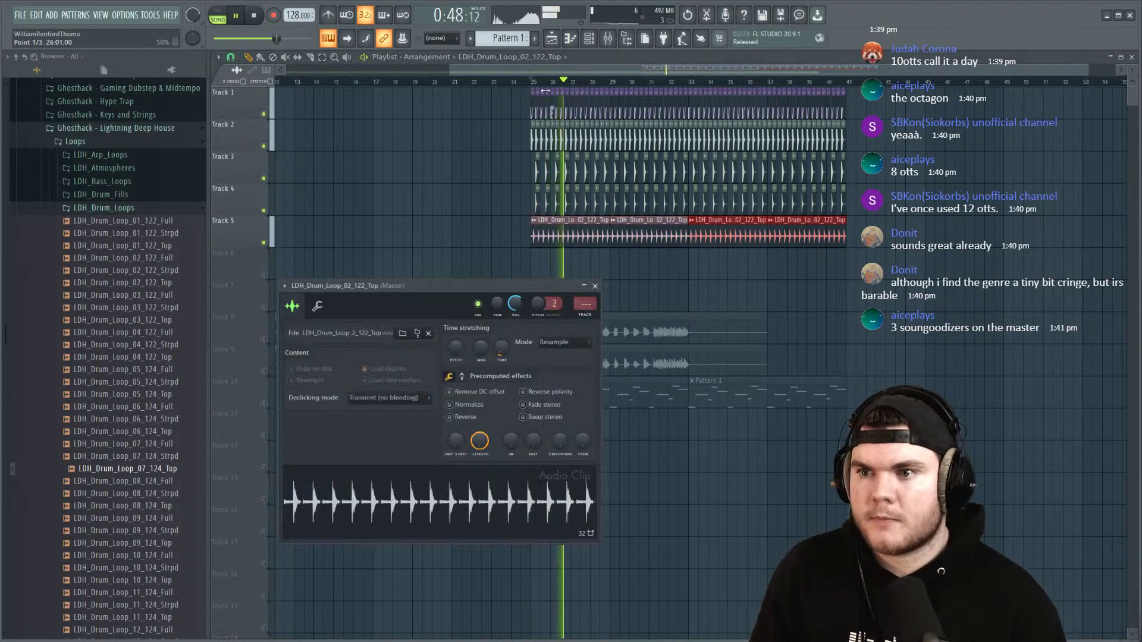
pyautogui.click(607, 37)
pyautogui.moveTo(417, 285); pyautogui.dragTo(788, 182)
pyautogui.scroll(2, 955, 203)
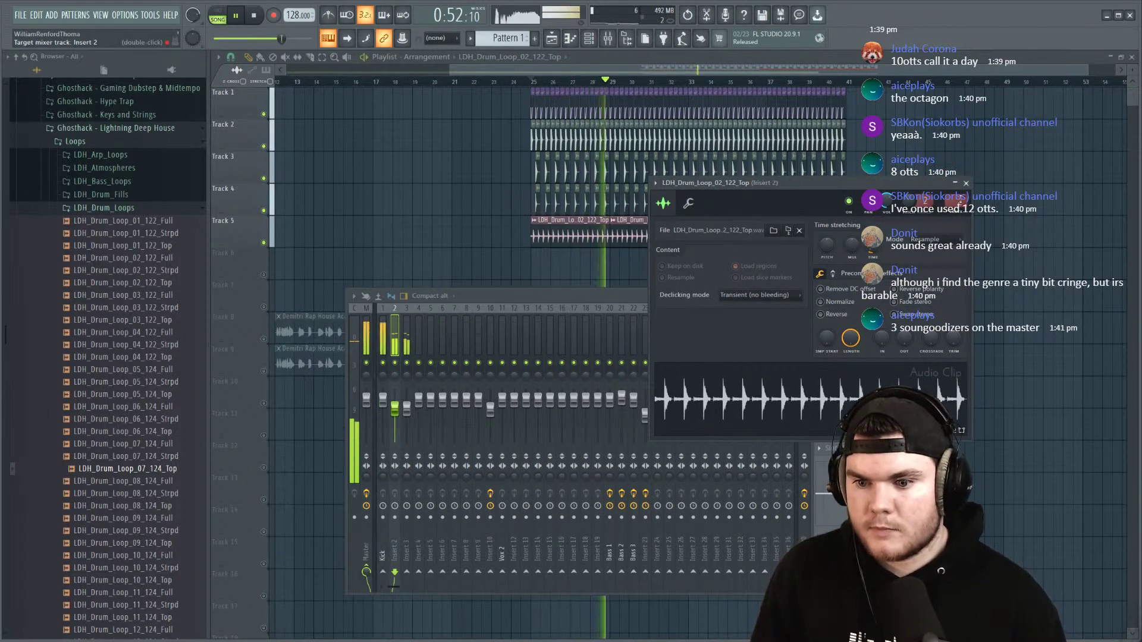
pyautogui.scroll(2, 959, 206)
pyautogui.press('space')
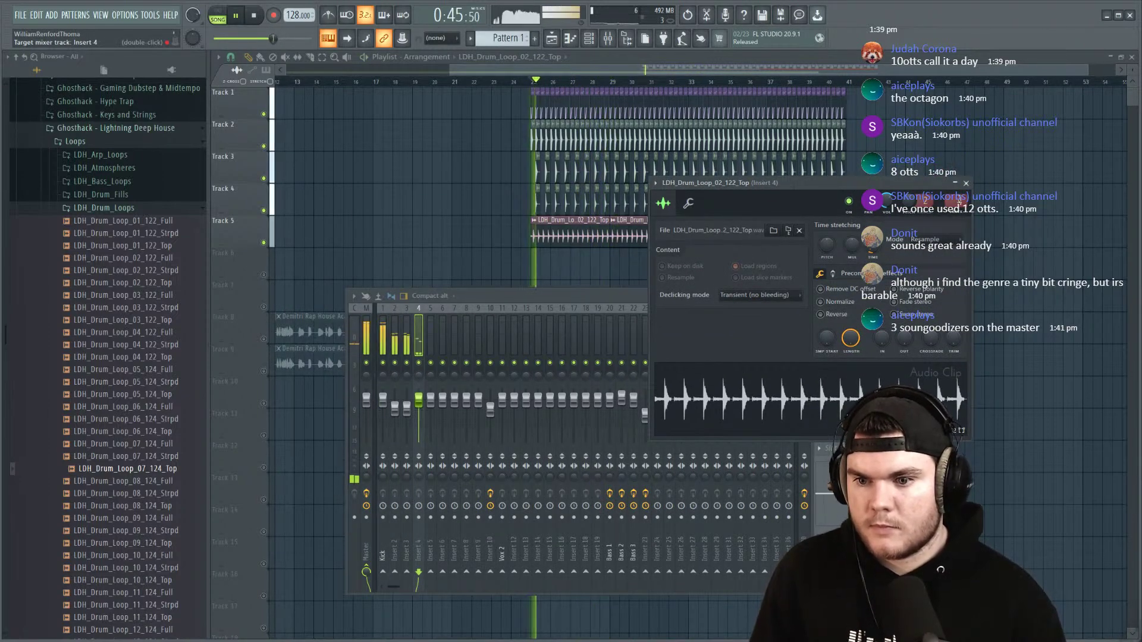
pyautogui.click(966, 183)
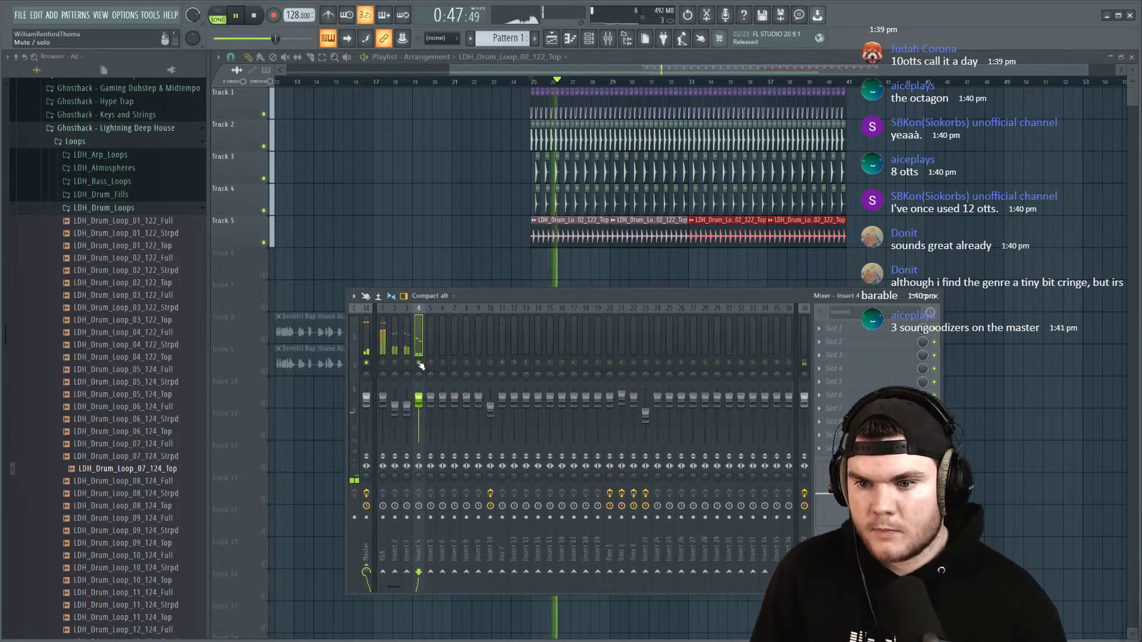
pyautogui.press('F9')
pyautogui.scroll(3, 629, 70)
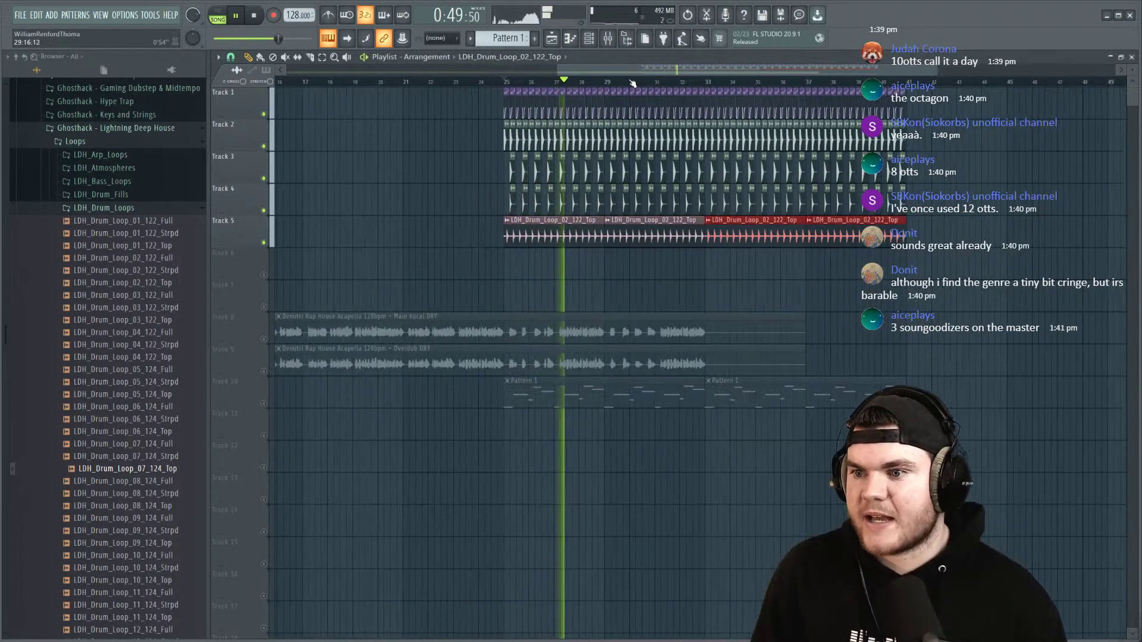
pyautogui.press('space')
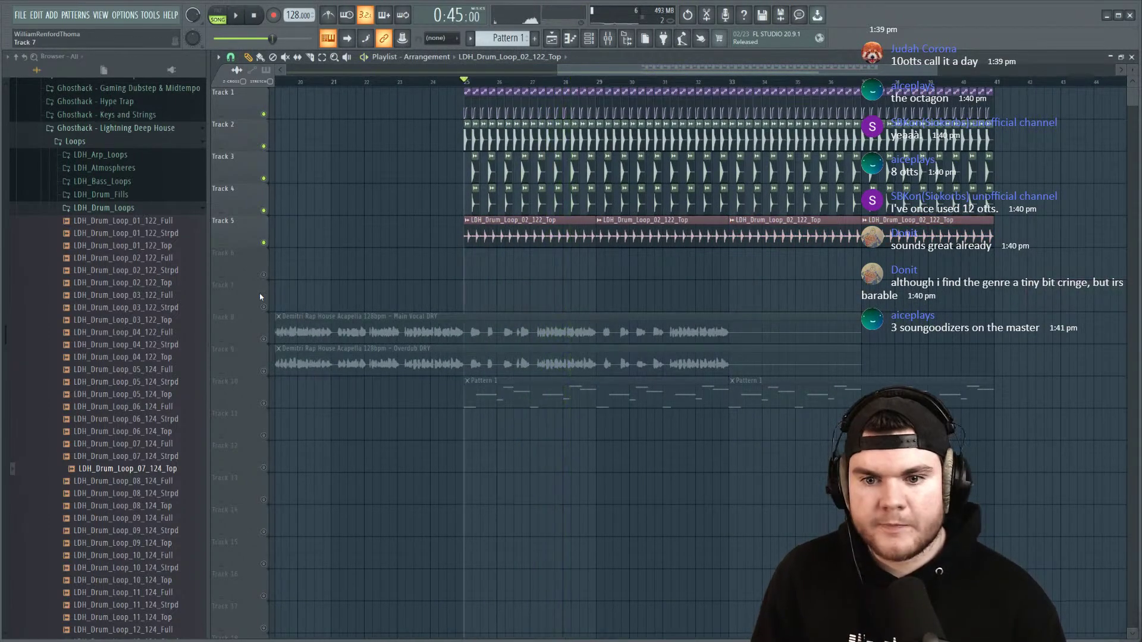
# Step: Audition the ride samples in the Lightning Deep House LDH_Rides one-shot folder, also against the playing drums
pyautogui.scroll(3, 188, 424)
pyautogui.click(136, 337)
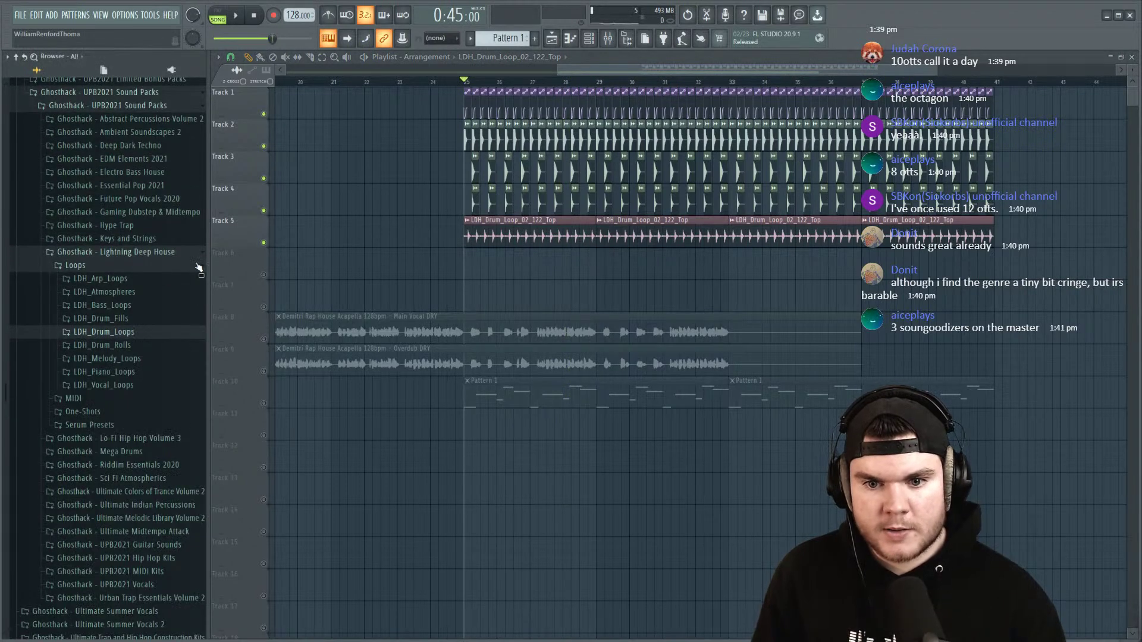
pyautogui.click(140, 269)
pyautogui.click(121, 293)
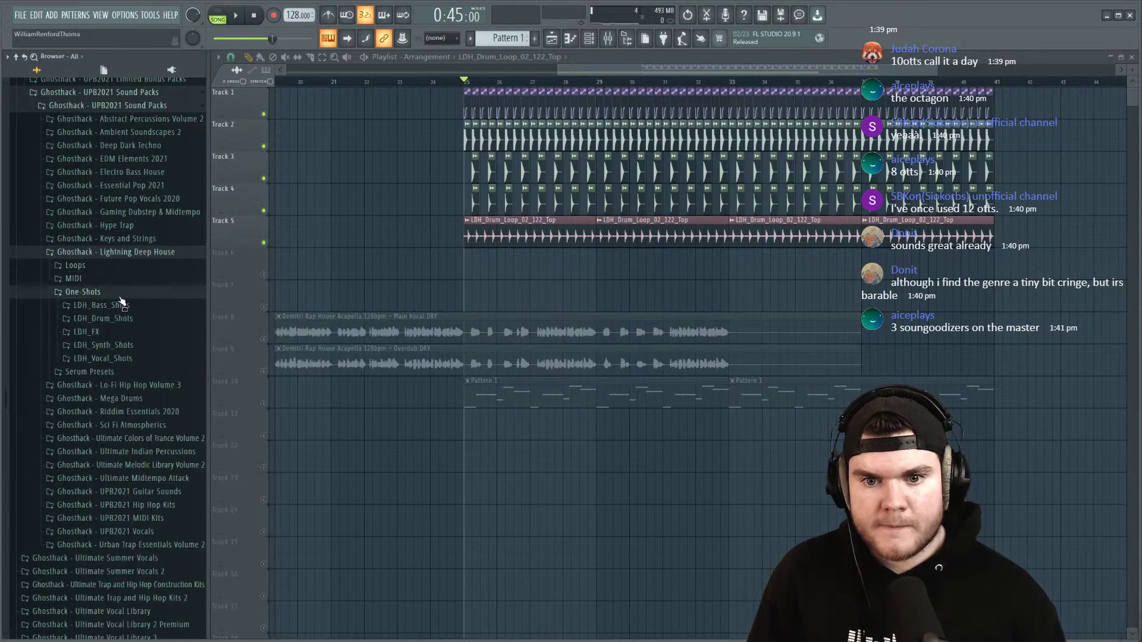
pyautogui.click(132, 322)
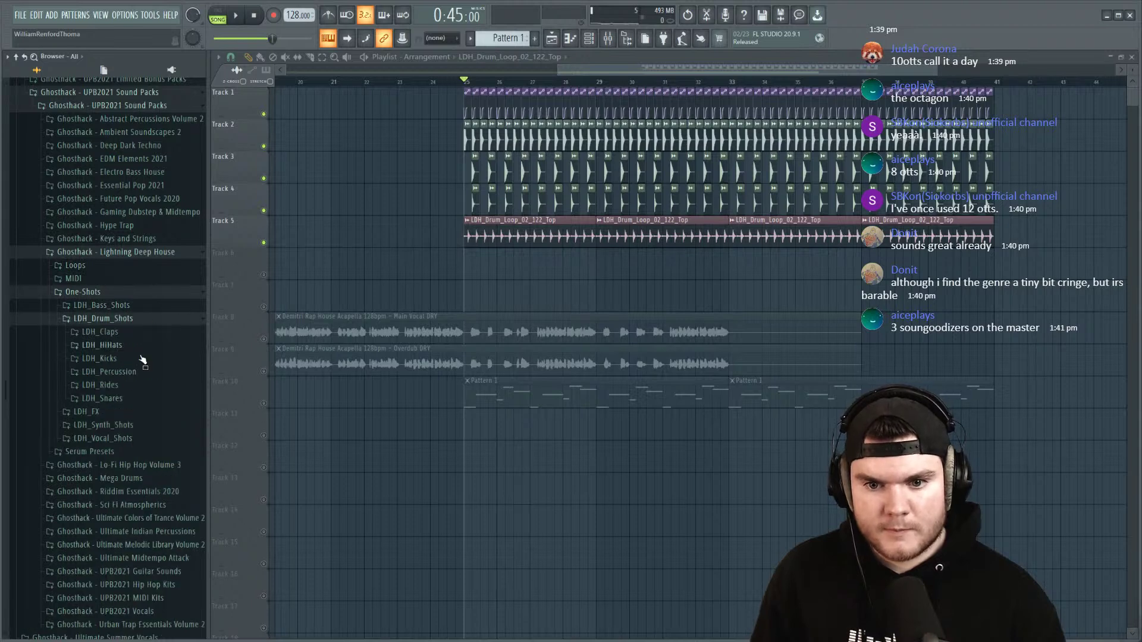
pyautogui.click(126, 387)
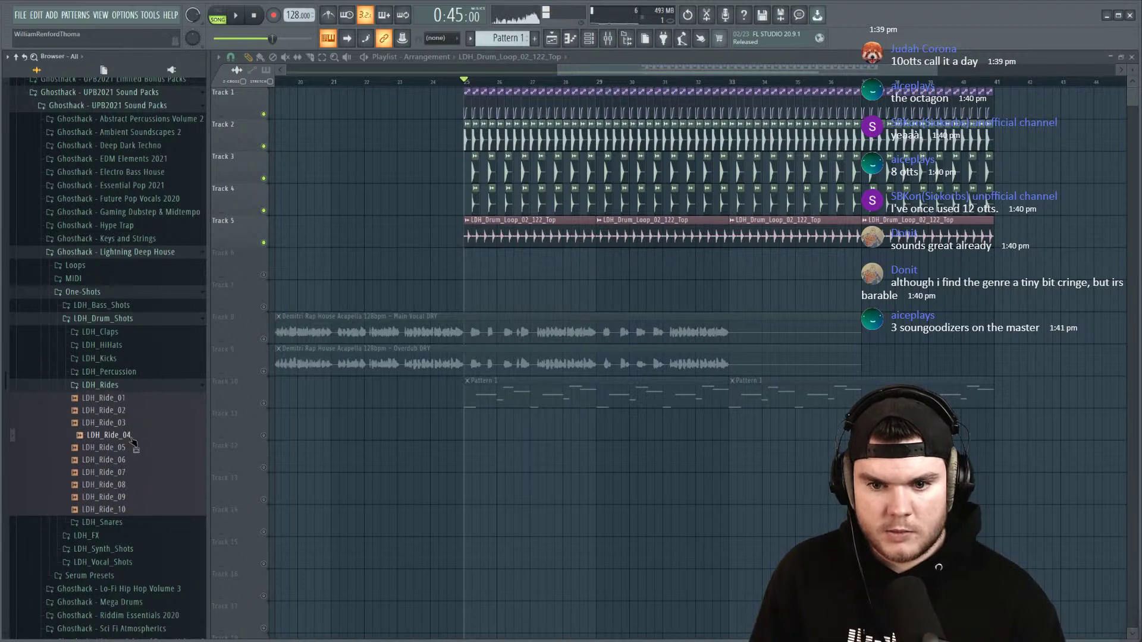
pyautogui.press('space')
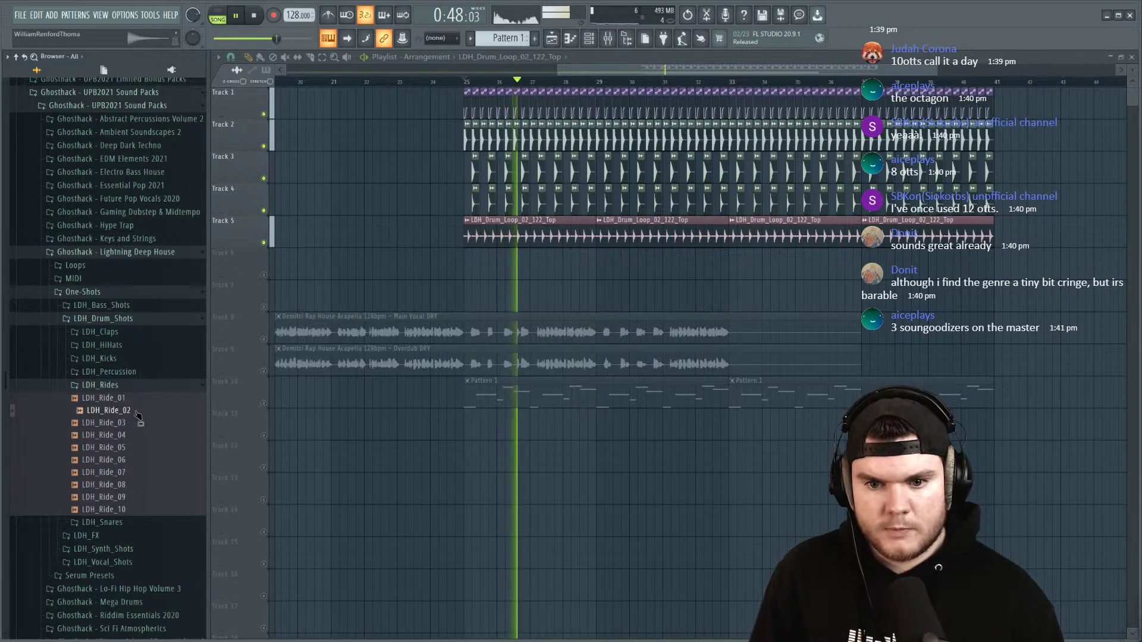
pyautogui.press('space')
# Step: Audition the samples in the LDH_HiHats one-shot folder up to LDH_HiHat_07, then play the drums
pyautogui.click(113, 385)
pyautogui.click(125, 319)
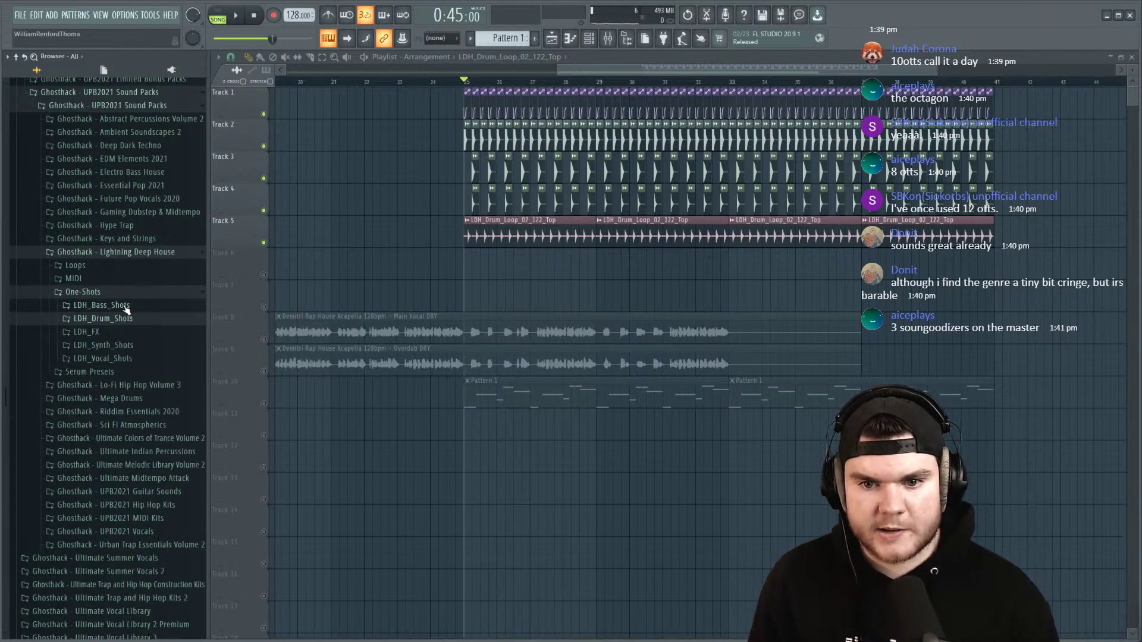
pyautogui.click(120, 321)
pyautogui.click(131, 347)
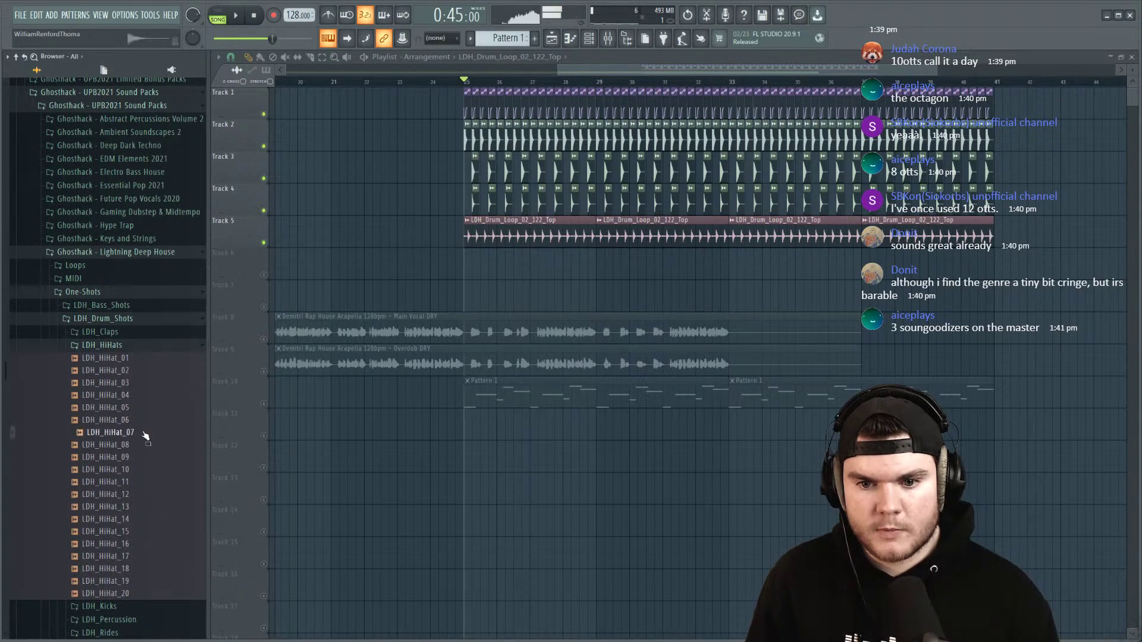
pyautogui.press('space')
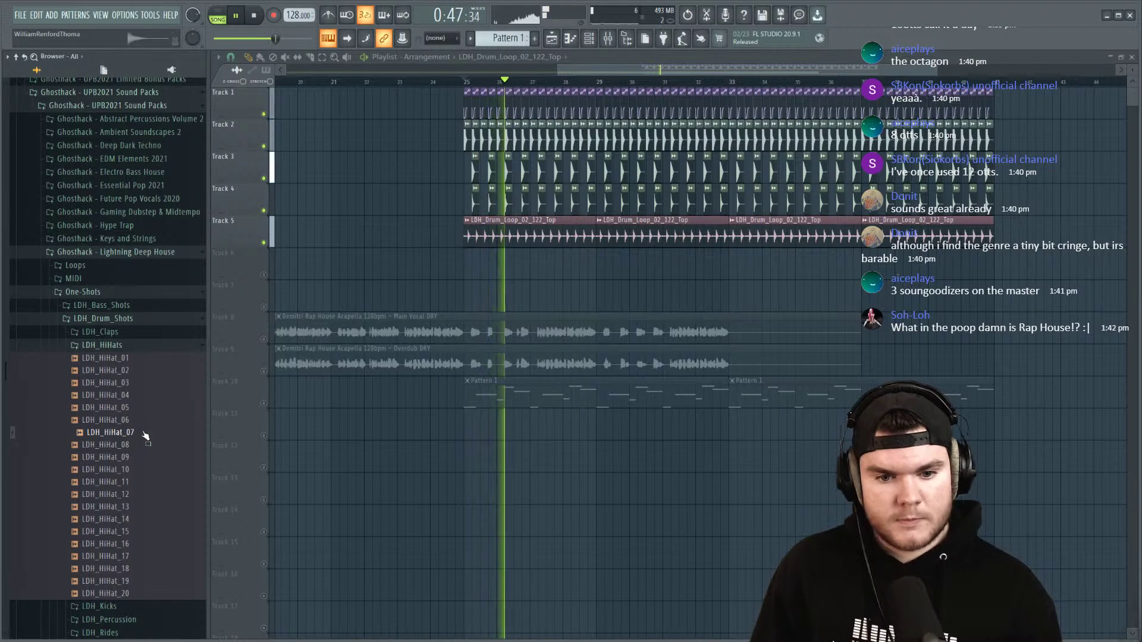
pyautogui.press('space')
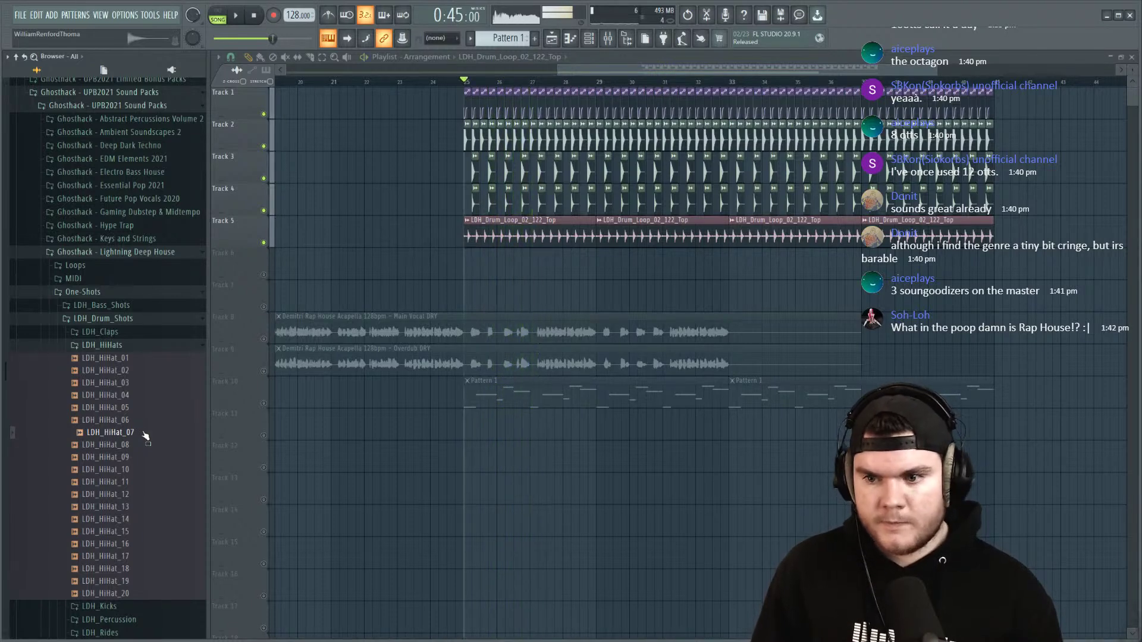
# Step: Unmute the vocal, bass and remaining playlist tracks and listen to the full arrangement
pyautogui.click(264, 339)
pyautogui.press('space')
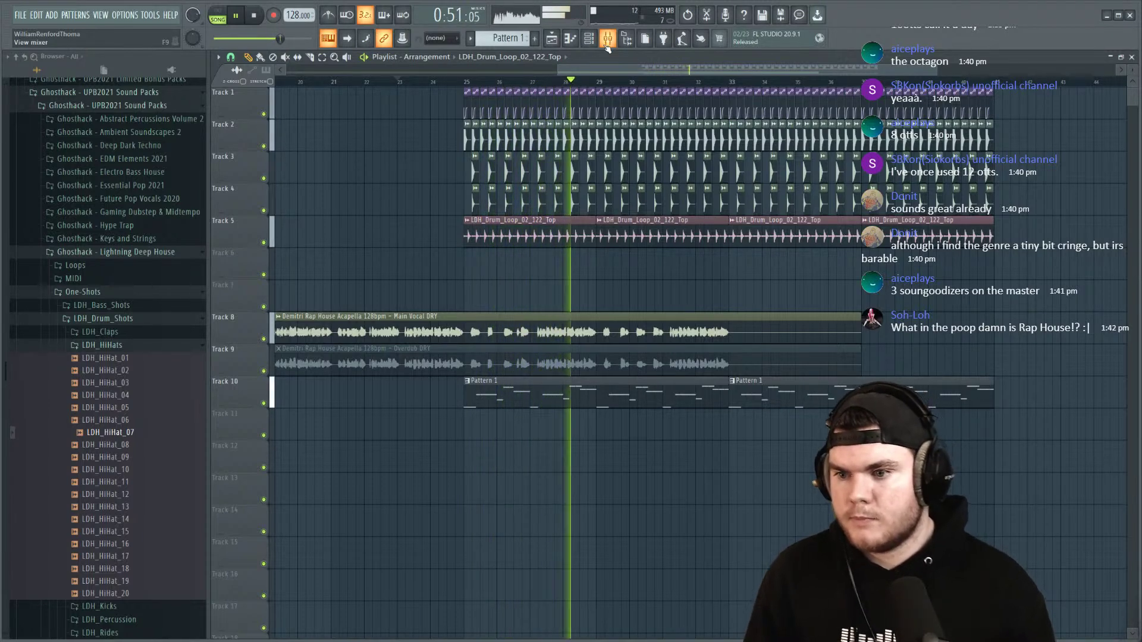
pyautogui.press('space')
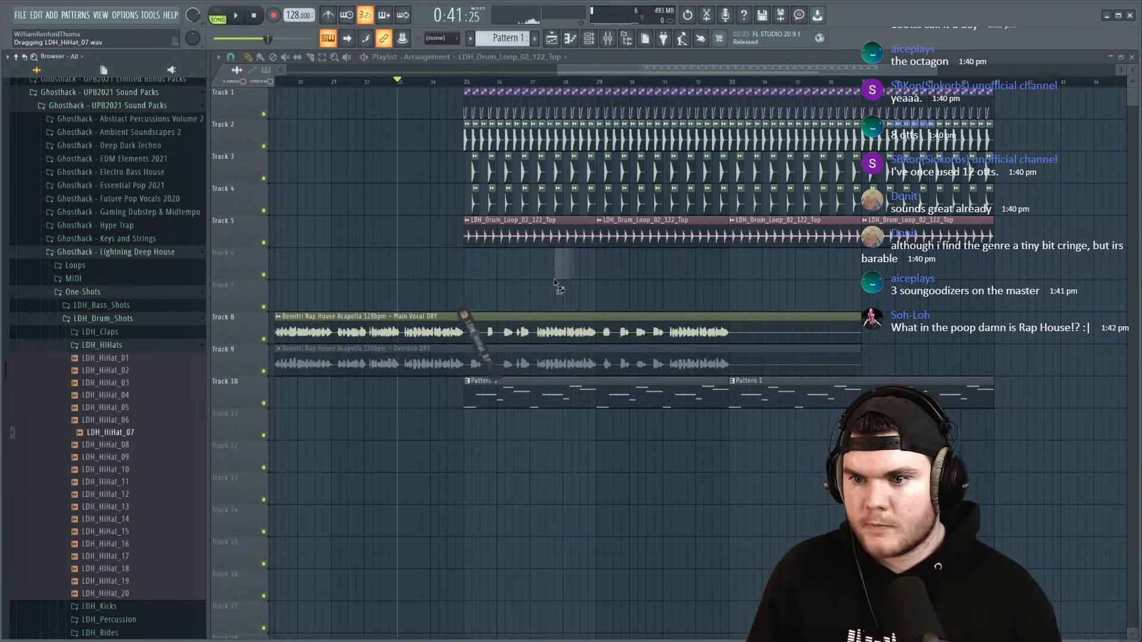
# Step: Place LDH_HiHat_07 on track 6 at the first off-beat of bar 25 and copy it to the following off-beat
pyautogui.scroll(4, 486, 80)
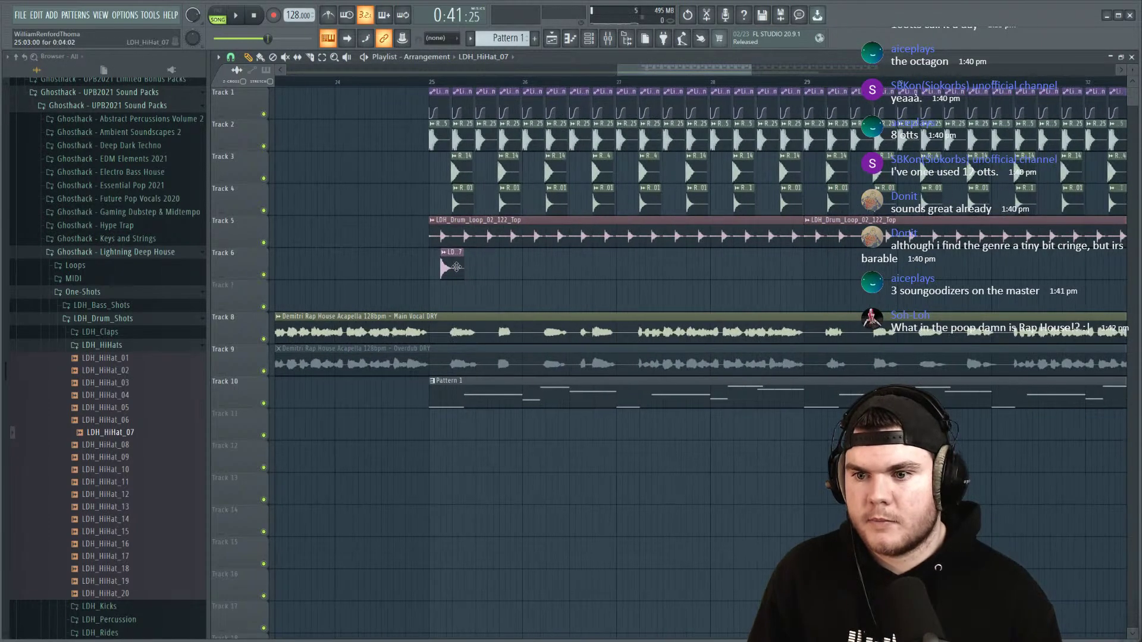
pyautogui.click(424, 76)
pyautogui.press('space')
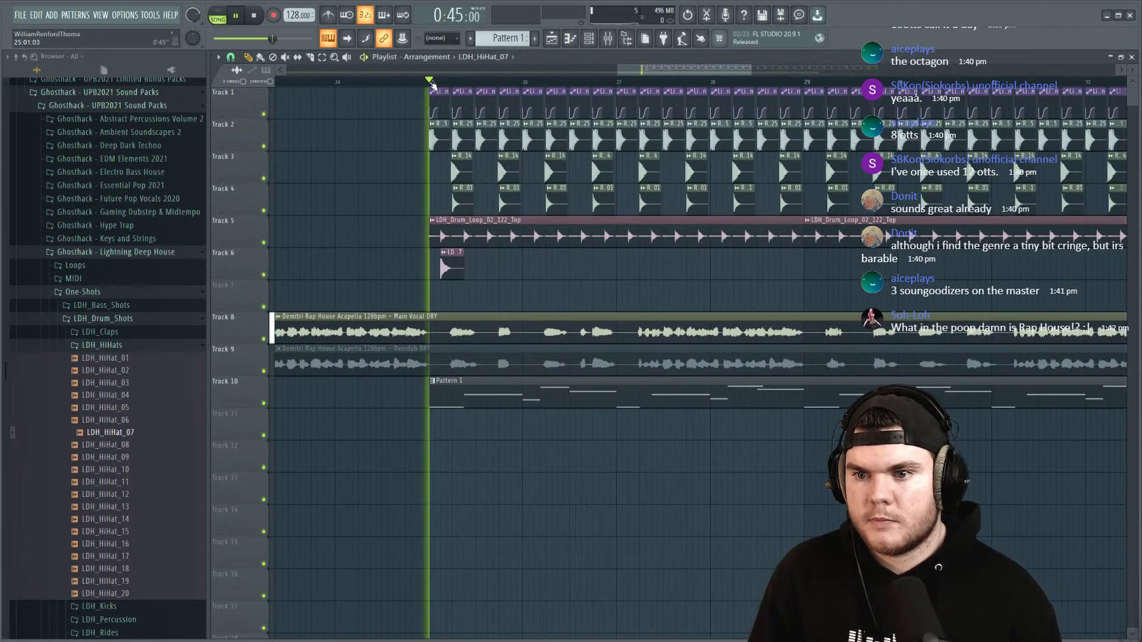
pyautogui.click(478, 264)
pyautogui.moveTo(521, 225); pyautogui.dragTo(440, 309)
pyautogui.press('space')
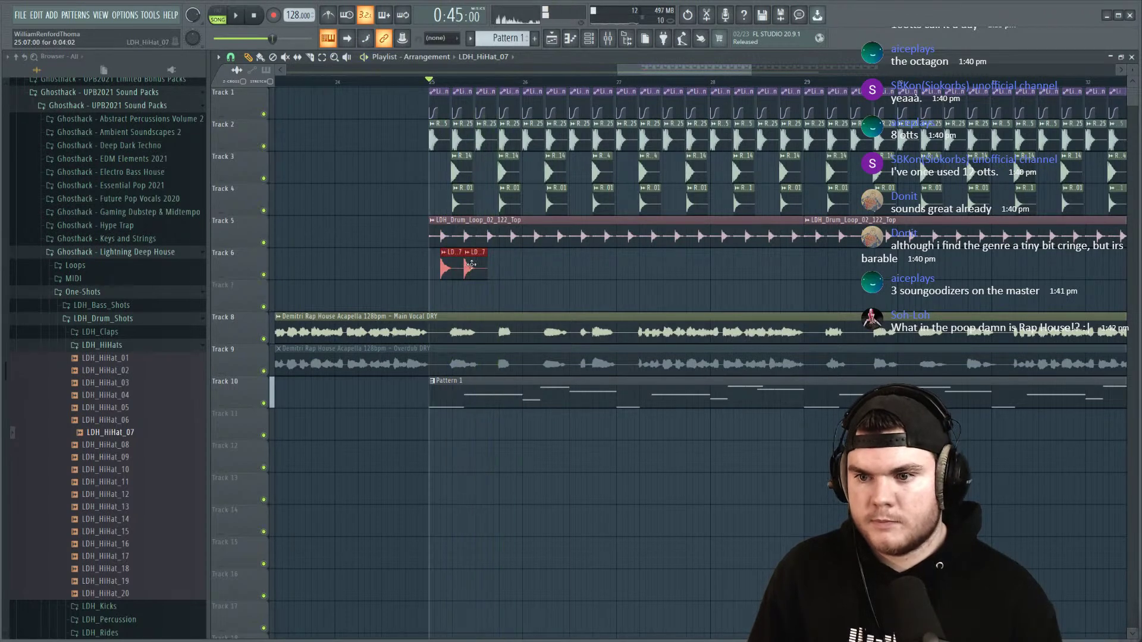
# Step: Duplicate the off-beat LDH_HiHat_07 clips on track 6 until they fill four bars from bar 25 to 29
pyautogui.hotkey('ctrl', 'b')
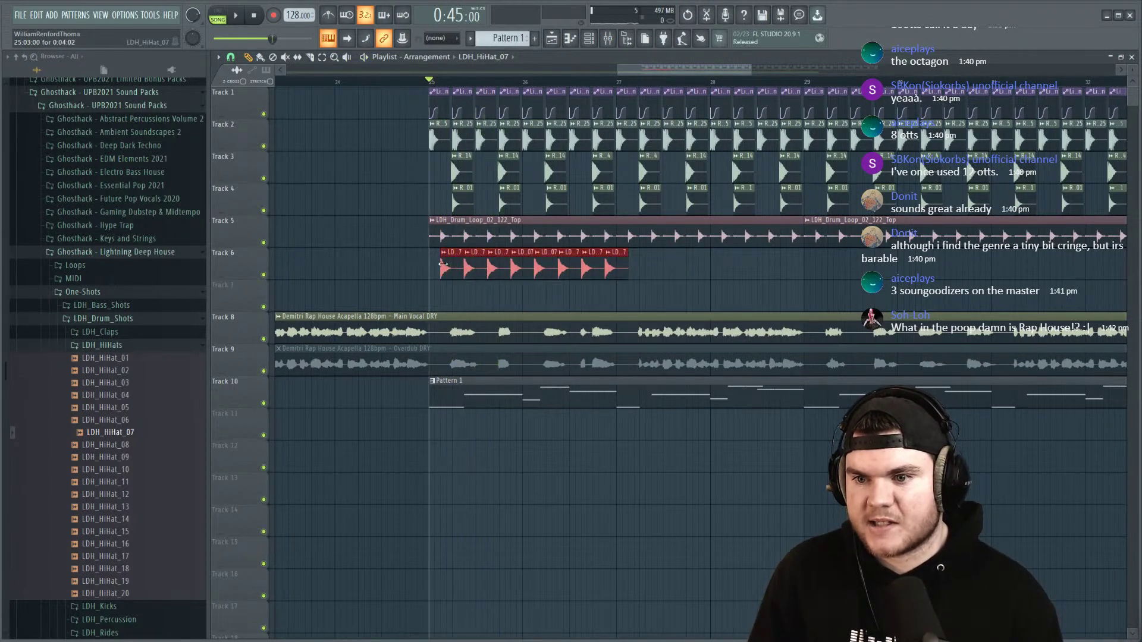
pyautogui.moveTo(654, 270)
pyautogui.mouseDown()
pyautogui.moveTo(414, 274)
pyautogui.moveTo(669, 271)
pyautogui.moveTo(636, 271)
pyautogui.mouseUp()
pyautogui.scroll(-3, 617, 82)
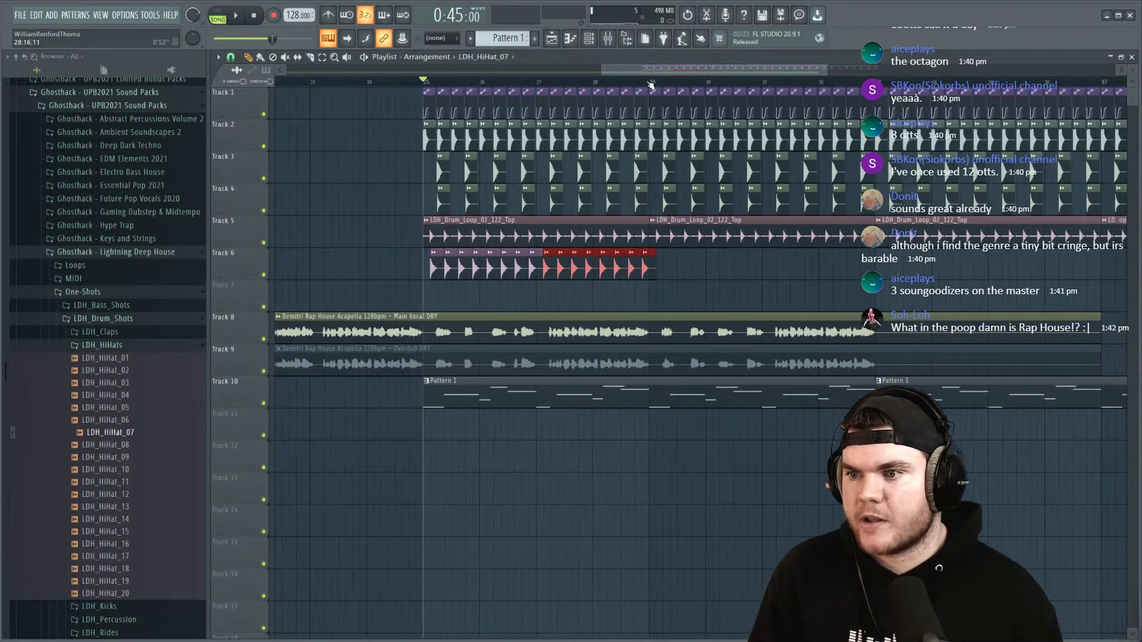
# Step: Move the four-bar hi-hat run on track 6 to bar 33 and duplicate it to continue through bar 41
pyautogui.moveTo(718, 250); pyautogui.dragTo(828, 272)
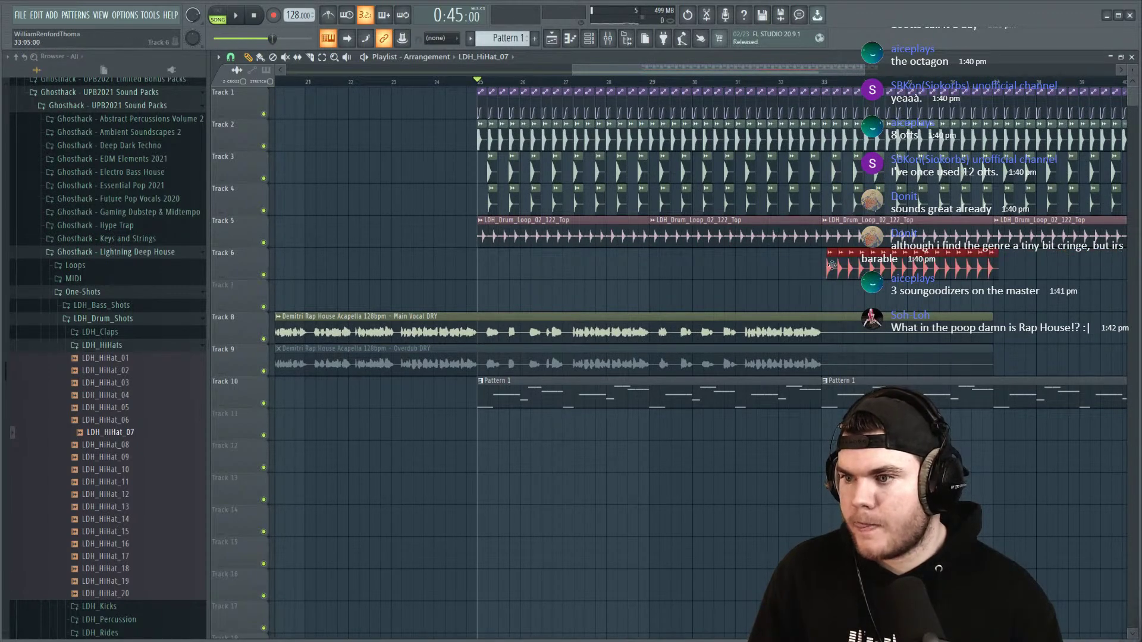
pyautogui.moveTo(824, 70); pyautogui.dragTo(931, 70)
pyautogui.rightClick(626, 262)
pyautogui.hotkey('ctrl', 'b')
pyautogui.hotkey('ctrl', 'b')
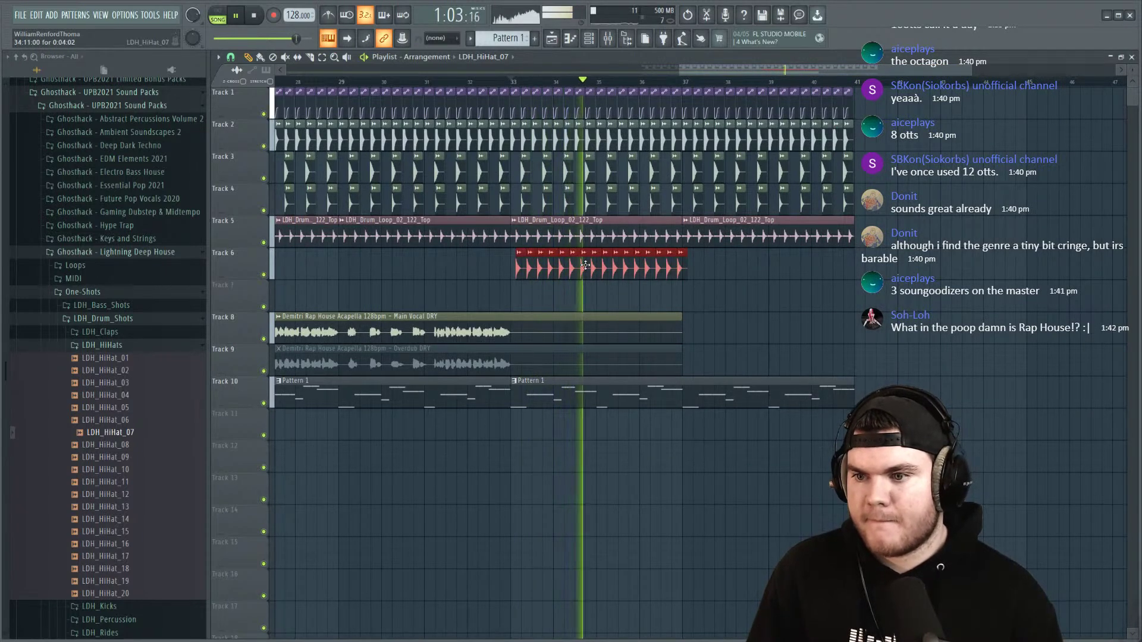
# Step: Lower the LDH_HiHat_07 channel volume during playback, with its panning returned to centre, and close its settings
pyautogui.doubleClick(749, 270)
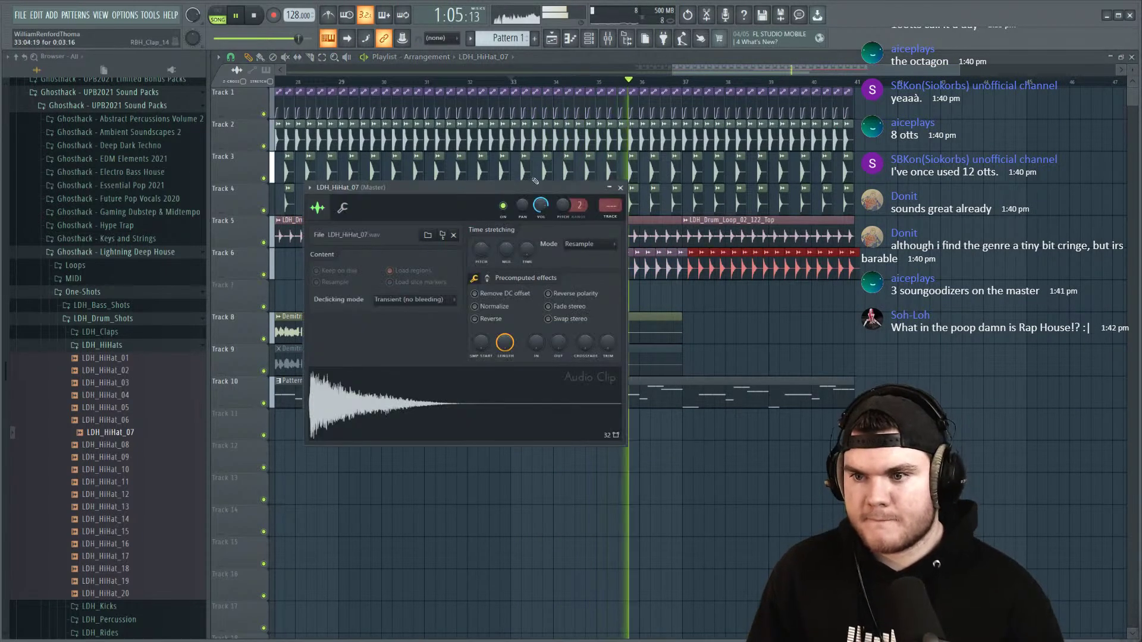
pyautogui.moveTo(522, 205)
pyautogui.mouseDown()
pyautogui.moveTo(523, 191)
pyautogui.moveTo(522, 226)
pyautogui.moveTo(523, 202)
pyautogui.mouseUp()
pyautogui.press('space')
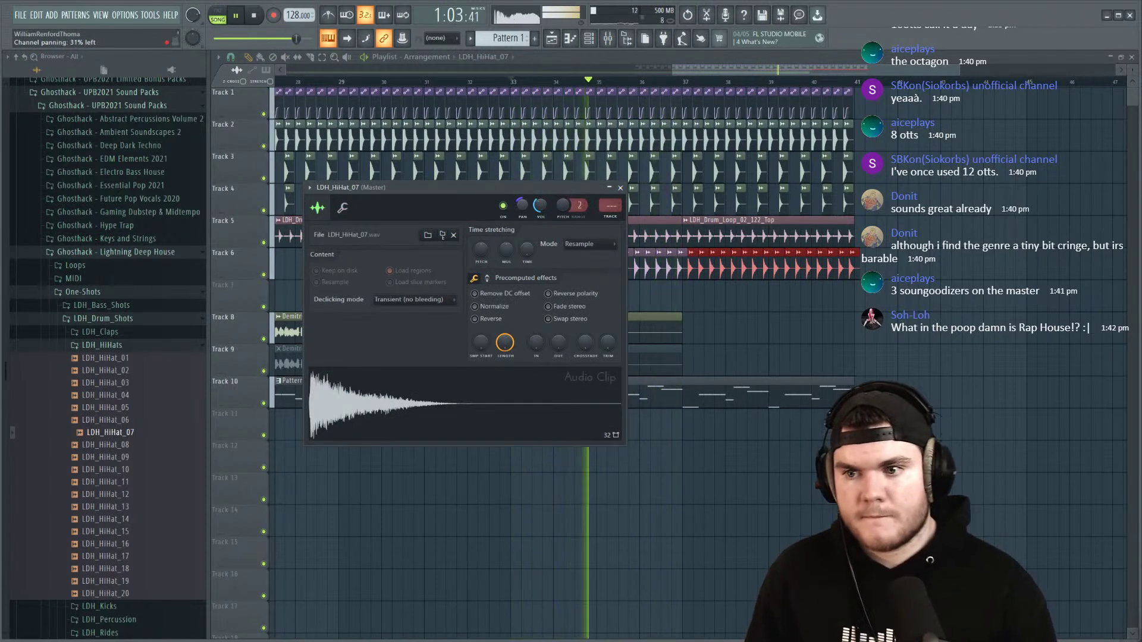
pyautogui.rightClick(525, 206)
pyautogui.click(539, 210)
pyautogui.click(620, 188)
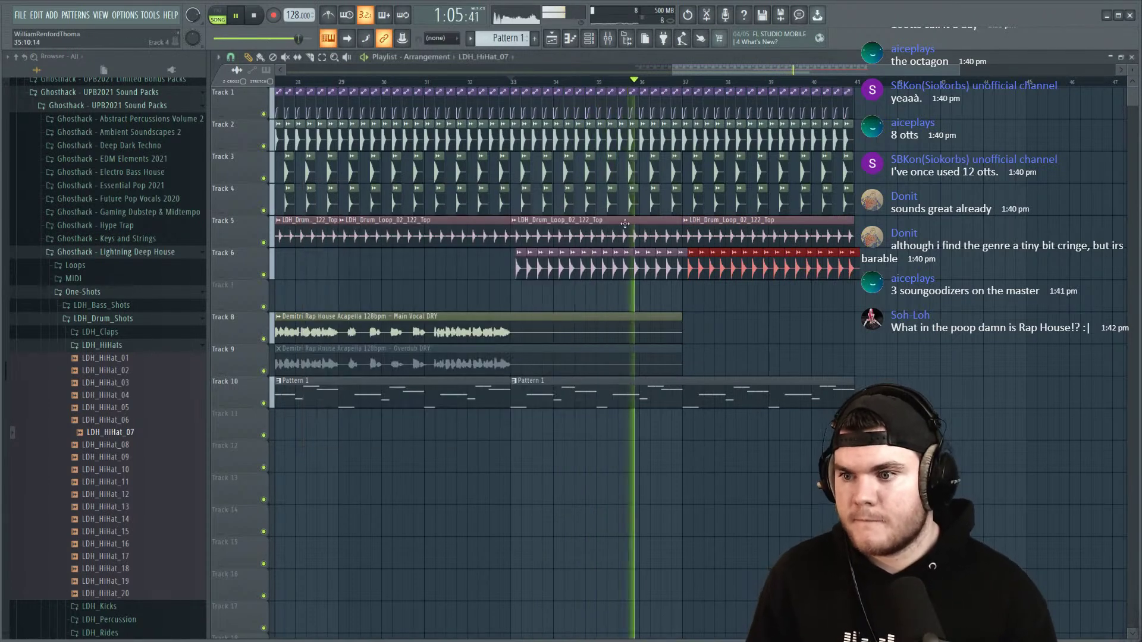
# Step: Route the LDH_HiHat_07 channel to mixer track Insert 5 and stop playback
pyautogui.doubleClick(584, 267)
pyautogui.doubleClick(610, 205)
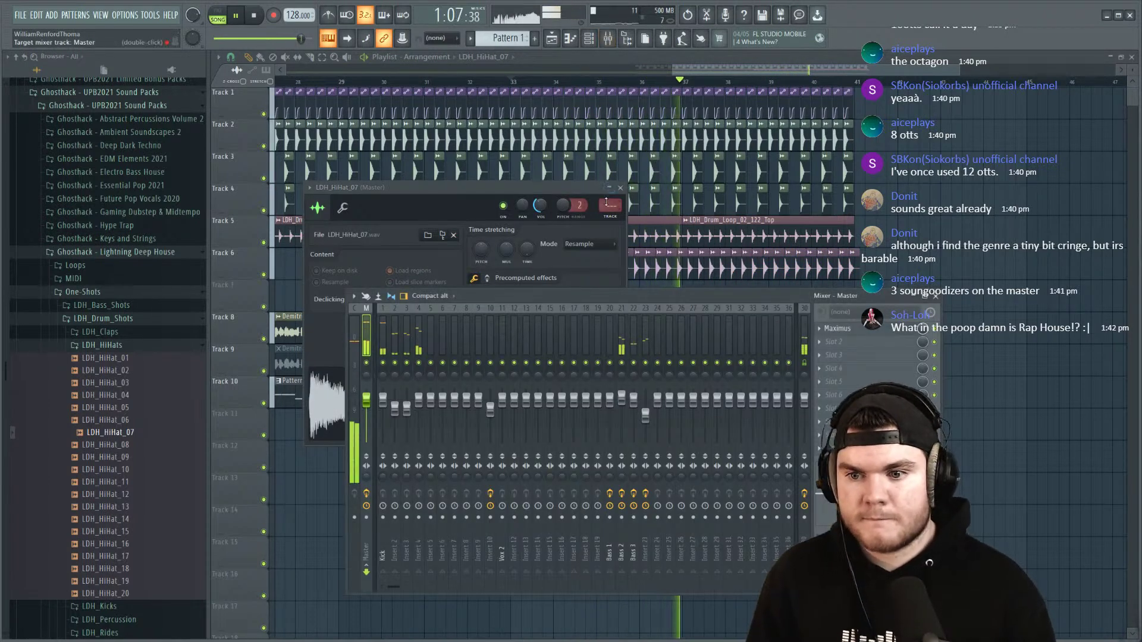
pyautogui.press('space')
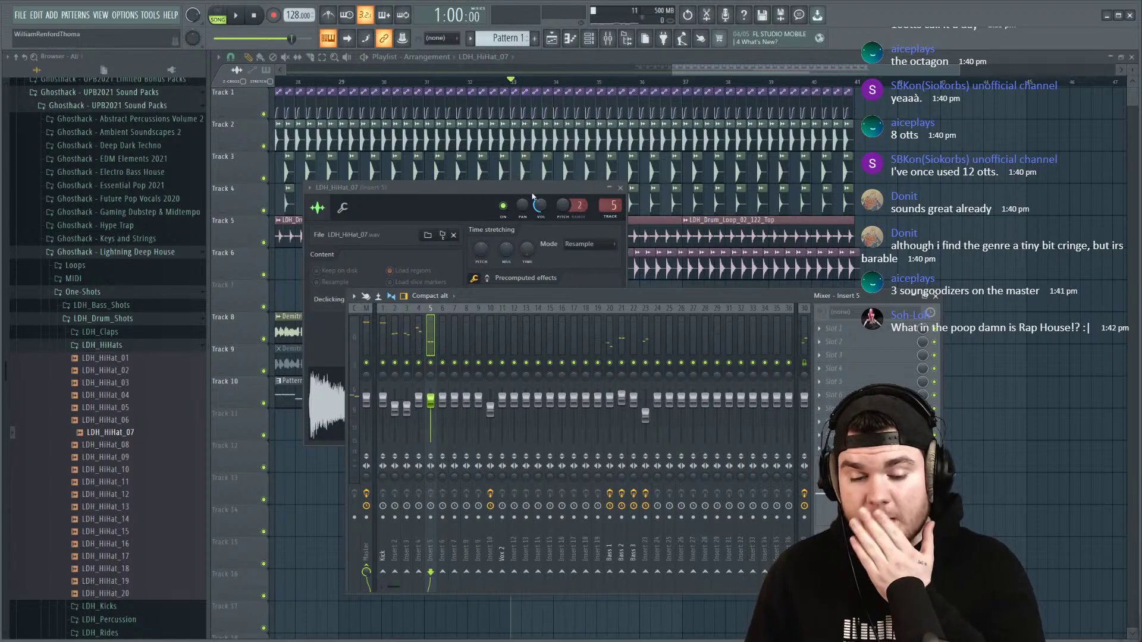
# Step: Try adjusting the LDH_HiHat_07 channel panning during playback, return it to centre, then close its settings and stop playback
pyautogui.click(521, 188)
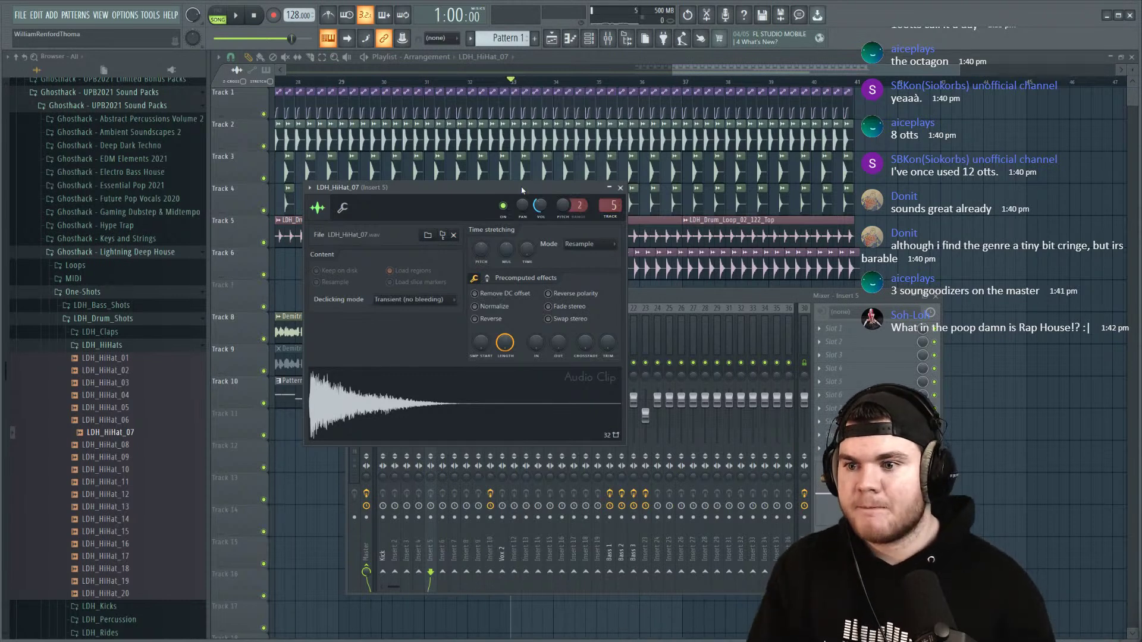
pyautogui.moveTo(523, 205); pyautogui.dragTo(522, 193)
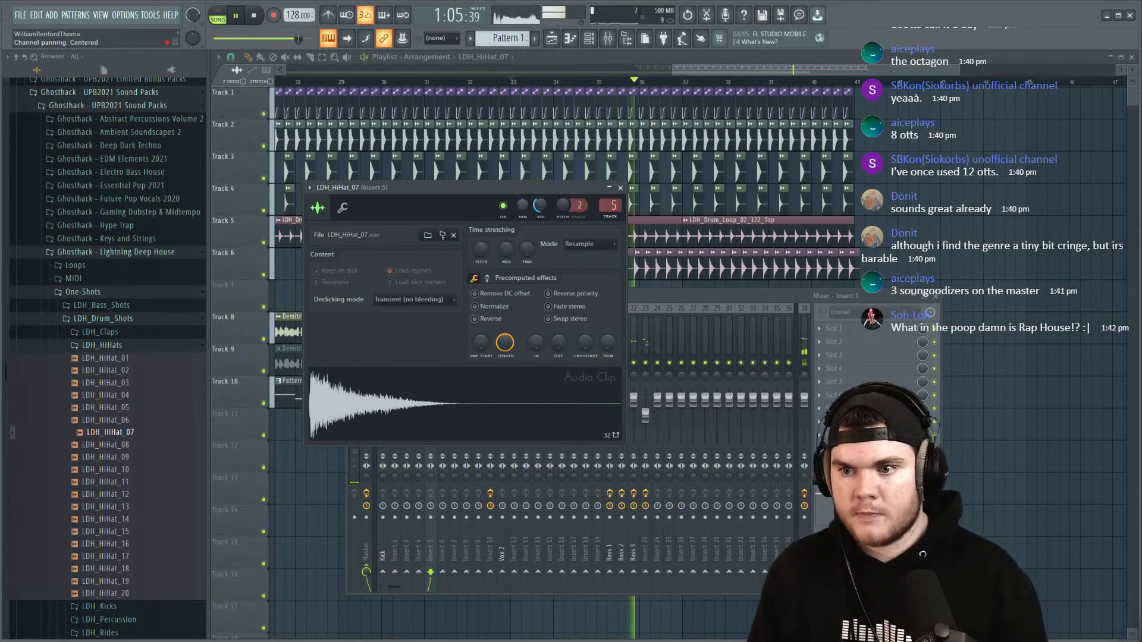
pyautogui.press('Escape')
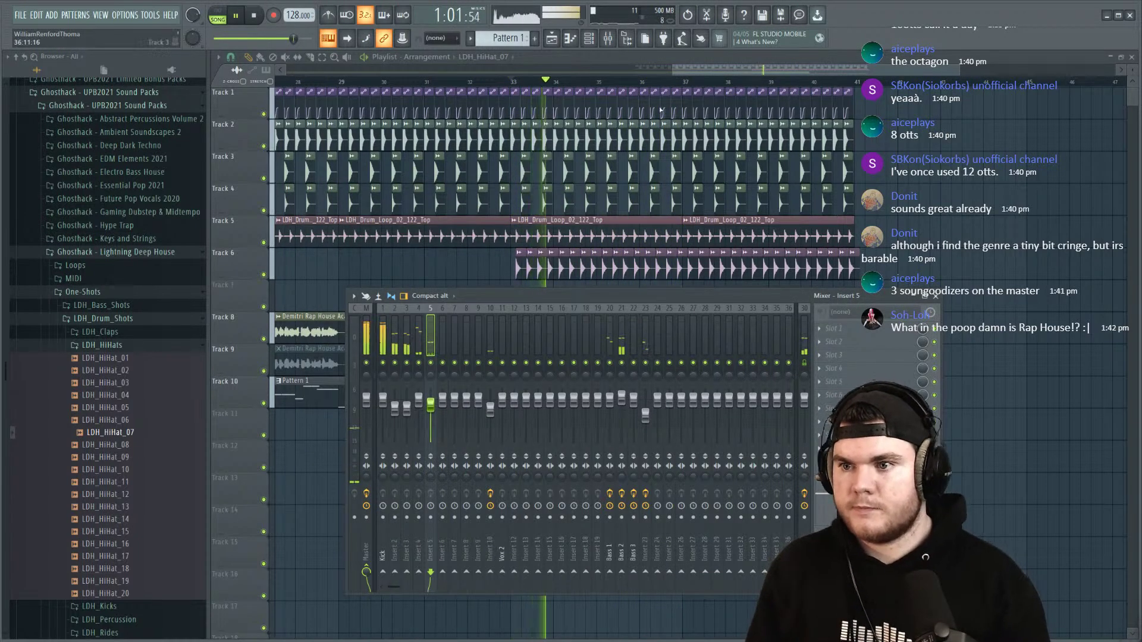
pyautogui.press('space')
# Step: Add a Sytrus channel to Pattern 1, load the SUB 2.0 preset and check its operator 1 volume envelope
pyautogui.click(654, 60)
pyautogui.doubleClick(596, 378)
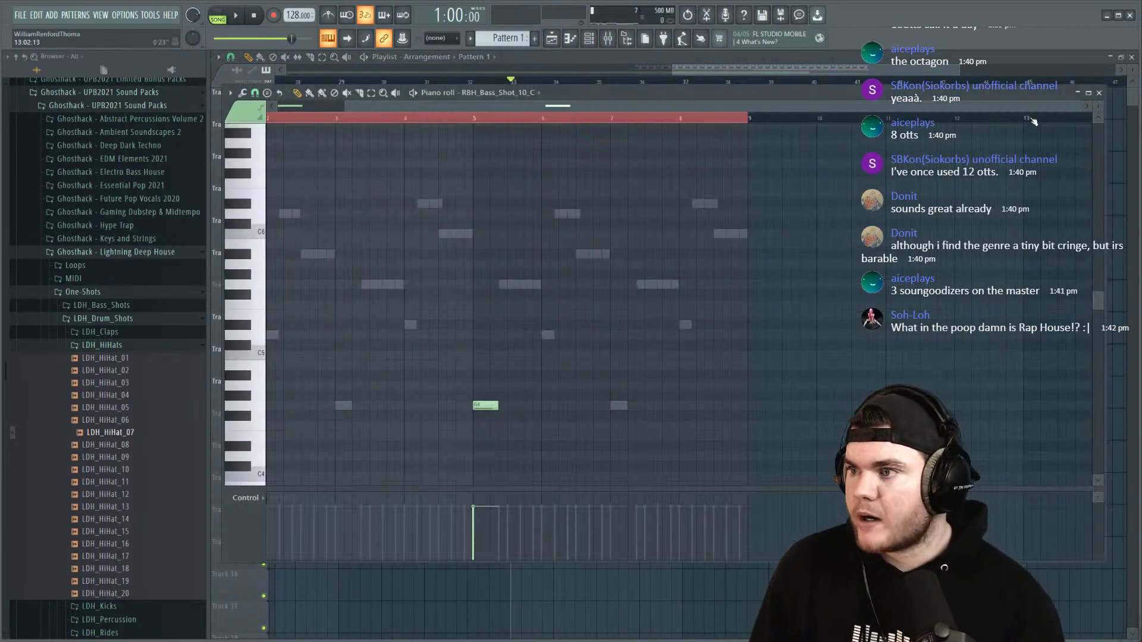
pyautogui.click(1100, 93)
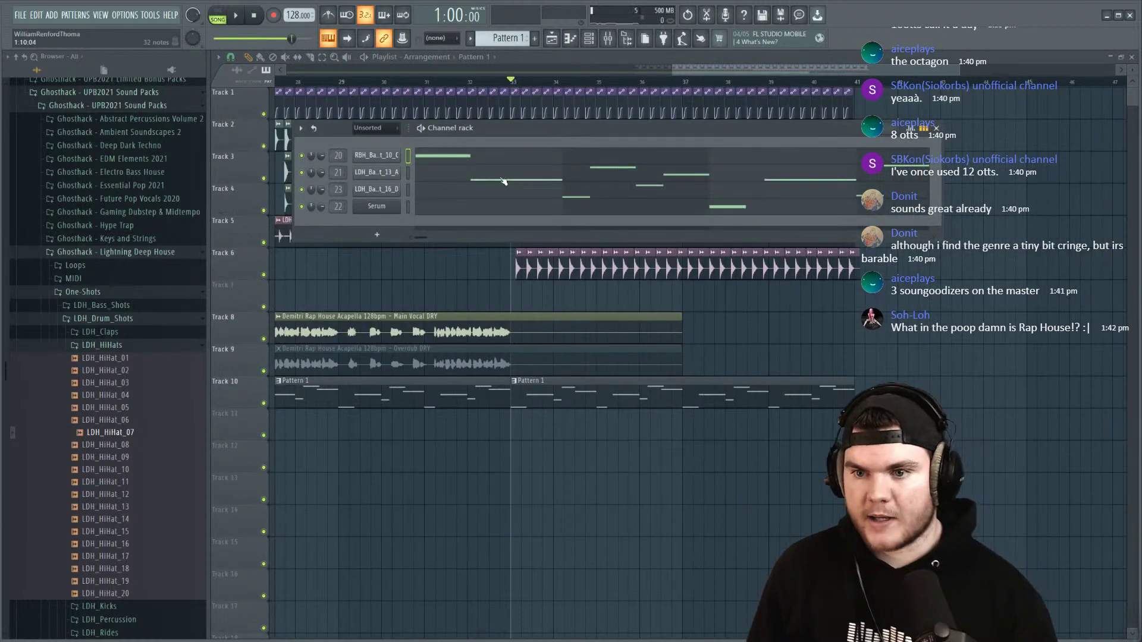
pyautogui.click(388, 235)
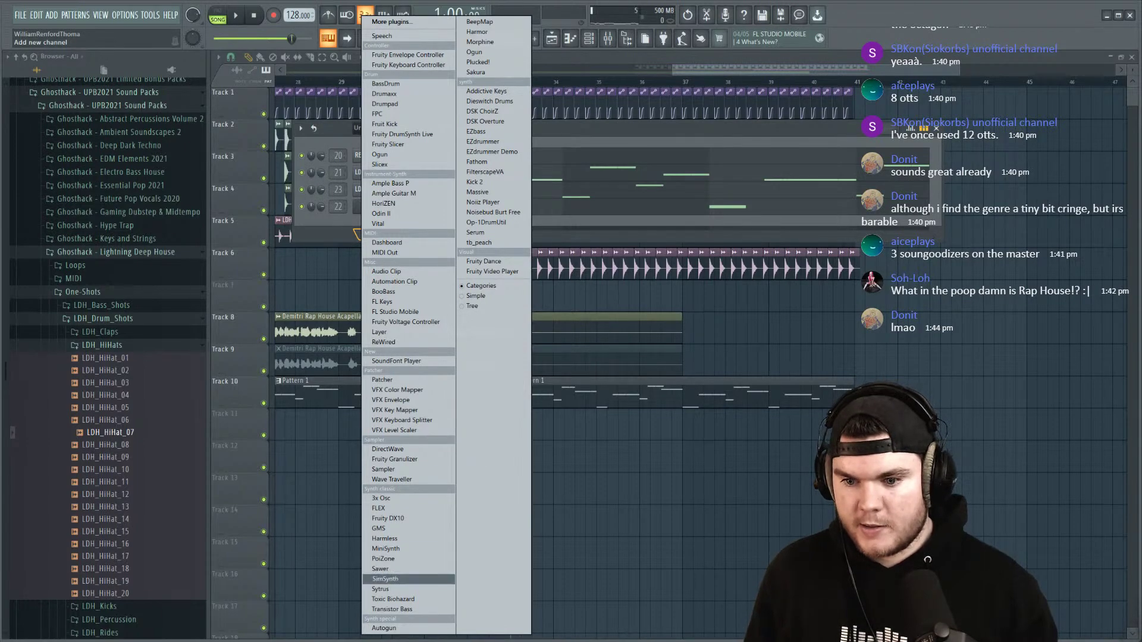
pyautogui.click(381, 590)
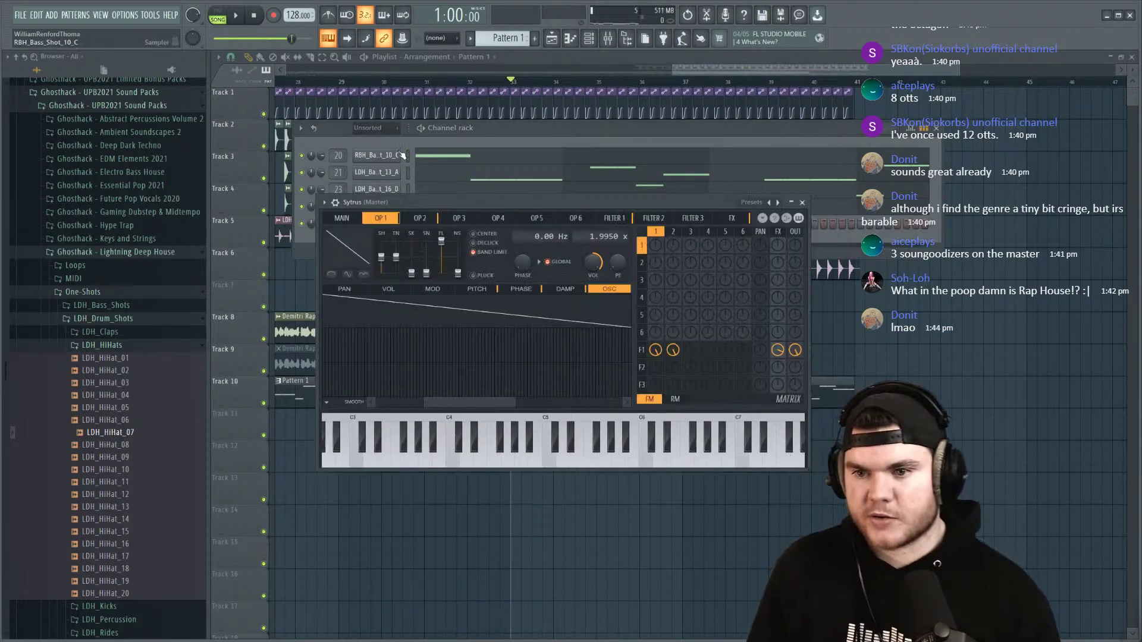
pyautogui.click(753, 206)
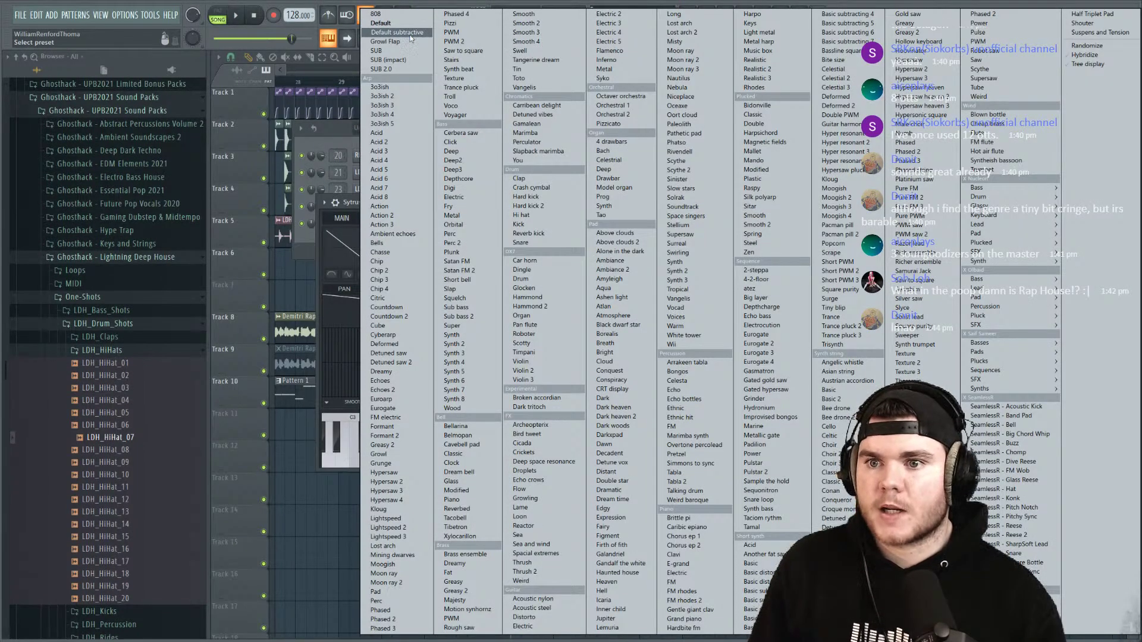
pyautogui.click(380, 69)
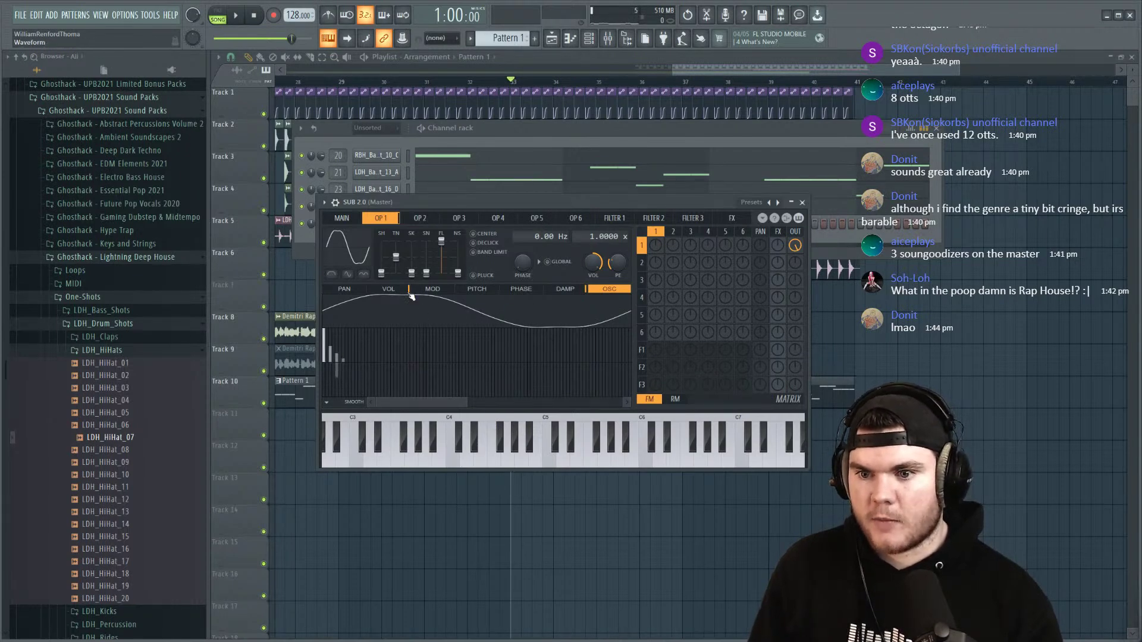
pyautogui.click(388, 289)
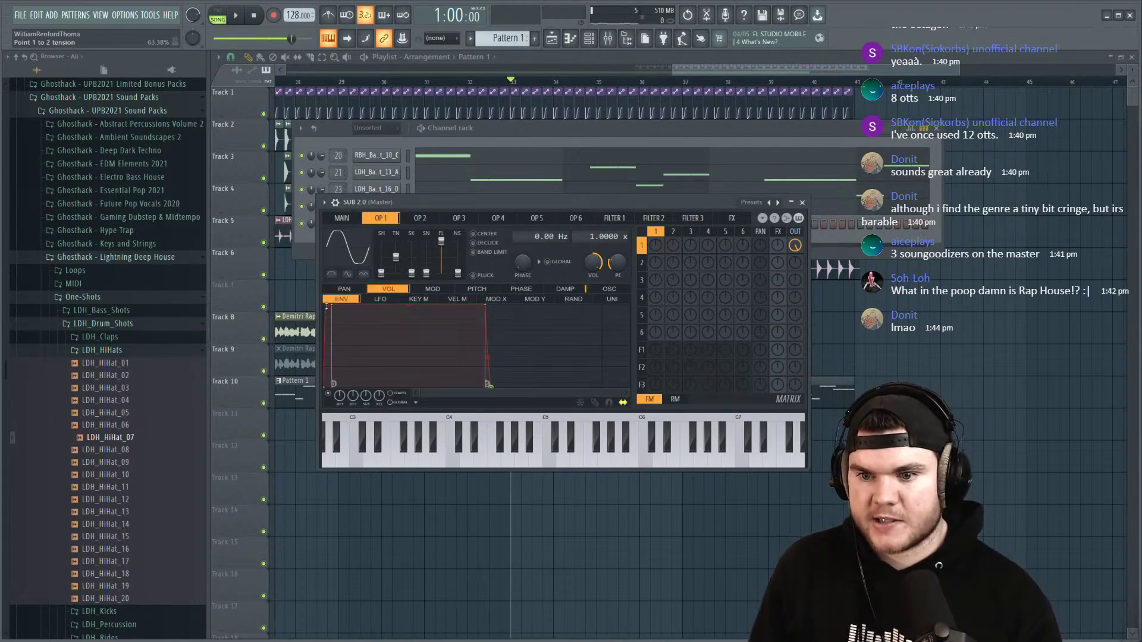
pyautogui.click(802, 202)
pyautogui.press('space')
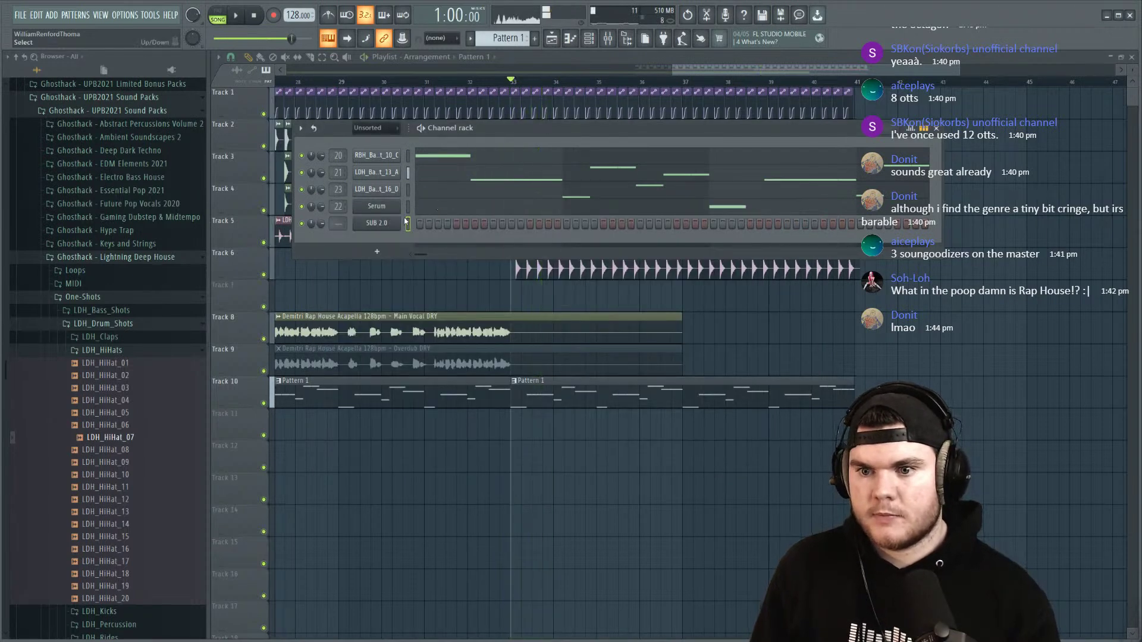
# Step: In the SUB 2.0 piano roll, enter a G4 and four G5 notes in bar 1 and a D5 starting bar 2, following the ghost notes
pyautogui.rightClick(399, 219)
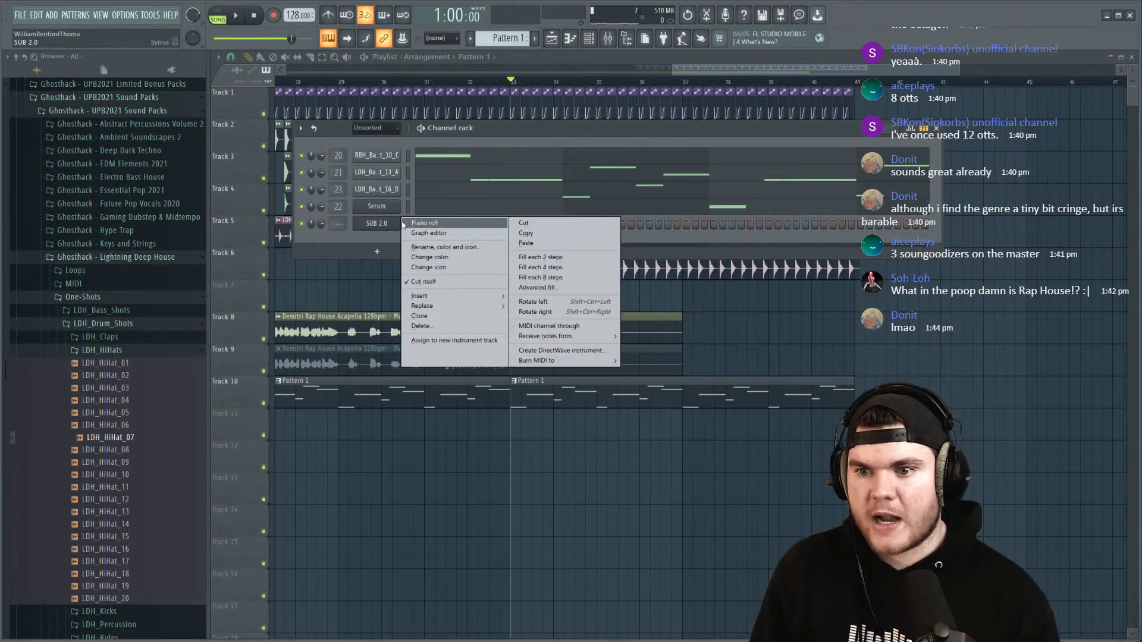
pyautogui.click(430, 223)
pyautogui.press('space')
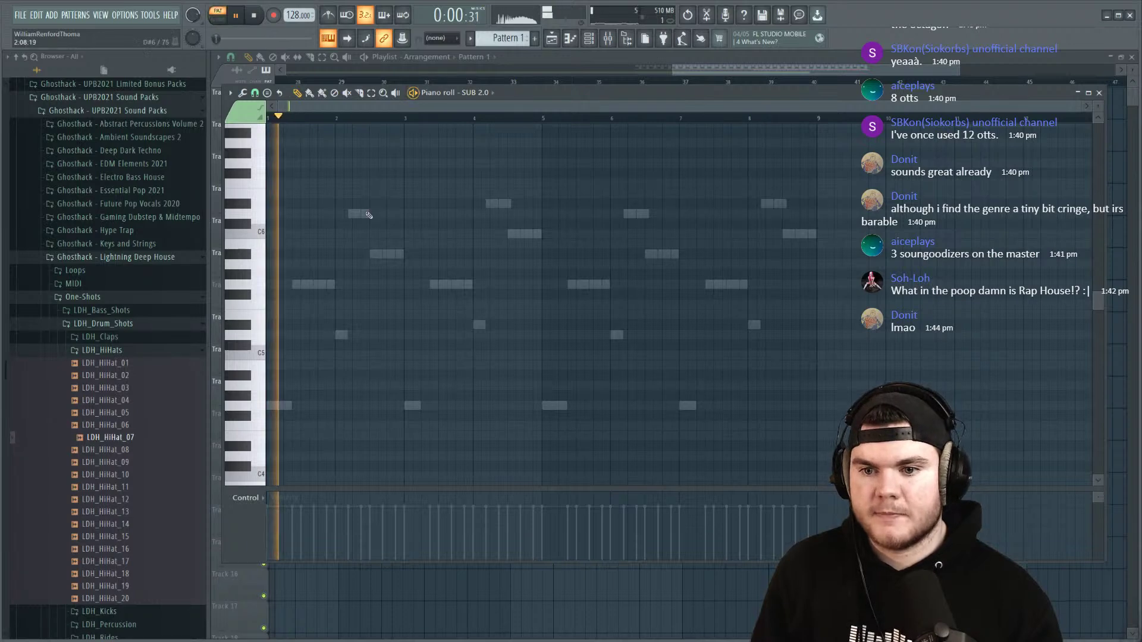
pyautogui.scroll(-2, 311, 306)
pyautogui.scroll(3, 294, 118)
pyautogui.scroll(2, 294, 118)
pyautogui.press('space')
pyautogui.moveTo(302, 351); pyautogui.dragTo(305, 350)
pyautogui.click(333, 224)
pyautogui.press('space')
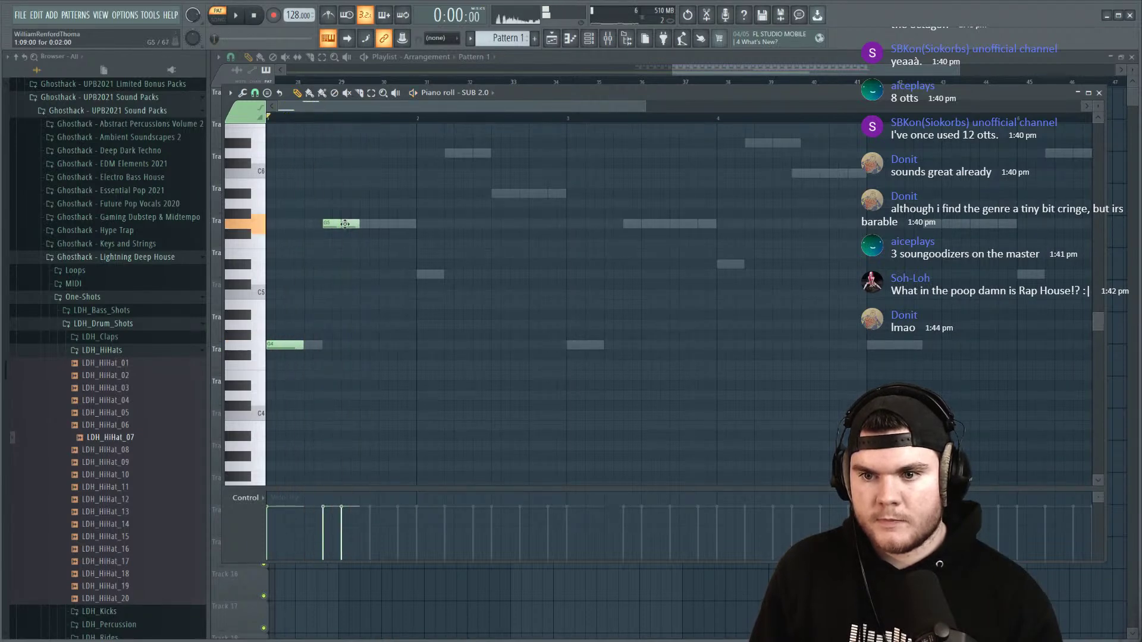
pyautogui.moveTo(345, 224); pyautogui.dragTo(364, 225)
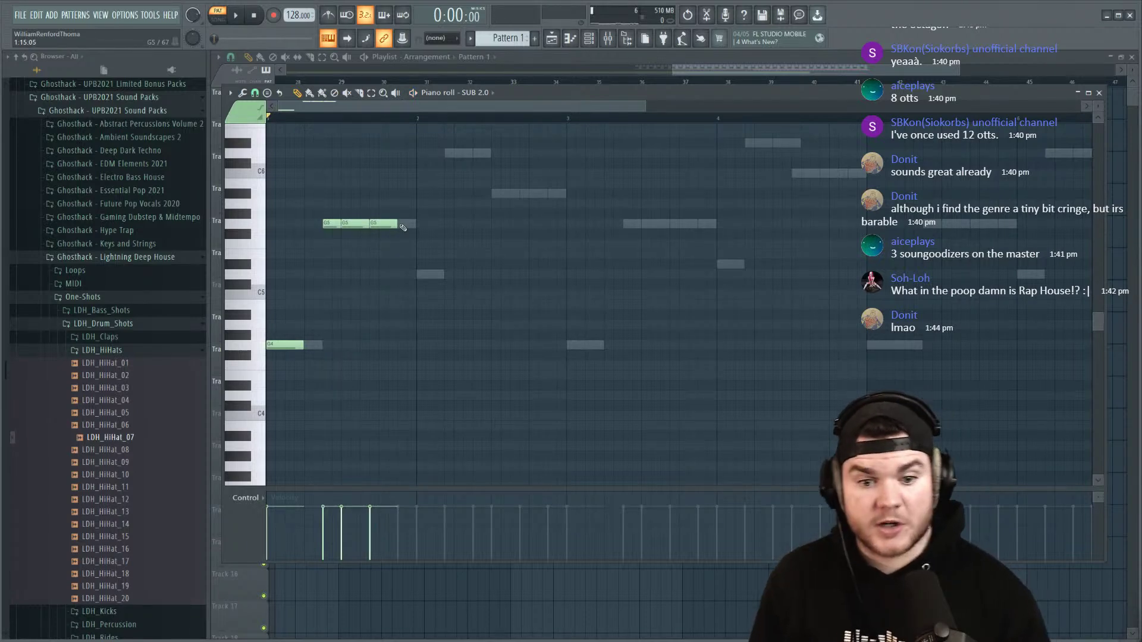
pyautogui.click(400, 224)
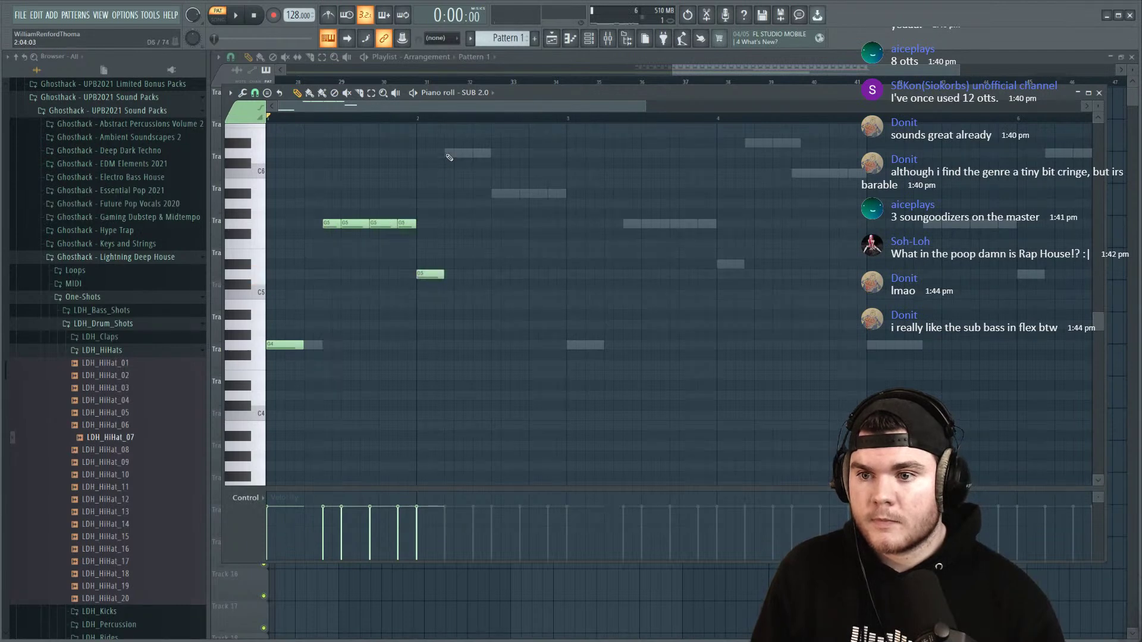
# Step: Complete bar 2 of the SUB 2.0 line with two D6 notes followed by three A#5 notes
pyautogui.moveTo(500, 153); pyautogui.dragTo(491, 154)
pyautogui.press('space')
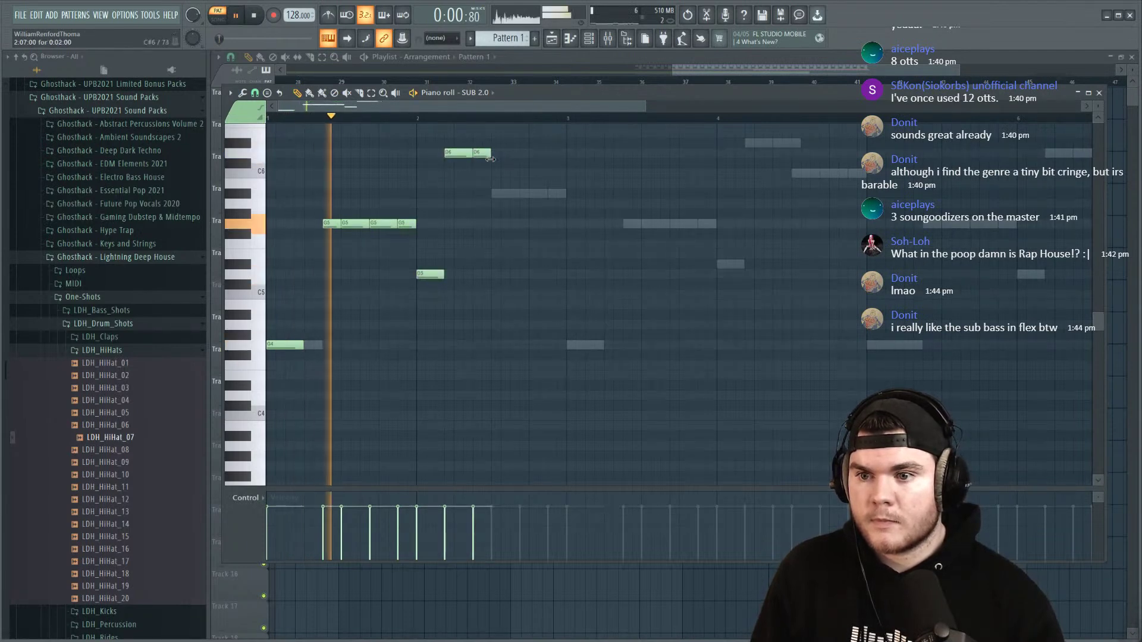
pyautogui.click(500, 193)
pyautogui.click(535, 194)
pyautogui.click(562, 194)
pyautogui.moveTo(572, 192); pyautogui.dragTo(566, 193)
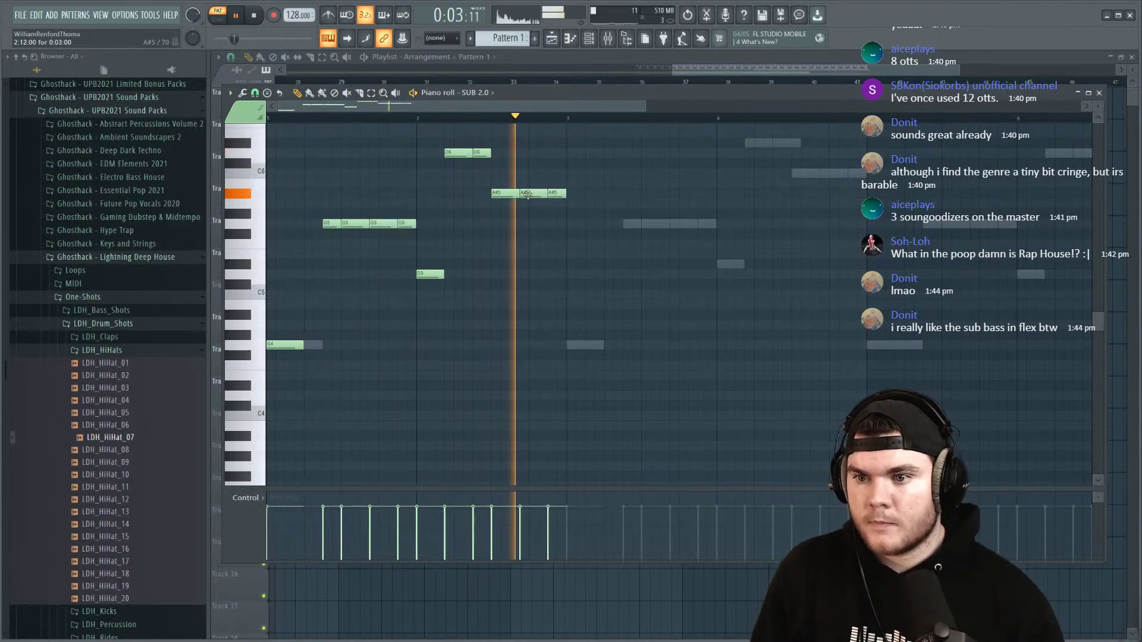
pyautogui.press('space')
# Step: Enter a G4 and four G5 notes in bar 3 and a D#5 note at the start of bar 4, matching the ghost notes
pyautogui.press('space')
pyautogui.click(571, 345)
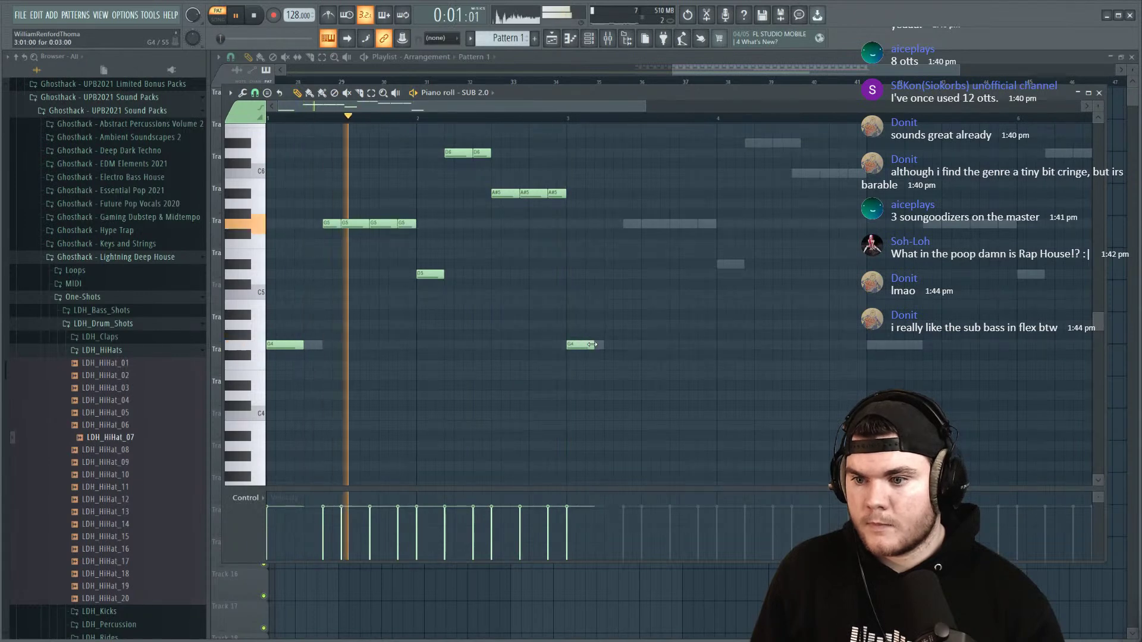
pyautogui.press('space')
pyautogui.click(653, 223)
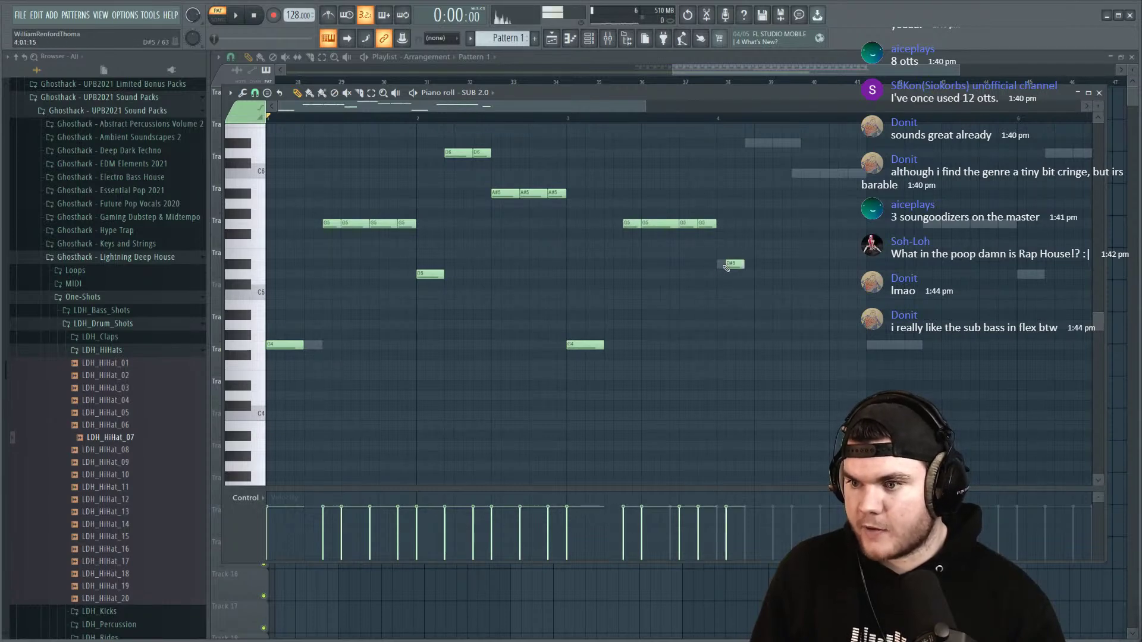
pyautogui.moveTo(733, 263); pyautogui.dragTo(753, 263)
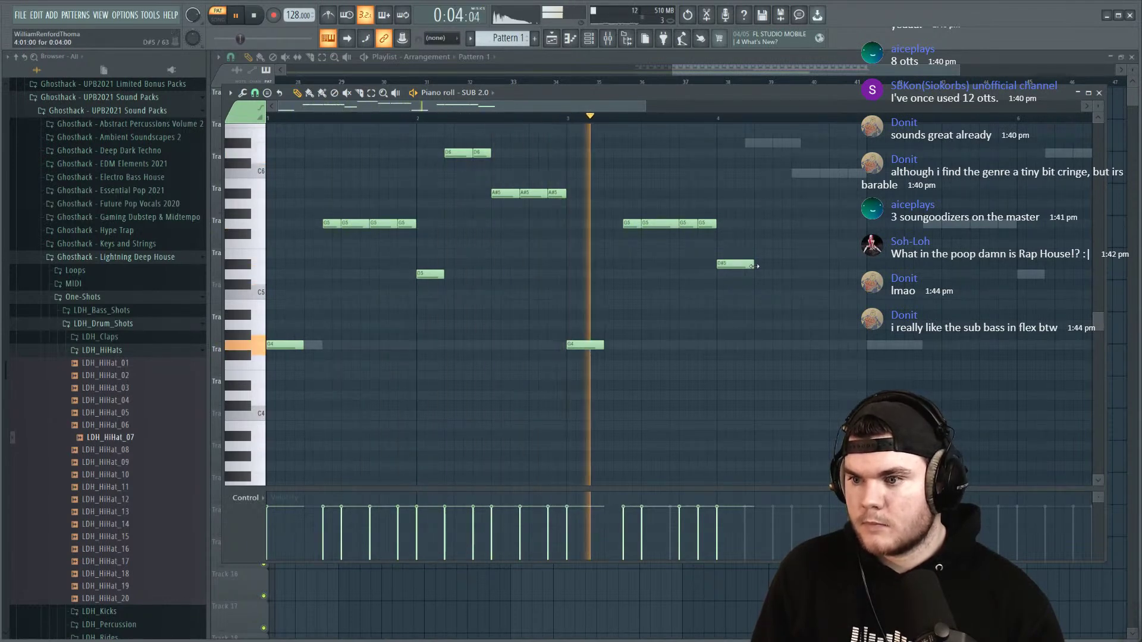
pyautogui.moveTo(754, 265); pyautogui.dragTo(744, 265)
# Step: Complete bar 4 of the SUB 2.0 line with two D#6 notes followed by three C6 notes
pyautogui.click(745, 143)
pyautogui.moveTo(778, 141); pyautogui.dragTo(791, 144)
pyautogui.click(773, 142)
pyautogui.click(792, 173)
pyautogui.click(821, 172)
pyautogui.click(858, 172)
pyautogui.moveTo(877, 173); pyautogui.dragTo(868, 174)
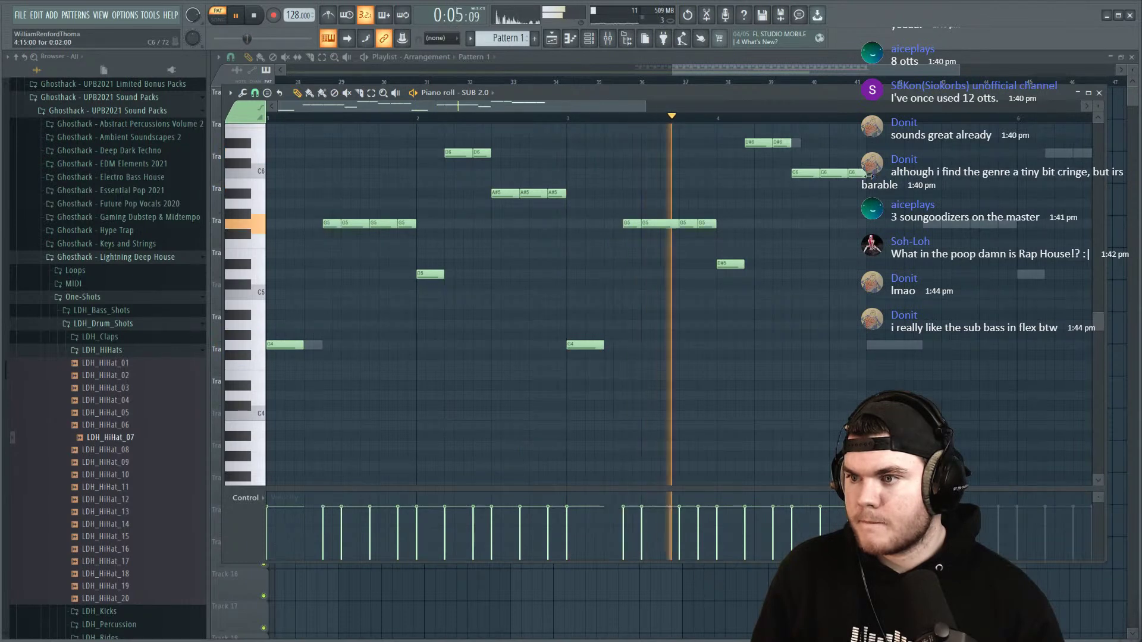
# Step: Duplicate the whole four-bar SUB 2.0 line into bars 5 to 8 and start playback
pyautogui.scroll(-2, 747, 215)
pyautogui.hotkey('ctrl', 'a')
pyautogui.scroll(3, 746, 215)
pyautogui.press('space')
pyautogui.hotkey('ctrl', 'b')
pyautogui.moveTo(691, 286); pyautogui.dragTo(709, 286)
pyautogui.press('space')
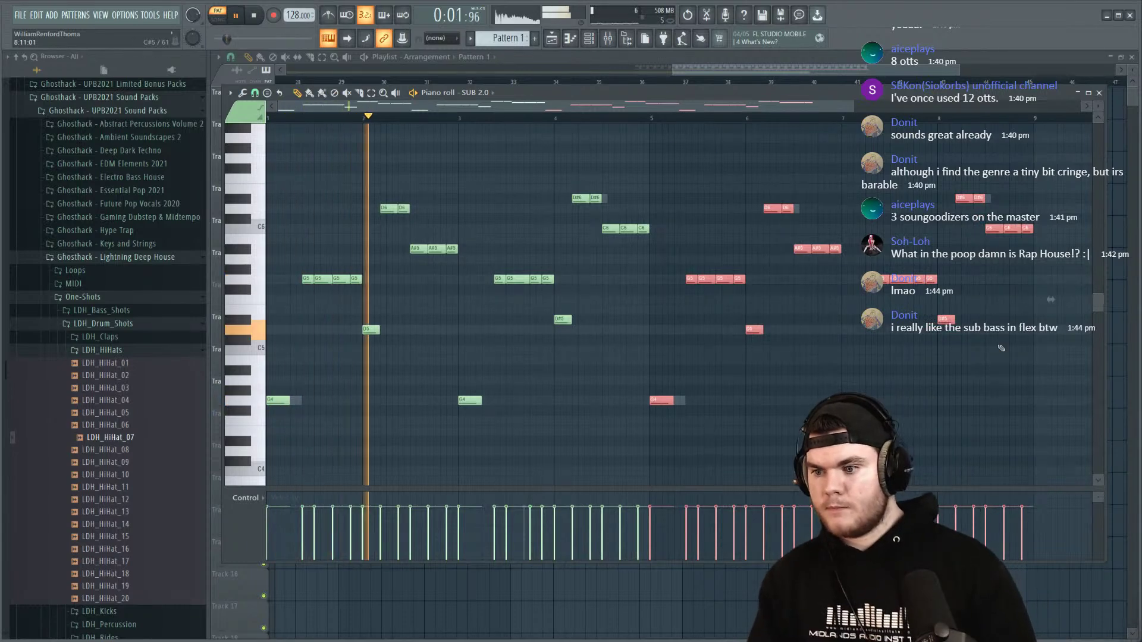
# Step: Transpose all SUB 2.0 notes above the G4 notes down one octave
pyautogui.moveTo(1033, 354); pyautogui.dragTo(238, 146)
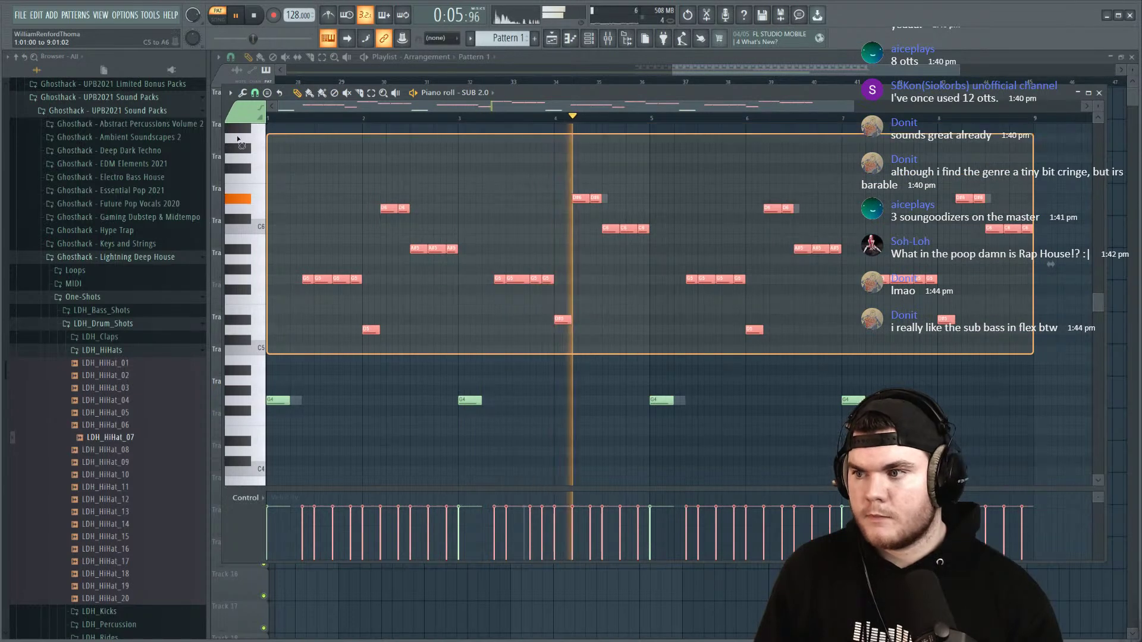
pyautogui.hotkey('ctrl', 'Down')
pyautogui.scroll(-4, 535, 298)
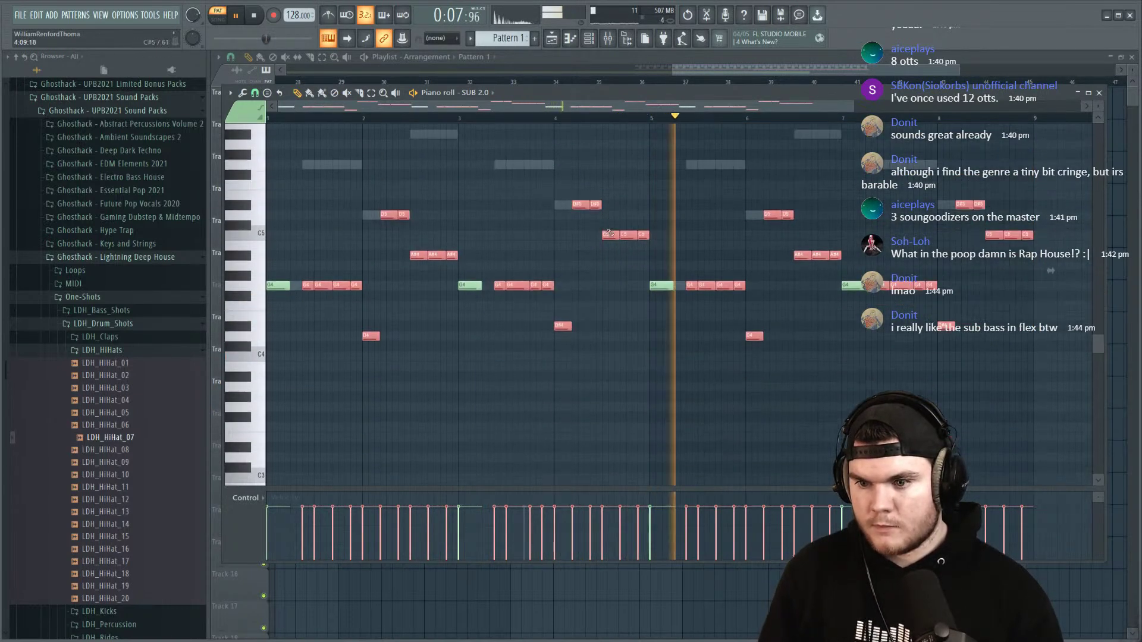
# Step: Raise the D4 and D#4 notes that open bars 2, 4, 6 and 8 by one octave and deselect them
pyautogui.moveTo(996, 342); pyautogui.dragTo(334, 316)
pyautogui.hotkey('ctrl', 'Up')
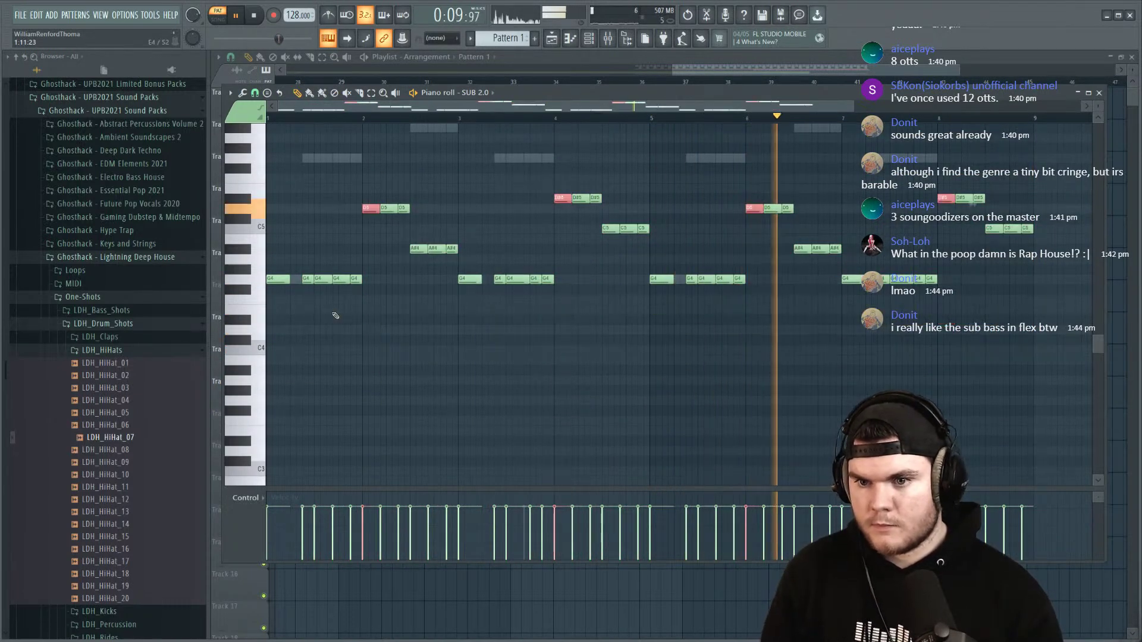
pyautogui.scroll(3, 553, 378)
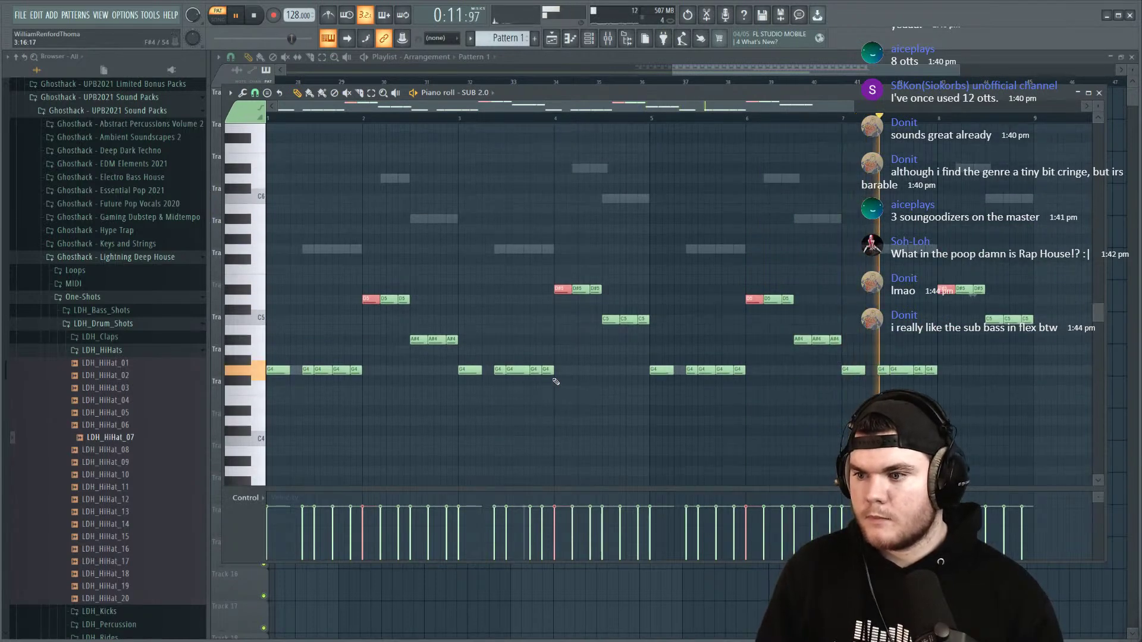
pyautogui.click(565, 201)
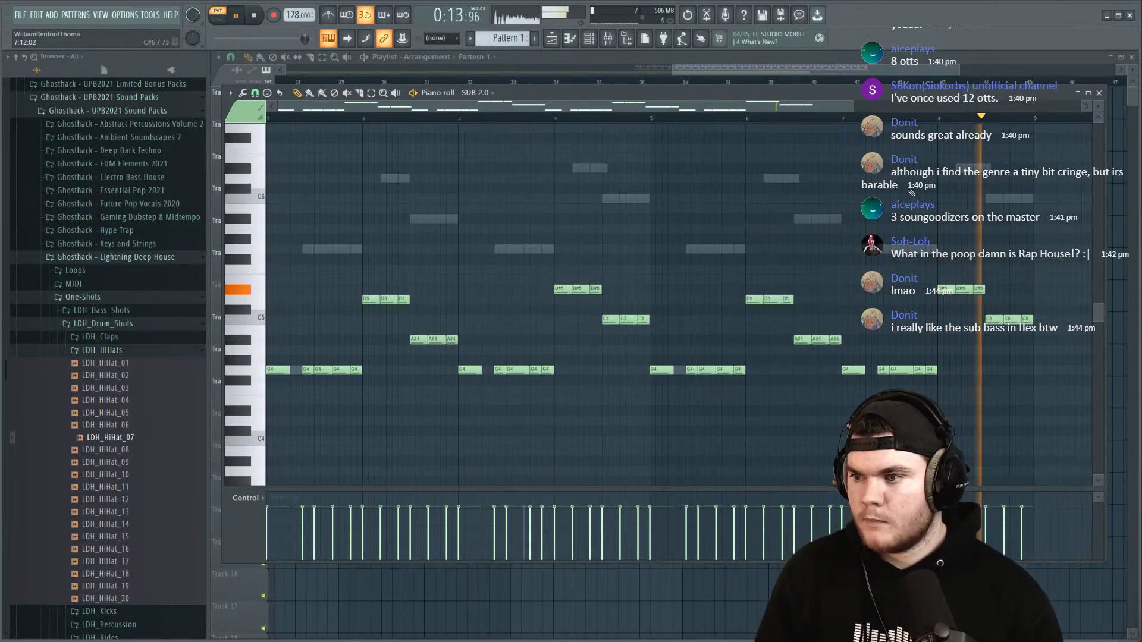
# Step: Audition from bar 8 and lower the opening D#5 notes of bars 8 and 4 by one octave to D#4
pyautogui.click(945, 119)
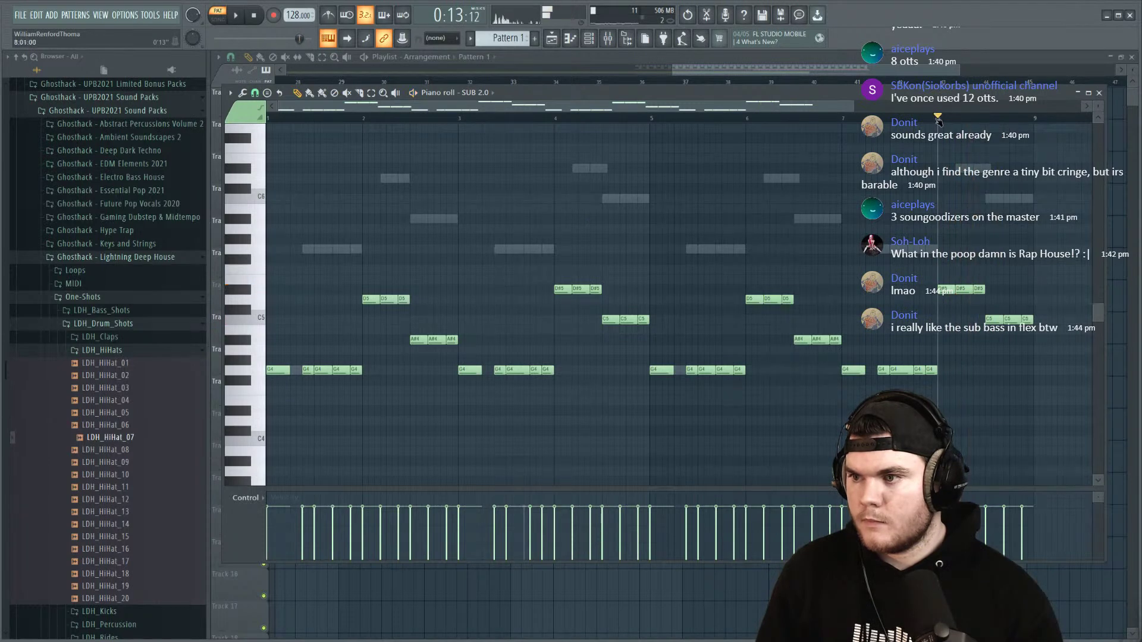
pyautogui.scroll(3, 962, 122)
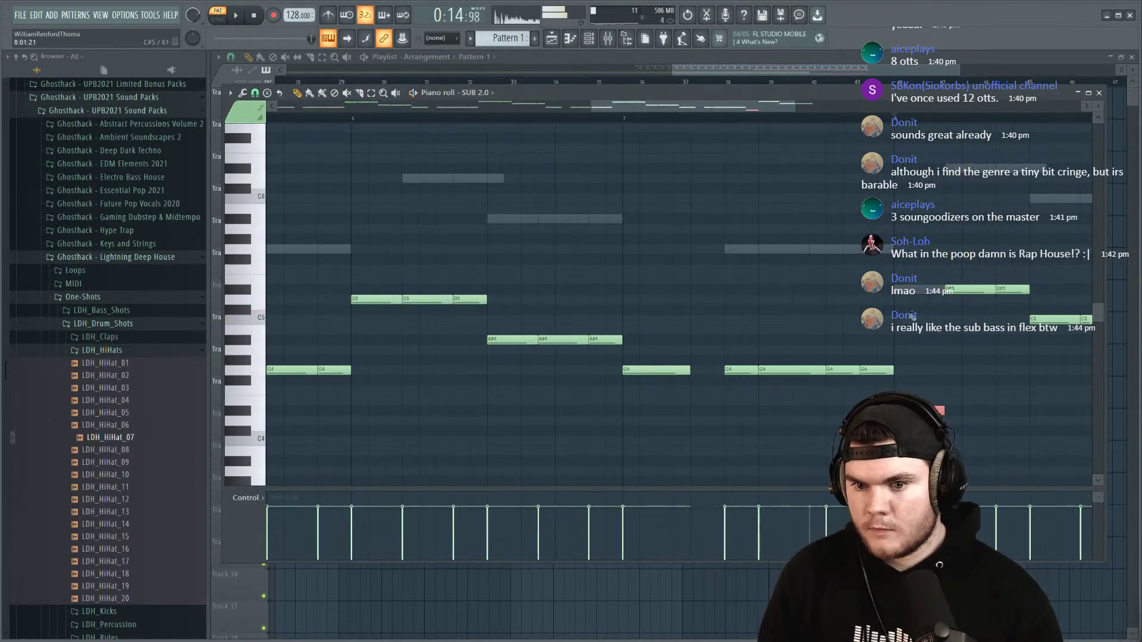
pyautogui.press('space')
pyautogui.scroll(-4, 676, 213)
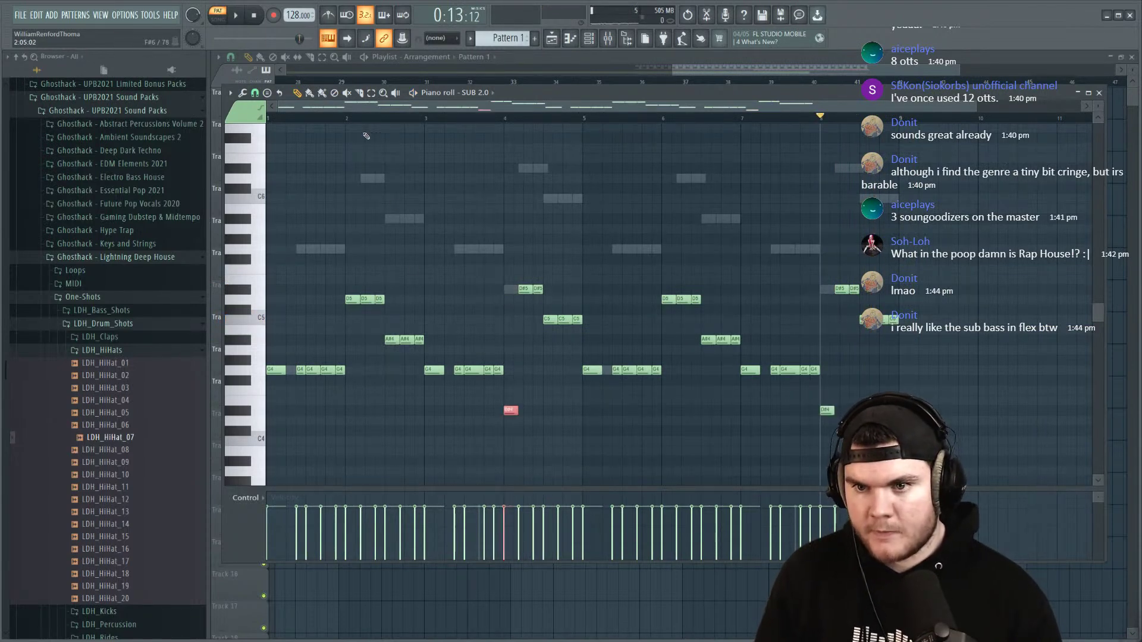
# Step: Lower the opening D5 notes of bars 2 and 6 by one octave to D4 and return to the playlist
pyautogui.click(352, 299)
pyautogui.hotkey('ctrl', 'Down')
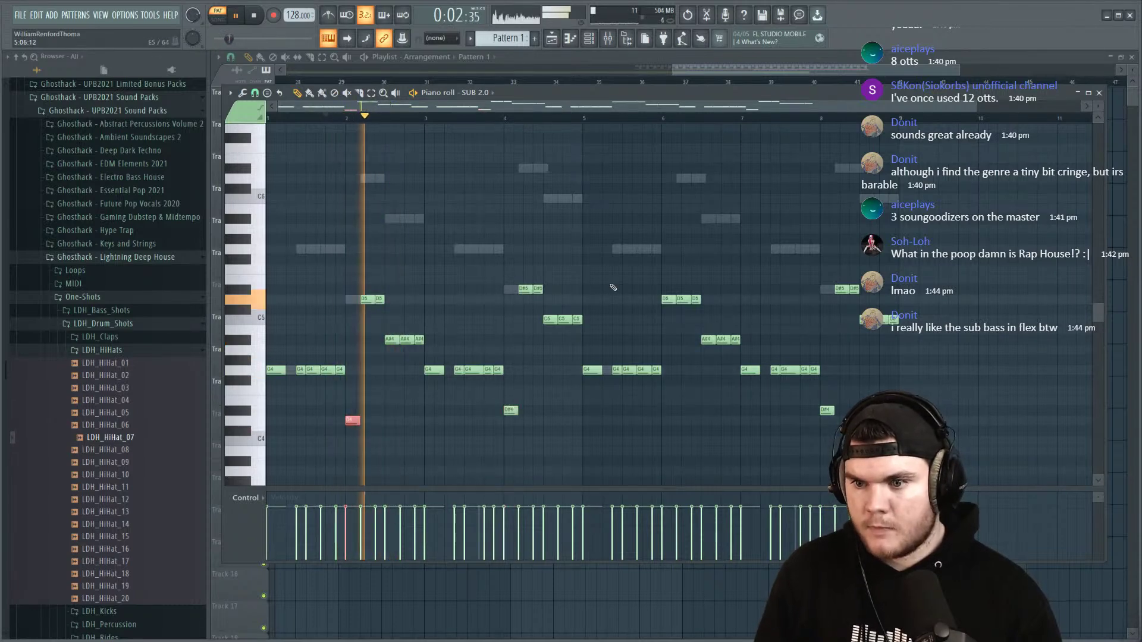
pyautogui.click(668, 298)
pyautogui.hotkey('ctrl', 'Down')
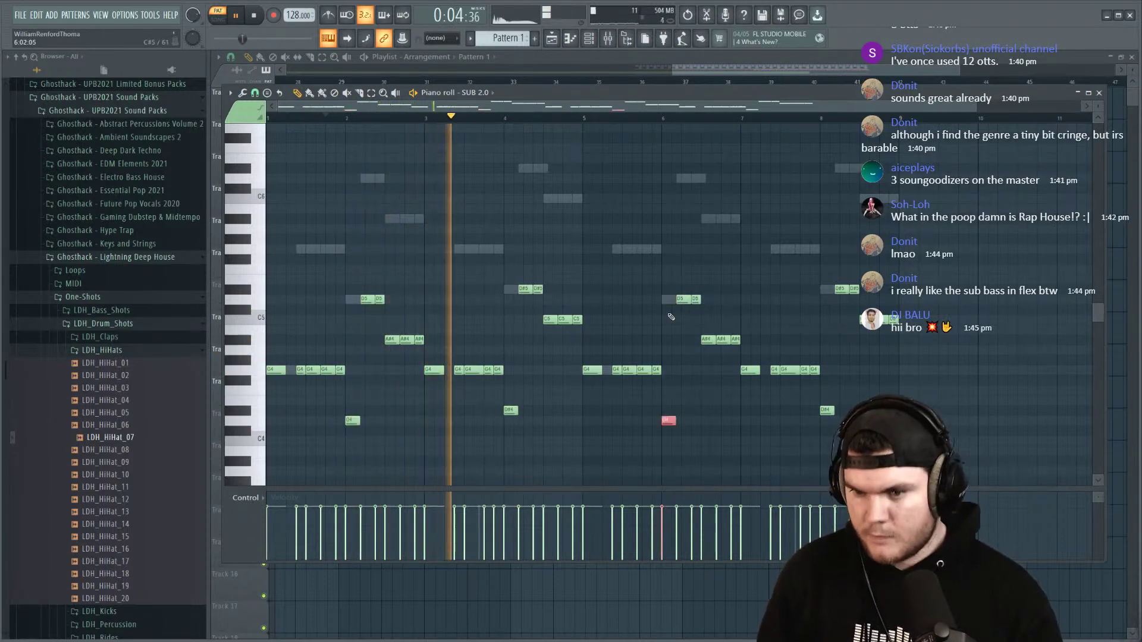
pyautogui.keyDown('ctrl'); pyautogui.click(685, 219); pyautogui.keyUp('ctrl')
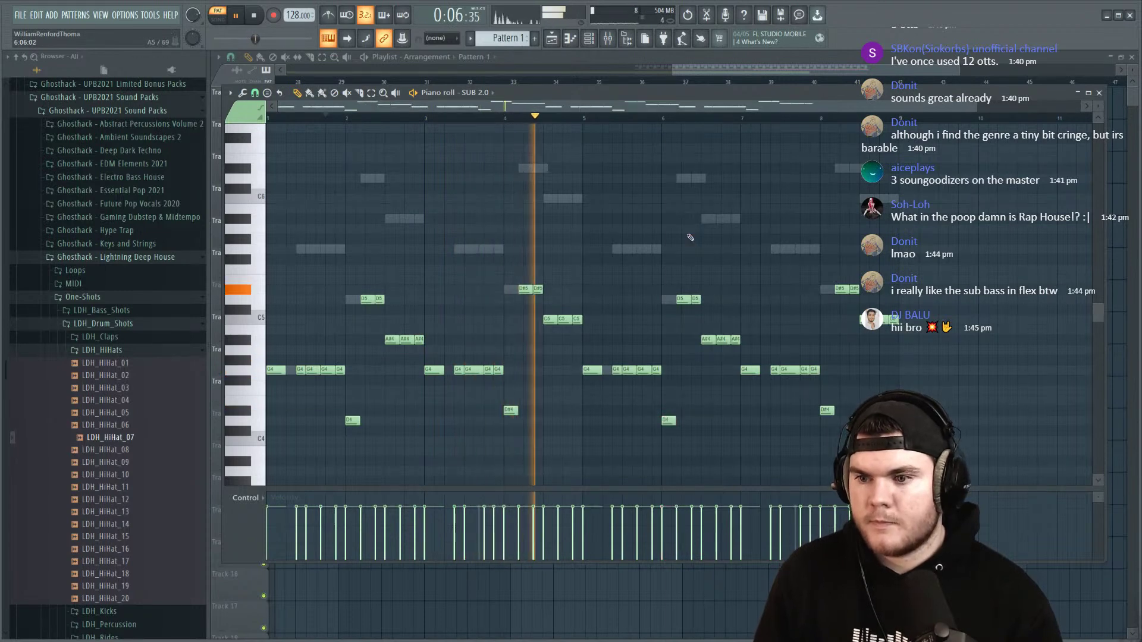
pyautogui.click(1100, 94)
pyautogui.click(591, 40)
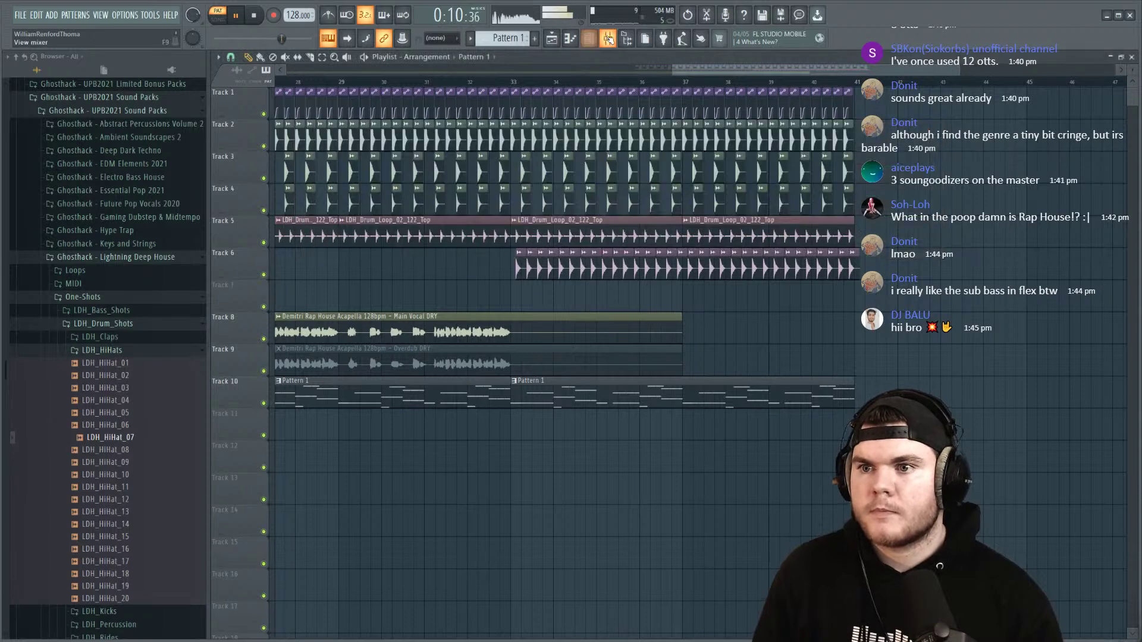
# Step: Route the SUB 2.0 channel to mixer Insert 19 and play the pattern
pyautogui.click(607, 38)
pyautogui.click(590, 40)
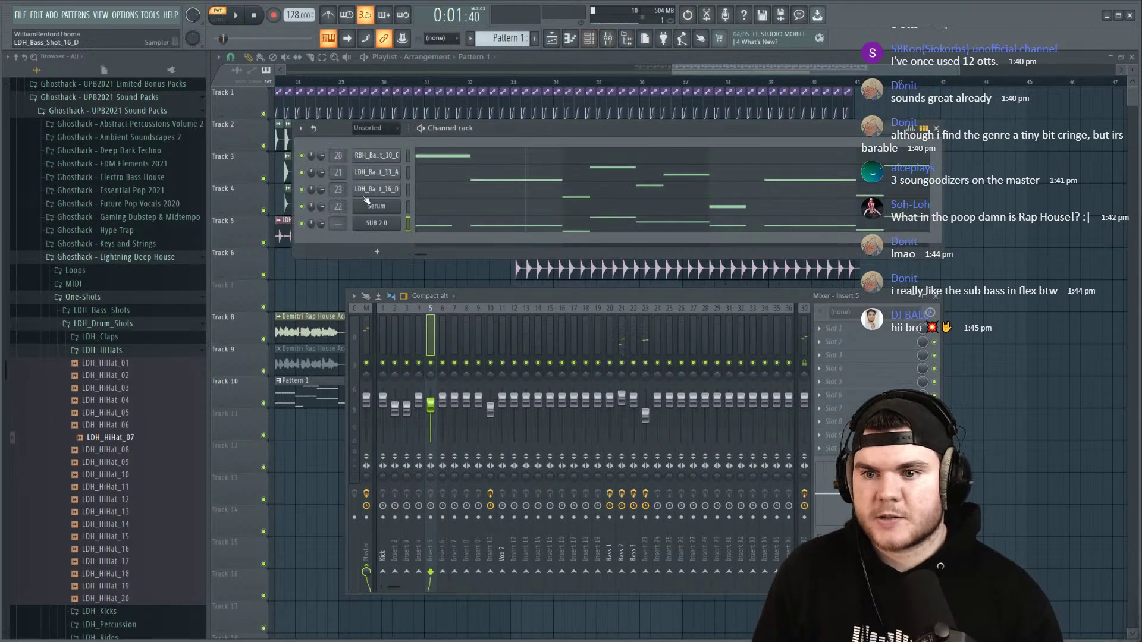
pyautogui.press('space')
pyautogui.scroll(2, 338, 223)
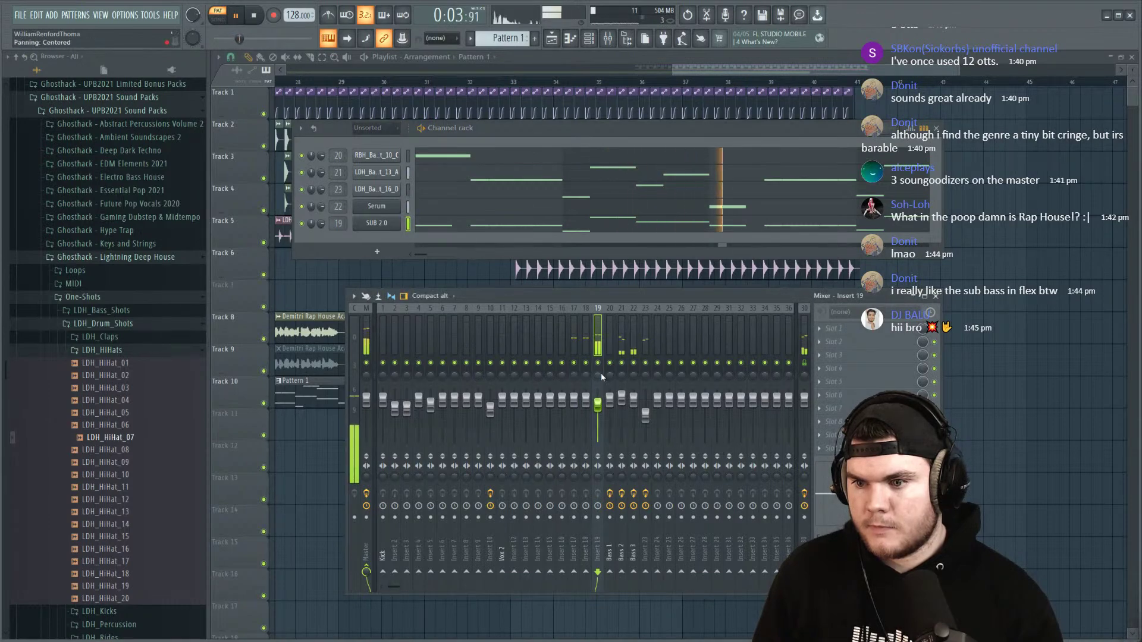
# Step: Load Fruity Soft Clipper into the first effect slot of Insert 19
pyautogui.click(836, 328)
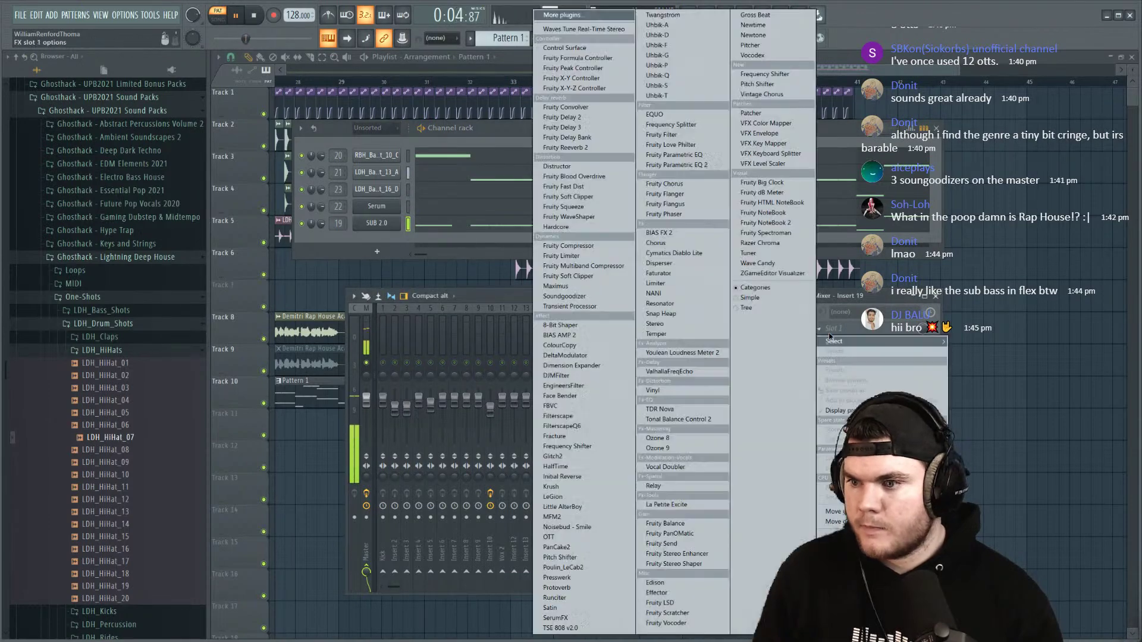
pyautogui.click(592, 196)
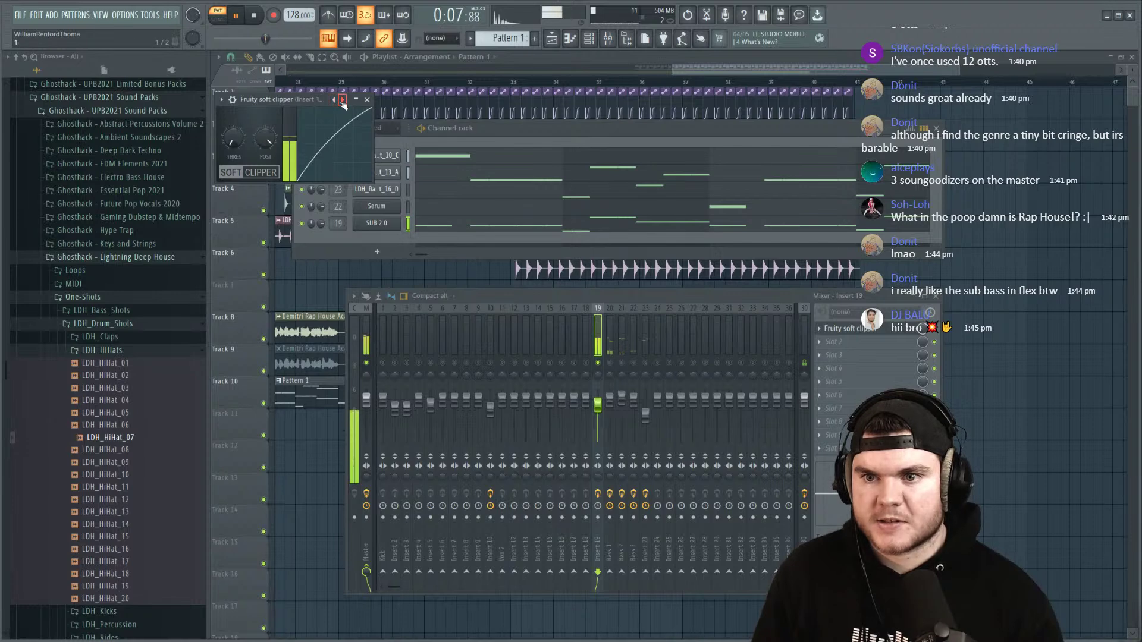
pyautogui.click(870, 331)
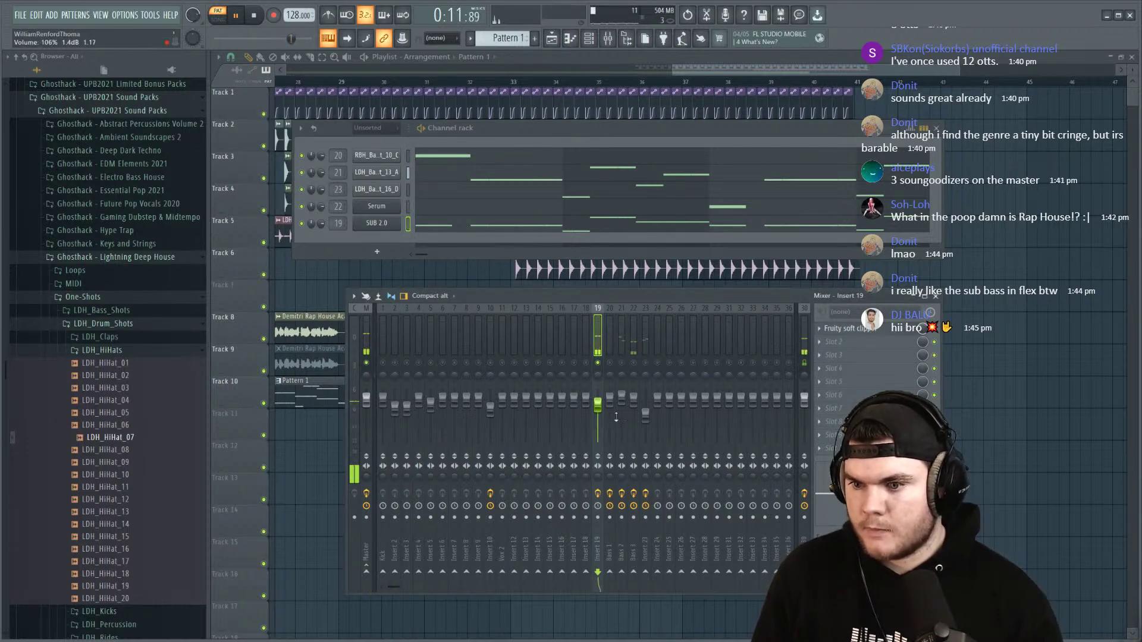
# Step: Lower the sub bass level on Insert 19 and audition the arrangement from bar 33 with the Bass 2 mixer track selected
pyautogui.rightClick(599, 363)
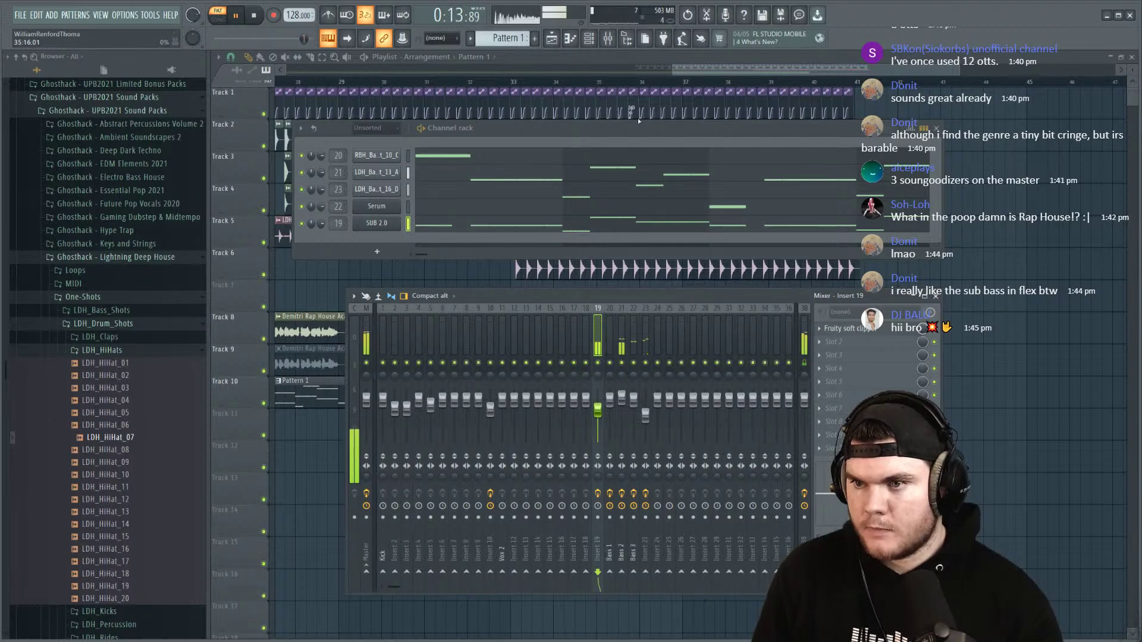
pyautogui.press('F12')
pyautogui.click(515, 86)
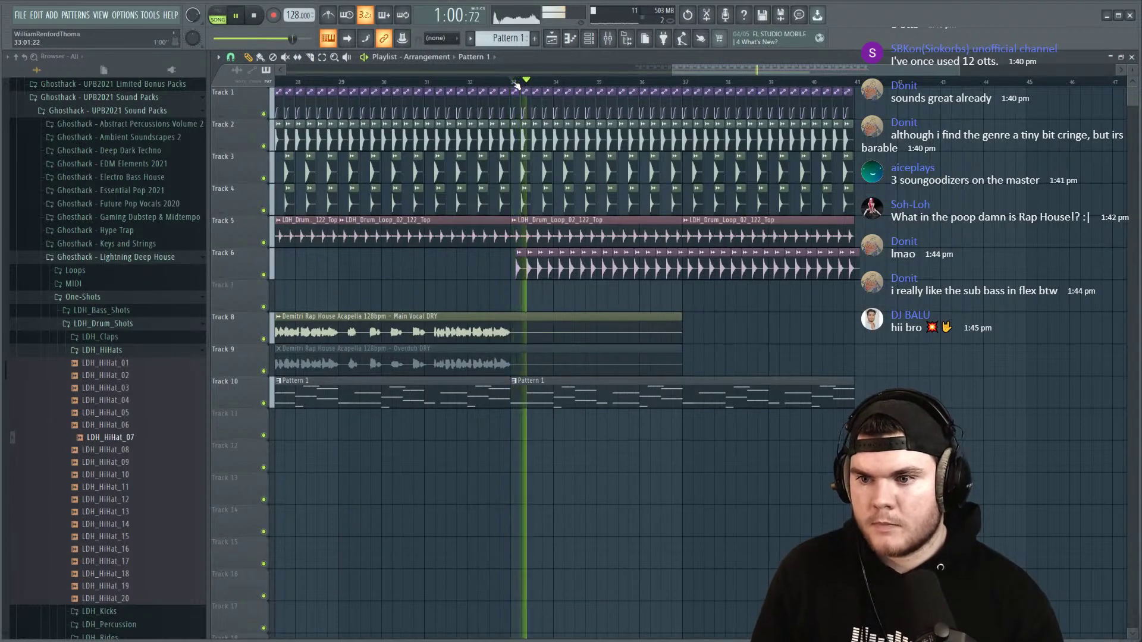
pyautogui.click(608, 39)
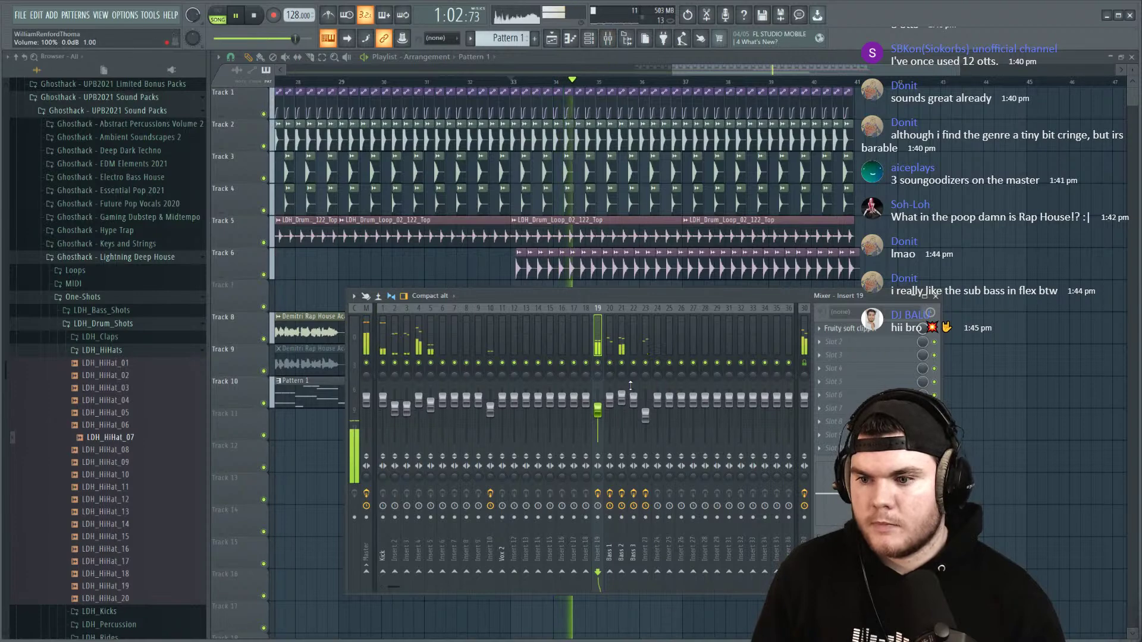
pyautogui.click(620, 364)
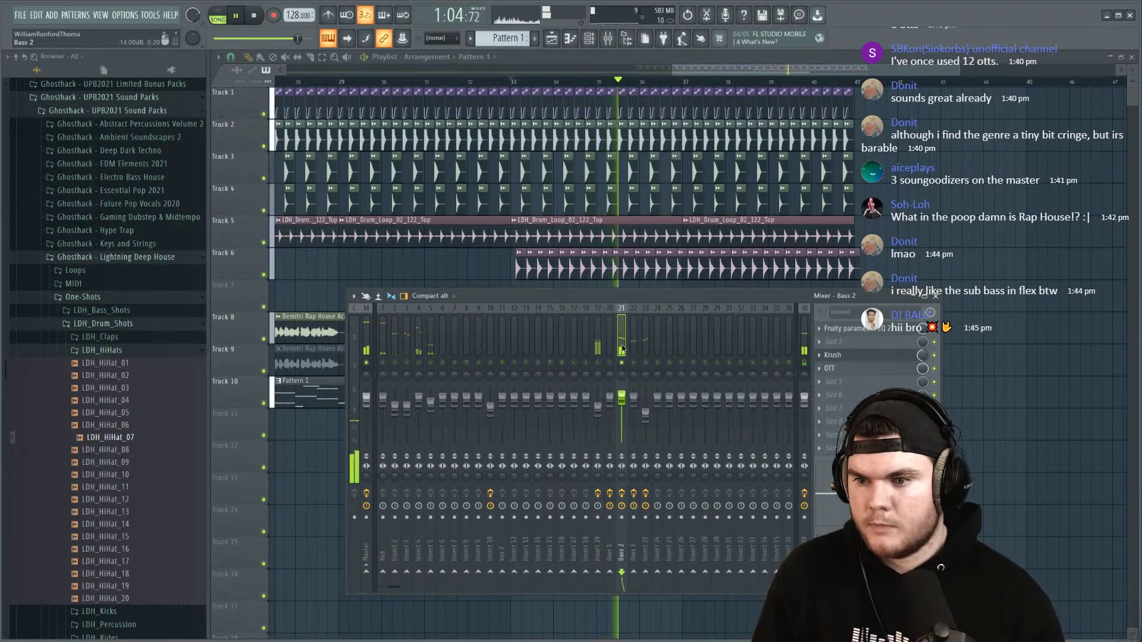
pyautogui.click(840, 382)
pyautogui.press('F1')
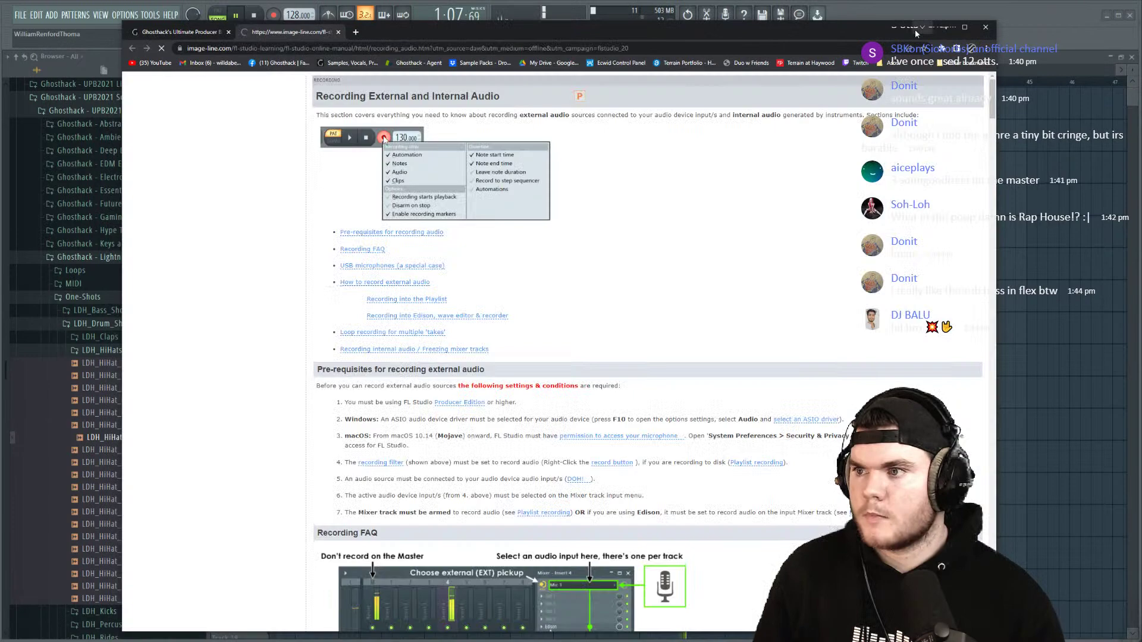
pyautogui.click(944, 27)
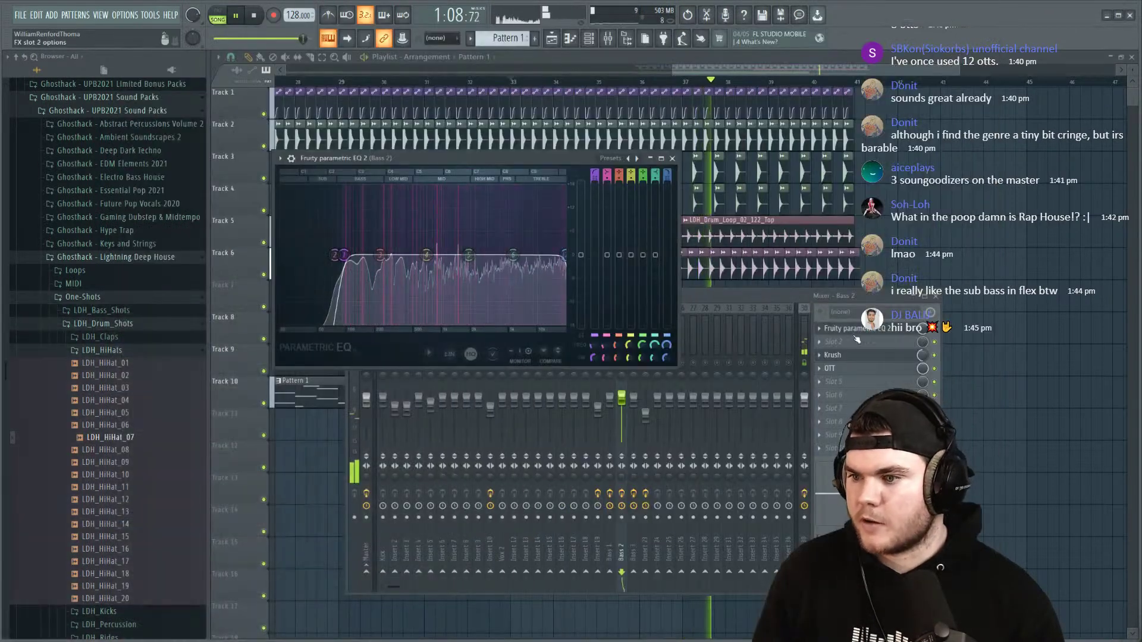
pyautogui.moveTo(455, 223); pyautogui.dragTo(456, 275)
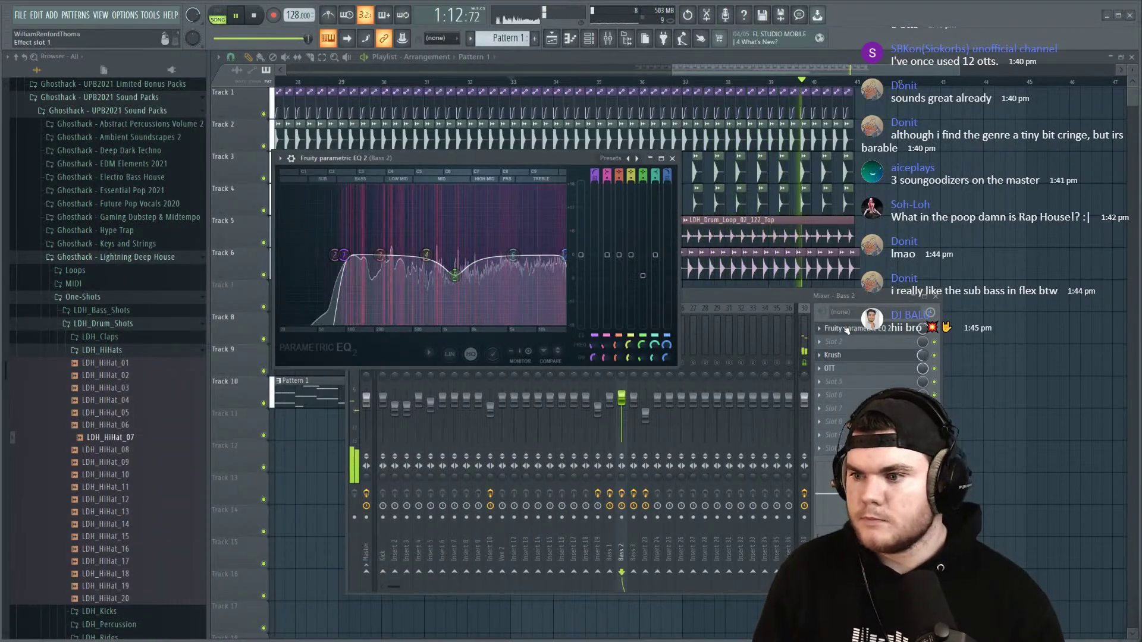
pyautogui.rightClick(456, 276)
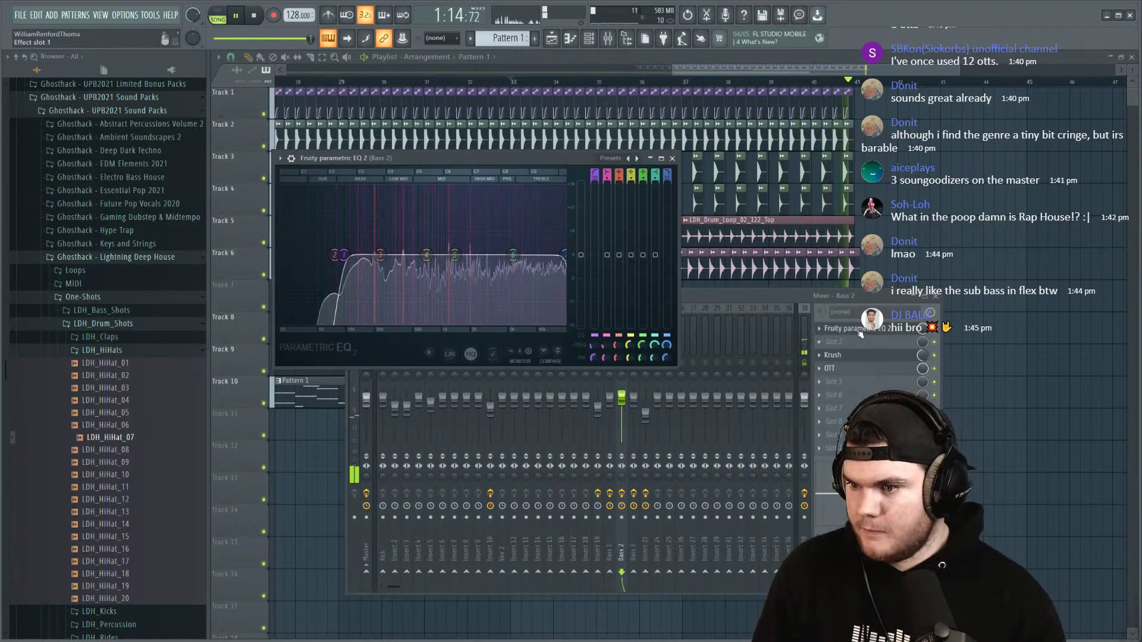
pyautogui.click(672, 158)
# Step: Add a second Fruity Parametric EQ 2 to slot 7 of Bass 2 and position band 4 at 2217 Hz with 92% bandwidth
pyautogui.rightClick(834, 355)
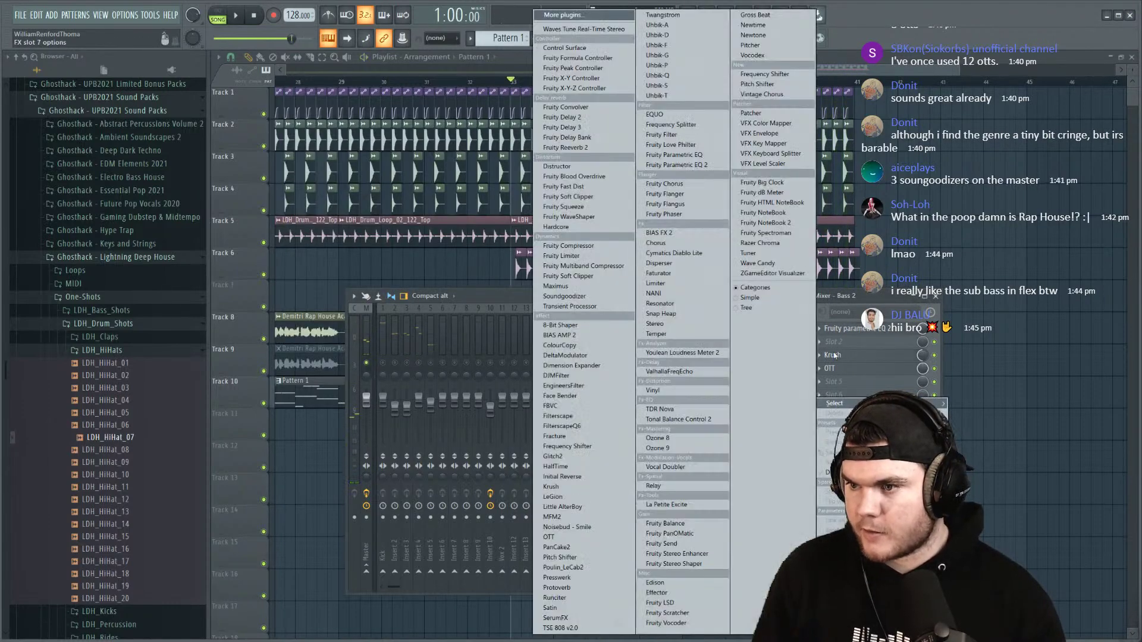
pyautogui.click(714, 166)
pyautogui.click(582, 129)
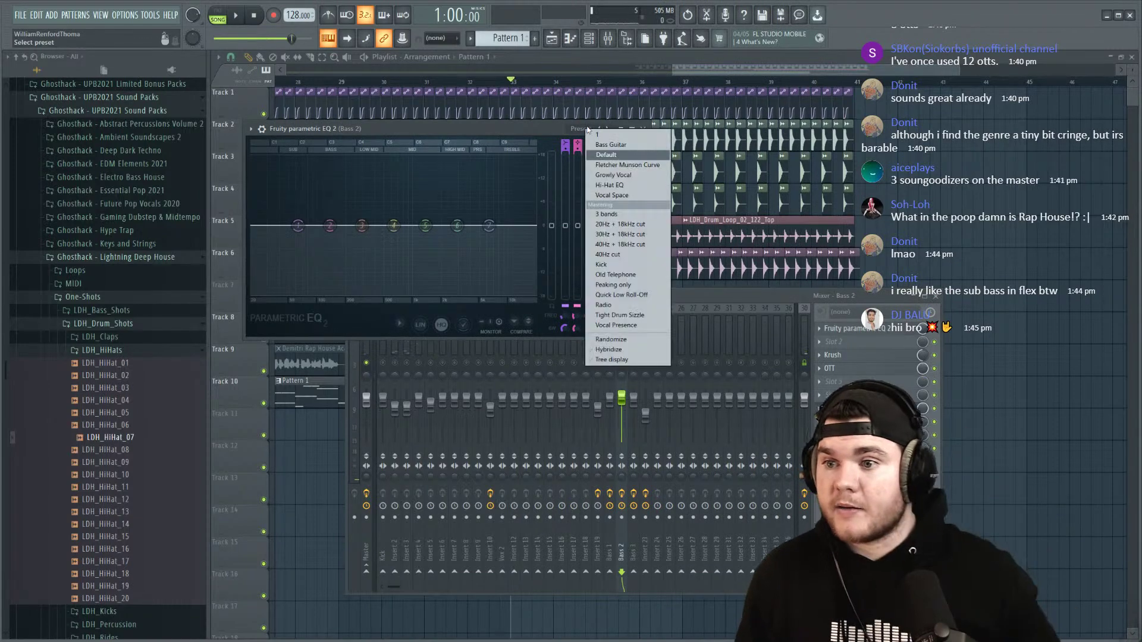
pyautogui.click(613, 195)
pyautogui.moveTo(613, 241)
pyautogui.mouseDown()
pyautogui.moveTo(613, 202)
pyautogui.moveTo(613, 220)
pyautogui.mouseUp()
pyautogui.moveTo(445, 236); pyautogui.dragTo(445, 225)
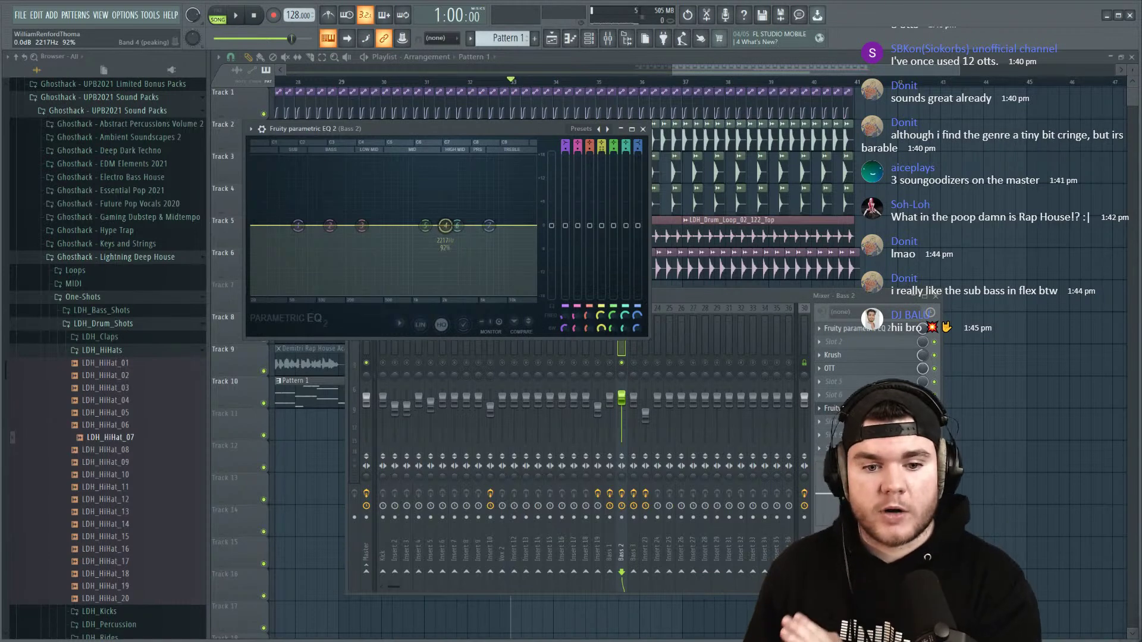
# Step: Cut band 4 of the new Bass 2 EQ by 4.1 dB during playback and return to the playlist
pyautogui.press('space')
pyautogui.moveTo(445, 226)
pyautogui.mouseDown()
pyautogui.moveTo(445, 253)
pyautogui.moveTo(445, 241)
pyautogui.mouseUp()
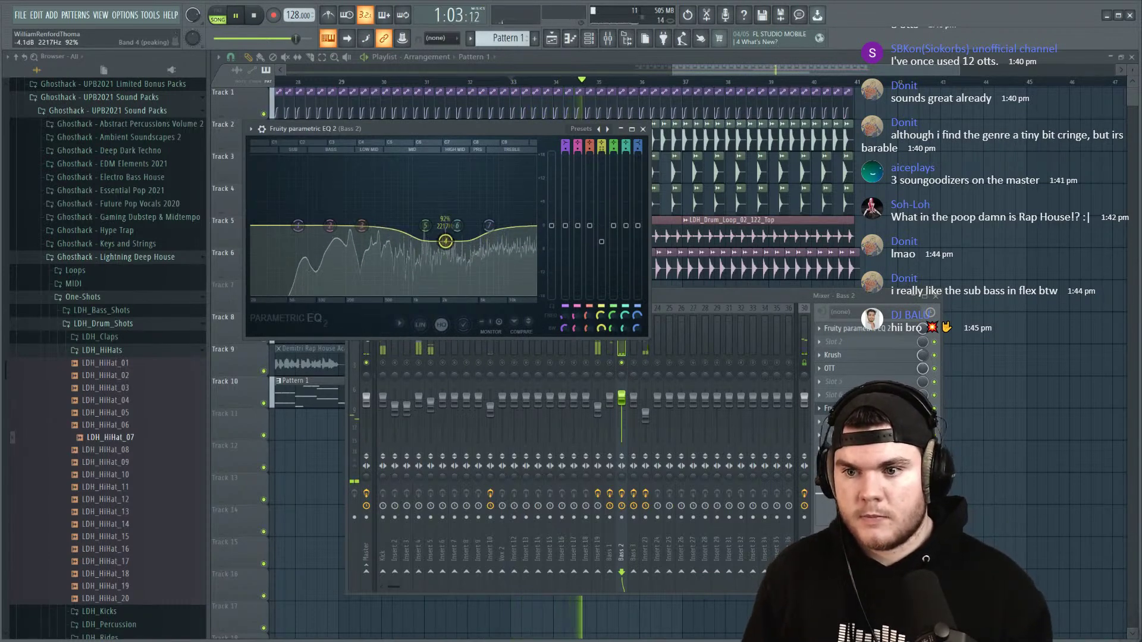
pyautogui.press('space')
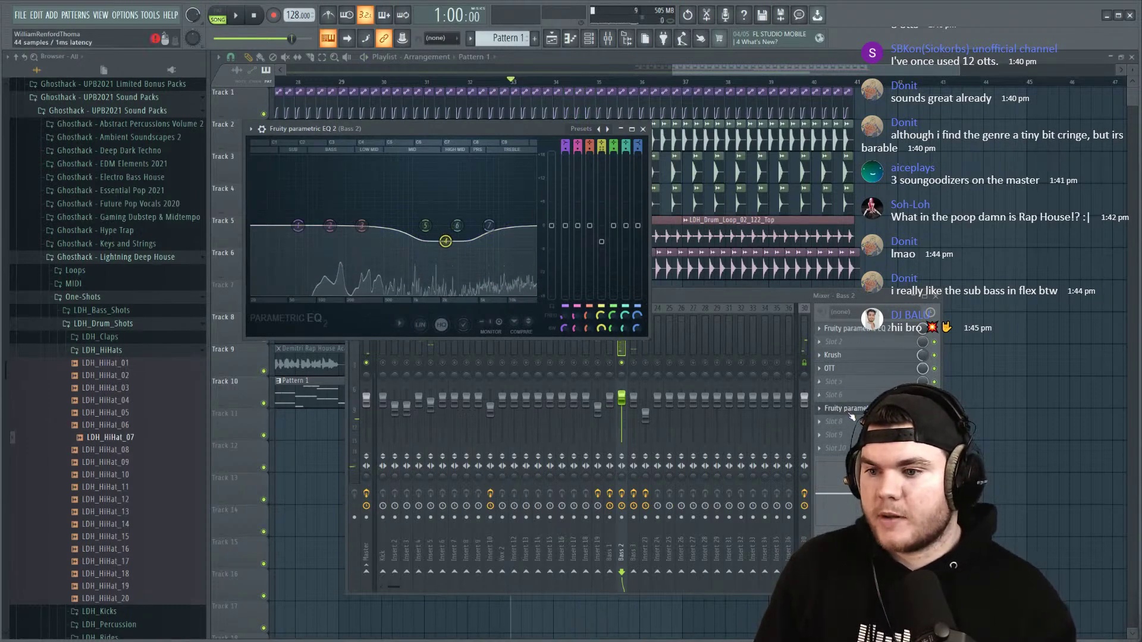
pyautogui.click(839, 327)
pyautogui.press('F9')
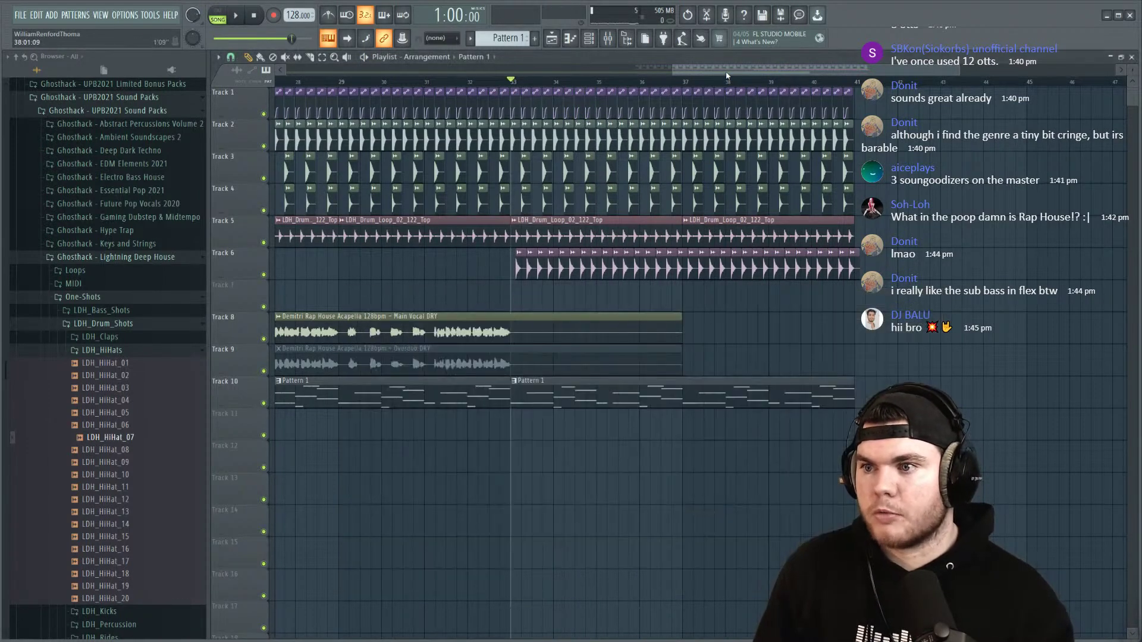
# Step: Play the arrangement from bar 25 and raise the Bass 2 mixer volume to 116%
pyautogui.scroll(-3, 726, 123)
pyautogui.click(477, 81)
pyautogui.press('space')
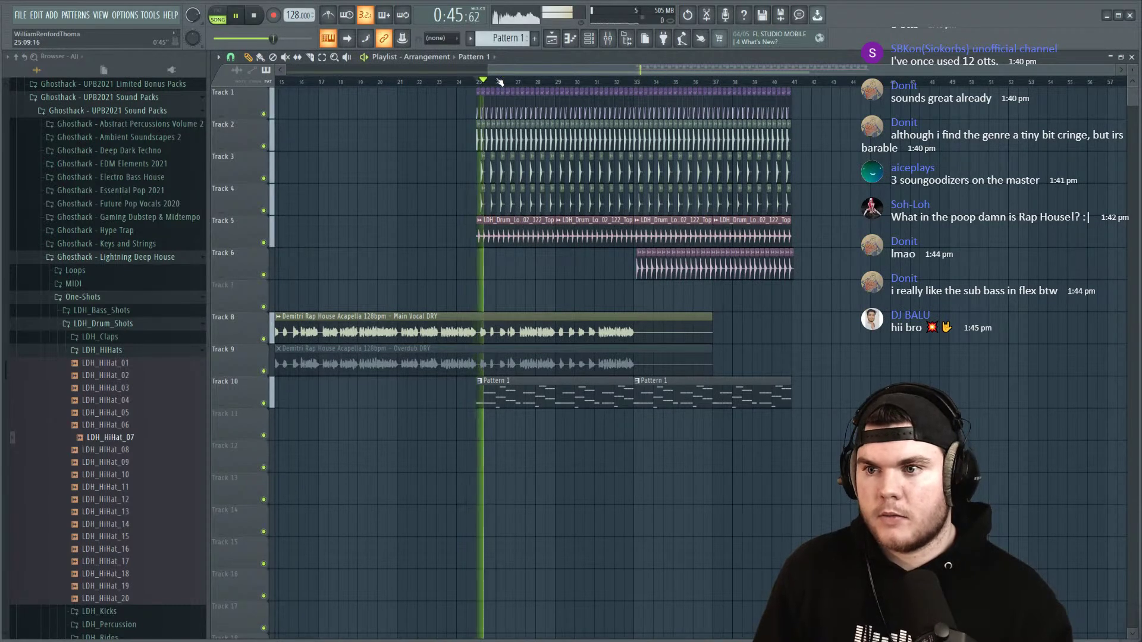
pyautogui.click(609, 40)
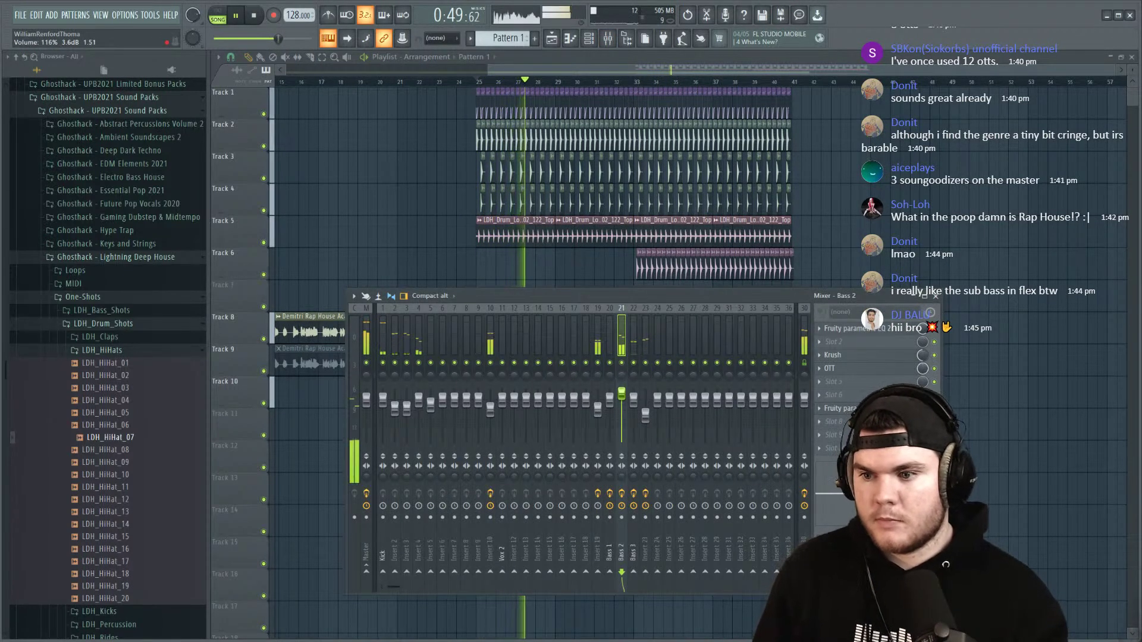
# Step: Add Fruity Reeverb 2 to slot 10 of the vocal's mixer track, Insert 10, and start playback
pyautogui.click(490, 409)
pyautogui.press('space')
pyautogui.click(819, 448)
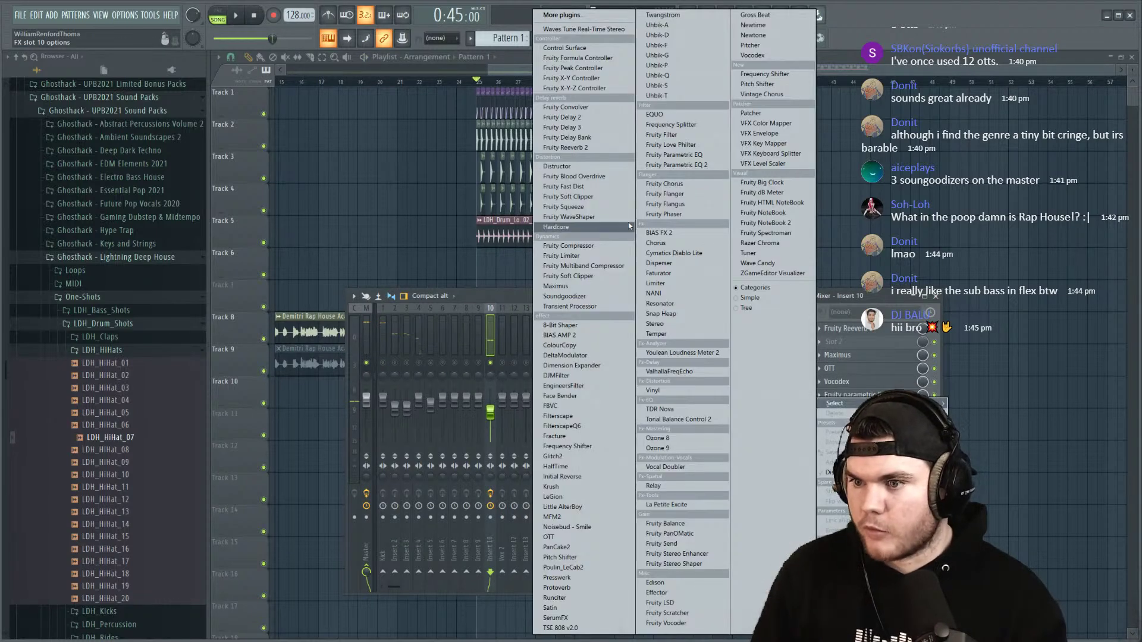
pyautogui.click(589, 148)
pyautogui.press('space')
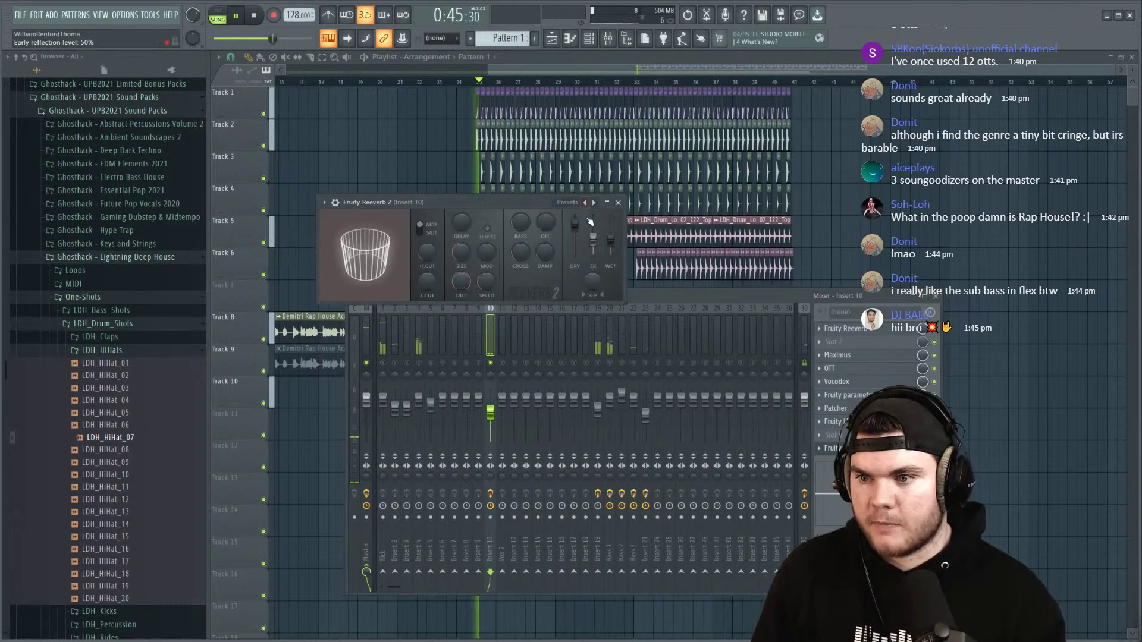
# Step: Lower the vocal reverb's early reflections, set its wet level to 24% and return to the playlist
pyautogui.moveTo(611, 238); pyautogui.dragTo(610, 246)
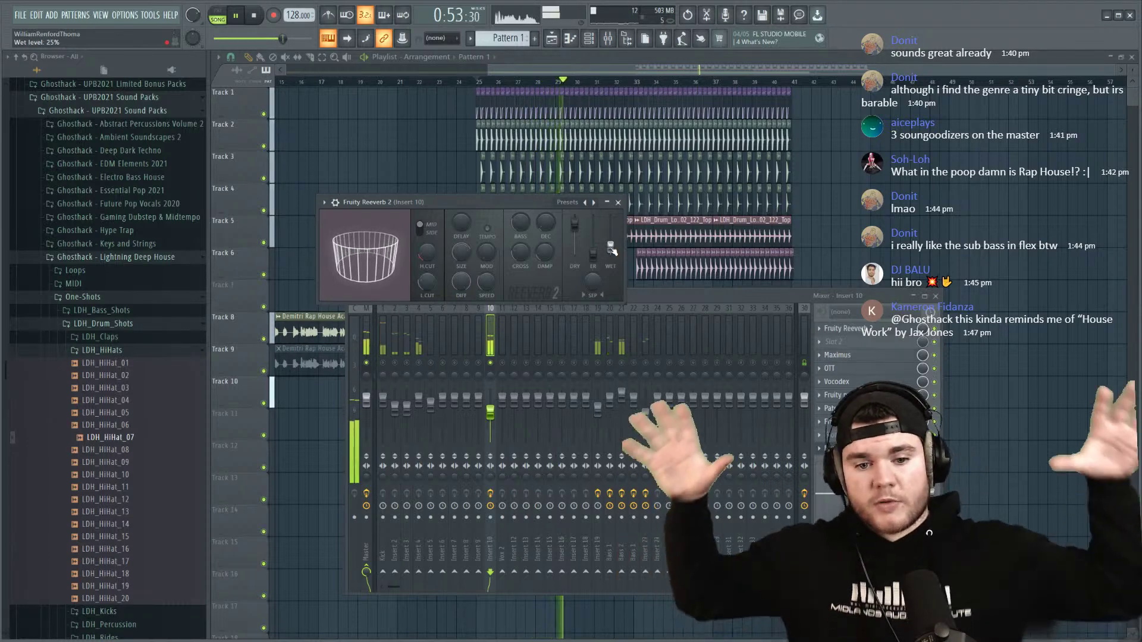
pyautogui.moveTo(610, 245); pyautogui.dragTo(611, 243)
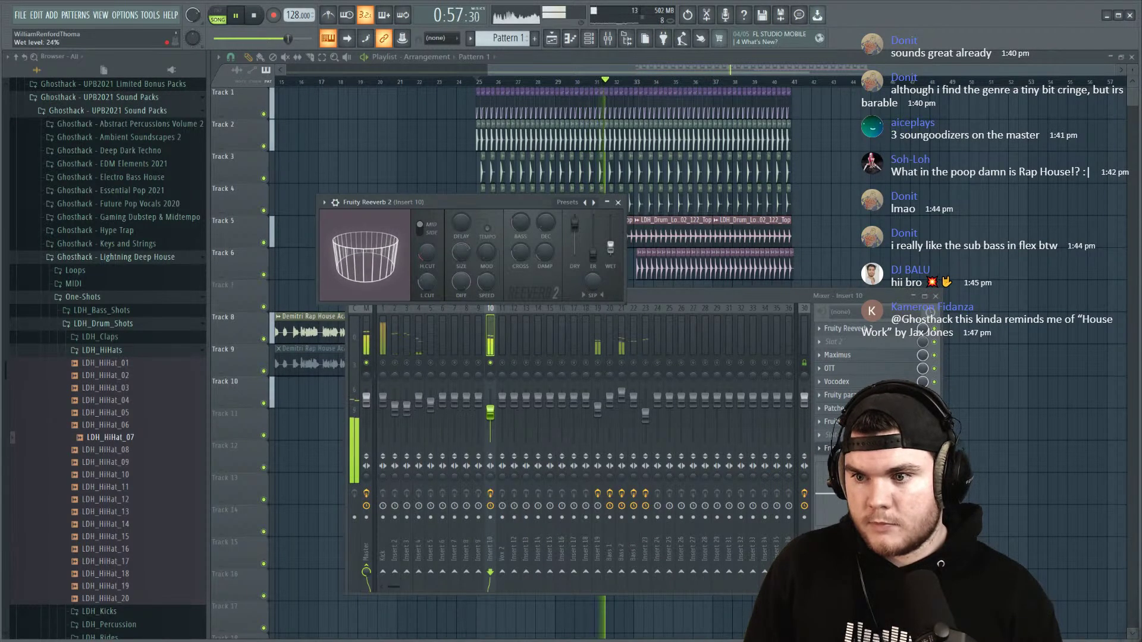
pyautogui.press('Escape')
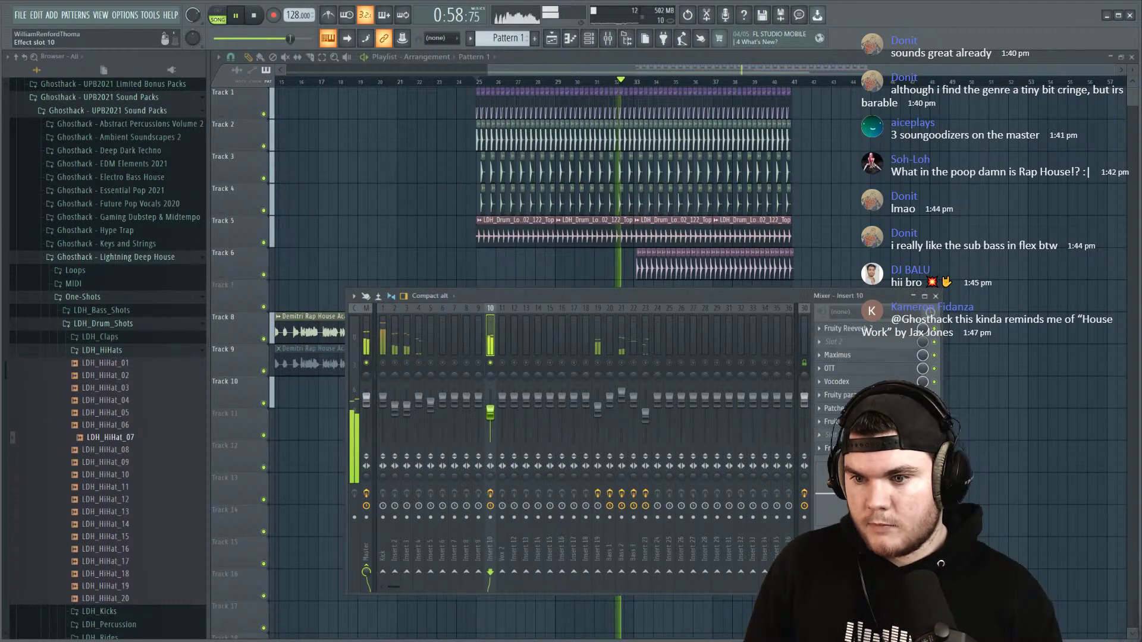
pyautogui.rightClick(490, 363)
pyautogui.click(936, 296)
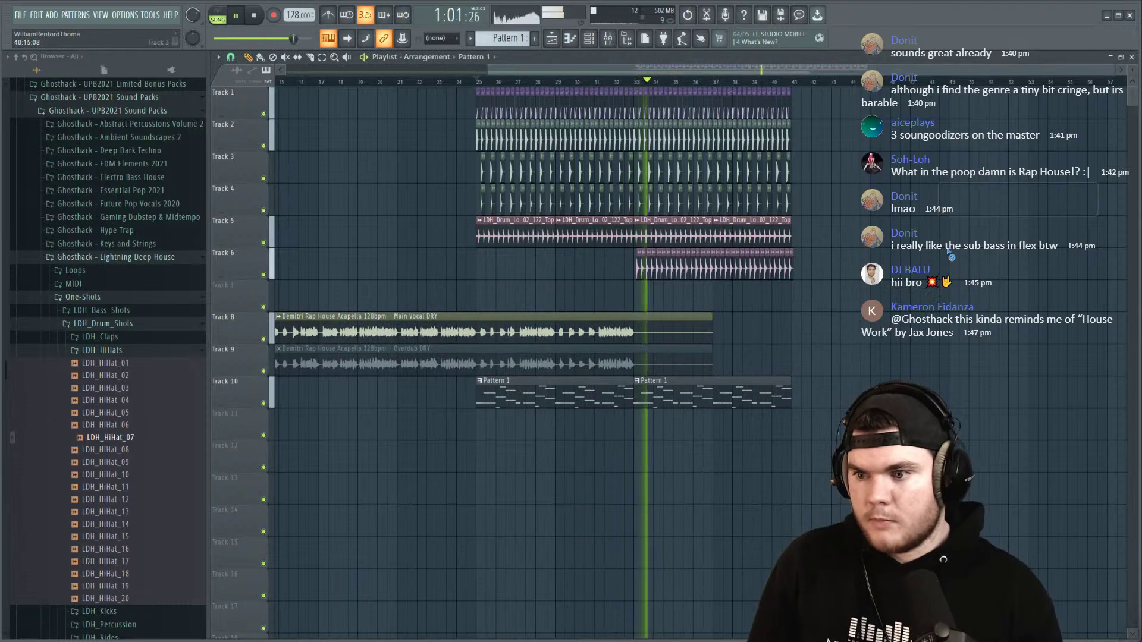
# Step: Raise the Bass 3 mixer volume to about 108% during playback
pyautogui.scroll(3, 754, 80)
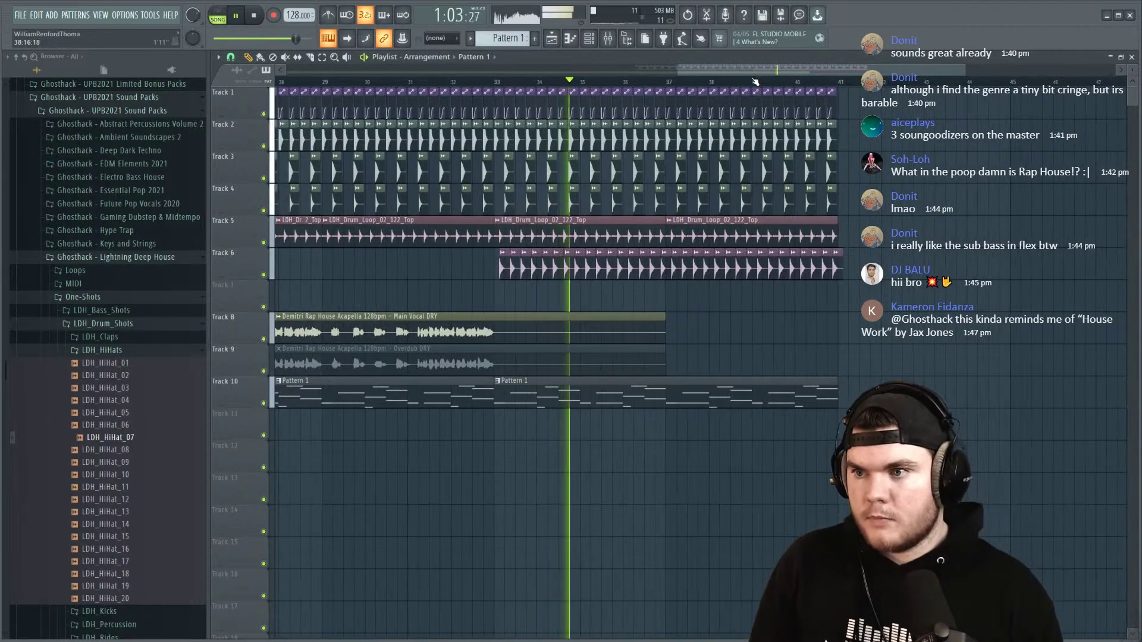
pyautogui.scroll(-3, 756, 81)
pyautogui.scroll(2, 760, 82)
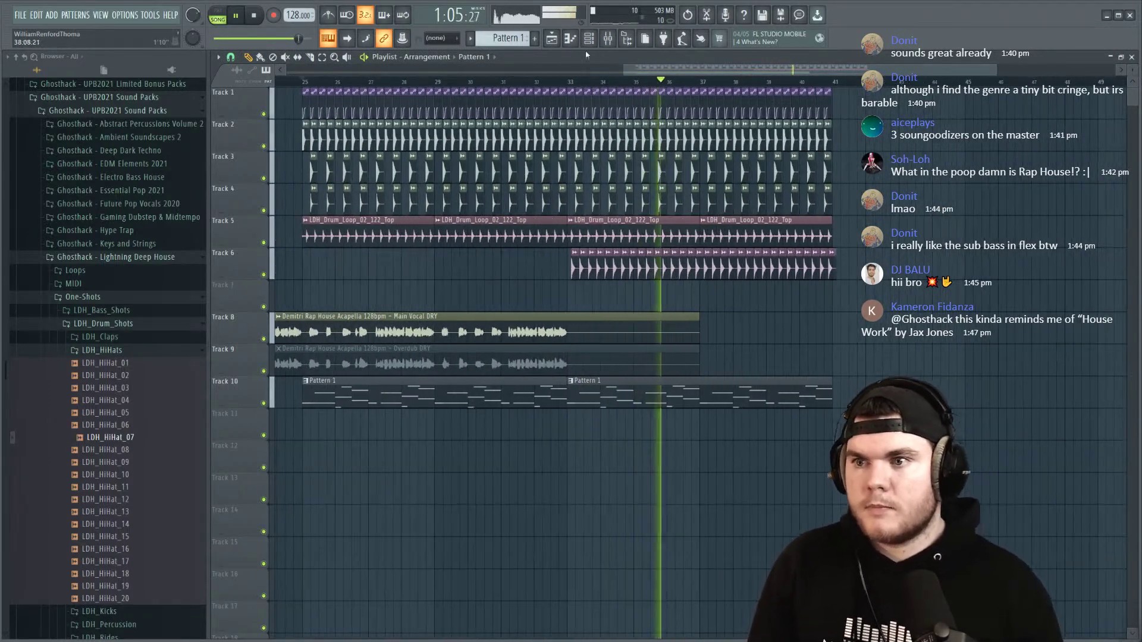
pyautogui.press('F9')
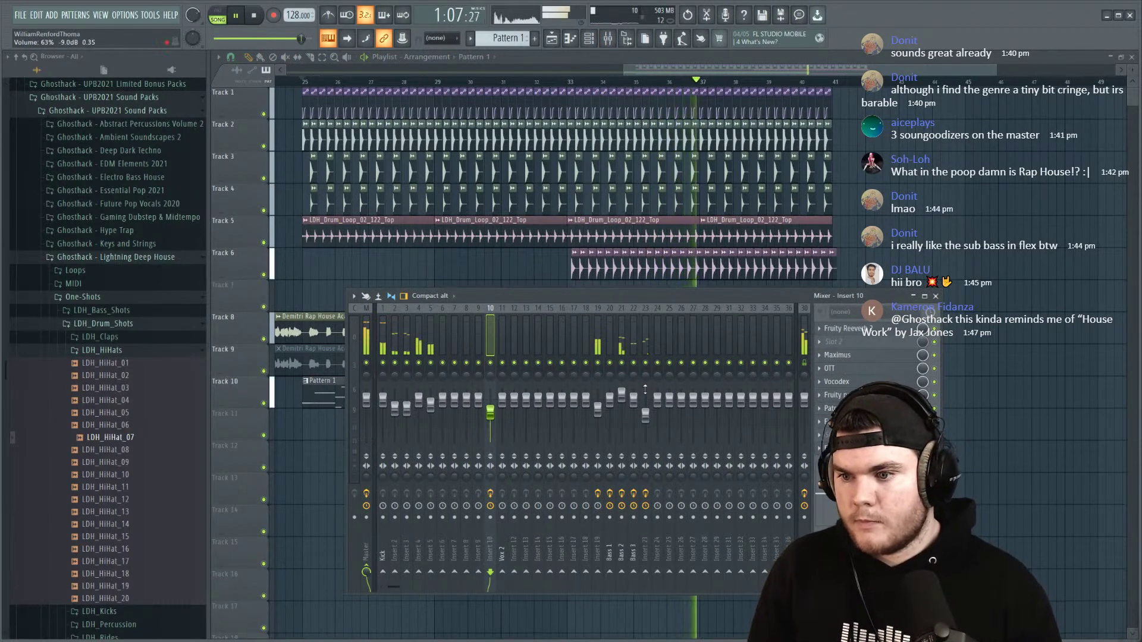
pyautogui.moveTo(635, 399); pyautogui.dragTo(636, 395)
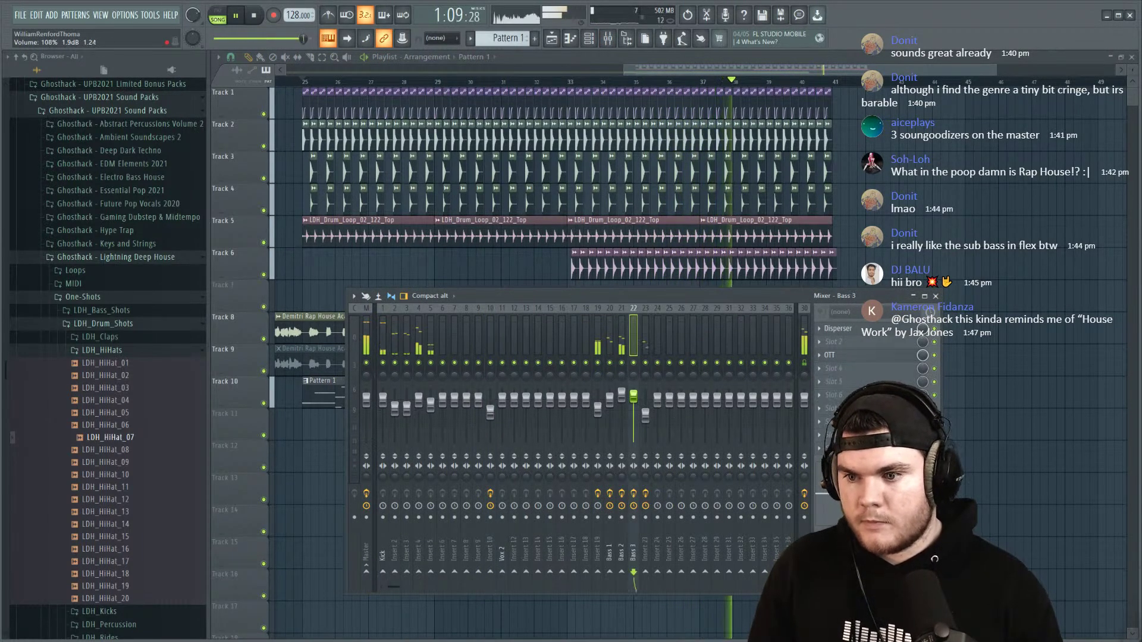
# Step: Select mixer tracks 20 to 23 and raise their faders together until Bass 3 is at 117%, then deselect them and return to the playlist
pyautogui.click(644, 332)
pyautogui.moveTo(644, 332); pyautogui.dragTo(613, 332)
pyautogui.moveTo(634, 398); pyautogui.dragTo(634, 392)
pyautogui.press('space')
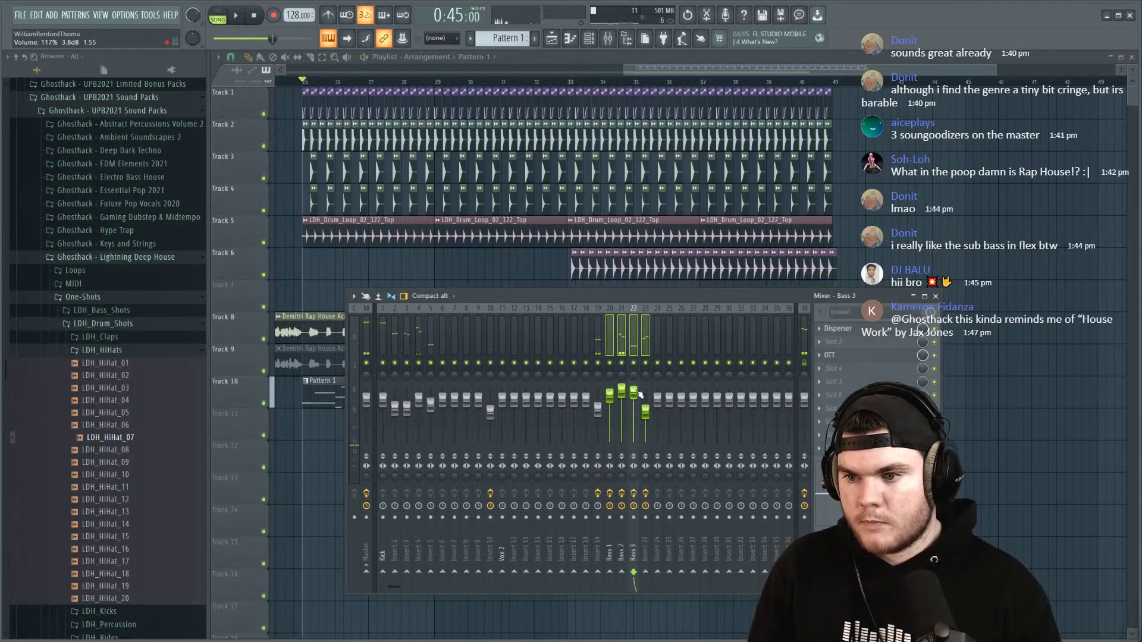
pyautogui.rightClick(635, 326)
pyautogui.click(635, 326)
pyautogui.press('F9')
# Step: Collapse the hi-hats folder, open the LDH_Percussion one-shots folder and audition its samples
pyautogui.hscroll(-3, 818, 83)
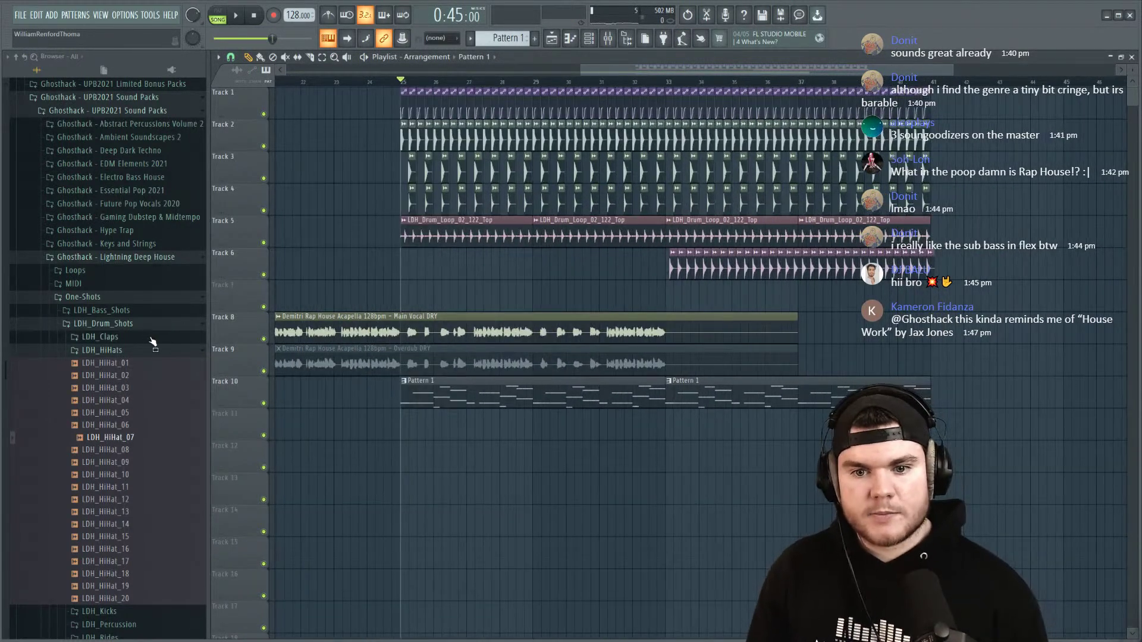
pyautogui.click(138, 351)
pyautogui.click(132, 379)
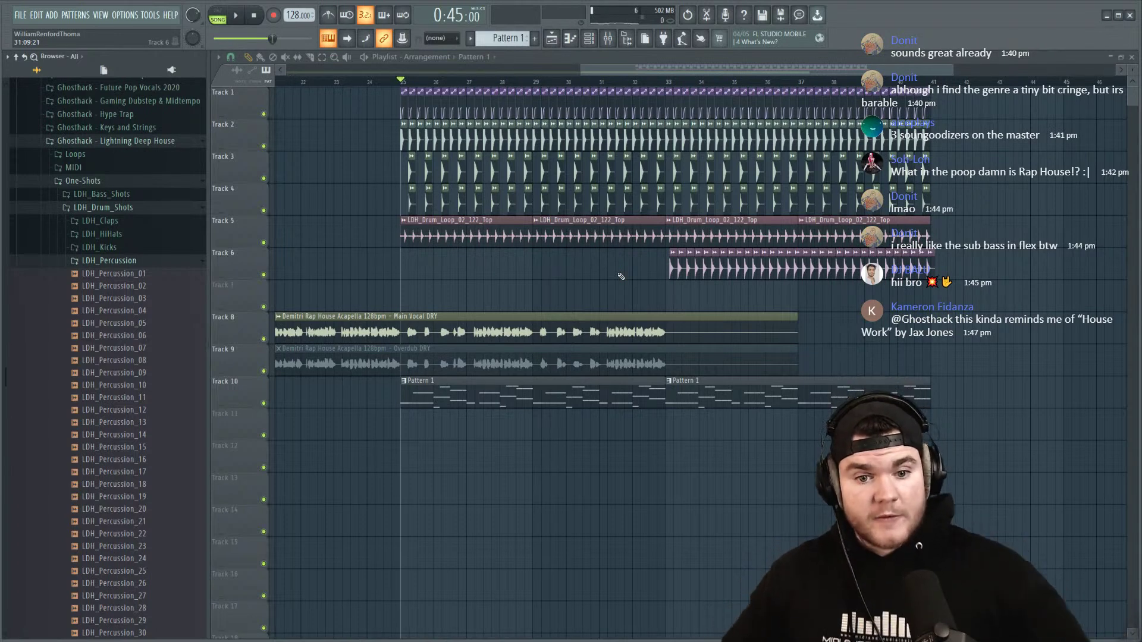
pyautogui.scroll(-3, 150, 302)
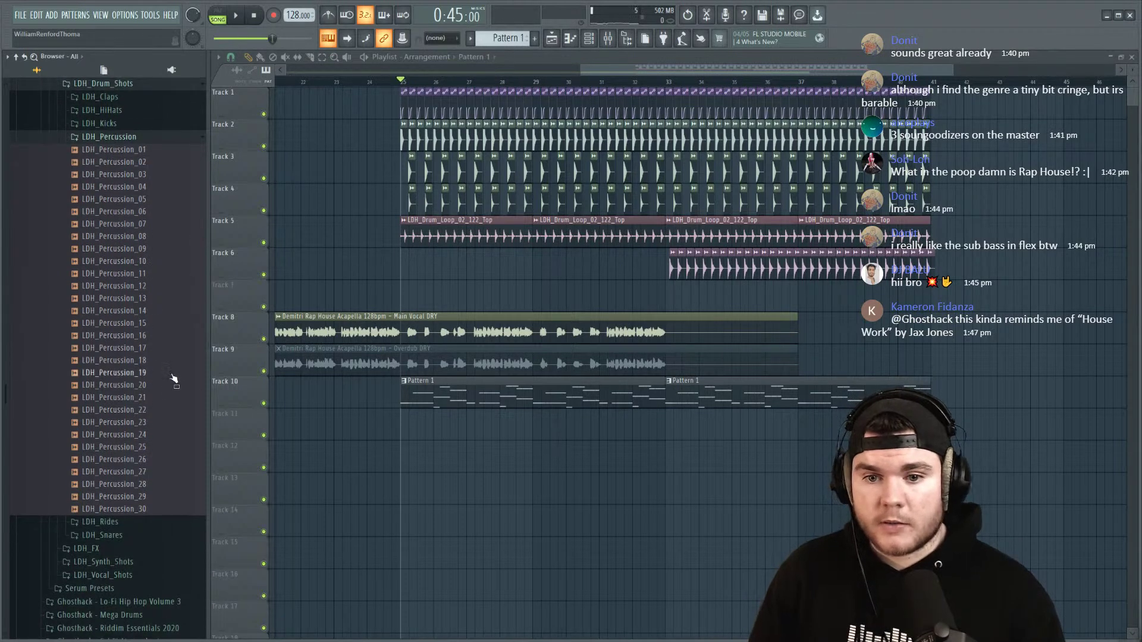
pyautogui.click(149, 223)
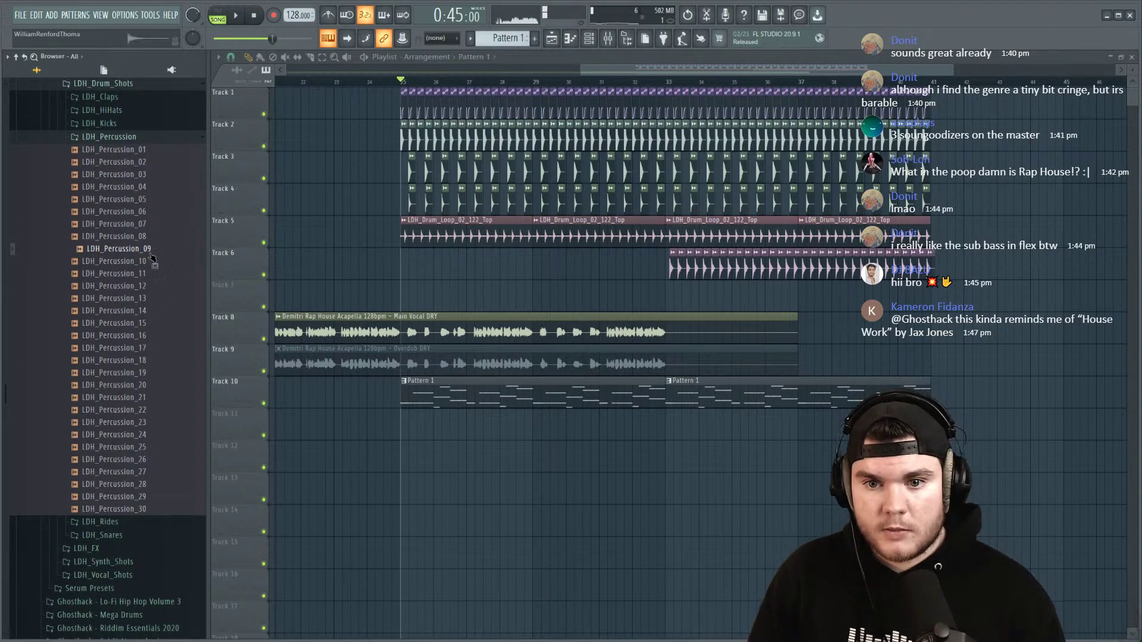
# Step: Switch to the empty Pattern 2 and load LDH_Percussion_07, LDH_Percussion_04 and LDH_Percussion_02 as new channels in the channel rack
pyautogui.click(588, 38)
pyautogui.click(541, 40)
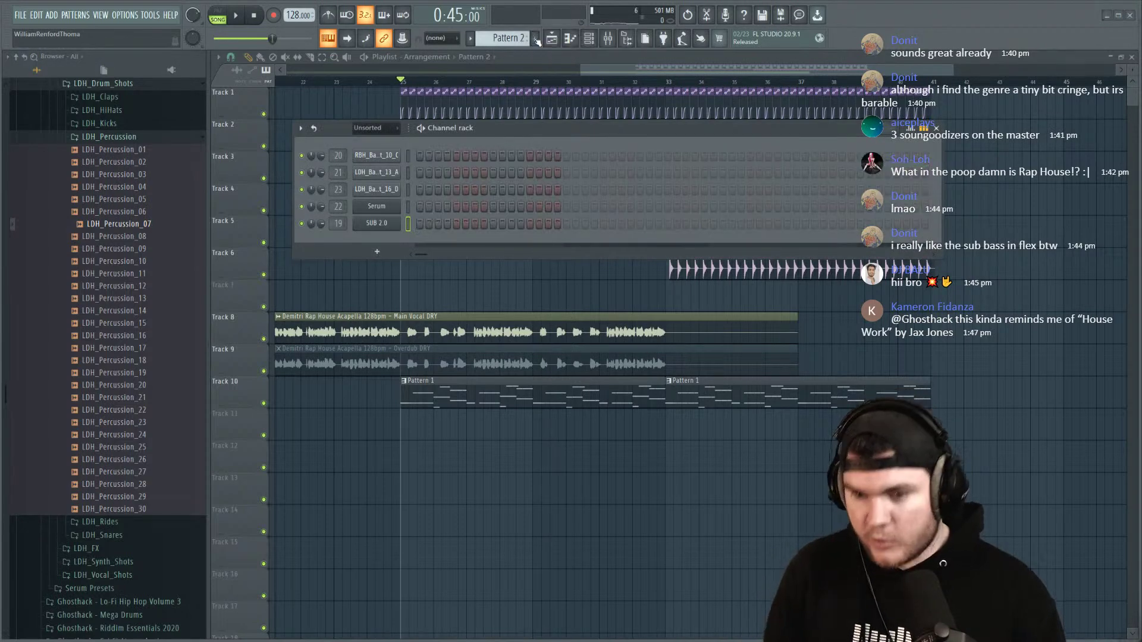
pyautogui.moveTo(145, 224); pyautogui.dragTo(356, 255)
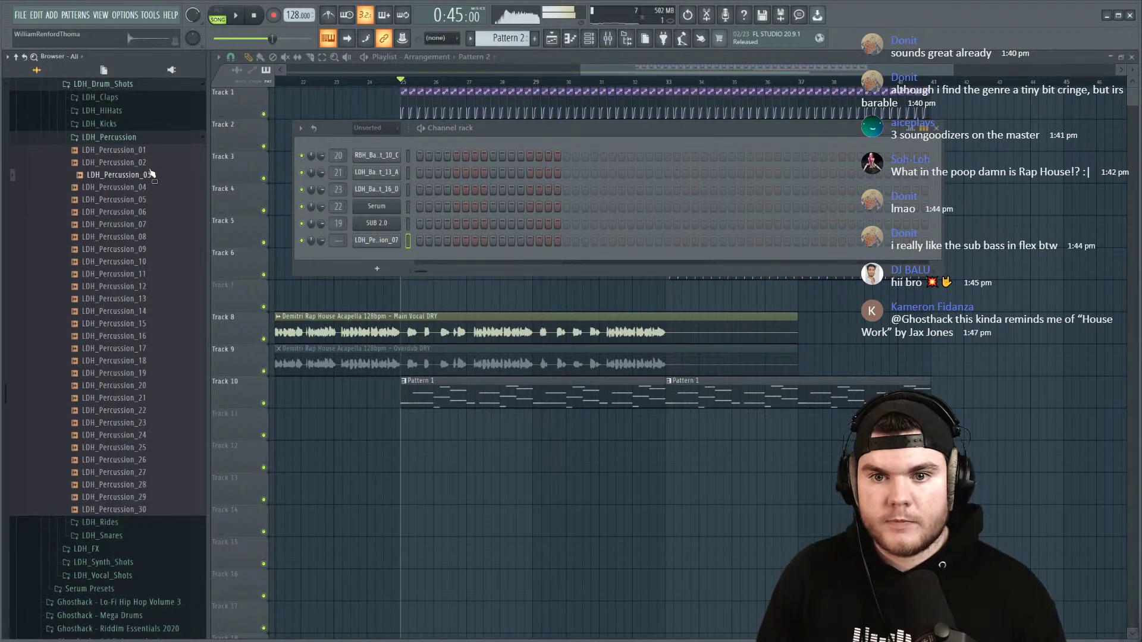
pyautogui.moveTo(142, 186); pyautogui.dragTo(381, 252)
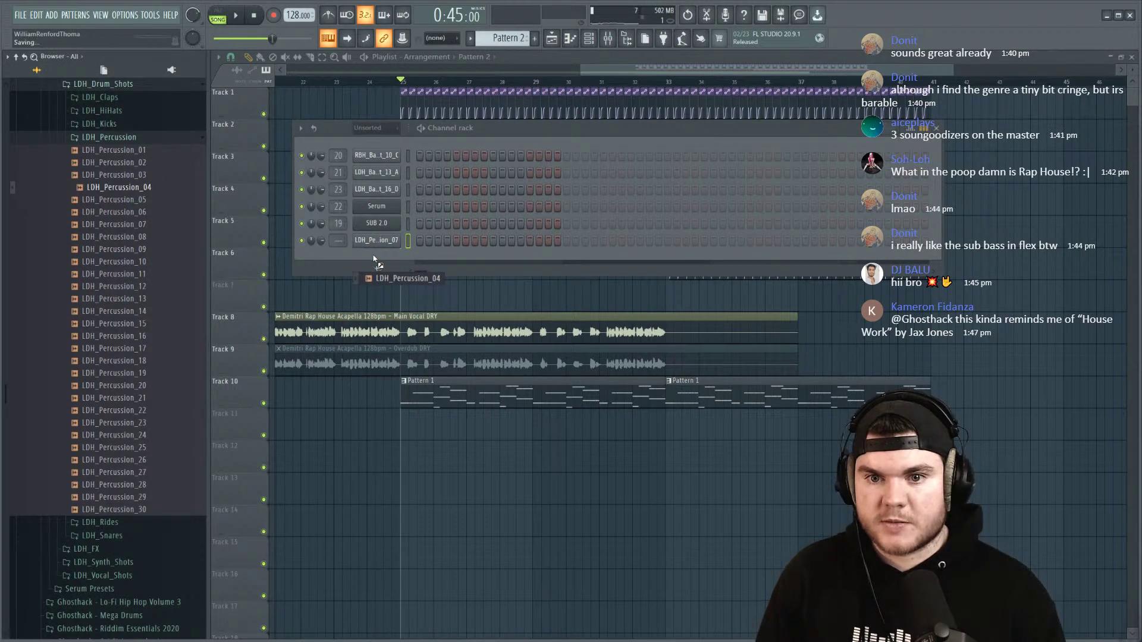
pyautogui.click(148, 163)
pyautogui.moveTo(305, 238); pyautogui.dragTo(376, 282)
# Step: Audition further percussion samples and add LDH_Percussion_23 and LDH_Percussion_24 to the channel rack
pyautogui.click(150, 398)
pyautogui.click(150, 411)
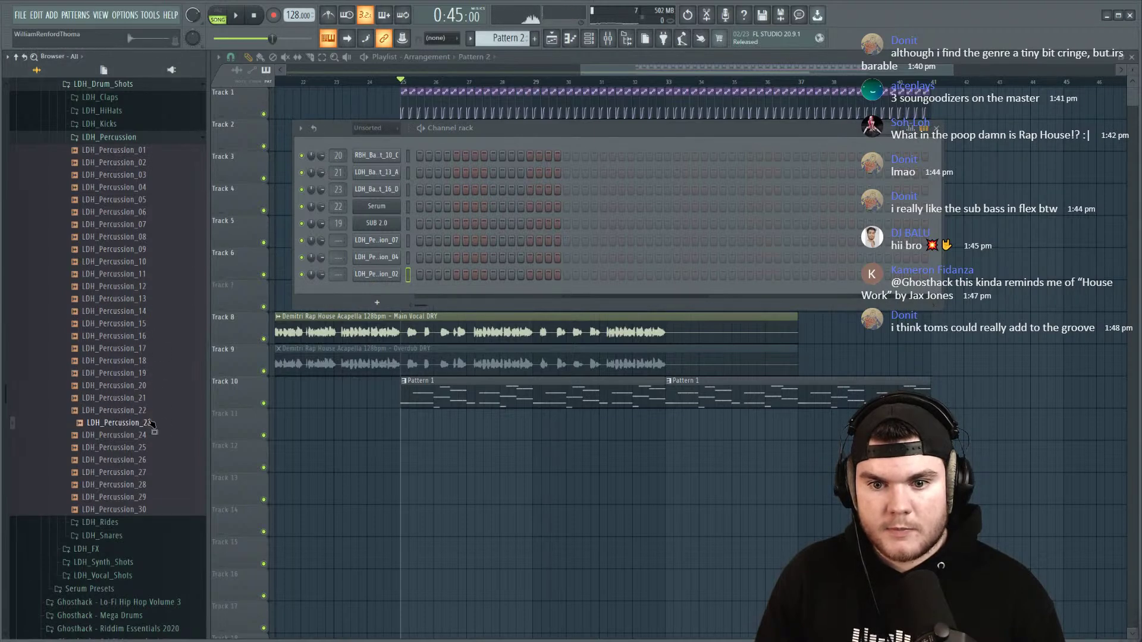
pyautogui.click(145, 423)
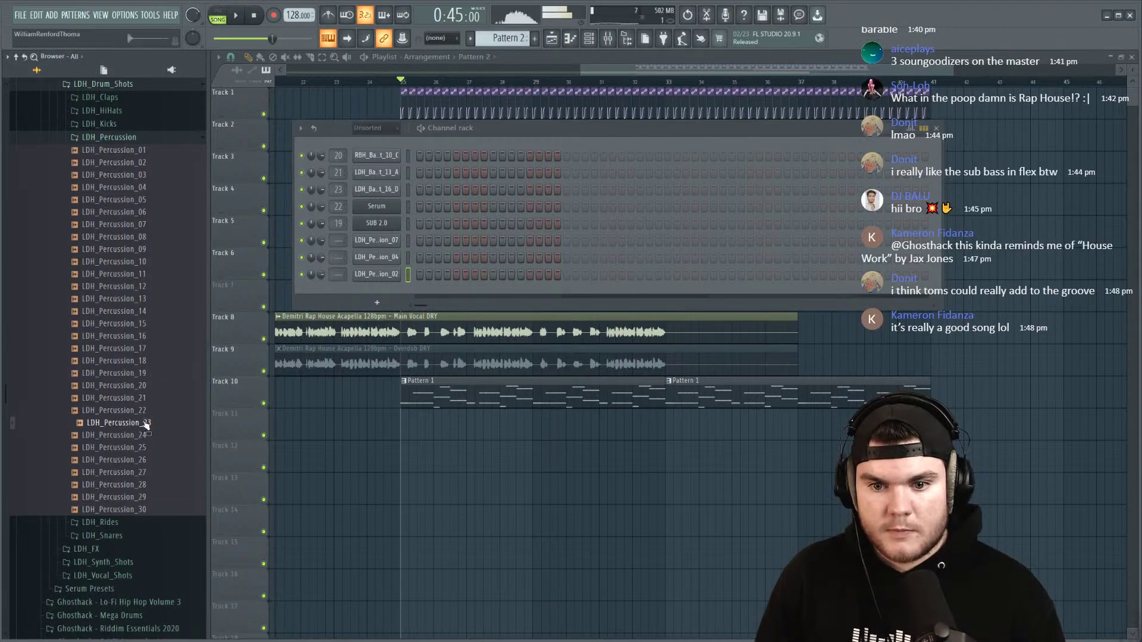
pyautogui.moveTo(145, 423); pyautogui.dragTo(376, 300)
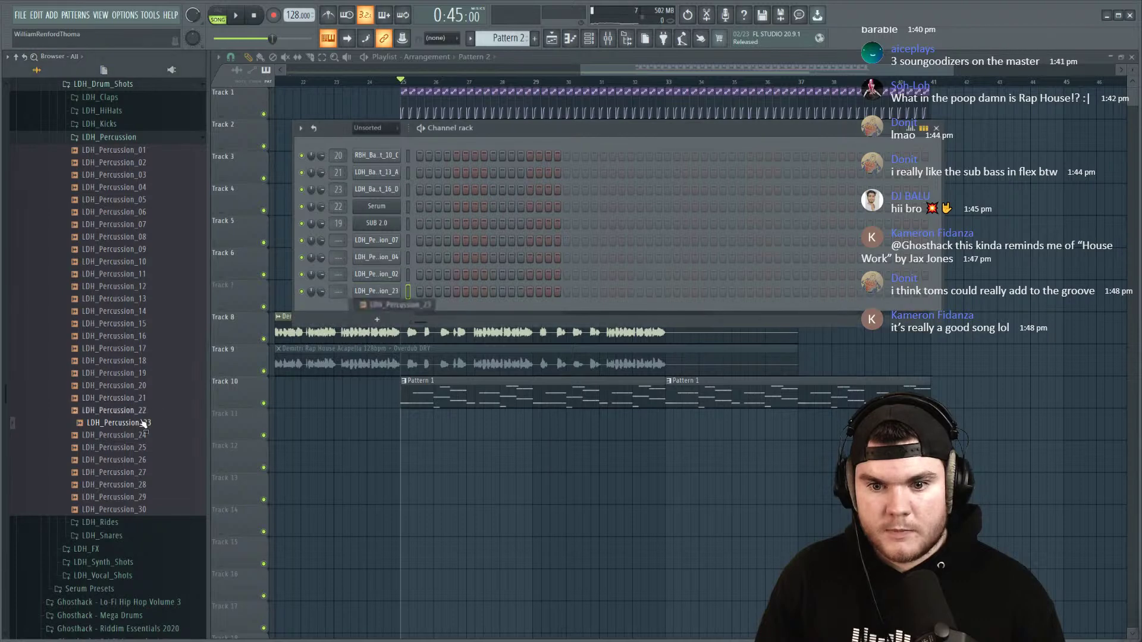
pyautogui.click(135, 438)
pyautogui.moveTo(167, 433); pyautogui.dragTo(390, 306)
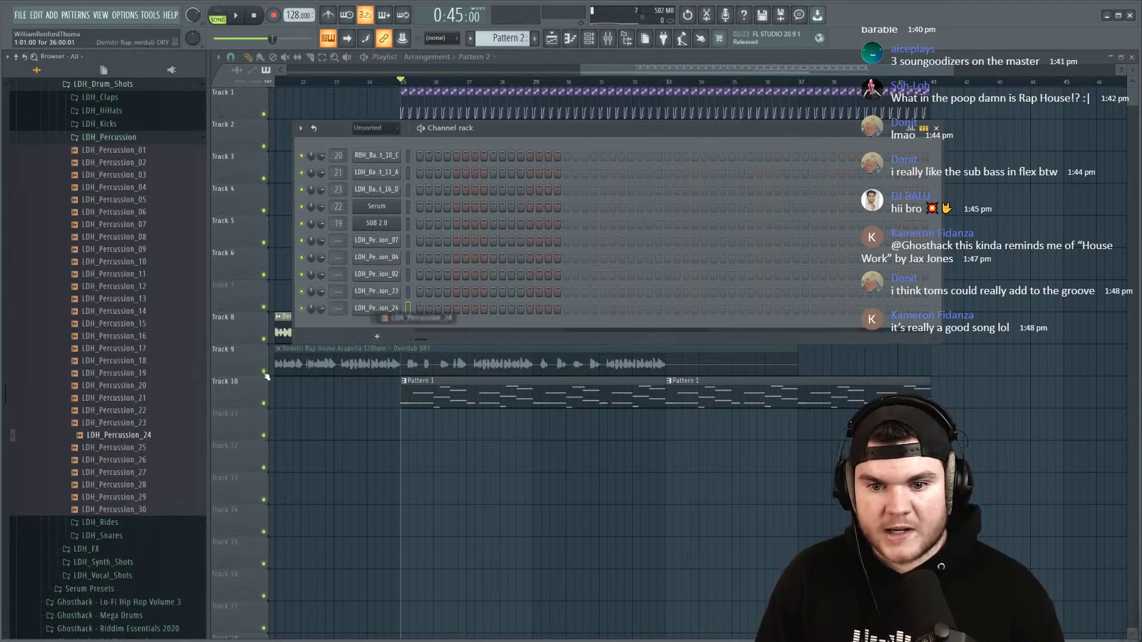
# Step: Audition the last four percussion samples and the loaded channels, and delete the LDH_Percussion_23 channel
pyautogui.click(153, 473)
pyautogui.click(153, 485)
pyautogui.click(153, 498)
pyautogui.click(154, 510)
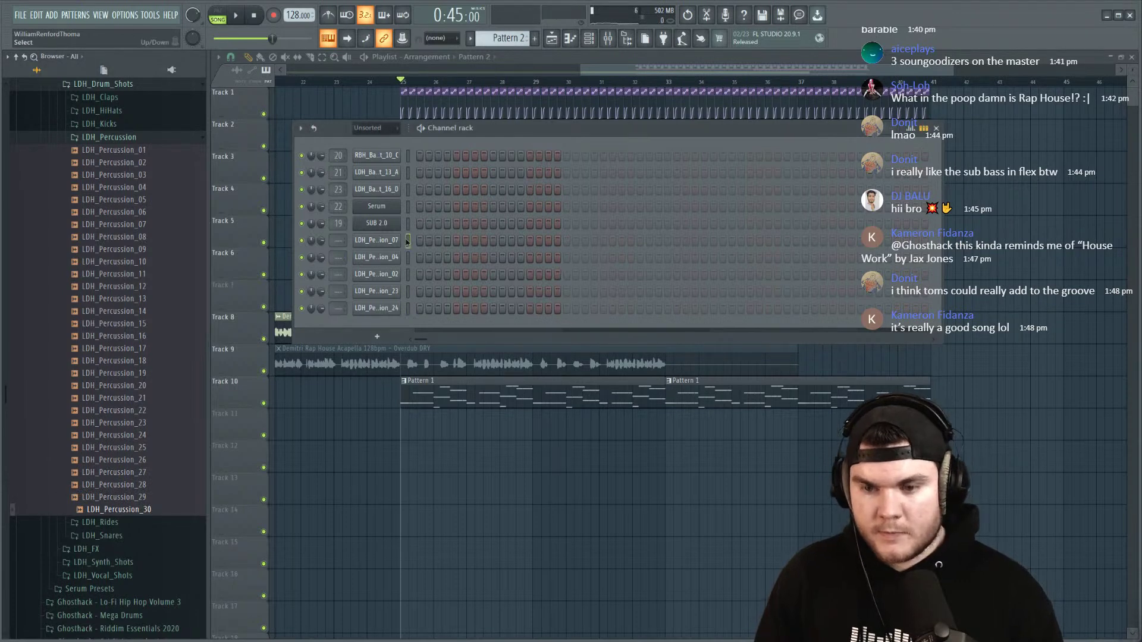
pyautogui.click(406, 257)
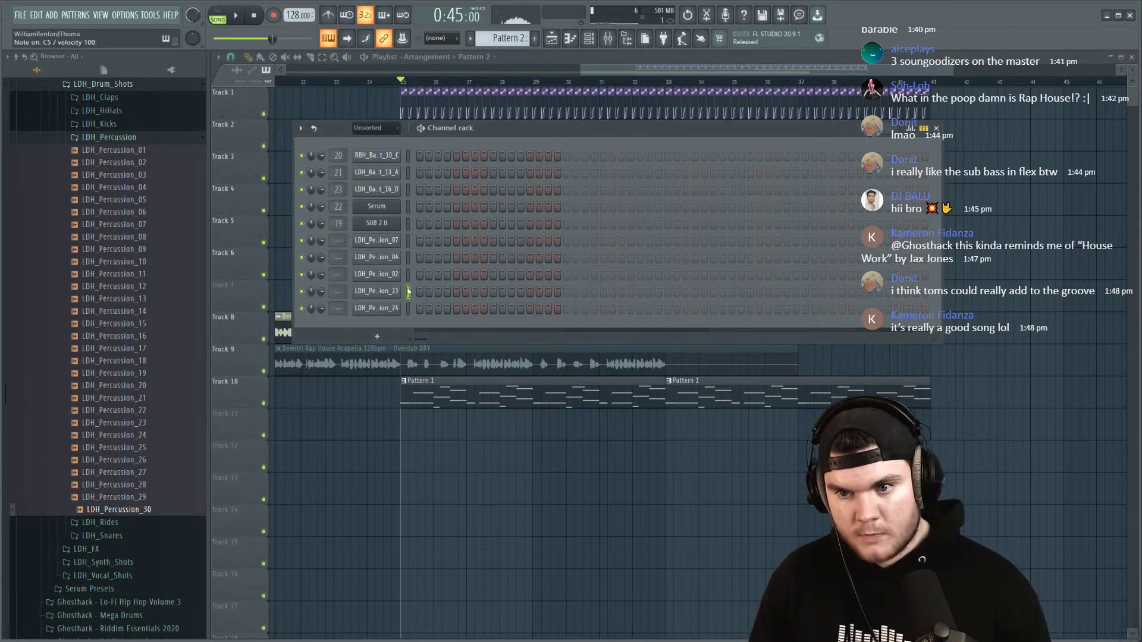
pyautogui.rightClick(409, 279)
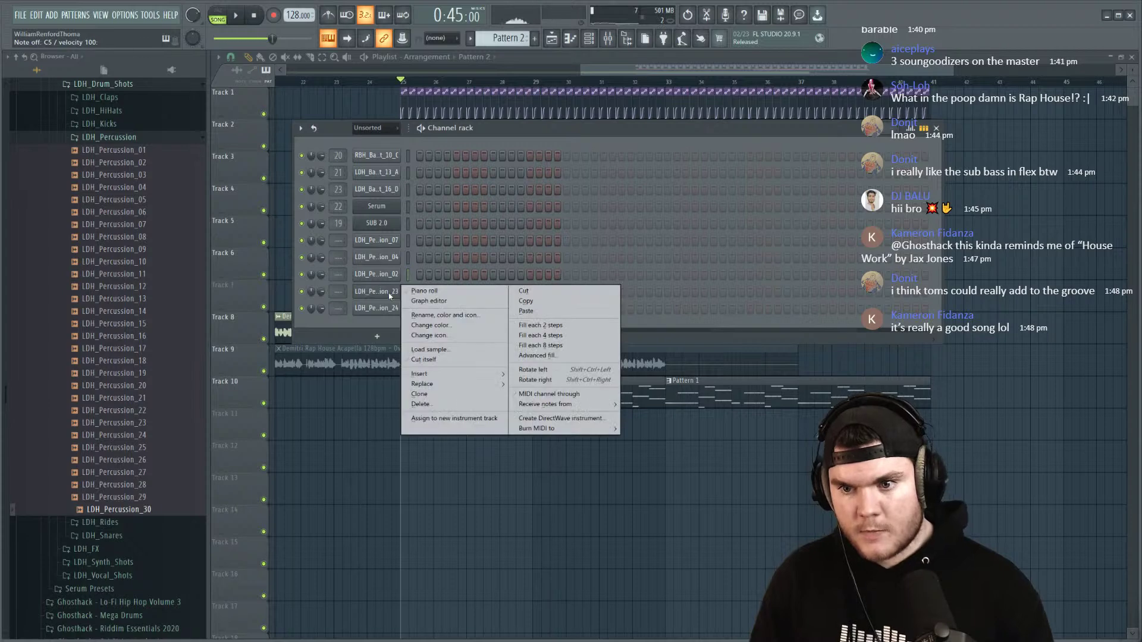
pyautogui.click(440, 386)
pyautogui.click(409, 365)
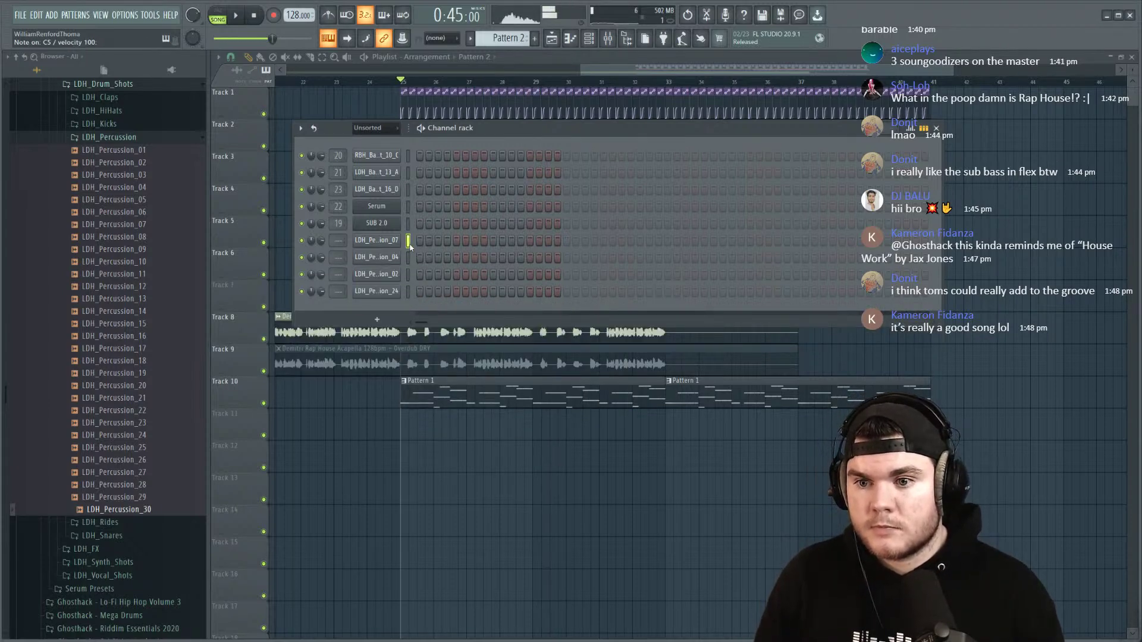
# Step: Turn on the metronome and, in pattern mode, program LDH_Percussion_24 hits on steps 9, 10, 12 and 15 of Pattern 2
pyautogui.press('space')
pyautogui.press('space')
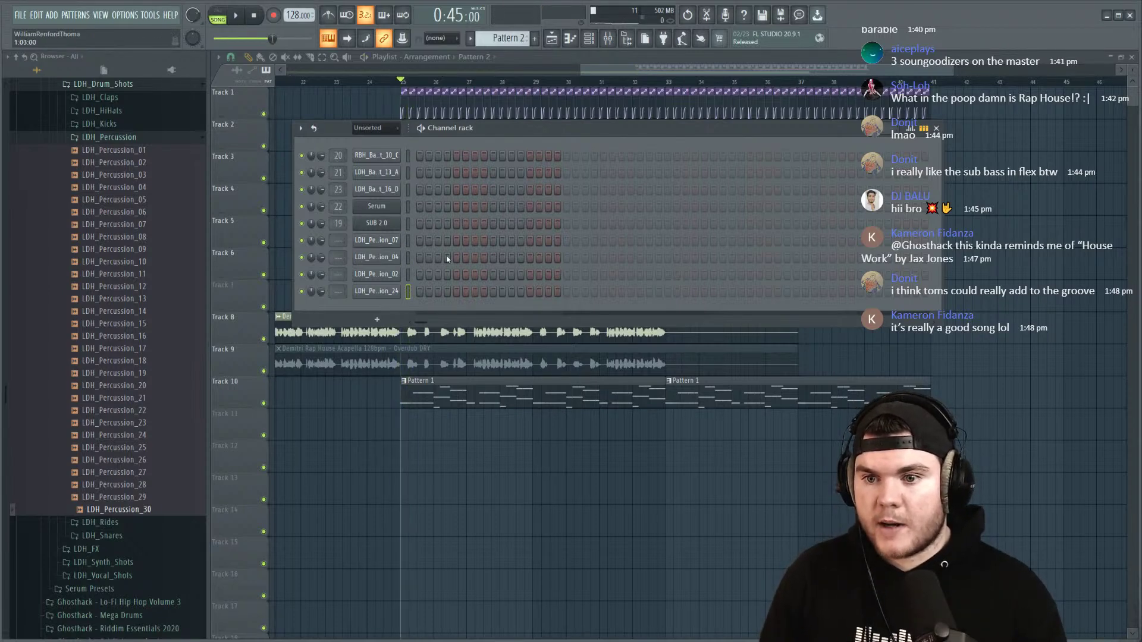
pyautogui.moveTo(423, 138); pyautogui.dragTo(340, 66)
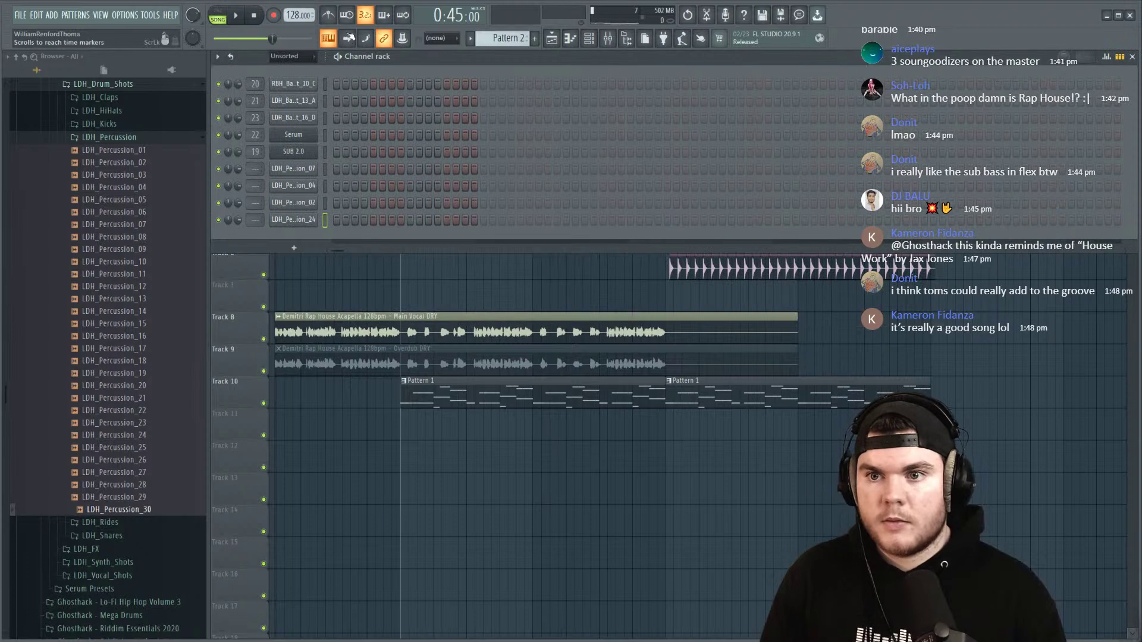
pyautogui.click(326, 15)
pyautogui.press('space')
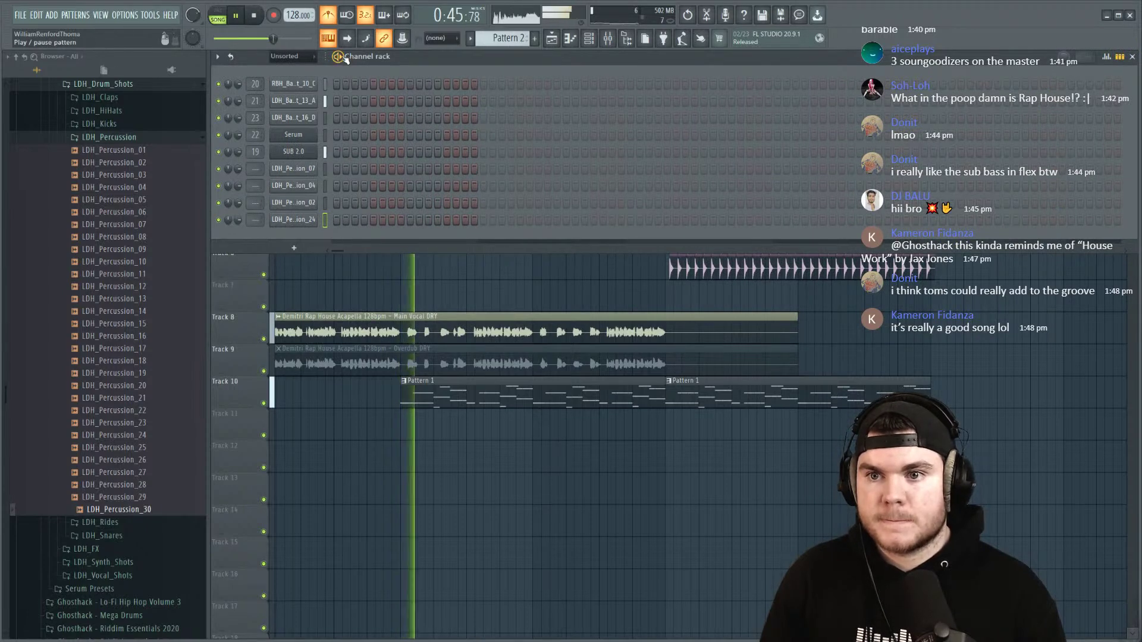
pyautogui.press('l')
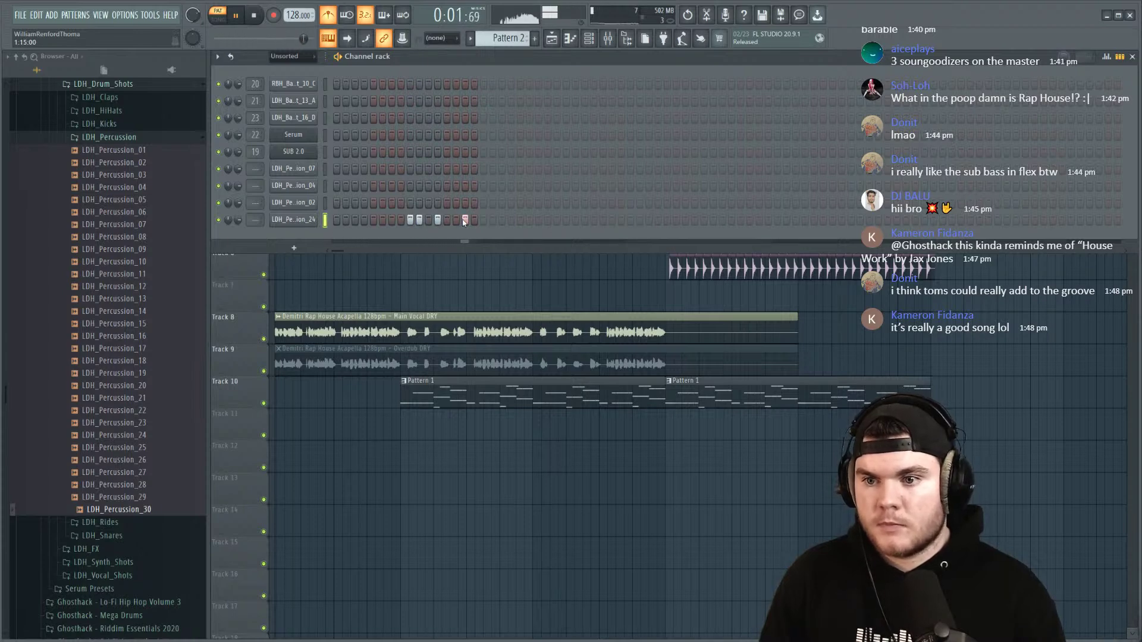
# Step: Add an LDH_Percussion_02 hit on step 11 and an LDH_Percussion_07 hit on step 14, and play the pattern back
pyautogui.click(429, 204)
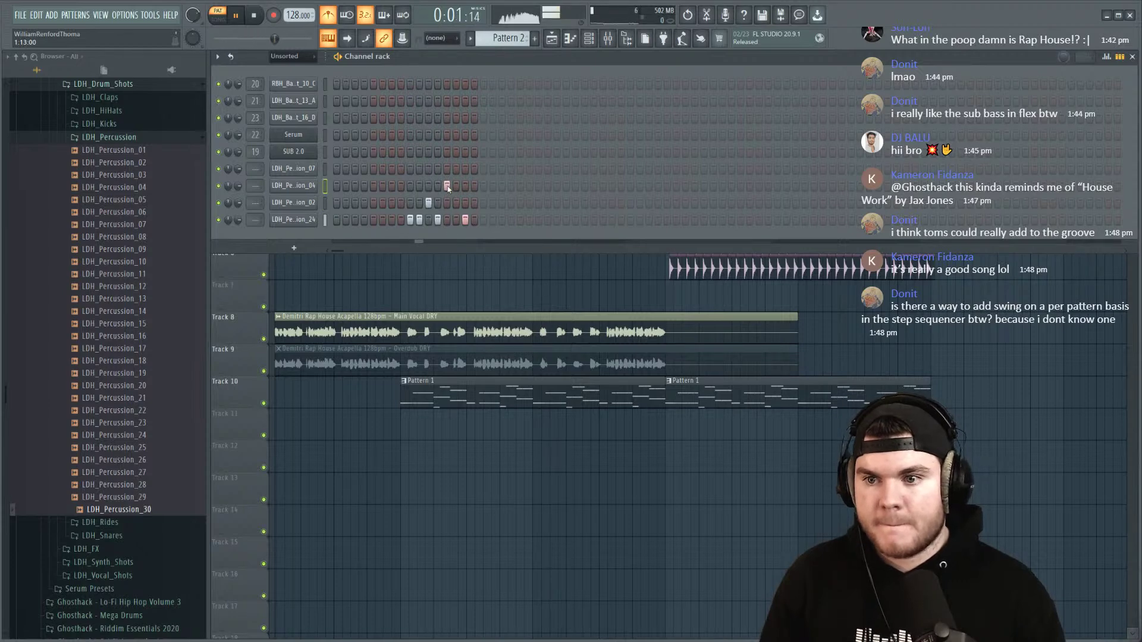
pyautogui.press('space')
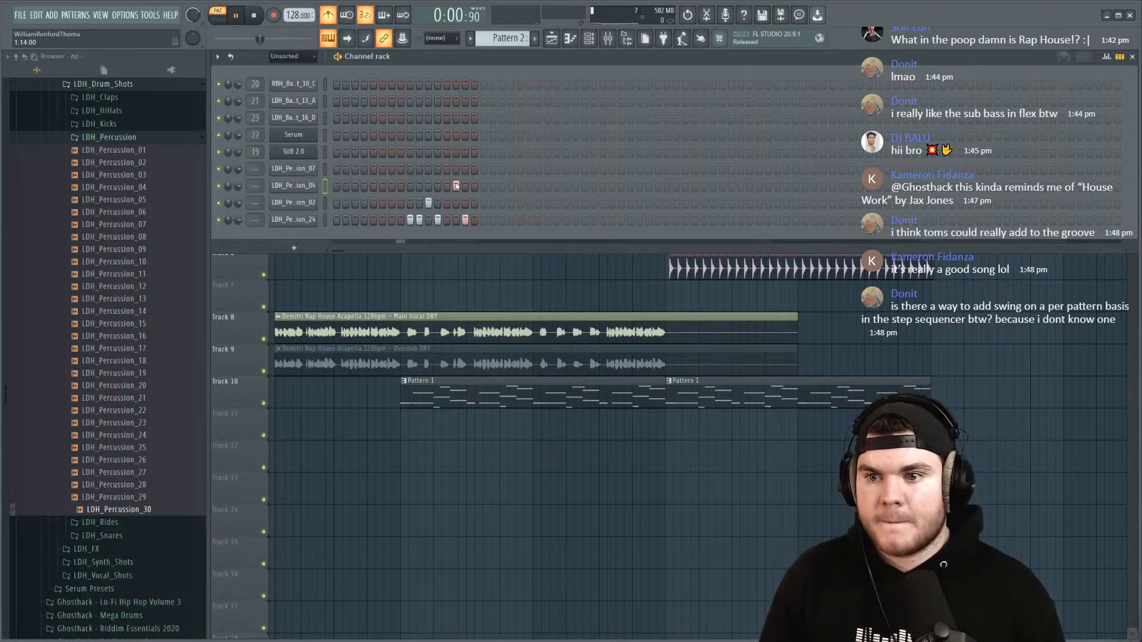
pyautogui.click(456, 169)
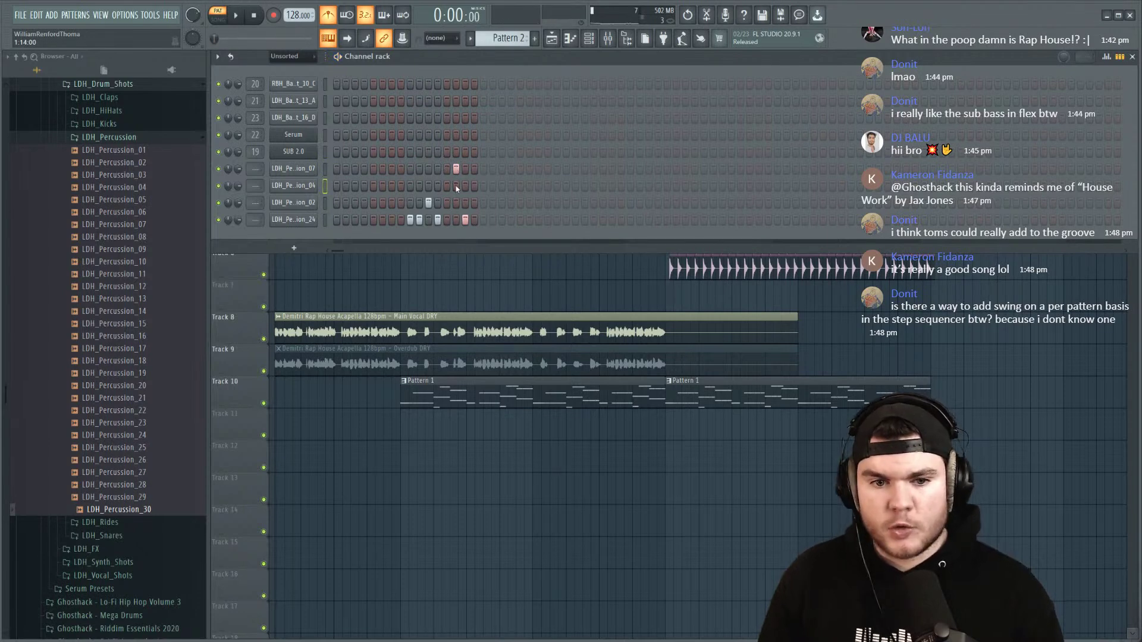
pyautogui.press('space')
pyautogui.press('space')
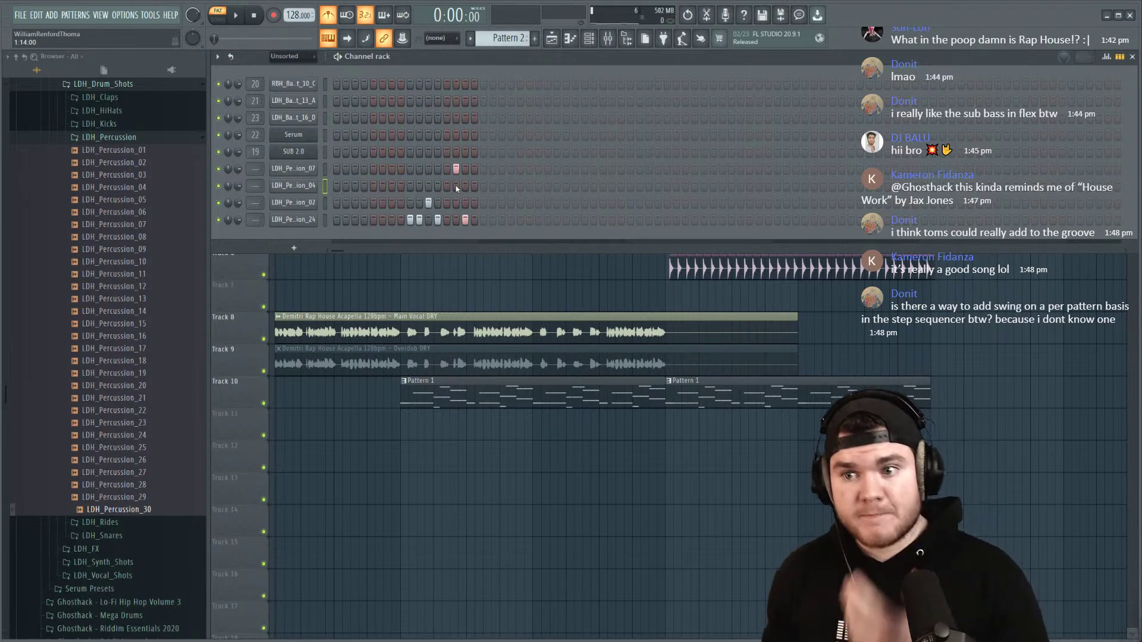
# Step: Look through the piano roll options and tools for a swing function for the LDH_Percussion_24 notes, and close the piano roll
pyautogui.rightClick(312, 220)
pyautogui.click(337, 219)
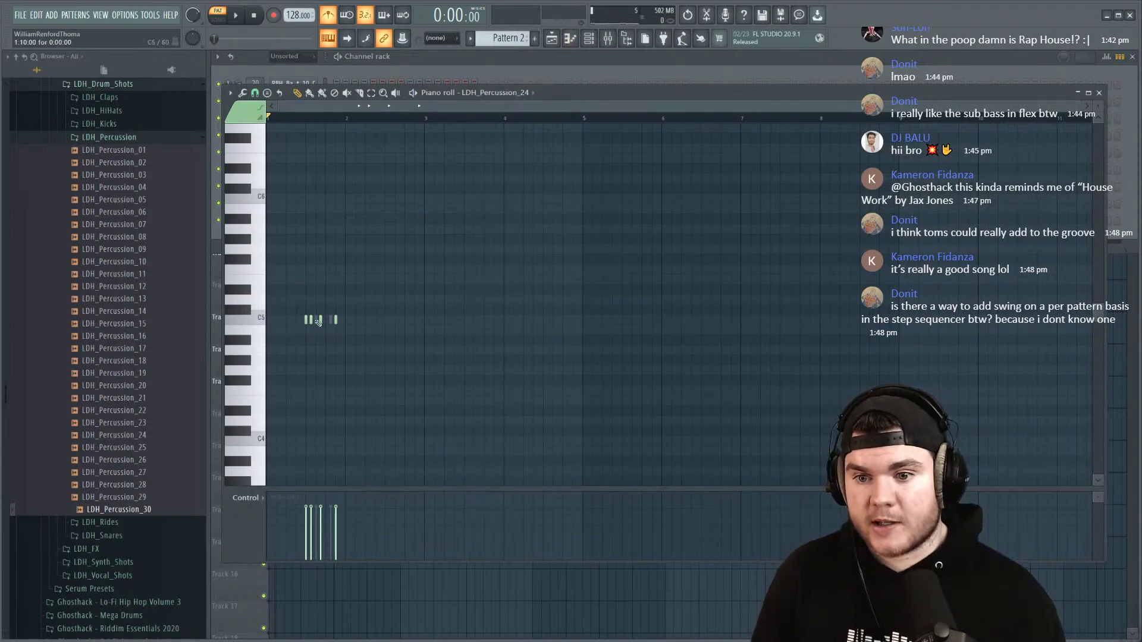
pyautogui.hotkey('ctrl', 'a')
pyautogui.click(233, 94)
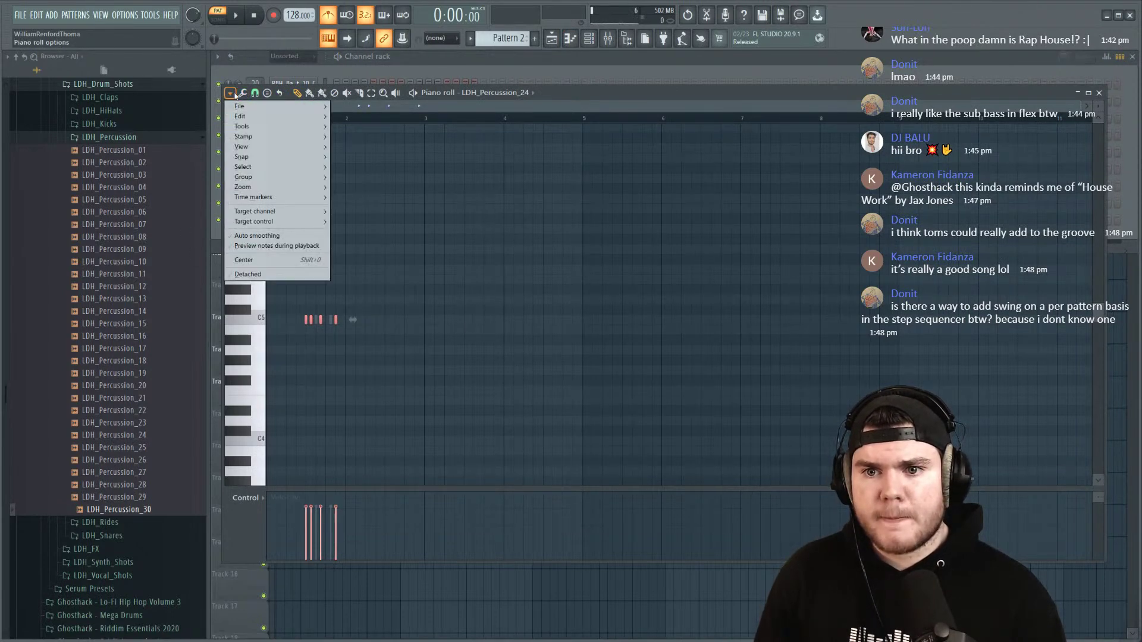
pyautogui.moveTo(245, 119)
pyautogui.click(243, 93)
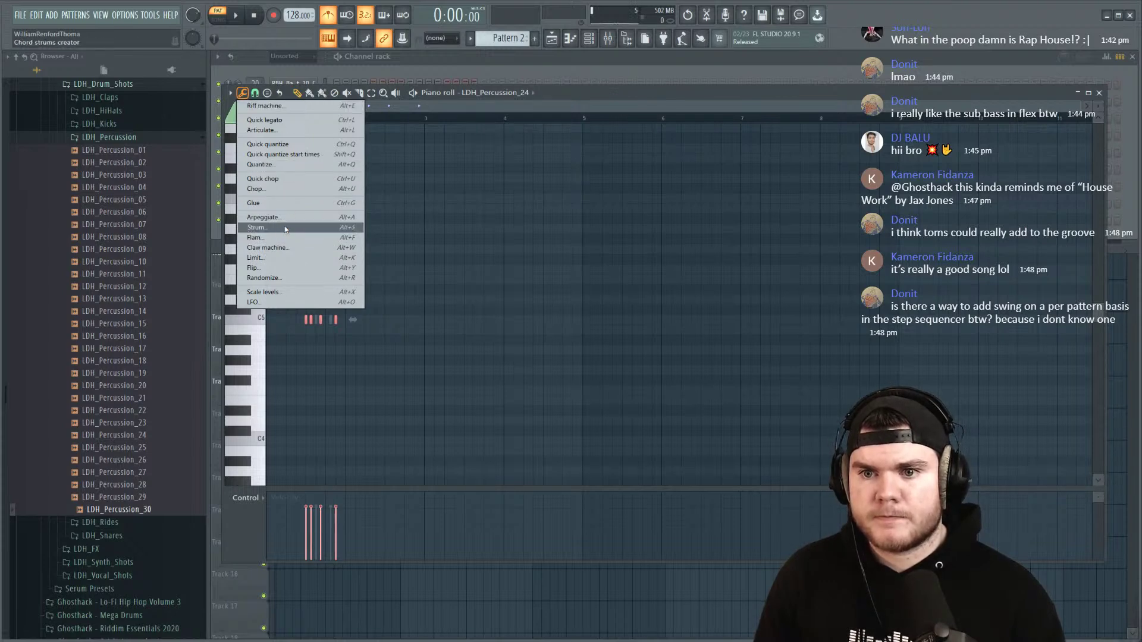
pyautogui.click(574, 91)
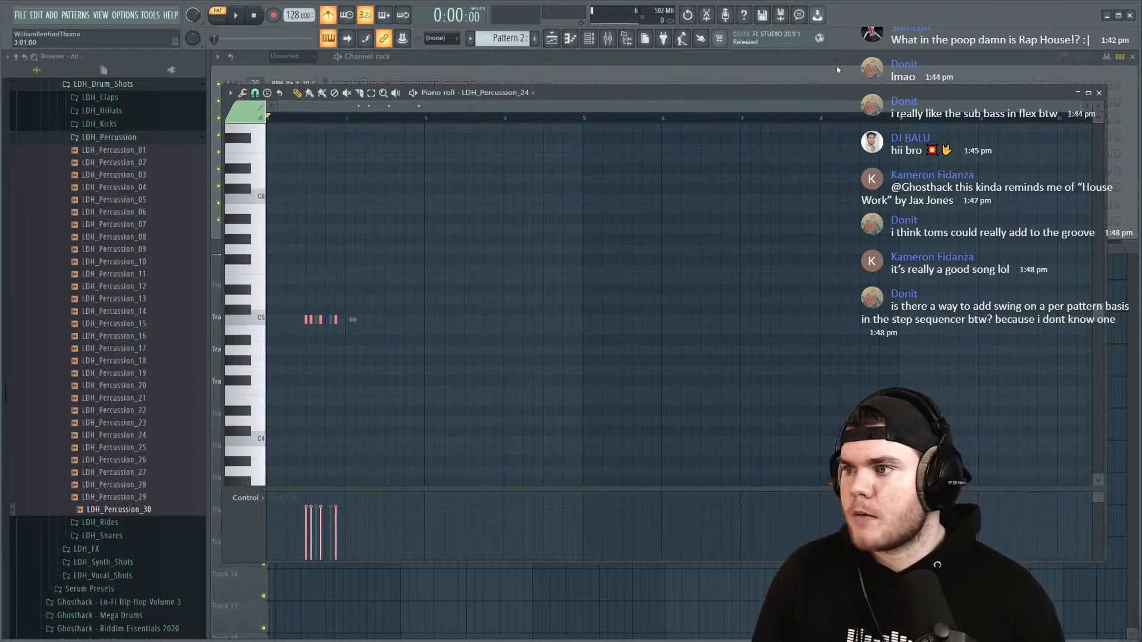
pyautogui.click(1099, 92)
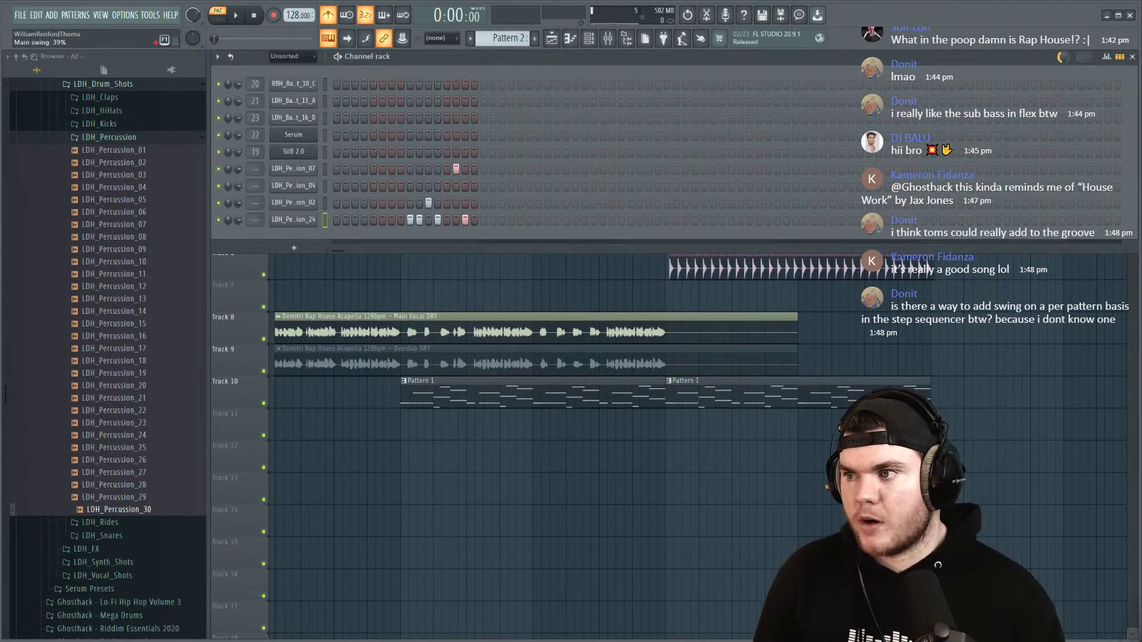
# Step: Program an LDH_Percussion_04 hit on step 8 of Pattern 2 while checking the groove in playback
pyautogui.press('space')
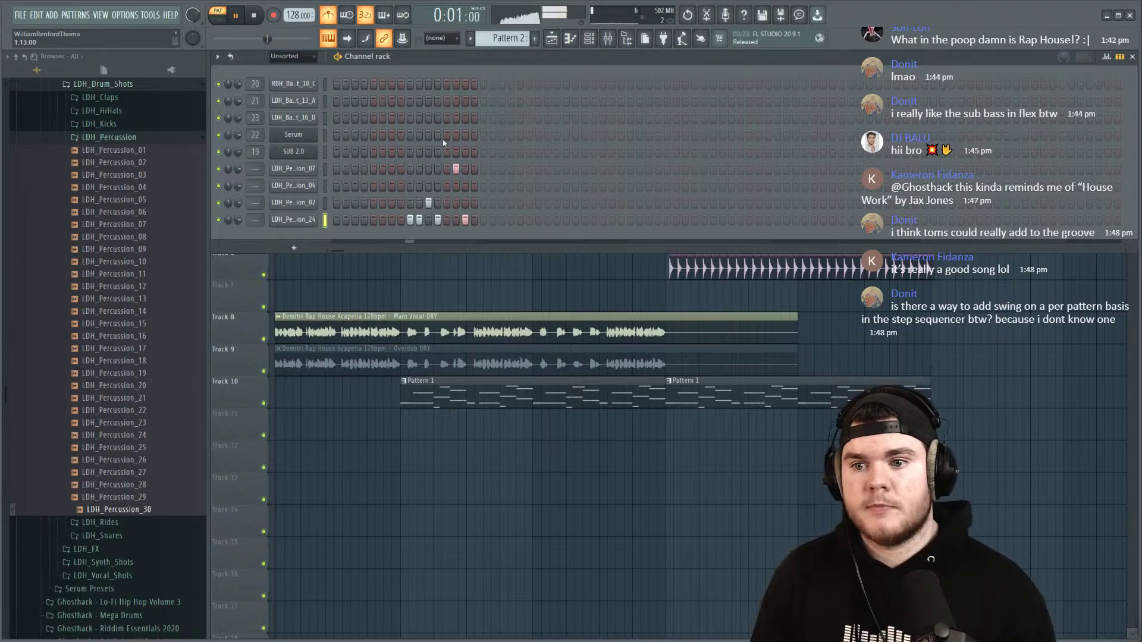
pyautogui.click(392, 186)
pyautogui.press('space')
pyautogui.click(392, 185)
pyautogui.press('space')
pyautogui.click(401, 186)
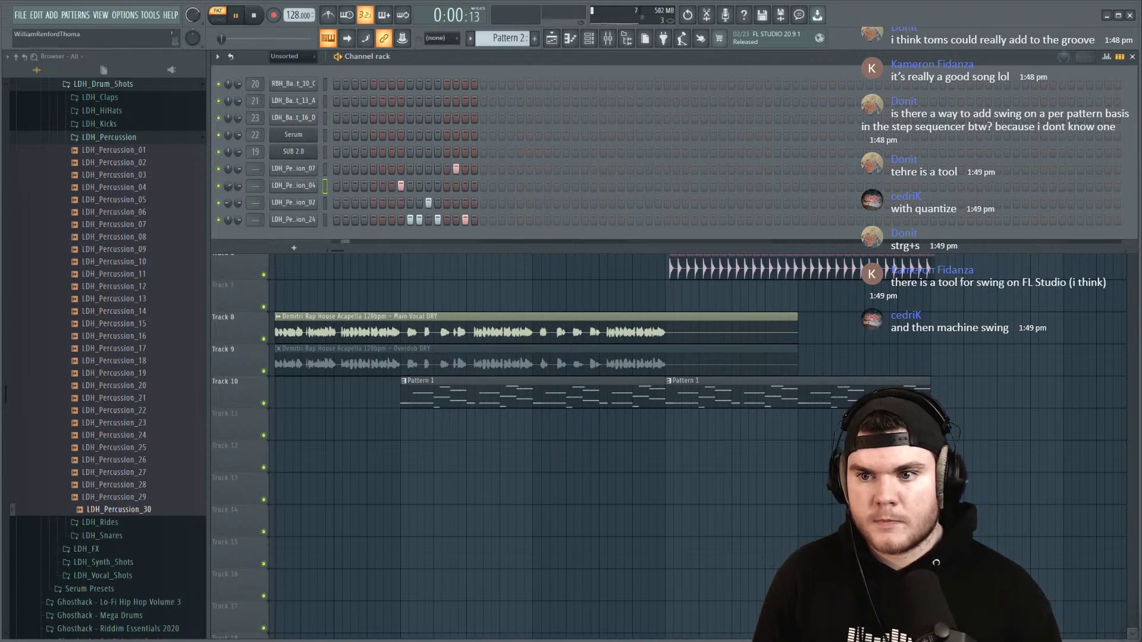
# Step: Open the mixer and route the LDH_Percussion_07 channel to mixer track Insert 7
pyautogui.press('F9')
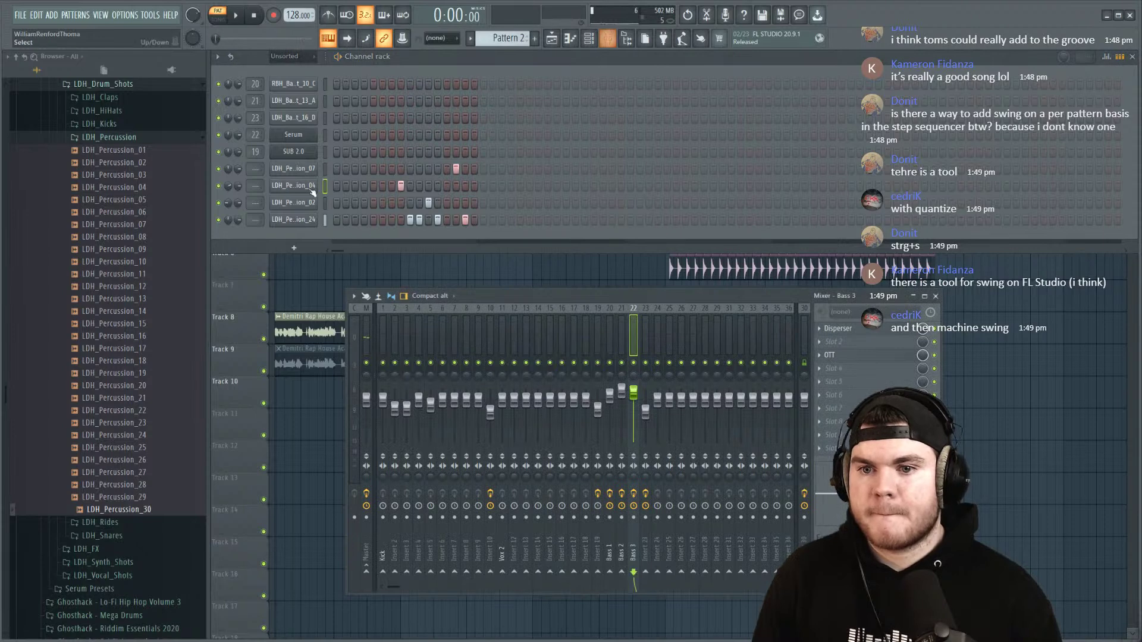
pyautogui.press('space')
pyautogui.scroll(10, 261, 169)
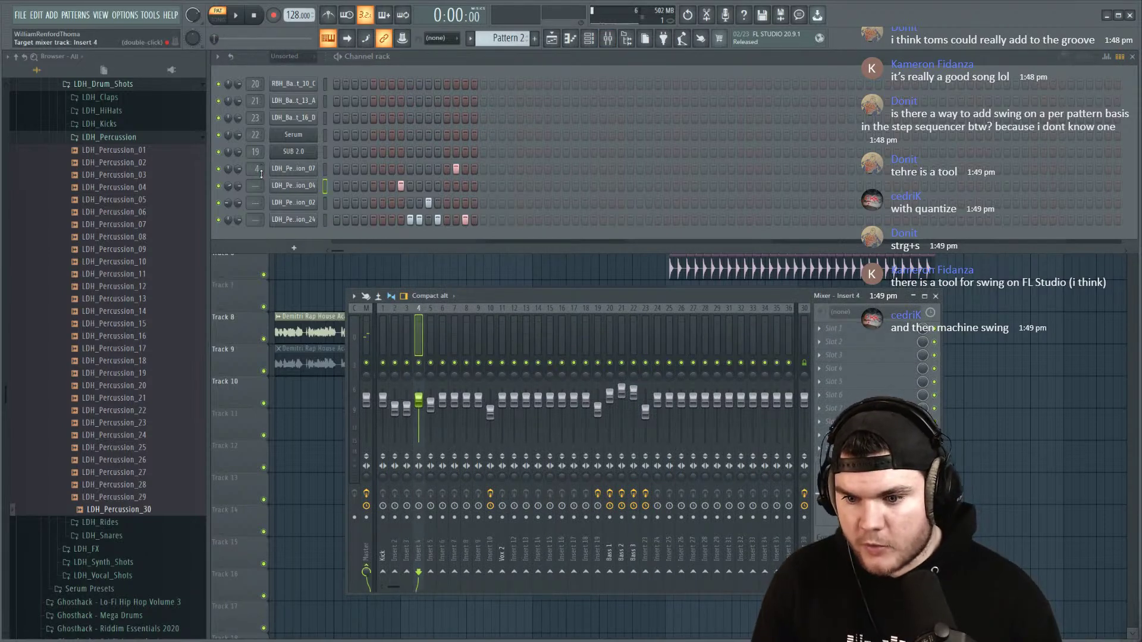
pyautogui.scroll(-3, 261, 168)
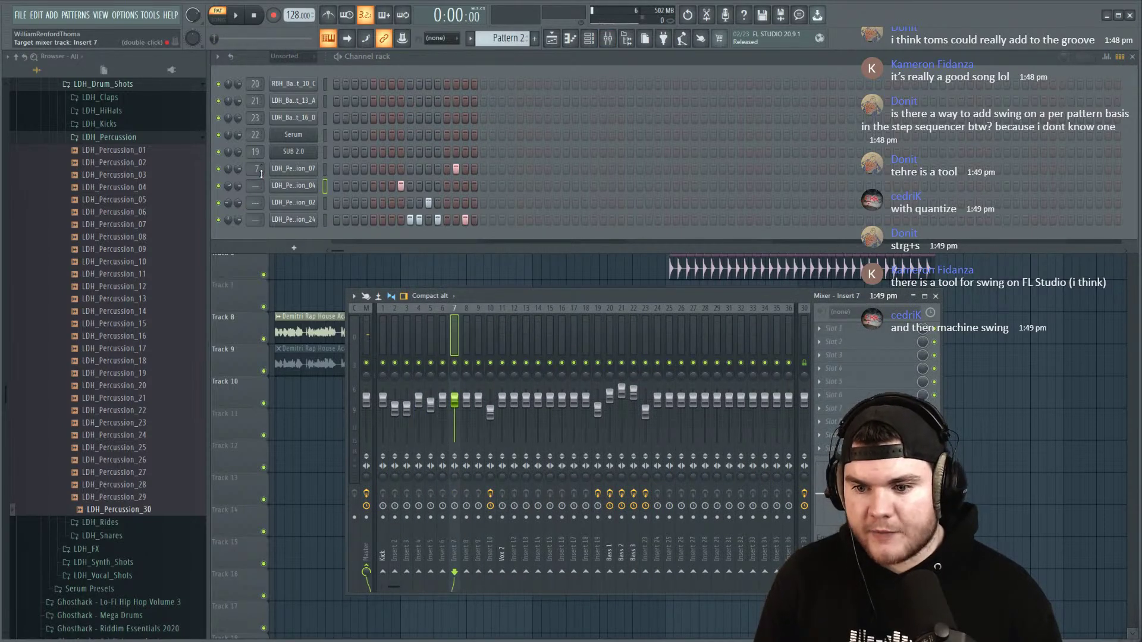
pyautogui.scroll(1, 262, 169)
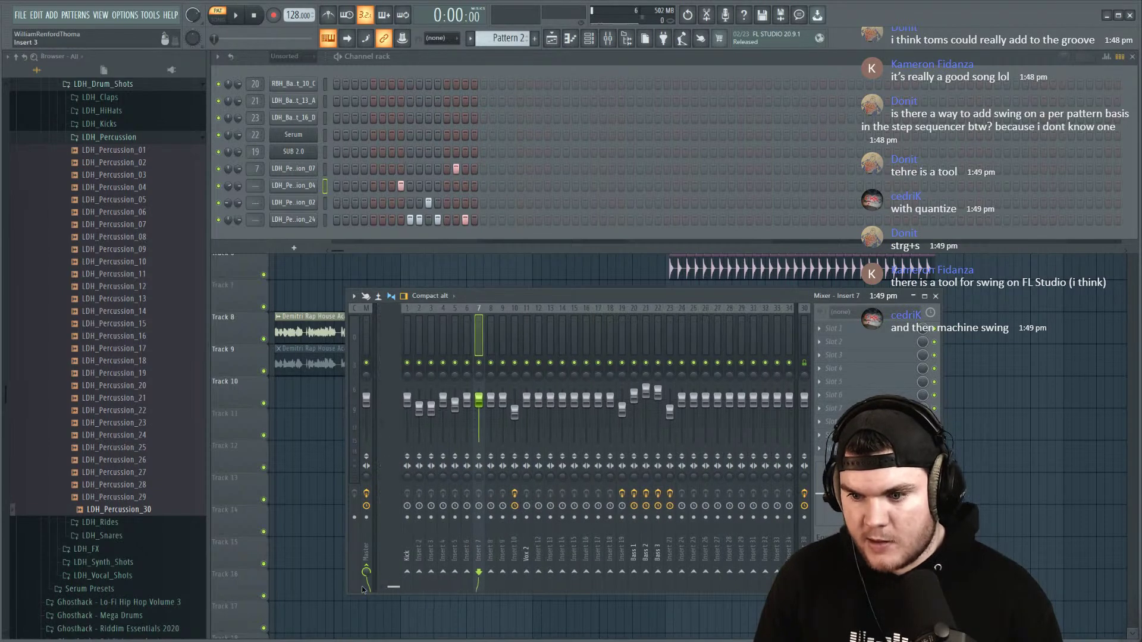
pyautogui.scroll(-1, 261, 169)
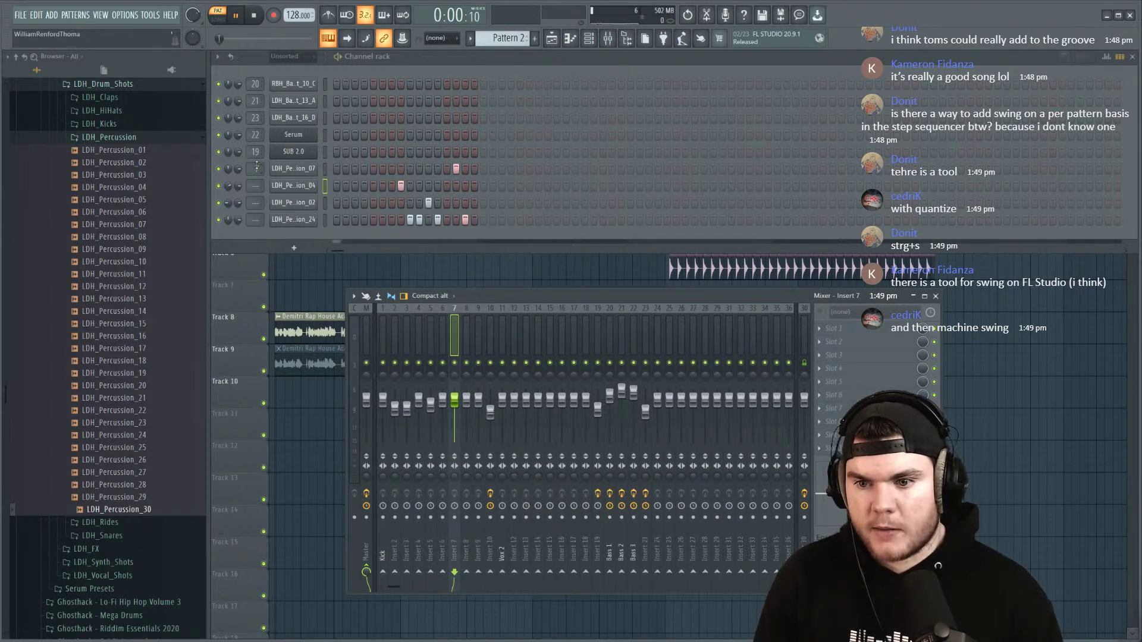
# Step: Play the arrangement in song mode from about bar 33 and name mixer track 2 Clap 1
pyautogui.click(217, 19)
pyautogui.press('F12')
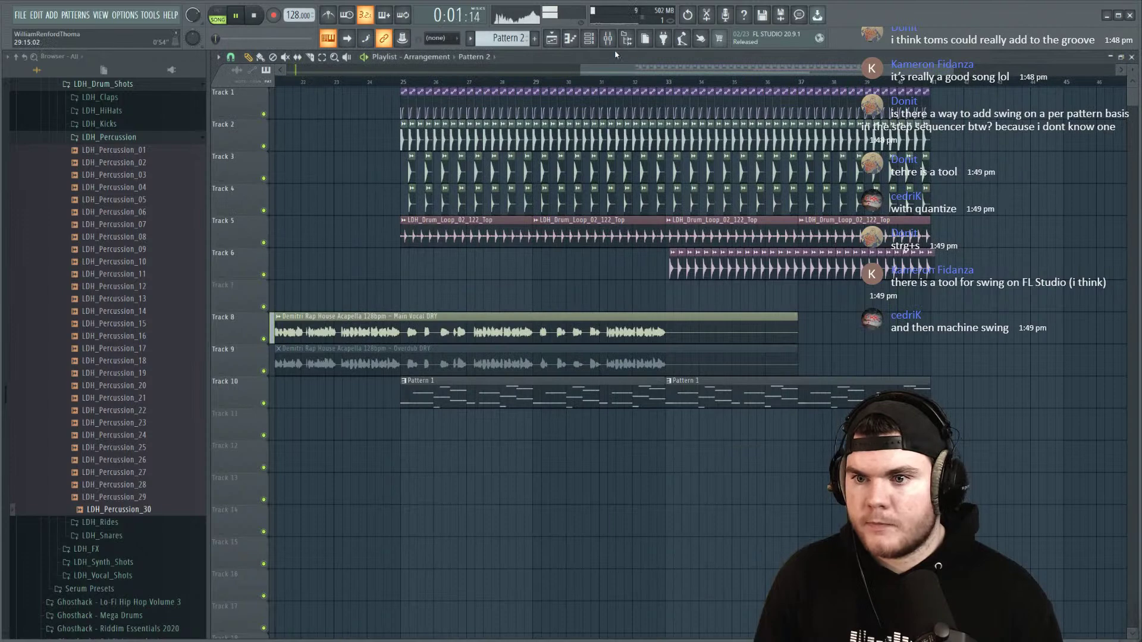
pyautogui.click(662, 81)
pyautogui.press('F9')
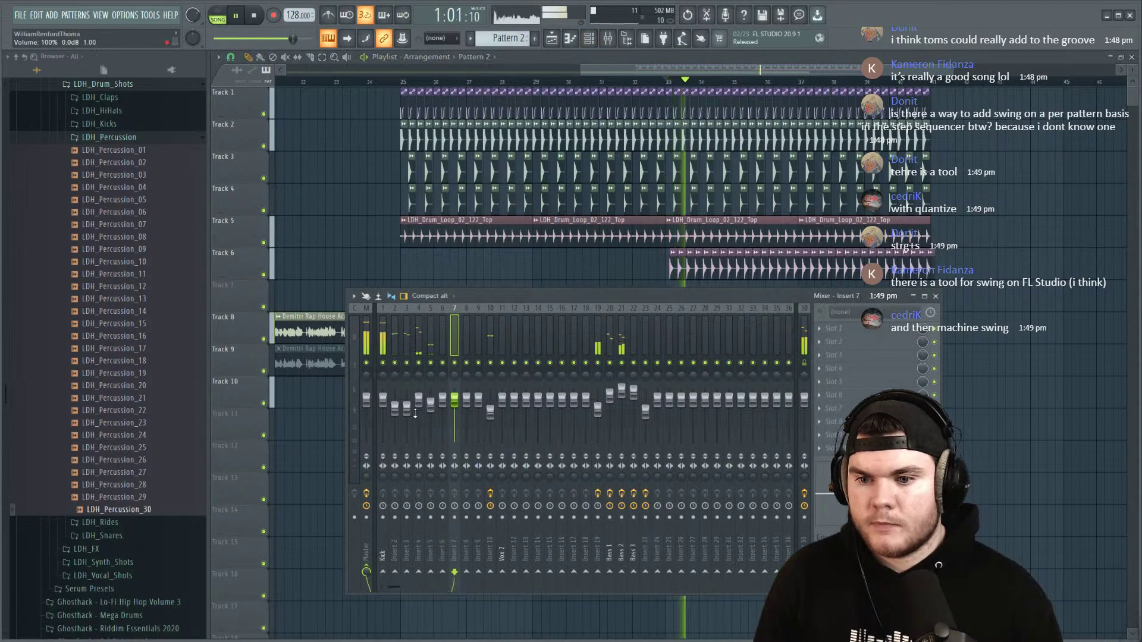
pyautogui.rightClick(395, 369)
pyautogui.click(424, 320)
pyautogui.write('Clap 1')
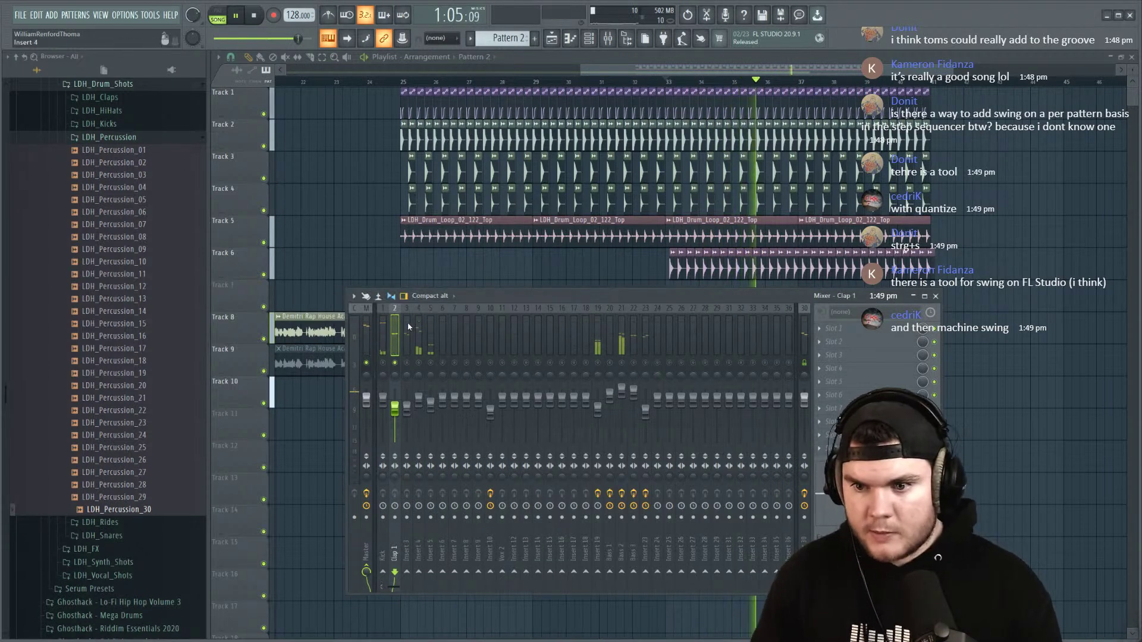
# Step: Name mixer track 3 Clap 2 and mixer track 4 Top Loop
pyautogui.rightClick(408, 353)
pyautogui.click(429, 323)
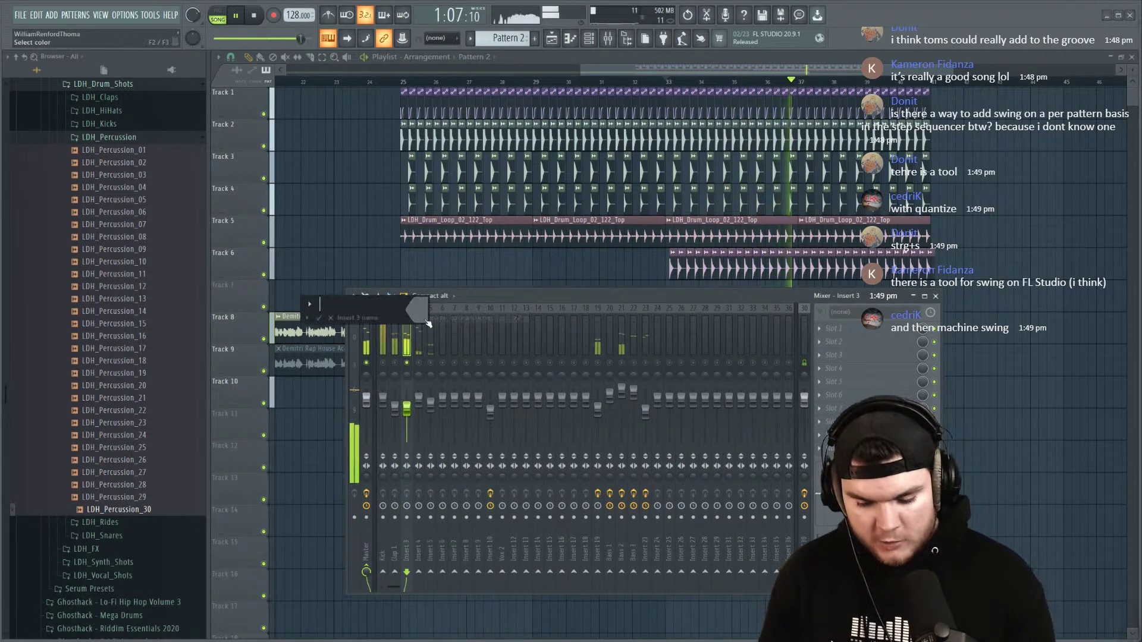
pyautogui.write('Clap 2')
pyautogui.press('Return')
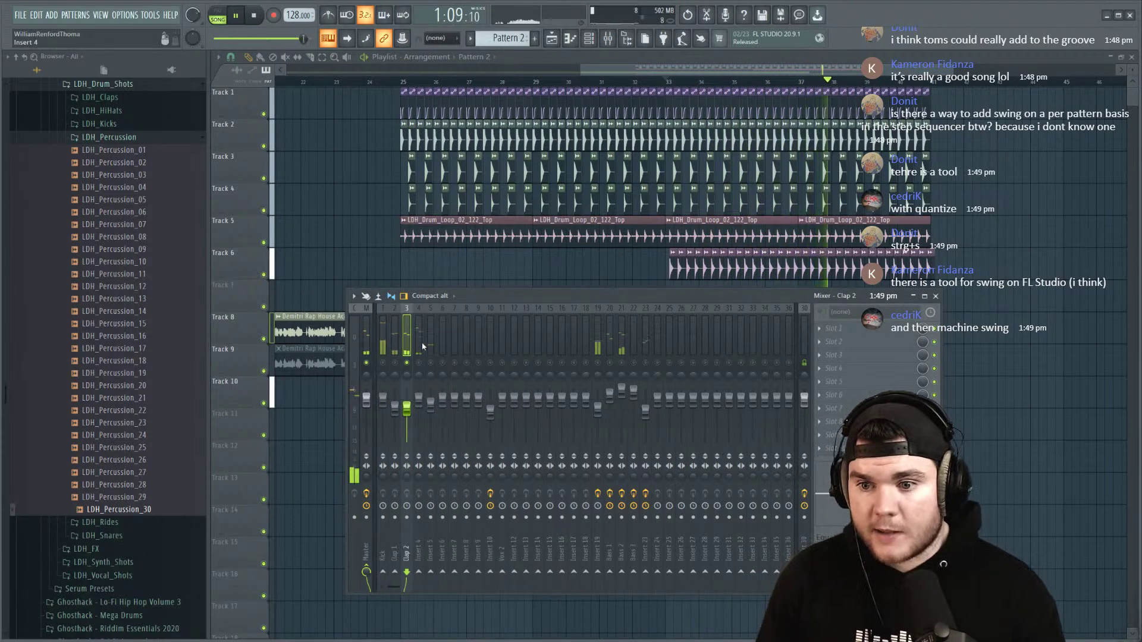
pyautogui.rightClick(420, 338)
pyautogui.click(443, 322)
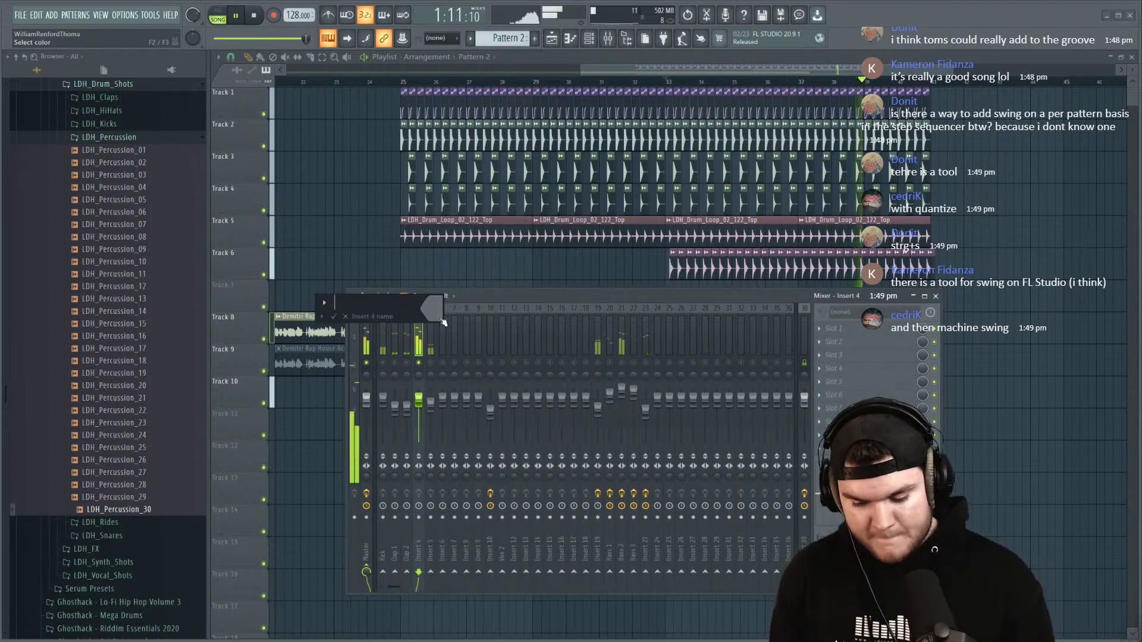
pyautogui.write('Top Loop')
pyautogui.press('Return')
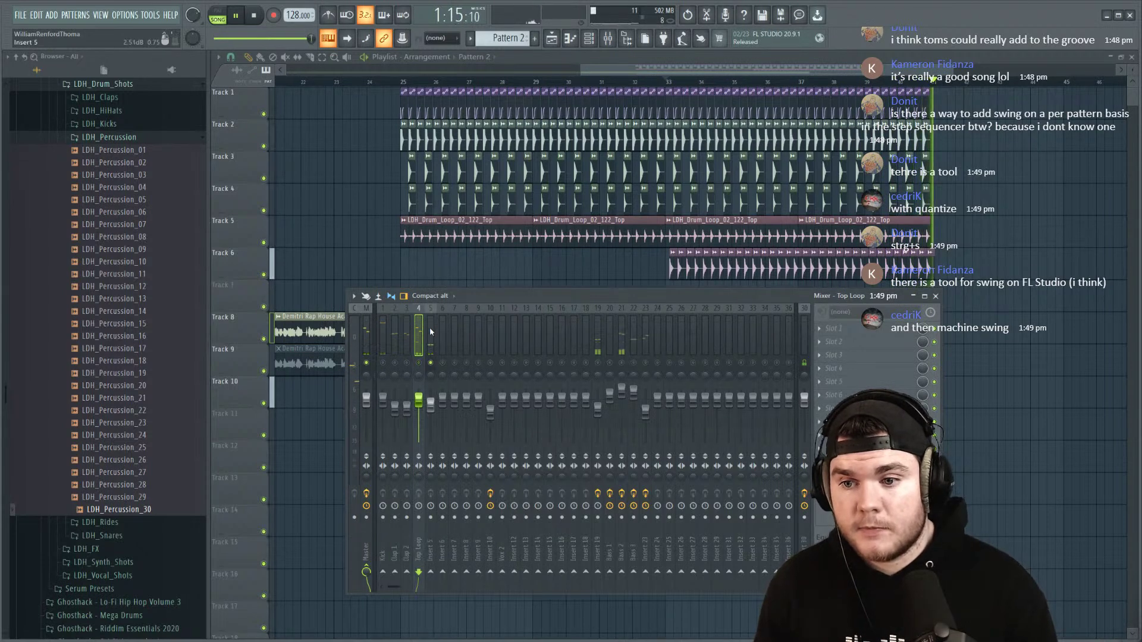
# Step: Name mixer track 5 OH and stop the song playback
pyautogui.rightClick(433, 329)
pyautogui.click(450, 322)
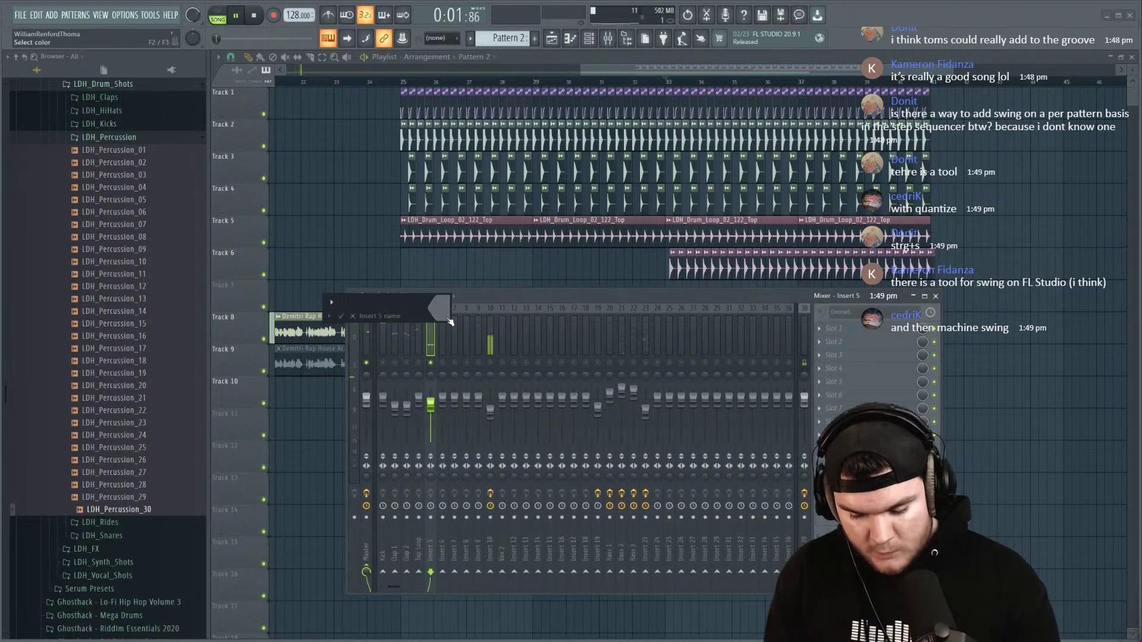
pyautogui.write('OH')
pyautogui.press('Return')
pyautogui.press('space')
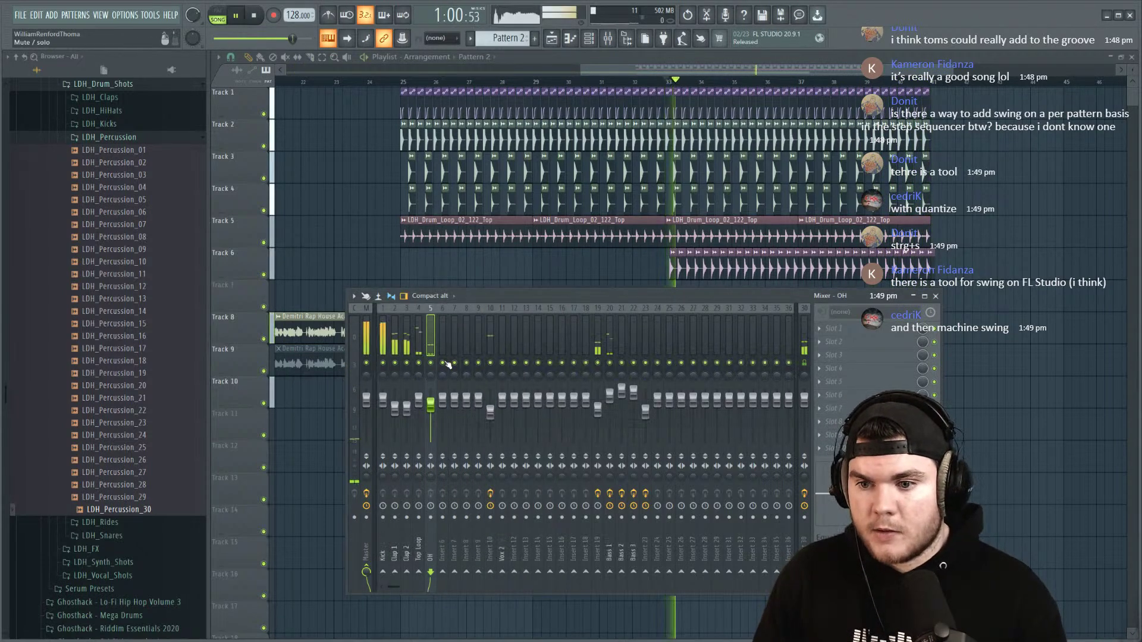
pyautogui.press('space')
# Step: Route the LDH_Percussion_07, 04, 02 and 24 channels to mixer track 6 and play Pattern 2
pyautogui.click(595, 37)
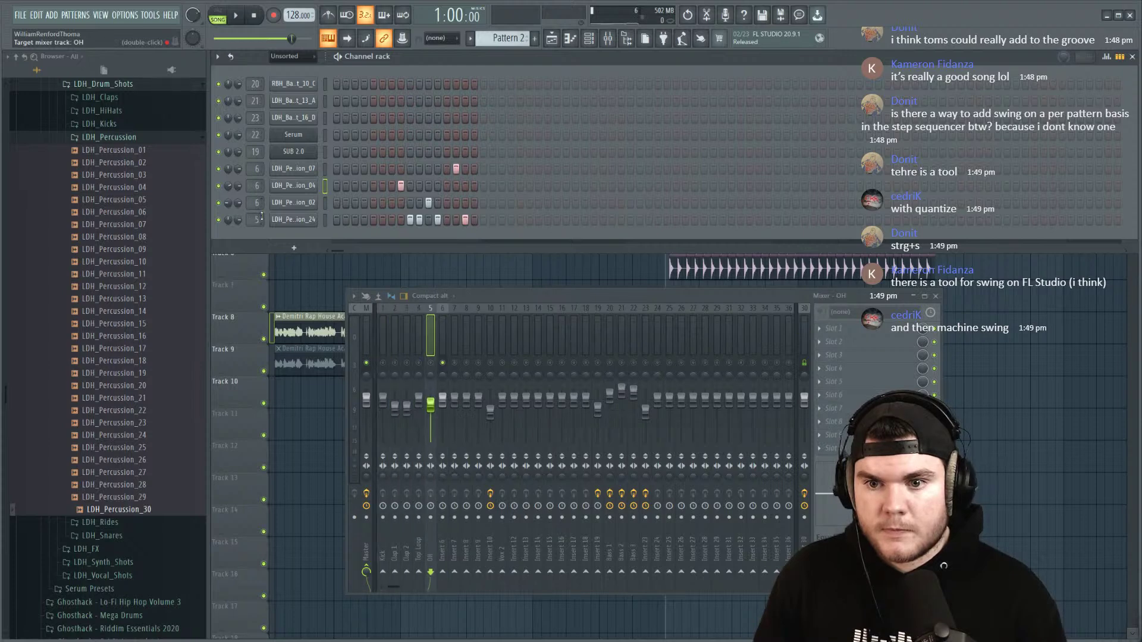
pyautogui.scroll(-1, 262, 217)
pyautogui.press('space')
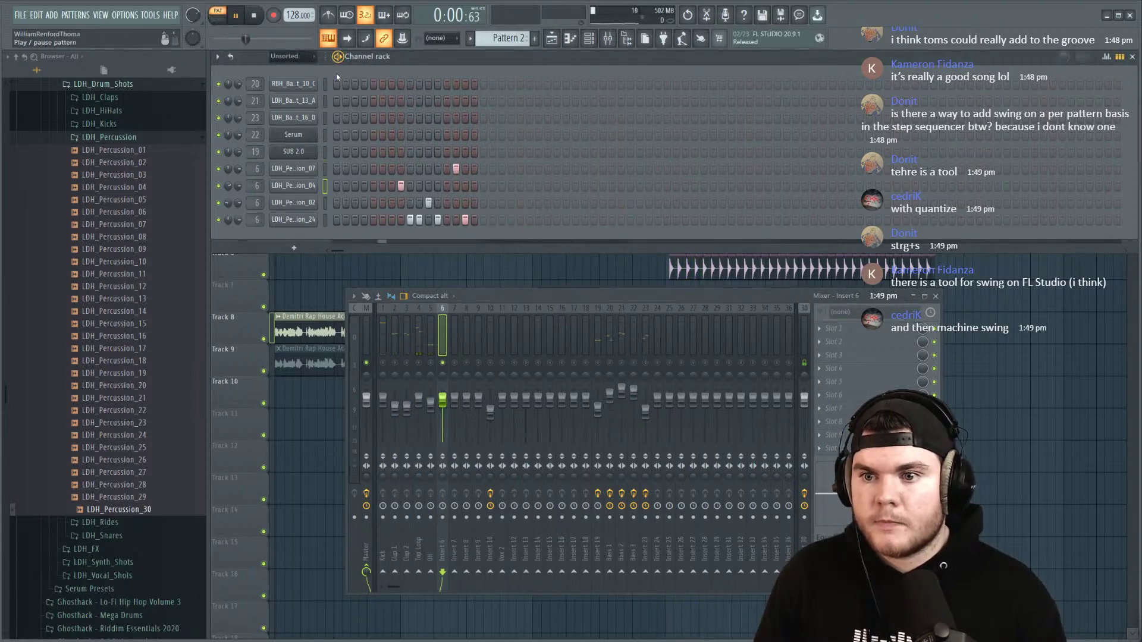
# Step: Load the Temper distortion in slot 1 of mixer track Insert 6 and lower that track's fader
pyautogui.click(839, 329)
pyautogui.moveTo(834, 340)
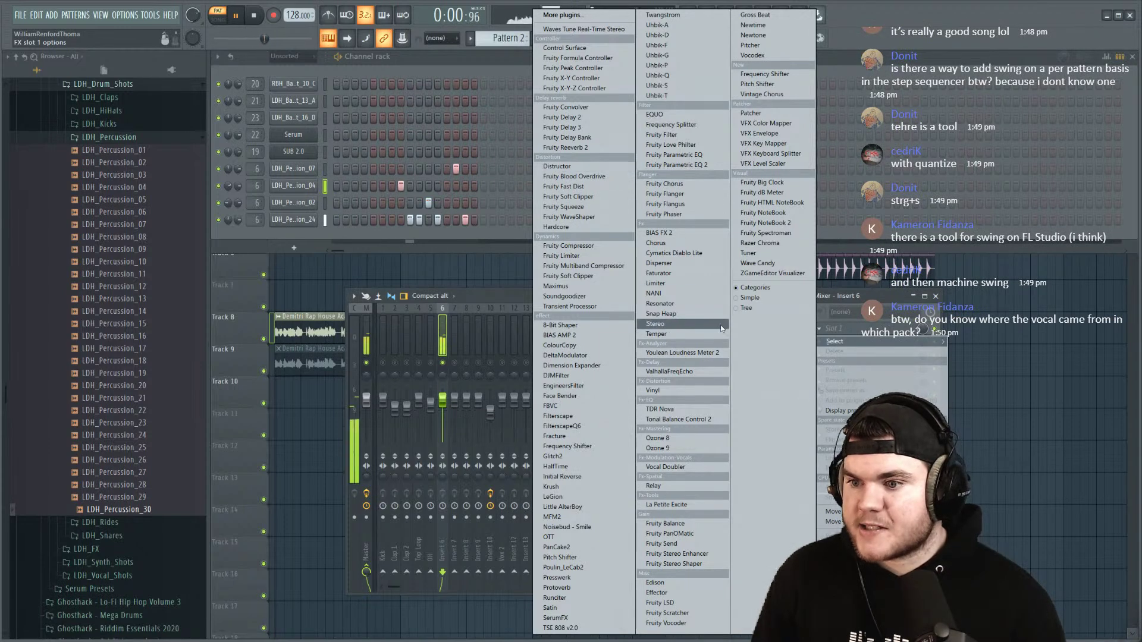
pyautogui.click(660, 334)
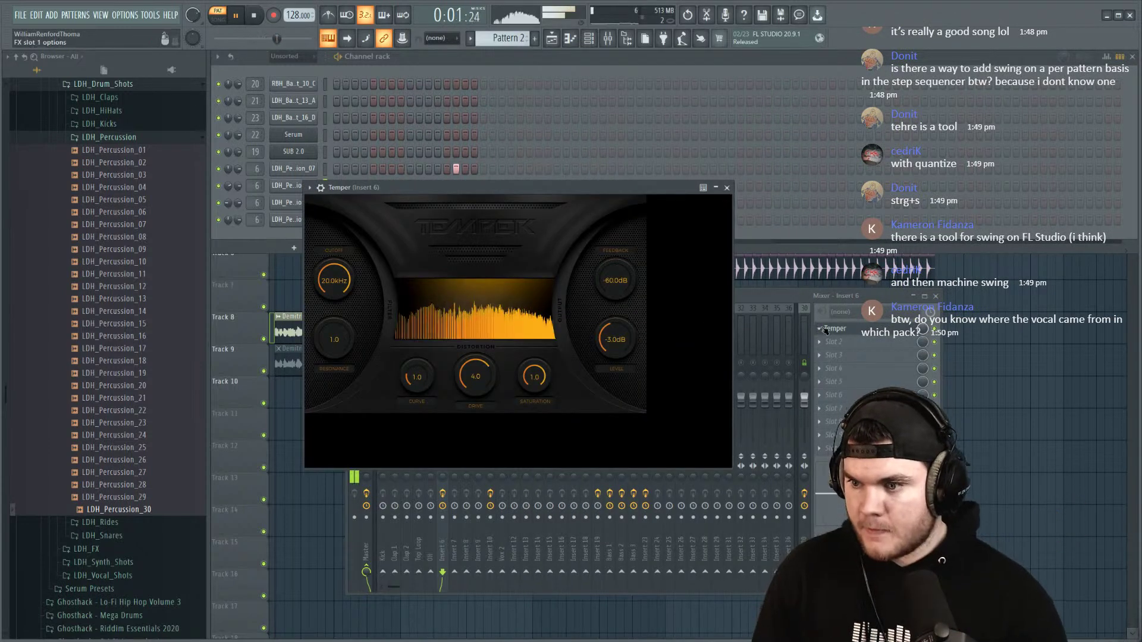
pyautogui.click(820, 329)
pyautogui.click(863, 330)
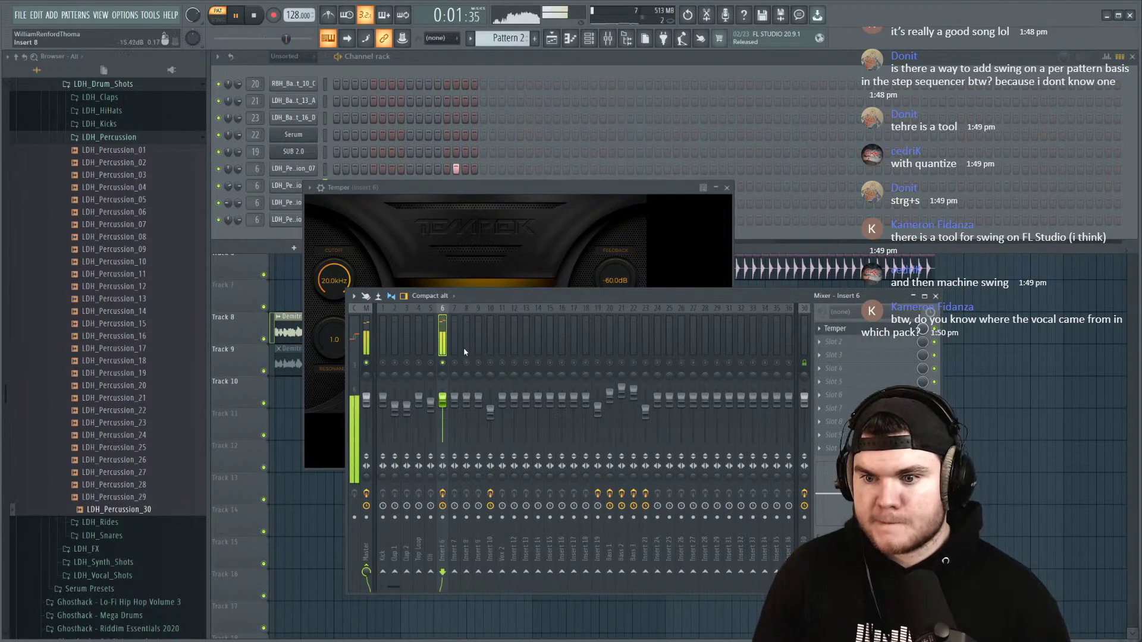
pyautogui.rightClick(455, 400)
pyautogui.moveTo(442, 413); pyautogui.dragTo(443, 421)
# Step: Load Fruity parametric EQ 2 in slot 3 of Insert 6 and choose an EQ preset
pyautogui.click(830, 356)
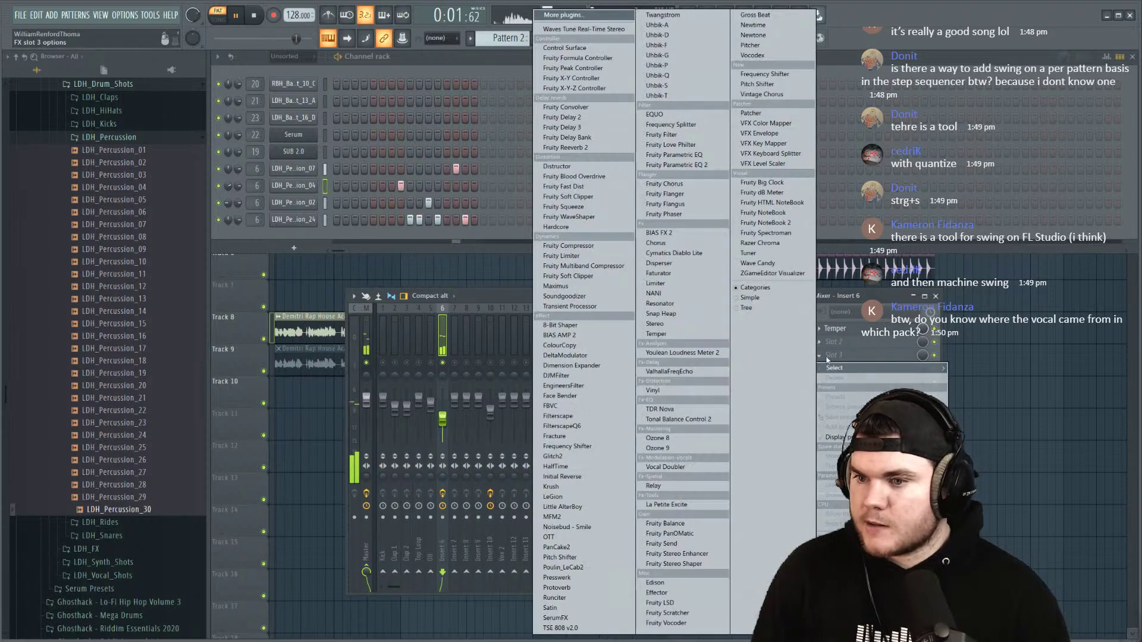
pyautogui.click(668, 166)
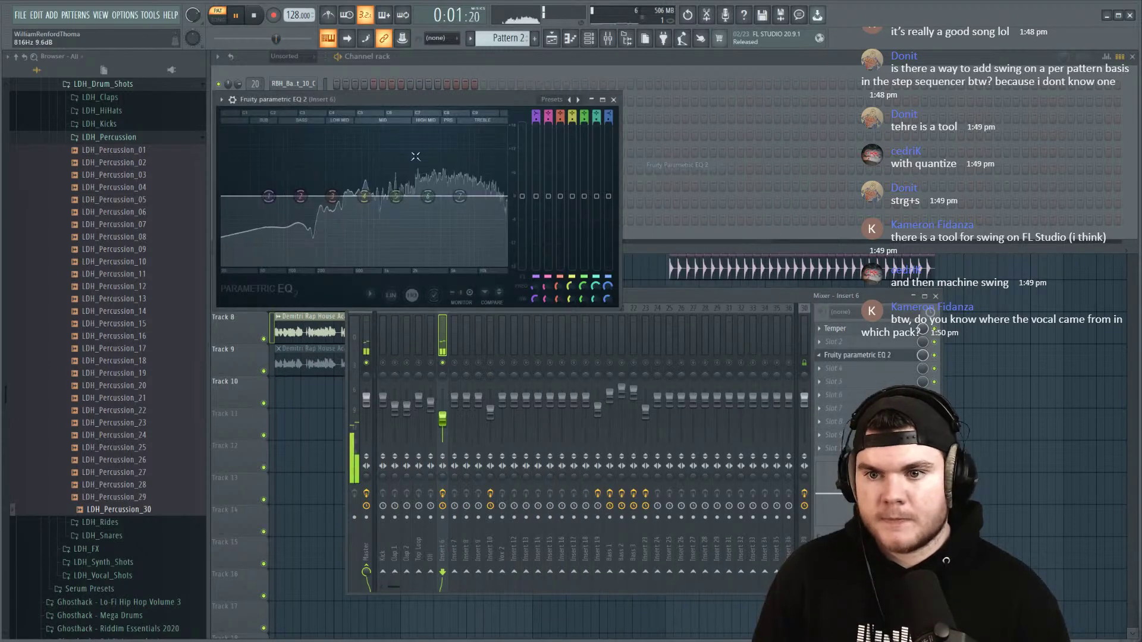
pyautogui.click(549, 100)
pyautogui.click(554, 105)
pyautogui.moveTo(417, 99); pyautogui.dragTo(510, 202)
# Step: Raise the percussion EQ's low-cut frequency and set band 7 to a Gentle 8 low pass at about 14190 Hz
pyautogui.moveTo(316, 296); pyautogui.dragTo(406, 296)
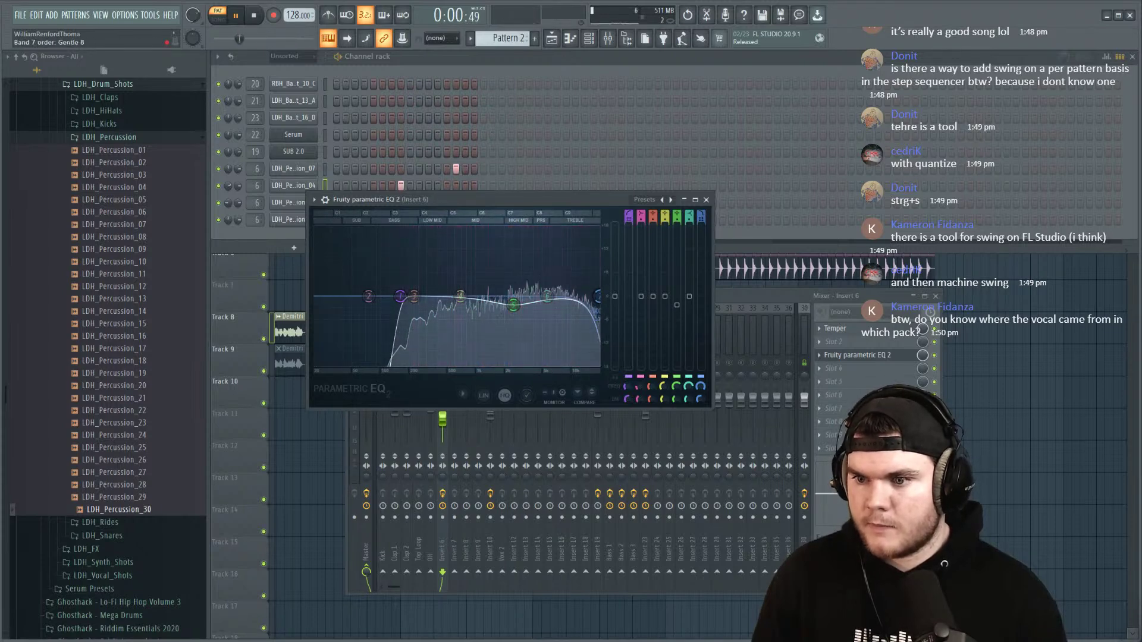
pyautogui.moveTo(699, 402); pyautogui.dragTo(699, 410)
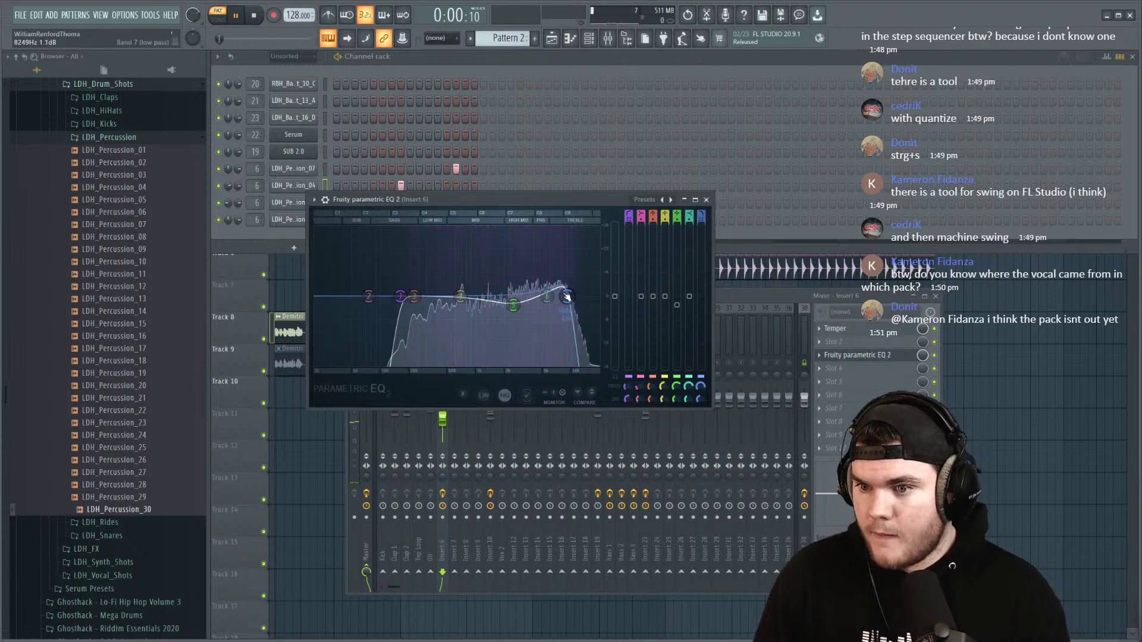
pyautogui.moveTo(544, 299); pyautogui.dragTo(555, 300)
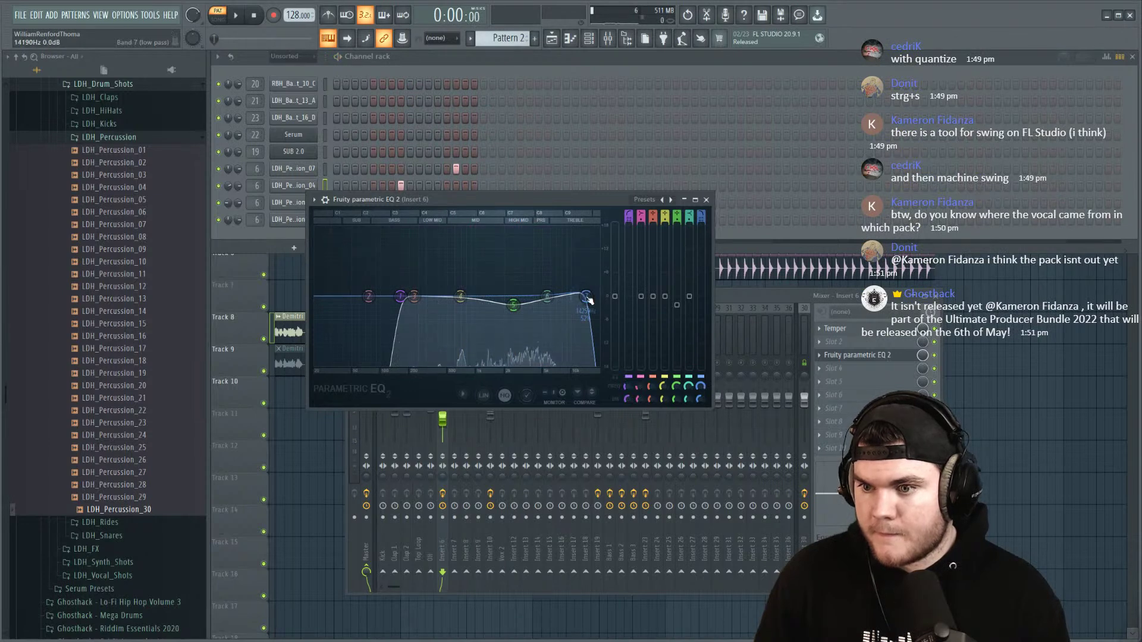
# Step: Lower the frequency of the low-pass band in Insert 6's Fruity parametric EQ 2 and set the insert's volume to about 64%
pyautogui.moveTo(588, 299); pyautogui.dragTo(569, 297)
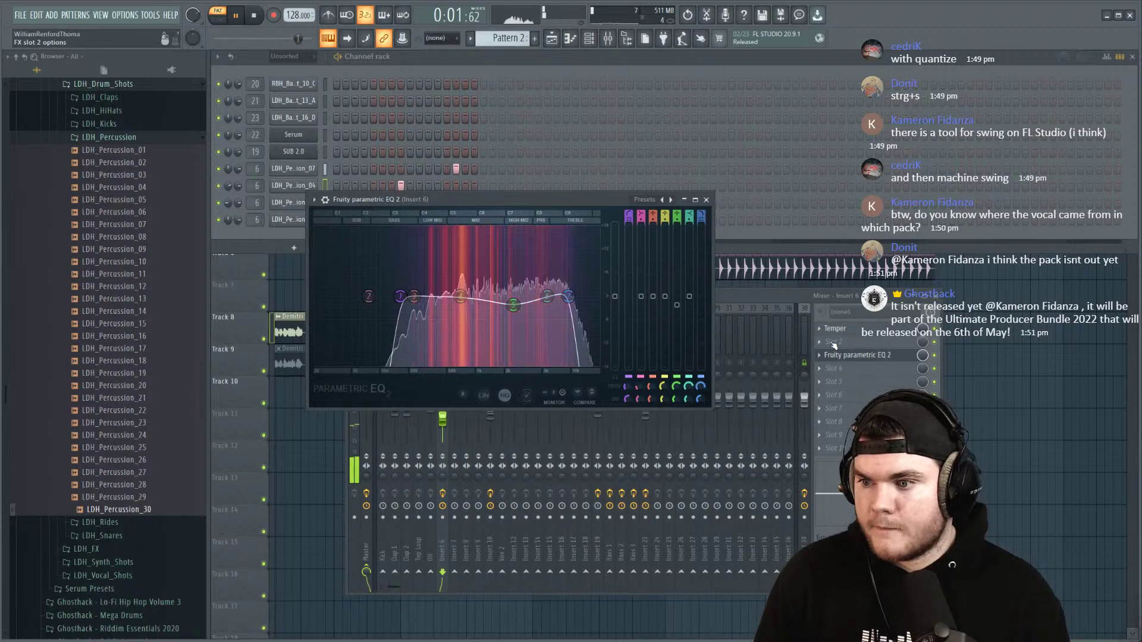
pyautogui.click(848, 357)
pyautogui.rightClick(442, 363)
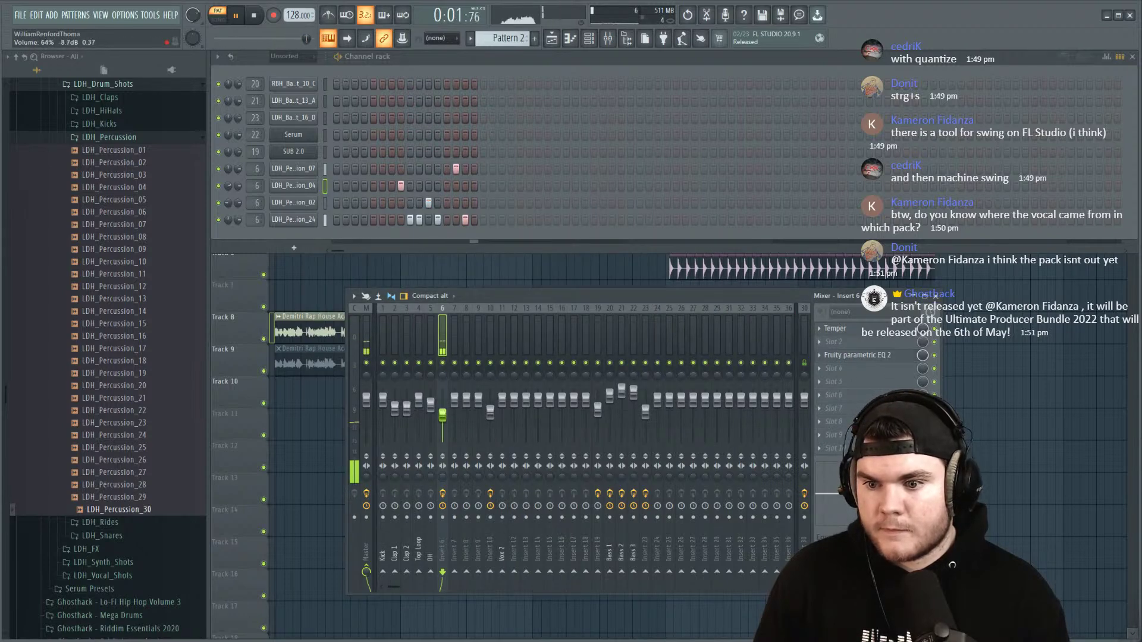
# Step: Play the song from around bar 33 and place Pattern 2 on Track 7 at bar 36
pyautogui.click(269, 295)
pyautogui.press('space')
pyautogui.click(674, 84)
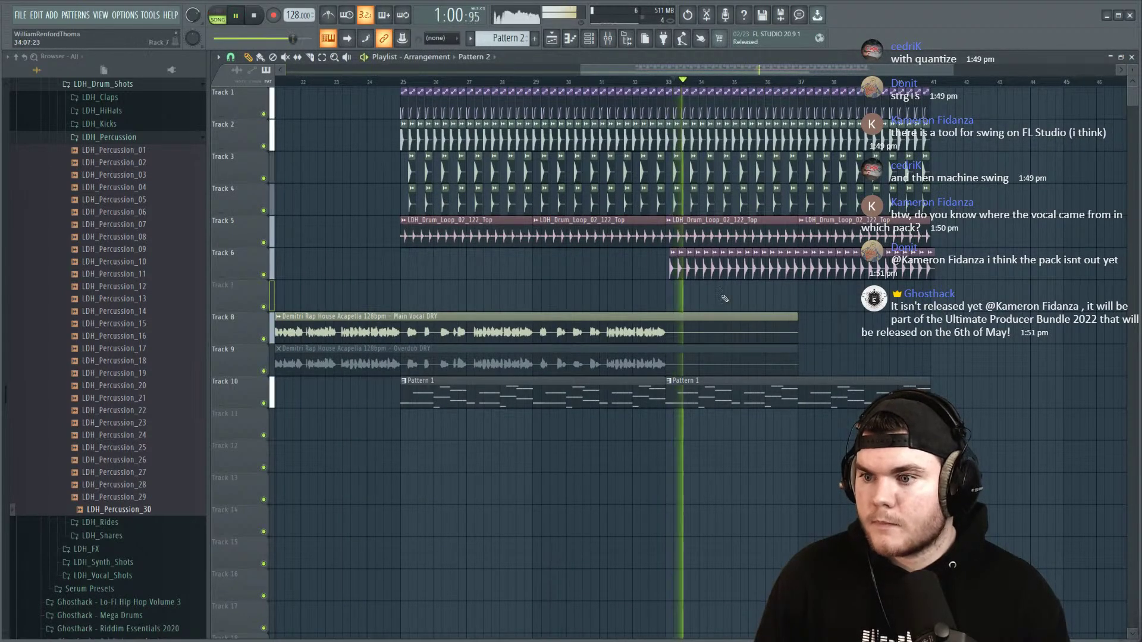
pyautogui.click(729, 304)
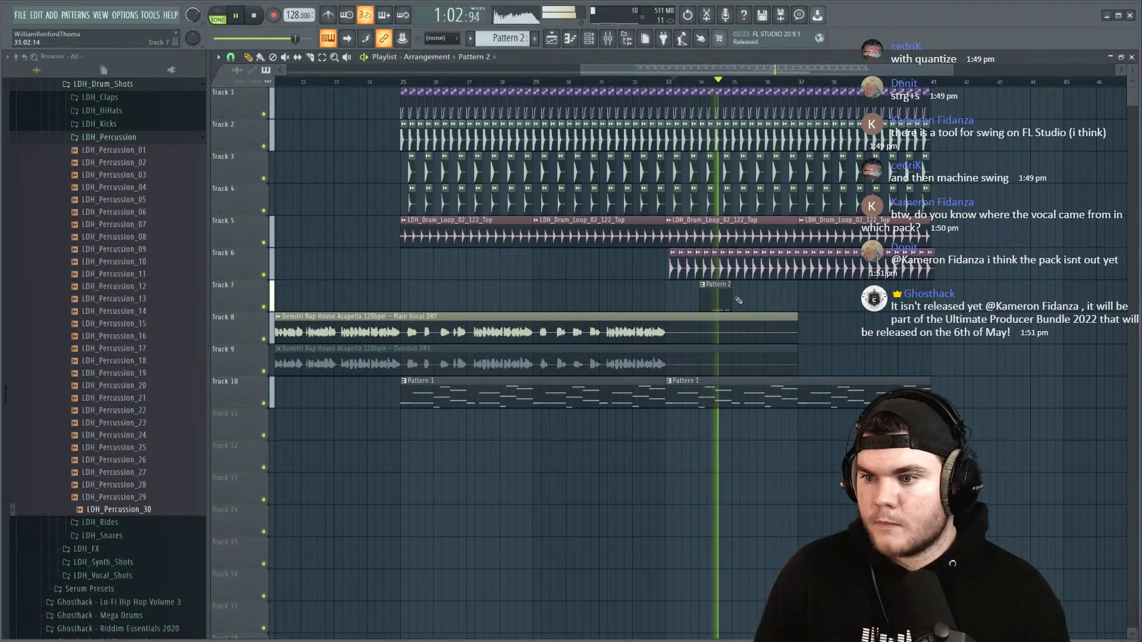
pyautogui.moveTo(729, 303); pyautogui.dragTo(784, 291)
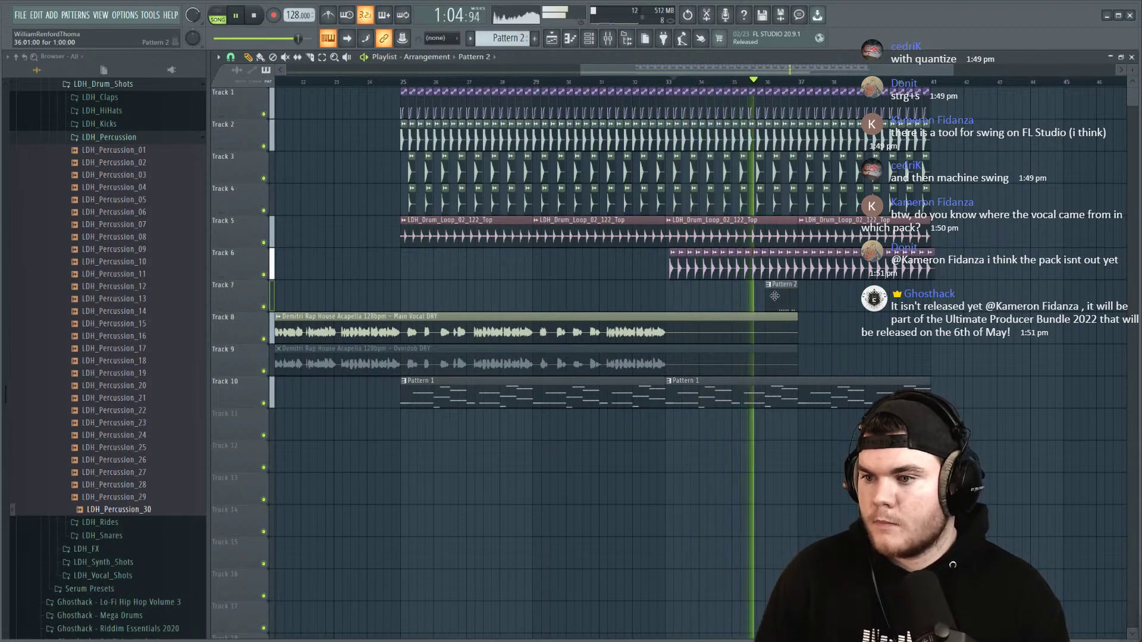
# Step: Shift the Pattern 2 clip on Track 7 one step earlier to start at 35:16:00, and play it back
pyautogui.scroll(3, 804, 82)
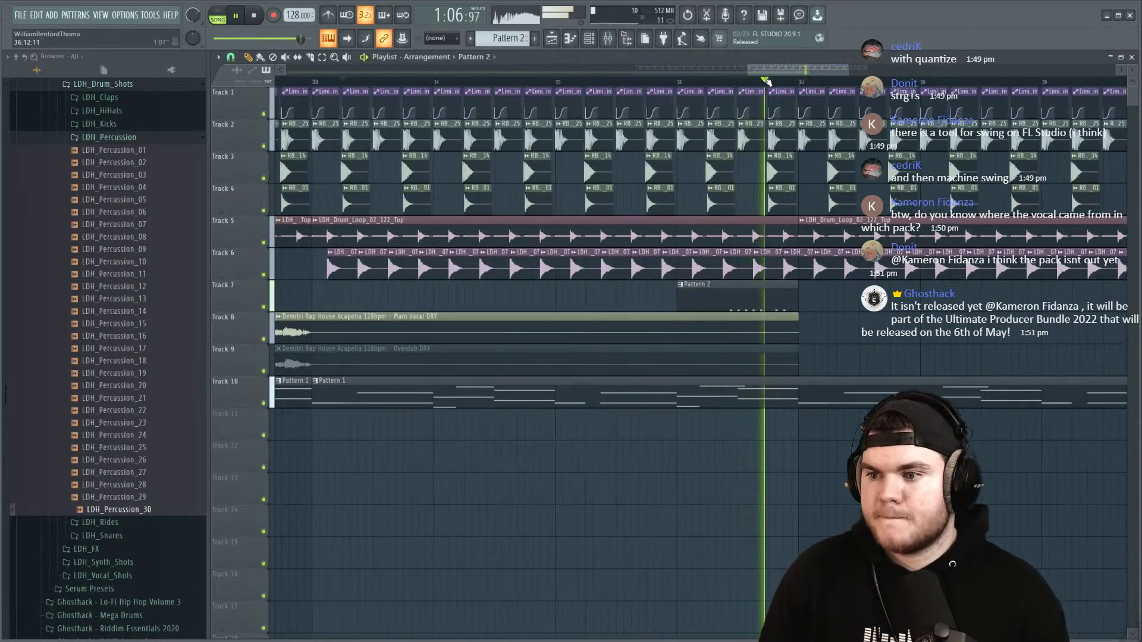
pyautogui.scroll(2, 768, 85)
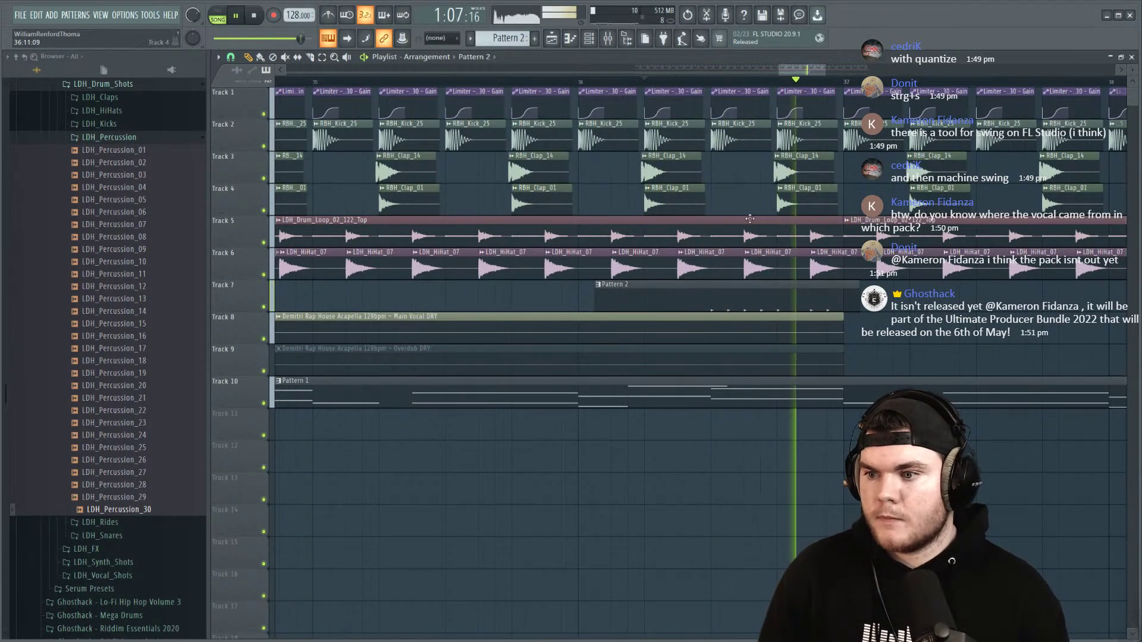
pyautogui.press('space')
pyautogui.press('space')
pyautogui.moveTo(785, 297); pyautogui.dragTo(756, 304)
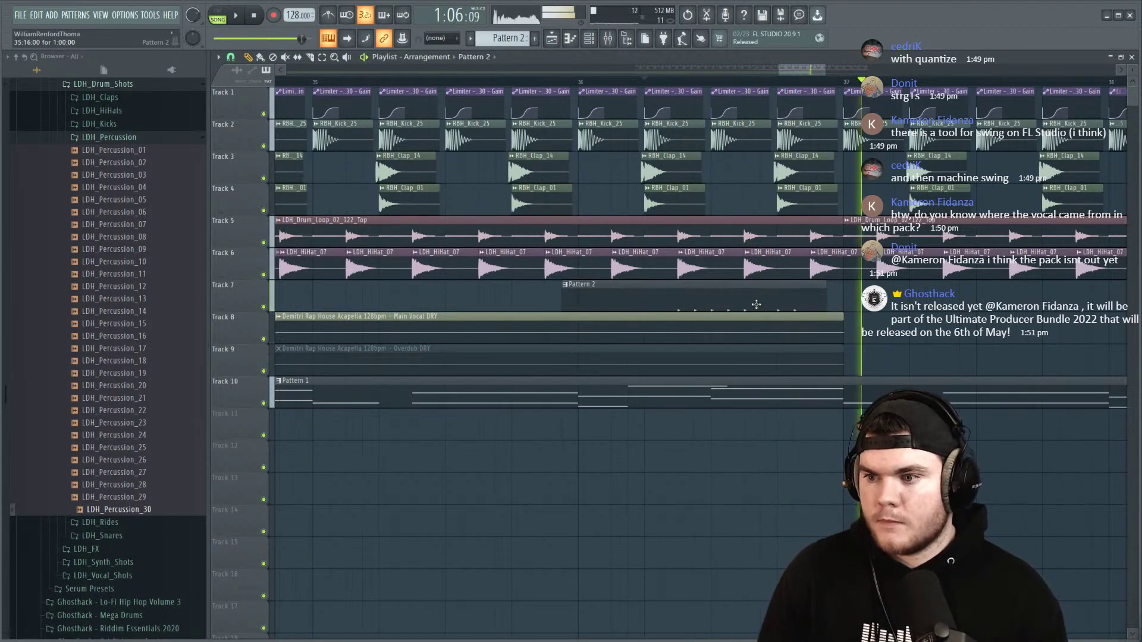
pyautogui.press('space')
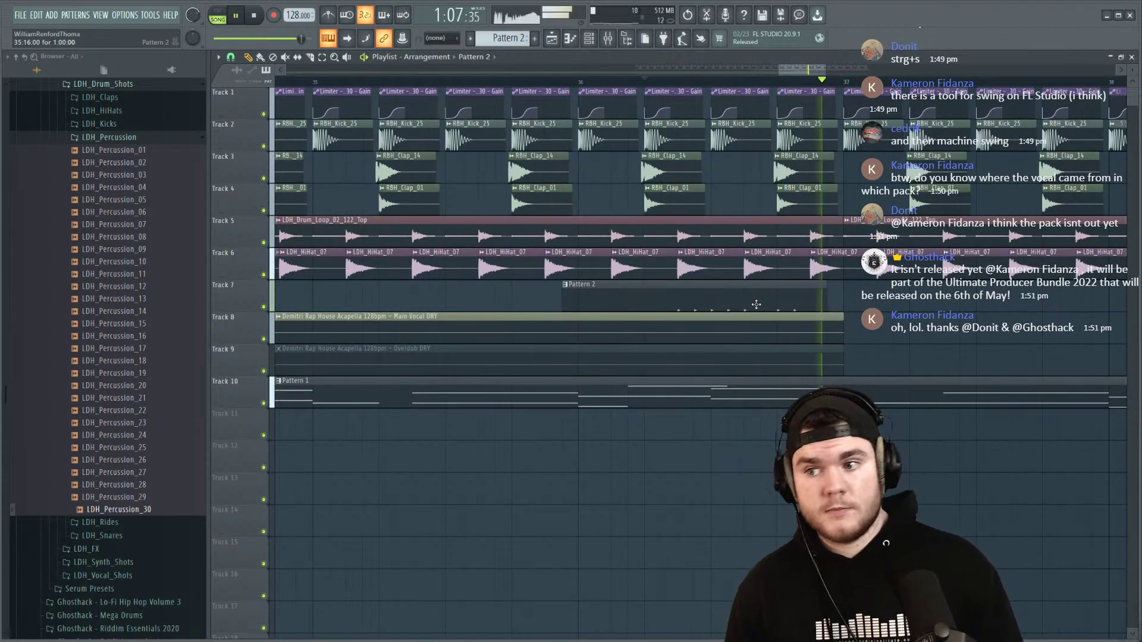
# Step: Solo Track 7 and turn on the metronome to check the percussion timing
pyautogui.press('space')
pyautogui.press('space')
pyautogui.rightClick(263, 307)
pyautogui.press('space')
pyautogui.press('space')
pyautogui.press('space')
pyautogui.press('space')
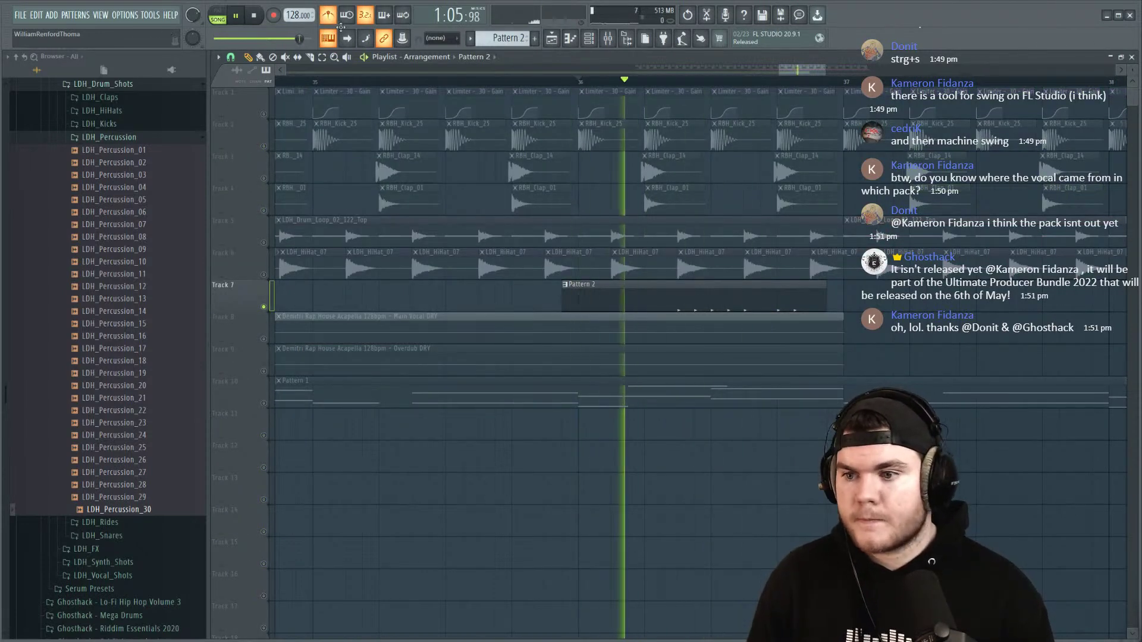
# Step: Extend the end of the Pattern 2 clip to bar 37 and replay it
pyautogui.moveTo(825, 301); pyautogui.dragTo(844, 300)
pyautogui.press('space')
pyautogui.press('space')
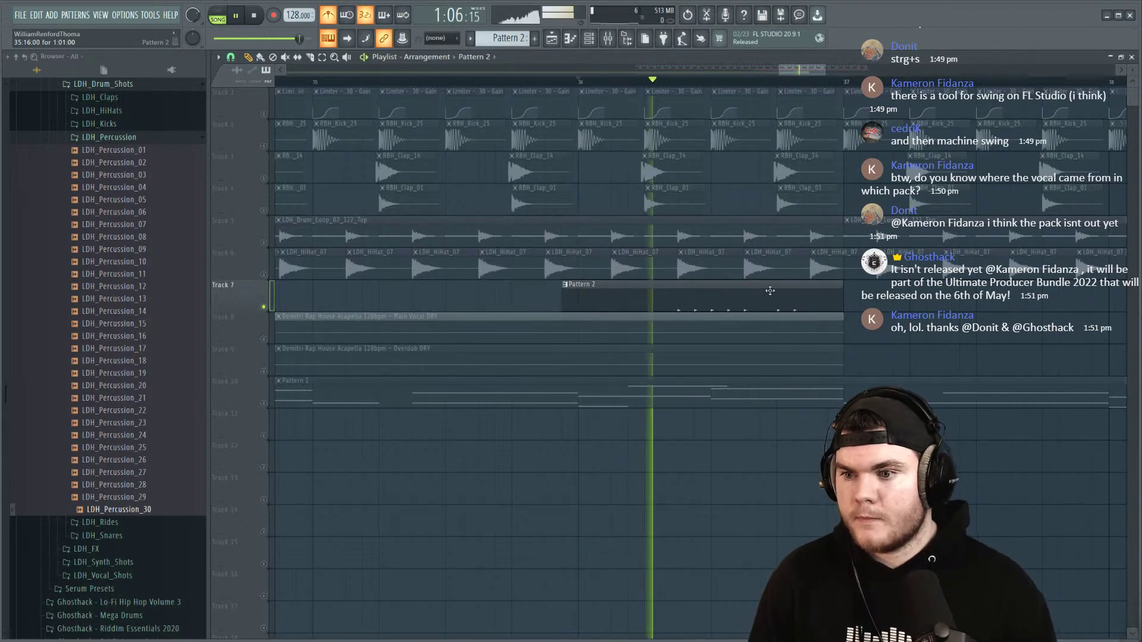
pyautogui.moveTo(599, 294); pyautogui.dragTo(624, 293)
pyautogui.press('space')
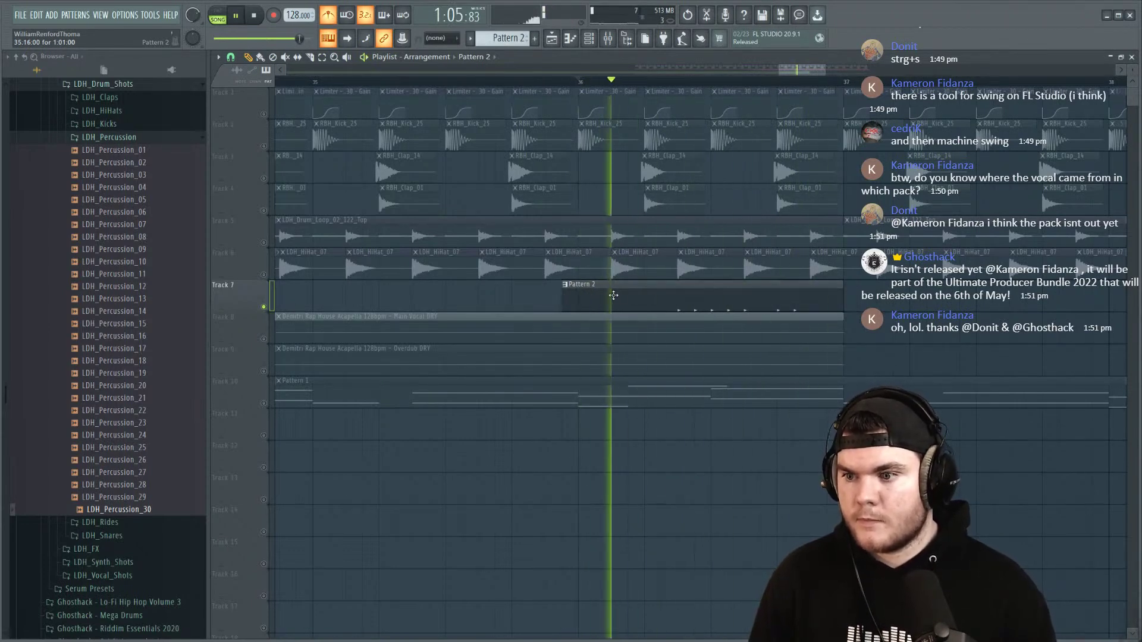
# Step: Open Pattern 2's percussion steps in the channel rack and replay the section
pyautogui.doubleClick(624, 292)
pyautogui.click(1093, 94)
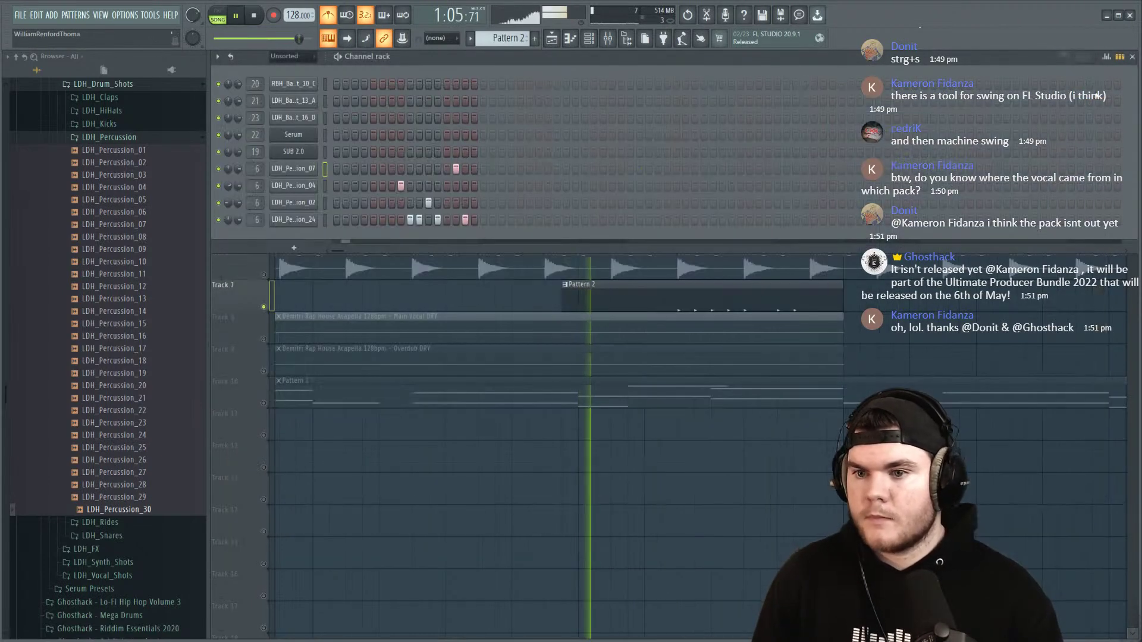
pyautogui.press('space')
# Step: Try an extra hit on step 13 in each of the four percussion channels while listening
pyautogui.click(446, 203)
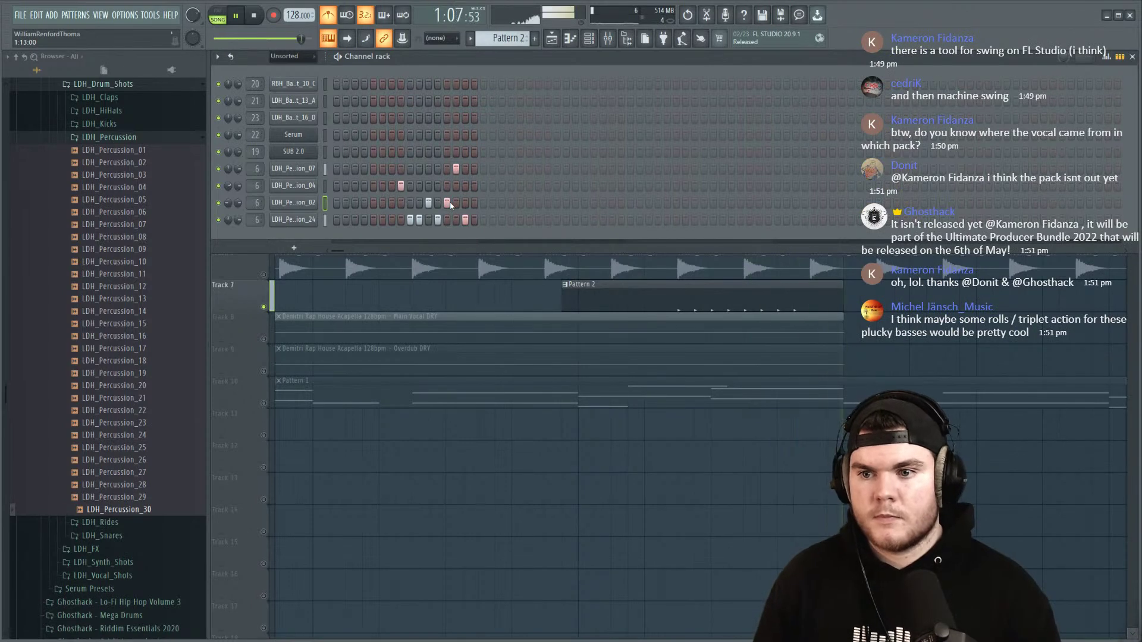
pyautogui.click(446, 203)
pyautogui.click(448, 188)
pyautogui.press('space')
pyautogui.press('space')
pyautogui.click(447, 219)
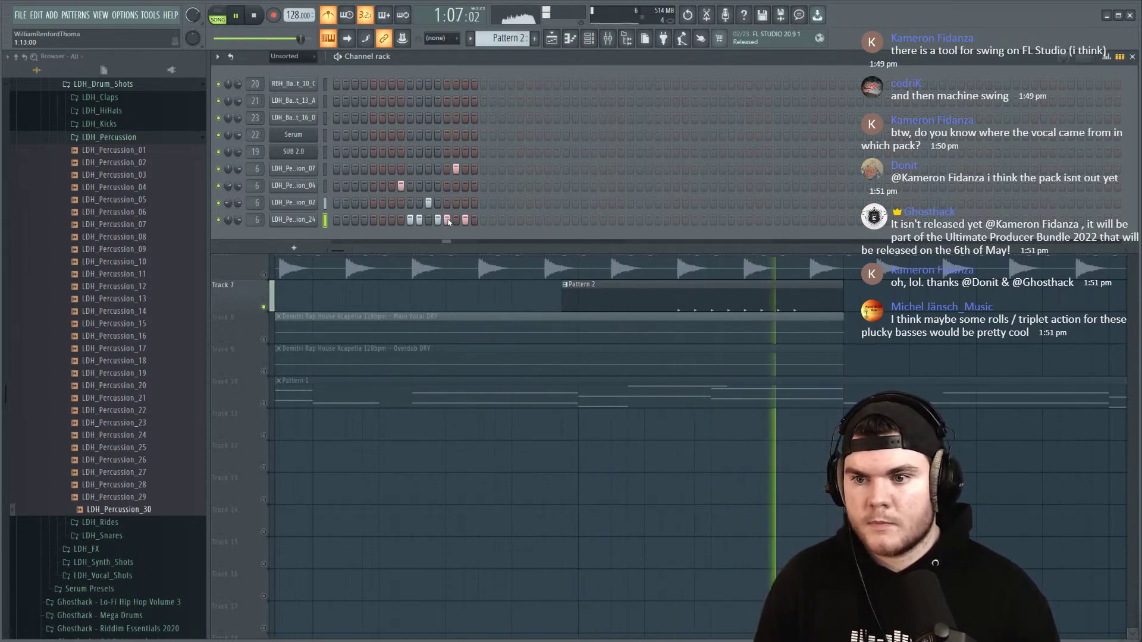
pyautogui.click(447, 169)
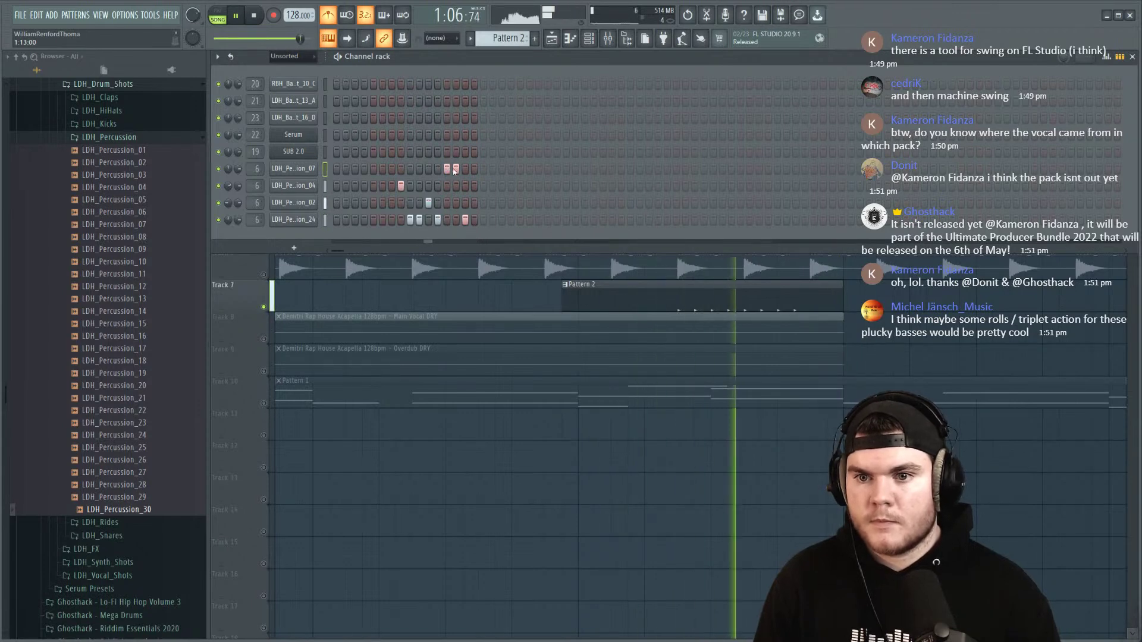
pyautogui.click(447, 169)
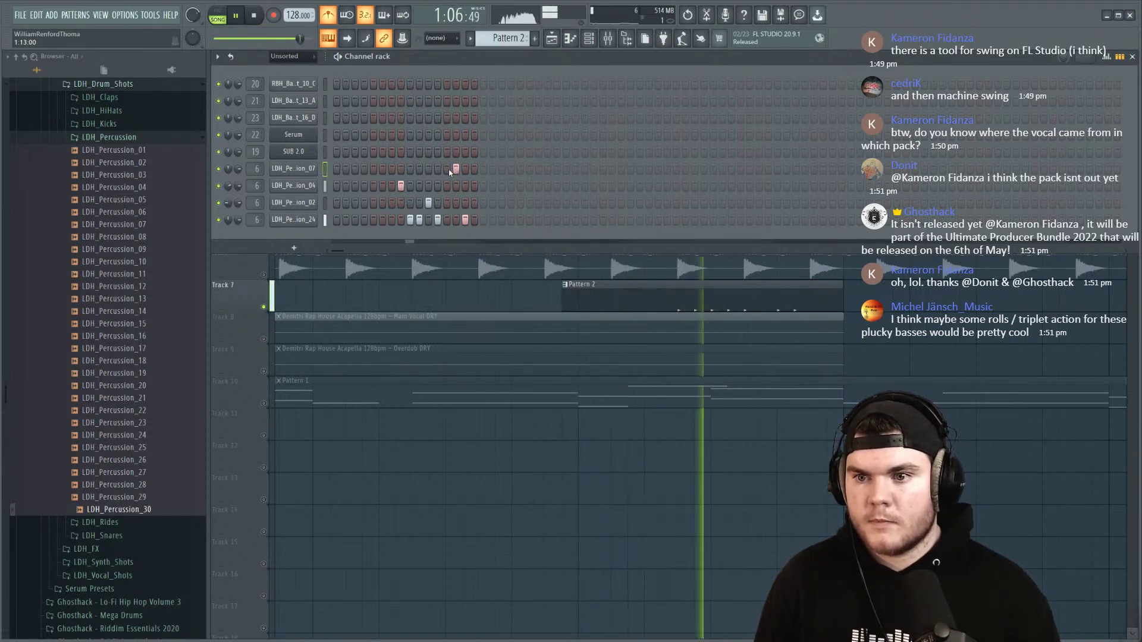
# Step: Add a LDH_Percussion_02 hit on step 13 and a LDH_Percussion_04 hit on step 17, trying step 16 as well
pyautogui.click(447, 203)
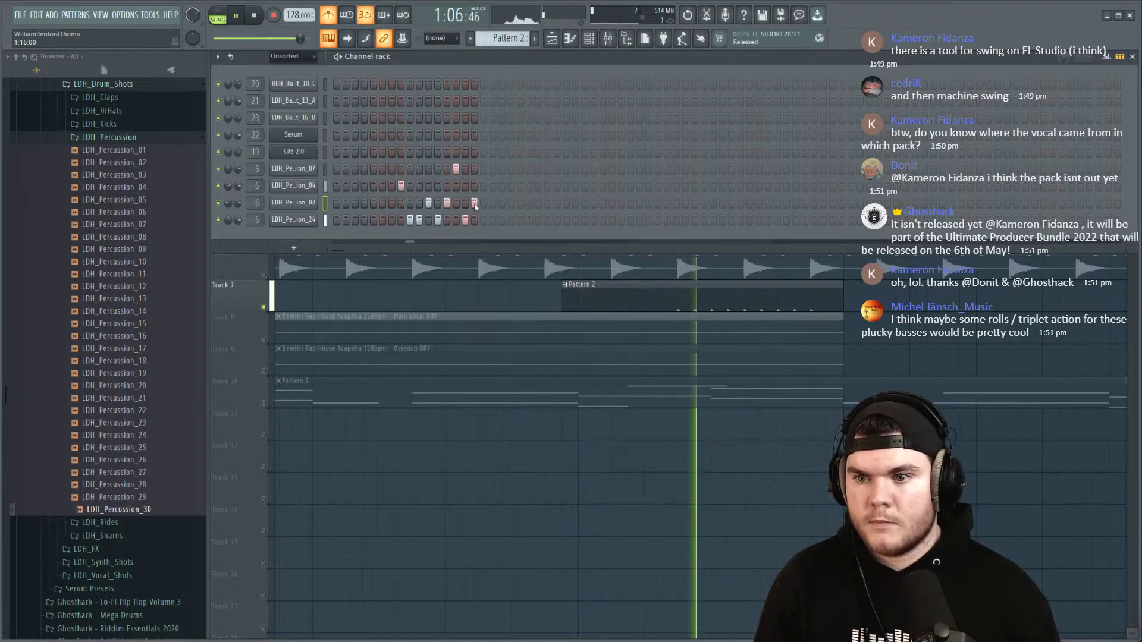
pyautogui.click(474, 203)
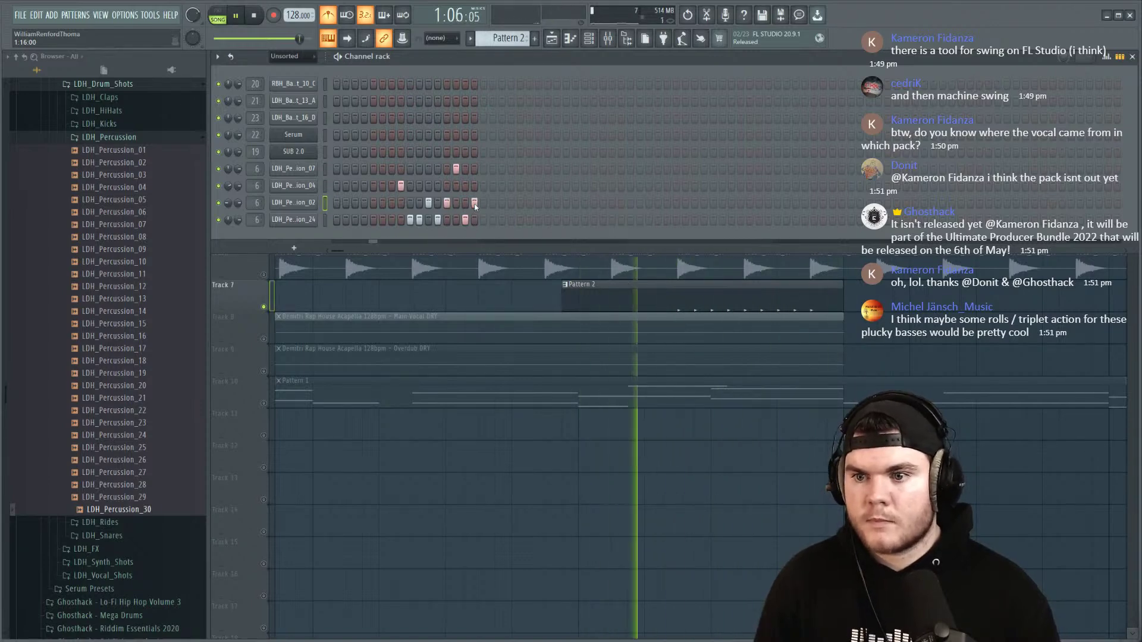
pyautogui.click(483, 203)
pyautogui.rightClick(483, 202)
pyautogui.click(484, 185)
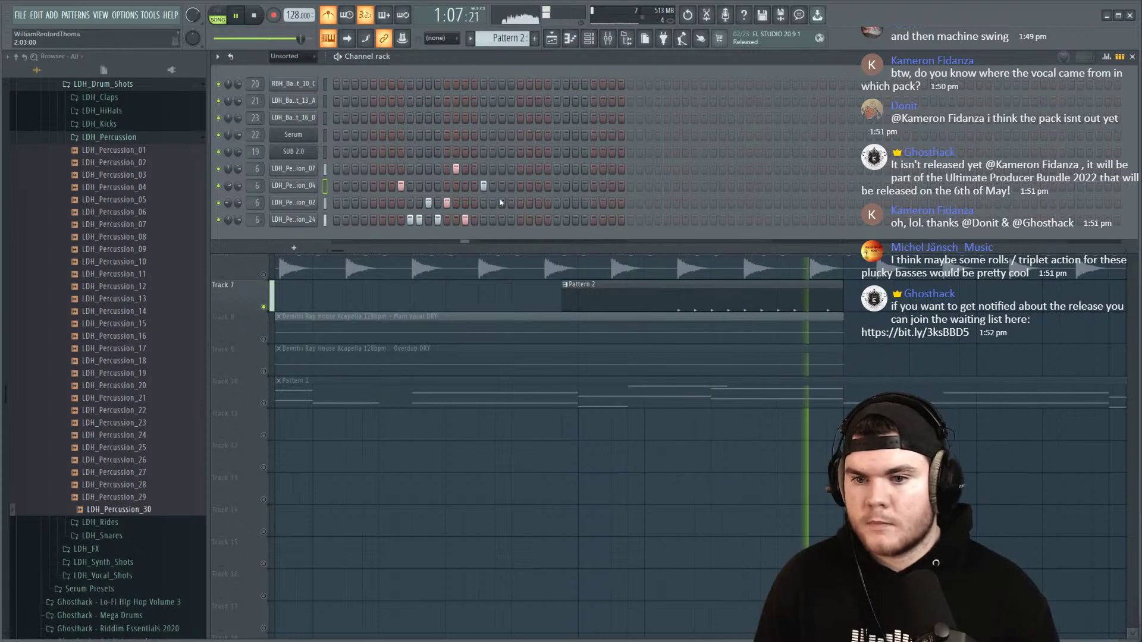
# Step: Unsolo Track 7, turn off the metronome and place a second Pattern 2 clip one step before bar 40
pyautogui.click(275, 312)
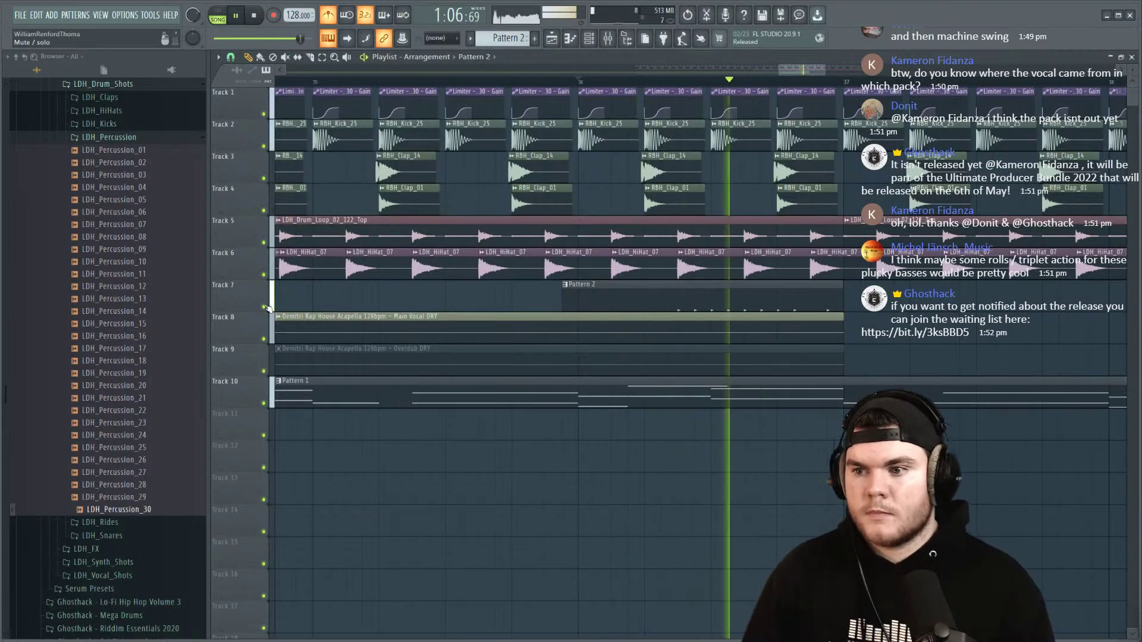
pyautogui.scroll(-3, 336, 111)
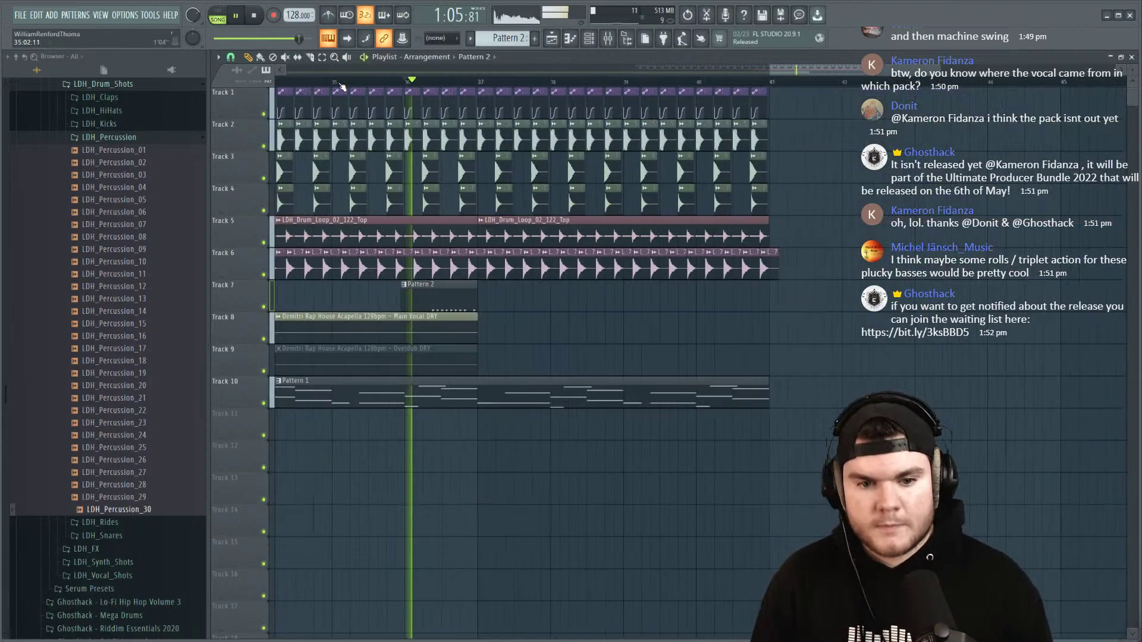
pyautogui.moveTo(653, 304); pyautogui.dragTo(718, 308)
pyautogui.press('space')
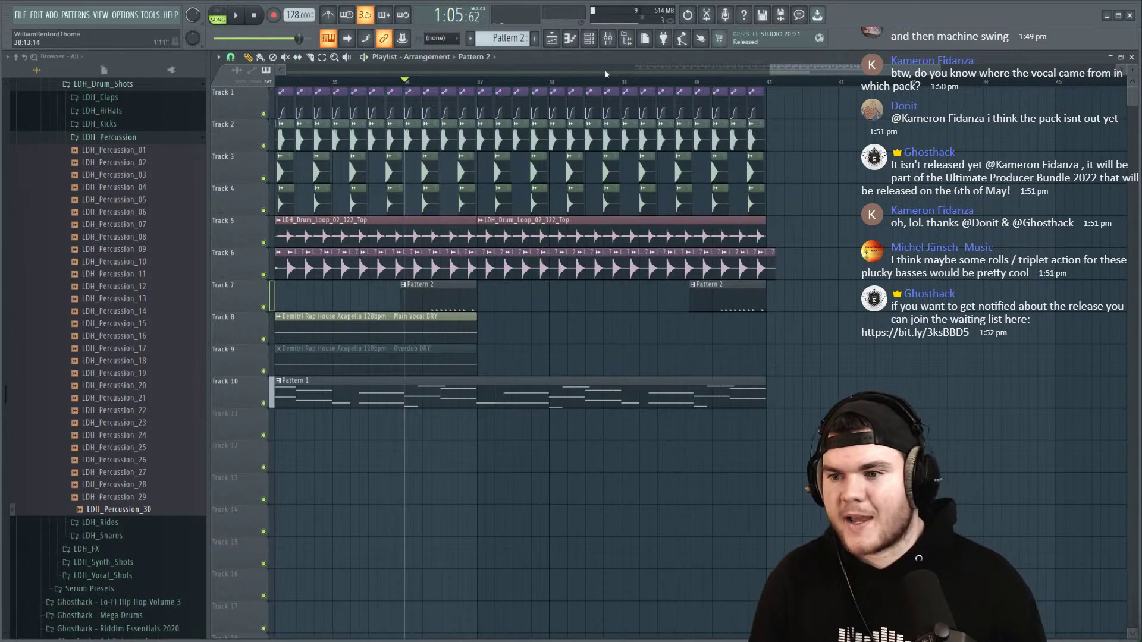
# Step: Collapse the One-Shots folders of the Lightning Deep House pack and open its LDH_Drum_Fills loops folder
pyautogui.scroll(-4, 605, 81)
pyautogui.scroll(-2, 605, 81)
pyautogui.scroll(5, 187, 250)
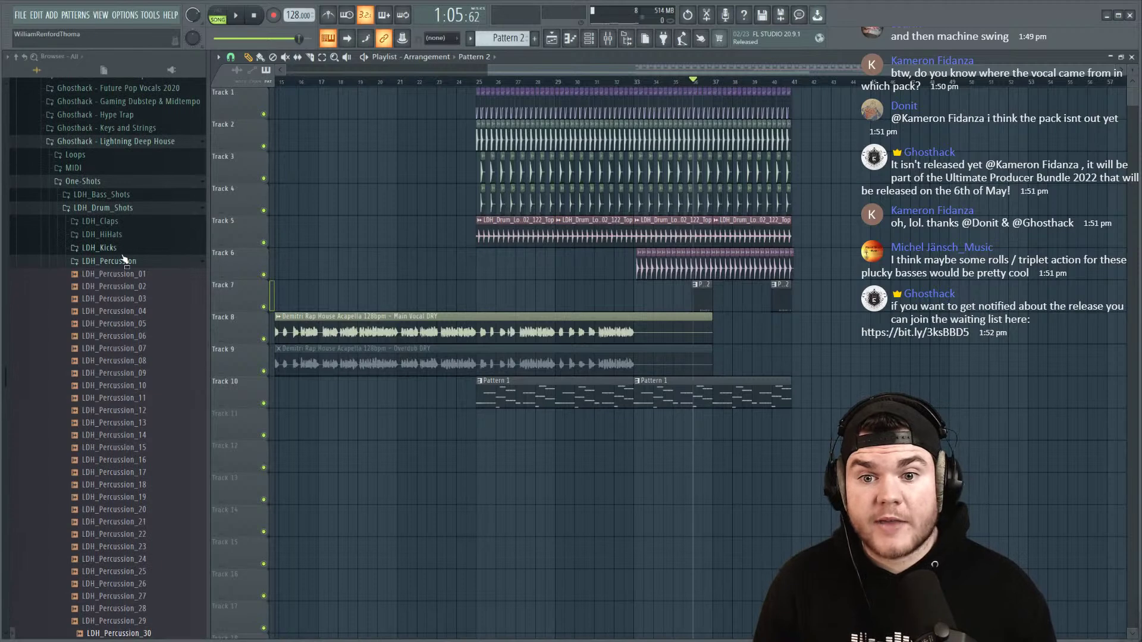
pyautogui.click(125, 260)
pyautogui.click(126, 207)
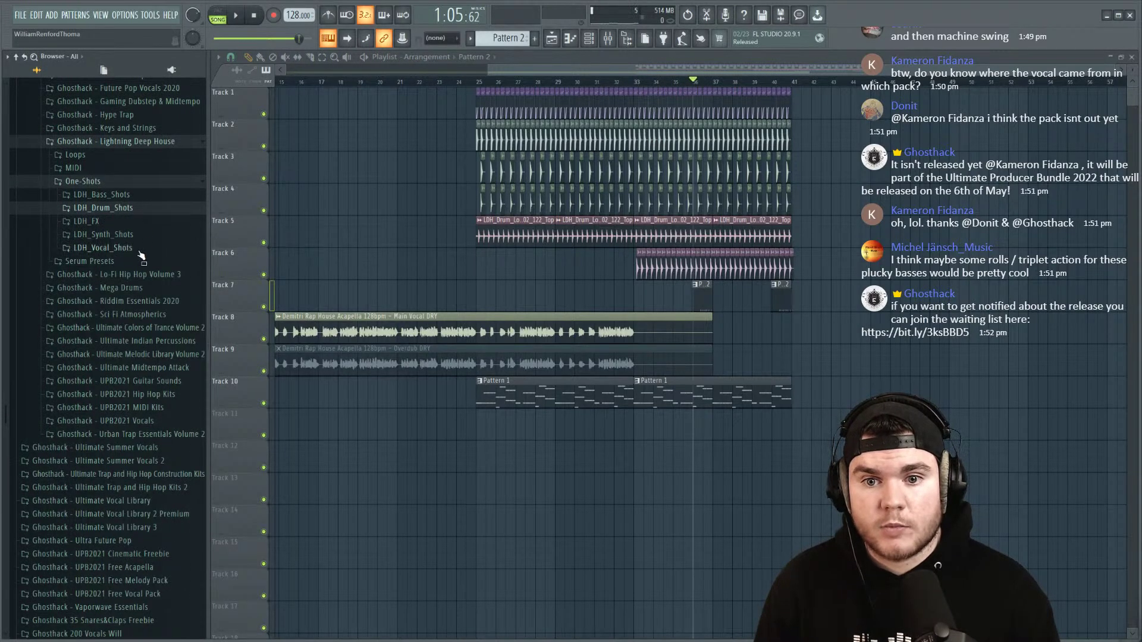
pyautogui.click(136, 197)
pyautogui.click(136, 197)
pyautogui.click(118, 181)
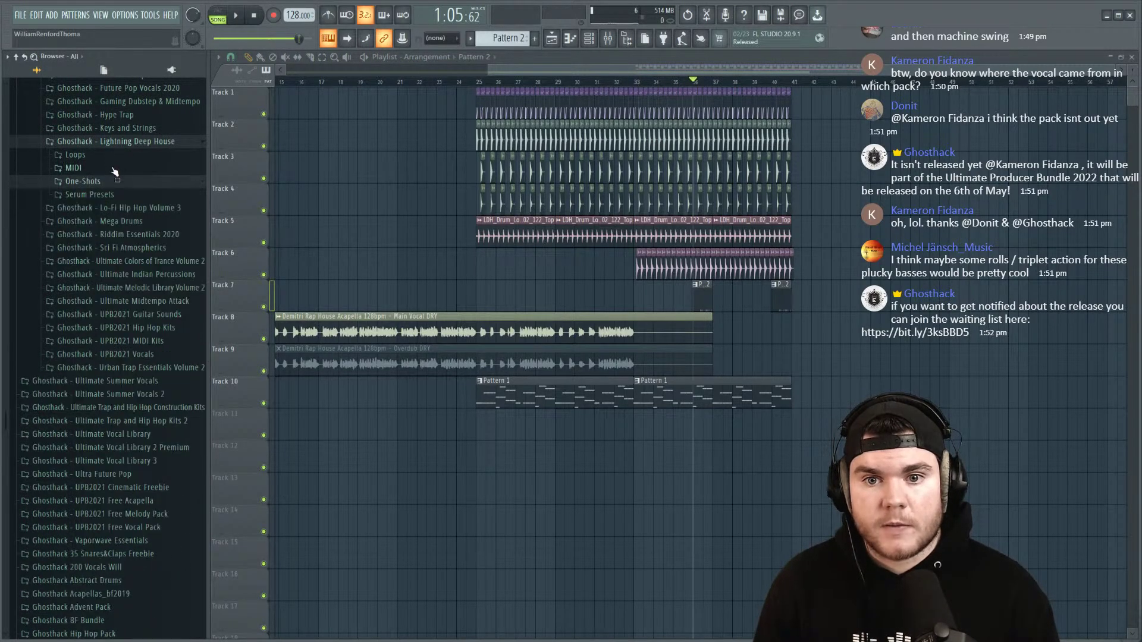
pyautogui.click(115, 156)
pyautogui.click(127, 208)
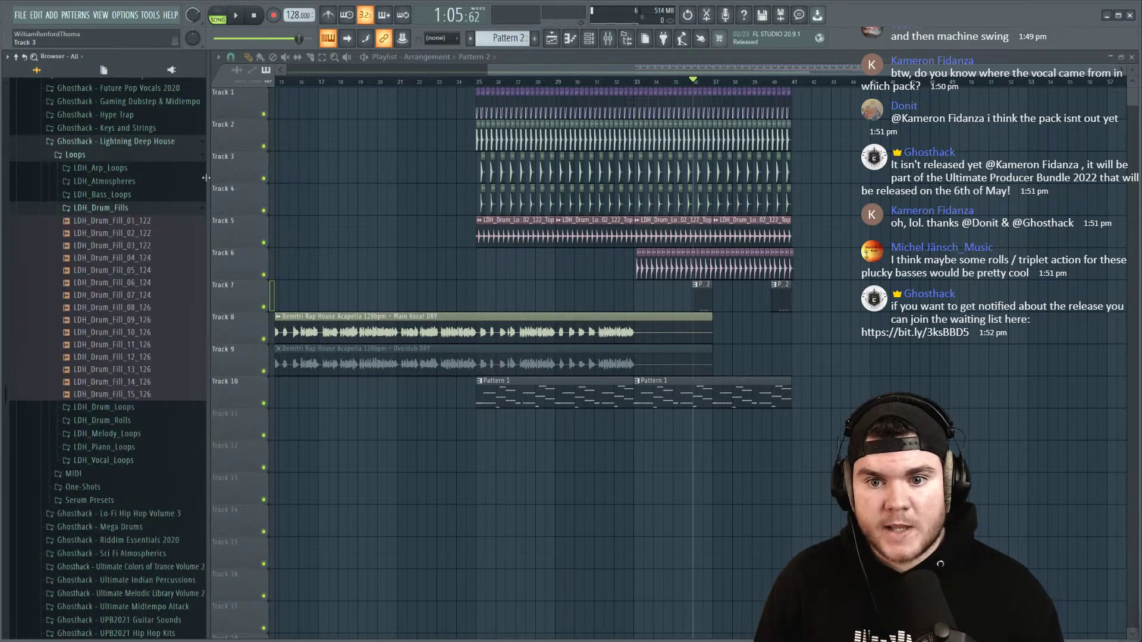
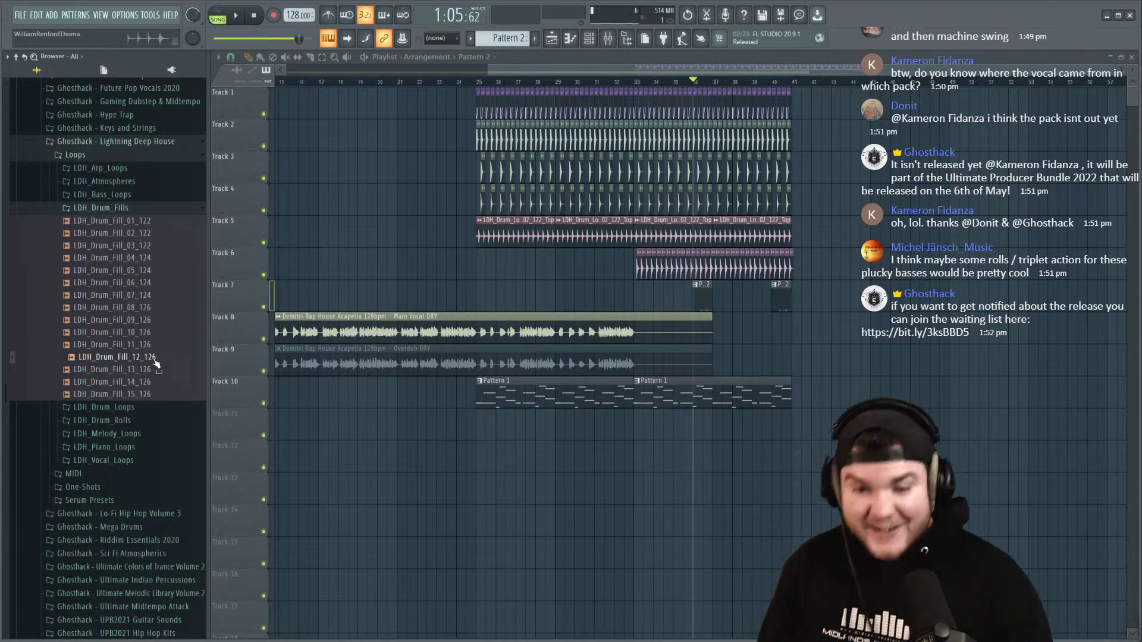
# Step: Place LDH_Drum_Fill_12_126 on Track 8 at bar 40 and play the section to hear it
pyautogui.moveTo(155, 360); pyautogui.dragTo(833, 334)
pyautogui.scroll(4, 772, 301)
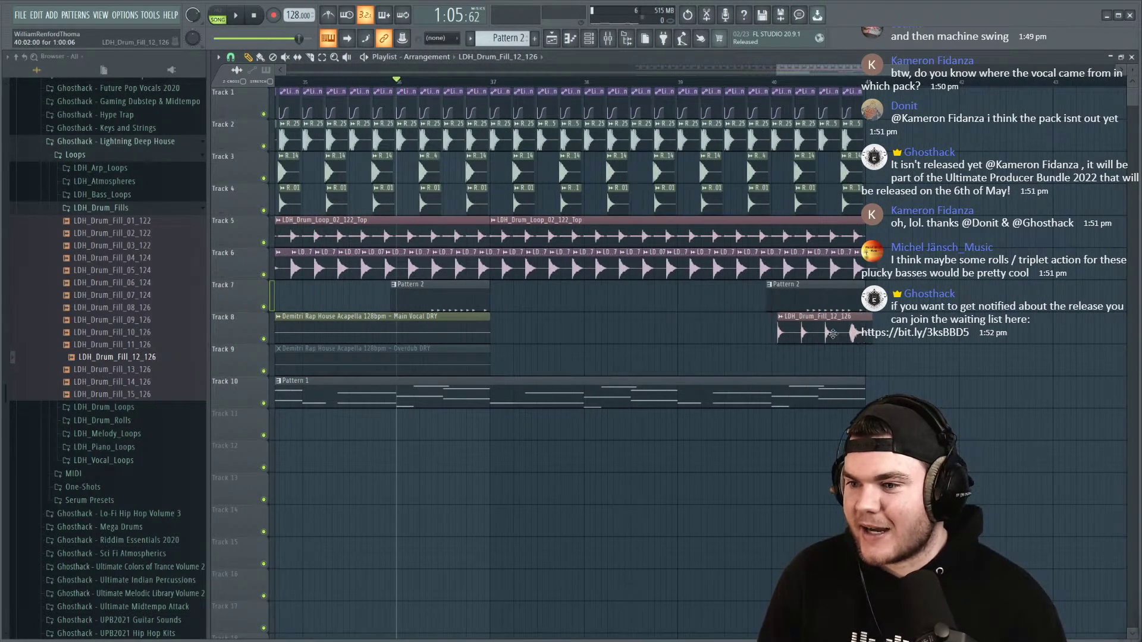
pyautogui.scroll(3, 858, 88)
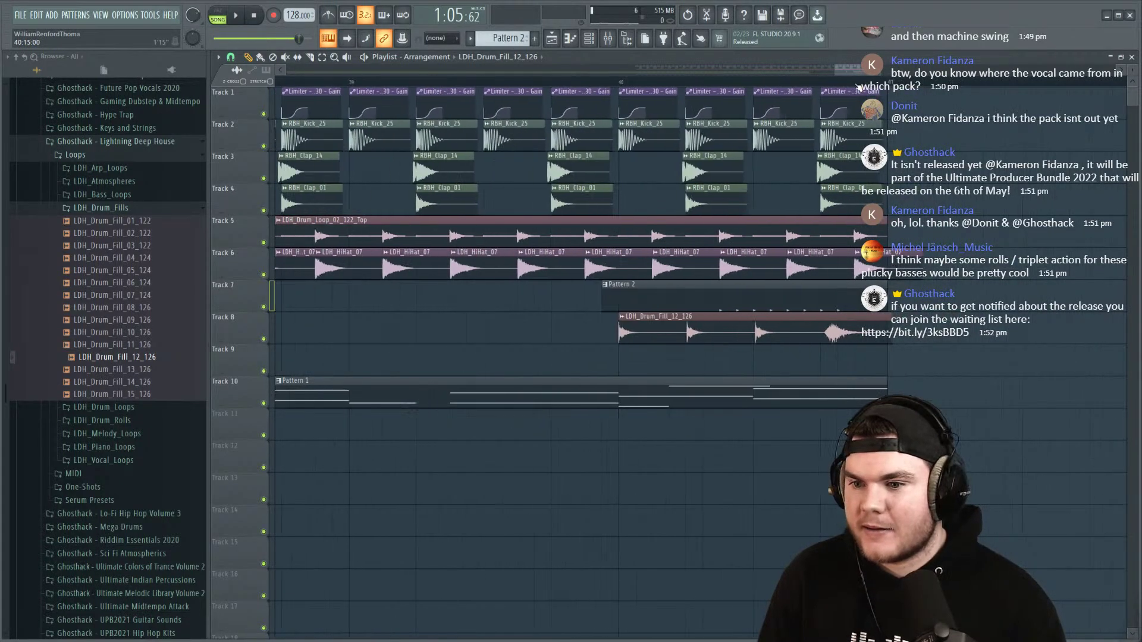
pyautogui.doubleClick(801, 337)
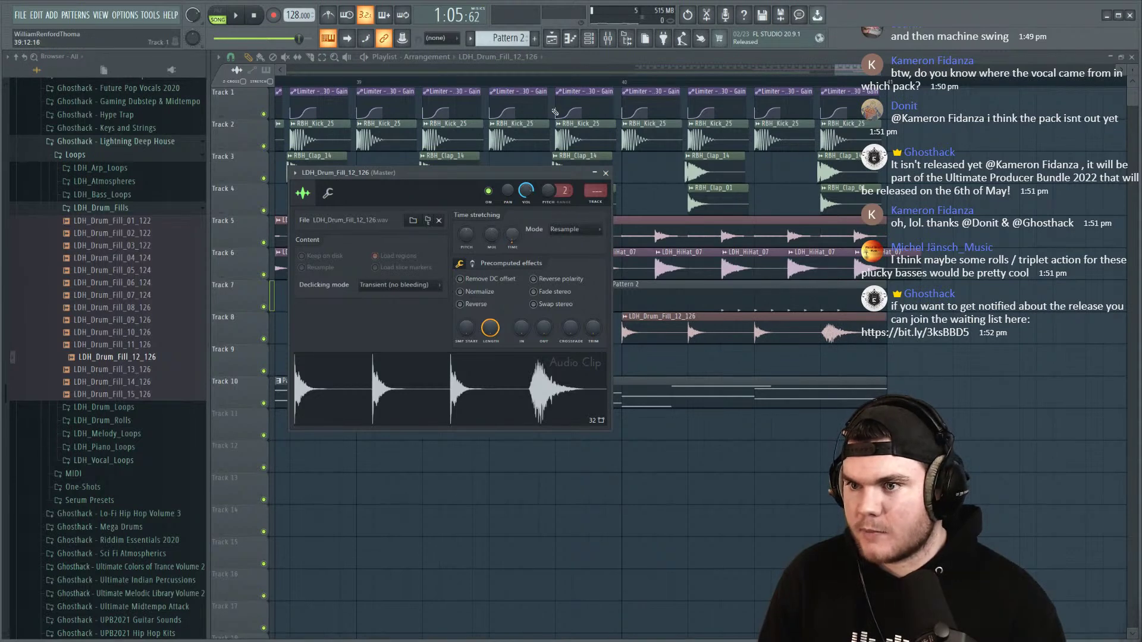
pyautogui.click(571, 83)
pyautogui.press('space')
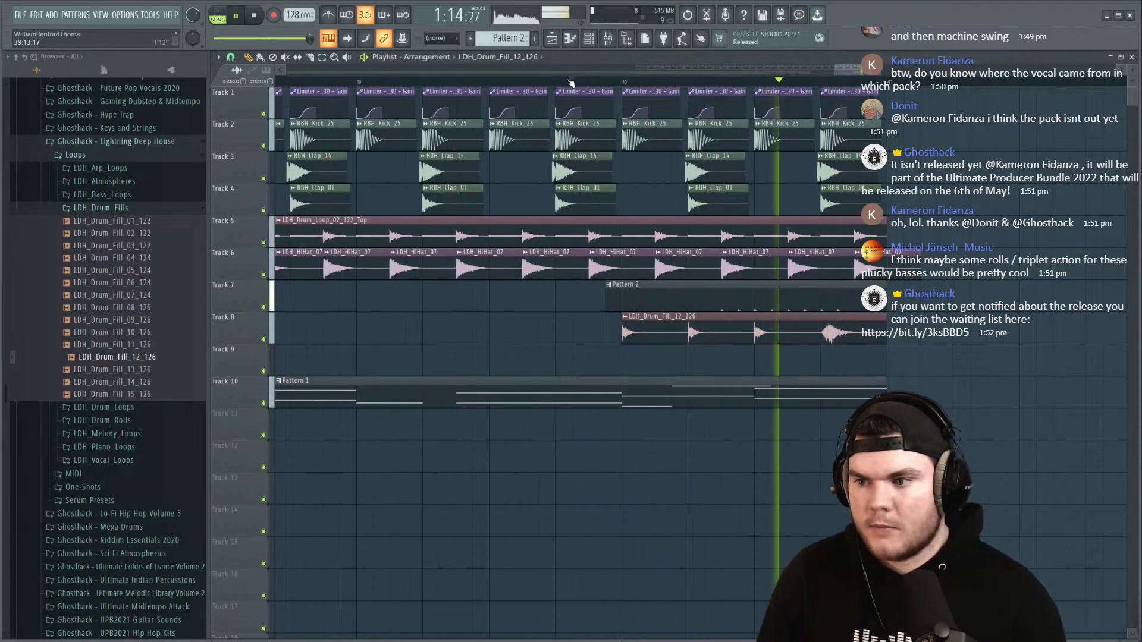
pyautogui.scroll(-3, 571, 82)
pyautogui.press('space')
# Step: Pan the LDH_Drum_Fill_12_126 audio clip 44% right during playback
pyautogui.doubleClick(648, 326)
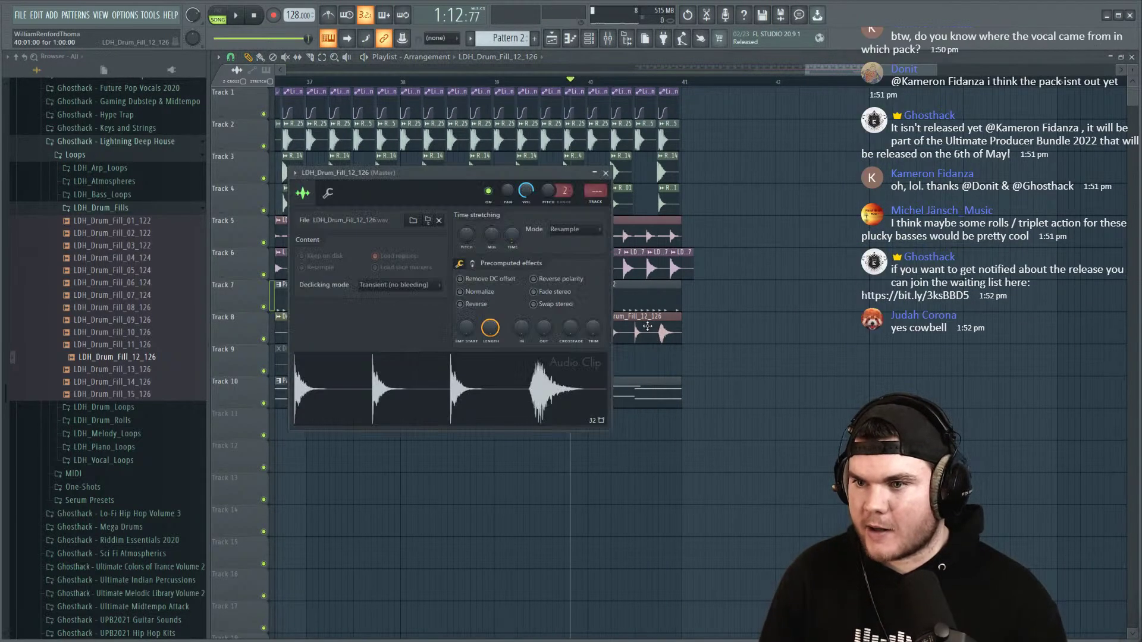
pyautogui.press('space')
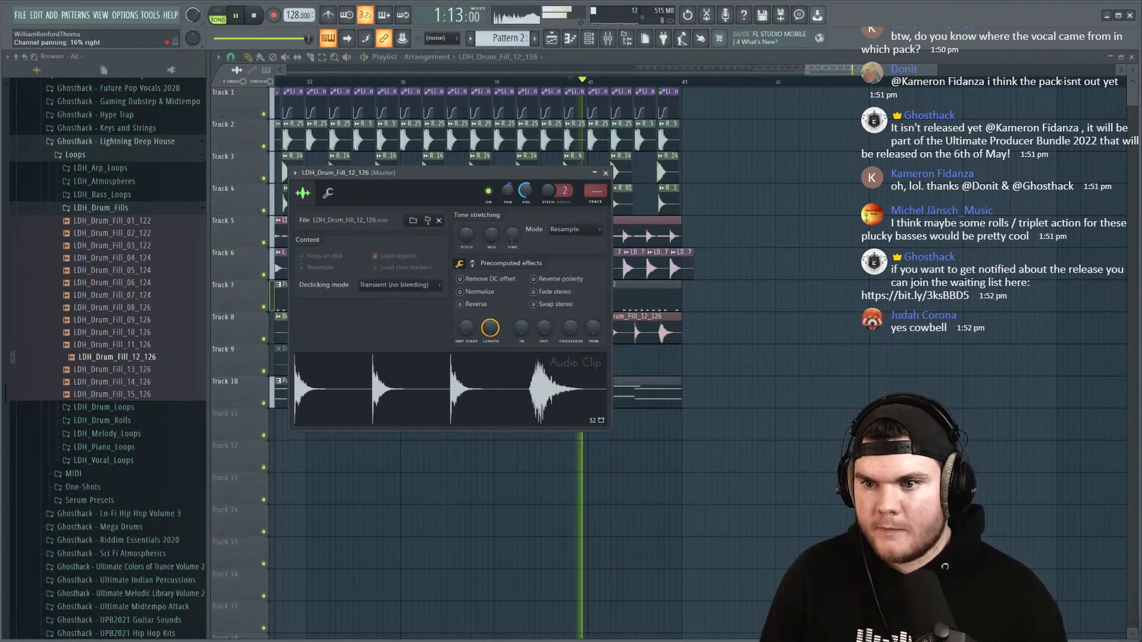
pyautogui.moveTo(510, 194); pyautogui.dragTo(511, 193)
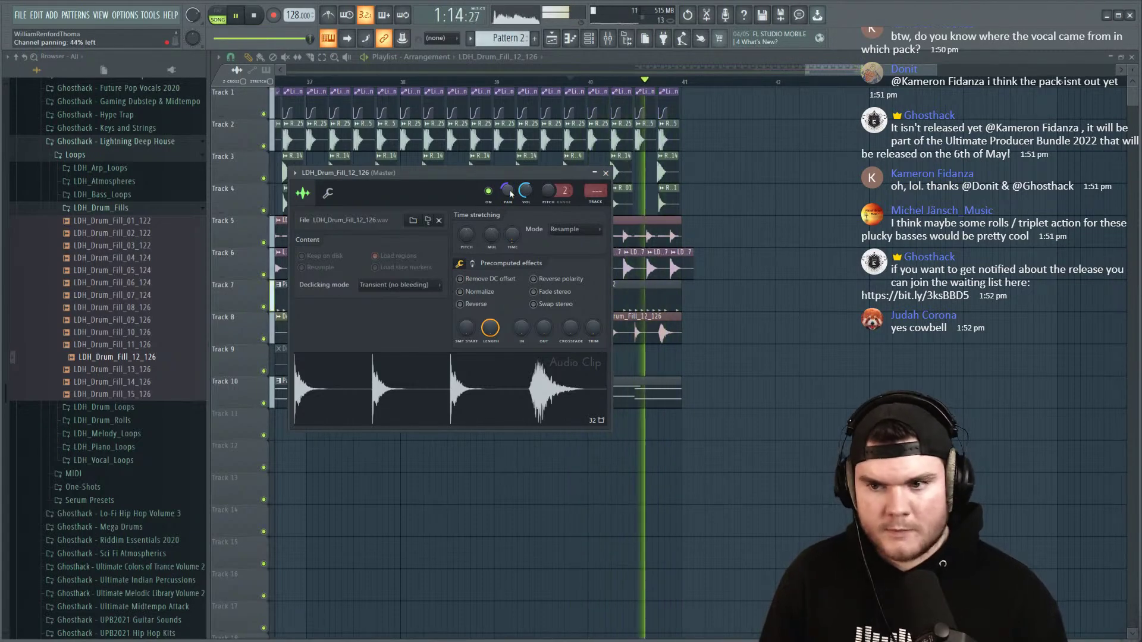
# Step: Close the drum fill's clip settings and move the two vocal clips and both Pattern 1 clips down one track, onto Tracks 9 to 11
pyautogui.click(605, 173)
pyautogui.scroll(-6, 628, 88)
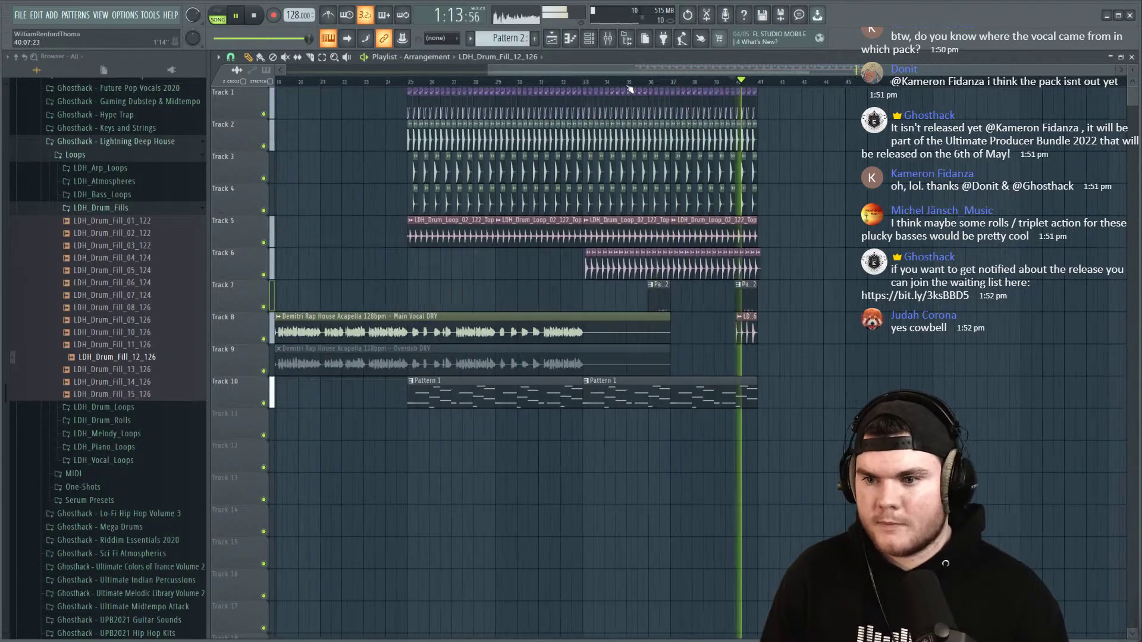
pyautogui.moveTo(826, 458); pyautogui.dragTo(143, 342)
pyautogui.hotkey('shift', 'Down')
pyautogui.click(1043, 357)
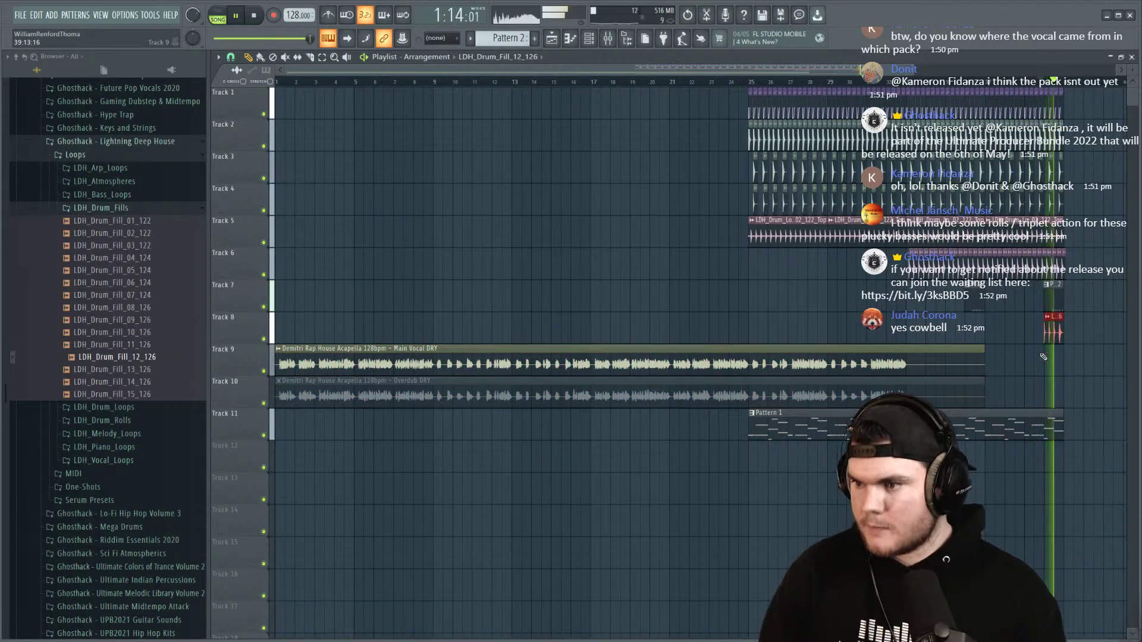
# Step: Play the section from bar 25, delete the first LDH_Drum_Loop_02_122_Top clip on Track 5 and stop playback
pyautogui.click(753, 70)
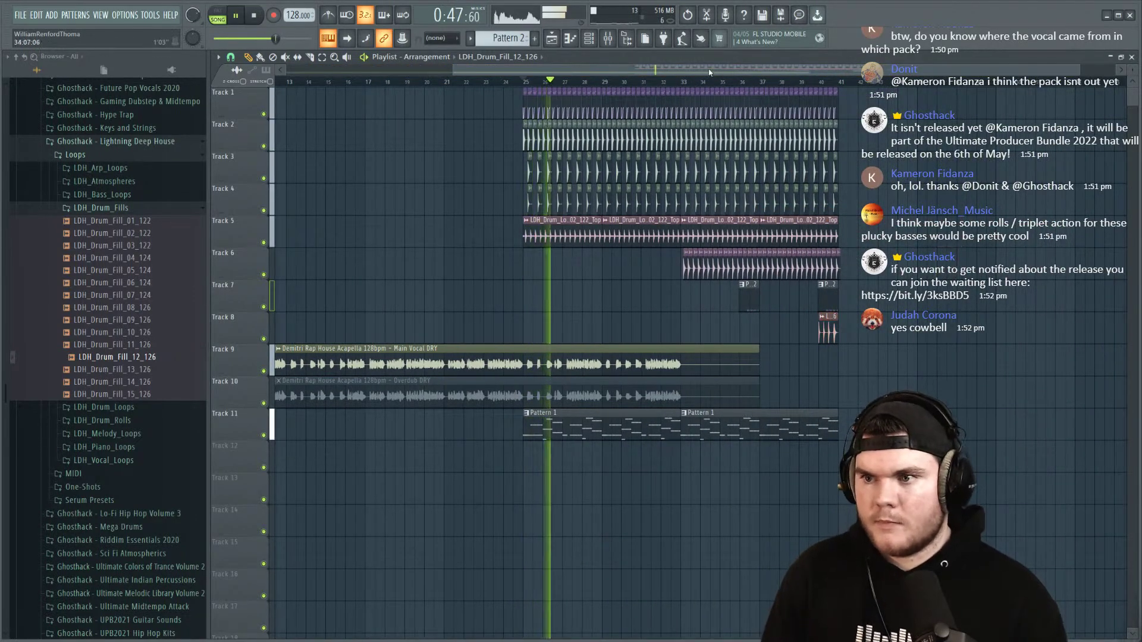
pyautogui.scroll(3, 709, 74)
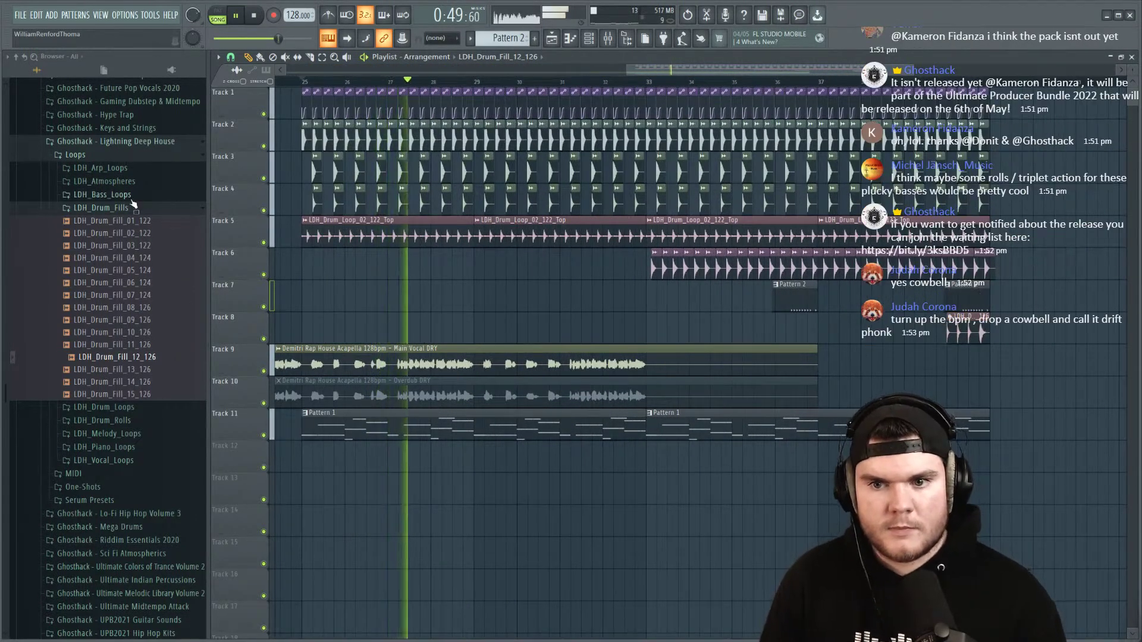
pyautogui.rightClick(325, 234)
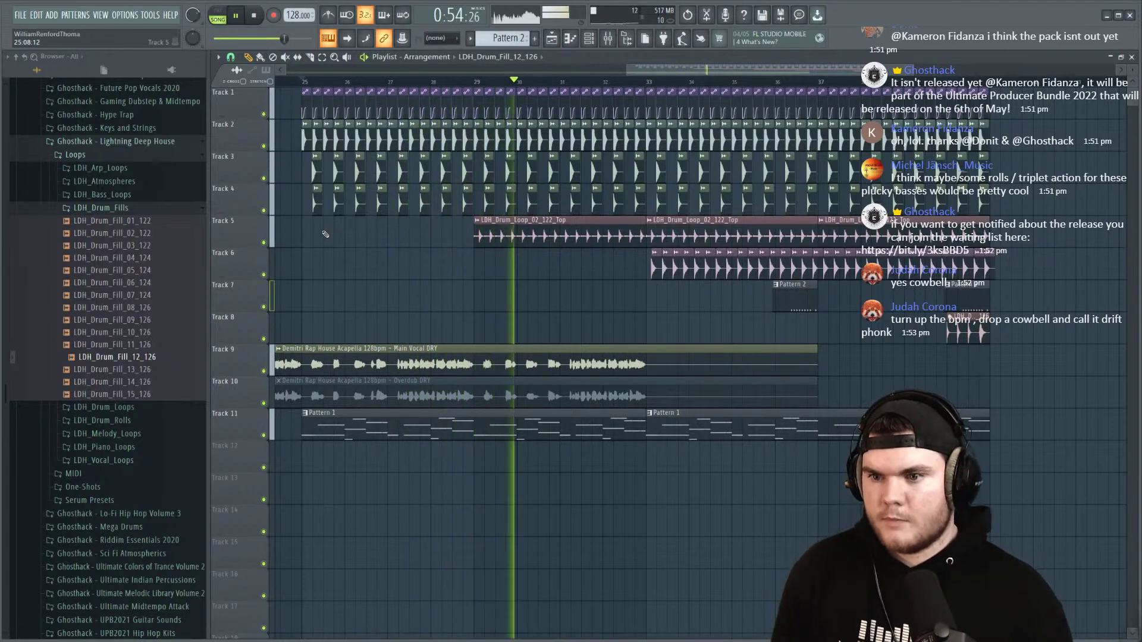
pyautogui.press('space')
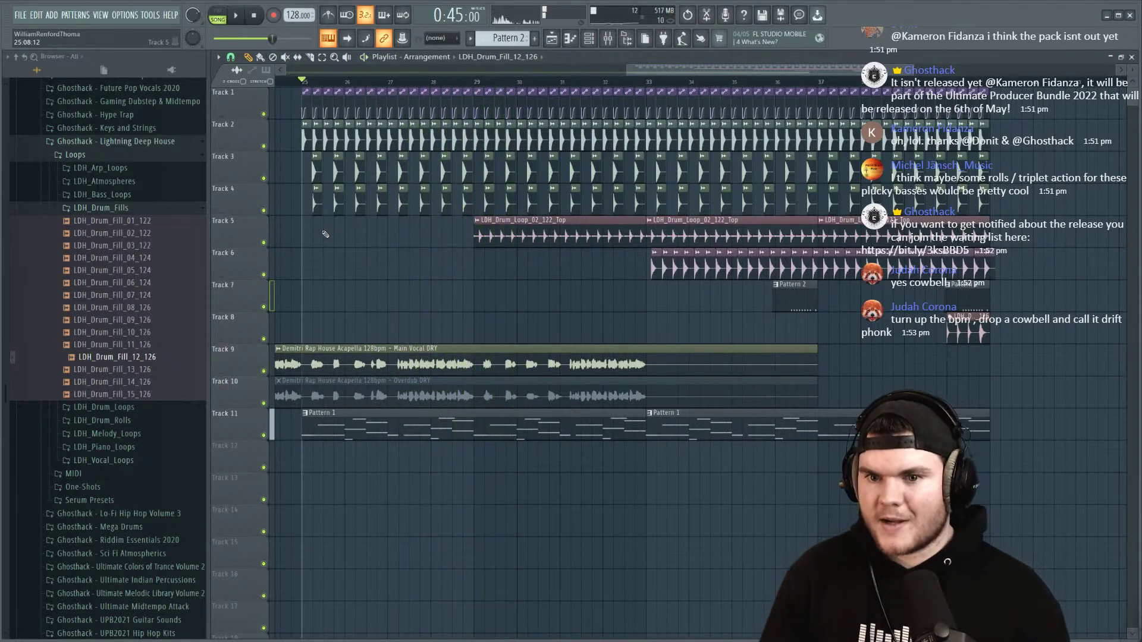
# Step: Collapse the LDH_Drum_Fills and Loops folders of the Lightning Deep House pack and open its One-Shots folder
pyautogui.click(103, 209)
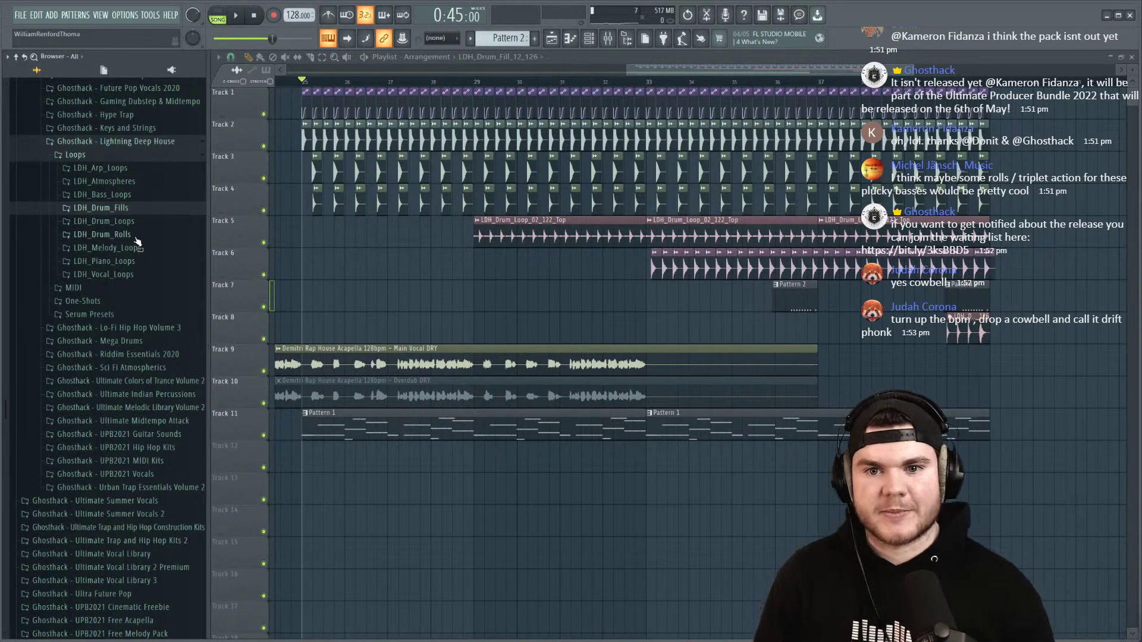
pyautogui.click(110, 159)
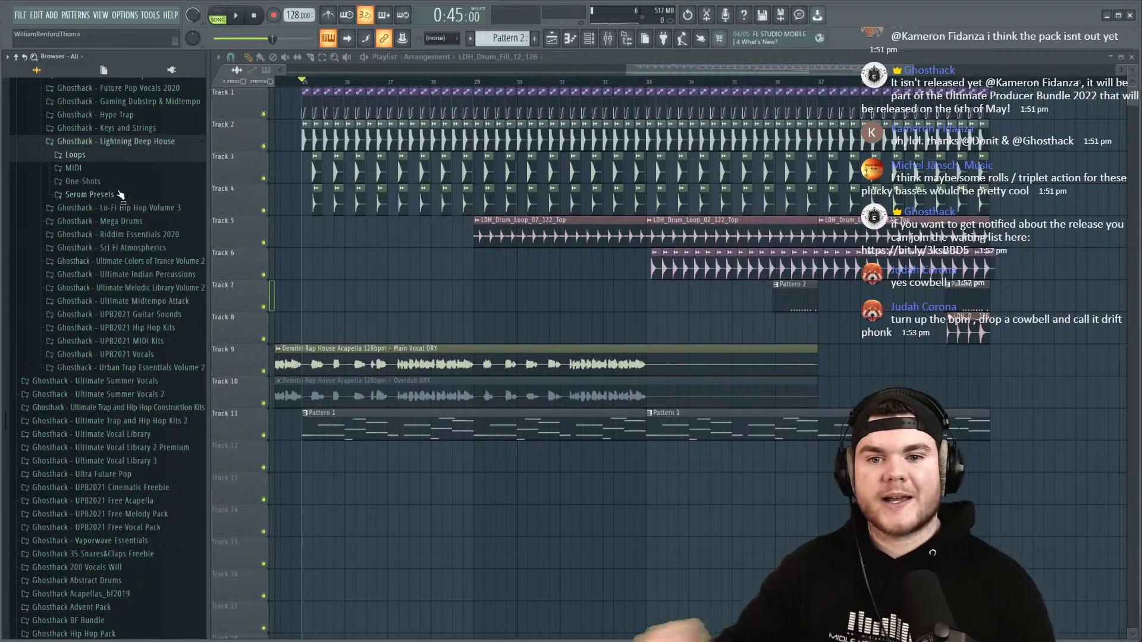
pyautogui.click(119, 181)
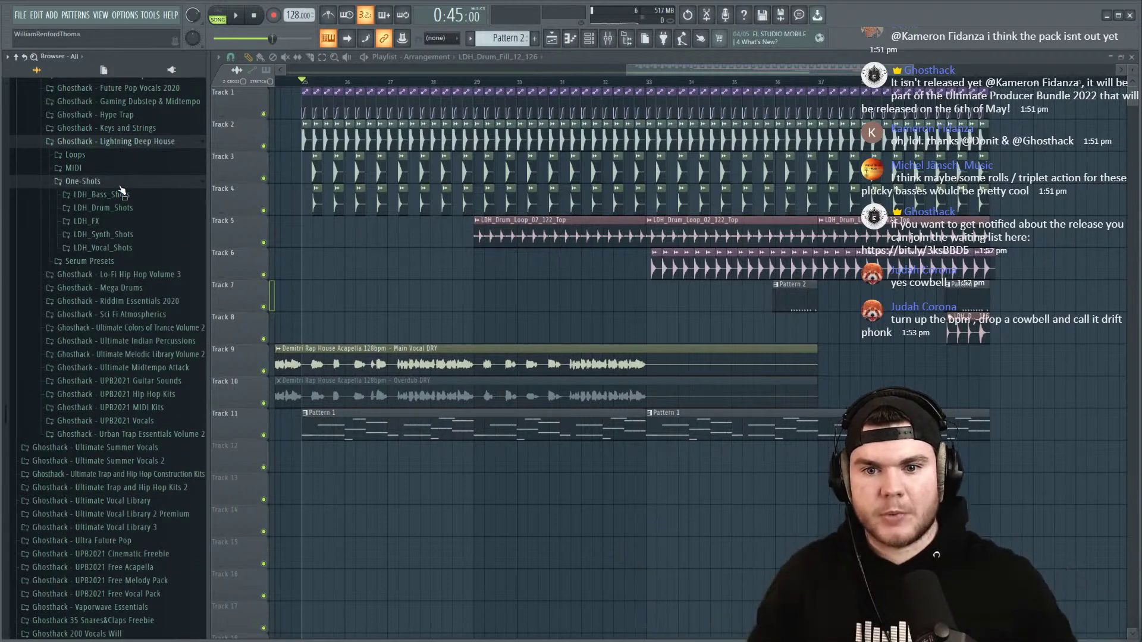
# Step: Look through the LDH_Rides folder in LDH_Drum_Shots and collapse the drum shots folder again
pyautogui.click(153, 209)
pyautogui.click(154, 209)
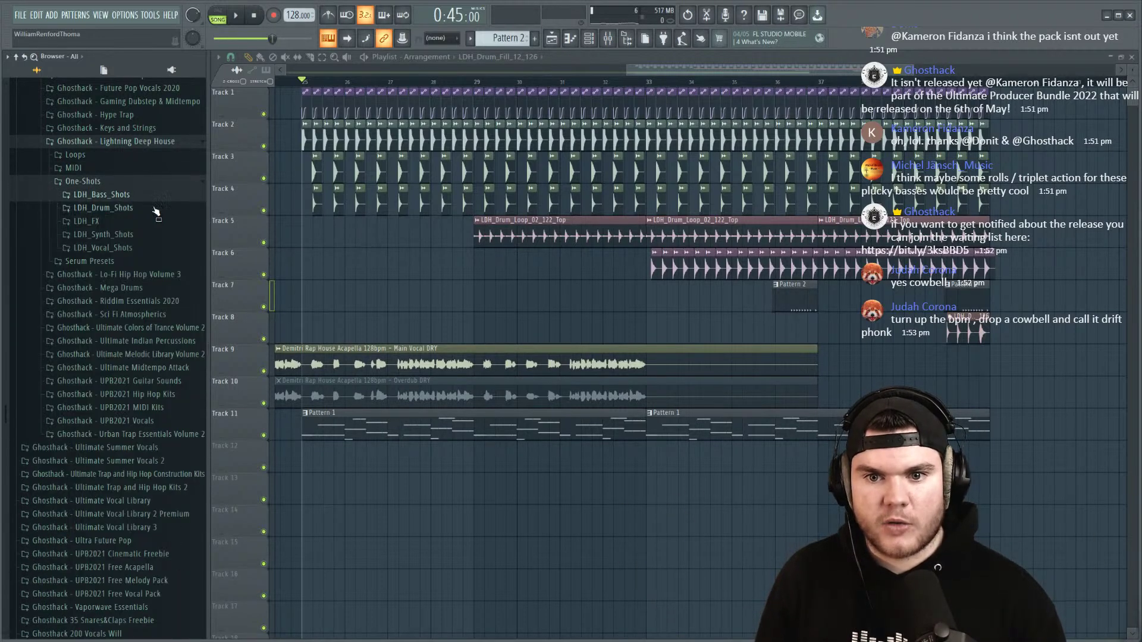
pyautogui.click(156, 209)
pyautogui.click(142, 276)
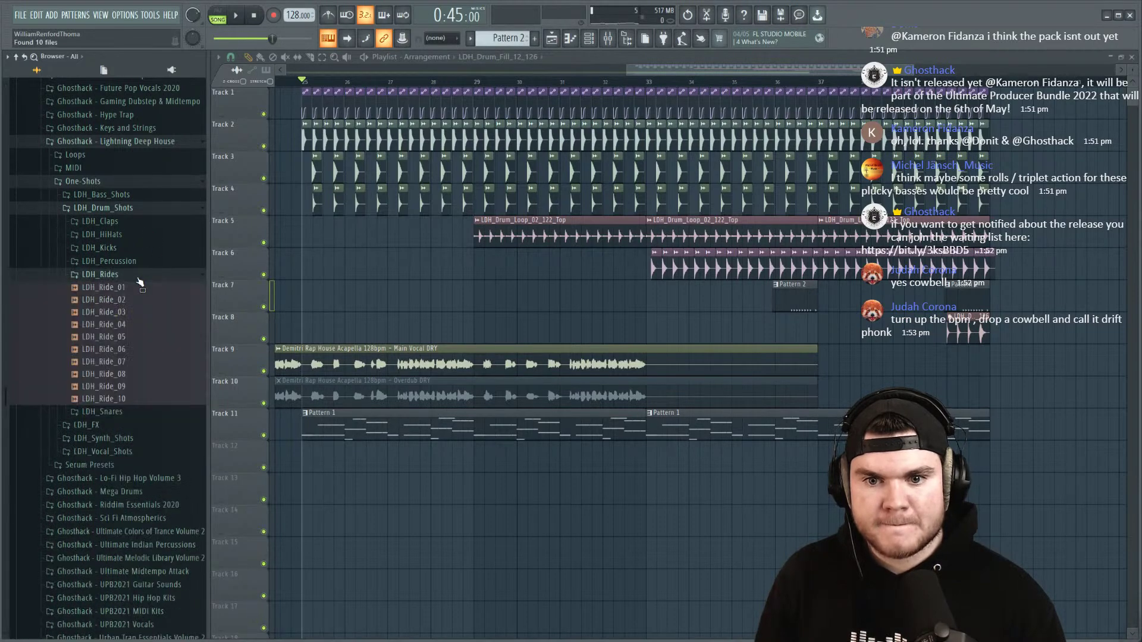
pyautogui.click(139, 277)
pyautogui.click(85, 301)
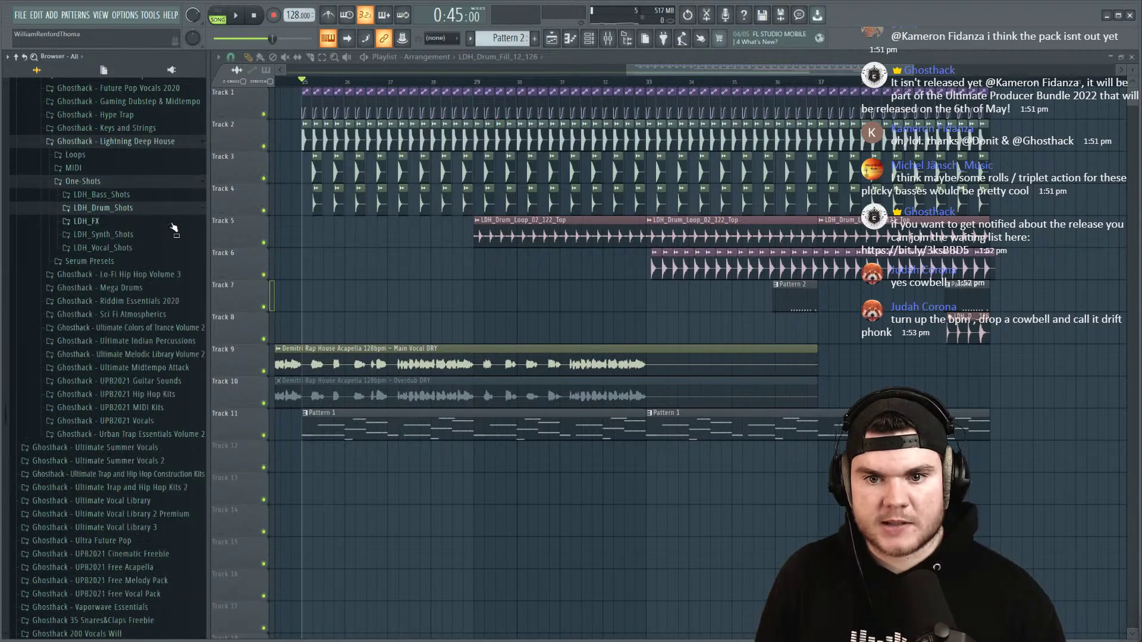
# Step: Place LDH_Downlifter_02 from the LDH_FX downlifters on Track 12 at bar 25 and lower its channel volume to 24%
pyautogui.click(141, 238)
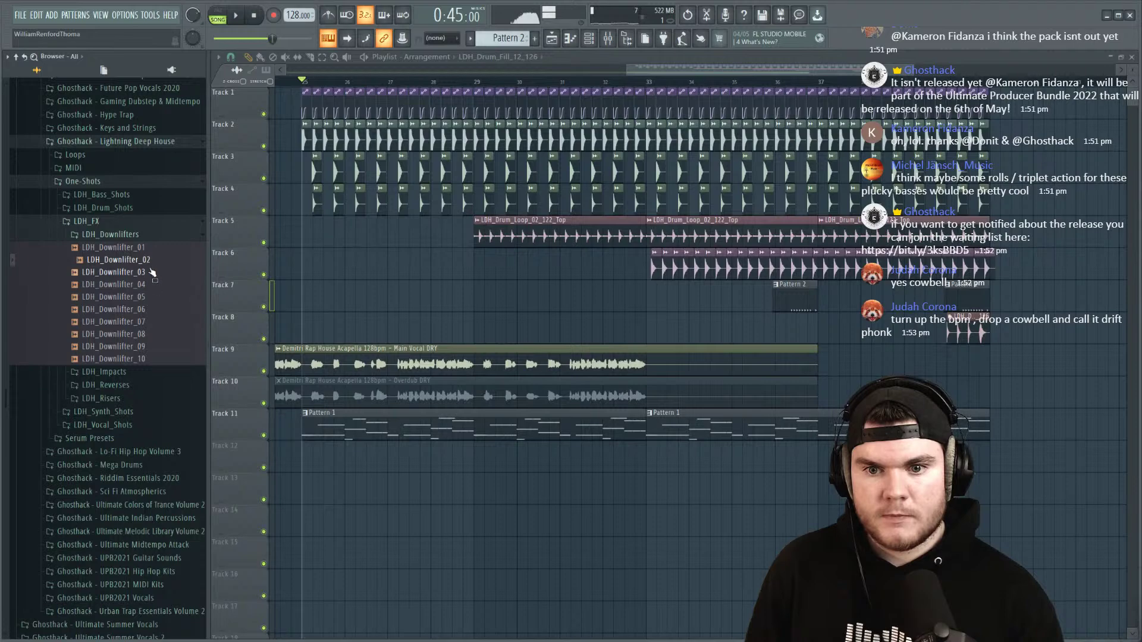
pyautogui.moveTo(150, 265); pyautogui.dragTo(376, 471)
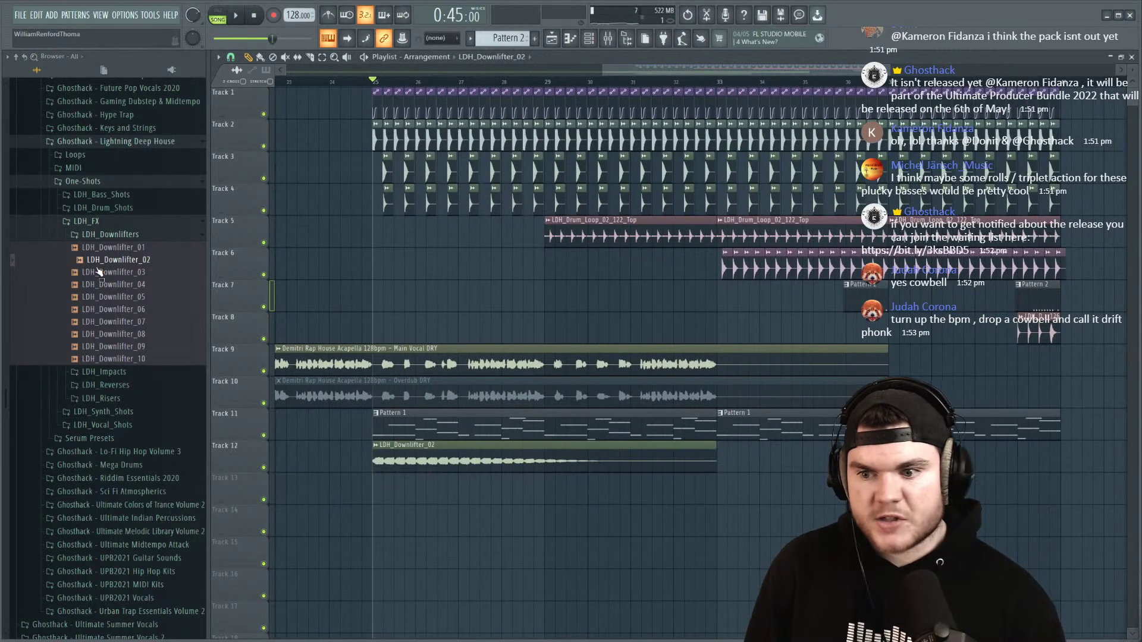
pyautogui.doubleClick(438, 463)
pyautogui.moveTo(541, 205); pyautogui.dragTo(541, 229)
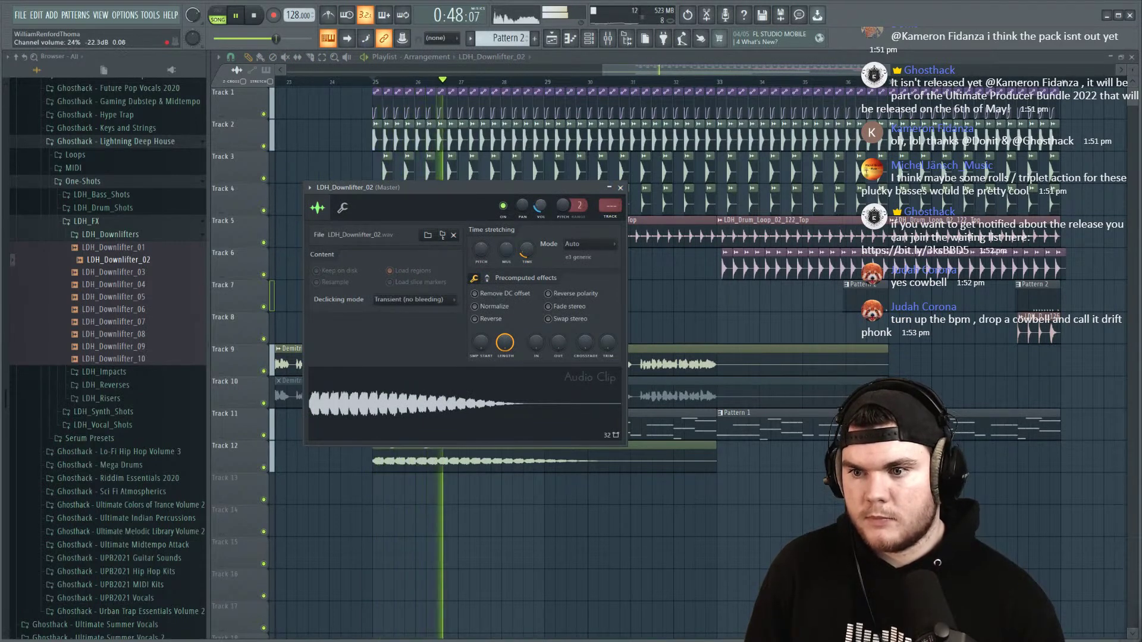
# Step: Set the time stretching mode of the LDH_Downlifter_02 clip to Resample
pyautogui.moveTo(557, 190); pyautogui.dragTo(715, 82)
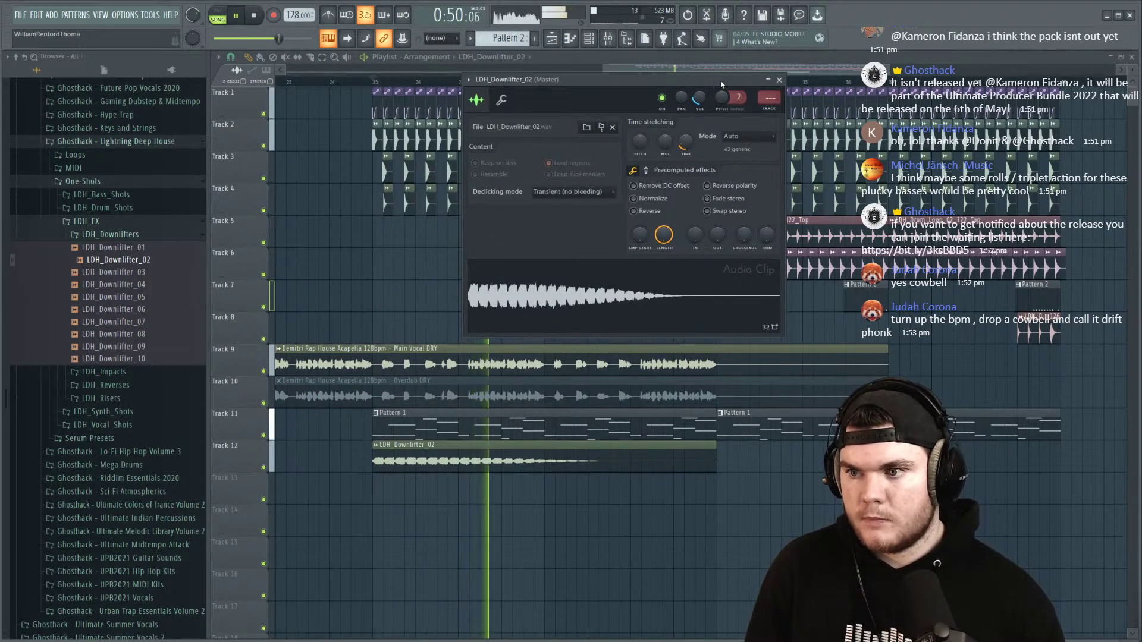
pyautogui.click(729, 137)
pyautogui.click(738, 157)
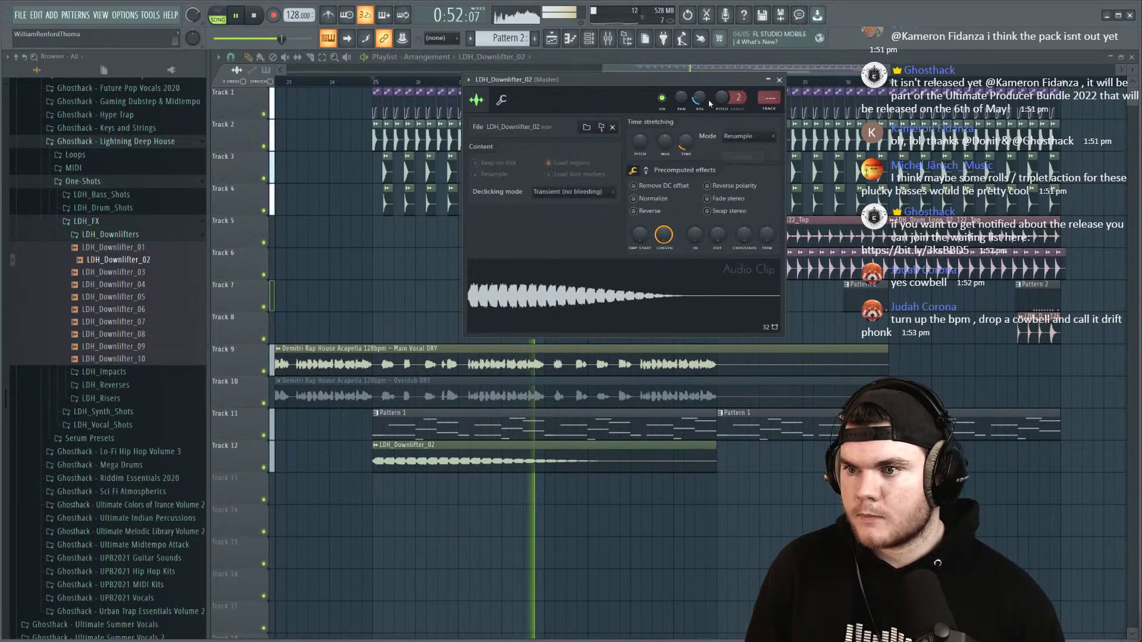
# Step: Solo Track 12 and give the downlifter clip a stereo delay of 21% in its precomputed effects during playback
pyautogui.rightClick(264, 467)
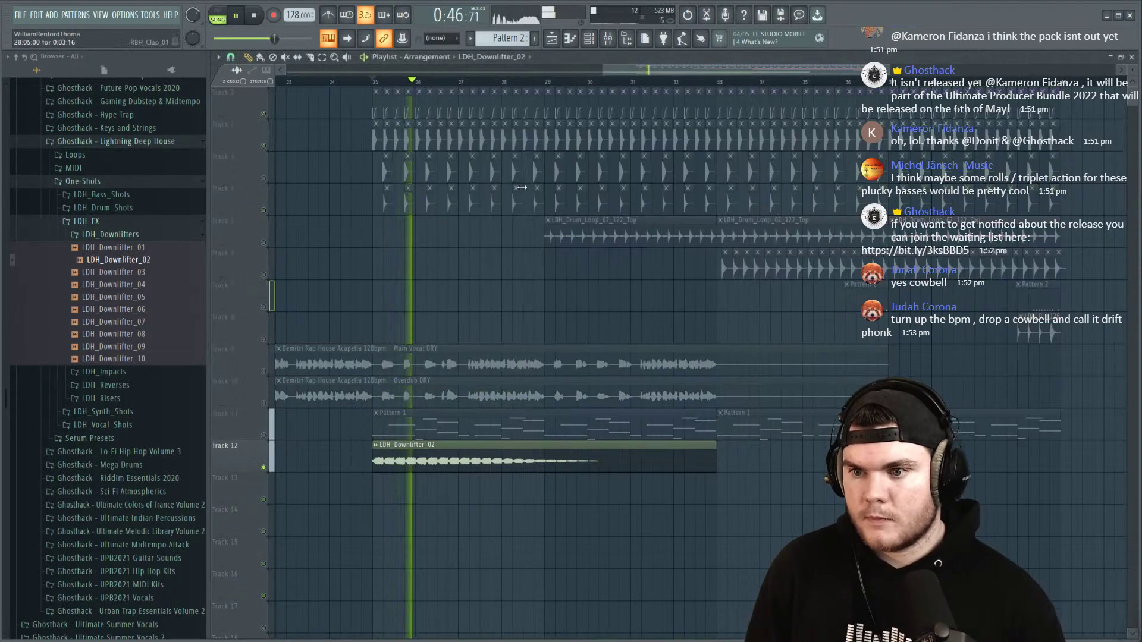
pyautogui.doubleClick(433, 453)
pyautogui.press('space')
pyautogui.click(647, 171)
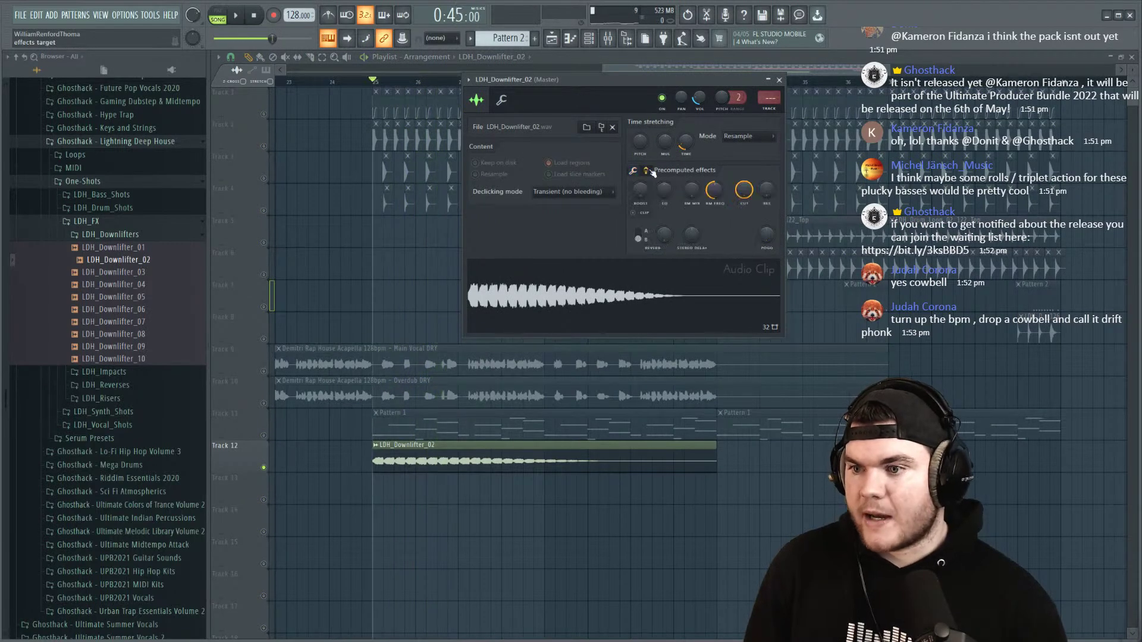
pyautogui.press('space')
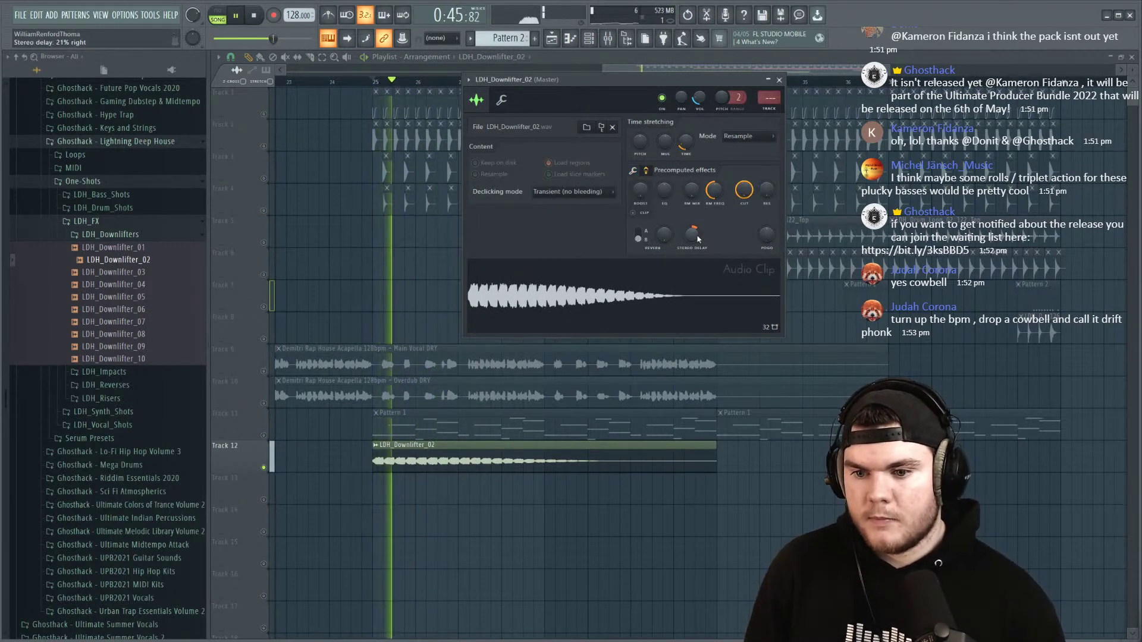
# Step: Route the downlifter to mixer Insert 18, solo that insert, adjust its stereo separation and try a 30% right stereo delay on the clip
pyautogui.press('F9')
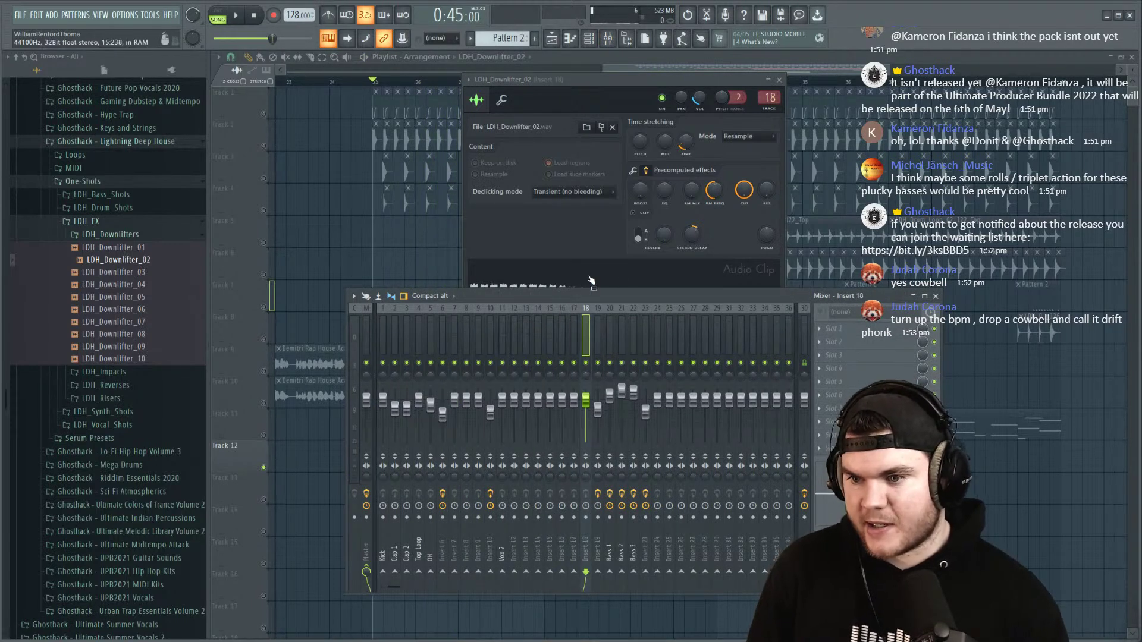
pyautogui.rightClick(587, 364)
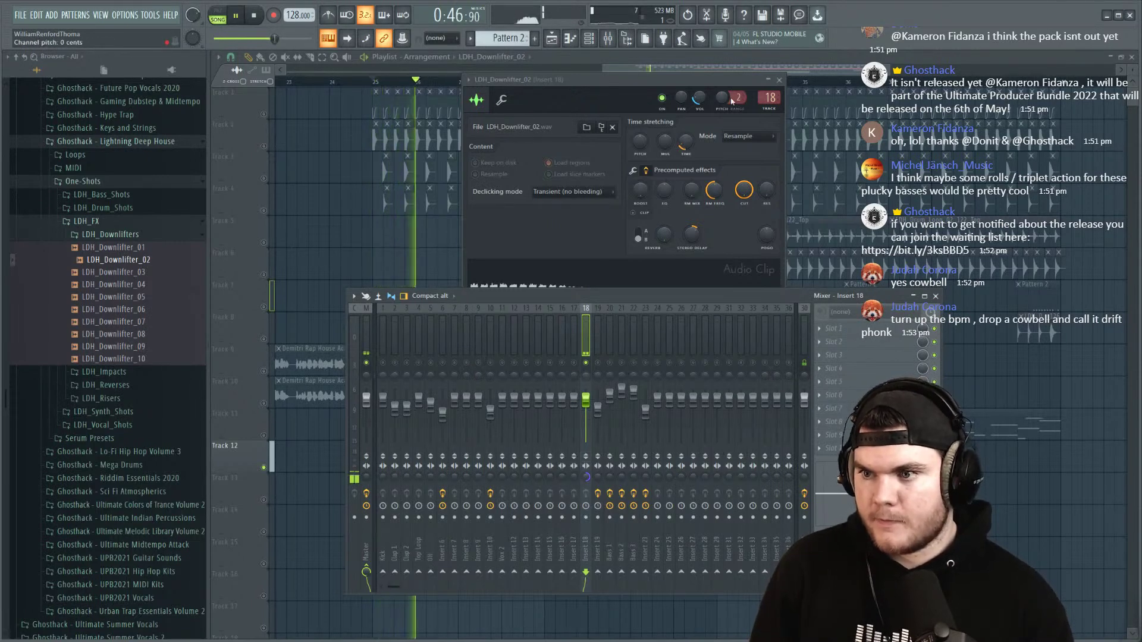
pyautogui.click(687, 78)
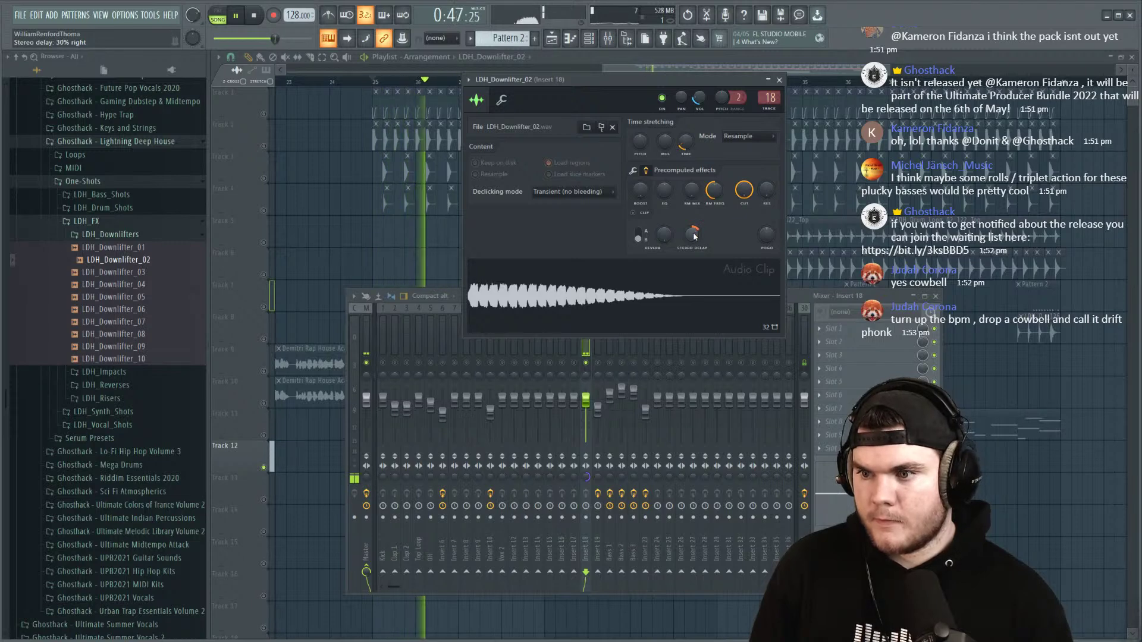
pyautogui.click(817, 300)
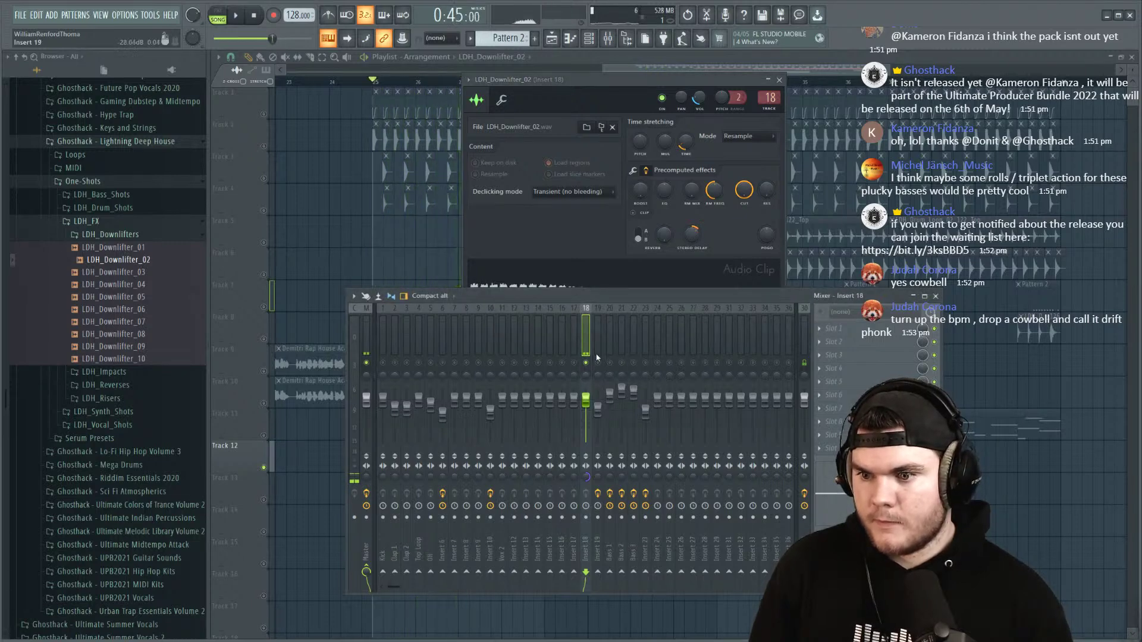
pyautogui.click(685, 244)
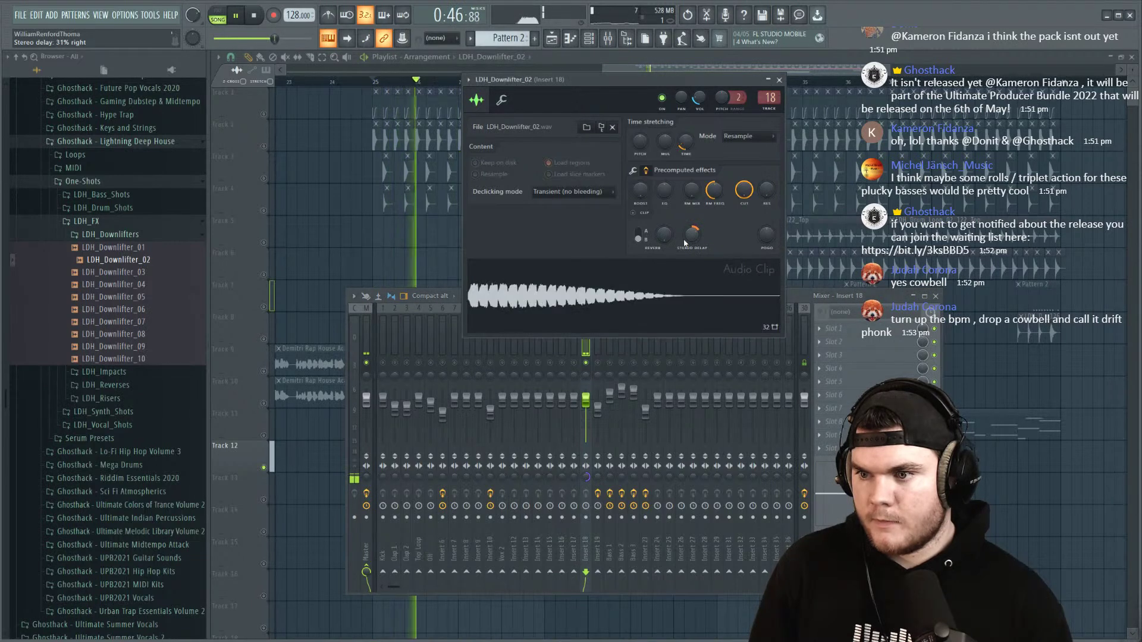
pyautogui.click(821, 303)
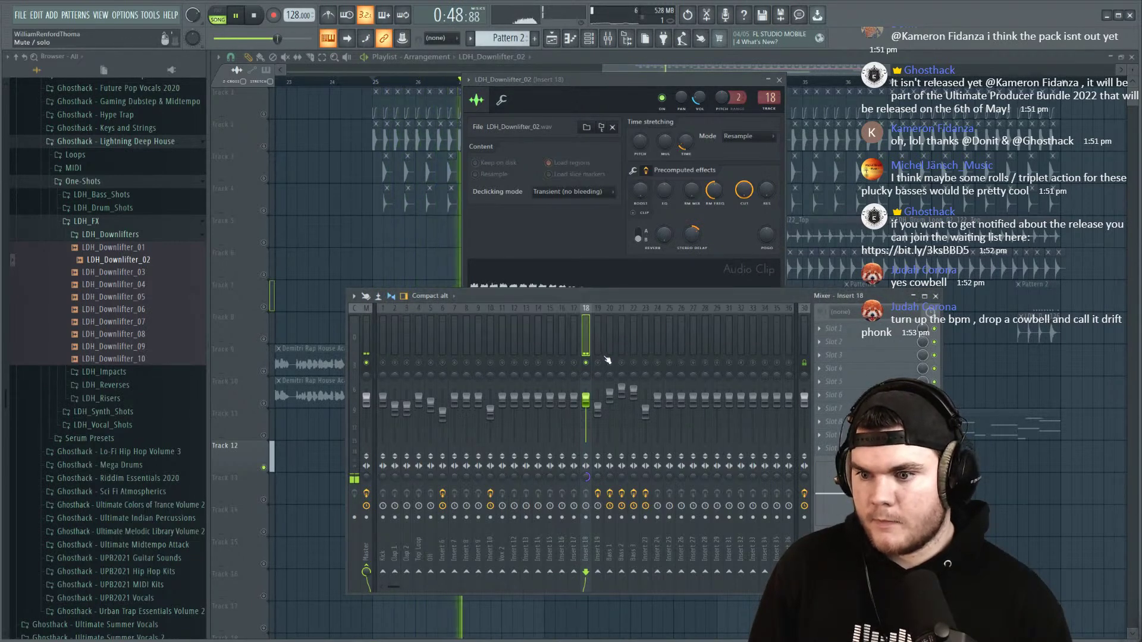
# Step: Reset Insert 18's stereo separation to the original, unsolo Insert 18 and Track 12, and close the open windows
pyautogui.rightClick(586, 477)
pyautogui.click(599, 469)
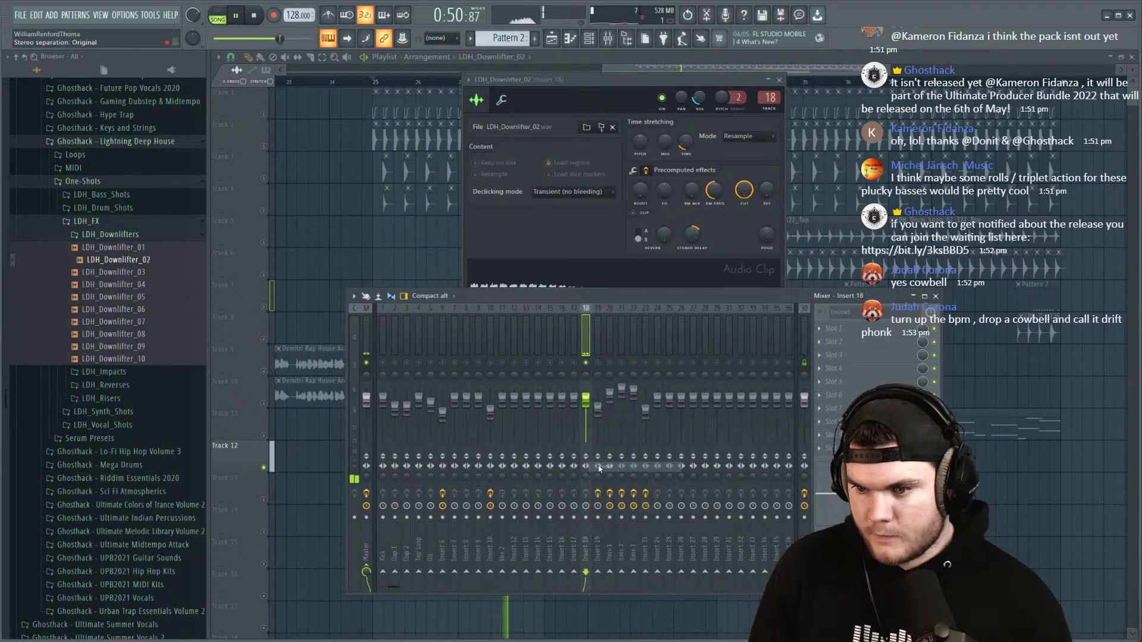
pyautogui.rightClick(591, 364)
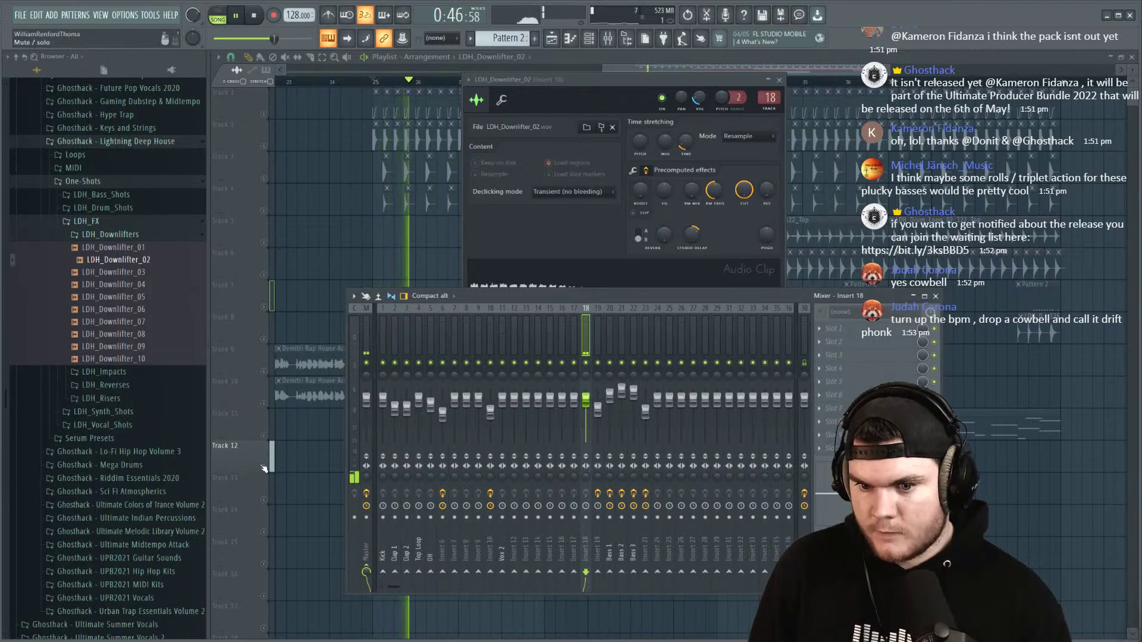
pyautogui.press('F12')
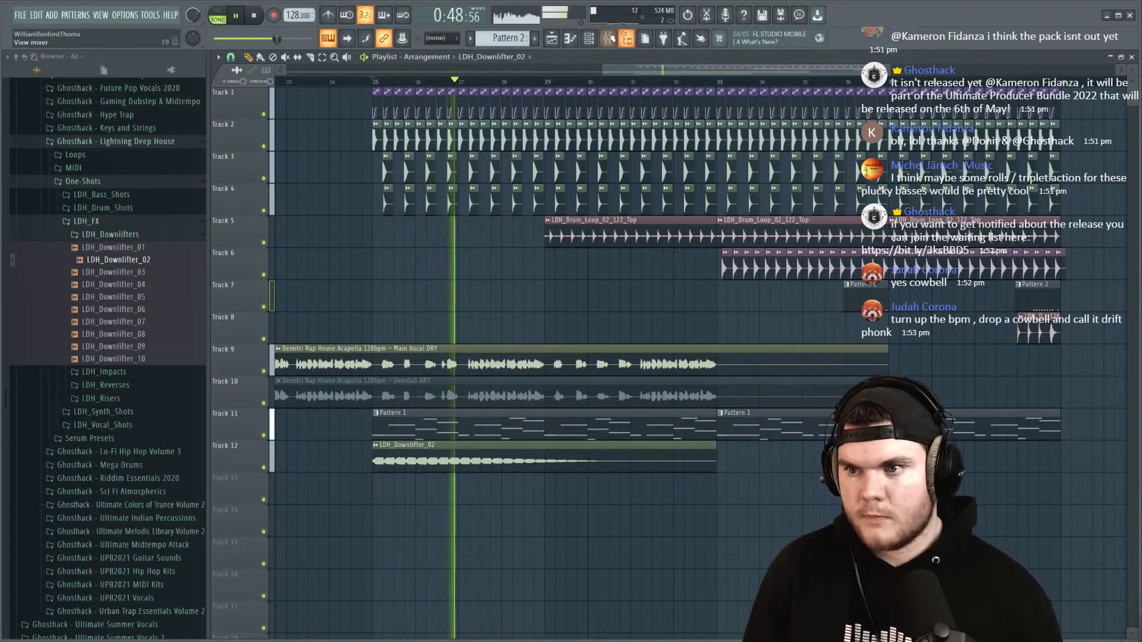
# Step: Check the mixer levels while the full section plays, close the mixer and stop playback
pyautogui.click(623, 38)
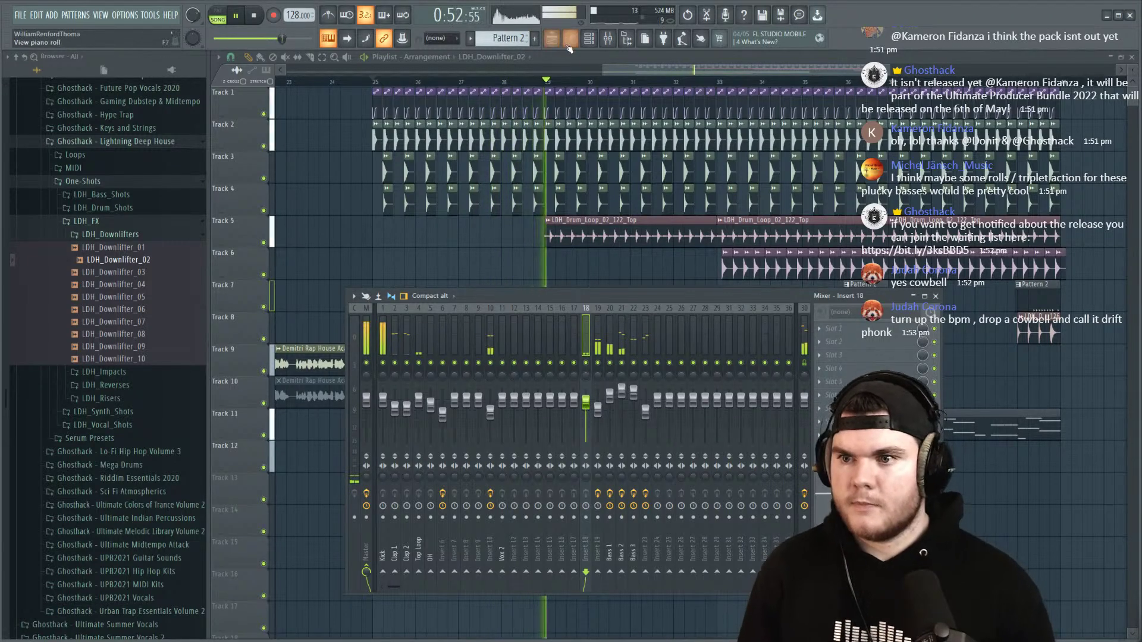
pyautogui.press('F9')
pyautogui.scroll(-3, 554, 380)
pyautogui.press('space')
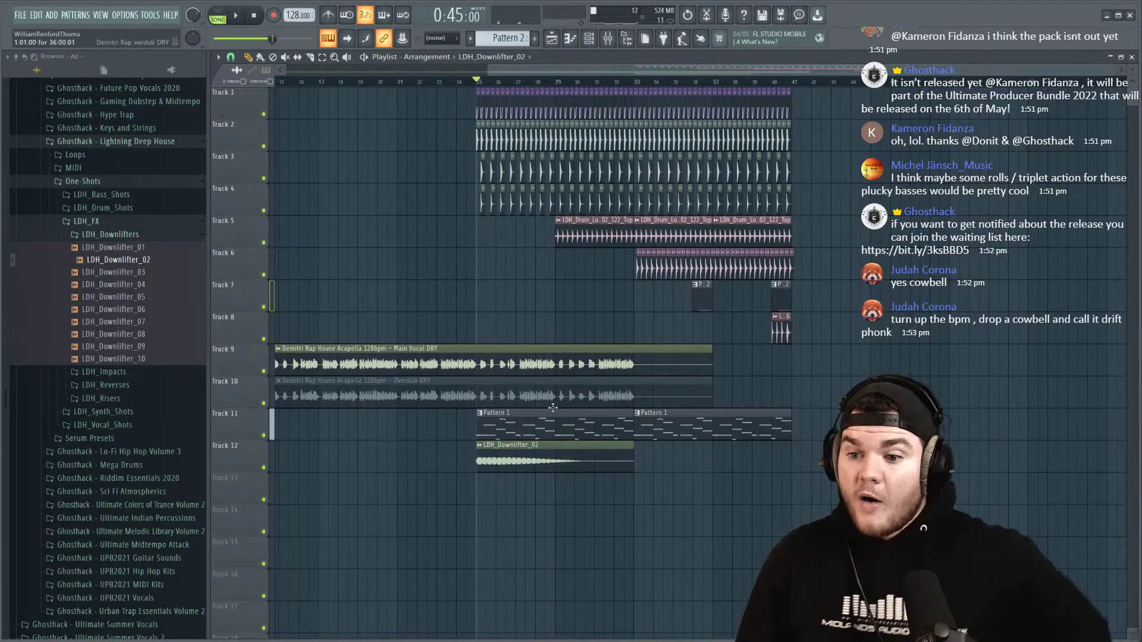
# Step: Open Pattern 1's channel rack and briefly play the arrangement from bar 25 with the bass channels in view
pyautogui.doubleClick(558, 432)
pyautogui.click(1099, 92)
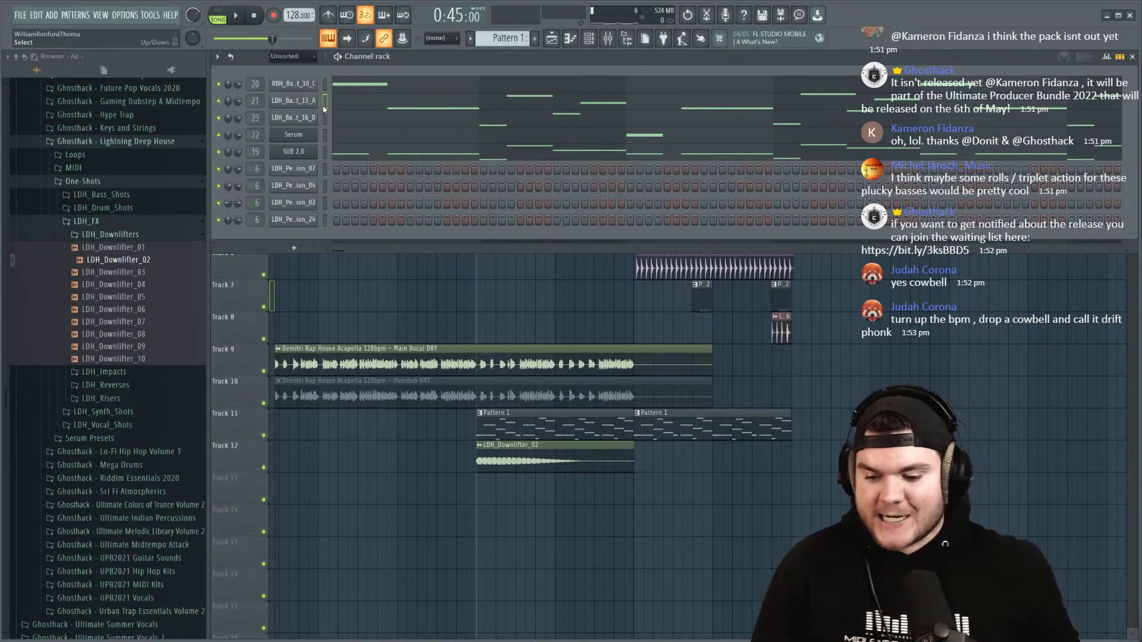
pyautogui.press('space')
pyautogui.press('space')
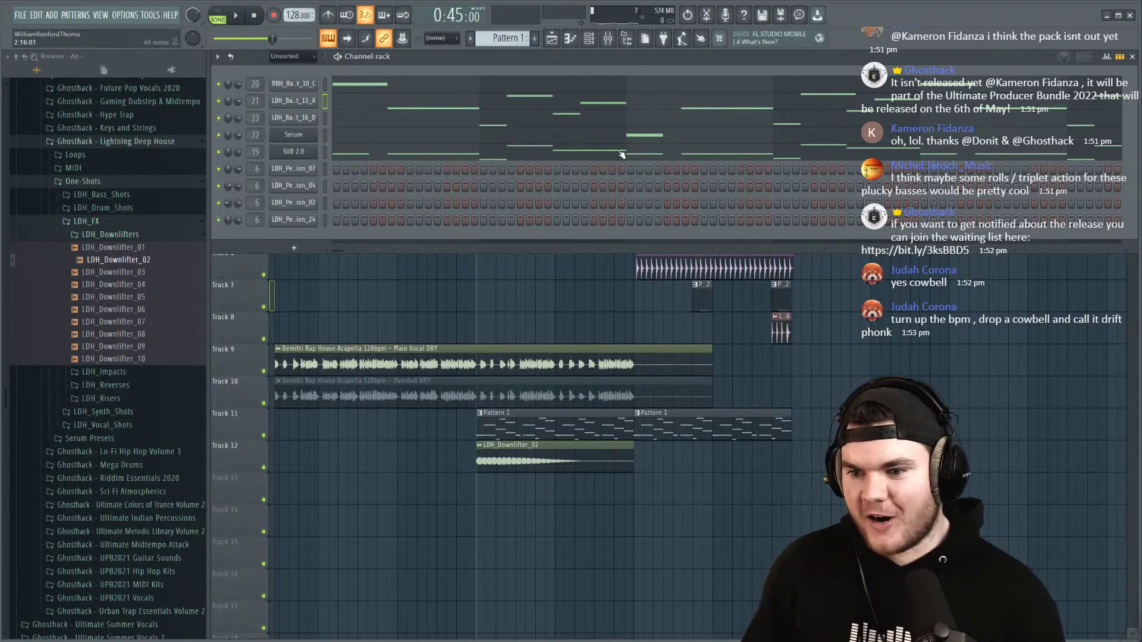
# Step: Return to the playlist and place another LDH_Downlifter_02 clip on Track 12 at bar 33 while the arrangement plays
pyautogui.press('space')
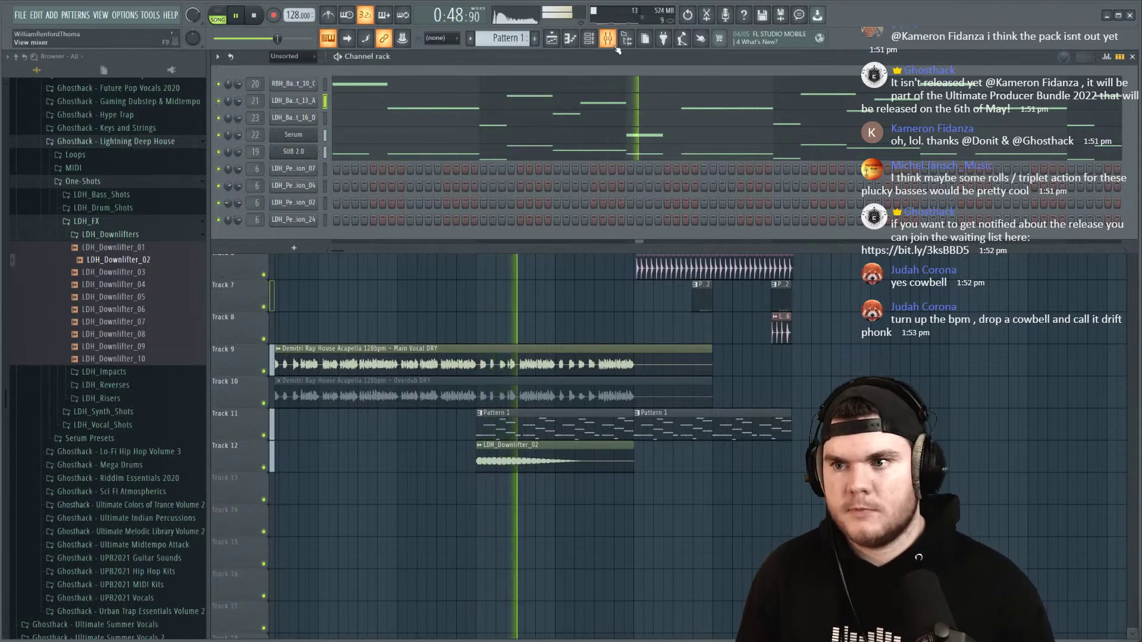
pyautogui.press('F6')
pyautogui.scroll(3, 479, 80)
pyautogui.scroll(3, 479, 80)
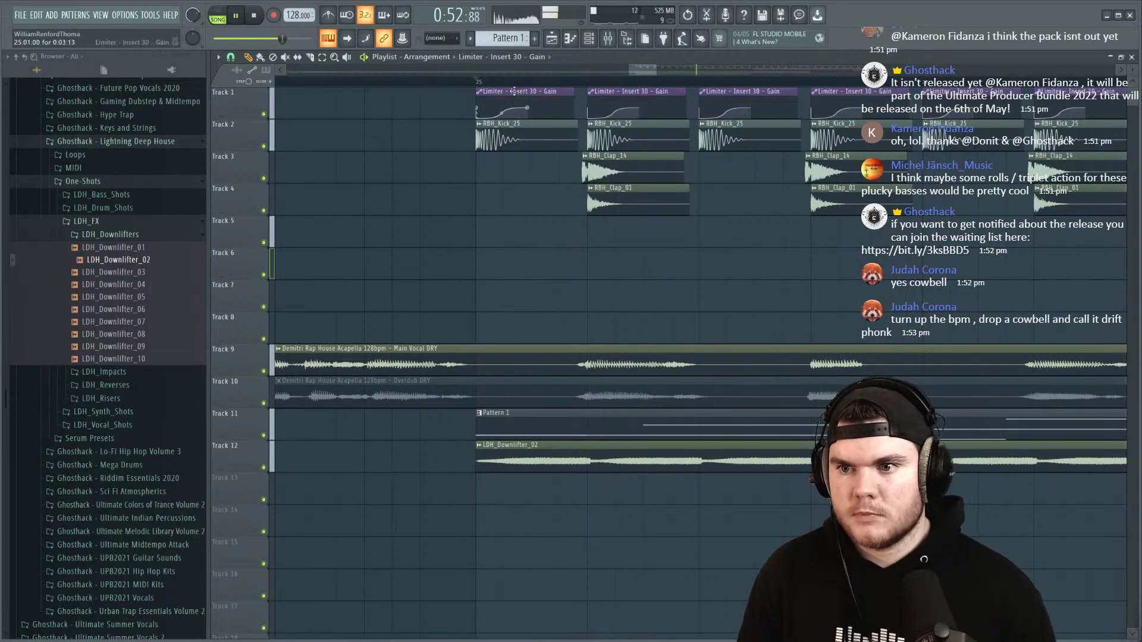
pyautogui.scroll(-8, 524, 105)
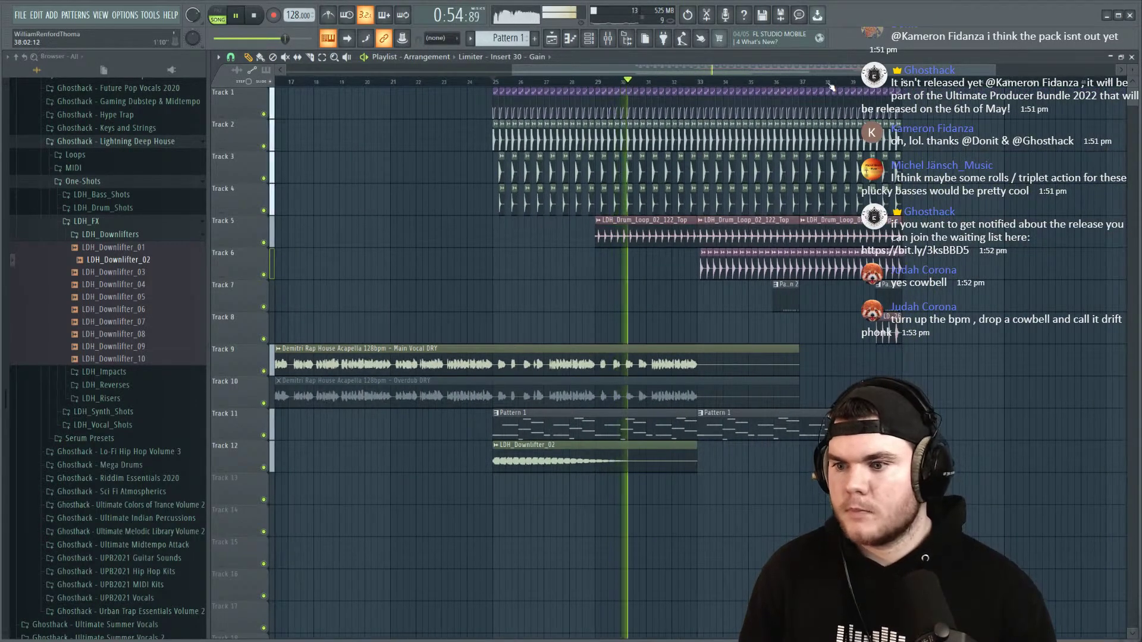
pyautogui.click(722, 486)
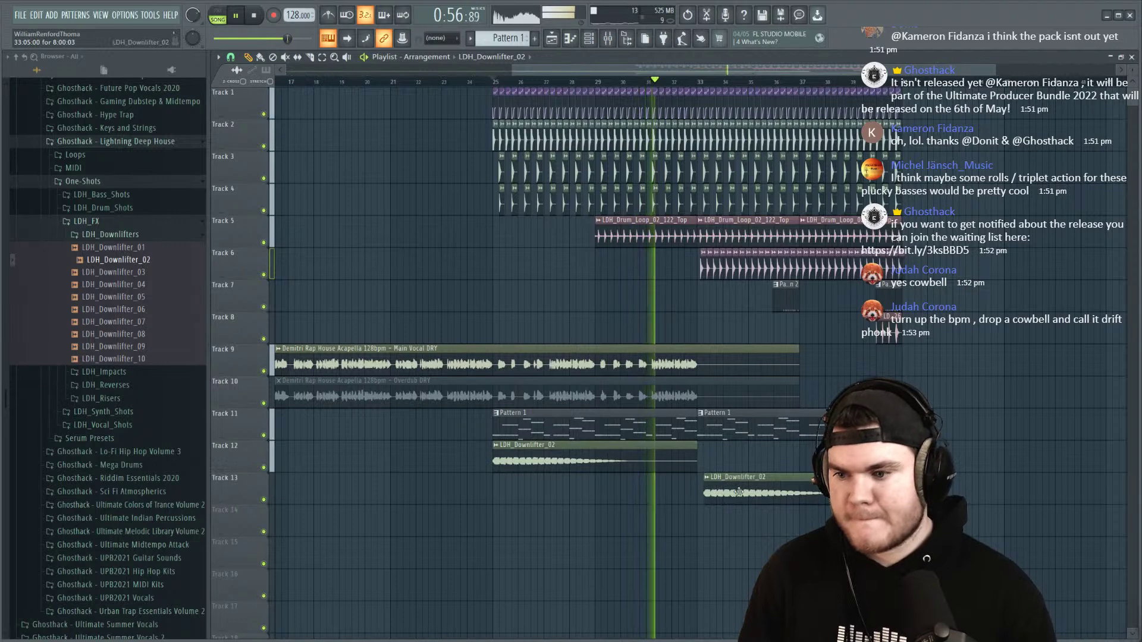
pyautogui.moveTo(723, 486); pyautogui.dragTo(717, 454)
# Step: Copy the LDH_Drum_Fill_12_126 clip to bar 32 on Track 8 and place Pattern 2 on Track 7 above it
pyautogui.moveTo(889, 329); pyautogui.dragTo(680, 329)
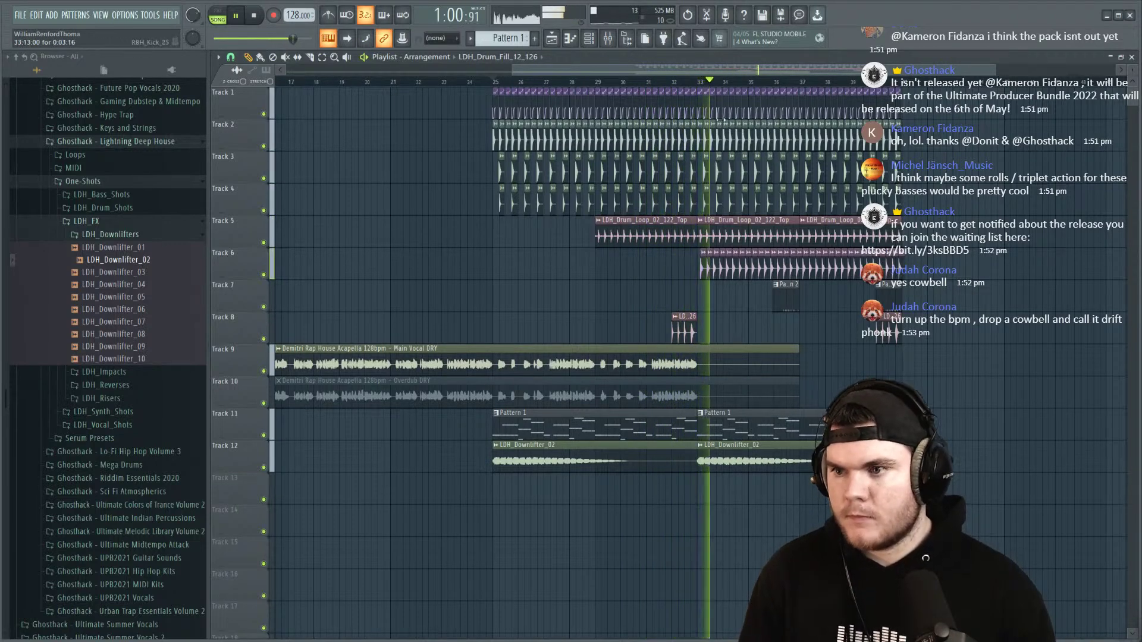
pyautogui.click(673, 82)
pyautogui.scroll(3, 699, 82)
pyautogui.scroll(-4, 699, 83)
pyautogui.click(679, 299)
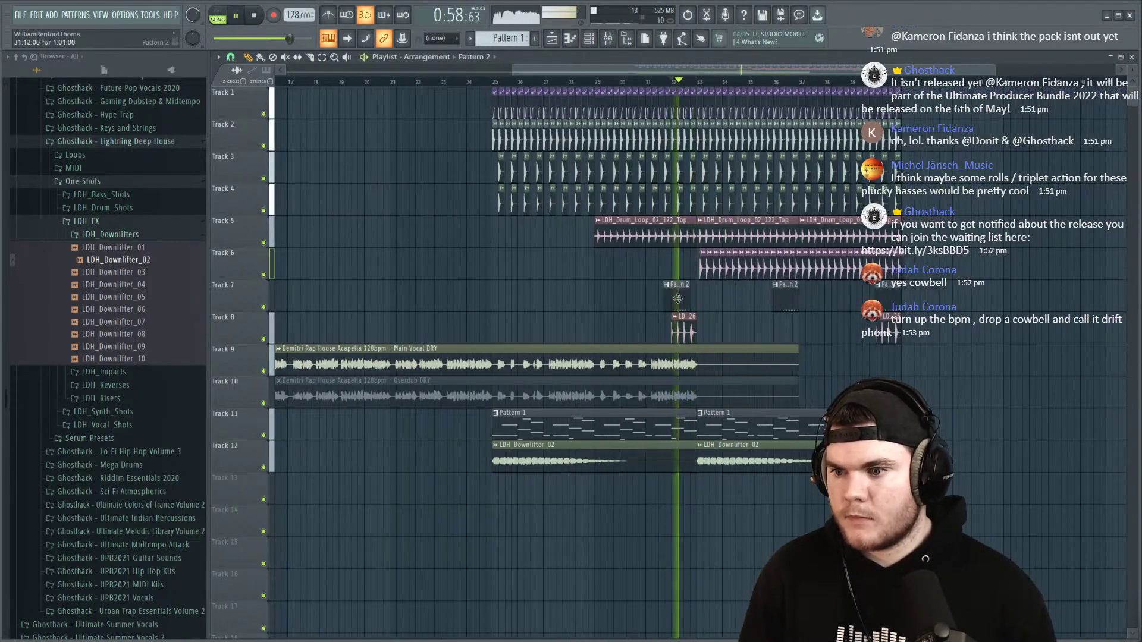
pyautogui.click(668, 303)
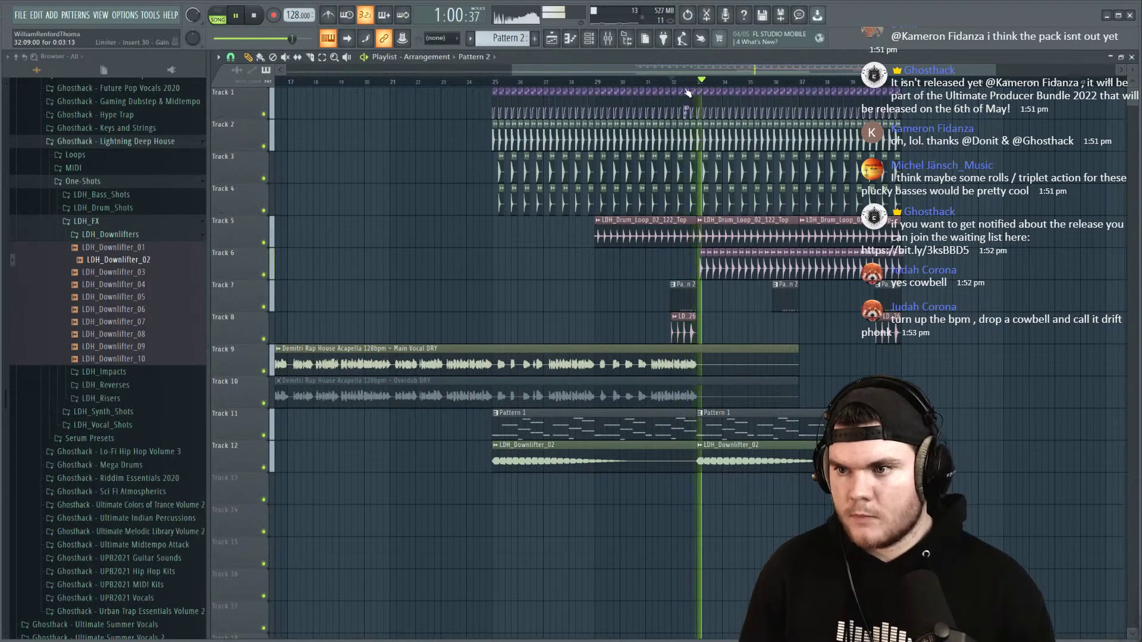
# Step: Delete the RBH_Kick_25 clips in bar 32 on Track 2, where the drum fill plays
pyautogui.scroll(4, 688, 93)
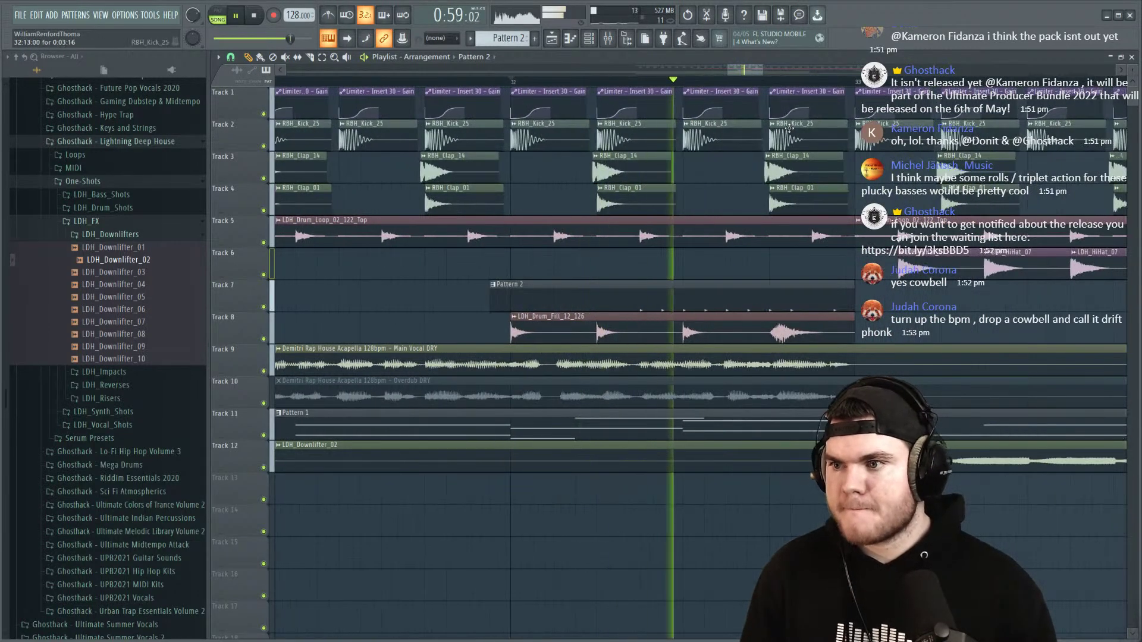
pyautogui.scroll(-2, 592, 88)
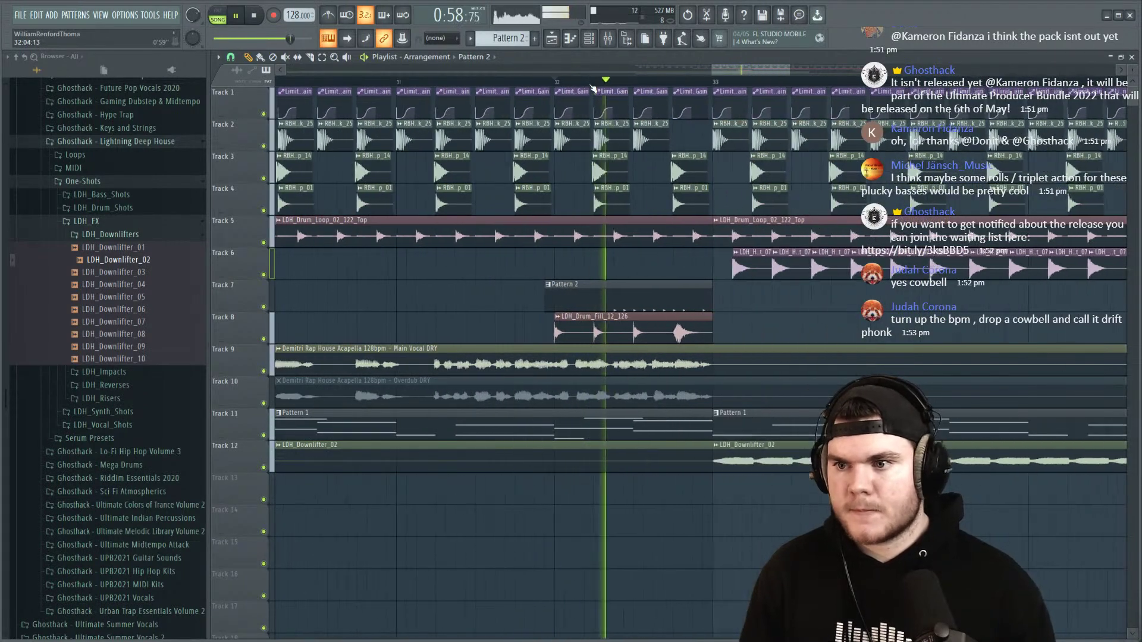
pyautogui.rightClick(572, 137)
pyautogui.rightClick(611, 137)
pyautogui.rightClick(651, 137)
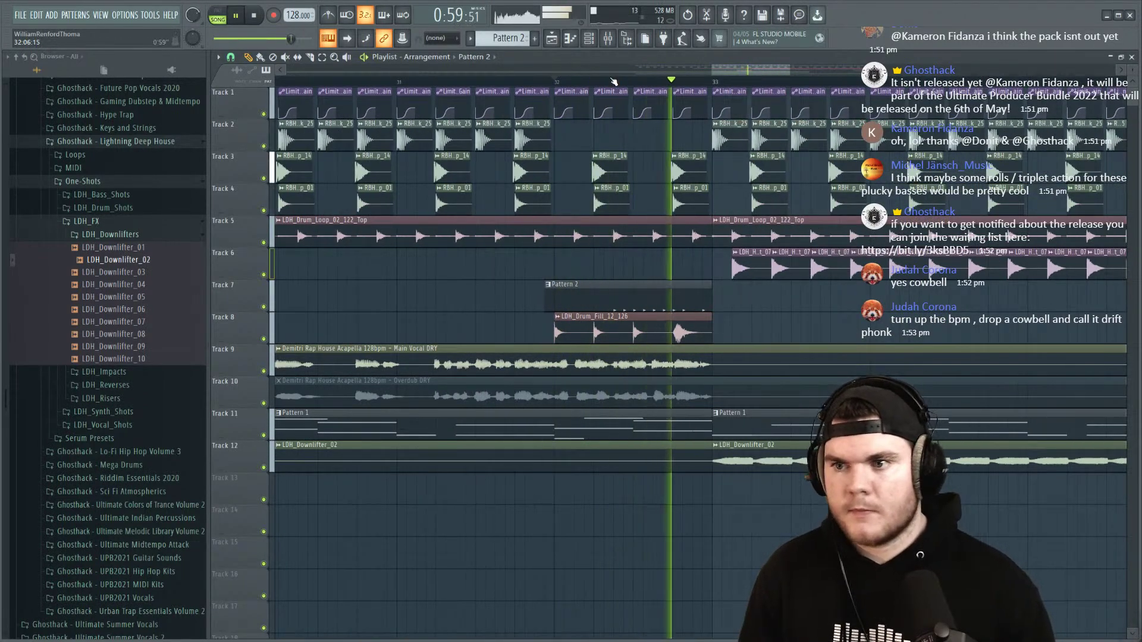
# Step: Audition the drum fill around bar 32 with Tracks 9 to 12 muted, and restore those tracks
pyautogui.scroll(-3, 594, 81)
pyautogui.press('space')
pyautogui.rightClick(260, 340)
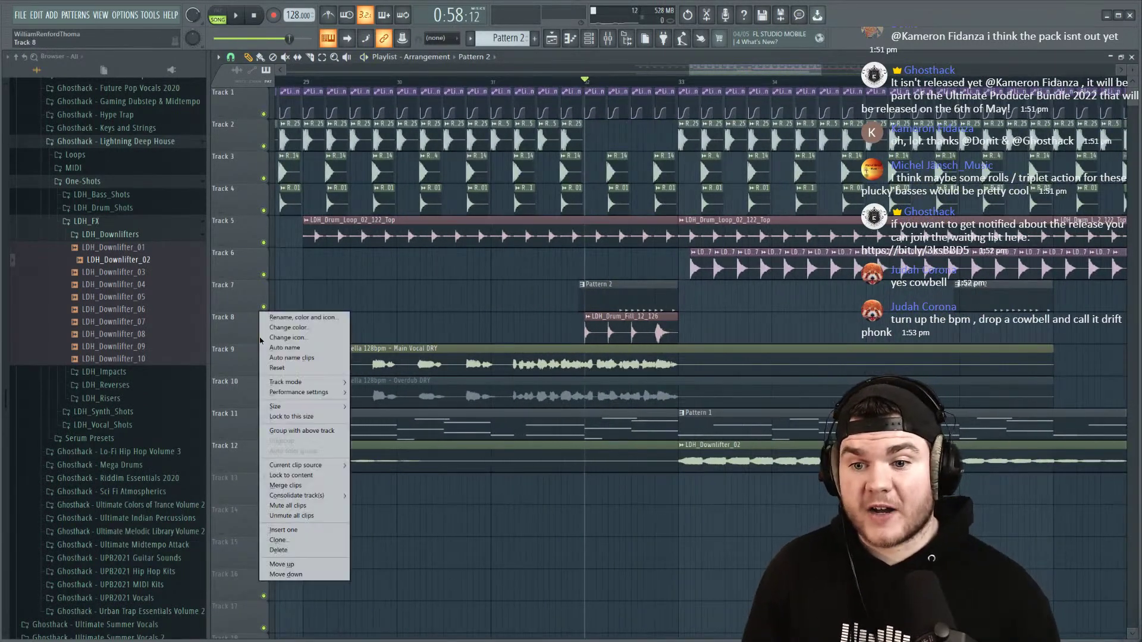
pyautogui.rightClick(264, 339)
pyautogui.moveTo(263, 307); pyautogui.dragTo(264, 113)
pyautogui.click(379, 82)
pyautogui.press('space')
pyautogui.click(489, 83)
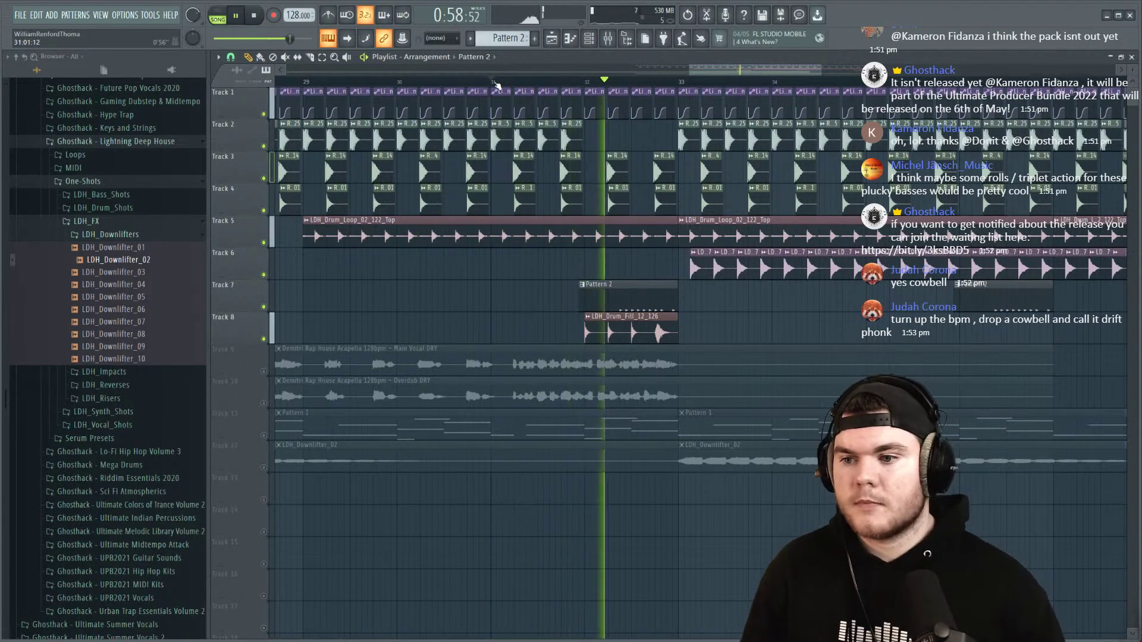
pyautogui.press('space')
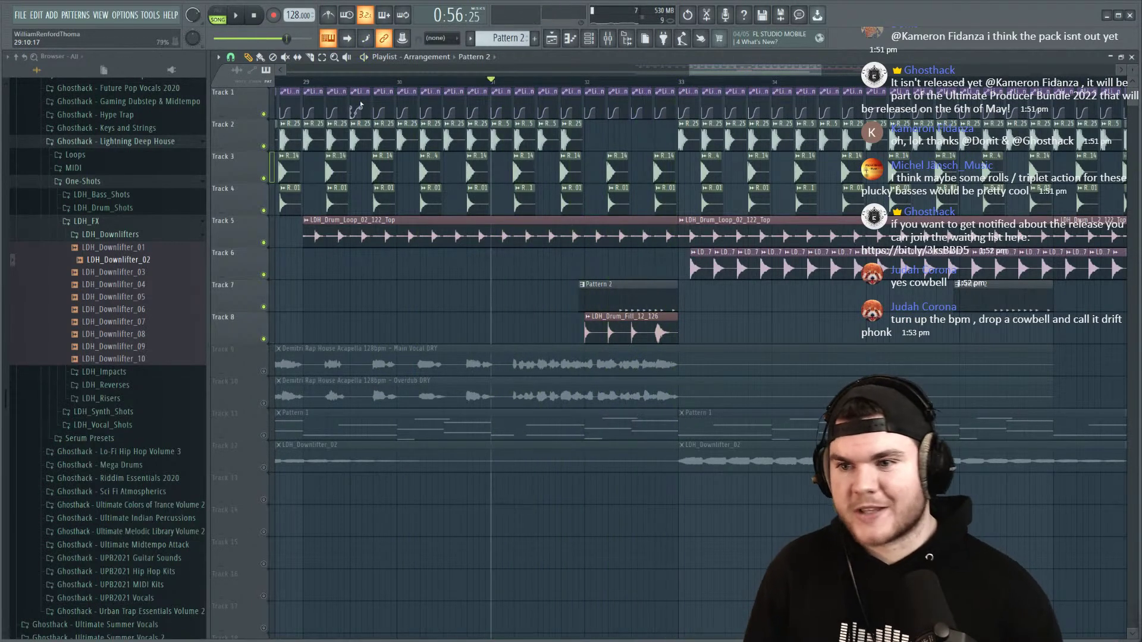
pyautogui.scroll(-5, 435, 81)
pyautogui.press('space')
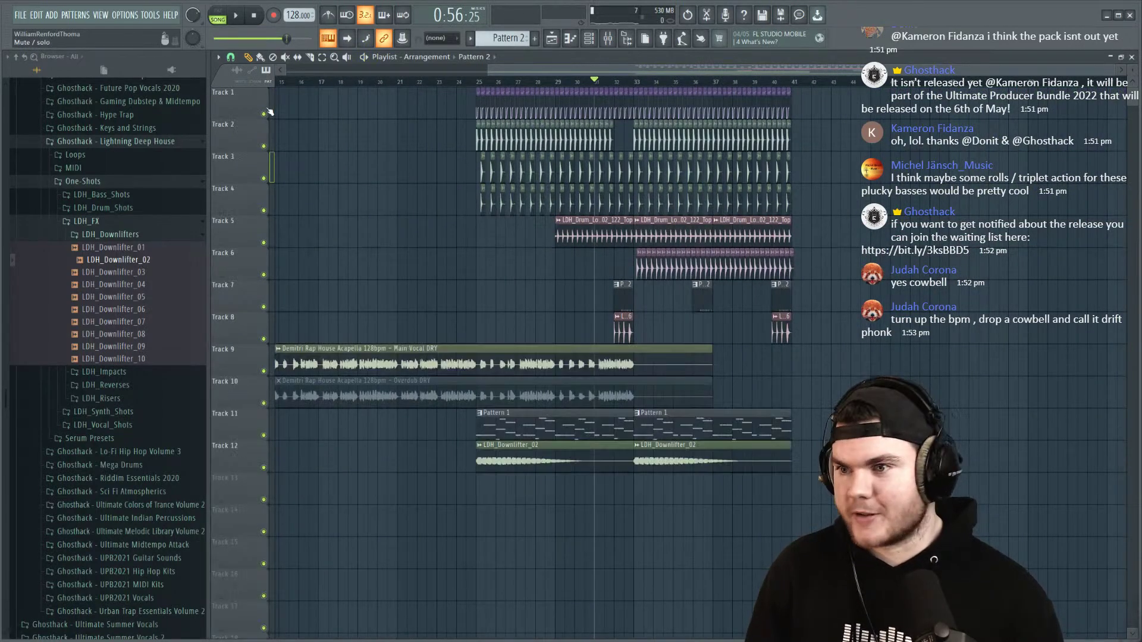
# Step: Delete the kick clips in bar 40 on Track 2 and play the transition into bar 33
pyautogui.scroll(4, 815, 142)
pyautogui.rightClick(773, 138)
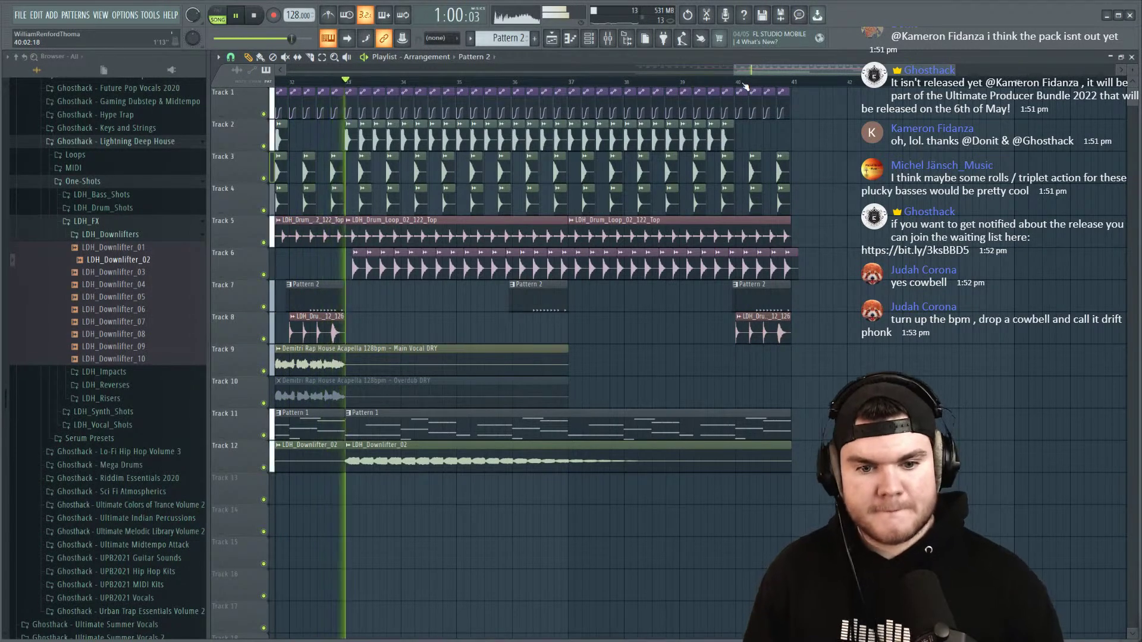
pyautogui.scroll(-2, 744, 87)
pyautogui.scroll(3, 744, 87)
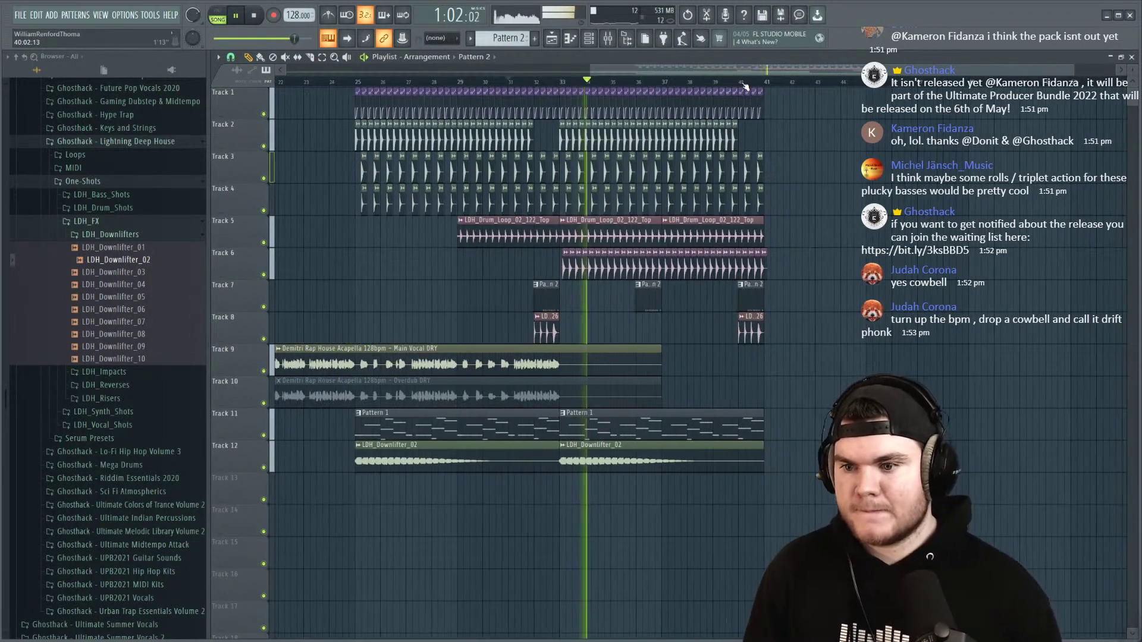
pyautogui.press('space')
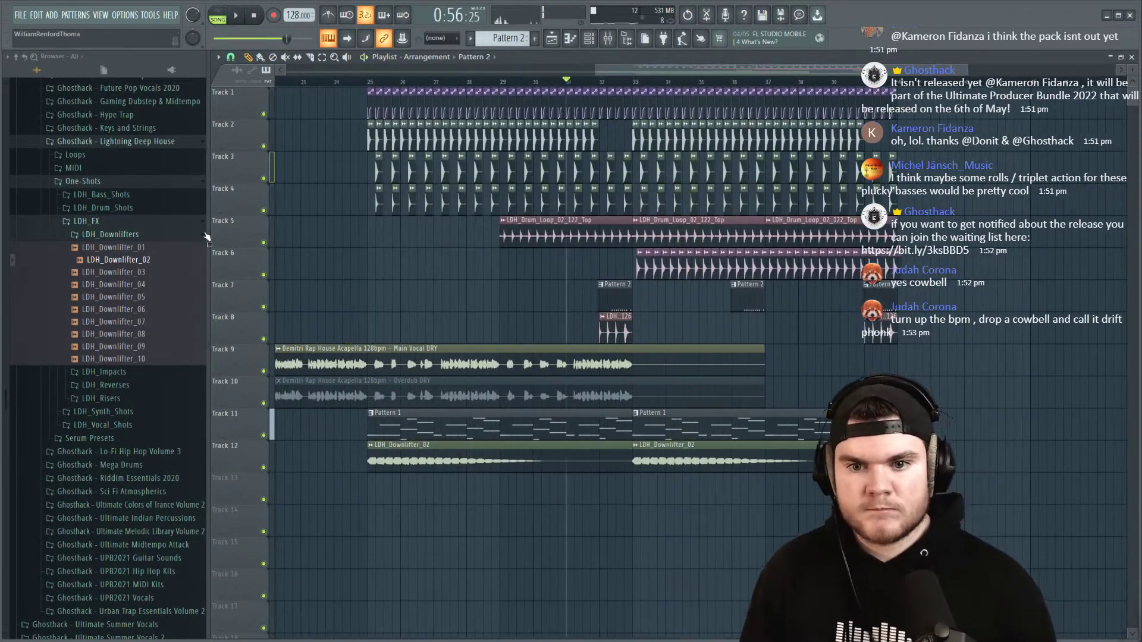
# Step: Collapse the Ghosthack - Lightning Deep House folders and the UPB2021 Sound Packs folder in the sample browser
pyautogui.click(110, 221)
pyautogui.click(117, 180)
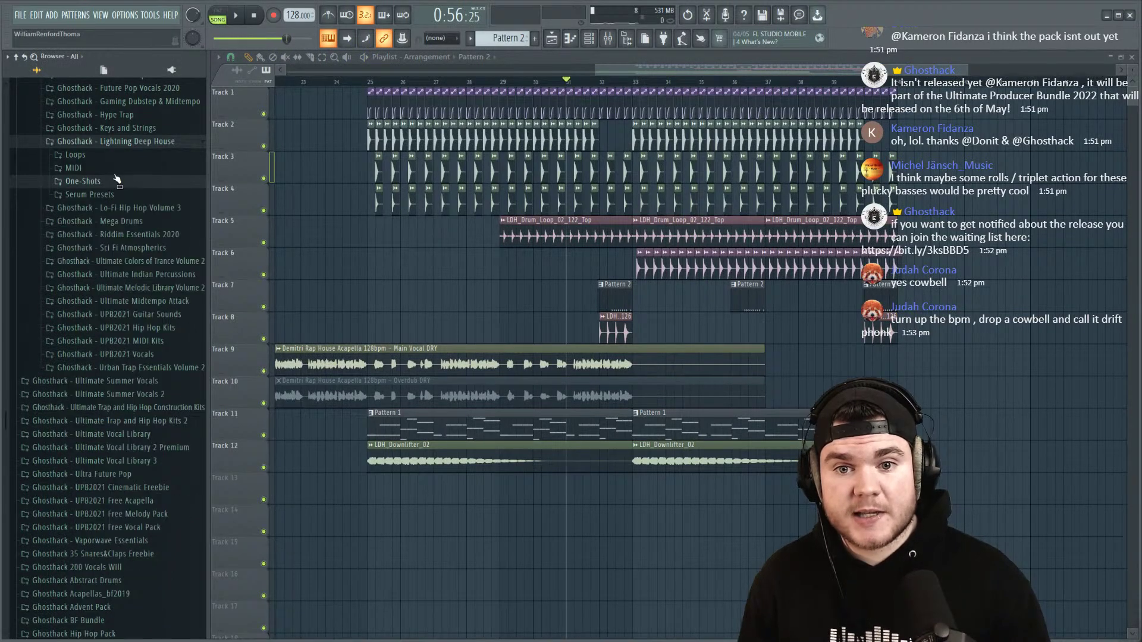
pyautogui.click(145, 144)
pyautogui.scroll(7, 153, 267)
pyautogui.click(141, 367)
pyautogui.click(143, 355)
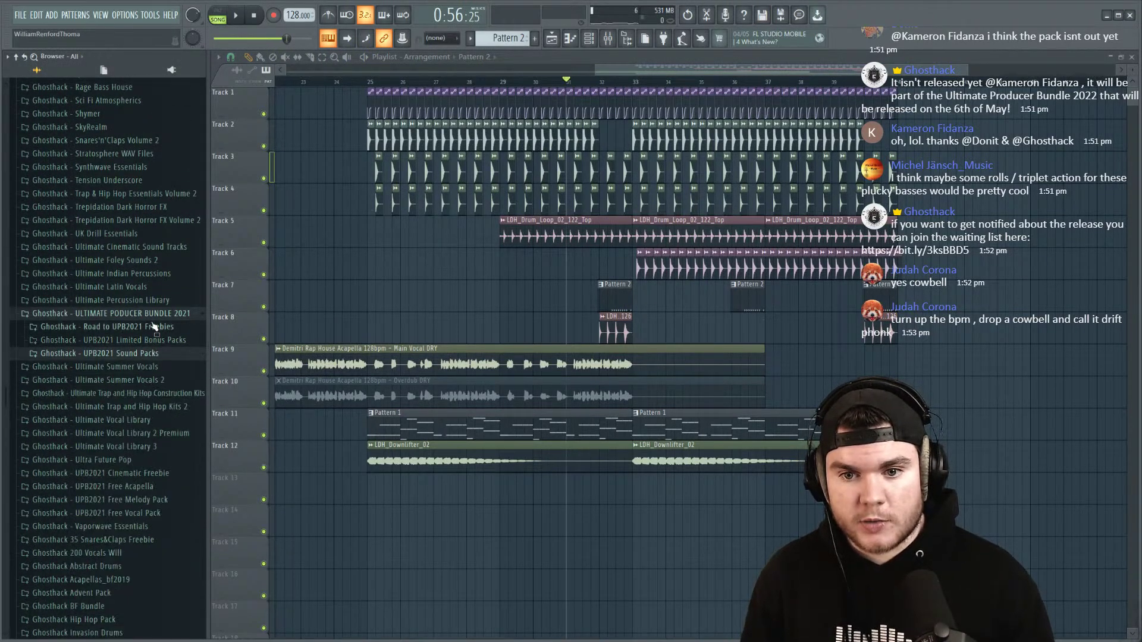
# Step: Open the 5 Crashes folder among the cymbal one-shots of the Ghosthack - Clear Drums pack
pyautogui.scroll(15, 160, 297)
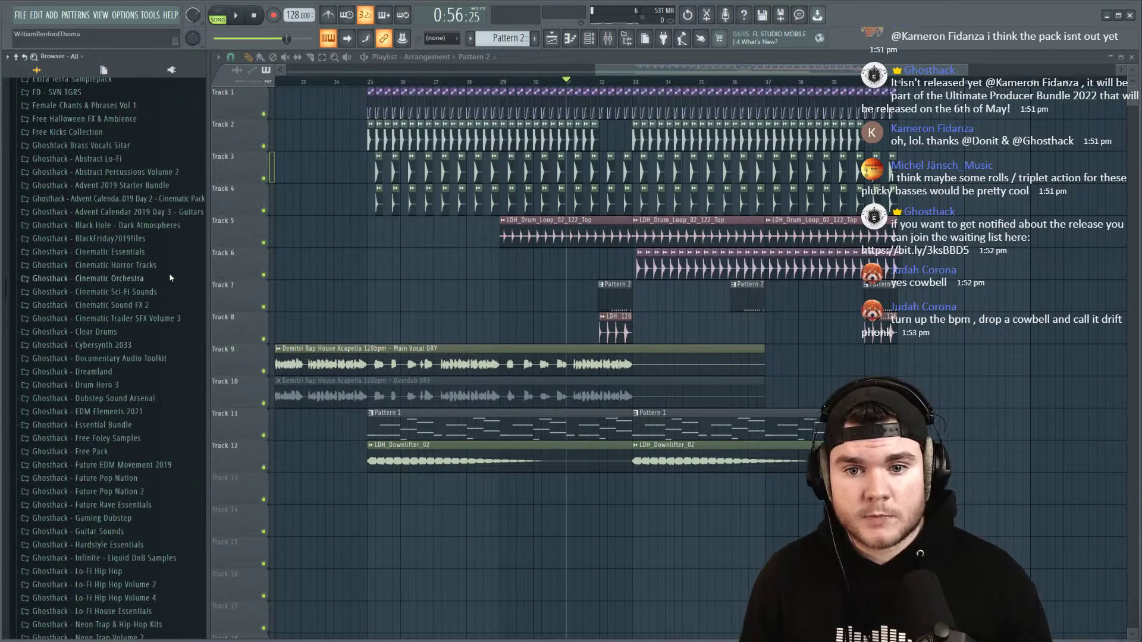
pyautogui.click(104, 332)
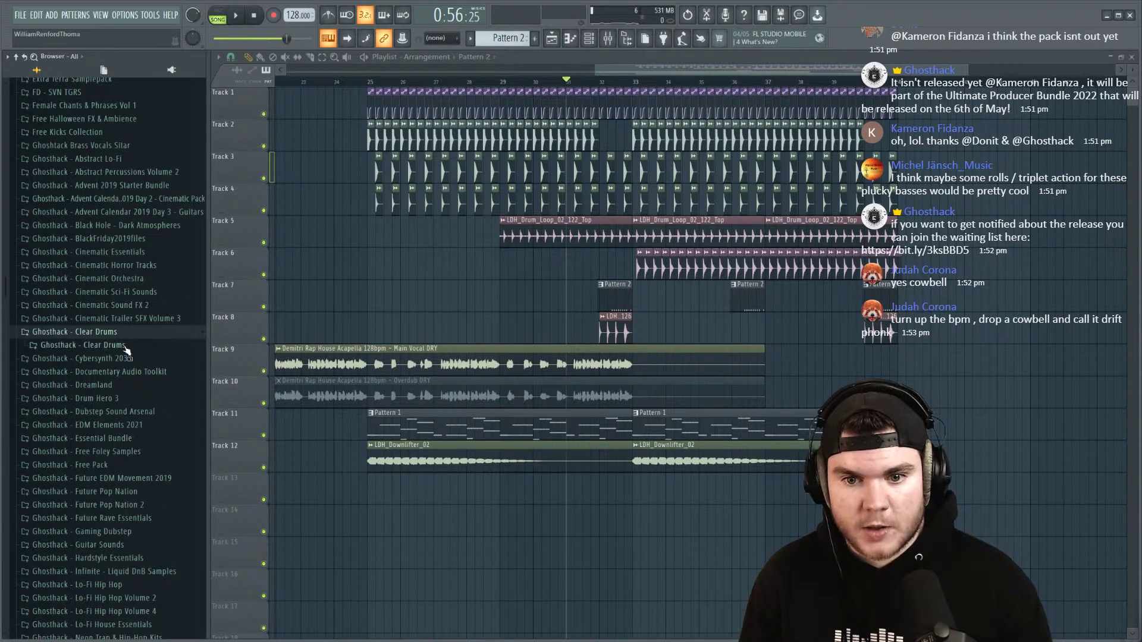
pyautogui.click(122, 346)
pyautogui.click(103, 373)
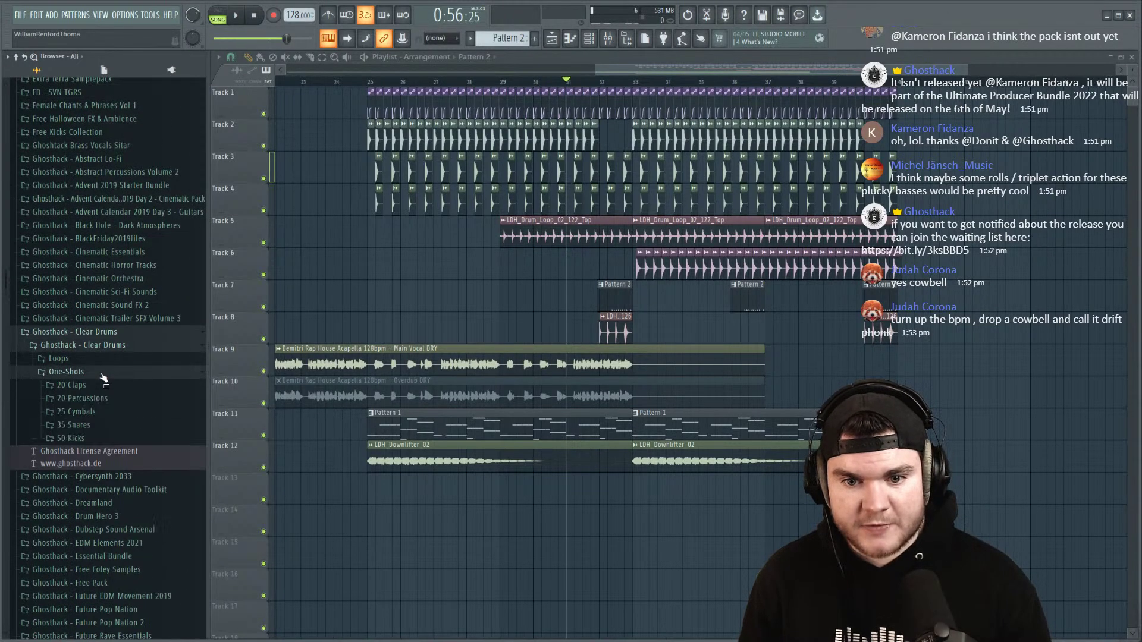
pyautogui.click(112, 413)
pyautogui.scroll(-3, 116, 405)
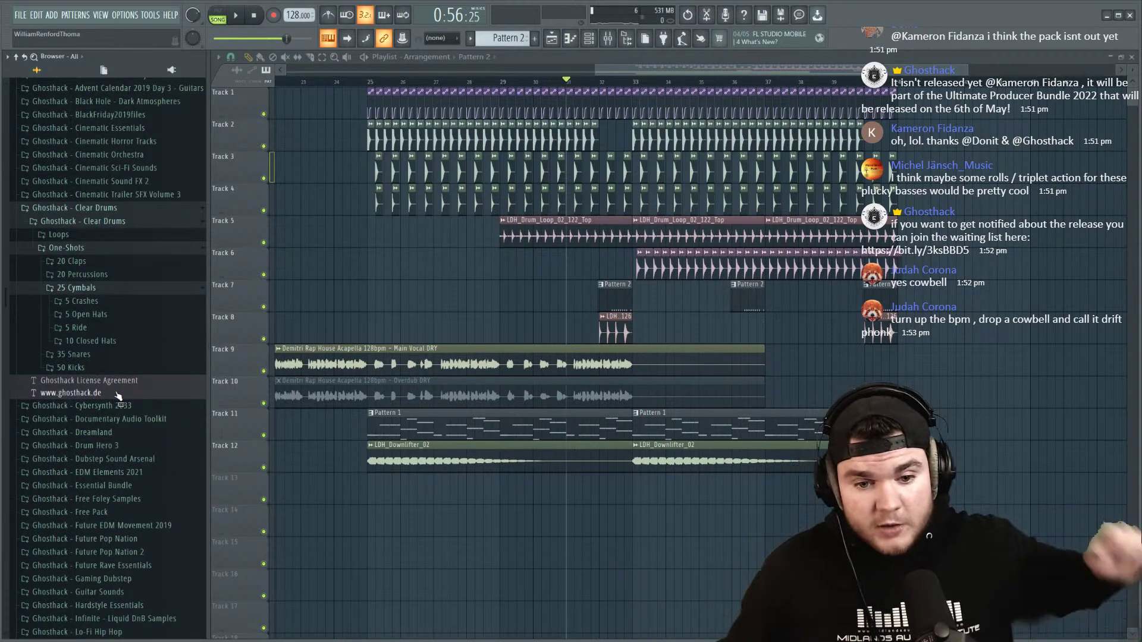
pyautogui.click(116, 302)
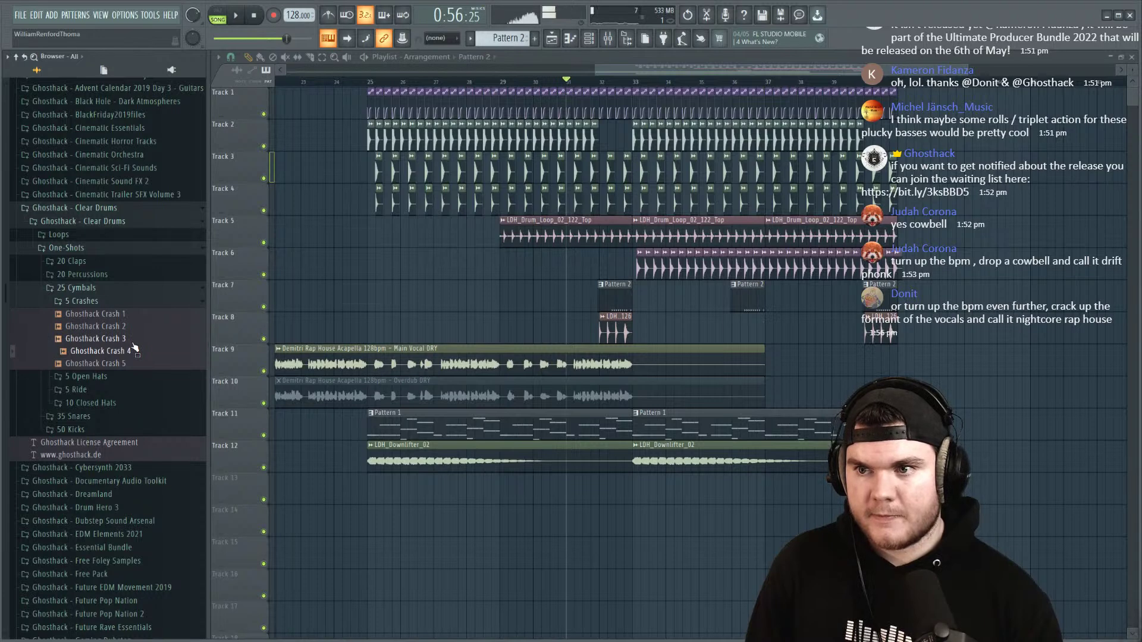
# Step: Try Ghosthack Crash 3 and Ghosthack Crash 1 on Track 8 at bar 33, playing each one in context
pyautogui.moveTo(695, 339); pyautogui.dragTo(636, 333)
pyautogui.press('space')
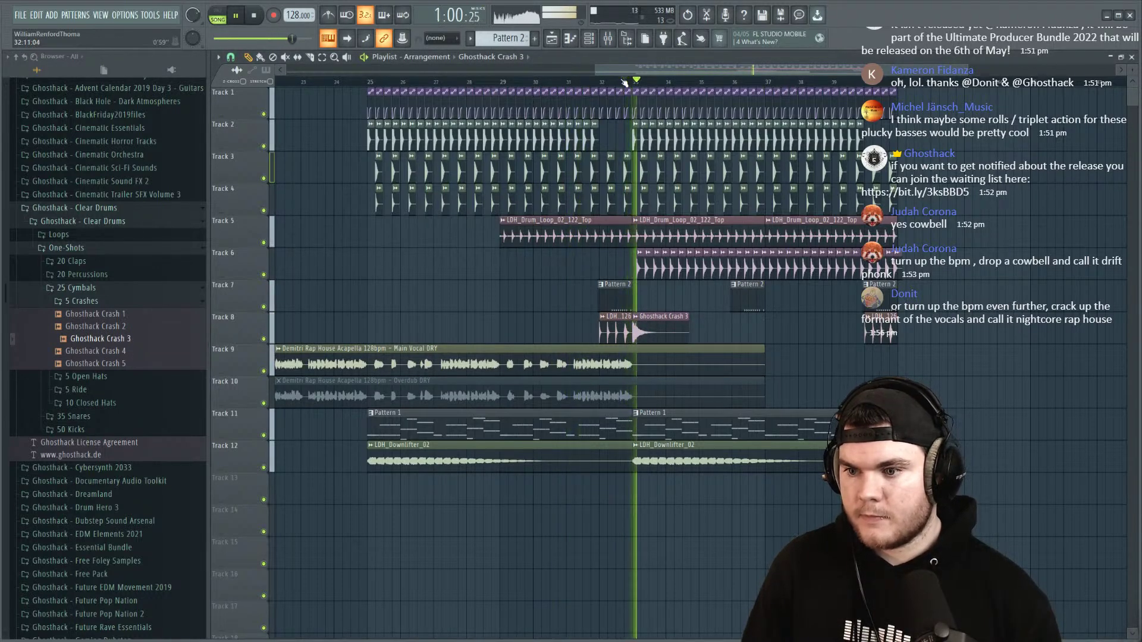
pyautogui.press('space')
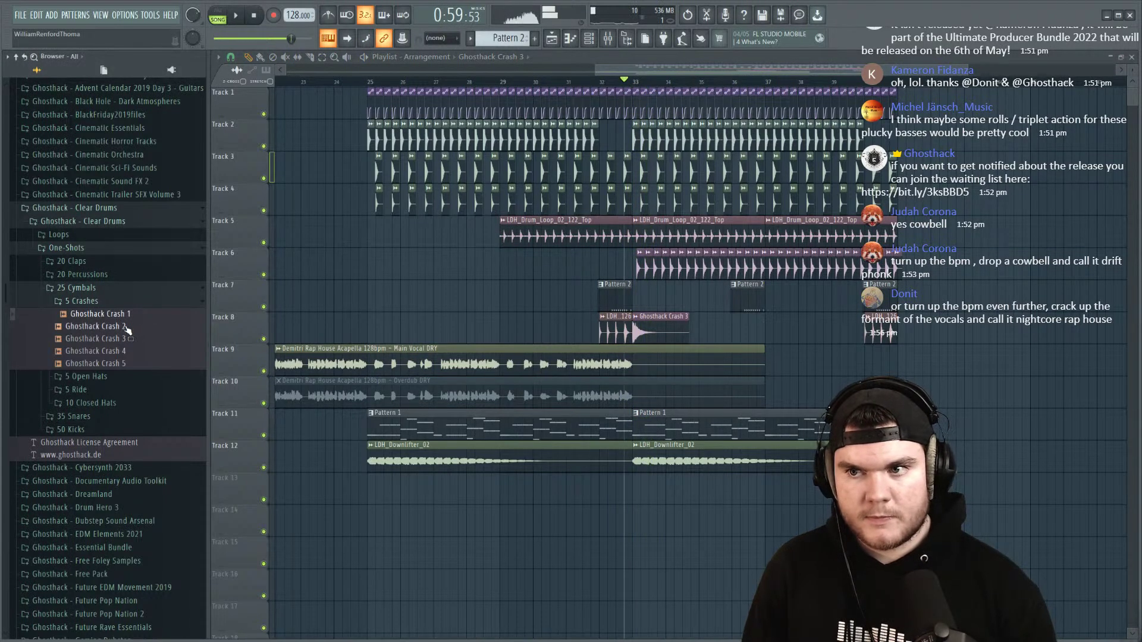
pyautogui.moveTo(126, 317); pyautogui.dragTo(634, 331)
pyautogui.press('space')
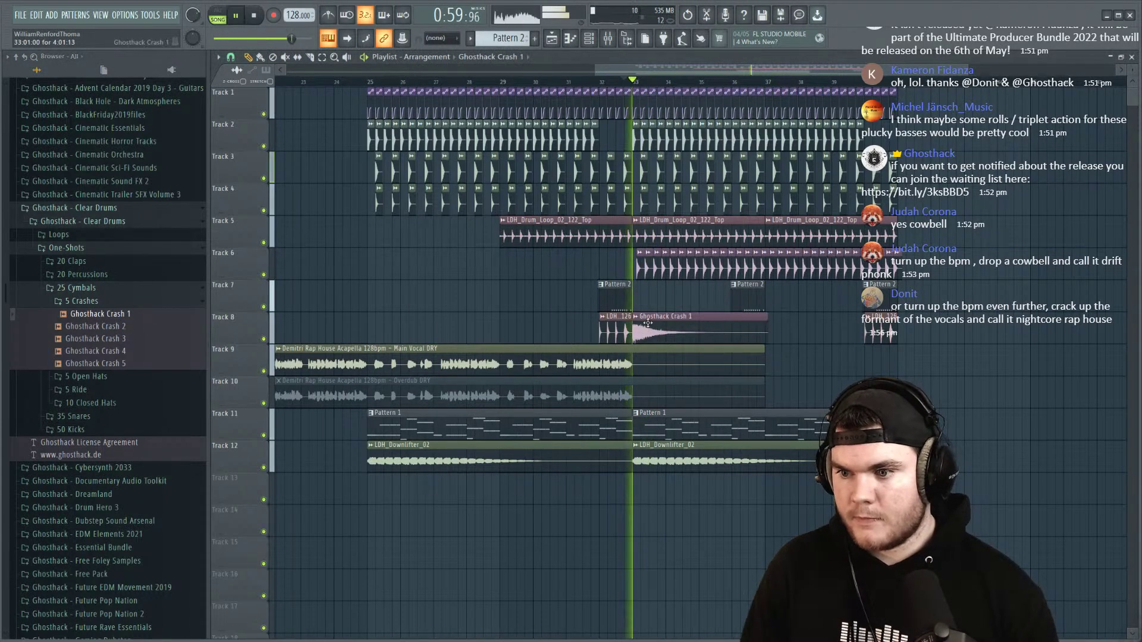
pyautogui.press('space')
# Step: Use Ghosthack Crash 2 as the crash on Track 8 at bar 33 and play it in context
pyautogui.click(116, 327)
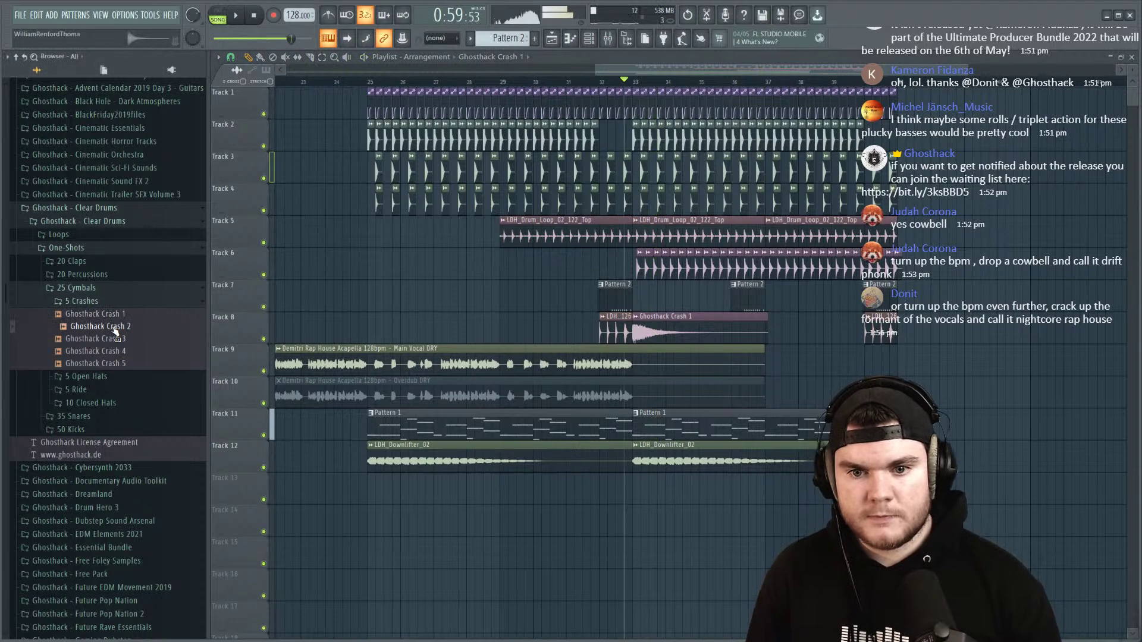
pyautogui.moveTo(427, 328); pyautogui.dragTo(672, 326)
pyautogui.press('space')
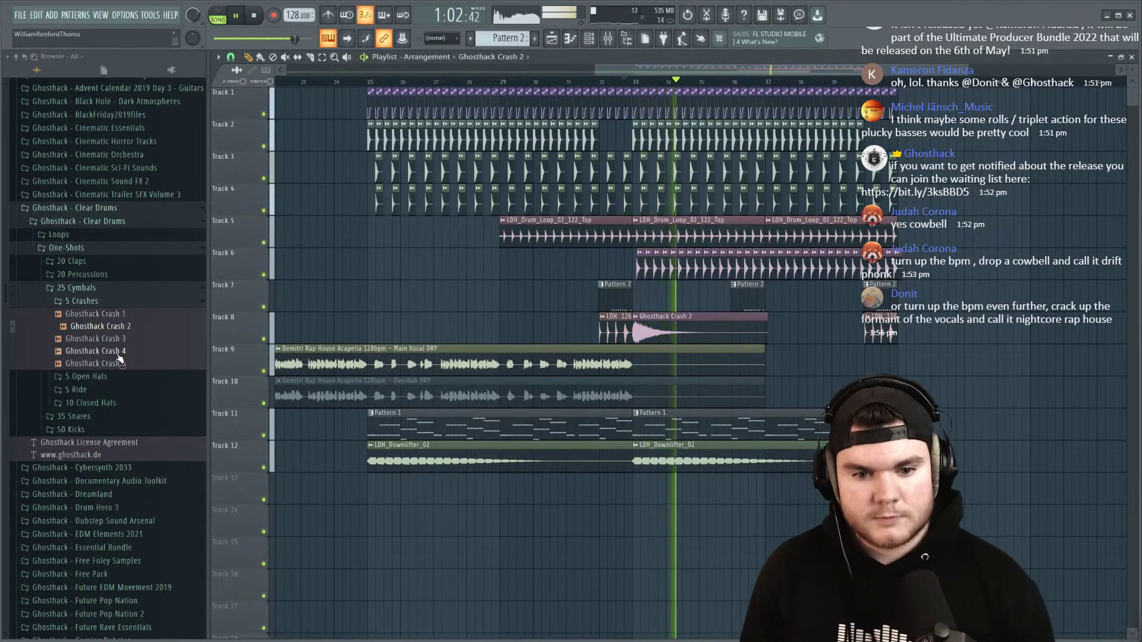
# Step: Raise the Ghosthack Crash 2 clip's pitch, try a pitch range of 1 and restore 2 while auditioning the crash
pyautogui.doubleClick(666, 330)
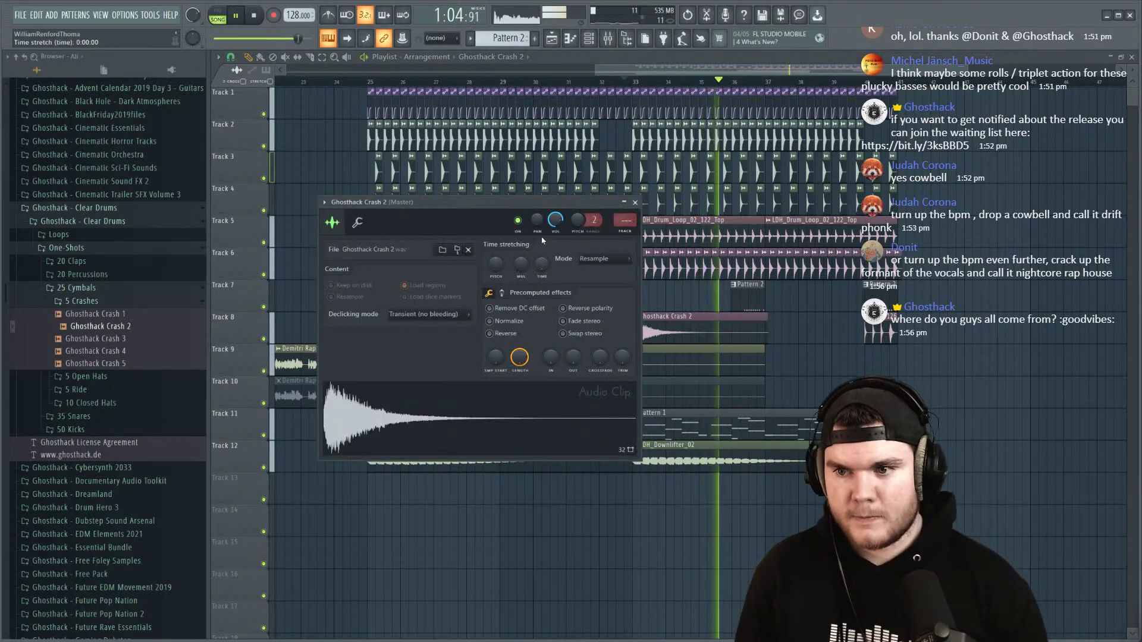
pyautogui.click(629, 83)
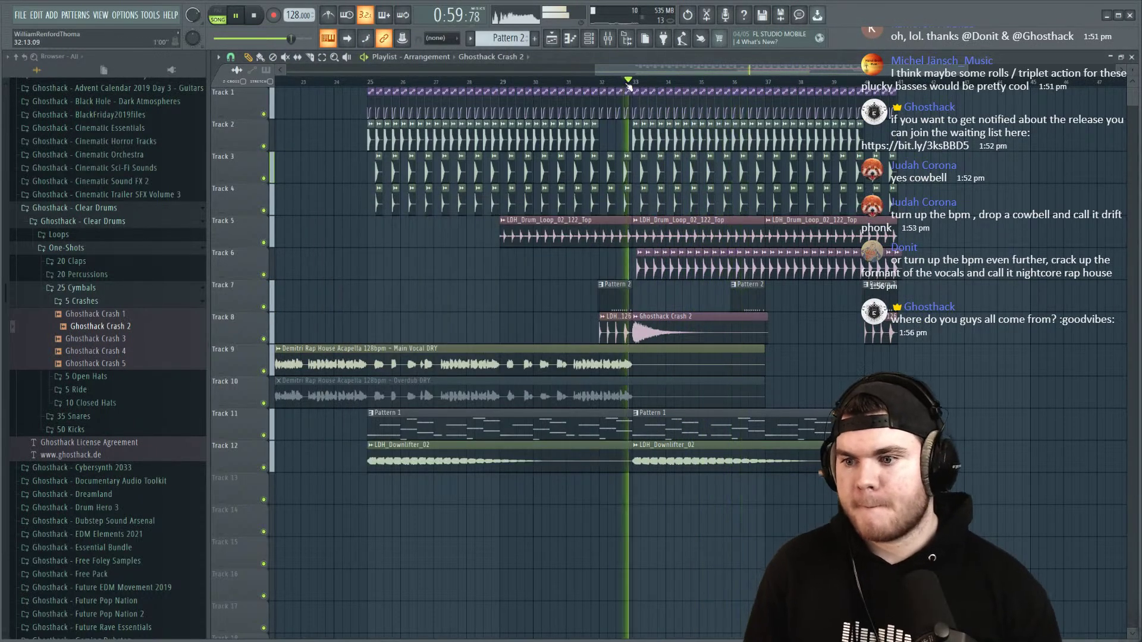
pyautogui.doubleClick(662, 326)
pyautogui.press('space')
pyautogui.moveTo(578, 220); pyautogui.dragTo(577, 214)
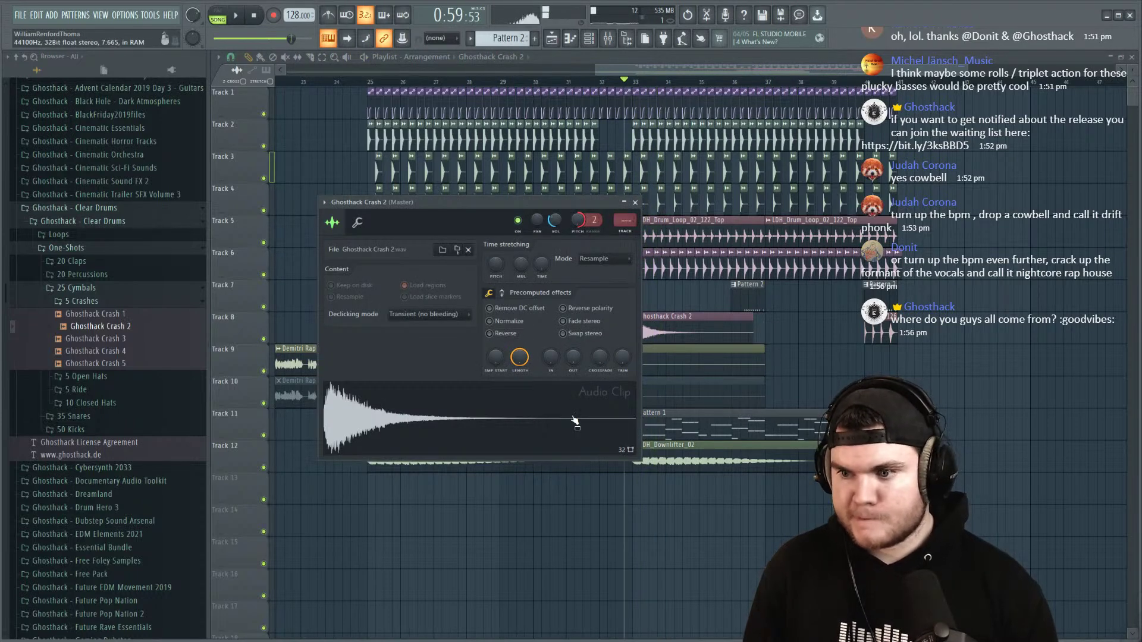
pyautogui.press('space')
pyautogui.press('space')
pyautogui.click(633, 205)
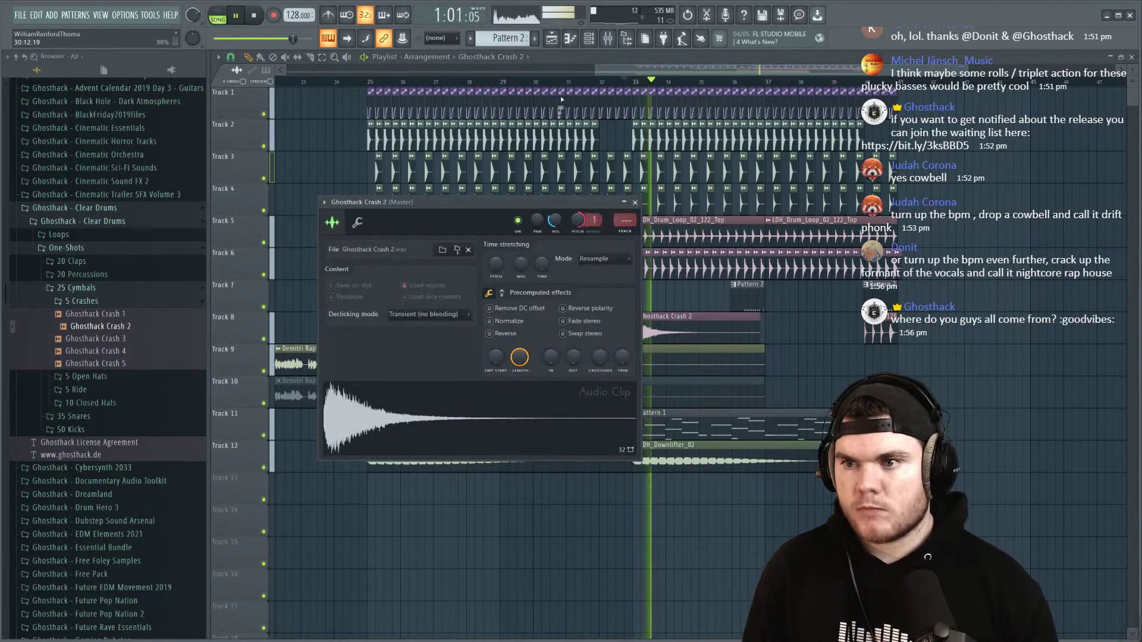
pyautogui.moveTo(594, 220); pyautogui.dragTo(594, 215)
# Step: Route Ghosthack Crash 2 to mixer Insert 7 and play the crash to check its level
pyautogui.click(633, 231)
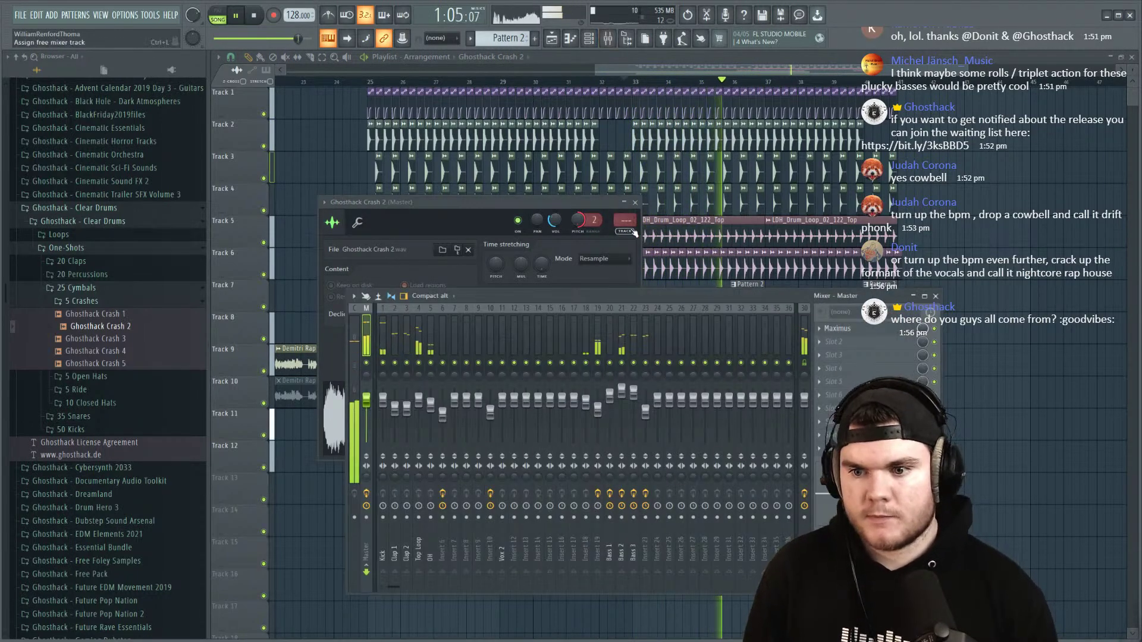
pyautogui.moveTo(633, 231); pyautogui.dragTo(628, 222)
pyautogui.press('space')
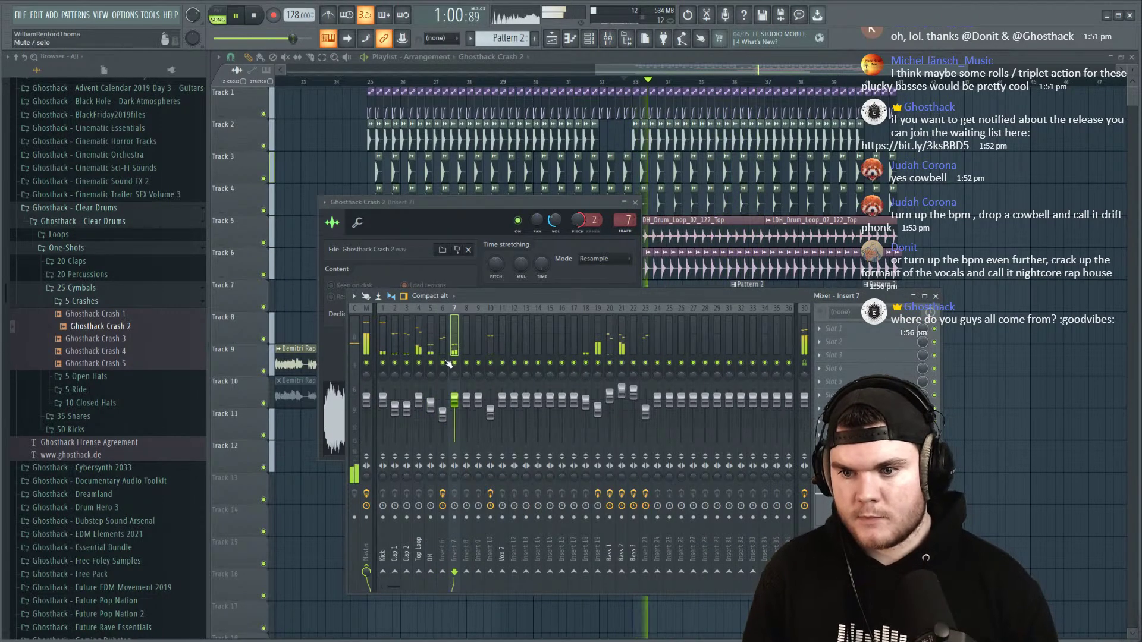
# Step: Rename mixer Insert 6 as Perc and Insert 7 as Crash
pyautogui.rightClick(446, 364)
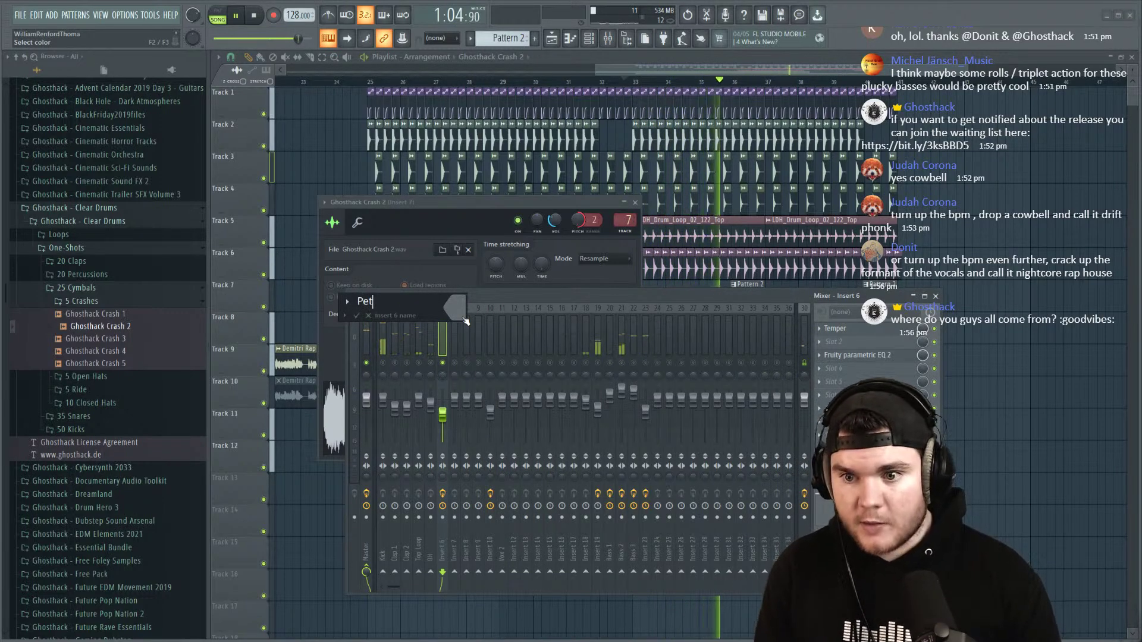
pyautogui.write('c')
pyautogui.press('Return')
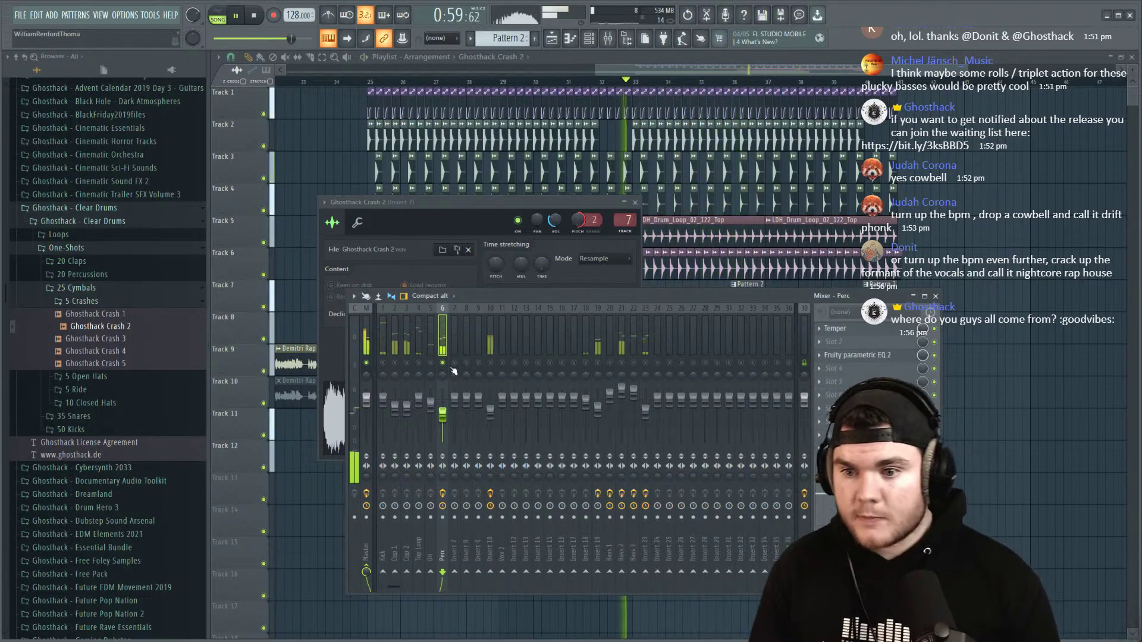
pyautogui.rightClick(453, 370)
pyautogui.click(477, 323)
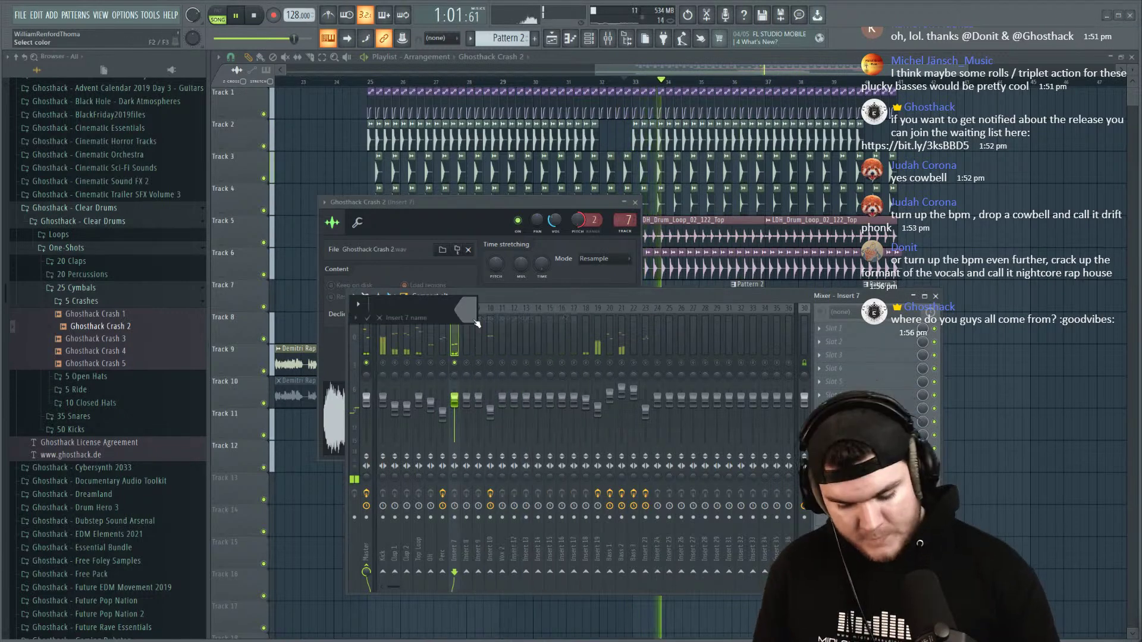
pyautogui.press('Return')
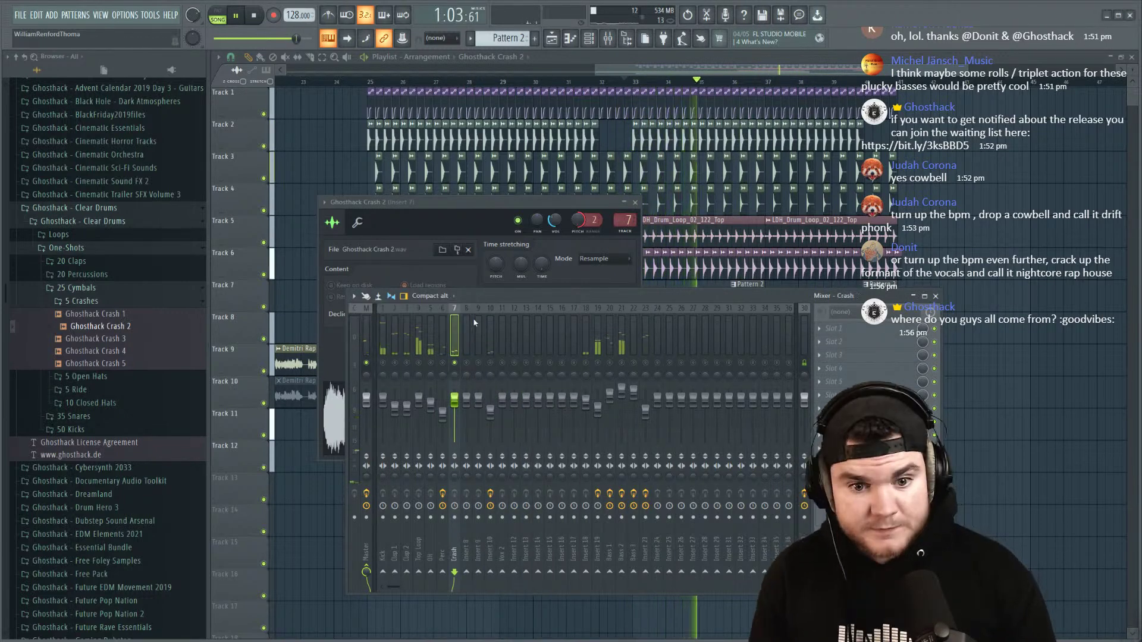
# Step: Play the bar 33 transition to check the crash in the mix, leaving the Ghosthack Crash 2 clip settings unchanged
pyautogui.press('space')
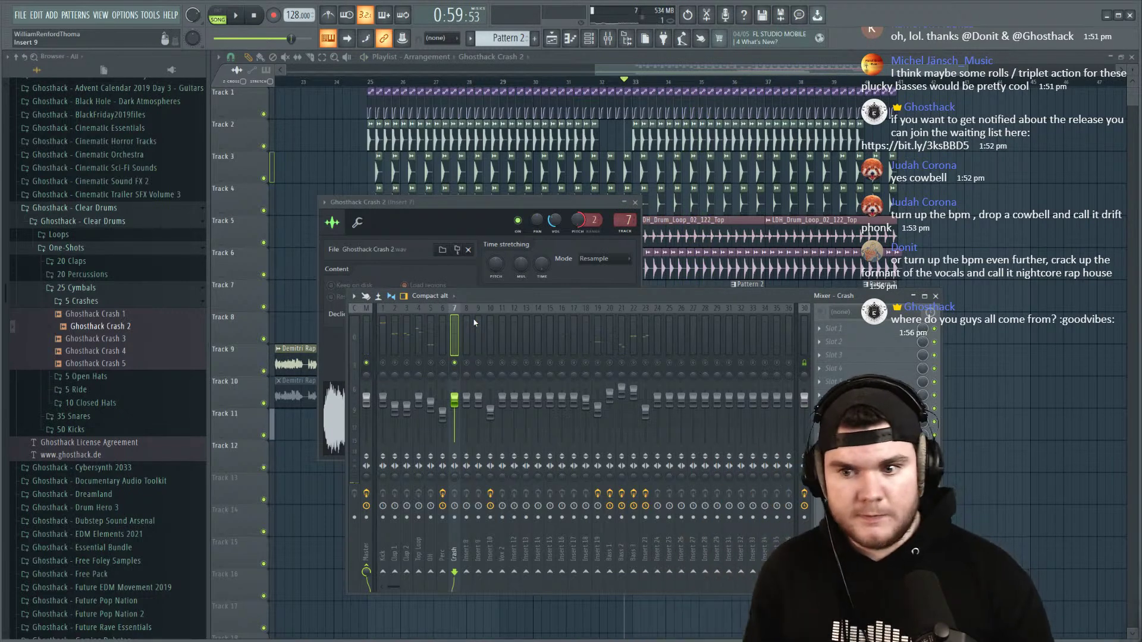
pyautogui.press('space')
pyautogui.click(673, 288)
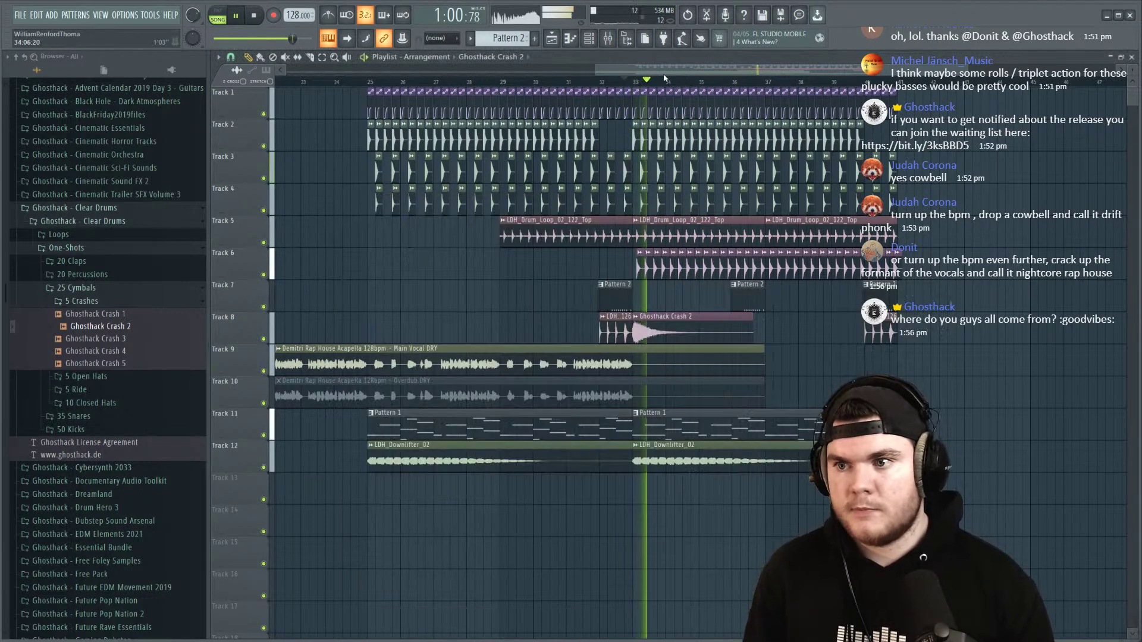
pyautogui.click(667, 316)
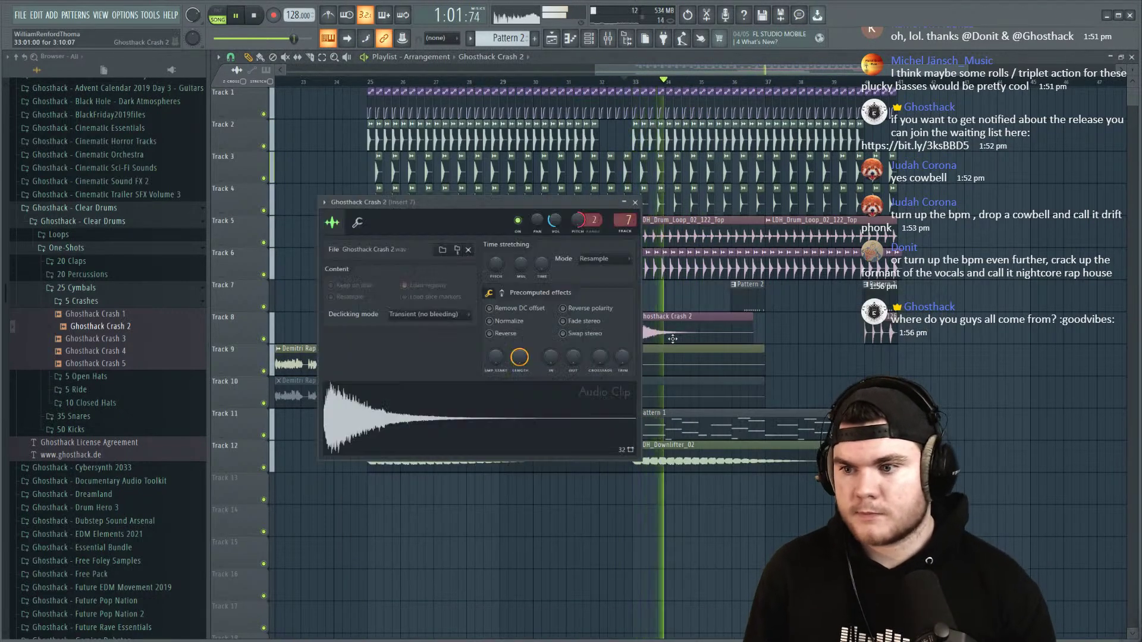
pyautogui.click(639, 203)
pyautogui.press('space')
# Step: Place a second Ghosthack Crash 2 clip on Track 8 at bar 25 and play it in context
pyautogui.scroll(-6, 651, 78)
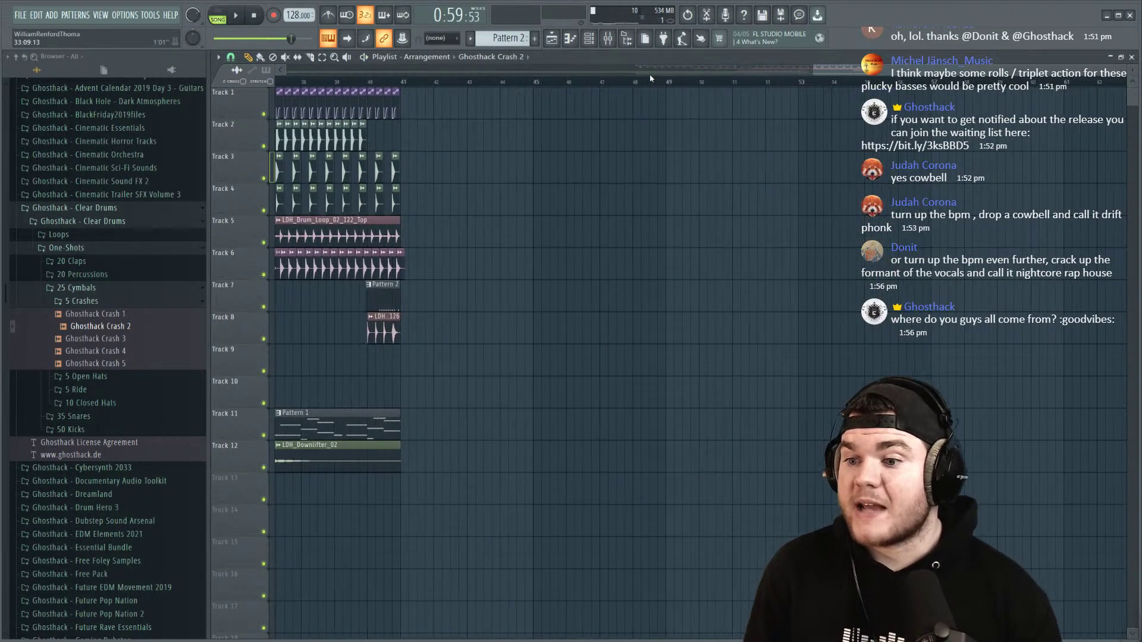
pyautogui.scroll(2, 662, 81)
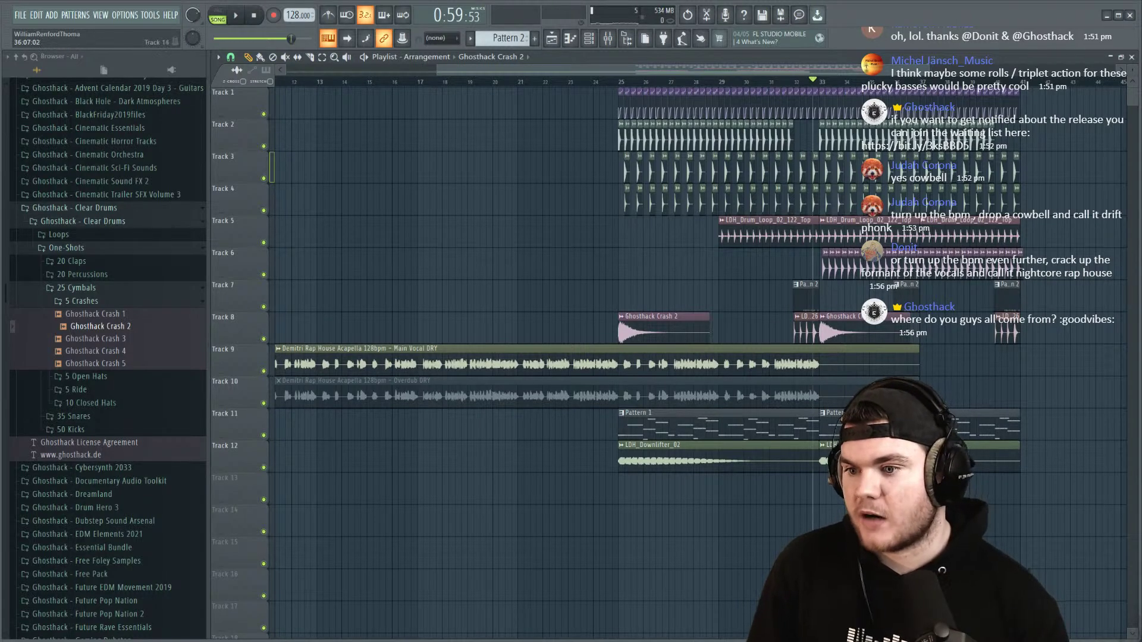
pyautogui.press('space')
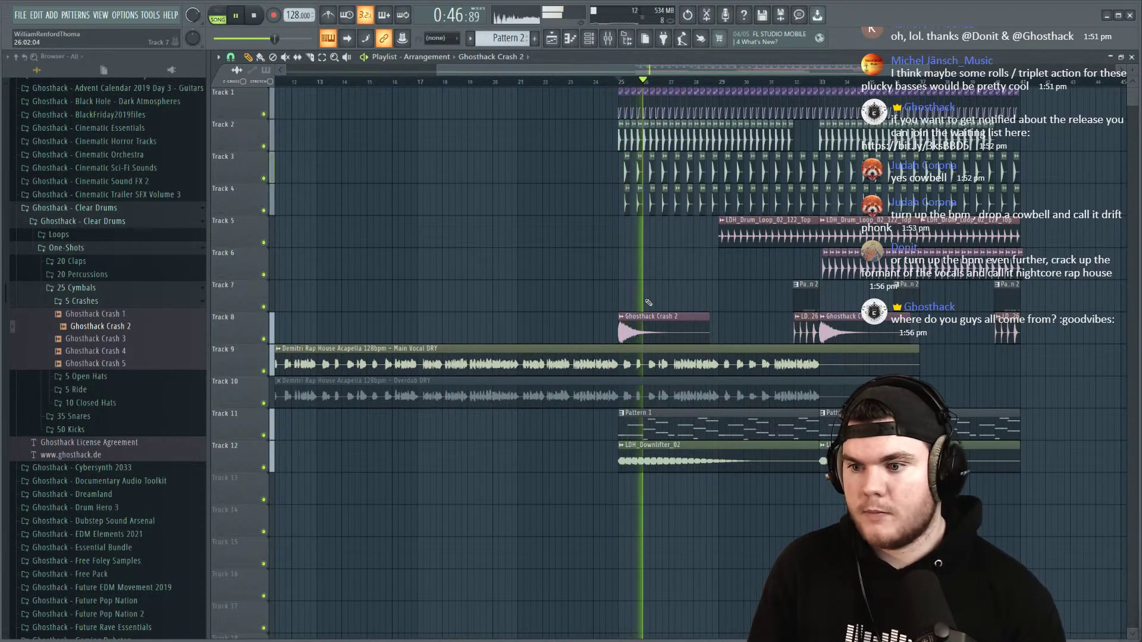
pyautogui.scroll(-2, 643, 83)
# Step: Split both vocals at bars 9, 17 and 25, and remove the Track 9 main vocal from bars 1–9 and 17–25
pyautogui.press('space')
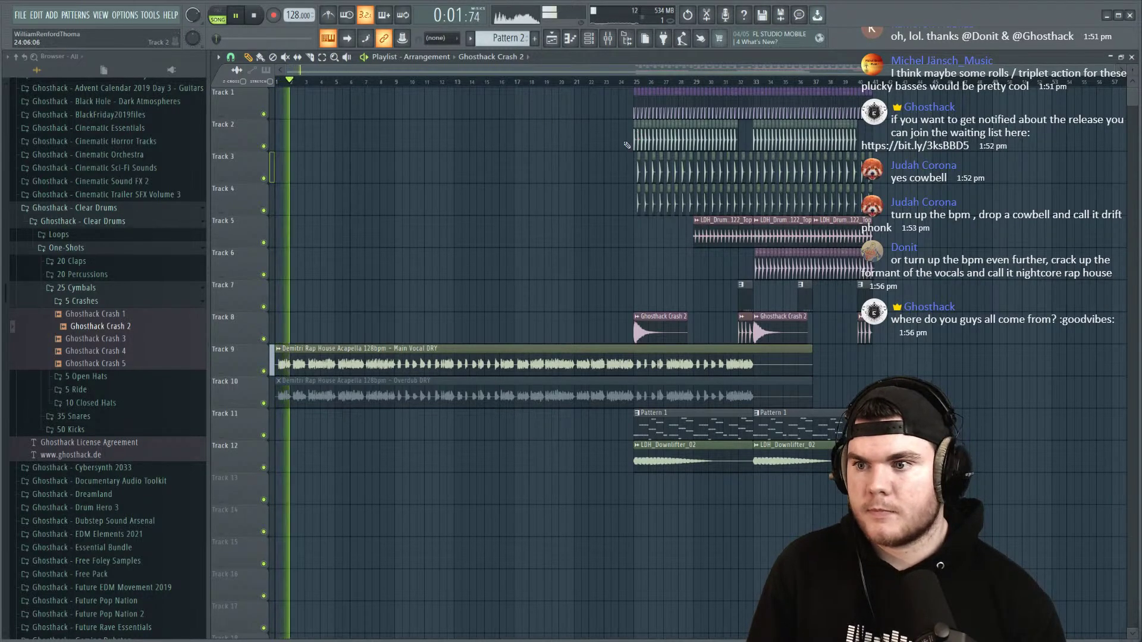
pyautogui.press('space')
pyautogui.moveTo(277, 364); pyautogui.dragTo(558, 339)
pyautogui.moveTo(641, 330); pyautogui.dragTo(393, 324)
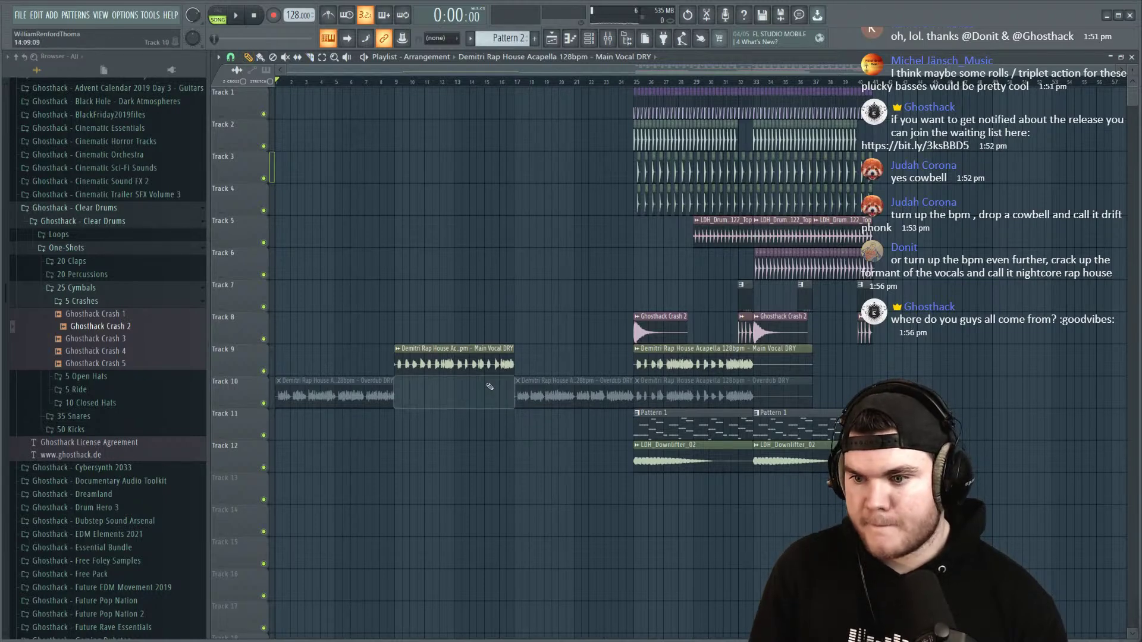
# Step: Delete the Track 10 overdub vocal from bars 9–17 and from bar 25 on, and unmute the remaining overdub clips
pyautogui.rightClick(461, 392)
pyautogui.rightClick(683, 395)
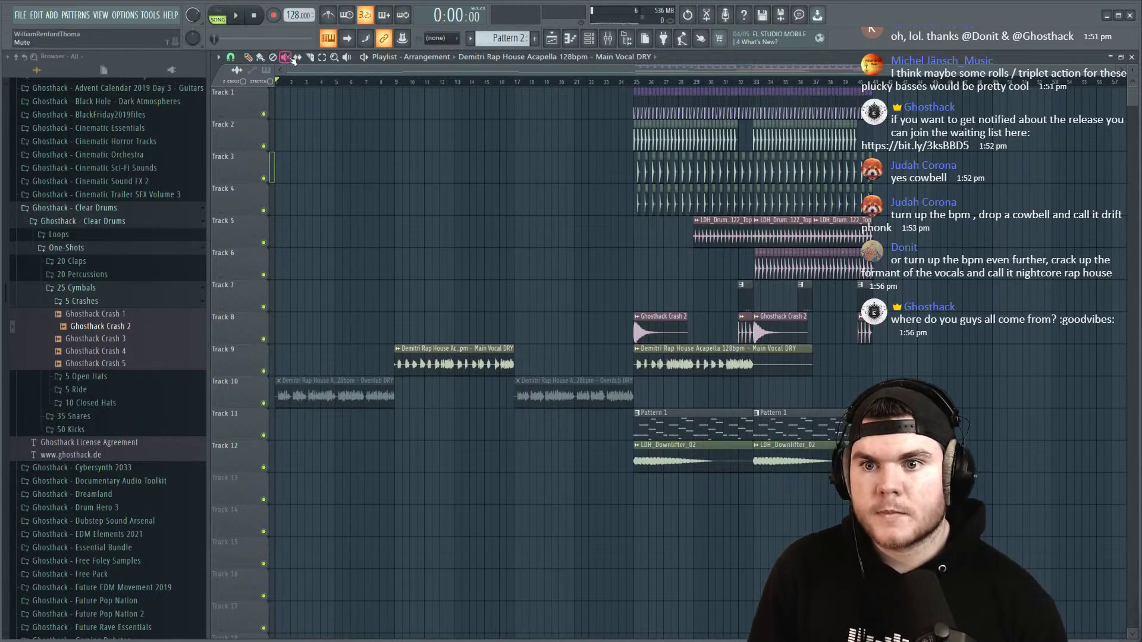
pyautogui.press('space')
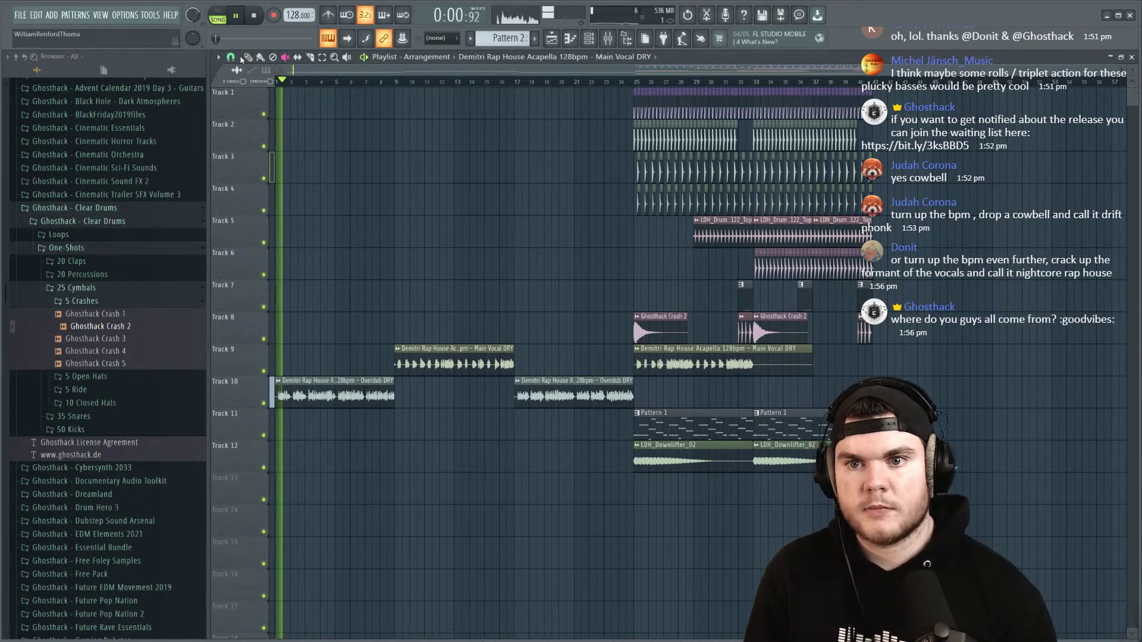
# Step: Check the mixer track assignments of the Main Vocal and Overdub clips in their channel settings
pyautogui.click(637, 348)
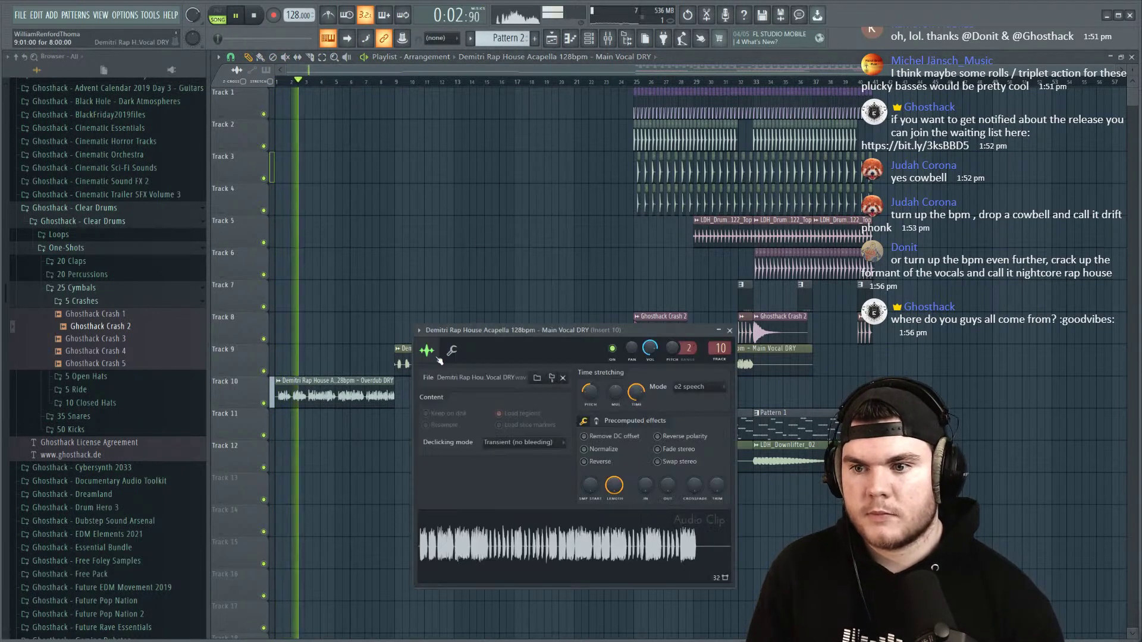
pyautogui.click(732, 329)
pyautogui.click(538, 381)
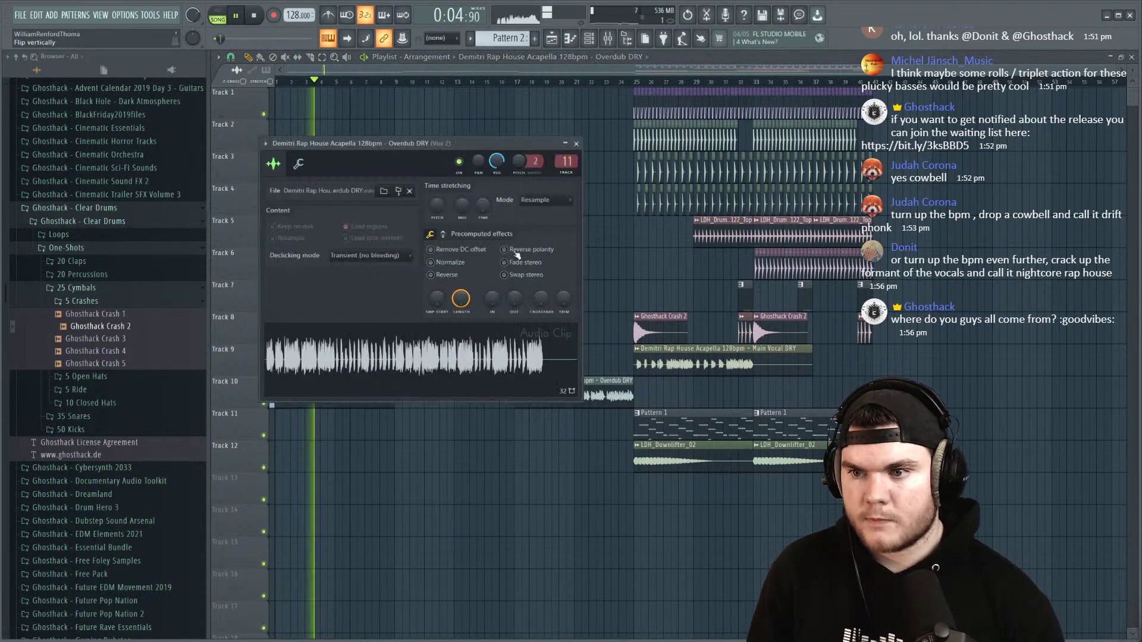
pyautogui.click(576, 143)
# Step: Rename mixer Insert 10, the main vocal's track, as Vox 1
pyautogui.press('F9')
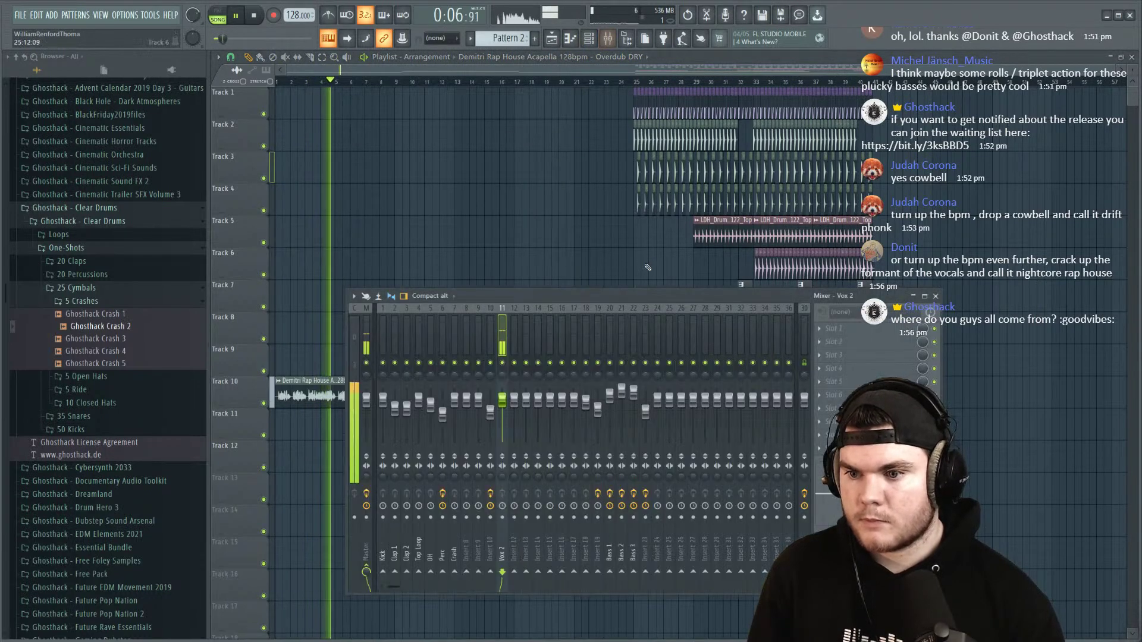
pyautogui.rightClick(492, 320)
pyautogui.click(513, 318)
pyautogui.write('Vox 1')
pyautogui.press('Return')
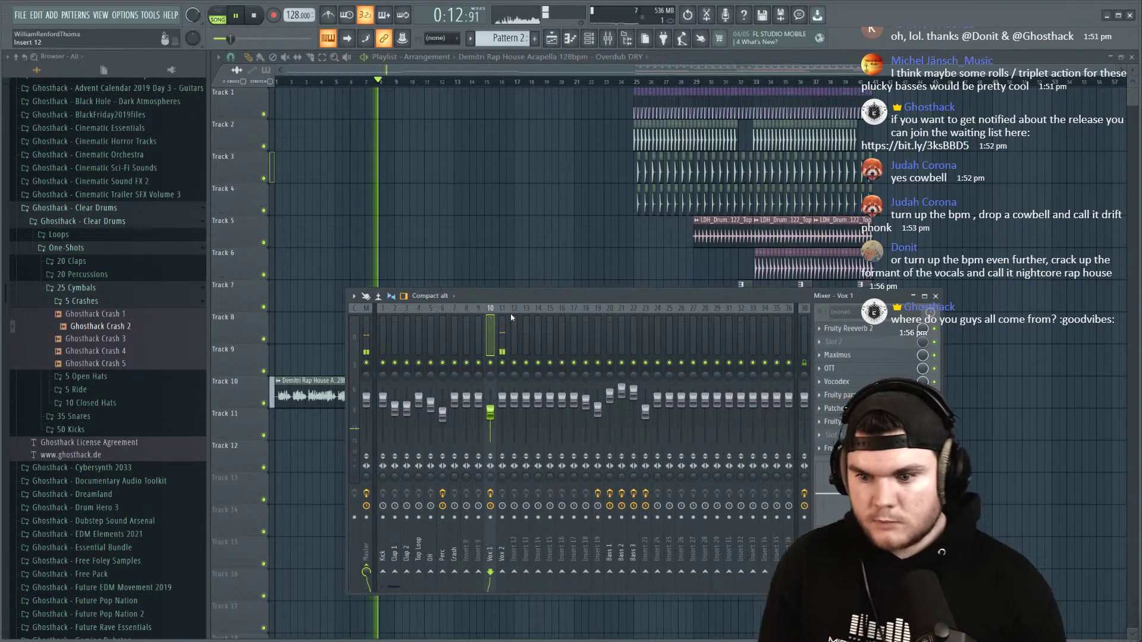
# Step: Compare the Vox 1 and Vox 2 mixer tracks and their effect chains while playing the intro vocal
pyautogui.click(503, 329)
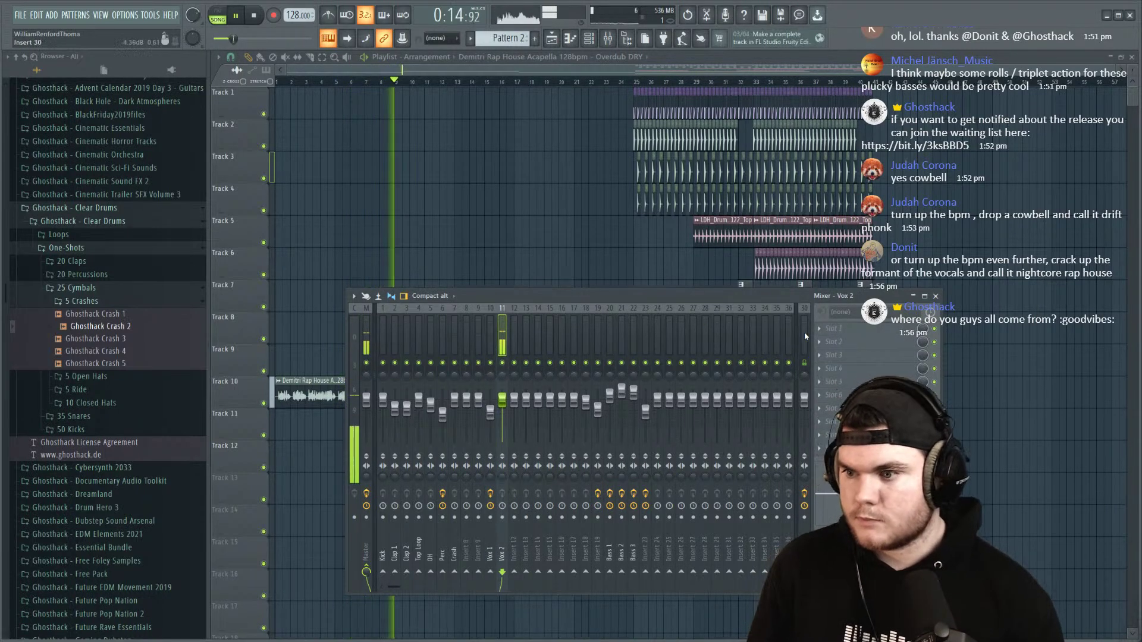
pyautogui.press('space')
pyautogui.press('space')
pyautogui.click(490, 336)
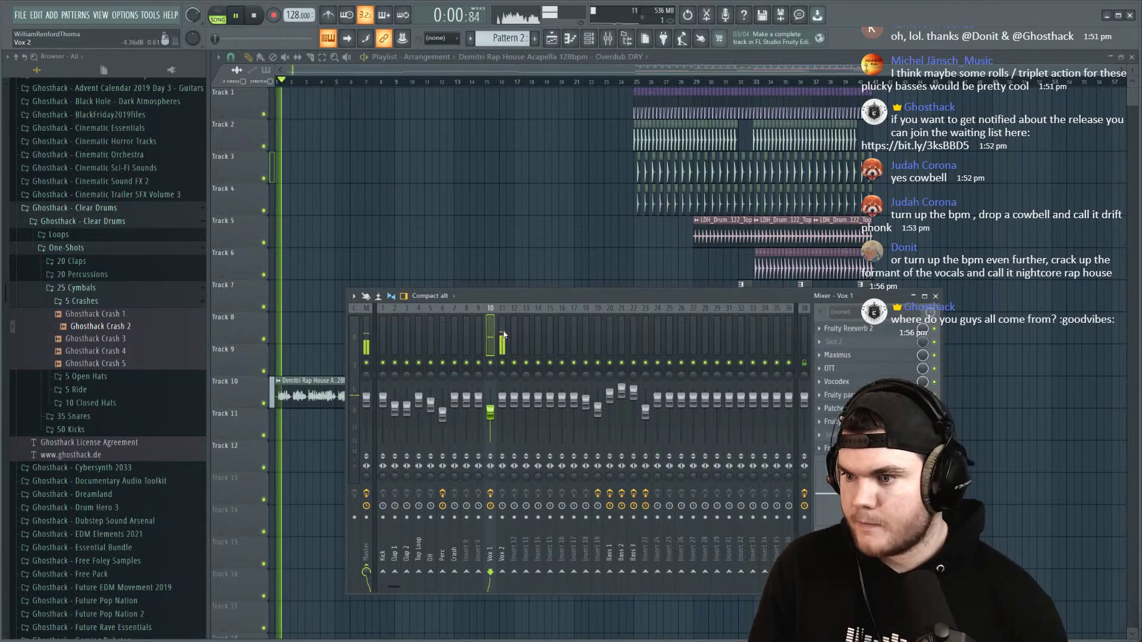
pyautogui.press('space')
# Step: Insert OTT in effect slot 2 of Vox 2 and lower its Depth and Time while auditioning the vocal
pyautogui.click(509, 317)
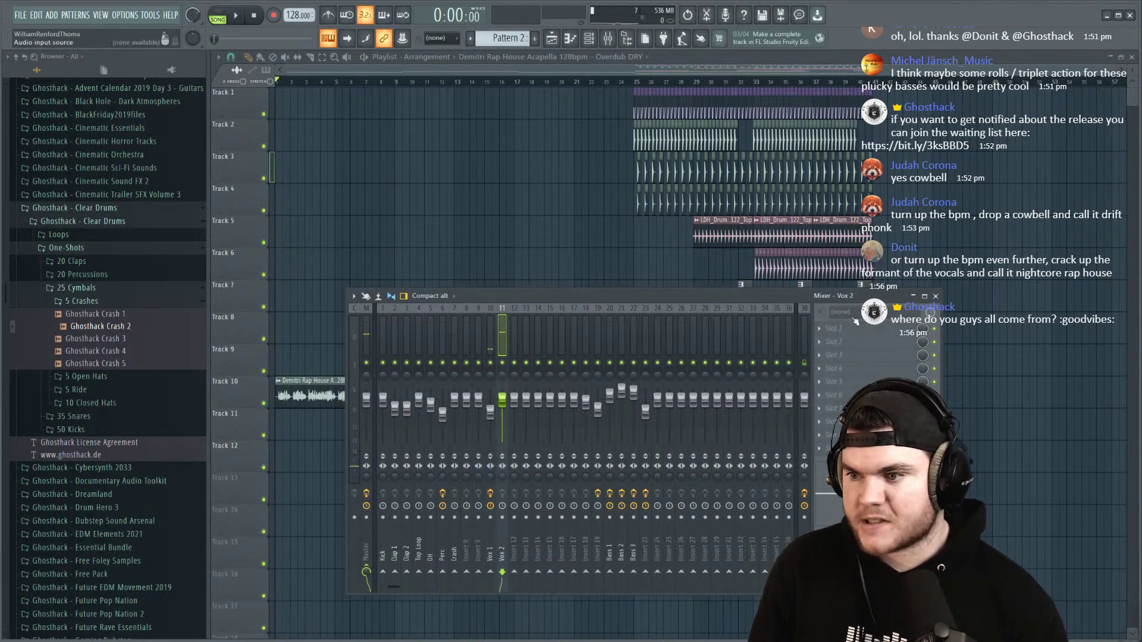
pyautogui.click(836, 343)
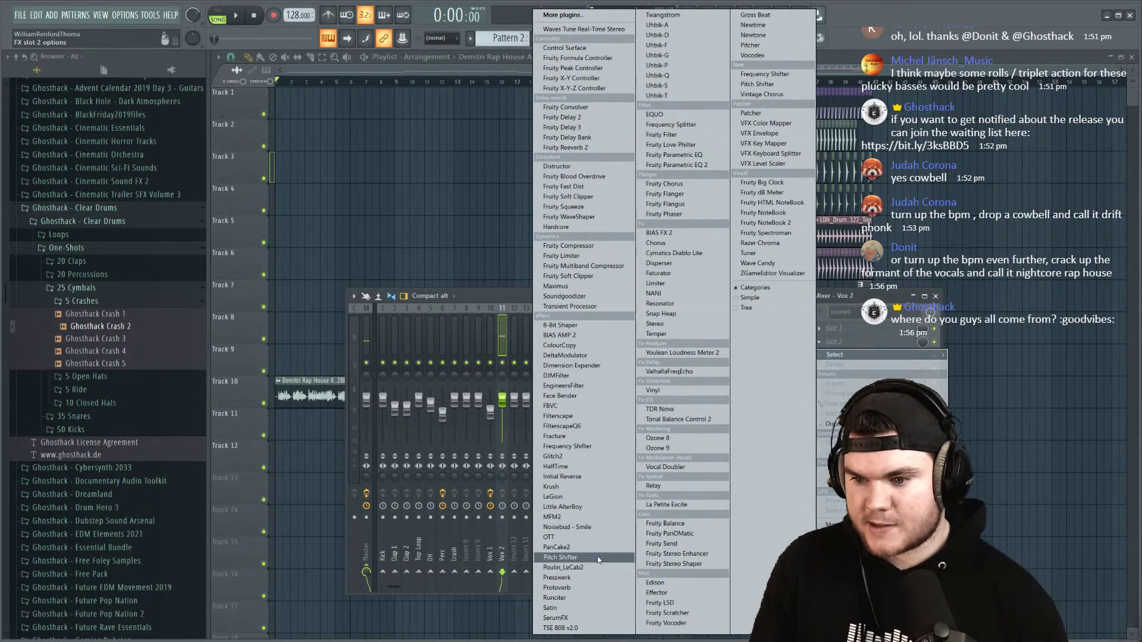
pyautogui.click(585, 536)
pyautogui.press('space')
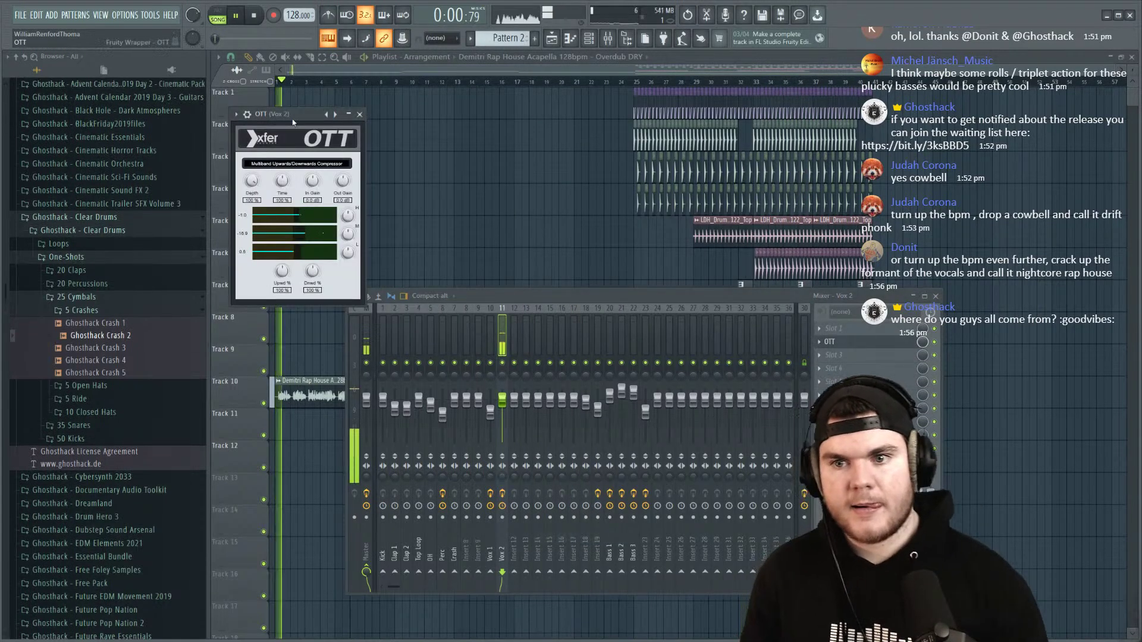
pyautogui.moveTo(295, 124); pyautogui.dragTo(379, 166)
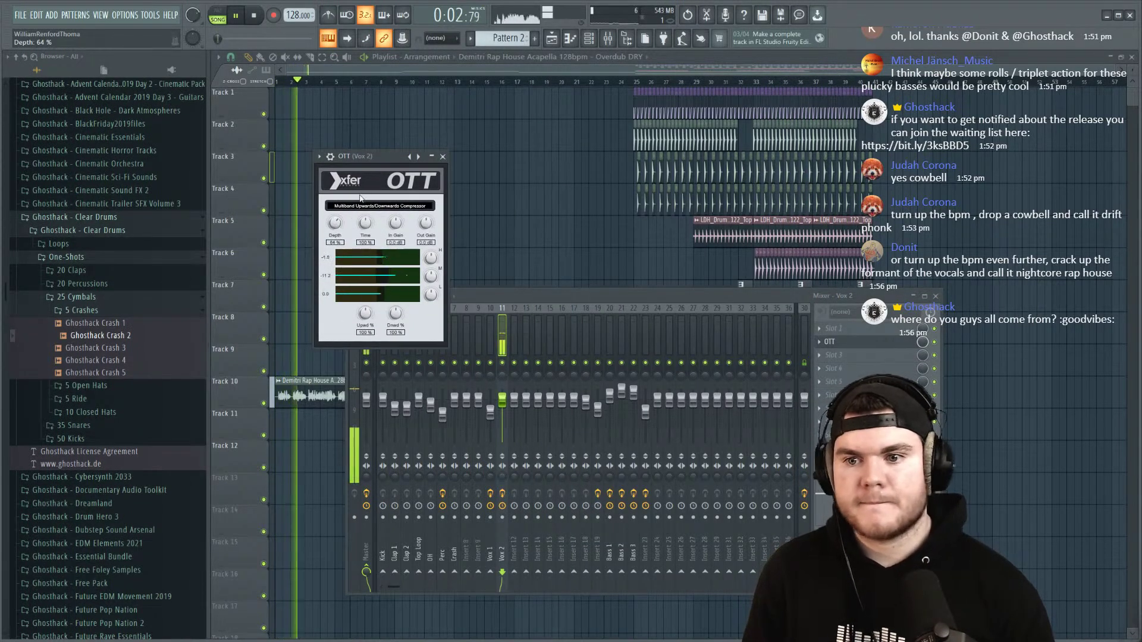
pyautogui.moveTo(365, 223); pyautogui.dragTo(343, 227)
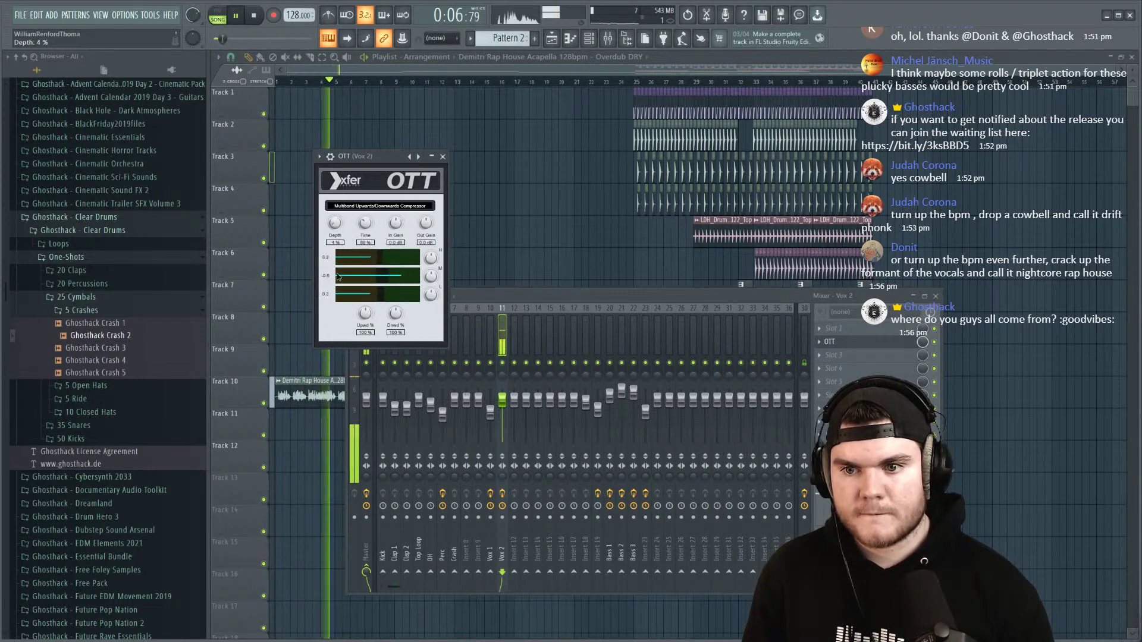
# Step: Set the Depth of OTT on Vox 2 to about 32% while playing the overdub vocal
pyautogui.click(832, 343)
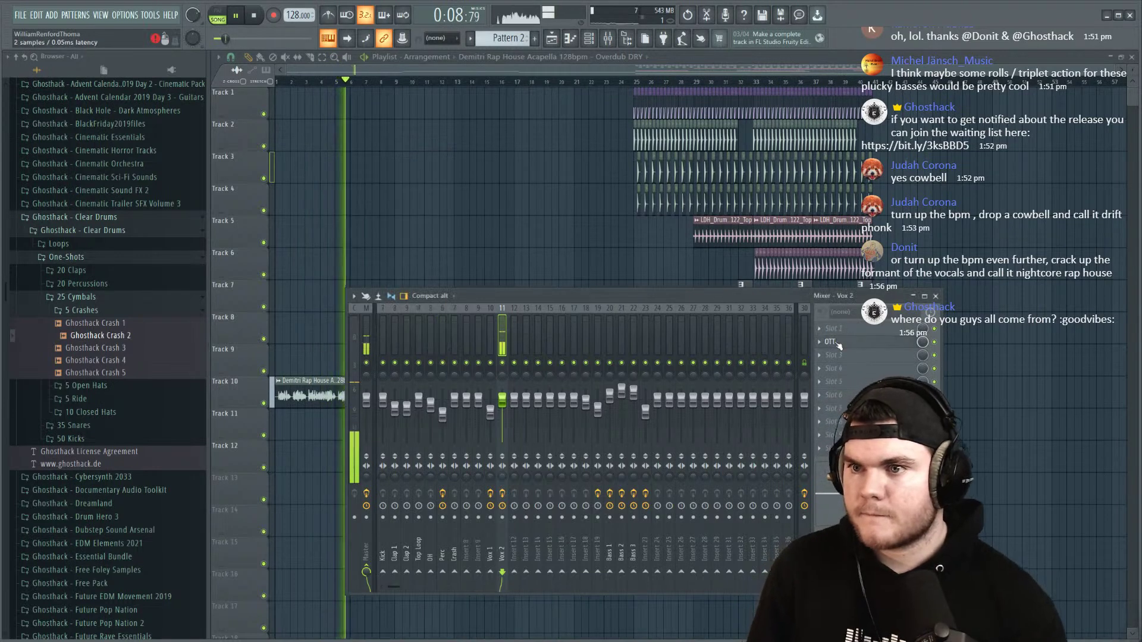
pyautogui.press('space')
pyautogui.click(840, 343)
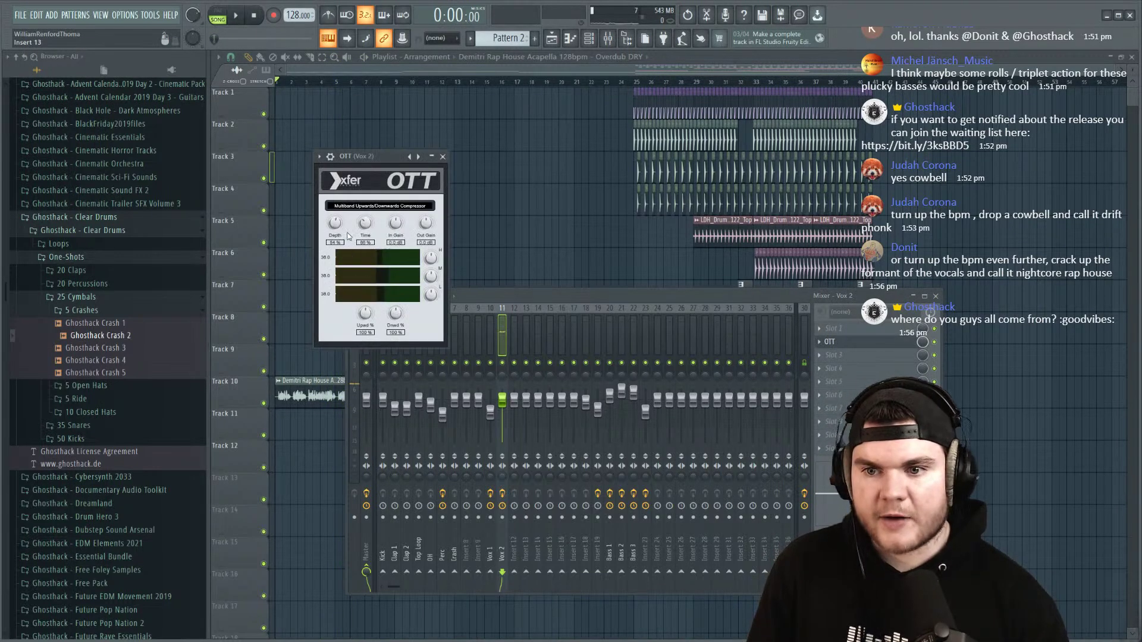
pyautogui.moveTo(339, 238); pyautogui.dragTo(338, 244)
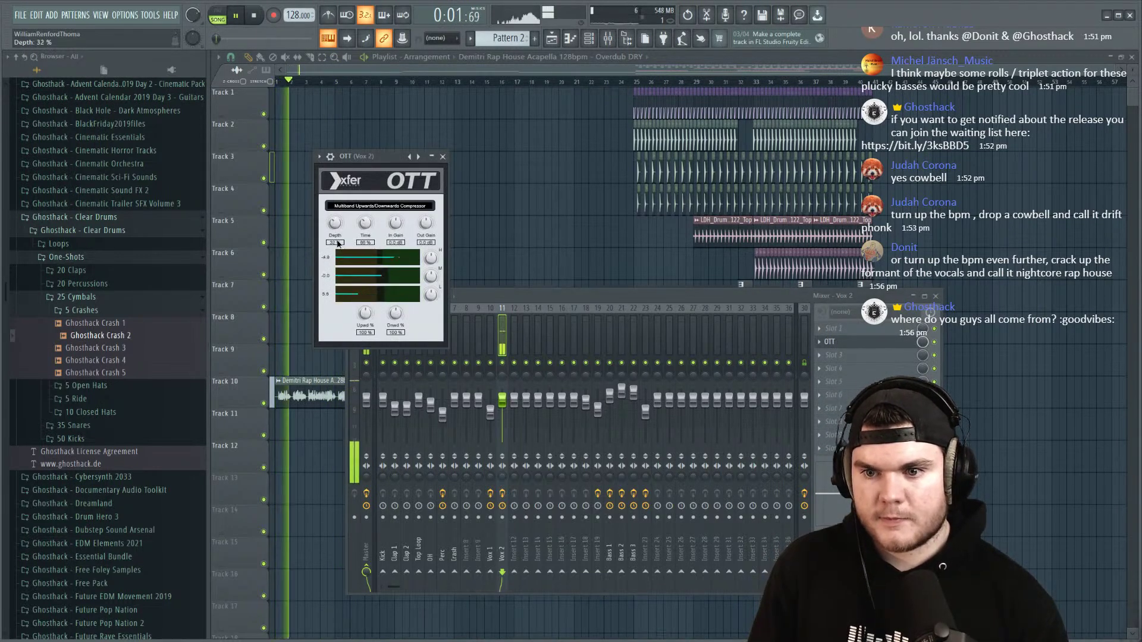
pyautogui.click(442, 156)
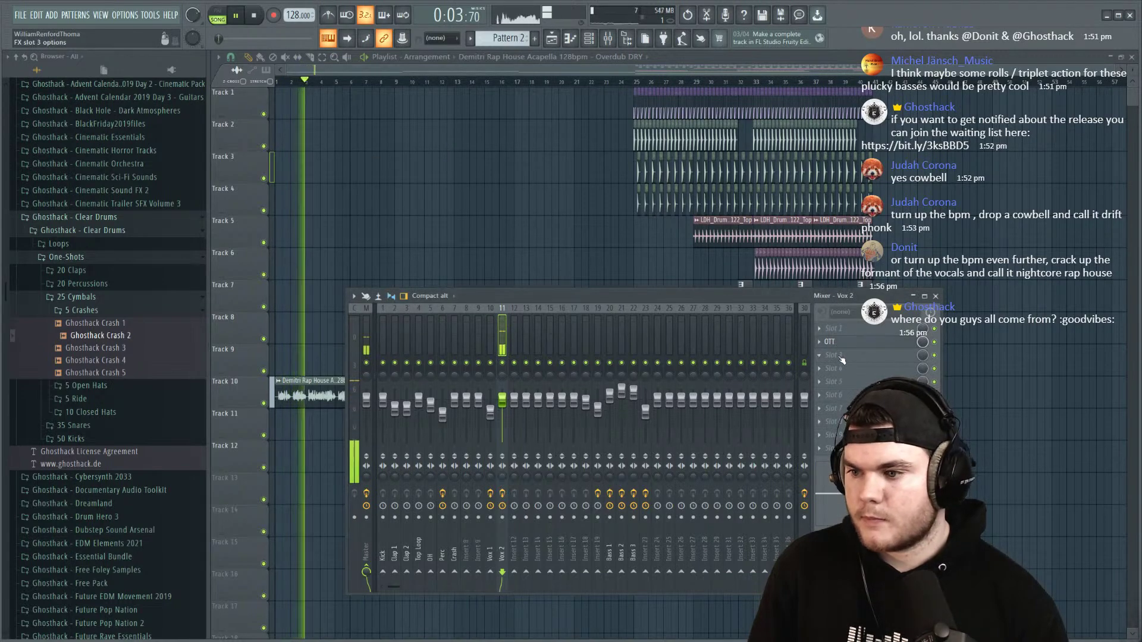
pyautogui.press('space')
# Step: Insert Noisebud - Smile in effect slot 3 of Vox 2 and set its Smile Knob to about 4.05
pyautogui.click(834, 355)
pyautogui.moveTo(857, 368)
pyautogui.click(580, 527)
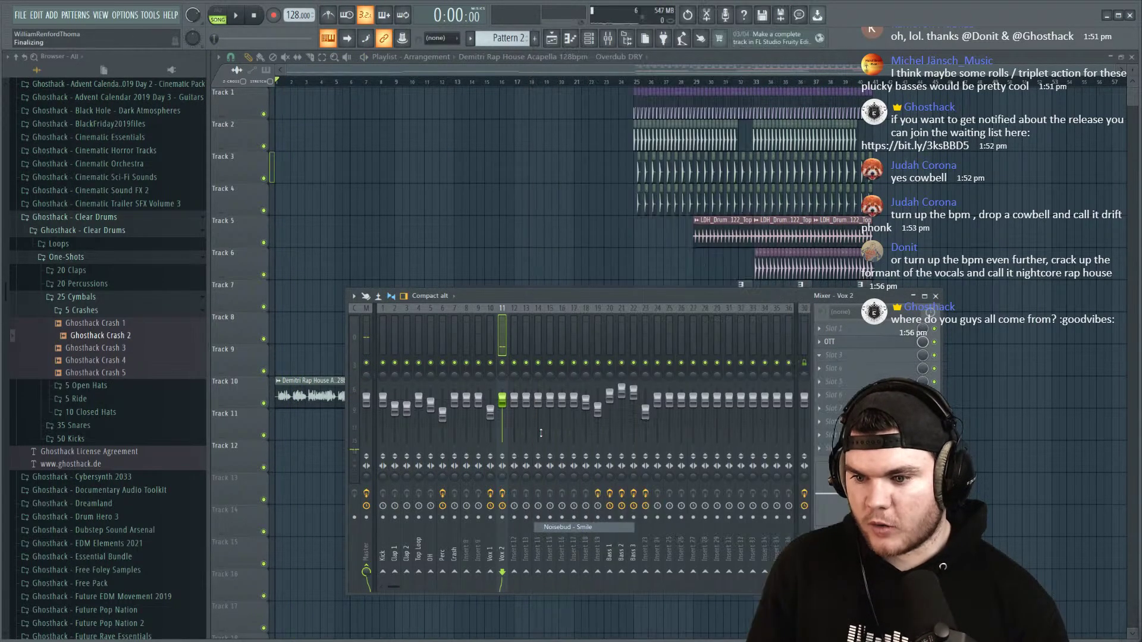
pyautogui.press('space')
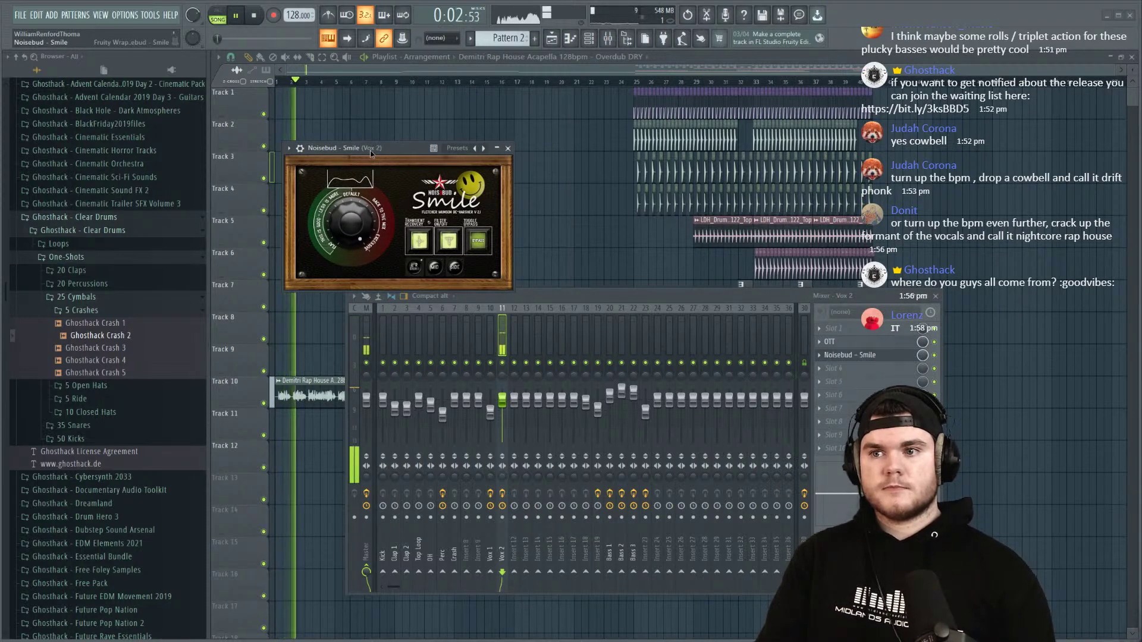
pyautogui.moveTo(357, 217); pyautogui.dragTo(360, 207)
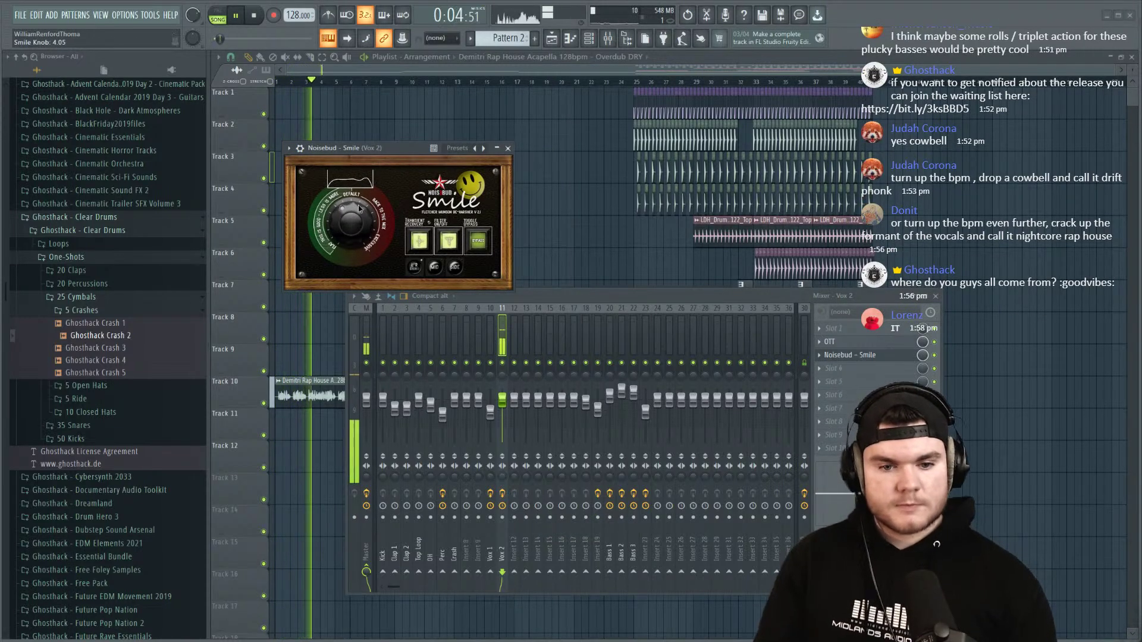
pyautogui.click(508, 149)
# Step: Insert Fruity Parametric EQ 2 on Vox 2 ahead of OTT, with the band 7 high shelf at about -2.8 dB and 1118 Hz
pyautogui.click(833, 368)
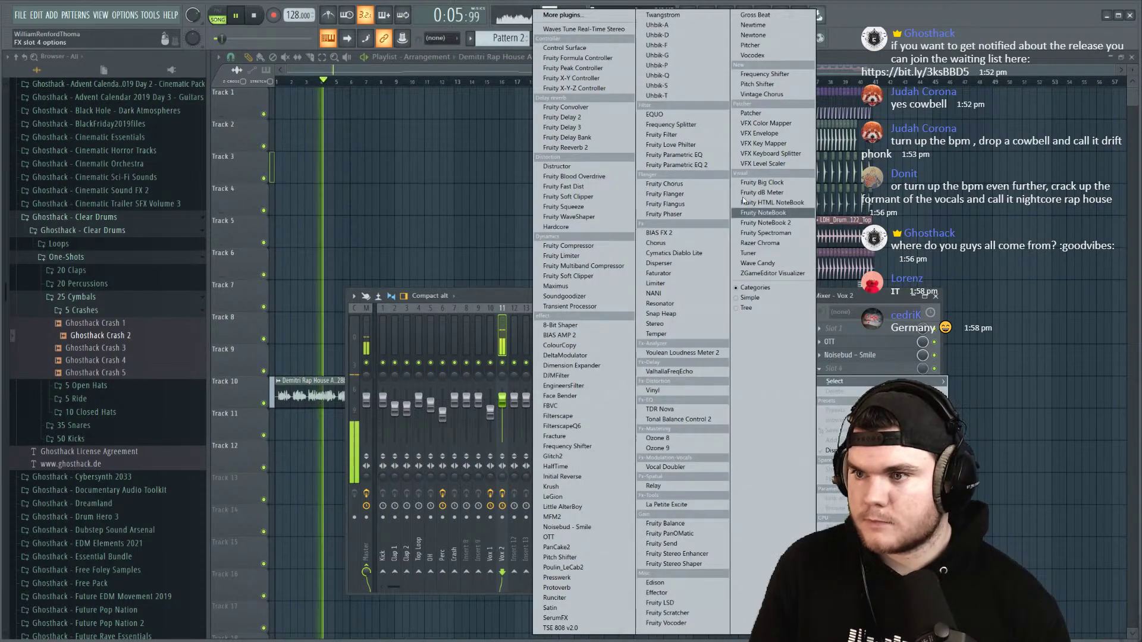
pyautogui.click(694, 164)
pyautogui.moveTo(502, 206); pyautogui.dragTo(454, 227)
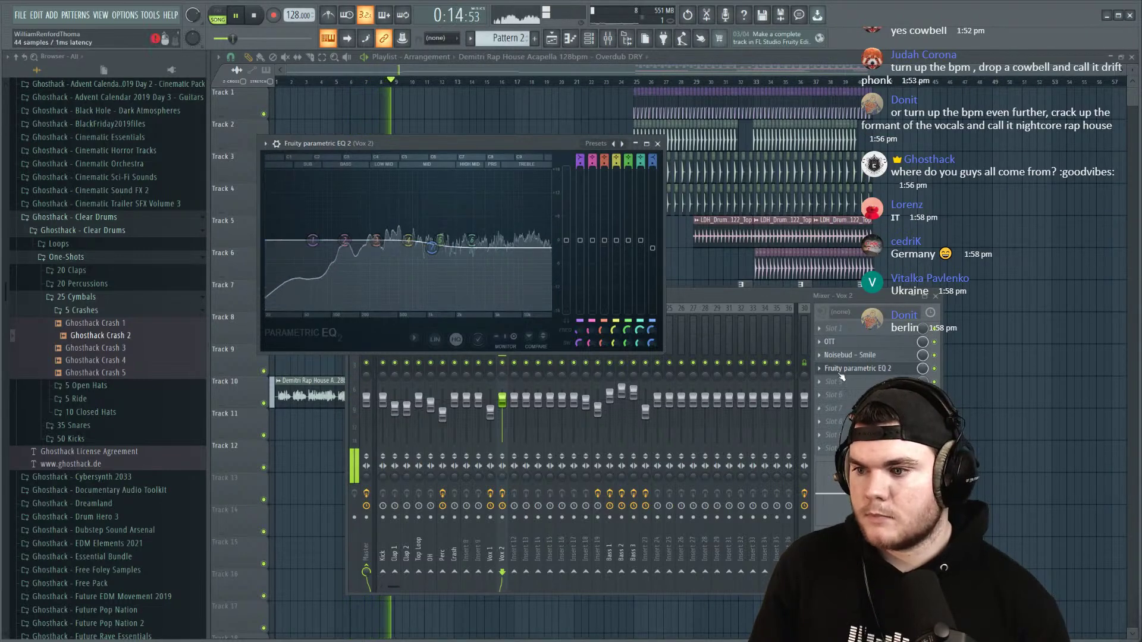
pyautogui.moveTo(847, 369); pyautogui.dragTo(844, 346)
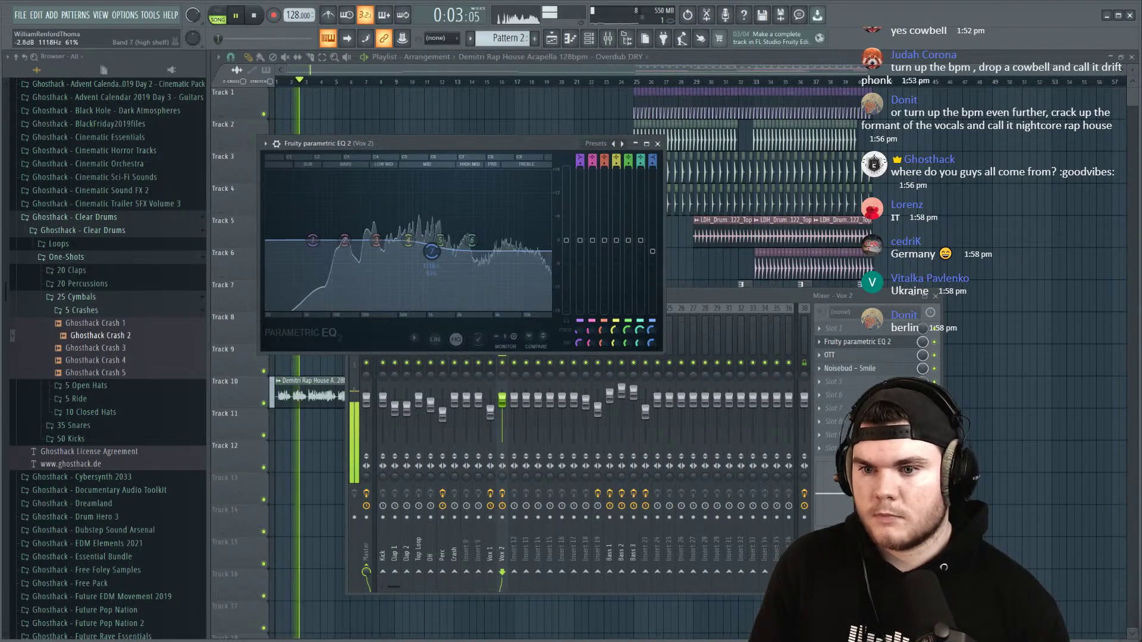
# Step: Roll off the low end with band 1 of Vox 2's Parametric EQ 2, reset band 3 and close the EQ
pyautogui.moveTo(408, 240)
pyautogui.mouseDown()
pyautogui.moveTo(421, 216)
pyautogui.moveTo(414, 243)
pyautogui.mouseUp()
pyautogui.rightClick(415, 244)
pyautogui.click(425, 257)
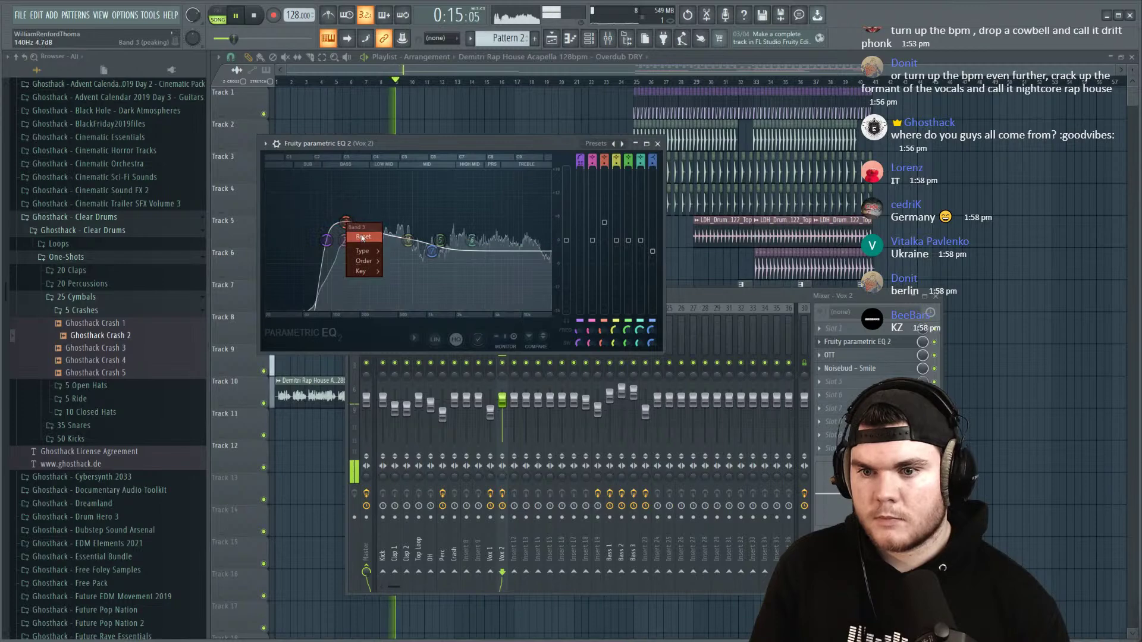
pyautogui.click(863, 342)
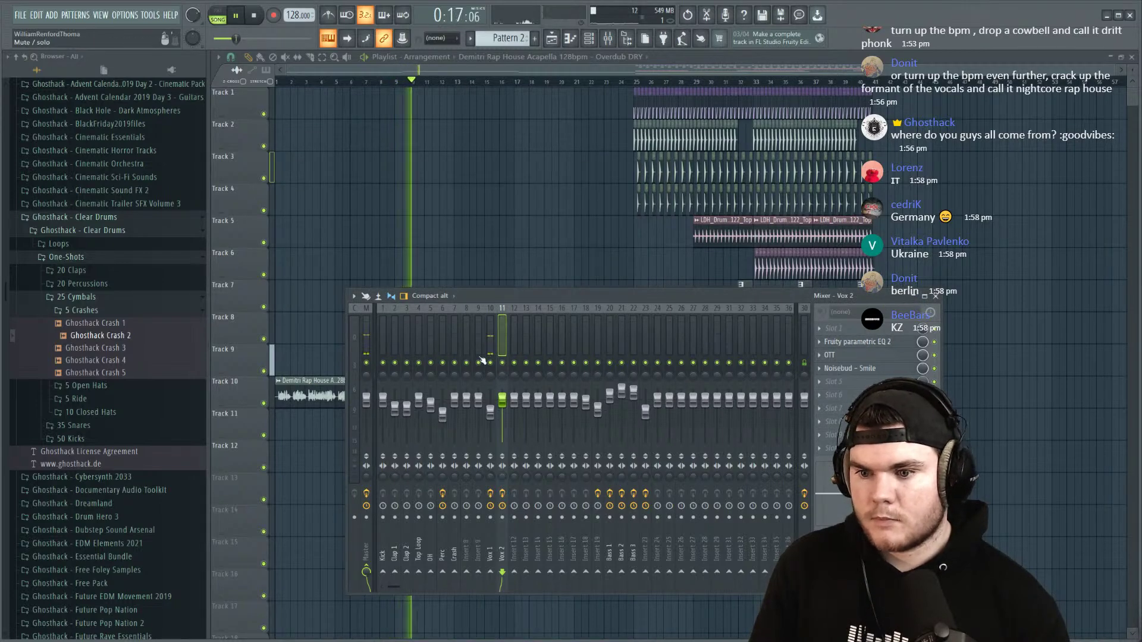
# Step: Hide the mixer and trim the start of the main vocal clip on Track 9 to slightly after bar 9
pyautogui.press('F9')
pyautogui.scroll(5, 469, 280)
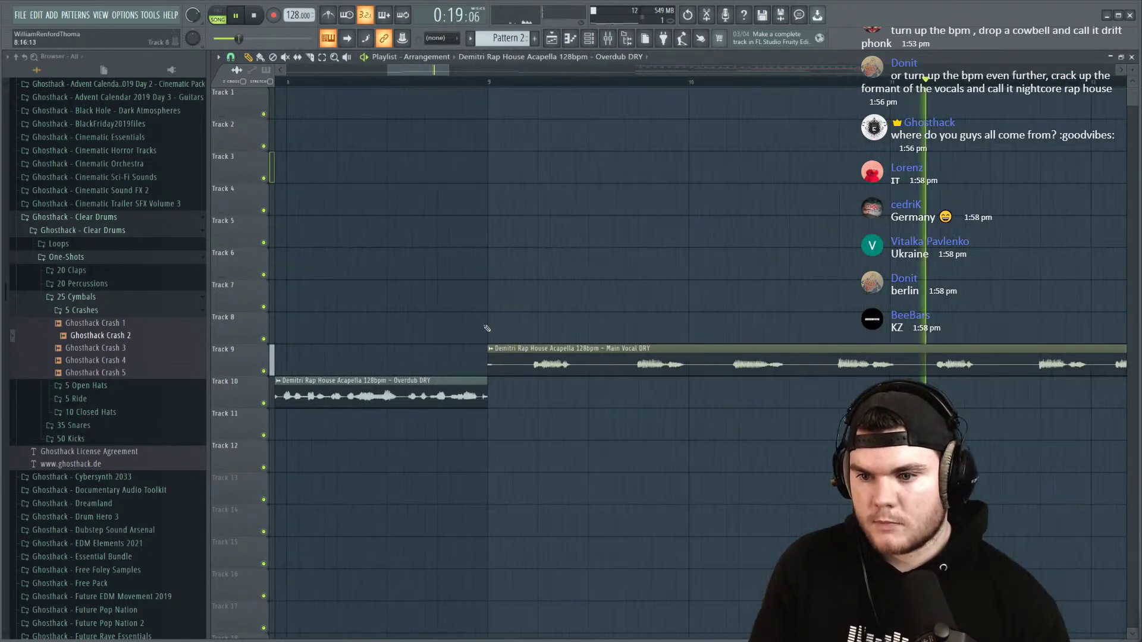
pyautogui.moveTo(494, 358); pyautogui.dragTo(677, 380)
# Step: Try extending the first overdub clip on Track 10 to bar 13 under the main vocal and audition the overlap from bar 9
pyautogui.click(483, 78)
pyautogui.scroll(-5, 484, 77)
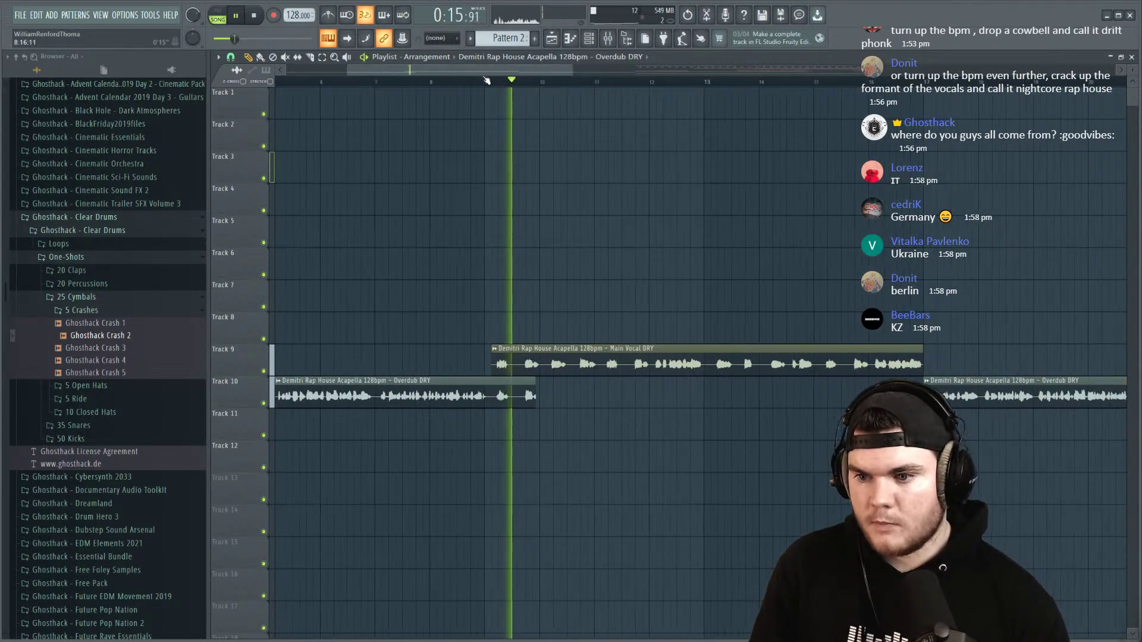
pyautogui.moveTo(534, 385); pyautogui.dragTo(717, 381)
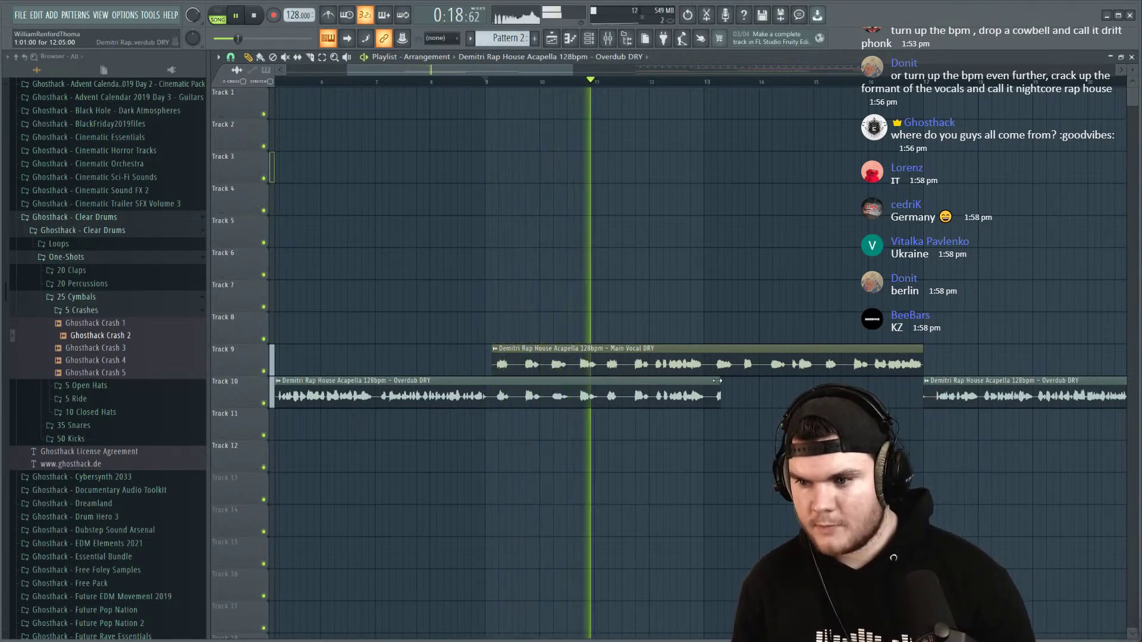
pyautogui.moveTo(718, 380); pyautogui.dragTo(704, 388)
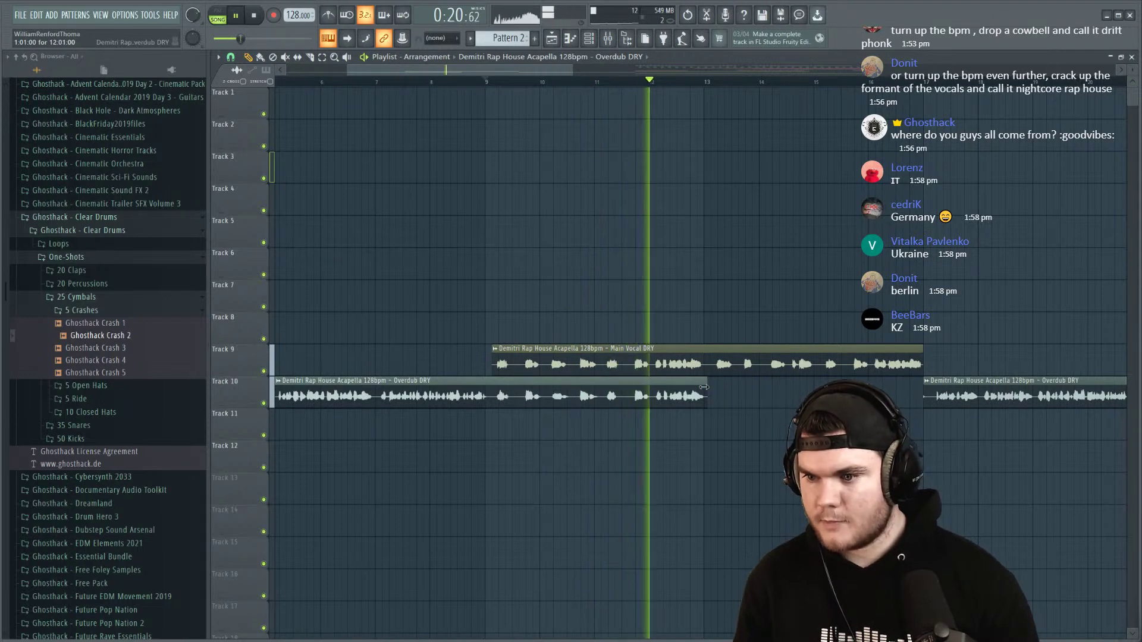
pyautogui.press('space')
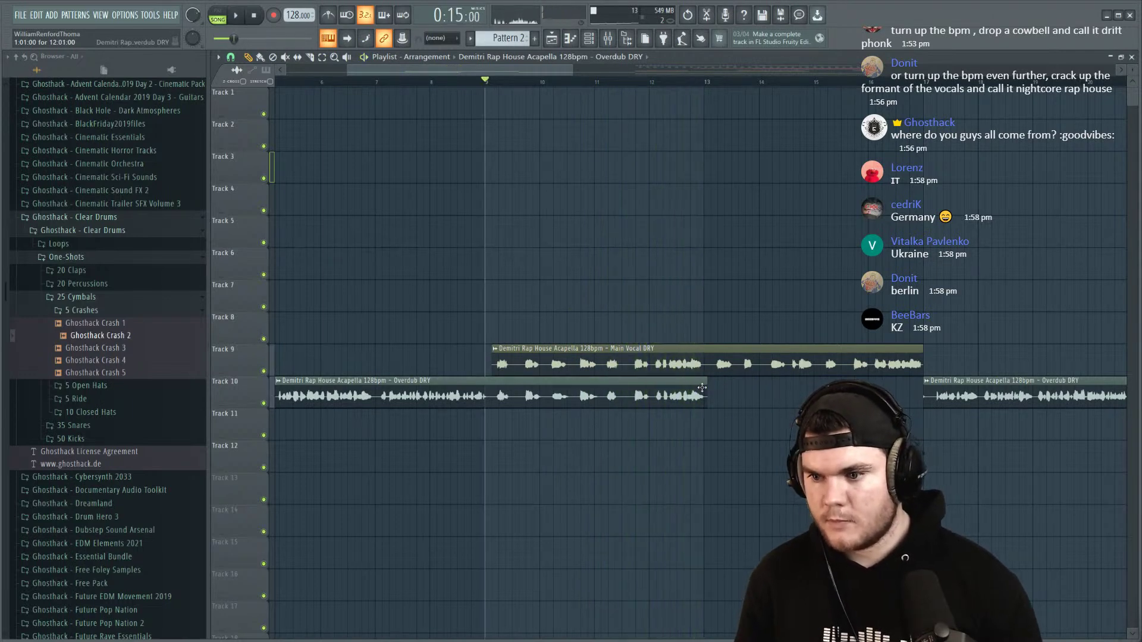
pyautogui.press('space')
pyautogui.keyDown('ctrl'); pyautogui.scroll(3, 668, 89); pyautogui.keyUp('ctrl')
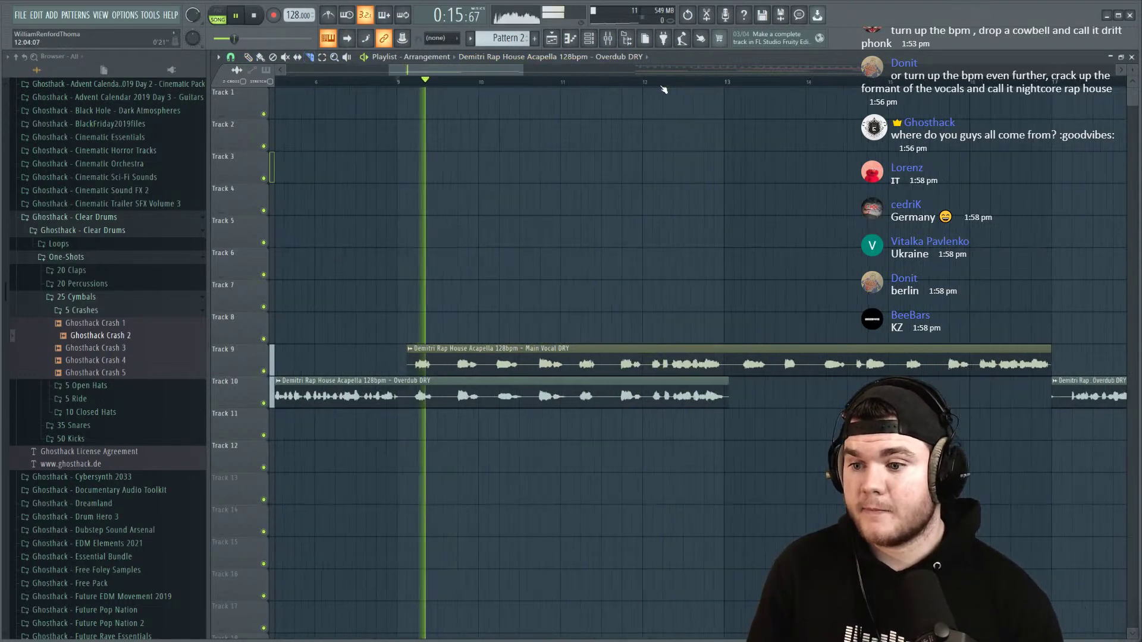
pyautogui.keyDown('ctrl'); pyautogui.scroll(-3, 563, 392); pyautogui.keyUp('ctrl')
pyautogui.press('space')
pyautogui.press('space')
# Step: Cut the extended overdub back to bar 9, keeping only a one-bar snippet at bar 12, and play that passage
pyautogui.moveTo(589, 381); pyautogui.dragTo(464, 379)
pyautogui.click(591, 82)
pyautogui.scroll(-1, 591, 84)
pyautogui.scroll(-1, 591, 84)
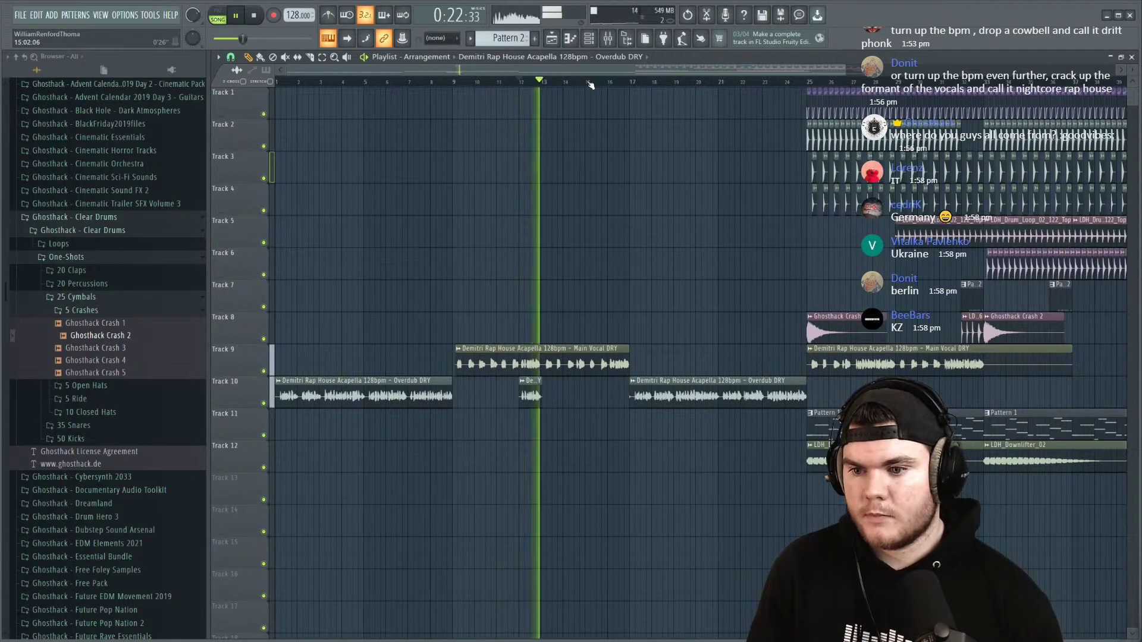
pyautogui.scroll(-1, 591, 84)
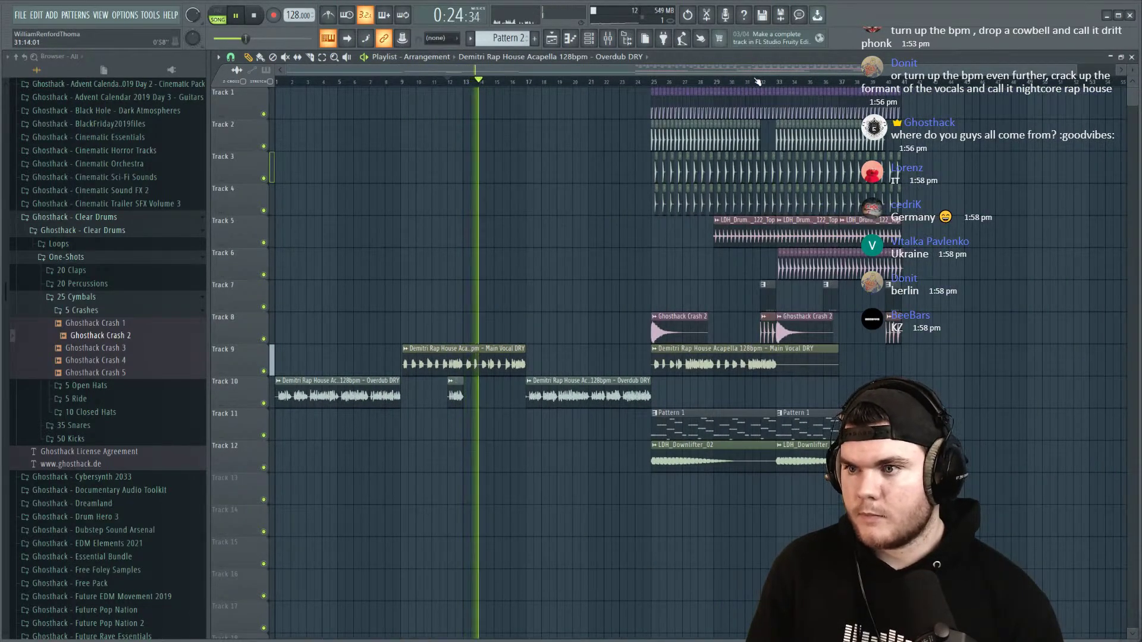
# Step: Try the short overdub snippet under the main vocal near the end of bar 31, audition the drop and delete the snippet
pyautogui.click(707, 82)
pyautogui.click(684, 82)
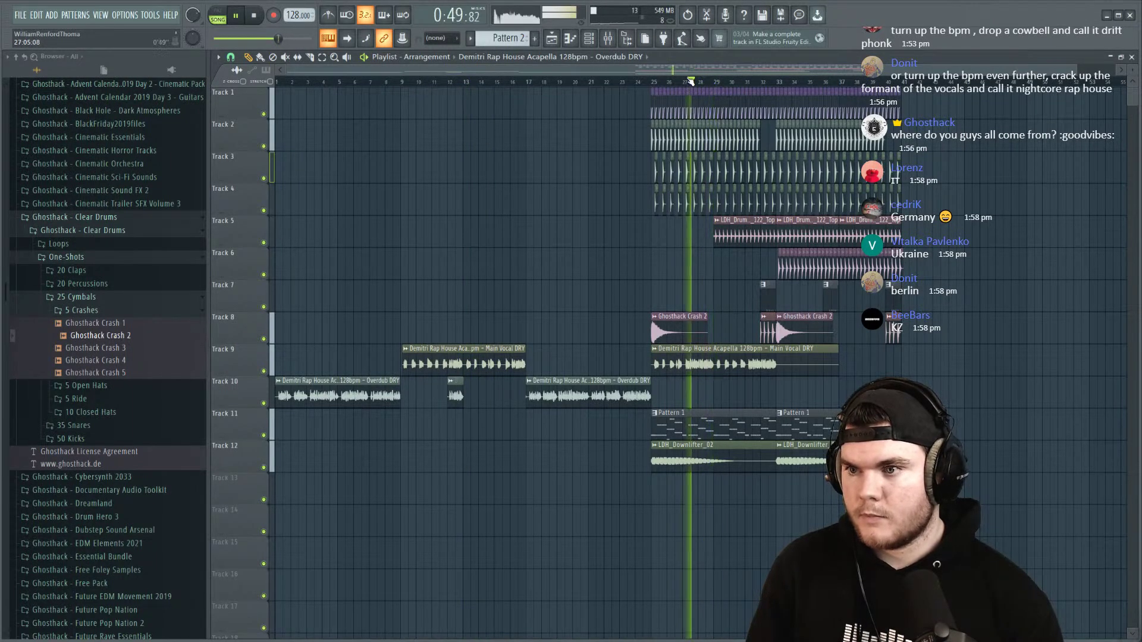
pyautogui.moveTo(445, 397); pyautogui.dragTo(706, 398)
pyautogui.press('space')
pyautogui.click(692, 82)
pyautogui.scroll(5, 713, 86)
pyautogui.click(626, 82)
pyautogui.scroll(-3, 714, 149)
pyautogui.rightClick(716, 385)
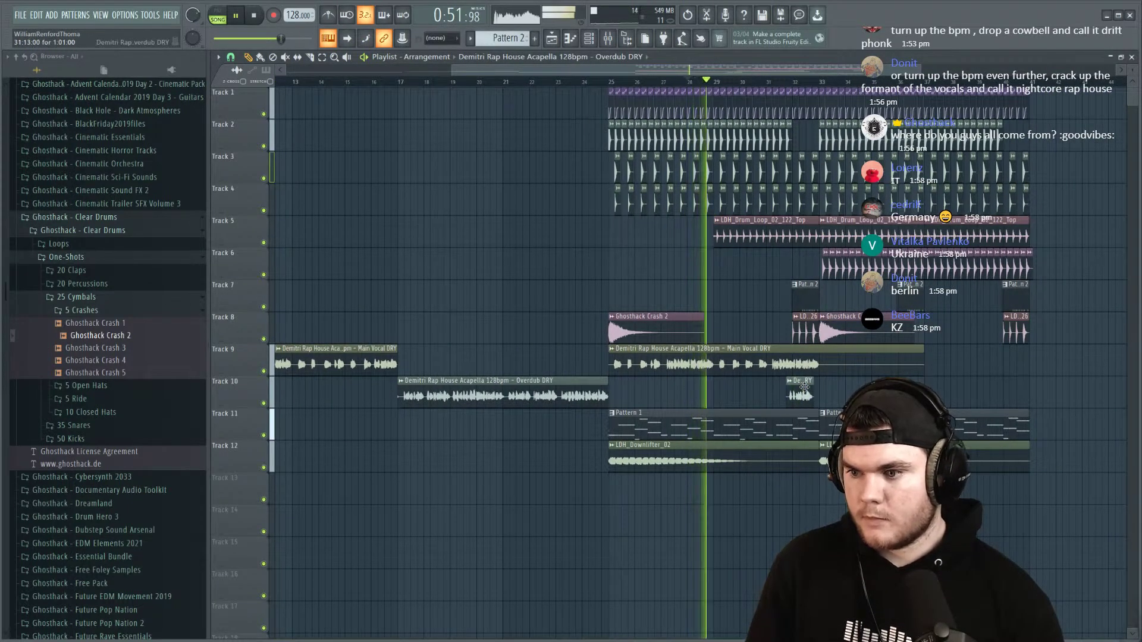
# Step: Play back the transition from the first overdub clip to the main vocal around bar 9
pyautogui.hscroll(-6, 539, 198)
pyautogui.press('space')
pyautogui.click(469, 83)
pyautogui.scroll(4, 494, 85)
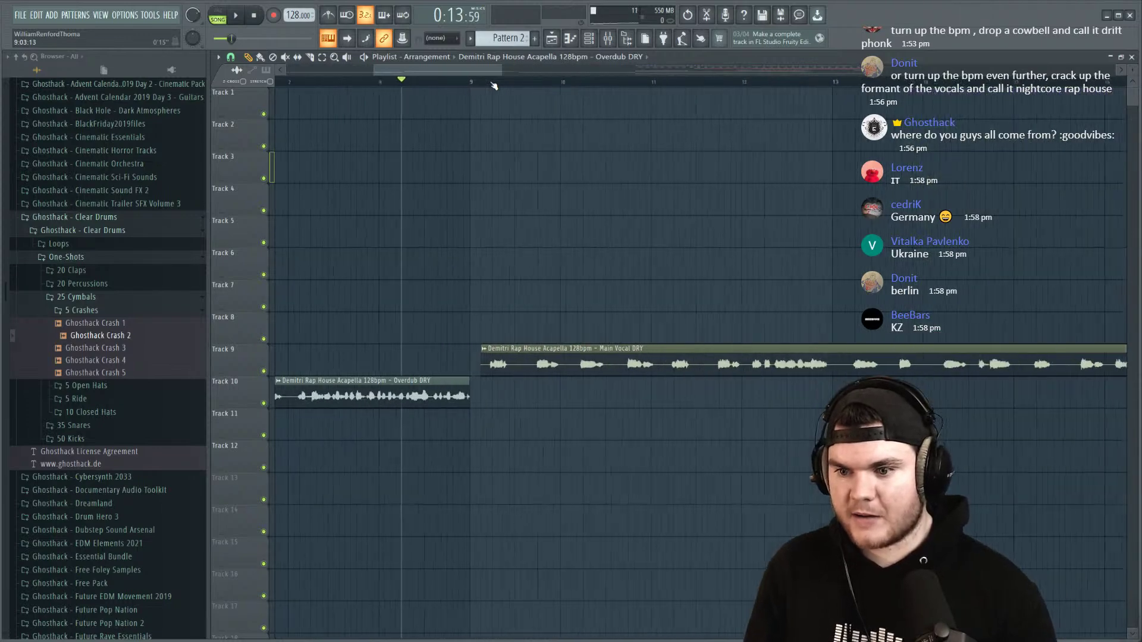
pyautogui.press('space')
pyautogui.scroll(-4, 494, 85)
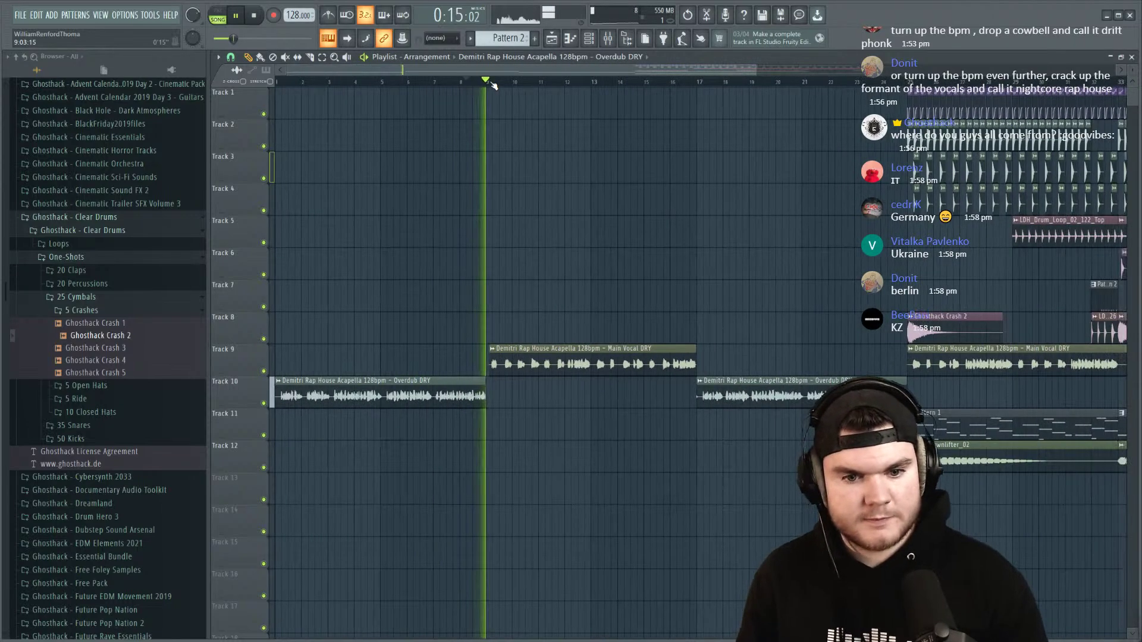
pyautogui.press('space')
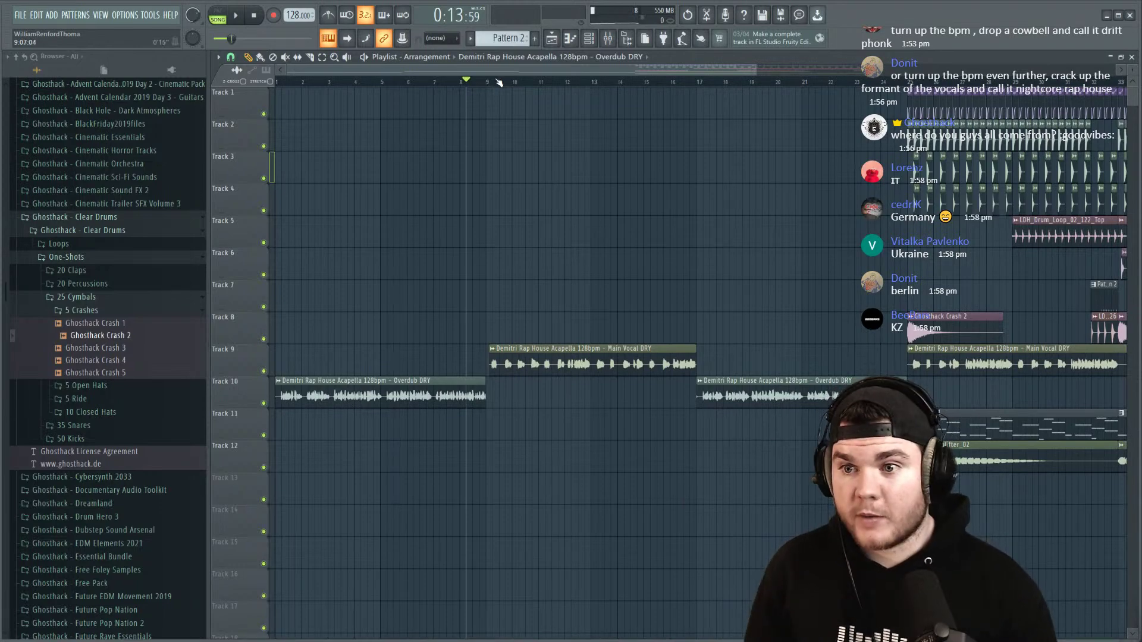
pyautogui.scroll(-4, 500, 82)
pyautogui.scroll(4, 387, 88)
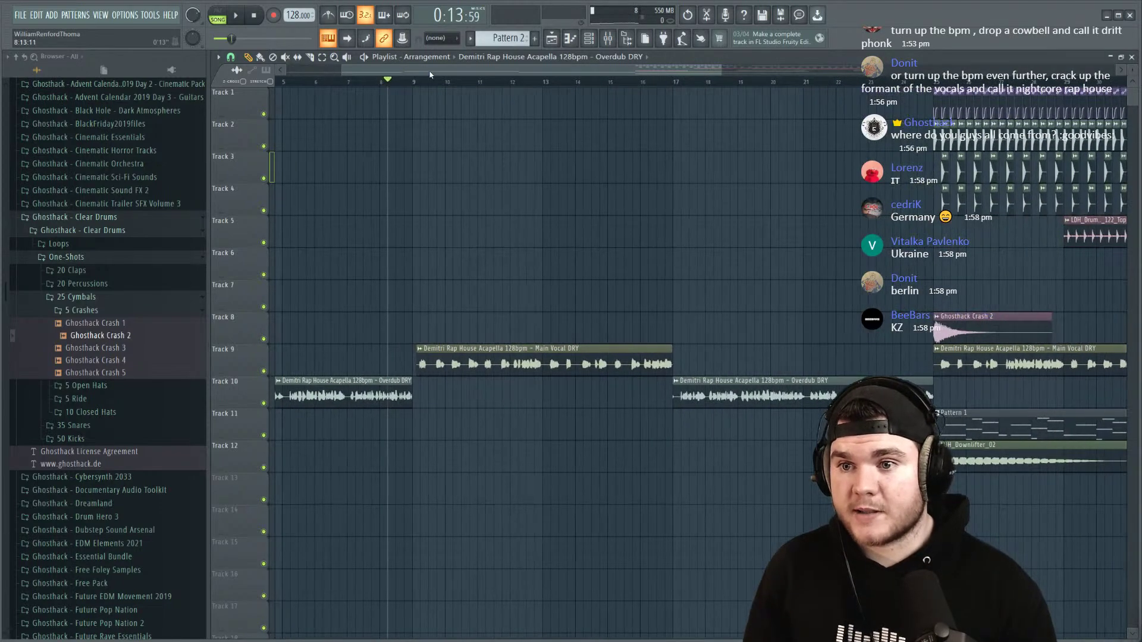
# Step: Collapse the cymbal folders and expand the 50 Kicks folder of the Ghosthack Clear Drums pack
pyautogui.click(96, 311)
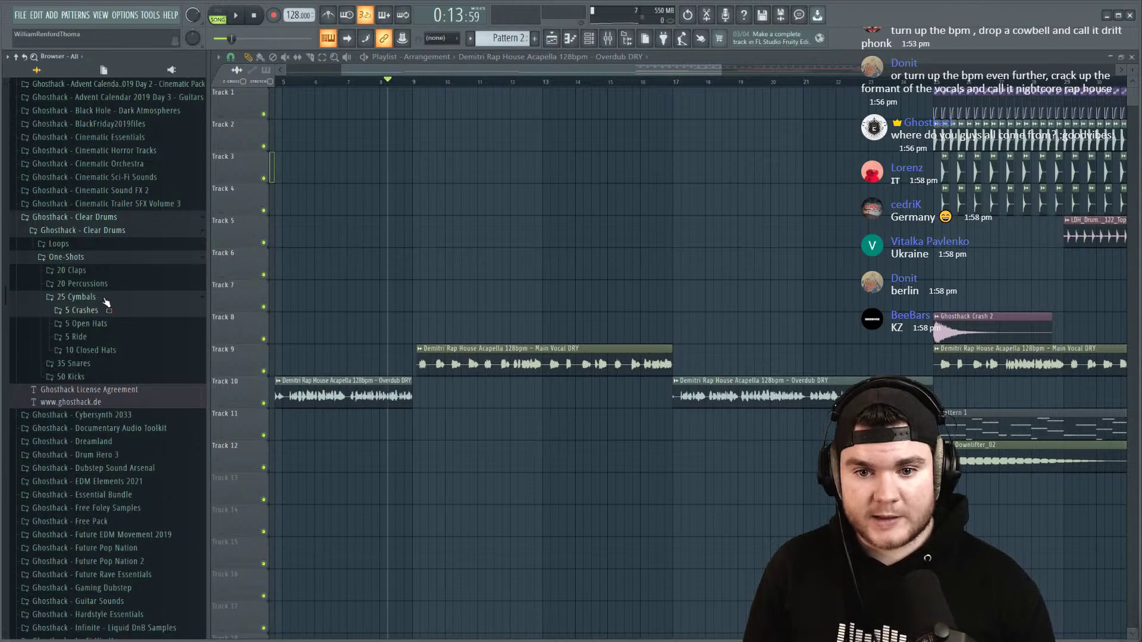
pyautogui.click(102, 298)
pyautogui.click(96, 325)
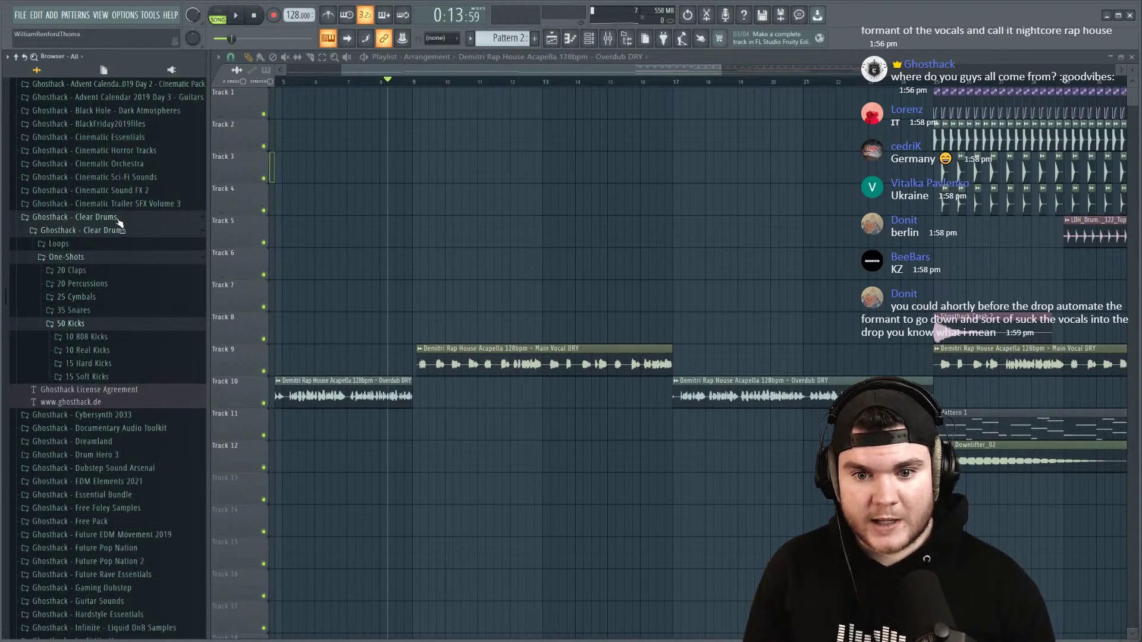
pyautogui.scroll(-3, 119, 223)
pyautogui.scroll(-4, 378, 80)
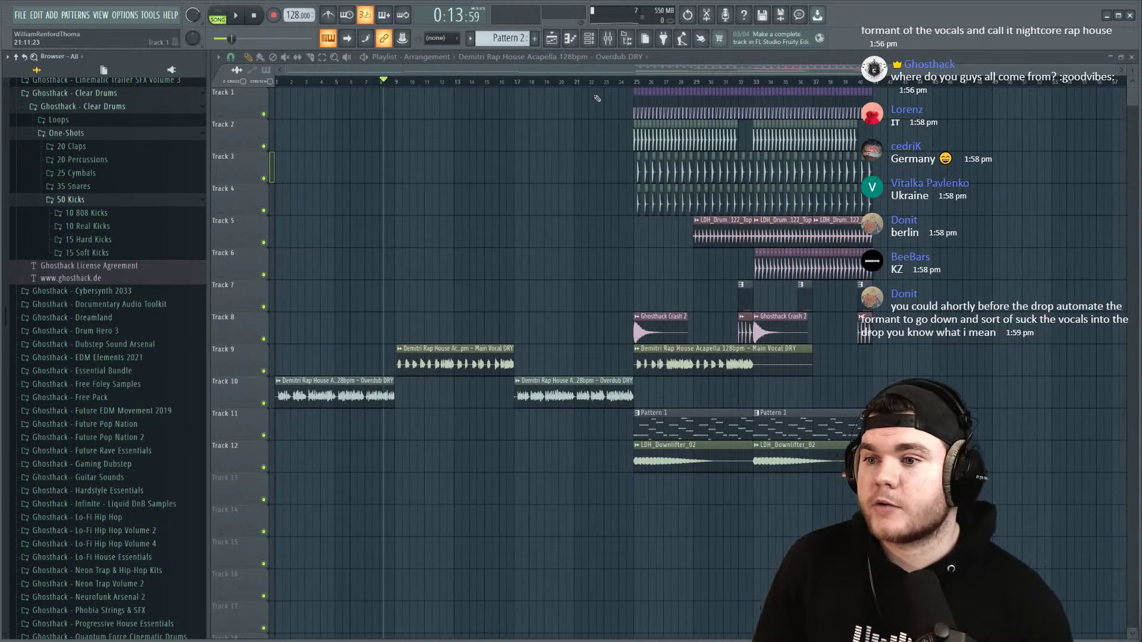
# Step: Inspect the sample settings of the RBH_Kick_25 clip in the drop and return to the verse
pyautogui.scroll(8, 647, 85)
pyautogui.doubleClick(595, 134)
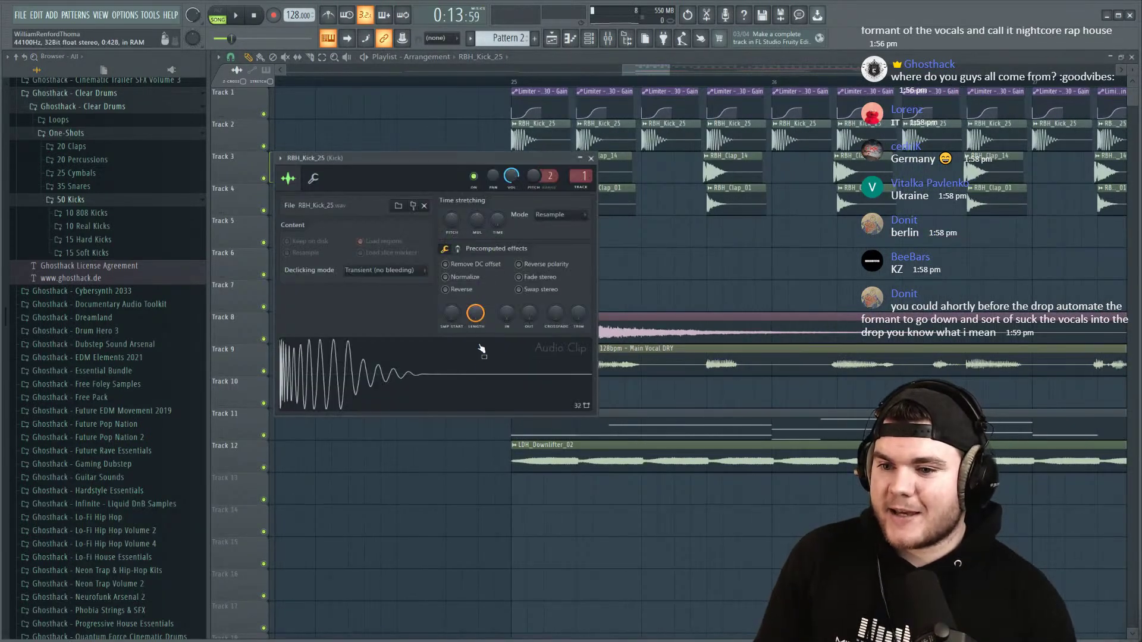
pyautogui.click(591, 159)
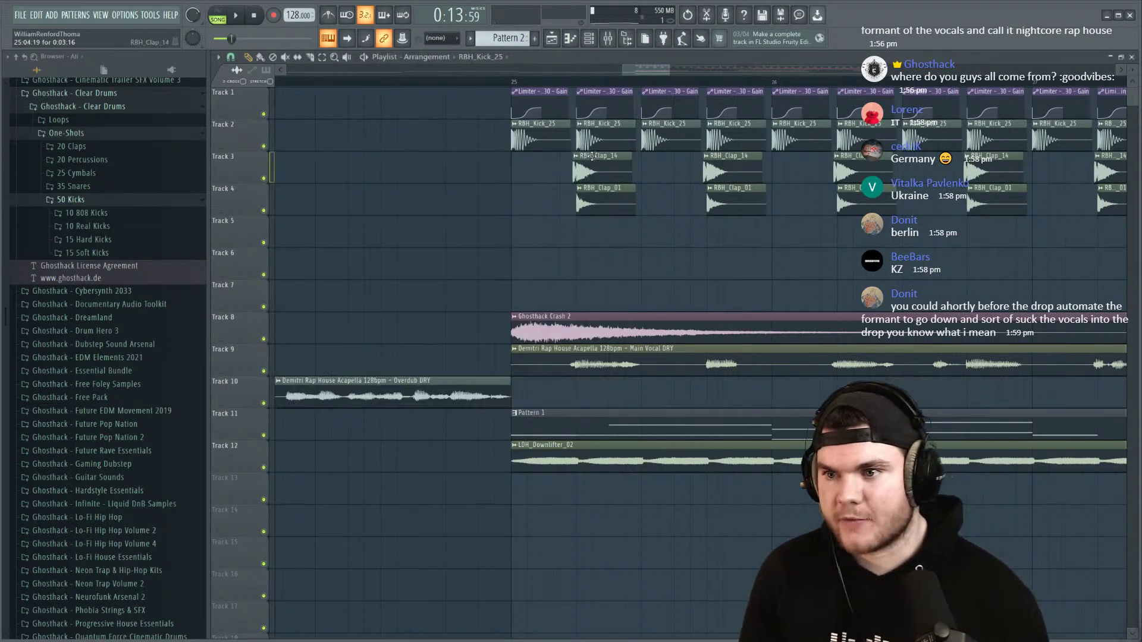
pyautogui.scroll(-8, 621, 85)
pyautogui.scroll(4, 401, 85)
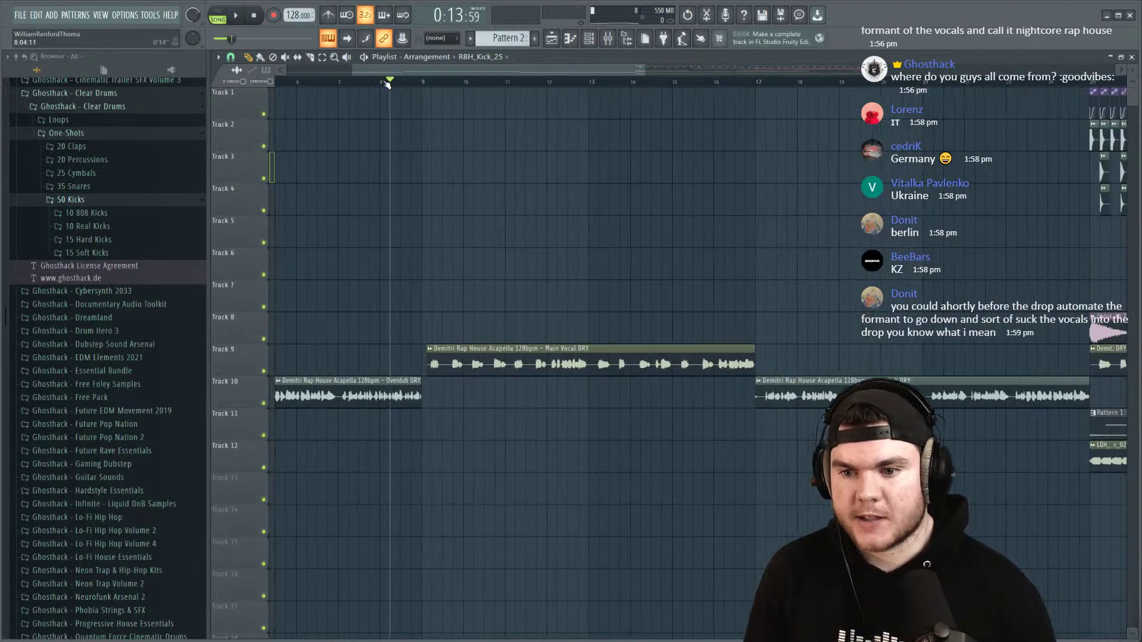
# Step: Audition the samples in the 15 Soft Kicks and 15 Hard Kicks folders
pyautogui.click(136, 253)
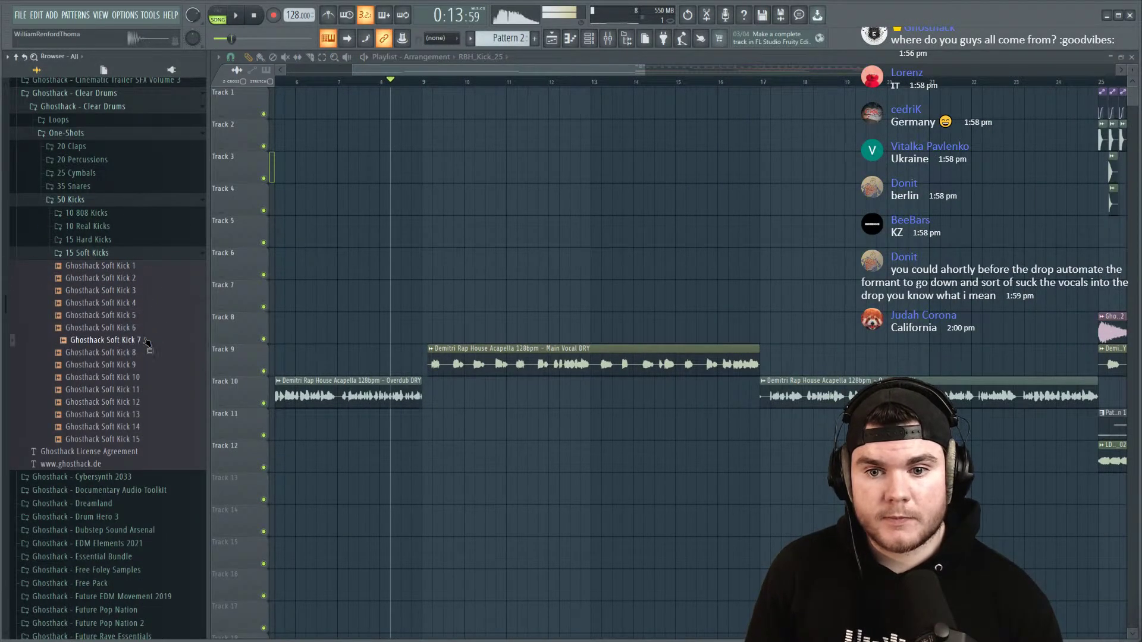
pyautogui.press('Down')
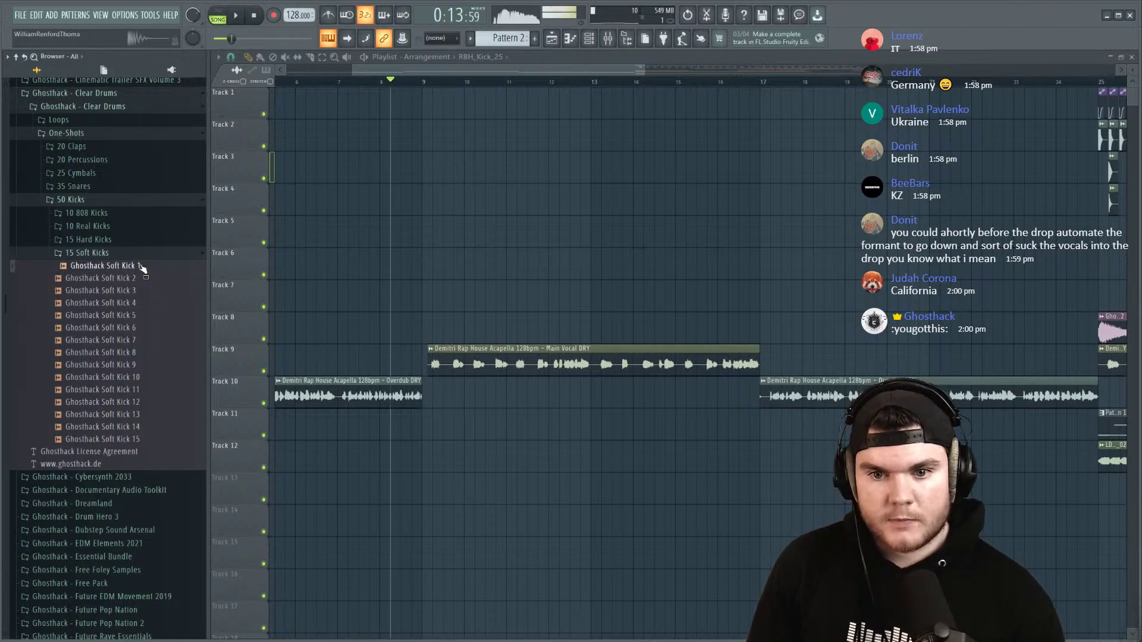
pyautogui.click(89, 240)
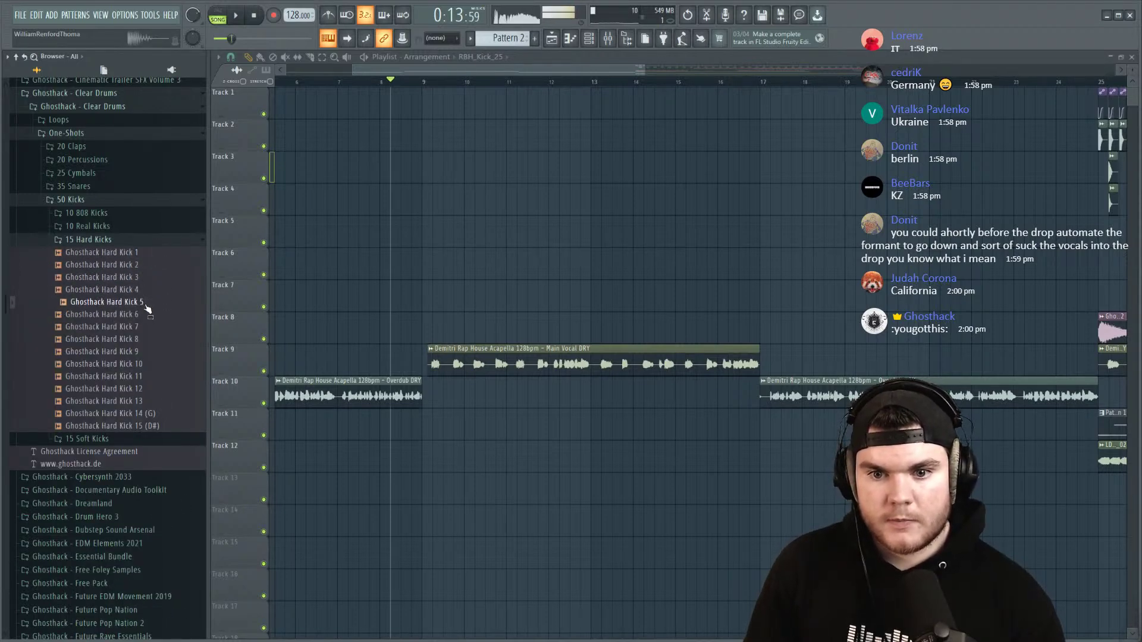
pyautogui.click(145, 352)
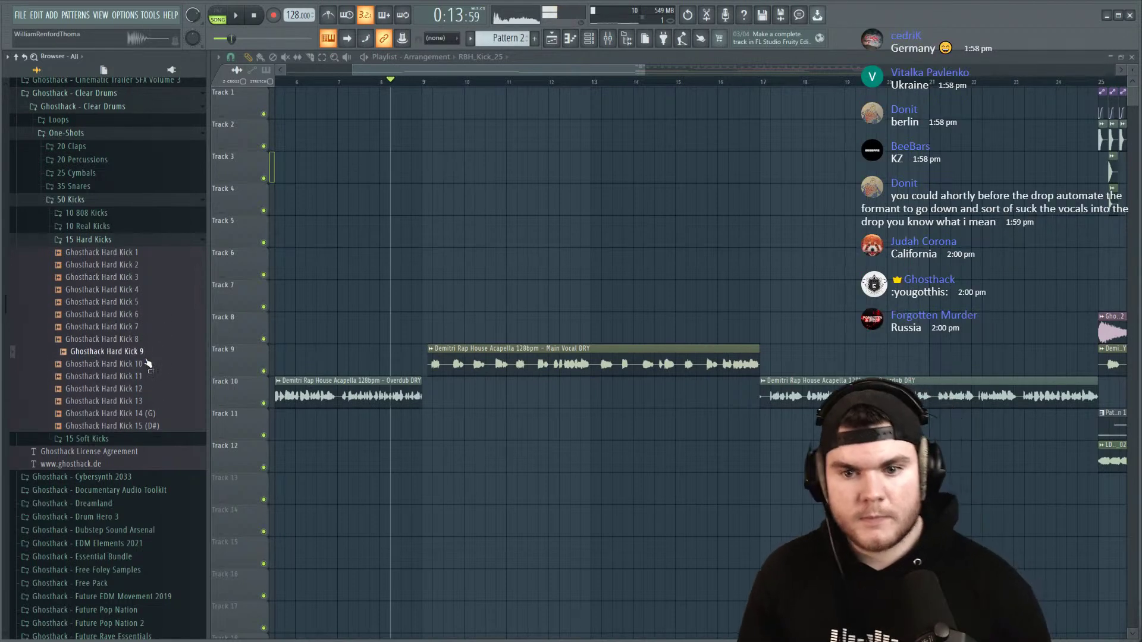
# Step: Place Ghosthack Hard Kick 10 on every beat of Track 2 from bar 9 to bar 17 and play it with the vocal
pyautogui.moveTo(428, 102); pyautogui.dragTo(423, 102)
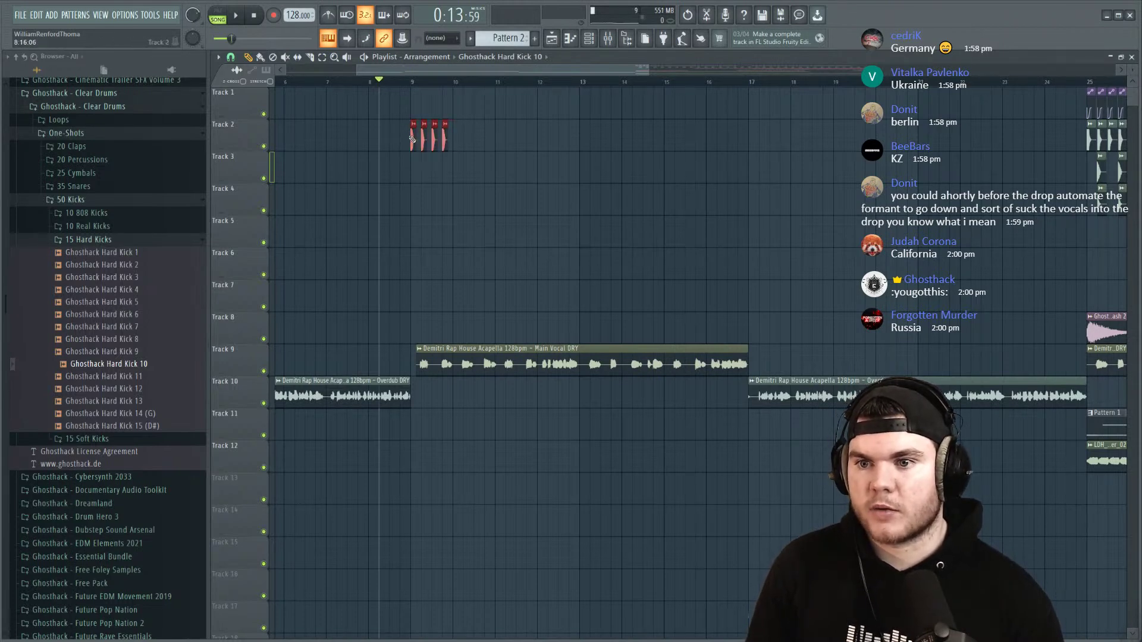
pyautogui.moveTo(530, 145); pyautogui.dragTo(415, 148)
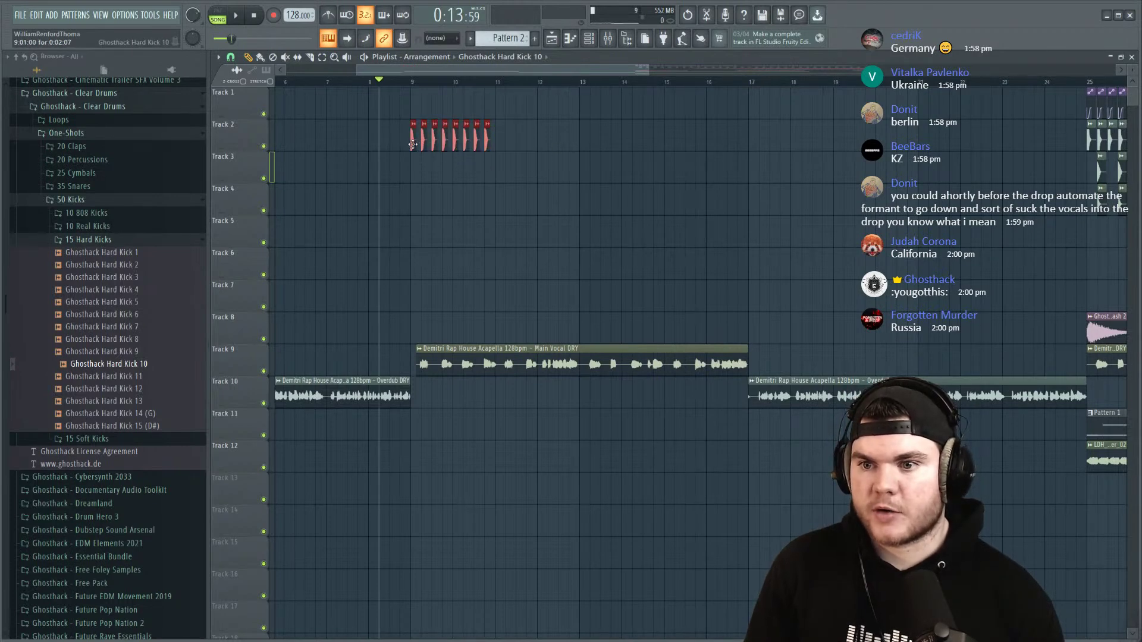
pyautogui.moveTo(643, 143); pyautogui.dragTo(588, 152)
pyautogui.press('space')
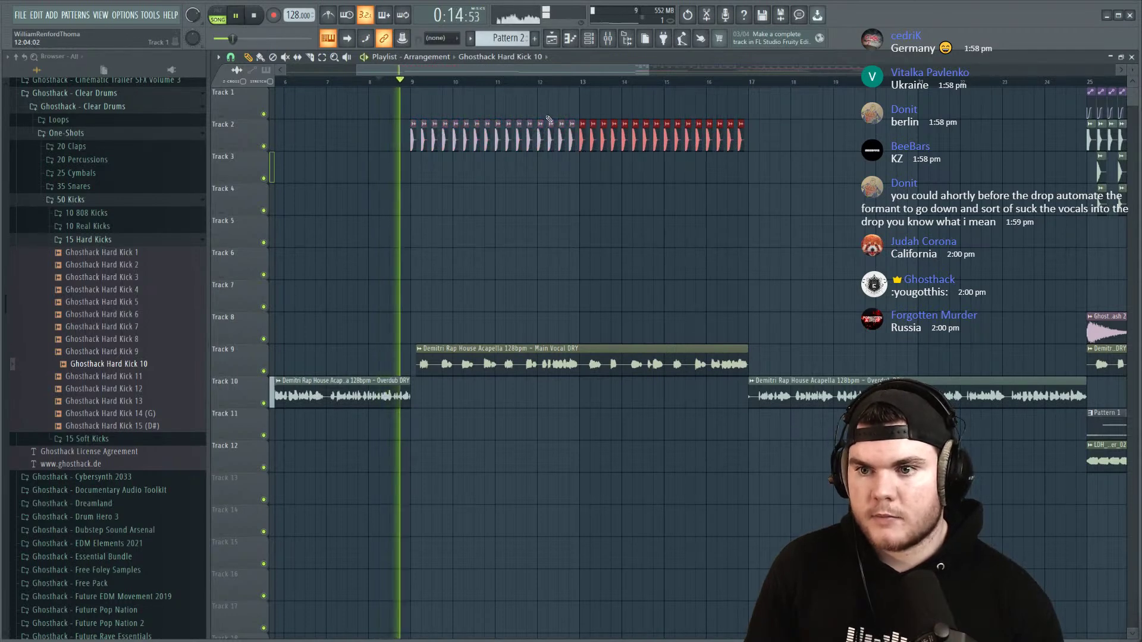
# Step: Try Ghosthack Hard Kick 3 as the sample of the new kick clips and audition it with the vocal
pyautogui.doubleClick(464, 138)
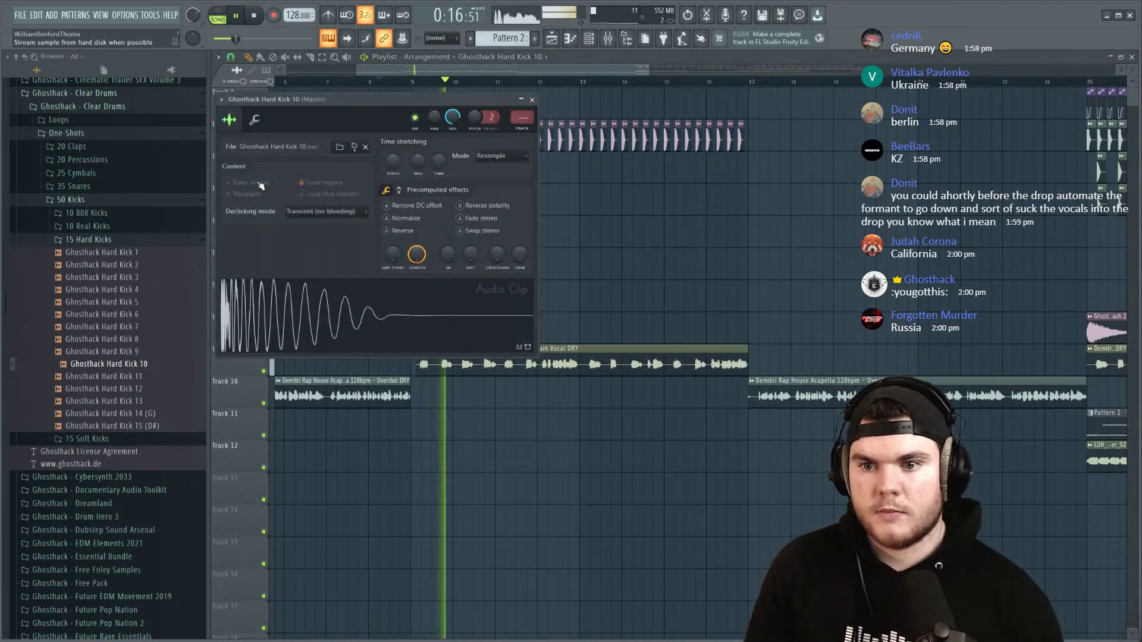
pyautogui.press('space')
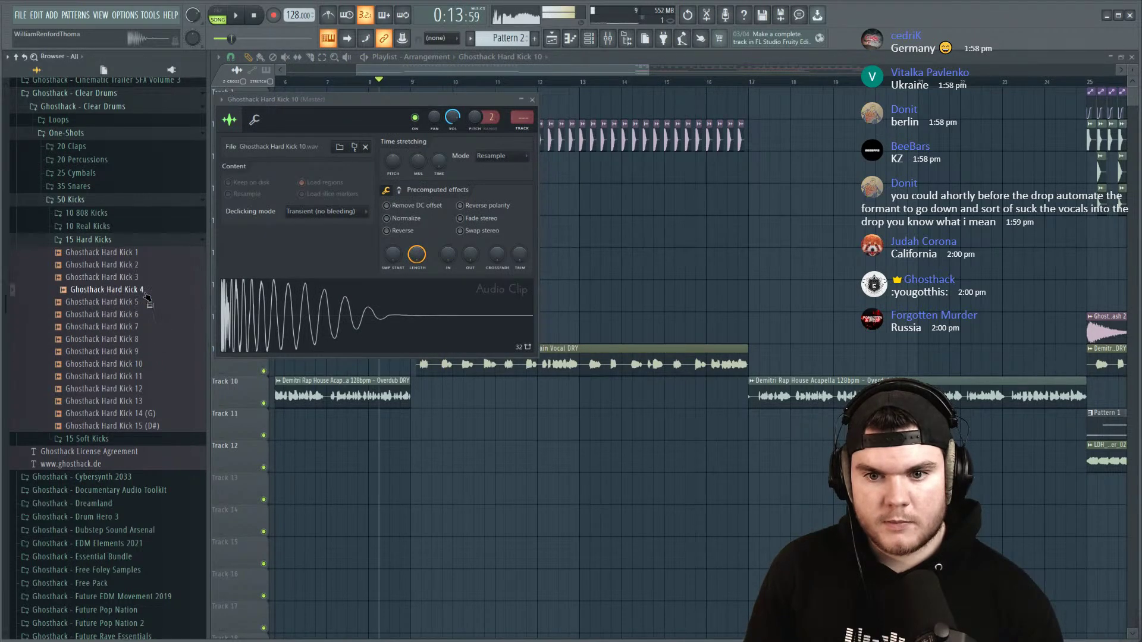
pyautogui.moveTo(143, 278); pyautogui.dragTo(300, 313)
pyautogui.press('space')
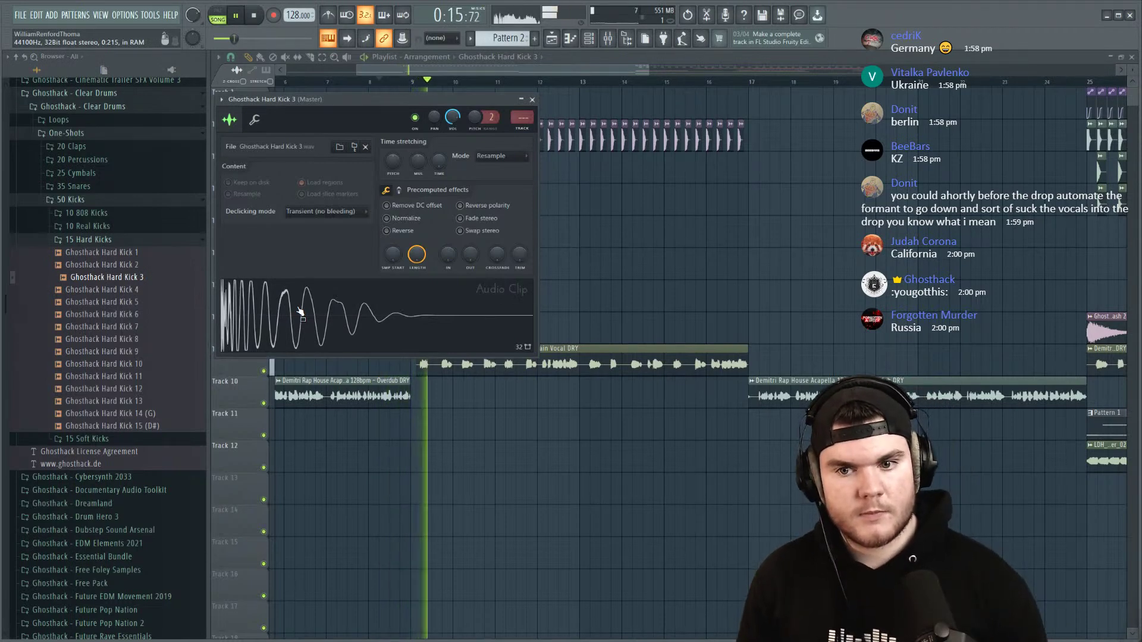
# Step: Replace the new kick clips' sample with Ghosthack Hard Kick 1 and set its channel pitch to -100 cents with a pitch range of 1
pyautogui.press('space')
pyautogui.click(140, 263)
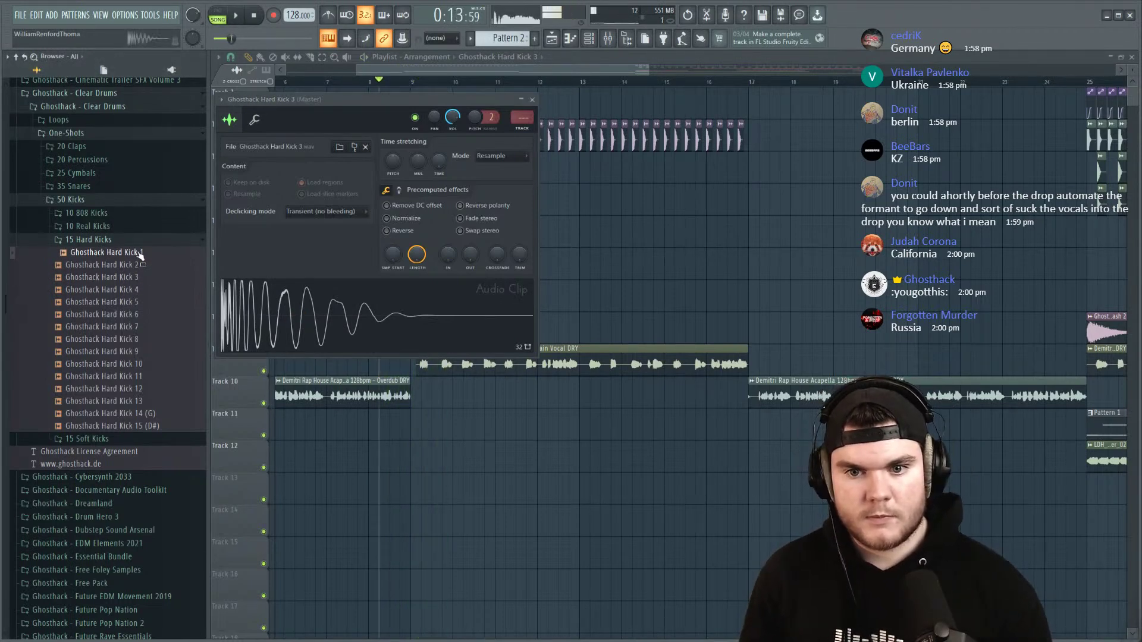
pyautogui.moveTo(137, 252); pyautogui.dragTo(350, 312)
pyautogui.press('space')
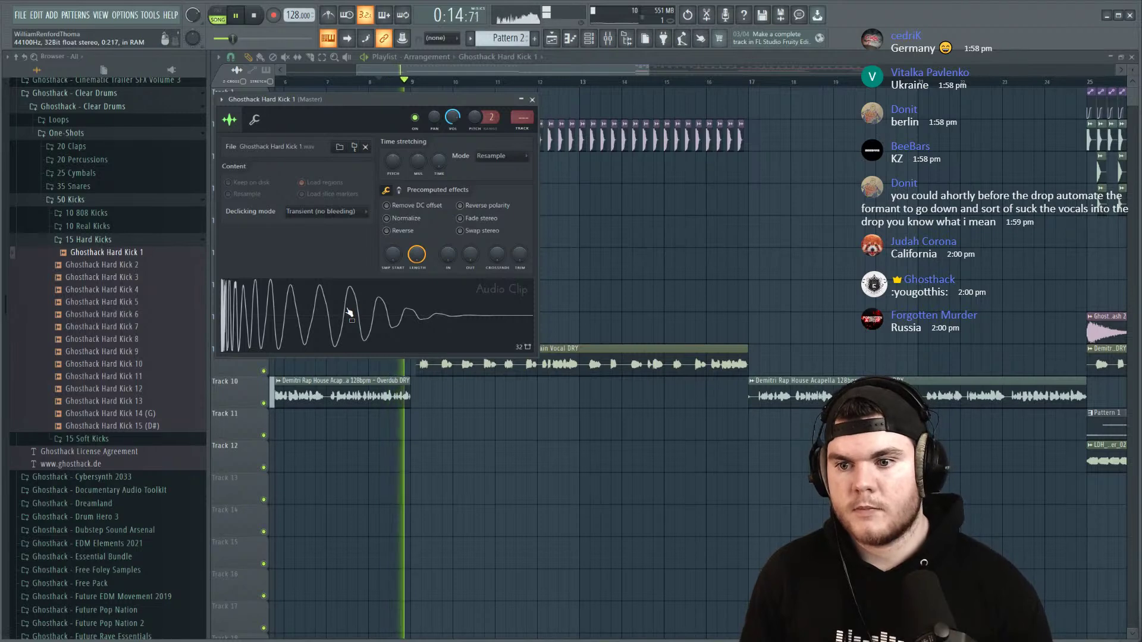
pyautogui.moveTo(474, 117); pyautogui.dragTo(474, 123)
pyautogui.scroll(-1, 491, 117)
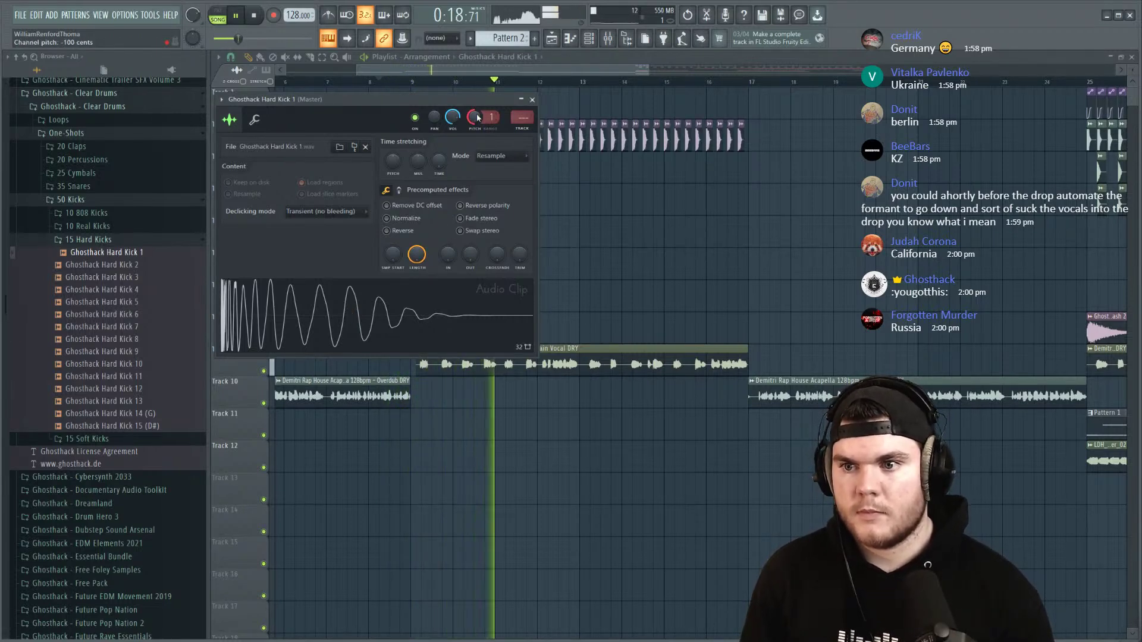
# Step: Play the drop at bar 25 and the section before bar 9 to compare the drop with the new kick
pyautogui.click(533, 100)
pyautogui.scroll(-3, 271, 148)
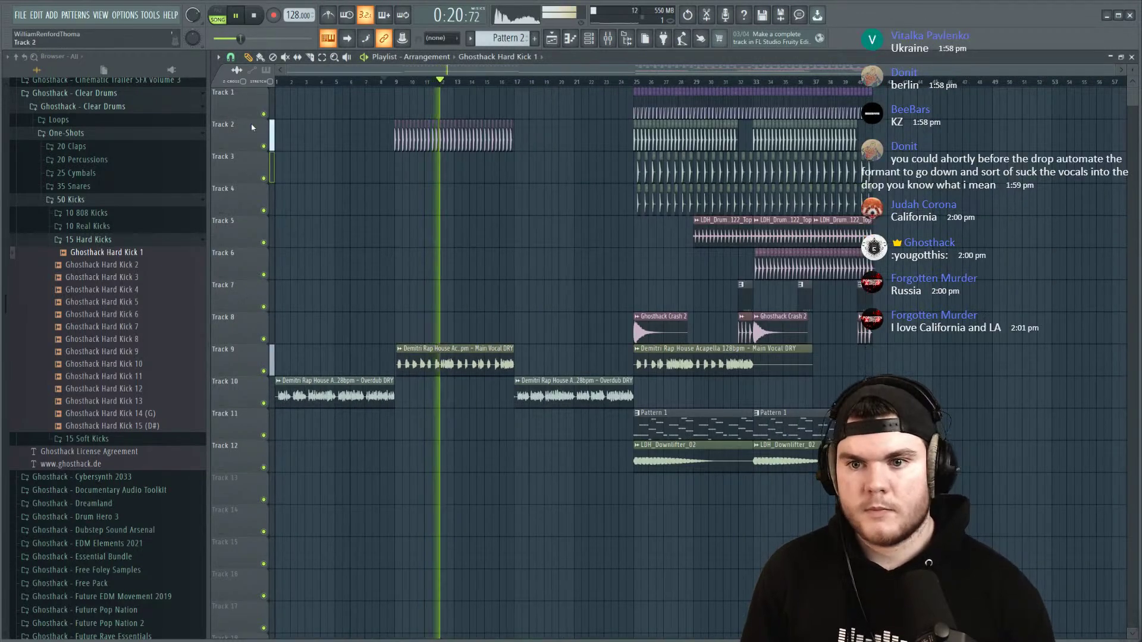
pyautogui.click(635, 80)
pyautogui.click(384, 81)
# Step: Route the Ghosthack Hard Kick 1 channel to mixer insert 8 and name the insert Kick 2
pyautogui.doubleClick(464, 129)
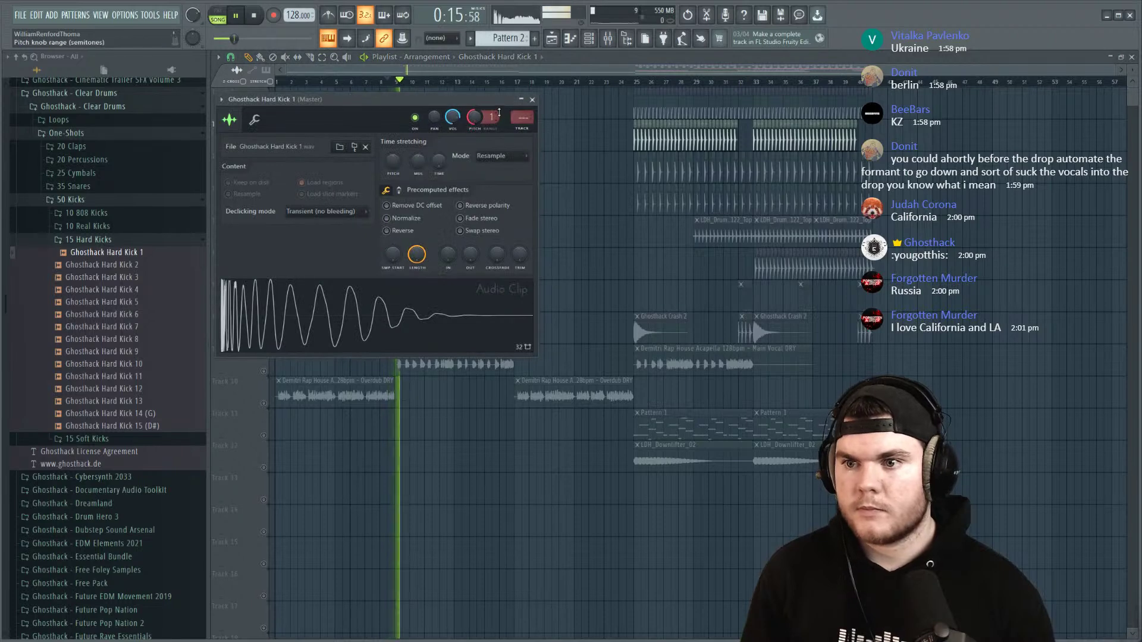
pyautogui.click(607, 38)
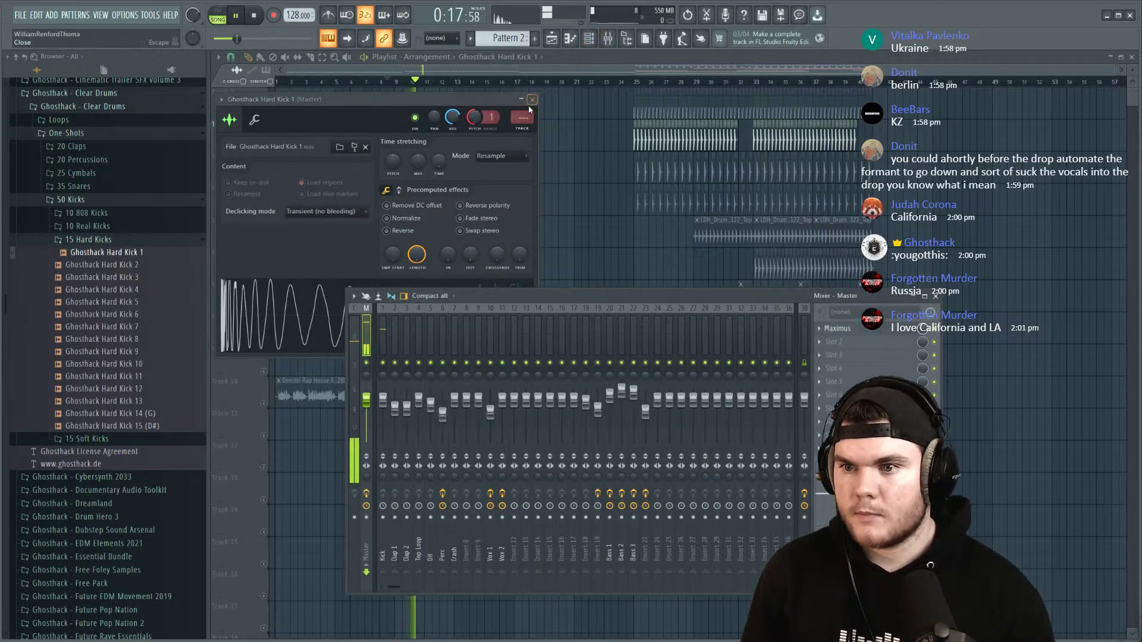
pyautogui.scroll(1, 526, 113)
pyautogui.rightClick(475, 319)
pyautogui.click(498, 320)
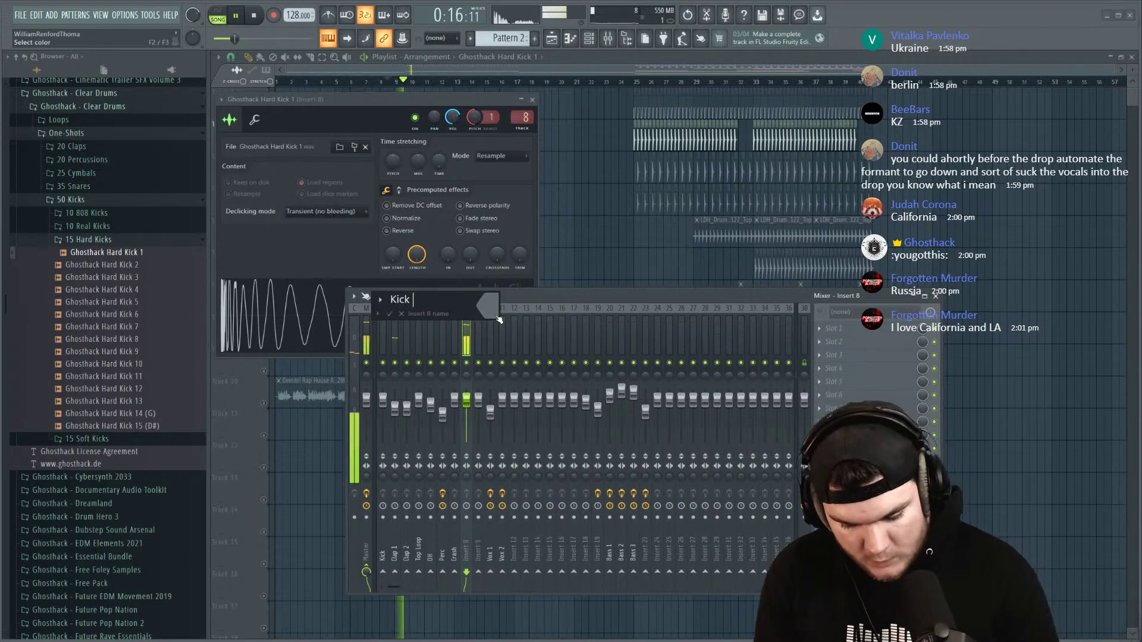
pyautogui.press('Return')
# Step: Add Fruity parametric EQ 2 to the Kick 2 insert, cut the highs with a high shelf and dip band 5 slightly
pyautogui.click(845, 335)
pyautogui.click(683, 254)
pyautogui.moveTo(494, 250); pyautogui.dragTo(455, 266)
pyautogui.moveTo(426, 225)
pyautogui.mouseDown()
pyautogui.moveTo(449, 196)
pyautogui.moveTo(441, 231)
pyautogui.mouseUp()
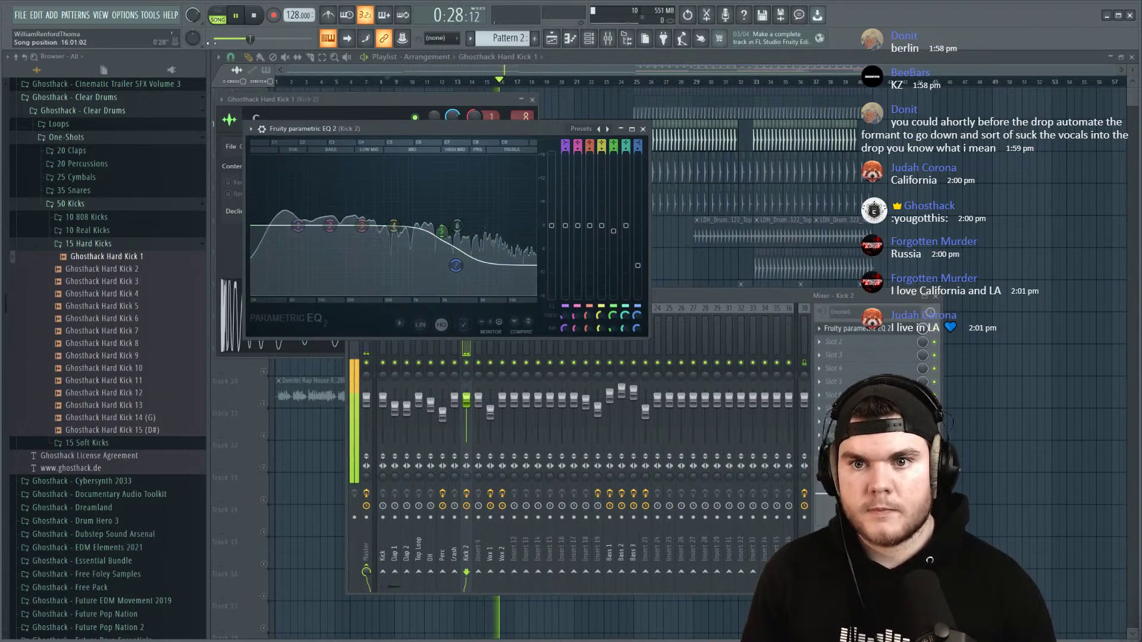
pyautogui.press('Escape')
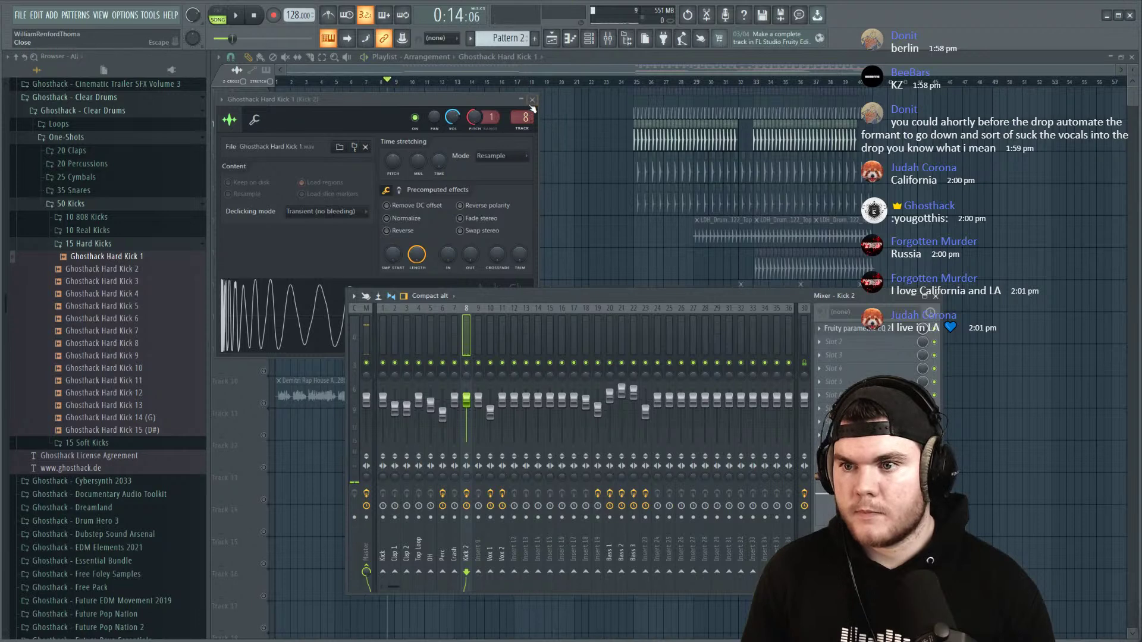
pyautogui.click(532, 100)
pyautogui.press('F9')
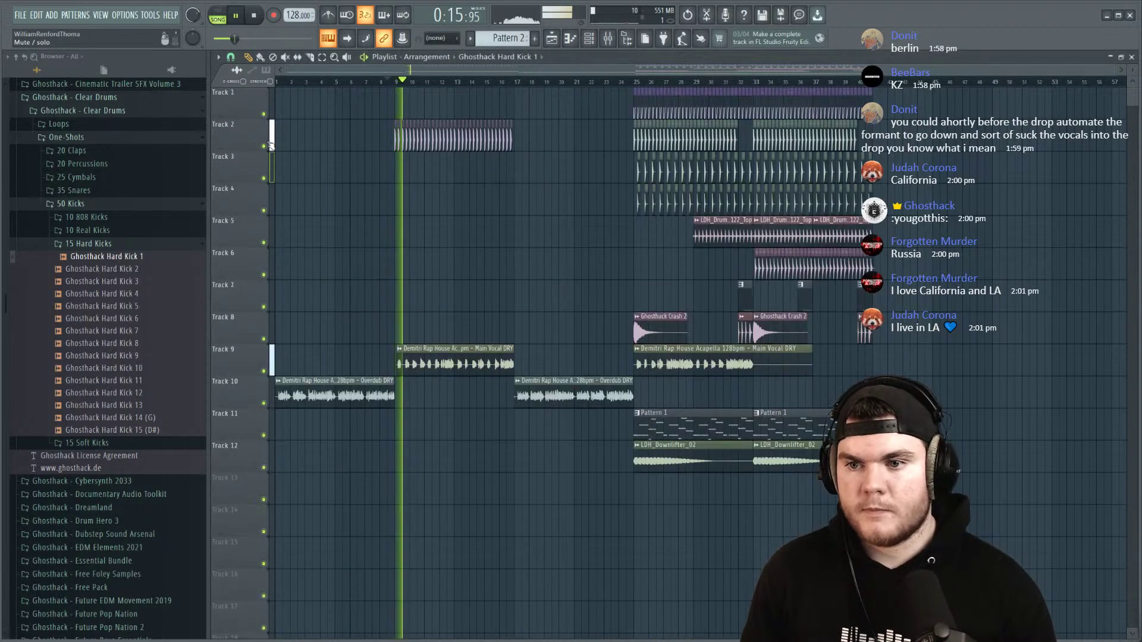
# Step: Place RBH_Clap_01 on every second beat of Track 4 from bar 9 to bar 17 and play it with the kick and vocal
pyautogui.click(639, 82)
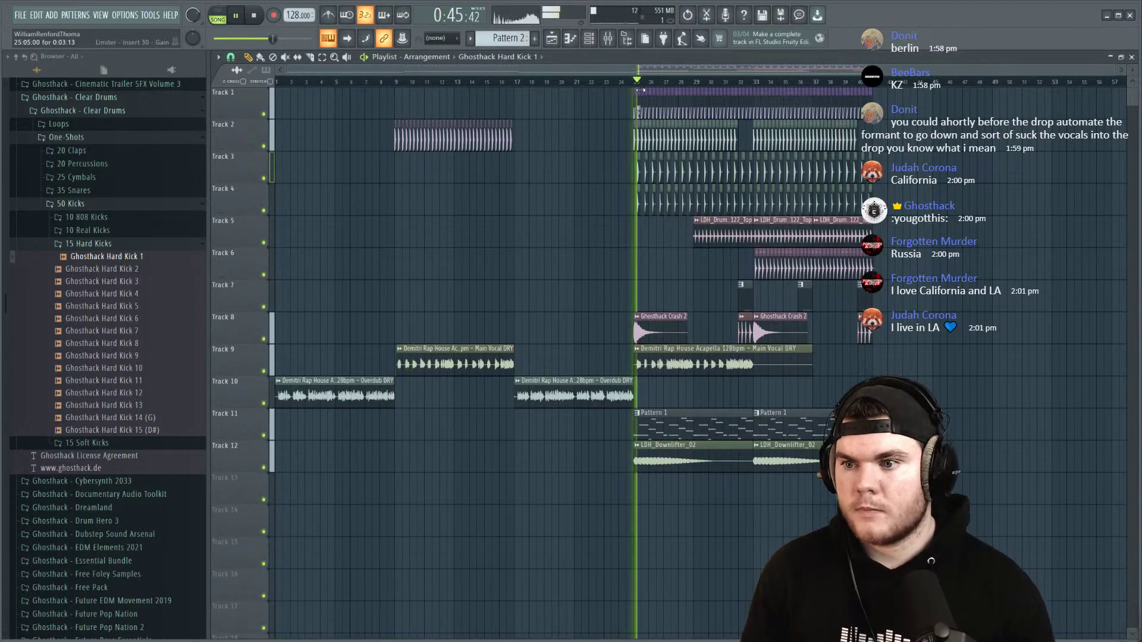
pyautogui.rightClick(264, 211)
pyautogui.press('space')
pyautogui.rightClick(263, 210)
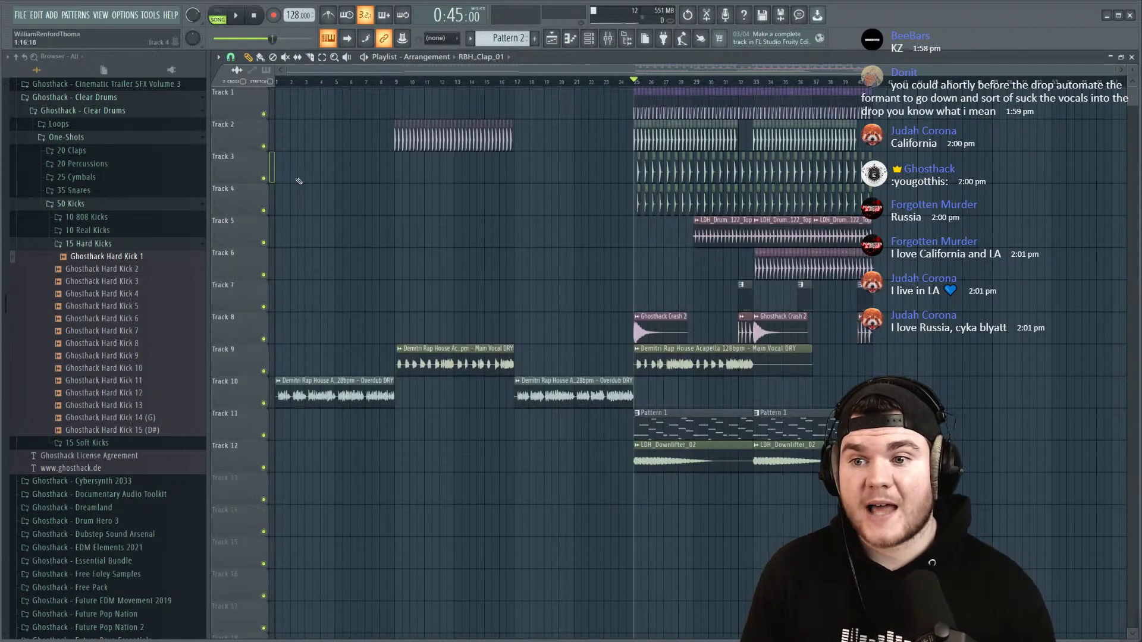
pyautogui.scroll(5, 393, 87)
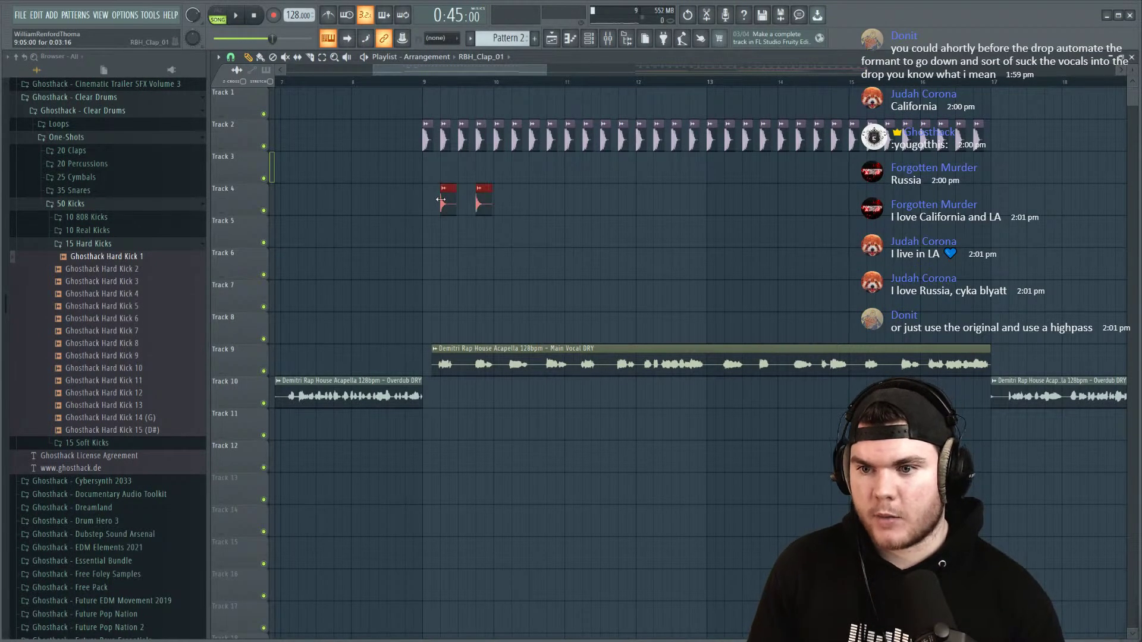
pyautogui.moveTo(607, 205); pyautogui.dragTo(444, 202)
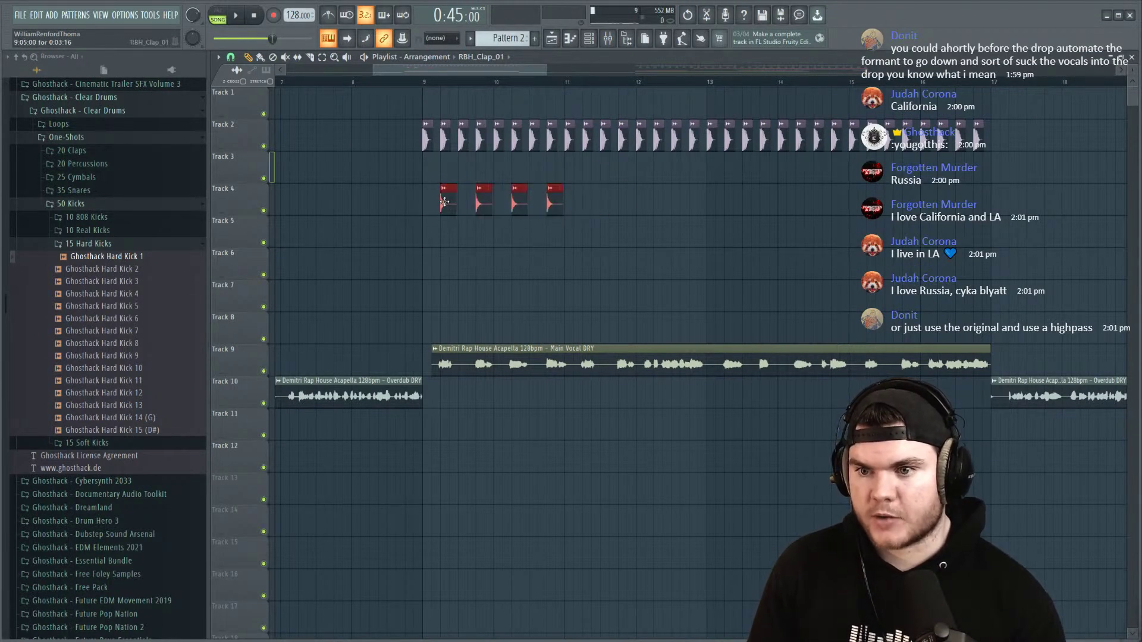
pyautogui.moveTo(809, 229); pyautogui.dragTo(732, 209)
pyautogui.press('space')
pyautogui.click(428, 82)
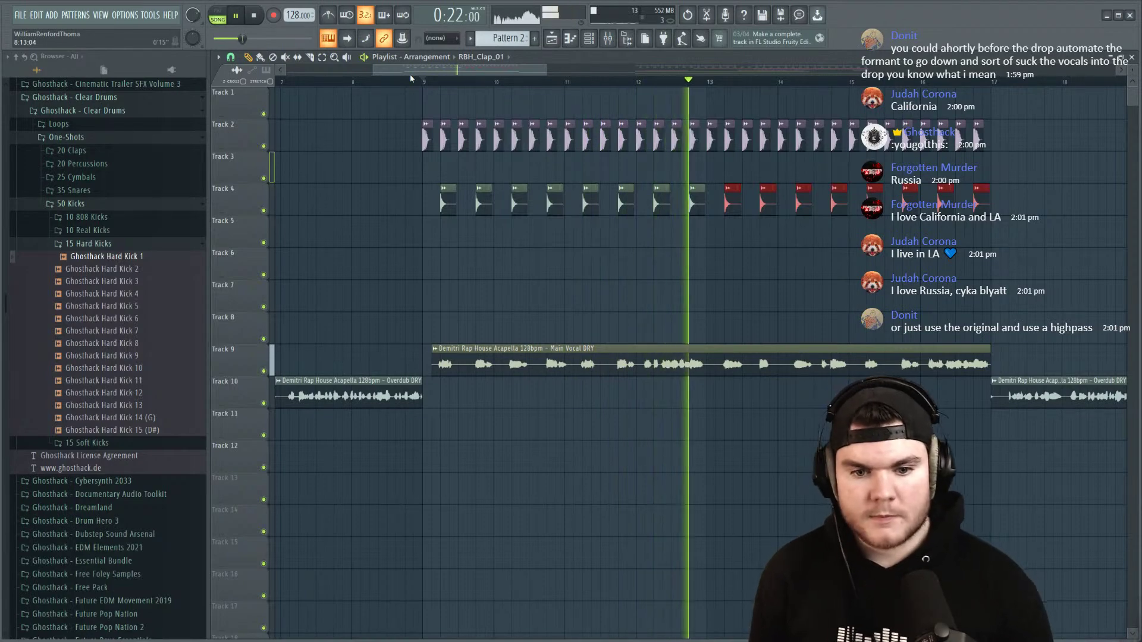
pyautogui.scroll(-5, 412, 72)
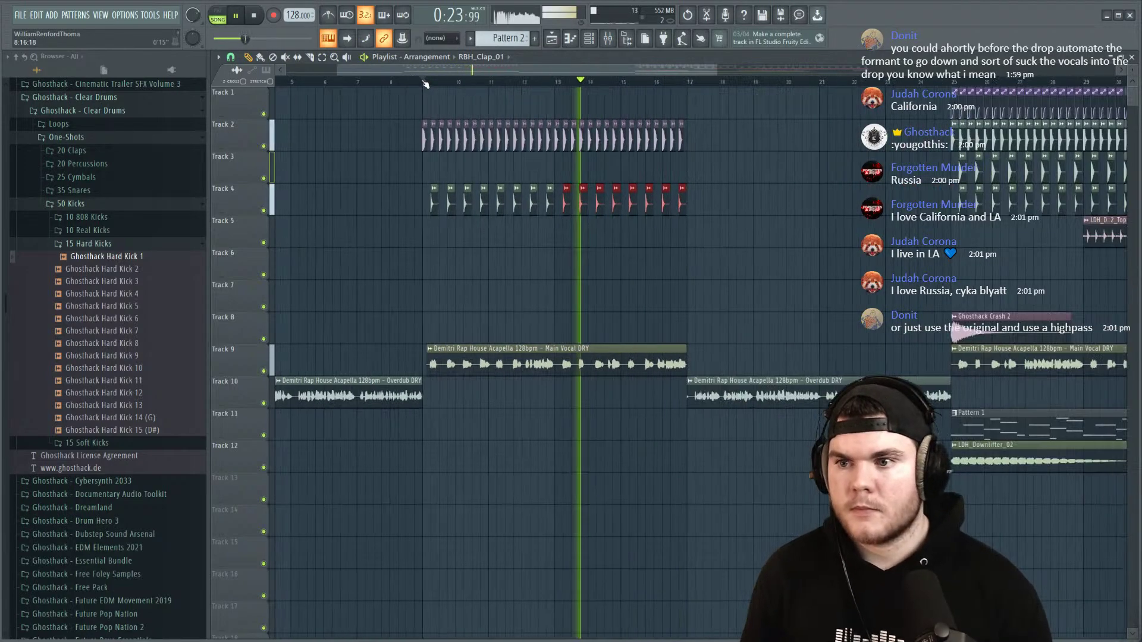
# Step: Reshape the Kick 2 EQ with a band 1 low cut, a high shelf at -7.5 dB and a band 2 boost
pyautogui.click(610, 38)
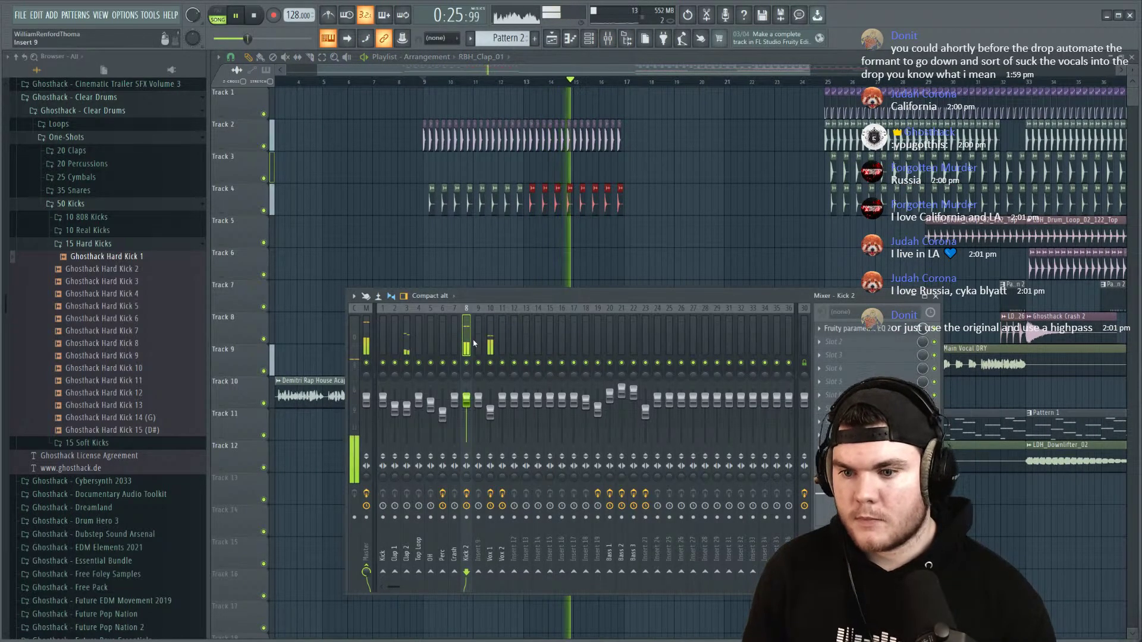
pyautogui.click(851, 329)
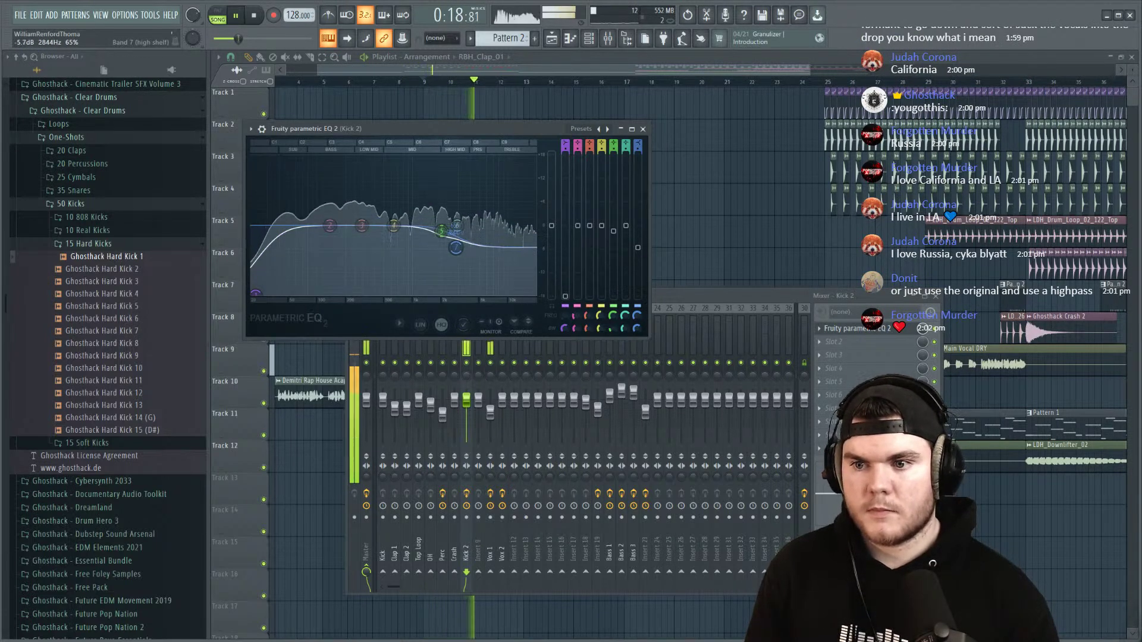
pyautogui.moveTo(638, 259); pyautogui.dragTo(638, 258)
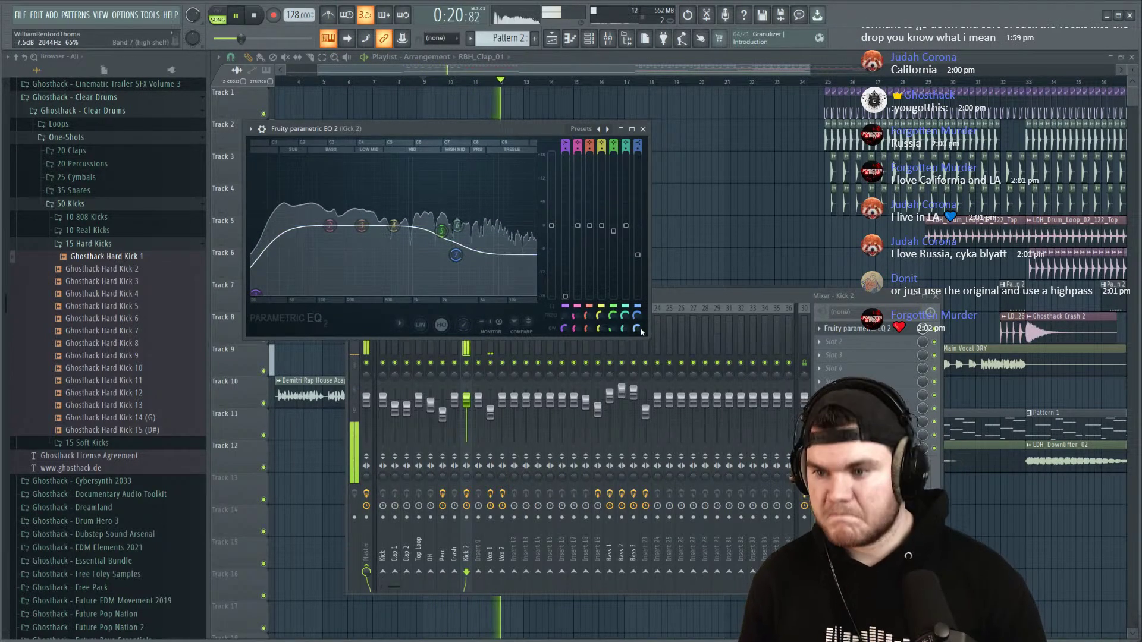
pyautogui.press('space')
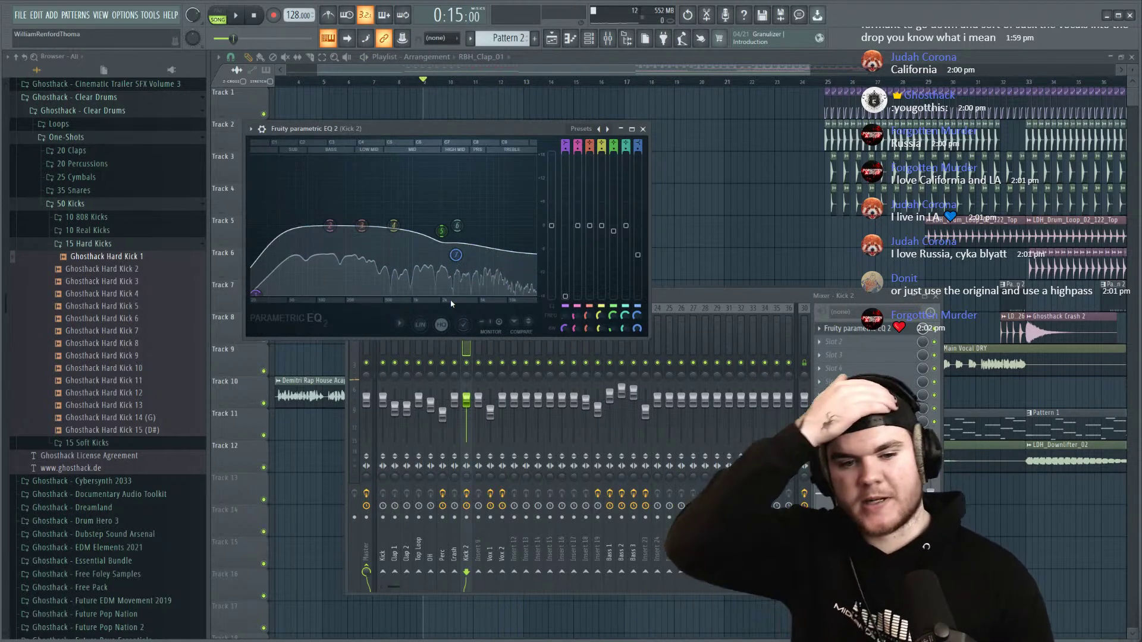
pyautogui.press('space')
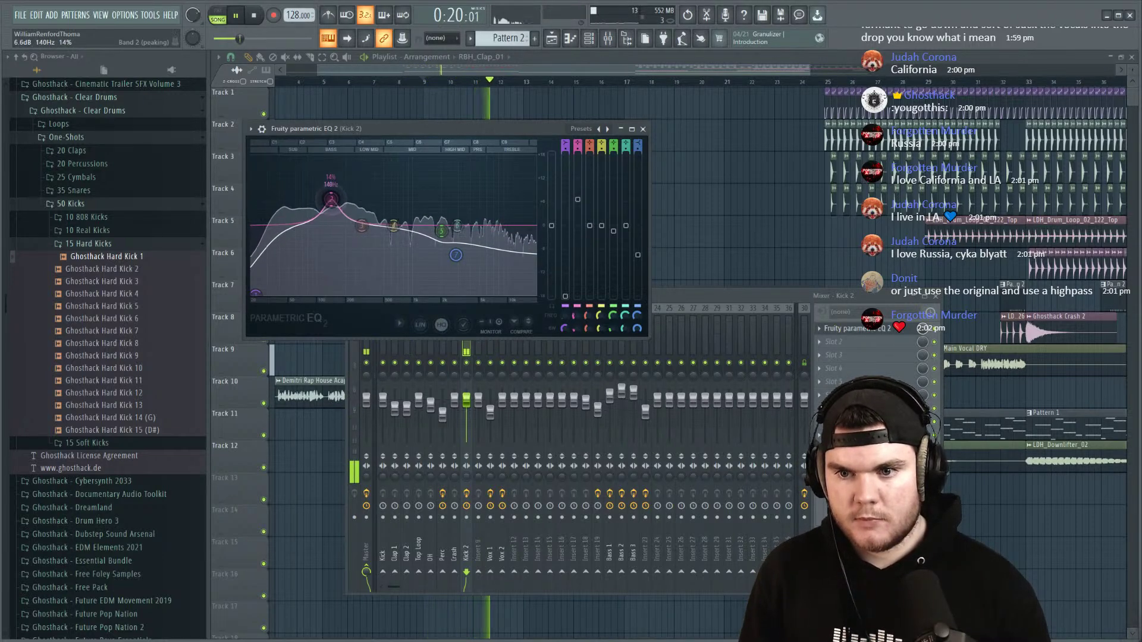
pyautogui.click(643, 130)
pyautogui.press('F9')
pyautogui.press('space')
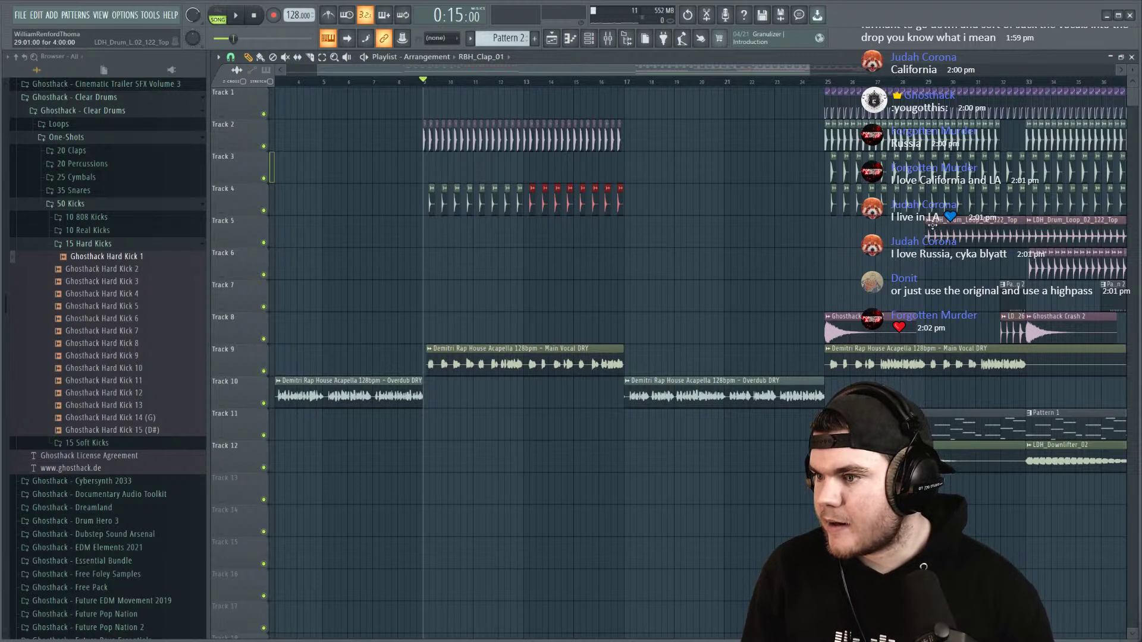
# Step: Place LDH_Drum_Loop_02_122_Top on Track 5 from bar 13 to bar 17 and play it with the kick, clap and vocal
pyautogui.rightClick(264, 243)
pyautogui.press('space')
pyautogui.click(523, 82)
pyautogui.scroll(5, 526, 84)
pyautogui.press('space')
pyautogui.rightClick(264, 243)
pyautogui.press('space')
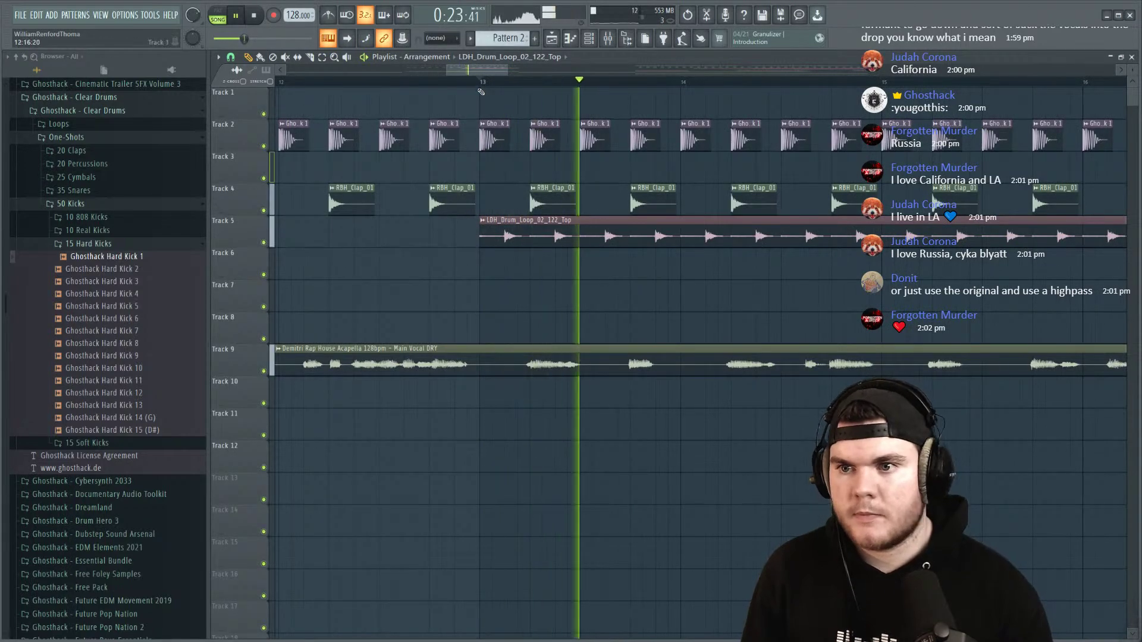
pyautogui.scroll(-6, 481, 90)
pyautogui.click(379, 81)
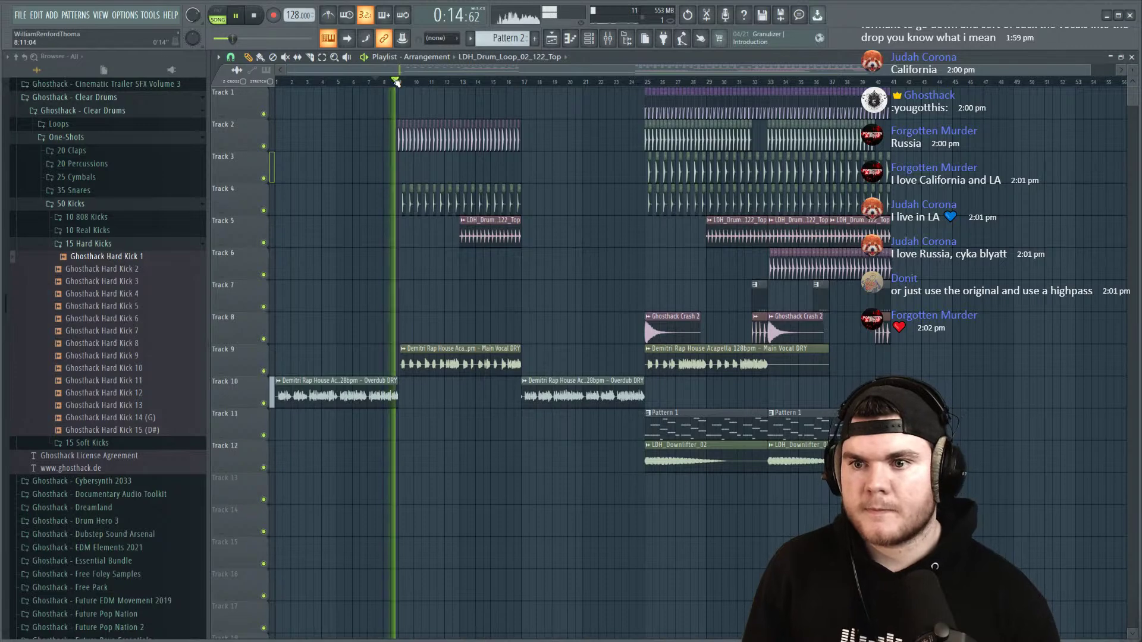
# Step: Try another copy of LDH_Drum_Loop_02_122_Top on Track 5 at bar 9 and remove it
pyautogui.scroll(5, 398, 83)
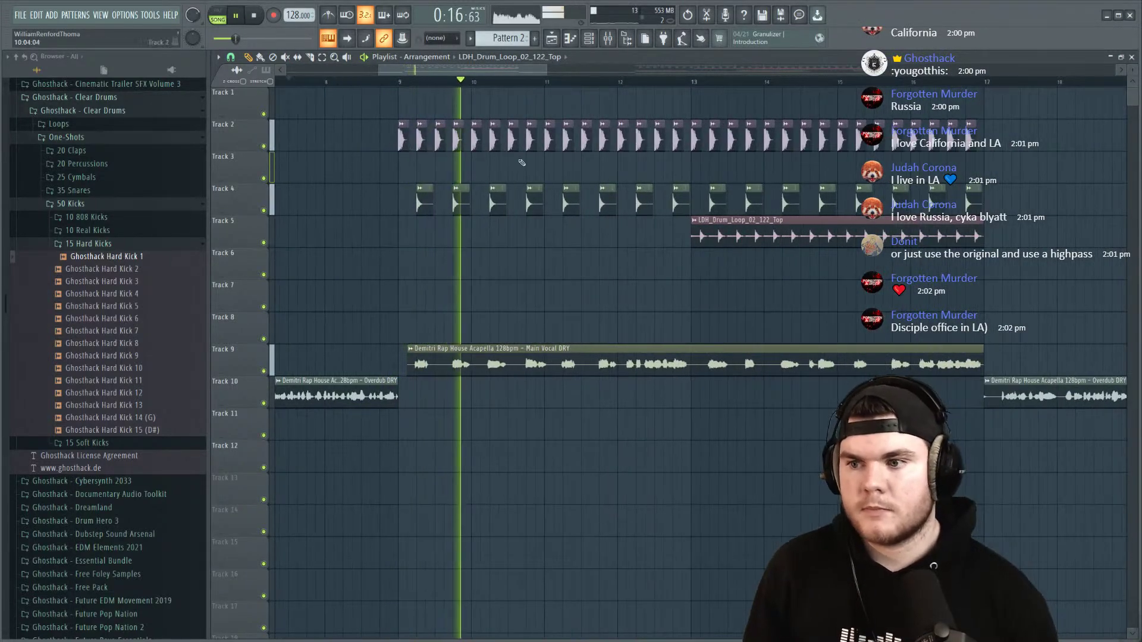
pyautogui.click(418, 229)
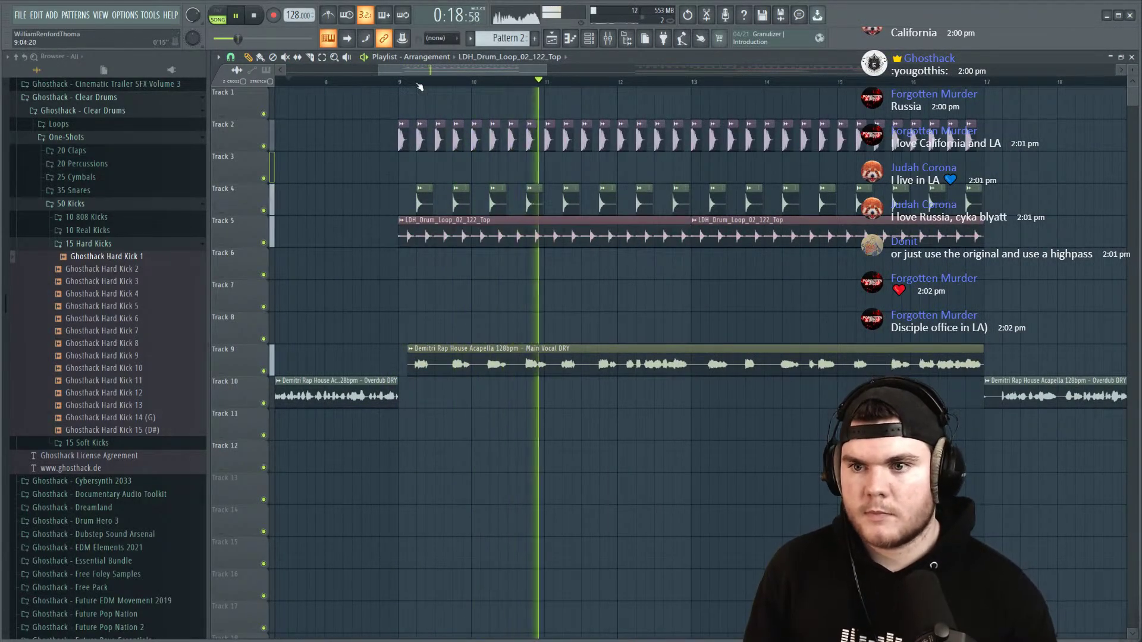
pyautogui.rightClick(475, 236)
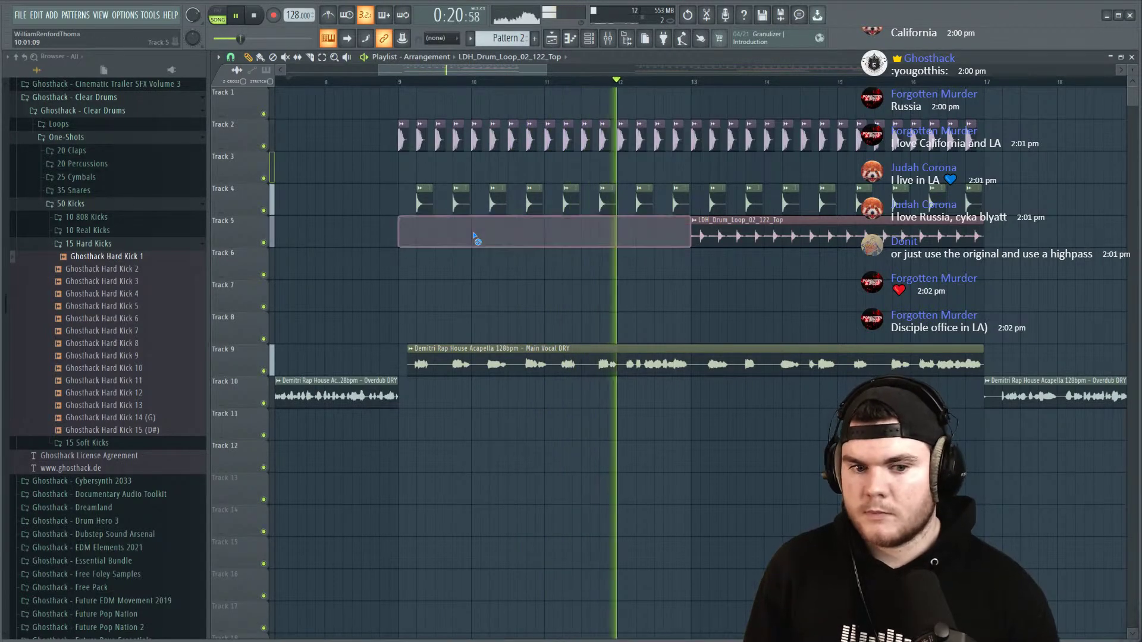
# Step: Place a Pattern 2 clip on Track 7 in bar 16 and play the transition into bar 17
pyautogui.moveTo(366, 70); pyautogui.dragTo(458, 77)
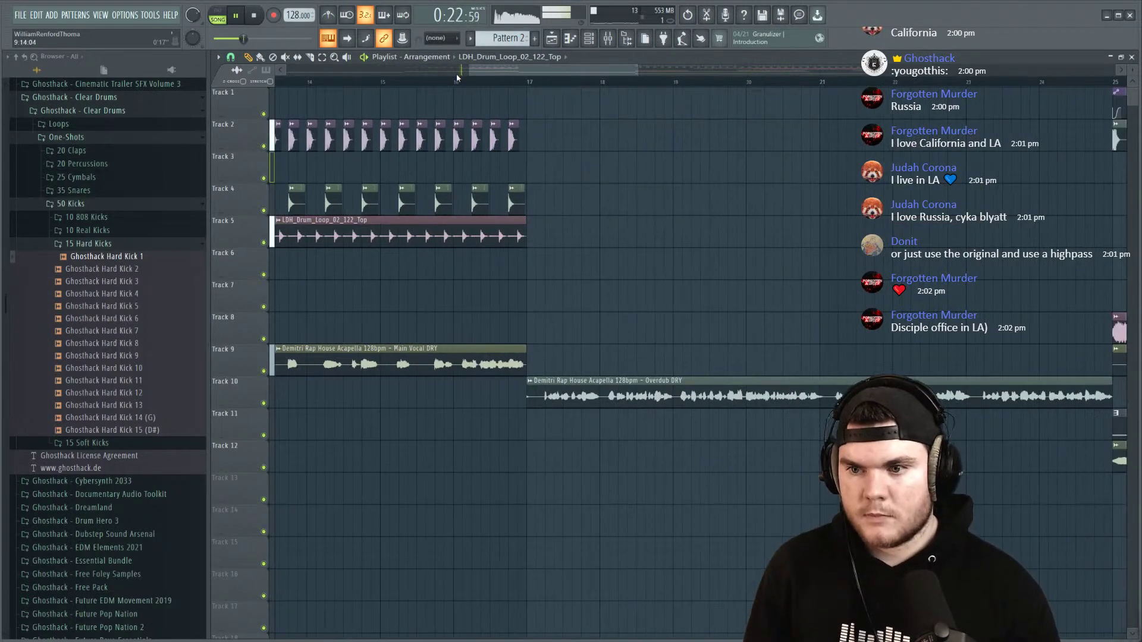
pyautogui.scroll(-5, 456, 82)
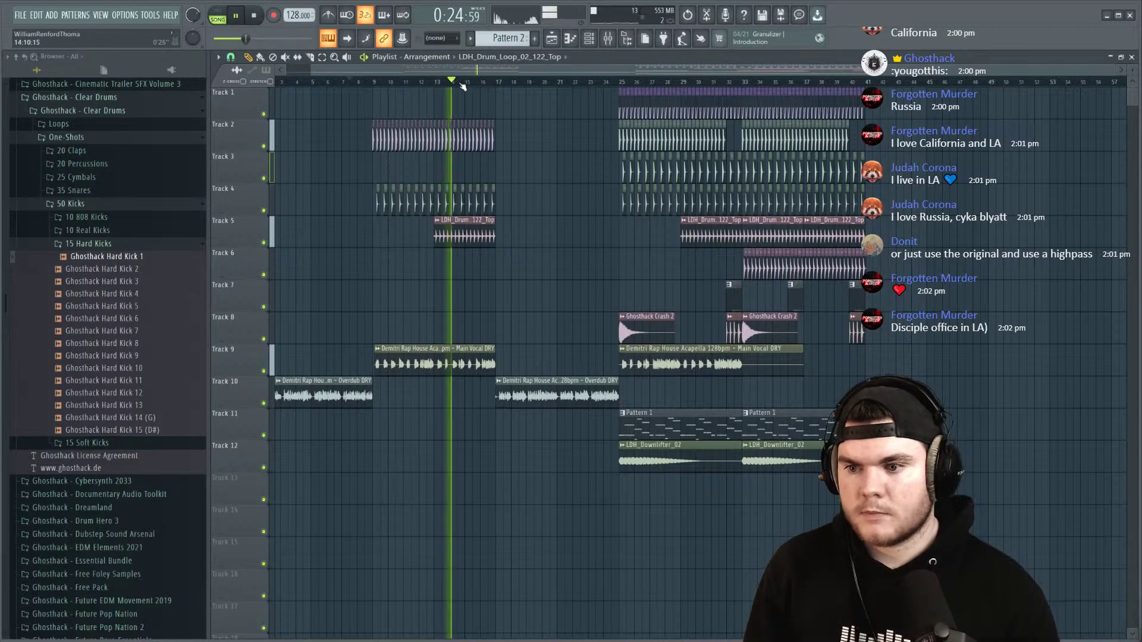
pyautogui.moveTo(532, 329); pyautogui.dragTo(488, 304)
pyautogui.click(472, 304)
pyautogui.click(482, 82)
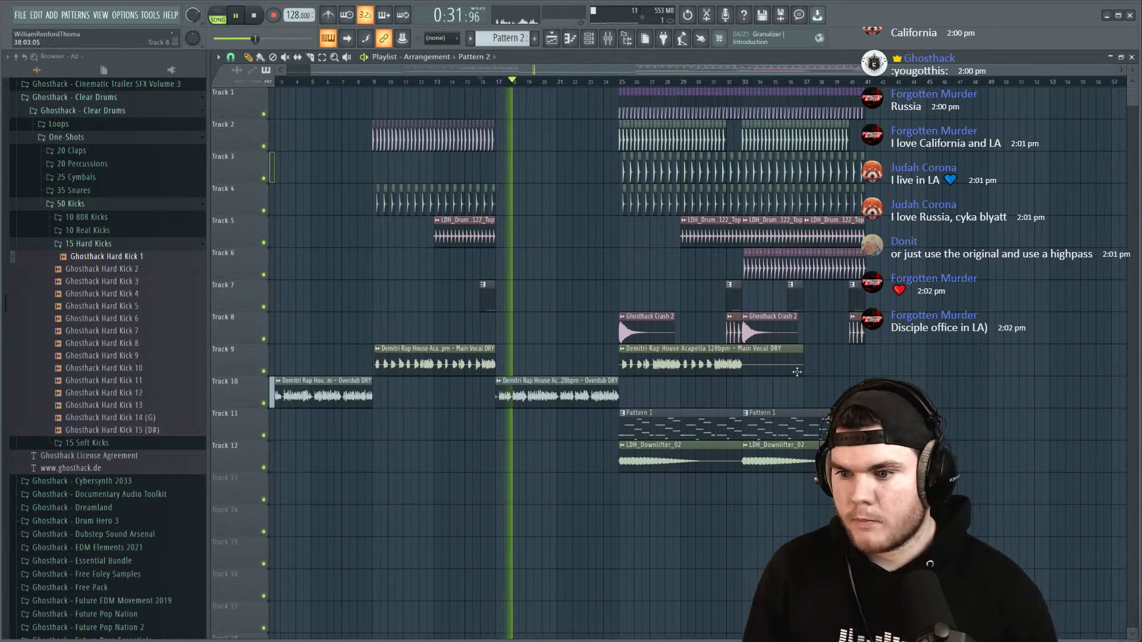
# Step: Place a Pattern 1 clip on Track 11 from bar 9 to bar 17 and play it under the main vocal
pyautogui.moveTo(372, 84); pyautogui.dragTo(181, 86)
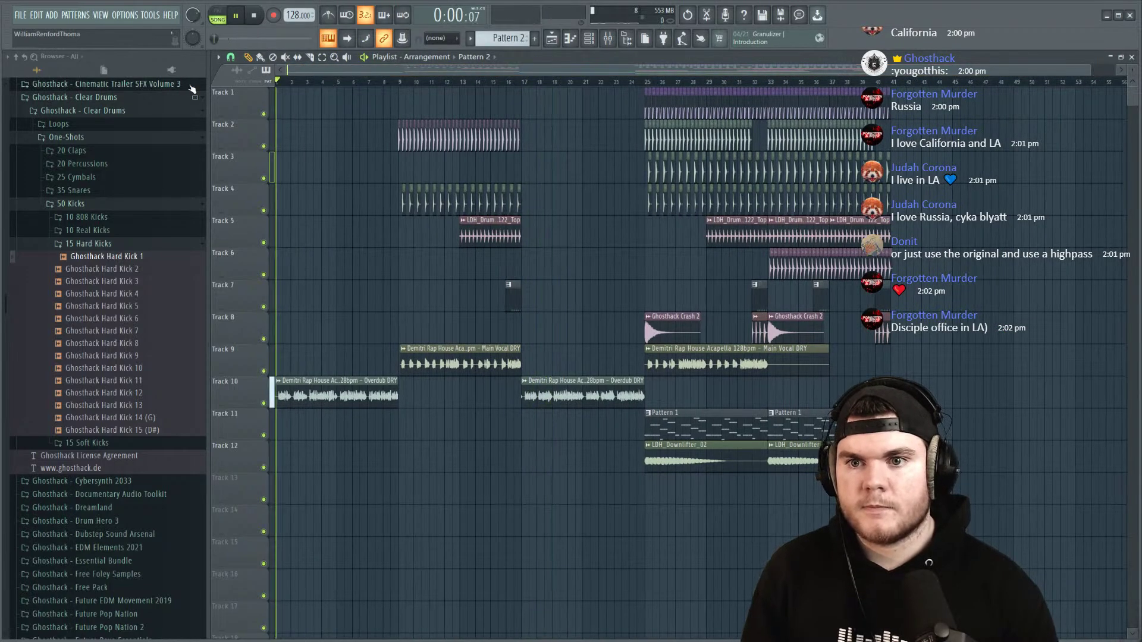
pyautogui.scroll(1, 301, 82)
pyautogui.scroll(-2, 300, 82)
pyautogui.press('space')
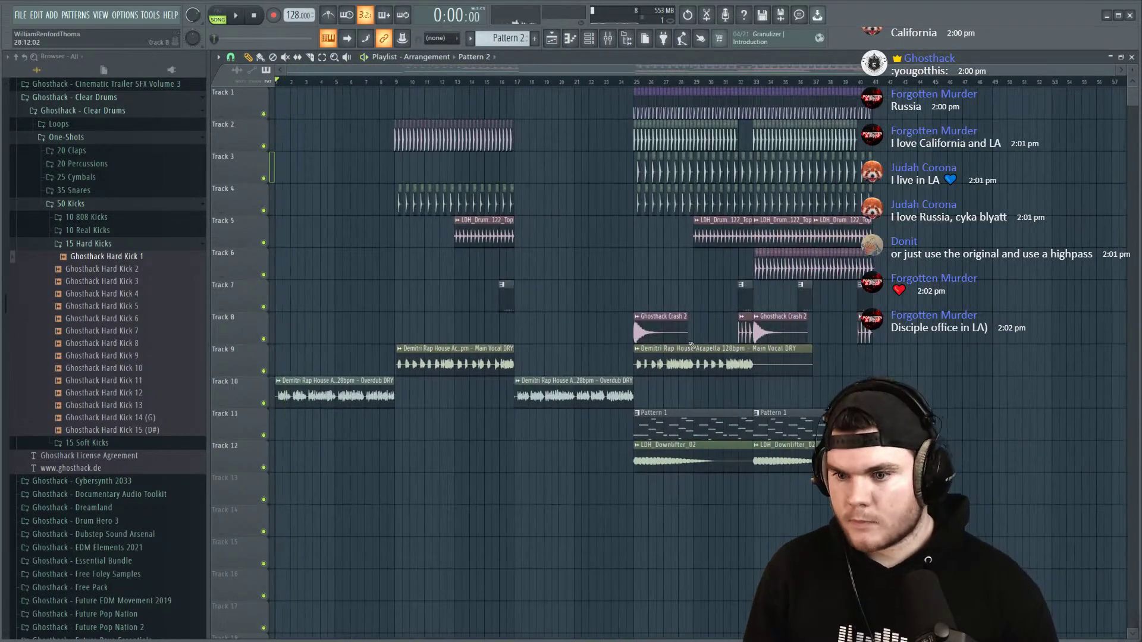
pyautogui.click(395, 84)
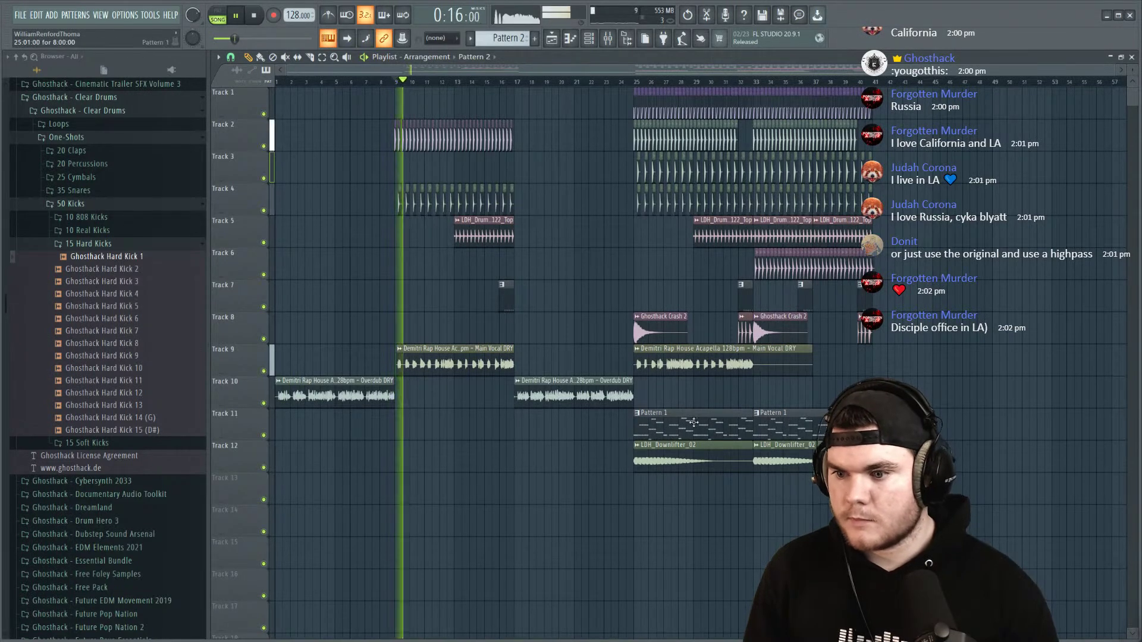
pyautogui.click(394, 430)
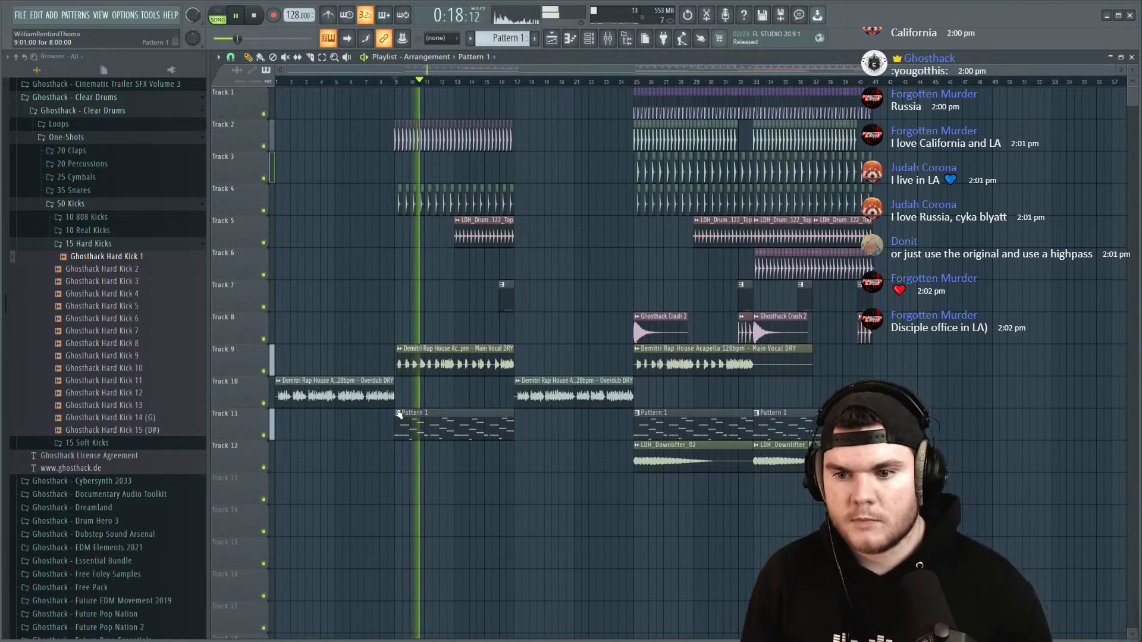
pyautogui.press('space')
# Step: Make the new Track 11 clip at bar 9 a unique pattern and view its RBH_Bass_Shot_10_C notes in the piano roll
pyautogui.click(398, 413)
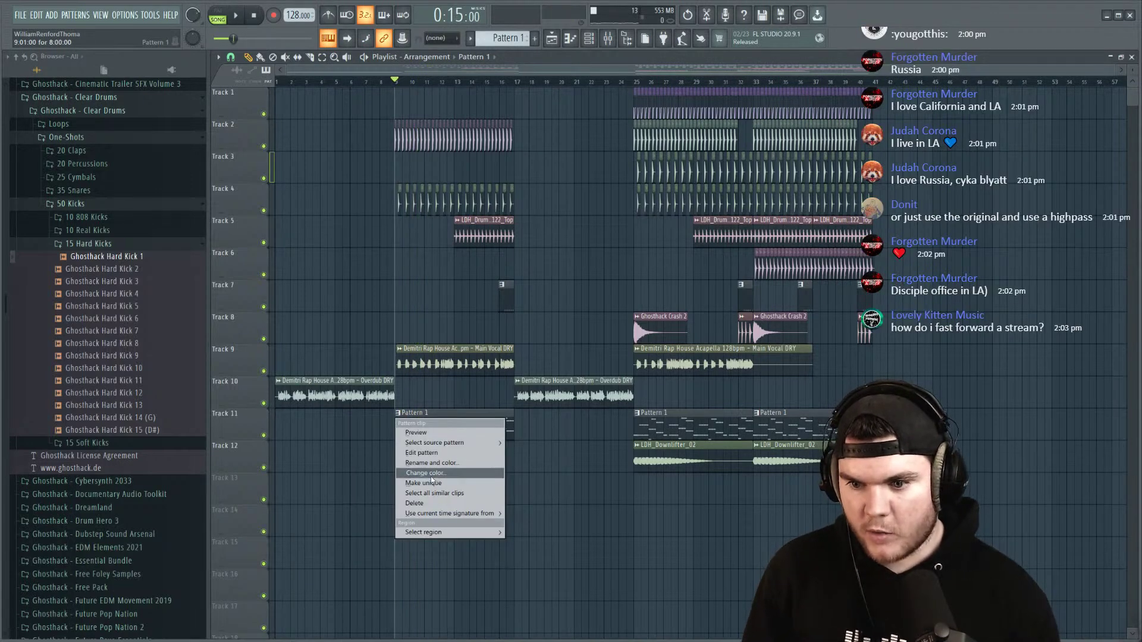
pyautogui.click(432, 482)
pyautogui.doubleClick(454, 437)
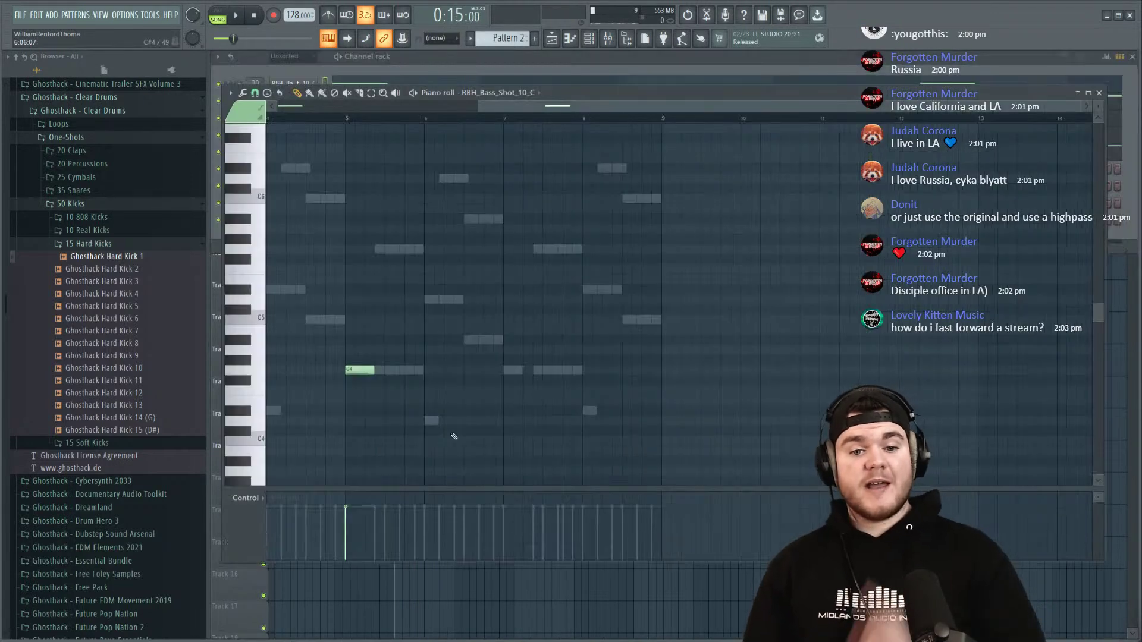
pyautogui.click(1092, 94)
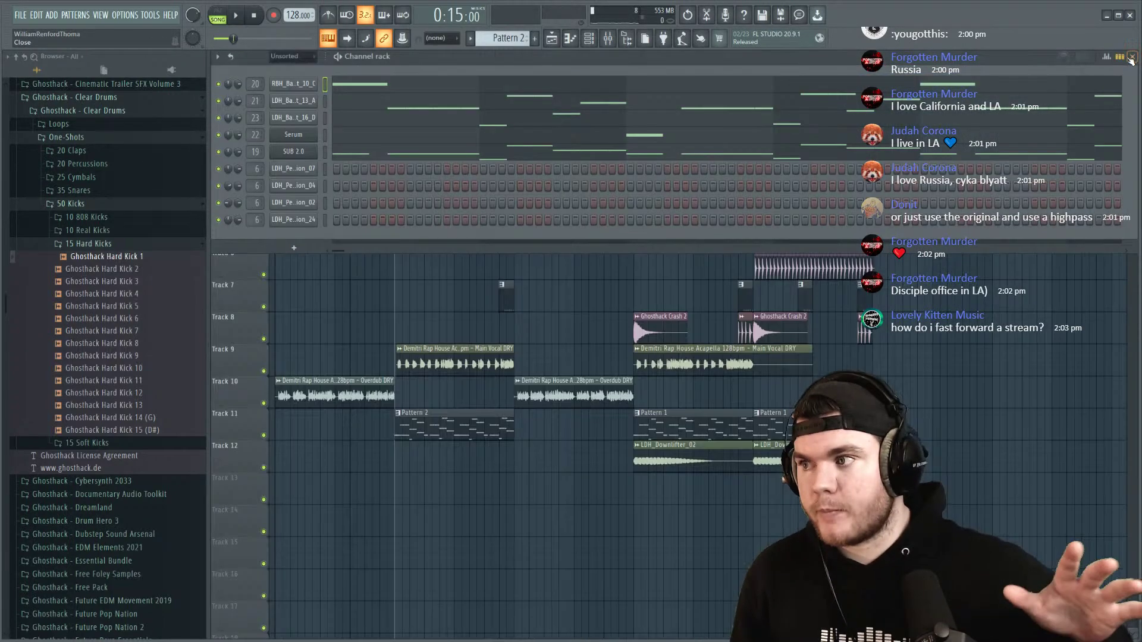
pyautogui.click(1131, 57)
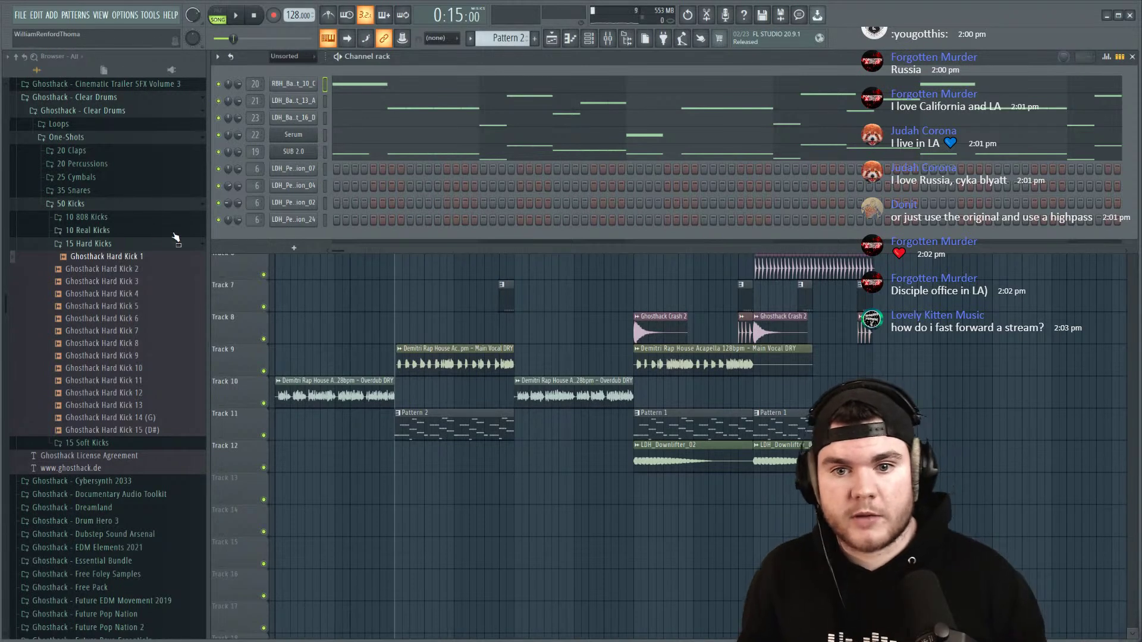
# Step: Collapse the Ghosthack - Clear Drums pack and all its open subfolders in the sample browser
pyautogui.click(140, 244)
pyautogui.click(111, 206)
pyautogui.click(82, 139)
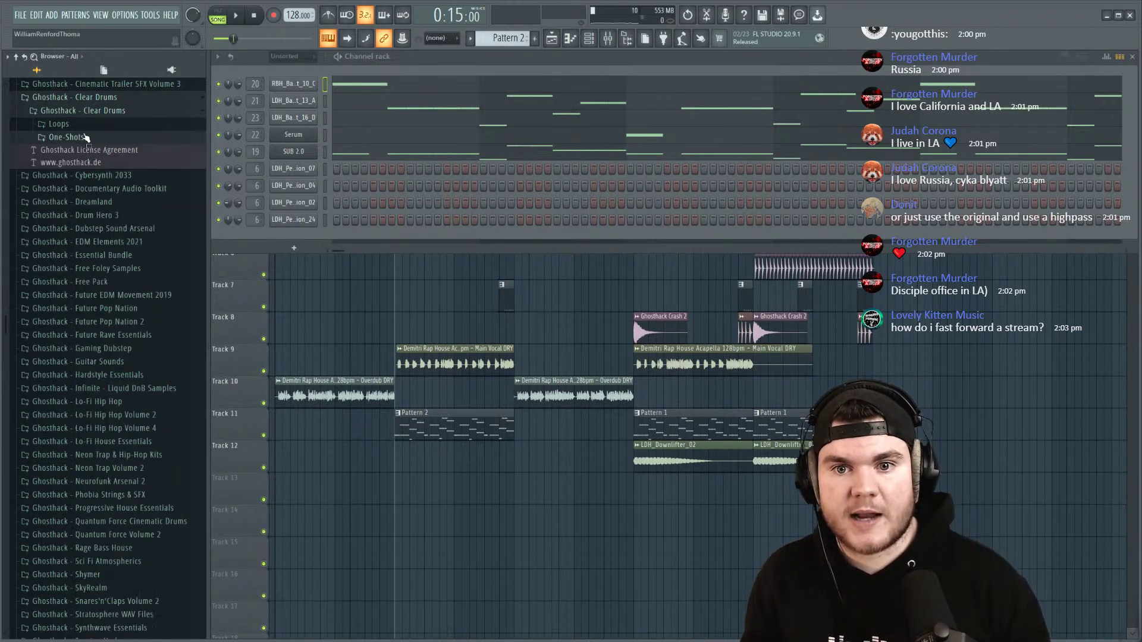
pyautogui.click(104, 112)
pyautogui.click(108, 100)
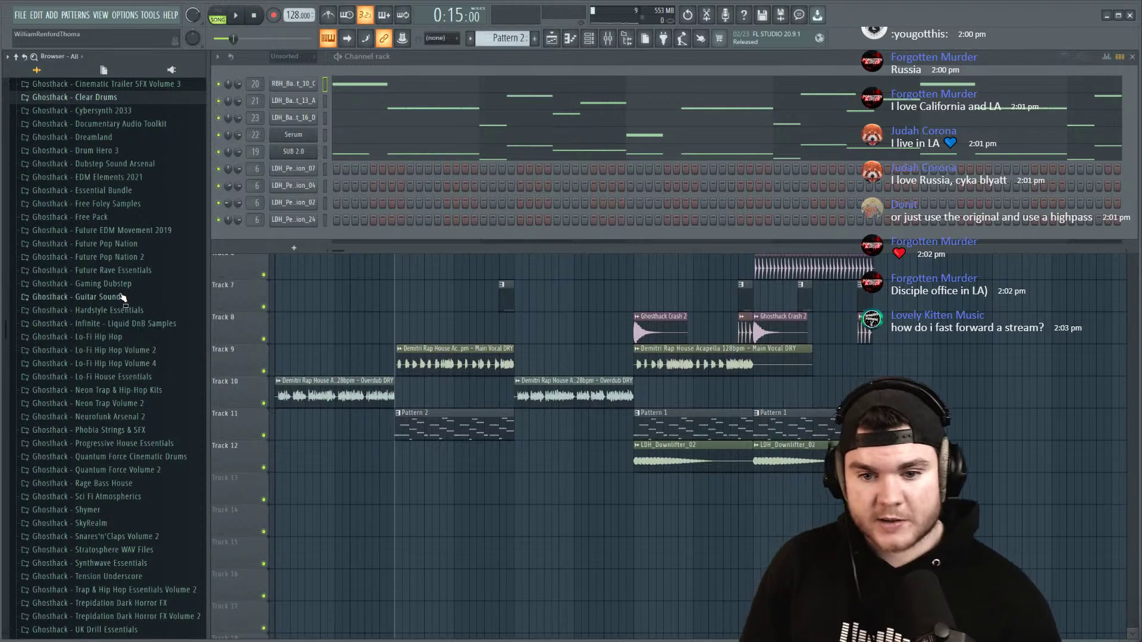
# Step: Expand the Ghosthack ULTIMATE PODUCER BUNDLE 2021 folder down to the list of UPB2021 Sound Packs
pyautogui.scroll(-3, 143, 279)
pyautogui.scroll(-3, 157, 344)
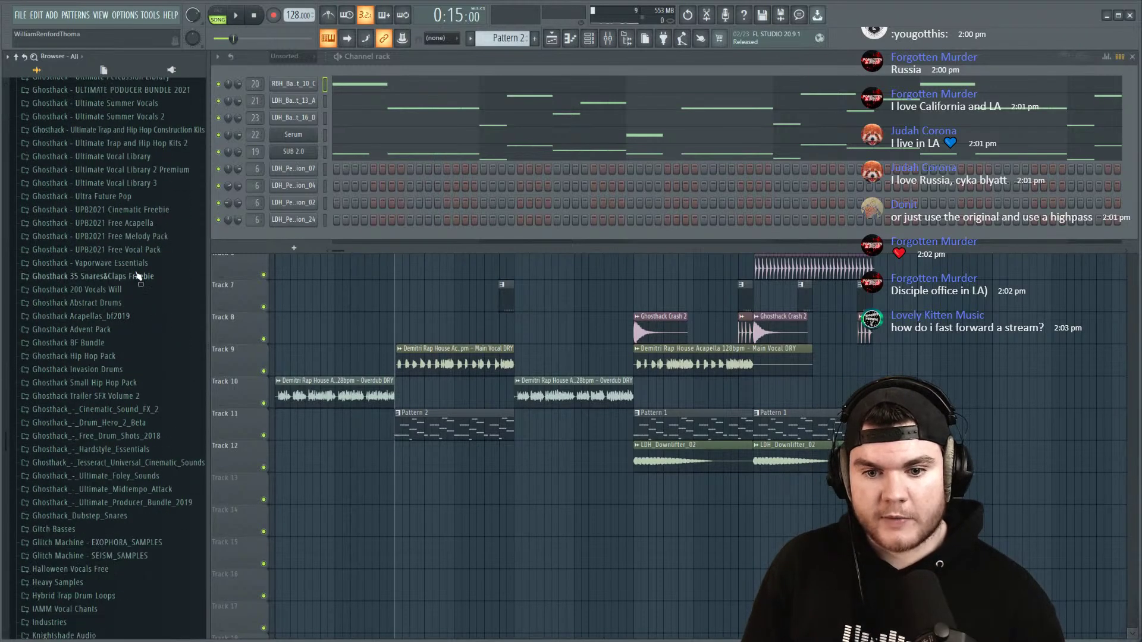
pyautogui.scroll(3, 158, 253)
pyautogui.scroll(6, 159, 249)
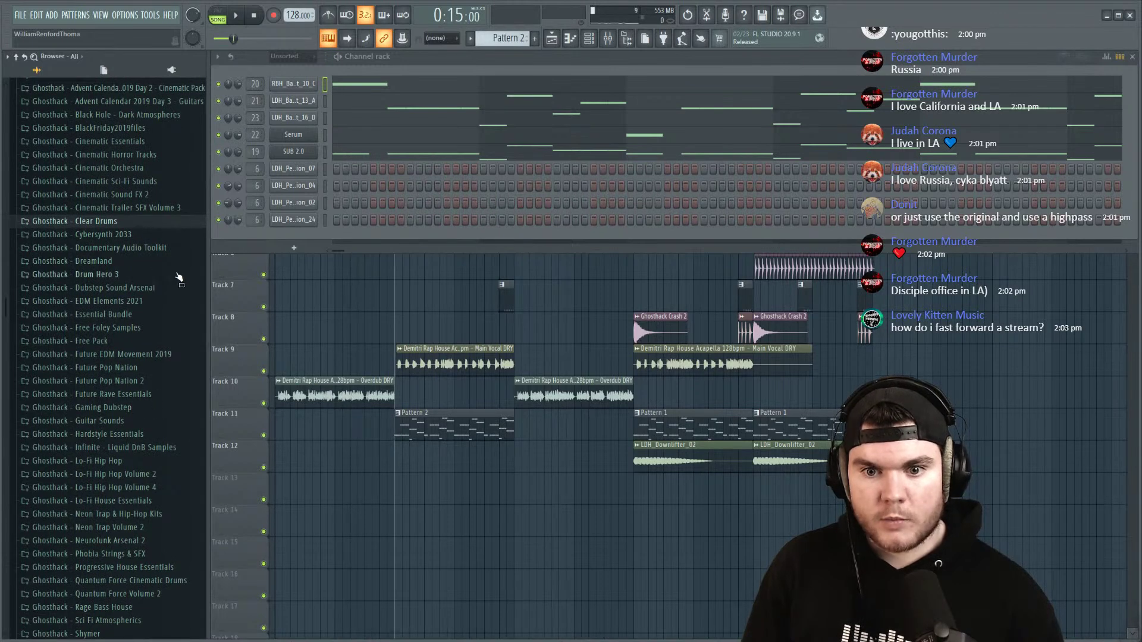
pyautogui.scroll(-12, 154, 273)
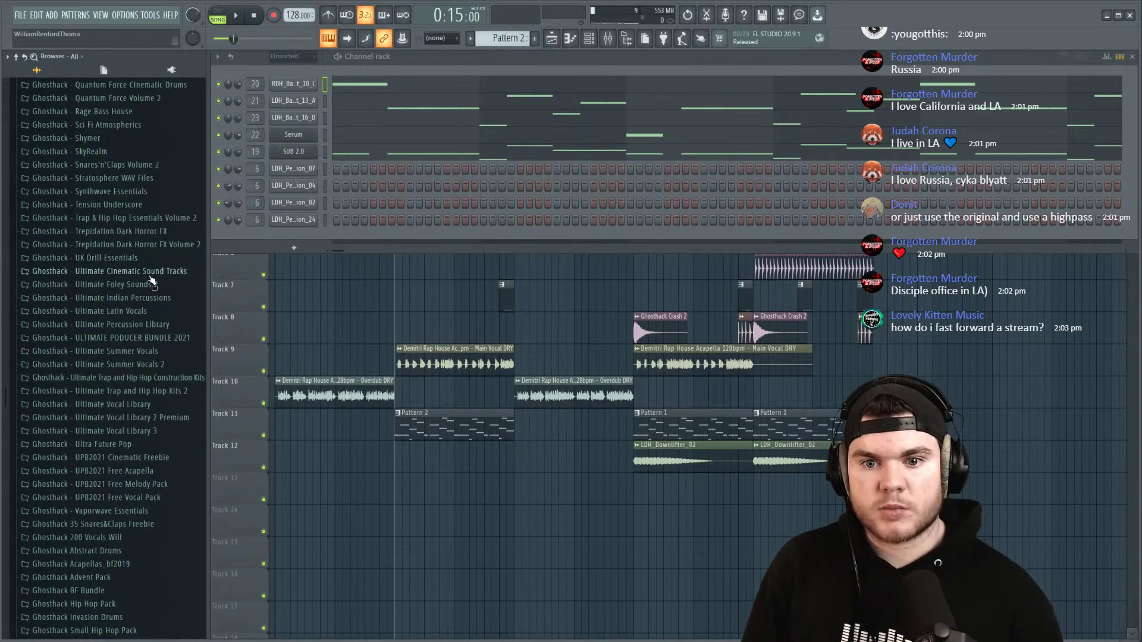
pyautogui.click(165, 339)
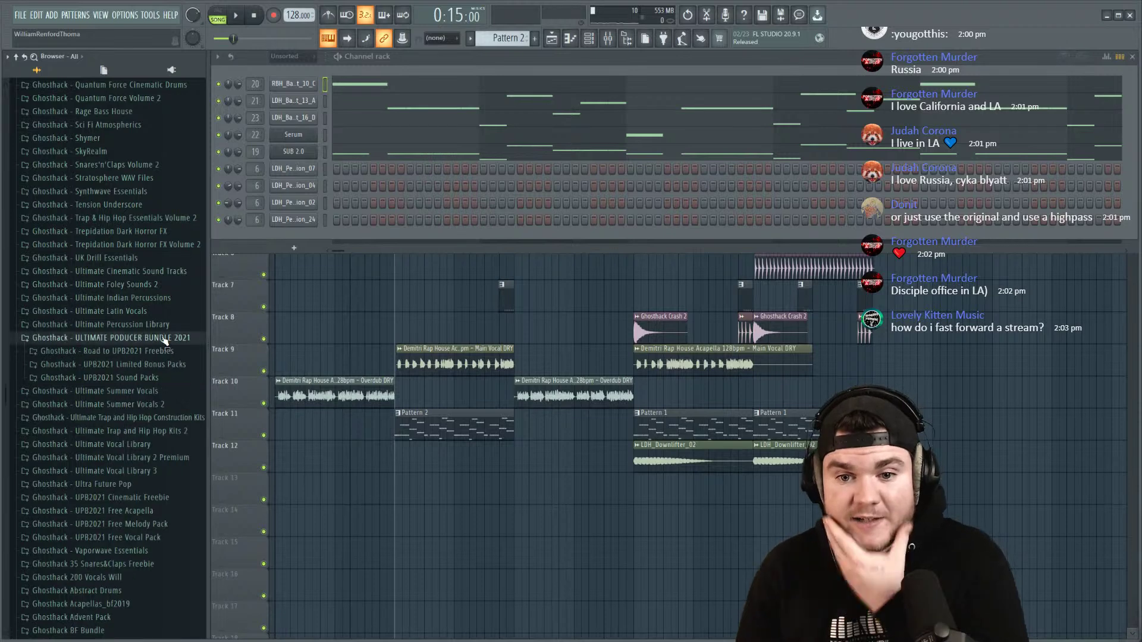
pyautogui.click(143, 373)
pyautogui.scroll(-6, 146, 375)
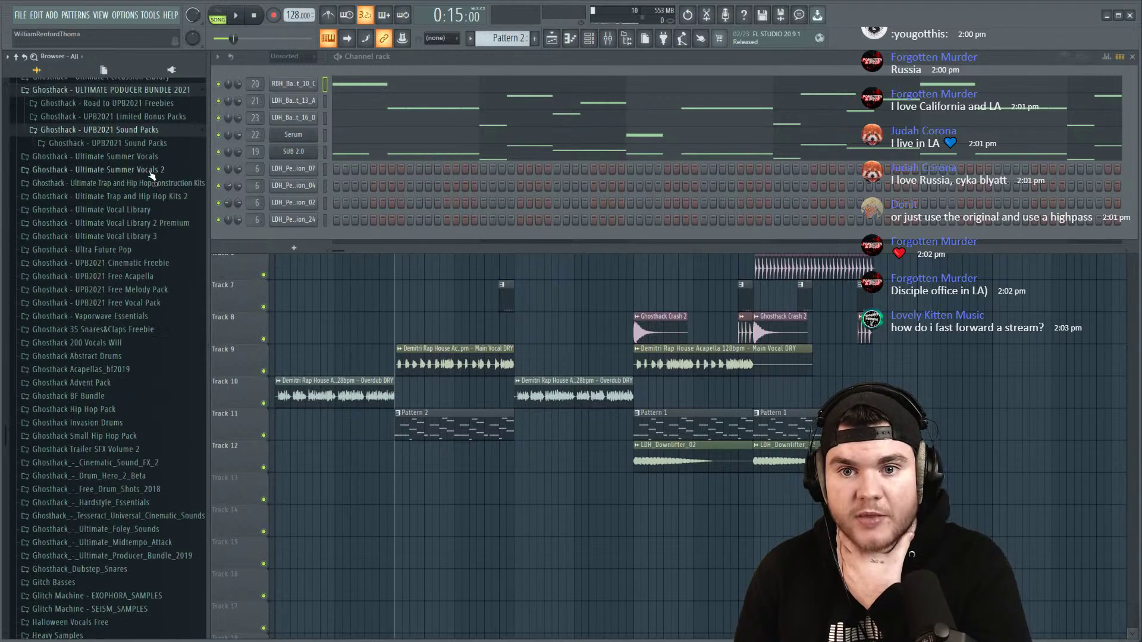
pyautogui.click(153, 144)
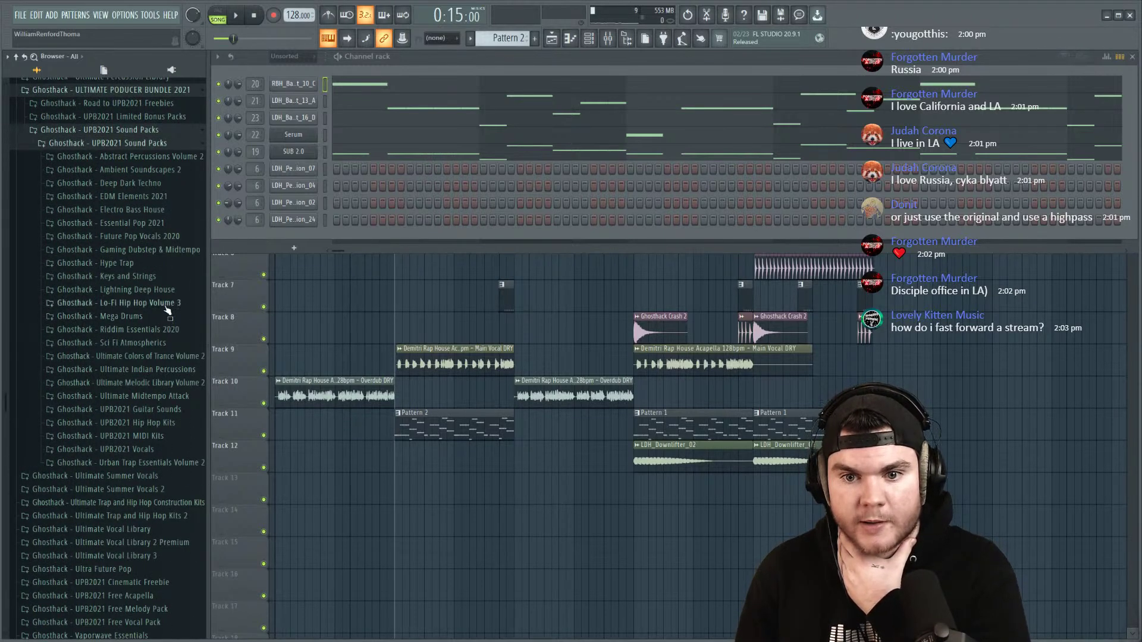
# Step: Open the LDH_Bass_Shots folder in the One-Shots of the Ghosthack - Lightning Deep House pack
pyautogui.click(159, 291)
pyautogui.click(132, 330)
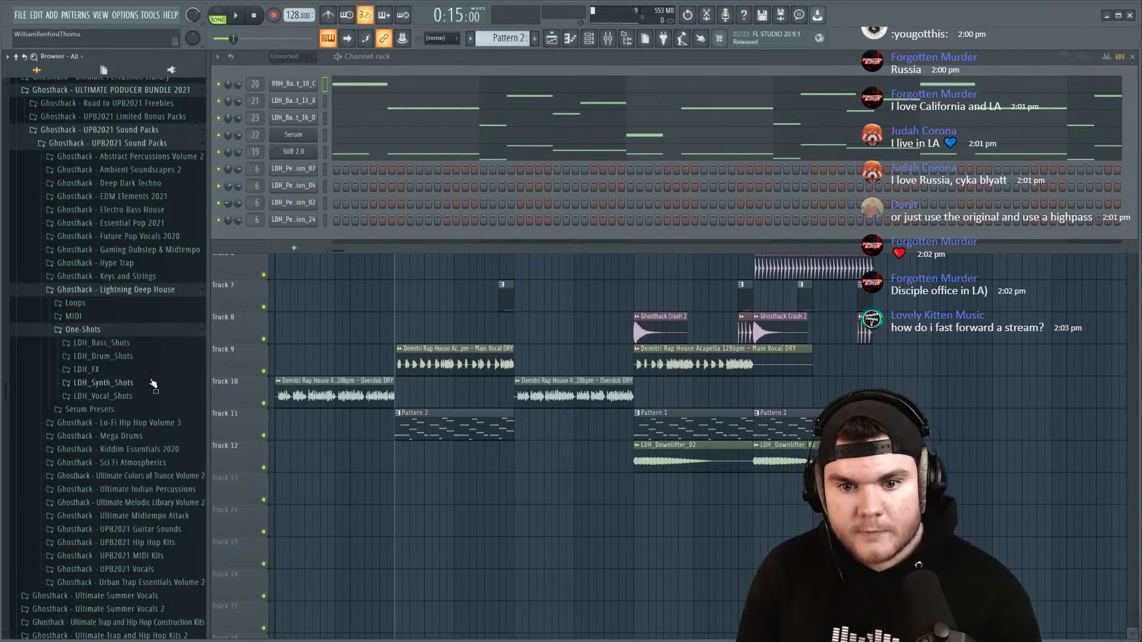
pyautogui.click(133, 331)
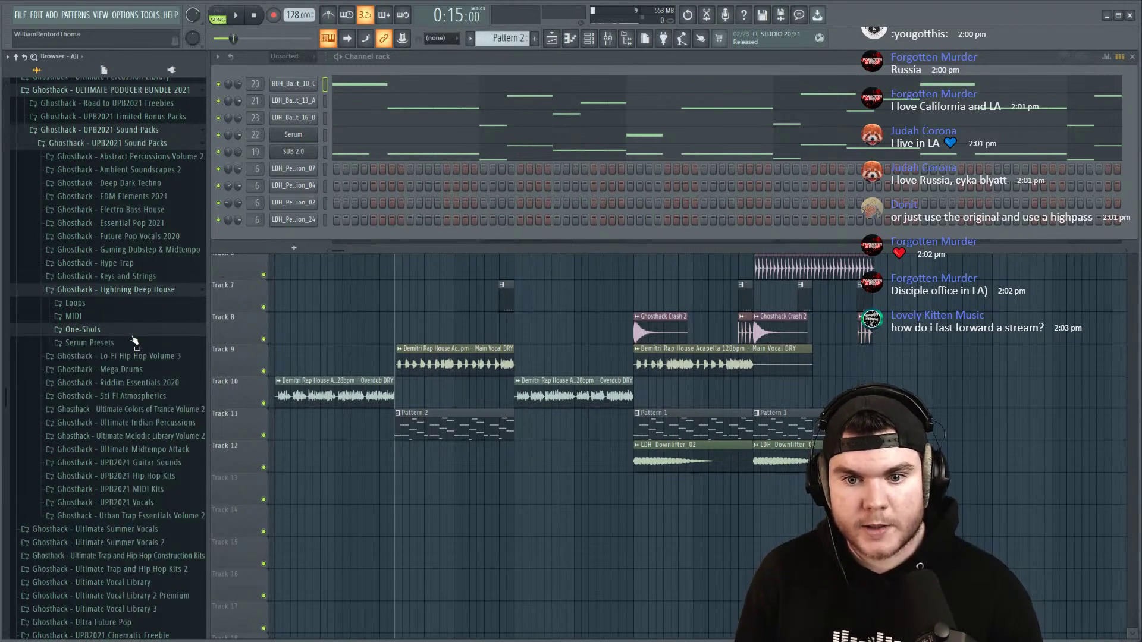
pyautogui.click(146, 334)
pyautogui.click(146, 344)
# Step: Audition the Lightning Deep House bass shots and add LDH_Bass_Shot_19_B as a new channel below the percussion channels
pyautogui.click(160, 373)
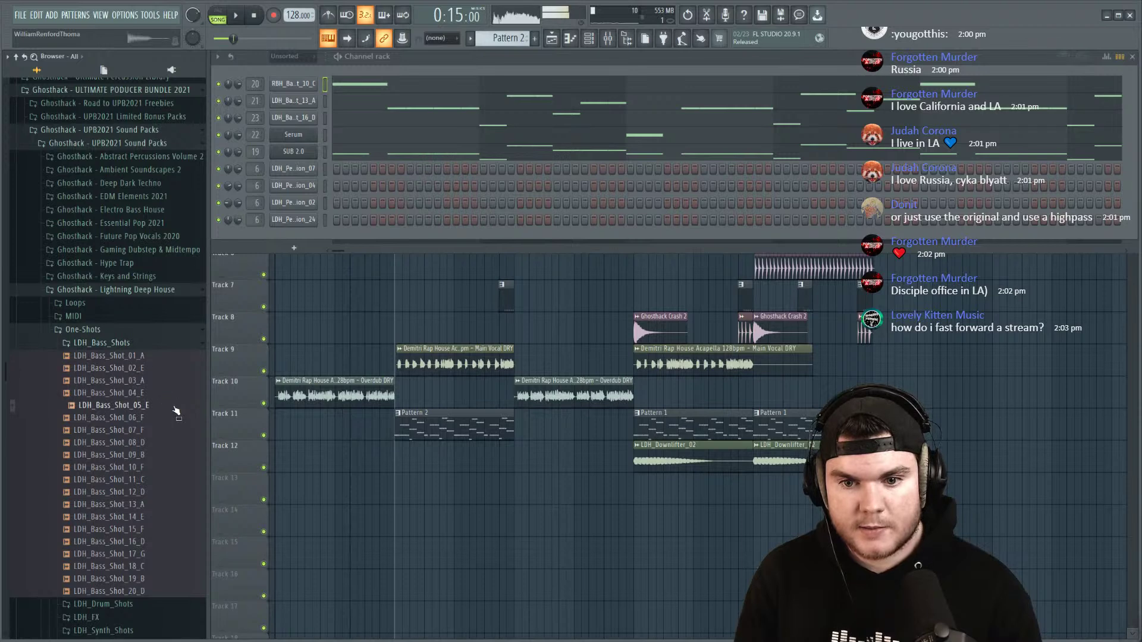
pyautogui.click(160, 580)
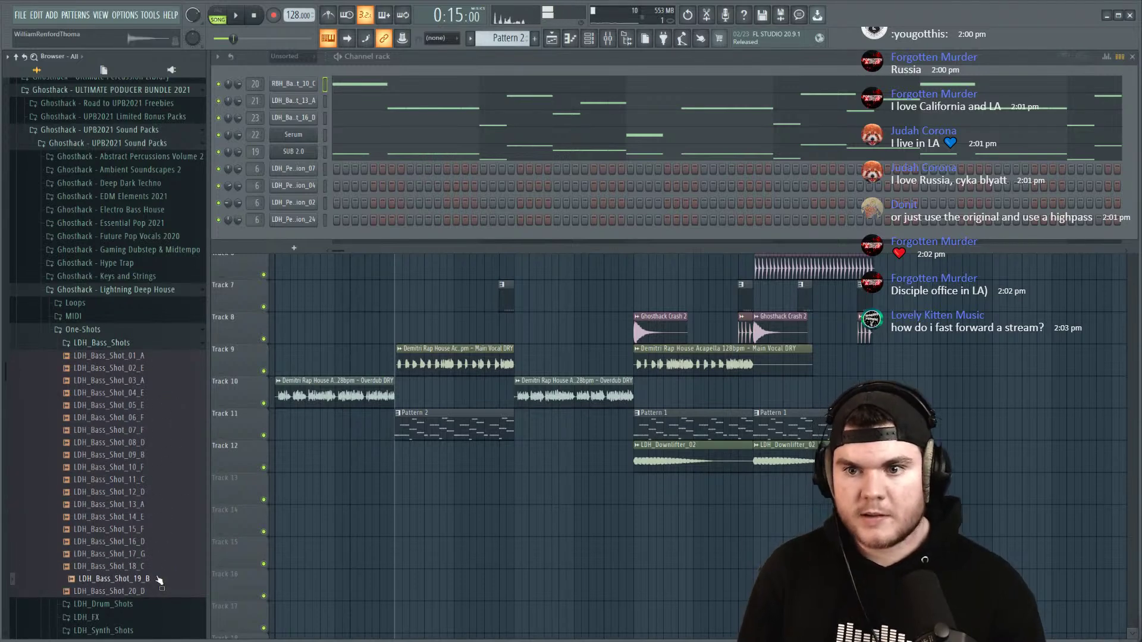
pyautogui.moveTo(160, 580); pyautogui.dragTo(308, 238)
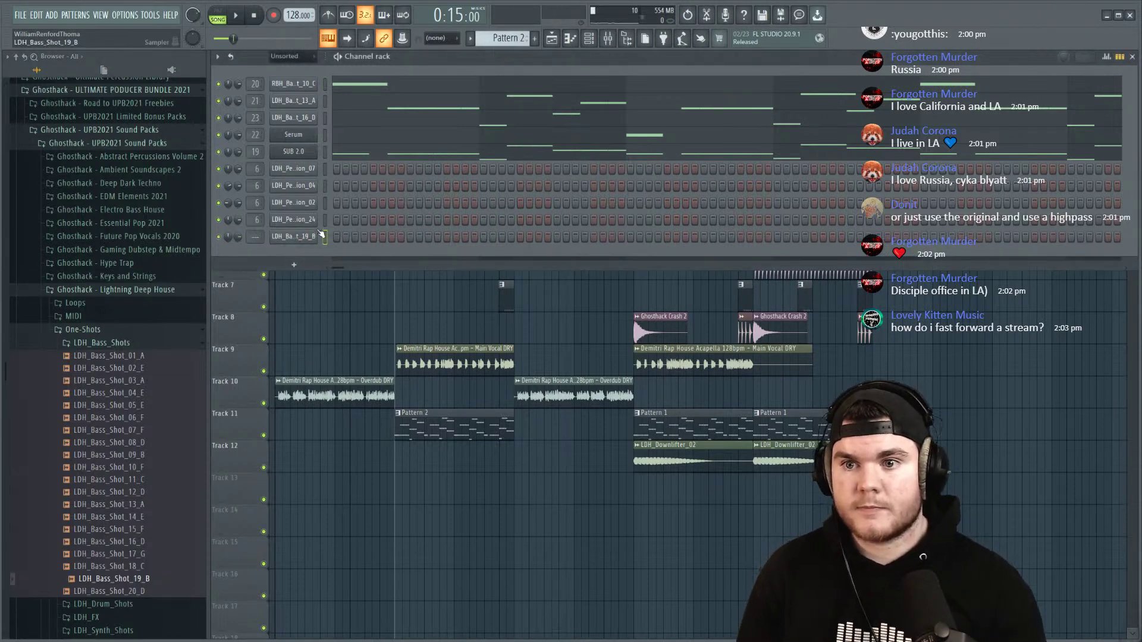
# Step: Examine the sample and volume envelope settings of the LDH_Bass_Shot_19_B channel
pyautogui.press('space')
pyautogui.click(313, 236)
pyautogui.press('space')
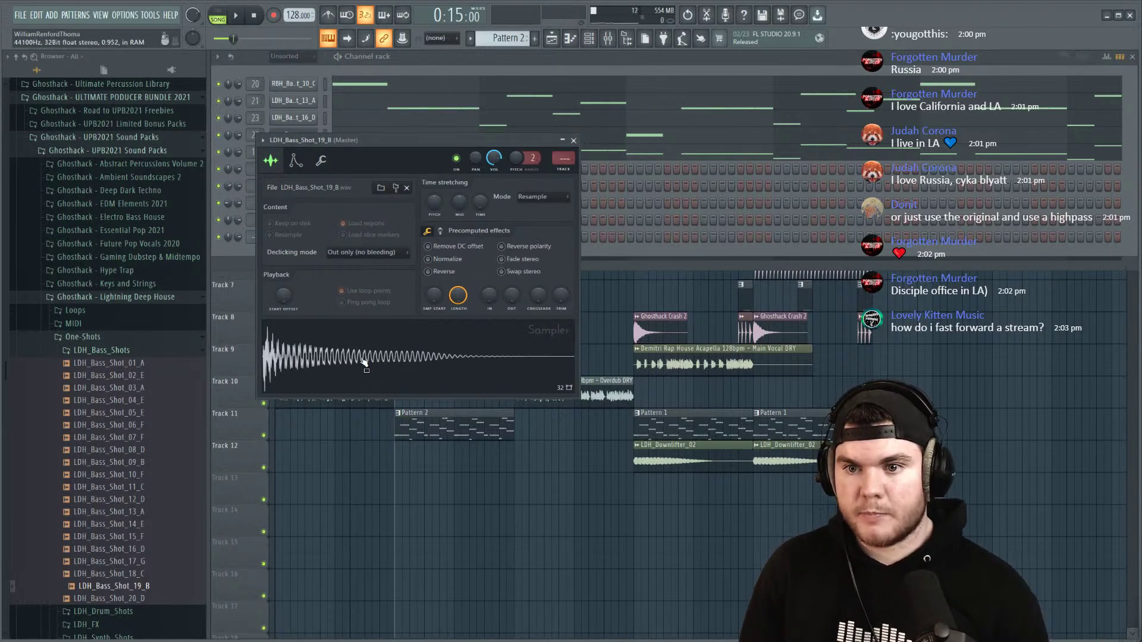
pyautogui.click(297, 160)
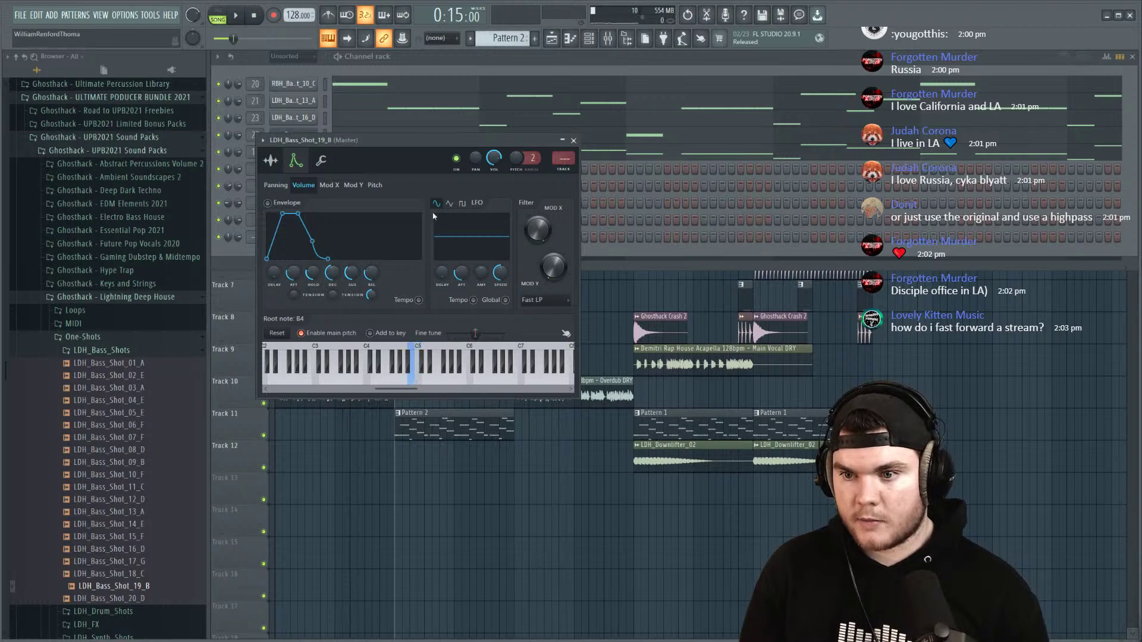
pyautogui.click(574, 141)
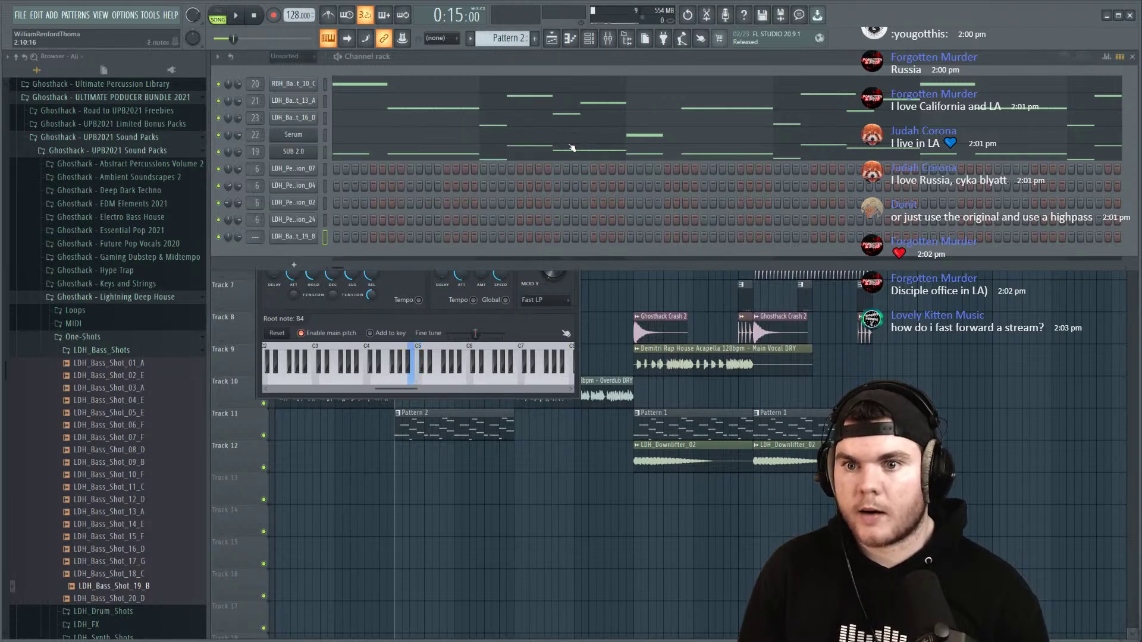
# Step: Place eight Limiter - Insert 30 - Gain automation clips on Track 1, one above each kick in bars 9 and 10
pyautogui.click(251, 321)
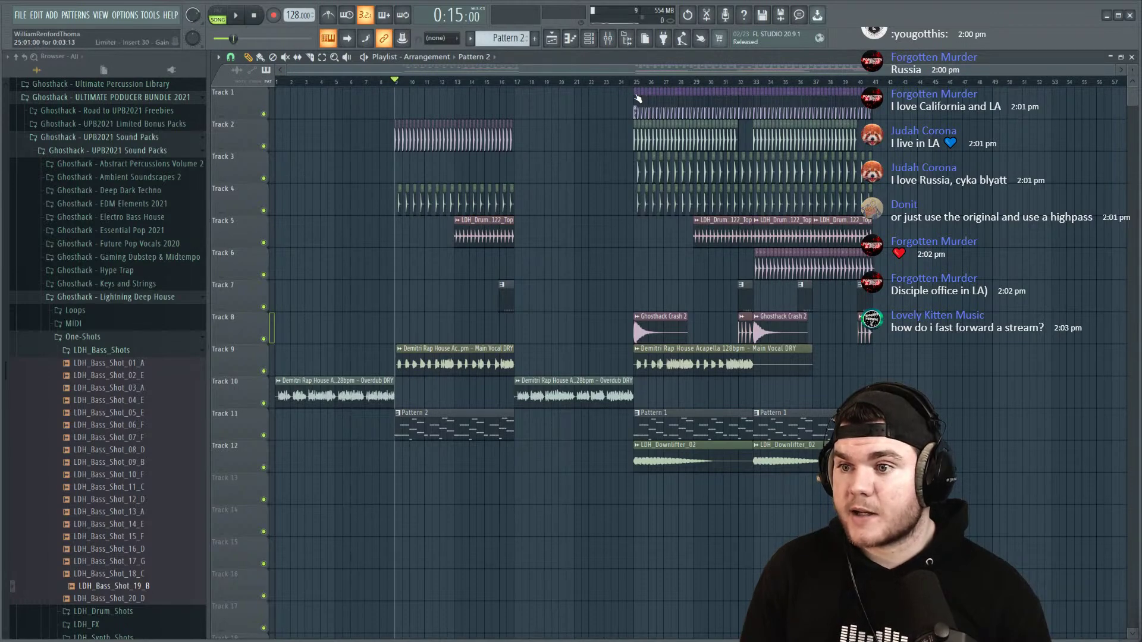
pyautogui.press('space')
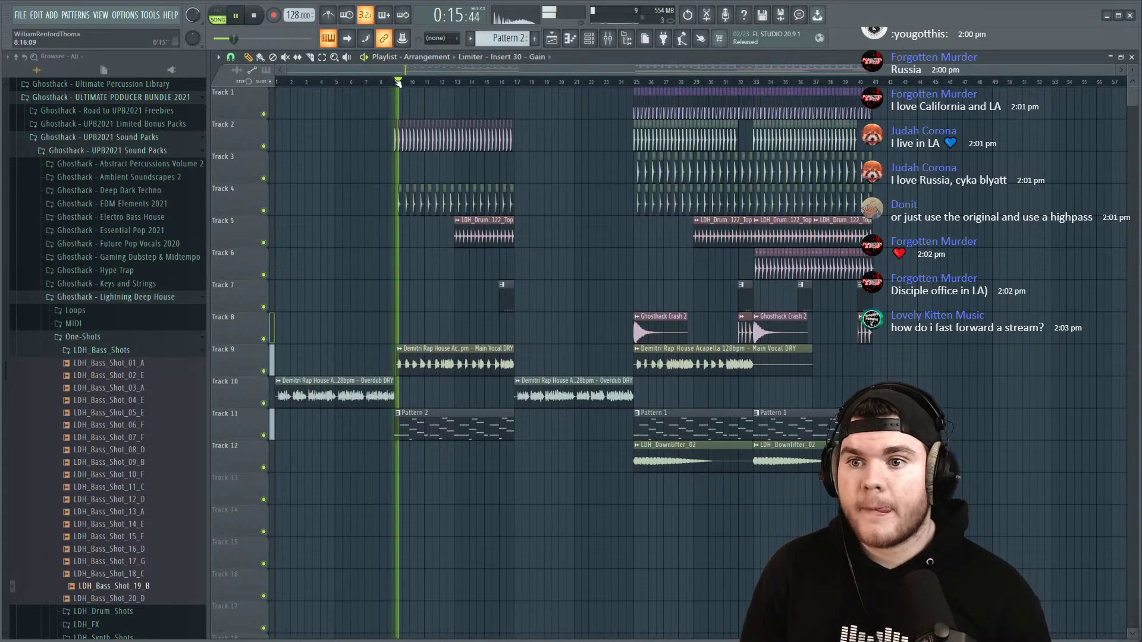
pyautogui.scroll(5, 394, 79)
pyautogui.press('space')
pyautogui.press('space')
pyautogui.click(419, 104)
pyautogui.press('space')
pyautogui.press('space')
pyautogui.click(434, 108)
pyautogui.press('space')
pyautogui.press('space')
pyautogui.click(445, 107)
pyautogui.click(459, 108)
pyautogui.click(474, 108)
pyautogui.click(487, 108)
pyautogui.click(501, 108)
pyautogui.press('space')
pyautogui.press('space')
# Step: Select the eight limiter gain clips on Track 1 and duplicate them repeatedly until they reach bar 17
pyautogui.moveTo(531, 109); pyautogui.dragTo(408, 97)
pyautogui.scroll(3, 408, 92)
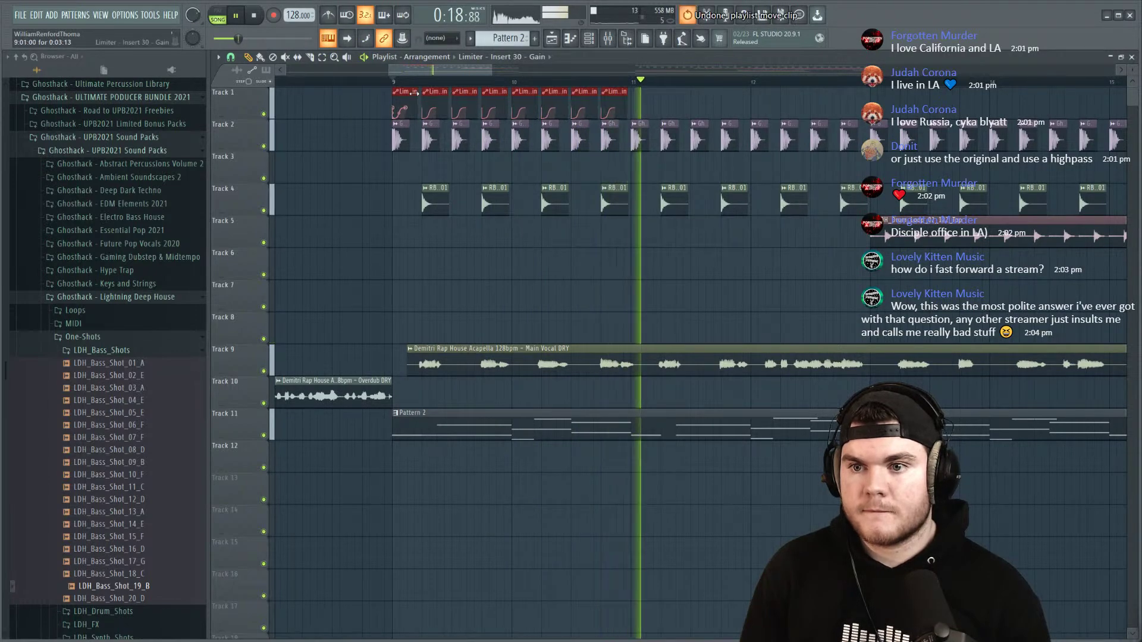
pyautogui.hotkey('ctrl', 'b')
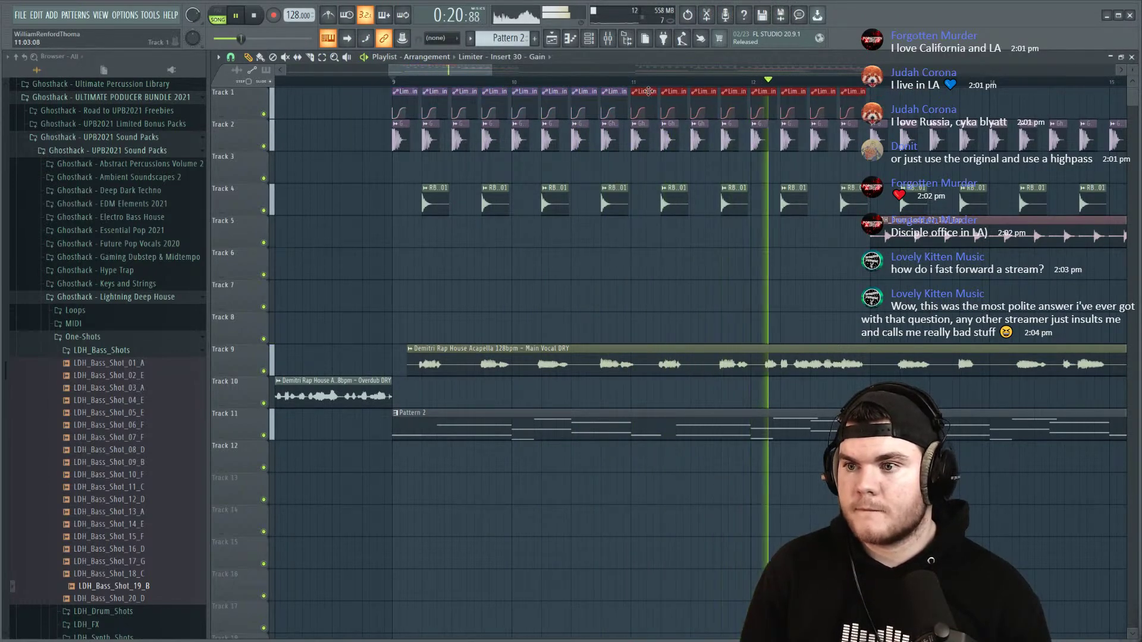
pyautogui.hotkey('ctrl', 'b')
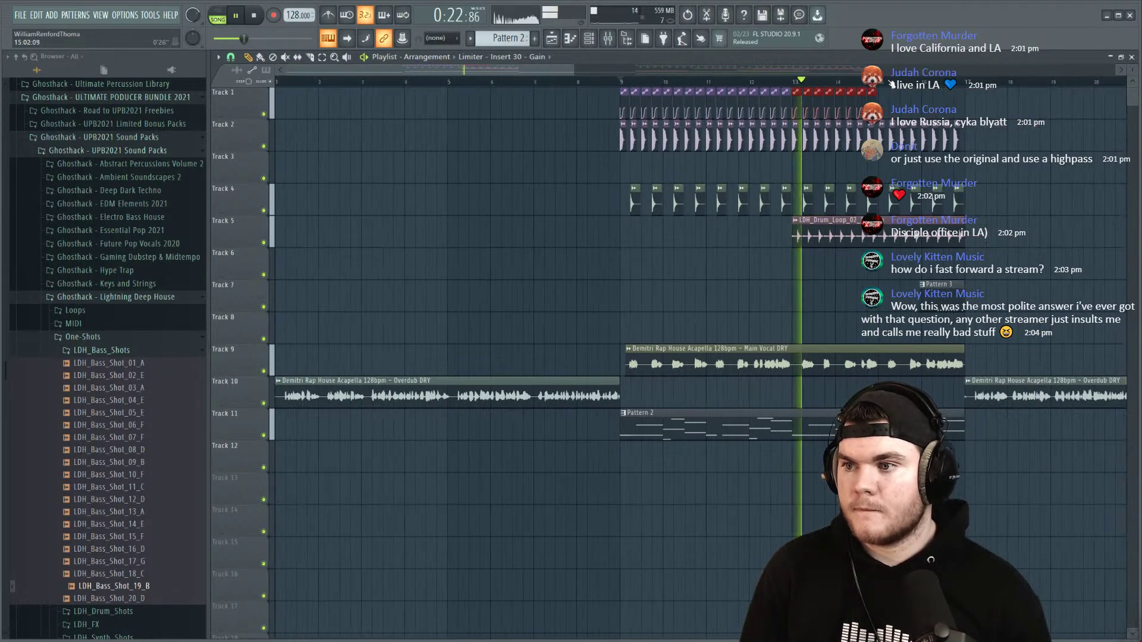
pyautogui.hscroll(3, 881, 90)
pyautogui.hotkey('ctrl', 'b')
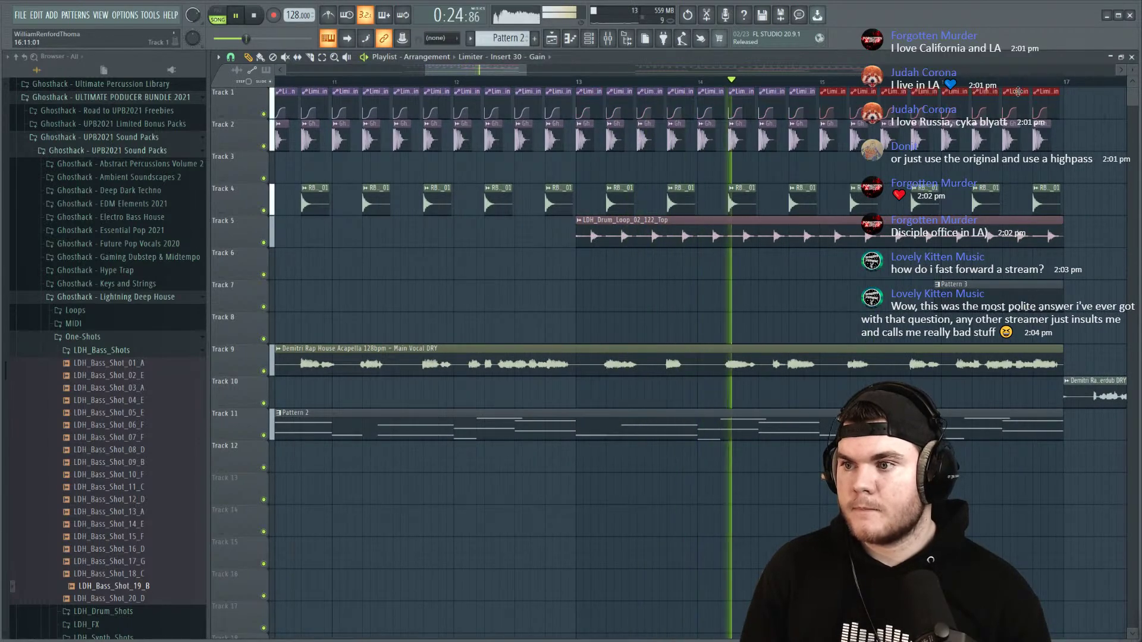
pyautogui.hscroll(-2, 810, 80)
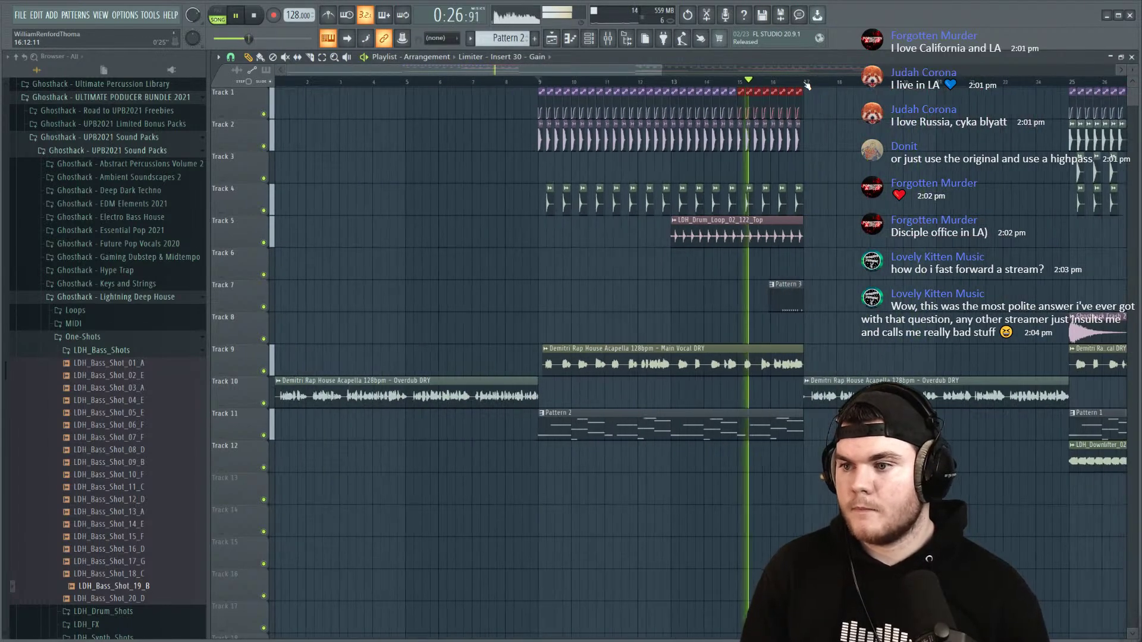
# Step: Copy the Pattern 2 notes of LDH_Bass_Shot_13_A into the LDH_Bass_Shot_19_B channel
pyautogui.press('F7')
pyautogui.press('F7')
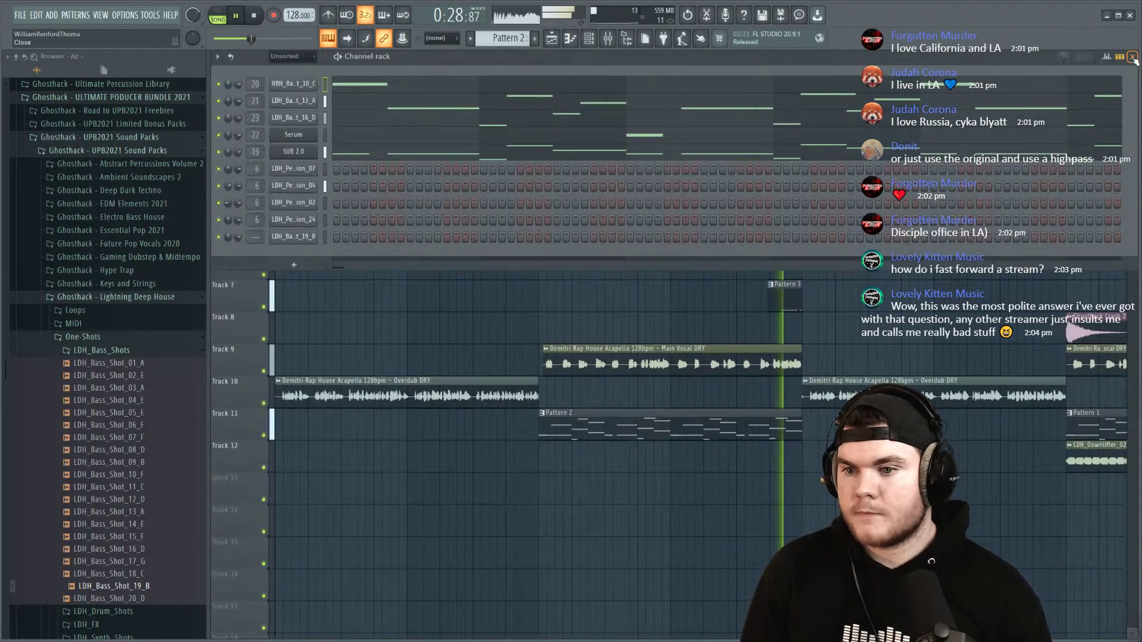
pyautogui.press('space')
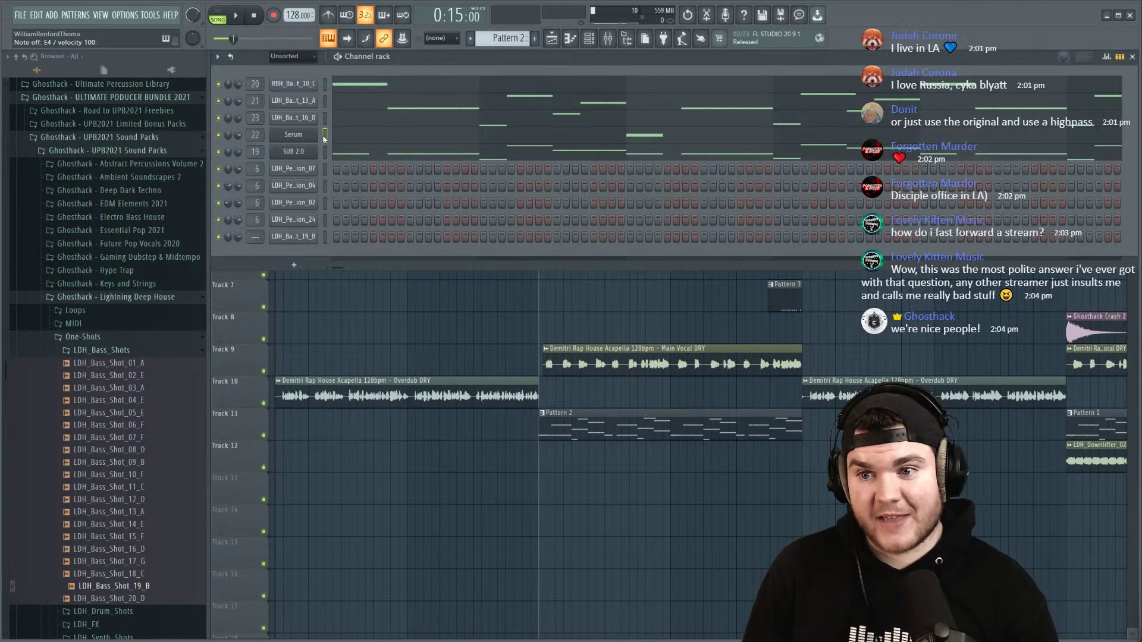
pyautogui.rightClick(321, 117)
pyautogui.click(452, 111)
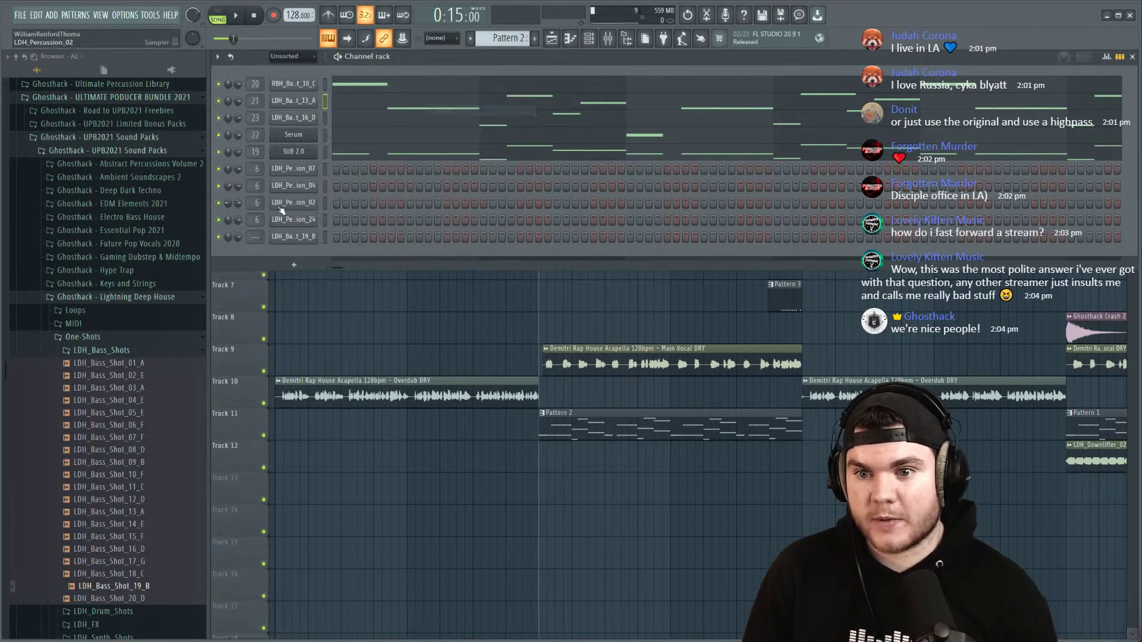
pyautogui.rightClick(321, 233)
pyautogui.click(452, 260)
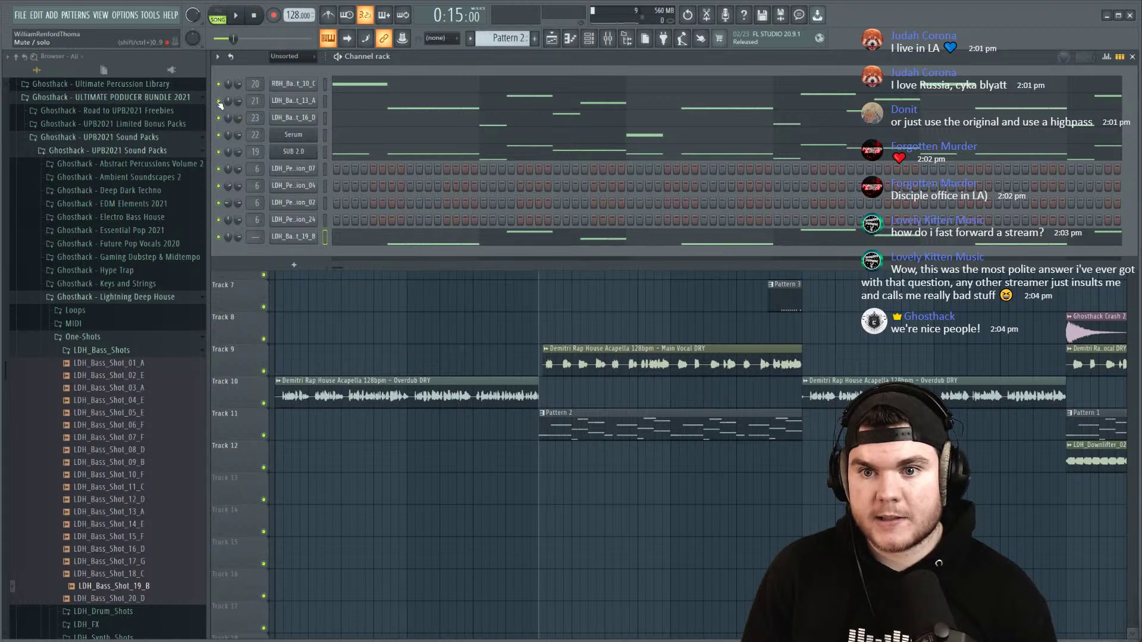
# Step: Clear the notes from LDH_Bass_Shot_13_A and play Pattern 2 on its own in pattern mode
pyautogui.rightClick(319, 99)
pyautogui.click(452, 103)
pyautogui.press('l')
pyautogui.press('space')
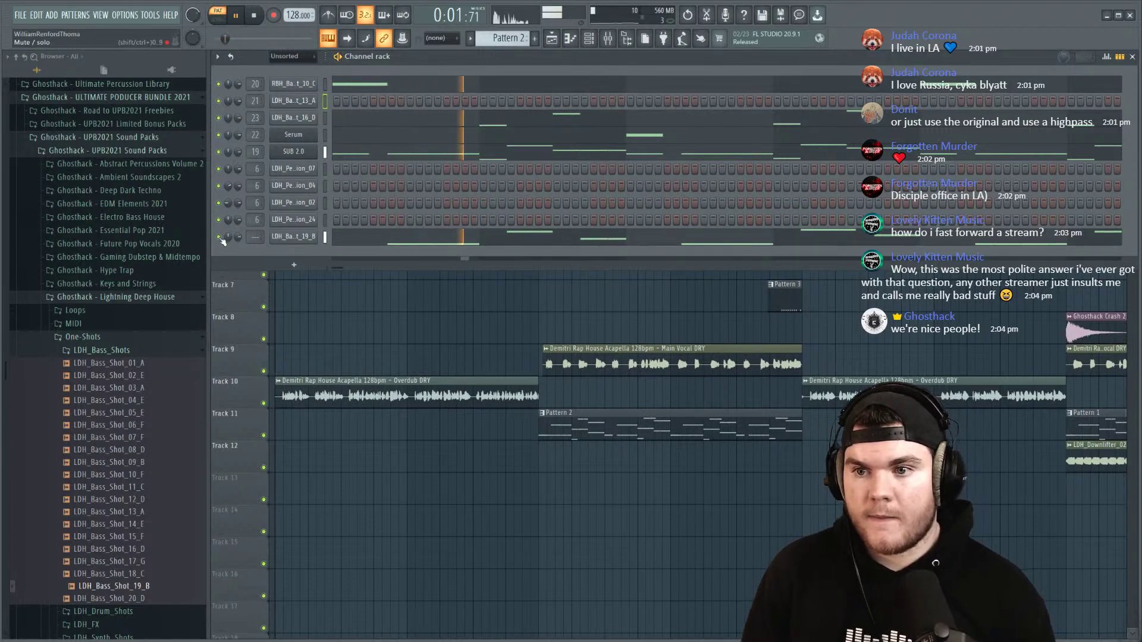
pyautogui.press('space')
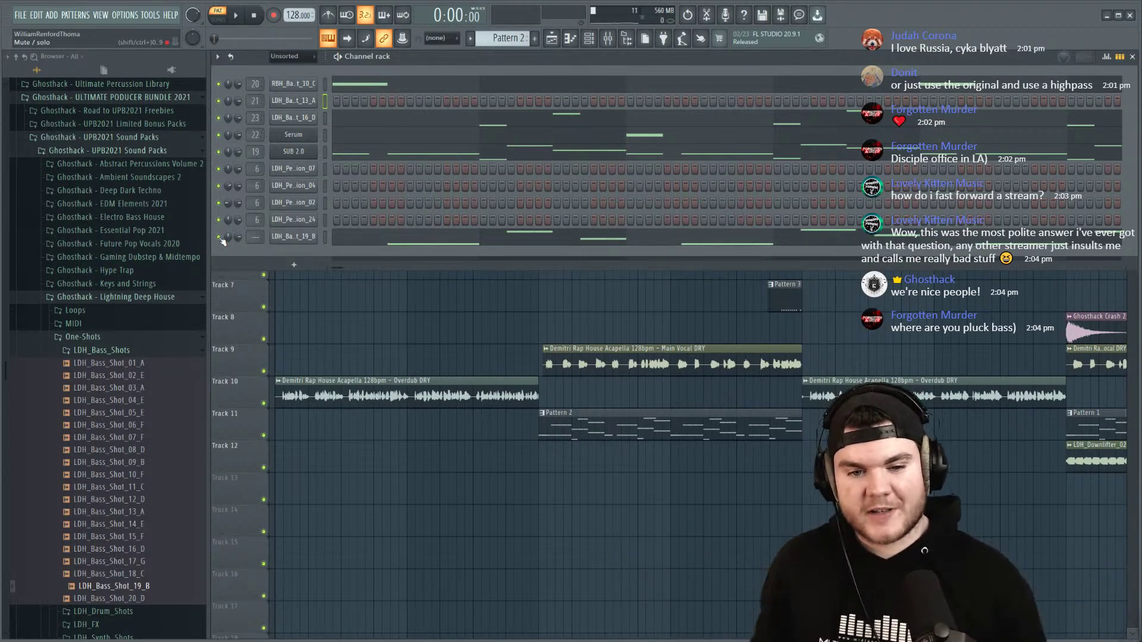
pyautogui.press('space')
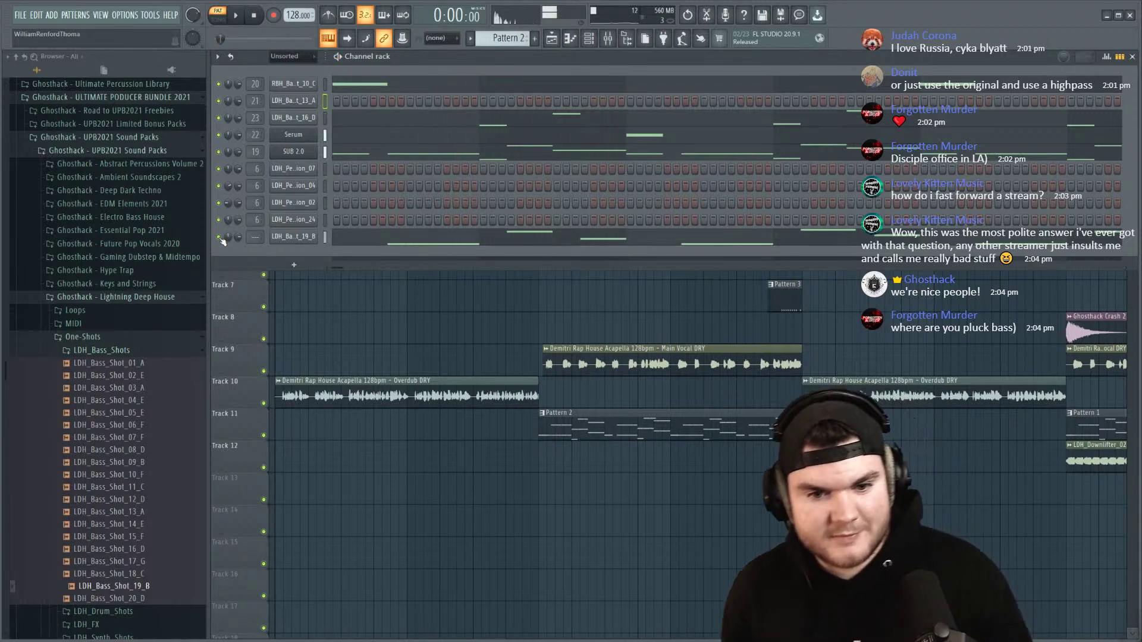
pyautogui.press('space')
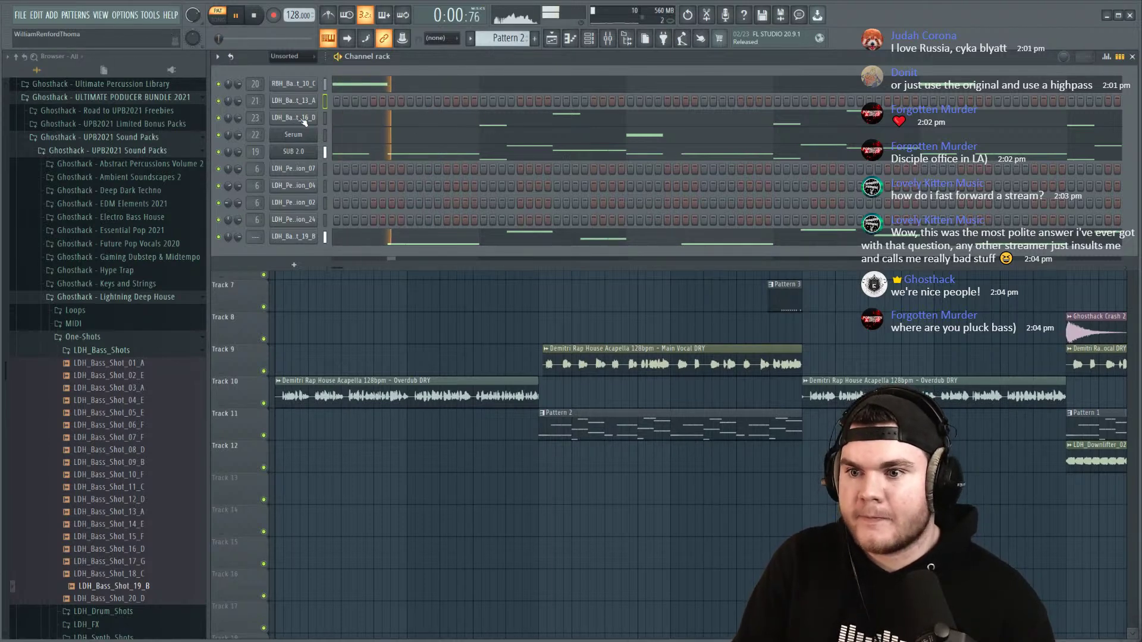
# Step: Solo LDH_Bass_Shot_16_D and cut all its Pattern 2 notes in the piano roll
pyautogui.rightClick(219, 118)
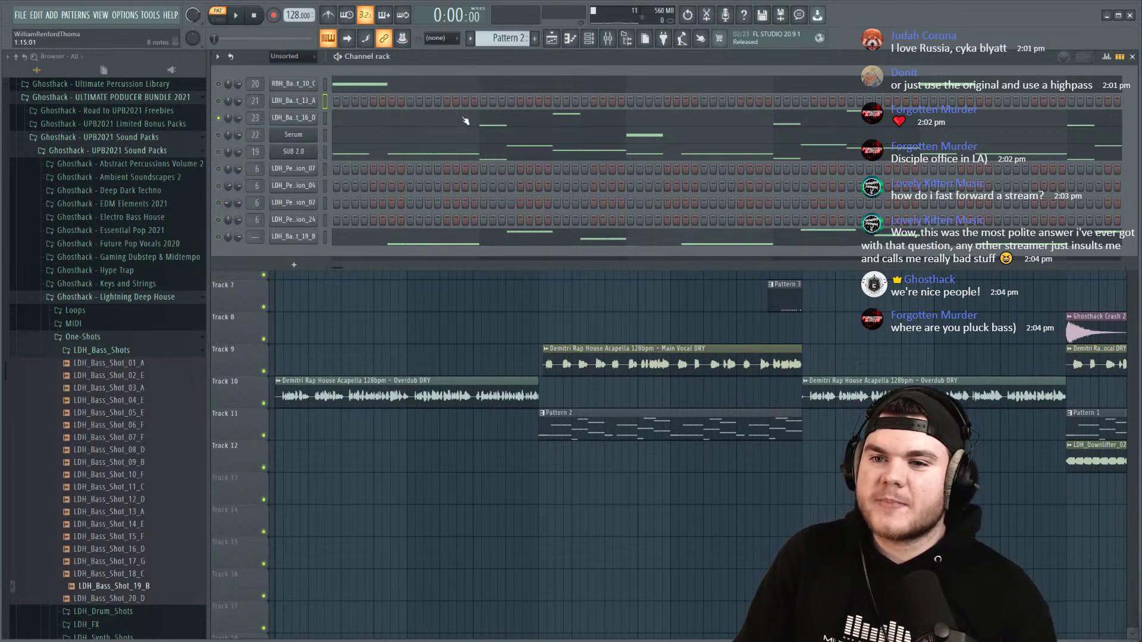
pyautogui.doubleClick(361, 119)
pyautogui.moveTo(993, 431); pyautogui.dragTo(207, 73)
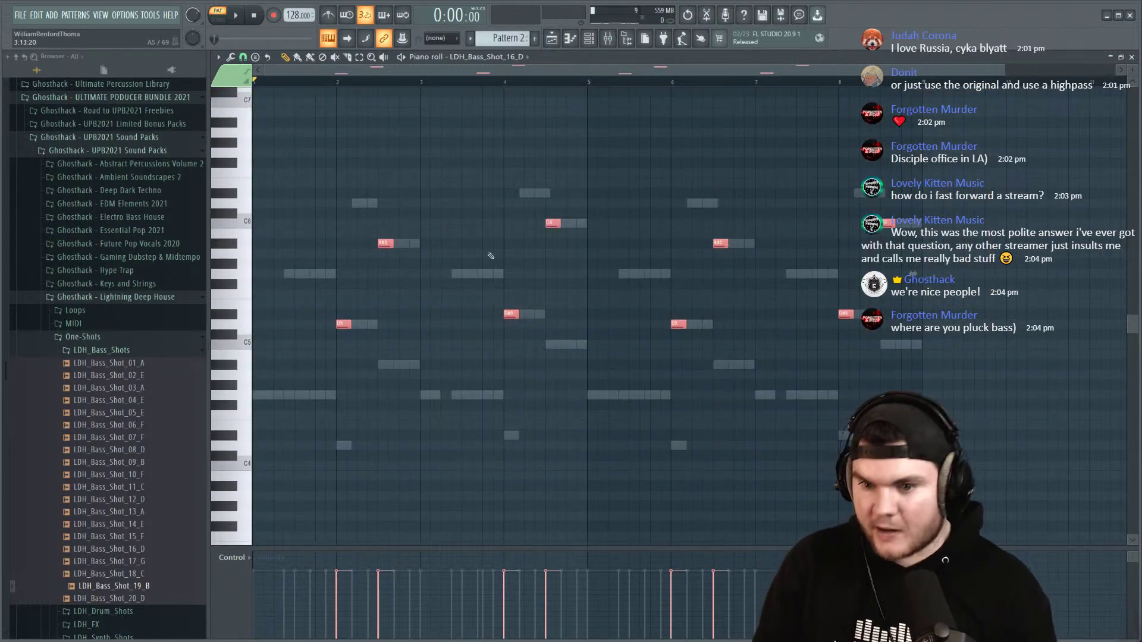
pyautogui.press('Delete')
# Step: Paste the cut notes into LDH_Bass_Shot_19_B, move them one bar later to start at bar 2, and play the pattern
pyautogui.click(1132, 57)
pyautogui.click(512, 239)
pyautogui.hotkey('ctrl', 'v')
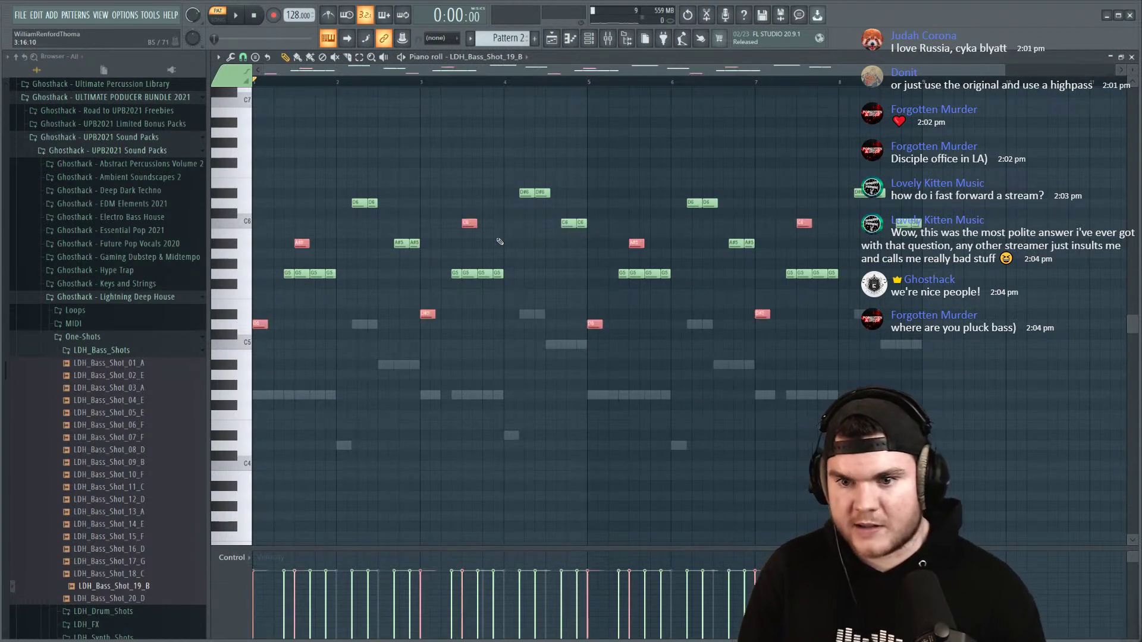
pyautogui.moveTo(260, 324); pyautogui.dragTo(343, 324)
pyautogui.press('space')
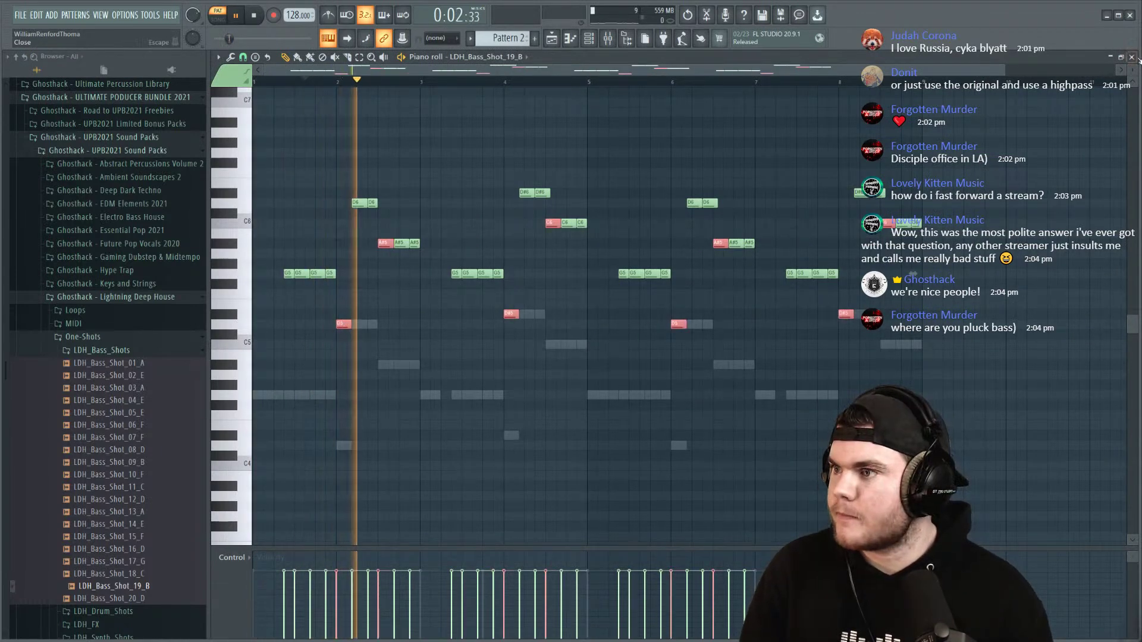
# Step: Play Pattern 2 and review the LDH_Bass_Shot_19_B bassline in the piano roll
pyautogui.press('F7')
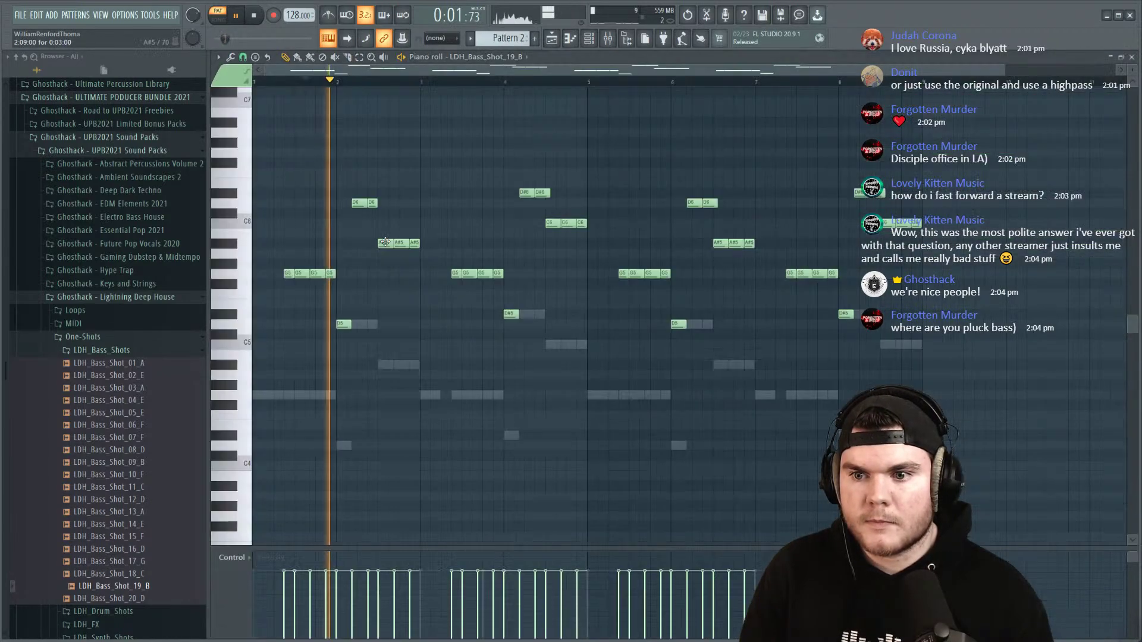
pyautogui.click(386, 241)
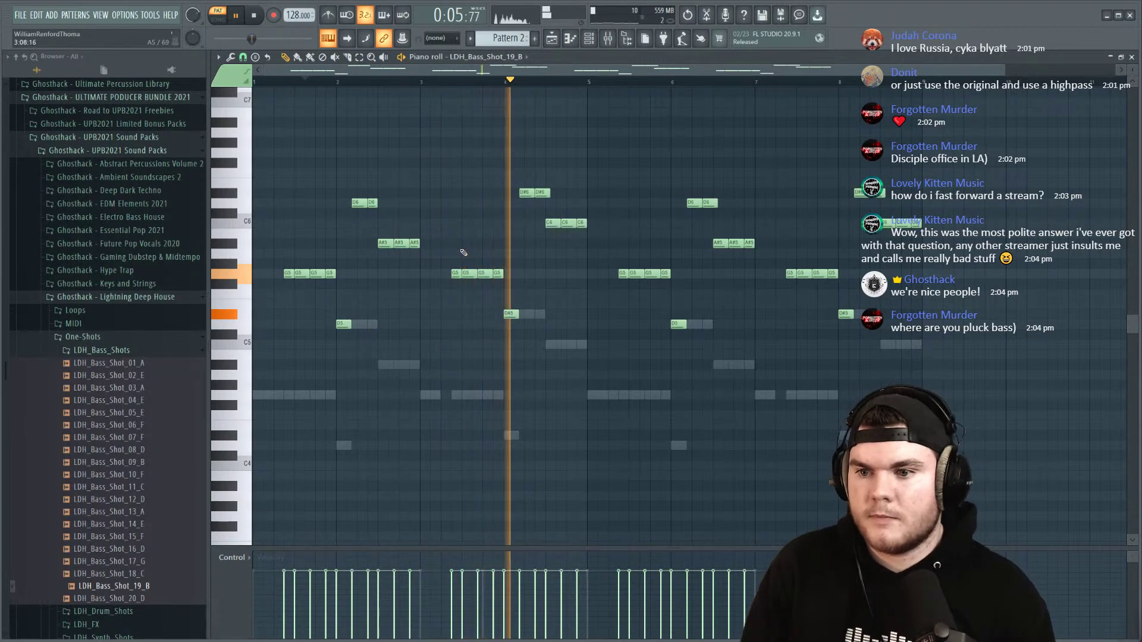
pyautogui.click(1131, 58)
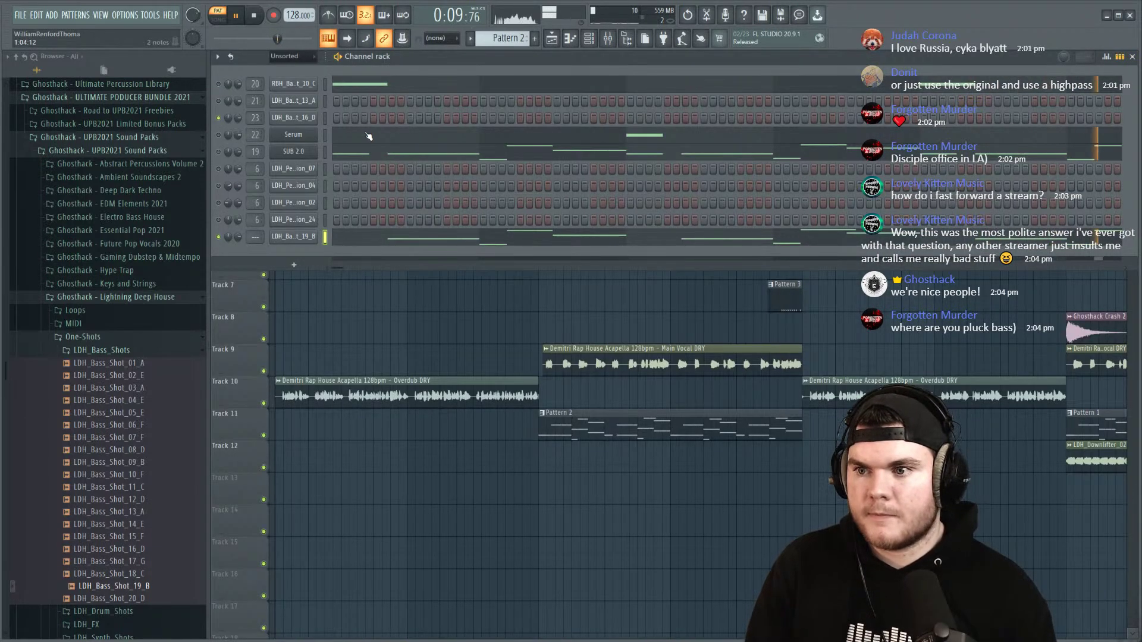
pyautogui.click(396, 238)
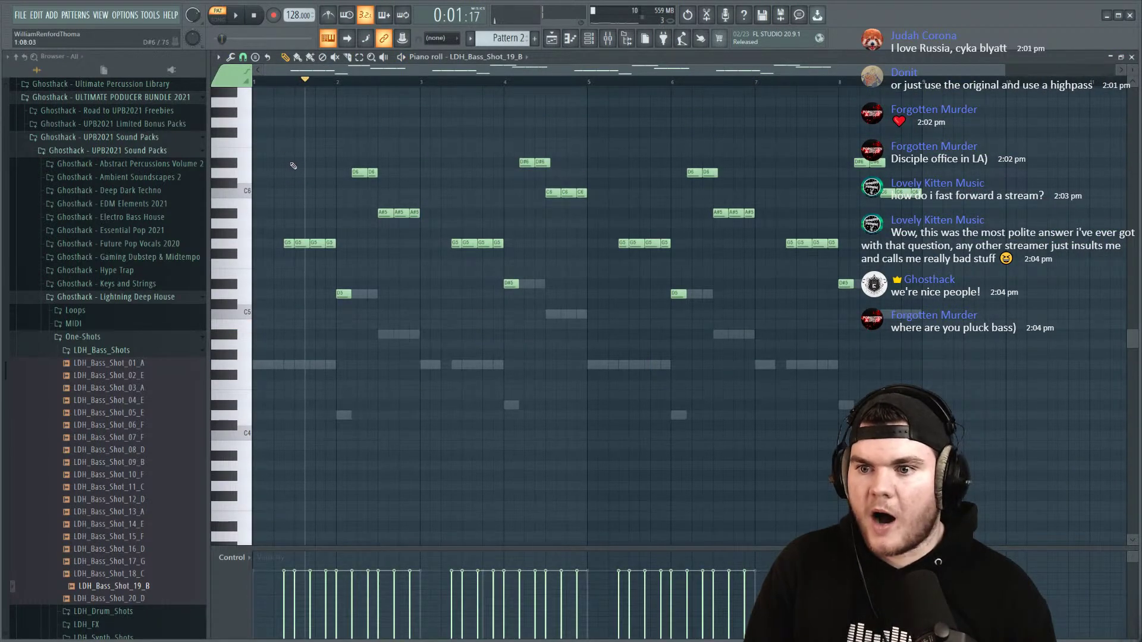
pyautogui.scroll(1, 439, 125)
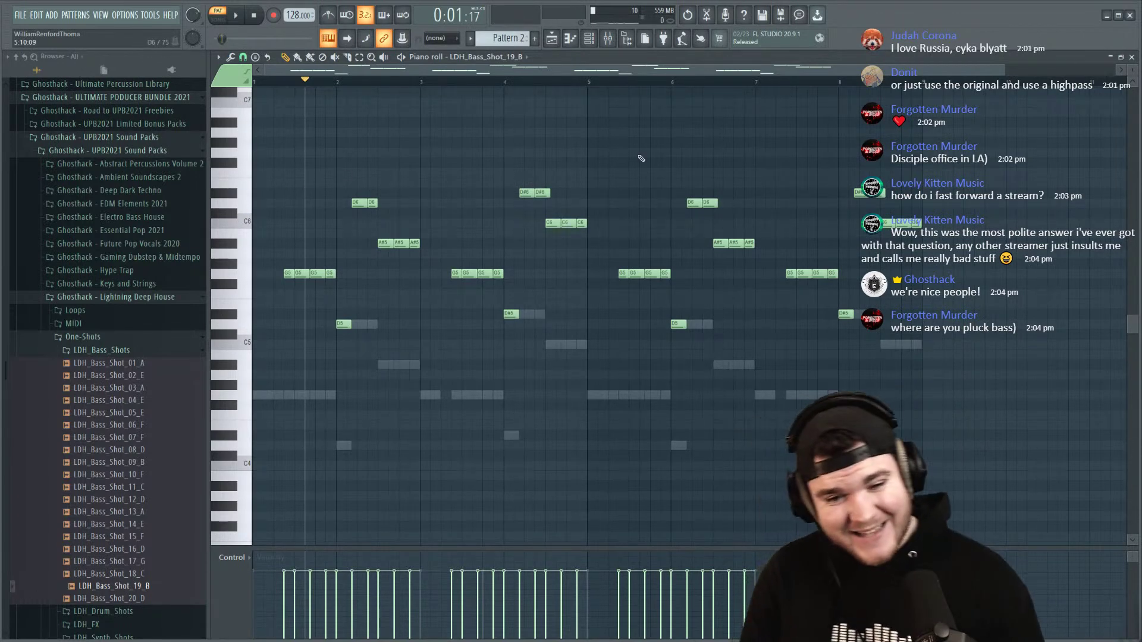
# Step: Return to the channel rack and cut the Pattern 2 notes from the RBH bass shot 10_C channel
pyautogui.click(1134, 57)
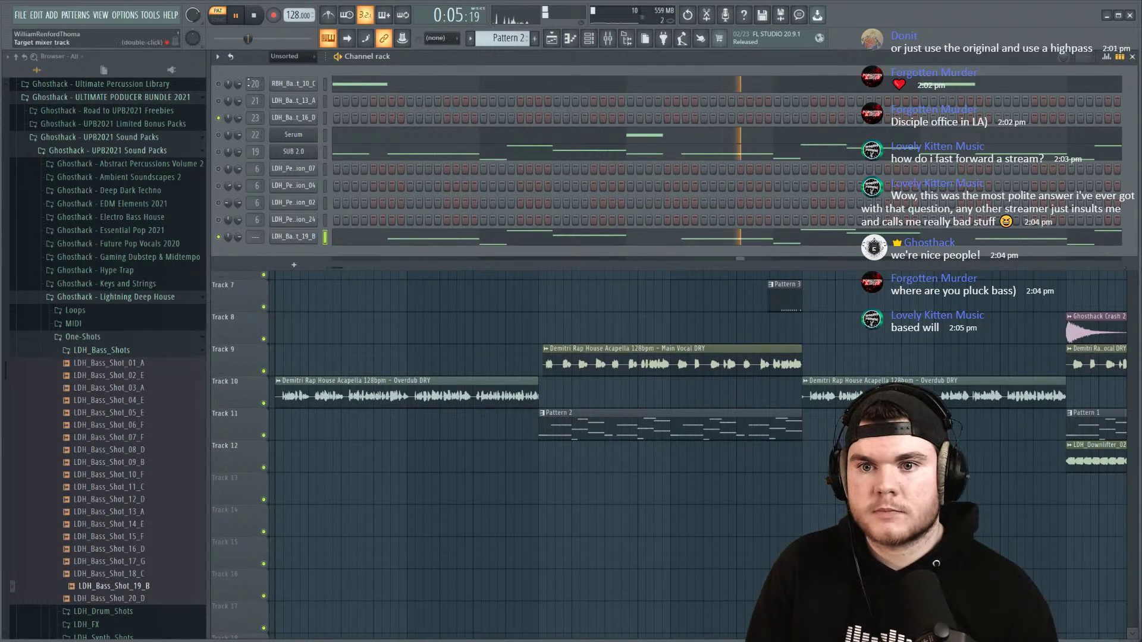
pyautogui.rightClick(308, 84)
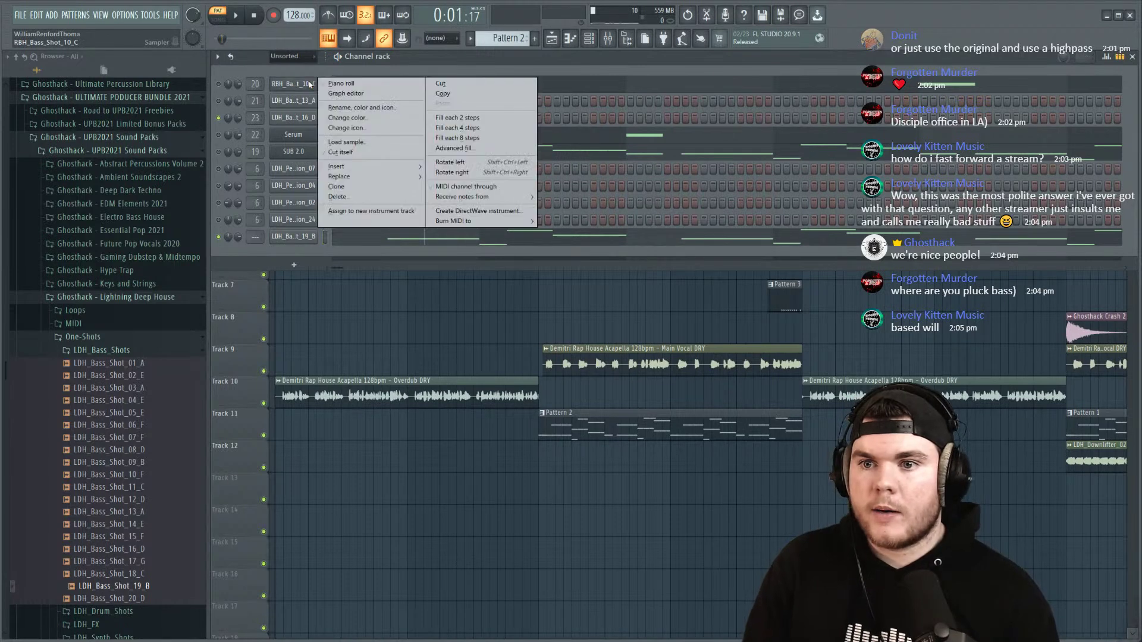
pyautogui.click(445, 83)
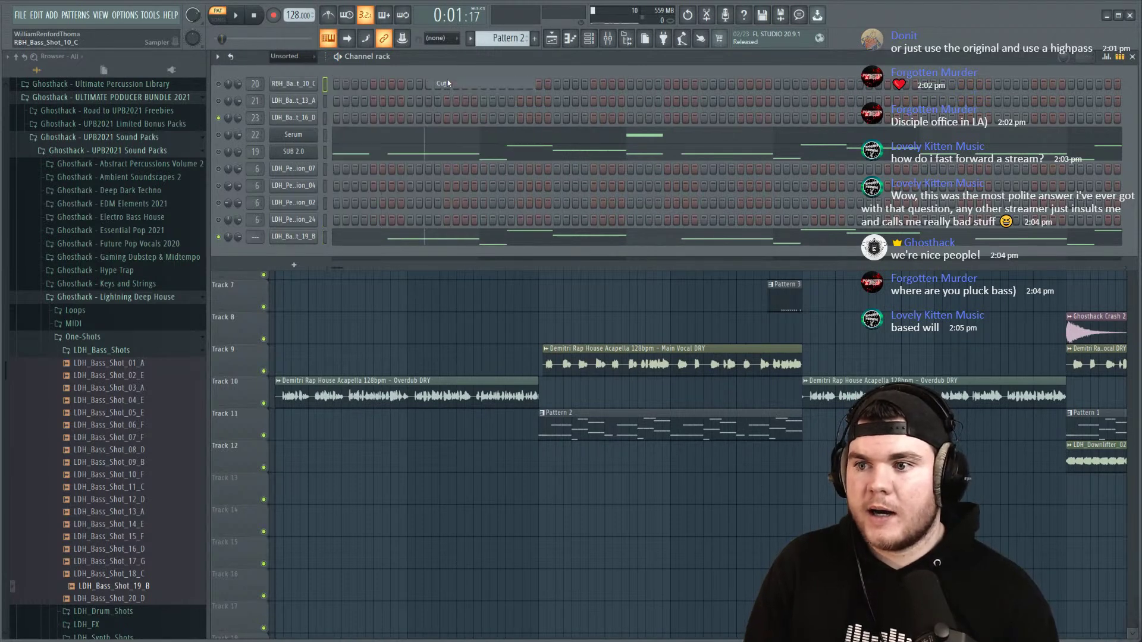
# Step: Place the Serum channel's short G4 notes at the starts of bars 1, 3, 5 and 7 in Pattern 2
pyautogui.click(635, 135)
pyautogui.moveTo(423, 396); pyautogui.dragTo(302, 399)
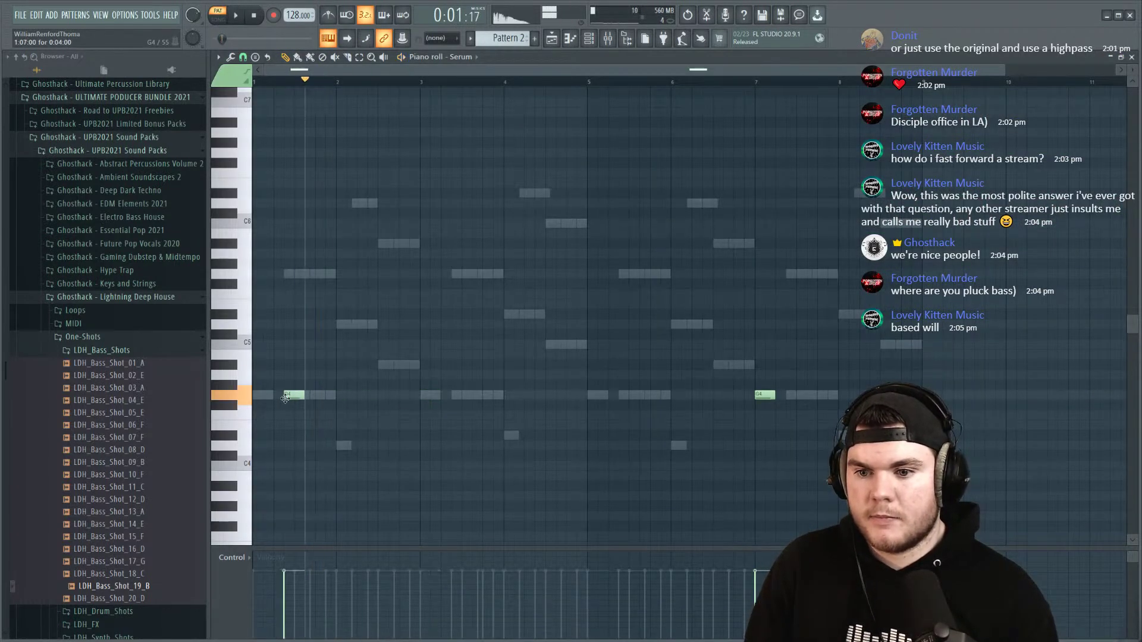
pyautogui.press('space')
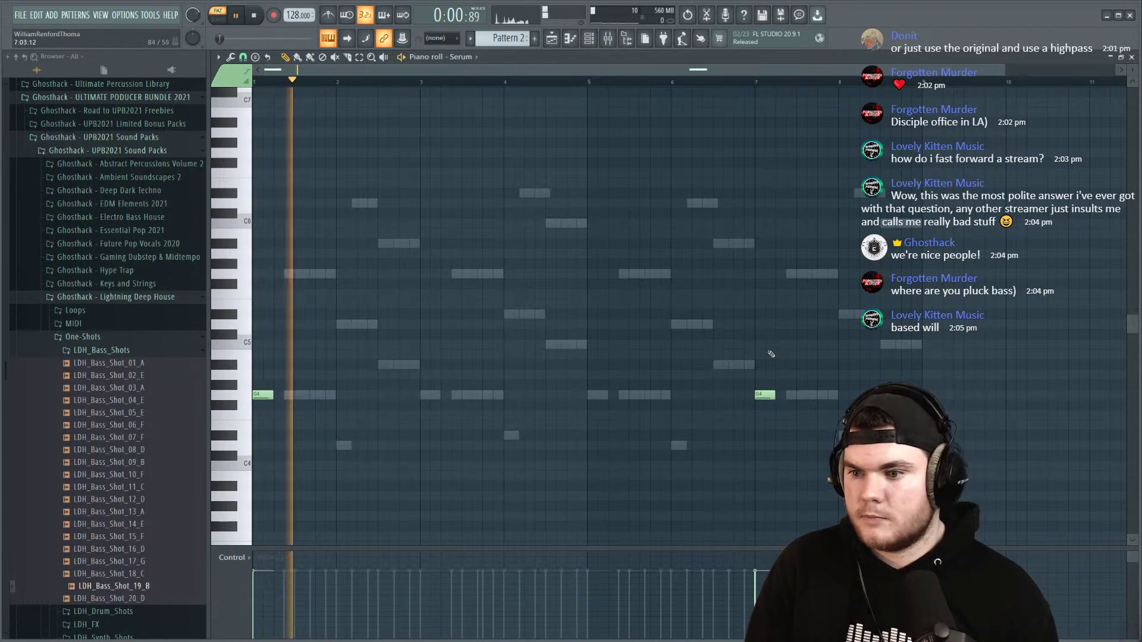
pyautogui.moveTo(761, 396); pyautogui.dragTo(593, 396)
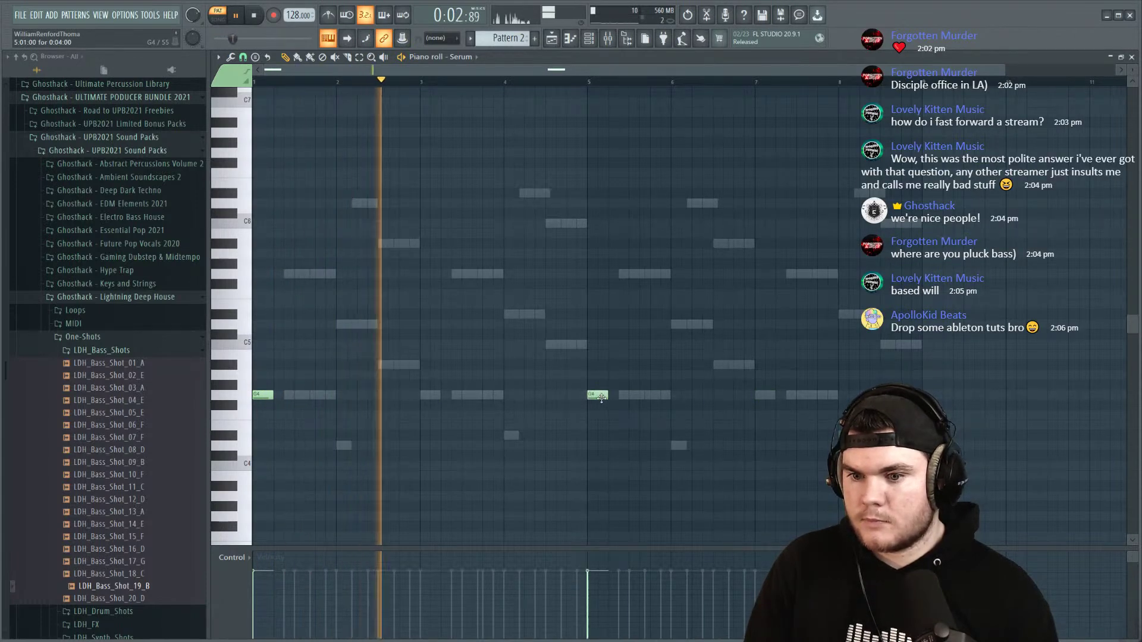
pyautogui.click(428, 396)
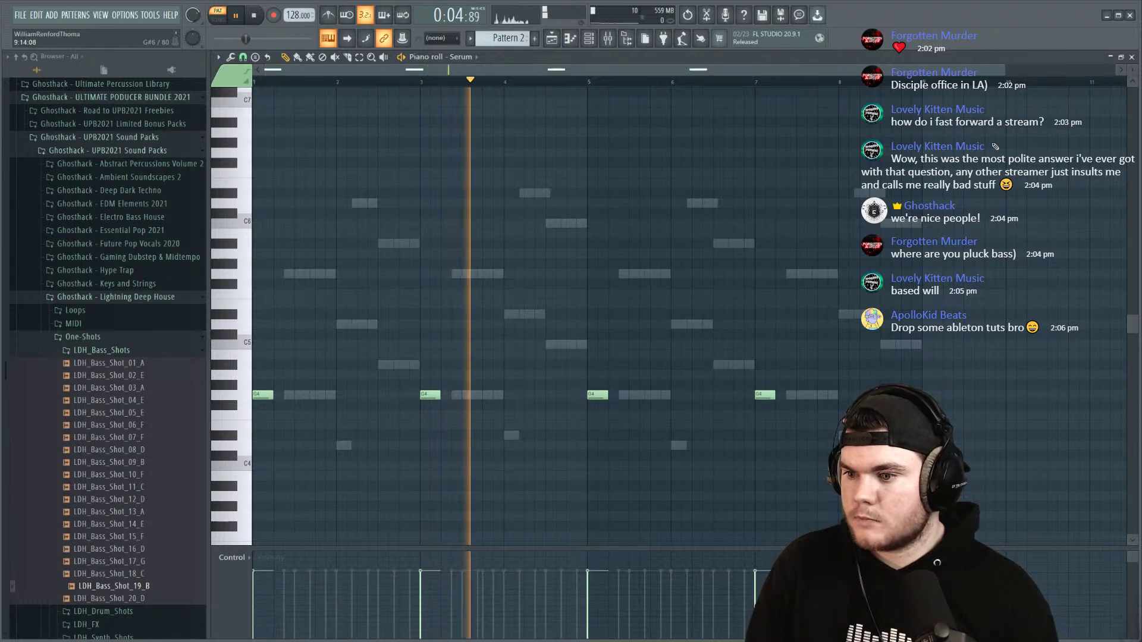
pyautogui.press('F7')
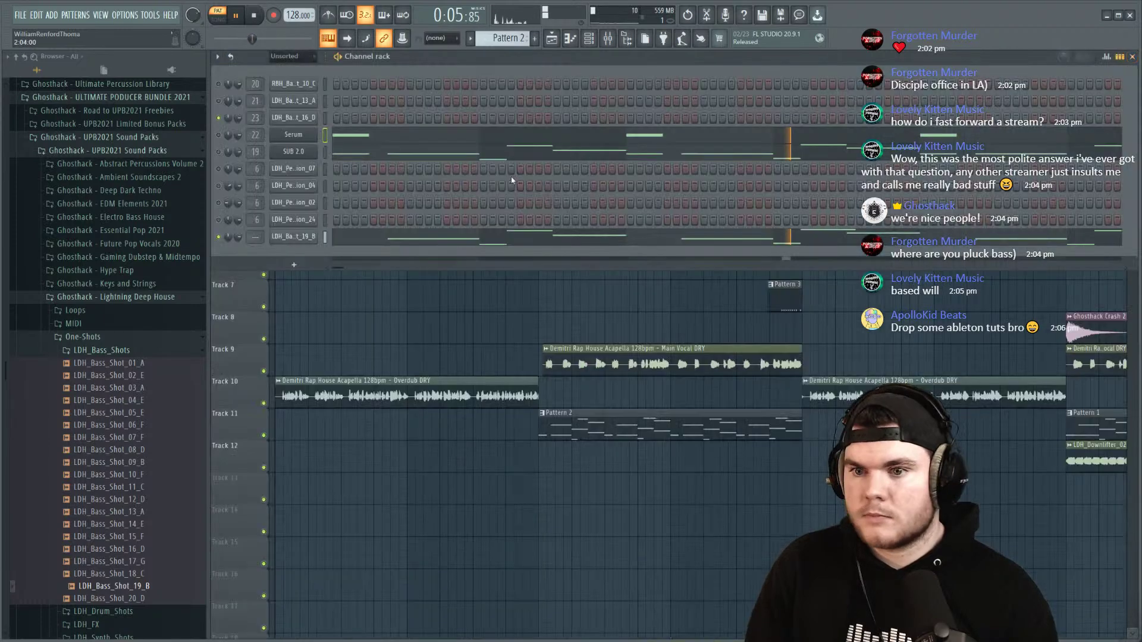
# Step: Re-enable all channels, restart Pattern 2 and check the SUB 2.0 notes in the piano roll
pyautogui.rightClick(218, 136)
pyautogui.click(226, 142)
pyautogui.rightClick(219, 135)
pyautogui.click(227, 140)
pyautogui.press('space')
pyautogui.press('space')
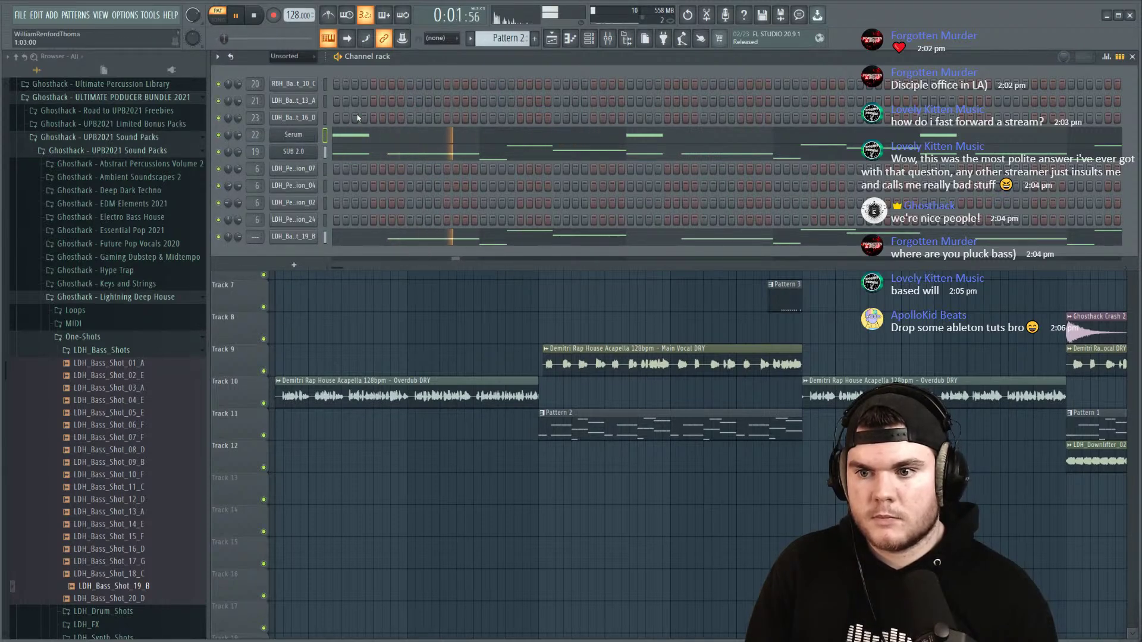
pyautogui.press('F7')
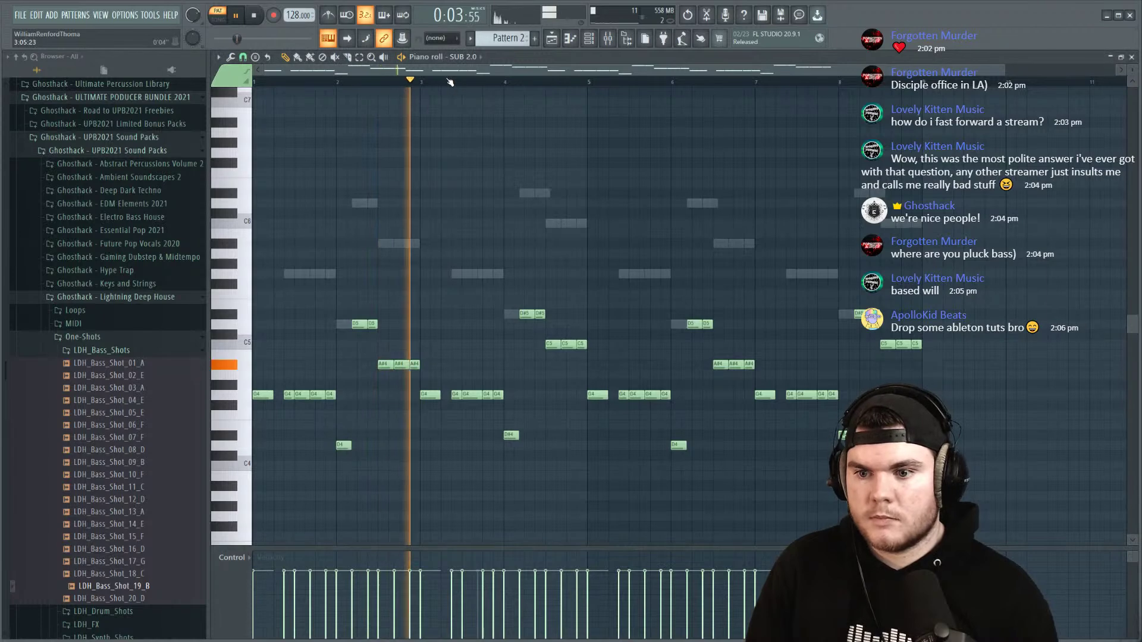
pyautogui.press('F7')
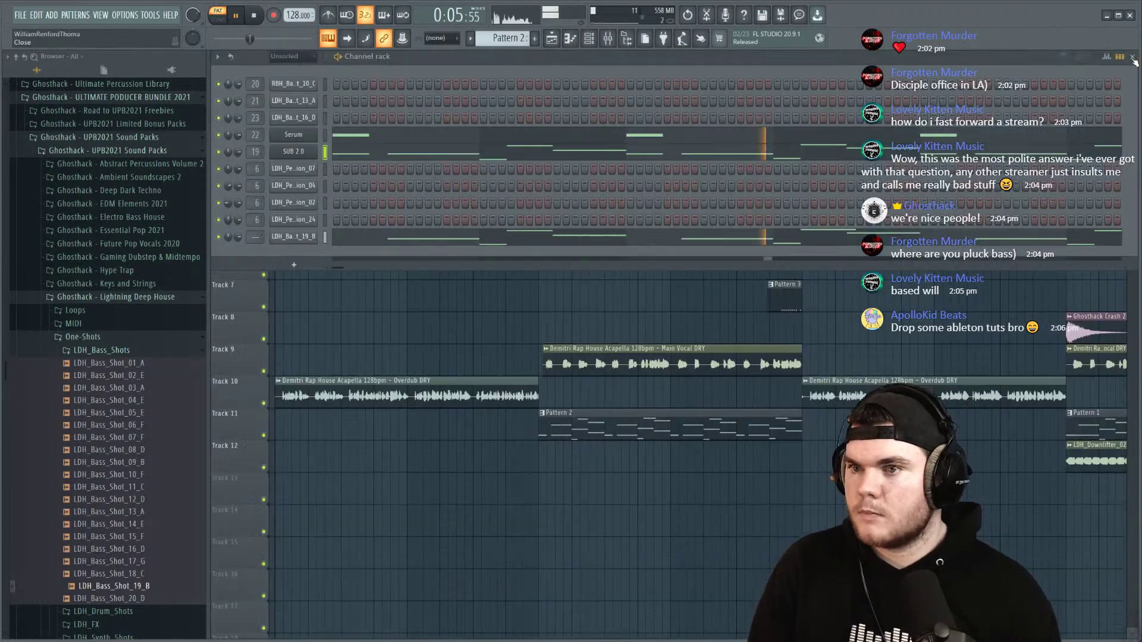
# Step: Show the mixer and inspect the LDH_Bass_Shot_19_B channel's sample and volume envelope settings
pyautogui.click(608, 41)
pyautogui.click(303, 236)
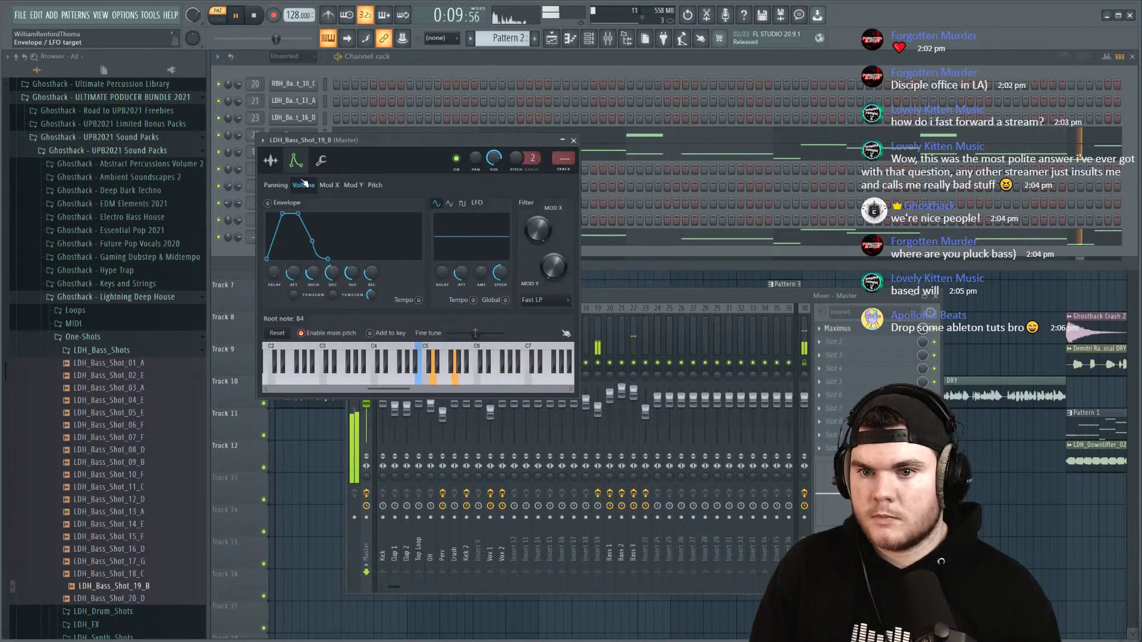
pyautogui.click(275, 166)
pyautogui.click(574, 141)
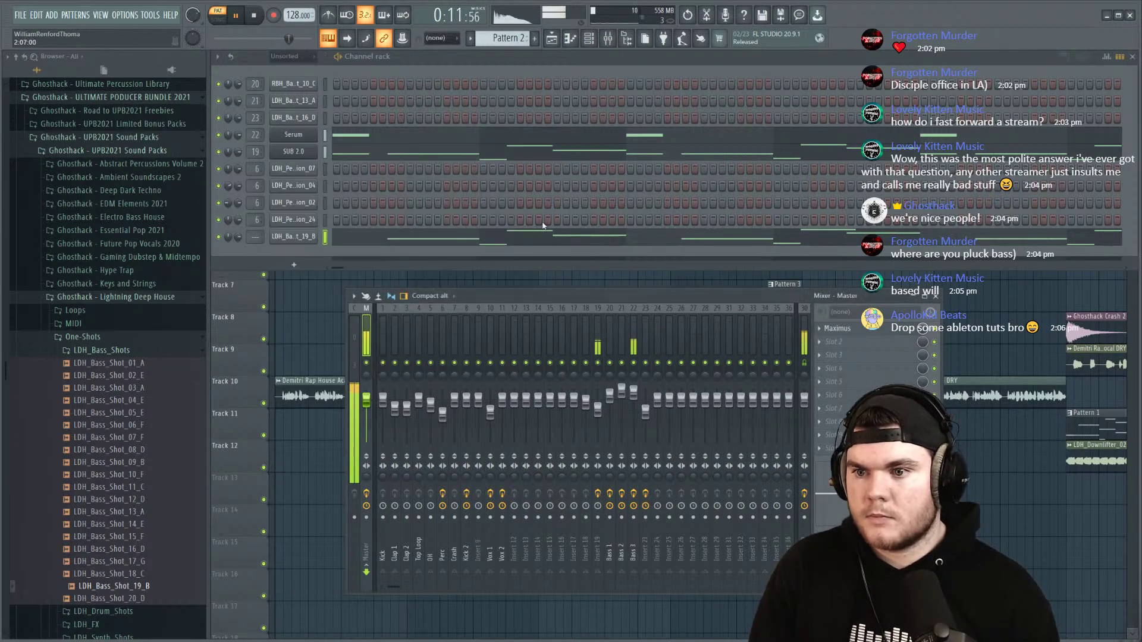
# Step: Lower the two D6 notes of LDH_Bass_Shot_19_B in bar 2 by one octave and play the pattern
pyautogui.press('F7')
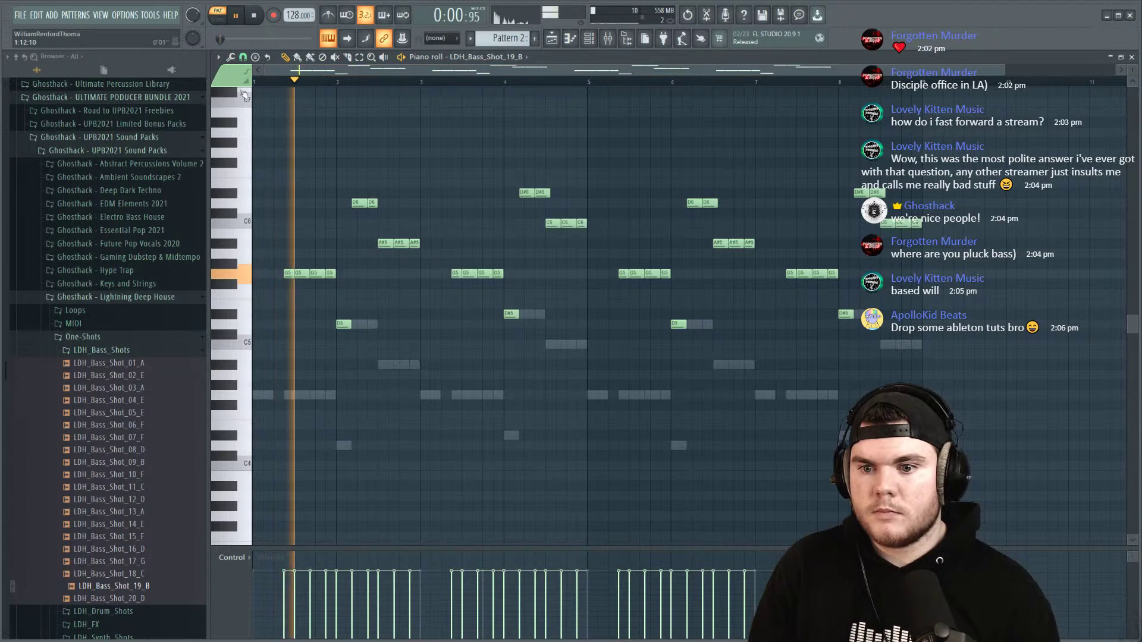
pyautogui.moveTo(327, 189); pyautogui.dragTo(395, 216)
pyautogui.hotkey('ctrl', 'space')
pyautogui.hotkey('ctrl', 'Down')
pyautogui.press('space')
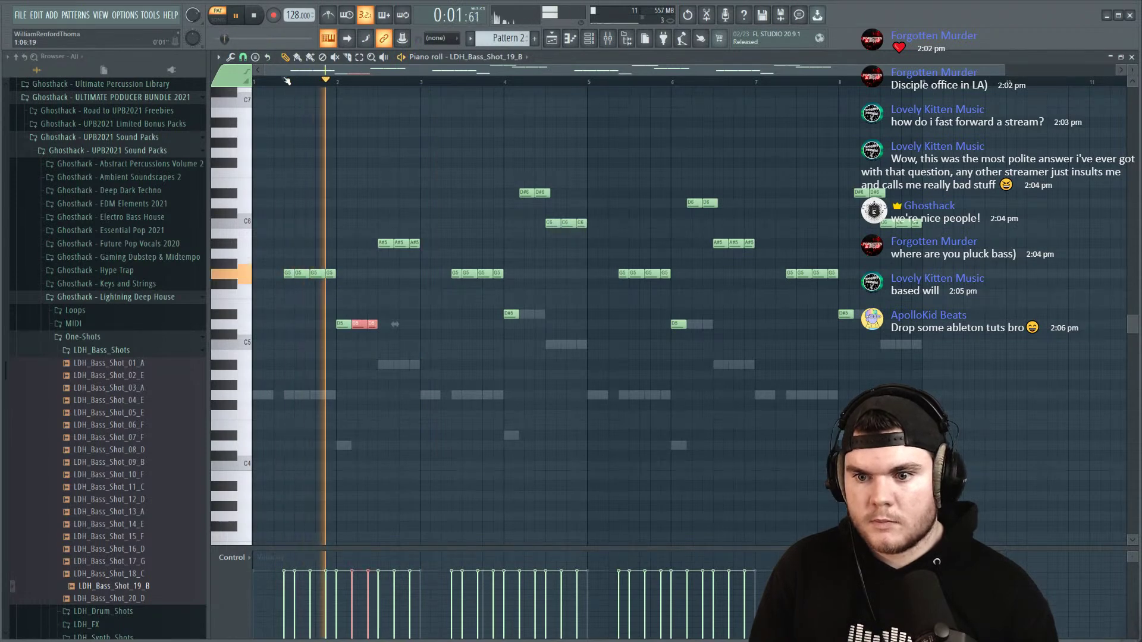
# Step: Lower the first D#6 note in bar 4 of LDH_Bass_Shot_19_B by one octave
pyautogui.moveTo(390, 360); pyautogui.dragTo(418, 350)
pyautogui.keyDown('ctrl'); pyautogui.click(526, 192); pyautogui.keyUp('ctrl')
pyautogui.hotkey('ctrl', 'Down')
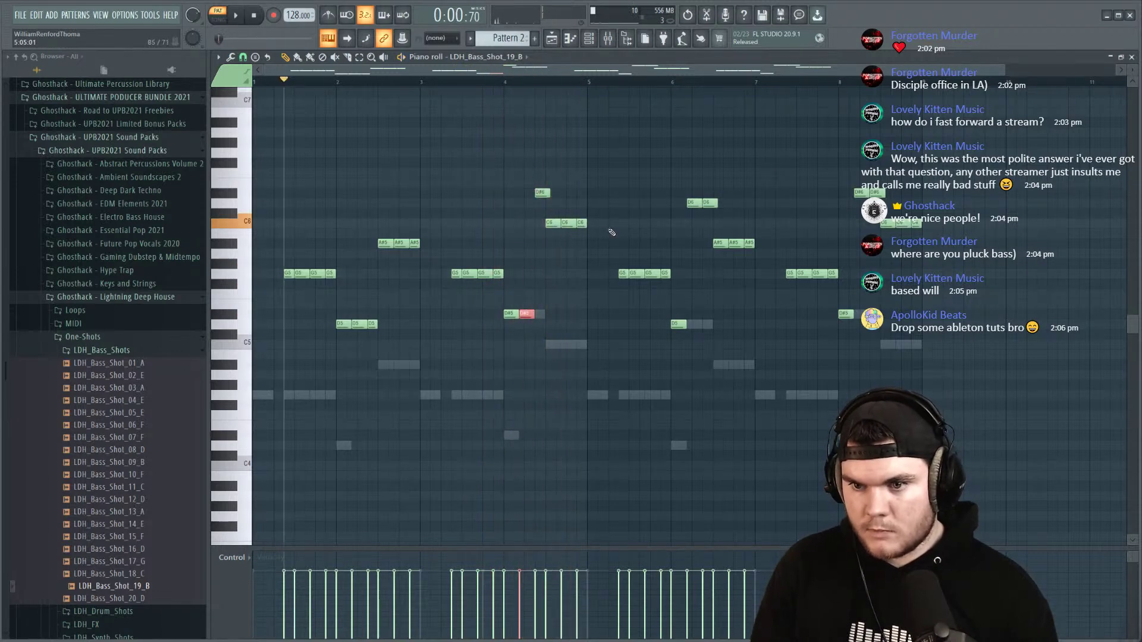
# Step: Try the three C6 notes at the end of bar 4 one octave lower and restore their pitch
pyautogui.moveTo(594, 216); pyautogui.dragTo(539, 227)
pyautogui.hotkey('ctrl', 'Down')
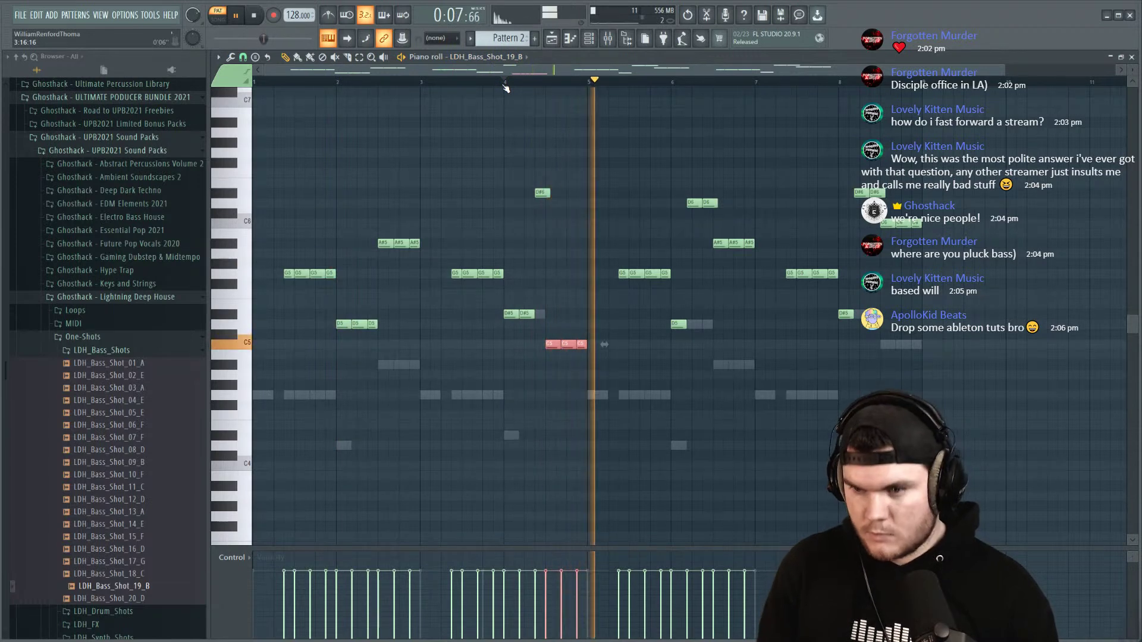
pyautogui.hotkey('ctrl', 'Up')
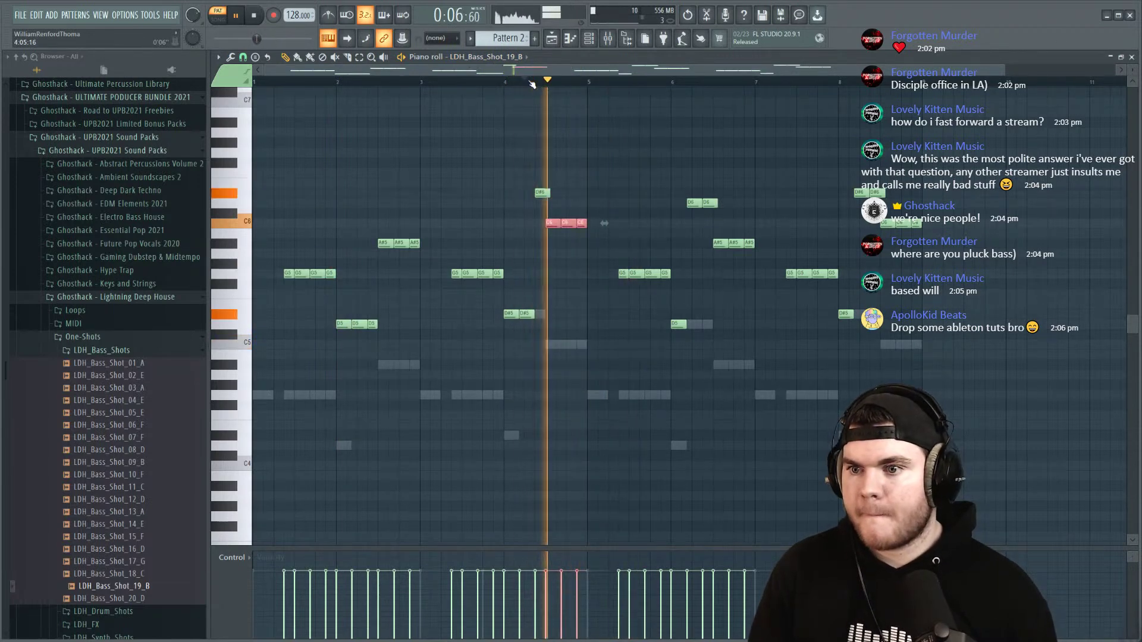
# Step: Lower the two D6 notes in bar 6 of LDH_Bass_Shot_19_B by one octave
pyautogui.click(751, 354)
pyautogui.rightClick(751, 353)
pyautogui.moveTo(677, 189); pyautogui.dragTo(721, 205)
pyautogui.hotkey('ctrl', 'Down')
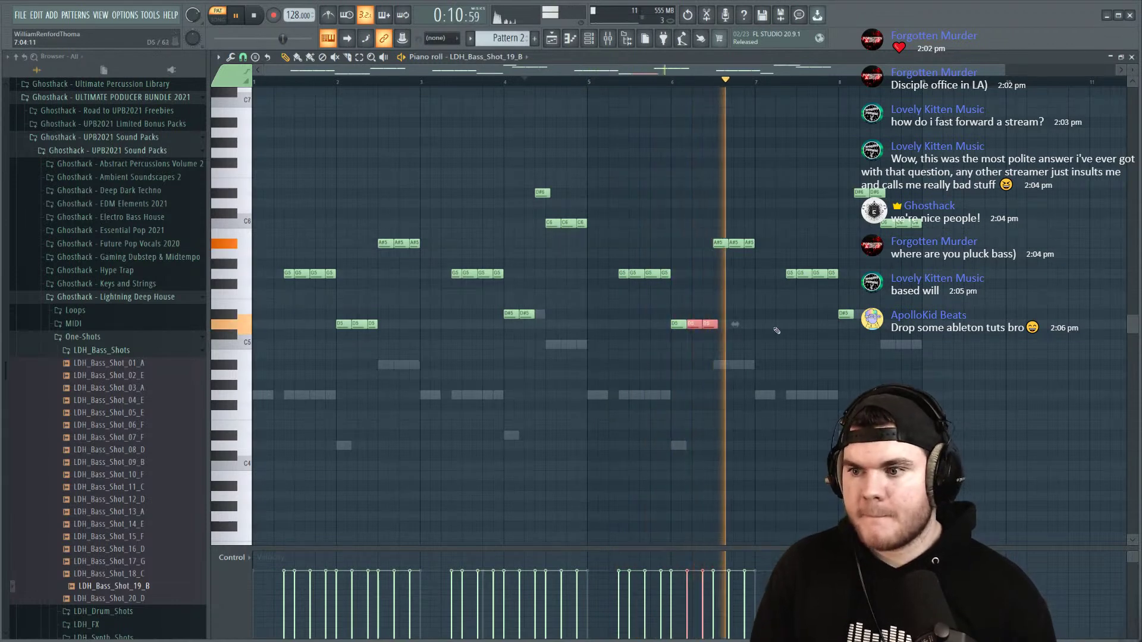
# Step: Lower the A#5 notes in bars 2 and 6 and the first D#6 note in bar 8 by one octave
pyautogui.click(791, 369)
pyautogui.moveTo(708, 236); pyautogui.dragTo(772, 248)
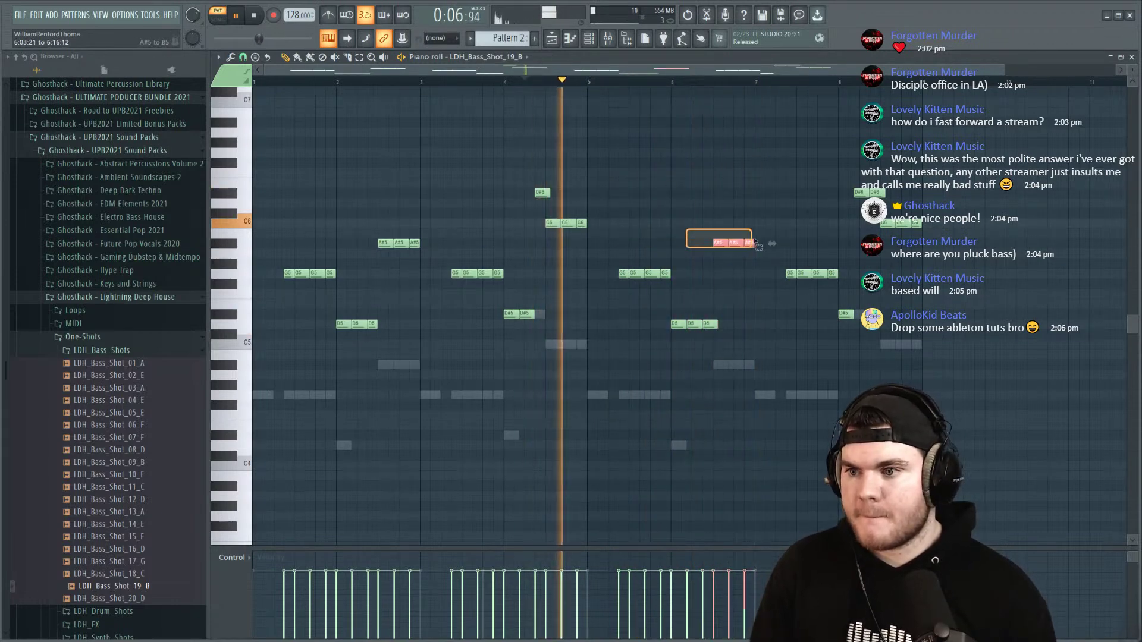
pyautogui.hotkey('ctrl', 'c')
pyautogui.hotkey('ctrl', 'v')
pyautogui.hotkey('ctrl', 'Down')
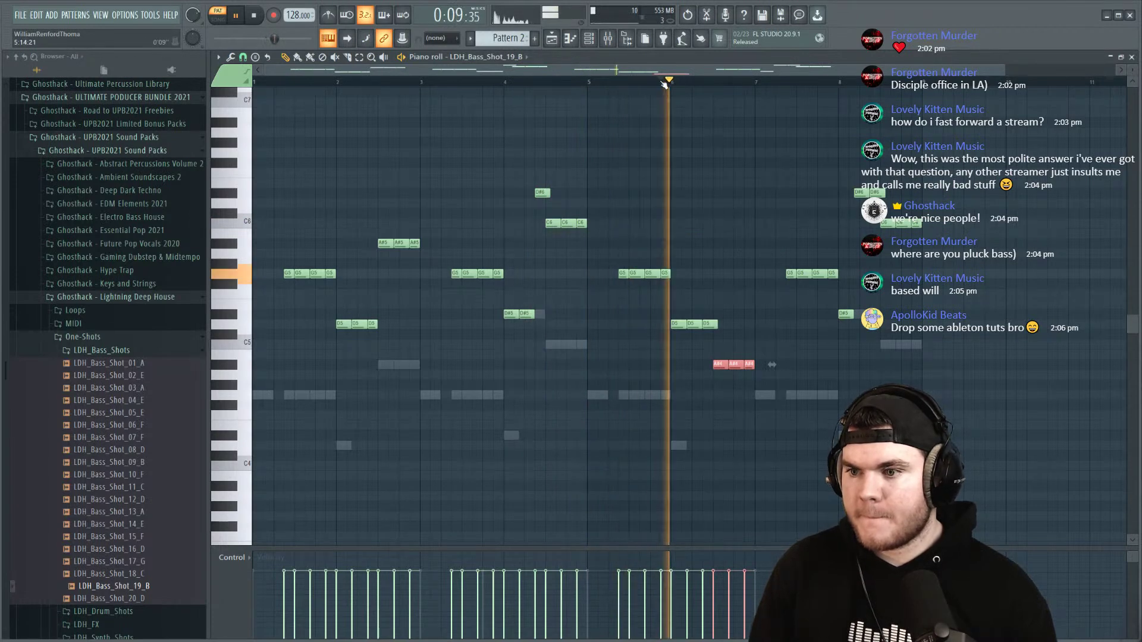
pyautogui.press('space')
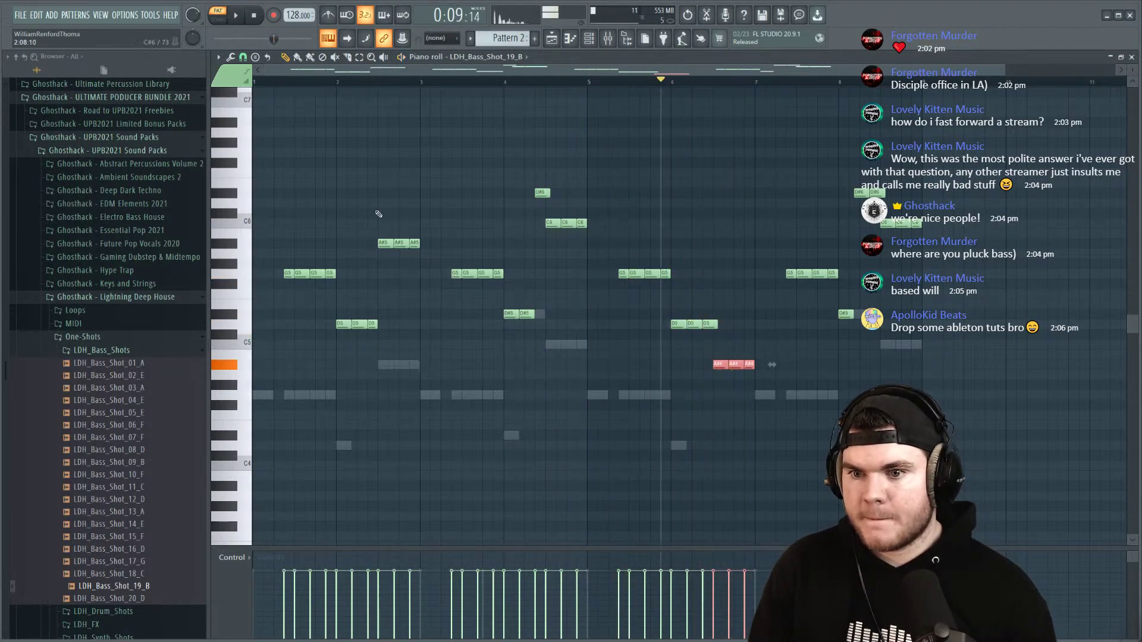
pyautogui.press('space')
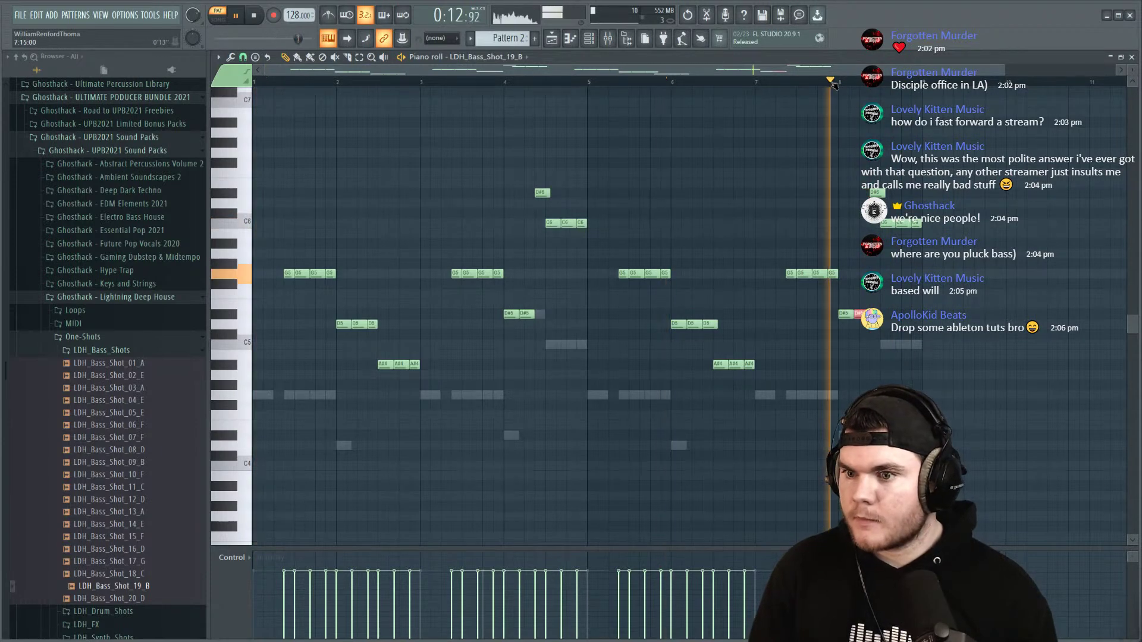
# Step: Route LDH_Bass_Shot_19_B to mixer insert 24 and load Soundgoodizer in the insert's first effect slot
pyautogui.press('F7')
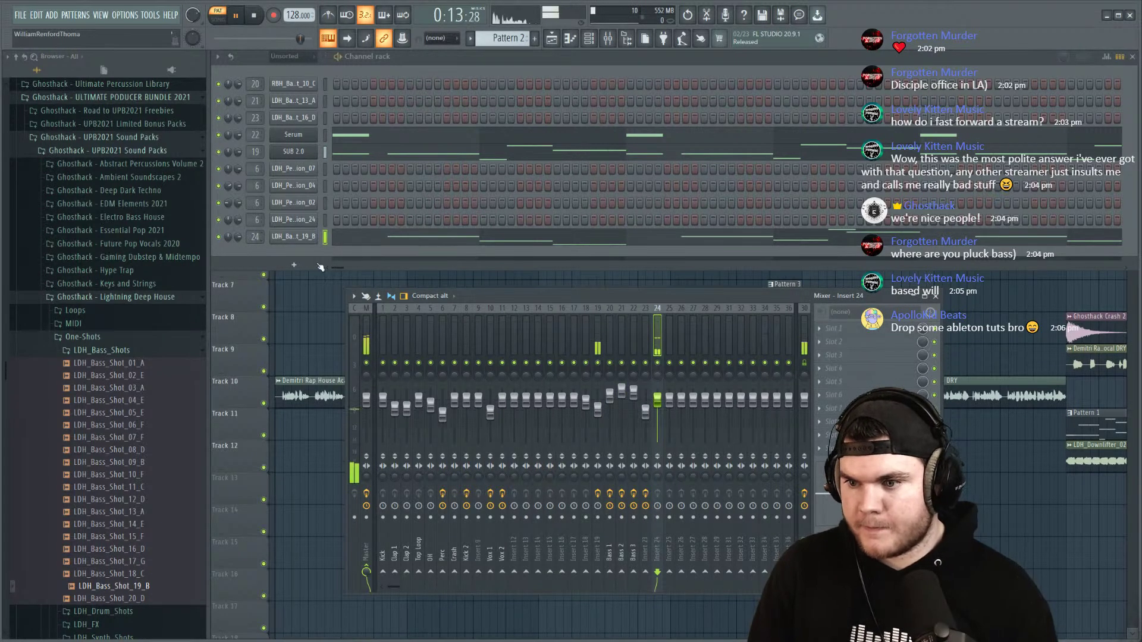
pyautogui.click(833, 328)
pyautogui.moveTo(835, 342)
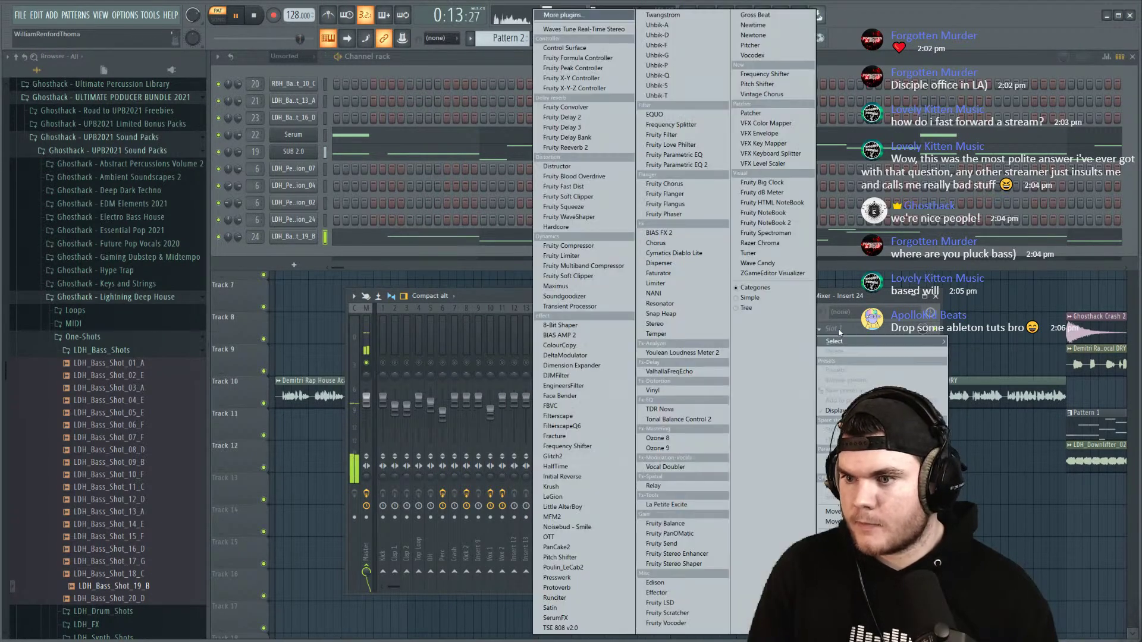
pyautogui.click(583, 295)
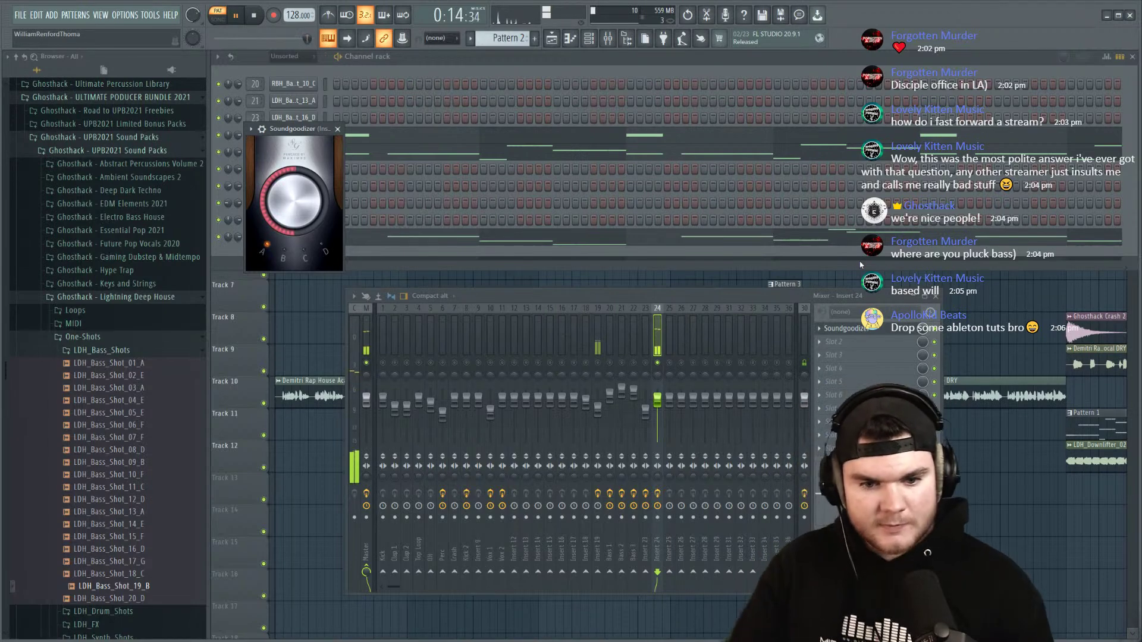
pyautogui.press('space')
pyautogui.click(842, 330)
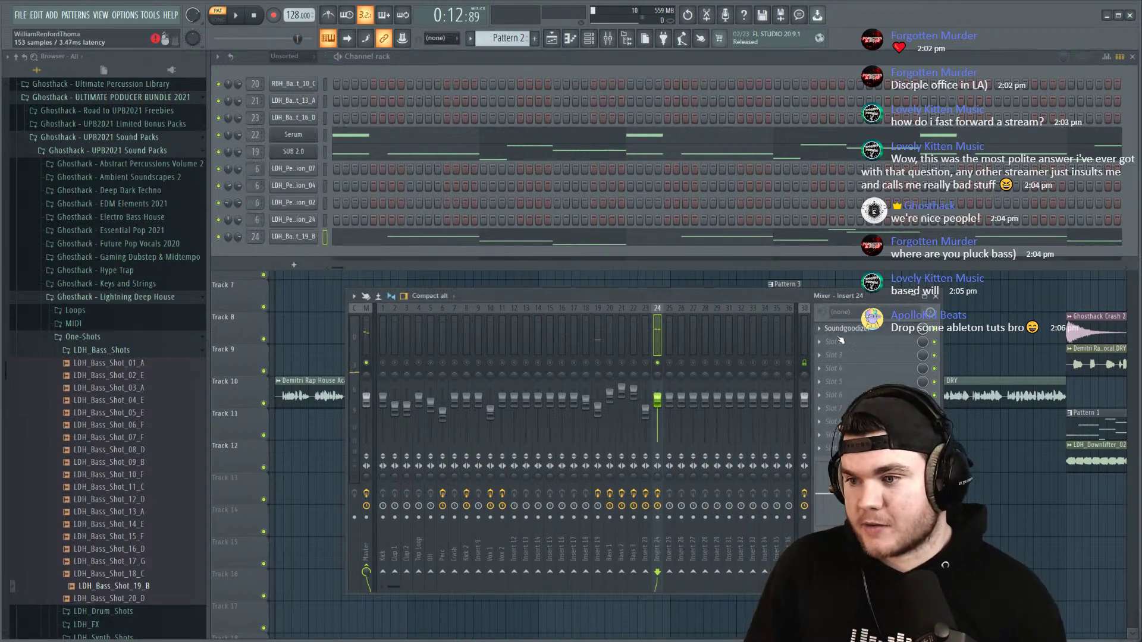
# Step: Load Fruity Parametric EQ 2 in insert 24's second slot and apply an EQ preset while the pattern plays
pyautogui.click(830, 341)
pyautogui.click(675, 165)
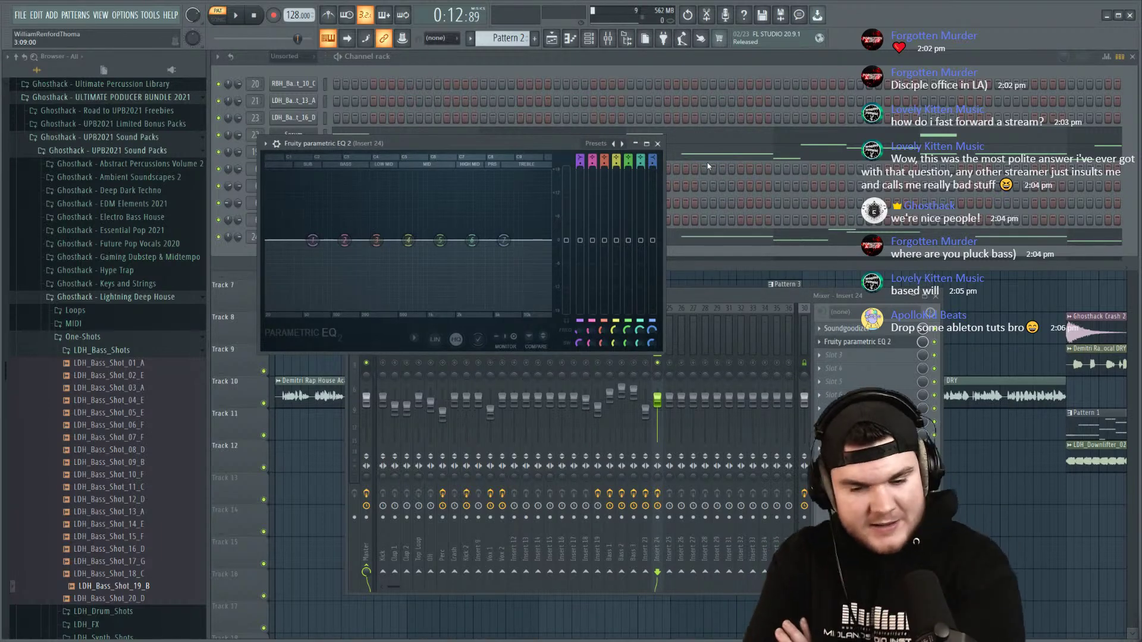
pyautogui.moveTo(464, 142); pyautogui.dragTo(558, 198)
pyautogui.press('space')
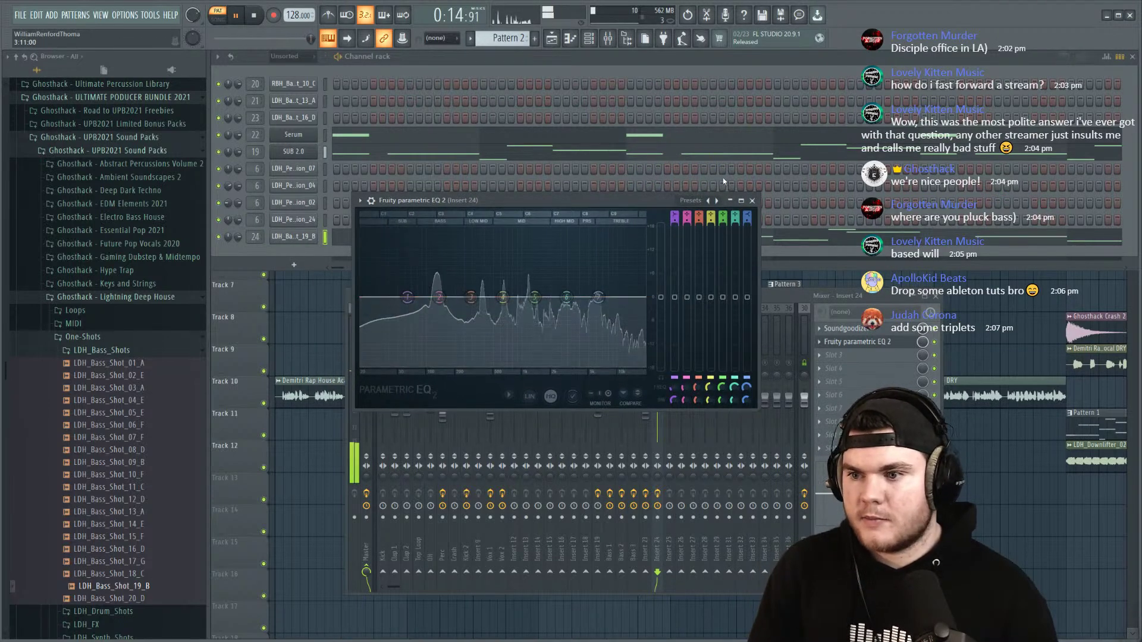
pyautogui.click(691, 200)
pyautogui.click(716, 298)
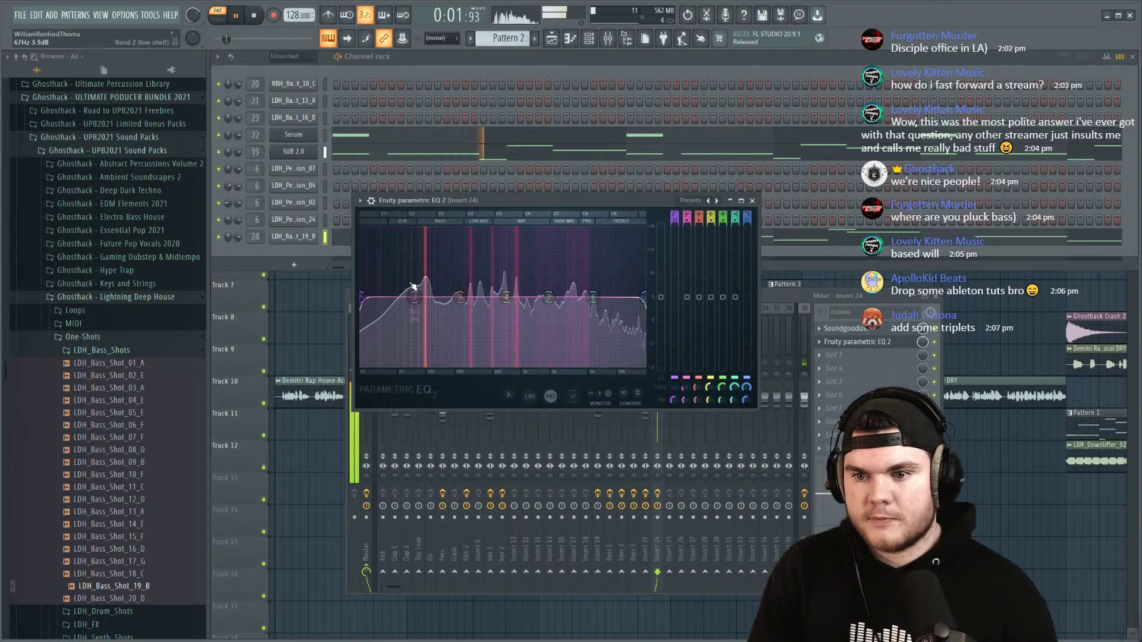
# Step: Raise the high-pass band of insert 24's EQ to about 102 Hz, and load Fruity Reeverb 2 with a preset in slot three
pyautogui.moveTo(363, 297); pyautogui.dragTo(436, 296)
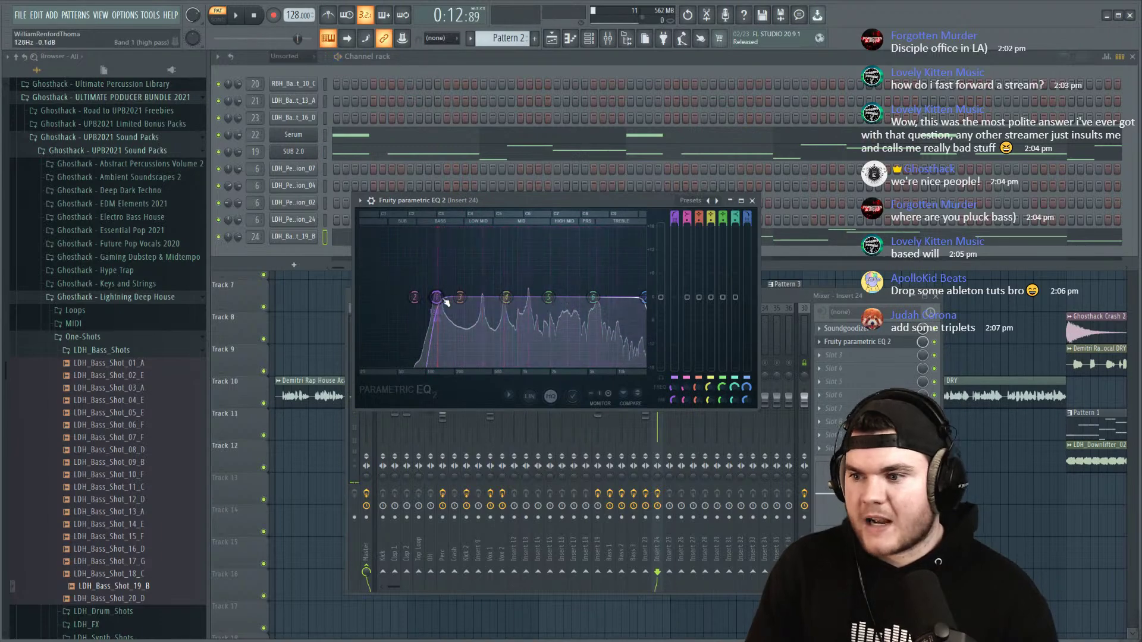
pyautogui.click(857, 342)
pyautogui.click(841, 361)
pyautogui.click(583, 161)
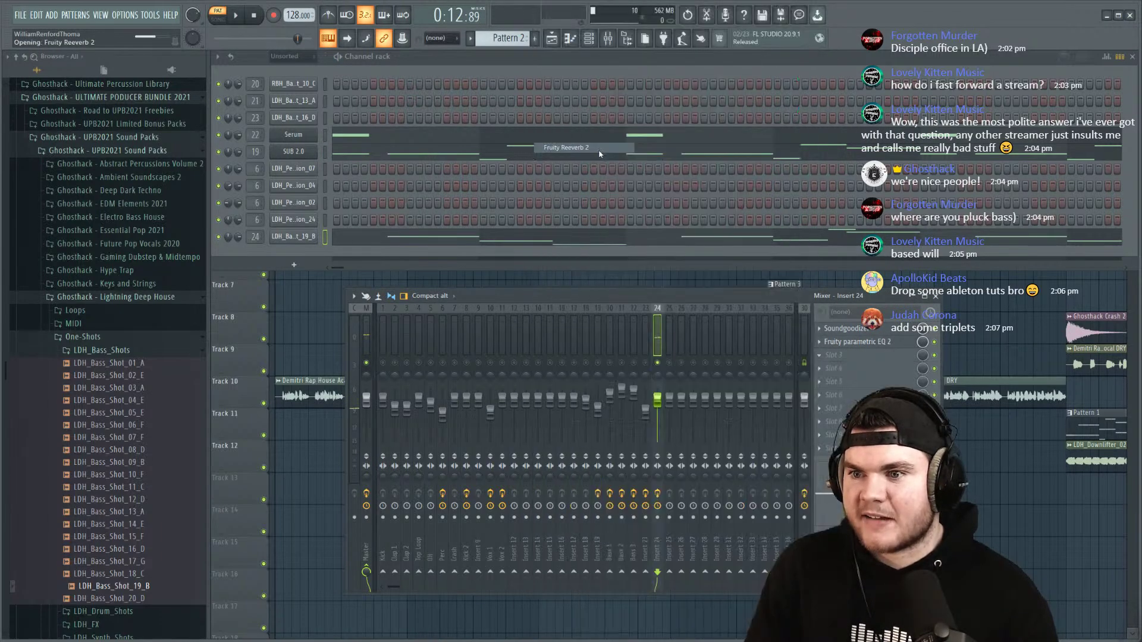
pyautogui.press('space')
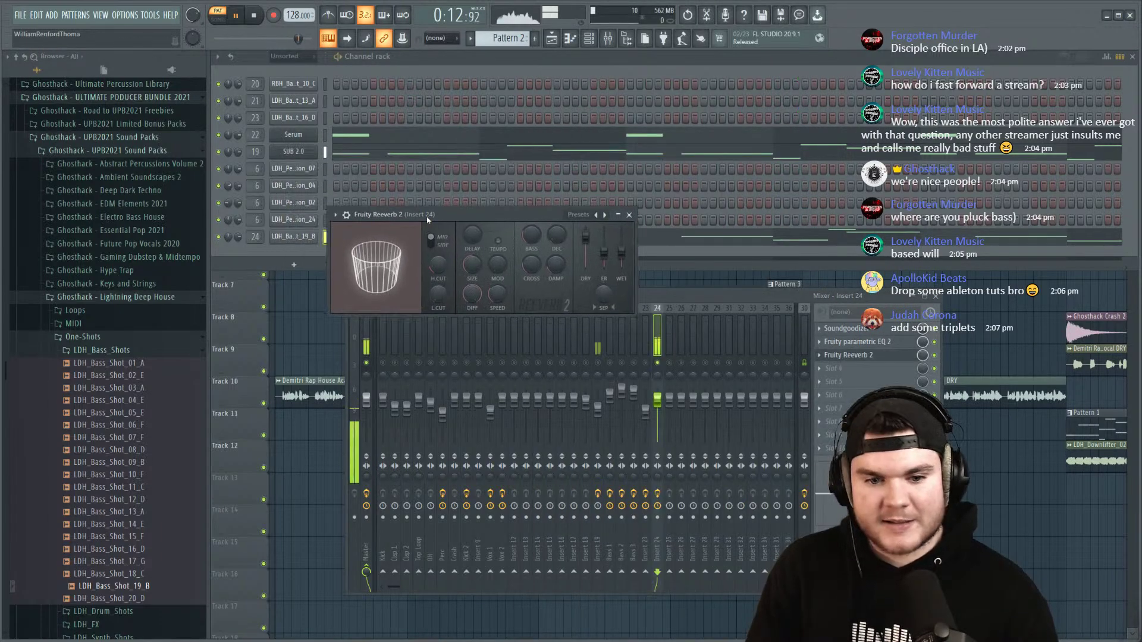
pyautogui.click(578, 215)
pyautogui.click(585, 243)
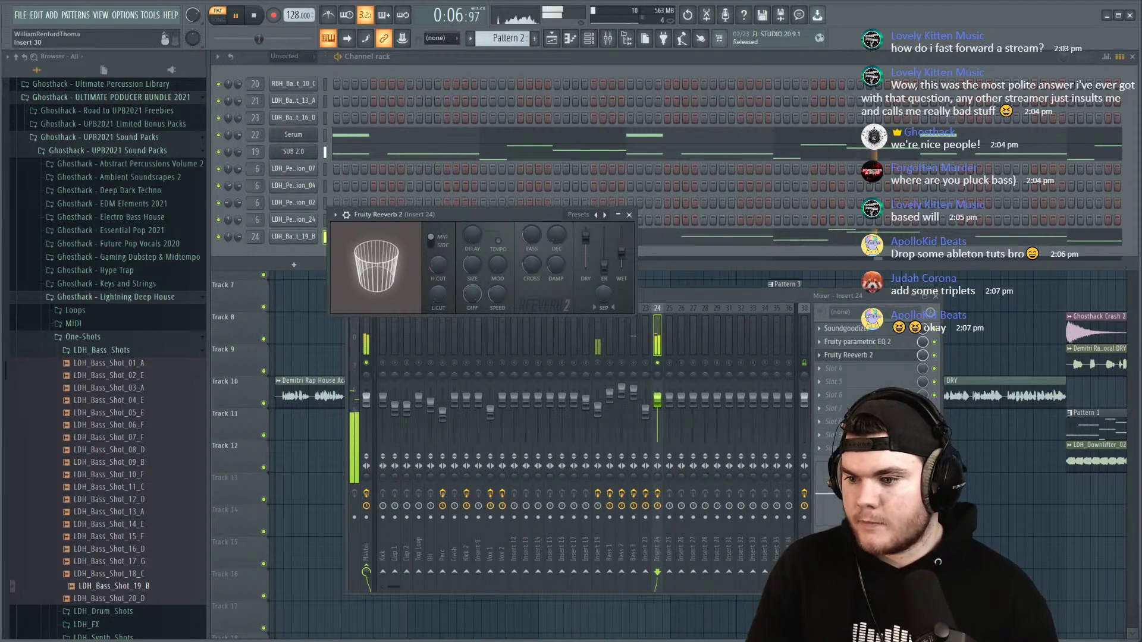
# Step: Route insert 24 to insert 30 and load Distructor in slot four with the Filter, Chorus and Speaker modules switched off
pyautogui.click(805, 573)
pyautogui.click(835, 369)
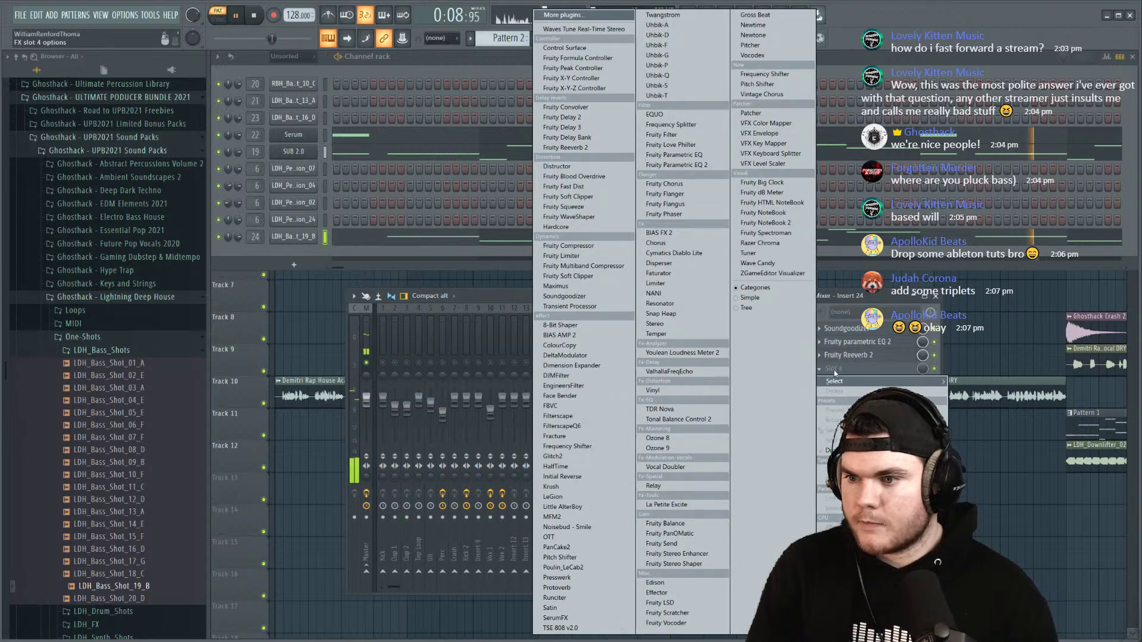
pyautogui.click(570, 167)
pyautogui.click(534, 196)
pyautogui.click(662, 196)
pyautogui.click(791, 196)
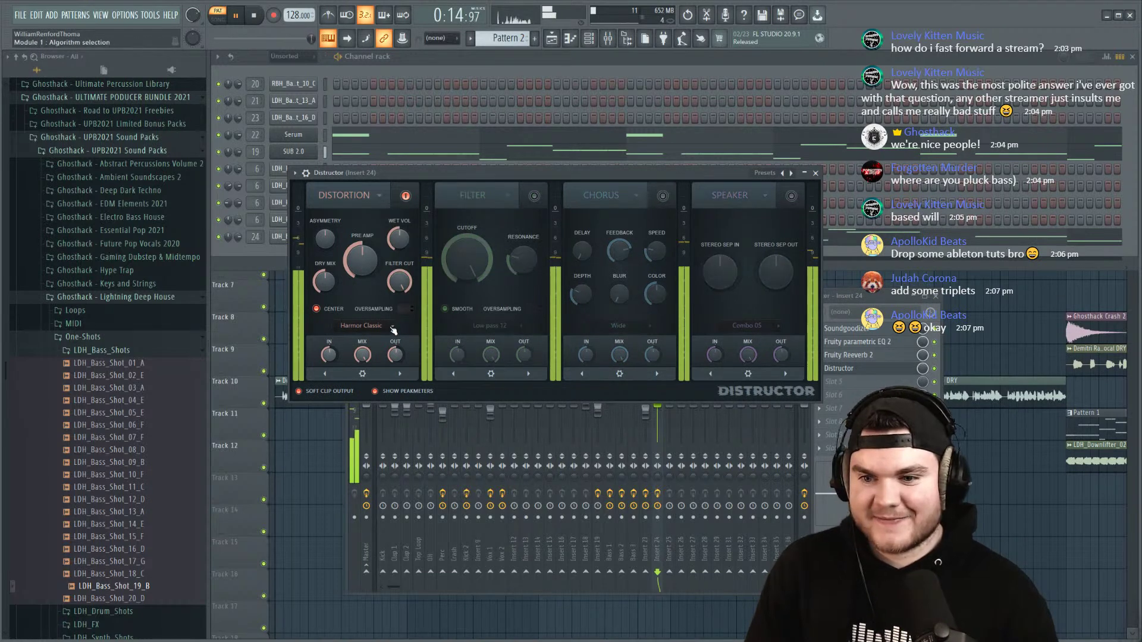
# Step: Set Distructor's distortion algorithm to Harmor Log with the pre amp at 32%, and unsolo insert 24
pyautogui.click(396, 330)
pyautogui.click(357, 408)
pyautogui.moveTo(361, 260)
pyautogui.mouseDown()
pyautogui.moveTo(361, 292)
pyautogui.moveTo(361, 258)
pyautogui.mouseUp()
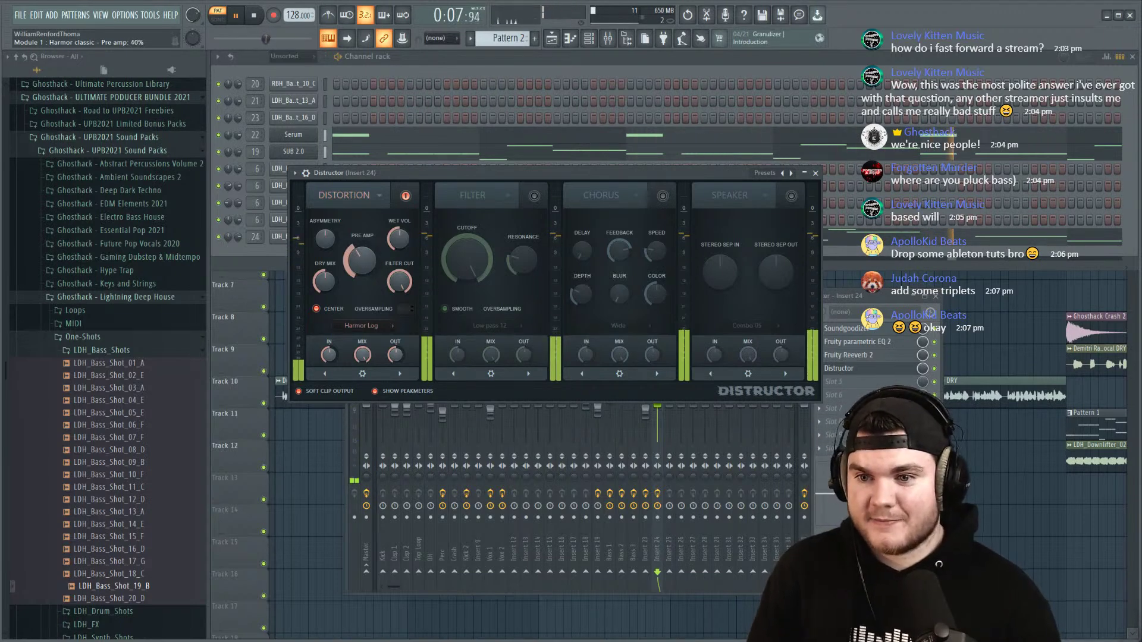
pyautogui.moveTo(369, 265); pyautogui.dragTo(369, 266)
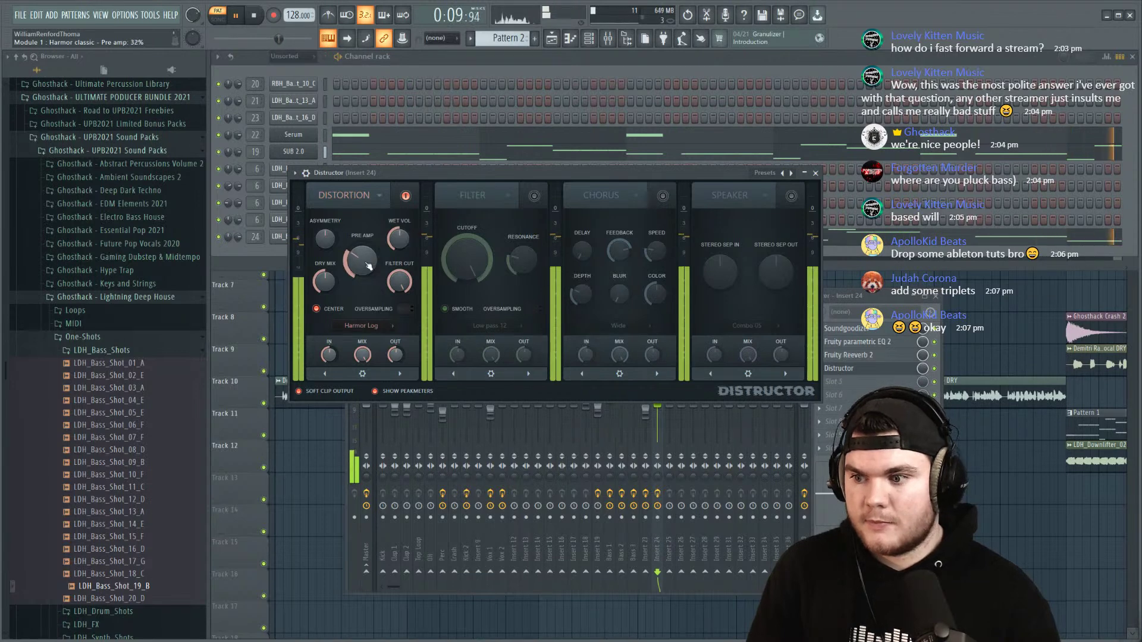
pyautogui.click(865, 369)
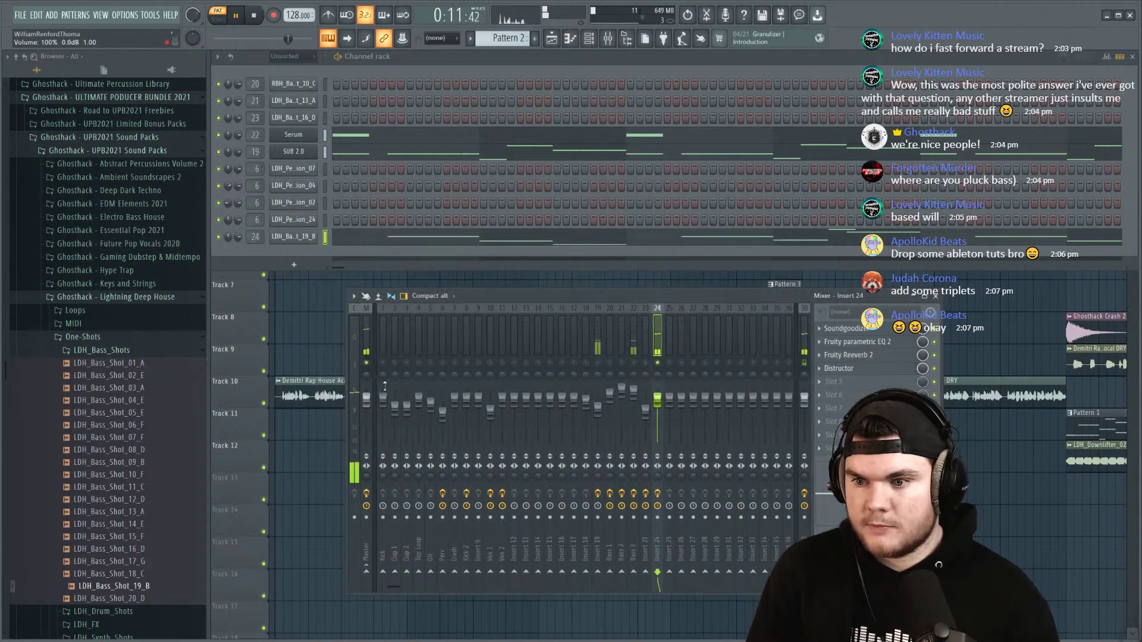
pyautogui.rightClick(657, 364)
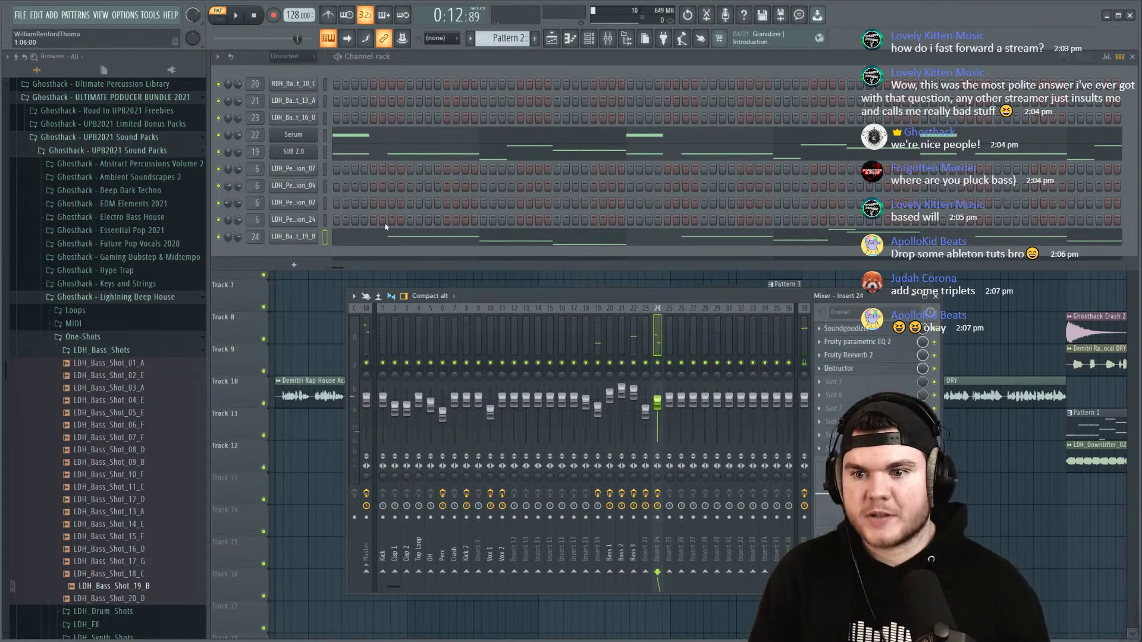
# Step: Slightly shorten all SUB 2.0 notes except the opening G4 of bars 1, 3, 5 and 7, leaving small gaps
pyautogui.click(384, 156)
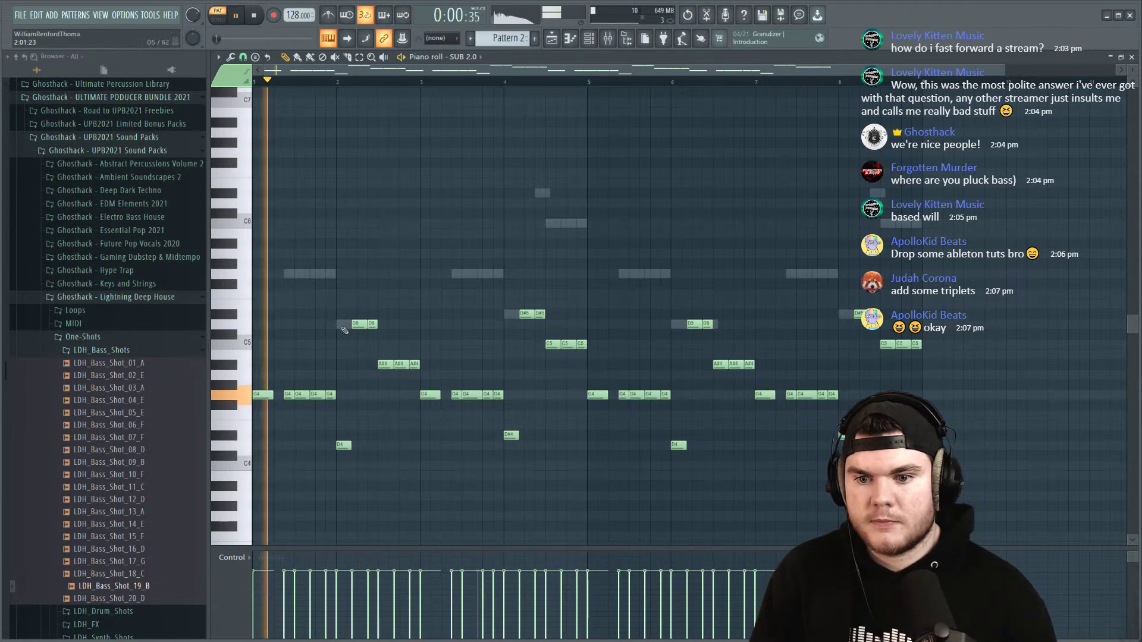
pyautogui.moveTo(347, 404); pyautogui.dragTo(280, 388)
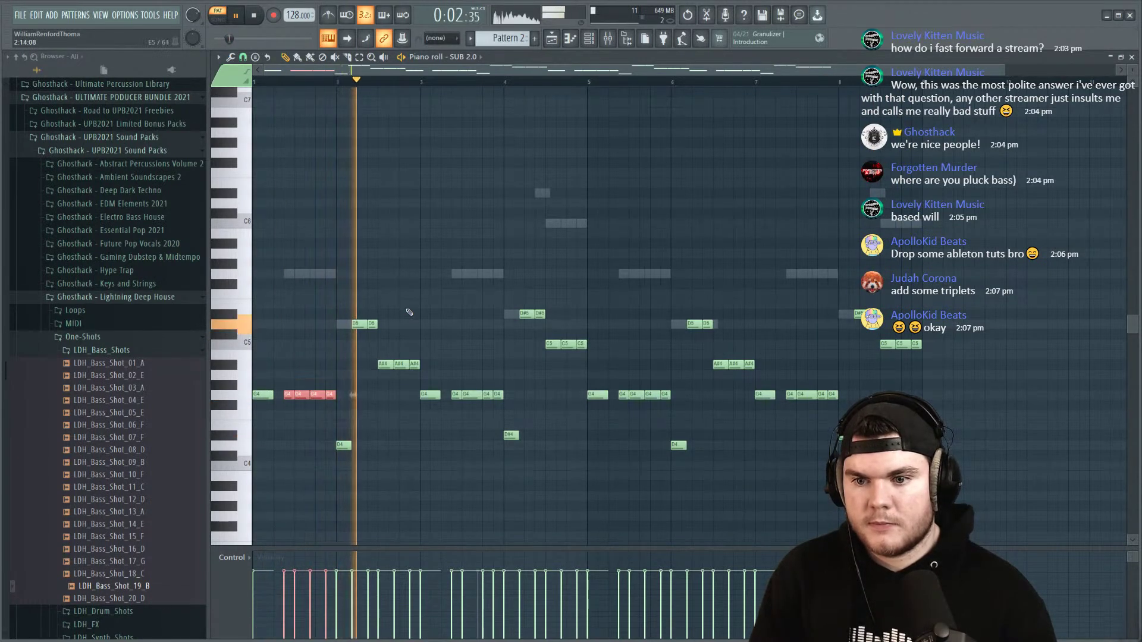
pyautogui.moveTo(419, 476); pyautogui.dragTo(343, 307)
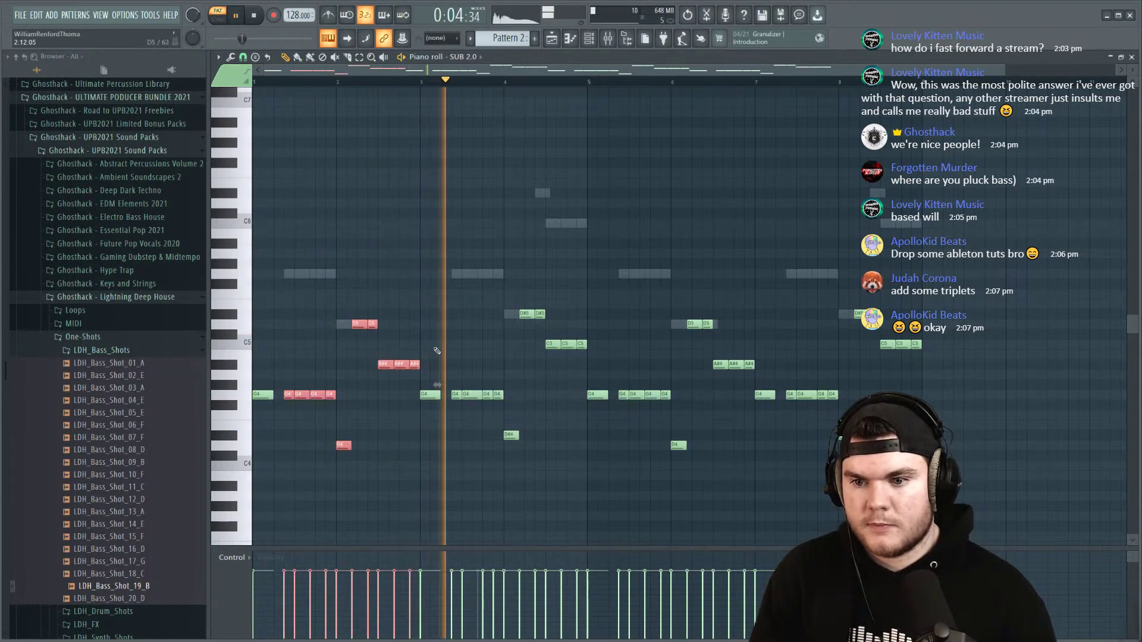
pyautogui.moveTo(456, 480); pyautogui.dragTo(585, 267)
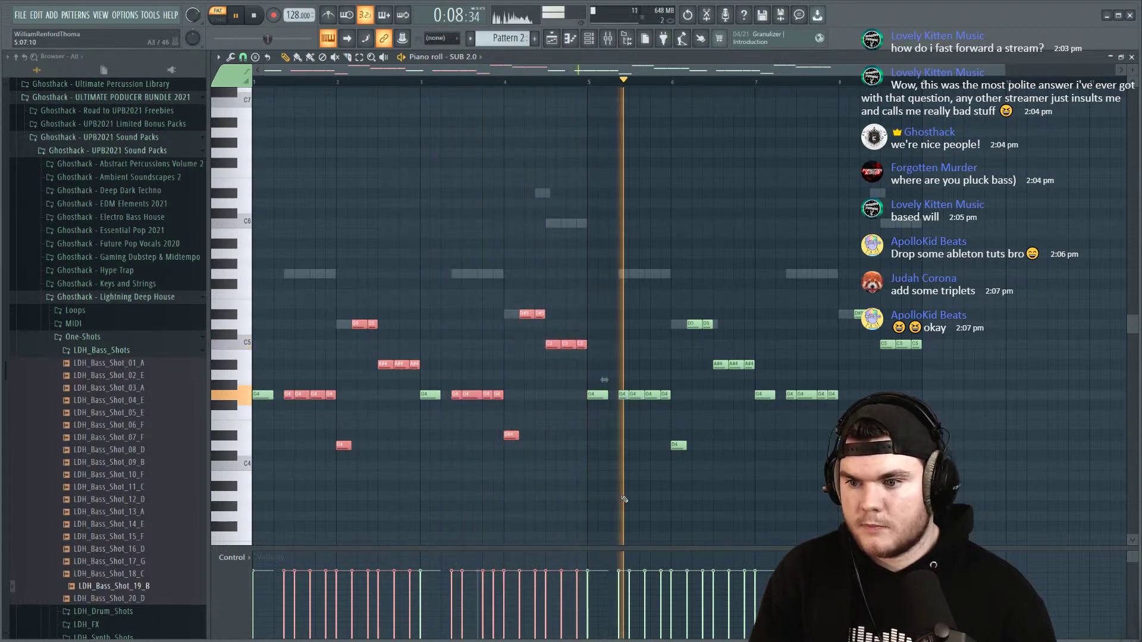
pyautogui.moveTo(621, 498); pyautogui.dragTo(751, 246)
pyautogui.moveTo(786, 479); pyautogui.dragTo(916, 239)
pyautogui.press('space')
pyautogui.scroll(5, 791, 407)
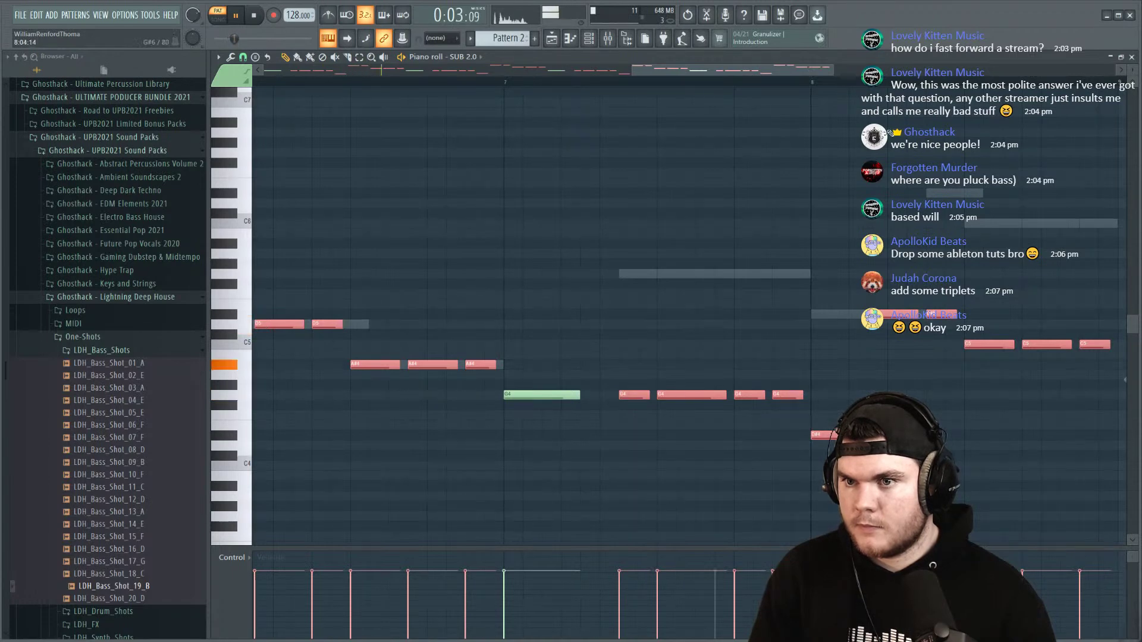
pyautogui.click(1130, 56)
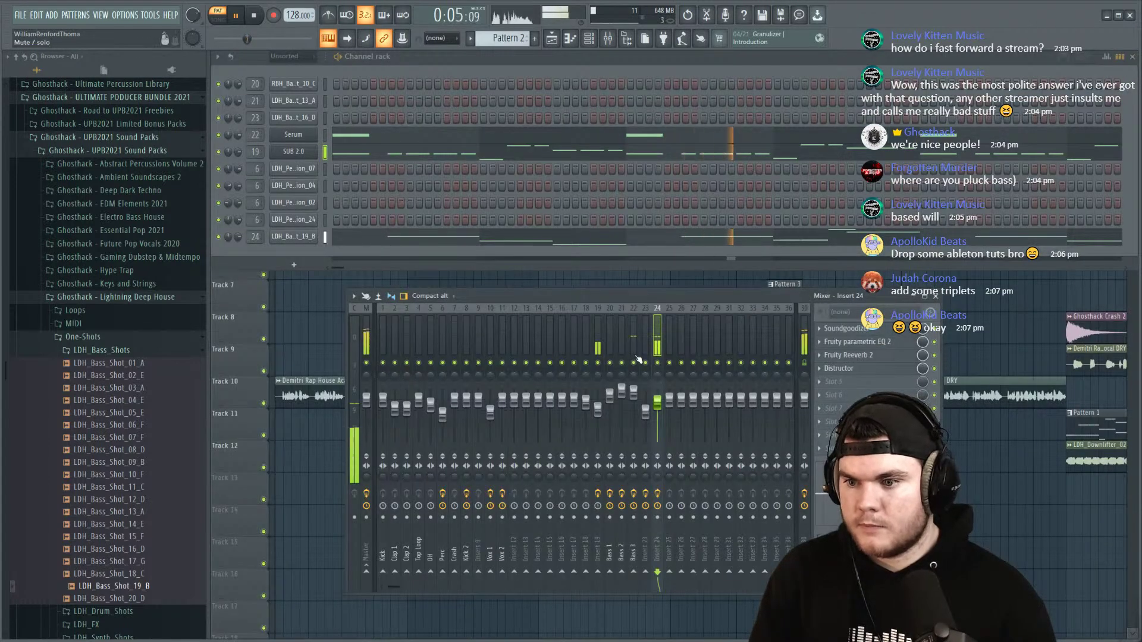
# Step: Check the EQ curve on insert 24 during playback and listen to the song arrangement from bar 9
pyautogui.click(870, 345)
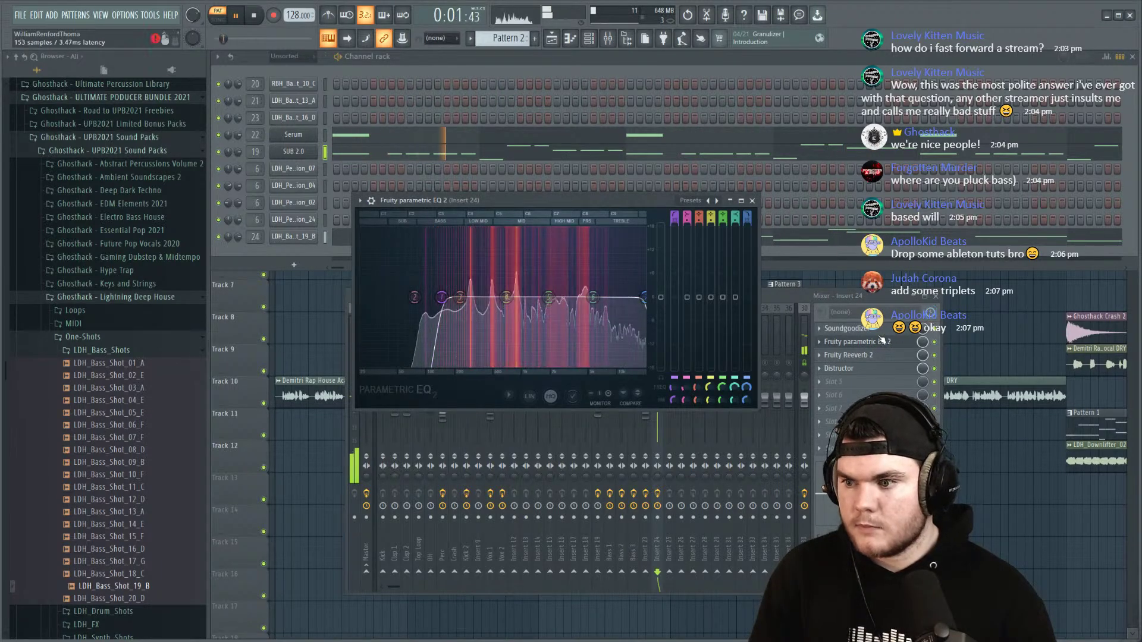
pyautogui.press('Escape')
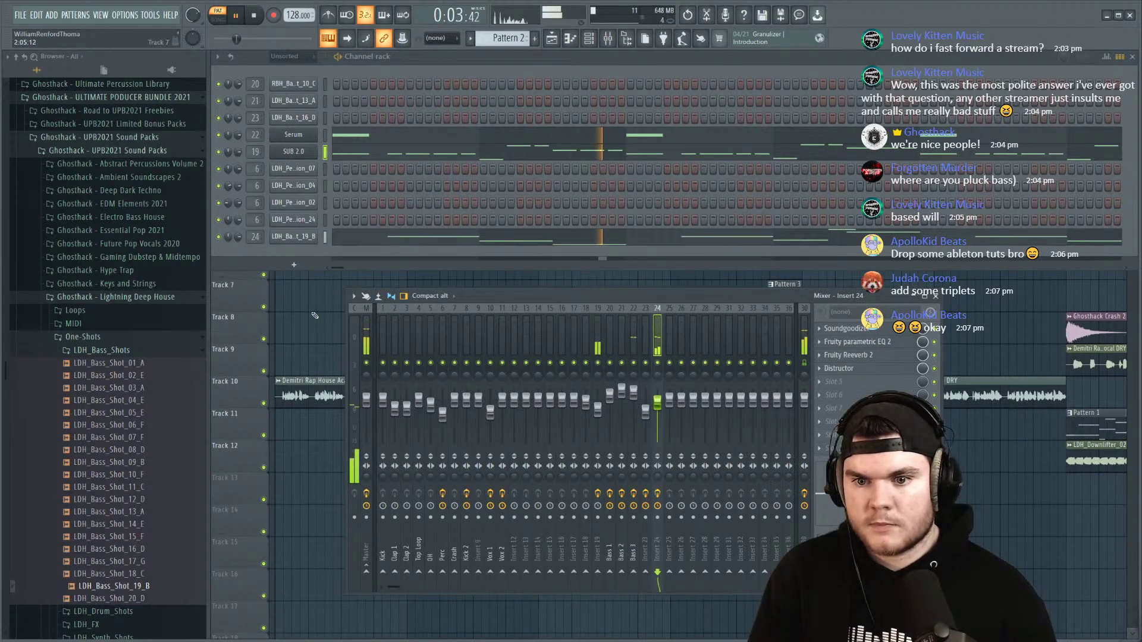
pyautogui.press('space')
pyautogui.press('F12')
pyautogui.press('space')
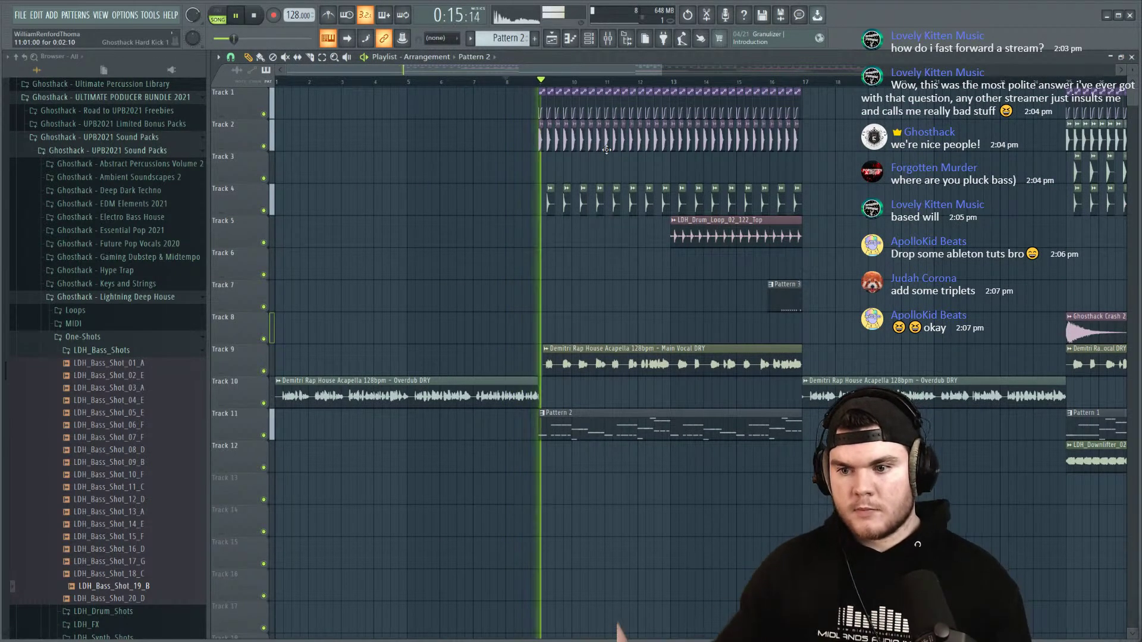
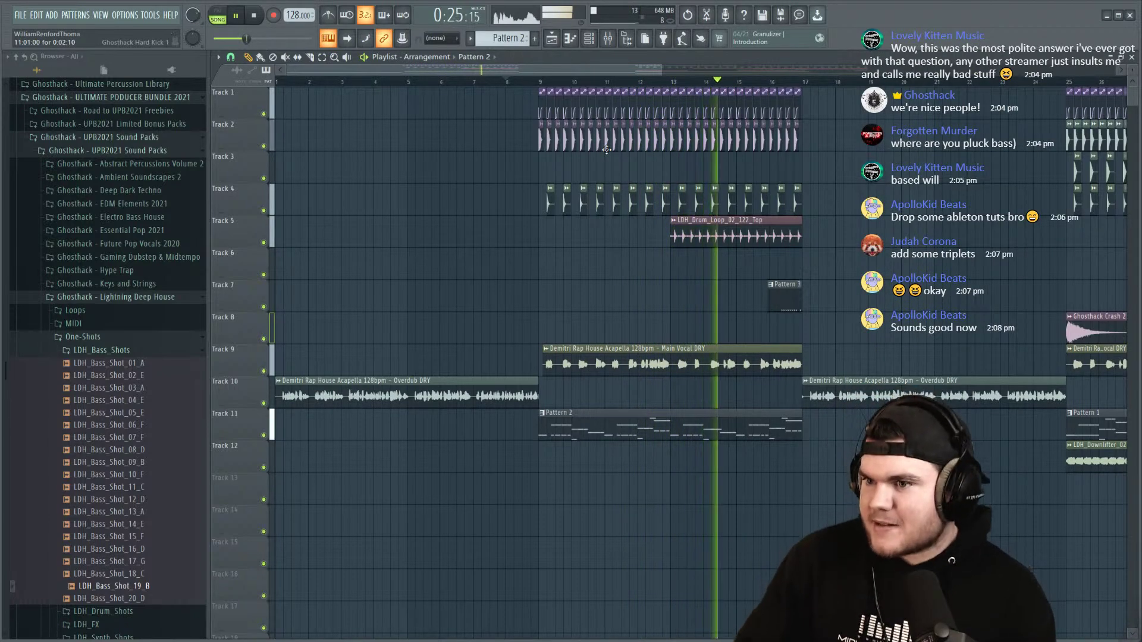
# Step: Listen to the arrangement from bar 13, where the LDH_Drum_Loop_02_122_Top clip starts
pyautogui.scroll(-2, 574, 88)
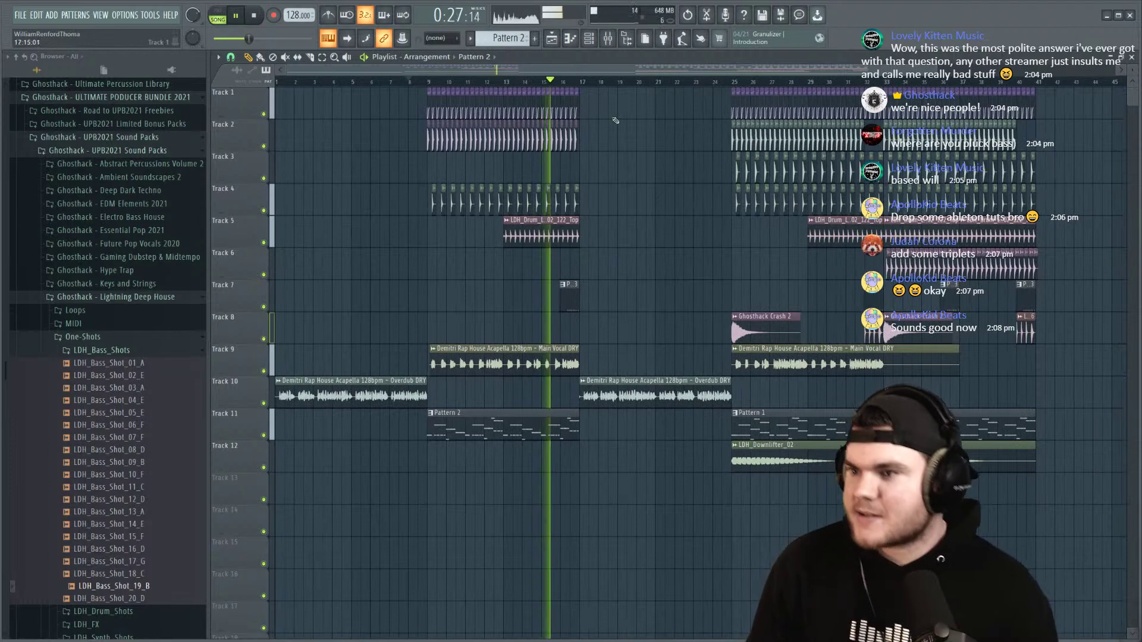
pyautogui.press('space')
pyautogui.click(504, 82)
pyautogui.press('space')
pyautogui.scroll(4, 504, 84)
pyautogui.press('space')
pyautogui.press('space')
# Step: Try an LDH_HiHat_07 clip on Track 6 near the start of bar 13
pyautogui.click(506, 262)
pyautogui.press('space')
pyautogui.press('space')
pyautogui.rightClick(512, 263)
pyautogui.press('space')
# Step: Find LDH_HiHat_20 in the Lightning Deep House drum one-shots and place it on Track 6 at bar 13's first offbeat
pyautogui.click(114, 351)
pyautogui.click(112, 339)
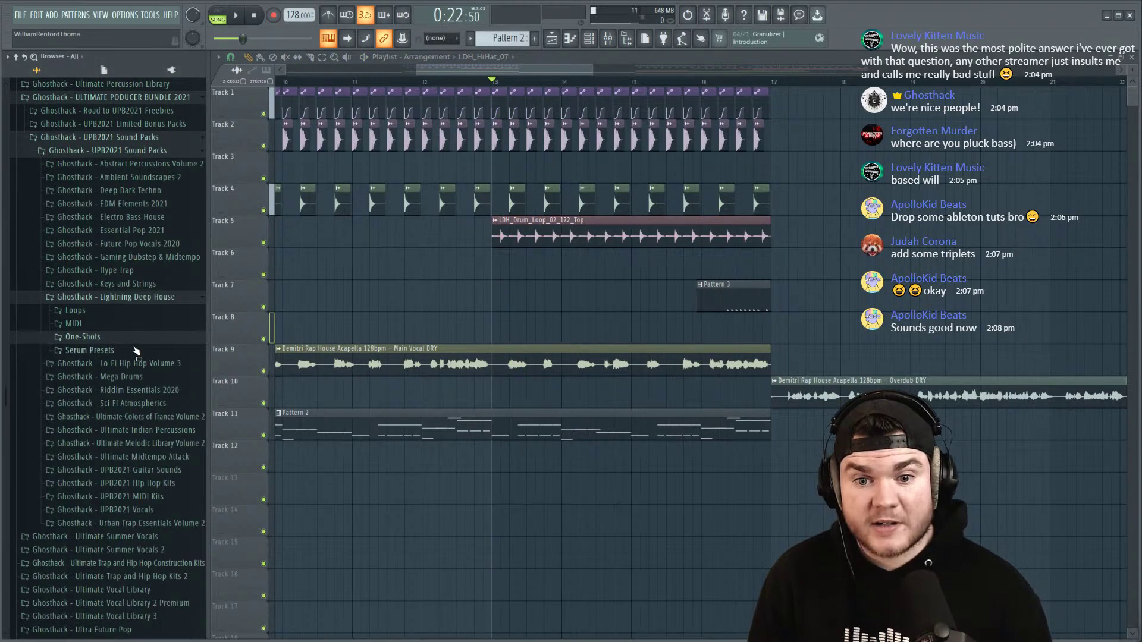
pyautogui.click(98, 341)
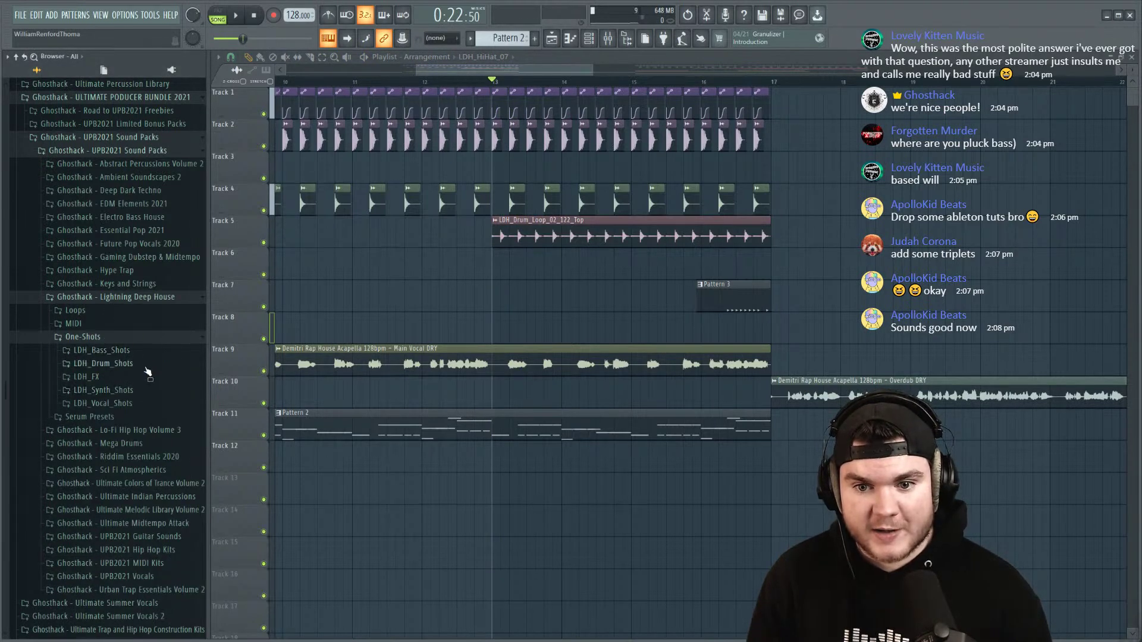
pyautogui.click(113, 364)
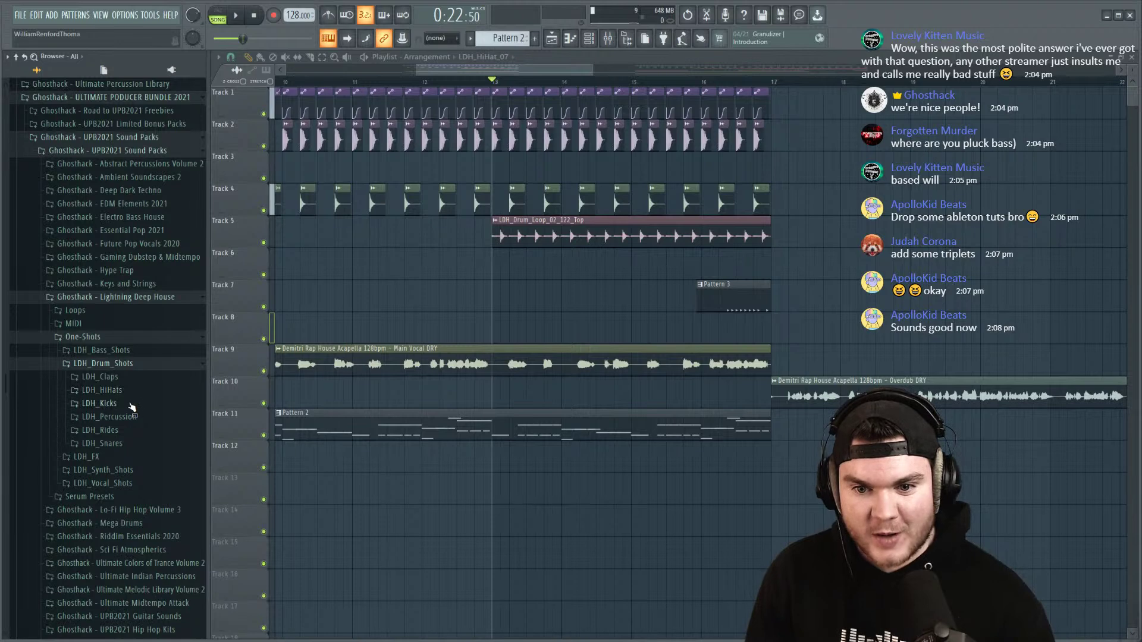
pyautogui.click(122, 391)
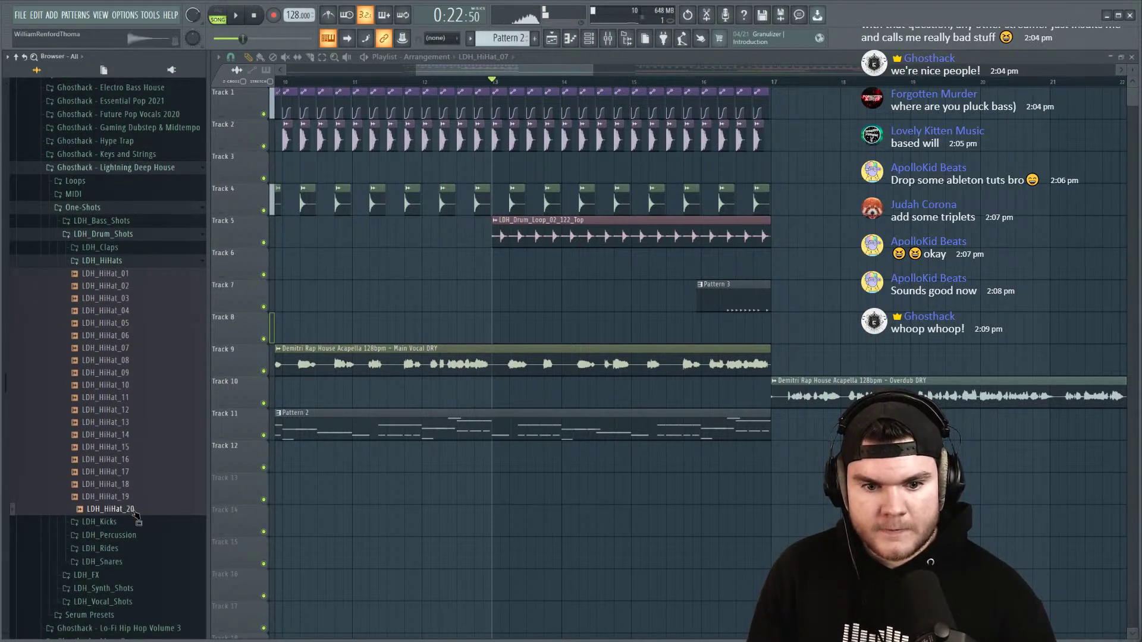
pyautogui.press('space')
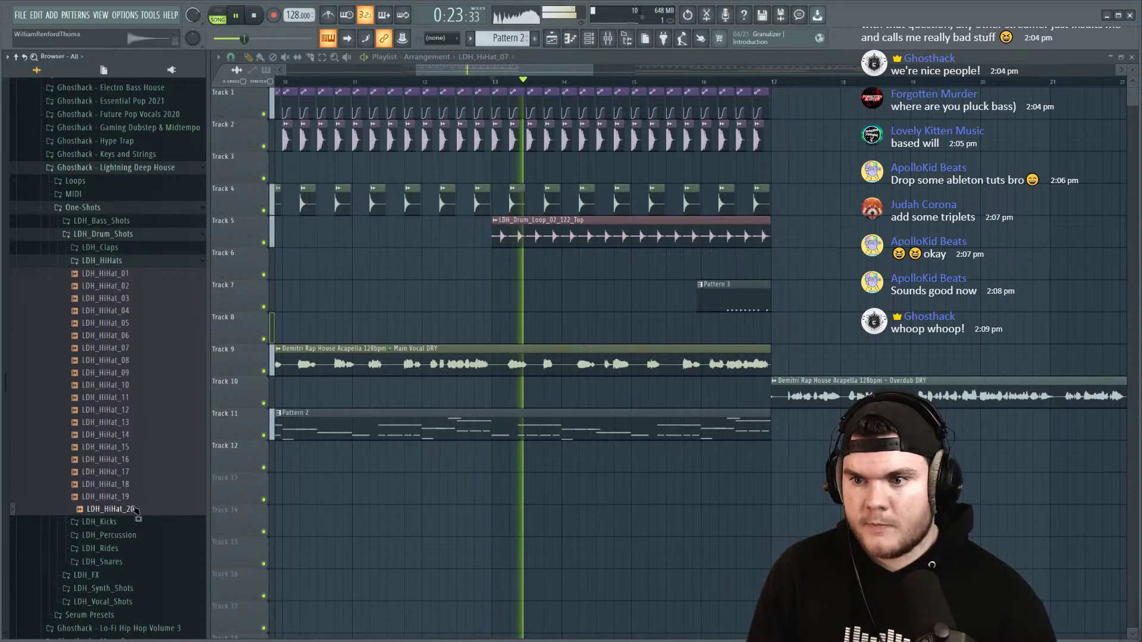
pyautogui.moveTo(135, 510); pyautogui.dragTo(519, 287)
pyautogui.press('space')
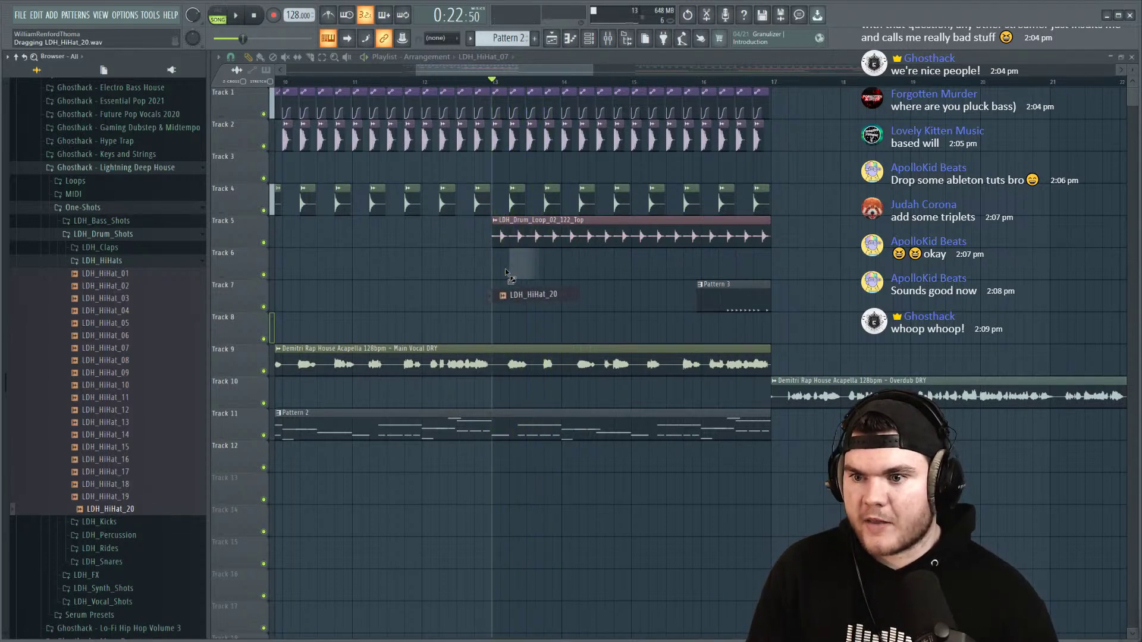
# Step: Repeat the LDH_HiHat_20 clip on the remaining offbeats of bar 13 and shorten all four clips
pyautogui.scroll(5, 520, 81)
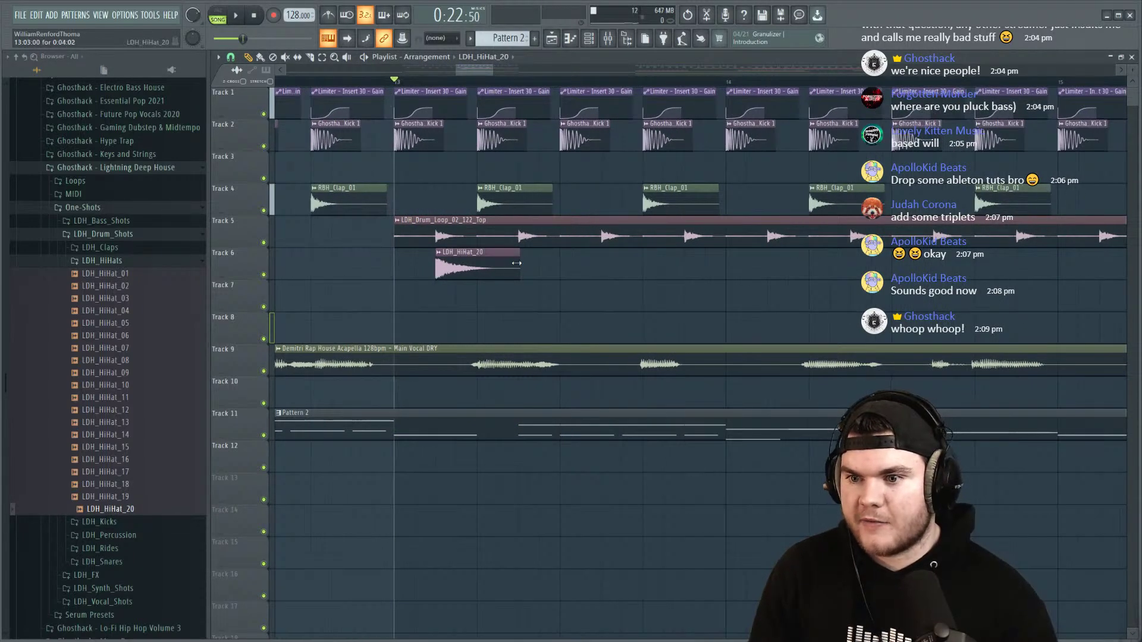
pyautogui.click(691, 263)
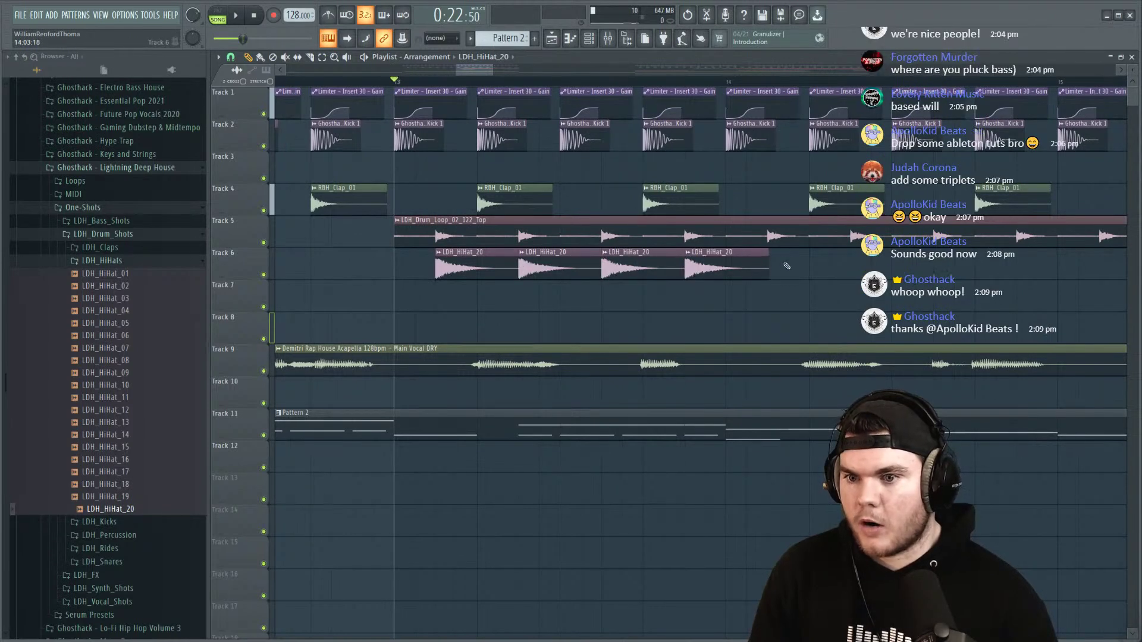
pyautogui.moveTo(757, 272); pyautogui.dragTo(723, 283)
pyautogui.press('space')
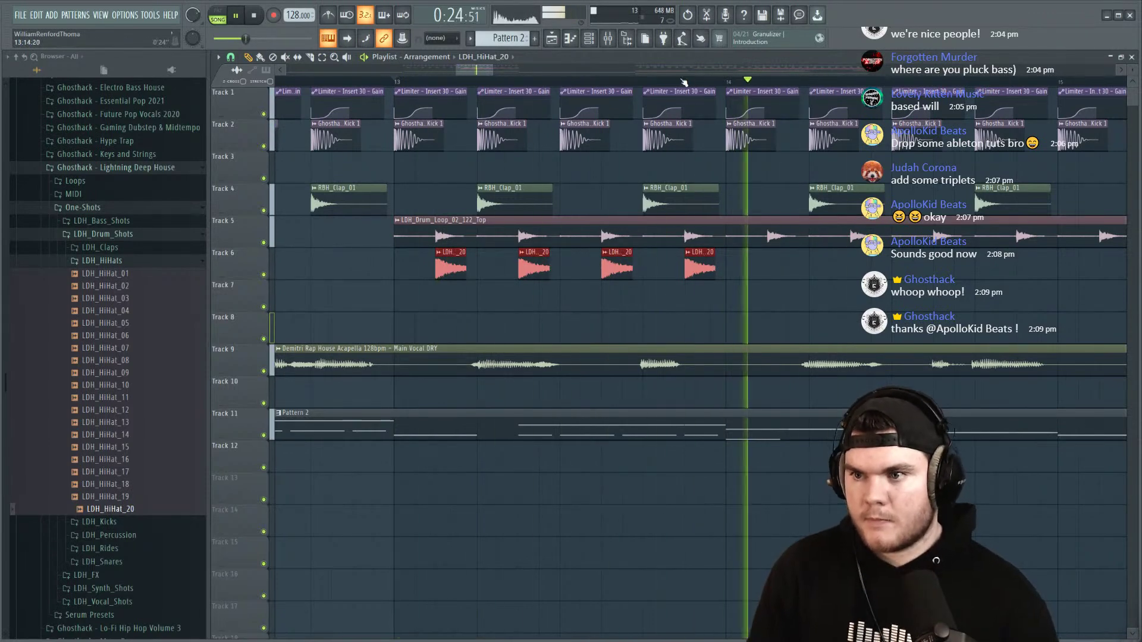
# Step: Duplicate the four LDH_HiHat_20 clips on Track 6 so the offbeat hi-hats run through the end of bar 16
pyautogui.scroll(-4, 688, 82)
pyautogui.scroll(3, 688, 82)
pyautogui.moveTo(619, 271); pyautogui.dragTo(595, 275)
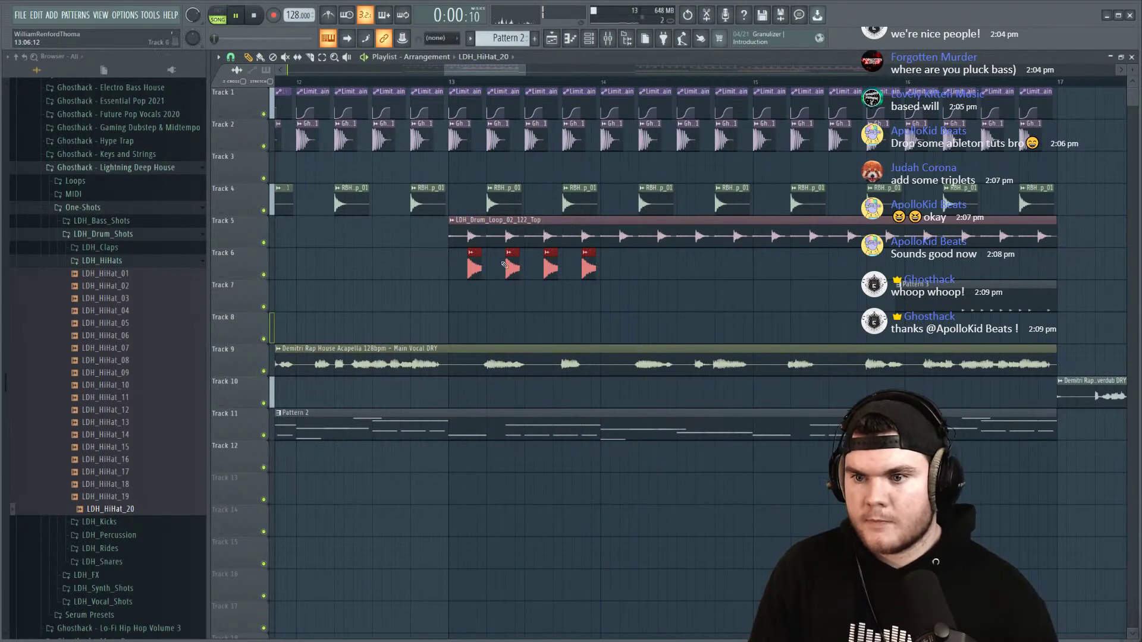
pyautogui.press('space')
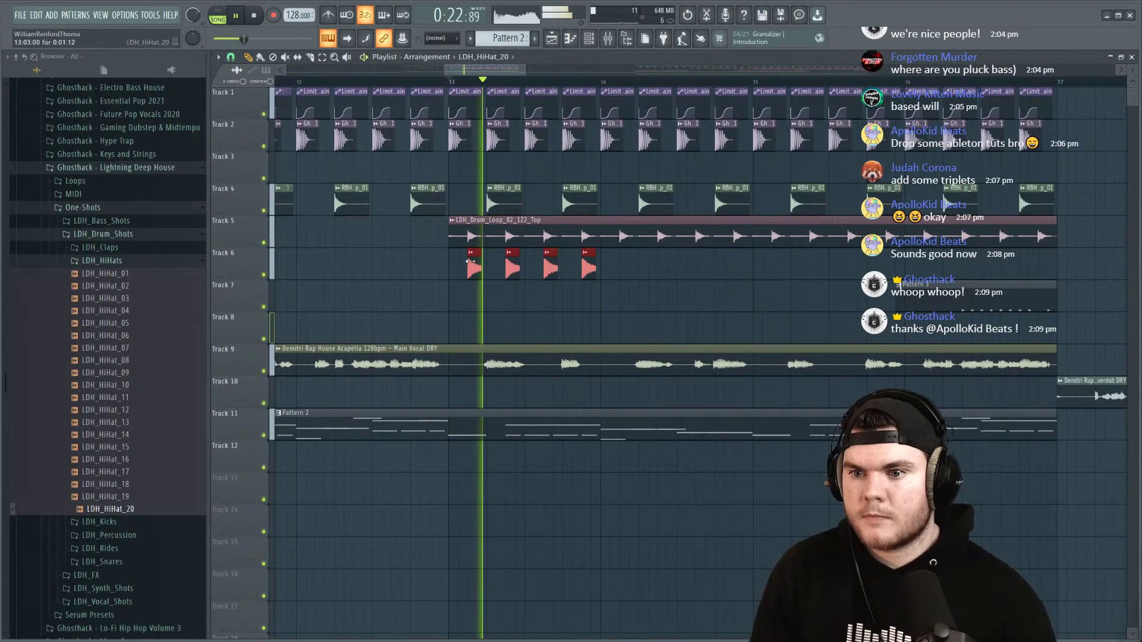
pyautogui.hotkey('ctrl', 'b')
pyautogui.moveTo(823, 278); pyautogui.dragTo(779, 267)
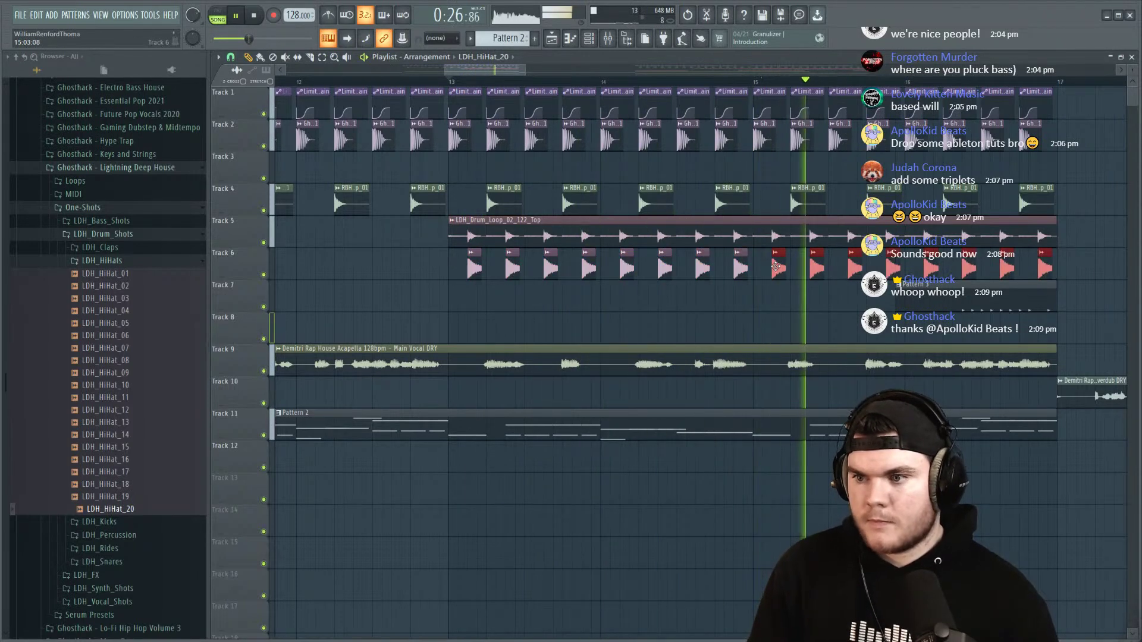
# Step: Inspect the LDH_HiHat_20 audio clip settings and listen to the hi-hats in the arrangement
pyautogui.doubleClick(779, 268)
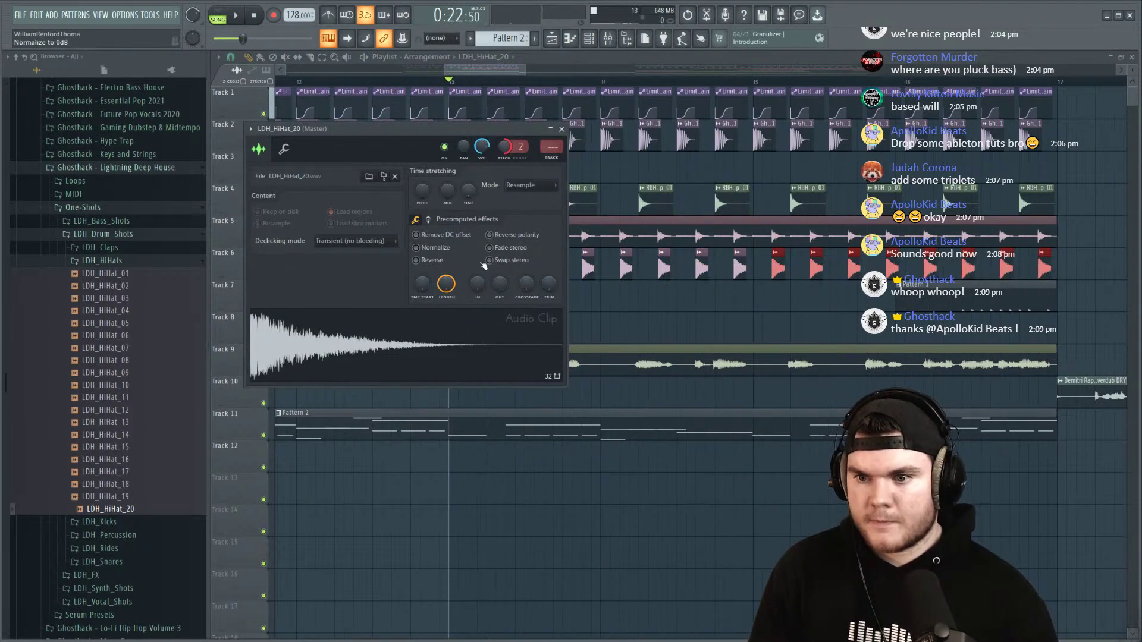
pyautogui.press('space')
pyautogui.scroll(-1, 520, 146)
pyautogui.press('Escape')
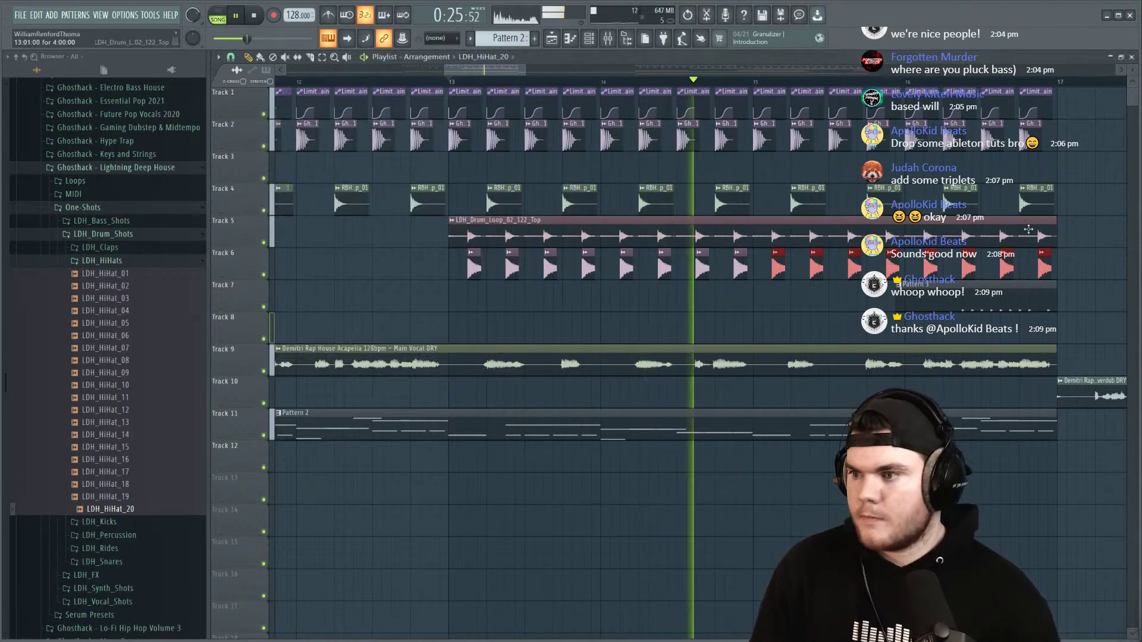
# Step: Route the LDH_HiHat_20 clip to mixer track 5 (OH) and set its channel volume to 69%
pyautogui.scroll(5, 470, 161)
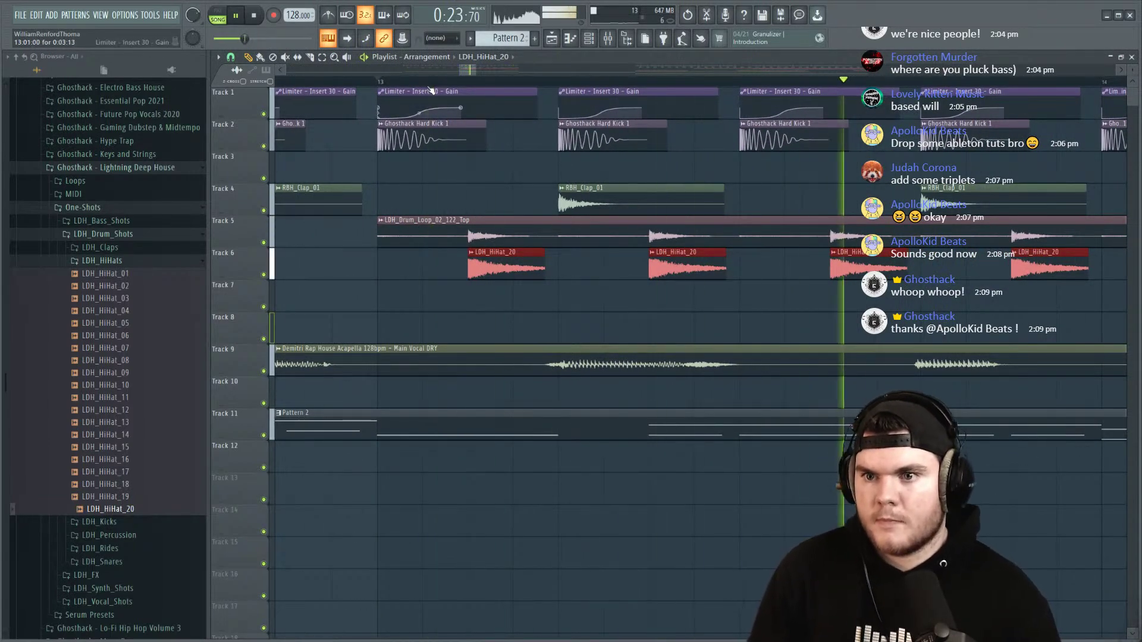
pyautogui.scroll(-5, 429, 86)
pyautogui.scroll(-5, 430, 87)
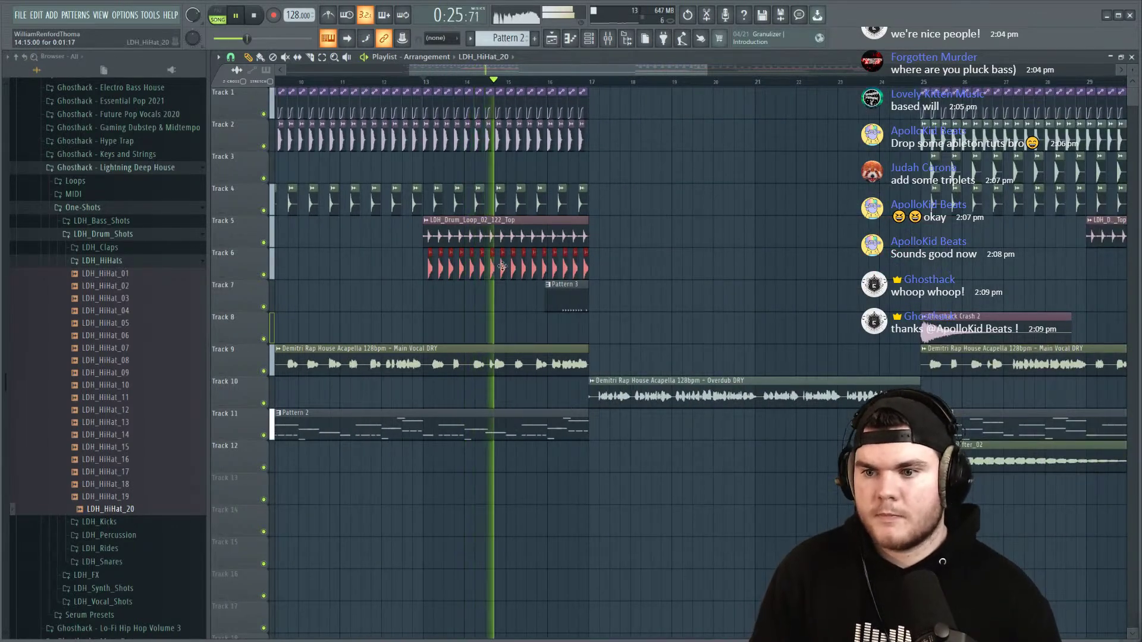
pyautogui.doubleClick(463, 260)
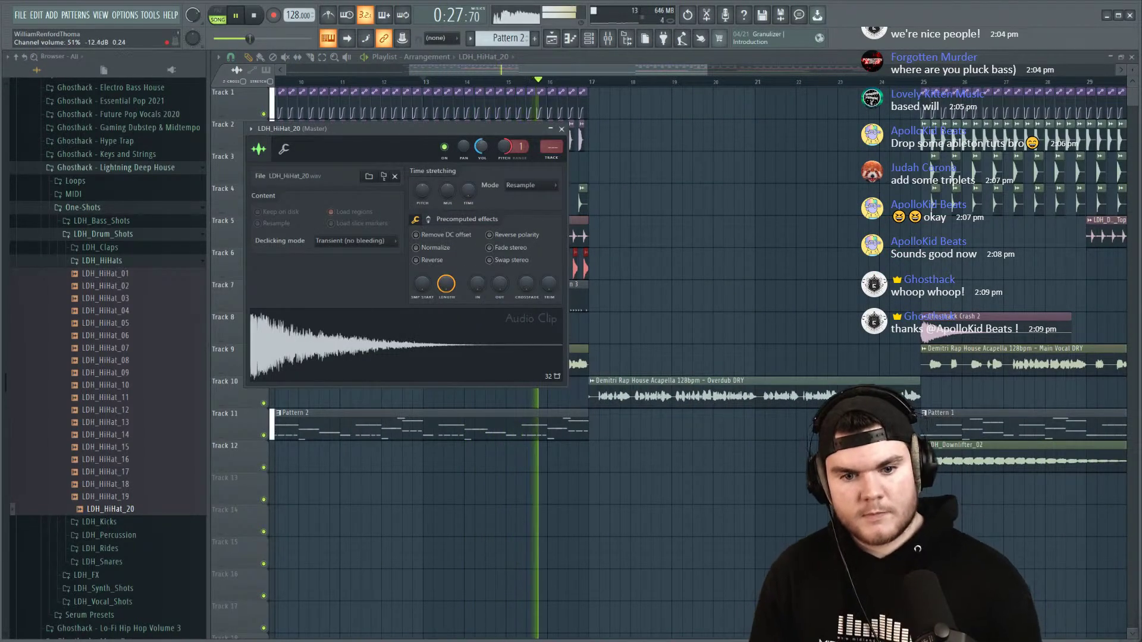
pyautogui.doubleClick(552, 146)
pyautogui.scroll(12, 554, 145)
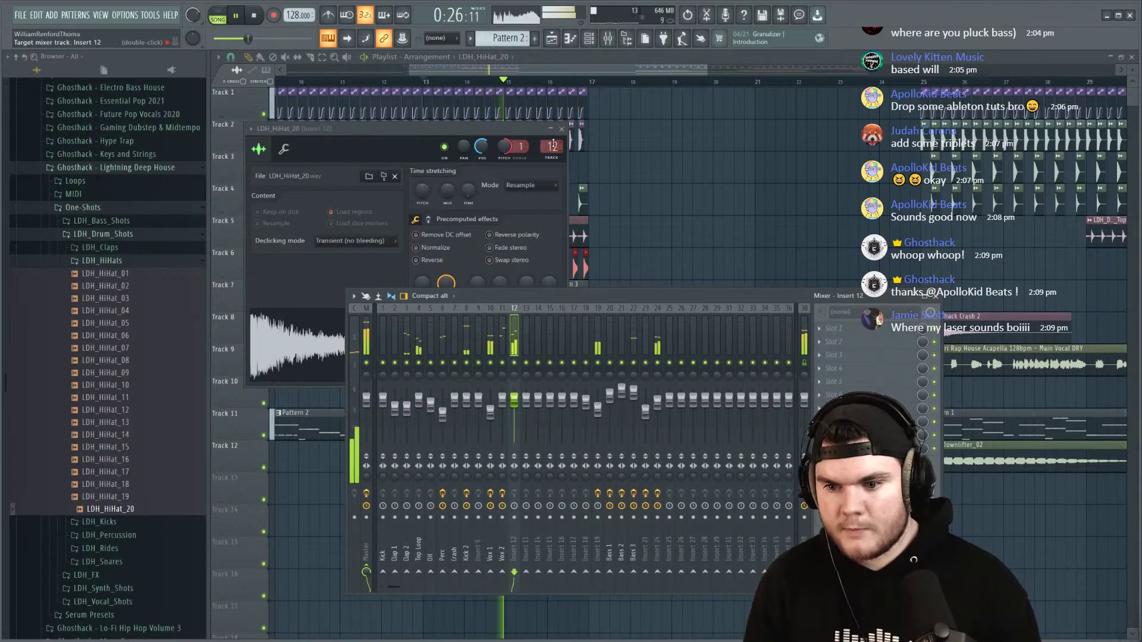
pyautogui.scroll(-7, 553, 145)
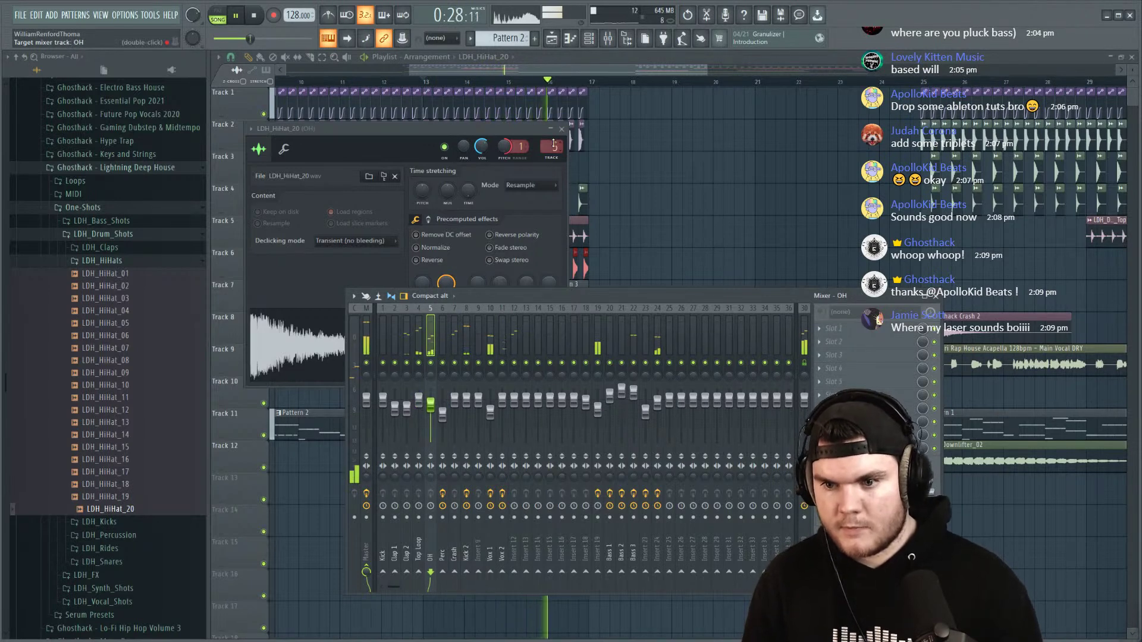
pyautogui.moveTo(489, 146); pyautogui.dragTo(489, 140)
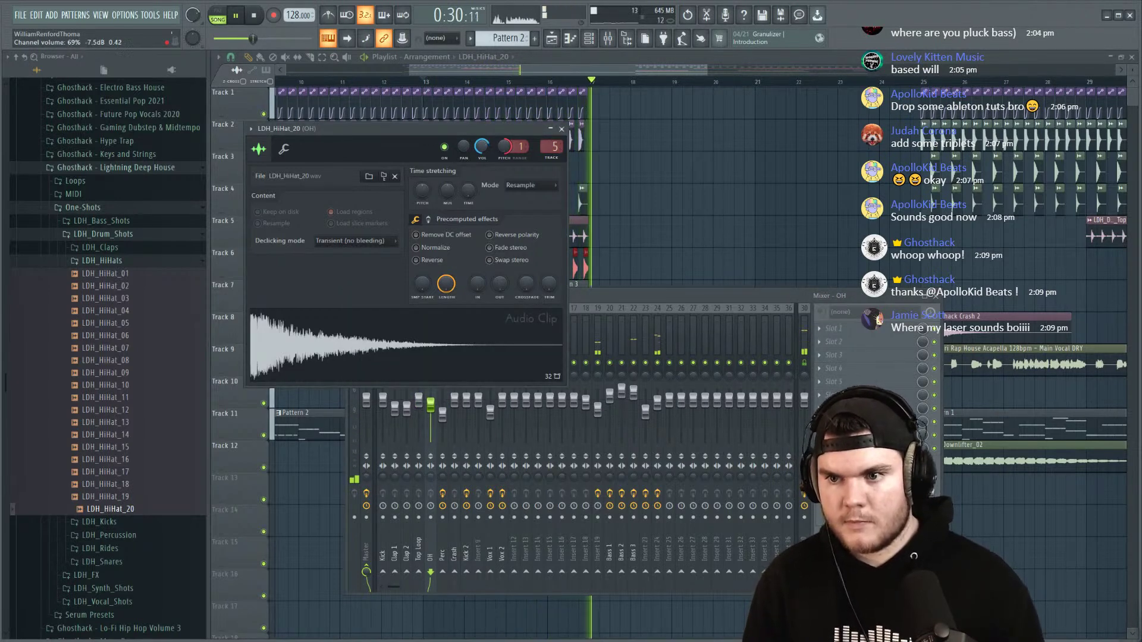
pyautogui.click(562, 129)
pyautogui.press('F9')
# Step: Try a copy of the Ghosthack Crash 2 clip on Track 8 at bar 17 and listen to the transition
pyautogui.scroll(-5, 618, 151)
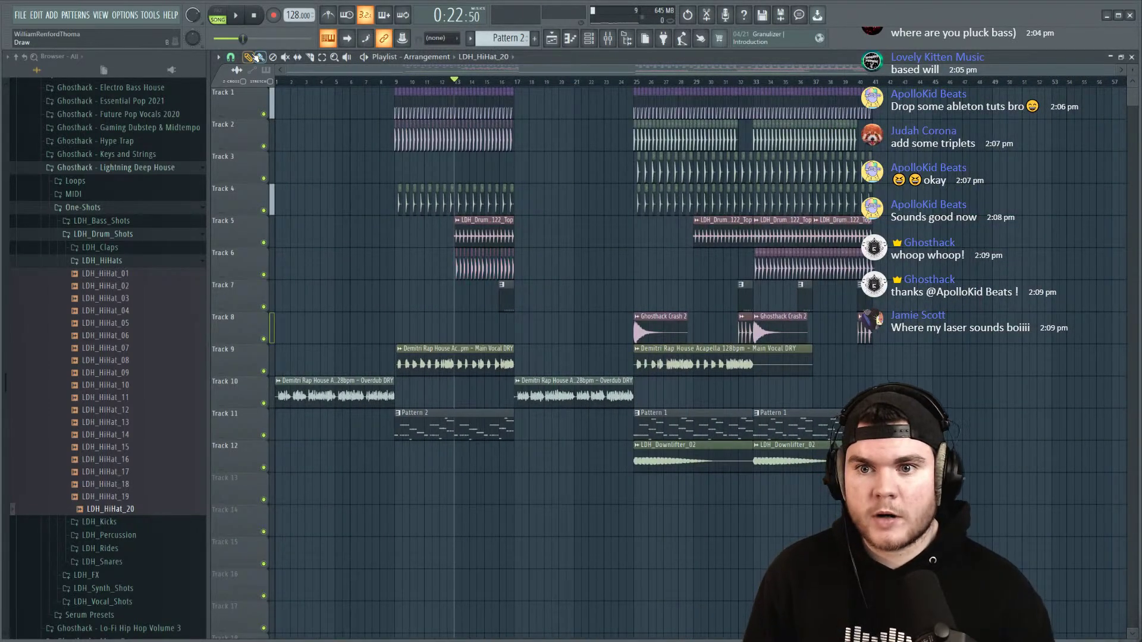
pyautogui.moveTo(546, 327); pyautogui.dragTo(666, 326)
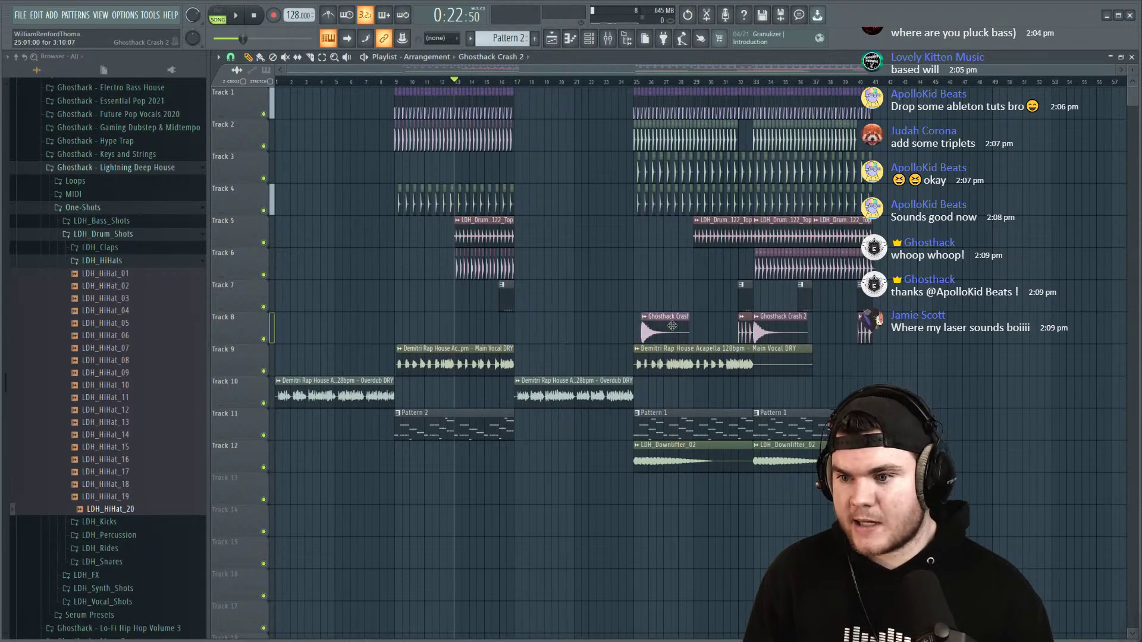
pyautogui.click(524, 327)
pyautogui.press('space')
pyautogui.click(497, 84)
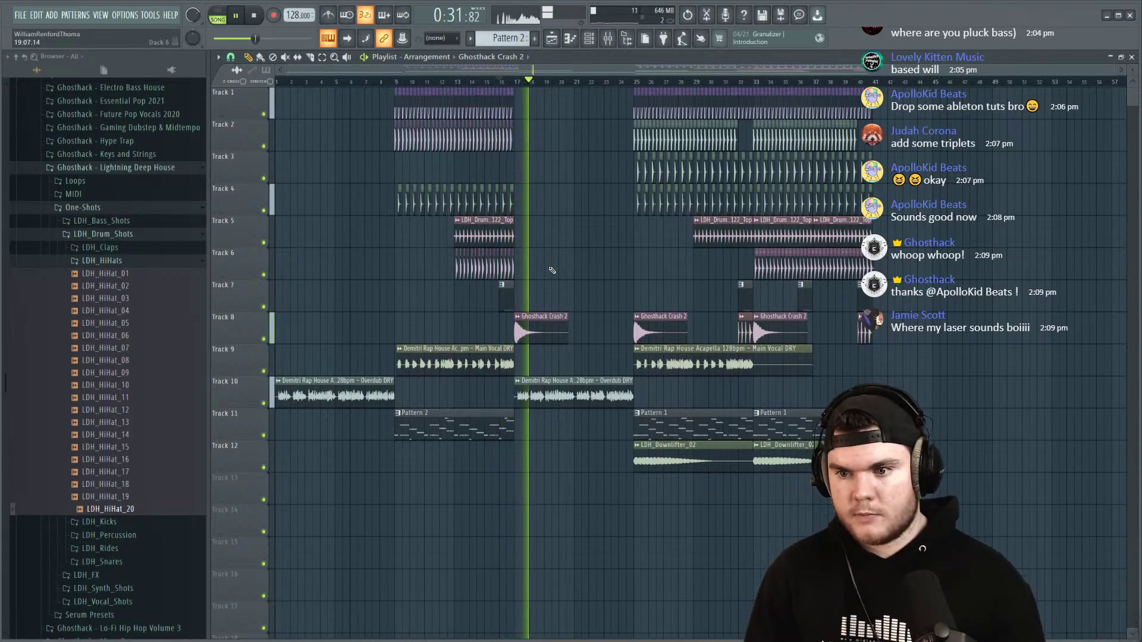
# Step: Copy four bars of kick and clap clips on Tracks 2 and 4 to bar 17, and duplicate them at bar 21
pyautogui.scroll(3, 519, 101)
pyautogui.press('space')
pyautogui.moveTo(528, 209); pyautogui.dragTo(398, 138)
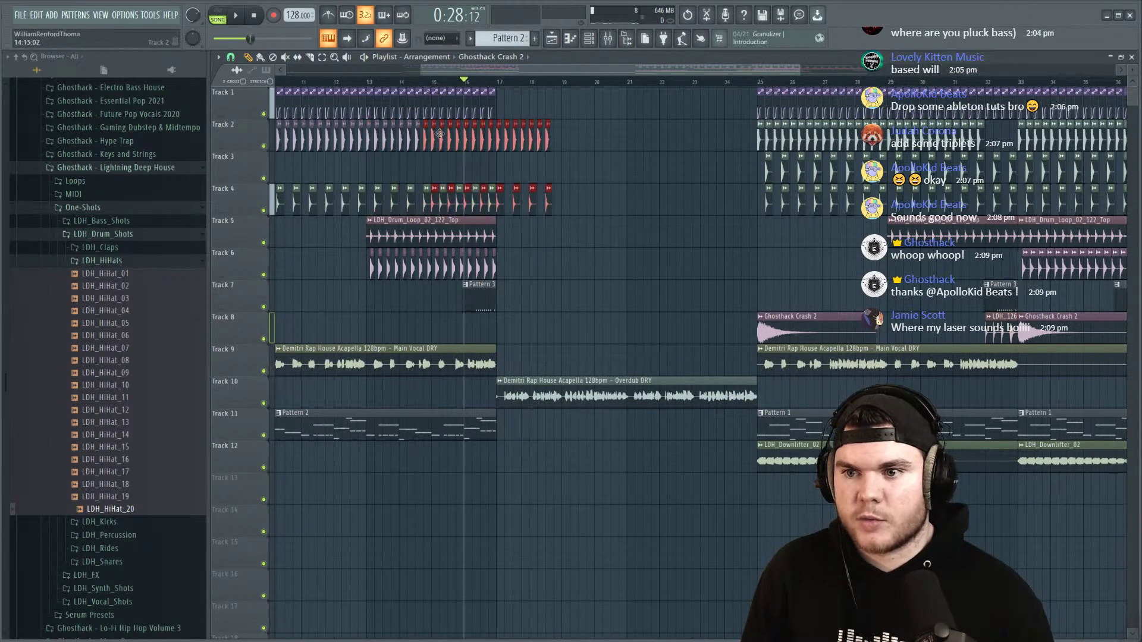
pyautogui.press('space')
pyautogui.moveTo(516, 136); pyautogui.dragTo(499, 143)
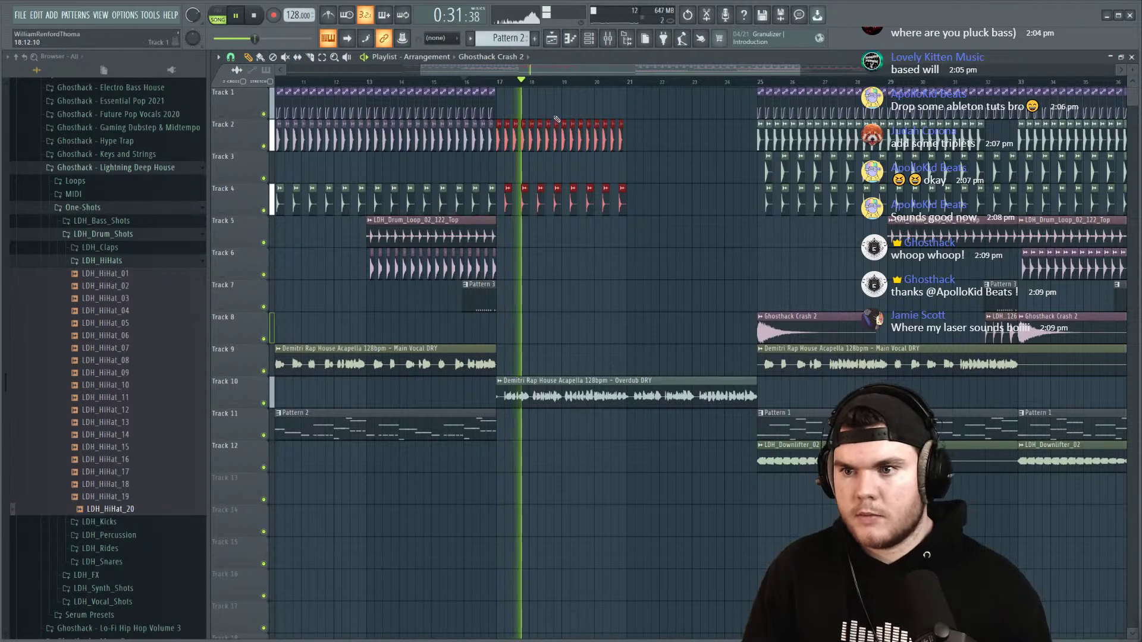
pyautogui.scroll(4, 577, 79)
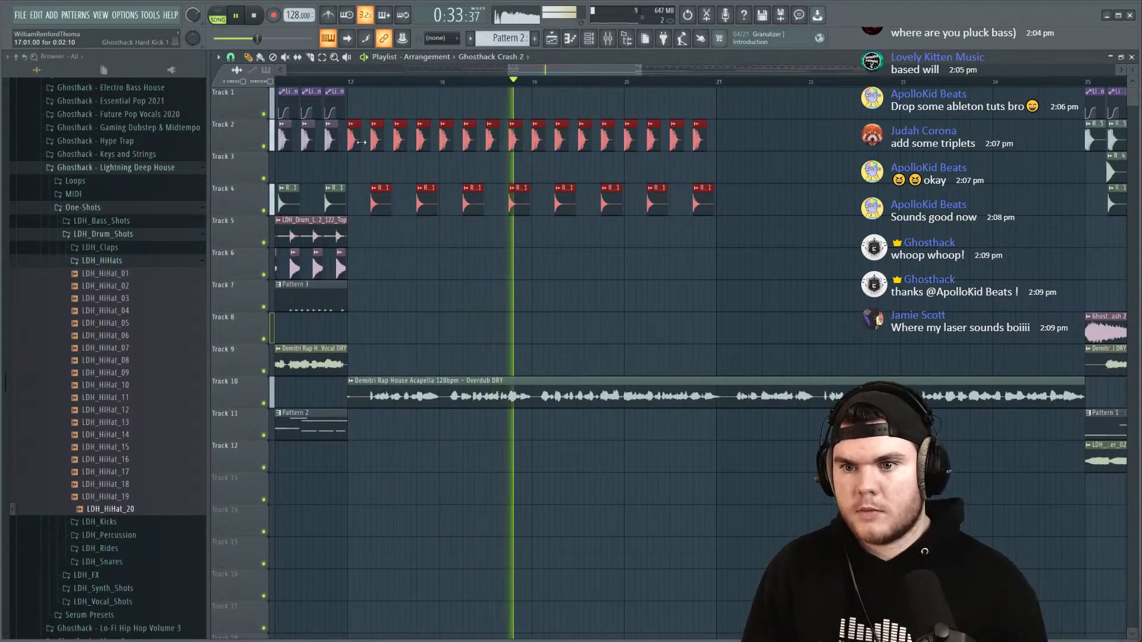
pyautogui.hotkey('ctrl', 'b')
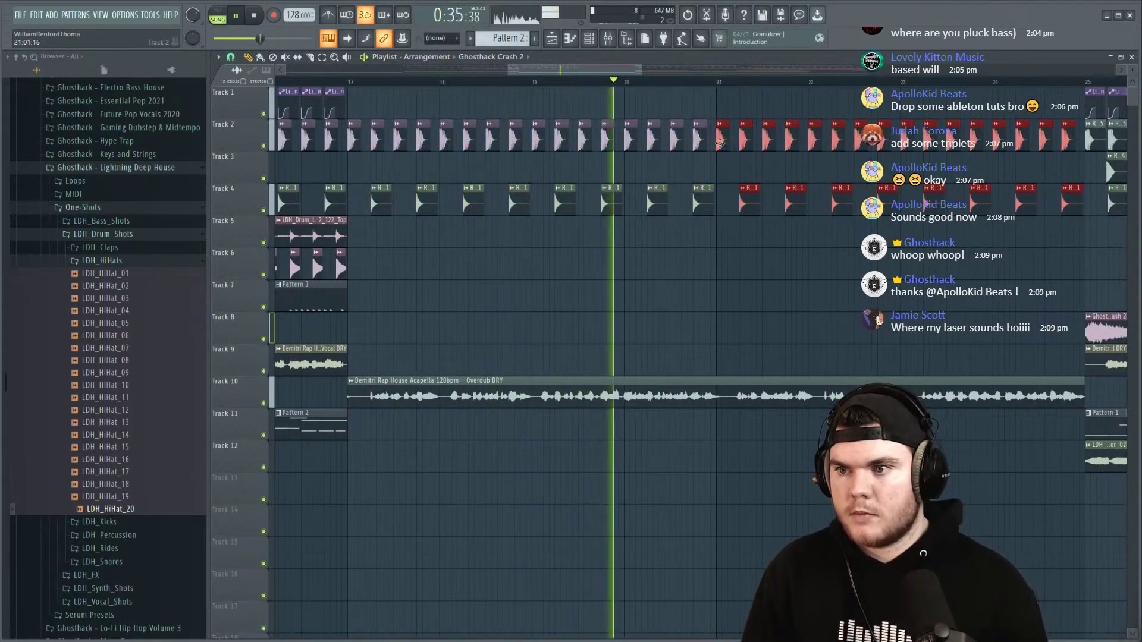
# Step: Listen through the extended kick and clap section, and delete the copied clips in bars 21 to 24
pyautogui.scroll(-2, 713, 83)
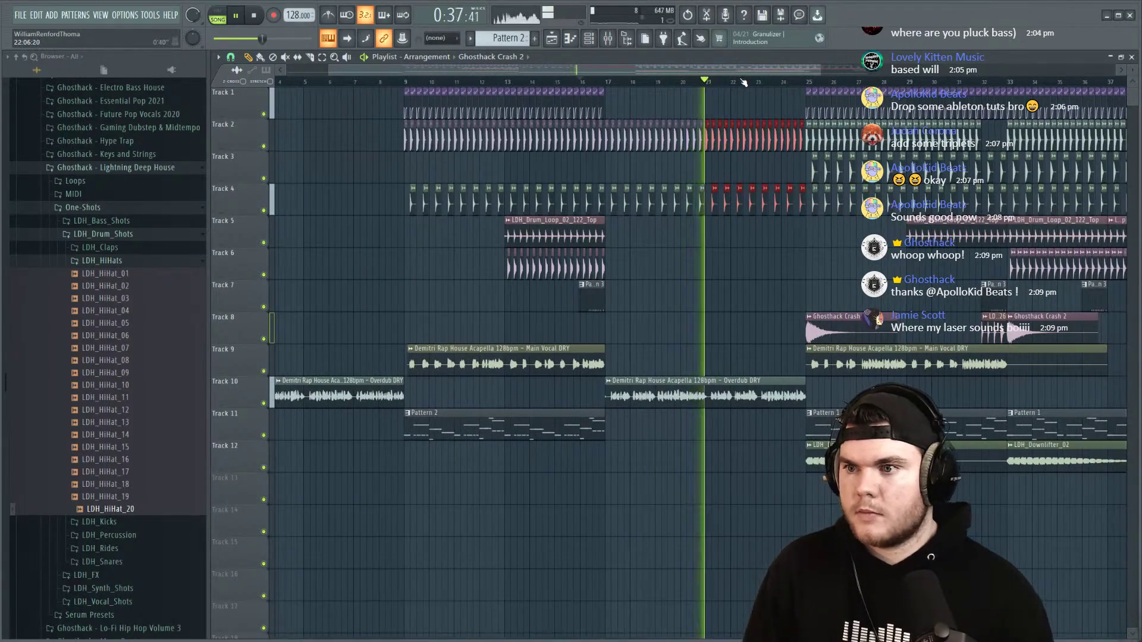
pyautogui.scroll(-1, 743, 84)
pyautogui.scroll(-1, 744, 83)
pyautogui.scroll(-2, 743, 83)
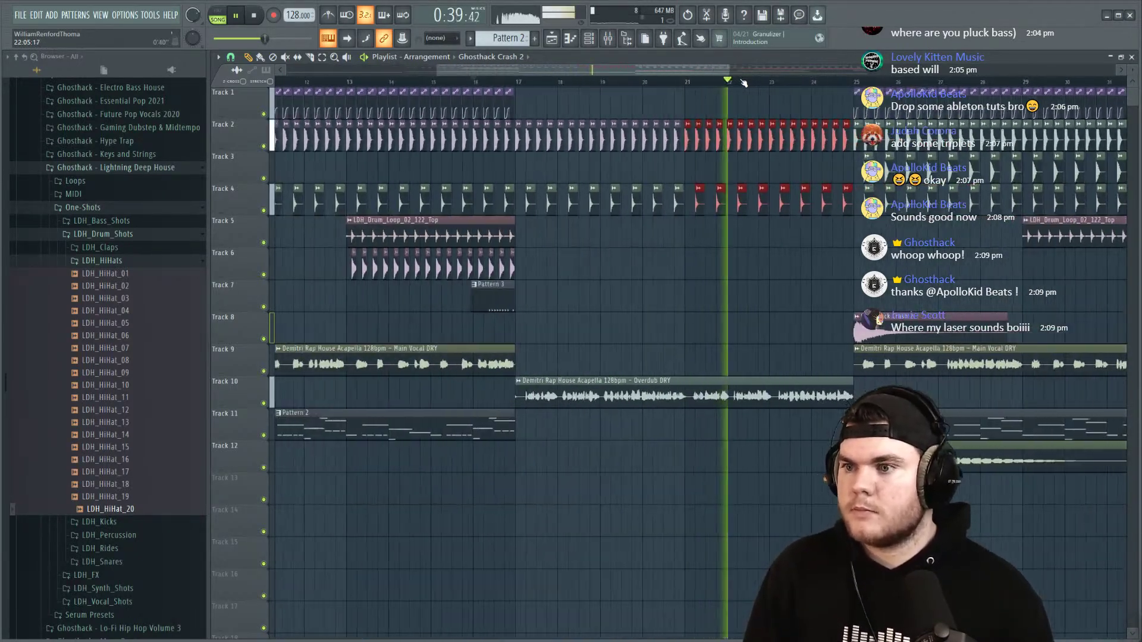
pyautogui.scroll(2, 745, 82)
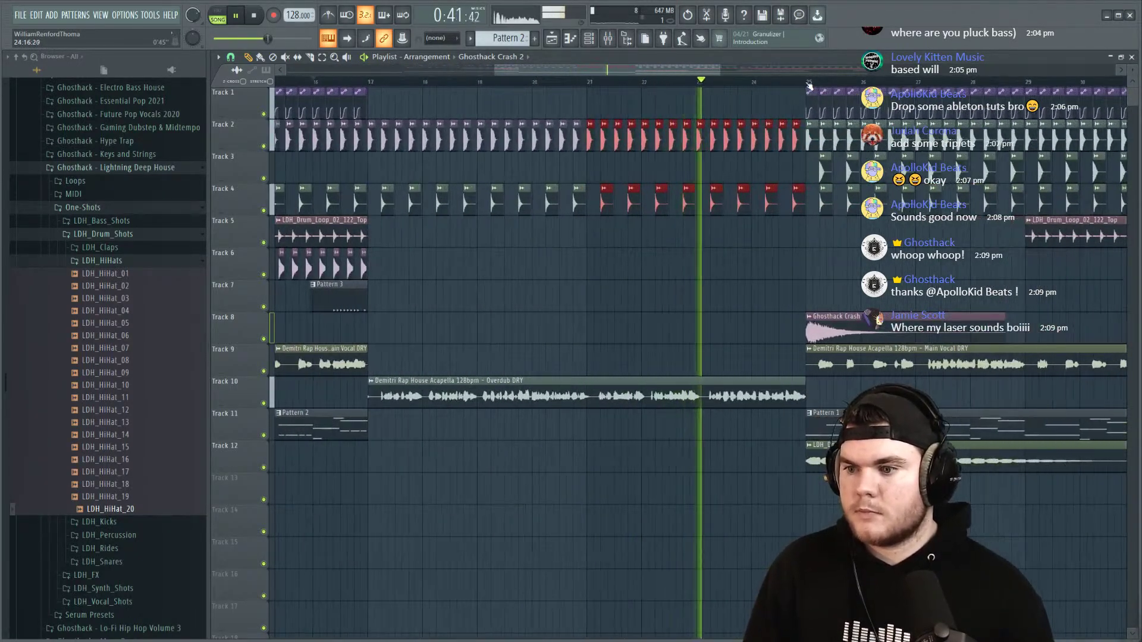
pyautogui.scroll(1, 750, 80)
pyautogui.press('space')
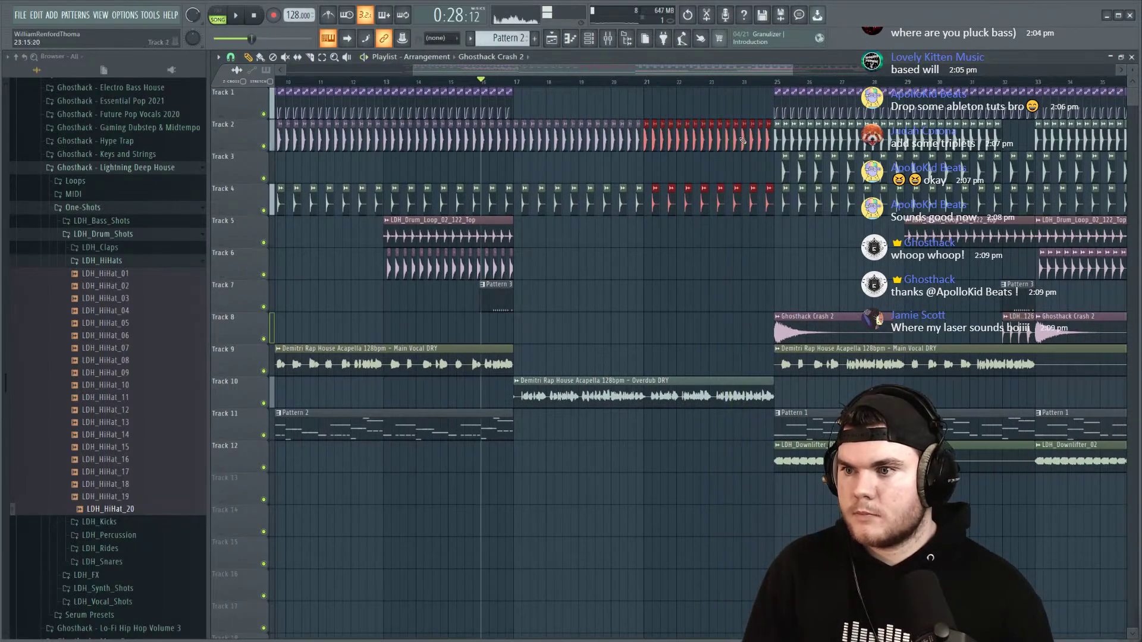
pyautogui.press('space')
pyautogui.click(752, 81)
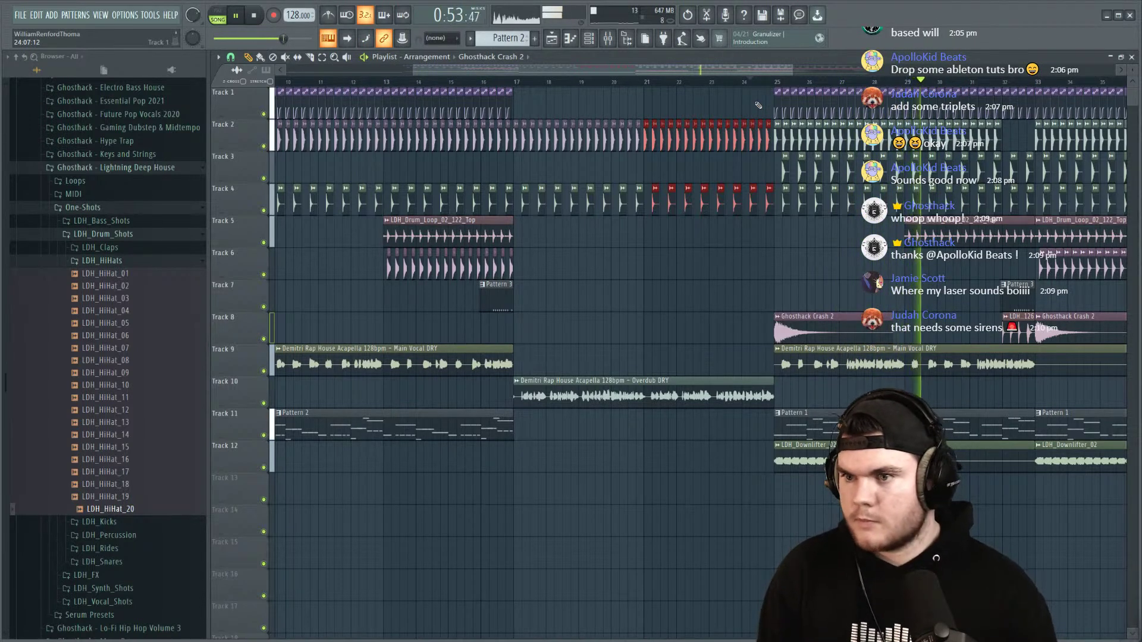
pyautogui.press('Delete')
pyautogui.click(408, 83)
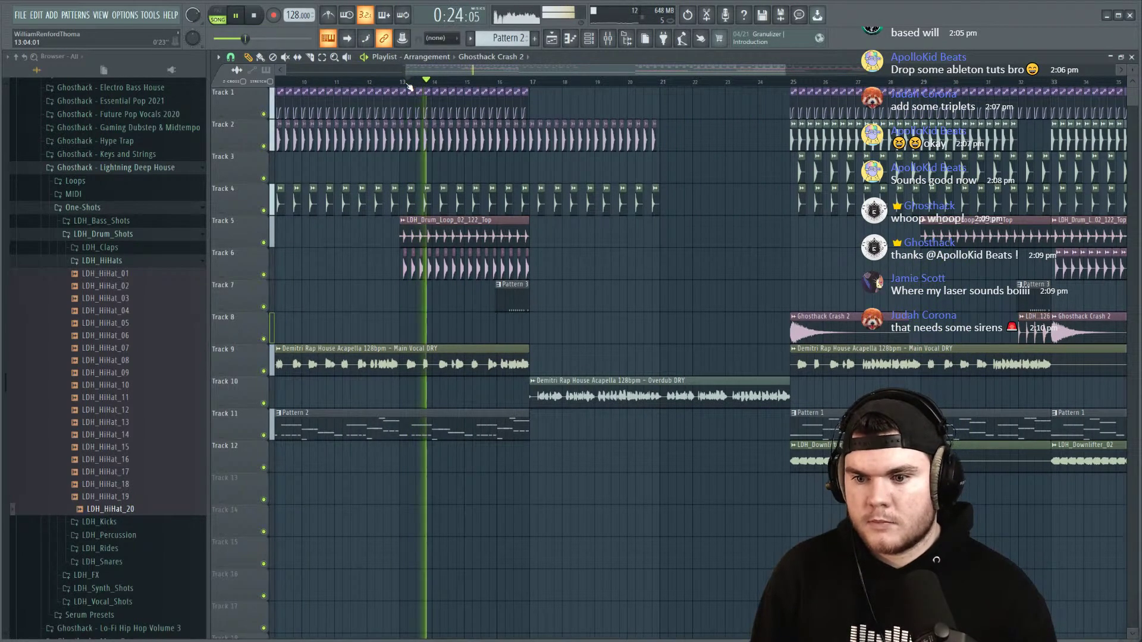
# Step: Copy the LDH_Bass_Shot_19_B channel's notes from Pattern 2
pyautogui.doubleClick(471, 427)
pyautogui.click(1132, 56)
pyautogui.press('space')
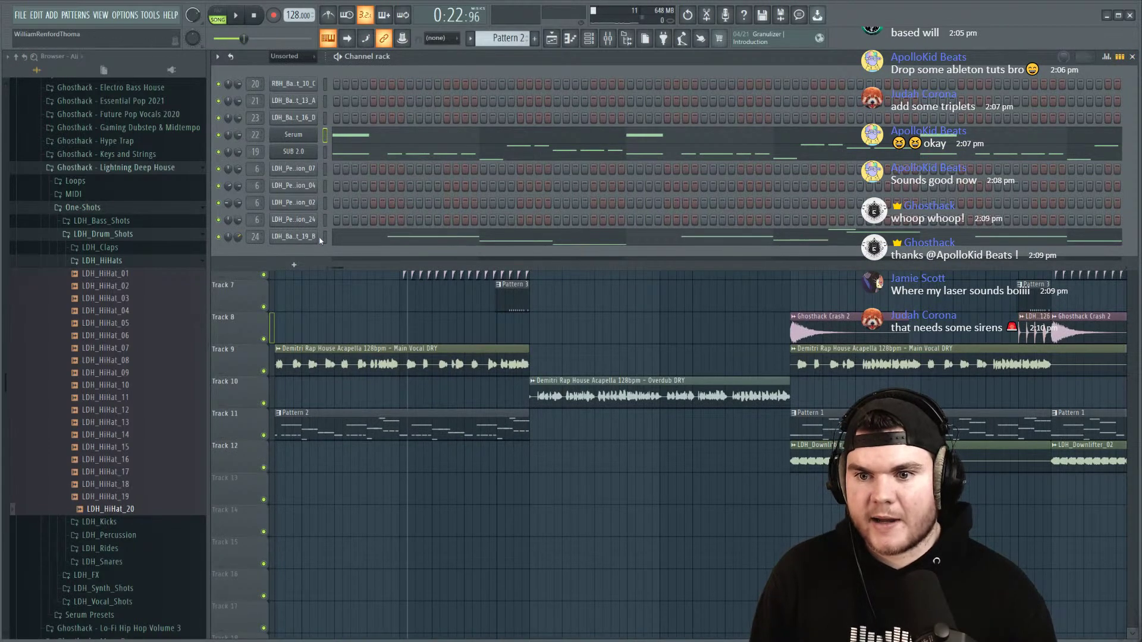
pyautogui.rightClick(303, 237)
pyautogui.click(444, 246)
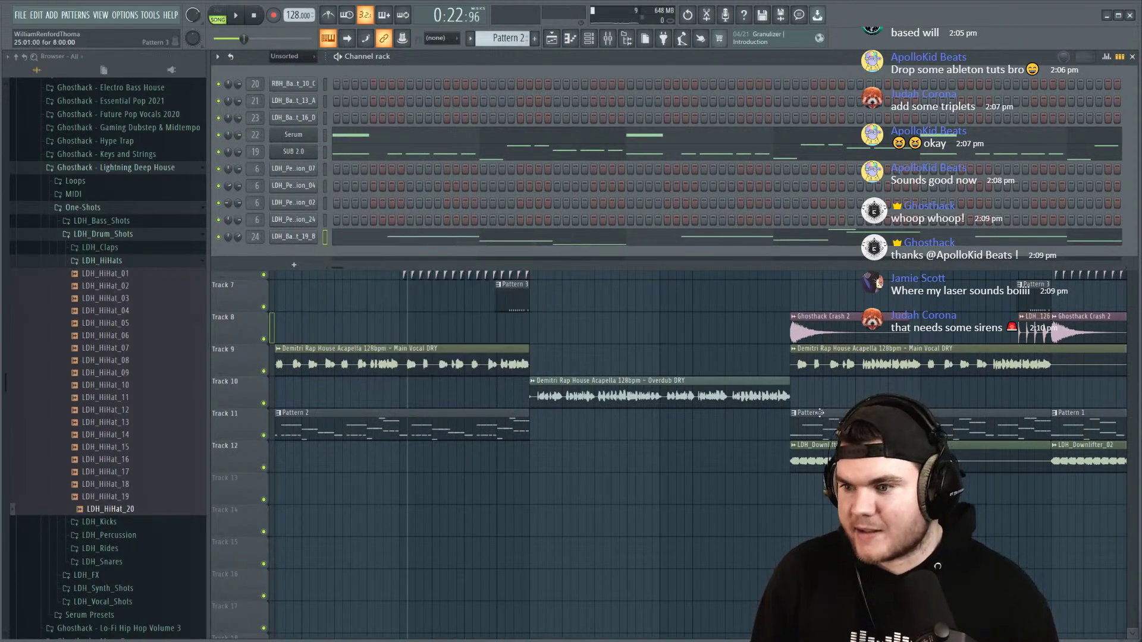
# Step: Paste the copied bass notes into the LDH_Bass_Shot_19_B channel of Pattern 1
pyautogui.doubleClick(844, 425)
pyautogui.click(1132, 57)
pyautogui.press('space')
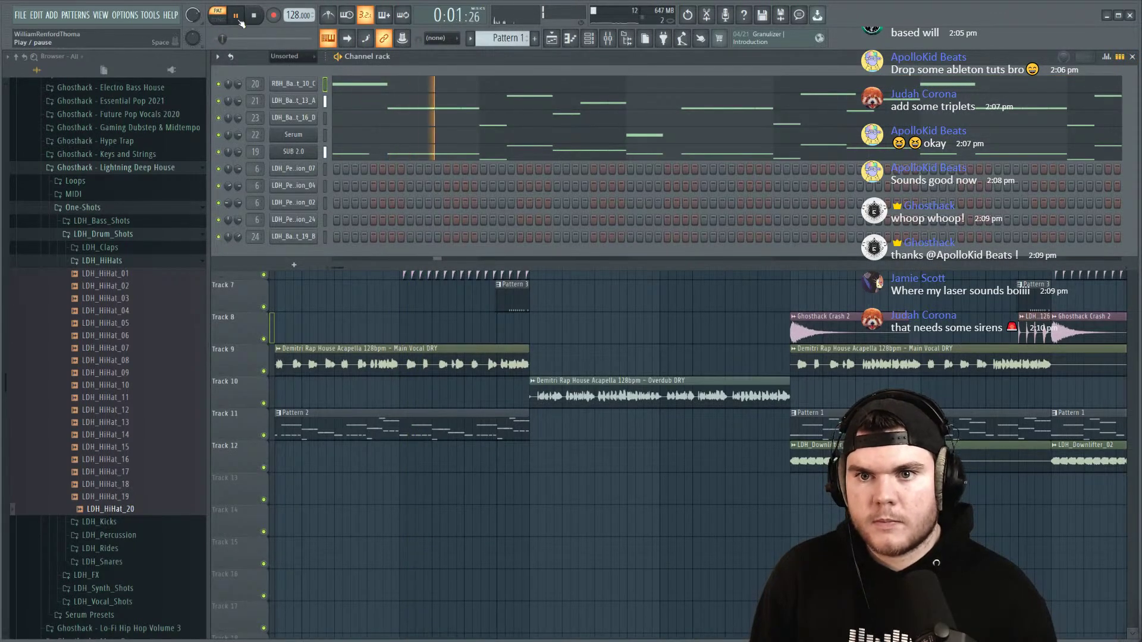
pyautogui.rightClick(313, 238)
pyautogui.click(470, 260)
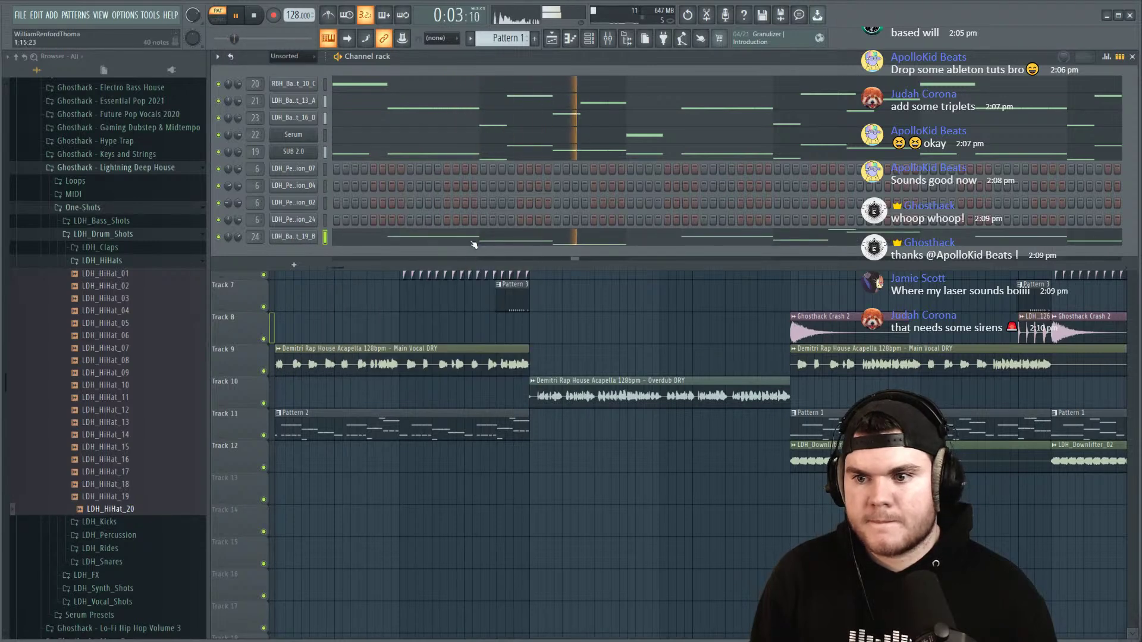
# Step: Check all the pasted LDH_Bass_Shot_19_B notes in the piano roll and listen to Pattern 1 in the arrangement
pyautogui.doubleClick(474, 244)
pyautogui.hotkey('ctrl', 'a')
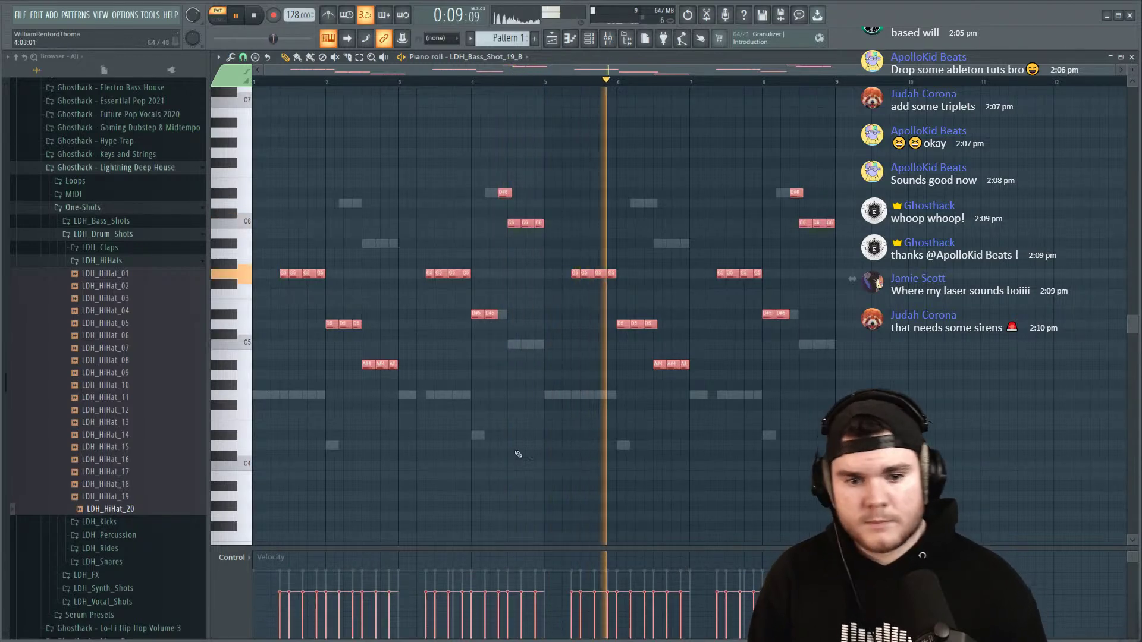
pyautogui.click(1131, 56)
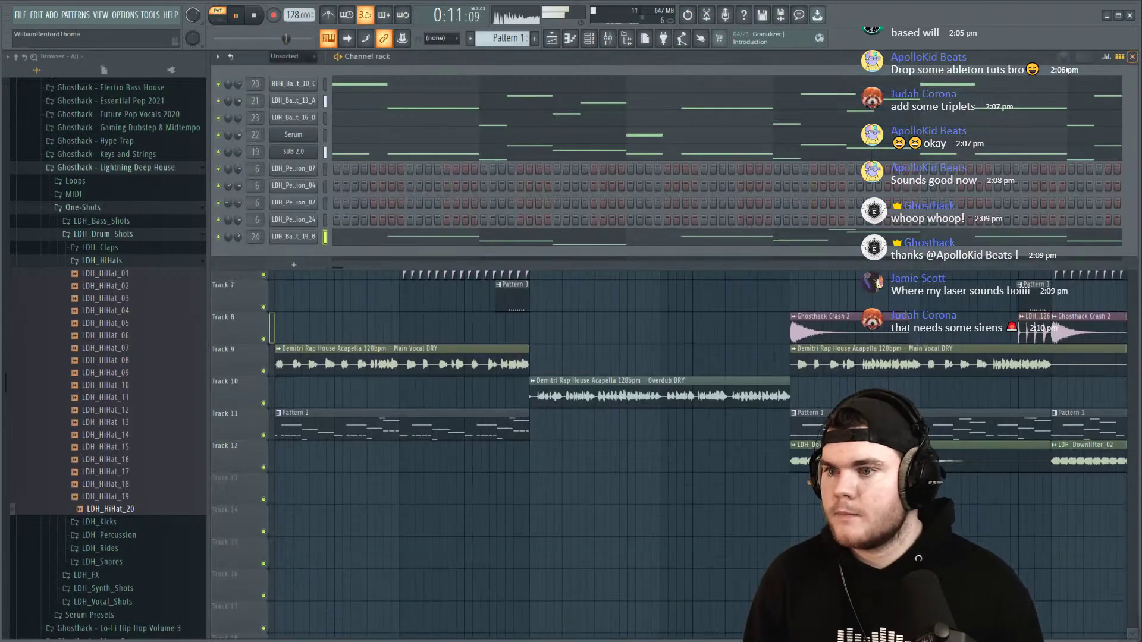
pyautogui.press('F6')
pyautogui.scroll(-5, 796, 85)
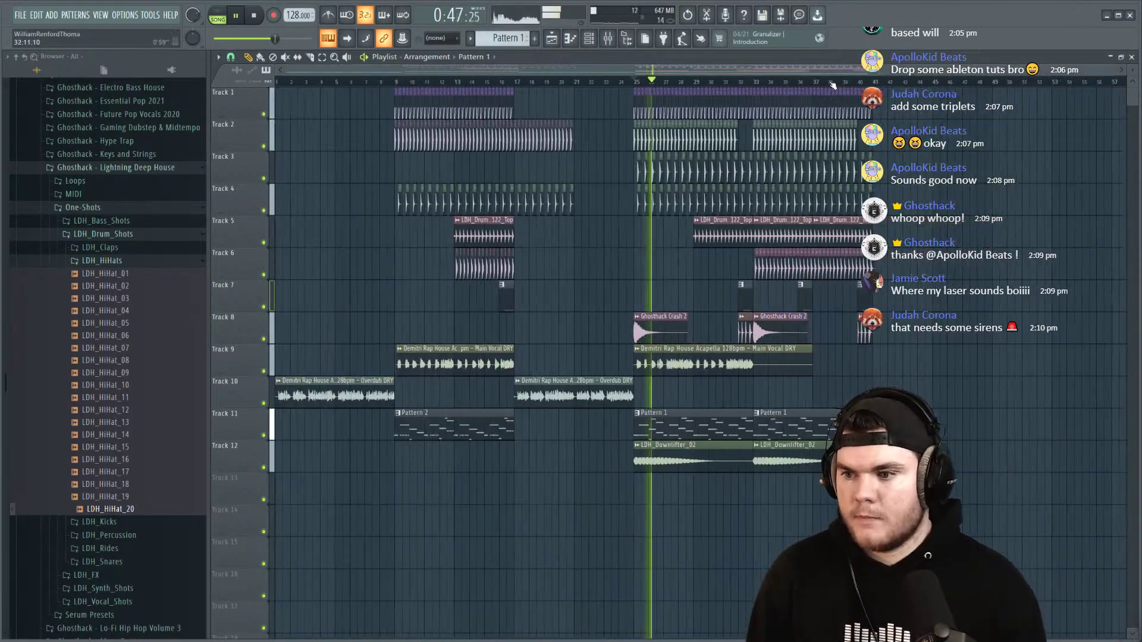
pyautogui.scroll(3, 648, 85)
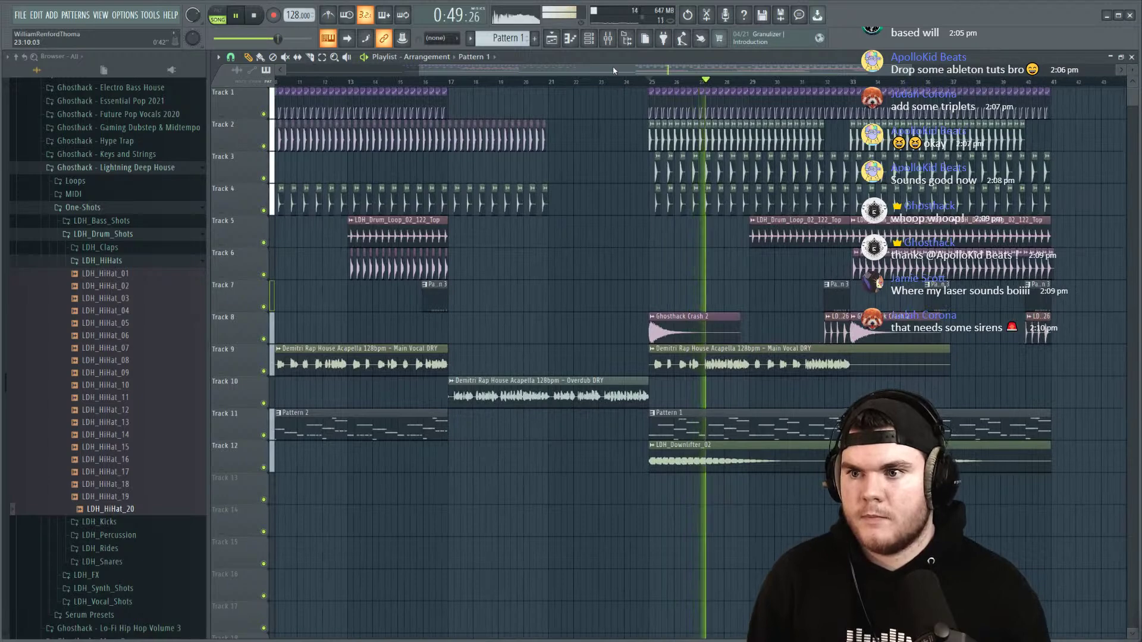
# Step: Delete the copied kick and clap clips on Tracks 2 and 4 from bar 17 to bar 20
pyautogui.click(532, 83)
pyautogui.moveTo(668, 277); pyautogui.dragTo(532, 136)
pyautogui.moveTo(595, 71)
pyautogui.mouseDown()
pyautogui.moveTo(536, 71)
pyautogui.moveTo(619, 71)
pyautogui.mouseUp()
pyautogui.moveTo(587, 135); pyautogui.dragTo(514, 138)
pyautogui.moveTo(589, 202); pyautogui.dragTo(493, 202)
pyautogui.press('space')
# Step: Close the one-shots folders and open the LDH_Drum_Loops folder among the Lightning Deep House loops
pyautogui.click(122, 262)
pyautogui.click(126, 235)
pyautogui.click(125, 208)
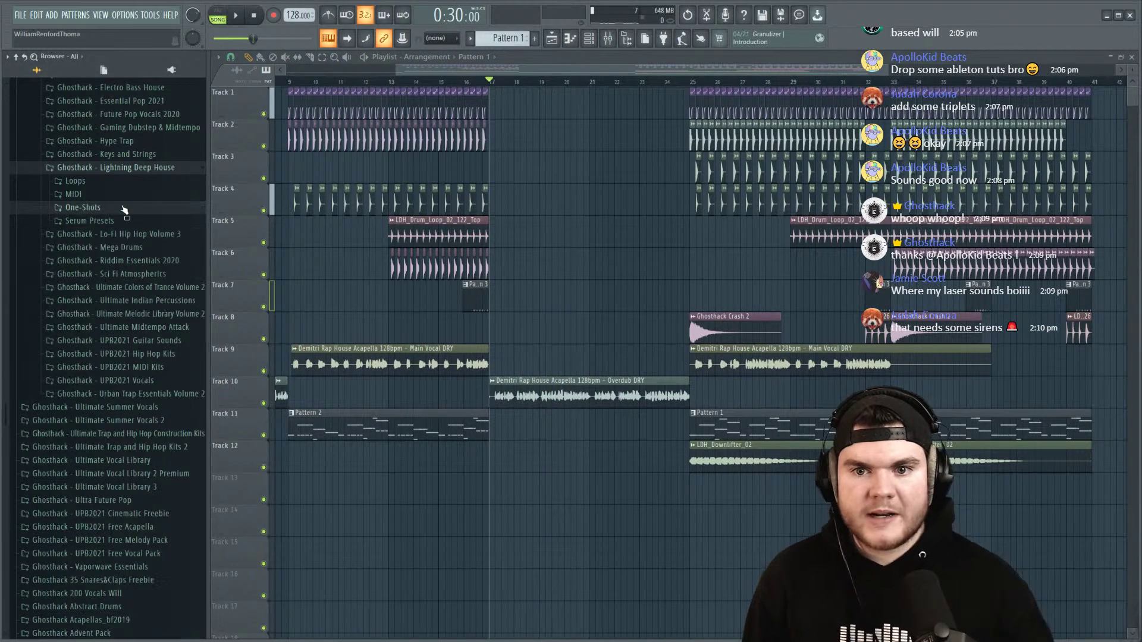
pyautogui.click(132, 181)
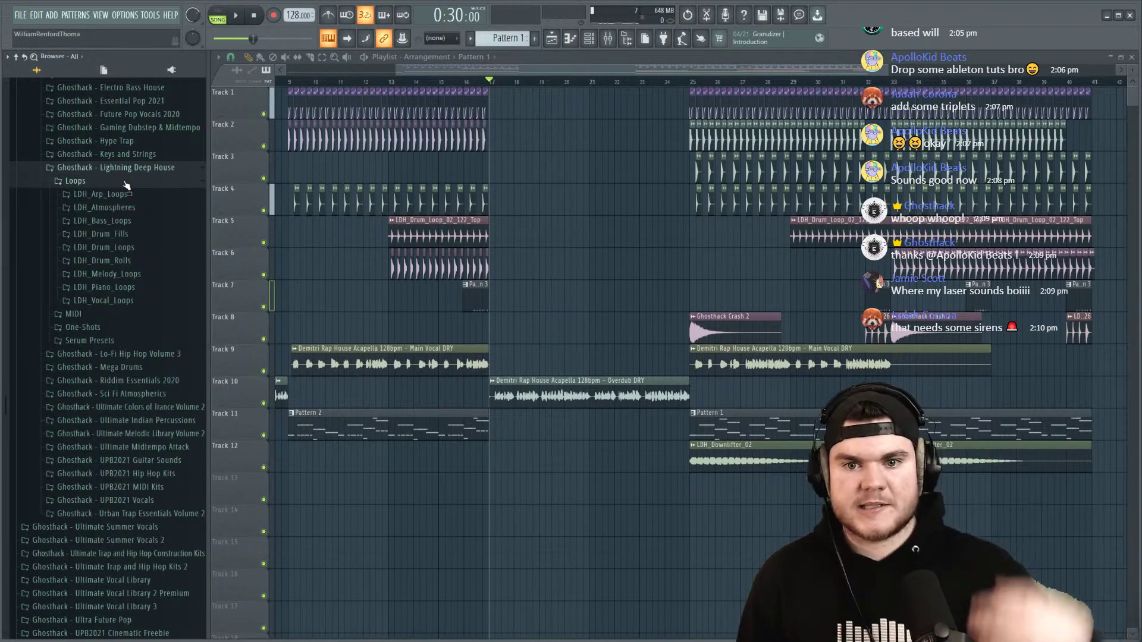
pyautogui.click(134, 222)
pyautogui.click(138, 223)
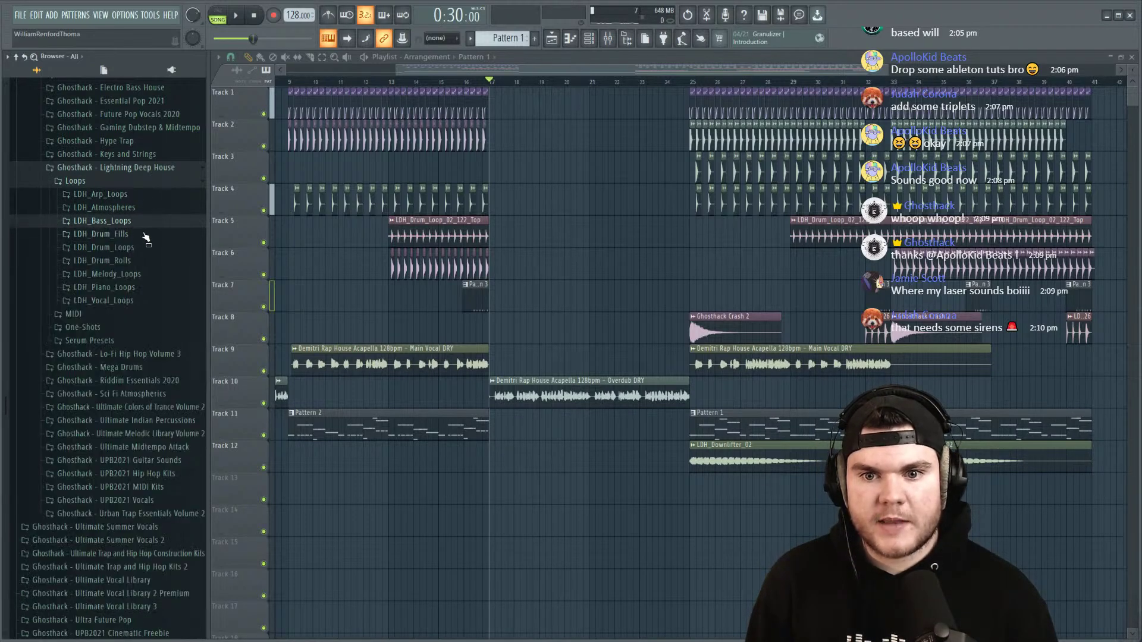
pyautogui.click(141, 251)
# Step: Audition the drum loops and place LDH_Drum_Loop_25_126_Strpd on Track 1 at bar 1
pyautogui.moveTo(473, 69); pyautogui.dragTo(357, 70)
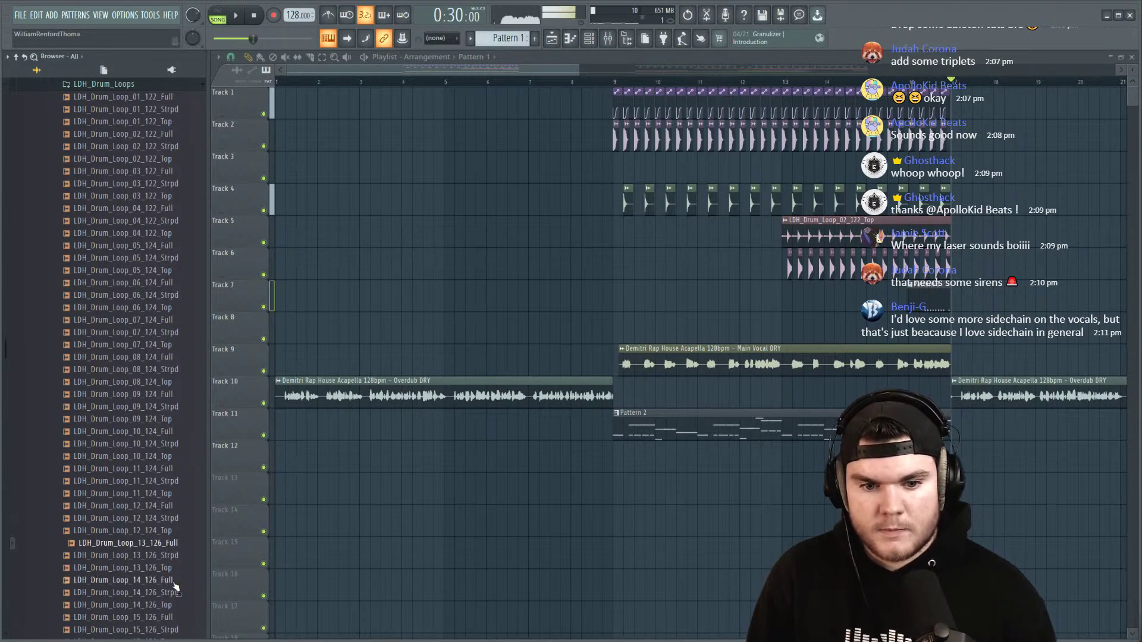
pyautogui.scroll(-3, 176, 587)
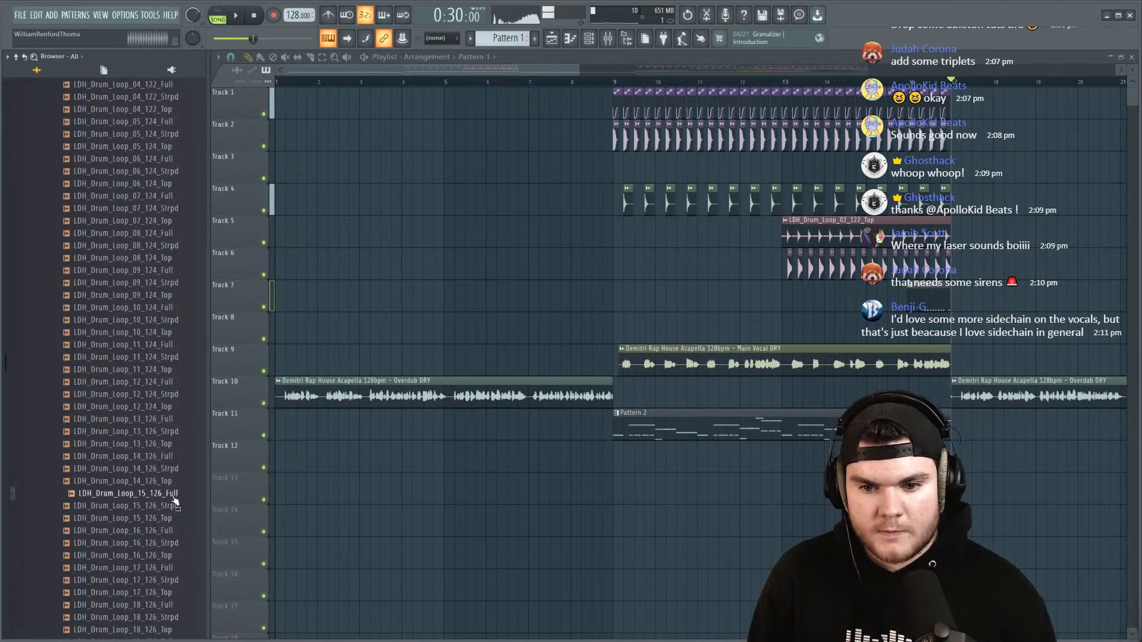
pyautogui.scroll(-6, 176, 539)
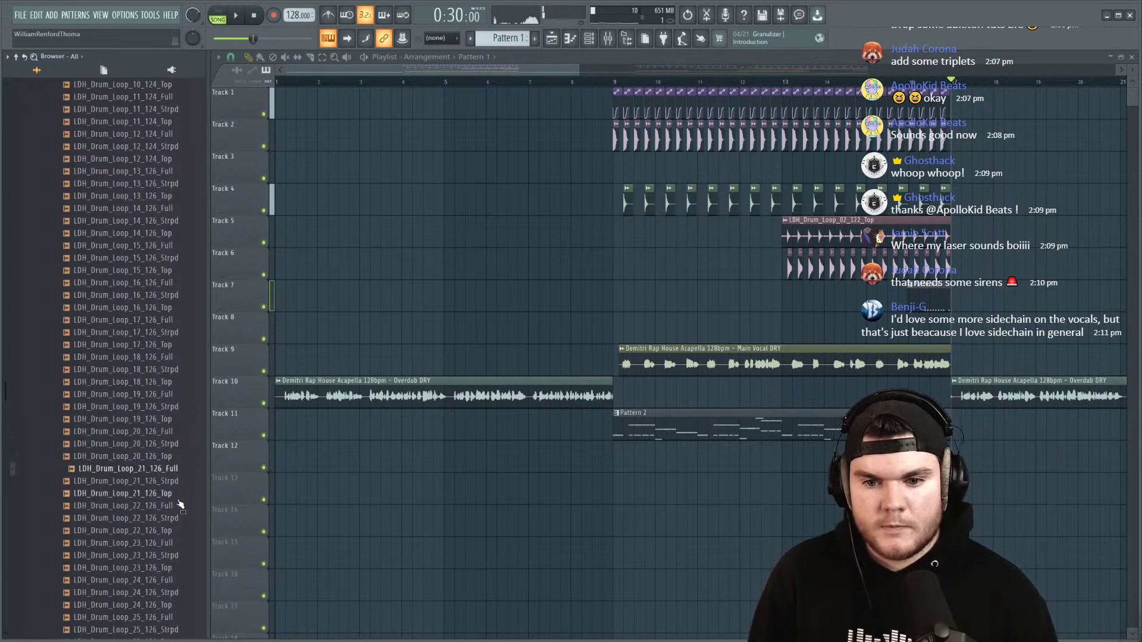
pyautogui.scroll(-6, 180, 519)
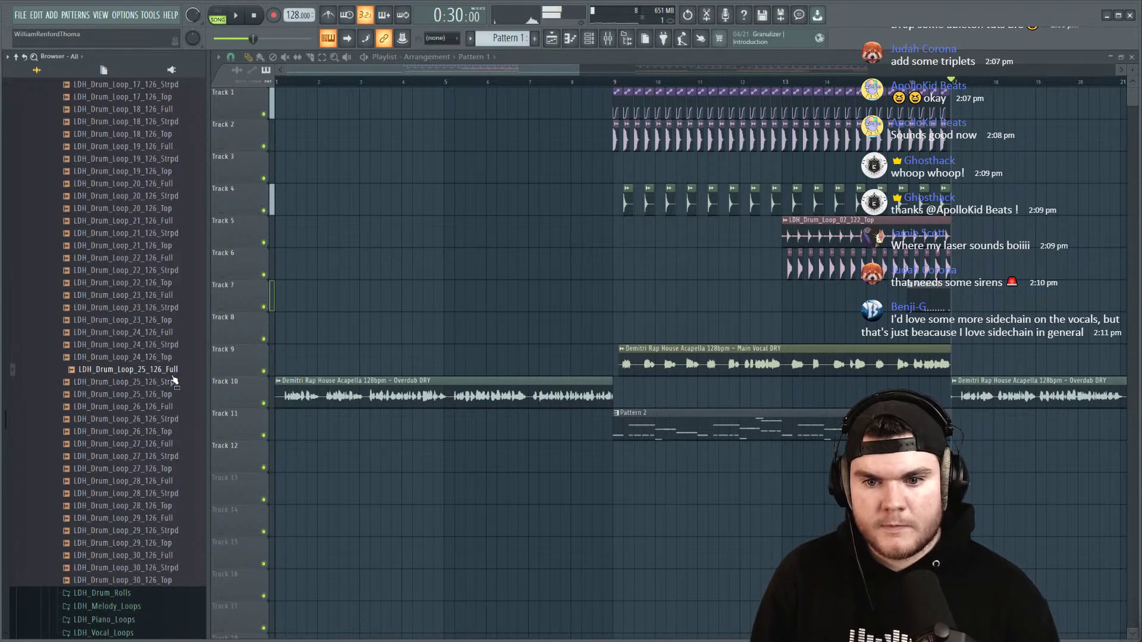
pyautogui.moveTo(175, 385); pyautogui.dragTo(324, 102)
# Step: Open the LDH_Drum_Loop_25_126_Strpd clip's settings, set its stretching mode to Resample and its time stretch to 0:00:00 during playback
pyautogui.doubleClick(426, 112)
pyautogui.press('space')
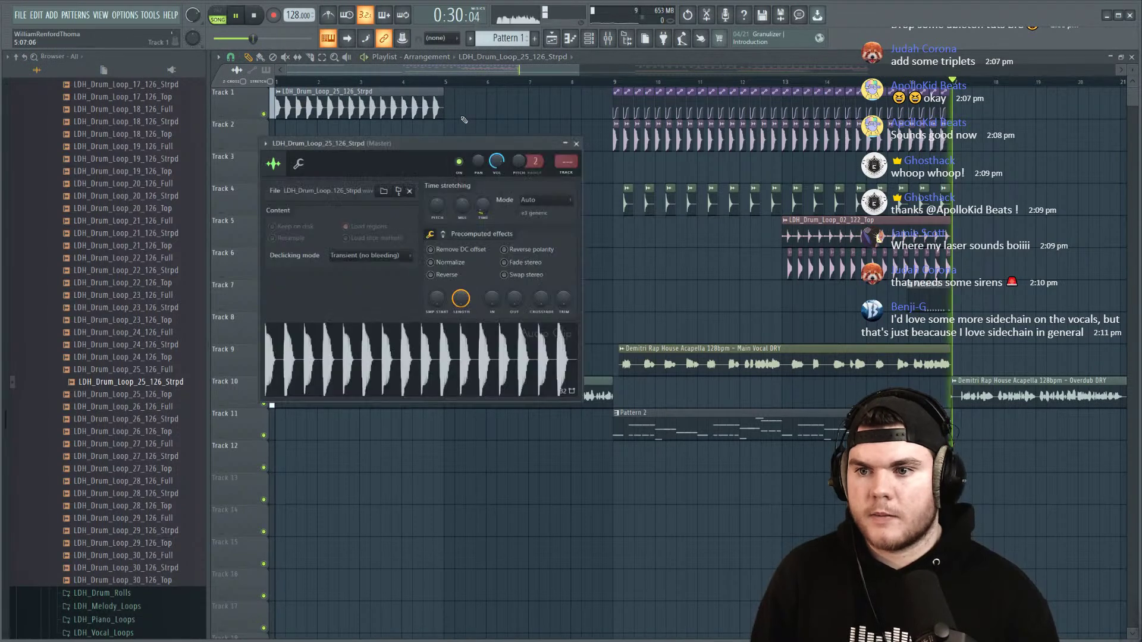
pyautogui.press('space')
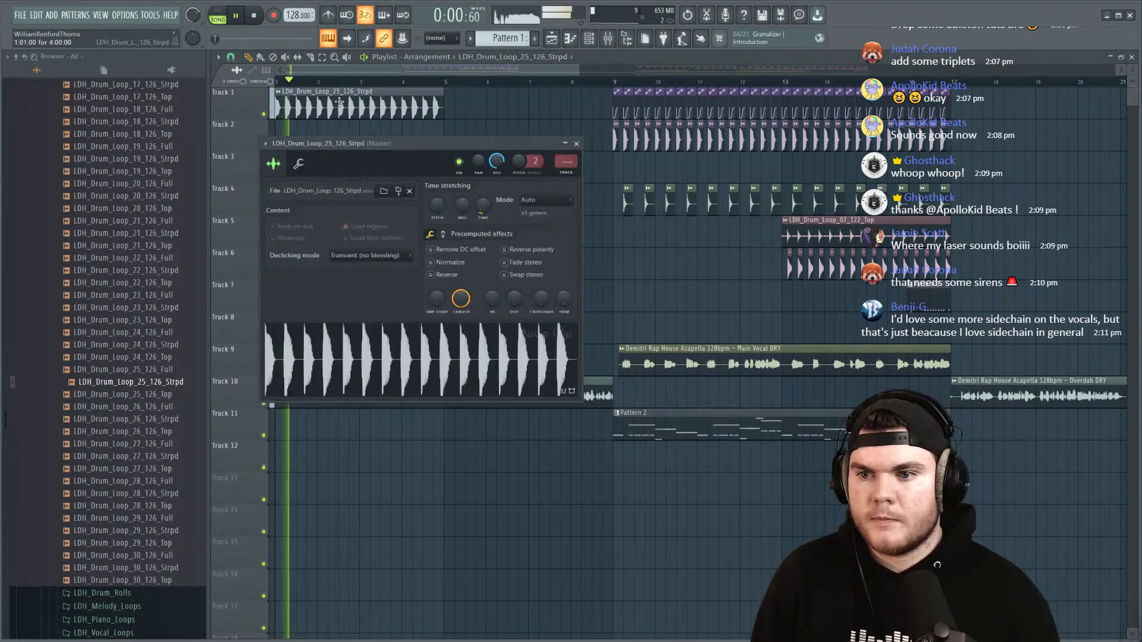
pyautogui.click(539, 199)
pyautogui.click(536, 213)
pyautogui.press('space')
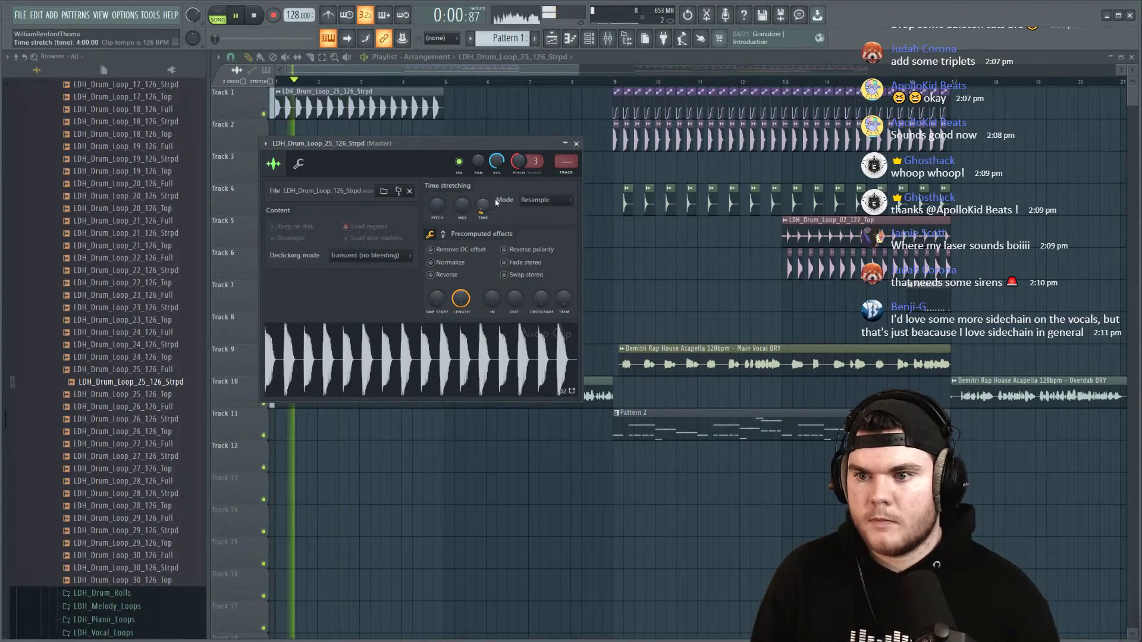
pyautogui.moveTo(487, 207); pyautogui.dragTo(487, 238)
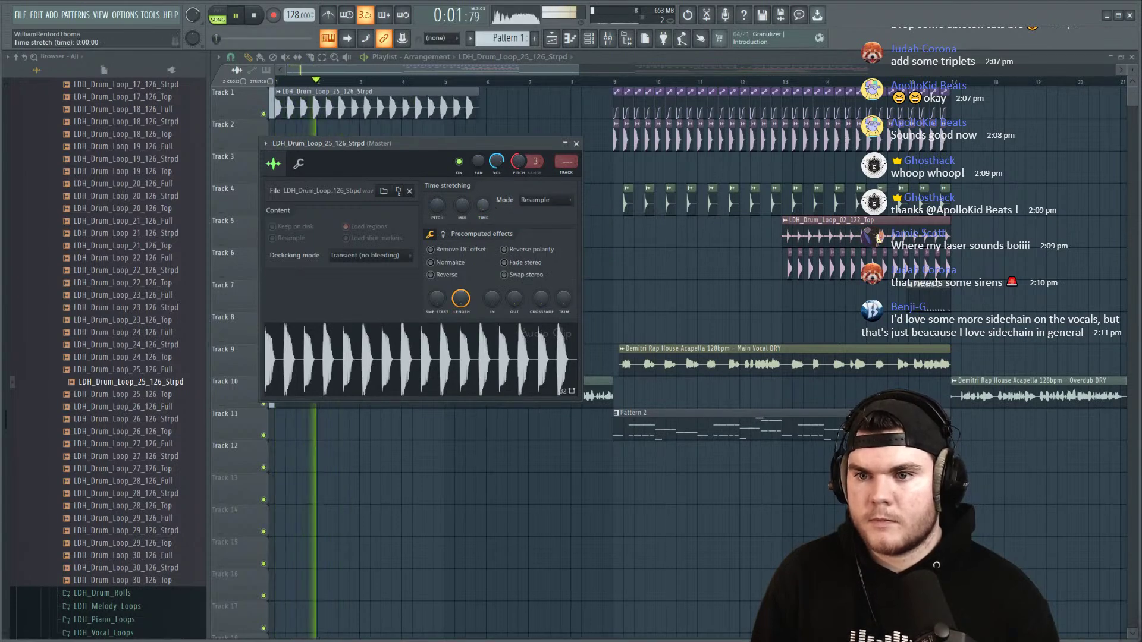
# Step: Restore the drum loop clip's four-bar time stretch and change its stretching mode to Slice map
pyautogui.rightClick(516, 165)
pyautogui.click(525, 167)
pyautogui.moveTo(483, 207); pyautogui.dragTo(440, 207)
pyautogui.press('space')
pyautogui.click(545, 199)
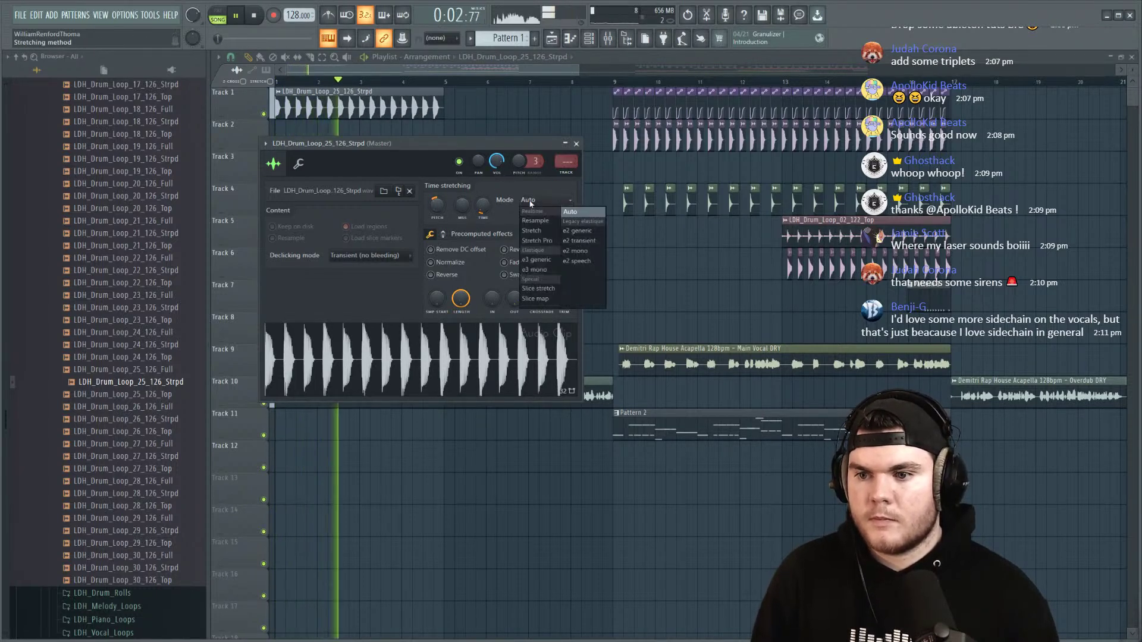
pyautogui.click(539, 299)
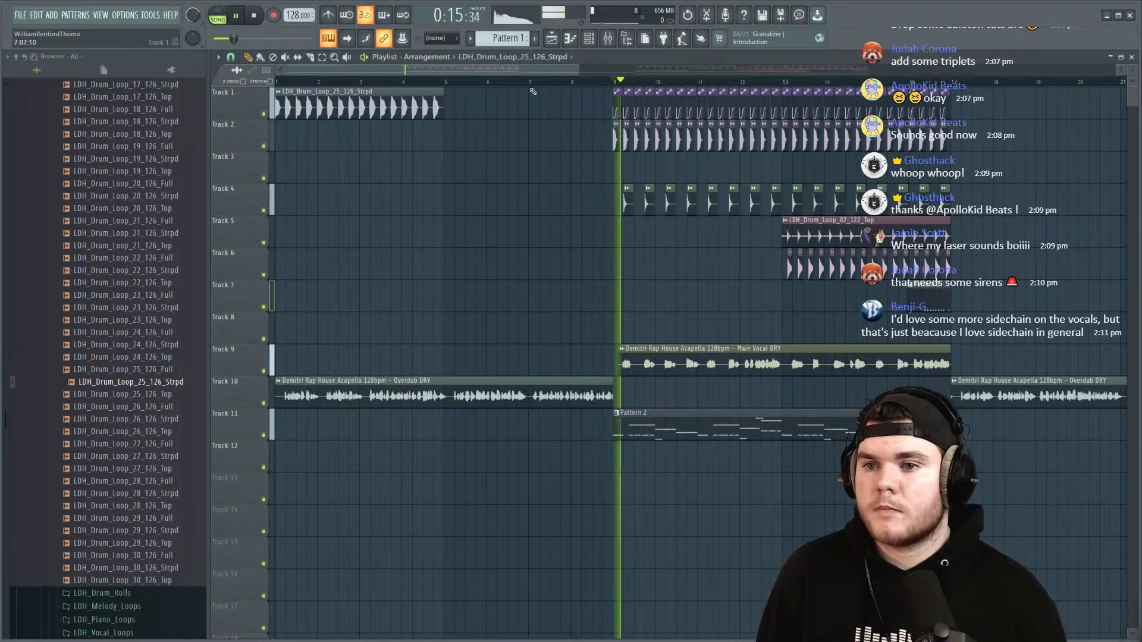
# Step: Copy the drum loop clip to bar 5, move both clips down to Track 2 and play them from bar 1
pyautogui.click(458, 104)
pyautogui.moveTo(475, 135); pyautogui.dragTo(303, 93)
pyautogui.hotkey('shift', 'Down')
pyautogui.click(276, 82)
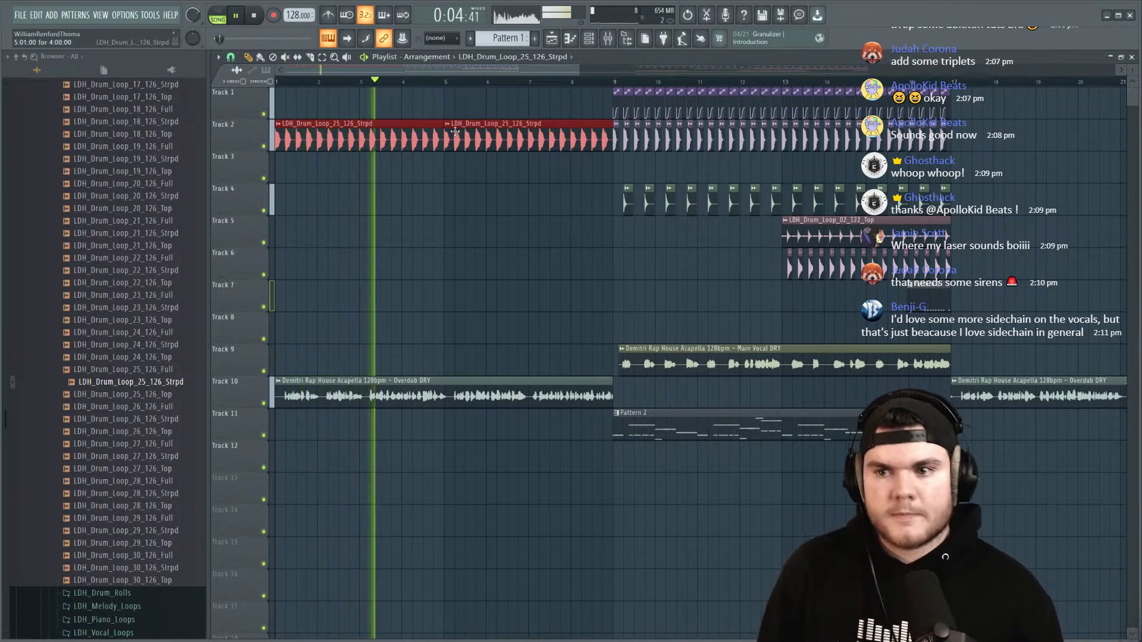
# Step: Play from bar 9 for comparison and delete both drum loop clips from Track 2 in the intro
pyautogui.click(616, 82)
pyautogui.press('space')
pyautogui.rightClick(535, 139)
pyautogui.rightClick(353, 144)
# Step: Copy the kick clips on Track 2 from the section starting at bar 9 into bars 1 to 8 and play them
pyautogui.moveTo(604, 146); pyautogui.dragTo(778, 139)
pyautogui.moveTo(1034, 138); pyautogui.dragTo(247, 156)
pyautogui.press('space')
# Step: Check the kick's level in the mixer, try Ghosthack Hard Kick 1 at -200 cents, and reset its pitch
pyautogui.click(607, 39)
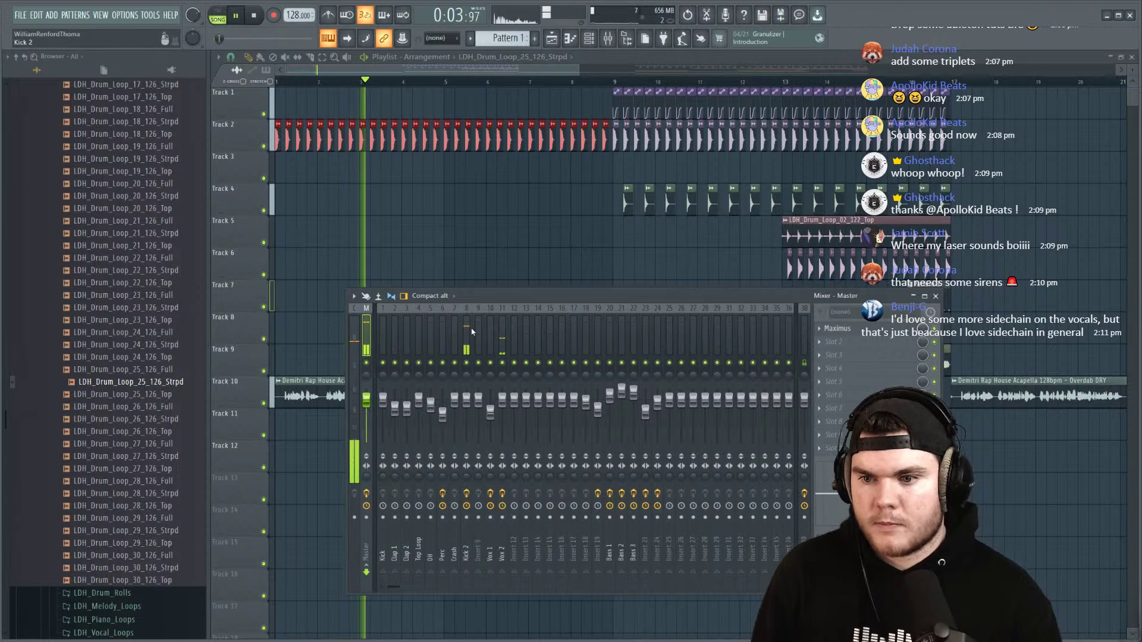
pyautogui.doubleClick(498, 136)
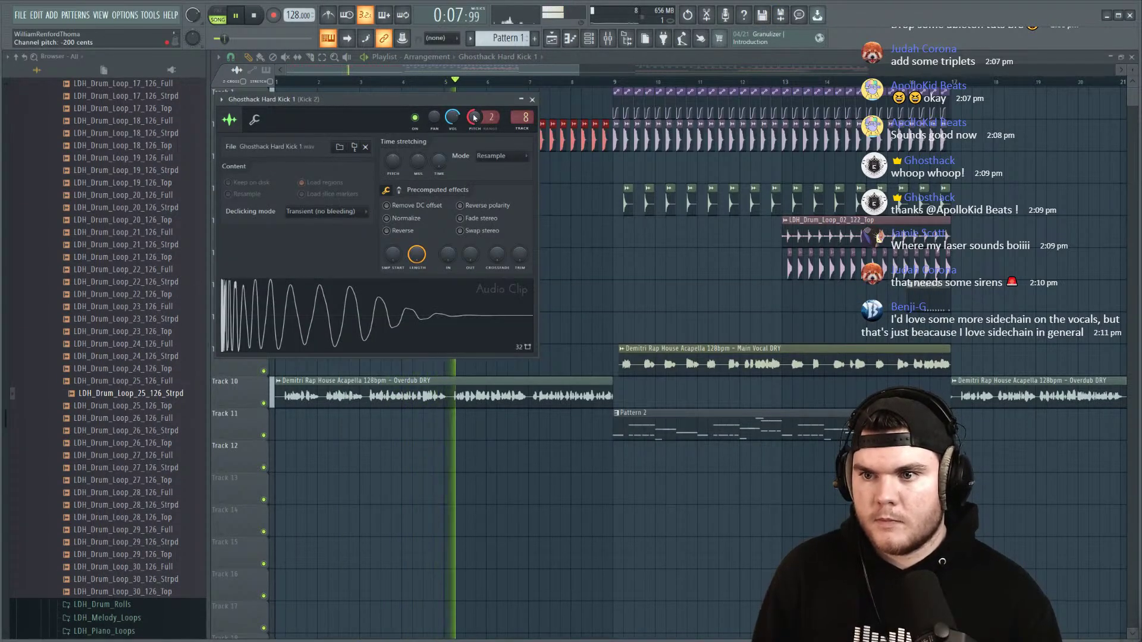
pyautogui.rightClick(477, 118)
pyautogui.click(477, 123)
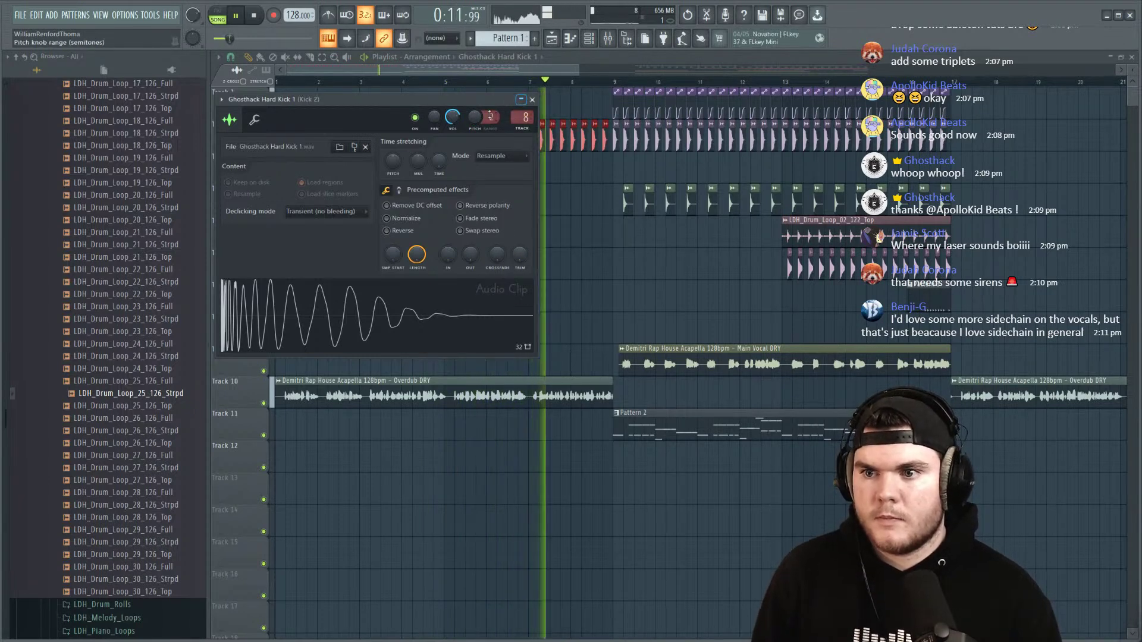
pyautogui.click(533, 100)
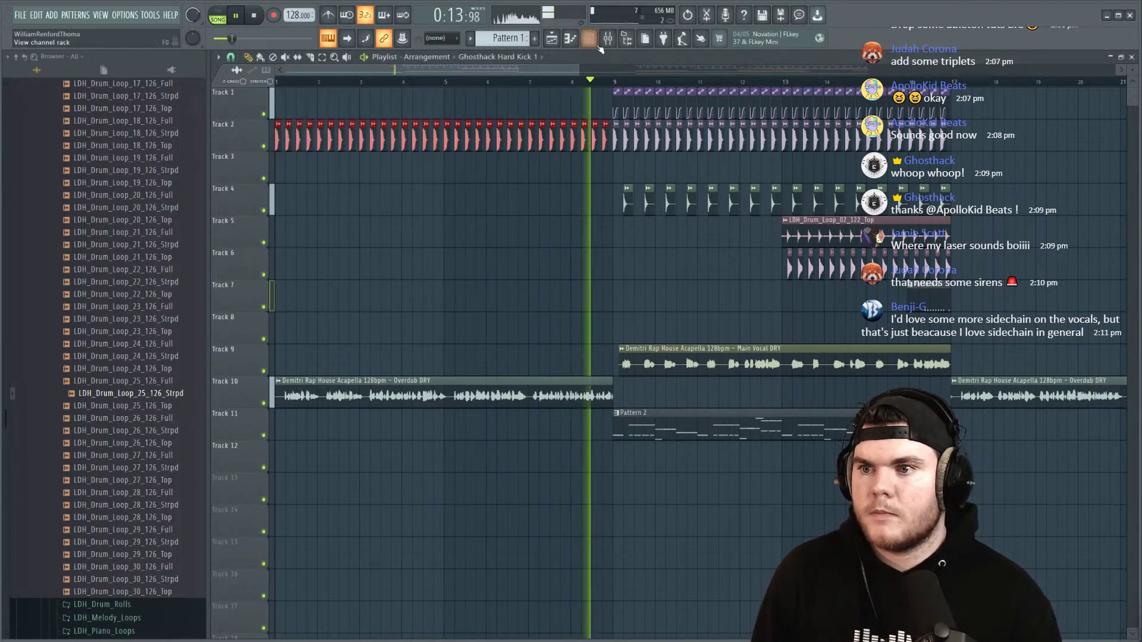
# Step: Listen to the copied intro kicks around the transition into bar 9 and again from bar 1
pyautogui.click(571, 324)
pyautogui.press('space')
pyautogui.press('space')
pyautogui.press('space')
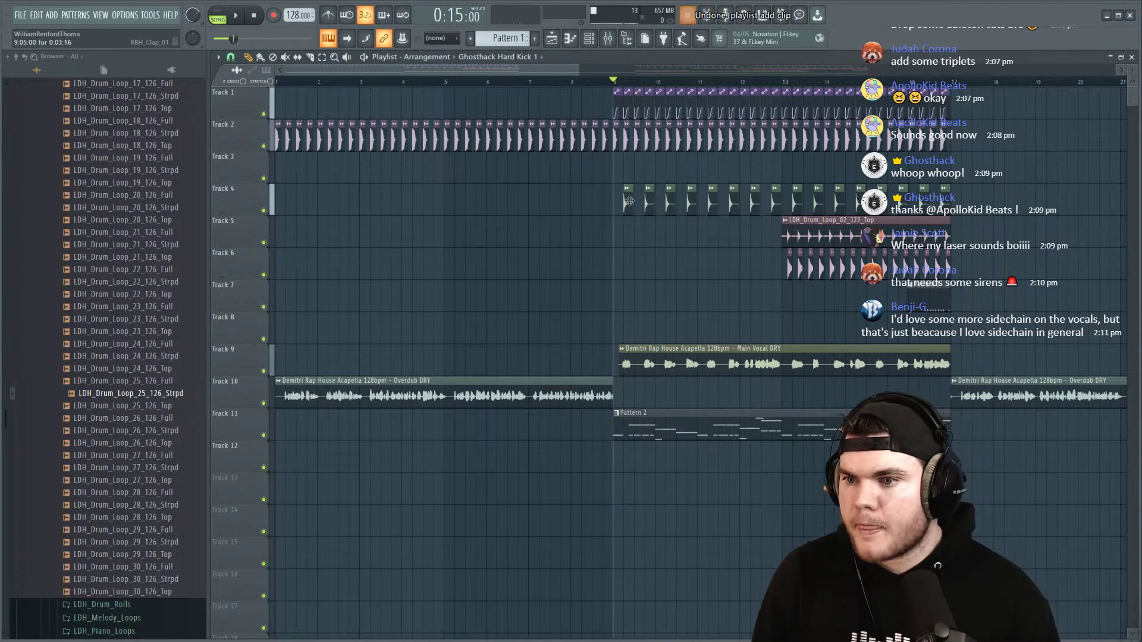
pyautogui.click(277, 82)
pyautogui.press('space')
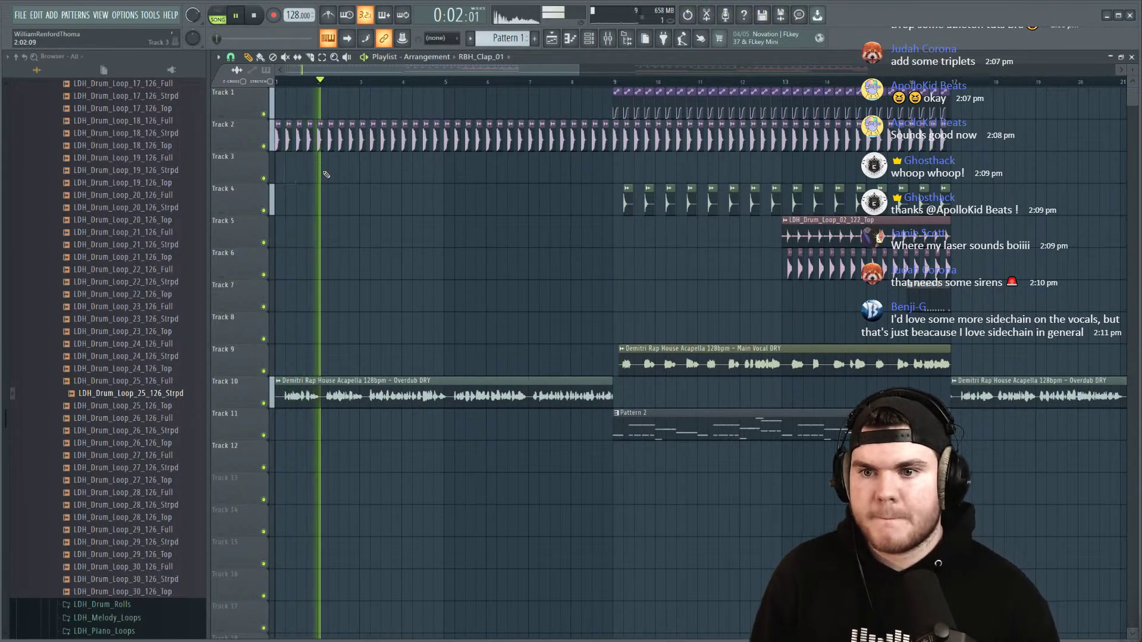
# Step: Place RBH_Clap_01 clips on every second beat of Track 4 from bar 5 up to bar 9
pyautogui.click(457, 166)
pyautogui.moveTo(458, 167); pyautogui.dragTo(458, 200)
pyautogui.click(479, 201)
pyautogui.click(501, 201)
pyautogui.click(522, 201)
pyautogui.click(543, 202)
pyautogui.click(564, 201)
pyautogui.click(585, 202)
pyautogui.click(607, 201)
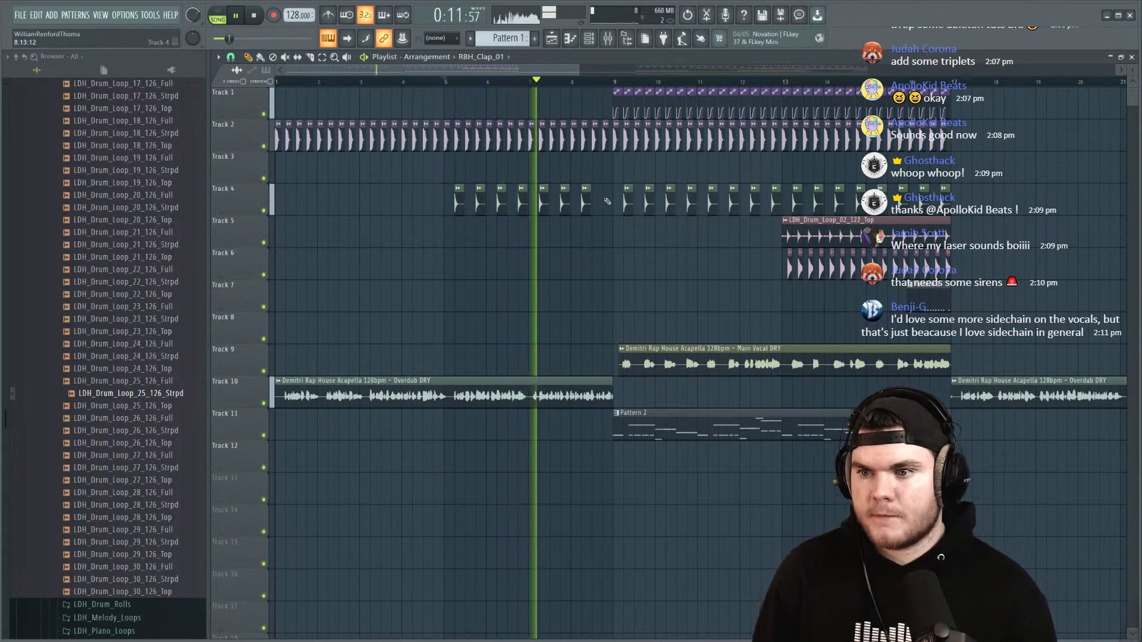
# Step: Delete the kick clips in bar 8 on Track 2 to leave a gap before bar 9
pyautogui.rightClick(607, 128)
pyautogui.rightClick(580, 140)
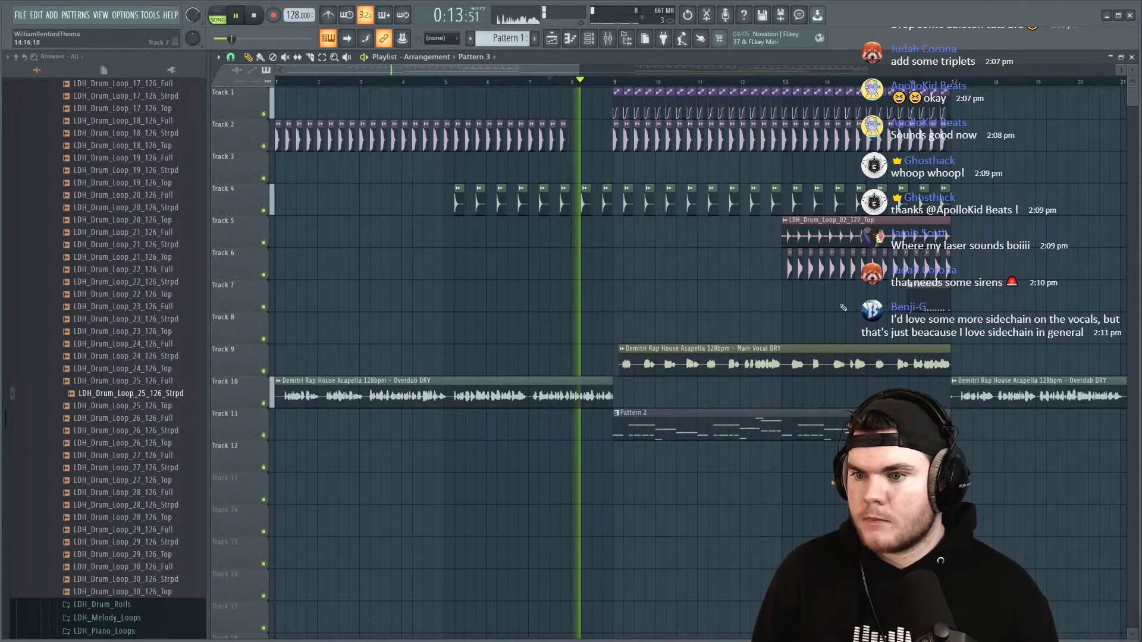
# Step: Place Pattern 3 on Track 7 starting at 7:15 and the LDH_Drum_Fill_12_126 clip on Track 8 at 8:09
pyautogui.click(575, 297)
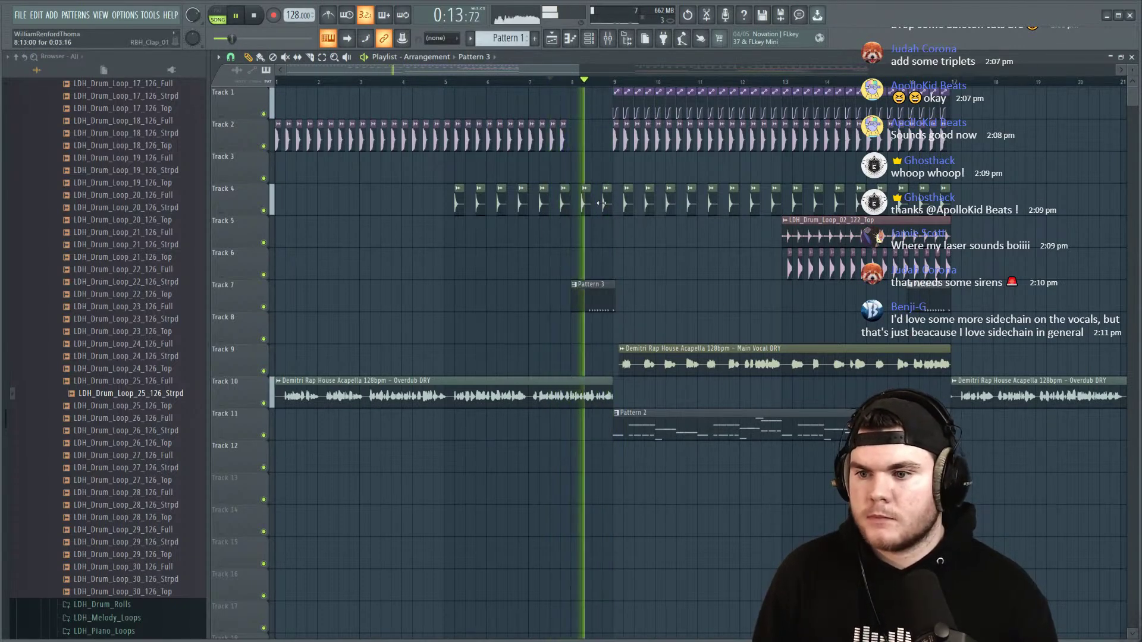
pyautogui.scroll(4, 598, 115)
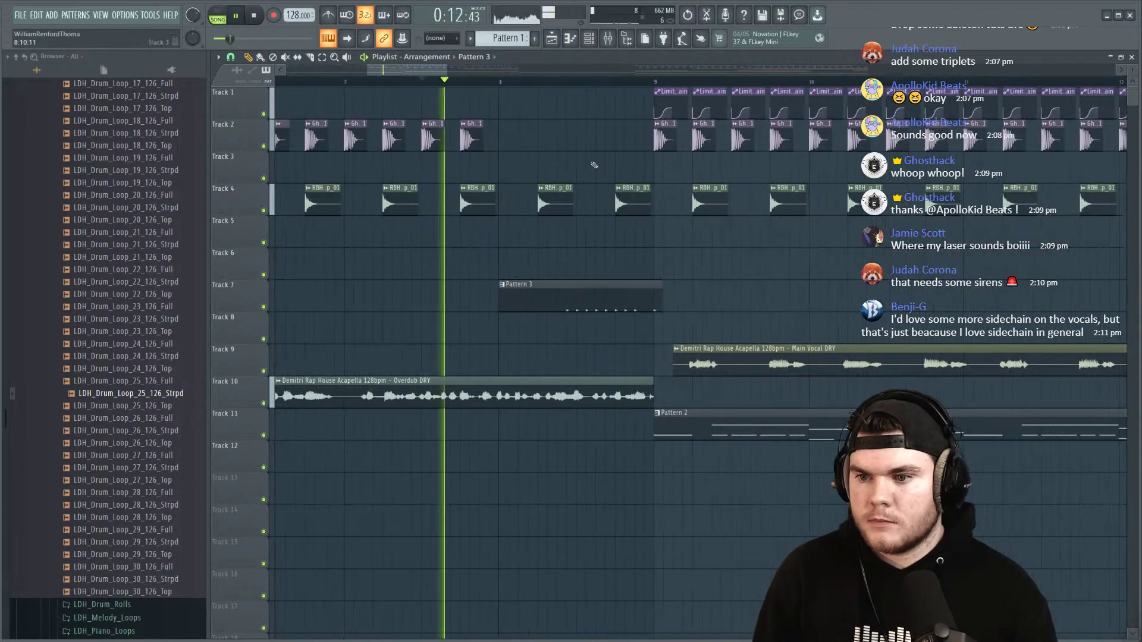
pyautogui.moveTo(589, 292); pyautogui.dragTo(583, 292)
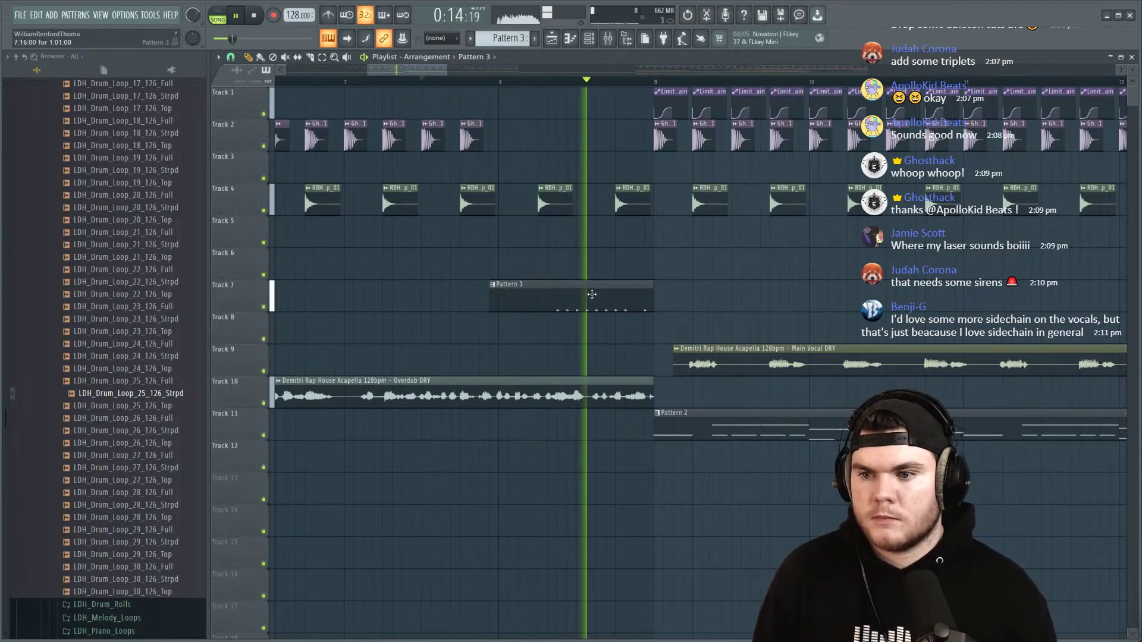
pyautogui.moveTo(592, 294); pyautogui.dragTo(581, 296)
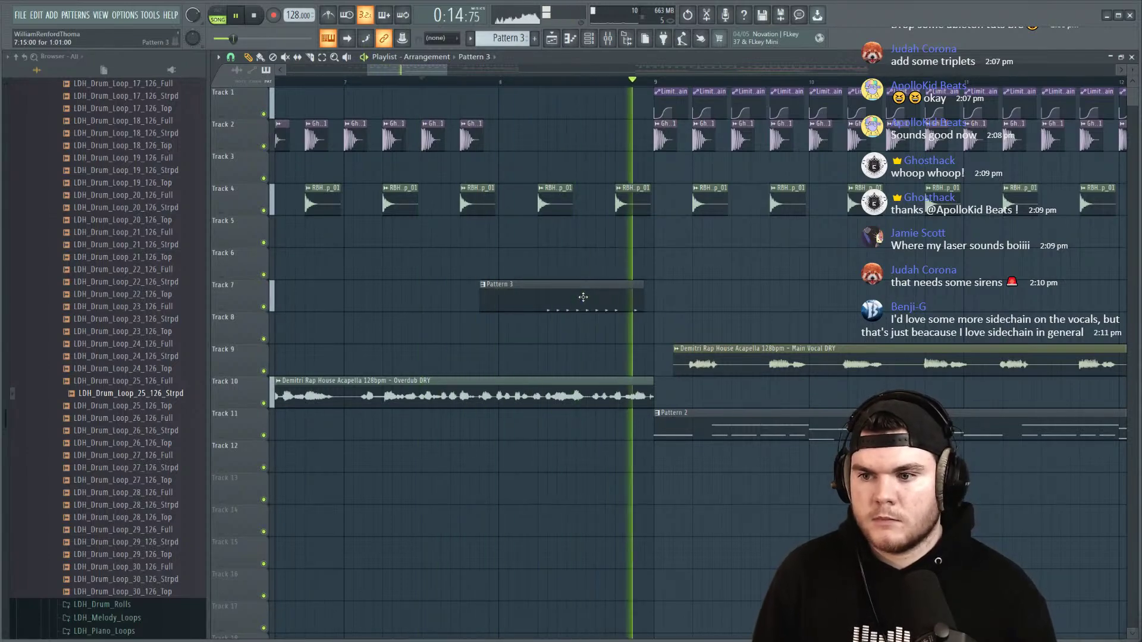
pyautogui.scroll(-5, 546, 86)
pyautogui.scroll(-4, 546, 86)
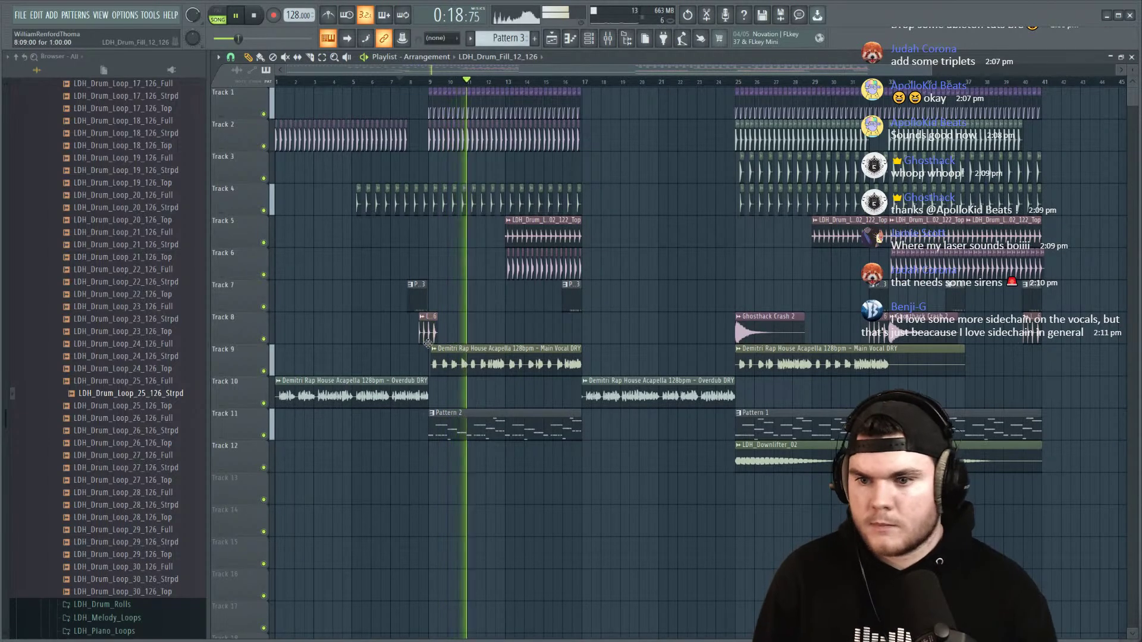
# Step: Place a copy of LDH_Drum_Fill_12_126 on Track 8 ending at bar 9, and play that transition
pyautogui.moveTo(812, 333); pyautogui.dragTo(418, 332)
pyautogui.click(417, 84)
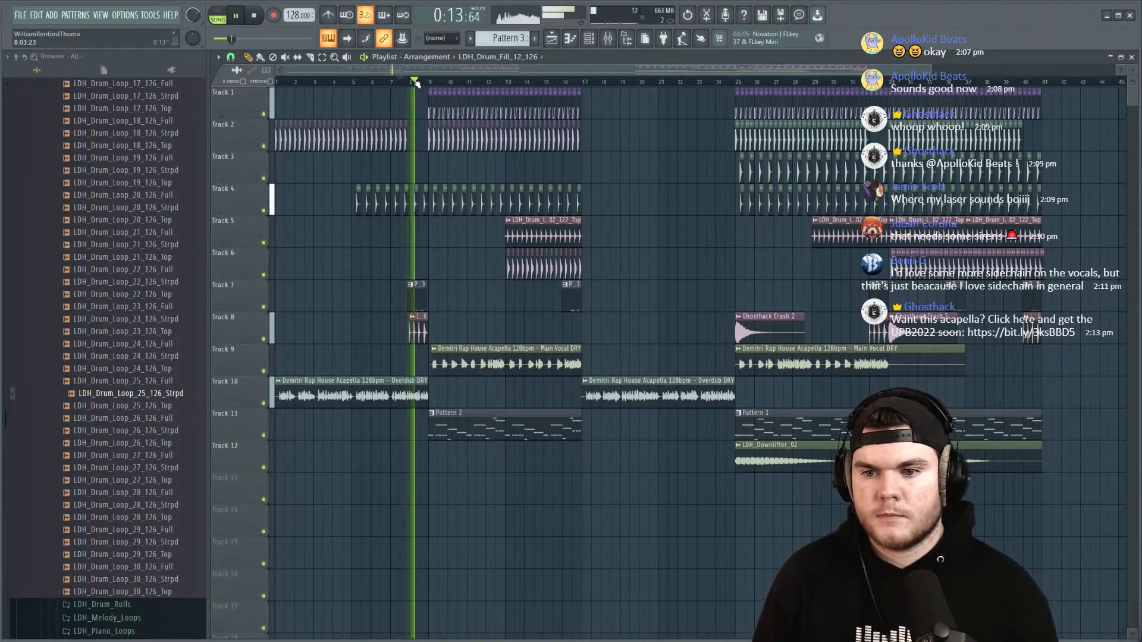
pyautogui.scroll(8, 416, 83)
pyautogui.scroll(5, 416, 83)
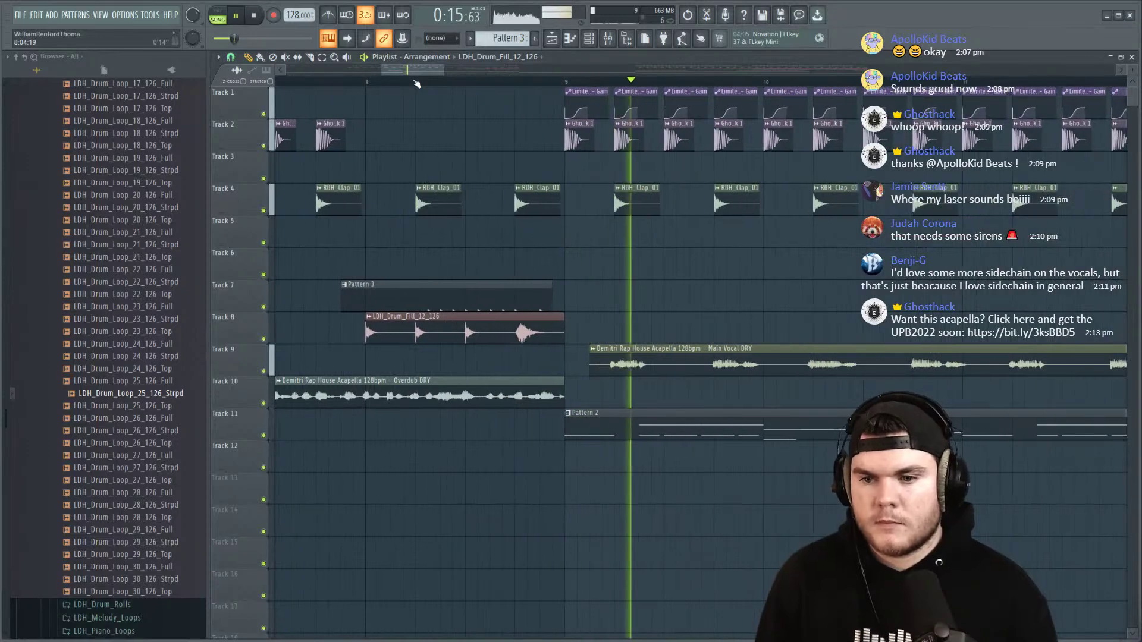
pyautogui.scroll(-8, 416, 84)
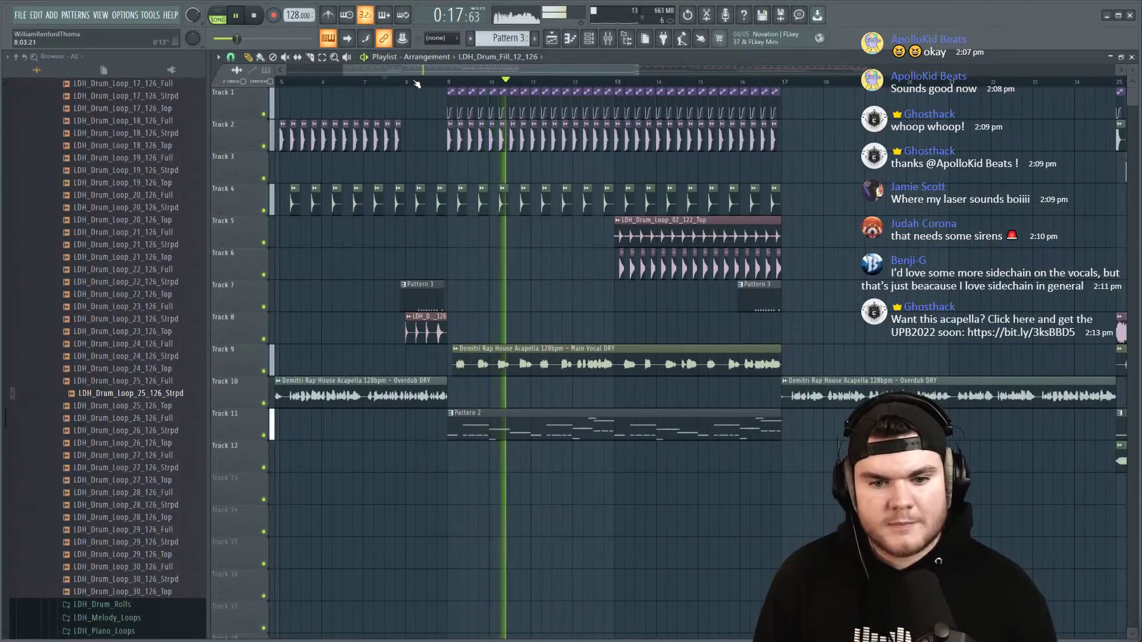
pyautogui.scroll(4, 291, 77)
pyautogui.scroll(-6, 291, 76)
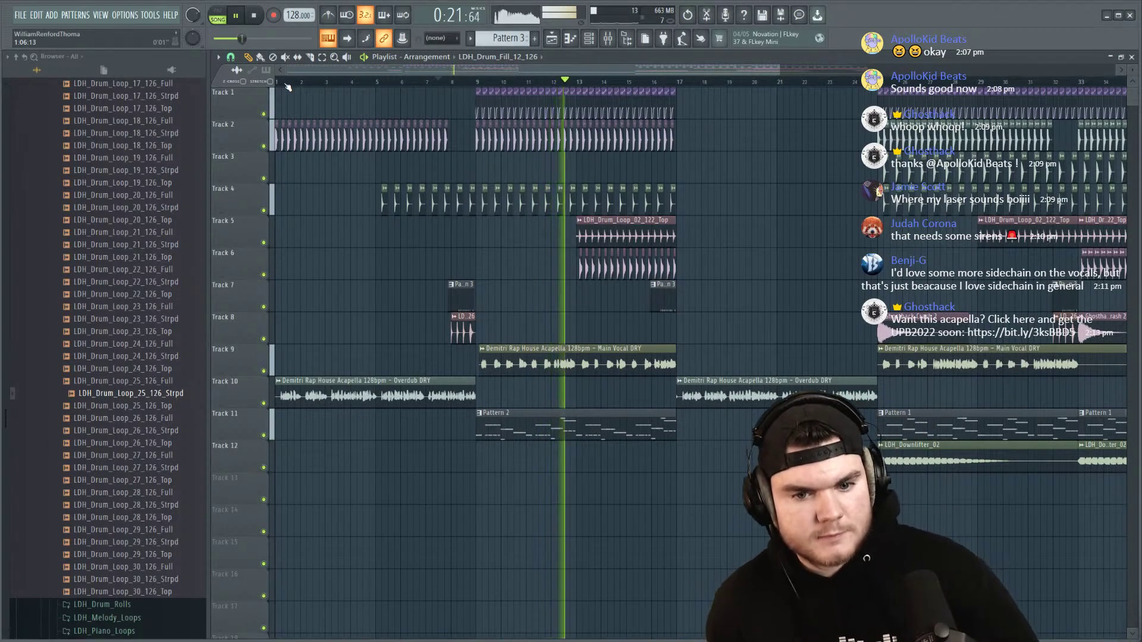
pyautogui.press('space')
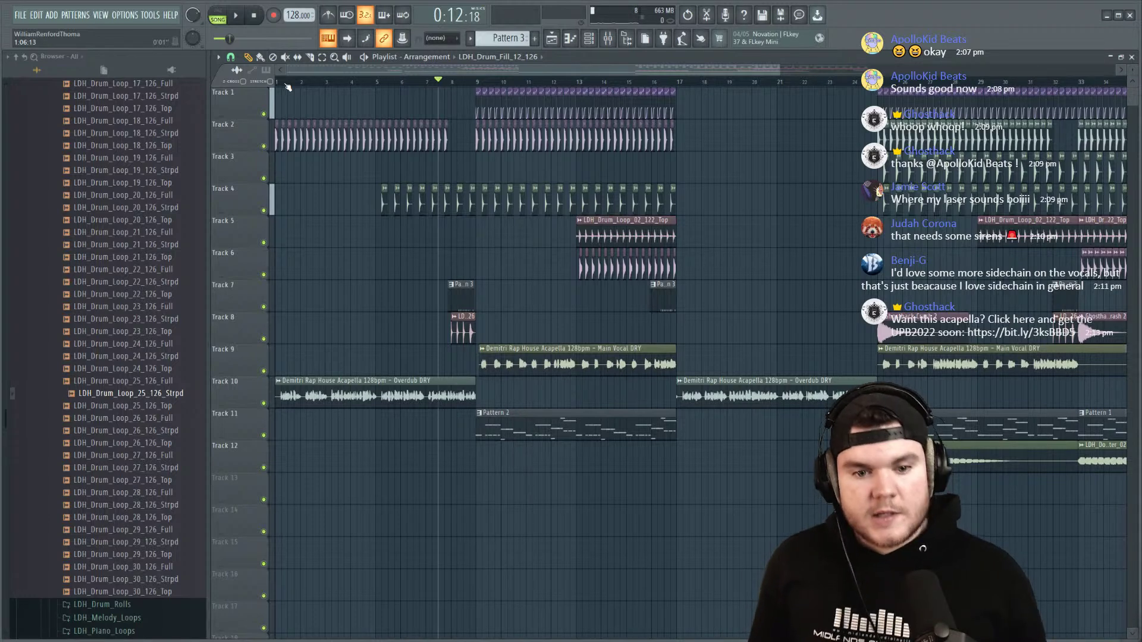
# Step: Lower the Vox 1 mixer track's volume to 55% while playing the section from bar 9
pyautogui.click(477, 81)
pyautogui.press('space')
pyautogui.press('F9')
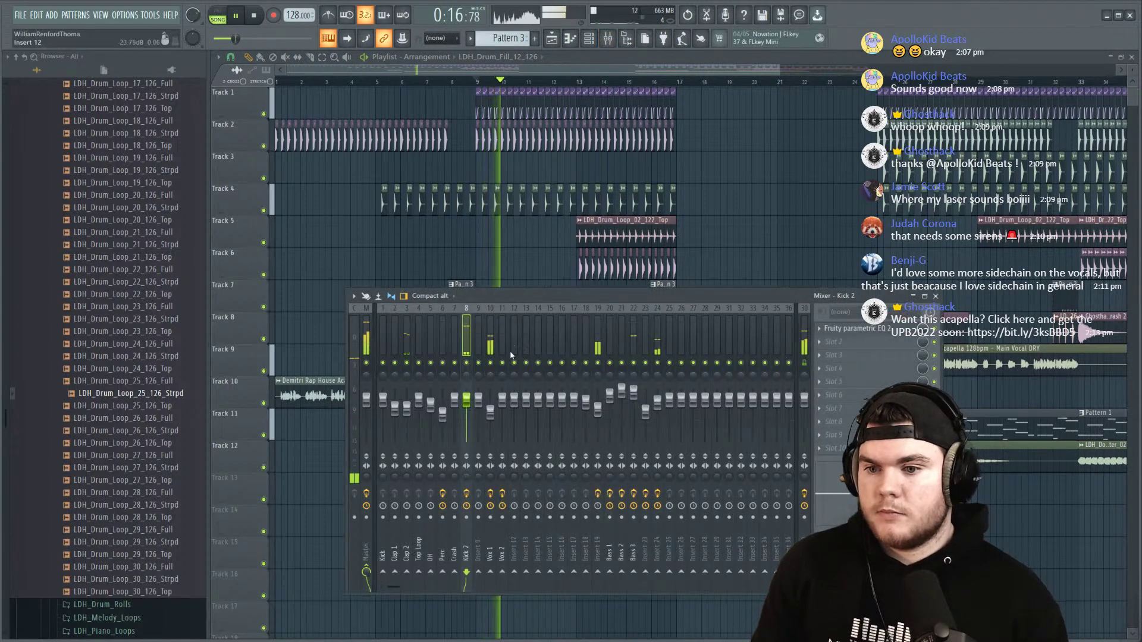
pyautogui.press('space')
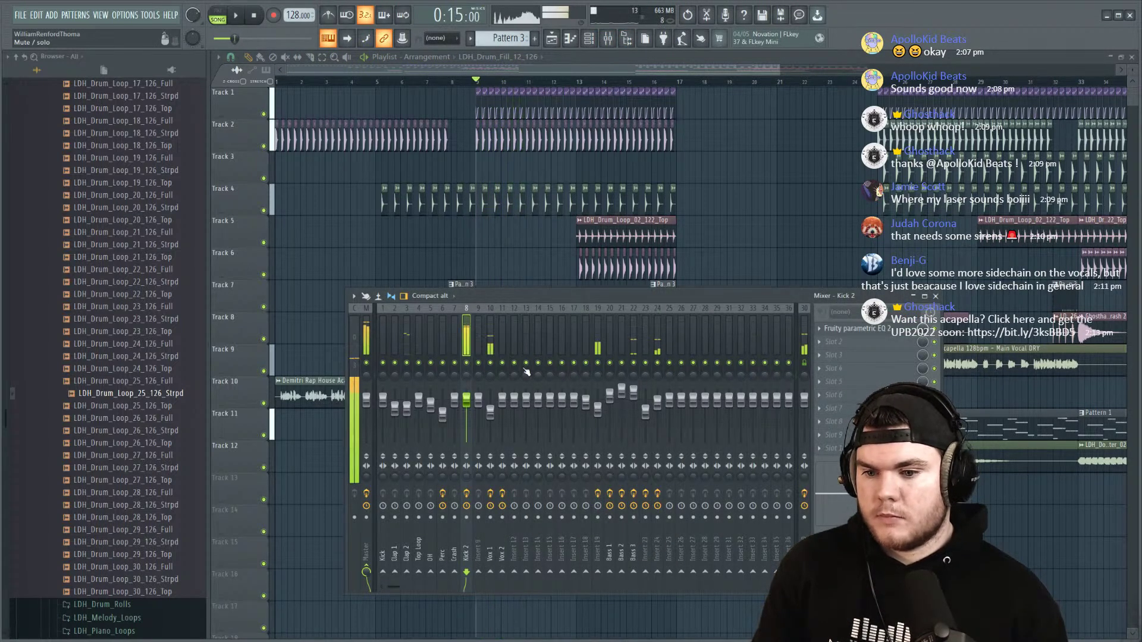
pyautogui.click(489, 341)
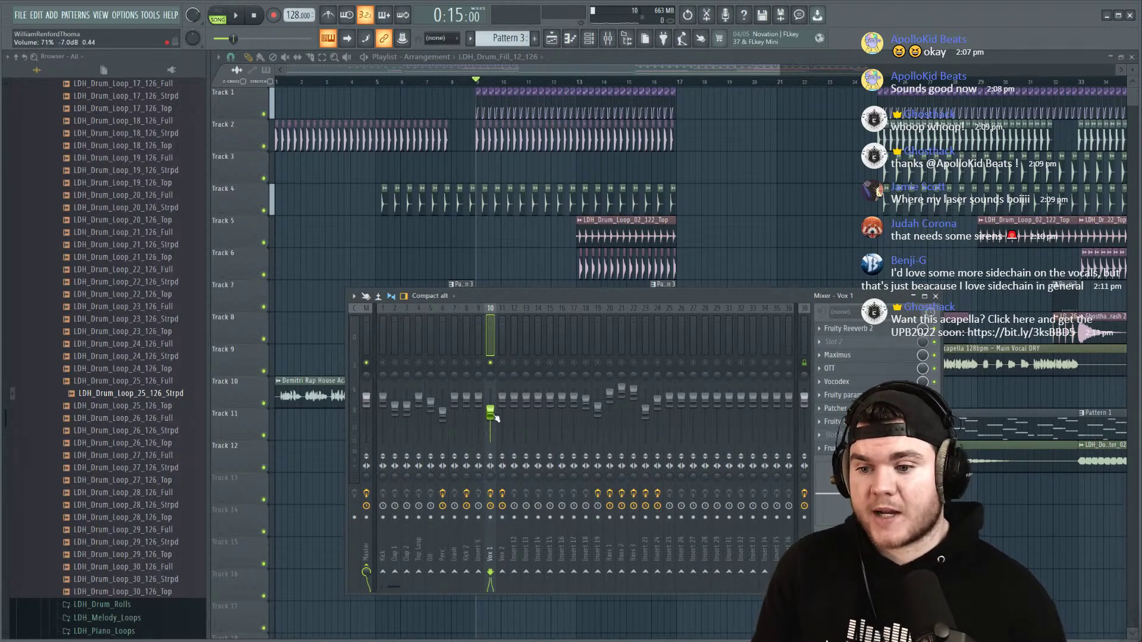
pyautogui.press('space')
pyautogui.scroll(-1, 495, 425)
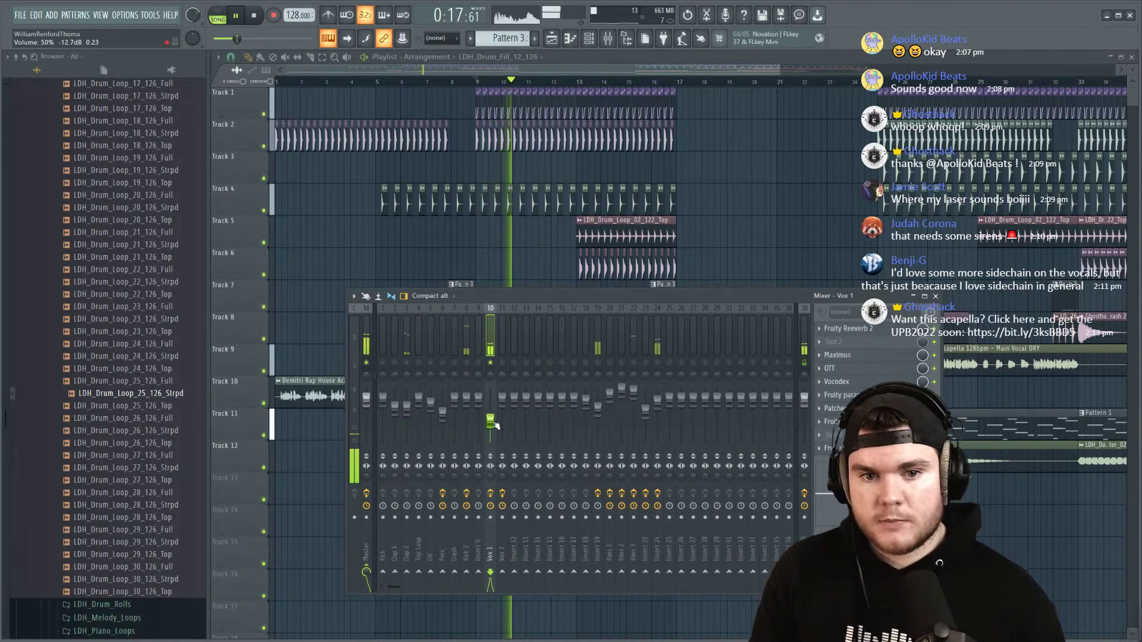
pyautogui.scroll(-1, 495, 425)
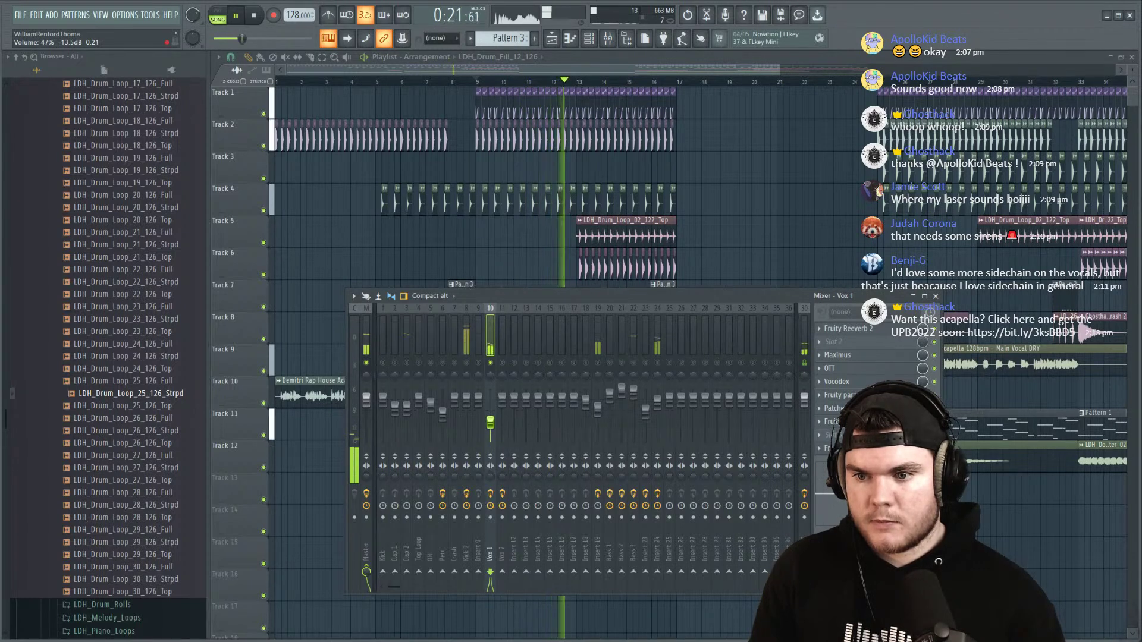
pyautogui.press('space')
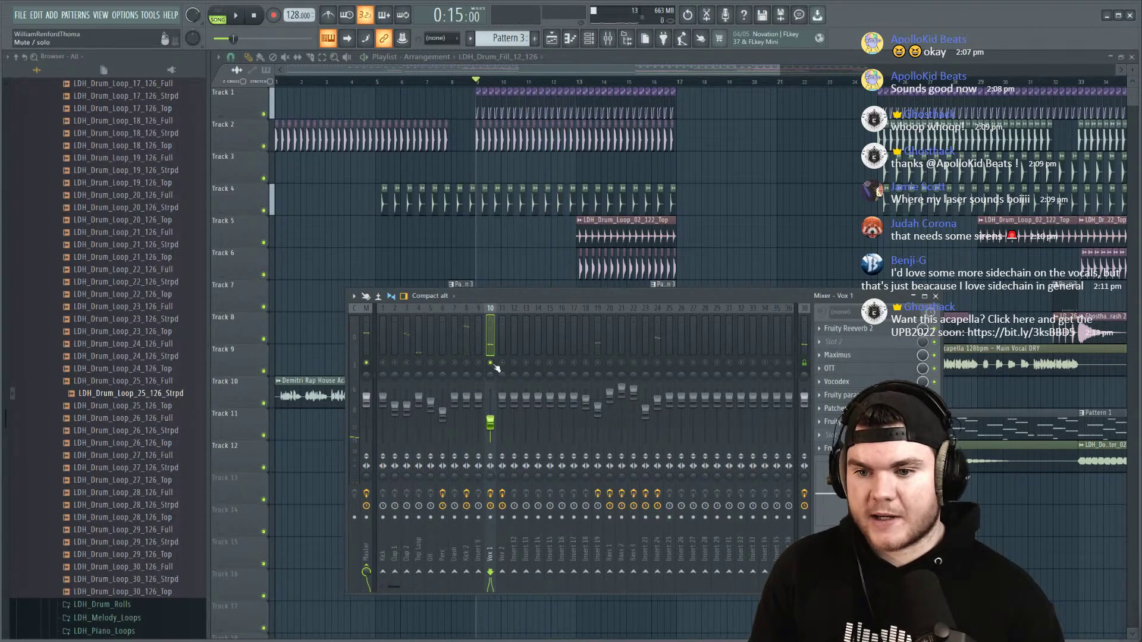
pyautogui.press('space')
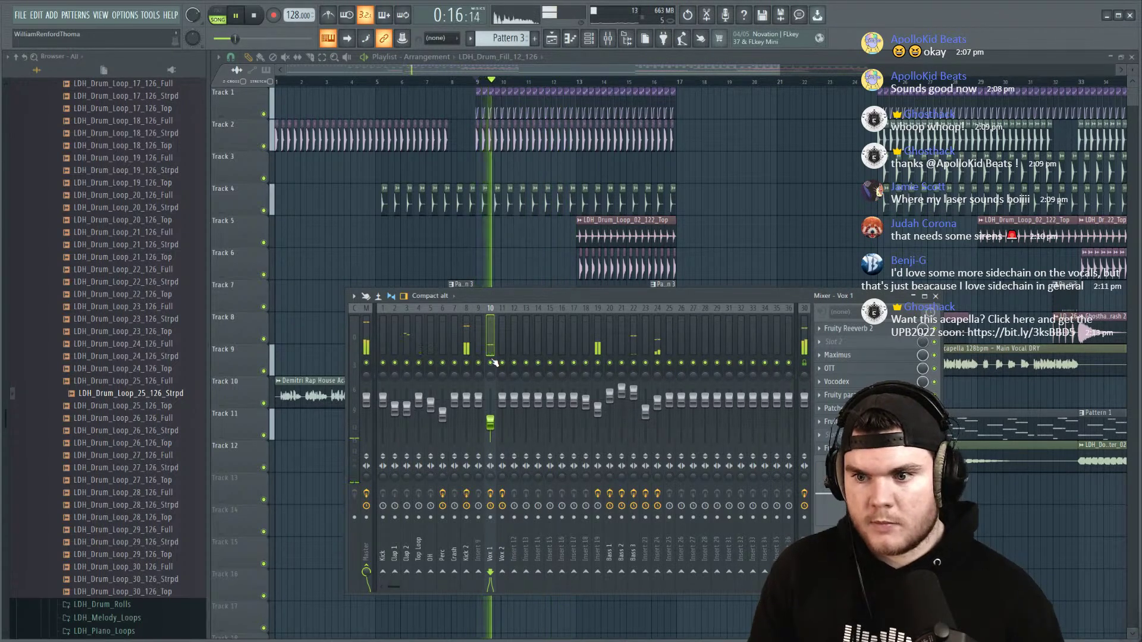
pyautogui.moveTo(493, 423); pyautogui.dragTo(493, 422)
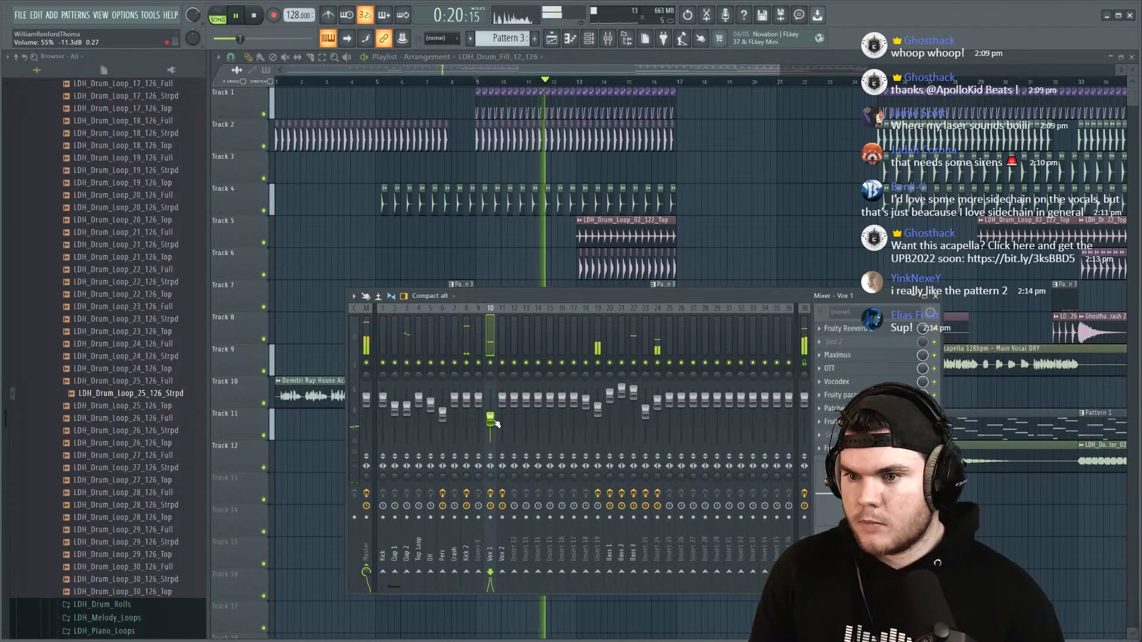
pyautogui.press('F9')
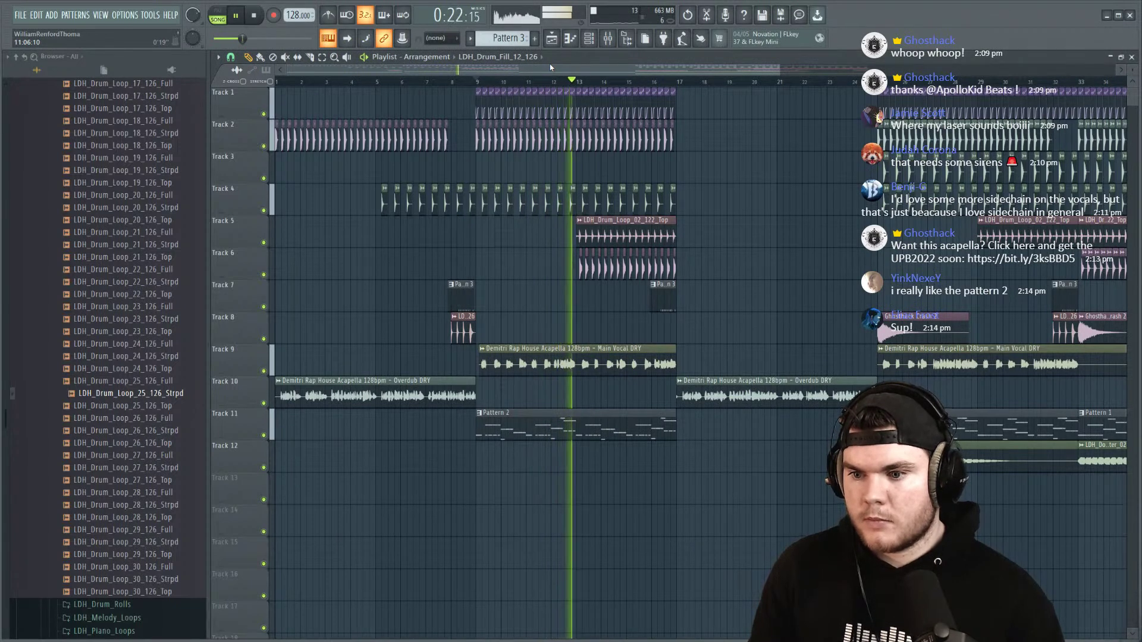
# Step: Check the channel settings of the LDH_HiHat_20 audio clip on Track 6
pyautogui.doubleClick(606, 268)
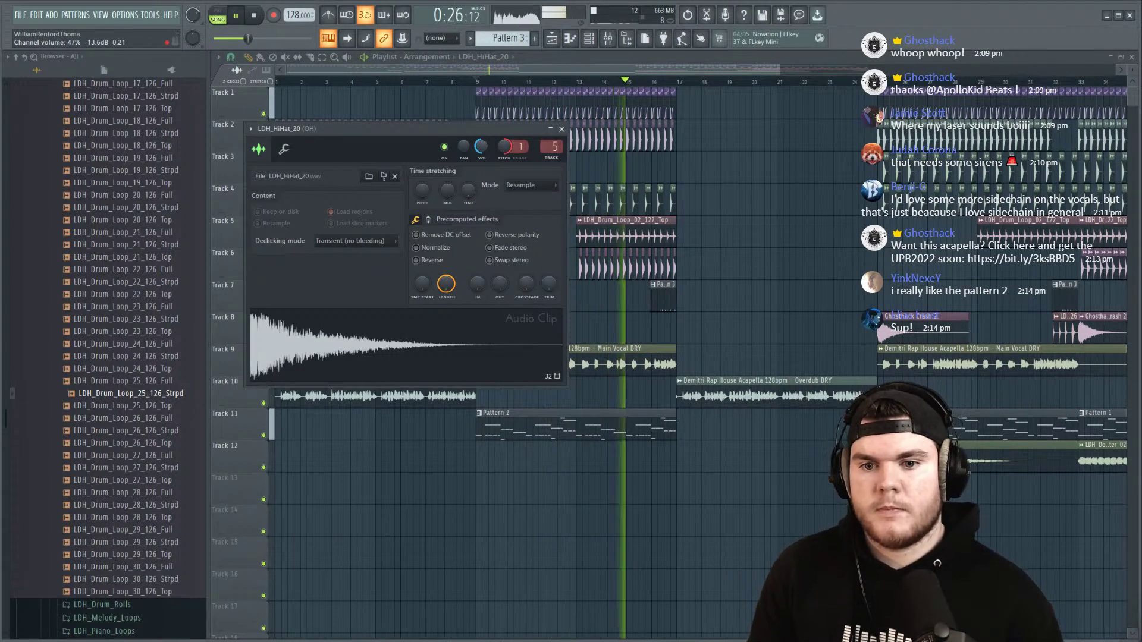
pyautogui.press('Escape')
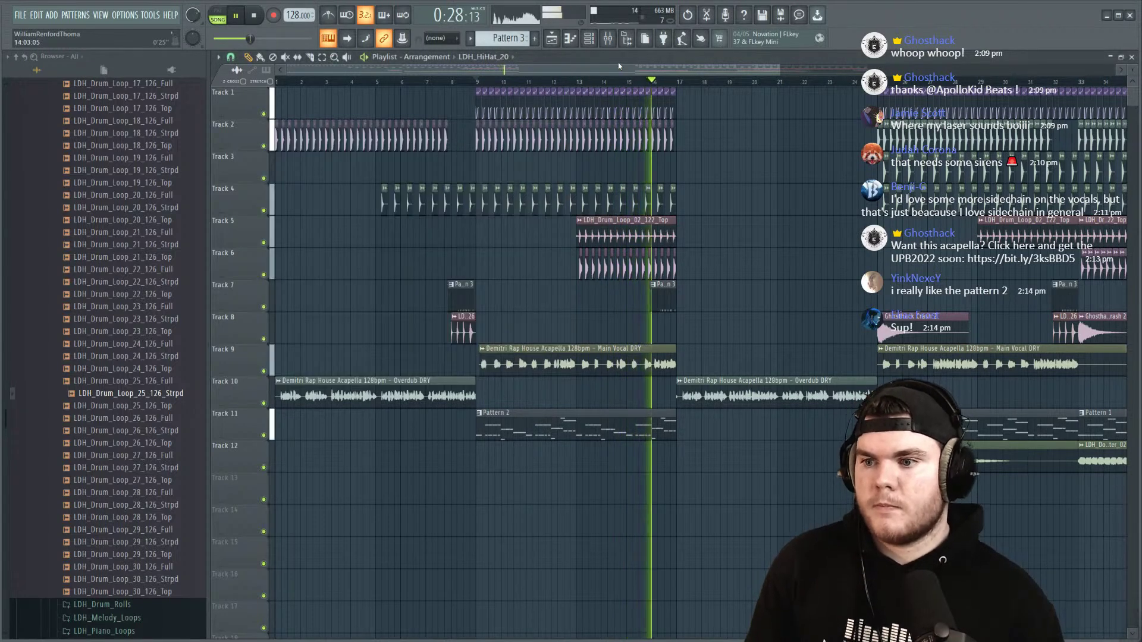
# Step: Try adding an LDH_Drum_Loop_02_122_Top clip on Track 5 at bar 17, and remove it
pyautogui.click(701, 228)
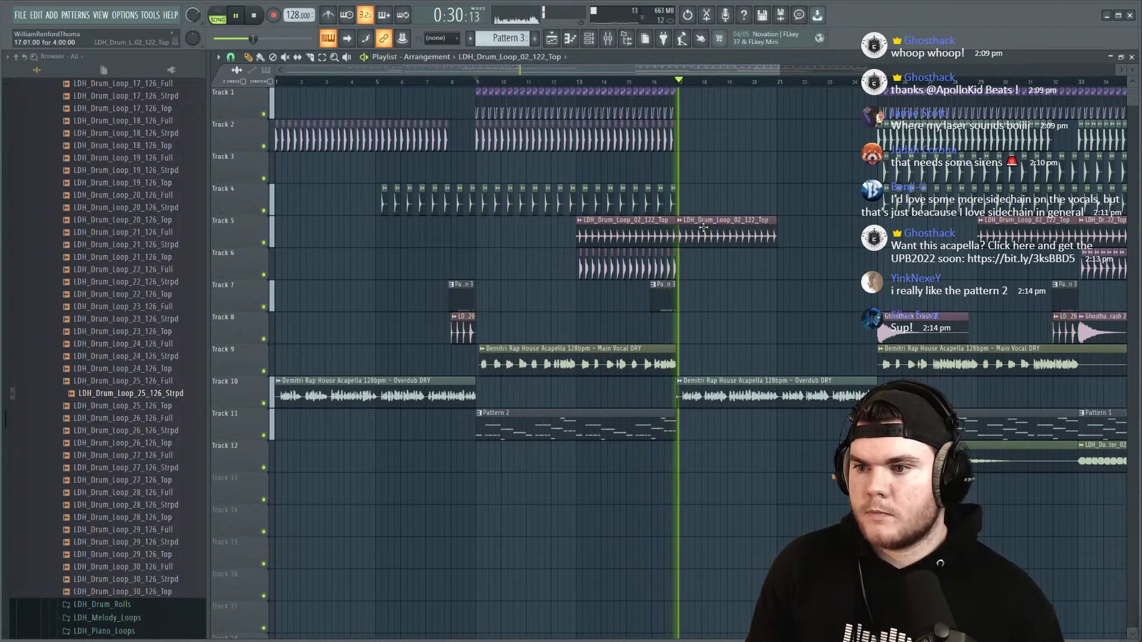
pyautogui.rightClick(761, 238)
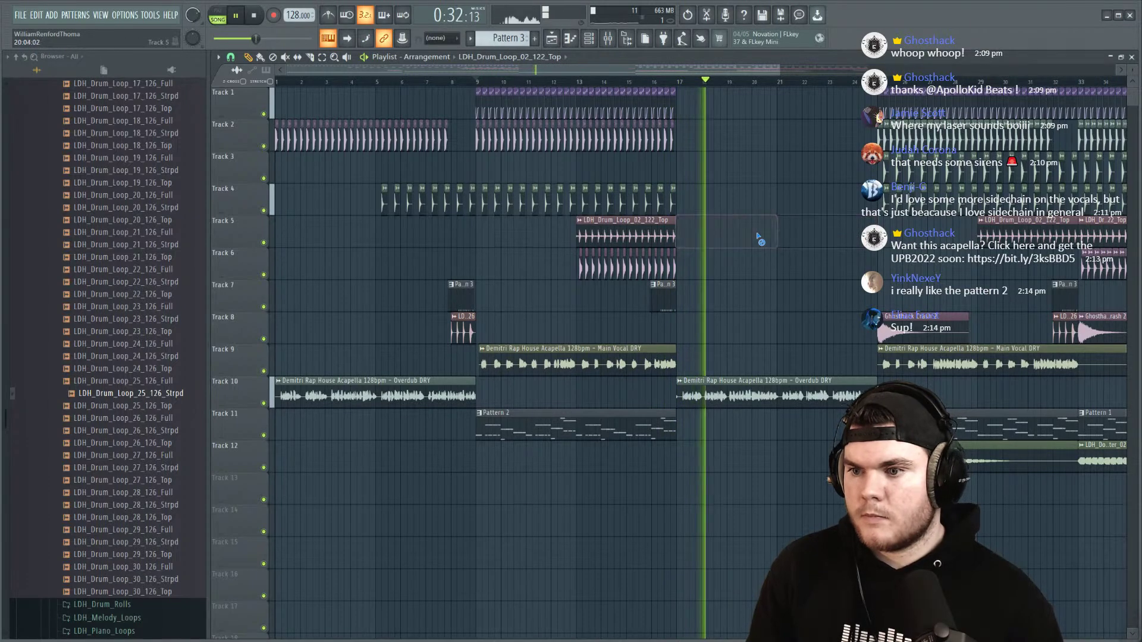
pyautogui.press('space')
# Step: Play the arrangement from bar 25
pyautogui.scroll(2, 838, 81)
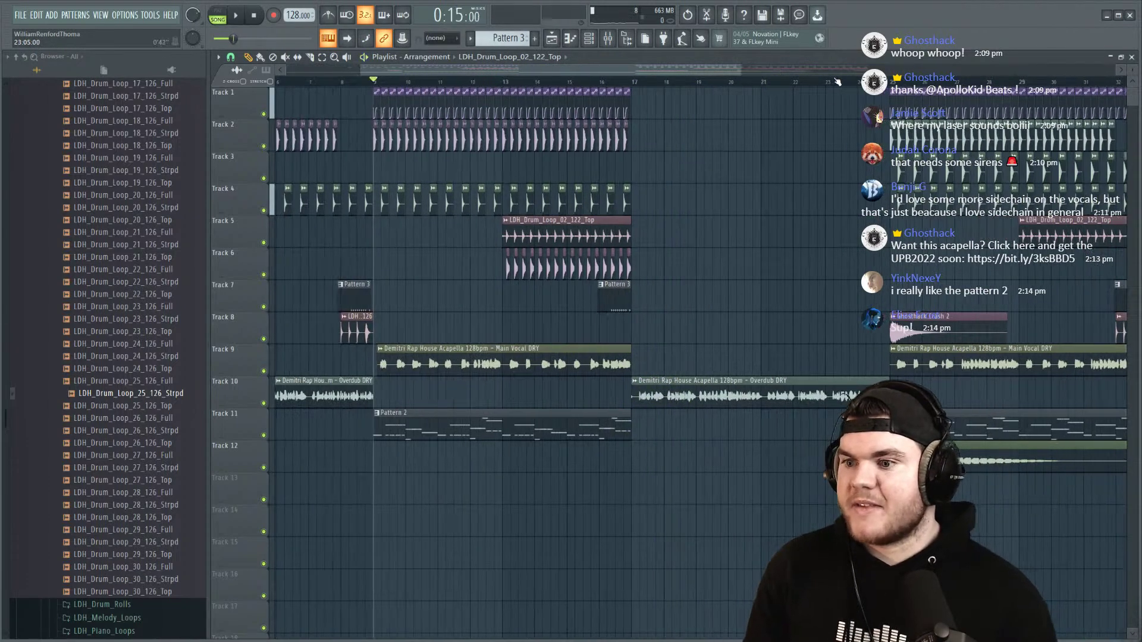
pyautogui.scroll(1, 838, 82)
pyautogui.moveTo(585, 84); pyautogui.dragTo(617, 82)
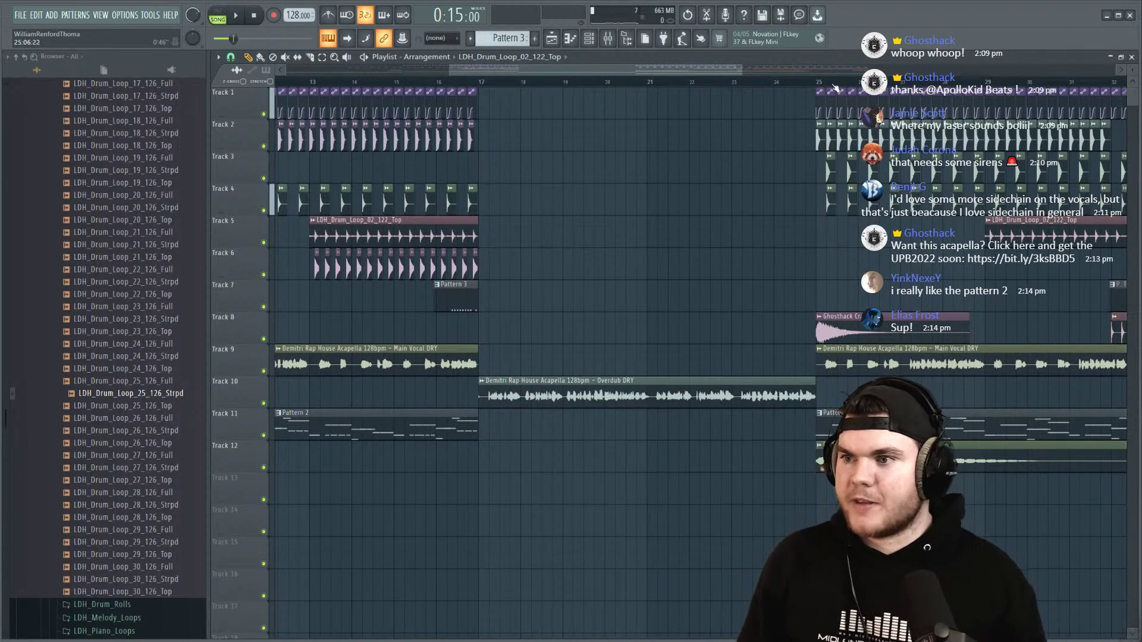
pyautogui.scroll(-3, 818, 83)
pyautogui.press('space')
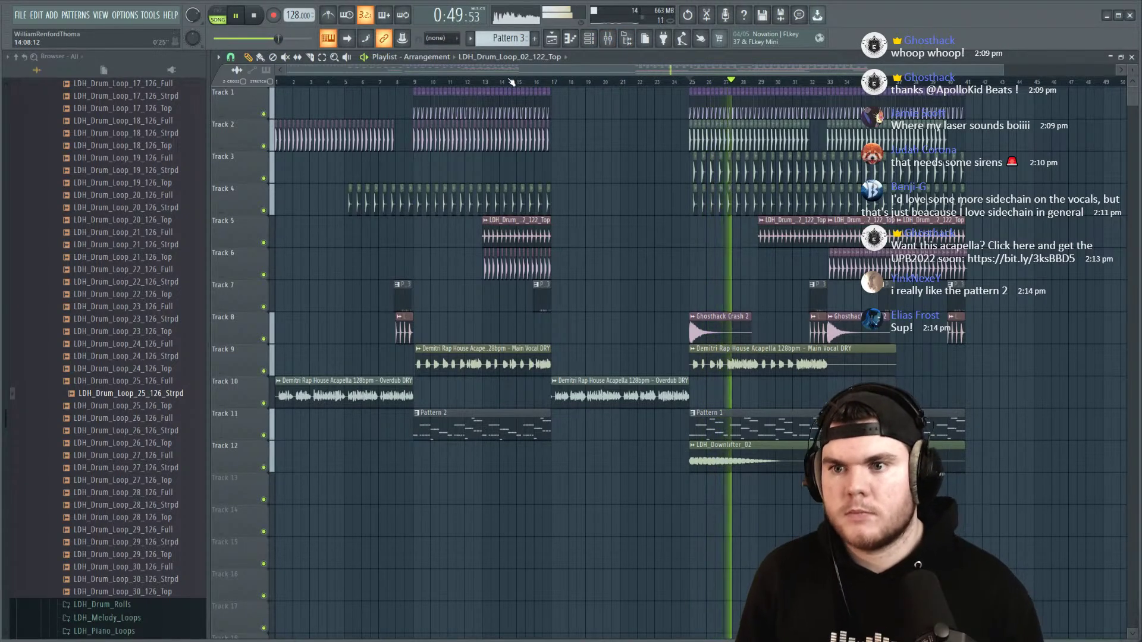
# Step: Filter the channel rack to the Unsorted group and open the LDH_Bass_Shot_13_A sampler settings
pyautogui.press('F6')
pyautogui.click(292, 56)
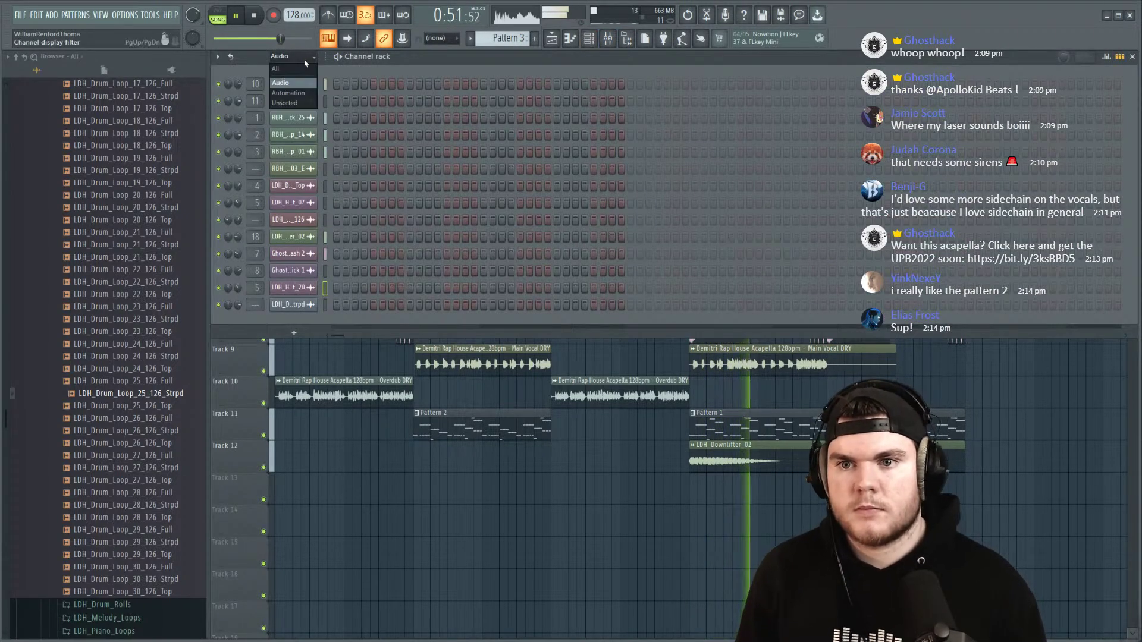
pyautogui.click(298, 104)
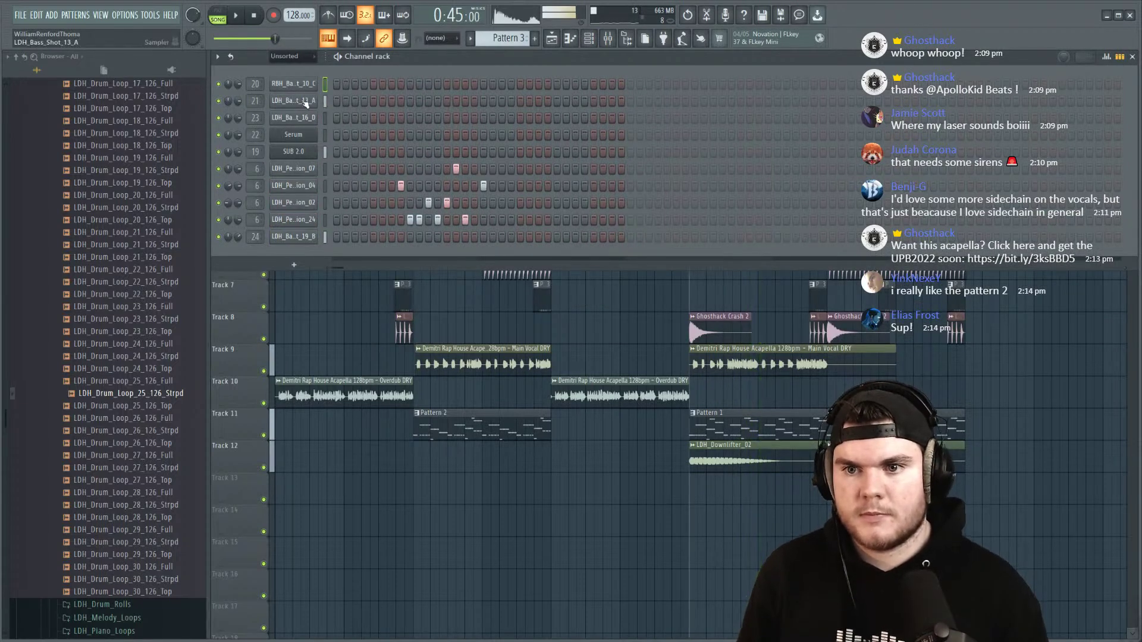
pyautogui.click(293, 100)
# Step: Set the quick fade-out of LDH_Bass_Shot_13_A to 32% while listening from bar 25, and return to the playlist
pyautogui.press('space')
pyautogui.click(495, 449)
pyautogui.moveTo(561, 365); pyautogui.dragTo(561, 351)
pyautogui.press('space')
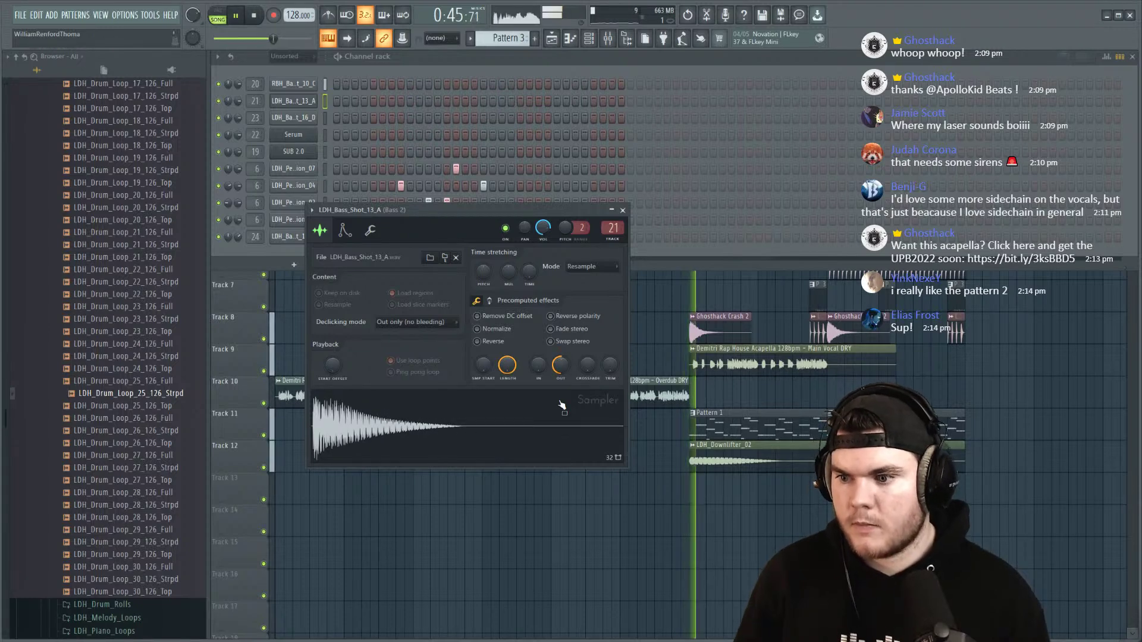
pyautogui.moveTo(561, 372); pyautogui.dragTo(561, 381)
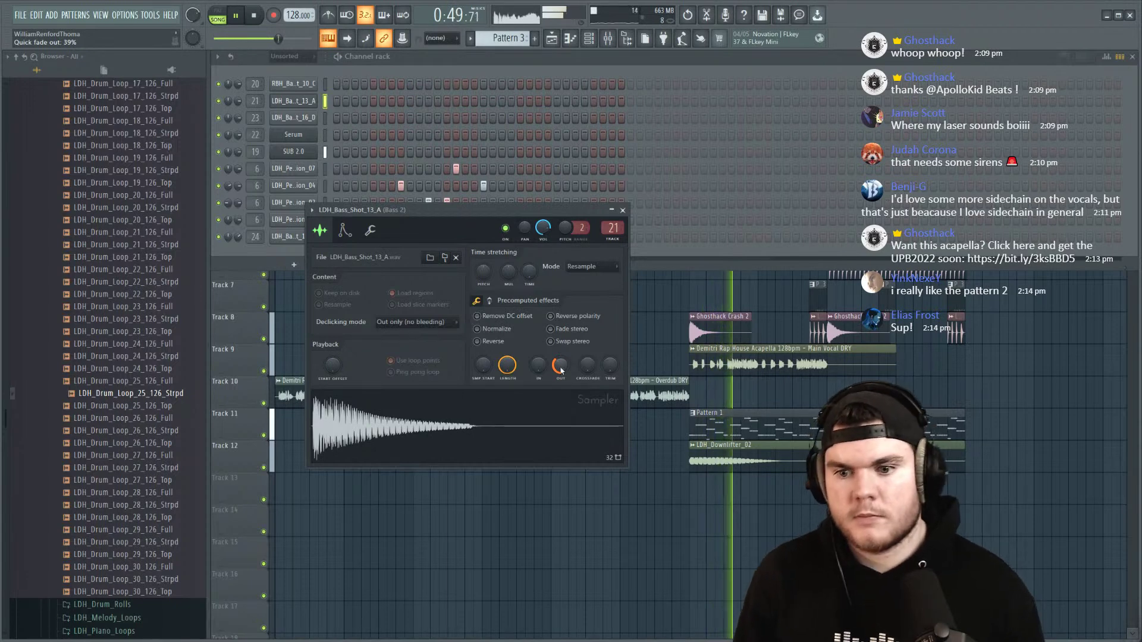
pyautogui.scroll(3, 562, 372)
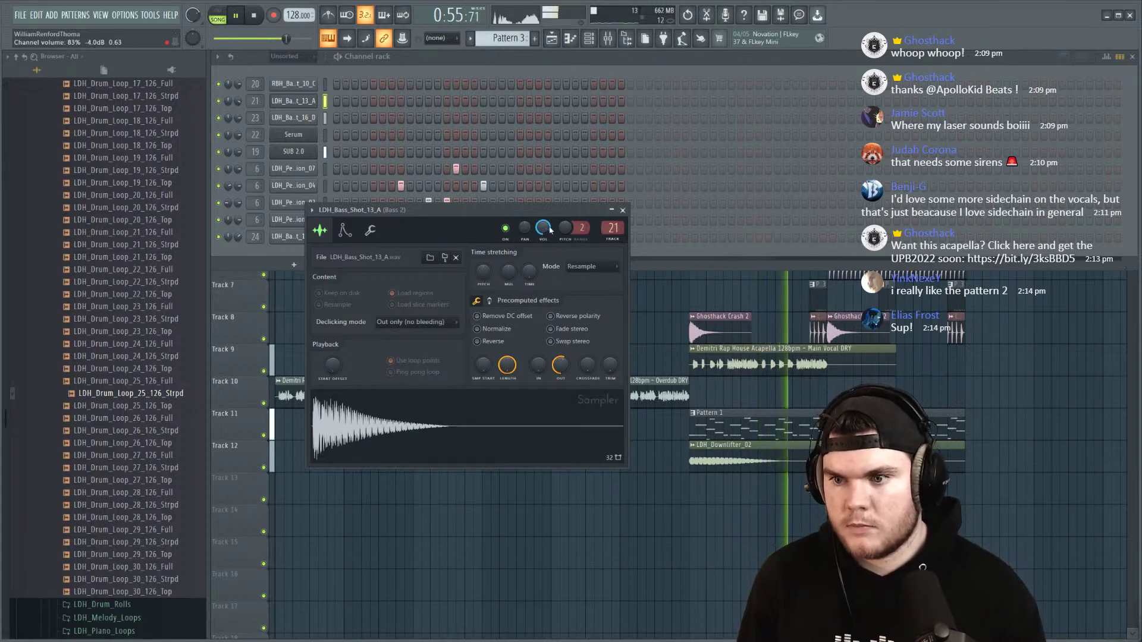
pyautogui.scroll(-5, 560, 365)
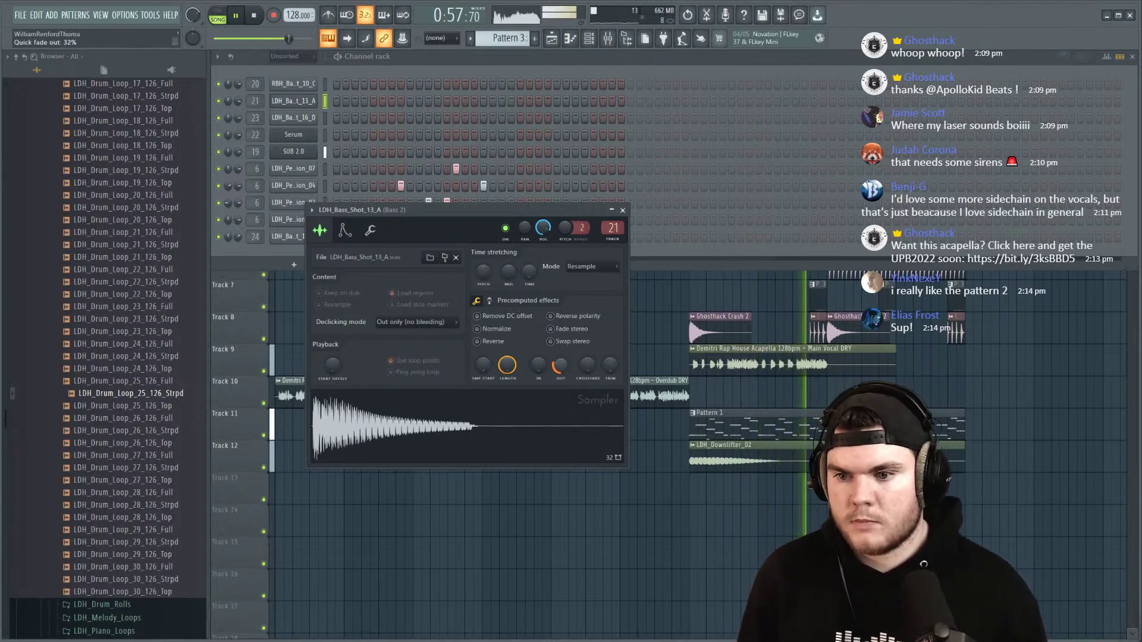
pyautogui.click(622, 211)
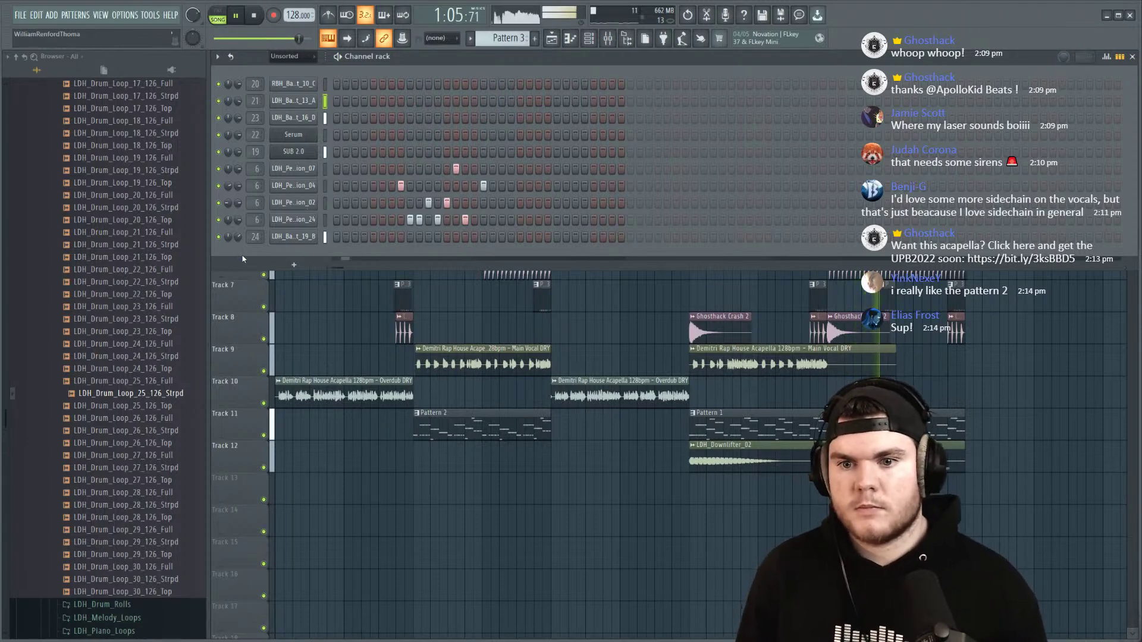
pyautogui.press('F6')
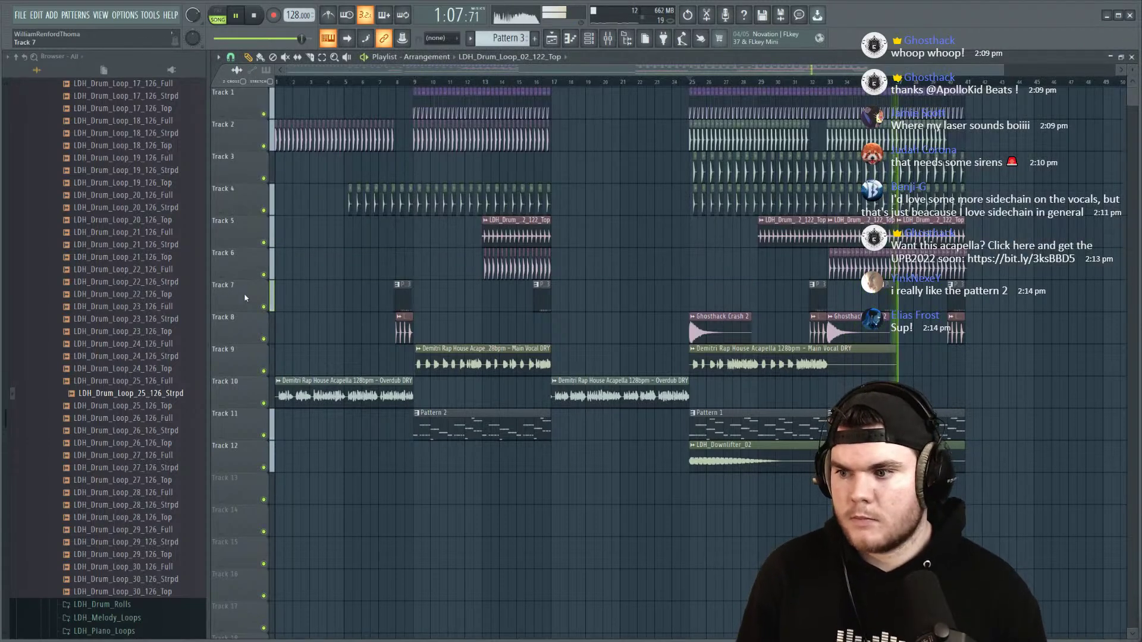
# Step: Play the arrangement from bar 9 and from the very beginning
pyautogui.click(410, 81)
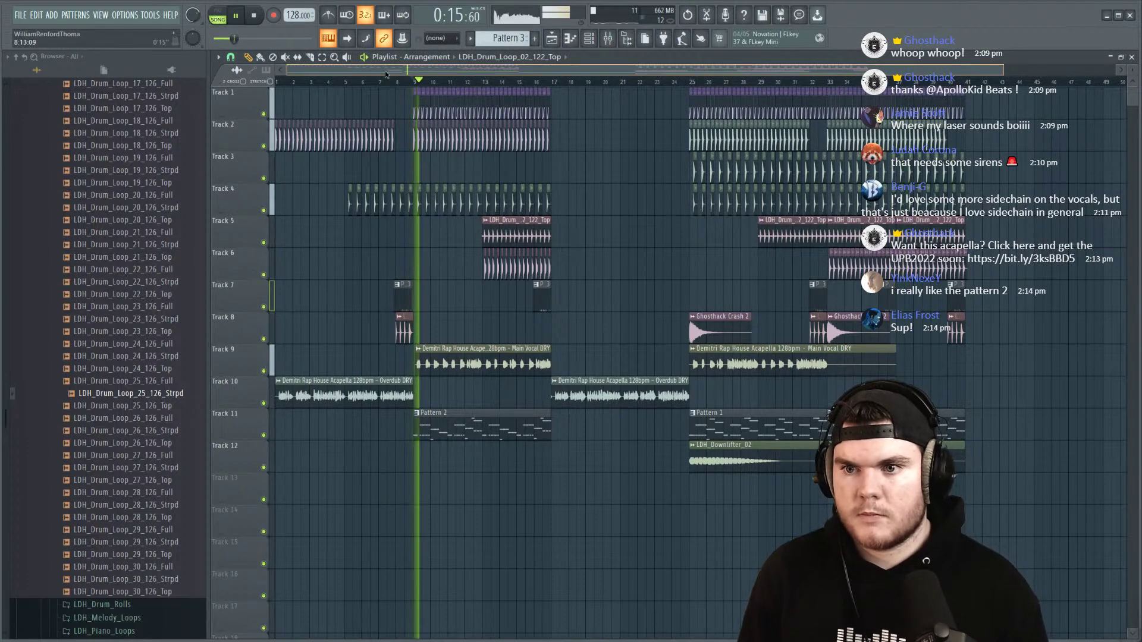
pyautogui.press('space')
pyautogui.scroll(3, 296, 84)
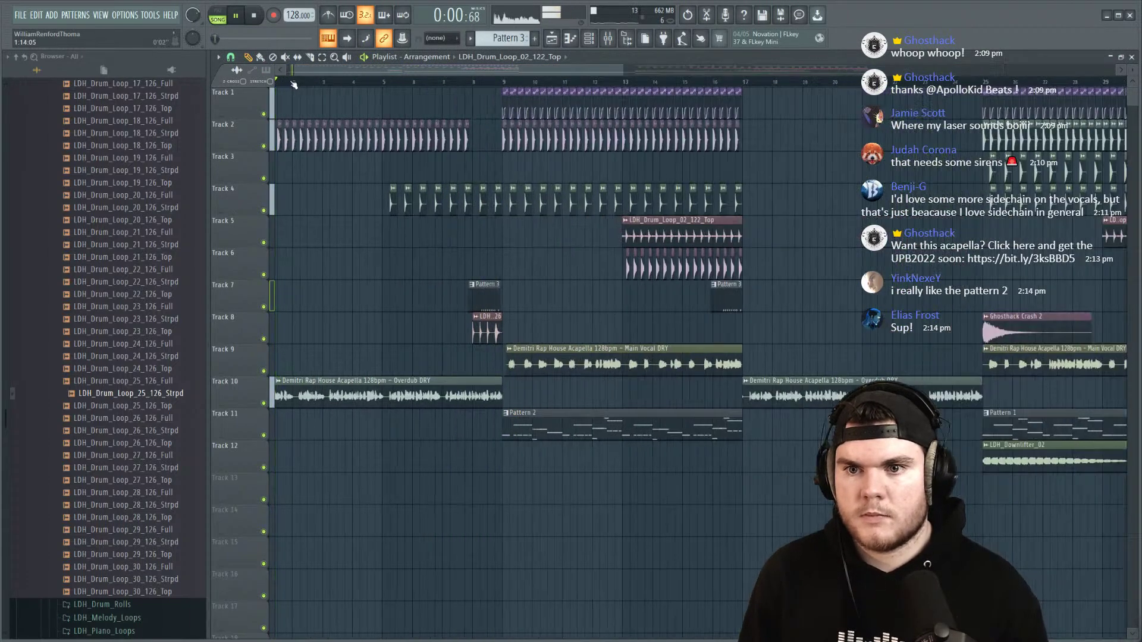
# Step: Create a new empty pattern and add a Harmor instrument channel to the channel rack
pyautogui.click(587, 38)
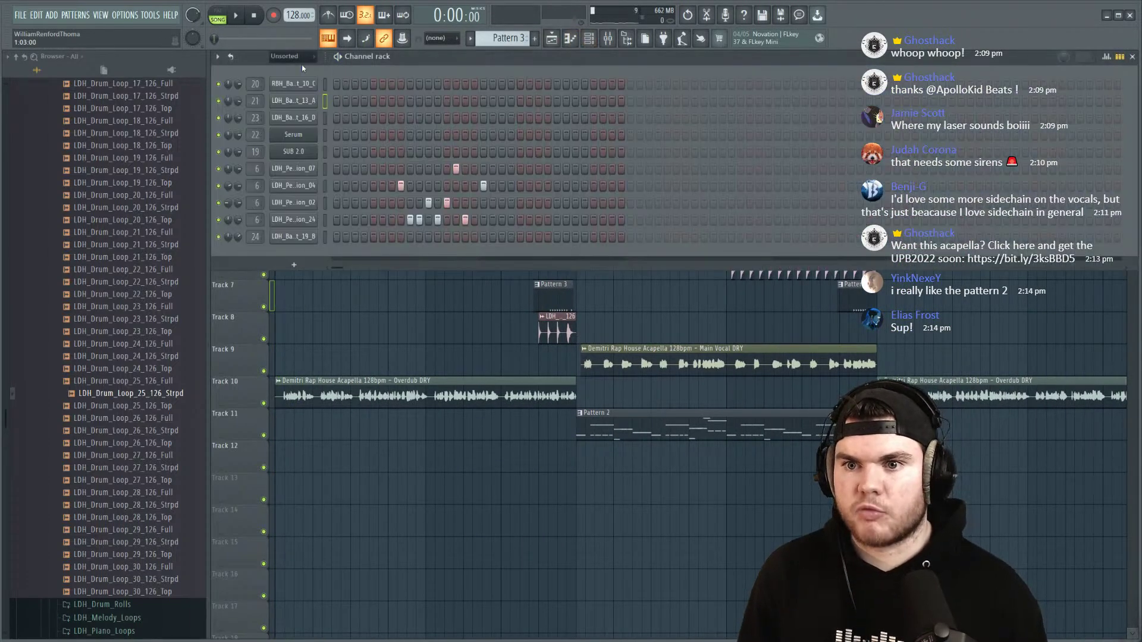
pyautogui.click(536, 39)
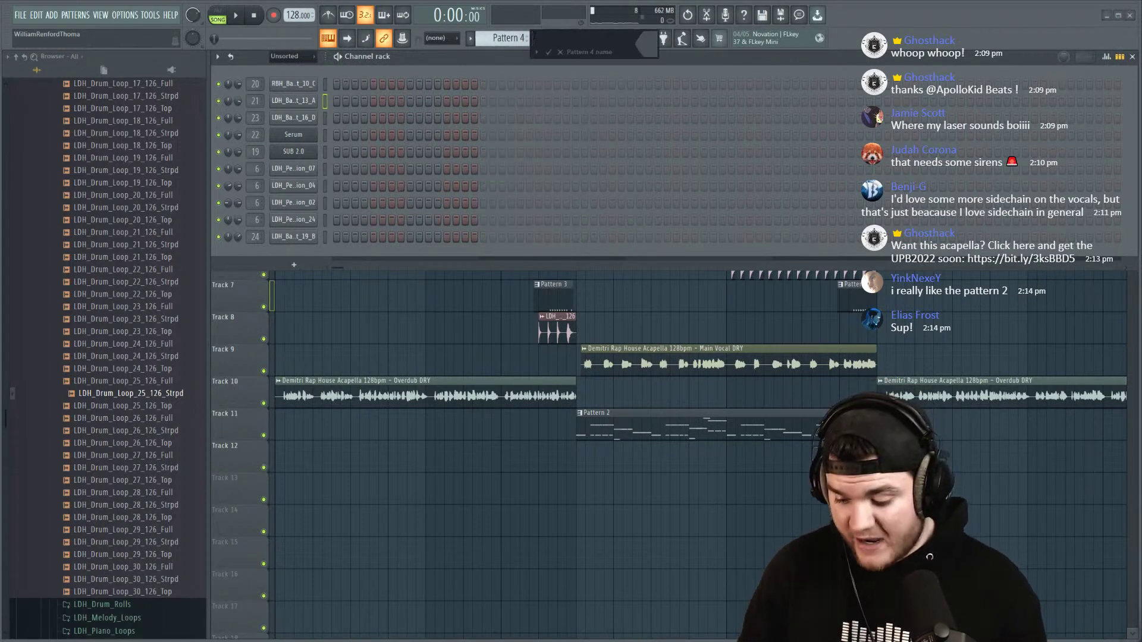
pyautogui.click(295, 264)
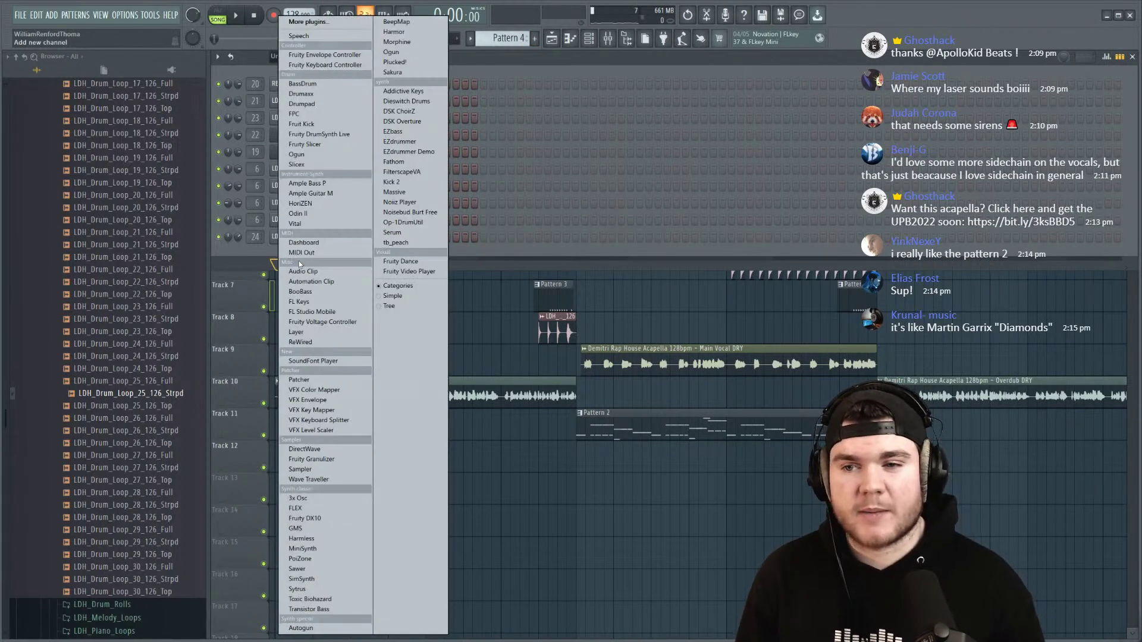
pyautogui.click(418, 34)
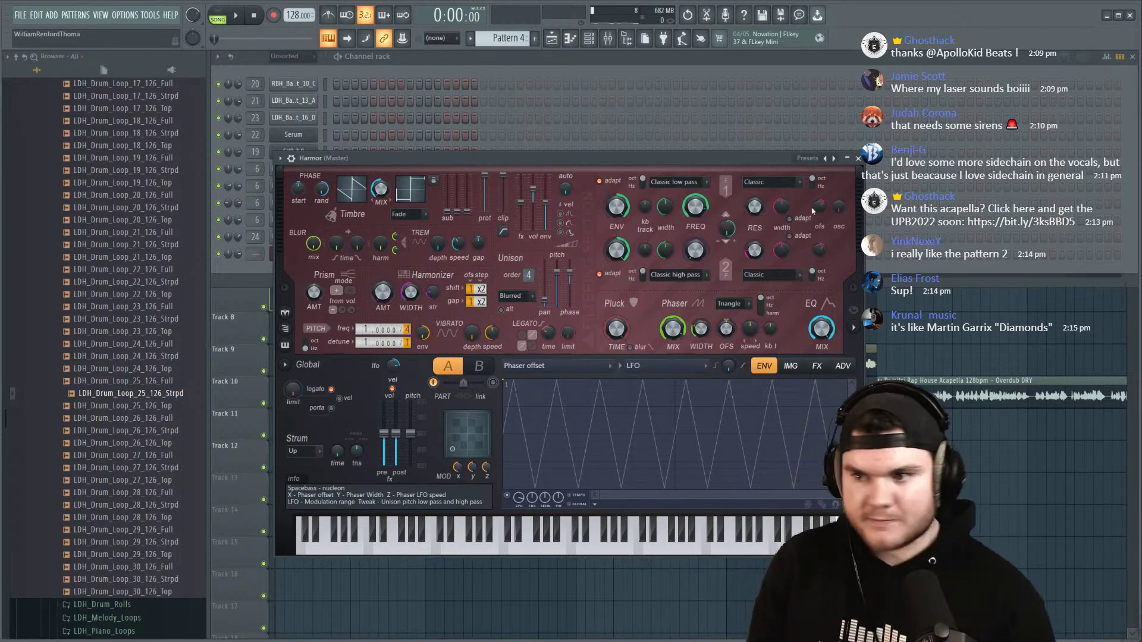
# Step: Load the Default preset in Harmor, audition it, and raise its unison order to 9
pyautogui.click(808, 159)
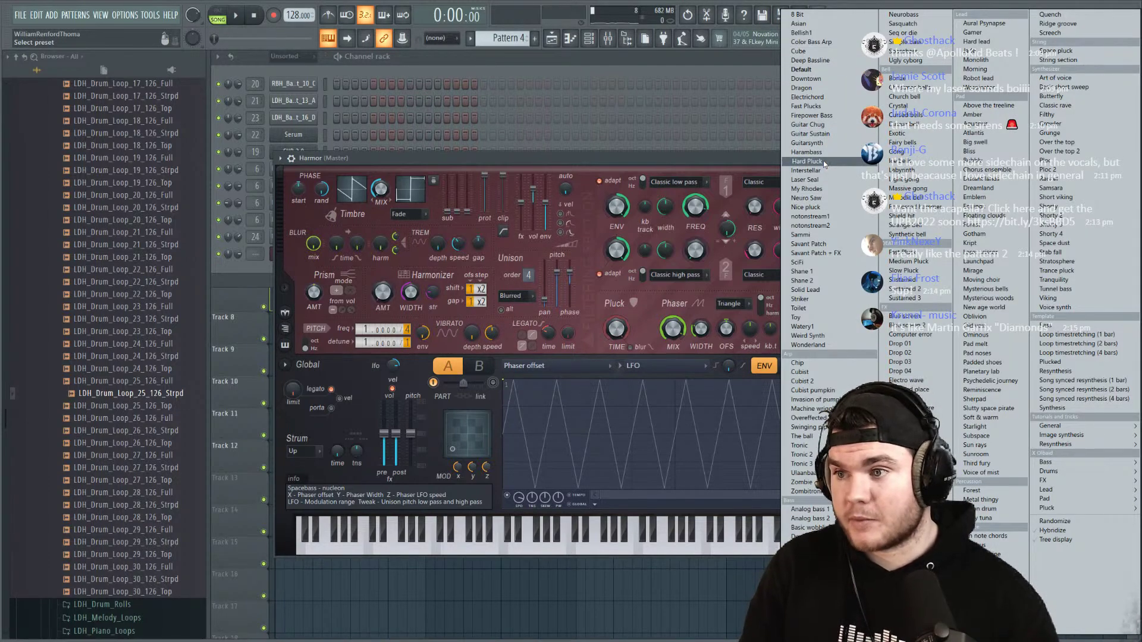
pyautogui.click(823, 161)
pyautogui.click(815, 159)
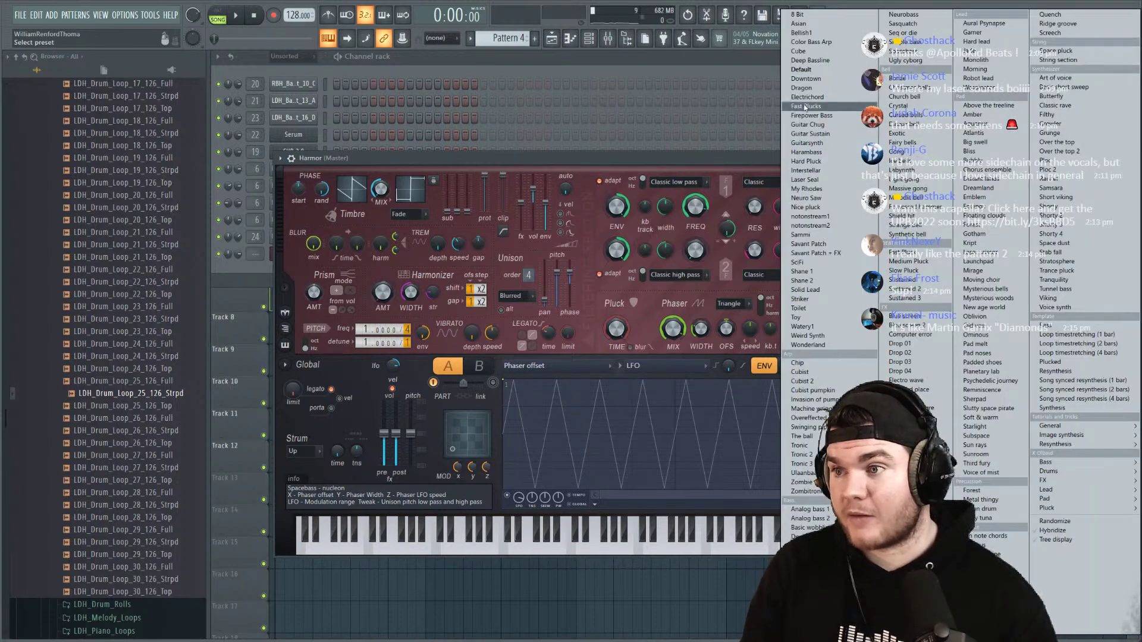
pyautogui.click(810, 70)
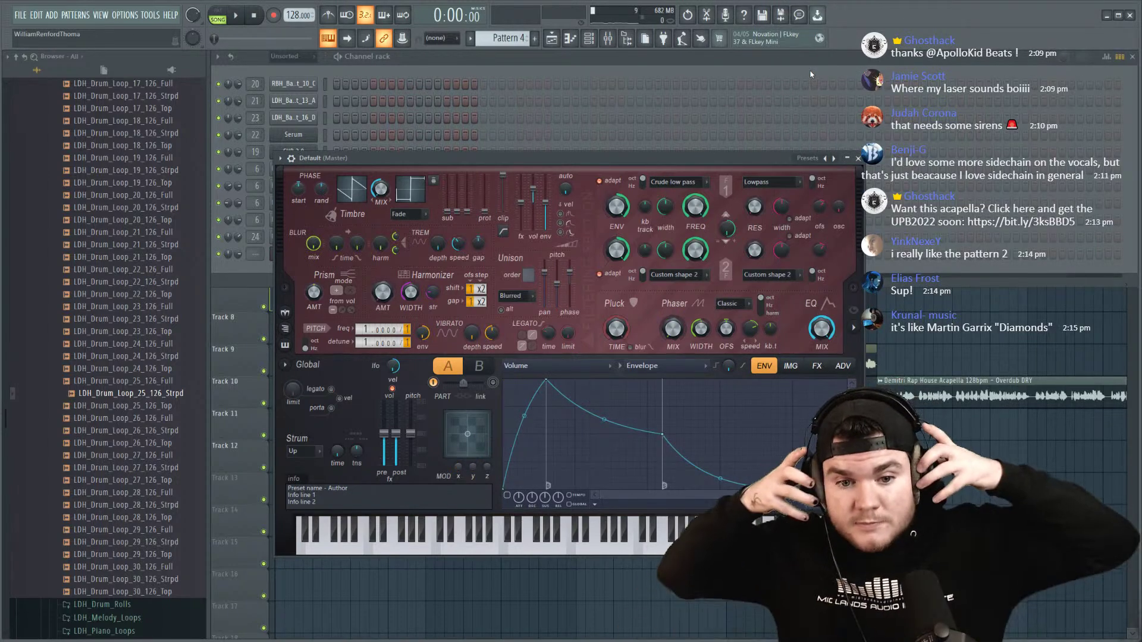
pyautogui.press('space')
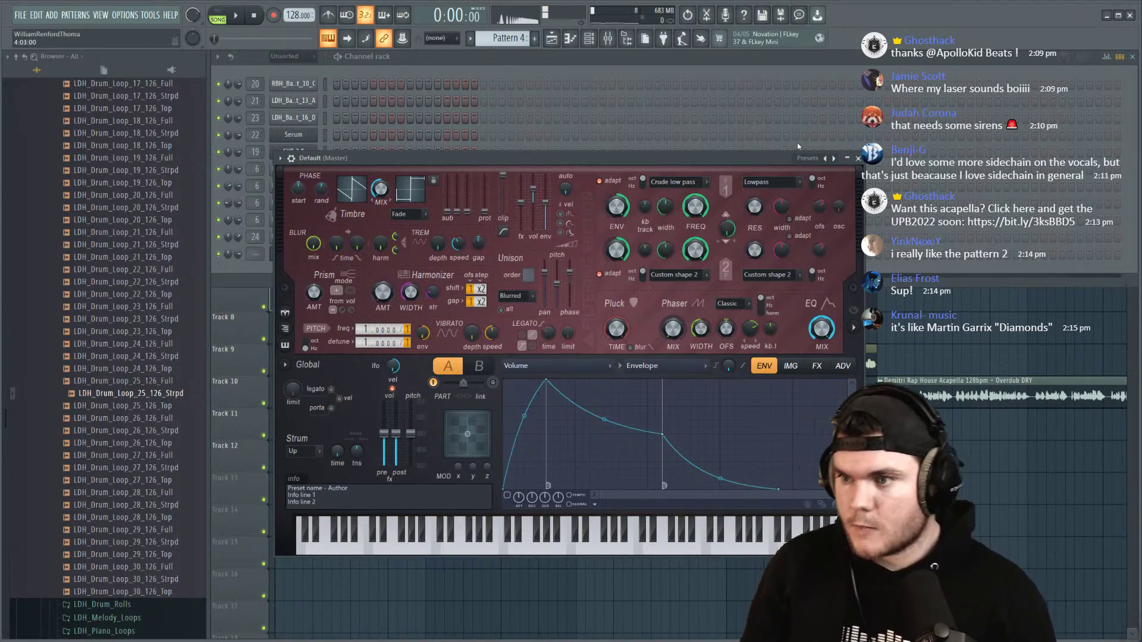
pyautogui.click(807, 158)
pyautogui.click(811, 71)
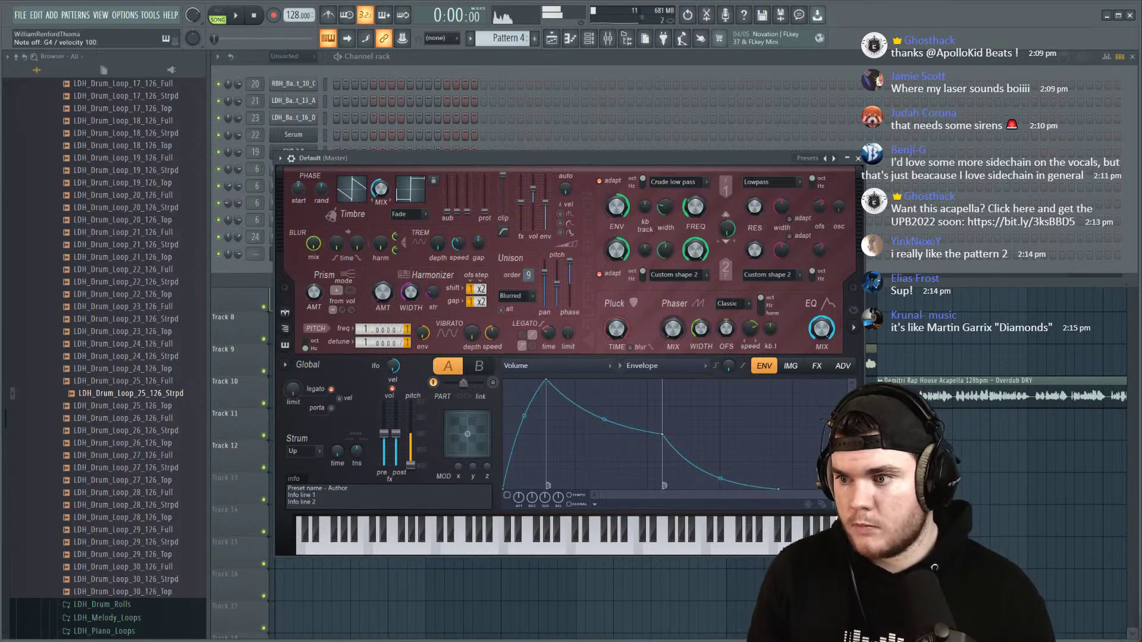
# Step: Show Harmor's visualizer, close the plugin, and open its channel's piano roll in Pattern 4
pyautogui.click(855, 327)
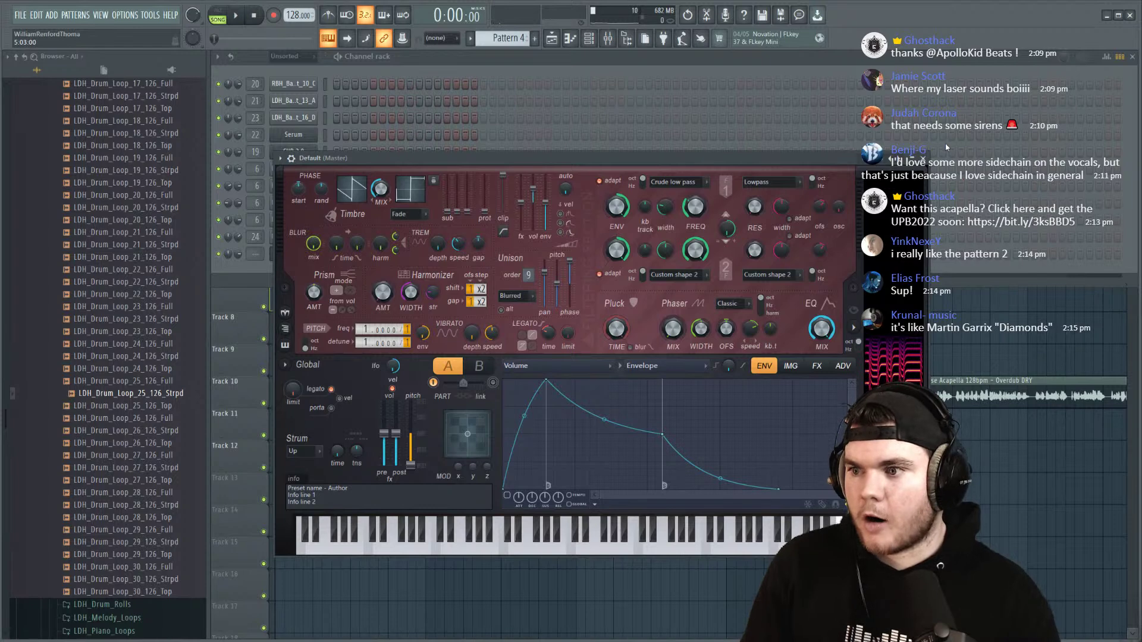
pyautogui.press('Escape')
pyautogui.press('space')
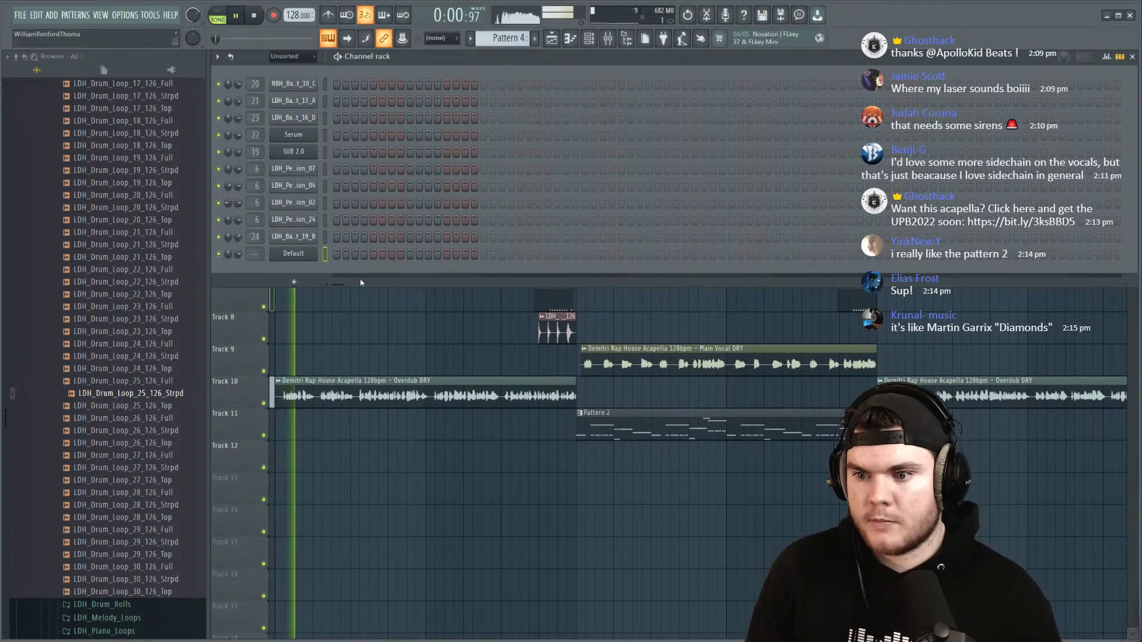
pyautogui.rightClick(301, 254)
pyautogui.click(287, 301)
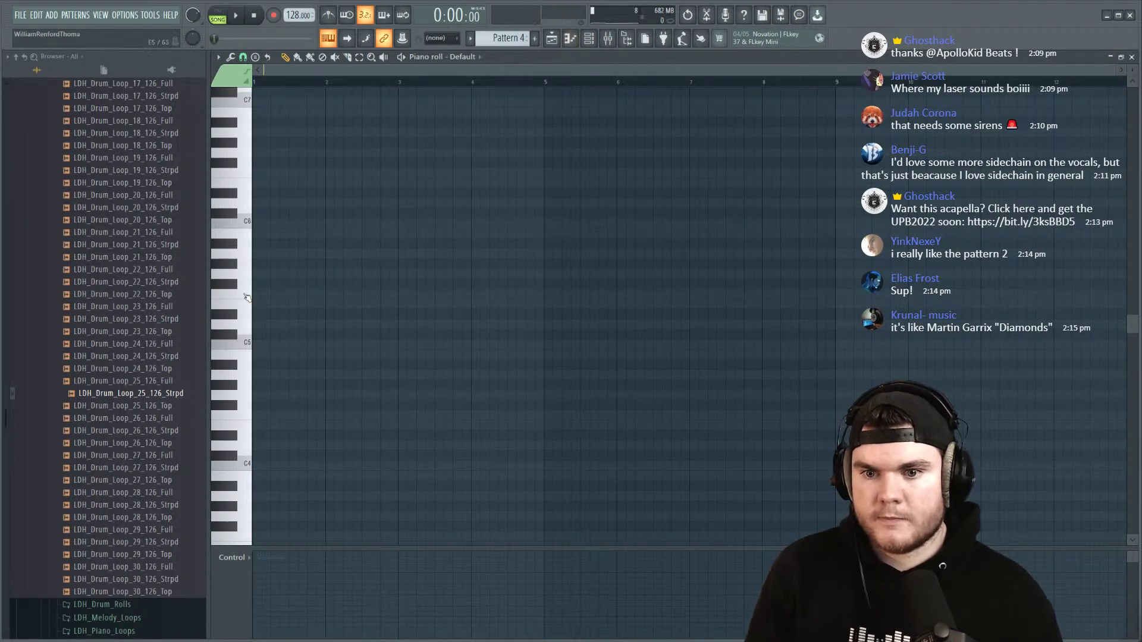
# Step: Write a two-bar line with G5 over bar 1 and half-bar D#6 and C6 notes in bar 2
pyautogui.moveTo(271, 276); pyautogui.dragTo(324, 282)
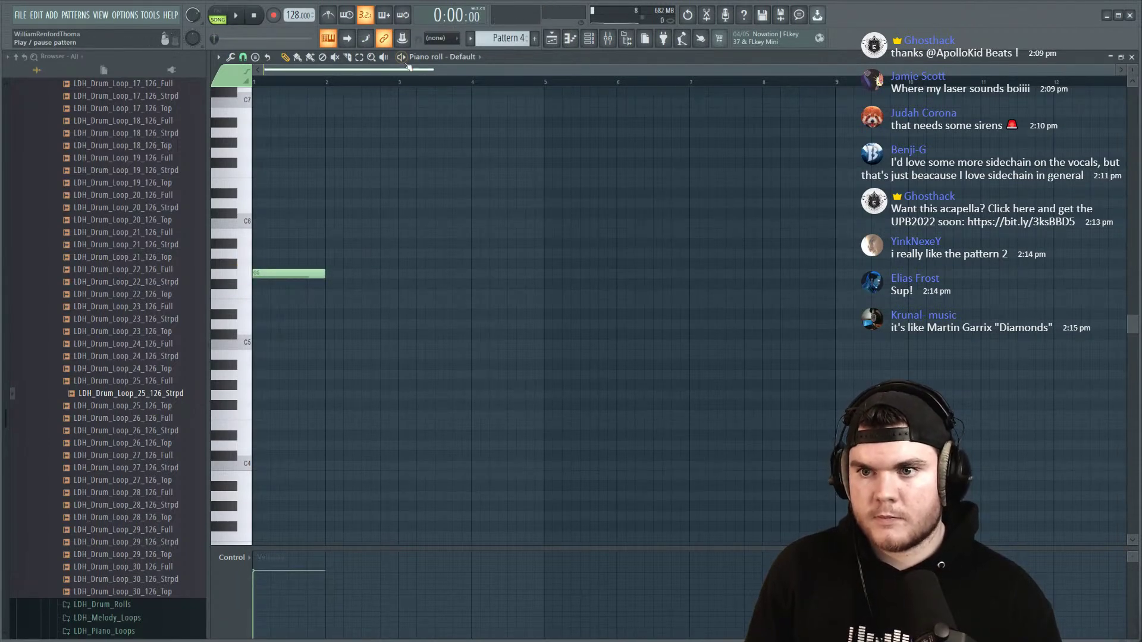
pyautogui.press('space')
pyautogui.click(328, 203)
pyautogui.press('space')
pyautogui.press('space')
pyautogui.moveTo(396, 193); pyautogui.dragTo(376, 224)
pyautogui.click(375, 203)
pyautogui.press('space')
# Step: Duplicate the two-bar phrase into bars 3 and 4
pyautogui.moveTo(256, 128); pyautogui.dragTo(446, 329)
pyautogui.hotkey('ctrl', 'b')
pyautogui.moveTo(469, 268); pyautogui.dragTo(442, 268)
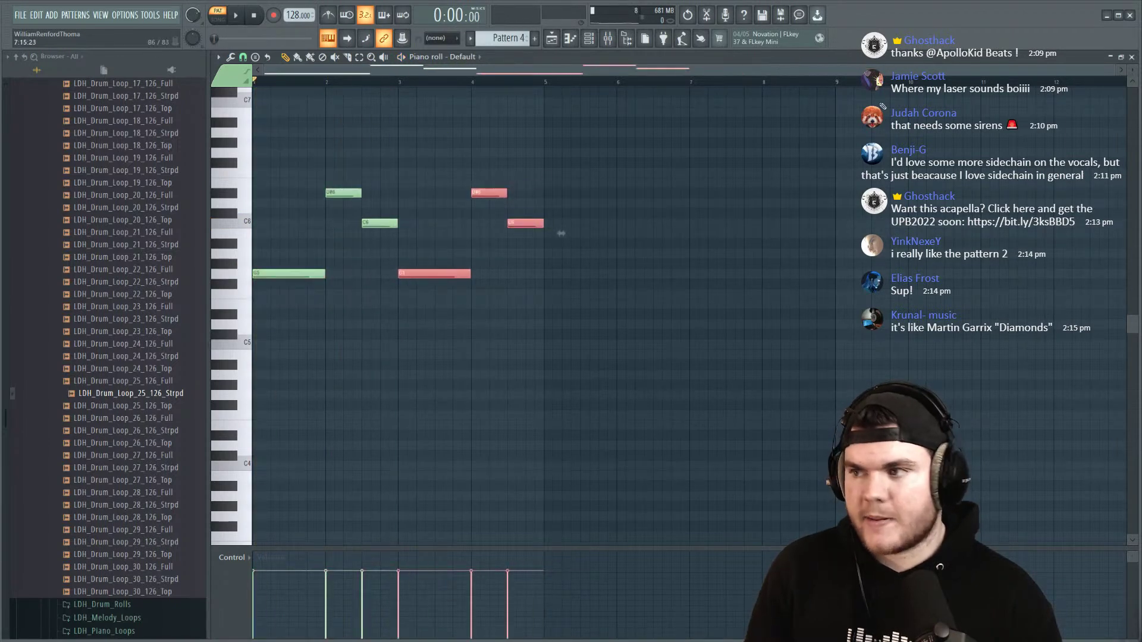
# Step: Examine Pattern 2's Serum and LDH_Bass_Shot_19_B notes in the piano roll for reference
pyautogui.click(1131, 57)
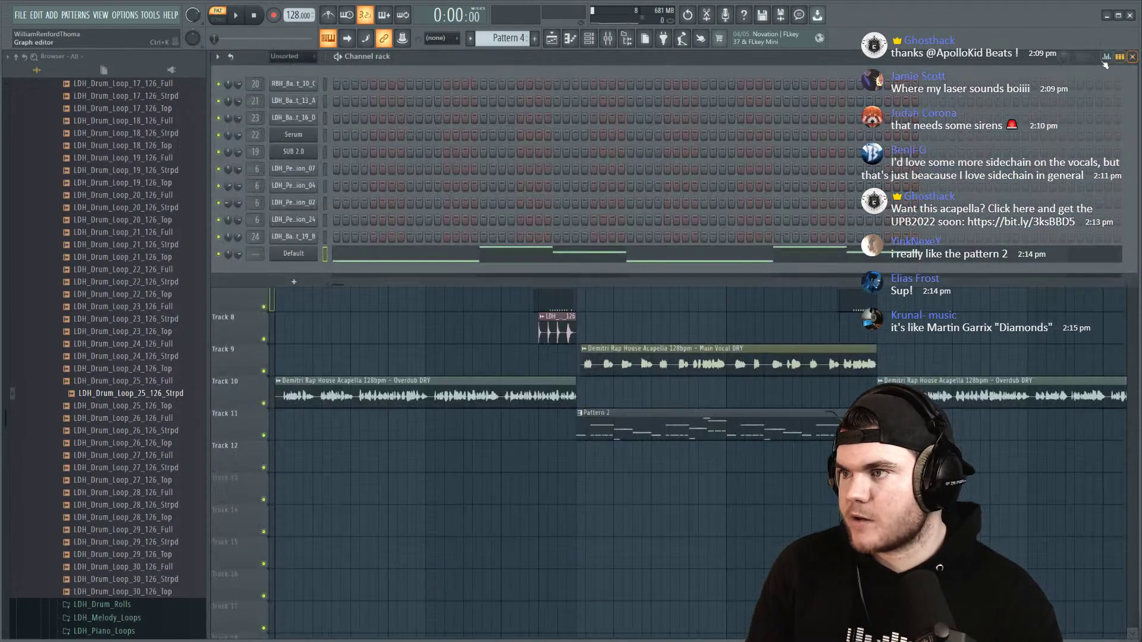
pyautogui.doubleClick(705, 436)
pyautogui.hscroll(-3, 385, 297)
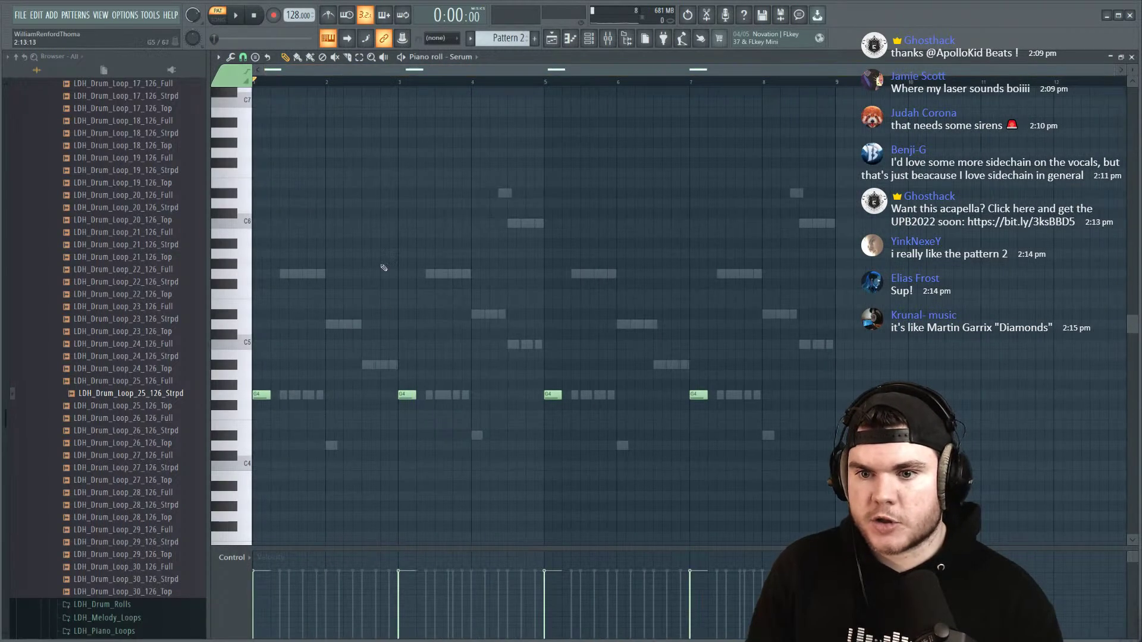
pyautogui.doubleClick(298, 274)
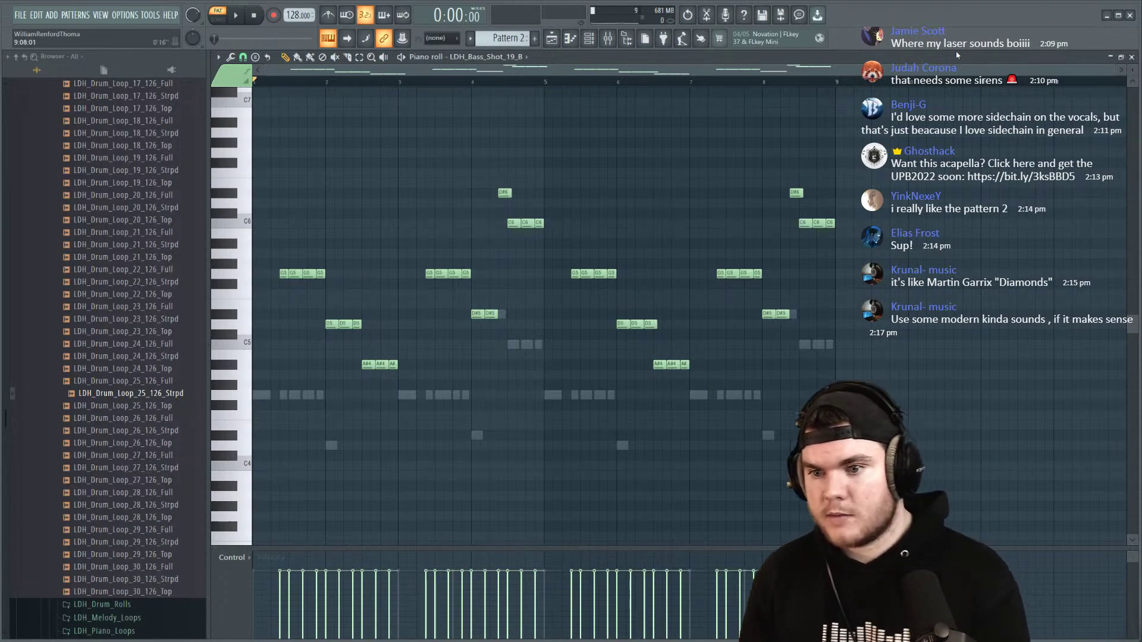
pyautogui.click(1133, 57)
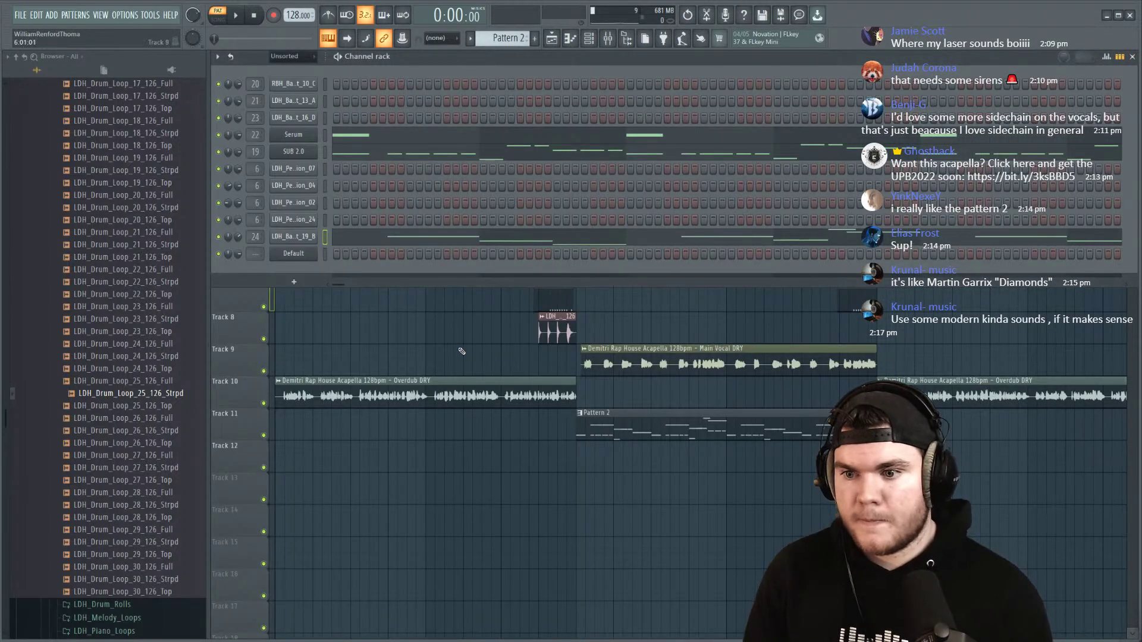
# Step: Switch back to Pattern 4's Harmor piano roll and lower the bar 2 notes to D6 and A#5
pyautogui.press('F6')
pyautogui.click(589, 38)
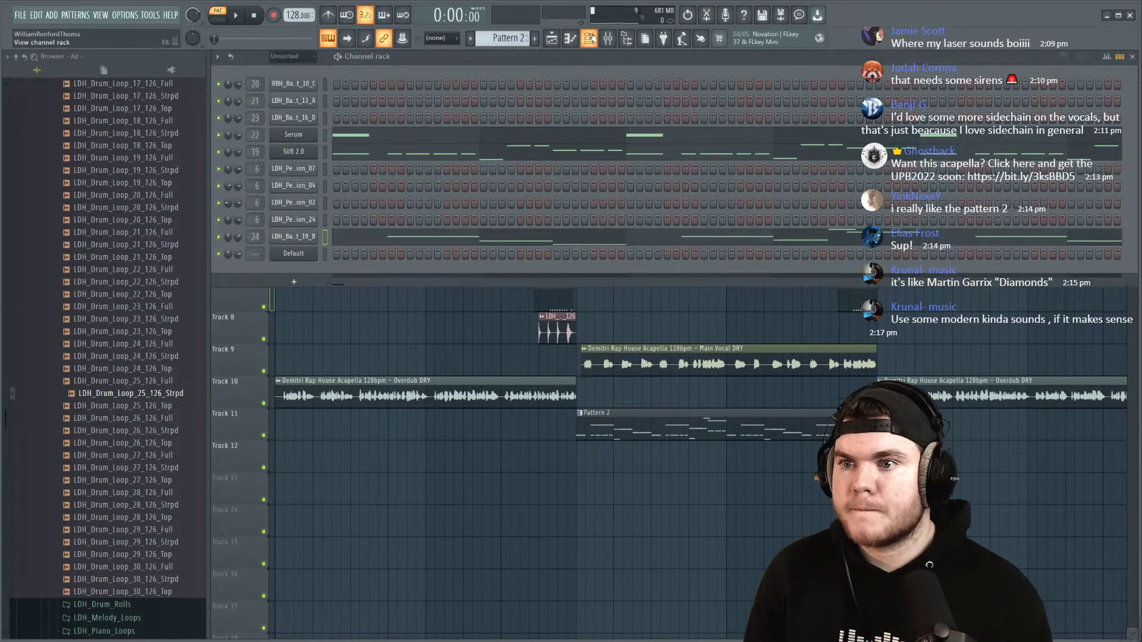
pyautogui.scroll(-3, 506, 37)
pyautogui.scroll(1, 506, 37)
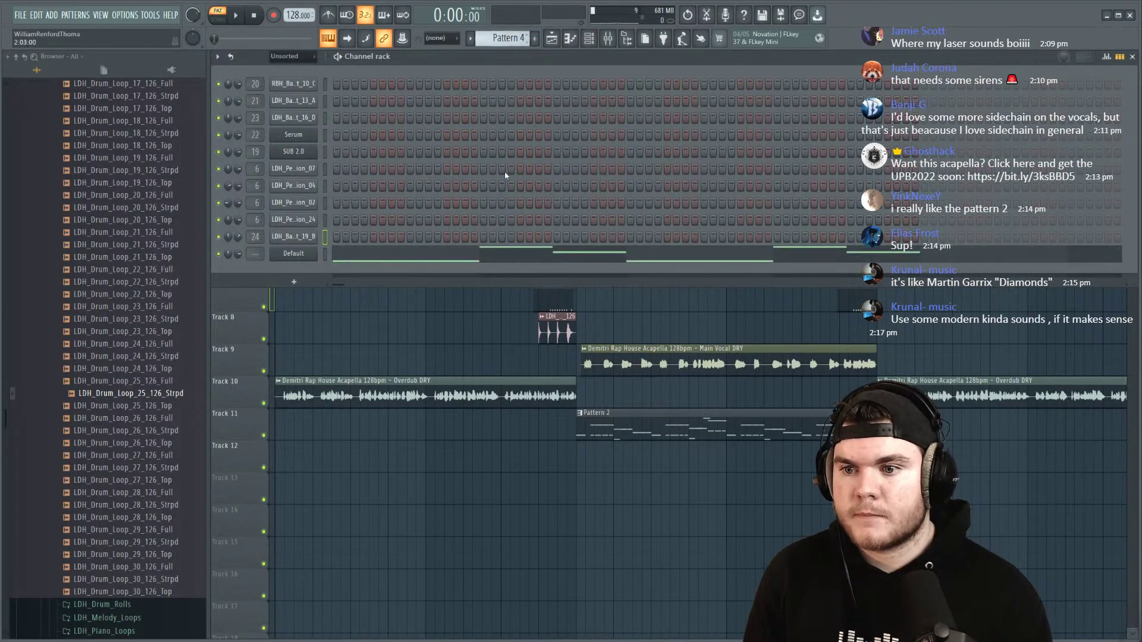
pyautogui.click(495, 256)
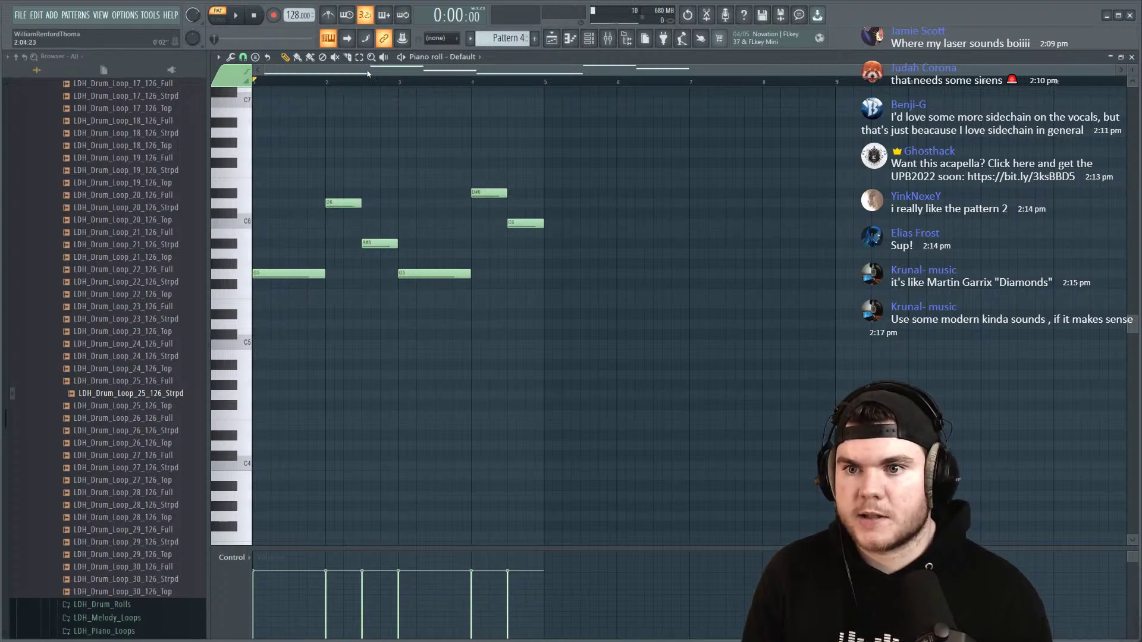
# Step: Play the pattern and lengthen every note except the last one so each slightly overlaps its successor
pyautogui.press('space')
pyautogui.moveTo(613, 349); pyautogui.dragTo(256, 84)
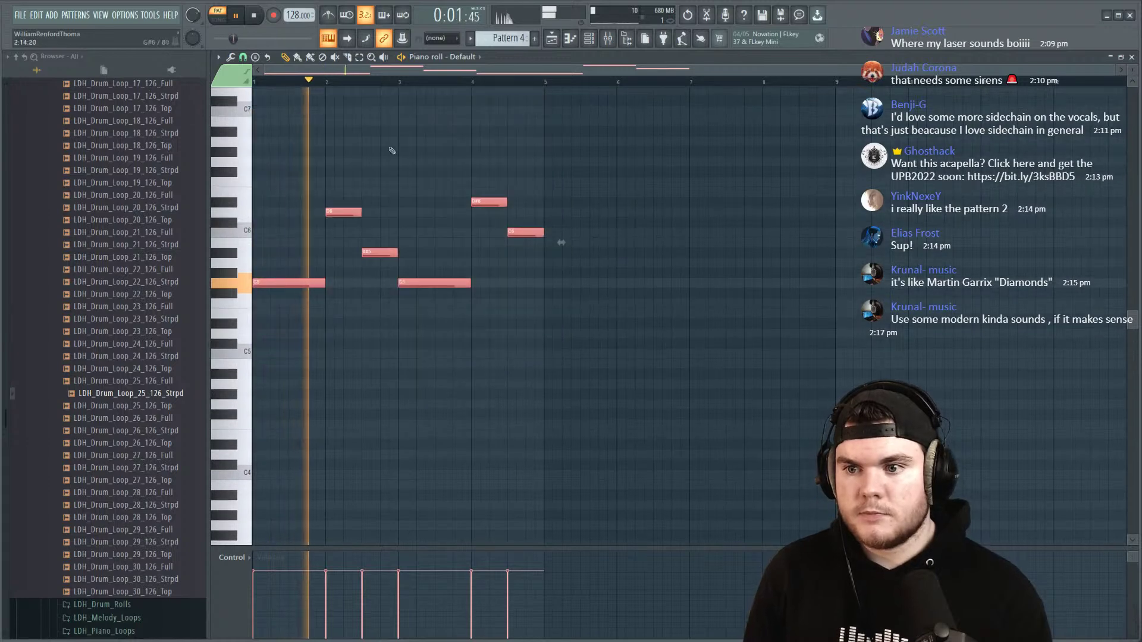
pyautogui.keyDown('ctrl'); pyautogui.scroll(2, 428, 327); pyautogui.keyUp('ctrl')
pyautogui.scroll(1, 393, 321)
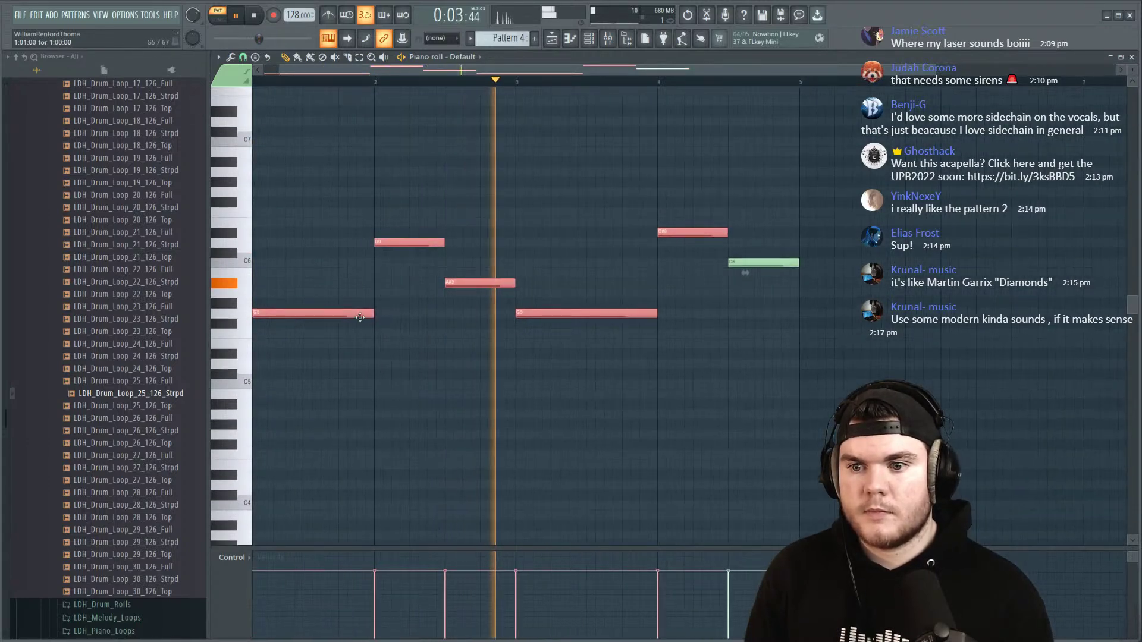
pyautogui.scroll(-1, 384, 83)
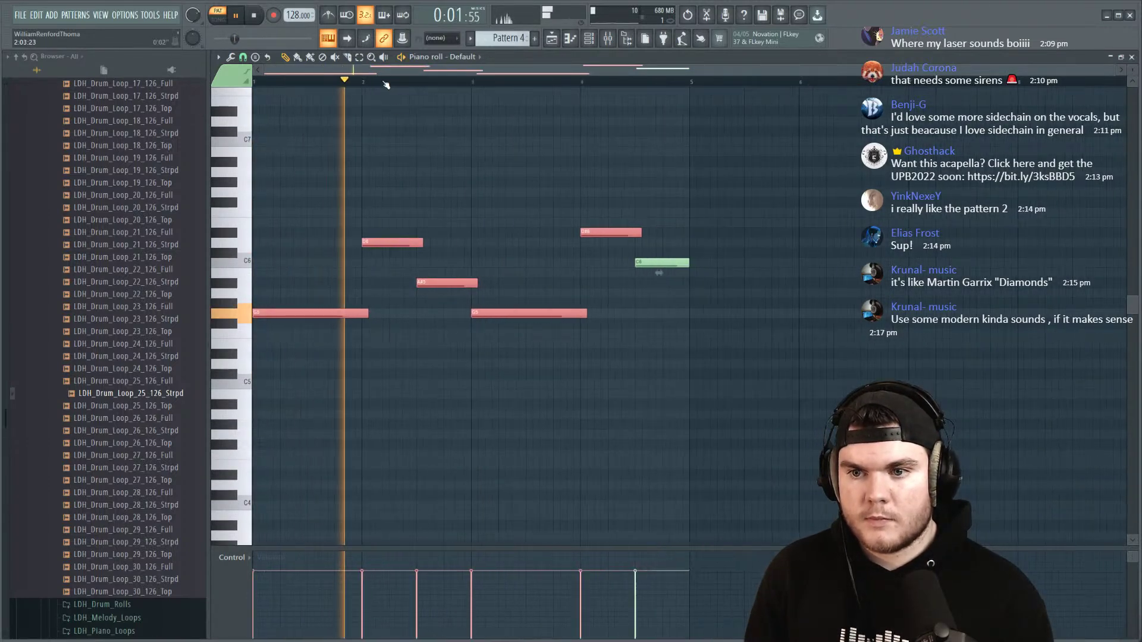
# Step: Transpose the whole Harmor line down one octave
pyautogui.moveTo(656, 408); pyautogui.dragTo(222, 78)
pyautogui.hotkey('ctrl', 'Down')
pyautogui.scroll(-3, 476, 179)
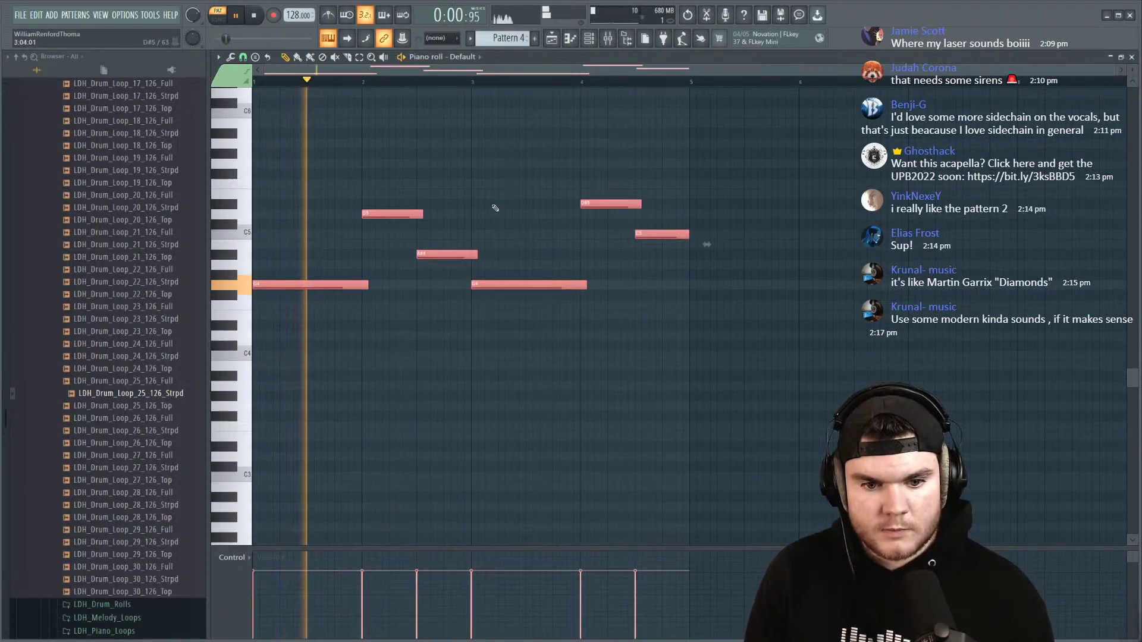
pyautogui.hotkey('ctrl', 'Down')
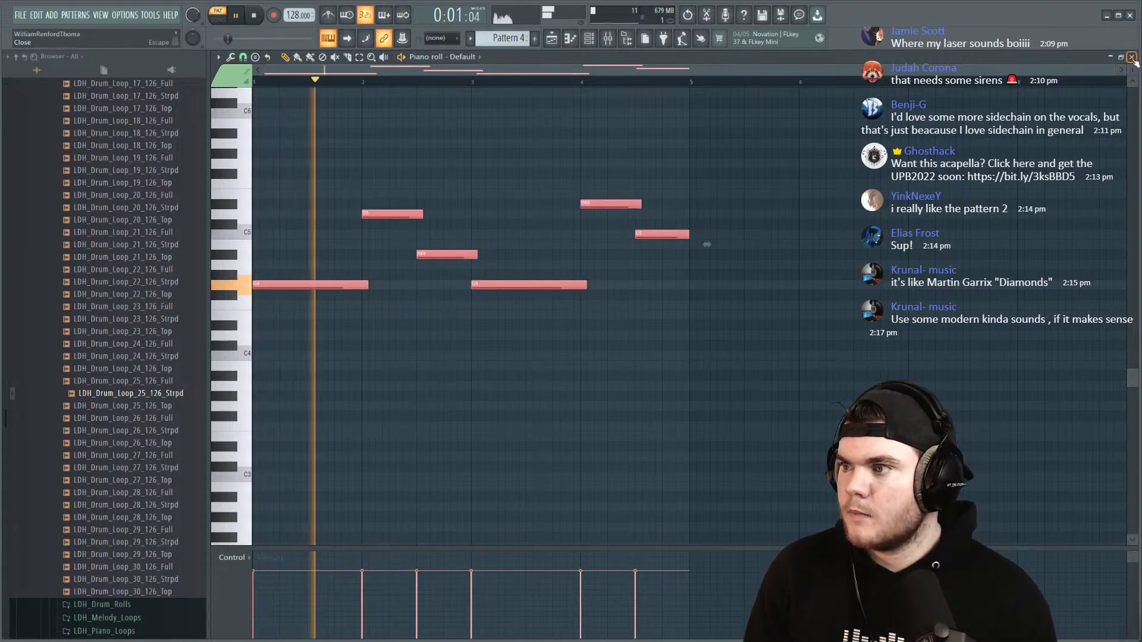
# Step: Reopen Harmor from the channel rack, reduce its unison order to 5, and close the plugin
pyautogui.press('F7')
pyautogui.click(283, 256)
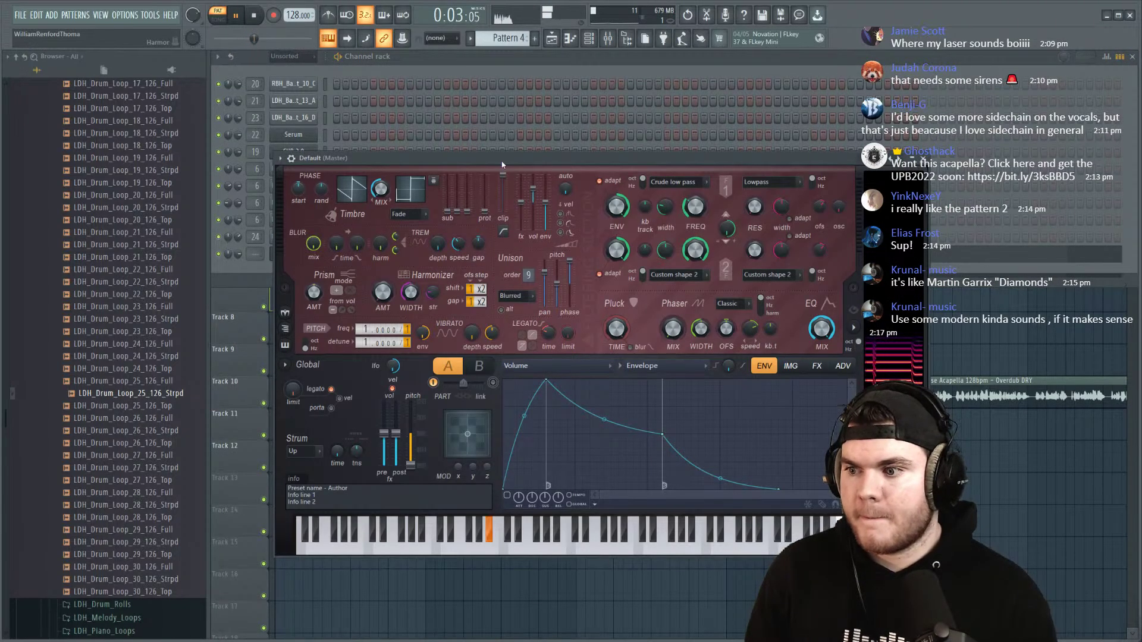
pyautogui.moveTo(502, 165); pyautogui.dragTo(519, 203)
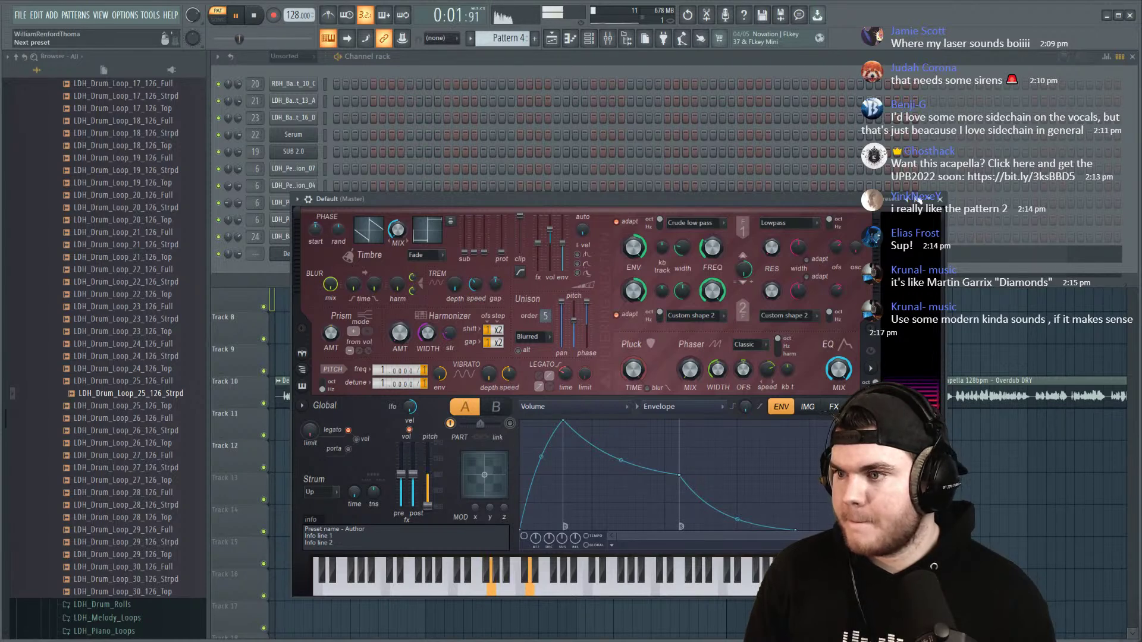
pyautogui.click(940, 199)
# Step: Route the Harmor channel to mixer insert 18 and rename insert 19 to Sub
pyautogui.click(621, 38)
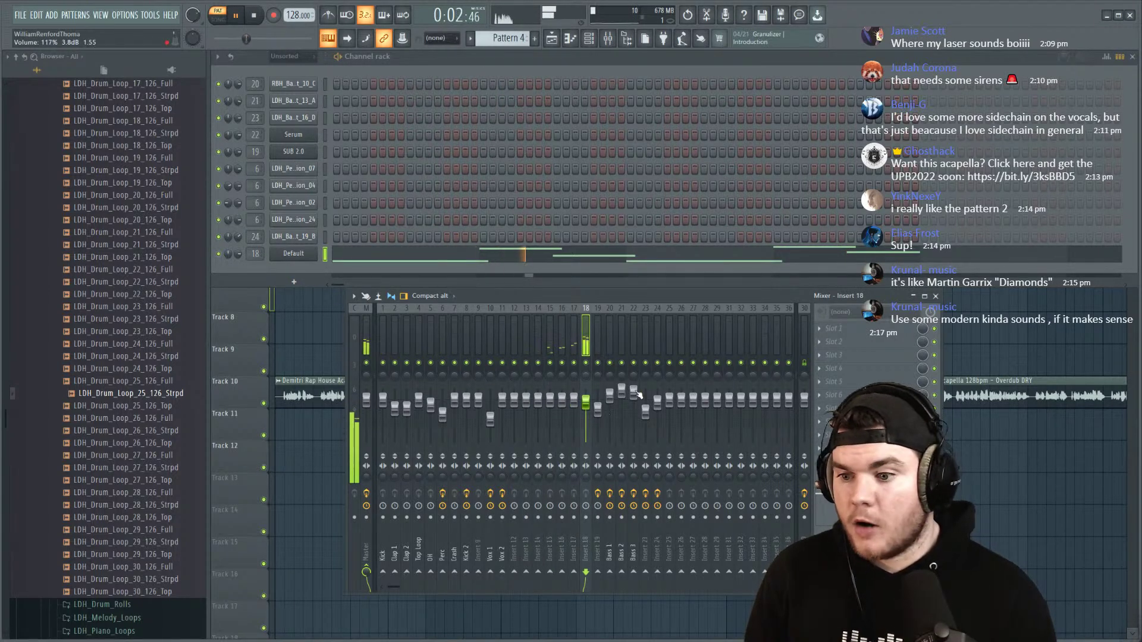
pyautogui.rightClick(598, 340)
pyautogui.click(624, 316)
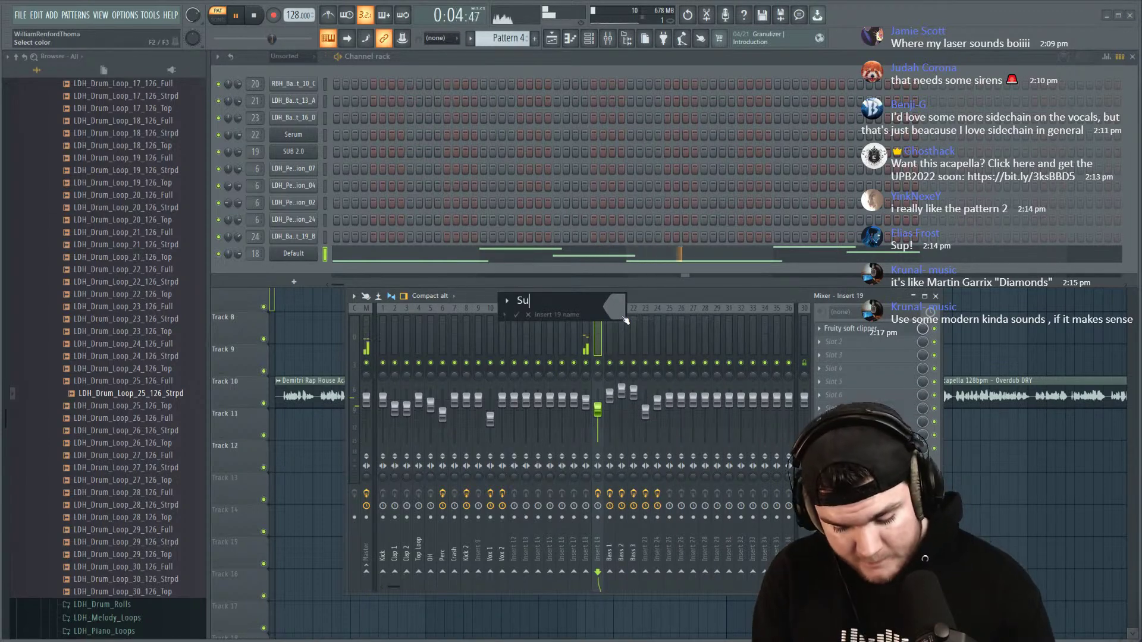
pyautogui.press('Return')
# Step: Rename mixer insert 18 to Rolling
pyautogui.rightClick(585, 324)
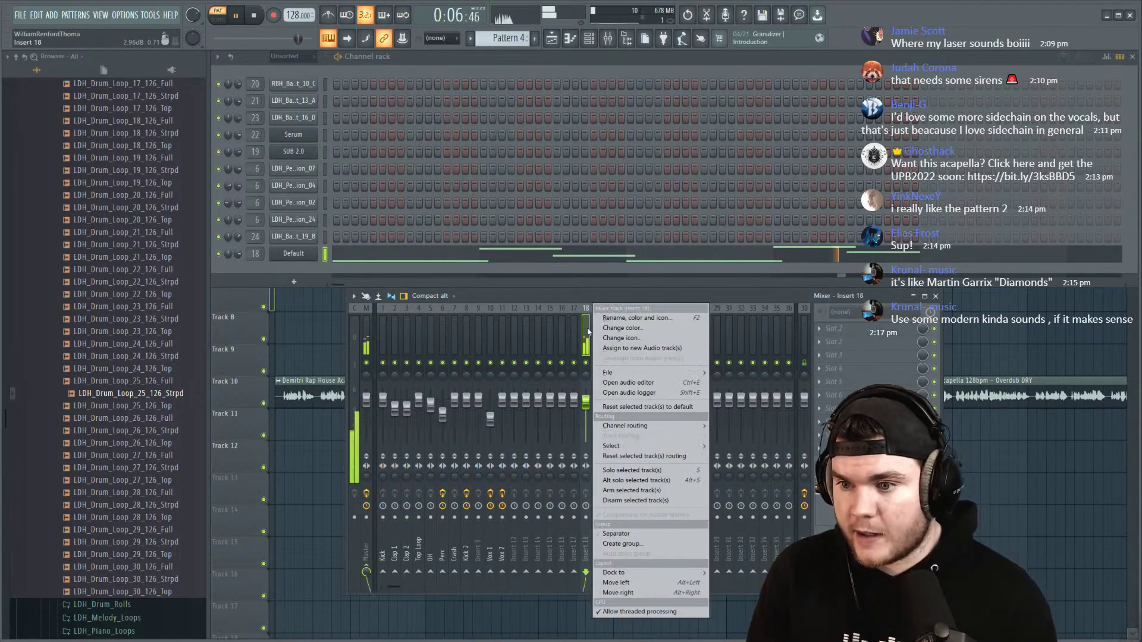
pyautogui.click(604, 322)
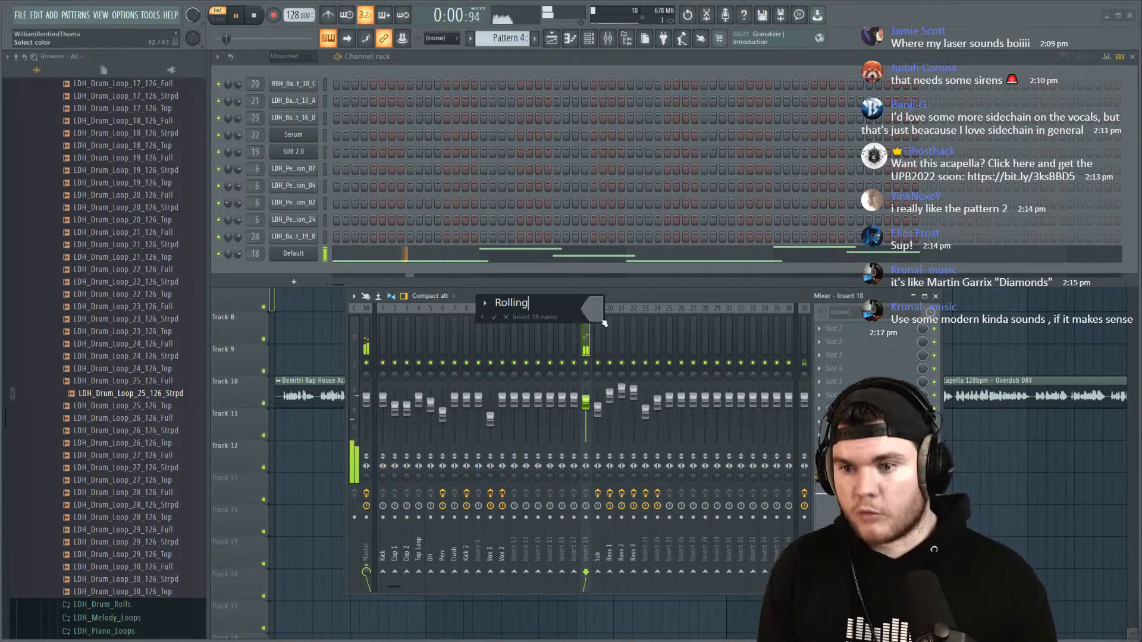
pyautogui.write('Rolling')
pyautogui.press('Return')
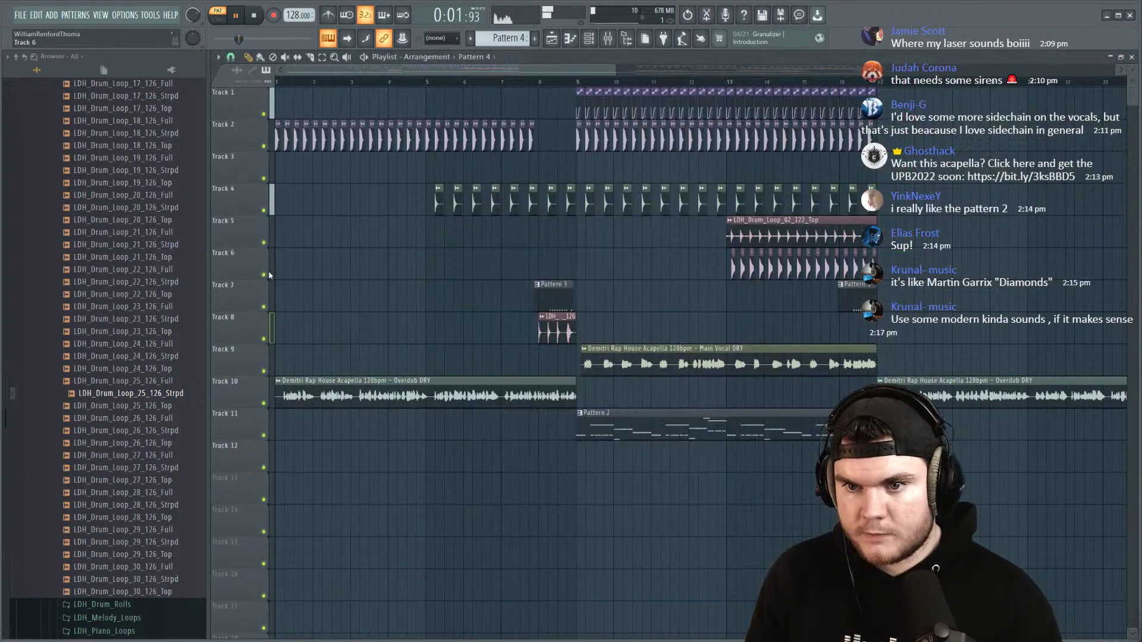
# Step: Place Pattern 4 clips on Track 11 of the playlist at bars 1 and 5
pyautogui.press('F5')
pyautogui.moveTo(382, 235); pyautogui.dragTo(316, 426)
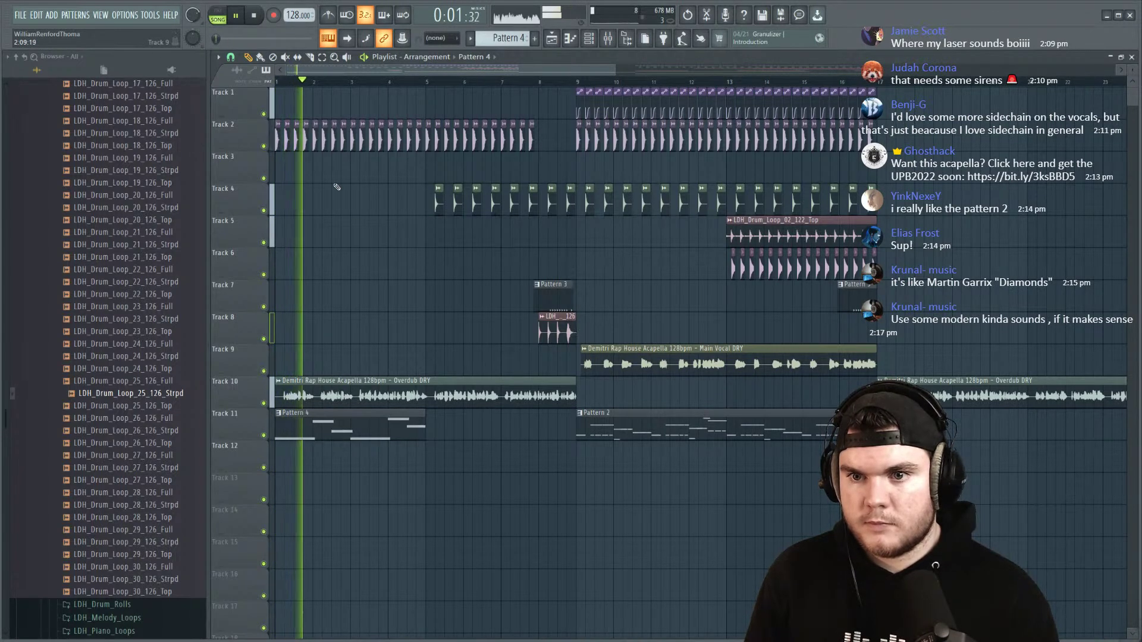
pyautogui.moveTo(432, 453); pyautogui.dragTo(450, 425)
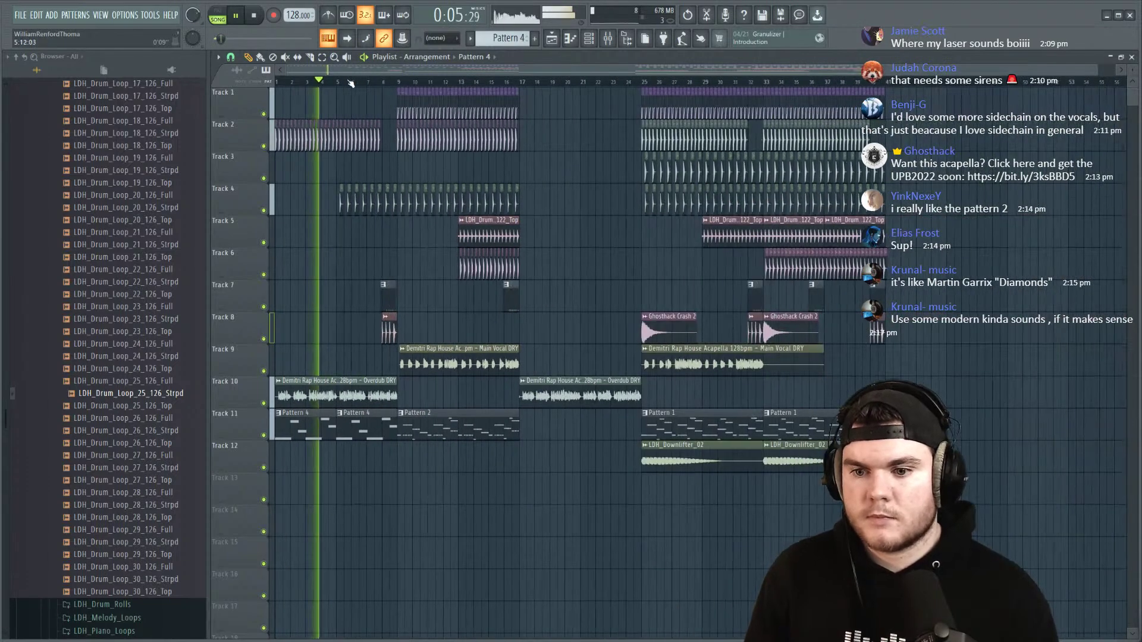
# Step: Fill bars 1 to 8 of Track 1 with copies of the Limiter gain automation clips and play the intro
pyautogui.scroll(5, 355, 83)
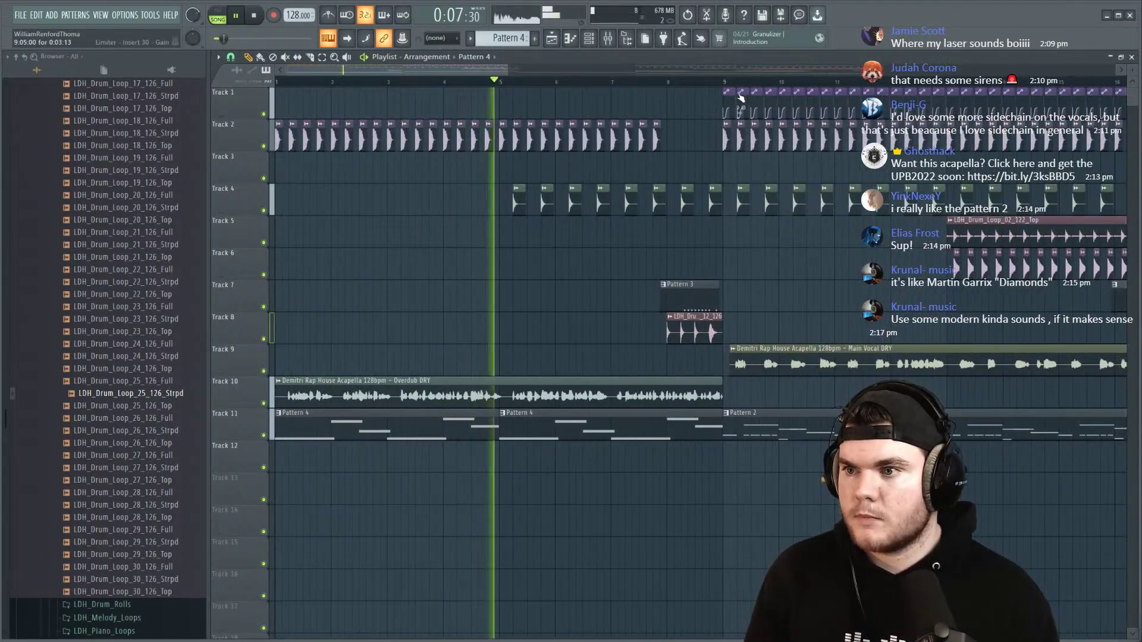
pyautogui.press('space')
pyautogui.press('space')
pyautogui.moveTo(290, 93)
pyautogui.mouseDown()
pyautogui.moveTo(317, 105)
pyautogui.moveTo(522, 95)
pyautogui.mouseUp()
pyautogui.press('space')
pyautogui.press('space')
pyautogui.press('space')
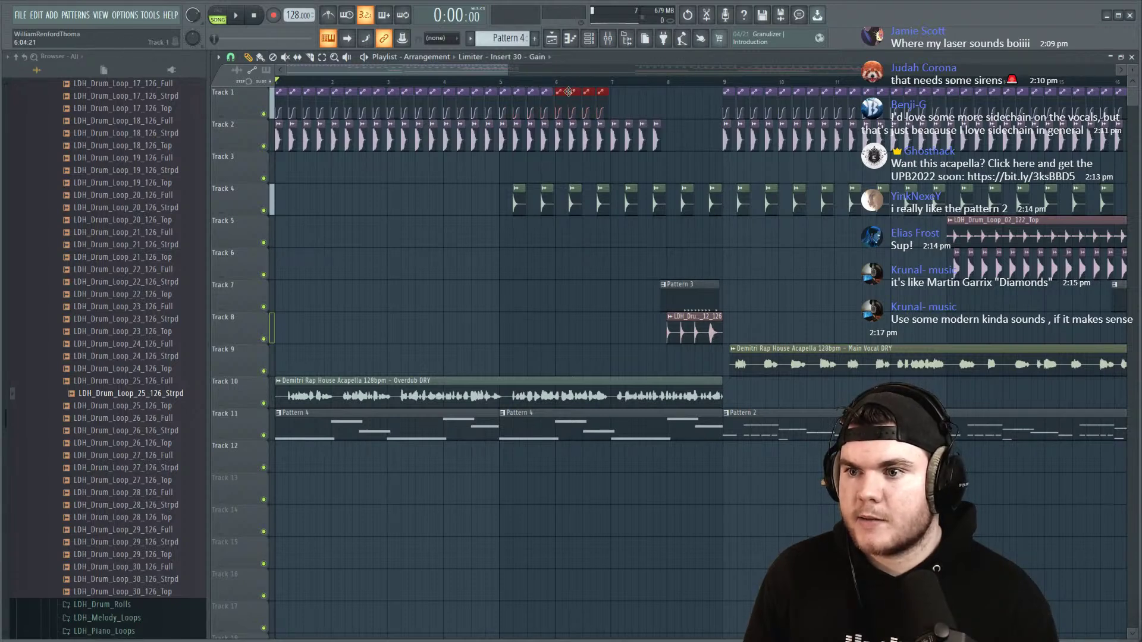
pyautogui.moveTo(639, 89); pyautogui.dragTo(506, 94)
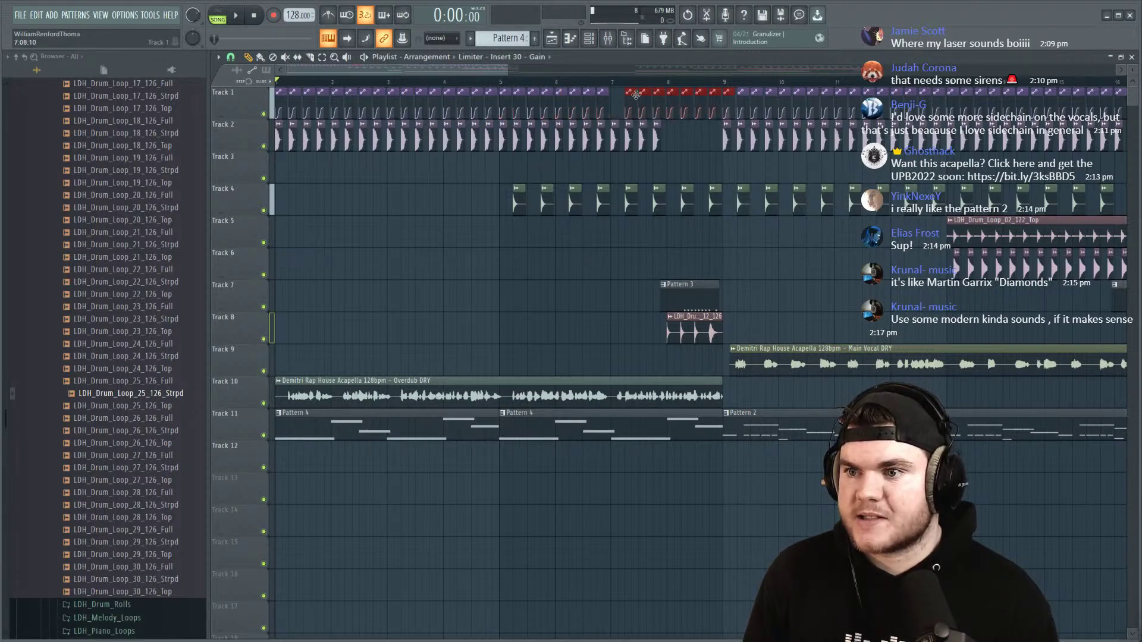
pyautogui.press('space')
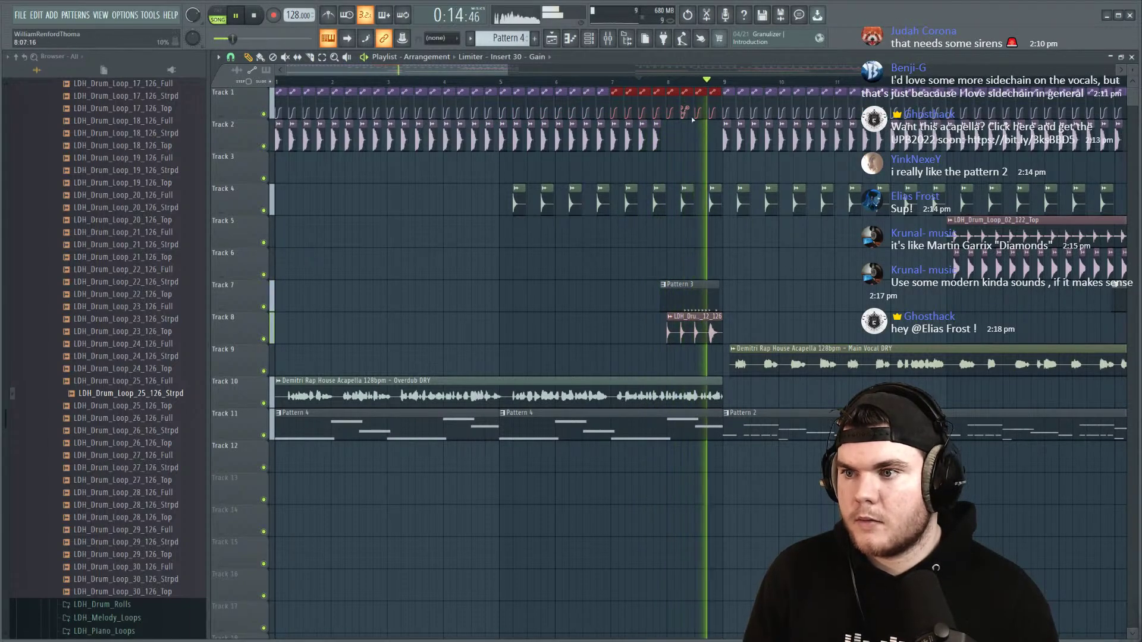
# Step: Move the two Pattern 4 clips down to Track 12 and duplicate them across bars 9 to 16
pyautogui.scroll(-3, 704, 88)
pyautogui.keyDown('ctrl'); pyautogui.click(670, 552); pyautogui.keyUp('ctrl')
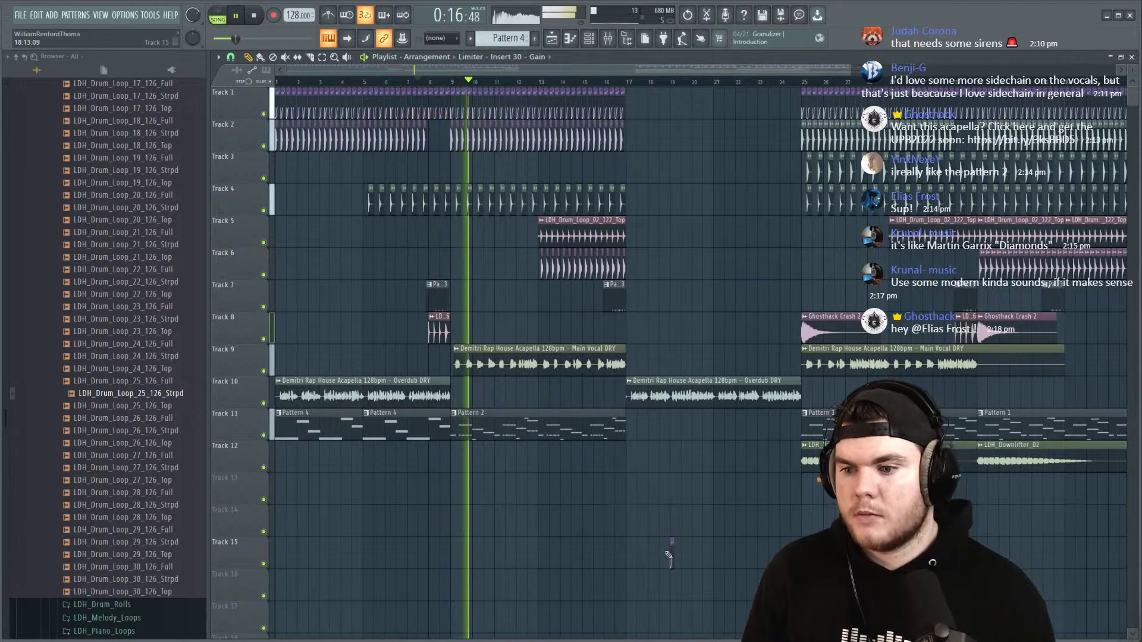
pyautogui.press('F9')
pyautogui.moveTo(429, 473); pyautogui.dragTo(325, 451)
pyautogui.hotkey('ctrl', 'b')
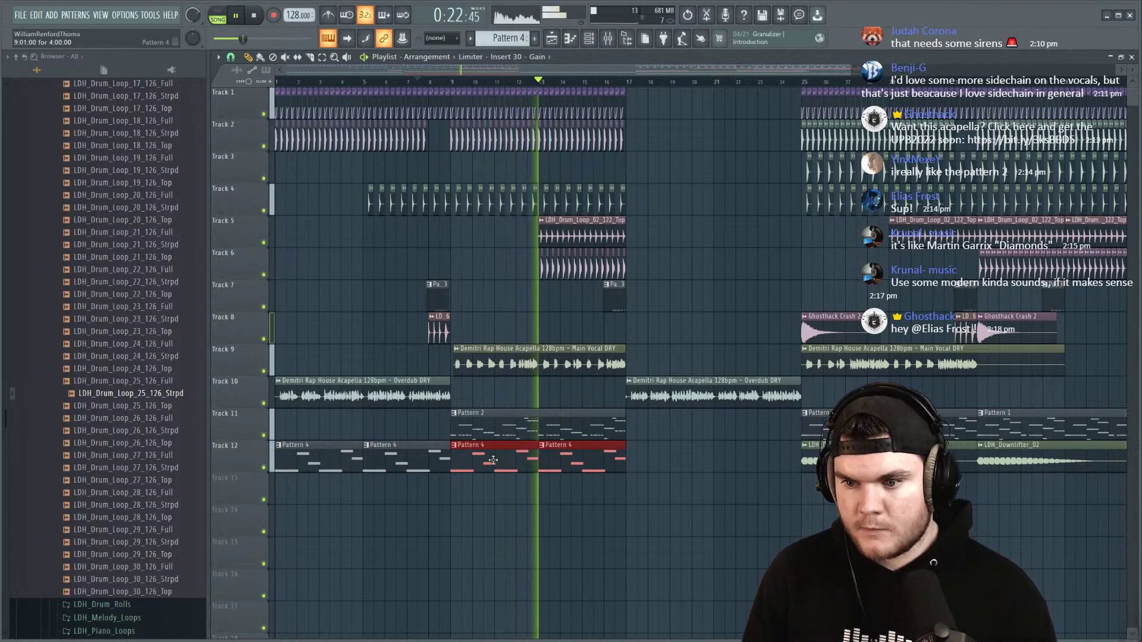
# Step: Load Fruity Parametric EQ 2 in slot 1 of the Rolling mixer insert
pyautogui.click(613, 44)
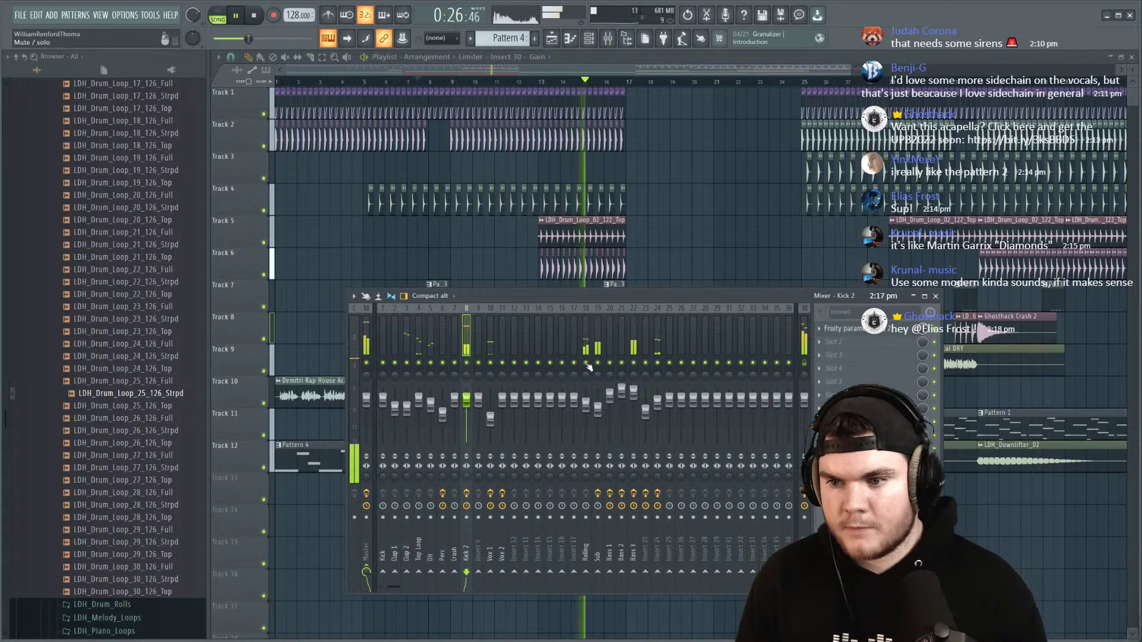
pyautogui.click(586, 345)
pyautogui.press('space')
pyautogui.click(825, 333)
pyautogui.moveTo(833, 341)
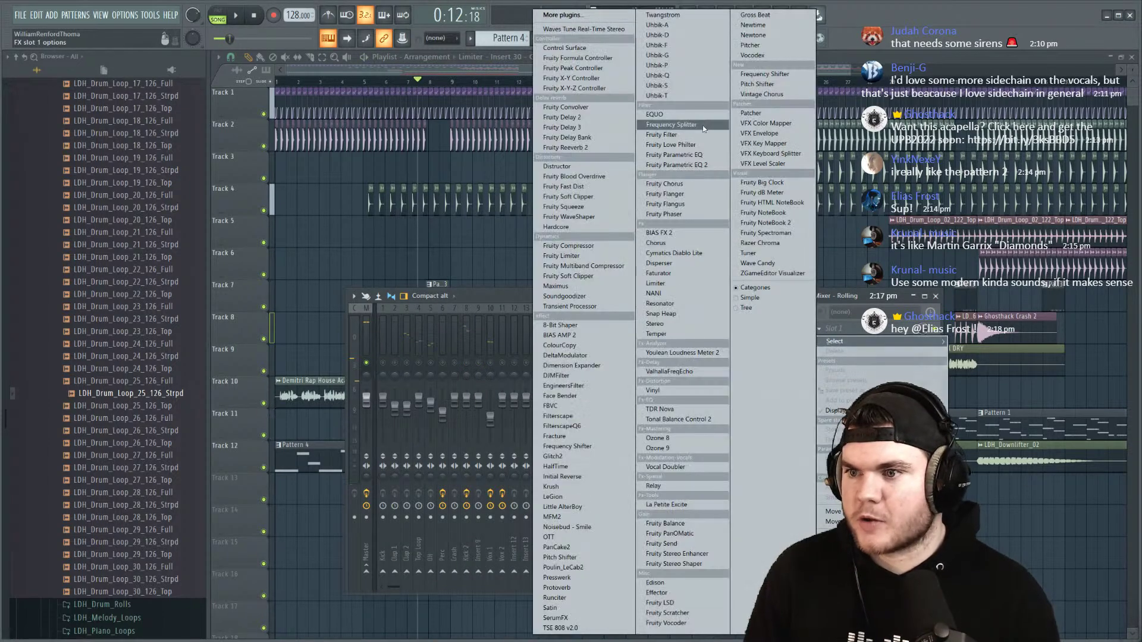
pyautogui.click(696, 165)
# Step: Make EQ band 1 a high-pass that cuts the Rolling insert's low end, and move the EQ to slot 2
pyautogui.click(641, 188)
pyautogui.click(672, 238)
pyautogui.press('space')
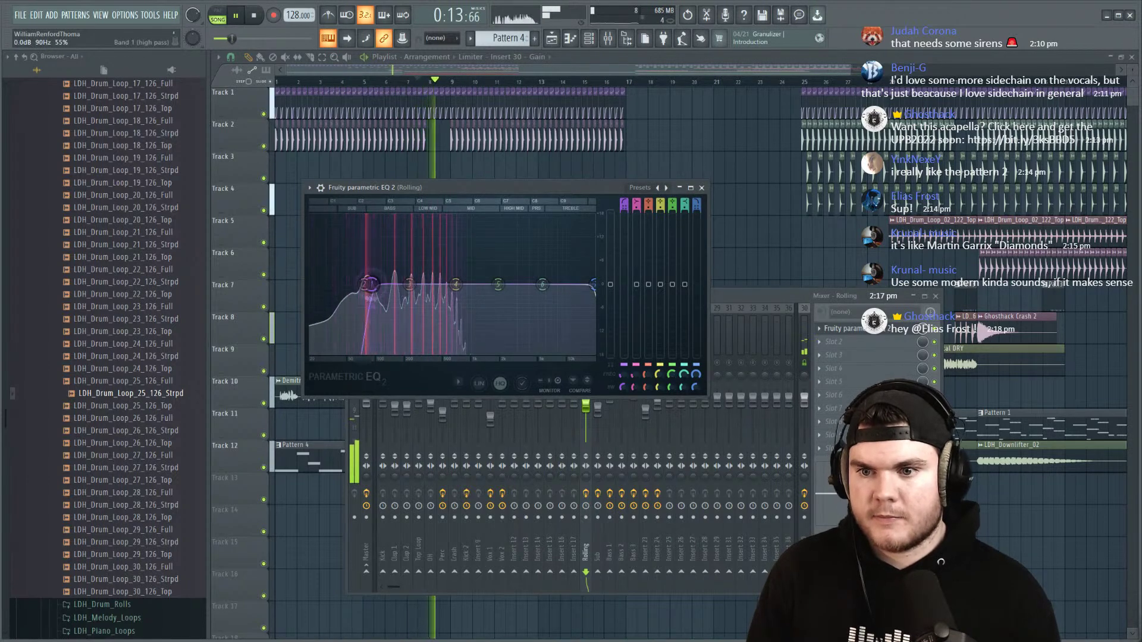
pyautogui.moveTo(321, 283); pyautogui.dragTo(375, 283)
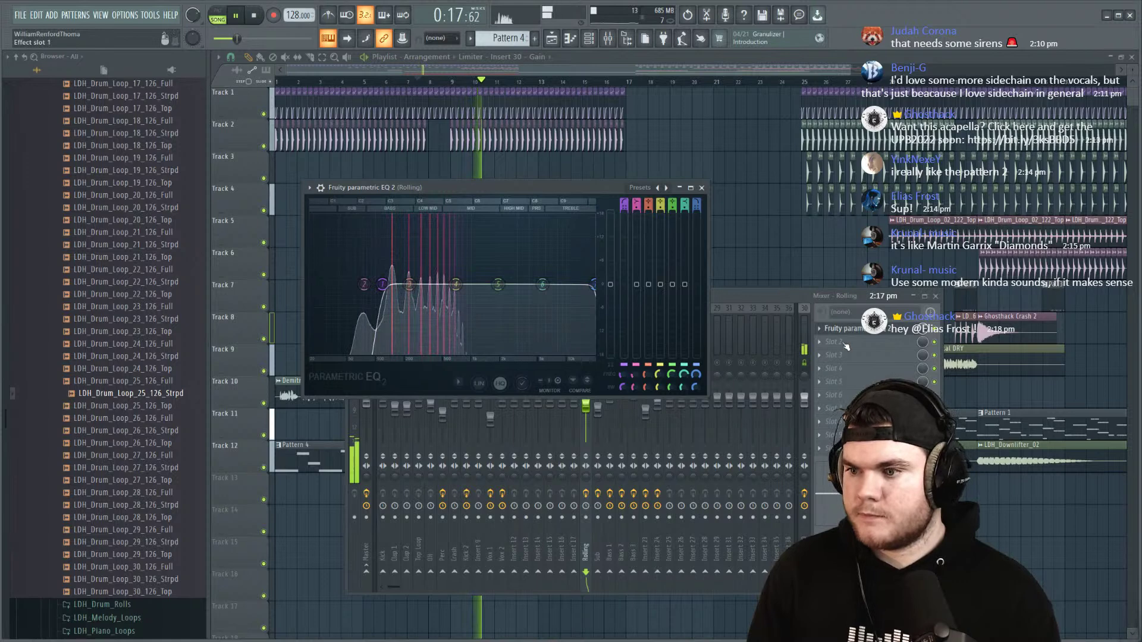
pyautogui.scroll(-1, 857, 329)
pyautogui.rightClick(586, 363)
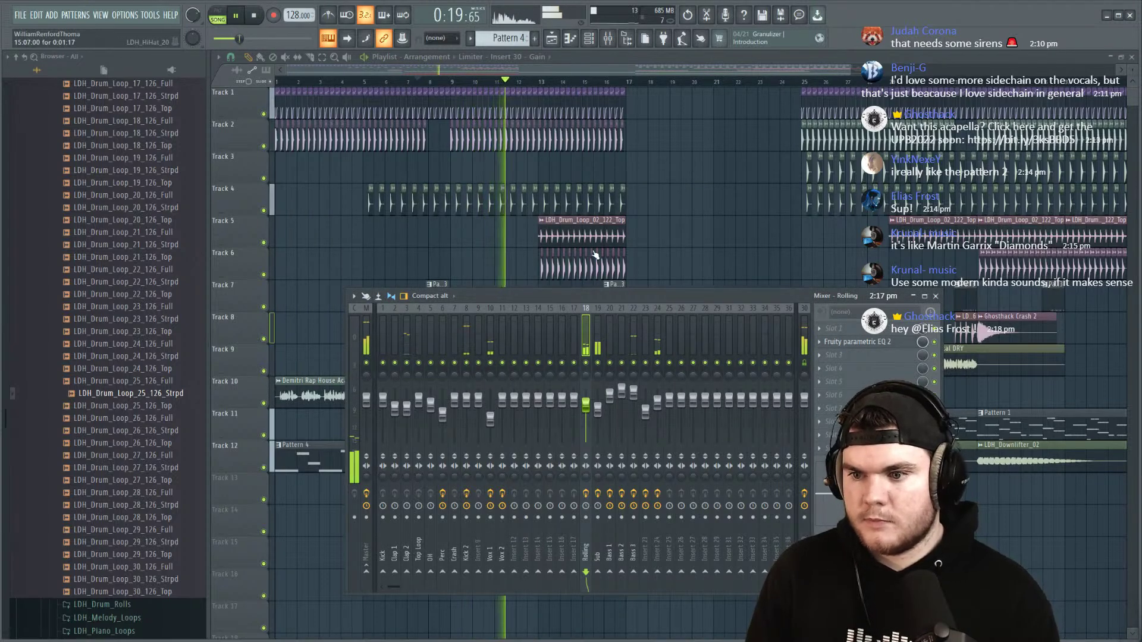
pyautogui.press('F9')
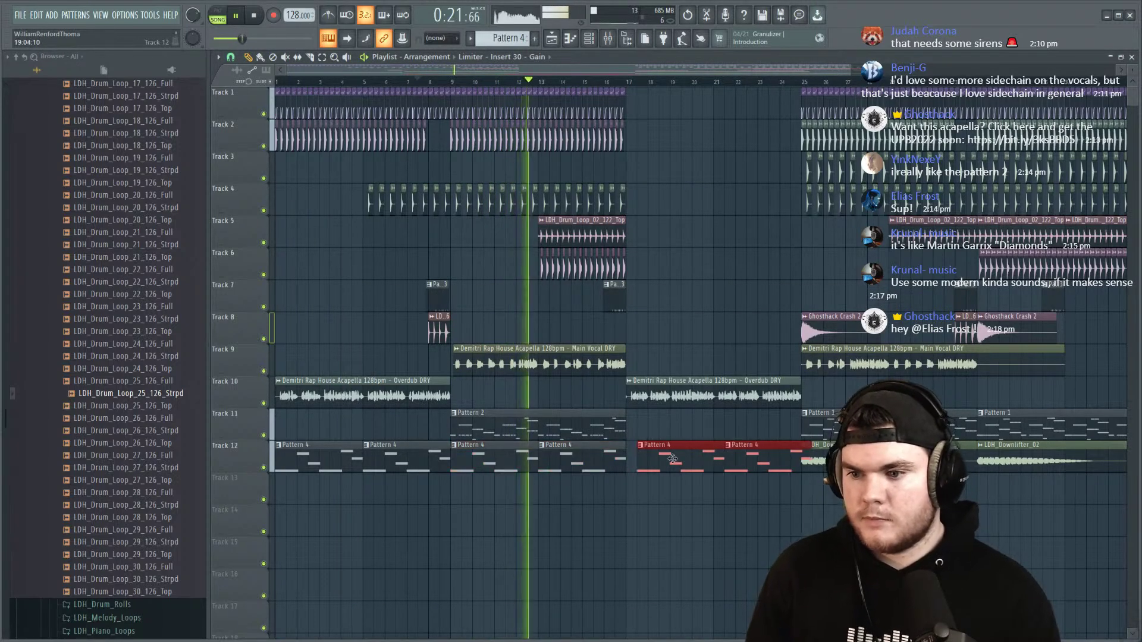
# Step: Copy two Pattern 4 clips to bars 17 and 21 of Track 12, select all Pattern 4 clips and play the section
pyautogui.click(803, 82)
pyautogui.scroll(-2, 600, 407)
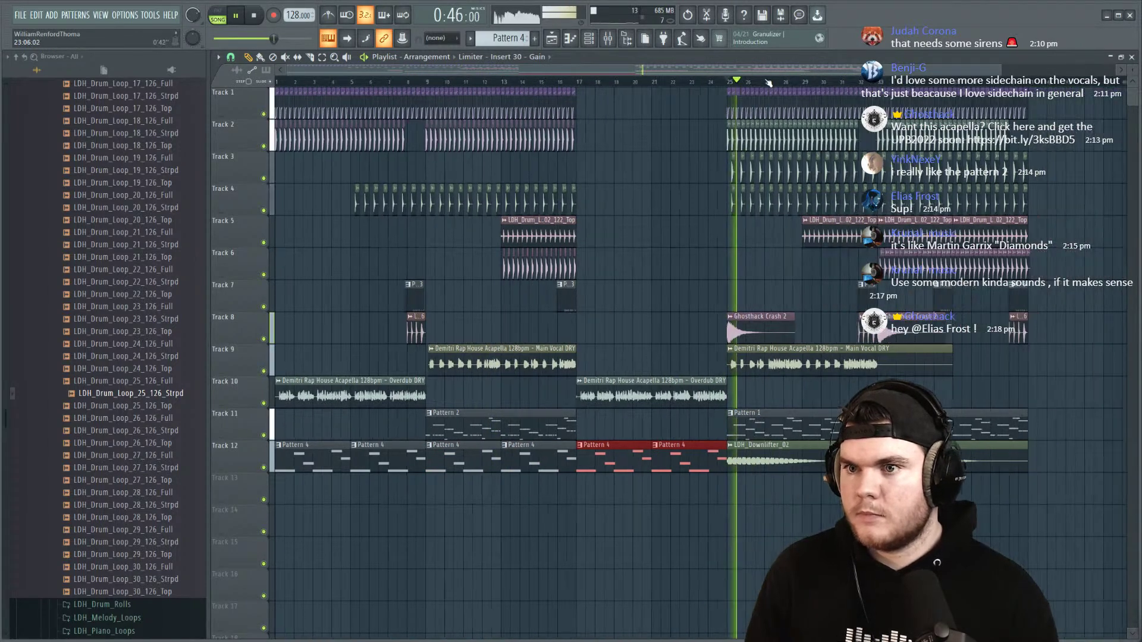
pyautogui.moveTo(589, 503); pyautogui.dragTo(285, 463)
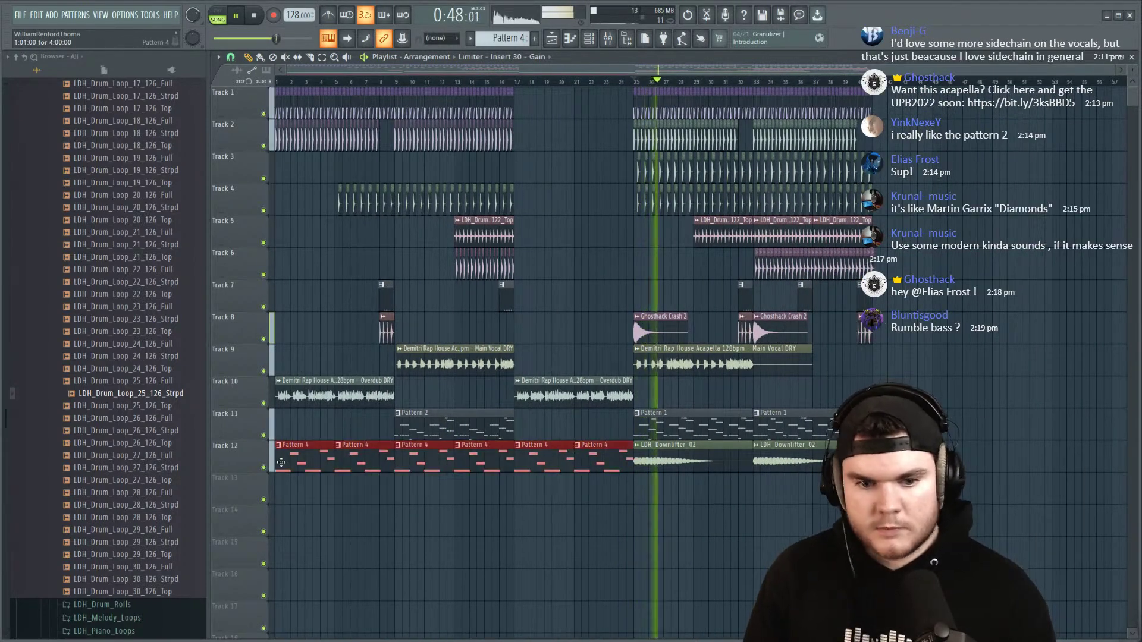
pyautogui.press('space')
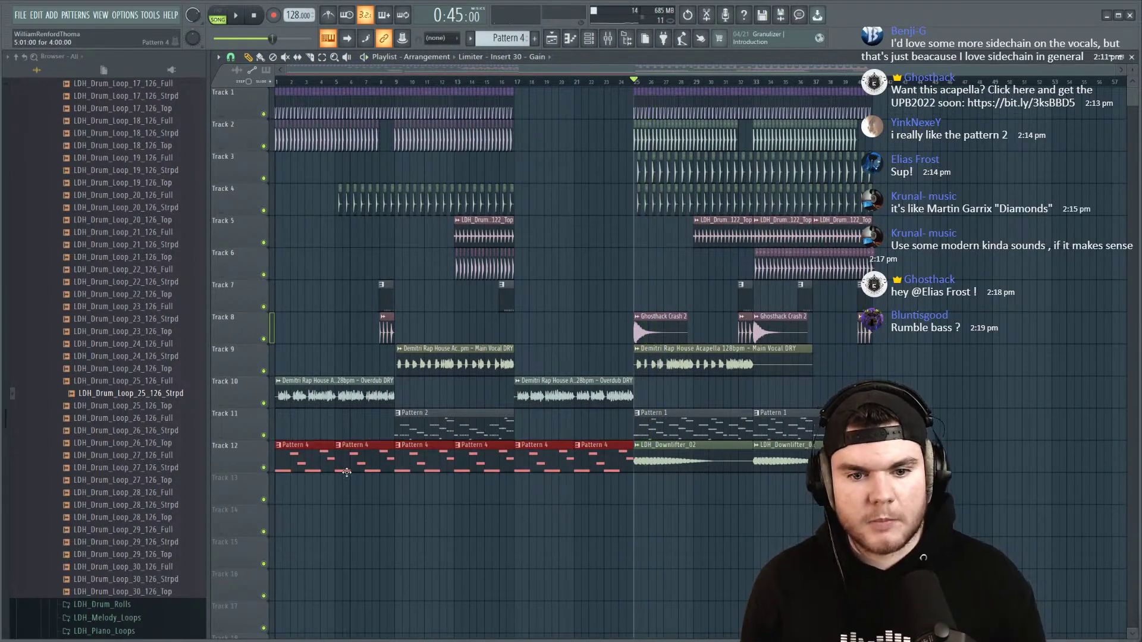
pyautogui.press('space')
pyautogui.click(505, 76)
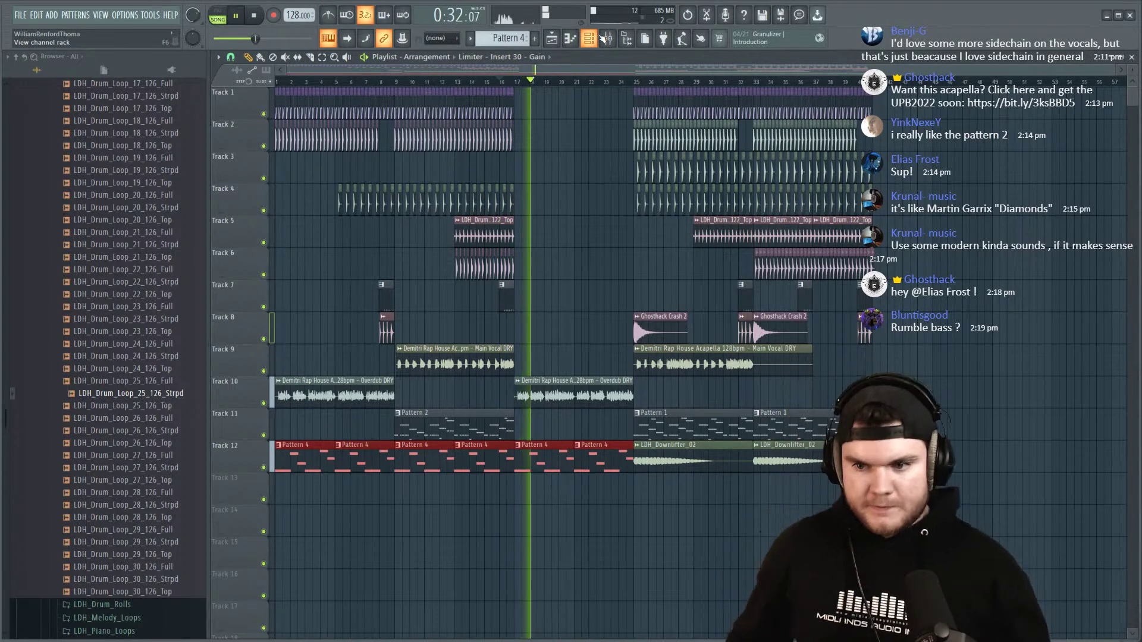
# Step: Solo Track 10 with the overdub vocal and select its Vox 2 mixer insert
pyautogui.press('space')
pyautogui.keyDown('ctrl'); pyautogui.click(264, 404); pyautogui.keyUp('ctrl')
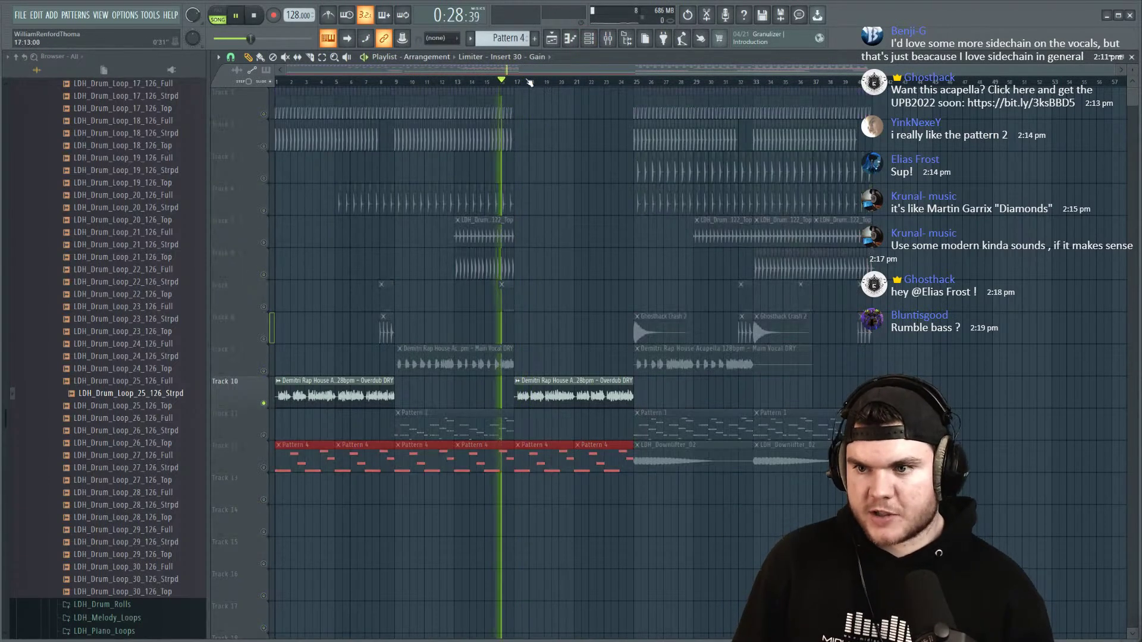
pyautogui.press('F9')
pyautogui.click(506, 323)
# Step: Try SerumFX with its Delay module enabled in slot 6 of the Vox 2 insert
pyautogui.click(845, 382)
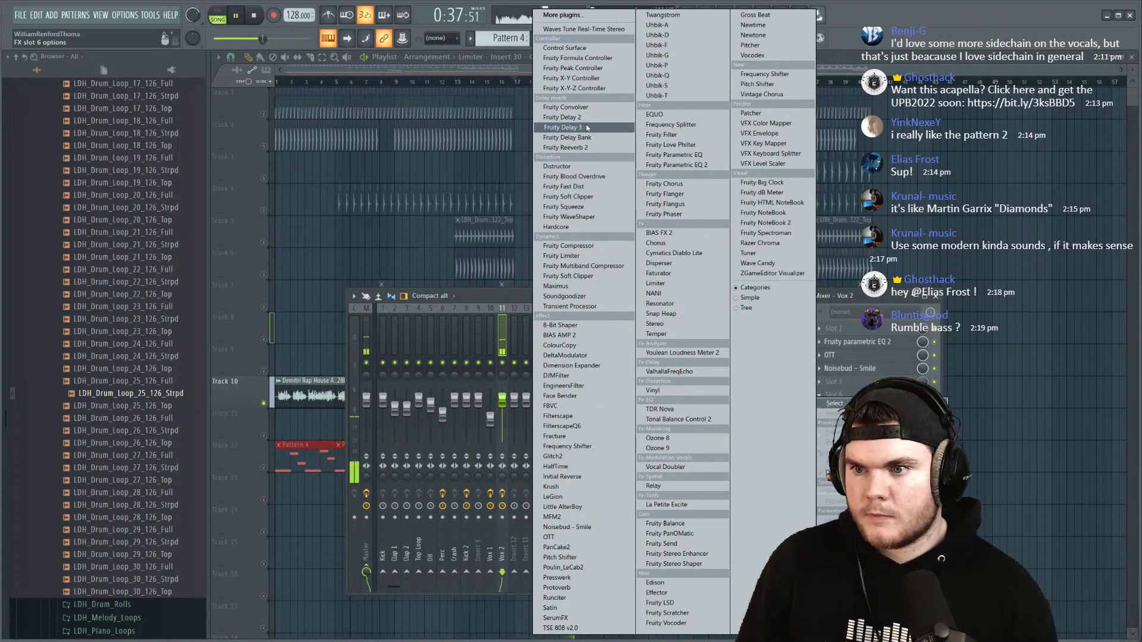
pyautogui.click(568, 618)
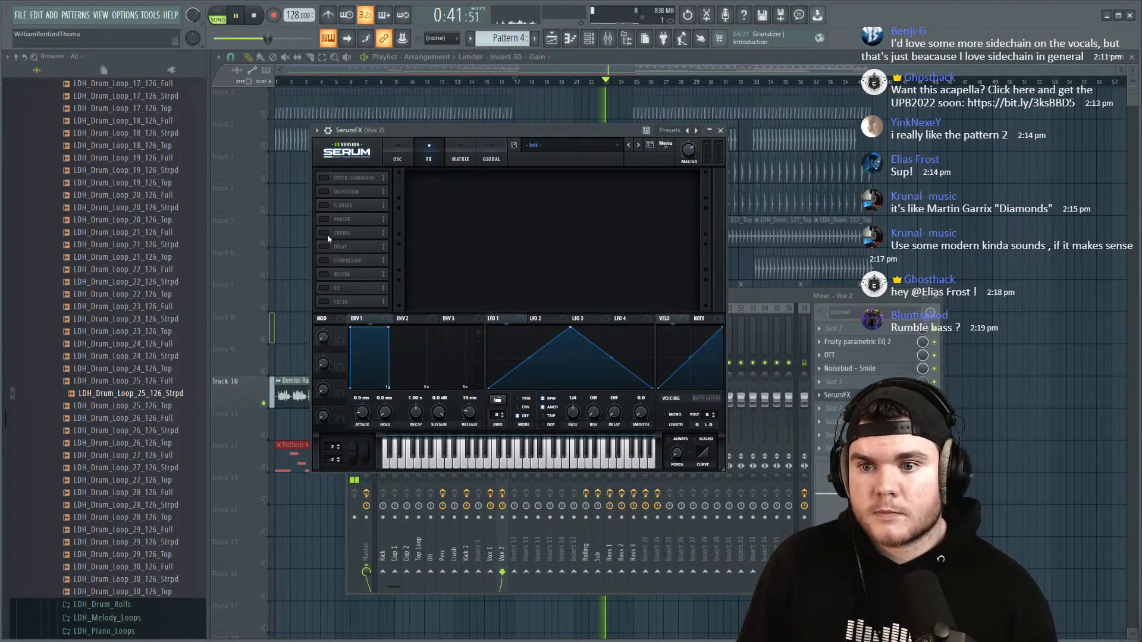
pyautogui.click(324, 247)
pyautogui.click(429, 186)
pyautogui.click(465, 216)
# Step: Audition the SerumFX delay on the vocal from the start and delete the plugin from the Vox 2 insert
pyautogui.click(501, 80)
pyautogui.moveTo(502, 80); pyautogui.dragTo(204, 89)
pyautogui.press('F9')
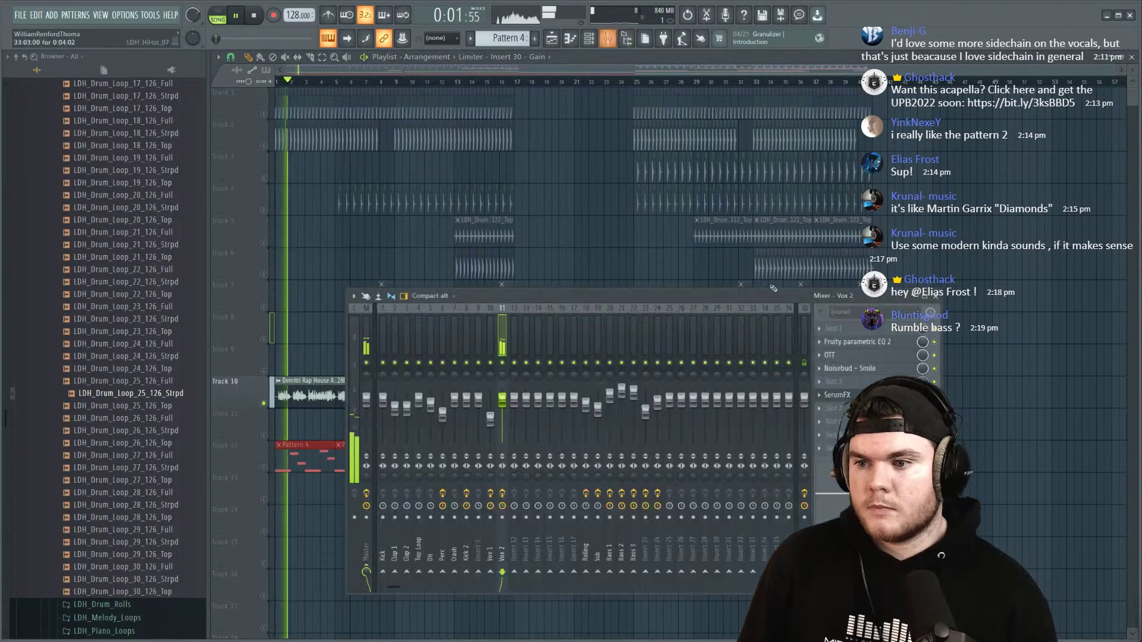
pyautogui.click(836, 395)
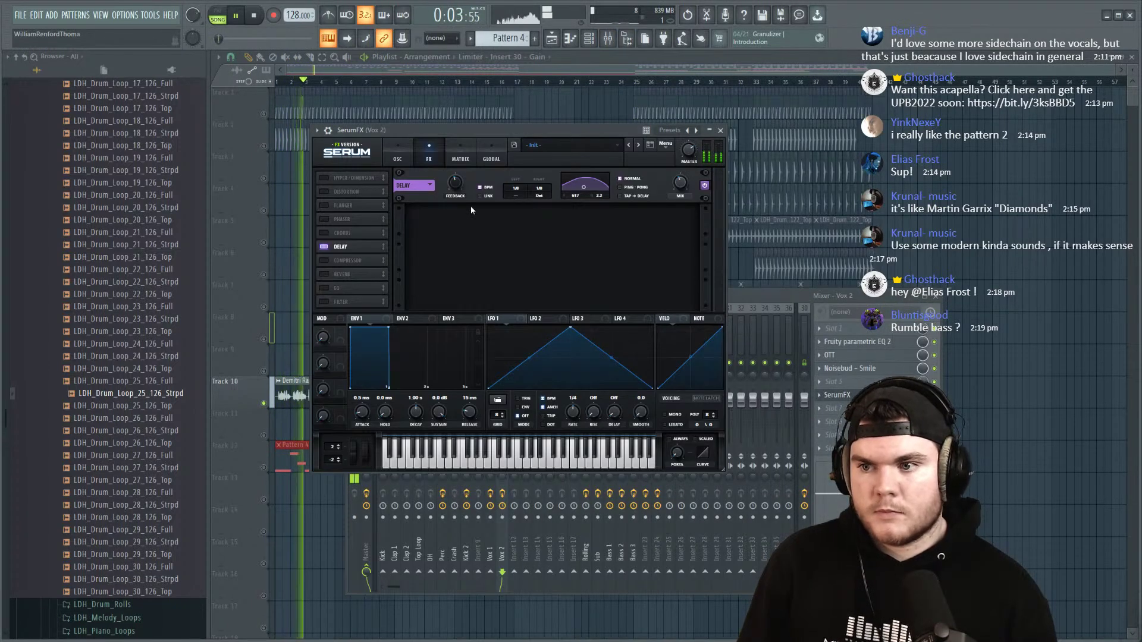
pyautogui.click(819, 395)
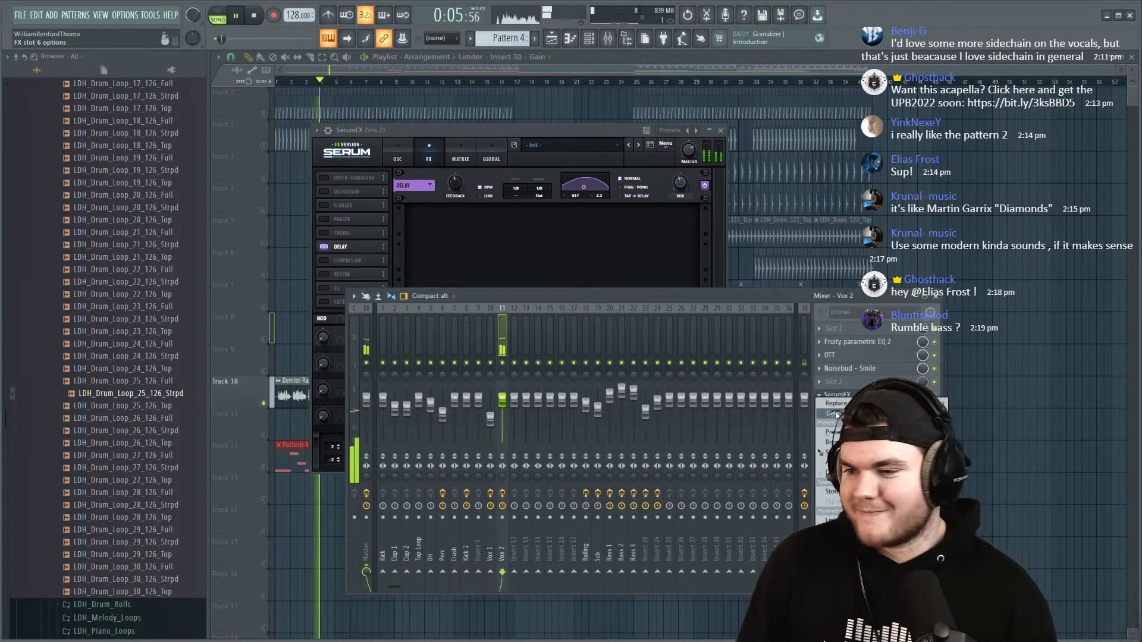
pyautogui.click(836, 413)
pyautogui.click(391, 364)
# Step: Load Fruity Delay 3 in slot 6 of the Vox 2 insert and loop bars 1 to 8
pyautogui.click(820, 395)
pyautogui.moveTo(835, 403)
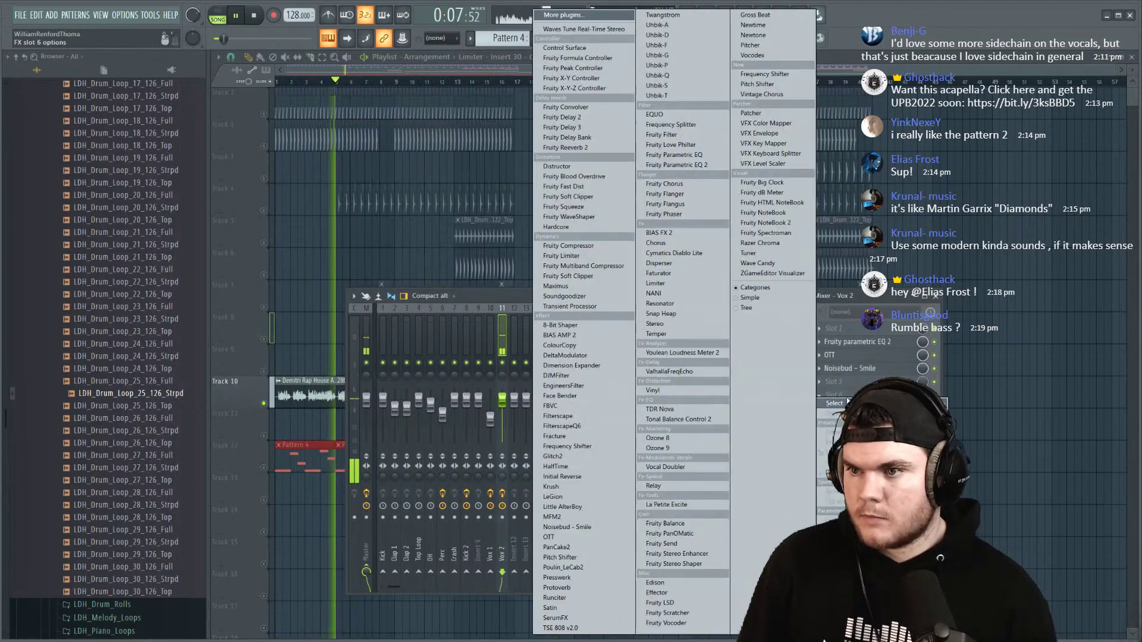
pyautogui.click(565, 147)
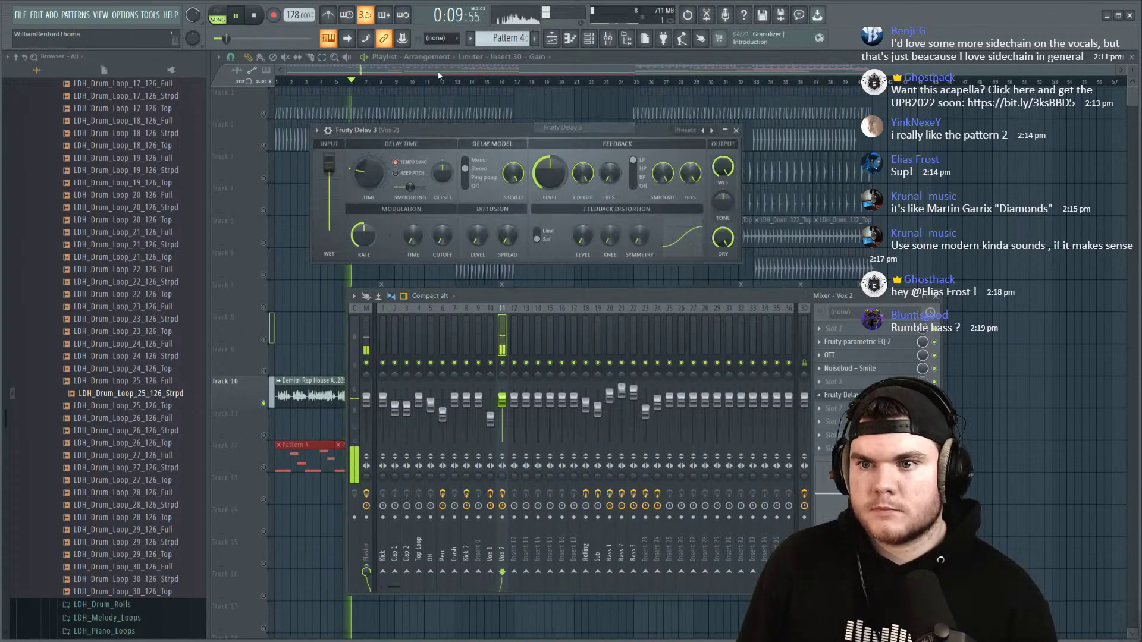
pyautogui.click(395, 89)
pyautogui.moveTo(399, 86); pyautogui.dragTo(276, 85)
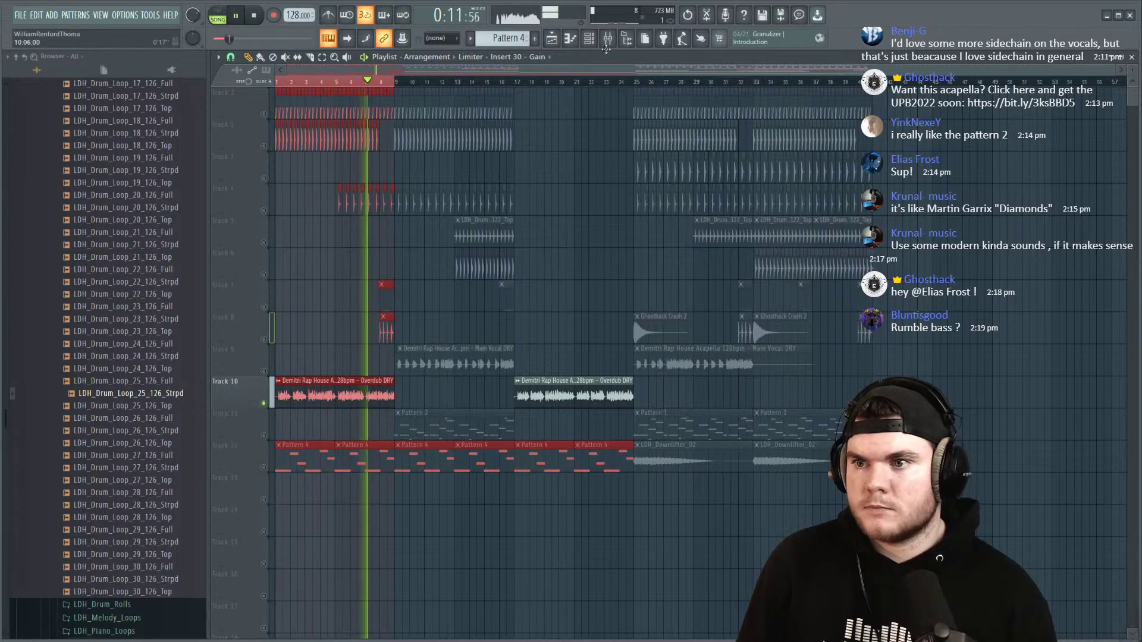
# Step: Set Fruity Delay 3 to ping pong with about 35% wet and -18.9% output tone, and adjust its feedback resonance
pyautogui.press('F9')
pyautogui.click(841, 395)
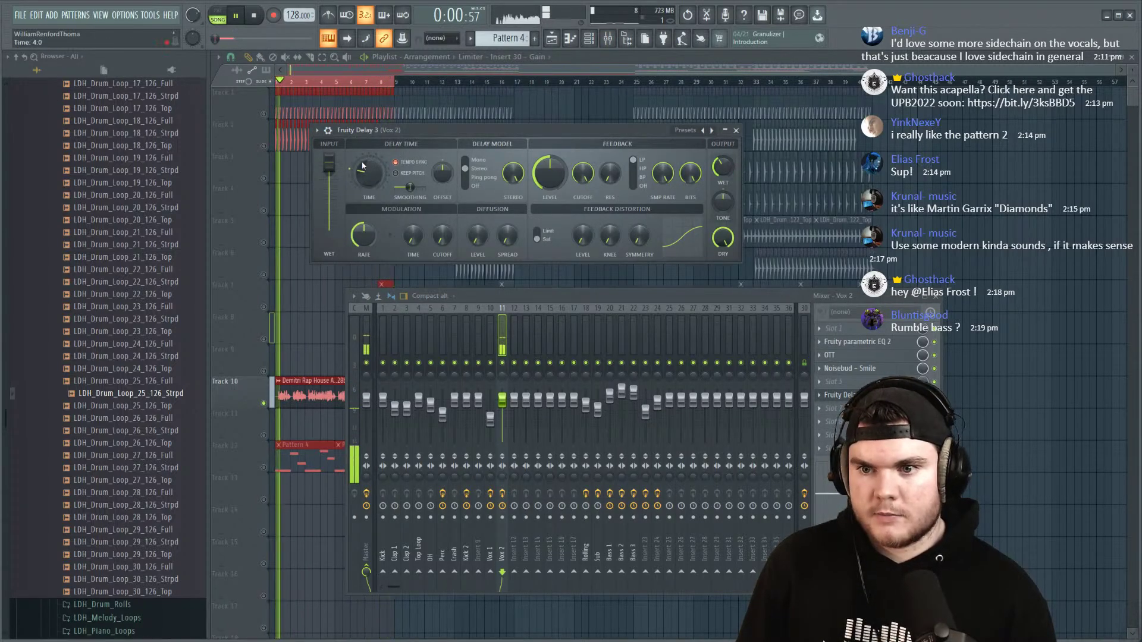
pyautogui.click(483, 177)
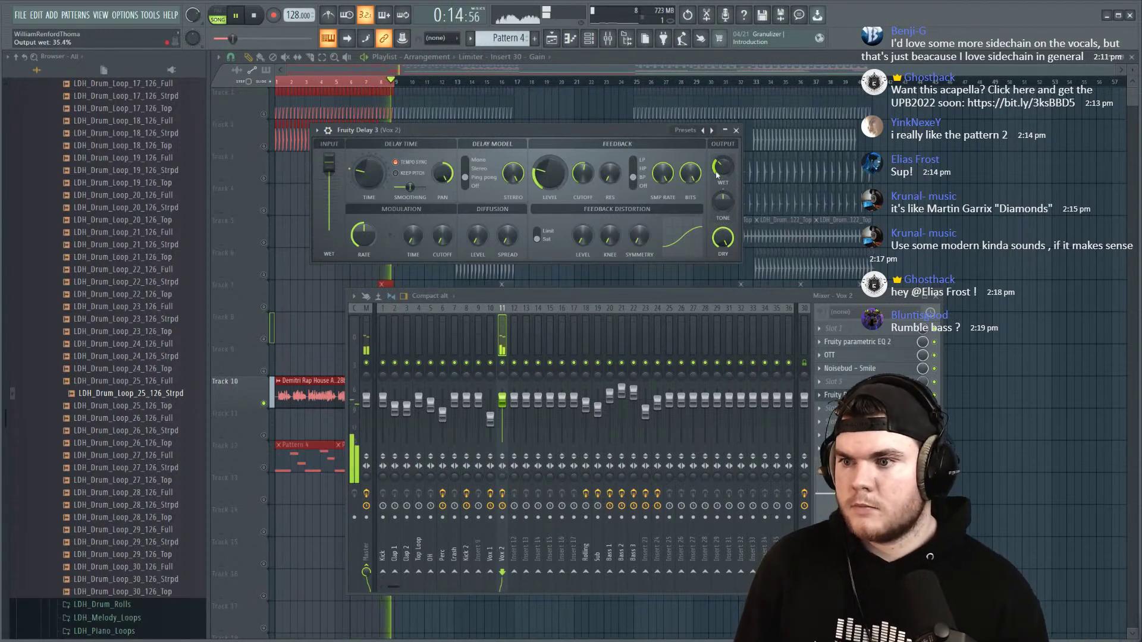
pyautogui.moveTo(723, 201); pyautogui.dragTo(722, 226)
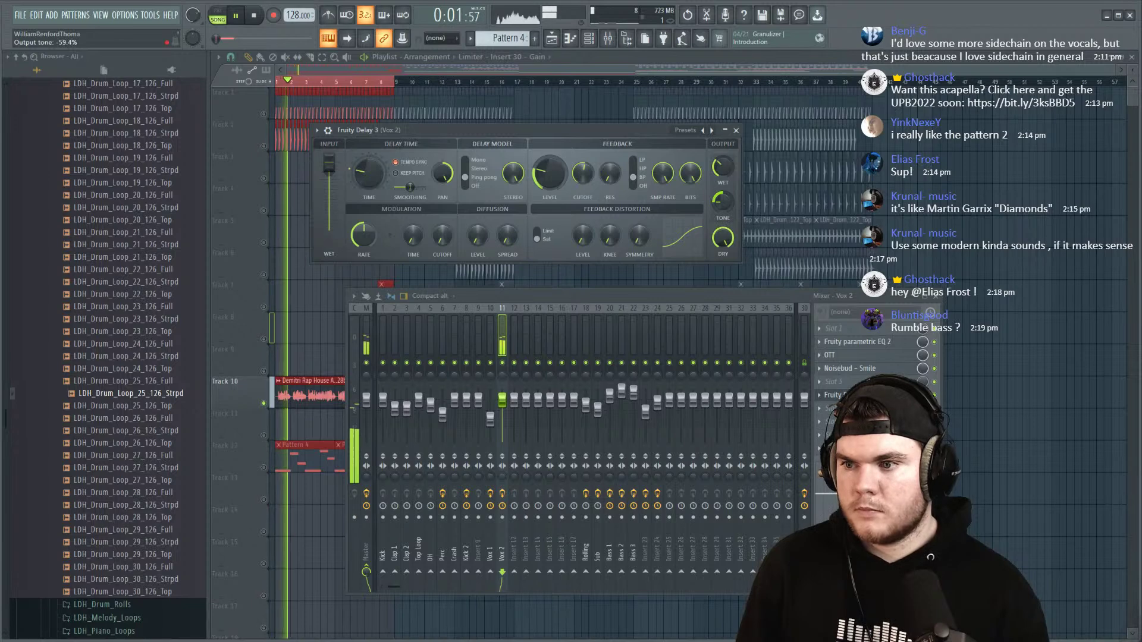
pyautogui.moveTo(610, 174)
pyautogui.mouseDown()
pyautogui.moveTo(610, 187)
pyautogui.moveTo(606, 176)
pyautogui.mouseUp()
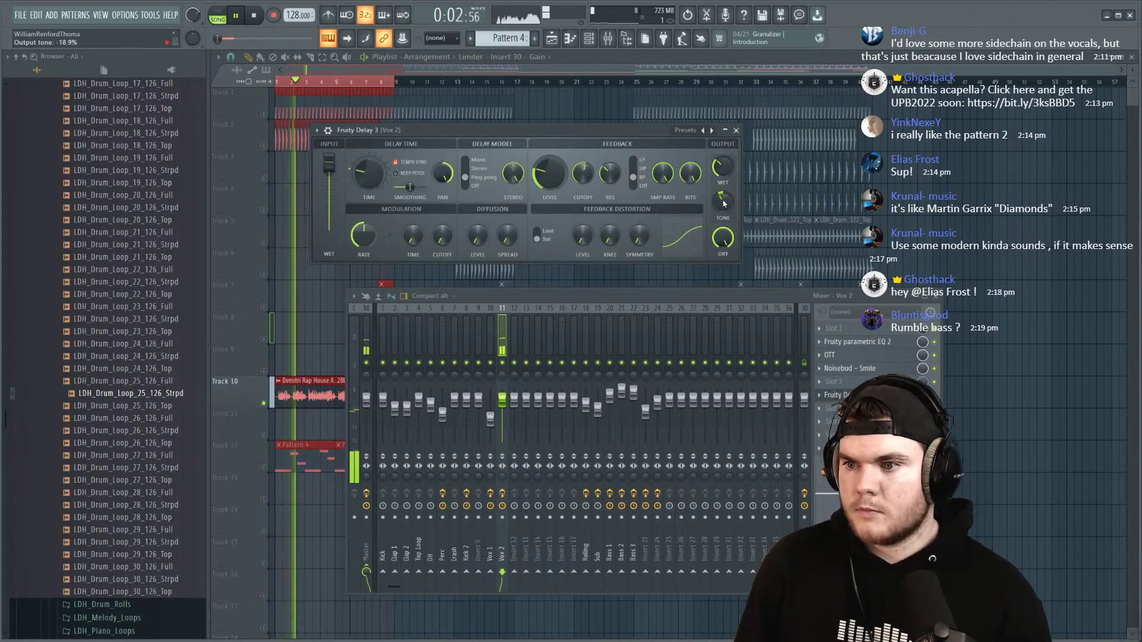
pyautogui.click(736, 130)
# Step: Add Fruity Reeverb 2 to slot 7 of the Vox 2 insert, adjust its decay and set high damping to off
pyautogui.click(833, 408)
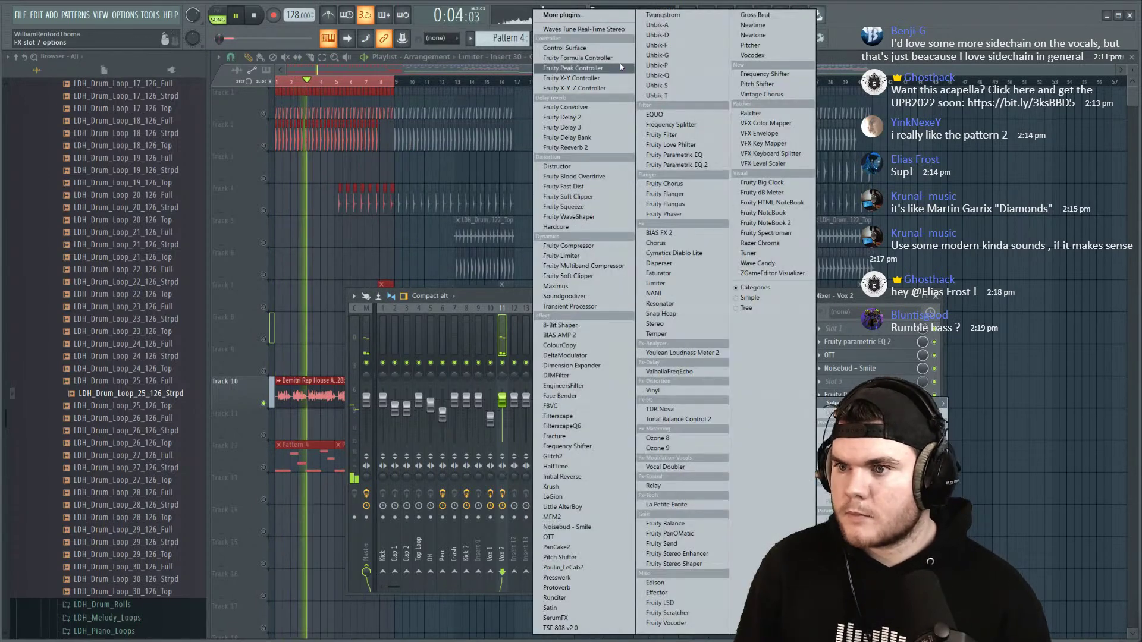
pyautogui.click(565, 148)
pyautogui.rightClick(557, 200)
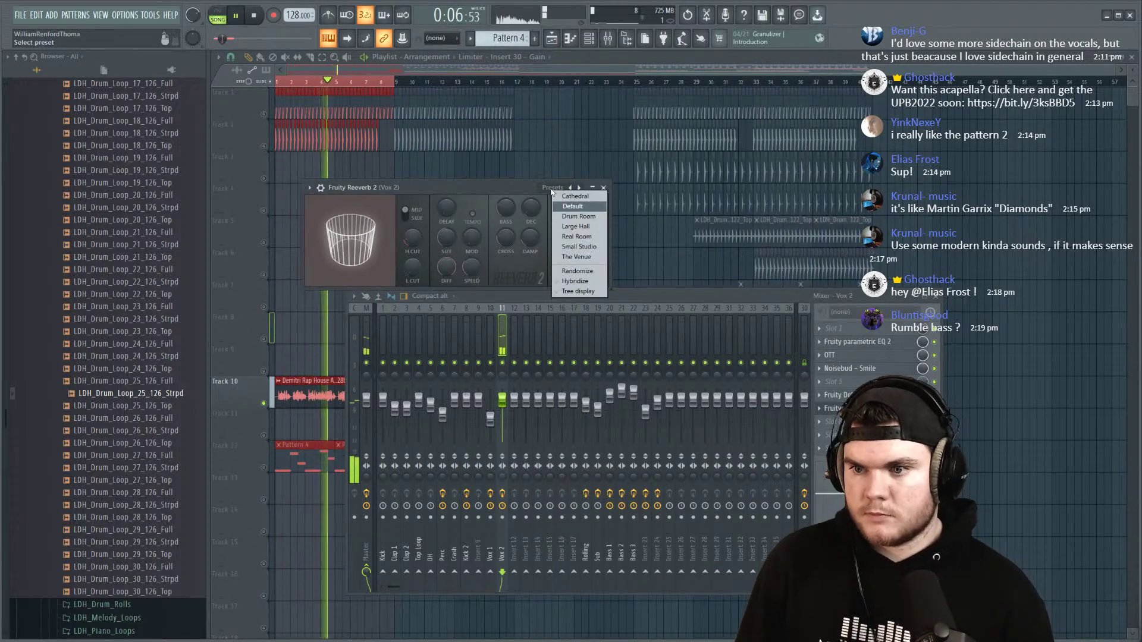
pyautogui.moveTo(531, 208); pyautogui.dragTo(530, 225)
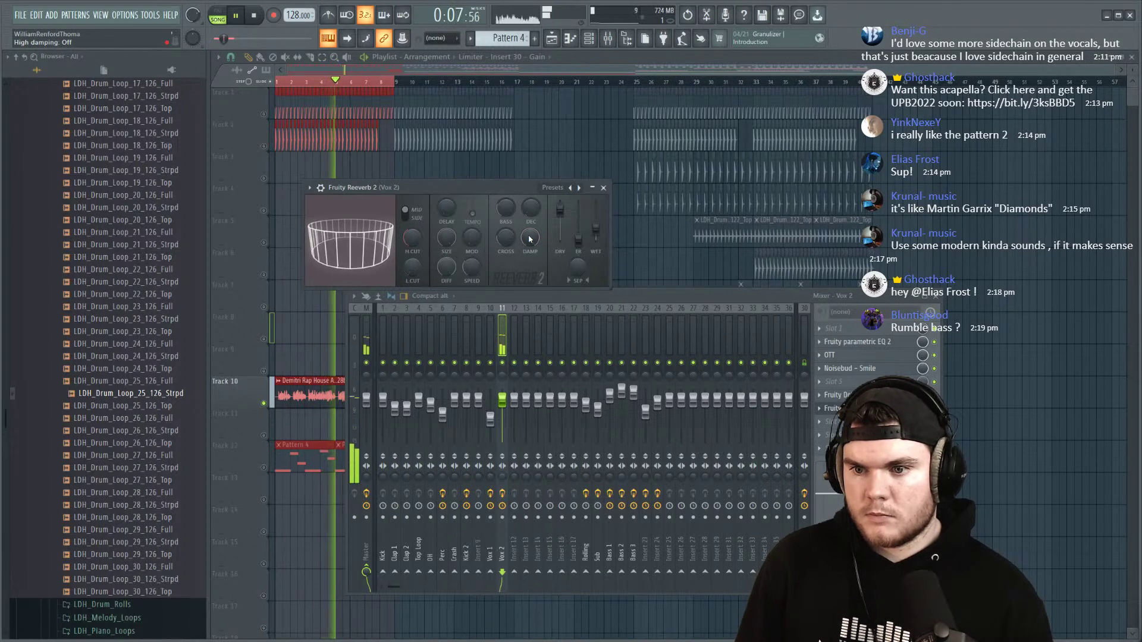
pyautogui.press('Escape')
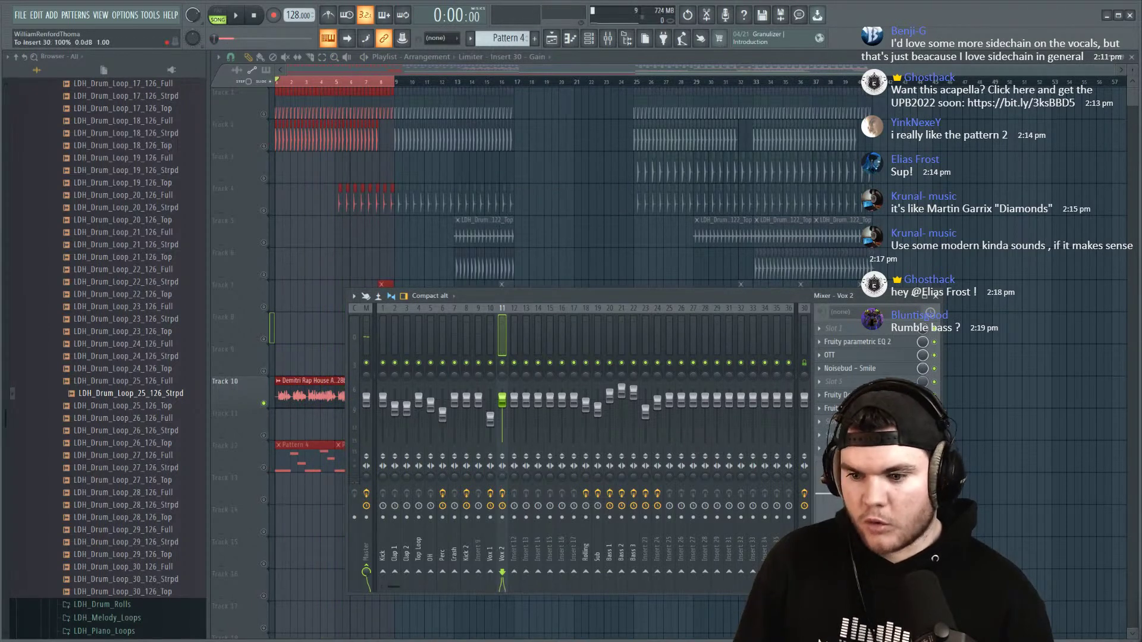
# Step: Lower the Vox 2 insert's volume to about 73%, unsolo Track 10 and fine-tune the vocal level in the full mix
pyautogui.press('space')
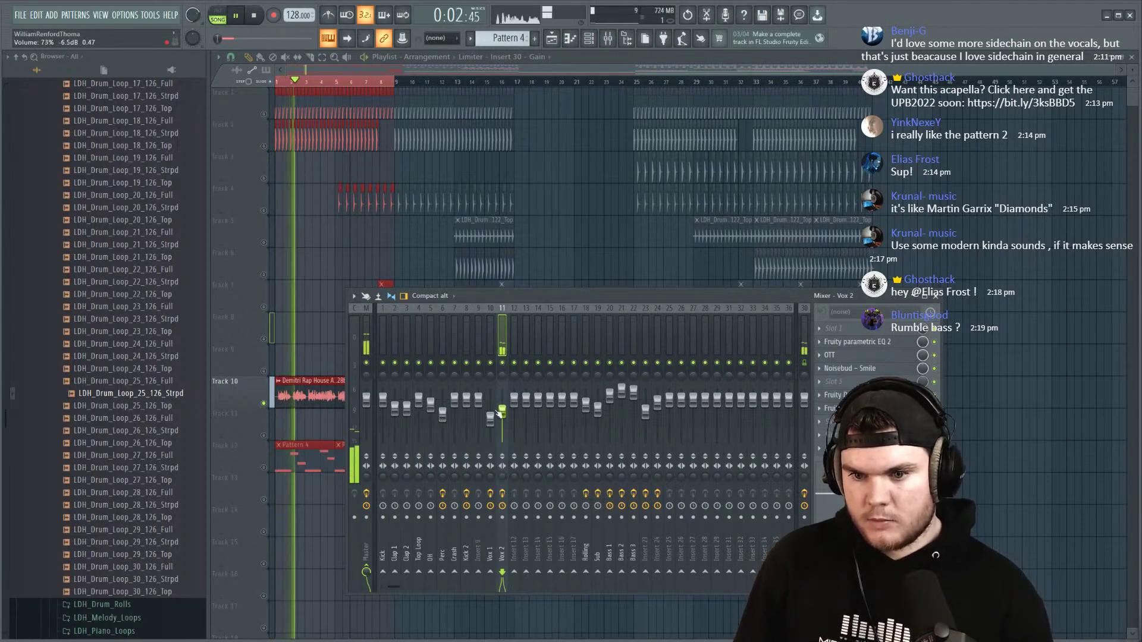
pyautogui.press('F9')
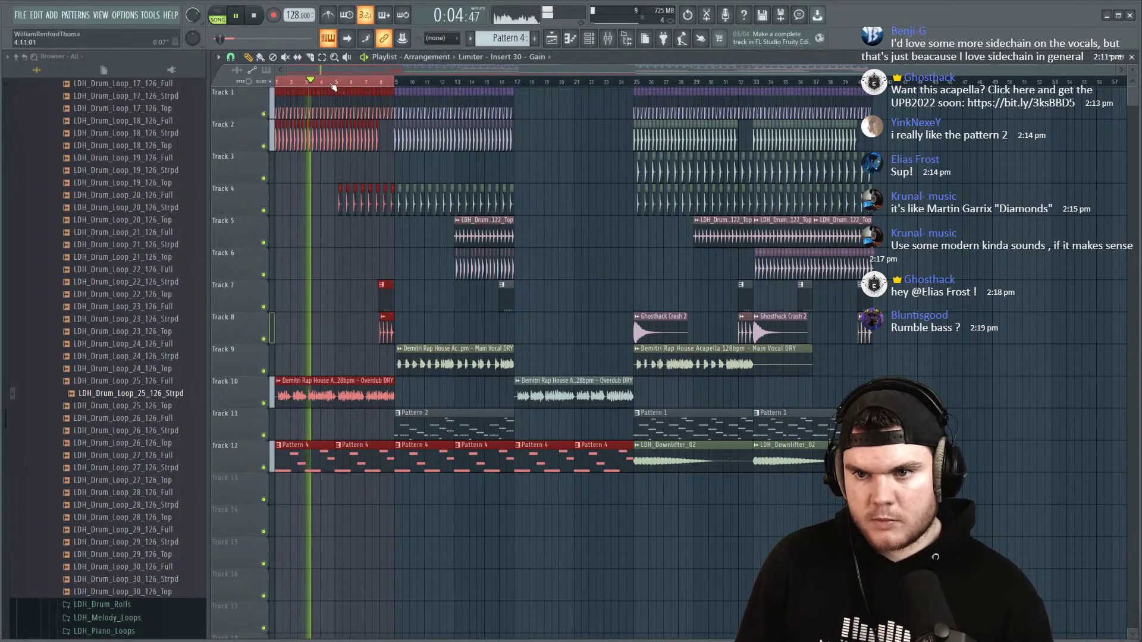
pyautogui.press('F9')
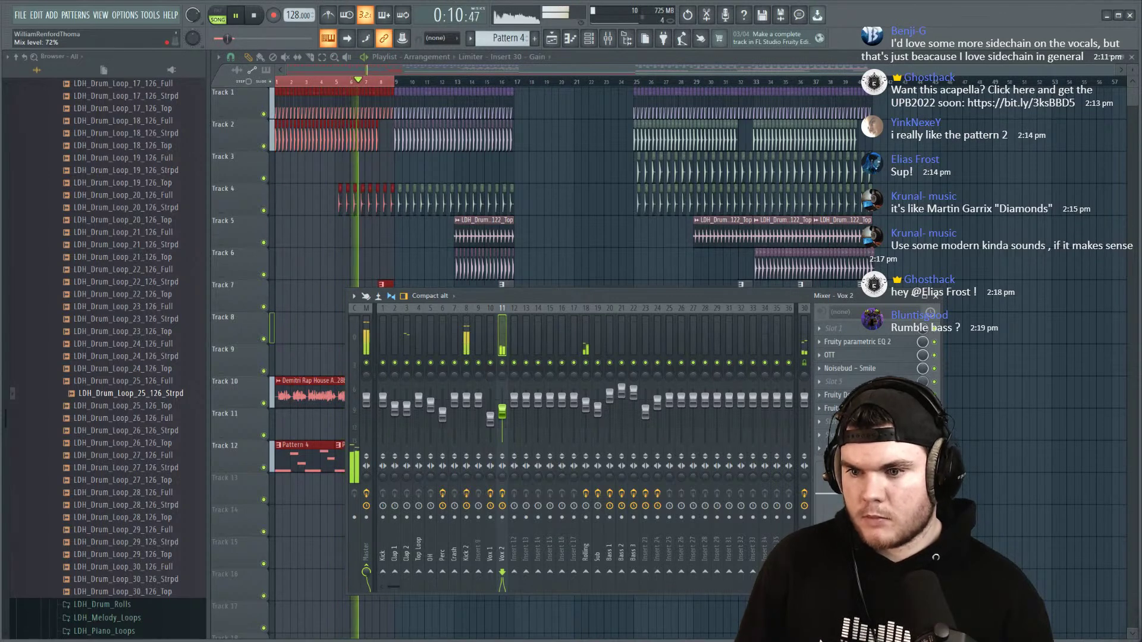
pyautogui.scroll(2, 507, 391)
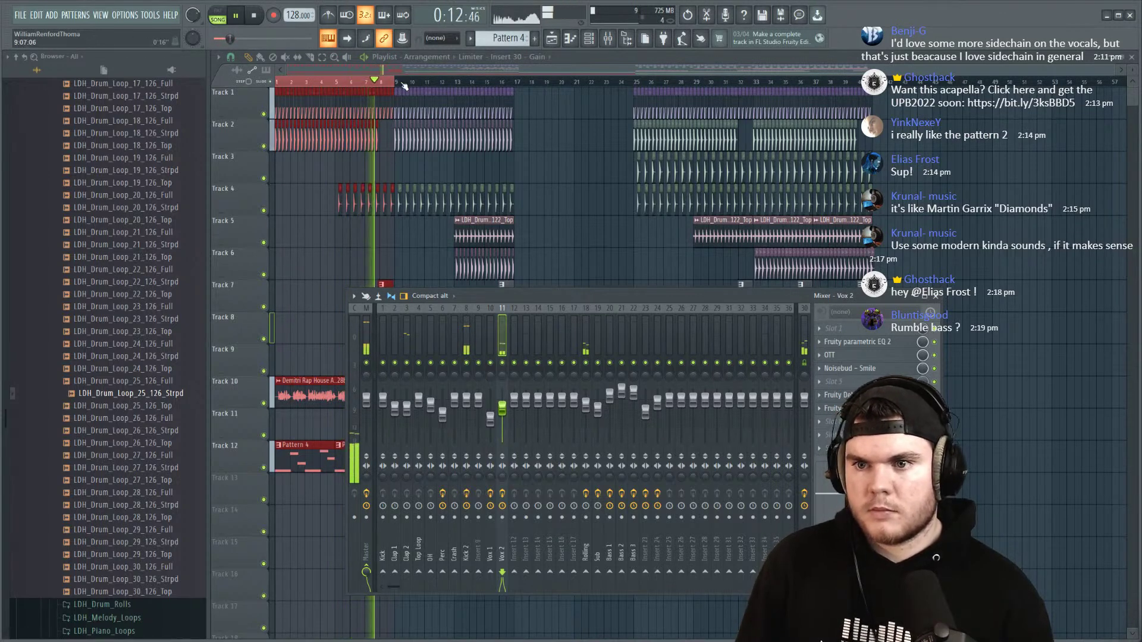
# Step: Clear the time selection over bars 1 to 8 and play the transition into the main vocal section
pyautogui.press('F9')
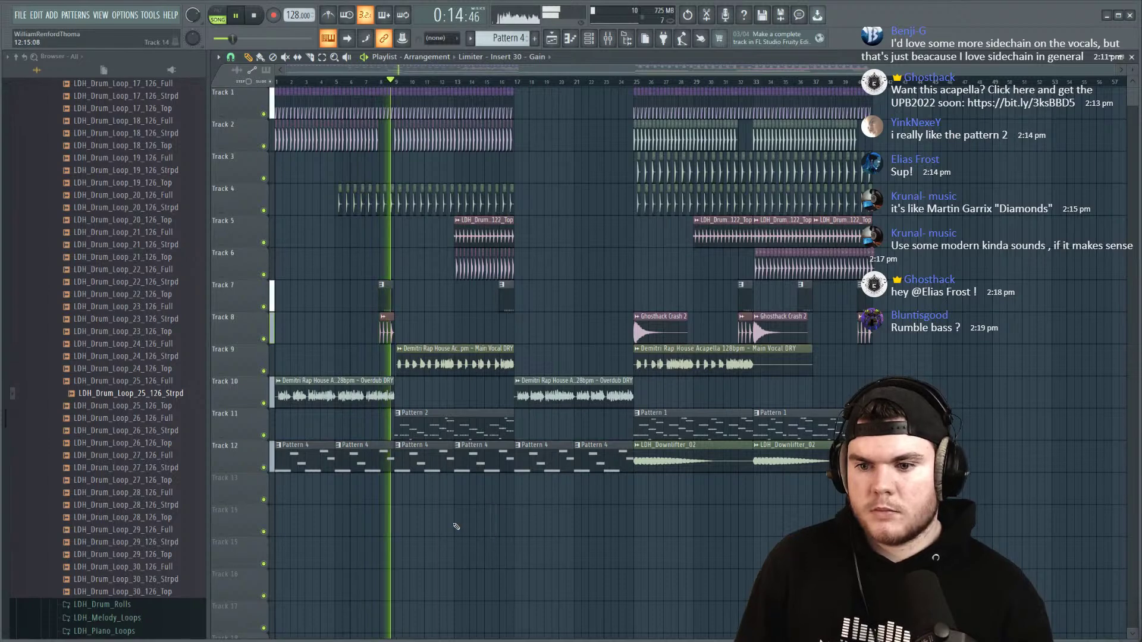
pyautogui.scroll(3, 385, 72)
pyautogui.moveTo(390, 71); pyautogui.dragTo(232, 78)
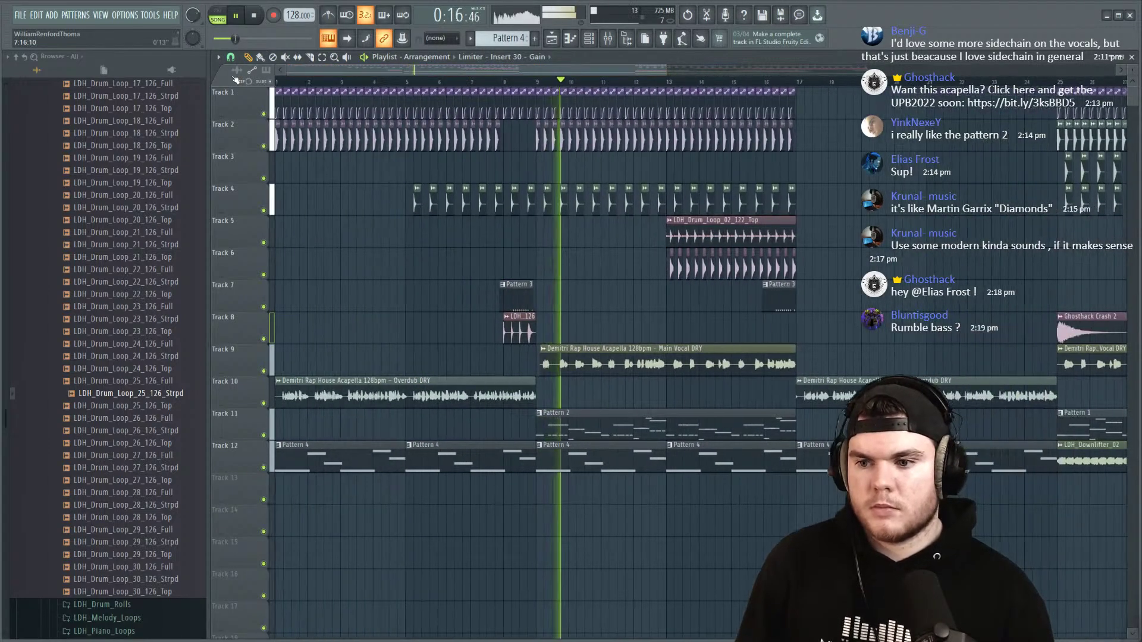
# Step: Stop playback of the arrangement and open the Lightning Deep House one-shots folder LDH_HiHats in the sample browser
pyautogui.scroll(-4, 495, 87)
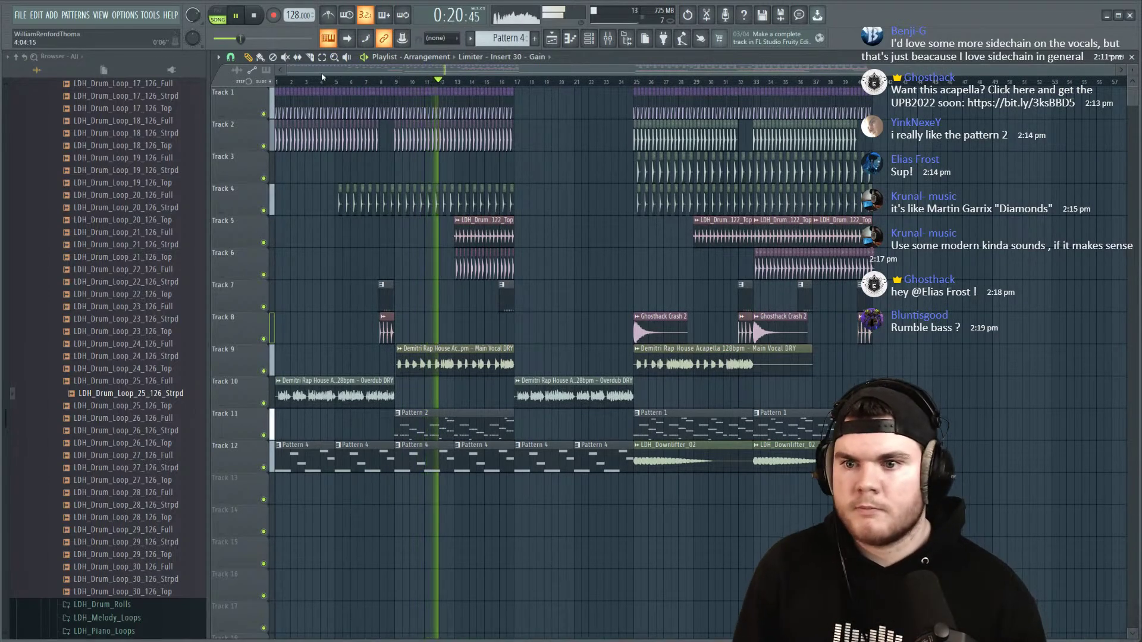
pyautogui.scroll(3, 234, 75)
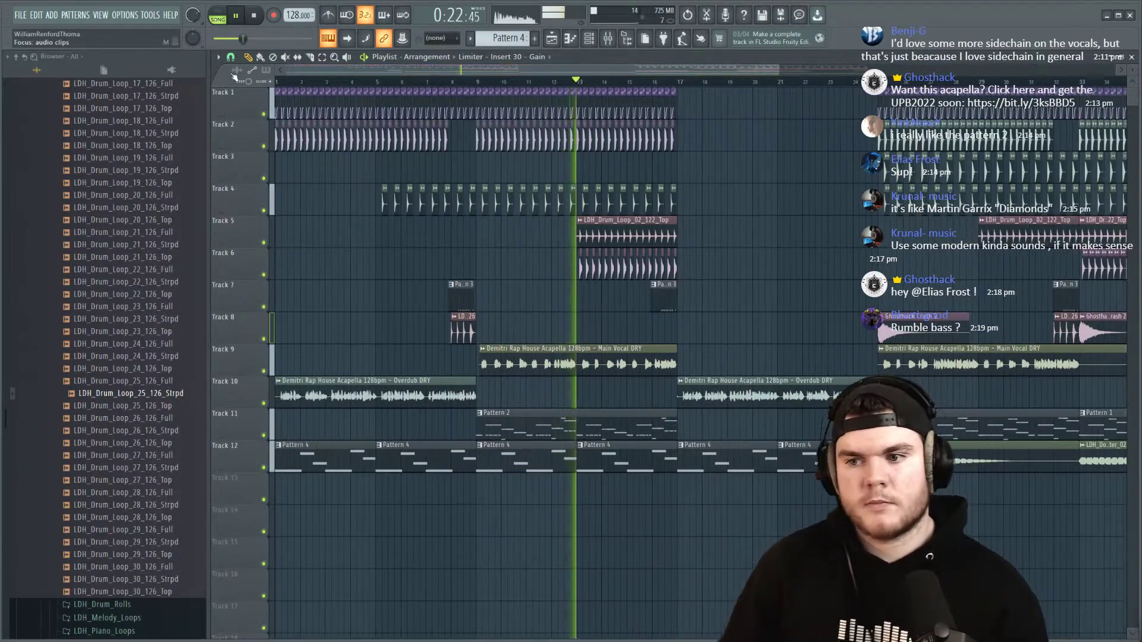
pyautogui.scroll(3, 319, 72)
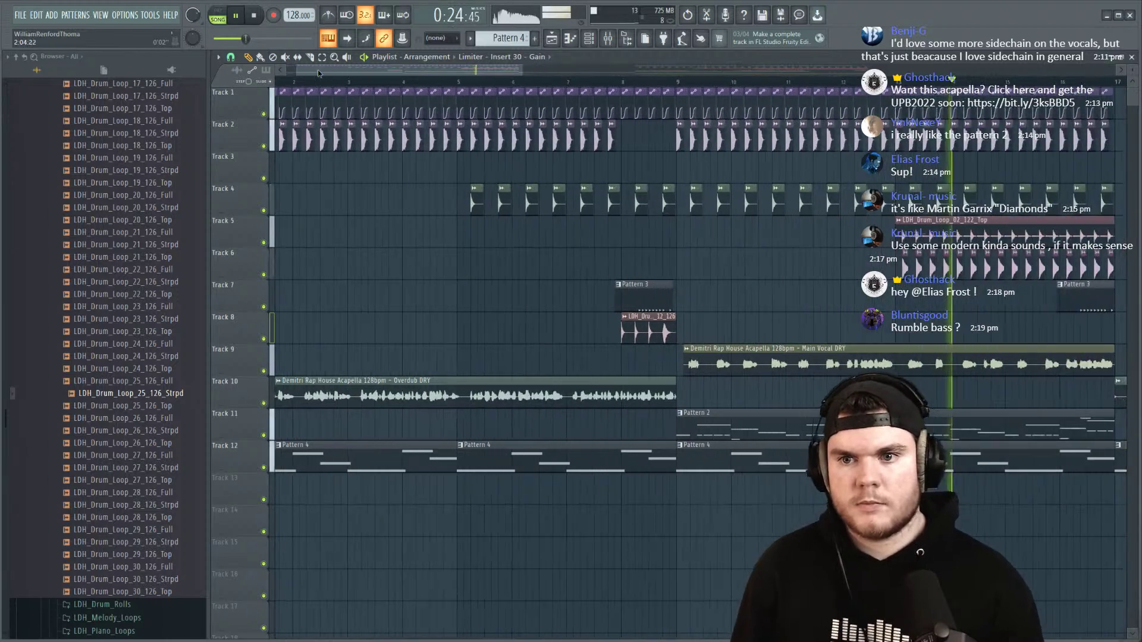
pyautogui.scroll(15, 148, 294)
pyautogui.press('space')
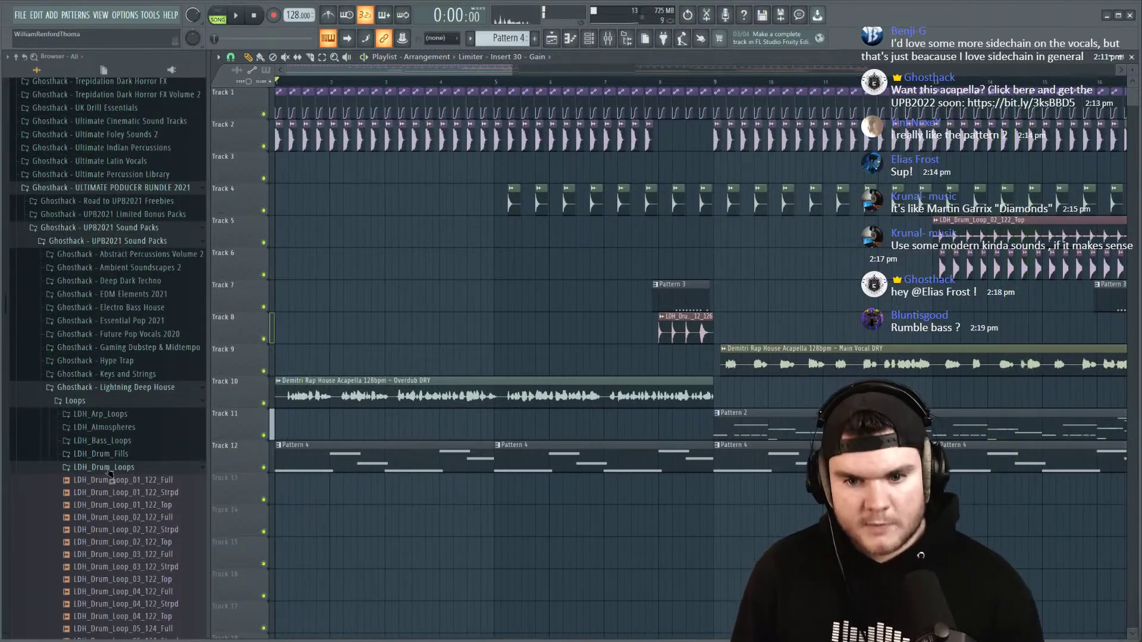
pyautogui.click(109, 470)
pyautogui.click(119, 403)
pyautogui.click(102, 428)
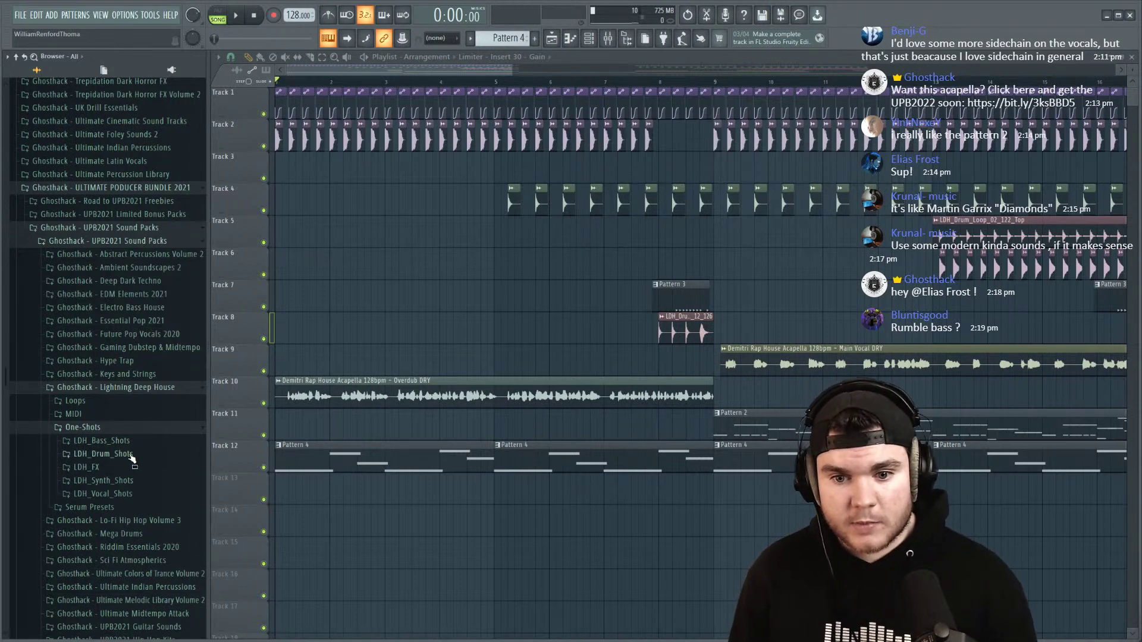
pyautogui.click(131, 456)
pyautogui.click(119, 481)
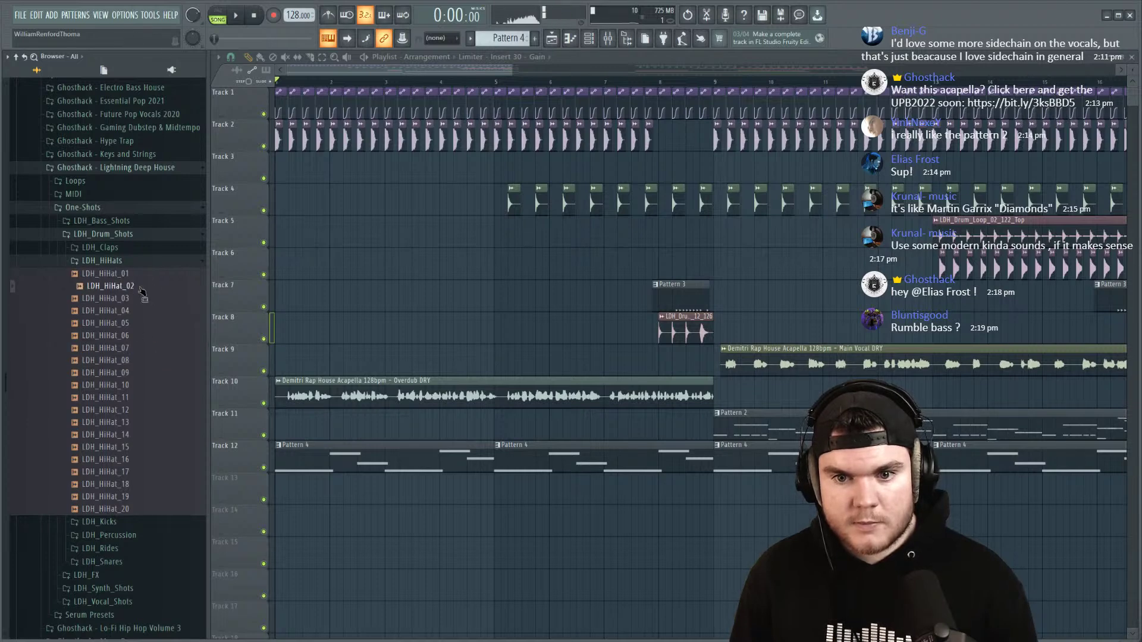
# Step: Place LDH_HiHat_02 on the off-beats of Track 5 and duplicate the hits to fill bars 1 to 8
pyautogui.moveTo(302, 246); pyautogui.dragTo(301, 238)
pyautogui.press('space')
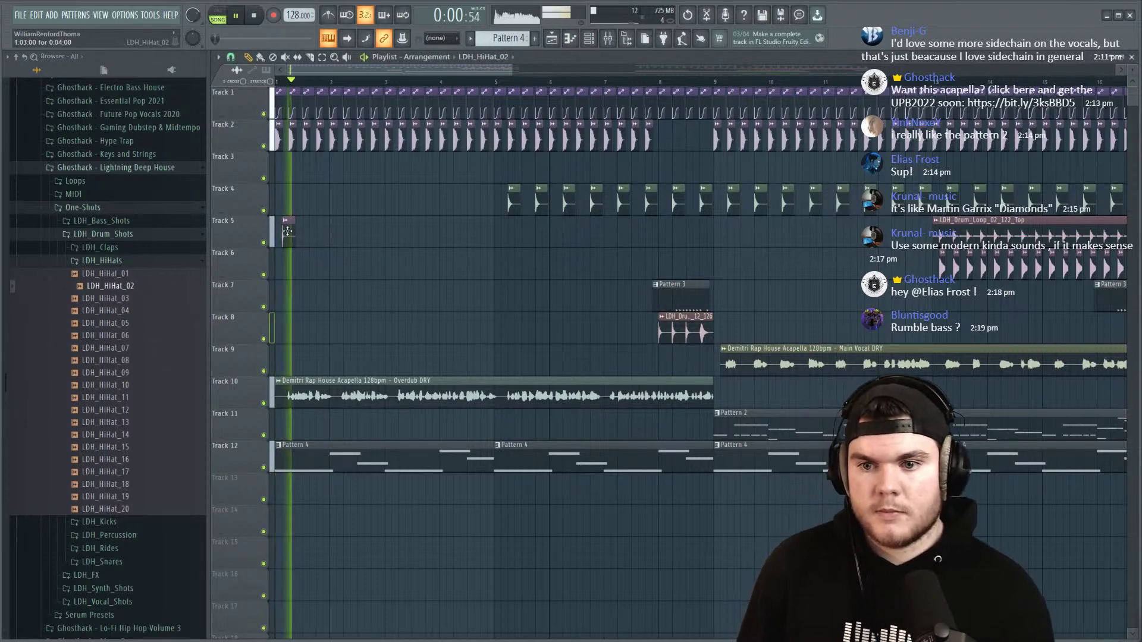
pyautogui.moveTo(309, 237); pyautogui.dragTo(336, 237)
pyautogui.press('space')
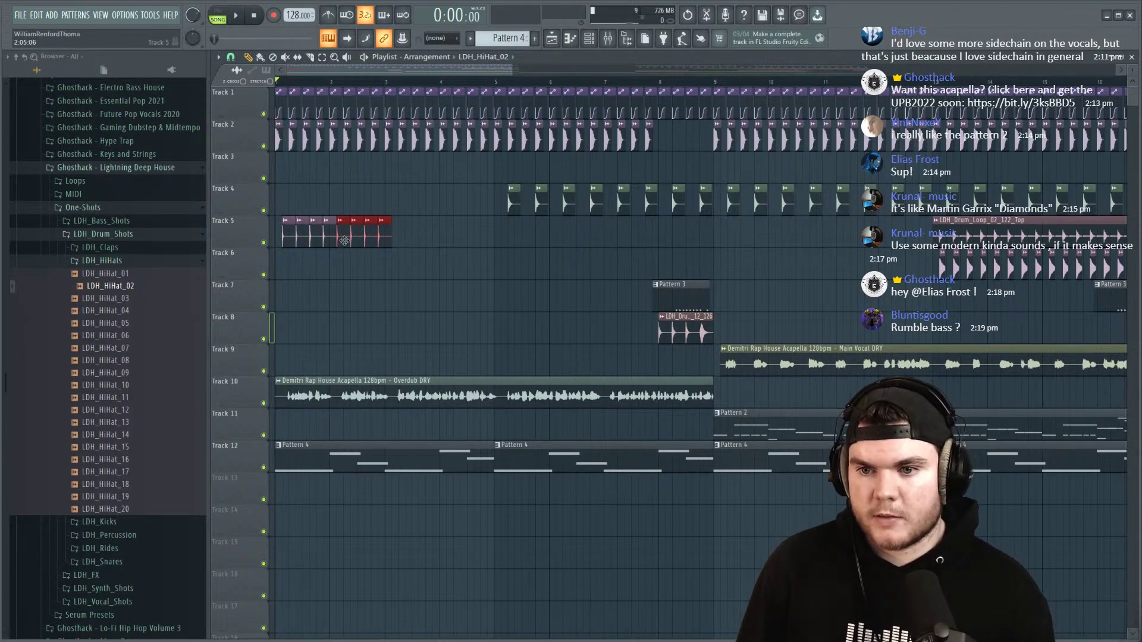
pyautogui.press('space')
pyautogui.hotkey('ctrl', 'b')
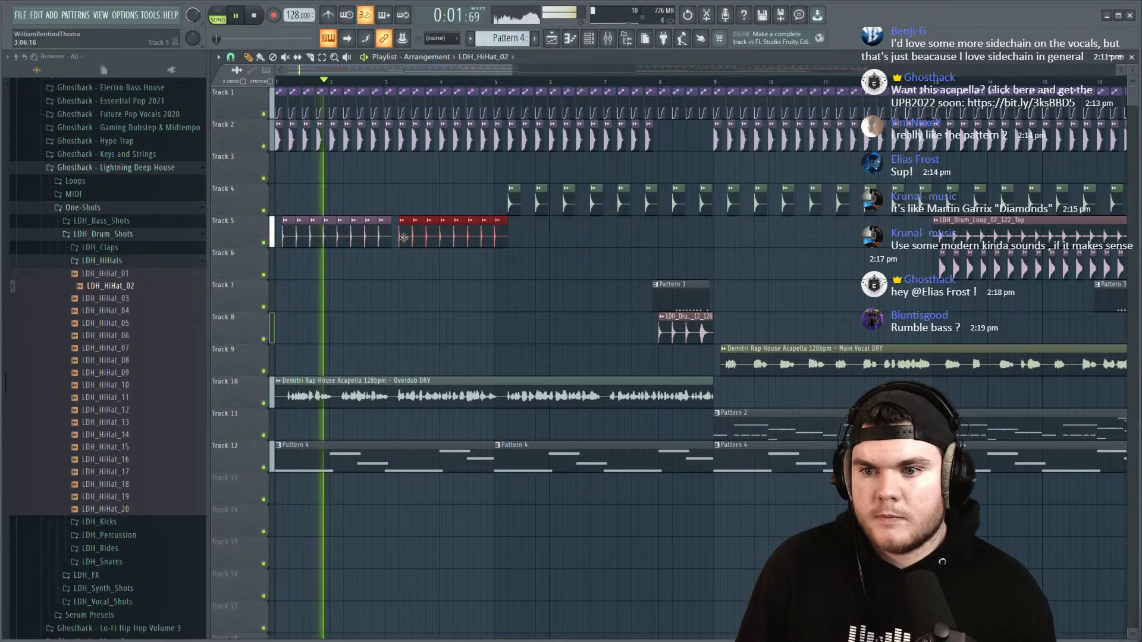
pyautogui.moveTo(404, 238); pyautogui.dragTo(397, 238)
pyautogui.moveTo(543, 274); pyautogui.dragTo(326, 247)
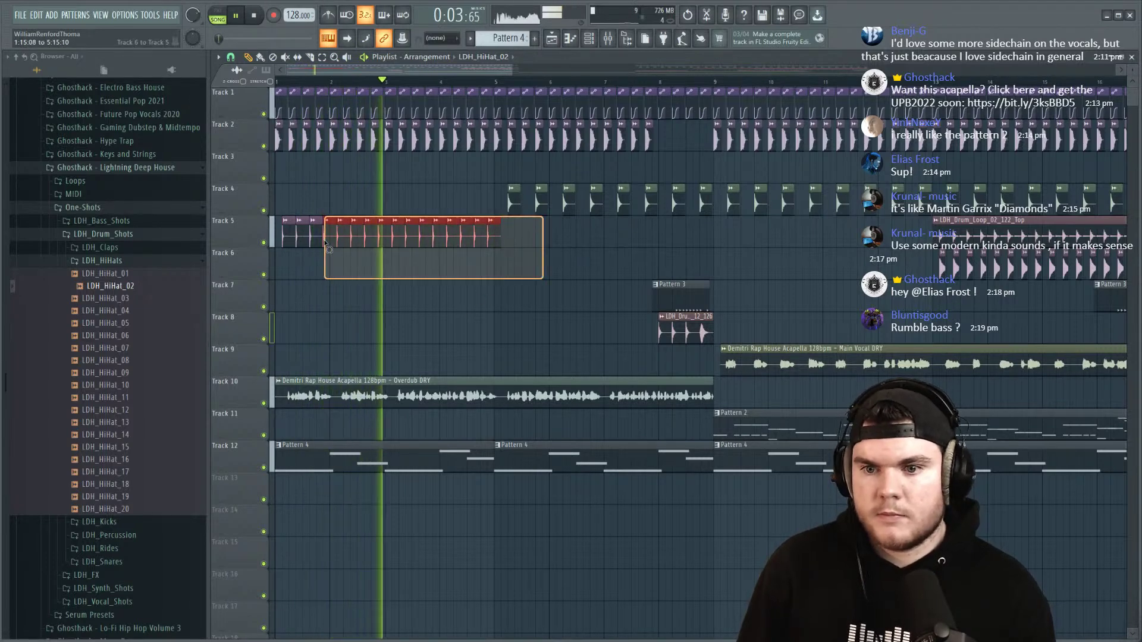
pyautogui.hotkey('ctrl', 'b')
pyautogui.press('space')
# Step: Swap the Track 5 hi-hat sample for LDH_HiHat_08 and set its time stretching mode to Resample
pyautogui.click(113, 311)
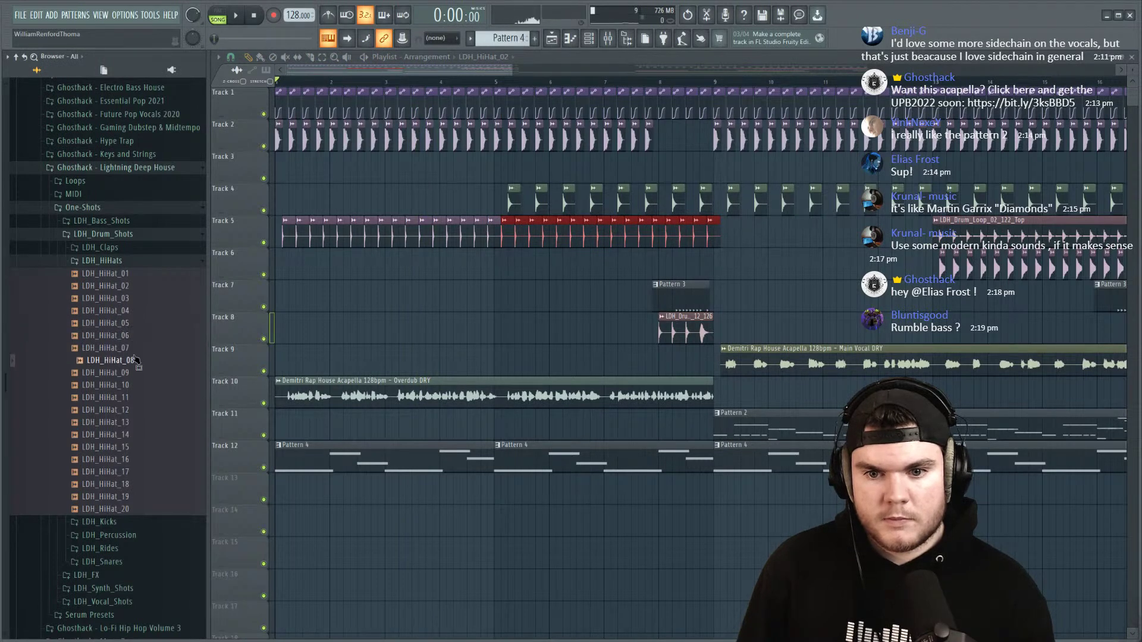
pyautogui.moveTo(302, 306); pyautogui.dragTo(505, 243)
pyautogui.press('space')
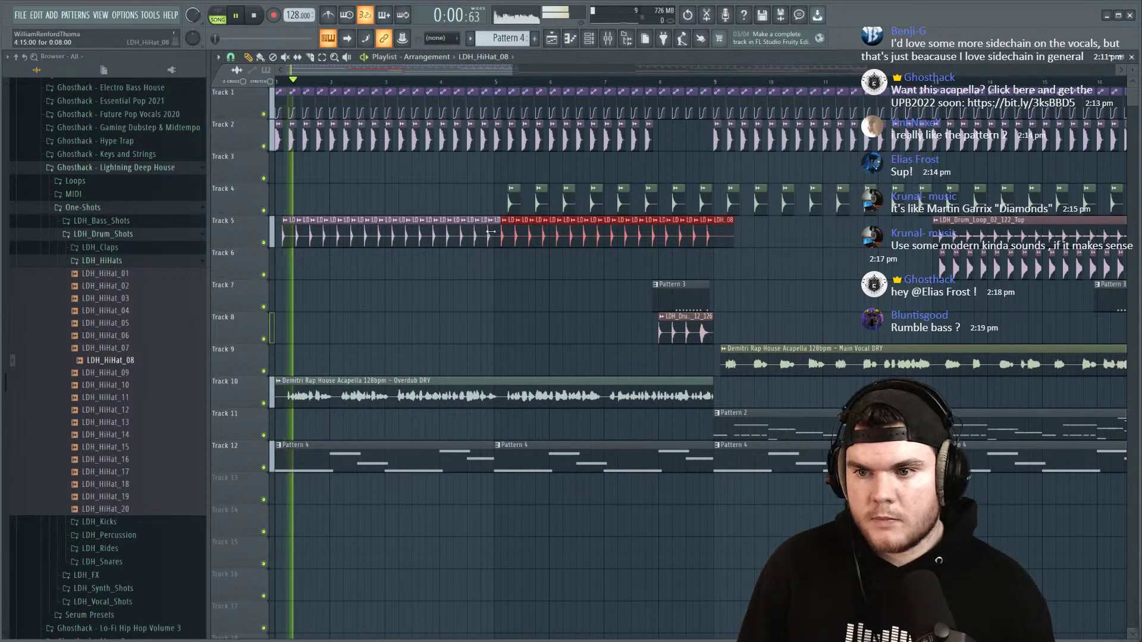
pyautogui.doubleClick(561, 237)
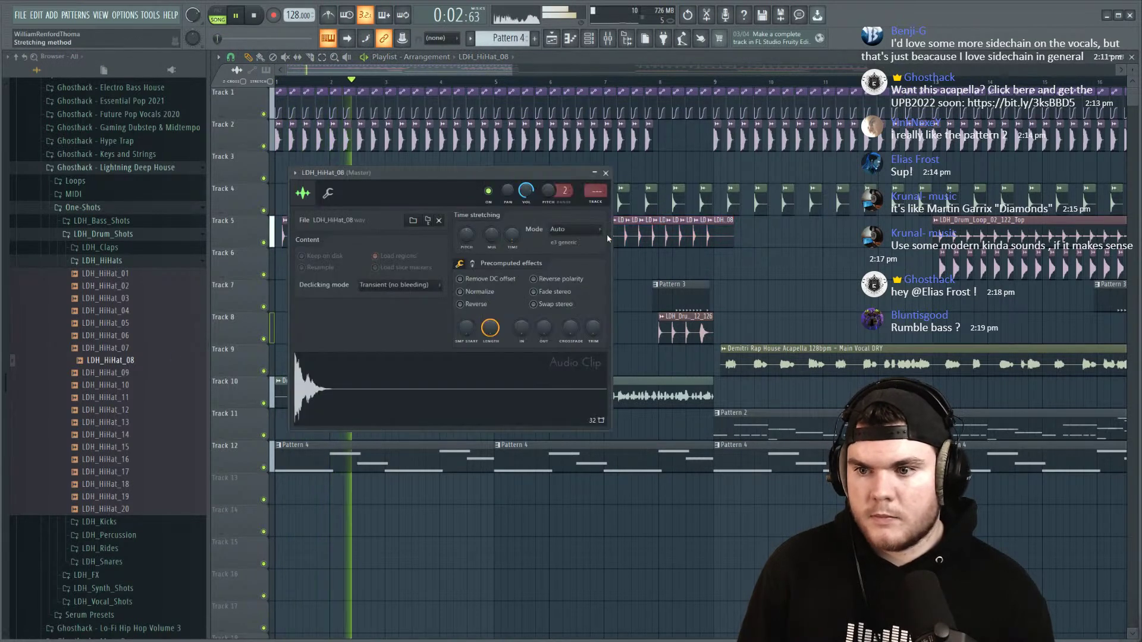
pyautogui.click(561, 232)
pyautogui.click(548, 249)
pyautogui.press('space')
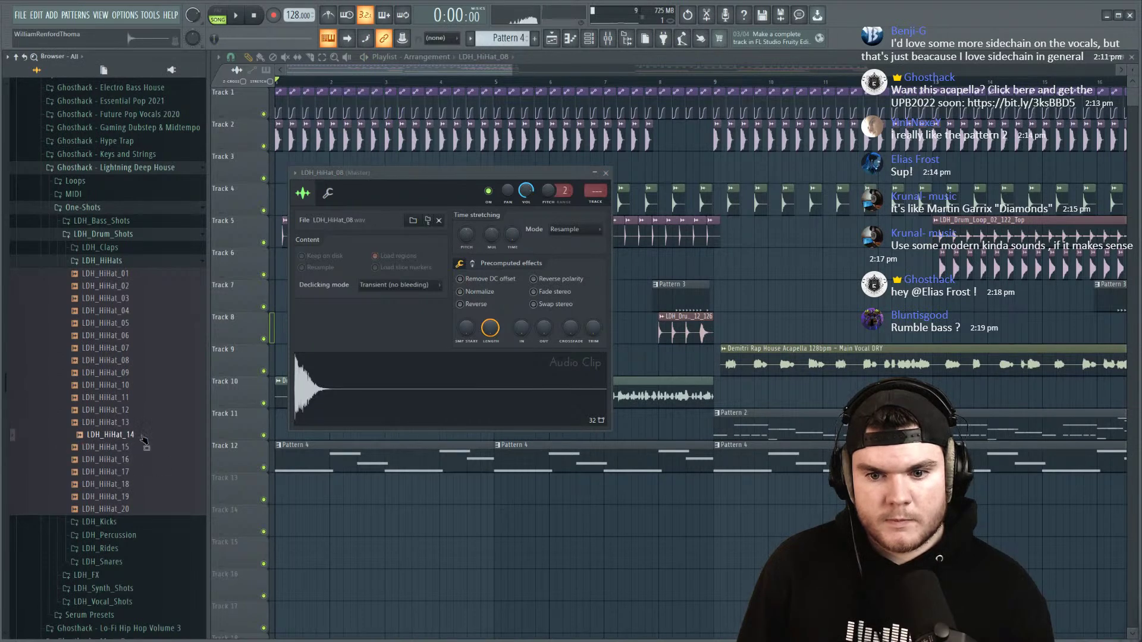
# Step: Swap the hi-hat sample for LDH_HiHat_14, set the channel's pitch range to 1 and test its pitch against the mix
pyautogui.moveTo(321, 407); pyautogui.dragTo(322, 407)
pyautogui.press('space')
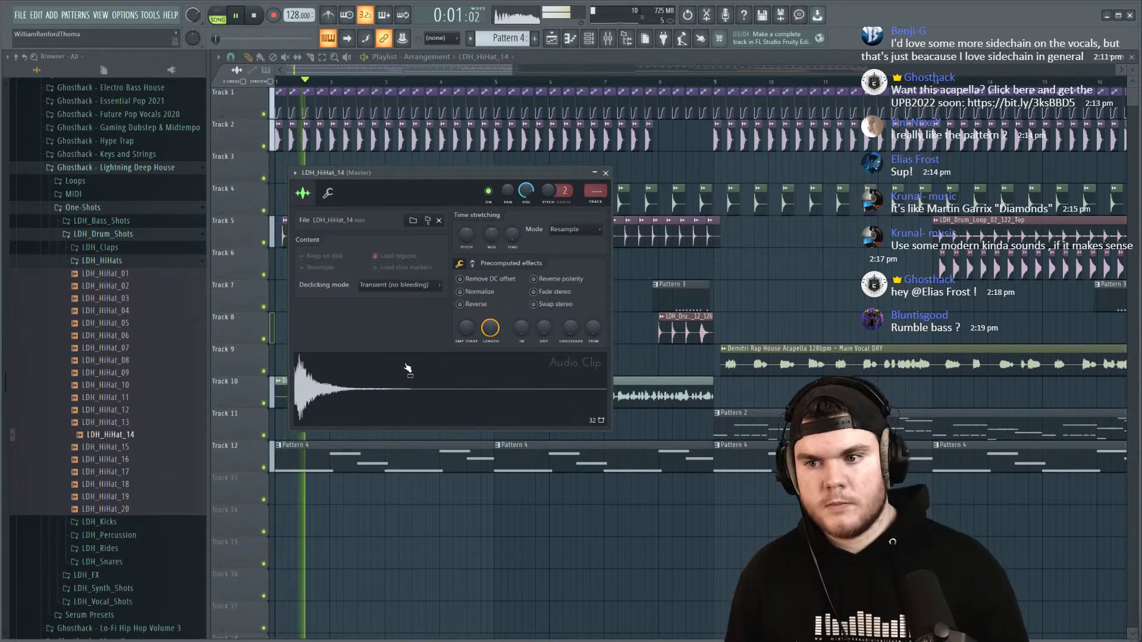
pyautogui.moveTo(549, 190); pyautogui.dragTo(565, 196)
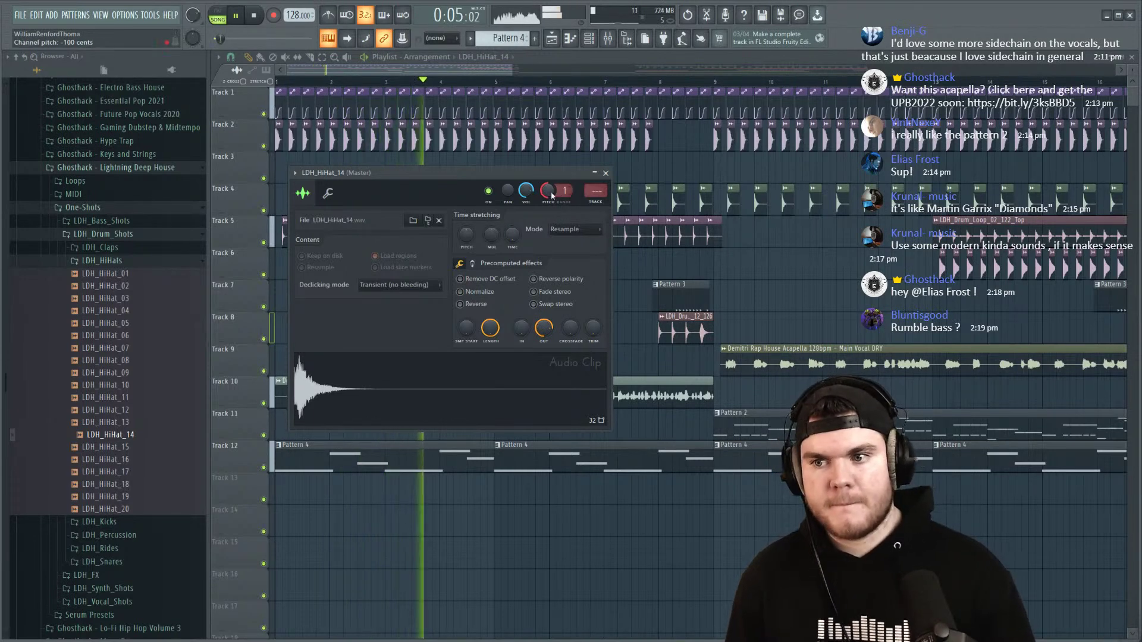
pyautogui.rightClick(549, 191)
pyautogui.click(561, 198)
pyautogui.press('space')
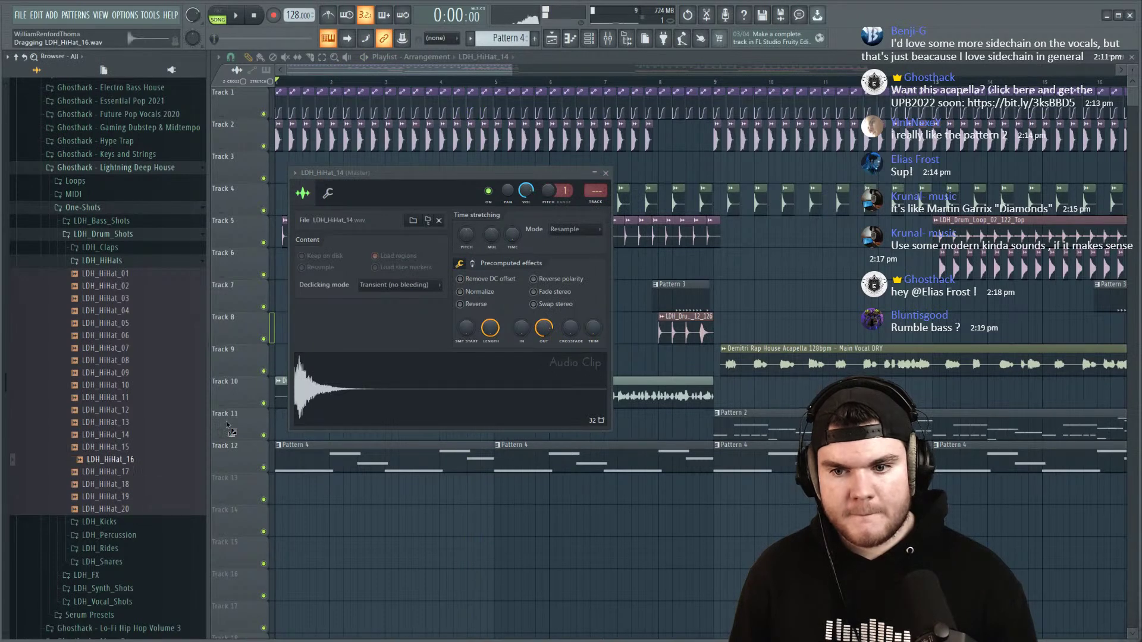
# Step: Try LDH_HiHat_16 as the Track 5 hi-hat sample in the full mix, using Resample stretching
pyautogui.moveTo(165, 451); pyautogui.dragTo(512, 233)
pyautogui.press('space')
pyautogui.click(575, 229)
pyautogui.click(572, 240)
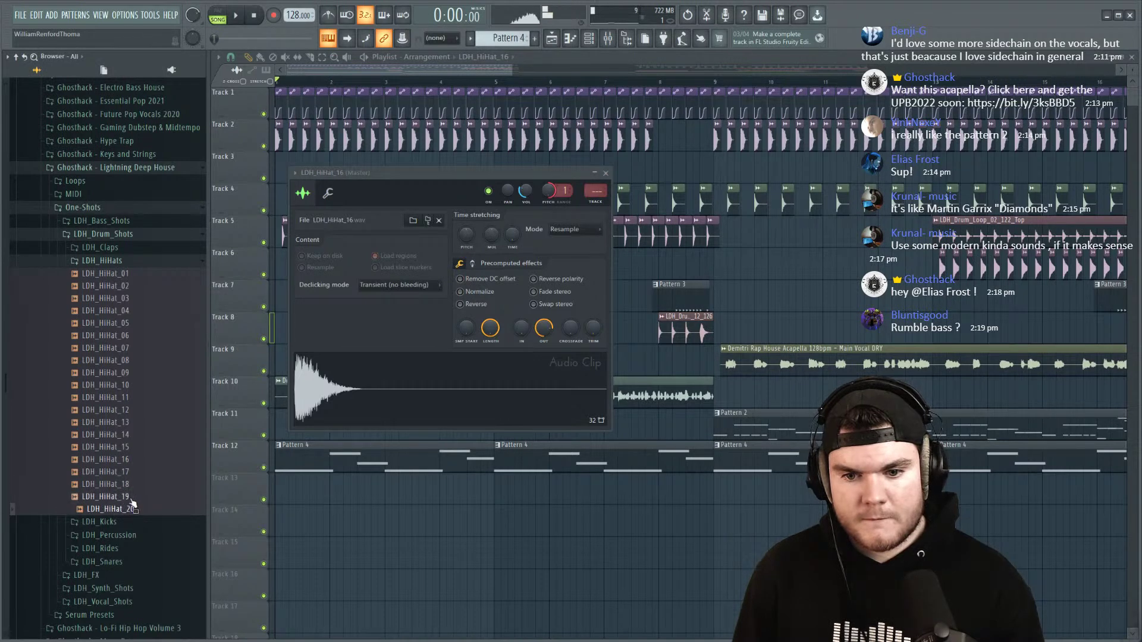
# Step: Swap the hi-hat sample for LDH_HiHat_19, lower the channel volume to about 62% and close its settings
pyautogui.moveTo(421, 388); pyautogui.dragTo(421, 388)
pyautogui.press('space')
pyautogui.rightClick(523, 191)
pyautogui.press('Escape')
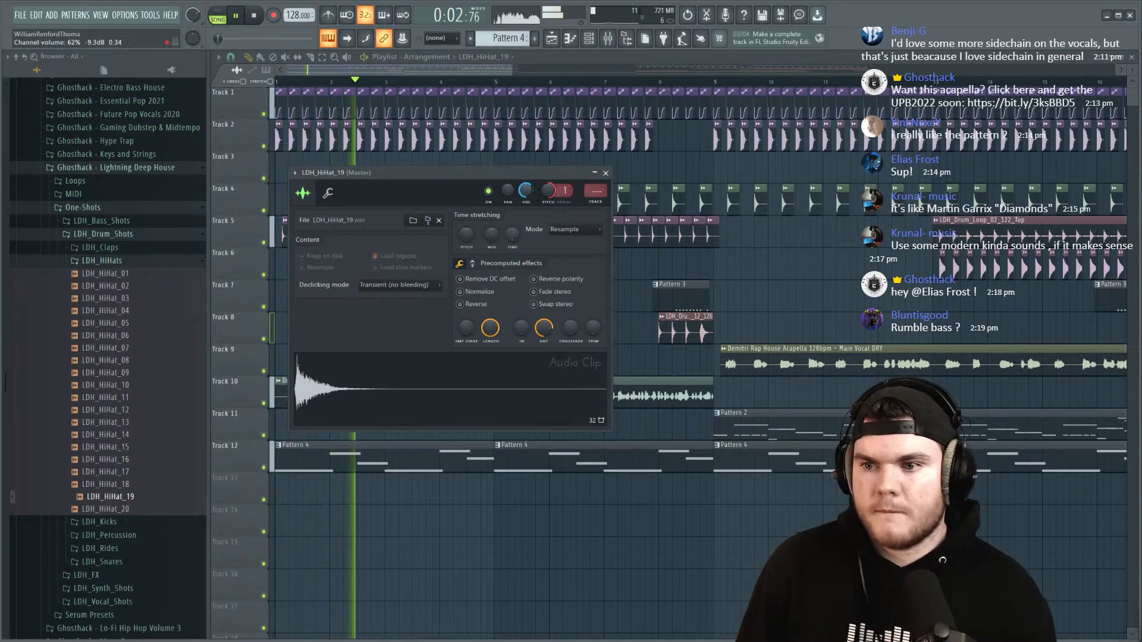
pyautogui.click(606, 174)
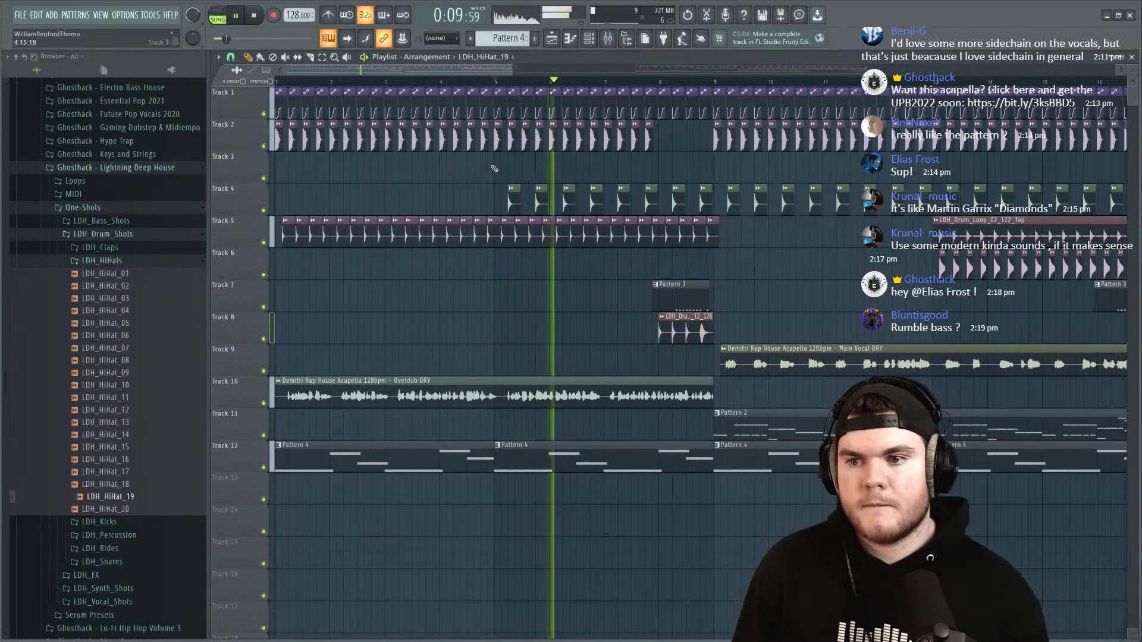
# Step: Play through the opening section and show the Unsorted channels in the channel rack
pyautogui.click(517, 198)
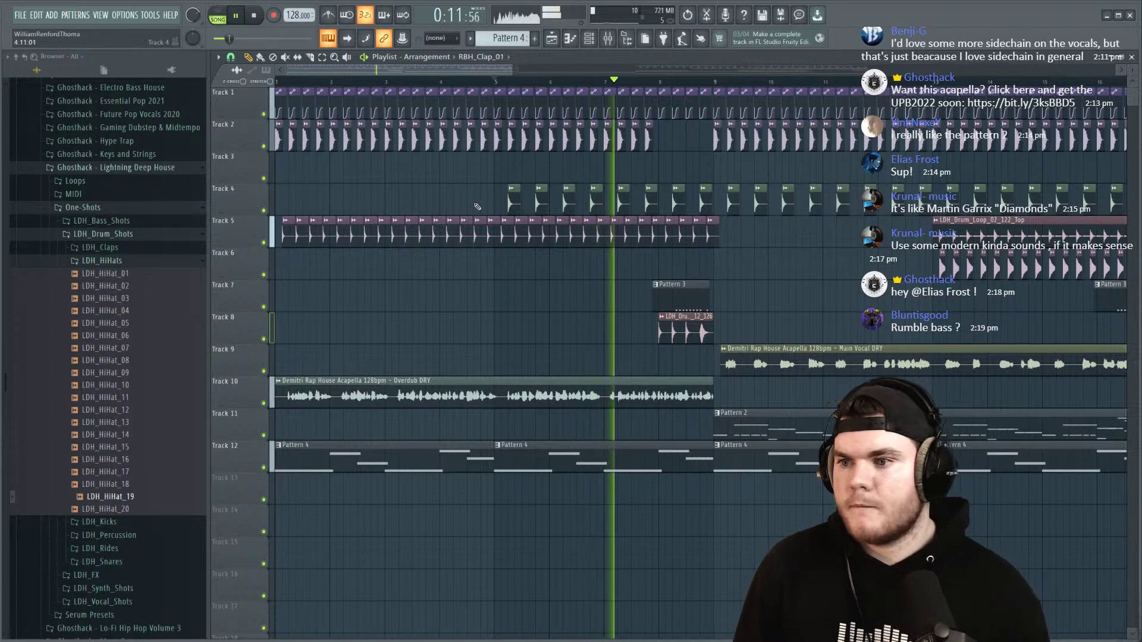
pyautogui.scroll(-5, 506, 76)
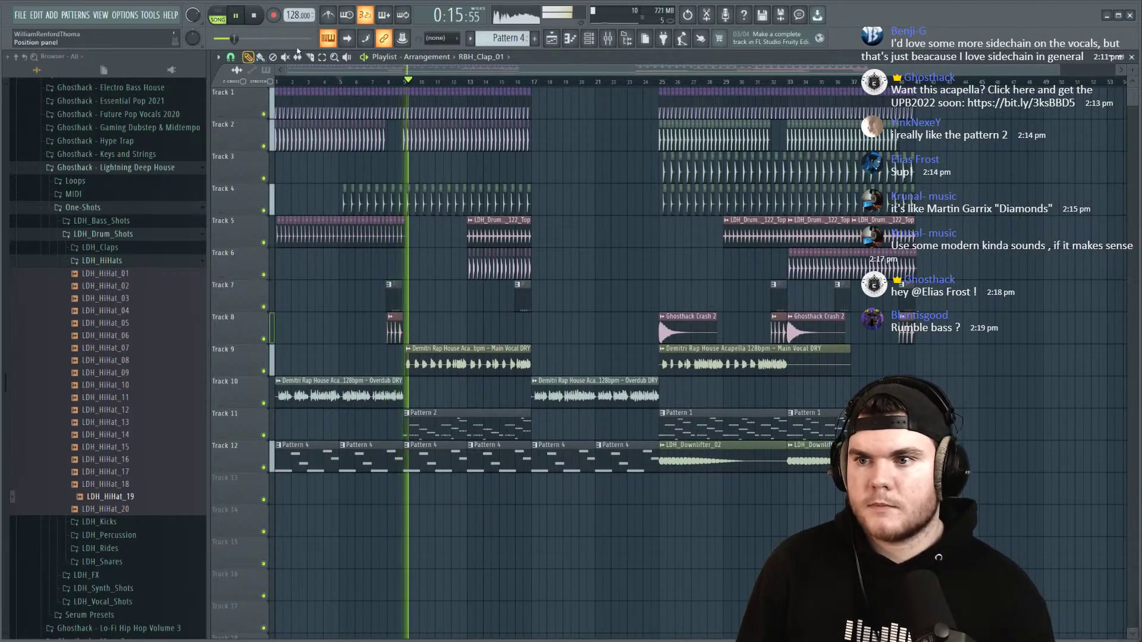
pyautogui.click(589, 38)
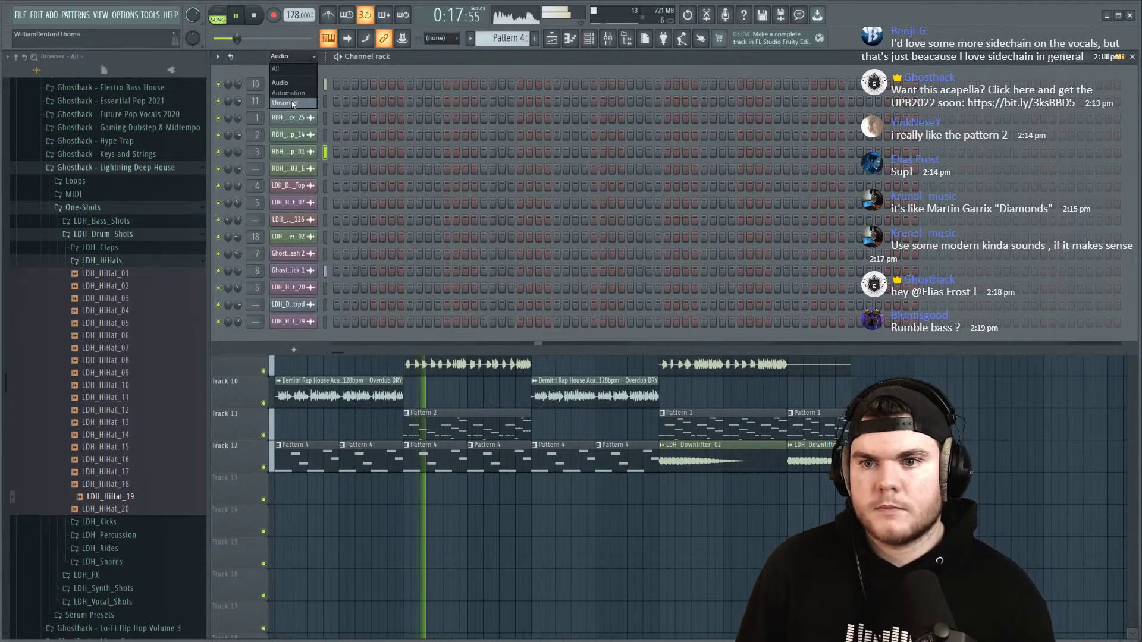
pyautogui.scroll(-2, 297, 58)
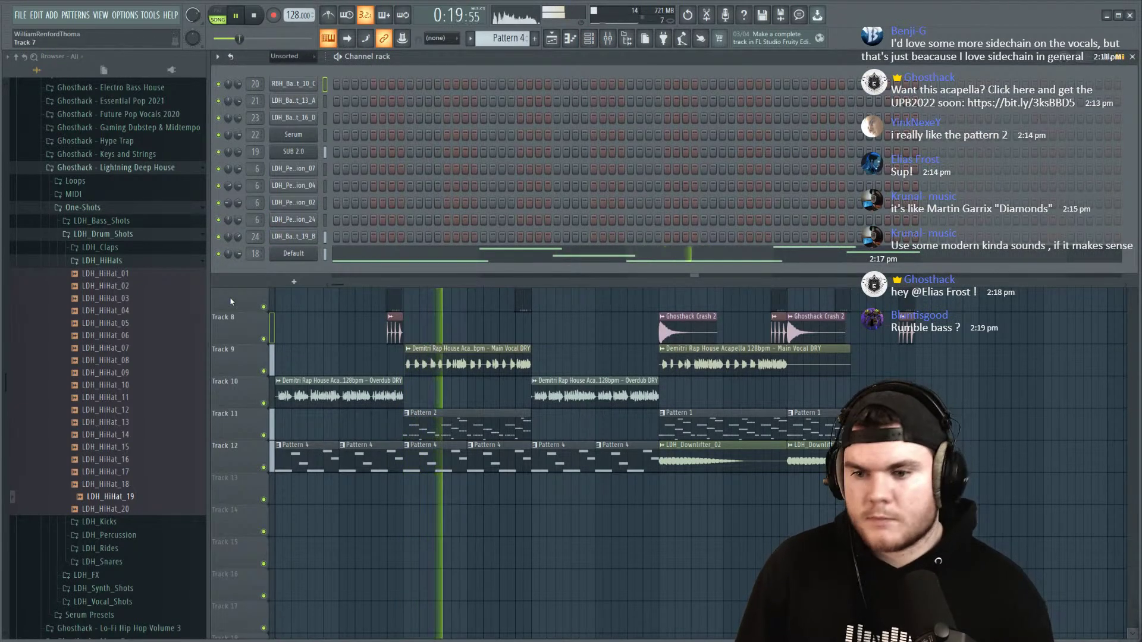
# Step: Replay the arrangement around the main vocal entry, collapse the drum shot folders and open LDH_Synth_Shots
pyautogui.click(95, 261)
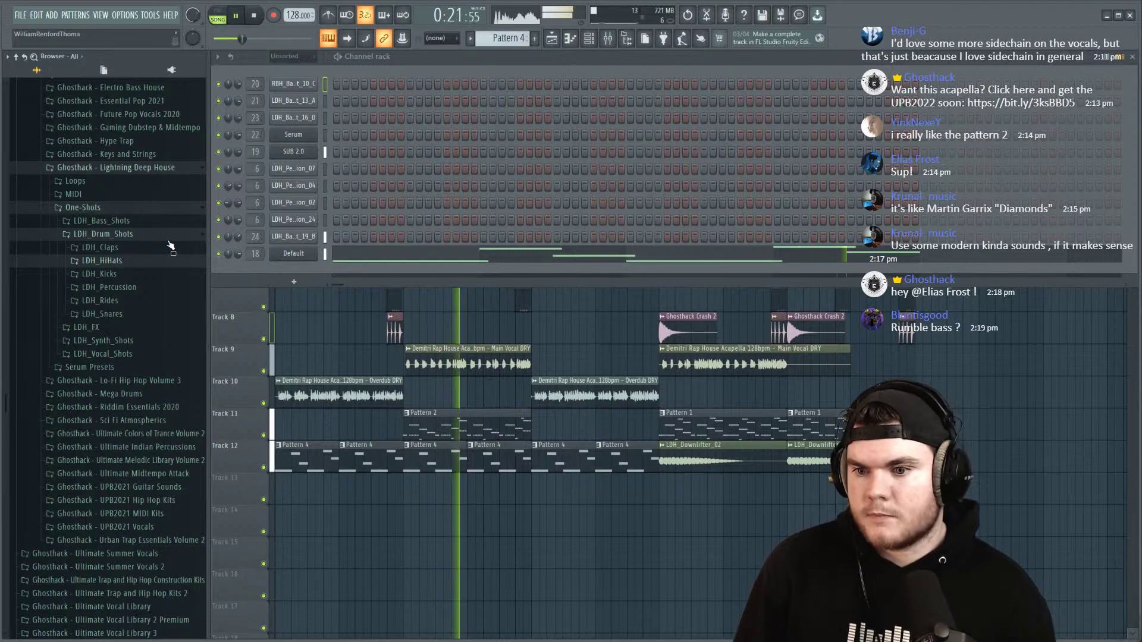
pyautogui.press('space')
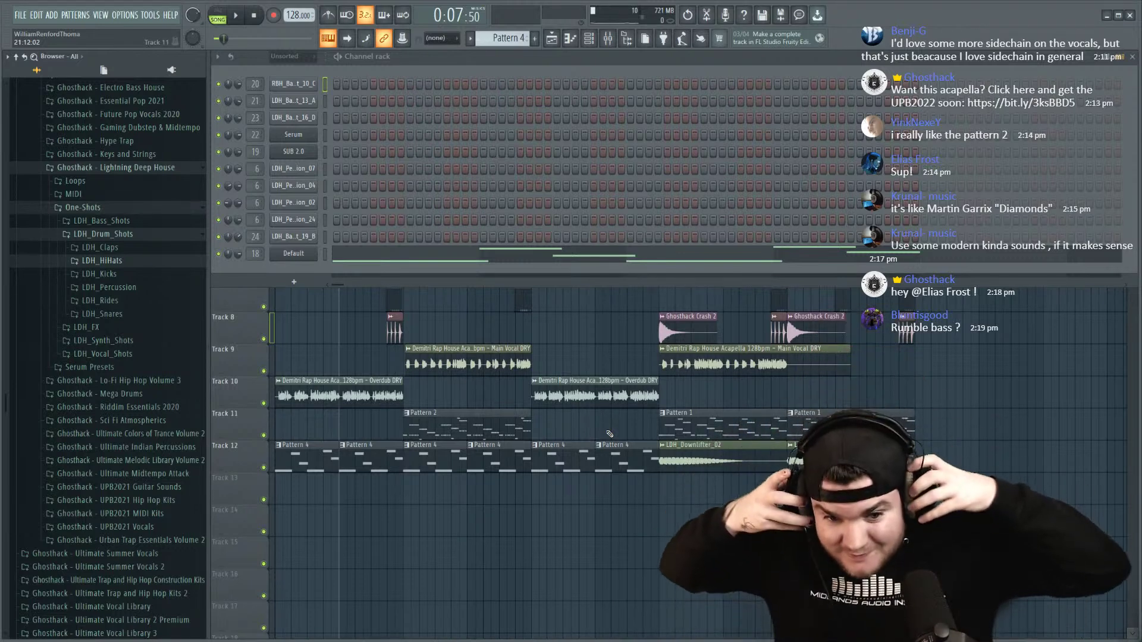
pyautogui.press('space')
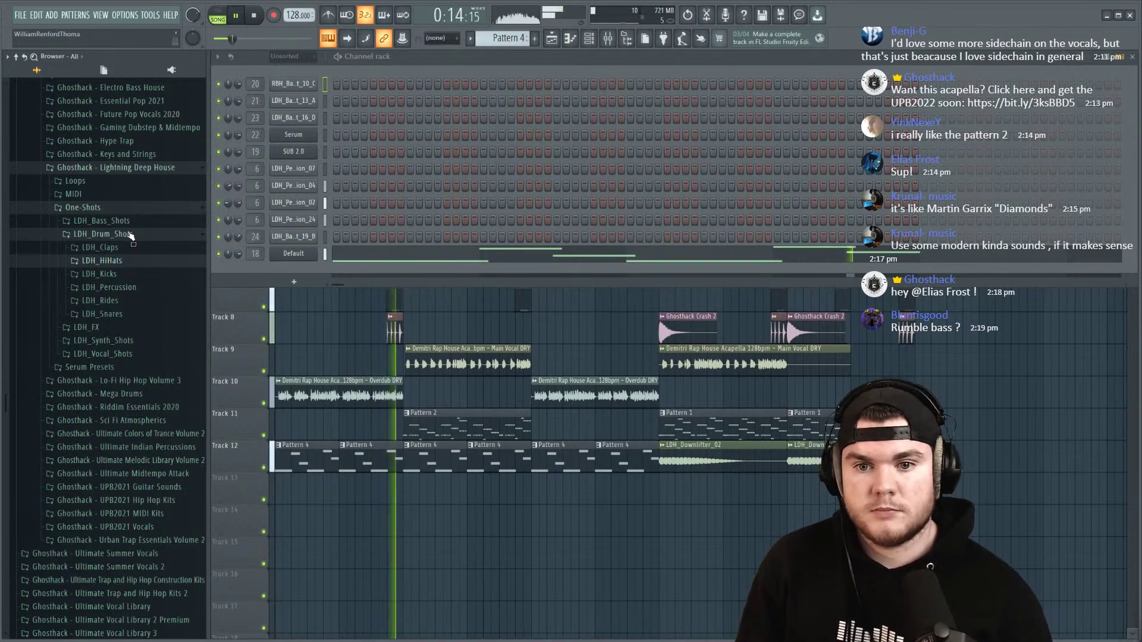
pyautogui.press('space')
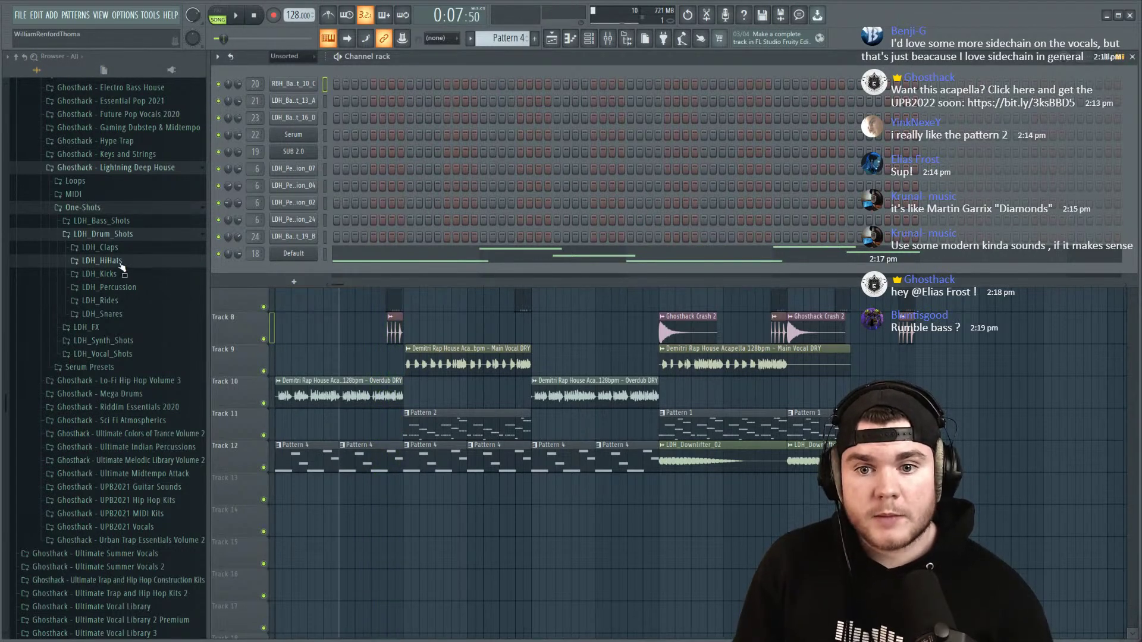
pyautogui.click(121, 235)
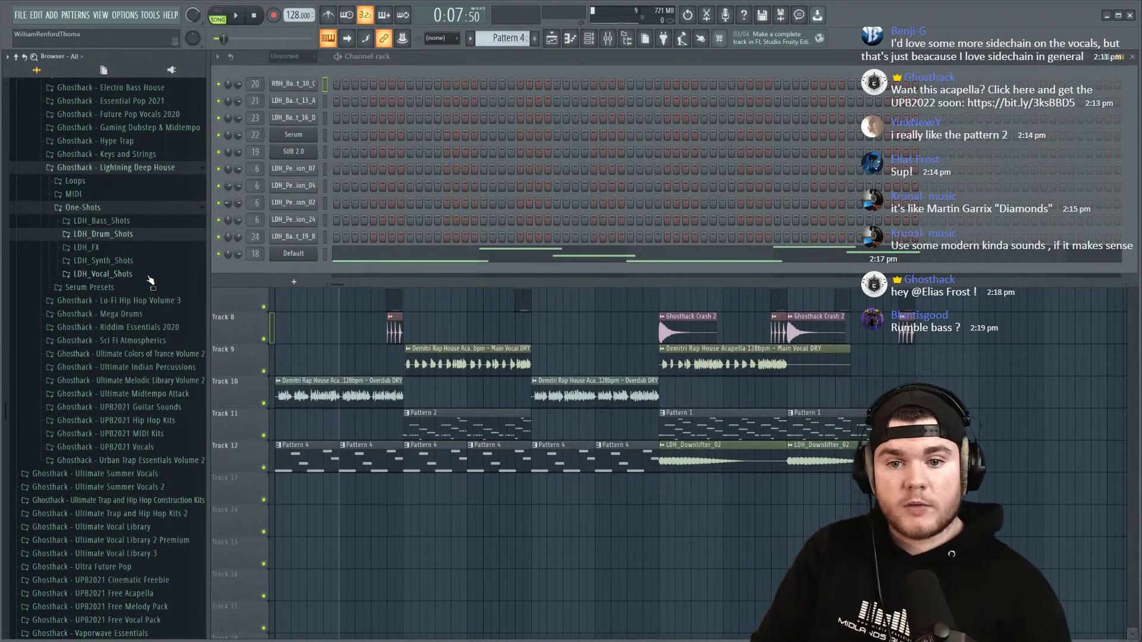
pyautogui.click(107, 260)
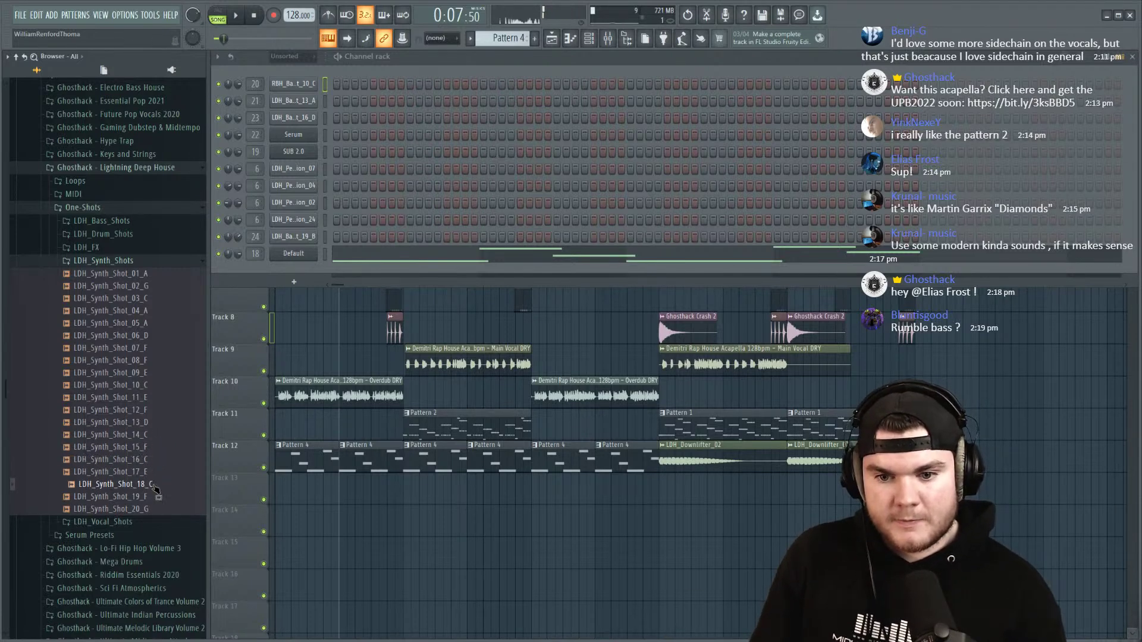
# Step: Open LDH_Synth_Shot_13_D in the audio editor and apply an equalizer curve that steeply cuts the frequencies below about C4
pyautogui.rightClick(150, 423)
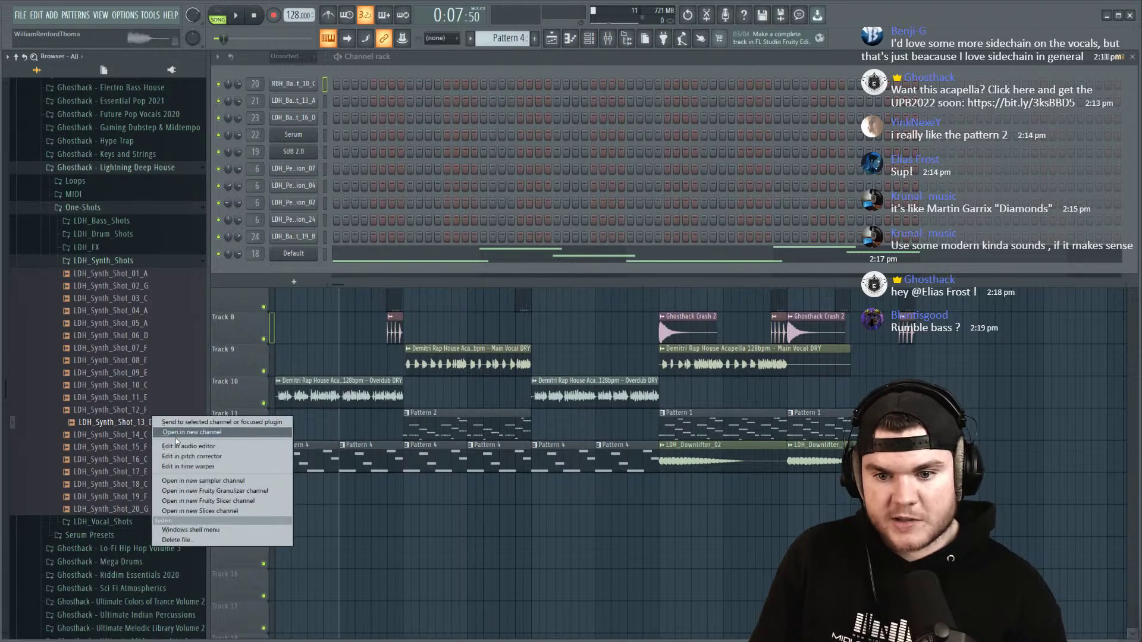
pyautogui.click(177, 446)
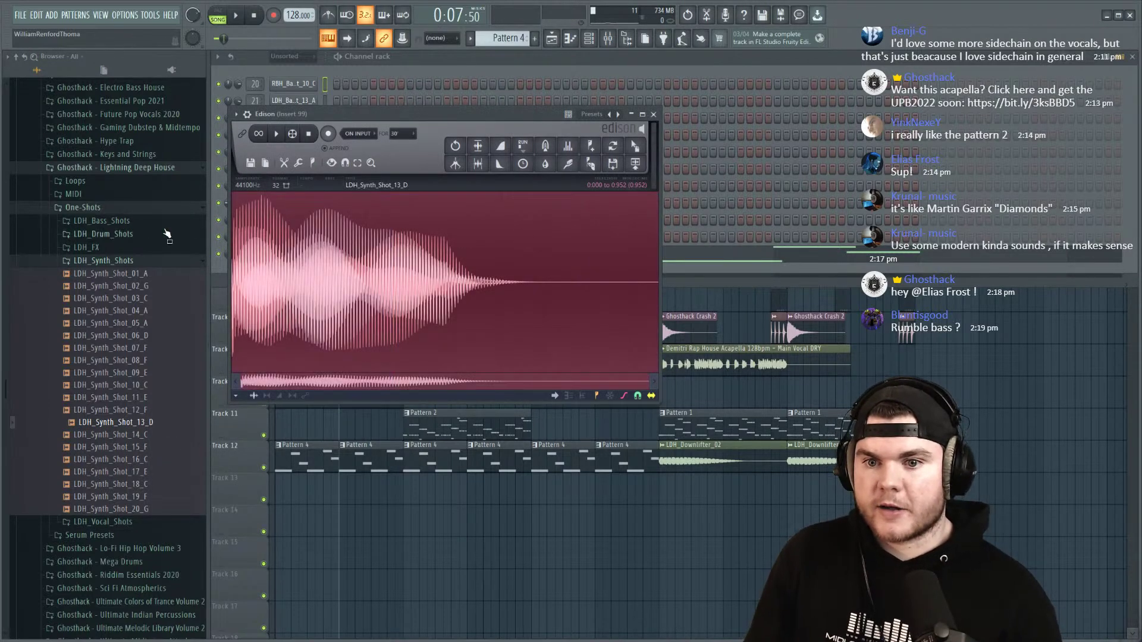
pyautogui.click(578, 143)
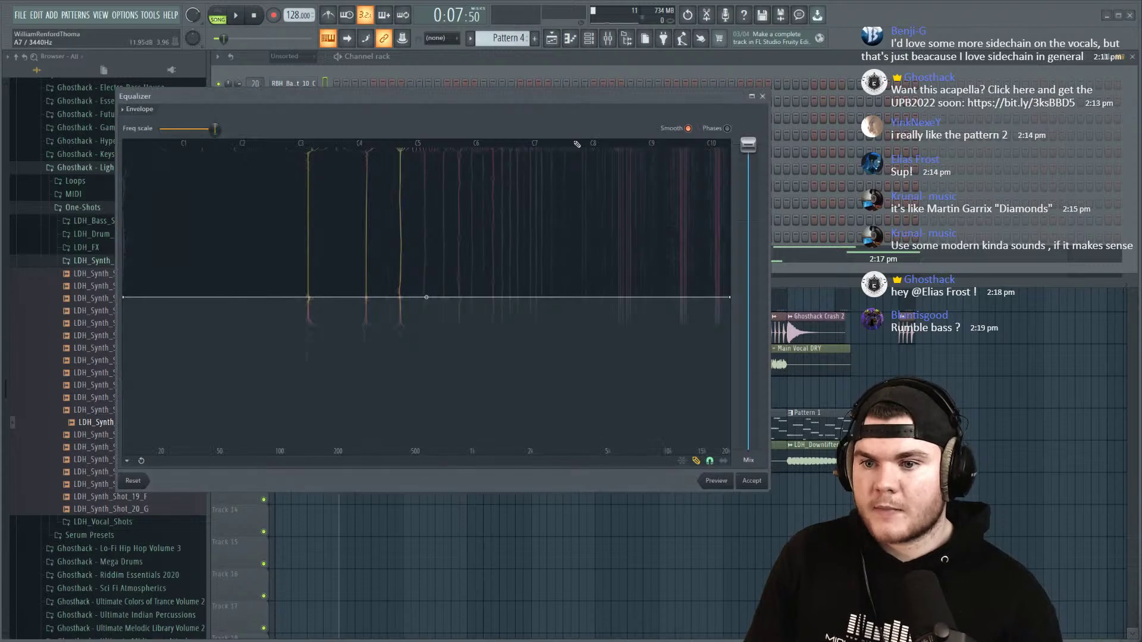
pyautogui.moveTo(337, 441)
pyautogui.mouseDown()
pyautogui.moveTo(330, 454)
pyautogui.moveTo(123, 454)
pyautogui.mouseUp()
pyautogui.click(365, 298)
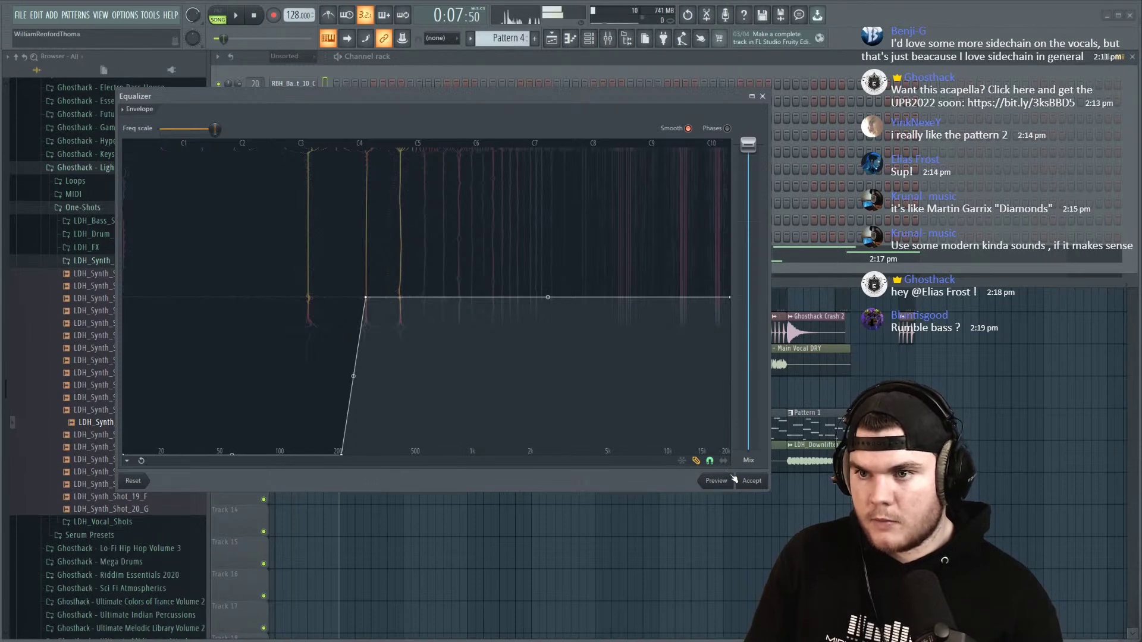
pyautogui.click(768, 481)
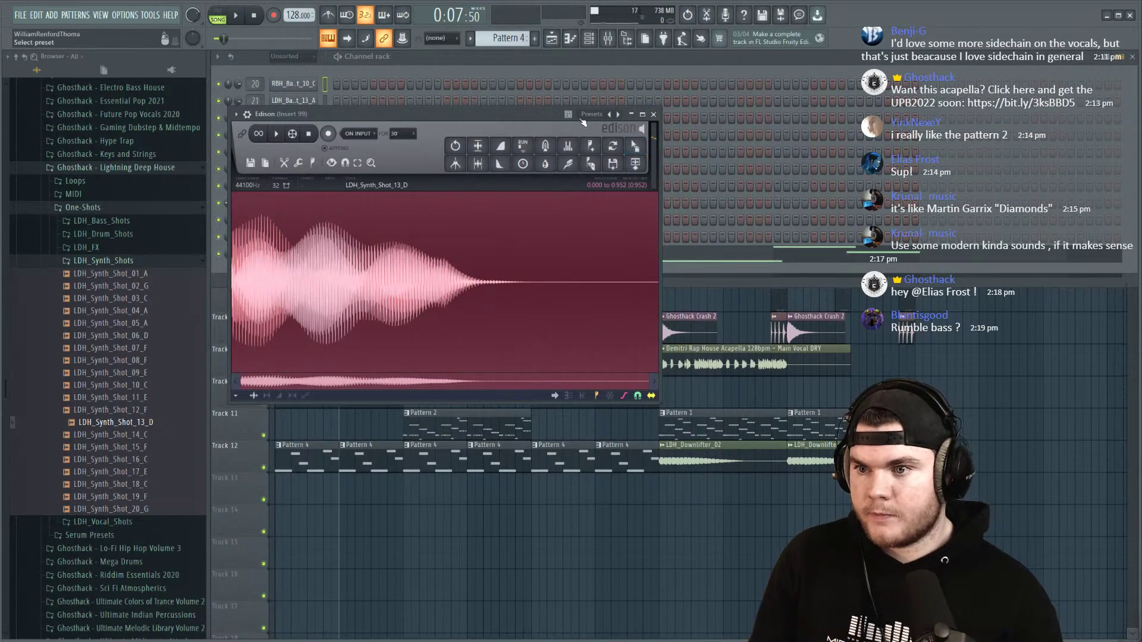
# Step: Add the equalized LDH_Synth_Shot_13_D sample to the channel rack as a new channel and close the audio editor
pyautogui.moveTo(585, 118); pyautogui.dragTo(775, 111)
pyautogui.moveTo(875, 149); pyautogui.dragTo(504, 259)
pyautogui.moveTo(312, 268); pyautogui.dragTo(306, 268)
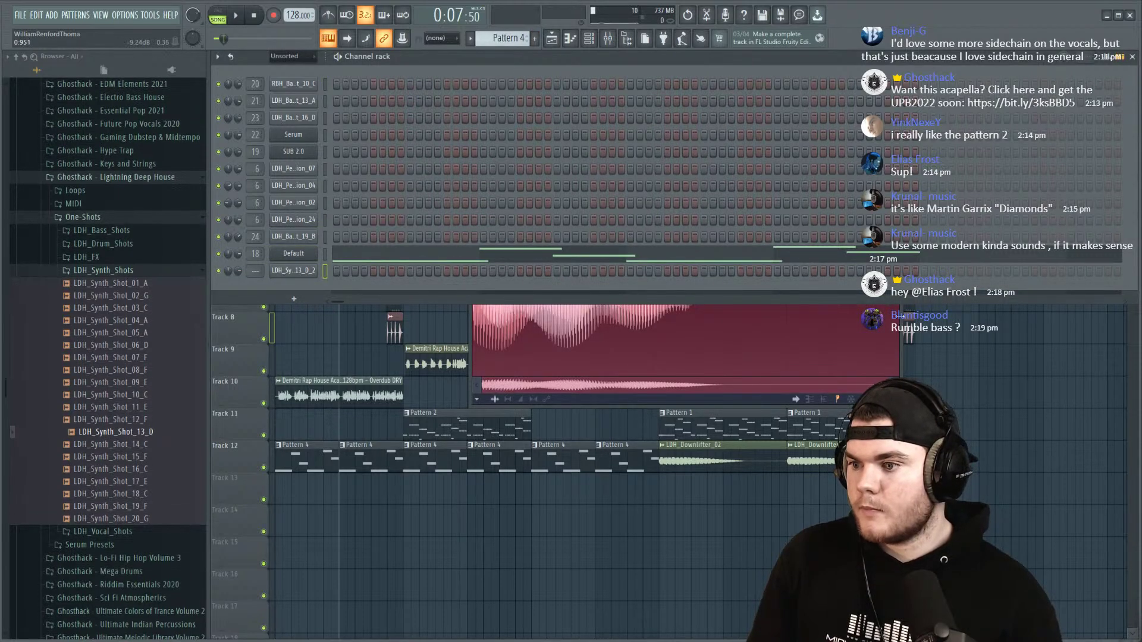
pyautogui.click(897, 119)
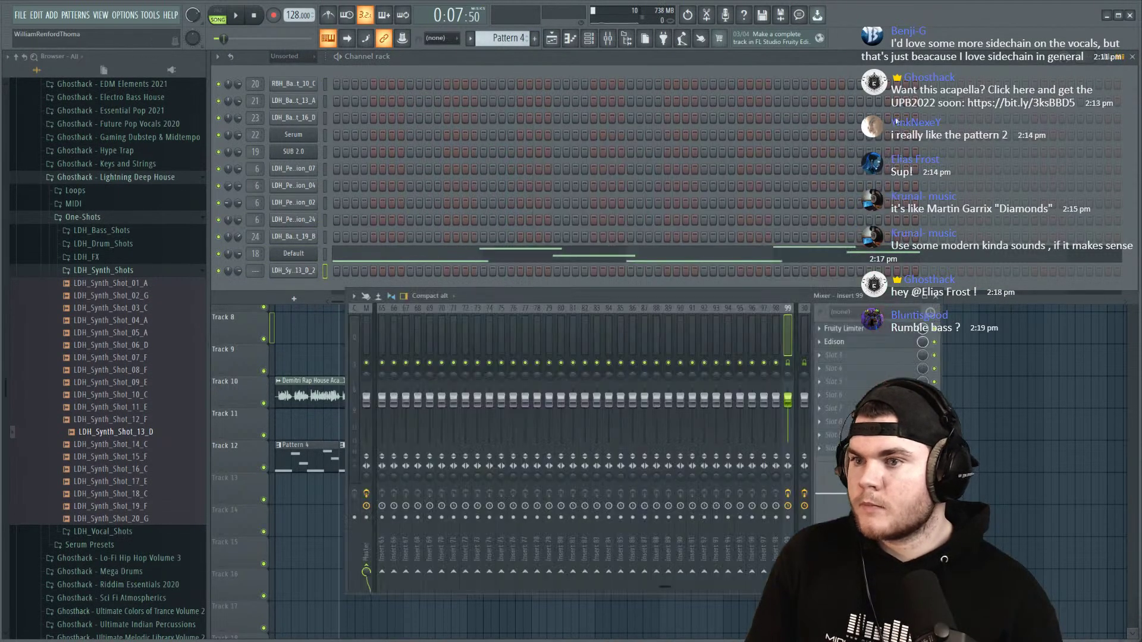
# Step: Copy the Default channel's notes from Pattern 4 into the new LDH_Synth_Shot_13_D_2 channel in Pattern 5
pyautogui.click(537, 39)
pyautogui.press('space')
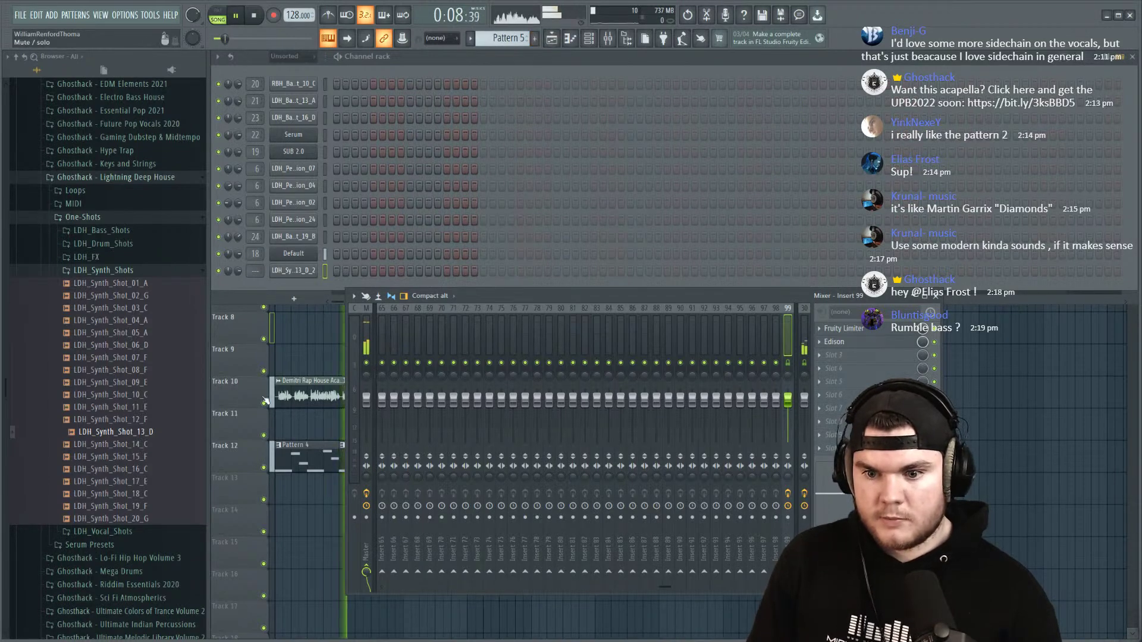
pyautogui.doubleClick(293, 455)
pyautogui.press('F7')
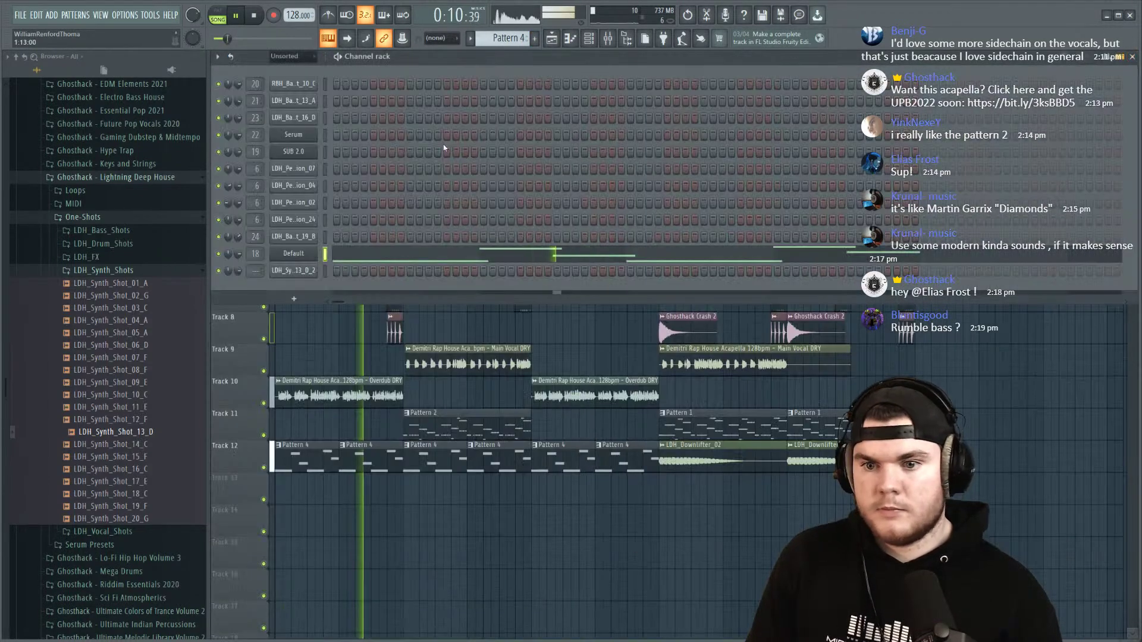
pyautogui.rightClick(311, 254)
pyautogui.press('Escape')
pyautogui.press('space')
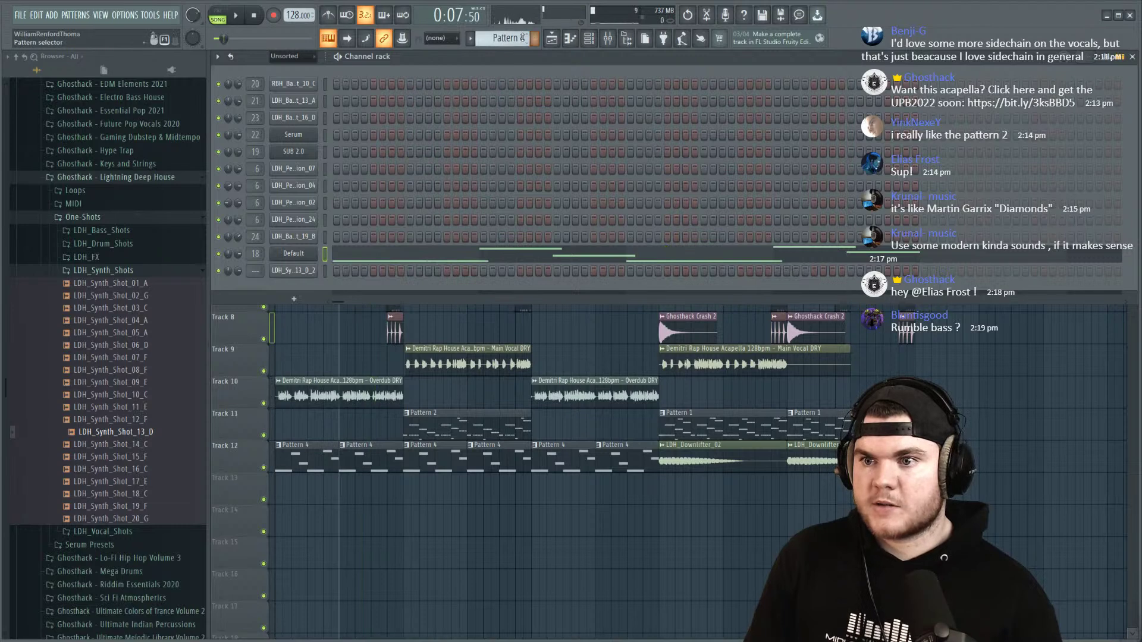
pyautogui.click(540, 39)
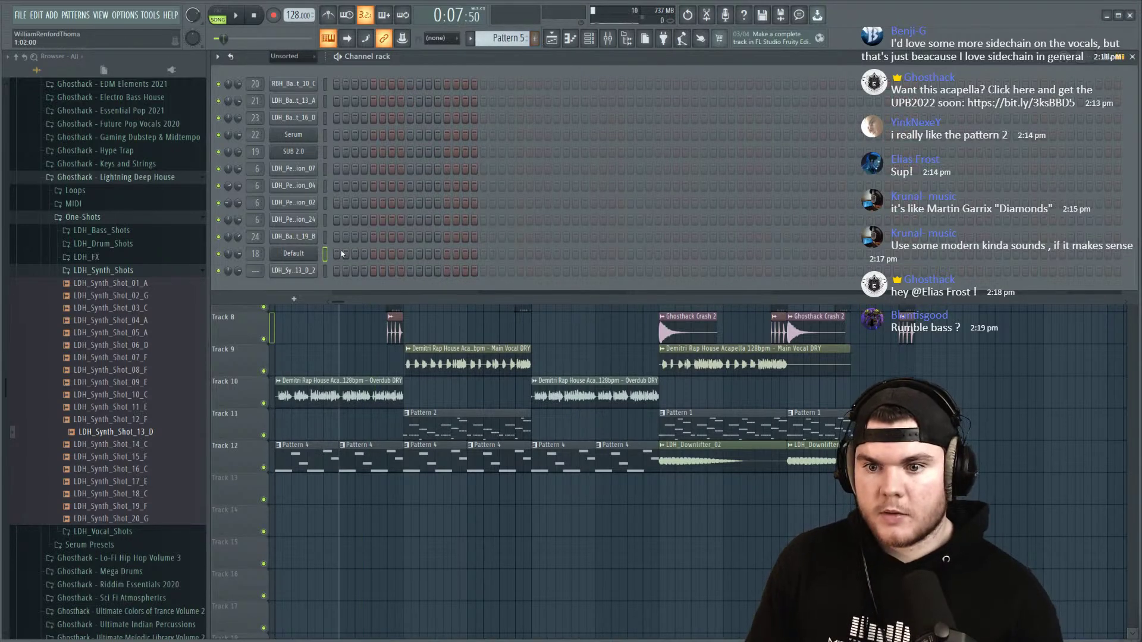
pyautogui.rightClick(305, 272)
pyautogui.click(442, 290)
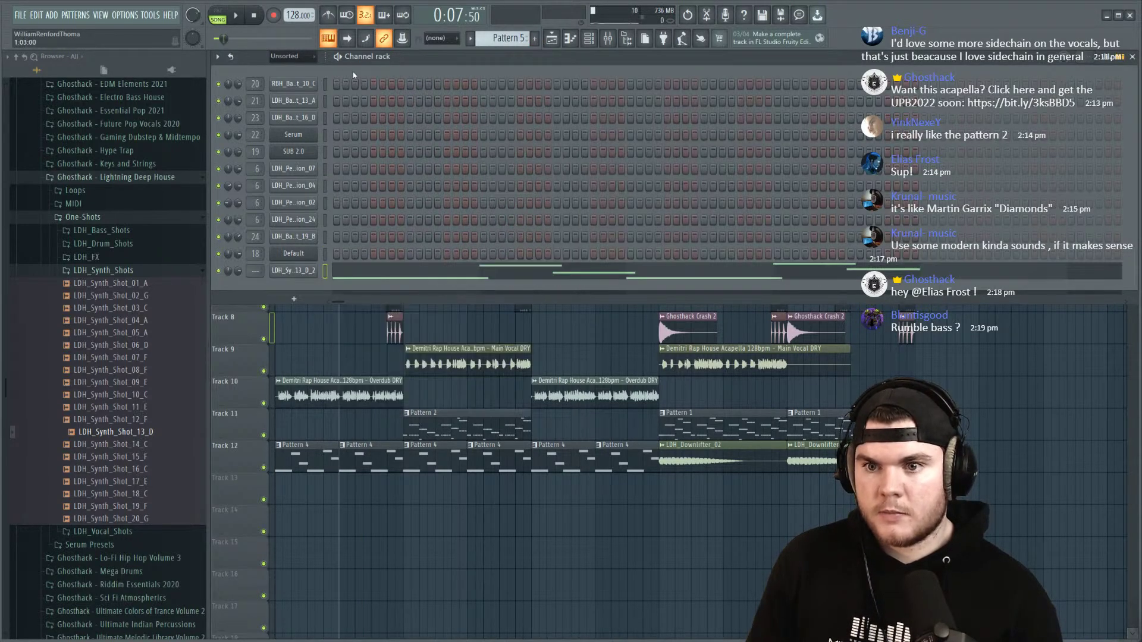
# Step: Set the LDH_Synth_Shot_13_D_2 channel's root note to D5 and close its settings
pyautogui.click(315, 271)
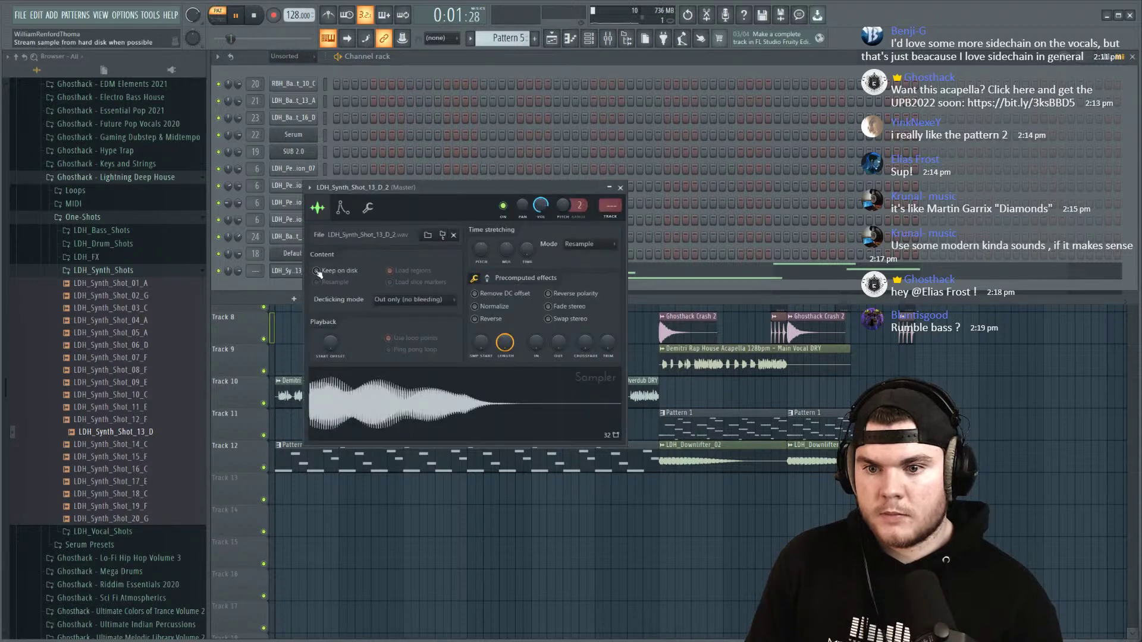
pyautogui.click(350, 210)
pyautogui.moveTo(376, 190); pyautogui.dragTo(377, 185)
pyautogui.click(454, 407)
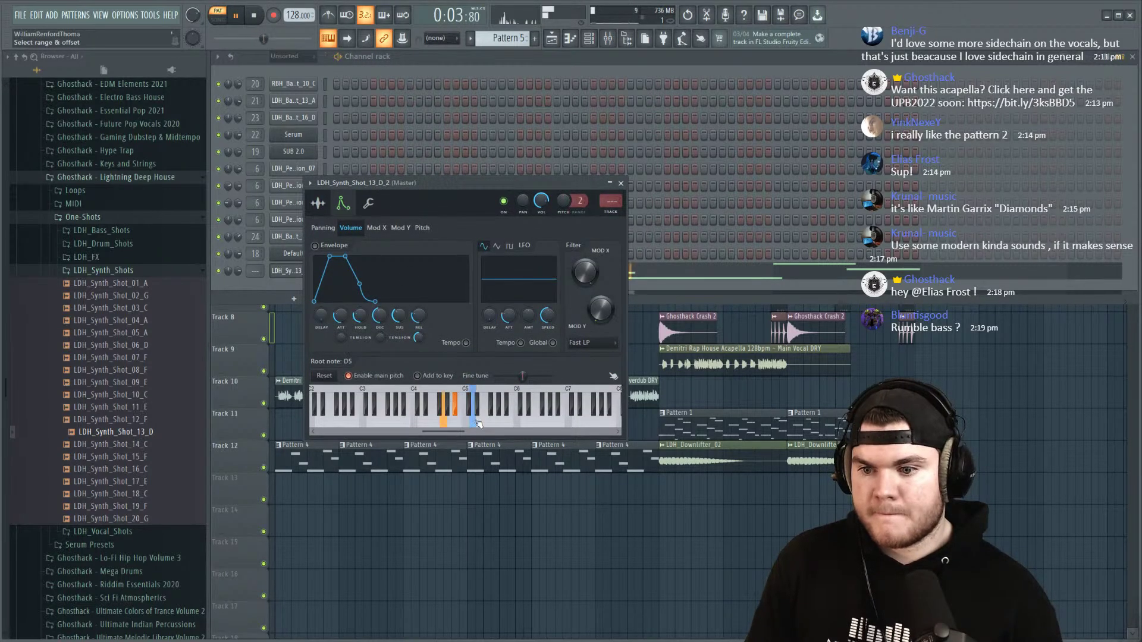
pyautogui.click(621, 183)
# Step: Open the synth shot's notes in the piano roll and shorten them all so that neighbouring notes no longer overlap
pyautogui.click(604, 270)
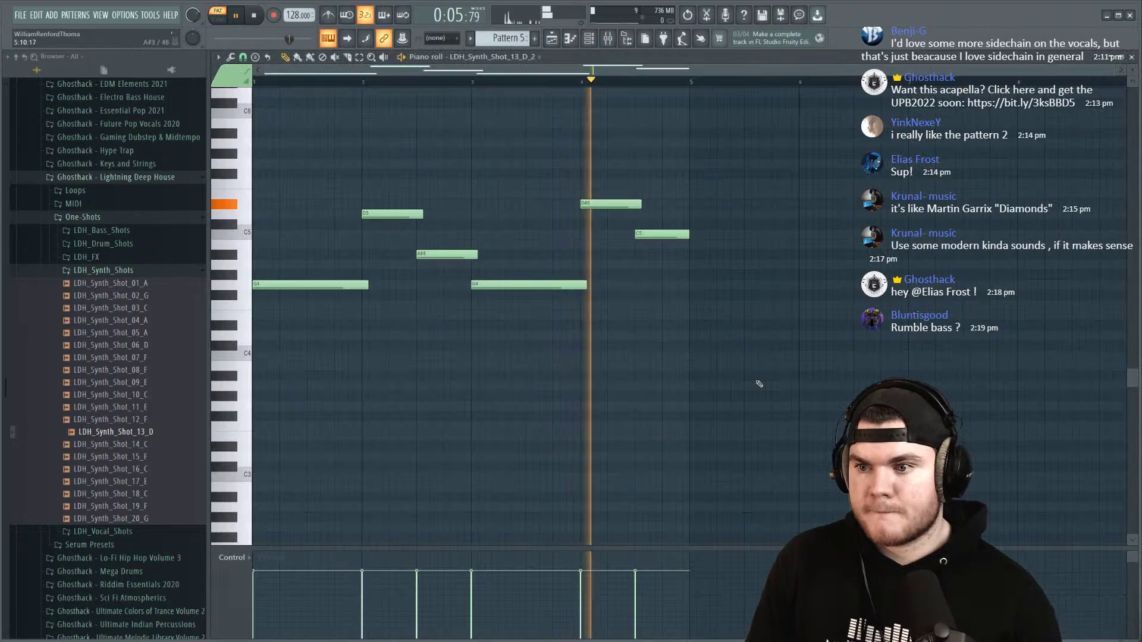
pyautogui.moveTo(755, 380); pyautogui.dragTo(221, 145)
pyautogui.moveTo(594, 357); pyautogui.dragTo(322, 131)
pyautogui.press('space')
pyautogui.moveTo(368, 285); pyautogui.dragTo(361, 286)
pyautogui.click(373, 301)
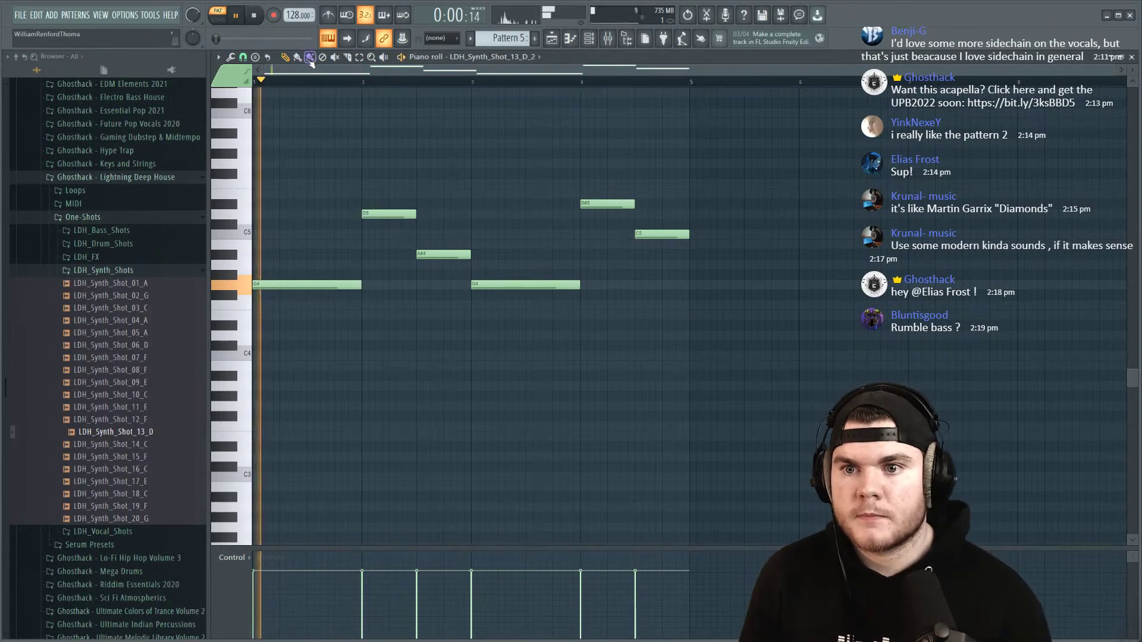
# Step: Slice the long G4 note in bar 1 into five shorter notes, playing the pattern back between cuts
pyautogui.scroll(3, 262, 73)
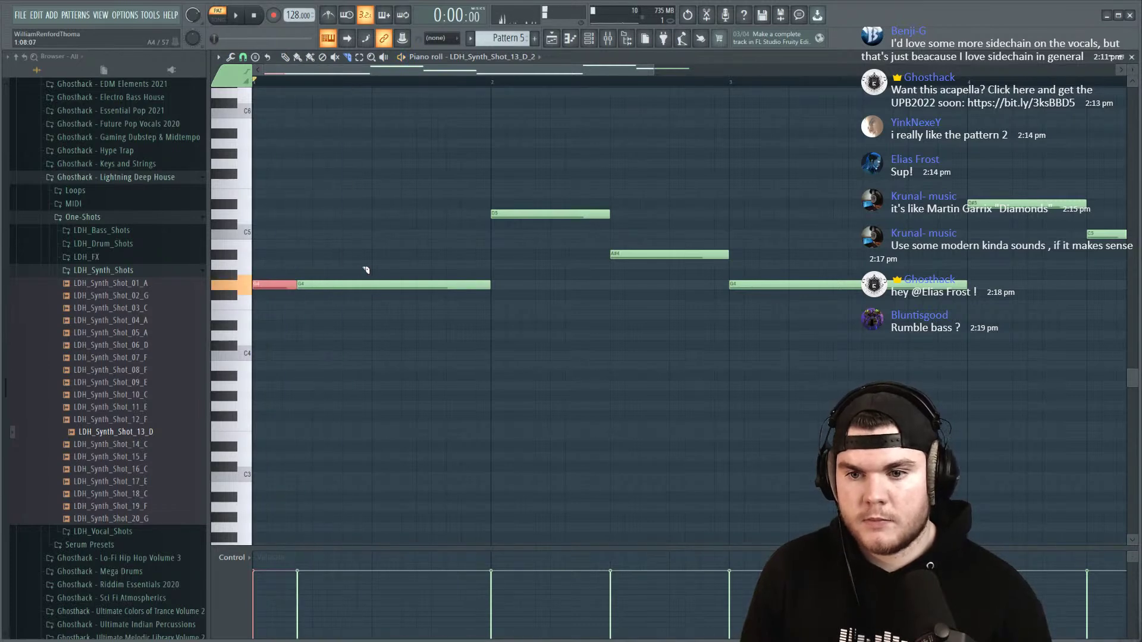
pyautogui.press('space')
pyautogui.moveTo(320, 271)
pyautogui.mouseDown()
pyautogui.moveTo(325, 296)
pyautogui.moveTo(361, 295)
pyautogui.mouseUp()
pyautogui.press('space')
pyautogui.press('space')
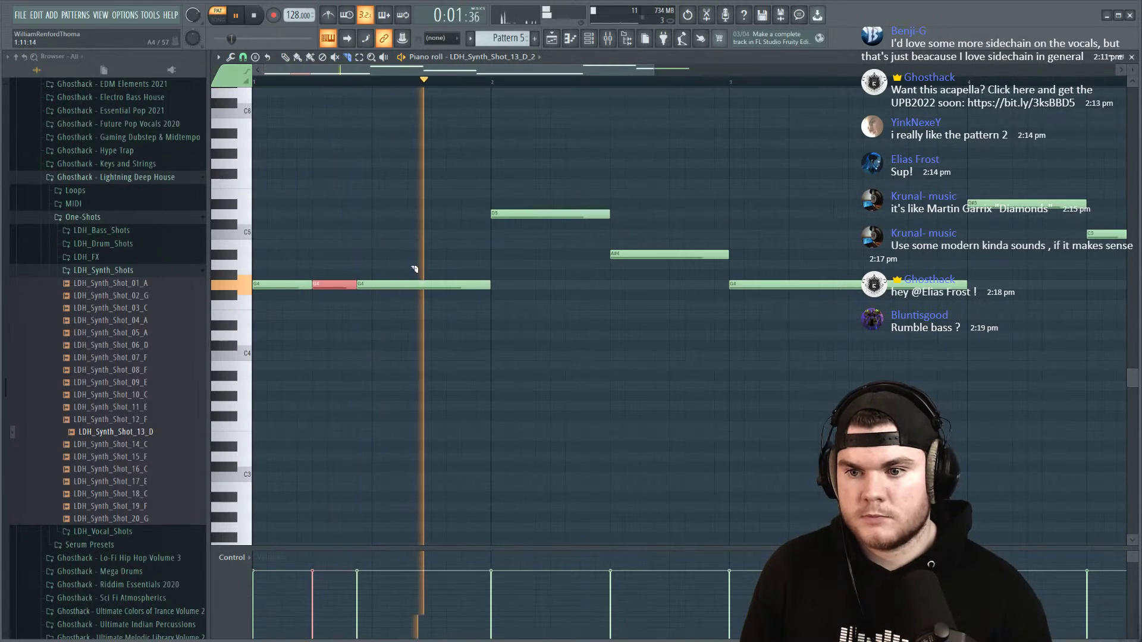
pyautogui.moveTo(400, 256); pyautogui.dragTo(401, 310)
pyautogui.press('space')
pyautogui.press('space')
pyautogui.moveTo(446, 258); pyautogui.dragTo(452, 310)
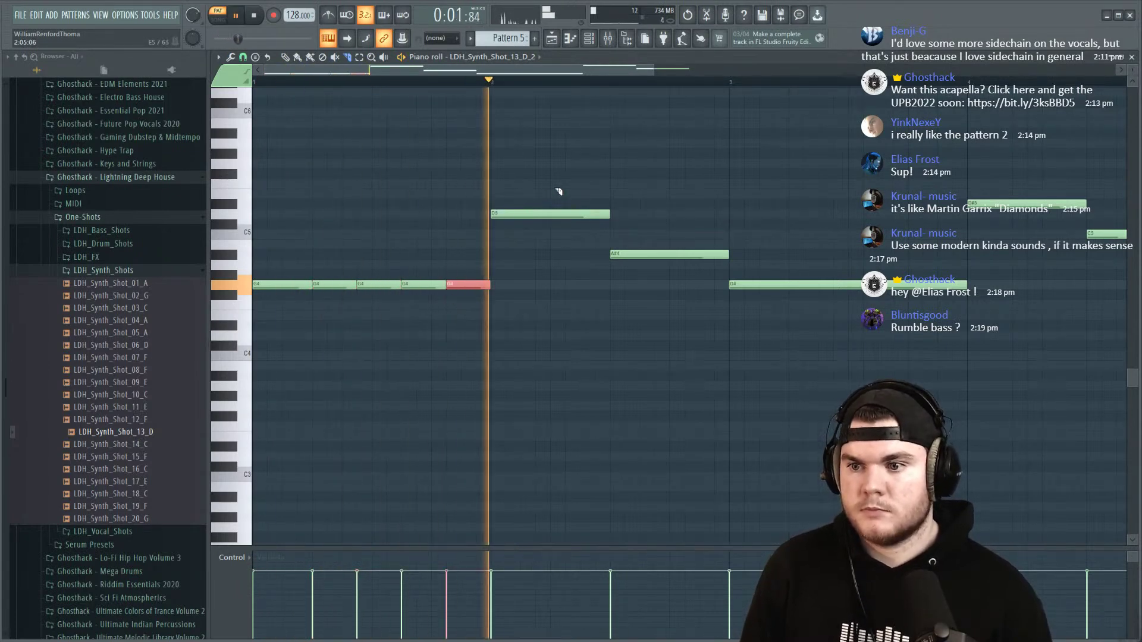
pyautogui.press('space')
pyautogui.press('space')
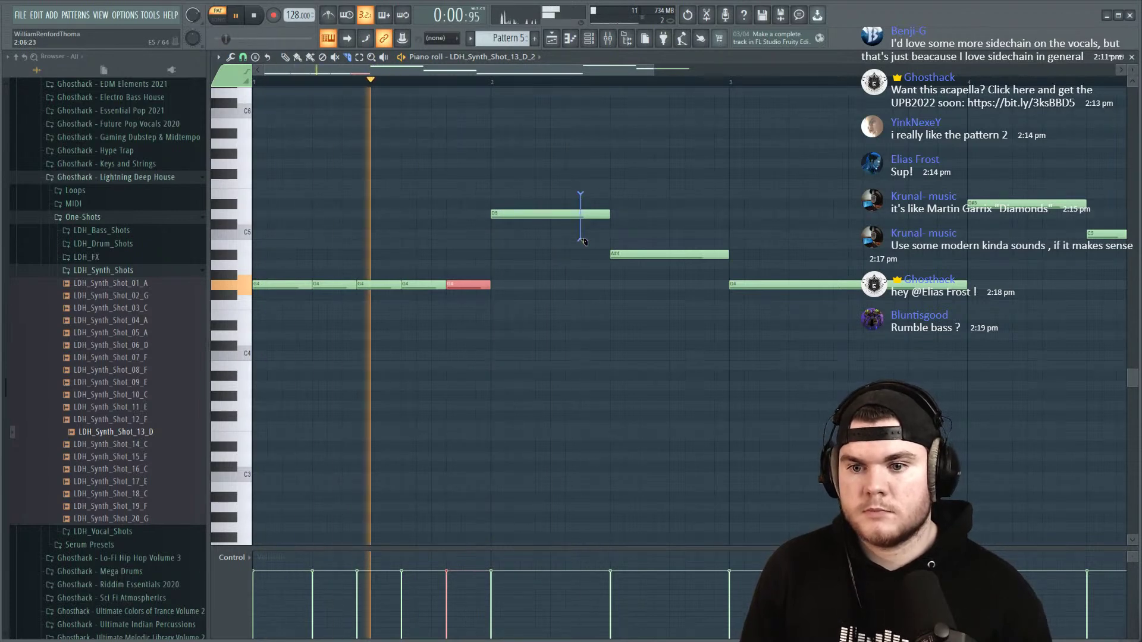
# Step: Try slicing the D5 note in bar 2 into shorter hits and audition the rhythm
pyautogui.moveTo(551, 193); pyautogui.dragTo(565, 237)
pyautogui.press('space')
pyautogui.press('space')
pyautogui.moveTo(596, 191); pyautogui.dragTo(597, 256)
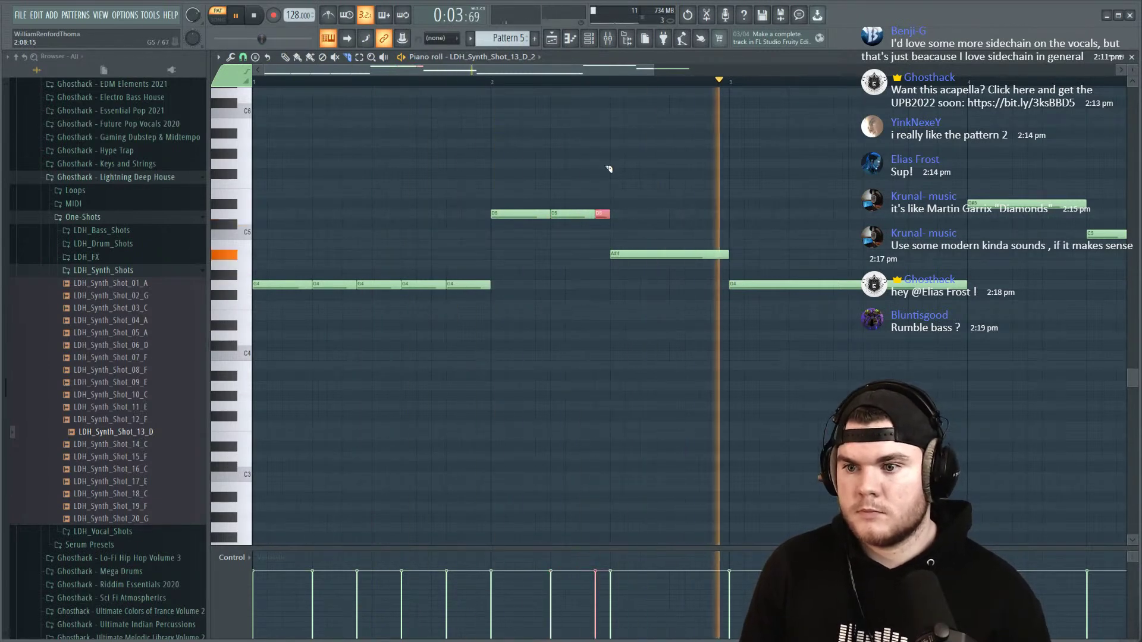
pyautogui.press('space')
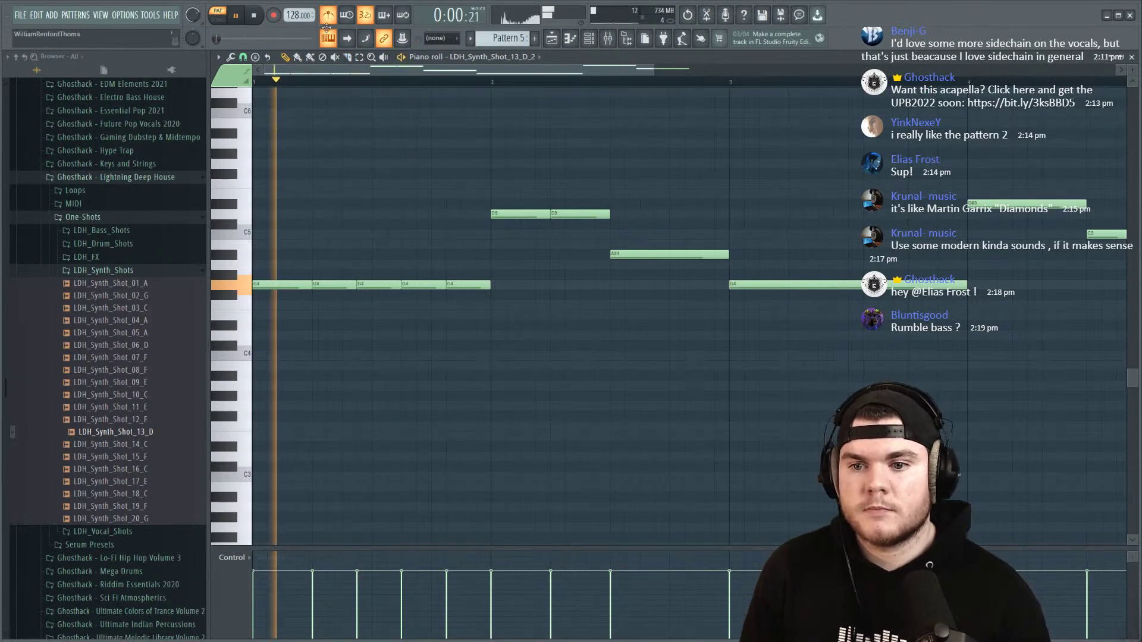
pyautogui.press('space')
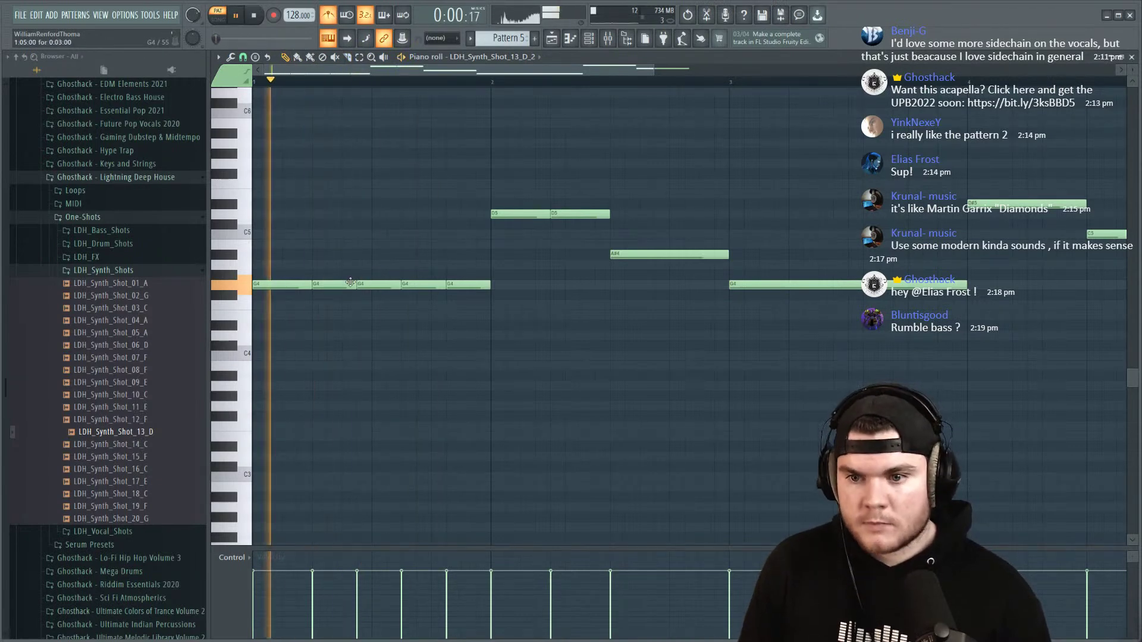
# Step: Delete the sliced G4 notes after the first one and place a two-step G4 hit starting at step 7 of bar 1
pyautogui.rightClick(350, 284)
pyautogui.press('space')
pyautogui.press('space')
pyautogui.click(346, 285)
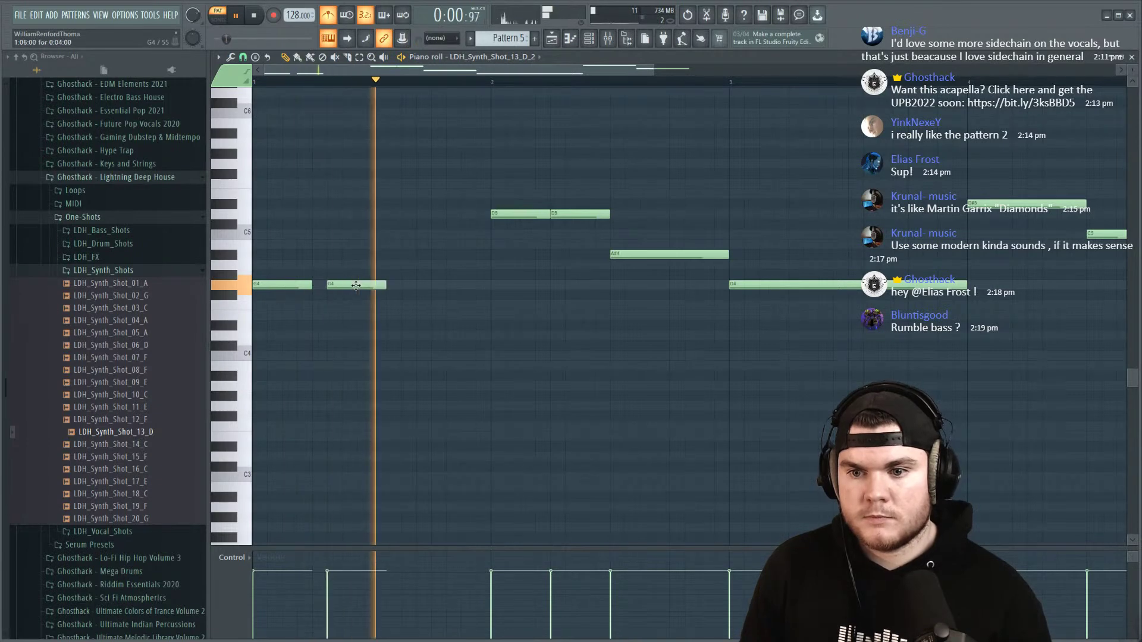
pyautogui.moveTo(327, 285); pyautogui.dragTo(371, 285)
pyautogui.press('space')
pyautogui.press('space')
pyautogui.press('space')
pyautogui.click(295, 284)
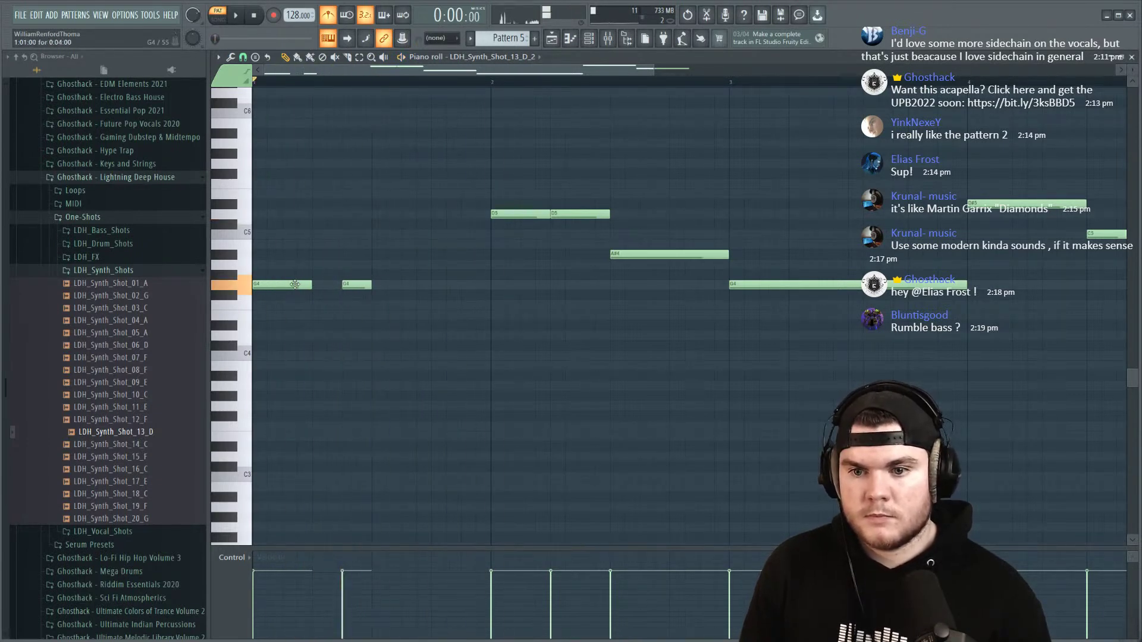
# Step: Add three more G4 hits at steps 9, 12 and 15 of bar 1, ending the last at bar 2, and play them back
pyautogui.press('space')
pyautogui.click(392, 285)
pyautogui.click(437, 285)
pyautogui.press('space')
pyautogui.press('space')
pyautogui.click(469, 285)
pyautogui.moveTo(489, 285); pyautogui.dragTo(507, 282)
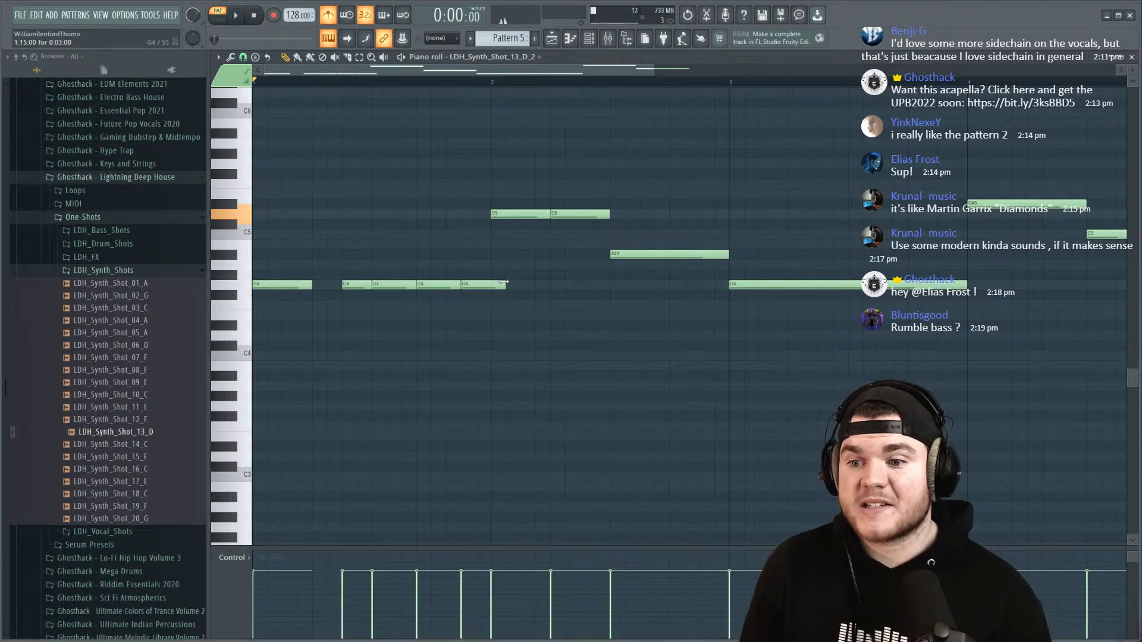
pyautogui.press('space')
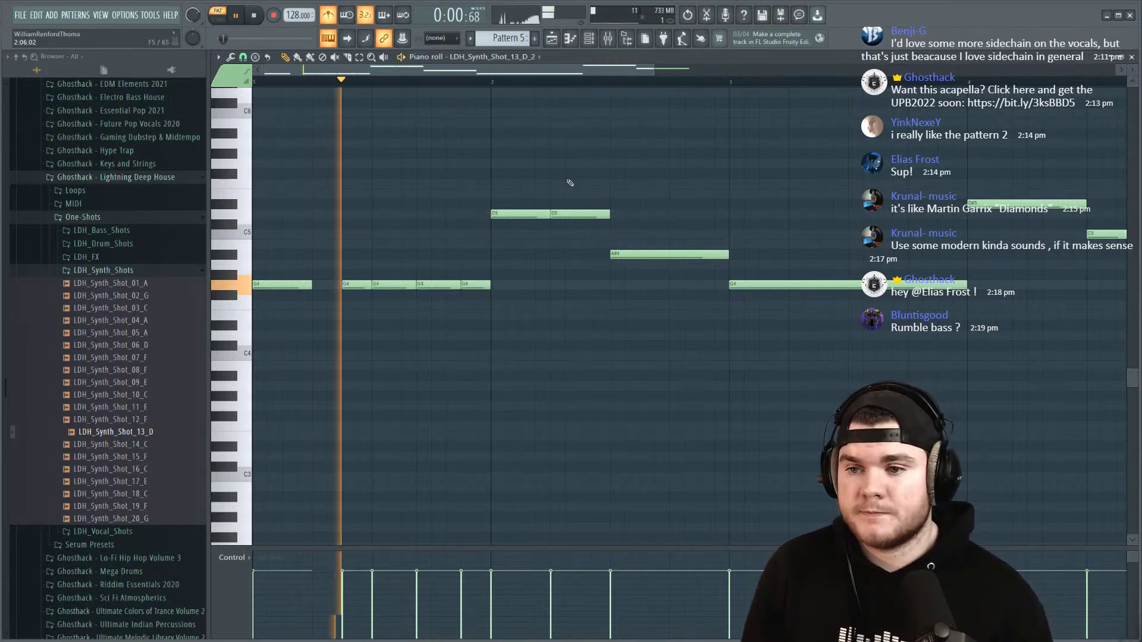
# Step: Rebuild the D5 part in the first half of bar 2 as three hits, two of three steps and one of two steps
pyautogui.rightClick(560, 214)
pyautogui.click(557, 216)
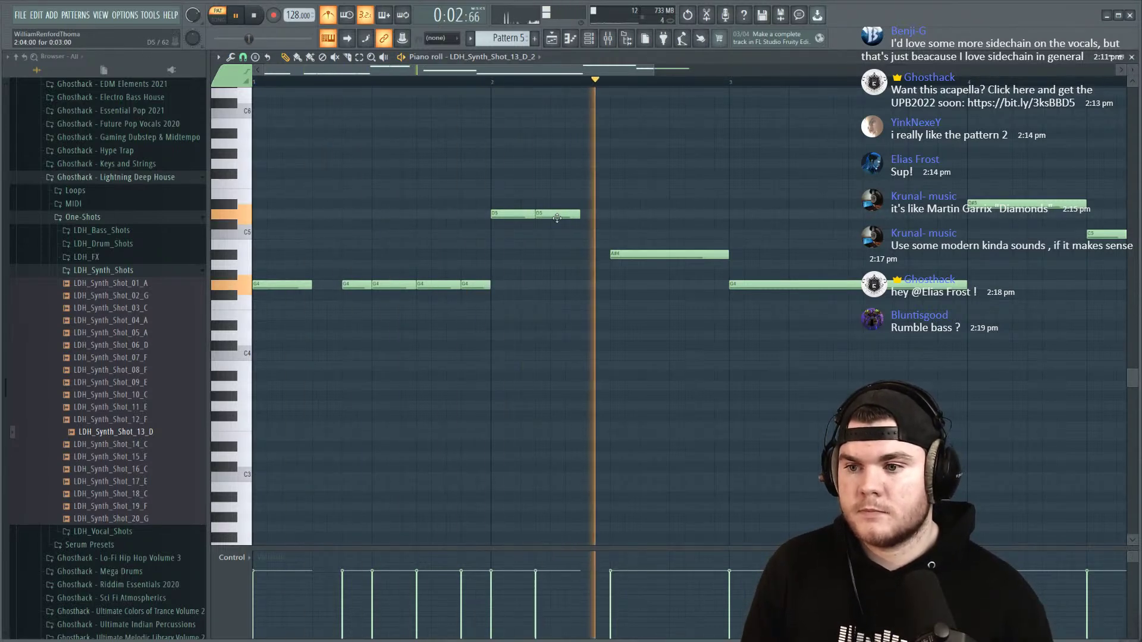
pyautogui.click(583, 216)
# Step: Duplicate the three D5 hits into the second half of bar 2, lower them to A#4 and play the result
pyautogui.moveTo(634, 247); pyautogui.dragTo(528, 220)
pyautogui.hotkey('ctrl', 'b')
pyautogui.moveTo(644, 214); pyautogui.dragTo(645, 261)
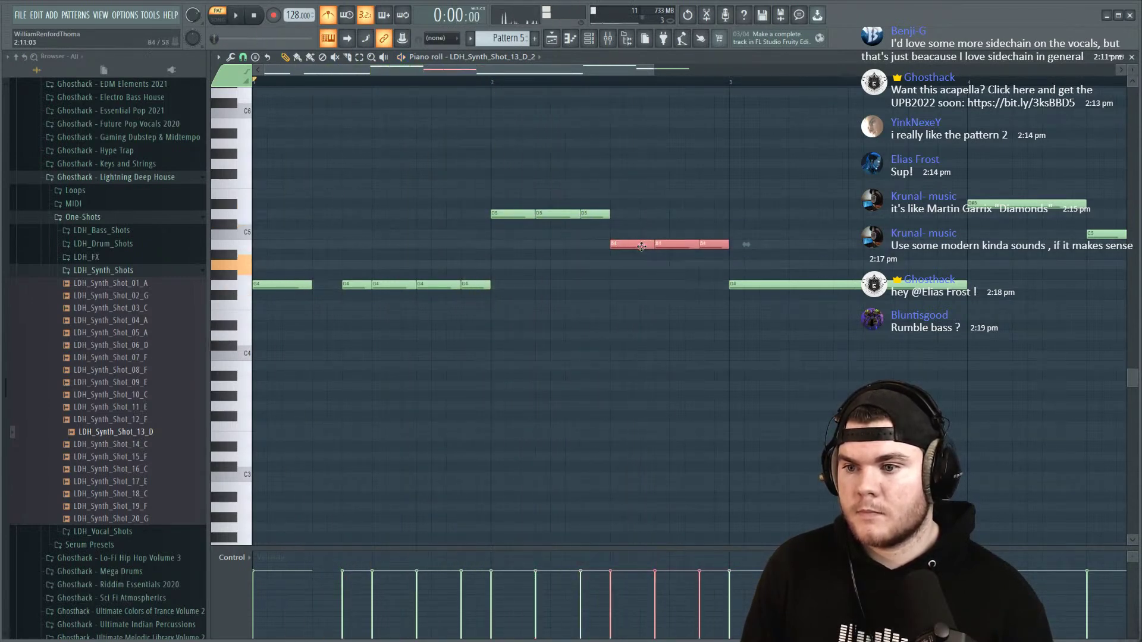
pyautogui.press('space')
pyautogui.click(622, 80)
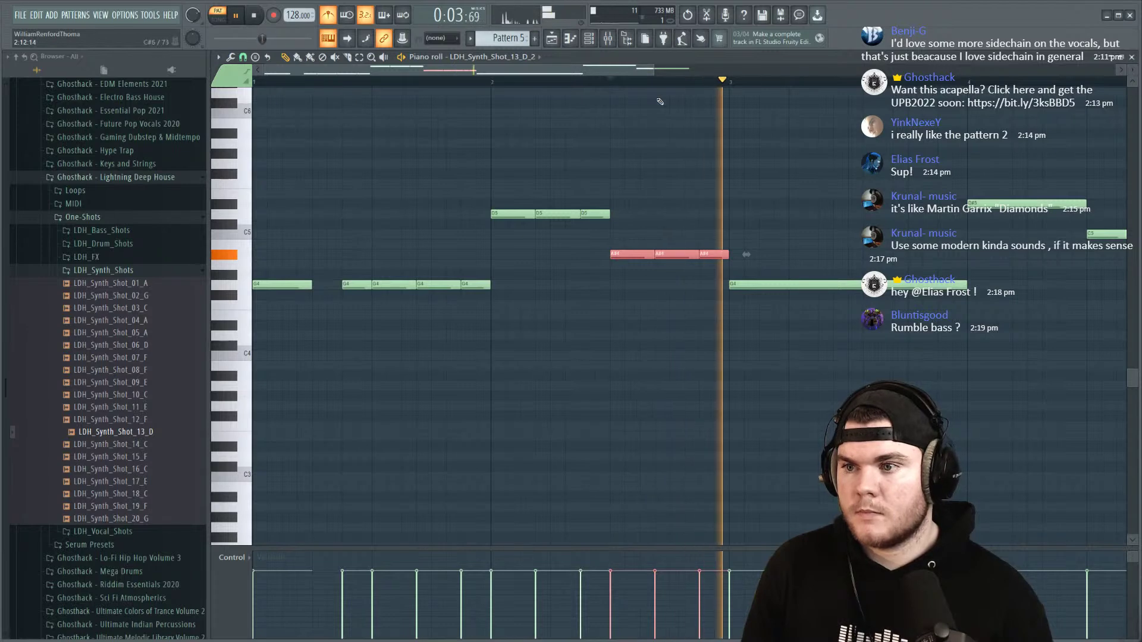
# Step: Replace the long G4 note in bar 3 with a copy of bar 1's G4 rhythm and play the pattern
pyautogui.scroll(-2, 649, 83)
pyautogui.rightClick(529, 285)
pyautogui.moveTo(410, 297); pyautogui.dragTo(268, 285)
pyautogui.hotkey('ctrl', 'b')
pyautogui.press('space')
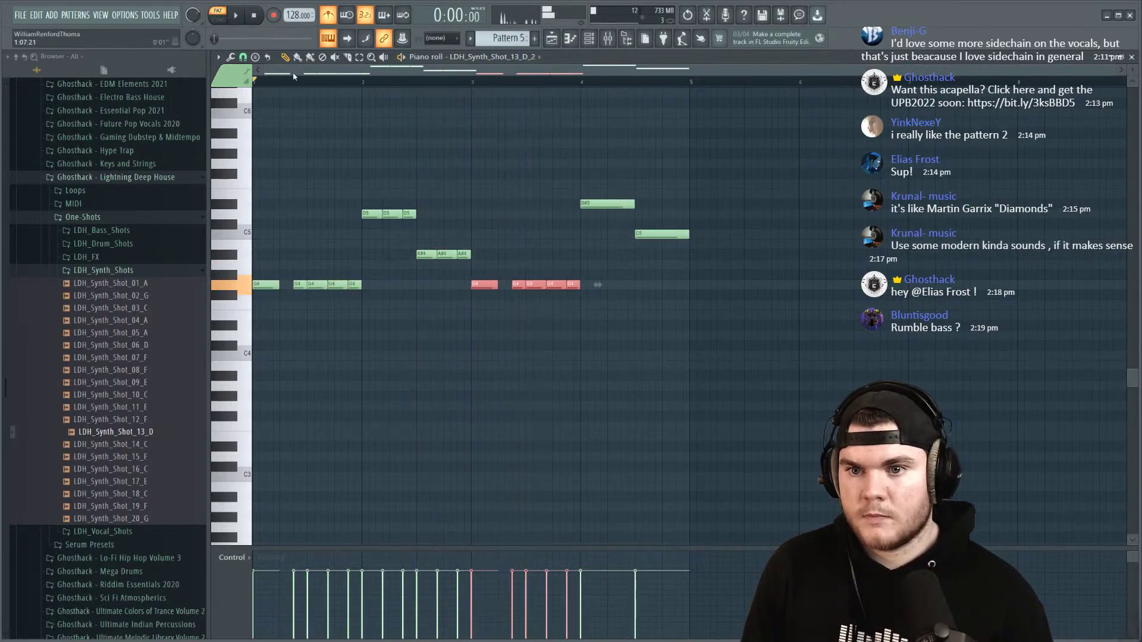
pyautogui.press('space')
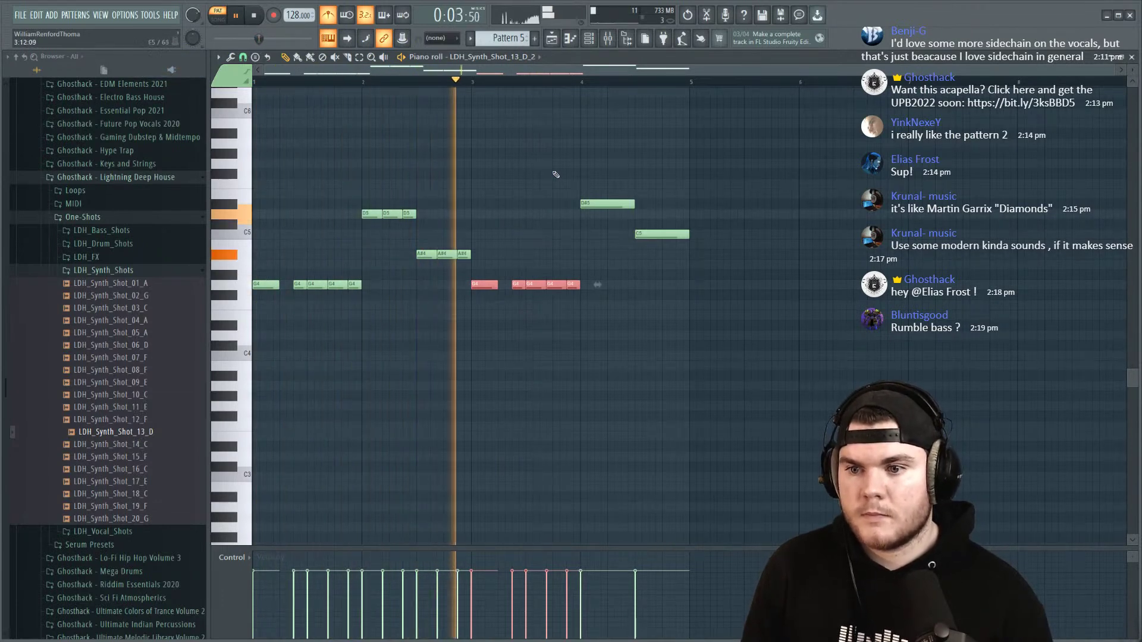
# Step: Replace the long D#5 and C5 notes in bar 4 with copies of the three-hit rhythm at the same pitches
pyautogui.rightClick(608, 204)
pyautogui.rightClick(669, 235)
pyautogui.moveTo(507, 270); pyautogui.dragTo(586, 205)
pyautogui.moveTo(741, 265); pyautogui.dragTo(627, 249)
pyautogui.hotkey('shift', 'Up')
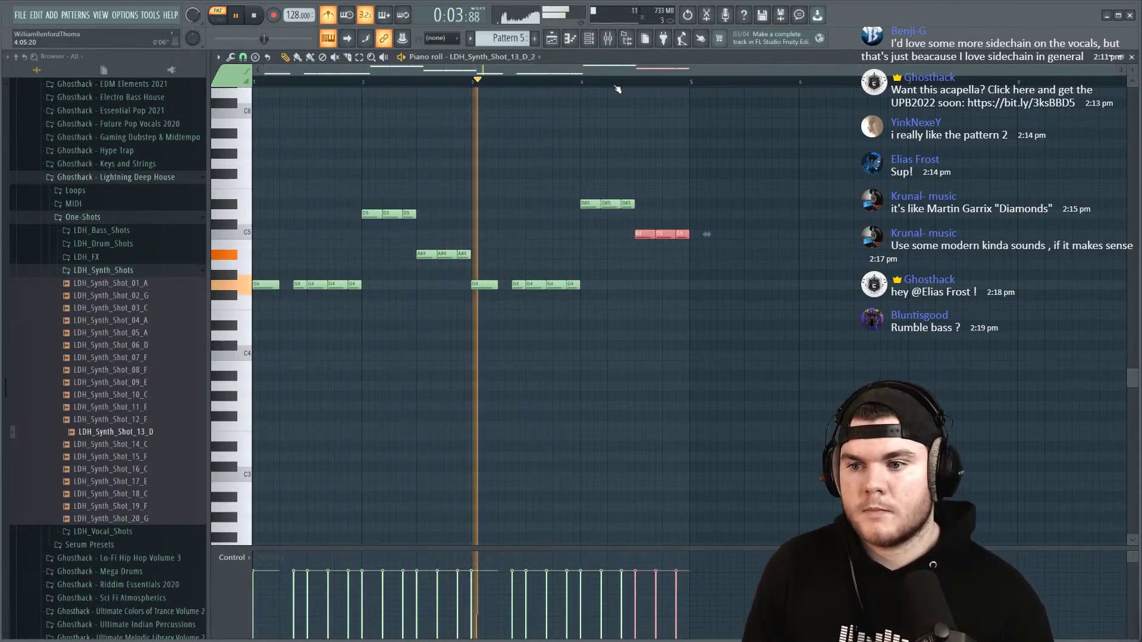
# Step: Enable the synth shot's volume envelope with 0% attack and shorten its tail with a quick fade out of about 71%
pyautogui.press('F7')
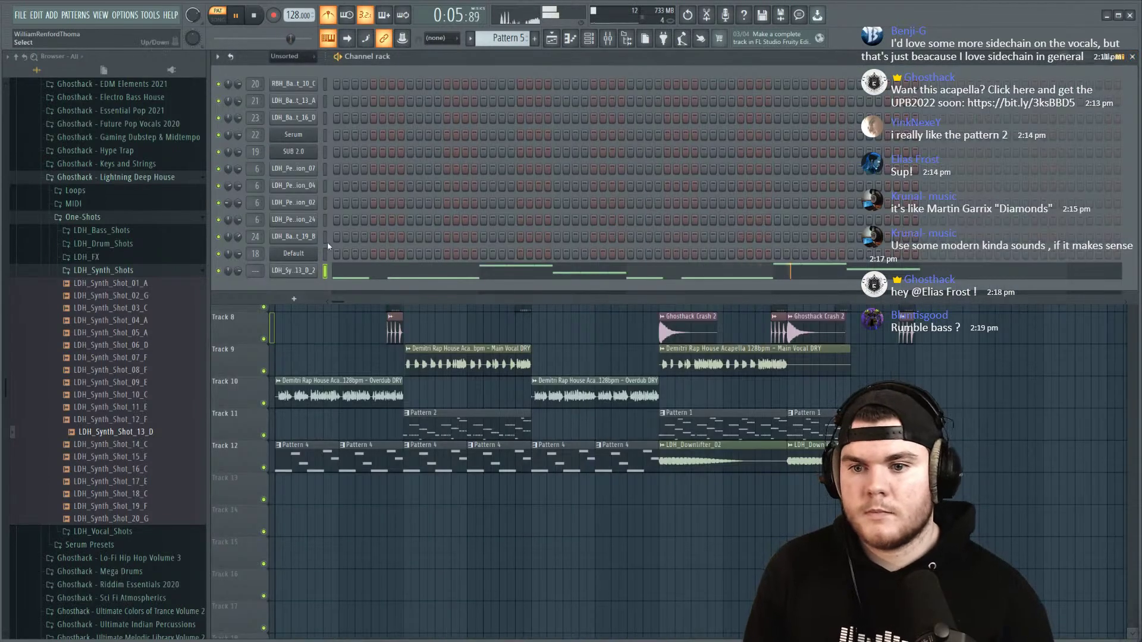
pyautogui.click(313, 271)
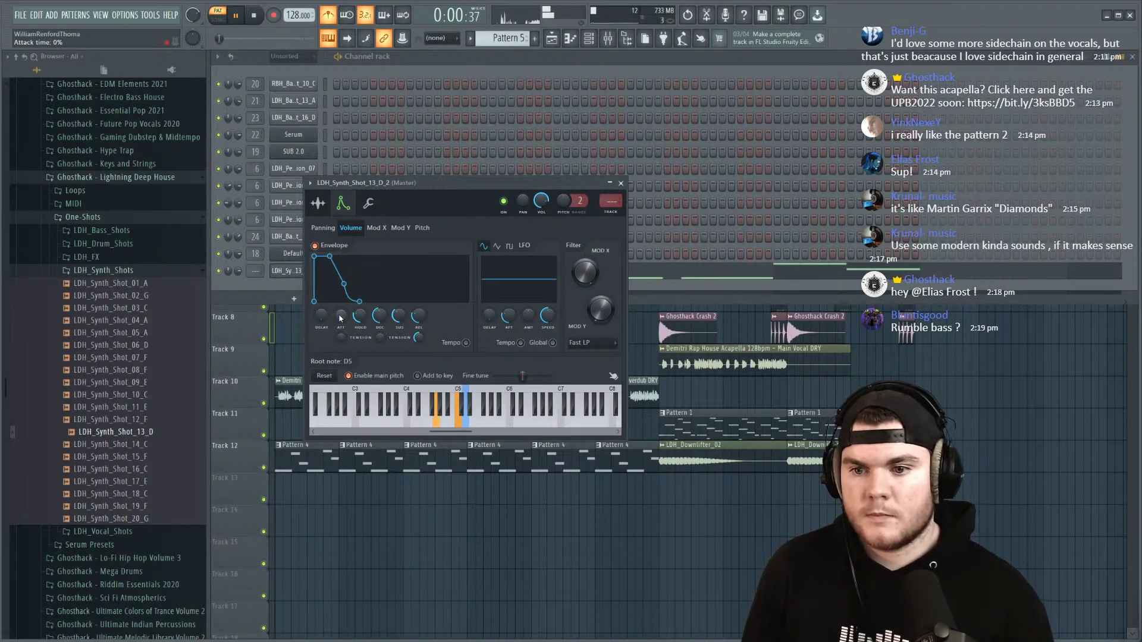
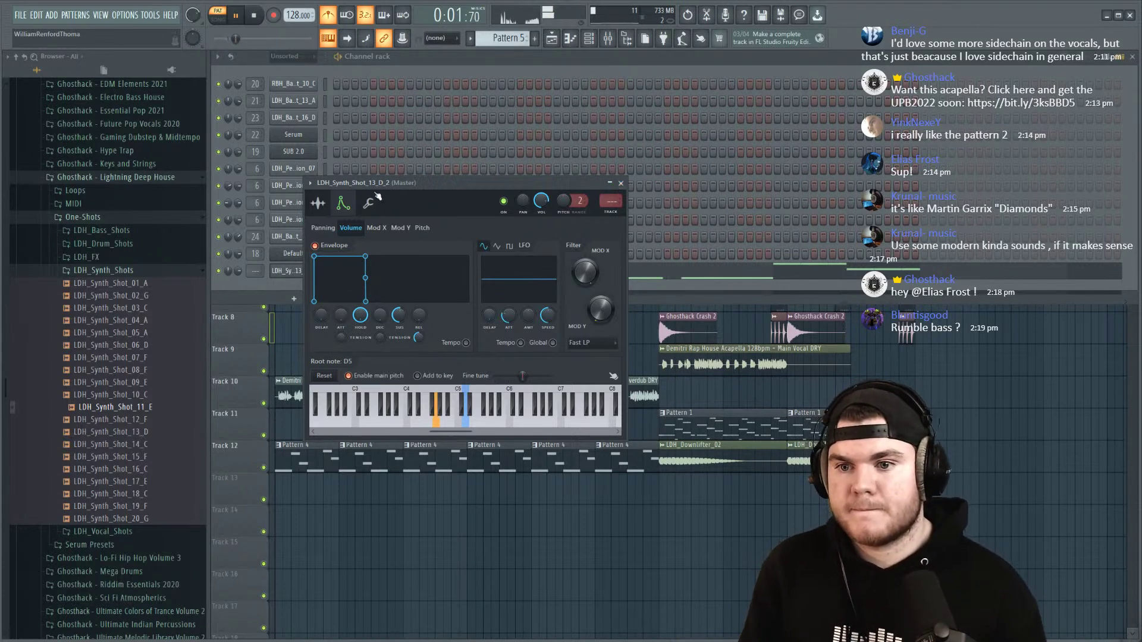
pyautogui.click(317, 204)
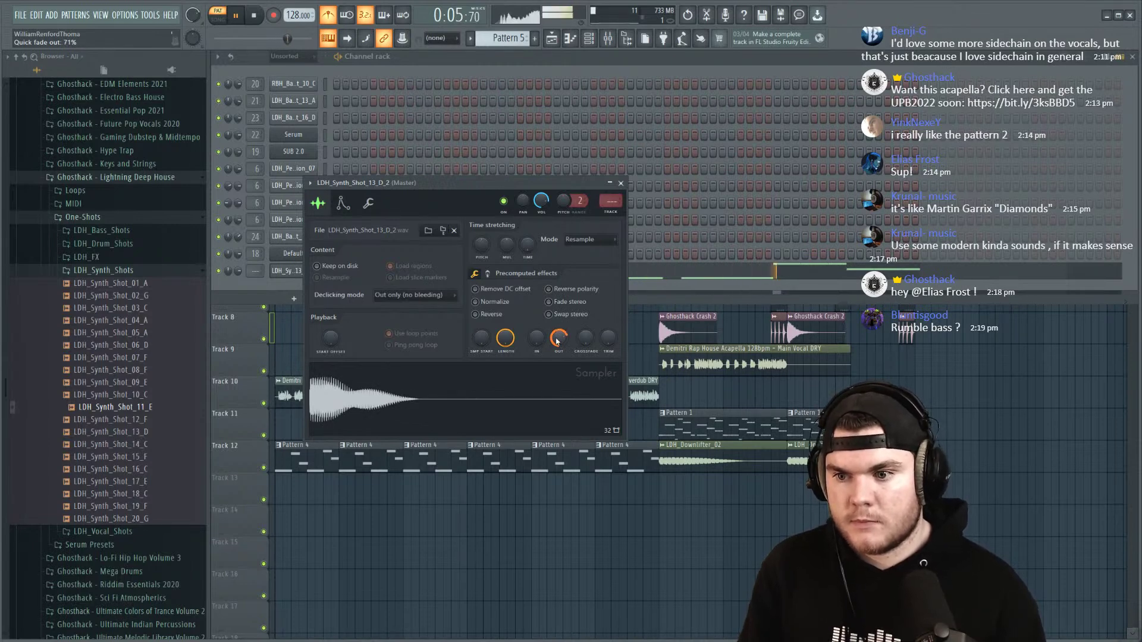
pyautogui.click(621, 184)
# Step: Duplicate all the synth shot notes seven semitones higher, audition them, and lower the copies by an octave
pyautogui.click(435, 273)
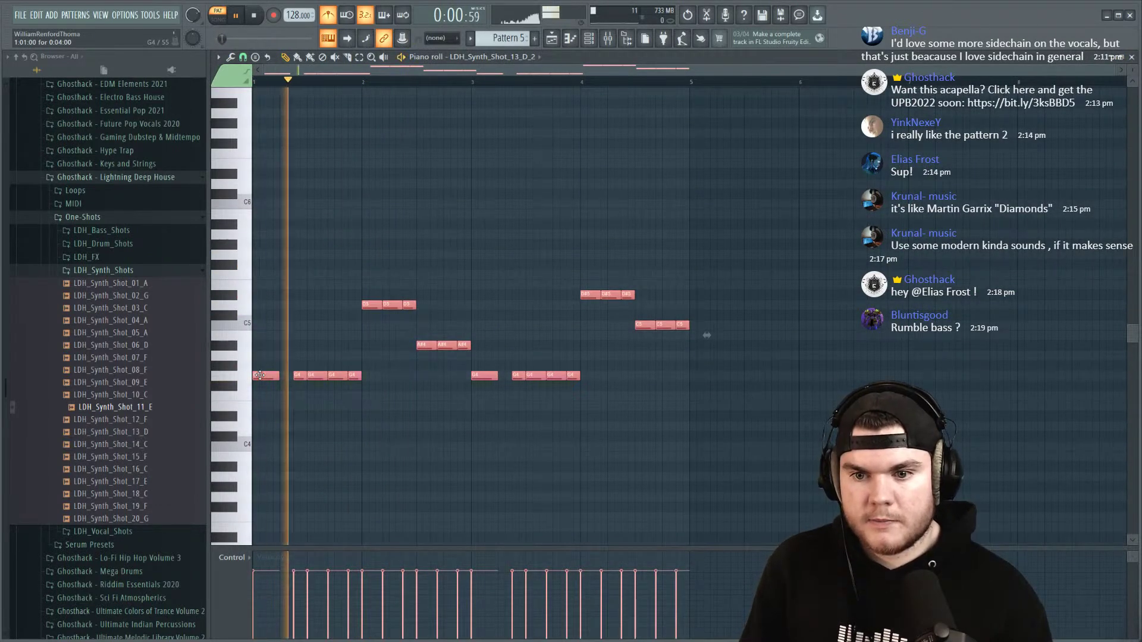
pyautogui.keyDown('shift'); pyautogui.moveTo(260, 375); pyautogui.dragTo(253, 297); pyautogui.keyUp('shift')
pyautogui.press('space')
pyautogui.press('space')
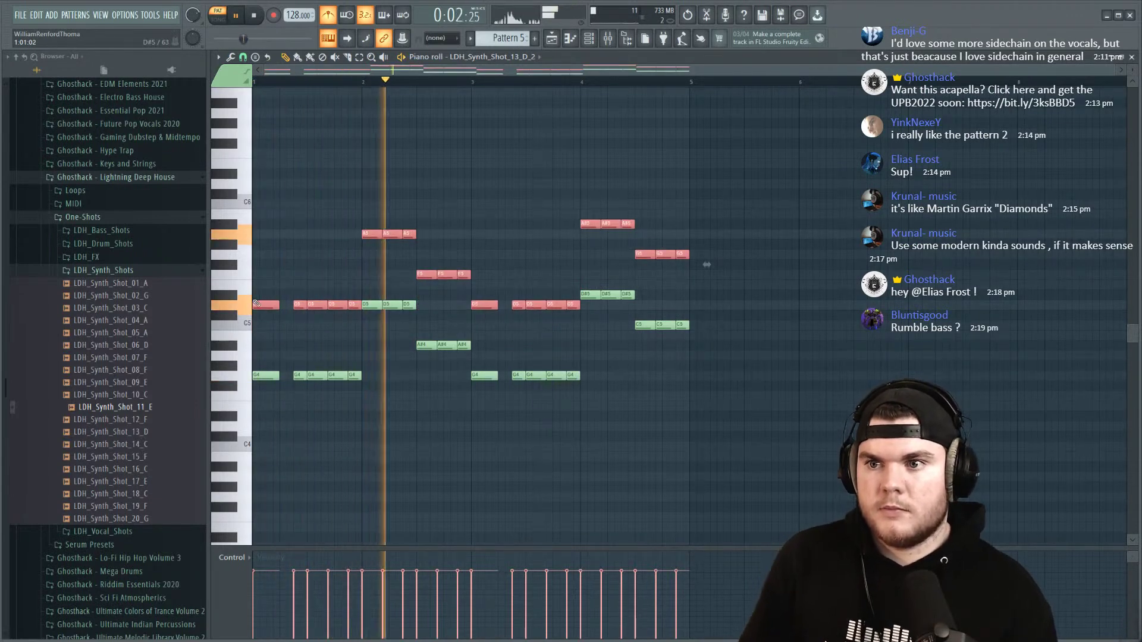
pyautogui.hotkey('ctrl', 'Down')
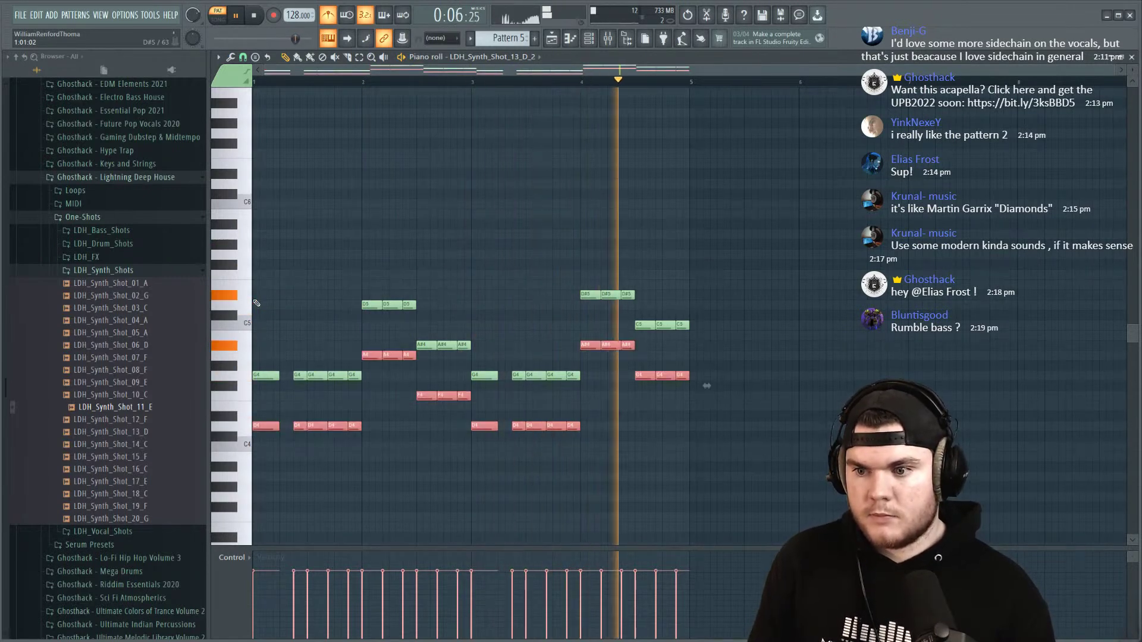
# Step: Raise the duplicated synth shot notes by one octave and play the pattern from the start
pyautogui.hotkey('ctrl', 'Up')
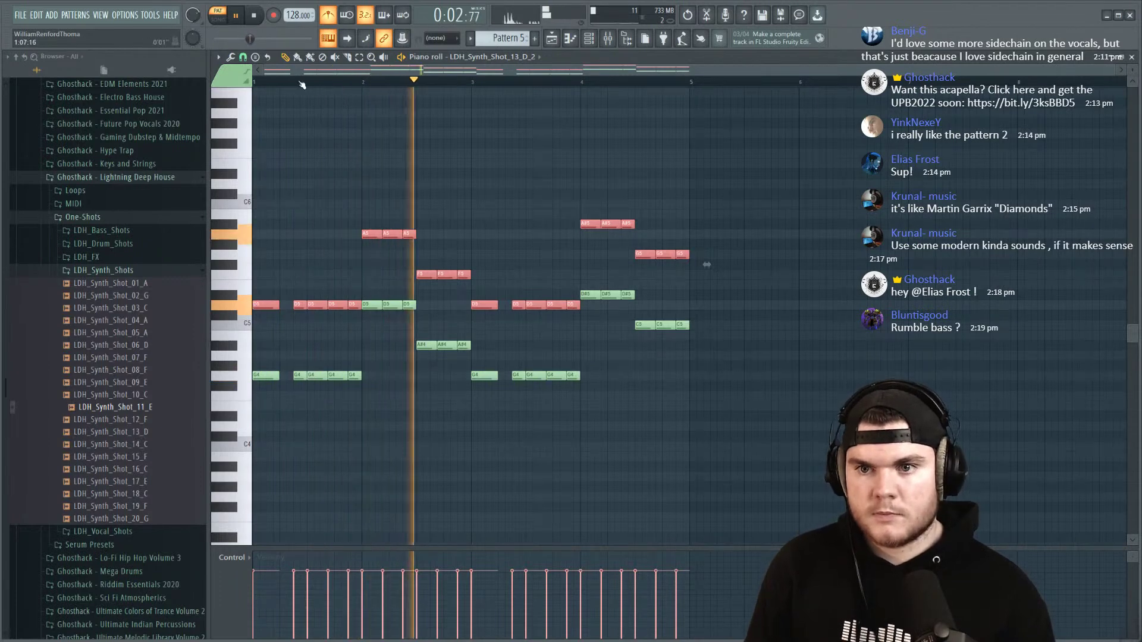
pyautogui.keyDown('ctrl'); pyautogui.scroll(2, 333, 119); pyautogui.keyUp('ctrl')
pyautogui.click(313, 108)
pyautogui.press('space')
pyautogui.press('space')
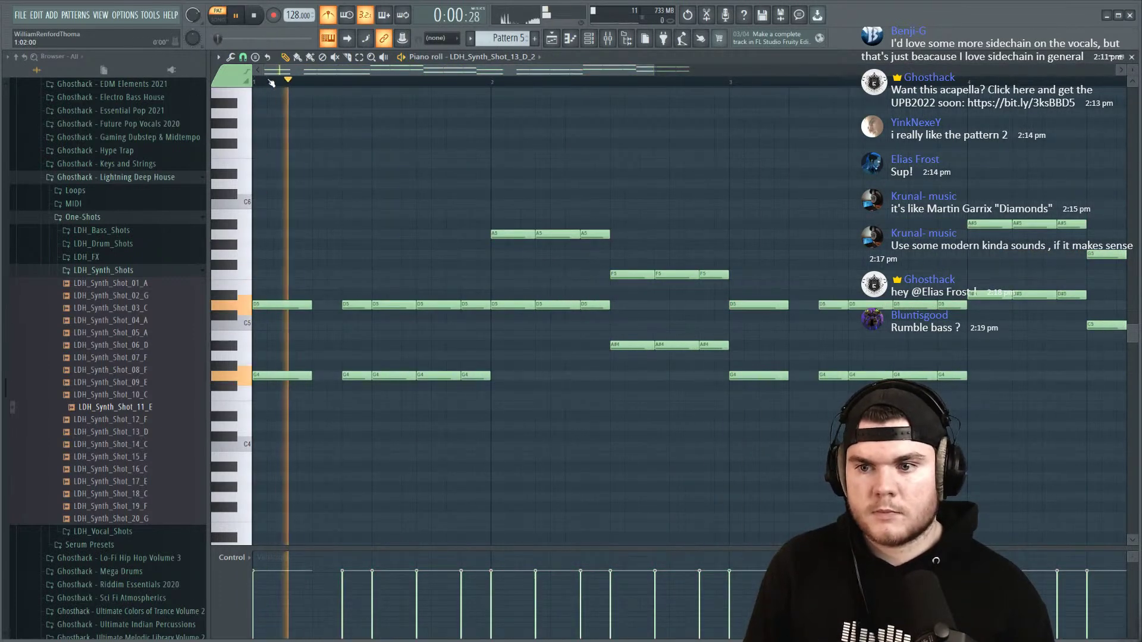
pyautogui.press('space')
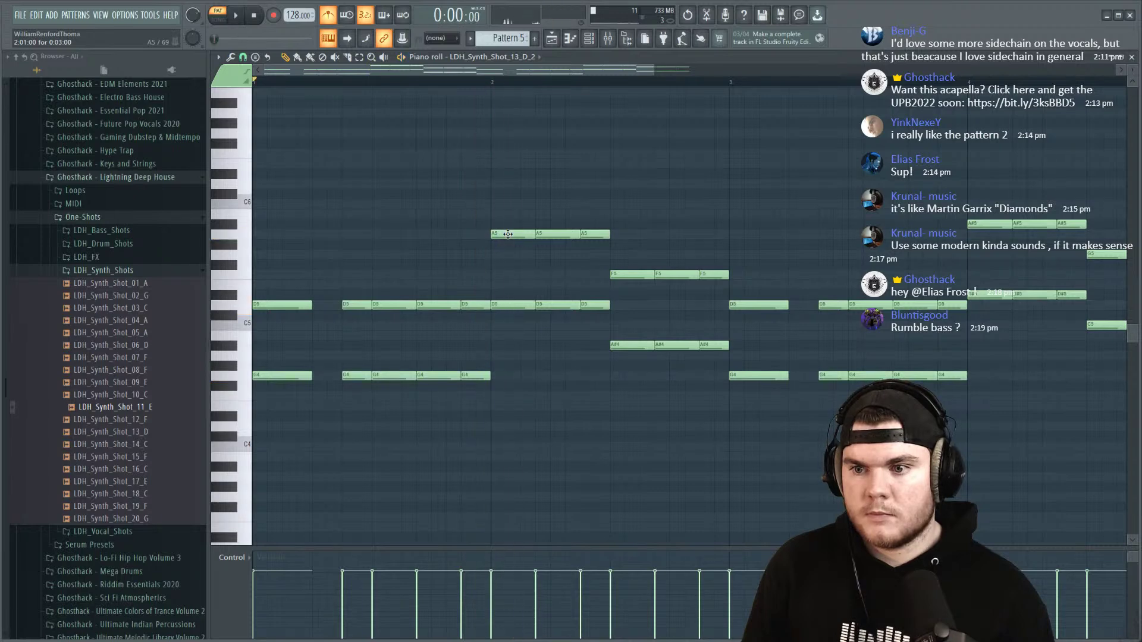
# Step: Try other pitches such as E5 and G5 for the upper F5 notes in the second half of bar 2
pyautogui.press('space')
pyautogui.press('space')
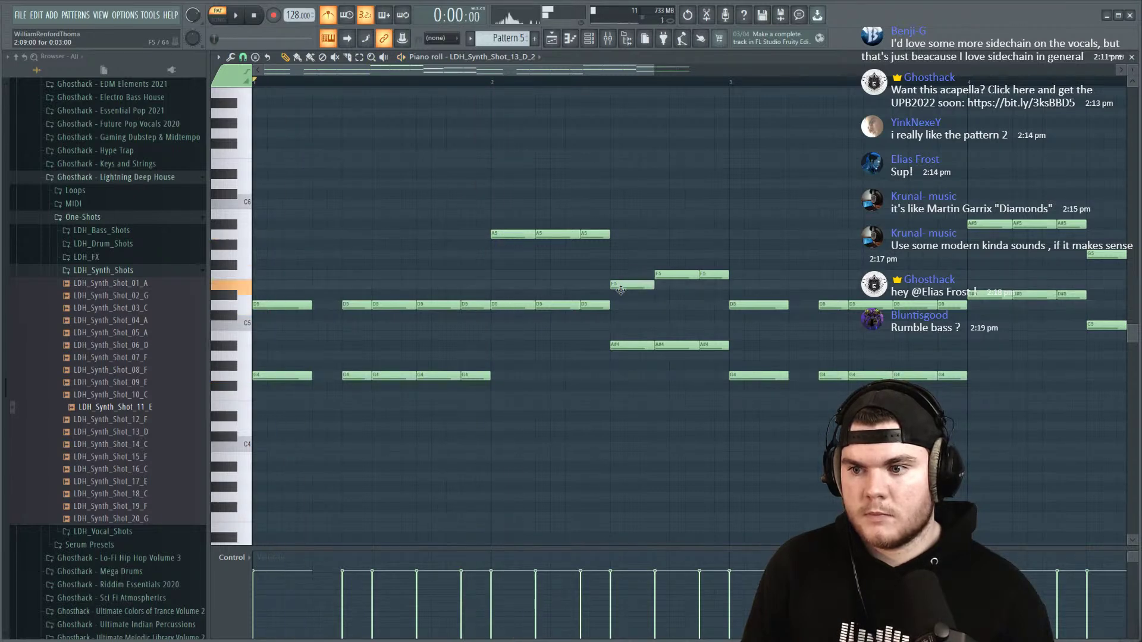
pyautogui.press('space')
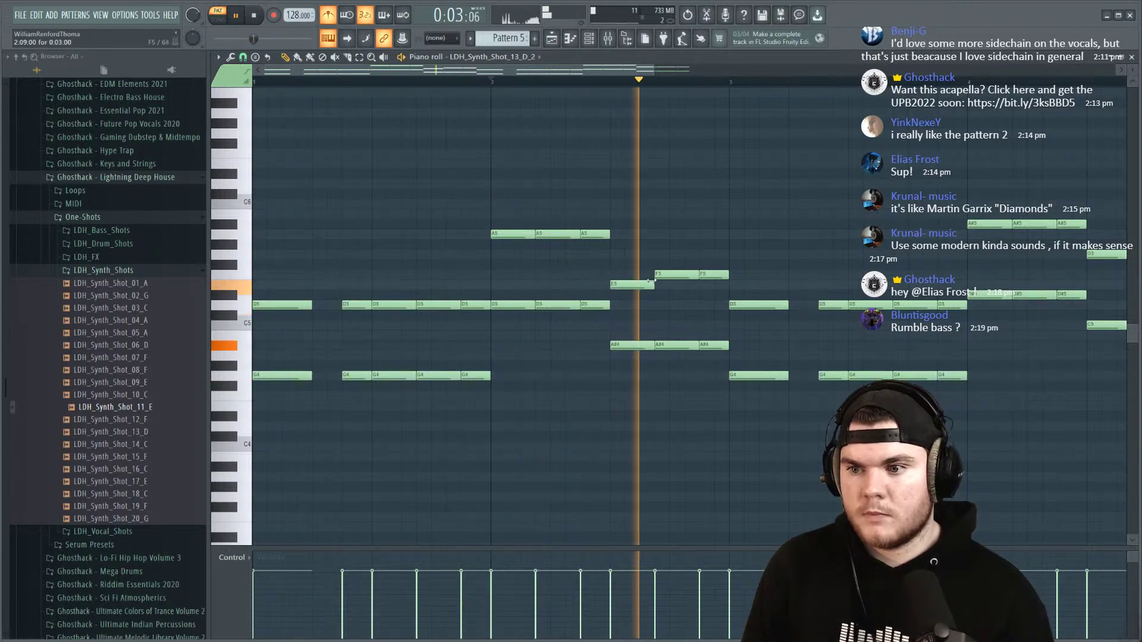
pyautogui.moveTo(635, 280); pyautogui.dragTo(706, 254)
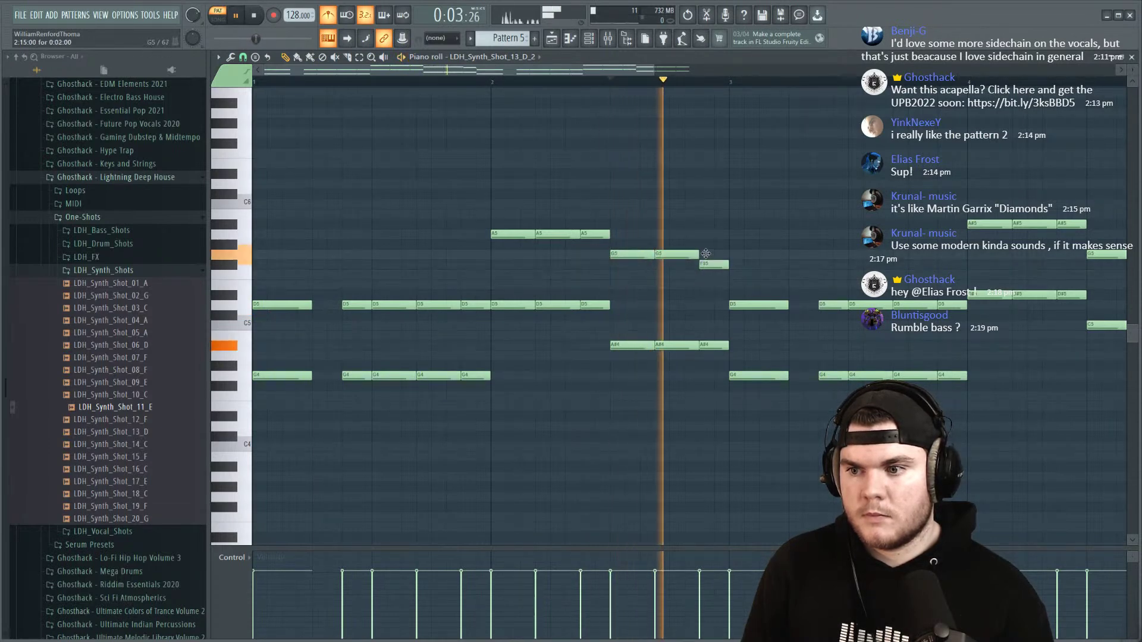
pyautogui.press('space')
pyautogui.moveTo(621, 255); pyautogui.dragTo(621, 279)
pyautogui.moveTo(678, 255); pyautogui.dragTo(703, 275)
pyautogui.press('space')
# Step: Select all the upper harmony notes across the four bars, reduce their velocity, and play the pattern
pyautogui.scroll(-4, 637, 86)
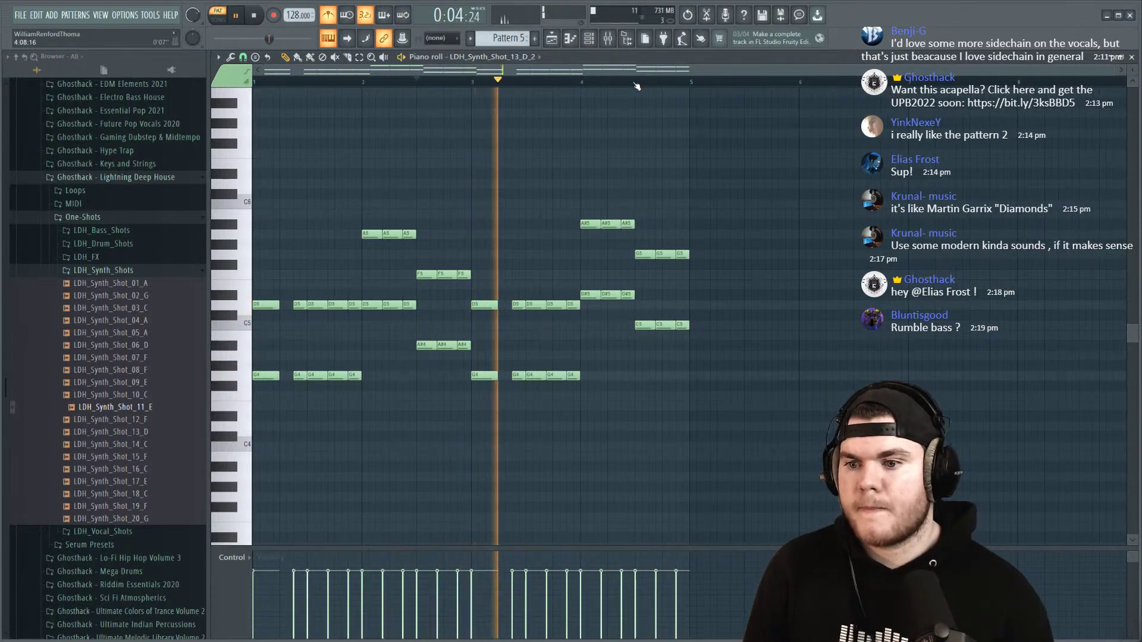
pyautogui.scroll(3, 631, 95)
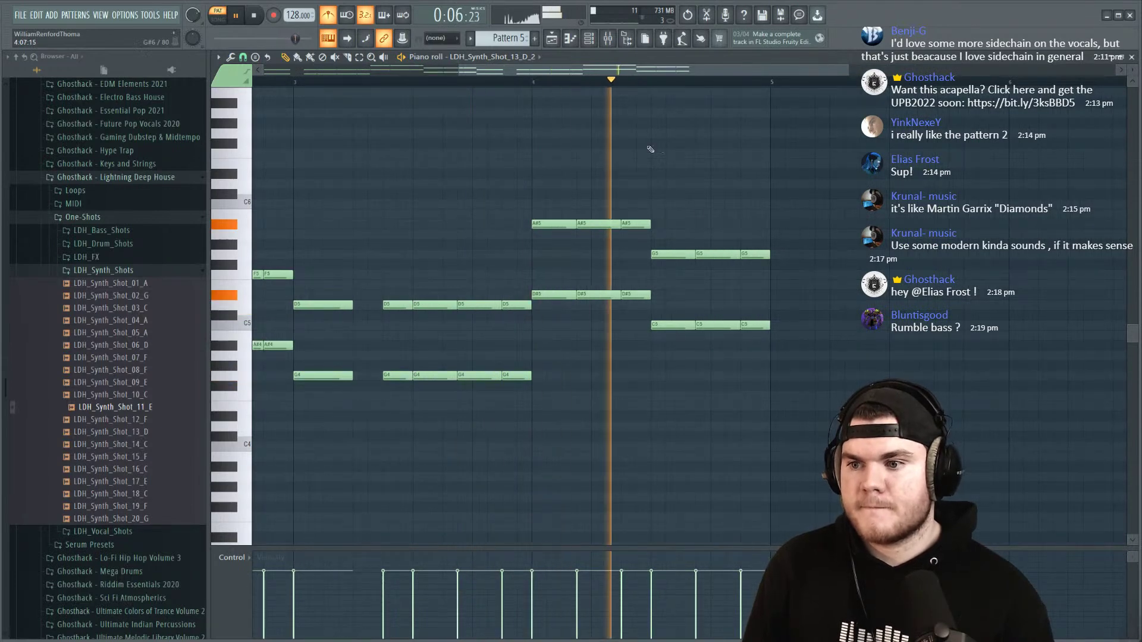
pyautogui.scroll(-3, 658, 95)
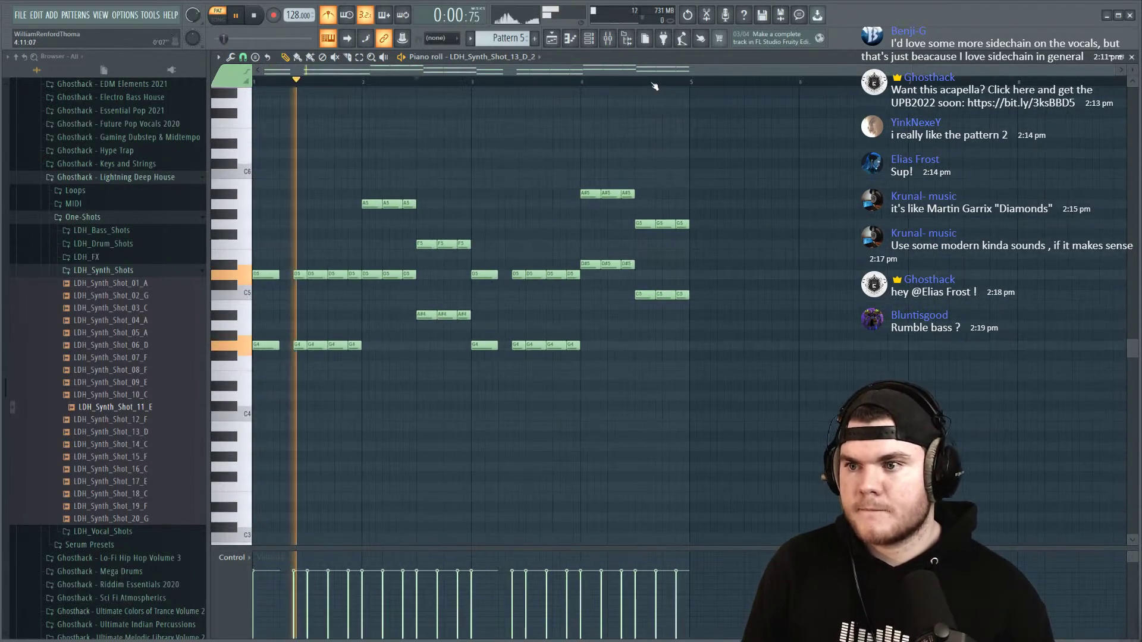
pyautogui.press('space')
pyautogui.moveTo(339, 301); pyautogui.dragTo(357, 298)
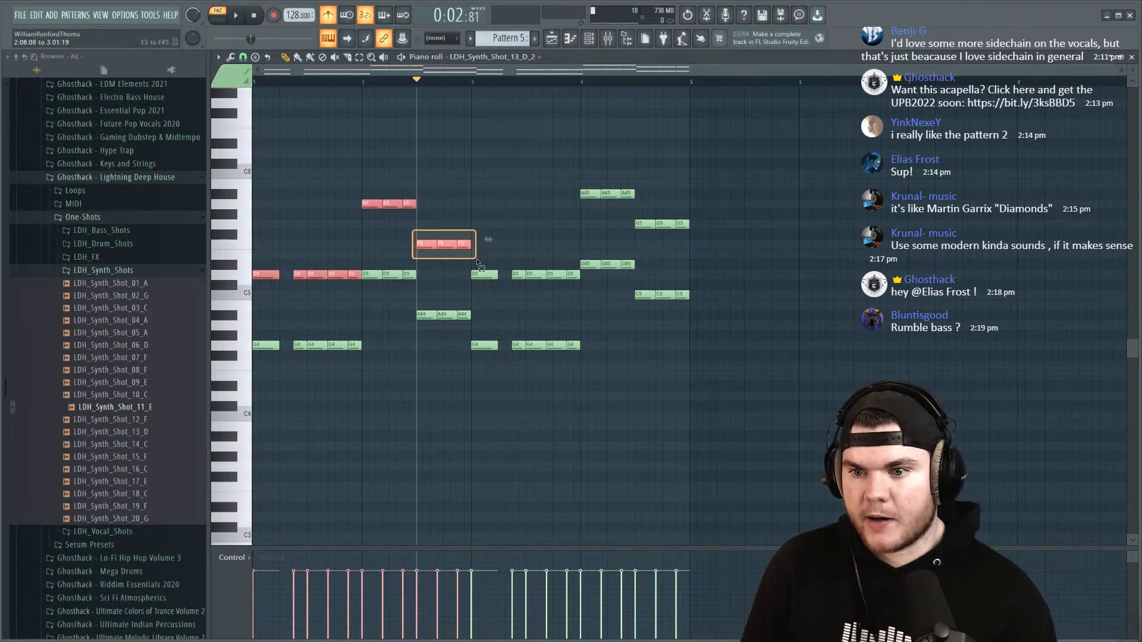
pyautogui.moveTo(580, 183); pyautogui.dragTo(707, 234)
pyautogui.press('space')
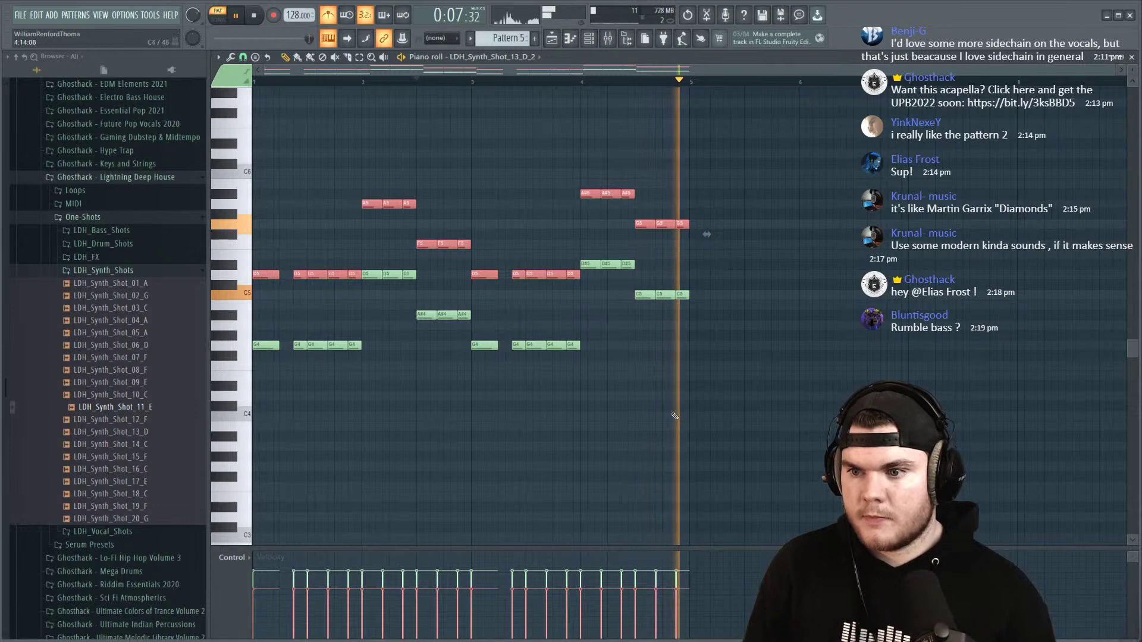
# Step: Lower bar 4's A#5 notes and bar 2's A5 notes by an octave to A#4 and A4 during playback
pyautogui.moveTo(553, 168); pyautogui.dragTo(677, 218)
pyautogui.click(560, 79)
pyautogui.moveTo(357, 196); pyautogui.dragTo(420, 211)
pyautogui.hotkey('ctrl', 'Down')
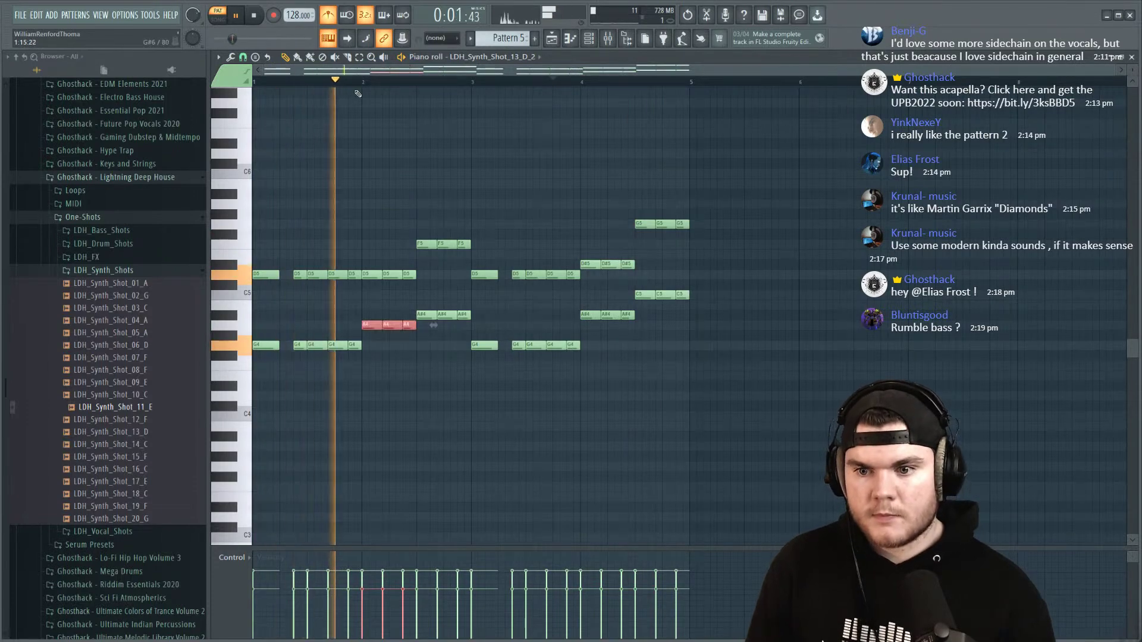
pyautogui.click(628, 130)
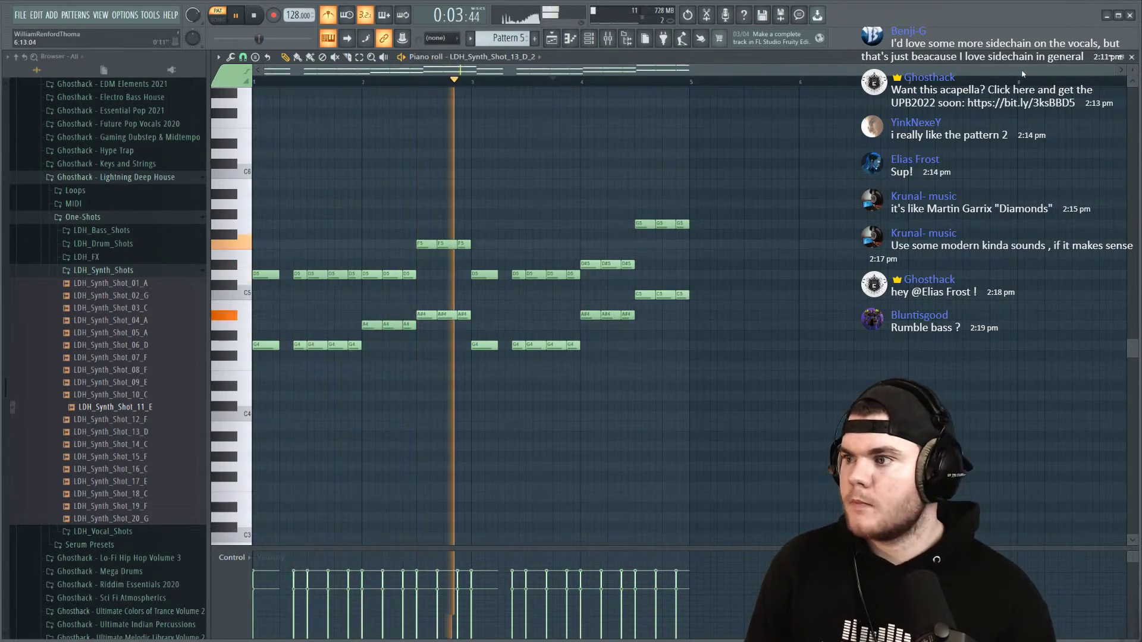
# Step: Route the LDH_Synth_Shot_13_D channel to mixer insert 17 and rename the insert Chords
pyautogui.click(1131, 56)
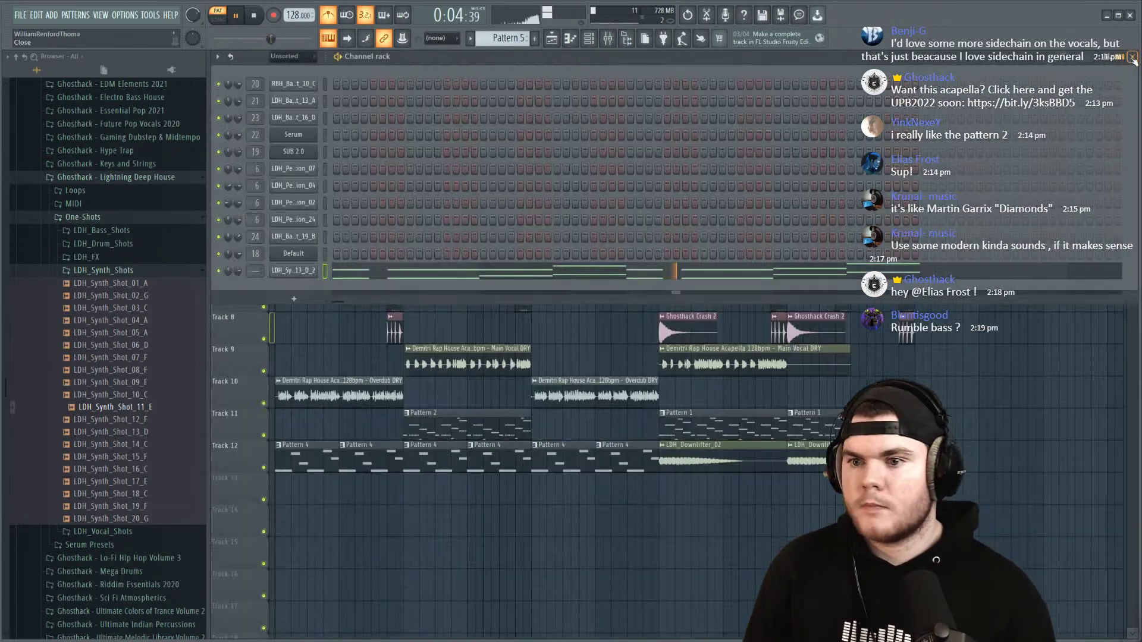
pyautogui.click(608, 38)
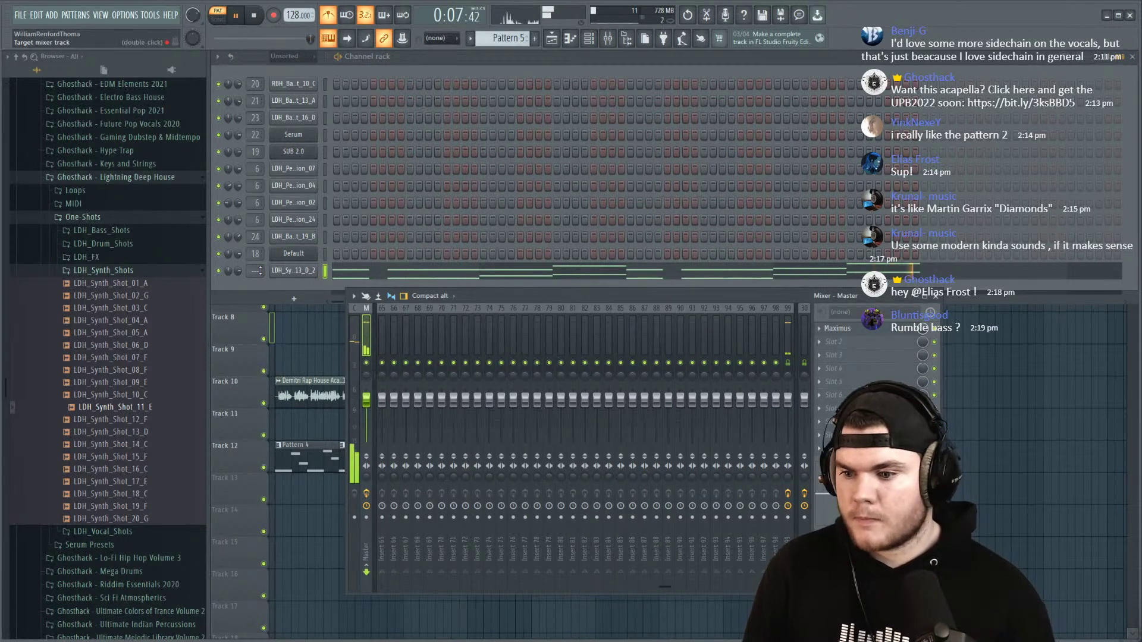
pyautogui.scroll(3, 259, 271)
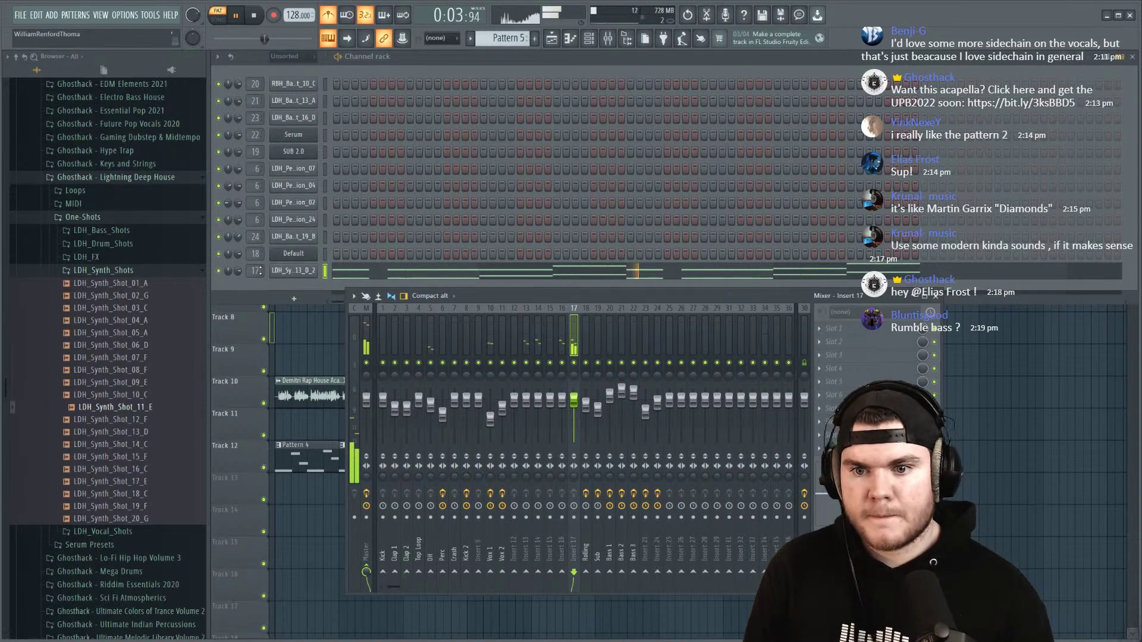
pyautogui.rightClick(580, 303)
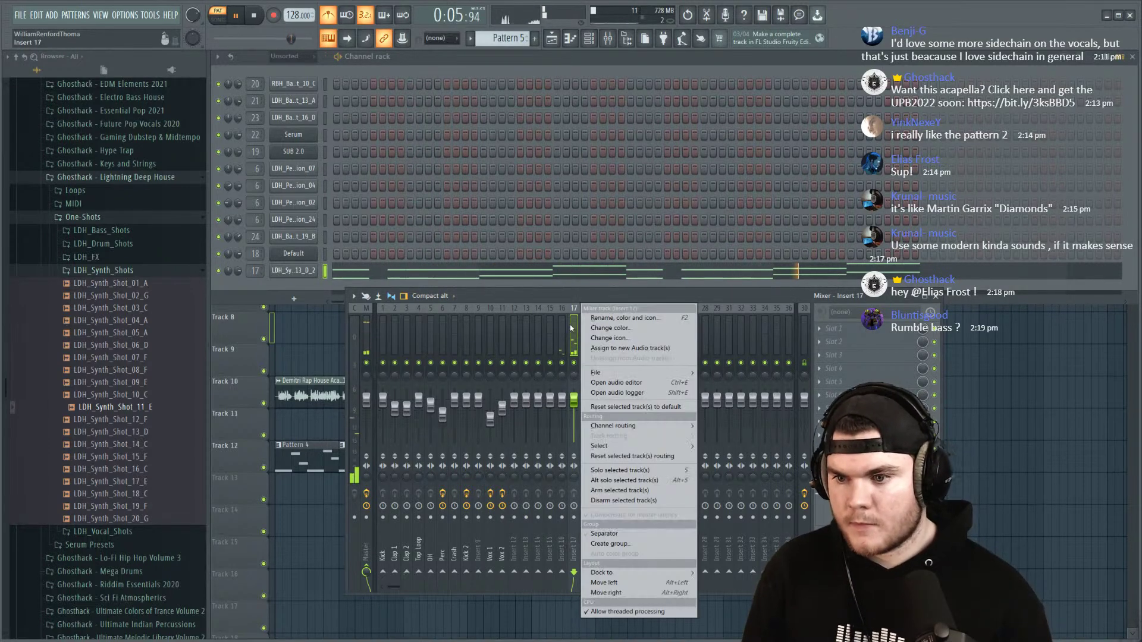
pyautogui.click(601, 319)
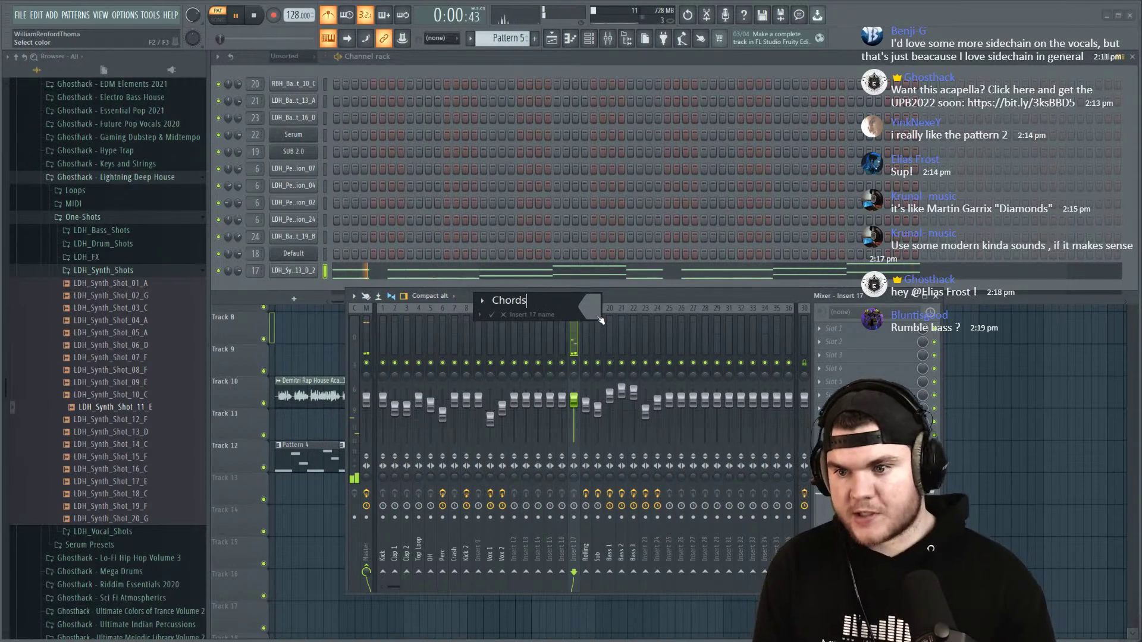
pyautogui.press('Return')
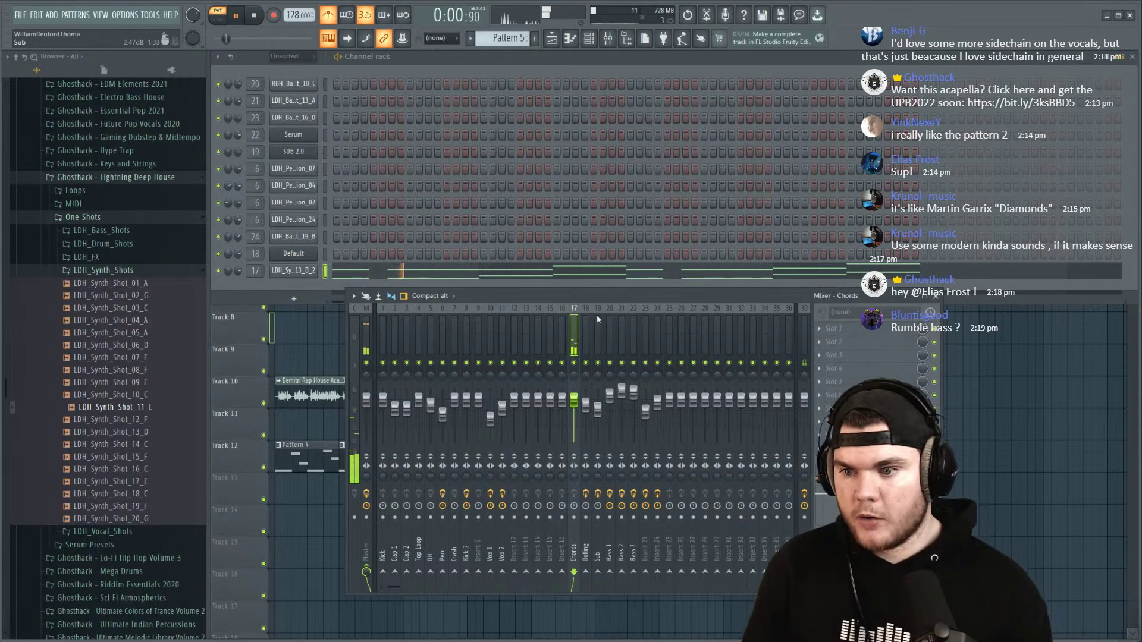
# Step: Place Pattern 5 on Track 13 of the playlist at bar 1 and again at bar 5
pyautogui.click(247, 361)
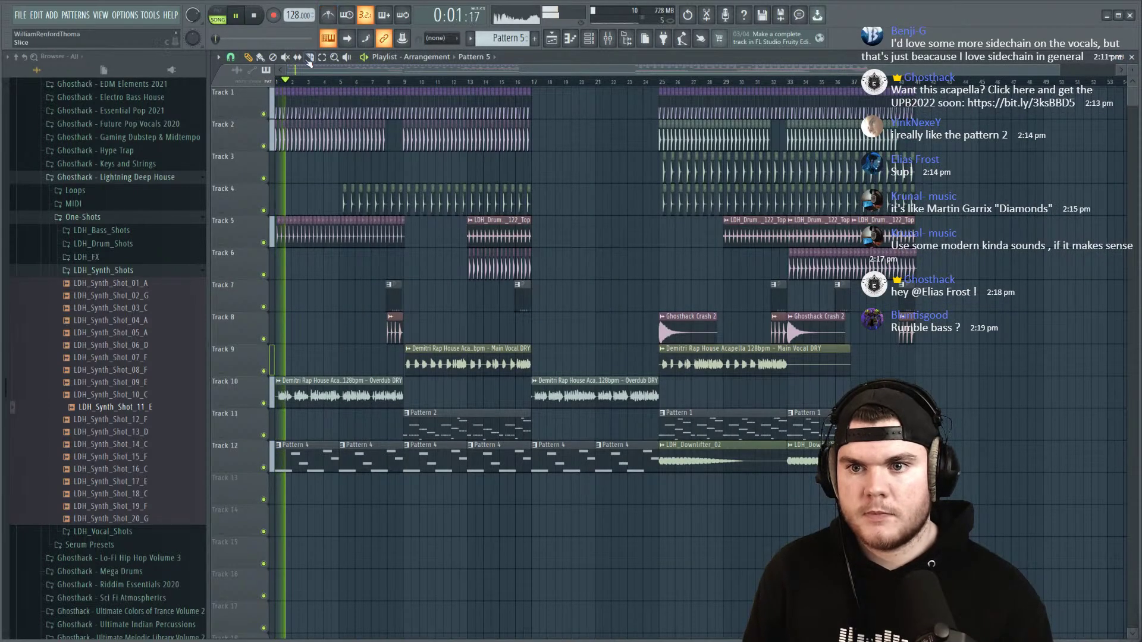
pyautogui.scroll(2, 231, 111)
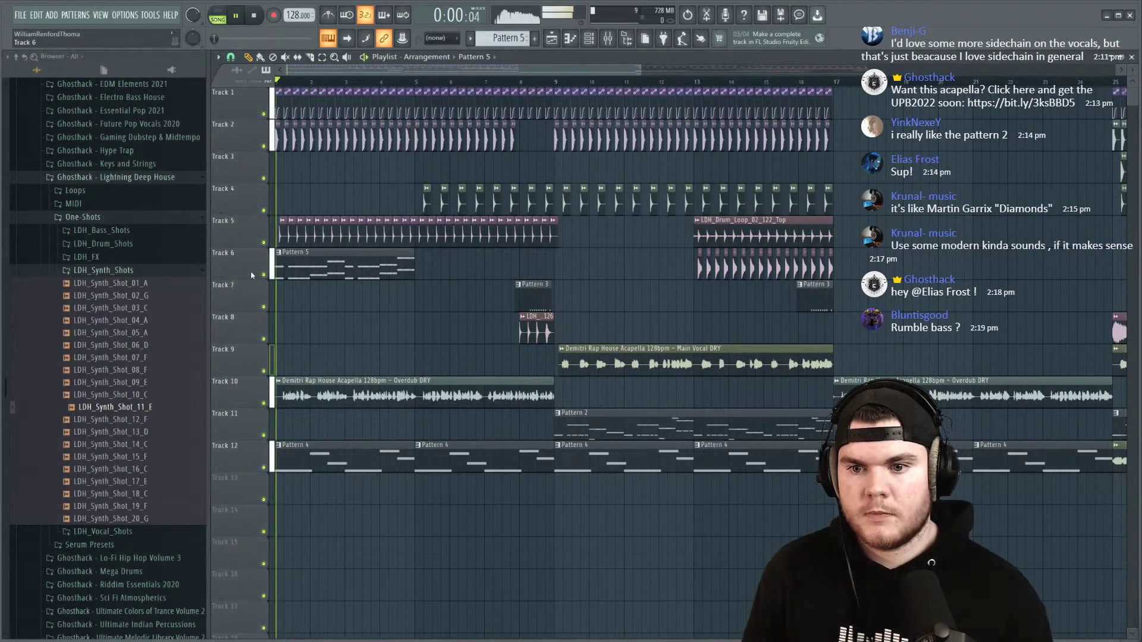
pyautogui.moveTo(280, 275); pyautogui.dragTo(263, 510)
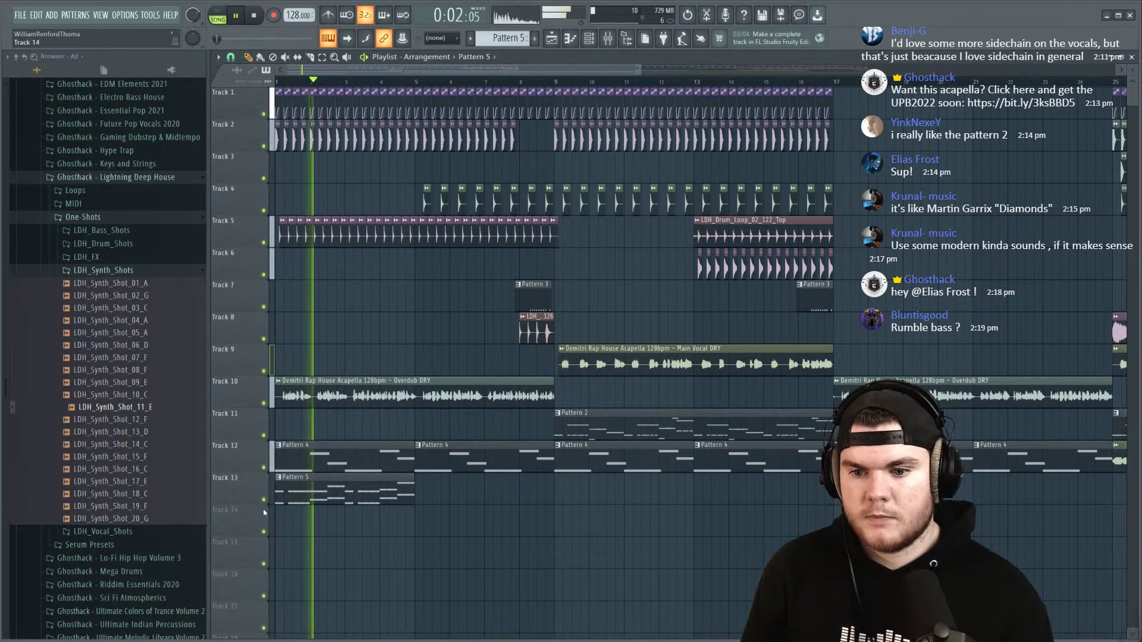
pyautogui.click(429, 489)
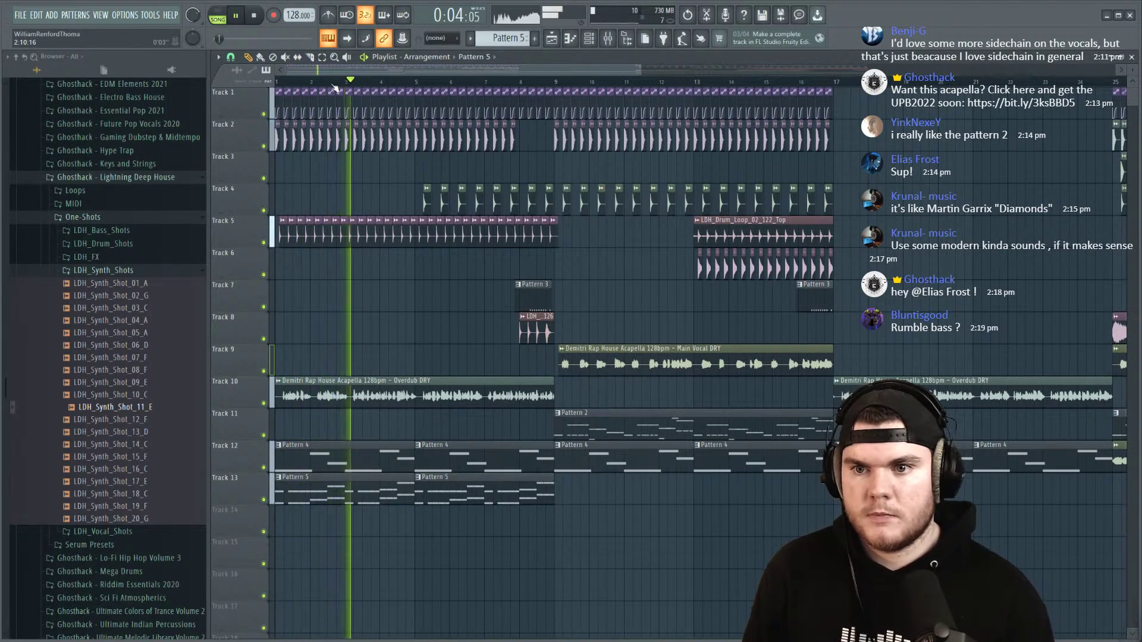
# Step: Remove the clips on Tracks 1 and 2 from bars 1 to 4 and play the intro
pyautogui.scroll(2, 336, 91)
pyautogui.moveTo(402, 147); pyautogui.dragTo(266, 149)
pyautogui.press('space')
pyautogui.moveTo(571, 107); pyautogui.dragTo(303, 89)
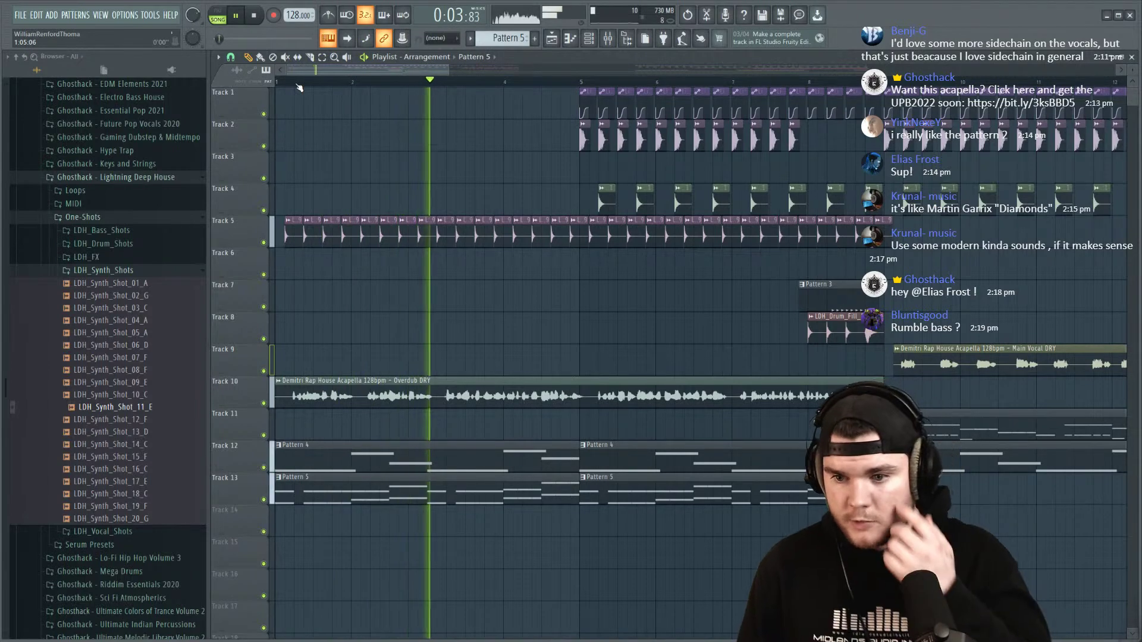
pyautogui.scroll(-3, 299, 88)
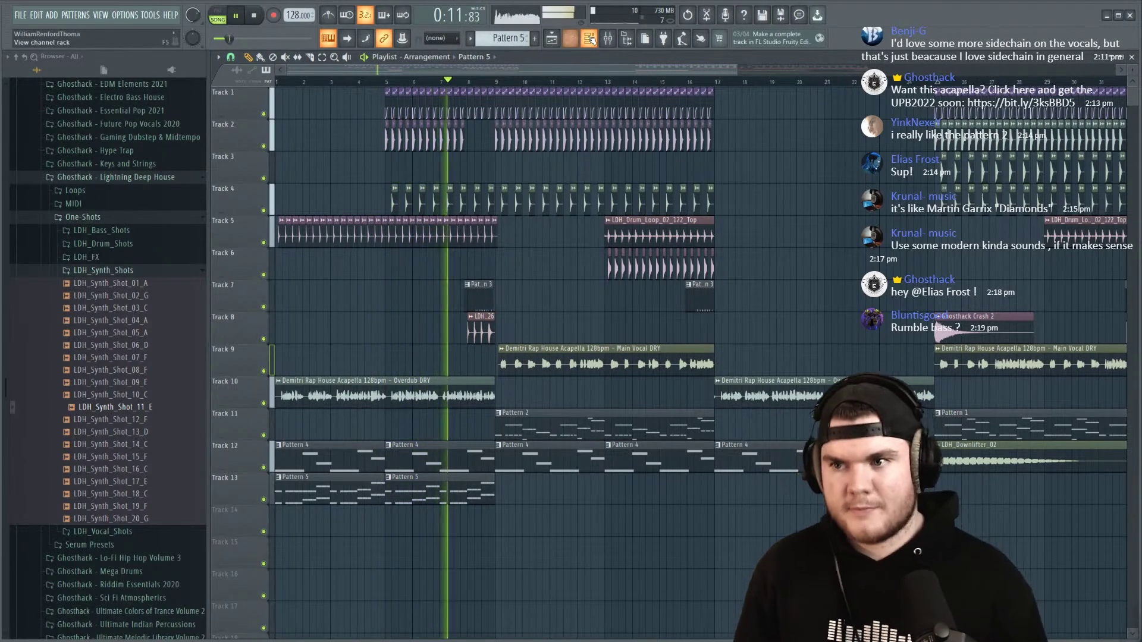
# Step: Add two Pattern 5 clips to Track 13 at bars 17 and 21
pyautogui.click(608, 39)
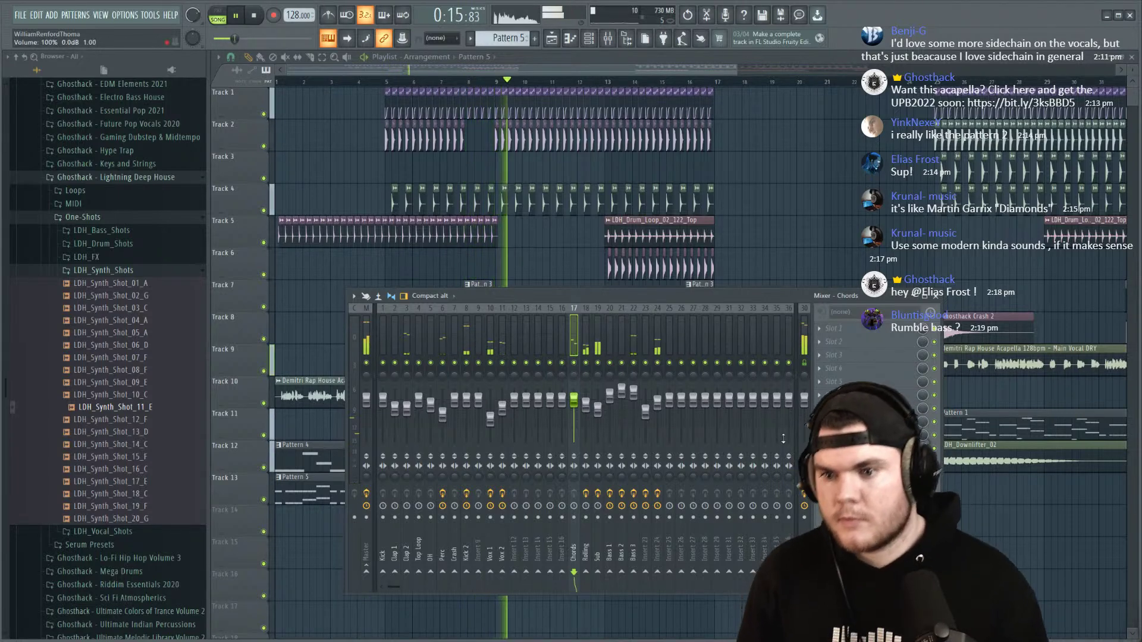
pyautogui.press('F9')
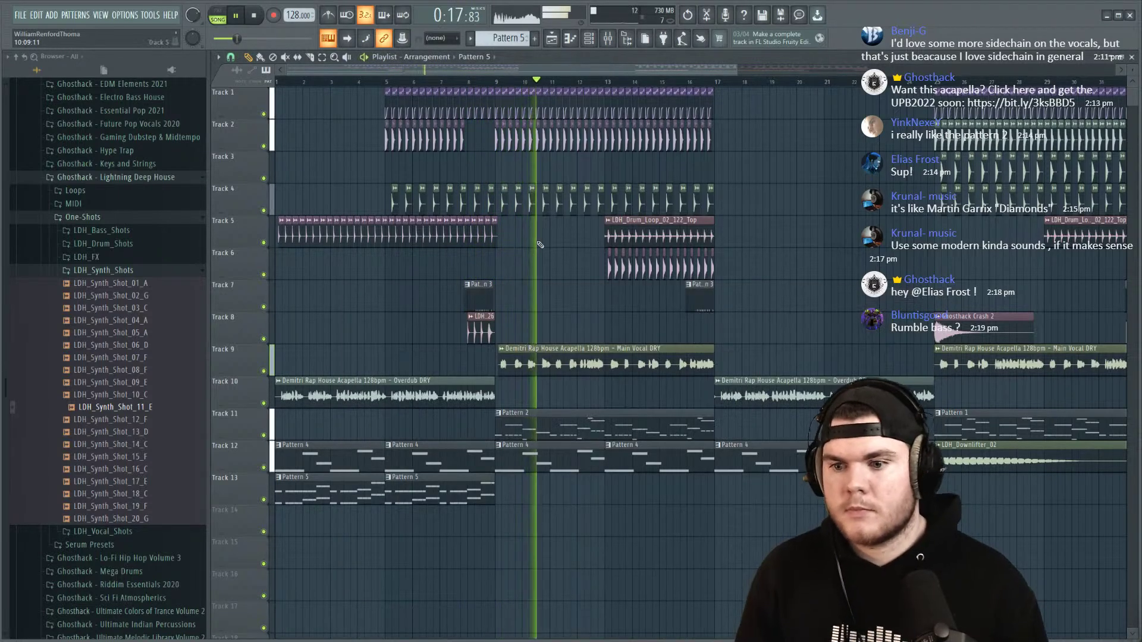
pyautogui.click(720, 487)
pyautogui.click(831, 487)
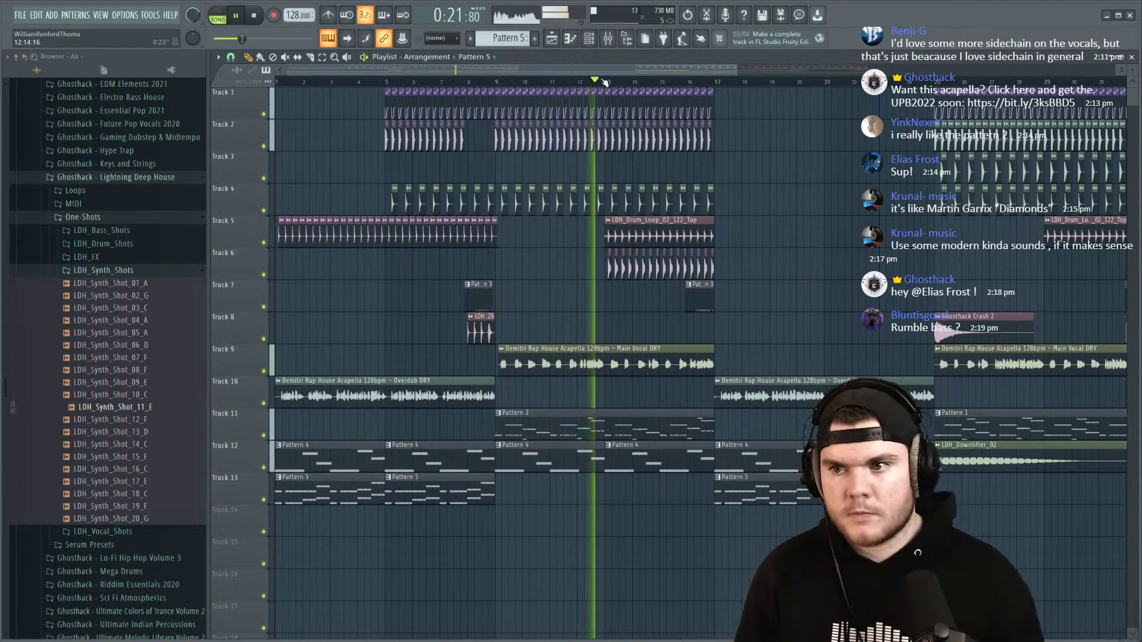
pyautogui.scroll(-3, 605, 83)
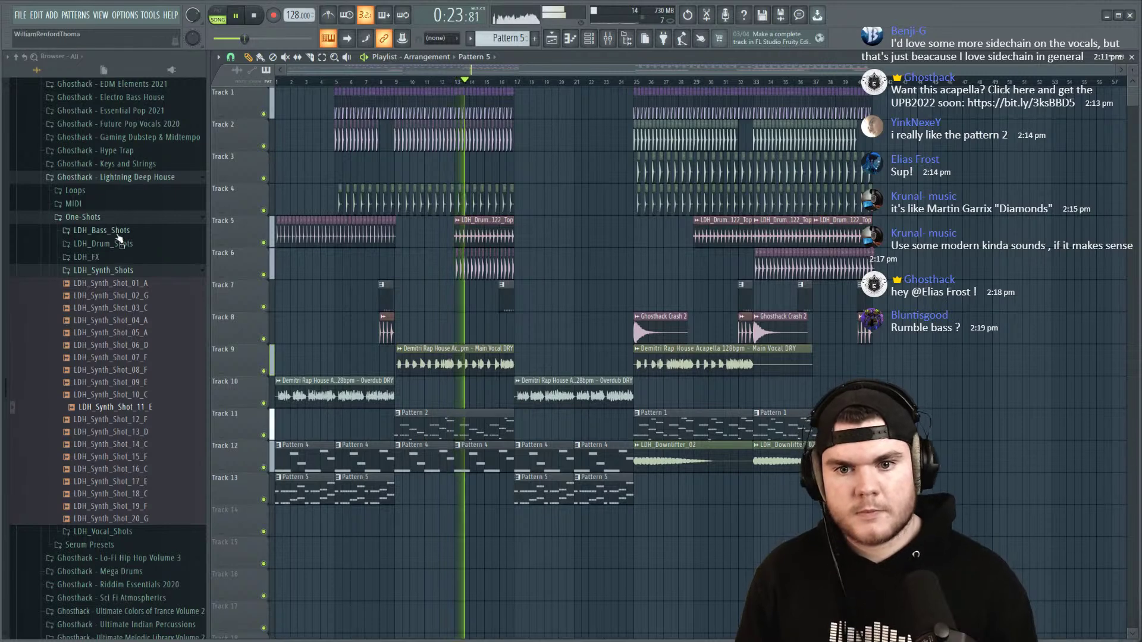
# Step: Collapse the synth shots folder and open the LDH_Reverses folder within LDH_FX
pyautogui.click(110, 271)
pyautogui.click(149, 259)
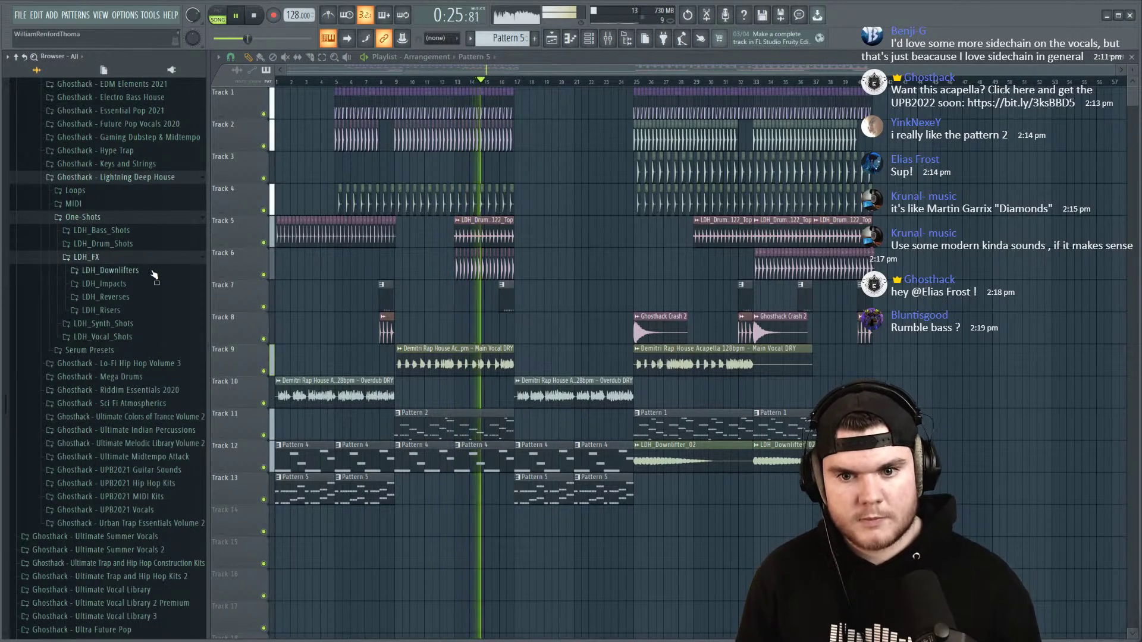
pyautogui.click(107, 297)
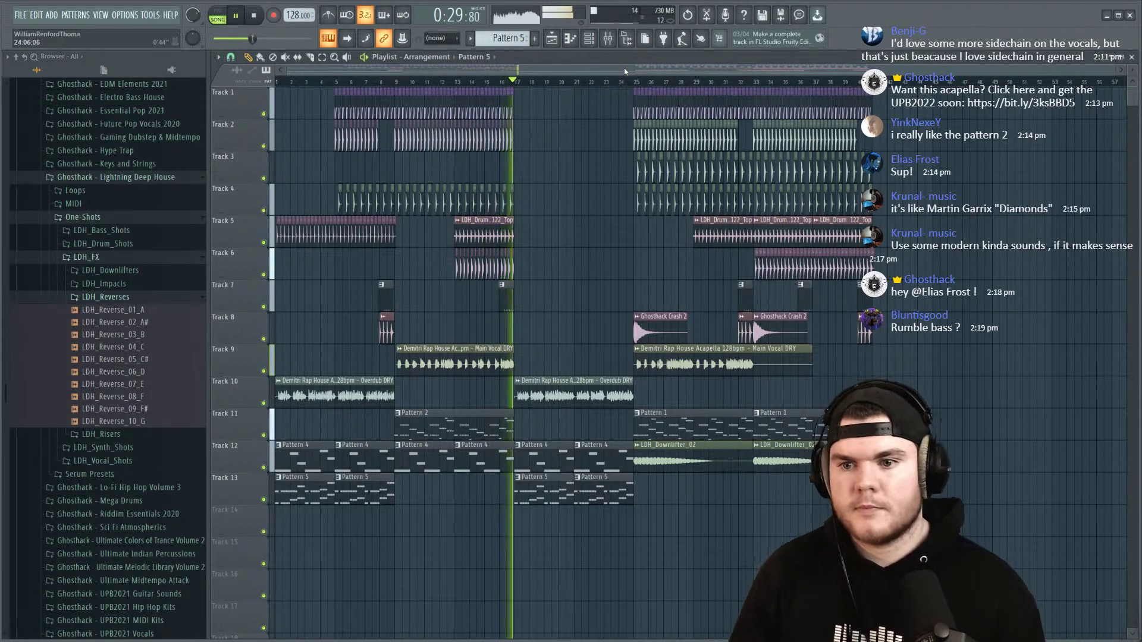
# Step: Play the breakdown from bar 17 and its transition into the section at bar 25
pyautogui.scroll(4, 575, 83)
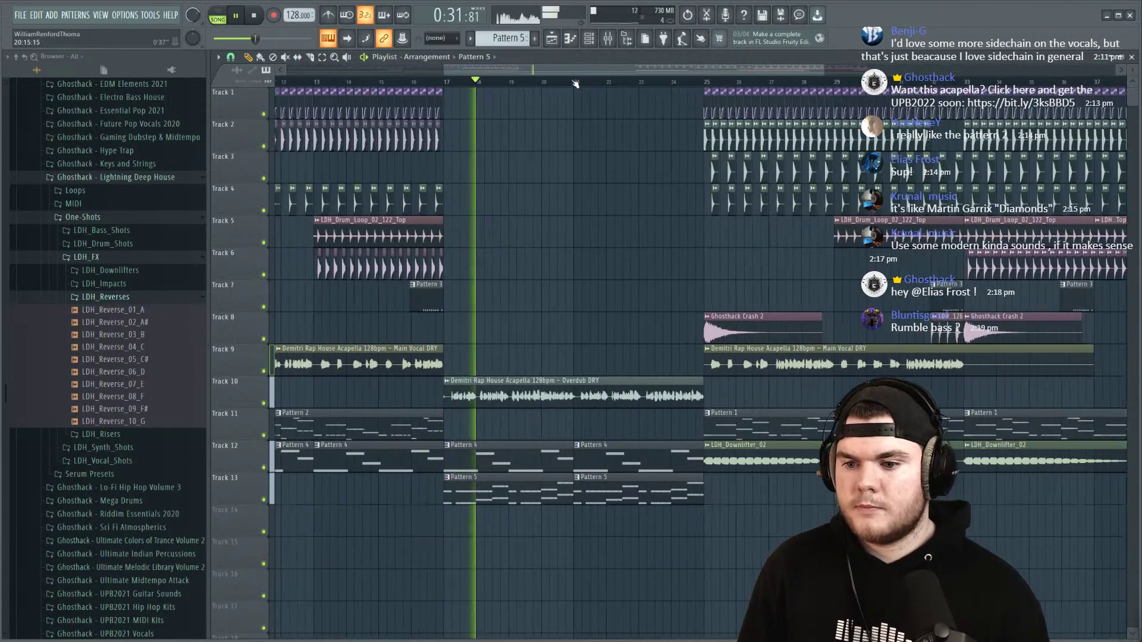
pyautogui.scroll(-3, 575, 84)
pyautogui.press('space')
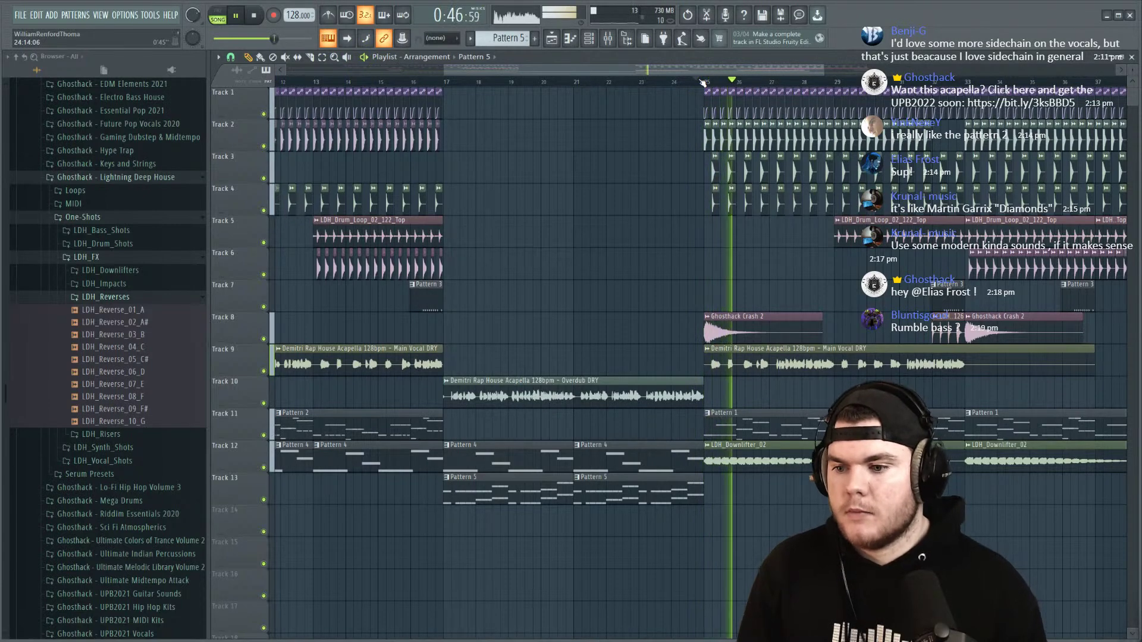
pyautogui.scroll(-2, 702, 83)
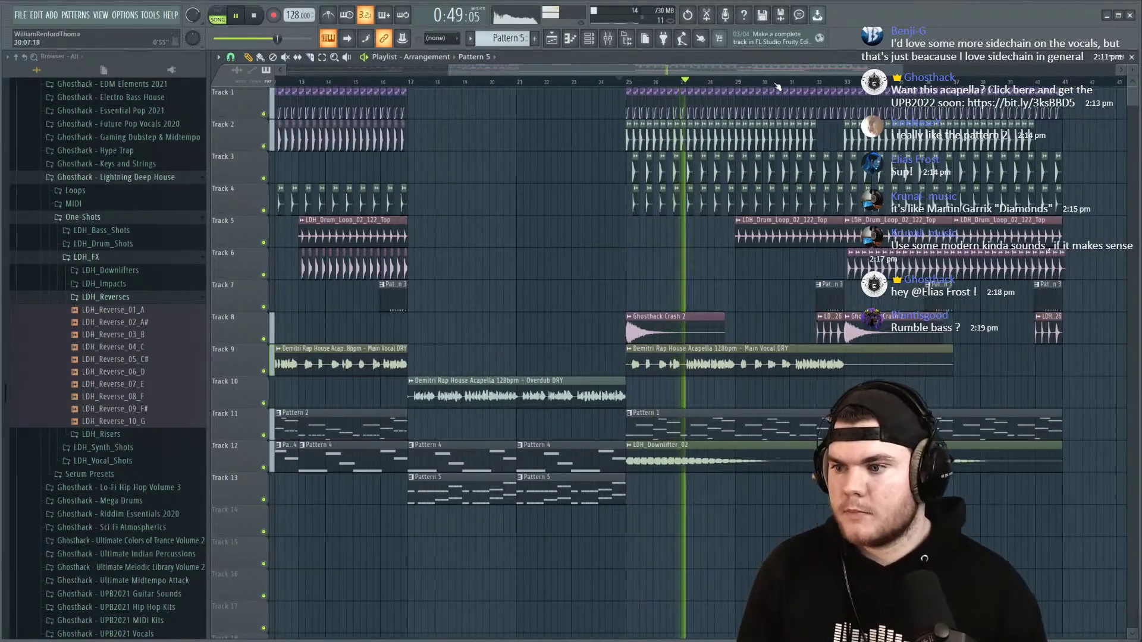
pyautogui.press('space')
pyautogui.scroll(4, 421, 82)
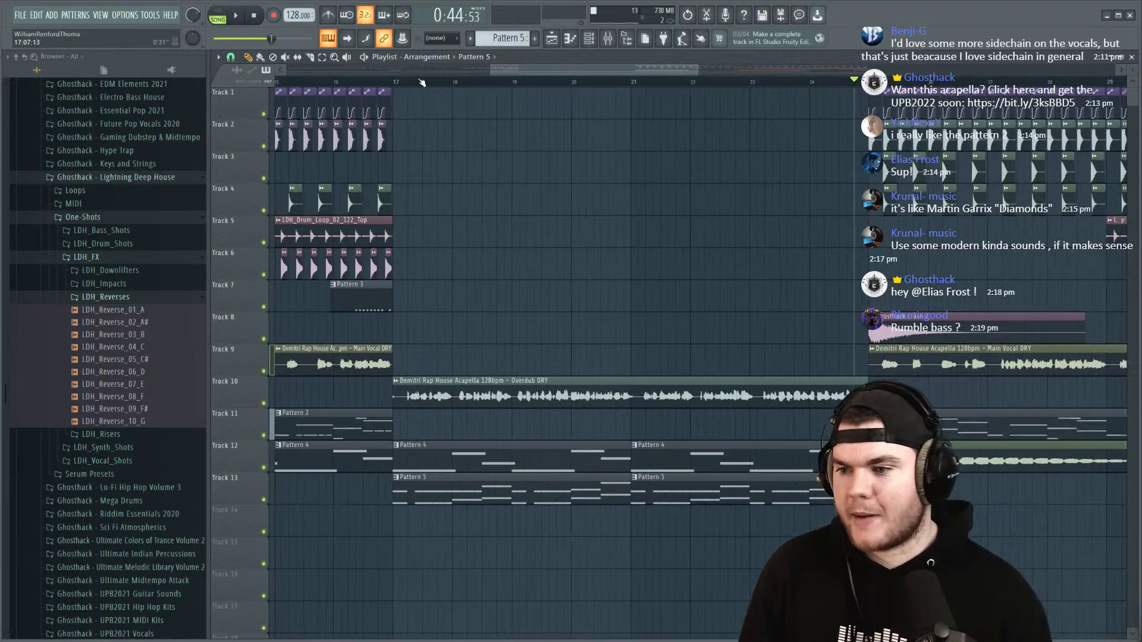
# Step: Select bars 17 to 25 as the playback loop and add a Fruity Limiter in effect slot 4 of the Rolling mixer track
pyautogui.press('space')
pyautogui.moveTo(394, 82); pyautogui.dragTo(869, 82)
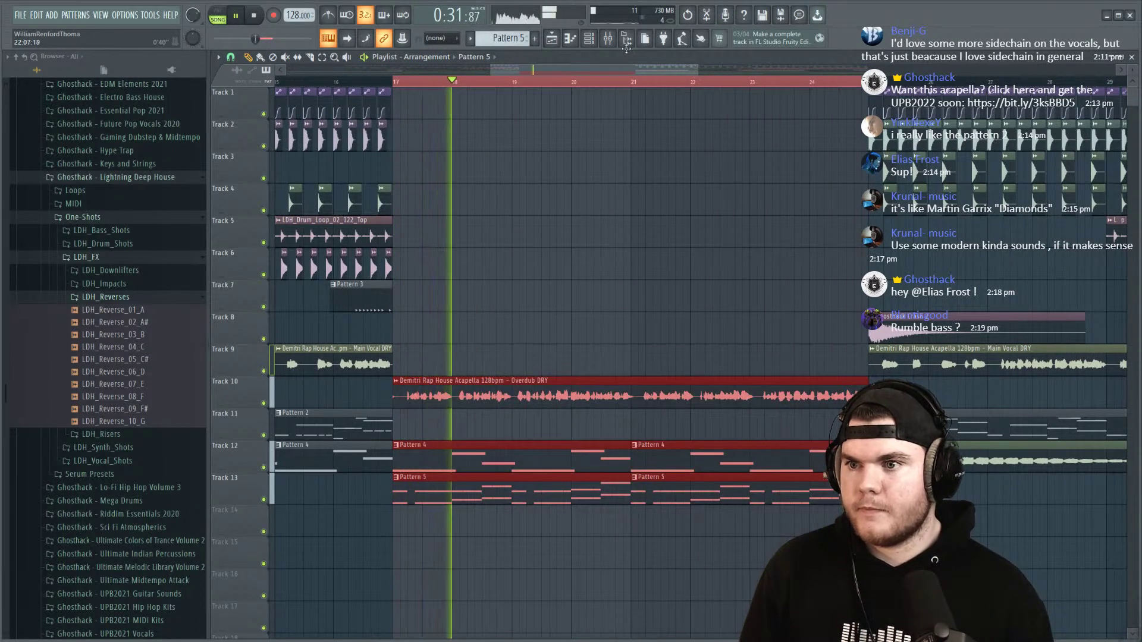
pyautogui.press('F9')
pyautogui.click(586, 348)
pyautogui.press('space')
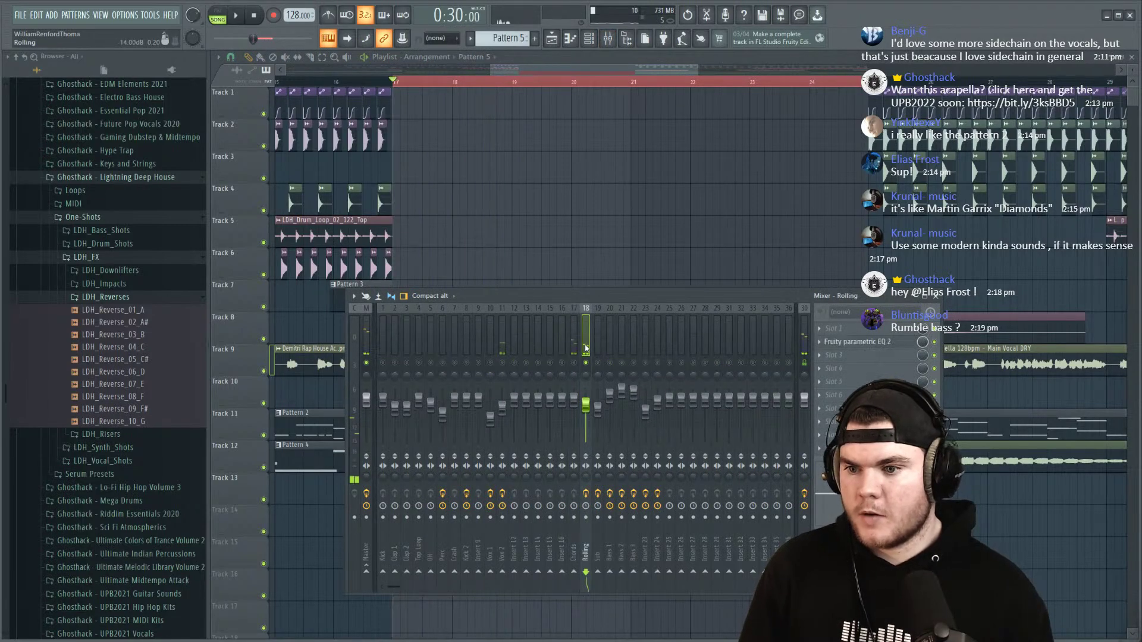
pyautogui.click(849, 345)
pyautogui.click(851, 346)
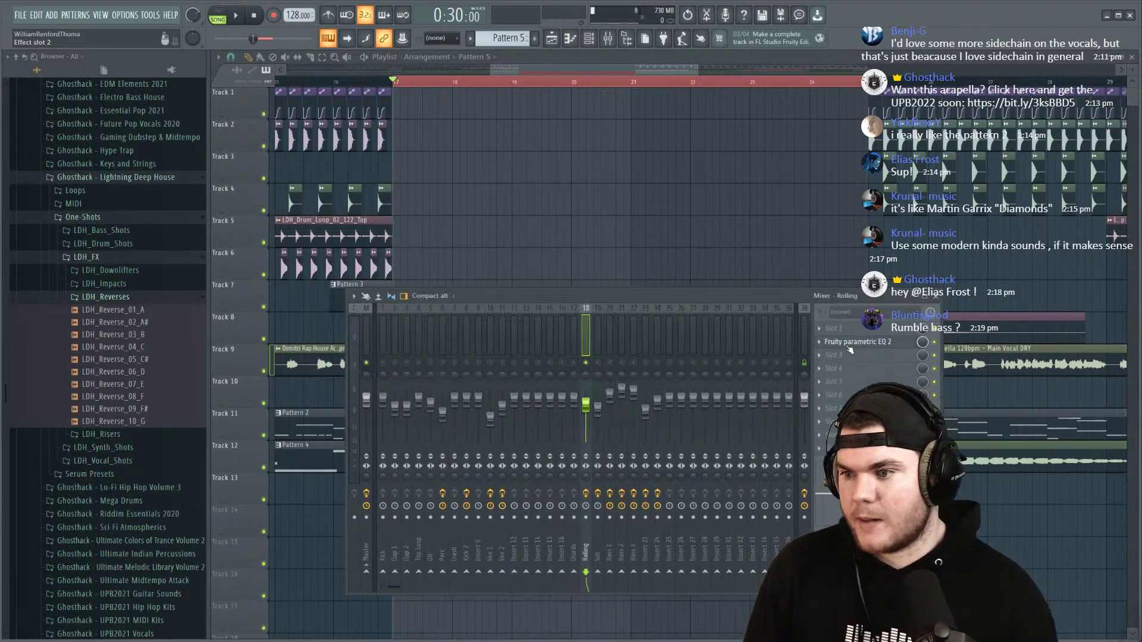
pyautogui.click(833, 369)
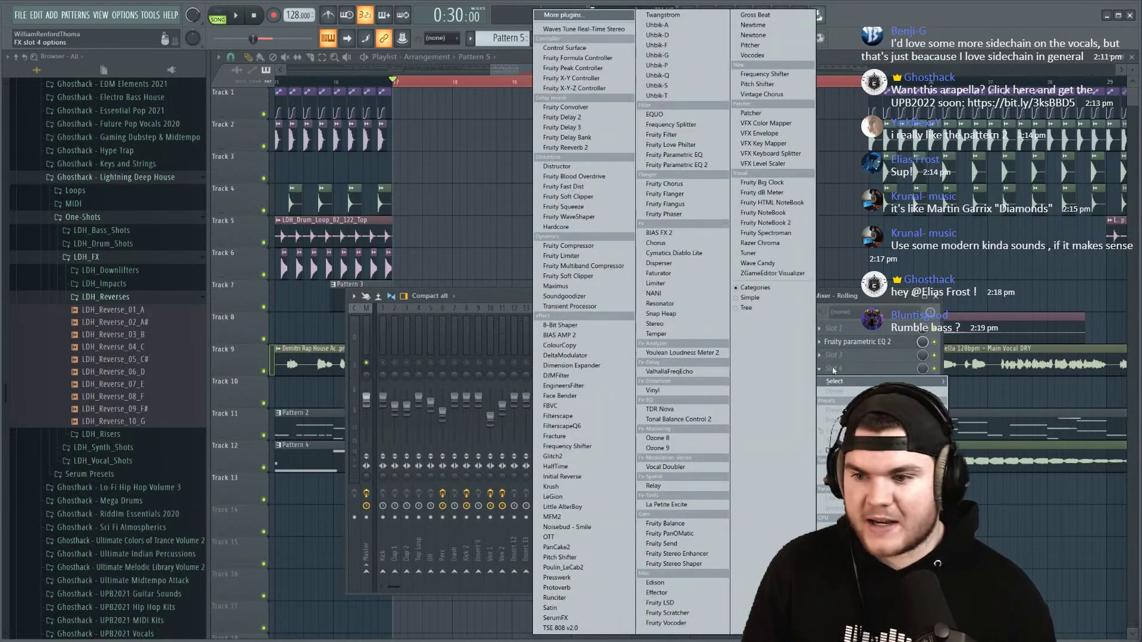
pyautogui.click(586, 256)
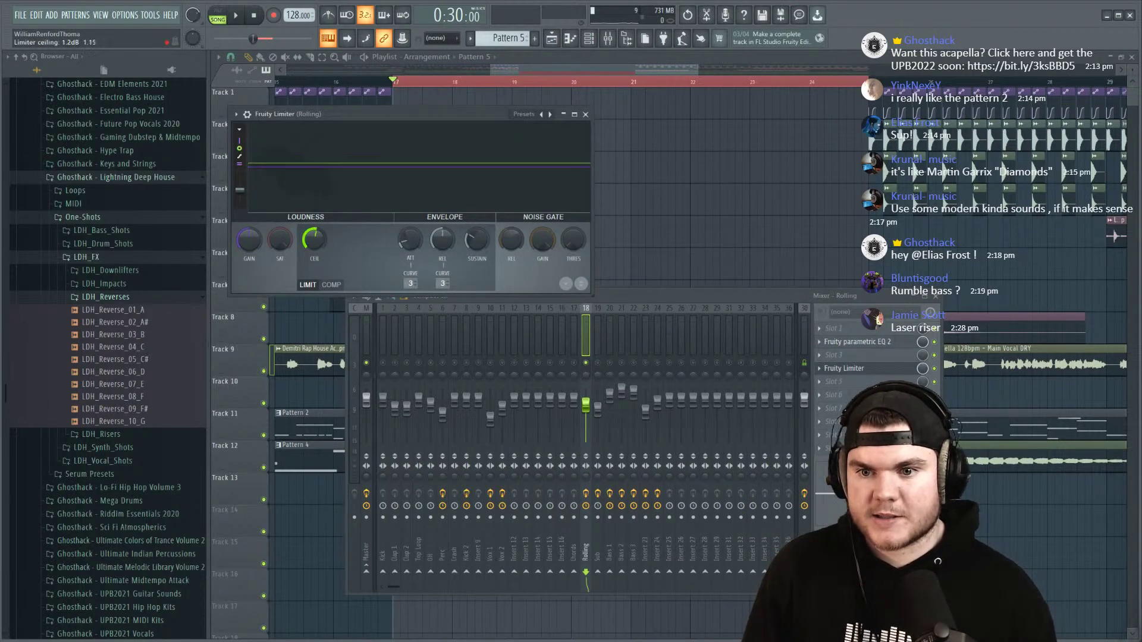
# Step: Create an automation clip for the limiter's gain over bars 17 to 25 and lower its end point to 0%
pyautogui.rightClick(250, 244)
pyautogui.click(276, 322)
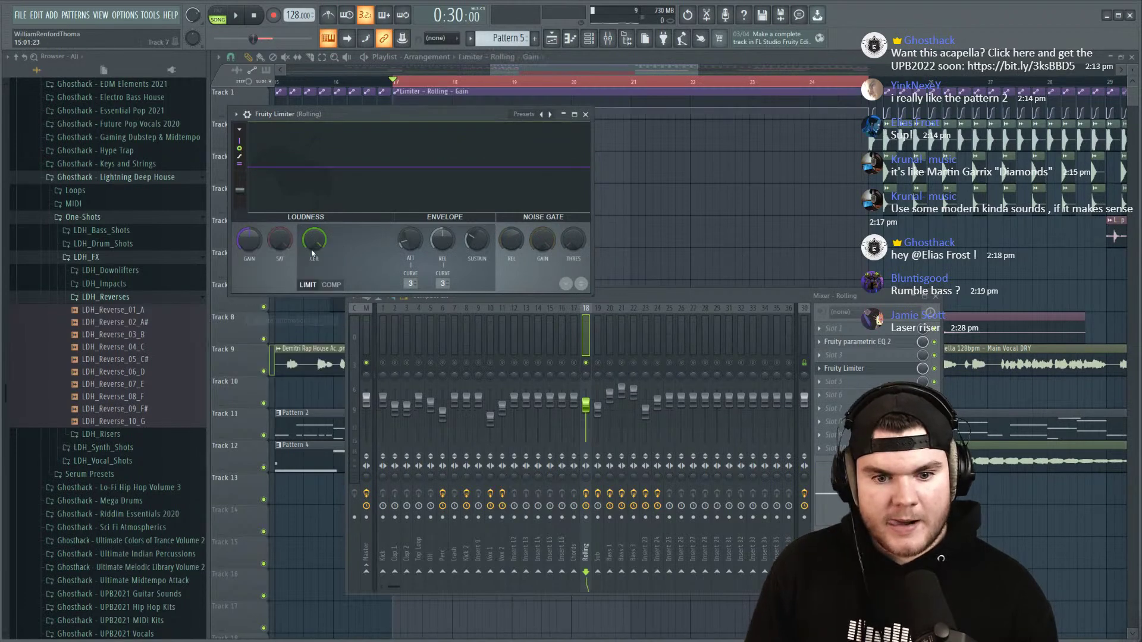
pyautogui.press('F12')
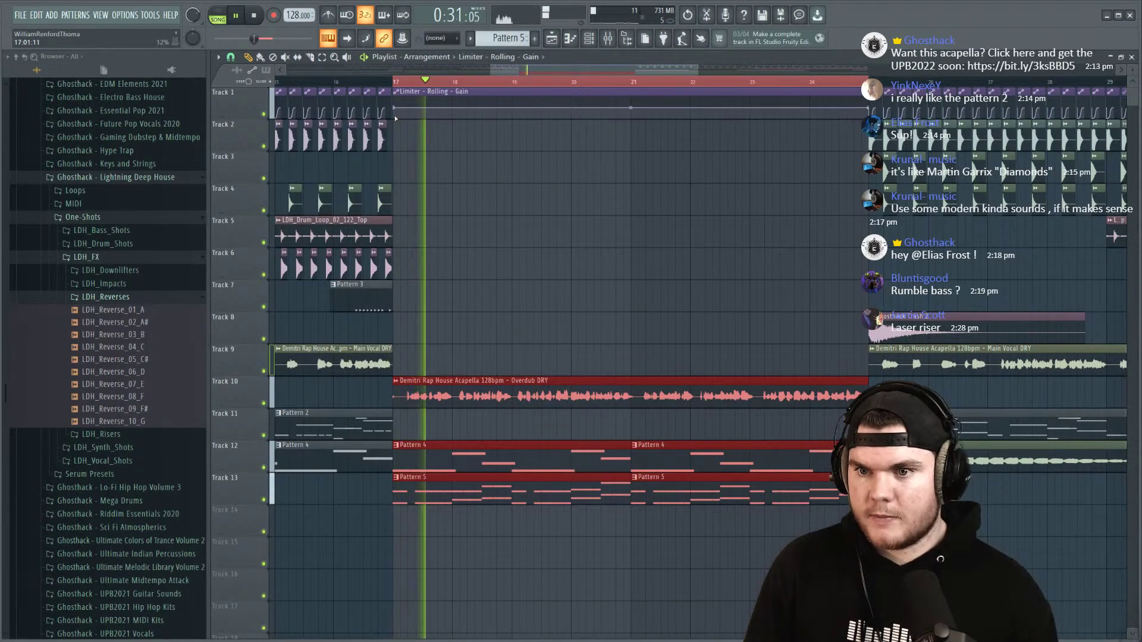
pyautogui.moveTo(858, 112)
pyautogui.mouseDown()
pyautogui.moveTo(840, 111)
pyautogui.moveTo(871, 119)
pyautogui.mouseUp()
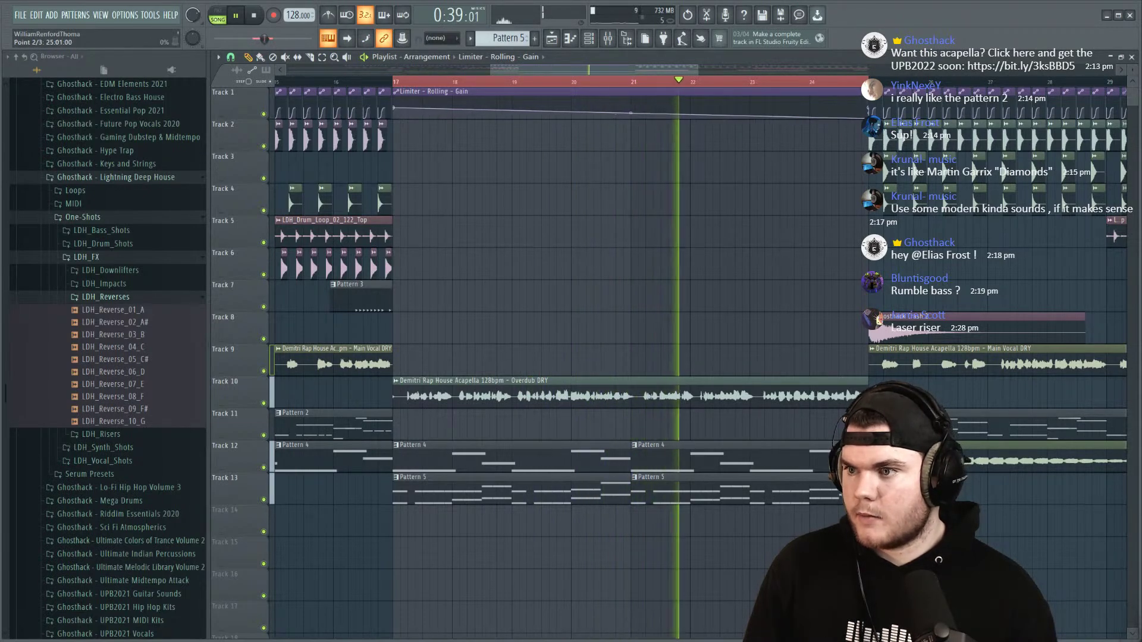
# Step: Solo Track 13, add Fruity Parametric EQ 2 to the Chords mixer track, and set band 1 as a high pass at its lowest frequency
pyautogui.rightClick(265, 500)
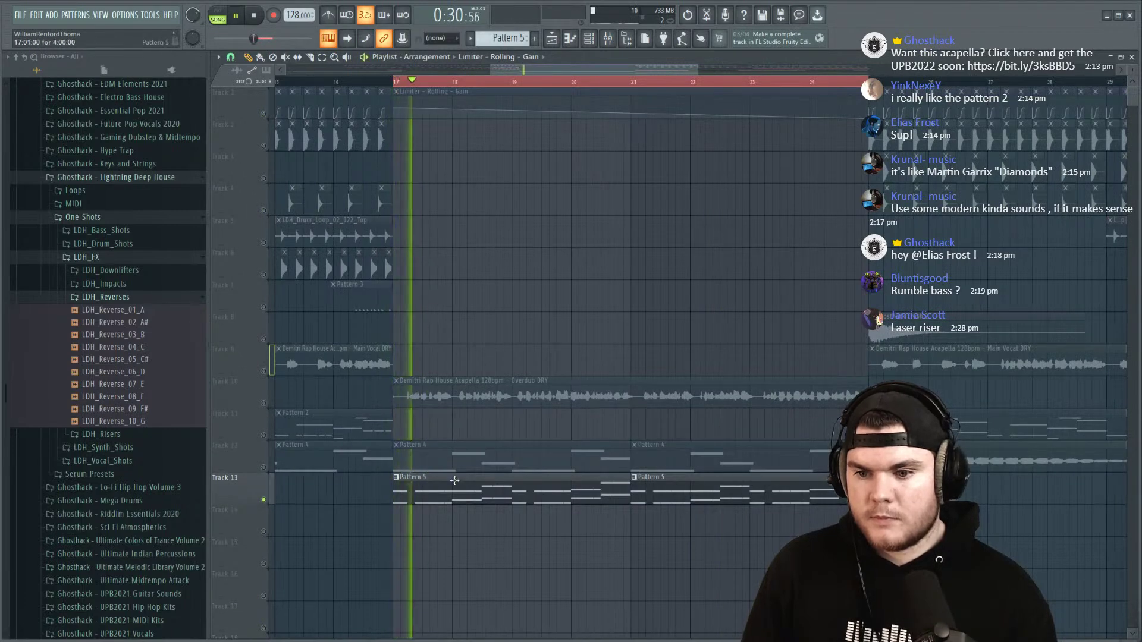
pyautogui.click(608, 39)
pyautogui.click(576, 351)
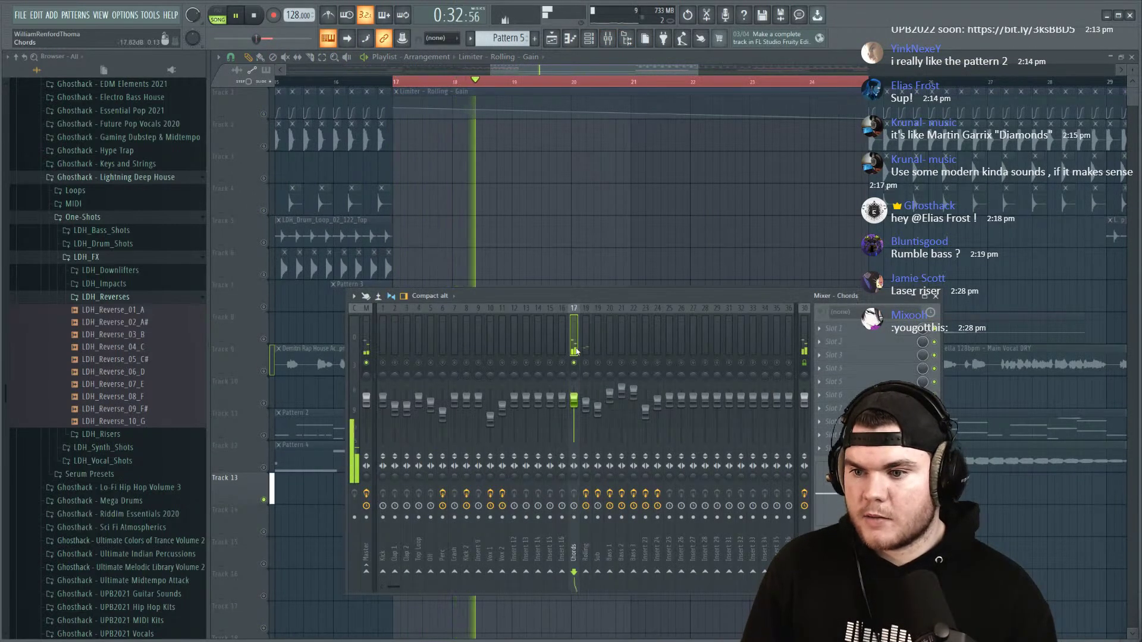
pyautogui.click(829, 337)
pyautogui.click(702, 174)
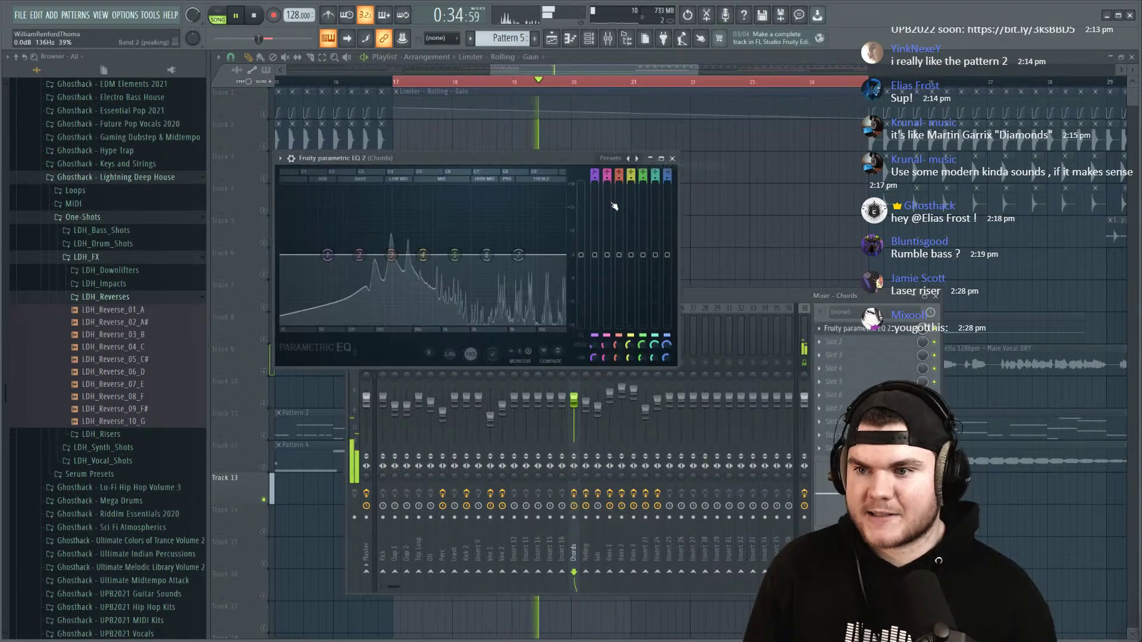
pyautogui.moveTo(327, 256); pyautogui.dragTo(355, 256)
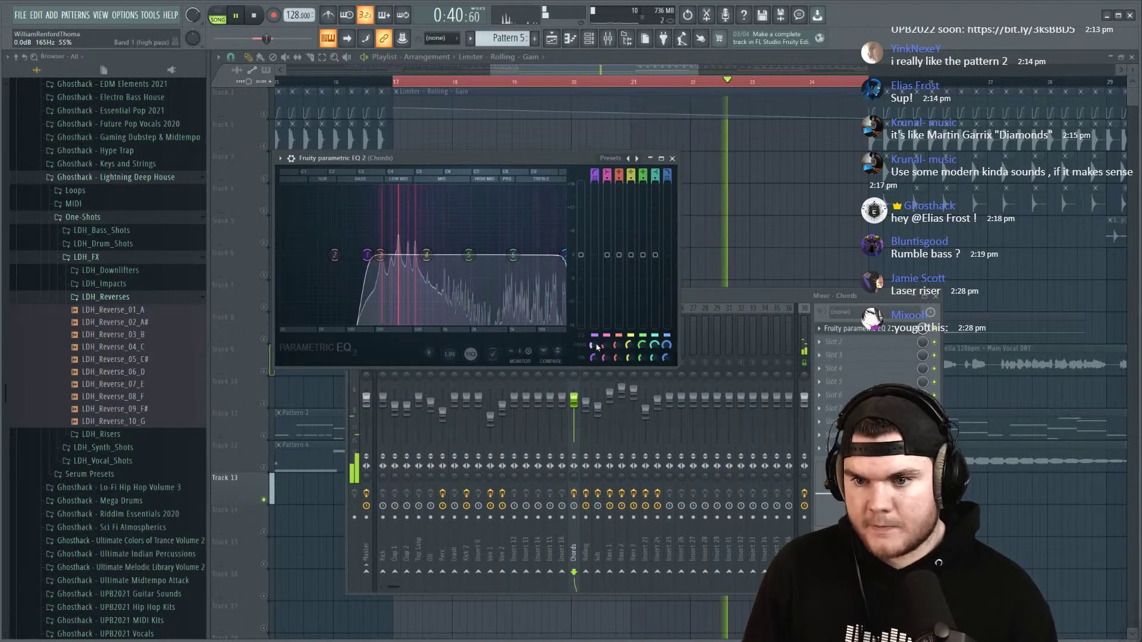
pyautogui.moveTo(367, 254); pyautogui.dragTo(281, 254)
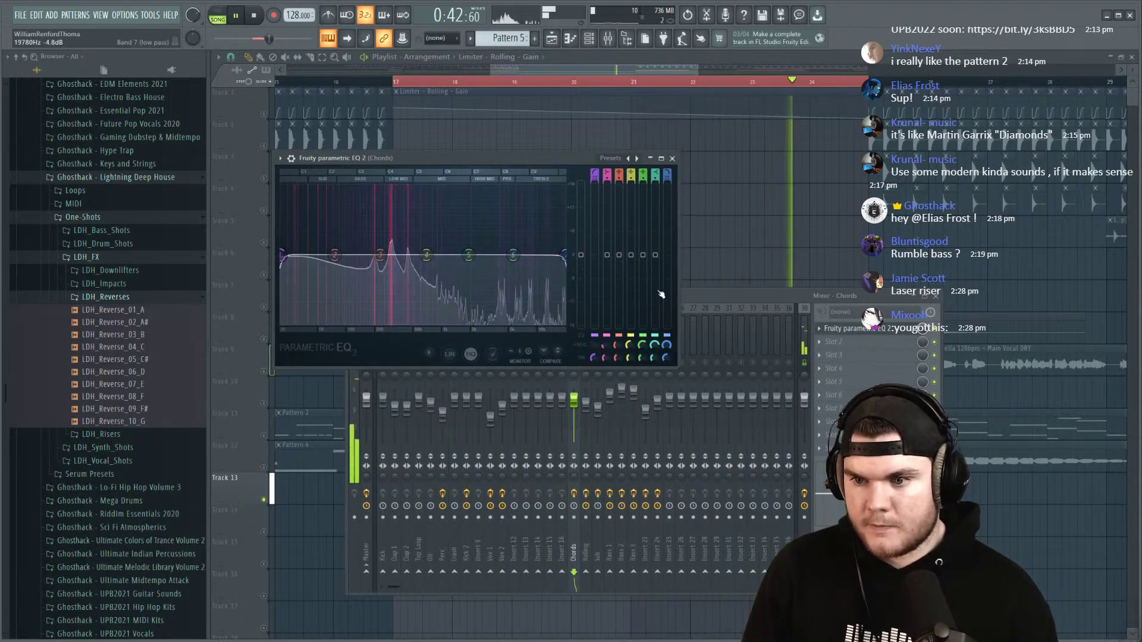
# Step: Create an automation clip for the EQ's band 1 frequency on Track 14 and move the limiter gain clip to Track 11
pyautogui.rightClick(592, 346)
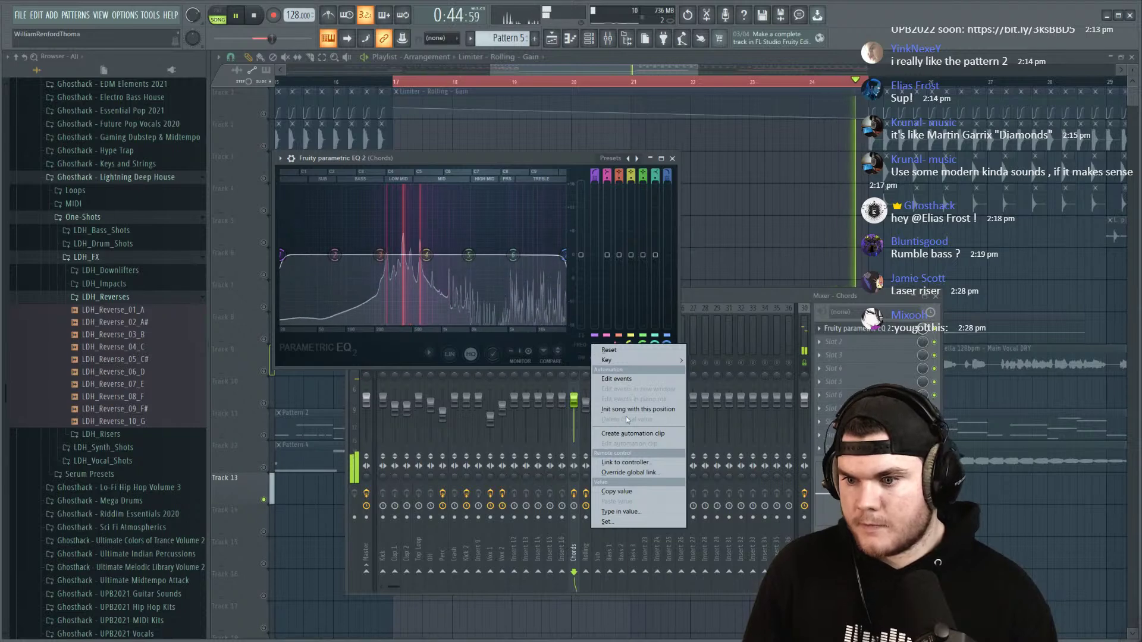
pyautogui.click(632, 434)
pyautogui.moveTo(628, 128); pyautogui.dragTo(613, 514)
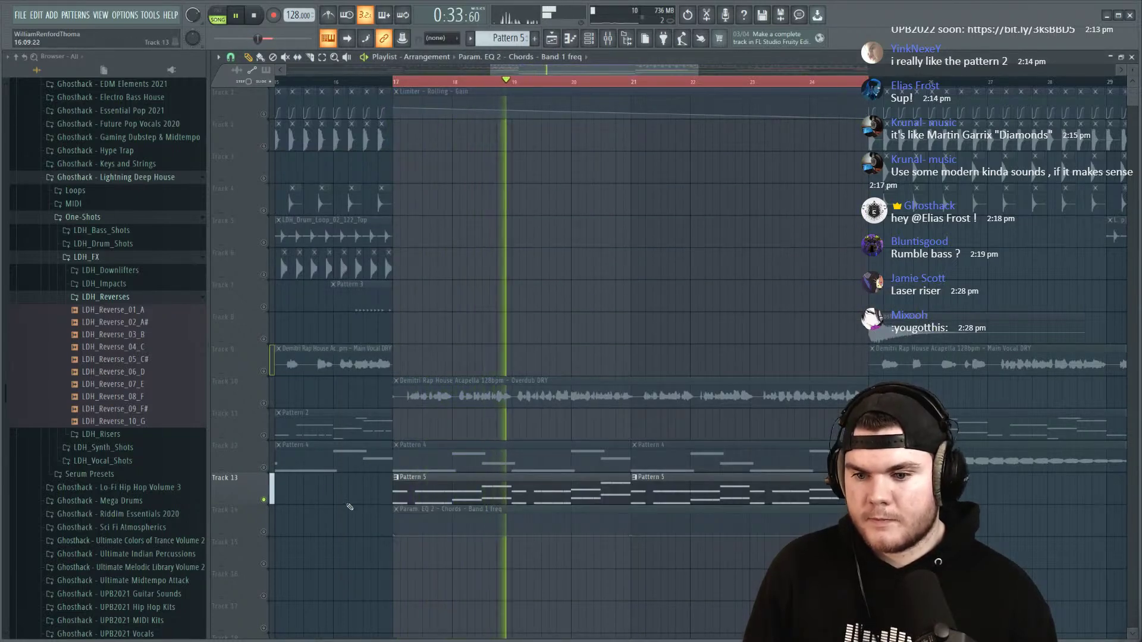
pyautogui.moveTo(551, 109); pyautogui.dragTo(554, 430)
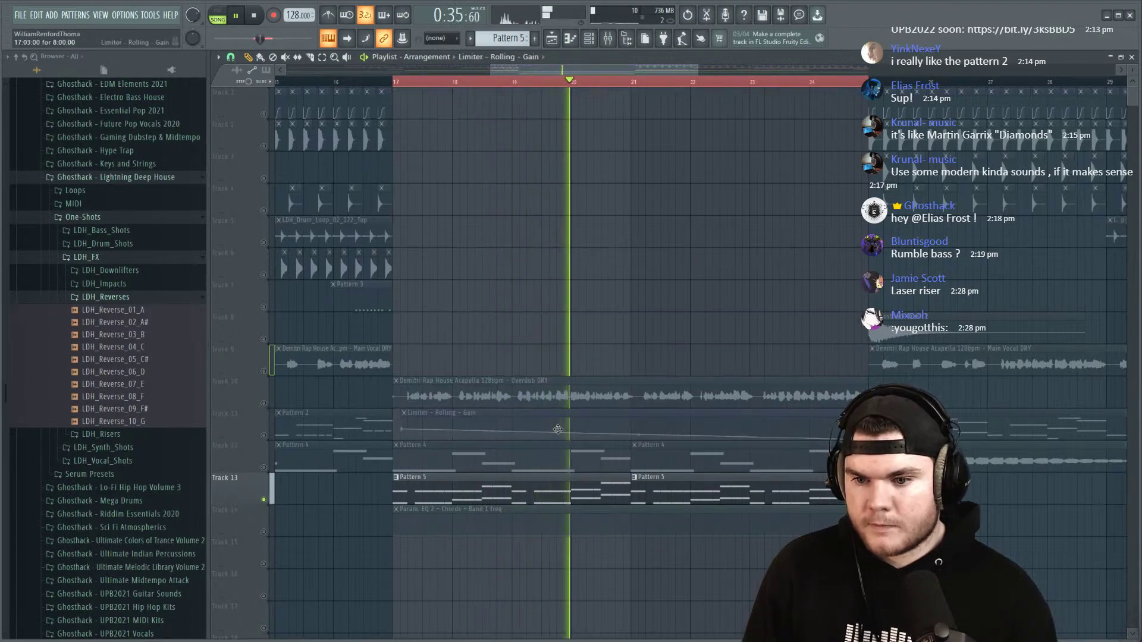
# Step: Enable Track 14 alongside Track 13 and raise the band 1 frequency automation's end point at bar 25 to about 77%
pyautogui.scroll(-3, 518, 245)
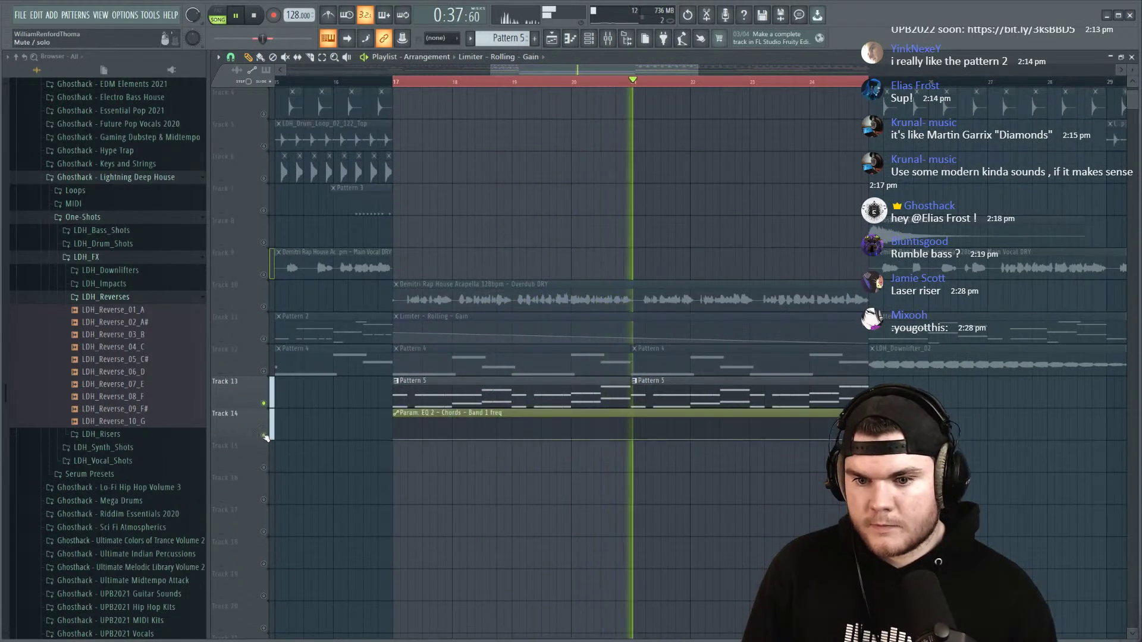
pyautogui.moveTo(868, 440); pyautogui.dragTo(869, 427)
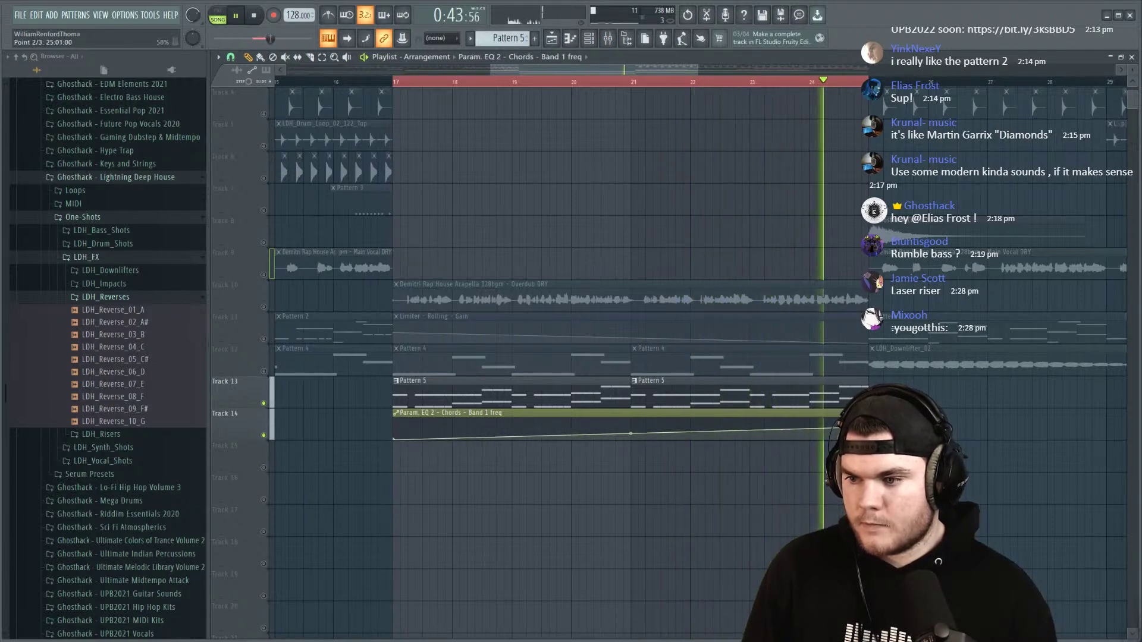
pyautogui.press('space')
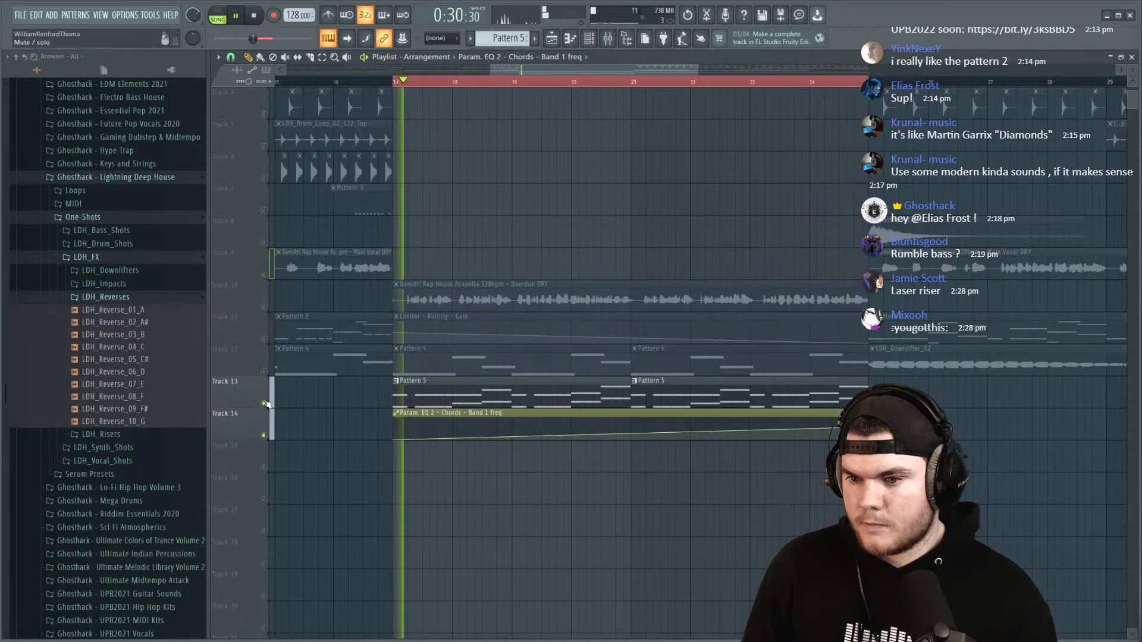
pyautogui.click(607, 85)
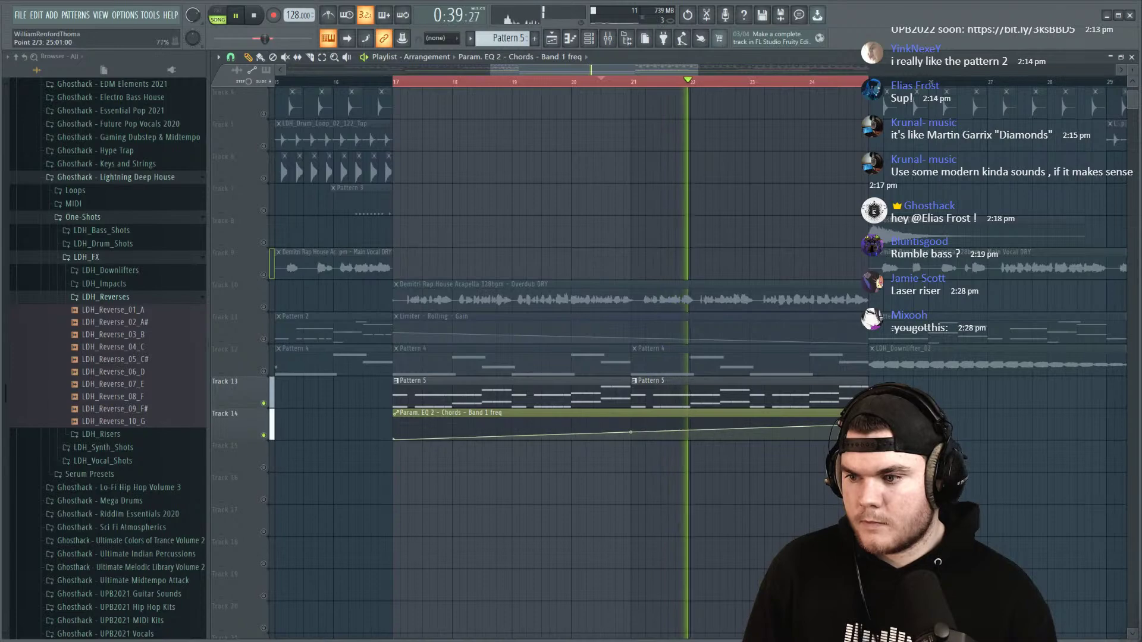
# Step: Bring all tracks back out of solo and clear the time selection over bars 17 to 25
pyautogui.keyDown('ctrl'); pyautogui.click(266, 403); pyautogui.keyUp('ctrl')
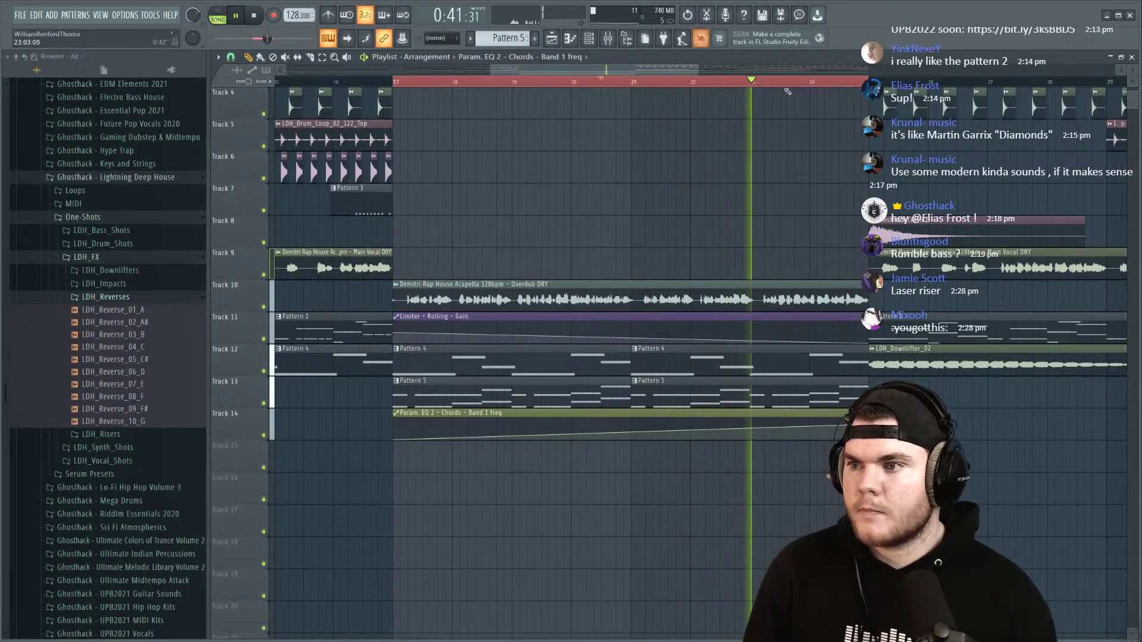
pyautogui.keyDown('ctrl'); pyautogui.click(701, 100); pyautogui.keyUp('ctrl')
pyautogui.scroll(1, 784, 205)
pyautogui.scroll(2, 783, 206)
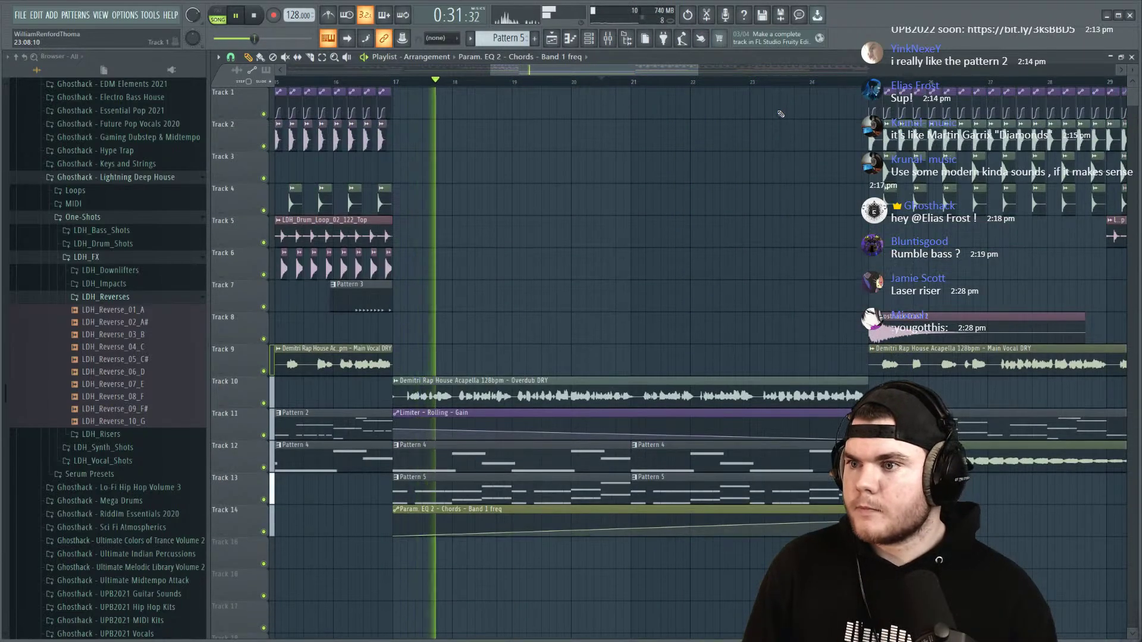
# Step: Play the filtered breakdown with all tracks active and review the surrounding arrangement
pyautogui.scroll(-3, 779, 206)
pyautogui.click(608, 38)
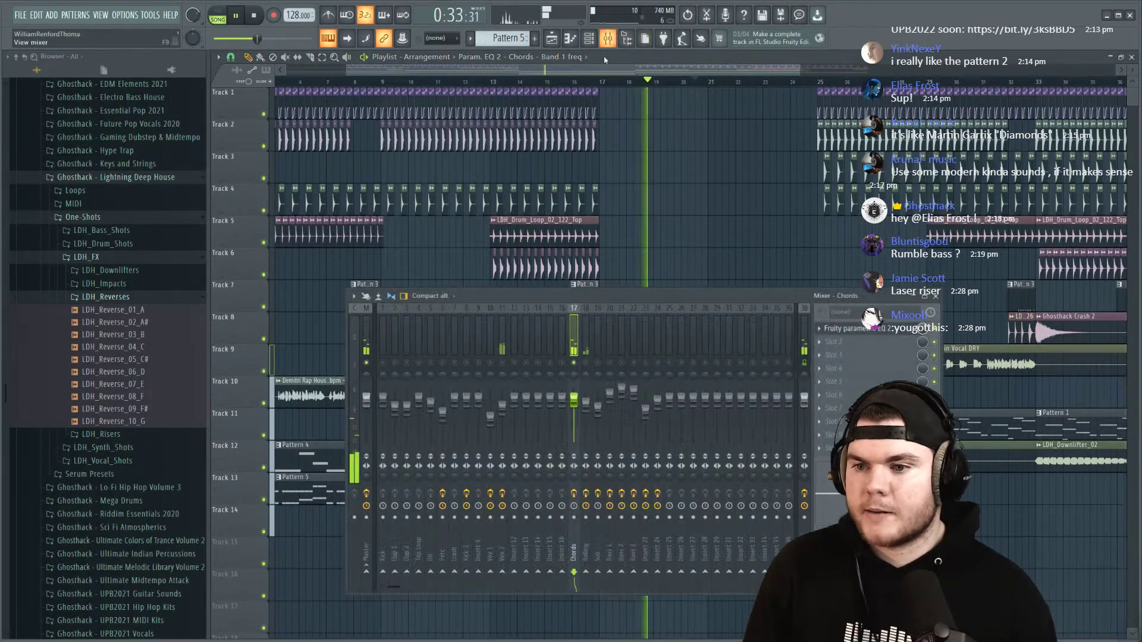
pyautogui.click(798, 62)
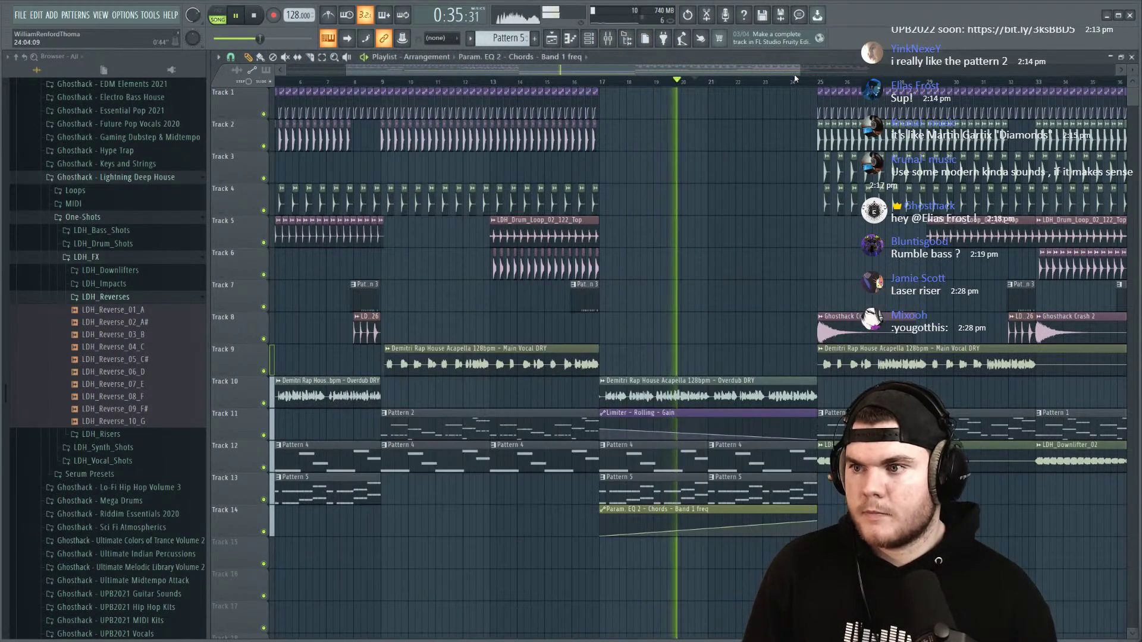
pyautogui.scroll(4, 814, 82)
pyautogui.click(872, 550)
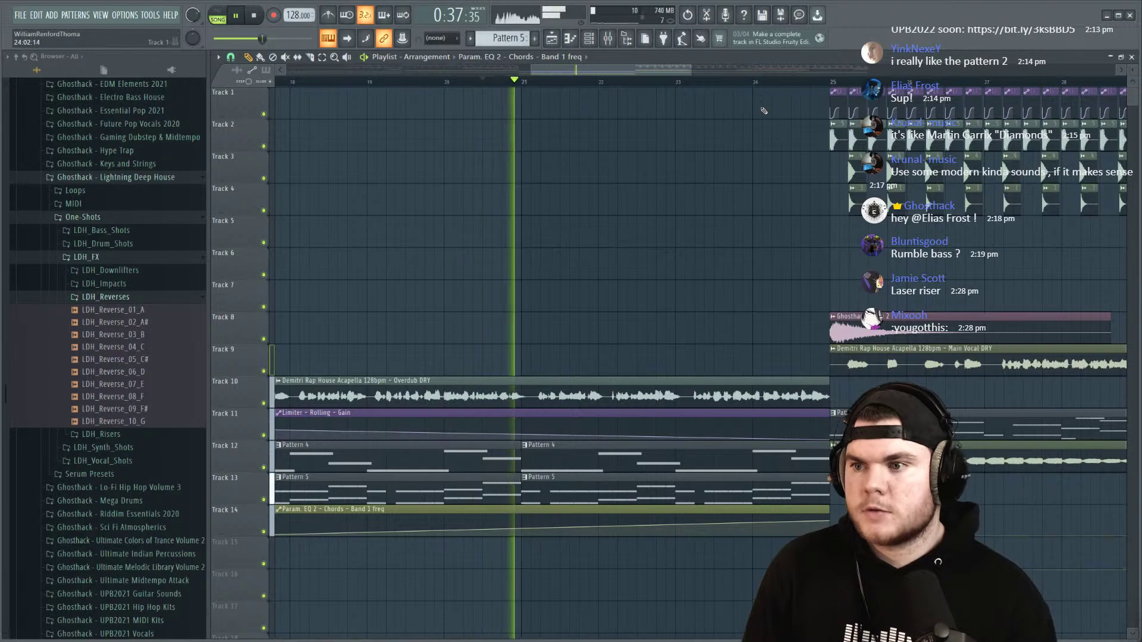
pyautogui.scroll(-4, 738, 83)
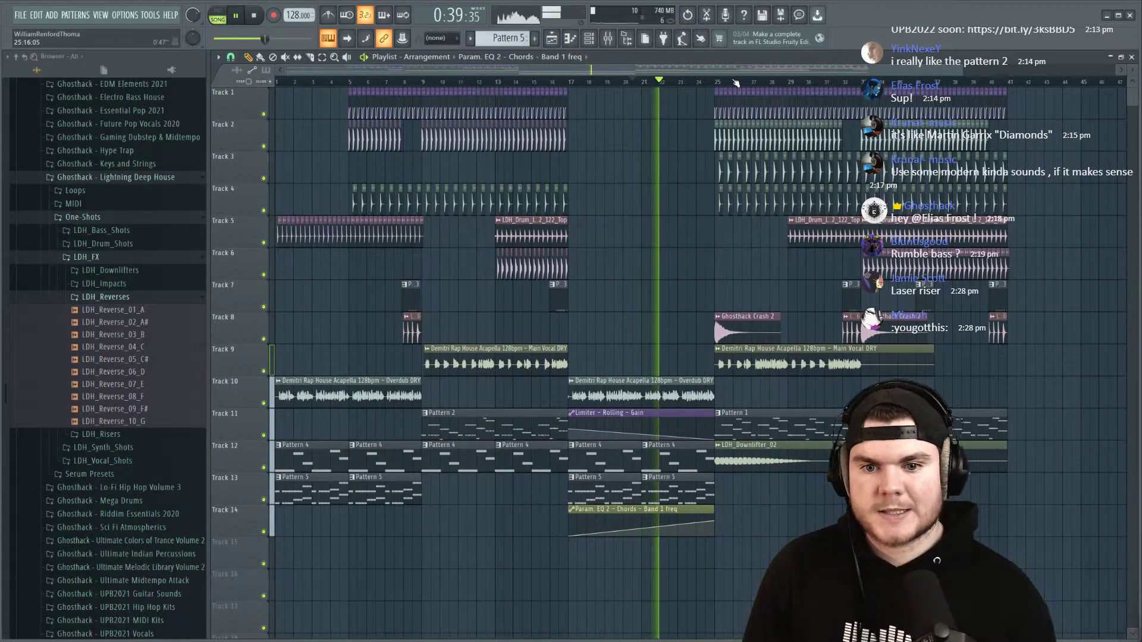
pyautogui.scroll(3, 736, 83)
pyautogui.press('space')
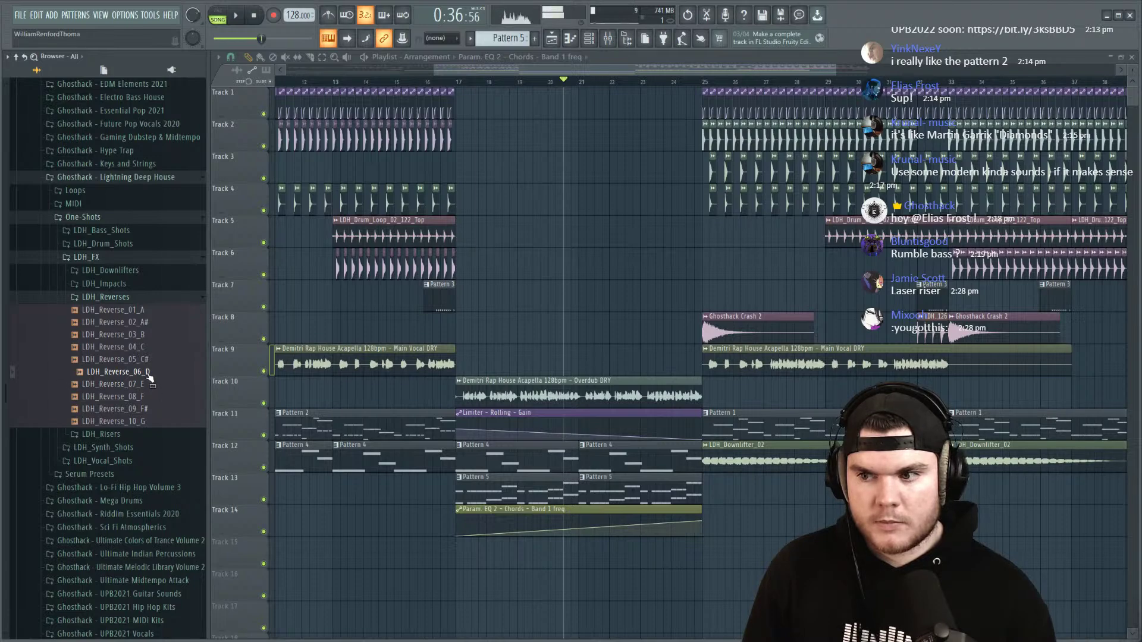
# Step: Place the LDH_Reverse_06_D sample on Track 6 so it ends at bar 25, and play the transition
pyautogui.click(693, 82)
pyautogui.press('space')
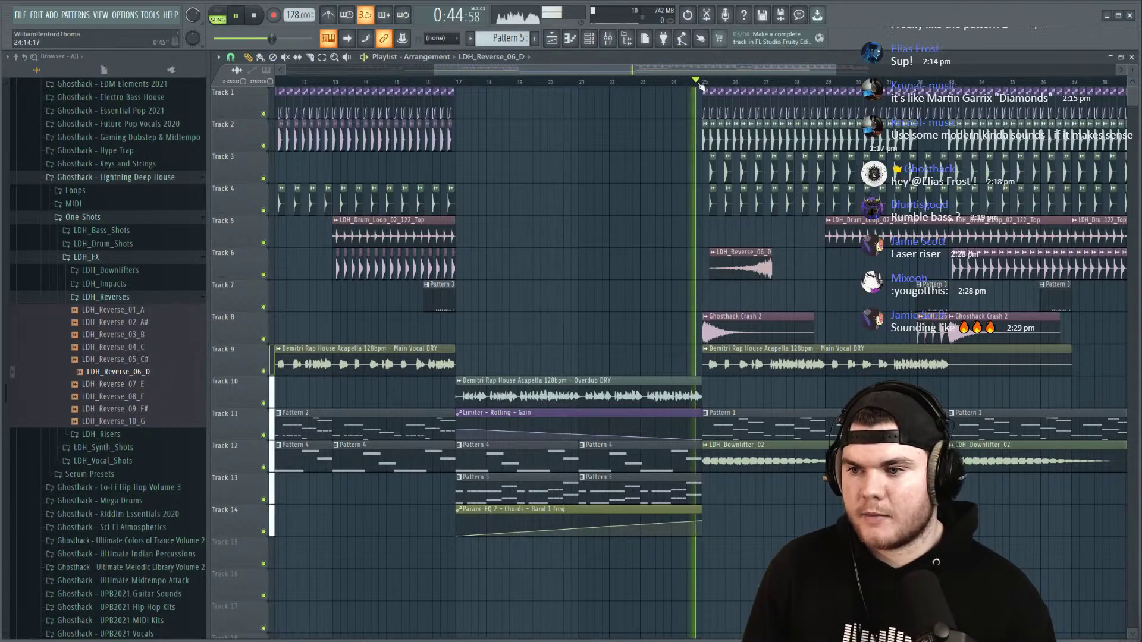
pyautogui.scroll(4, 719, 83)
pyautogui.moveTo(787, 264); pyautogui.dragTo(528, 263)
pyautogui.press('space')
pyautogui.press('space')
# Step: Set the LDH_Reverse_06_D pitch range to 7 semitones and lower its pitch all the way
pyautogui.doubleClick(597, 254)
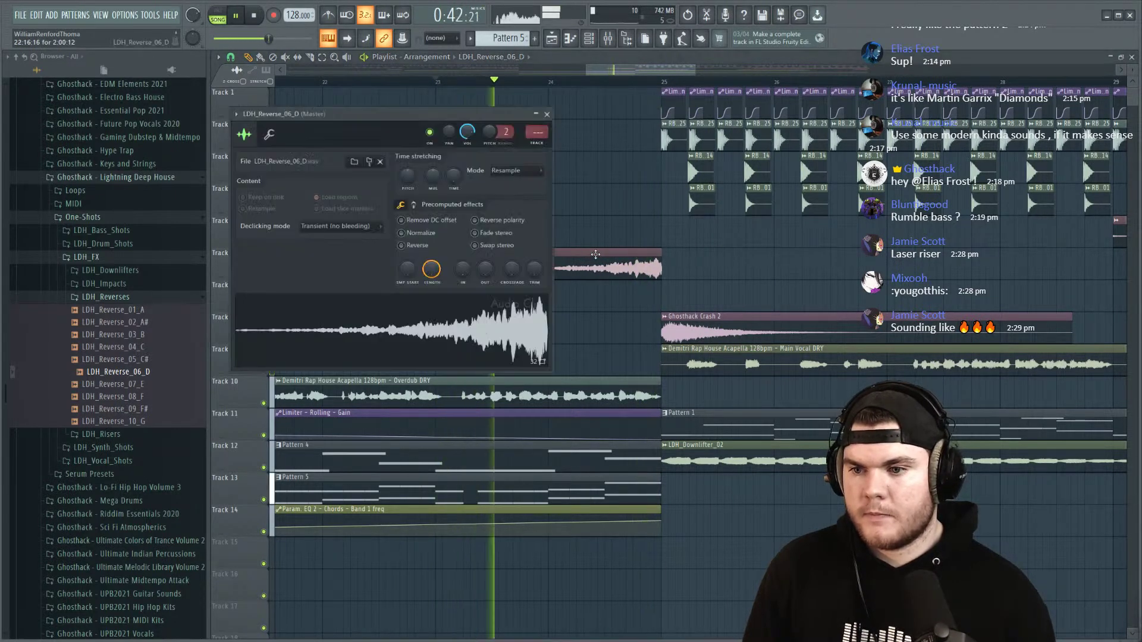
pyautogui.scroll(-6, 468, 132)
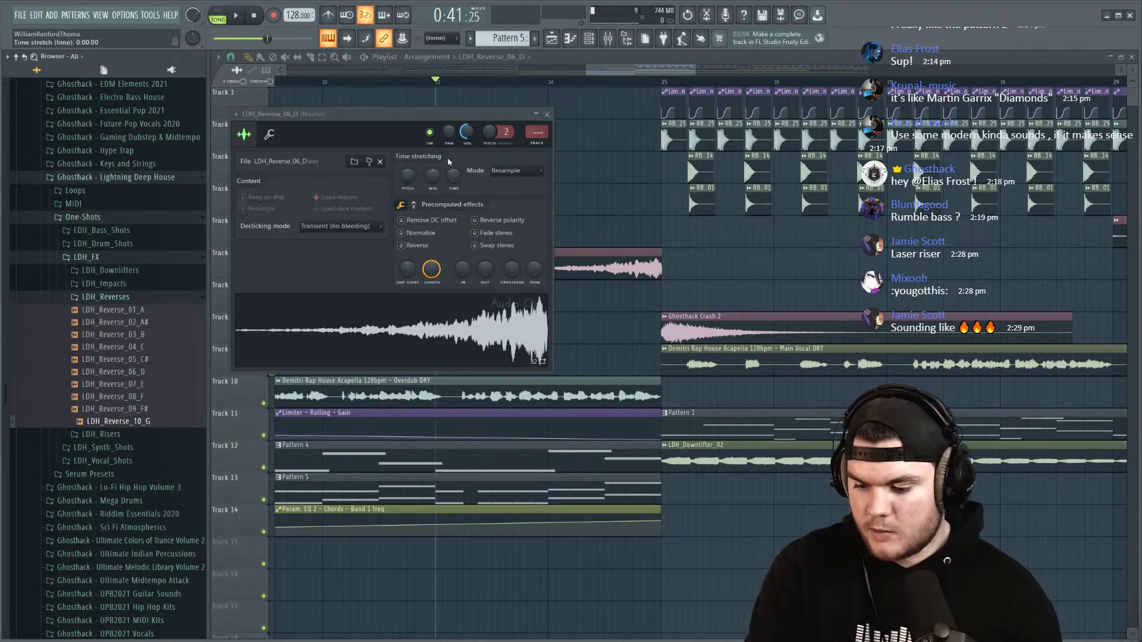
pyautogui.moveTo(506, 132); pyautogui.dragTo(507, 119)
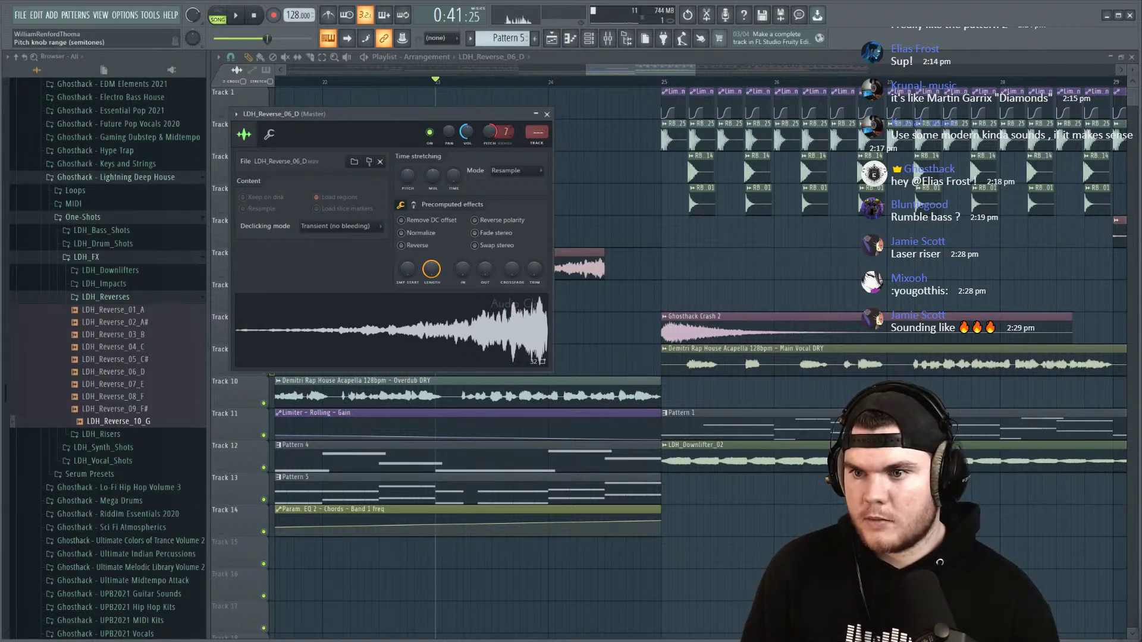
pyautogui.moveTo(491, 136); pyautogui.dragTo(490, 156)
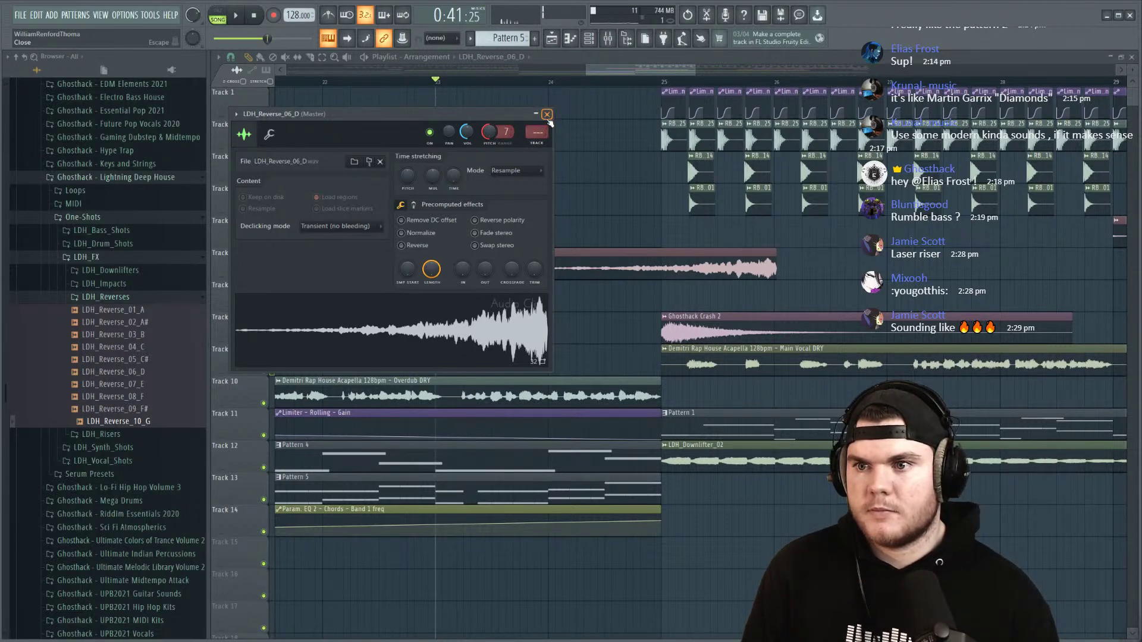
pyautogui.click(546, 114)
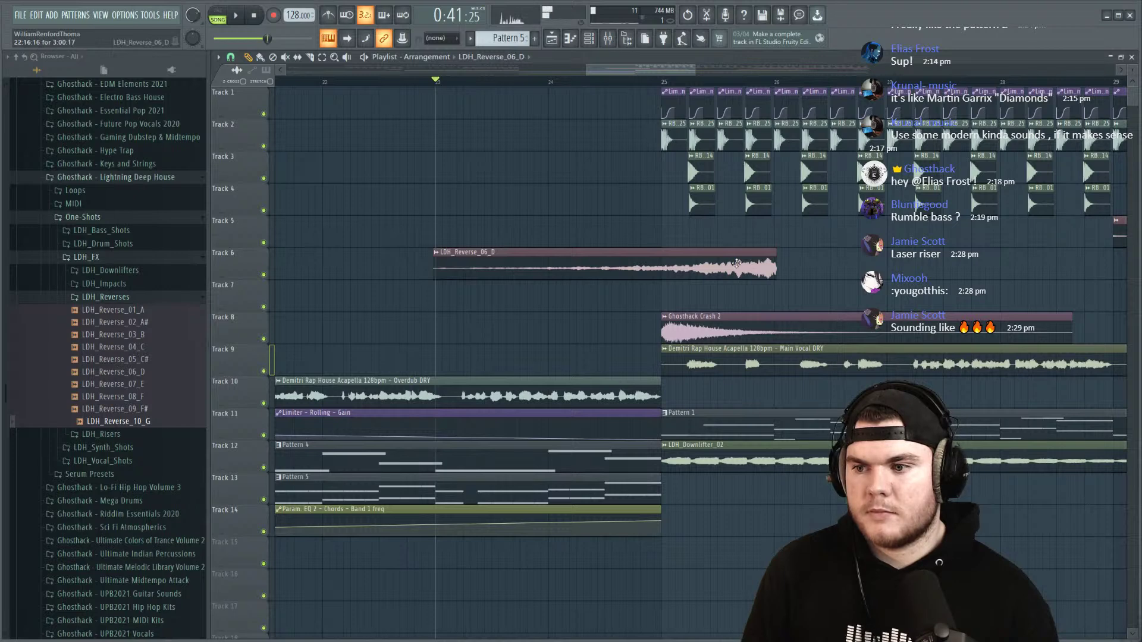
# Step: Move the lengthened reverse clip on Track 6 so it ends at bar 25 and play it in context
pyautogui.moveTo(757, 264); pyautogui.dragTo(646, 264)
pyautogui.press('space')
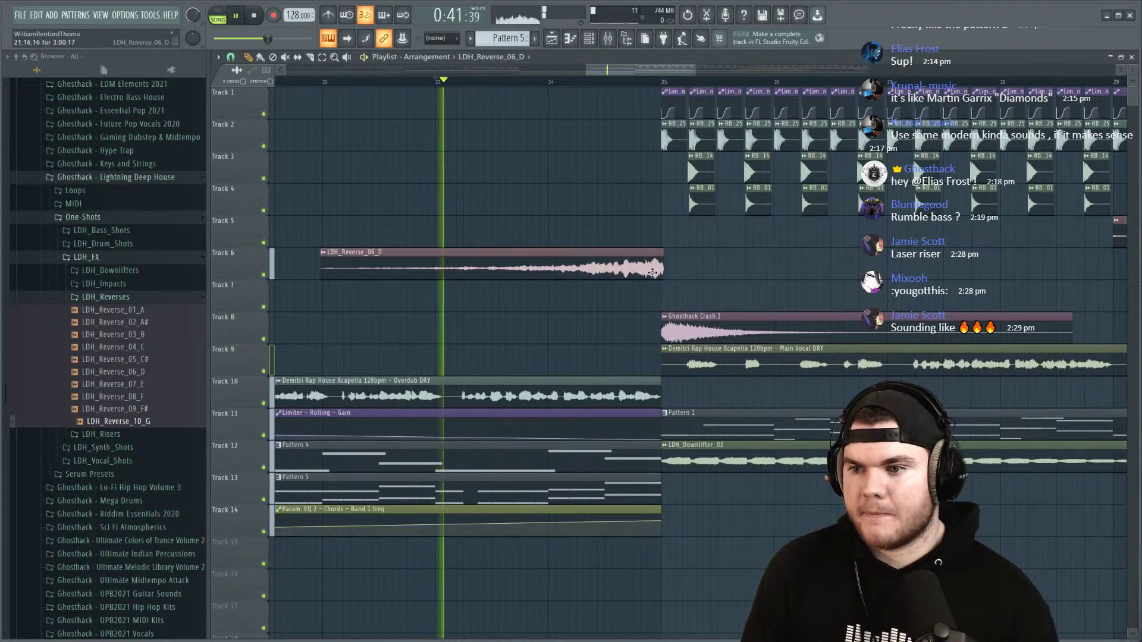
pyautogui.scroll(3, 654, 80)
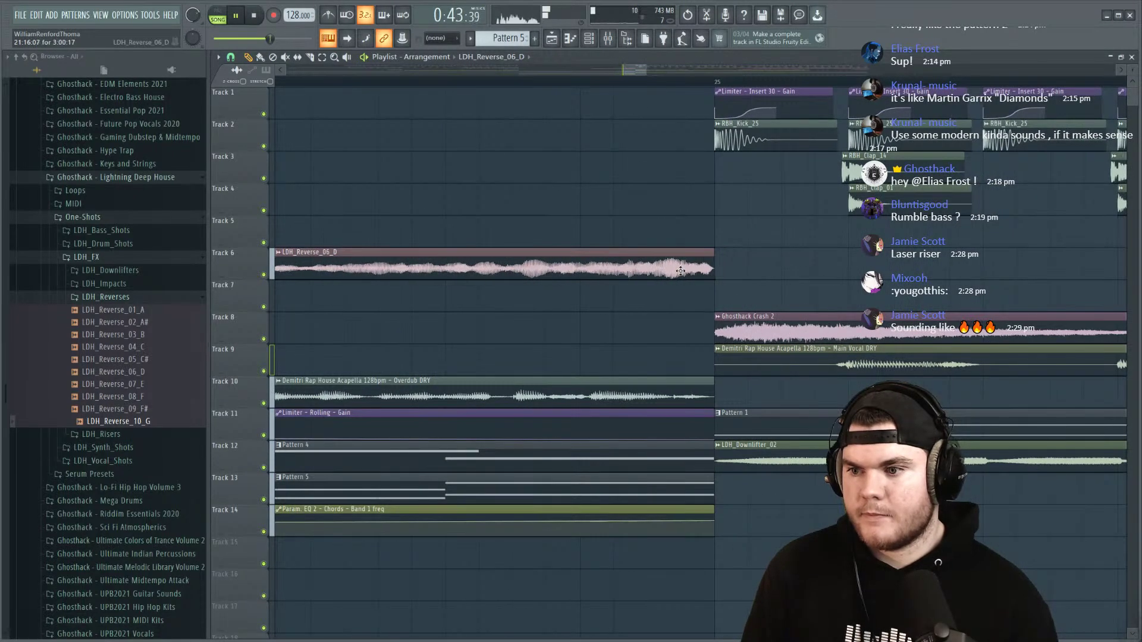
# Step: Lower the channel volume of the LDH_Reverse_06_D sample to 44%
pyautogui.scroll(-5, 671, 85)
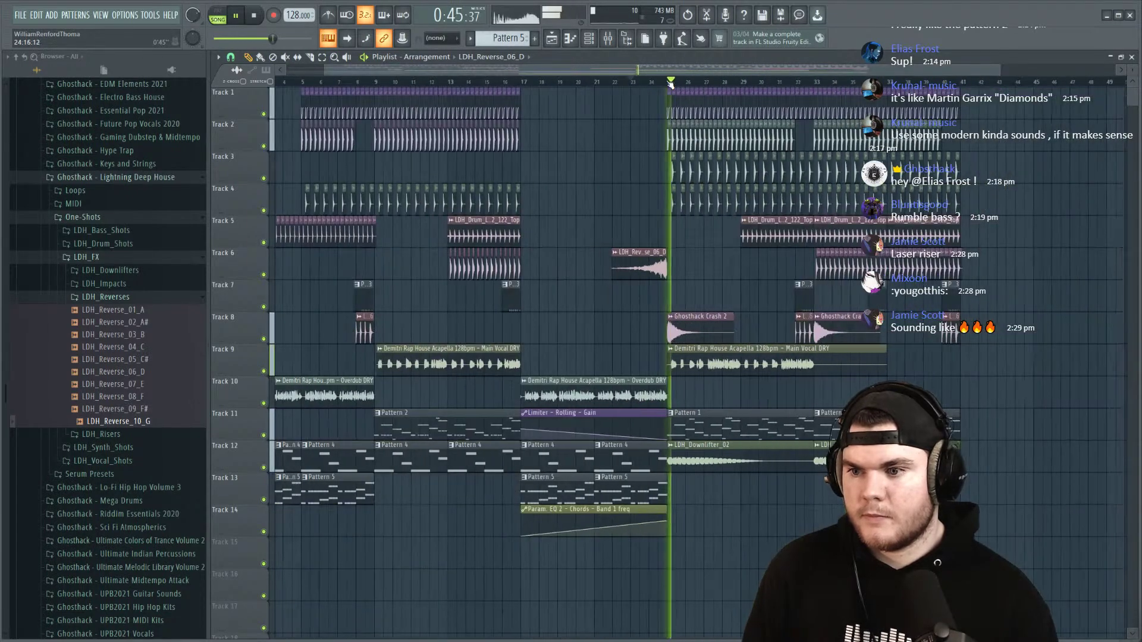
pyautogui.doubleClick(626, 267)
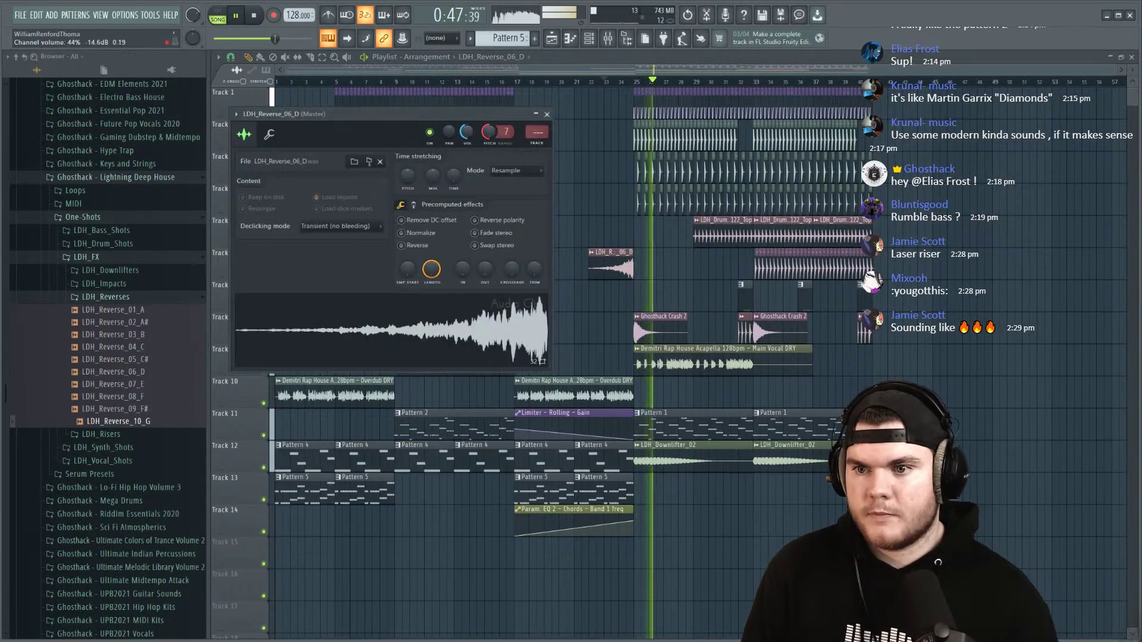
pyautogui.press('Escape')
# Step: Shorten the breakdown's last Pattern 4 and Pattern 5 clips on Tracks 12 and 13 to end at bar 24
pyautogui.moveTo(604, 82); pyautogui.dragTo(656, 447)
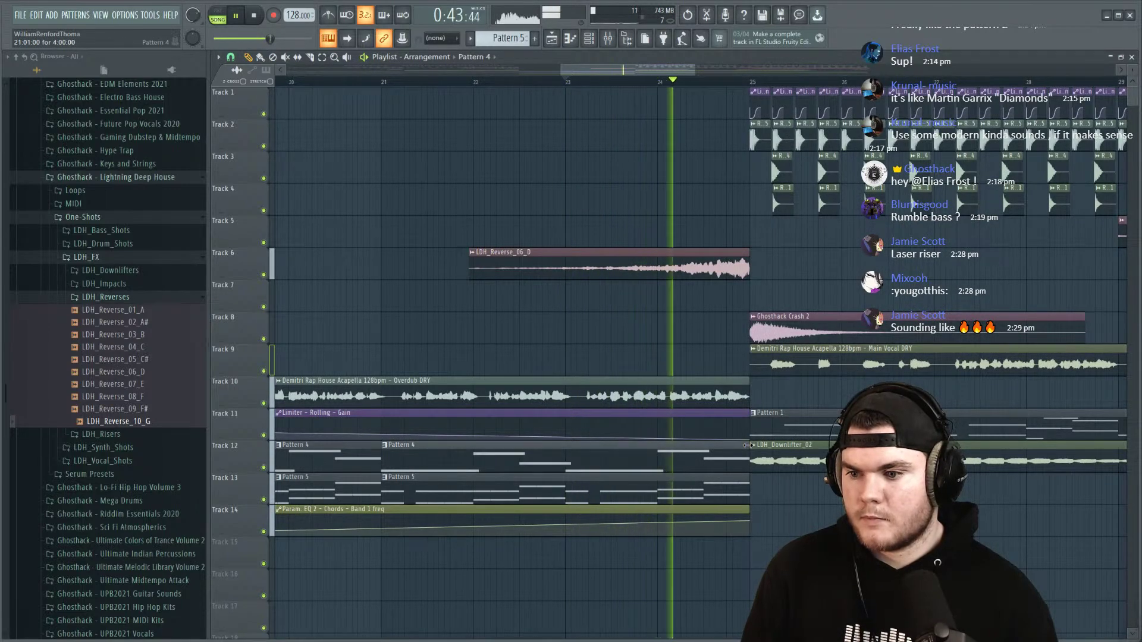
pyautogui.moveTo(749, 485); pyautogui.dragTo(657, 485)
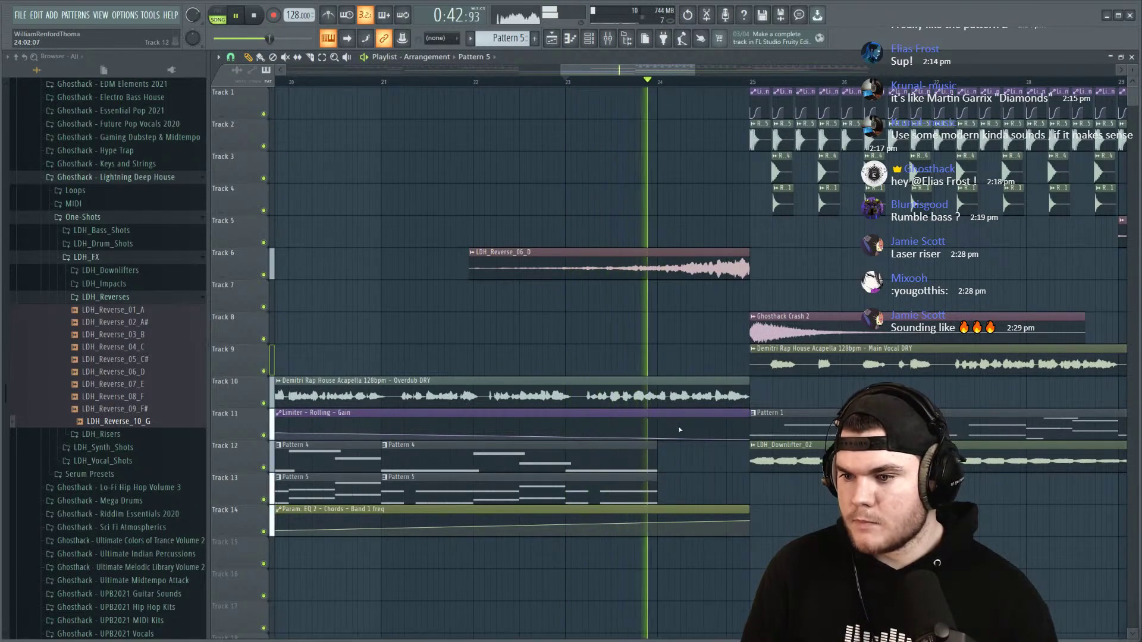
pyautogui.scroll(-5, 720, 86)
# Step: Place Pattern 3 on Track 7 and LDH_Drum_Fill_12_126 on Track 8 as a fill leading into bar 25, and play it
pyautogui.press('space')
pyautogui.click(708, 324)
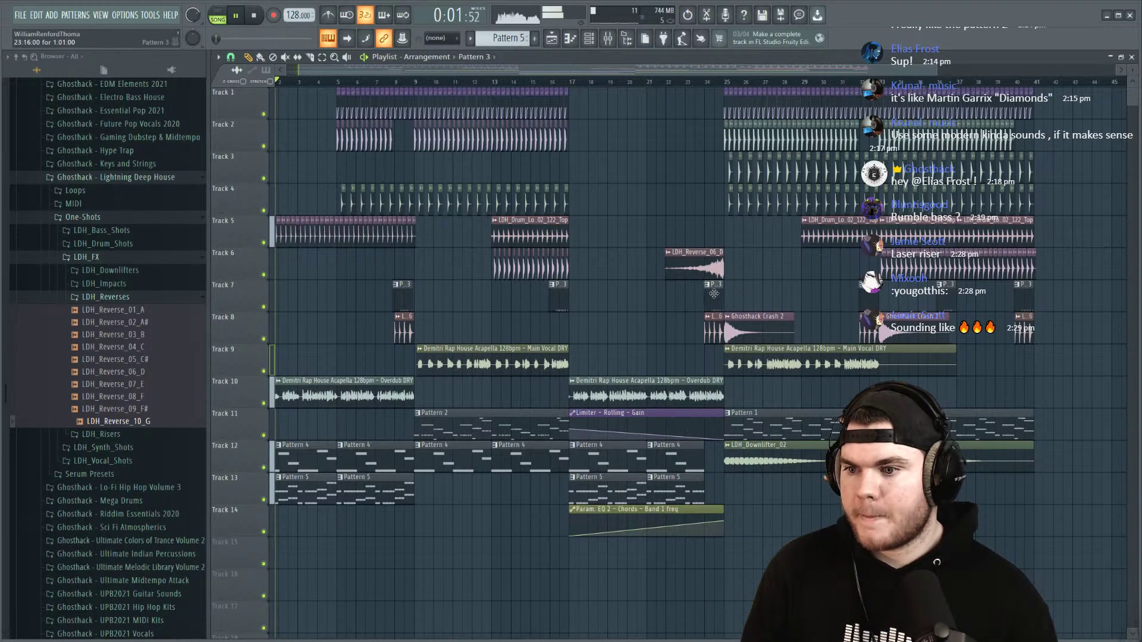
pyautogui.click(682, 76)
pyautogui.scroll(5, 714, 81)
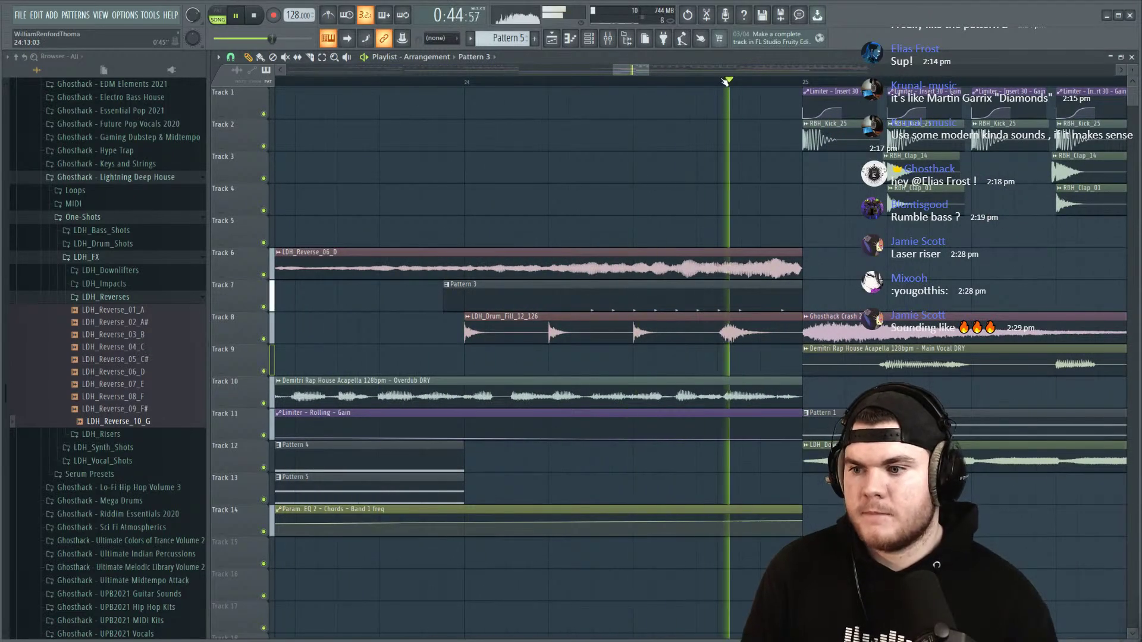
pyautogui.scroll(-1, 724, 82)
pyautogui.press('space')
pyautogui.press('space')
# Step: Copy the RBH_Clap_14 and RBH_Clap_01 clips to the last beat before bar 25 and play the transition
pyautogui.moveTo(897, 241)
pyautogui.mouseDown()
pyautogui.moveTo(862, 170)
pyautogui.moveTo(747, 172)
pyautogui.mouseUp()
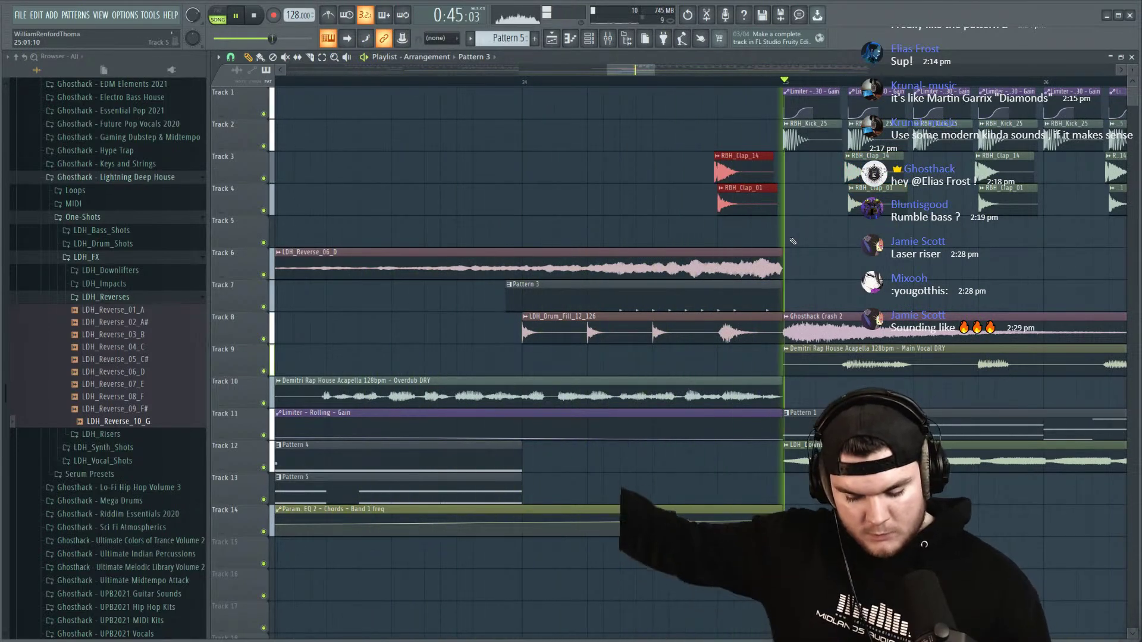
pyautogui.press('space')
pyautogui.press('space')
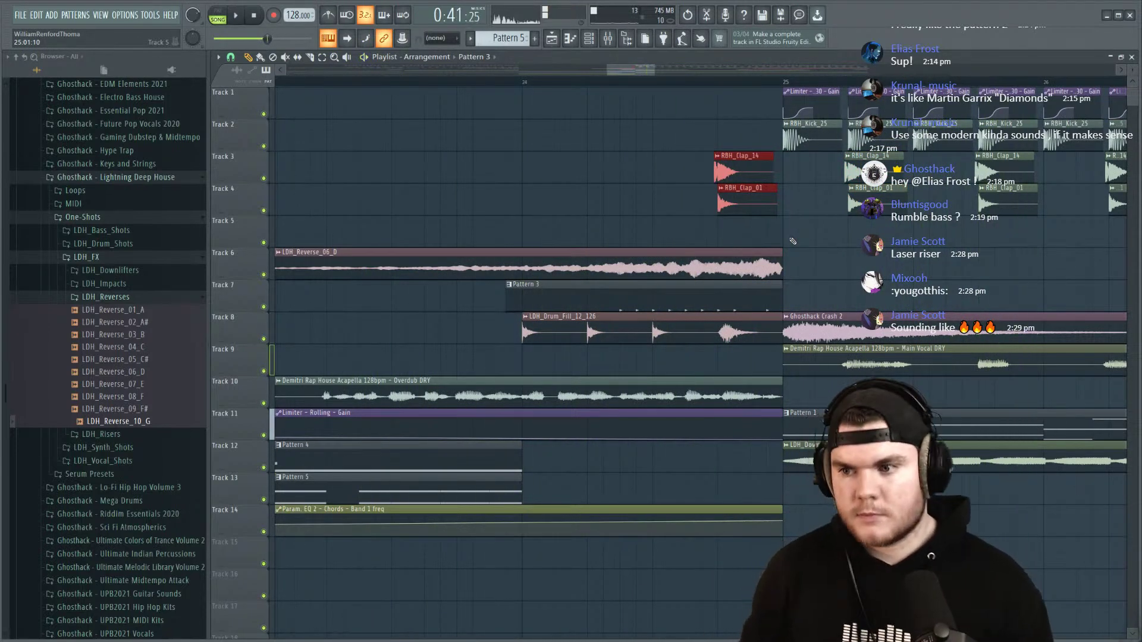
pyautogui.scroll(-3, 569, 83)
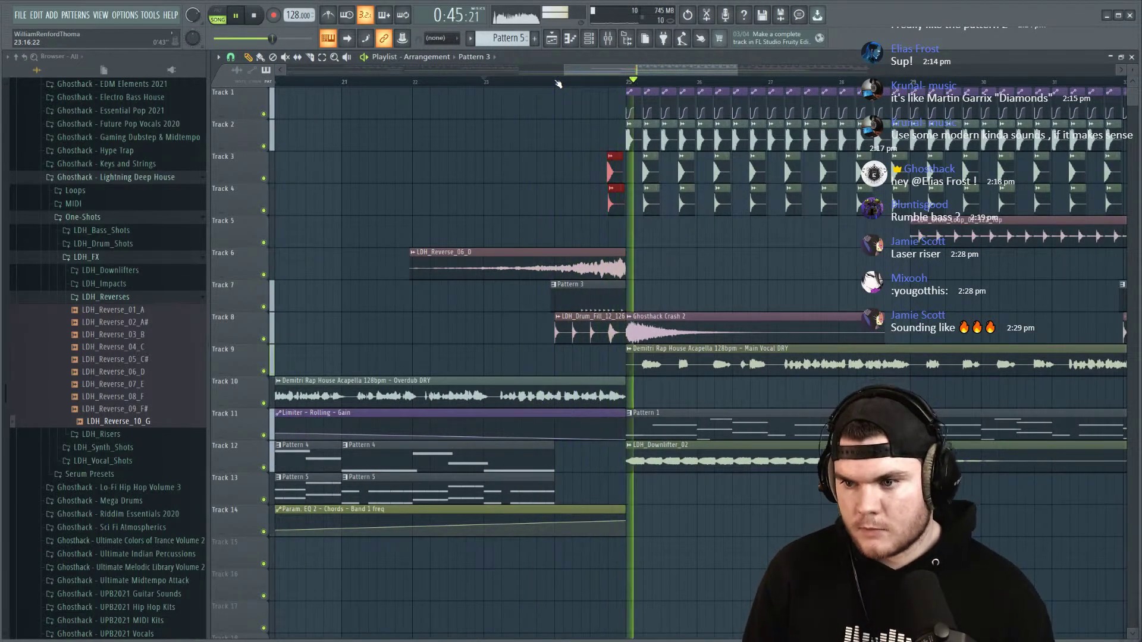
# Step: Add a quick fade-in to the LDH_Reverse_06_D sample and play it in context
pyautogui.doubleClick(464, 264)
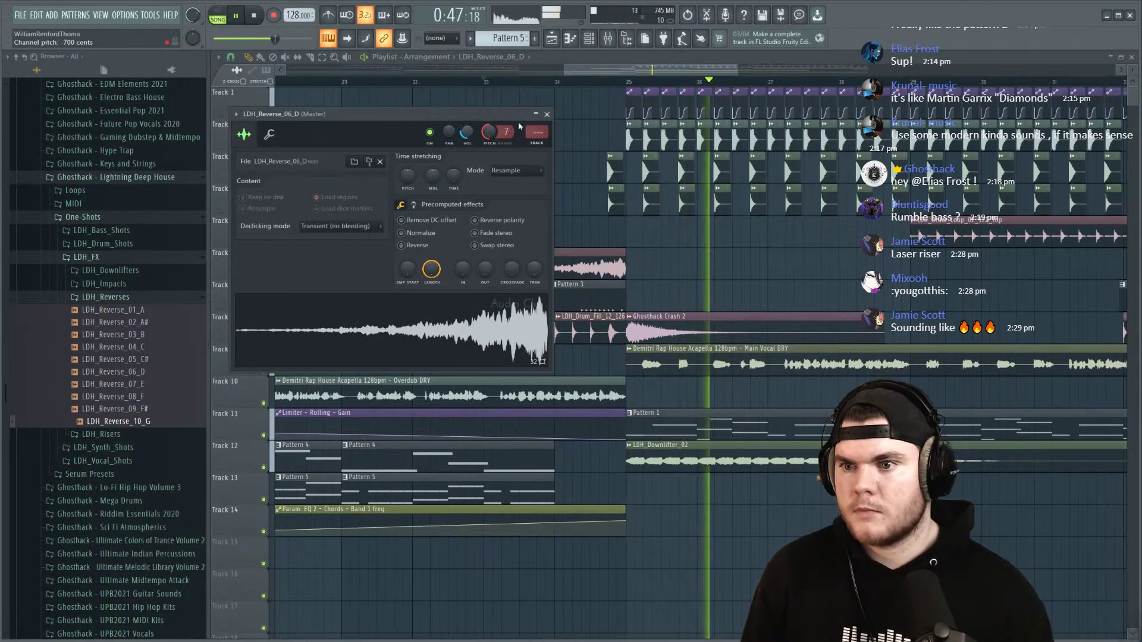
pyautogui.press('Escape')
pyautogui.doubleClick(573, 258)
pyautogui.press('space')
pyautogui.moveTo(333, 110); pyautogui.dragTo(789, 195)
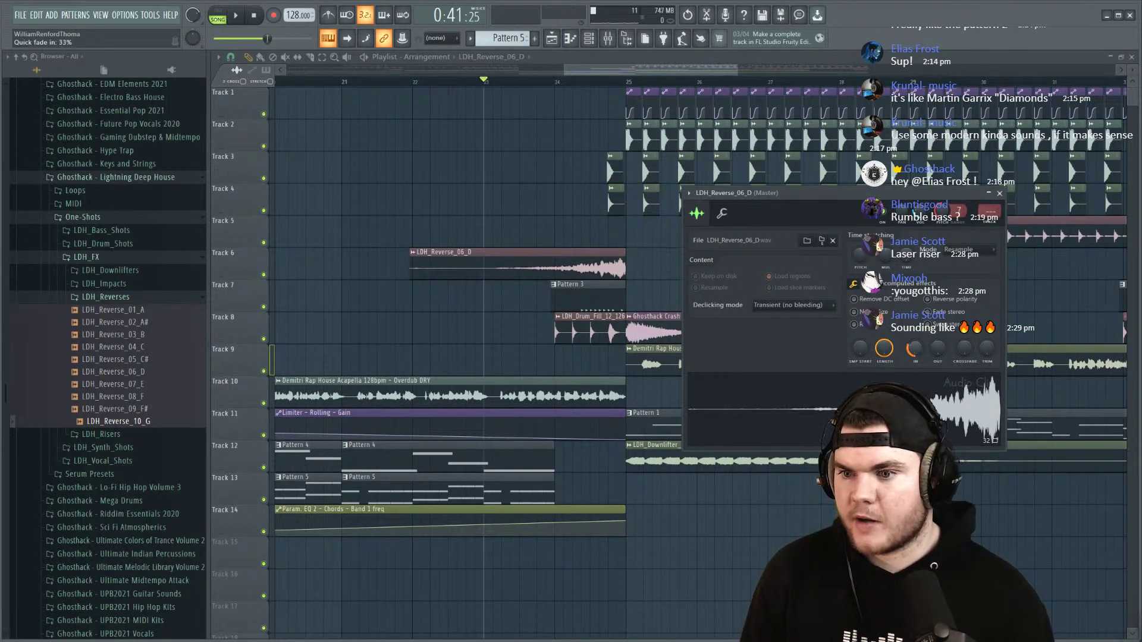
pyautogui.press('space')
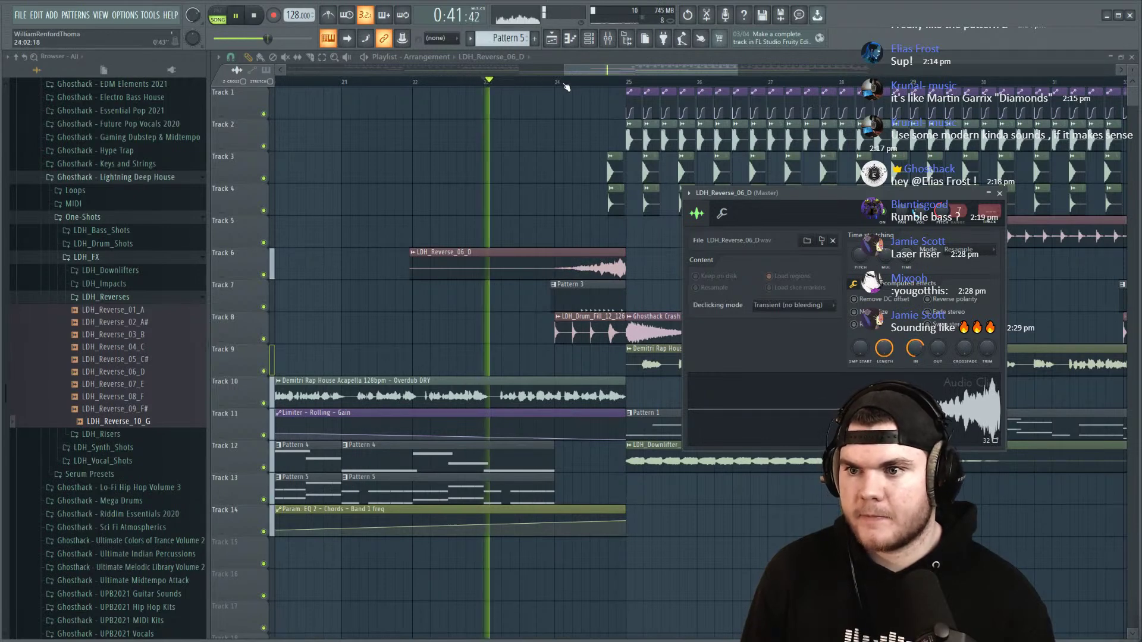
pyautogui.press('Escape')
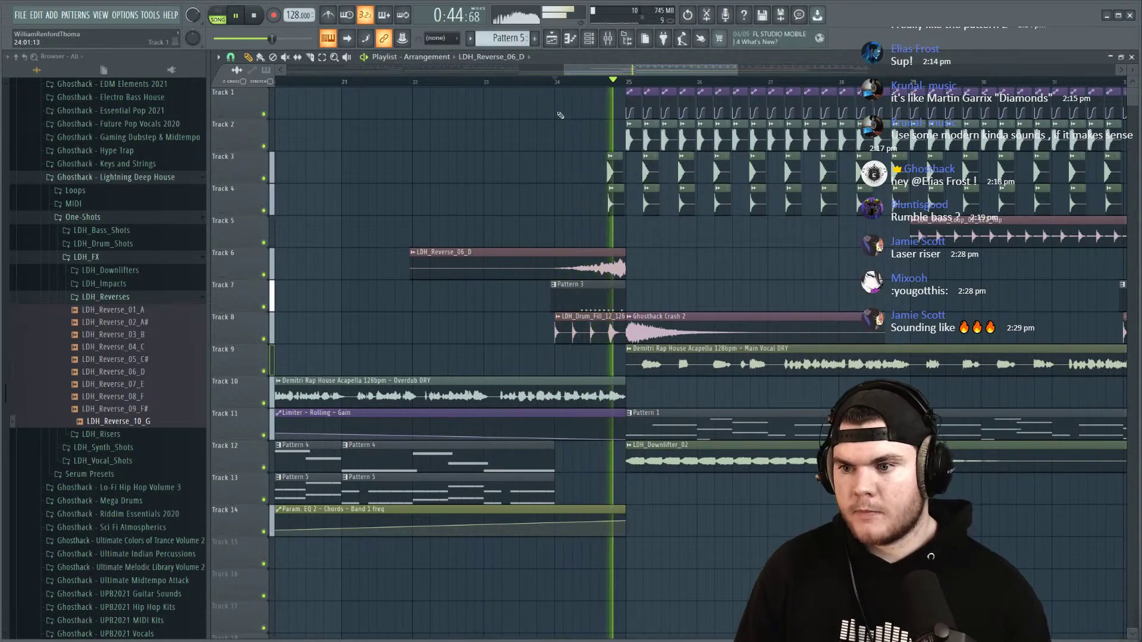
# Step: Route the LDH_Reverse_06_D channel to mixer Insert 16 and replay the transition from bar 24
pyautogui.doubleClick(573, 258)
pyautogui.press('space')
pyautogui.press('space')
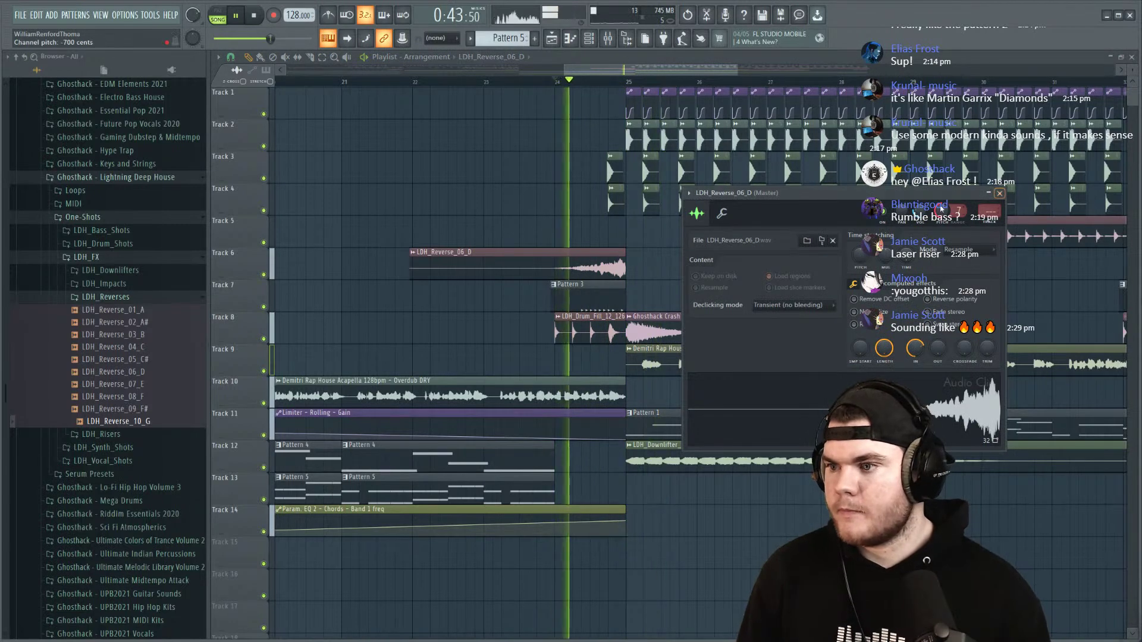
pyautogui.click(610, 37)
pyautogui.press('space')
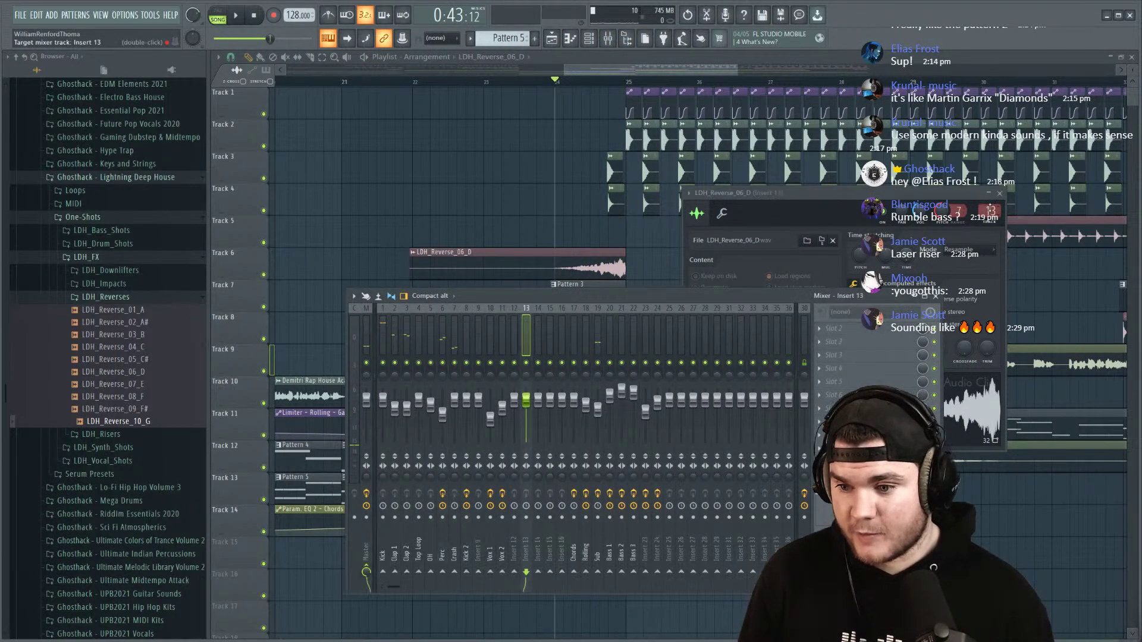
pyautogui.press('space')
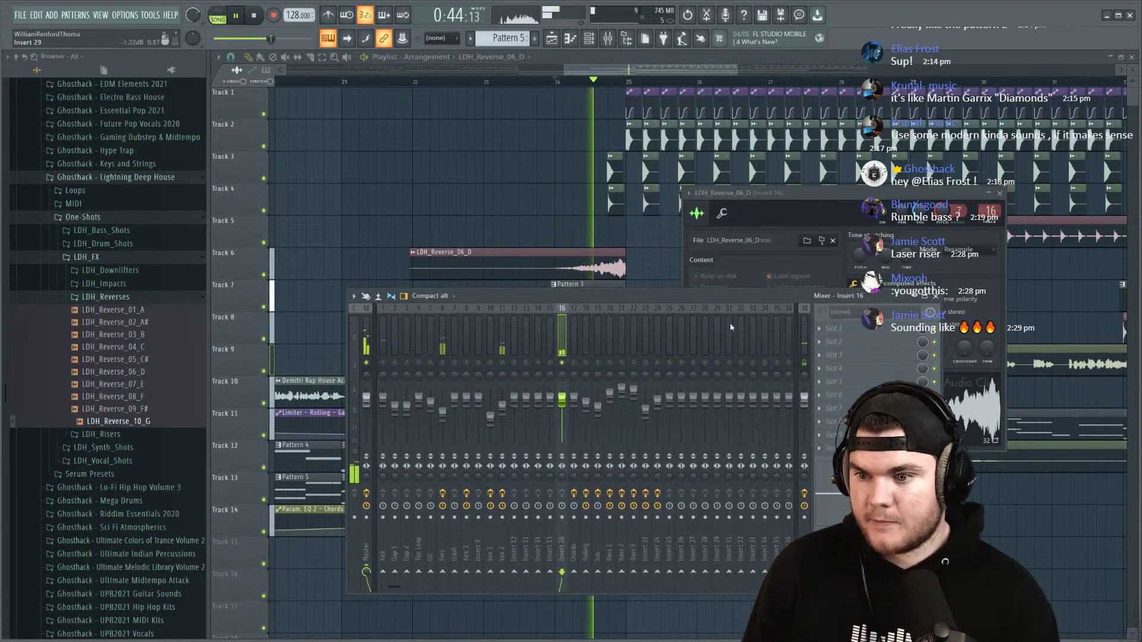
pyautogui.press('space')
pyautogui.click(564, 80)
pyautogui.press('space')
# Step: Load the Temper distortion in slot 1 of Insert 16 and play the reverse effect through it
pyautogui.click(608, 38)
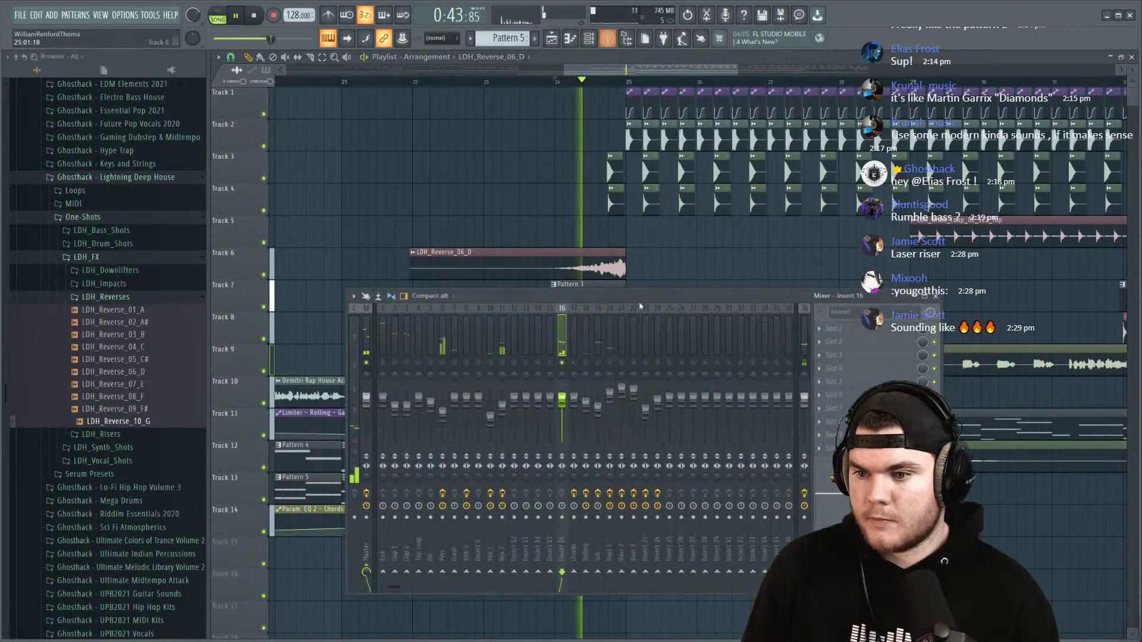
pyautogui.press('space')
pyautogui.click(835, 329)
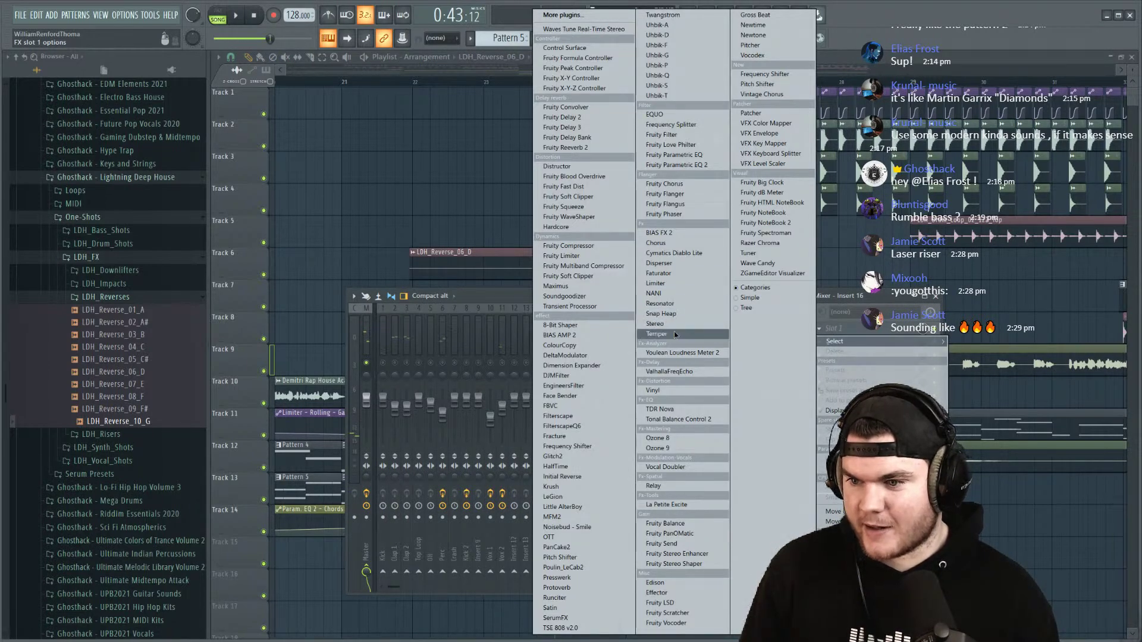
pyautogui.click(657, 335)
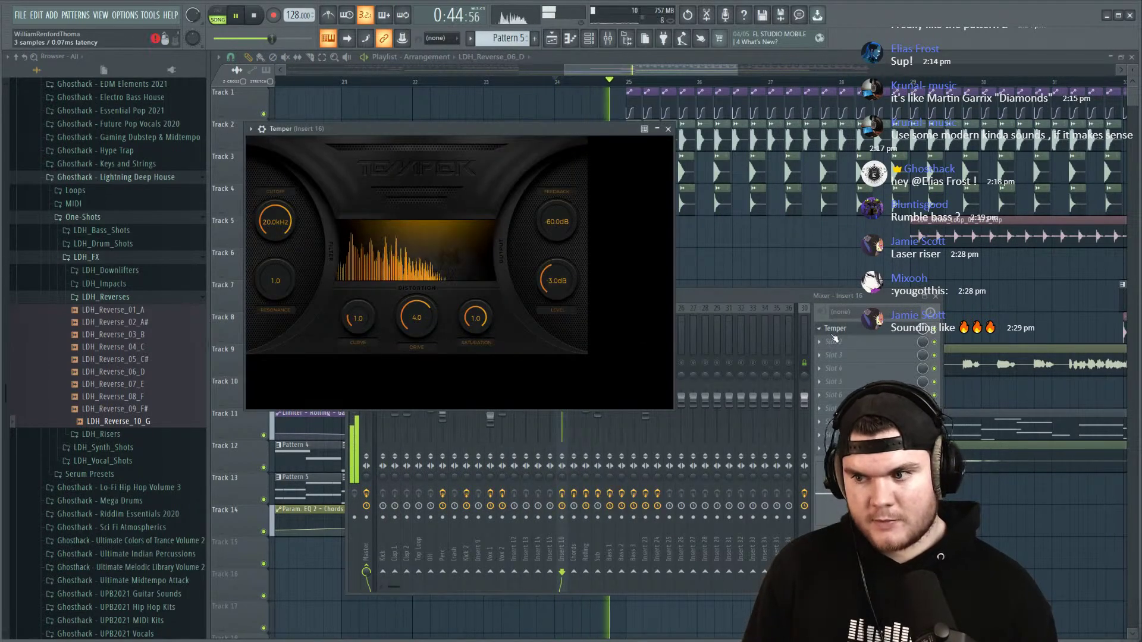
pyautogui.click(830, 340)
pyautogui.press('space')
# Step: Load HalfTime in slot 3 of Insert 16 with a 1/4 loop length and a 50% mix
pyautogui.click(819, 355)
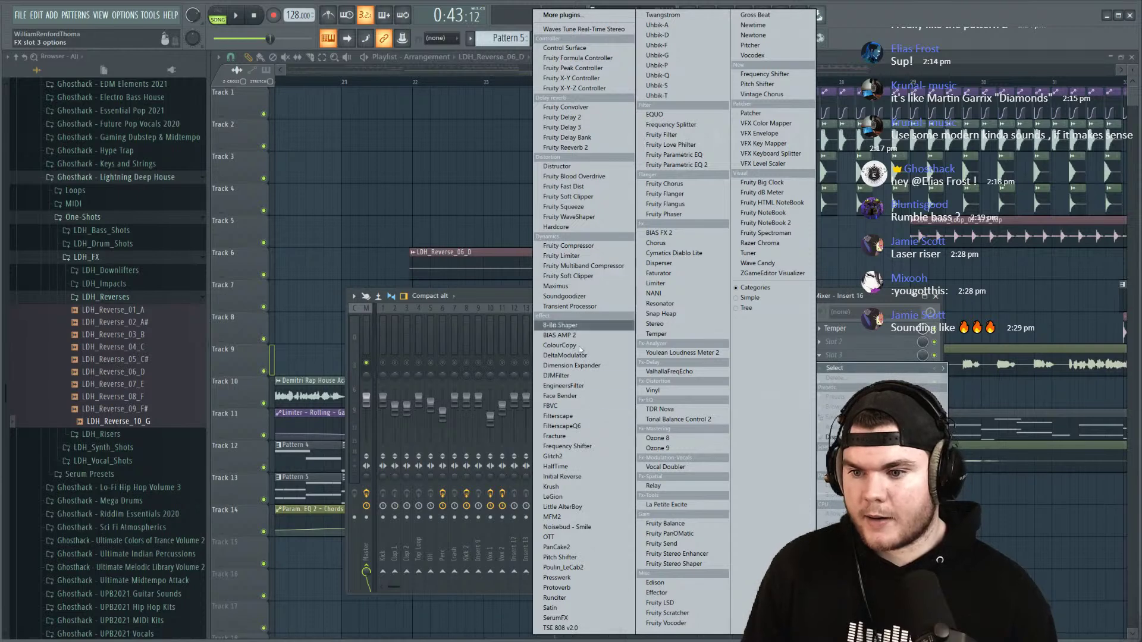
pyautogui.click(559, 467)
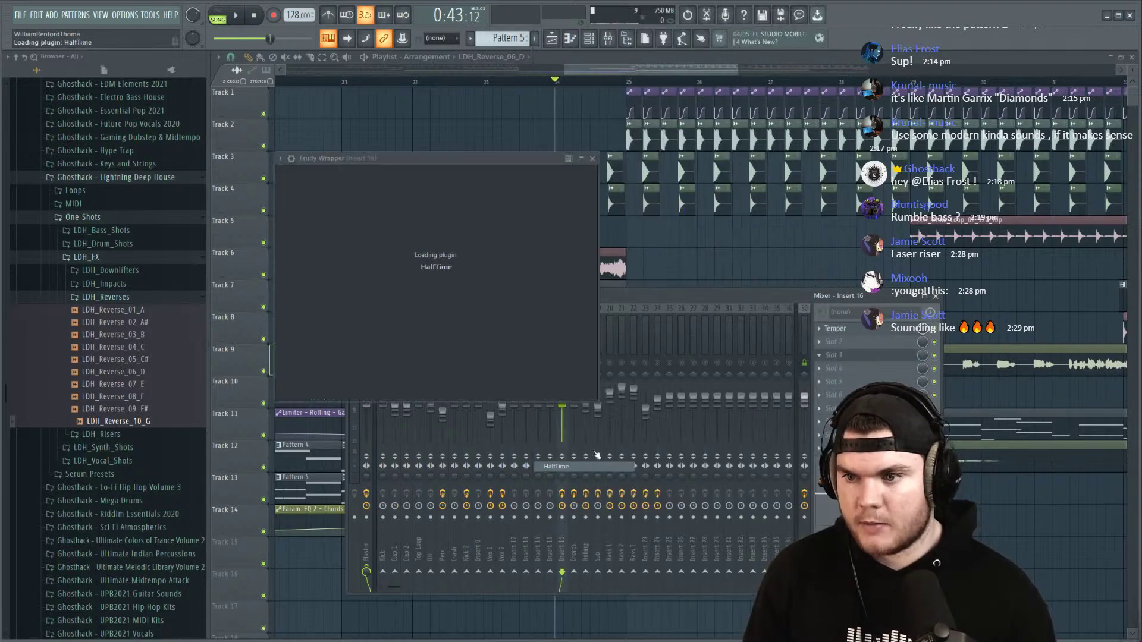
pyautogui.press('space')
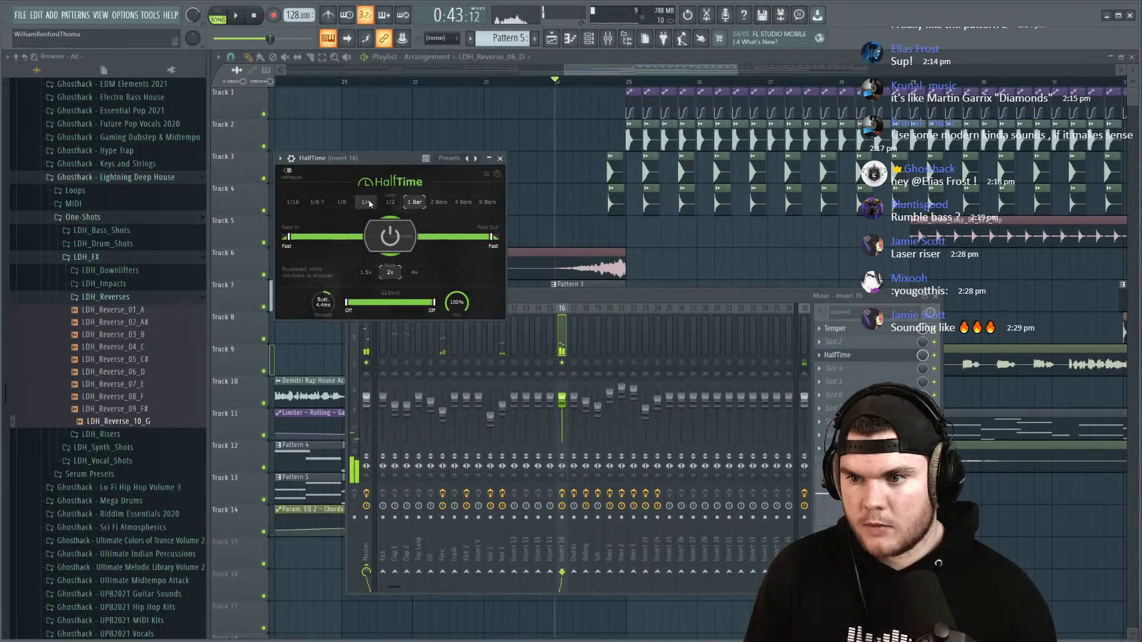
pyautogui.press('space')
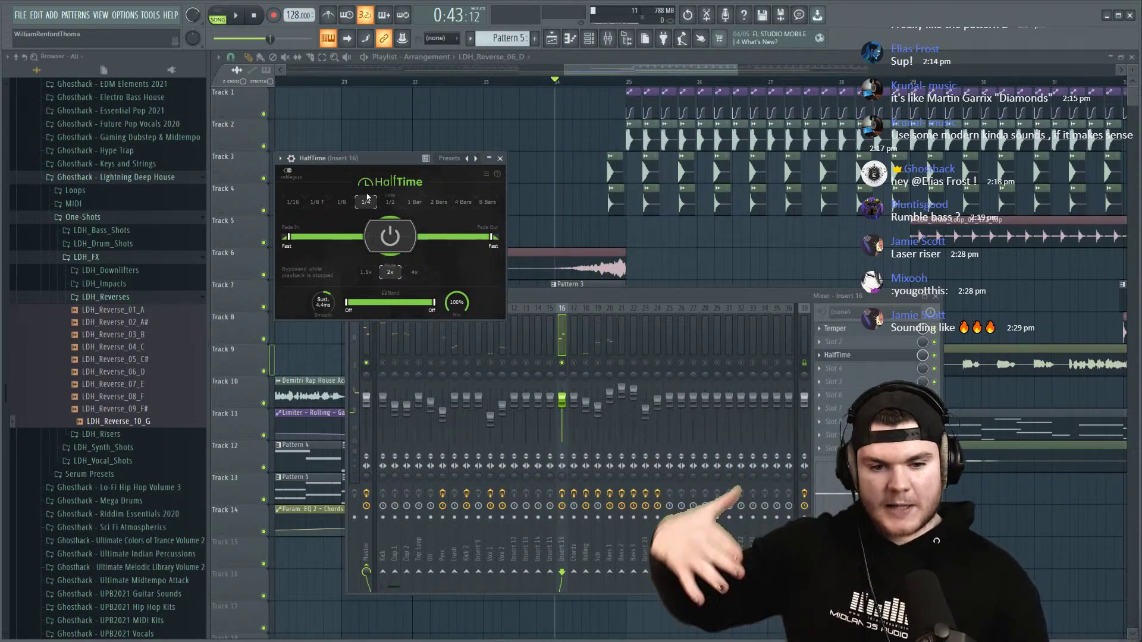
pyautogui.press('space')
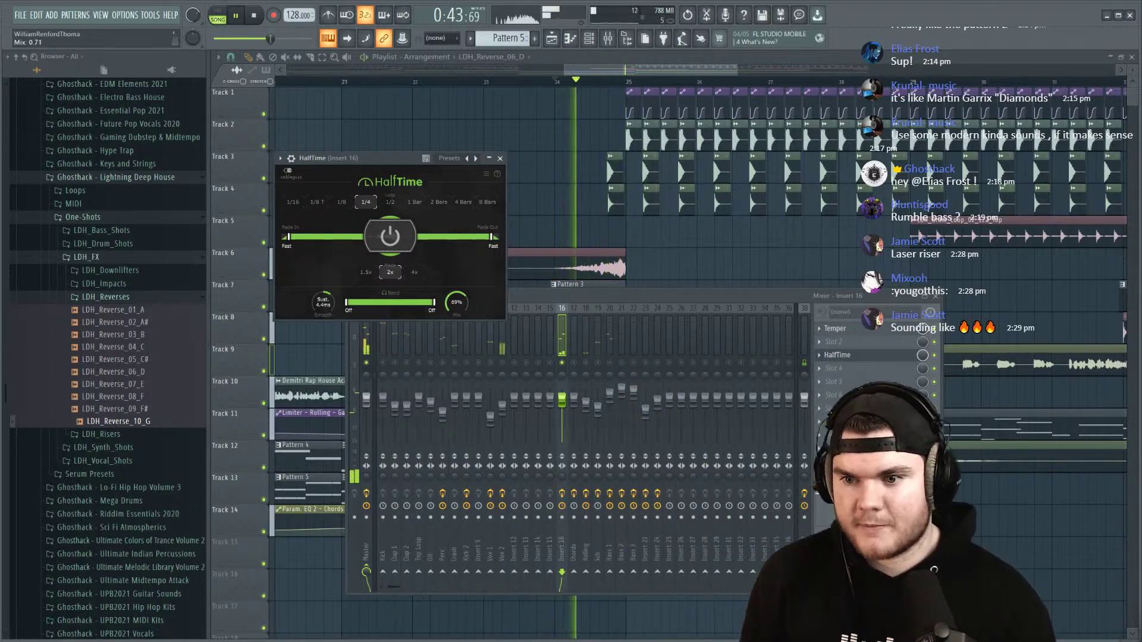
pyautogui.moveTo(456, 302); pyautogui.dragTo(456, 321)
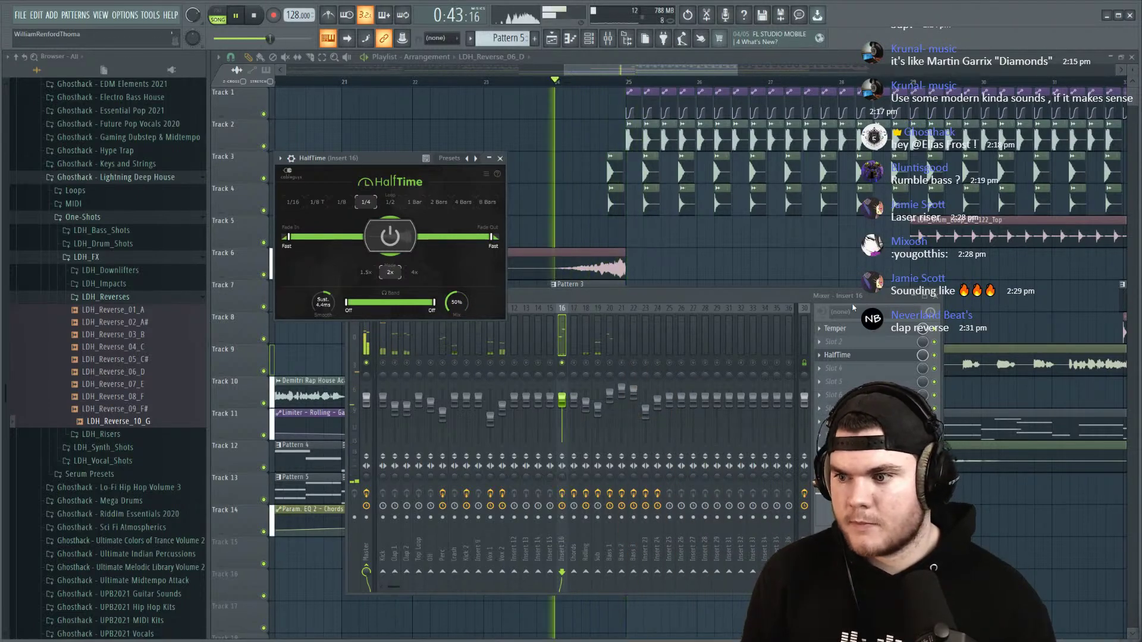
# Step: Add Fruity Parametric EQ 2 in slot 5 of Insert 16 and cut the low end with a steep high-pass on band 1
pyautogui.click(500, 159)
pyautogui.click(833, 382)
pyautogui.moveTo(834, 395)
pyautogui.click(687, 168)
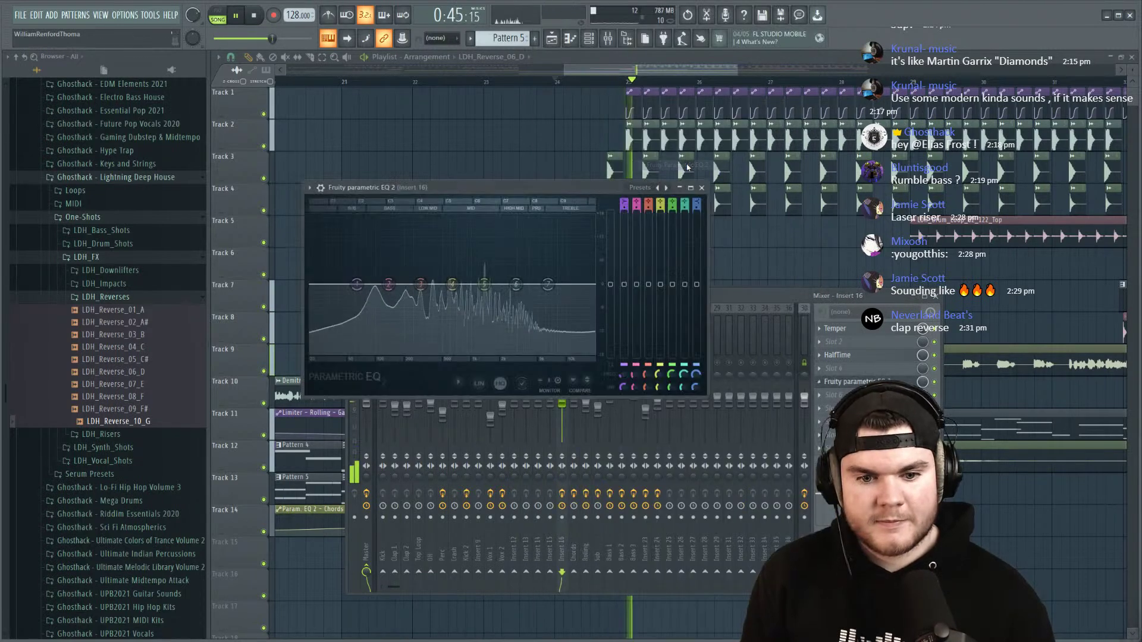
pyautogui.click(640, 187)
pyautogui.click(381, 239)
pyautogui.moveTo(310, 284); pyautogui.dragTo(383, 284)
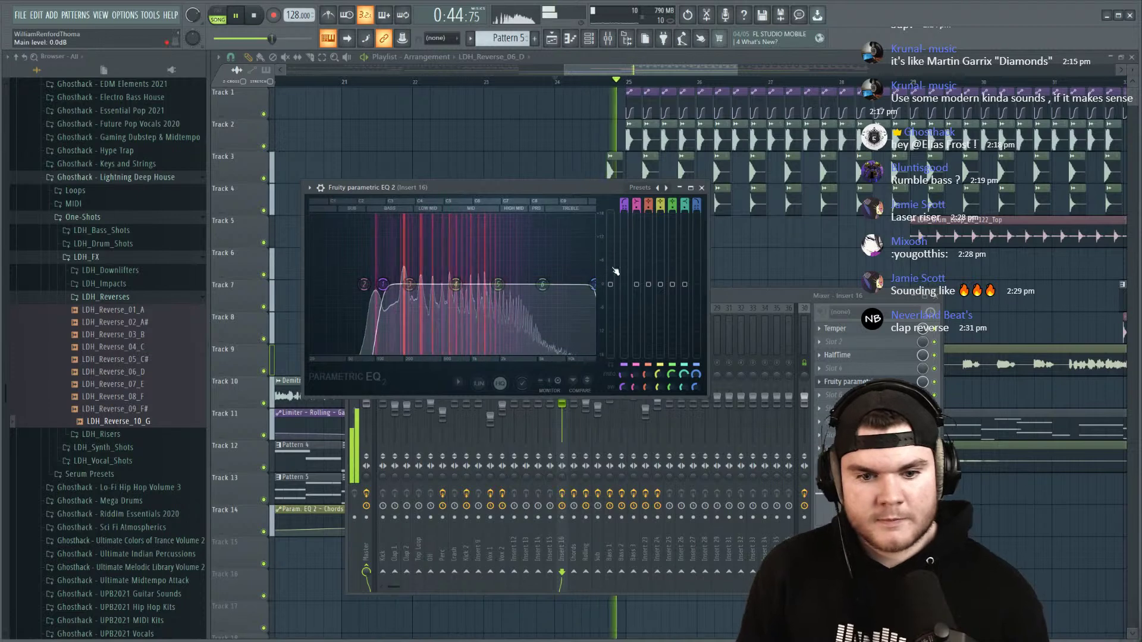
# Step: Lower the Insert 16 volume to 83% and play the transition into bar 25
pyautogui.press('space')
pyautogui.click(828, 382)
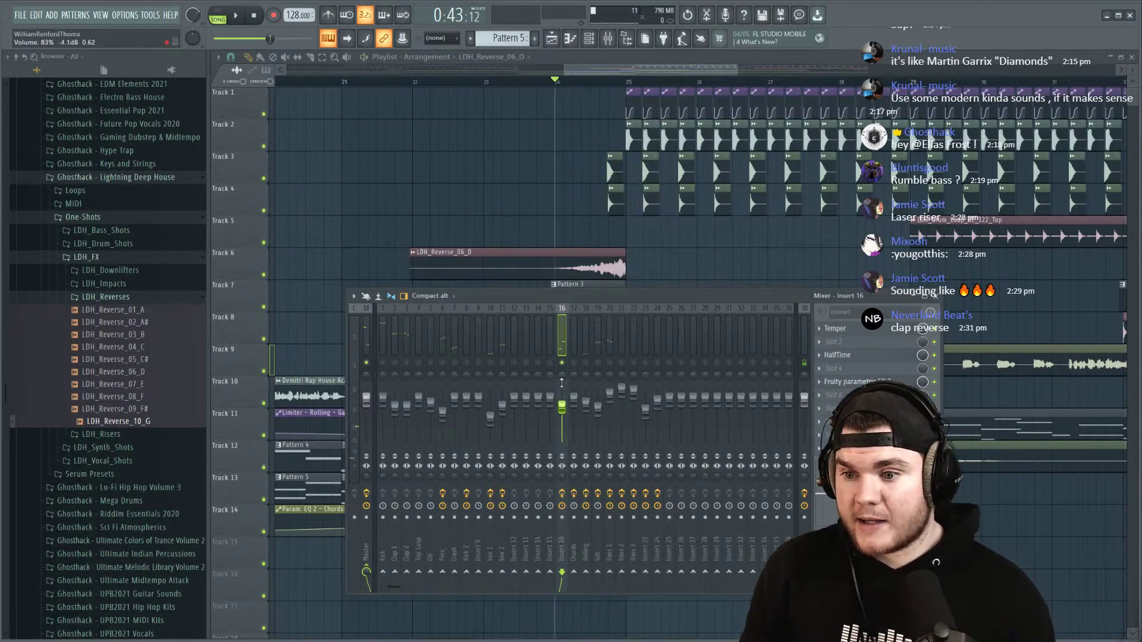
pyautogui.press('space')
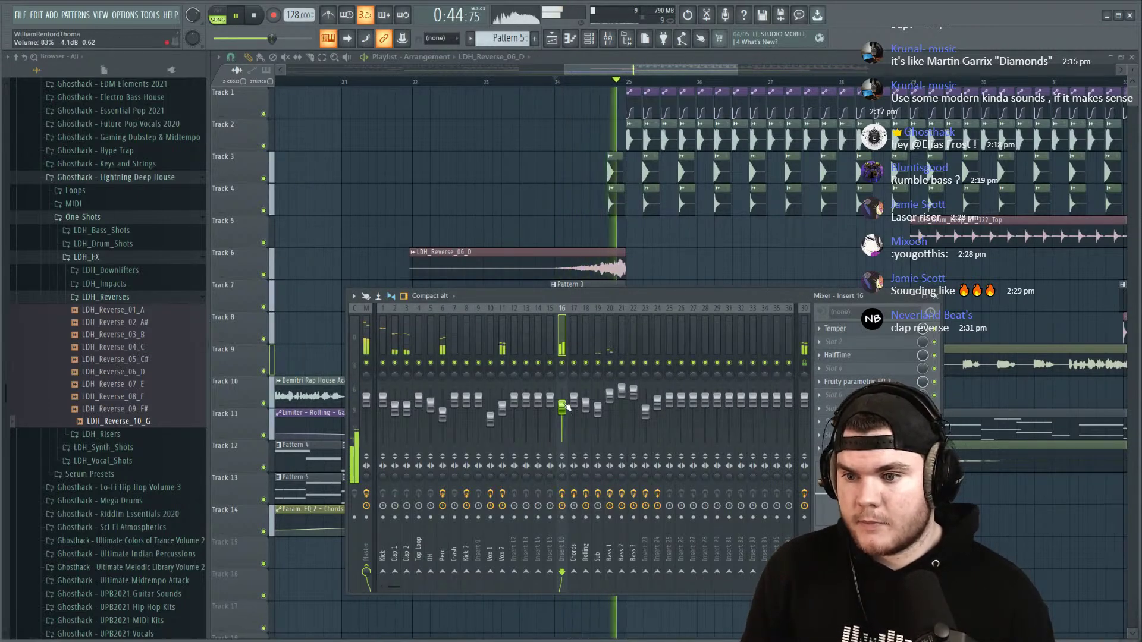
pyautogui.click(620, 72)
pyautogui.scroll(3, 620, 71)
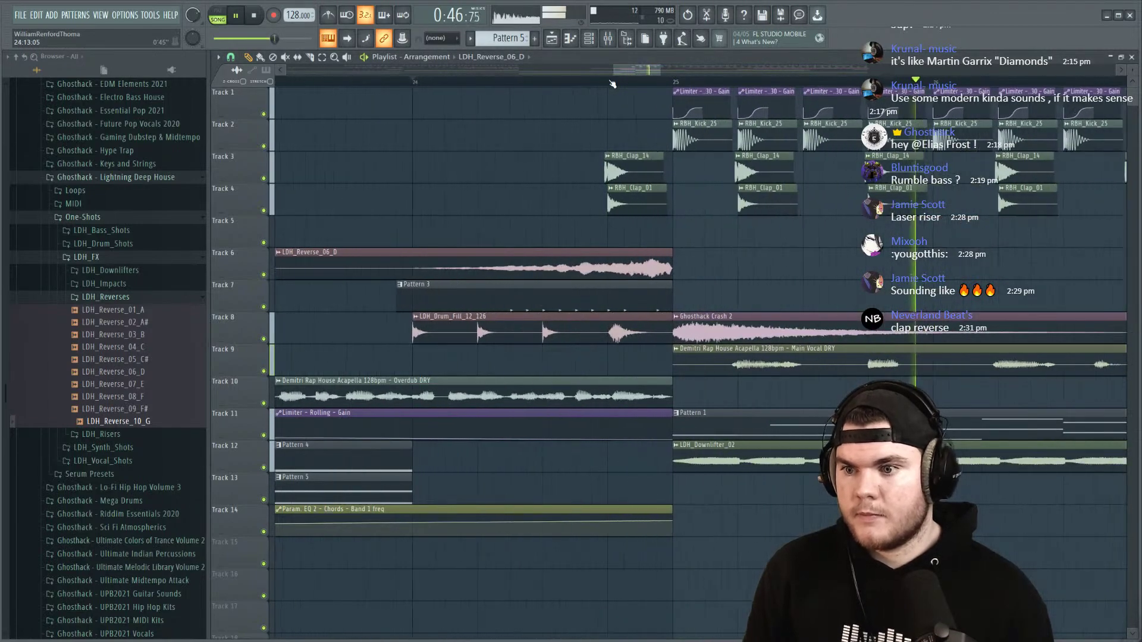
pyautogui.press('space')
# Step: Find LDH_Clap_20 among the Lightning Deep House claps and place it on Track 5 just before bar 25
pyautogui.click(122, 297)
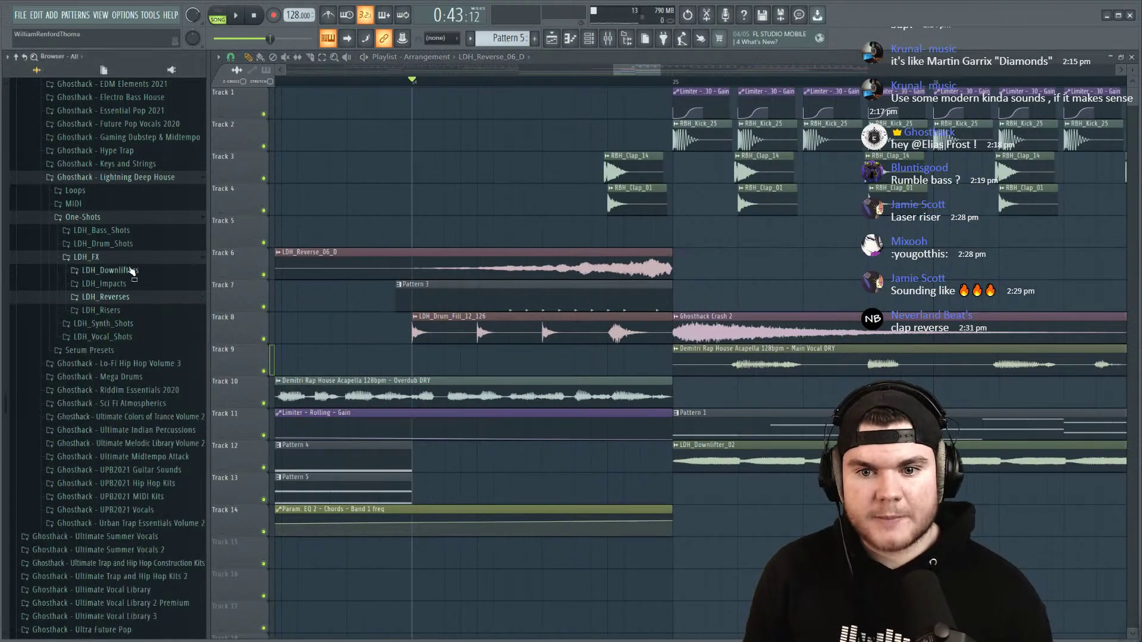
pyautogui.scroll(3, 131, 271)
pyautogui.click(142, 367)
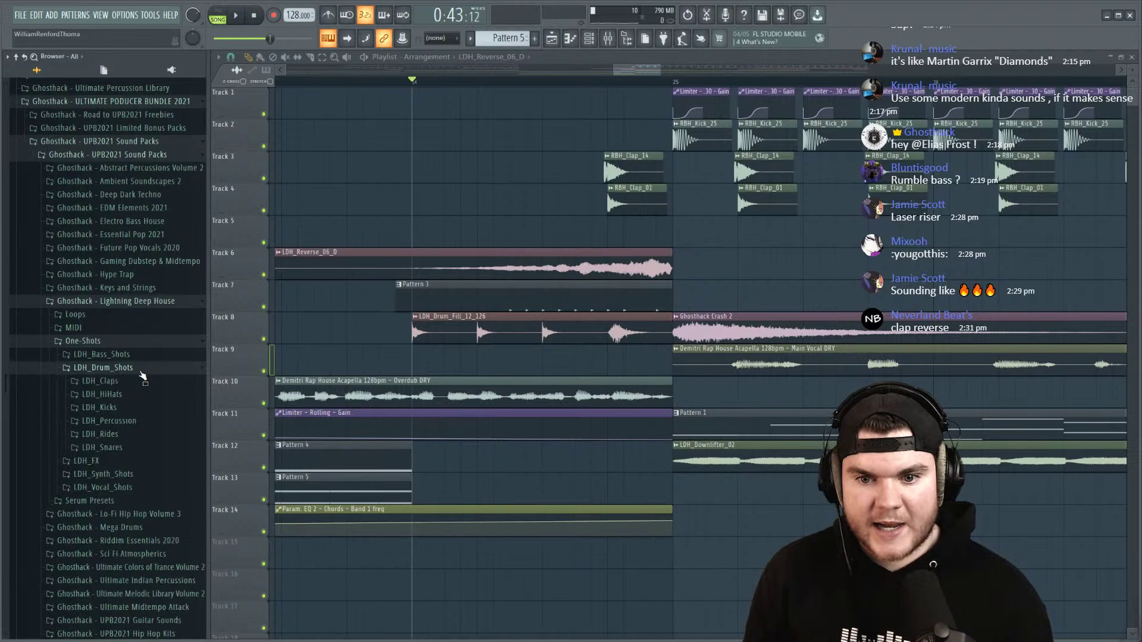
pyautogui.click(137, 260)
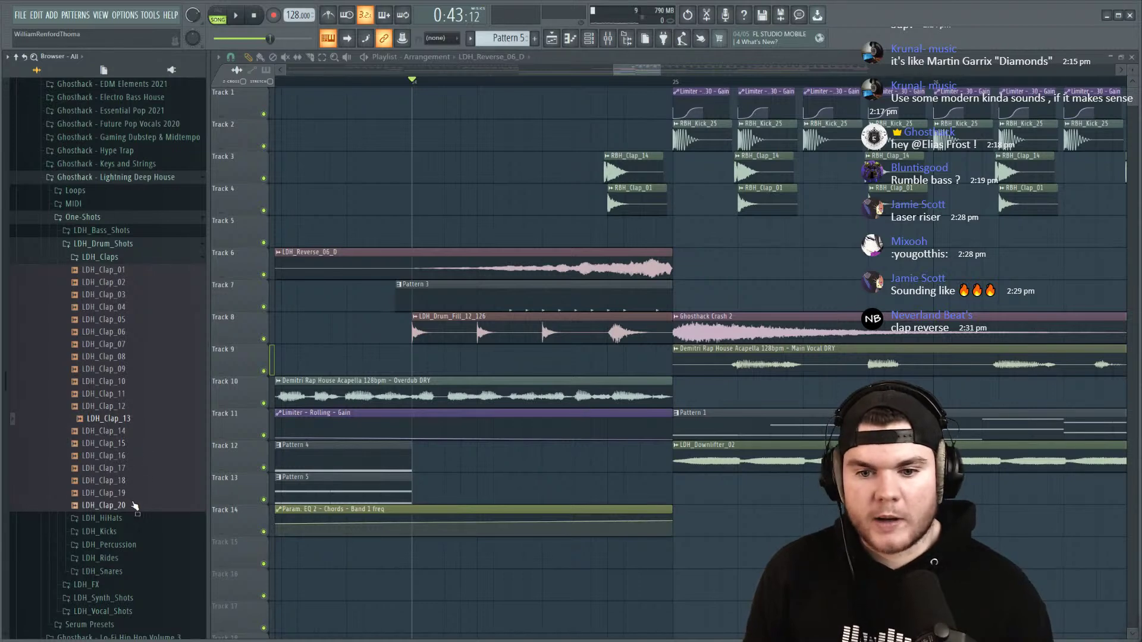
pyautogui.moveTo(136, 506); pyautogui.dragTo(632, 223)
pyautogui.click(634, 224)
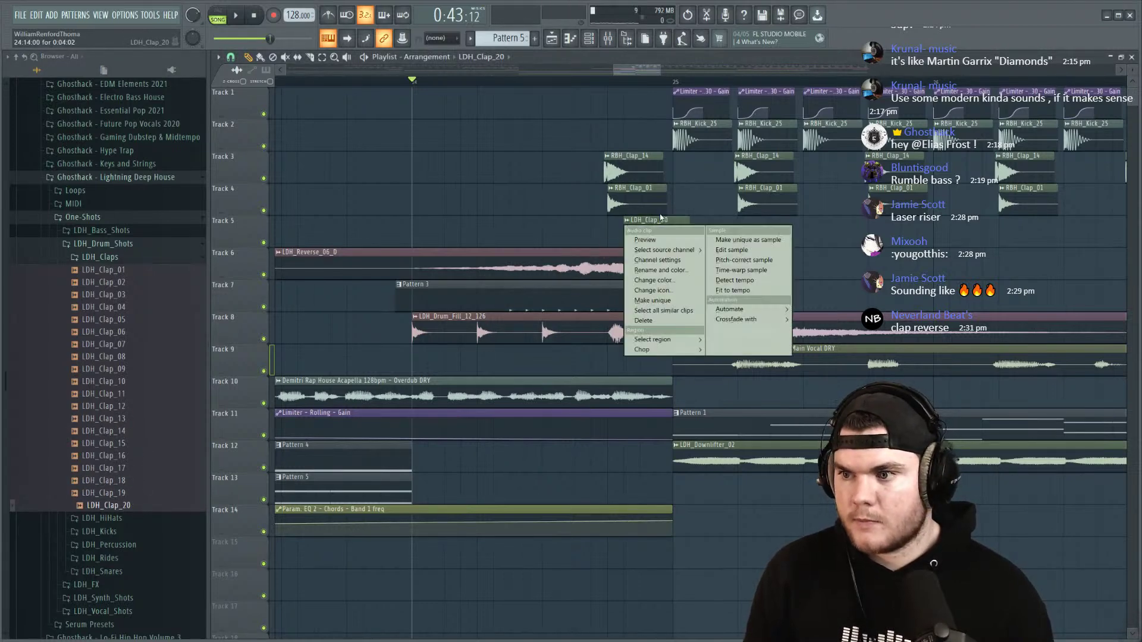
pyautogui.click(654, 228)
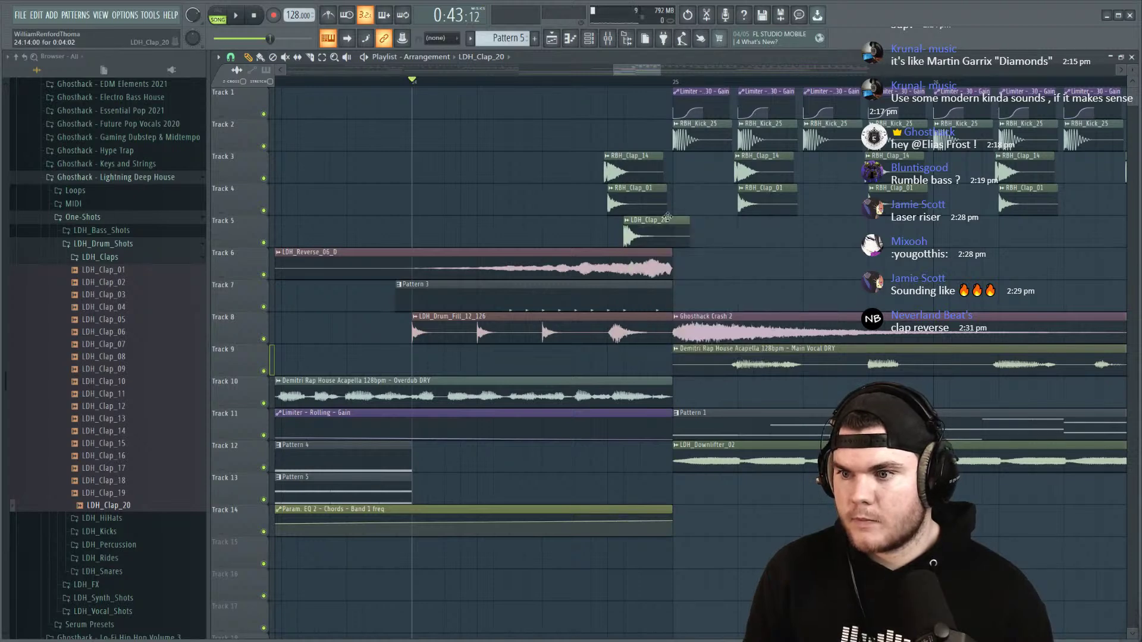
# Step: Reverse LDH_Clap_20, move its Track 5 clip so it ends exactly at bar 25, and play the transition
pyautogui.doubleClick(655, 227)
pyautogui.click(417, 261)
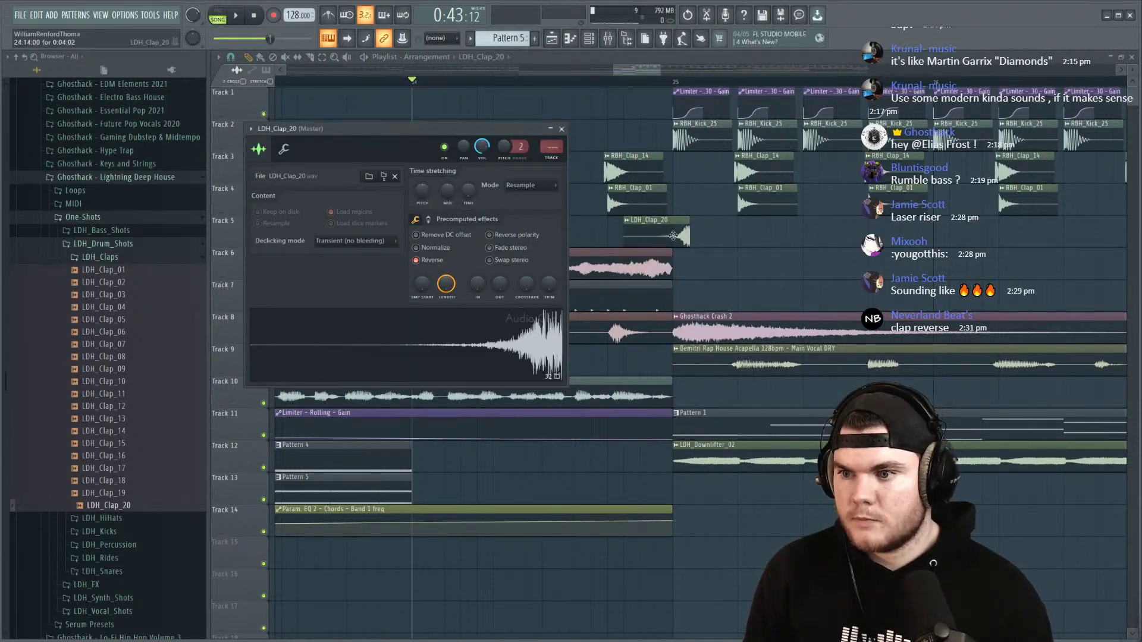
pyautogui.moveTo(673, 236); pyautogui.dragTo(658, 236)
pyautogui.press('space')
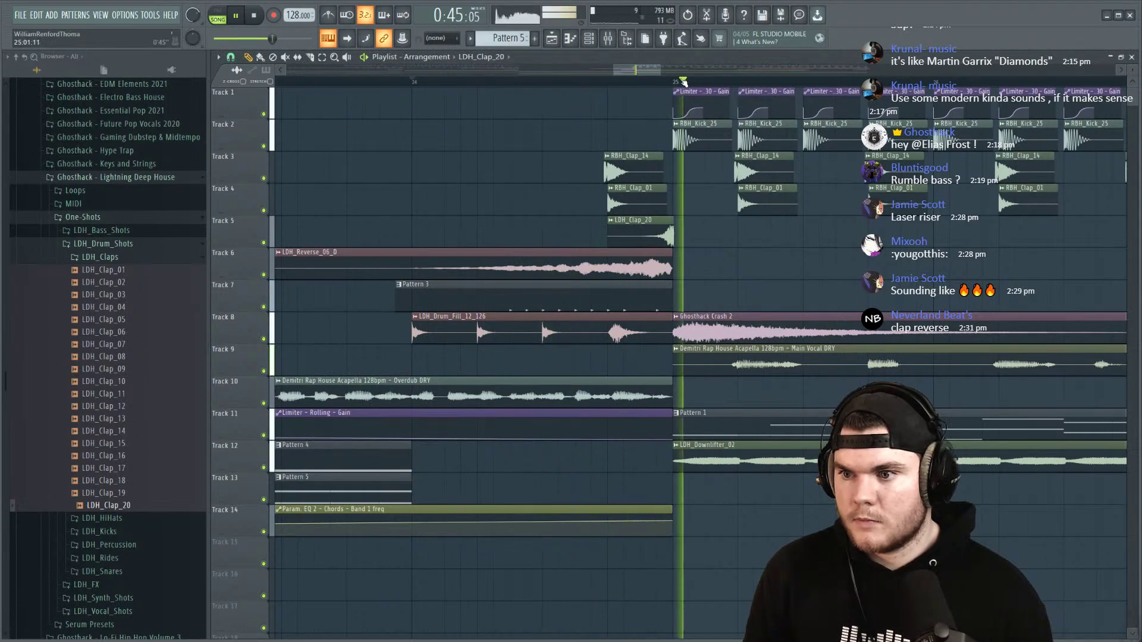
pyautogui.scroll(5, 677, 80)
pyautogui.press('space')
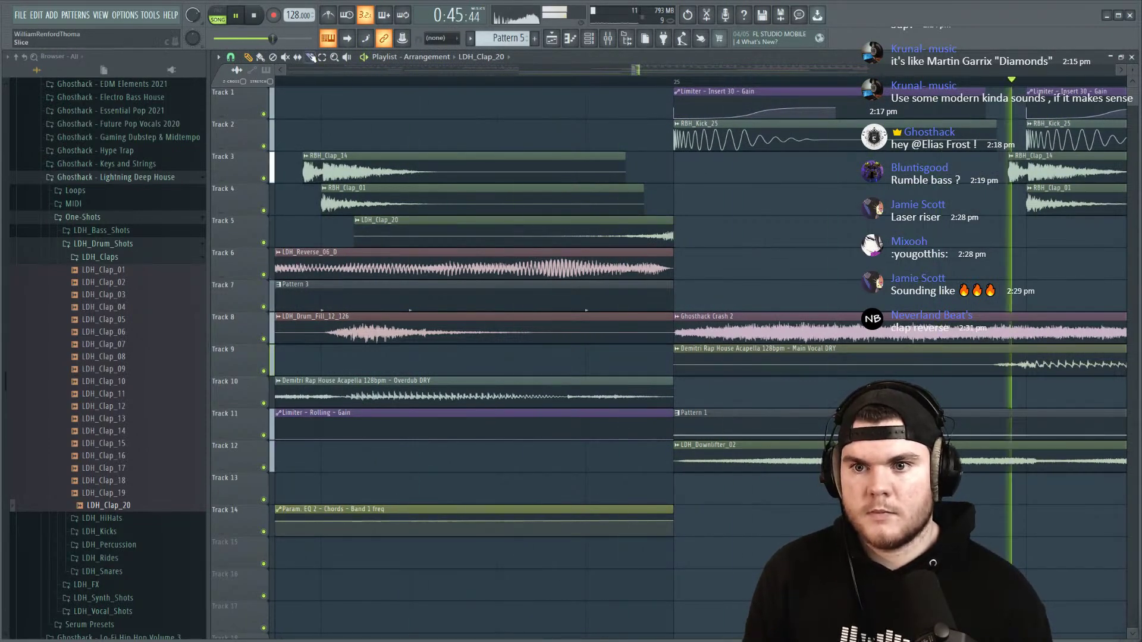
pyautogui.moveTo(610, 238); pyautogui.dragTo(604, 236)
pyautogui.press('space')
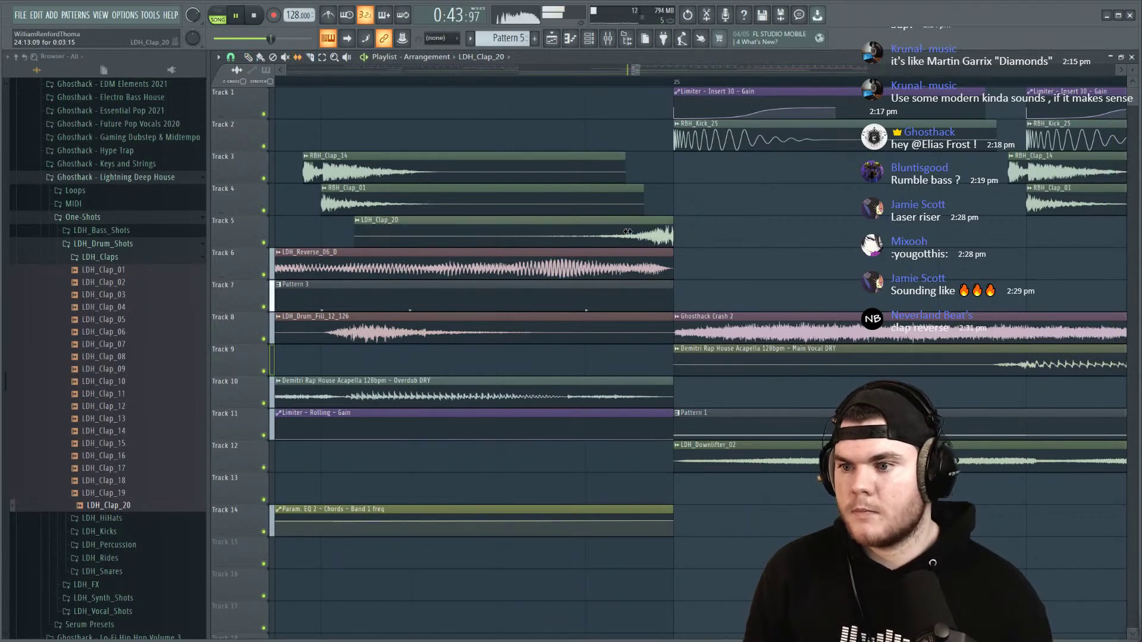
pyautogui.press('space')
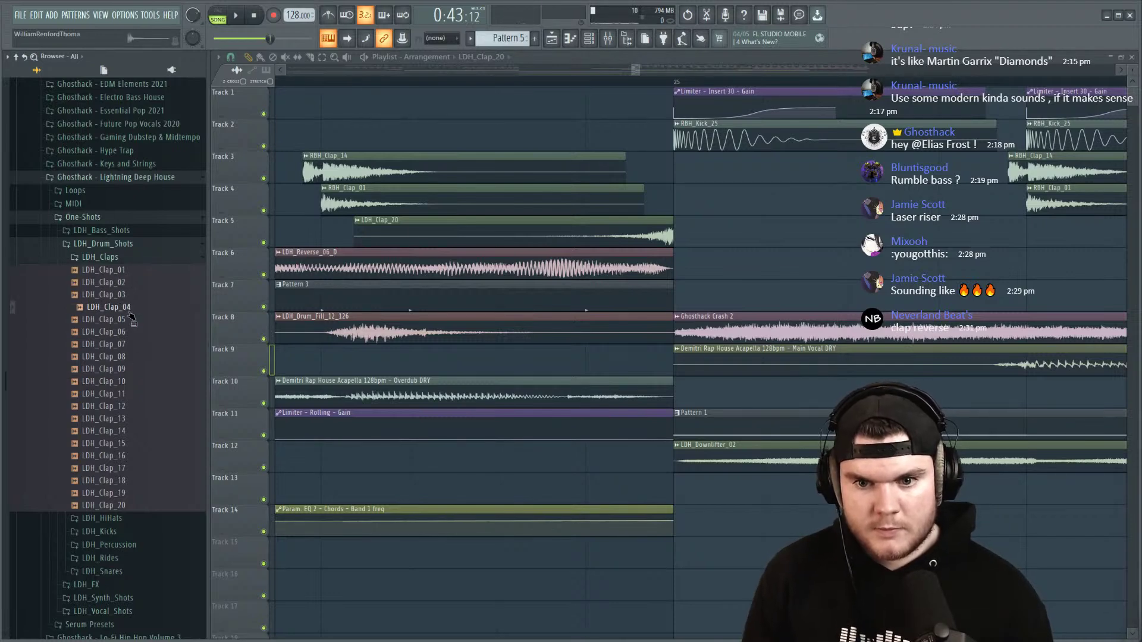
# Step: Replace the reversed clap's sample with LDH_Clap_04 and play it leading into bar 25
pyautogui.moveTo(131, 316); pyautogui.dragTo(562, 266)
pyautogui.doubleClick(562, 266)
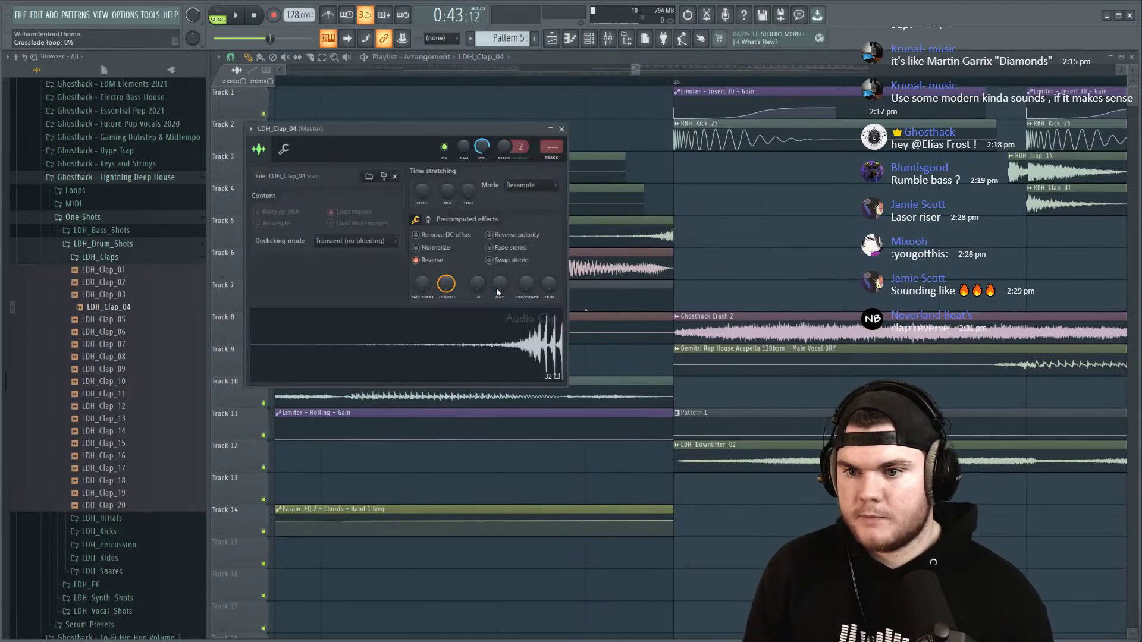
pyautogui.click(562, 129)
pyautogui.press('space')
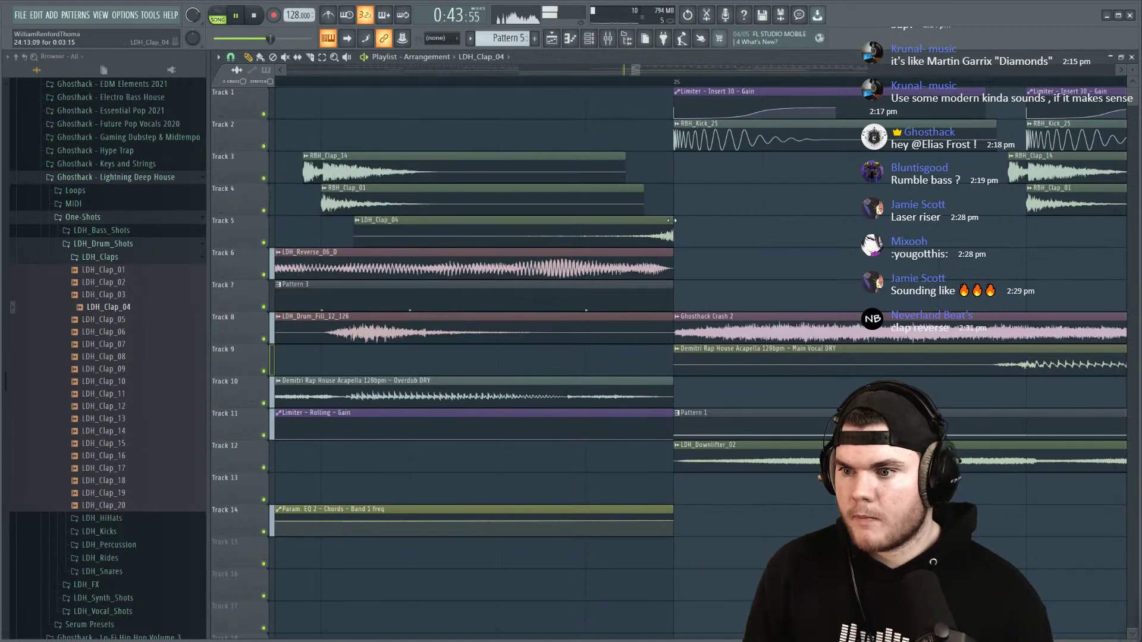
pyautogui.moveTo(674, 229); pyautogui.dragTo(670, 229)
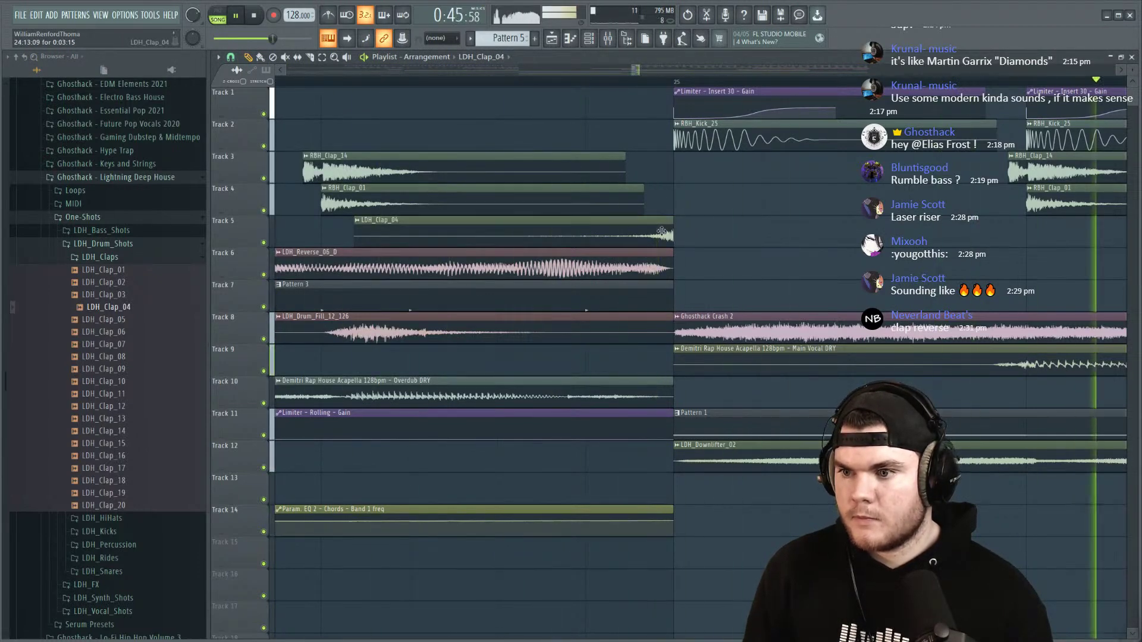
# Step: Normalize the reversed LDH_Clap_04 and give it a 24% quick fade out
pyautogui.press('space')
pyautogui.doubleClick(586, 229)
pyautogui.click(416, 247)
pyautogui.press('space')
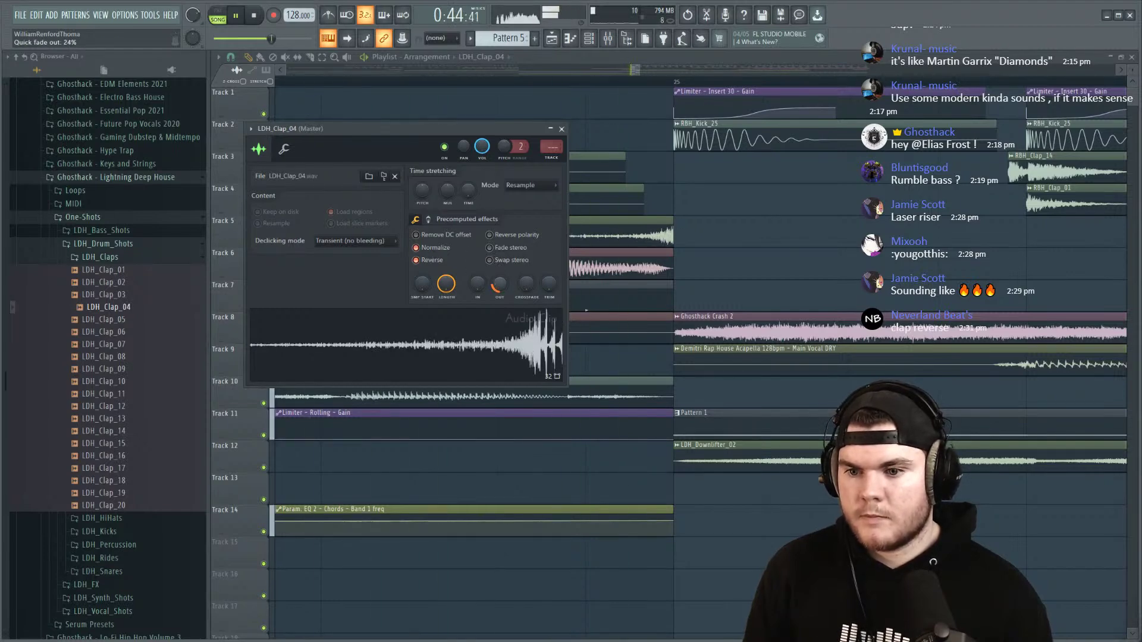
# Step: Lower the LDH_Clap_04 channel volume slightly and play the drop after bar 25
pyautogui.rightClick(482, 147)
pyautogui.click(505, 156)
pyautogui.moveTo(482, 146); pyautogui.dragTo(482, 154)
pyautogui.click(561, 129)
pyautogui.scroll(-6, 570, 87)
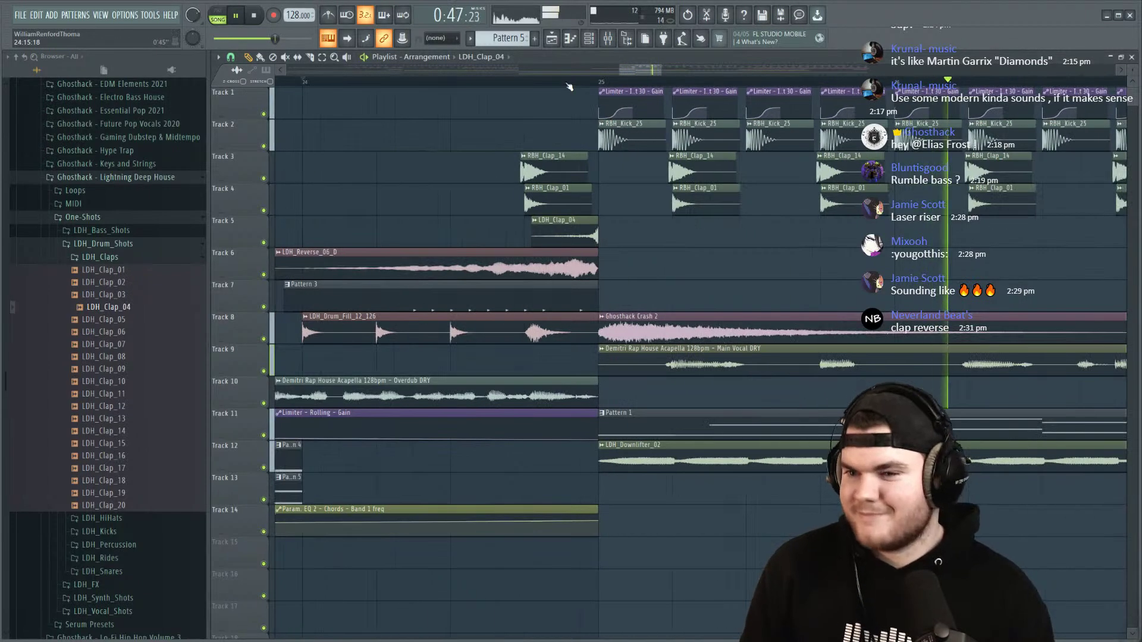
pyautogui.press('space')
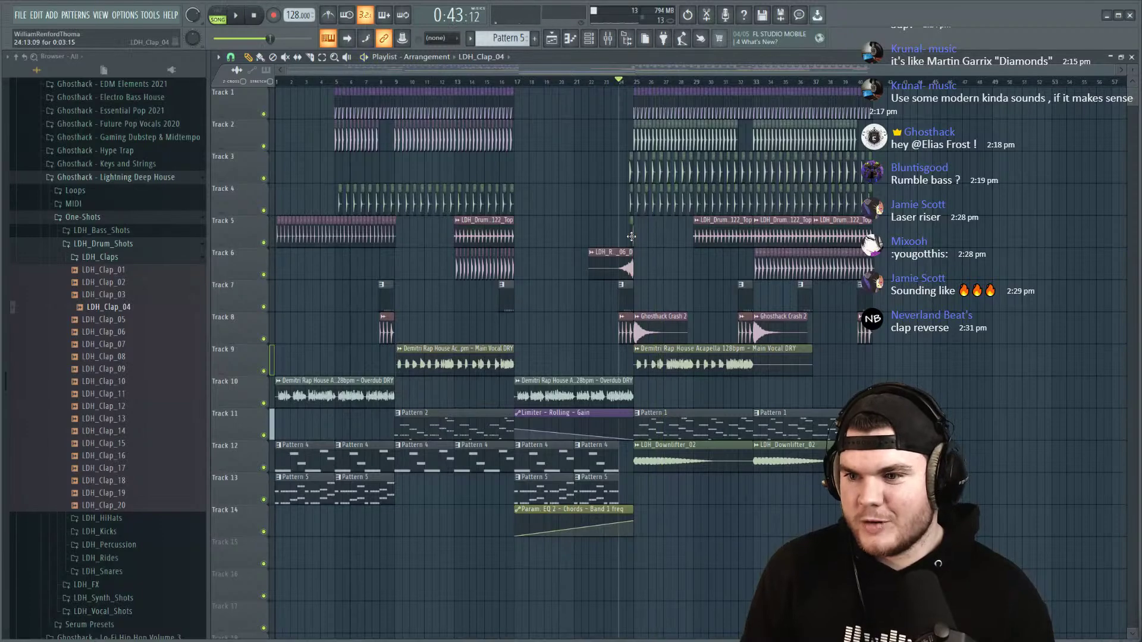
# Step: Place a copy of the reversed LDH_Clap_04 on Track 6 ending at bar 9 and play the lead-in
pyautogui.moveTo(543, 235); pyautogui.dragTo(392, 265)
pyautogui.press('space')
pyautogui.click(373, 80)
pyautogui.scroll(6, 391, 81)
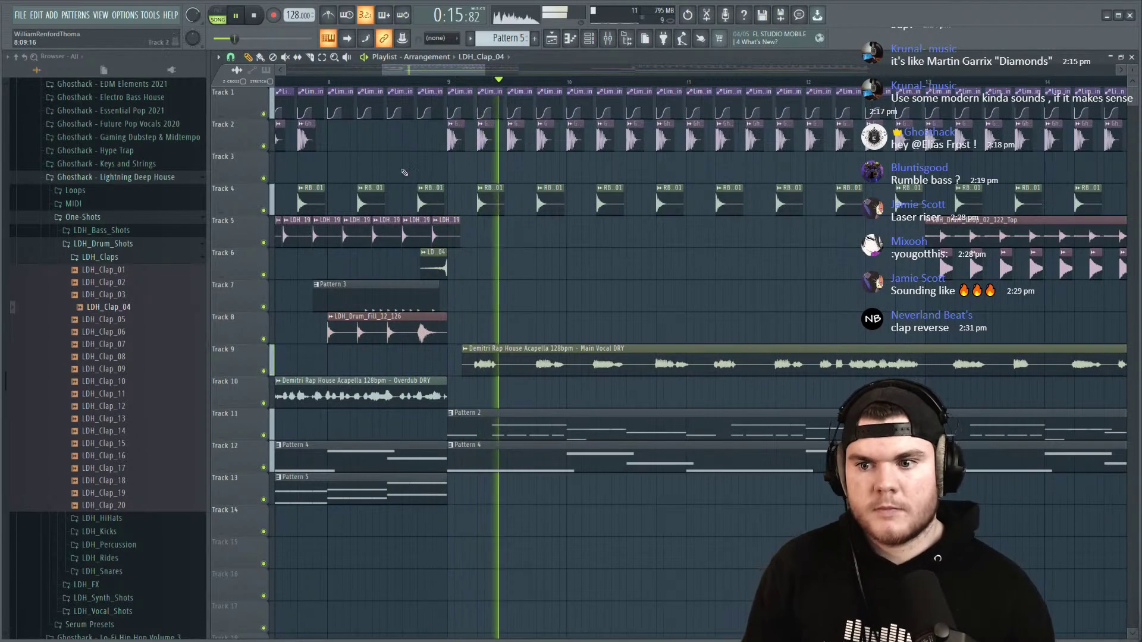
# Step: Set the LDH_Clap_04 channel volume to 61%
pyautogui.doubleClick(433, 266)
pyautogui.moveTo(481, 147); pyautogui.dragTo(481, 165)
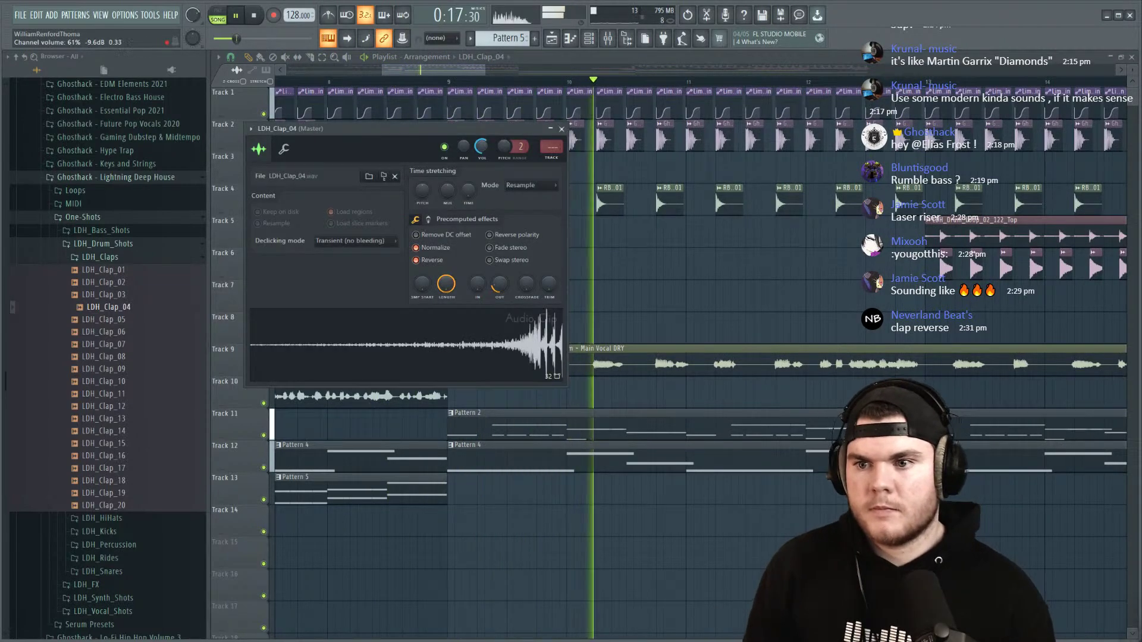
pyautogui.click(562, 129)
pyautogui.scroll(-3, 543, 81)
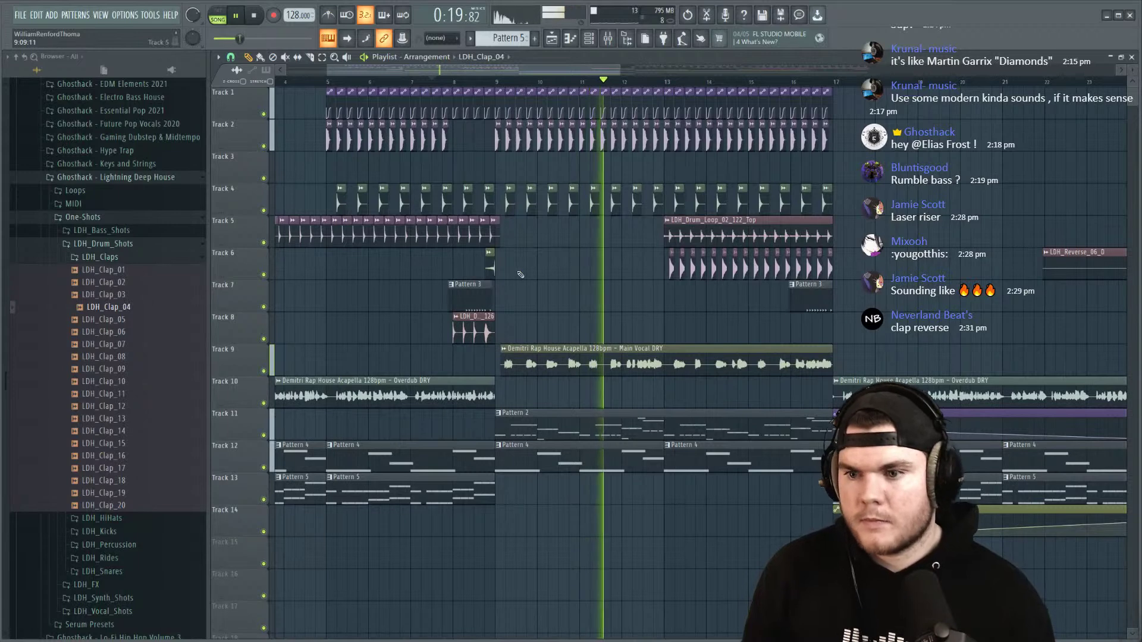
# Step: Add a reversed clap copy just before bar 13 and move both it and the bar 9 copy to Track 3
pyautogui.click(656, 267)
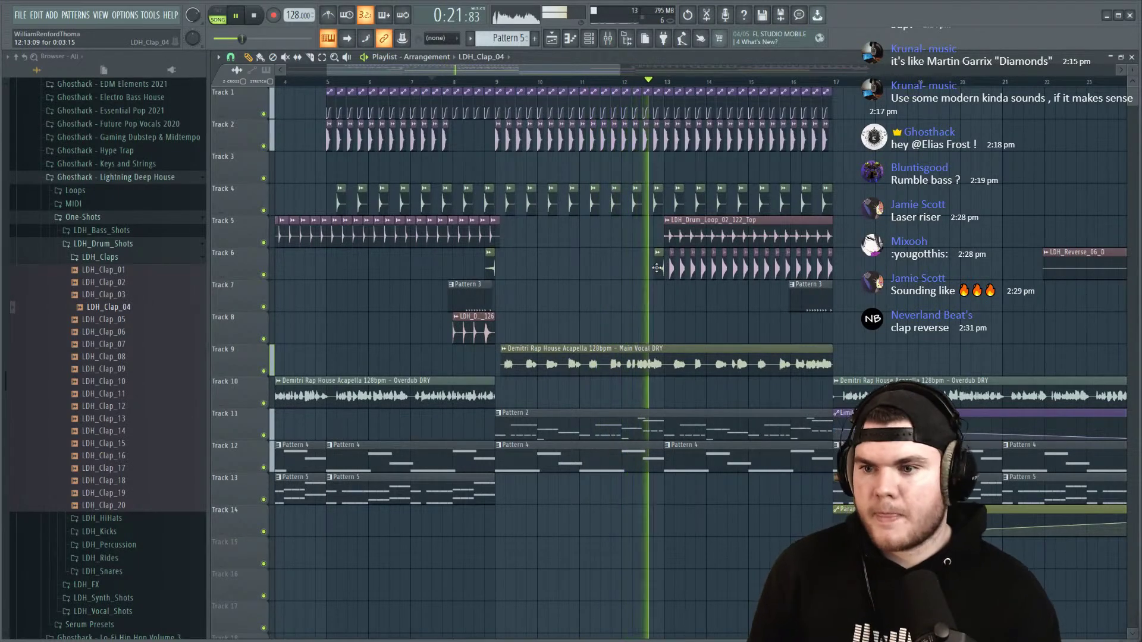
pyautogui.moveTo(476, 265); pyautogui.dragTo(660, 173)
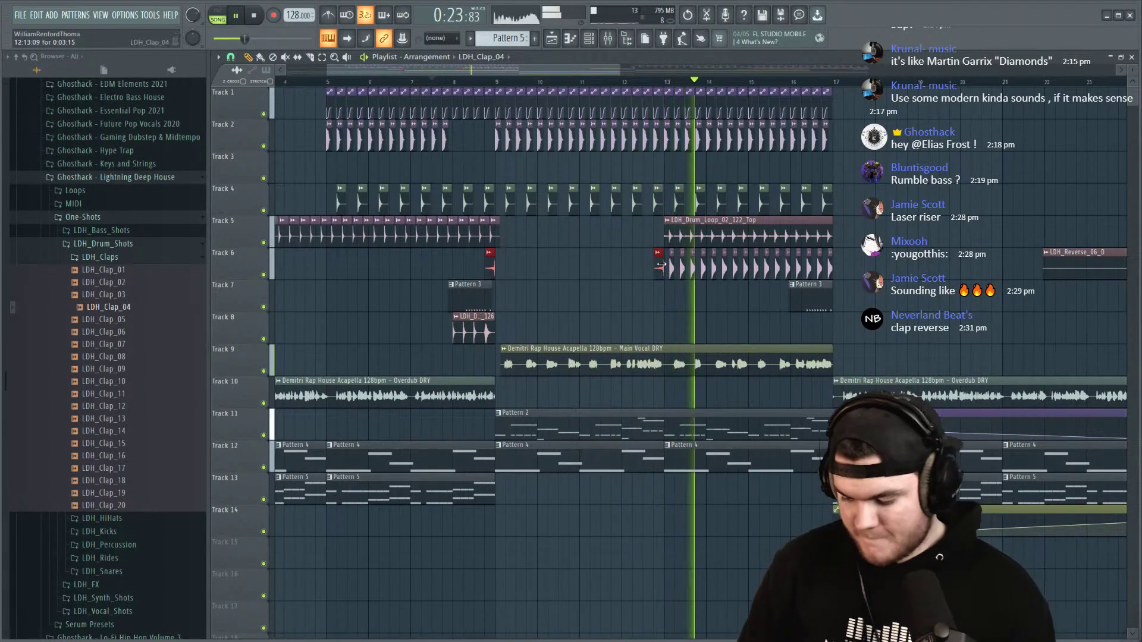
pyautogui.click(670, 176)
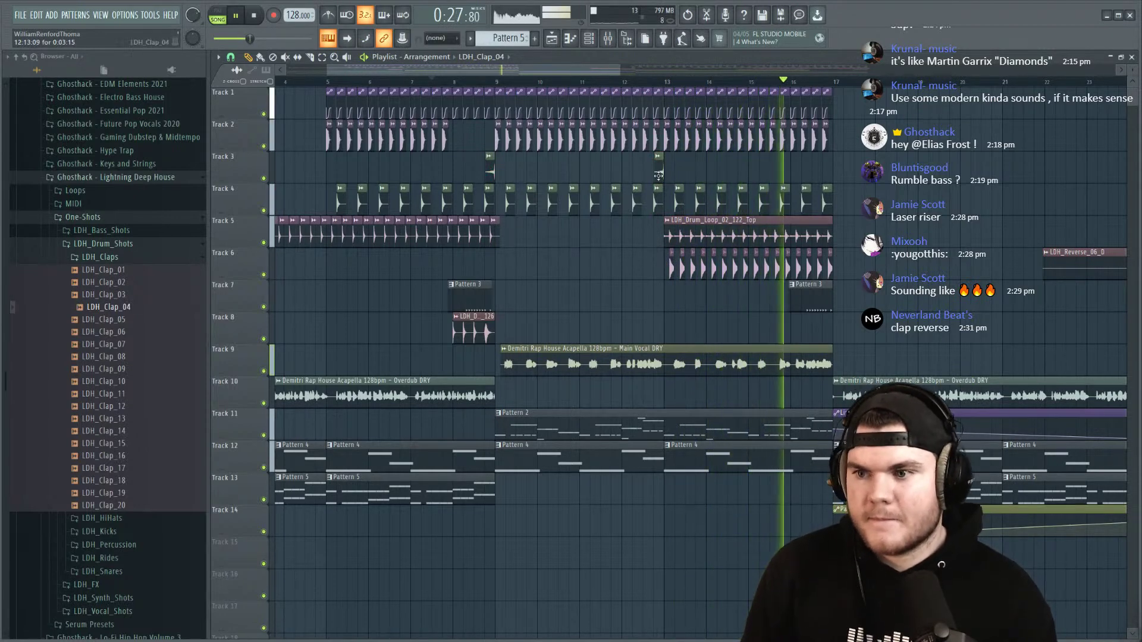
# Step: Set the LDH_Clap_04 quick fade in to 23% and play the section leading into bar 13
pyautogui.doubleClick(659, 171)
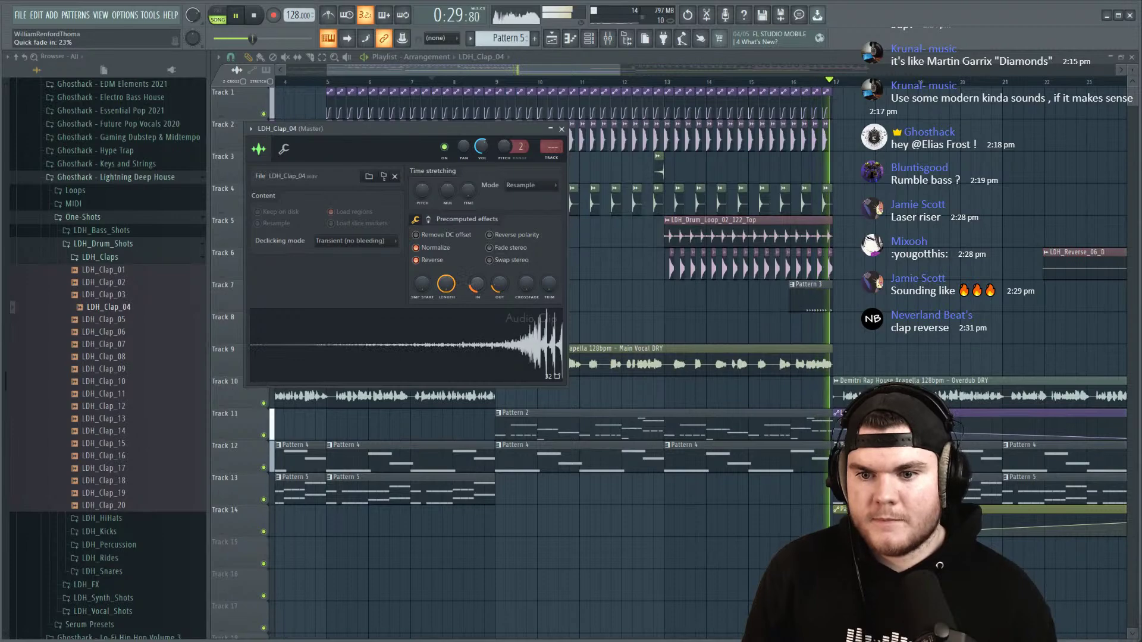
pyautogui.click(562, 129)
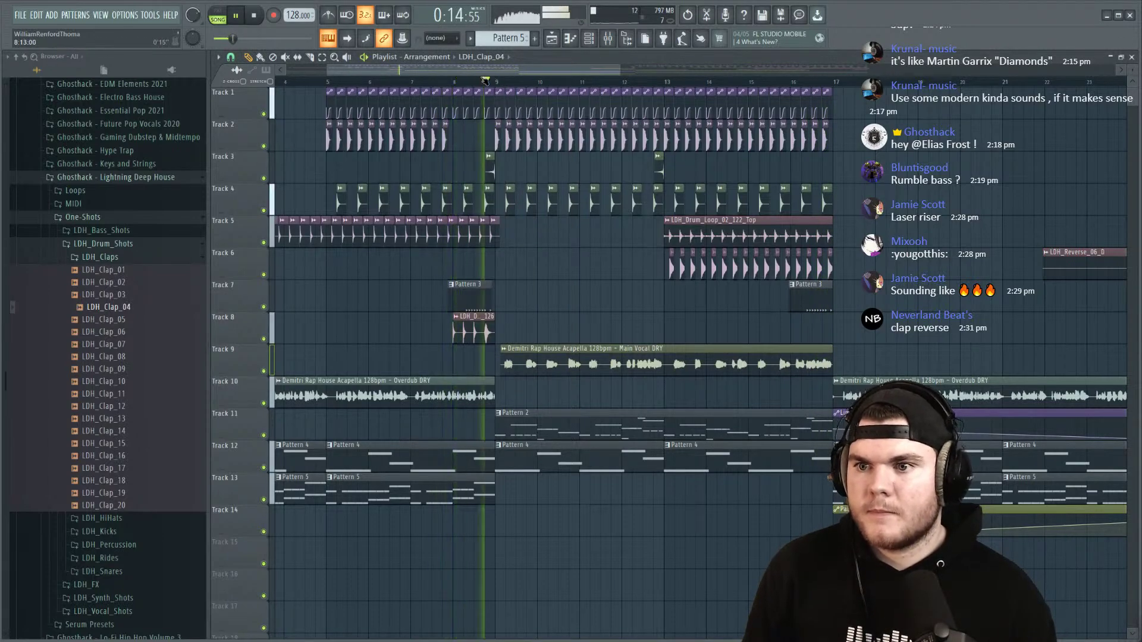
pyautogui.scroll(-4, 579, 82)
pyautogui.click(445, 81)
pyautogui.scroll(4, 452, 105)
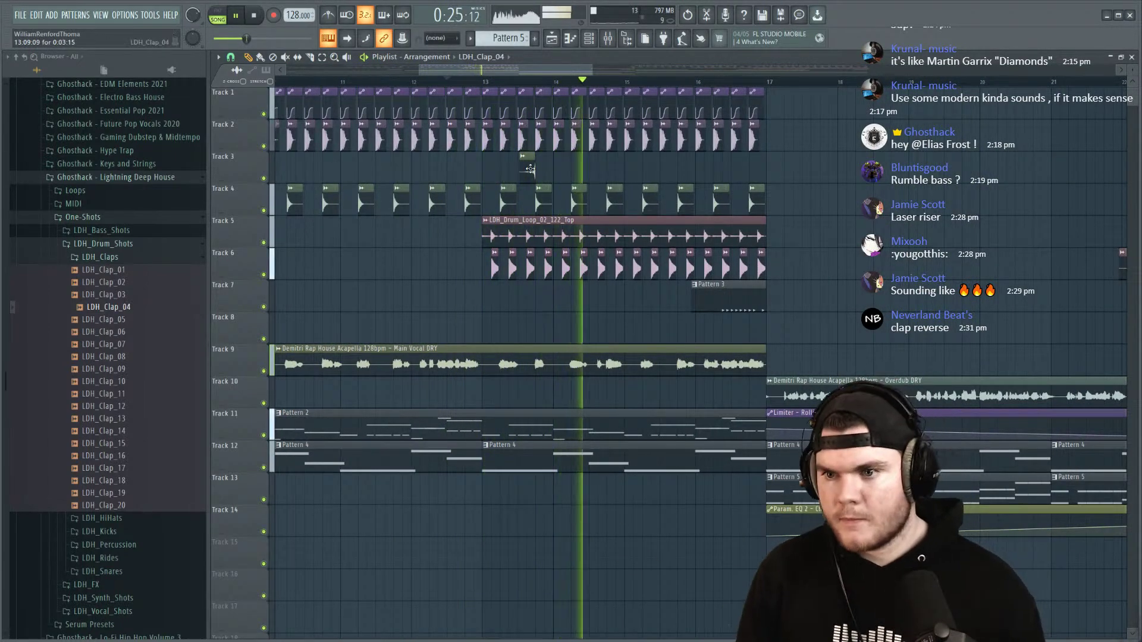
# Step: Move the misplaced LDH_Clap_04 clip on Track 3 back so it ends at bar 13
pyautogui.press('space')
pyautogui.moveTo(528, 171); pyautogui.dragTo(475, 171)
pyautogui.scroll(-4, 486, 88)
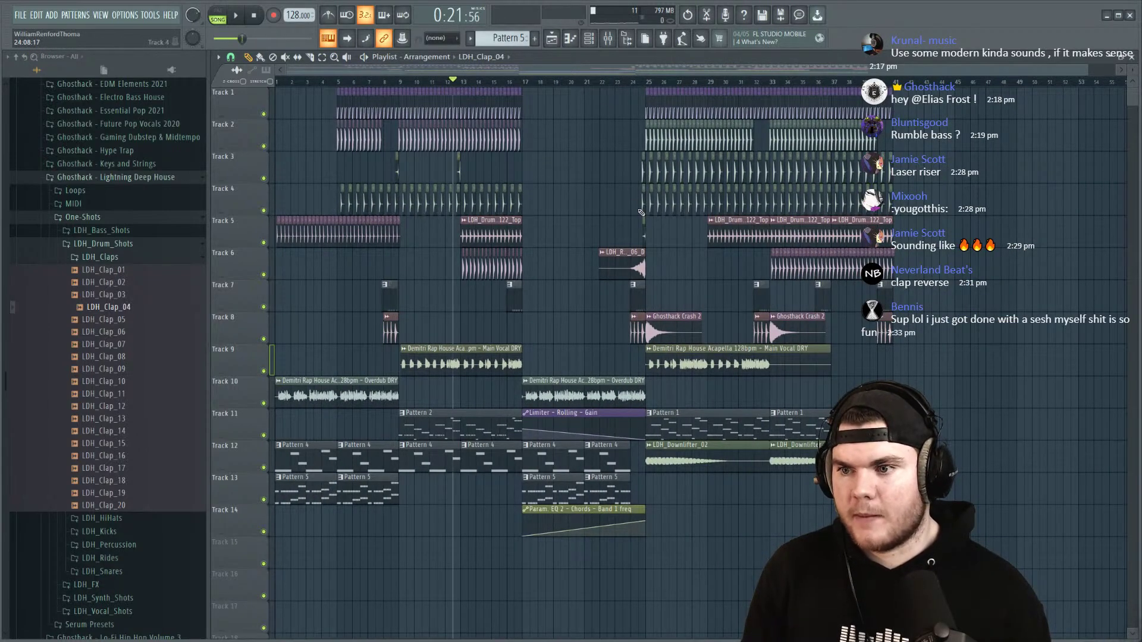
pyautogui.scroll(2, 657, 88)
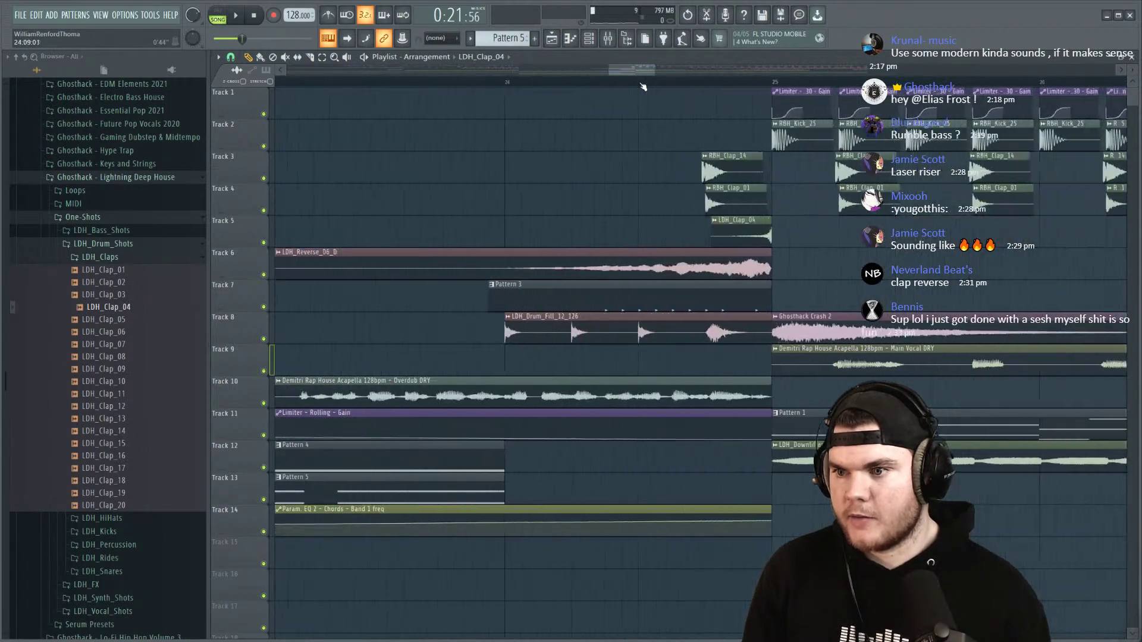
pyautogui.scroll(-3, 645, 87)
pyautogui.scroll(3, 643, 87)
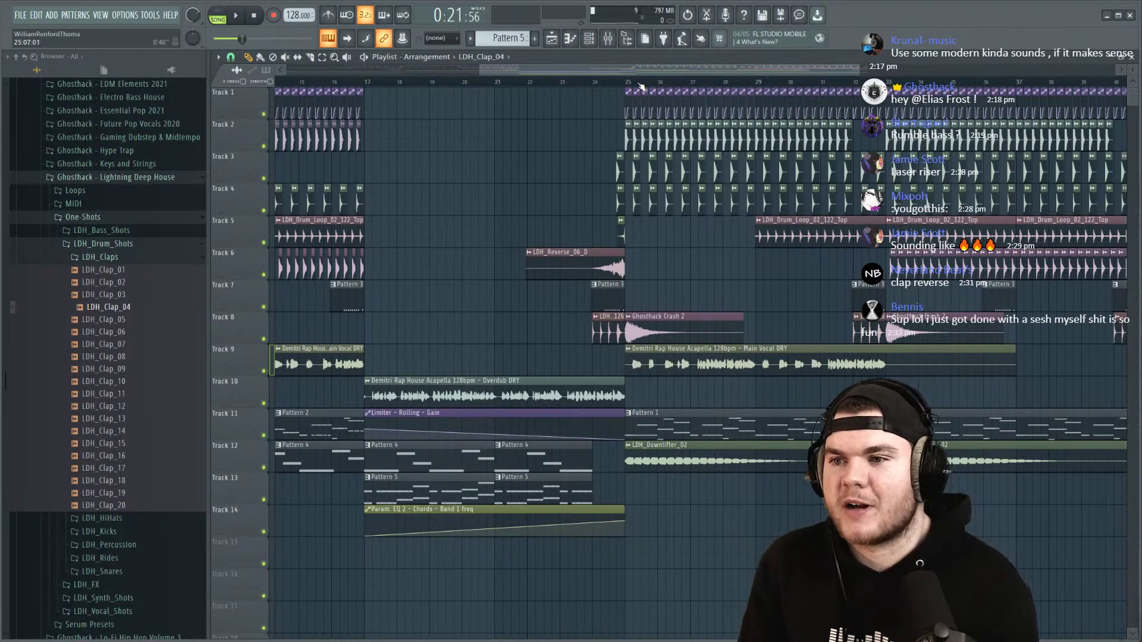
pyautogui.scroll(-3, 641, 86)
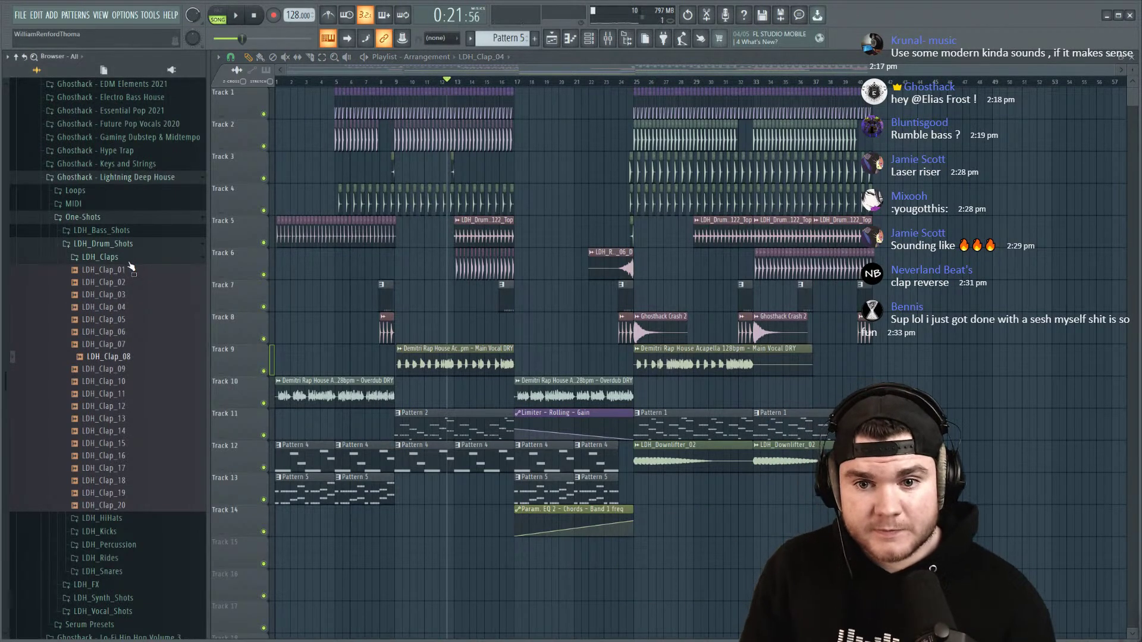
# Step: Collapse the Lightning Deep House, UPB2021 Sound Packs and Ultimate Producer Bundle 2021 folders in the sample browser
pyautogui.click(133, 244)
pyautogui.click(137, 178)
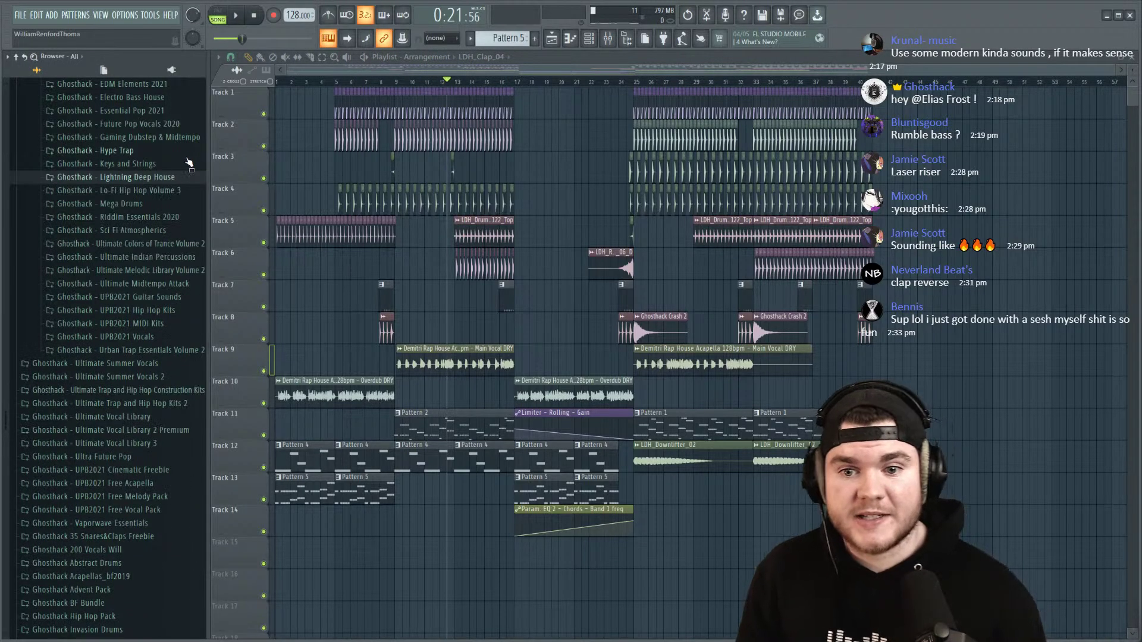
pyautogui.scroll(5, 179, 178)
pyautogui.click(143, 276)
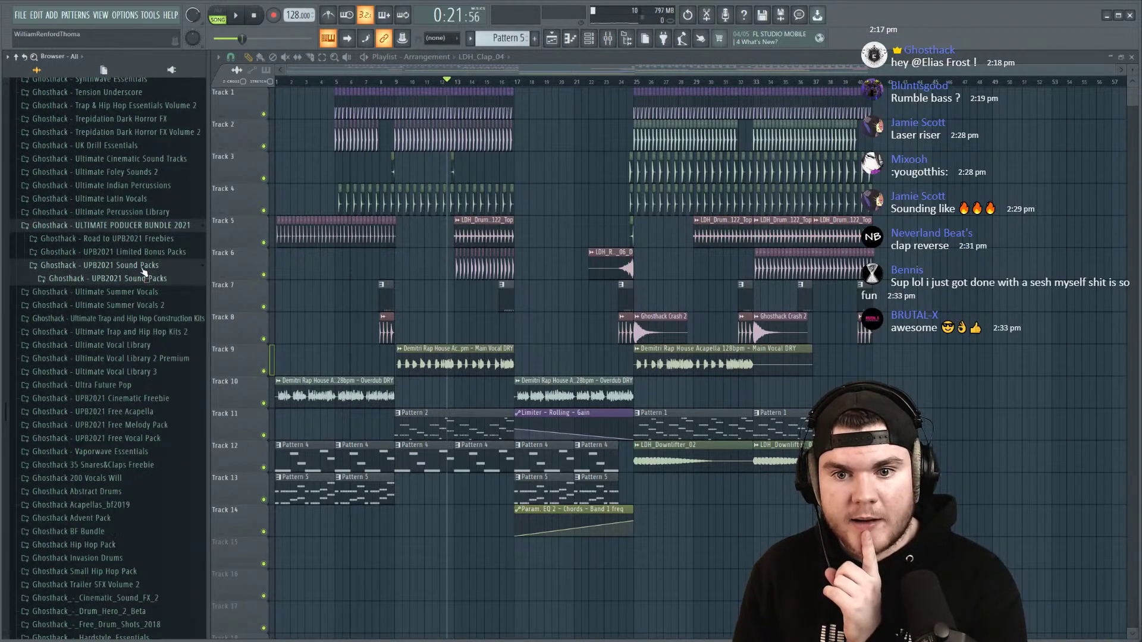
pyautogui.click(161, 229)
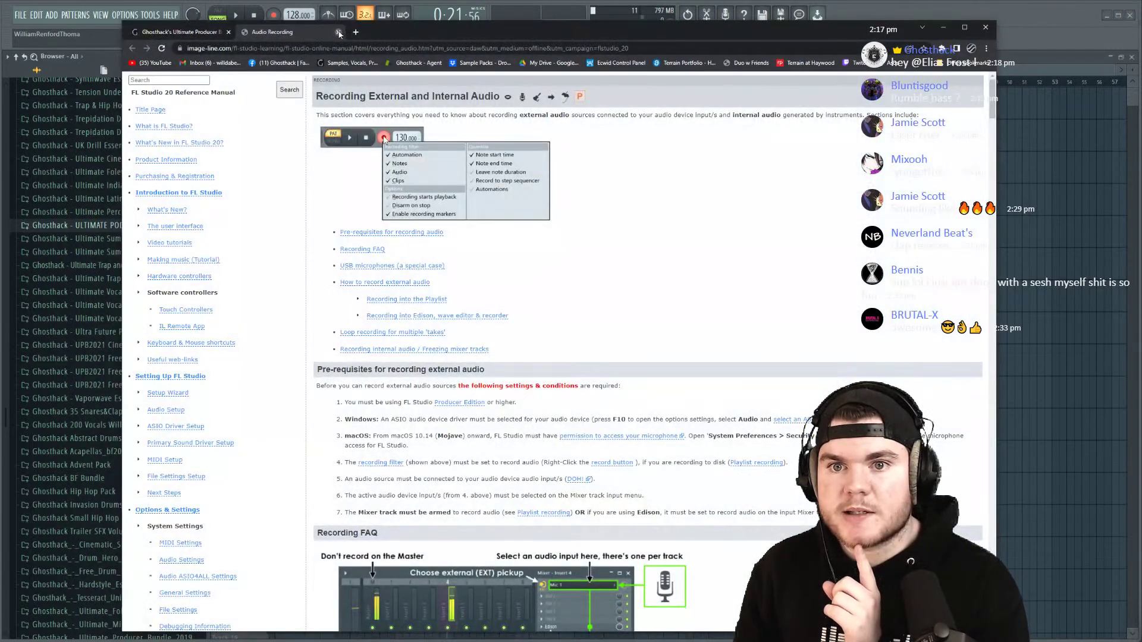
# Step: In Chrome, close the Audio Recording manual page and review the Ultimate Producer Bundle 2022 waiting list page, then return to FL Studio
pyautogui.click(338, 32)
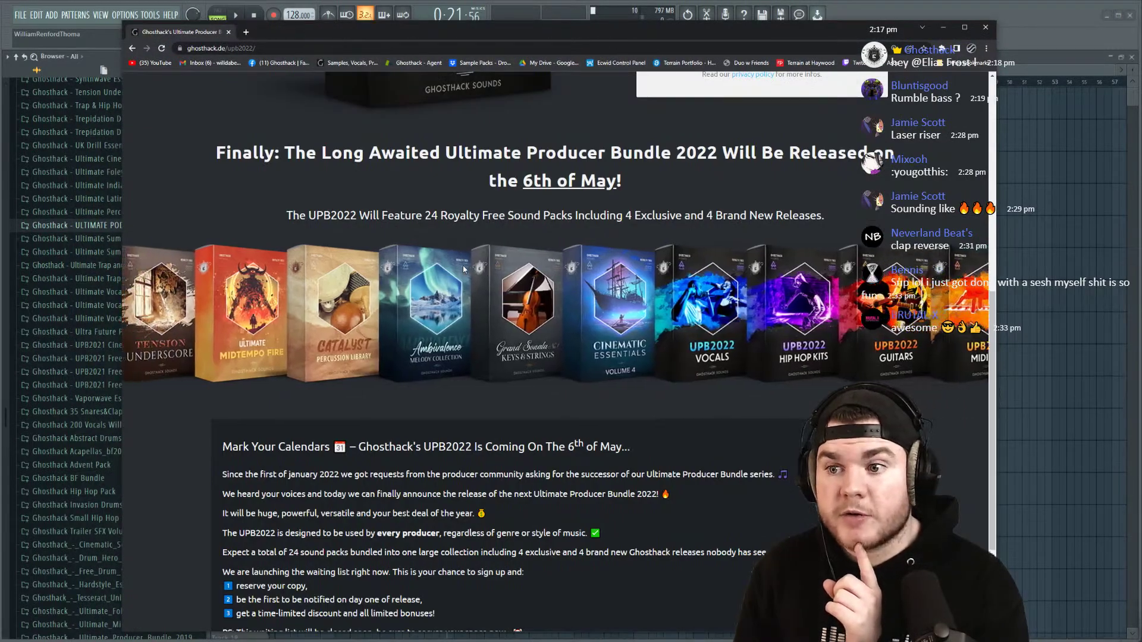
pyautogui.scroll(5, 226, 288)
pyautogui.scroll(3, 226, 288)
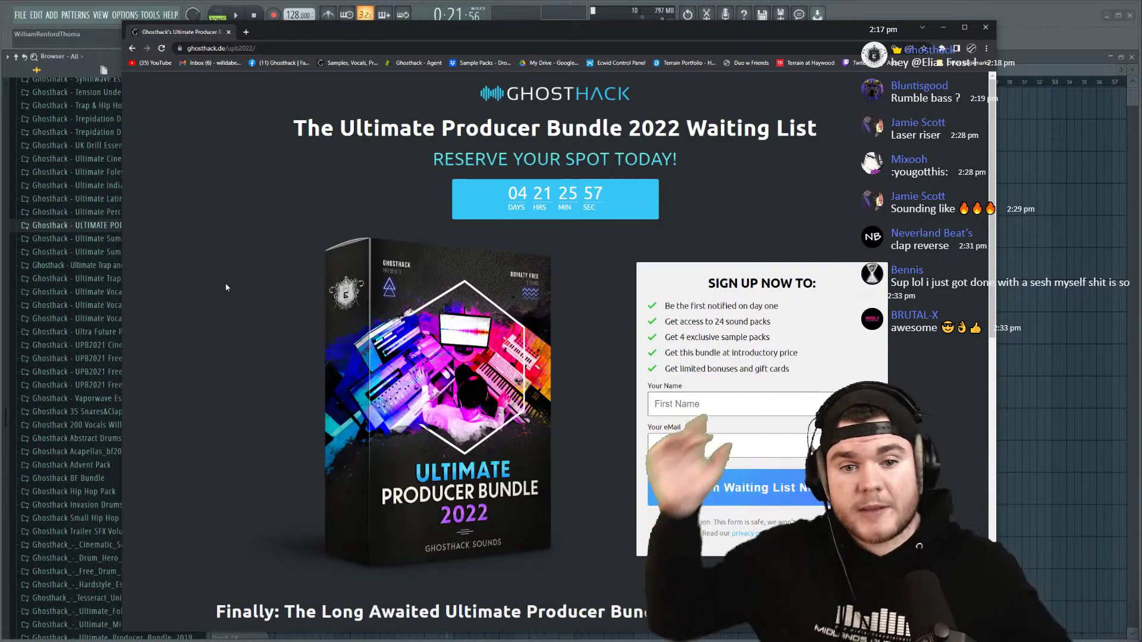
pyautogui.scroll(-6, 573, 280)
pyautogui.scroll(6, 650, 345)
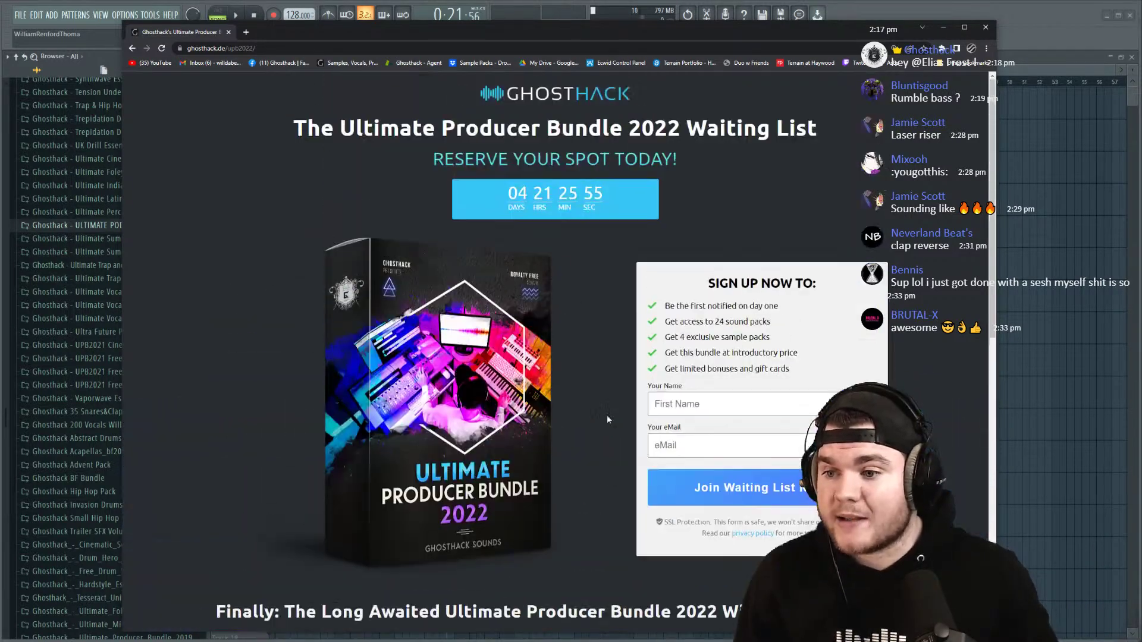
pyautogui.scroll(-6, 199, 232)
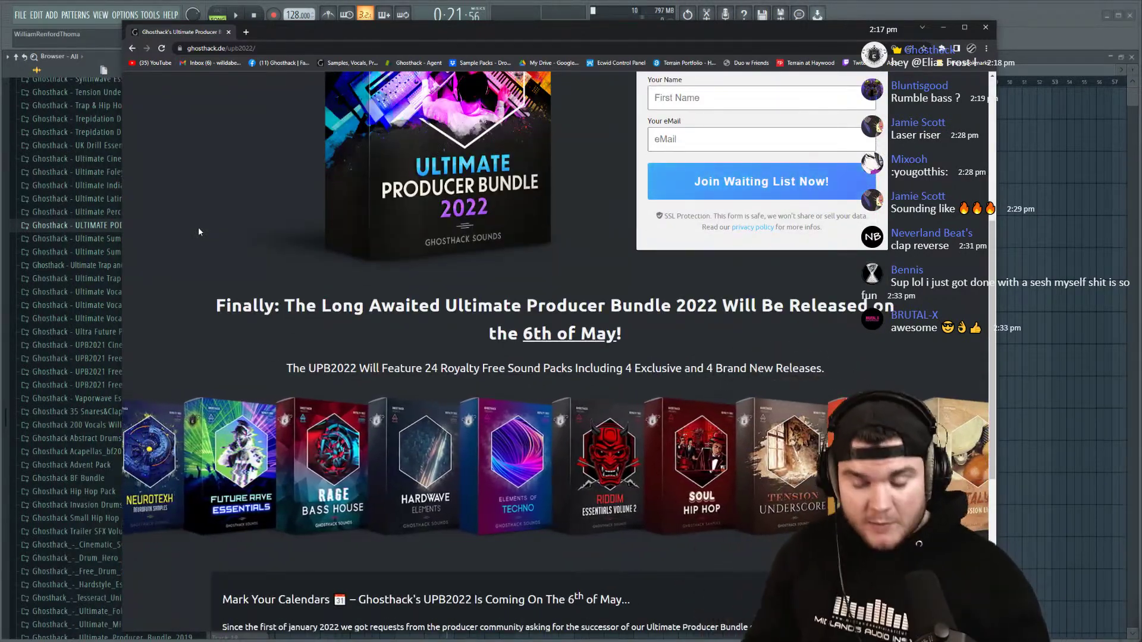
pyautogui.scroll(-3, 188, 214)
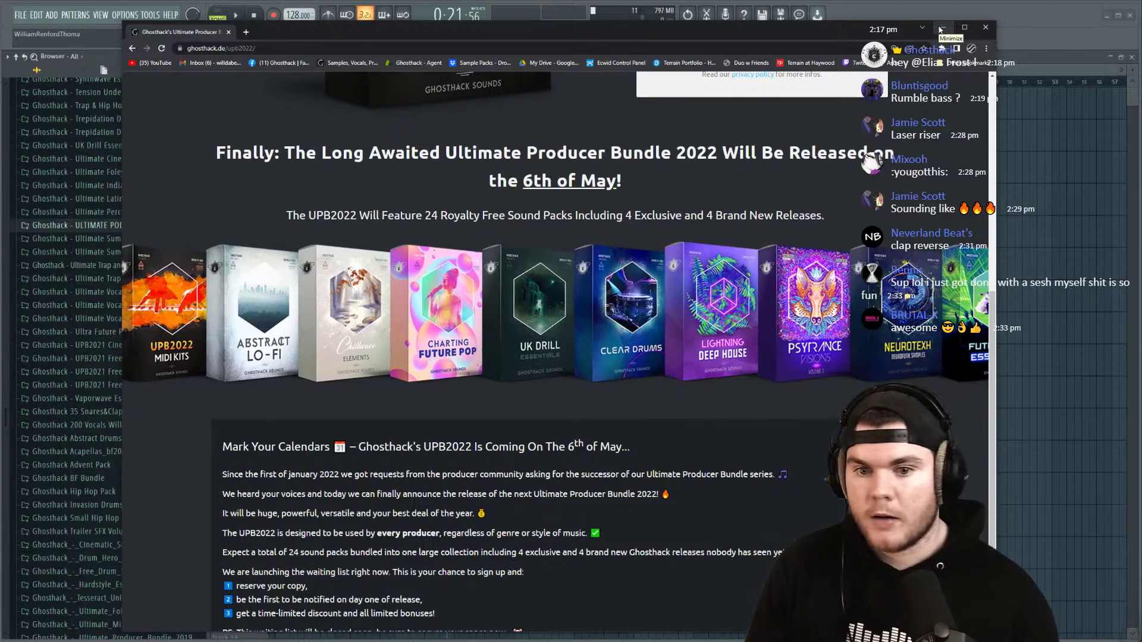
pyautogui.click(941, 28)
# Step: Open the 40 Snares & Claps one-shots folder of the Ghosthack Large Riddim Pack
pyautogui.scroll(-2, 78, 238)
pyautogui.click(170, 460)
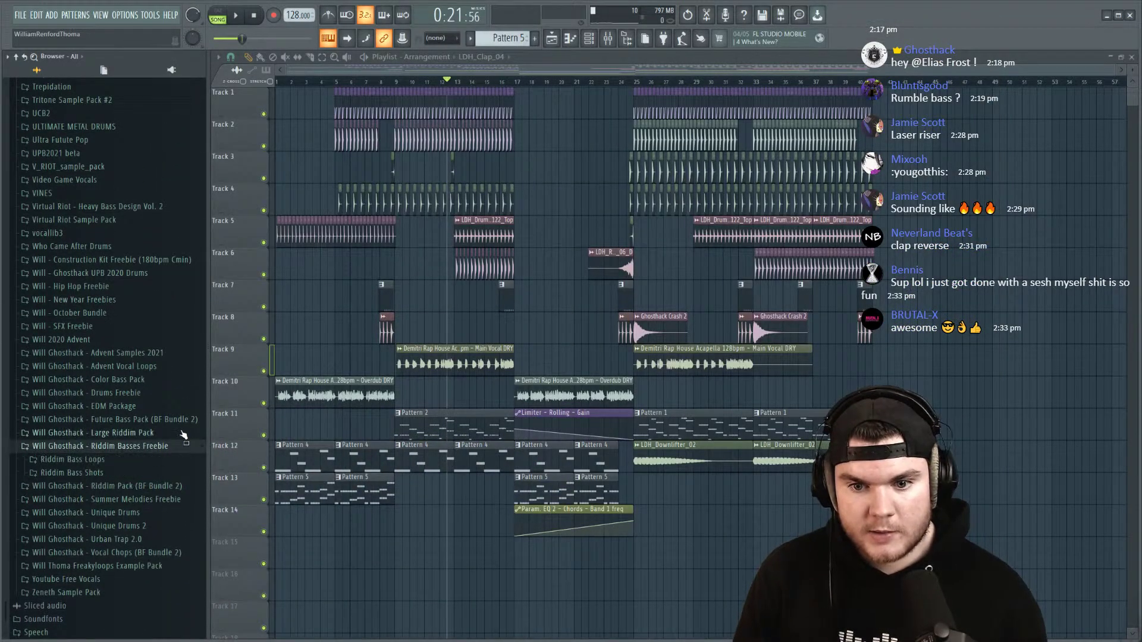
pyautogui.click(157, 434)
pyautogui.click(101, 473)
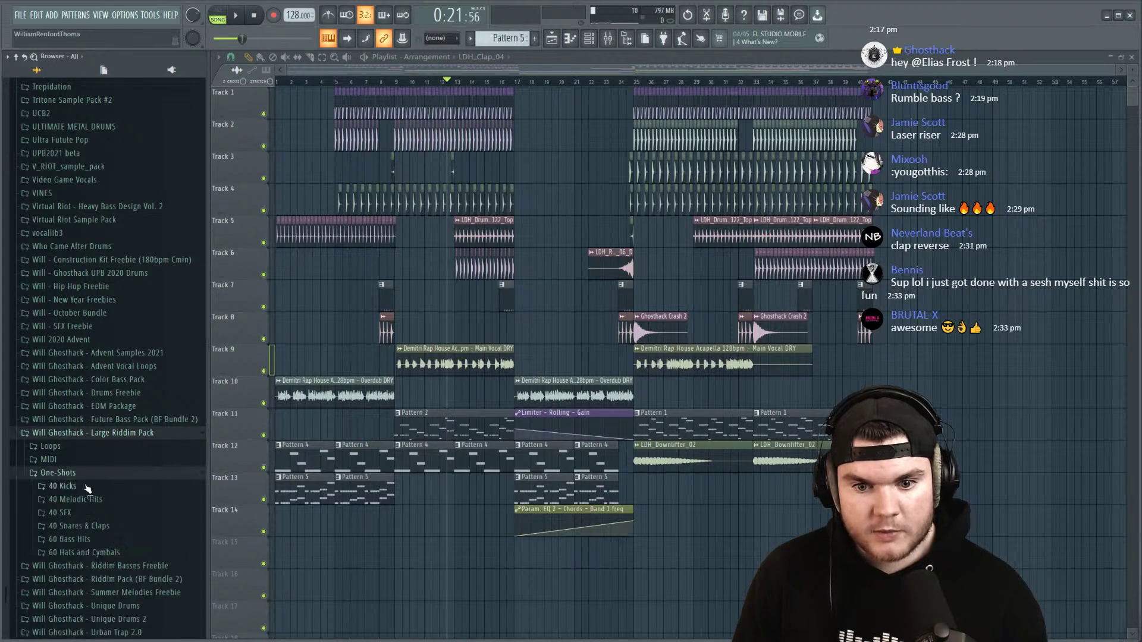
pyautogui.click(104, 526)
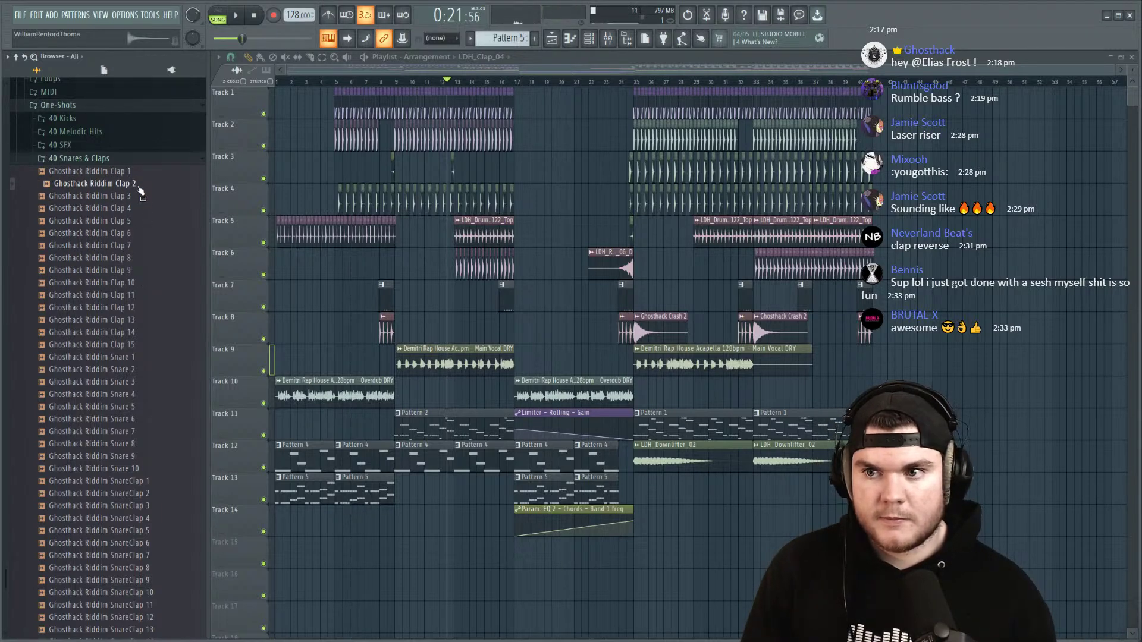
# Step: Add Ghosthack Riddim Clap 2 to the playlist, reverse it, and place it on Track 3 so it ends at bar 13
pyautogui.doubleClick(674, 296)
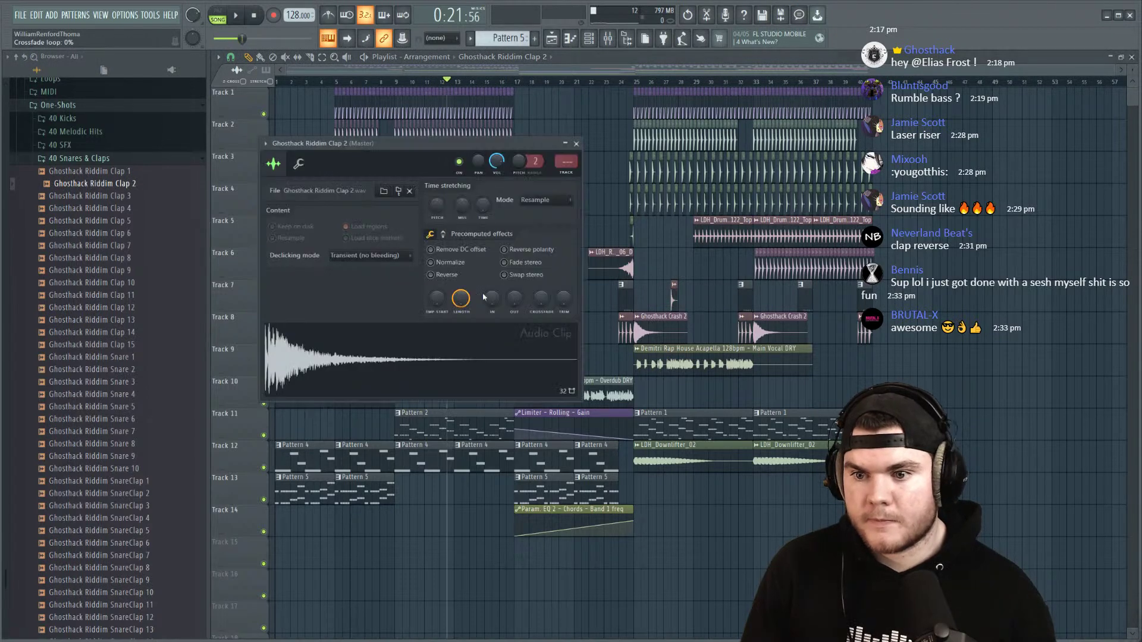
pyautogui.click(431, 275)
pyautogui.click(576, 144)
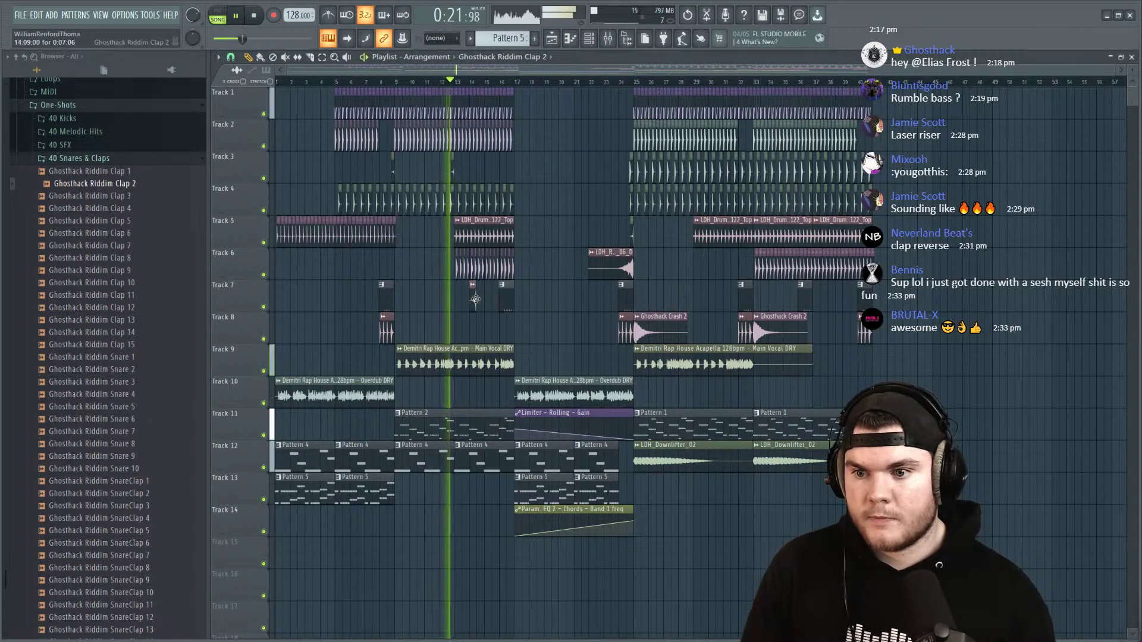
pyautogui.scroll(5, 443, 82)
pyautogui.scroll(1, 443, 82)
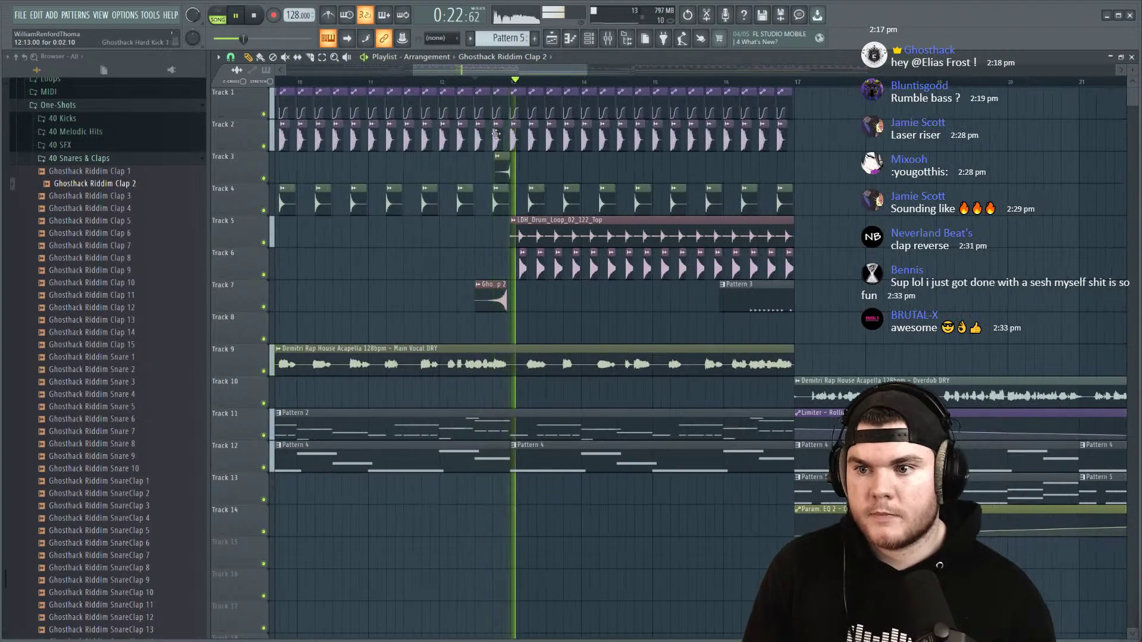
pyautogui.moveTo(485, 298); pyautogui.dragTo(494, 173)
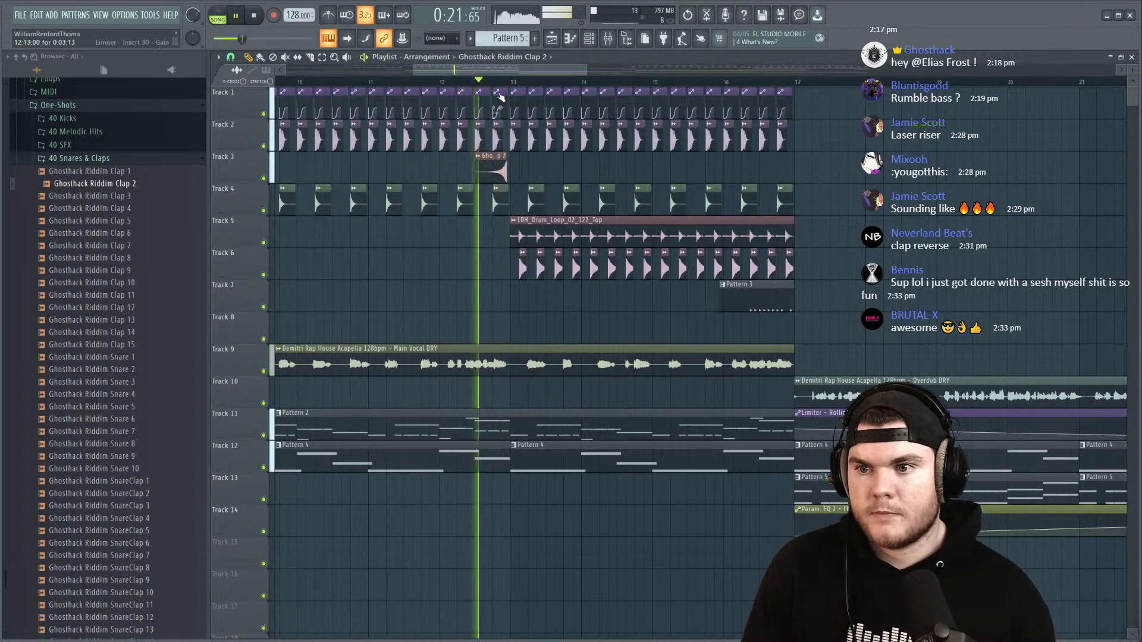
# Step: Audition the transition into bar 13 and adjust the volume of the reversed Ghosthack Riddim Clap 2 clip
pyautogui.scroll(5, 494, 171)
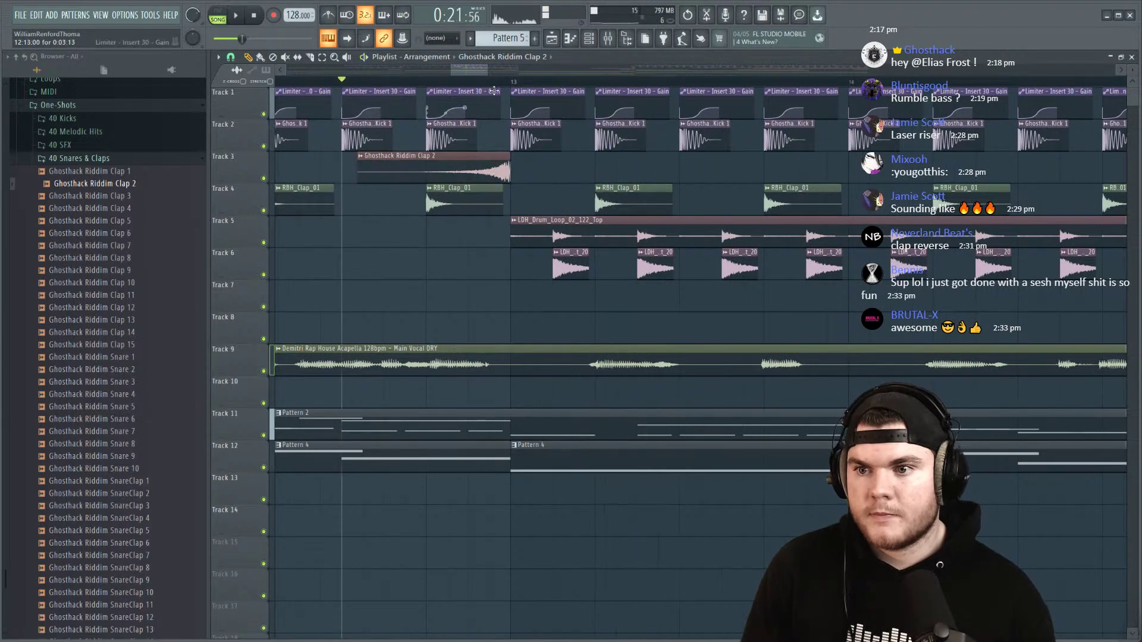
pyautogui.scroll(-10, 482, 82)
pyautogui.doubleClick(458, 169)
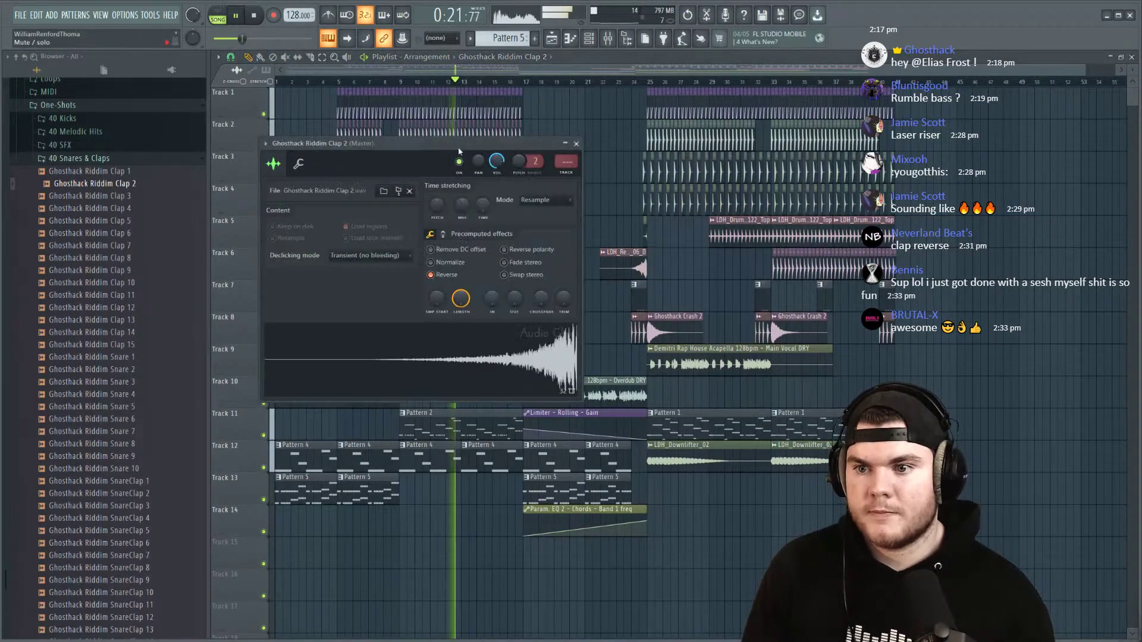
pyautogui.click(576, 144)
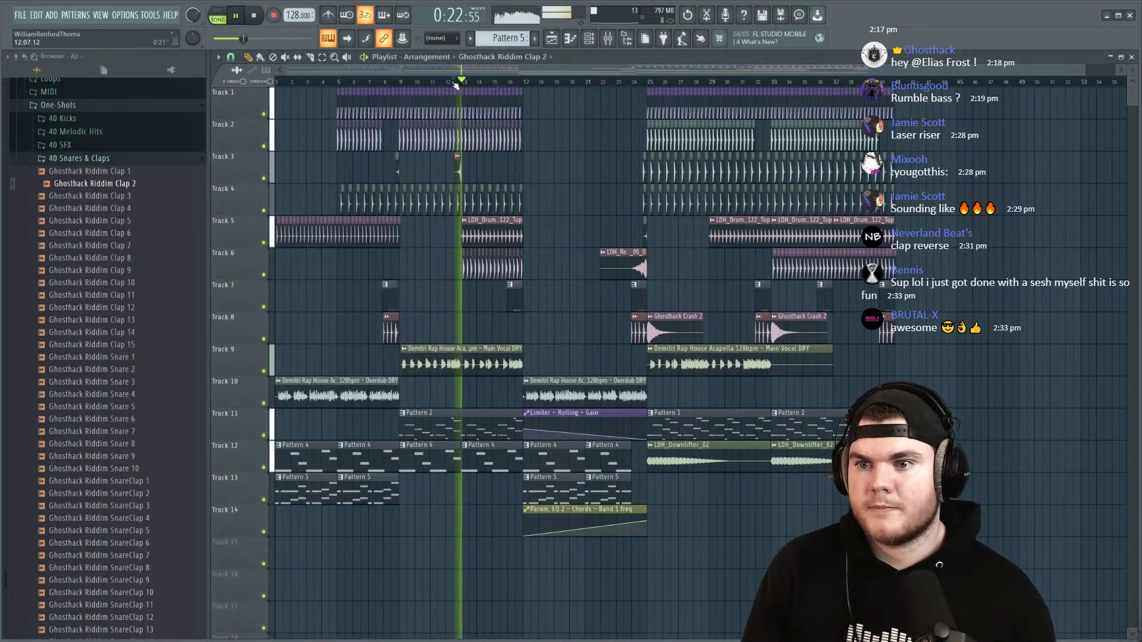
pyautogui.scroll(10, 452, 76)
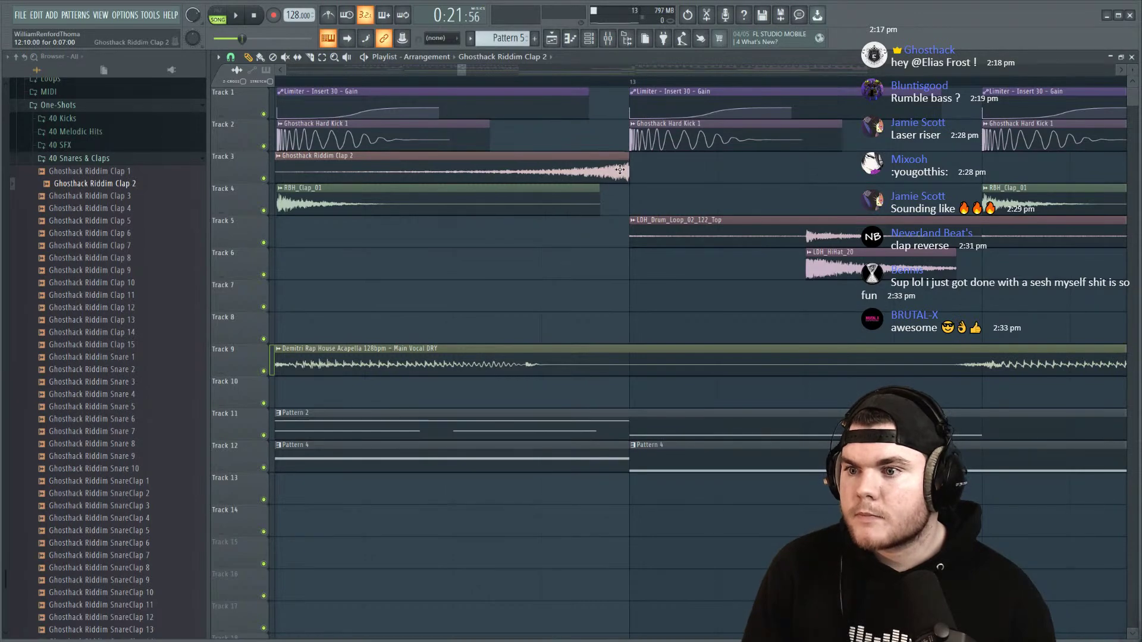
pyautogui.scroll(-10, 574, 77)
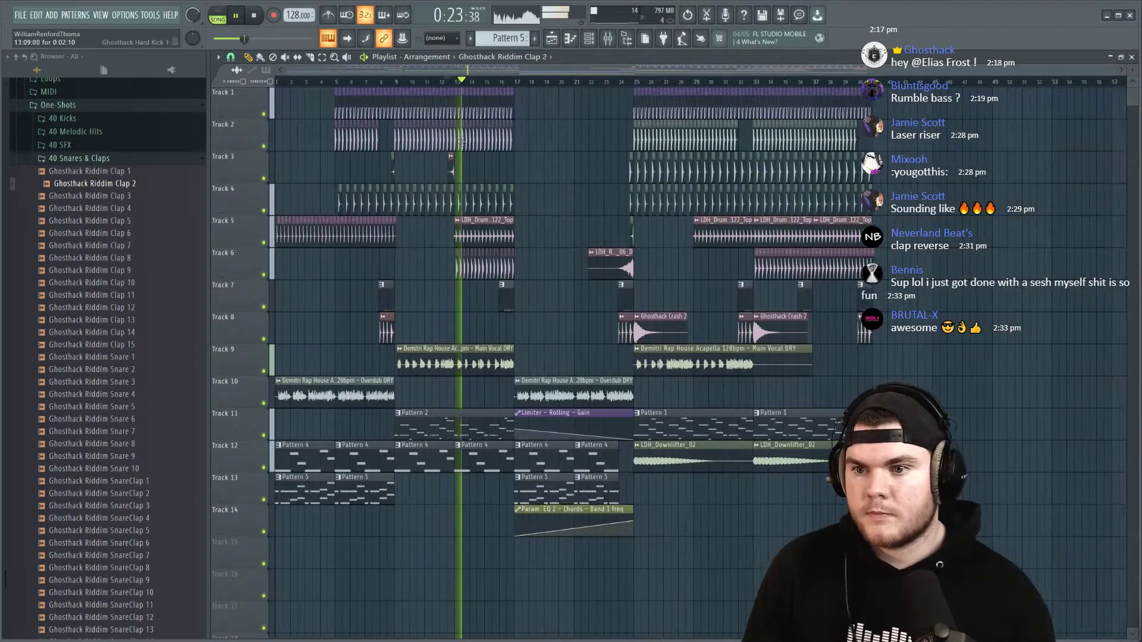
pyautogui.doubleClick(451, 161)
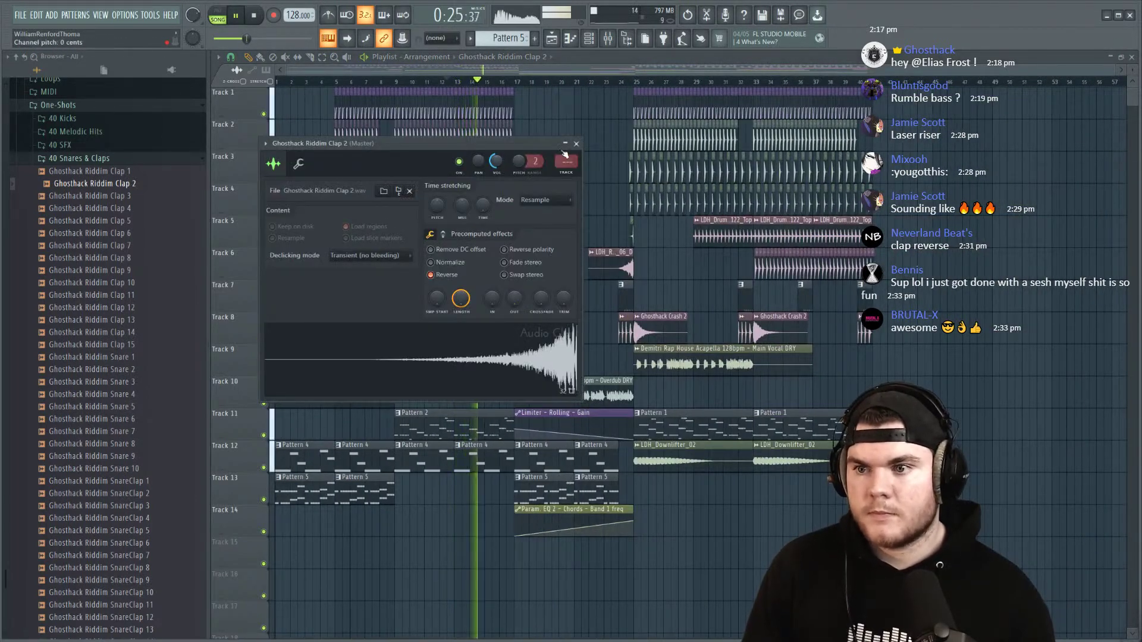
pyautogui.click(577, 145)
# Step: Place a copy of the reversed Ghosthack Riddim Clap 2 on Track 2 leading into bar 33 and audition the transition
pyautogui.moveTo(381, 82); pyautogui.dragTo(388, 83)
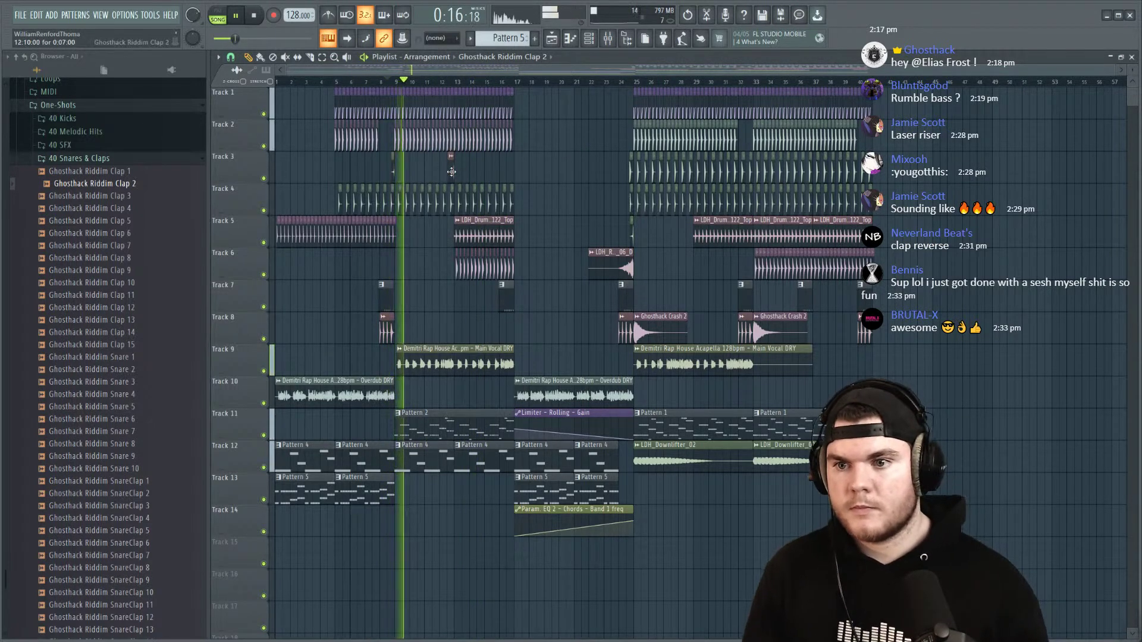
pyautogui.click(460, 172)
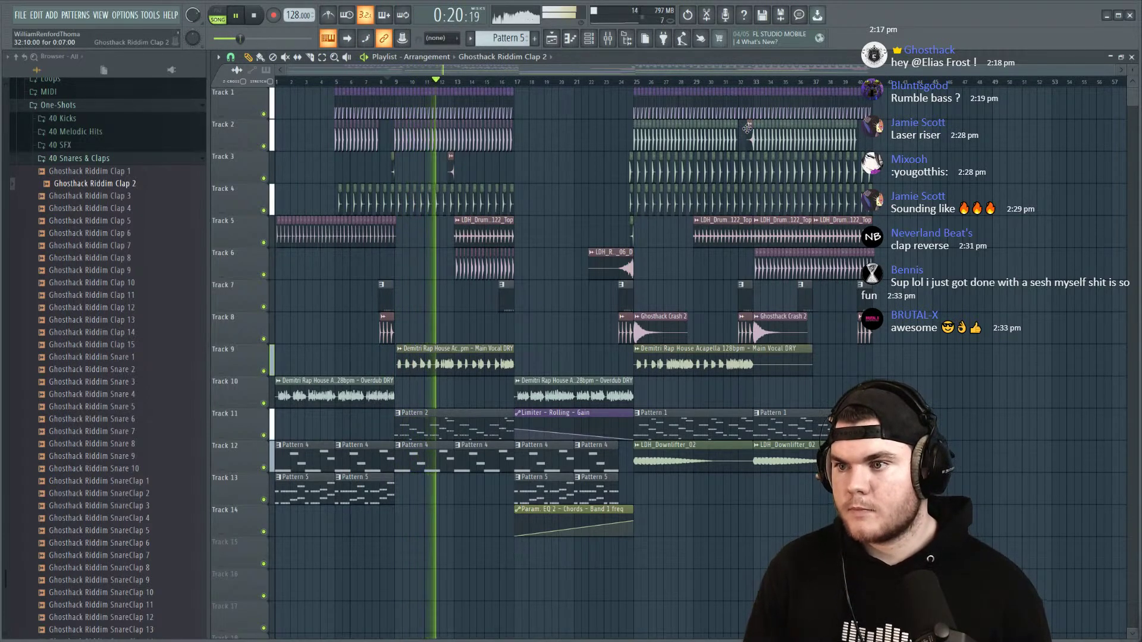
pyautogui.click(741, 82)
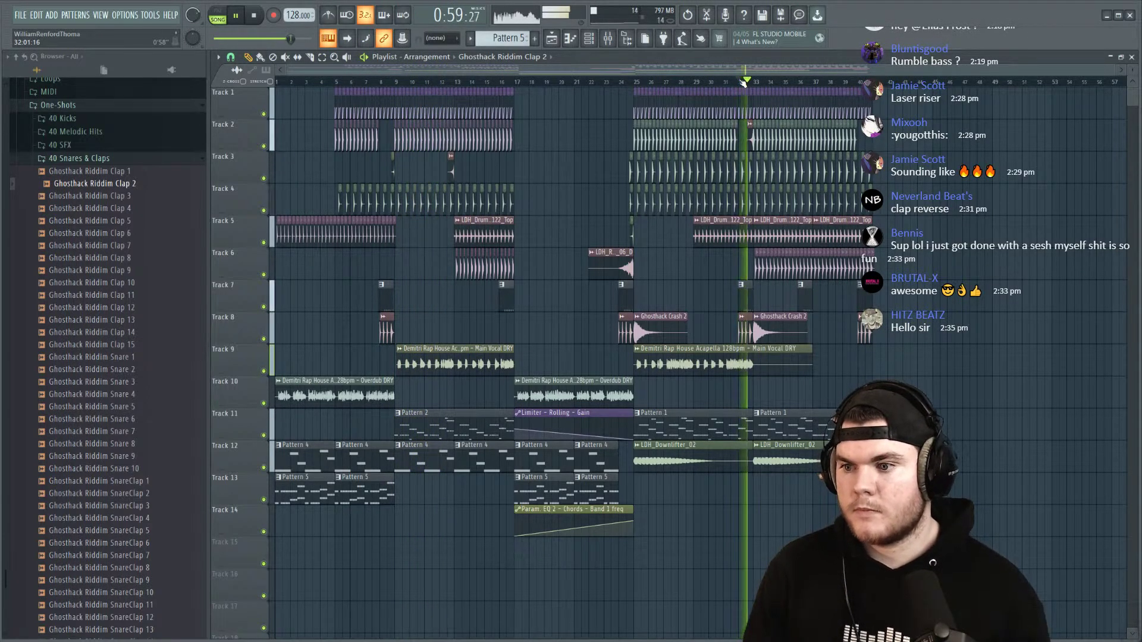
pyautogui.click(636, 81)
# Step: Shift all clips from Track 3 onward down one track and gather the reversed claps before bars 9, 13, 25 and 33 on Track 3
pyautogui.hotkey('ctrl', 'a')
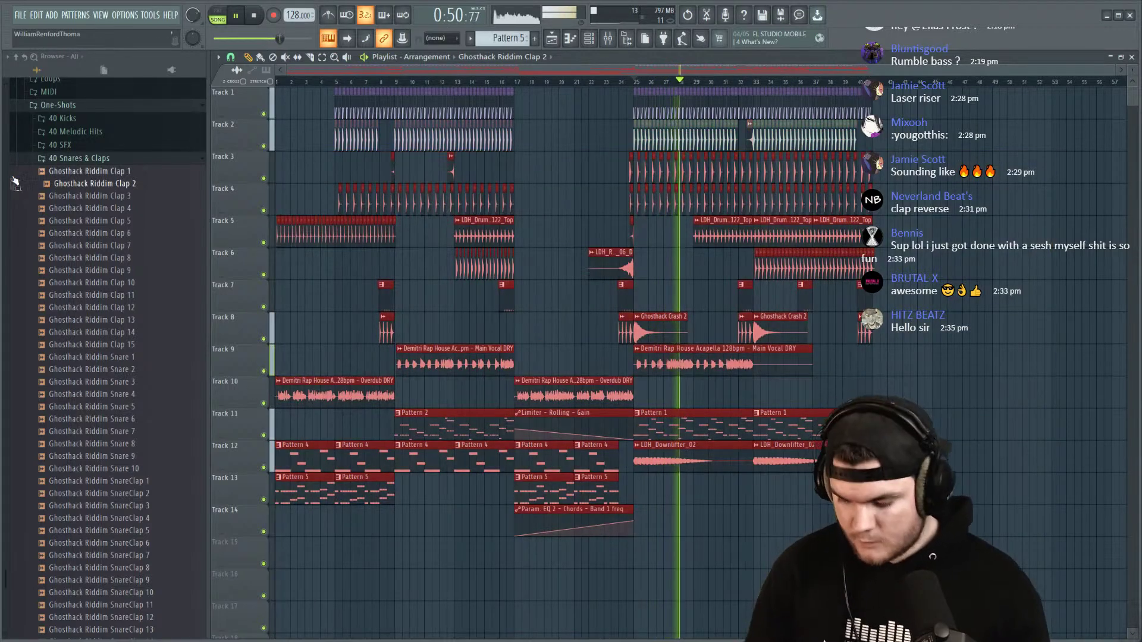
pyautogui.hotkey('shift', 'Down')
pyautogui.moveTo(754, 161); pyautogui.dragTo(746, 134)
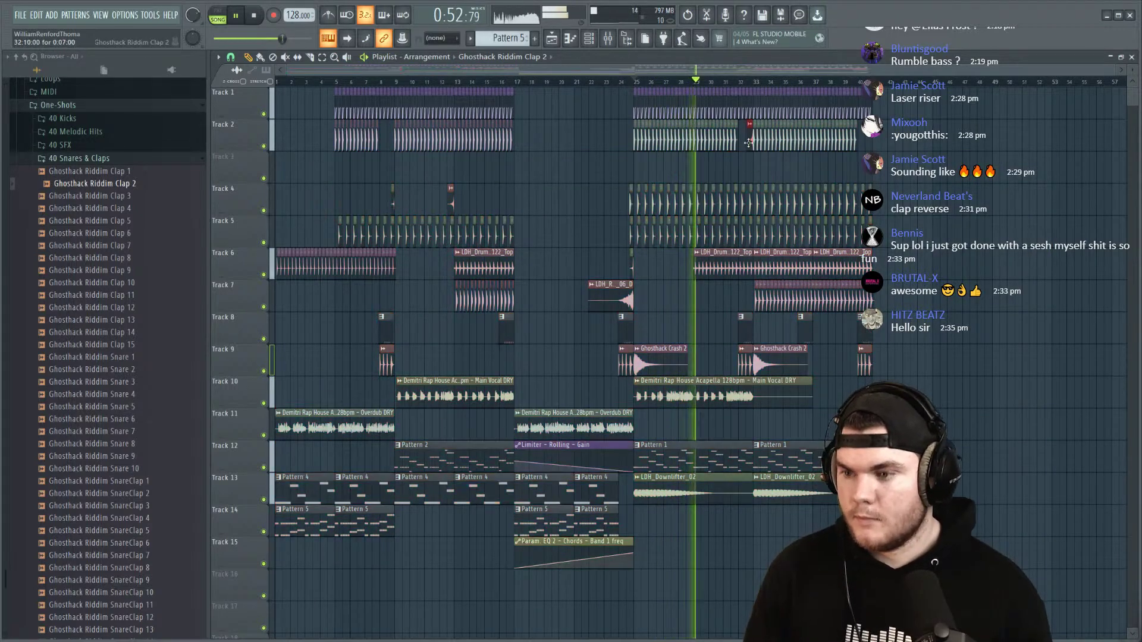
pyautogui.hotkey('shift', 'Down')
pyautogui.moveTo(474, 202); pyautogui.dragTo(358, 199)
pyautogui.hotkey('shift', 'Up')
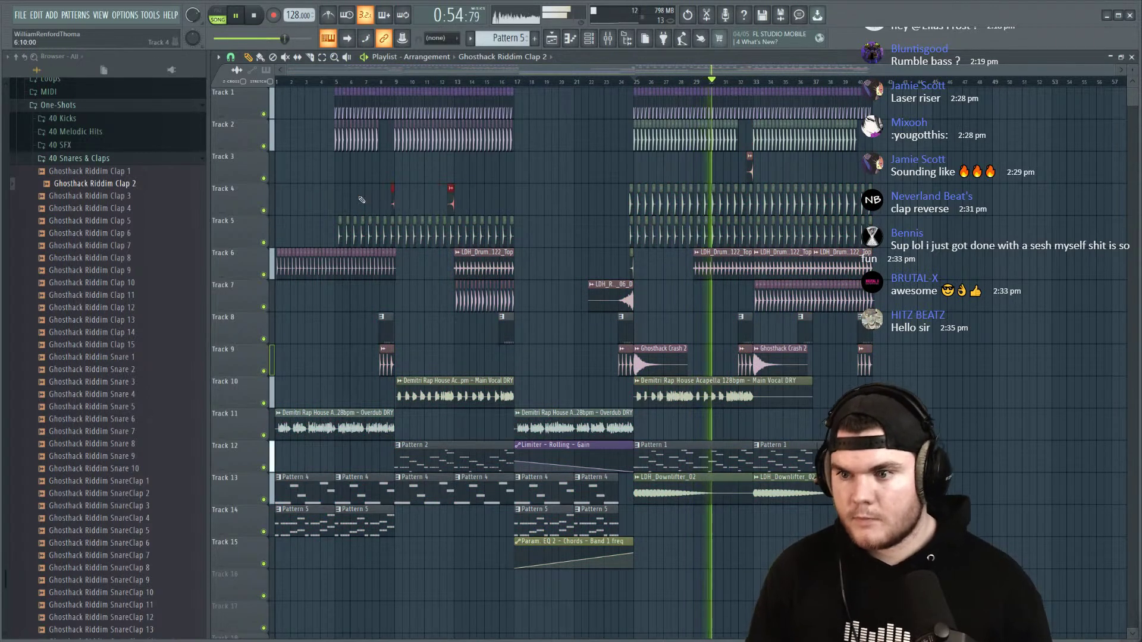
pyautogui.moveTo(668, 243); pyautogui.dragTo(617, 275)
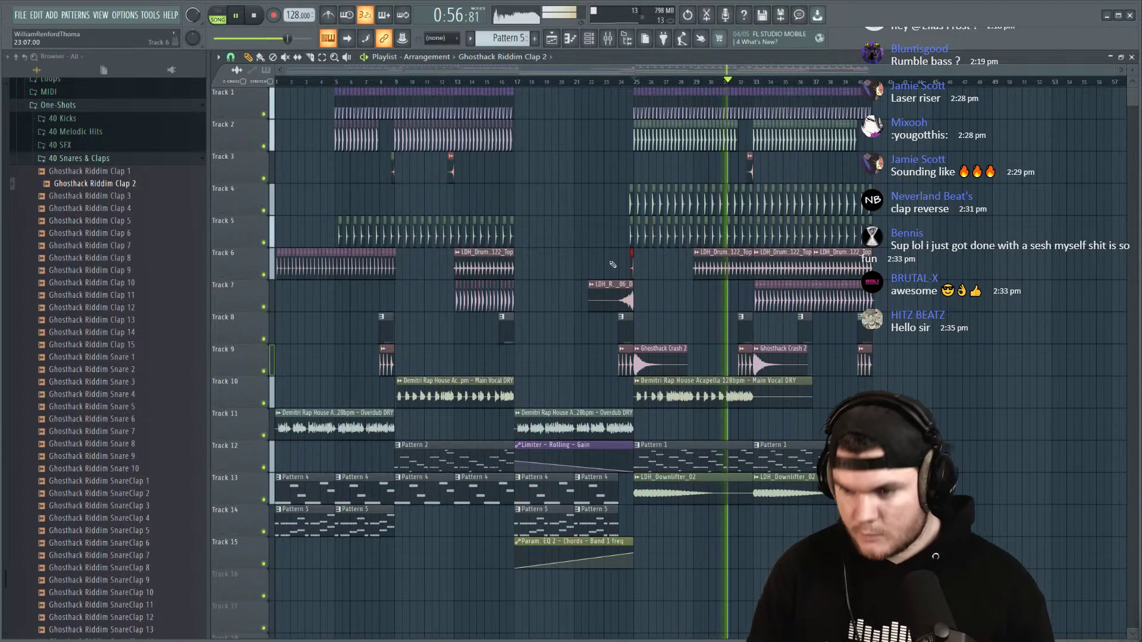
pyautogui.hotkey('shift', 'Down')
pyautogui.press('space')
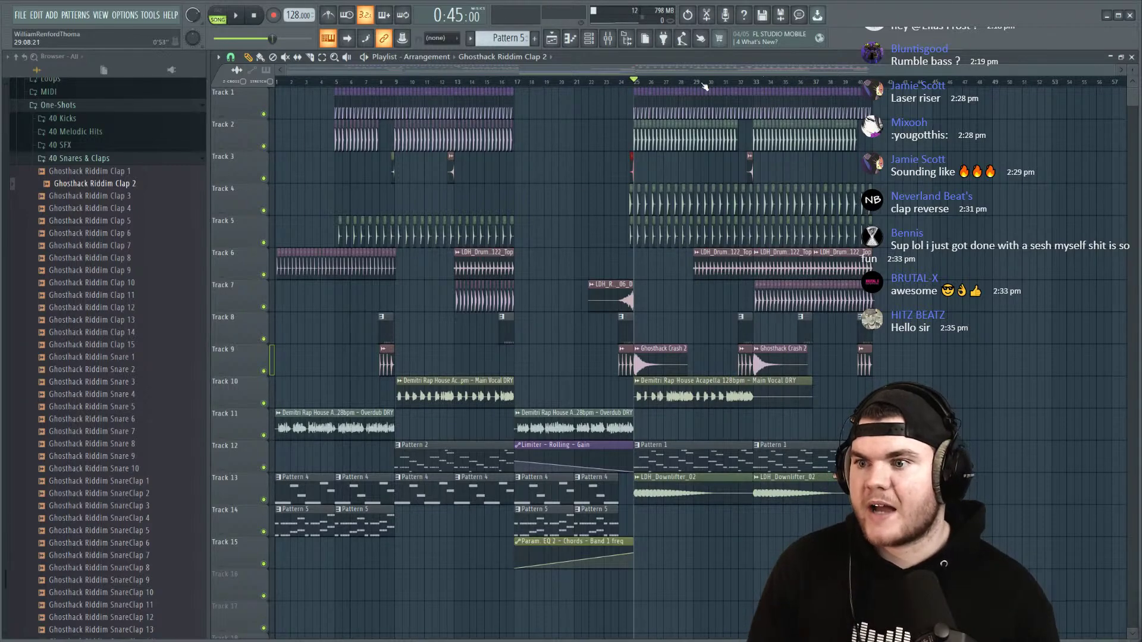
# Step: Add a reversed Ghosthack Riddim Clap 5 to the playlist and move it to Track 3 in bar 26
pyautogui.scroll(6, 704, 85)
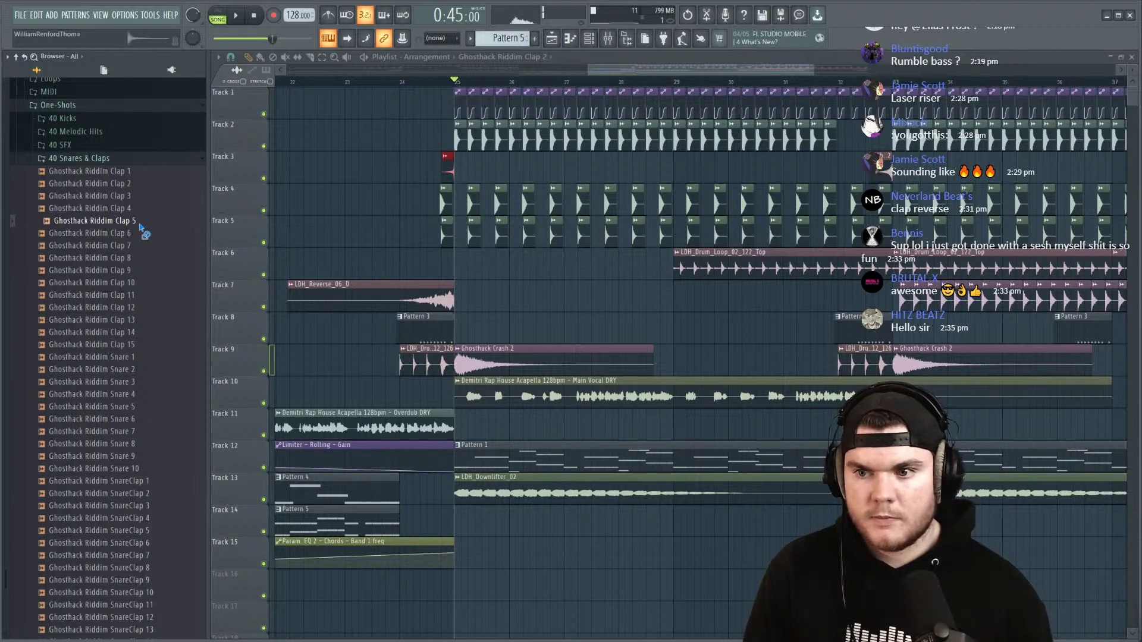
pyautogui.doubleClick(542, 296)
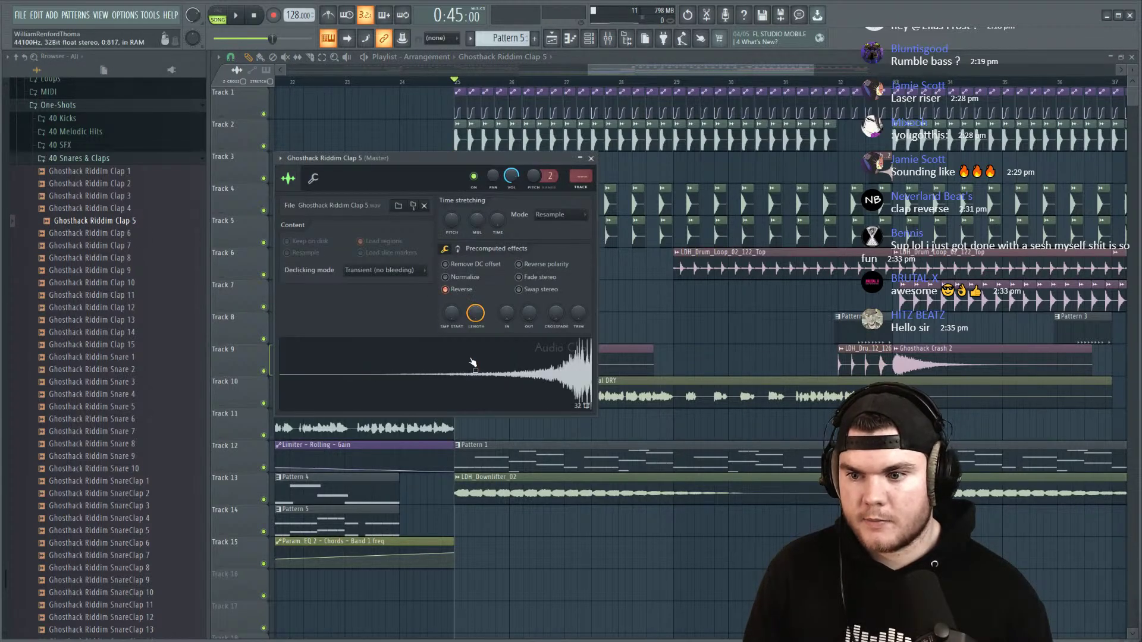
pyautogui.click(591, 158)
pyautogui.press('space')
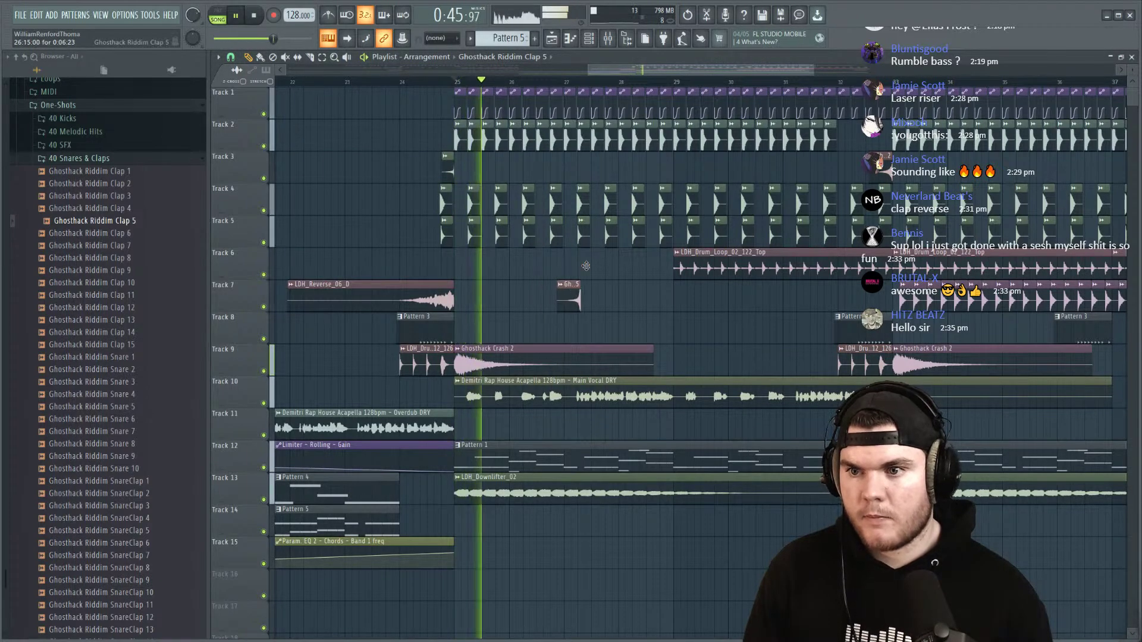
pyautogui.moveTo(593, 301); pyautogui.dragTo(544, 173)
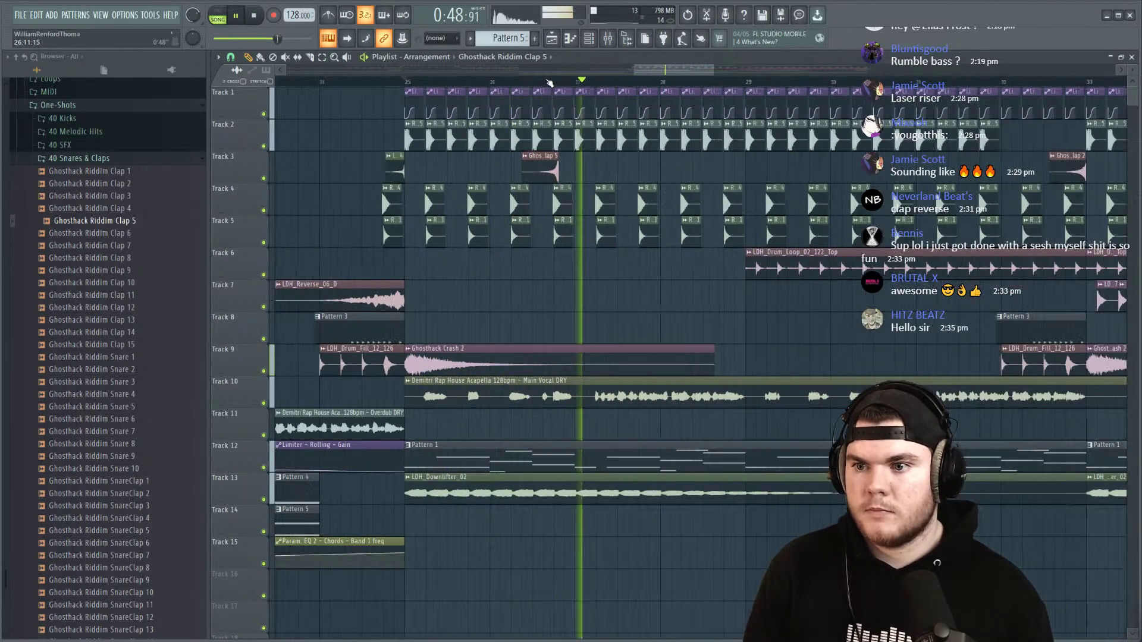
# Step: Shift the reversed Riddim Clap 5 earlier and trim its end so it stops just before the RBH_Clap_14 hit in bar 26
pyautogui.scroll(5, 666, 166)
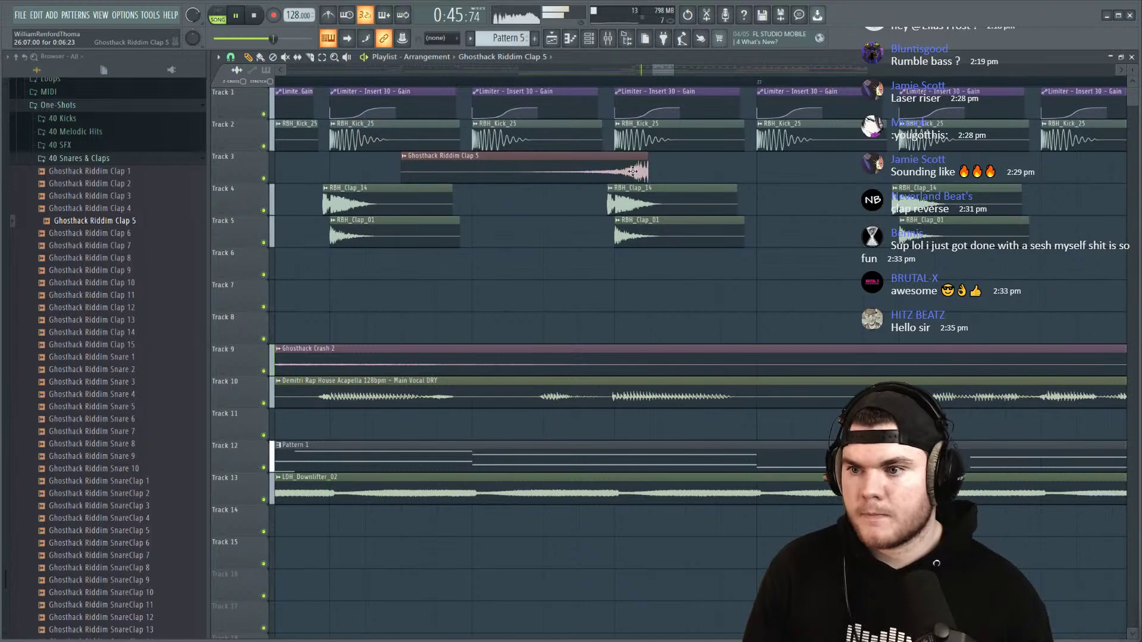
pyautogui.moveTo(632, 163)
pyautogui.mouseDown()
pyautogui.moveTo(856, 170)
pyautogui.moveTo(613, 173)
pyautogui.mouseUp()
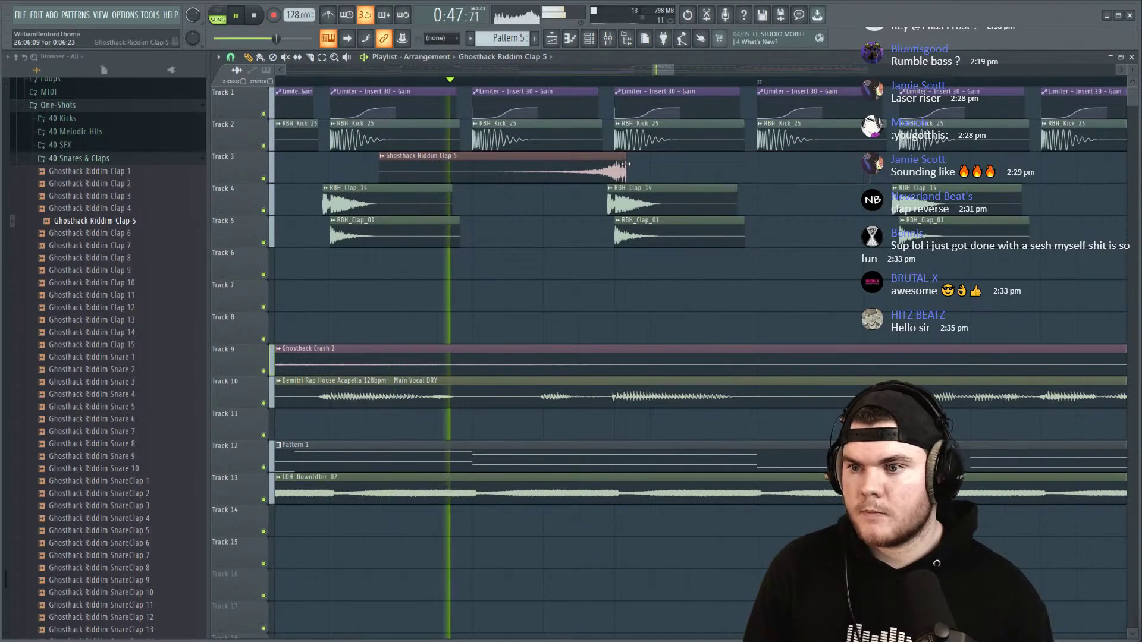
pyautogui.doubleClick(595, 166)
pyautogui.press('space')
pyautogui.moveTo(614, 168); pyautogui.dragTo(603, 167)
pyautogui.scroll(3, 608, 105)
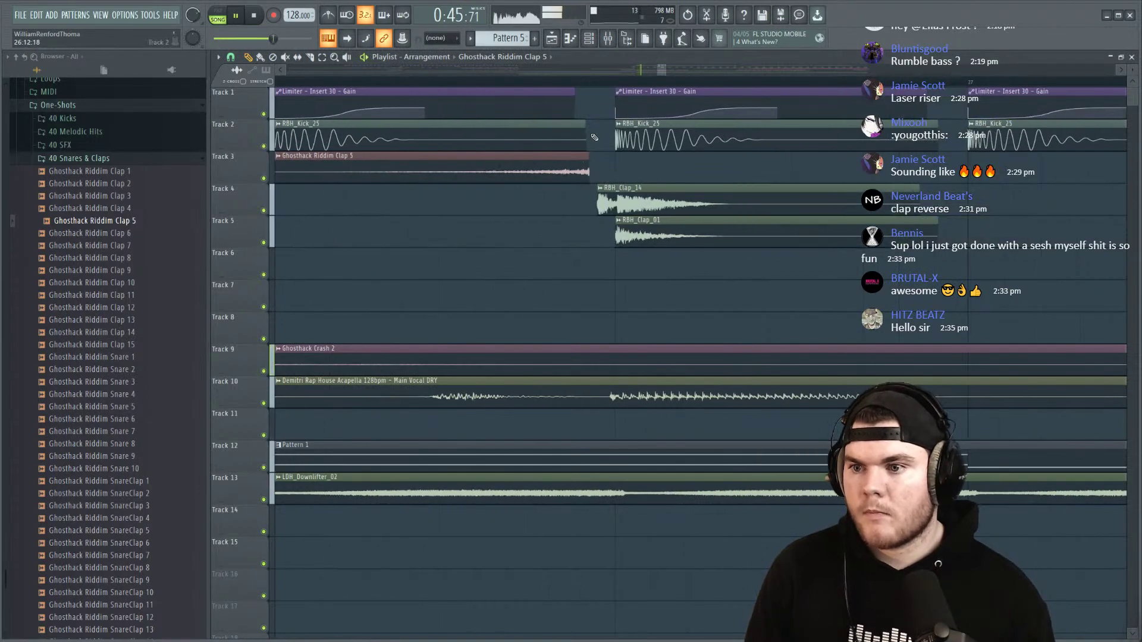
pyautogui.scroll(-6, 588, 88)
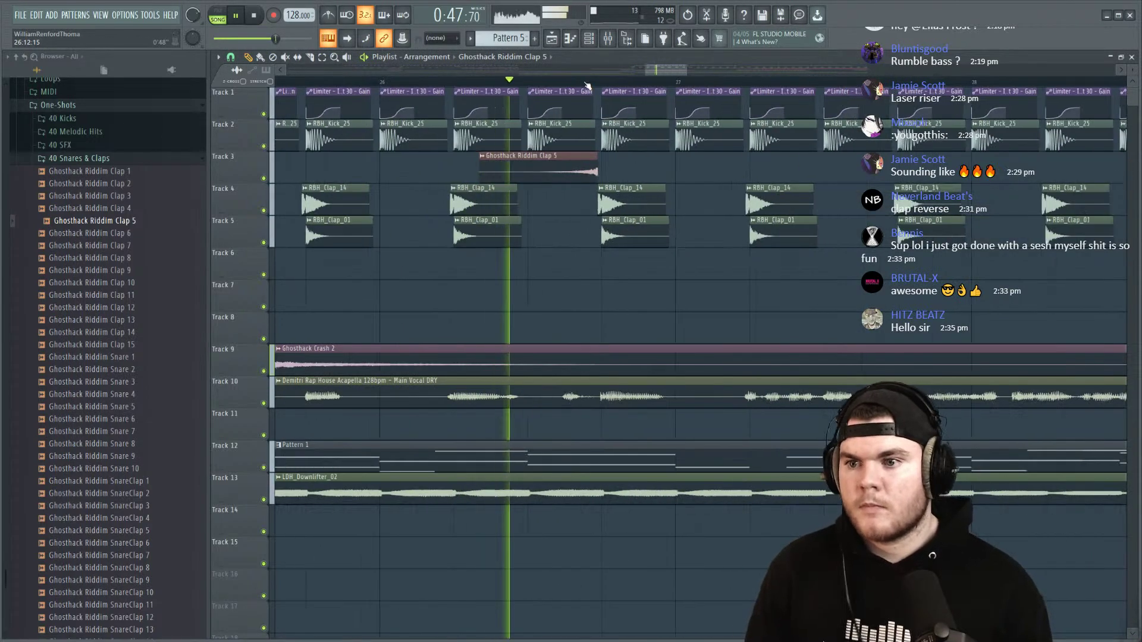
# Step: Place a copy of the trimmed reversed Riddim Clap 5 on Track 3 in bar 28
pyautogui.scroll(5, 712, 86)
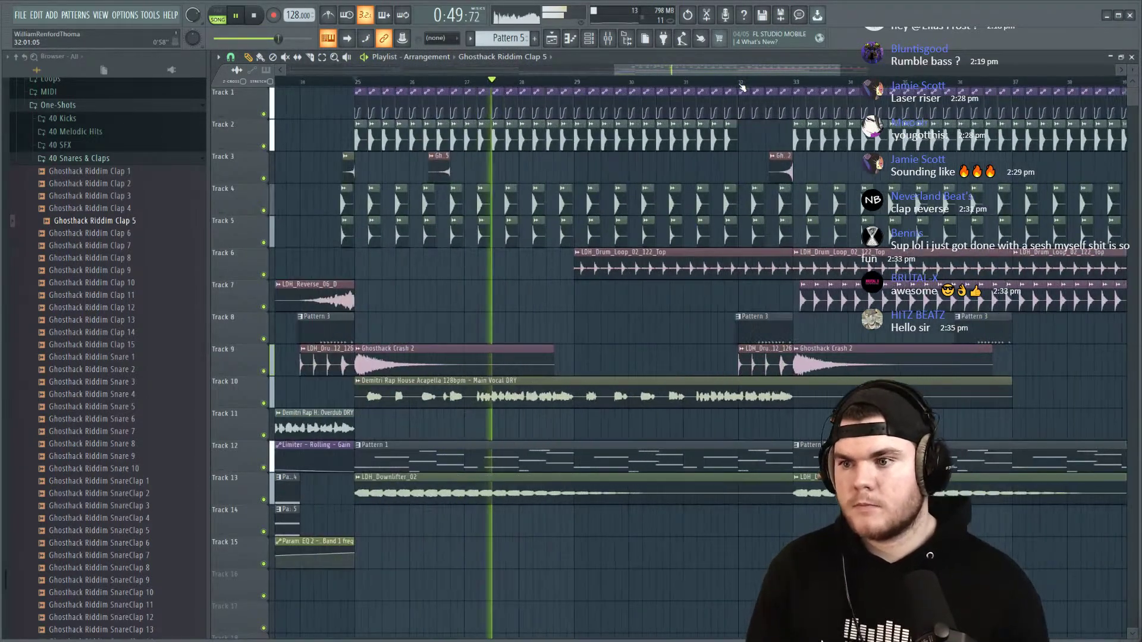
pyautogui.click(541, 170)
# Step: Try duplicating the two reversed Riddim Clap 5 clips further along Track 3 before bar 33
pyautogui.moveTo(605, 154); pyautogui.dragTo(434, 177)
pyautogui.hotkey('ctrl', 'b')
pyautogui.moveTo(600, 180); pyautogui.dragTo(607, 182)
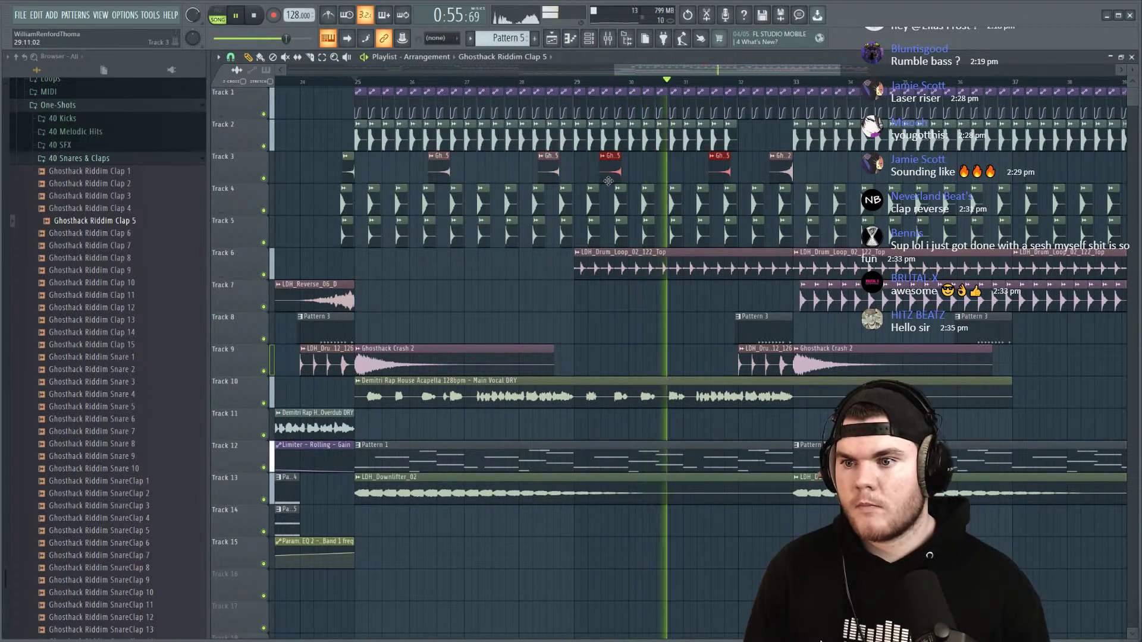
pyautogui.press('Delete')
# Step: Place another reversed Riddim Clap 5 on Track 3 in bar 30, and duplicate the reversed claps across the eight bars after bar 33
pyautogui.click(361, 81)
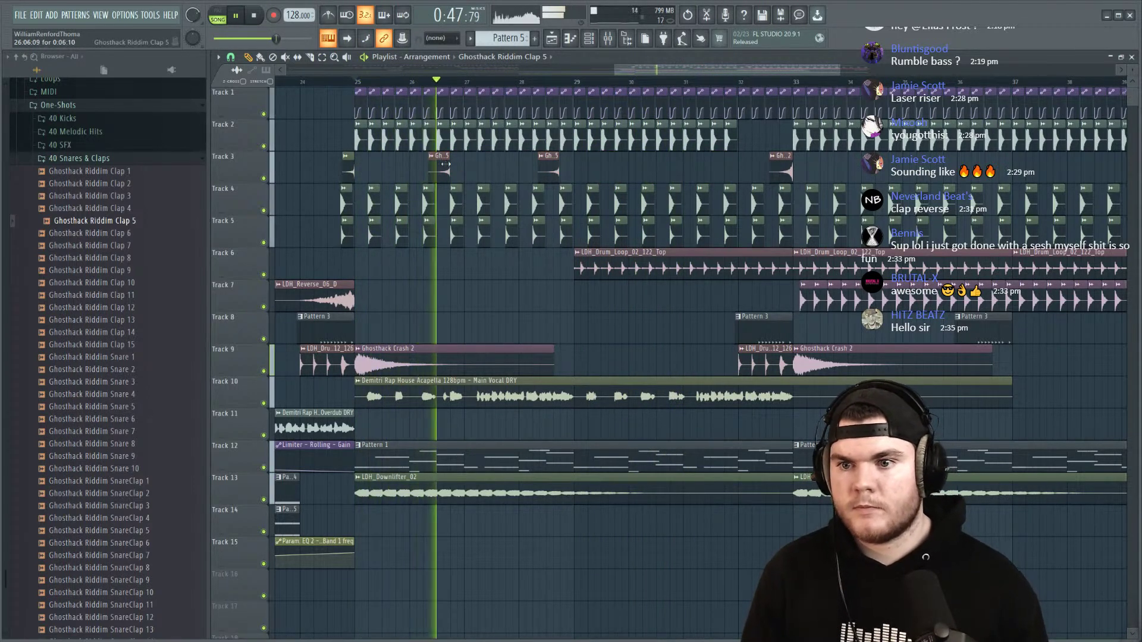
pyautogui.click(612, 174)
pyautogui.moveTo(611, 174); pyautogui.dragTo(658, 179)
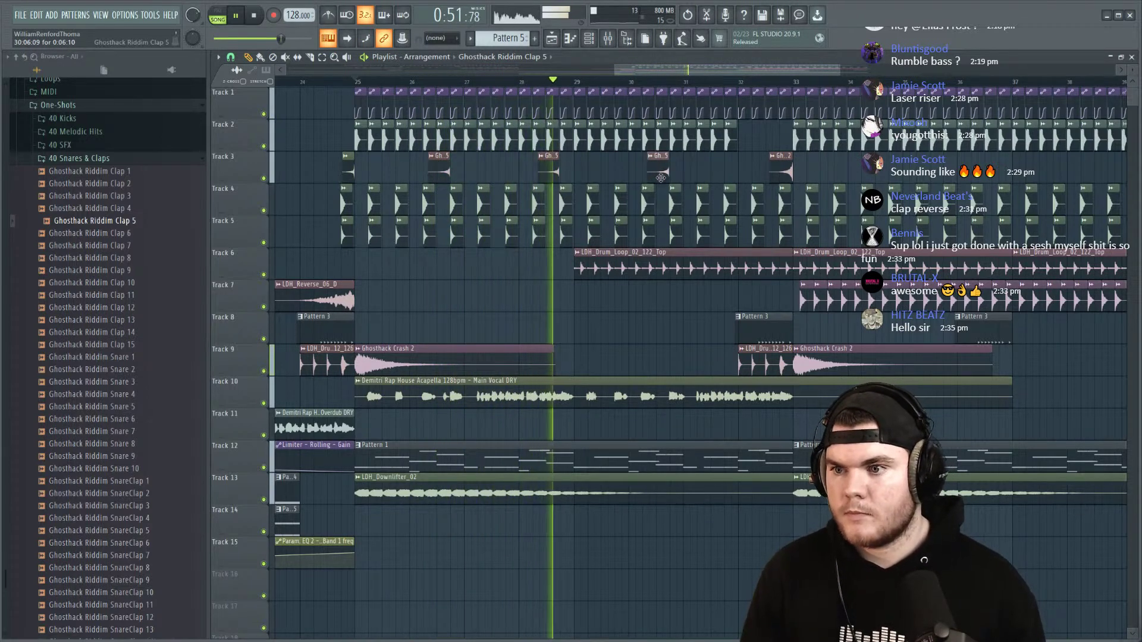
pyautogui.scroll(-3, 691, 113)
pyautogui.moveTo(685, 148); pyautogui.dragTo(773, 173)
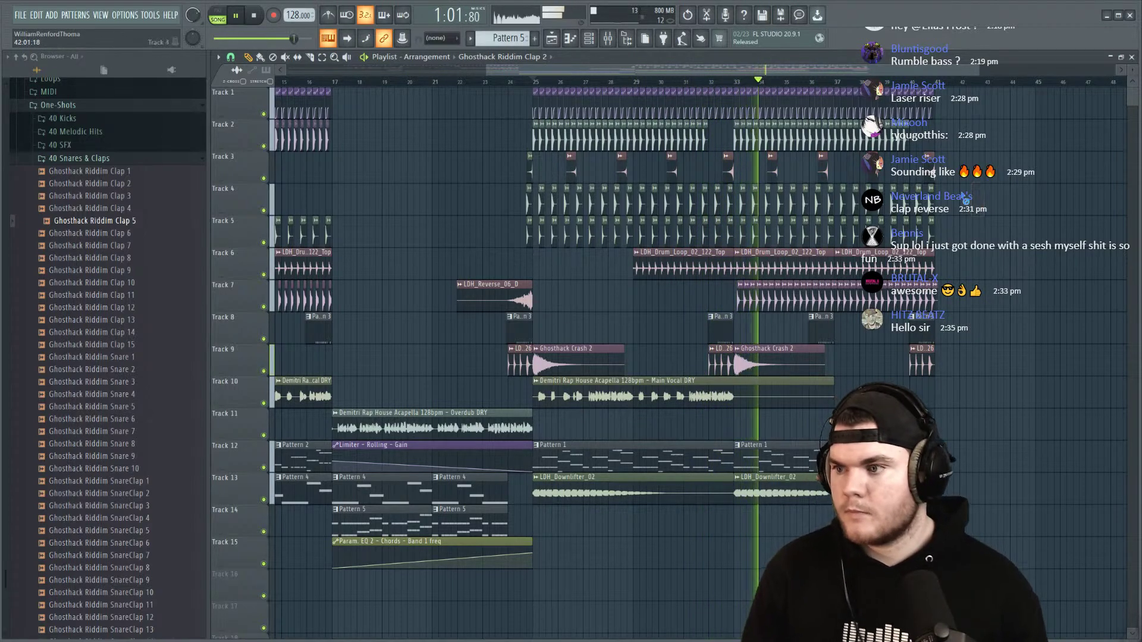
# Step: Review the arrangement by playing it back from around bar 12 and from the start of the track
pyautogui.scroll(-3, 863, 80)
pyautogui.click(443, 82)
pyautogui.press('space')
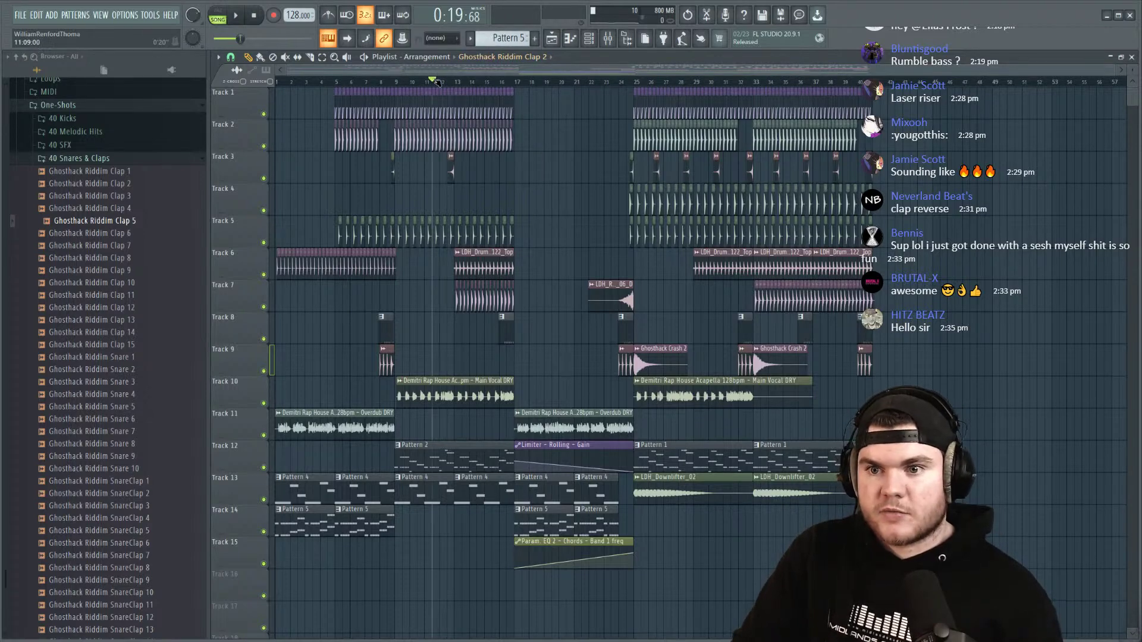
pyautogui.scroll(6, 318, 80)
pyautogui.press('space')
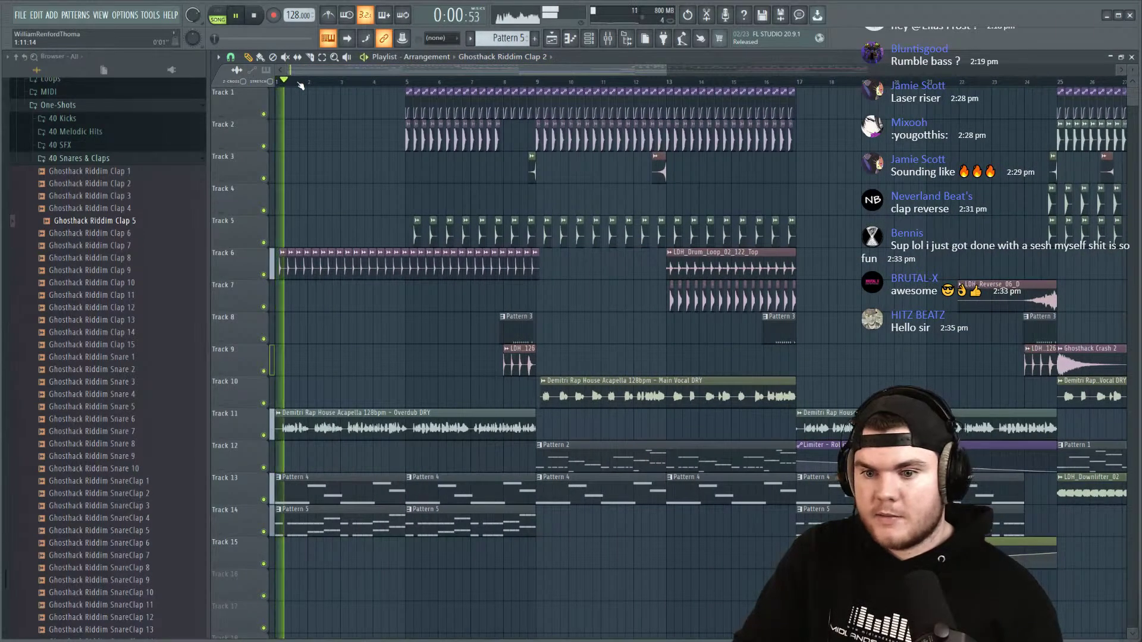
pyautogui.scroll(-3, 318, 81)
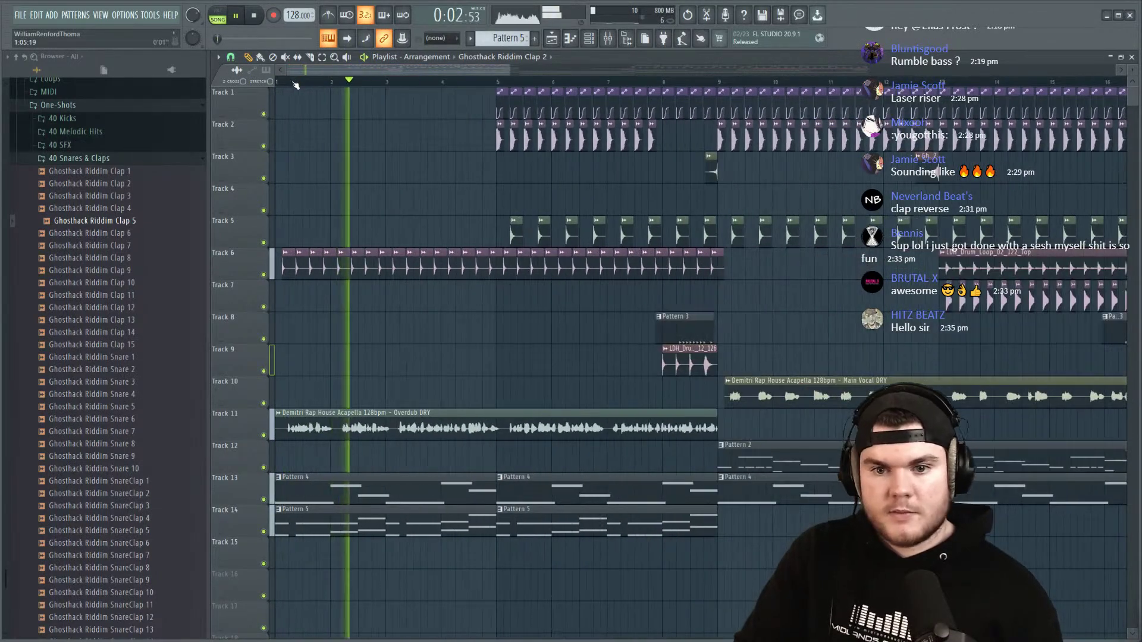
pyautogui.press('space')
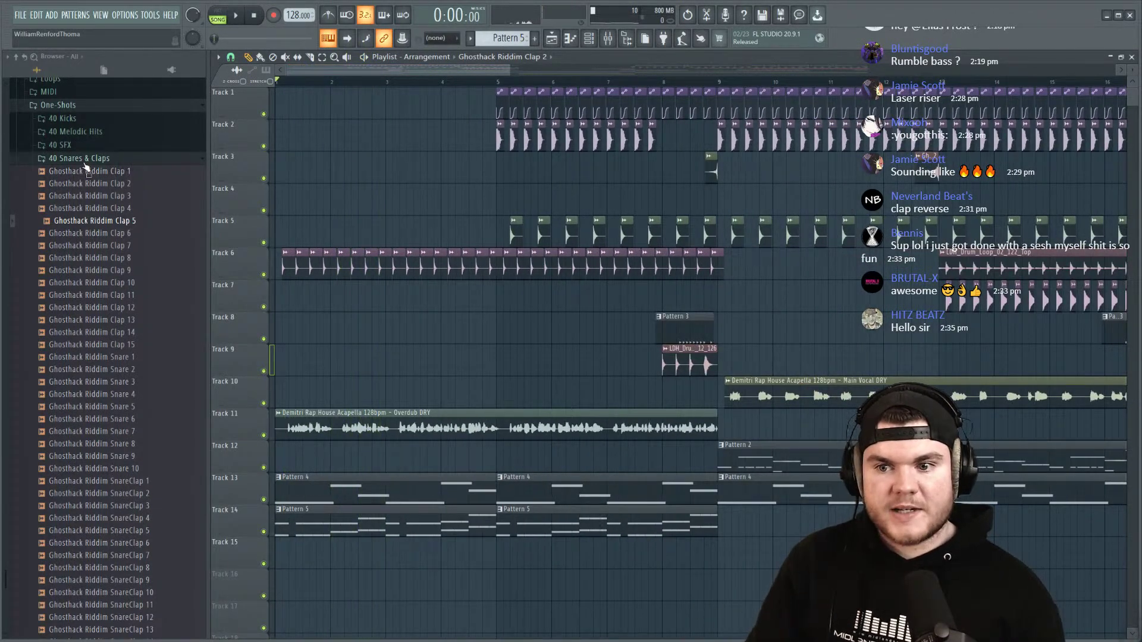
# Step: Browse the 40 SFX one-shots folder and preview its effect samples for a transition sound
pyautogui.click(84, 163)
pyautogui.click(85, 406)
pyautogui.click(83, 407)
pyautogui.click(60, 393)
pyautogui.scroll(-5, 156, 287)
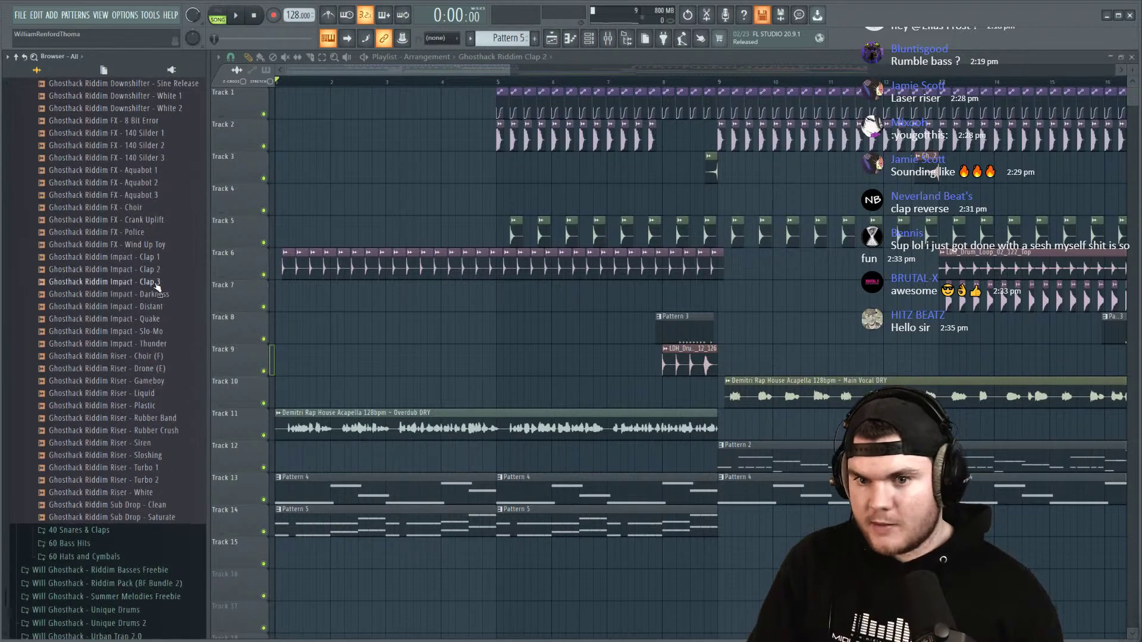
pyautogui.scroll(-3, 369, 94)
pyautogui.scroll(4, 118, 243)
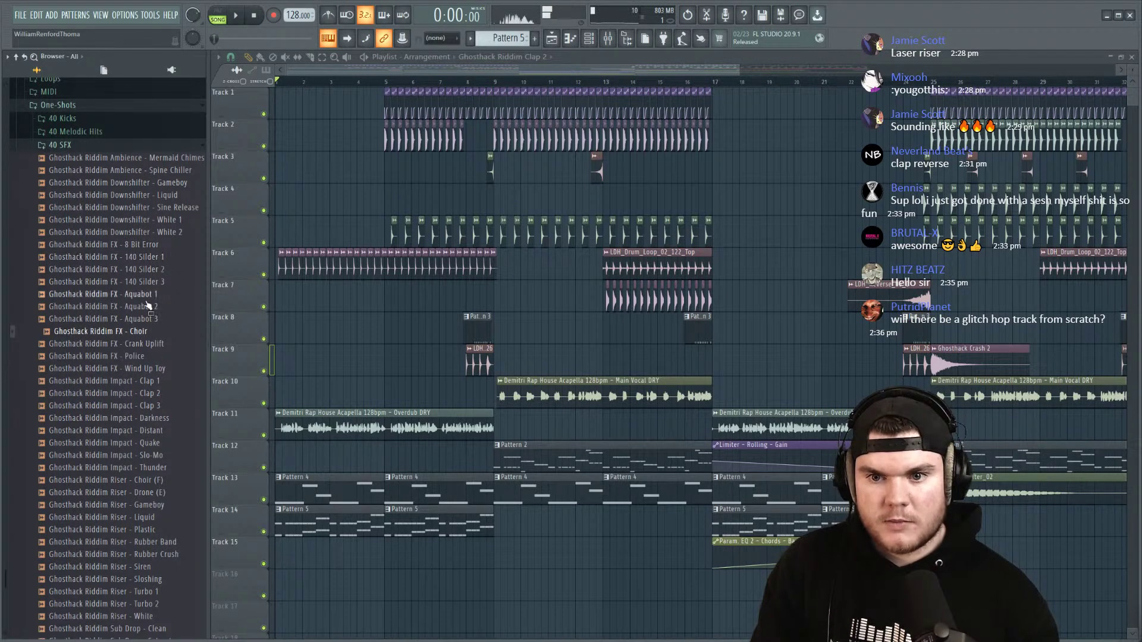
pyautogui.scroll(-3, 171, 456)
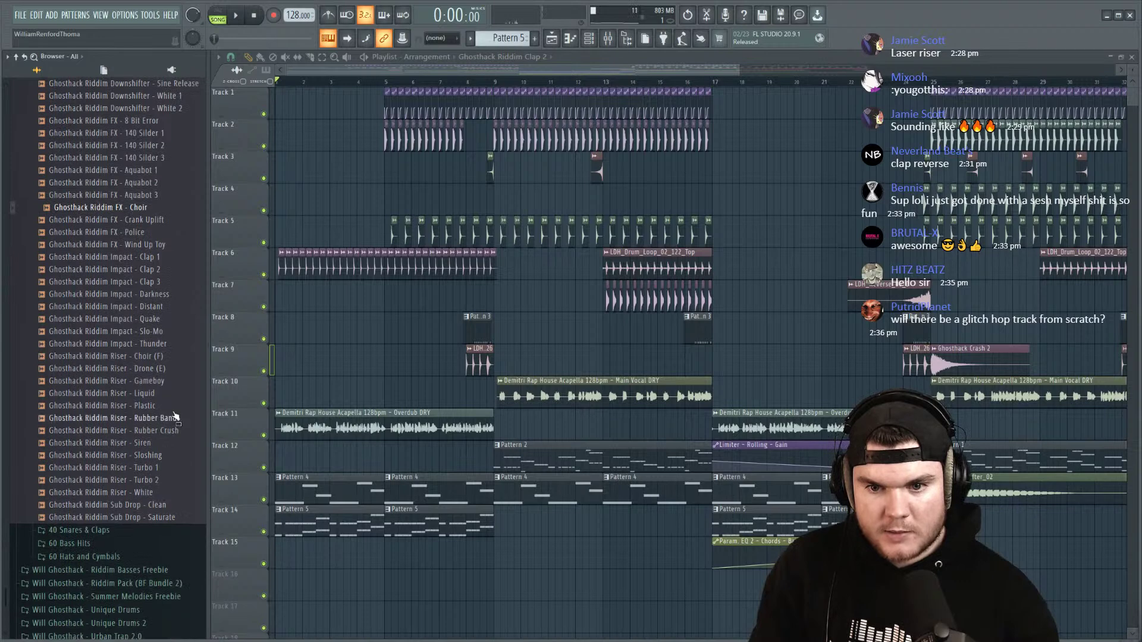
# Step: Preview the impact samples, place Ghosthack Riddim Impact - Slo-Mo at the start of Track 8, and open its channel settings
pyautogui.click(157, 306)
pyautogui.click(153, 321)
pyautogui.moveTo(156, 336); pyautogui.dragTo(281, 332)
pyautogui.doubleClick(282, 332)
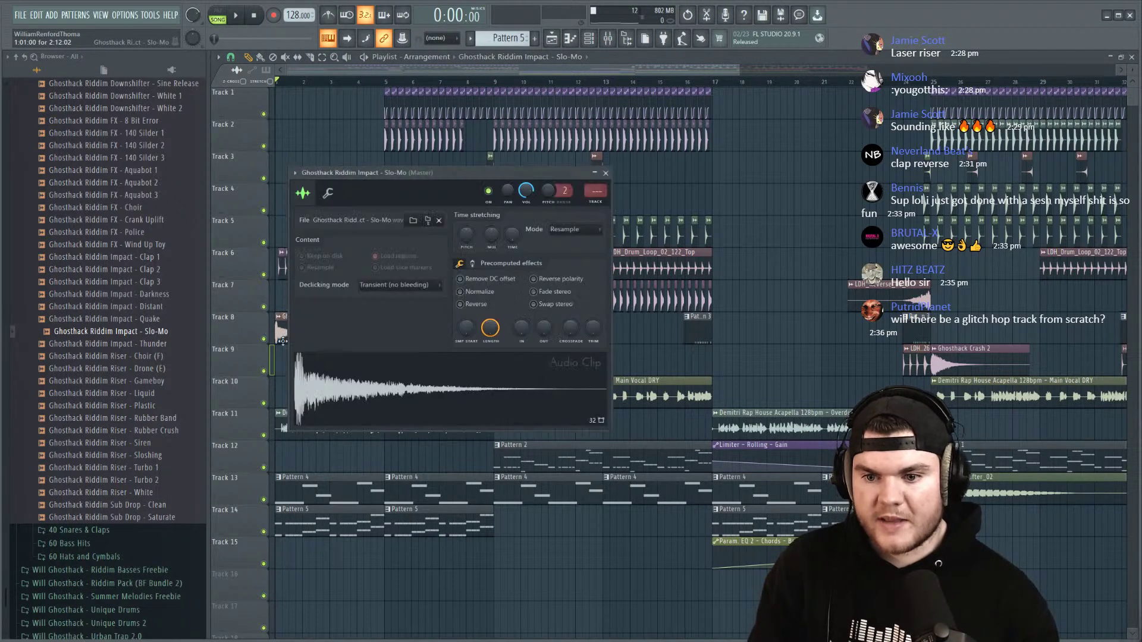
# Step: Check the Slo-Mo impact's level by playing from the start, and move the clip to the start of bar 17 on Track 8
pyautogui.press('space')
pyautogui.moveTo(526, 191); pyautogui.dragTo(526, 214)
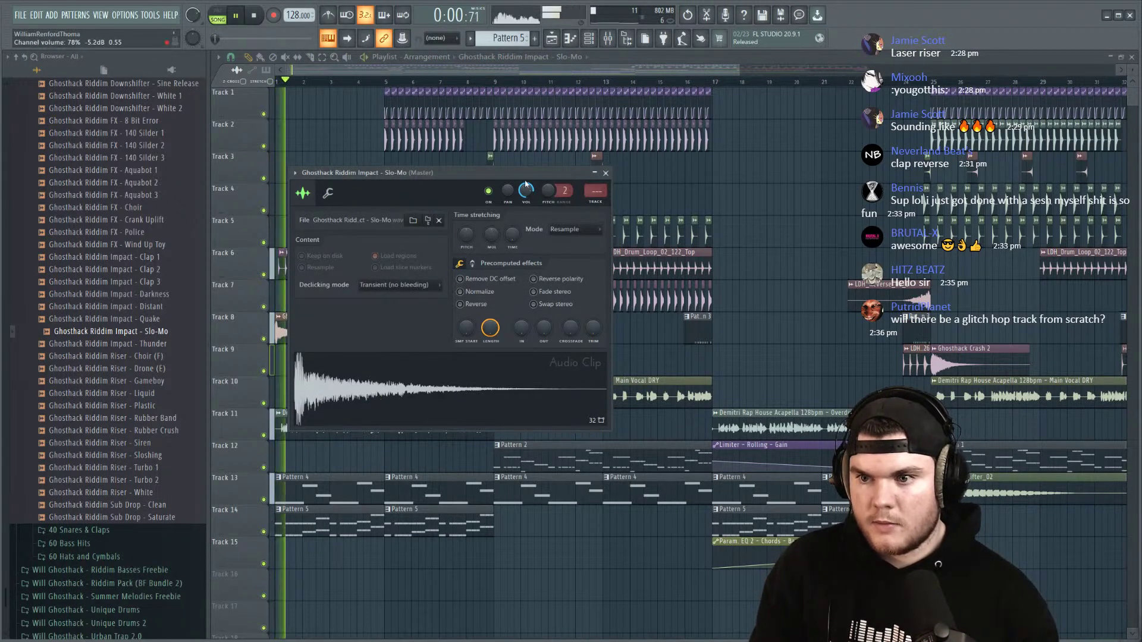
pyautogui.click(605, 172)
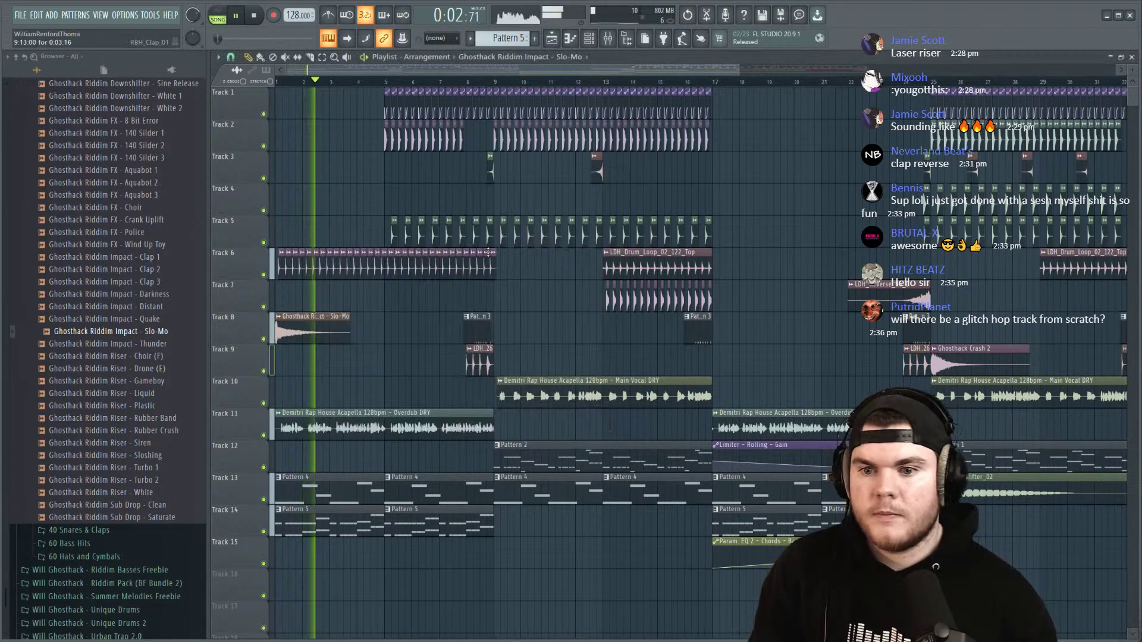
pyautogui.press('space')
pyautogui.moveTo(319, 331); pyautogui.dragTo(752, 337)
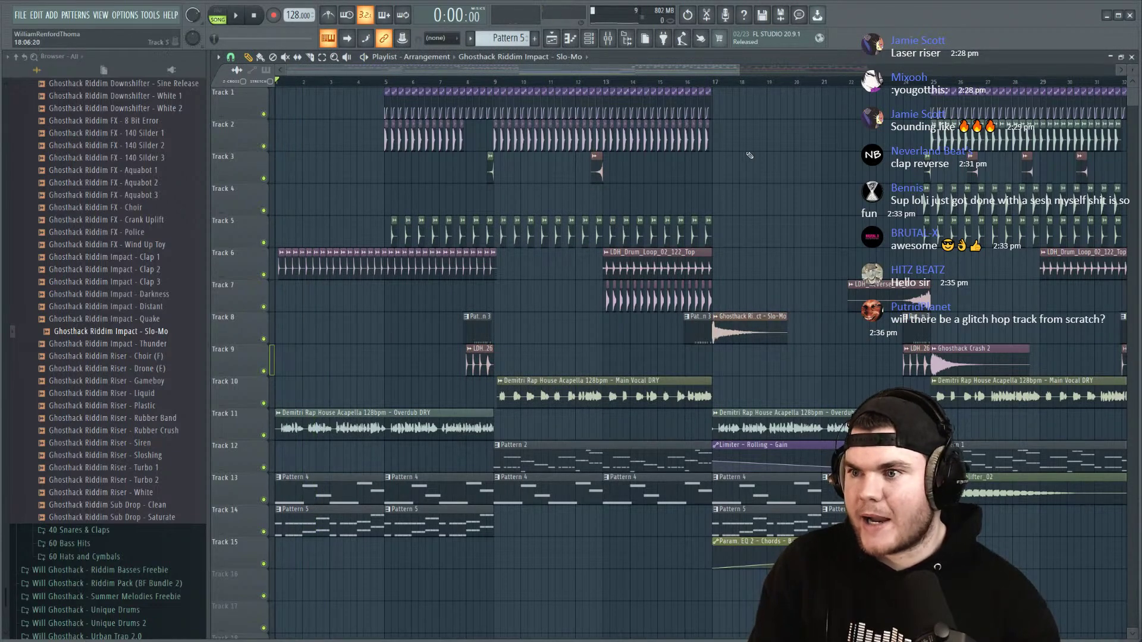
# Step: Try the Slo-Mo impact at 58% channel volume while playing around bar 17, and reset its volume to the default
pyautogui.press('space')
pyautogui.scroll(5, 696, 84)
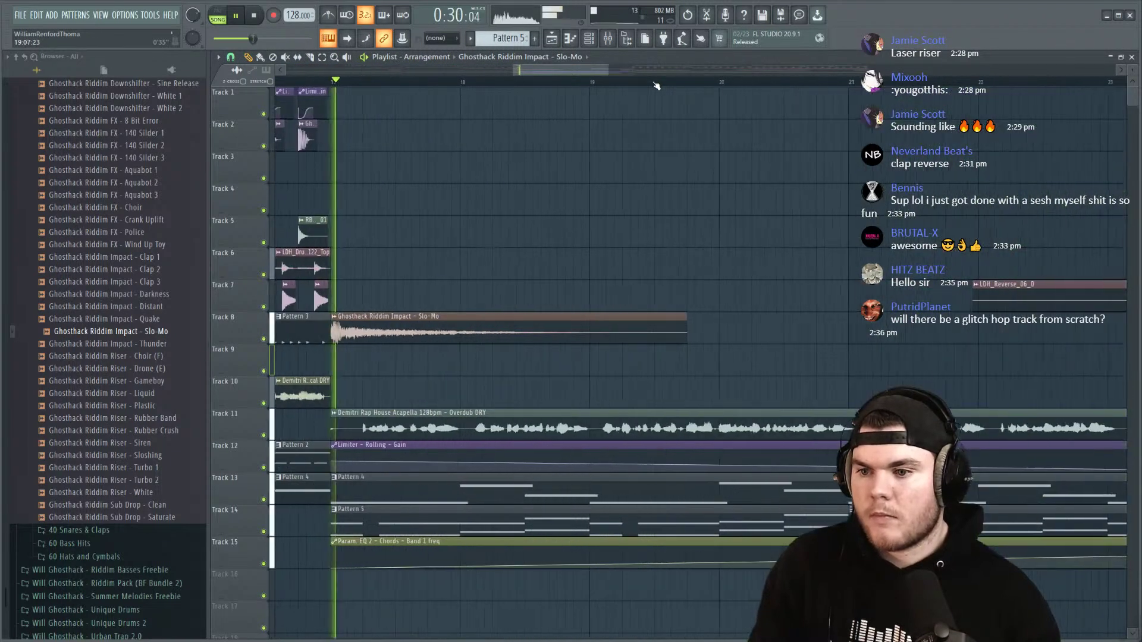
pyautogui.doubleClick(433, 321)
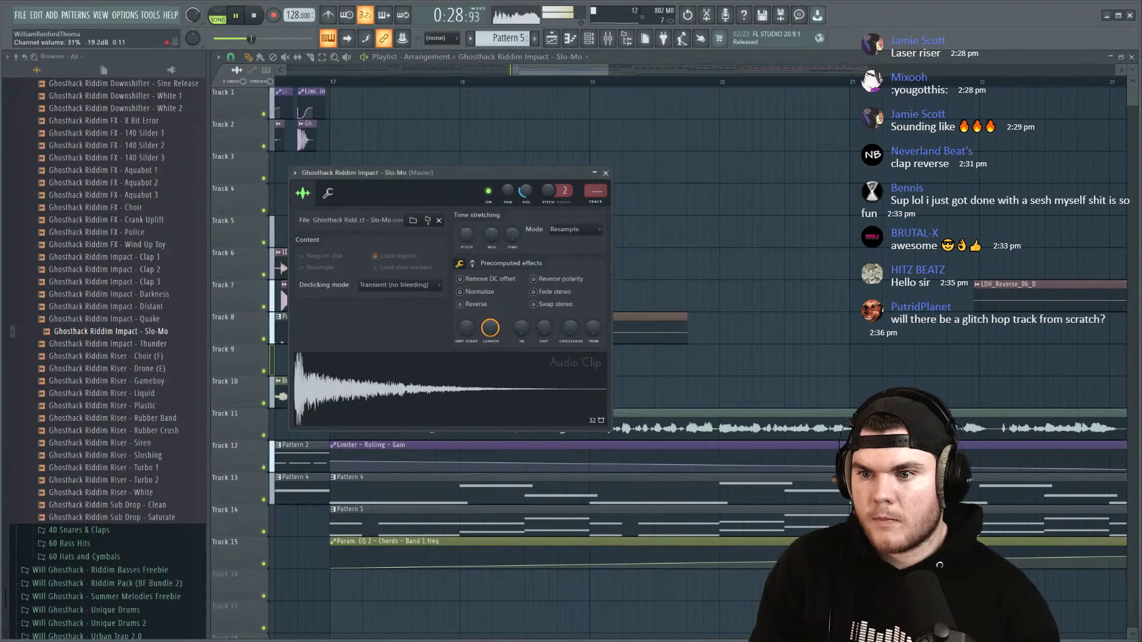
pyautogui.moveTo(525, 191); pyautogui.dragTo(527, 199)
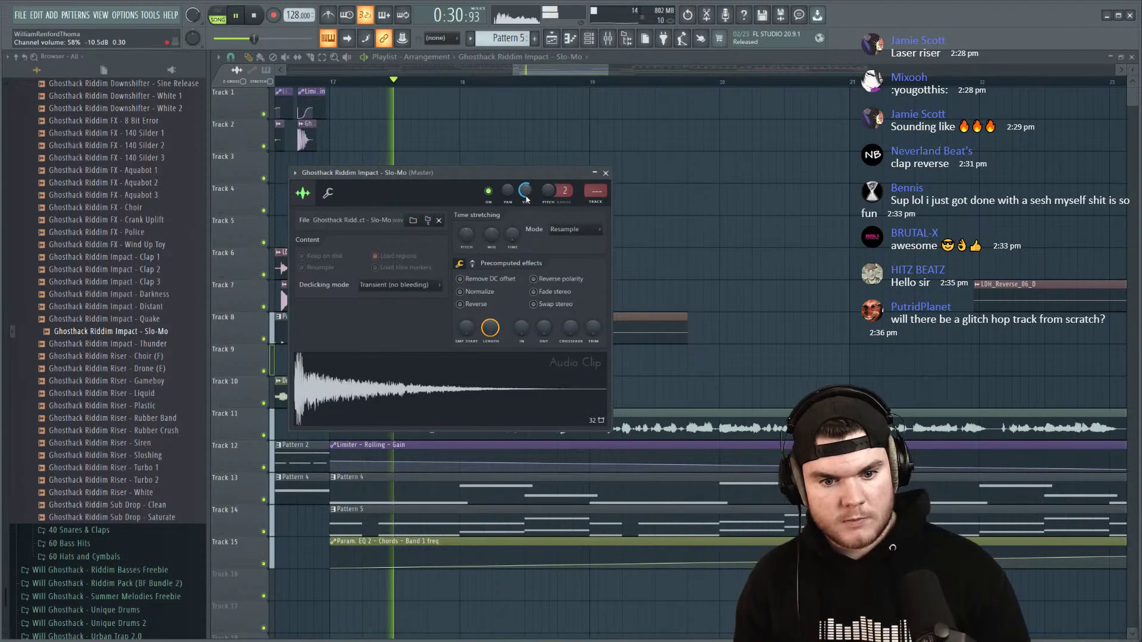
pyautogui.press('space')
pyautogui.press('space')
pyautogui.rightClick(526, 196)
pyautogui.click(534, 201)
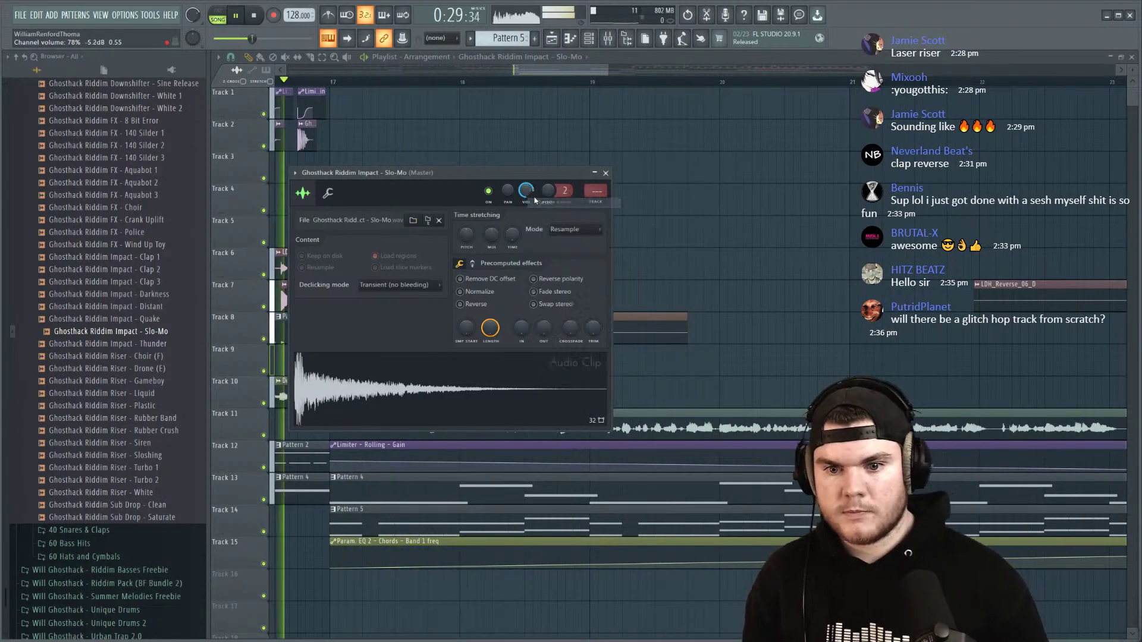
pyautogui.press('space')
# Step: Preview other Riddim impact samples and replace the Slo-Mo sample in the bar 17 clip with Ghosthack Riddim Impact - Quake
pyautogui.click(119, 293)
pyautogui.click(168, 306)
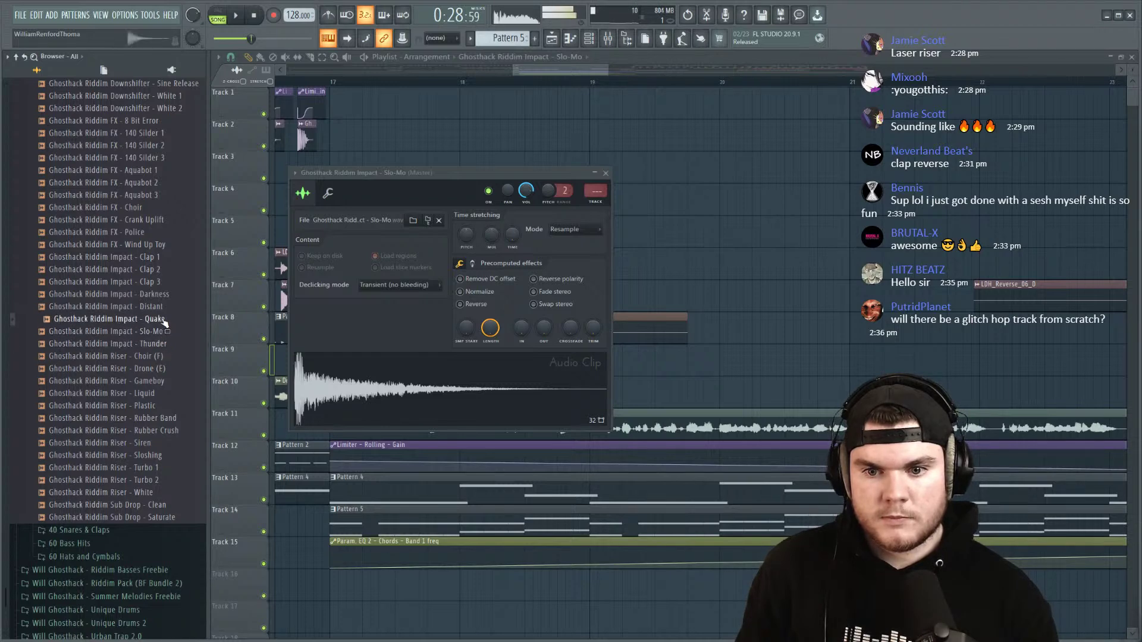
pyautogui.moveTo(173, 336); pyautogui.dragTo(452, 387)
# Step: Set the Quake impact's channel volume to 48% while playing through bar 17, and listen to the section that follows
pyautogui.press('space')
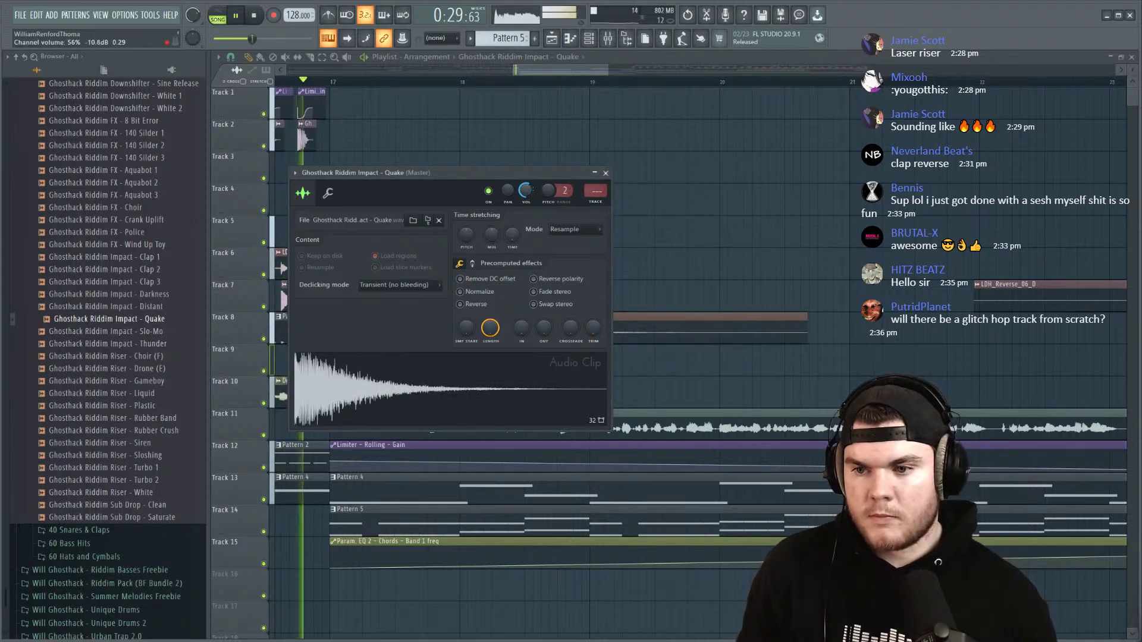
pyautogui.moveTo(529, 190); pyautogui.dragTo(529, 198)
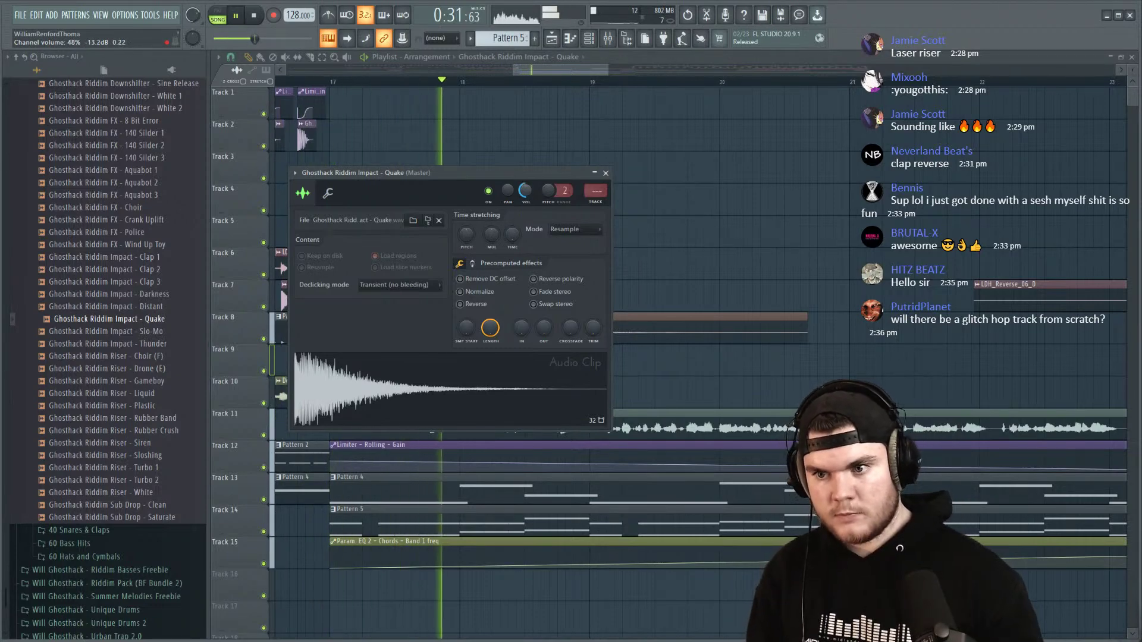
pyautogui.click(605, 173)
pyautogui.scroll(-4, 601, 111)
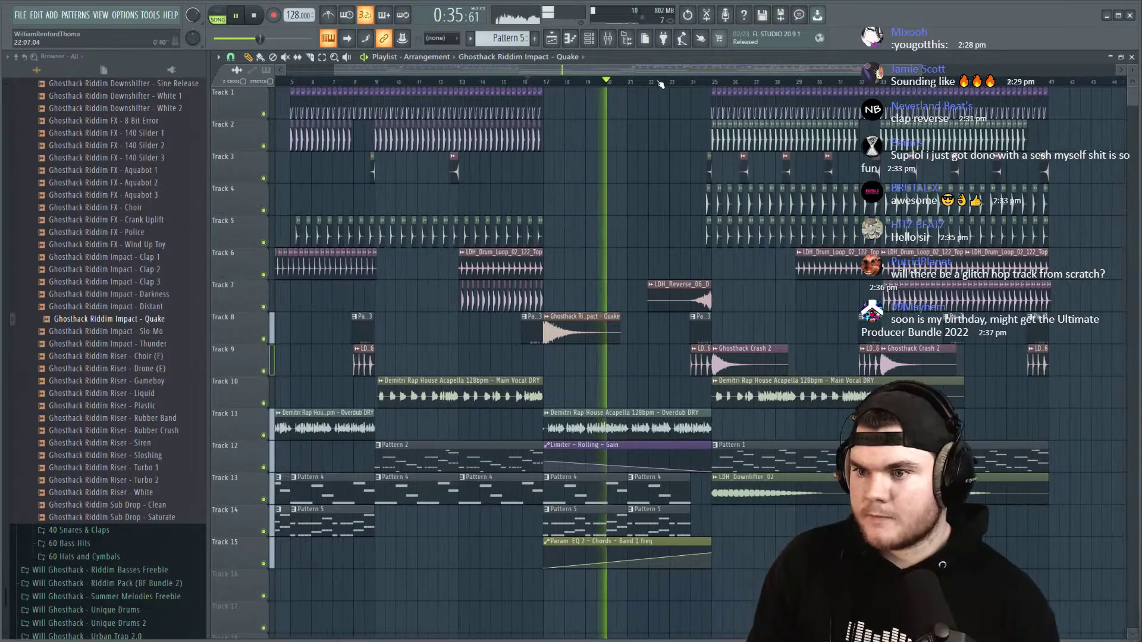
pyautogui.scroll(-3, 624, 117)
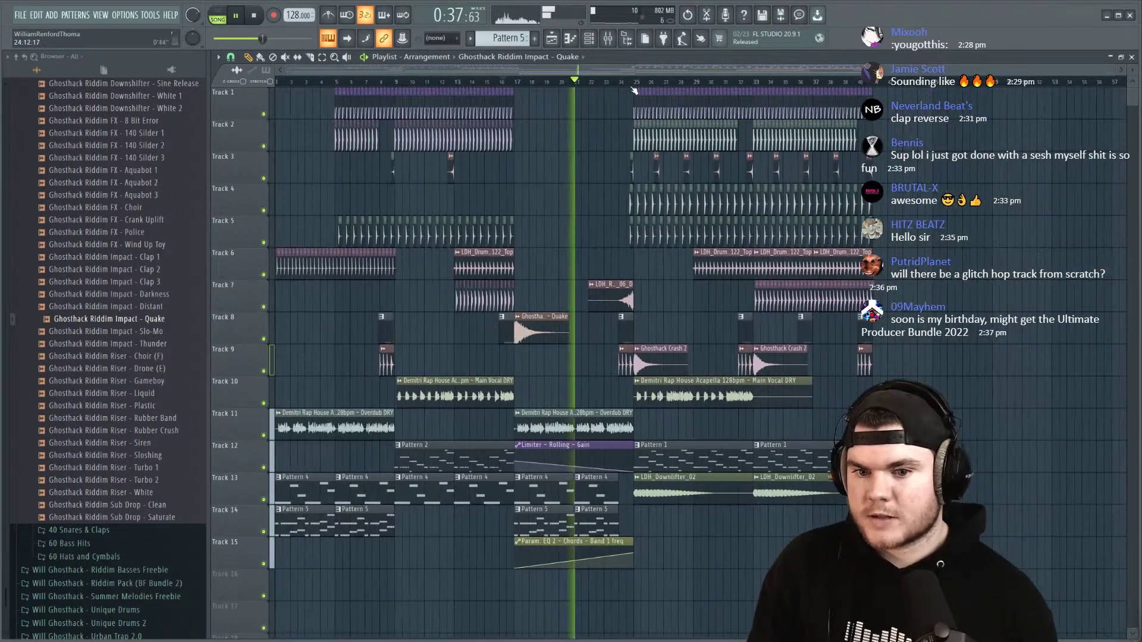
# Step: Audition the Siren riser from the 40 SFX samples and place Ghosthack Riddim Riser - Siren on Track 16 at bar 17
pyautogui.scroll(6, 165, 253)
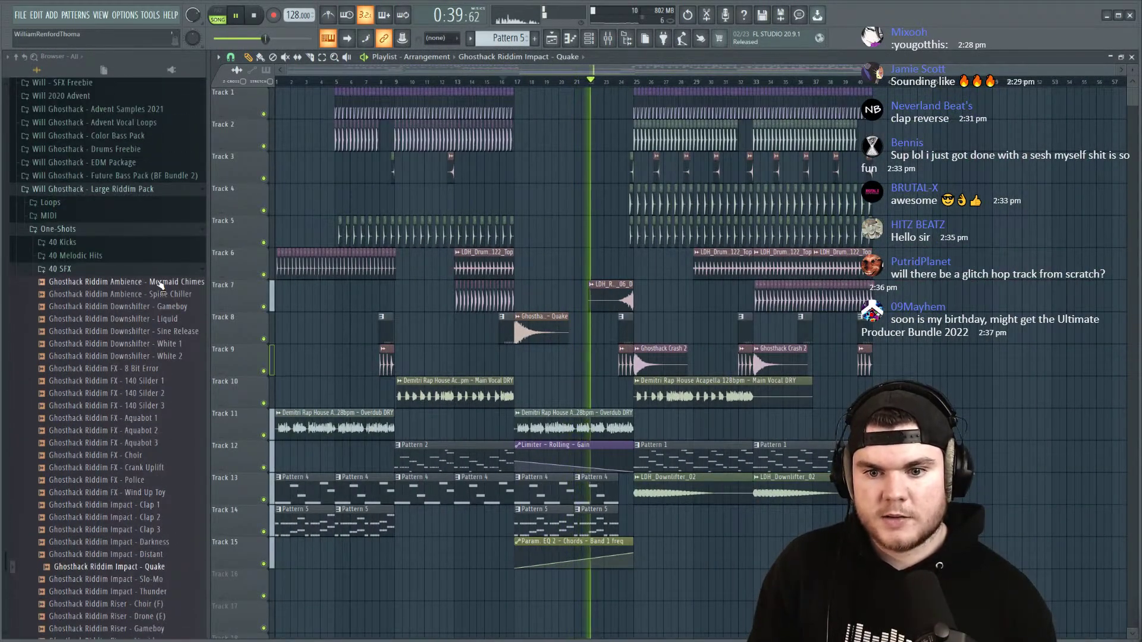
pyautogui.press('space')
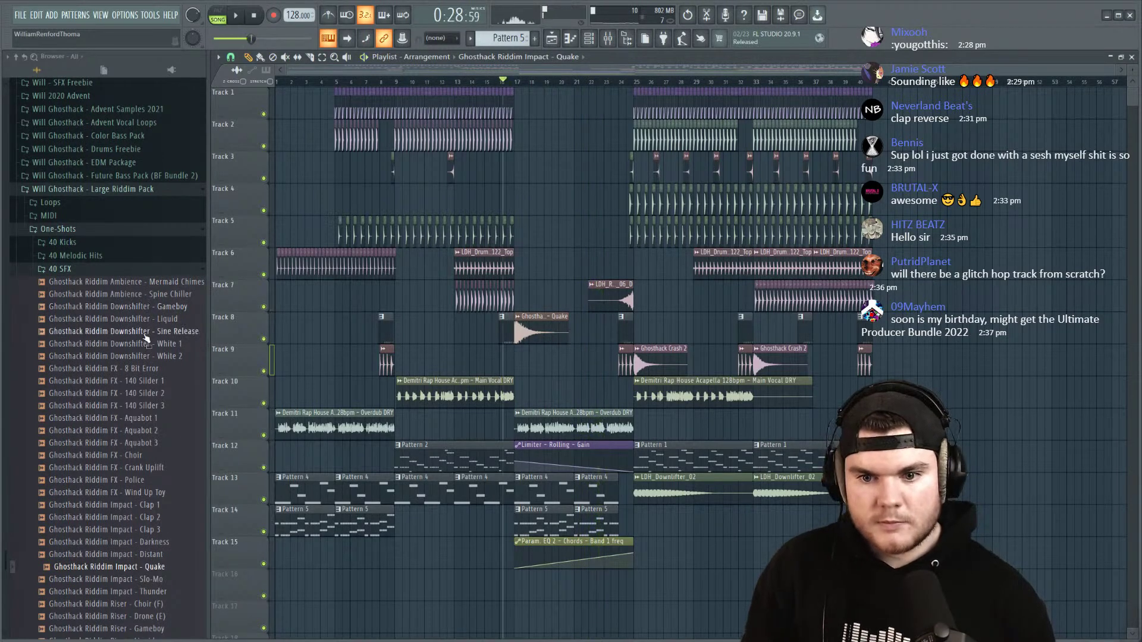
pyautogui.scroll(-3, 149, 333)
pyautogui.scroll(-3, 143, 336)
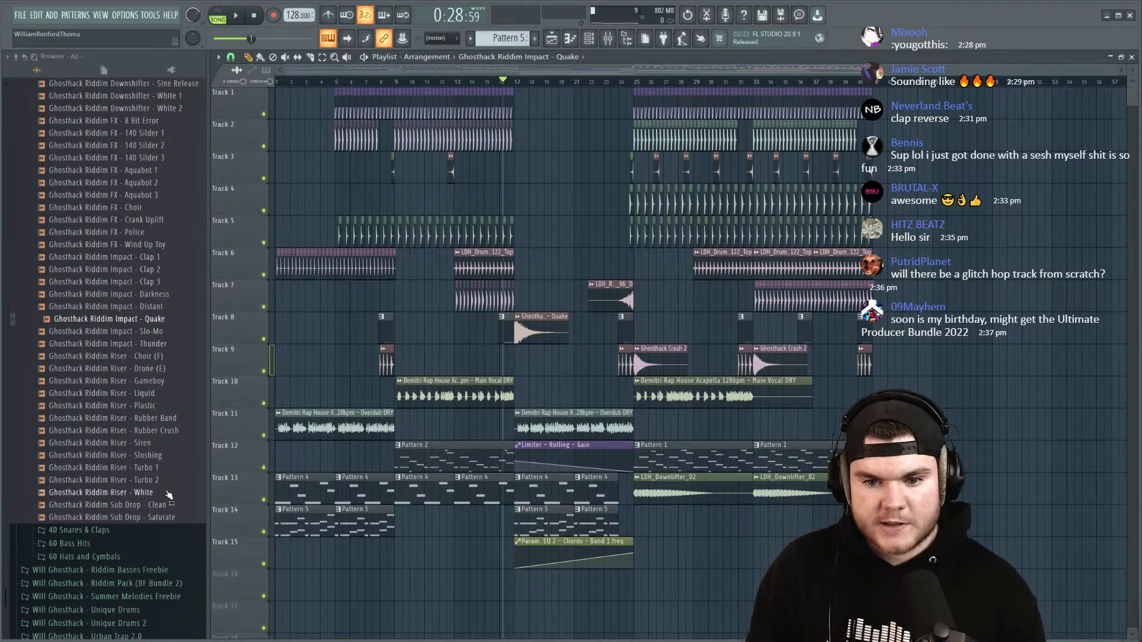
pyautogui.click(162, 468)
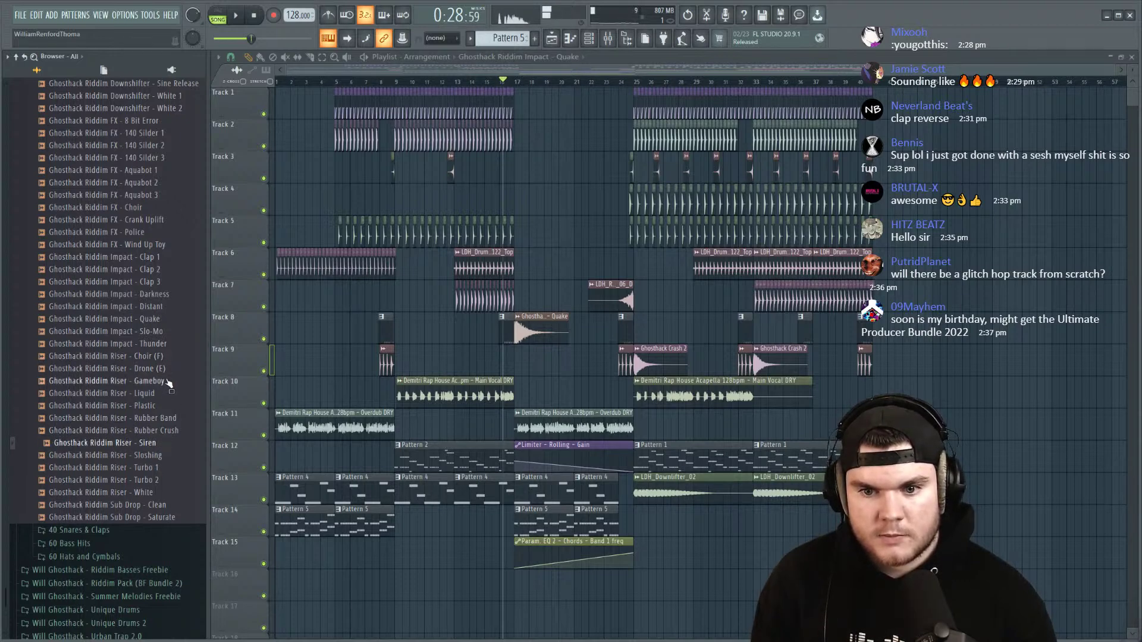
pyautogui.moveTo(154, 447); pyautogui.dragTo(547, 589)
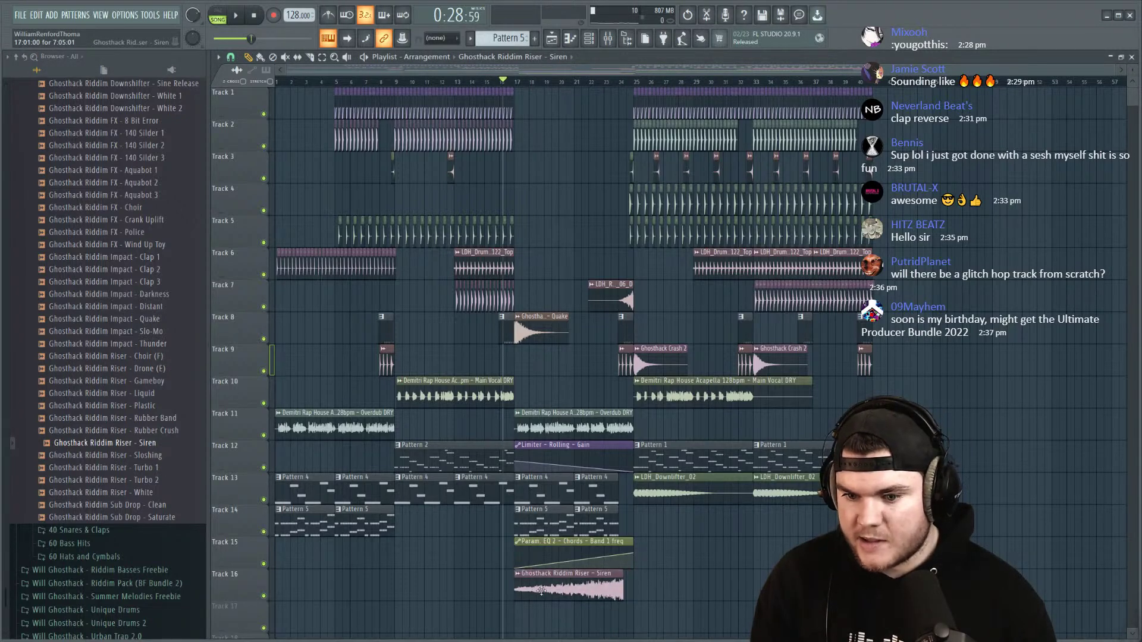
# Step: Solo Track 16 for playback and time-stretch the Siren riser to fill the eight bars from 17 to 25
pyautogui.rightClick(265, 596)
pyautogui.click(525, 83)
pyautogui.press('space')
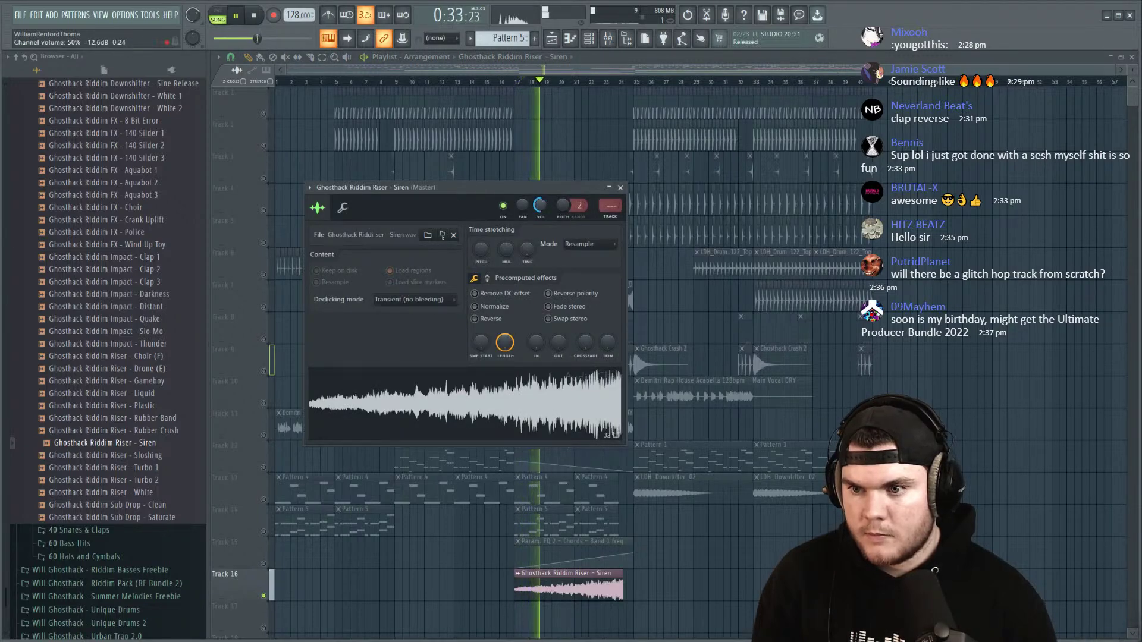
pyautogui.scroll(3, 607, 82)
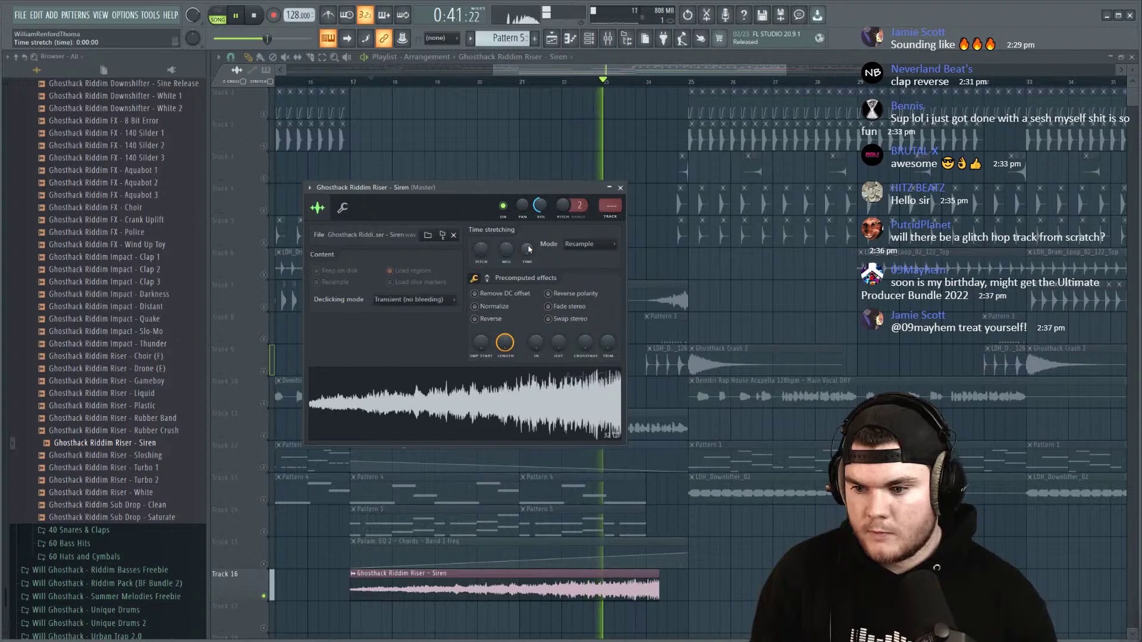
pyautogui.press('space')
pyautogui.moveTo(529, 248)
pyautogui.mouseDown()
pyautogui.moveTo(529, 268)
pyautogui.moveTo(528, 253)
pyautogui.mouseUp()
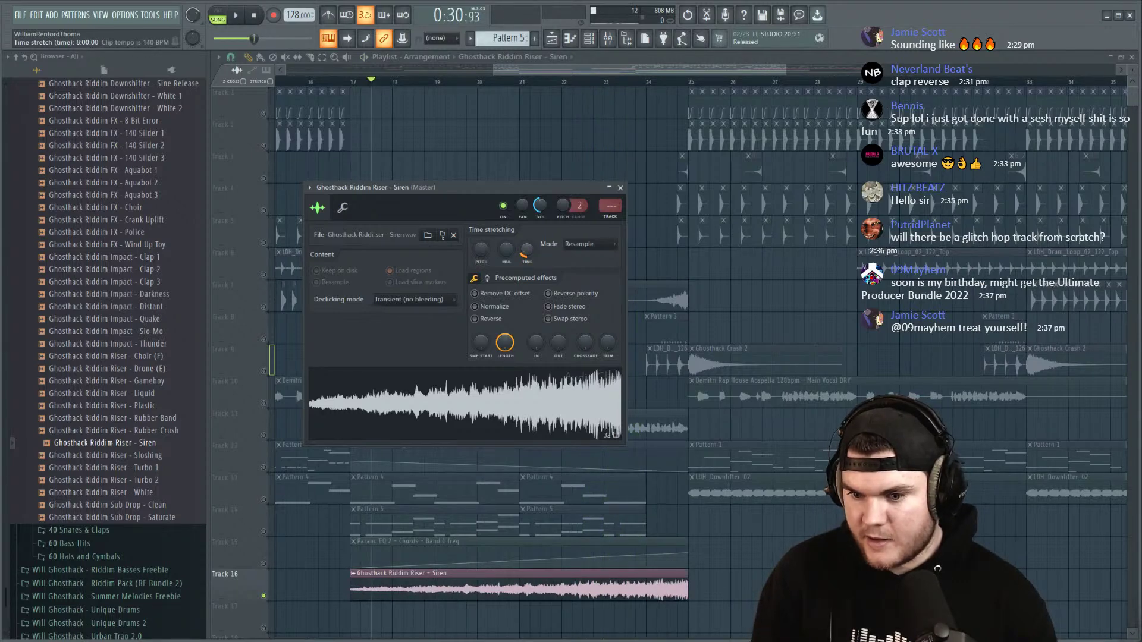
pyautogui.click(621, 188)
# Step: Play the stretched riser in solo with the metronome on, and unsolo Track 16
pyautogui.press('space')
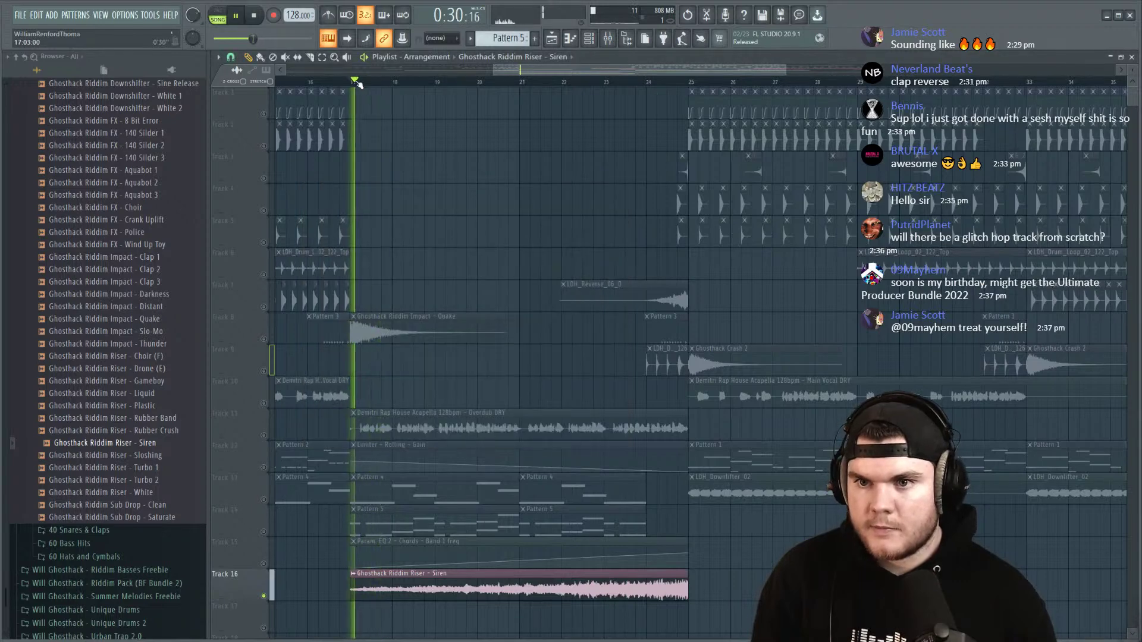
pyautogui.click(329, 16)
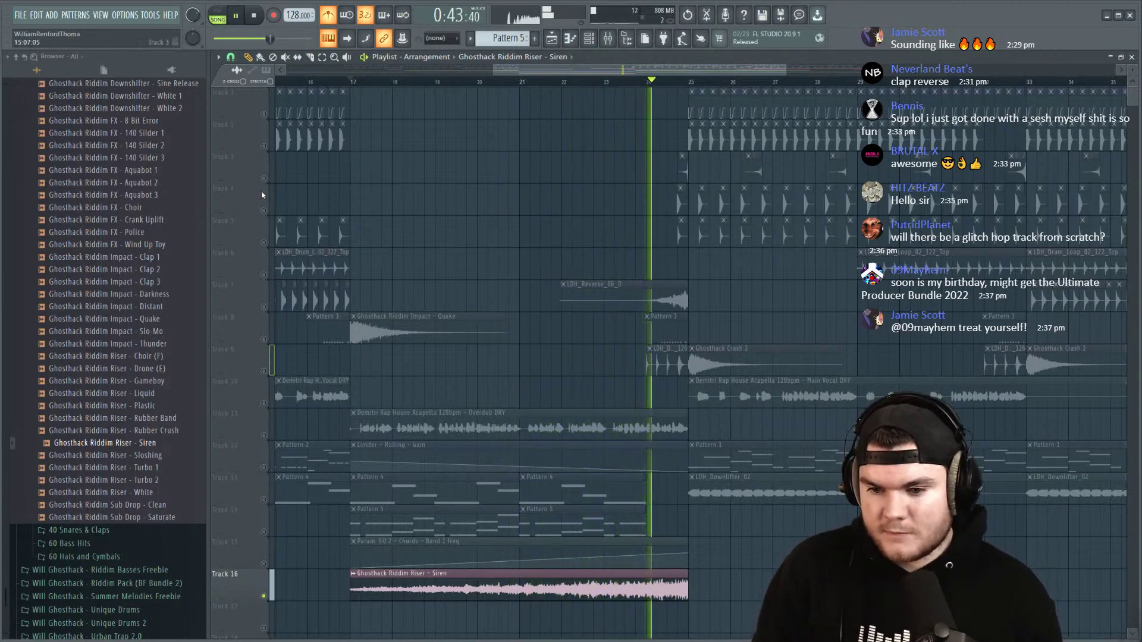
pyautogui.press('space')
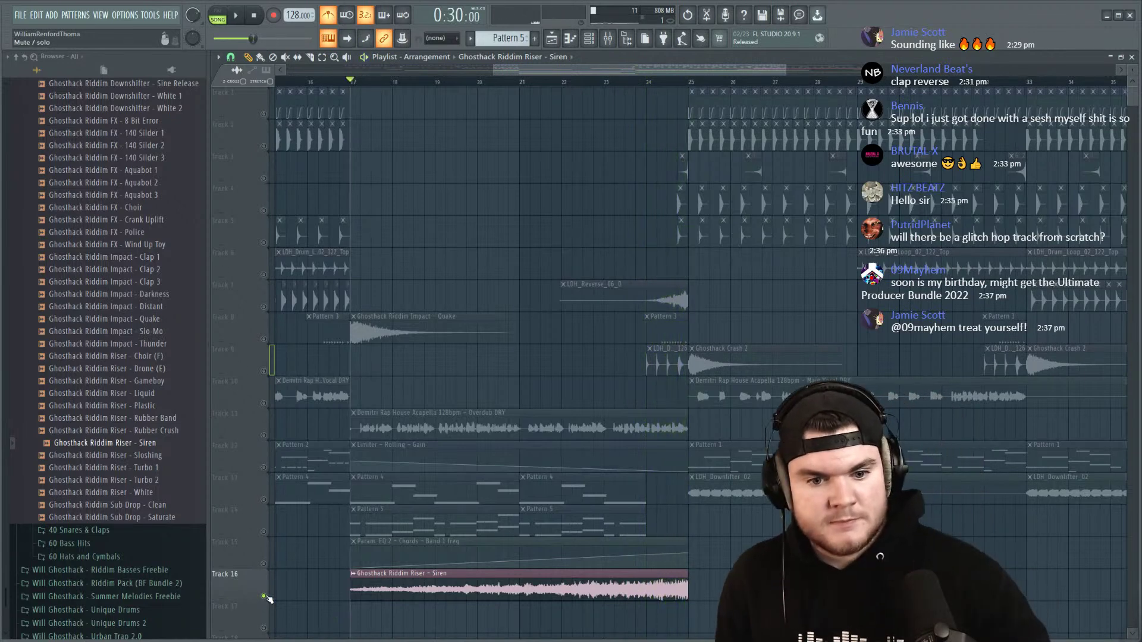
pyautogui.rightClick(264, 596)
# Step: Lower the Siren riser's channel volume to 34% while checking it against the full arrangement
pyautogui.doubleClick(390, 593)
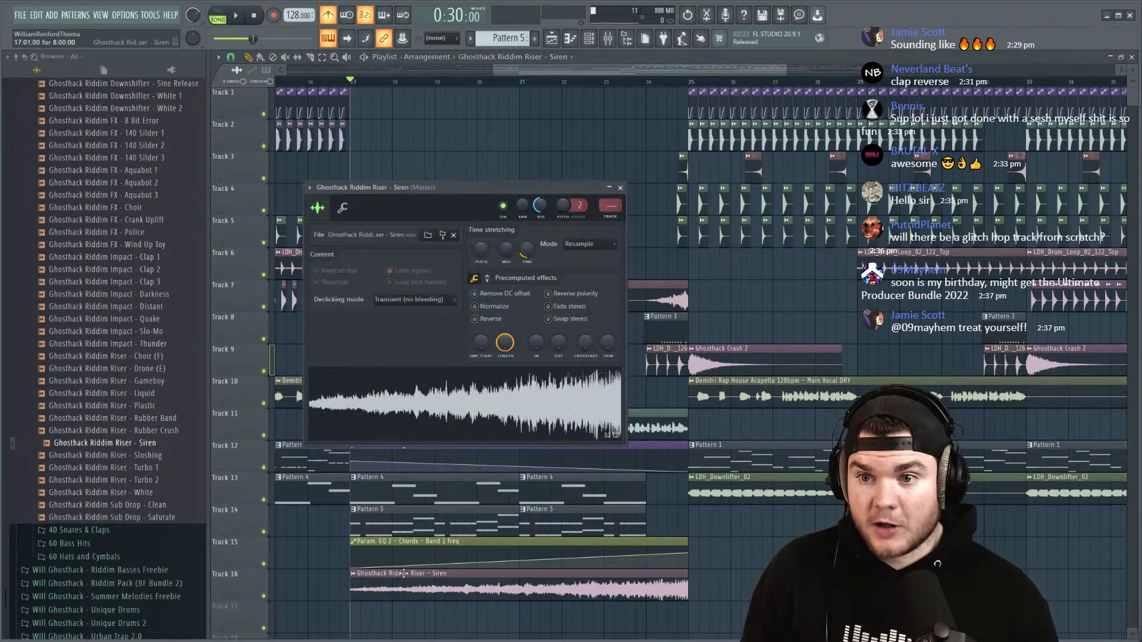
pyautogui.press('space')
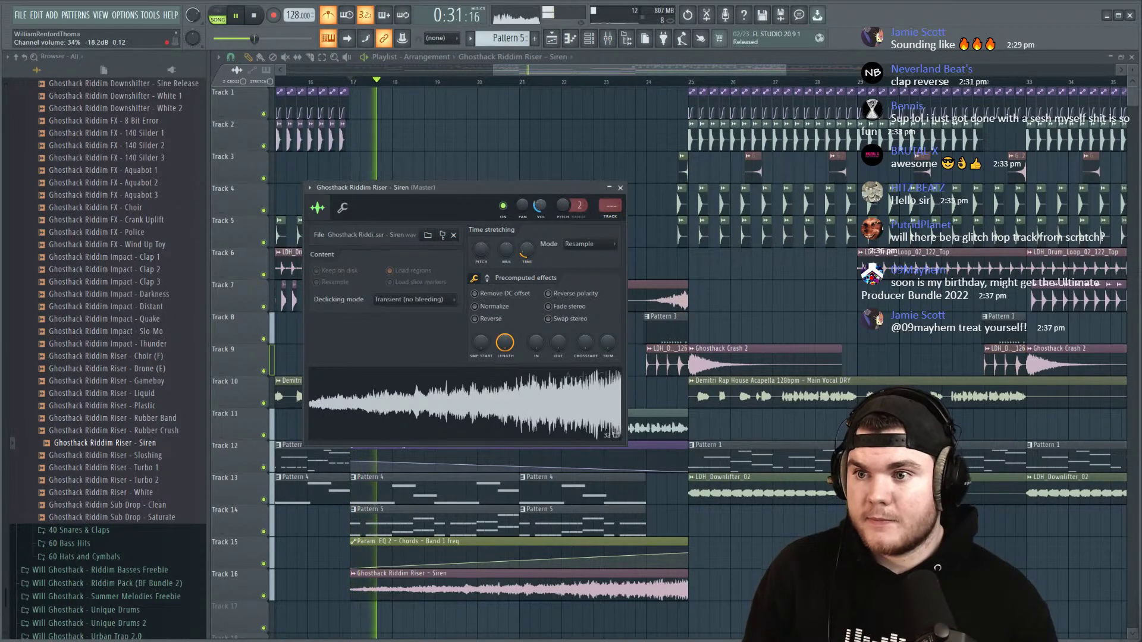
pyautogui.click(588, 39)
pyautogui.click(1132, 56)
pyautogui.press('space')
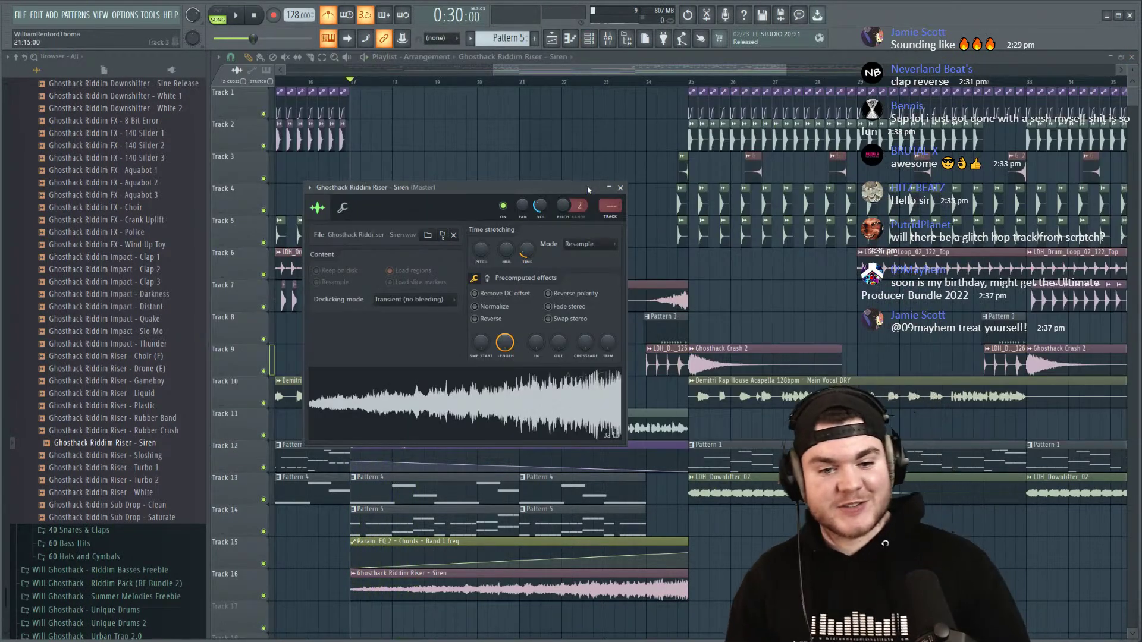
# Step: Route the Siren riser's channel to mixer Insert 15 and start playback in the mixer view
pyautogui.click(612, 44)
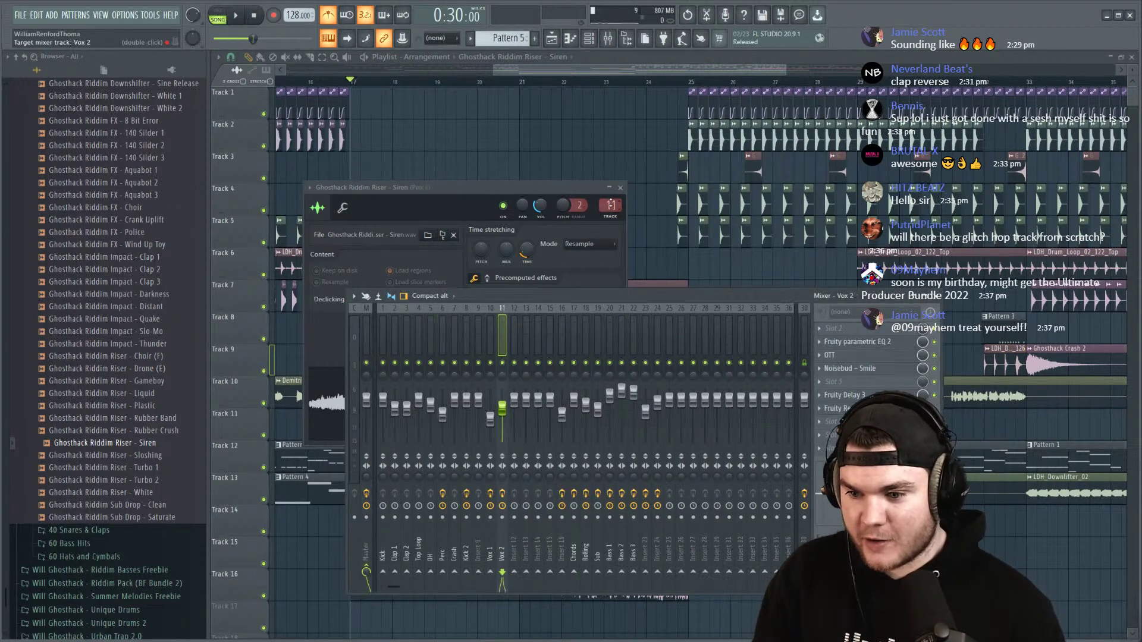
pyautogui.scroll(15, 610, 205)
pyautogui.press('space')
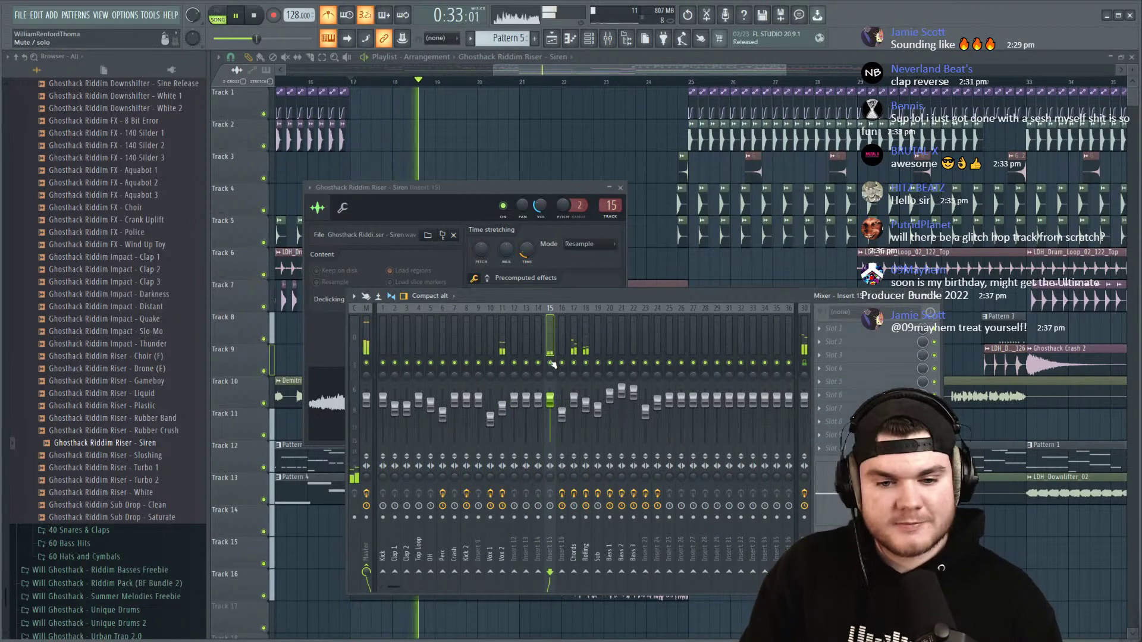
# Step: Add Fruity Parametric EQ 2 to Insert 15 and cut the riser's low end with band 1 at the Gentle 8 slope
pyautogui.click(833, 328)
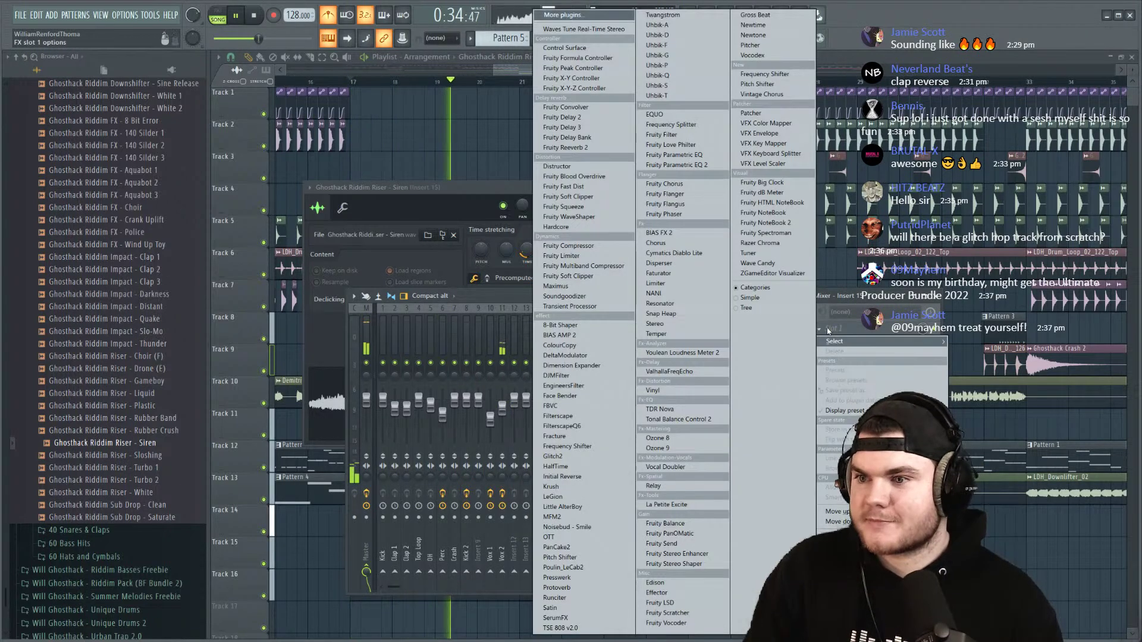
pyautogui.click(697, 167)
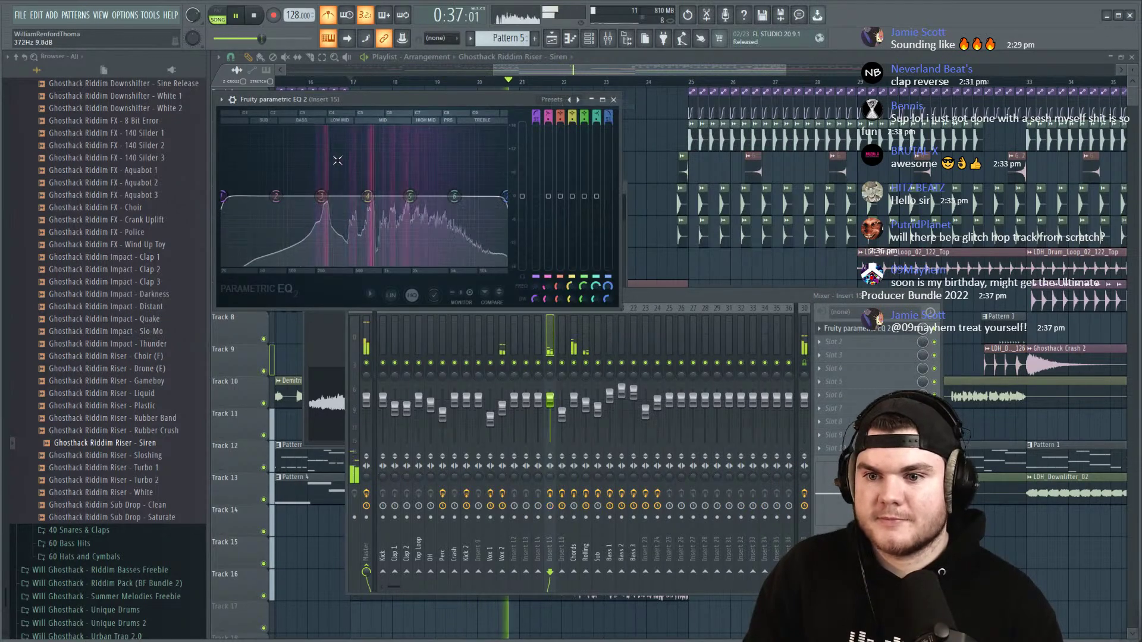
pyautogui.moveTo(224, 196); pyautogui.dragTo(322, 196)
pyautogui.scroll(2, 322, 197)
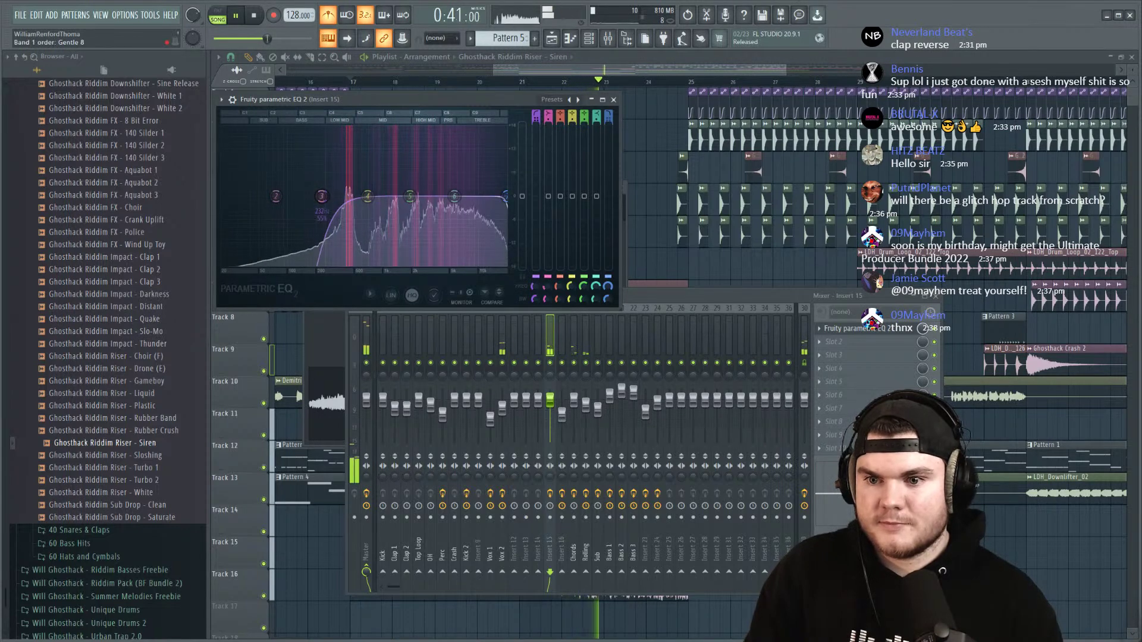
pyautogui.click(613, 99)
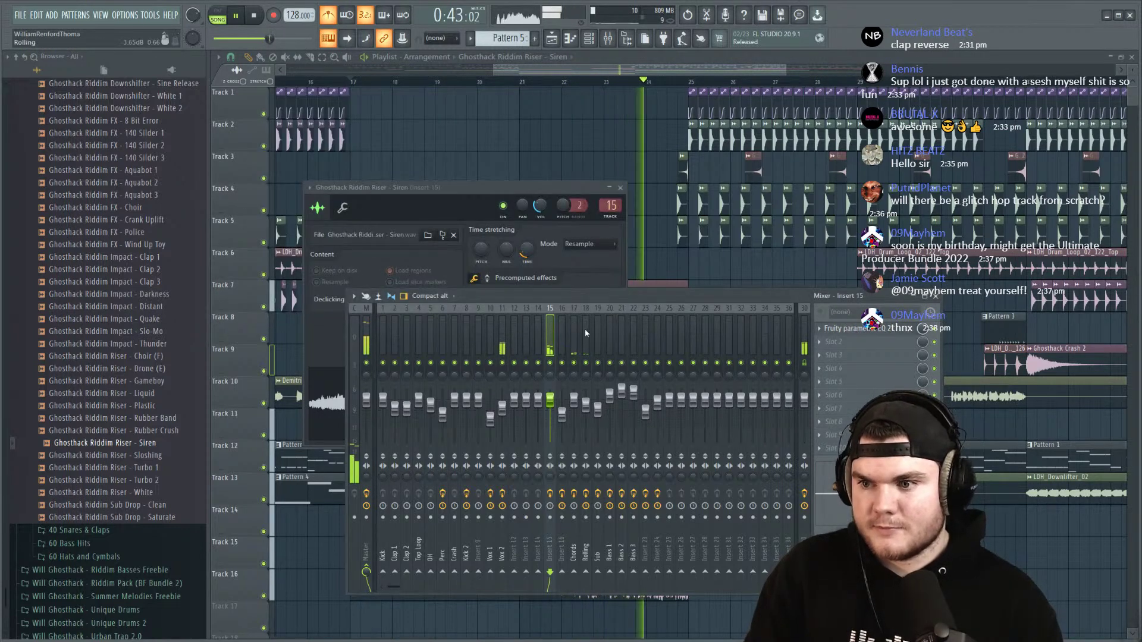
# Step: Listen to the riser leading into the drop at bar 25, and switch the metronome off
pyautogui.press('F5')
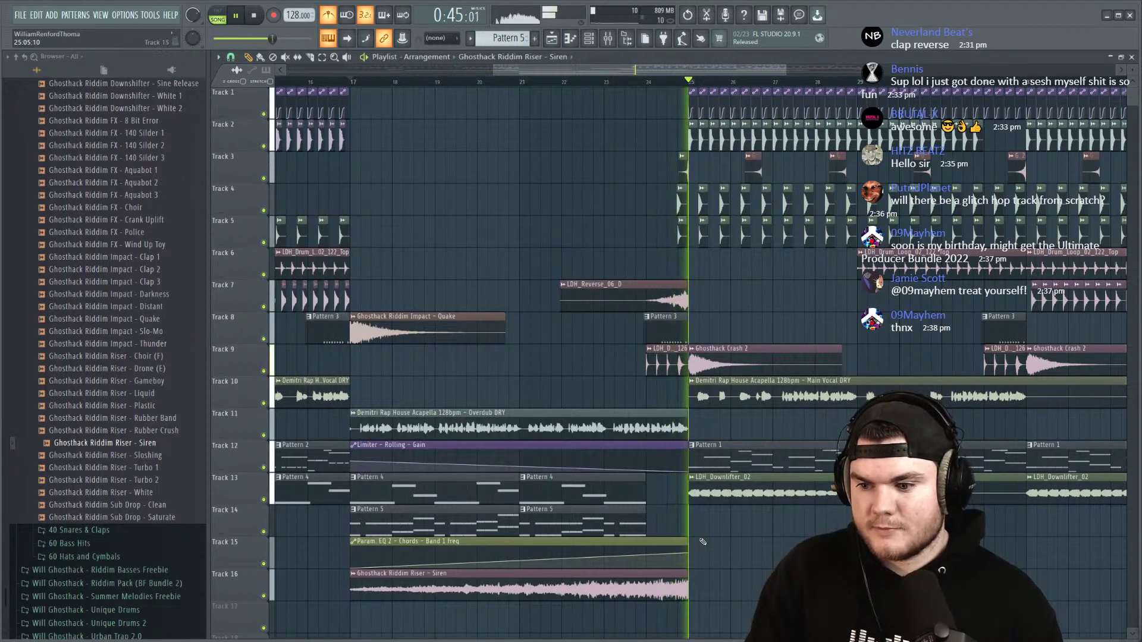
pyautogui.press('F9')
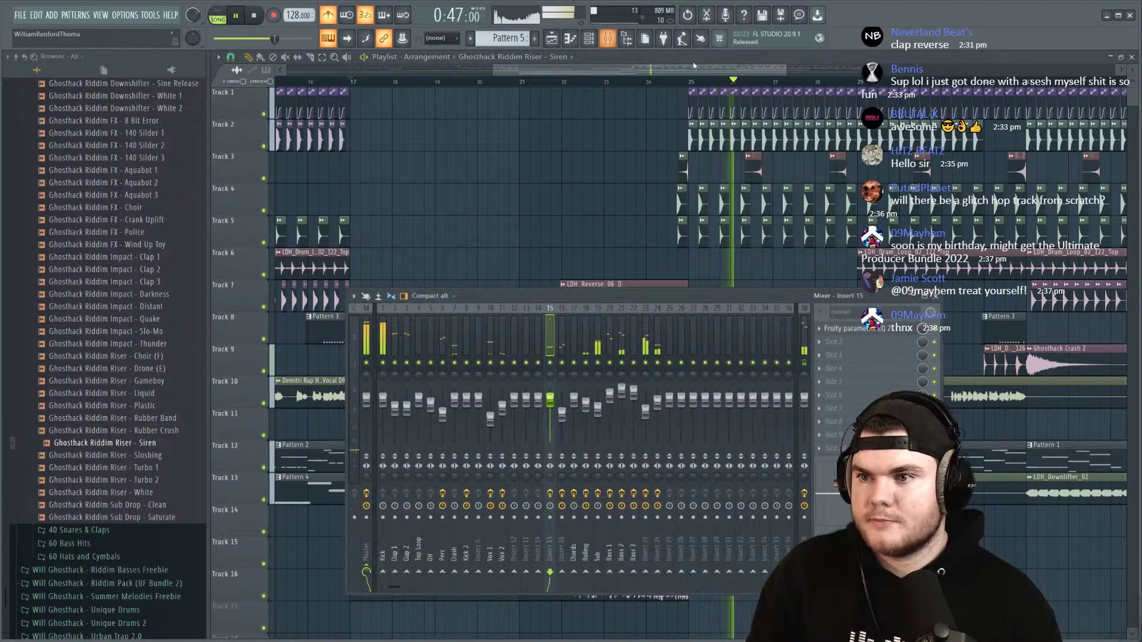
pyautogui.press('F9')
pyautogui.press('space')
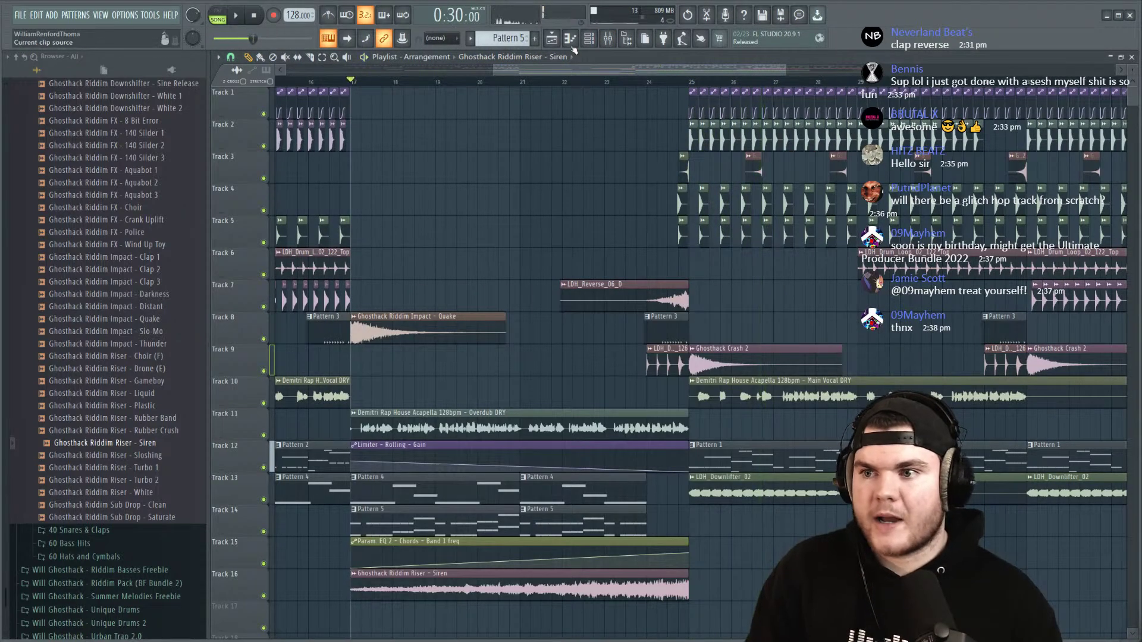
# Step: Try TSE 808 v2.0 in slot 4 of Insert 15 and play the riser around bar 23
pyautogui.press('F9')
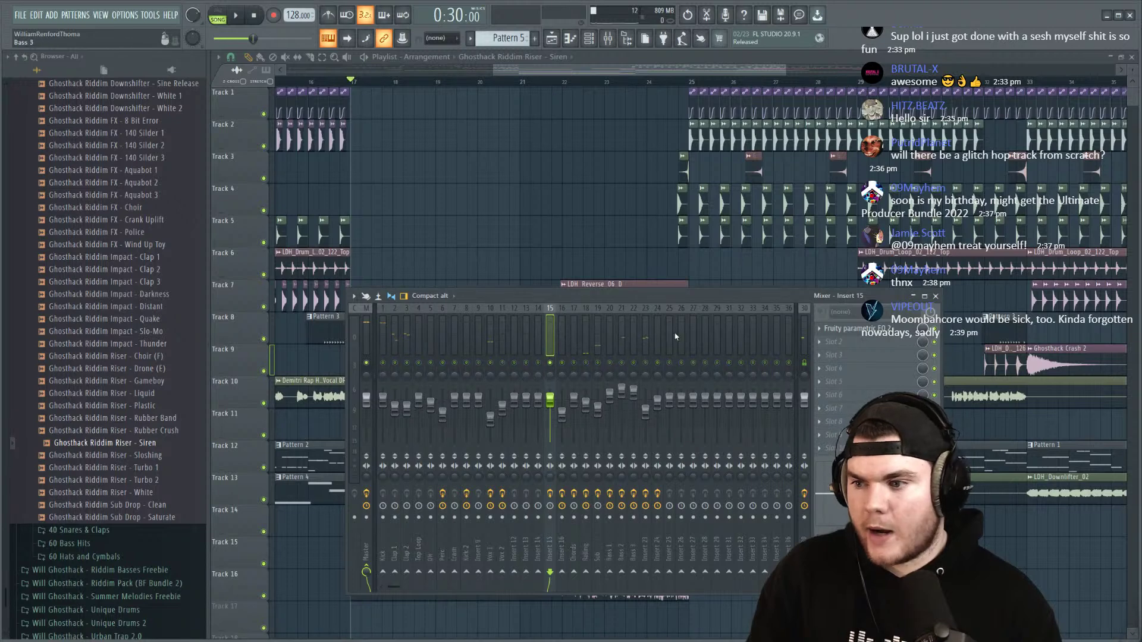
pyautogui.click(866, 369)
pyautogui.click(560, 628)
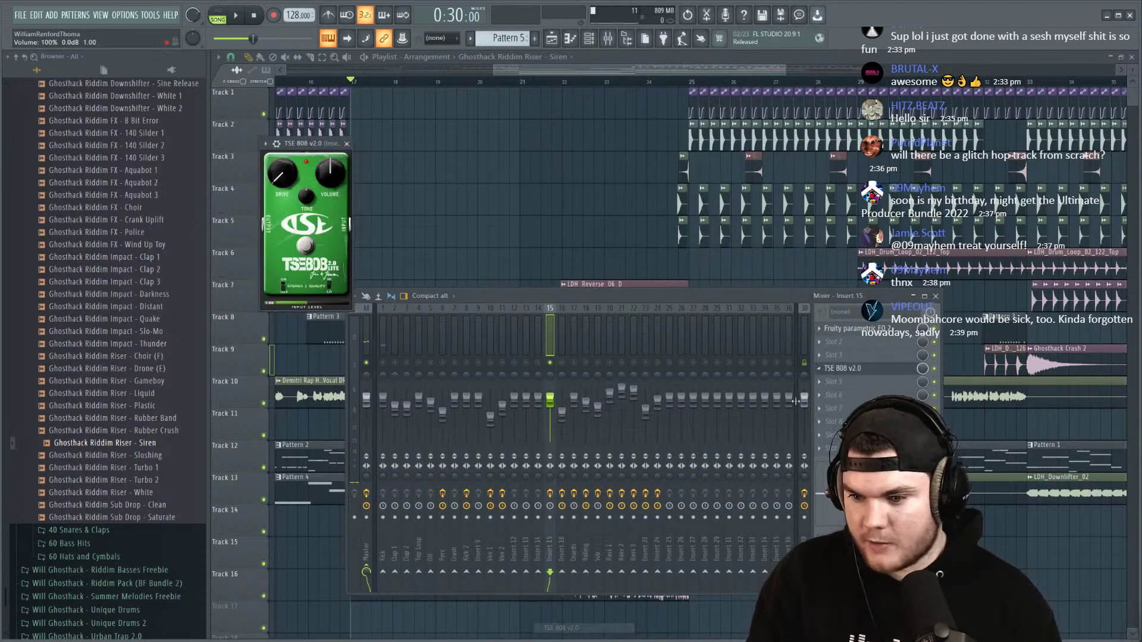
pyautogui.press('space')
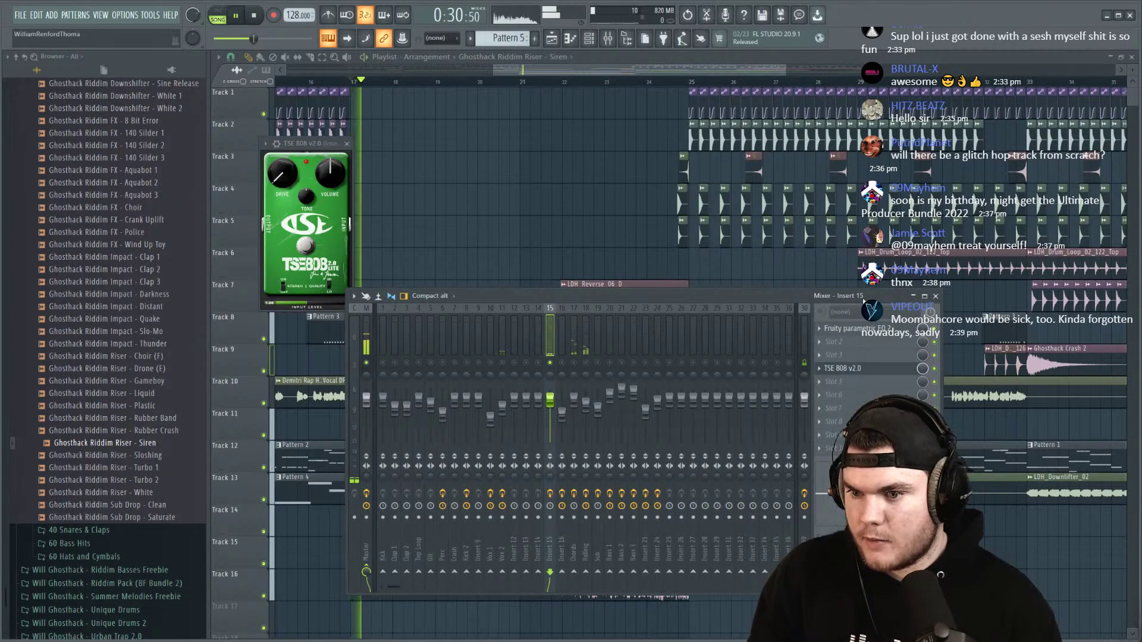
pyautogui.click(602, 82)
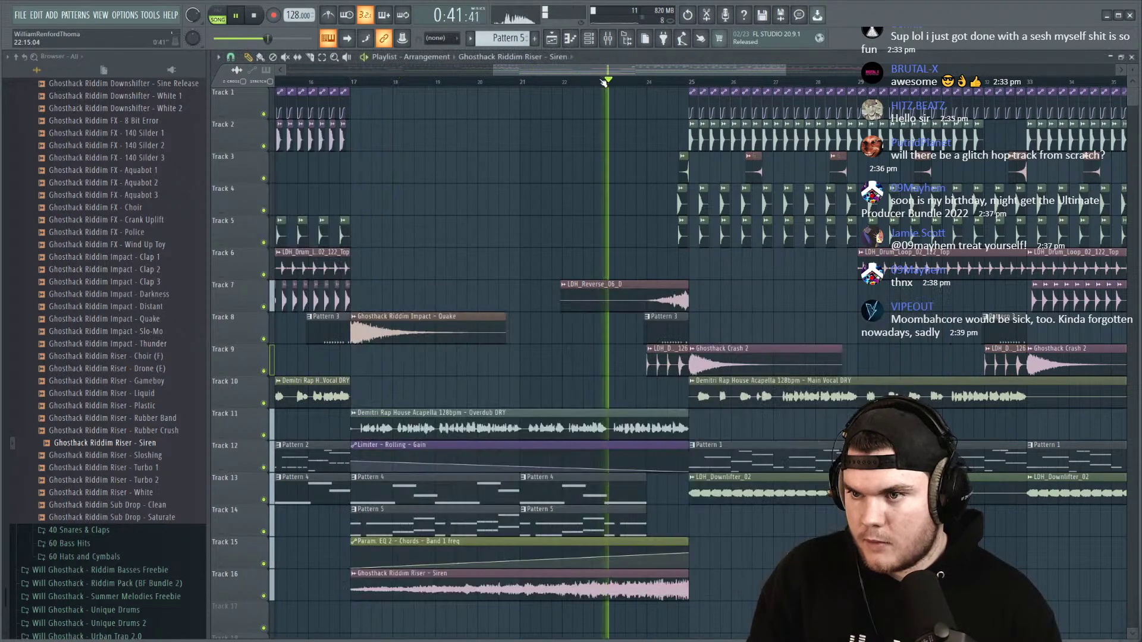
# Step: Stop playback and replace TSE 808 v2.0 in slot 4 of Insert 15 with SerumFX
pyautogui.press('F9')
pyautogui.press('space')
pyautogui.moveTo(832, 385)
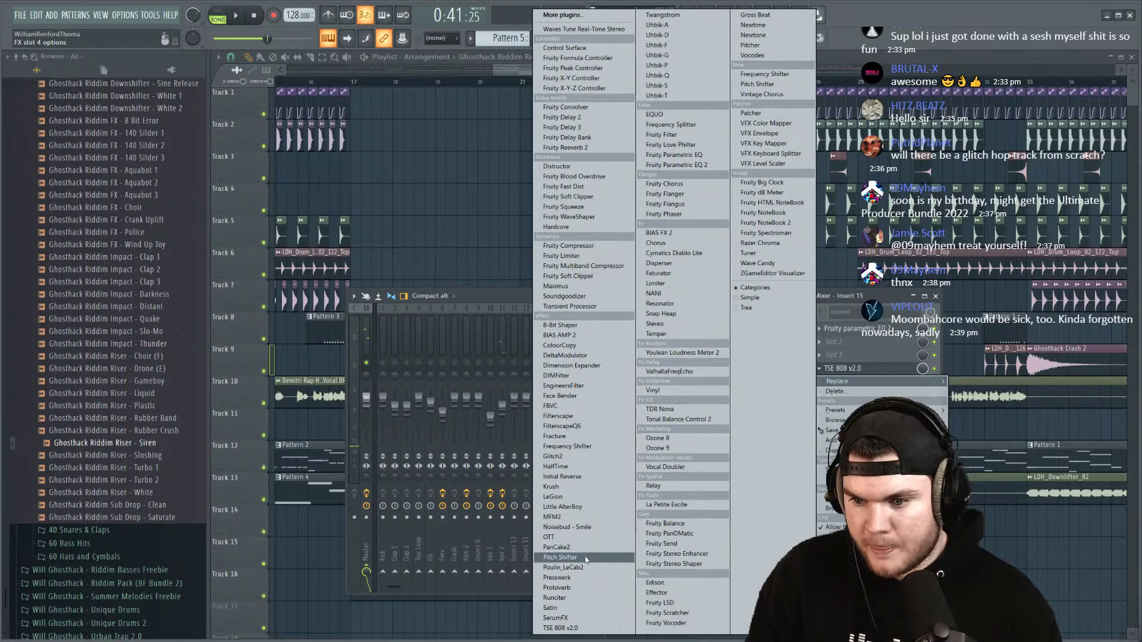
pyautogui.click(555, 618)
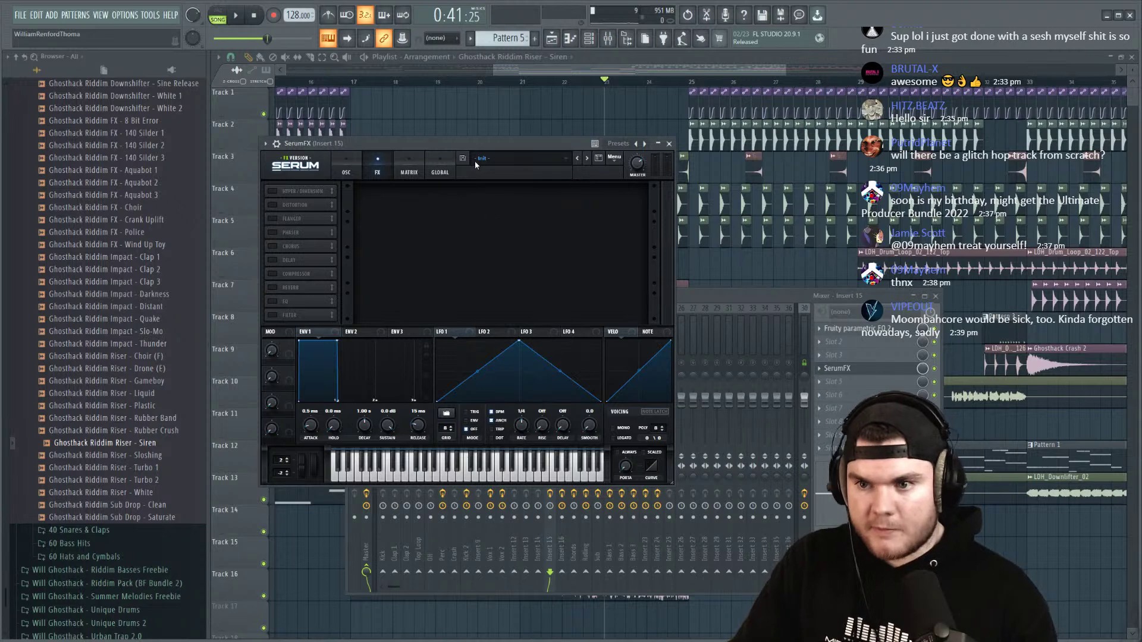
pyautogui.moveTo(478, 142); pyautogui.dragTo(538, 184)
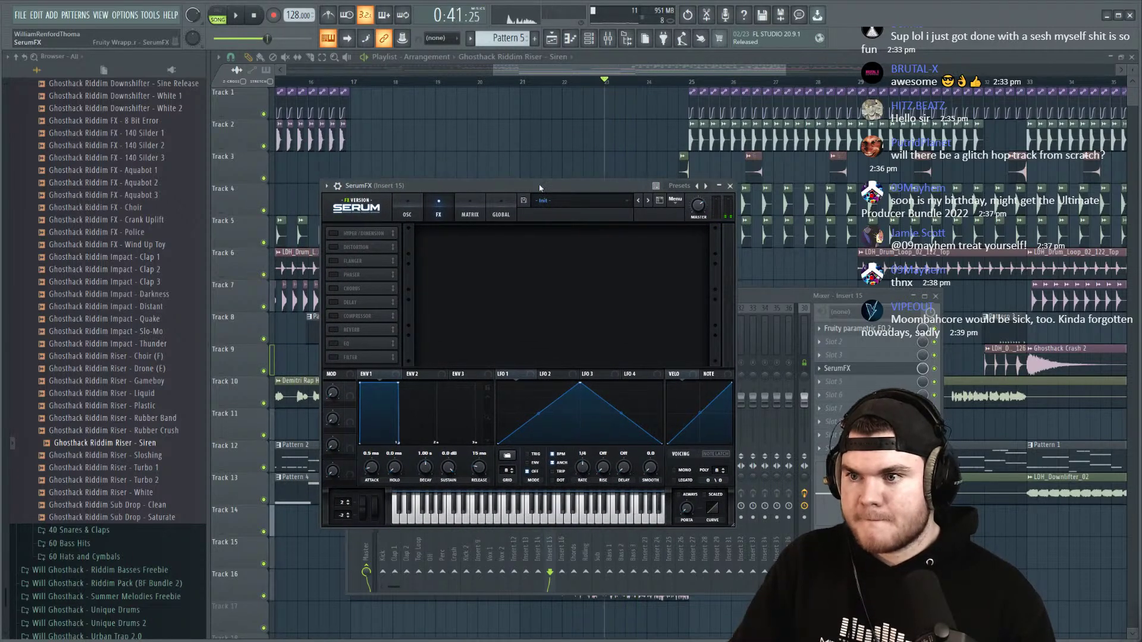
# Step: Select bars 17 to 25 as the playback loop and bring the mixer back up
pyautogui.press('F12')
pyautogui.moveTo(689, 81); pyautogui.dragTo(355, 84)
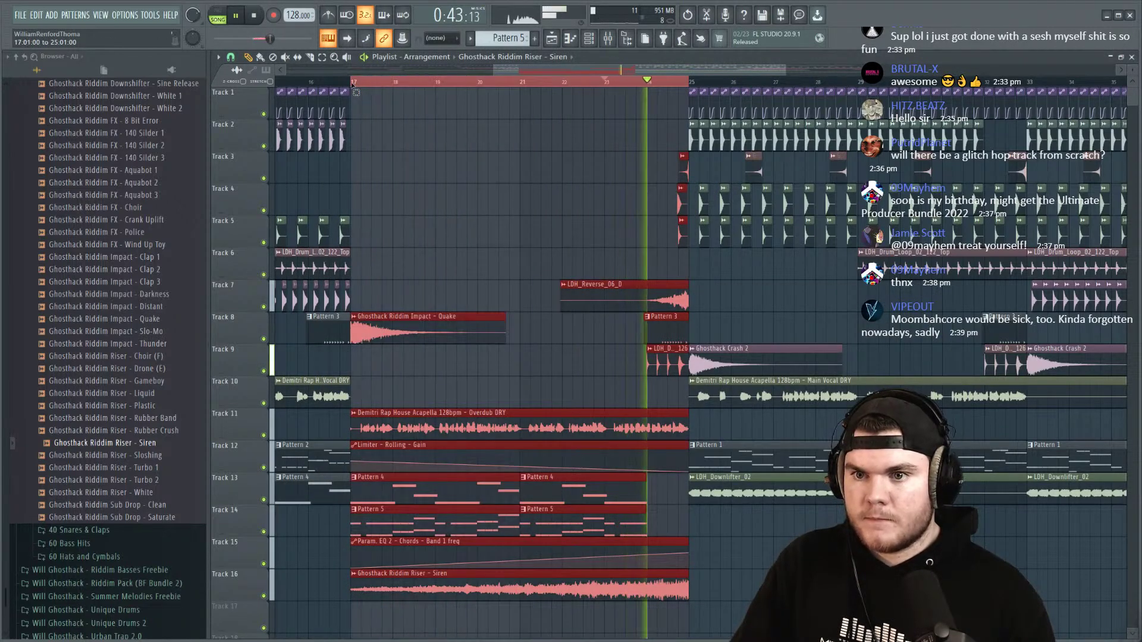
pyautogui.press('F9')
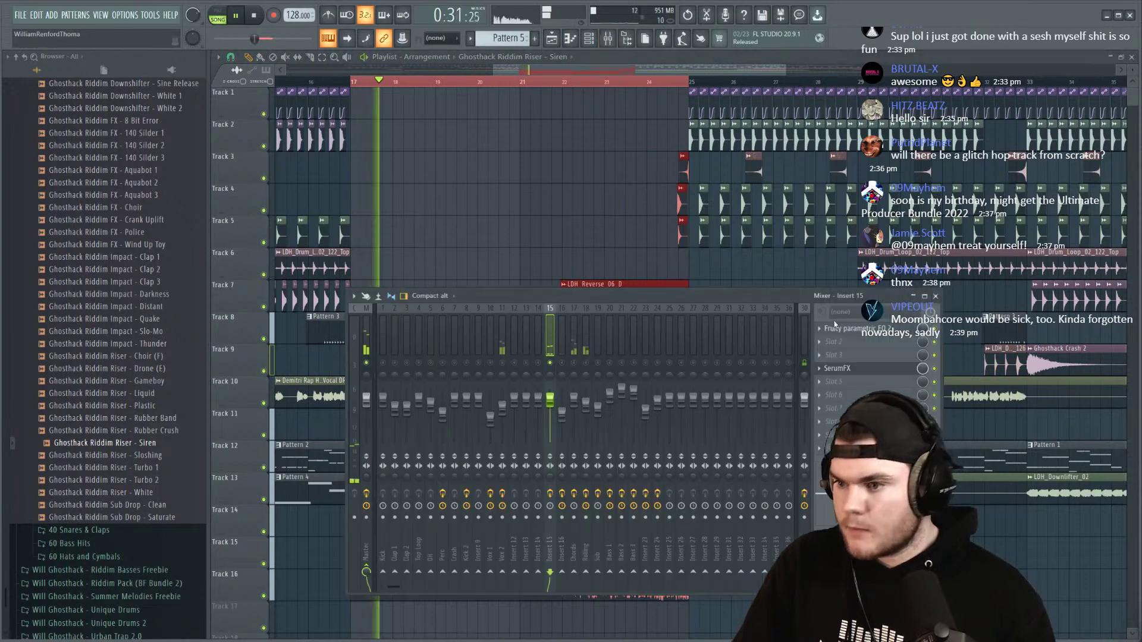
# Step: In SerumFX, enable the Filter module and modulate its level with LFO 1 shaped as a falling ramp, smoothed to about 12
pyautogui.click(848, 369)
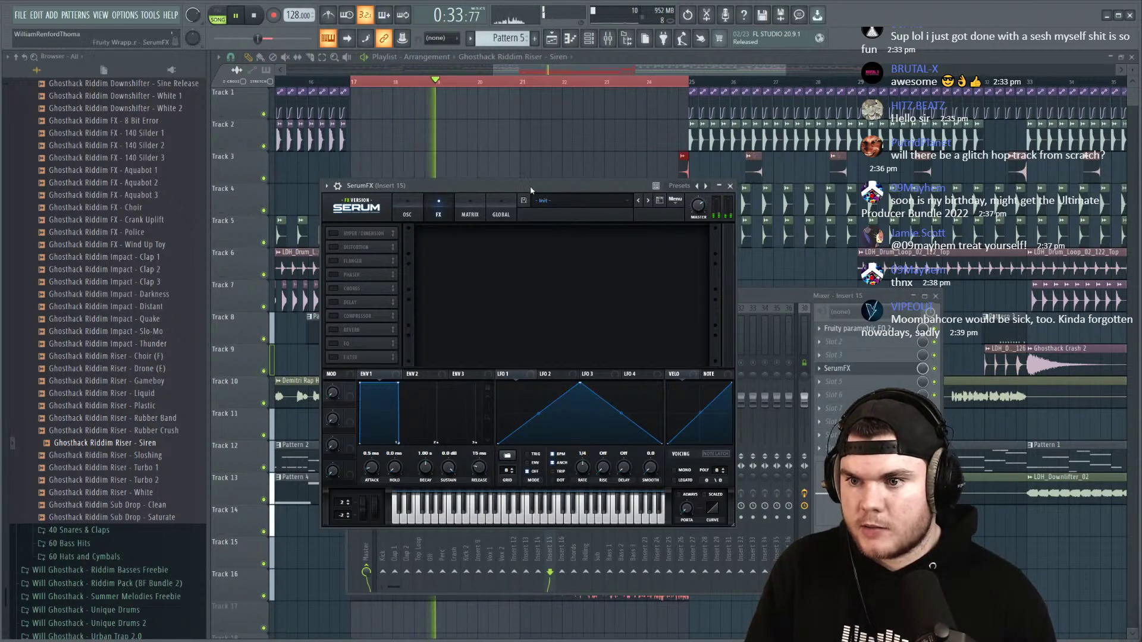
pyautogui.moveTo(531, 191); pyautogui.dragTo(509, 127)
pyautogui.click(324, 293)
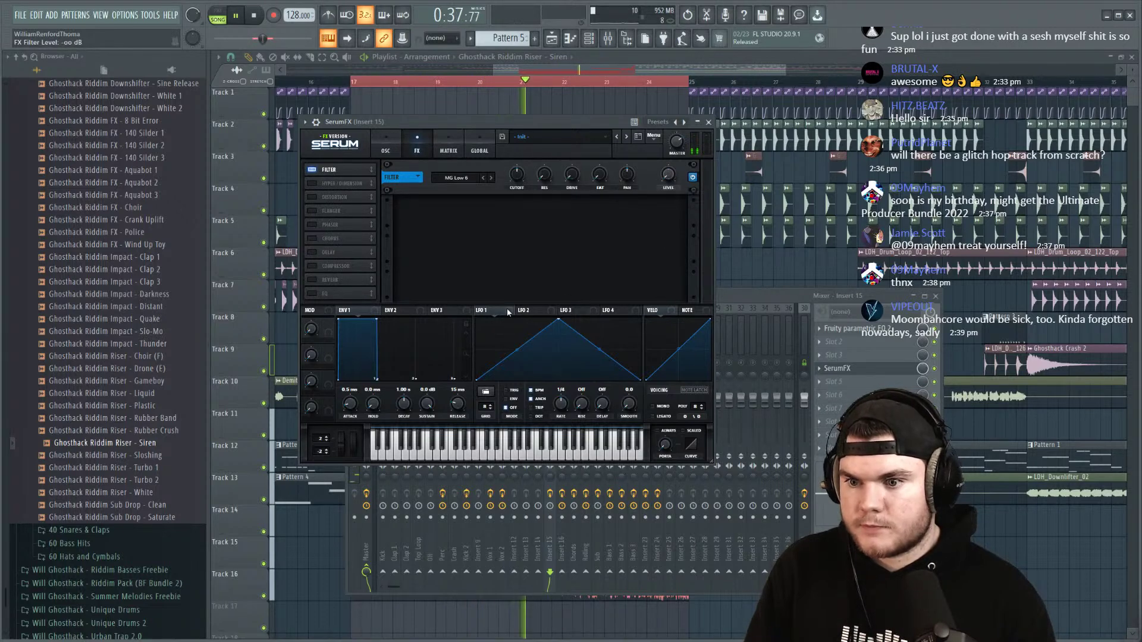
pyautogui.moveTo(550, 316); pyautogui.dragTo(476, 318)
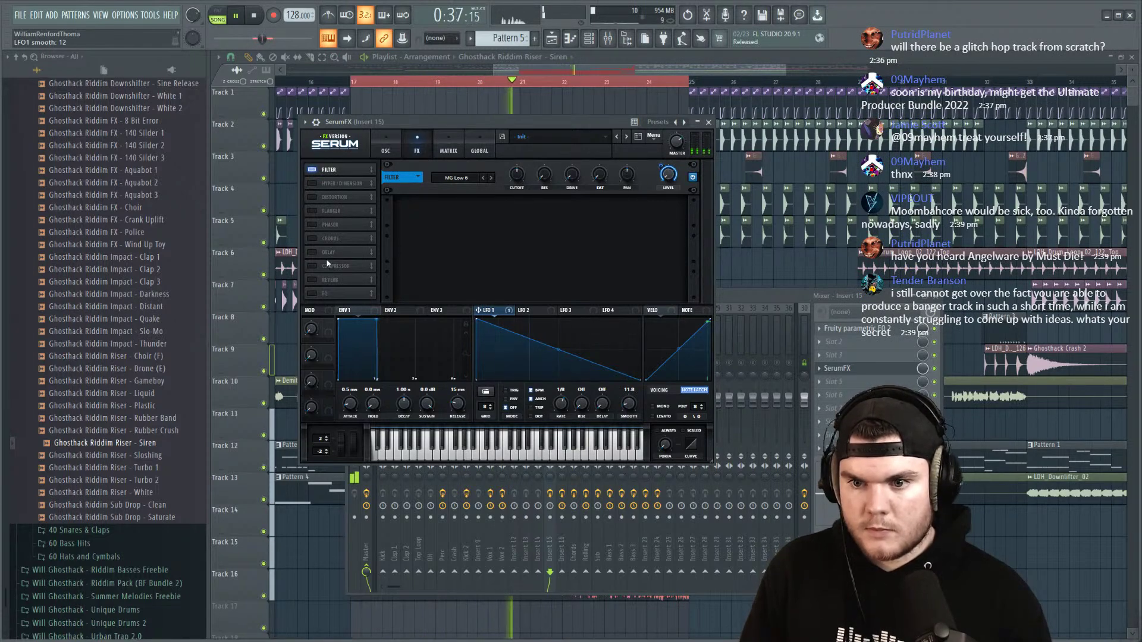
# Step: Enable the Reverb module in SerumFX on Insert 15 and replay the loop from bar 17
pyautogui.click(311, 280)
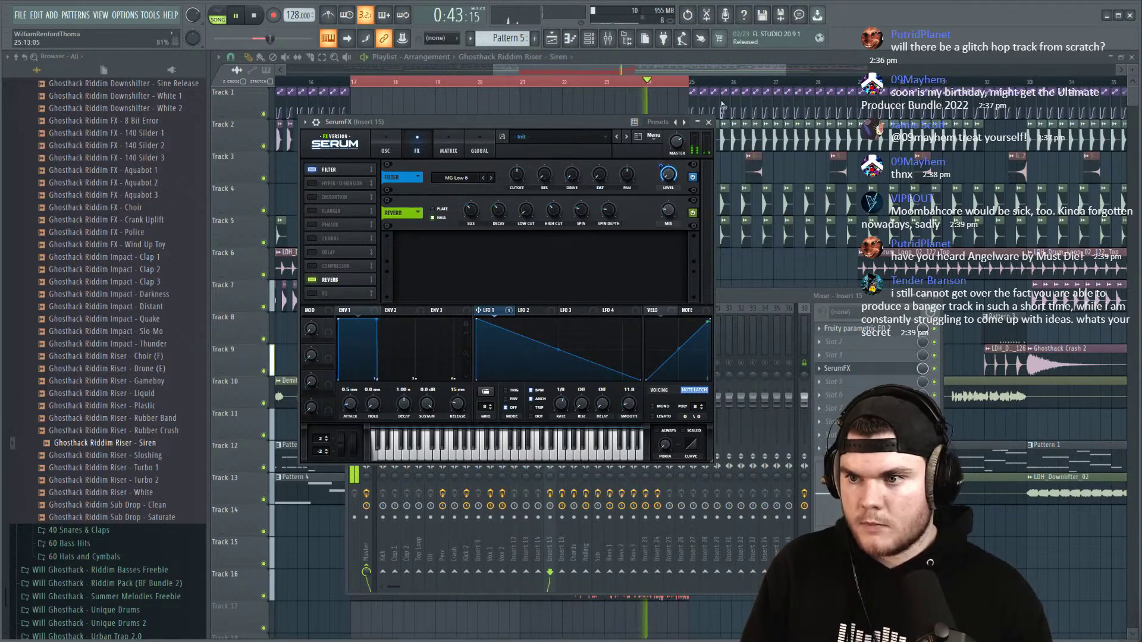
pyautogui.click(710, 122)
pyautogui.press('space')
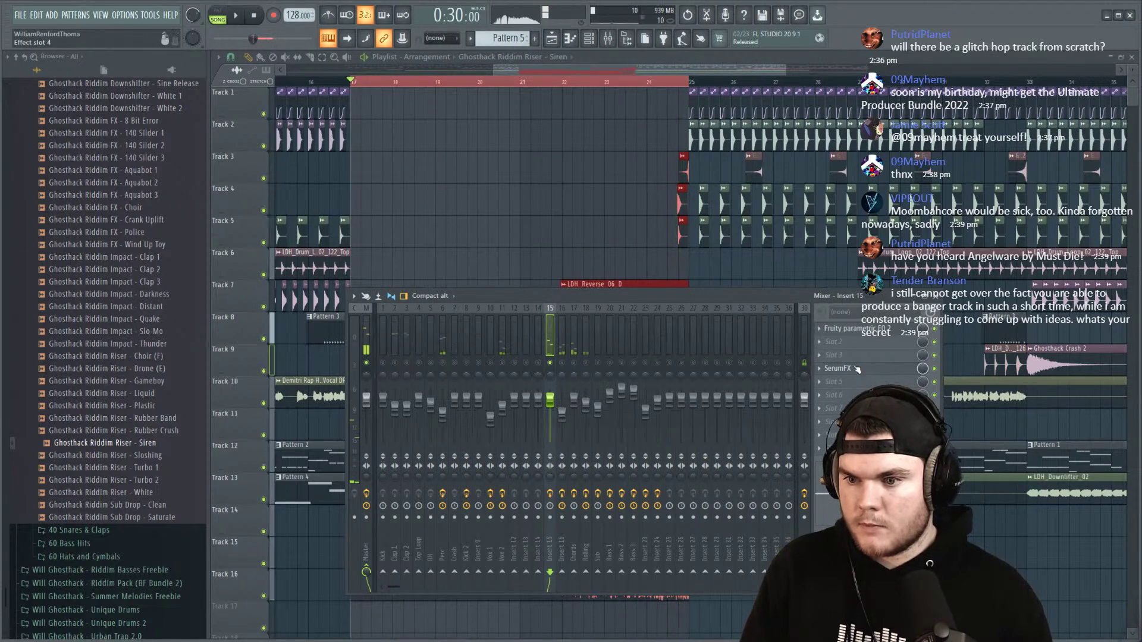
pyautogui.click(845, 368)
pyautogui.press('space')
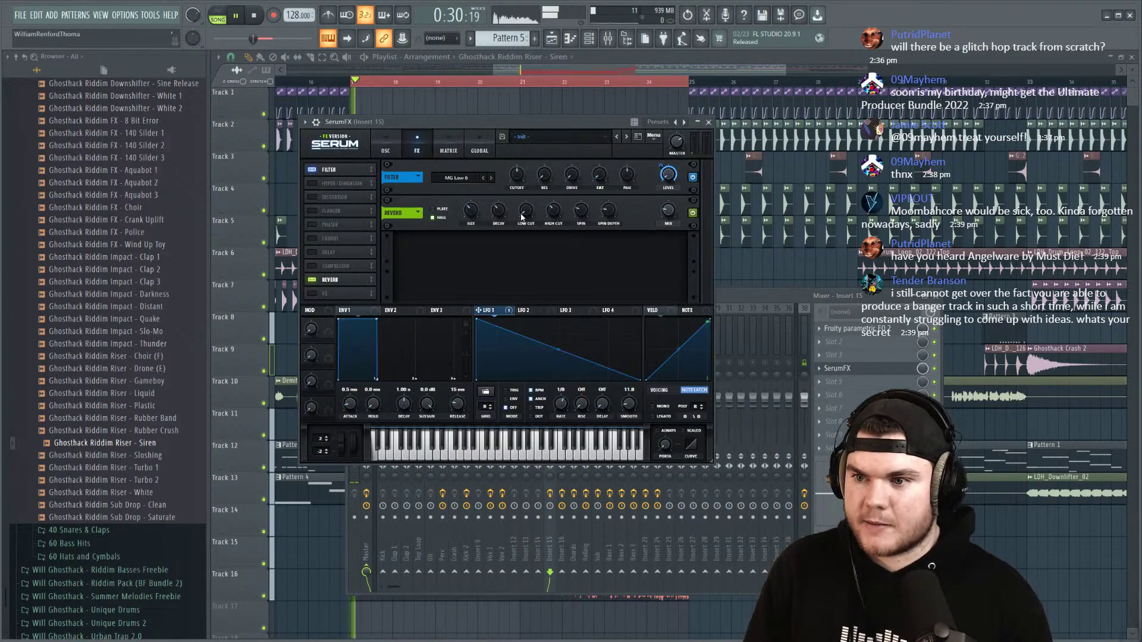
pyautogui.click(476, 178)
pyautogui.moveTo(467, 189)
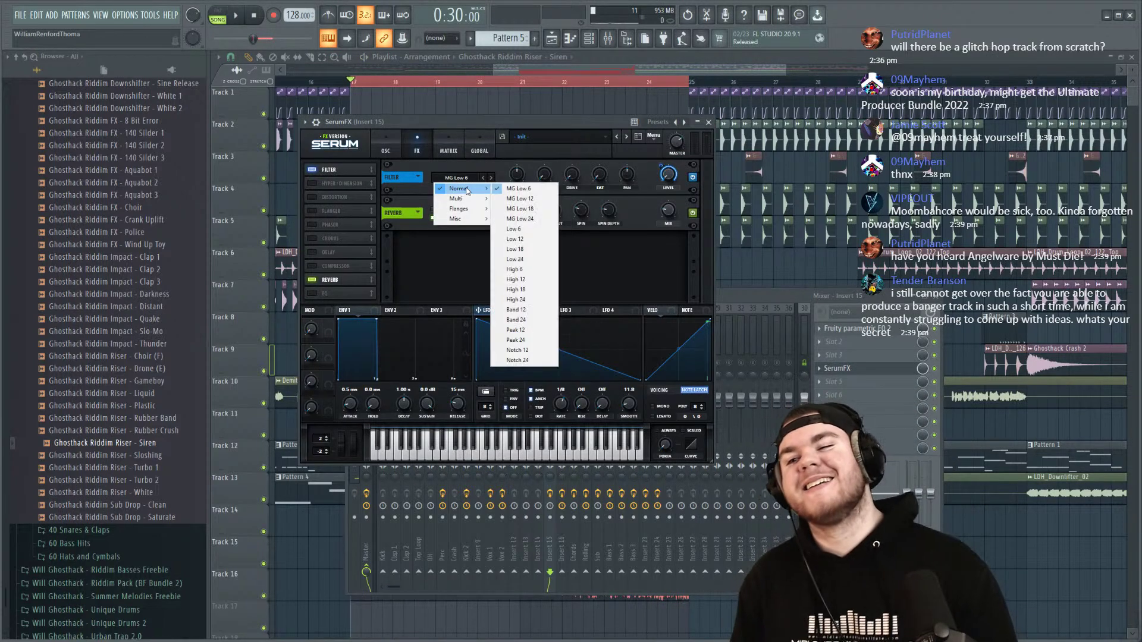
pyautogui.click(503, 137)
# Step: Play the breakdown loop, close SerumFX and slightly lower the Insert 15 fader
pyautogui.press('space')
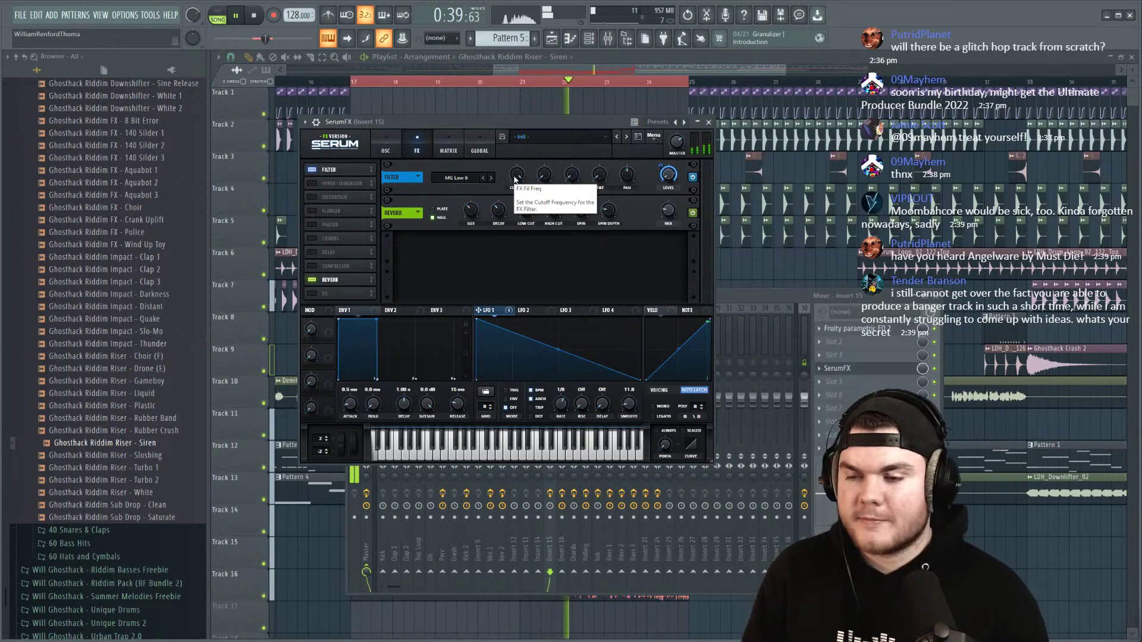
pyautogui.click(852, 369)
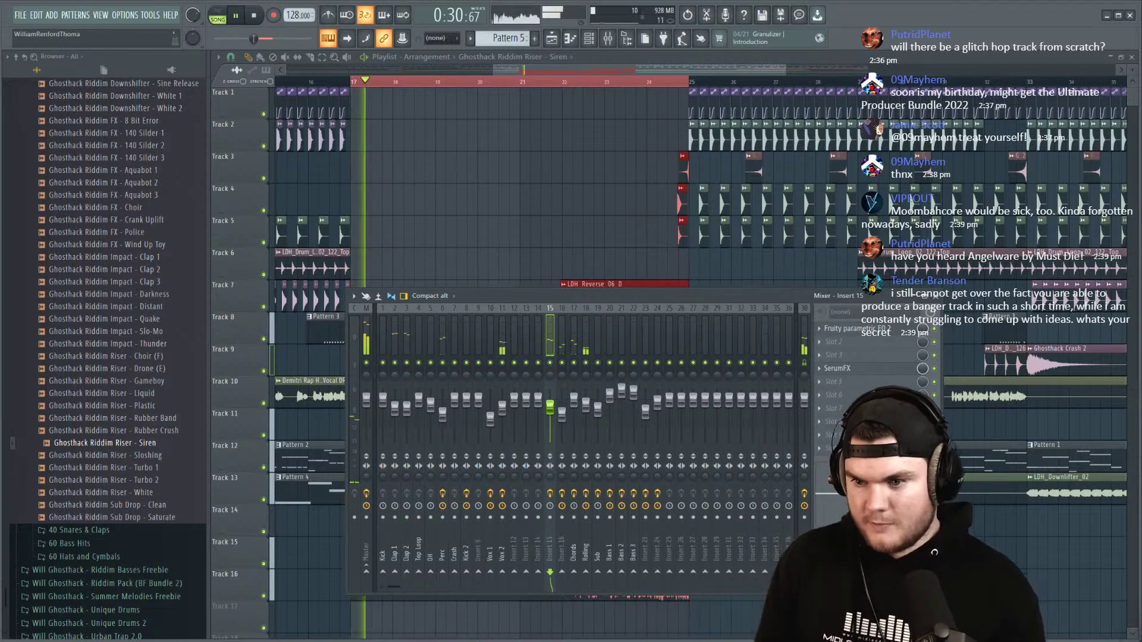
pyautogui.press('space')
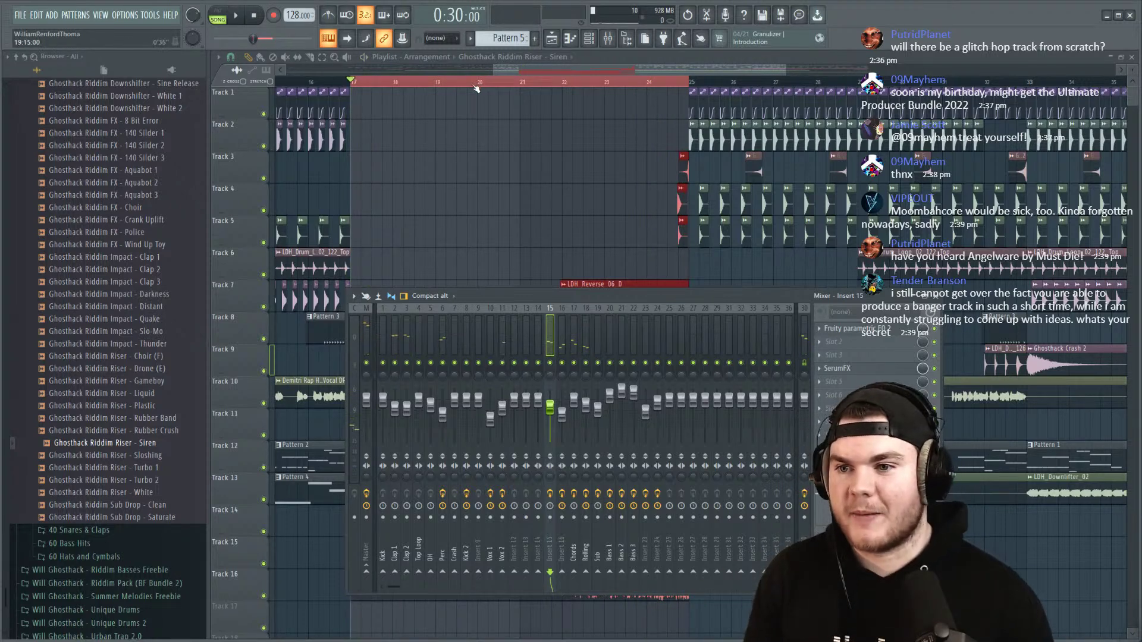
# Step: Close the mixer and play the transition from late in bar 23 into the drop at bar 25
pyautogui.press('F9')
pyautogui.press('space')
pyautogui.click(638, 82)
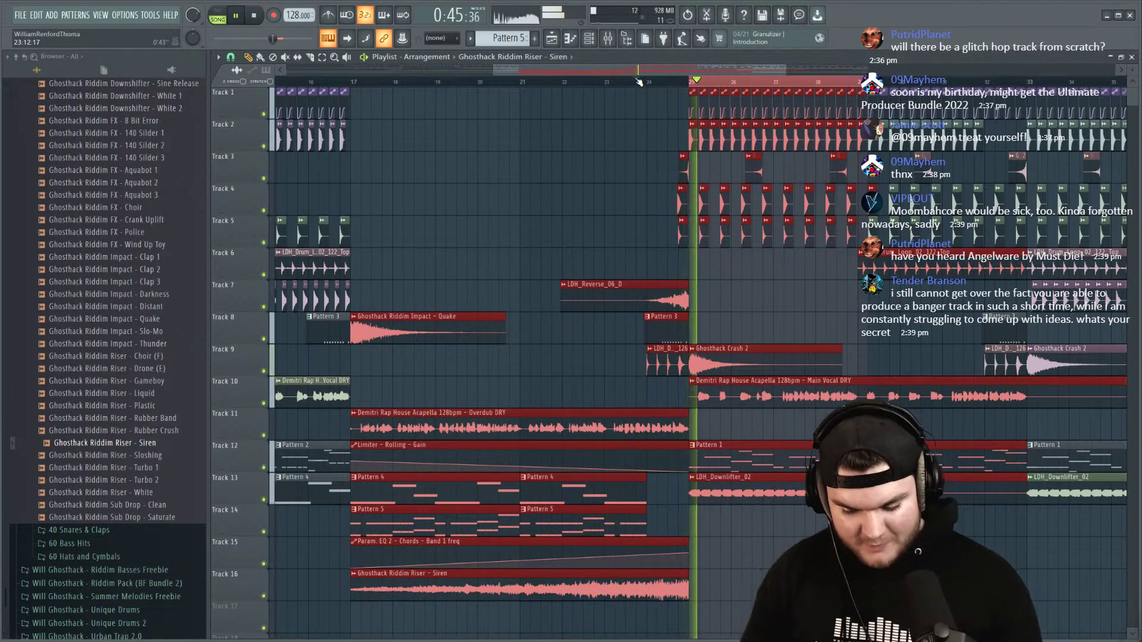
pyautogui.press('space')
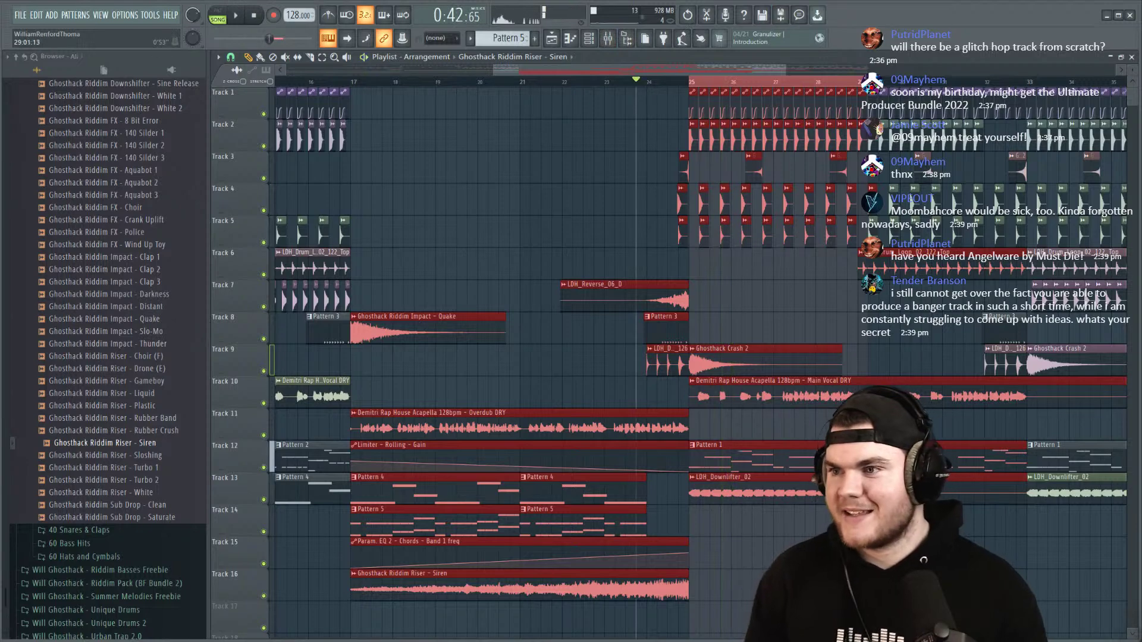
# Step: Clear the playlist selection and save the project as Rap House.flp
pyautogui.hotkey('ctrl', 'd')
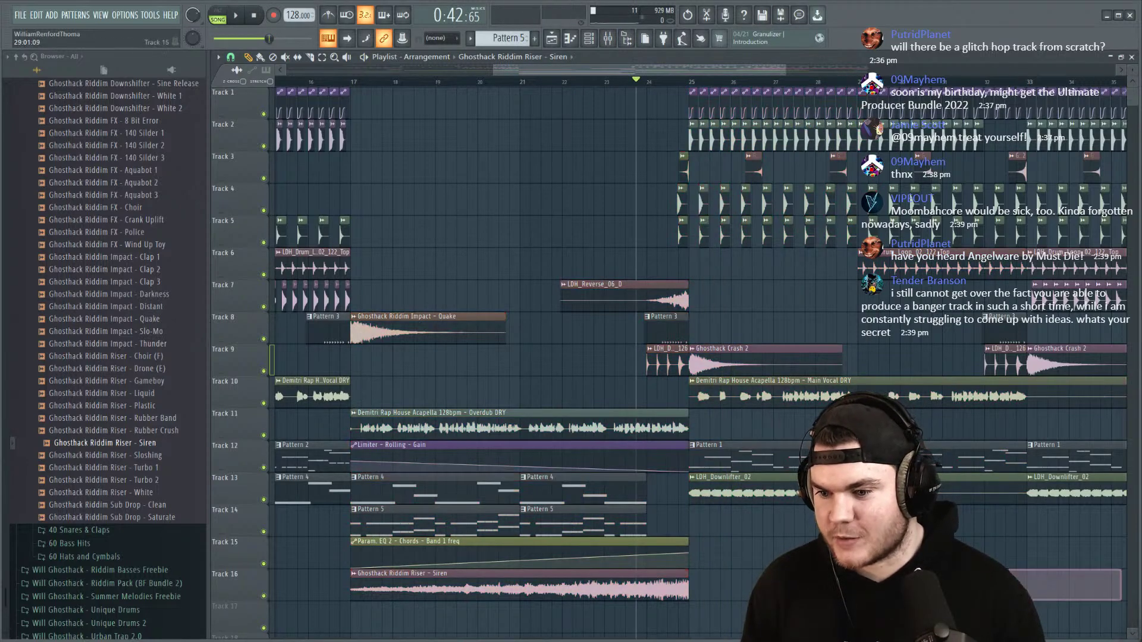
pyautogui.hotkey('ctrl', 's')
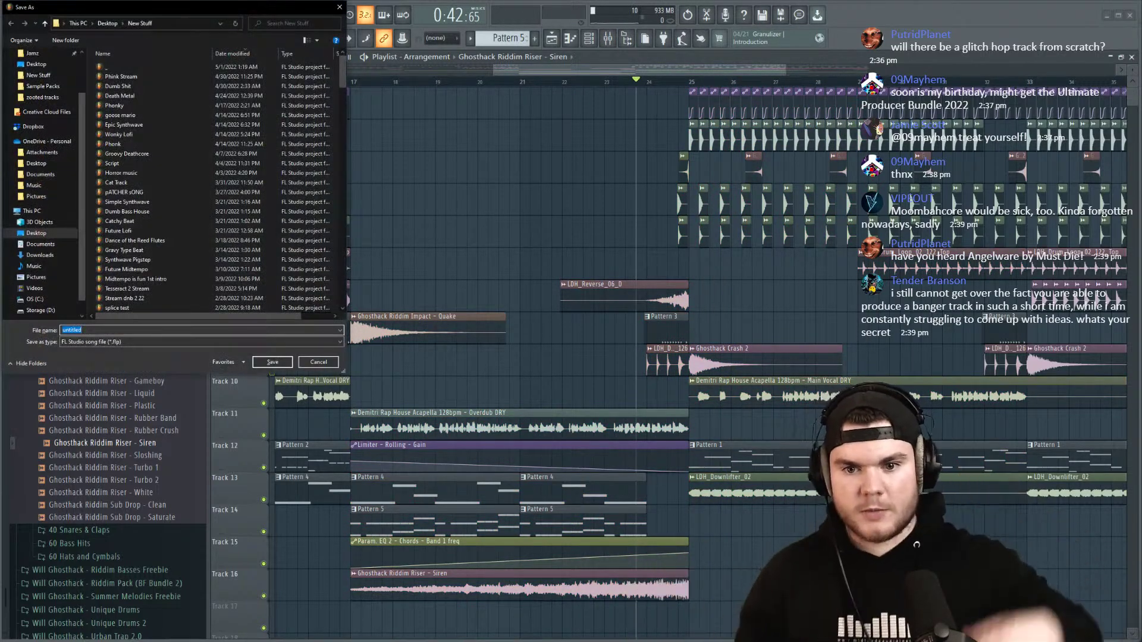
pyautogui.press('Escape')
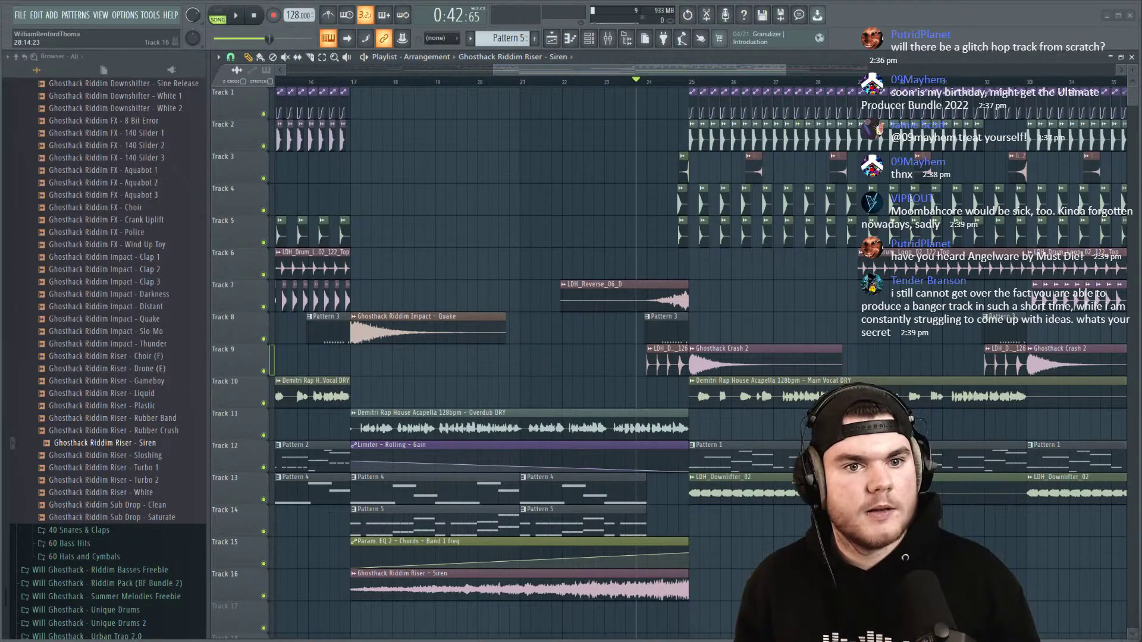
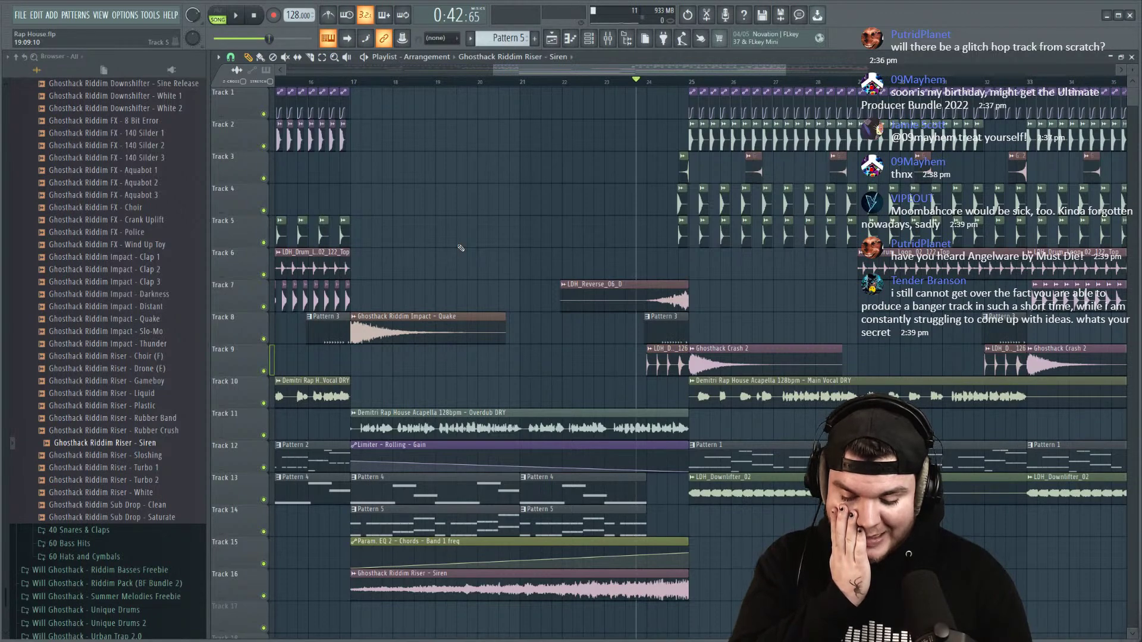
# Step: Select bars 1 to 5 in the playlist and leave only tracks 1 to 4 unmuted
pyautogui.scroll(-5, 470, 77)
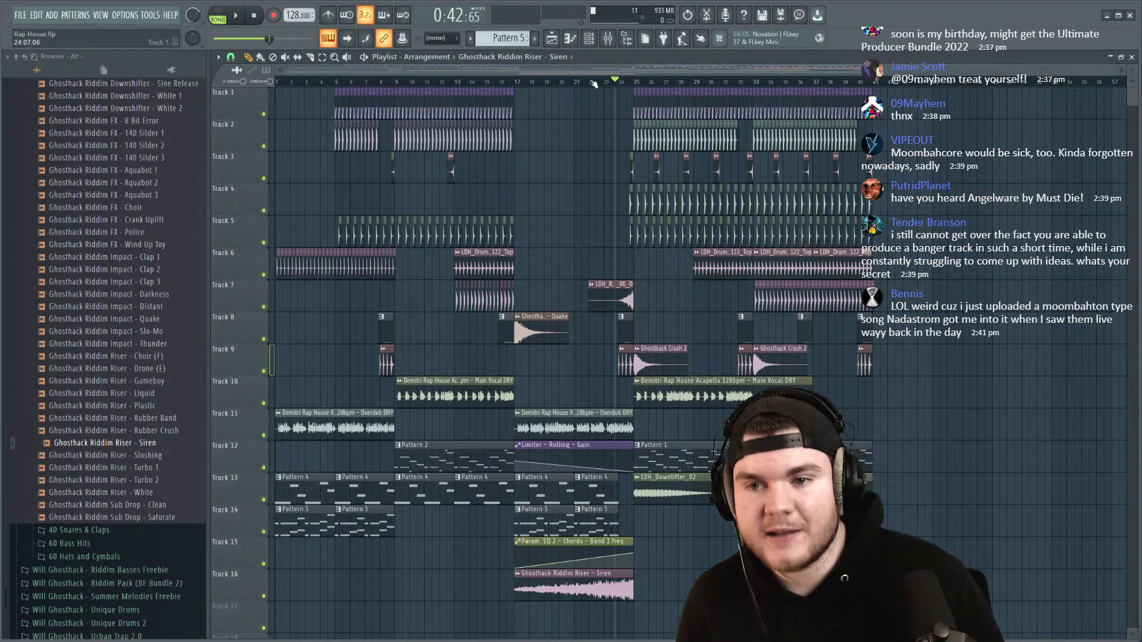
pyautogui.scroll(6, 320, 72)
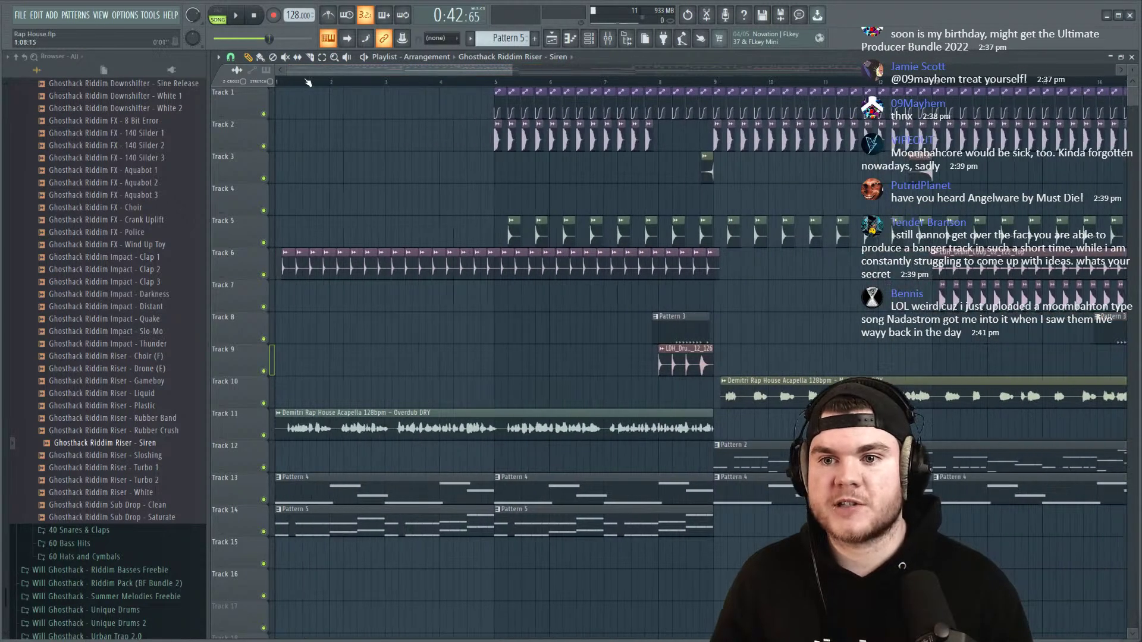
pyautogui.hscroll(-1, 320, 72)
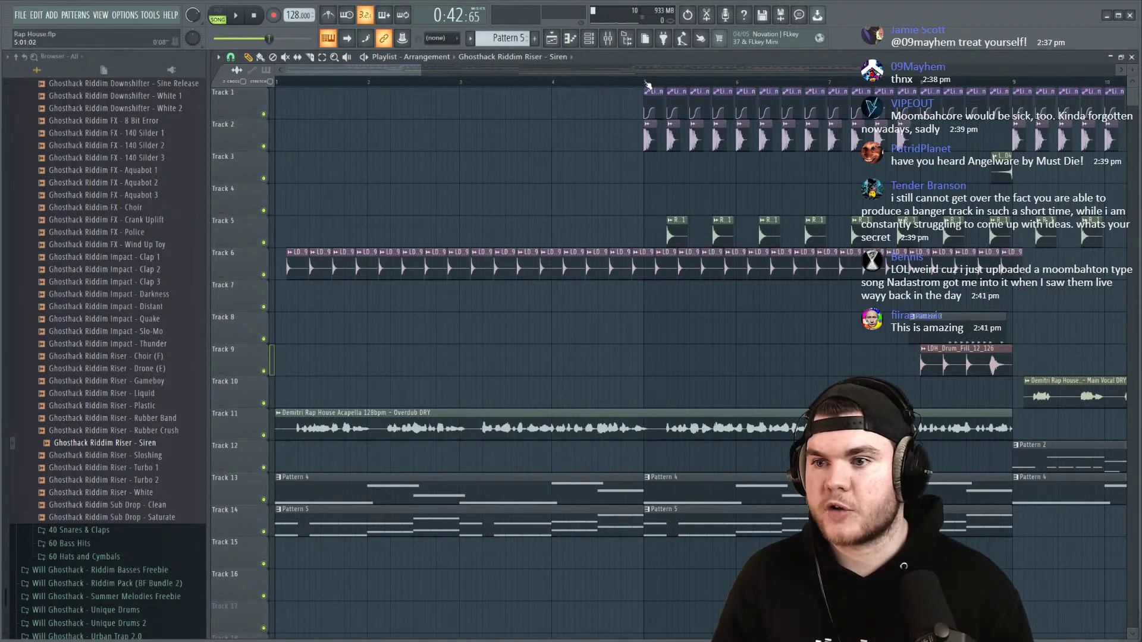
pyautogui.moveTo(648, 85); pyautogui.dragTo(125, 87)
pyautogui.keyDown('ctrl'); pyautogui.click(264, 115); pyautogui.keyUp('ctrl')
pyautogui.click(264, 146)
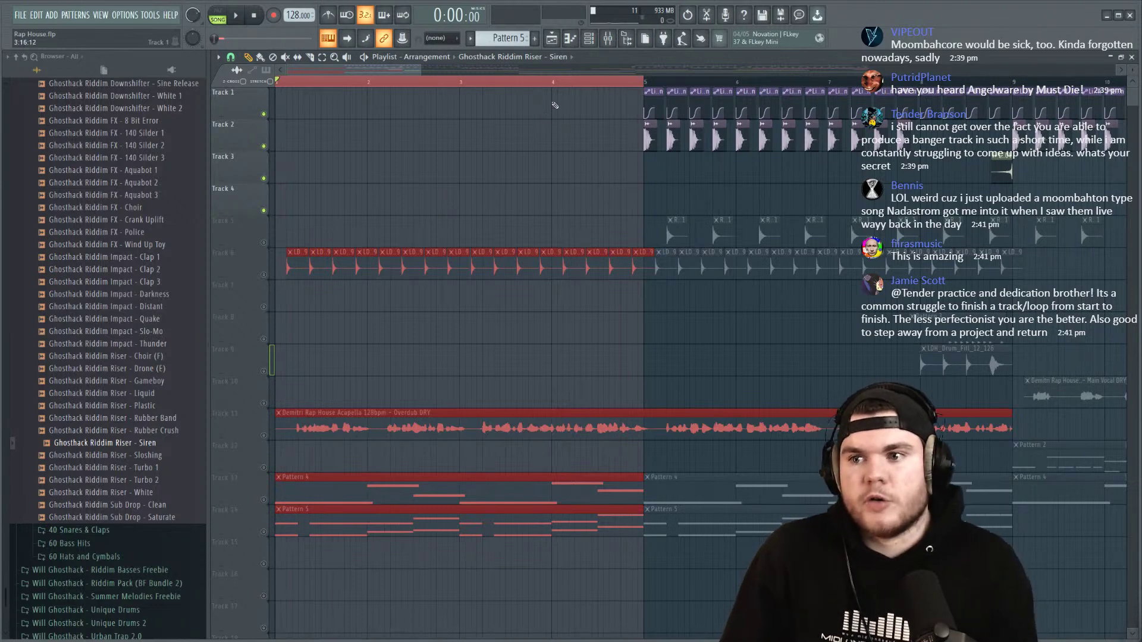
pyautogui.moveTo(651, 85); pyautogui.dragTo(238, 100)
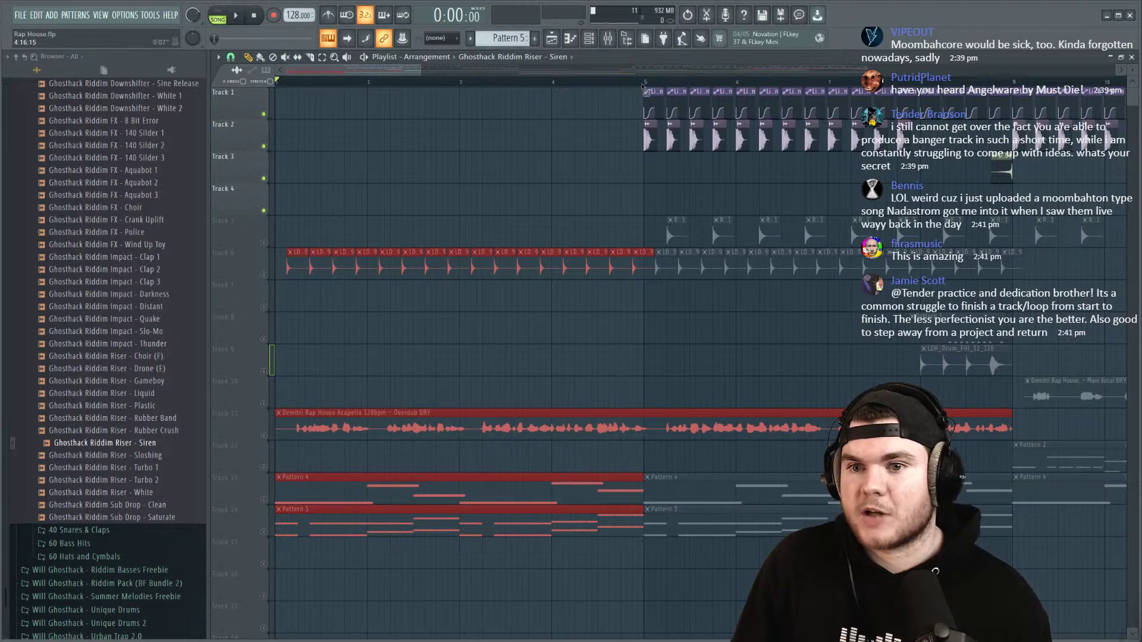
pyautogui.moveTo(644, 85); pyautogui.dragTo(277, 83)
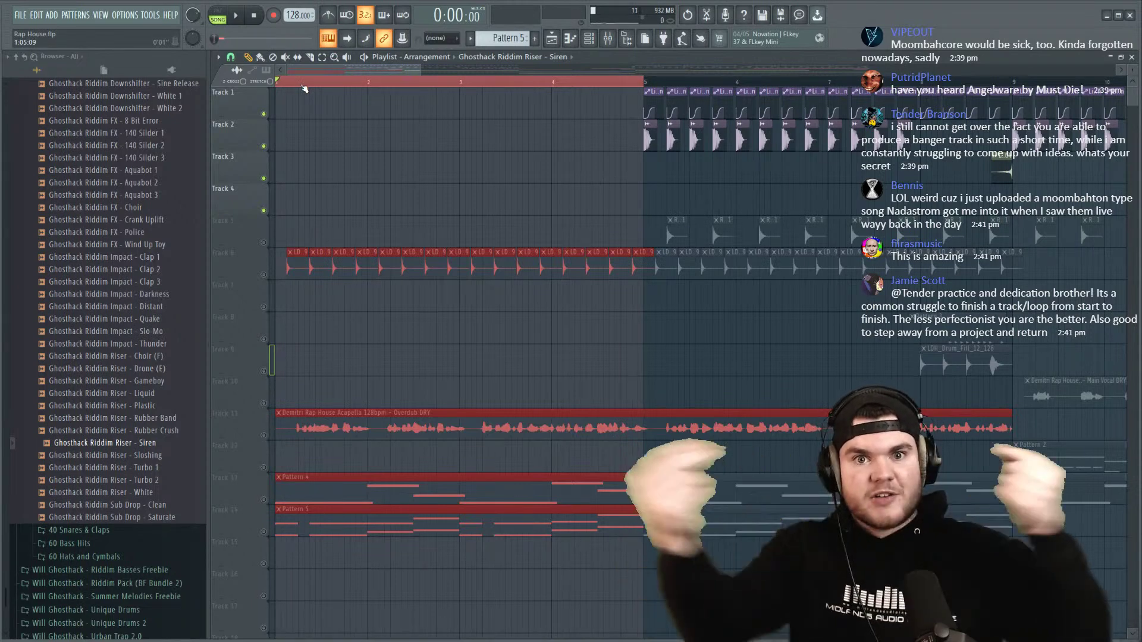
# Step: Unmute all playlist tracks, clear the time selection and set the playback position to bar 17
pyautogui.rightClick(265, 114)
pyautogui.scroll(-3, 592, 83)
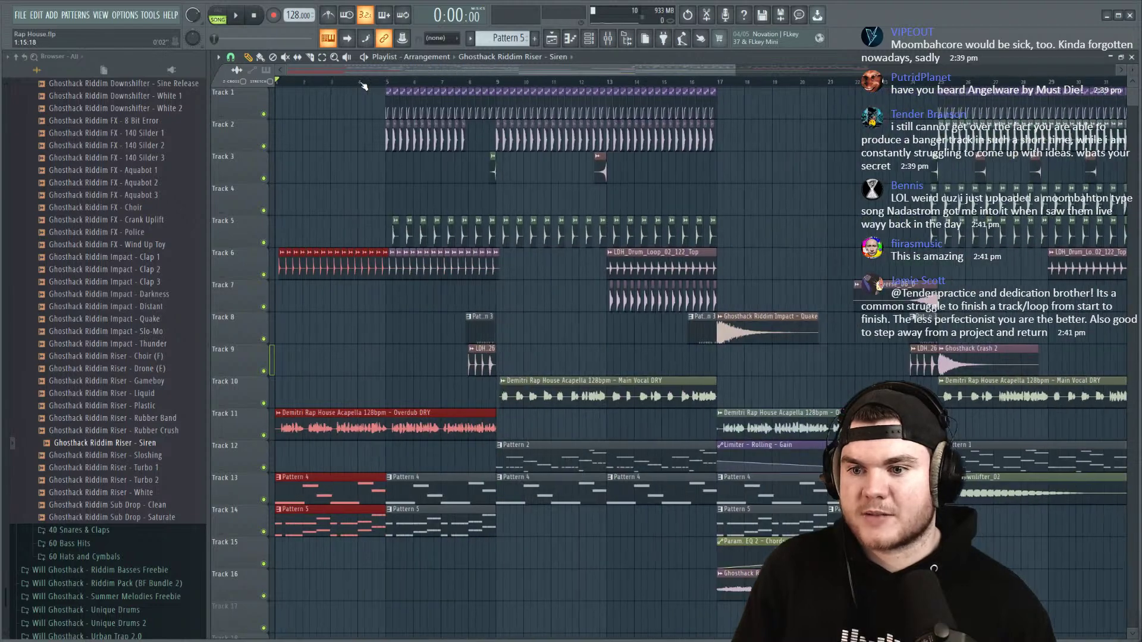
pyautogui.scroll(-3, 699, 113)
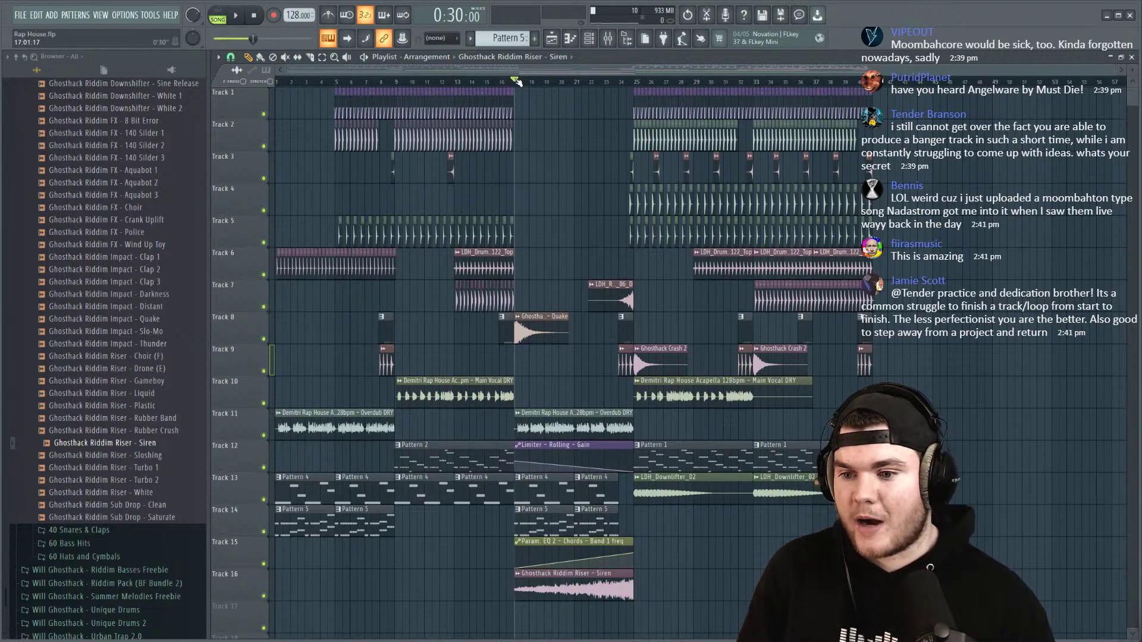
# Step: Play from bar 17 and audition the Riddim Impact Clap 3 and Clap 1 samples from the 40 SFX folder
pyautogui.scroll(2, 562, 82)
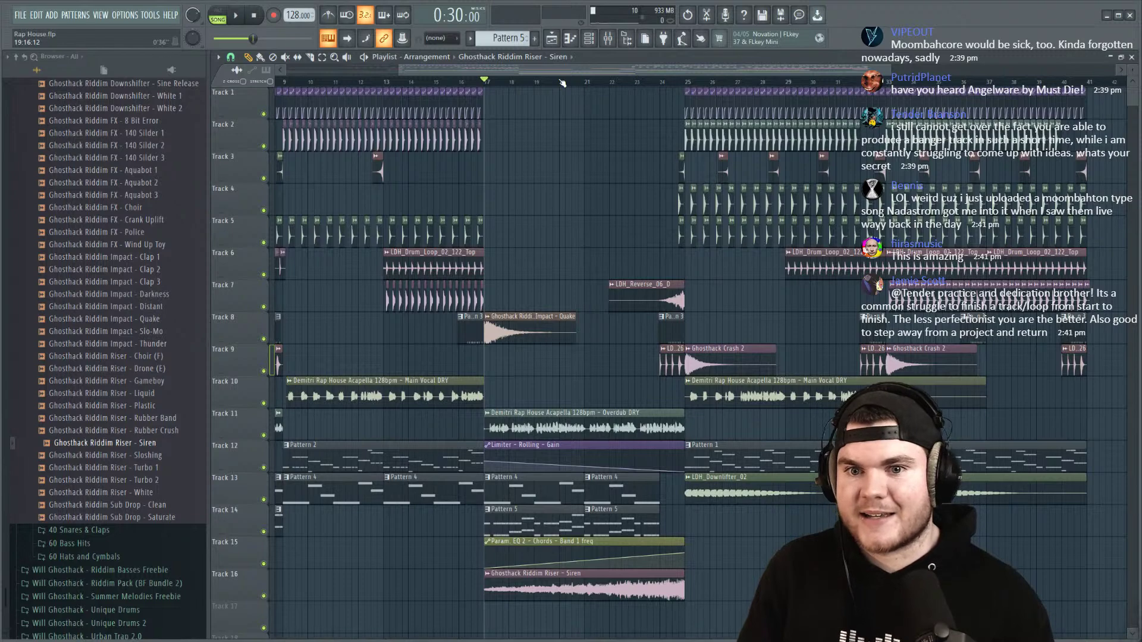
pyautogui.scroll(7, 143, 226)
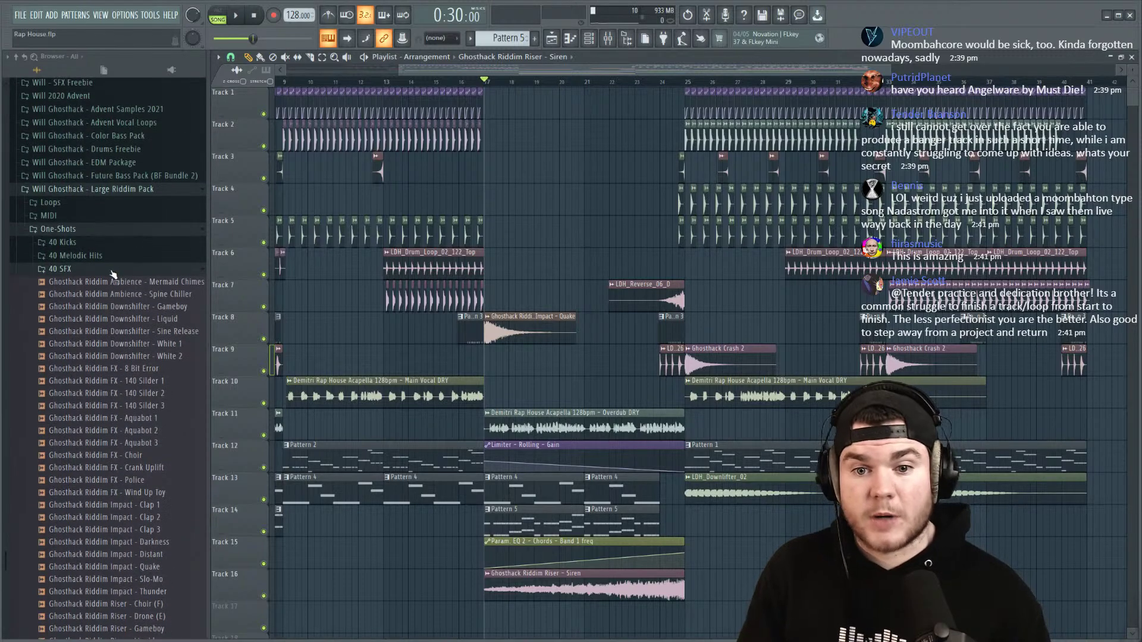
pyautogui.scroll(-3, 115, 345)
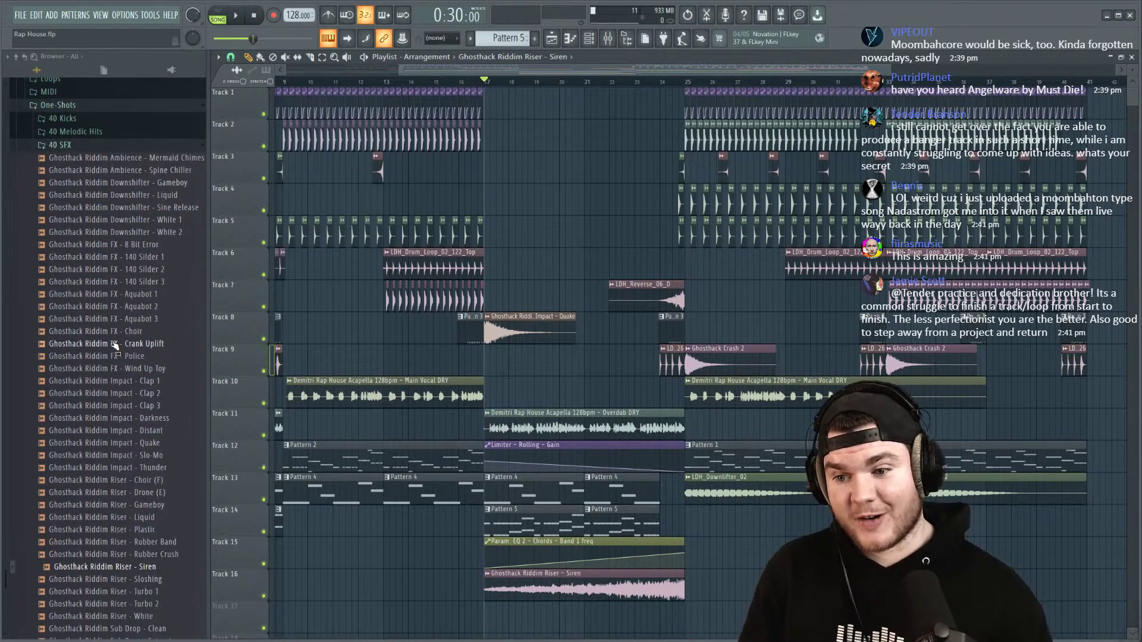
pyautogui.press('space')
pyautogui.scroll(-3, 161, 199)
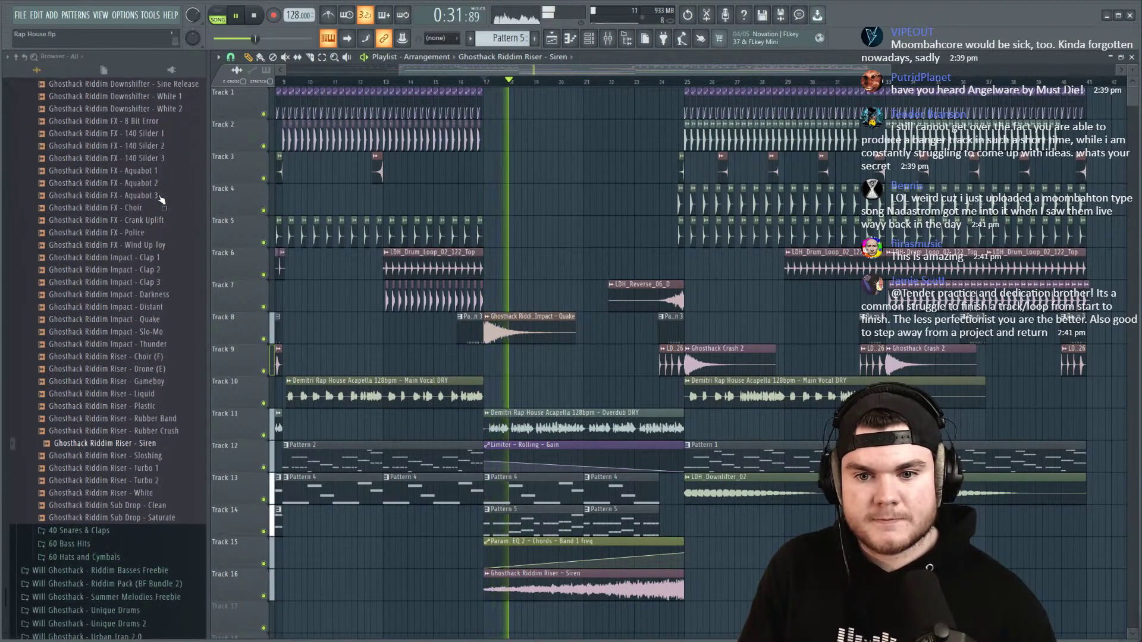
pyautogui.click(164, 284)
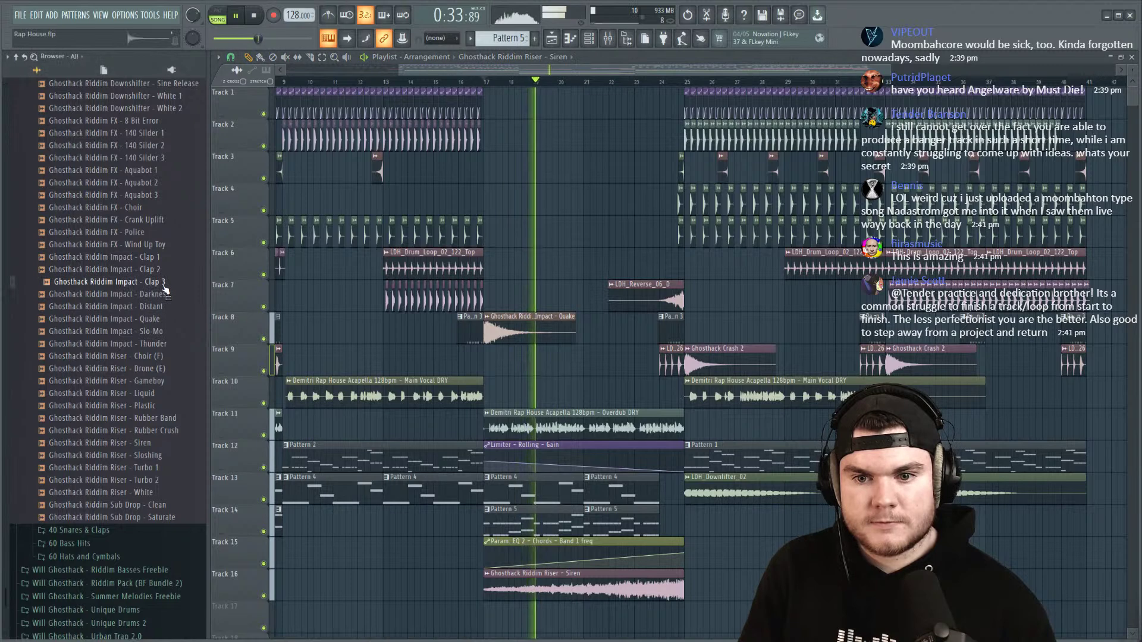
pyautogui.click(158, 262)
# Step: Place the Ghosthack Riddim Impact - Clap 1 sample on Track 4 at bar 21 and check its sample settings
pyautogui.moveTo(159, 271); pyautogui.dragTo(600, 204)
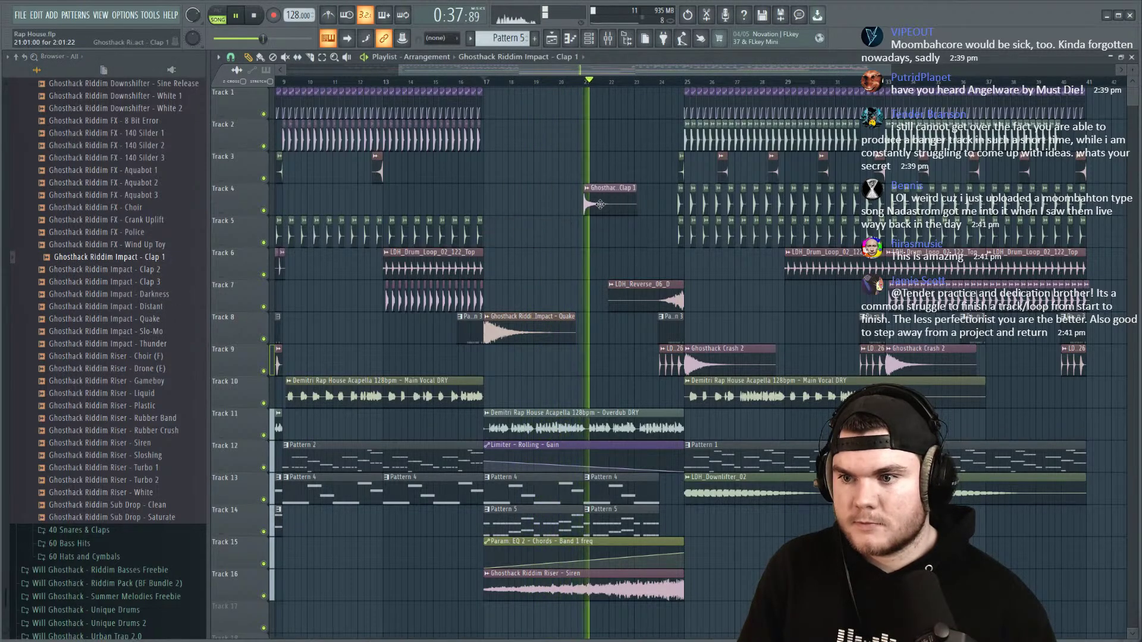
pyautogui.doubleClick(618, 203)
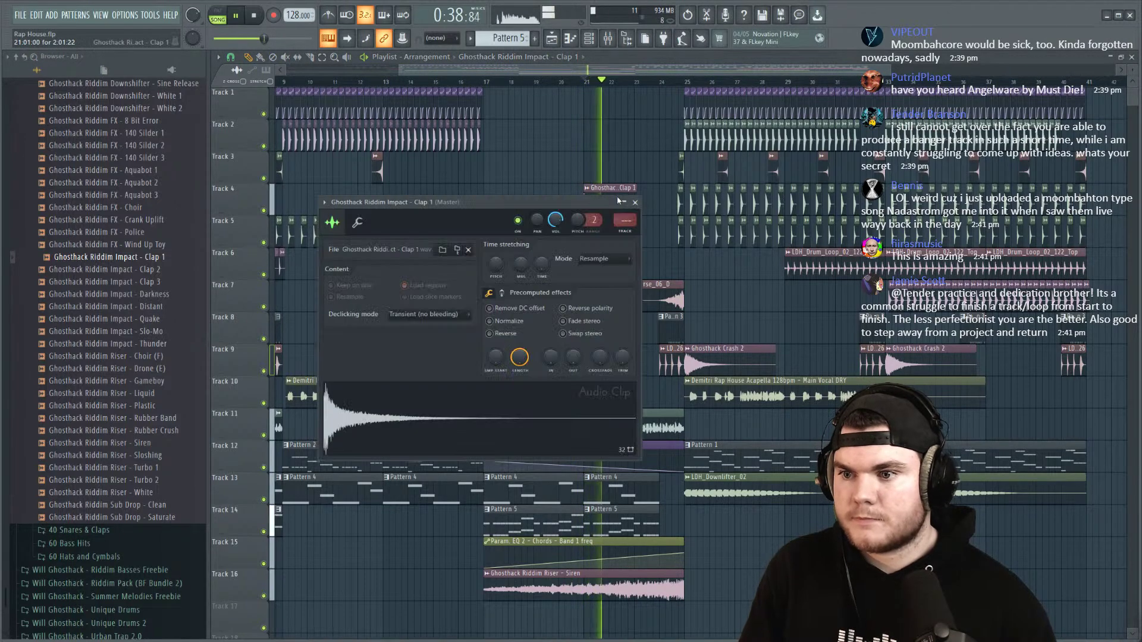
pyautogui.click(635, 202)
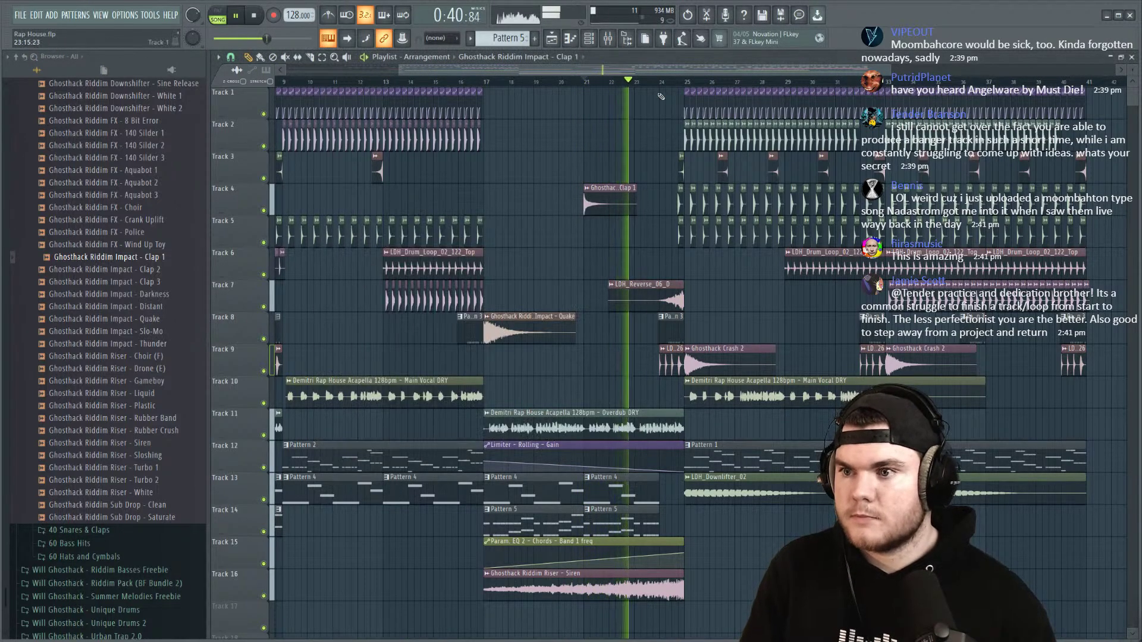
# Step: Collapse the Will Ghosthack - Large Riddim Pack folder and stop playback
pyautogui.scroll(10, 127, 257)
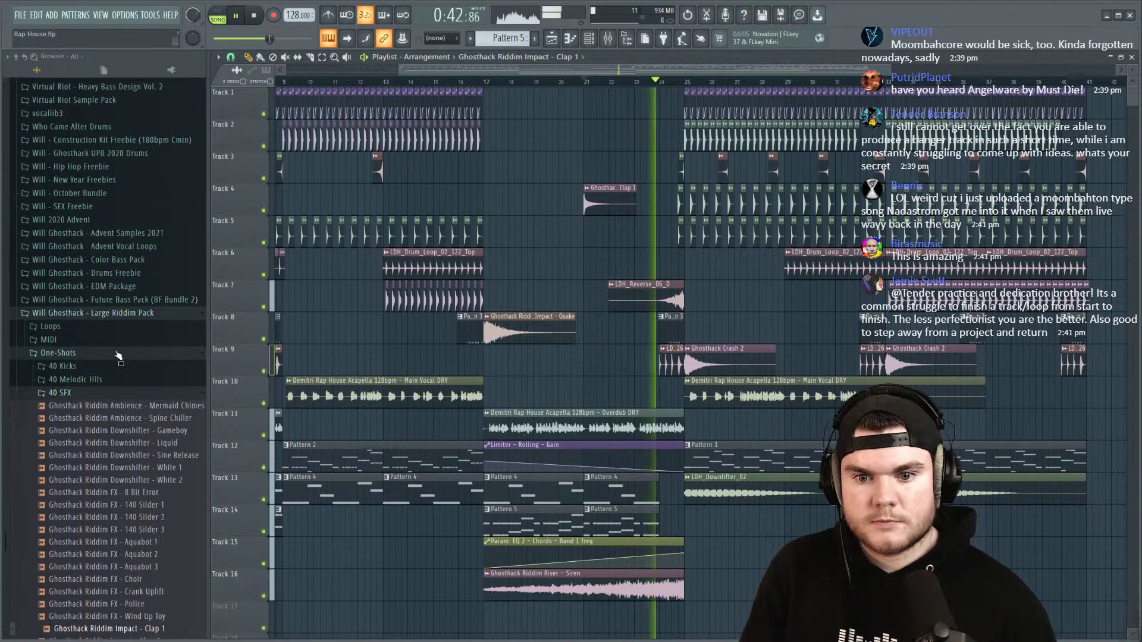
pyautogui.click(59, 433)
pyautogui.scroll(15, 128, 369)
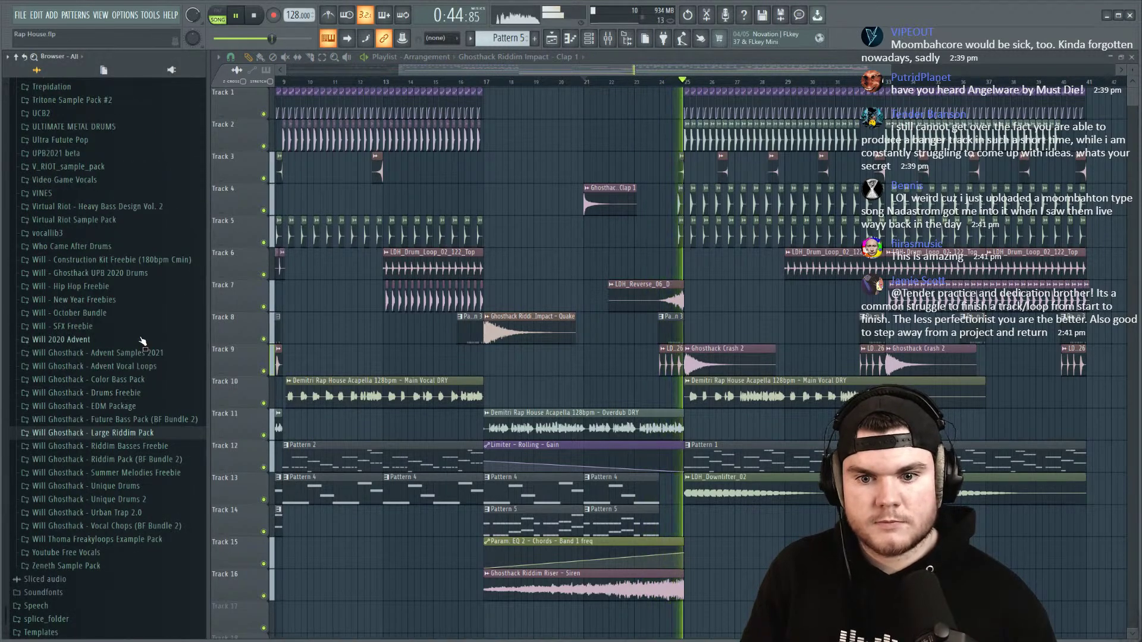
pyautogui.press('space')
# Step: Open the 15 Build Up Drum Loops folder within the Loops of the Ghosthack - Clear Drums pack
pyautogui.scroll(15, 143, 342)
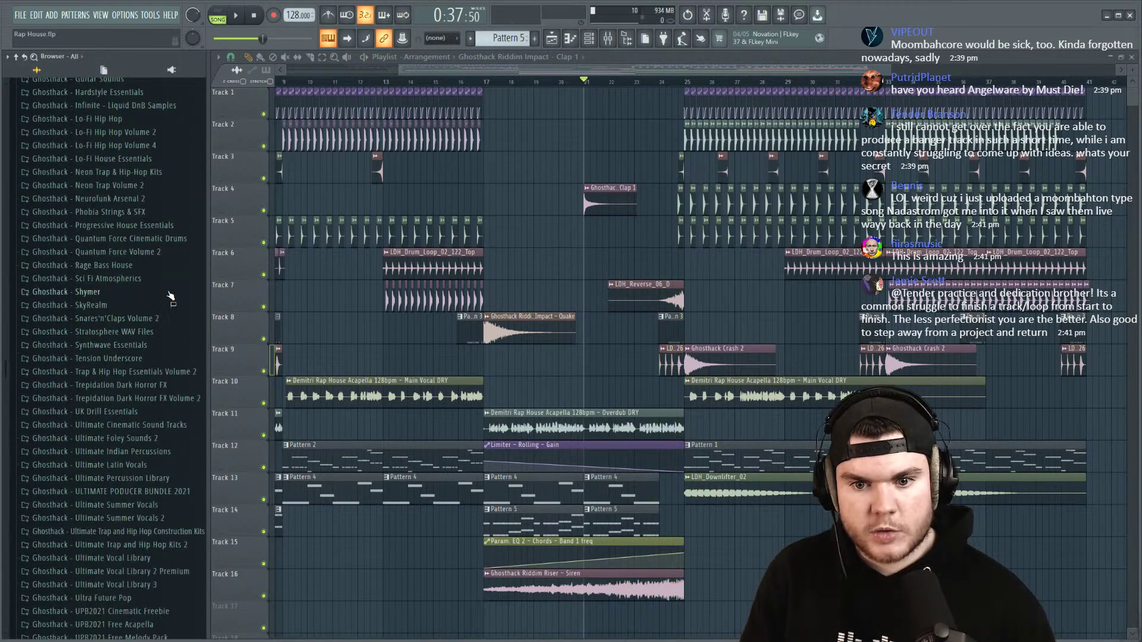
pyautogui.scroll(4, 186, 284)
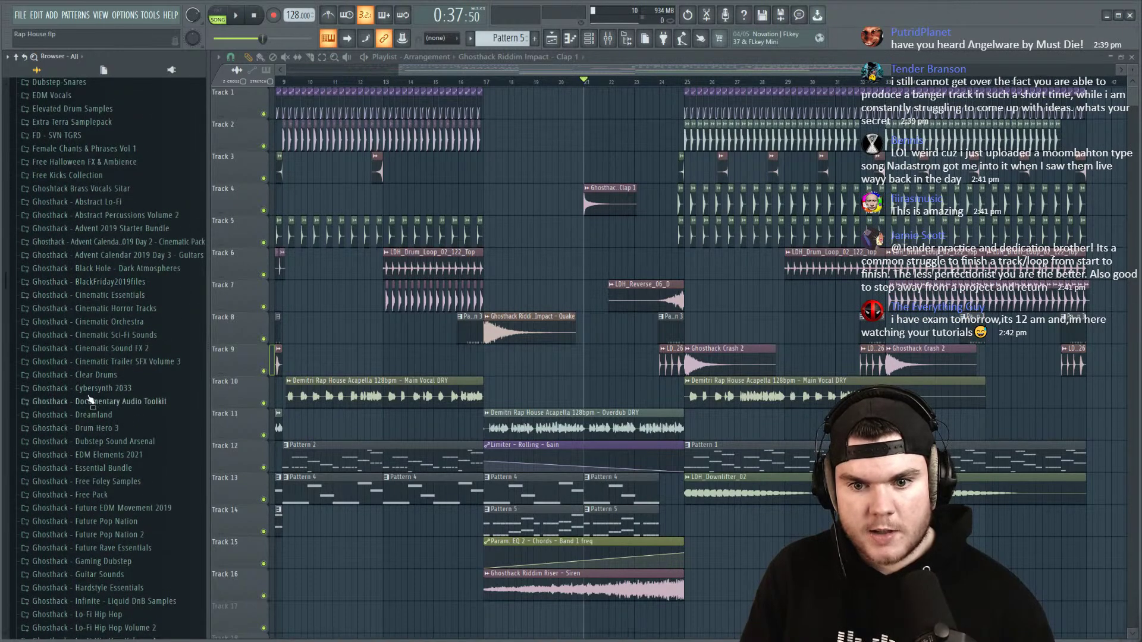
pyautogui.click(119, 376)
pyautogui.click(125, 390)
pyautogui.click(117, 404)
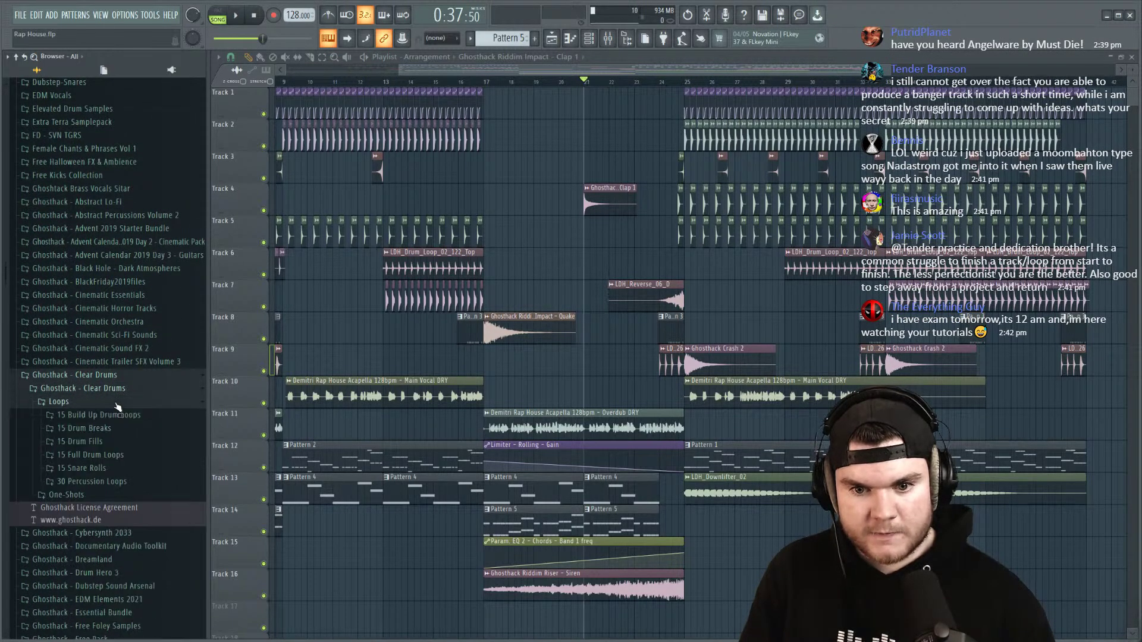
pyautogui.click(169, 415)
pyautogui.scroll(-3, 158, 395)
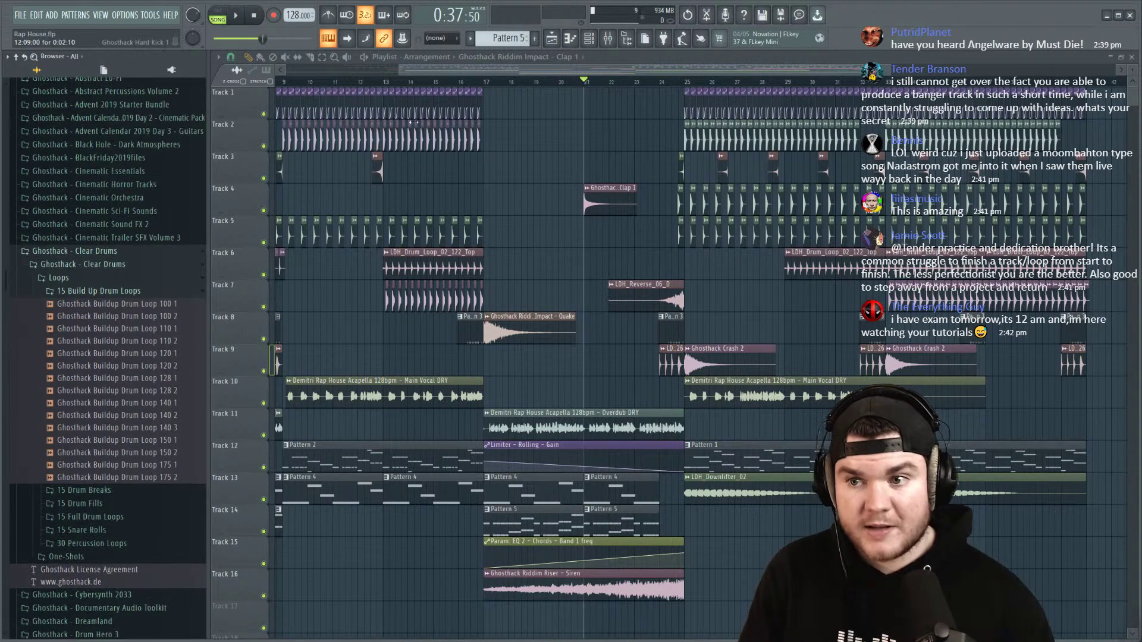
# Step: Place Ghosthack Buildup Drum Loop 128 1 on Track 1 at bar 17 and play the section
pyautogui.scroll(2, 563, 82)
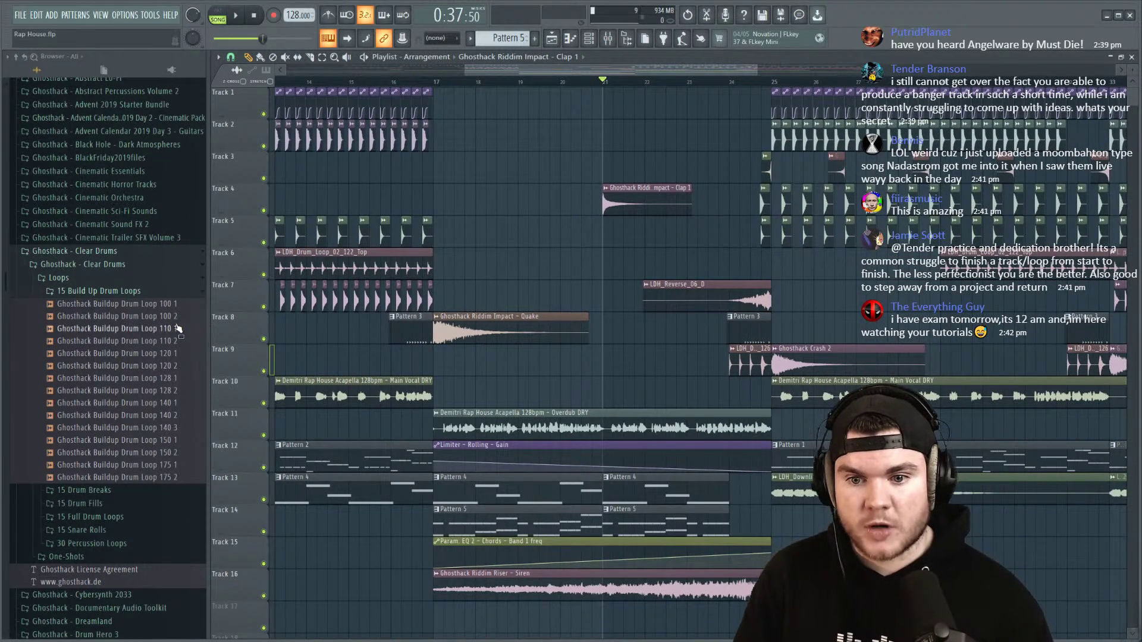
pyautogui.click(159, 382)
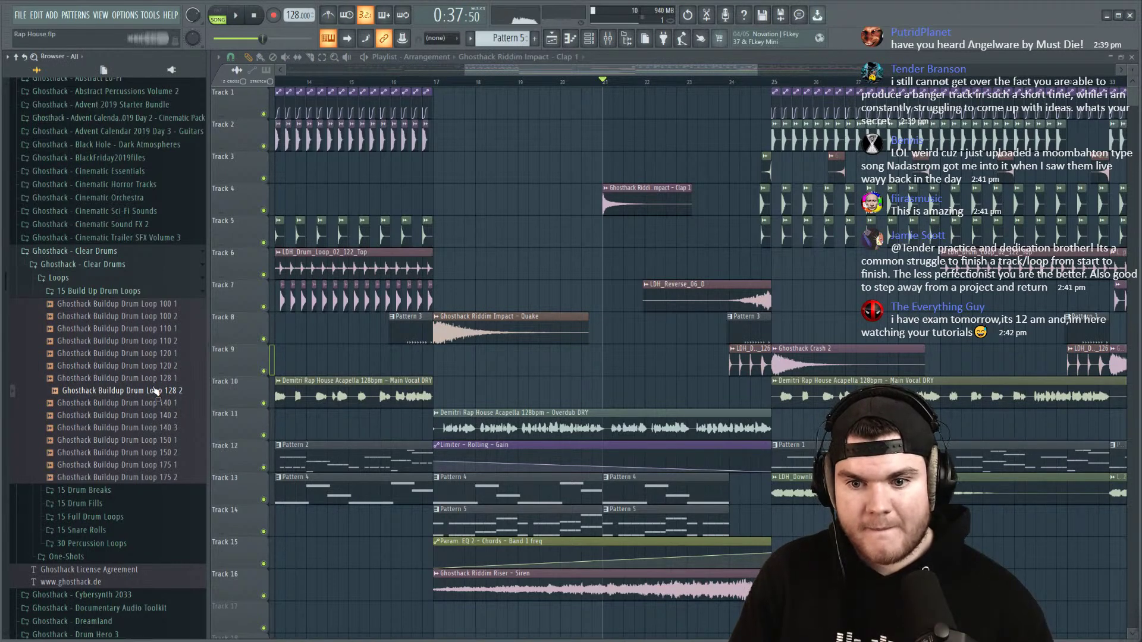
pyautogui.moveTo(159, 382); pyautogui.dragTo(488, 87)
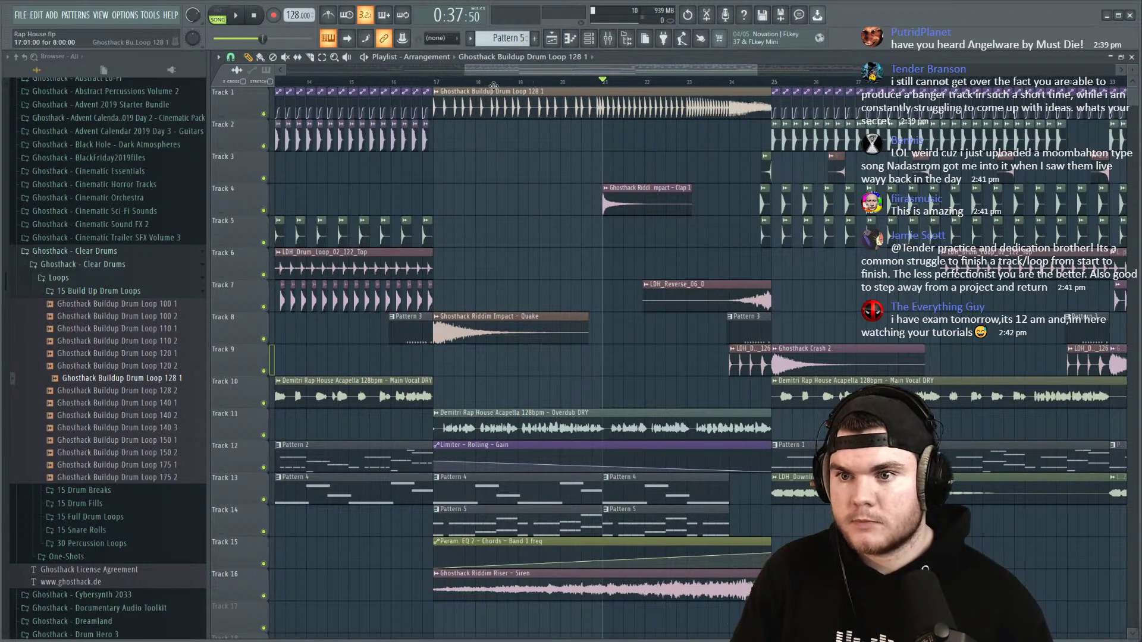
pyautogui.click(420, 82)
pyautogui.press('space')
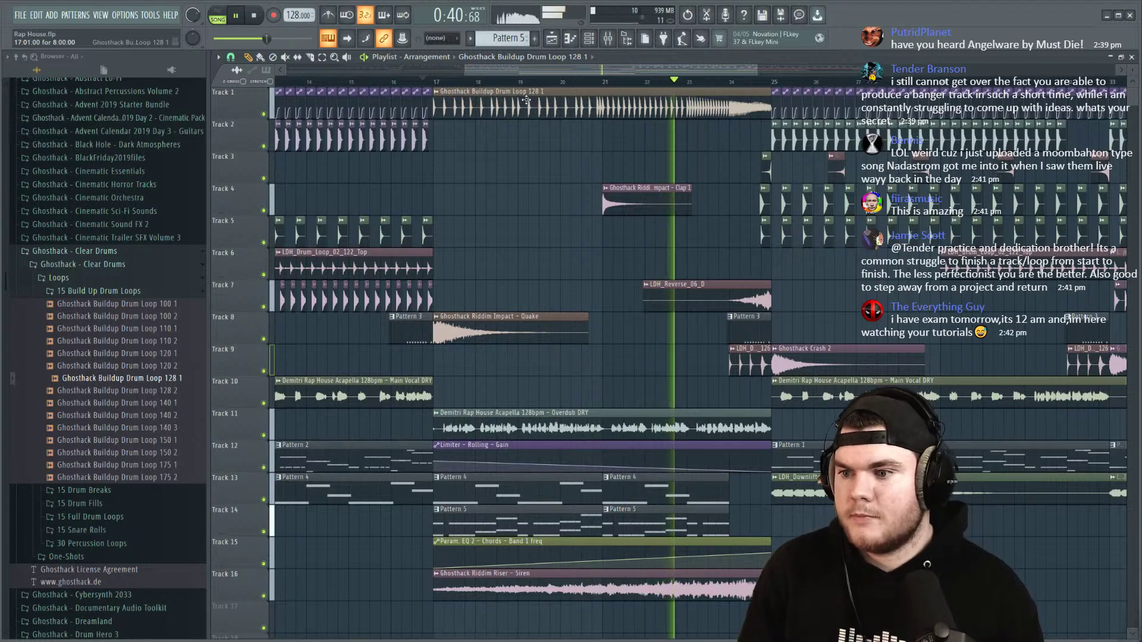
# Step: Trim the end of the build-up drum loop clip on Track 1 to bar 24 and replay the lead-in to bar 17
pyautogui.scroll(3, 757, 88)
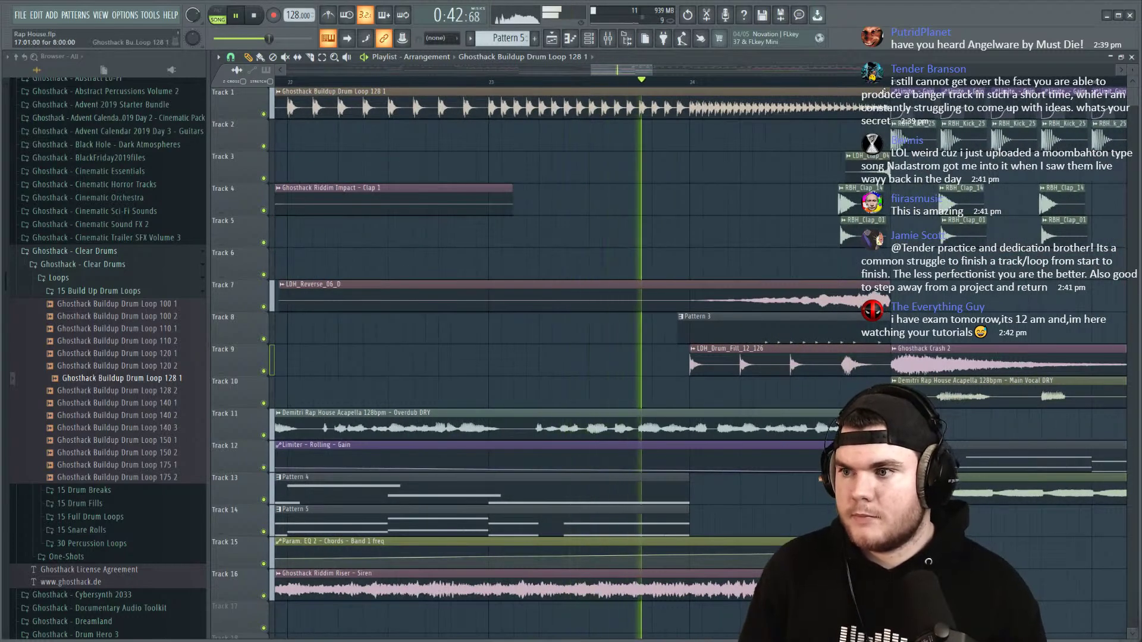
pyautogui.moveTo(892, 94); pyautogui.dragTo(692, 98)
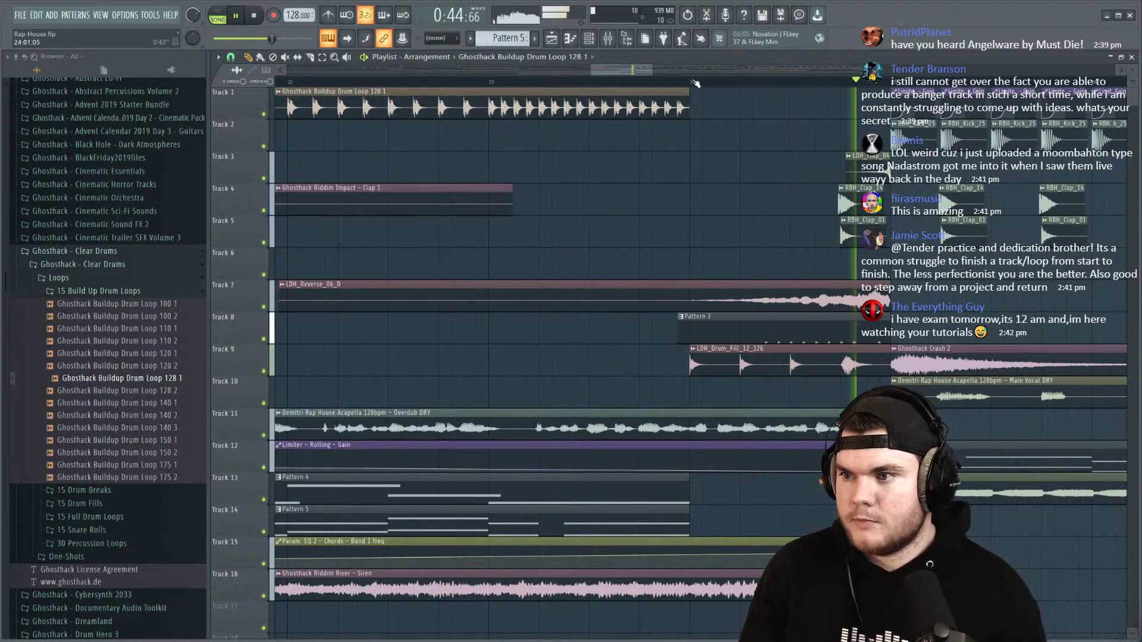
pyautogui.scroll(-4, 691, 85)
pyautogui.scroll(2, 573, 83)
pyautogui.press('space')
pyautogui.press('space')
pyautogui.press('space')
pyautogui.press('space')
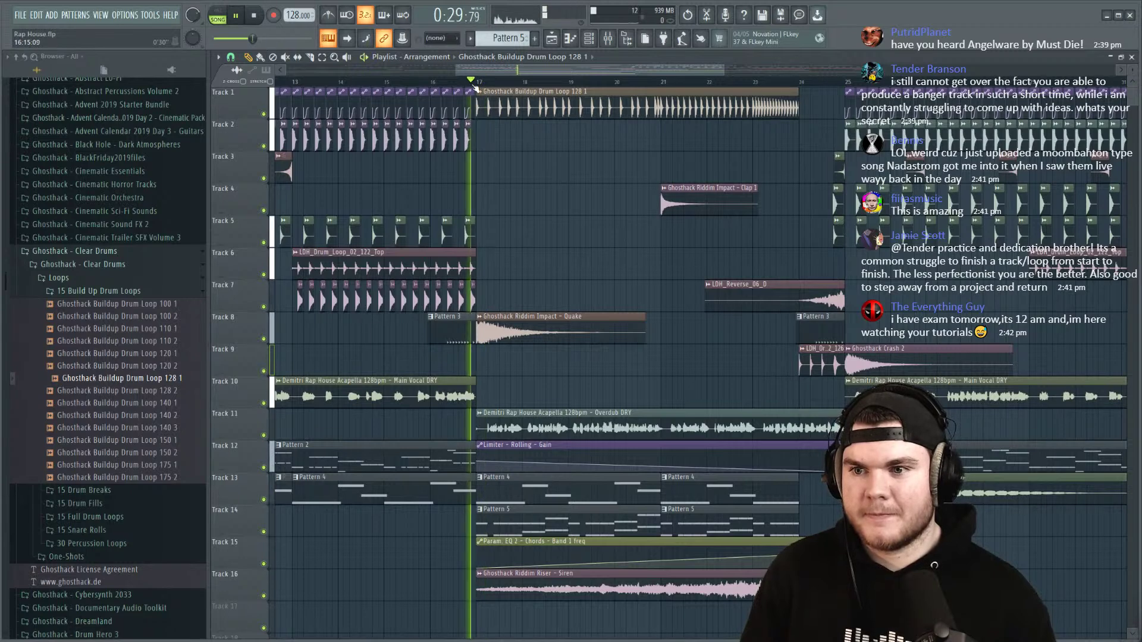
pyautogui.press('space')
pyautogui.press('space')
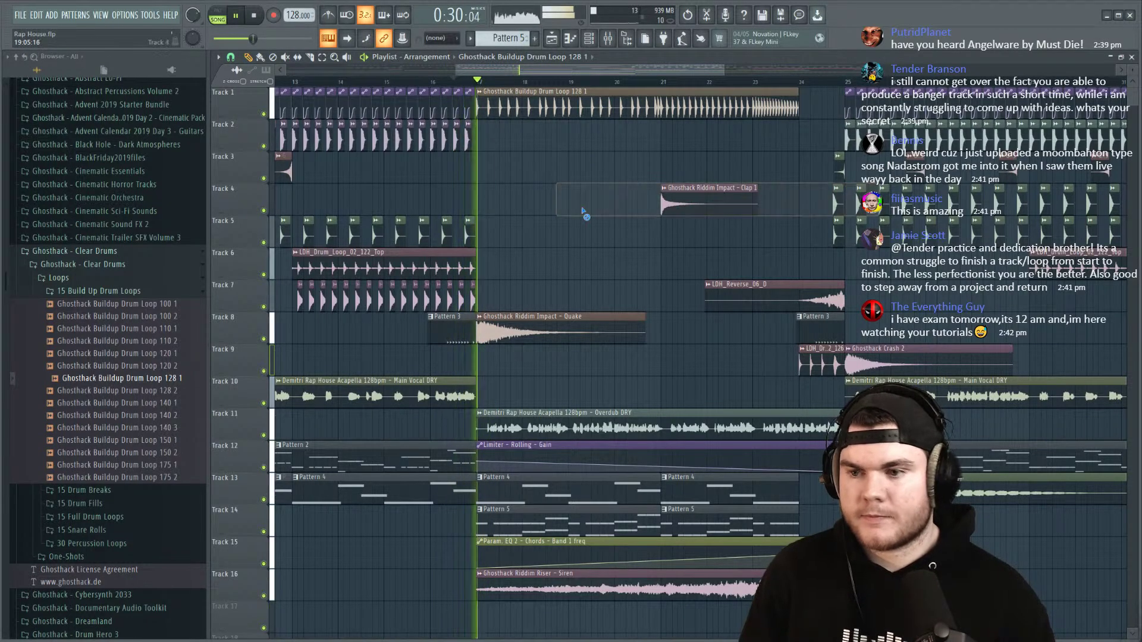
# Step: Route the build-up drum loop's channel to mixer Insert 9
pyautogui.doubleClick(586, 105)
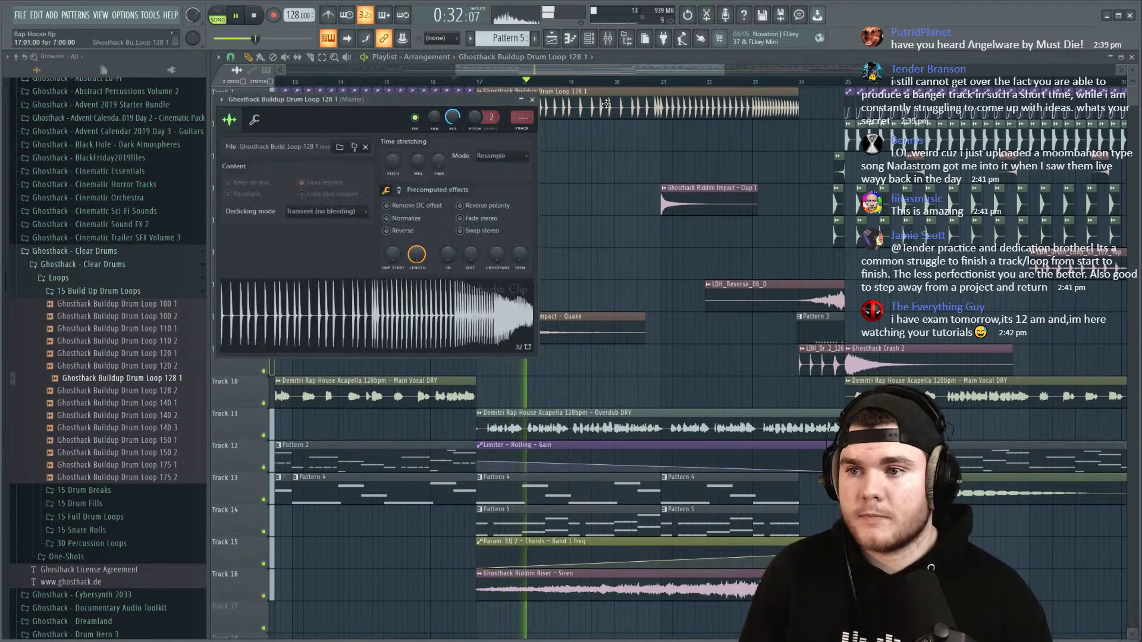
pyautogui.press('F9')
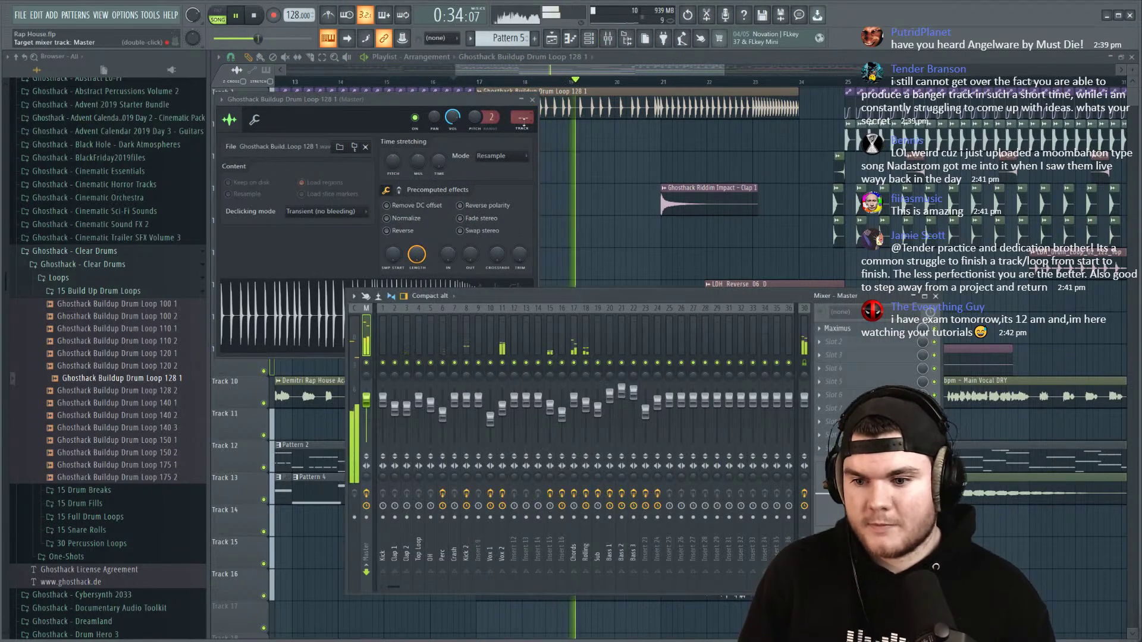
pyautogui.scroll(8, 524, 118)
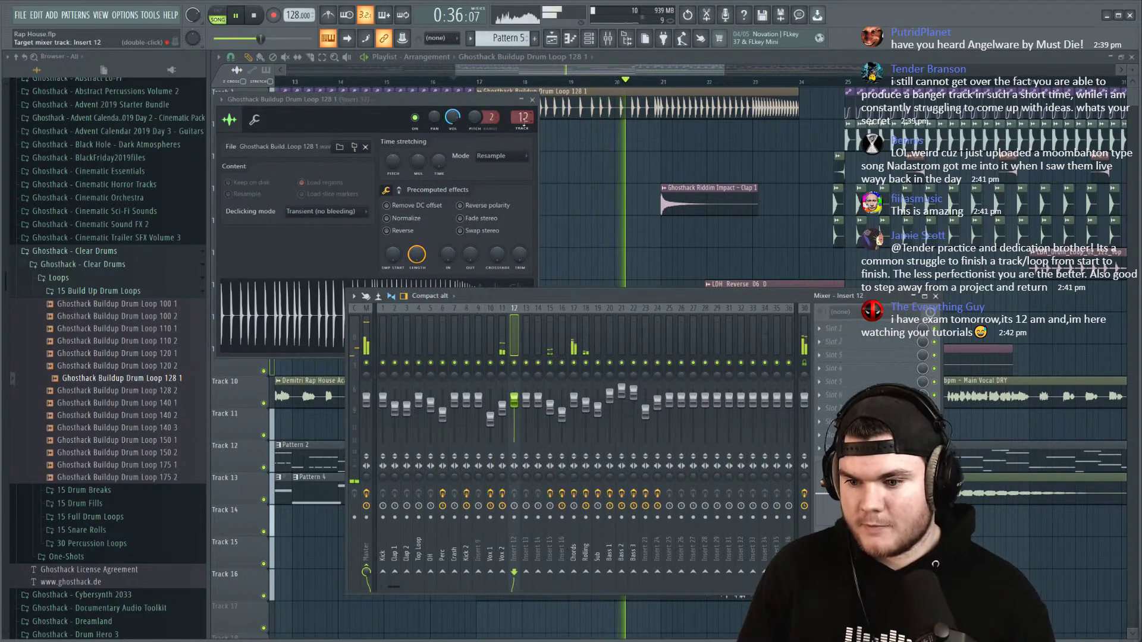
pyautogui.scroll(1, 523, 118)
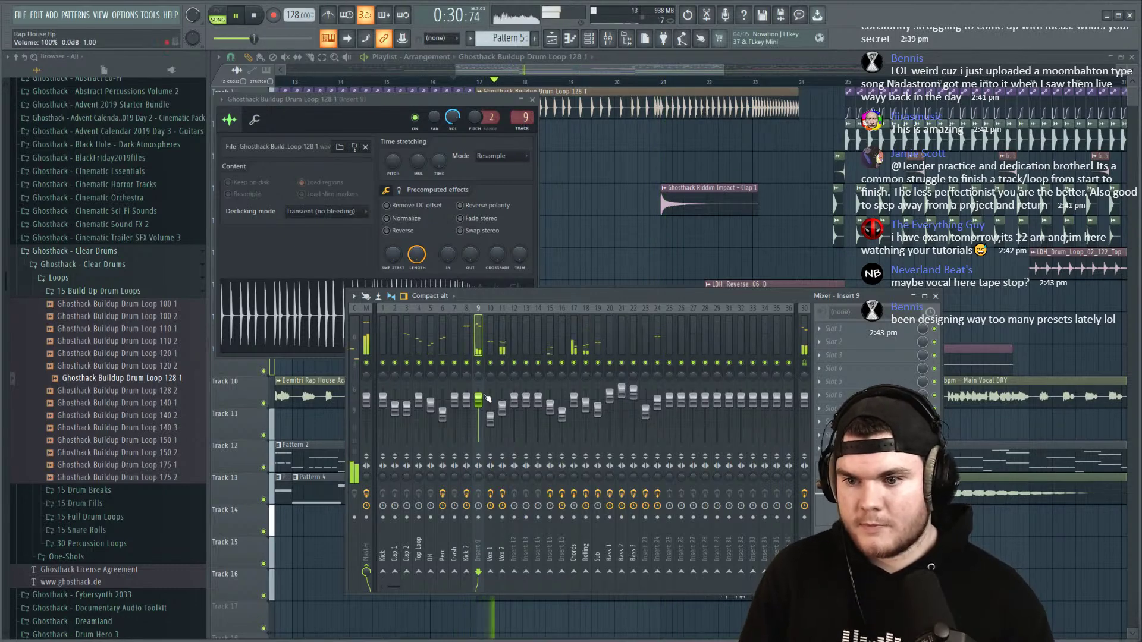
# Step: Try Fruity Chorus in the first effect slot of Insert 9
pyautogui.press('space')
pyautogui.click(833, 328)
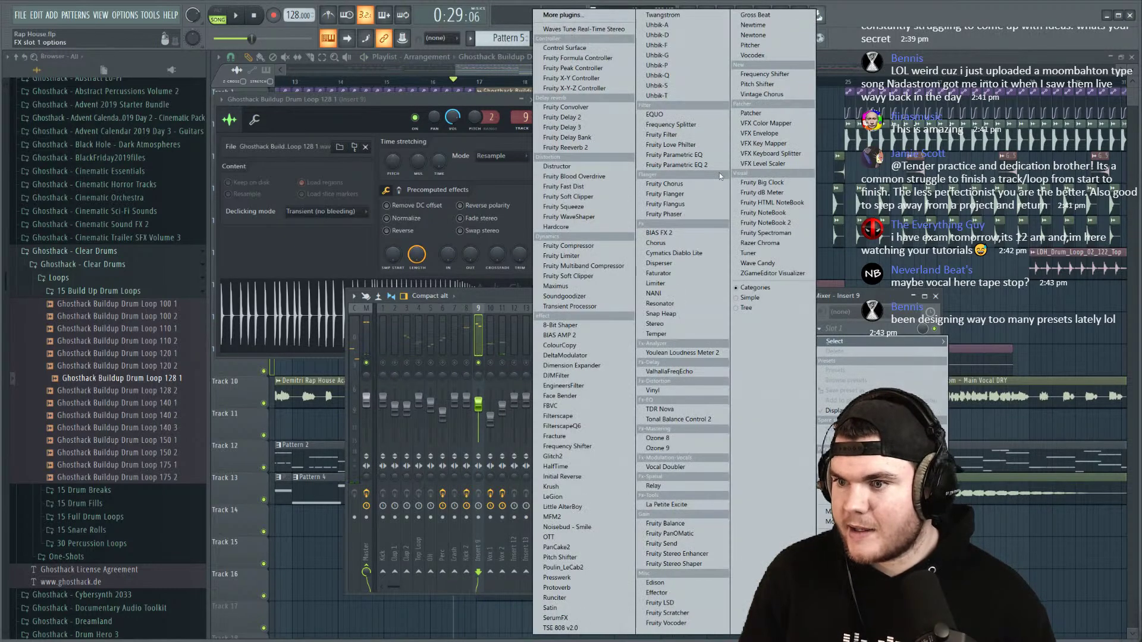
pyautogui.click(668, 185)
pyautogui.press('space')
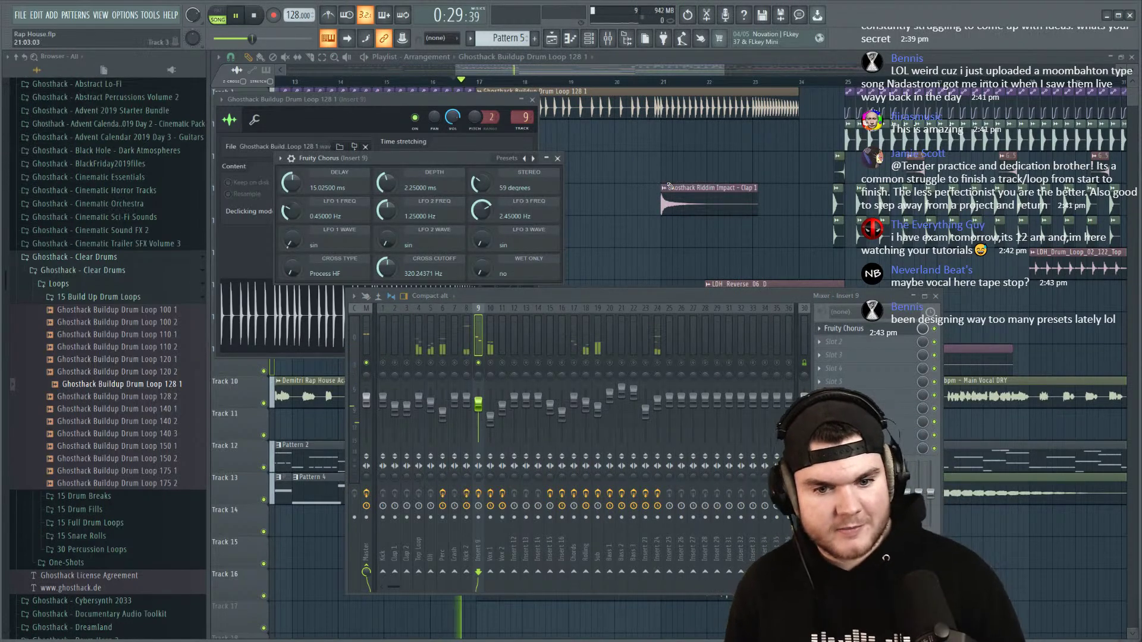
# Step: Load SerumFX in the first effect slot of Insert 9 in place of Fruity Chorus
pyautogui.click(821, 329)
pyautogui.moveTo(845, 342)
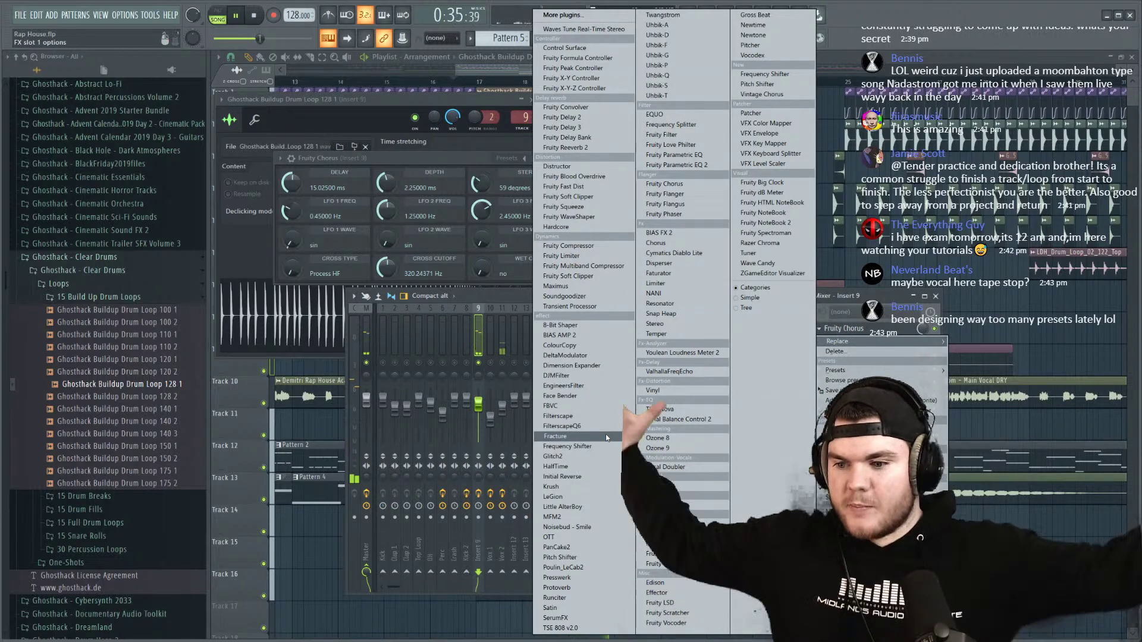
pyautogui.click(555, 618)
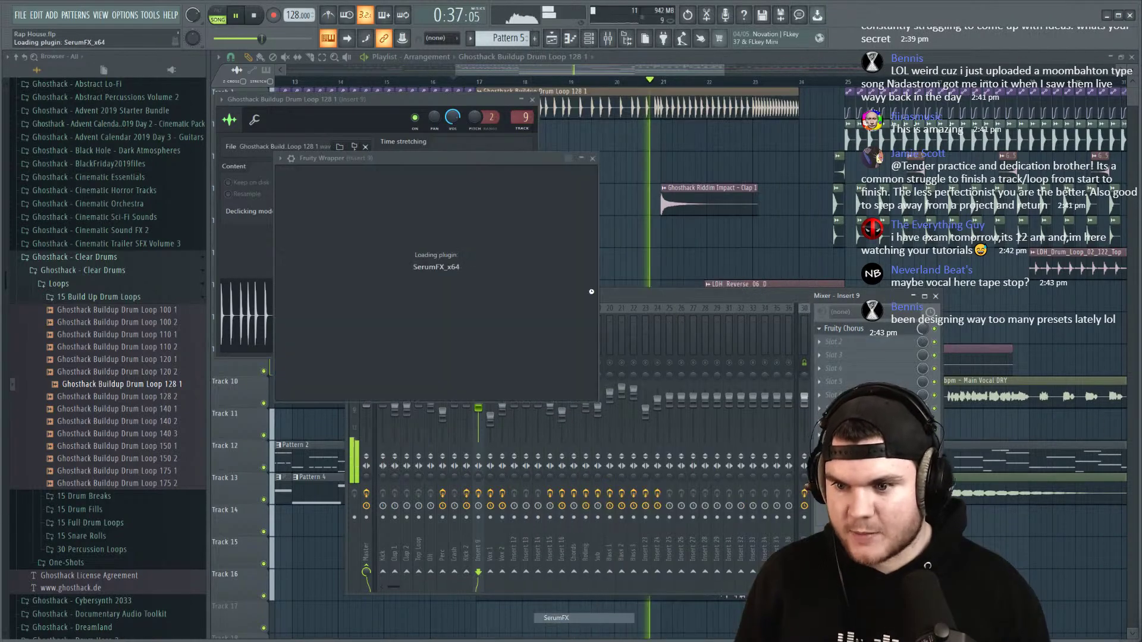
pyautogui.click(706, 297)
pyautogui.press('space')
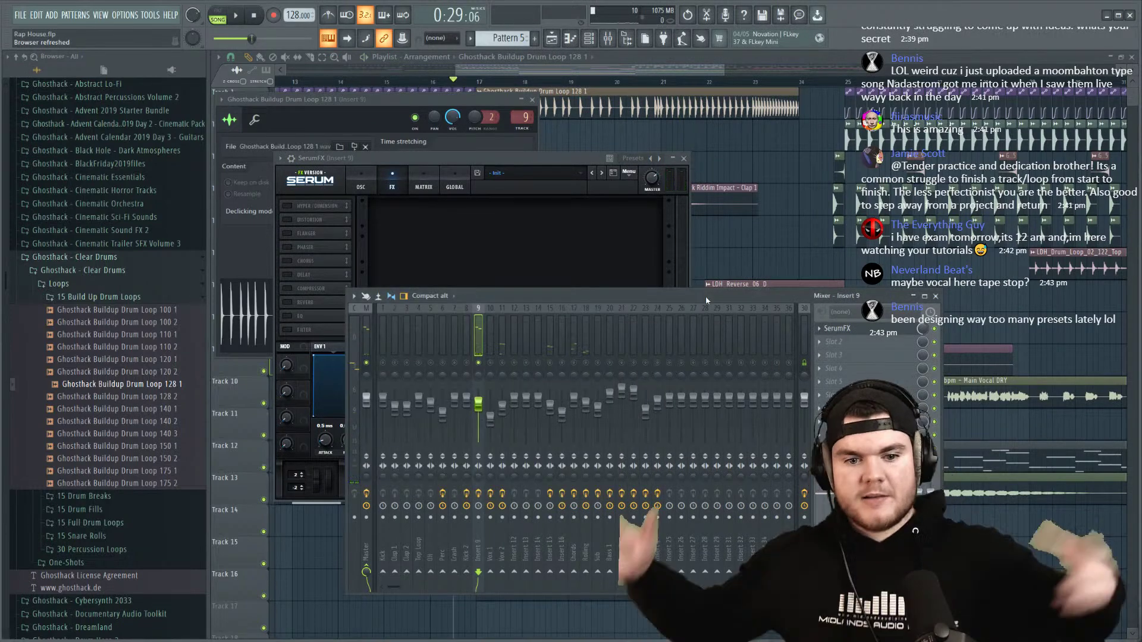
pyautogui.press('space')
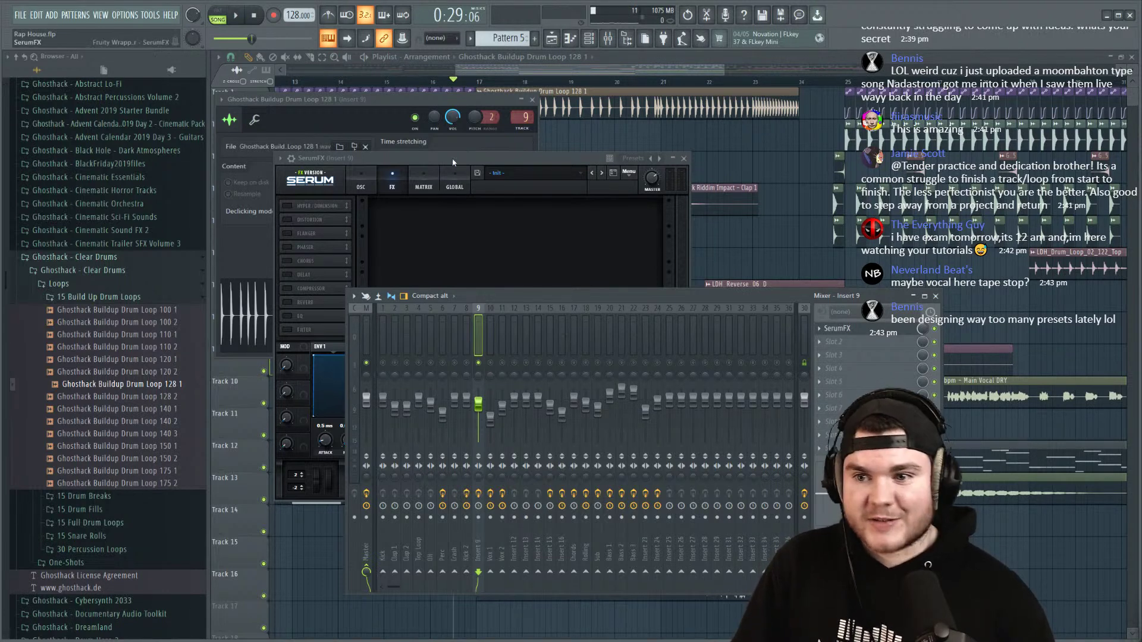
pyautogui.moveTo(446, 160); pyautogui.dragTo(454, 171)
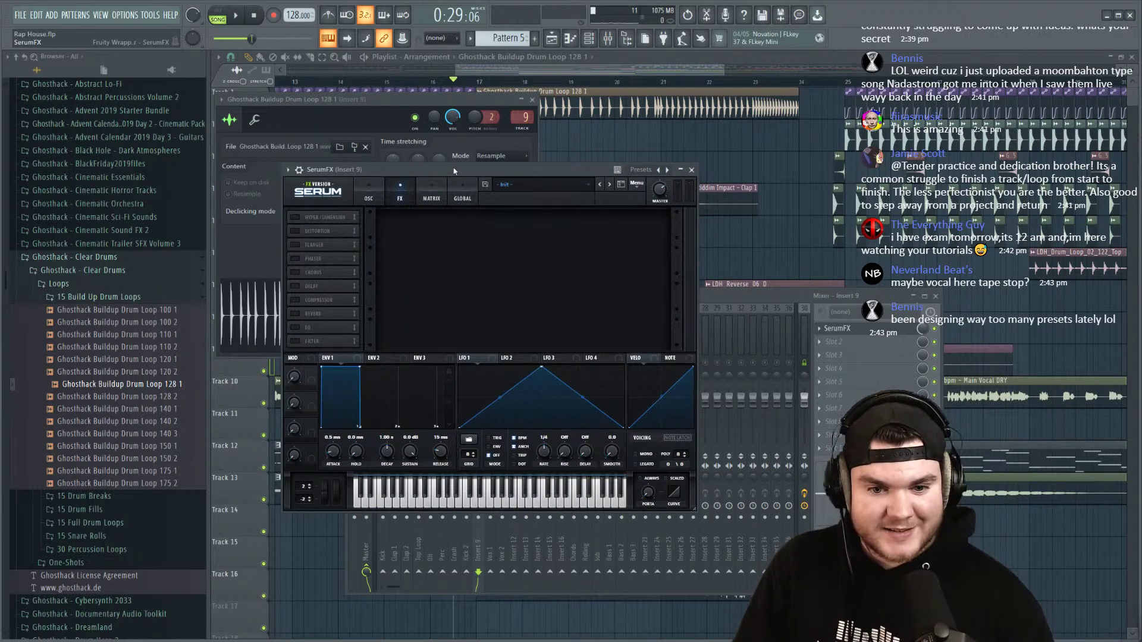
pyautogui.moveTo(454, 171); pyautogui.dragTo(462, 177)
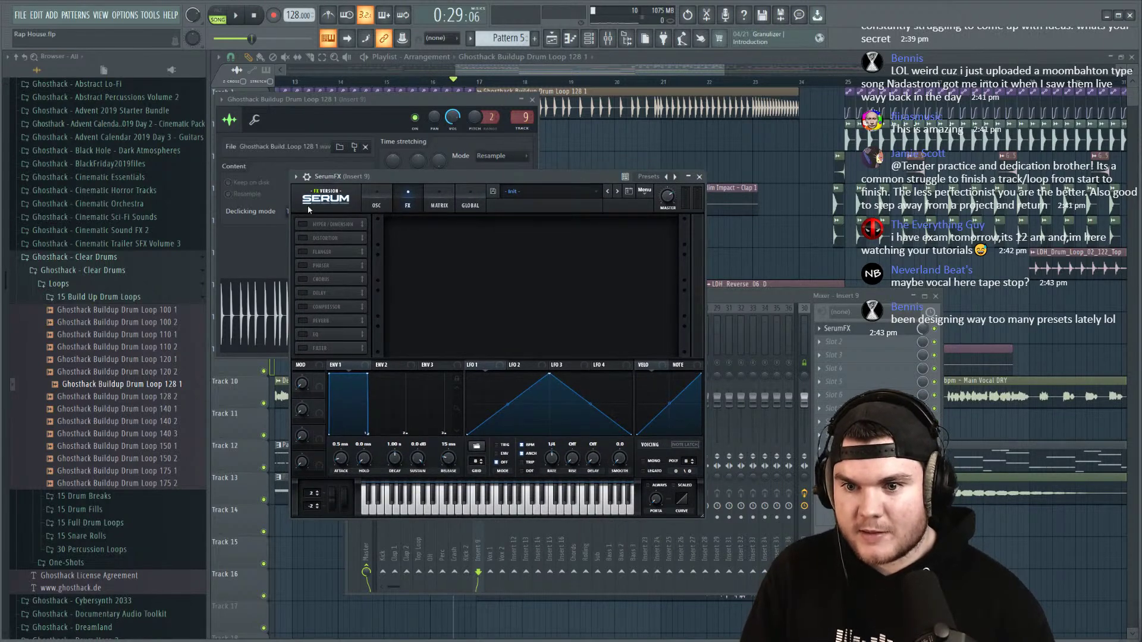
# Step: Enable Hyper/Dimension in SerumFX with a Hyper rate of 100% and unison of 7, and audition it at 100% slot mix from bar 17
pyautogui.moveTo(631, 231)
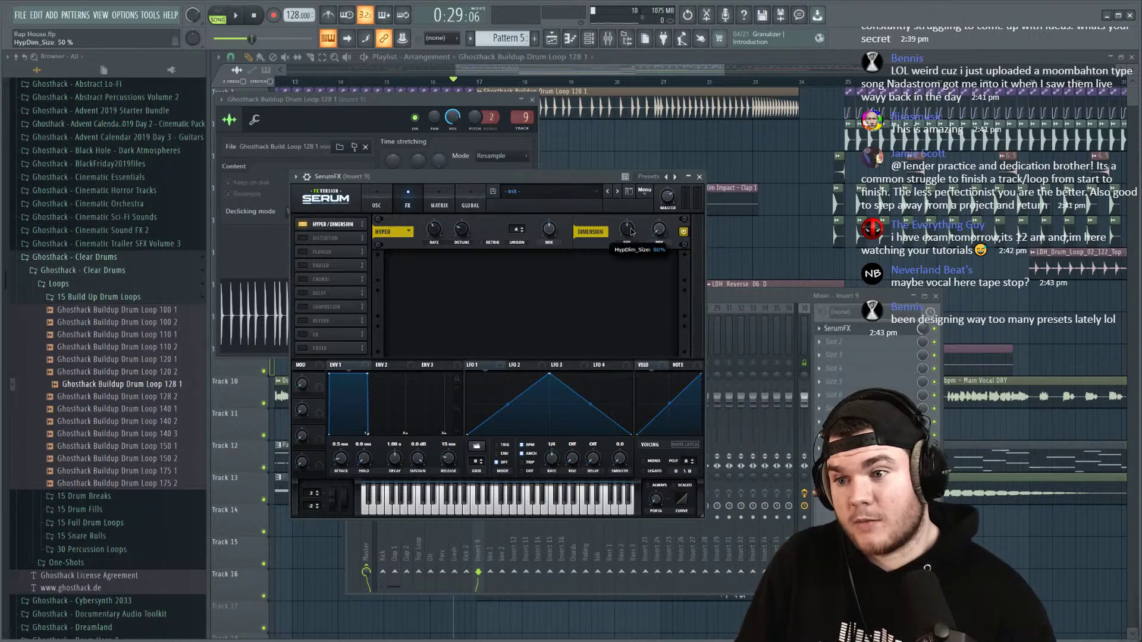
pyautogui.moveTo(522, 282); pyautogui.dragTo(519, 208)
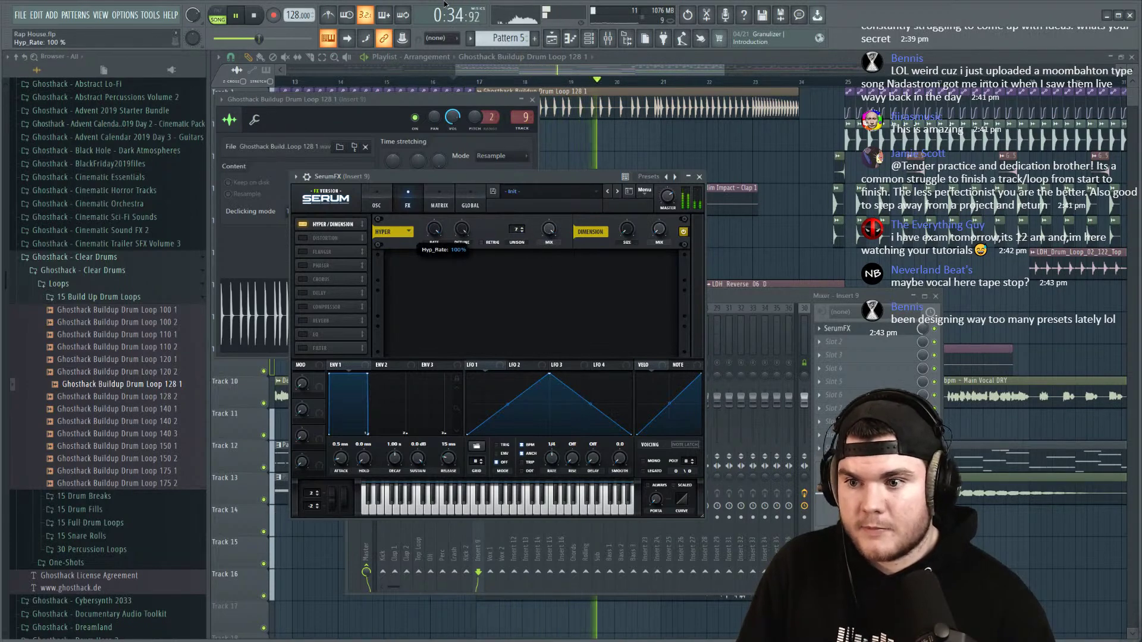
pyautogui.press('F9')
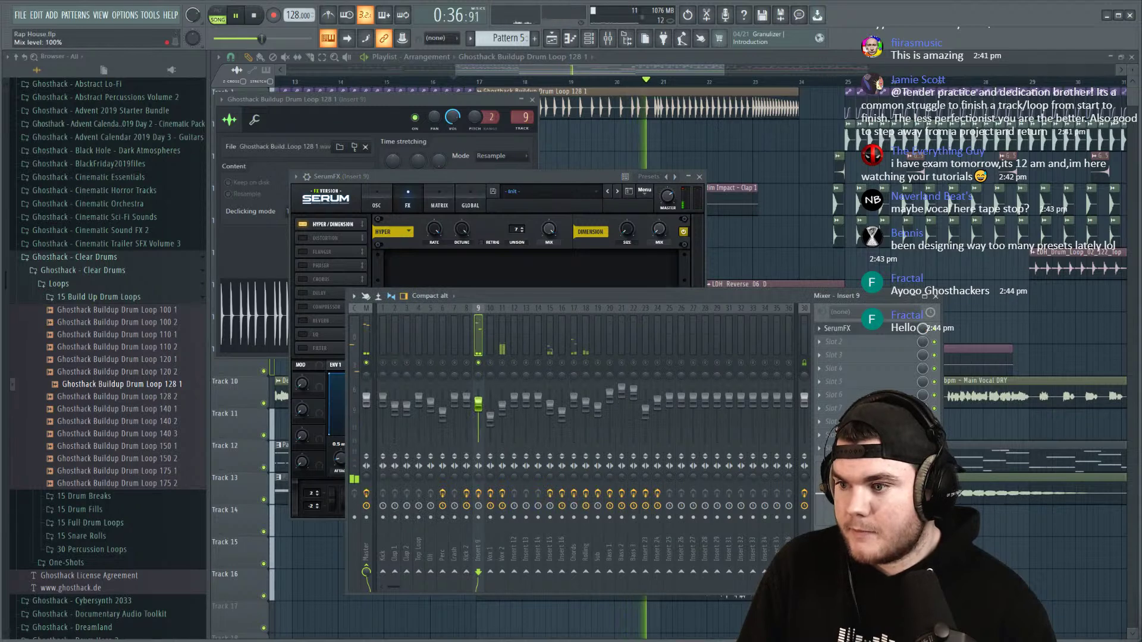
pyautogui.moveTo(922, 329); pyautogui.dragTo(923, 321)
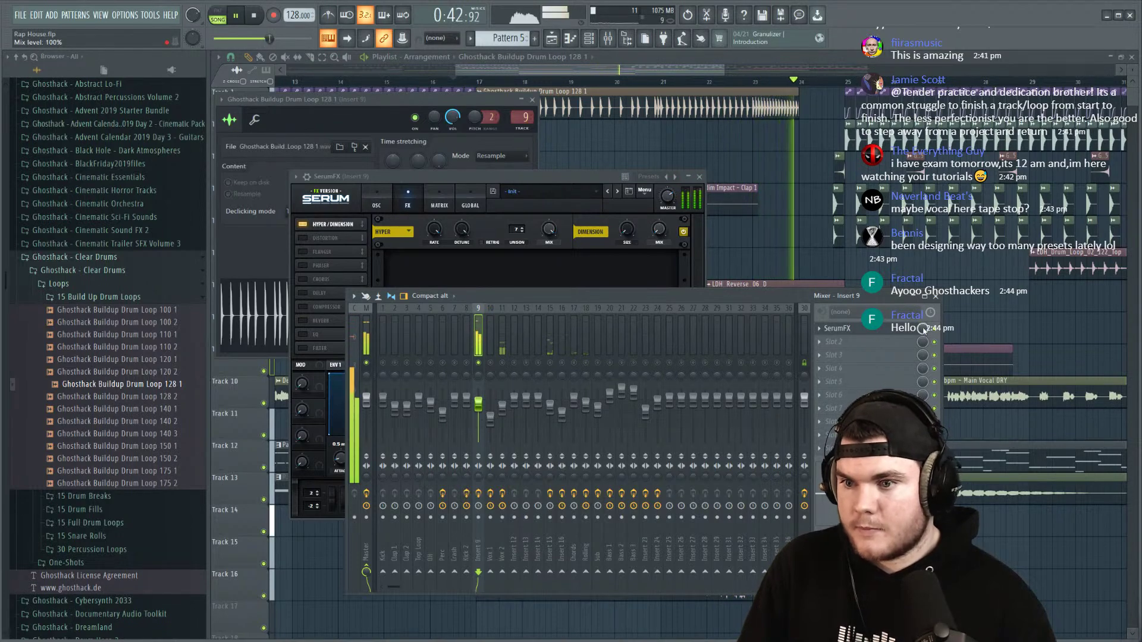
pyautogui.click(549, 284)
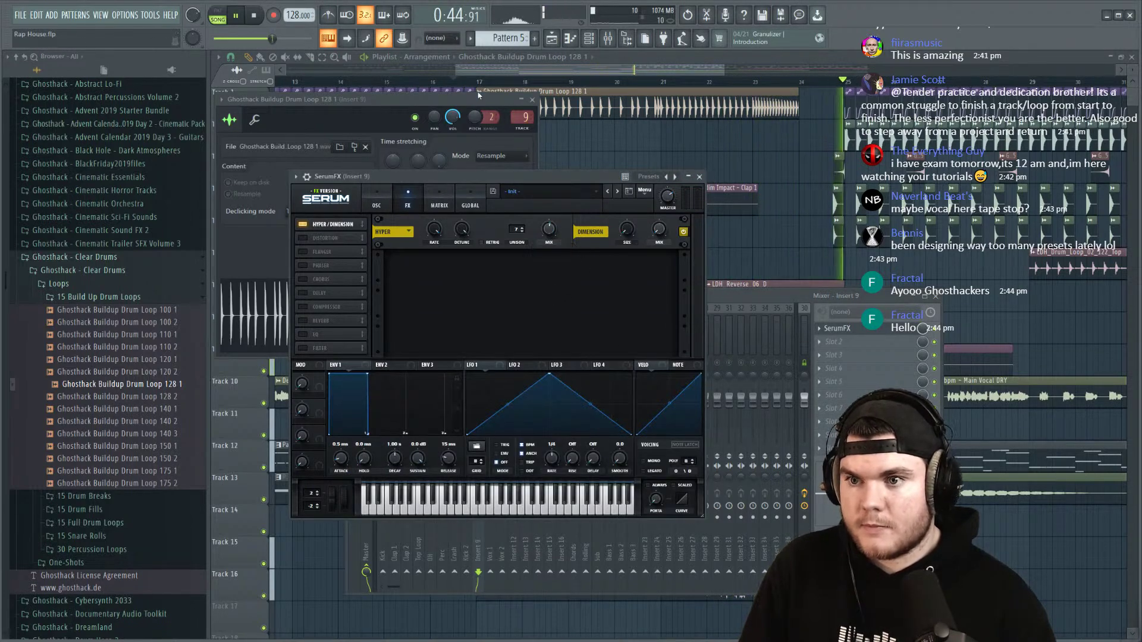
pyautogui.click(489, 75)
pyautogui.click(608, 38)
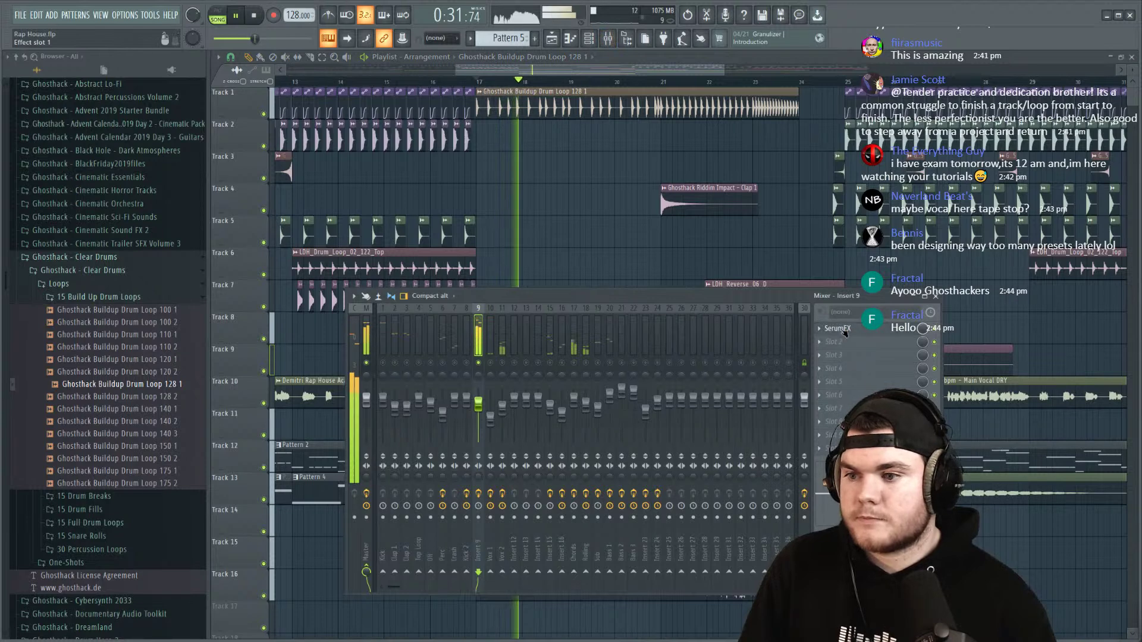
# Step: Enable the Hall reverb in SerumFX on Insert 9 and reduce its size
pyautogui.click(837, 328)
pyautogui.click(302, 320)
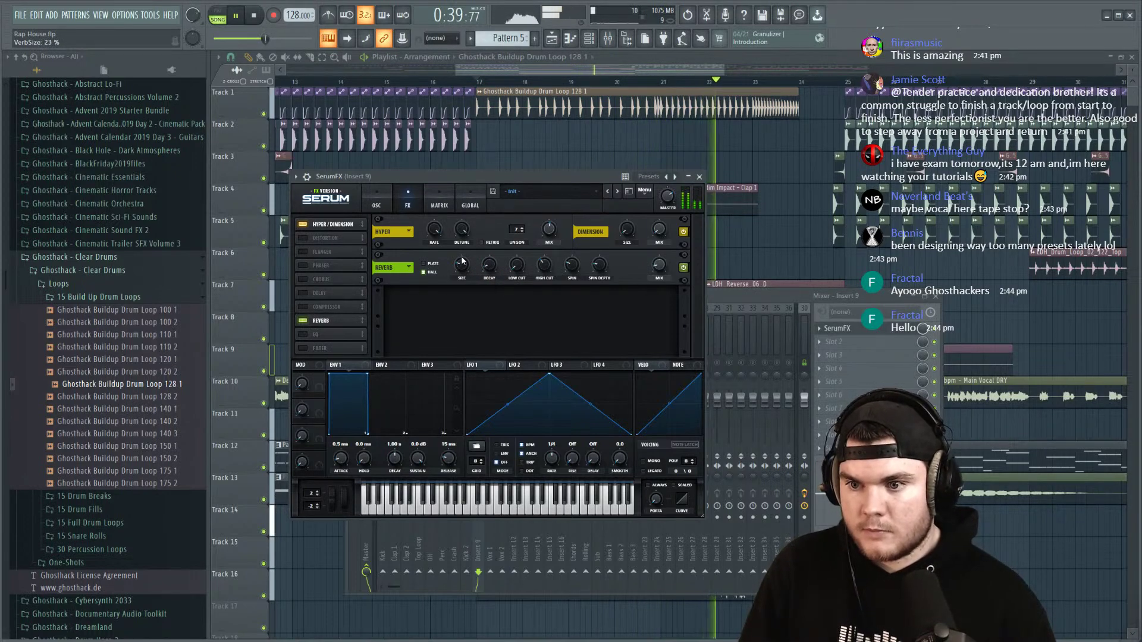
pyautogui.moveTo(464, 266); pyautogui.dragTo(466, 277)
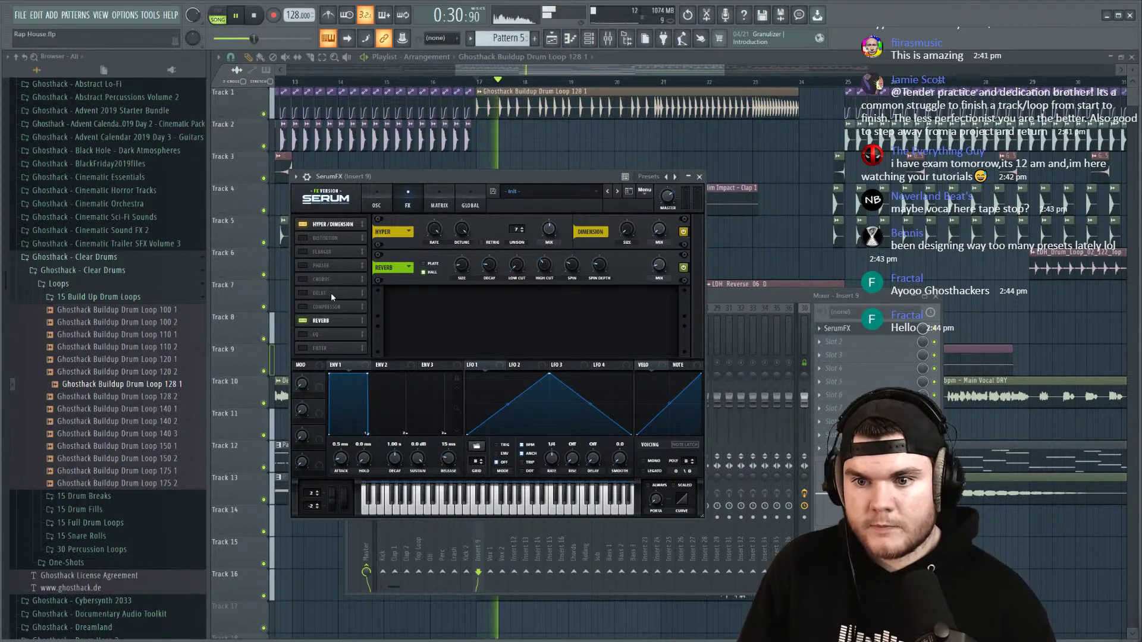
# Step: Enable the Delay in SerumFX and shift its filter band toward higher frequencies
pyautogui.click(310, 294)
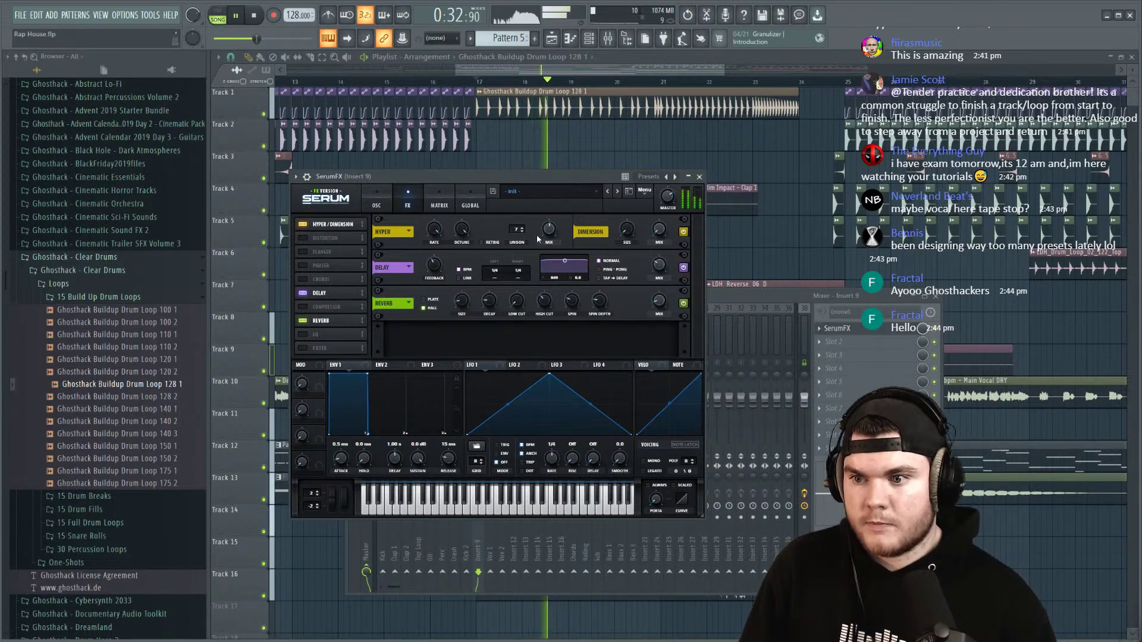
pyautogui.moveTo(435, 282)
pyautogui.moveTo(565, 262)
pyautogui.mouseDown()
pyautogui.moveTo(570, 286)
pyautogui.moveTo(578, 278)
pyautogui.mouseUp()
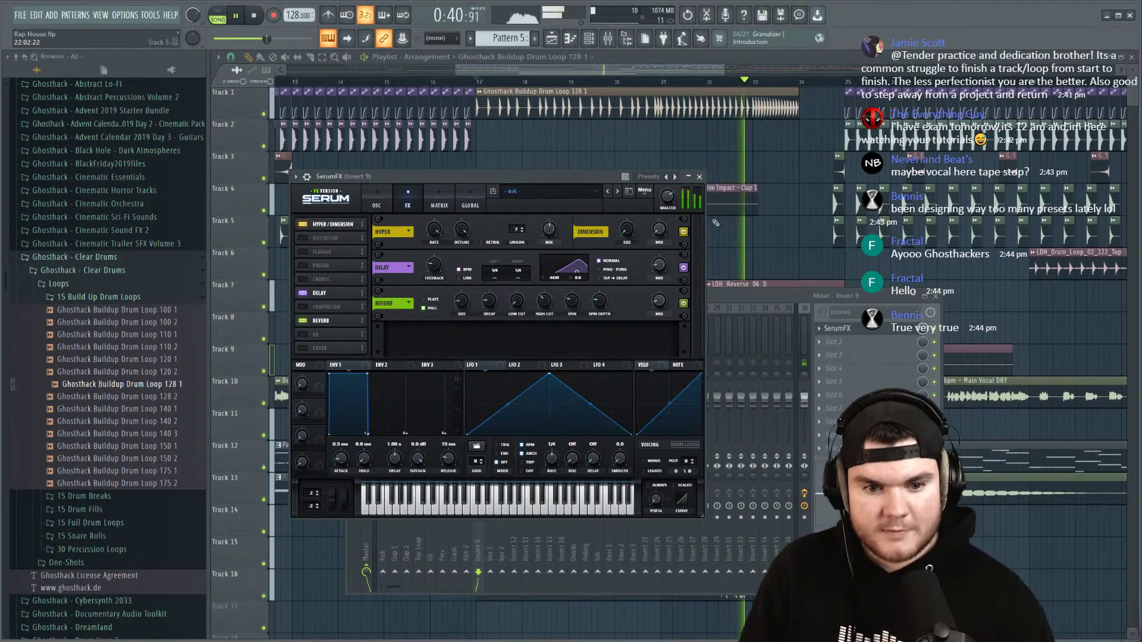
# Step: Lower the Insert 9 volume to 75% (-6.0 dB), unsolo the track and replay from bar 17 in the full mix
pyautogui.click(700, 177)
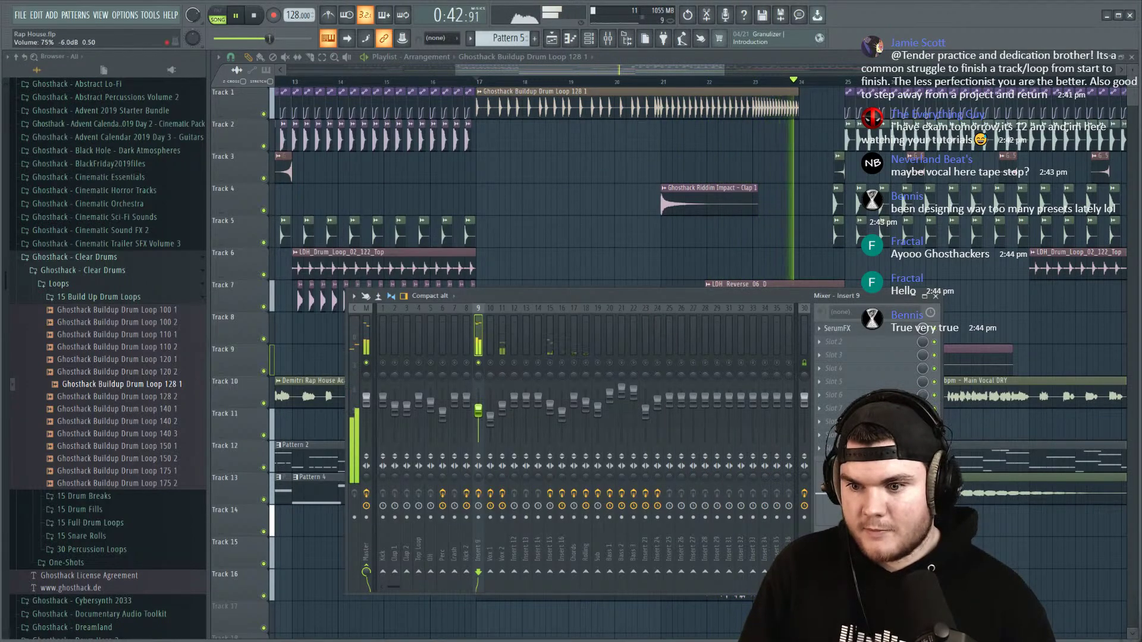
pyautogui.press('space')
pyautogui.rightClick(479, 362)
pyautogui.press('space')
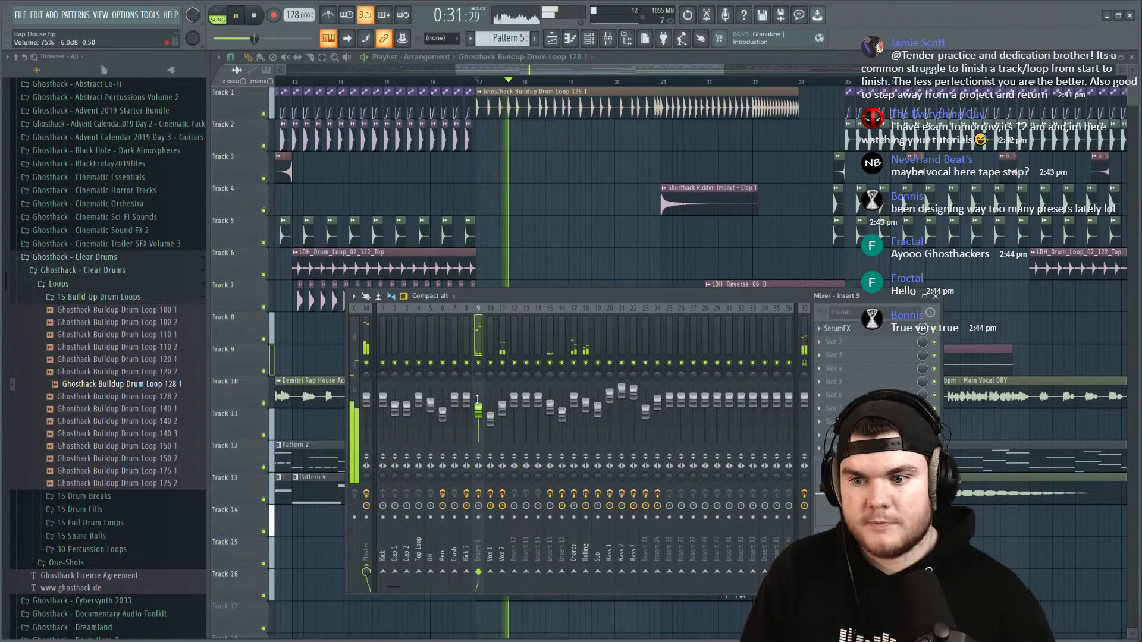
# Step: Set the SerumFX Delay mix to 27% and the Hyper mix to 40%, and bring the Insert 9 volume to 76% (-5.7 dB)
pyautogui.click(837, 329)
pyautogui.press('space')
pyautogui.press('space')
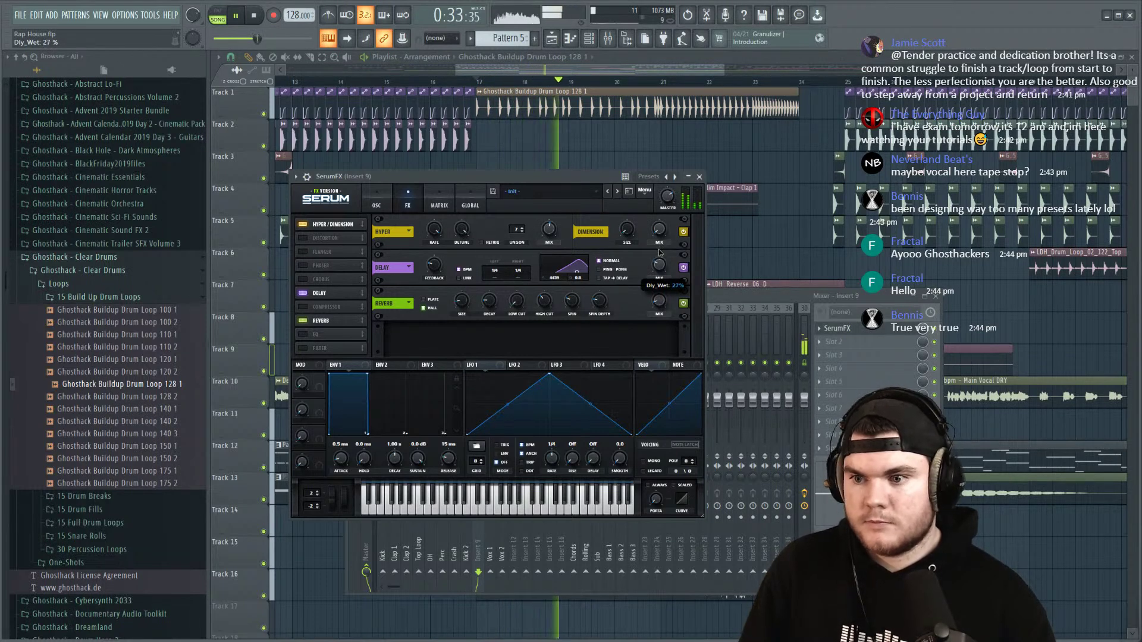
pyautogui.moveTo(550, 238)
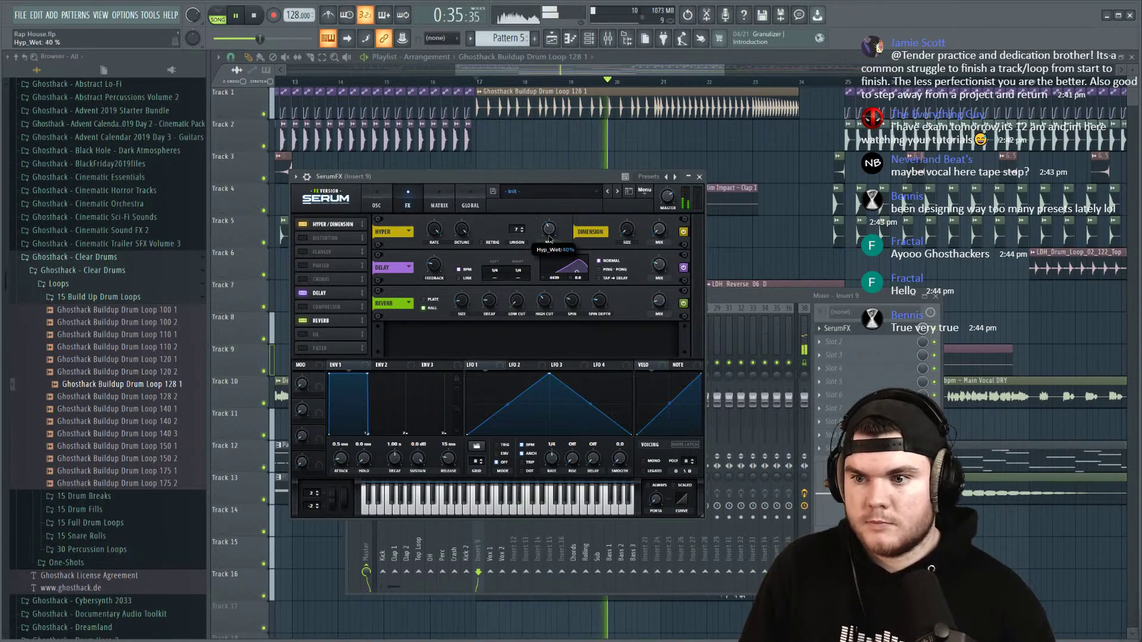
pyautogui.click(700, 177)
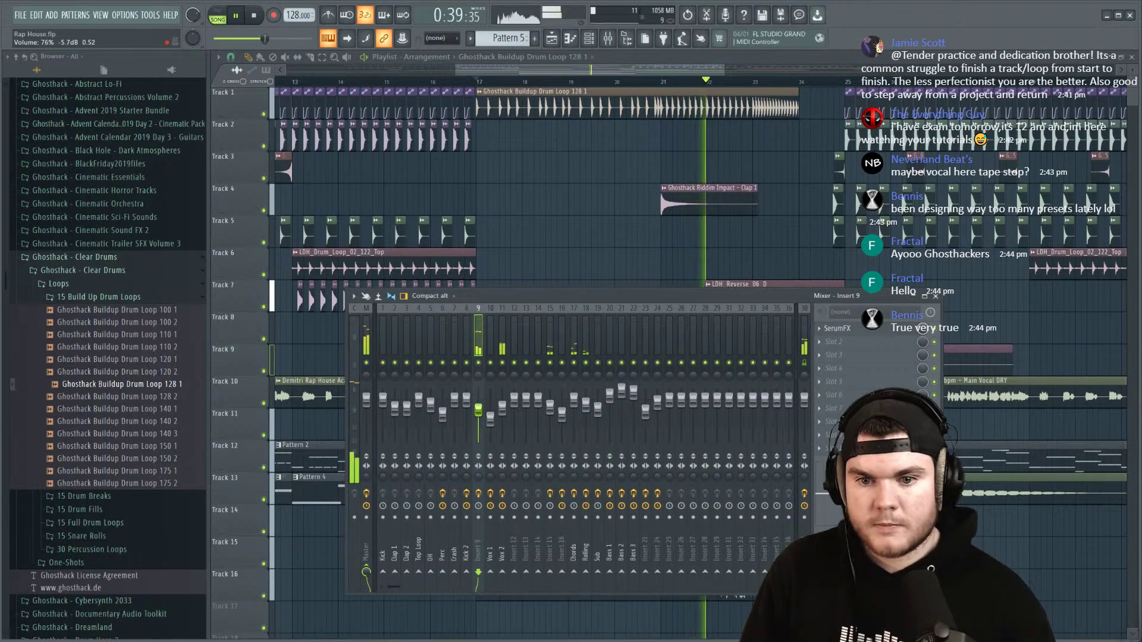
# Step: Stop playback, close the mixer and audition the loops in the Clear Drums 15 Build Up Drum Loops folder
pyautogui.press('F9')
pyautogui.press('space')
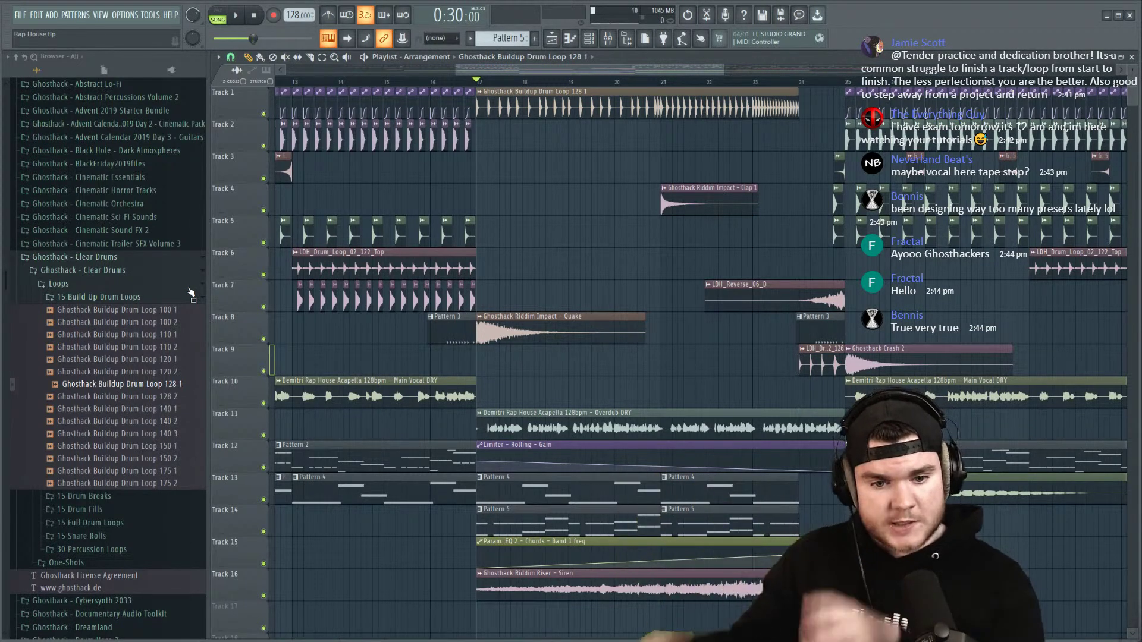
pyautogui.click(145, 483)
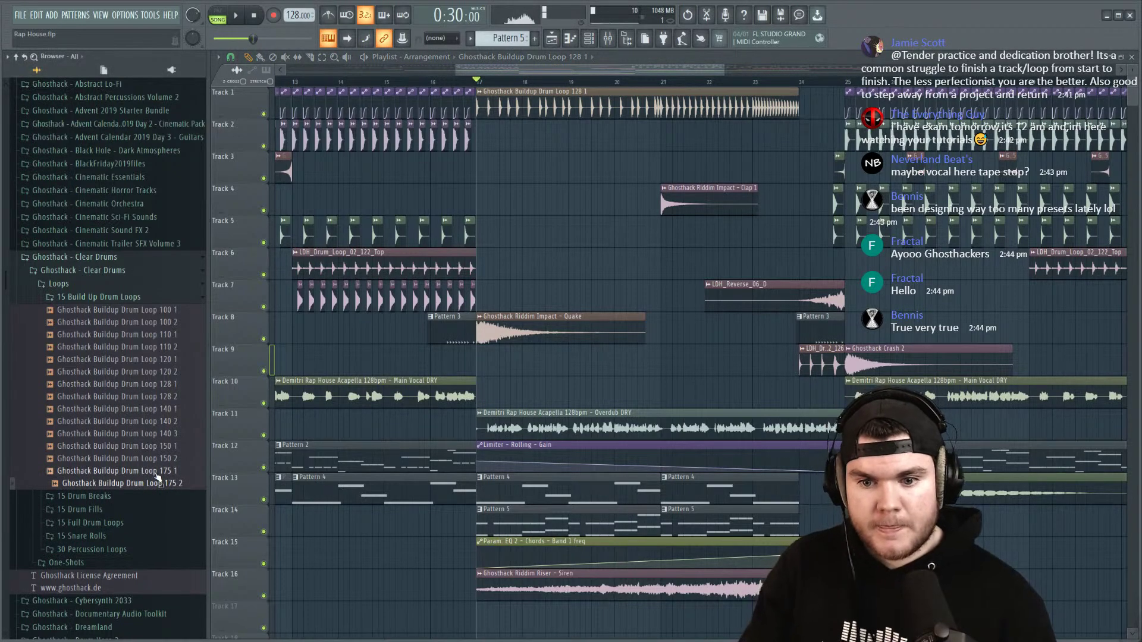
pyautogui.click(159, 471)
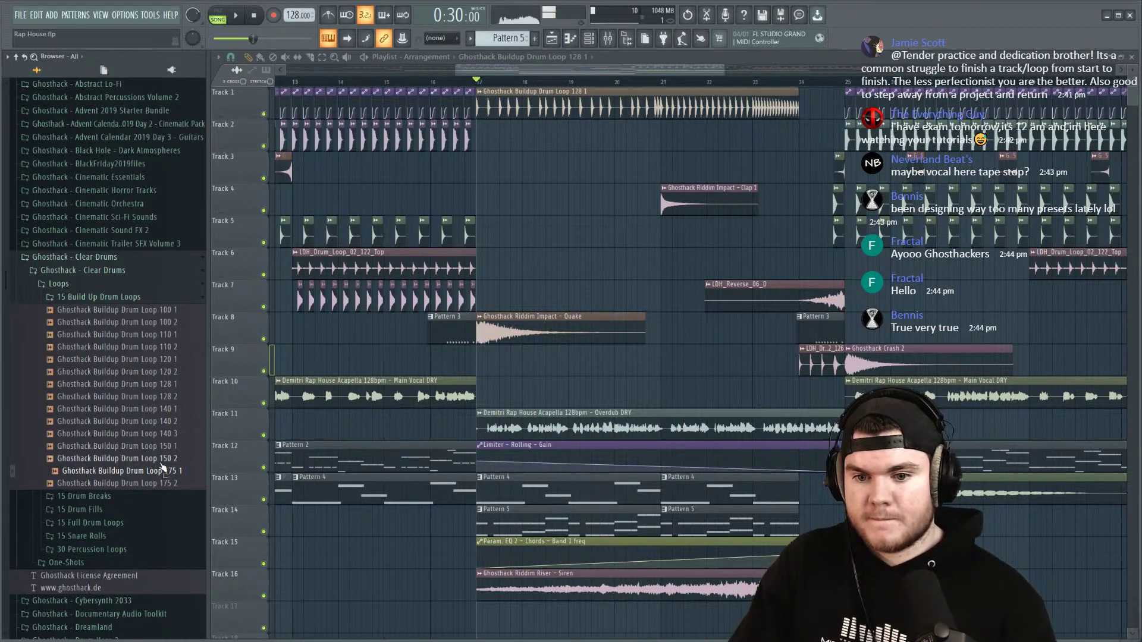
pyautogui.click(162, 484)
pyautogui.click(162, 447)
pyautogui.click(163, 435)
pyautogui.click(163, 423)
pyautogui.click(167, 410)
pyautogui.click(169, 397)
pyautogui.click(170, 384)
pyautogui.click(171, 372)
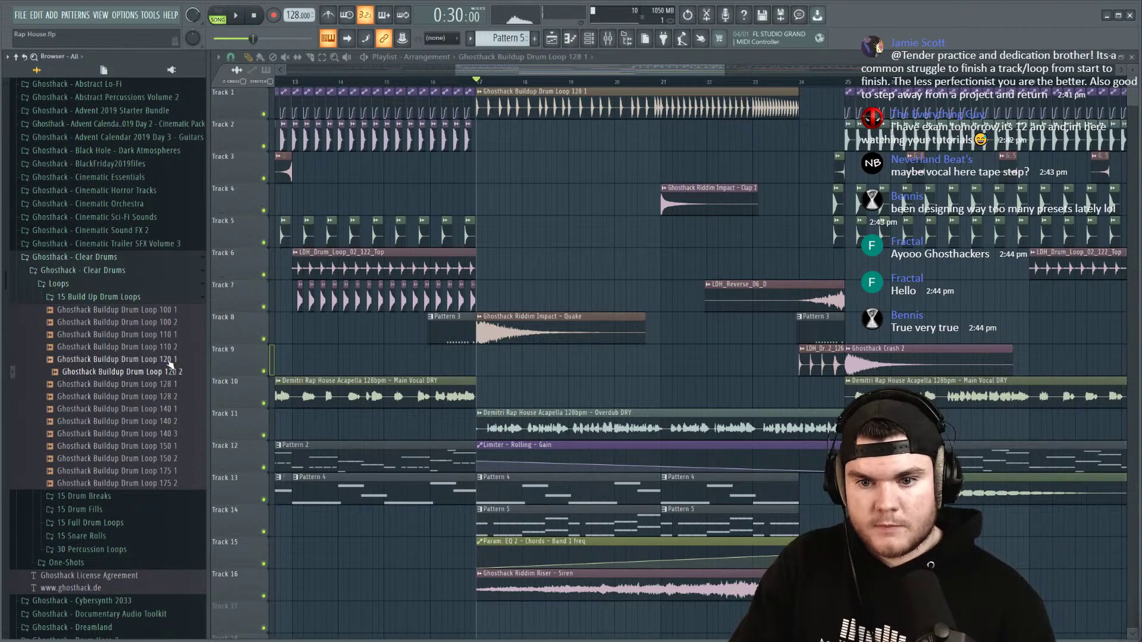
pyautogui.click(171, 359)
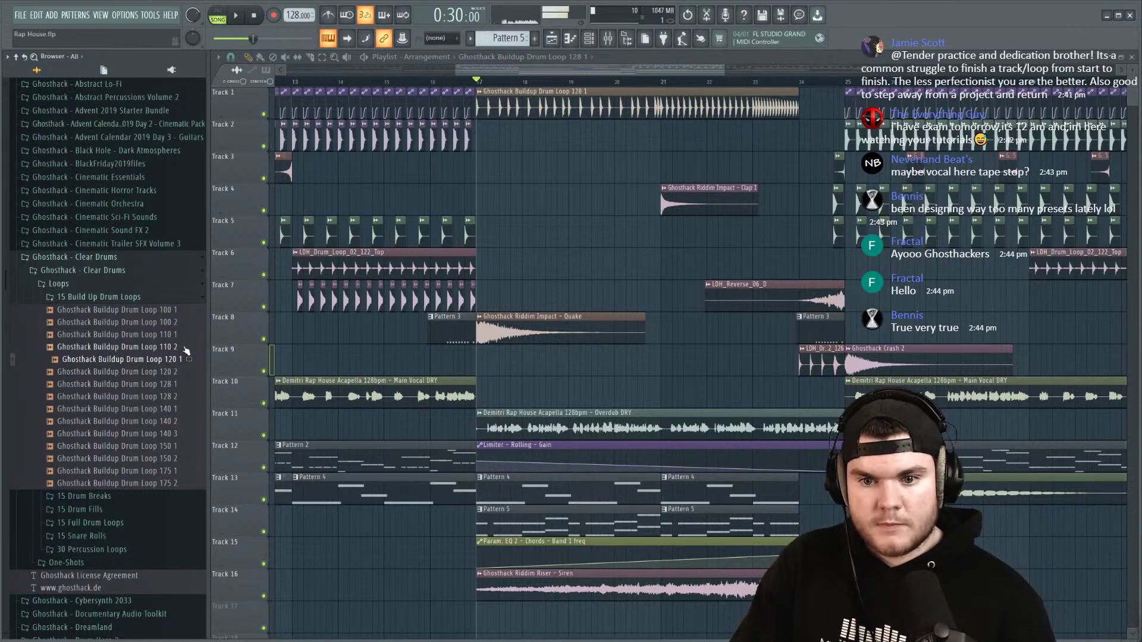
pyautogui.click(185, 347)
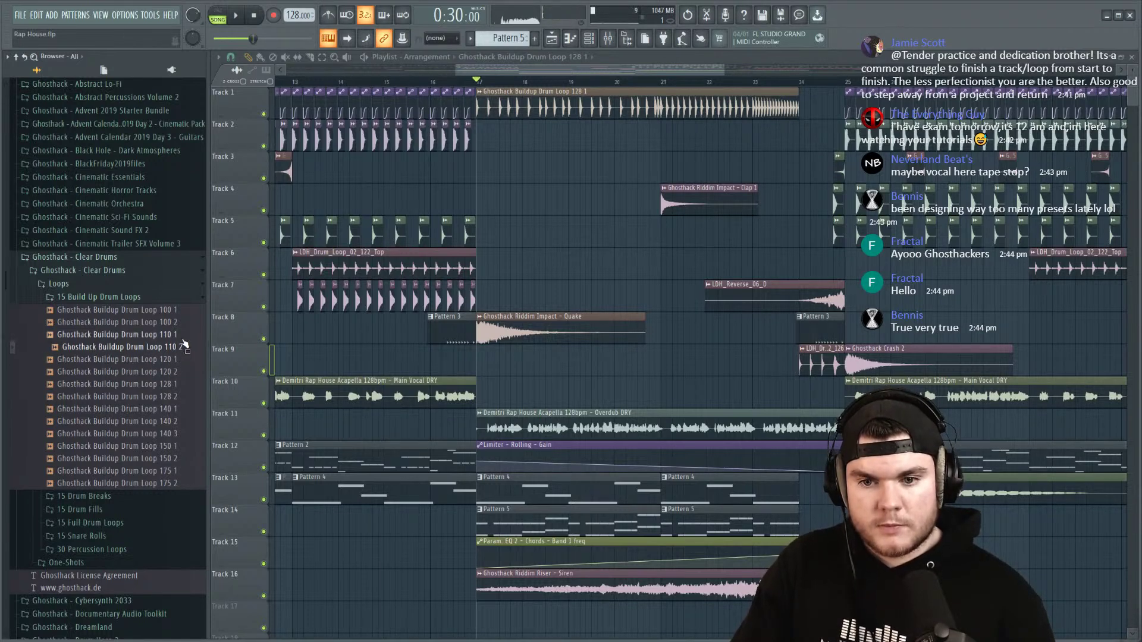
pyautogui.click(183, 330)
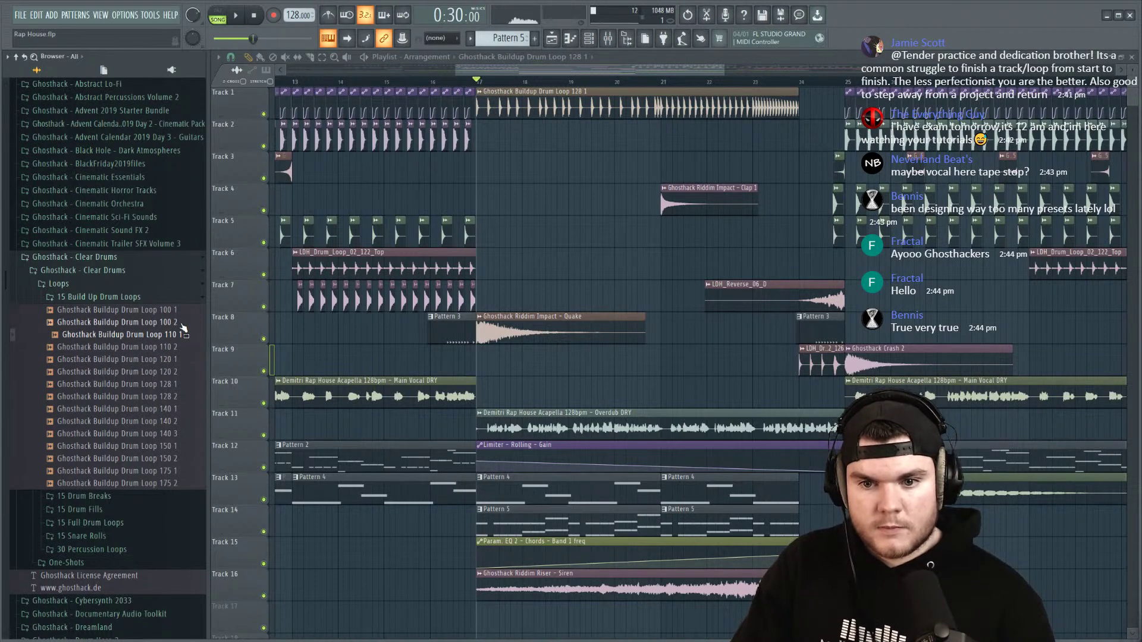
pyautogui.click(186, 327)
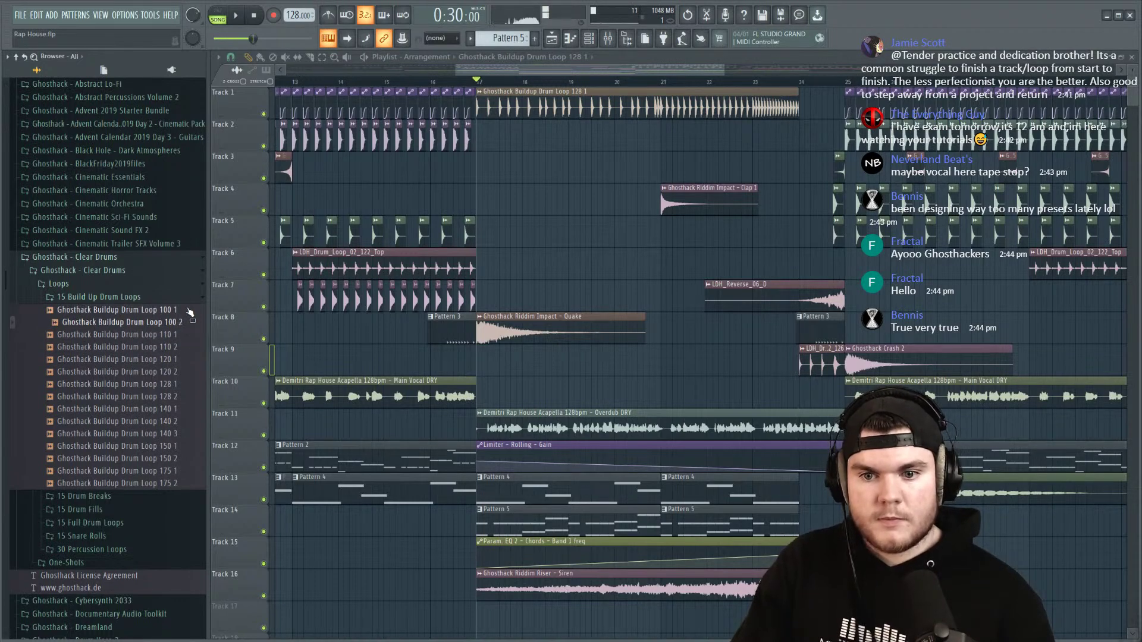
pyautogui.click(189, 311)
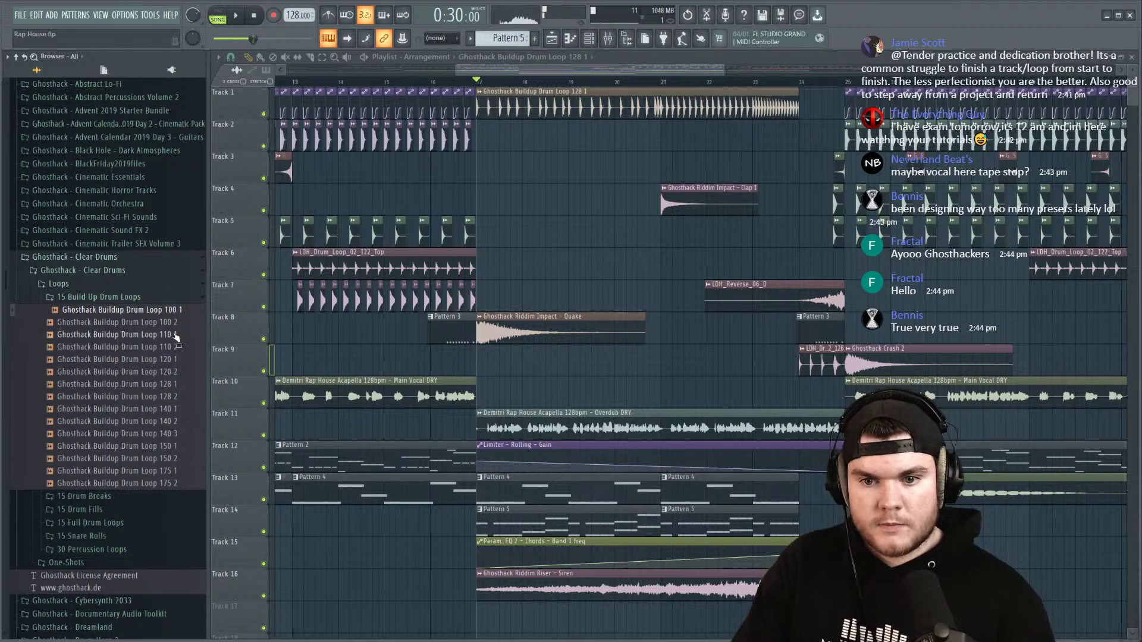
pyautogui.click(175, 326)
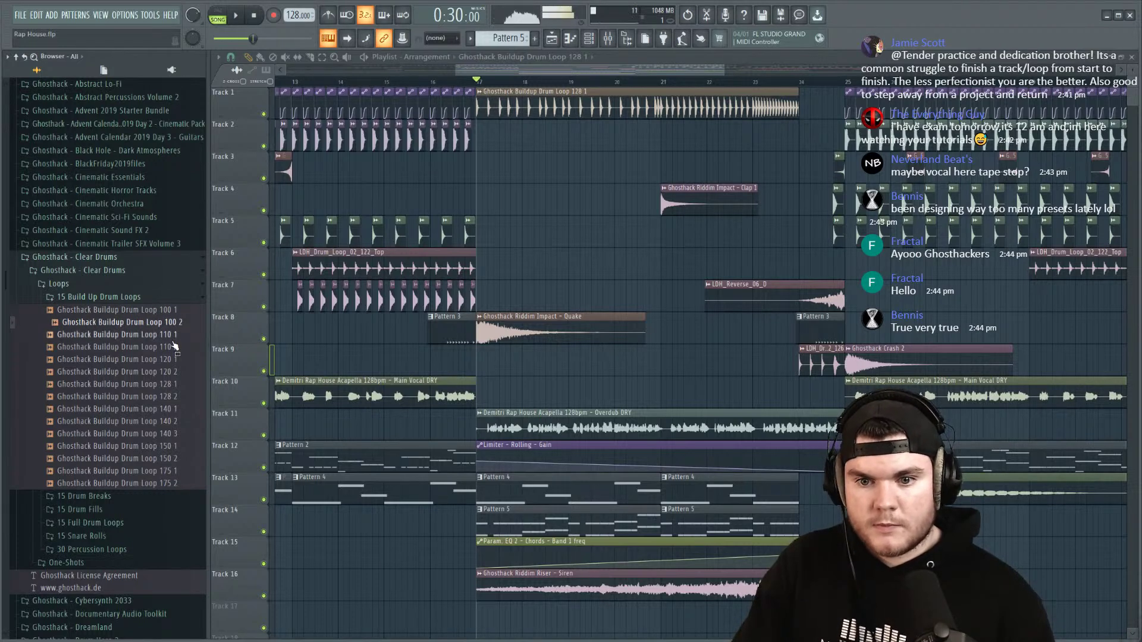
# Step: Try Ghosthack Buildup Drum Loop 100 2 on Track 17 from bar 21, time-stretched to four bars with its channel volume at 52%
pyautogui.moveTo(175, 328); pyautogui.dragTo(514, 510)
pyautogui.doubleClick(519, 530)
pyautogui.moveTo(453, 175); pyautogui.dragTo(453, 161)
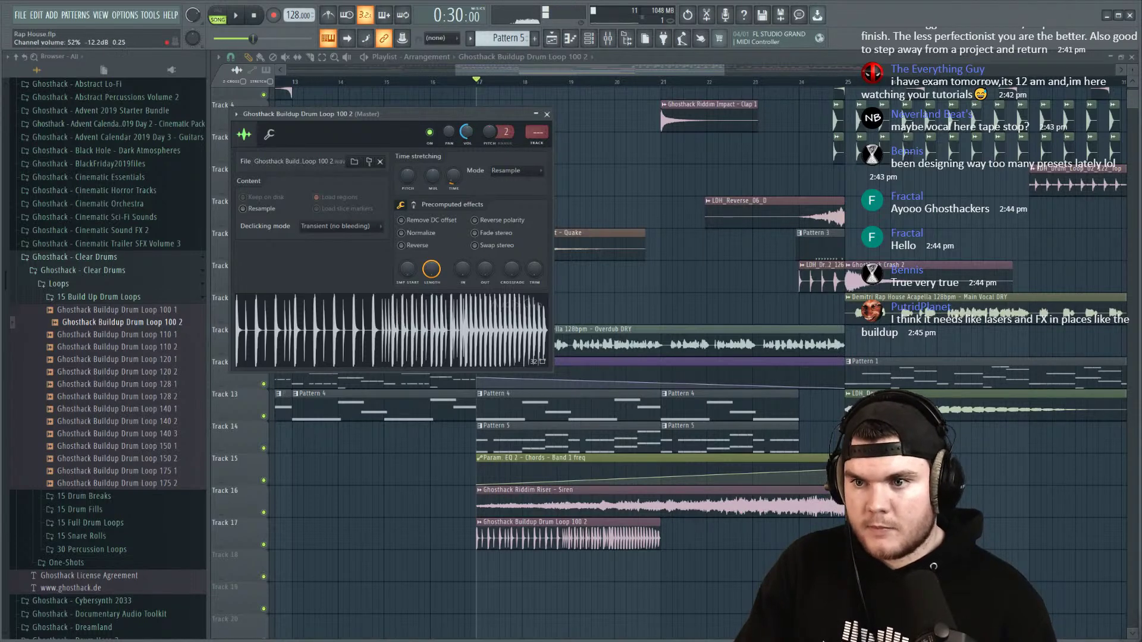
pyautogui.moveTo(643, 530); pyautogui.dragTo(827, 530)
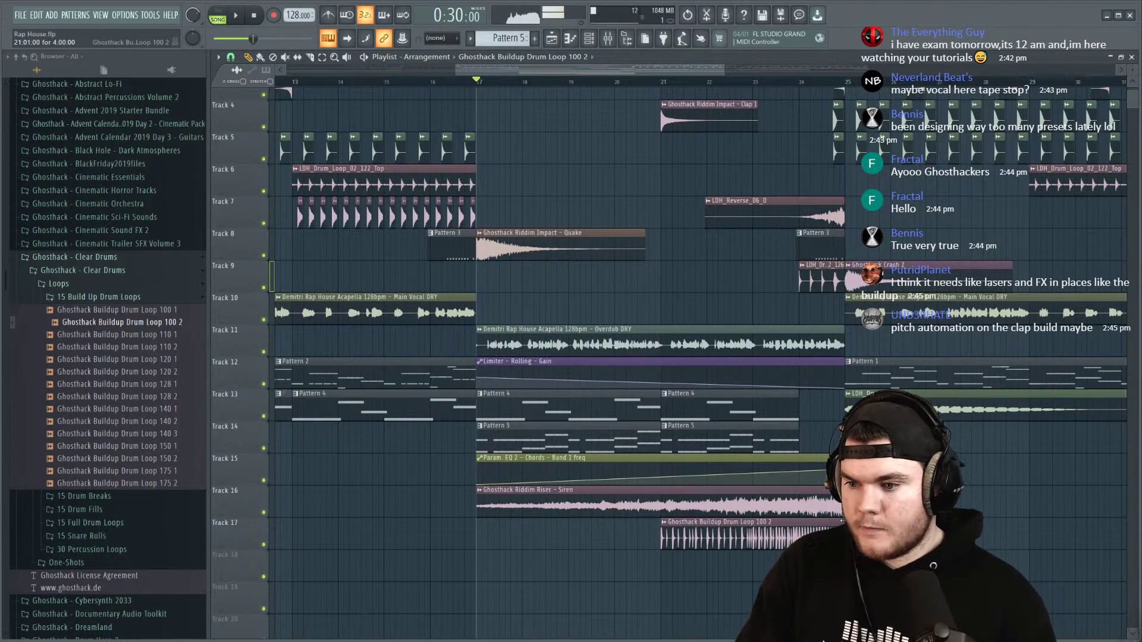
# Step: Play from bar 21 and set the Buildup Drum Loop 100 2 channel volume to 61% (-9.7 dB)
pyautogui.click(665, 81)
pyautogui.press('space')
pyautogui.click(664, 523)
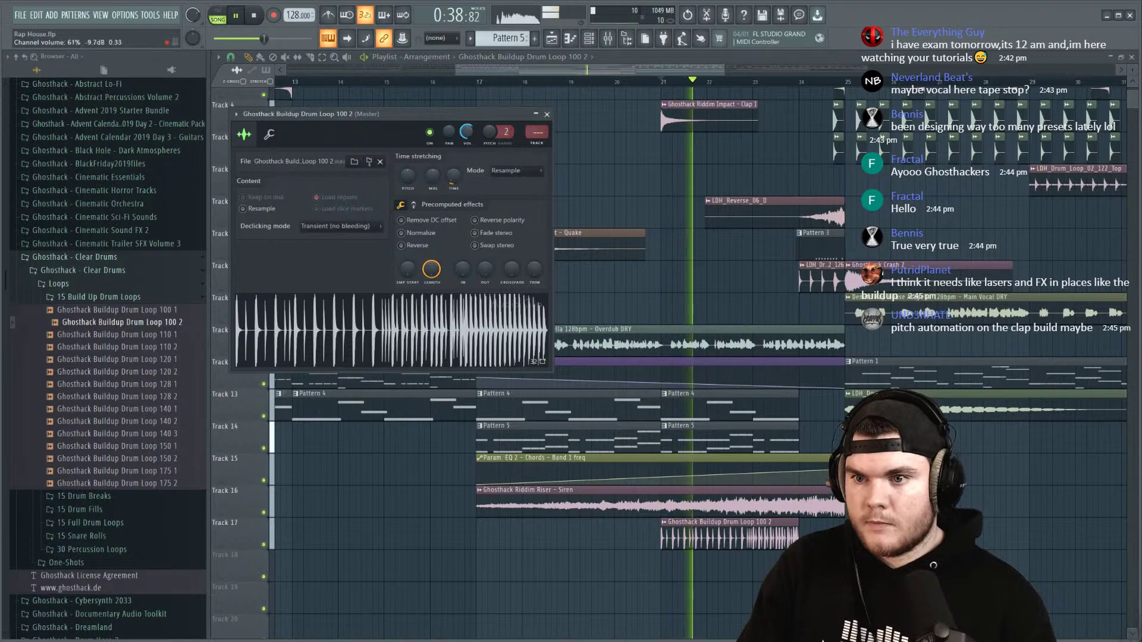
pyautogui.click(546, 114)
# Step: Select the Buildup Drum Loop 100 2 clip and move it up from Track 17 to Track 2
pyautogui.keyDown('ctrl'); pyautogui.click(691, 526); pyautogui.keyUp('ctrl')
pyautogui.hotkey('shift', 'Up')
pyautogui.hotkey('shift', 'Up')
pyautogui.hotkey('shift', 'Up')
pyautogui.hotkey('shift', 'Up')
pyautogui.hotkey('shift', 'Up')
pyautogui.hotkey('shift', 'Up')
pyautogui.hotkey('shift', 'Up')
pyautogui.hotkey('shift', 'Up')
pyautogui.hotkey('shift', 'Up')
pyautogui.hotkey('shift', 'Up')
pyautogui.hotkey('shift', 'Up')
pyautogui.hotkey('shift', 'Up')
pyautogui.hotkey('shift', 'Up')
pyautogui.hotkey('shift', 'Up')
pyautogui.hotkey('shift', 'Up')
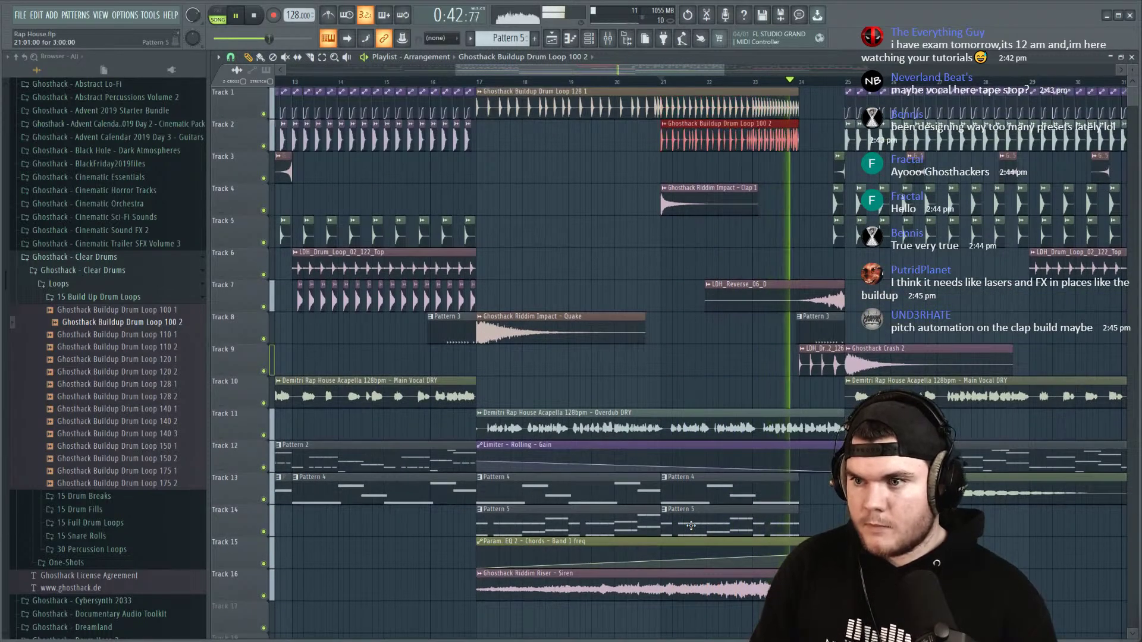
# Step: Compare the build-up with Track 2 muted and unmuted, and delete the Buildup Drum Loop 100 2 clip
pyautogui.press('space')
pyautogui.press('space')
pyautogui.click(264, 145)
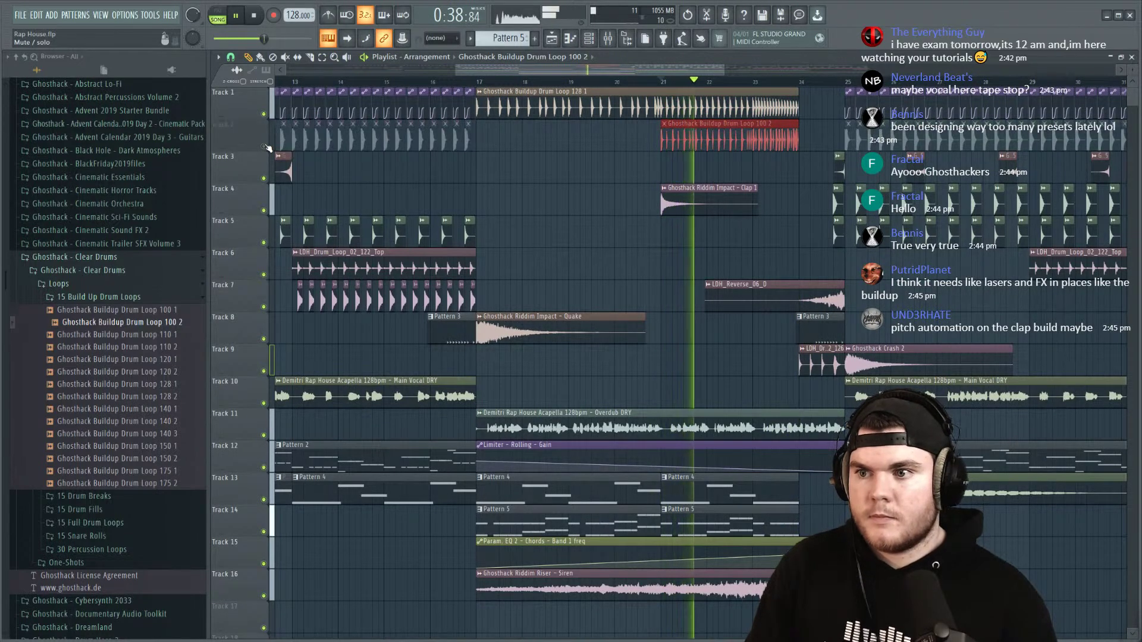
pyautogui.click(264, 146)
pyautogui.scroll(2, 778, 85)
pyautogui.scroll(3, 778, 85)
pyautogui.press('space')
pyautogui.rightClick(622, 139)
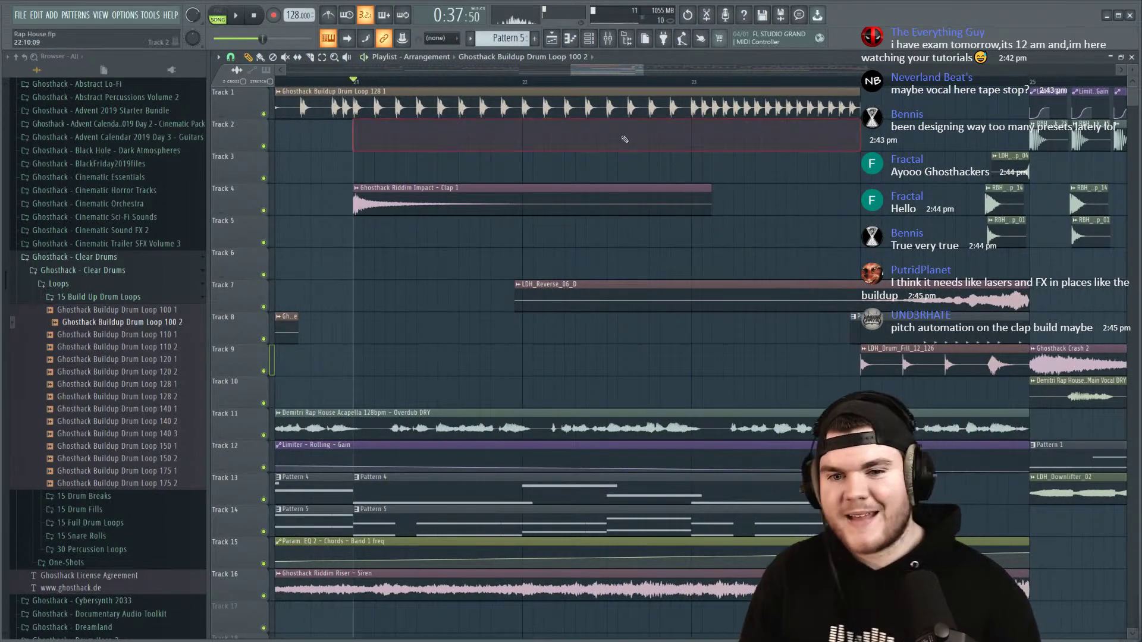
# Step: Audition the 15 Real Percs loops in the 30 Percussion Loops folder, up to Real Perc Loop 128 1
pyautogui.click(86, 296)
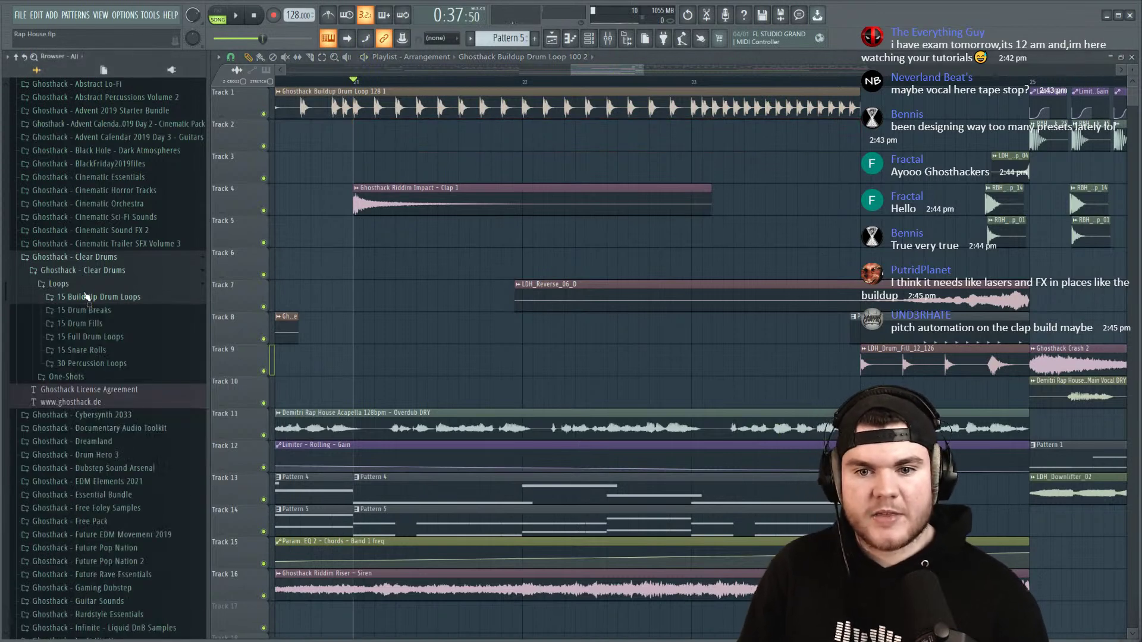
pyautogui.click(118, 365)
pyautogui.click(128, 389)
pyautogui.click(140, 403)
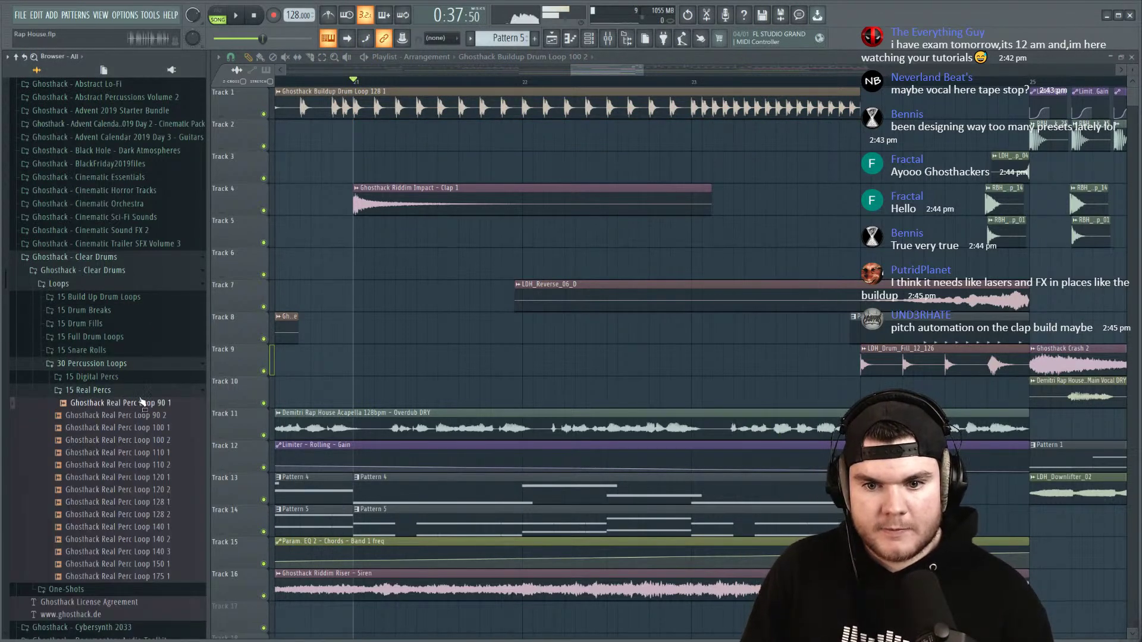
pyautogui.scroll(-3, 149, 333)
pyautogui.click(163, 268)
pyautogui.click(119, 269)
pyautogui.click(160, 304)
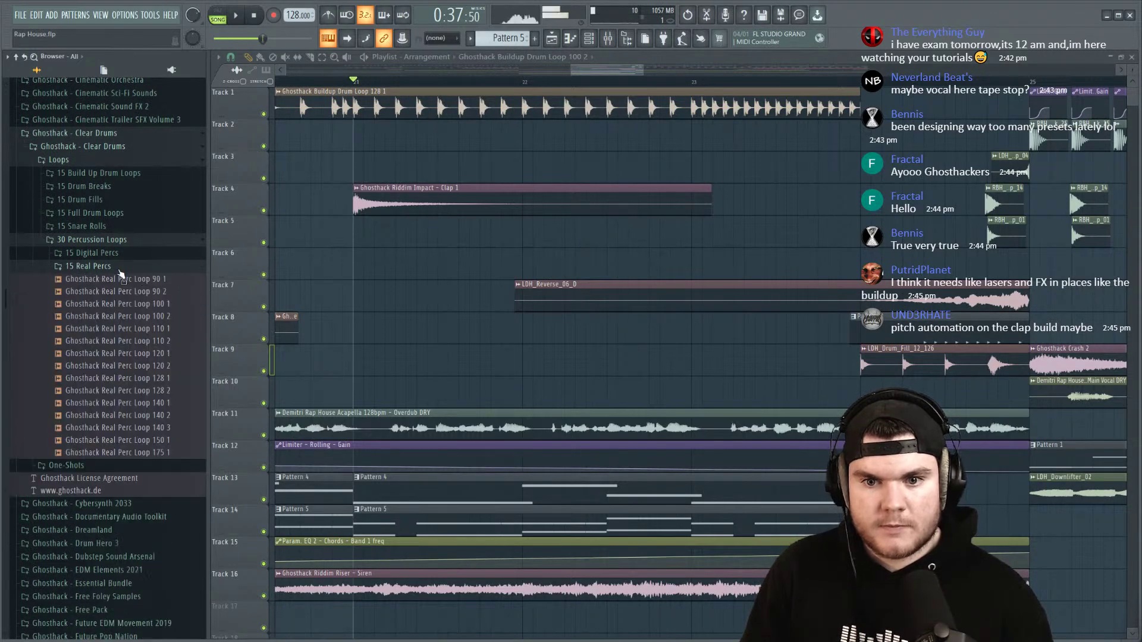
pyautogui.click(172, 341)
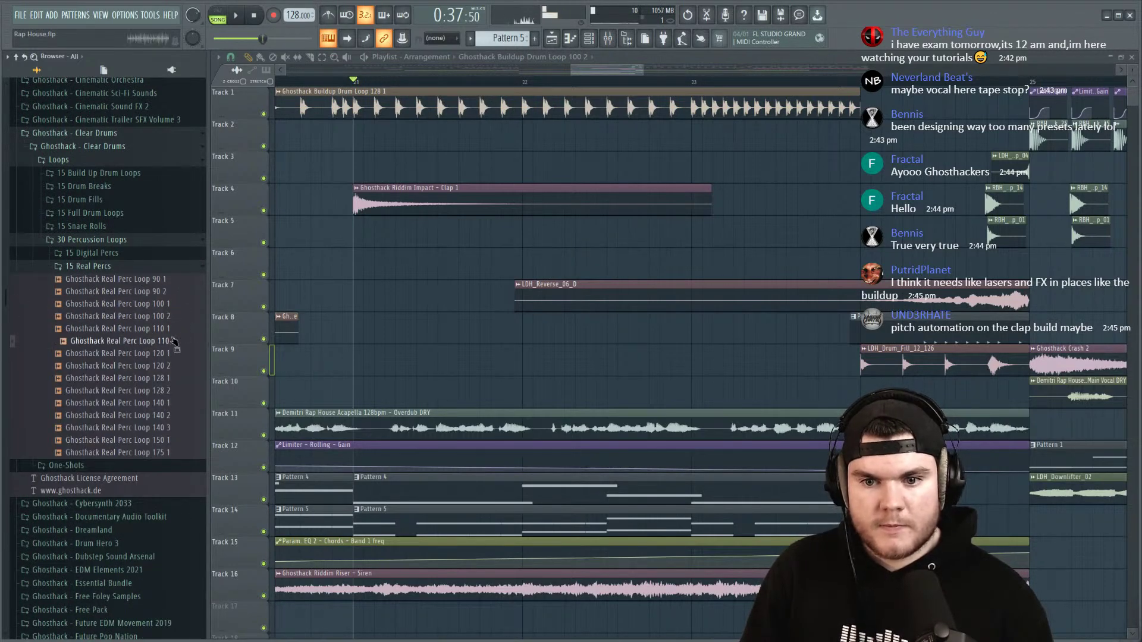
pyautogui.click(173, 354)
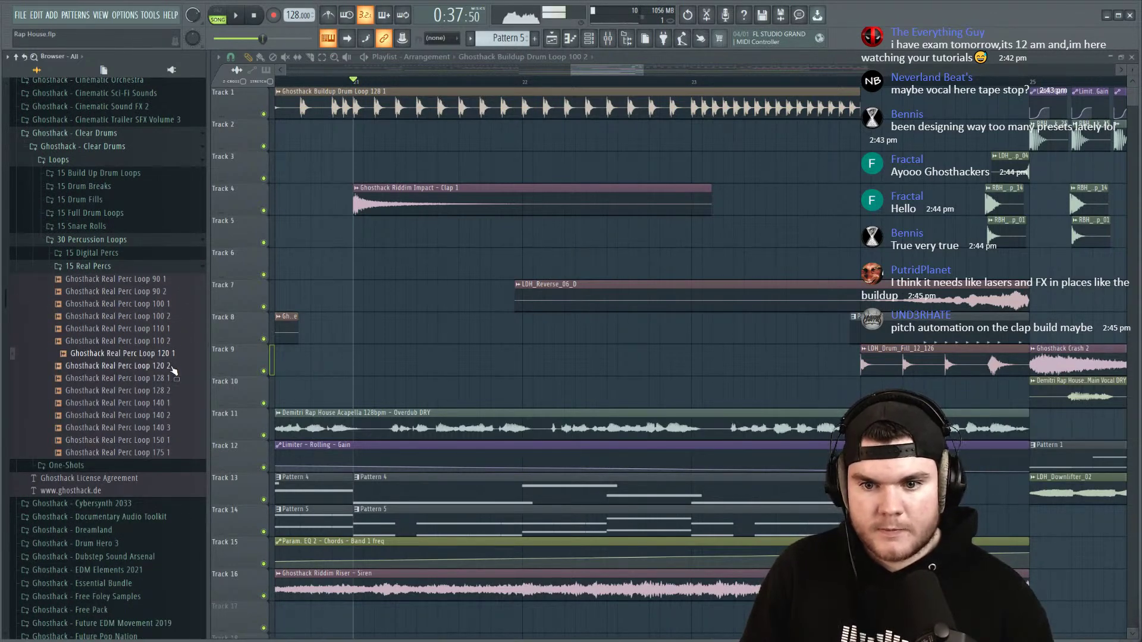
pyautogui.click(172, 368)
pyautogui.click(173, 380)
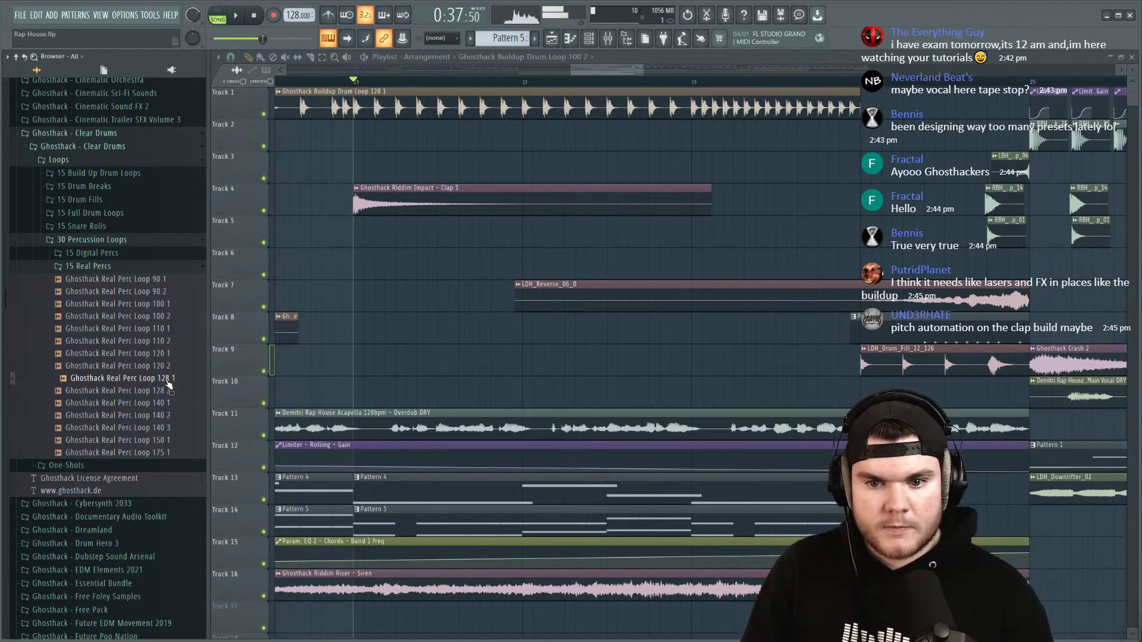
# Step: Try Ghosthack Real Perc Loop 128 1 on Track 2 from bar 21 at 42% channel volume, and delete the clip after listening
pyautogui.moveTo(169, 384); pyautogui.dragTo(400, 138)
pyautogui.press('space')
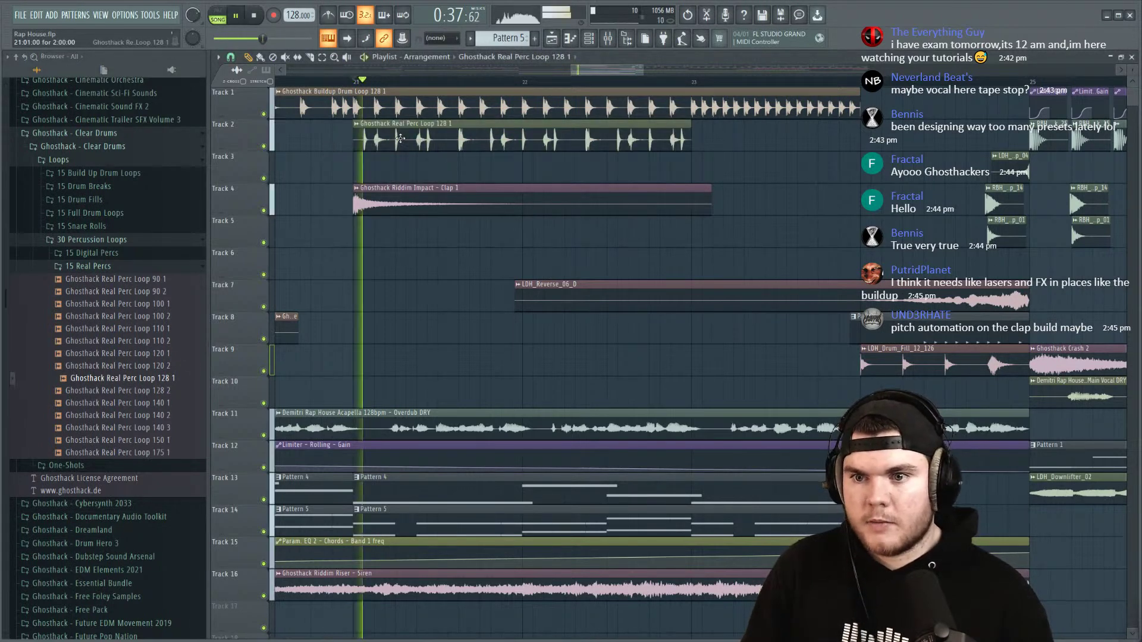
pyautogui.doubleClick(401, 138)
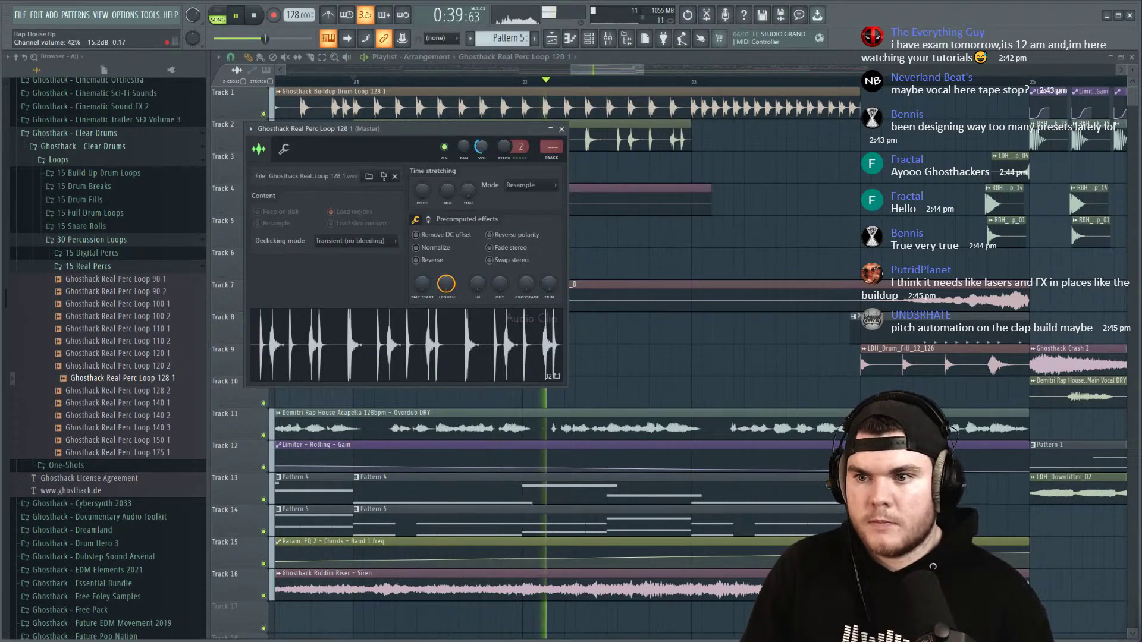
pyautogui.click(561, 129)
pyautogui.press('space')
pyautogui.rightClick(530, 141)
# Step: Preview Ghosthack Real Perc Loop 128 2, and replay the build-up drum loop from bar 21 with Track 1 soloed
pyautogui.click(166, 392)
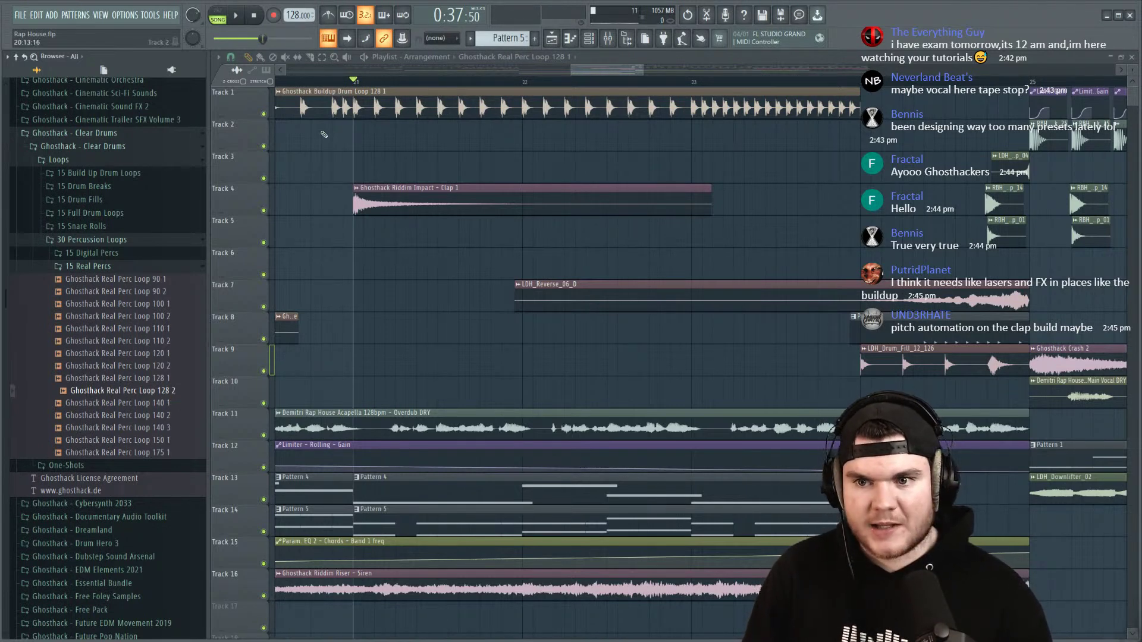
pyautogui.press('space')
pyautogui.rightClick(264, 114)
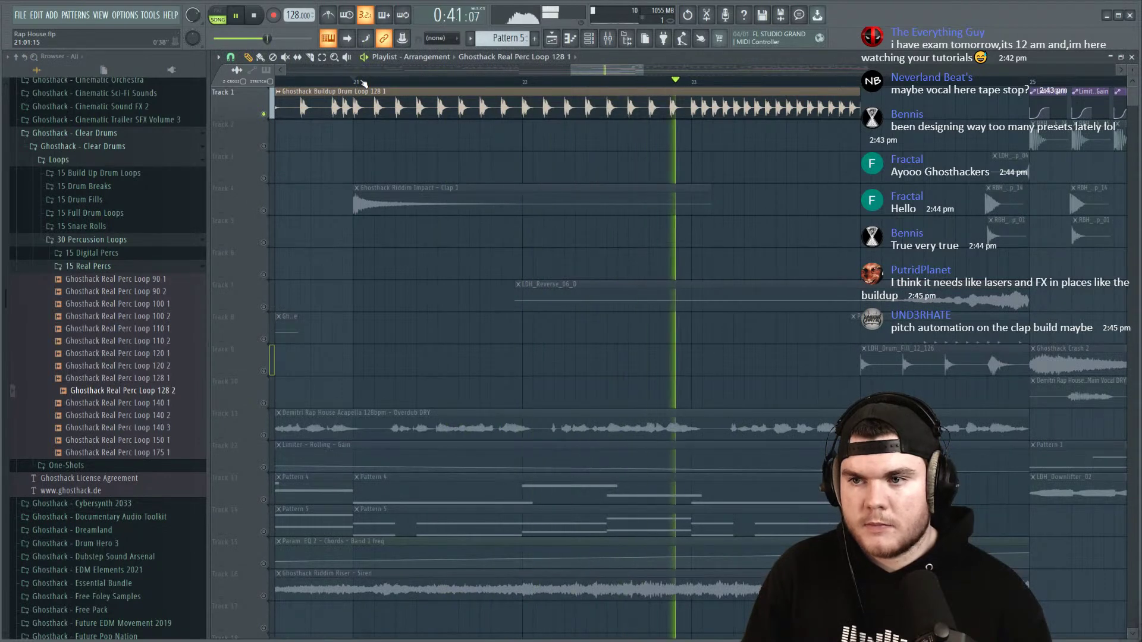
pyautogui.press('space')
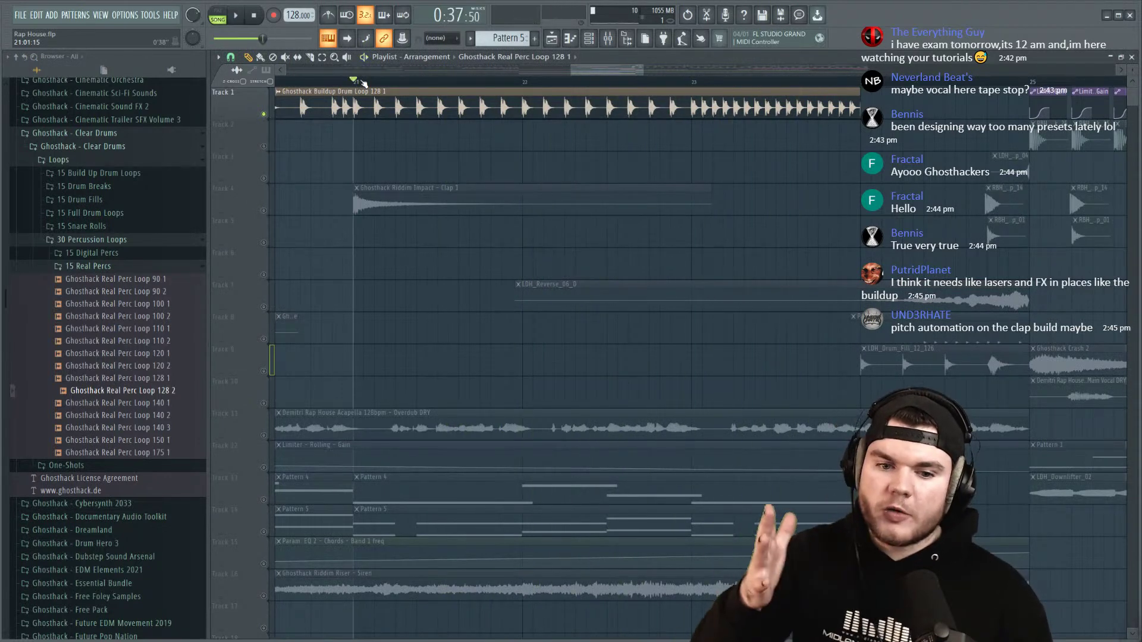
# Step: Select bars 21 to 24 in the playlist and set the Buildup Drum Loop 128 1 time-stretching mode to Stretch
pyautogui.moveTo(355, 81); pyautogui.dragTo(860, 82)
pyautogui.doubleClick(815, 111)
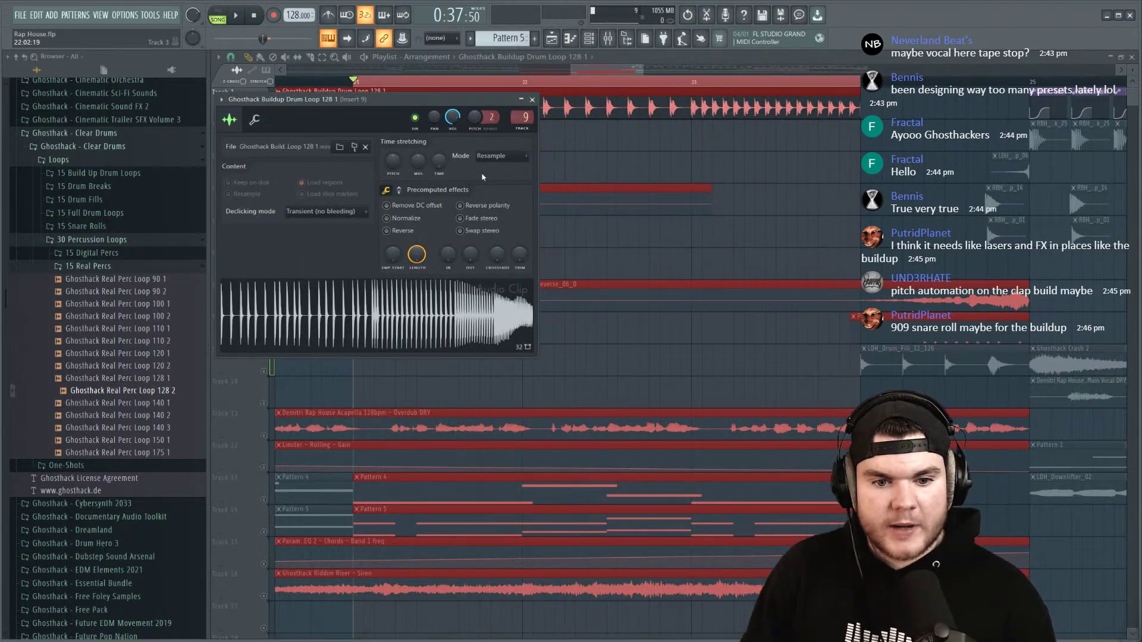
pyautogui.click(489, 156)
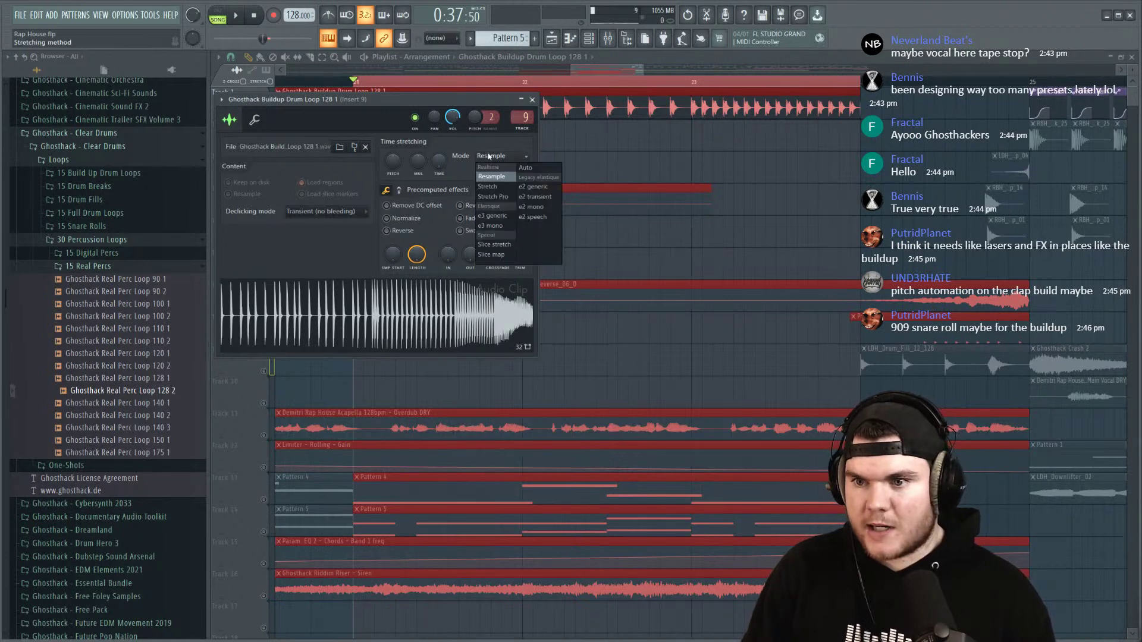
pyautogui.moveTo(482, 104); pyautogui.dragTo(573, 226)
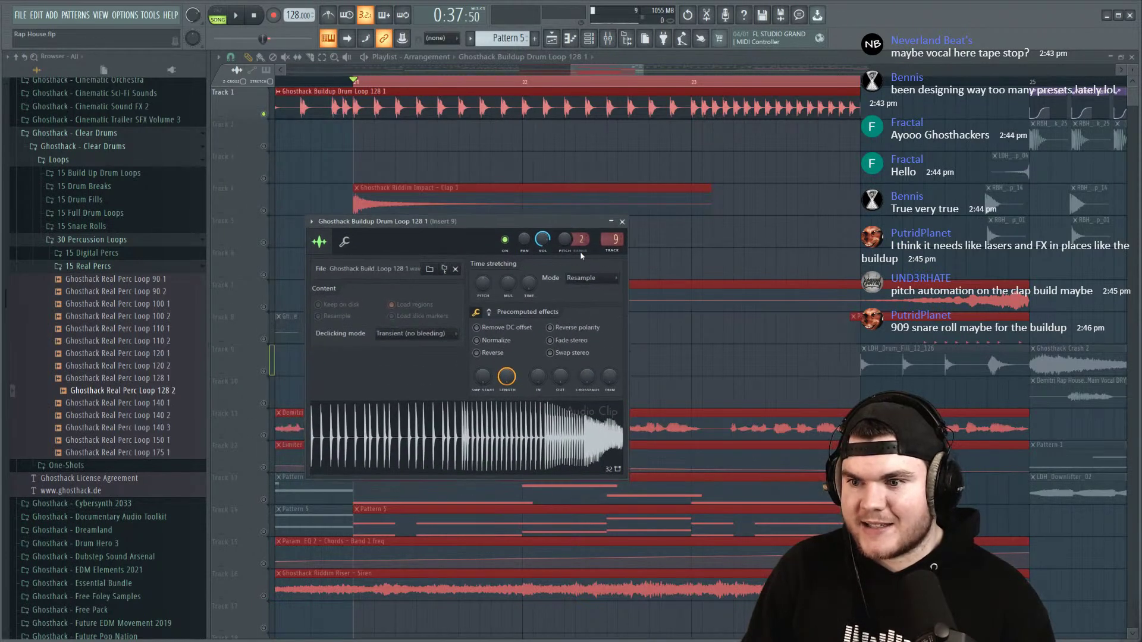
pyautogui.click(589, 278)
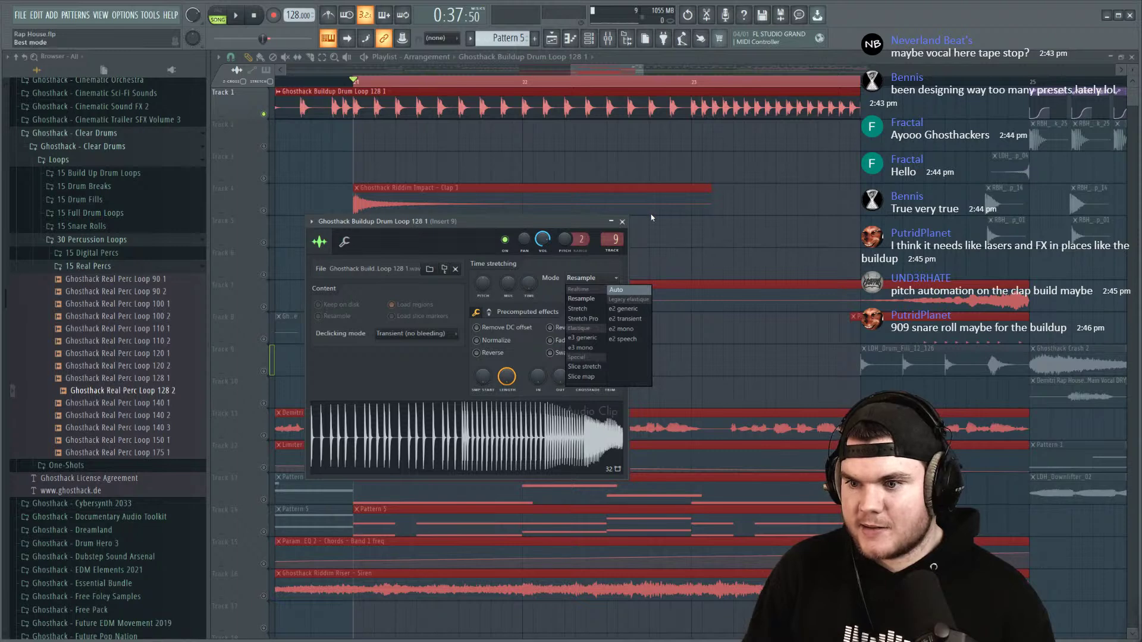
pyautogui.click(581, 310)
# Step: Set the Buildup Drum Loop 128 1 pitch range to 4 and create a channel pitch automation clip from bar 21 to 24
pyautogui.press('space')
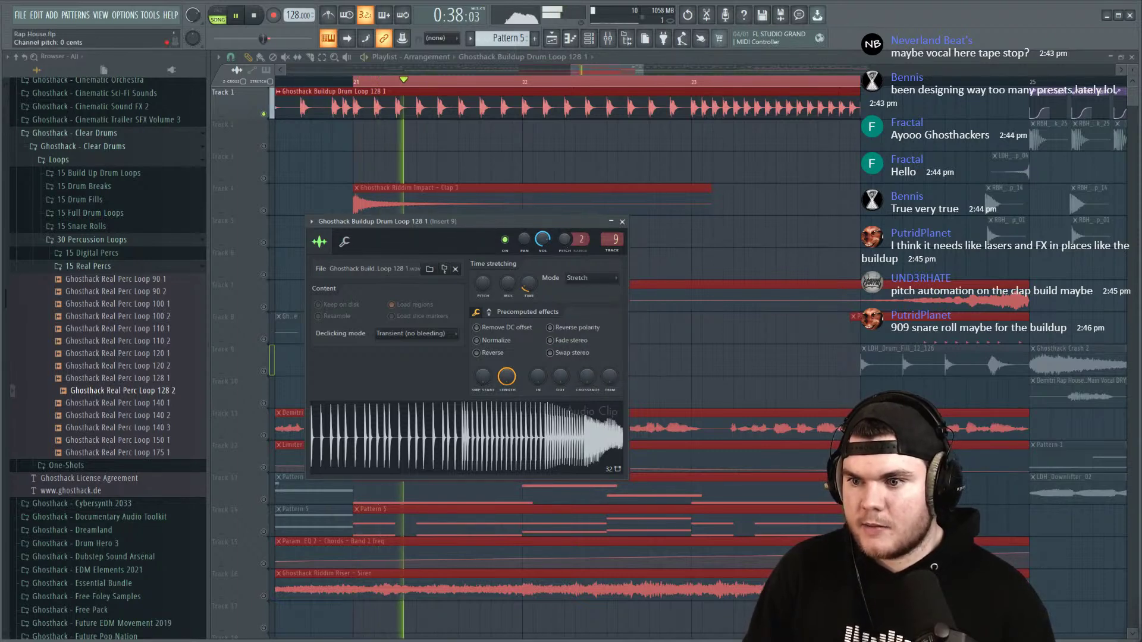
pyautogui.rightClick(564, 240)
pyautogui.click(580, 244)
pyautogui.press('space')
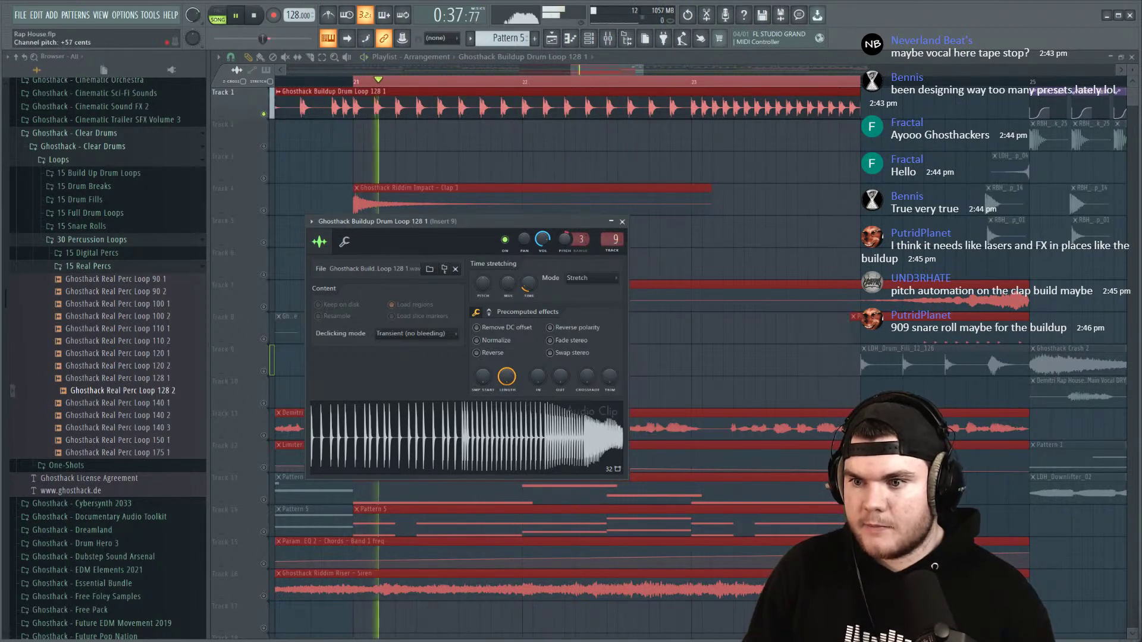
pyautogui.rightClick(567, 240)
pyautogui.press('space')
pyautogui.rightClick(566, 241)
pyautogui.click(613, 320)
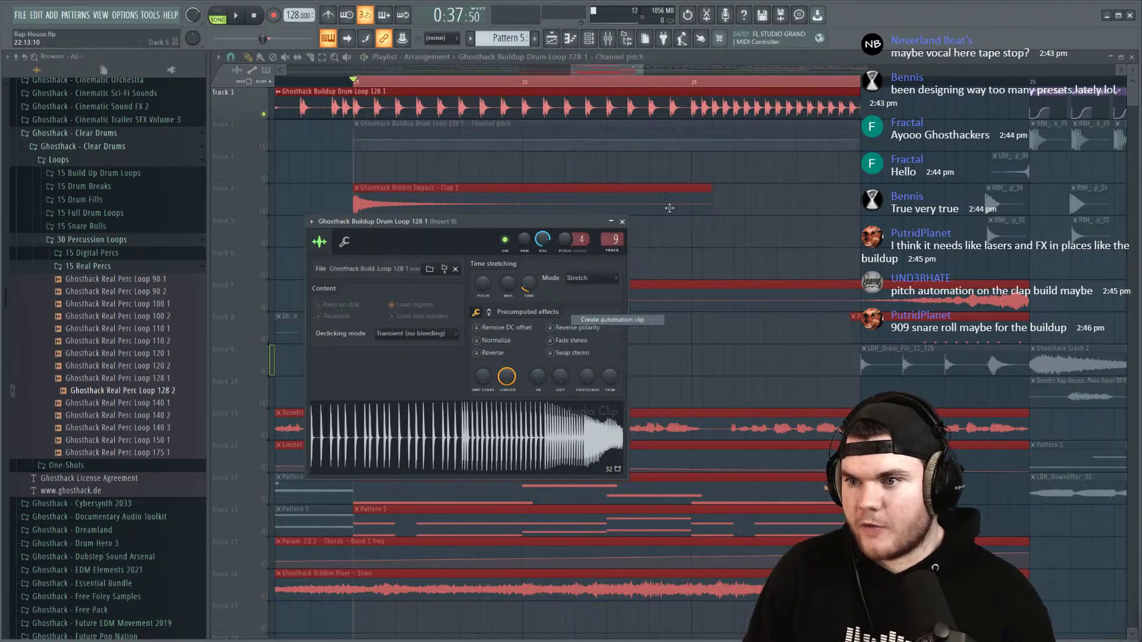
# Step: Solo Tracks 1 and 2 during playback and copy the channel pitch automation's start value to its end point at bar 24
pyautogui.press('Escape')
pyautogui.press('space')
pyautogui.rightClick(268, 119)
pyautogui.click(268, 149)
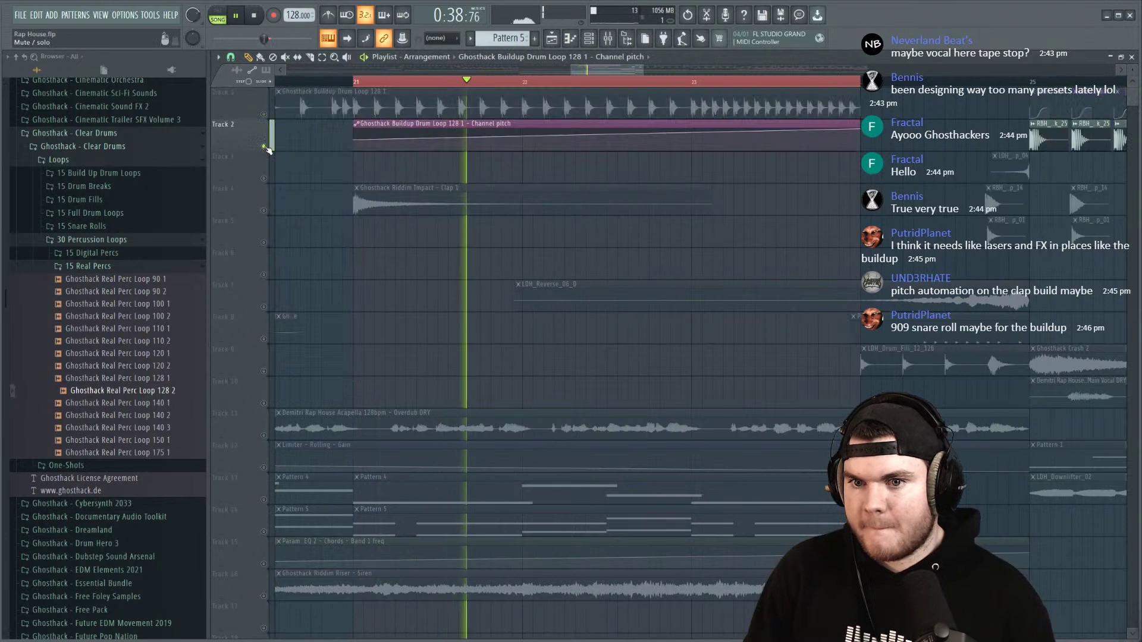
pyautogui.click(264, 113)
pyautogui.rightClick(354, 142)
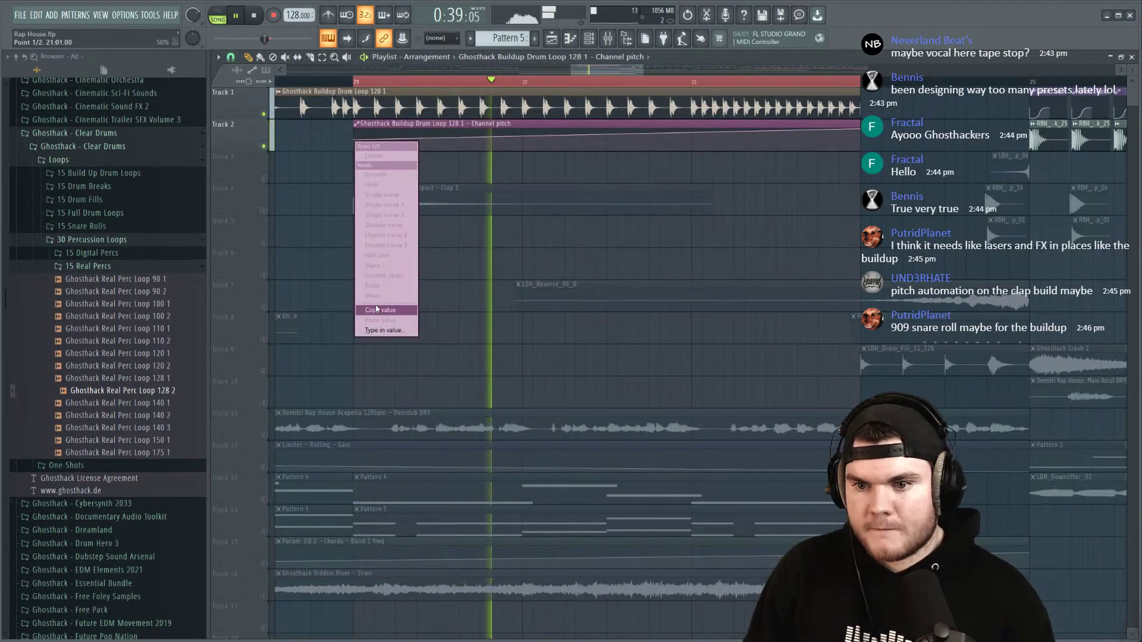
pyautogui.click(372, 339)
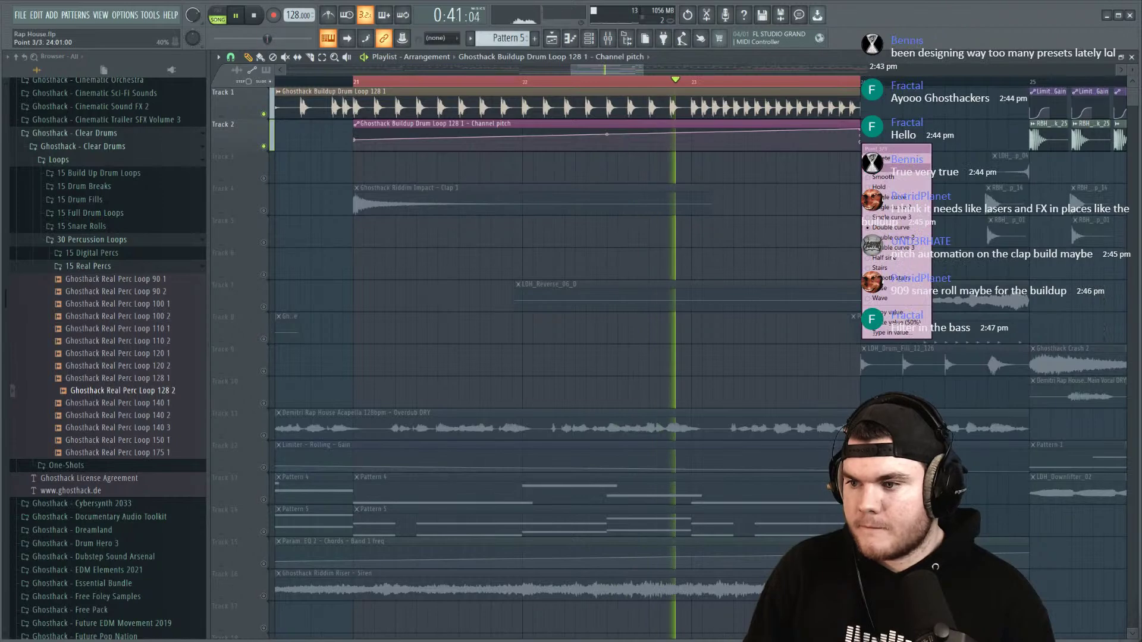
pyautogui.scroll(-3, 821, 82)
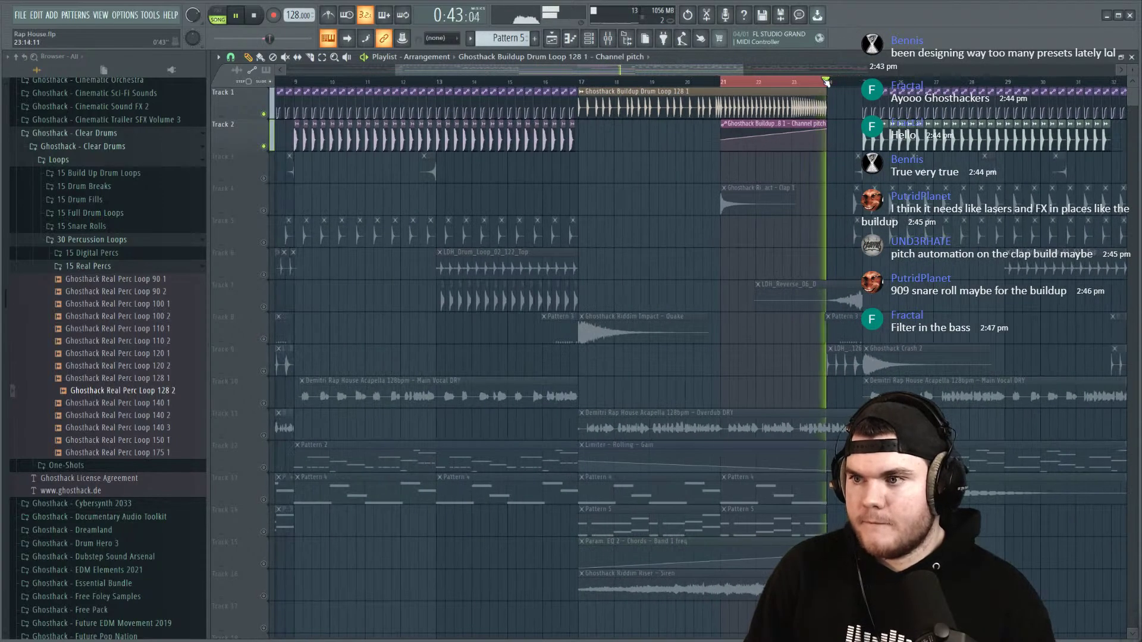
# Step: Play the pitched build-up into the bar 25 drop with all tracks audible
pyautogui.press('space')
pyautogui.press('space')
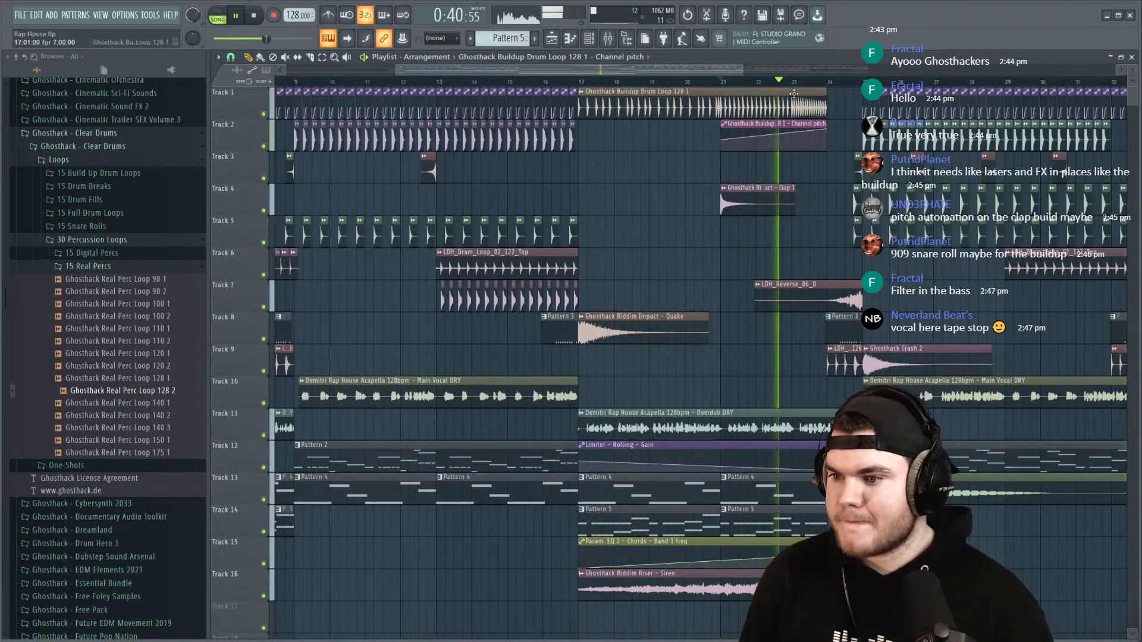
pyautogui.scroll(3, 858, 78)
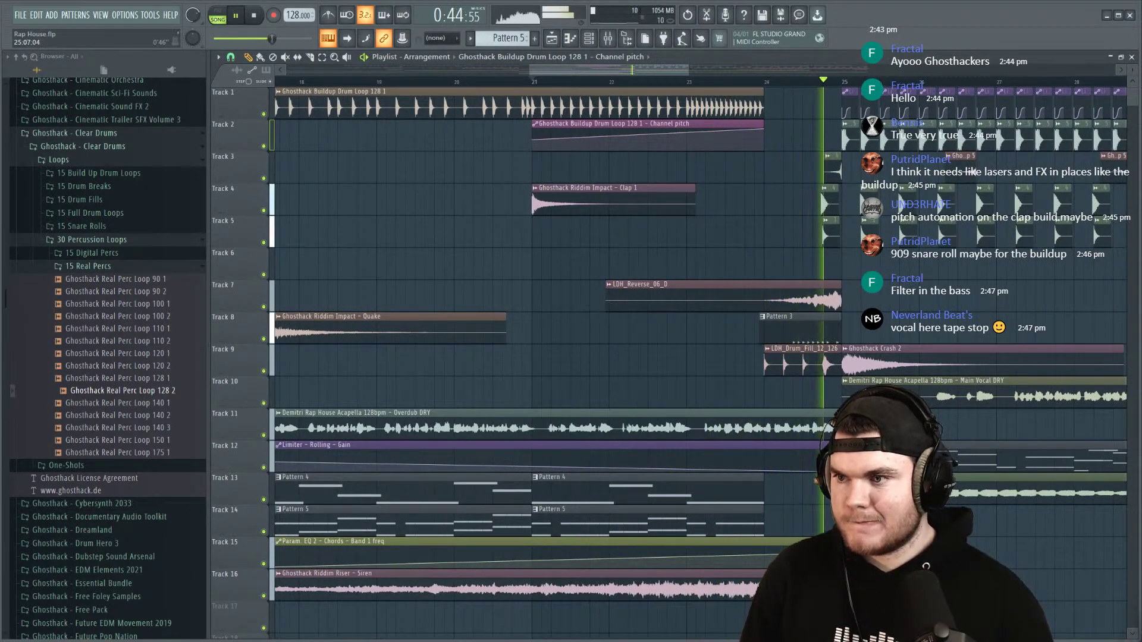
pyautogui.scroll(2, 885, 86)
pyautogui.scroll(3, 874, 83)
pyautogui.press('space')
# Step: Select the last two beats before bar 25, play the Track 11 overdub vocal soloed, and show its Vox 2 mixer track
pyautogui.moveTo(784, 83); pyautogui.dragTo(699, 83)
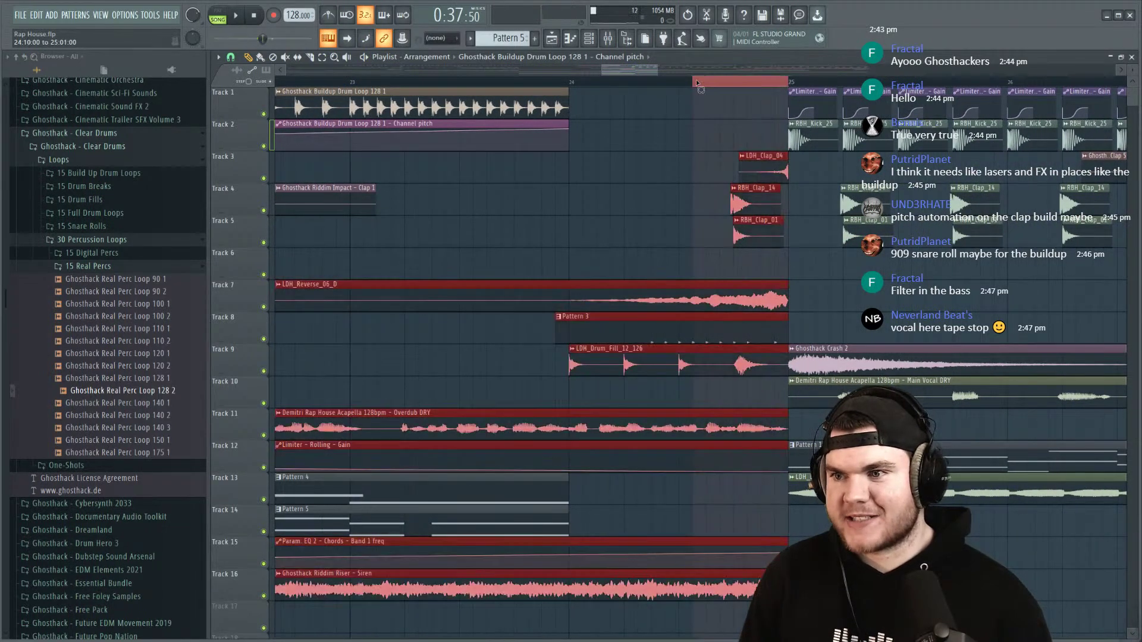
pyautogui.rightClick(264, 435)
pyautogui.press('space')
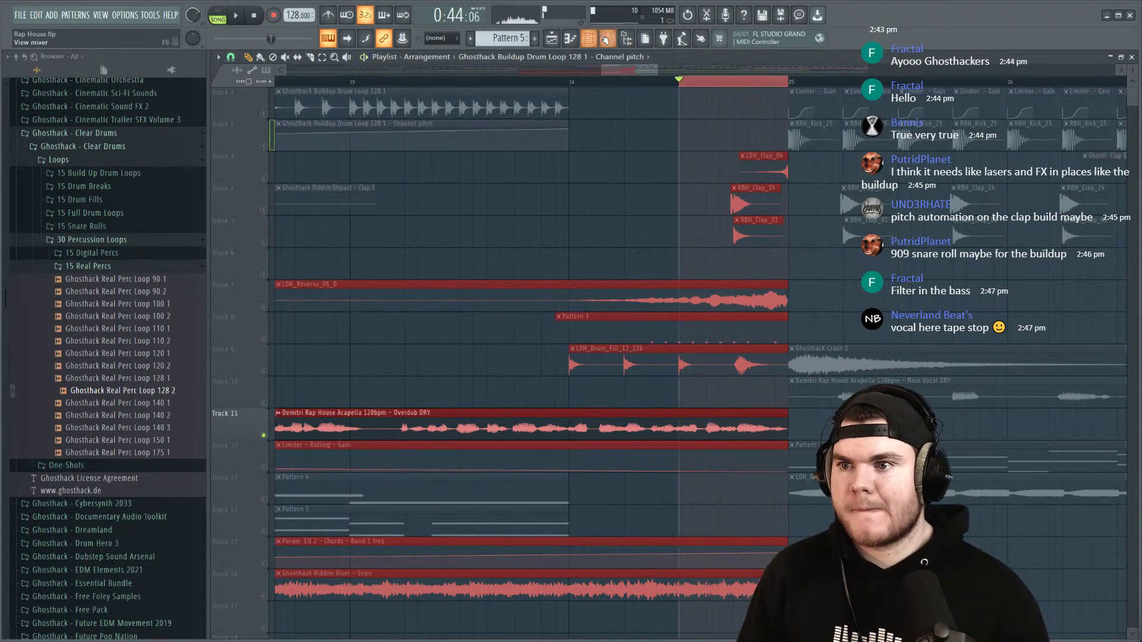
pyautogui.click(607, 38)
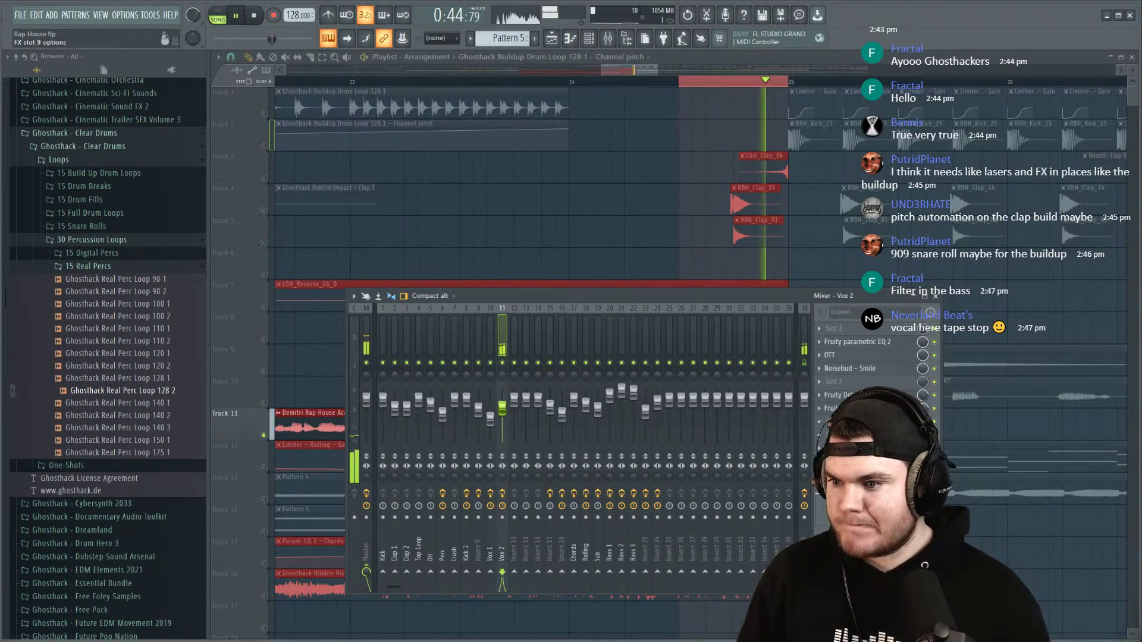
pyautogui.press('space')
# Step: Insert Glitch2 in an effect slot of the Vox 2 mixer track
pyautogui.click(830, 408)
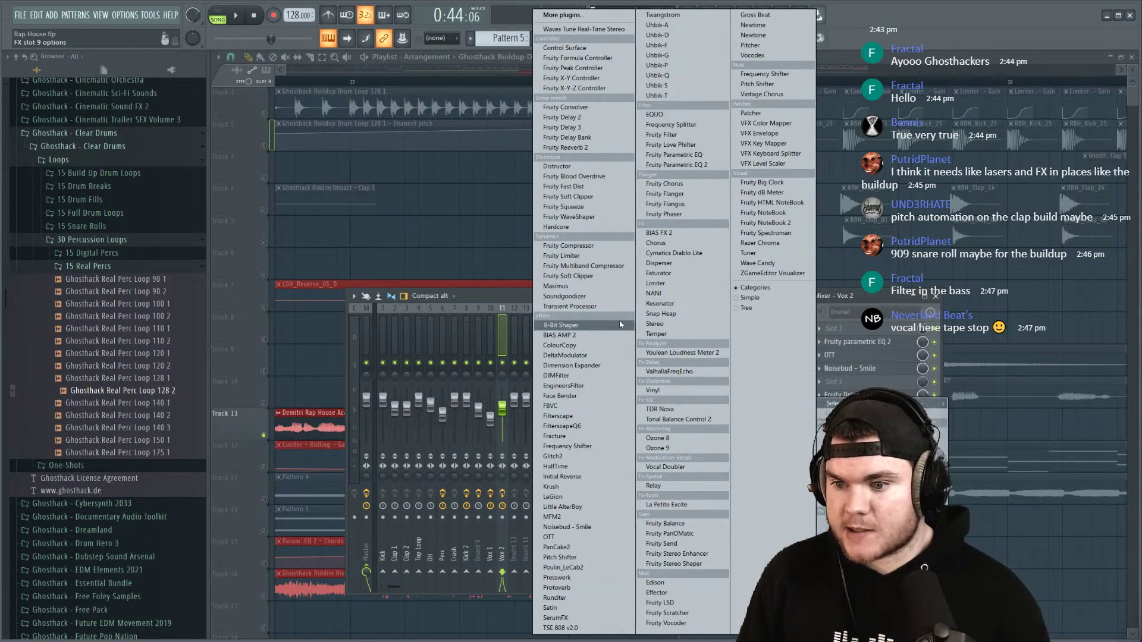
pyautogui.click(573, 458)
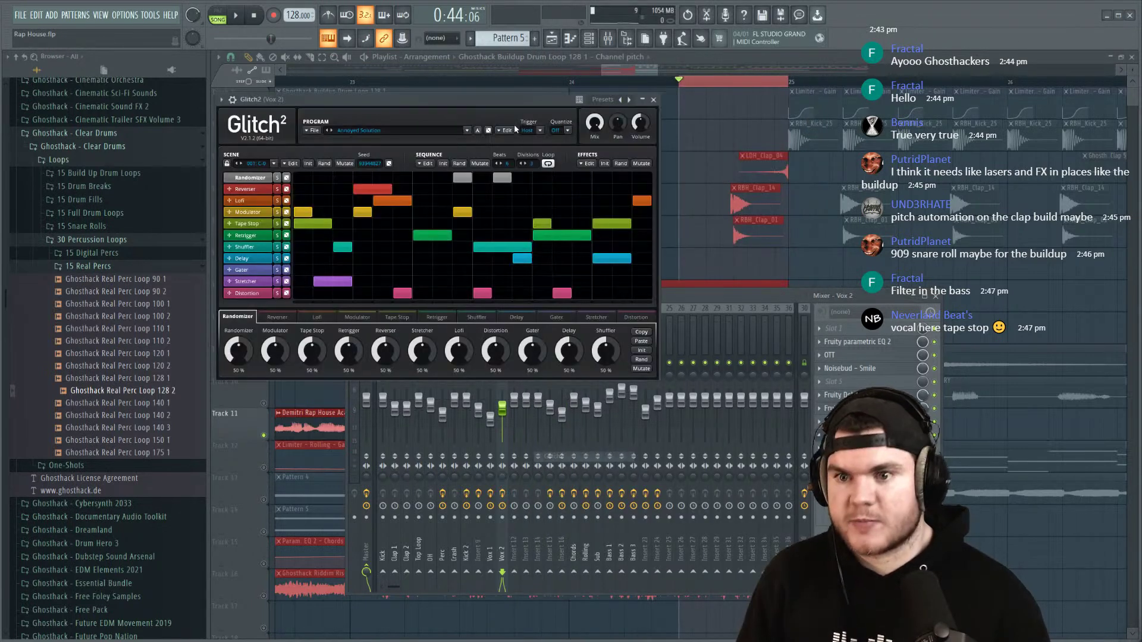
pyautogui.moveTo(444, 102); pyautogui.dragTo(515, 155)
# Step: Clear the Glitch2 sequence during playback and add a Tape Stop block over its last quarter in Stop mode
pyautogui.press('space')
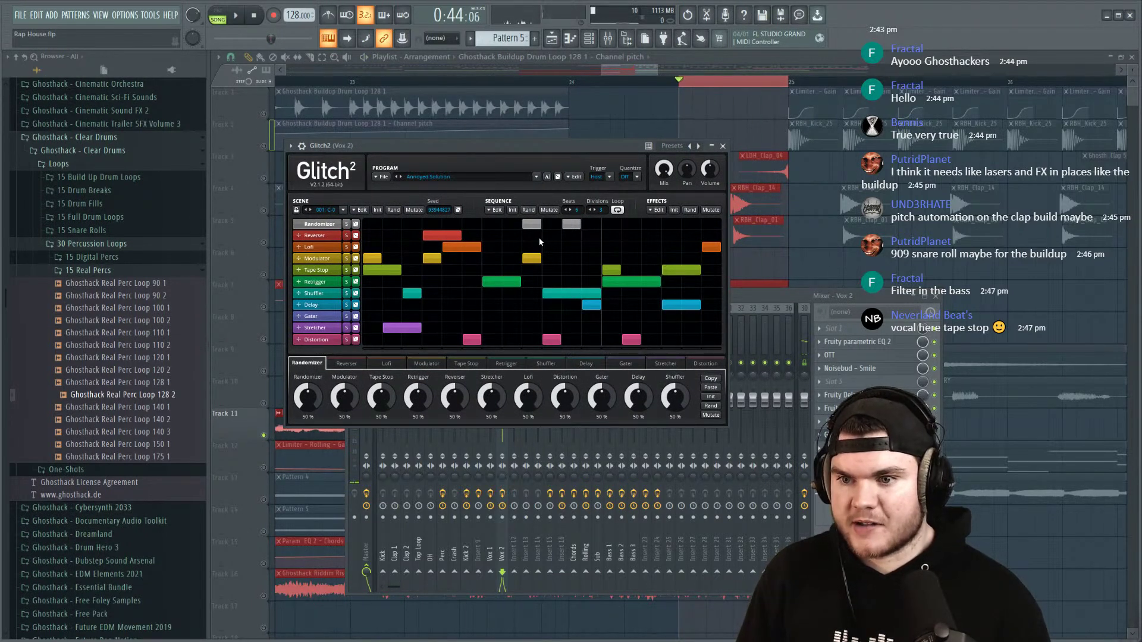
pyautogui.click(511, 212)
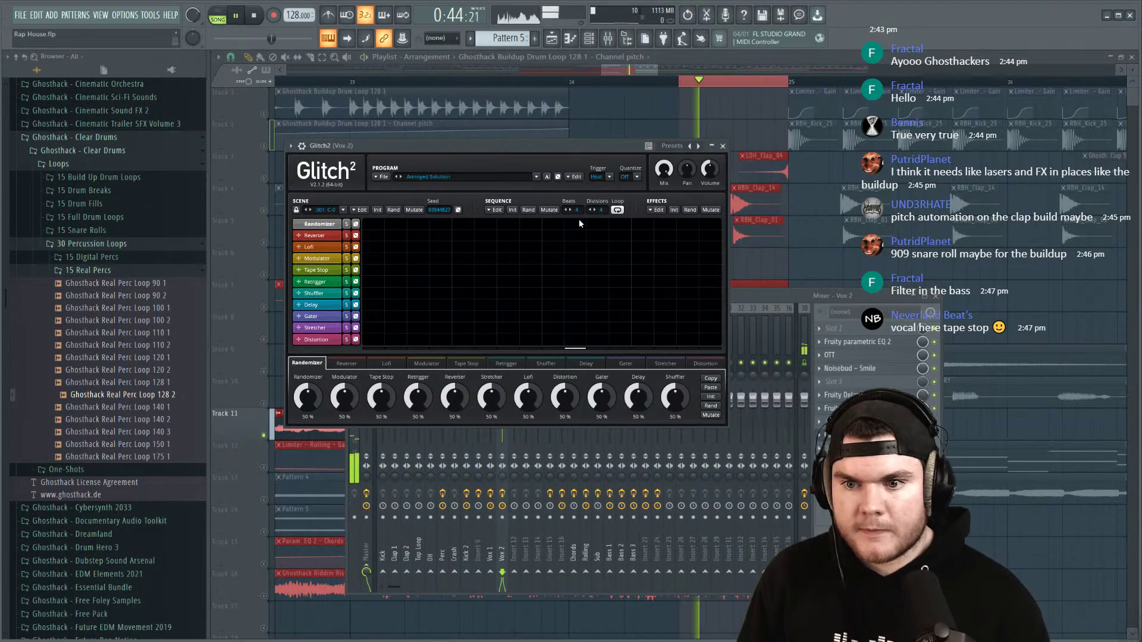
pyautogui.moveTo(667, 272); pyautogui.dragTo(675, 272)
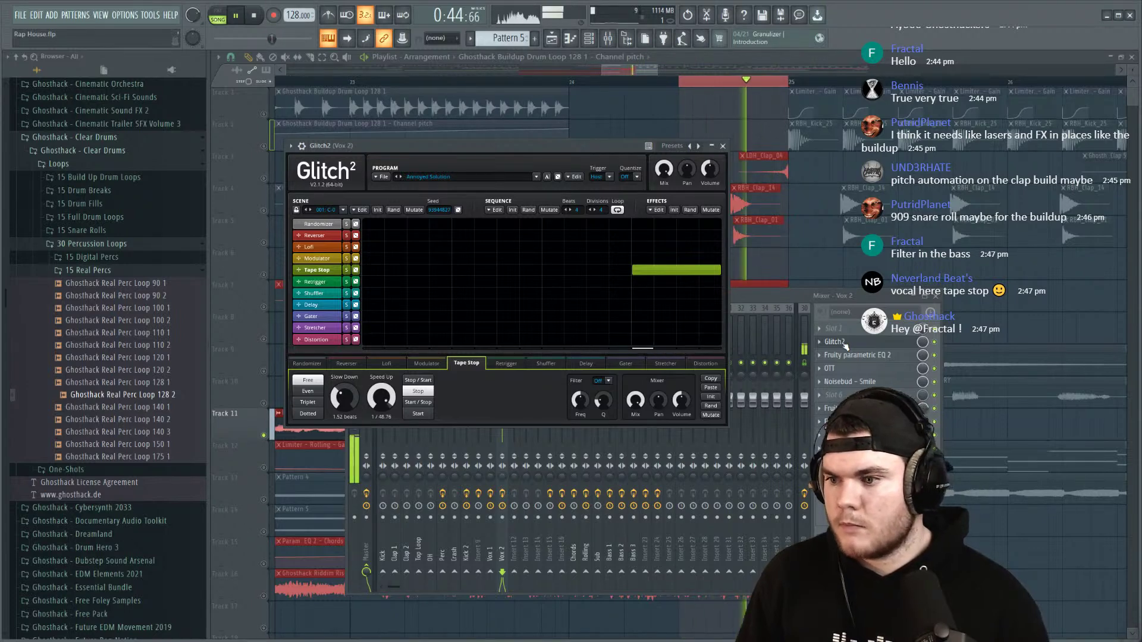
pyautogui.click(839, 343)
# Step: Clear the time selection, replay the vocal from bar 23, and set the Glitch2 Tape Stop slow-down to 1.28 beats
pyautogui.moveTo(785, 84); pyautogui.dragTo(682, 83)
pyautogui.scroll(-4, 682, 83)
pyautogui.press('space')
pyautogui.click(598, 84)
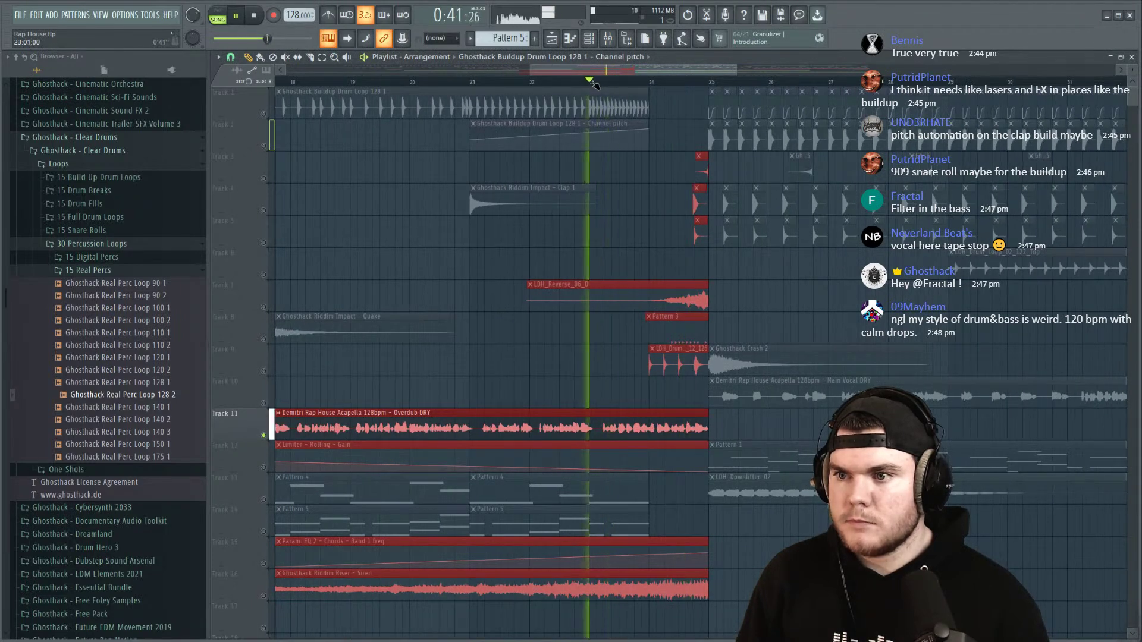
pyautogui.press('F9')
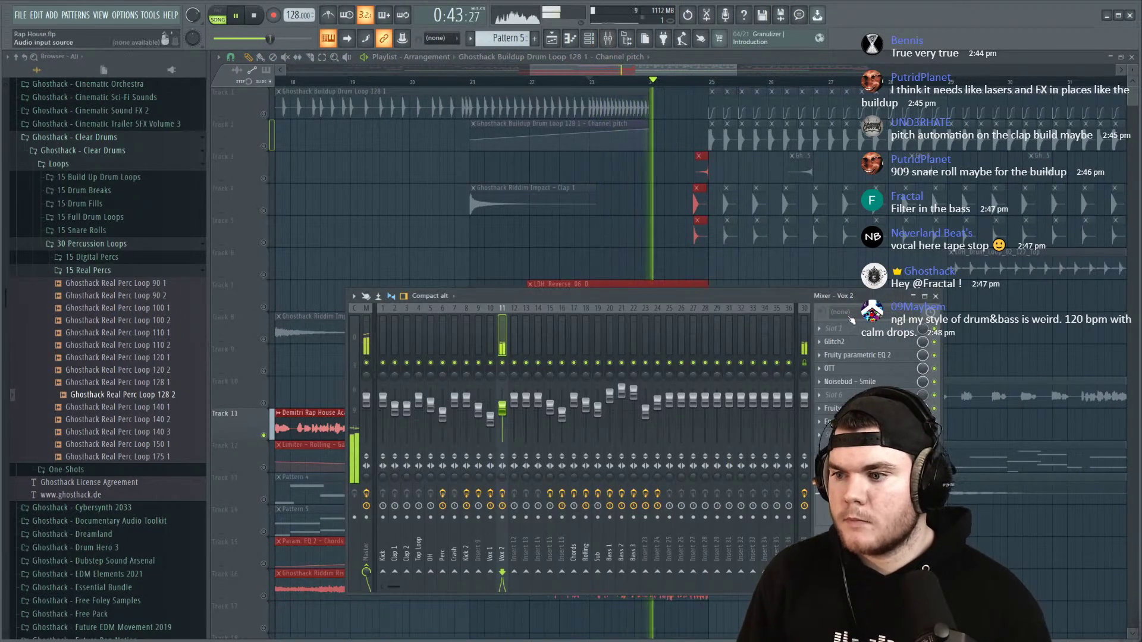
pyautogui.click(849, 344)
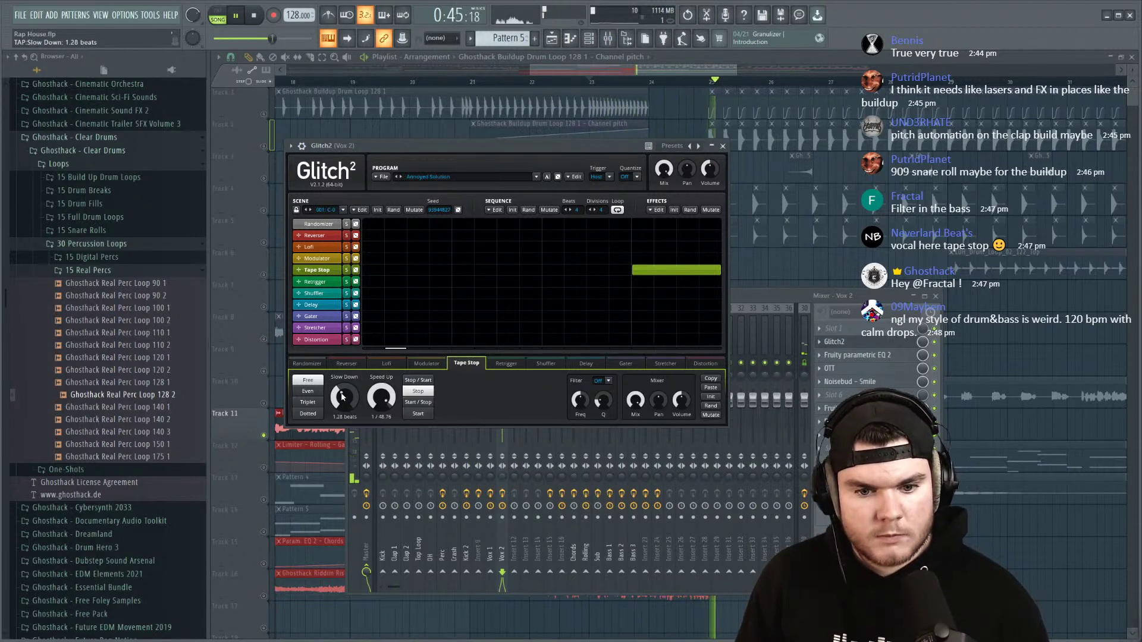
pyautogui.click(855, 343)
# Step: Set the Glitch2 slot mix level to 0% and create an automation clip for it
pyautogui.rightClick(922, 343)
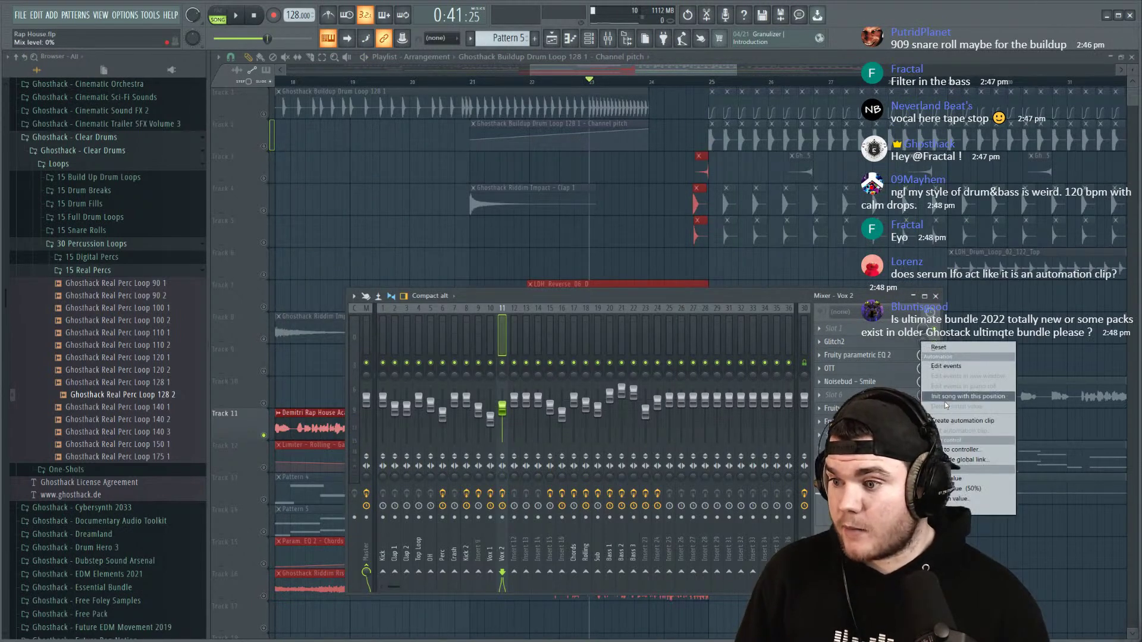
pyautogui.click(951, 421)
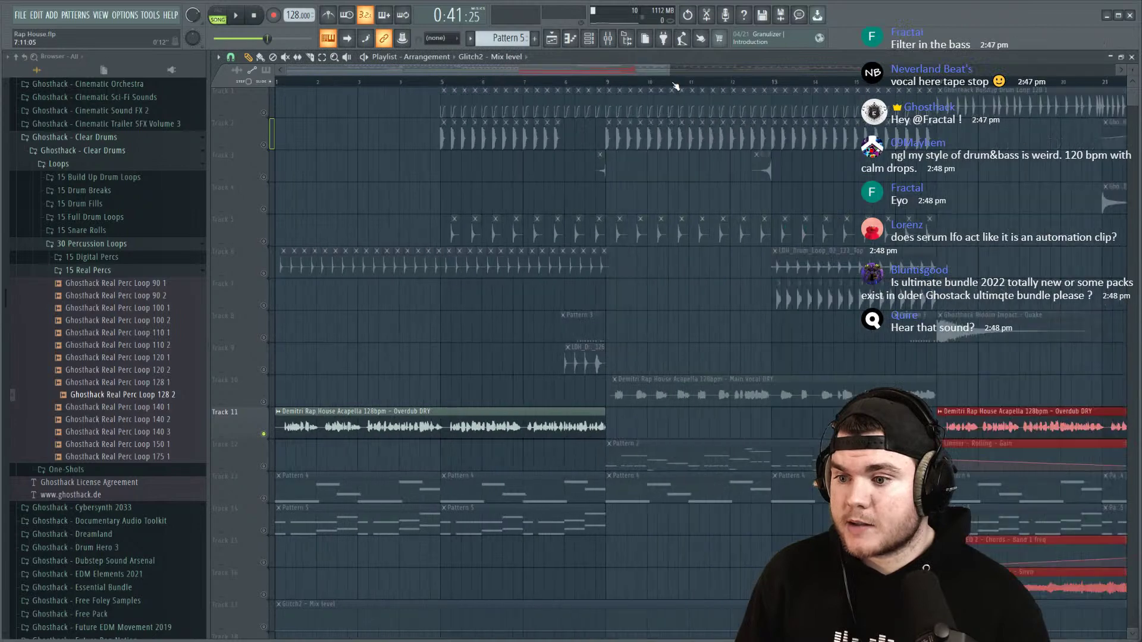
pyautogui.scroll(-4, 675, 87)
pyautogui.scroll(-6, 675, 238)
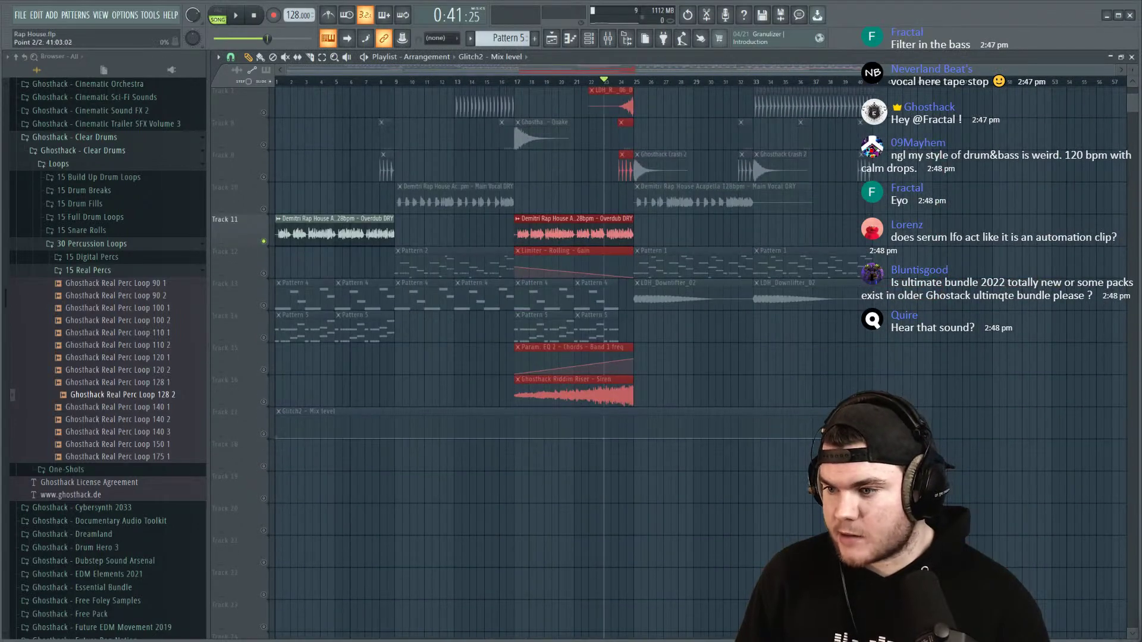
# Step: Shorten the Glitch2 mix automation to two beats, enable Track 17, and move the clip to start at 24:09:00
pyautogui.moveTo(521, 493); pyautogui.dragTo(376, 495)
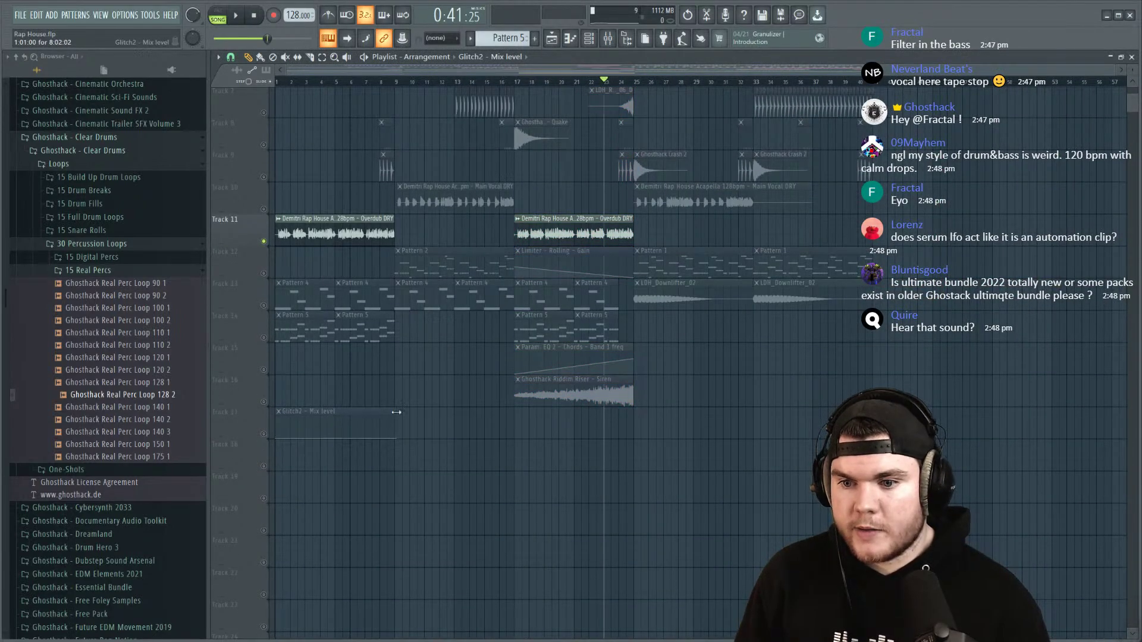
pyautogui.rightClick(402, 439)
pyautogui.click(481, 439)
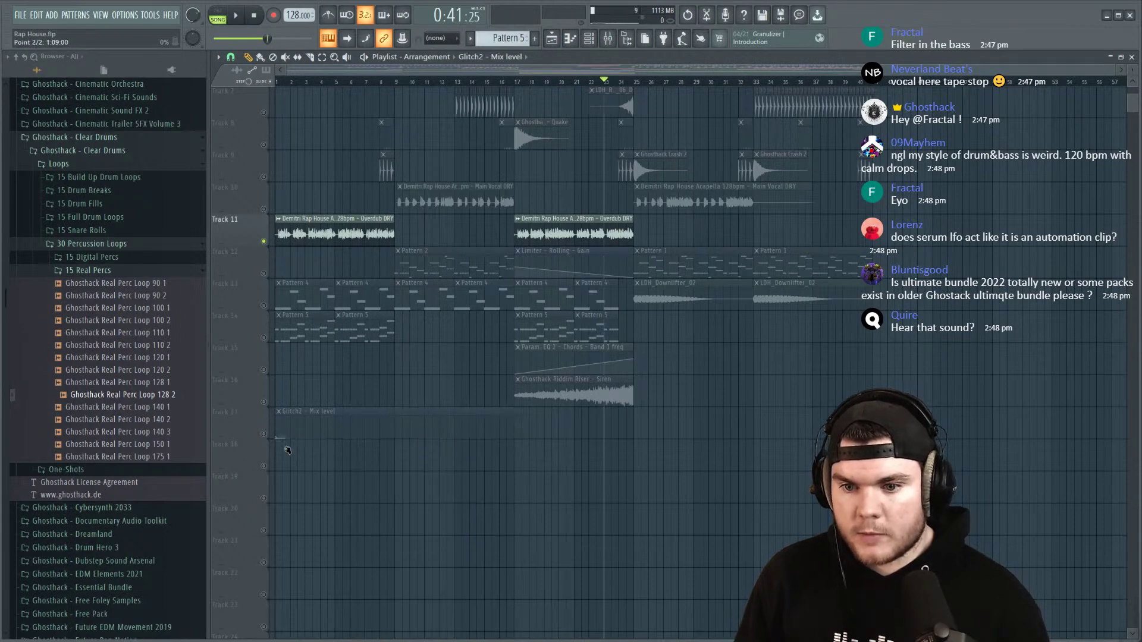
pyautogui.moveTo(544, 415); pyautogui.dragTo(533, 415)
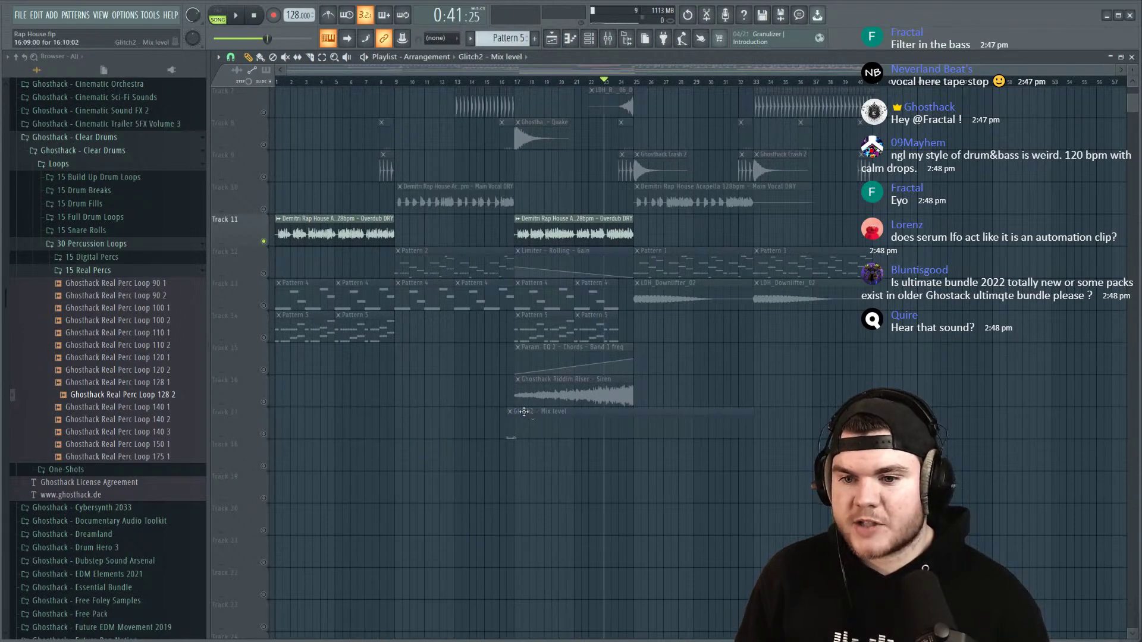
pyautogui.click(264, 434)
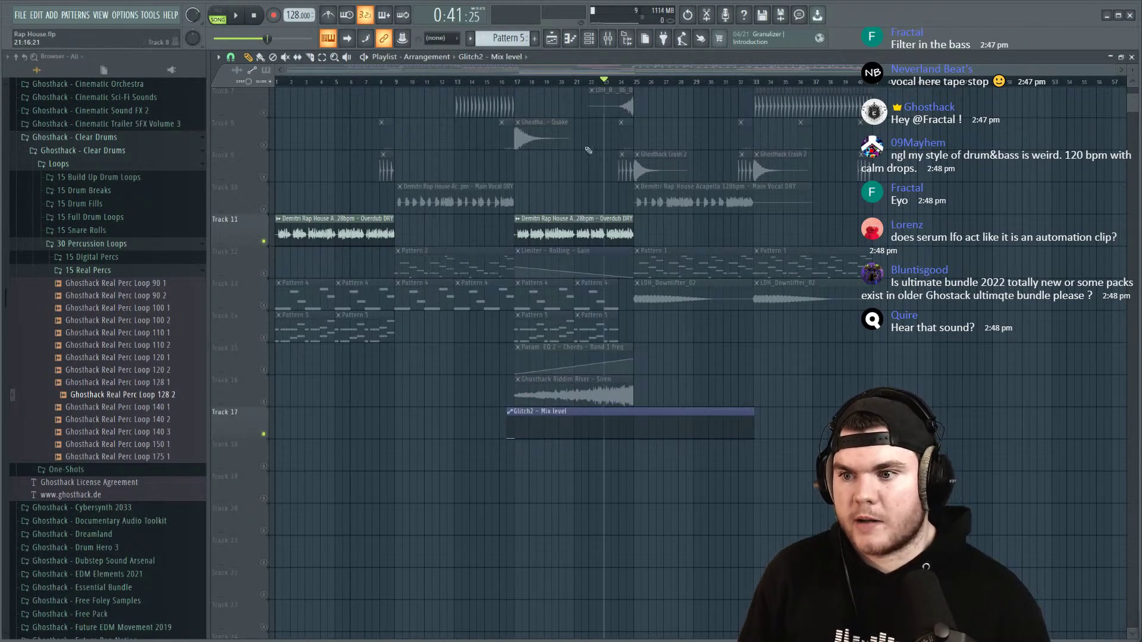
pyautogui.moveTo(634, 411); pyautogui.dragTo(783, 411)
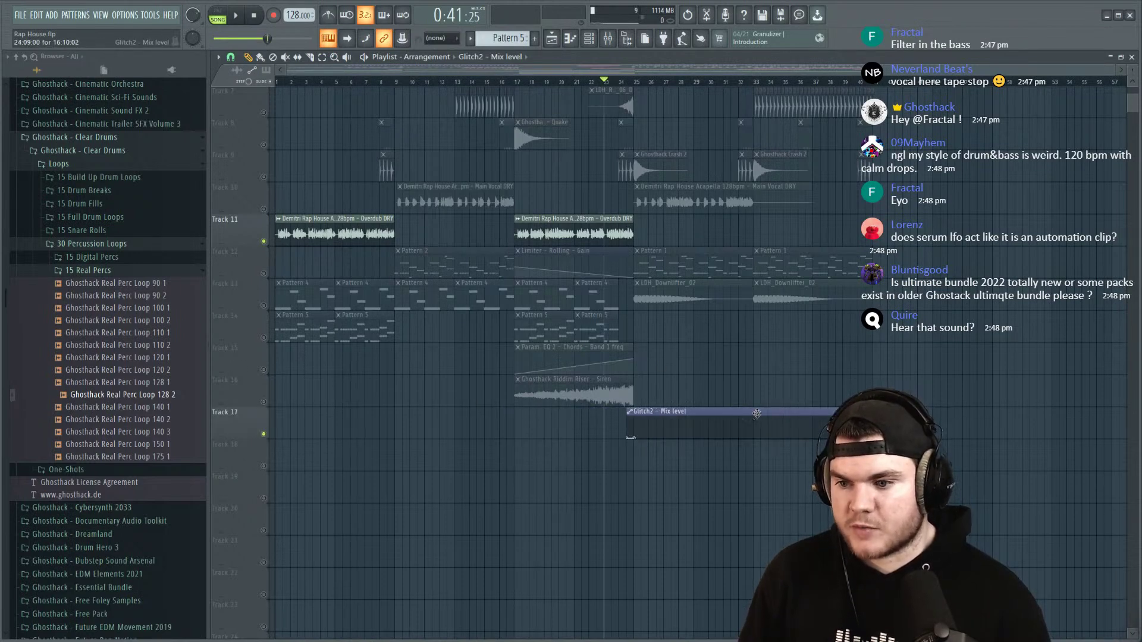
# Step: Raise the Glitch2 mix level automation over the last two beats before bar 25 and listen to the tape stop
pyautogui.press('space')
pyautogui.scroll(5, 639, 416)
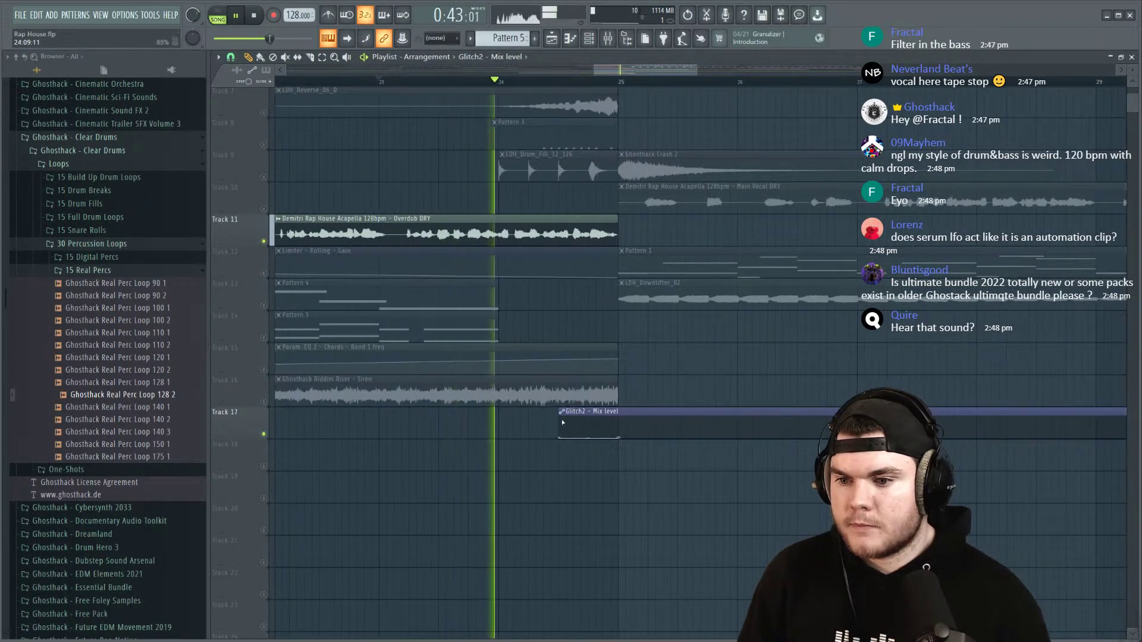
pyautogui.moveTo(597, 438); pyautogui.dragTo(601, 421)
pyautogui.press('space')
pyautogui.press('space')
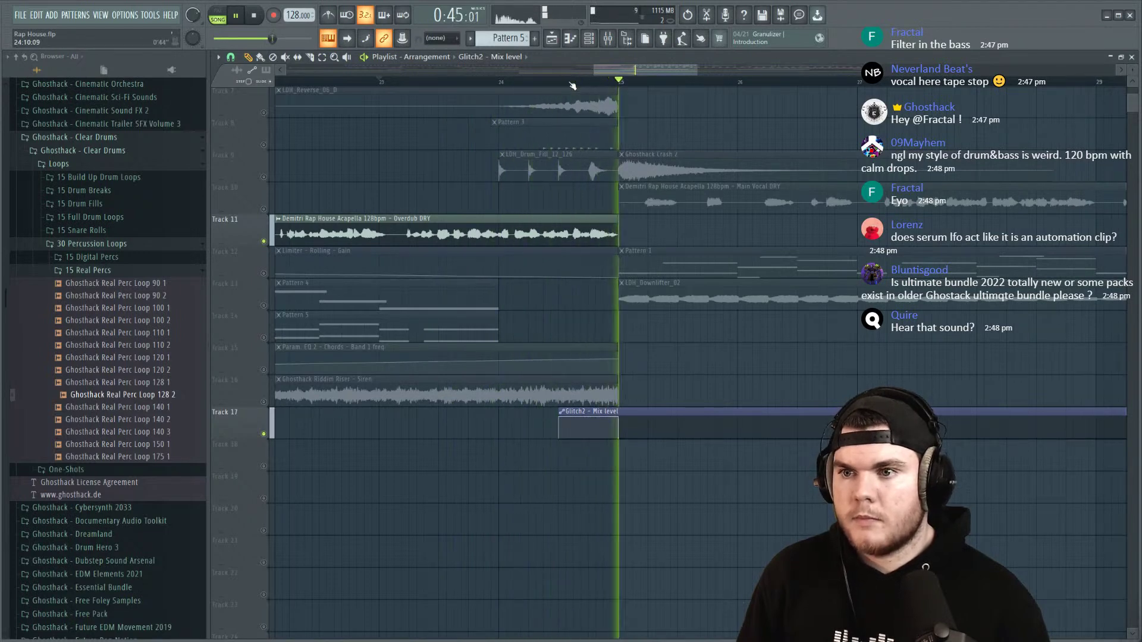
# Step: Trim the Glitch2 mix level clip to end at bar 25, unsolo the tracks, and play the transition into the drop
pyautogui.scroll(-4, 573, 86)
pyautogui.click(526, 82)
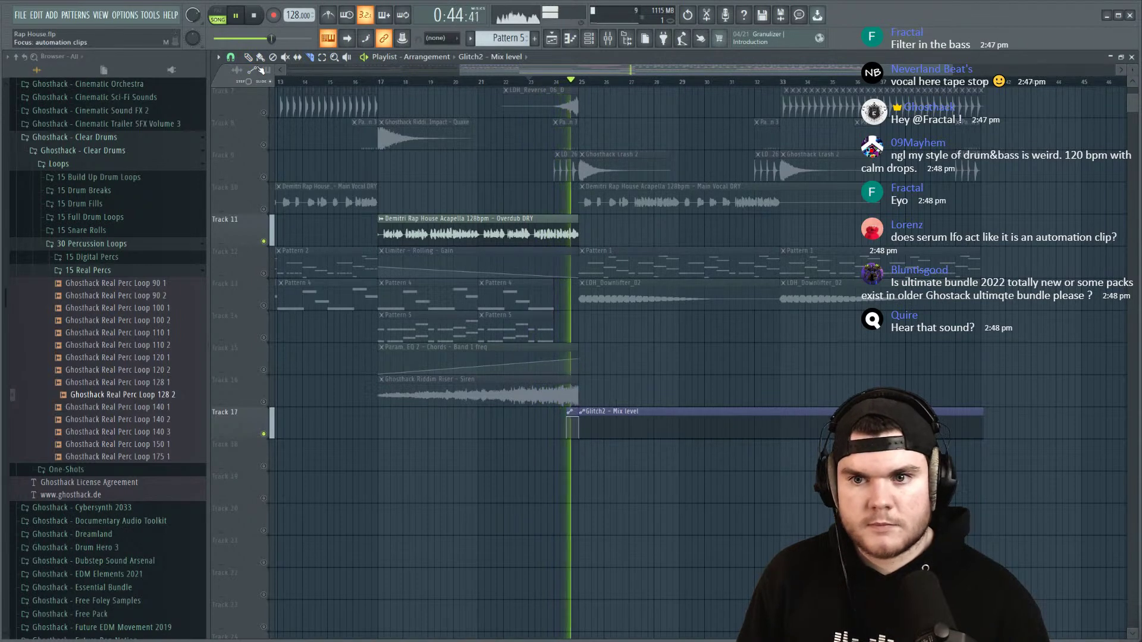
pyautogui.press('space')
pyautogui.rightClick(263, 434)
pyautogui.rightClick(264, 434)
pyautogui.press('space')
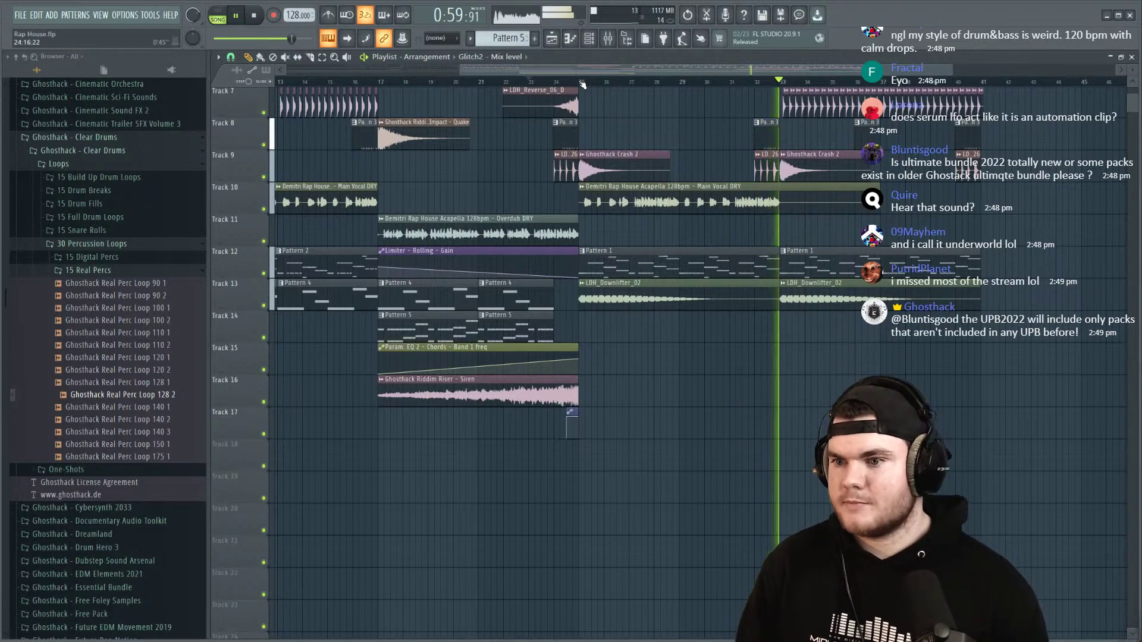
# Step: Replay the full-mix breakdown from bar 17 and from bar 21 to review the build-up
pyautogui.scroll(-3, 582, 85)
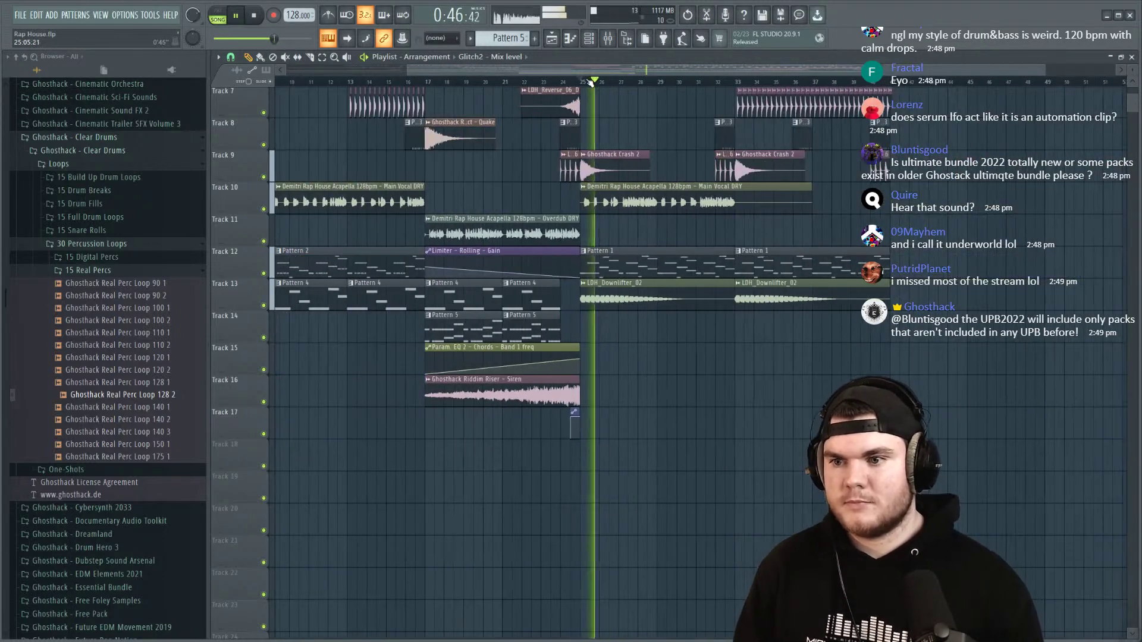
pyautogui.click(434, 82)
pyautogui.scroll(3, 476, 131)
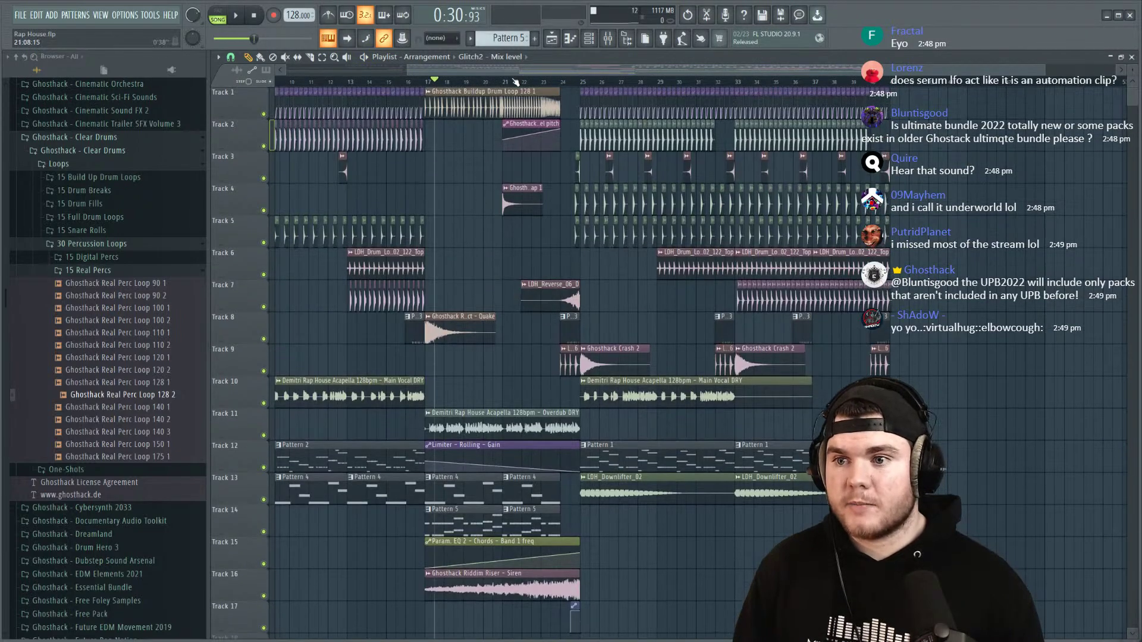
pyautogui.scroll(5, 505, 85)
pyautogui.press('space')
pyautogui.scroll(-2, 500, 85)
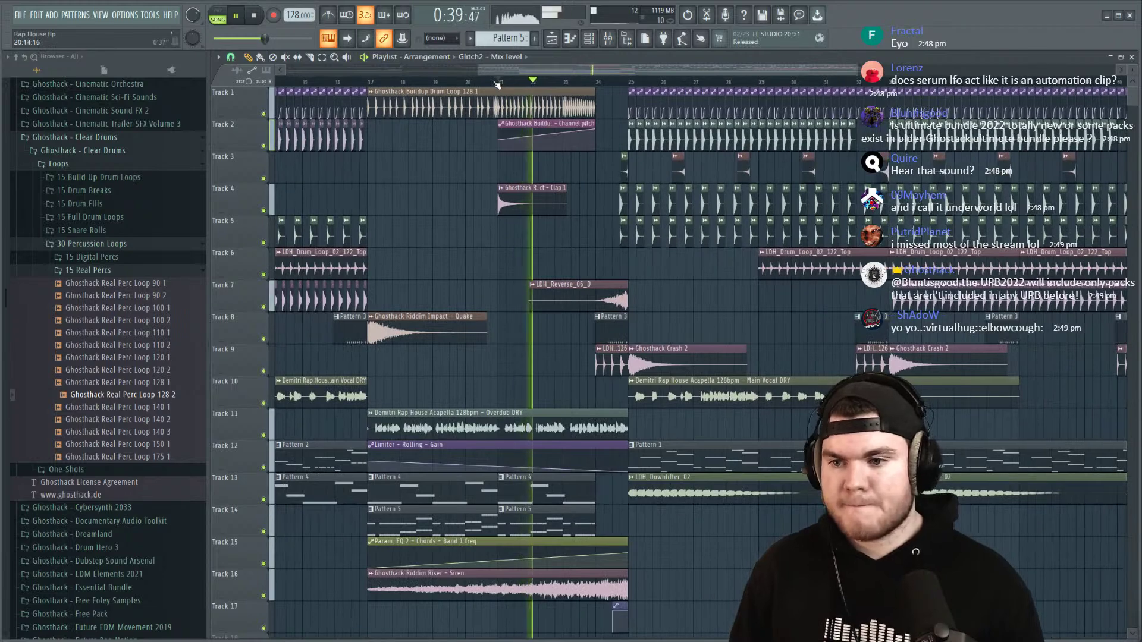
pyautogui.press('space')
pyautogui.scroll(2, 500, 85)
pyautogui.scroll(-2, 550, 217)
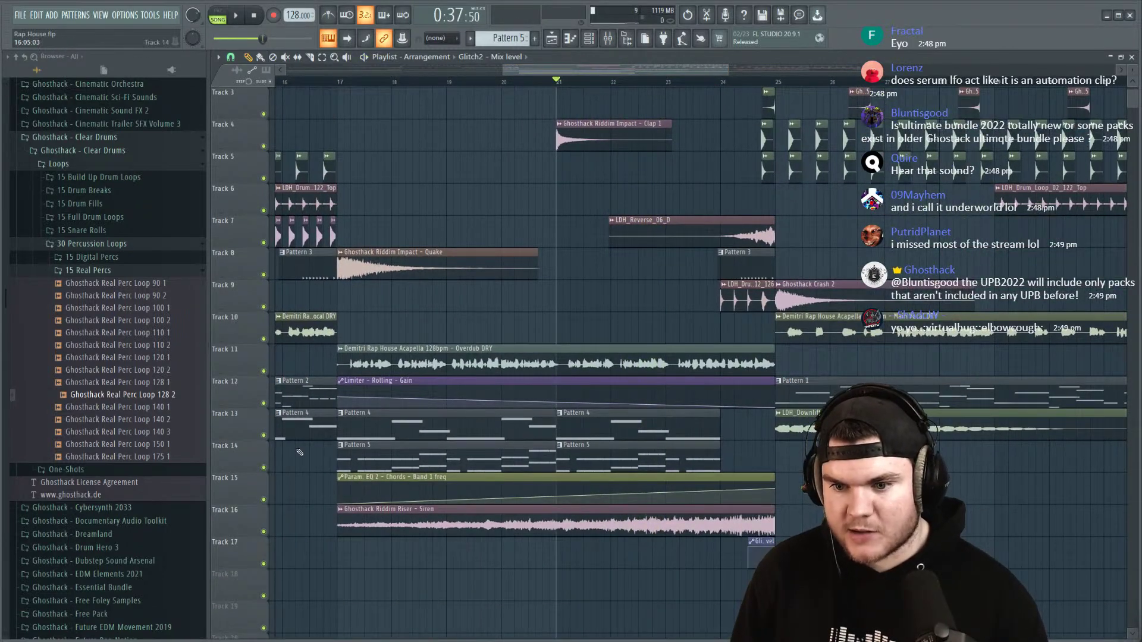
# Step: Solo Track 14 together with the Track 15 chord filter automation and play from bar 21
pyautogui.keyDown('ctrl'); pyautogui.click(264, 468); pyautogui.keyUp('ctrl')
pyautogui.press('space')
pyautogui.click(263, 499)
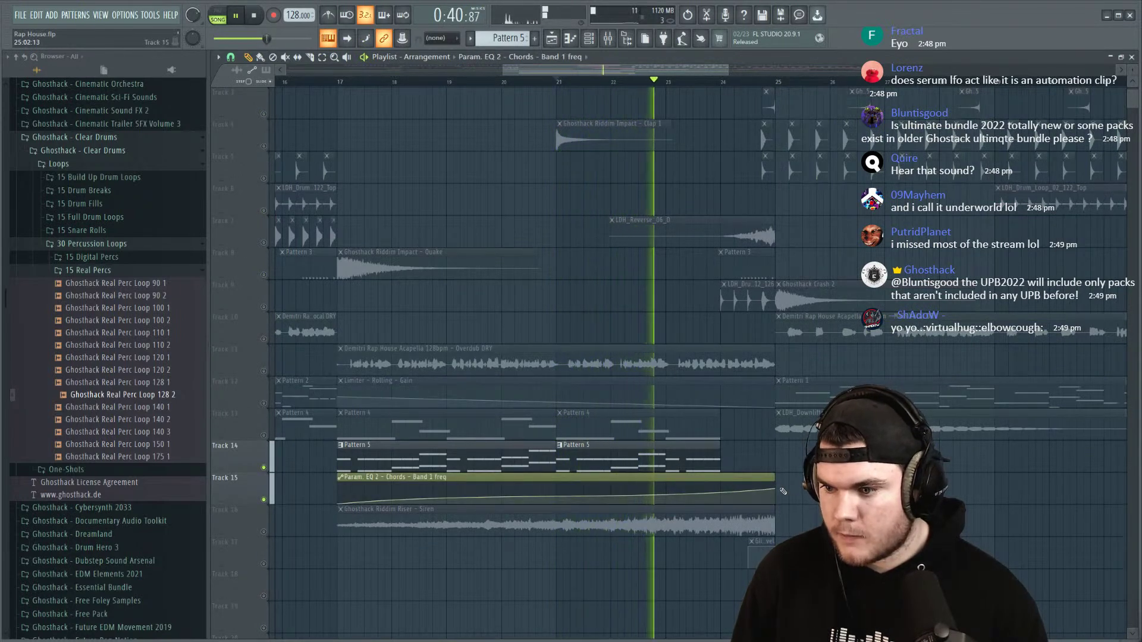
# Step: Bend the chords' Param. EQ 2 band 1 frequency curve so it rises mostly near bar 25, unsolo the tracks, and listen
pyautogui.rightClick(773, 491)
pyautogui.click(795, 492)
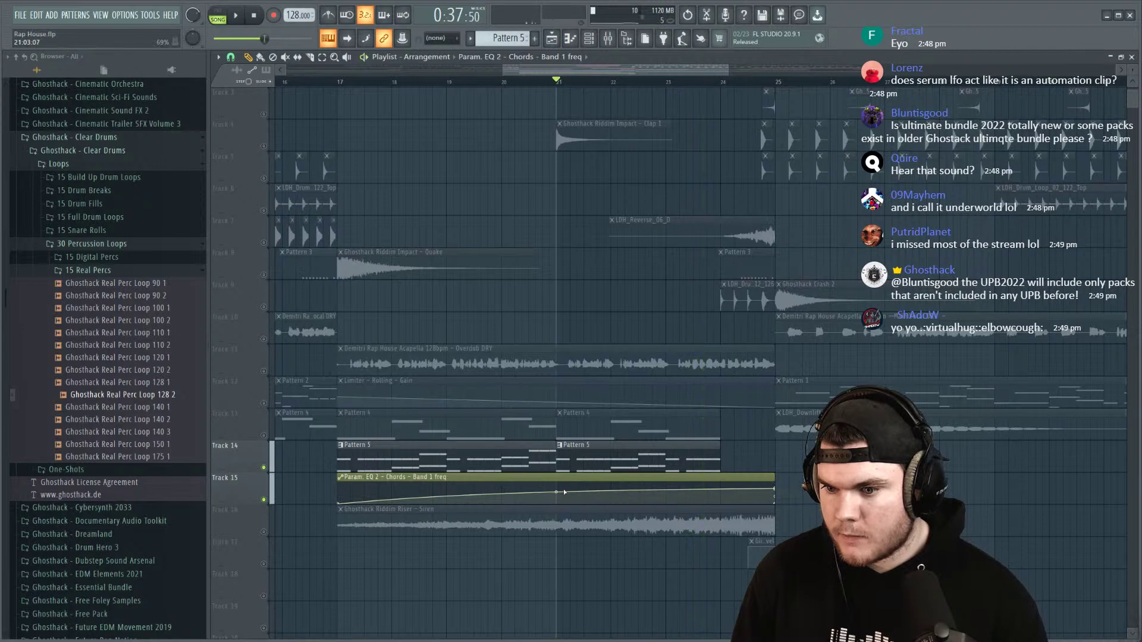
pyautogui.press('space')
pyautogui.press('space')
pyautogui.moveTo(557, 496); pyautogui.dragTo(557, 503)
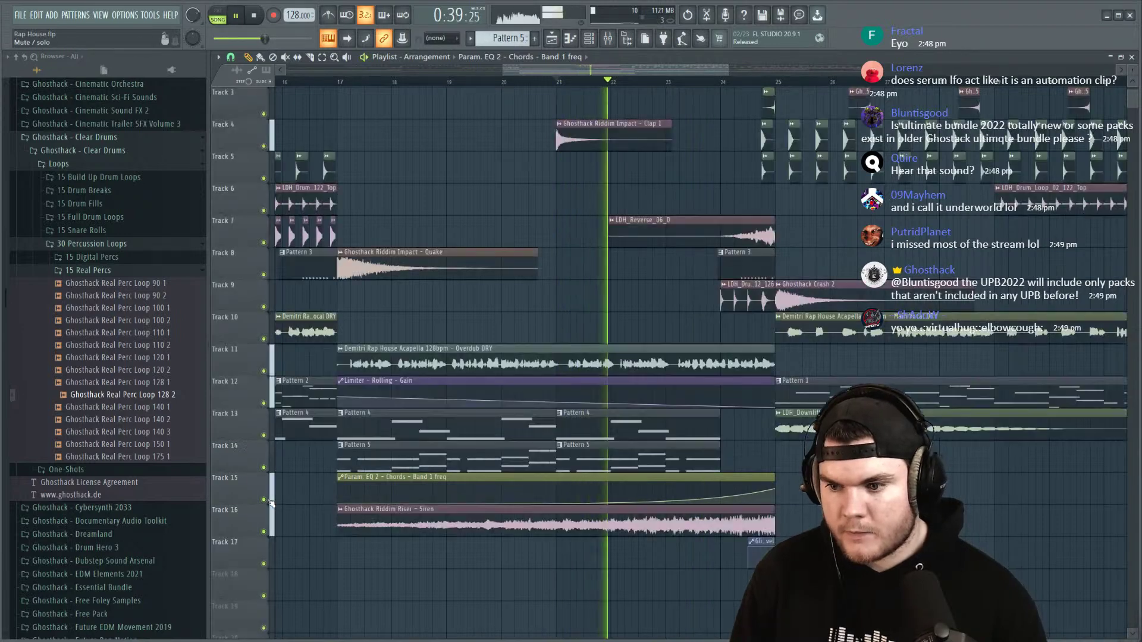
pyautogui.keyDown('ctrl'); pyautogui.click(263, 499); pyautogui.keyUp('ctrl')
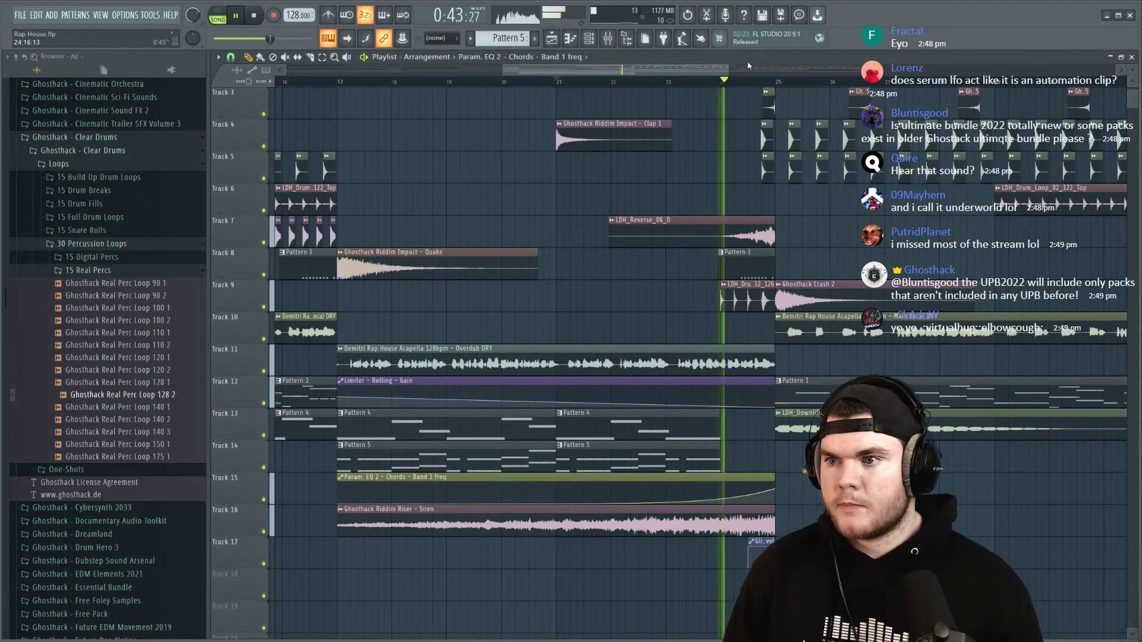
pyautogui.scroll(-4, 714, 87)
pyautogui.press('space')
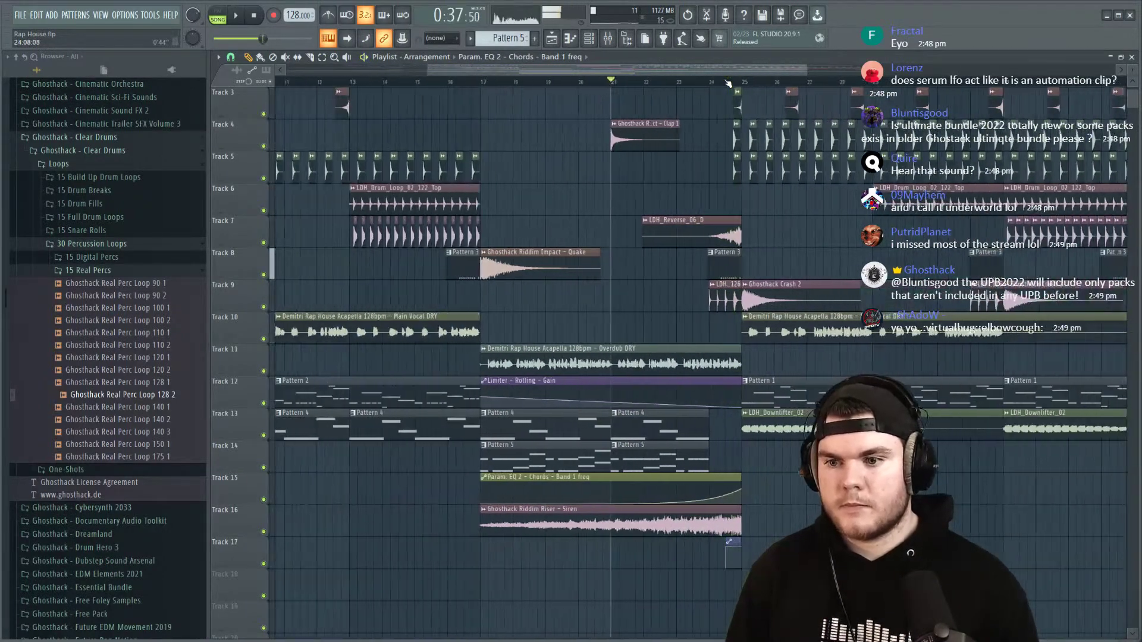
# Step: Collapse the Percussion Loops, Loops and Ghosthack - Clear Drums folders in the sample browser
pyautogui.click(126, 271)
pyautogui.click(123, 245)
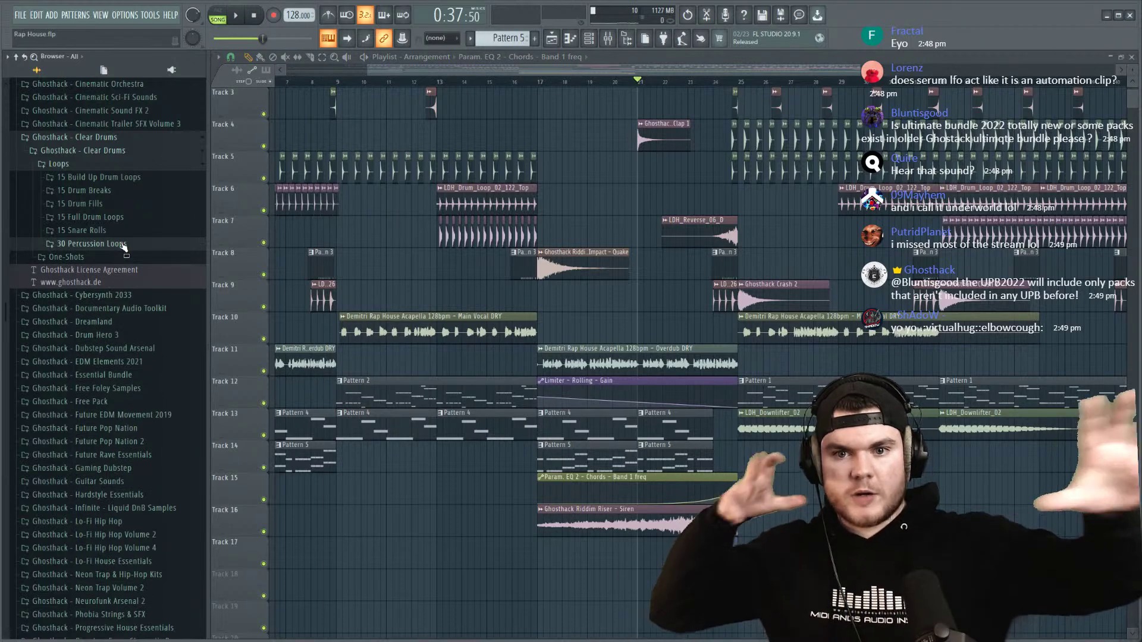
pyautogui.click(113, 165)
pyautogui.click(110, 151)
pyautogui.click(113, 138)
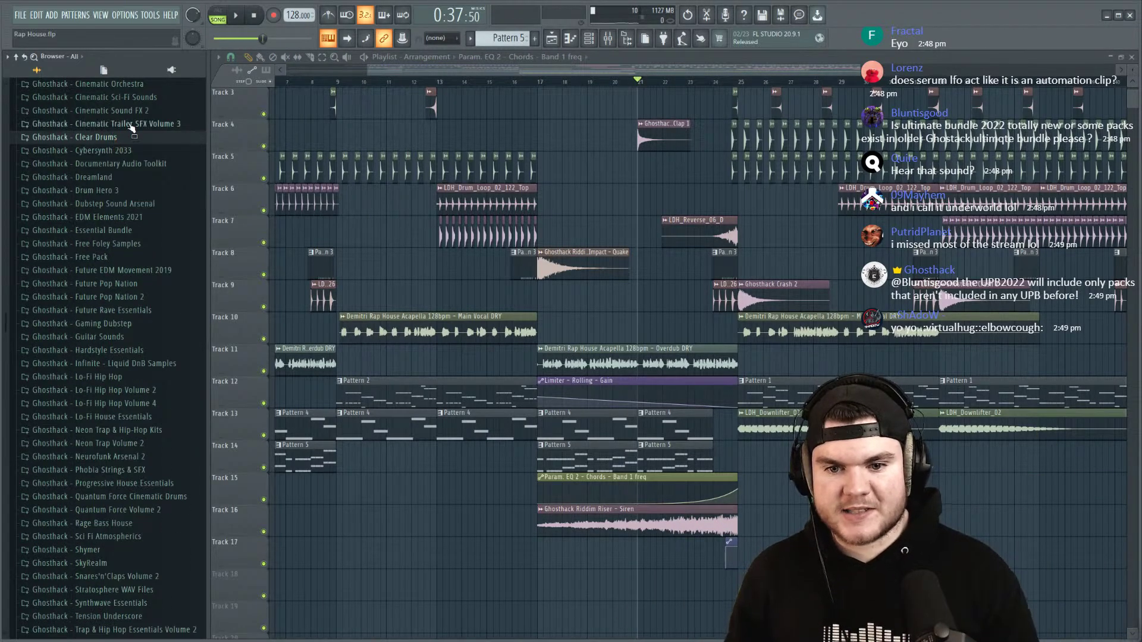
# Step: Open the 40 SFX folder within the One-Shots of the Ghosthack Large Riddim Pack
pyautogui.scroll(-10, 121, 165)
pyautogui.scroll(-15, 123, 420)
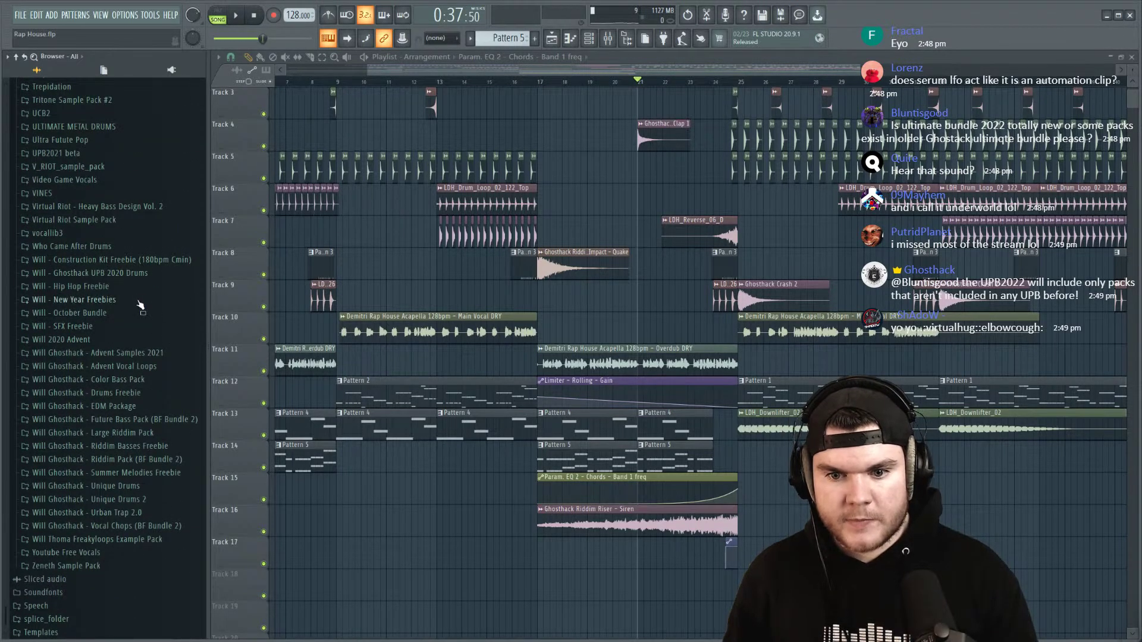
pyautogui.click(132, 433)
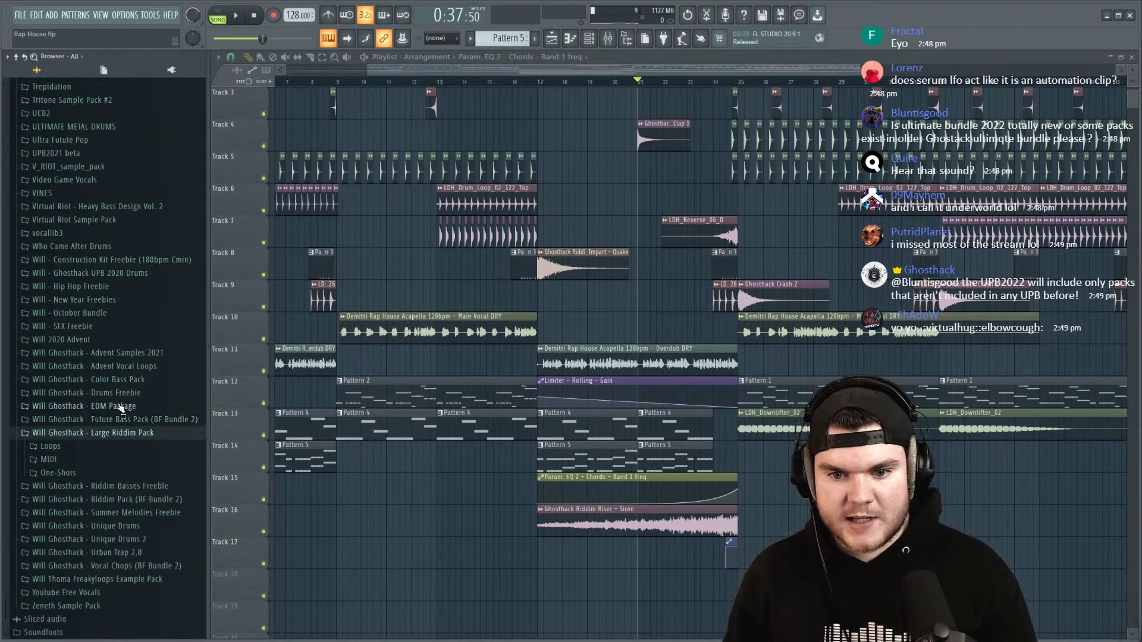
pyautogui.click(59, 473)
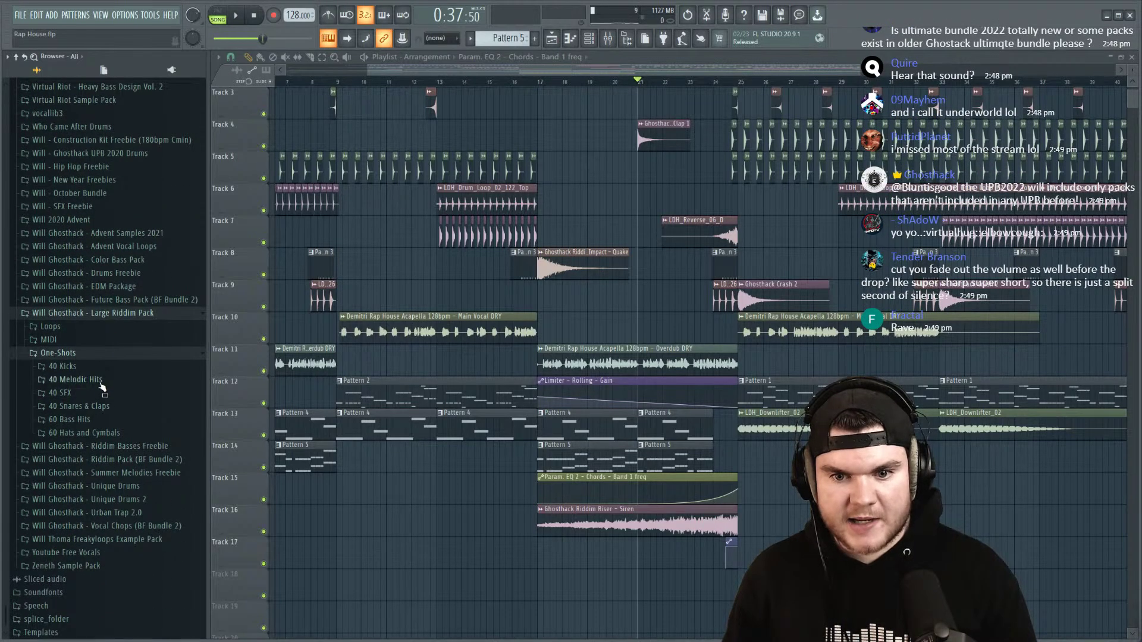
pyautogui.click(120, 393)
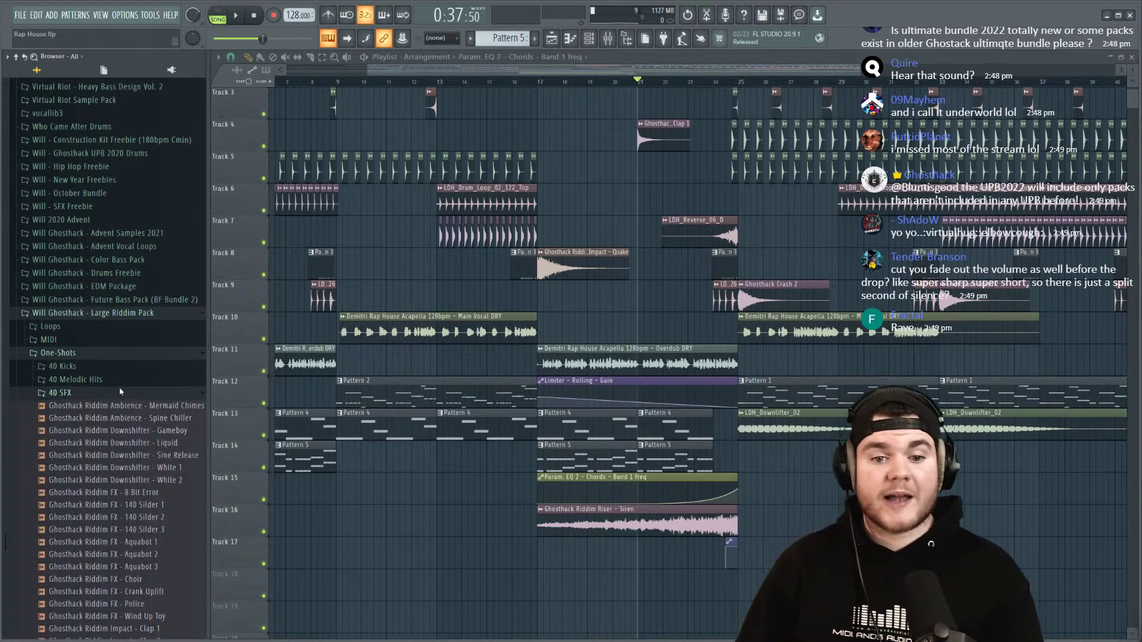
# Step: Place the Ghosthack Riddim Riser - White sample on Track 18 at bar 17 and lower its channel volume to about 32%
pyautogui.scroll(-7, 124, 386)
pyautogui.scroll(-4, 182, 288)
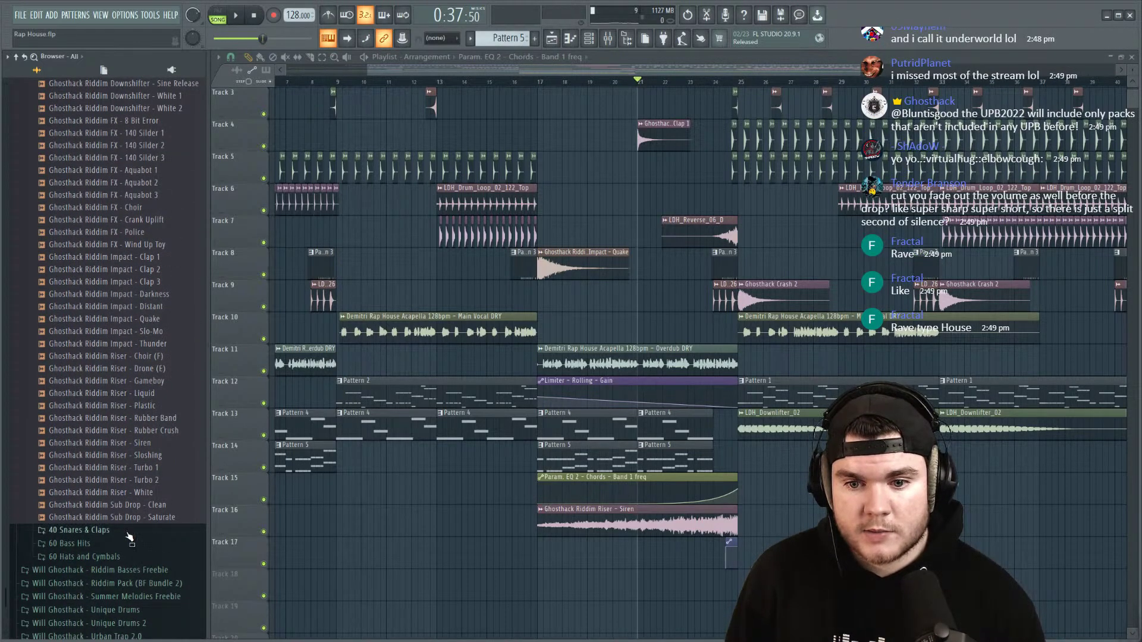
pyautogui.moveTo(157, 493); pyautogui.dragTo(576, 581)
pyautogui.doubleClick(579, 587)
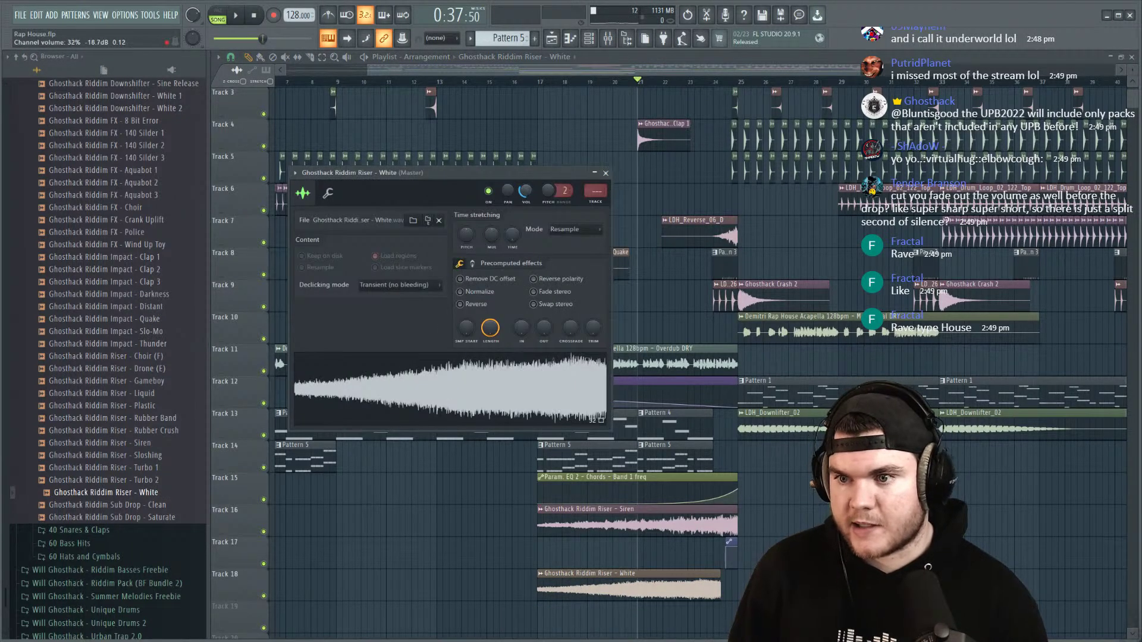
pyautogui.press('space')
pyautogui.click(606, 173)
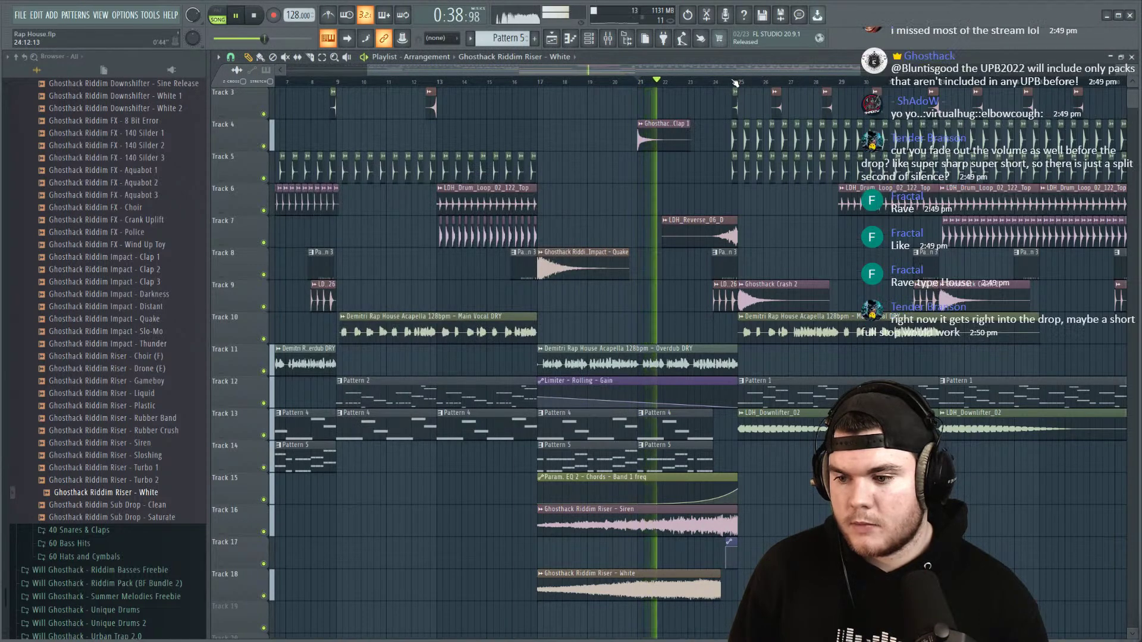
# Step: Audition Track 18 solo, shorten the White riser clip to 5:09:01, move it to start at 18:08:00, and unsolo
pyautogui.scroll(3, 735, 82)
pyautogui.scroll(-1, 736, 83)
pyautogui.click(406, 81)
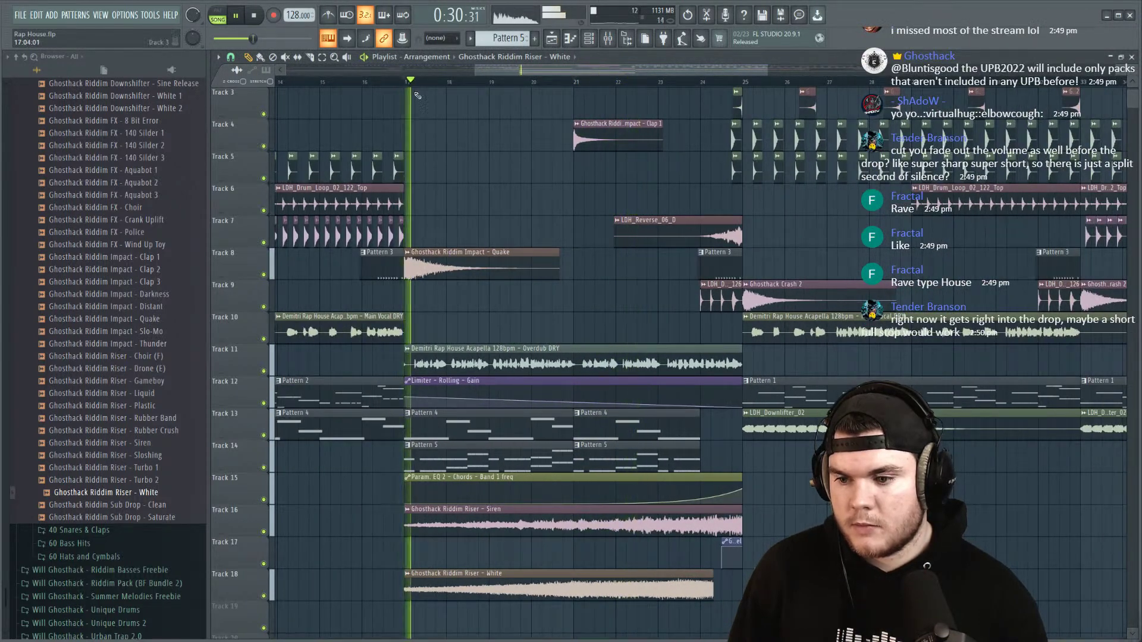
pyautogui.keyDown('ctrl'); pyautogui.click(264, 596); pyautogui.keyUp('ctrl')
pyautogui.click(531, 82)
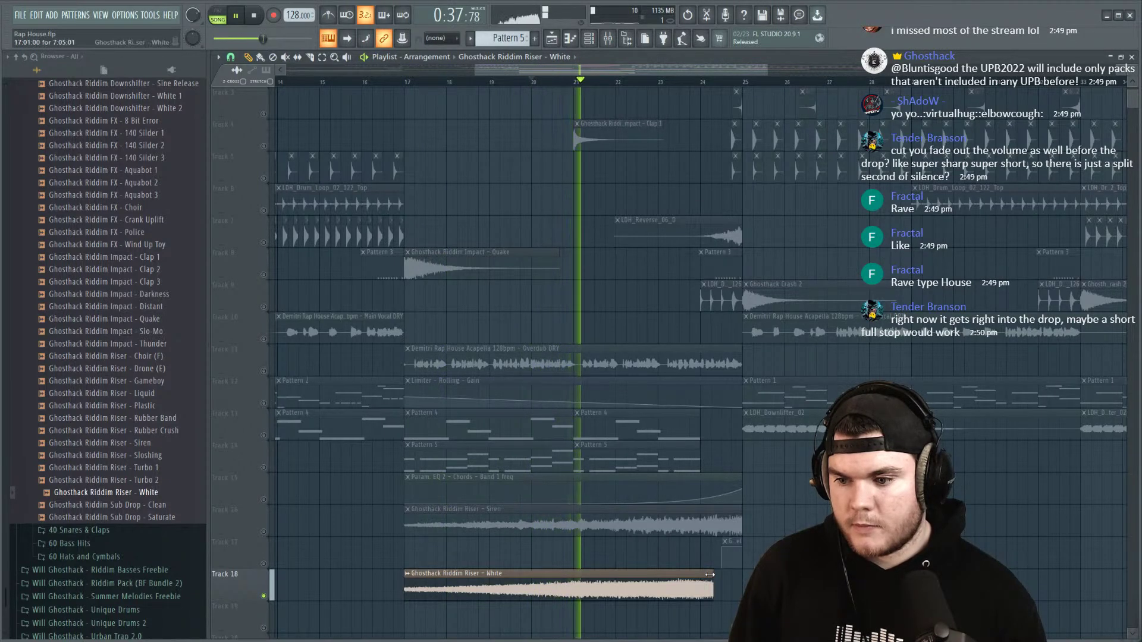
pyautogui.press('space')
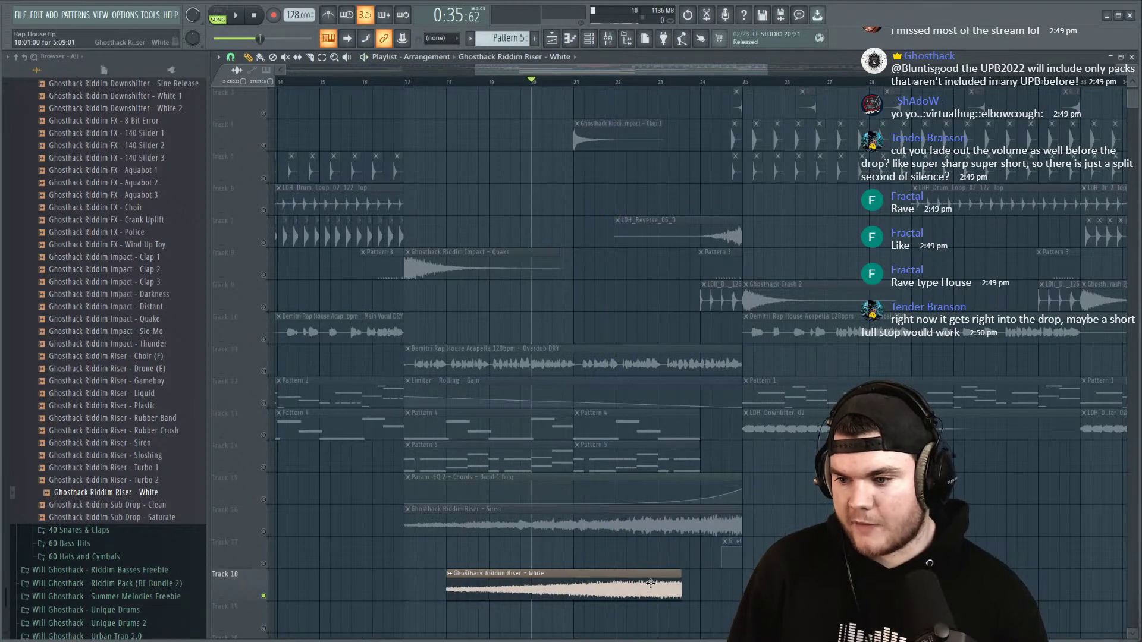
pyautogui.press('space')
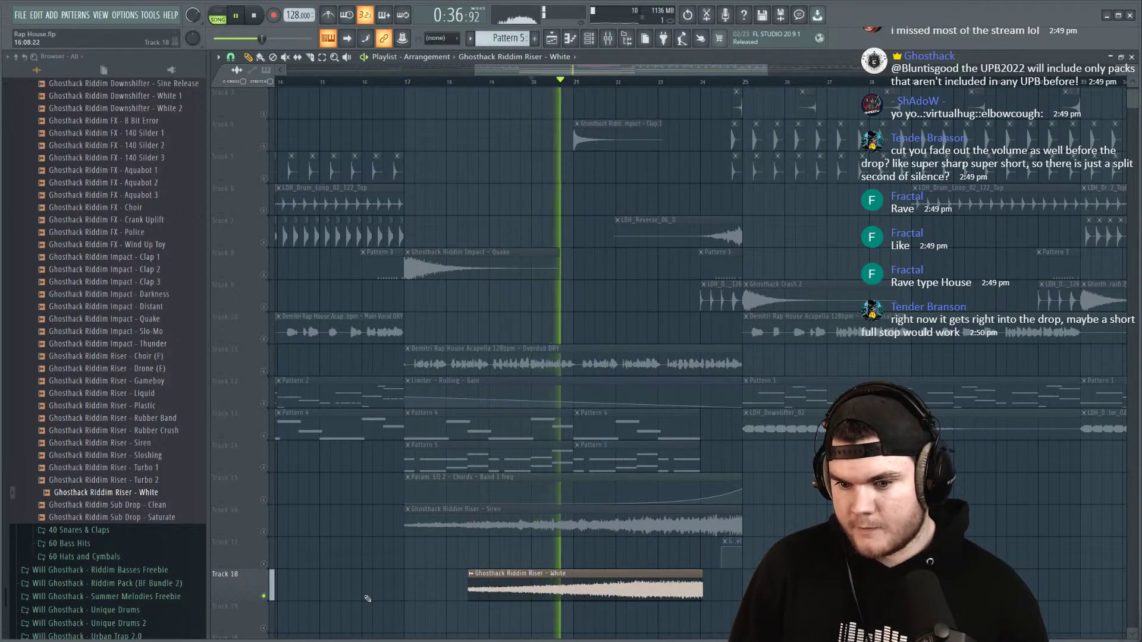
pyautogui.rightClick(268, 595)
# Step: Shorten the White riser clip on Track 18 by one bar to end at bar 23 and play the build-up
pyautogui.scroll(5, 710, 86)
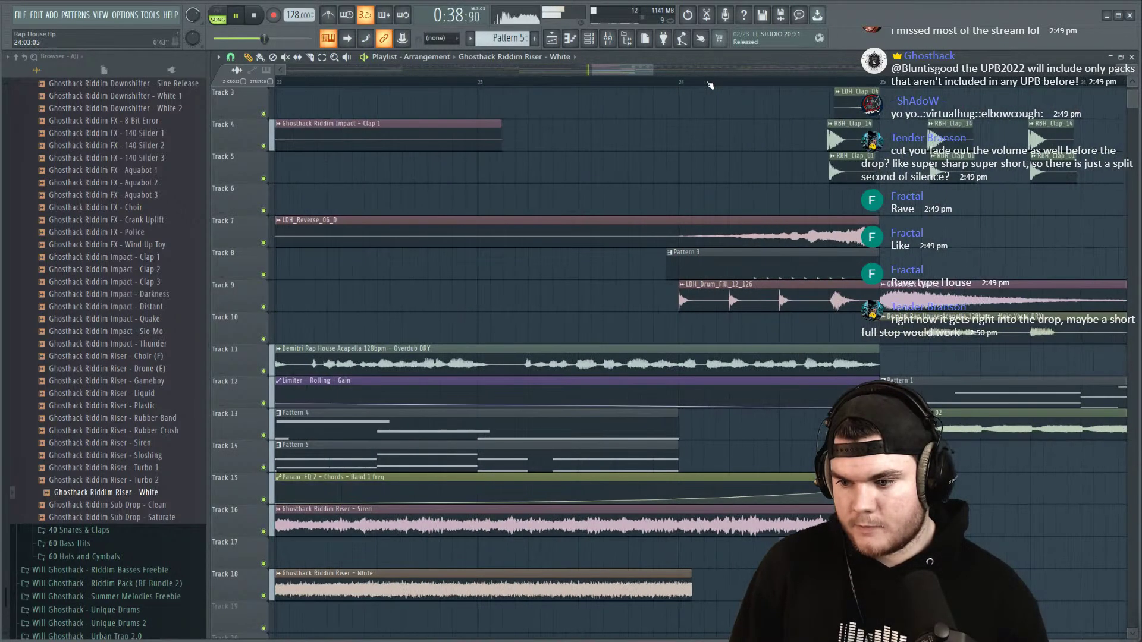
pyautogui.scroll(-3, 710, 85)
pyautogui.press('space')
pyautogui.moveTo(691, 580); pyautogui.dragTo(641, 592)
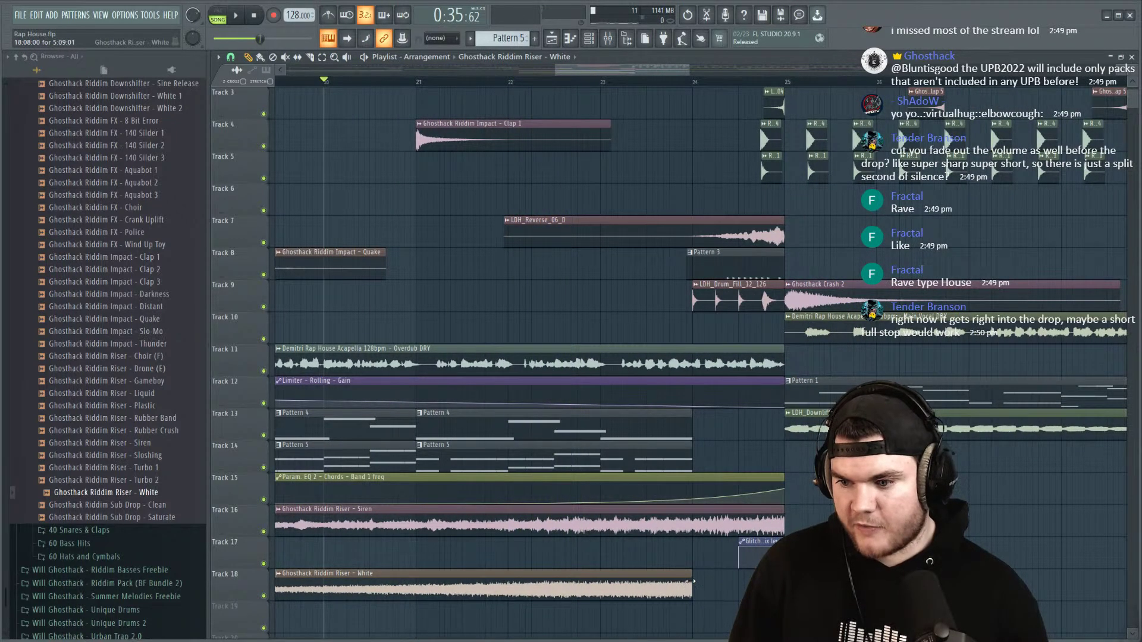
pyautogui.press('space')
pyautogui.scroll(-1, 553, 91)
pyautogui.scroll(-1, 553, 90)
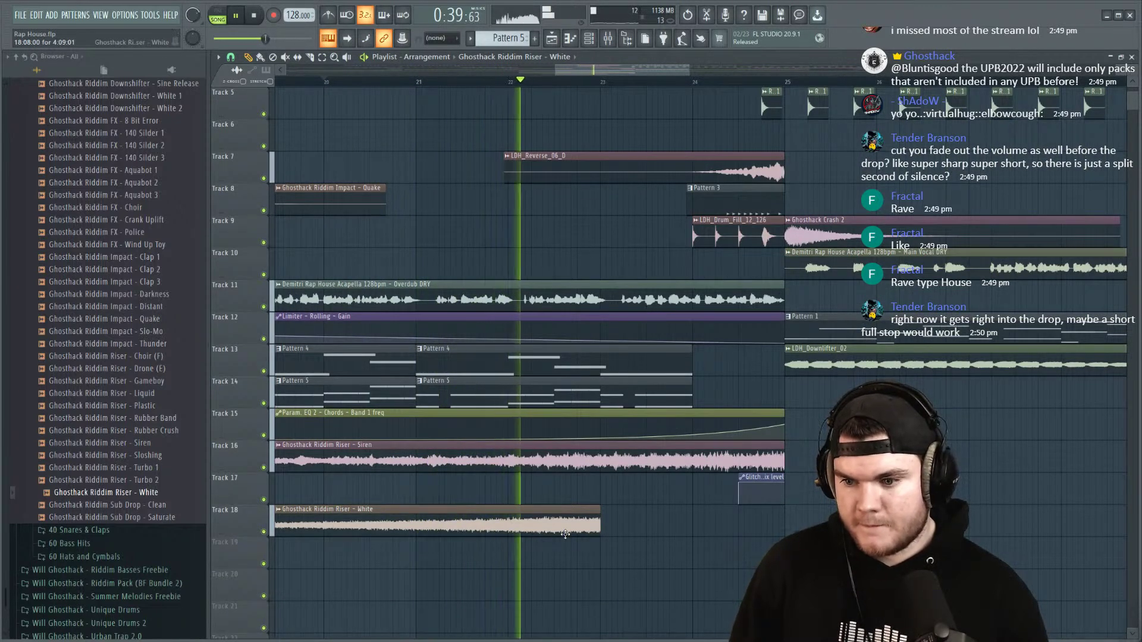
# Step: Move the shortened White riser clip along Track 18 so it ends exactly at bar 24, and listen in the full mix
pyautogui.press('space')
pyautogui.hotkey('ctrl', 'z')
pyautogui.press('space')
pyautogui.moveTo(640, 523); pyautogui.dragTo(692, 523)
pyautogui.scroll(2, 694, 88)
pyautogui.scroll(3, 694, 87)
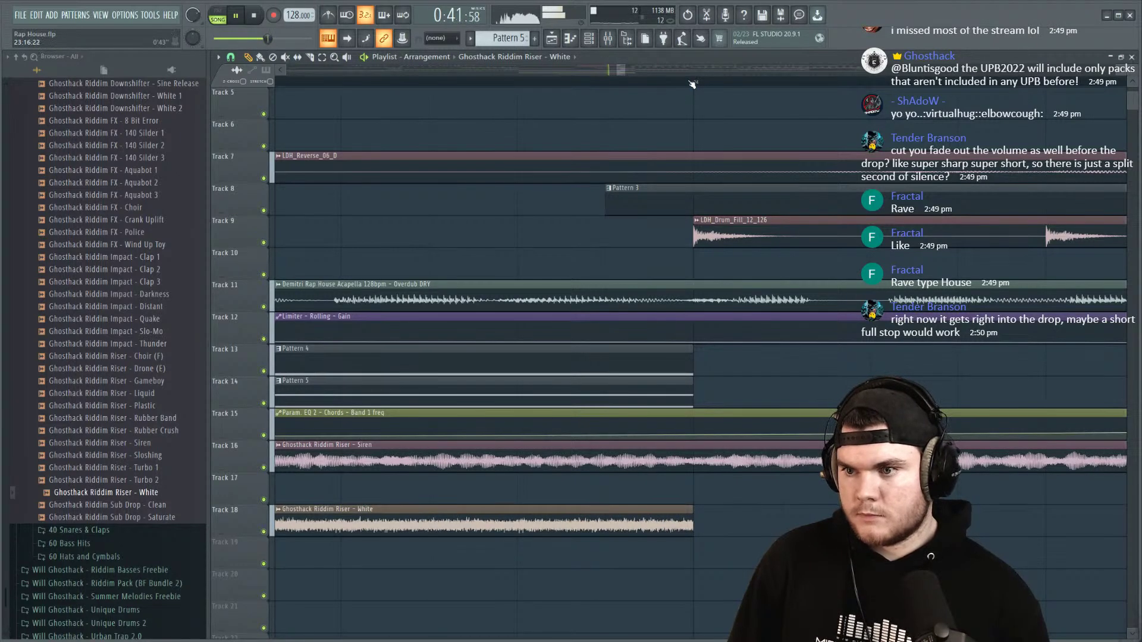
pyautogui.scroll(-5, 692, 85)
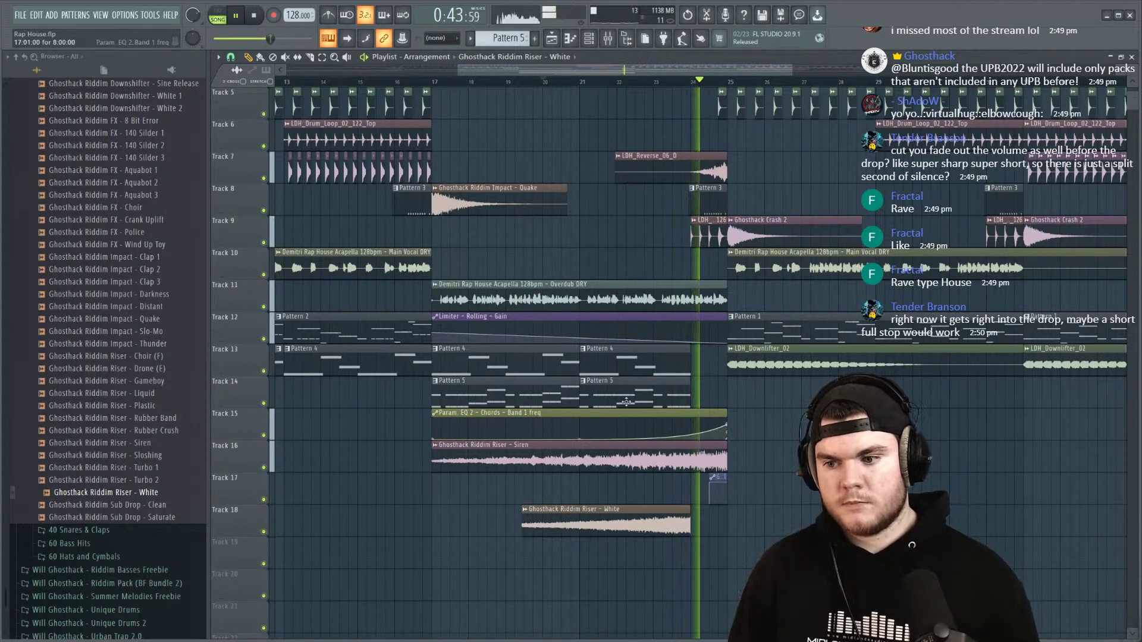
pyautogui.scroll(5, 693, 85)
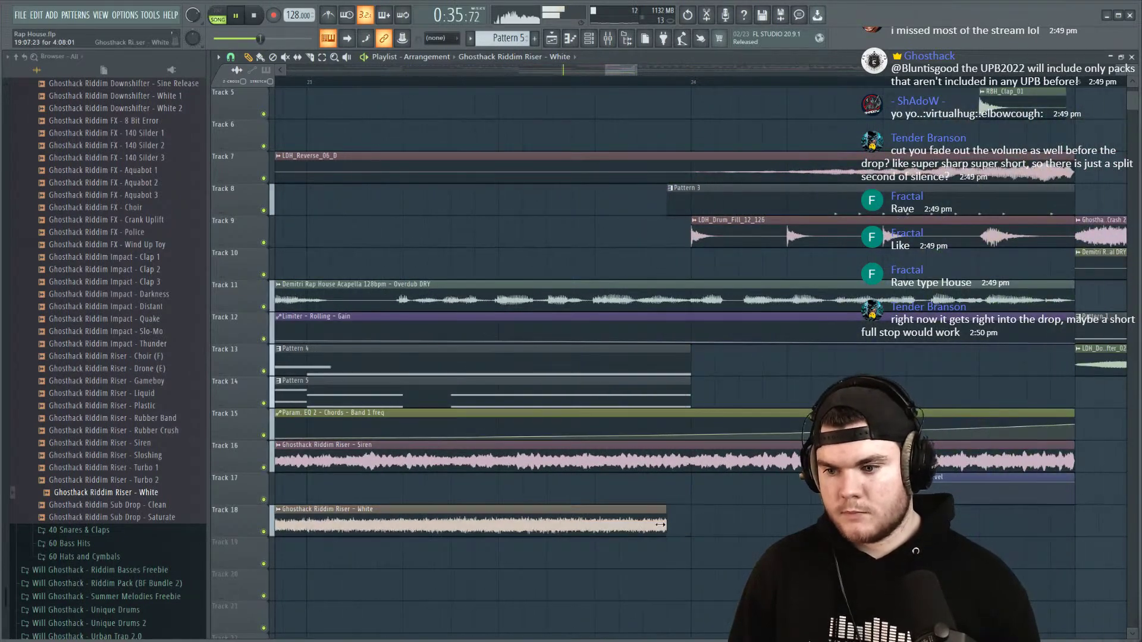
pyautogui.moveTo(641, 529); pyautogui.dragTo(664, 521)
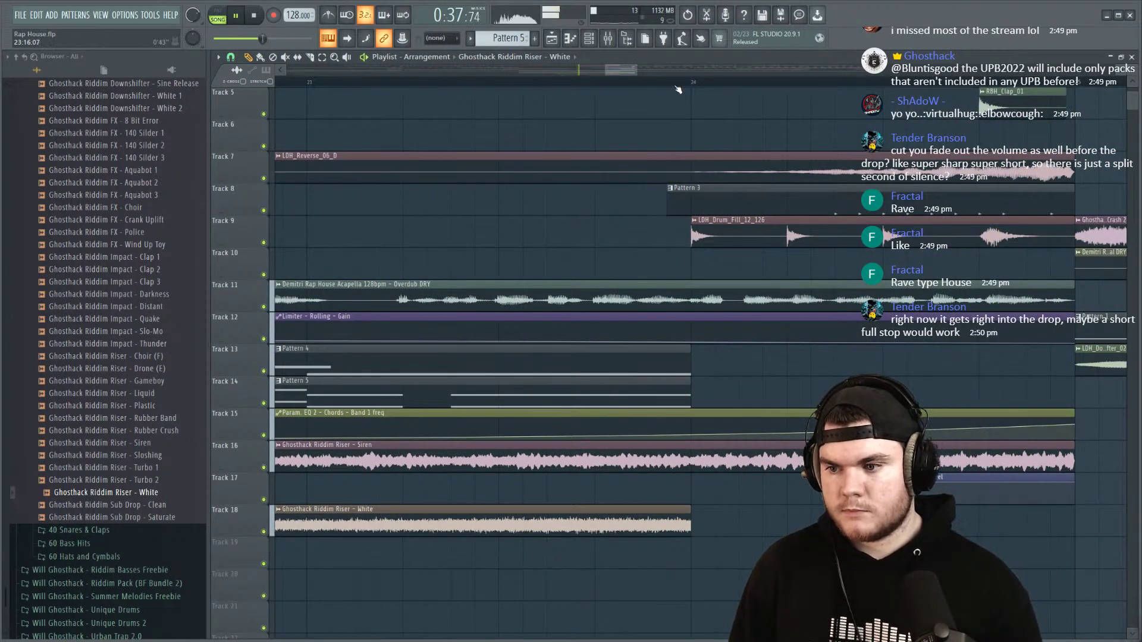
pyautogui.scroll(-5, 679, 90)
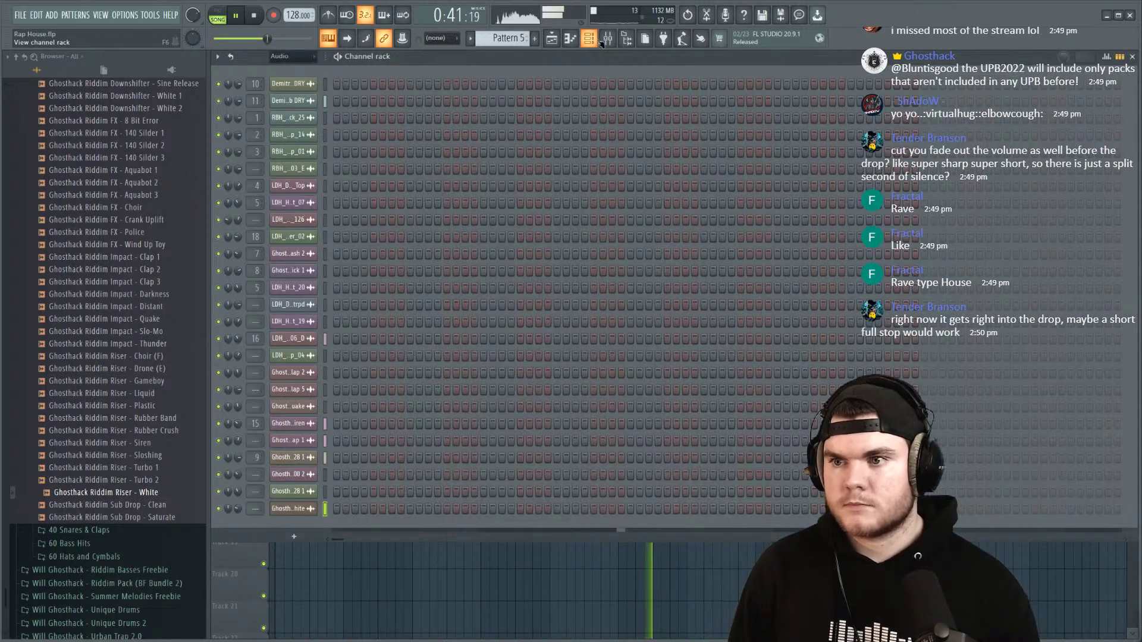
# Step: Check the White riser's channel settings against the mixer tracks, return to the playlist, and stop playback
pyautogui.click(608, 38)
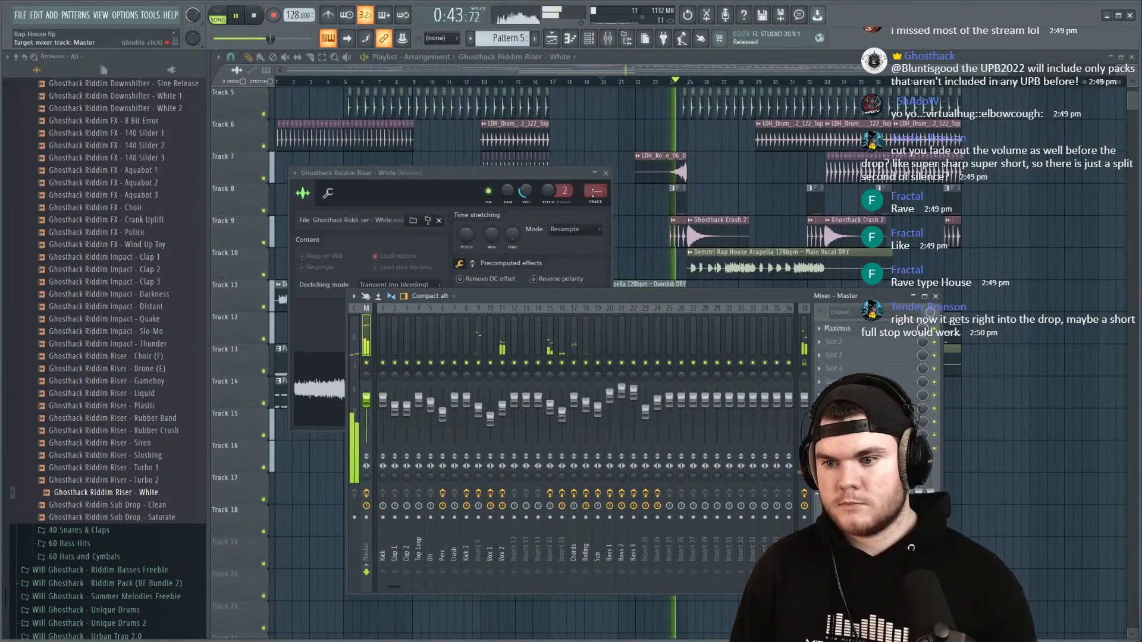
pyautogui.click(673, 117)
pyautogui.scroll(-2, 654, 101)
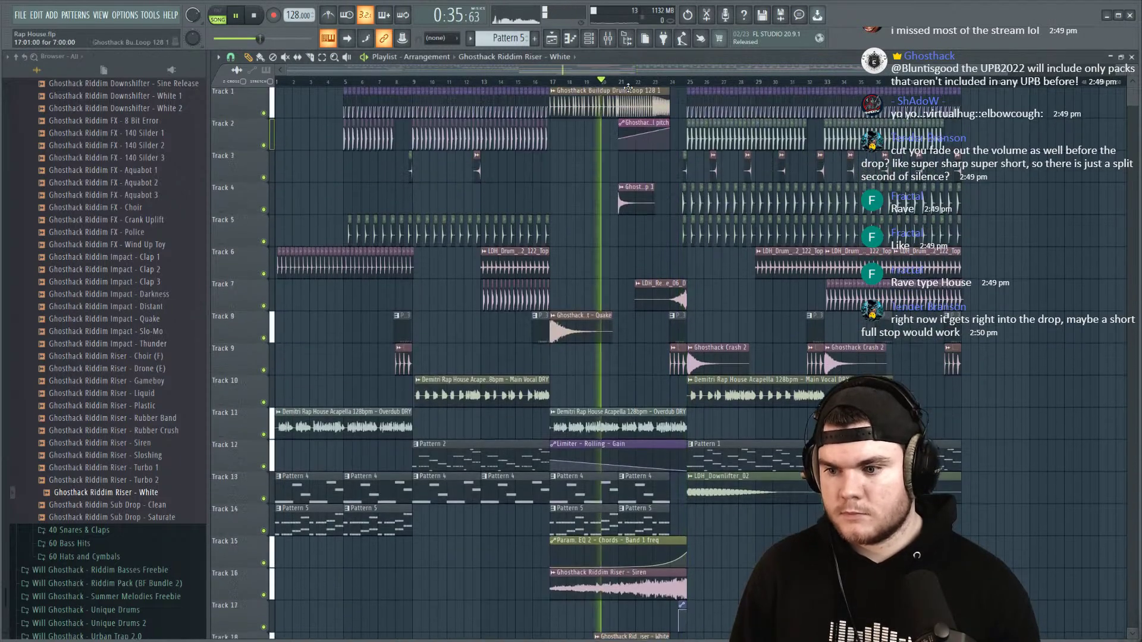
pyautogui.press('space')
# Step: Listen to Track 16 solo, trim the Siren riser clip to end at bar 24, and unsolo the track
pyautogui.scroll(4, 632, 89)
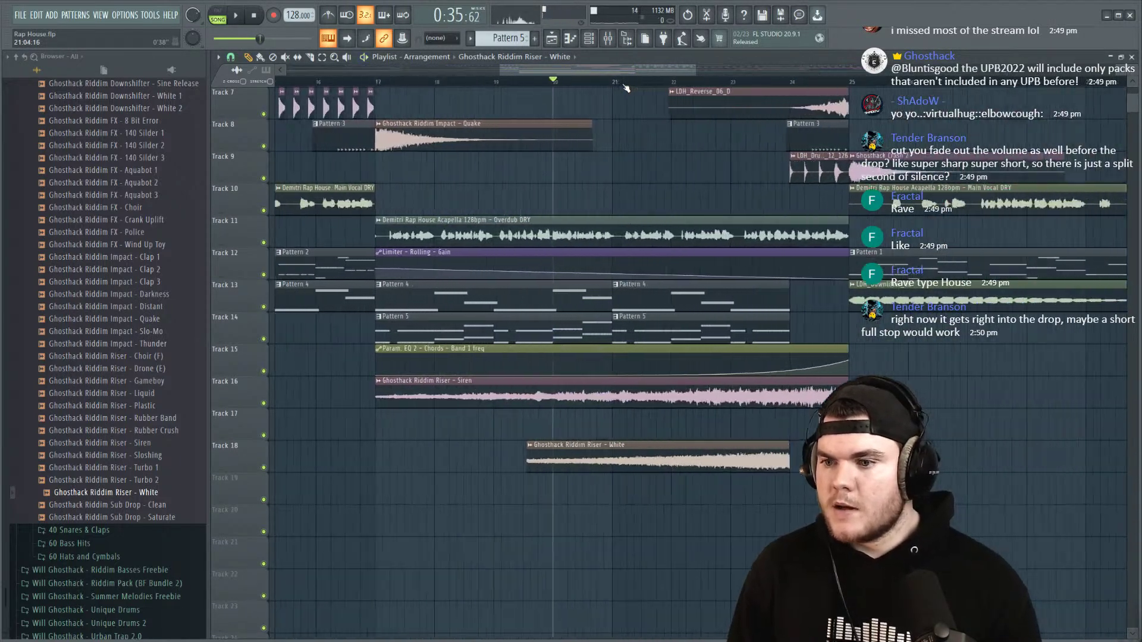
pyautogui.scroll(1, 654, 297)
pyautogui.scroll(2, 400, 462)
pyautogui.scroll(-1, 400, 462)
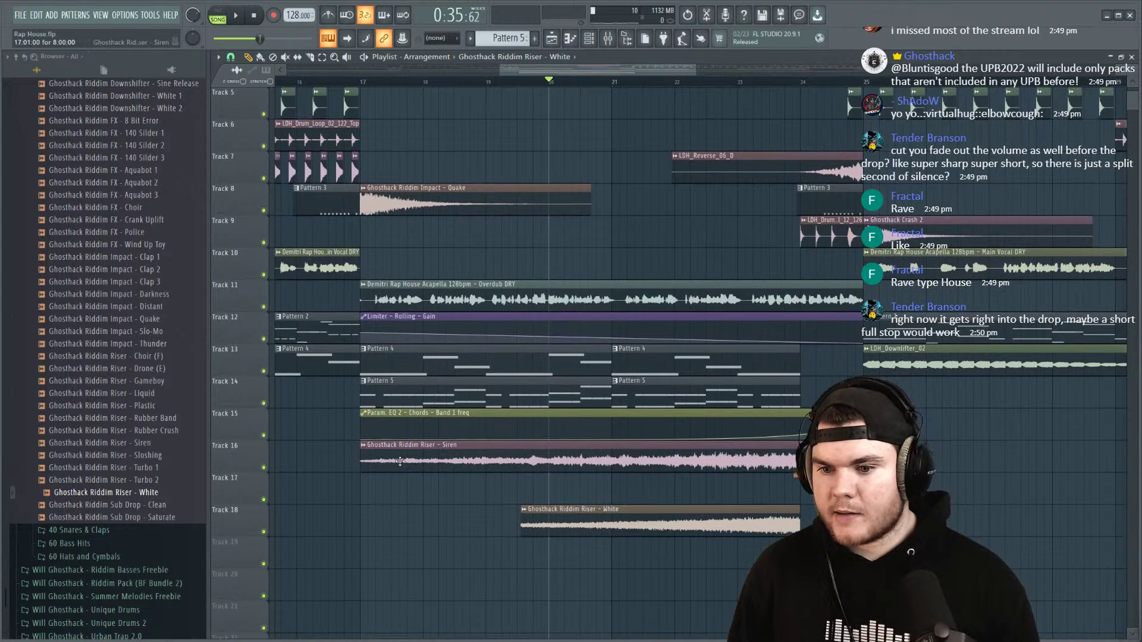
pyautogui.keyDown('ctrl'); pyautogui.click(263, 467); pyautogui.keyUp('ctrl')
pyautogui.press('space')
pyautogui.click(805, 82)
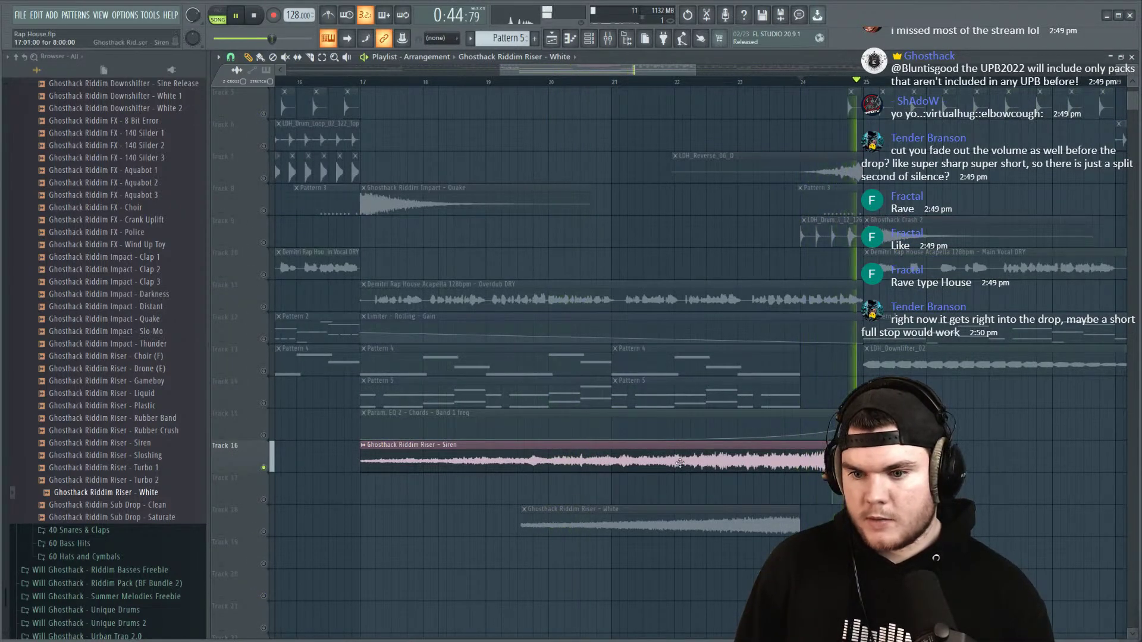
pyautogui.keyDown('ctrl'); pyautogui.click(264, 468); pyautogui.keyUp('ctrl')
# Step: Play the full mix from bar 23 through the transition into the drop
pyautogui.click(742, 82)
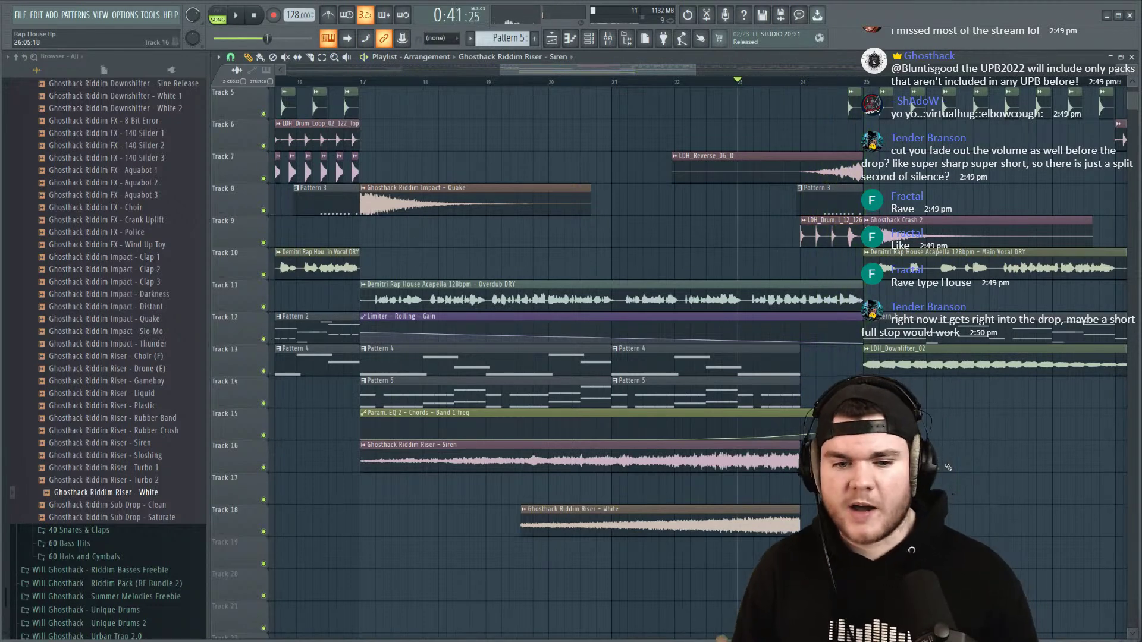
pyautogui.press('space')
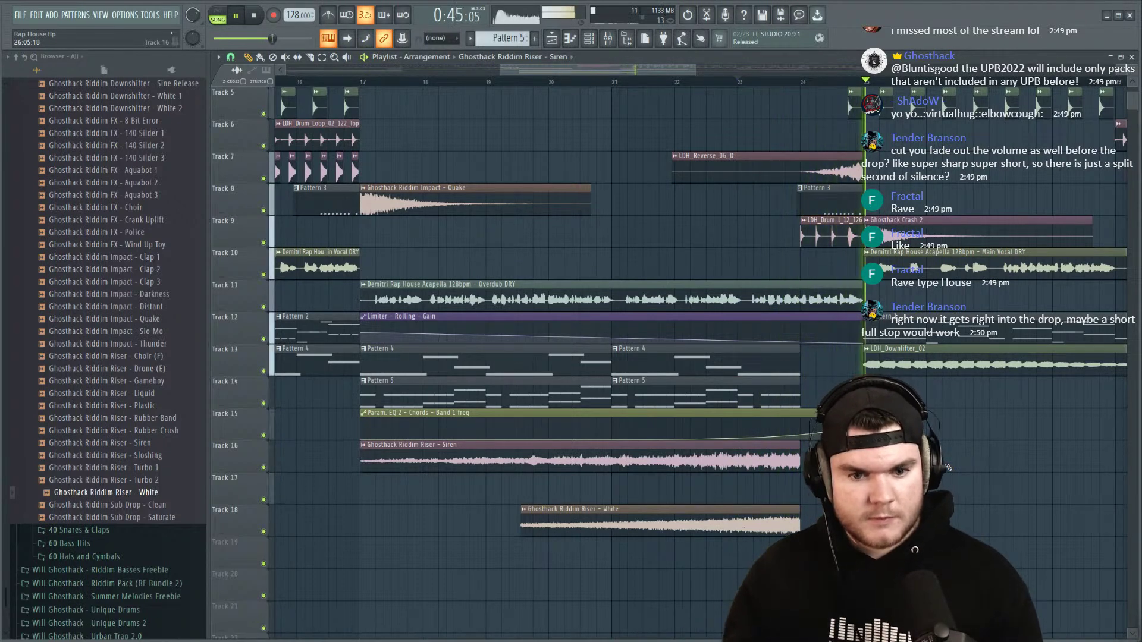
pyautogui.press('space')
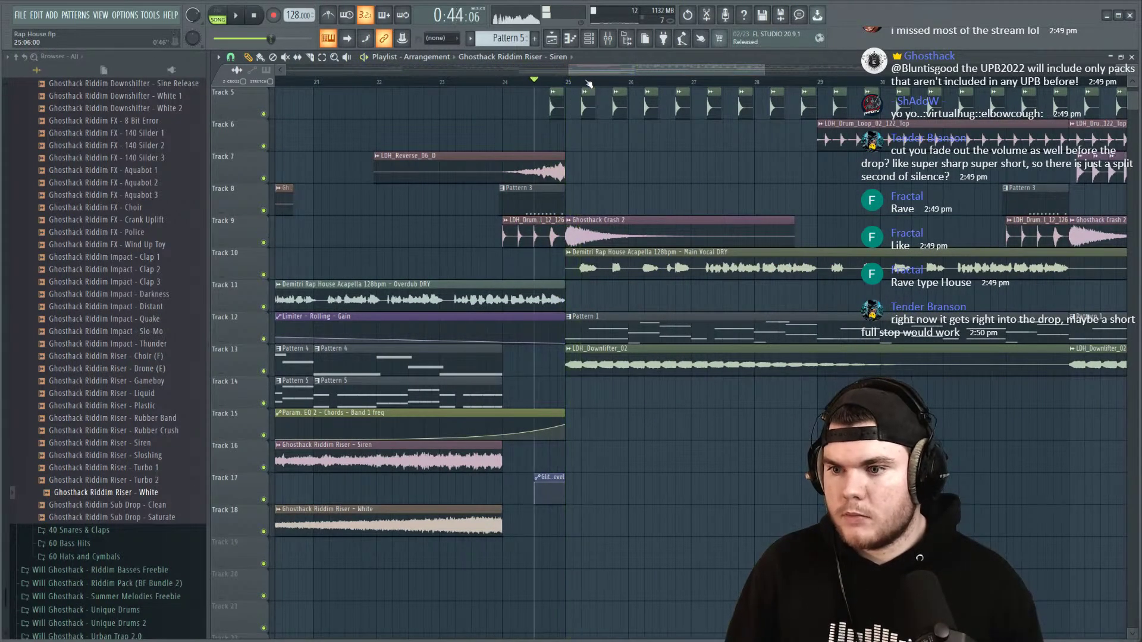
# Step: Solo Track 11's Overdub vocal with Track 17's Glitch2 automation and listen to the tape stop before bar 25
pyautogui.rightClick(263, 307)
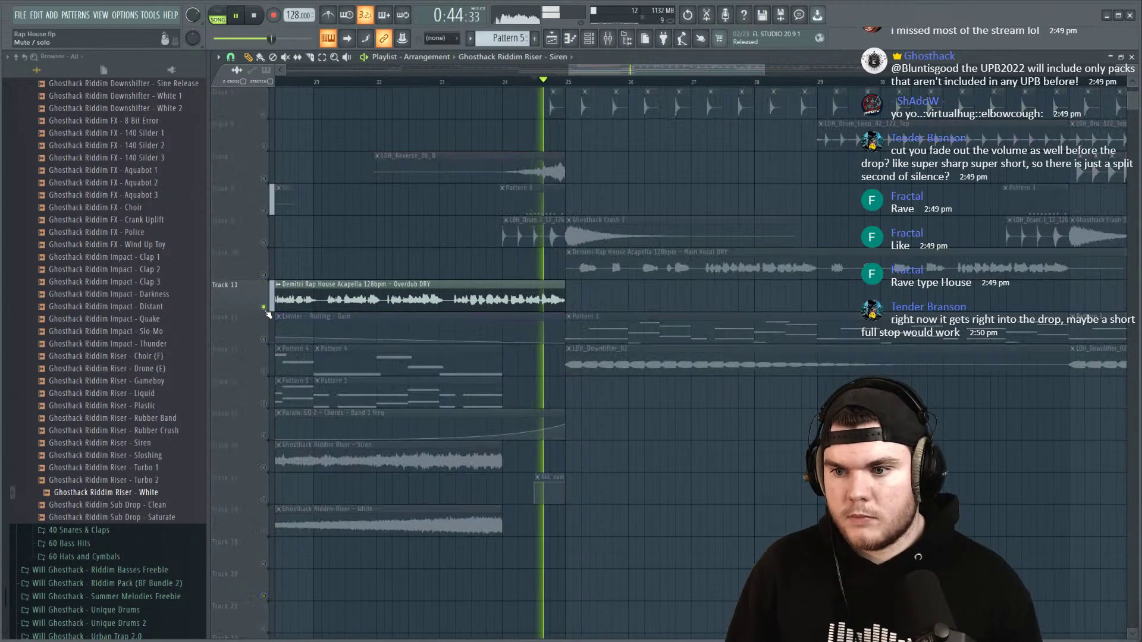
pyautogui.click(263, 500)
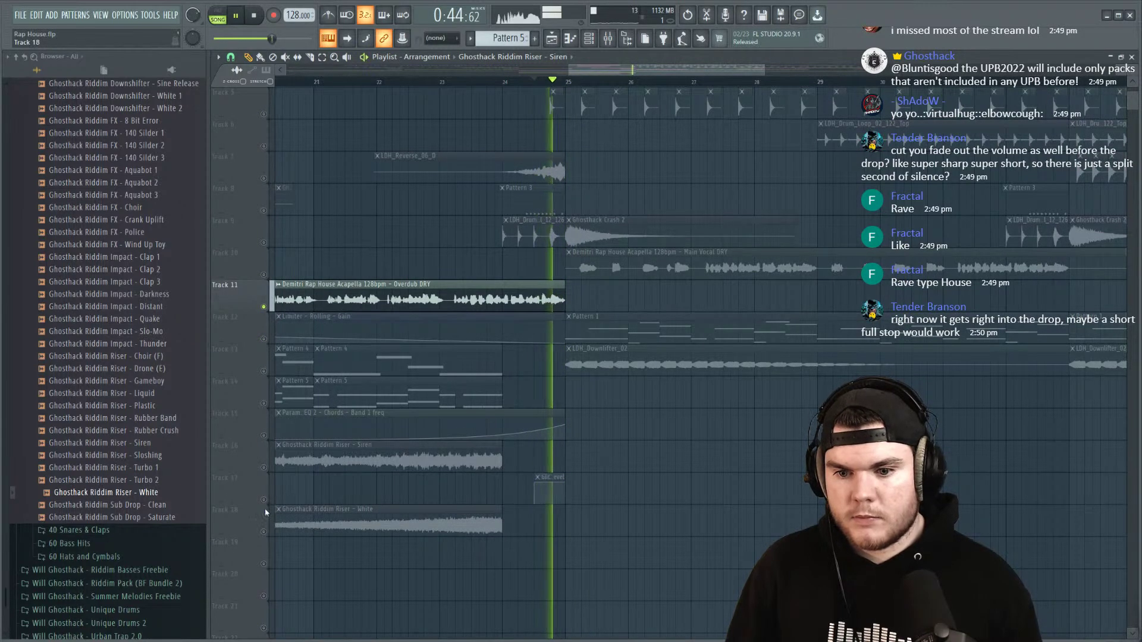
pyautogui.click(527, 81)
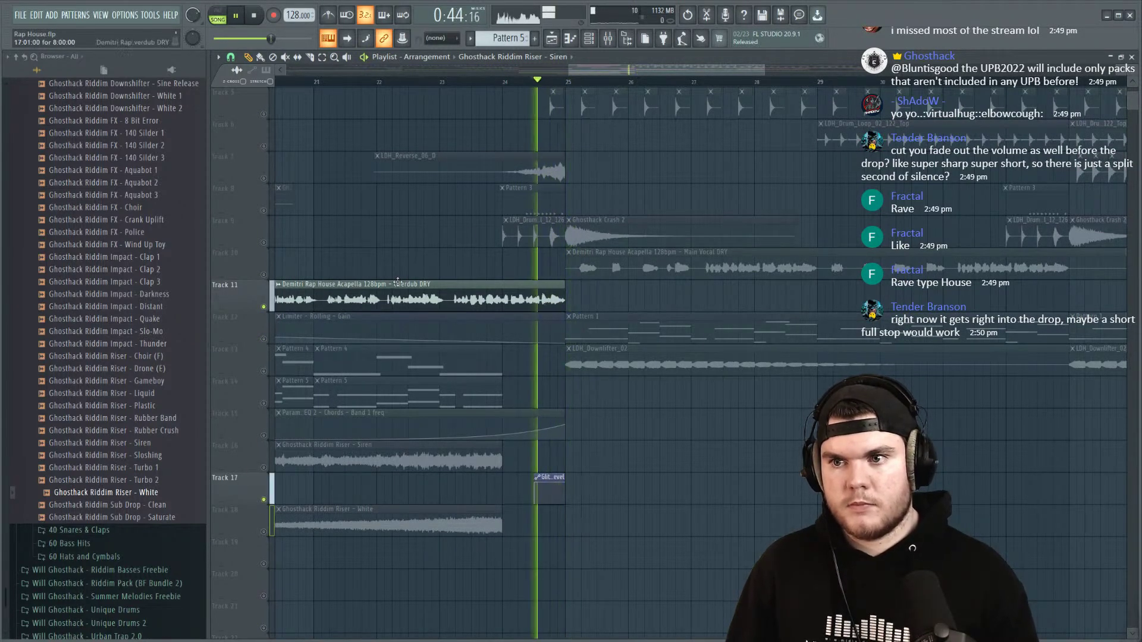
# Step: Add Tracks 1 and 2 to the soloed vocal, listen to the transition into the drop, and restore all tracks
pyautogui.scroll(4, 547, 136)
pyautogui.click(263, 114)
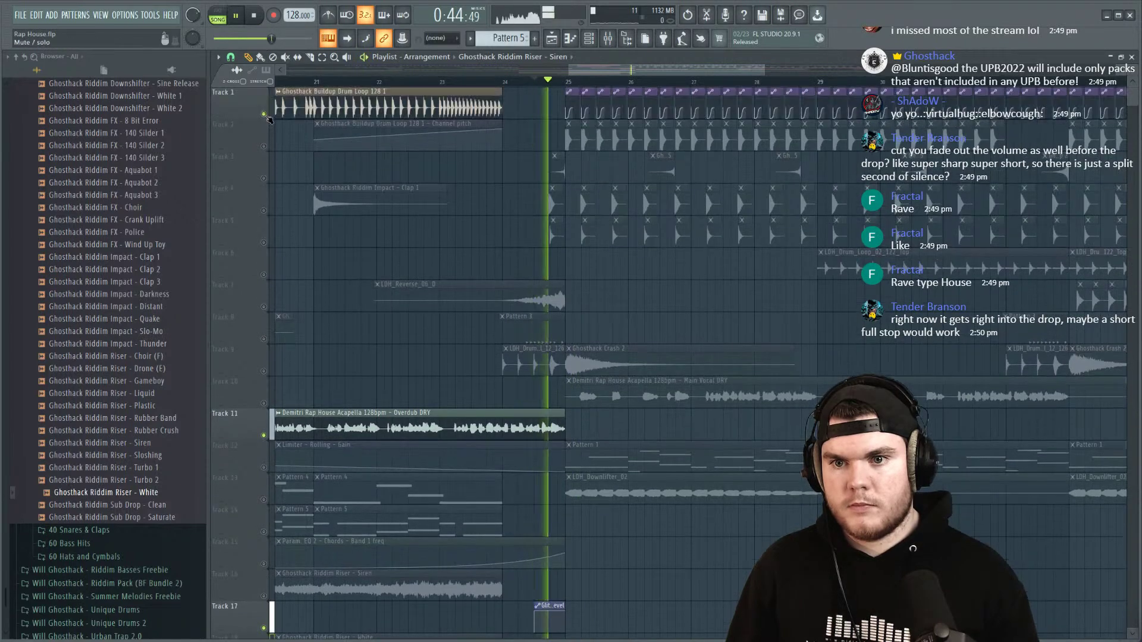
pyautogui.click(264, 146)
pyautogui.press('space')
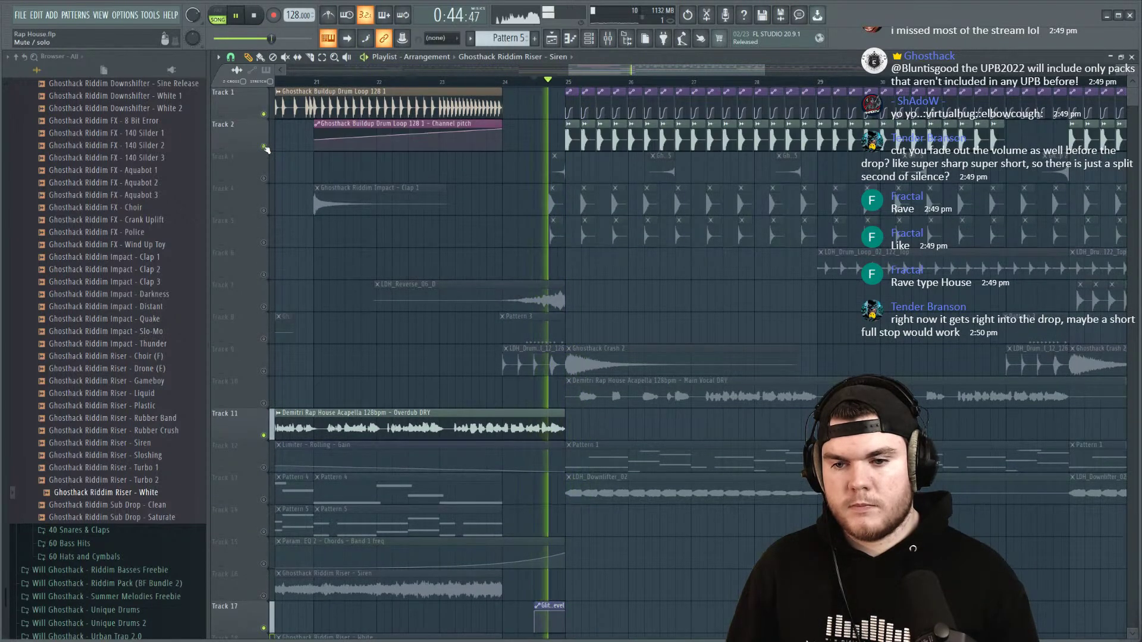
pyautogui.press('space')
pyautogui.rightClick(264, 146)
pyautogui.rightClick(263, 145)
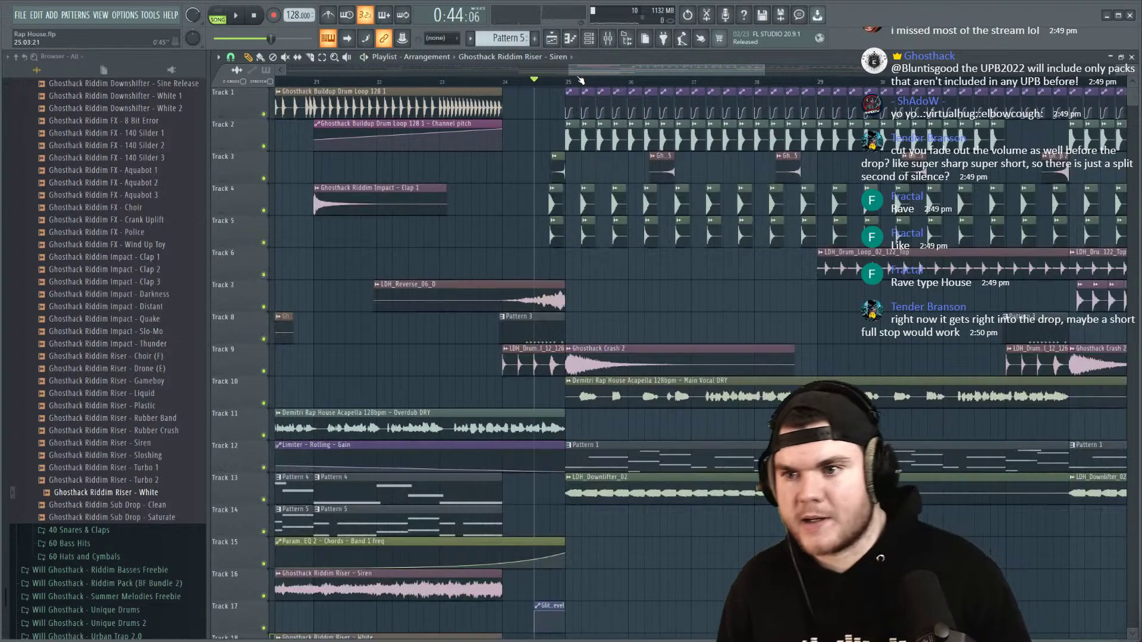
# Step: Play the full mix and place a Ghosthack Riddim Clap 5 clip on Track 3 ending at bar 24
pyautogui.press('space')
pyautogui.scroll(-3, 491, 85)
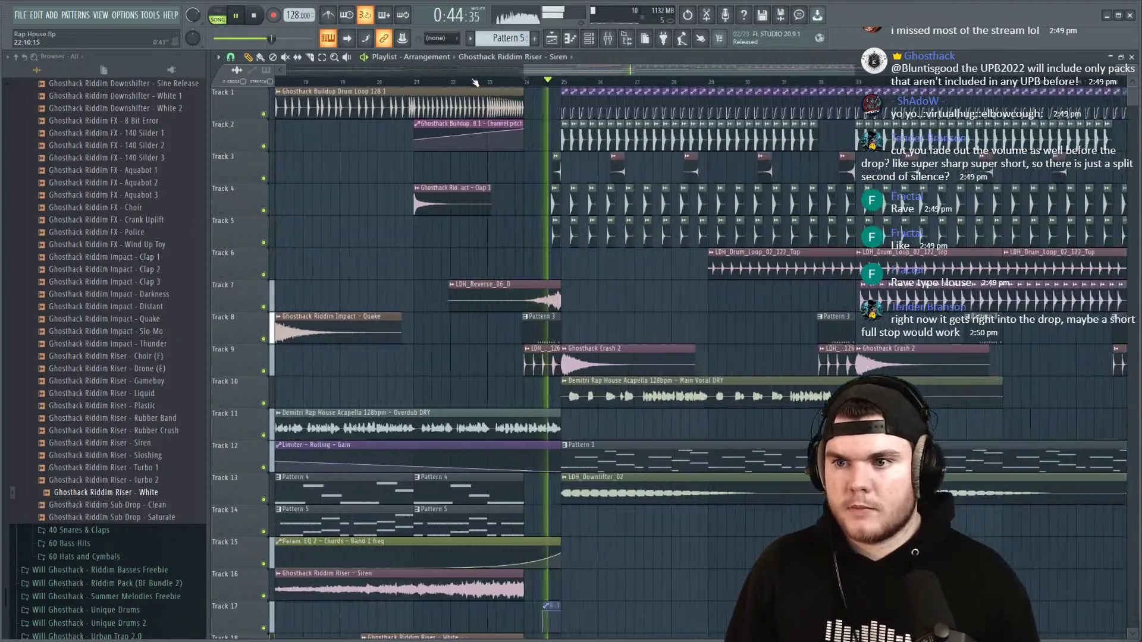
pyautogui.click(482, 85)
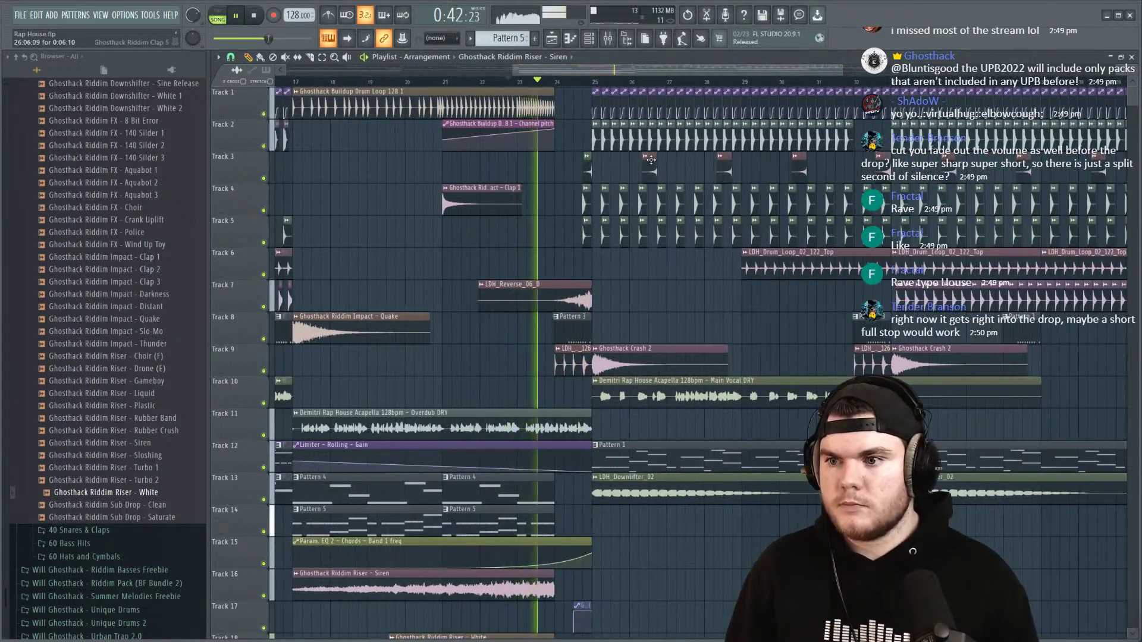
pyautogui.scroll(6, 554, 167)
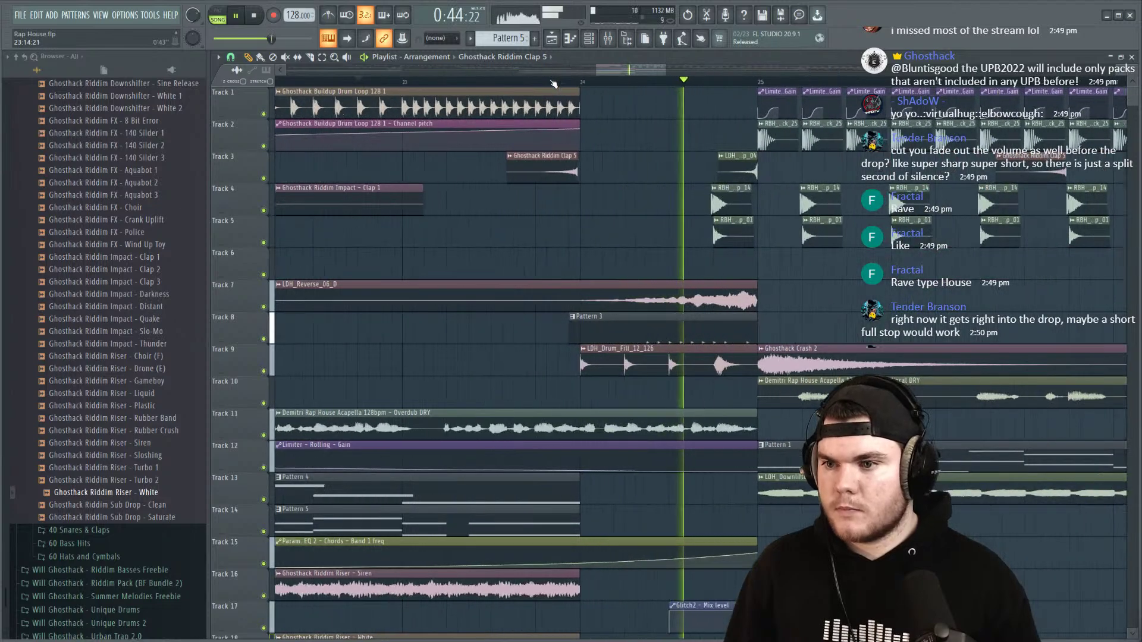
pyautogui.scroll(-4, 617, 89)
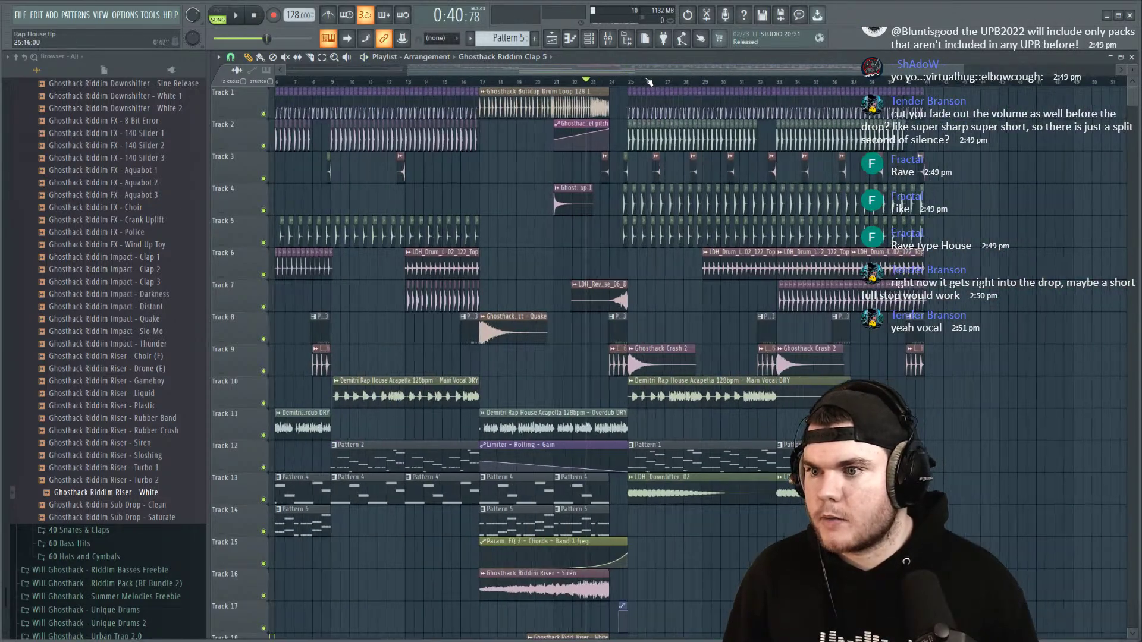
# Step: Replace the Clap 5 clip before bar 24 on Track 3 with Ghosthack Riddim Clap 2, aligned to end at bar 24
pyautogui.scroll(4, 649, 82)
pyautogui.moveTo(652, 71); pyautogui.dragTo(784, 71)
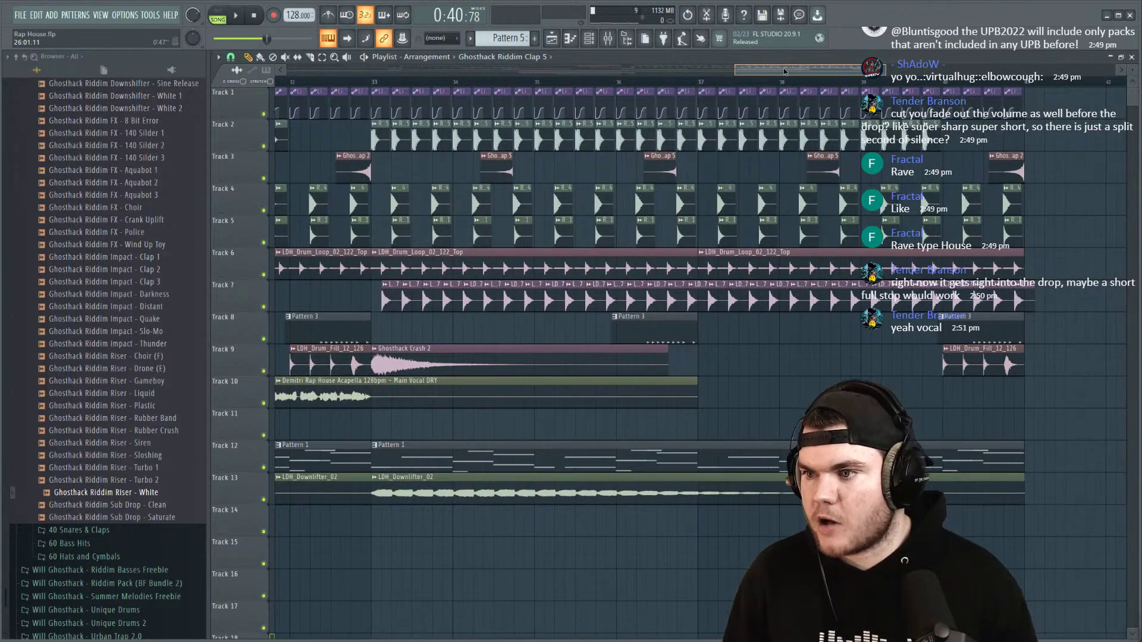
pyautogui.moveTo(815, 173); pyautogui.dragTo(485, 159)
pyautogui.moveTo(784, 71); pyautogui.dragTo(552, 88)
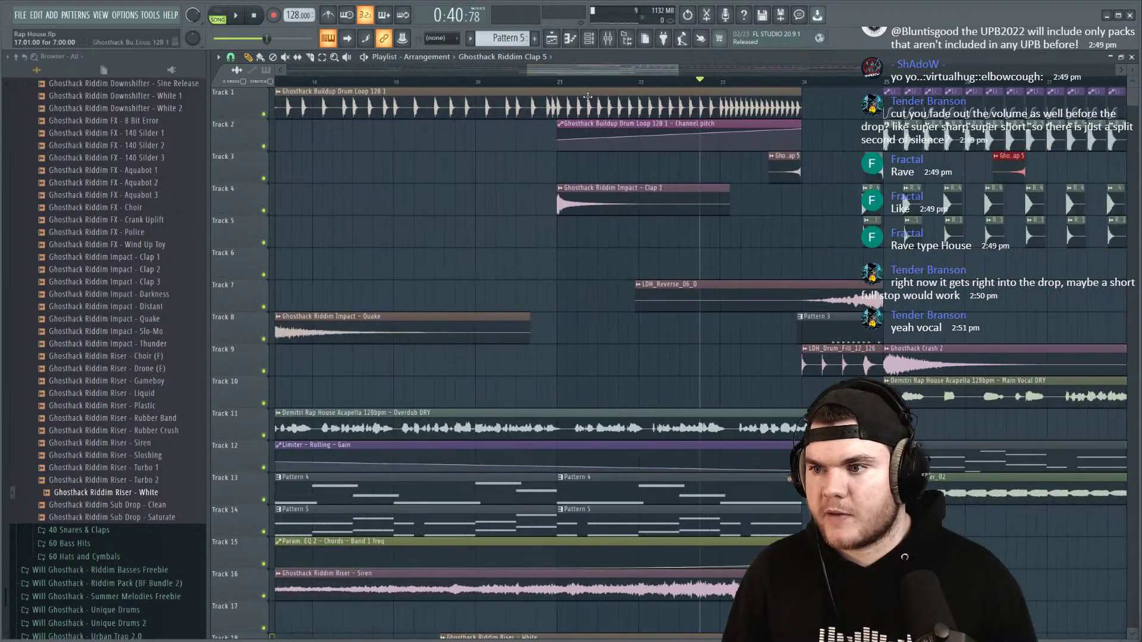
pyautogui.scroll(-5, 734, 127)
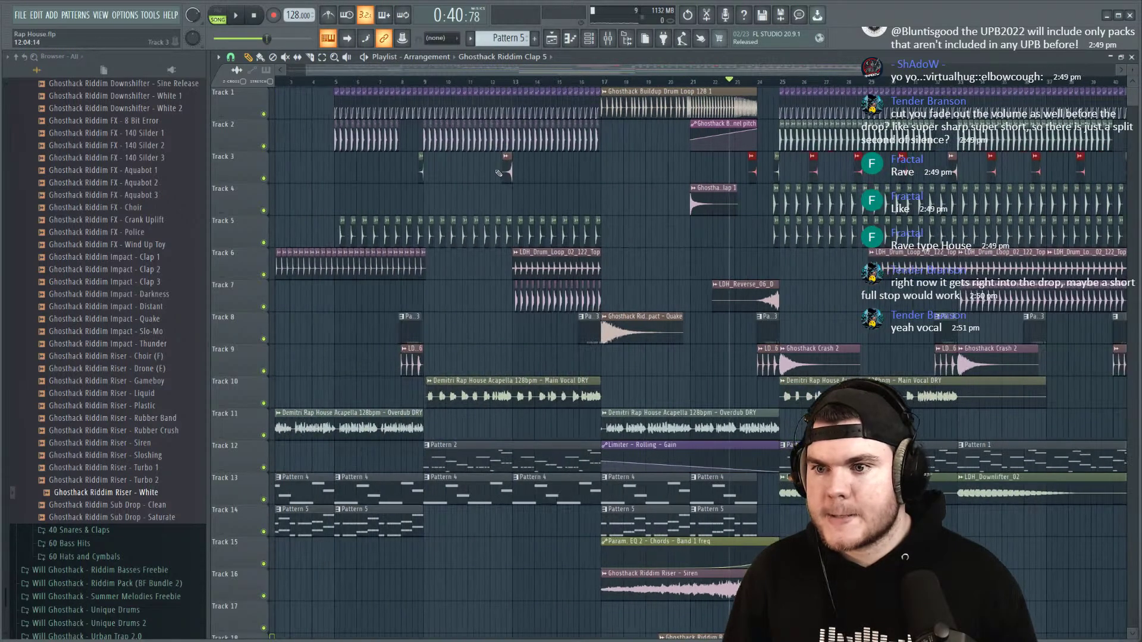
pyautogui.scroll(-4, 521, 88)
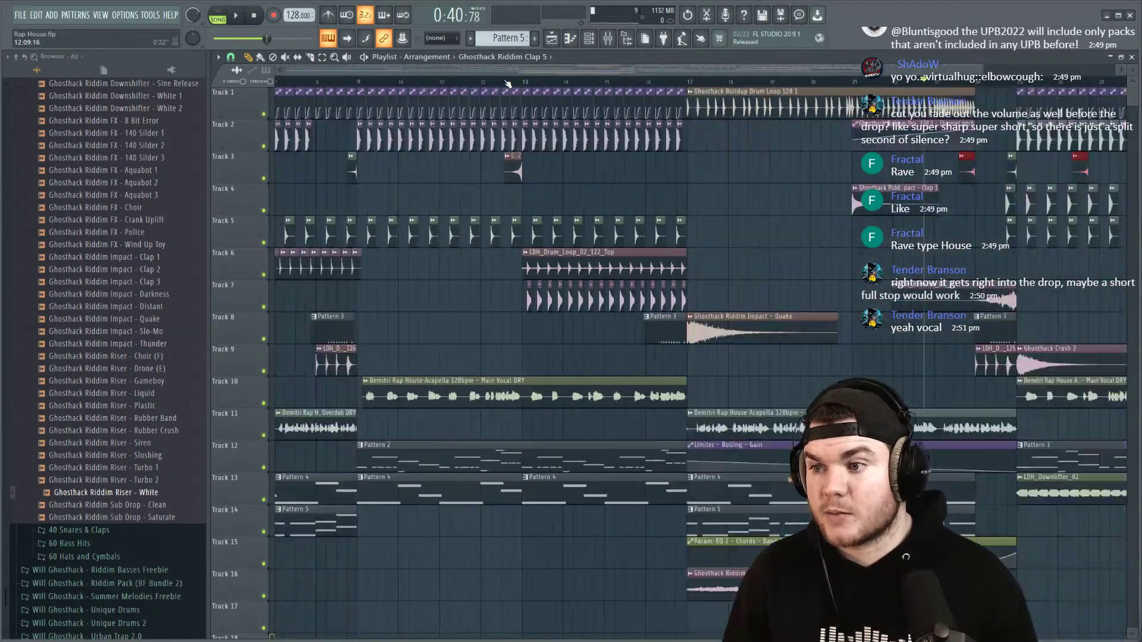
pyautogui.scroll(10, 621, 89)
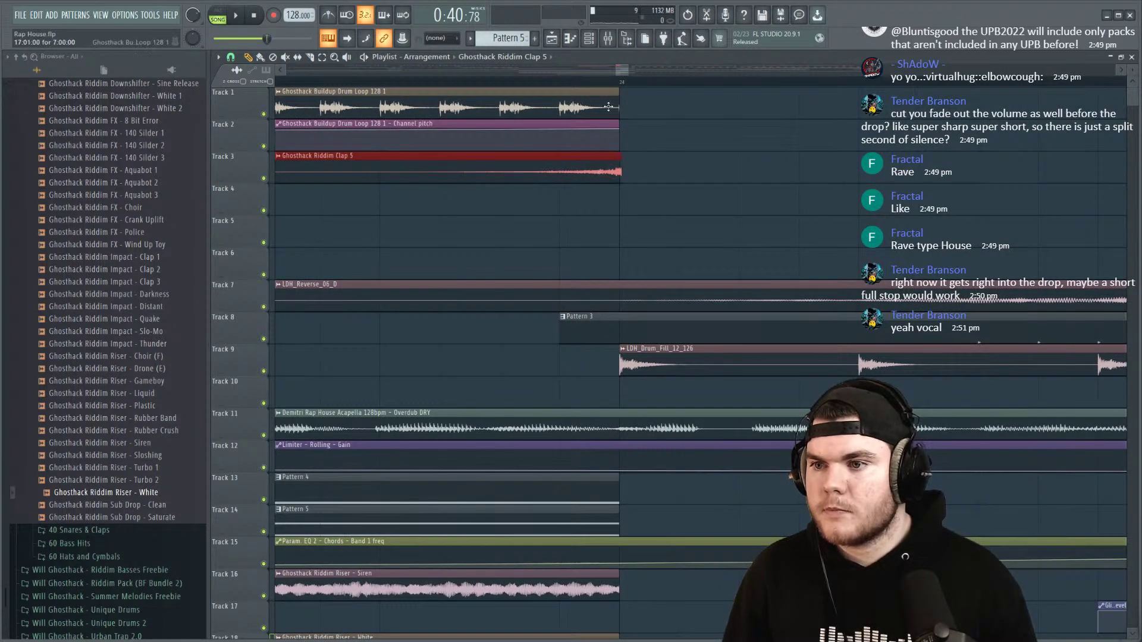
pyautogui.scroll(-7, 613, 84)
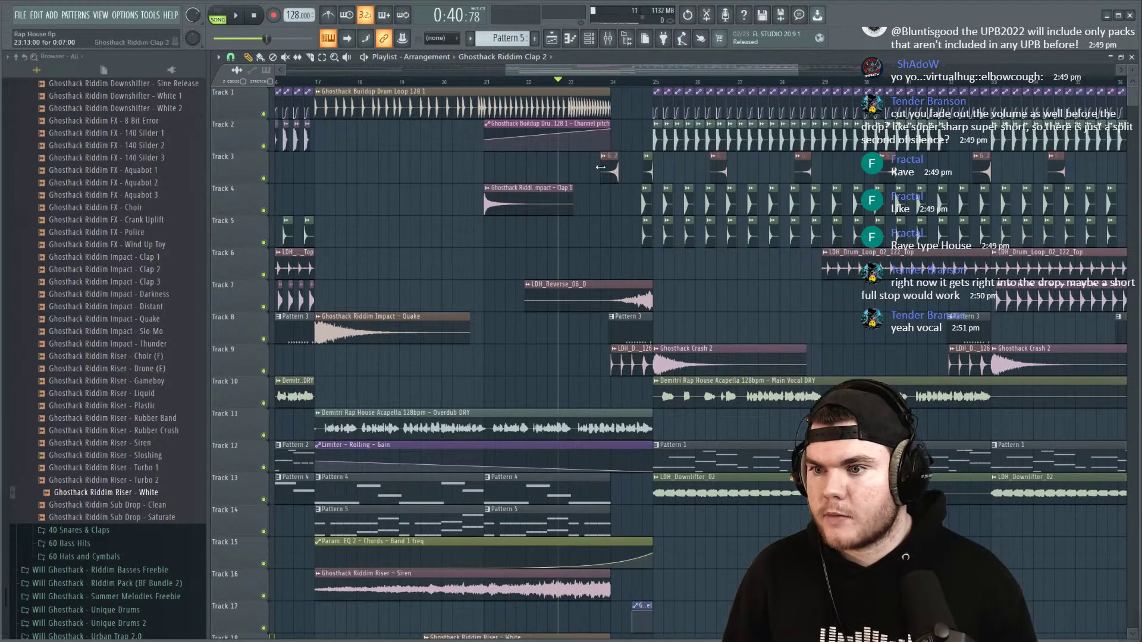
pyautogui.scroll(7, 612, 88)
pyautogui.moveTo(604, 180); pyautogui.dragTo(587, 180)
# Step: Listen to the reversed clap in the full mix through the end of the breakdown
pyautogui.press('space')
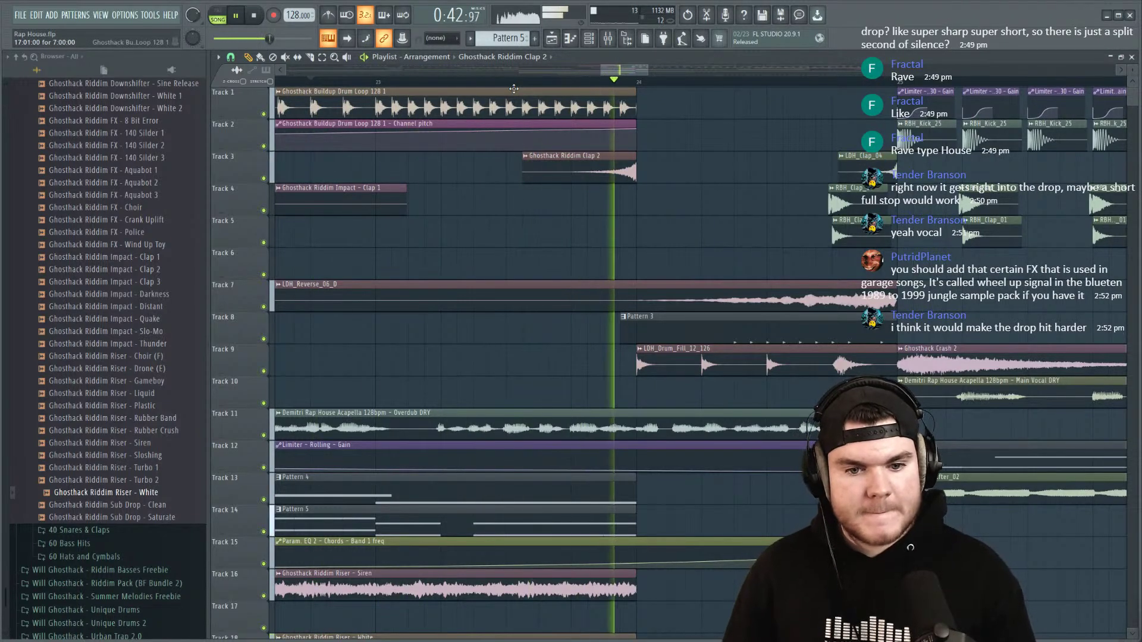
pyautogui.scroll(-5, 513, 88)
pyautogui.press('space')
pyautogui.press('space')
pyautogui.press('space')
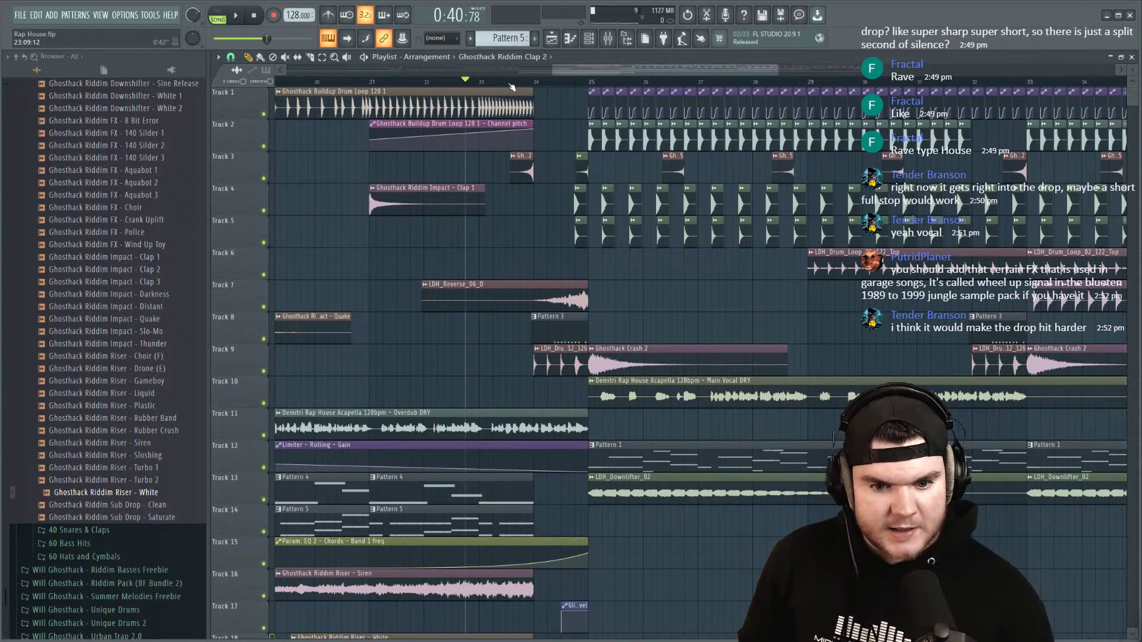
pyautogui.press('space')
# Step: Try trimming Track 11's Overdub vocal clip one step short of bar 25, audition the gap, and restore its end to bar 25
pyautogui.click(575, 82)
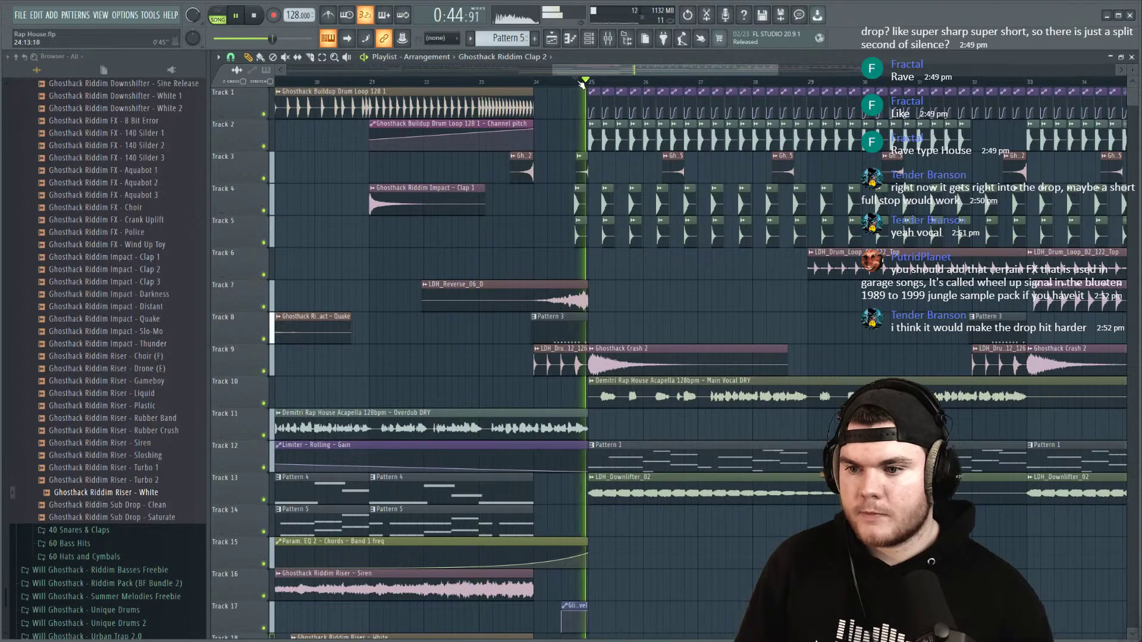
pyautogui.keyDown('ctrl'); pyautogui.scroll(4, 582, 85); pyautogui.keyUp('ctrl')
pyautogui.press('space')
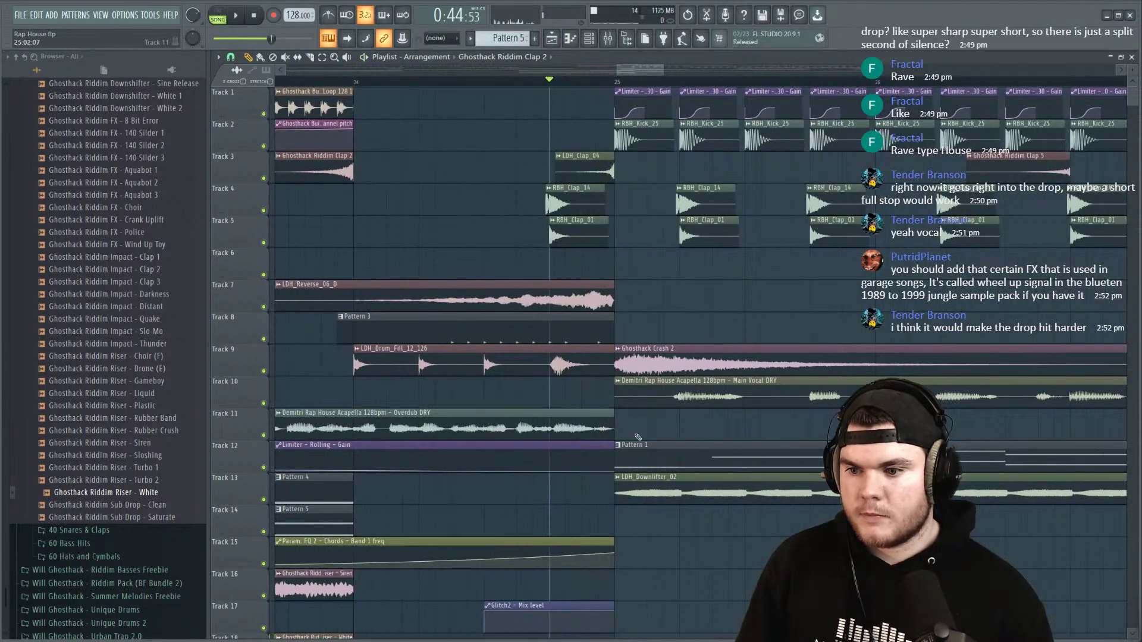
pyautogui.moveTo(613, 423); pyautogui.dragTo(598, 423)
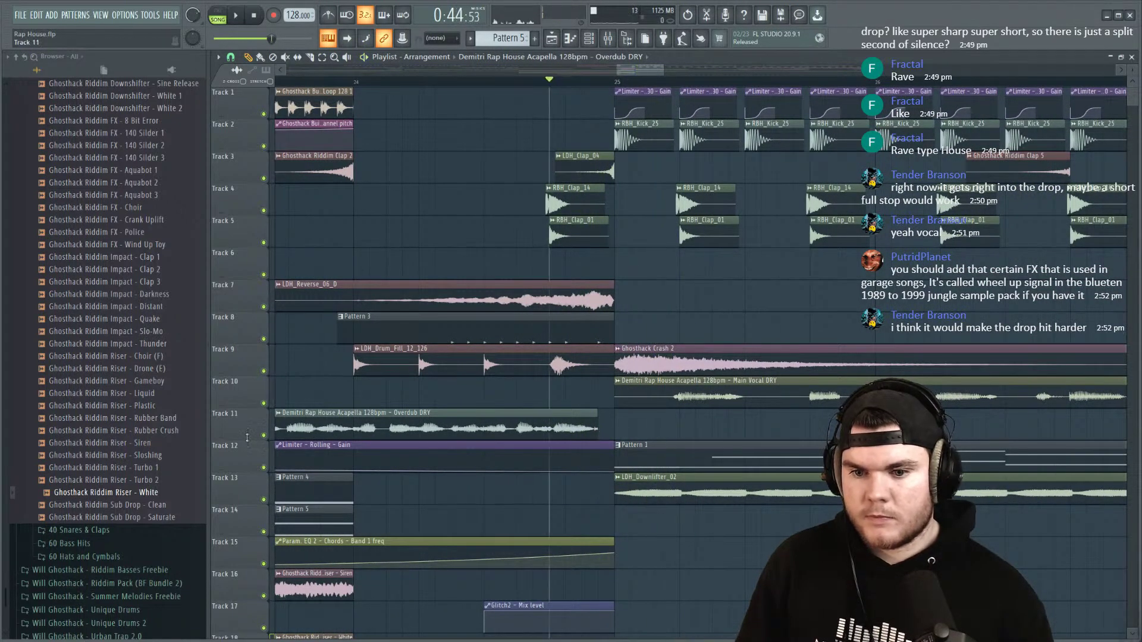
pyautogui.rightClick(264, 435)
pyautogui.scroll(-2, 291, 558)
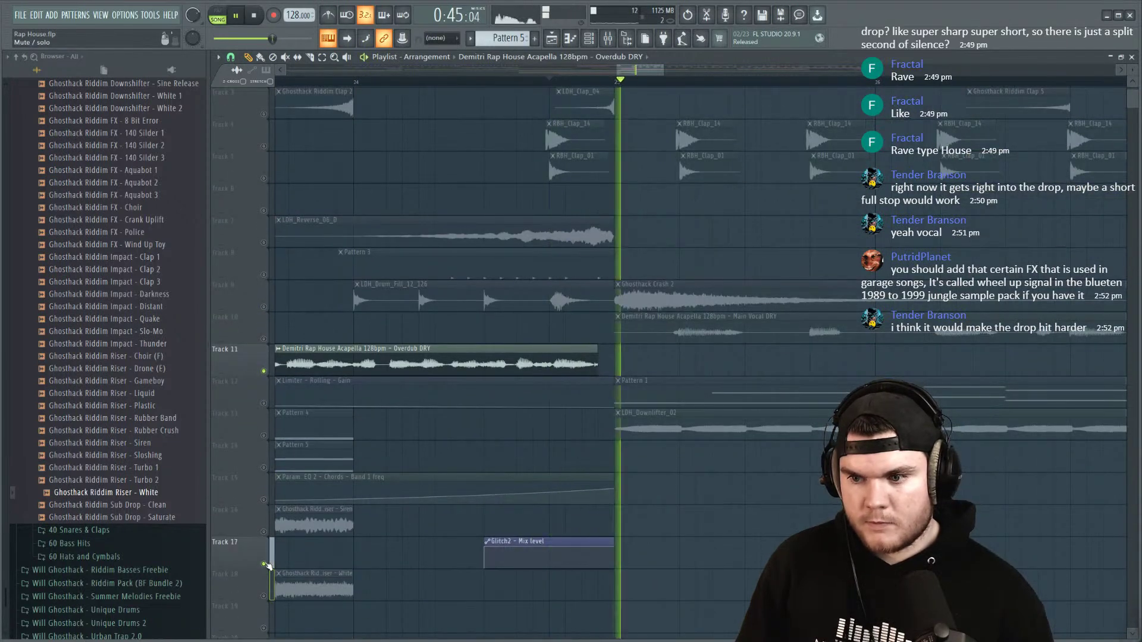
pyautogui.rightClick(264, 371)
pyautogui.rightClick(264, 371)
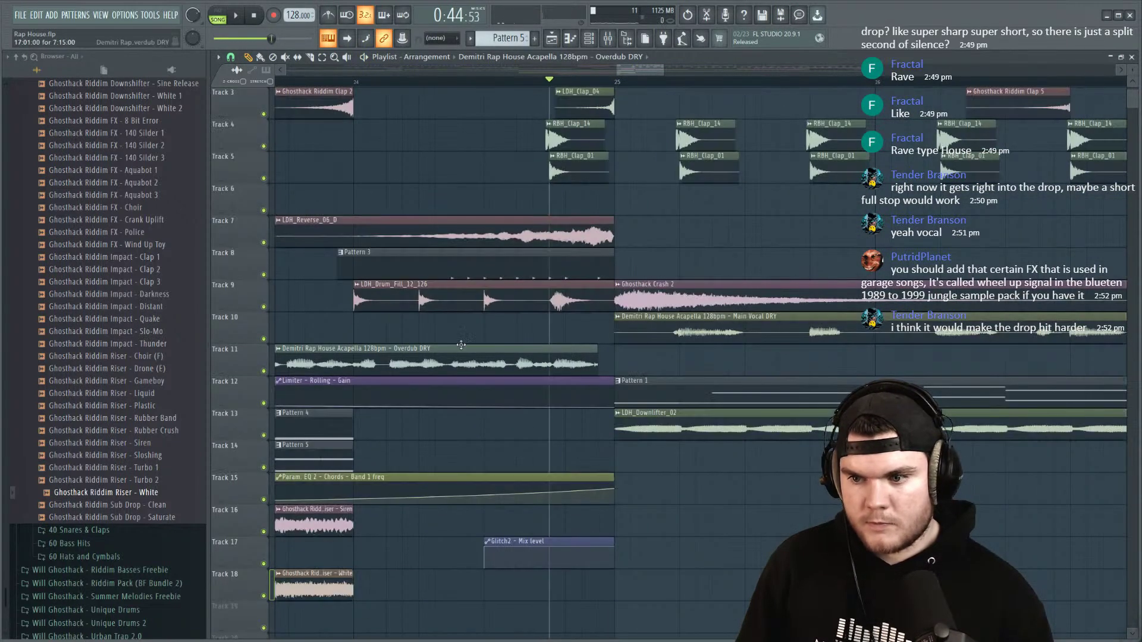
pyautogui.press('space')
pyautogui.press('space')
pyautogui.moveTo(597, 351); pyautogui.dragTo(616, 352)
# Step: Try shifting the drop's first Limiter Insert 30 Gain automation clip on Track 1 slightly ahead of bar 25 and listen
pyautogui.press('space')
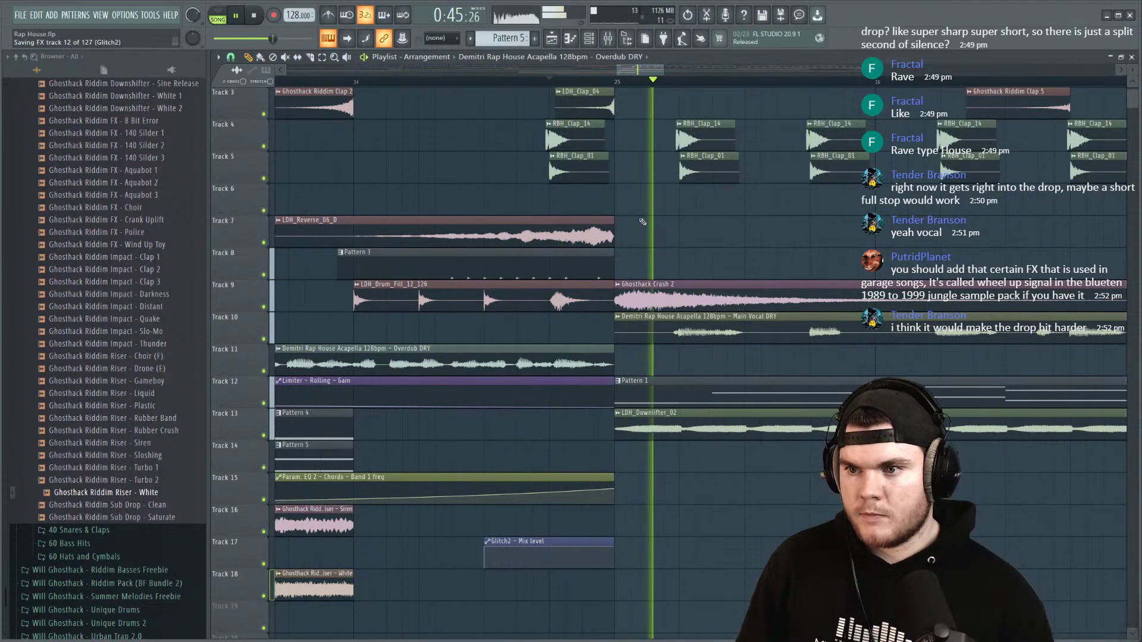
pyautogui.scroll(2, 630, 280)
pyautogui.press('space')
pyautogui.press('space')
pyautogui.press('space')
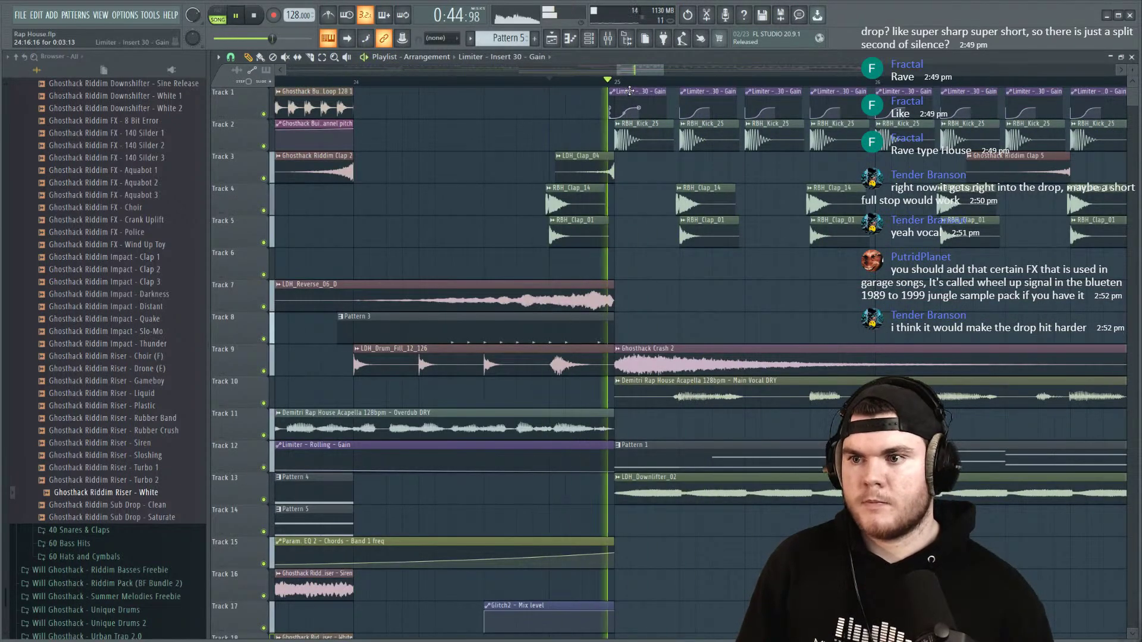
pyautogui.moveTo(629, 91); pyautogui.dragTo(621, 91)
pyautogui.press('space')
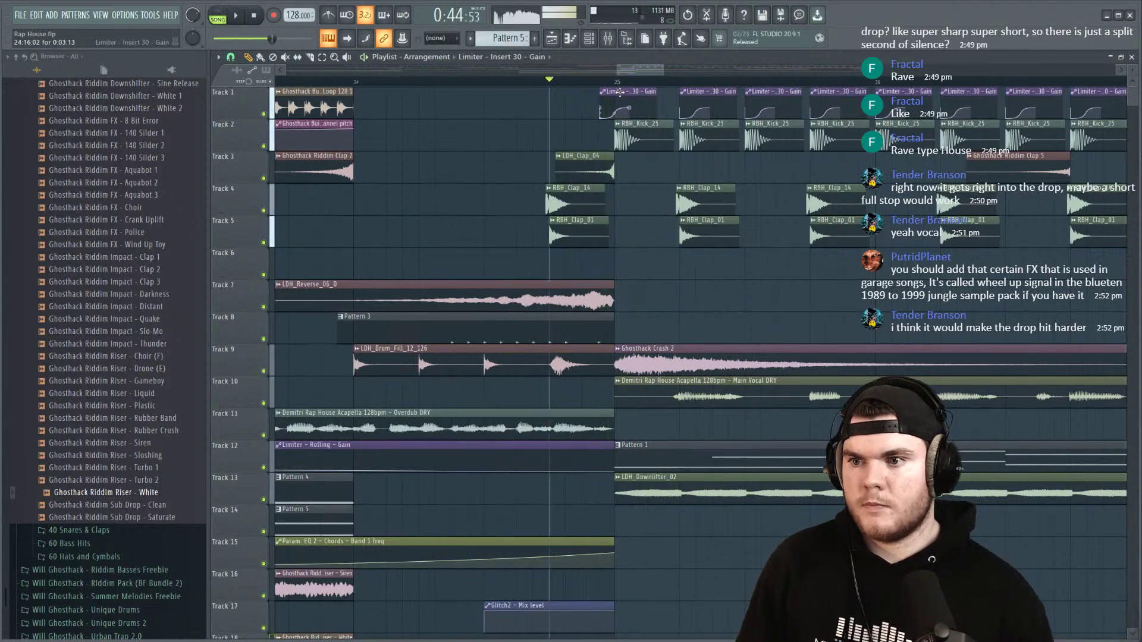
pyautogui.press('space')
# Step: Nudge the Limiter Insert 30 Gain clip back to start exactly at bar 25, audition the first kick, and set the playlist's grid snapping
pyautogui.scroll(5, 636, 93)
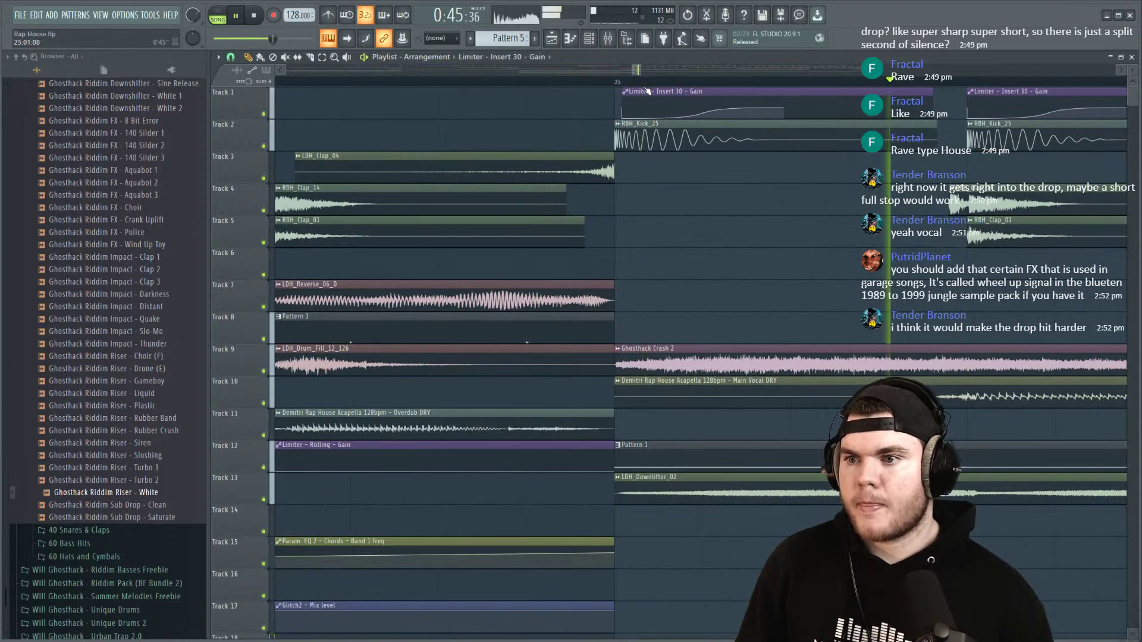
pyautogui.press('space')
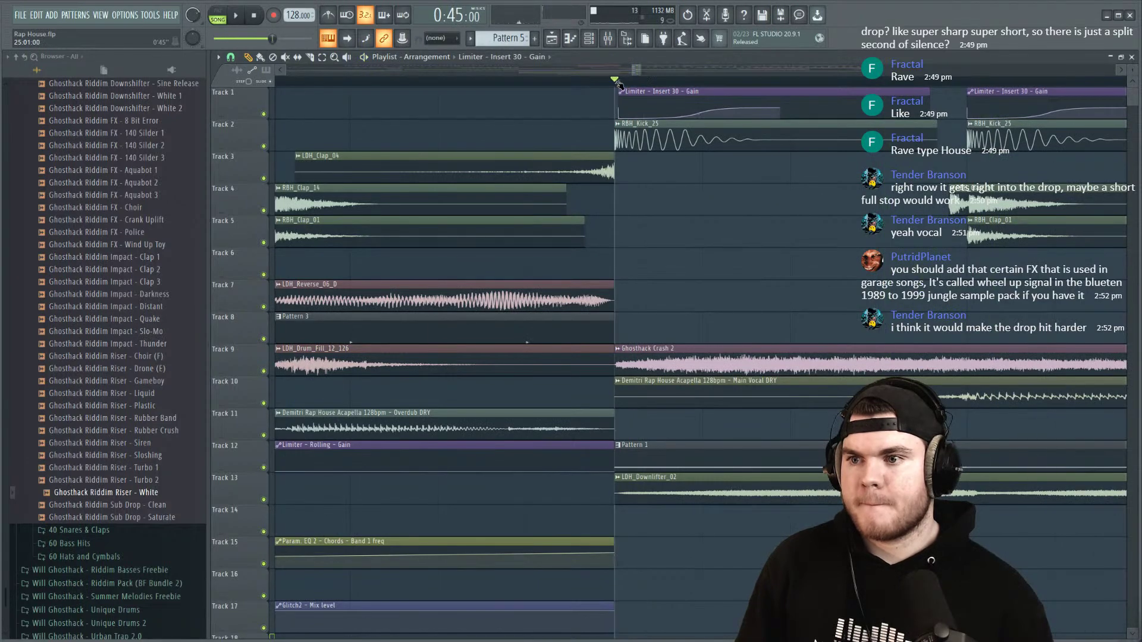
pyautogui.press('space')
pyautogui.press('space')
pyautogui.moveTo(635, 94); pyautogui.dragTo(630, 93)
pyautogui.press('space')
pyautogui.press('space')
pyautogui.press('space')
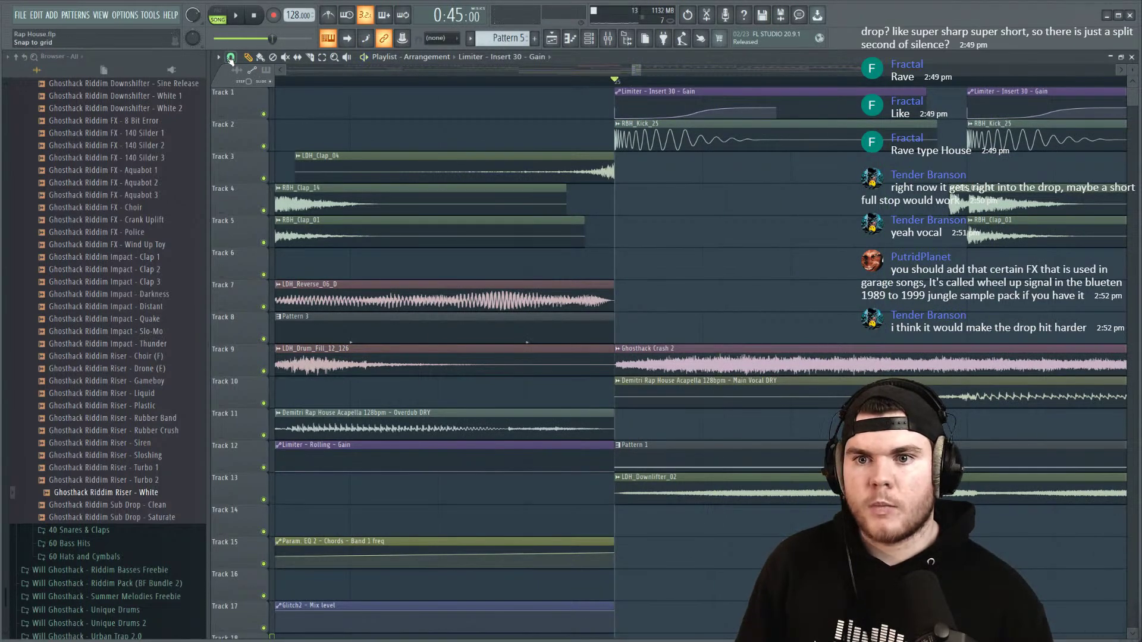
pyautogui.click(231, 57)
pyautogui.click(251, 88)
# Step: Play the full mix from bar 25 with the whole arrangement in view
pyautogui.scroll(-12, 597, 81)
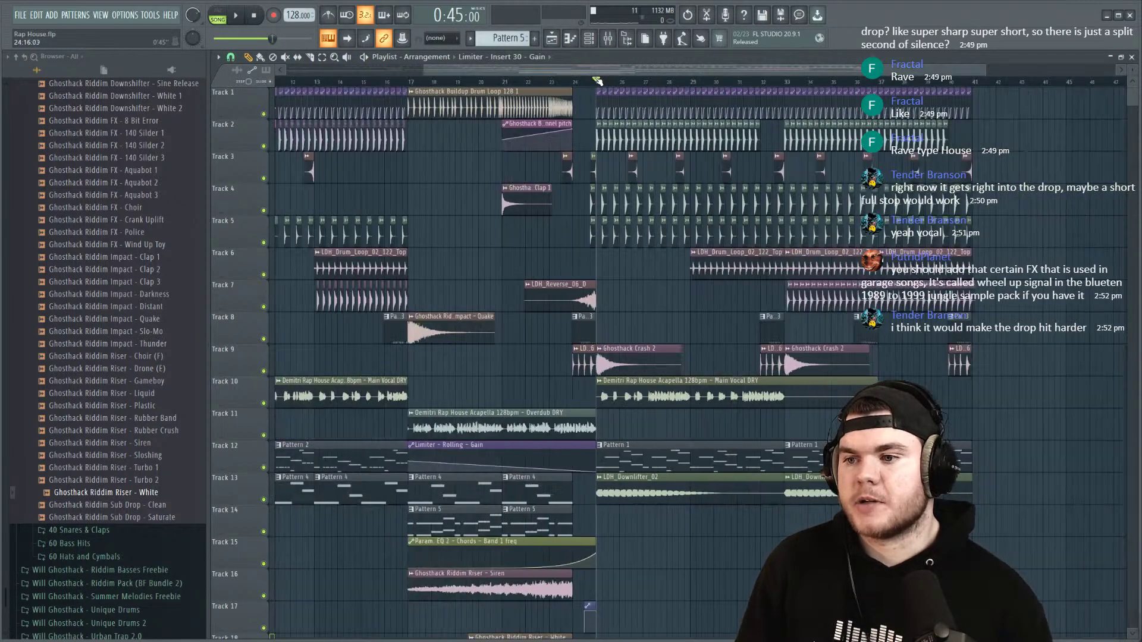
pyautogui.press('space')
pyautogui.scroll(-1, 600, 81)
pyautogui.scroll(-2, 599, 81)
pyautogui.press('space')
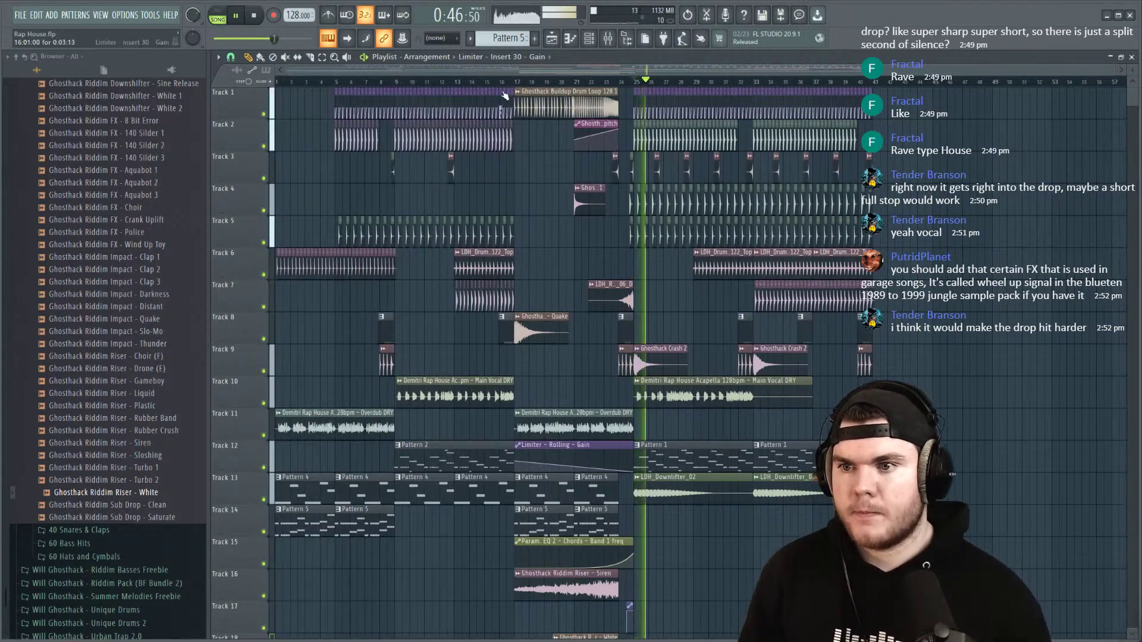
# Step: Play Track 12 solo with the mixer open, and move Maximus down to the second effect slot on the Master
pyautogui.rightClick(263, 467)
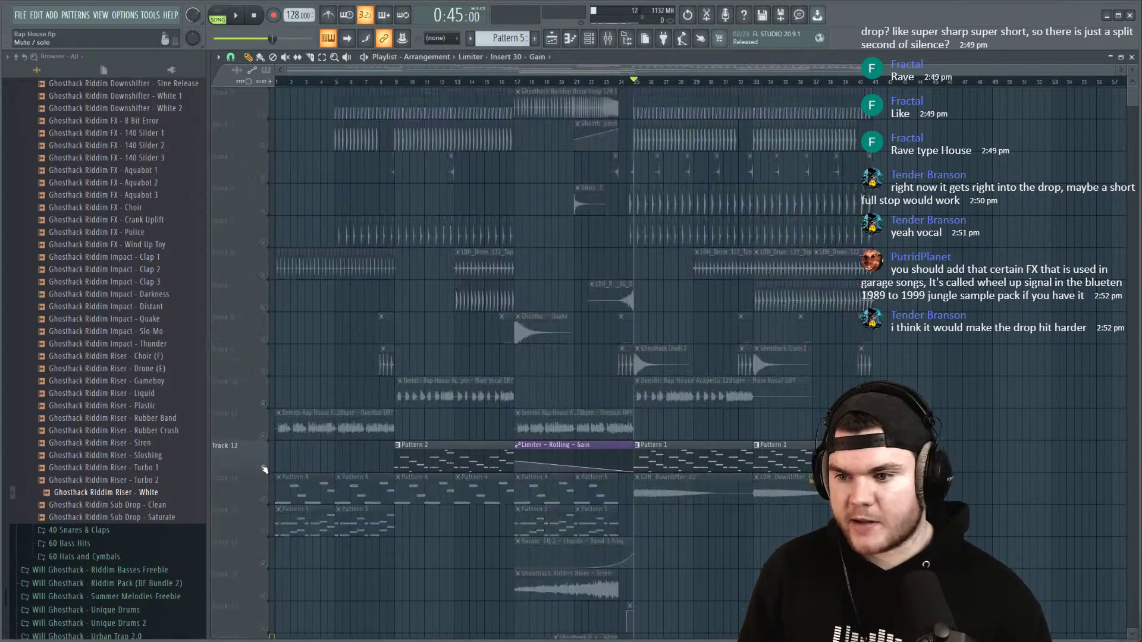
pyautogui.press('F9')
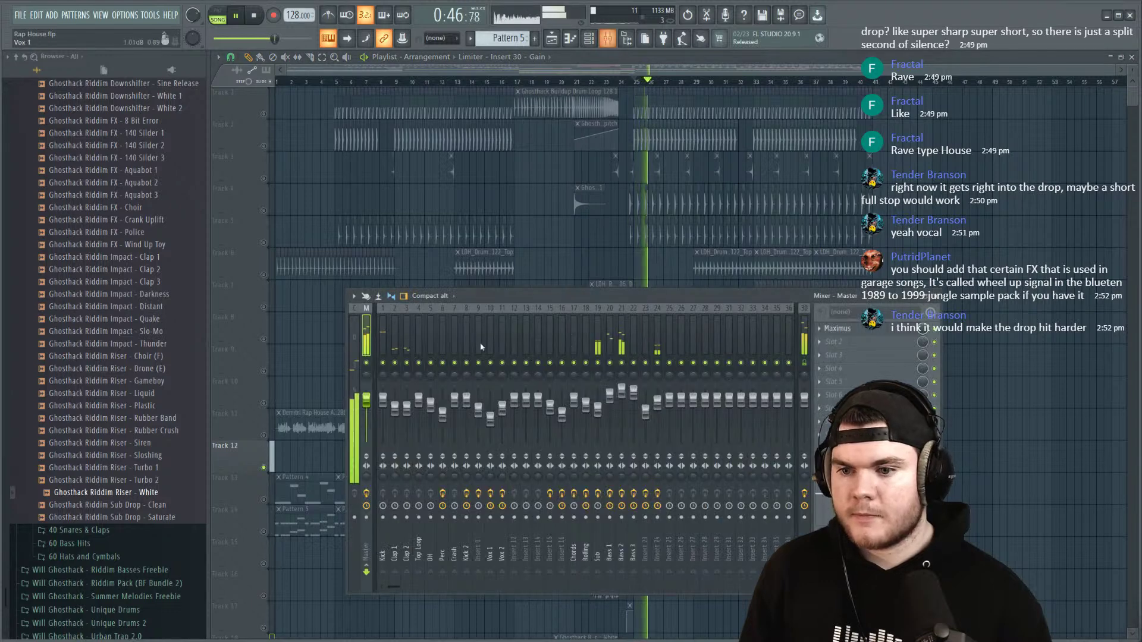
pyautogui.hscroll(1, 595, 318)
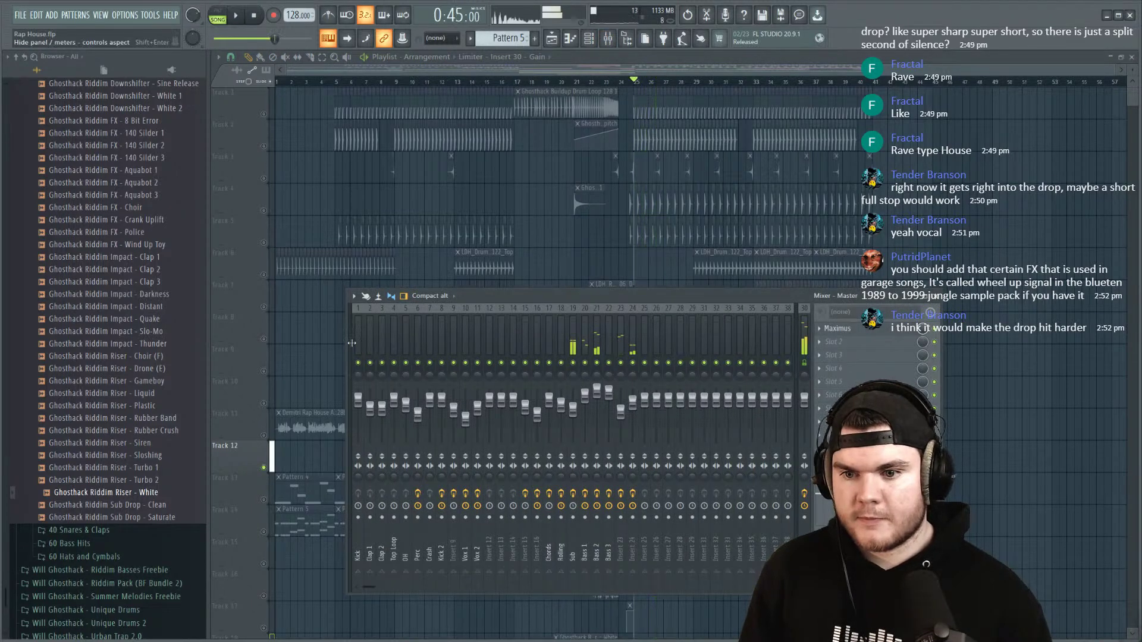
pyautogui.press('space')
pyautogui.hscroll(-1, 369, 344)
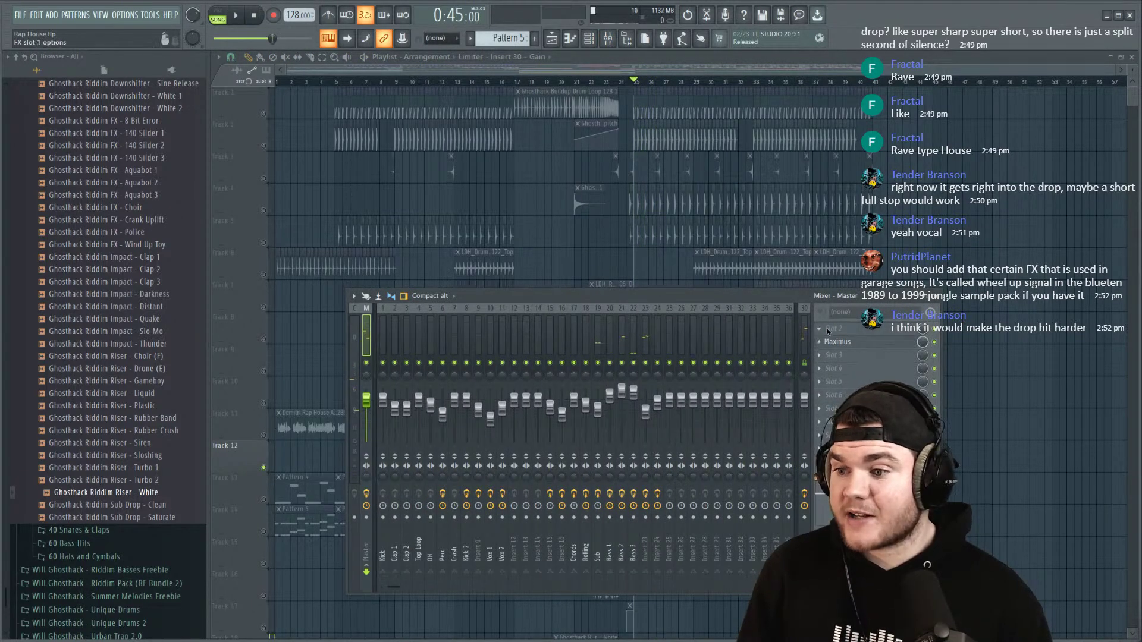
# Step: Load Edison in the Master's first effect slot and select bars 25 to 33 in the playlist
pyautogui.click(832, 330)
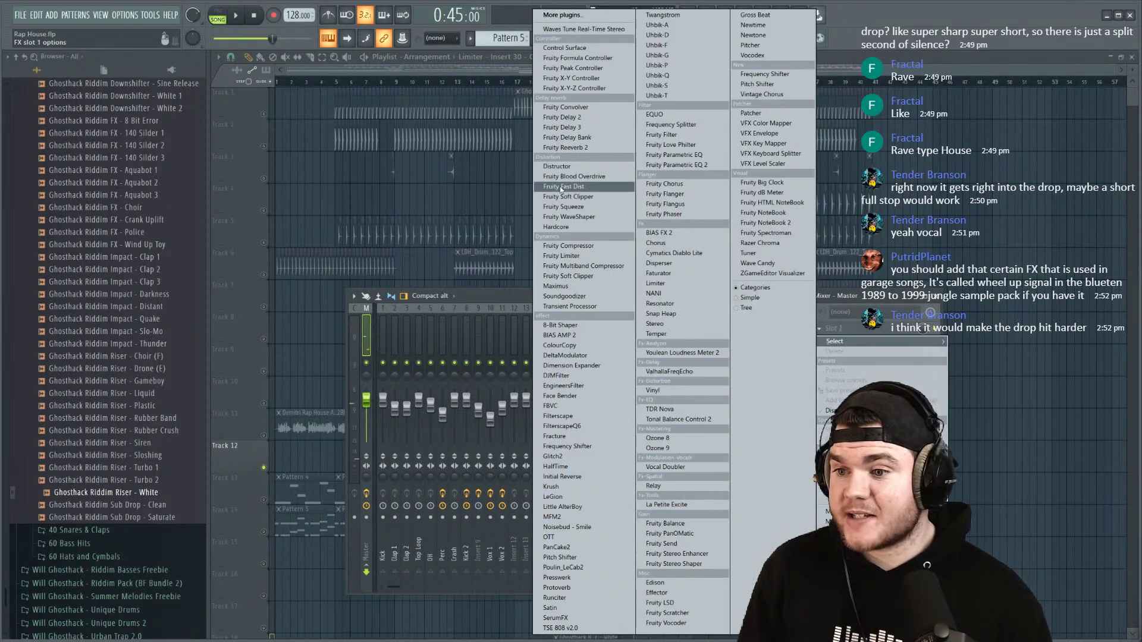
pyautogui.click(688, 582)
pyautogui.click(642, 88)
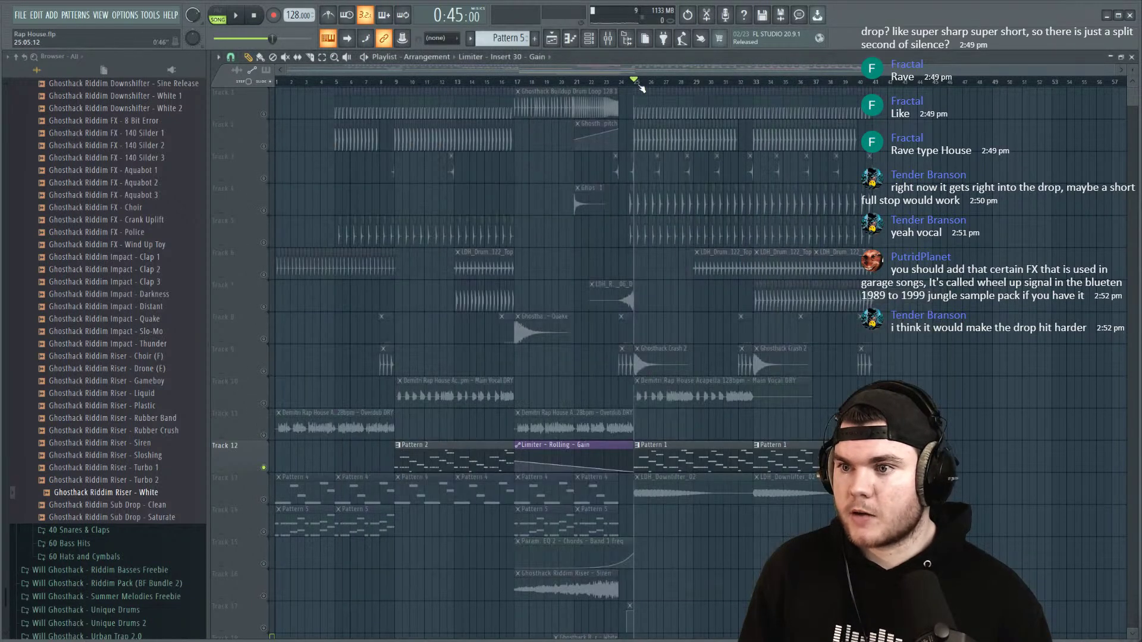
pyautogui.moveTo(665, 84); pyautogui.dragTo(739, 92)
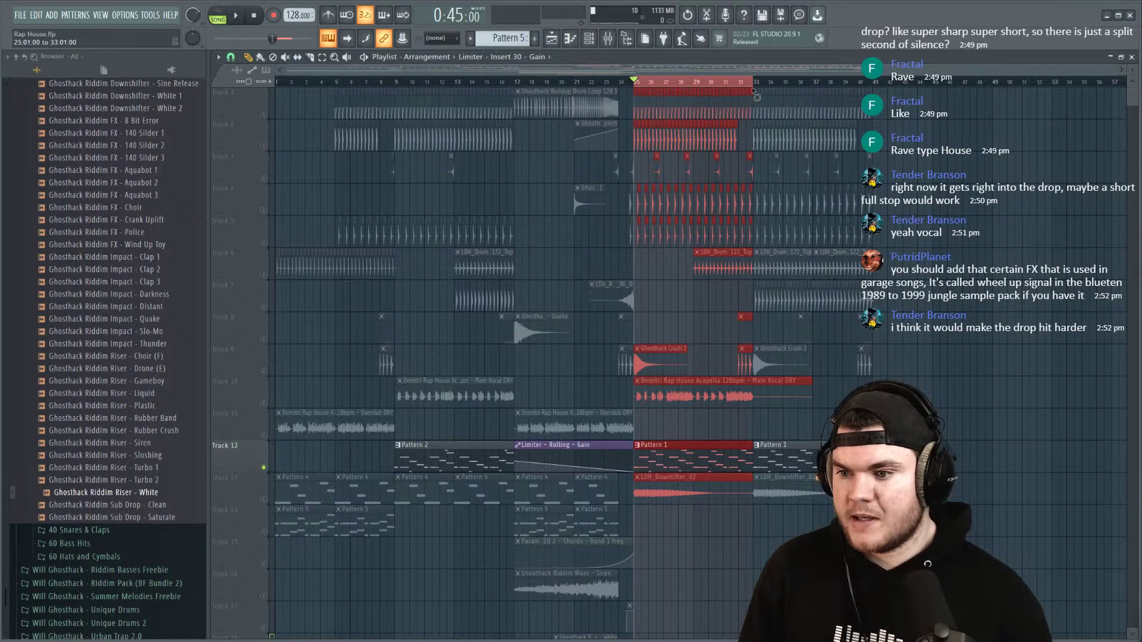
# Step: Record the selected drop section once through into Edison on the Master with On Play recording
pyautogui.click(608, 38)
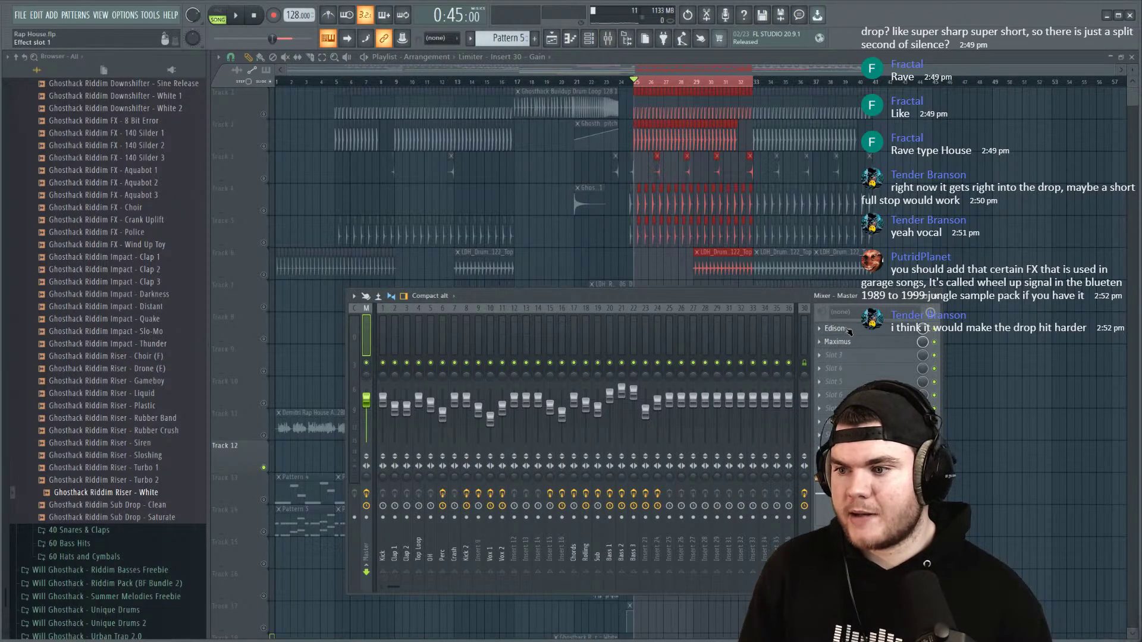
pyautogui.click(850, 331)
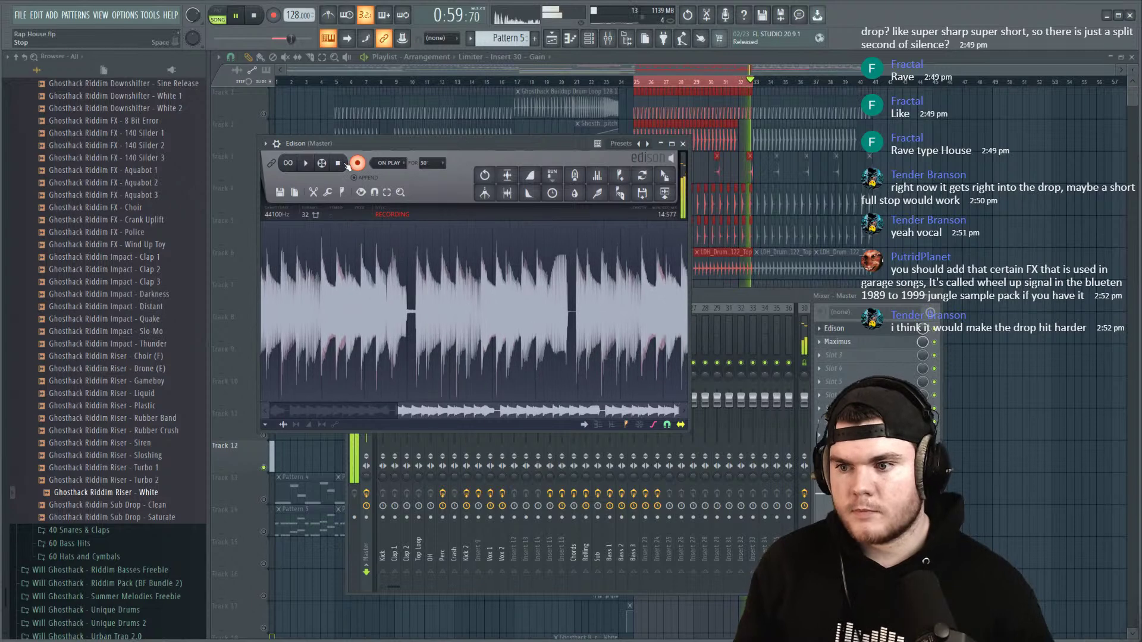
pyautogui.click(254, 15)
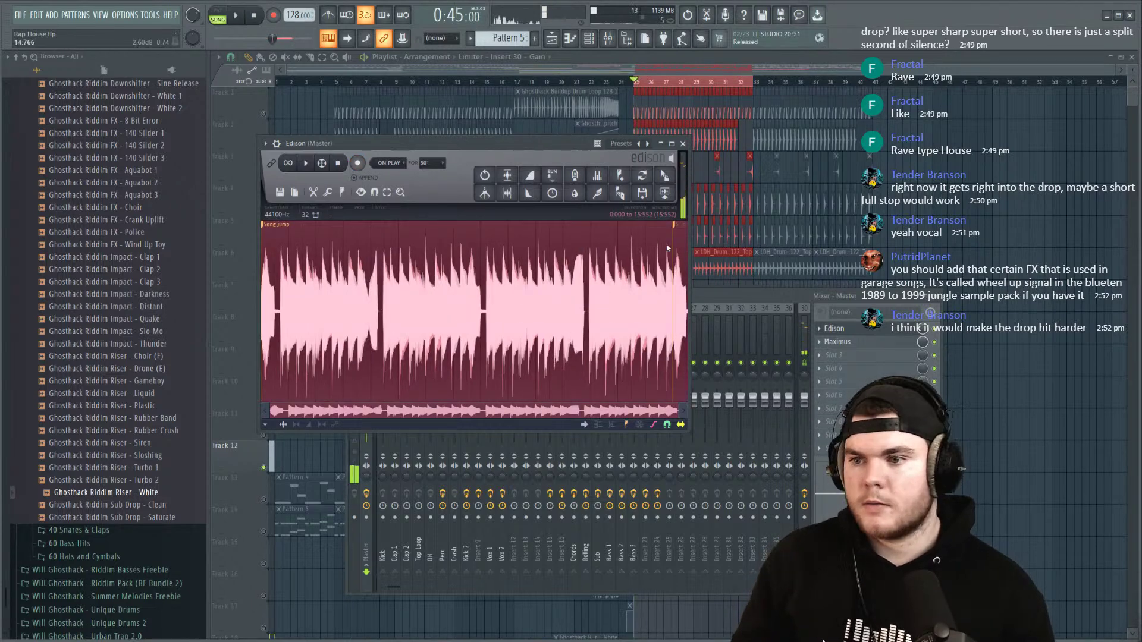
# Step: Remove the excess tail after the loop point in the Edison recording and place the audio on Track 6 at bar 17
pyautogui.press('Delete')
pyautogui.rightClick(308, 225)
pyautogui.click(310, 238)
pyautogui.moveTo(943, 183); pyautogui.dragTo(544, 260)
# Step: Play the breakdown from bar 16 with the resampled drop clip, viewing bars 16 to 31 closely
pyautogui.press('space')
pyautogui.click(507, 79)
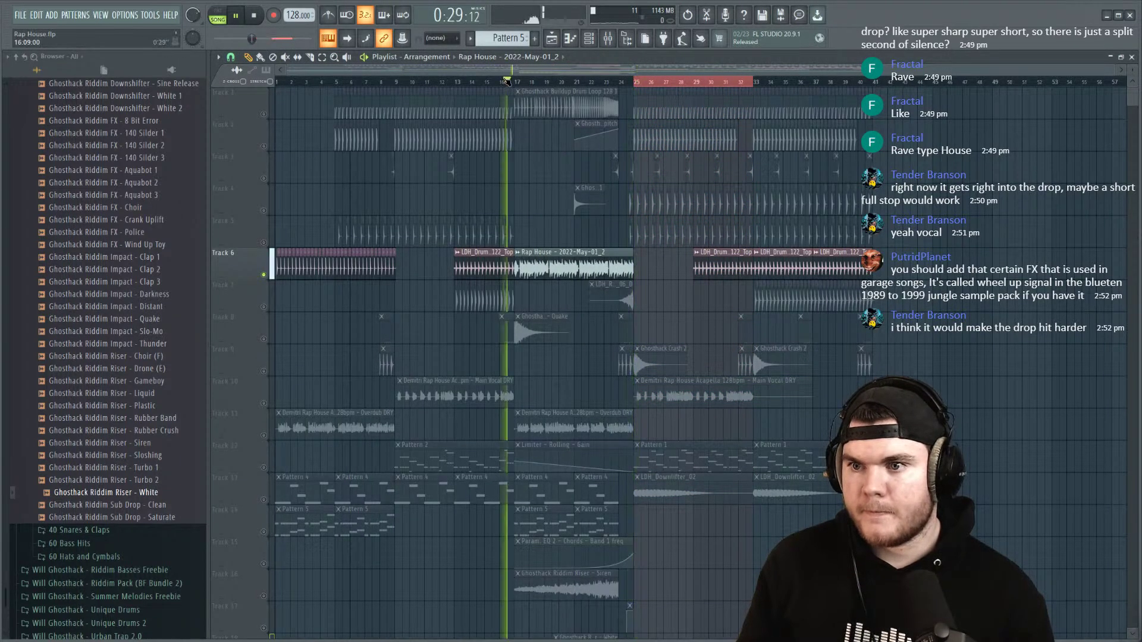
pyautogui.moveTo(634, 81)
pyautogui.mouseDown()
pyautogui.moveTo(666, 83)
pyautogui.moveTo(640, 89)
pyautogui.mouseUp()
pyautogui.scroll(4, 586, 81)
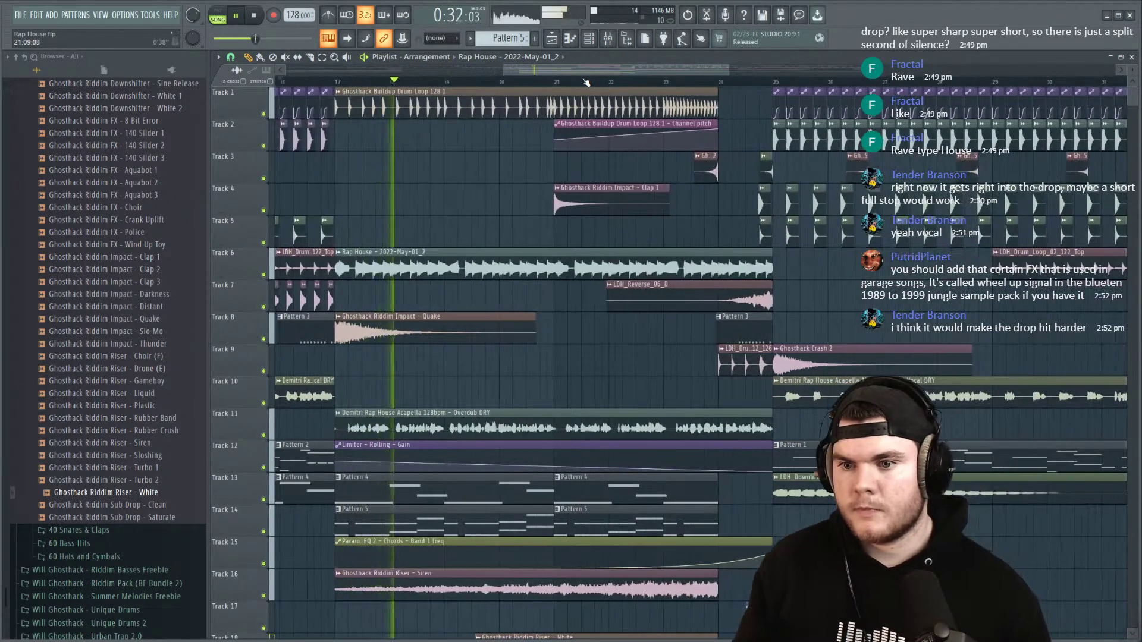
# Step: Route the Rap House - 2022-May-01_2 clip to mixer Insert 25 and load Fruity Parametric EQ 2 in its first slot
pyautogui.doubleClick(489, 256)
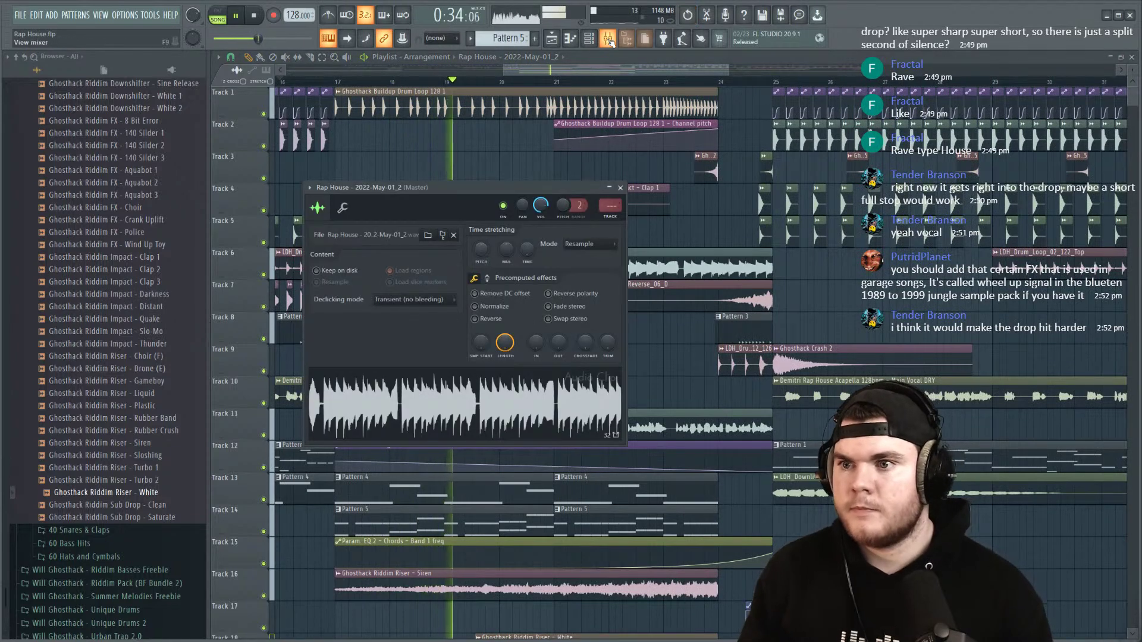
pyautogui.press('F9')
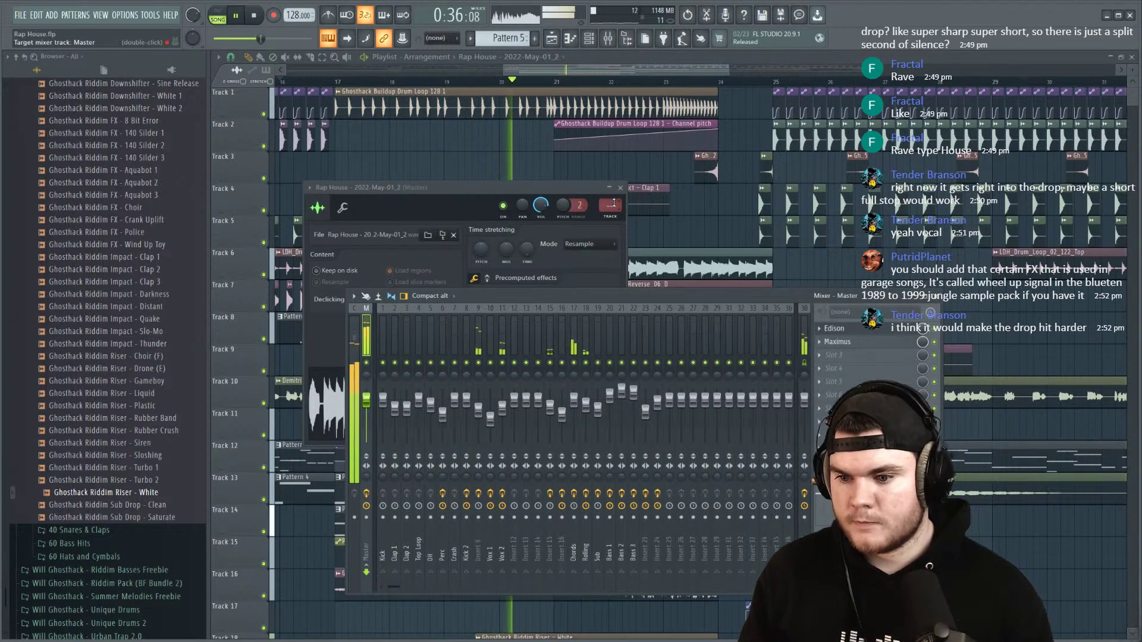
pyautogui.moveTo(614, 203); pyautogui.dragTo(614, 179)
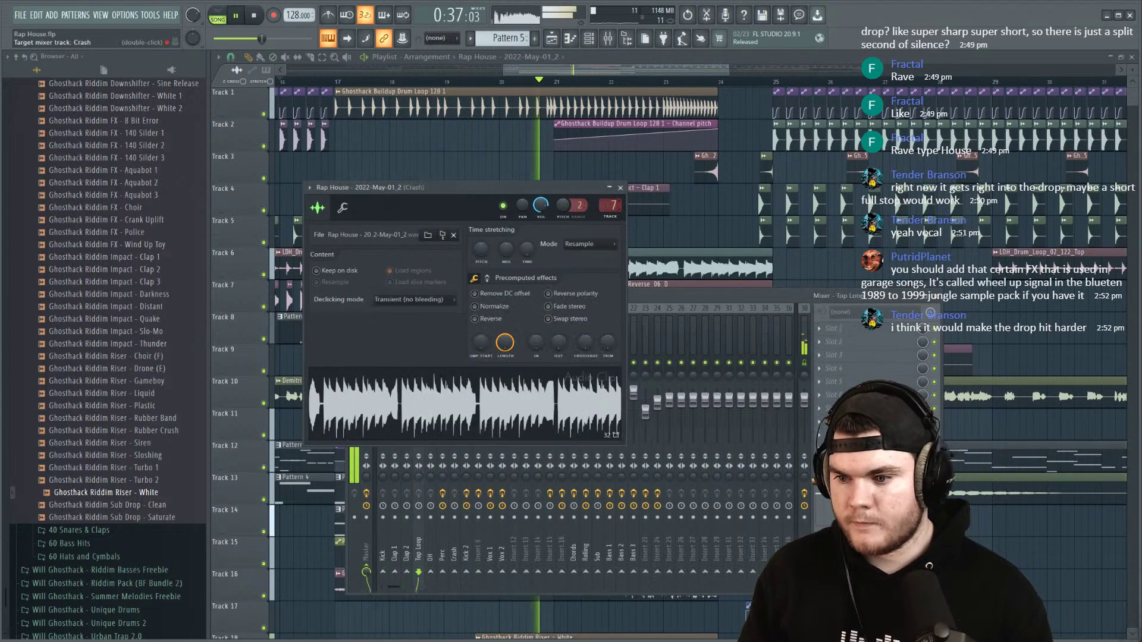
pyautogui.click(671, 350)
pyautogui.click(830, 328)
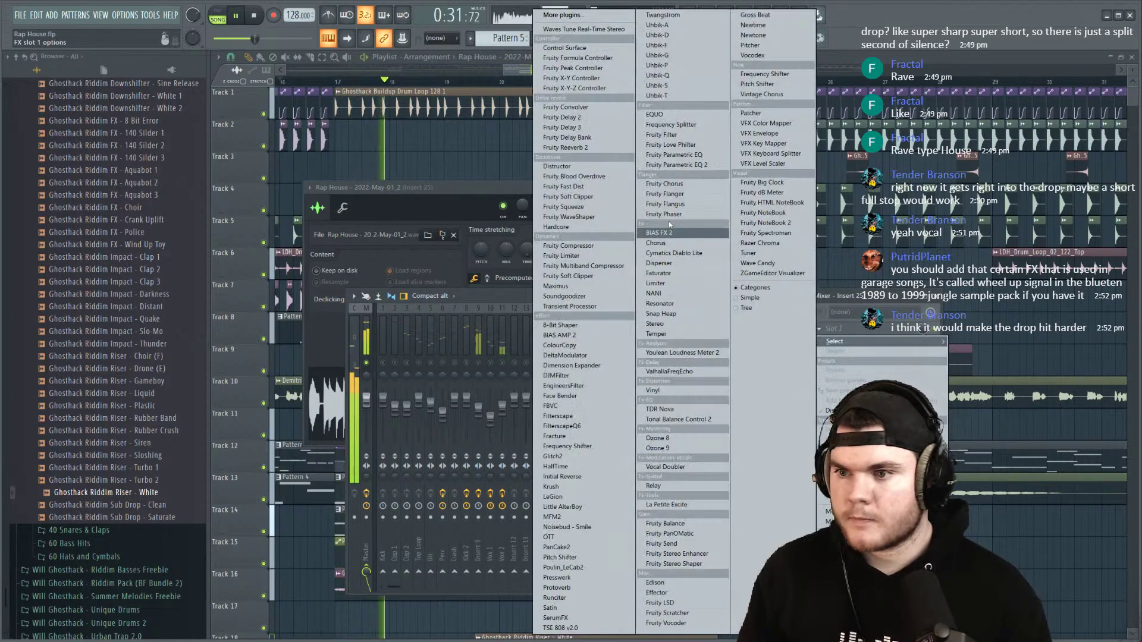
pyautogui.click(604, 166)
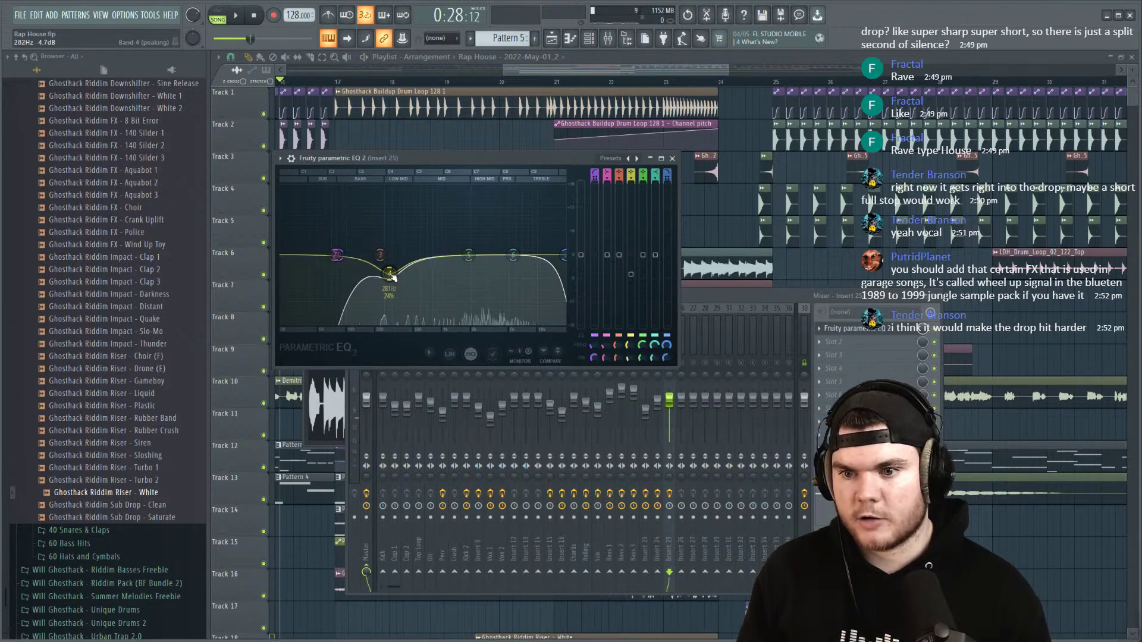
# Step: Dip band 4 at about 327 Hz and band 5 in the upper mids on Insert 25's EQ while listening
pyautogui.press('space')
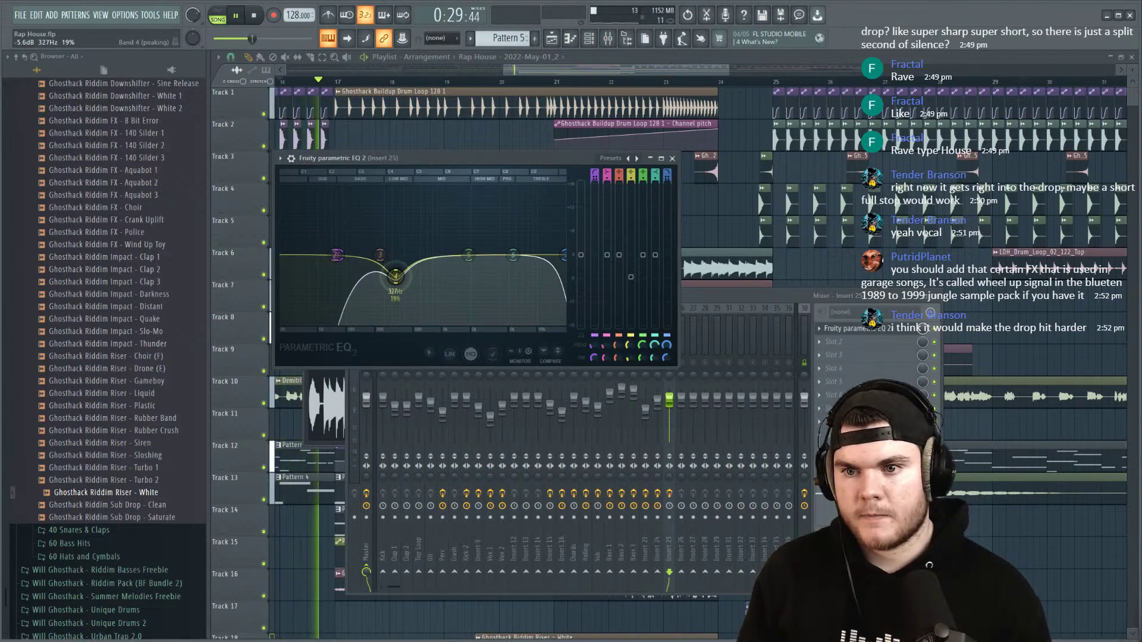
pyautogui.moveTo(395, 275); pyautogui.dragTo(418, 282)
pyautogui.moveTo(469, 255); pyautogui.dragTo(466, 293)
pyautogui.press('space')
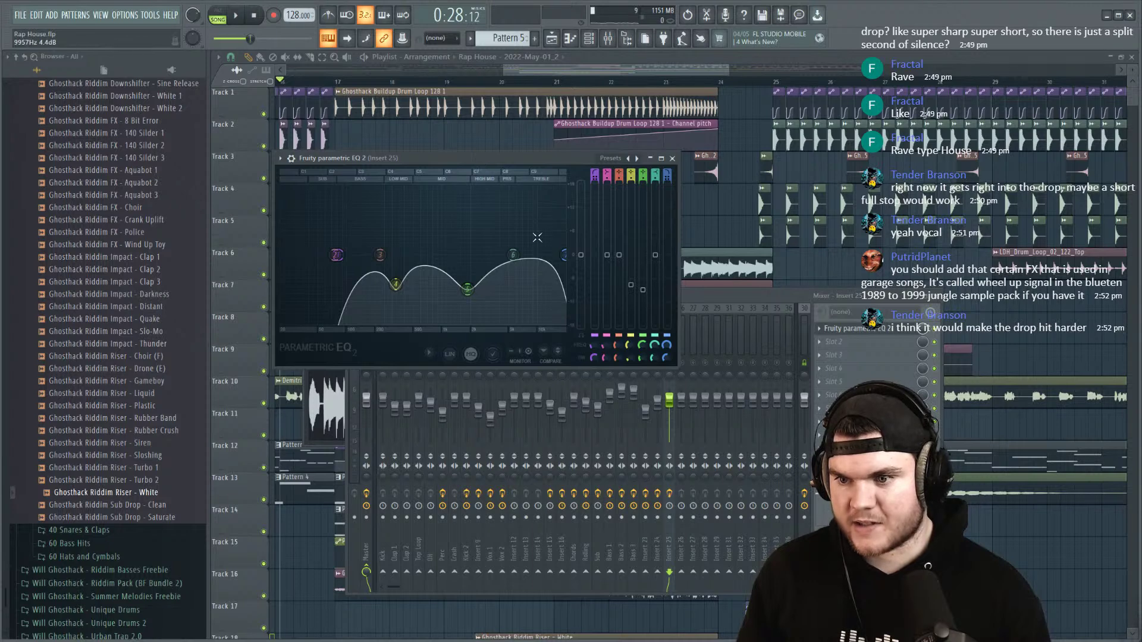
# Step: Play from bar 17 and try the low-pass frequency of band 7 on Insert 25's EQ
pyautogui.click(332, 78)
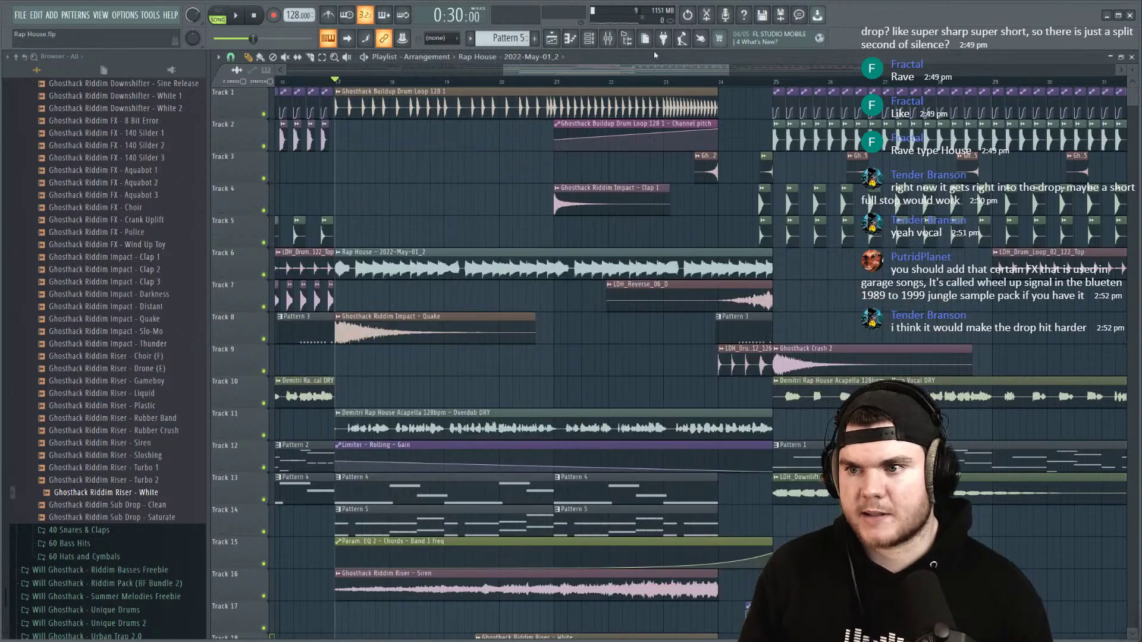
pyautogui.click(616, 39)
pyautogui.click(844, 328)
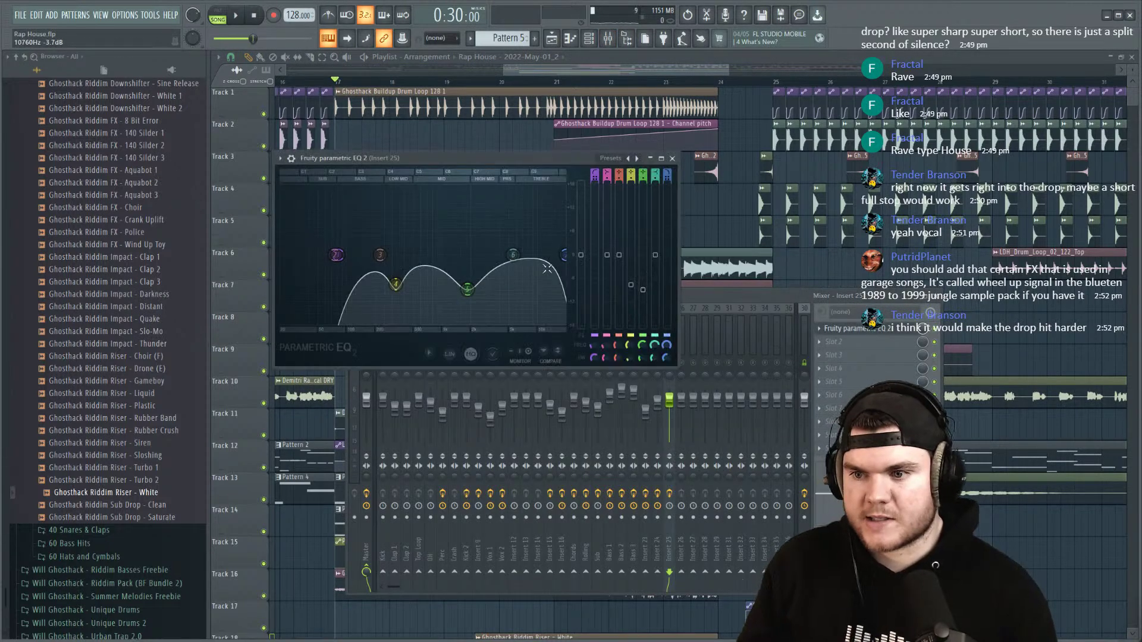
pyautogui.press('space')
pyautogui.moveTo(564, 255)
pyautogui.mouseDown()
pyautogui.moveTo(446, 255)
pyautogui.moveTo(570, 259)
pyautogui.mouseUp()
pyautogui.press('space')
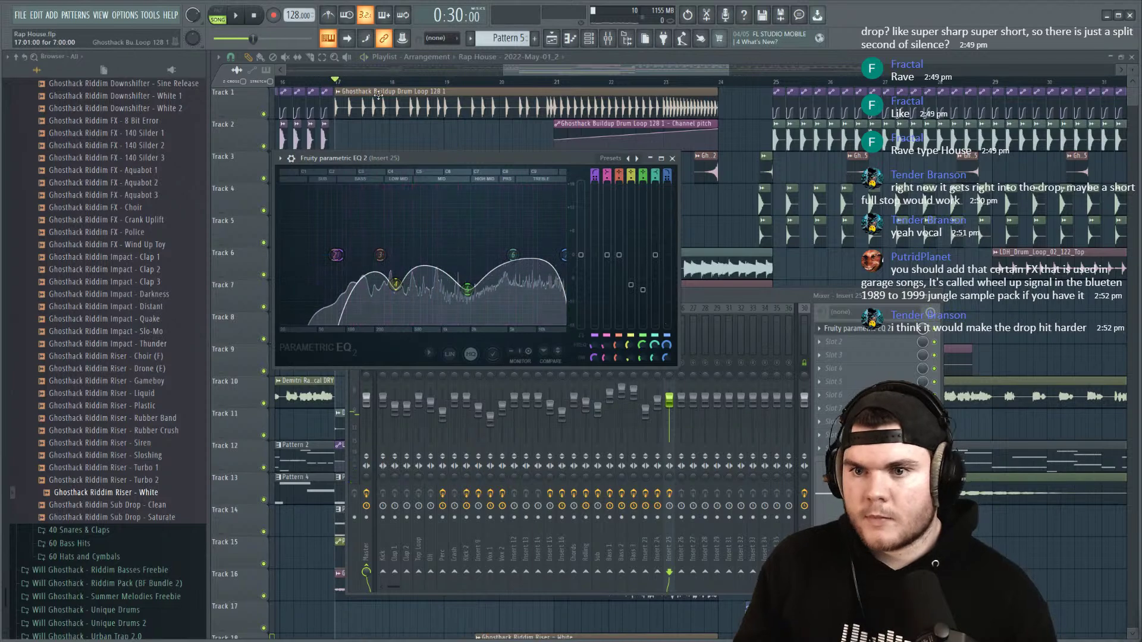
# Step: Create an automation clip for the band 7 frequency of Insert 25's EQ spanning bars 17 to 24
pyautogui.moveTo(336, 79); pyautogui.dragTo(725, 89)
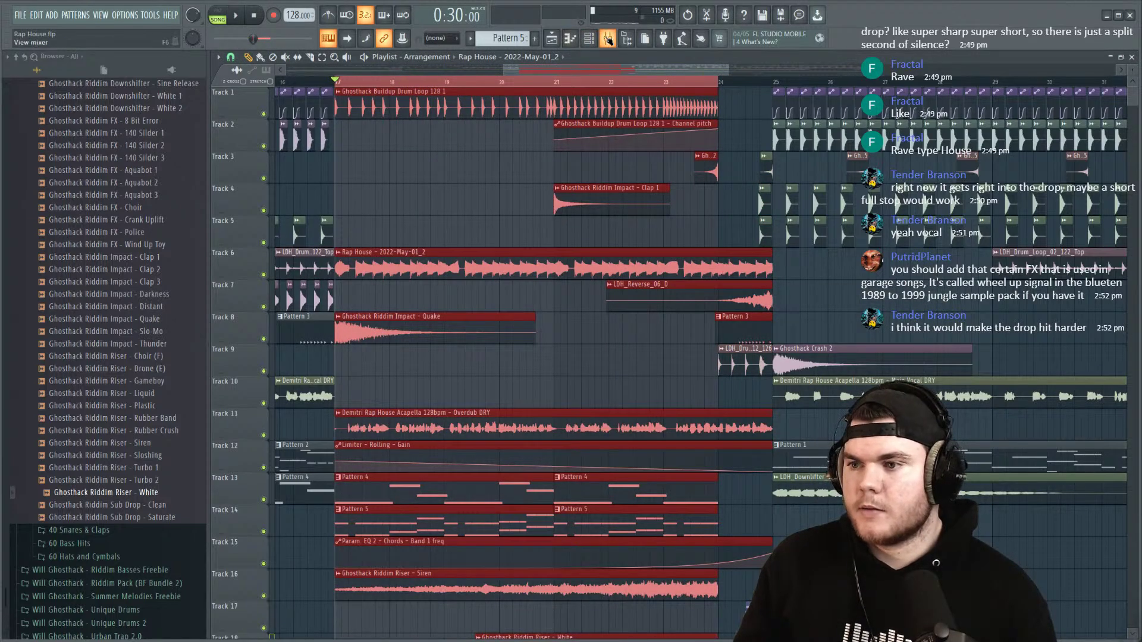
pyautogui.click(608, 38)
pyautogui.rightClick(667, 345)
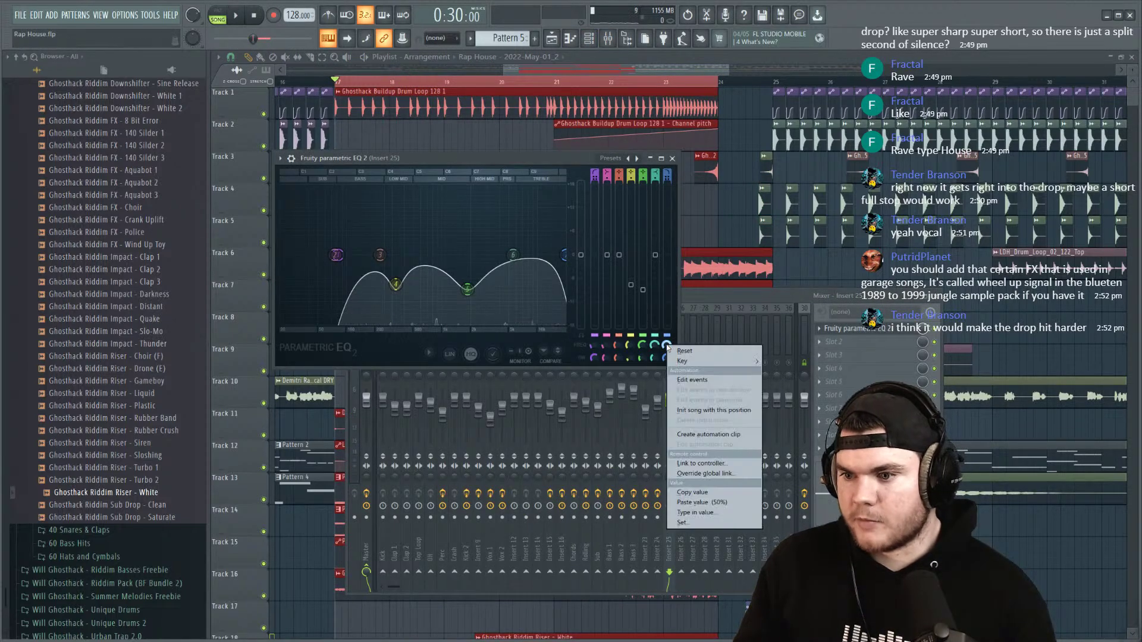
pyautogui.click(707, 434)
# Step: Lower the starting point of the Insert 25 Band 7 freq automation so the low-pass opens gradually toward bar 24
pyautogui.press('space')
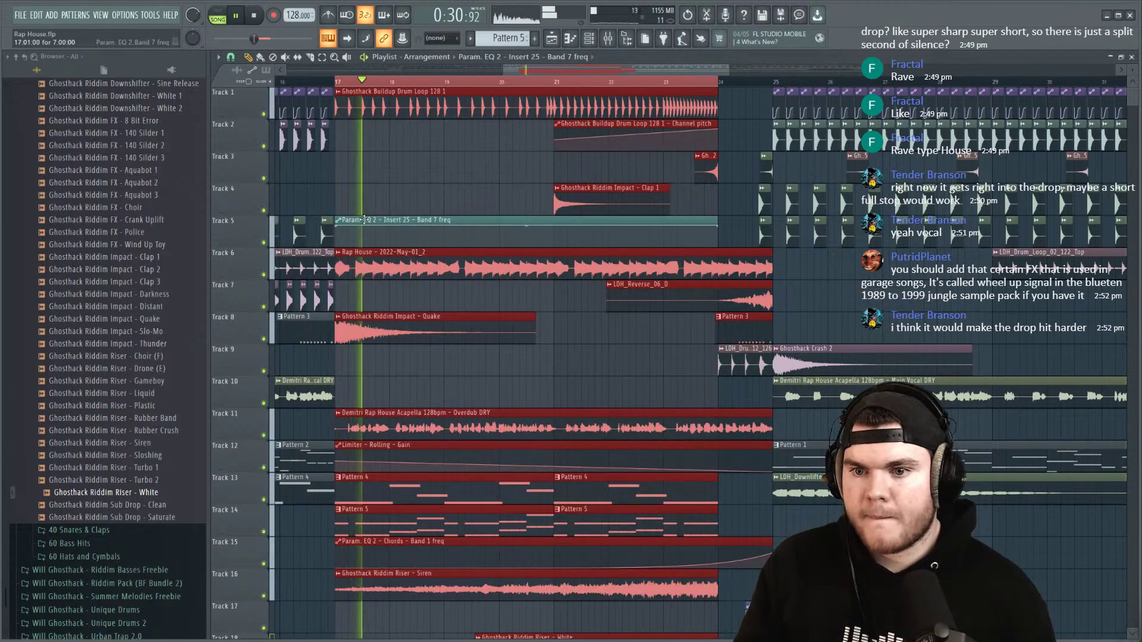
pyautogui.click(338, 237)
pyautogui.moveTo(337, 236); pyautogui.dragTo(337, 233)
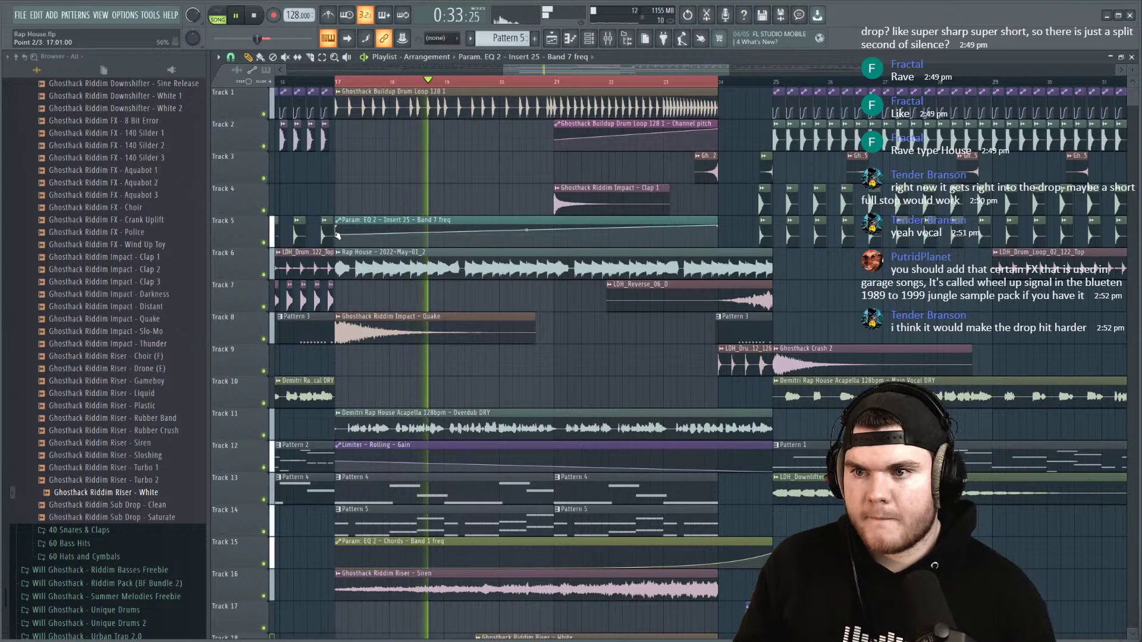
# Step: Raise the band 1 high-pass on Insert 25's EQ to about 122 Hz during playback
pyautogui.click(607, 38)
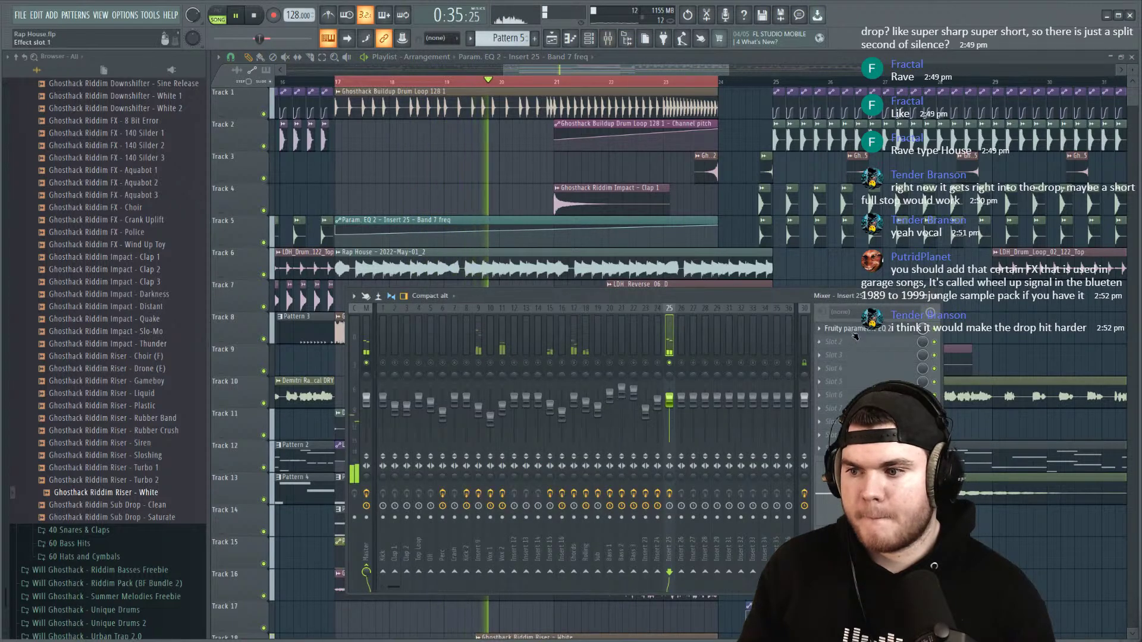
pyautogui.click(854, 331)
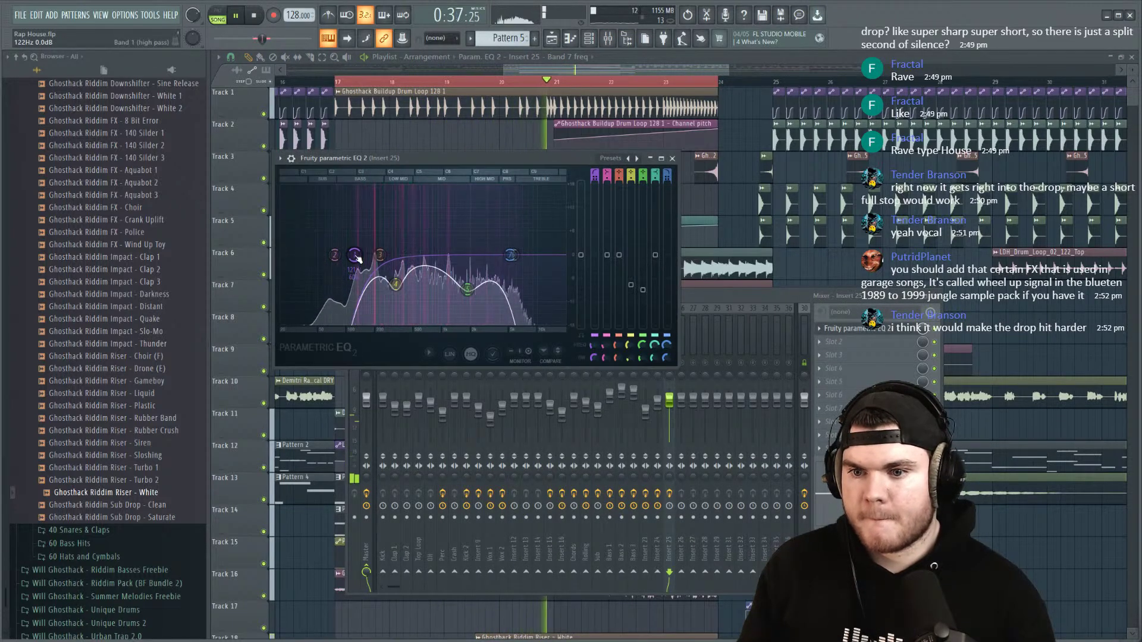
pyautogui.click(870, 328)
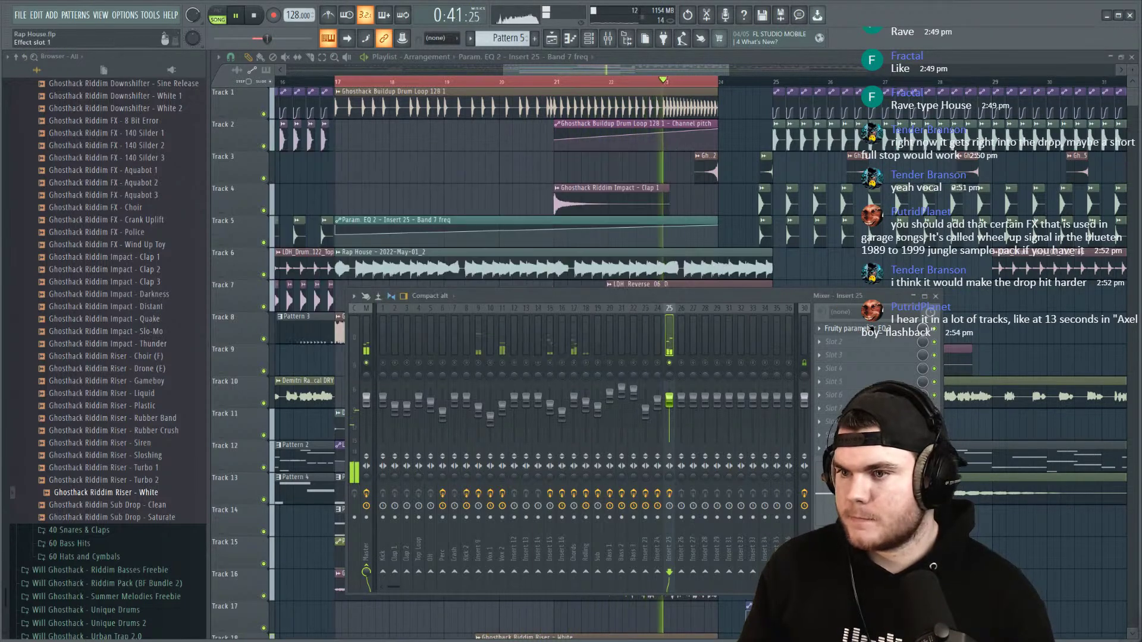
# Step: Clear the bar 17 to 24 time selection and play the full transition into the drop while checking the mixer levels
pyautogui.moveTo(719, 80); pyautogui.dragTo(334, 80)
pyautogui.press('F9')
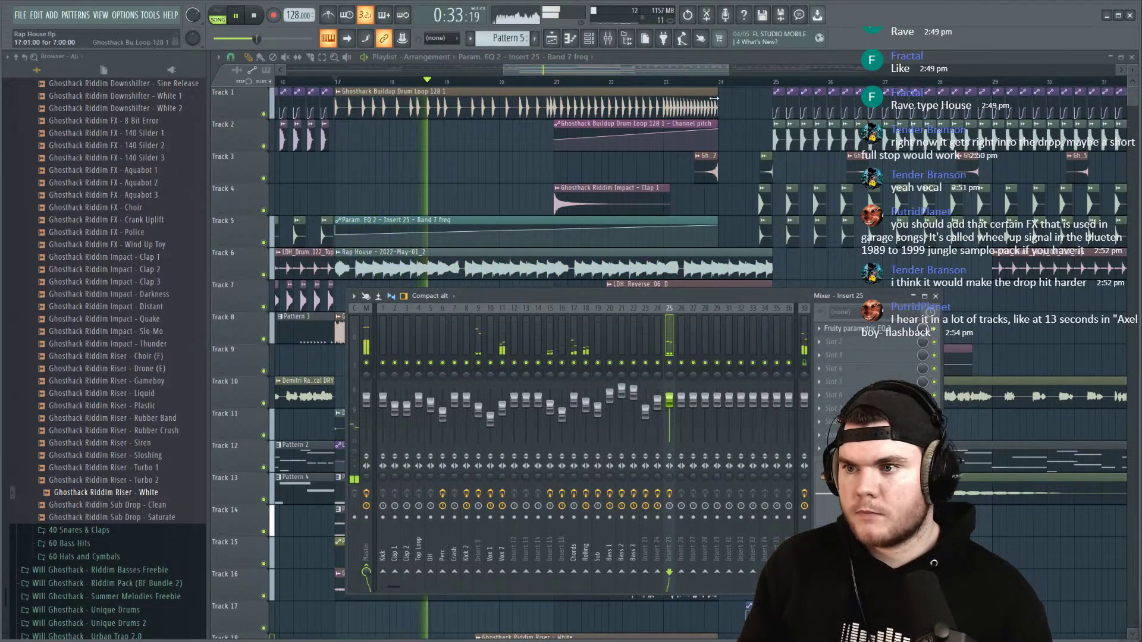
pyautogui.click(726, 68)
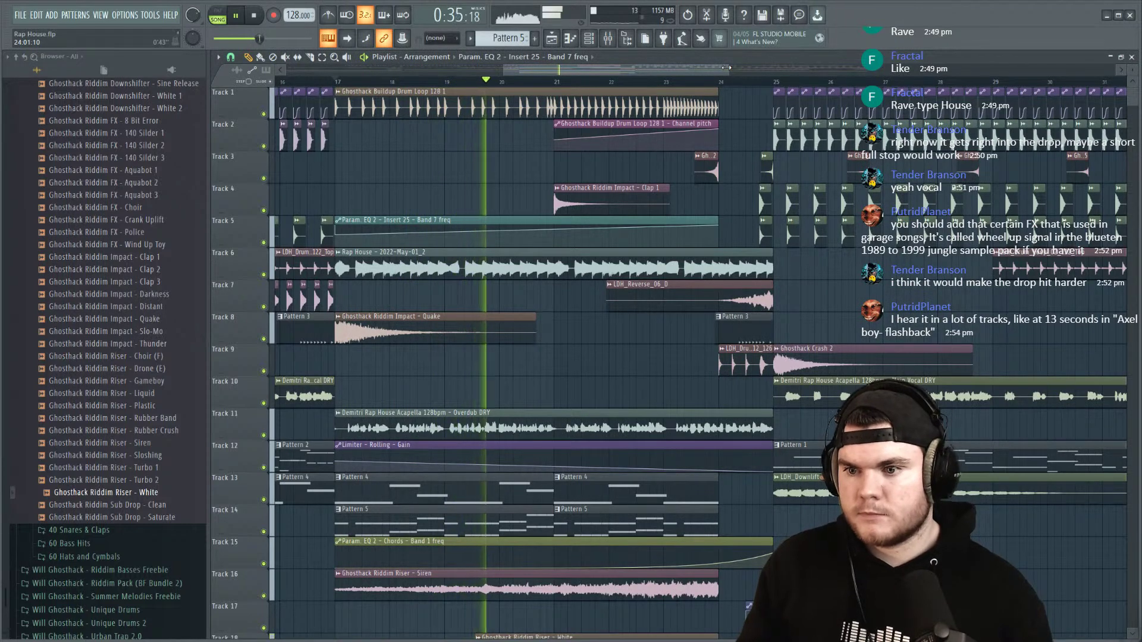
pyautogui.press('F9')
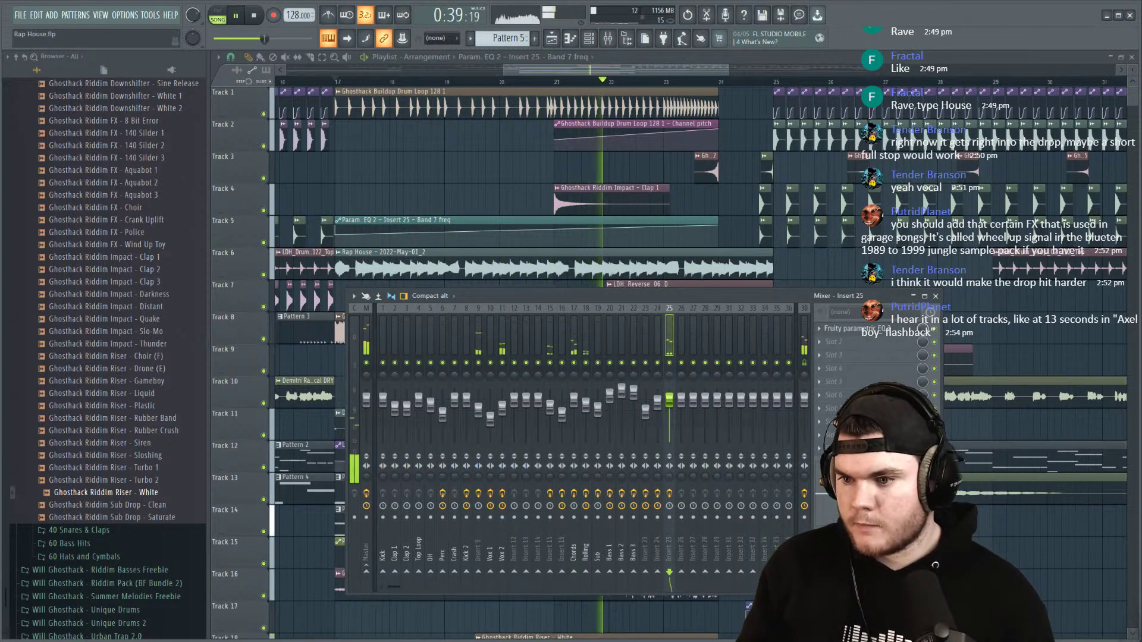
pyautogui.press('F9')
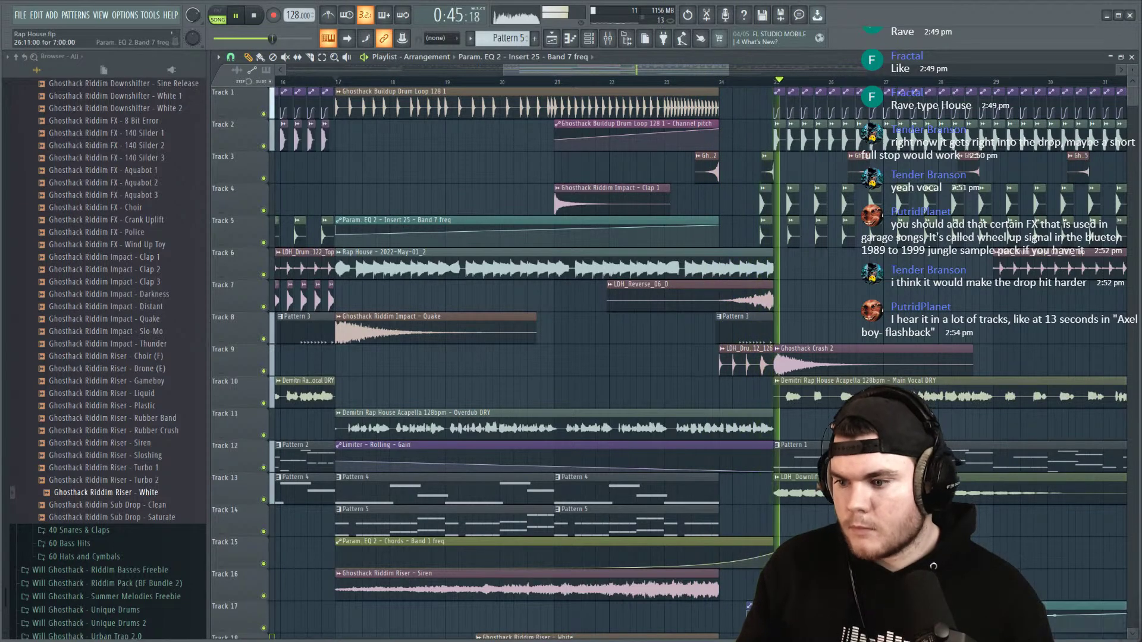
# Step: Listen to Track 6 in solo, then restore all tracks and play the transition into the drop
pyautogui.scroll(-4, 595, 357)
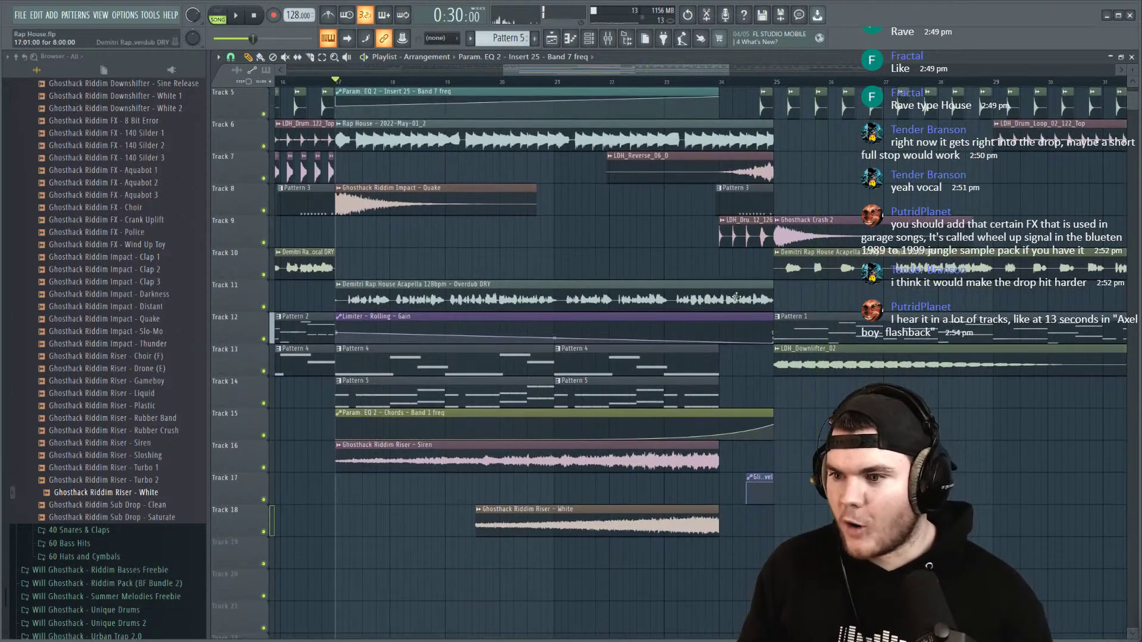
pyautogui.rightClick(263, 145)
pyautogui.press('space')
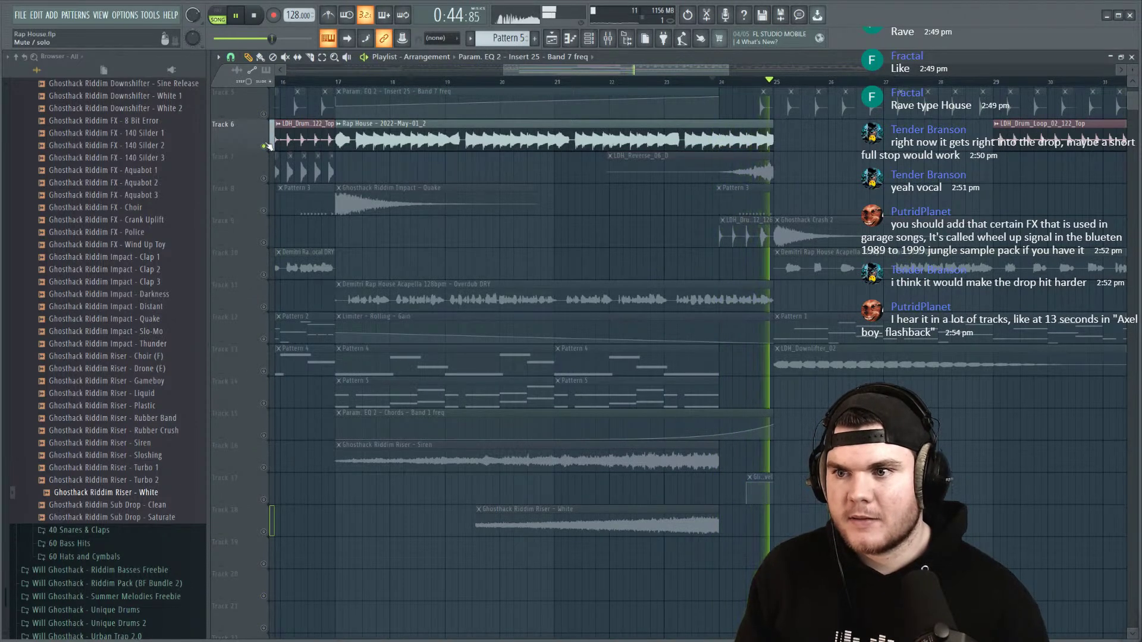
pyautogui.rightClick(263, 145)
pyautogui.press('space')
pyautogui.press('space')
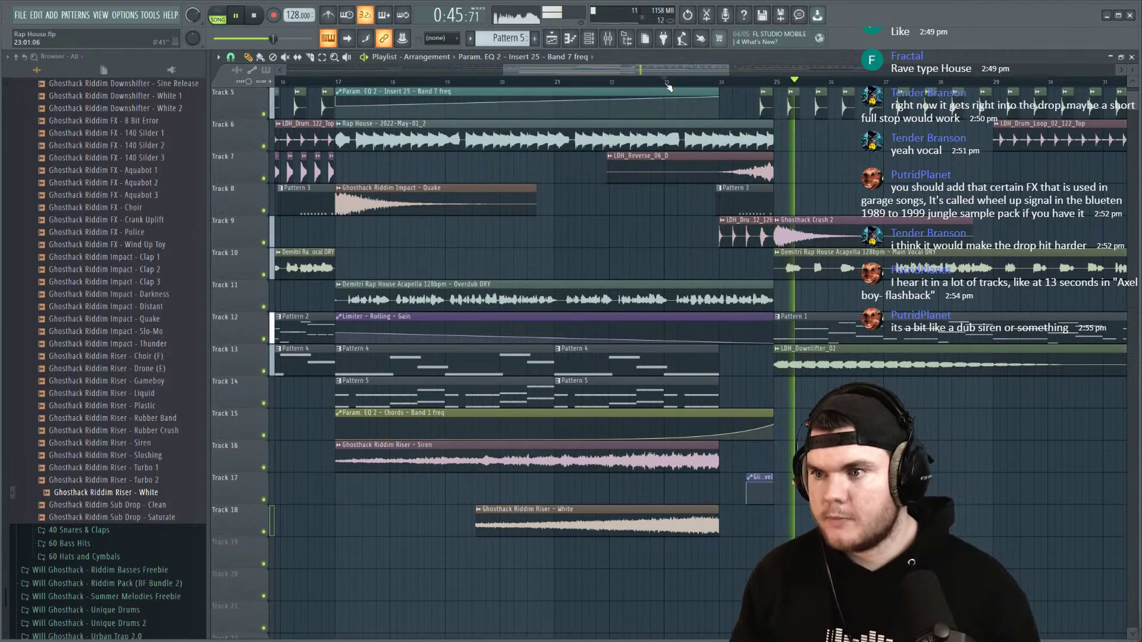
# Step: Slice the Rap House - 2022-May-01_2 clip on Track 6 at bar 24
pyautogui.scroll(3, 789, 81)
pyautogui.press('space')
pyautogui.click(310, 57)
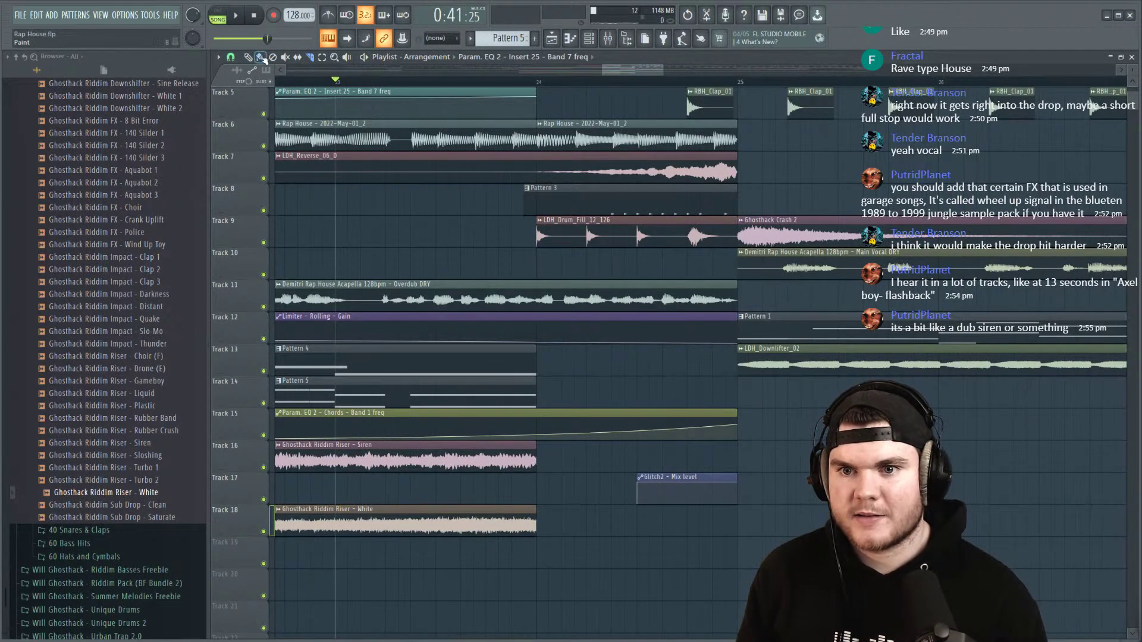
# Step: Try deleting the Track 6 piece from bar 24 to 25, listen to the transition, and undo the deletion
pyautogui.rightClick(542, 121)
pyautogui.press('space')
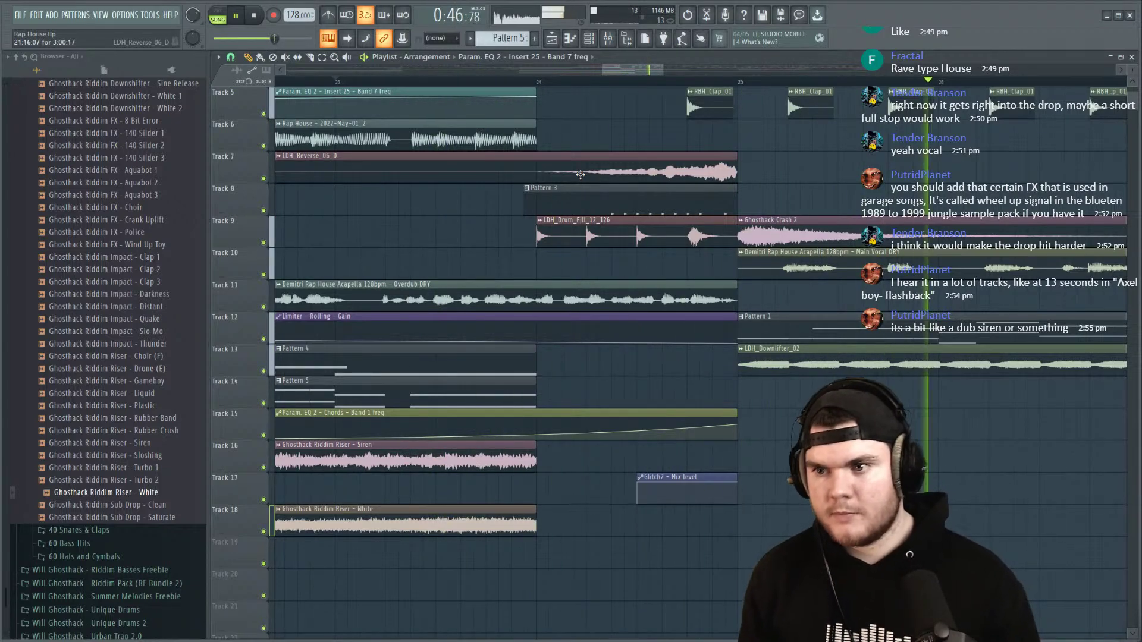
pyautogui.press('space')
pyautogui.hotkey('ctrl', 'z')
pyautogui.press('space')
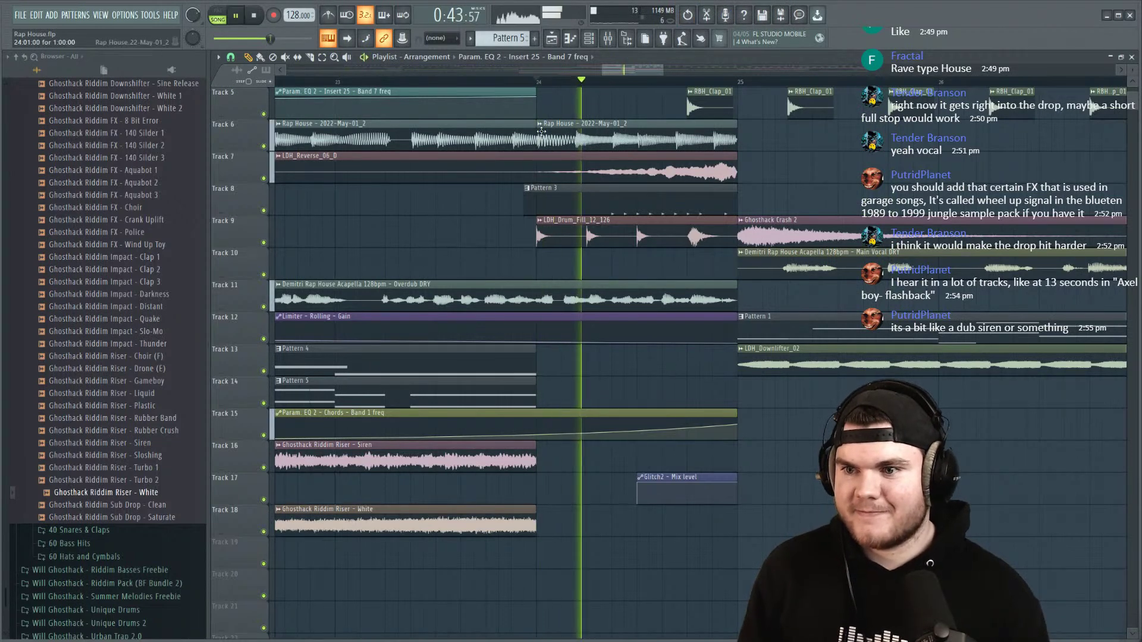
# Step: Trim the start of the Track 6 piece after bar 24 by about six steps to leave a gap, and audition it
pyautogui.moveTo(537, 128); pyautogui.dragTo(615, 140)
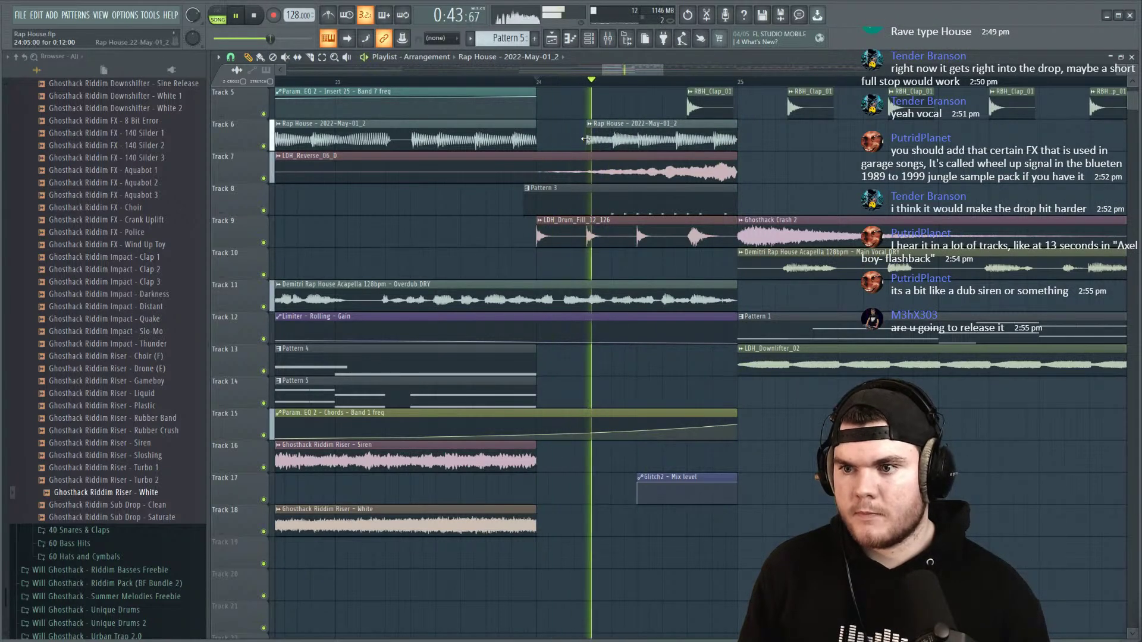
pyautogui.press('space')
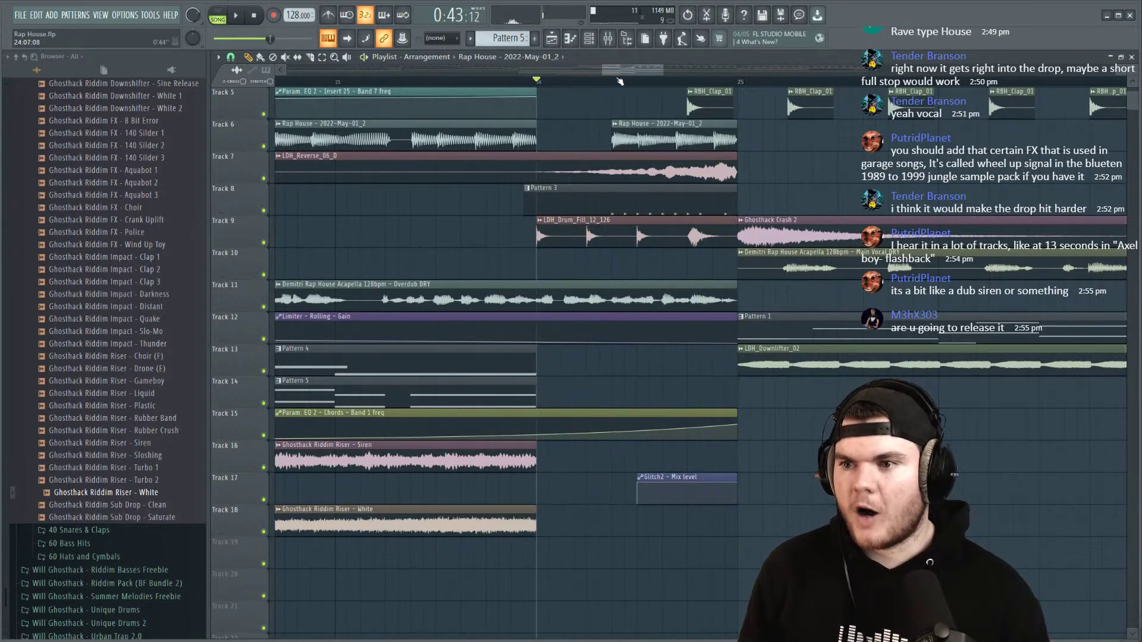
pyautogui.press('space')
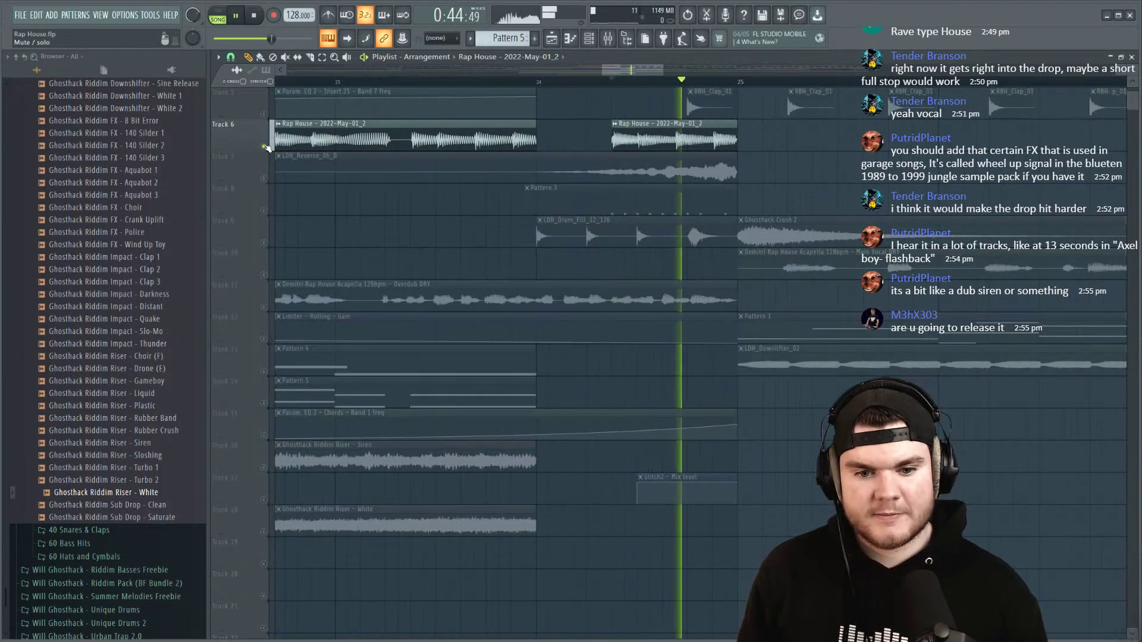
pyautogui.scroll(-4, 568, 86)
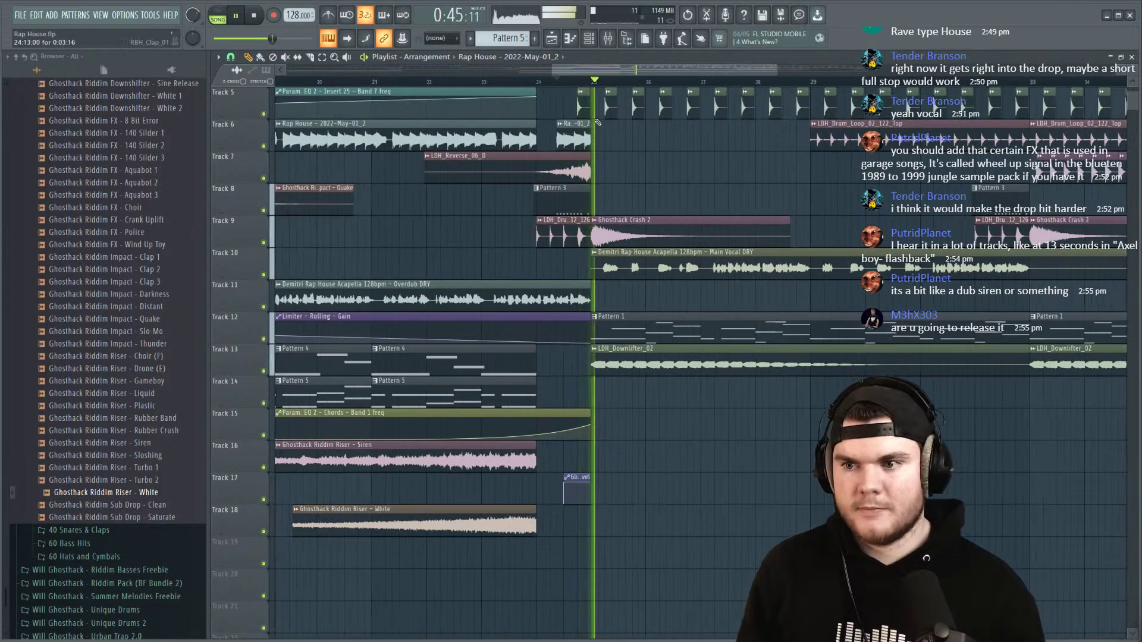
pyautogui.scroll(4, 650, 281)
pyautogui.press('space')
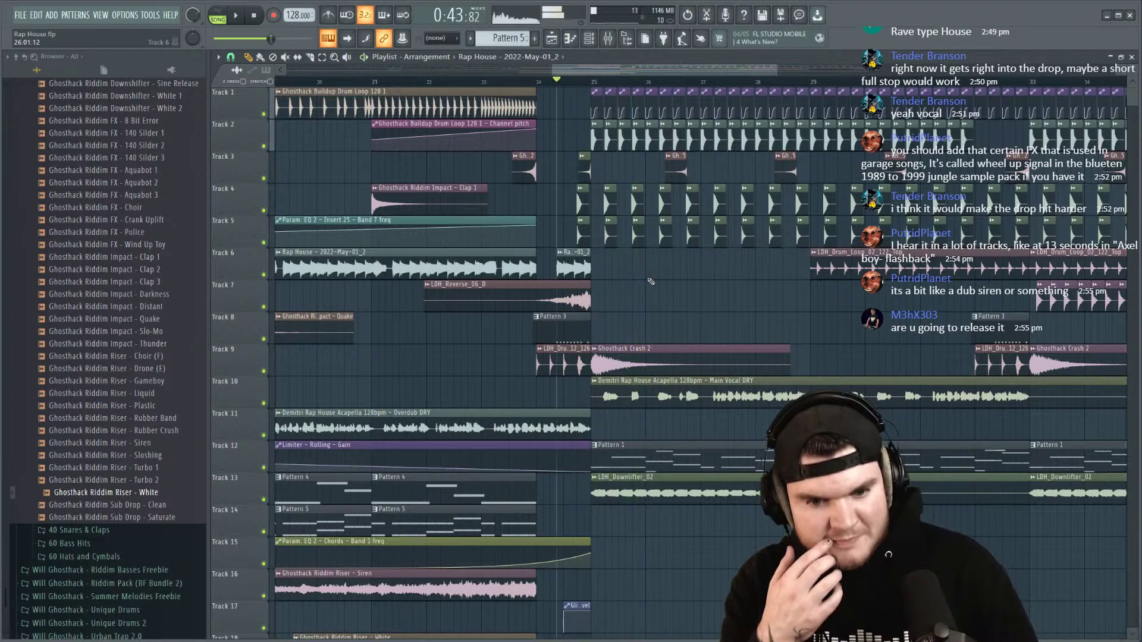
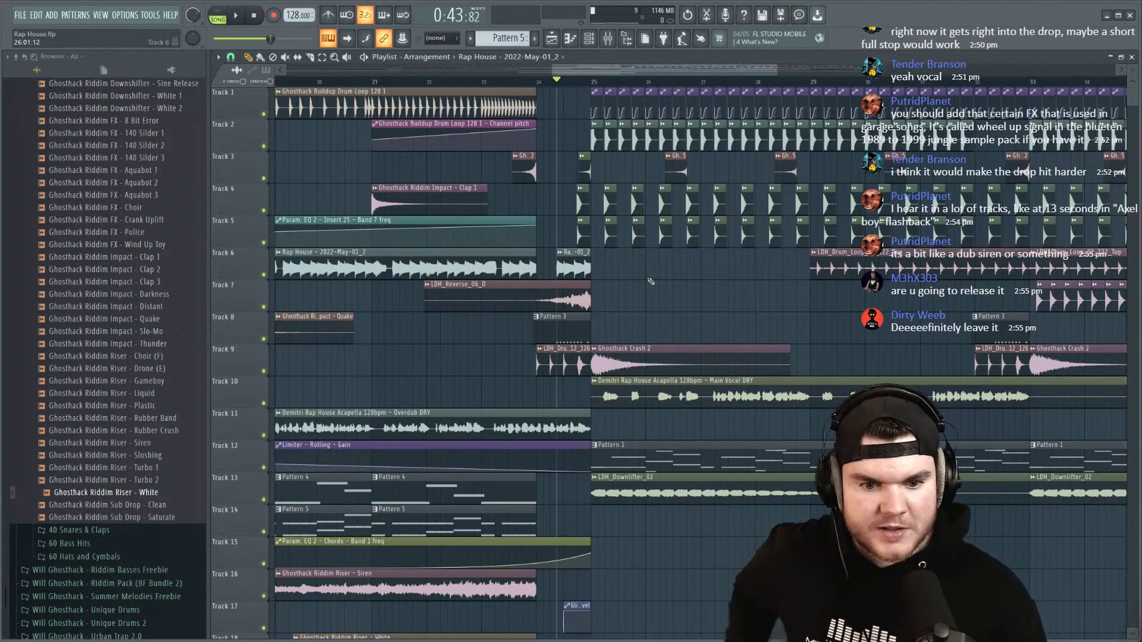
# Step: Play the transition into the drop again to judge the gap in the Track 6 audio
pyautogui.press('space')
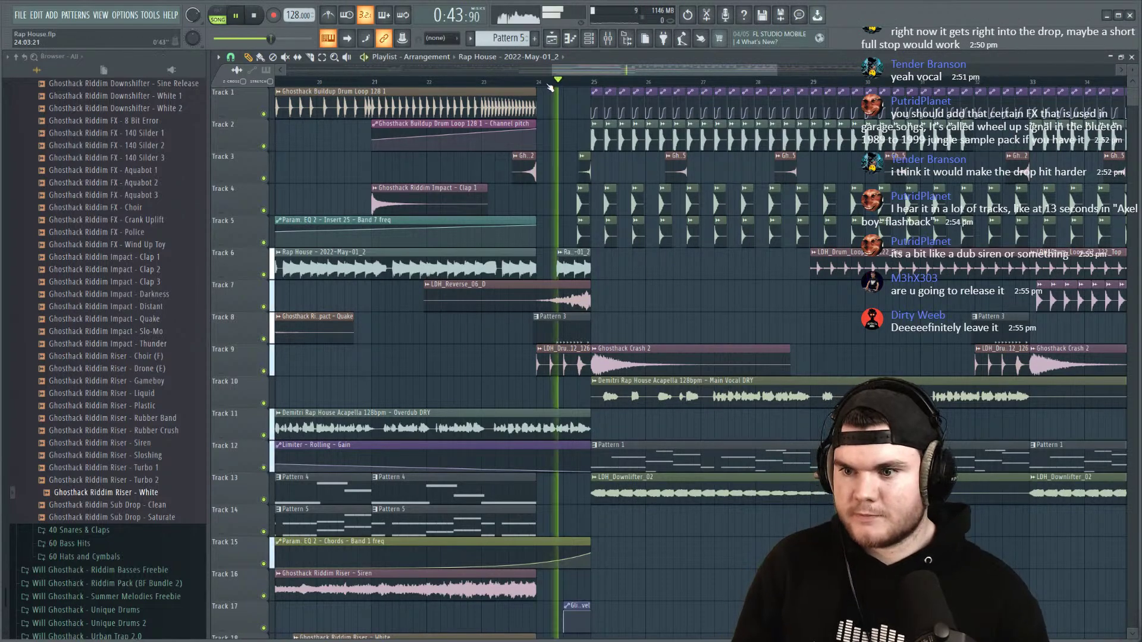
pyautogui.scroll(-3, 545, 84)
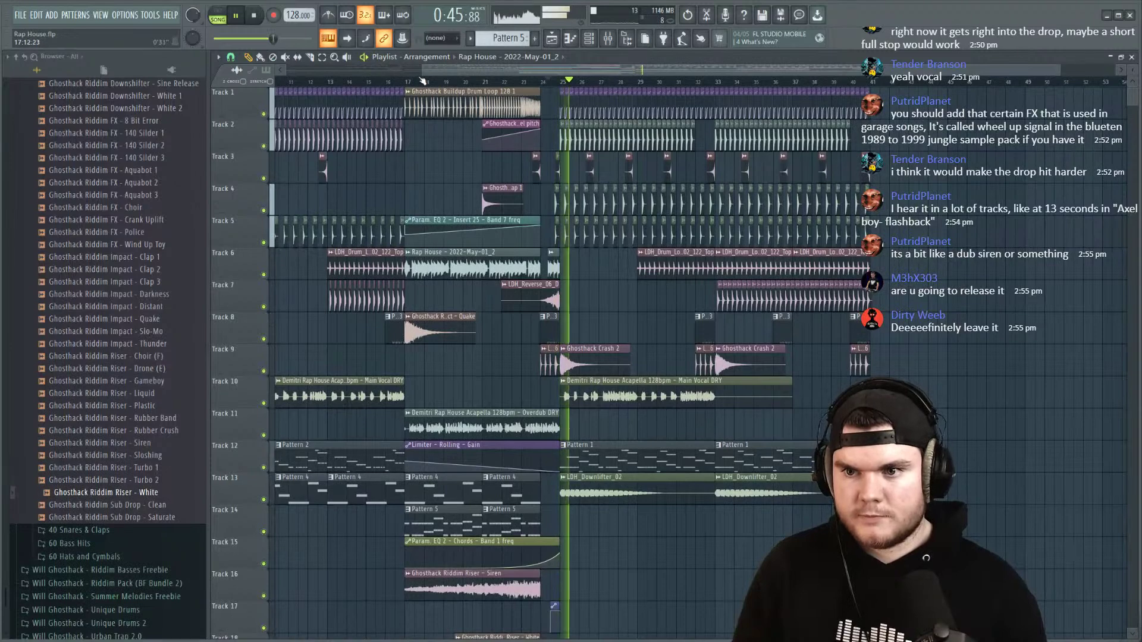
pyautogui.hscroll(-1, 427, 82)
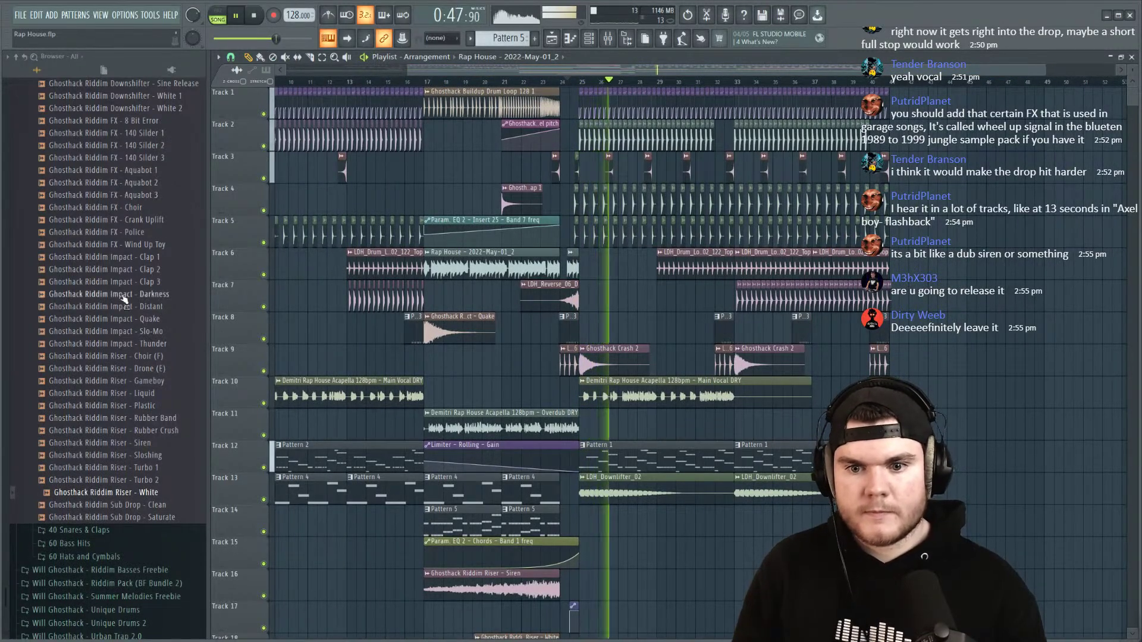
pyautogui.press('space')
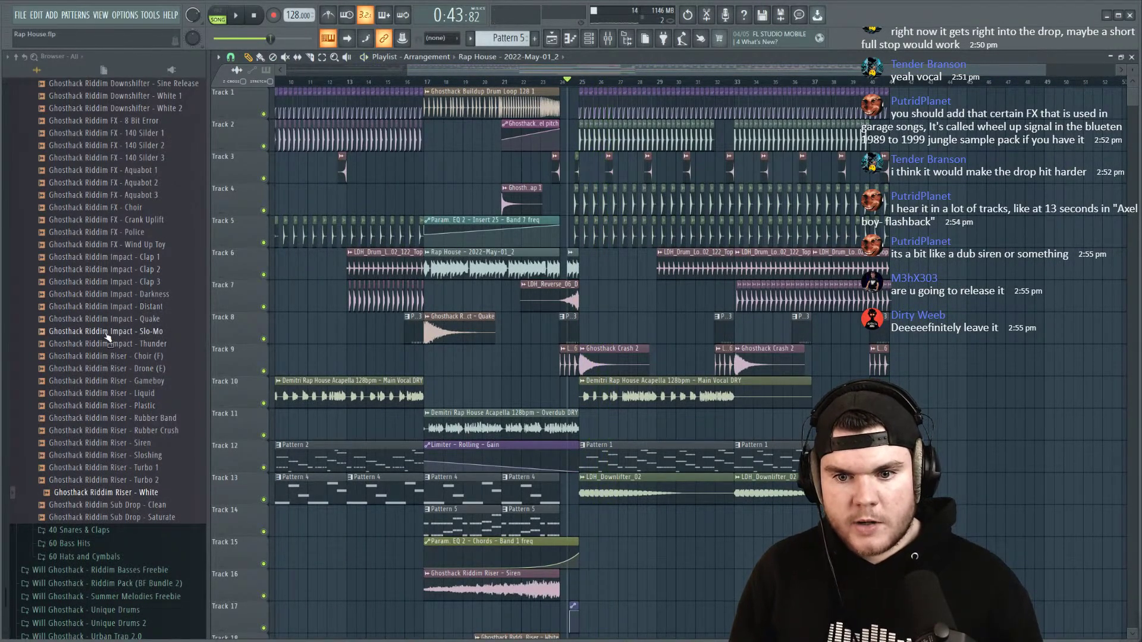
# Step: Browse the 40 SFX samples and place Ghosthack Riddim FX - Police on Track 19 near bar 17
pyautogui.scroll(-3, 131, 461)
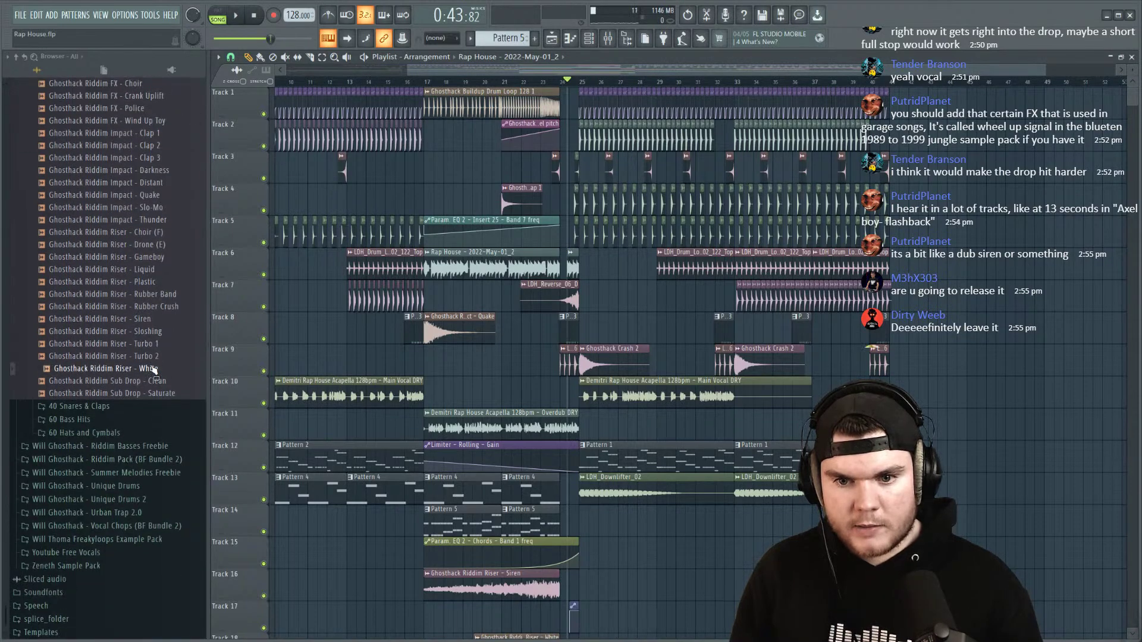
pyautogui.click(146, 321)
pyautogui.scroll(6, 149, 292)
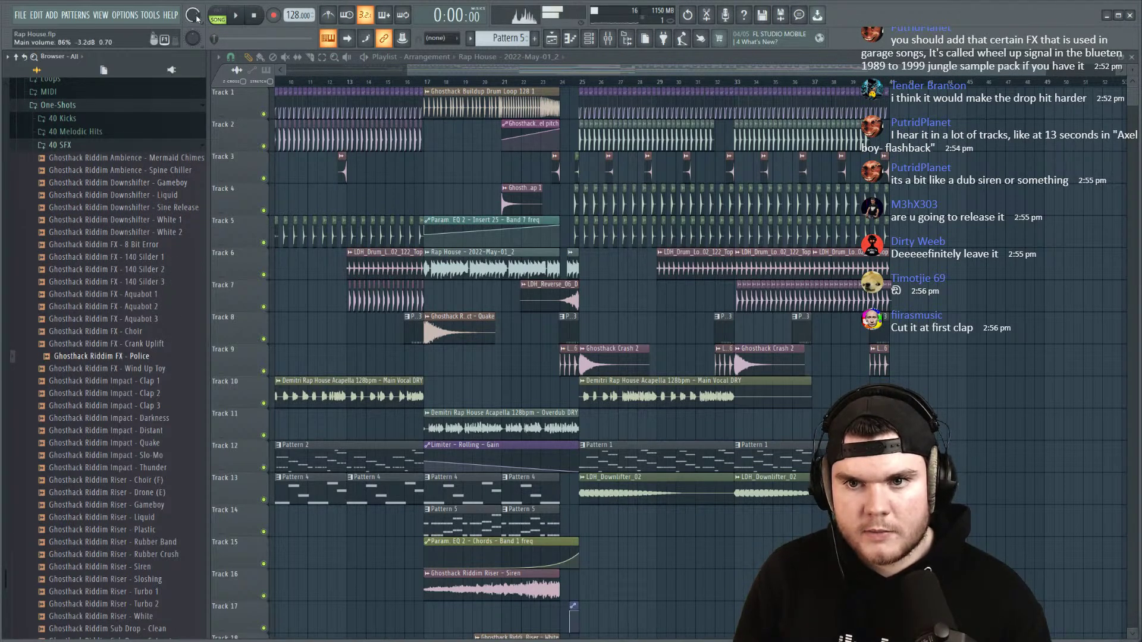
pyautogui.scroll(-3, 543, 85)
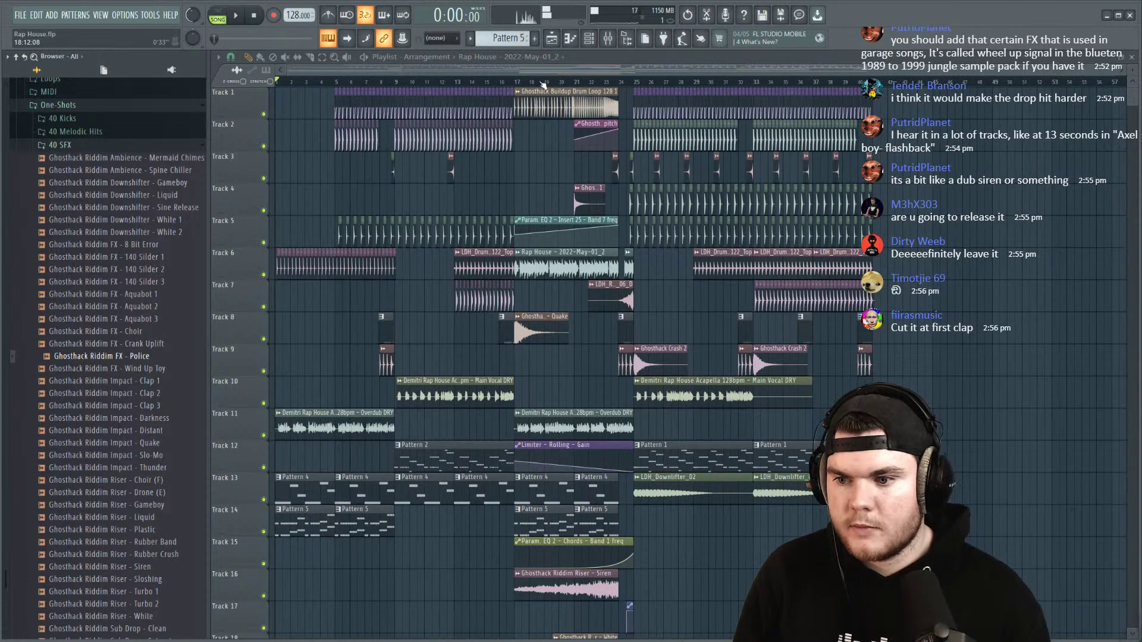
pyautogui.scroll(-2, 584, 296)
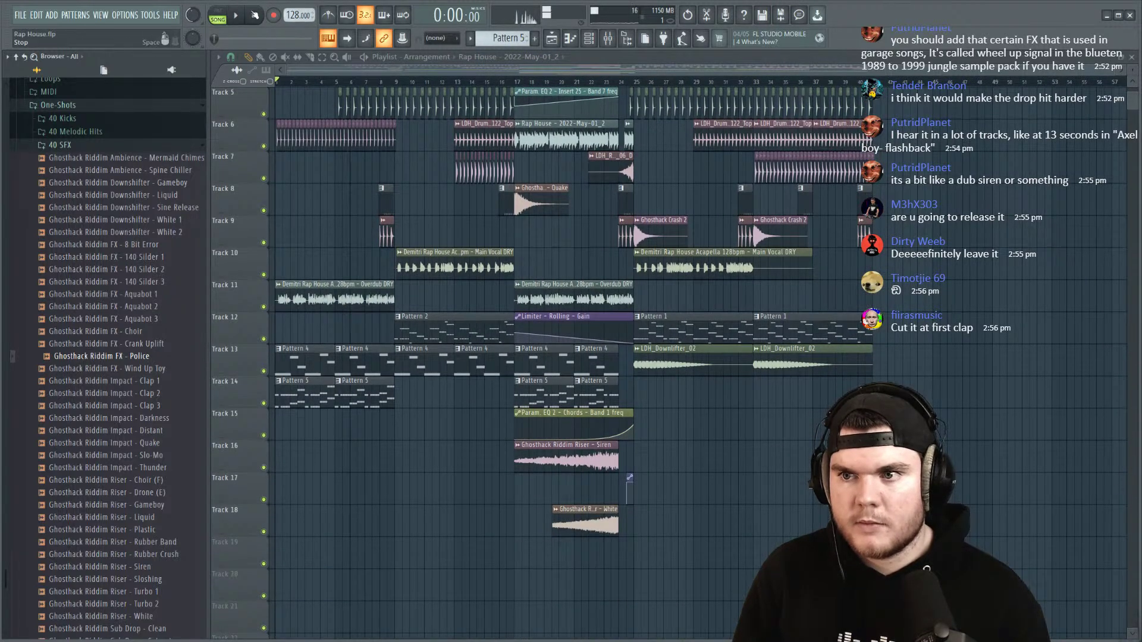
pyautogui.moveTo(139, 359); pyautogui.dragTo(518, 545)
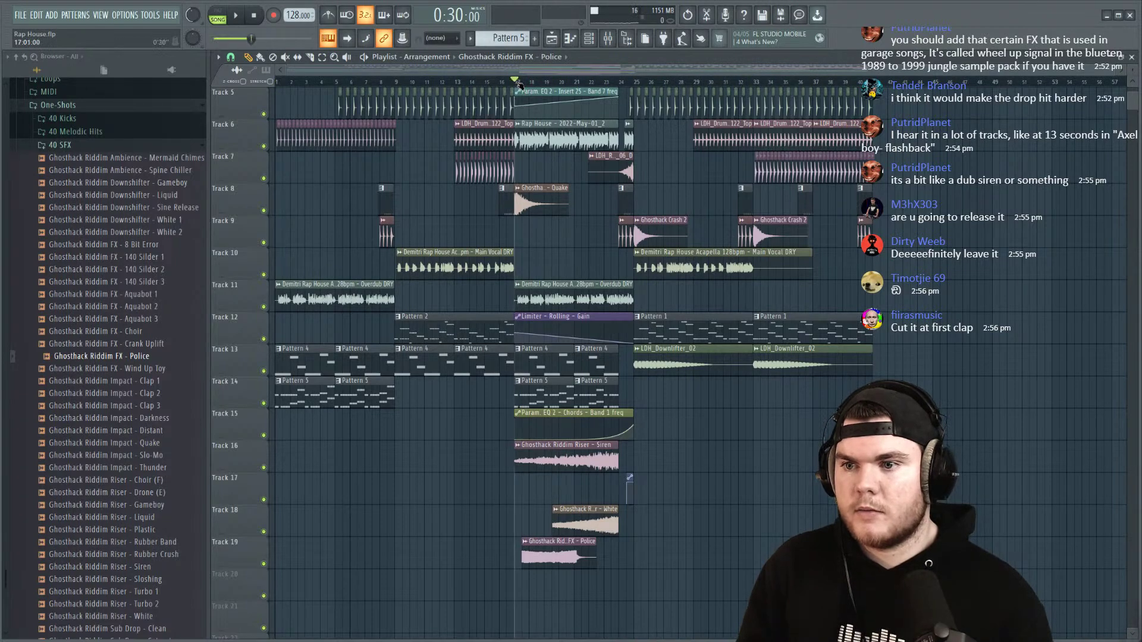
# Step: Play the breakdown and align the Police clip on Track 19 with the start of bar 17
pyautogui.press('space')
pyautogui.scroll(5, 536, 553)
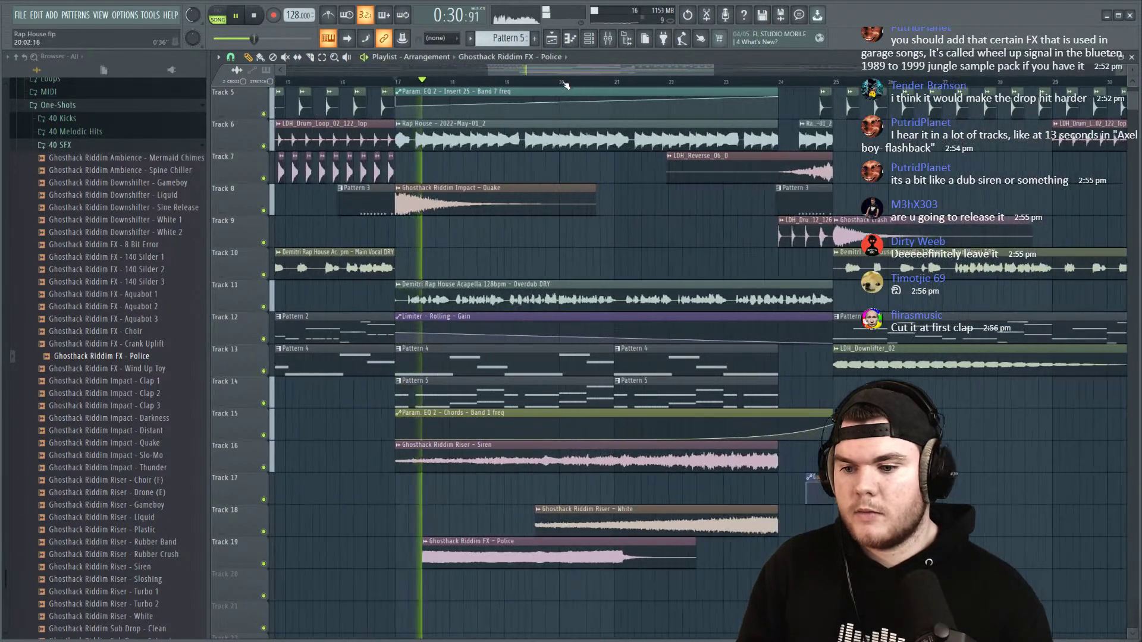
pyautogui.moveTo(482, 563); pyautogui.dragTo(468, 563)
# Step: Set the Police clip's stretch time to 5:06:19 and its stretching mode to Stretch
pyautogui.doubleClick(469, 558)
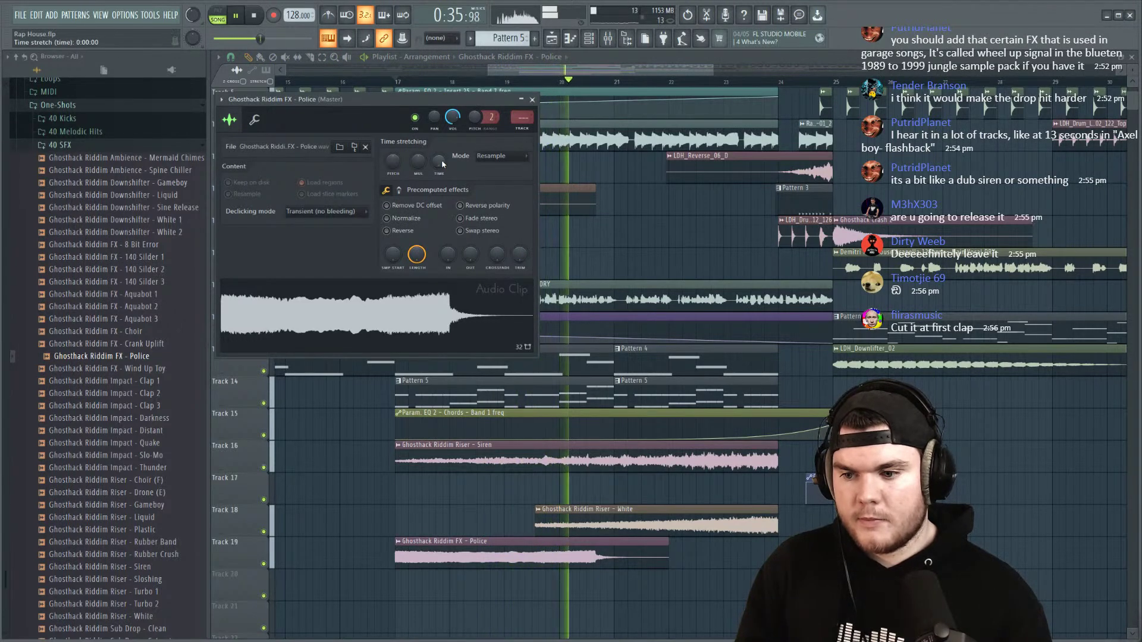
pyautogui.press('space')
pyautogui.moveTo(441, 160); pyautogui.dragTo(441, 149)
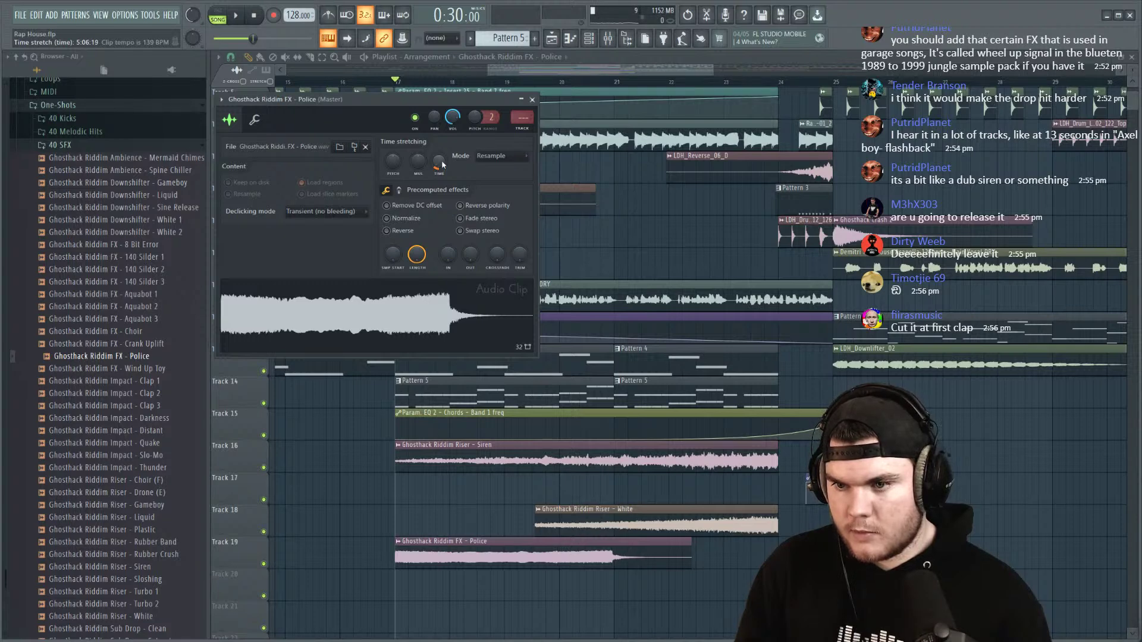
pyautogui.click(501, 156)
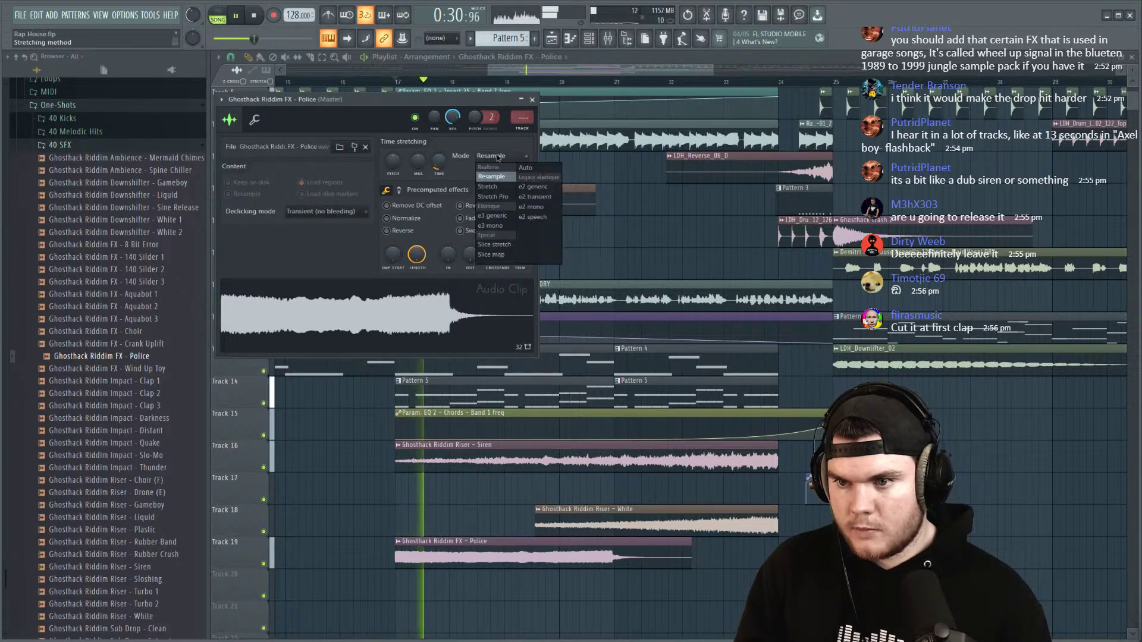
pyautogui.click(487, 186)
# Step: Set the Police clip's channel pitch to +300 cents with a 3-semitone range and its channel volume to 36%
pyautogui.moveTo(475, 114); pyautogui.dragTo(476, 62)
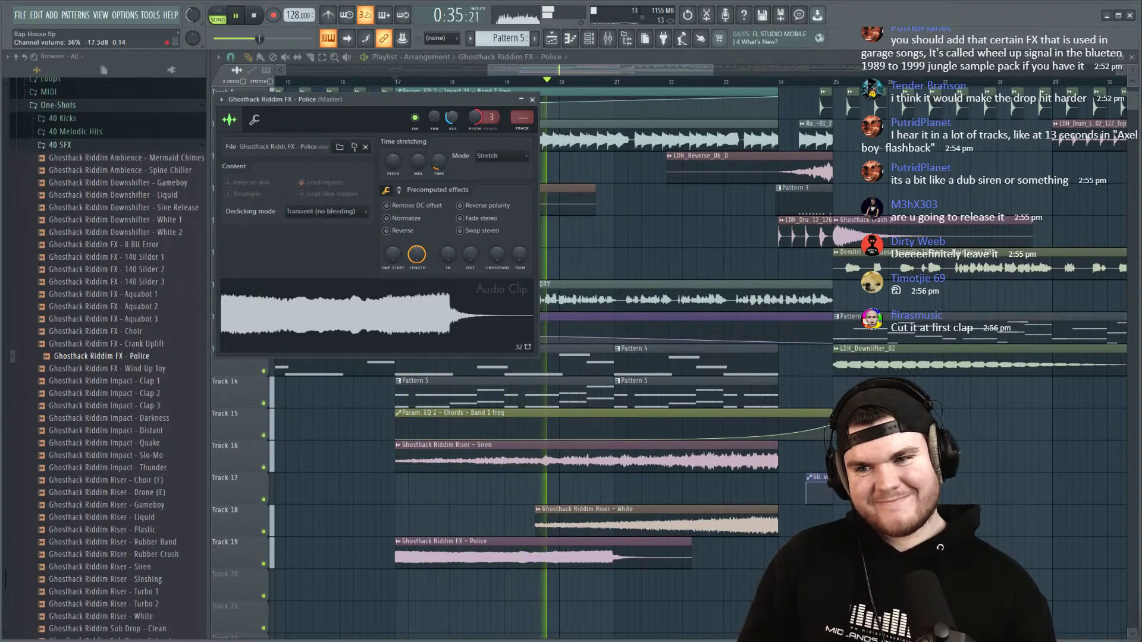
pyautogui.moveTo(473, 103); pyautogui.dragTo(529, 115)
pyautogui.press('space')
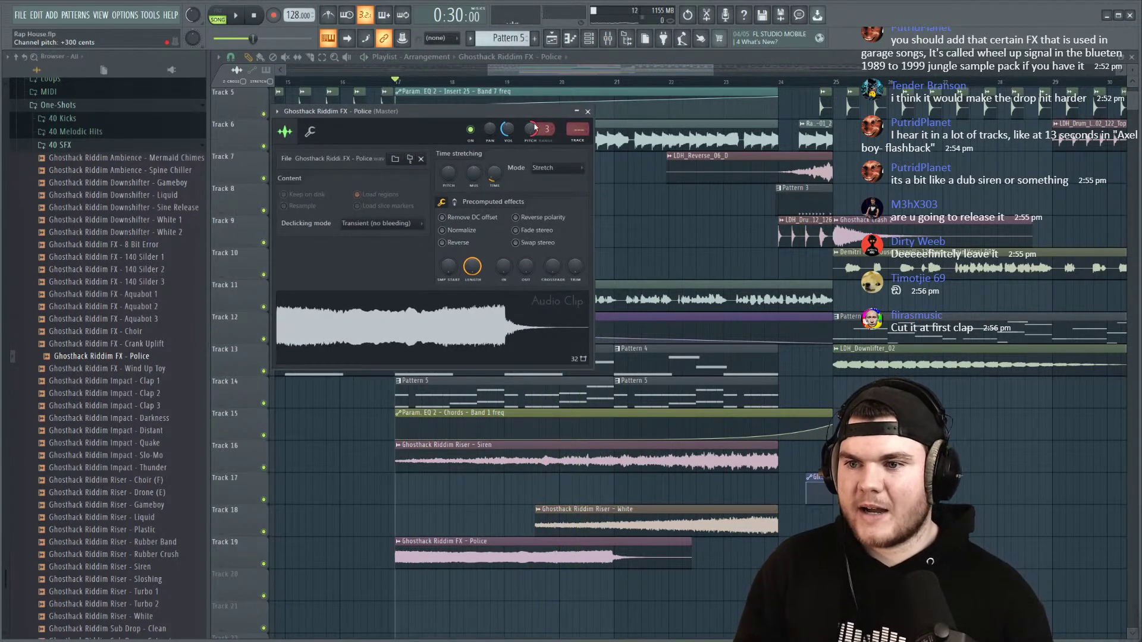
# Step: Try pitch ranges of 1, 6 and 4 semitones on the Police clip during playback, and return to 3 semitones
pyautogui.click(547, 128)
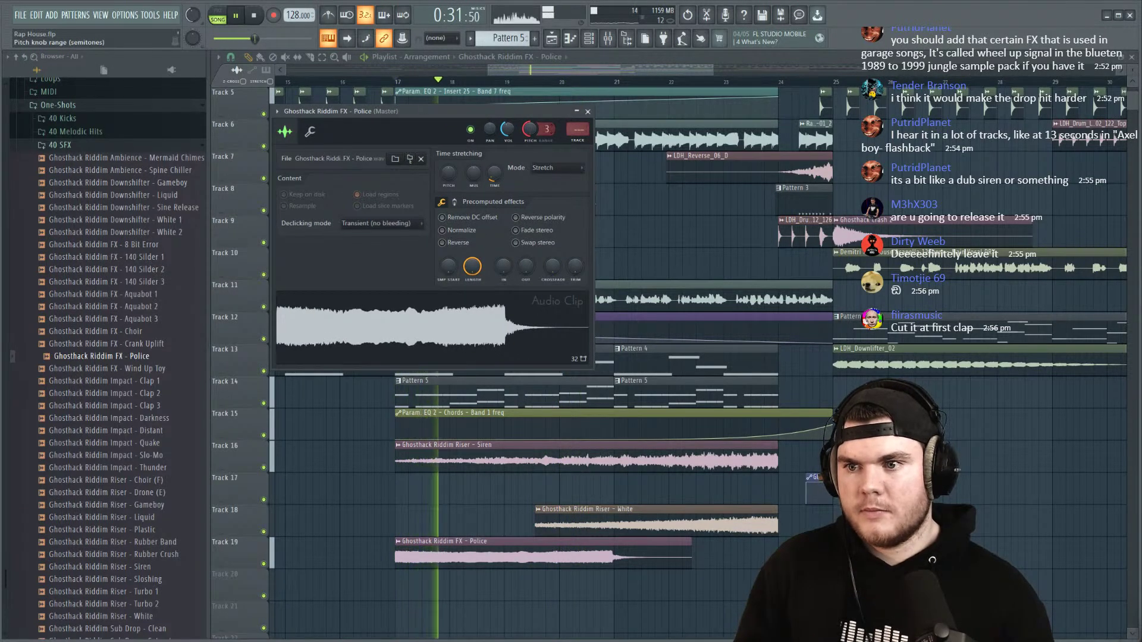
pyautogui.rightClick(528, 130)
pyautogui.click(542, 137)
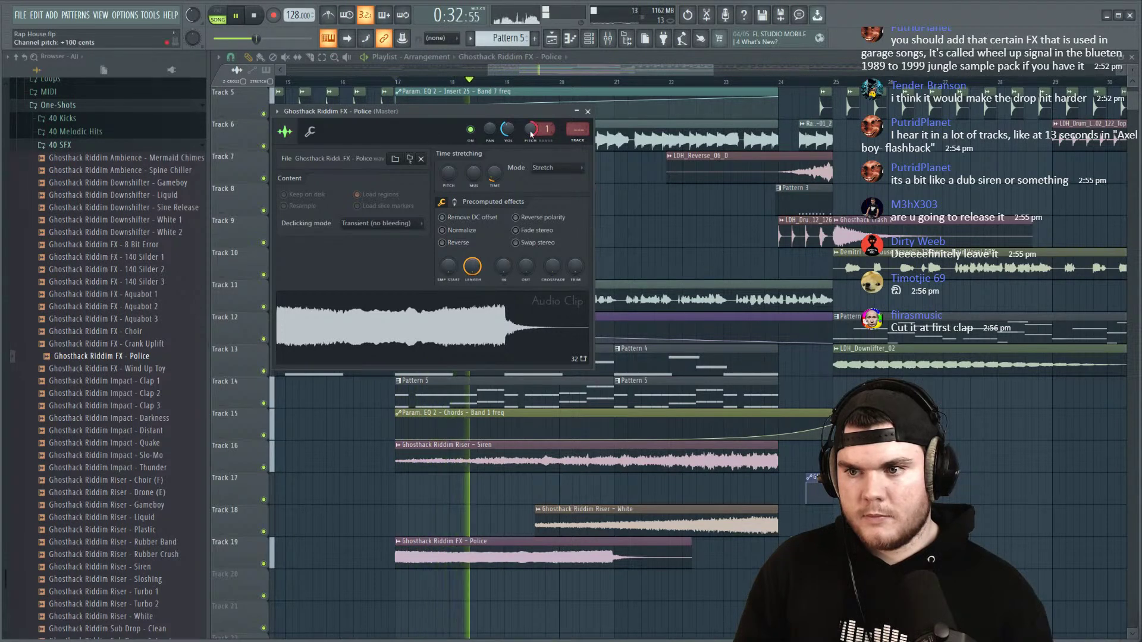
pyautogui.rightClick(548, 129)
pyautogui.click(548, 137)
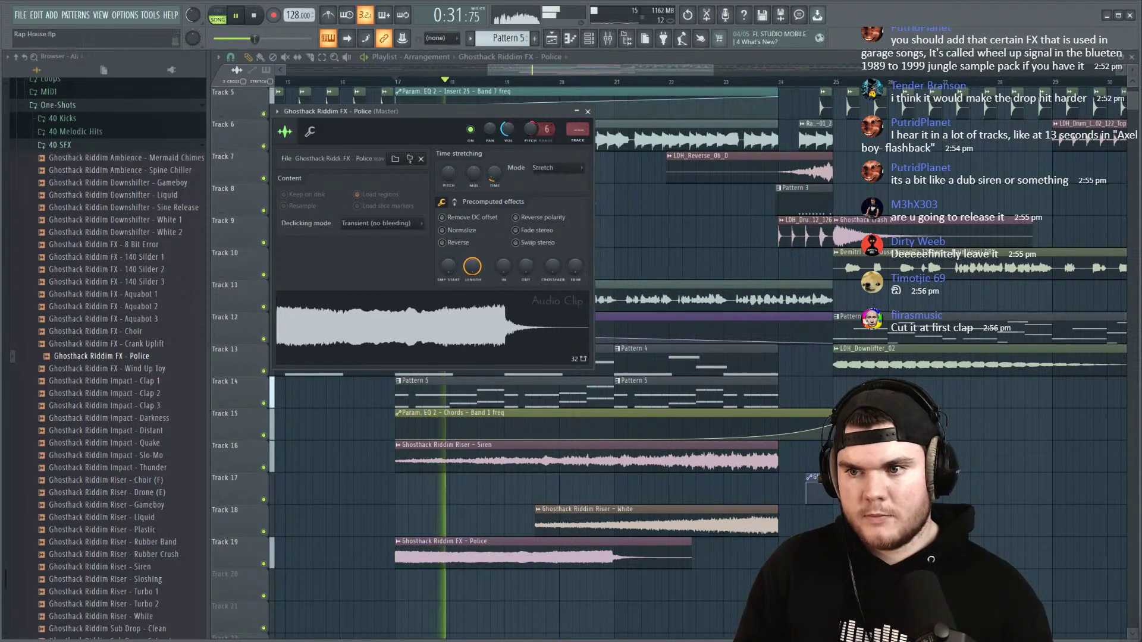
pyautogui.scroll(-1, 547, 130)
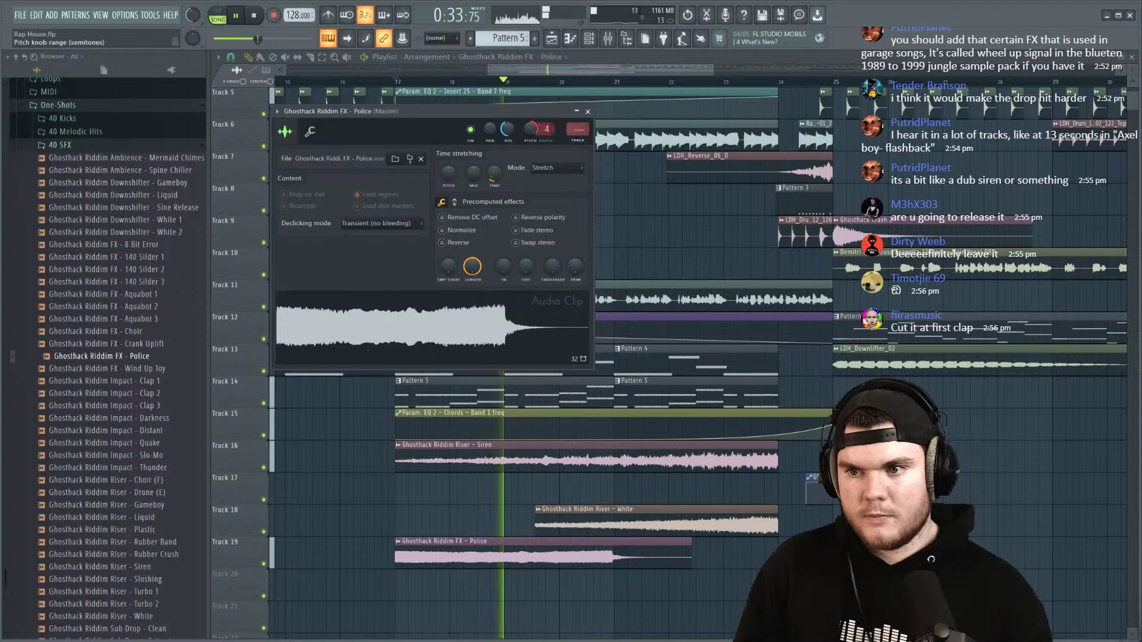
pyautogui.scroll(-1, 547, 129)
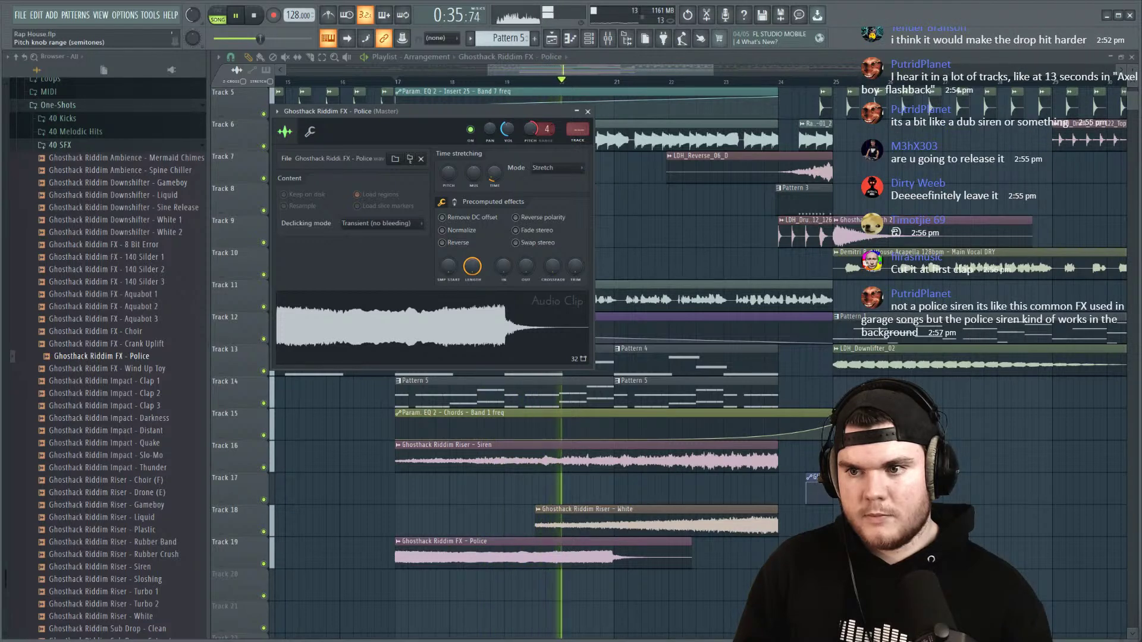
pyautogui.press('space')
pyautogui.press('space')
pyautogui.scroll(2, 531, 131)
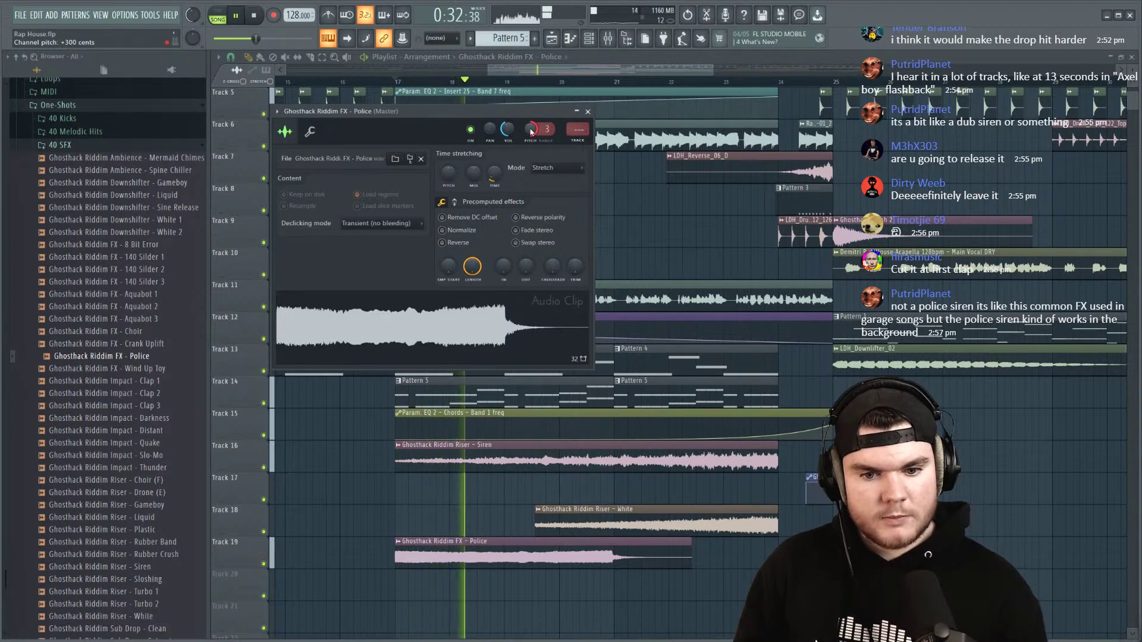
pyautogui.scroll(-5, 508, 129)
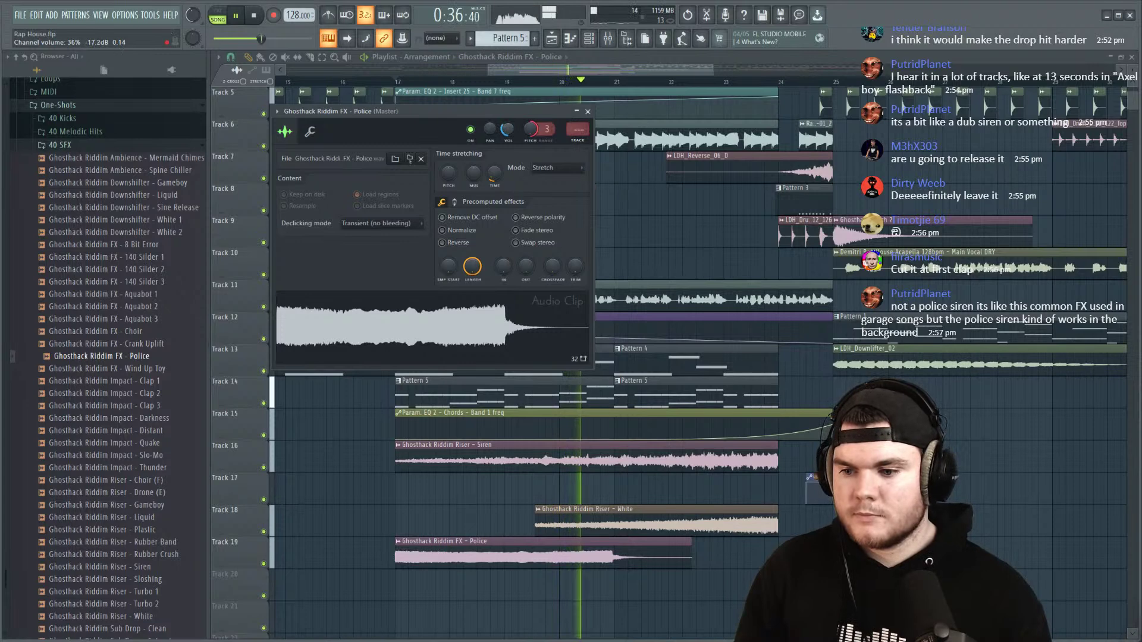
# Step: Play the breakdown with the Police clip and set the main volume to 84%
pyautogui.press('space')
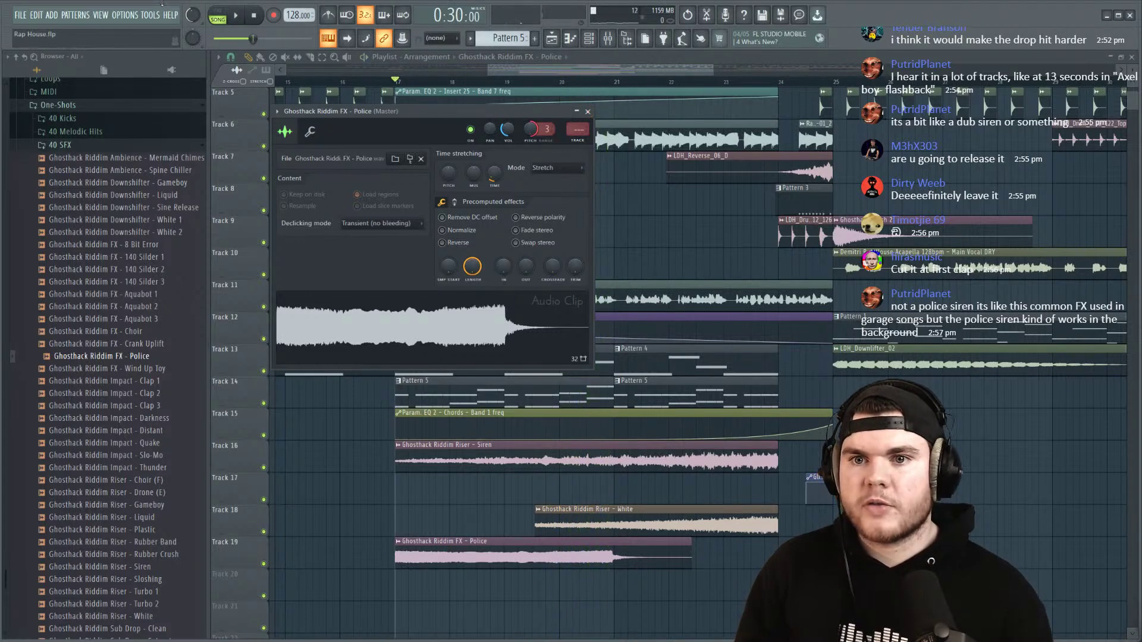
pyautogui.press('space')
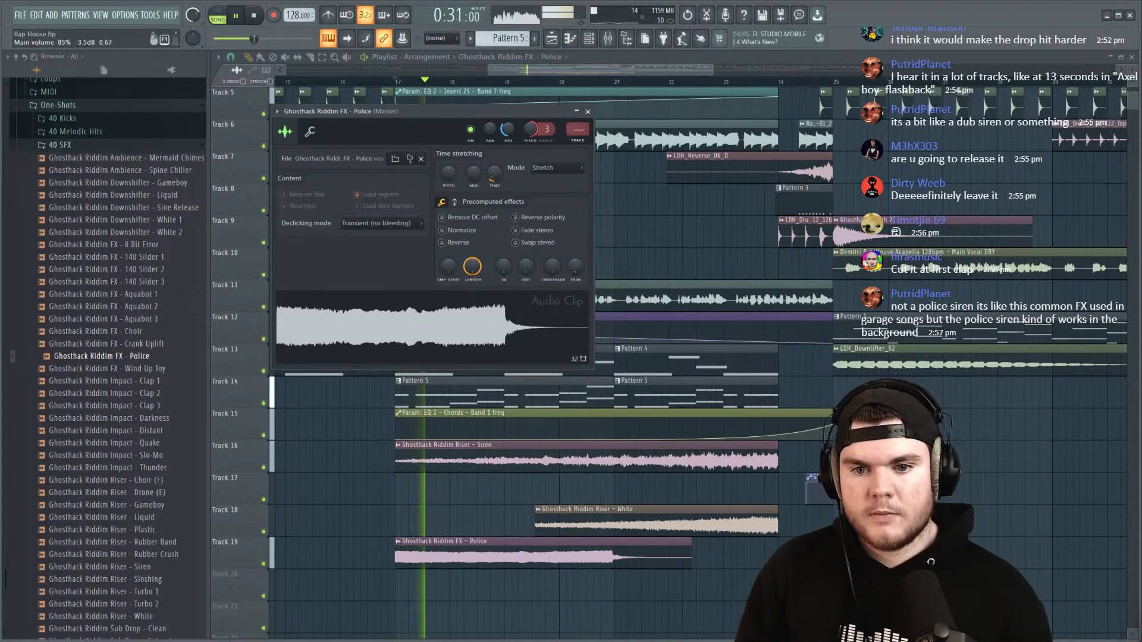
pyautogui.scroll(2, 256, 39)
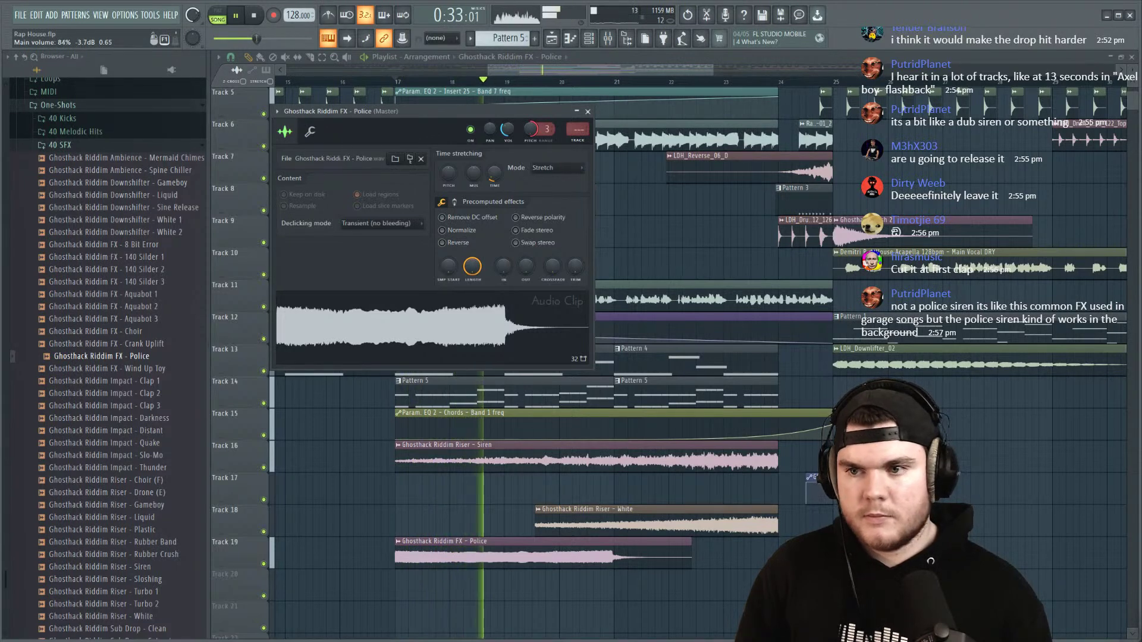
pyautogui.press('space')
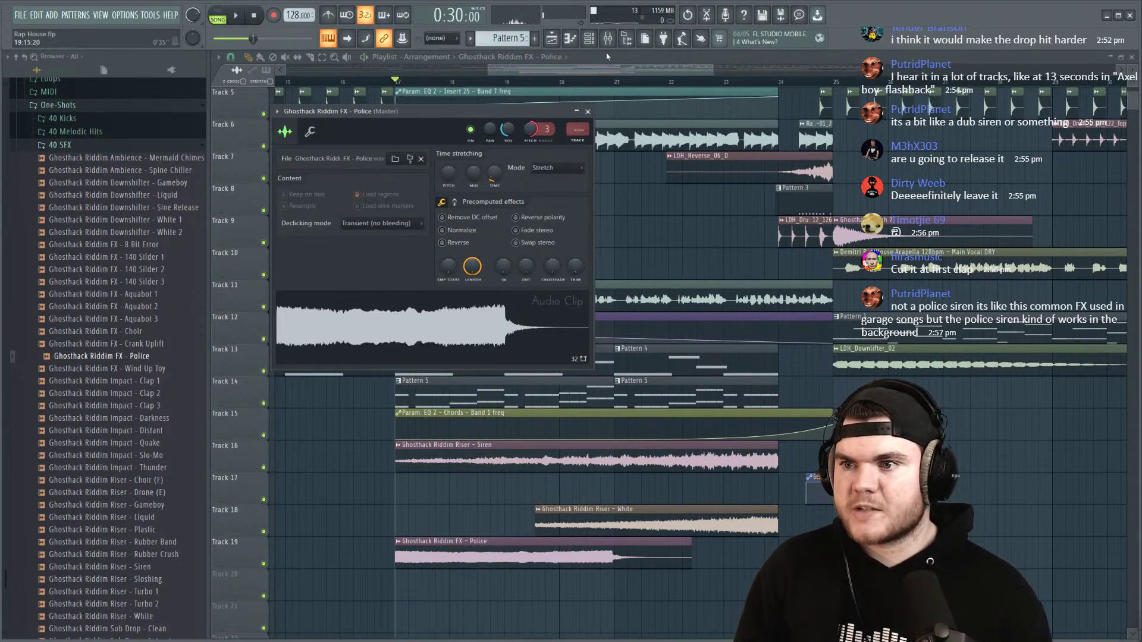
# Step: Route the Police clip to mixer Insert 26 and play the breakdown to check its level
pyautogui.press('F9')
pyautogui.scroll(1, 579, 129)
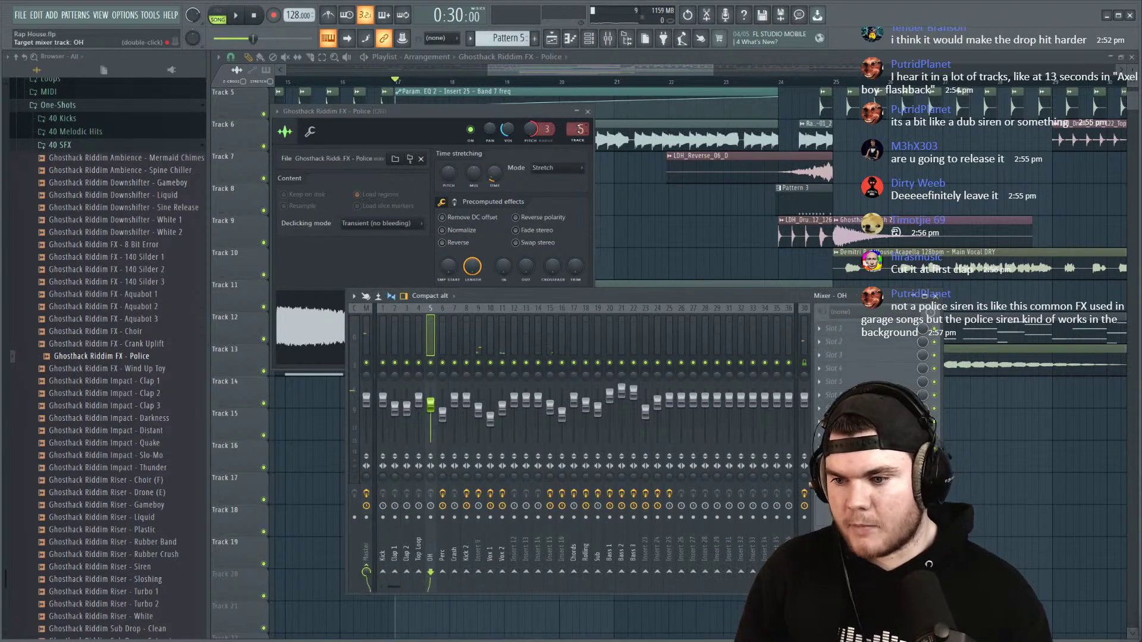
pyautogui.scroll(10, 578, 130)
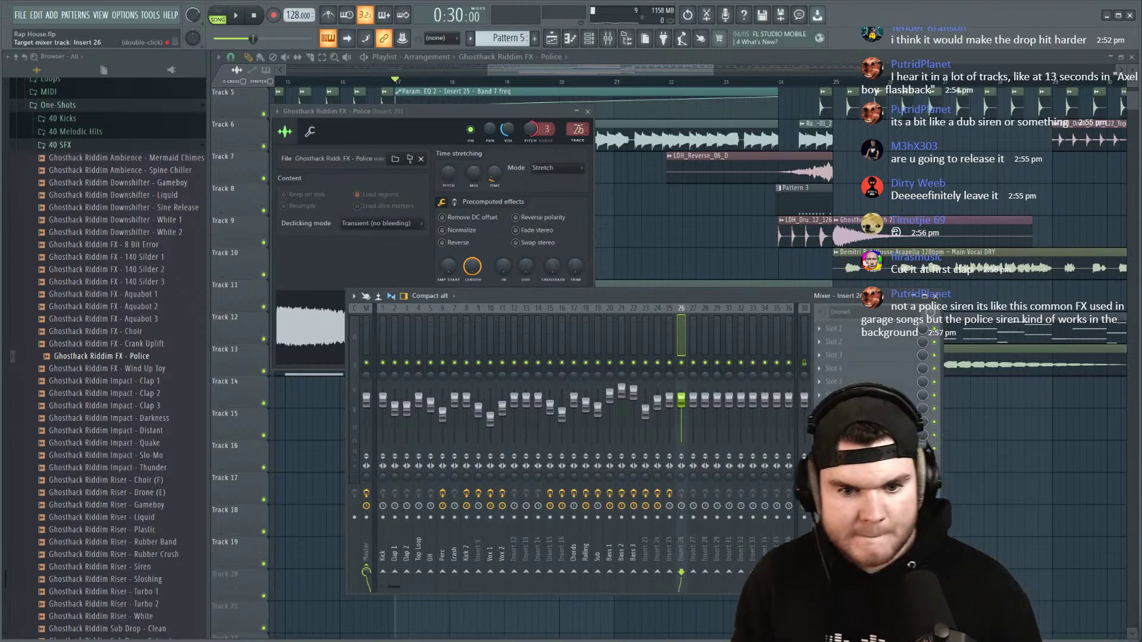
pyautogui.press('space')
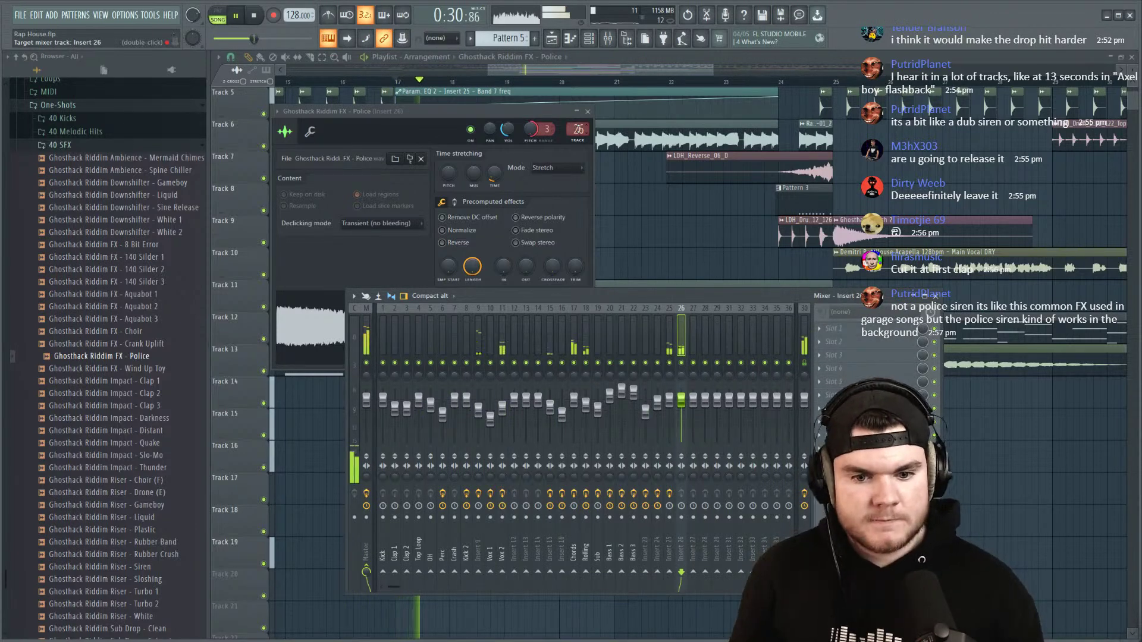
# Step: Solo mixer Insert 26 and load Fruity Chorus into its first effect slot
pyautogui.rightClick(681, 363)
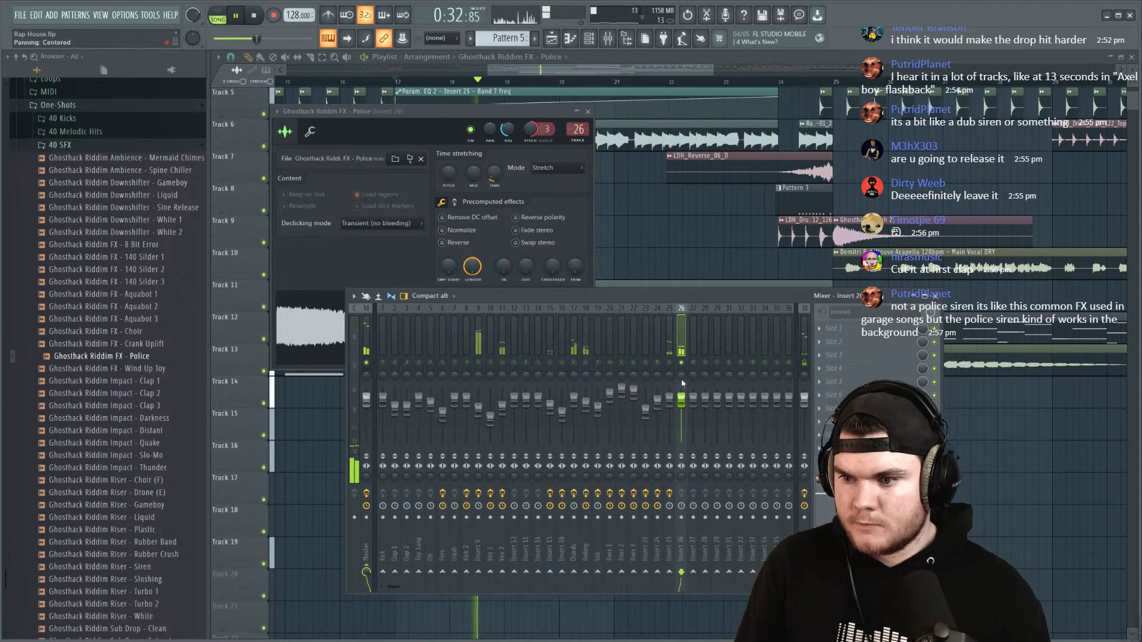
pyautogui.click(822, 328)
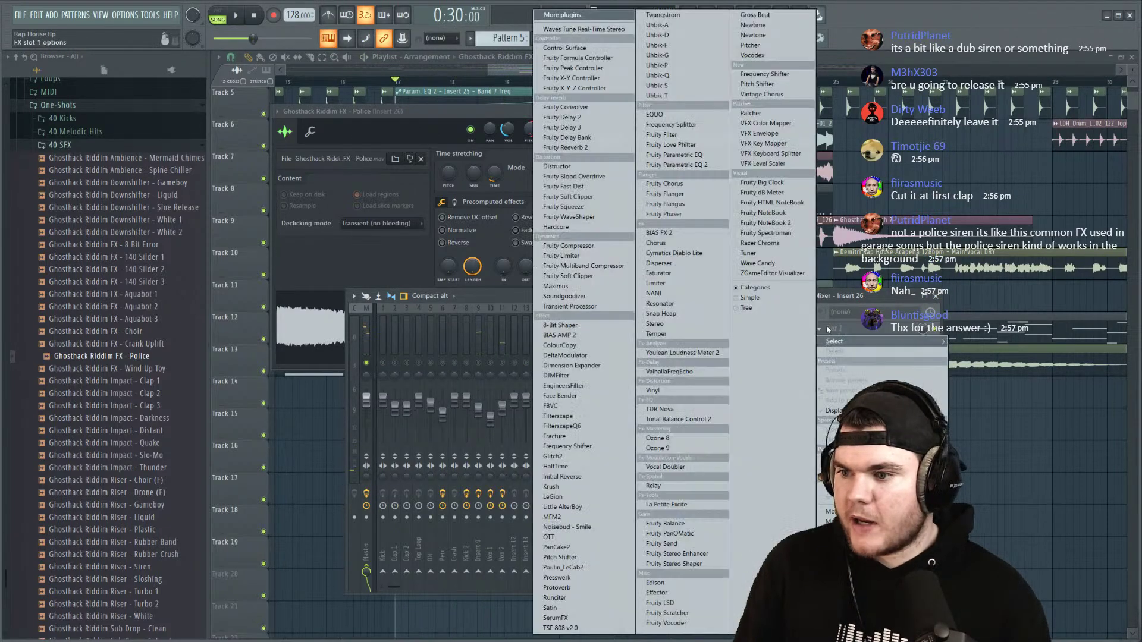
pyautogui.click(665, 184)
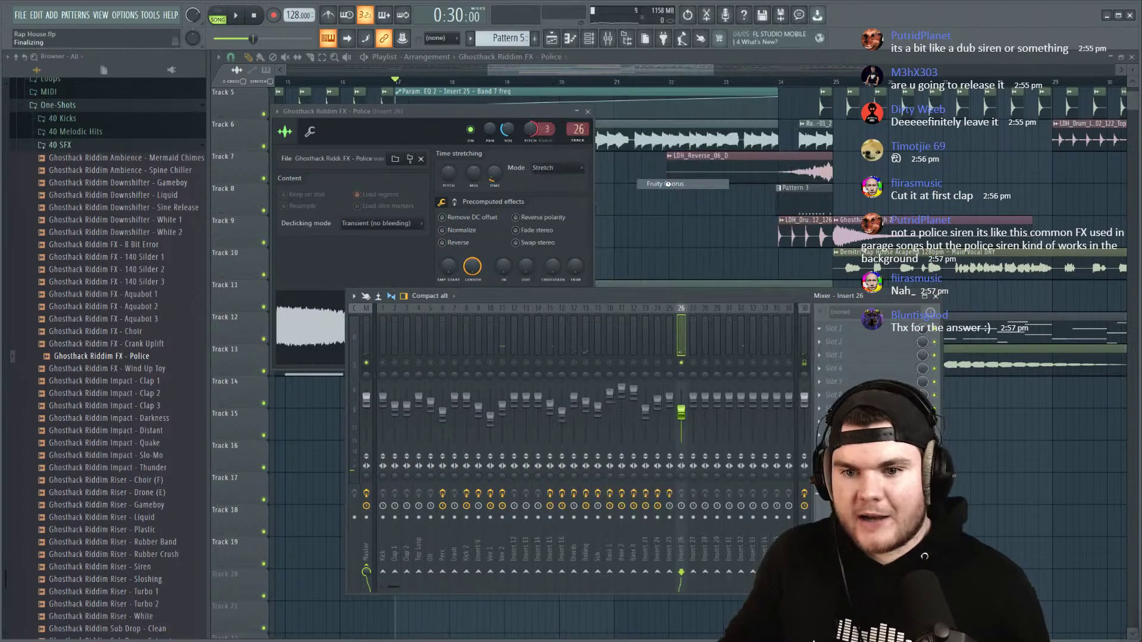
pyautogui.moveTo(409, 192); pyautogui.dragTo(505, 262)
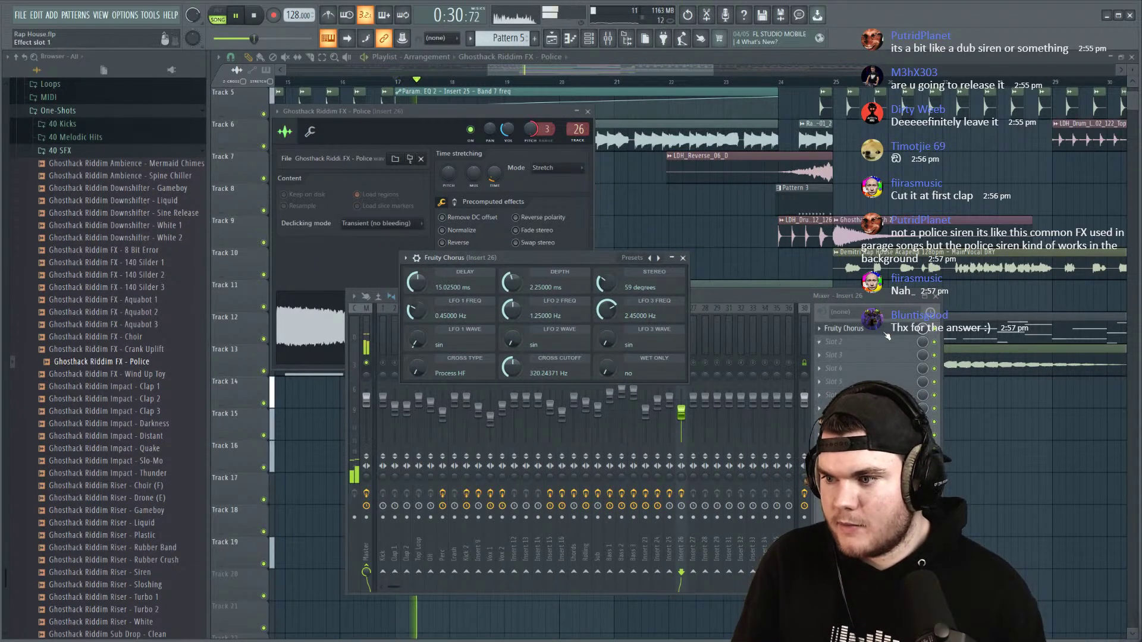
pyautogui.click(922, 329)
pyautogui.click(848, 328)
pyautogui.click(820, 342)
pyautogui.moveTo(835, 354)
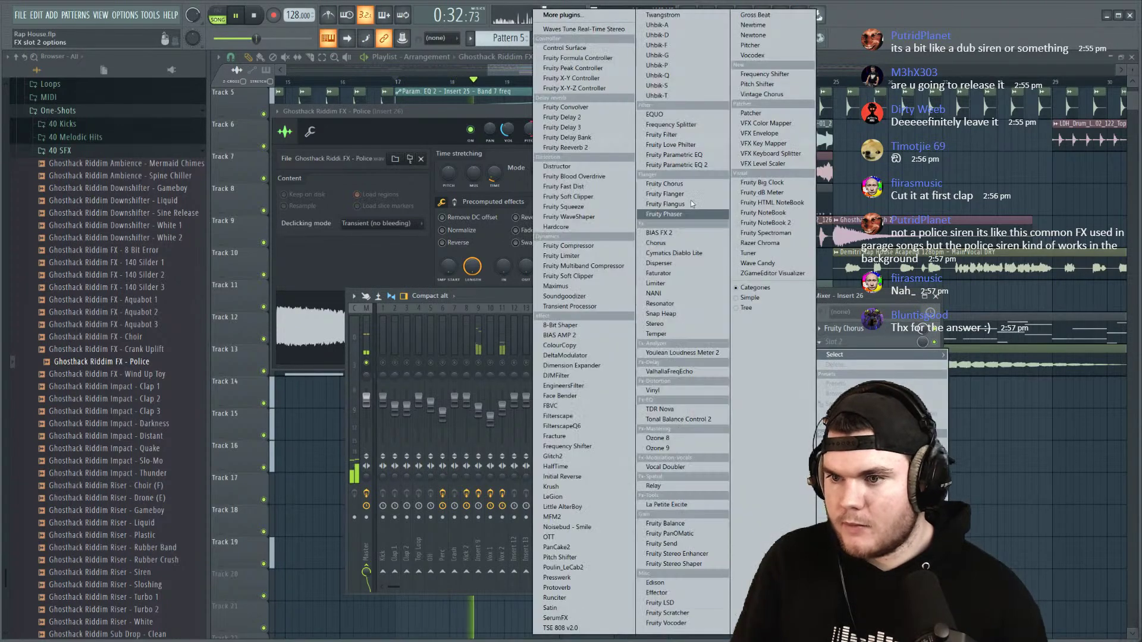
pyautogui.click(676, 165)
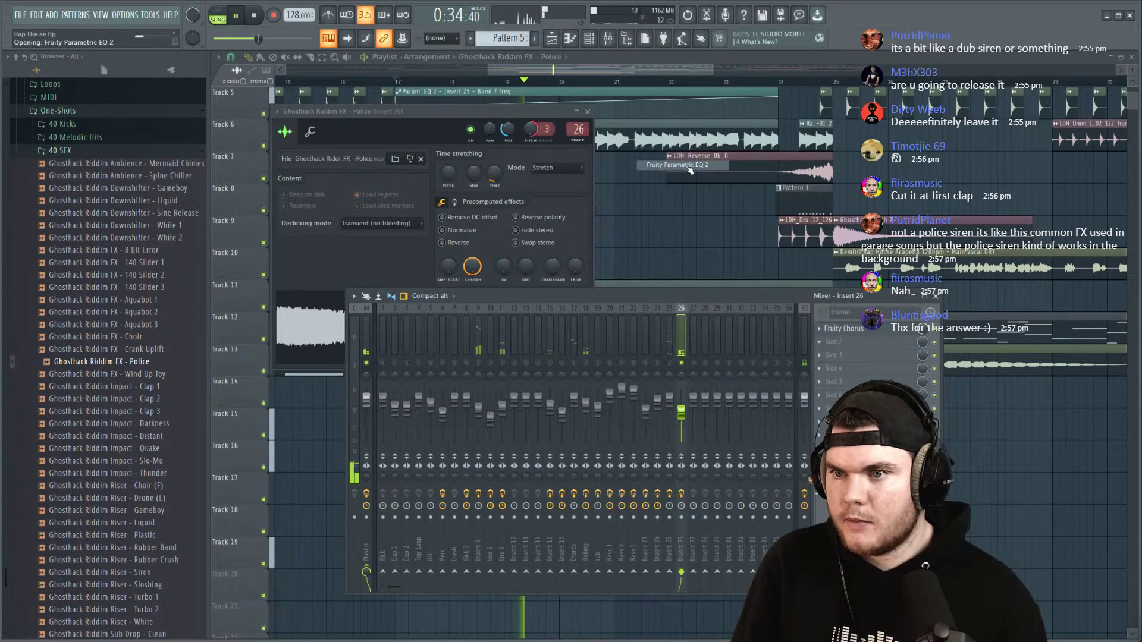
# Step: Load Fruity Reeverb 2 into Insert 26's second slot with 125% wet level, room size 100, a 4.4-second decay and adjusted damping
pyautogui.click(820, 342)
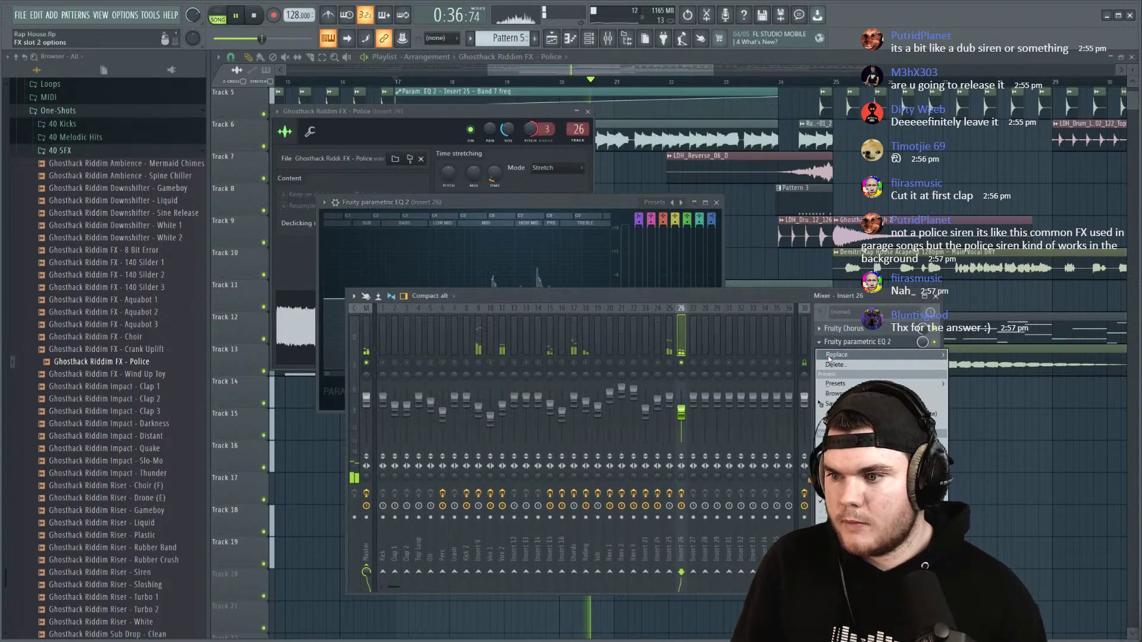
pyautogui.moveTo(837, 354)
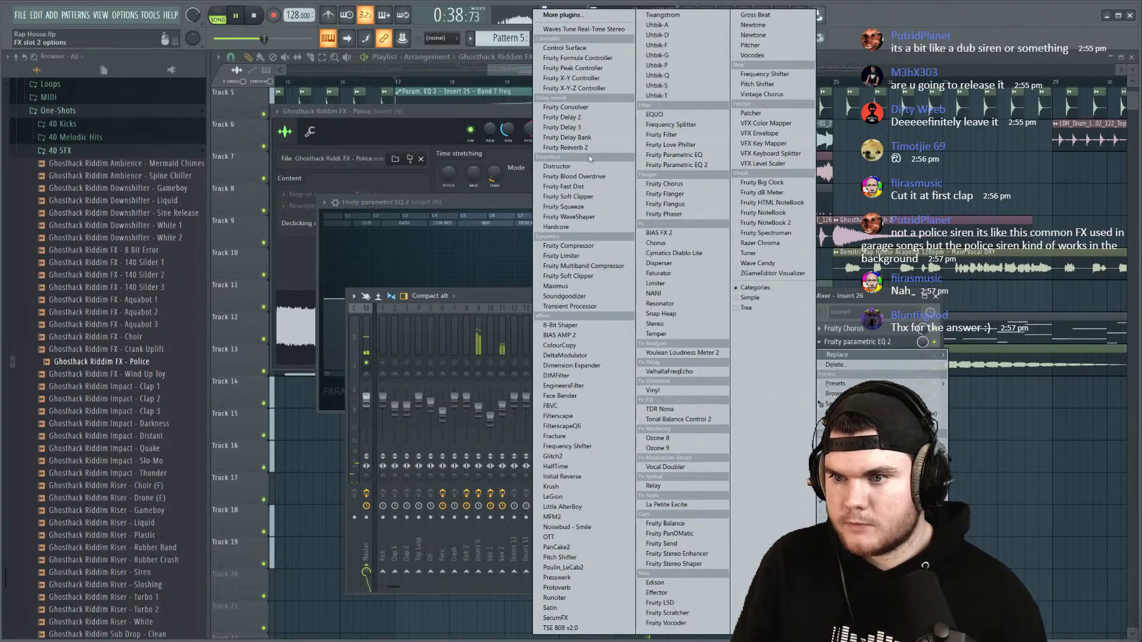
pyautogui.click(565, 148)
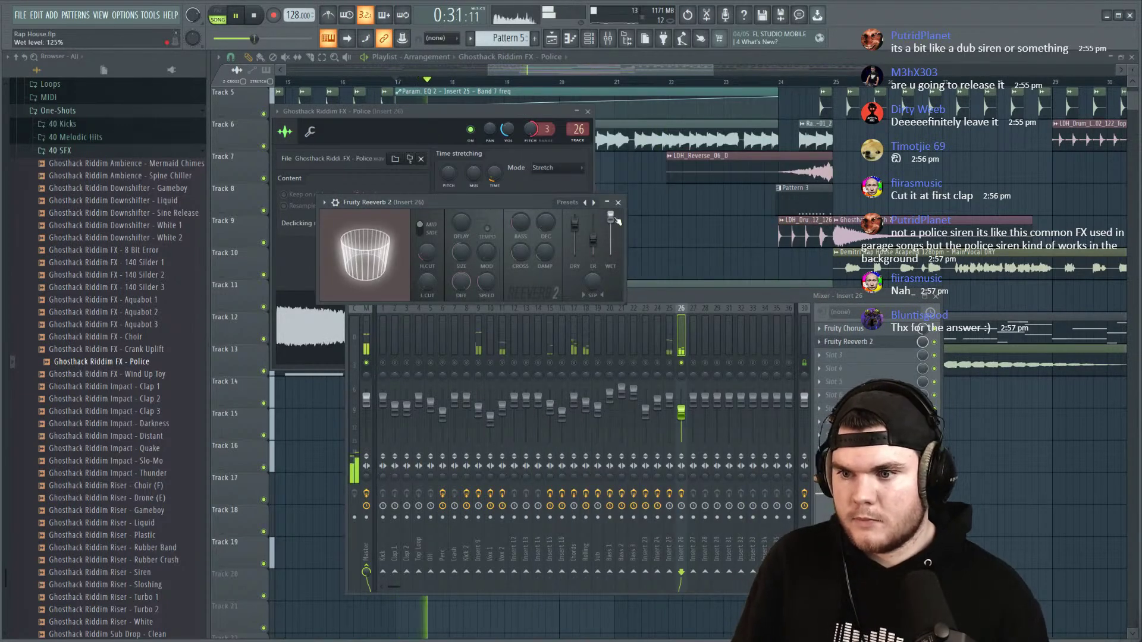
pyautogui.moveTo(458, 252); pyautogui.dragTo(462, 222)
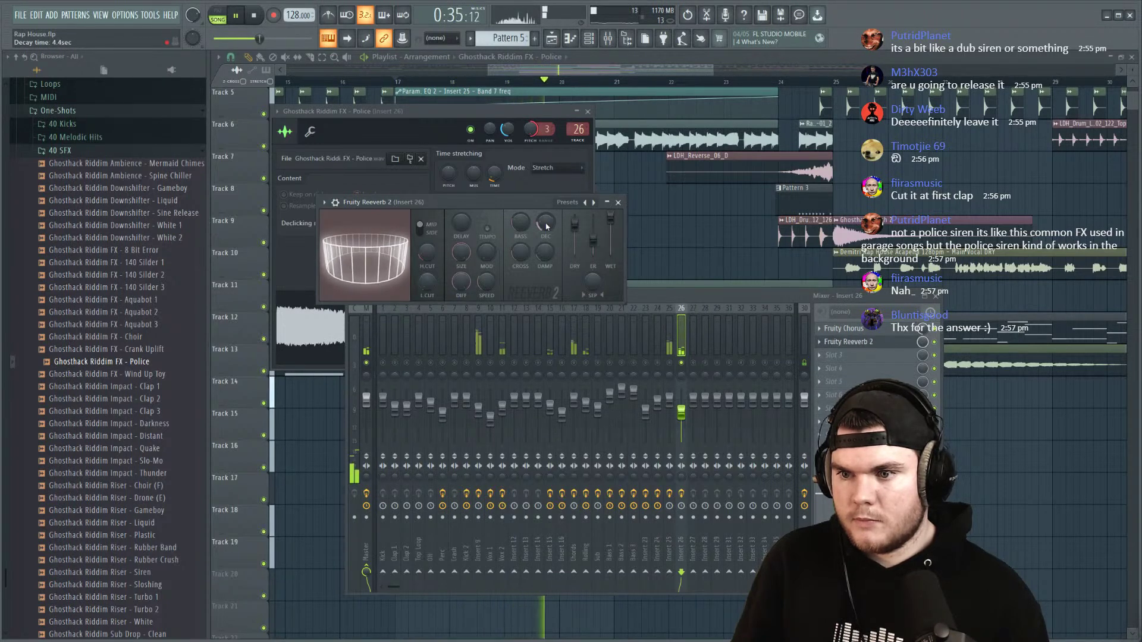
pyautogui.moveTo(548, 252); pyautogui.dragTo(535, 262)
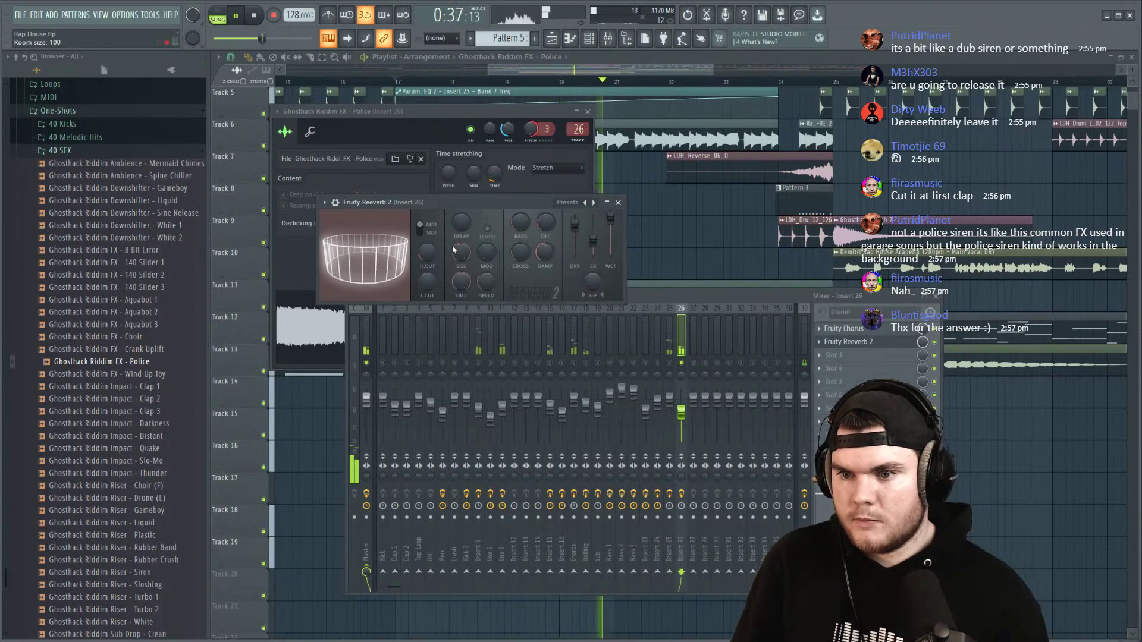
pyautogui.press('space')
pyautogui.press('space')
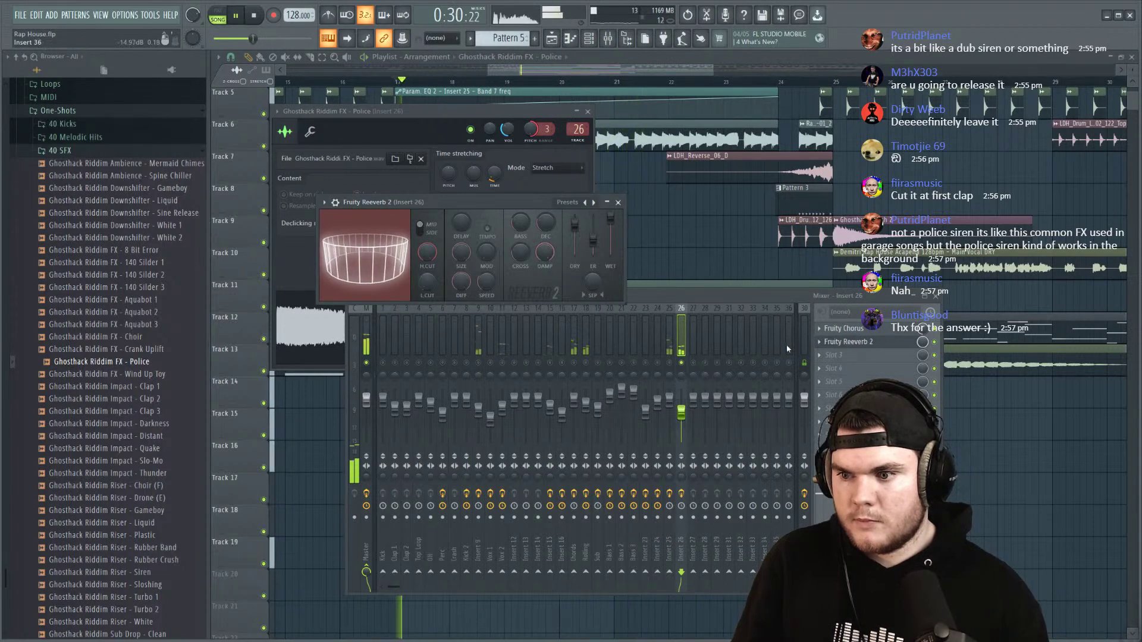
pyautogui.click(846, 343)
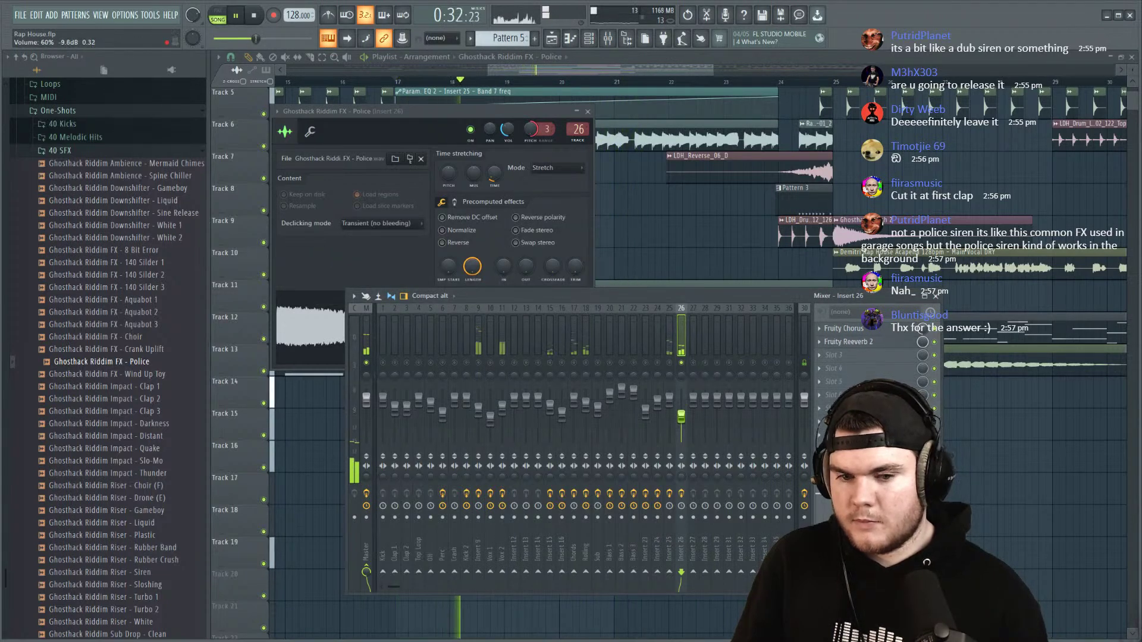
# Step: Set Insert 26's volume to 40% with all mixer tracks unmuted, and play the breakdown from bar 17
pyautogui.press('space')
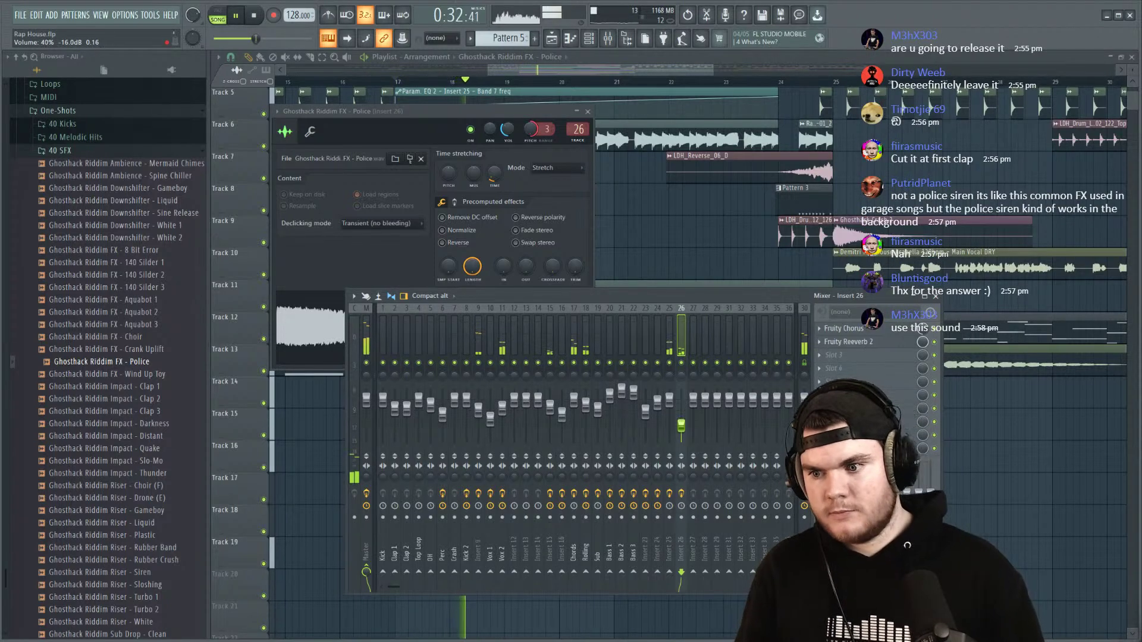
pyautogui.click(588, 111)
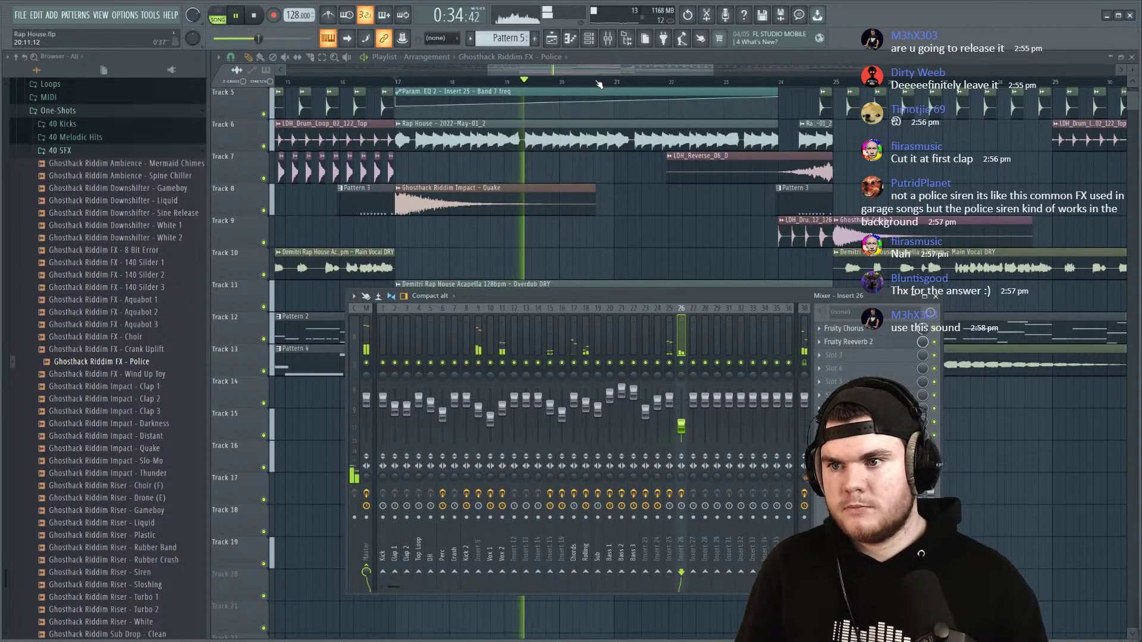
pyautogui.scroll(-3, 595, 238)
pyautogui.press('F9')
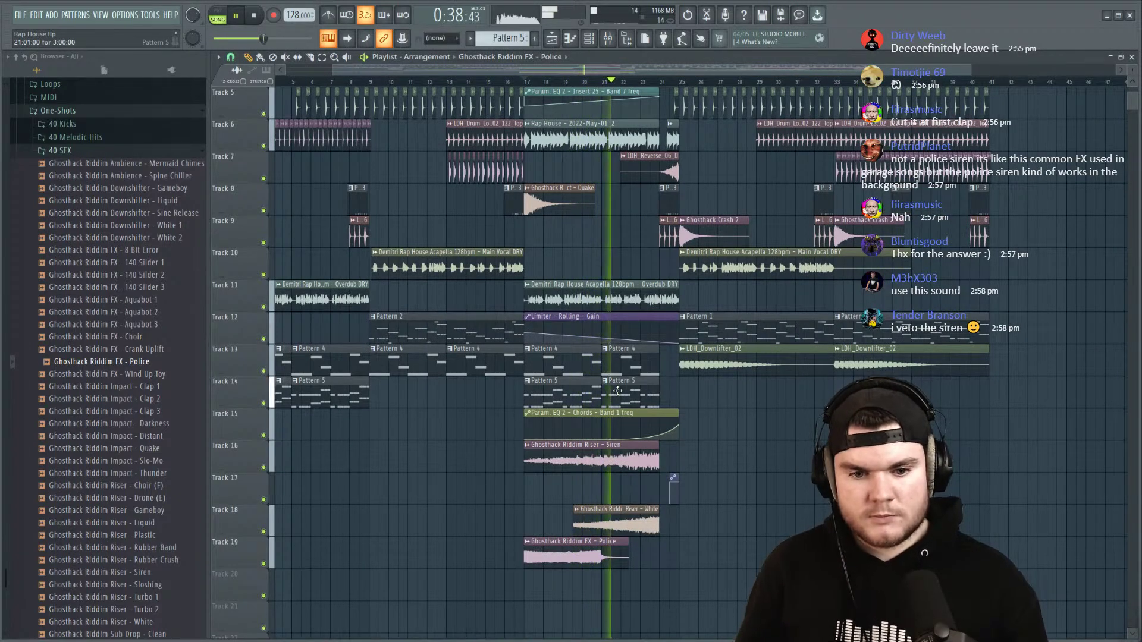
pyautogui.doubleClick(576, 558)
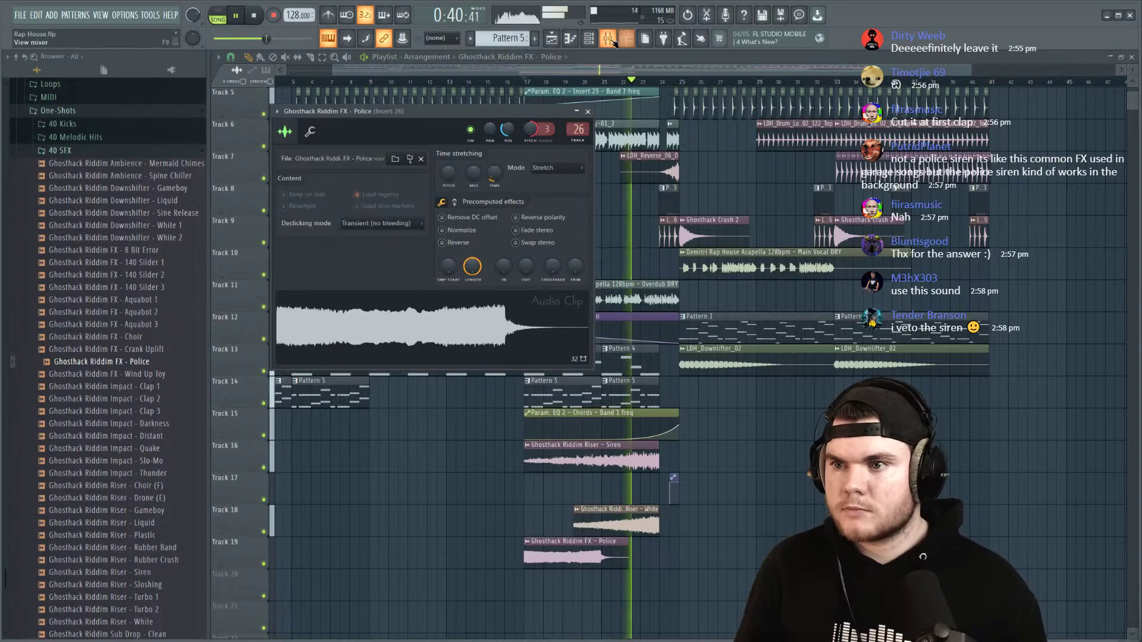
pyautogui.press('F9')
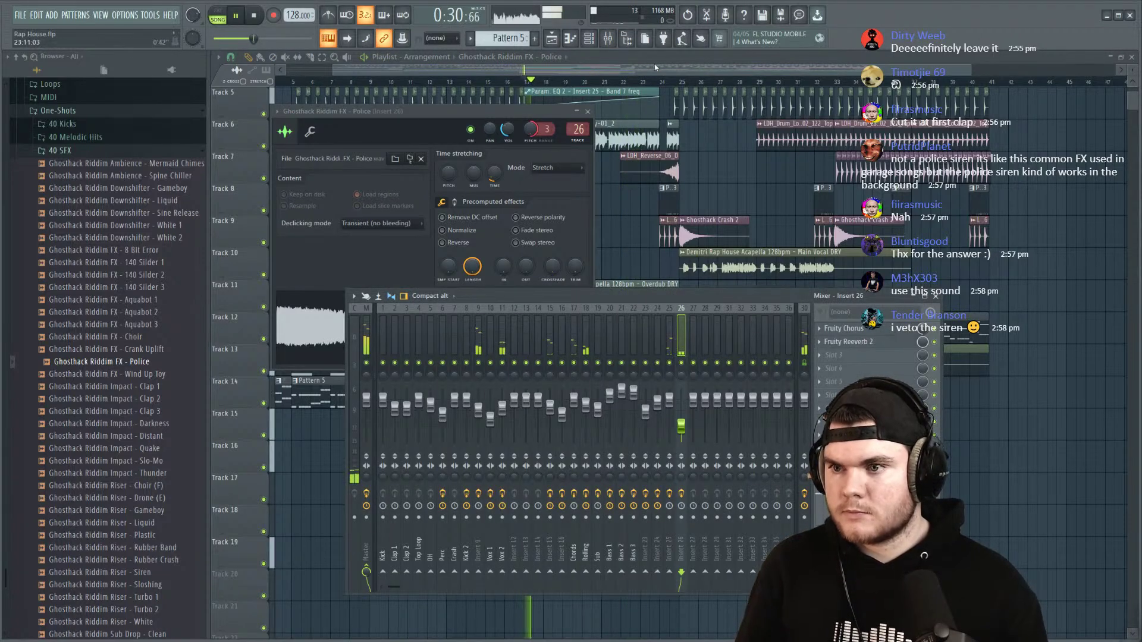
pyautogui.press('space')
pyautogui.press('F12')
pyautogui.press('space')
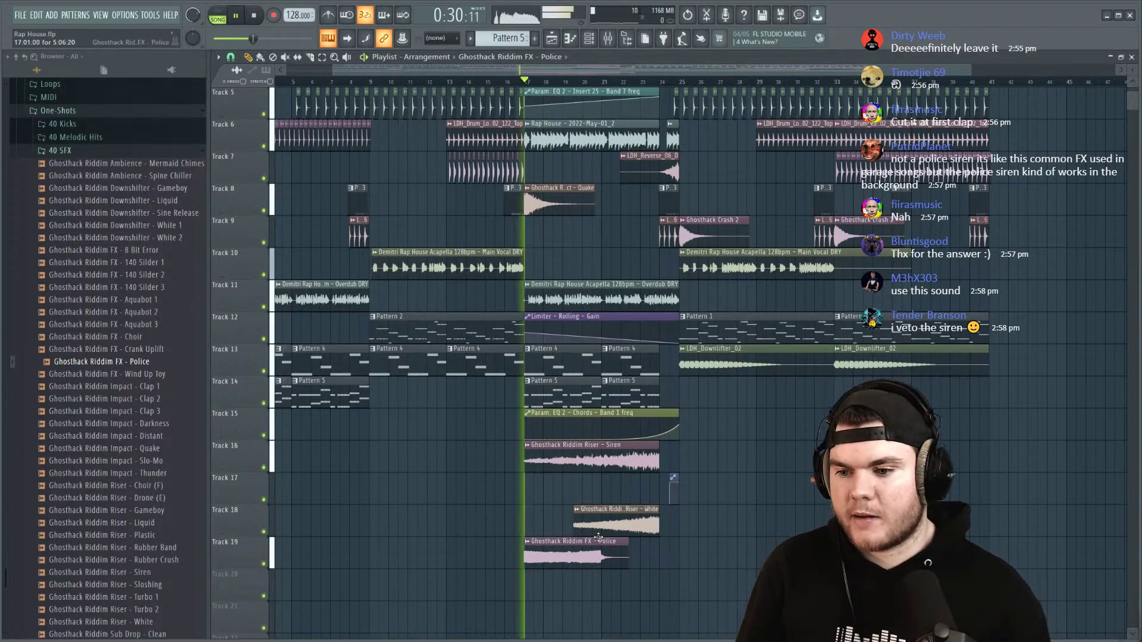
# Step: Set the Police clip's quick fade out to 34% during playback
pyautogui.doubleClick(576, 557)
pyautogui.moveTo(526, 266); pyautogui.dragTo(526, 250)
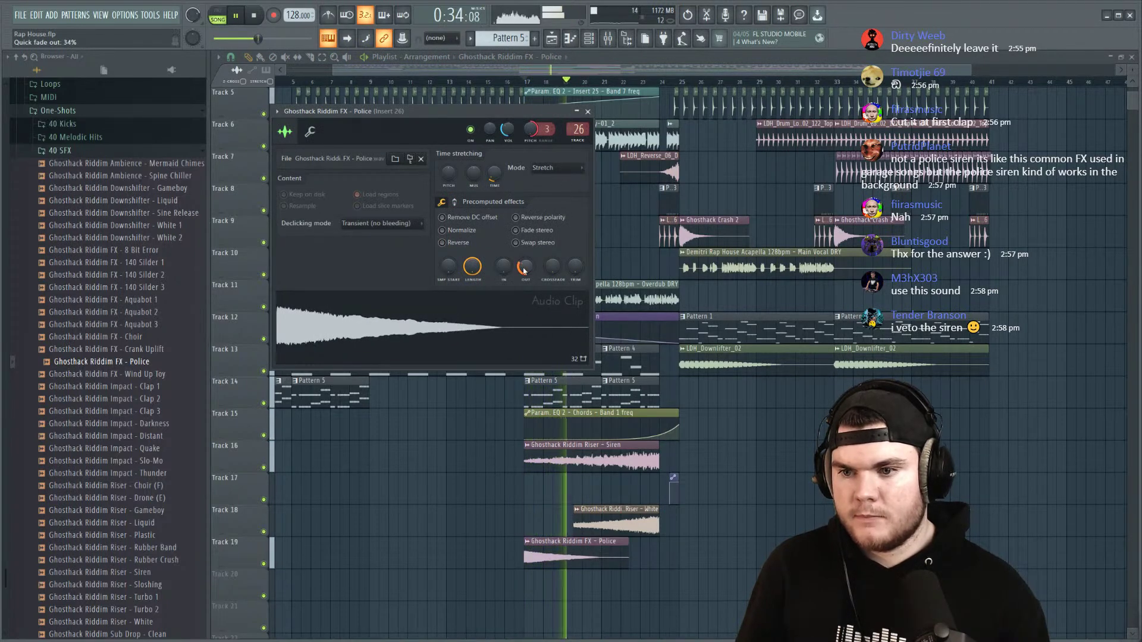
pyautogui.click(612, 43)
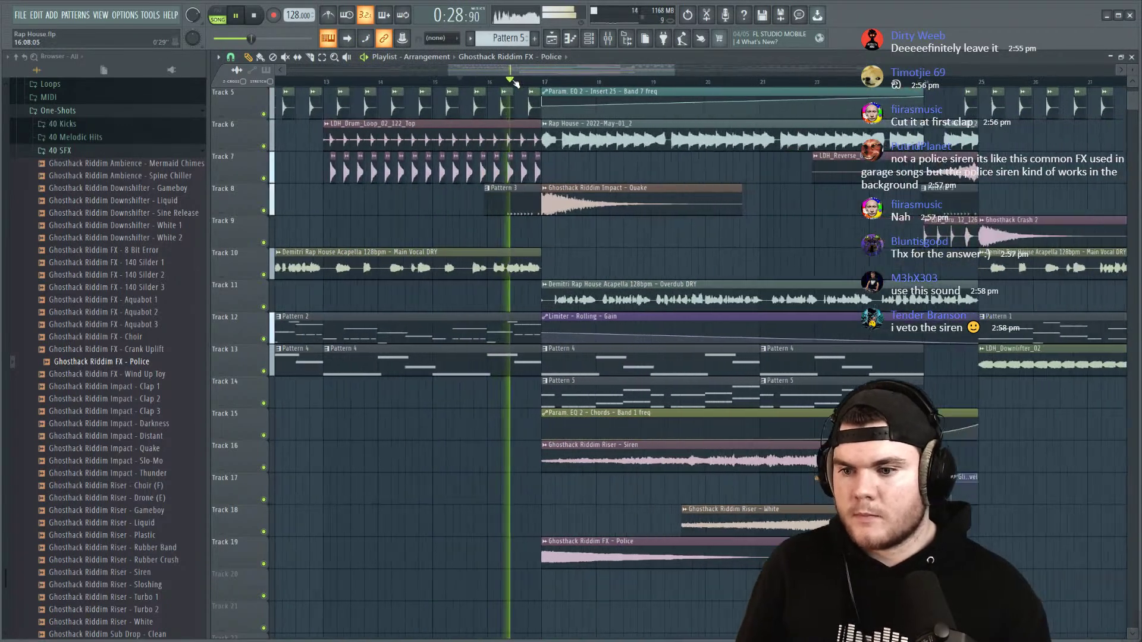
# Step: Try a Ghosthack Crash 2 clip on Track 9 at bar 17, and remove it again
pyautogui.scroll(2, 515, 83)
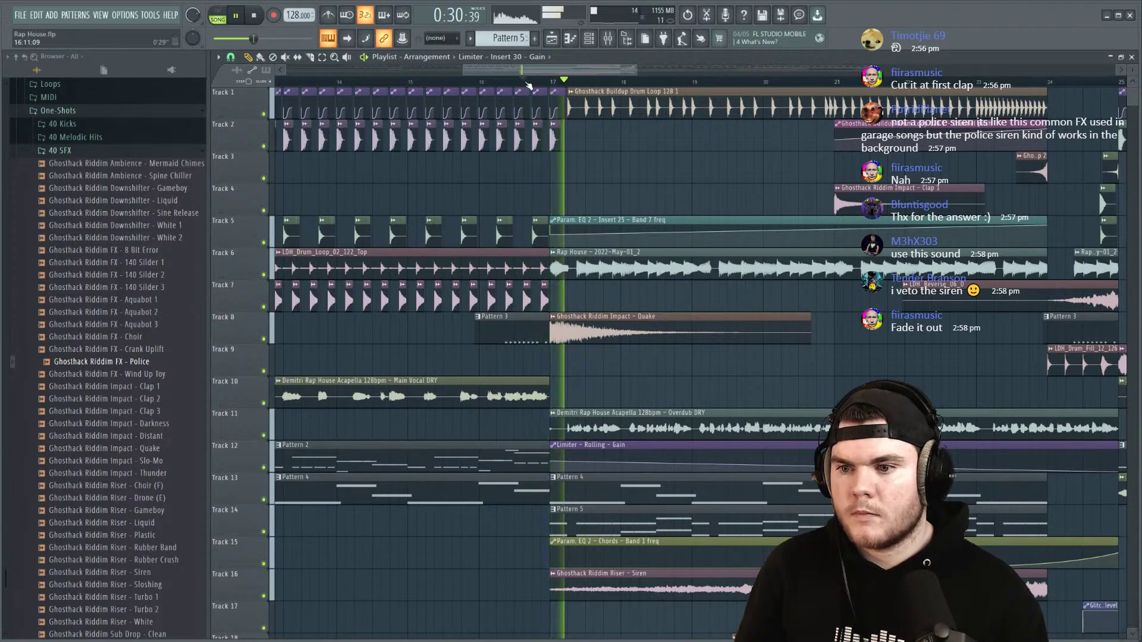
pyautogui.scroll(-4, 529, 85)
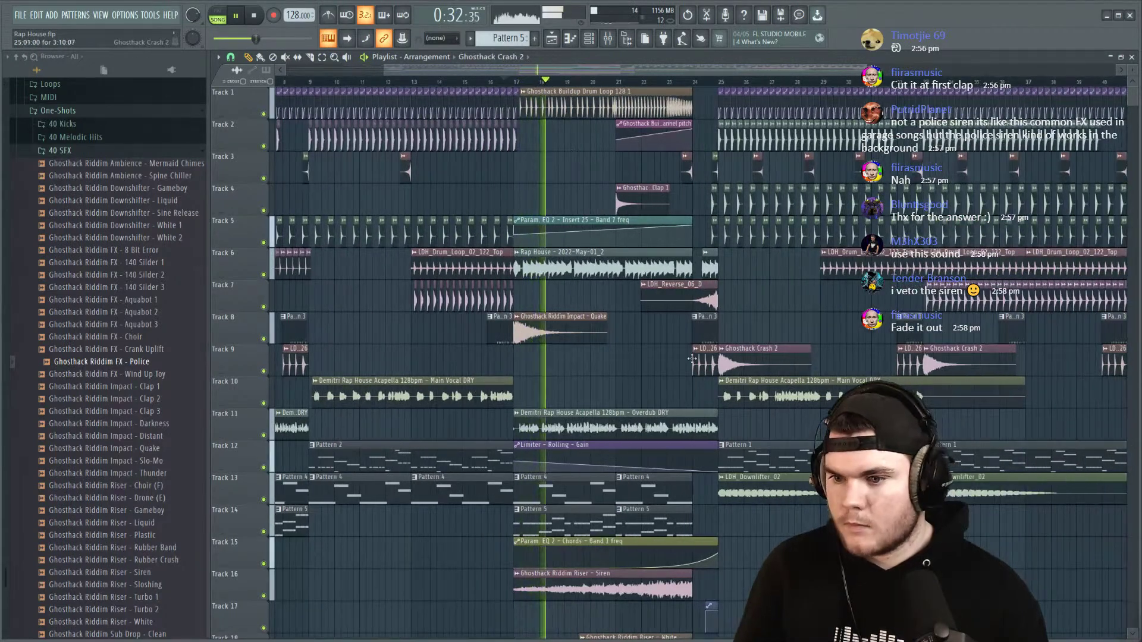
pyautogui.click(539, 352)
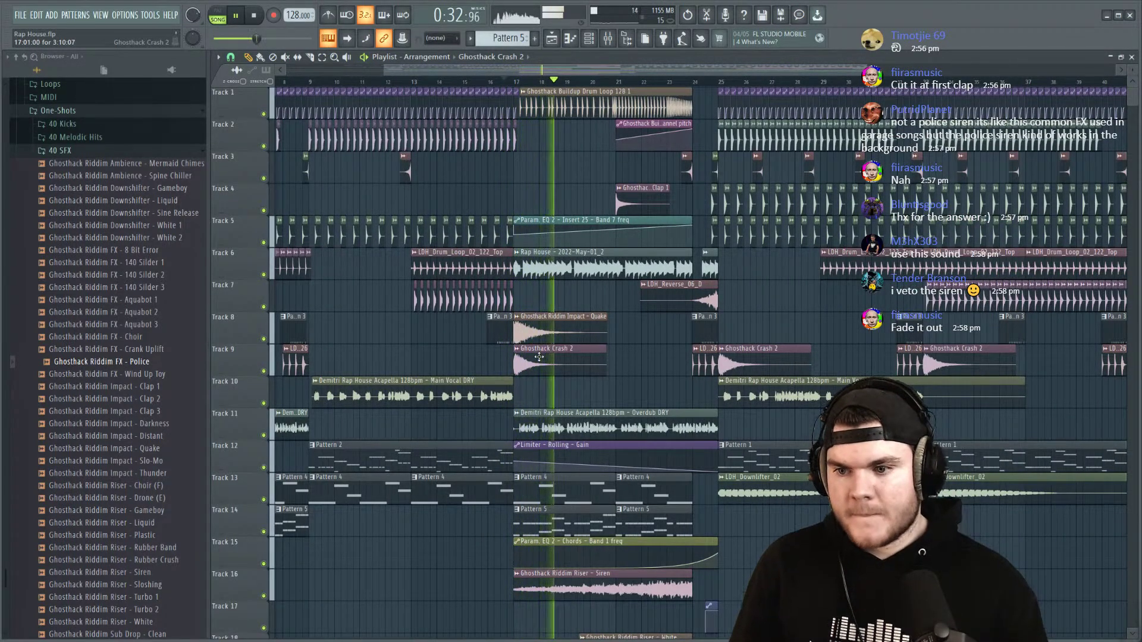
pyautogui.rightClick(539, 357)
pyautogui.press('space')
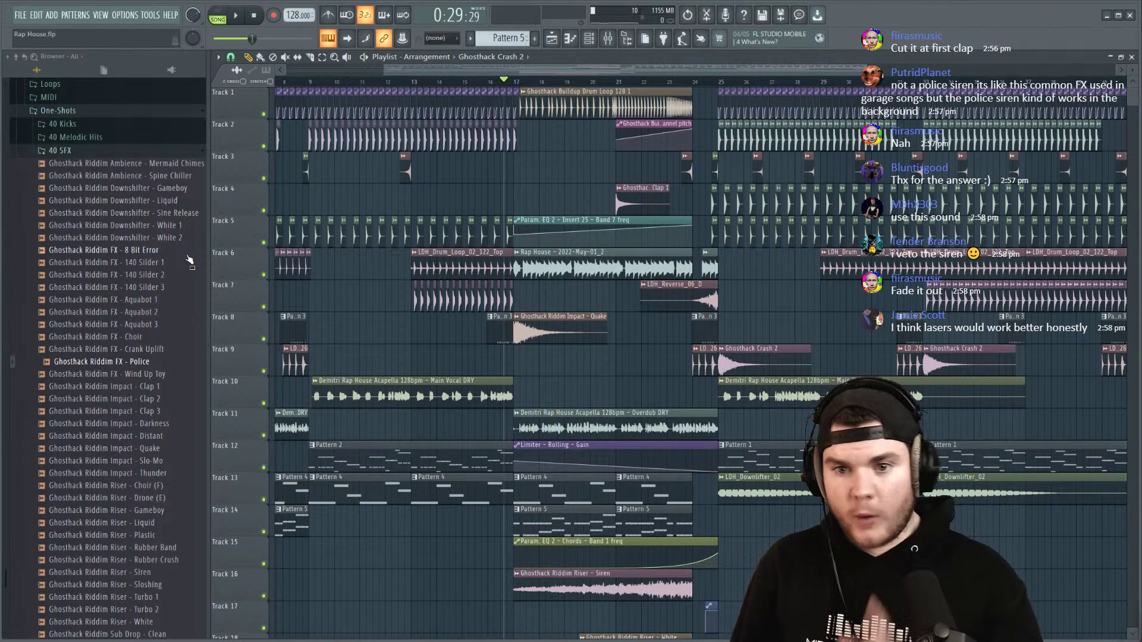
# Step: Add the Ghosthack Riddim Downshifter - White 2 sample to Track 10 at bar 17 and play the breakdown with it
pyautogui.click(185, 228)
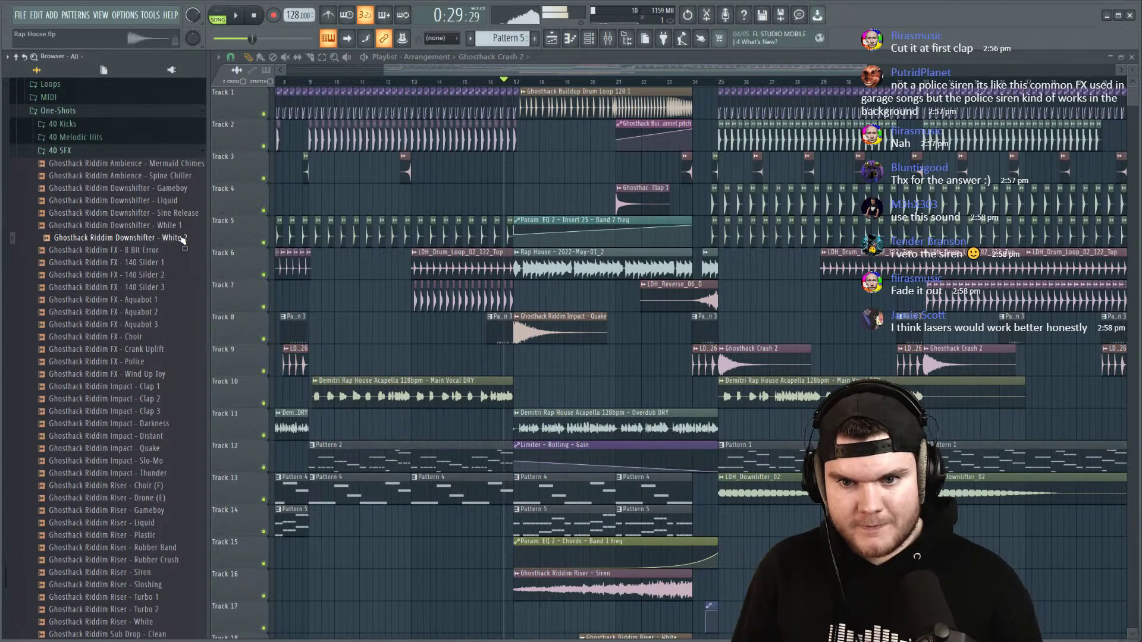
pyautogui.moveTo(182, 240); pyautogui.dragTo(562, 403)
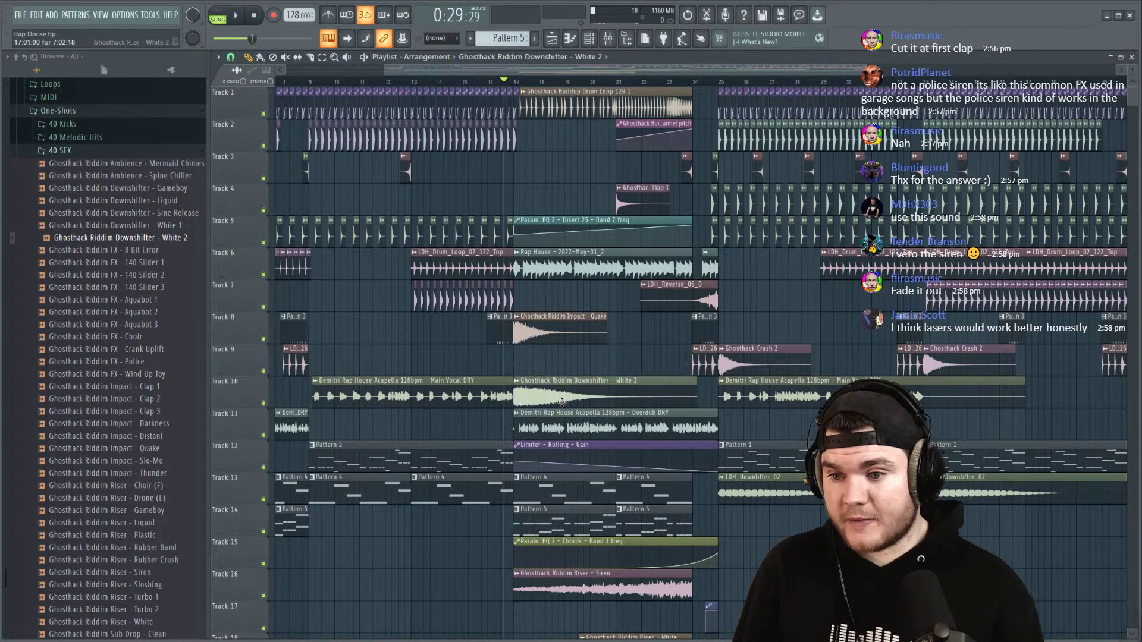
pyautogui.doubleClick(565, 387)
pyautogui.press('space')
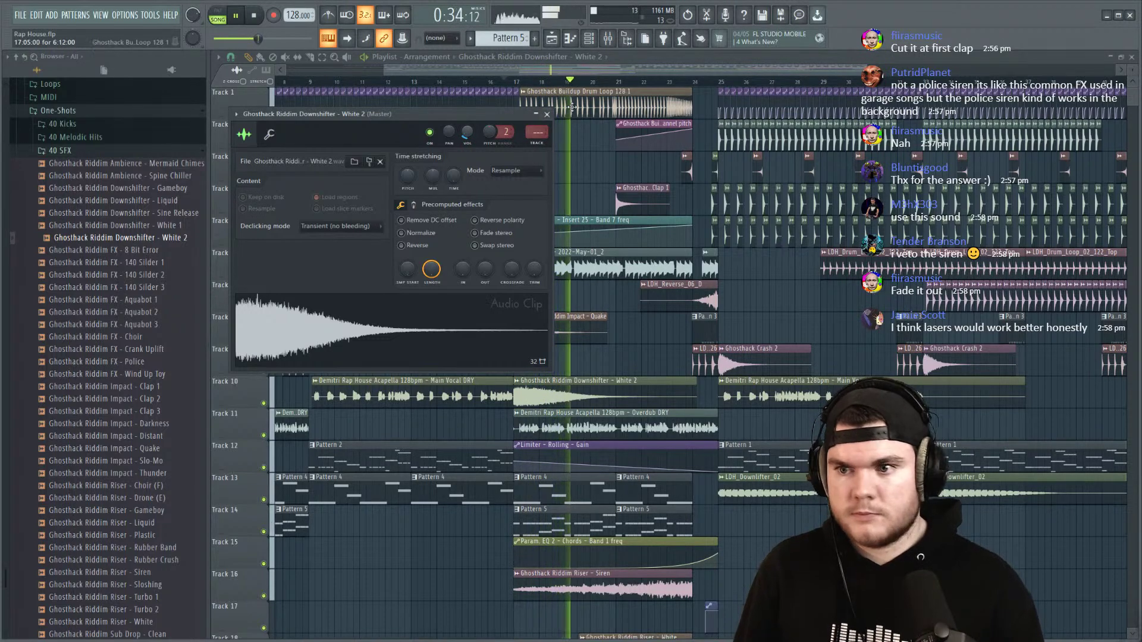
pyautogui.click(547, 114)
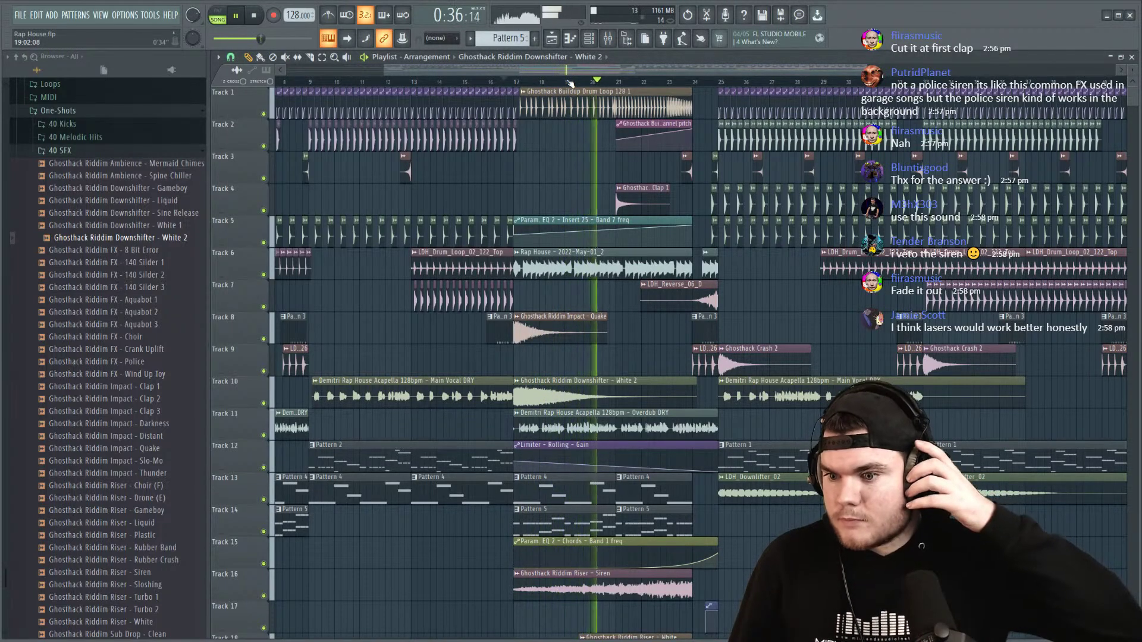
pyautogui.scroll(-3, 570, 82)
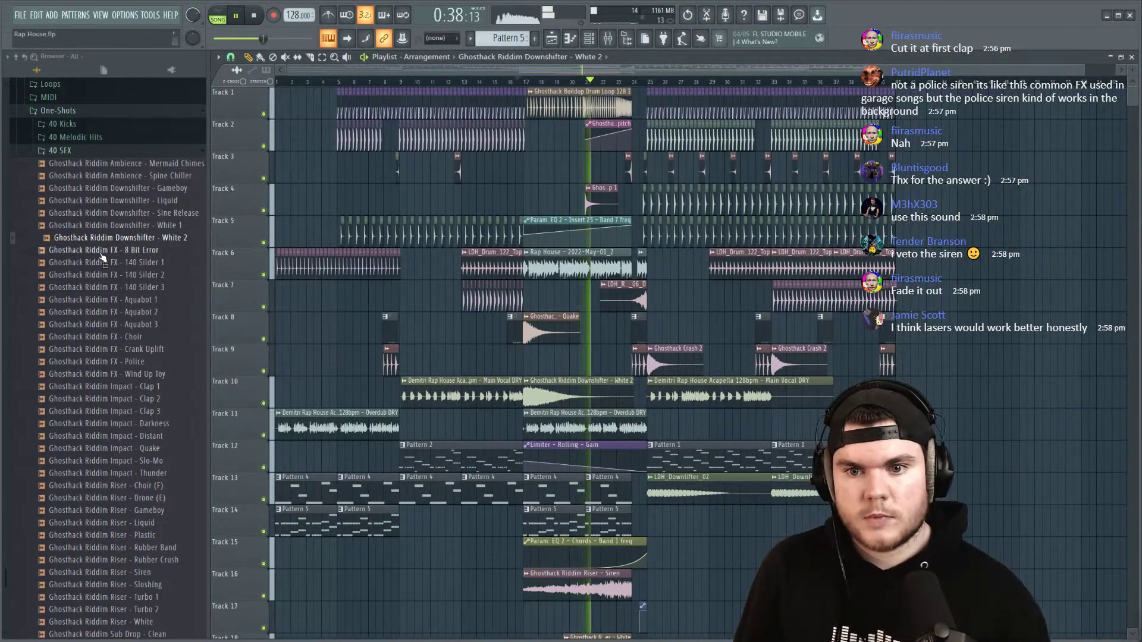
# Step: Collapse the expanded folders of the Will Ghosthack - Large Riddim Pack in the sample browser
pyautogui.scroll(5, 98, 252)
pyautogui.click(62, 274)
pyautogui.click(81, 351)
pyautogui.click(83, 392)
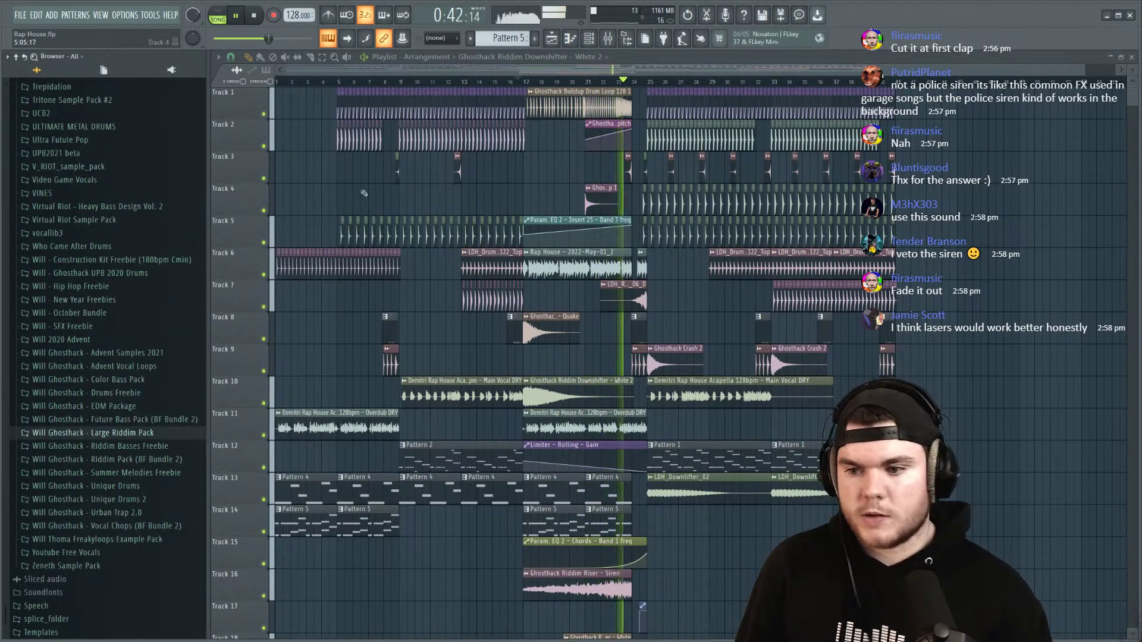
# Step: Move the Riser - White and FX - Police clips up one track each, to Tracks 17 and 18
pyautogui.scroll(-2, 446, 167)
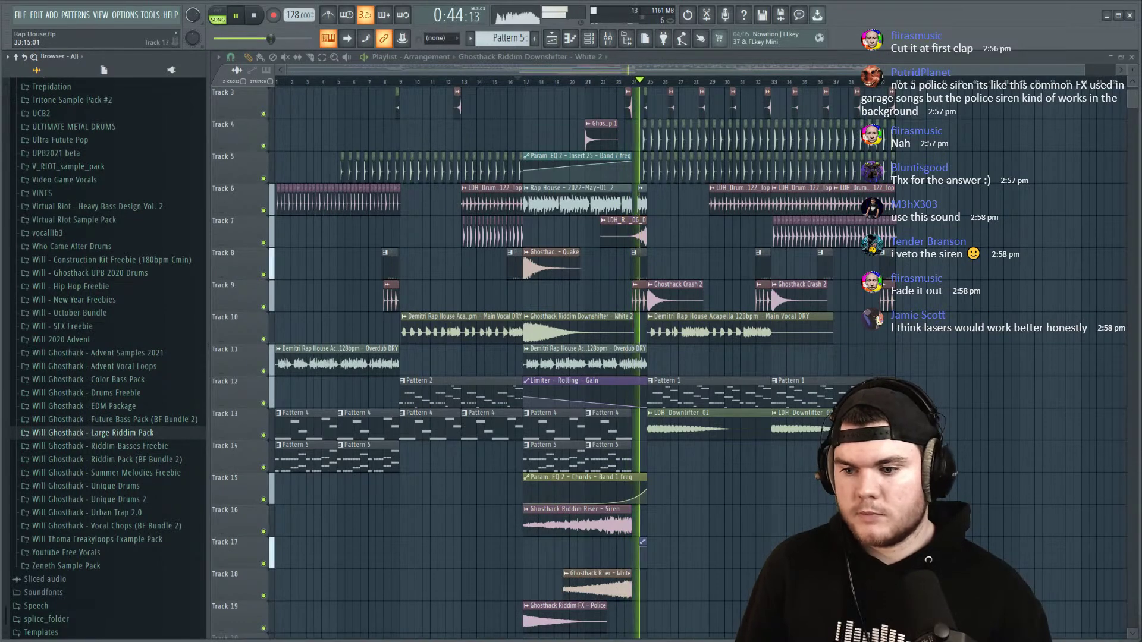
pyautogui.scroll(2, 1012, 419)
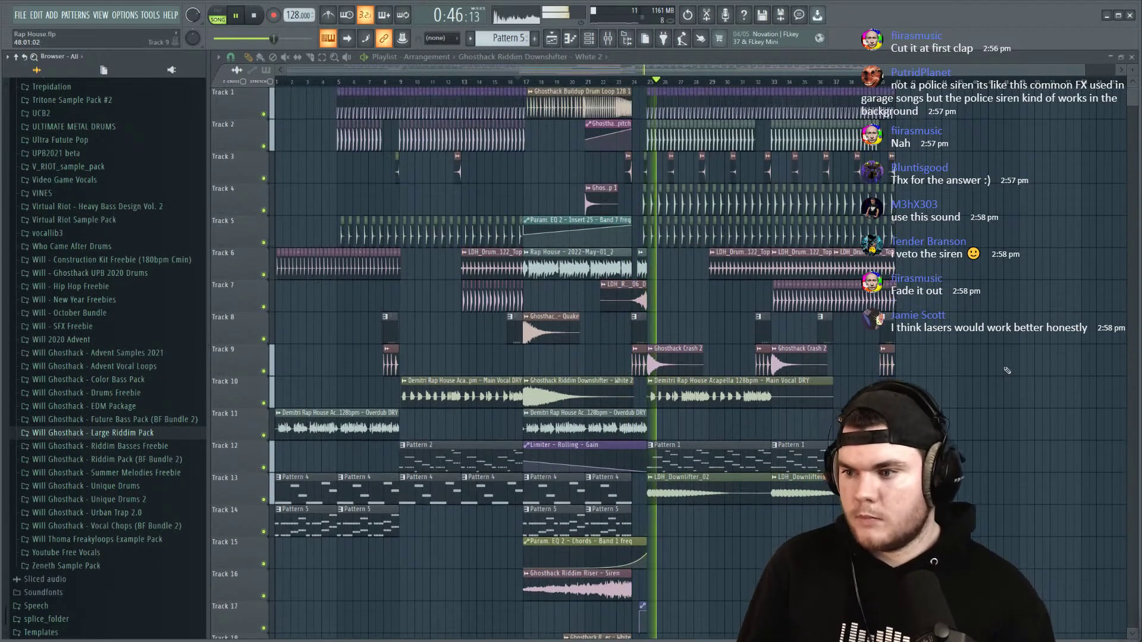
pyautogui.scroll(-4, 1011, 419)
pyautogui.click(528, 536)
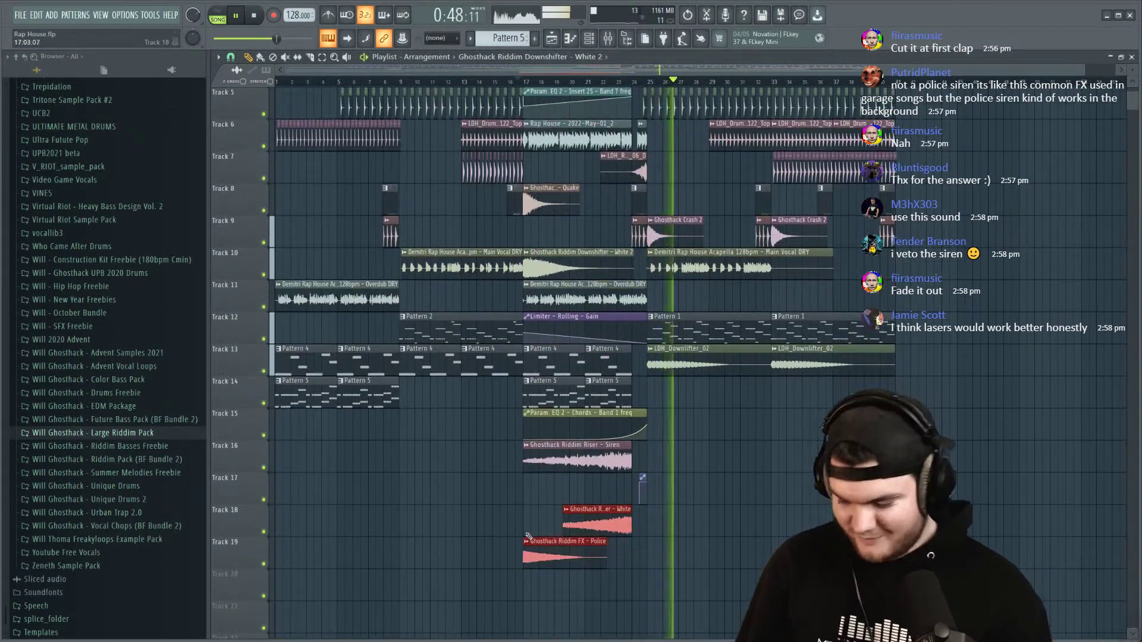
pyautogui.press('space')
pyautogui.scroll(4, 1063, 419)
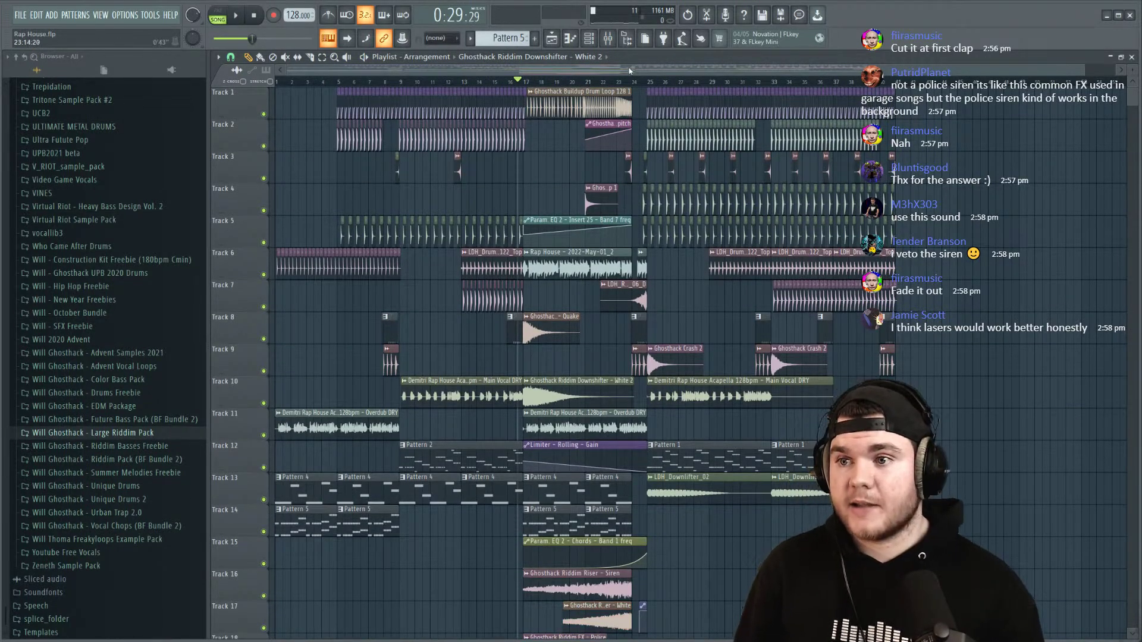
# Step: Create a new empty pattern with its default name and add a Serum instrument channel to the channel rack
pyautogui.click(587, 39)
pyautogui.click(310, 56)
pyautogui.click(291, 86)
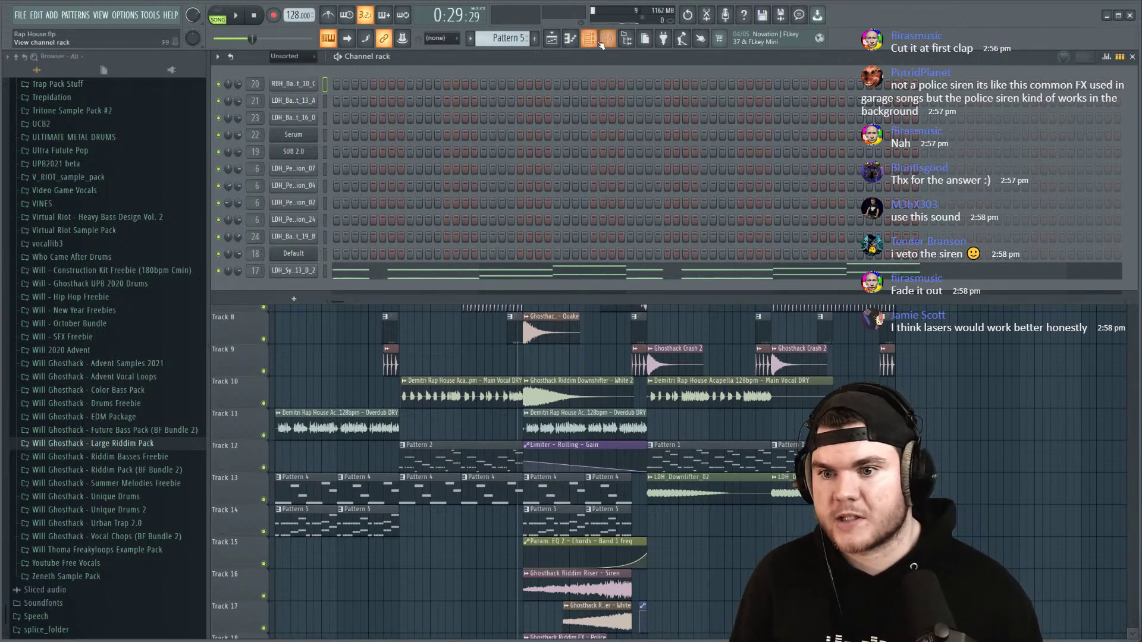
pyautogui.click(534, 38)
pyautogui.press('Return')
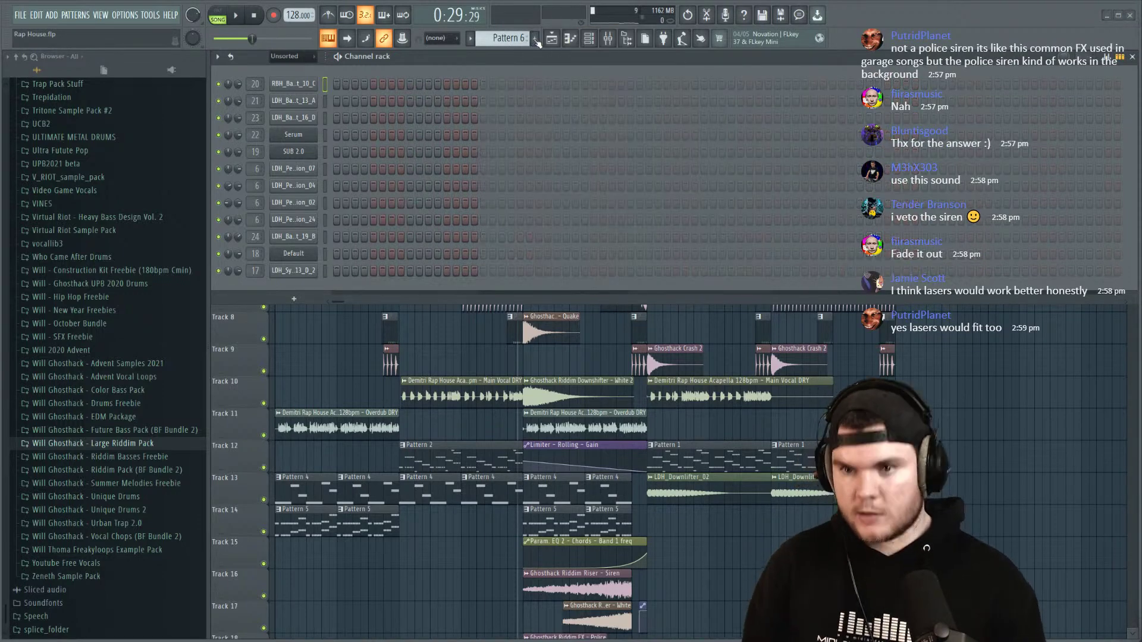
pyautogui.click(294, 298)
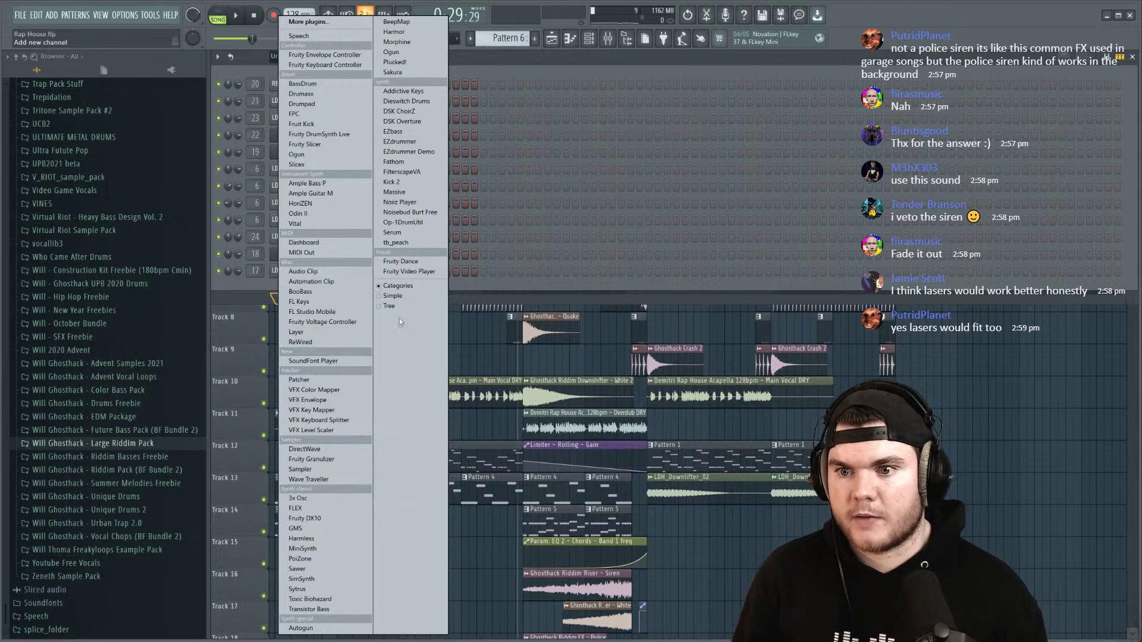
pyautogui.click(392, 232)
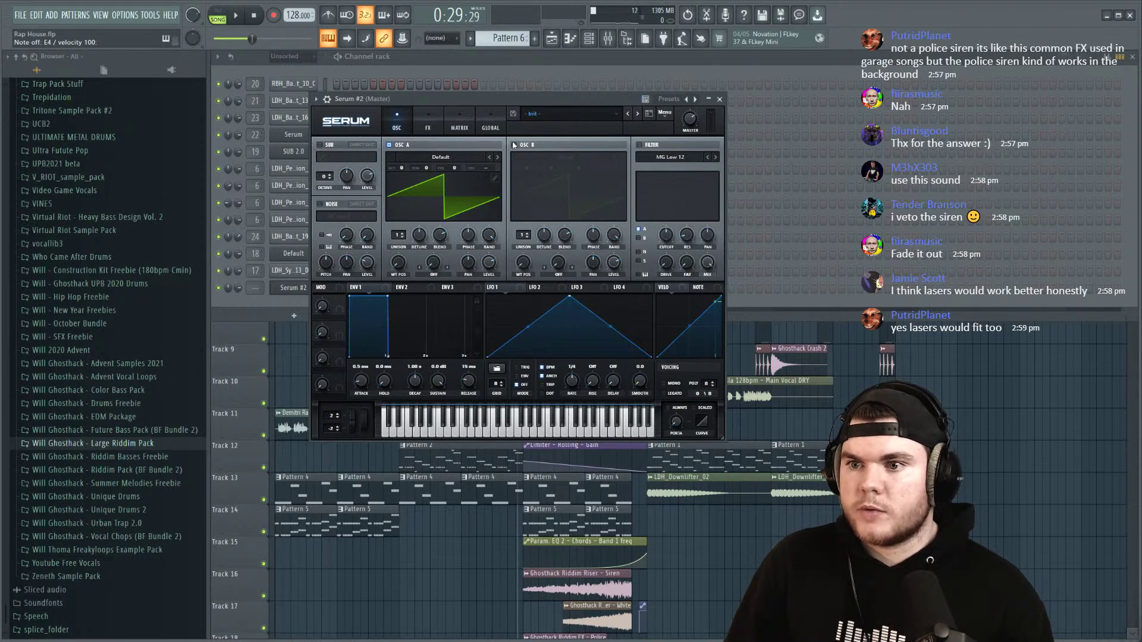
# Step: Switch off oscillator A in Serum and use the noise oscillator with the ARP white analog noise as the sound source
pyautogui.click(389, 144)
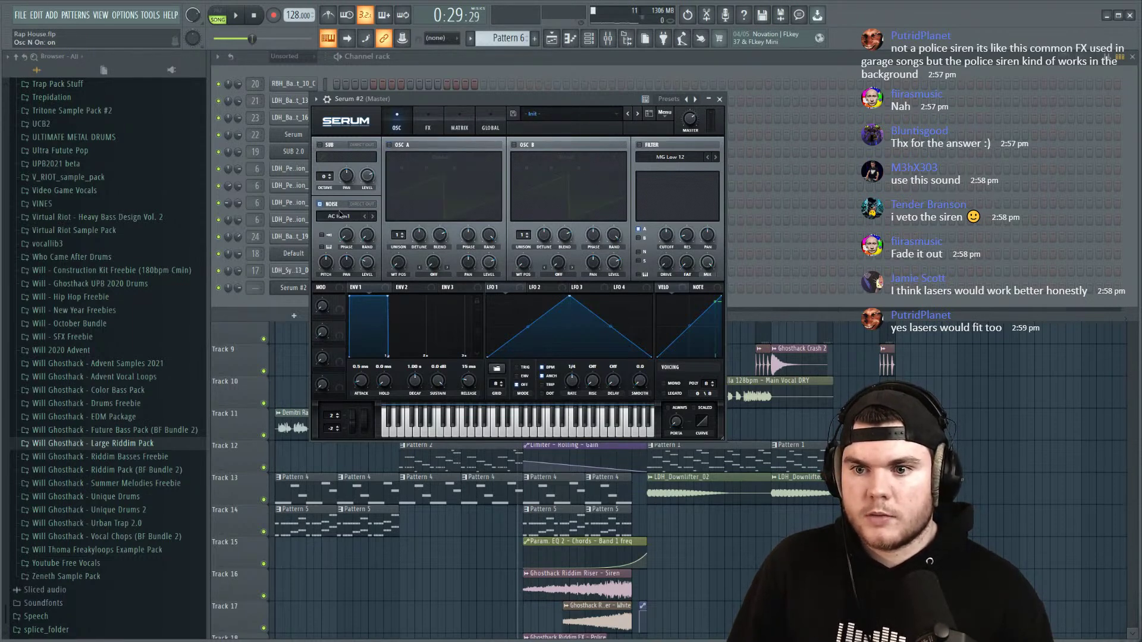
pyautogui.click(340, 216)
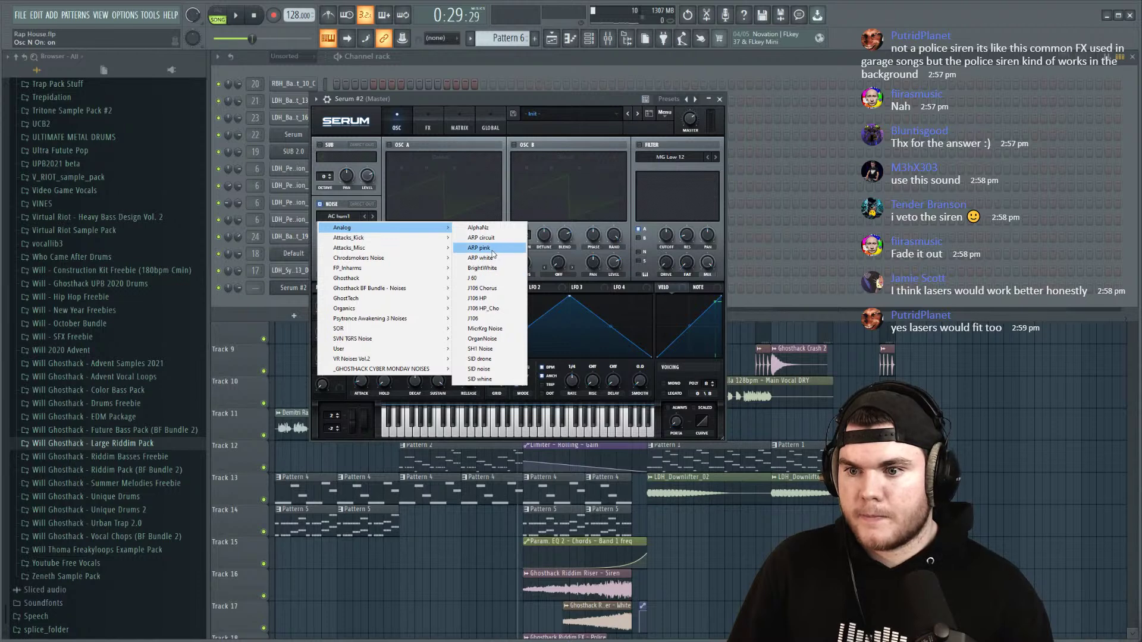
pyautogui.click(506, 262)
# Step: Enable Serum's filter, set its type to Band 24 and route the noise oscillator through it
pyautogui.click(651, 144)
pyautogui.click(671, 157)
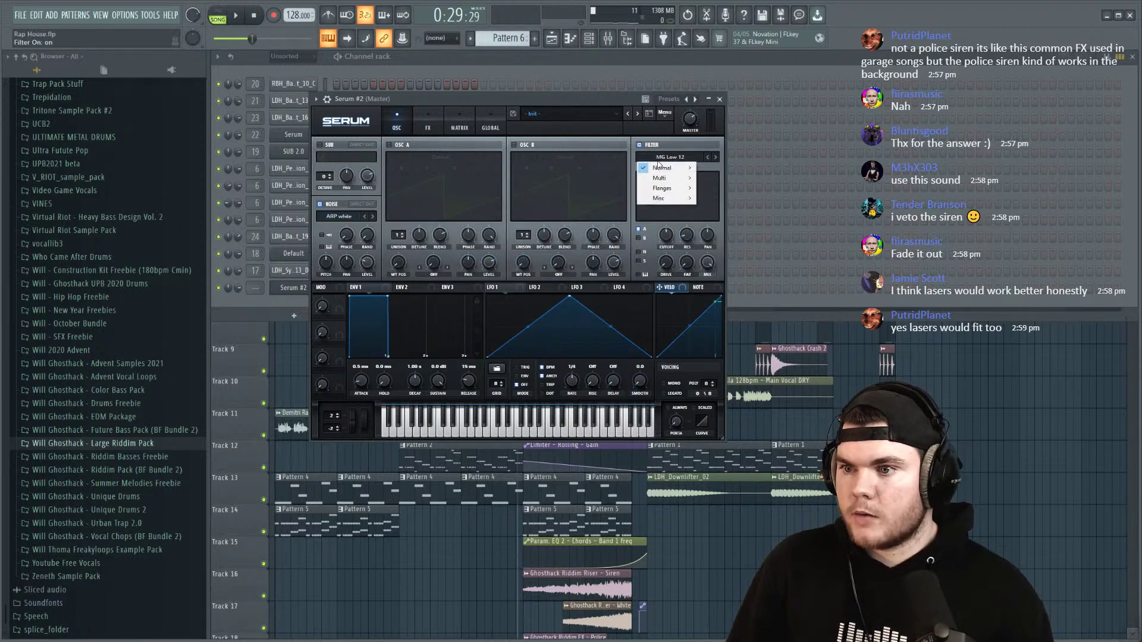
pyautogui.moveTo(693, 167)
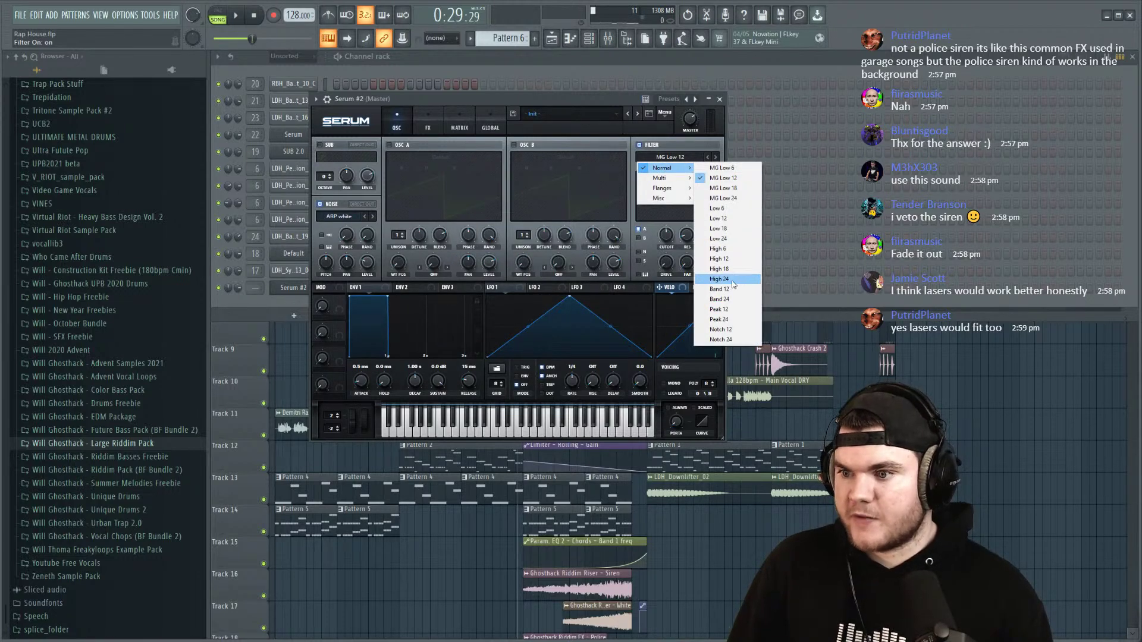
pyautogui.click(734, 301)
pyautogui.click(642, 252)
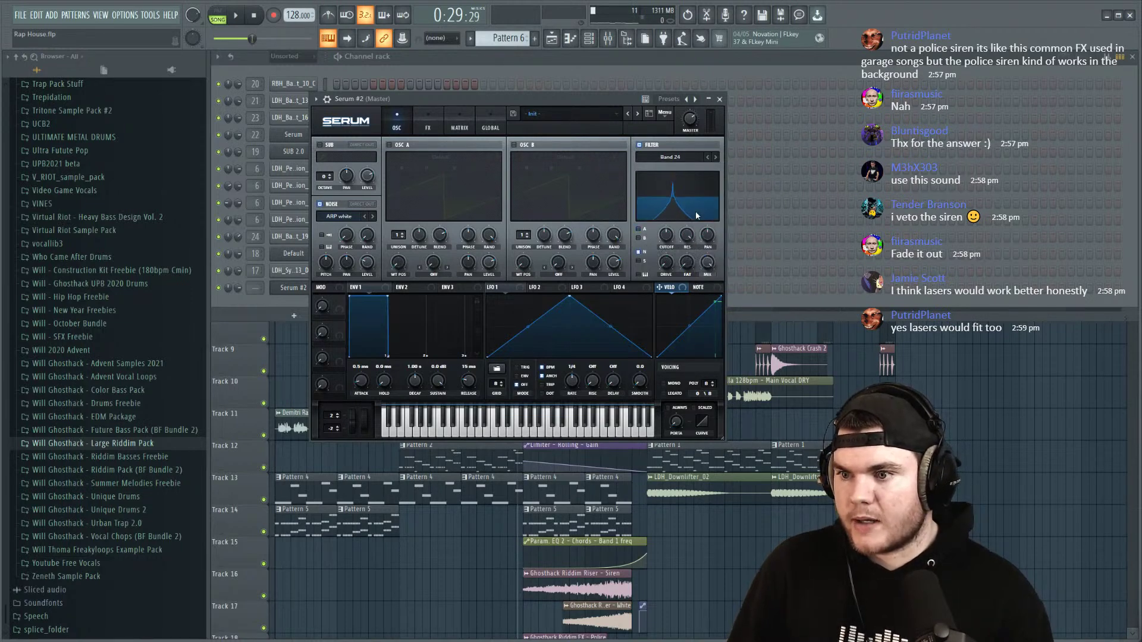
# Step: Modulate the filter cutoff with LFO 1, shaped as a downward ramp with a 1/8 rate
pyautogui.moveTo(680, 251); pyautogui.dragTo(666, 236)
pyautogui.press('space')
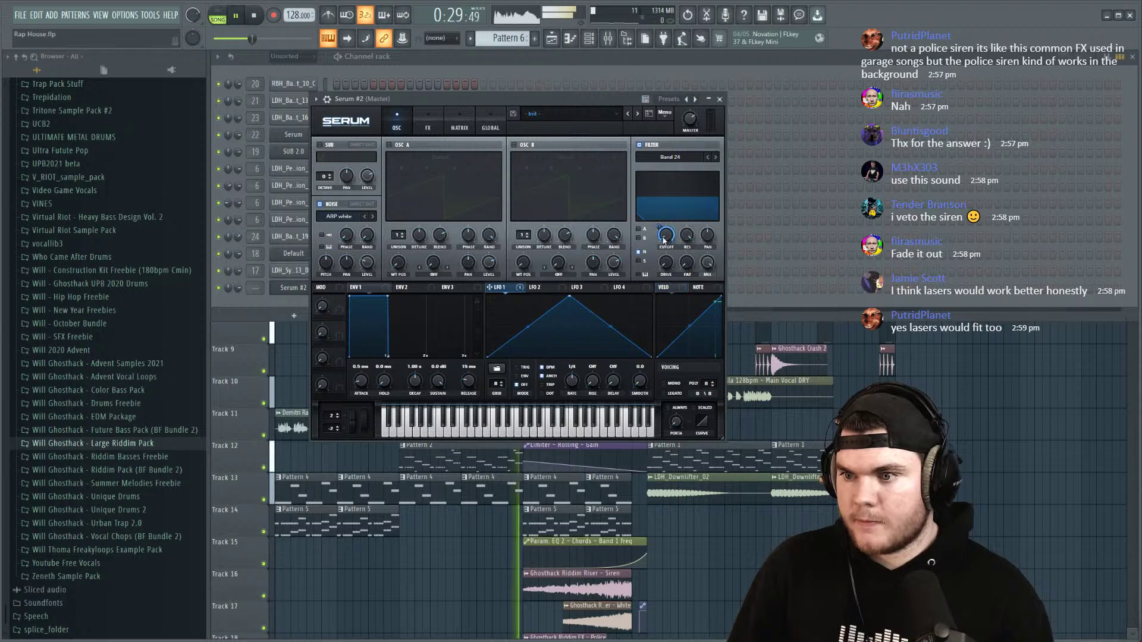
pyautogui.press('space')
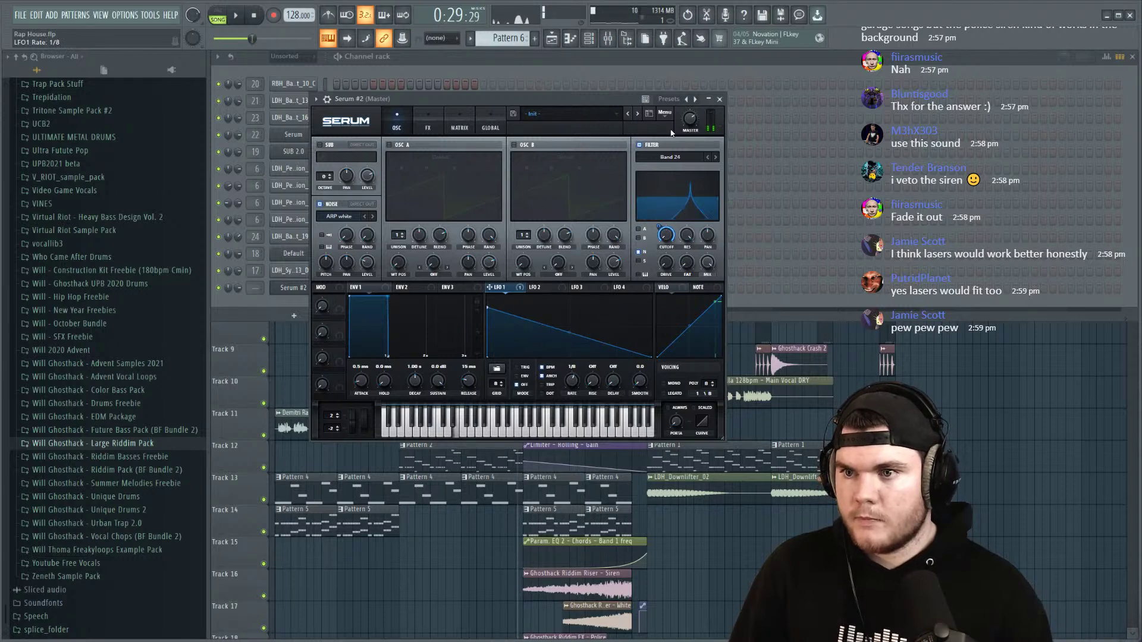
pyautogui.moveTo(489, 307); pyautogui.dragTo(481, 337)
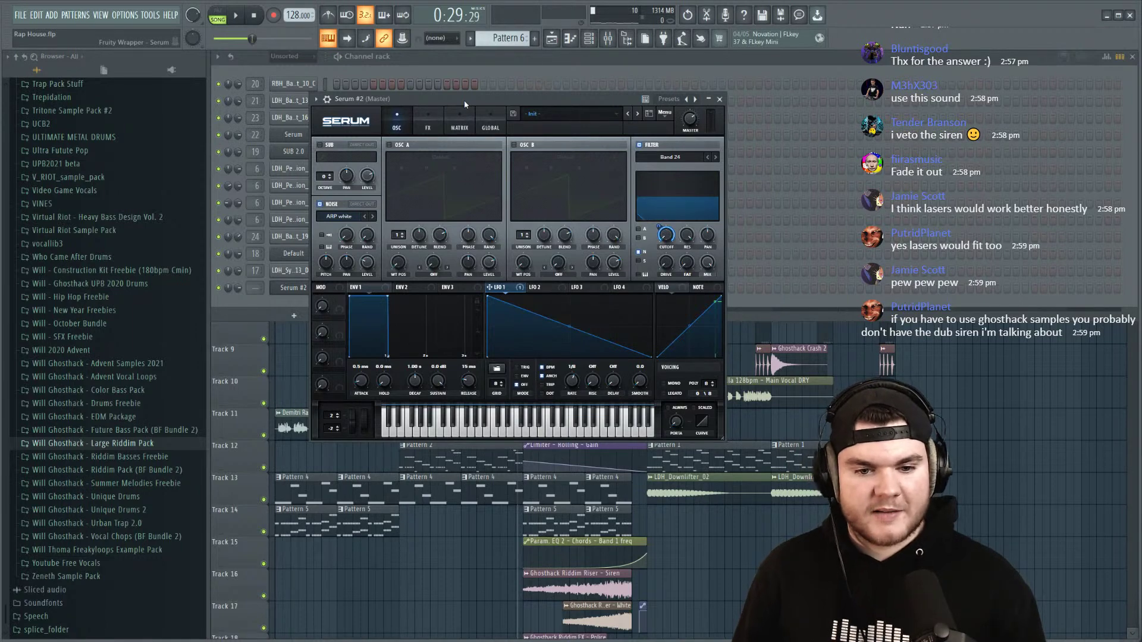
# Step: Assign Macro 1 as the auxiliary source of the LFO 1 modulation on the filter cutoff
pyautogui.moveTo(449, 98); pyautogui.dragTo(416, 125)
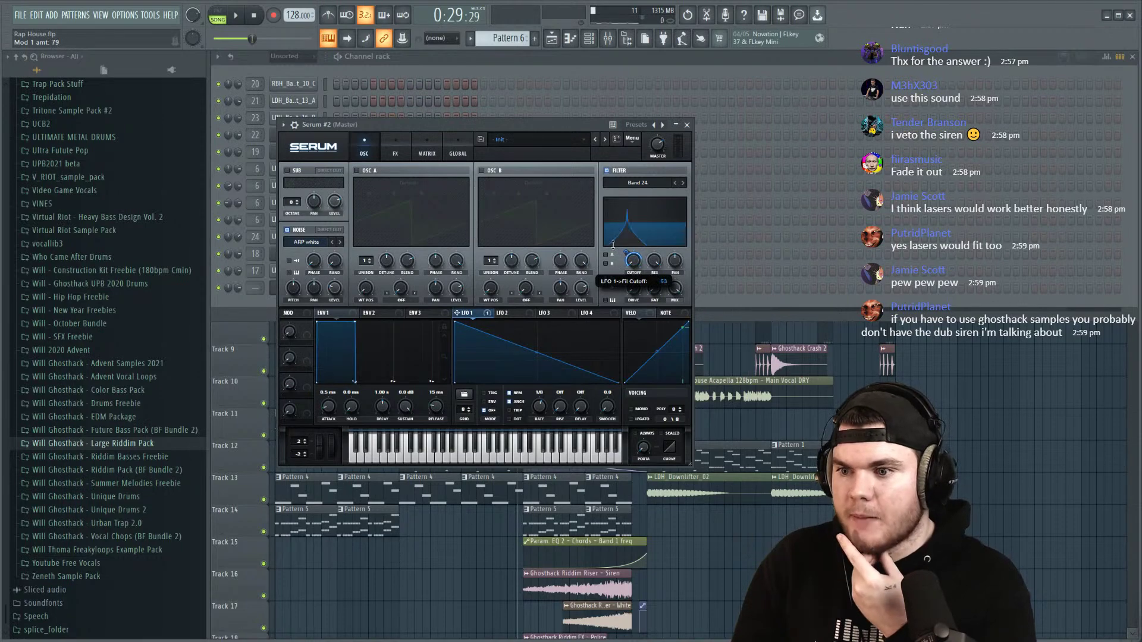
pyautogui.rightClick(629, 257)
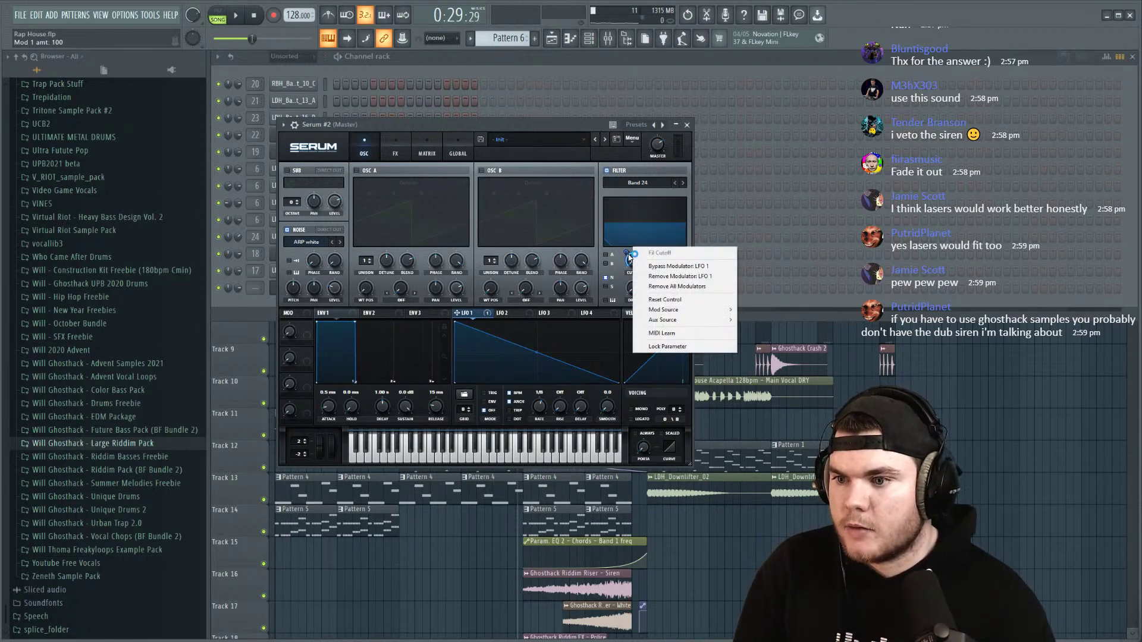
pyautogui.moveTo(676, 312)
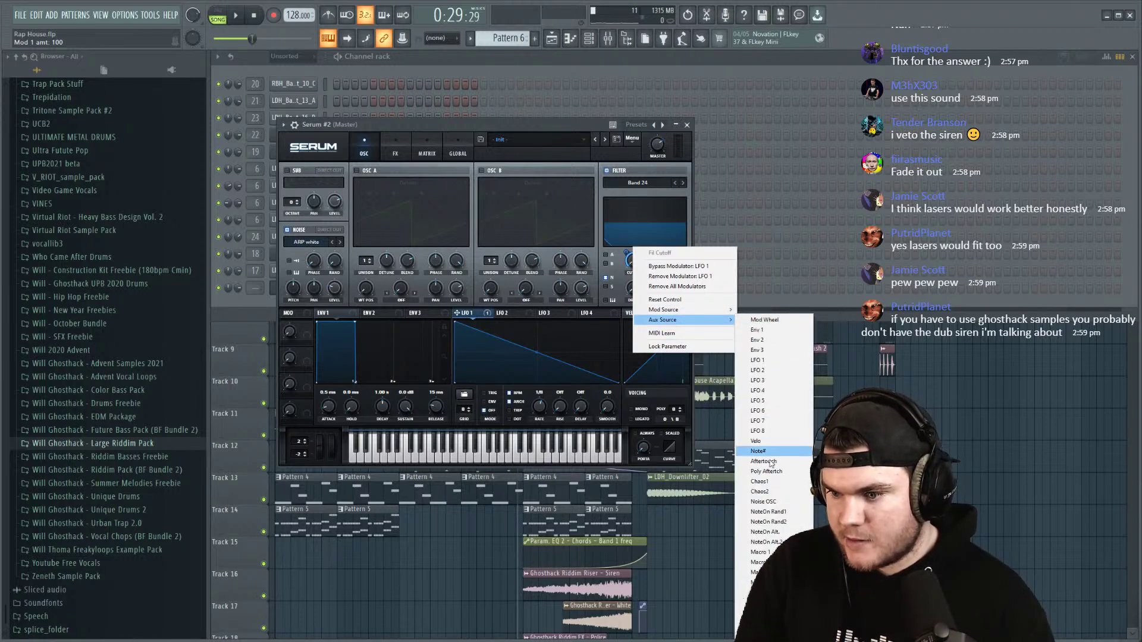
pyautogui.click(765, 552)
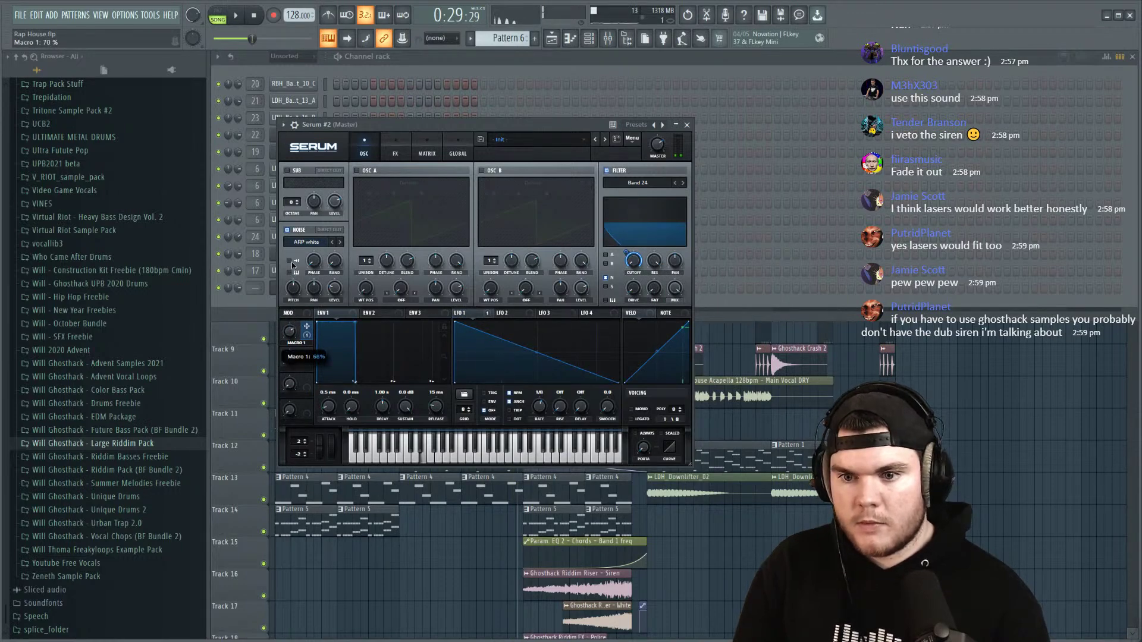
# Step: Bend LFO 1's falling ramp into a concave curve and set Macro 1 to about 70%
pyautogui.moveTo(293, 234); pyautogui.dragTo(302, 262)
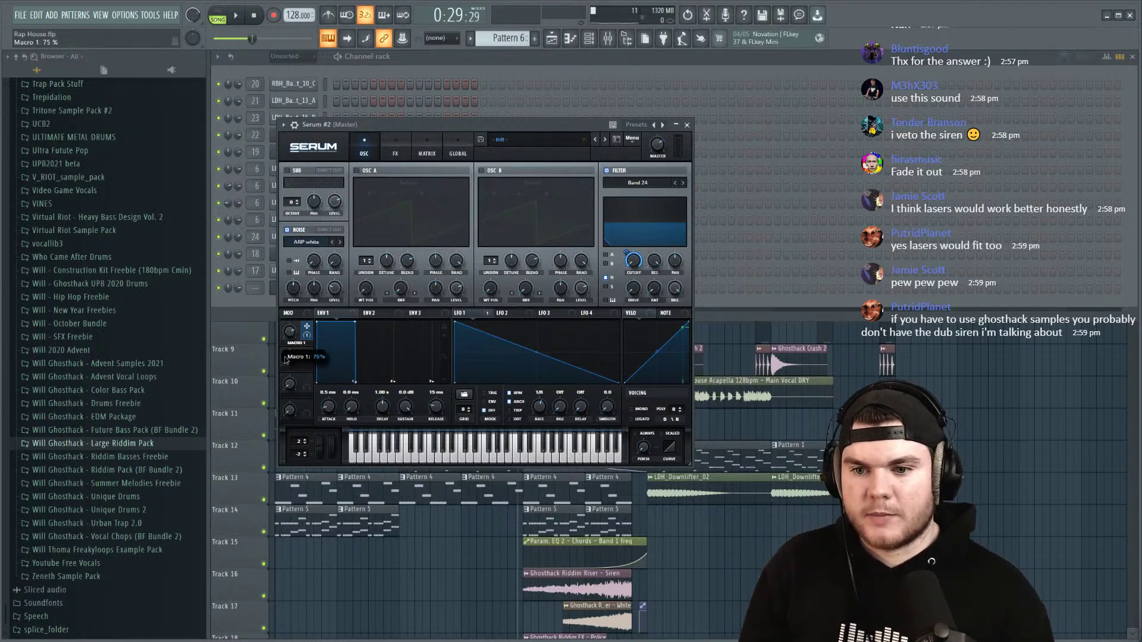
pyautogui.moveTo(529, 350); pyautogui.dragTo(532, 360)
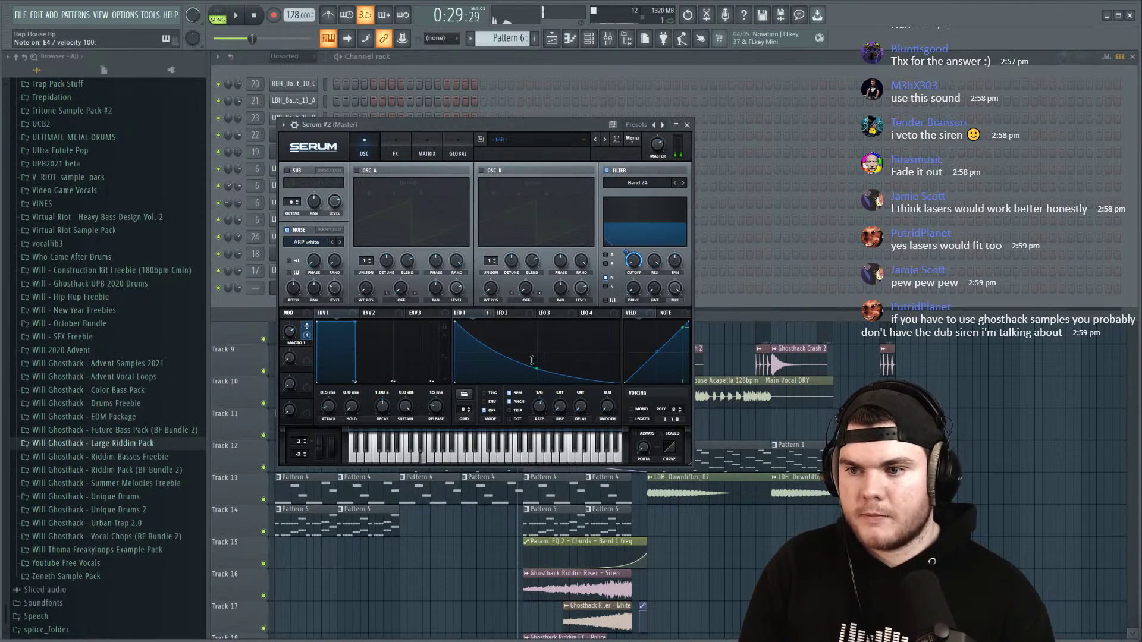
pyautogui.moveTo(291, 331); pyautogui.dragTo(294, 324)
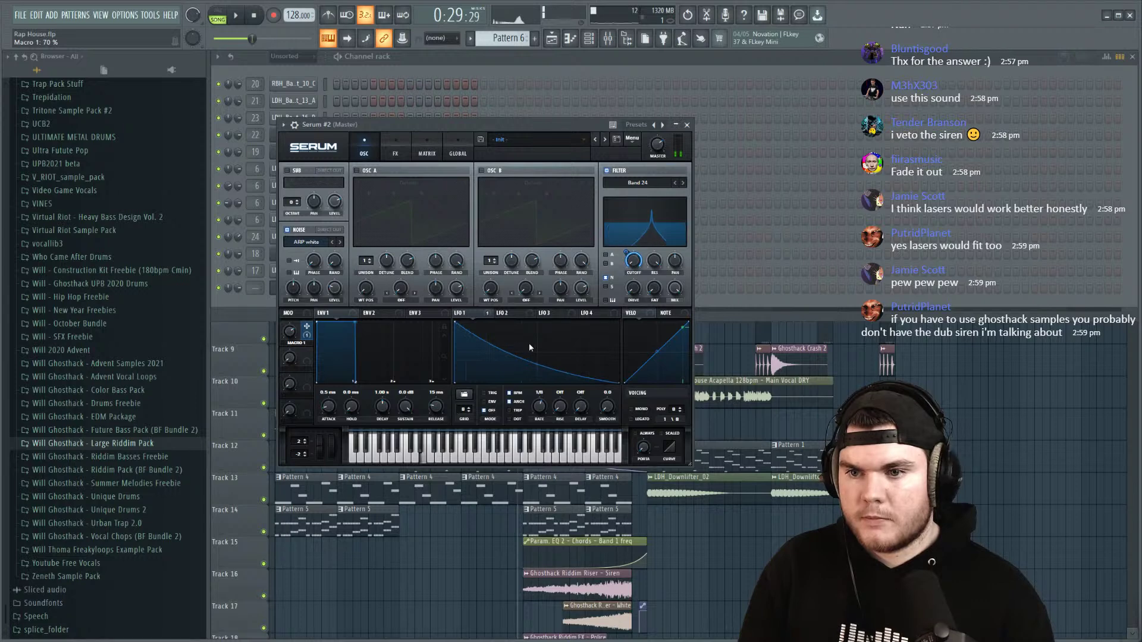
# Step: Enable Serum's Tube distortion effect and raise its drive on the noise sound
pyautogui.click(404, 147)
pyautogui.click(311, 185)
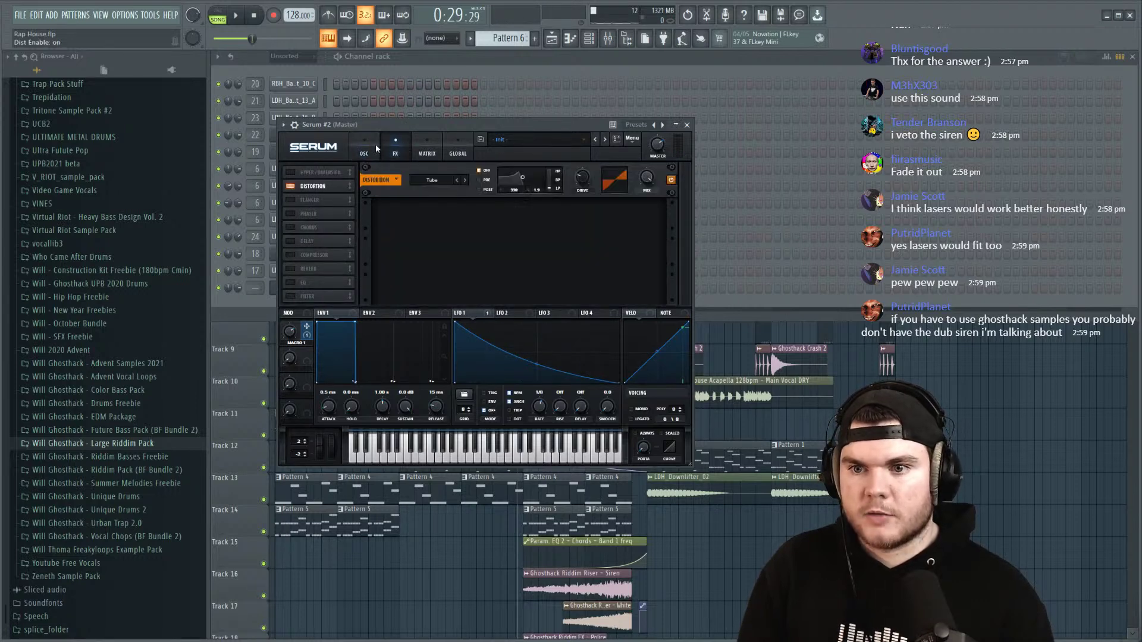
pyautogui.moveTo(583, 177); pyautogui.dragTo(584, 115)
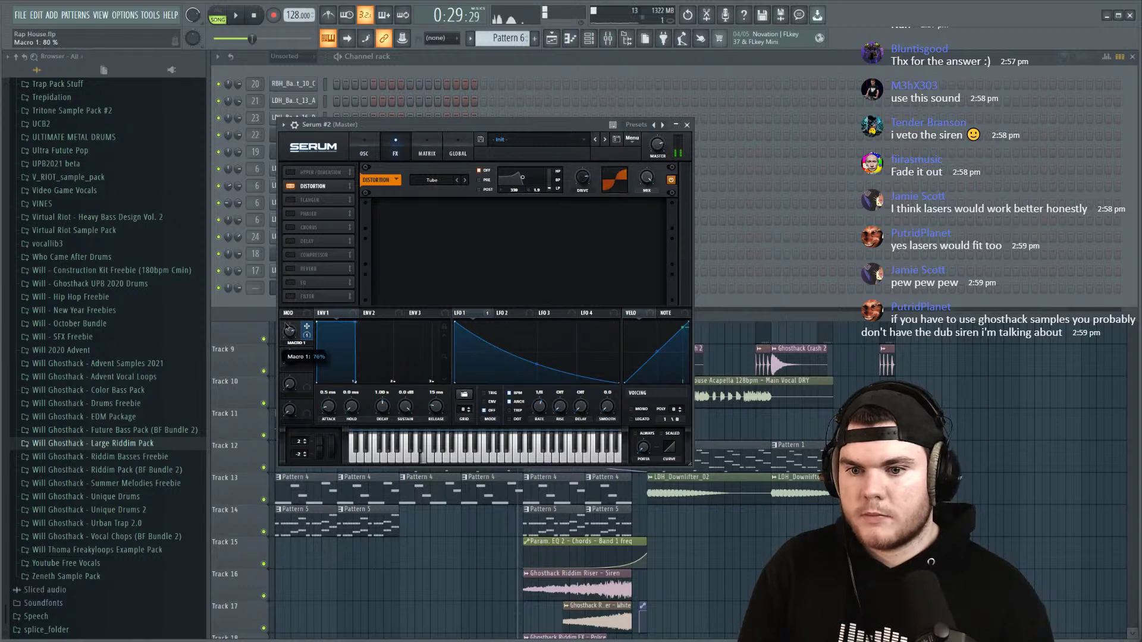
# Step: Fine-tune the falling LFO 1 curve and the distortion drive in Serum #2
pyautogui.moveTo(537, 364); pyautogui.dragTo(536, 358)
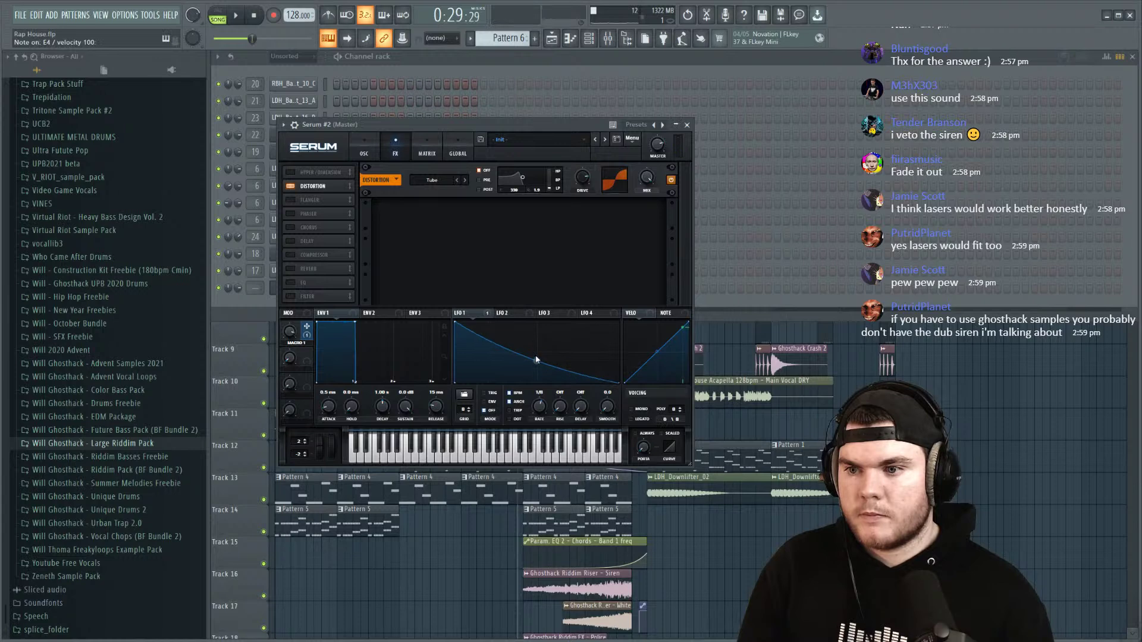
pyautogui.moveTo(576, 174); pyautogui.dragTo(593, 162)
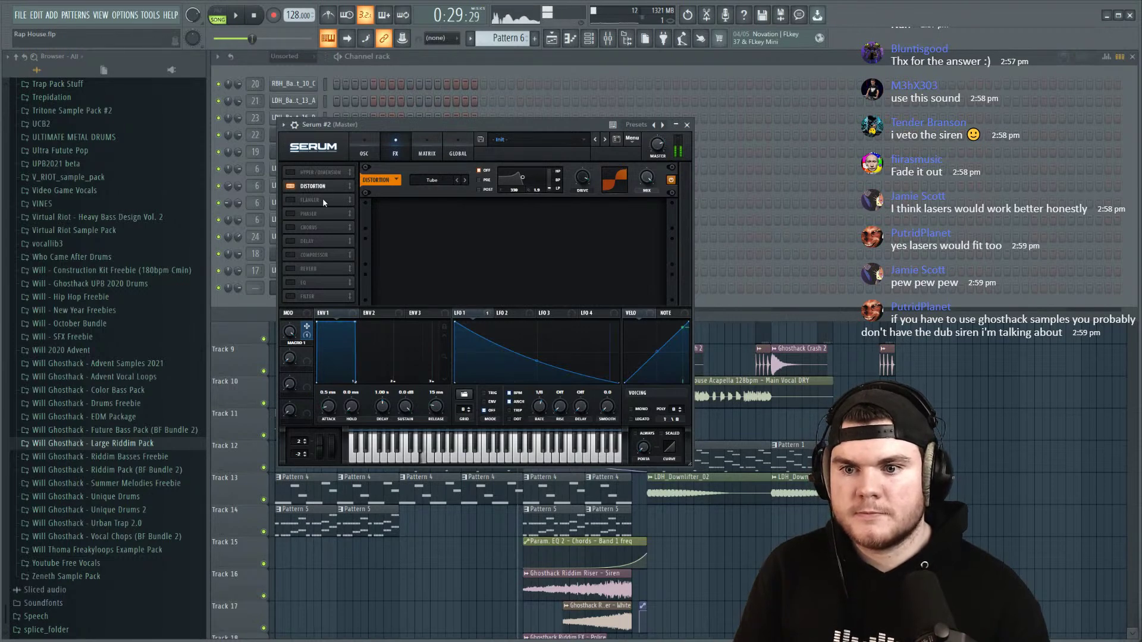
# Step: Enable the multiband compressor in Serum #2's effects and lower its threshold, then close the synth
pyautogui.click(291, 255)
pyautogui.moveTo(422, 213); pyautogui.dragTo(420, 238)
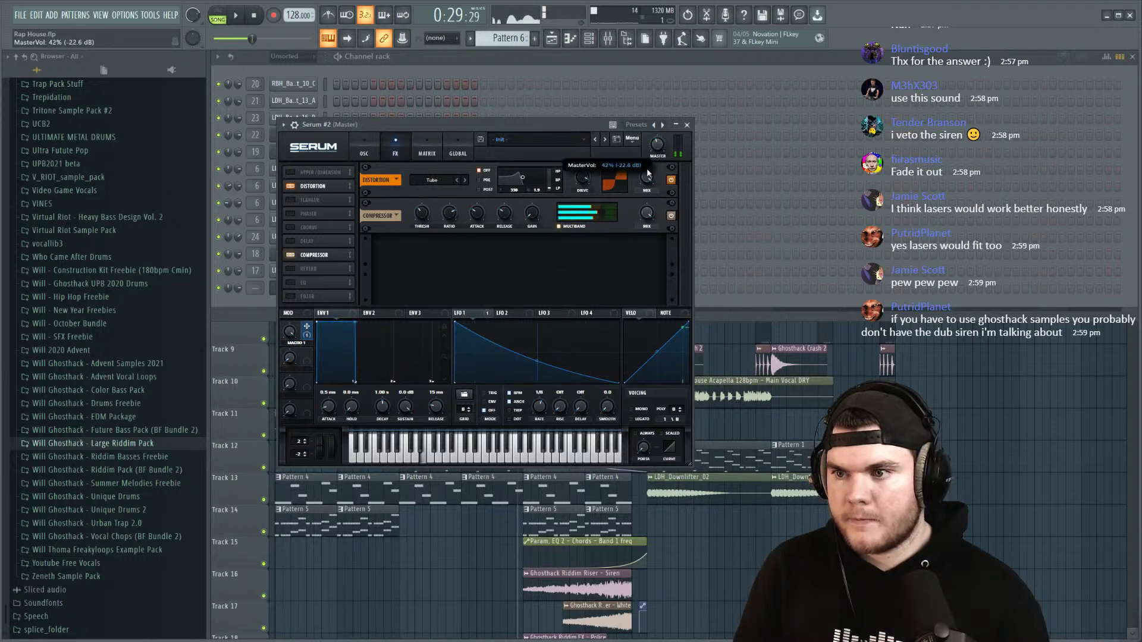
pyautogui.click(687, 125)
# Step: Route the Serum #2 channel to mixer Insert 27
pyautogui.click(609, 40)
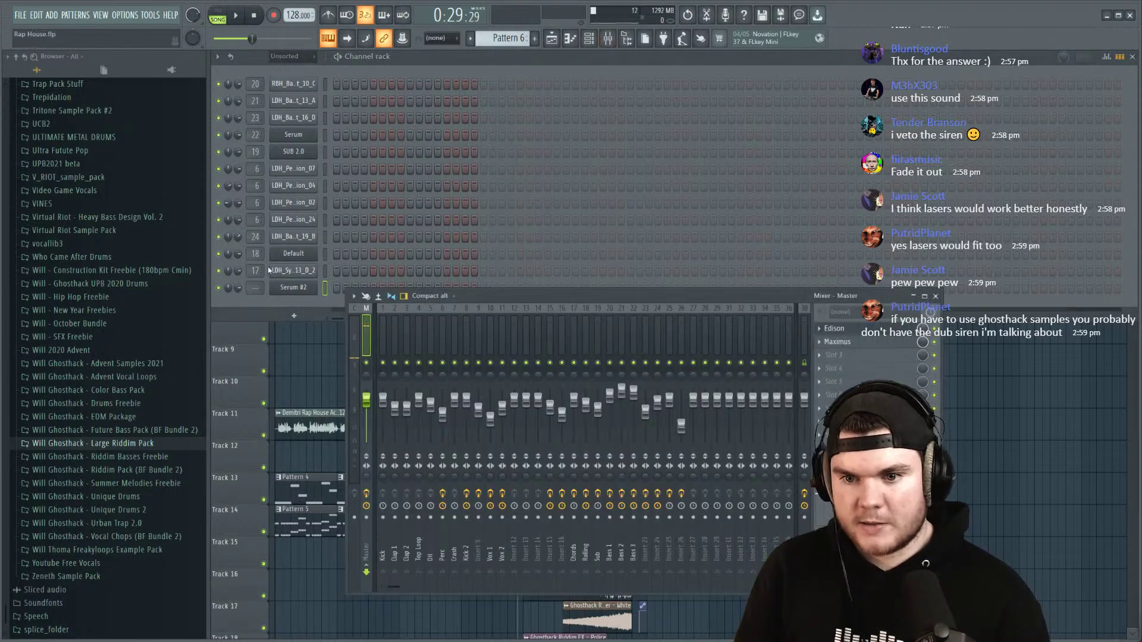
pyautogui.scroll(20, 260, 286)
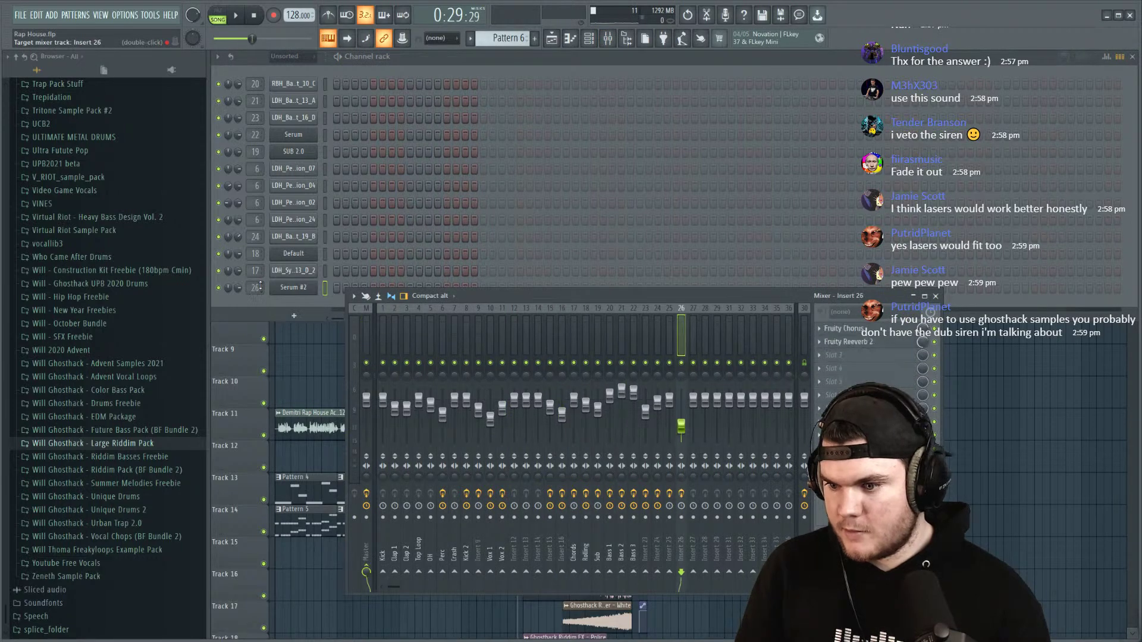
pyautogui.scroll(-3, 260, 286)
# Step: Draw a sustained E4 note for Serum #2 from bar 1 of Pattern 6 and extend it to just under eight bars
pyautogui.press('space')
pyautogui.rightClick(312, 286)
pyautogui.click(357, 288)
pyautogui.scroll(2, 345, 81)
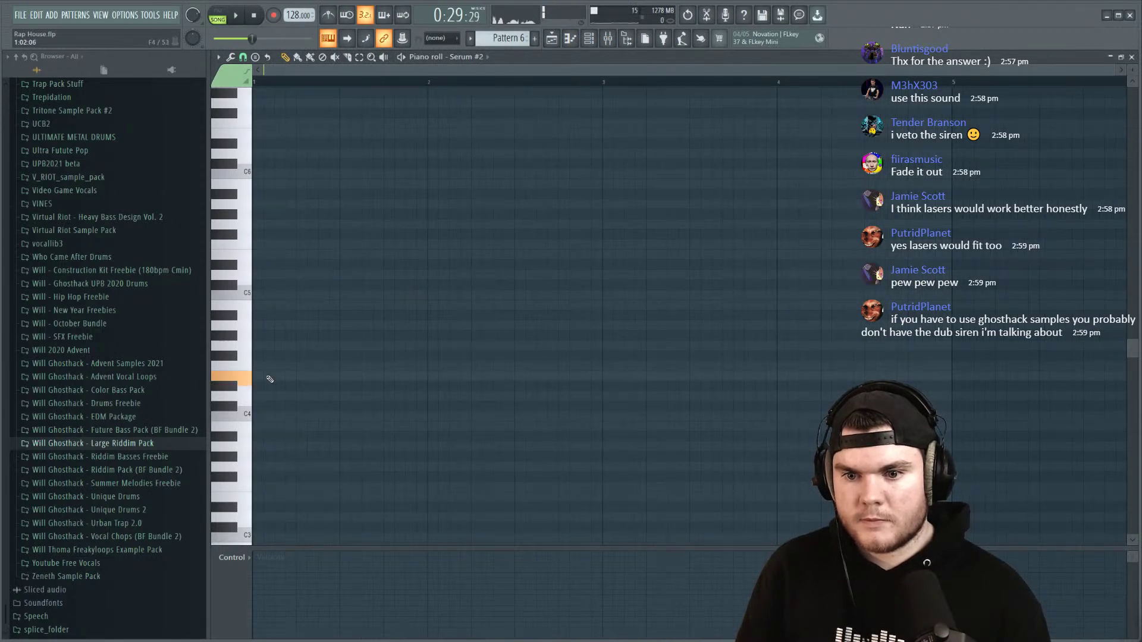
pyautogui.moveTo(282, 376); pyautogui.dragTo(952, 377)
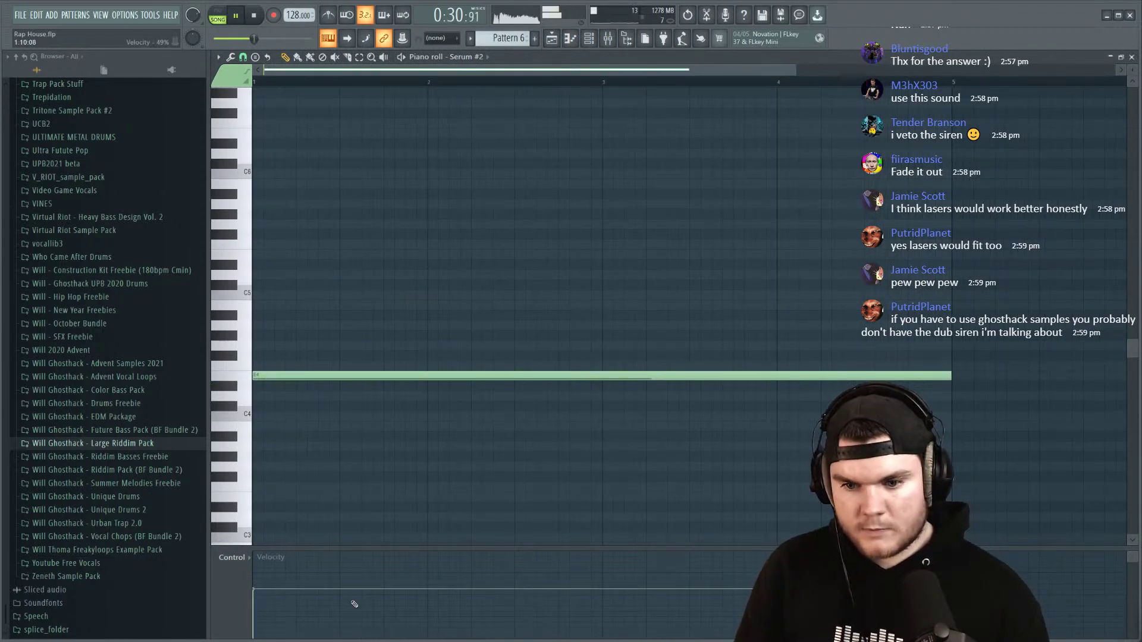
pyautogui.scroll(-2, 372, 87)
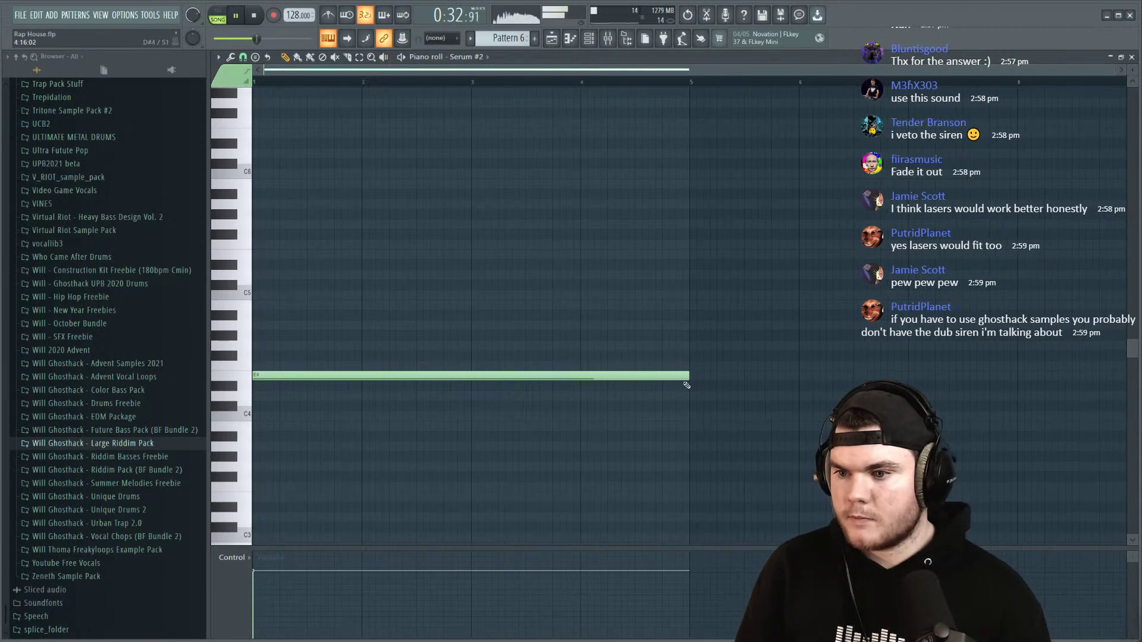
pyautogui.moveTo(692, 374); pyautogui.dragTo(1026, 384)
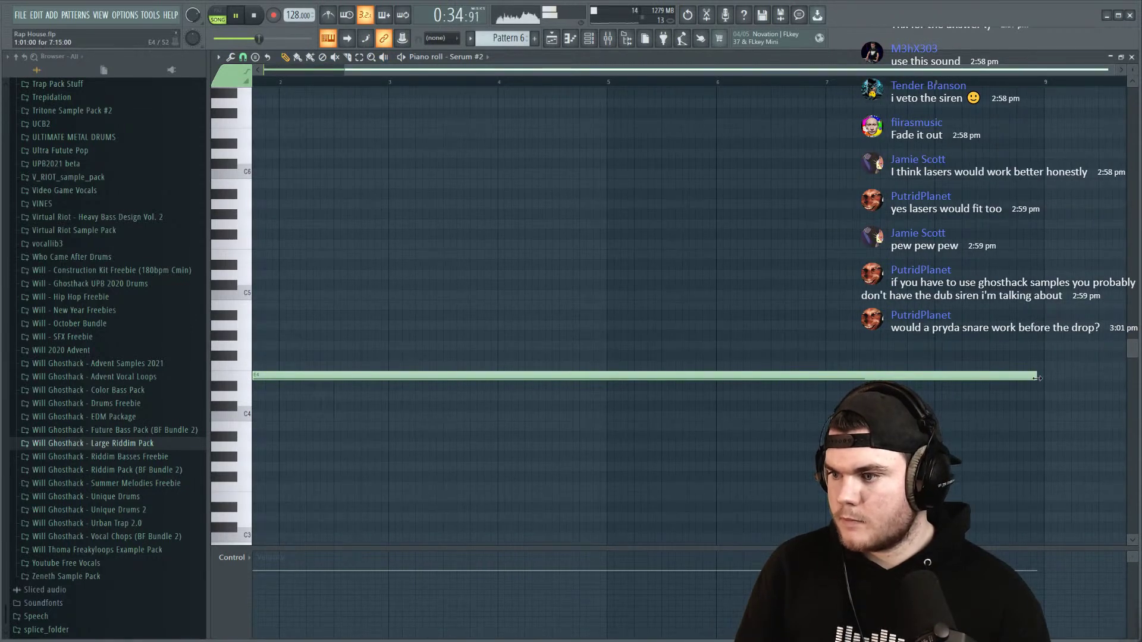
pyautogui.click(1132, 57)
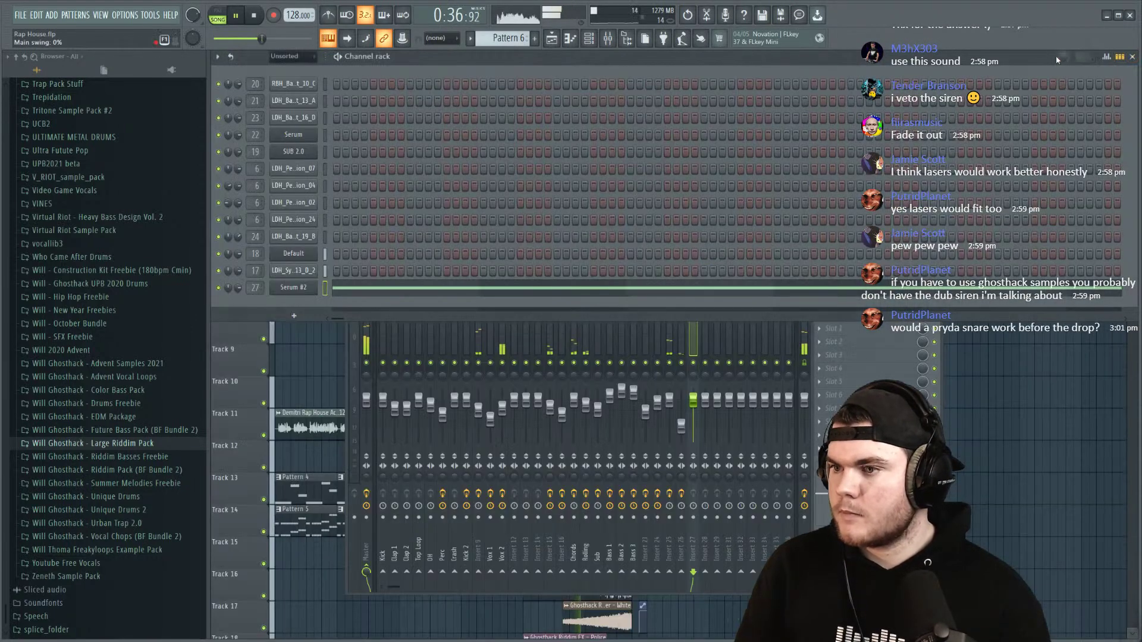
# Step: Stop playback and place Pattern 6 on playlist Track 19 starting at bar 17
pyautogui.click(1101, 314)
pyautogui.press('space')
pyautogui.scroll(-3, 791, 364)
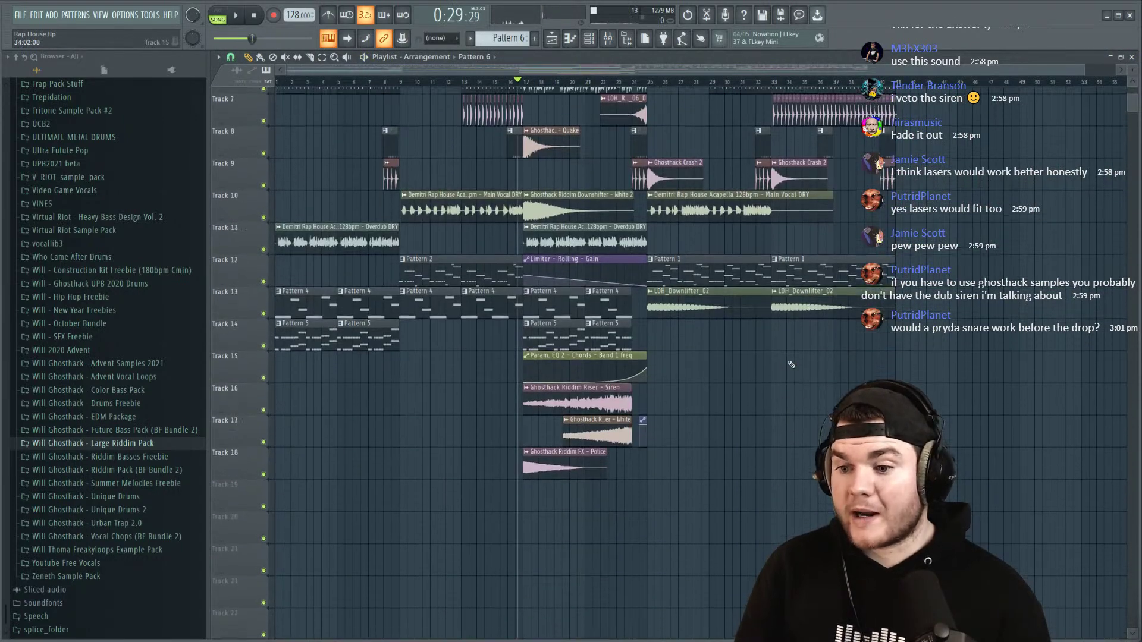
pyautogui.click(556, 418)
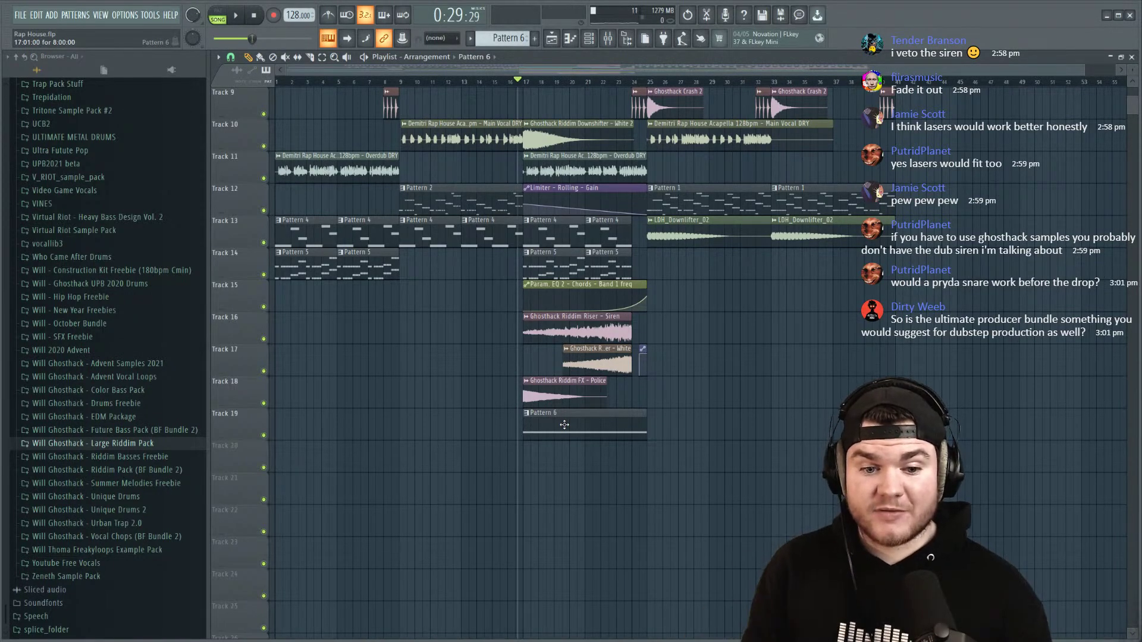
# Step: Solo Track 19 and select the bar 17 to 25 section for playback from bar 17
pyautogui.scroll(4, 587, 85)
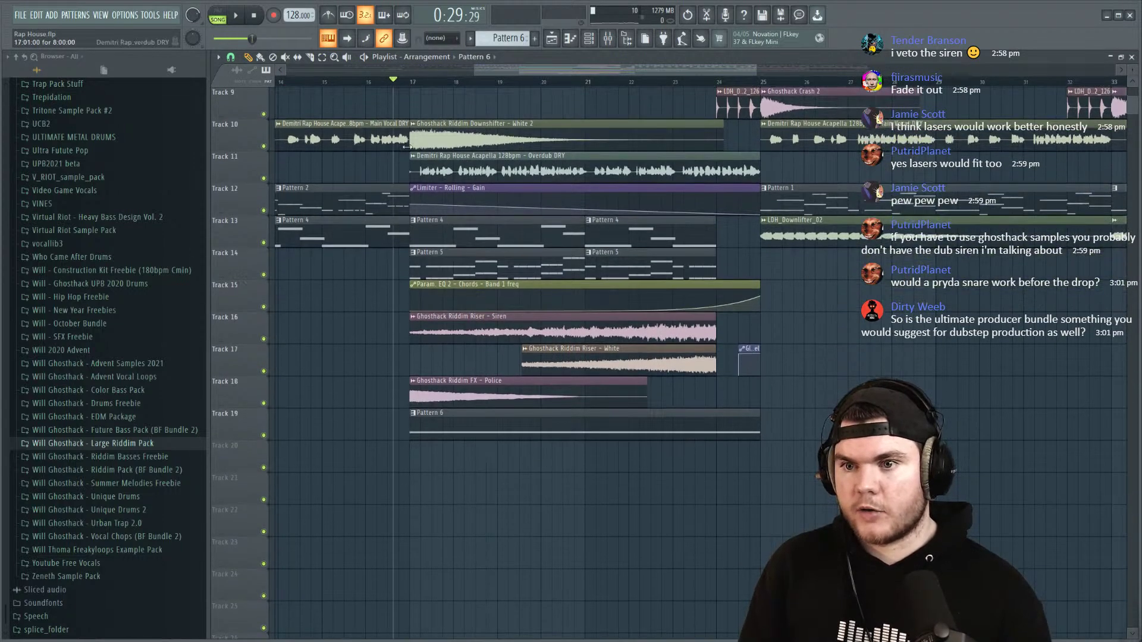
pyautogui.click(414, 85)
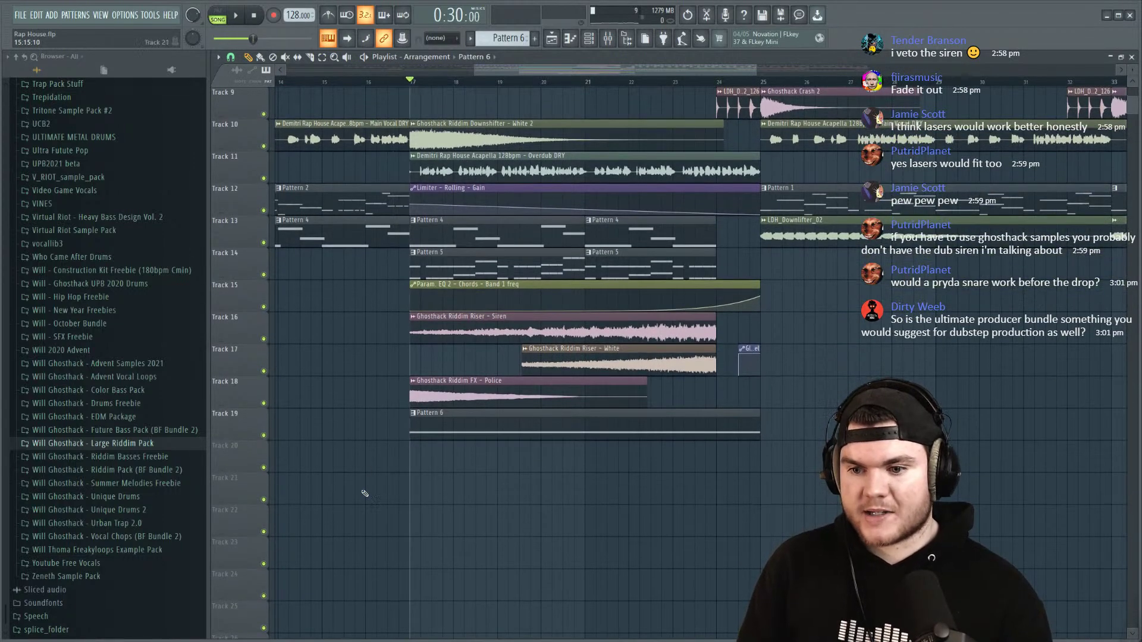
pyautogui.rightClick(264, 436)
pyautogui.hotkey('ctrl', 'a')
pyautogui.press('space')
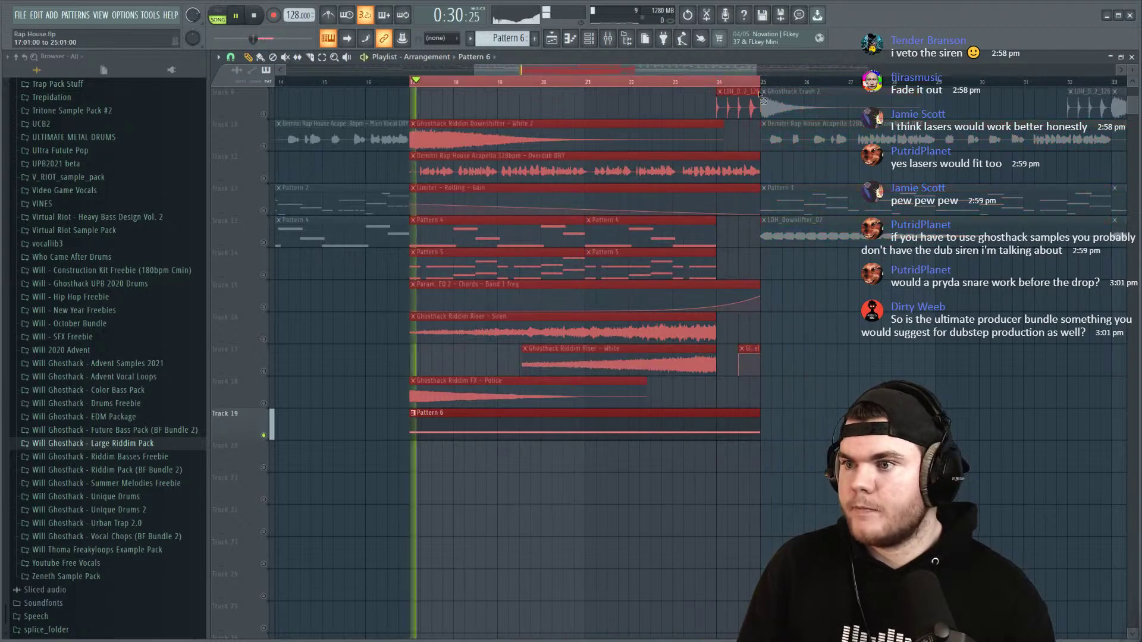
# Step: Create an automation clip for Serum #2's Macro 1 over the selected section
pyautogui.press('F6')
pyautogui.press('space')
pyautogui.click(300, 288)
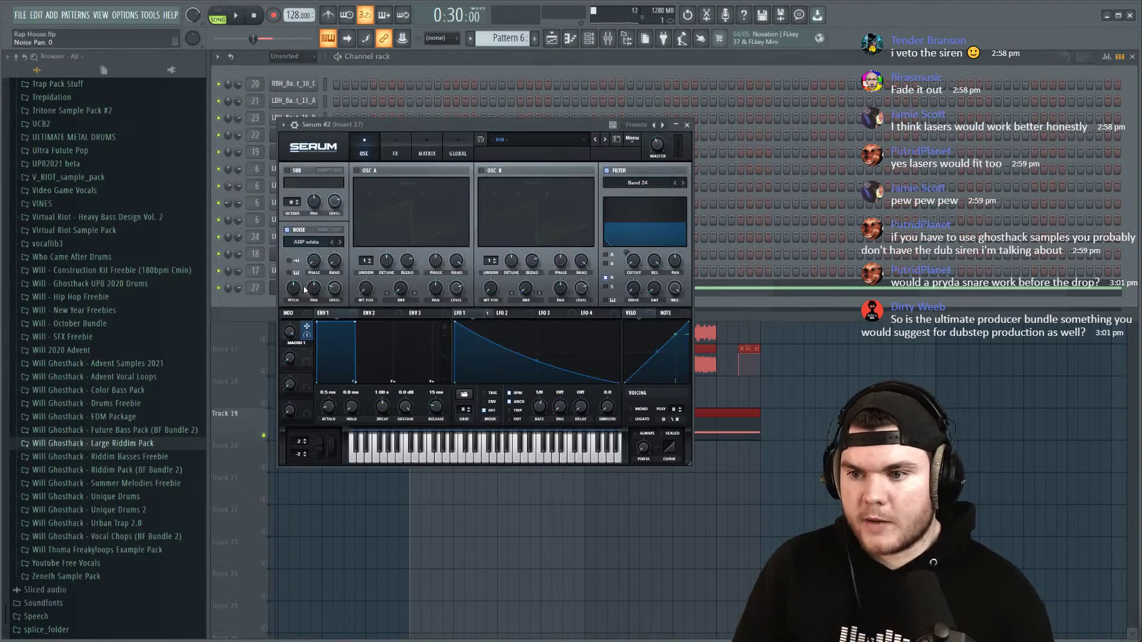
pyautogui.click(403, 38)
pyautogui.click(452, 93)
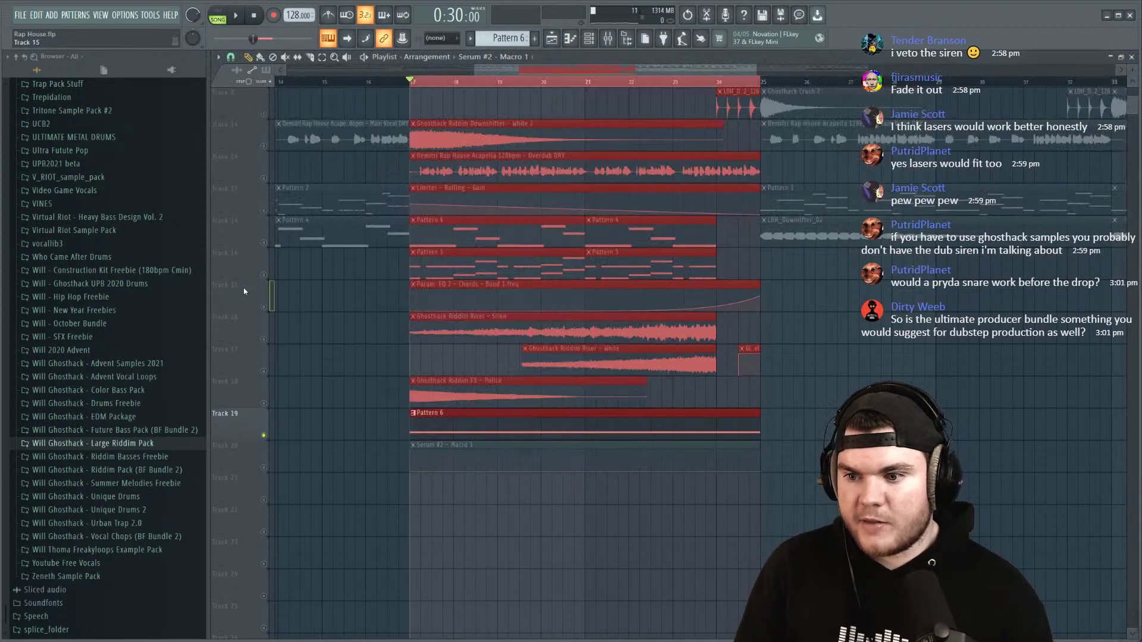
# Step: Unmute Track 20 and ramp the Macro 1 automation from minimum up to maximum, then play the section
pyautogui.click(264, 468)
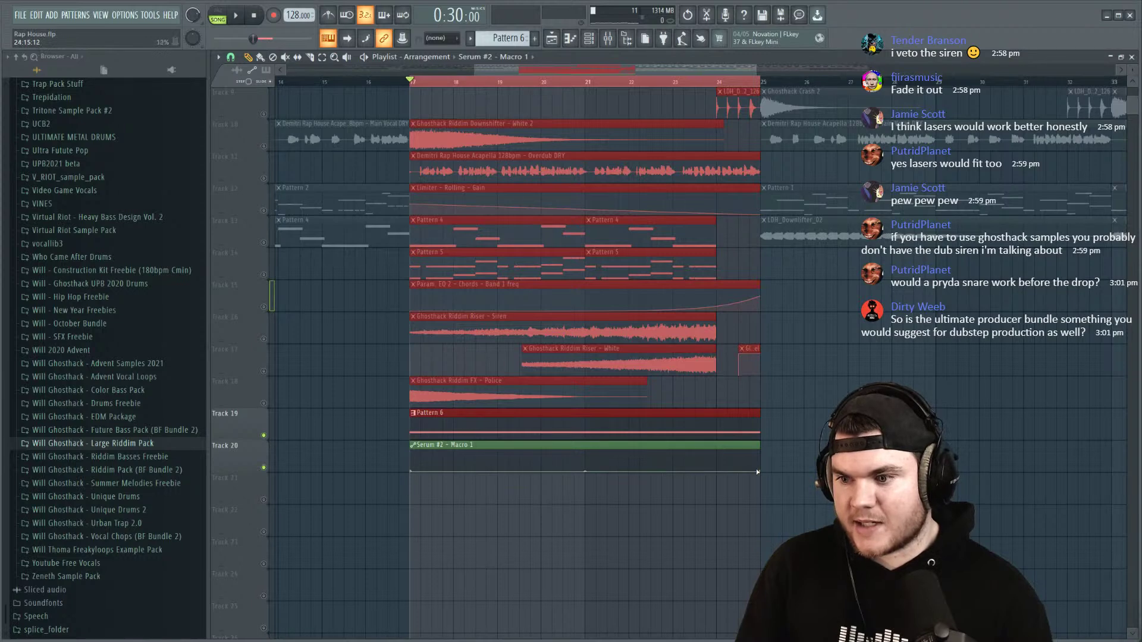
pyautogui.moveTo(758, 471); pyautogui.dragTo(759, 450)
pyautogui.press('space')
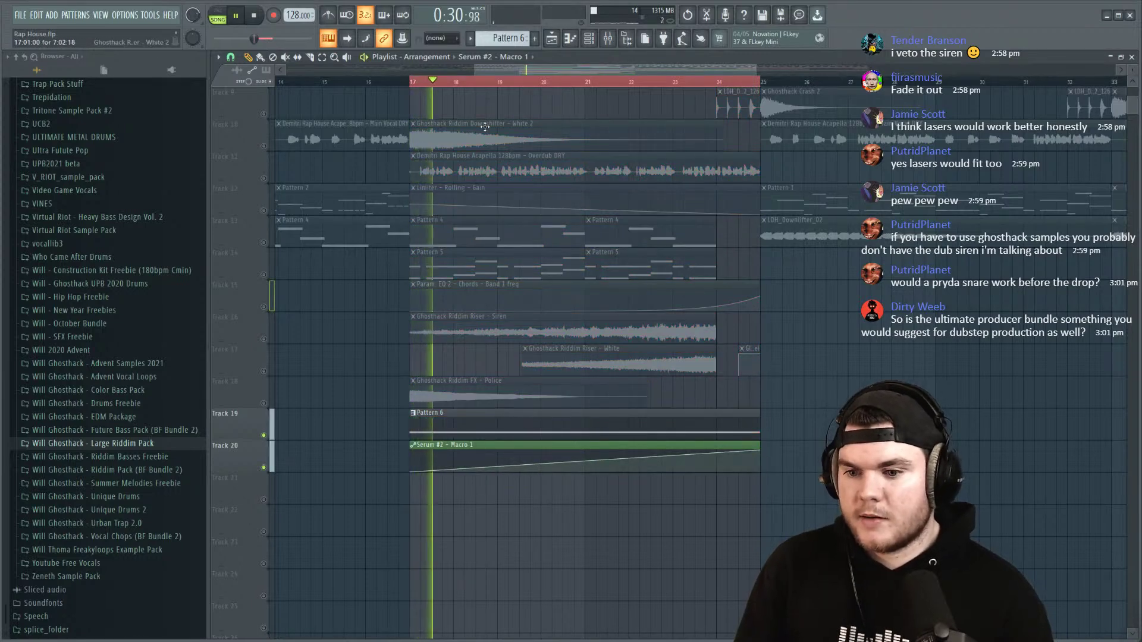
# Step: Add Fruity parametric EQ 2 to Insert 27 and roll off the low and high ends of the noise sweep
pyautogui.click(608, 38)
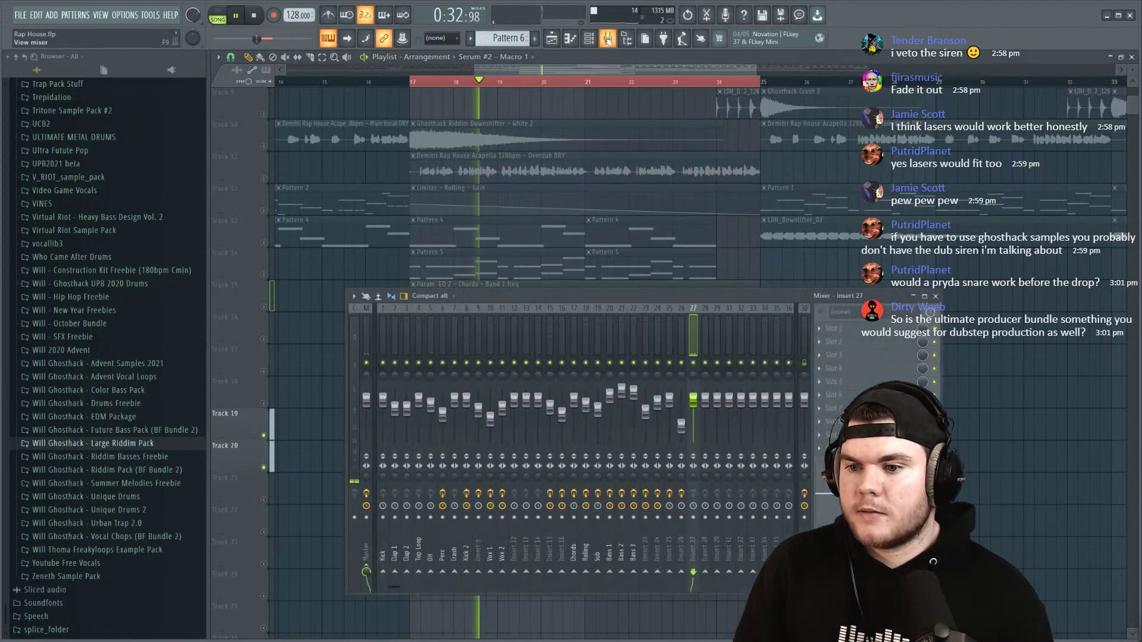
pyautogui.click(833, 328)
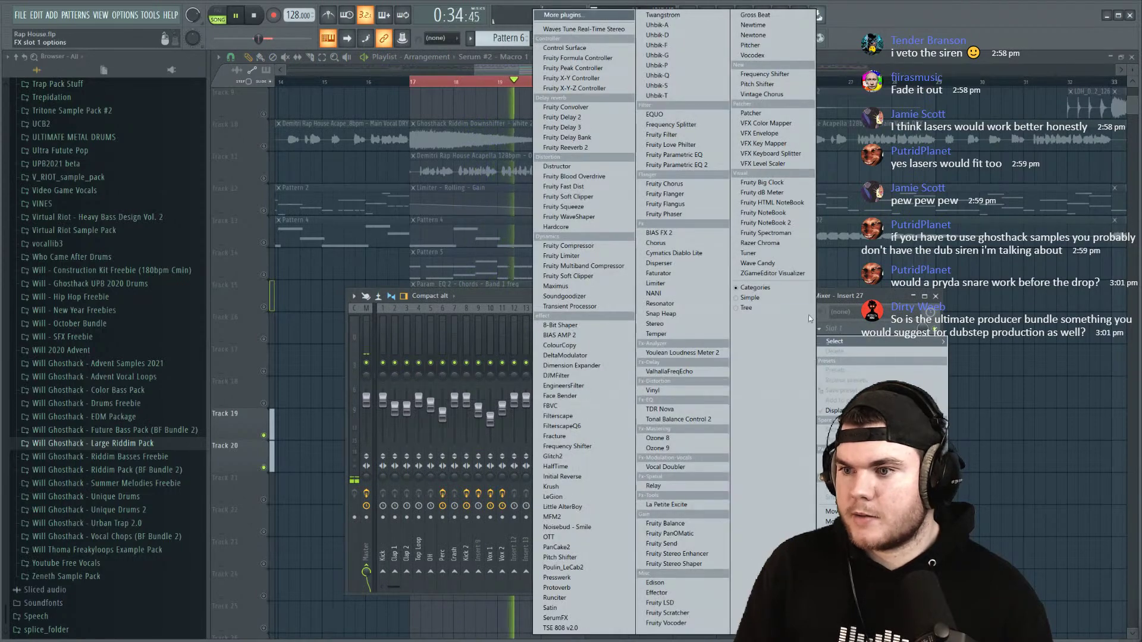
pyautogui.click(684, 164)
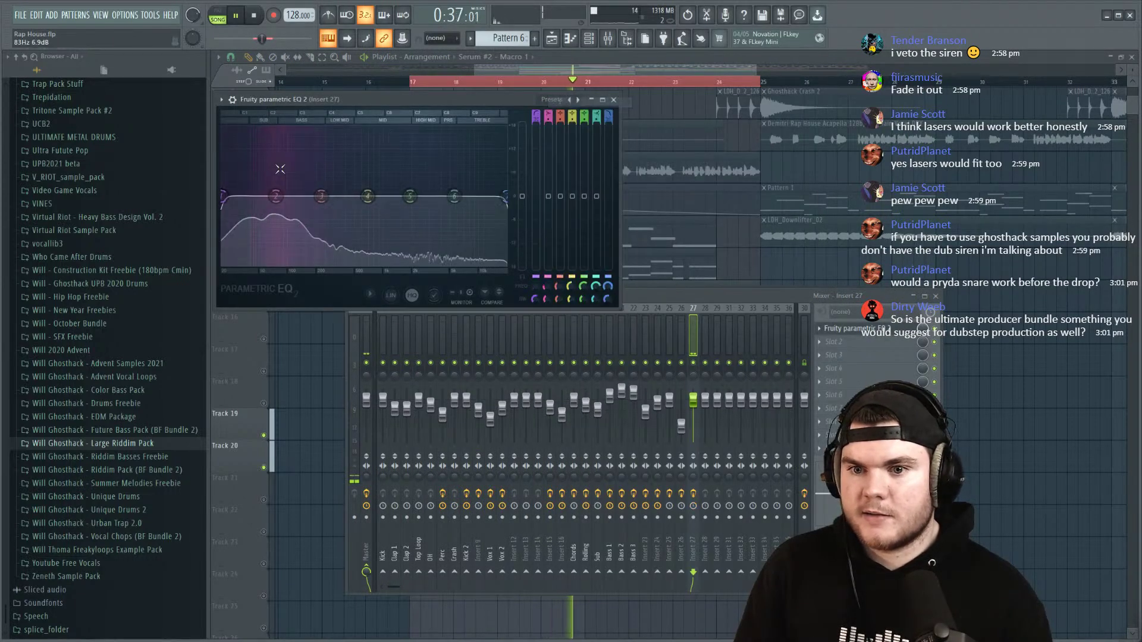
pyautogui.moveTo(223, 196); pyautogui.dragTo(260, 196)
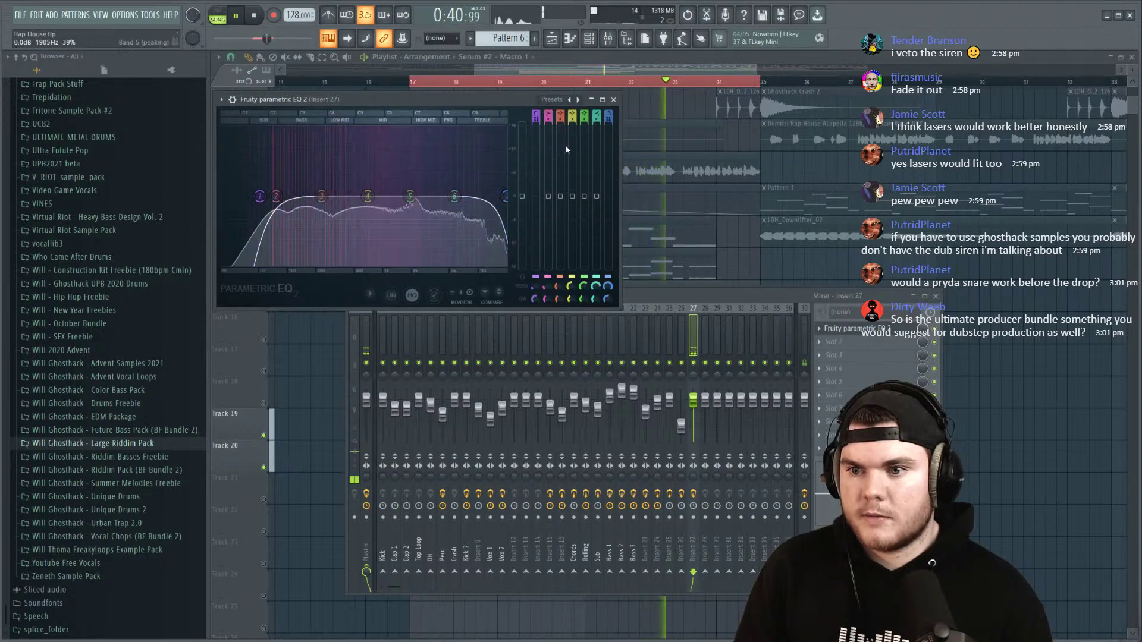
pyautogui.moveTo(505, 196); pyautogui.dragTo(486, 196)
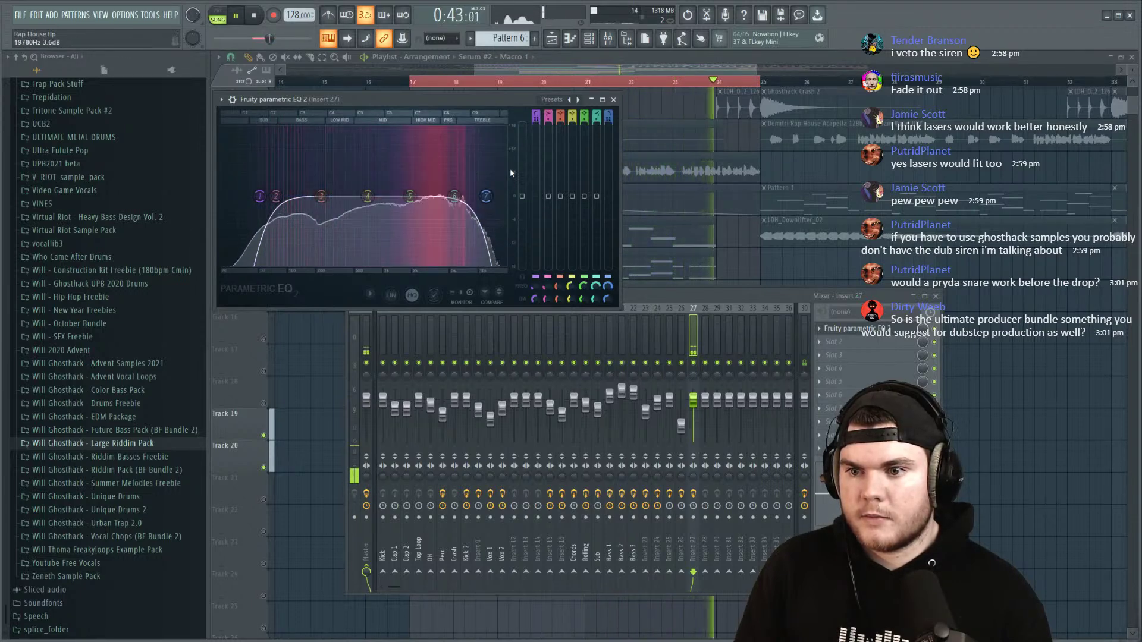
pyautogui.click(613, 99)
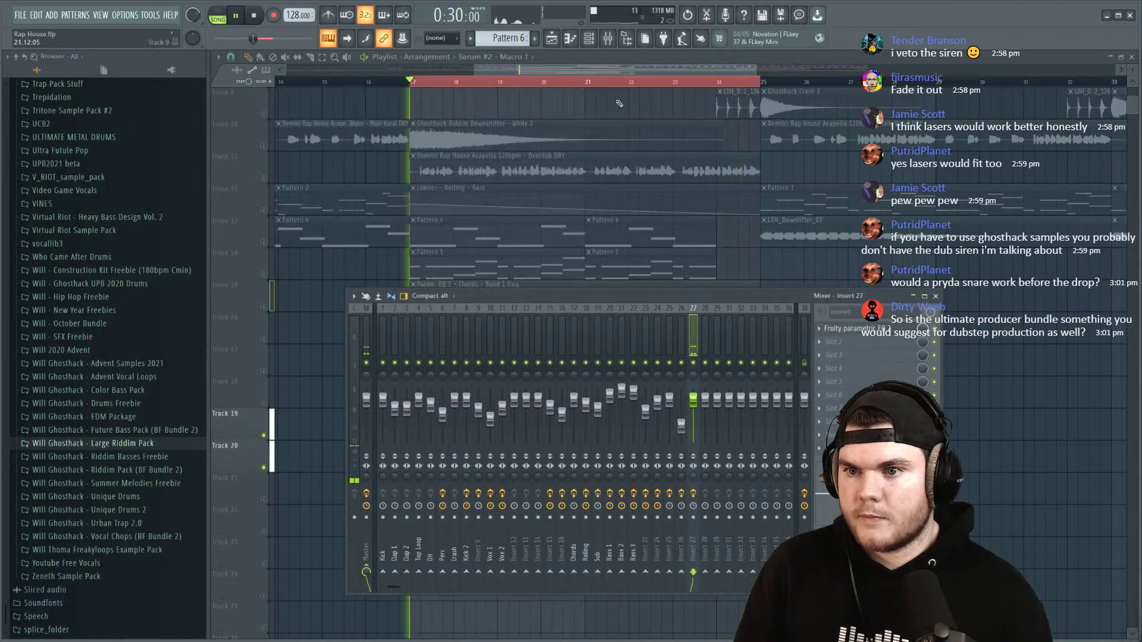
# Step: Move the delay below the compressor in Serum #2's effects chain and enable it
pyautogui.click(588, 39)
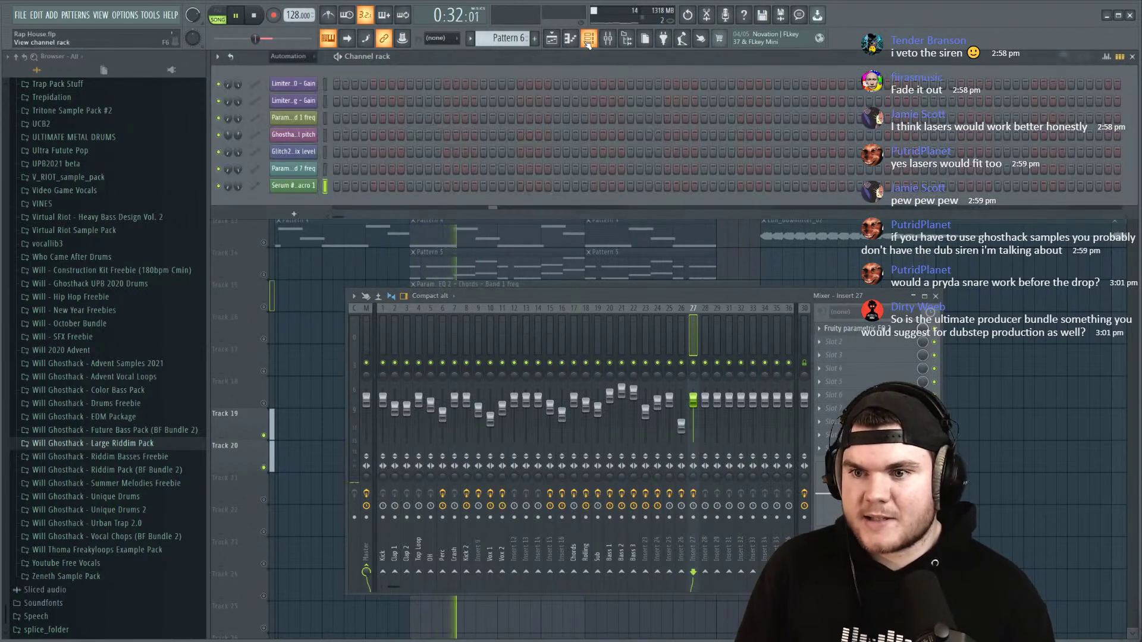
pyautogui.click(288, 56)
pyautogui.click(291, 77)
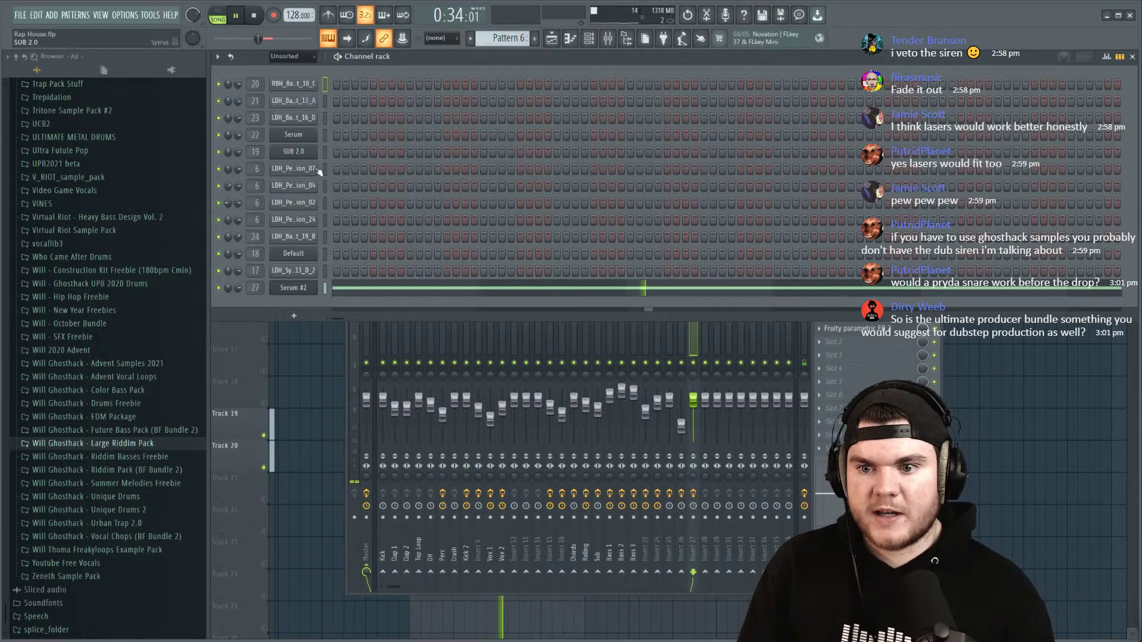
pyautogui.click(294, 287)
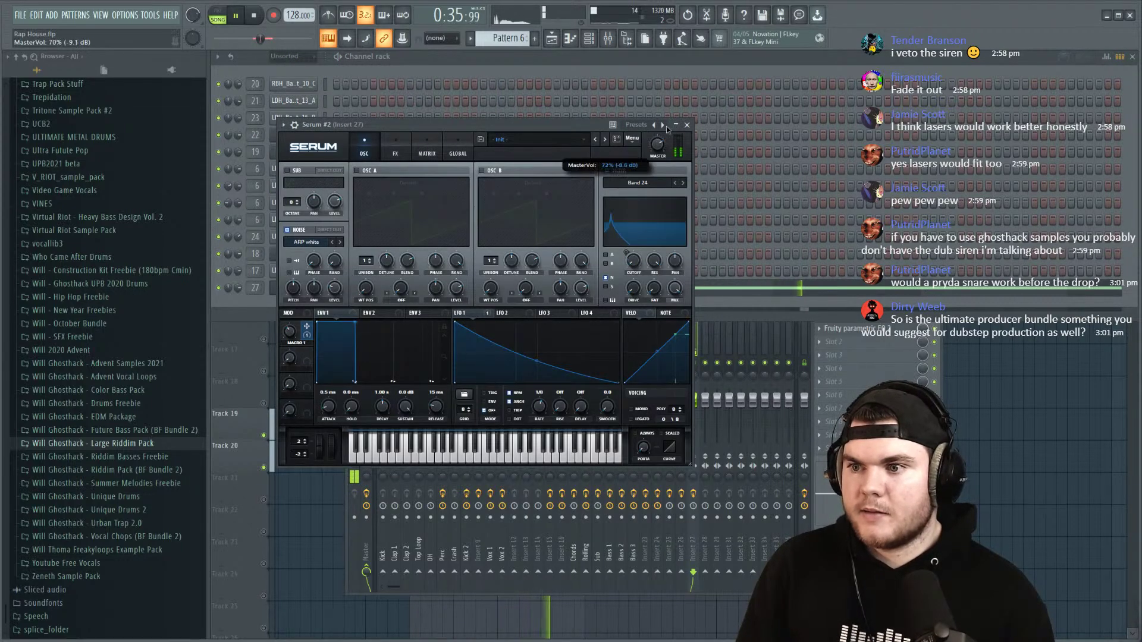
pyautogui.click(395, 149)
pyautogui.moveTo(316, 243); pyautogui.dragTo(305, 255)
pyautogui.click(304, 256)
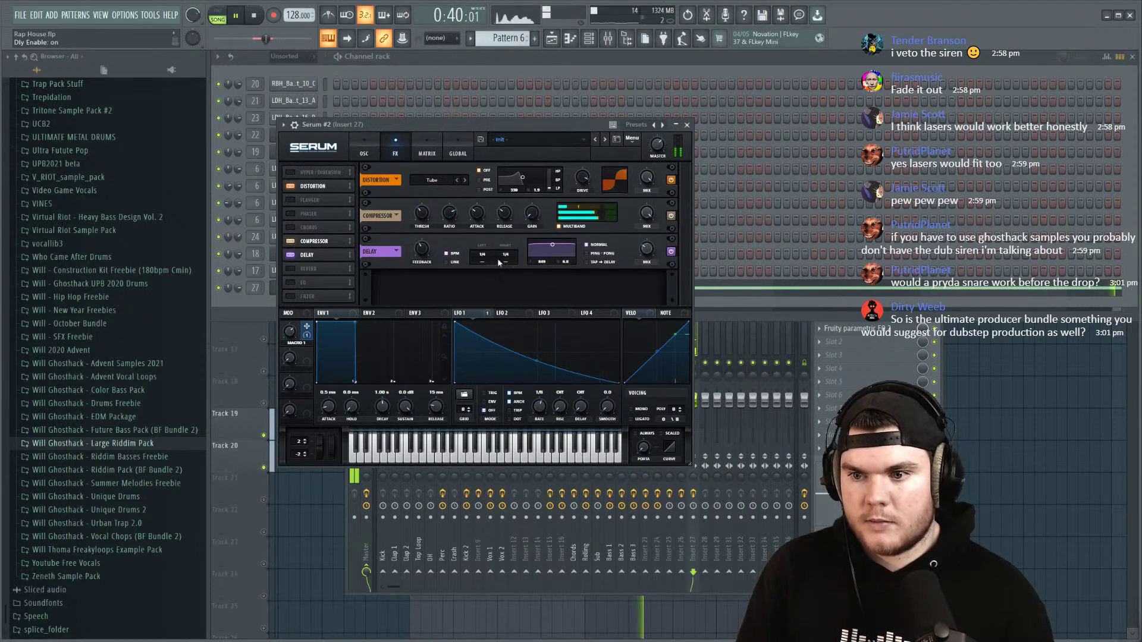
# Step: Turn off the delay's BPM sync with a delay time of 66.48 ms, and reduce its feedback slightly
pyautogui.moveTo(483, 260)
pyautogui.mouseDown()
pyautogui.moveTo(478, 276)
pyautogui.moveTo(484, 257)
pyautogui.mouseUp()
pyautogui.click(448, 253)
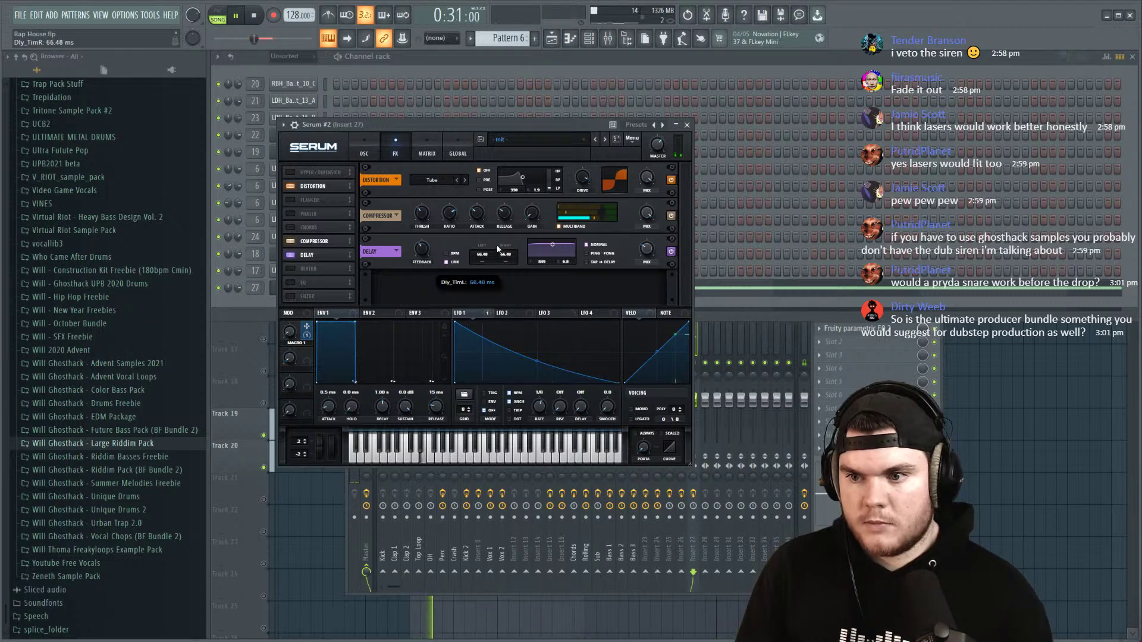
pyautogui.moveTo(426, 246); pyautogui.dragTo(427, 253)
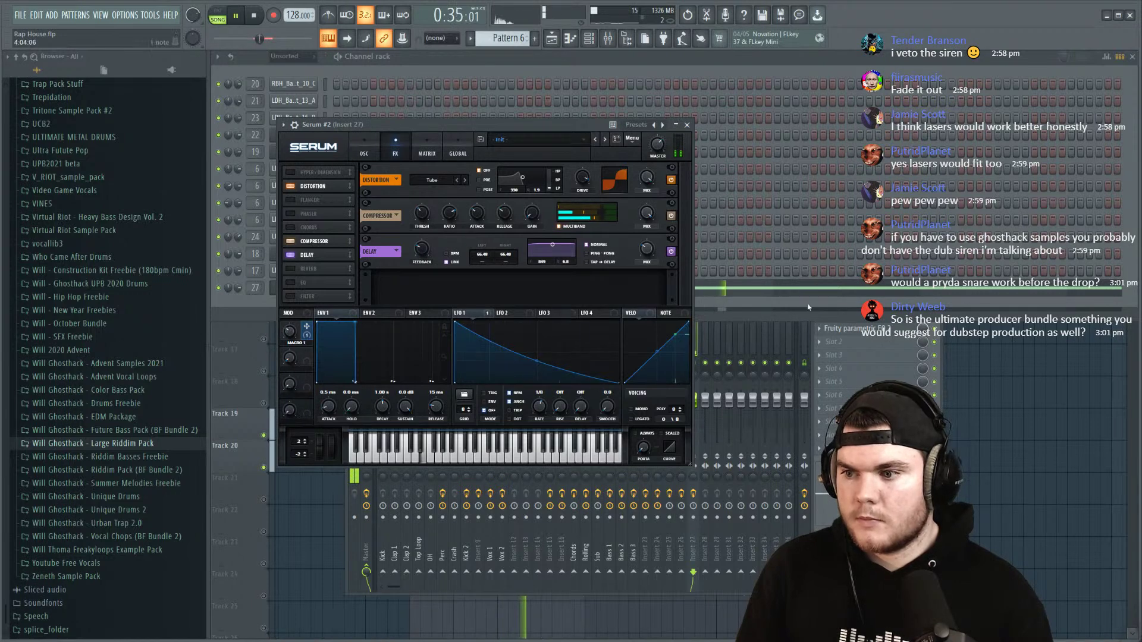
# Step: Raise the low-cut frequency in Insert 27's parametric EQ
pyautogui.click(846, 329)
pyautogui.moveTo(259, 196); pyautogui.dragTo(278, 196)
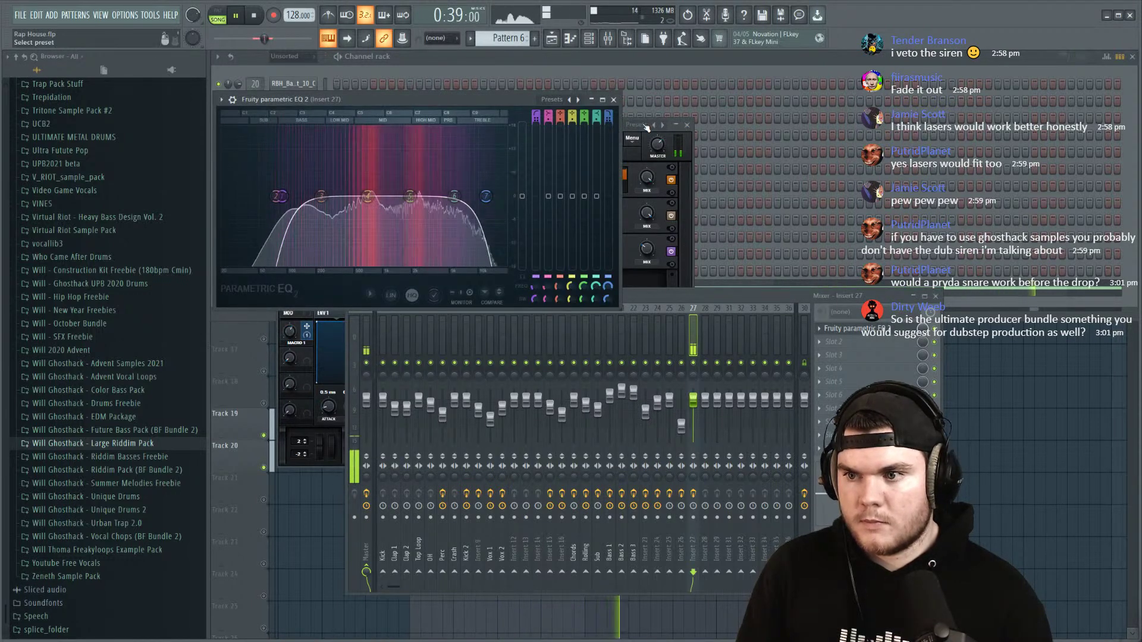
# Step: Straighten Serum #2's falling LFO 1 curve slightly, then stop playback and close the synth
pyautogui.click(626, 134)
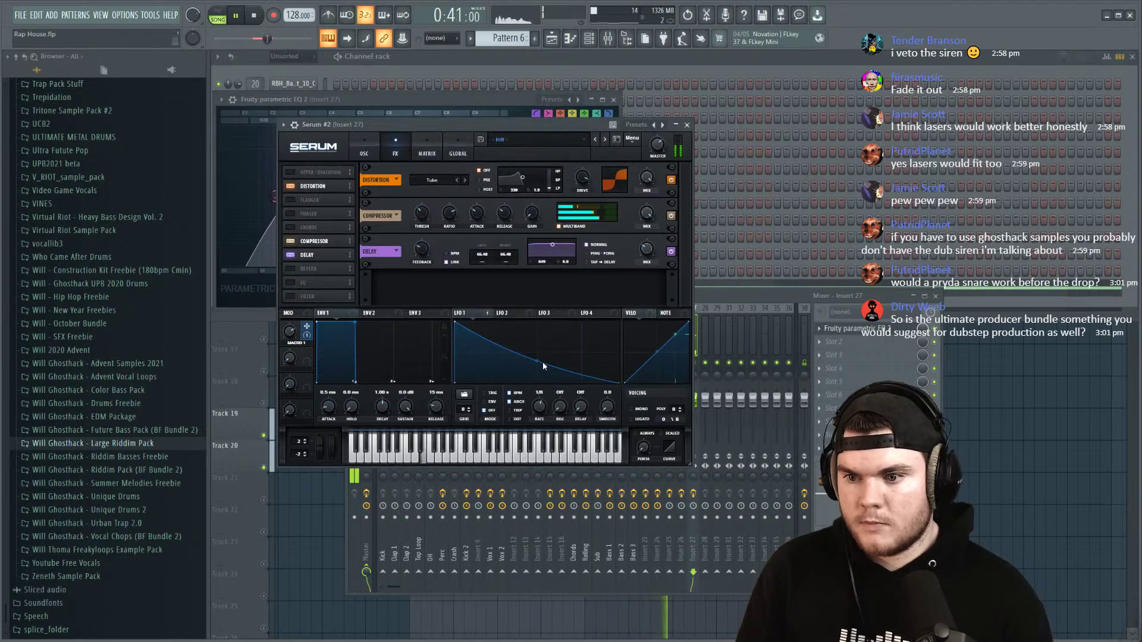
pyautogui.moveTo(539, 363)
pyautogui.mouseDown()
pyautogui.moveTo(539, 372)
pyautogui.moveTo(537, 360)
pyautogui.mouseUp()
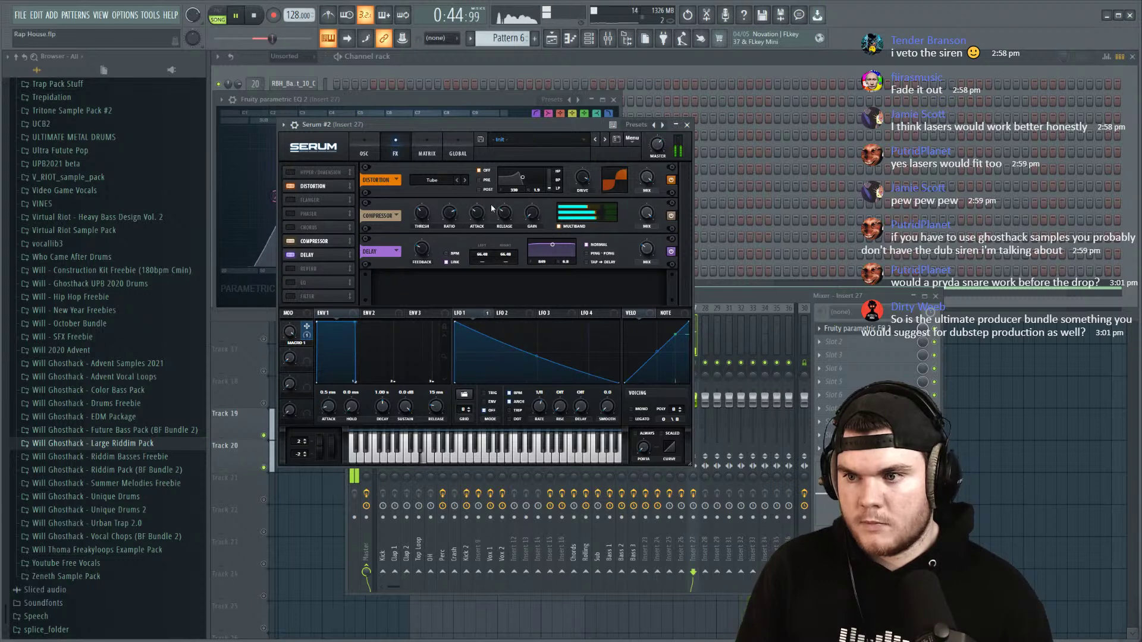
pyautogui.press('space')
pyautogui.click(687, 124)
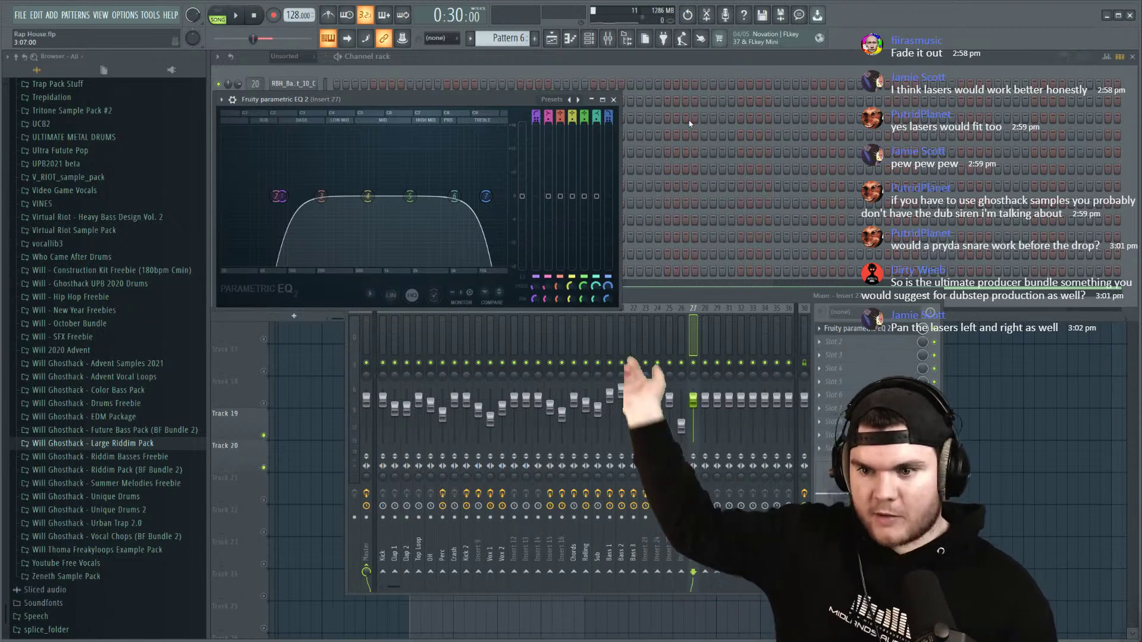
# Step: Close Insert 27's parametric EQ, take the riser tracks out of solo and audition the breakdown in the full mix
pyautogui.press('space')
pyautogui.click(613, 100)
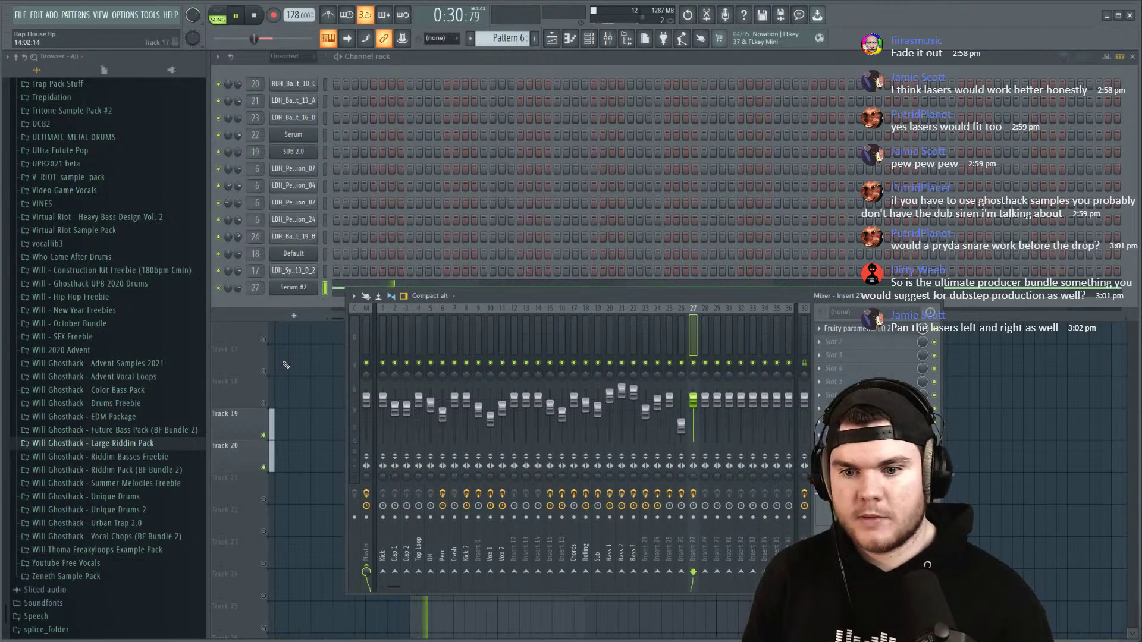
pyautogui.click(266, 434)
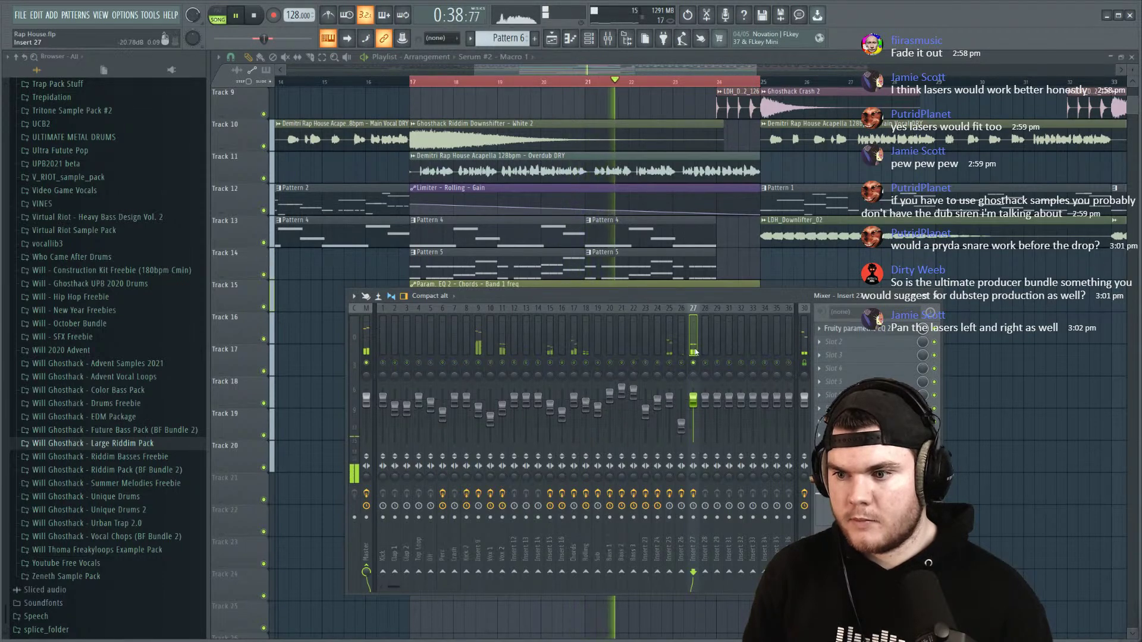
pyautogui.press('space')
# Step: Load Fruity Limiter in the second effect slot of Insert 27
pyautogui.click(832, 342)
pyautogui.moveTo(835, 354)
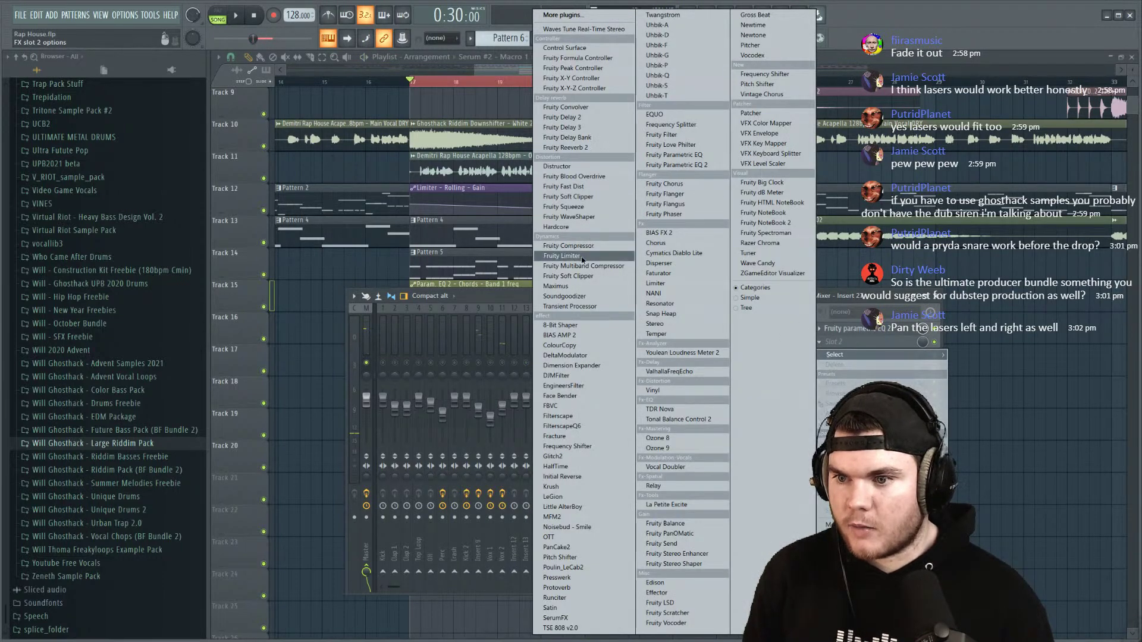
pyautogui.click(554, 256)
pyautogui.press('F12')
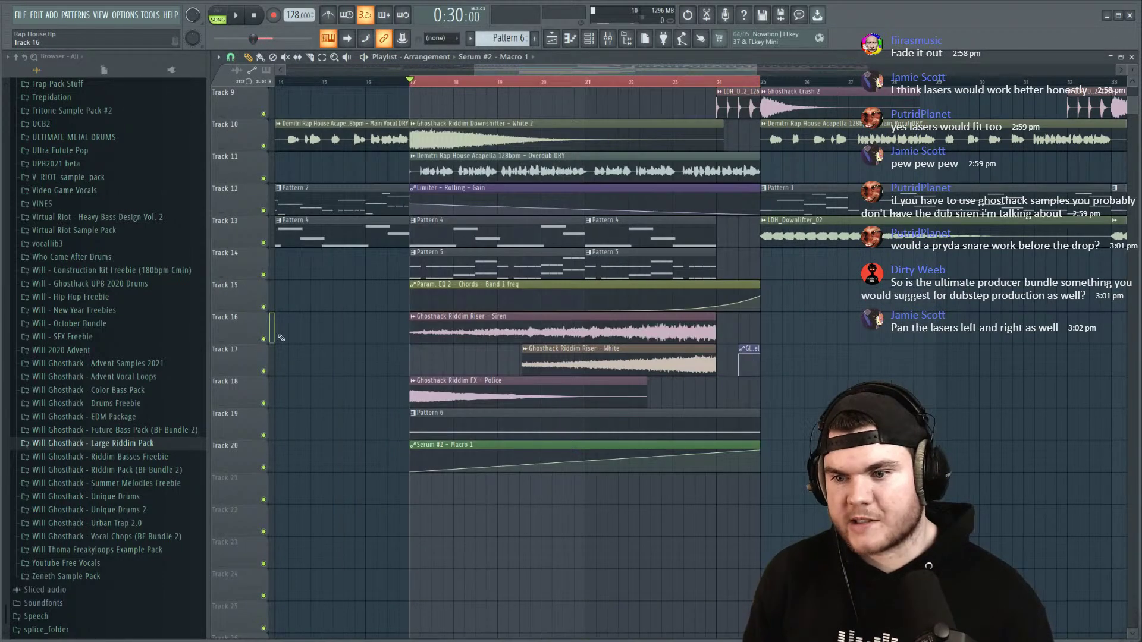
# Step: Solo playlist tracks 19 and 20 and lower the Fruity Limiter's ceiling on Insert 27 during playback
pyautogui.keyDown('ctrl'); pyautogui.click(264, 436); pyautogui.keyUp('ctrl')
pyautogui.click(264, 468)
pyautogui.press('space')
pyautogui.press('F9')
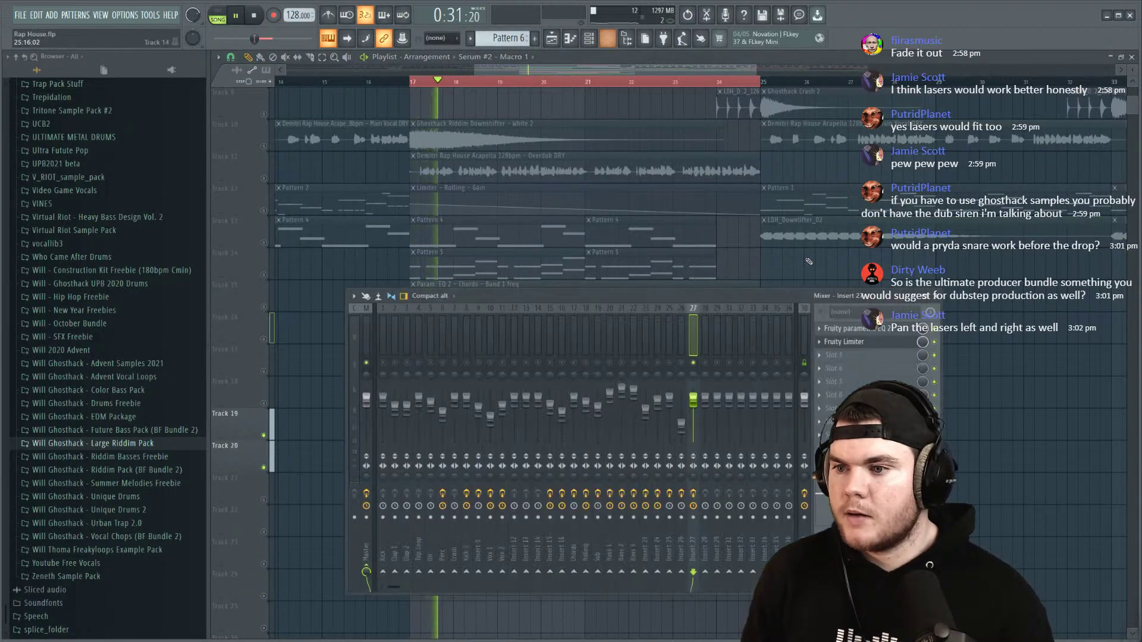
pyautogui.click(845, 342)
pyautogui.moveTo(310, 236)
pyautogui.mouseDown()
pyautogui.moveTo(310, 278)
pyautogui.moveTo(309, 248)
pyautogui.mouseUp()
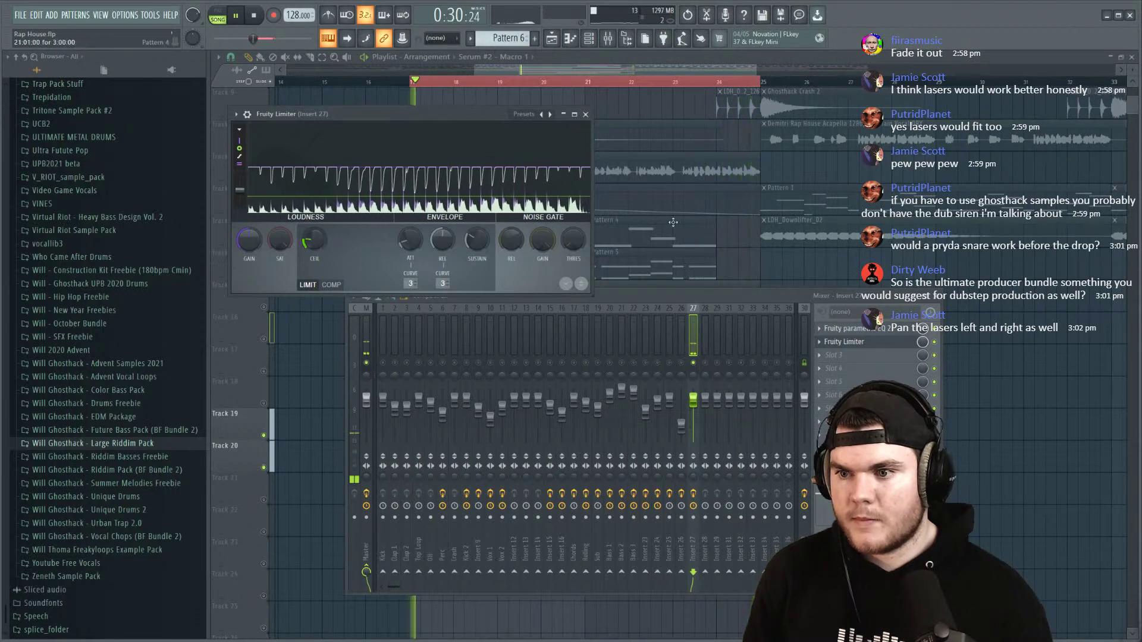
pyautogui.press('space')
# Step: Replace Insert 27's Fruity Limiter with Transient Processor and reduce its attack while the riser plays
pyautogui.click(836, 342)
pyautogui.moveTo(833, 356)
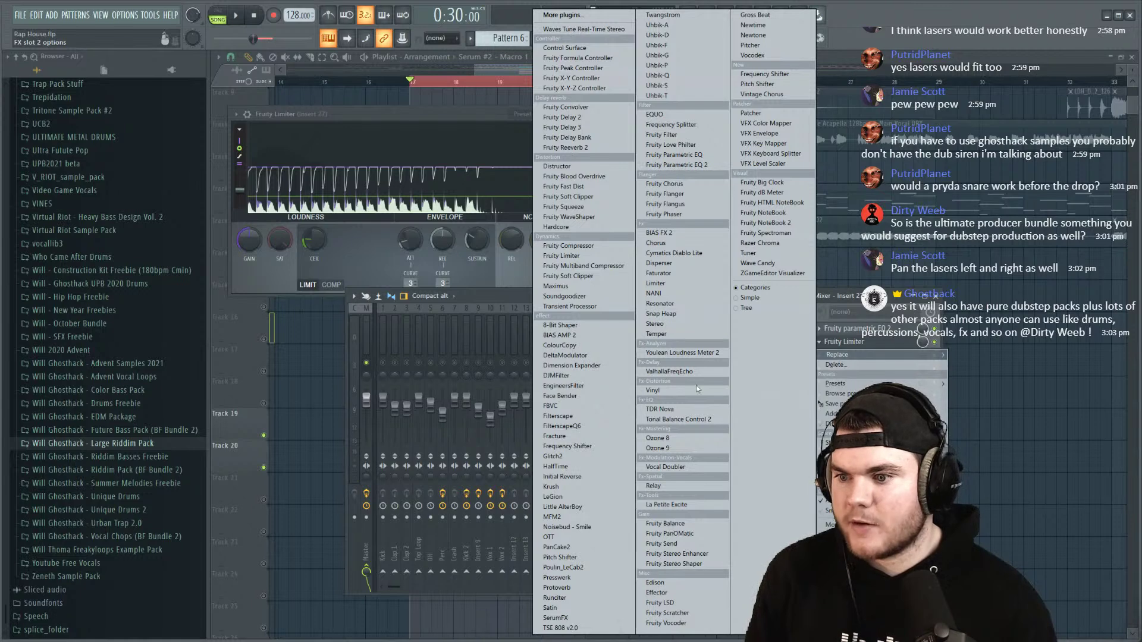
pyautogui.click(621, 306)
pyautogui.press('space')
pyautogui.moveTo(372, 143); pyautogui.dragTo(387, 190)
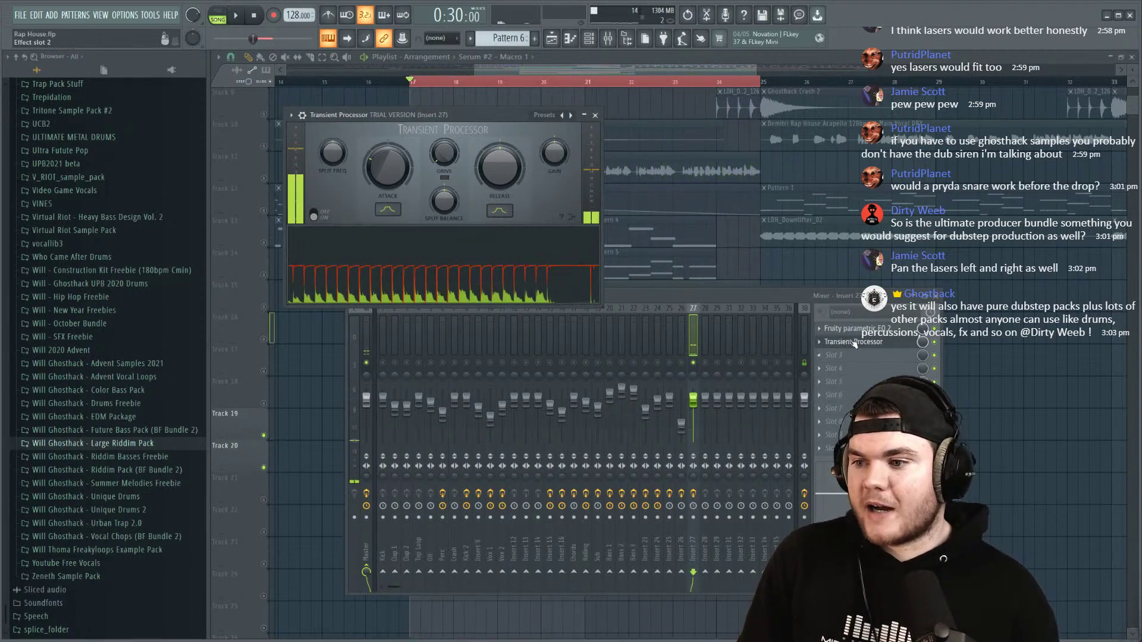
pyautogui.press('space')
pyautogui.click(595, 115)
# Step: Take mixer Insert 27 and playlist tracks 19 and 20 out of solo so every track plays
pyautogui.rightClick(693, 364)
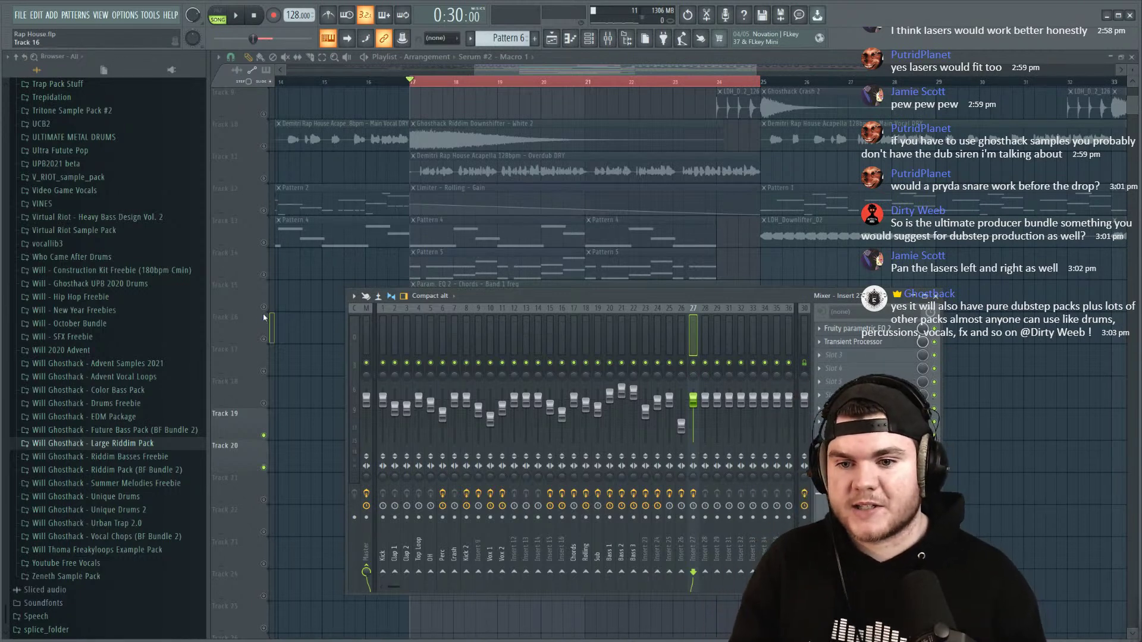
pyautogui.press('F9')
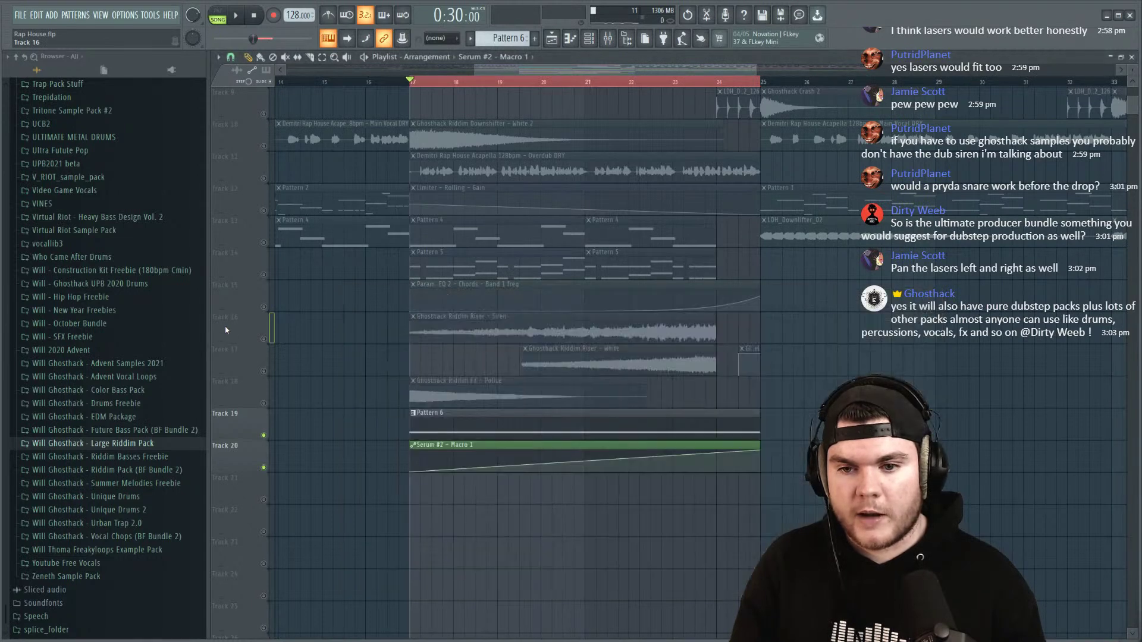
pyautogui.keyDown('ctrl'); pyautogui.click(264, 436); pyautogui.keyUp('ctrl')
pyautogui.keyDown('ctrl'); pyautogui.click(265, 435); pyautogui.keyUp('ctrl')
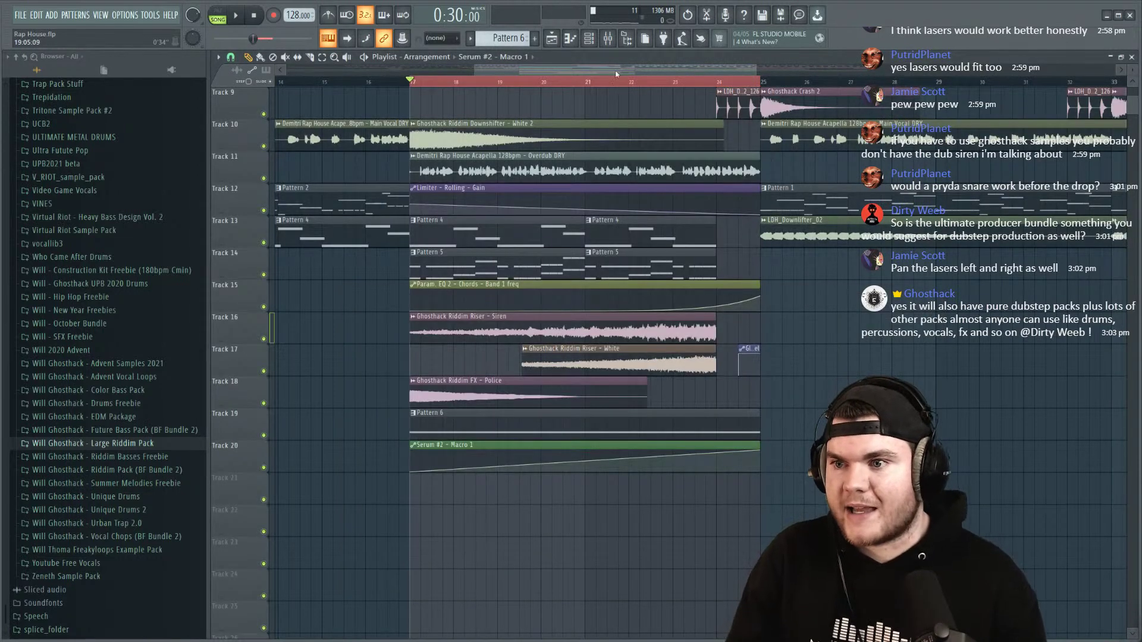
# Step: Clear the playlist's time selection and play the whole arrangement from bar 21
pyautogui.scroll(3, 627, 70)
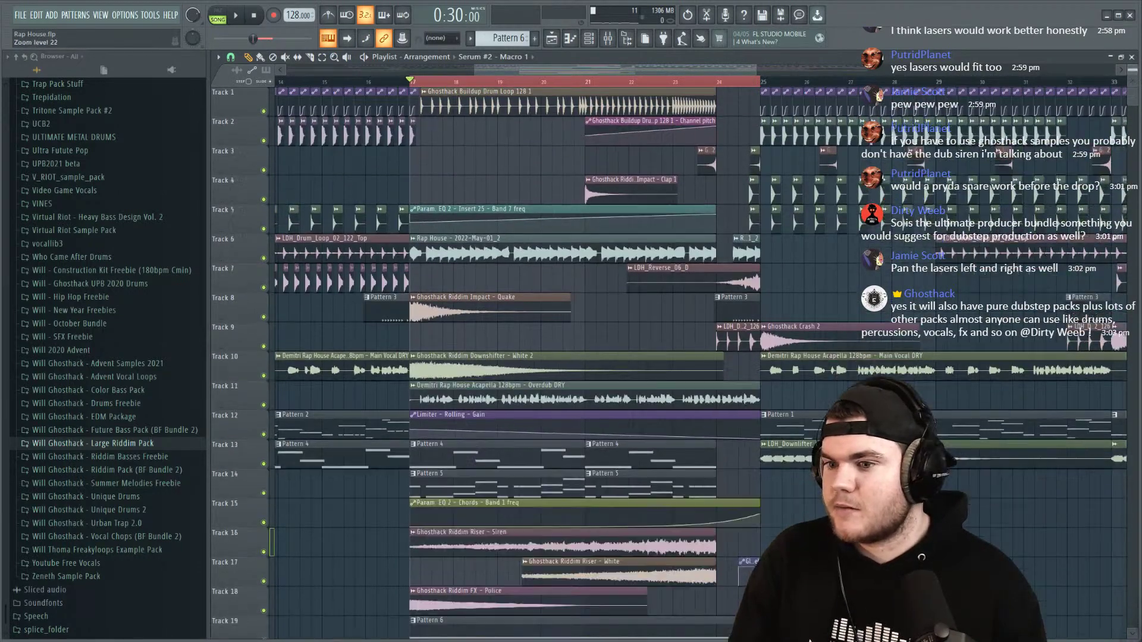
pyautogui.scroll(2, 627, 70)
pyautogui.press('space')
pyautogui.moveTo(727, 81); pyautogui.dragTo(735, 89)
pyautogui.click(738, 90)
pyautogui.click(589, 82)
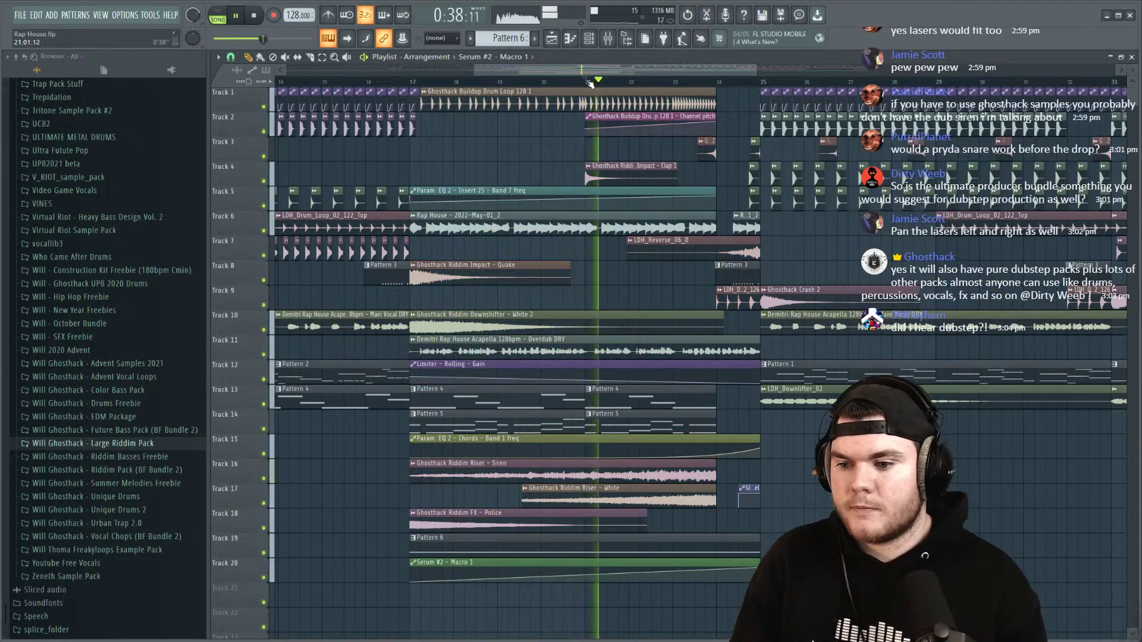
# Step: Try Insert 27's volume at 125% during playback, return it to 100% and hide the mixer
pyautogui.click(610, 38)
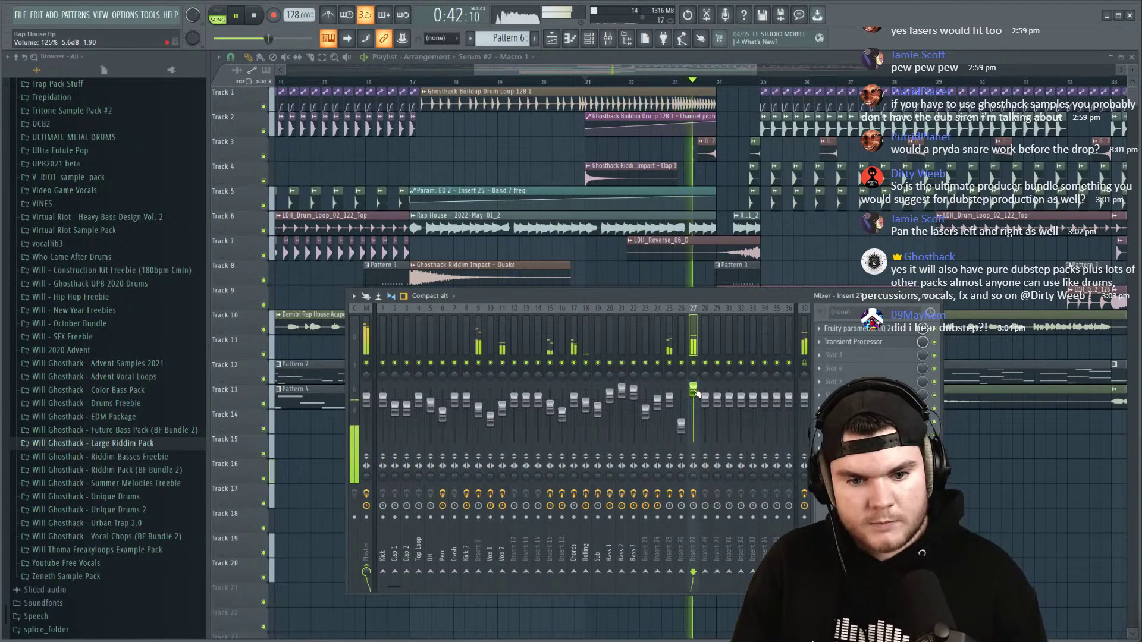
pyautogui.moveTo(695, 391); pyautogui.dragTo(694, 395)
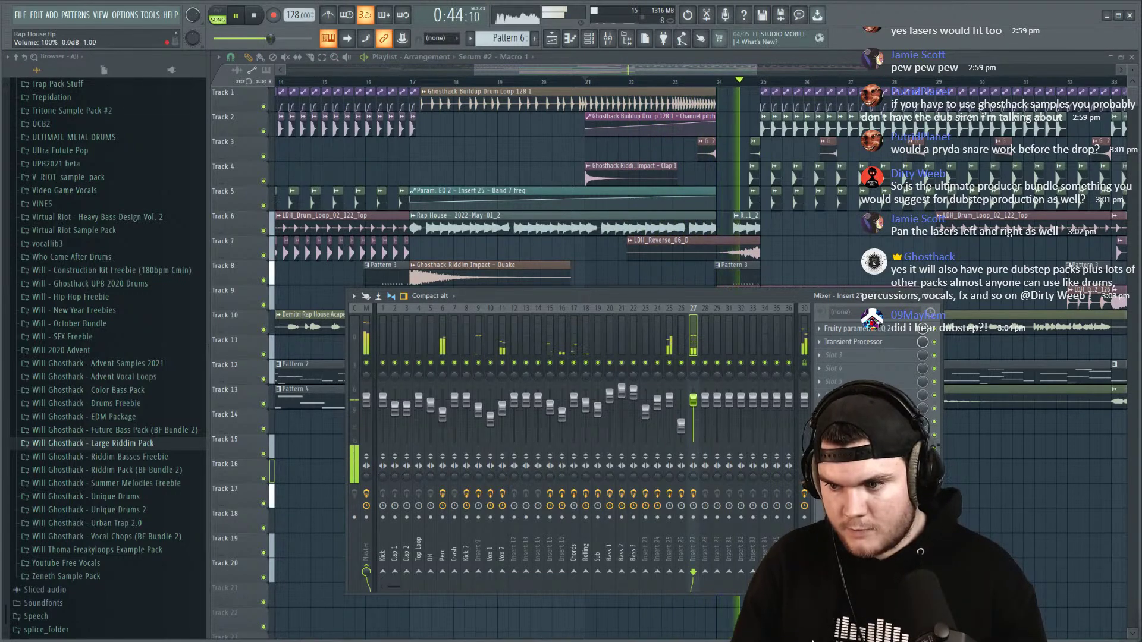
pyautogui.press('space')
pyautogui.press('F9')
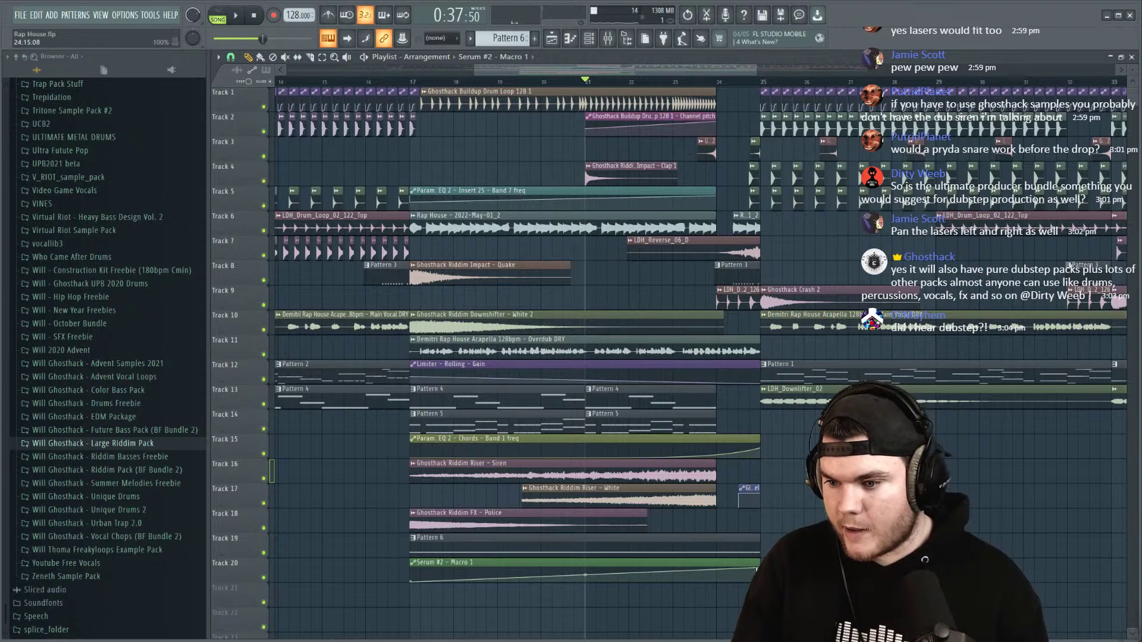
# Step: Shorten the Pattern 6 and Serum #2 Macro 1 automation clips to end at bar 24
pyautogui.click(724, 83)
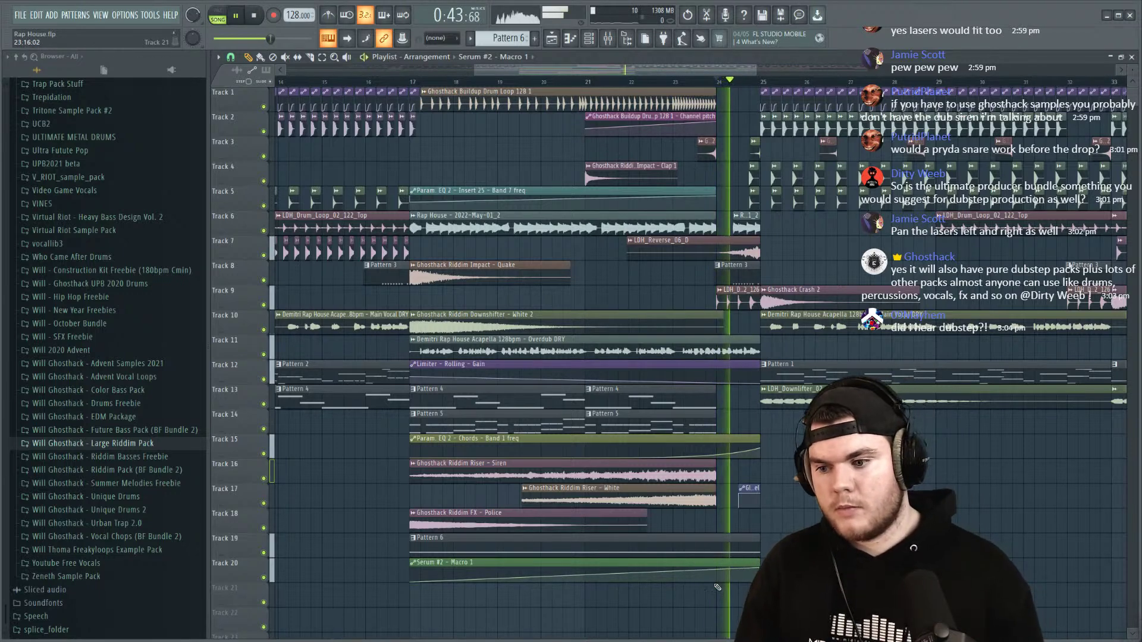
pyautogui.press('space')
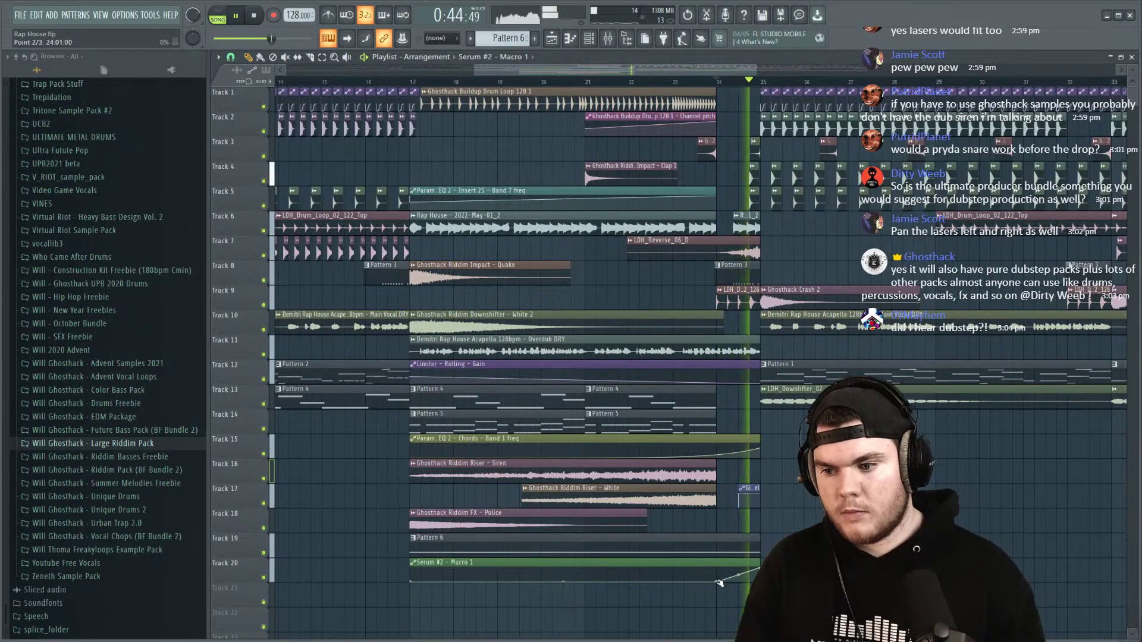
pyautogui.press('space')
pyautogui.rightClick(720, 583)
pyautogui.click(745, 452)
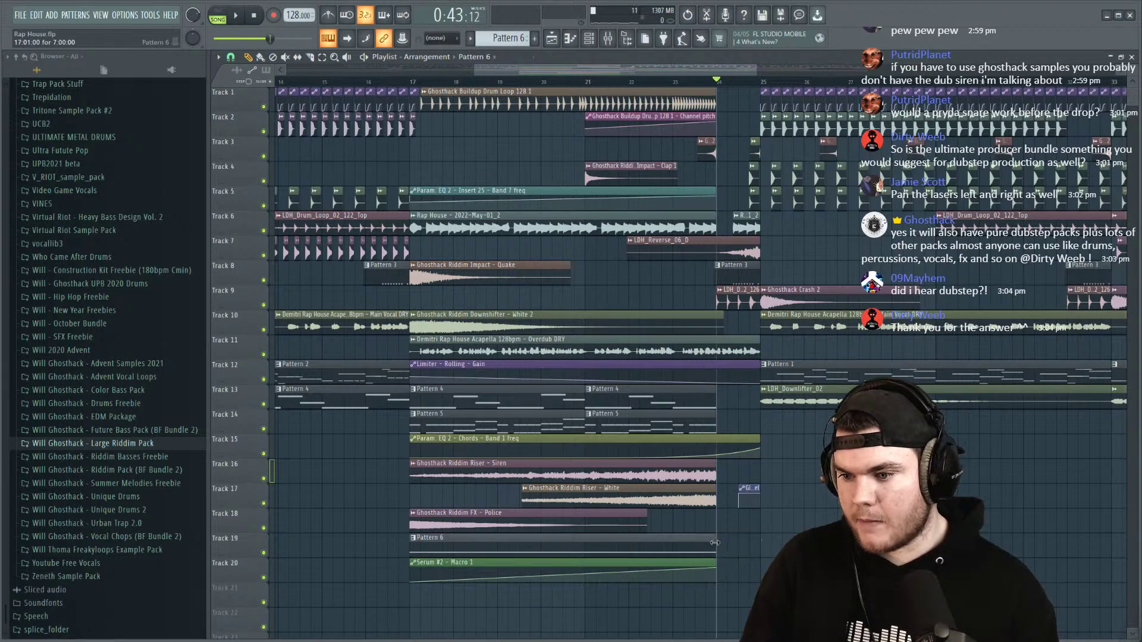
# Step: Bend the Serum #2 Macro 1 automation curve slightly upward and replay the breakdown from bar 21
pyautogui.press('space')
pyautogui.click(625, 84)
pyautogui.click(582, 84)
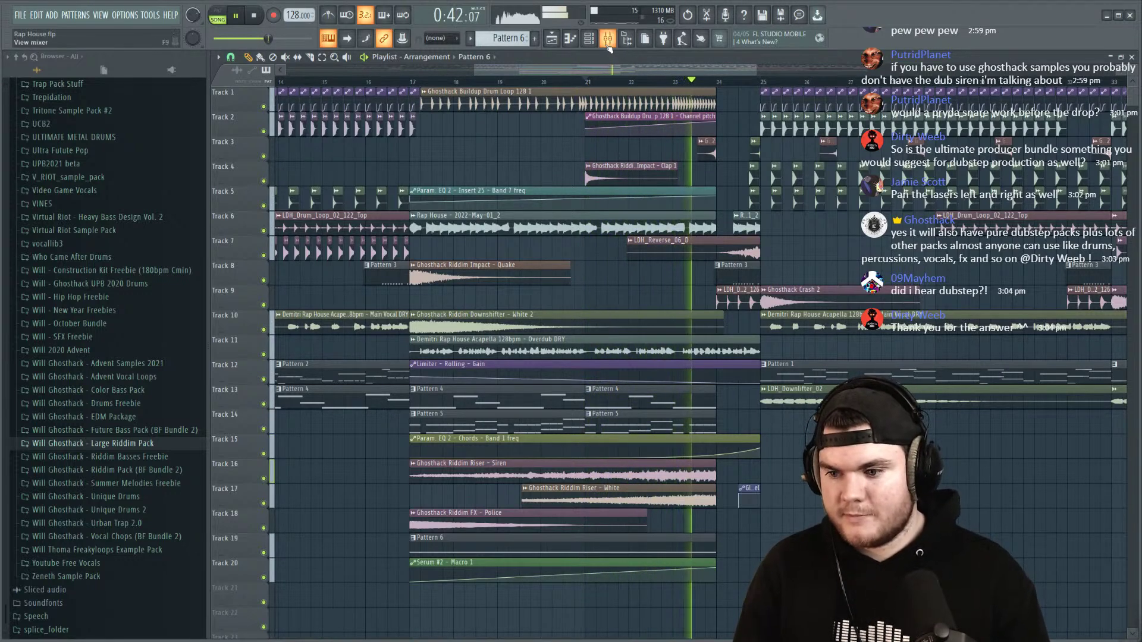
pyautogui.moveTo(562, 575); pyautogui.dragTo(561, 569)
pyautogui.press('space')
pyautogui.press('space')
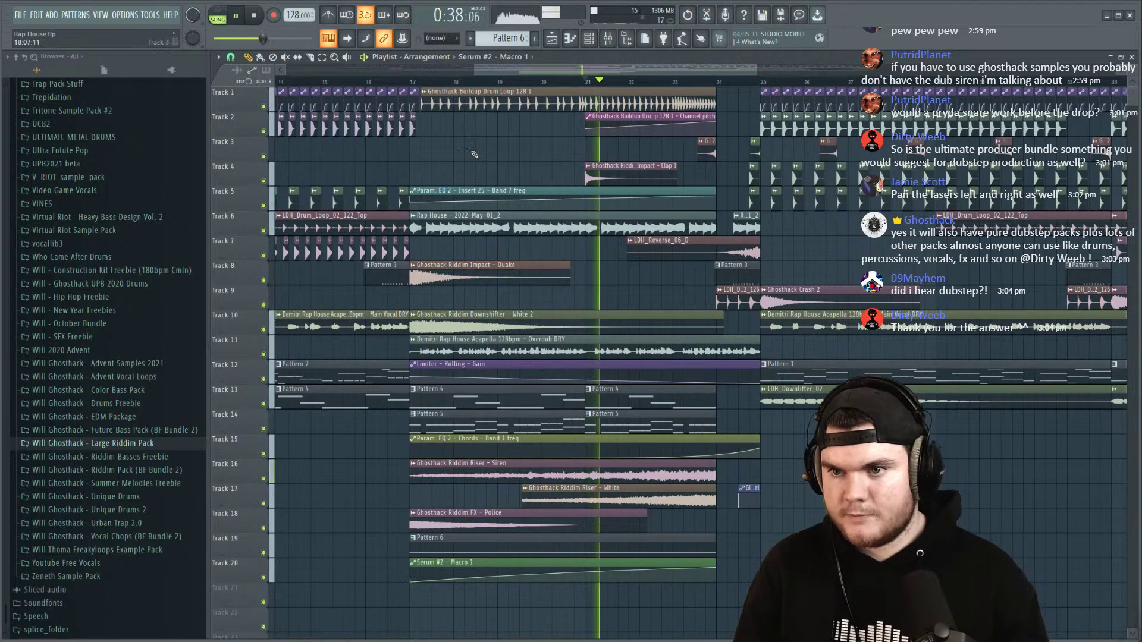
# Step: Open Serum #2, set its filter stereo to 72% during playback and close the synth
pyautogui.press('F9')
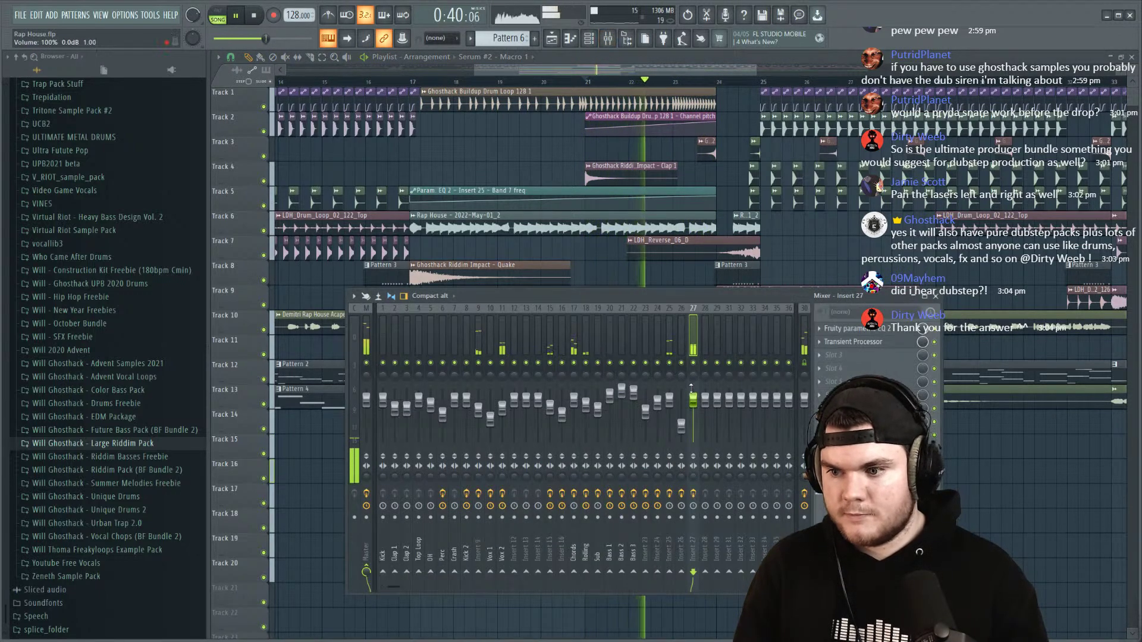
pyautogui.press('space')
pyautogui.press('F6')
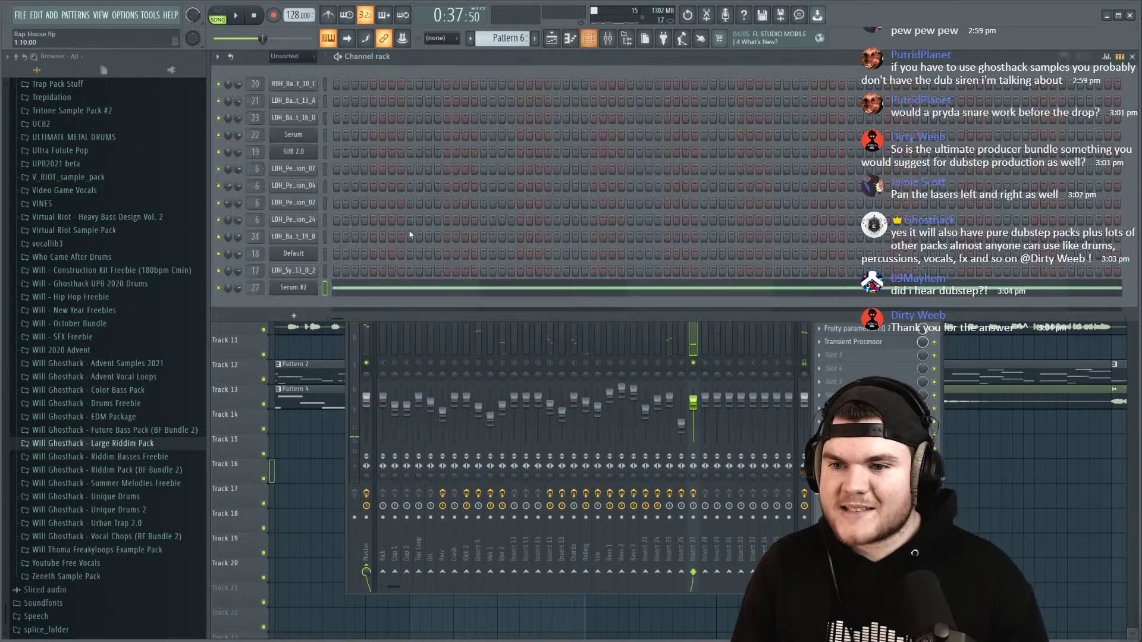
pyautogui.click(294, 291)
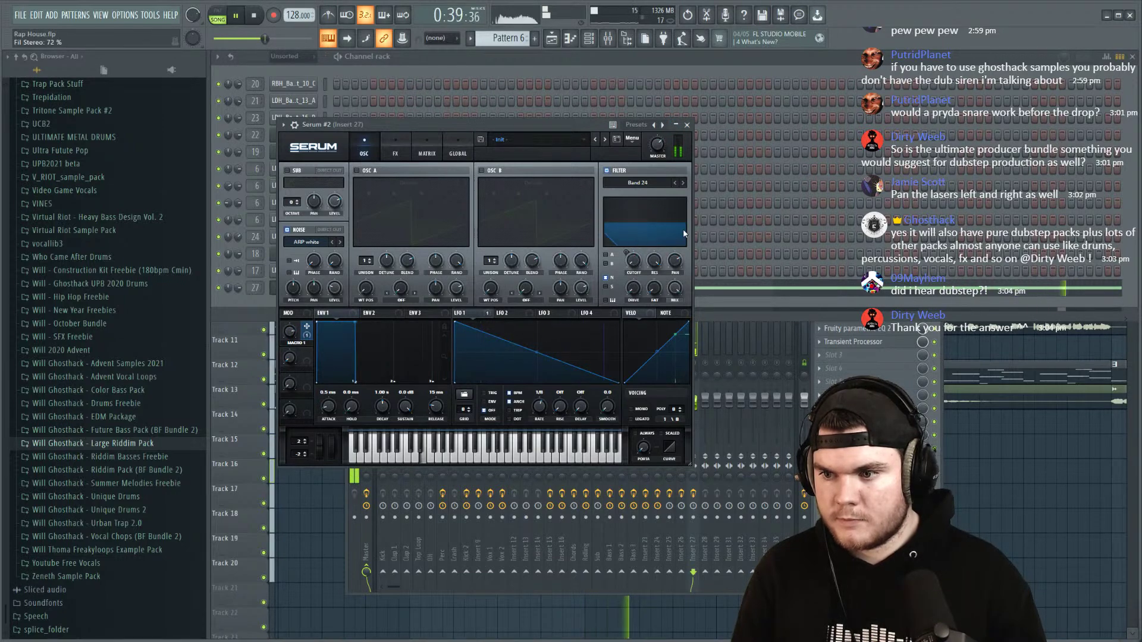
pyautogui.click(687, 125)
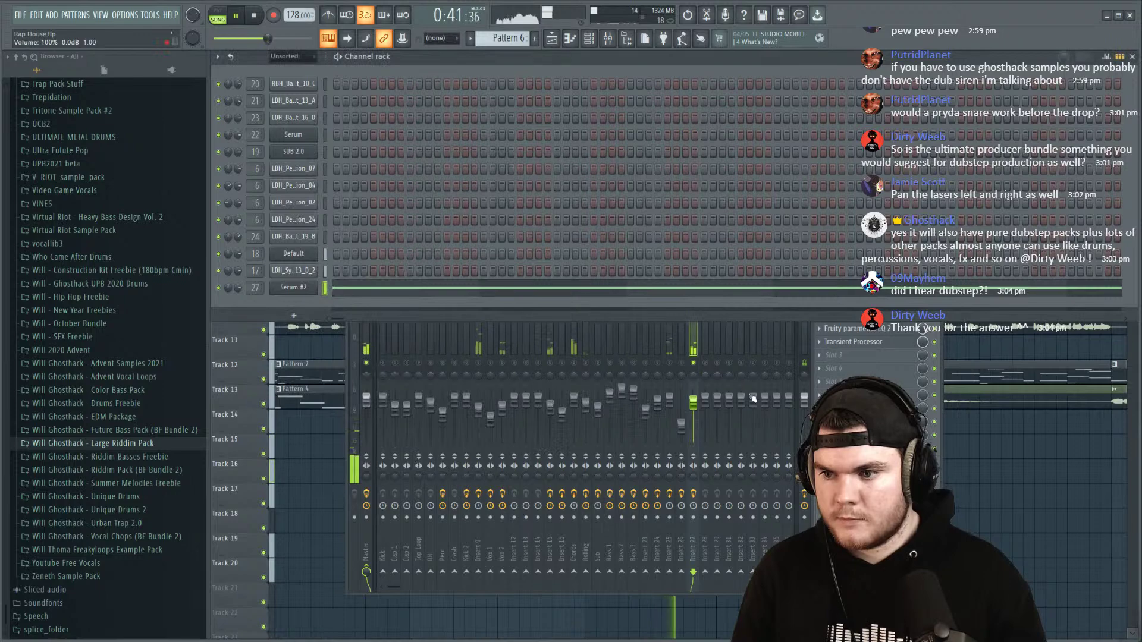
# Step: Raise the low-cut frequency in Insert 27's parametric EQ and lower the insert's volume to 87% (-3.0 dB)
pyautogui.click(848, 329)
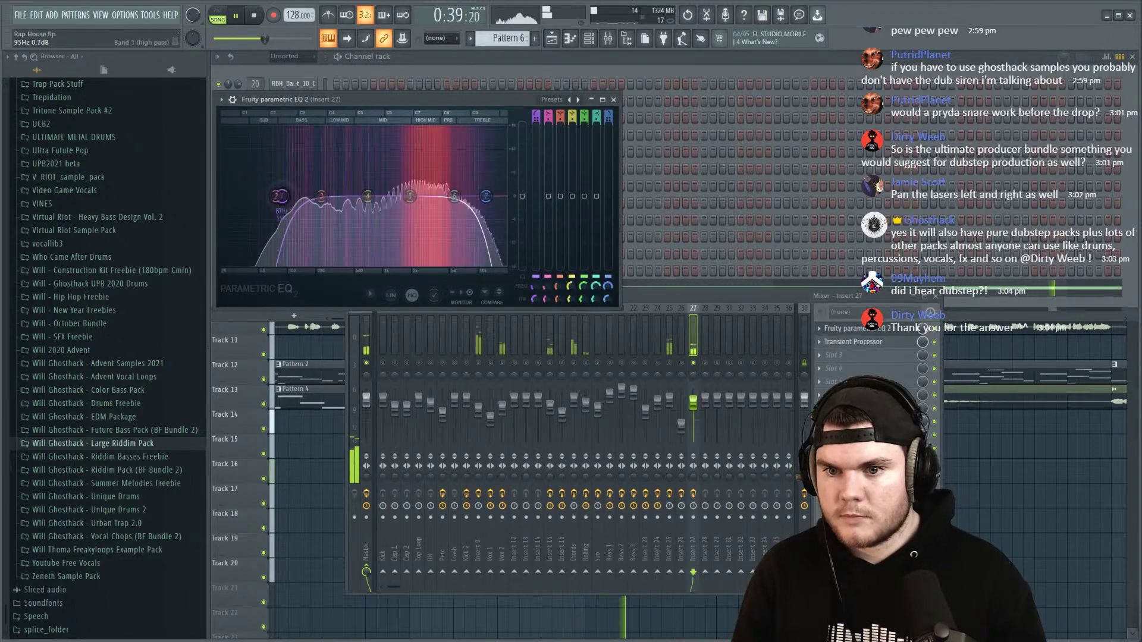
pyautogui.moveTo(301, 196); pyautogui.dragTo(307, 196)
pyautogui.click(695, 363)
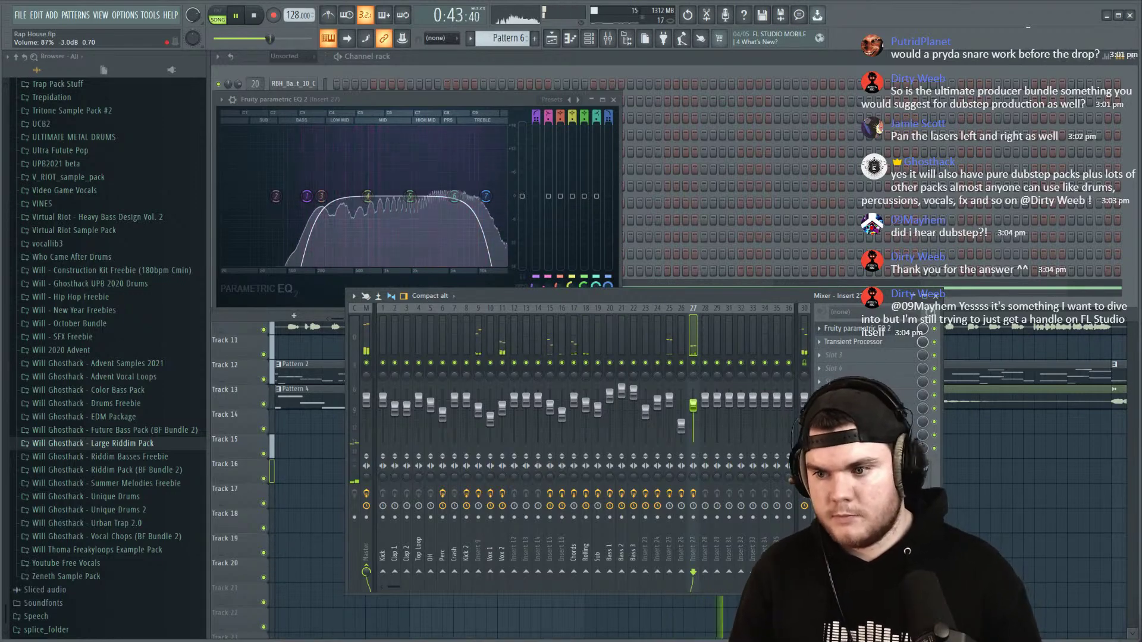
pyautogui.click(249, 346)
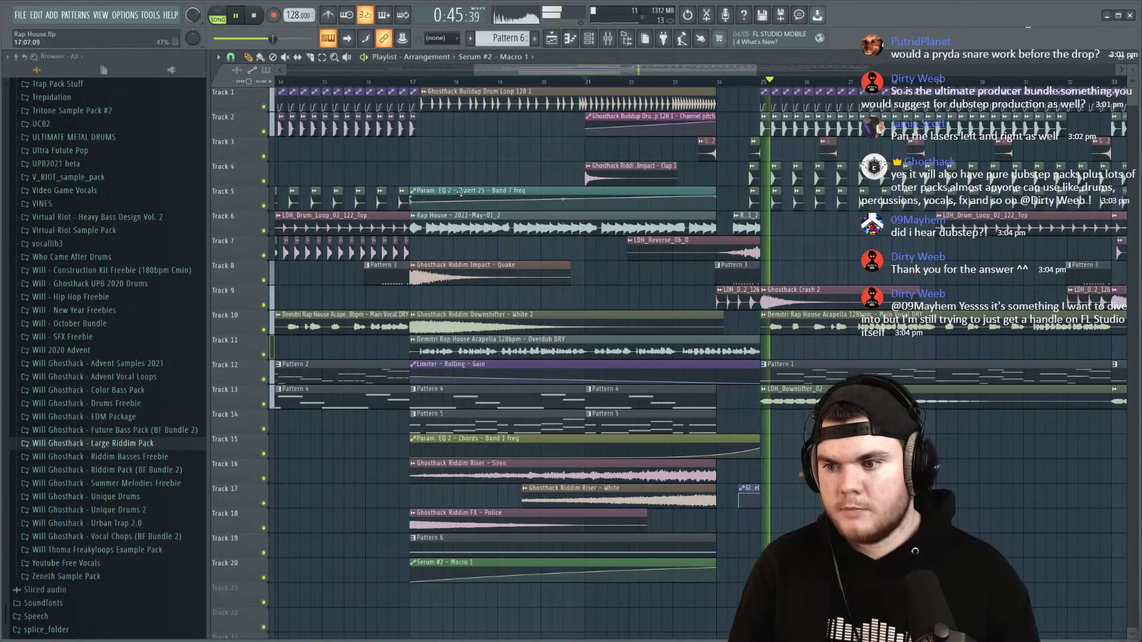
# Step: Play the drop from bar 25 and judge how the main vocal sits in the mix
pyautogui.scroll(3, 592, 83)
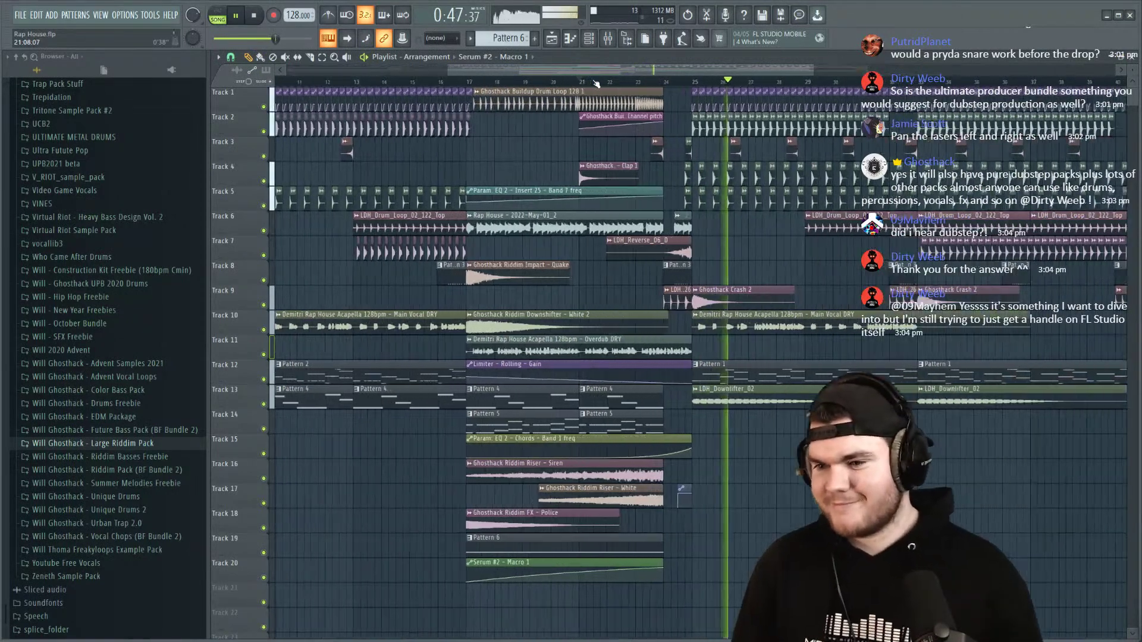
pyautogui.scroll(2, 771, 85)
pyautogui.press('space')
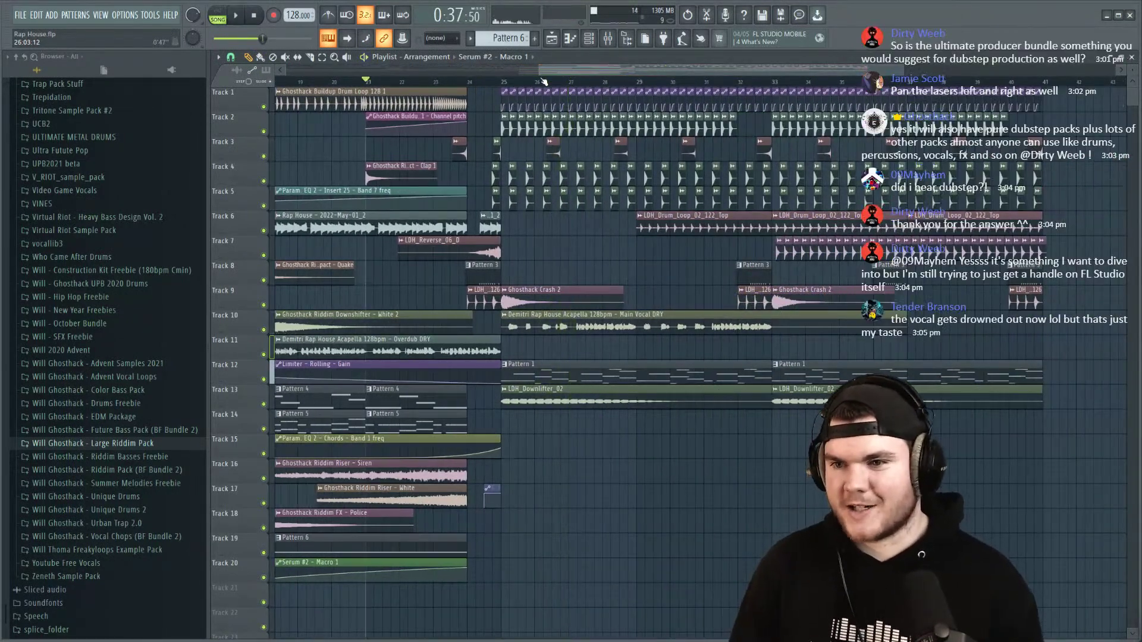
pyautogui.scroll(2, 542, 84)
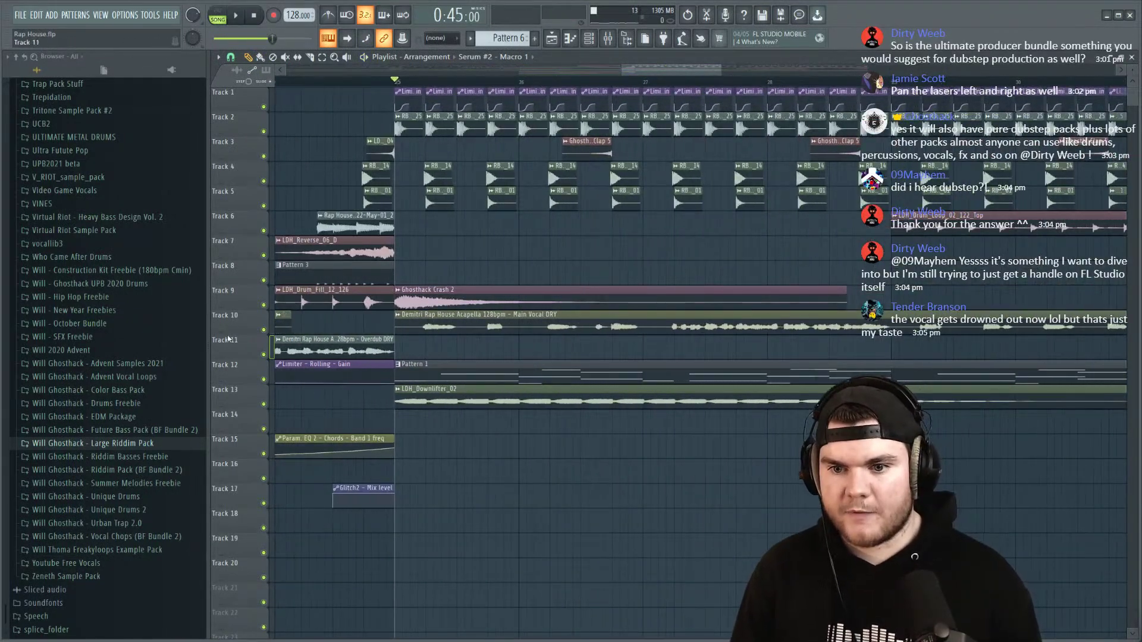
pyautogui.press('space')
pyautogui.press('space')
pyautogui.press('space')
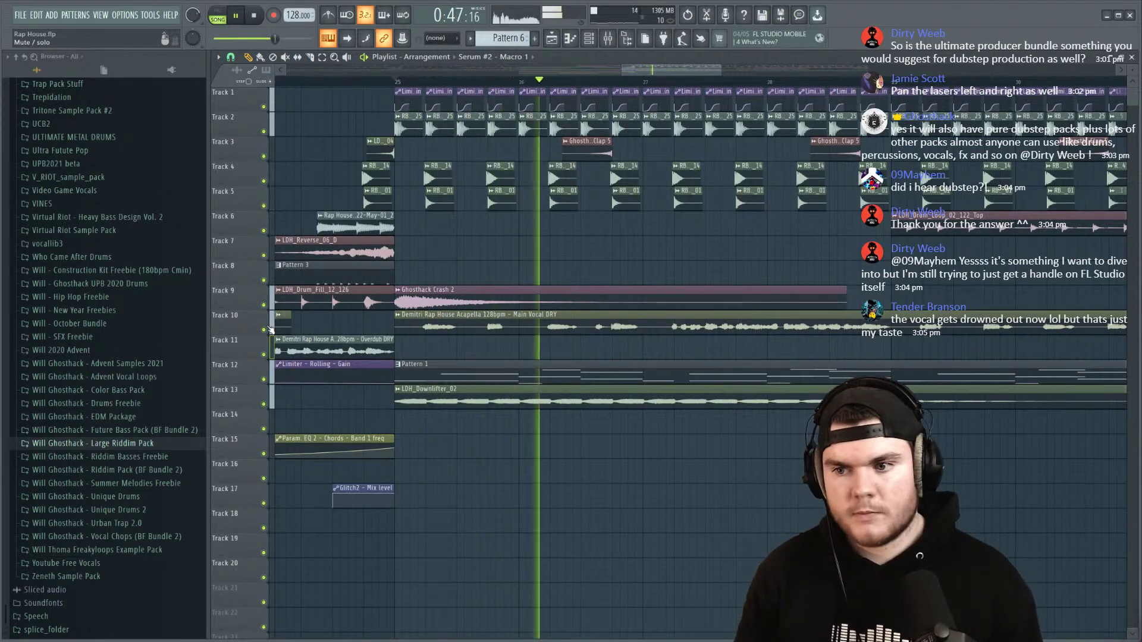
pyautogui.press('space')
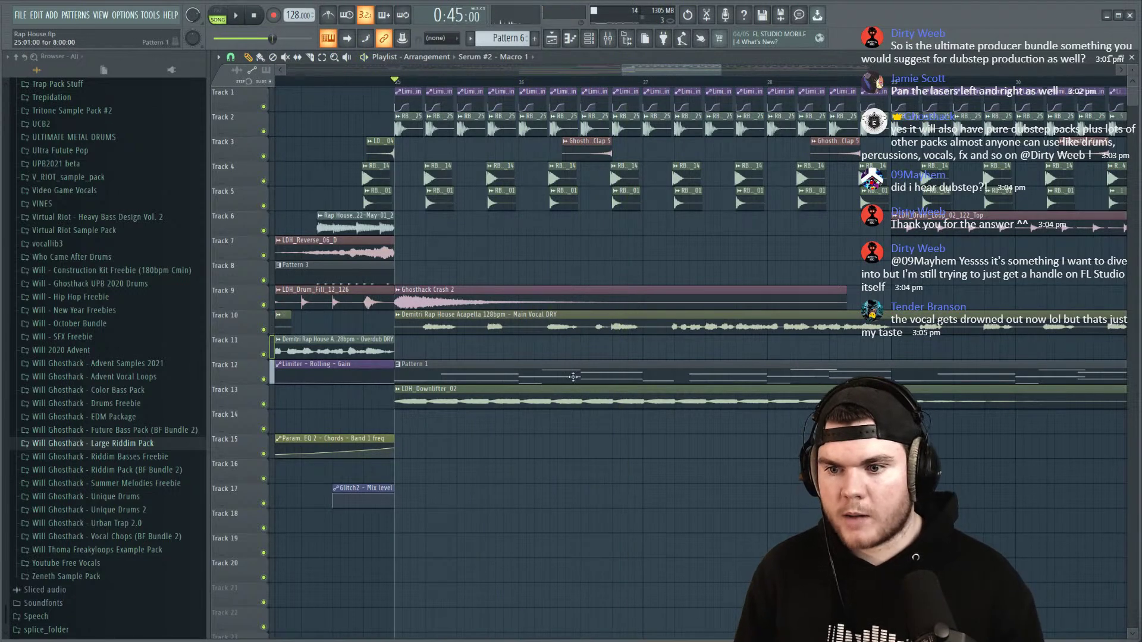
# Step: Try doubling the main vocal with a delayed copy of its clip on track 11, starting at 25:05:00
pyautogui.moveTo(445, 318); pyautogui.dragTo(468, 349)
pyautogui.press('space')
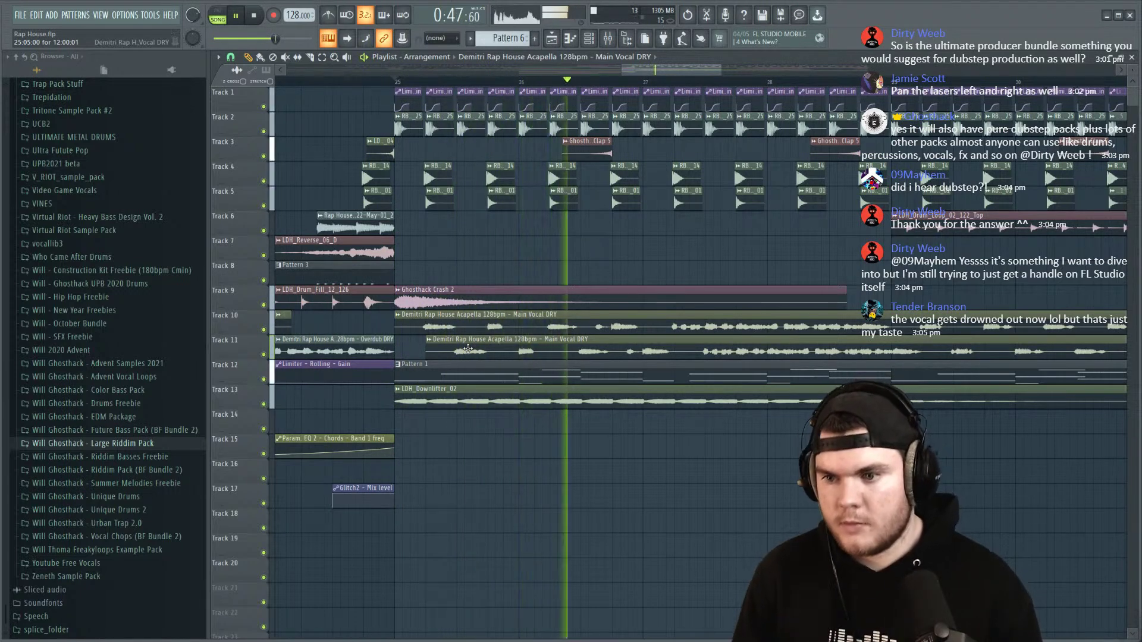
pyautogui.press('space')
pyautogui.rightClick(471, 355)
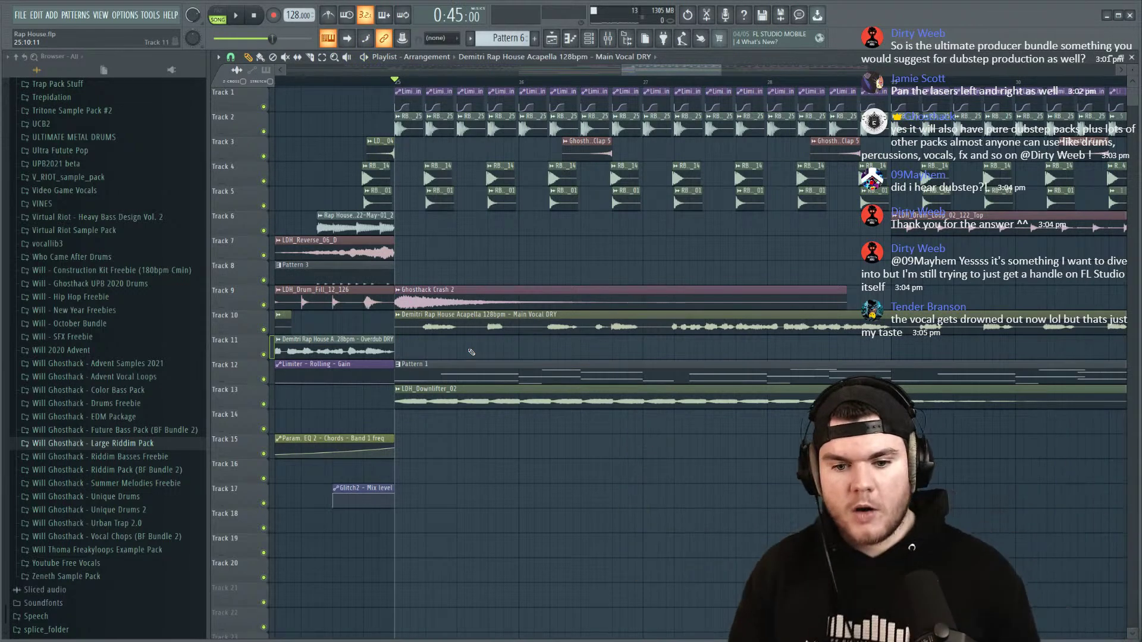
# Step: Switch to File Explorer and open the Dry folder inside the Demitri Chants sample folder
pyautogui.hotkey('alt', 'Tab')
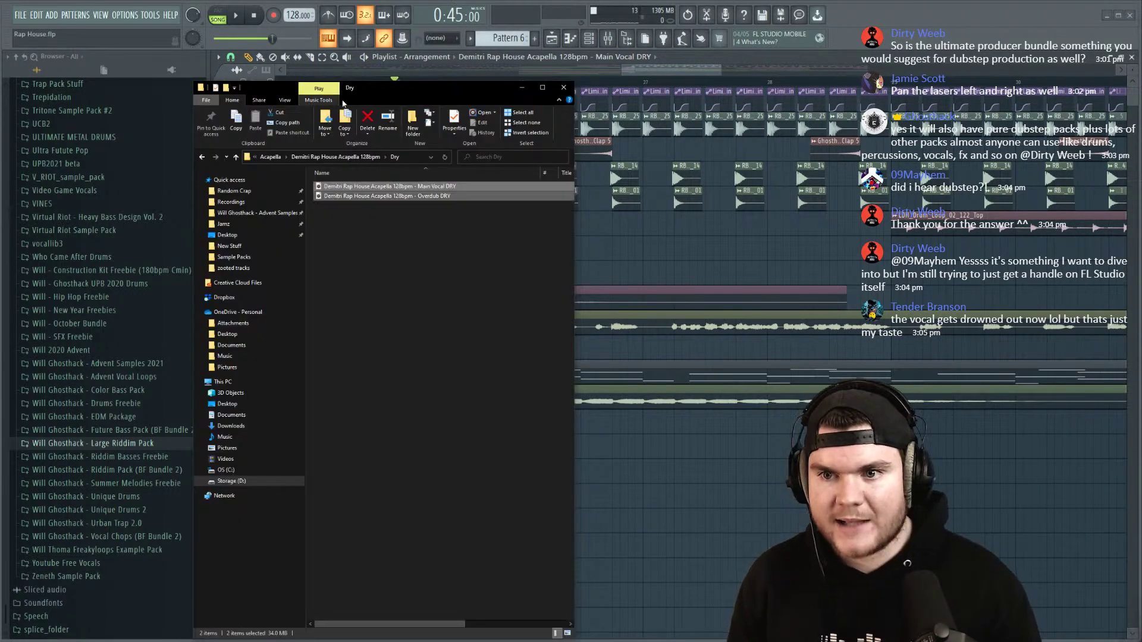
pyautogui.click(203, 158)
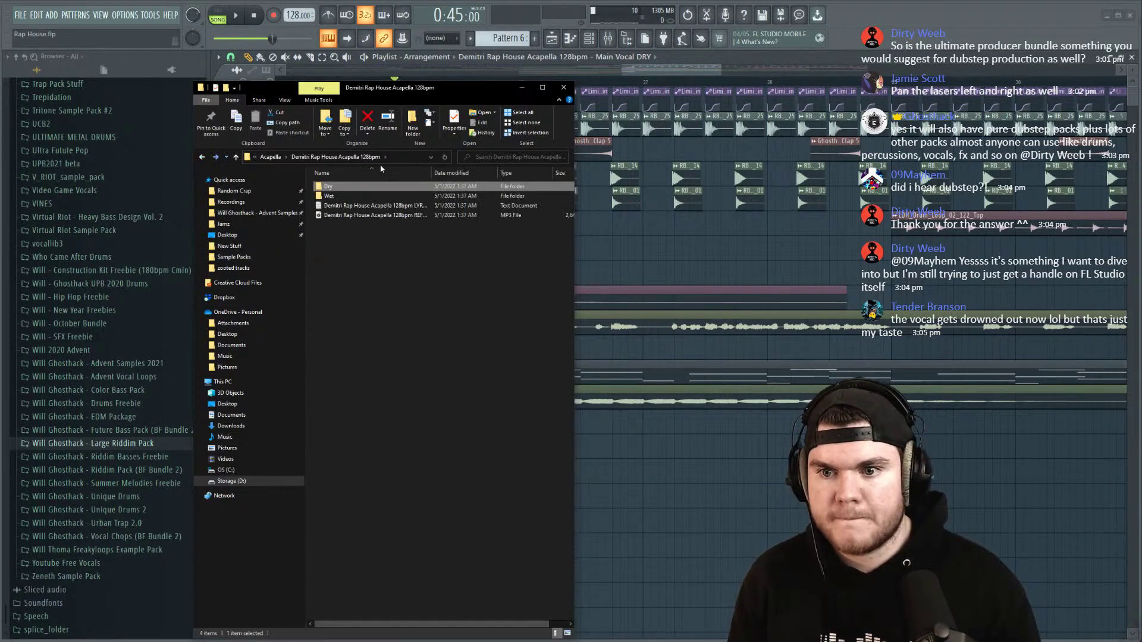
pyautogui.click(204, 158)
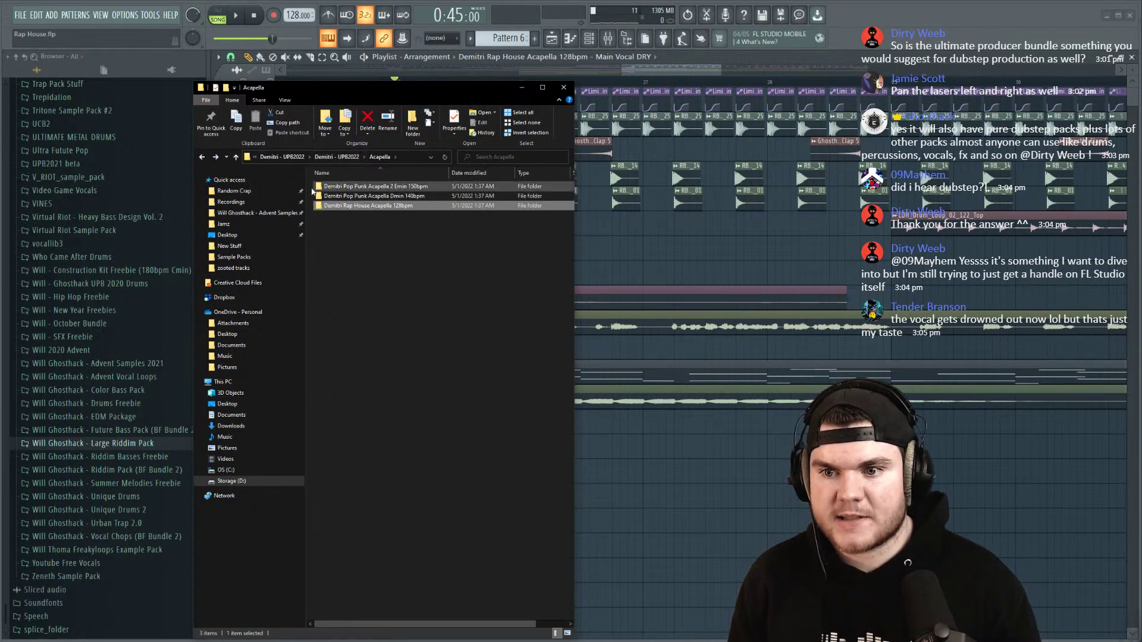
pyautogui.click(205, 158)
pyautogui.doubleClick(361, 206)
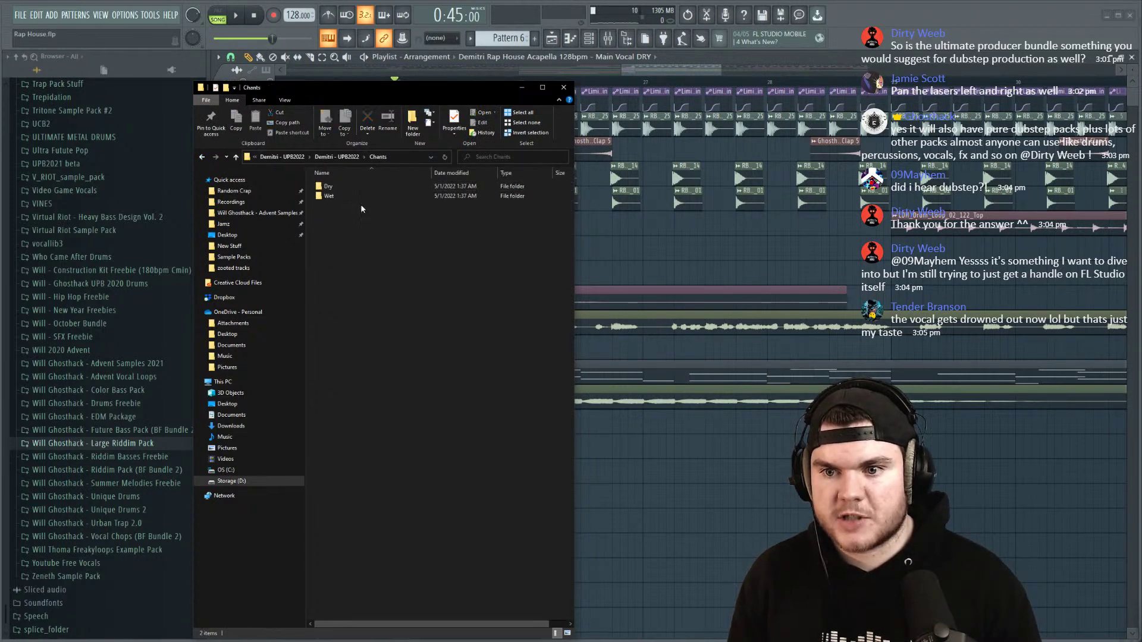
pyautogui.moveTo(383, 88); pyautogui.dragTo(424, 74)
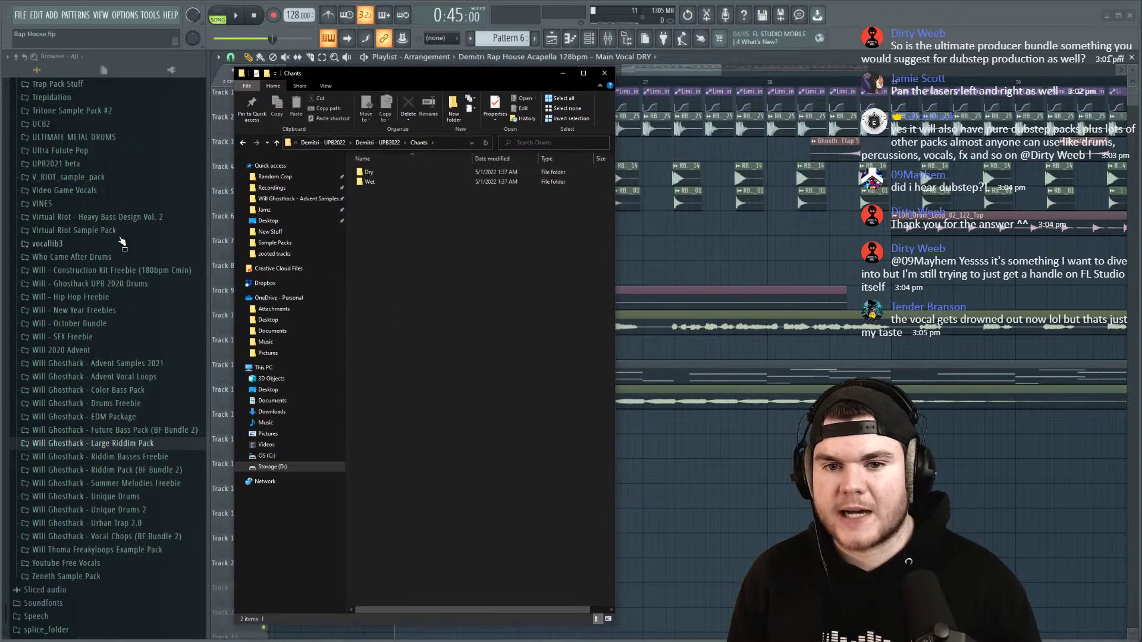
pyautogui.doubleClick(404, 172)
# Step: Audition the first dry chants and place Demitri Chant 5 - DRY on playlist track 15
pyautogui.doubleClick(429, 181)
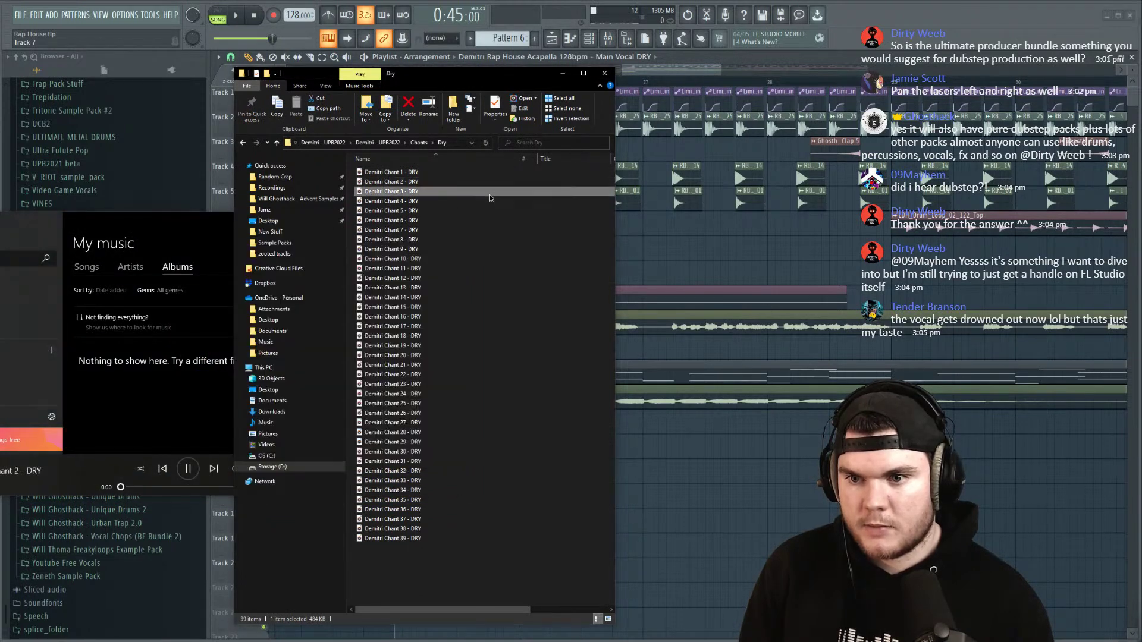
pyautogui.doubleClick(489, 194)
pyautogui.doubleClick(487, 203)
pyautogui.doubleClick(486, 213)
pyautogui.doubleClick(487, 208)
pyautogui.doubleClick(481, 213)
pyautogui.moveTo(475, 212); pyautogui.dragTo(764, 450)
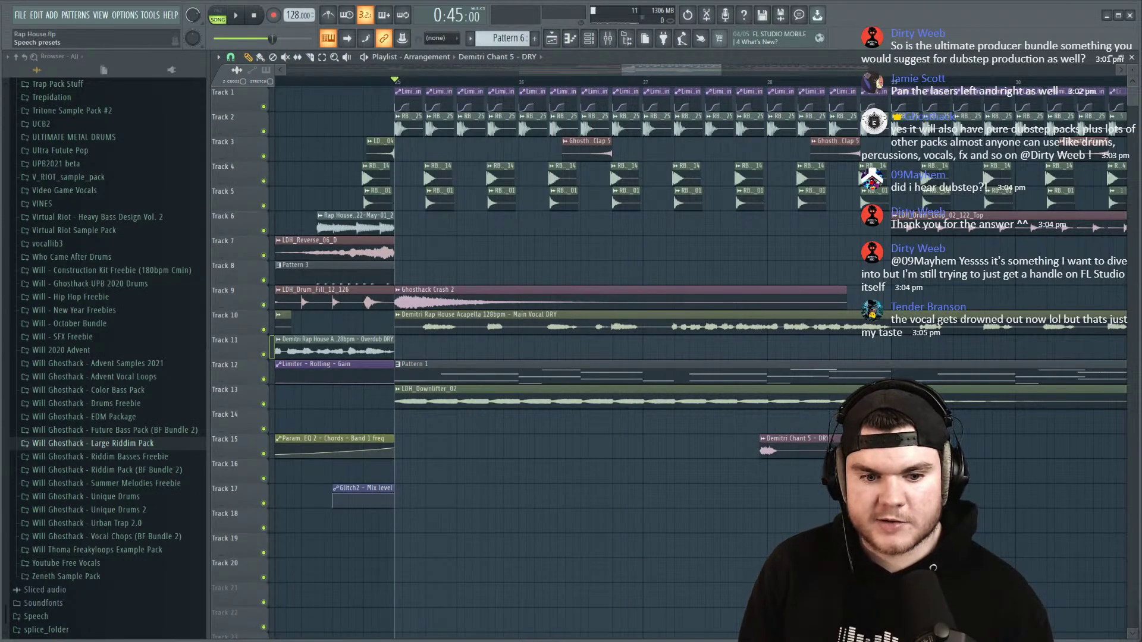
# Step: Audition the dry chants from number 6 onward and place Demitri Chant 13 - DRY on playlist track 16
pyautogui.hotkey('alt', 'Tab')
pyautogui.doubleClick(476, 220)
pyautogui.doubleClick(484, 239)
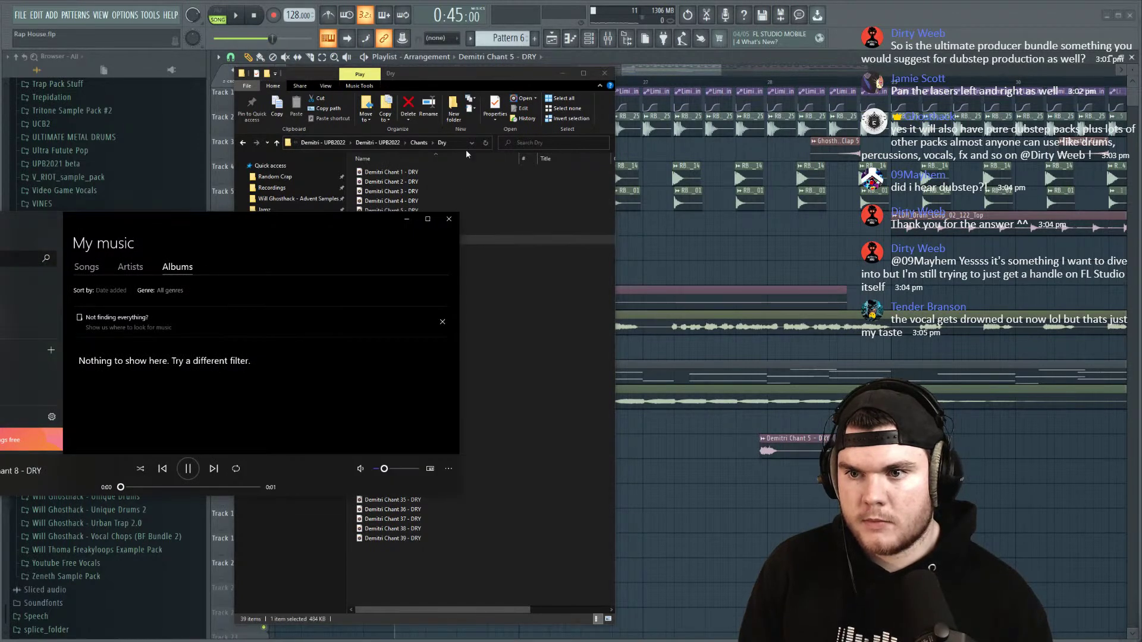
pyautogui.moveTo(486, 77); pyautogui.dragTo(671, 71)
pyautogui.doubleClick(614, 245)
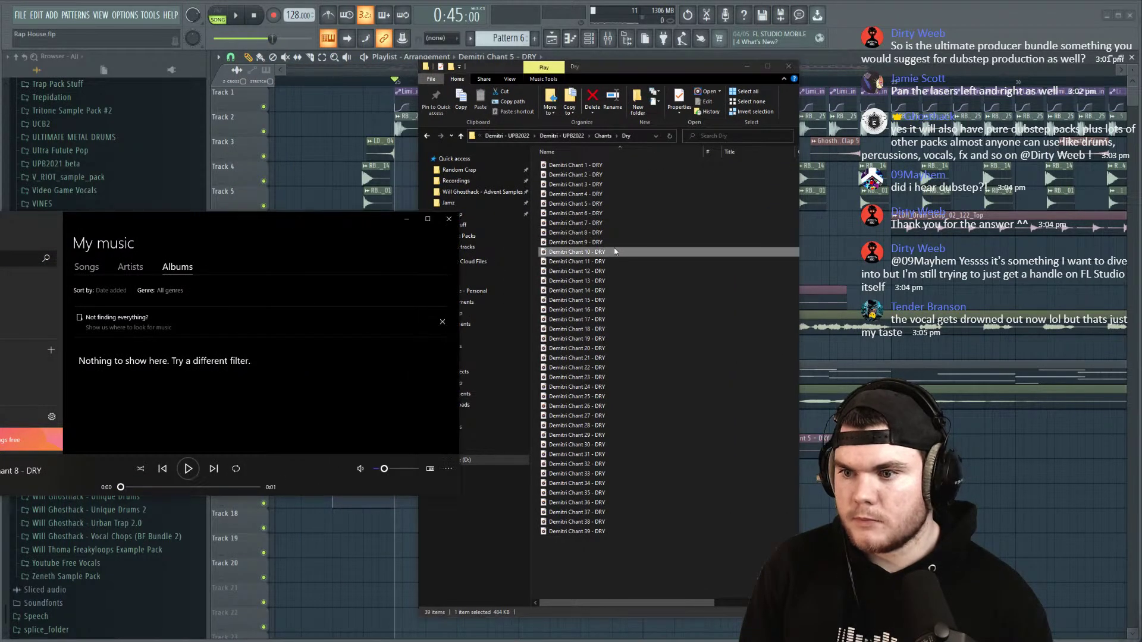
pyautogui.click(613, 261)
pyautogui.doubleClick(612, 271)
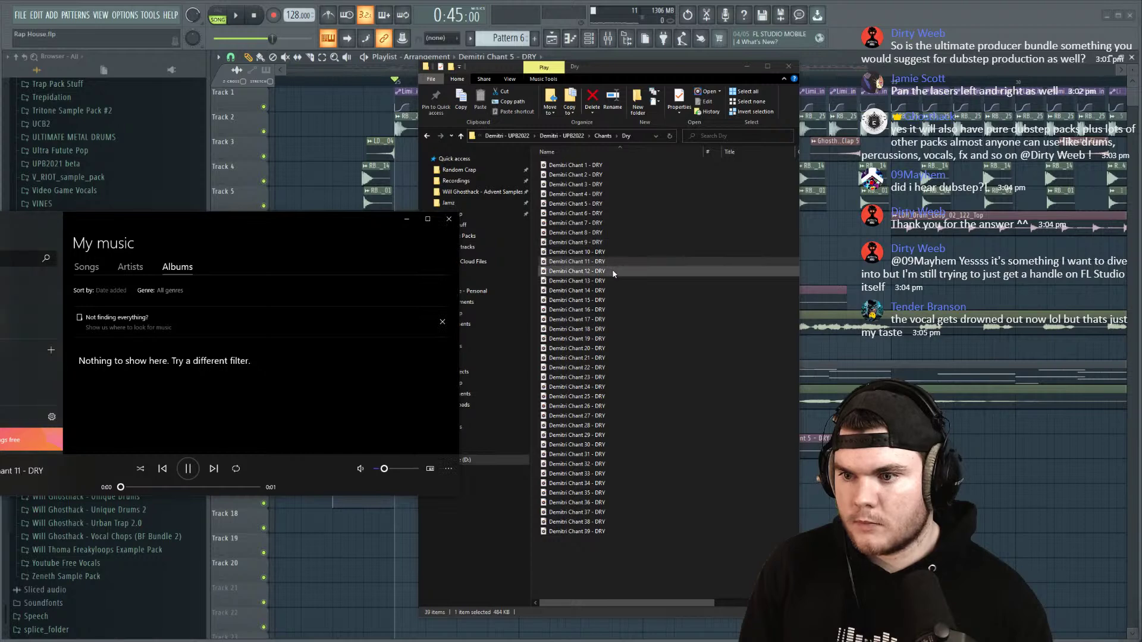
pyautogui.doubleClick(613, 281)
pyautogui.click(613, 291)
pyautogui.click(613, 291)
pyautogui.moveTo(613, 277)
pyautogui.mouseDown()
pyautogui.moveTo(674, 309)
pyautogui.moveTo(607, 279)
pyautogui.mouseUp()
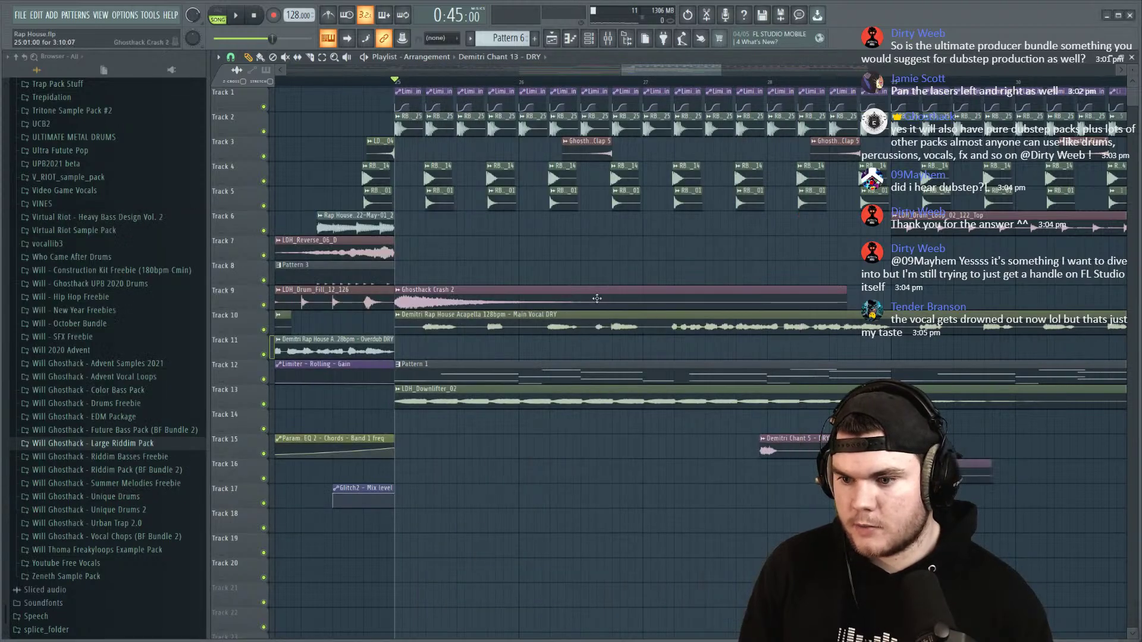
# Step: Audition the remaining dry chants from number 14 to 39 and place Demitri Chant 39 - DRY on playlist track 18
pyautogui.hotkey('alt', 'Tab')
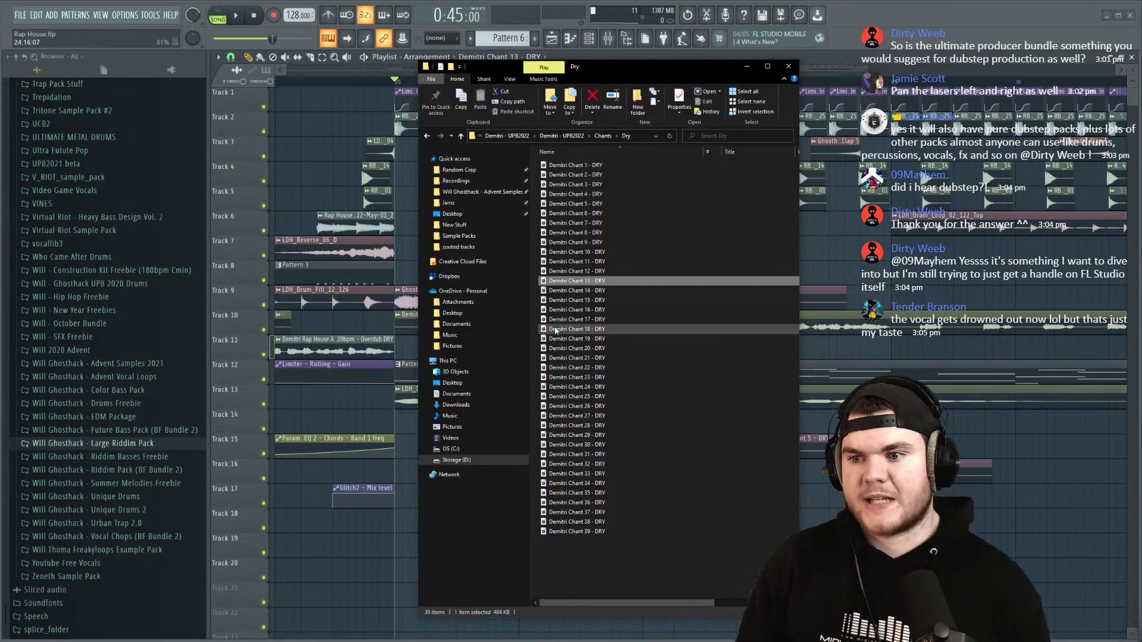
pyautogui.doubleClick(568, 292)
pyautogui.doubleClick(586, 300)
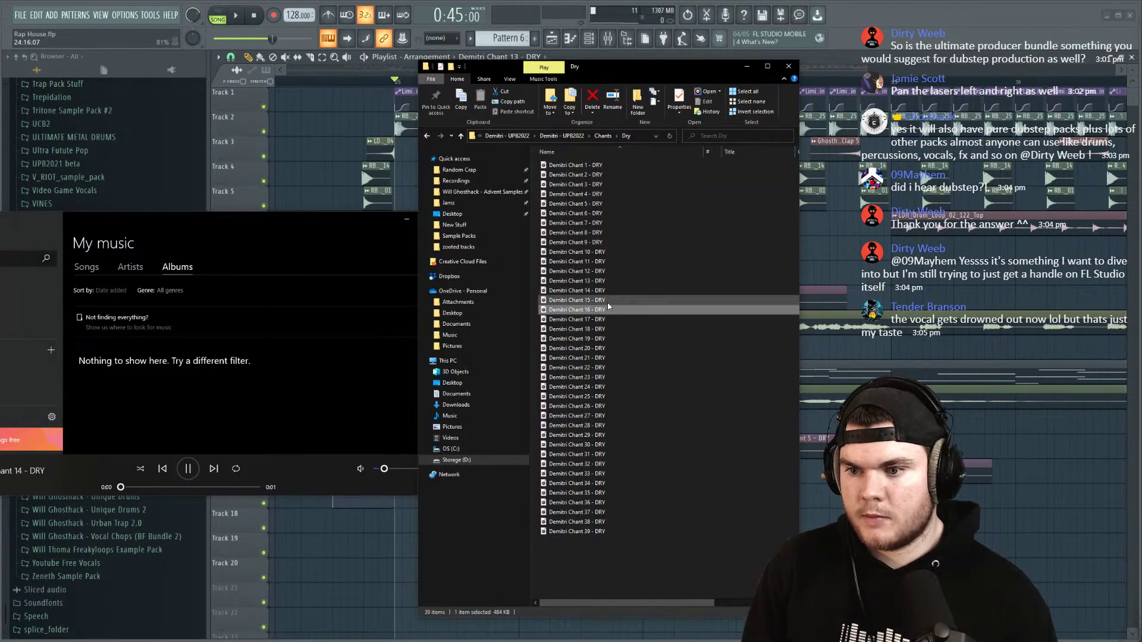
pyautogui.doubleClick(609, 320)
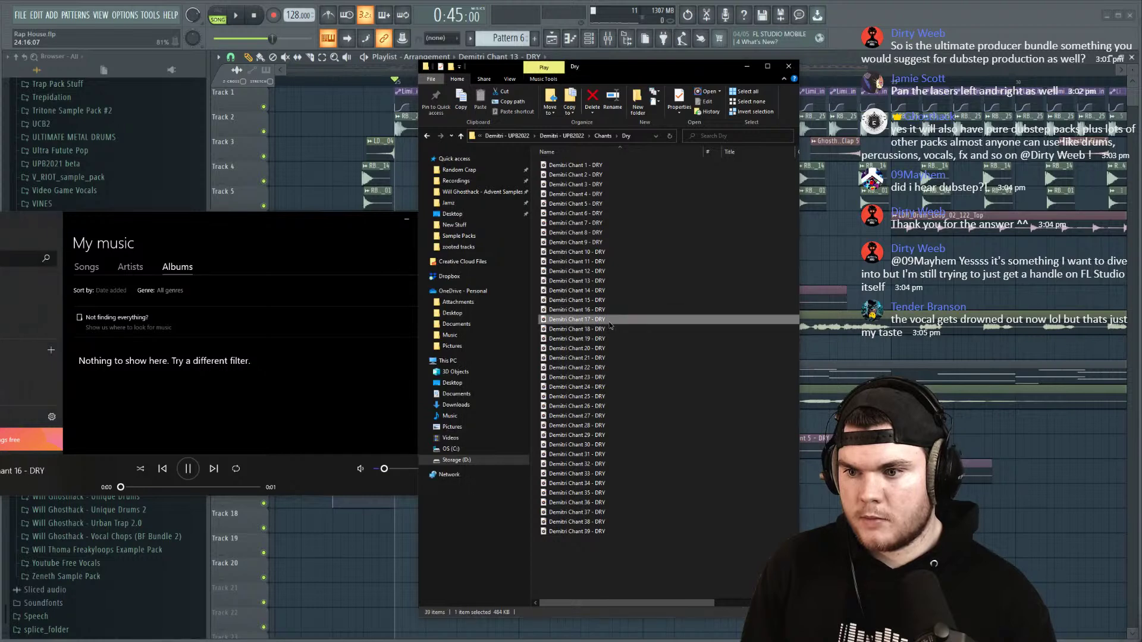
pyautogui.doubleClick(608, 329)
pyautogui.doubleClick(607, 348)
pyautogui.doubleClick(606, 367)
pyautogui.doubleClick(608, 377)
pyautogui.doubleClick(608, 387)
pyautogui.doubleClick(608, 396)
pyautogui.doubleClick(607, 405)
pyautogui.doubleClick(606, 416)
pyautogui.doubleClick(606, 425)
pyautogui.doubleClick(607, 435)
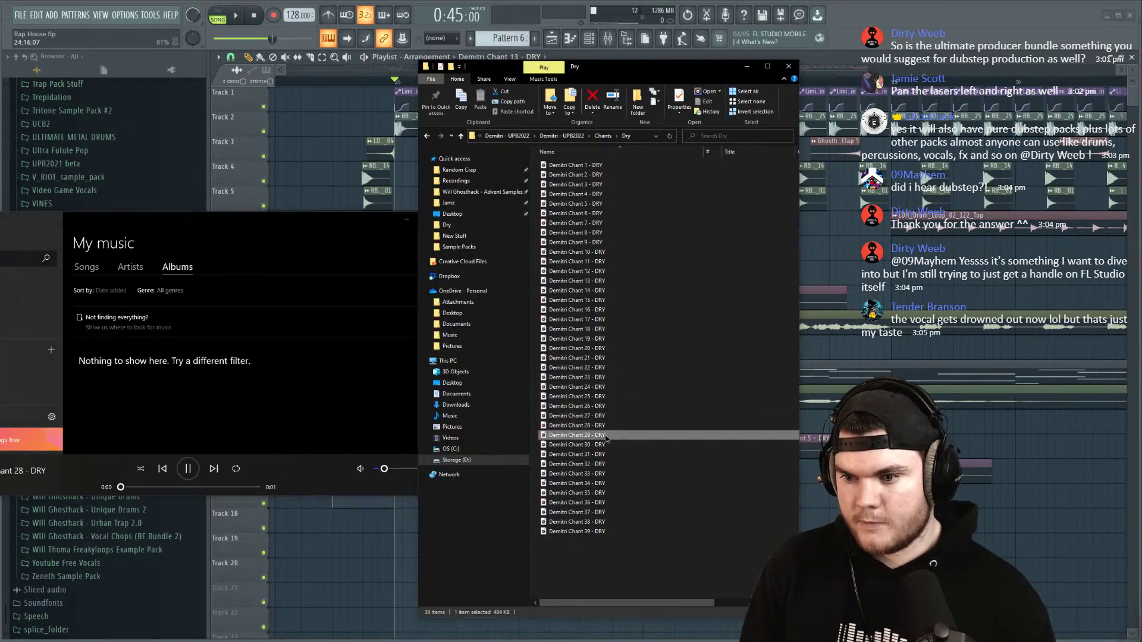
pyautogui.doubleClick(606, 444)
pyautogui.doubleClick(606, 416)
pyautogui.doubleClick(607, 406)
pyautogui.doubleClick(622, 463)
pyautogui.doubleClick(620, 482)
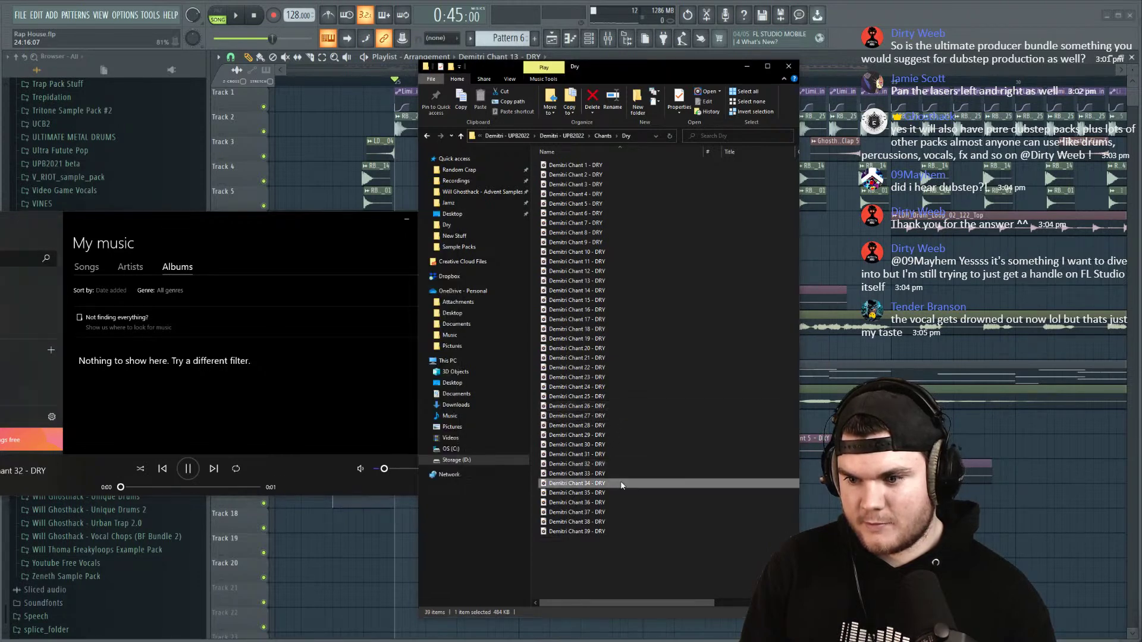
pyautogui.doubleClick(622, 503)
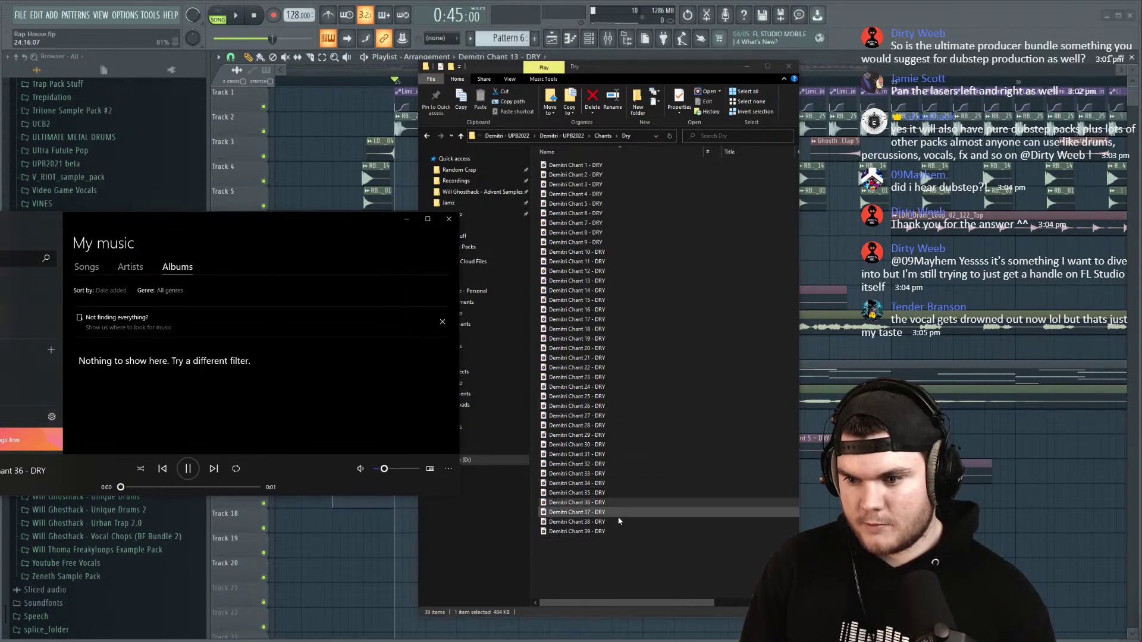
pyautogui.doubleClick(616, 521)
pyautogui.doubleClick(612, 530)
pyautogui.moveTo(607, 531); pyautogui.dragTo(892, 522)
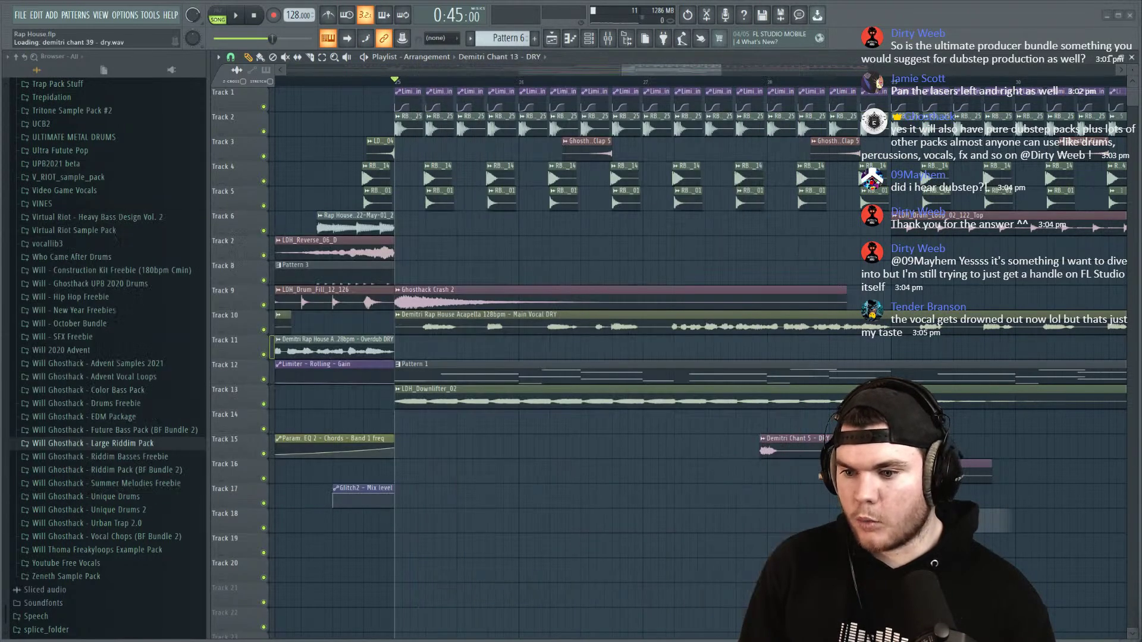
# Step: Line up Demitri Chants 5, 13 and 39 back to back on track 15 within the drop and play them with the track soloed
pyautogui.moveTo(605, 460); pyautogui.dragTo(488, 466)
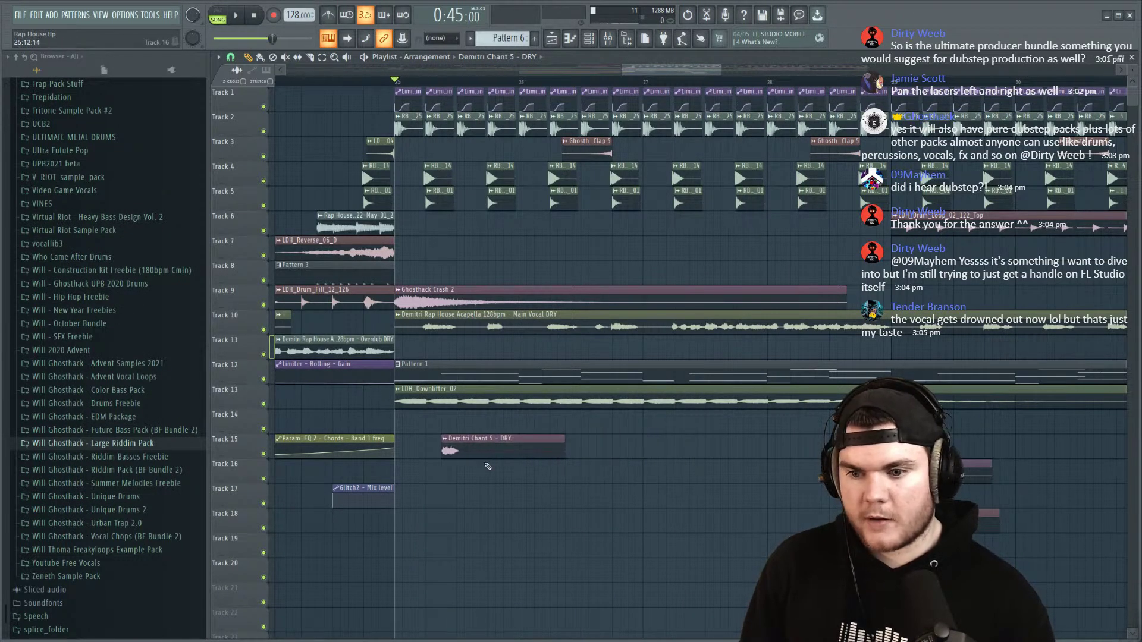
pyautogui.rightClick(263, 454)
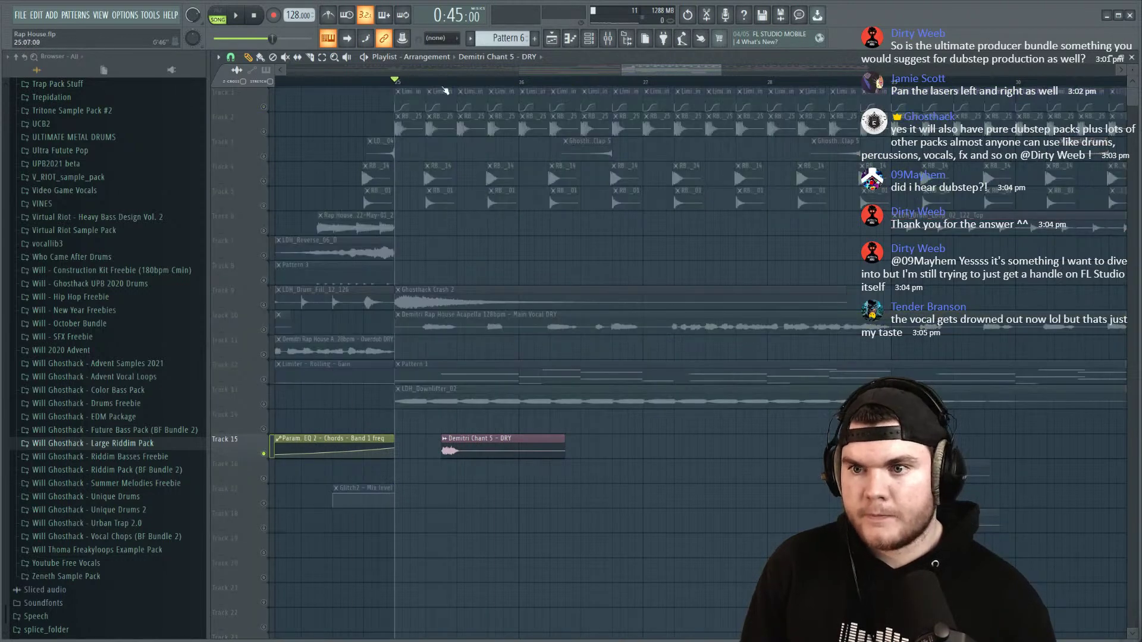
pyautogui.moveTo(906, 468); pyautogui.dragTo(605, 438)
pyautogui.moveTo(936, 515); pyautogui.dragTo(748, 438)
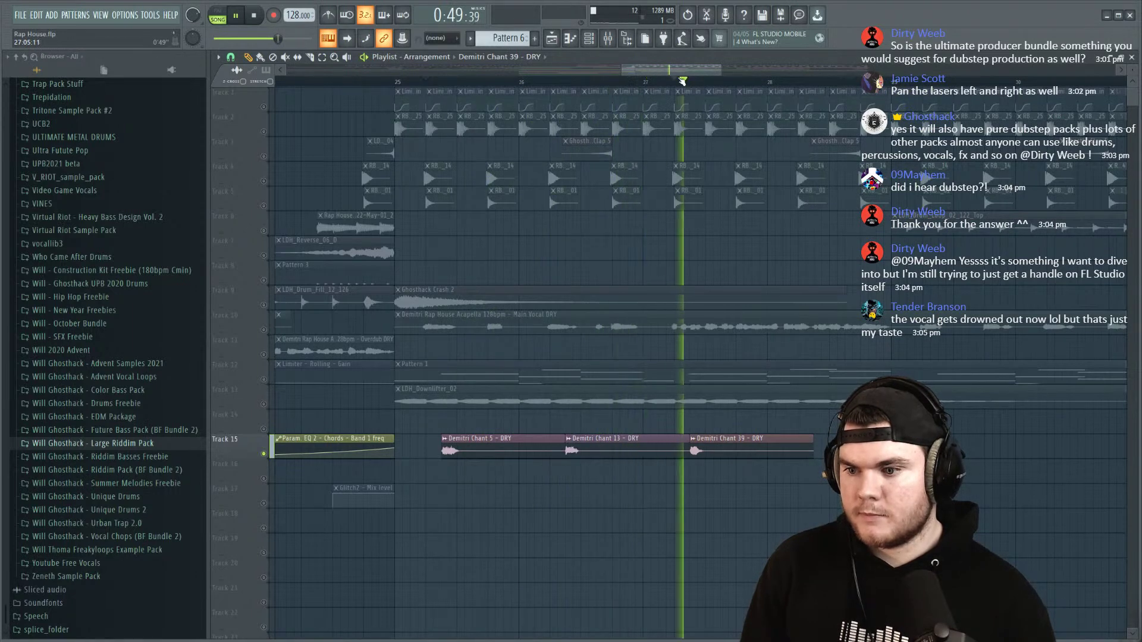
pyautogui.click(682, 80)
pyautogui.press('space')
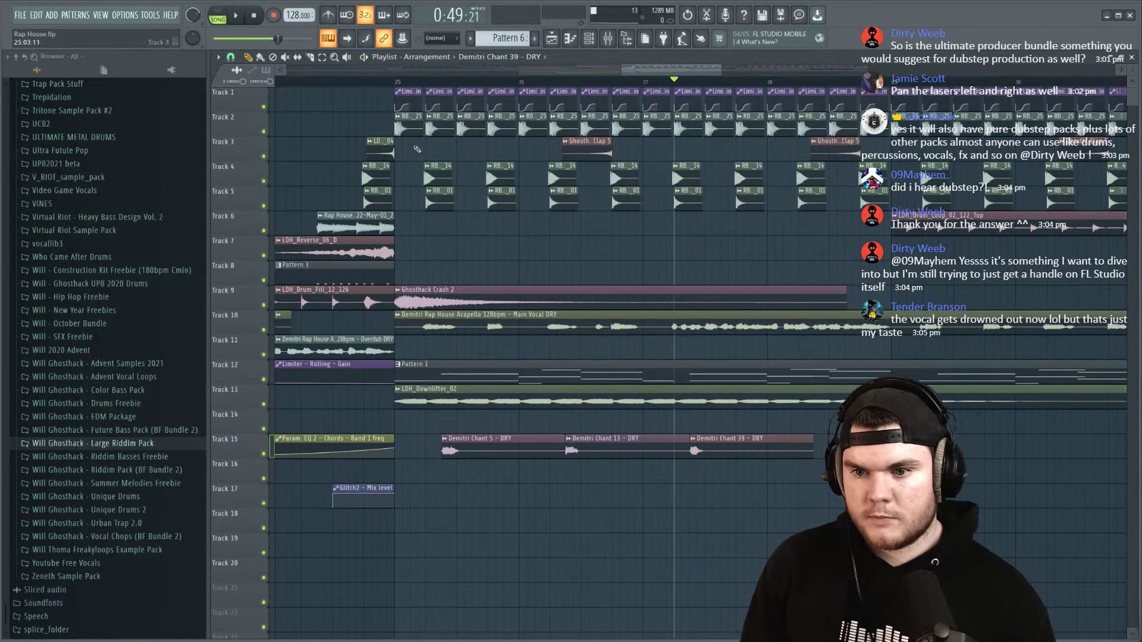
# Step: Shift Demitri Chant 5 to 25:09:00 and move Chant 13 down to track 18, playing the drop to check the timing
pyautogui.click(397, 81)
pyautogui.press('space')
pyautogui.moveTo(506, 446); pyautogui.dragTo(522, 446)
pyautogui.press('space')
pyautogui.press('space')
pyautogui.moveTo(660, 448); pyautogui.dragTo(792, 522)
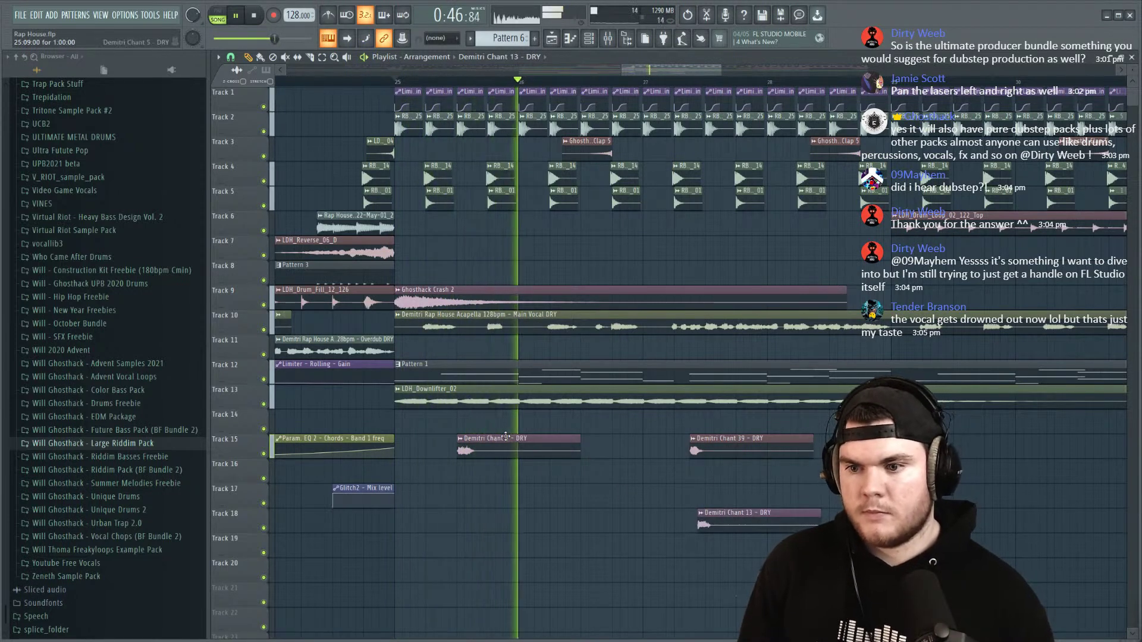
pyautogui.press('space')
pyautogui.press('space')
# Step: Place Demitri Chant 39 on track 16 at 26:09:00 and shift Chant 13 earlier on track 18, checking against playback
pyautogui.moveTo(734, 451); pyautogui.dragTo(563, 475)
pyautogui.moveTo(744, 515); pyautogui.dragTo(627, 515)
pyautogui.press('space')
pyautogui.press('space')
pyautogui.moveTo(565, 465); pyautogui.dragTo(627, 465)
pyautogui.moveTo(621, 516); pyautogui.dragTo(571, 518)
pyautogui.press('space')
pyautogui.press('space')
pyautogui.press('space')
pyautogui.click(631, 470)
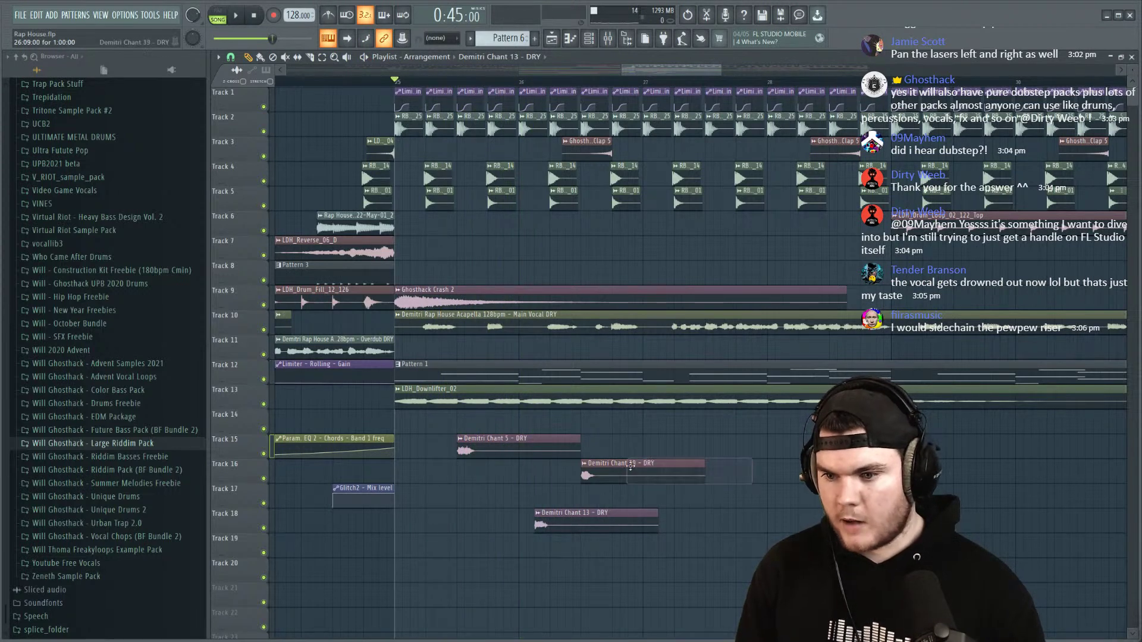
# Step: Try Demitri Chant 13 at 25:09:00 followed by Chant 5 at 26:01:00 and play the drop
pyautogui.moveTo(532, 444); pyautogui.dragTo(633, 443)
pyautogui.moveTo(592, 525); pyautogui.dragTo(514, 525)
pyautogui.press('space')
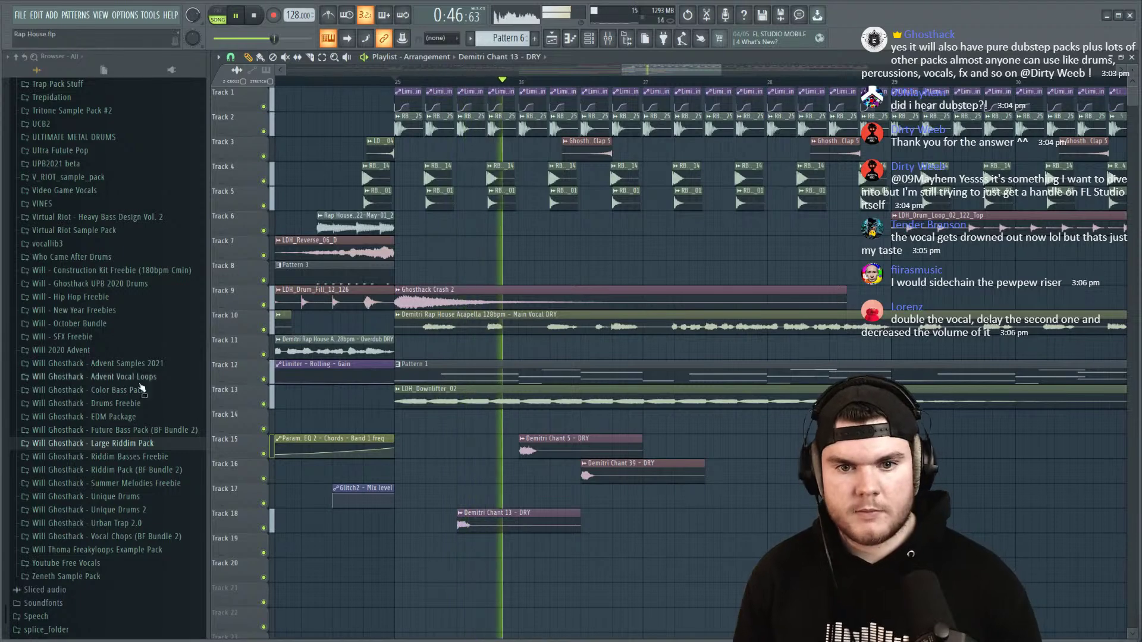
pyautogui.click(449, 219)
# Step: Move Demitri Chant 5 to 25:09:00 and Chant 13 to 26:01:00 while the drop plays
pyautogui.moveTo(581, 444); pyautogui.dragTo(519, 444)
pyautogui.moveTo(490, 519); pyautogui.dragTo(550, 528)
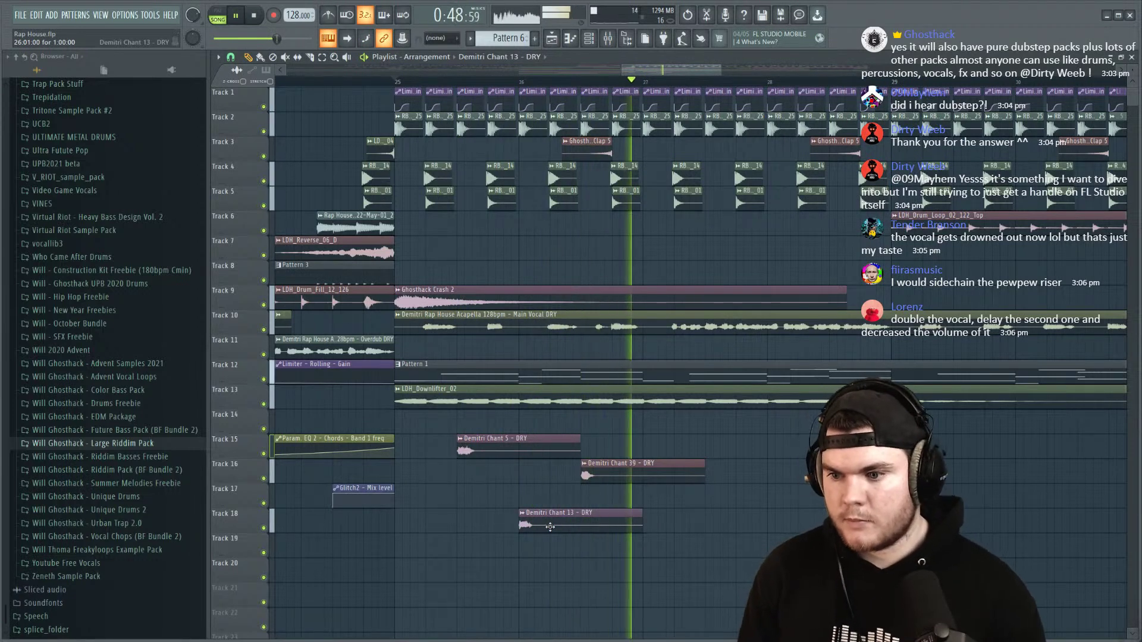
pyautogui.click(426, 328)
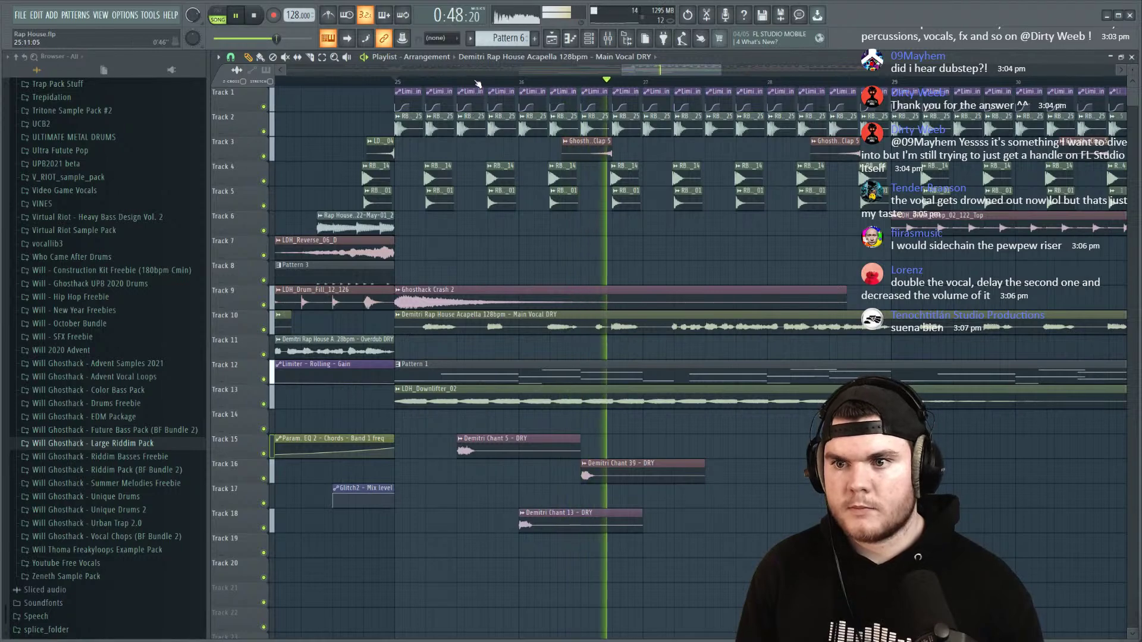
# Step: Extend the Overdub DRY vocal clip on track 11 from bar 25 to bar 29 and play it with the drop
pyautogui.scroll(-5, 393, 256)
pyautogui.click(335, 345)
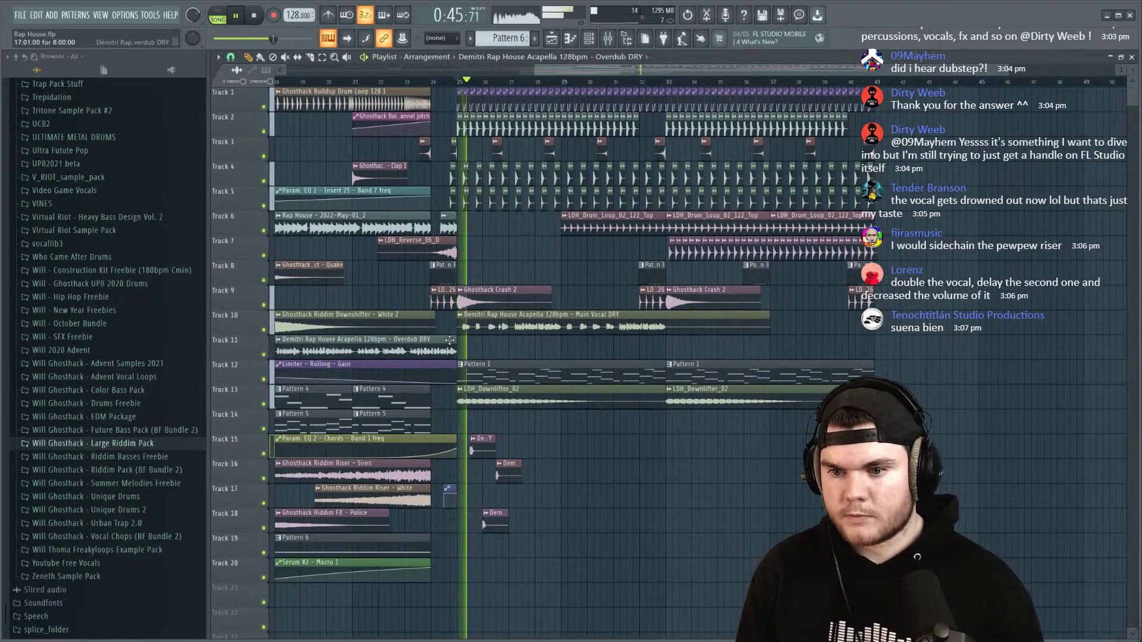
pyautogui.moveTo(456, 345); pyautogui.dragTo(560, 345)
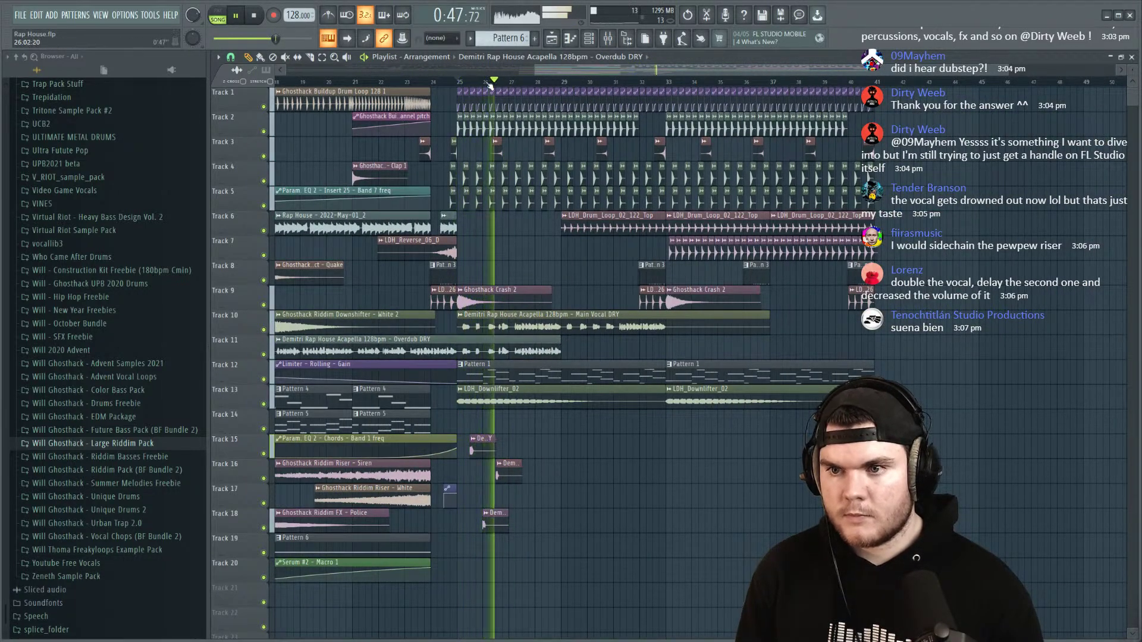
pyautogui.scroll(4, 319, 68)
pyautogui.press('space')
pyautogui.press('space')
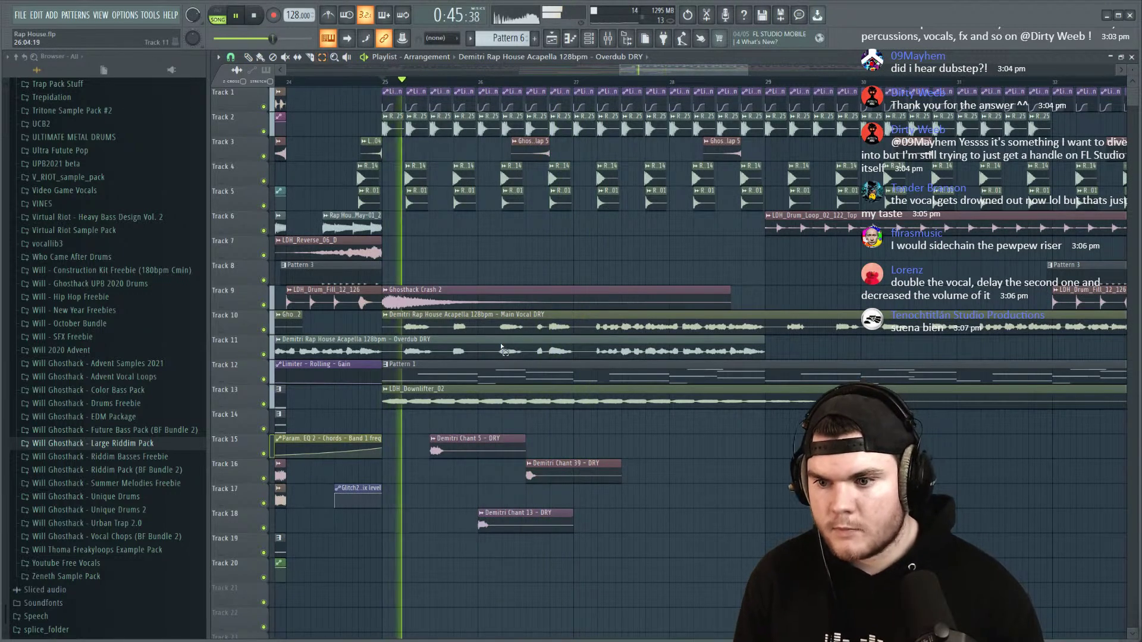
# Step: Isolate a short overdub phrase near the end of bar 26 and cut the rest of the track 11 overdub back to bar 25
pyautogui.click(526, 345)
pyautogui.click(249, 58)
pyautogui.press('space')
pyautogui.press('space')
pyautogui.moveTo(525, 350); pyautogui.dragTo(382, 350)
pyautogui.moveTo(761, 339); pyautogui.dragTo(547, 343)
# Step: Move the isolated overdub phrase down four tracks to track 15, keeping its timing near the end of bar 26
pyautogui.click(386, 82)
pyautogui.hotkey('shift', 'Down')
pyautogui.hotkey('shift', 'Down')
pyautogui.hotkey('shift', 'Down')
pyautogui.hotkey('shift', 'Down')
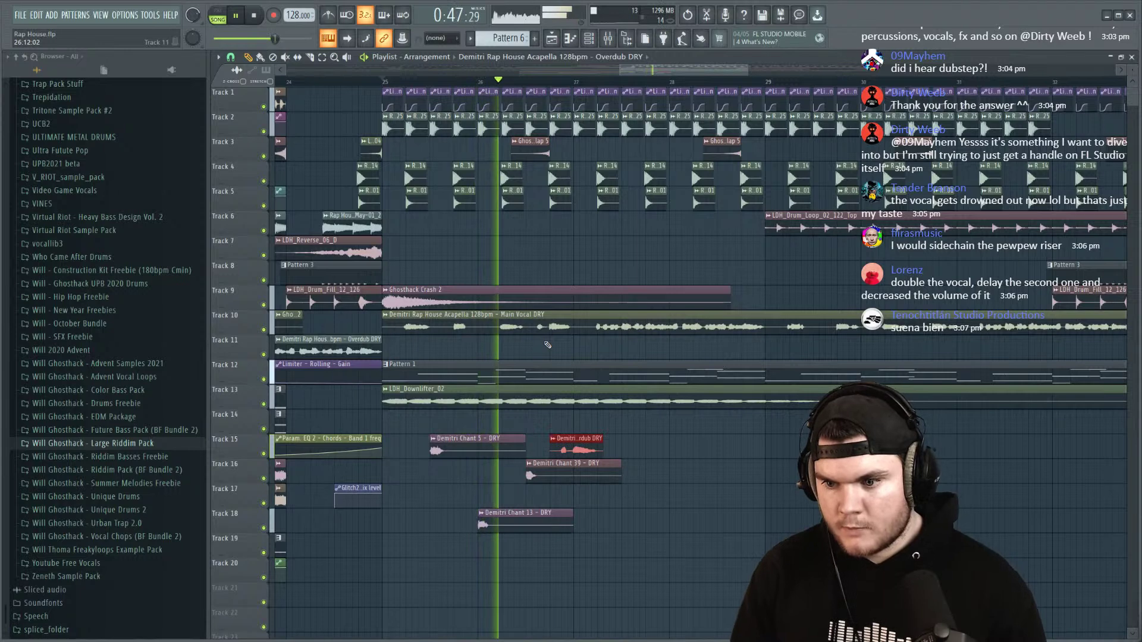
# Step: Make the overdub phrase clip on track 15 unique, then open its channel settings and close them
pyautogui.rightClick(553, 444)
pyautogui.click(582, 519)
pyautogui.press('space')
pyautogui.doubleClick(569, 447)
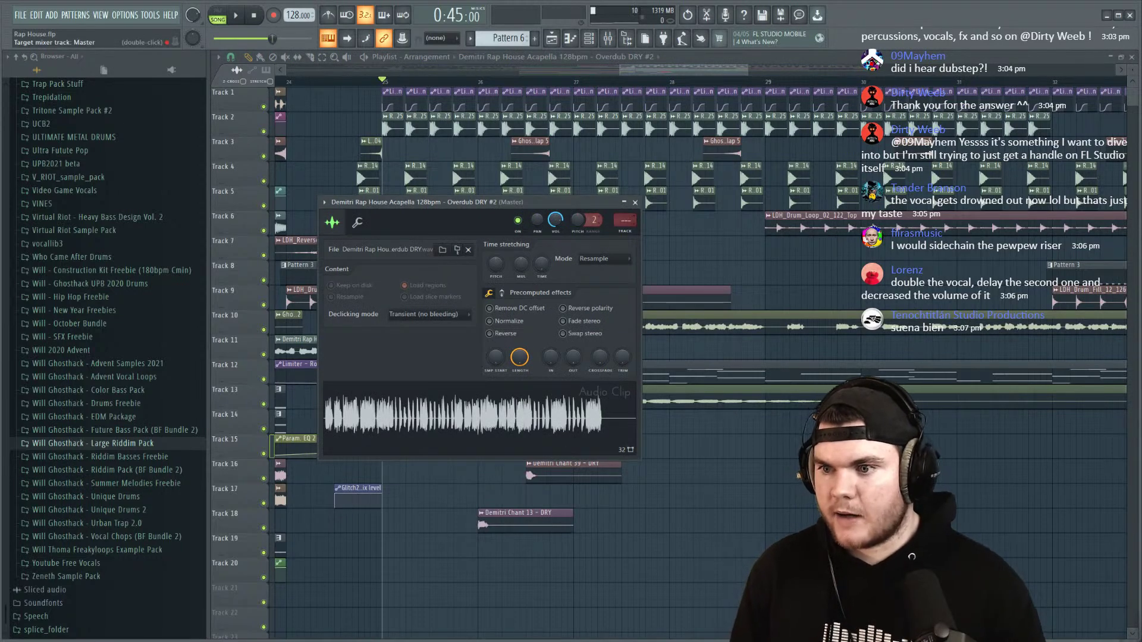
pyautogui.click(635, 203)
# Step: Play the drop from bar 25 to judge the chants and overdub phrase against the main vocal
pyautogui.press('space')
pyautogui.scroll(3, 481, 435)
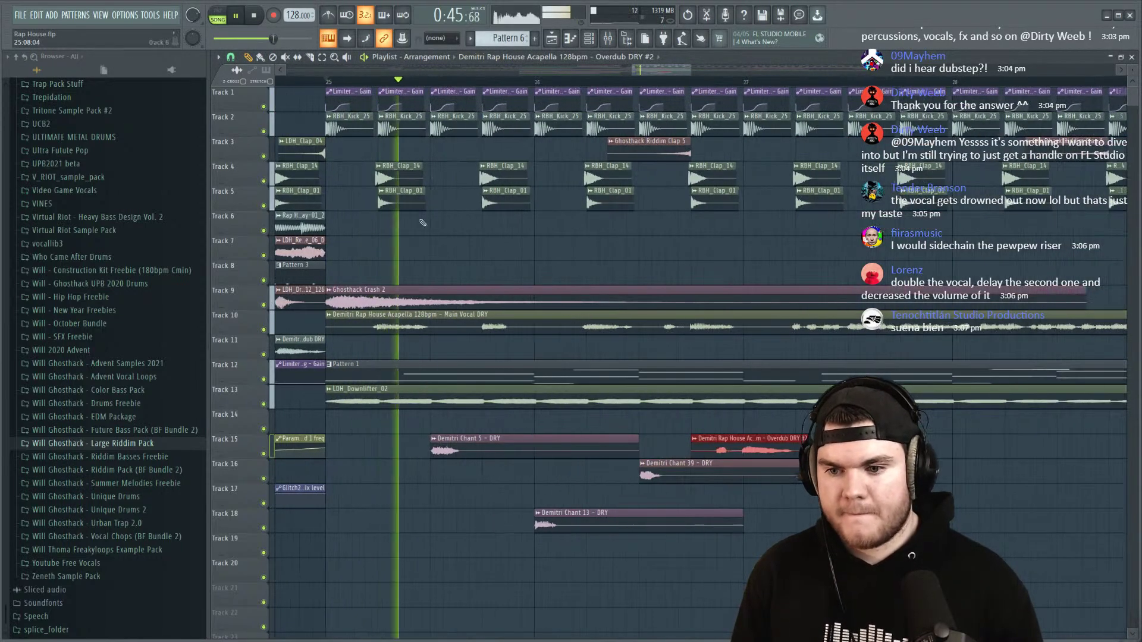
pyautogui.press('space')
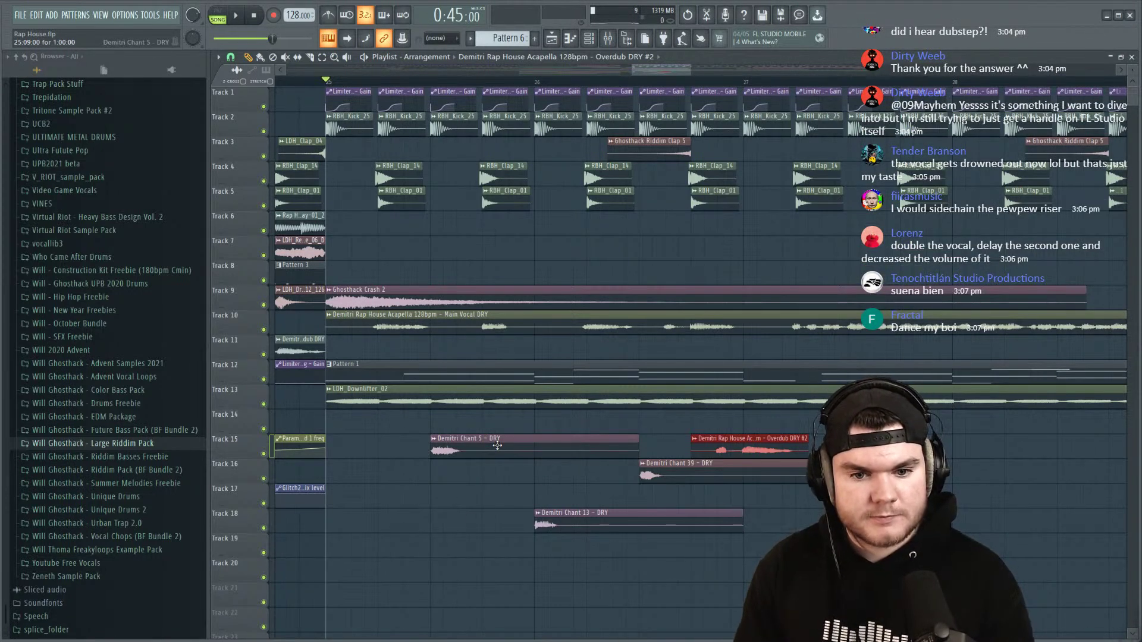
pyautogui.press('space')
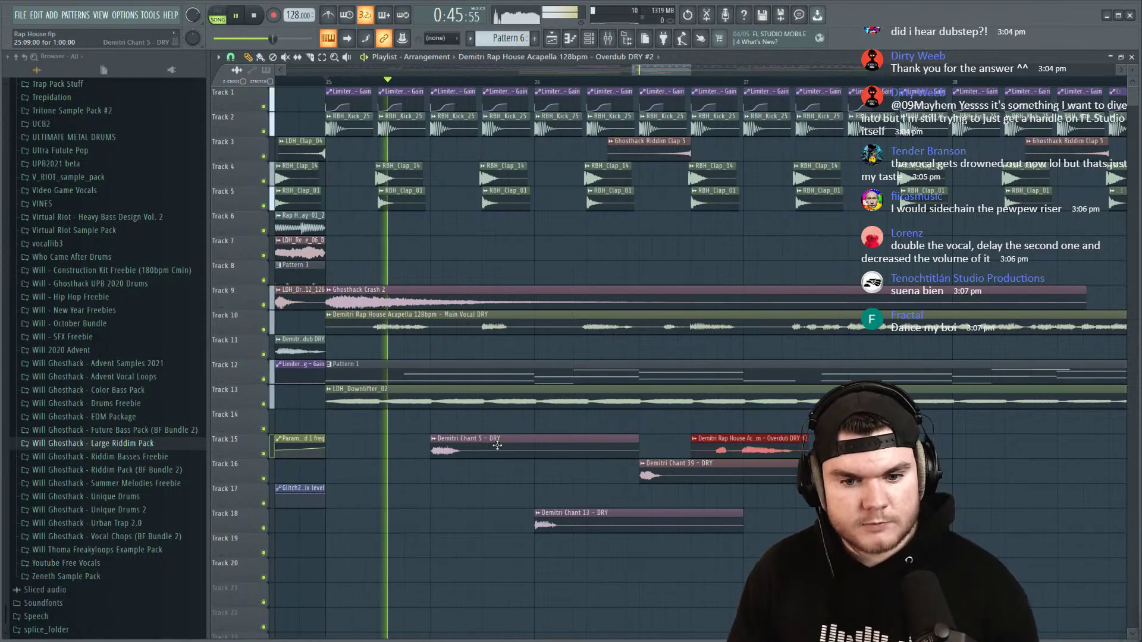
# Step: Route the Demitri Chant 5 clip's channel to mixer track 14 and close its settings
pyautogui.doubleClick(502, 440)
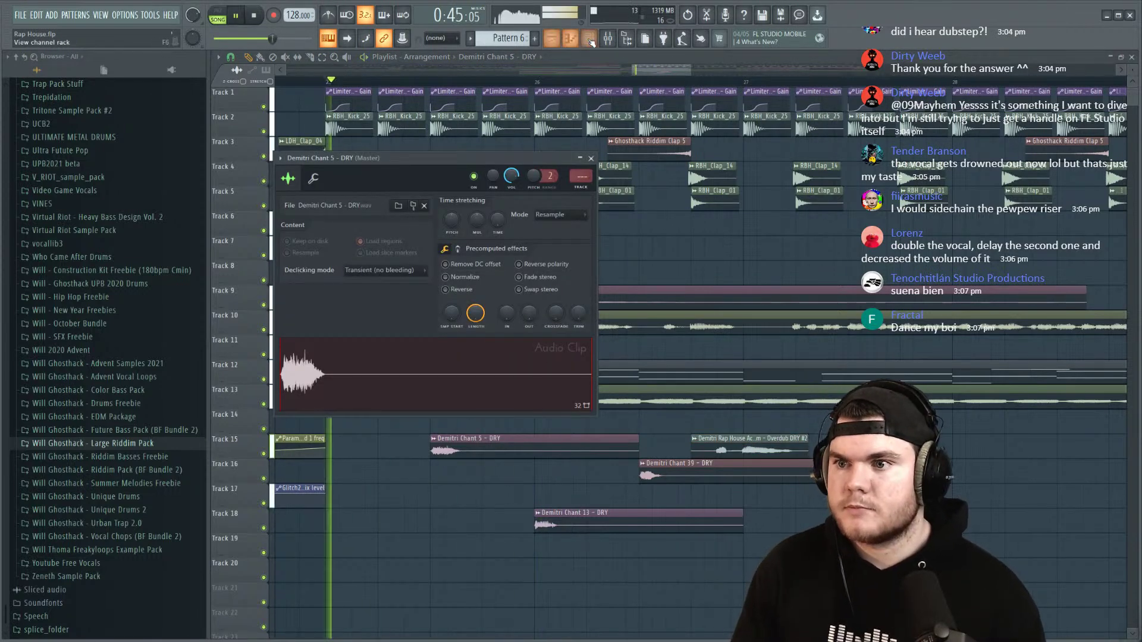
pyautogui.doubleClick(588, 172)
pyautogui.press('space')
pyautogui.moveTo(587, 172); pyautogui.dragTo(589, 158)
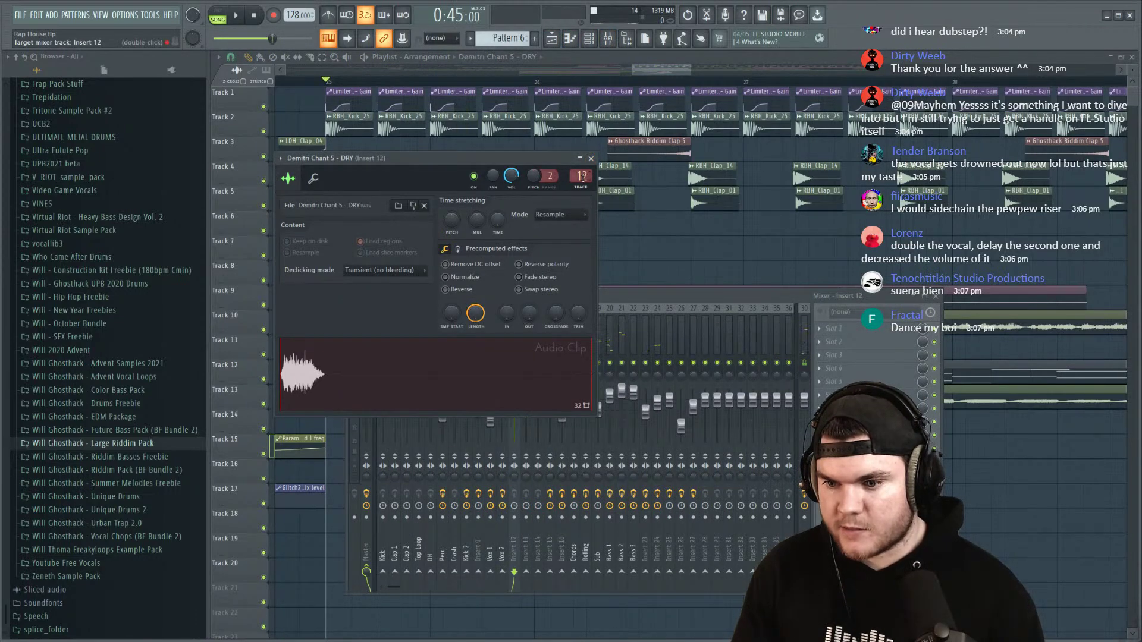
pyautogui.scroll(2, 583, 178)
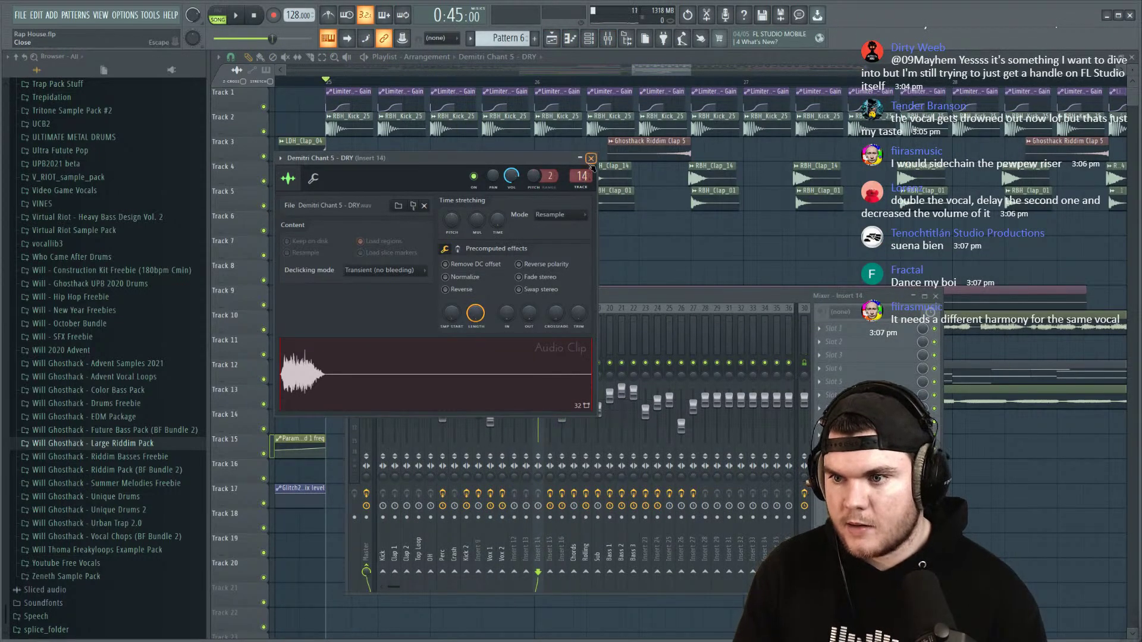
pyautogui.click(591, 158)
# Step: Route the Demitri Chant 13 and Demitri Chant 39 channels to mixer track 14
pyautogui.doubleClick(574, 522)
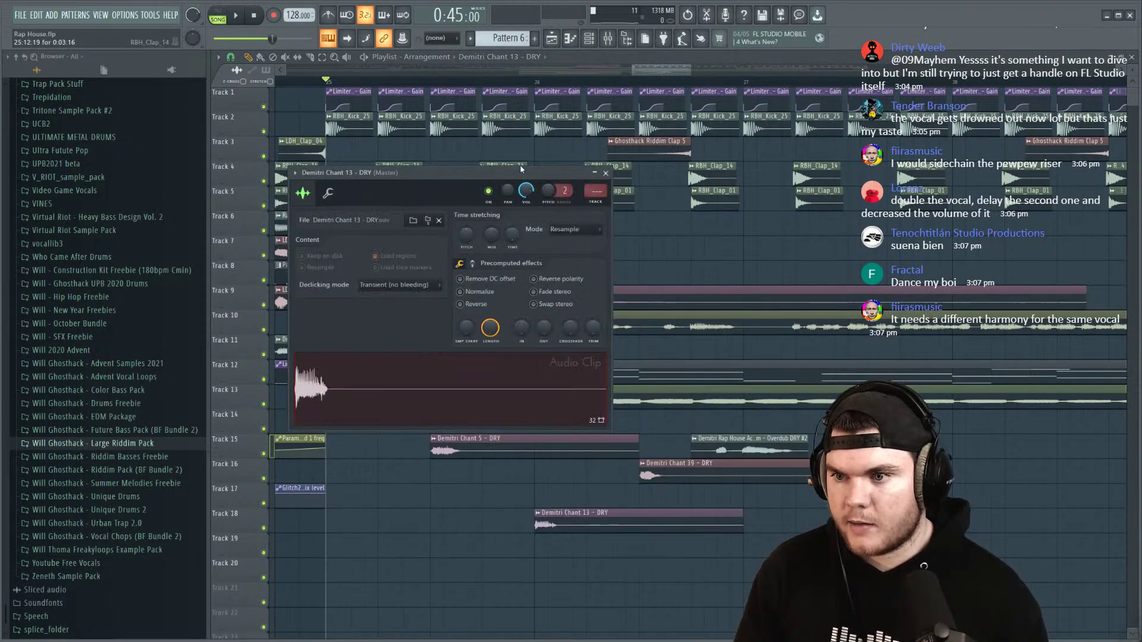
pyautogui.click(606, 174)
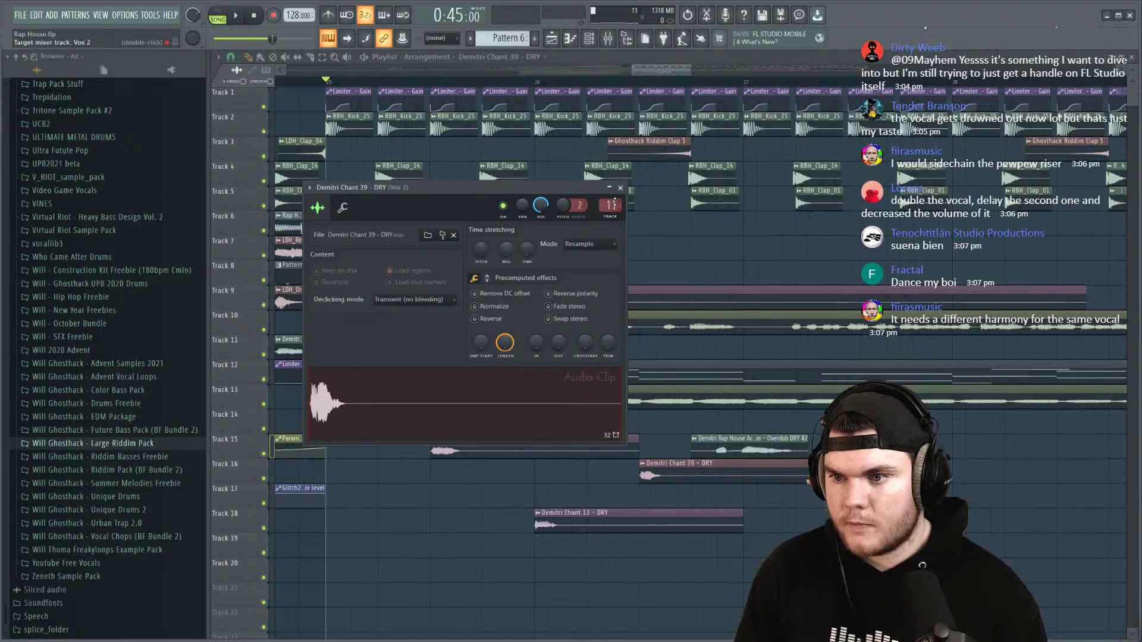
pyautogui.click(621, 188)
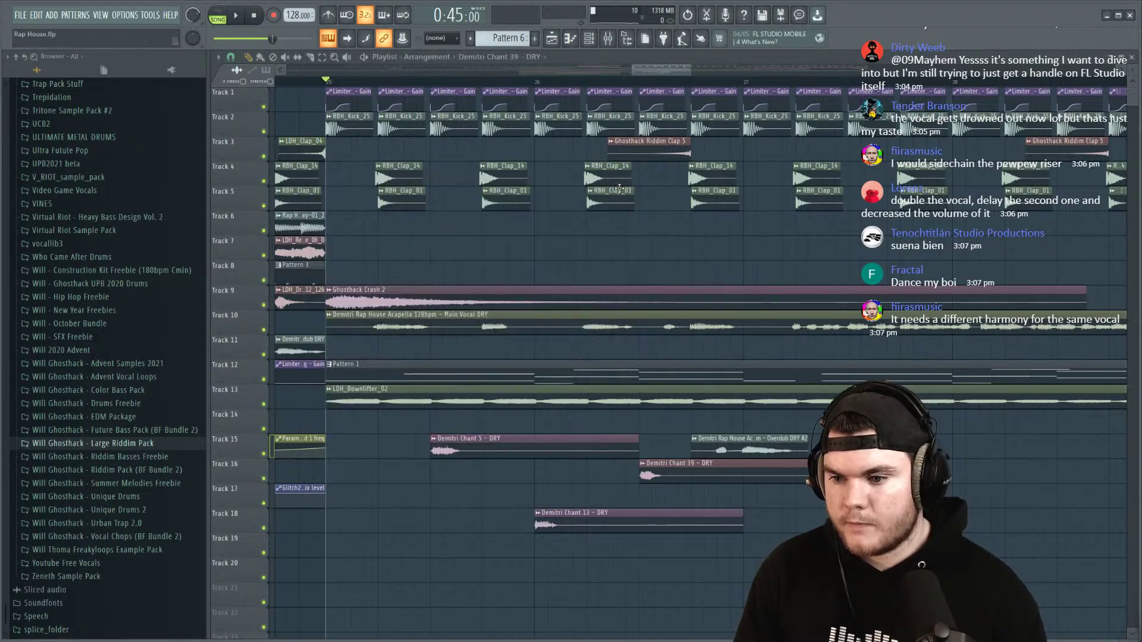
# Step: Review the Chant 13 channel settings and check the main vocal's time-stretch pitch shift
pyautogui.doubleClick(607, 517)
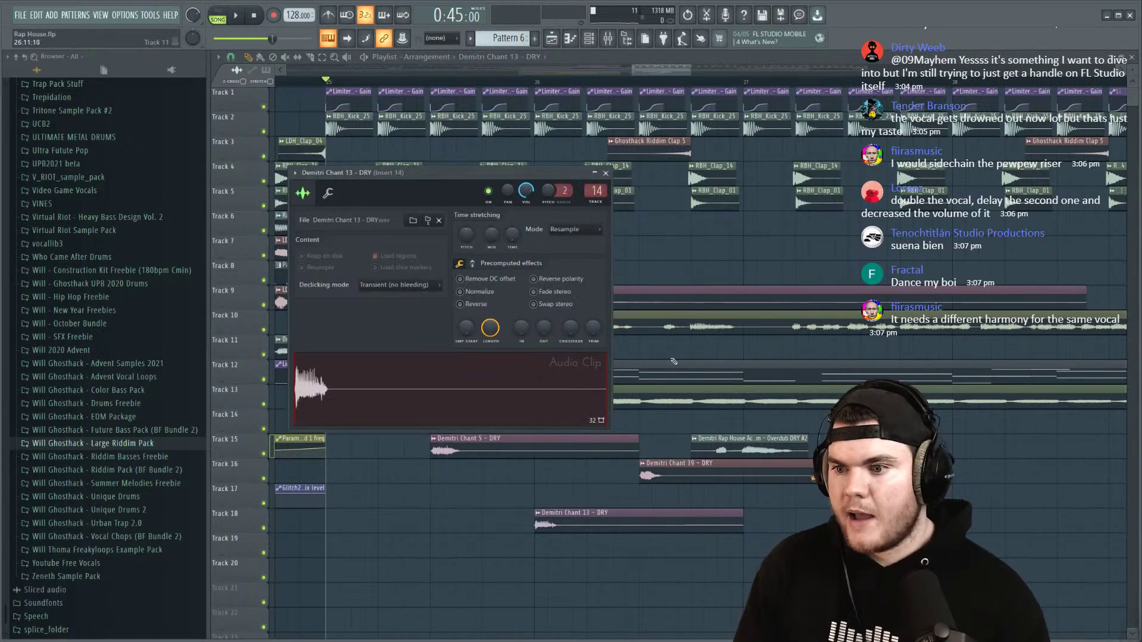
pyautogui.doubleClick(663, 334)
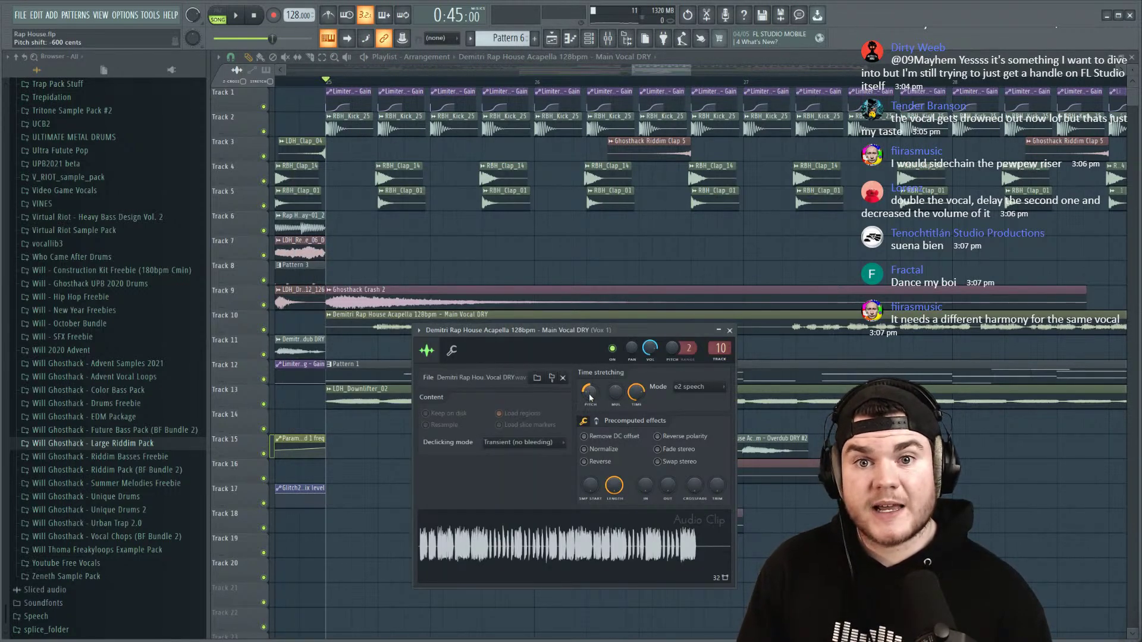
pyautogui.click(730, 330)
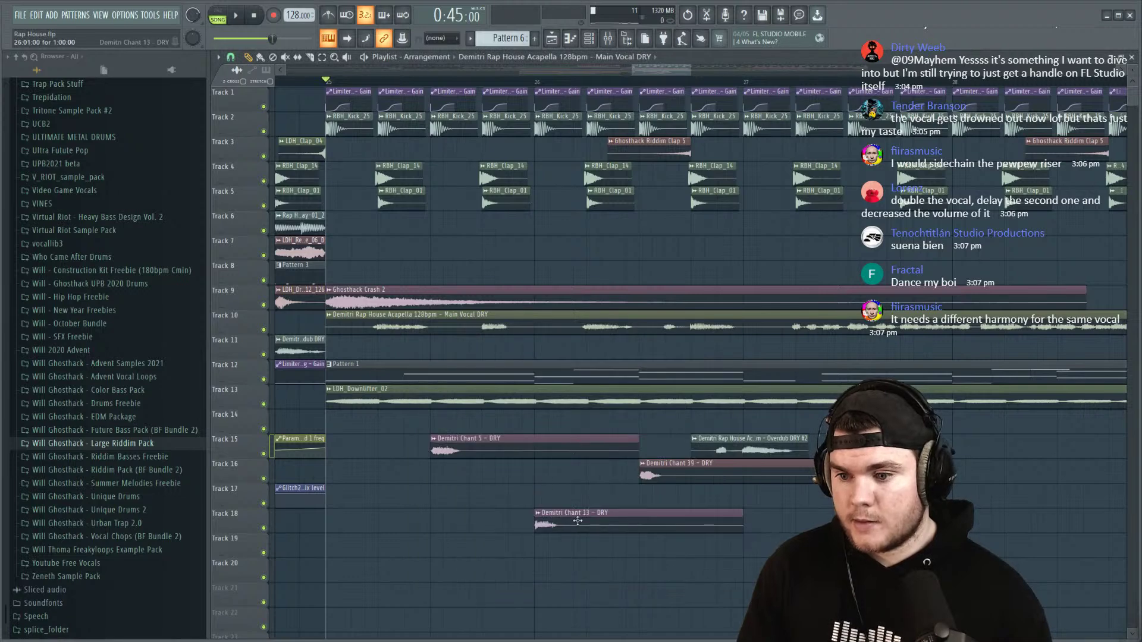
# Step: Try pitching Demitri Chant 13 down through time stretching with the Auto and Stretch Pro modes
pyautogui.doubleClick(570, 518)
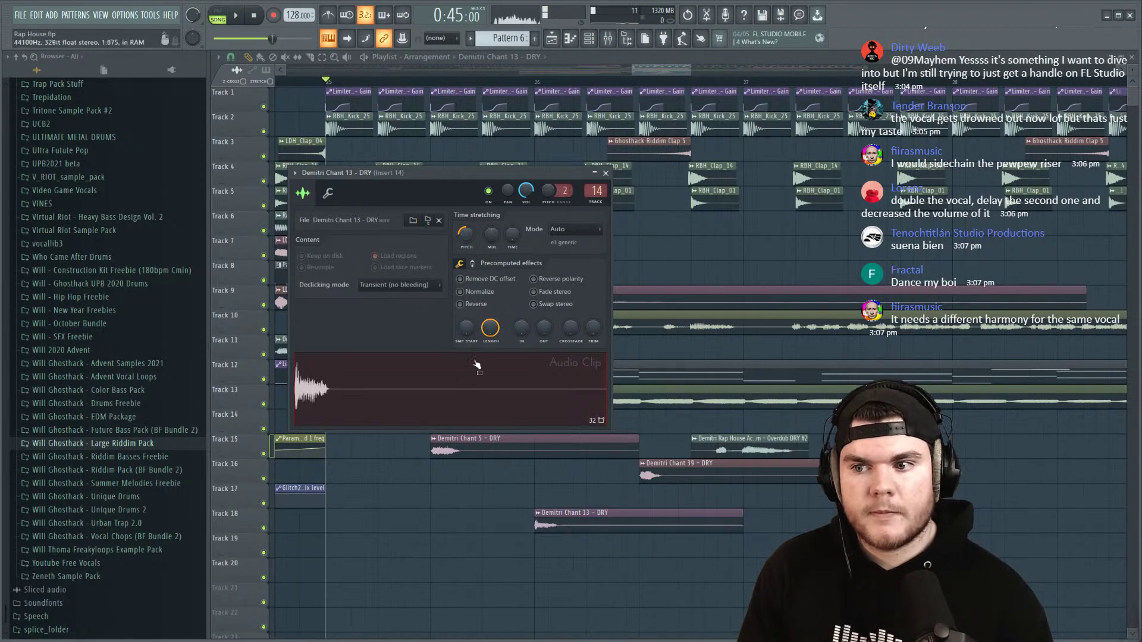
pyautogui.click(557, 230)
pyautogui.click(576, 270)
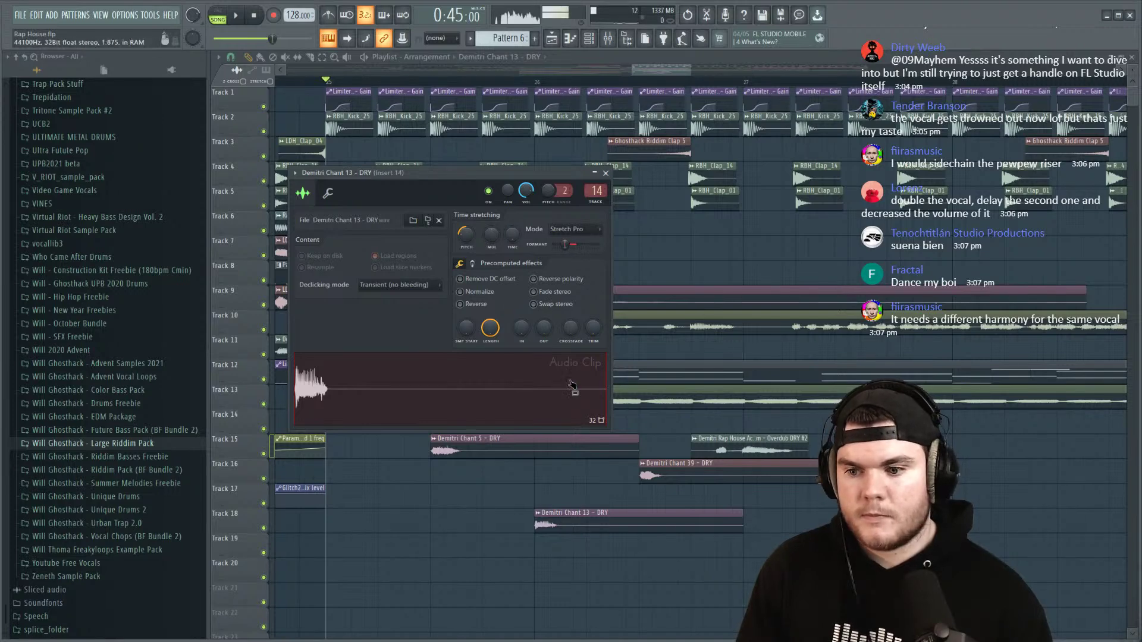
pyautogui.click(572, 229)
pyautogui.click(570, 251)
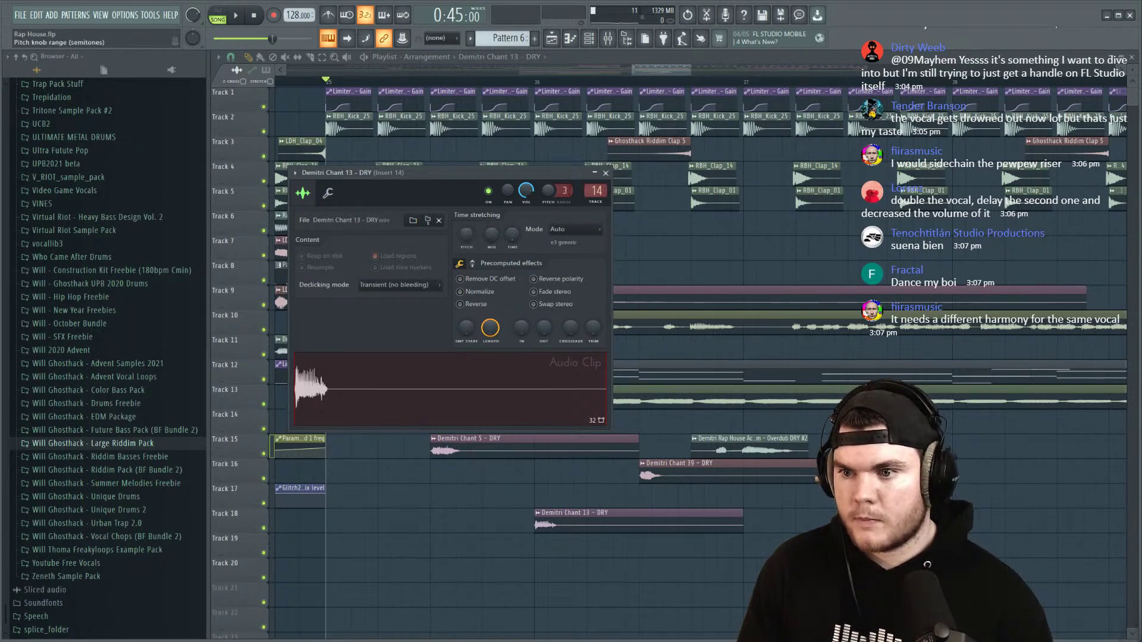
# Step: Return Chant 13 to Resample mode, lower its channel pitch with a 6-semitone pitch range, and play the drop from bar 25
pyautogui.click(571, 229)
pyautogui.click(565, 251)
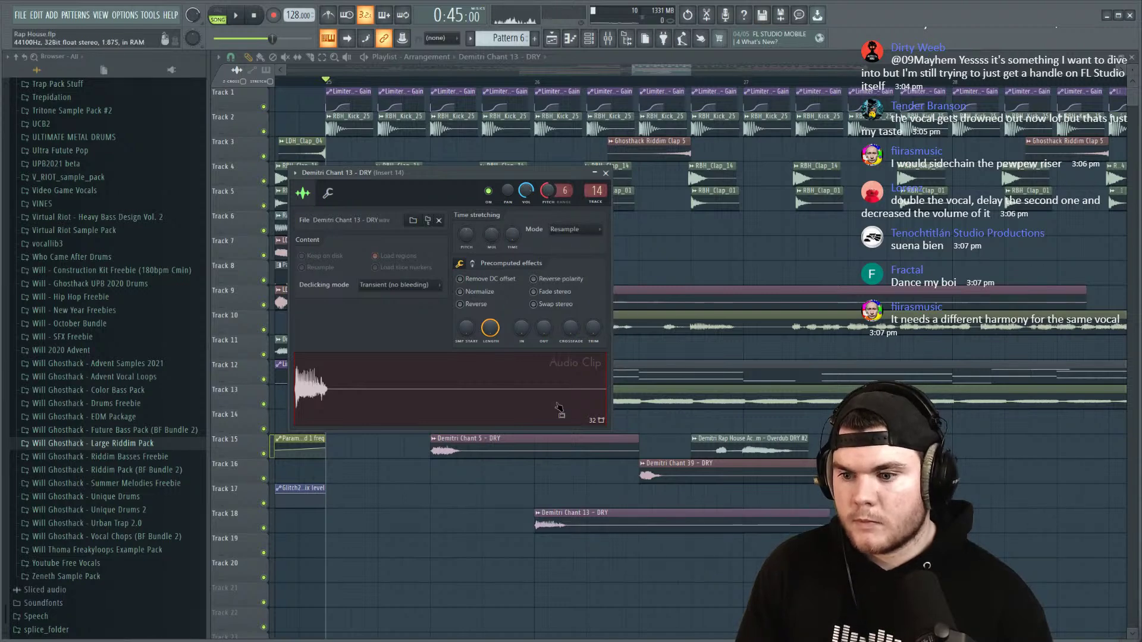
pyautogui.click(606, 173)
pyautogui.press('space')
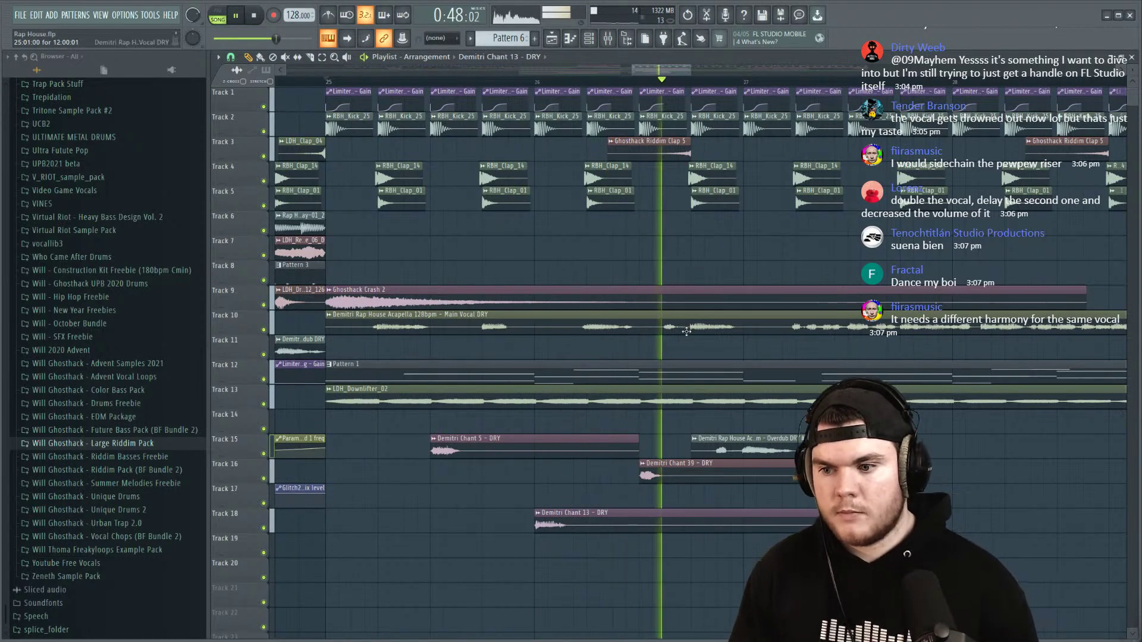
pyautogui.press('space')
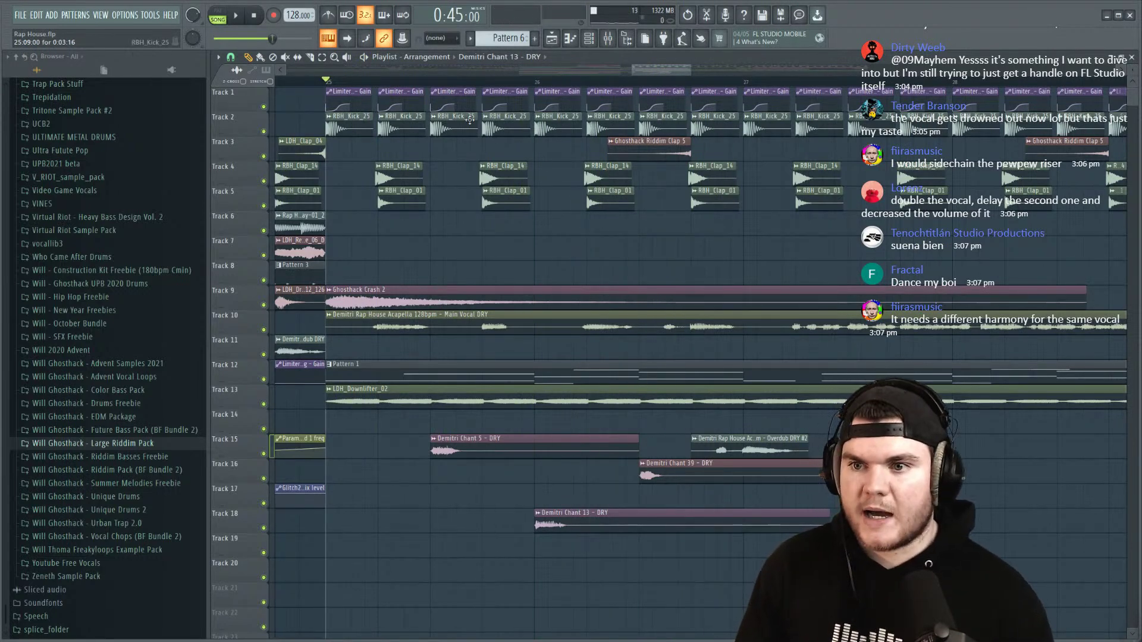
pyautogui.press('space')
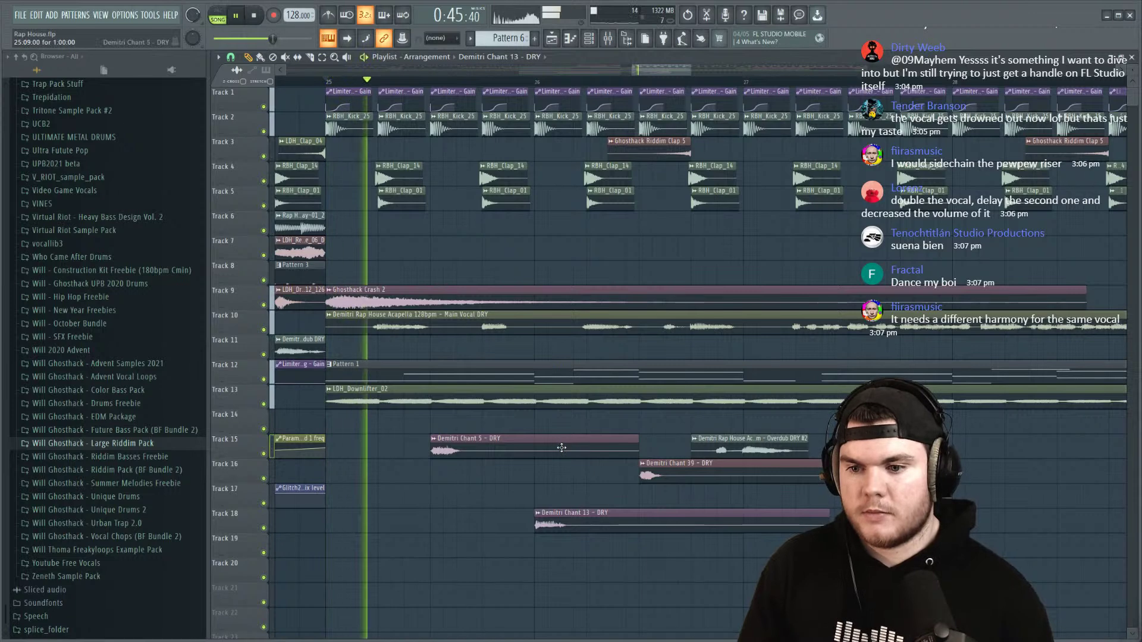
# Step: Reduce Chant 13's pitch range to 4 semitones and fine-tune its lowered channel pitch against the playing drop
pyautogui.doubleClick(587, 517)
pyautogui.press('space')
pyautogui.press('space')
pyautogui.moveTo(548, 191); pyautogui.dragTo(552, 196)
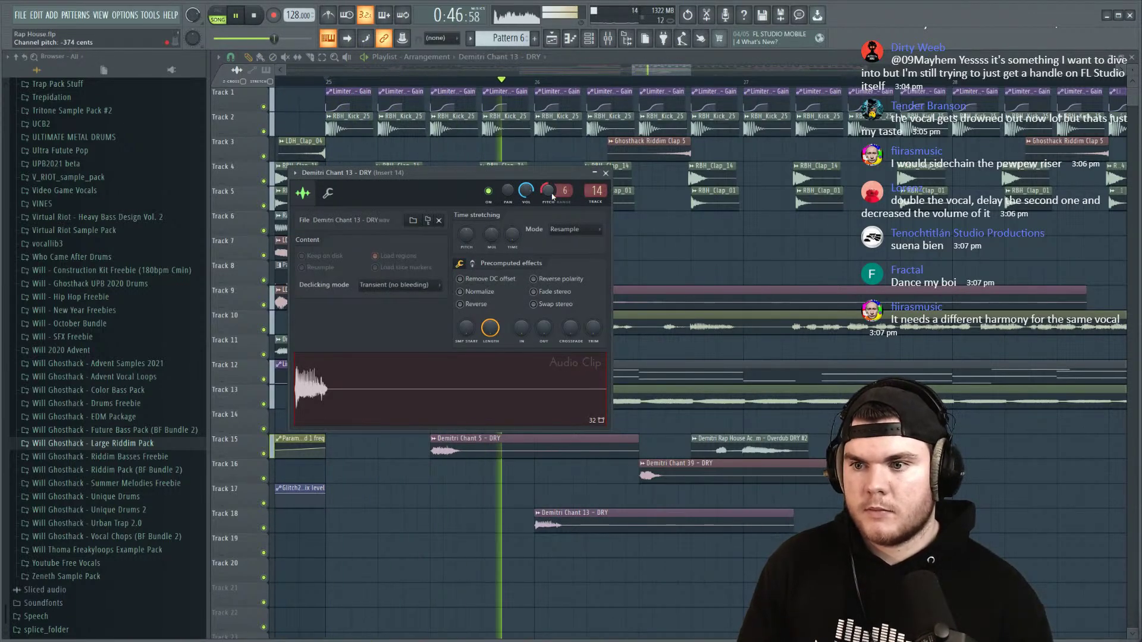
pyautogui.scroll(-3, 548, 191)
pyautogui.scroll(-1, 564, 191)
pyautogui.press('space')
pyautogui.press('space')
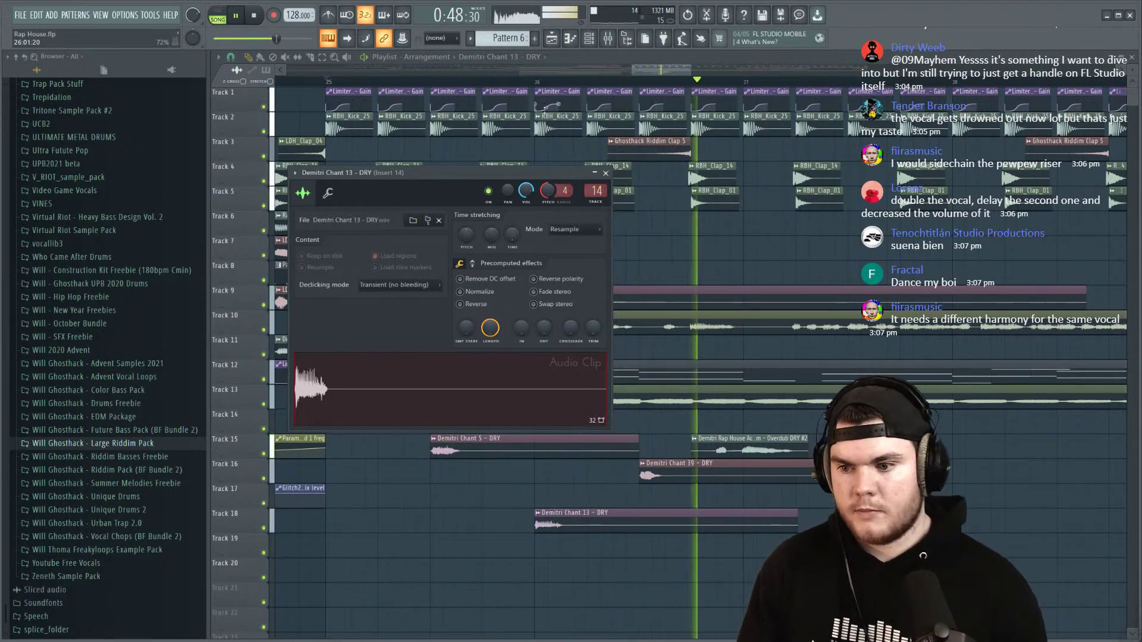
pyautogui.press('space')
# Step: Lower the Demitri Chant 39 channel pitch to -200 cents while replaying the drop, then close its settings
pyautogui.click(666, 464)
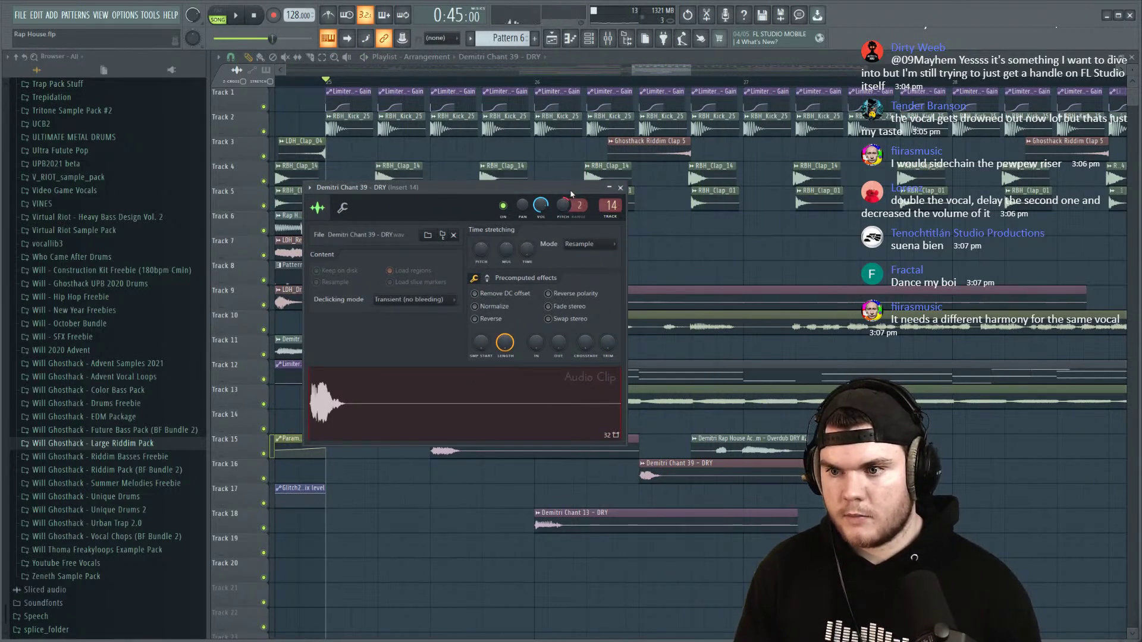
pyautogui.press('space')
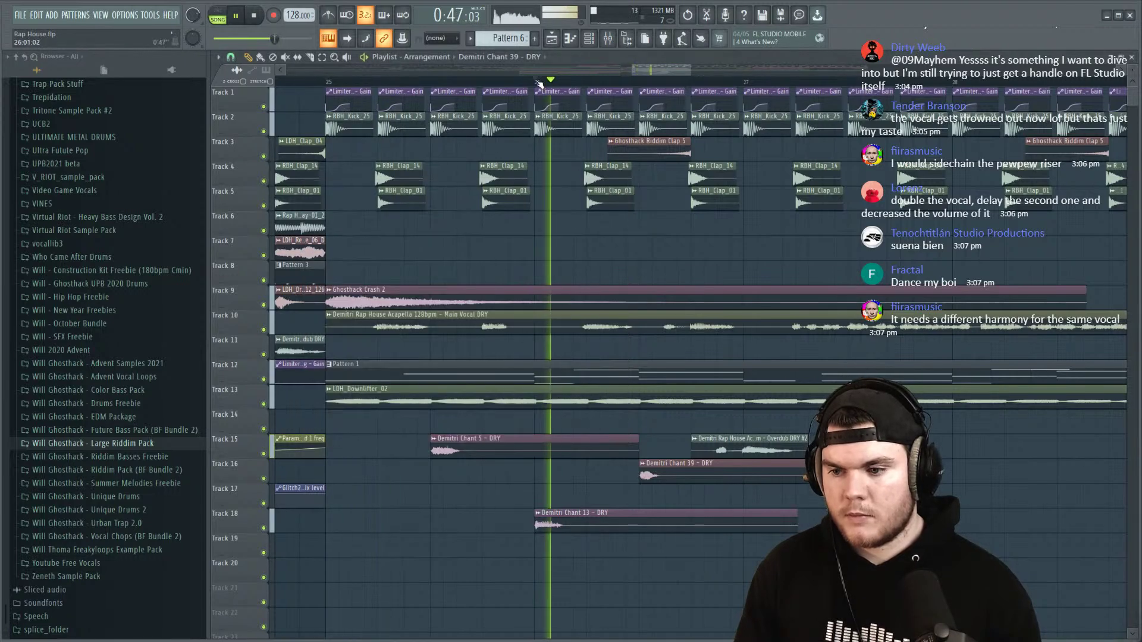
pyautogui.press('space')
pyautogui.press('space')
pyautogui.moveTo(563, 205); pyautogui.dragTo(562, 205)
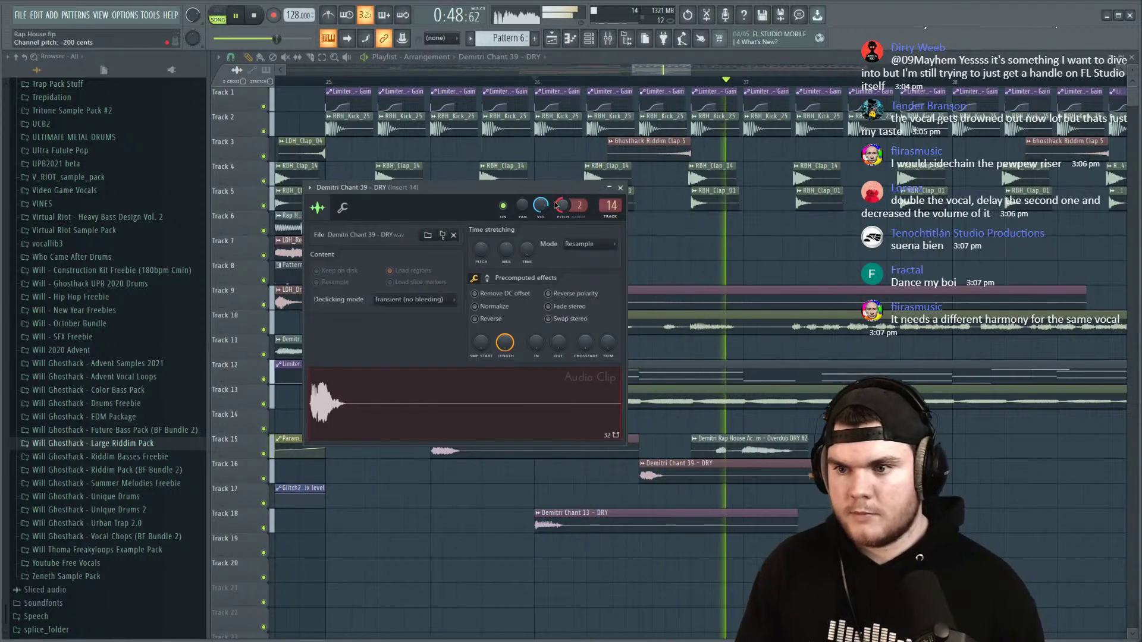
pyautogui.click(620, 188)
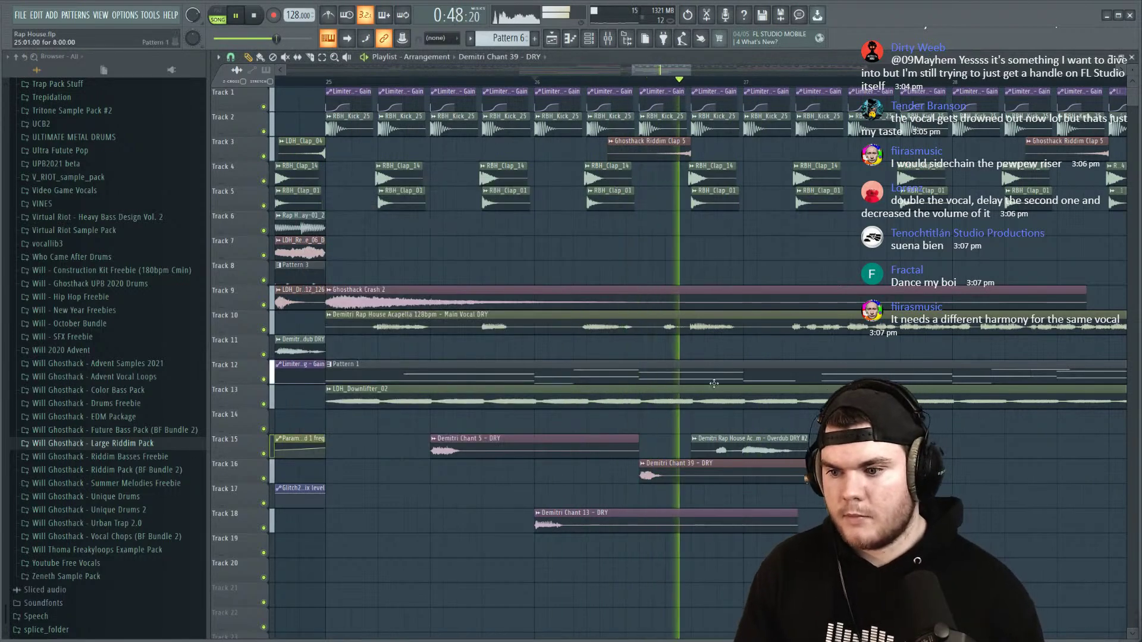
# Step: Route the overdub phrase's channel on track 15 to mixer track 14 and close its settings
pyautogui.doubleClick(751, 449)
pyautogui.press('space')
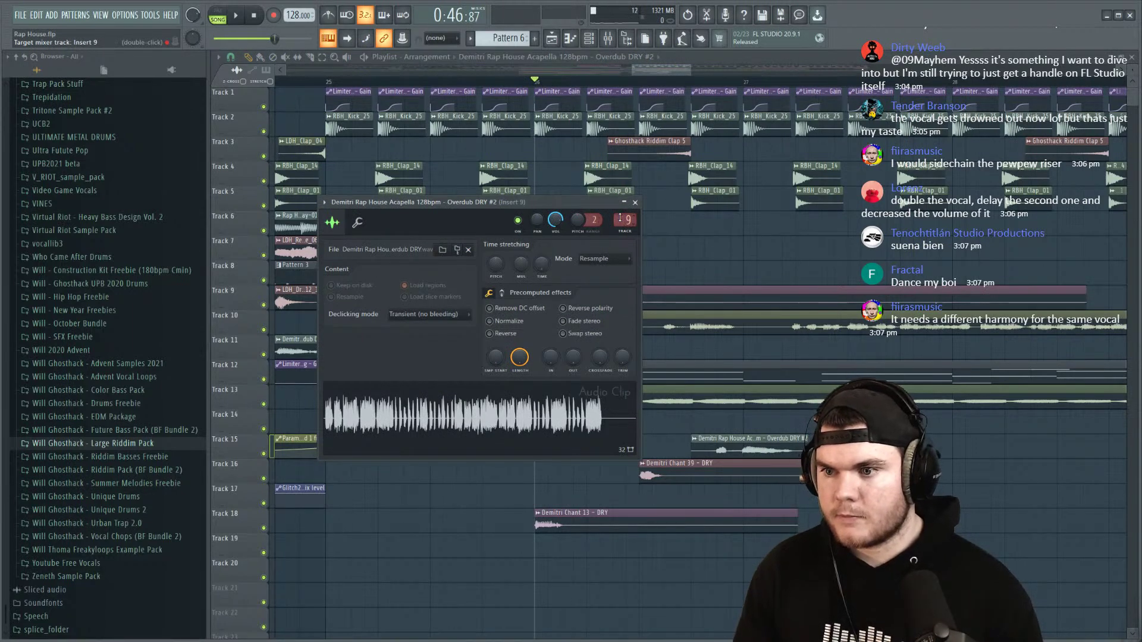
pyautogui.press('space')
pyautogui.scroll(2, 620, 219)
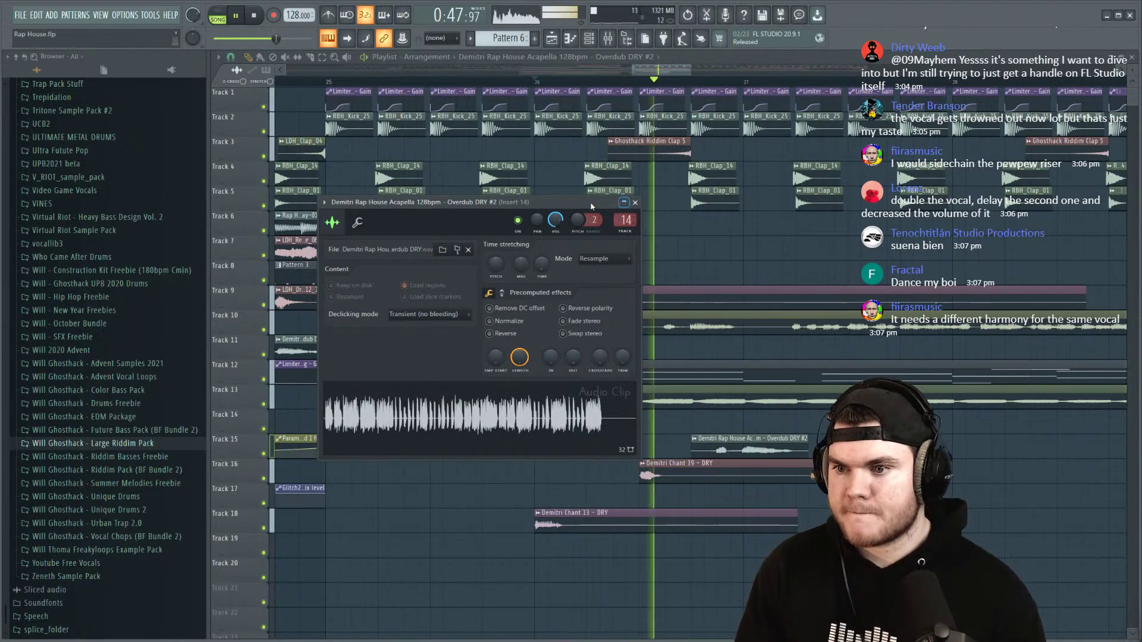
pyautogui.moveTo(581, 207); pyautogui.dragTo(585, 190)
pyautogui.press('space')
pyautogui.click(640, 184)
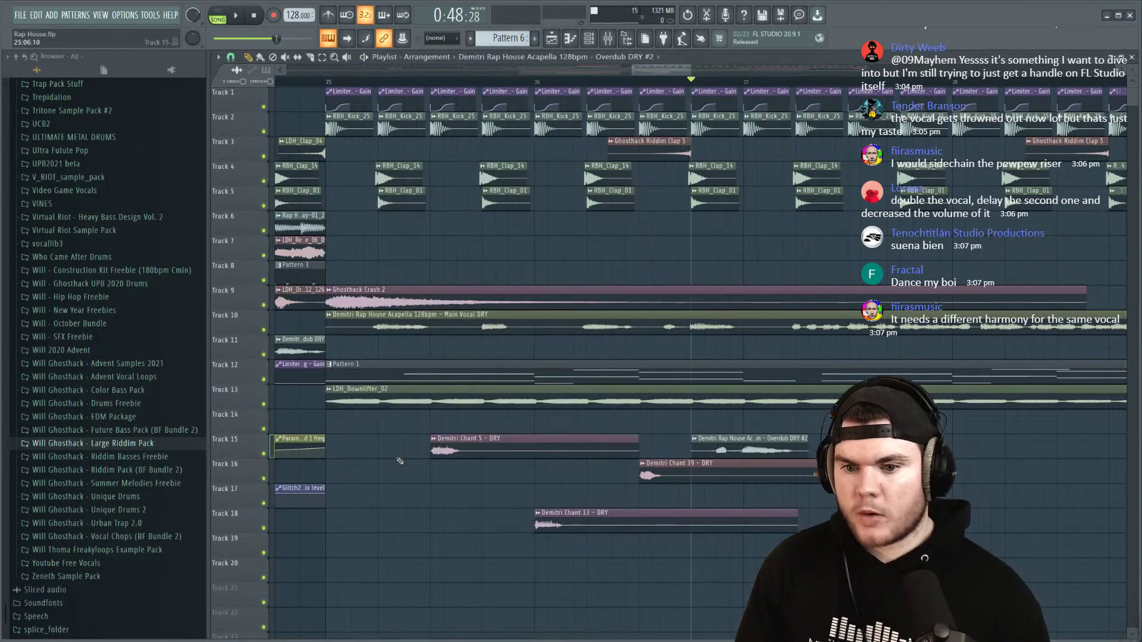
# Step: Solo track 15, set the overdub phrase to e2 speech stretching with a -500 cents pitch shift, and restore the other tracks
pyautogui.keyDown('ctrl'); pyautogui.click(264, 454); pyautogui.keyUp('ctrl')
pyautogui.doubleClick(750, 443)
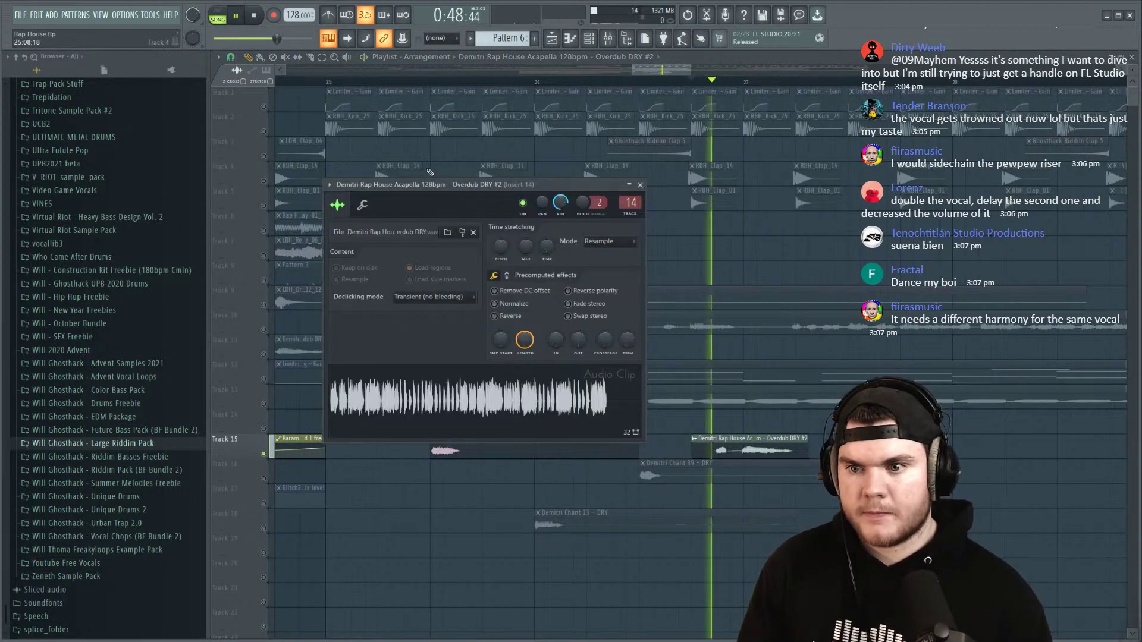
pyautogui.click(604, 252)
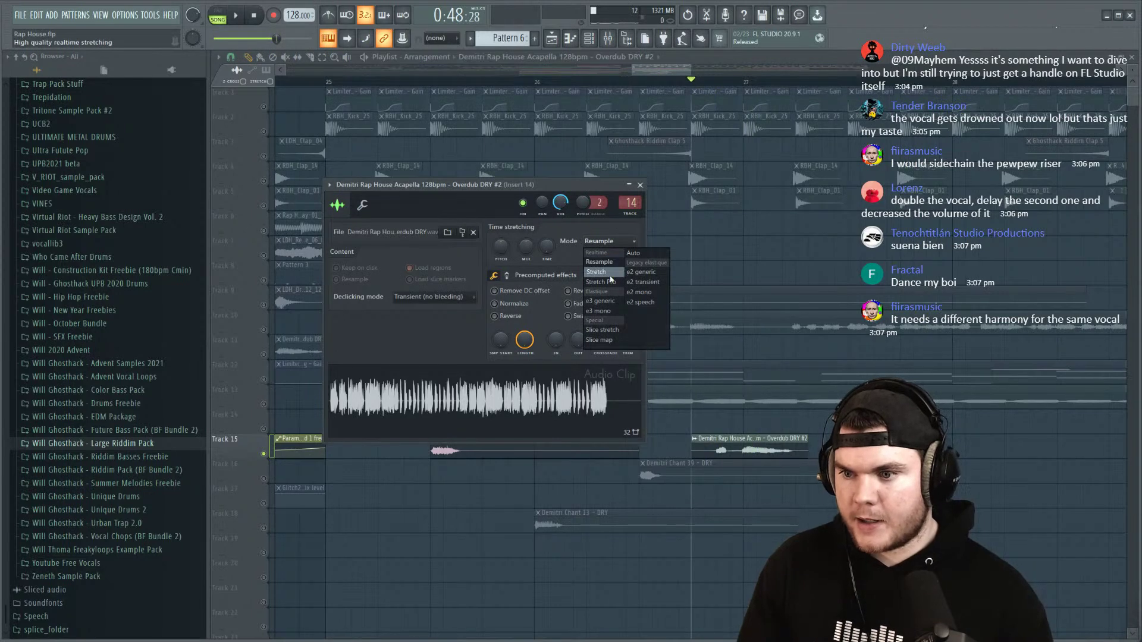
pyautogui.click(633, 304)
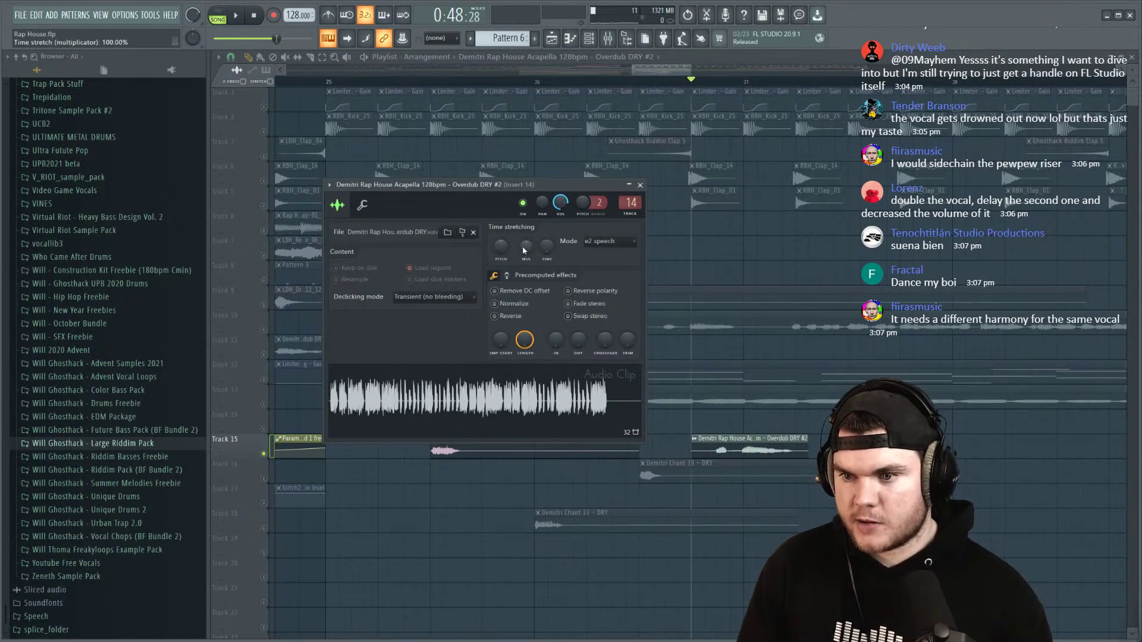
pyautogui.press('space')
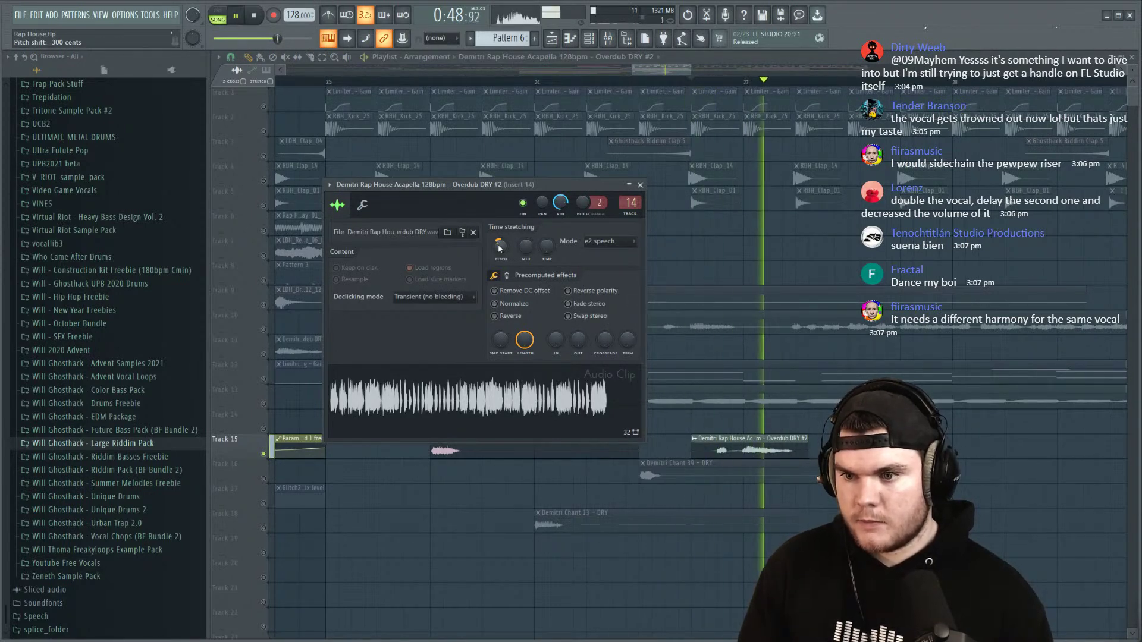
pyautogui.scroll(-3, 499, 246)
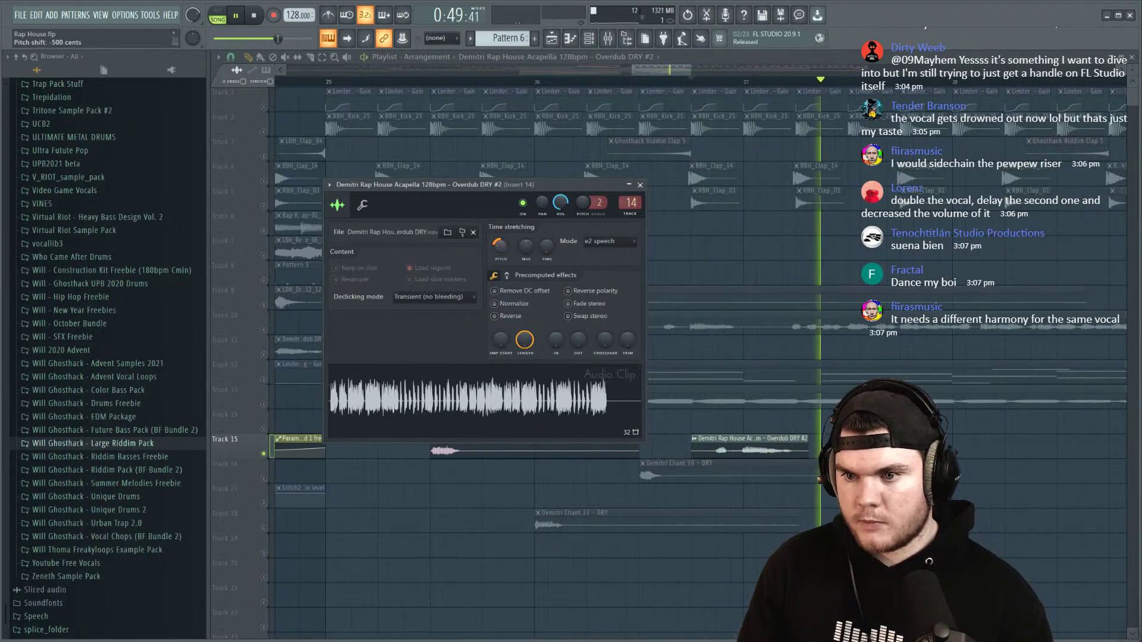
pyautogui.click(640, 184)
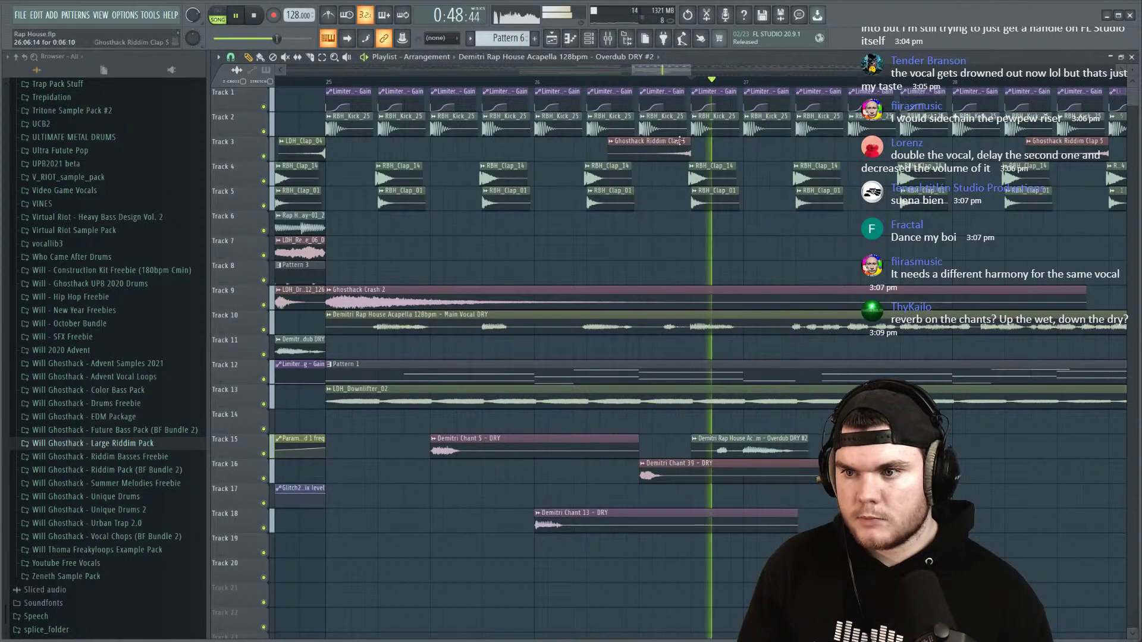
# Step: Raise the overdub phrase's pitch shift to -300 cents and slightly beyond, replaying from bar 26 to compare
pyautogui.press('space')
pyautogui.press('space')
pyautogui.click(750, 439)
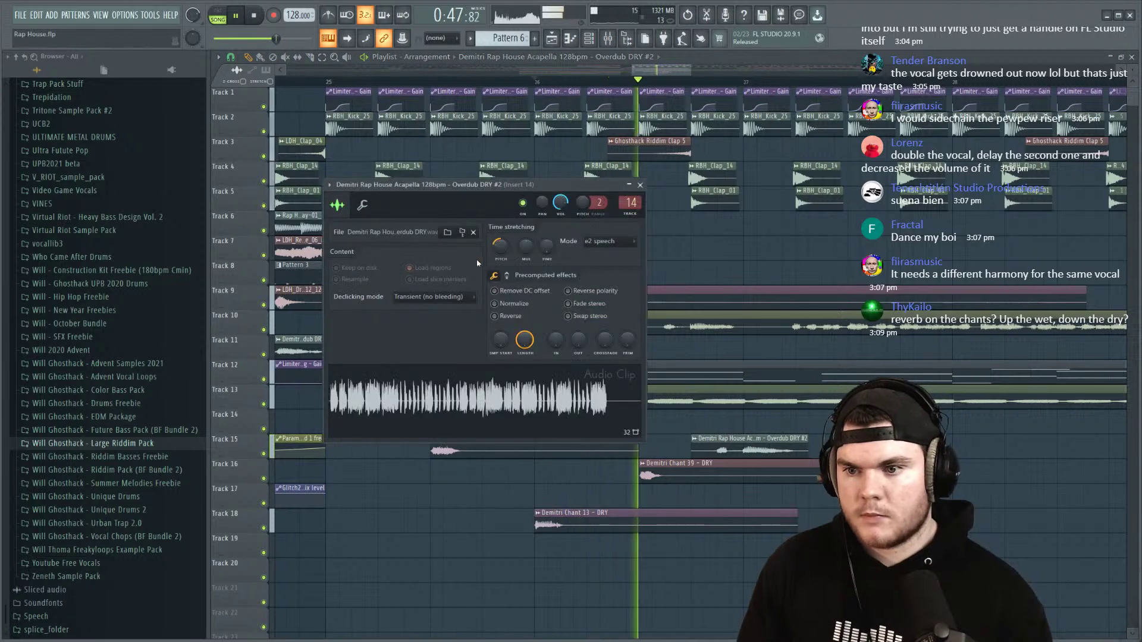
pyautogui.press('space')
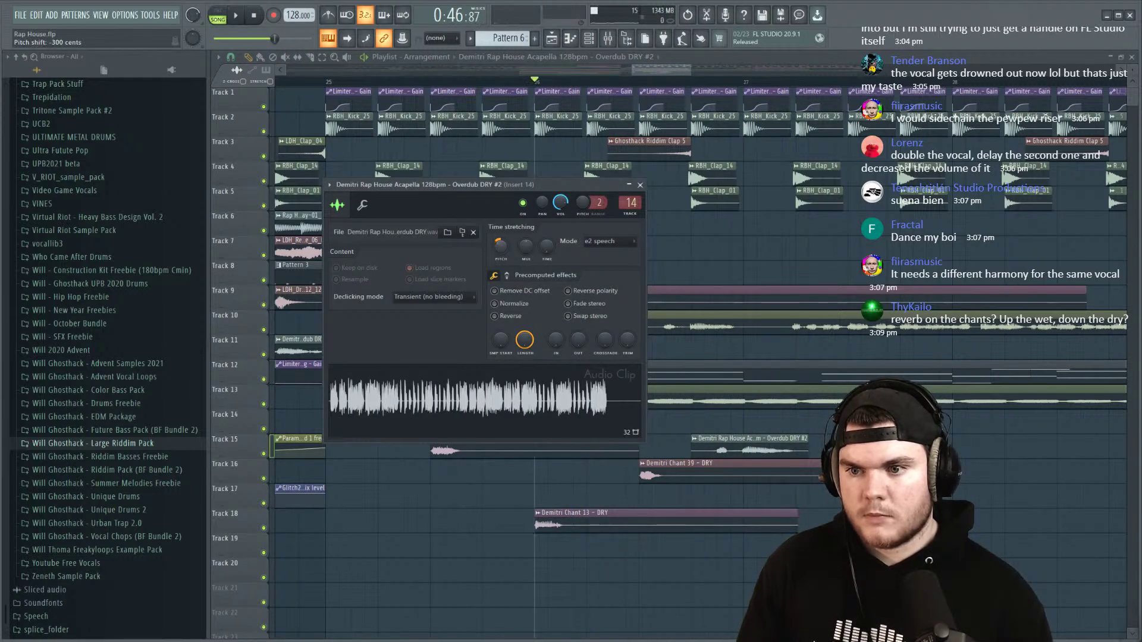
pyautogui.scroll(1, 500, 252)
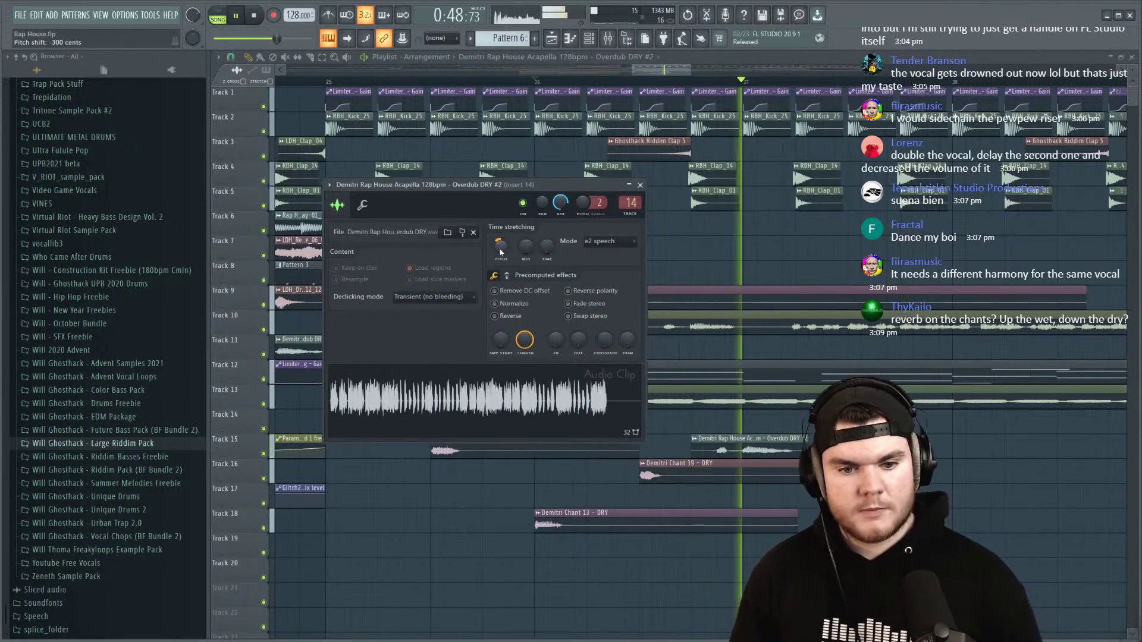
pyautogui.scroll(1, 500, 252)
pyautogui.press('space')
pyautogui.press('space')
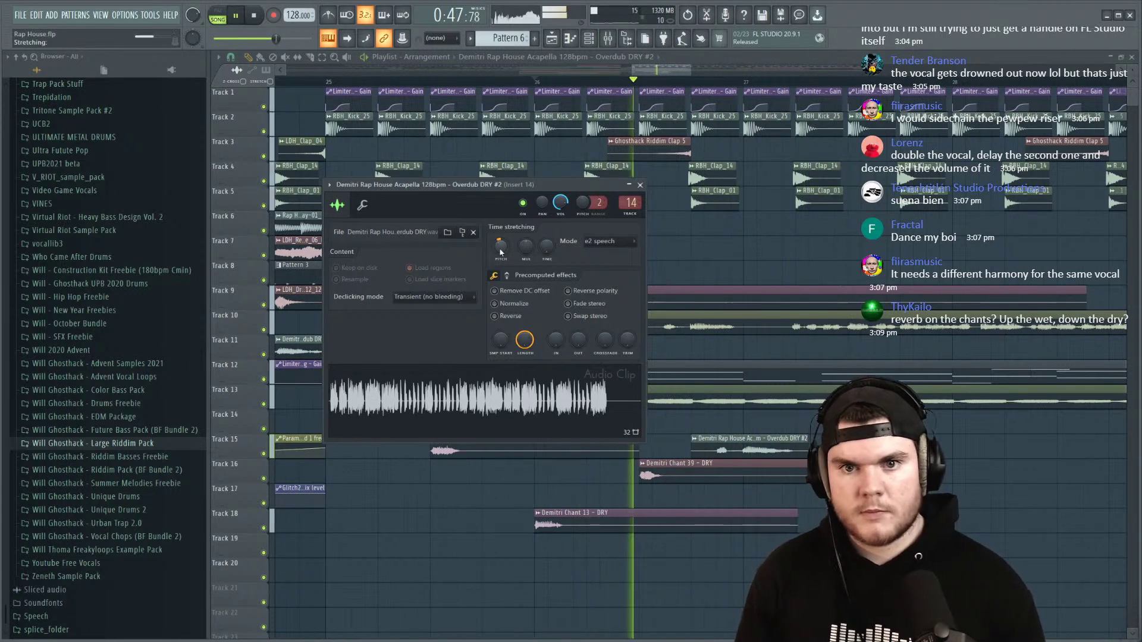
# Step: Nudge the overdub phrase's pitch shift to -286 cents, replay from bar 26, and close its channel settings
pyautogui.scroll(-1, 501, 252)
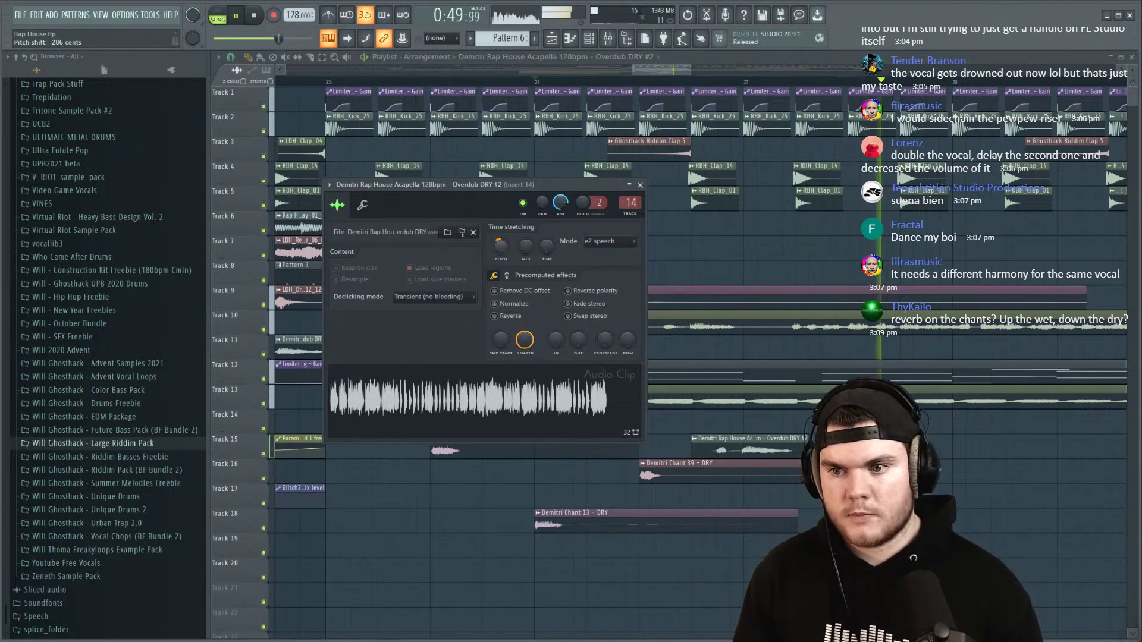
pyautogui.press('space')
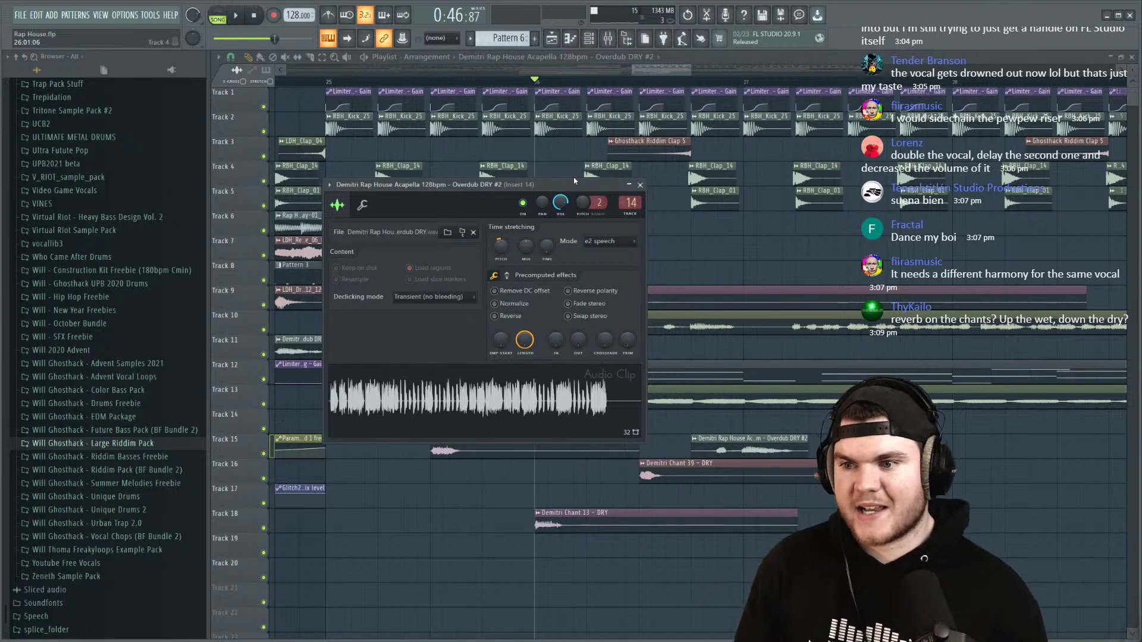
pyautogui.press('space')
pyautogui.click(638, 186)
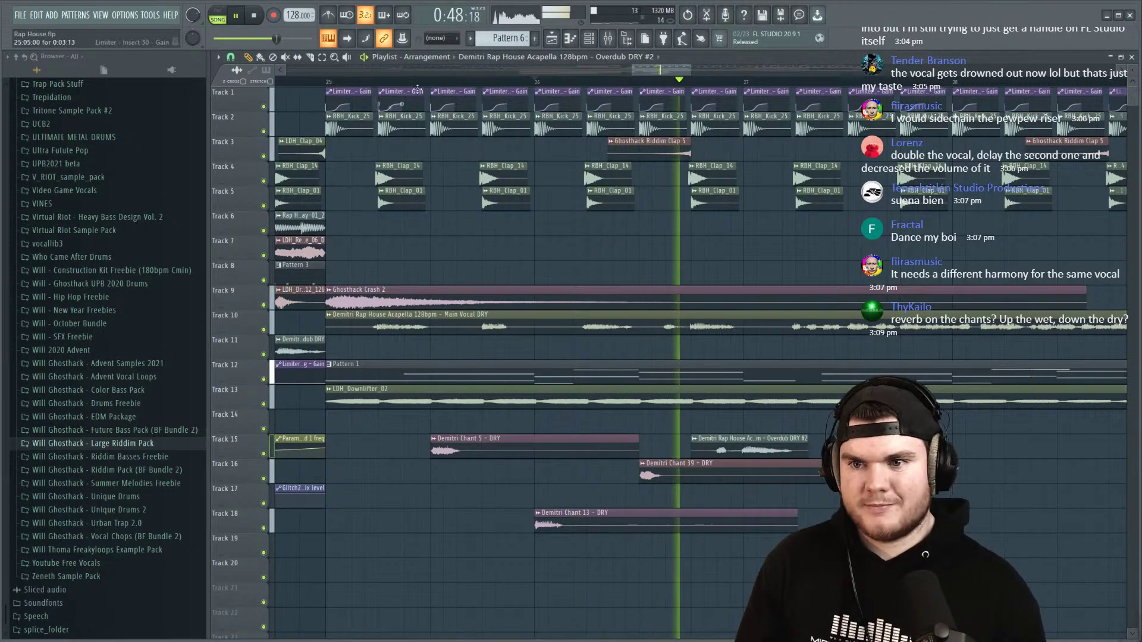
pyautogui.press('space')
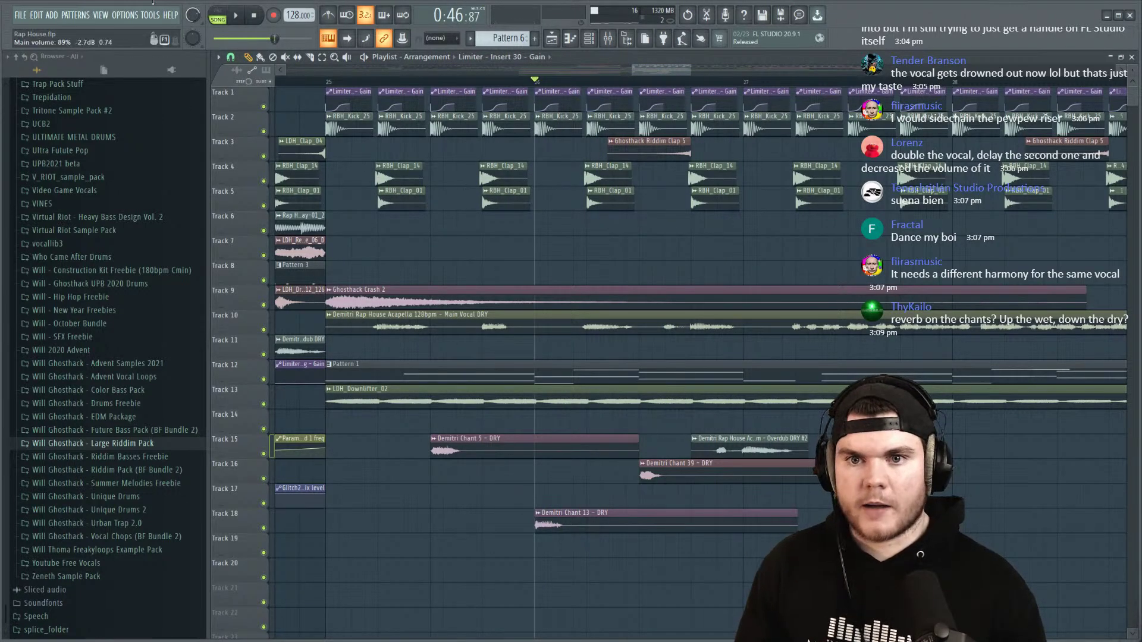
# Step: Raise the audio buffer length to 2992 samples (68 ms) in the audio settings and test playback from bar 26
pyautogui.click(127, 14)
pyautogui.click(143, 59)
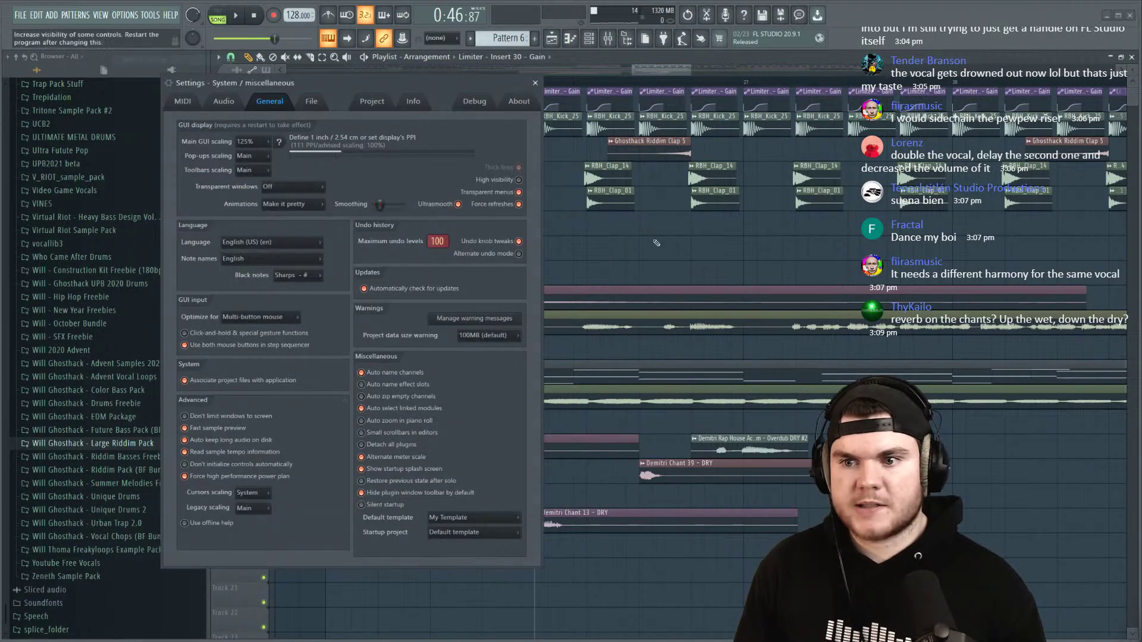
pyautogui.click(225, 101)
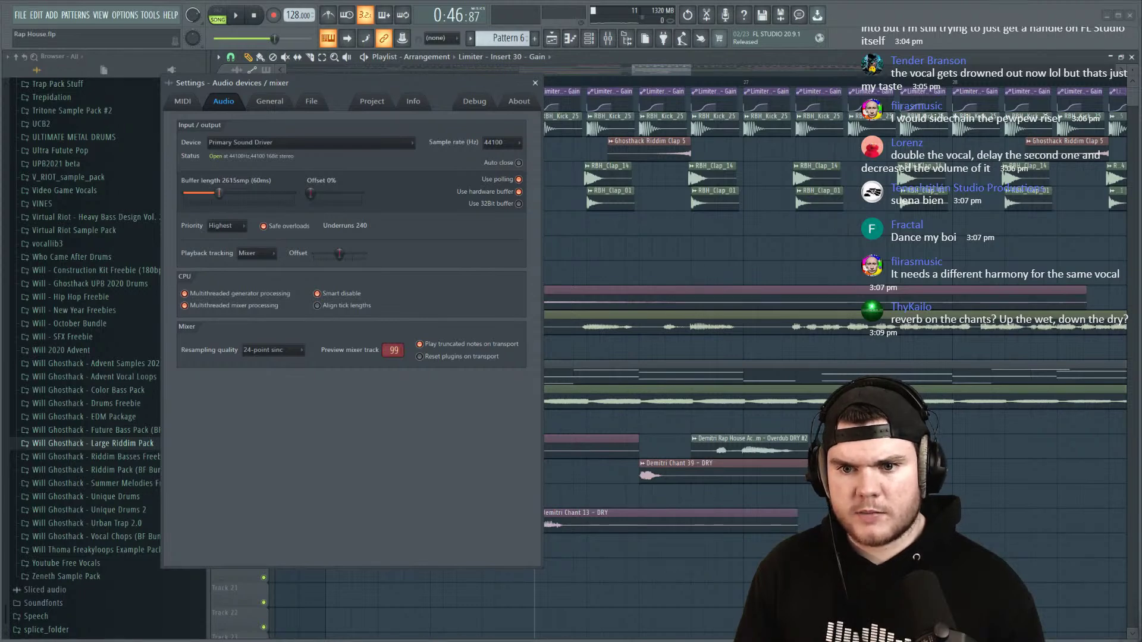
pyautogui.moveTo(225, 193); pyautogui.dragTo(225, 193)
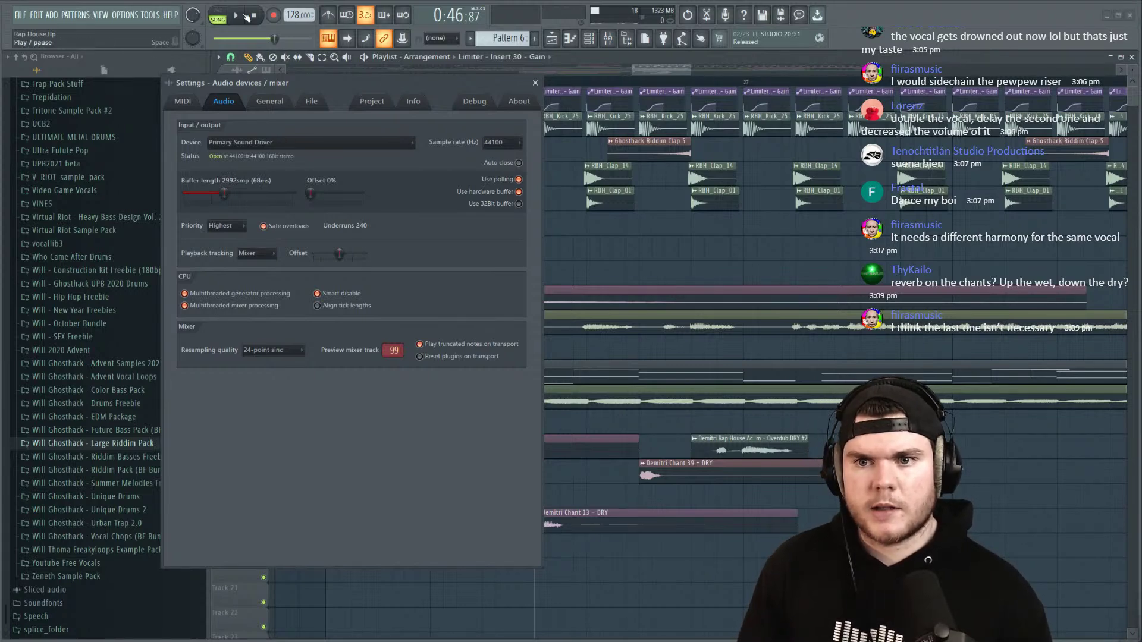
pyautogui.press('space')
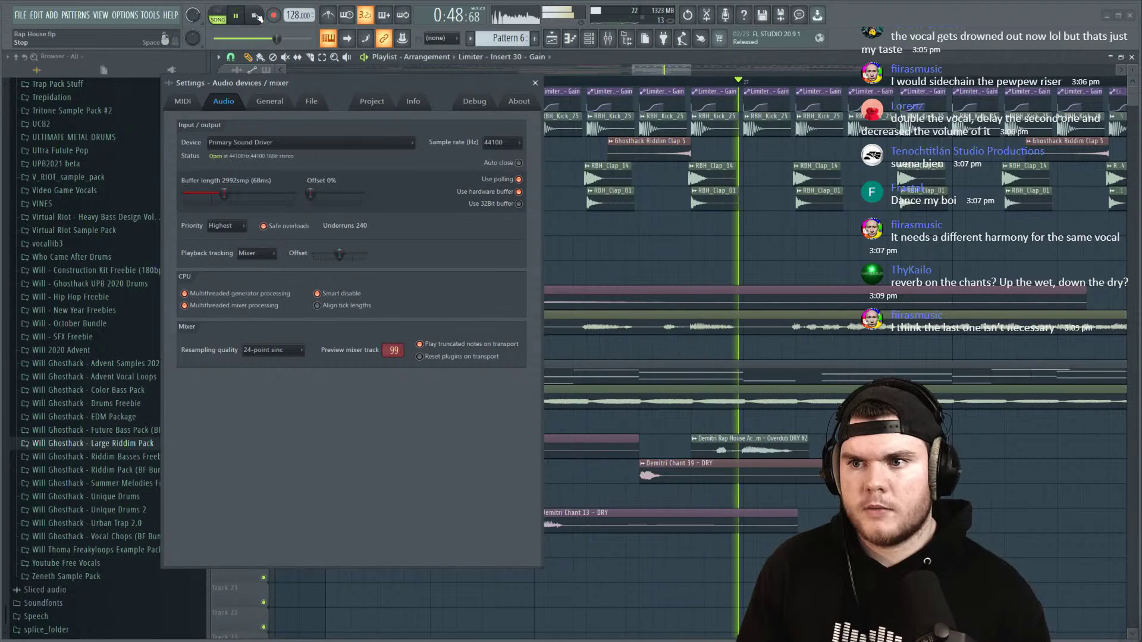
pyautogui.click(257, 16)
# Step: Run the macro that switches smart disable for all plugins, then close the audio settings
pyautogui.click(125, 14)
pyautogui.moveTo(170, 15)
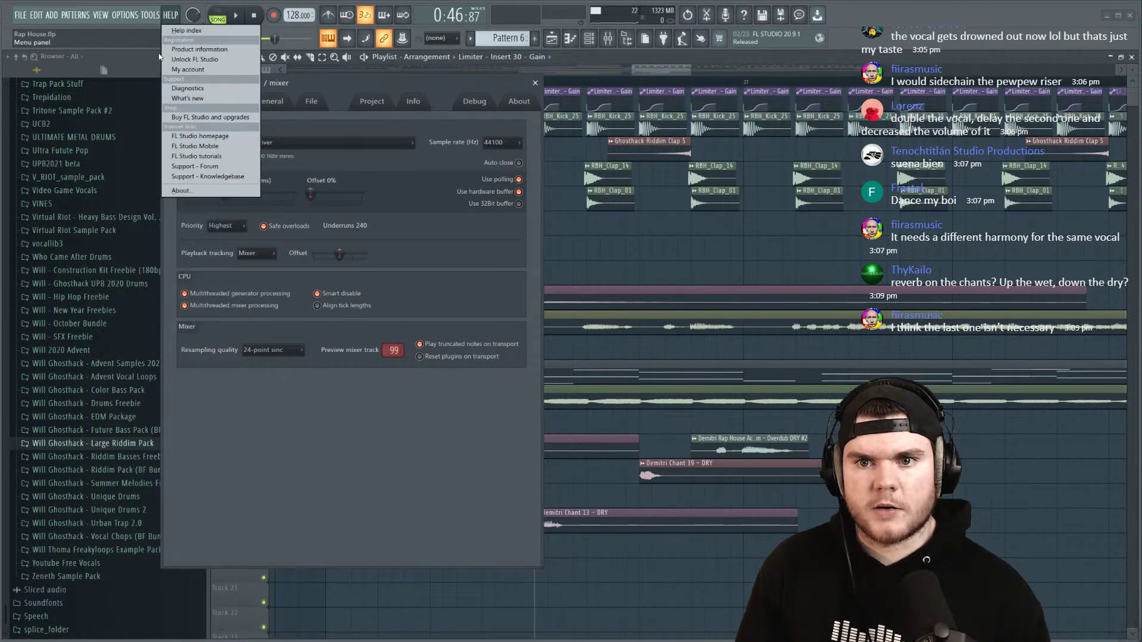
pyautogui.moveTo(163, 51)
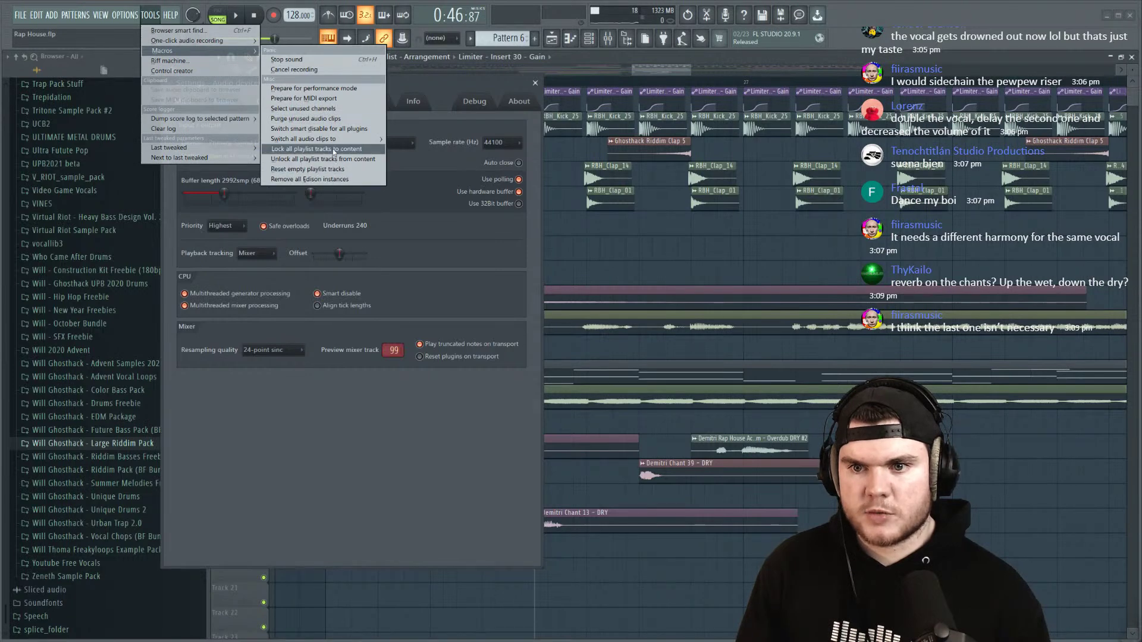
pyautogui.click(333, 130)
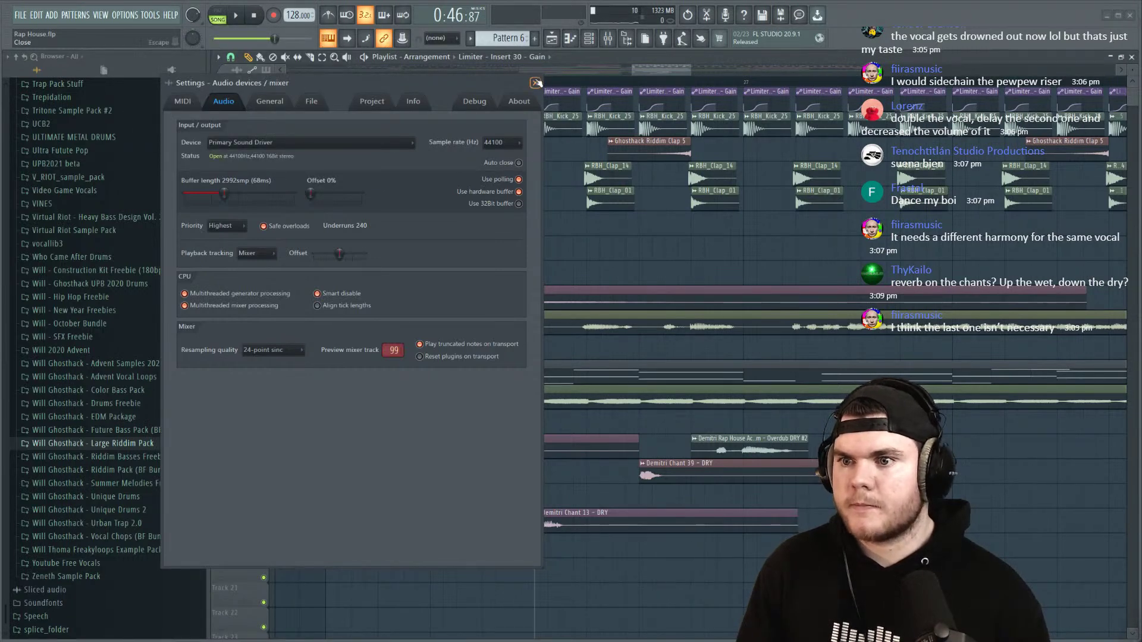
pyautogui.click(537, 83)
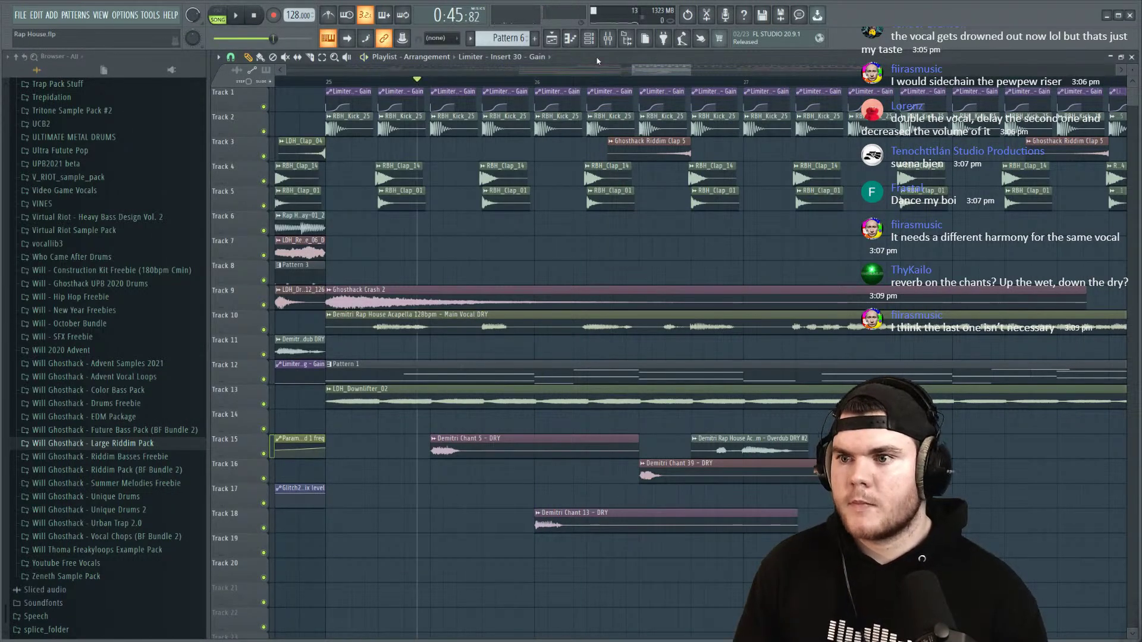
# Step: Solo mixer track 14 and load Fruity Reeverb 2 into its first effect slot
pyautogui.click(608, 39)
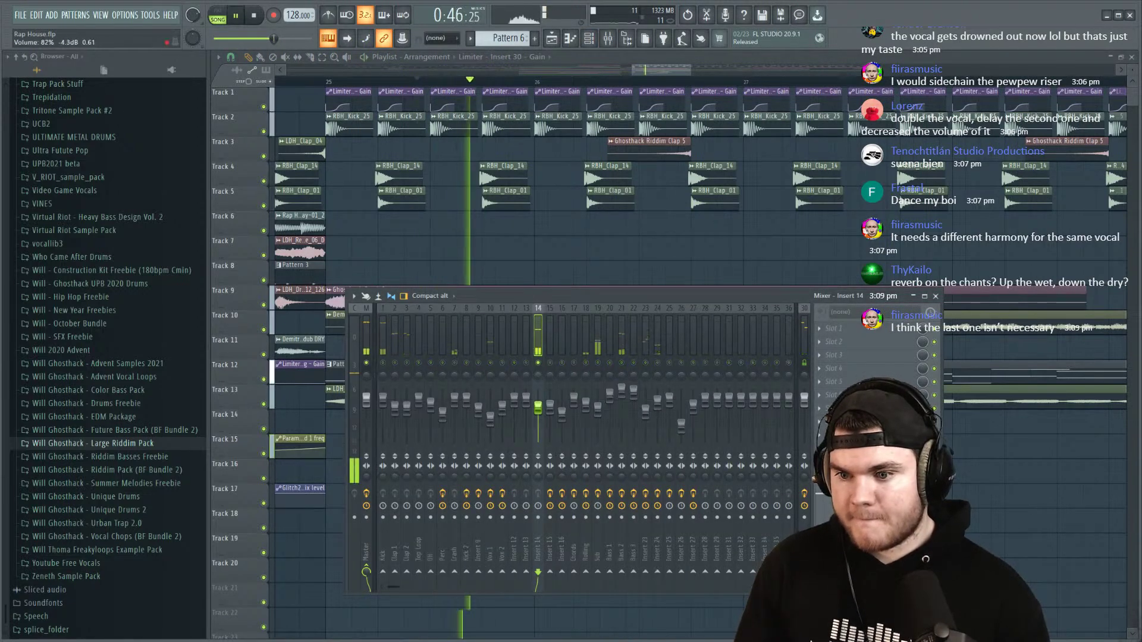
pyautogui.press('space')
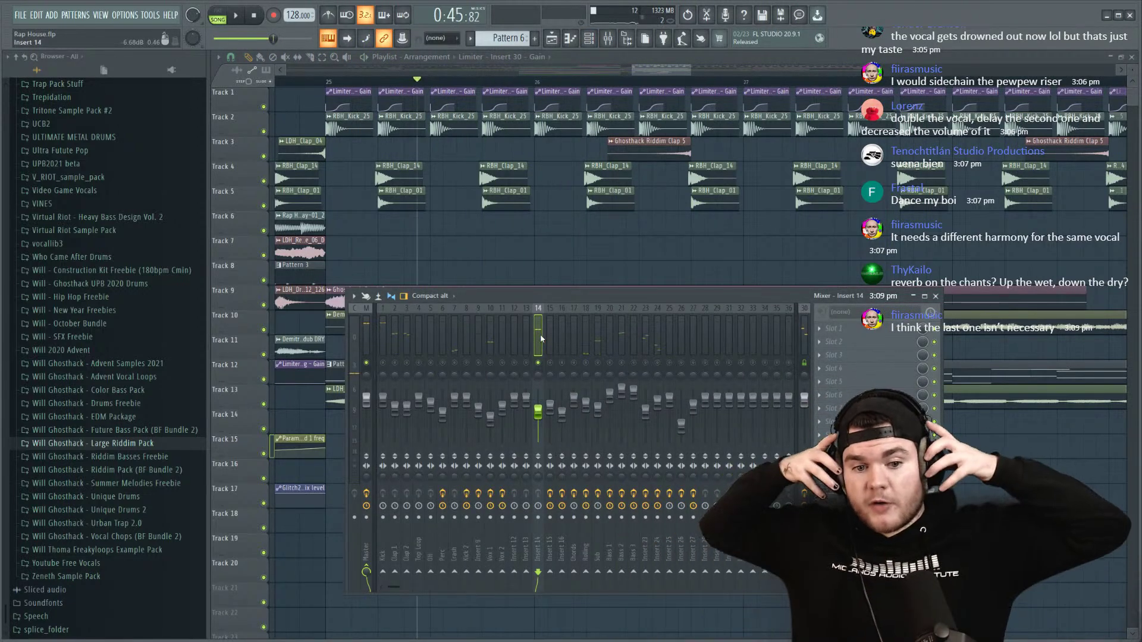
pyautogui.press('space')
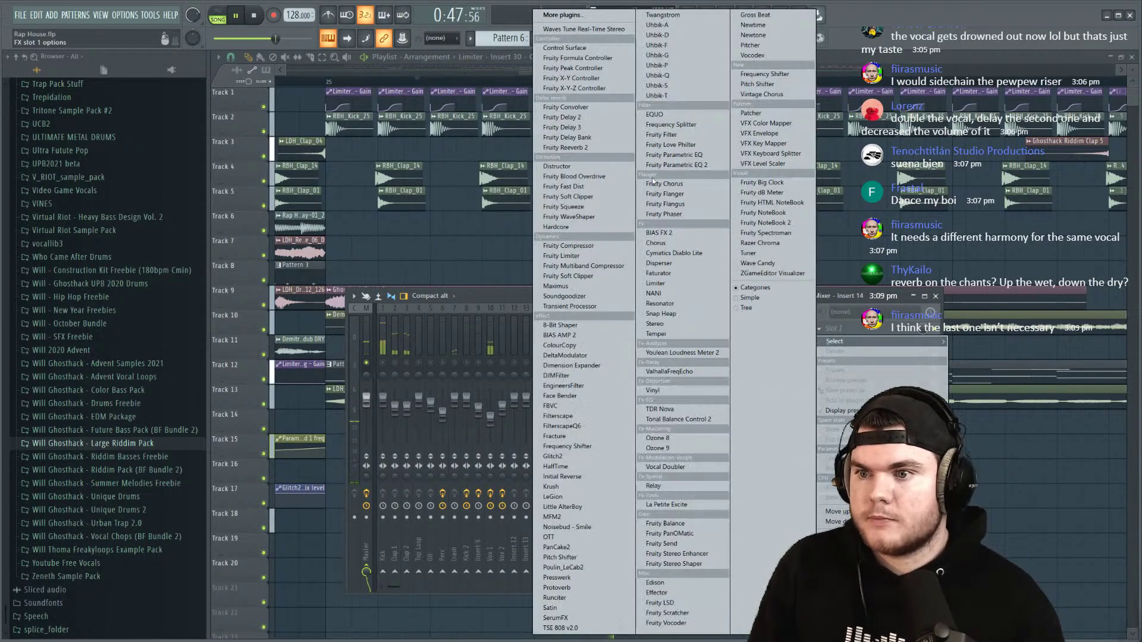
pyautogui.click(608, 147)
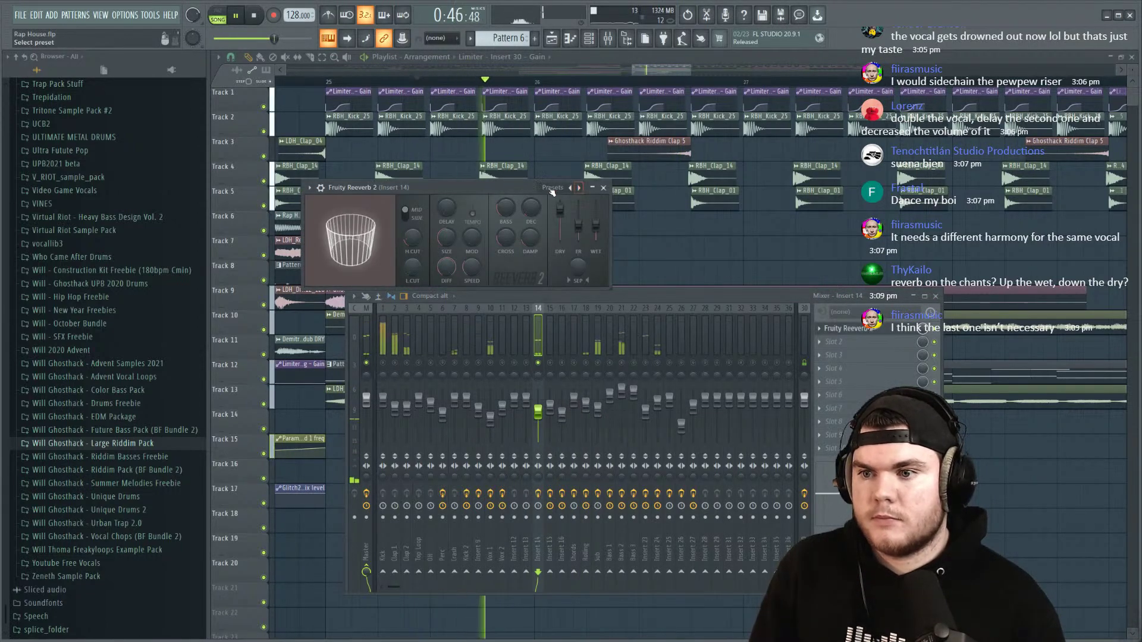
pyautogui.click(547, 189)
pyautogui.click(504, 190)
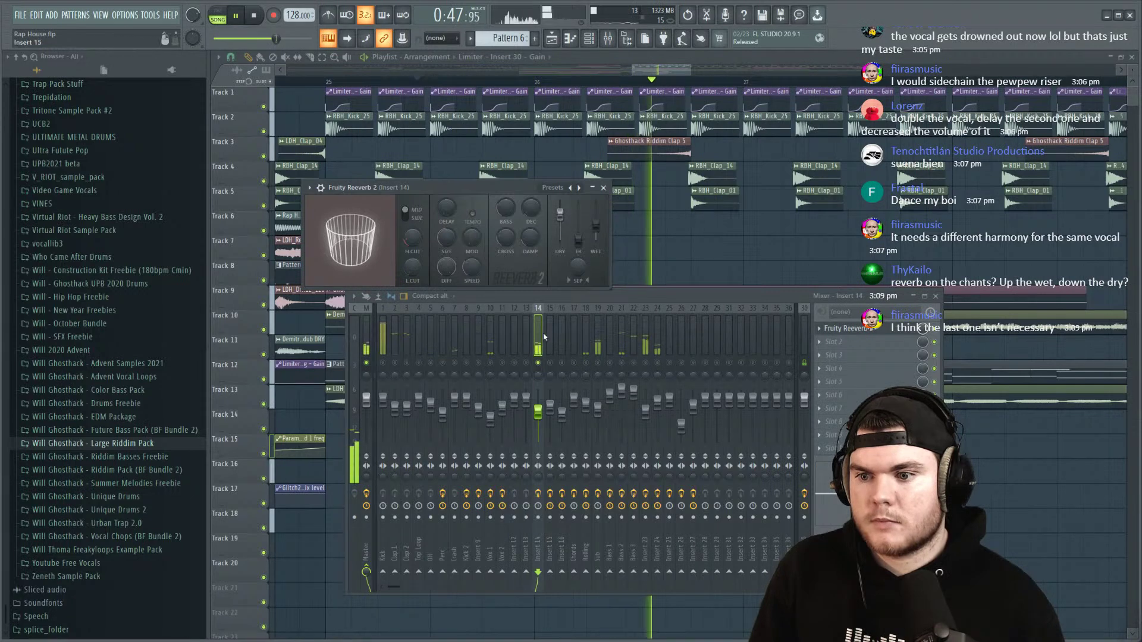
# Step: Restore the other mixer tracks, set the reverb's dry level to about 91%, and close the reverb
pyautogui.press('space')
pyautogui.rightClick(538, 363)
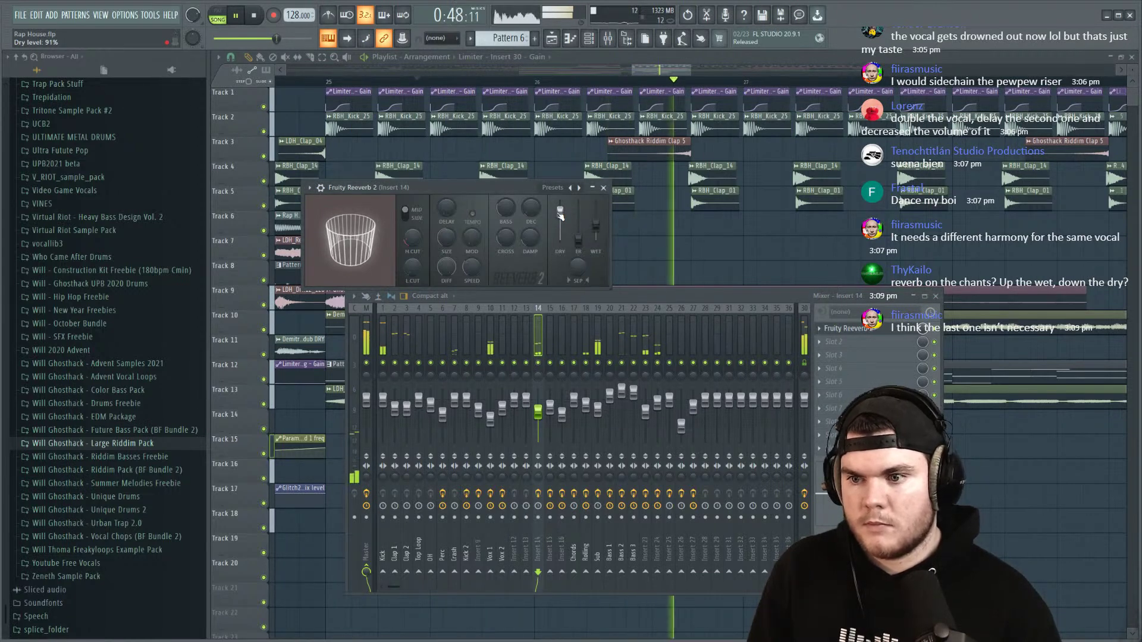
pyautogui.click(605, 190)
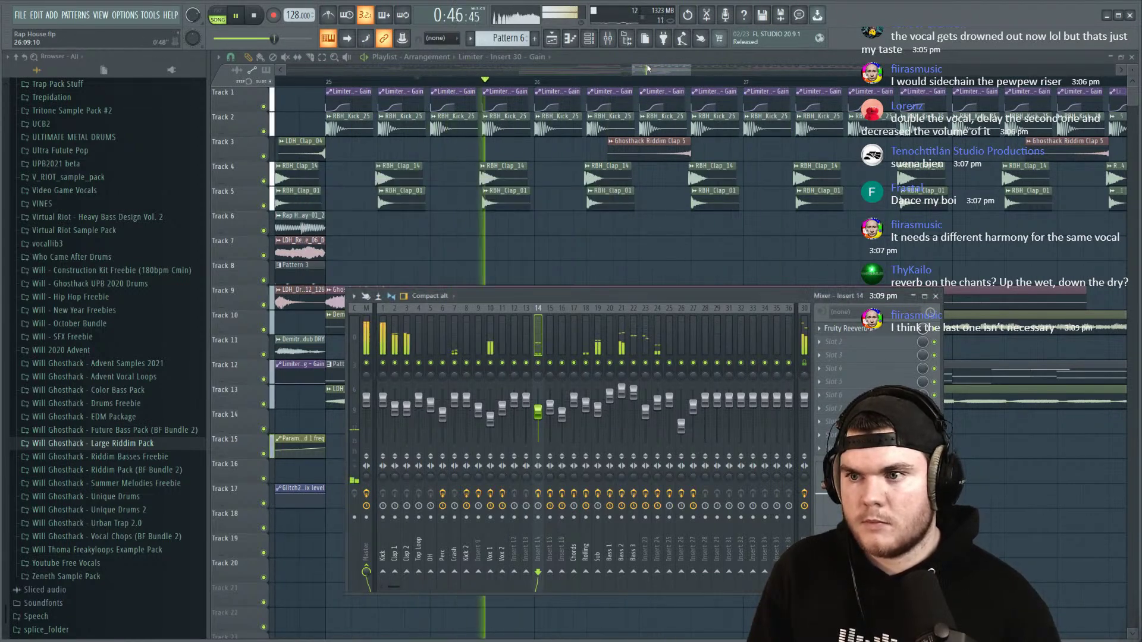
# Step: Delete the Demitri Chant 39 clip from playlist track 16 and replay the drop
pyautogui.press('F9')
pyautogui.press('space')
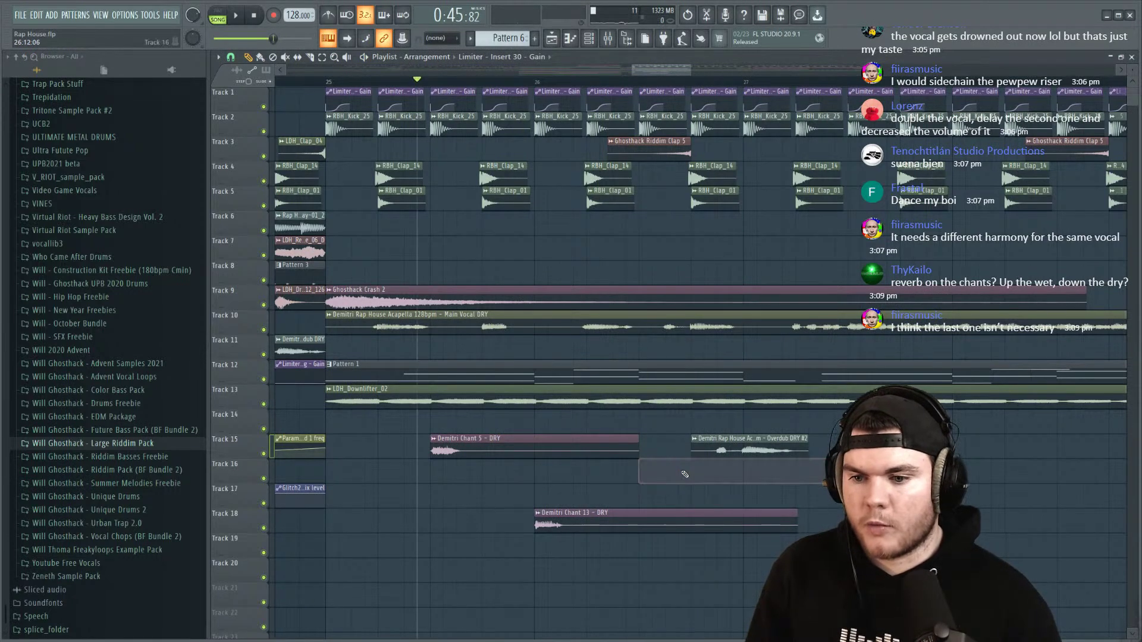
pyautogui.press('space')
# Step: Solo mixer track 14 and insert Faturator ahead of Fruity Reeverb 2, setting its Stereo Turbo width to 41% R
pyautogui.press('F9')
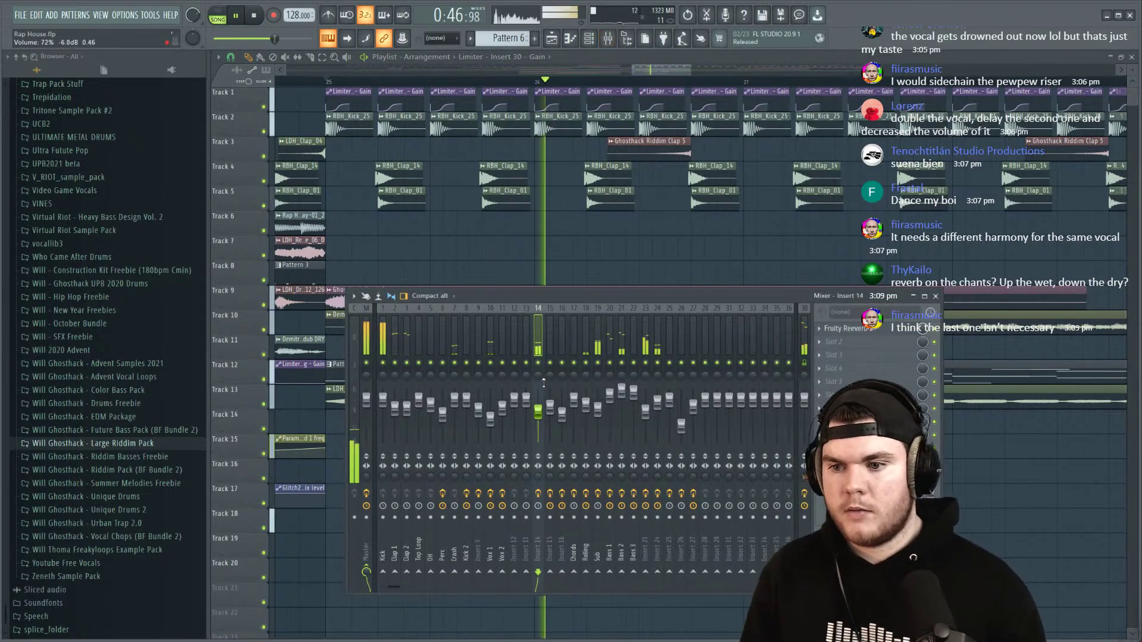
pyautogui.press('space')
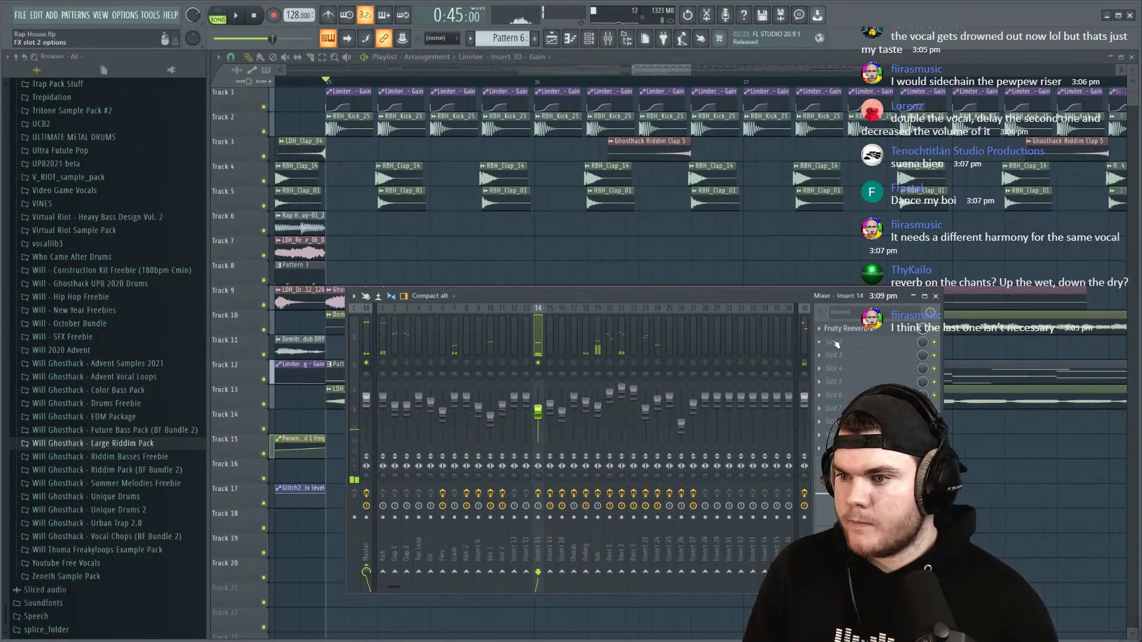
pyautogui.click(835, 332)
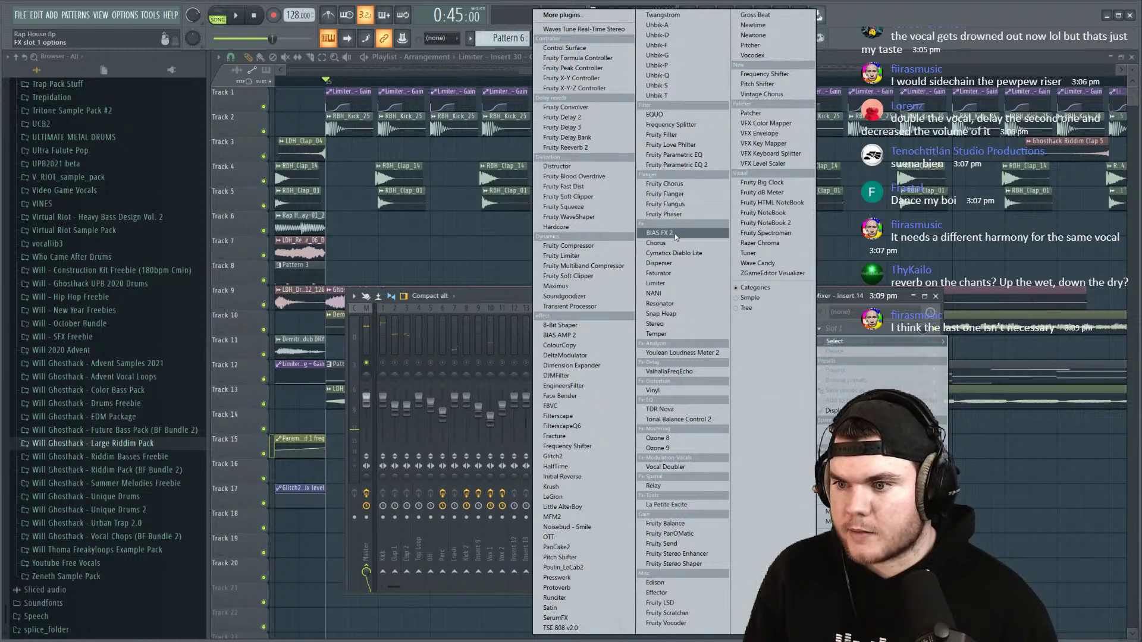
pyautogui.click(671, 275)
pyautogui.press('space')
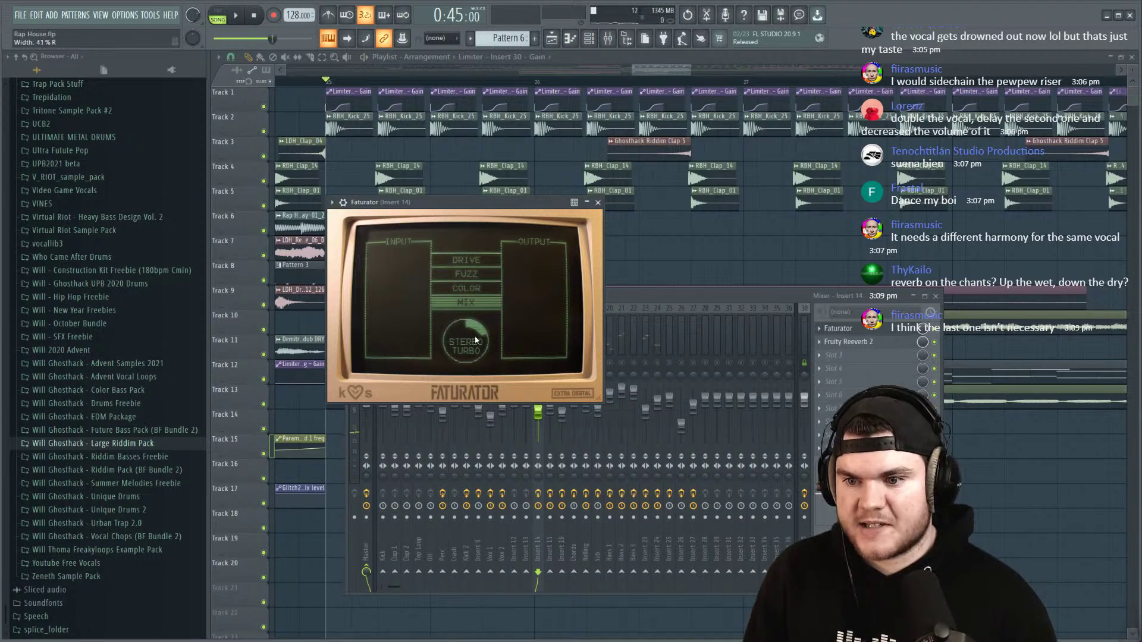
# Step: Try a narrower Stereo Turbo width of 28% R in Faturator while replaying the soloed vocal phrases
pyautogui.click(743, 318)
pyautogui.press('space')
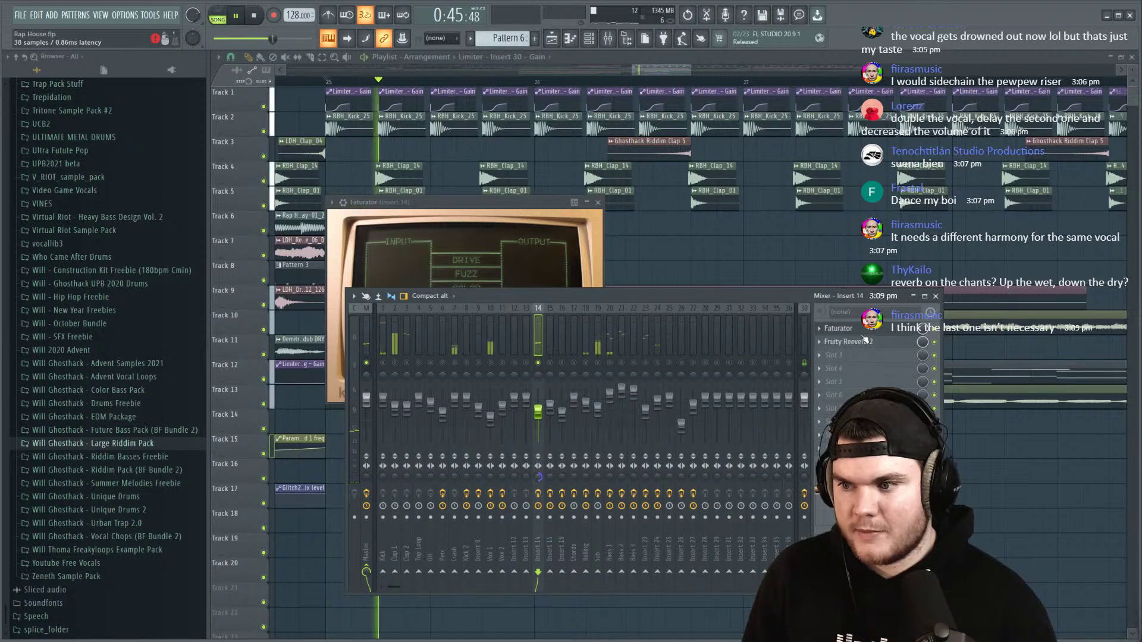
pyautogui.click(502, 209)
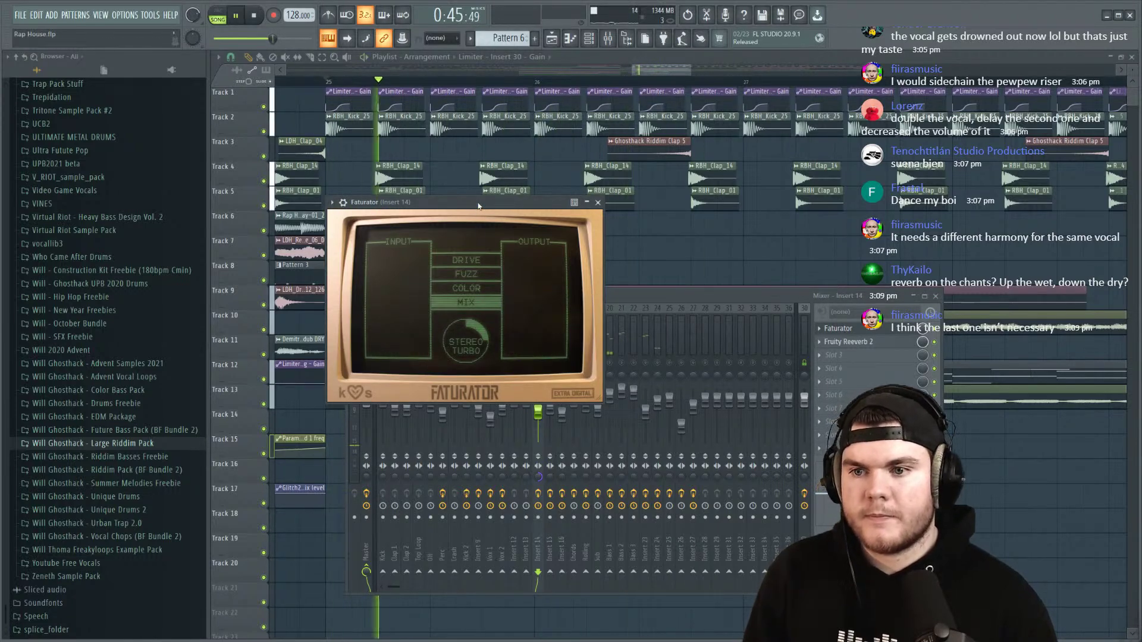
pyautogui.scroll(-5, 474, 335)
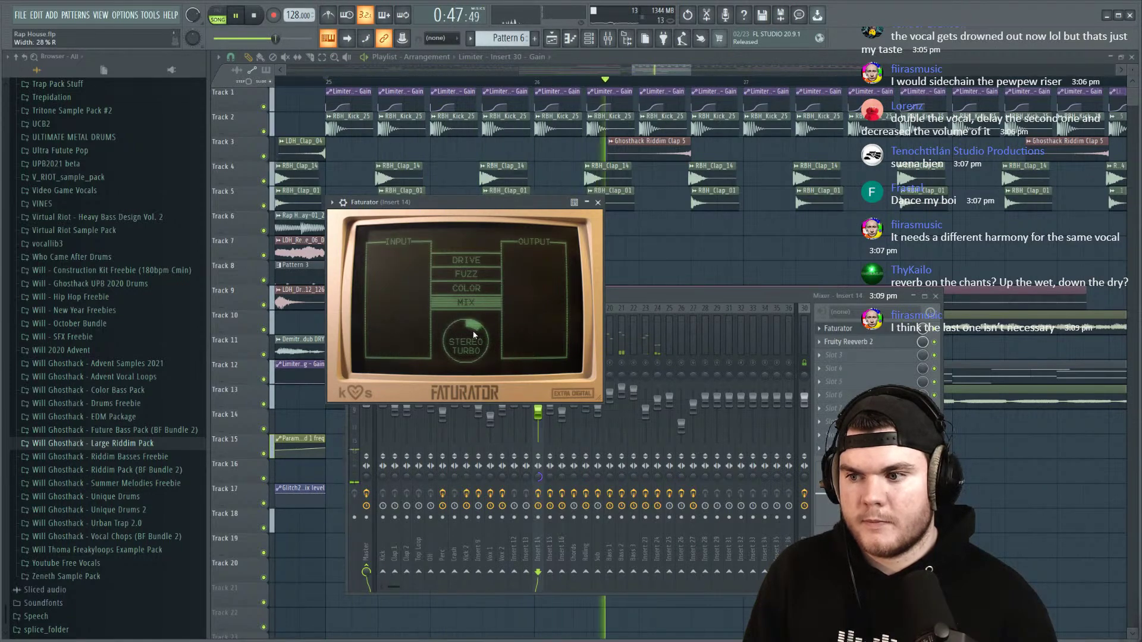
pyautogui.press('space')
pyautogui.press('space')
pyautogui.scroll(-1, 851, 331)
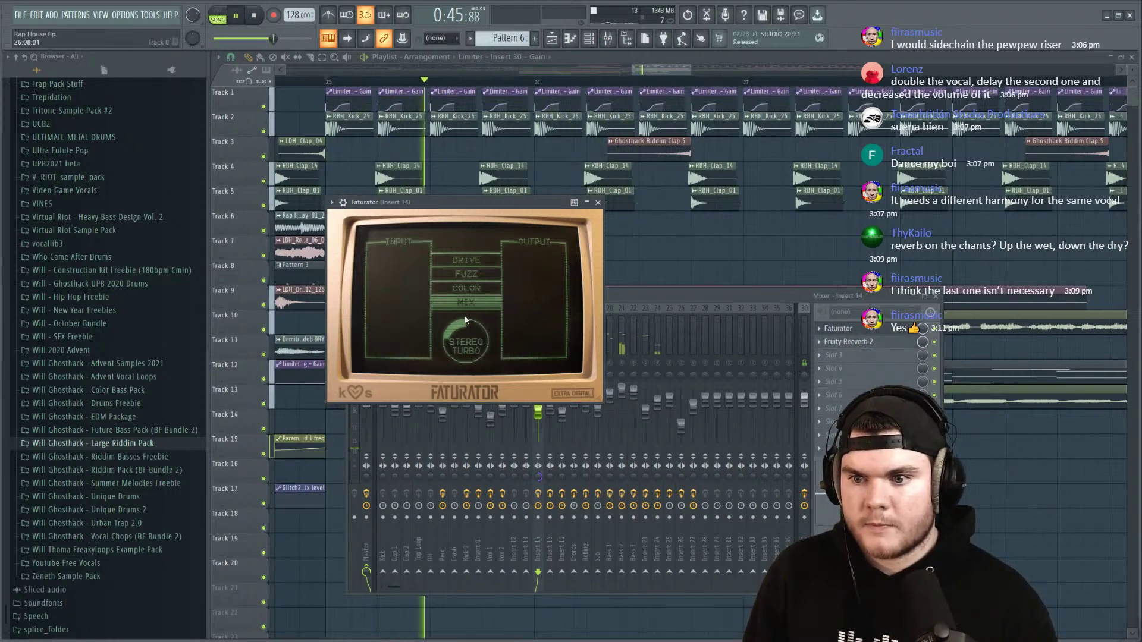
# Step: Shift Faturator's Stereo Turbo width to 36% L and then 64% L, replaying from bar 25 to compare
pyautogui.moveTo(466, 331); pyautogui.dragTo(466, 320)
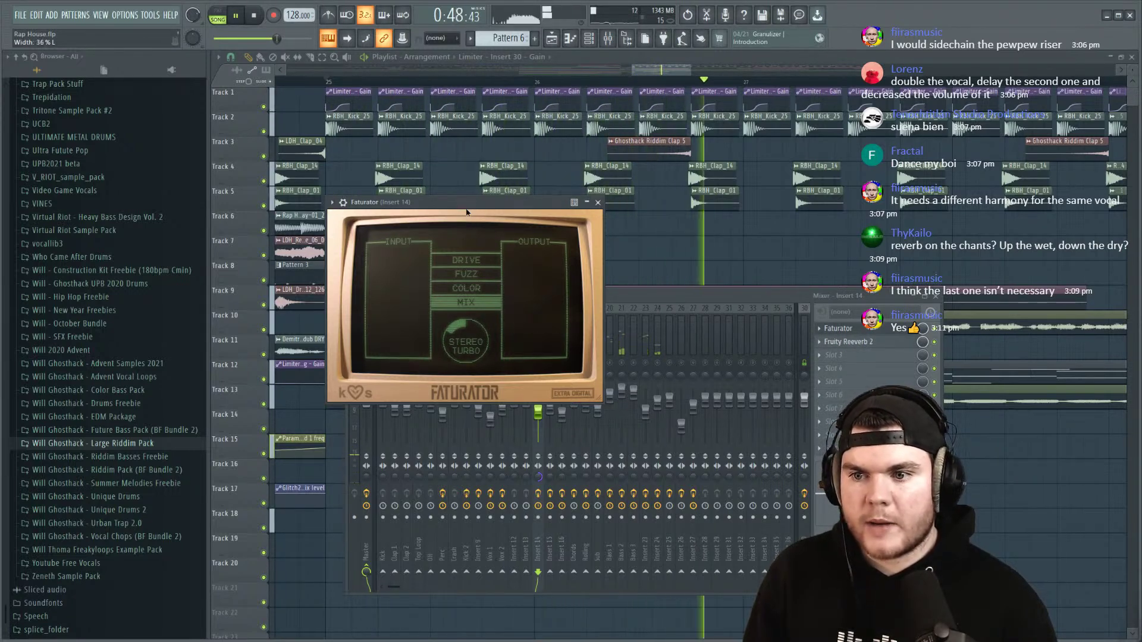
pyautogui.press('space')
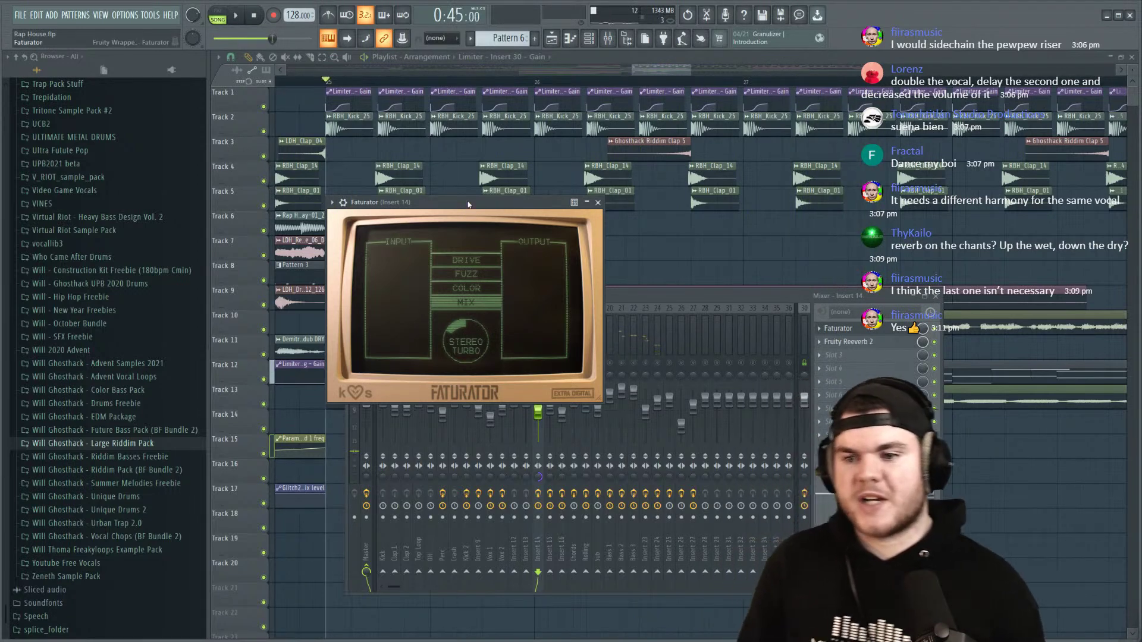
pyautogui.press('space')
pyautogui.moveTo(458, 336); pyautogui.dragTo(458, 357)
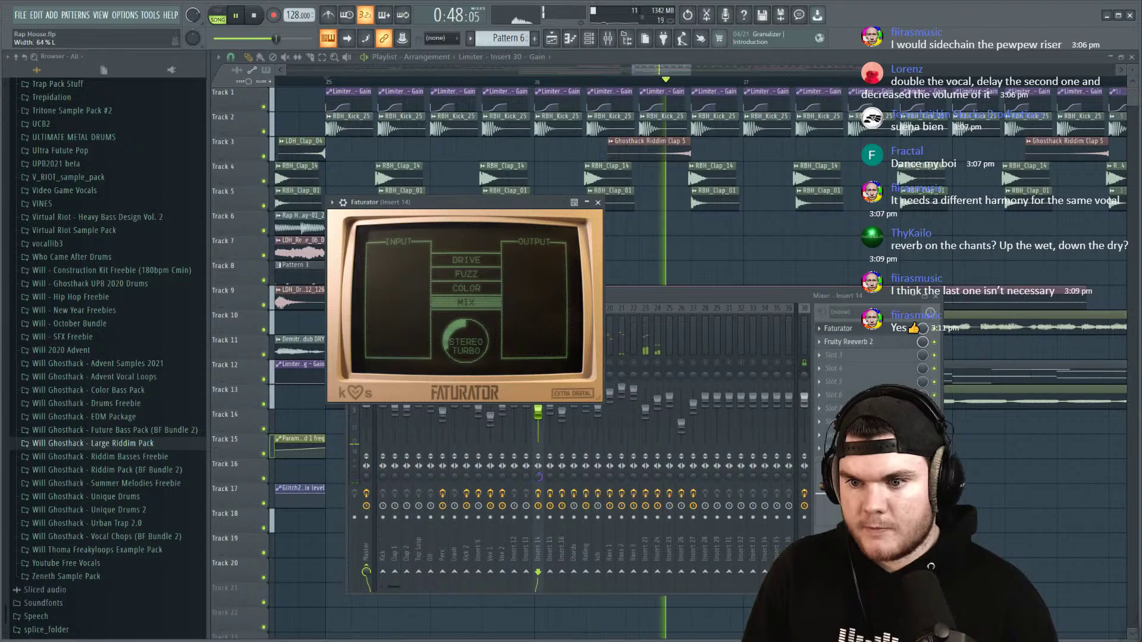
pyautogui.press('space')
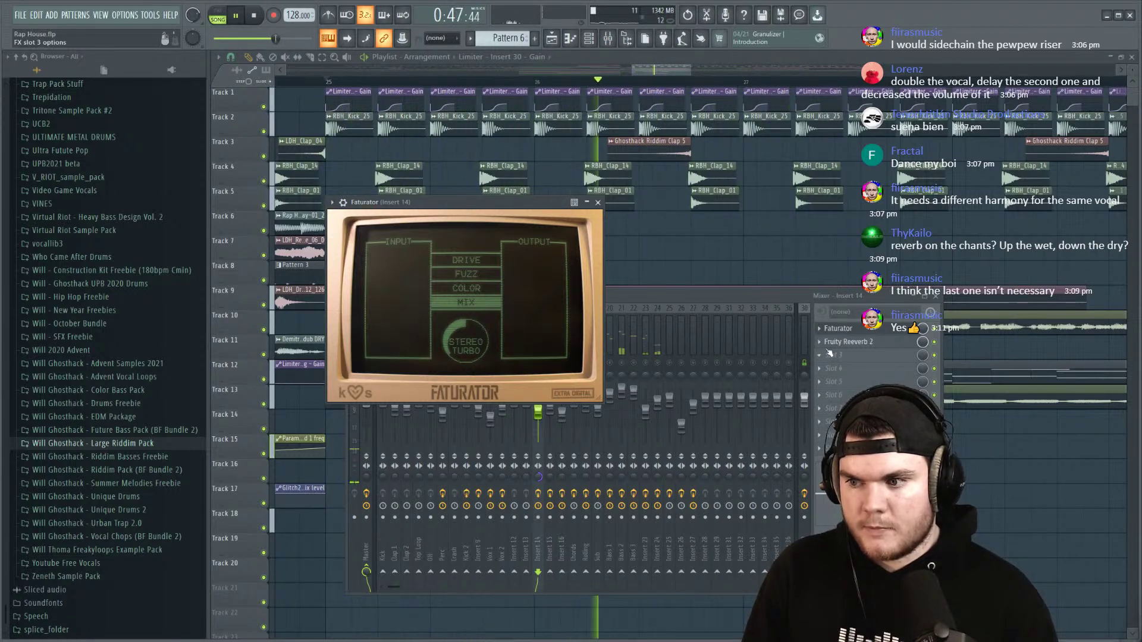
# Step: Close Faturator and reset the stereo separation of mixer track 14 to its original setting
pyautogui.click(851, 330)
pyautogui.rightClick(541, 477)
pyautogui.click(550, 467)
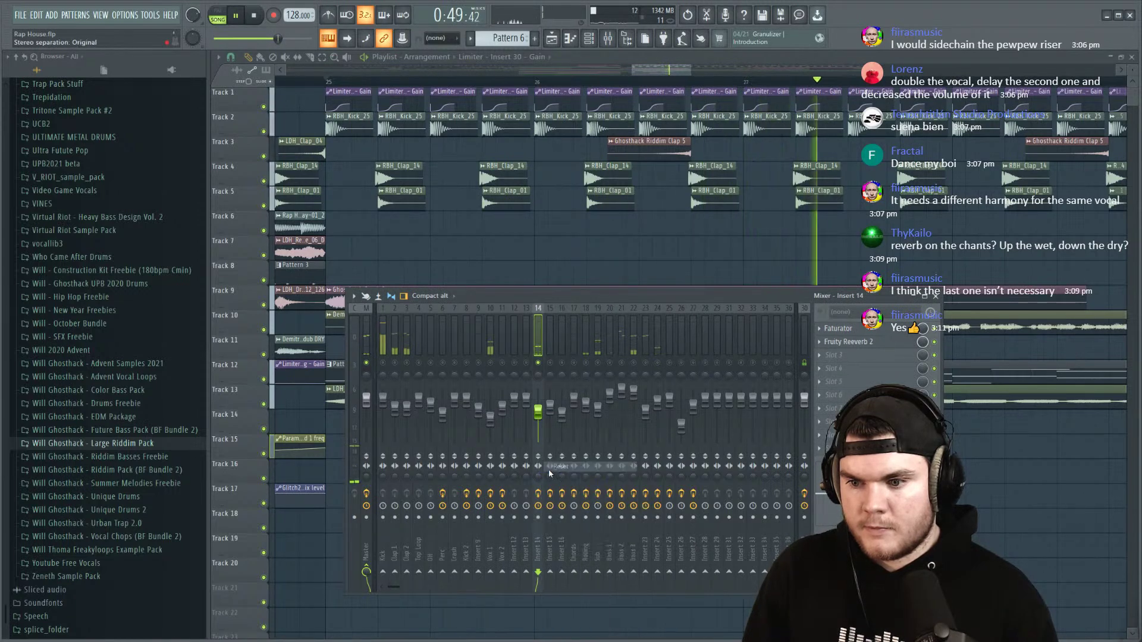
# Step: Restore the other mixer tracks, lower mixer track 14's volume slightly, and close the mixer
pyautogui.rightClick(539, 363)
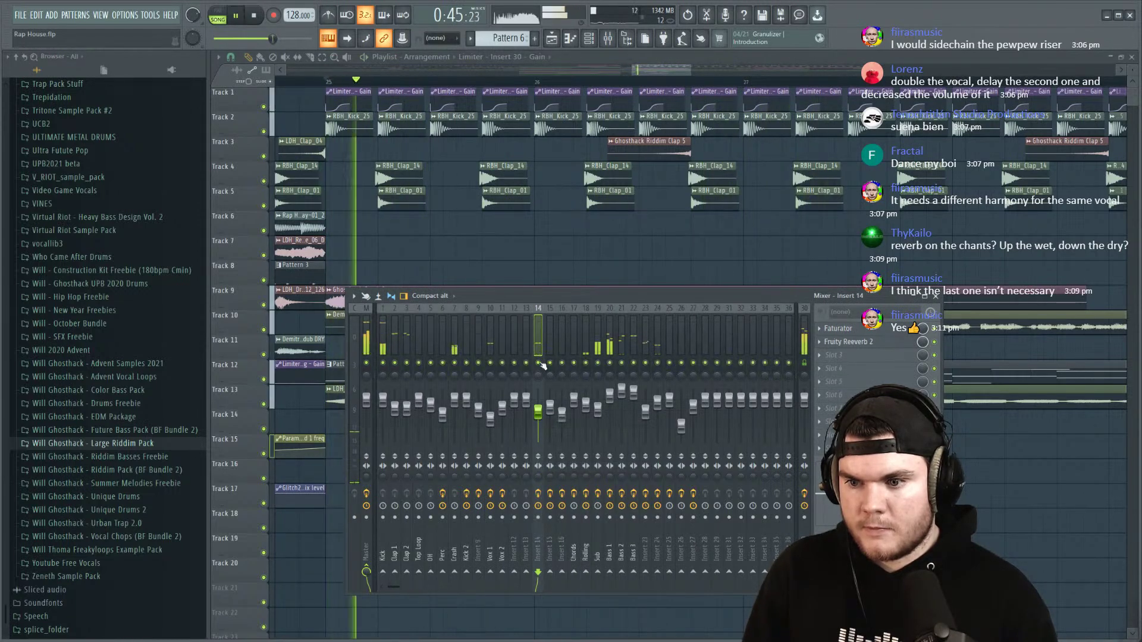
pyautogui.moveTo(538, 412); pyautogui.dragTo(538, 414)
pyautogui.press('F9')
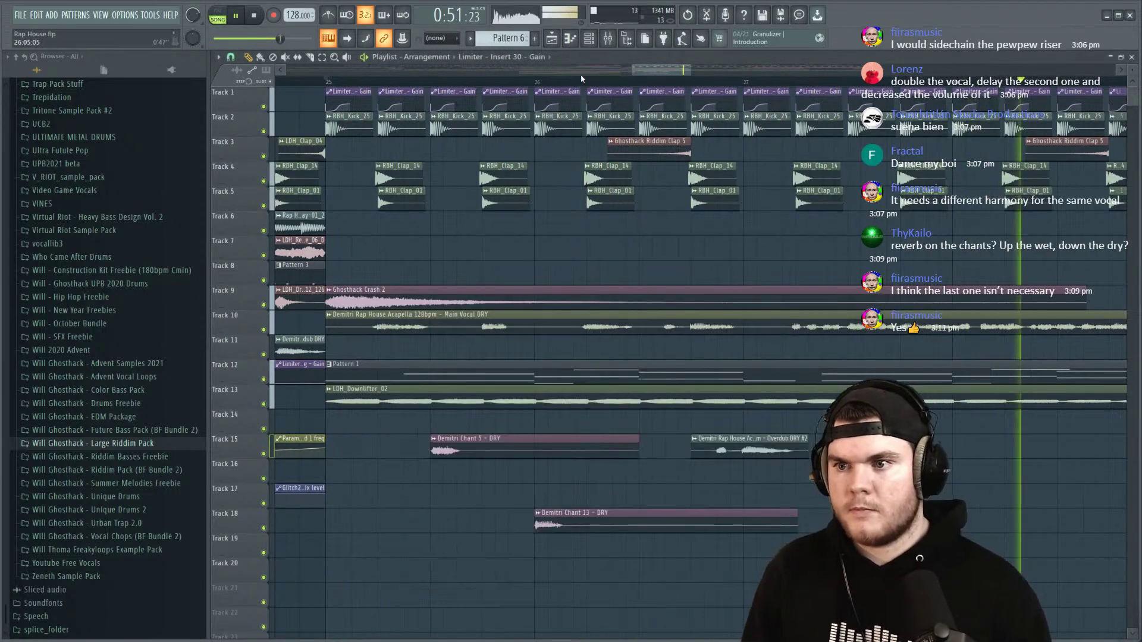
# Step: Move the Chant 13 clip from track 18 up to track 16, keeping its start time, and stop playback
pyautogui.scroll(-4, 582, 80)
pyautogui.scroll(4, 580, 85)
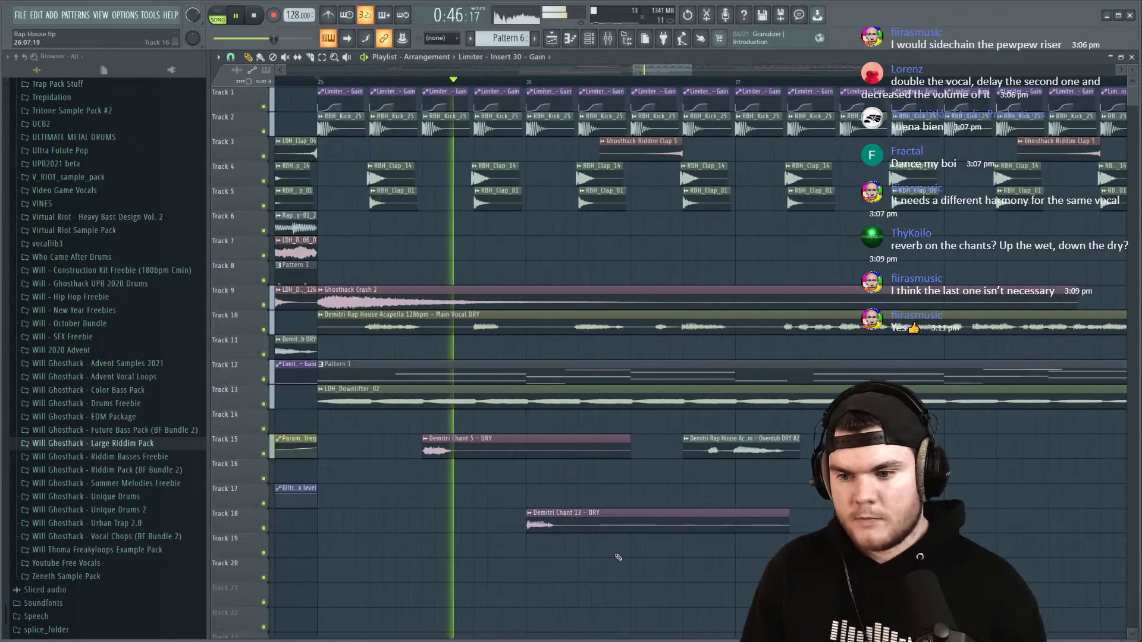
pyautogui.click(561, 513)
pyautogui.moveTo(562, 513); pyautogui.dragTo(562, 463)
pyautogui.press('space')
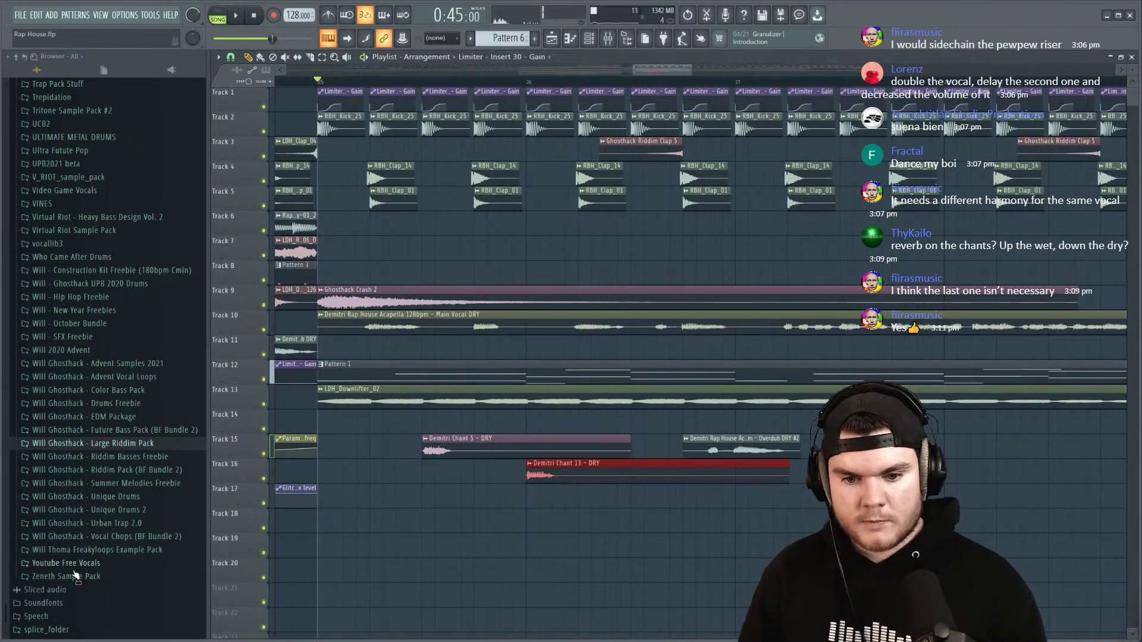
# Step: Switch to the dry chants folder in File Explorer and audition a selection of chants from number 29 up to number 5
pyautogui.hotkey('alt', 'Tab')
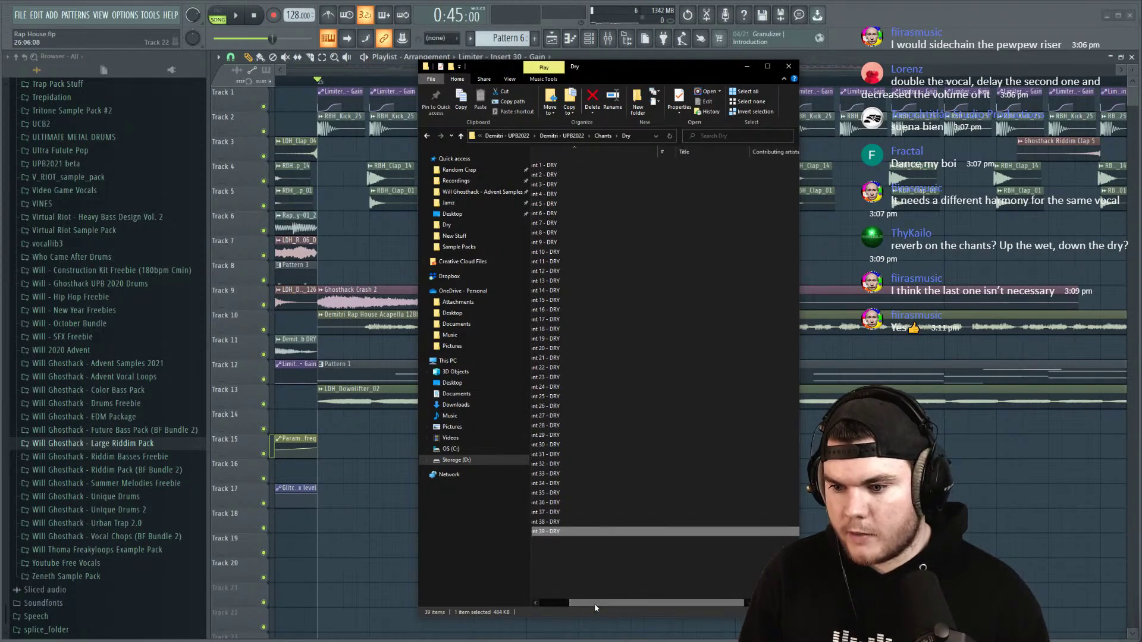
pyautogui.moveTo(594, 604); pyautogui.dragTo(564, 605)
pyautogui.doubleClick(580, 426)
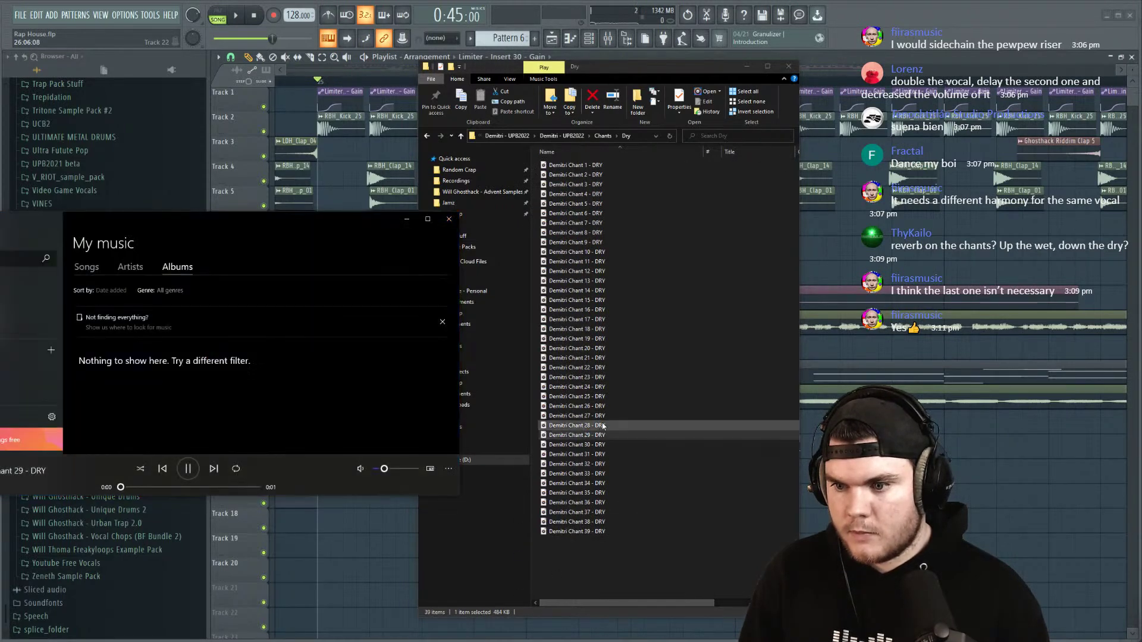
pyautogui.doubleClick(611, 387)
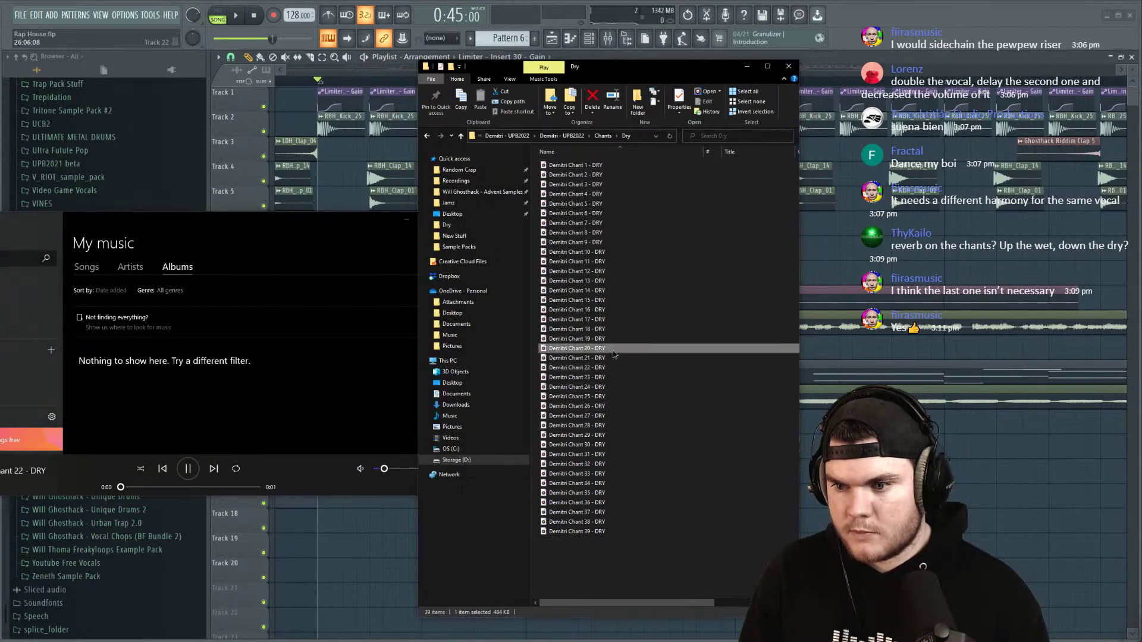
pyautogui.doubleClick(619, 319)
pyautogui.doubleClick(616, 262)
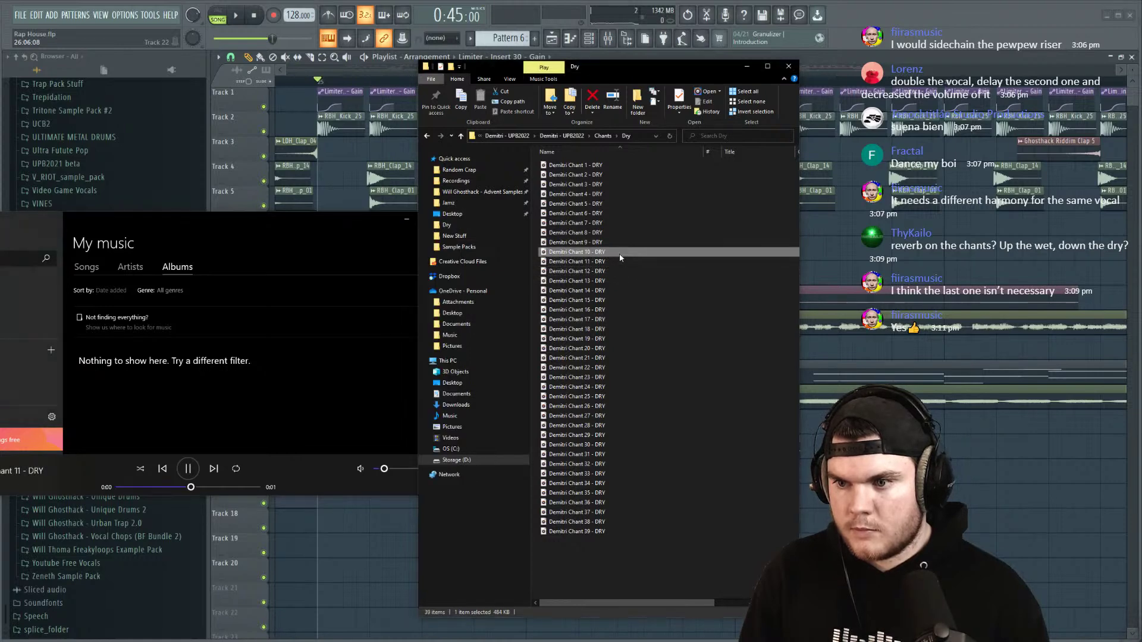
pyautogui.doubleClick(618, 224)
pyautogui.doubleClick(617, 204)
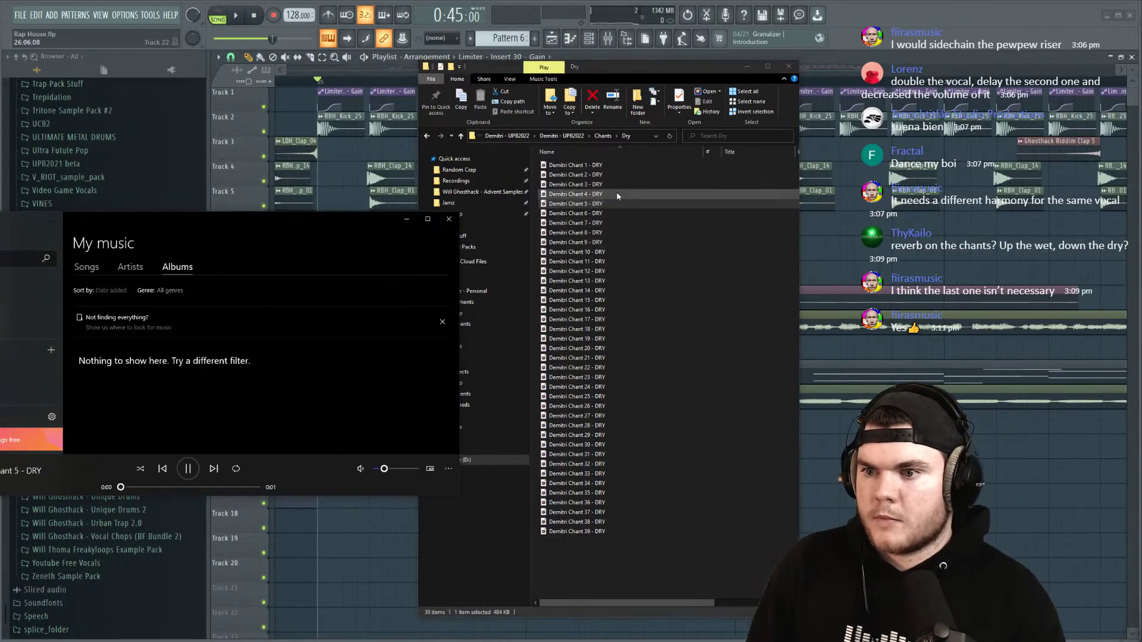
# Step: Audition the first few dry chants, then work down the list through chants 8, 9 and 10 to chant 26
pyautogui.doubleClick(616, 185)
pyautogui.doubleClick(615, 175)
pyautogui.doubleClick(615, 165)
pyautogui.doubleClick(624, 232)
pyautogui.doubleClick(623, 242)
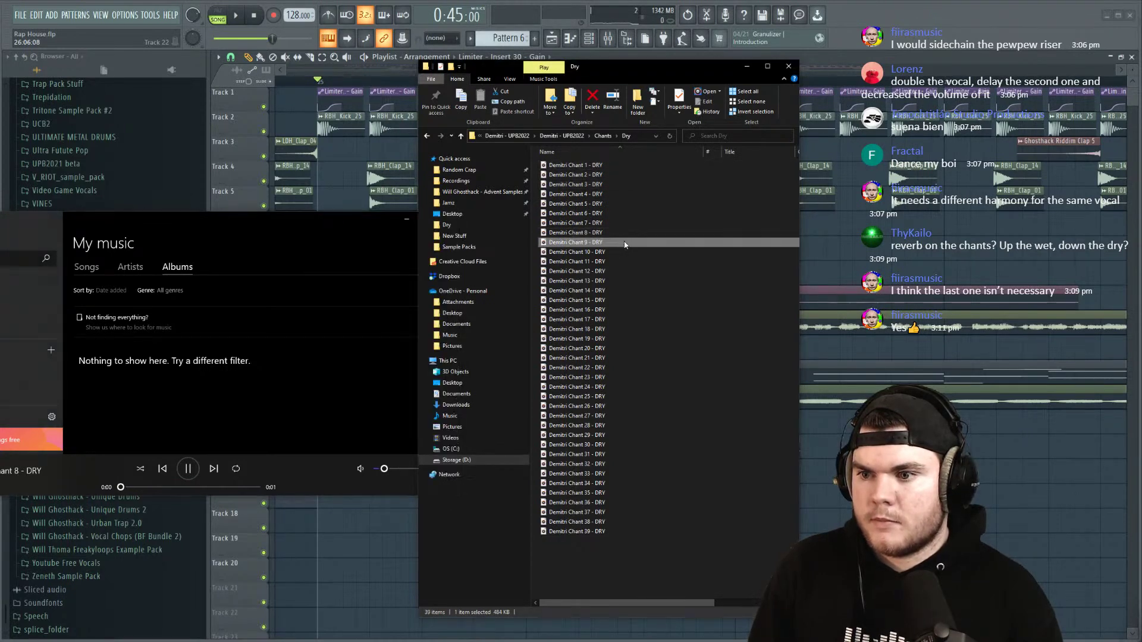
pyautogui.doubleClick(623, 252)
pyautogui.doubleClick(627, 281)
pyautogui.doubleClick(631, 329)
pyautogui.doubleClick(633, 386)
pyautogui.doubleClick(634, 407)
# Step: Browse to the pack's dry Adlibs folder, audition the Dmaj 128bpm adlib 12, and return to the pack's main folder
pyautogui.press('BackSpace')
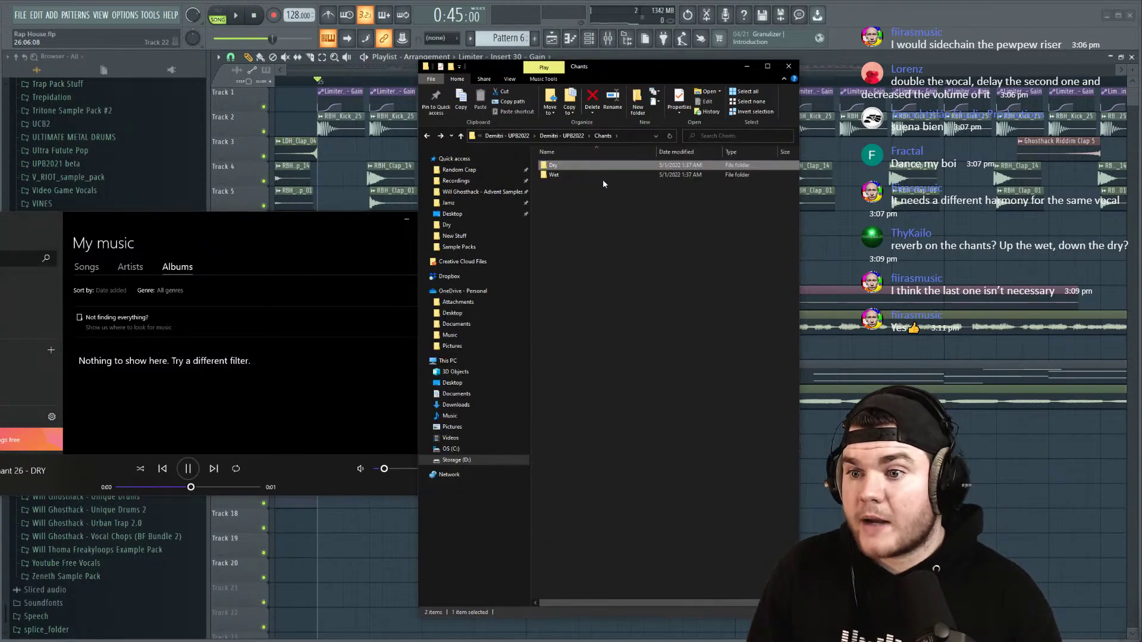
pyautogui.press('BackSpace')
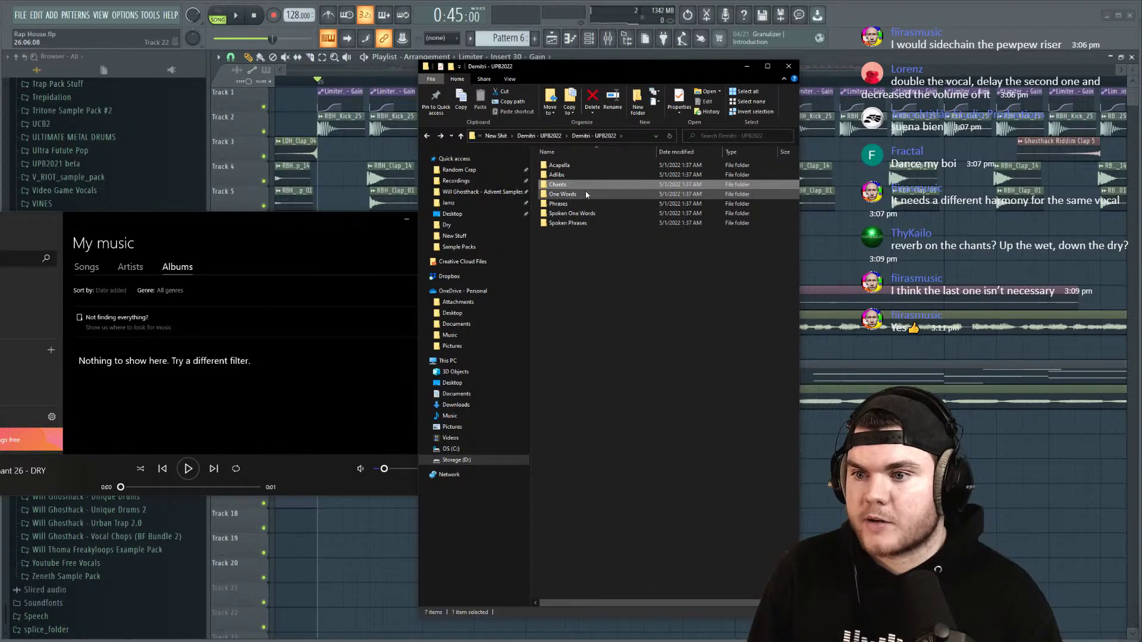
pyautogui.doubleClick(585, 174)
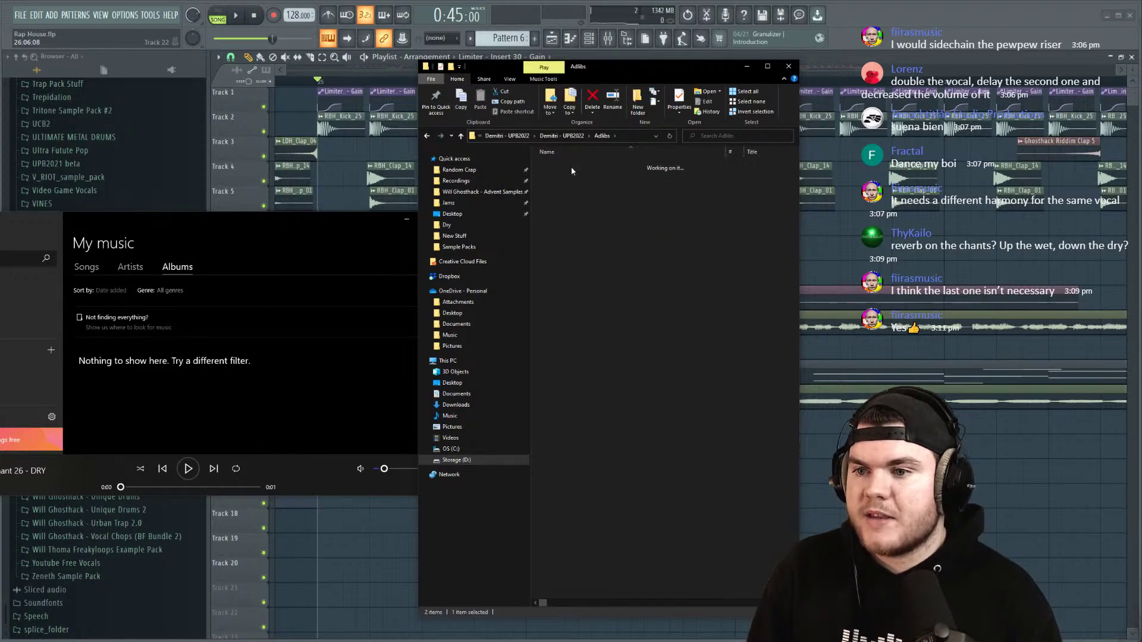
pyautogui.doubleClick(610, 166)
pyautogui.doubleClick(635, 271)
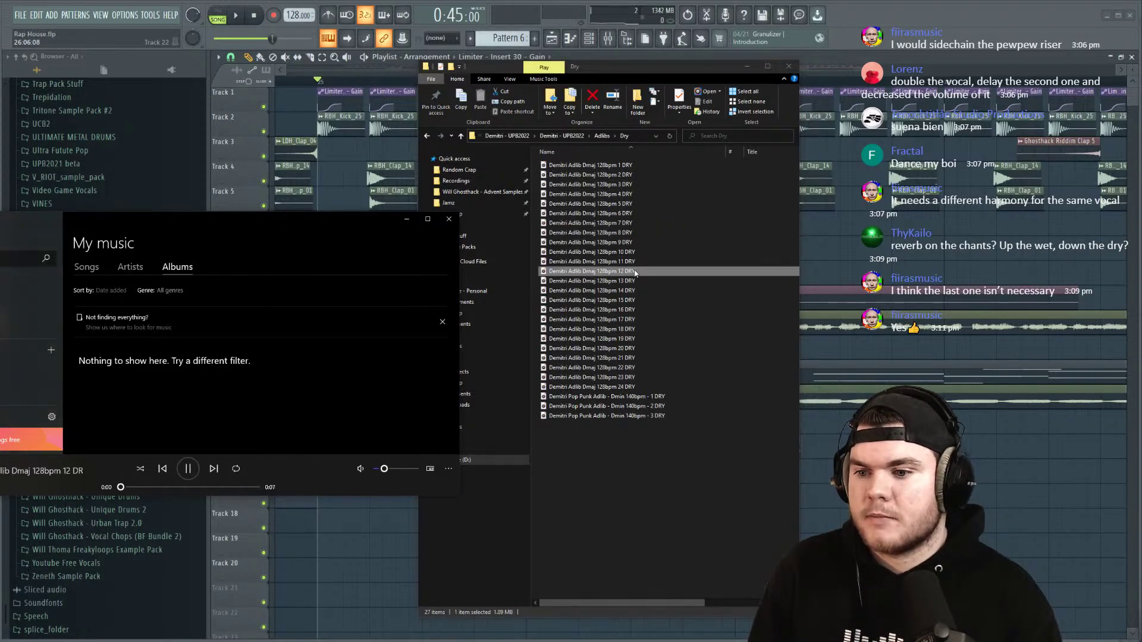
pyautogui.click(509, 140)
pyautogui.press('BackSpace')
pyautogui.press('BackSpace')
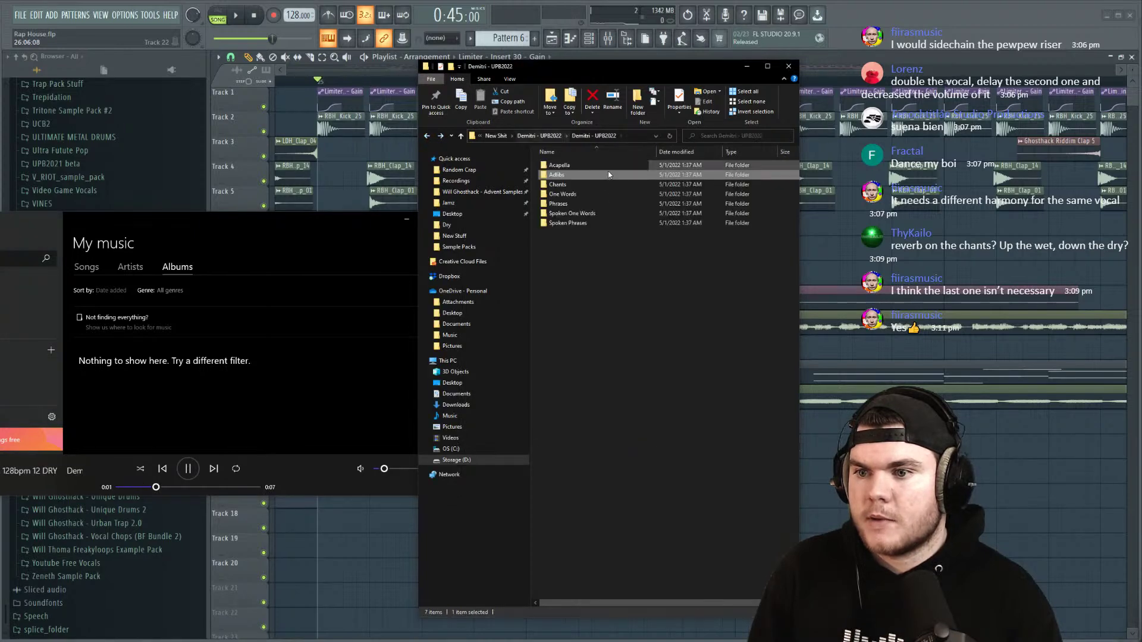
# Step: Check the dry samples in the One Words folder and return to the pack's main folder
pyautogui.doubleClick(586, 194)
pyautogui.click(562, 166)
pyautogui.doubleClick(562, 166)
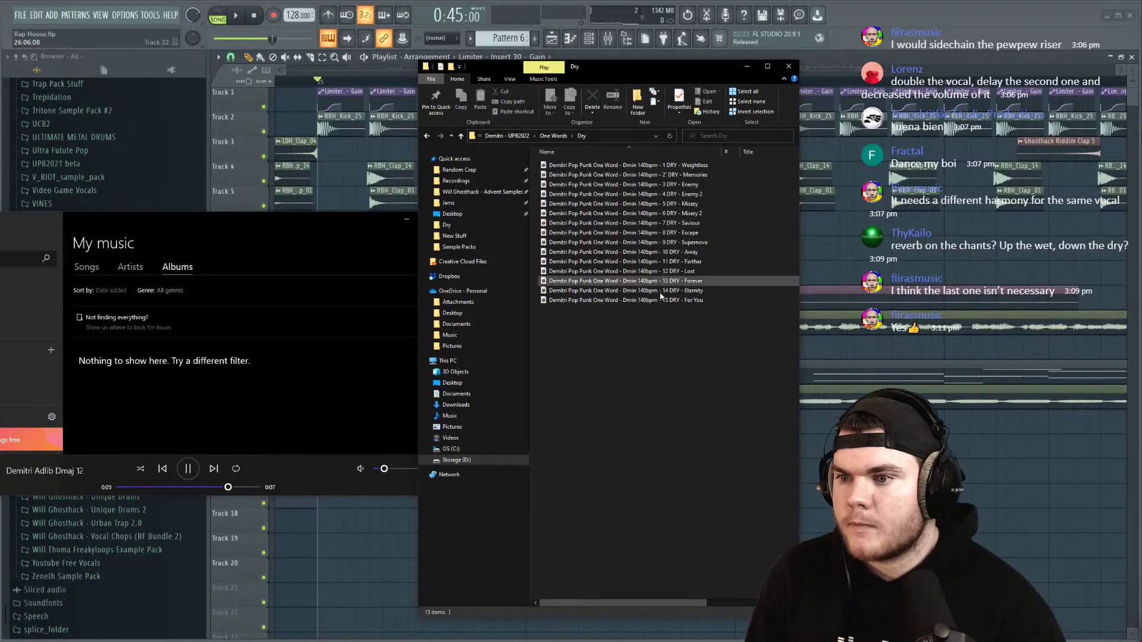
pyautogui.press('BackSpace')
pyautogui.press('BackSpace')
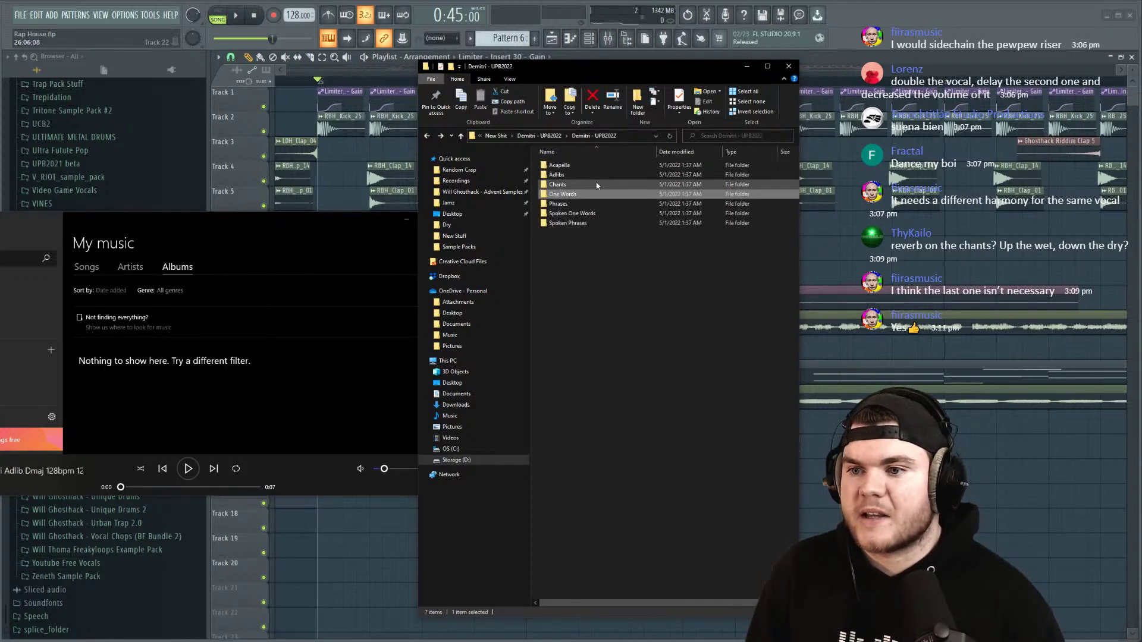
# Step: Reopen the dry Chants folder and audition more candidates, including chants 22, 26 and 30
pyautogui.doubleClick(588, 183)
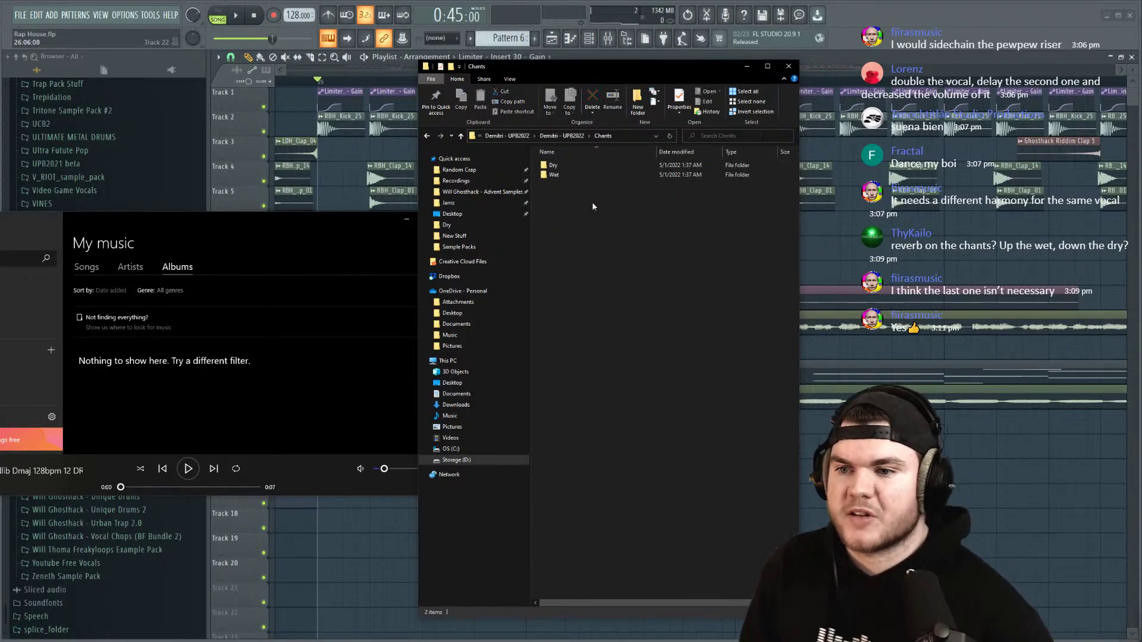
pyautogui.doubleClick(555, 164)
pyautogui.click(626, 281)
pyautogui.doubleClick(626, 349)
pyautogui.doubleClick(626, 369)
pyautogui.doubleClick(626, 402)
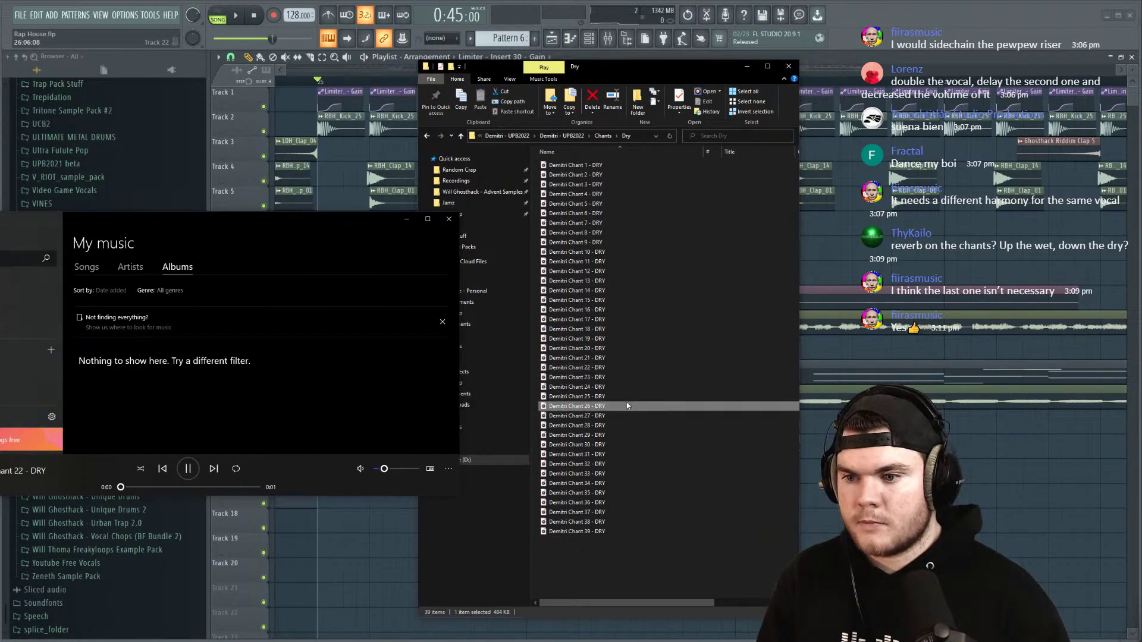
pyautogui.doubleClick(625, 445)
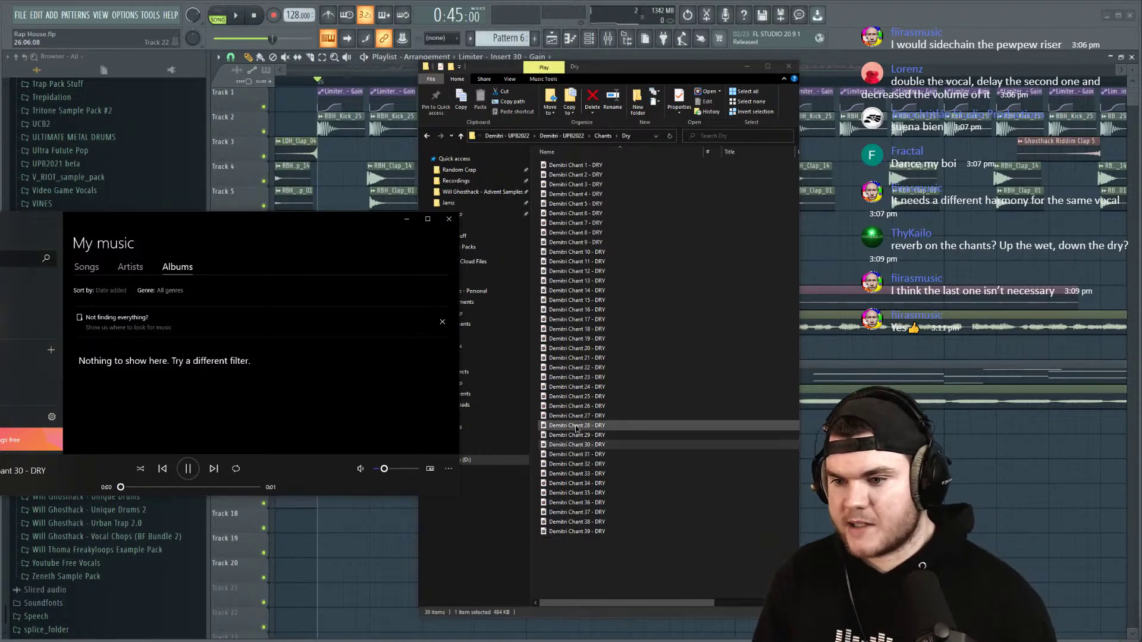
# Step: Bring Chant 30 DRY into the FL Studio playlist, place it on track 17 at 26:09:00, and play the drop
pyautogui.hotkey('alt', 'Tab')
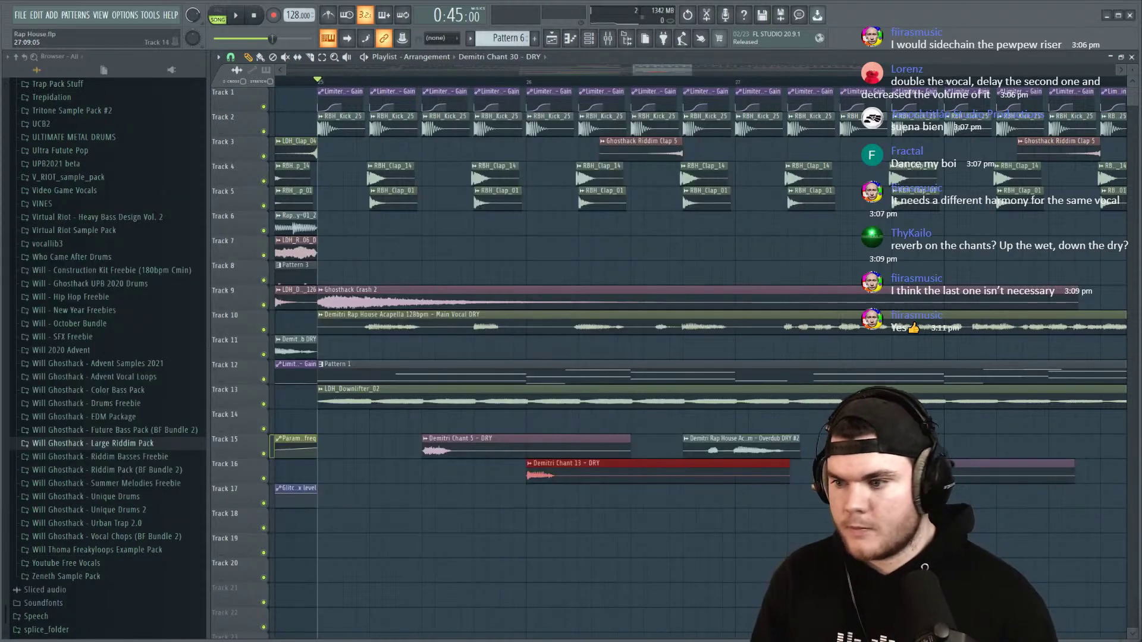
pyautogui.click(635, 494)
pyautogui.press('space')
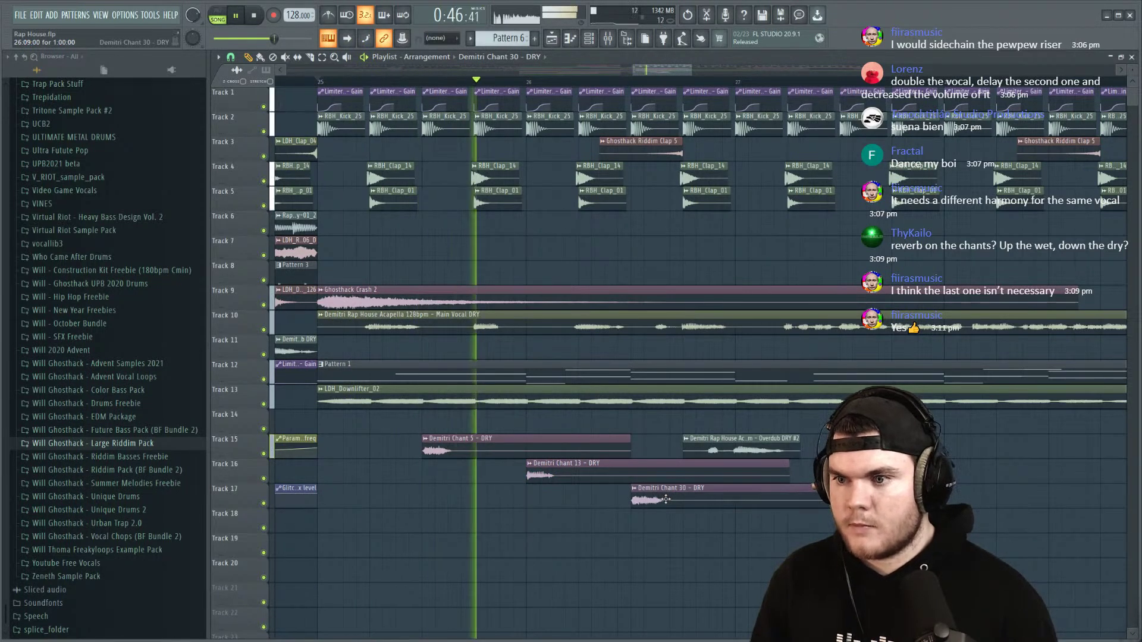
# Step: Route the Chant 30 clip to mixer track 14, replay the drop, and close its channel settings
pyautogui.doubleClick(654, 489)
pyautogui.press('space')
pyautogui.press('space')
pyautogui.press('Escape')
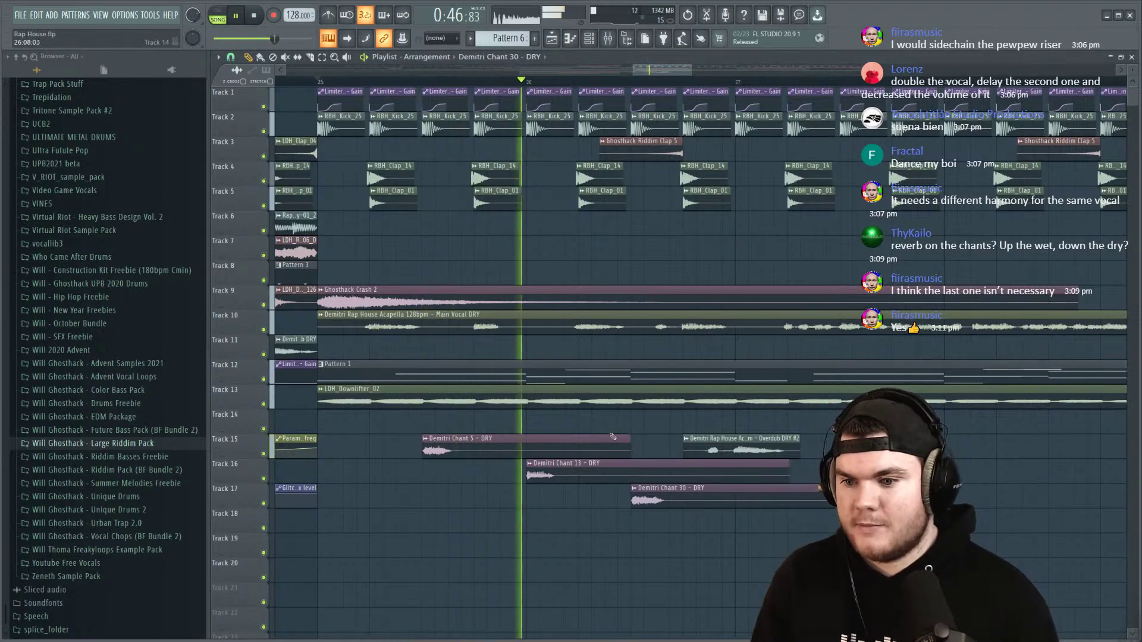
pyautogui.doubleClick(703, 500)
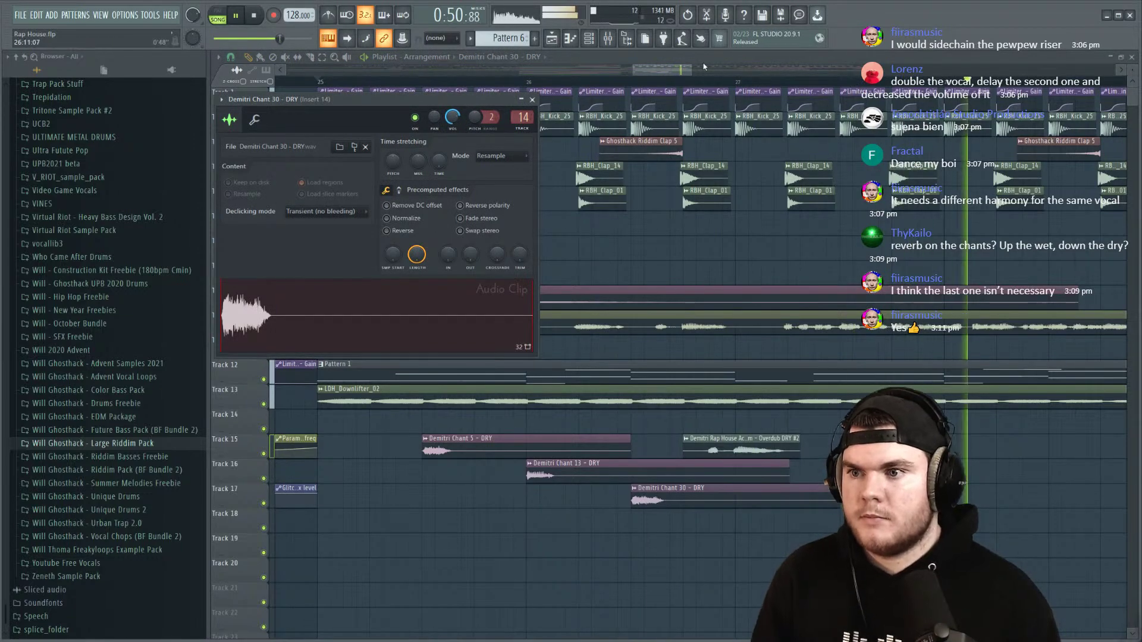
pyautogui.press('Escape')
# Step: Copy the three chants and the overdub phrase on tracks 15 to 17 four bars later in the drop
pyautogui.moveTo(634, 69); pyautogui.dragTo(507, 69)
pyautogui.moveTo(717, 559); pyautogui.dragTo(742, 462)
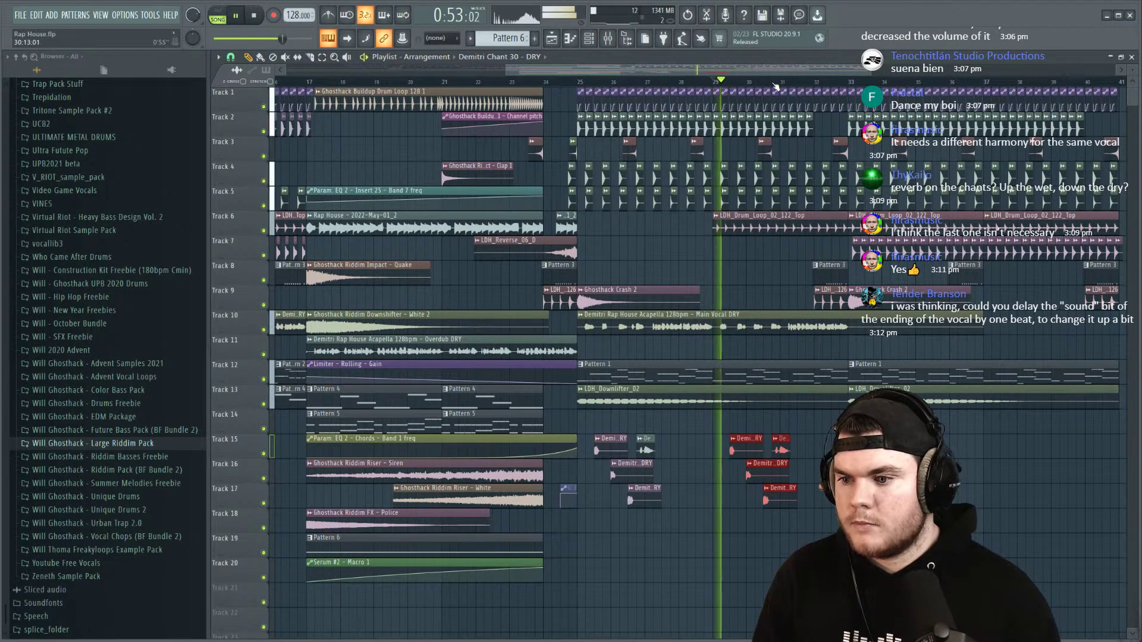
pyautogui.scroll(4, 801, 83)
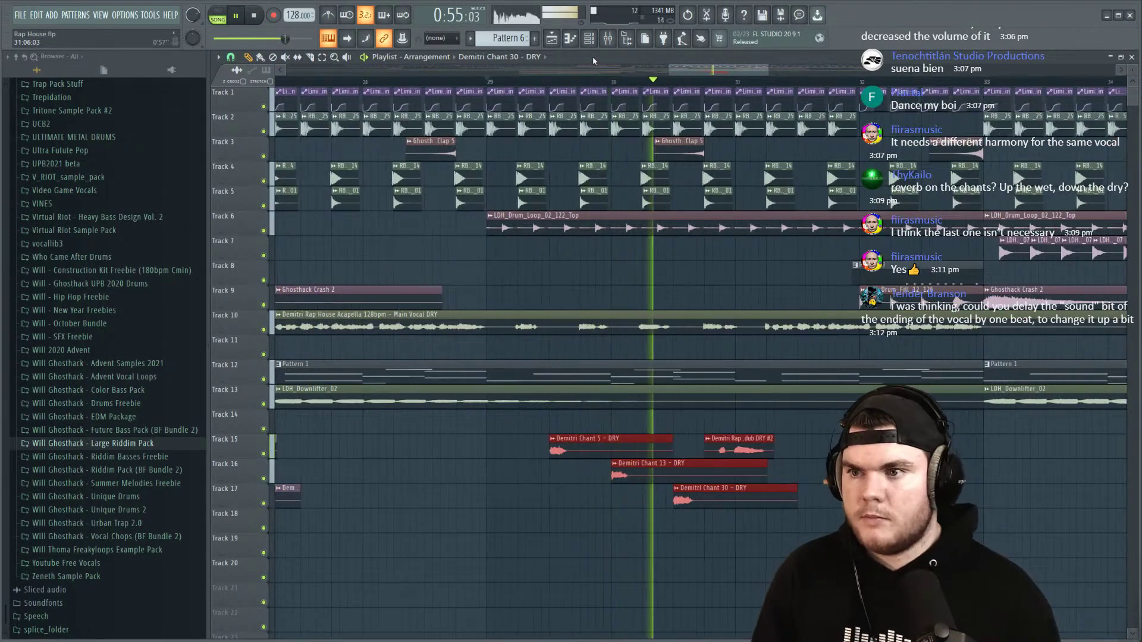
# Step: Set mixer track 14's volume to 49%, replay the copied vocals from bar 29, and close the mixer
pyautogui.press('F9')
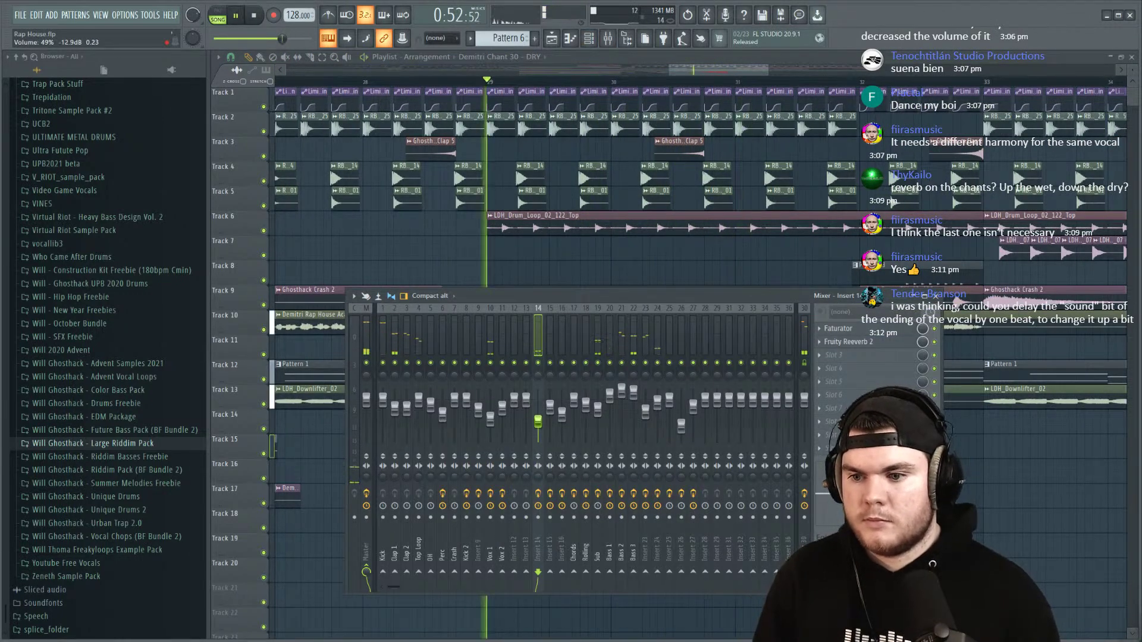
pyautogui.press('F9')
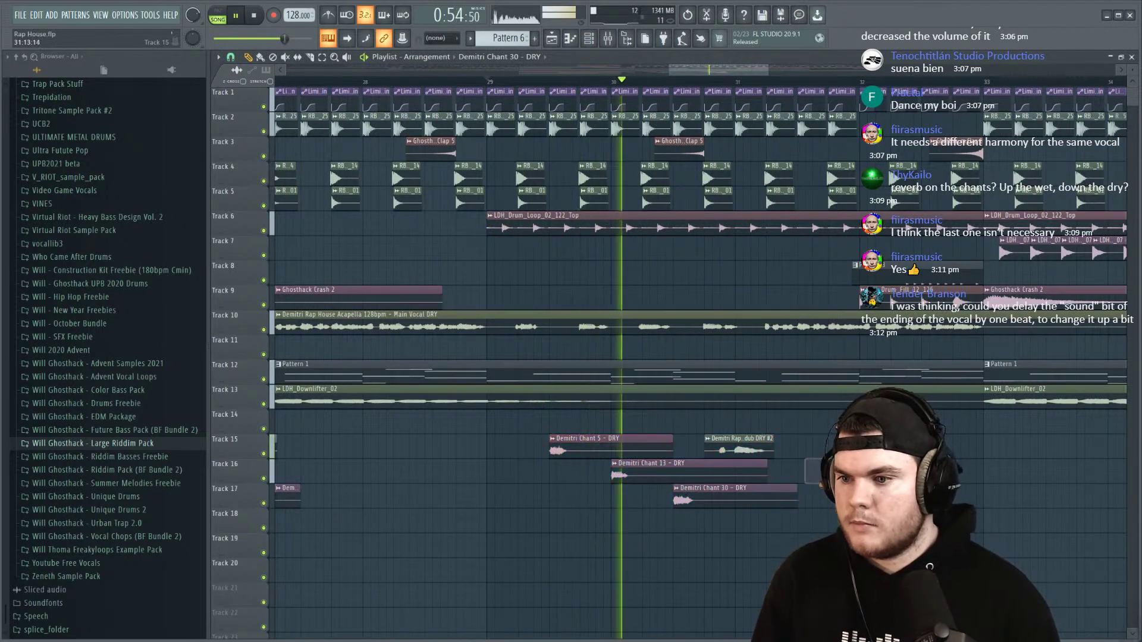
pyautogui.scroll(-4, 751, 82)
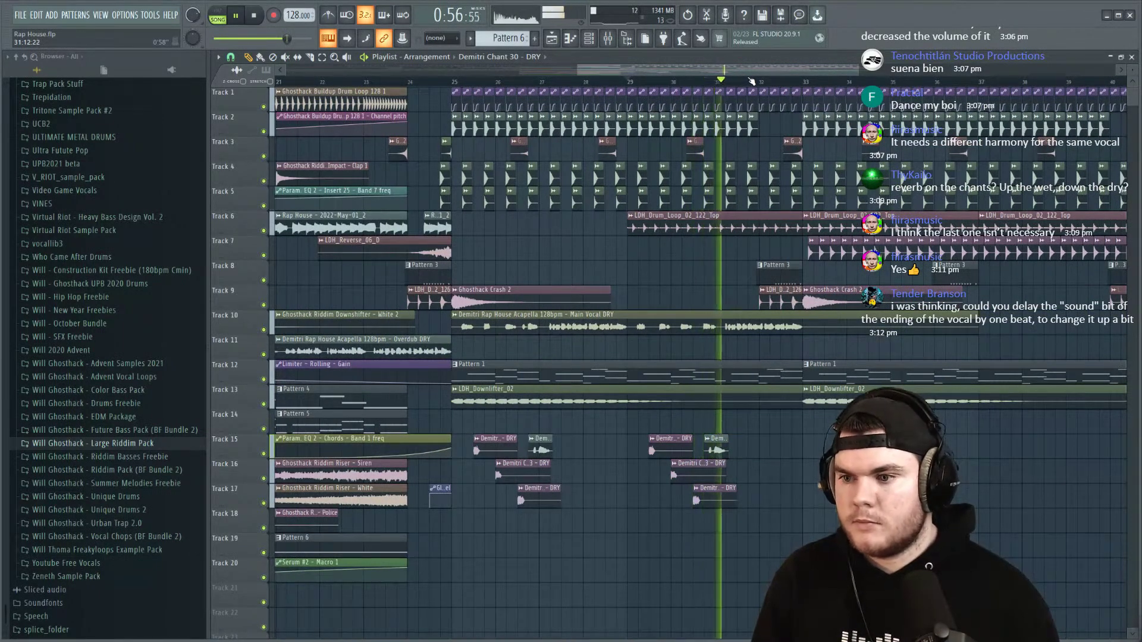
pyautogui.scroll(2, 752, 81)
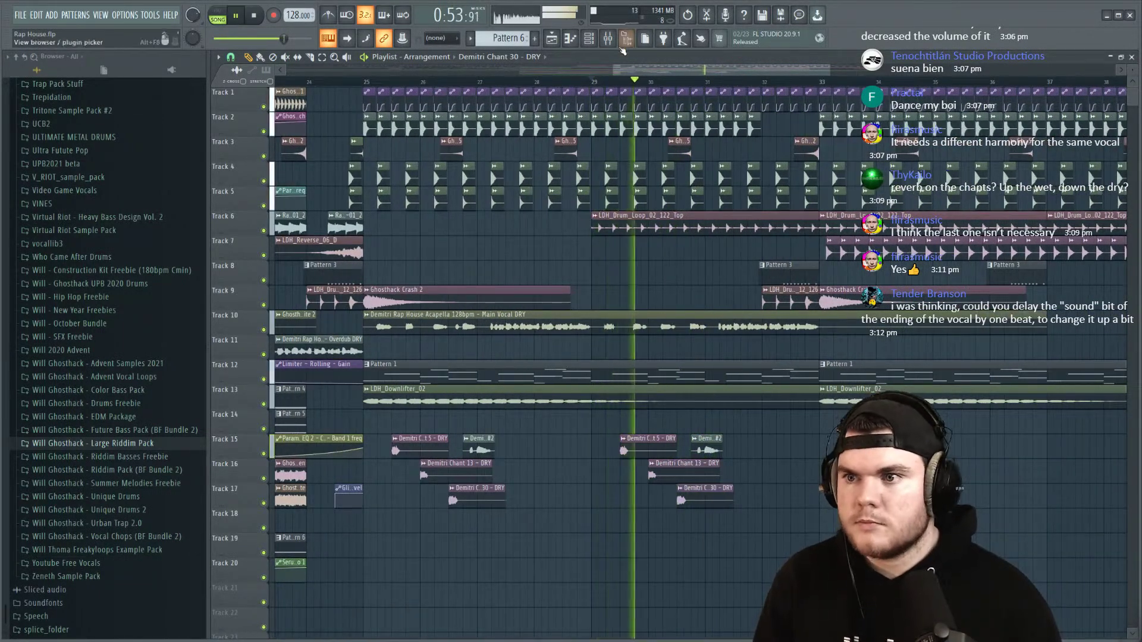
pyautogui.press('F9')
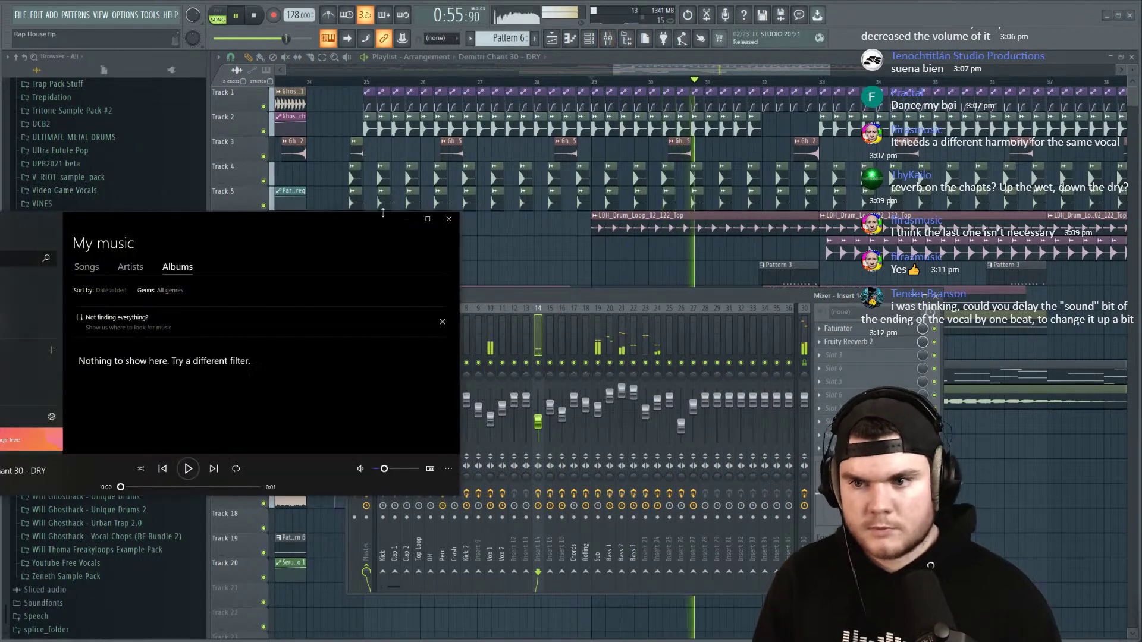
pyautogui.press('space')
pyautogui.press('F9')
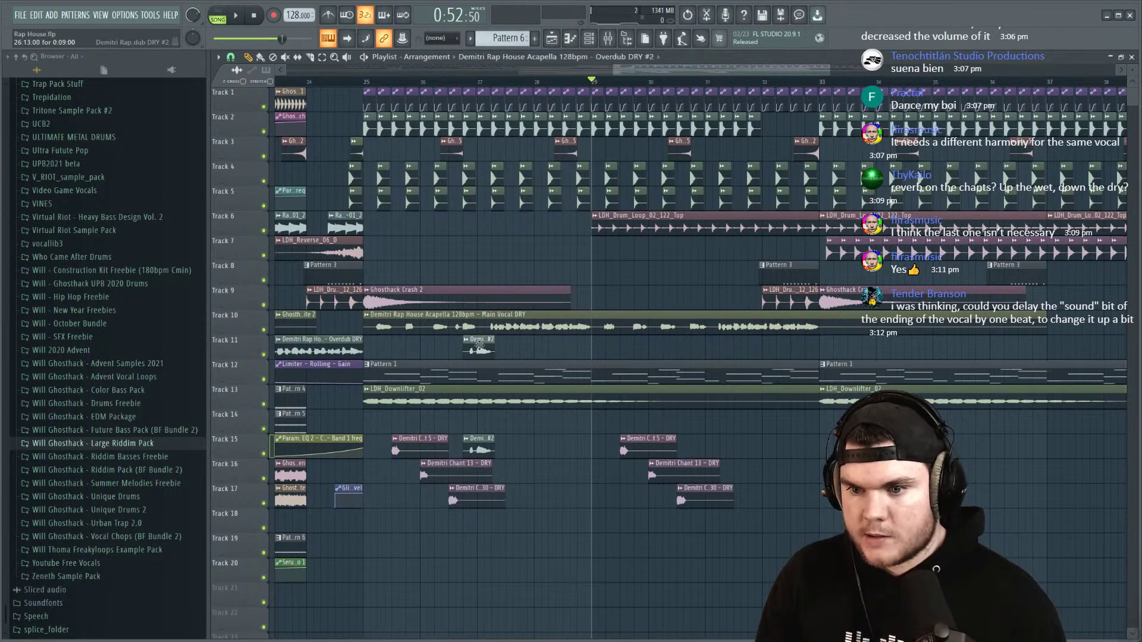
# Step: Re-crop the spare Overdub DRY #2 clip on track 11 to a different phrase for the second chant group and resume playback
pyautogui.moveTo(482, 339); pyautogui.dragTo(748, 340)
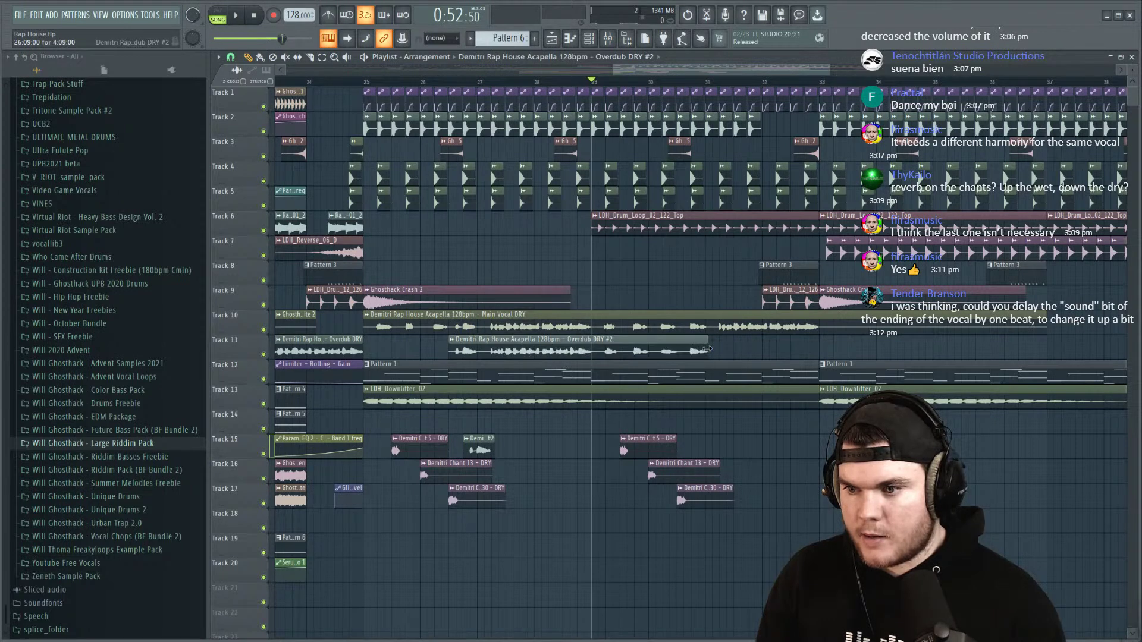
pyautogui.moveTo(450, 349); pyautogui.dragTo(659, 354)
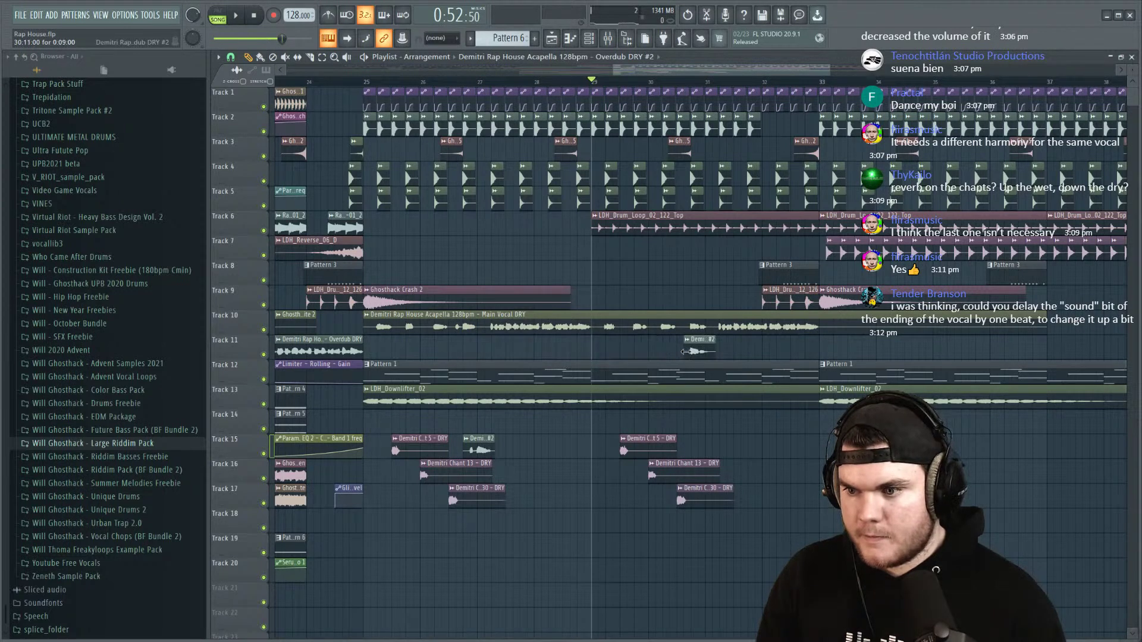
pyautogui.press('space')
# Step: Shift the second overdub phrase on track 15 later so it starts at 30:15:00
pyautogui.scroll(3, 717, 83)
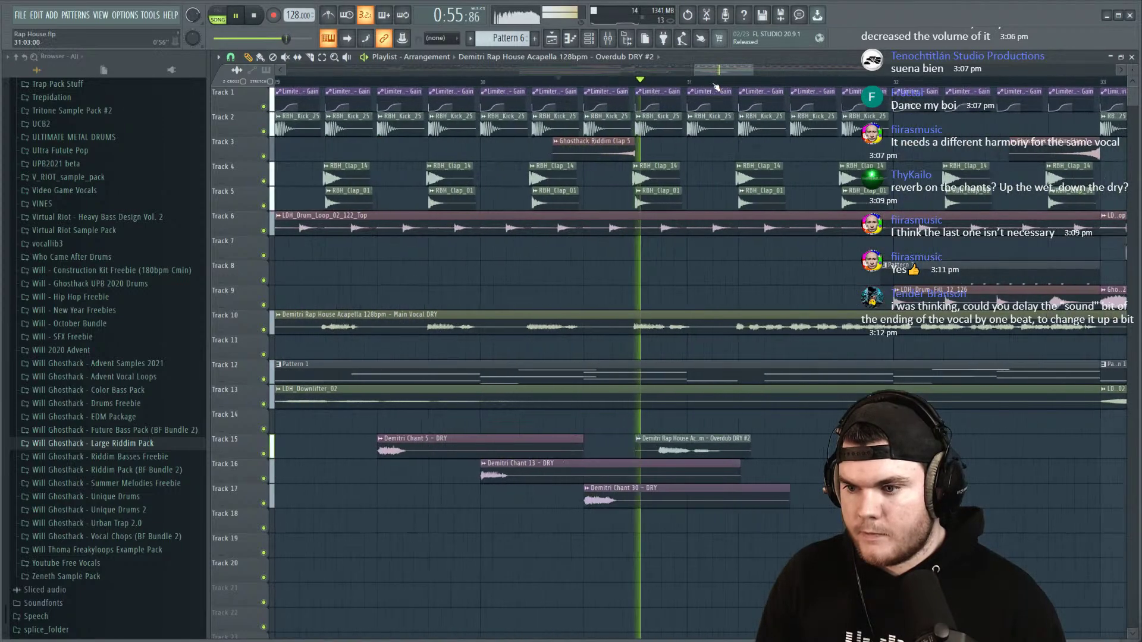
pyautogui.moveTo(696, 444); pyautogui.dragTo(722, 444)
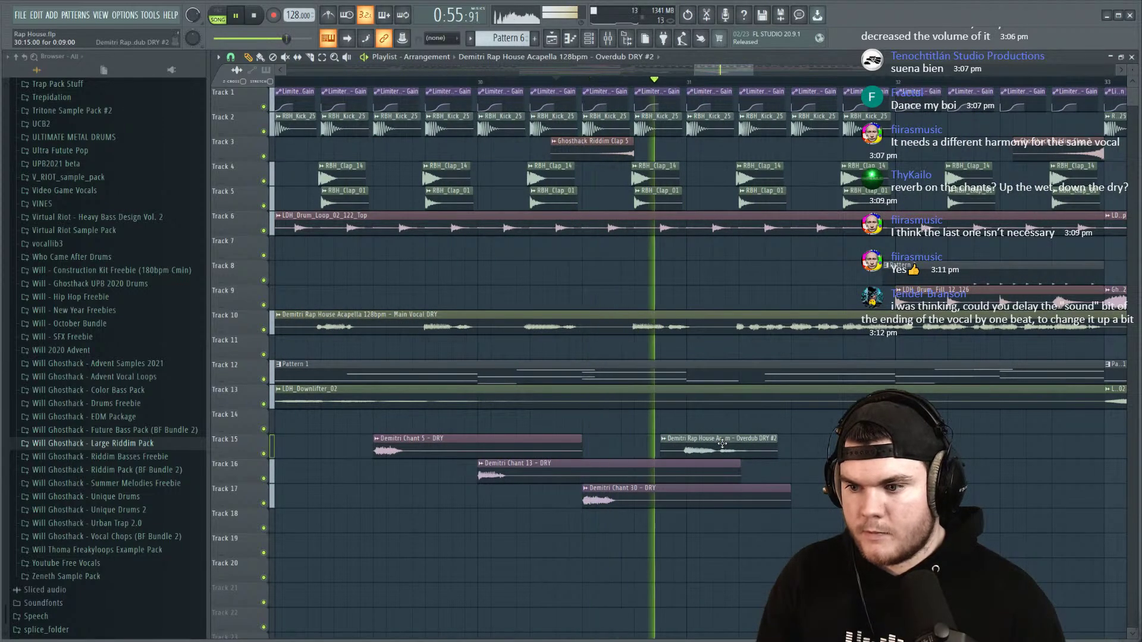
pyautogui.scroll(-5, 684, 86)
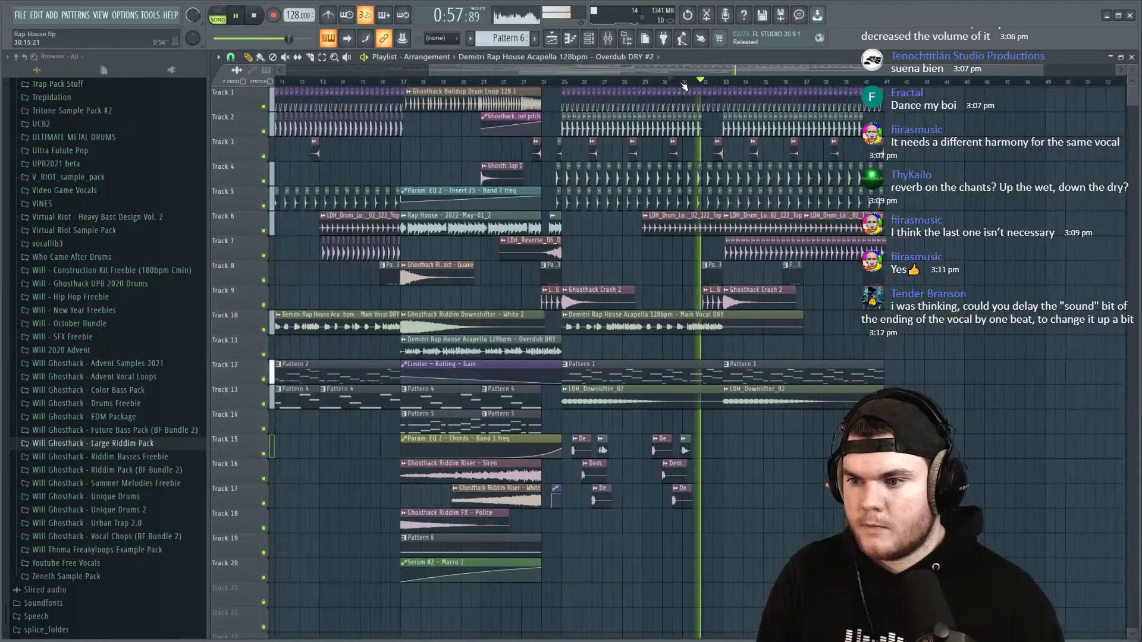
# Step: Restart playback from bar 17 to hear the build-up run into the drop with the new vocal layers
pyautogui.scroll(-2, 684, 86)
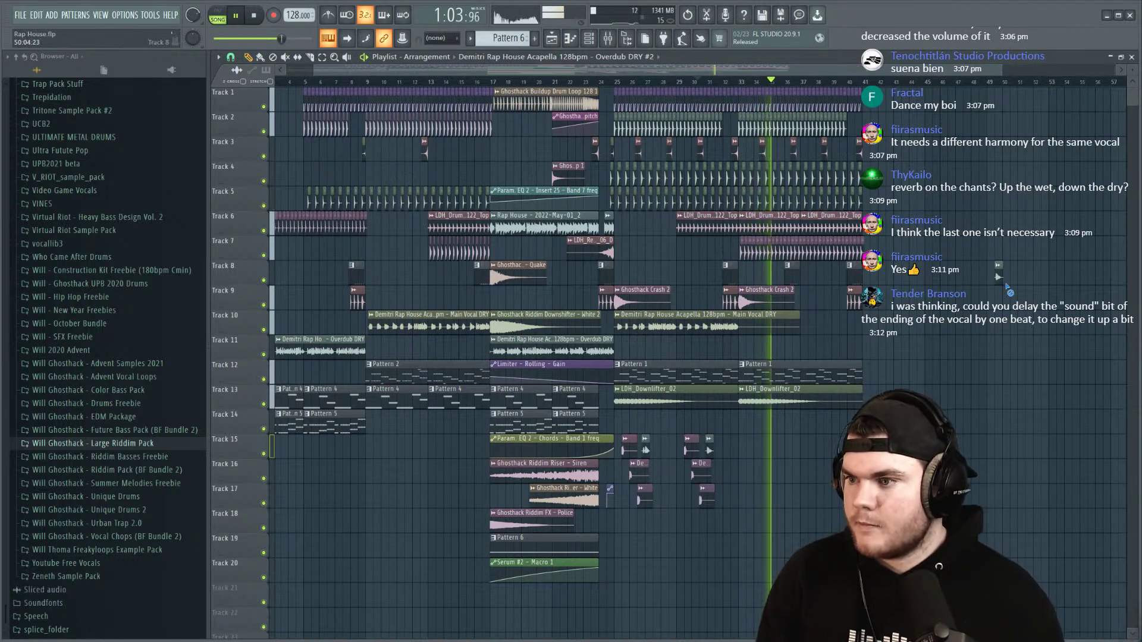
pyautogui.press('space')
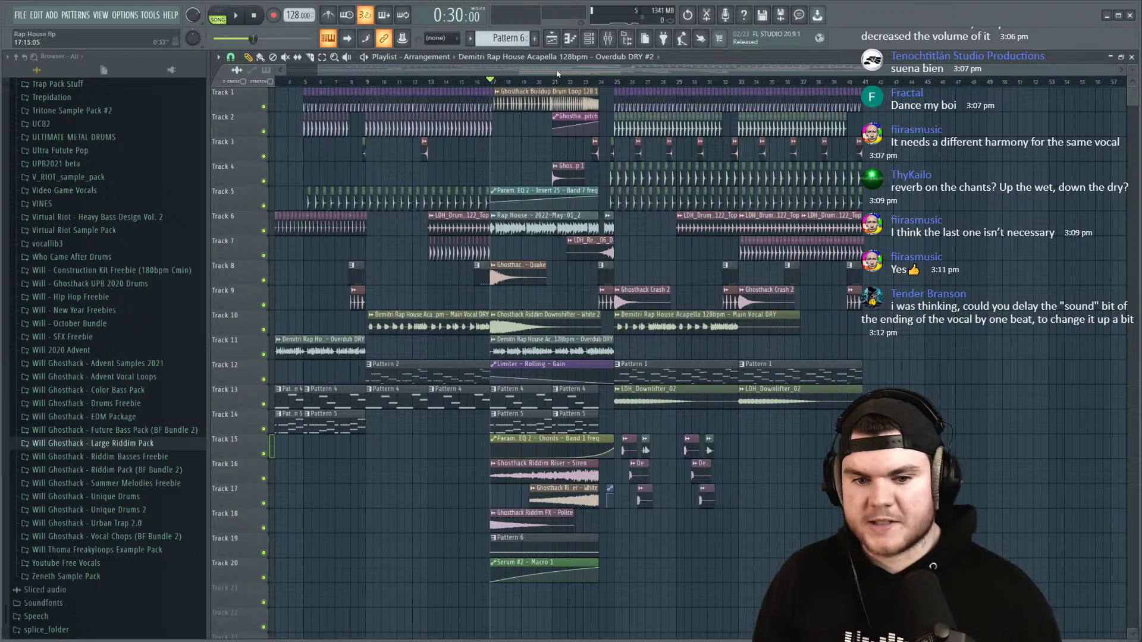
pyautogui.press('space')
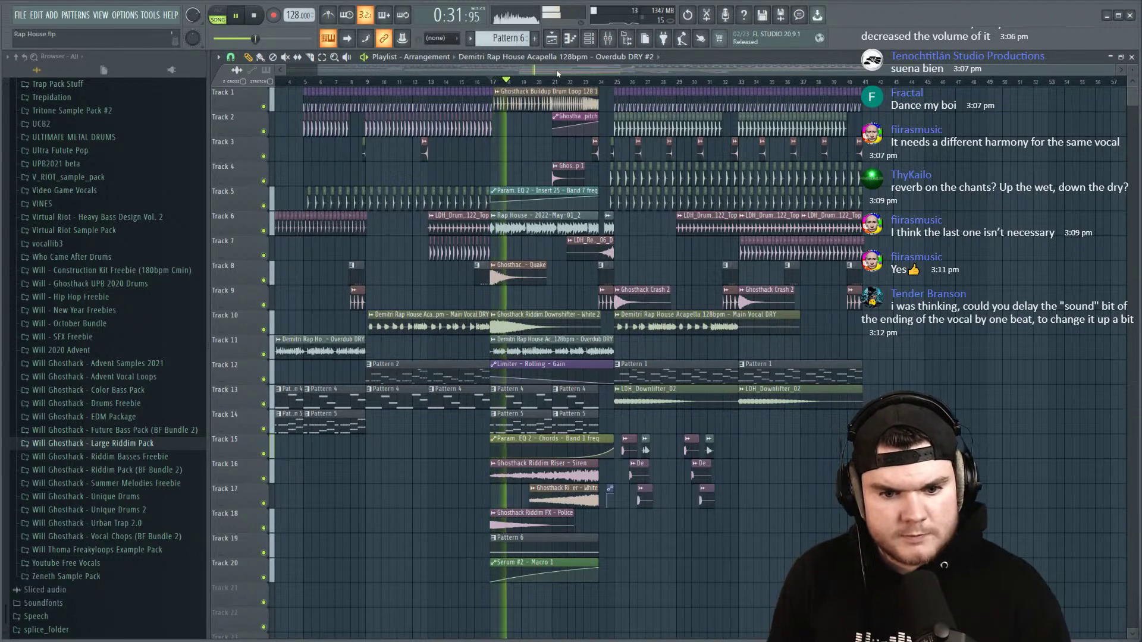
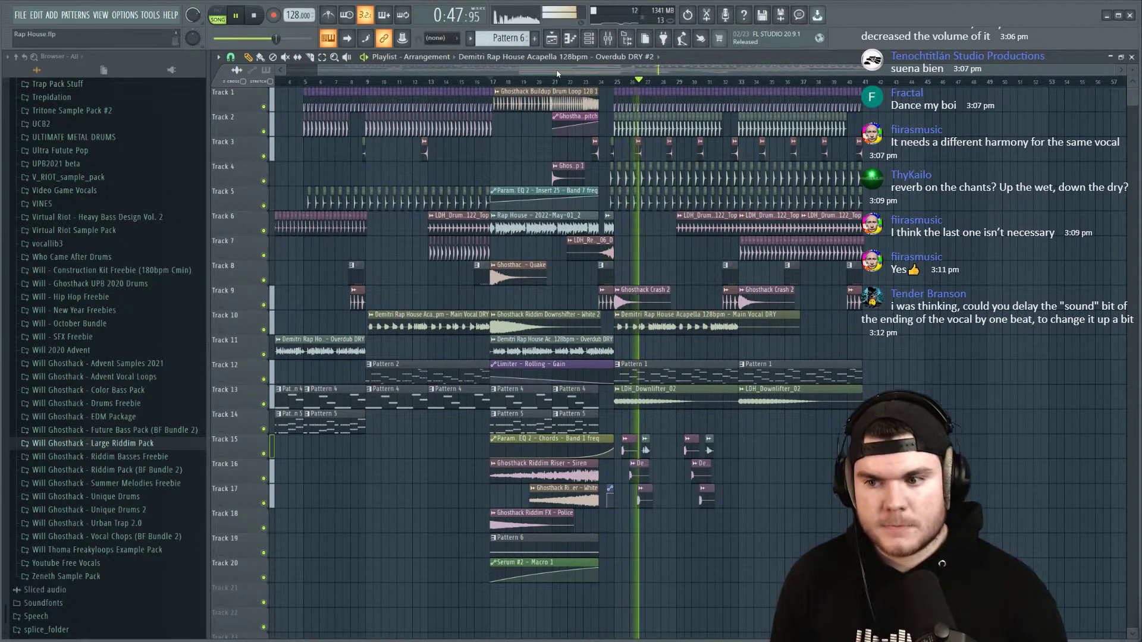
# Step: Add Fruity parametric EQ 2 to mixer track 14 and roll off its lows and highs with steep filter slopes
pyautogui.click(618, 41)
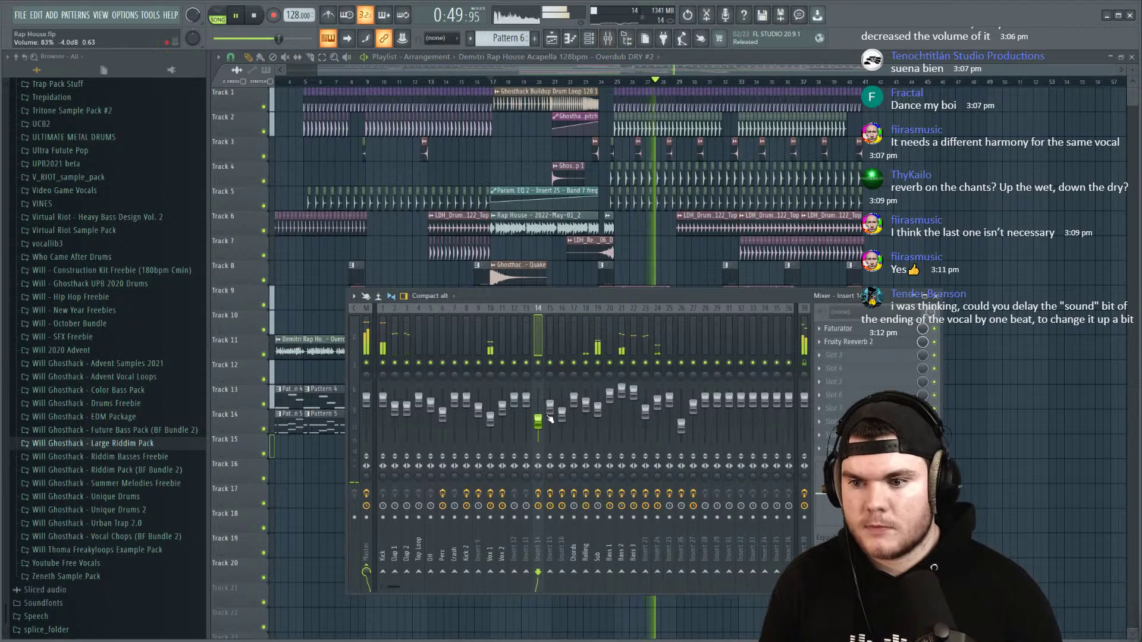
pyautogui.click(833, 355)
pyautogui.moveTo(832, 367)
pyautogui.click(676, 165)
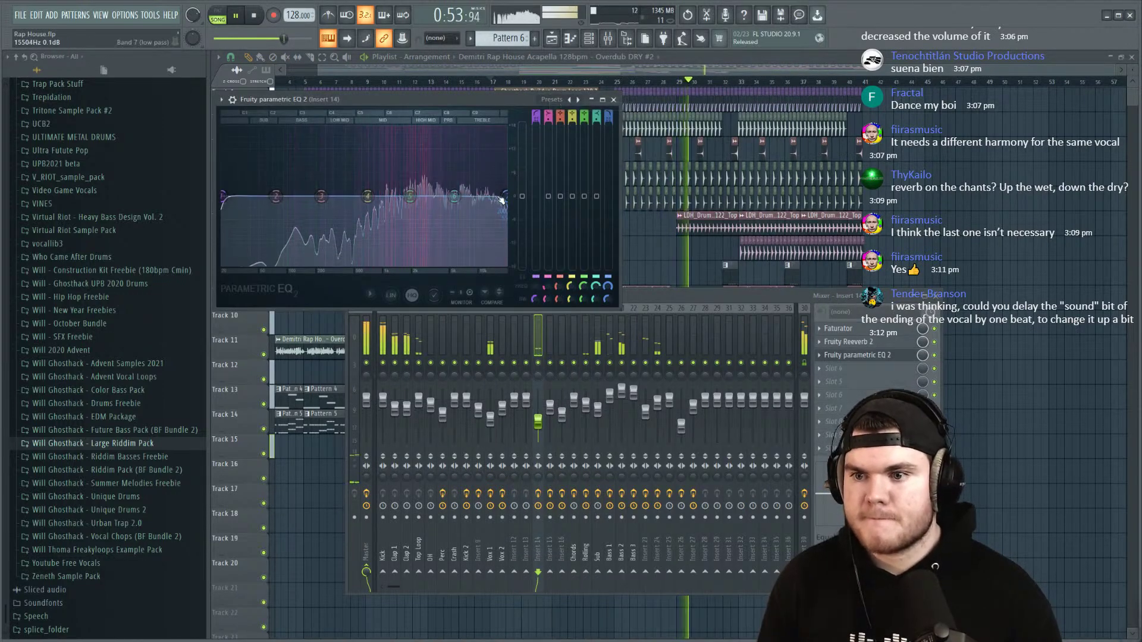
pyautogui.moveTo(235, 186); pyautogui.dragTo(309, 197)
pyautogui.scroll(2, 309, 196)
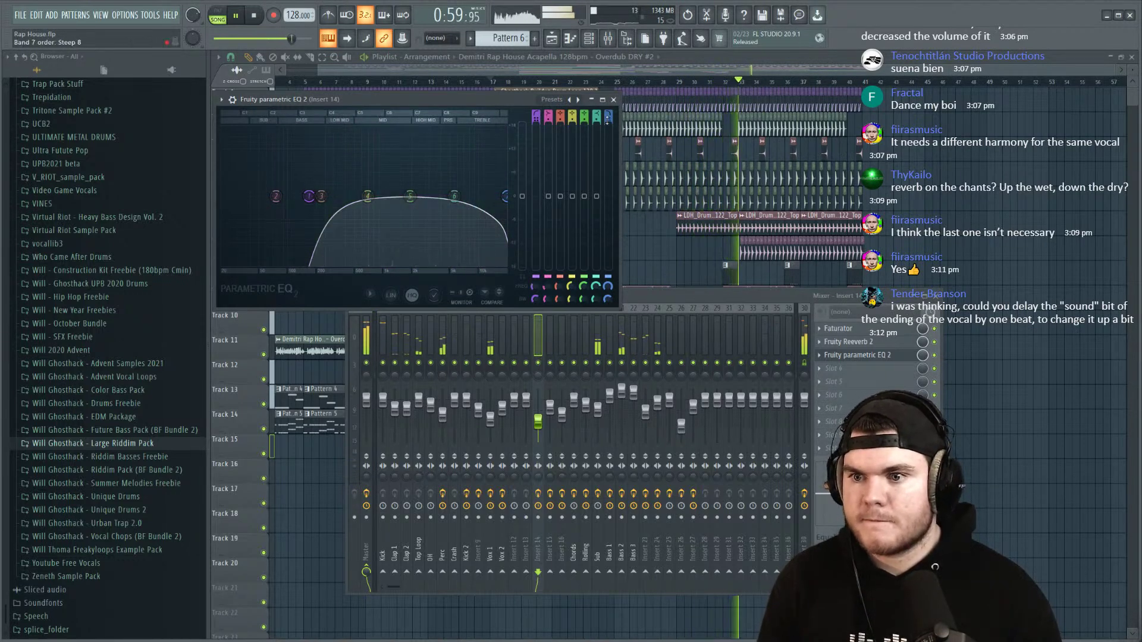
pyautogui.scroll(-2, 505, 196)
pyautogui.click(880, 356)
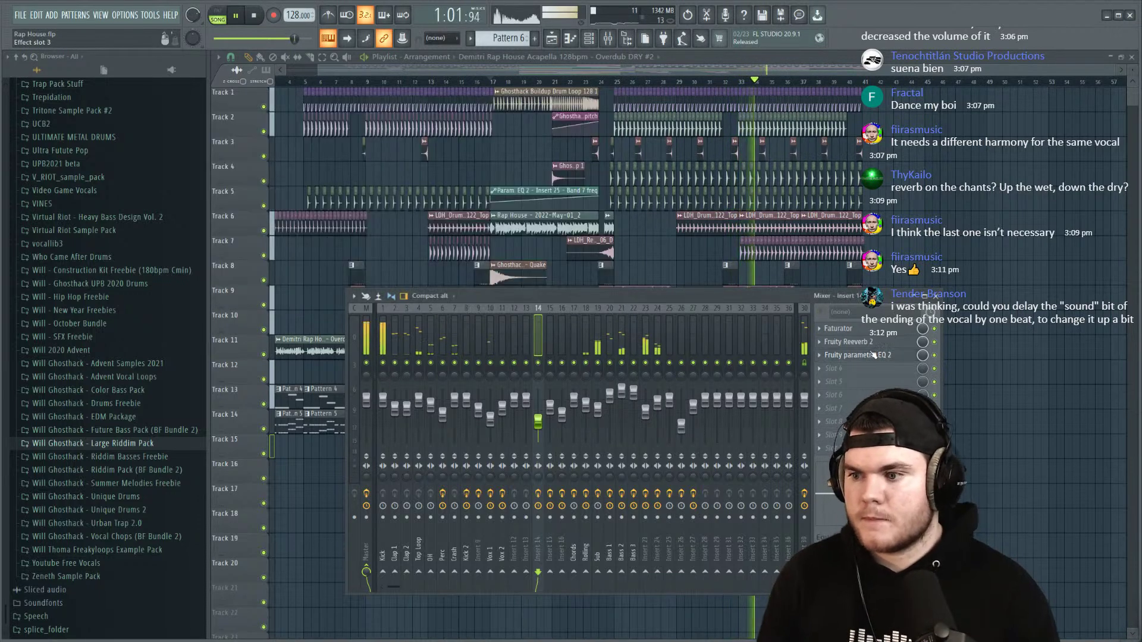
pyautogui.click(938, 296)
# Step: Stop playback and save the project anyway despite the trial plugin it contains
pyautogui.press('space')
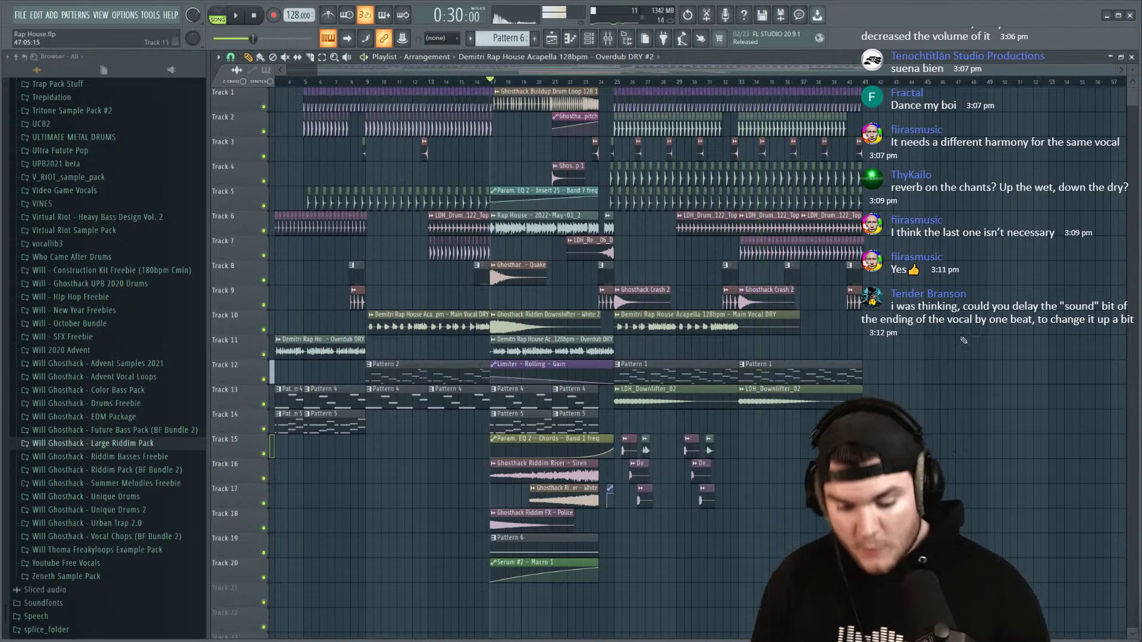
pyautogui.hotkey('ctrl', 's')
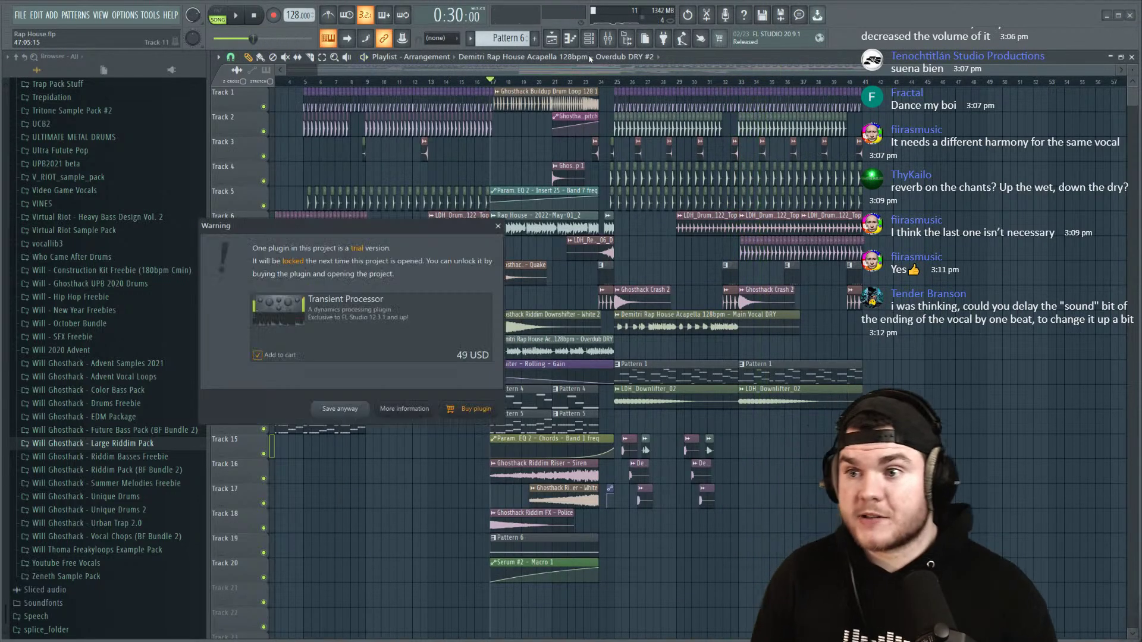
pyautogui.click(340, 409)
# Step: Show only the unsorted channels in an enlarged floating channel rack and add a new Serum channel
pyautogui.click(592, 38)
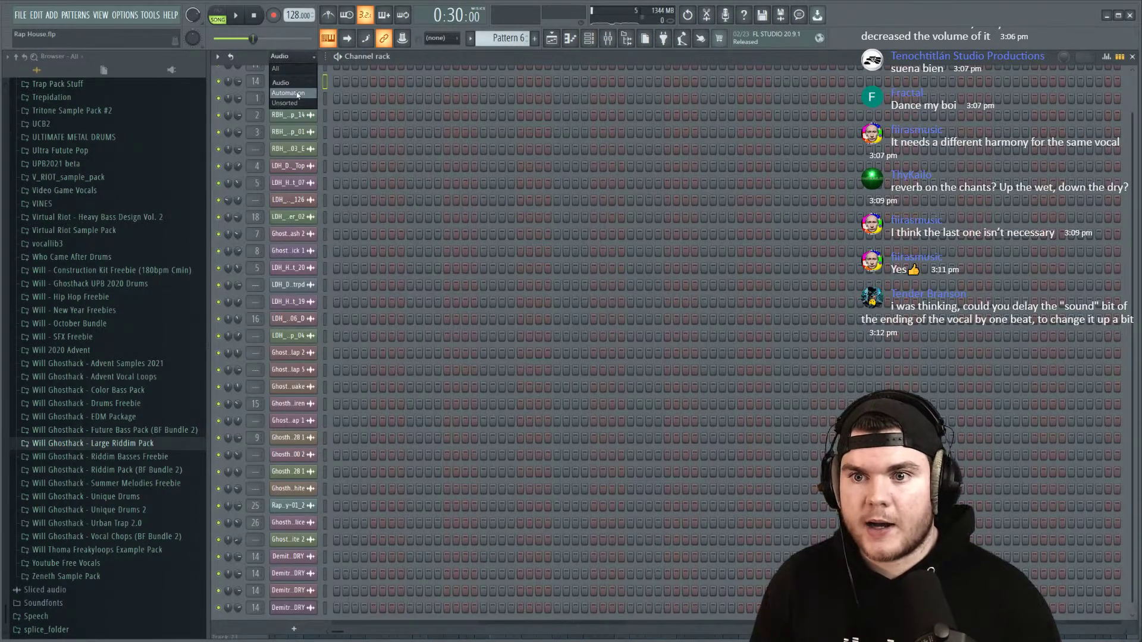
pyautogui.click(292, 103)
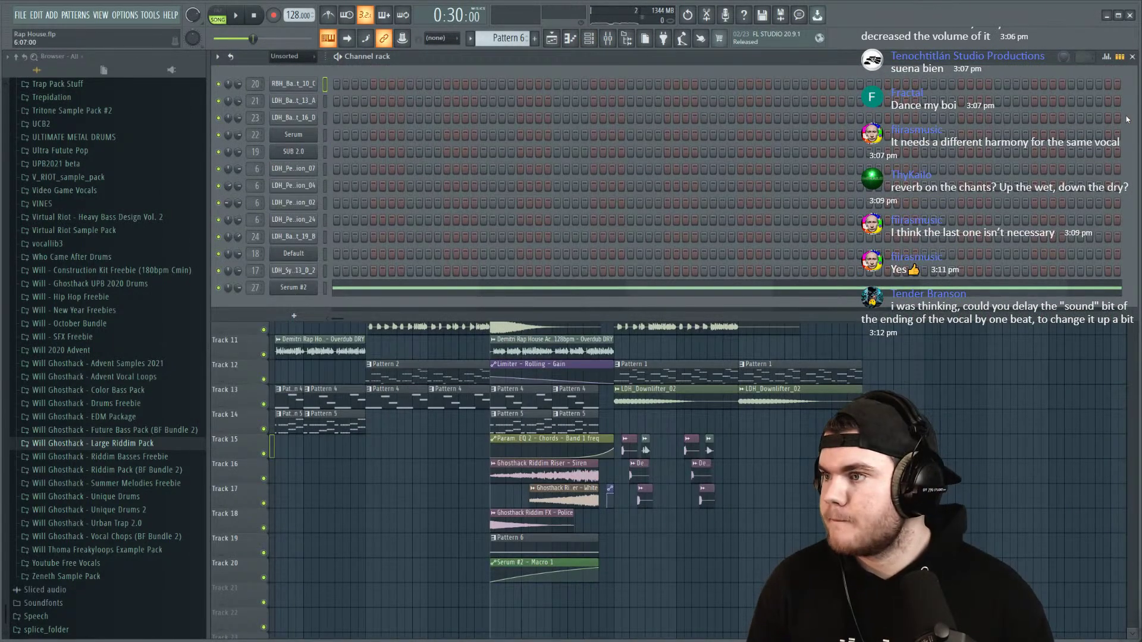
pyautogui.doubleClick(950, 60)
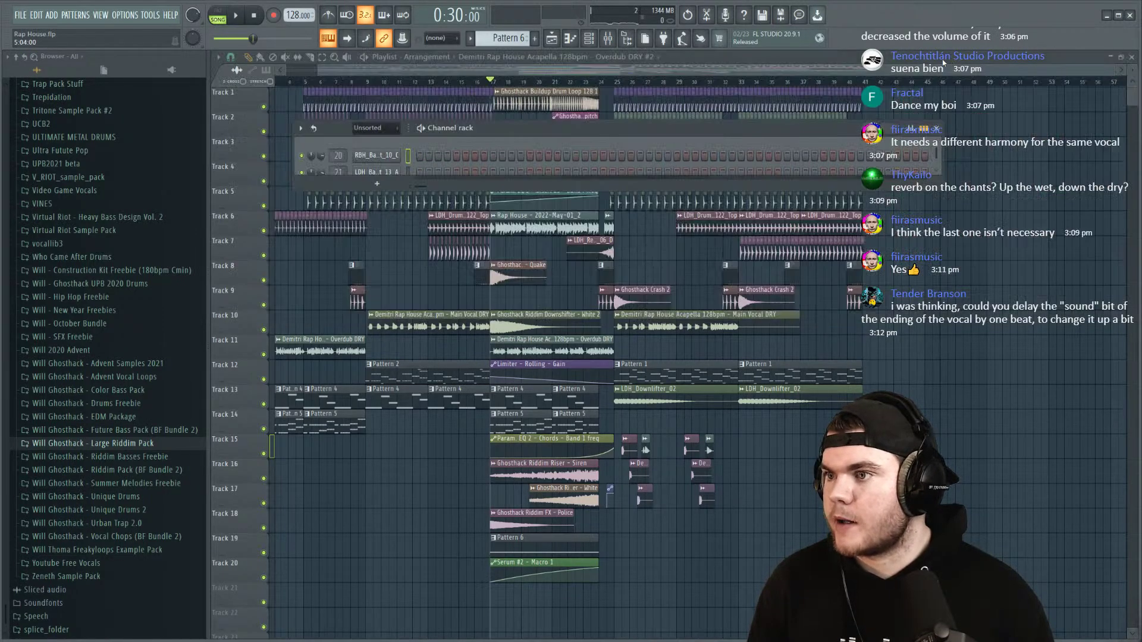
pyautogui.moveTo(317, 192); pyautogui.dragTo(438, 607)
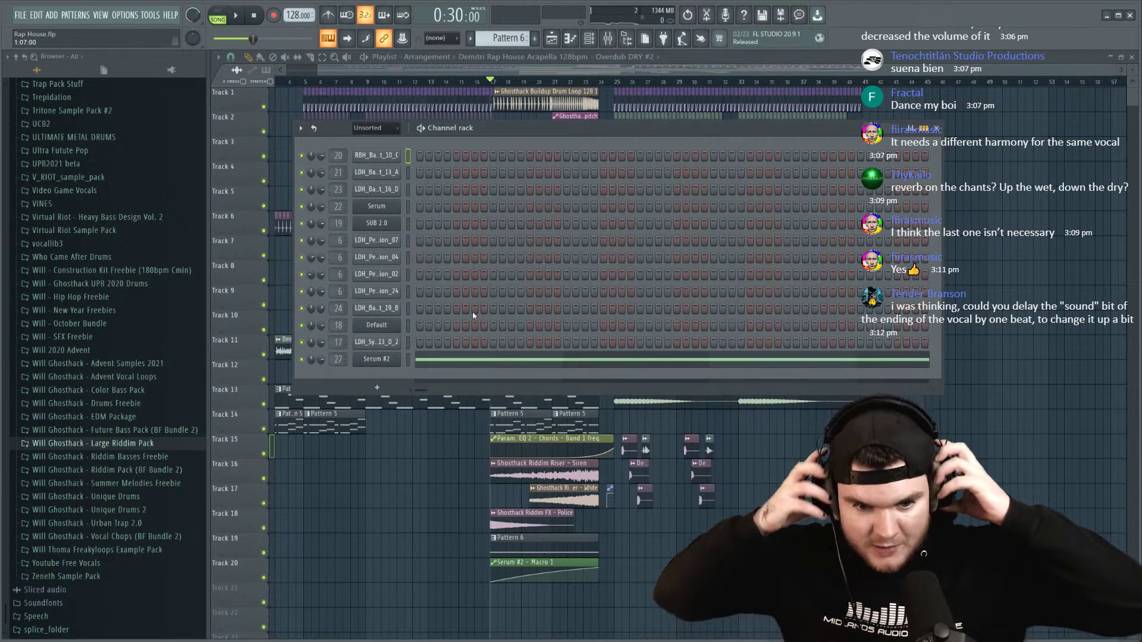
pyautogui.click(367, 386)
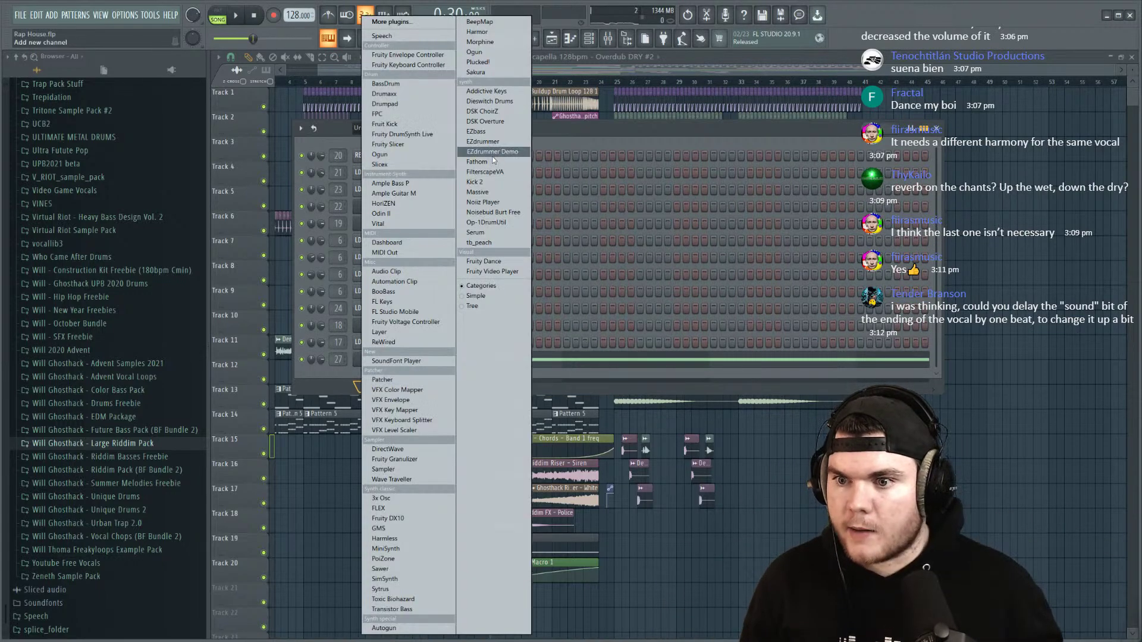
pyautogui.click(479, 233)
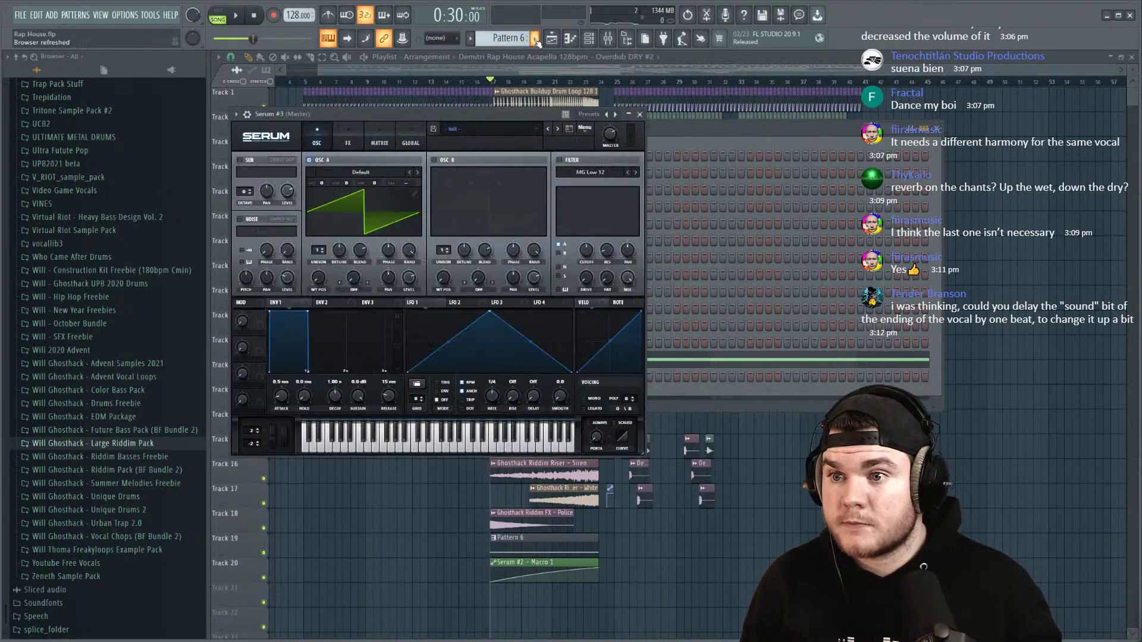
# Step: Load the user preset Noise Loop into the new Serum, working in the empty Pattern 7, and close the synth
pyautogui.click(470, 129)
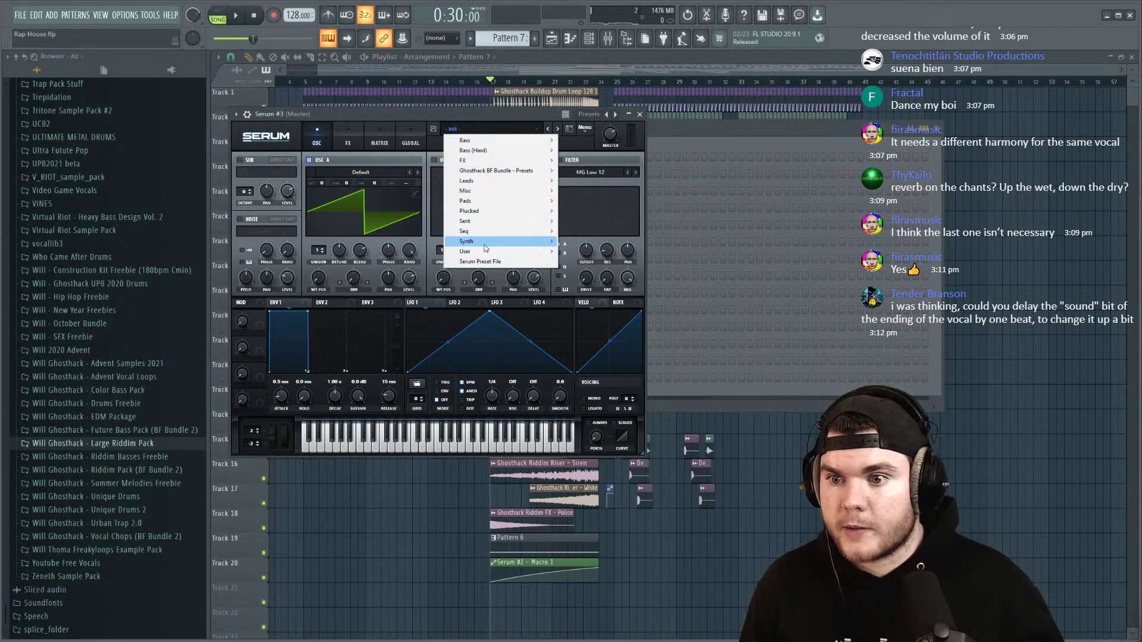
pyautogui.moveTo(483, 252)
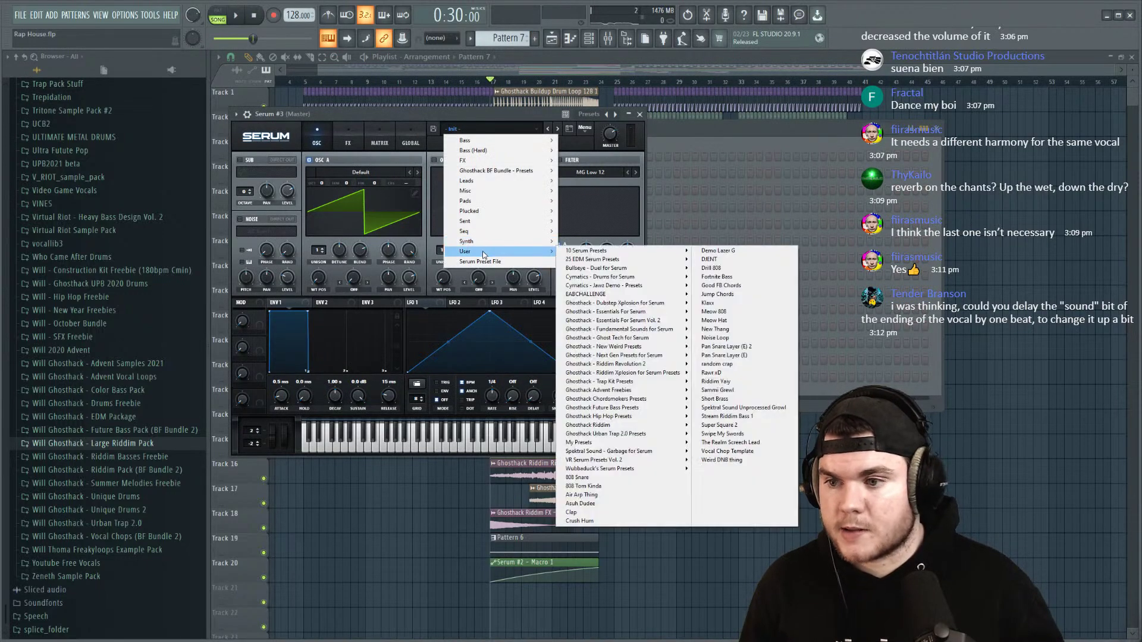
pyautogui.click(730, 338)
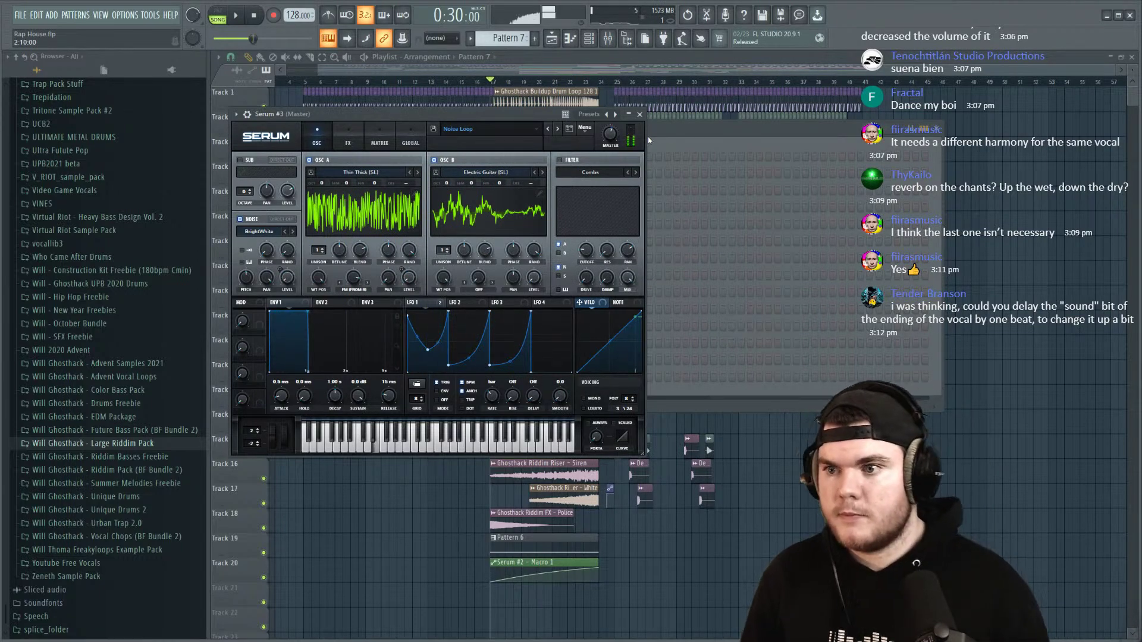
pyautogui.press('space')
pyautogui.click(640, 114)
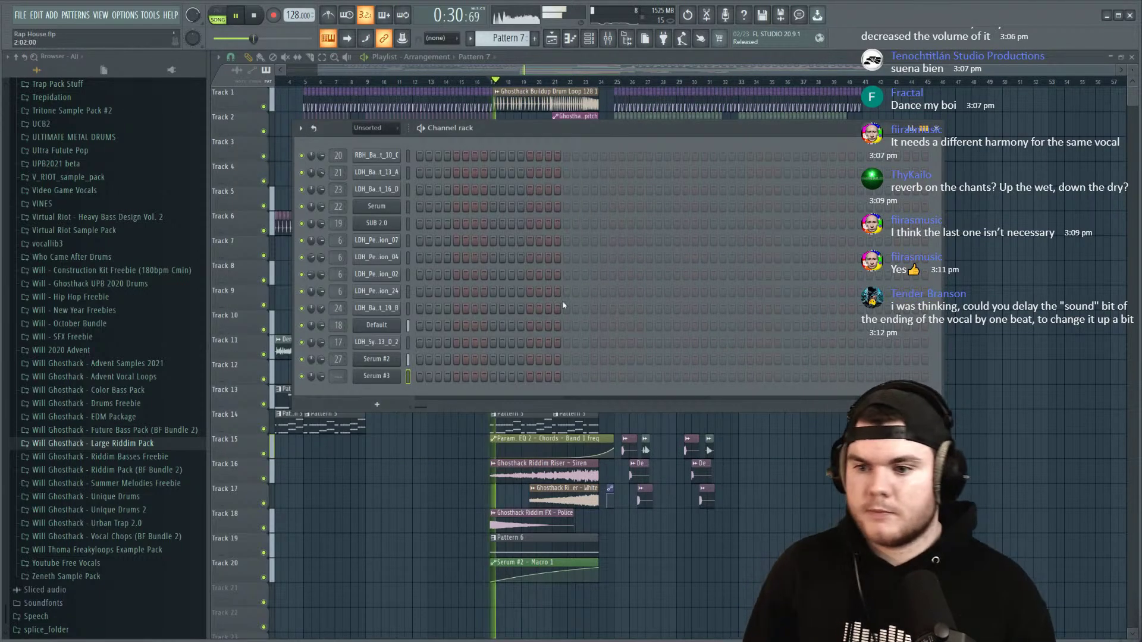
# Step: Draw a single sustained eight-bar note for Serum #3 in Pattern 7 and play the pattern
pyautogui.rightClick(403, 379)
pyautogui.click(426, 375)
pyautogui.press('c')
pyautogui.scroll(-3, 316, 244)
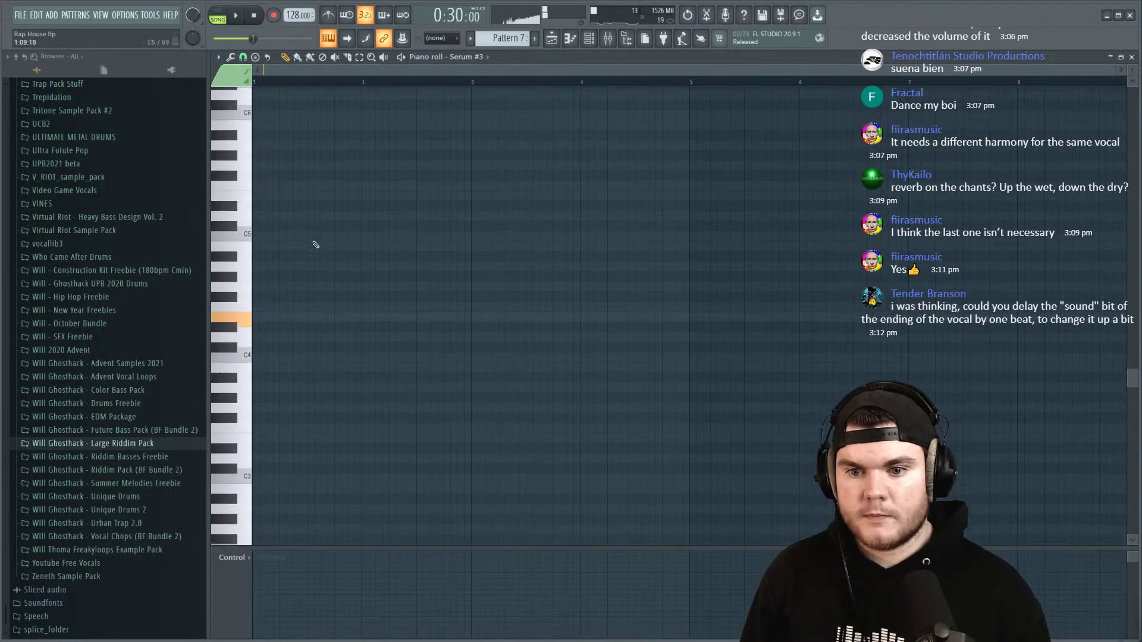
pyautogui.click(260, 288)
pyautogui.press('space')
pyautogui.scroll(-2, 544, 84)
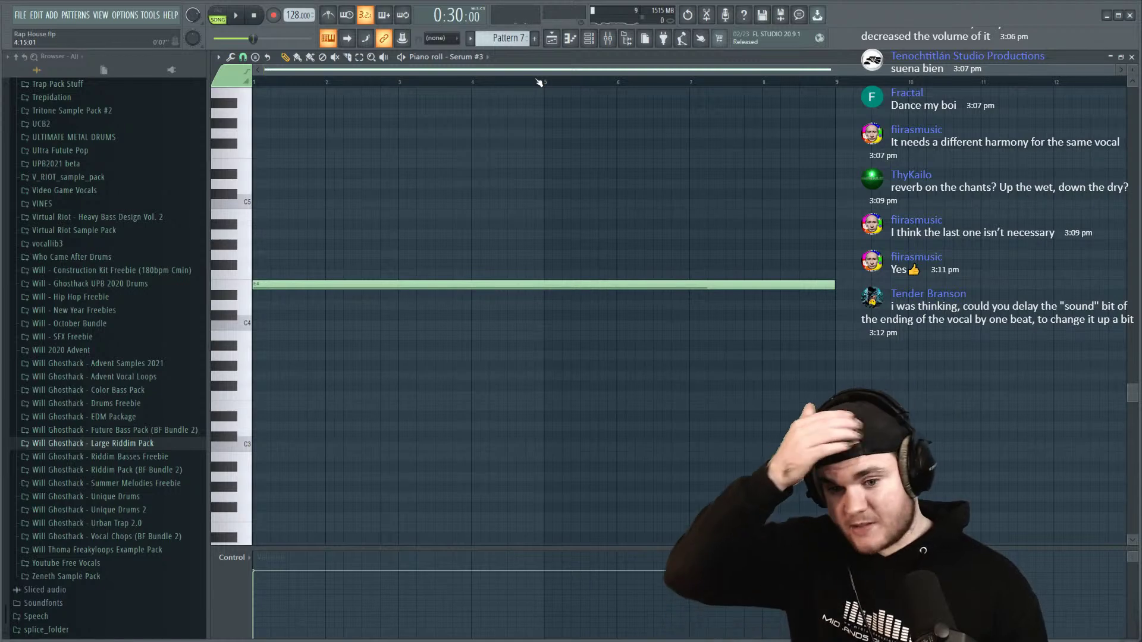
pyautogui.press('space')
# Step: Place Pattern 7 on track 18 from bar 33 and play it in song mode with the second half of the drop
pyautogui.click(1131, 57)
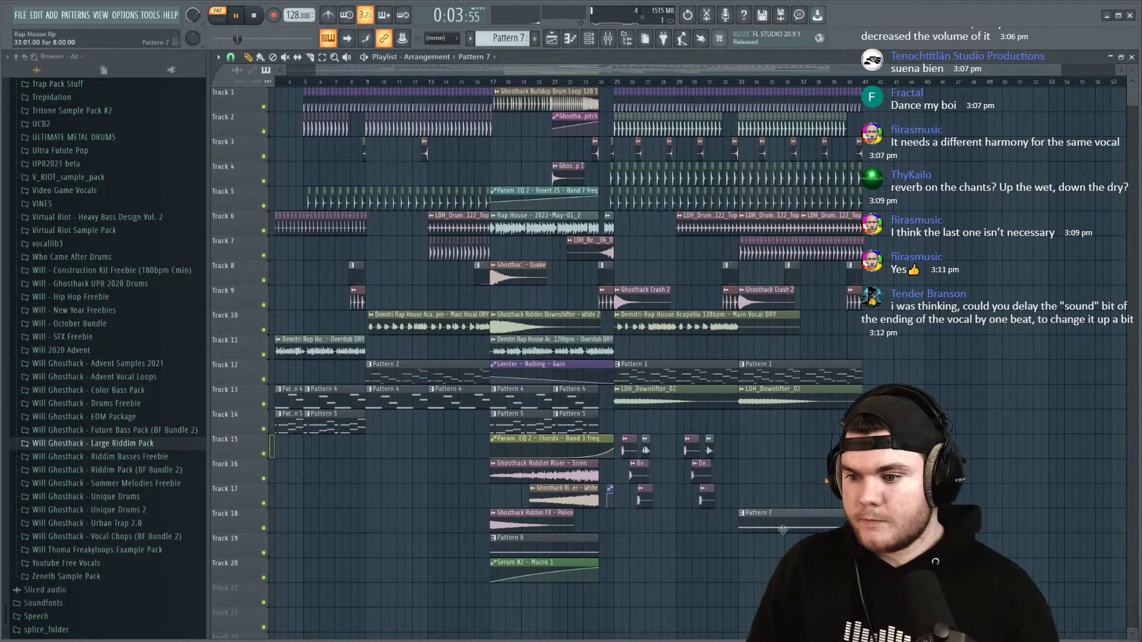
pyautogui.press('l')
pyautogui.scroll(3, 721, 504)
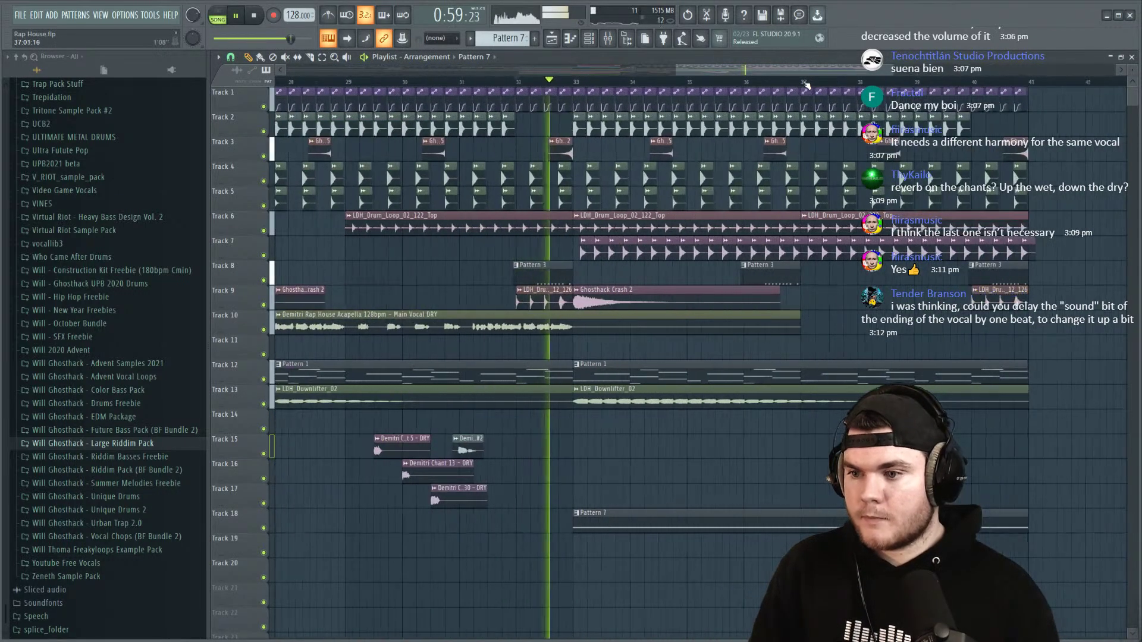
pyautogui.press('F7')
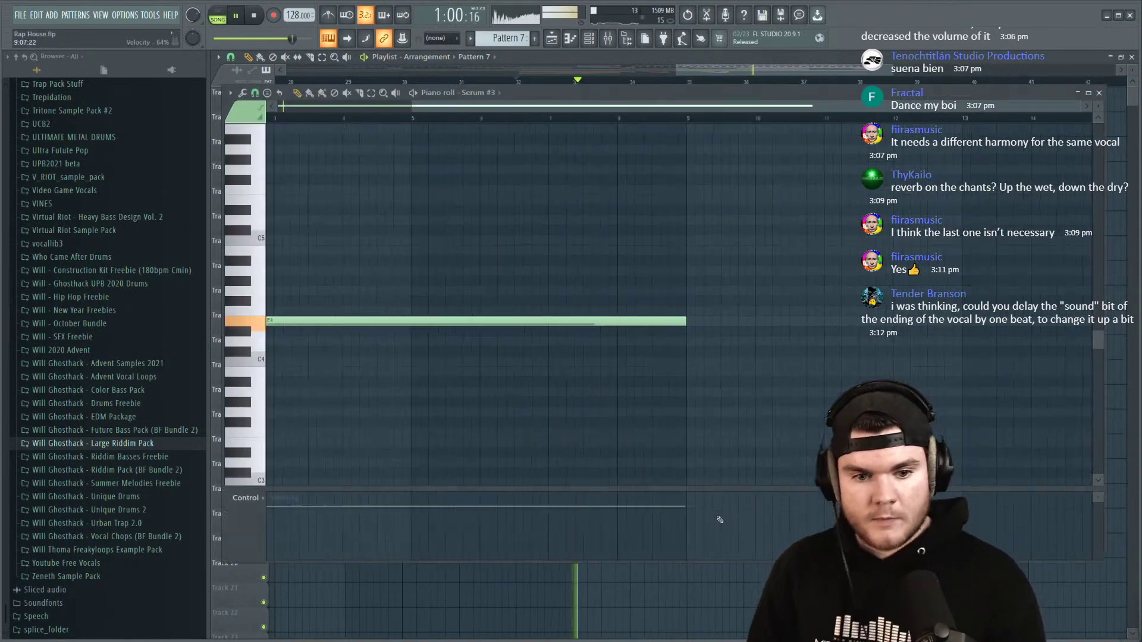
pyautogui.click(1099, 93)
# Step: Route the Serum #3 noise channel to the free mixer track 13 and stop playback
pyautogui.click(384, 379)
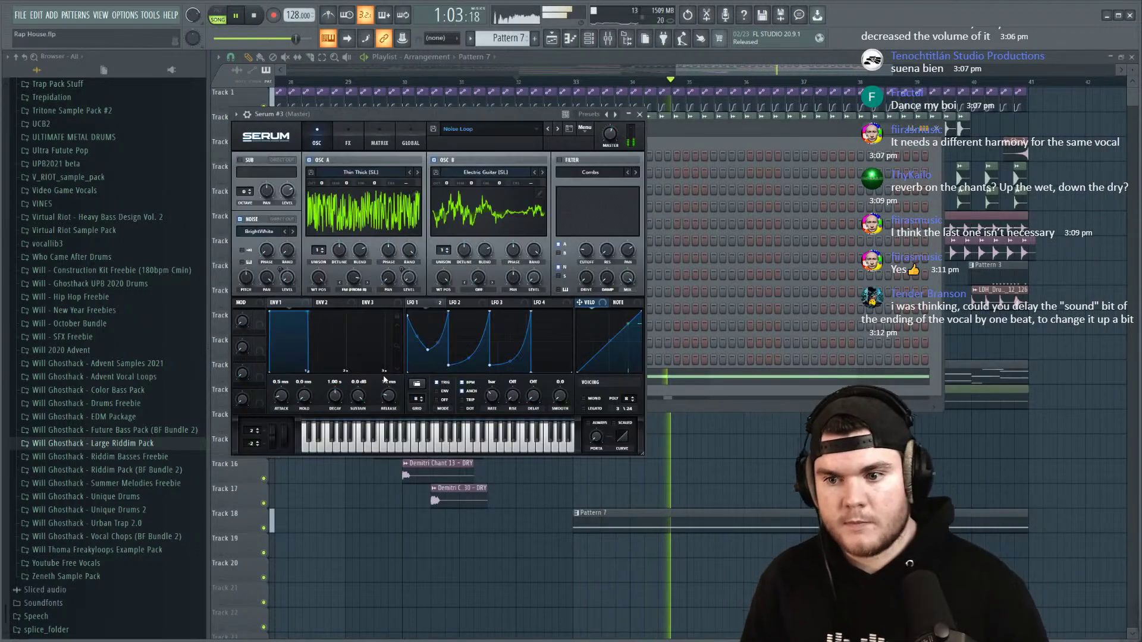
pyautogui.click(639, 114)
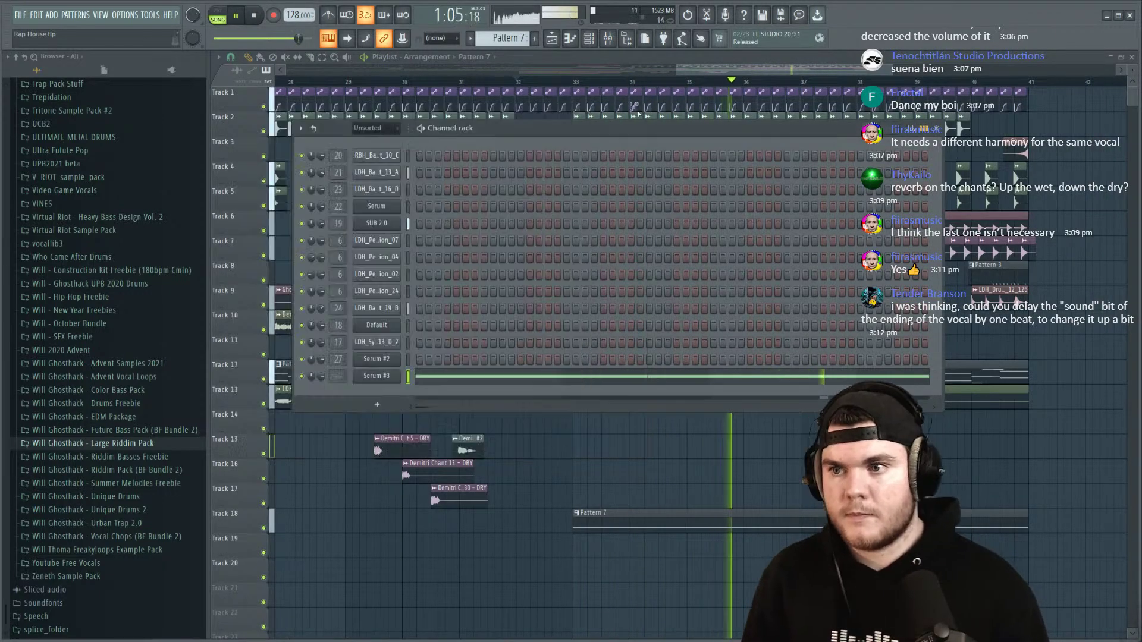
pyautogui.click(617, 44)
pyautogui.moveTo(548, 139); pyautogui.dragTo(548, 118)
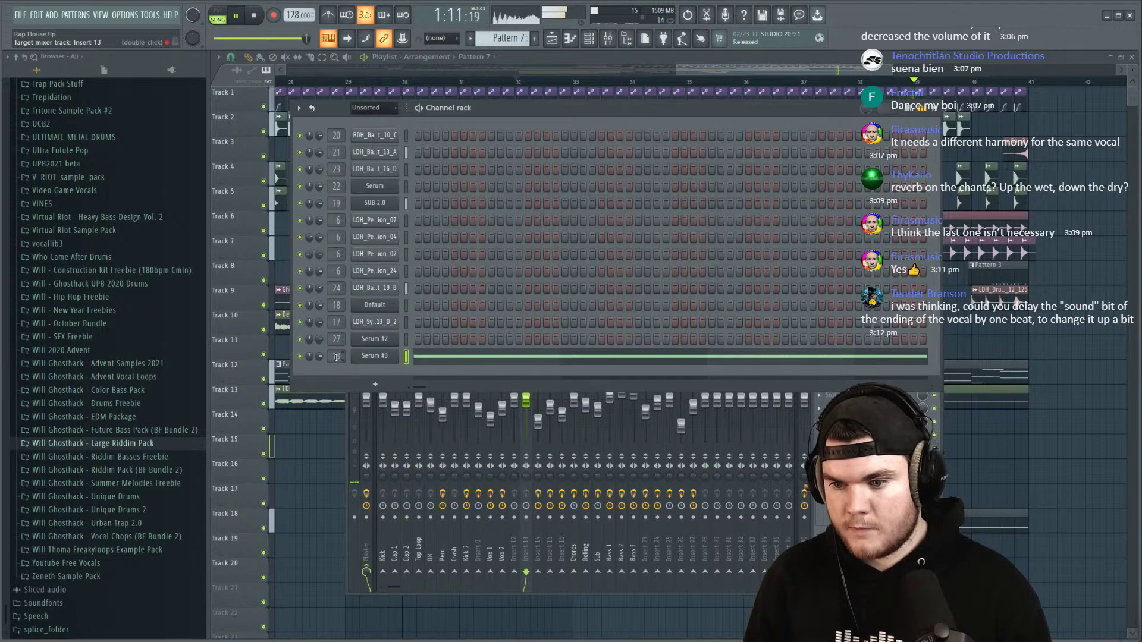
pyautogui.click(522, 539)
pyautogui.press('space')
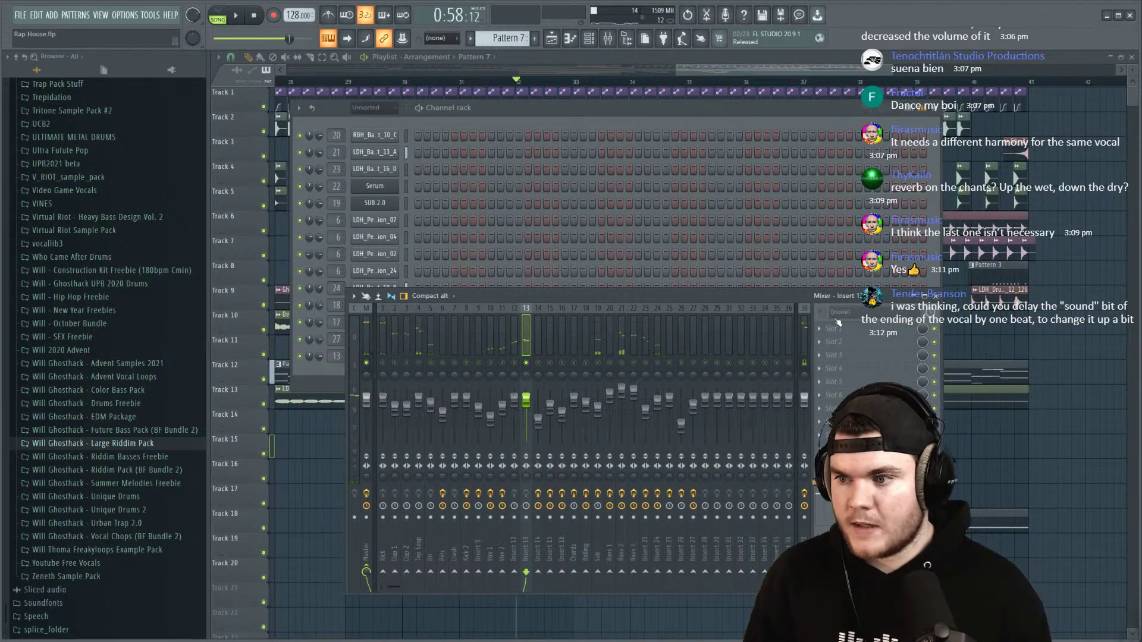
# Step: Insert Fruity Limiter in the first effect slot of mixer track 13 and return to the arrangement
pyautogui.click(839, 328)
pyautogui.click(593, 256)
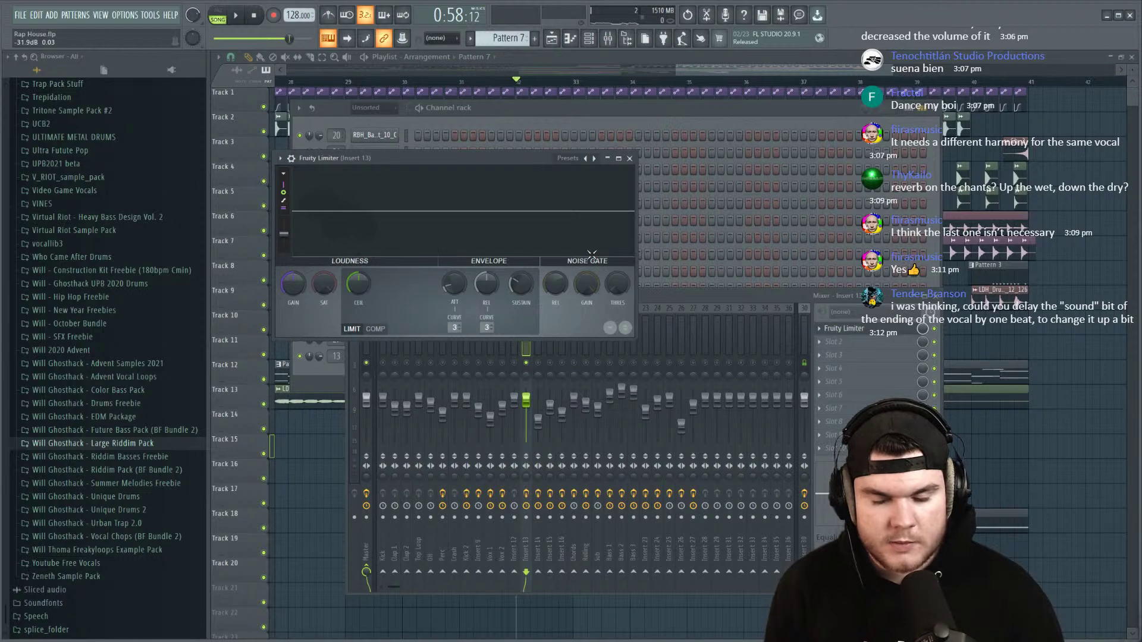
pyautogui.click(684, 60)
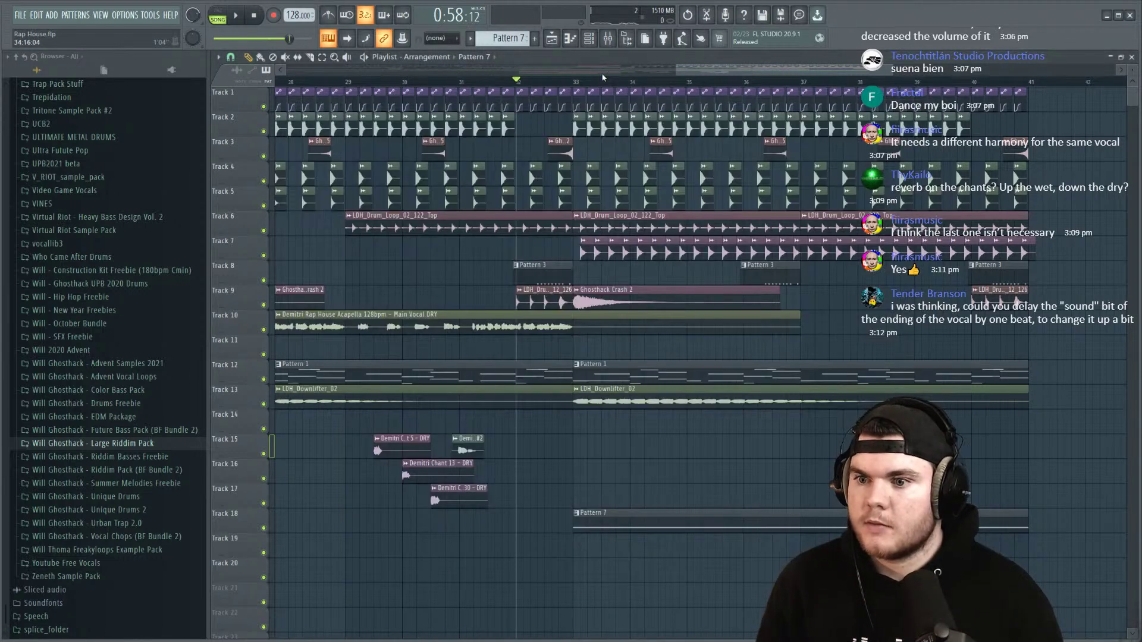
# Step: Solo the main vocal on track 10 and play it from bar 32, both alone and with the full mix
pyautogui.rightClick(263, 329)
pyautogui.press('space')
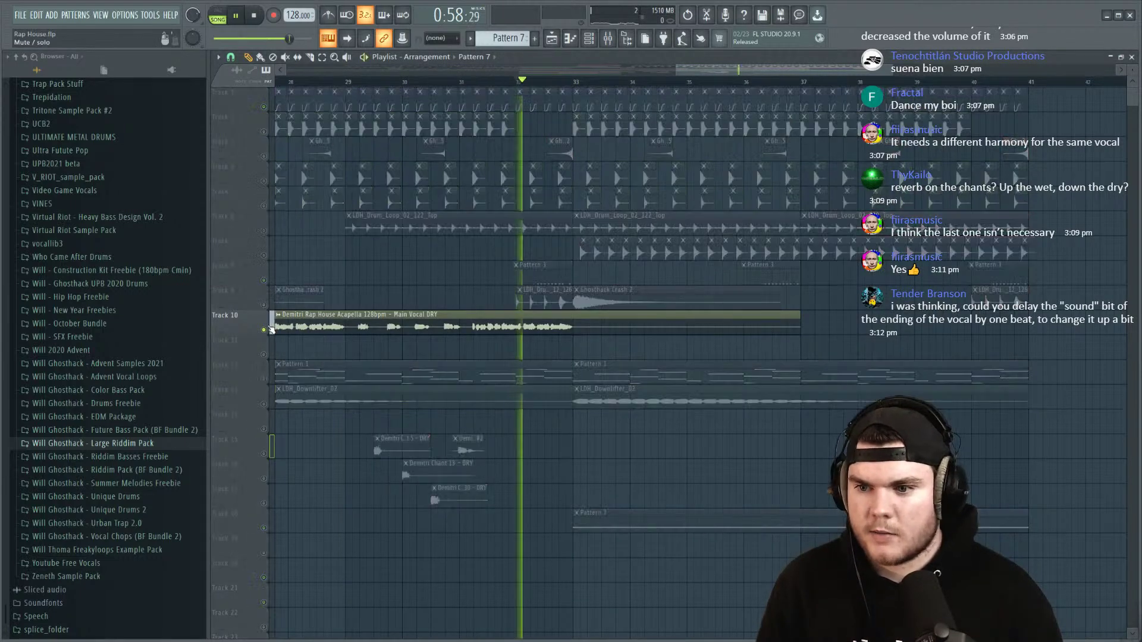
pyautogui.rightClick(263, 330)
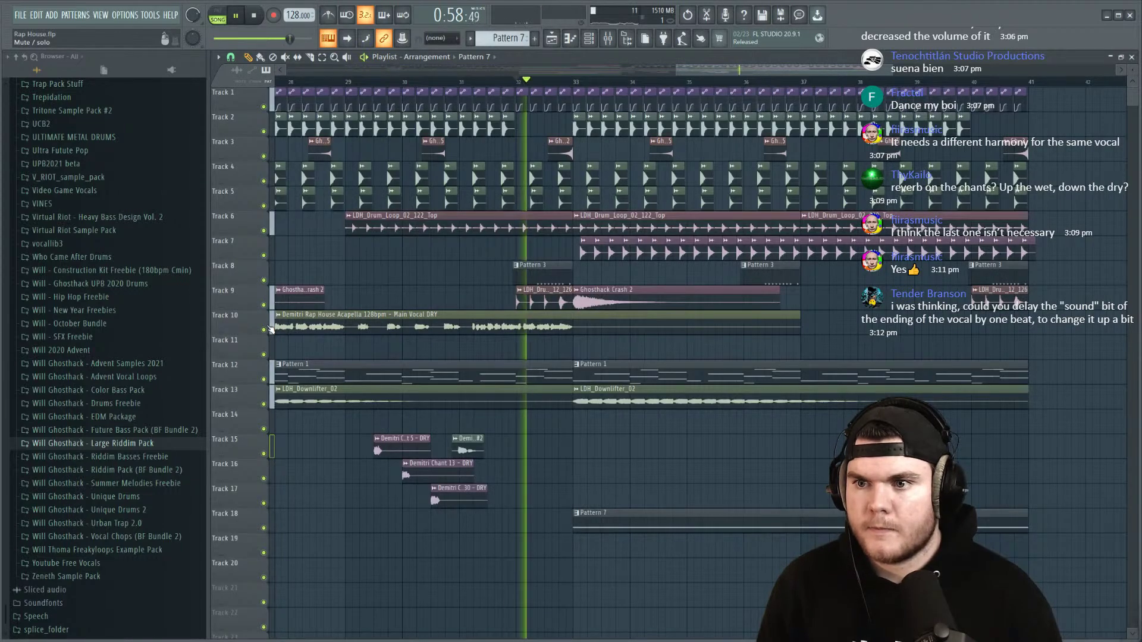
pyautogui.click(609, 39)
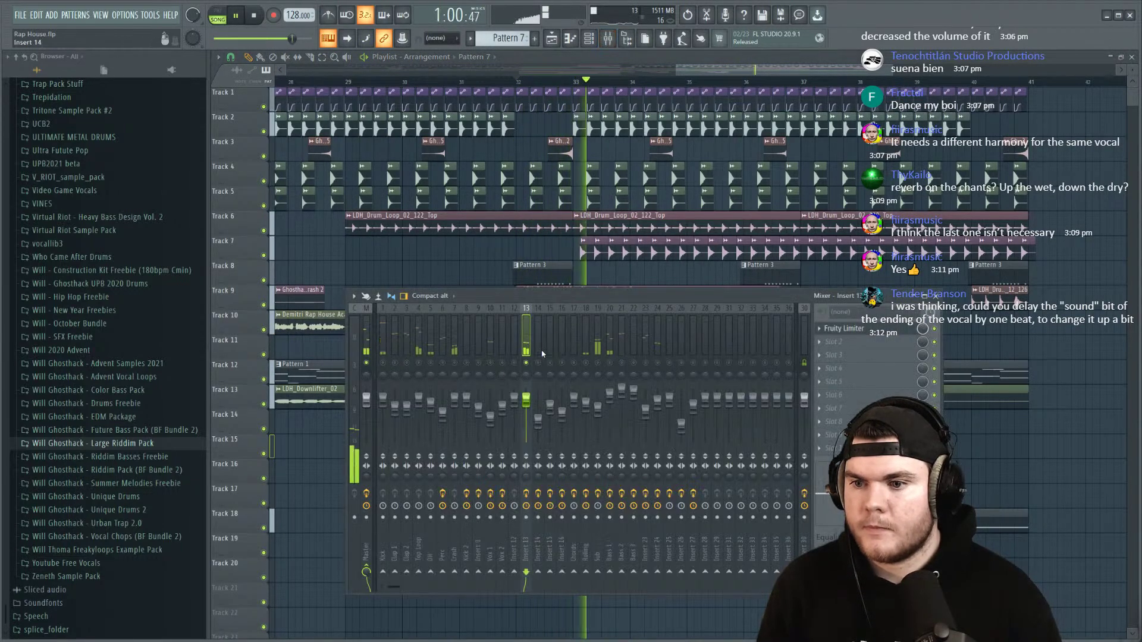
pyautogui.click(274, 321)
pyautogui.rightClick(264, 329)
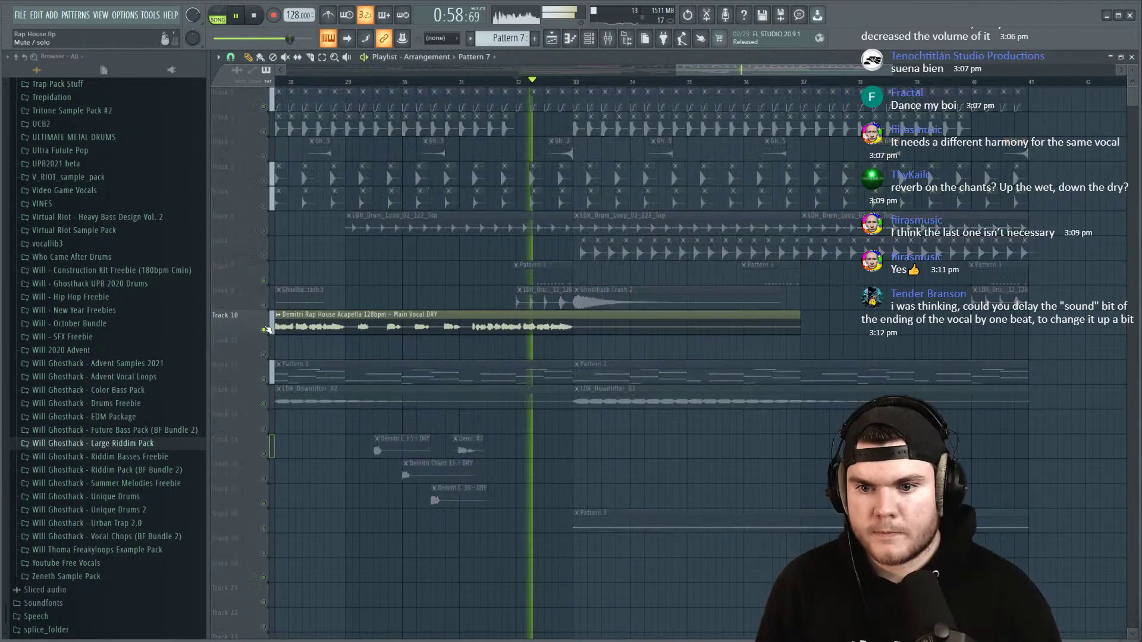
pyautogui.press('space')
pyautogui.click(559, 71)
pyautogui.press('space')
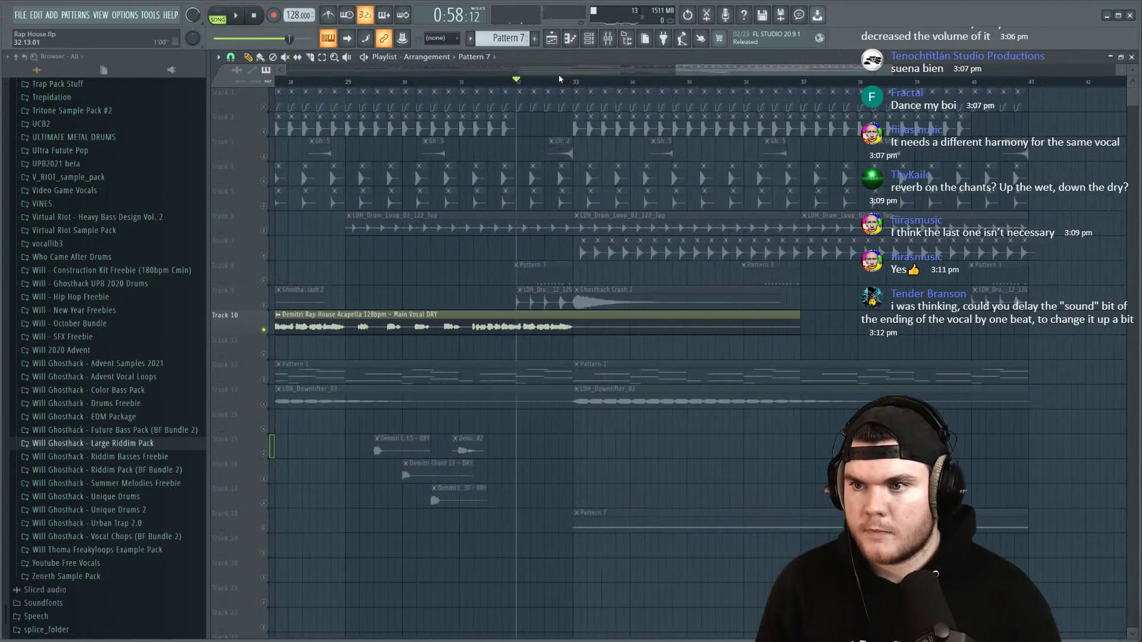
pyautogui.press('space')
# Step: Slice the main vocal on track 10 at the last beat of bar 32 and delay the sliced tail slightly
pyautogui.click(310, 58)
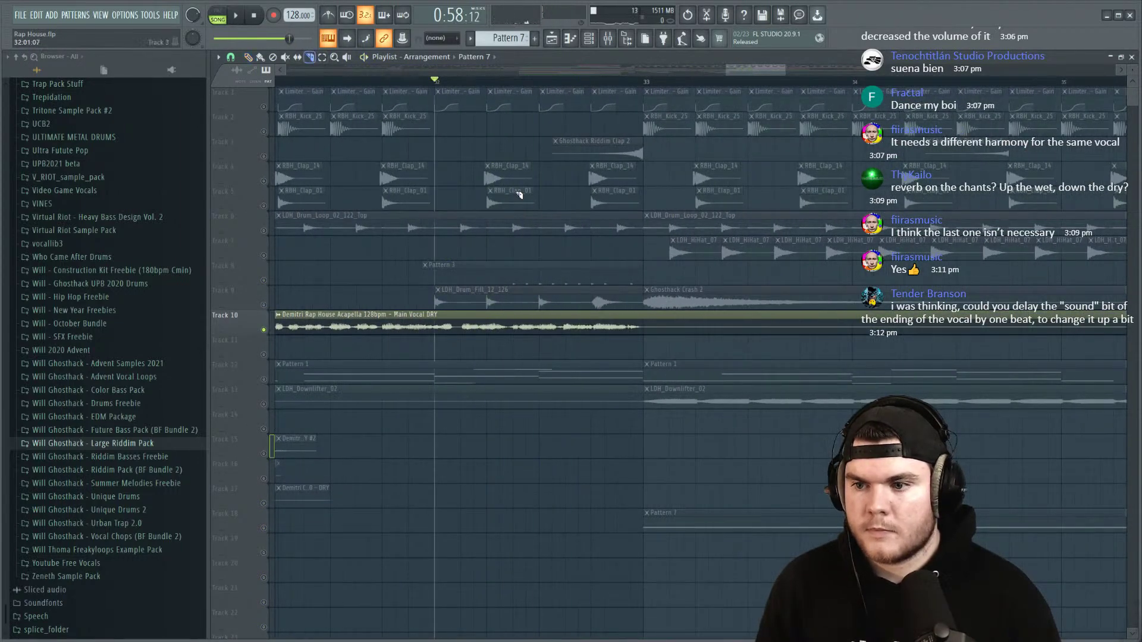
pyautogui.press('space')
pyautogui.moveTo(591, 347); pyautogui.dragTo(659, 328)
pyautogui.press('space')
pyautogui.press('space')
pyautogui.press('space')
pyautogui.press('space')
pyautogui.press('space')
# Step: Play the delayed vocal tail with all tracks and try moving it to start at bar 33
pyautogui.rightClick(264, 330)
pyautogui.press('space')
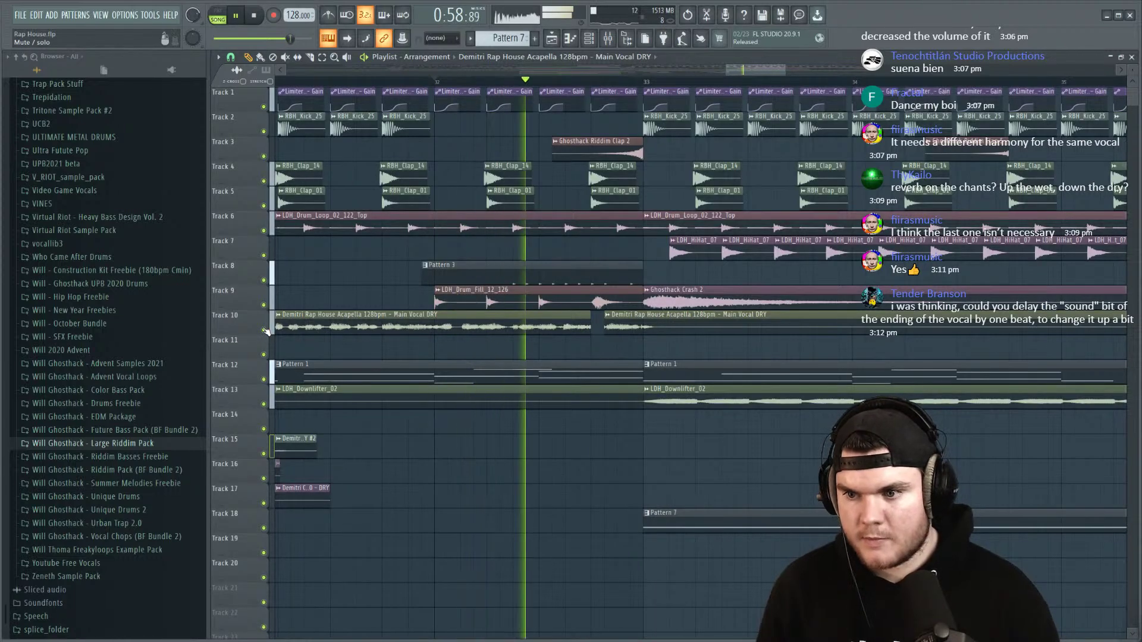
pyautogui.press('space')
pyautogui.press('space')
pyautogui.moveTo(629, 318); pyautogui.dragTo(668, 318)
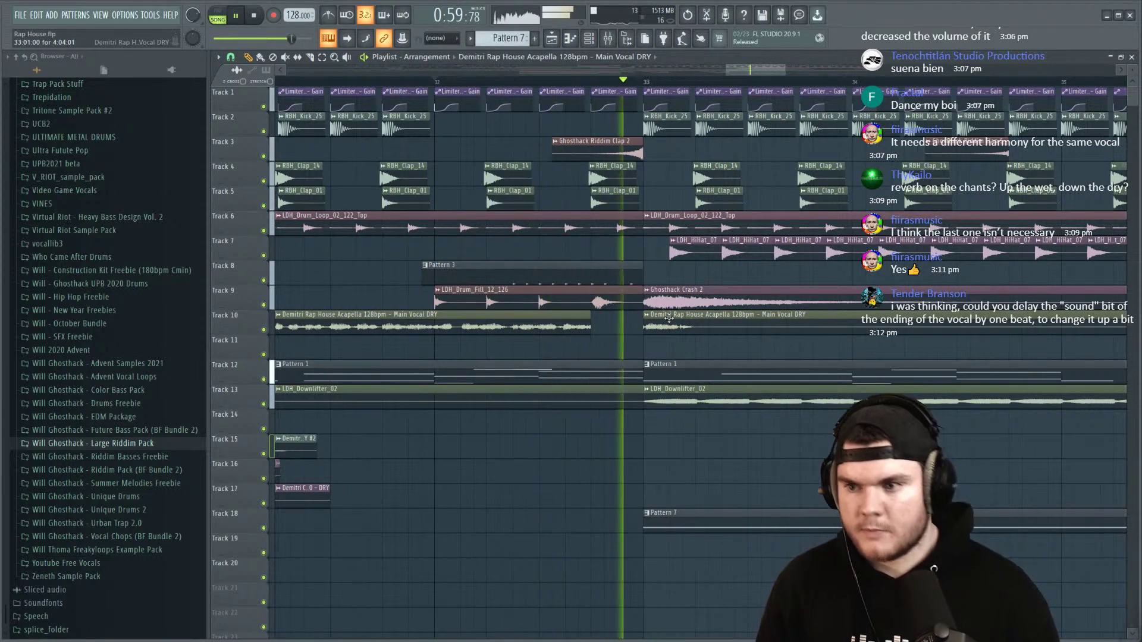
pyautogui.press('space')
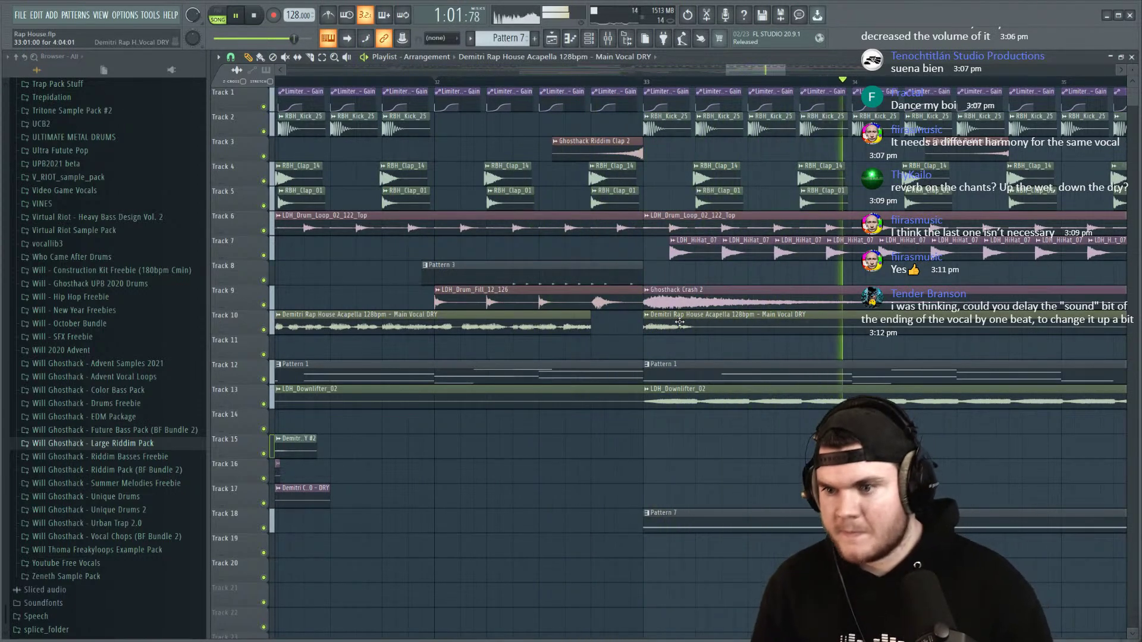
# Step: Move the vocal tail back directly against the preceding part and play the arrangement from bar 32
pyautogui.moveTo(679, 322); pyautogui.dragTo(632, 325)
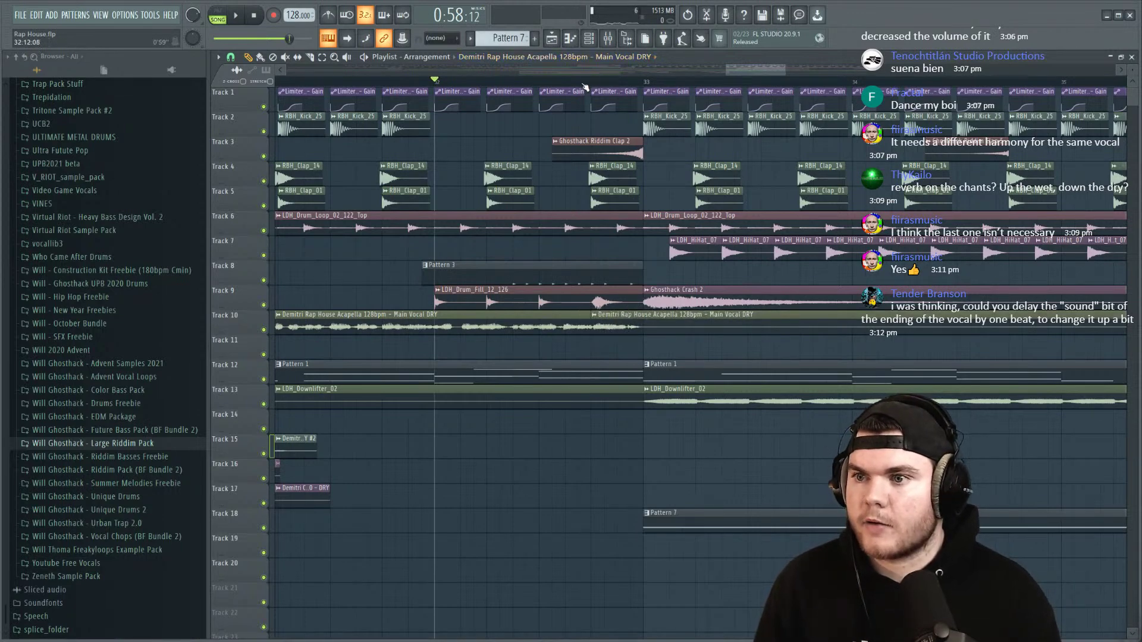
pyautogui.scroll(-5, 588, 84)
pyautogui.press('space')
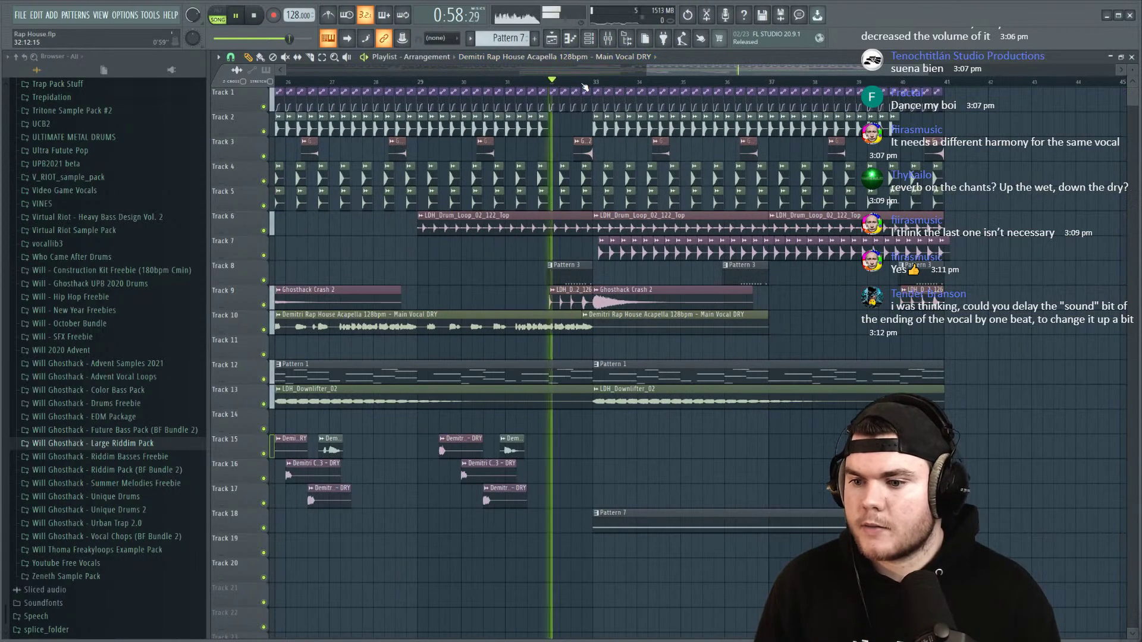
# Step: Lower the Fruity Limiter ceiling with about 85.5 ms release on mixer track 13 and set the track's volume to 79%
pyautogui.click(619, 40)
pyautogui.click(860, 329)
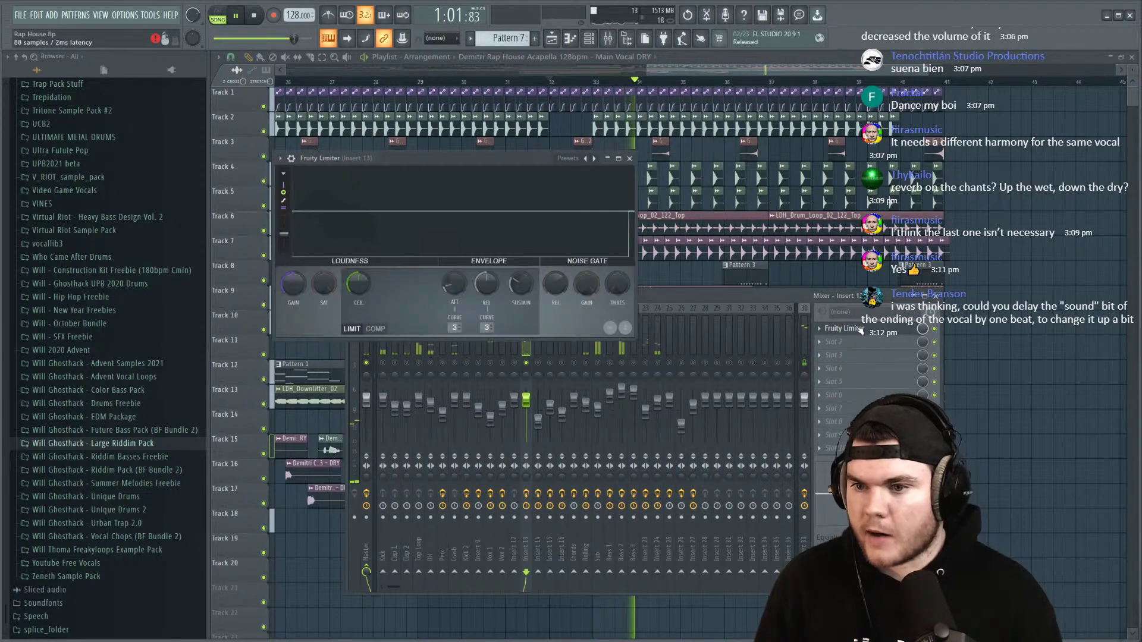
pyautogui.moveTo(365, 283); pyautogui.dragTo(365, 328)
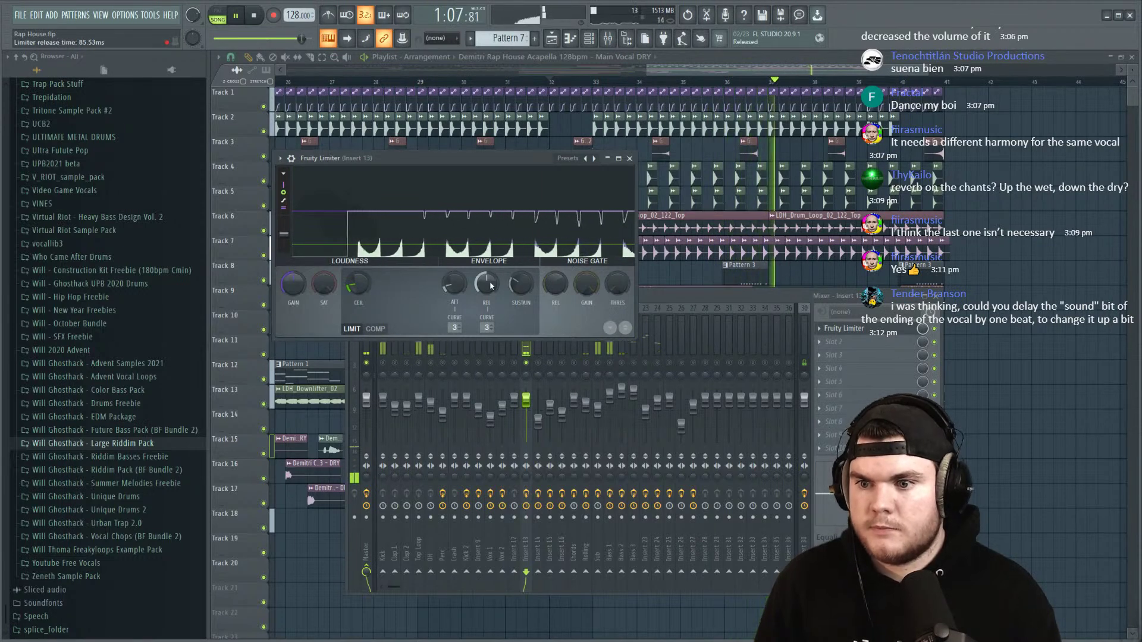
pyautogui.click(857, 333)
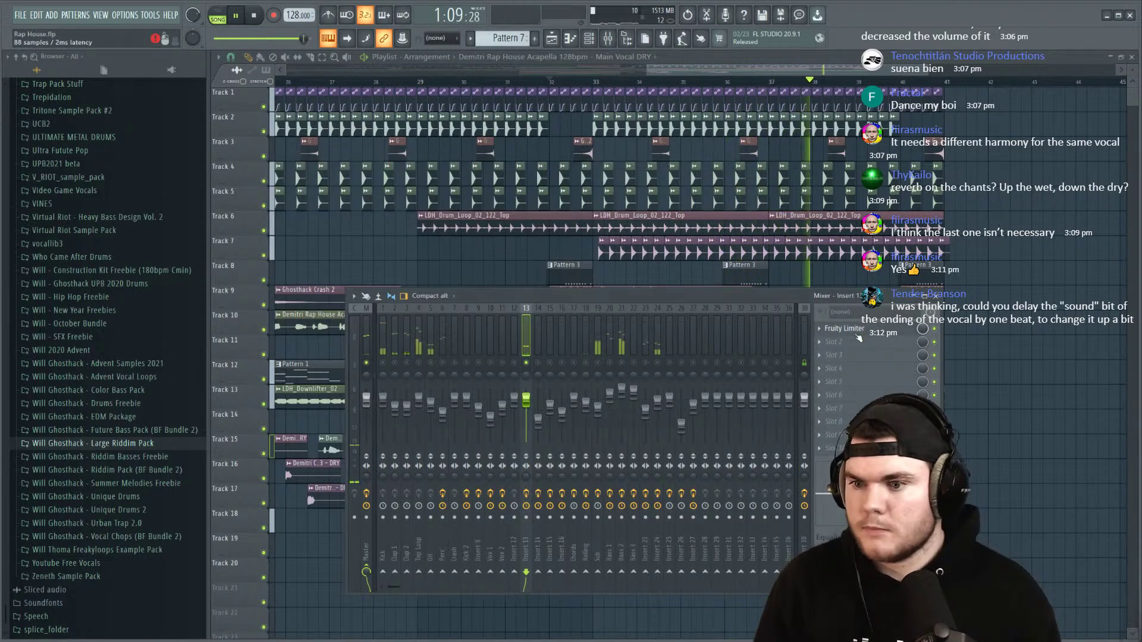
pyautogui.rightClick(526, 363)
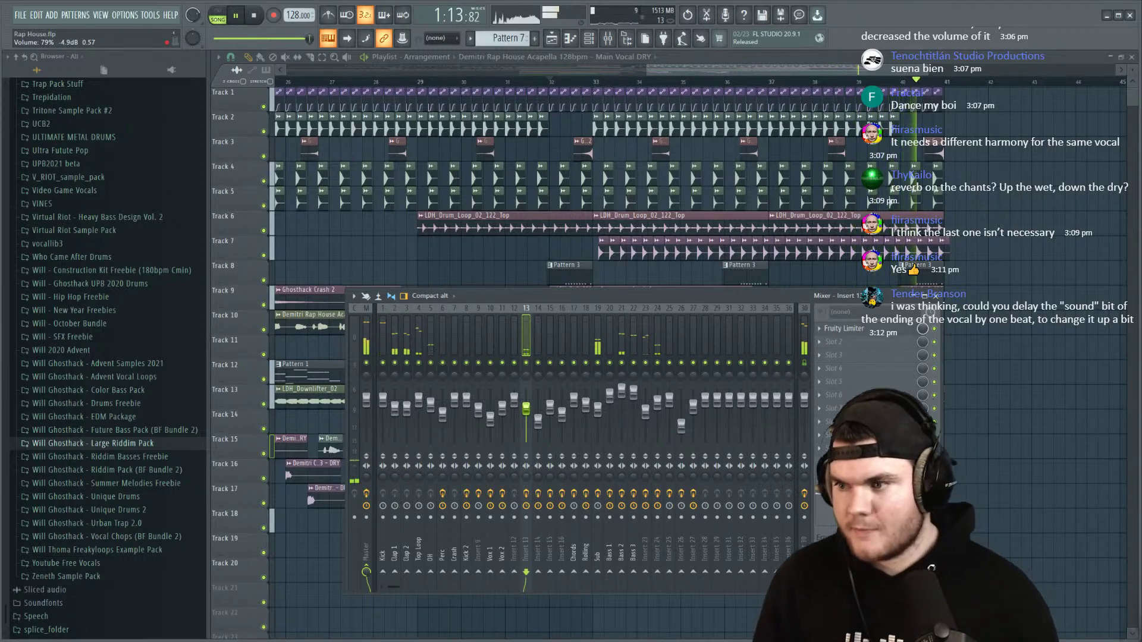
pyautogui.click(698, 54)
# Step: Copy the LDH_Reverse_06_D clip to track 9 so it ends at bar 17 and play the transition into the breakdown
pyautogui.scroll(4, 677, 79)
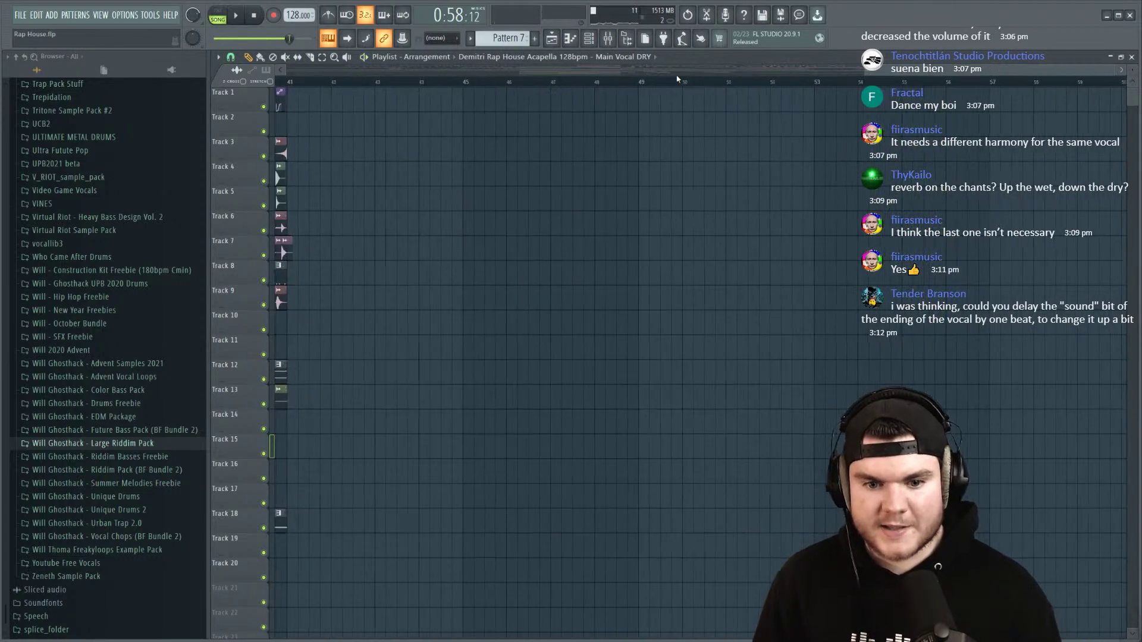
pyautogui.scroll(-5, 666, 81)
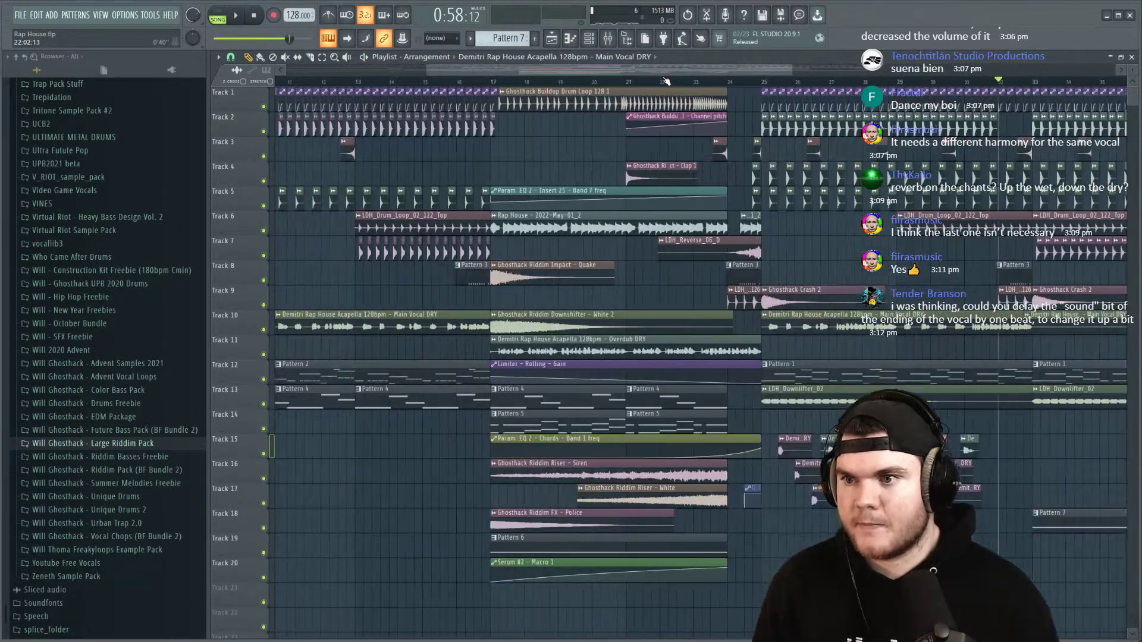
pyautogui.click(479, 81)
pyautogui.press('space')
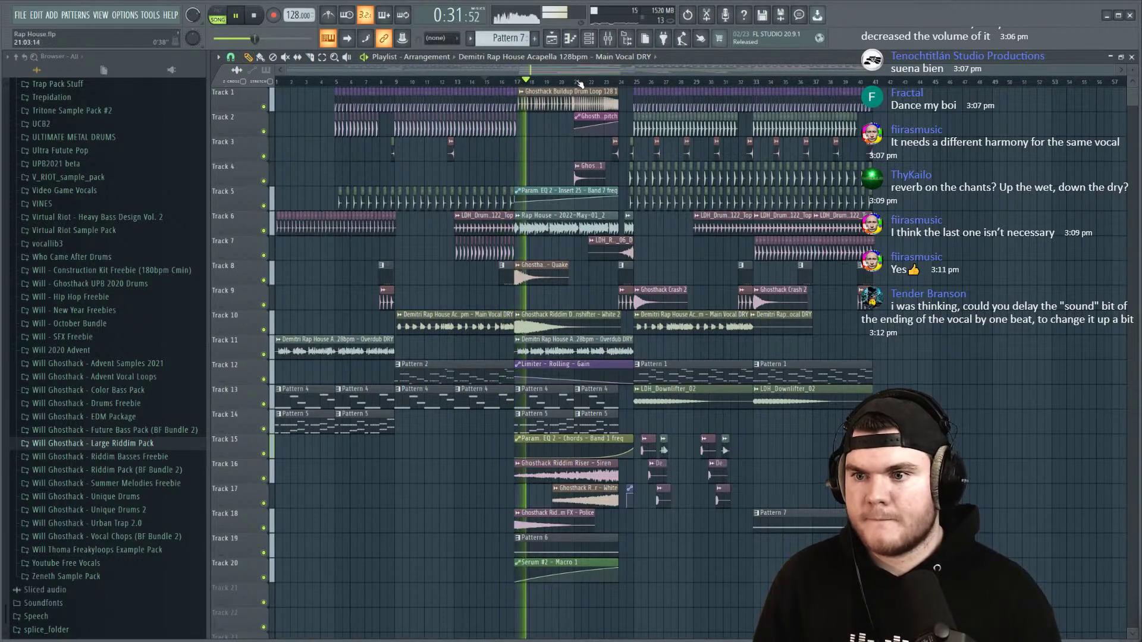
pyautogui.scroll(3, 565, 83)
pyautogui.press('space')
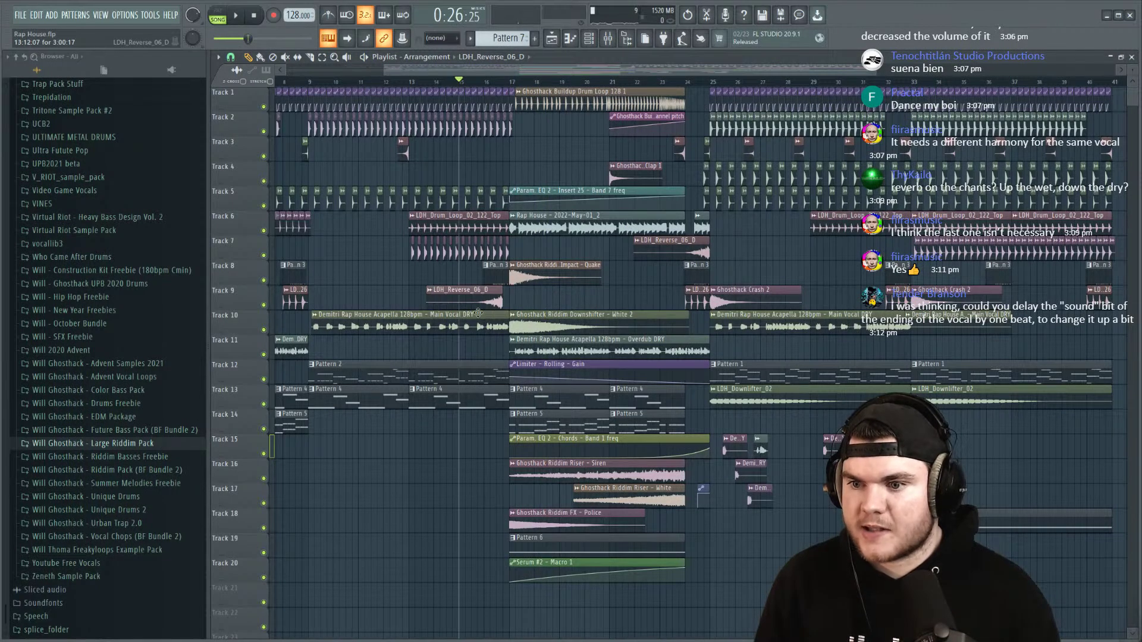
pyautogui.press('space')
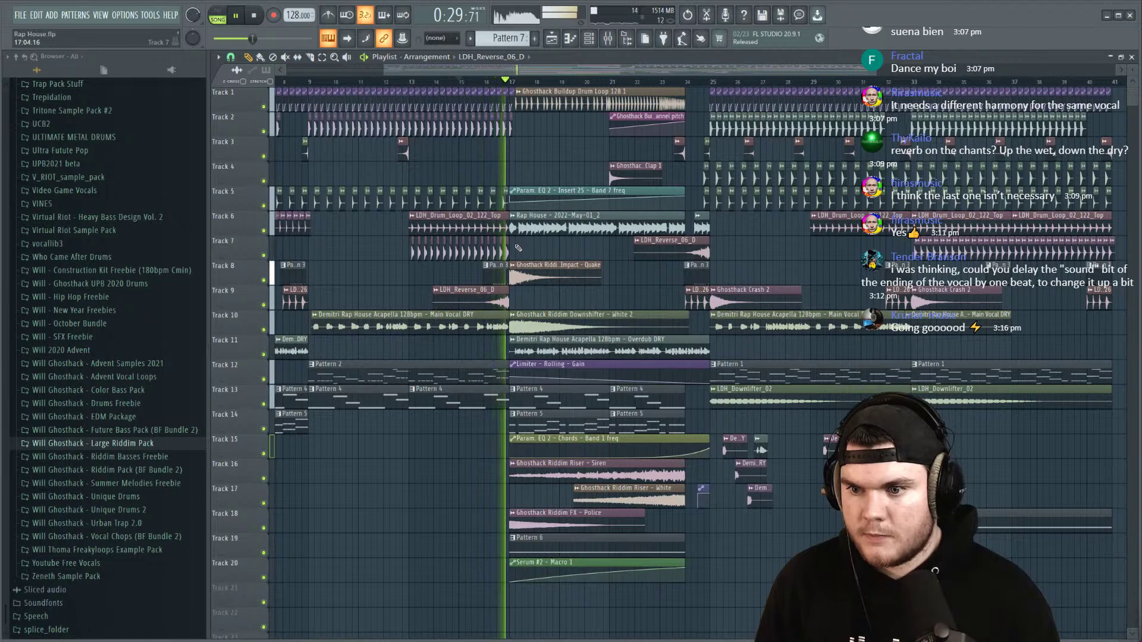
pyautogui.press('space')
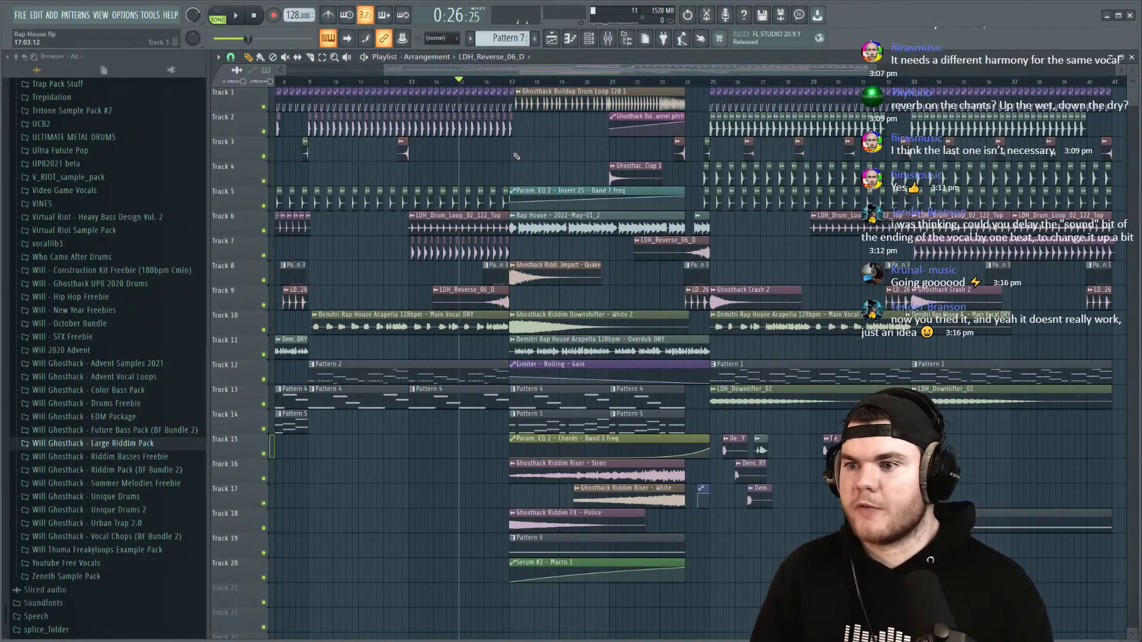
# Step: Place Ghosthack Riddim Crash 5 from the Large Riddim Pack's 60 Hats and Cymbals one-shots on track 3 near bar 17, reversed
pyautogui.click(144, 444)
pyautogui.click(89, 485)
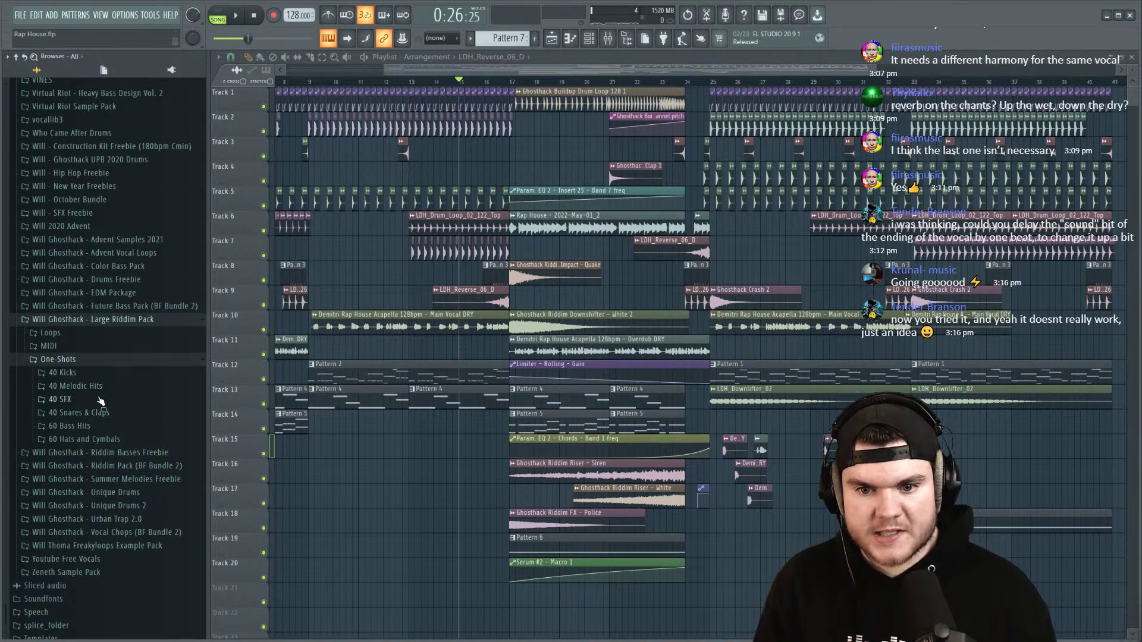
pyautogui.click(108, 439)
pyautogui.scroll(-8, 168, 224)
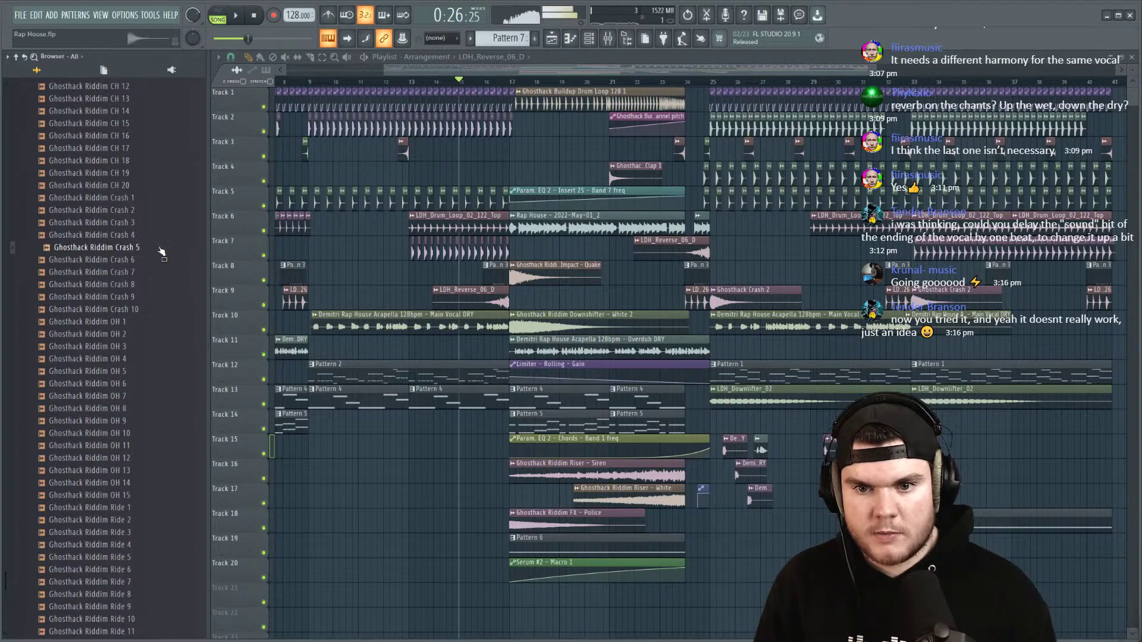
pyautogui.moveTo(151, 253); pyautogui.dragTo(478, 313)
pyautogui.click(416, 261)
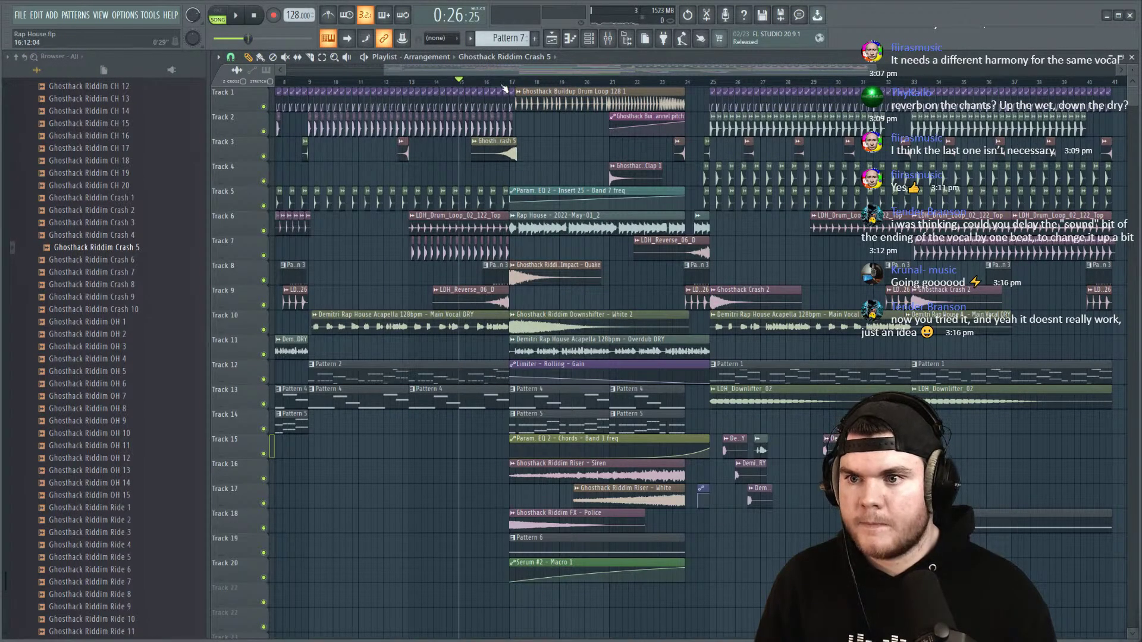
# Step: Trim the reversed crash on track 3 to end at bar 17 and play the transition
pyautogui.scroll(5, 506, 90)
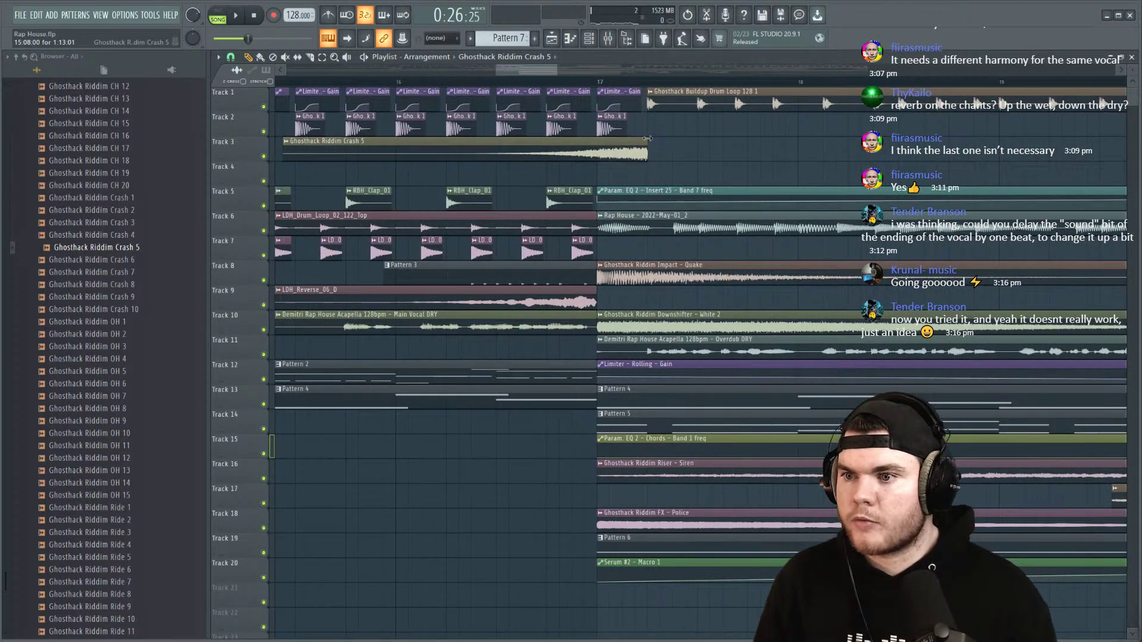
pyautogui.click(410, 81)
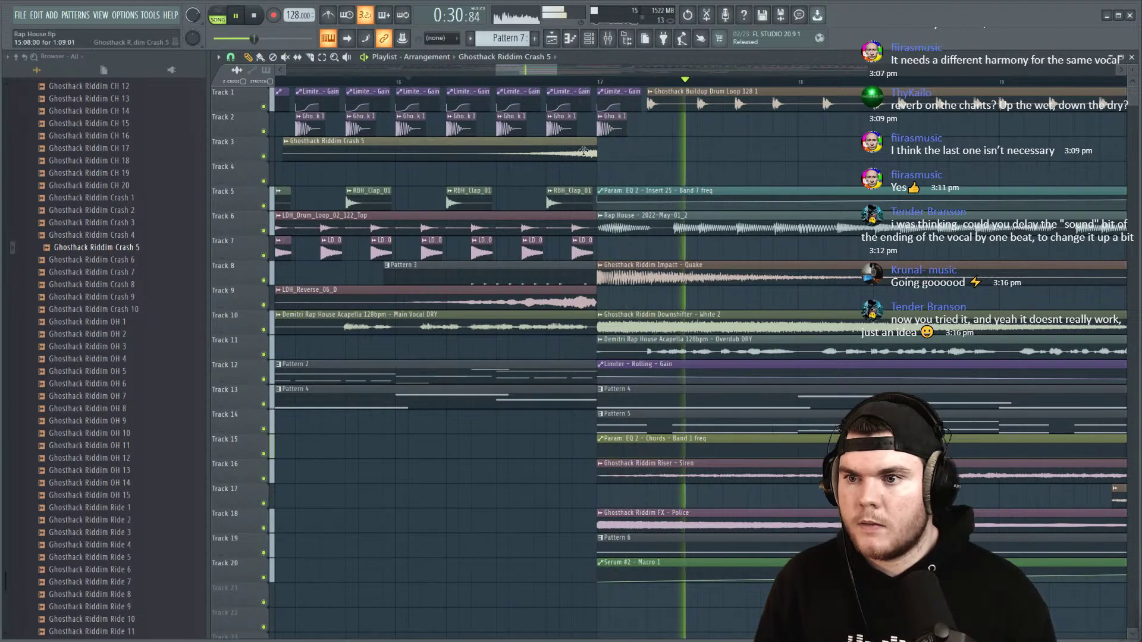
pyautogui.doubleClick(324, 143)
pyautogui.click(561, 129)
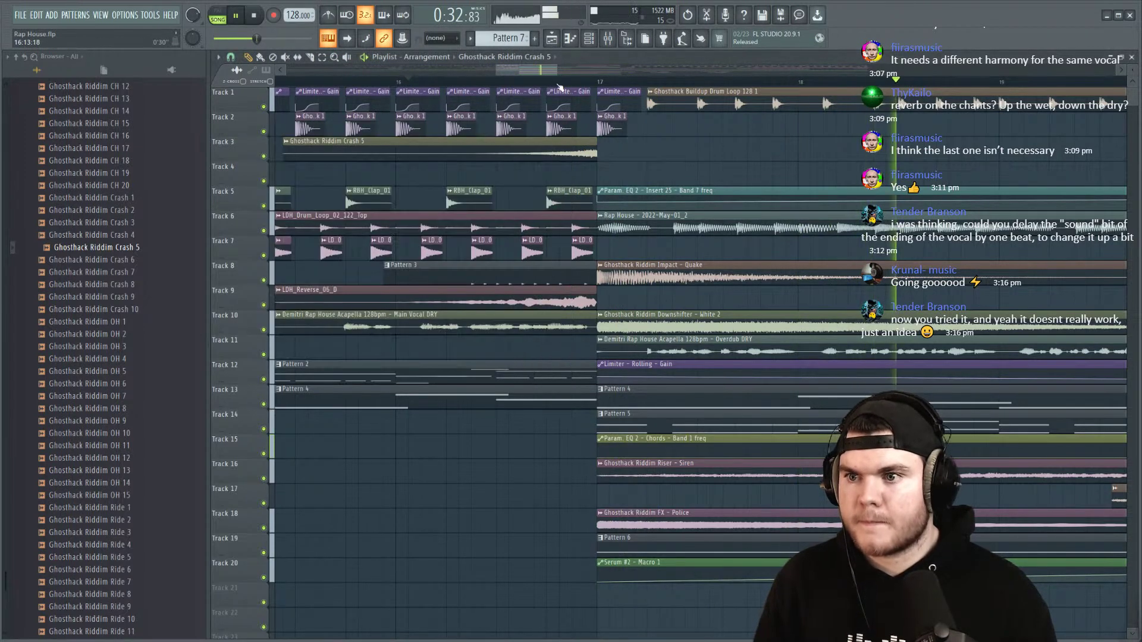
# Step: Swap the breakdown's Ghosthack clap to track 3 and the reversed crash to track 4, adding a crash copy that ends at bar 24
pyautogui.scroll(-5, 555, 109)
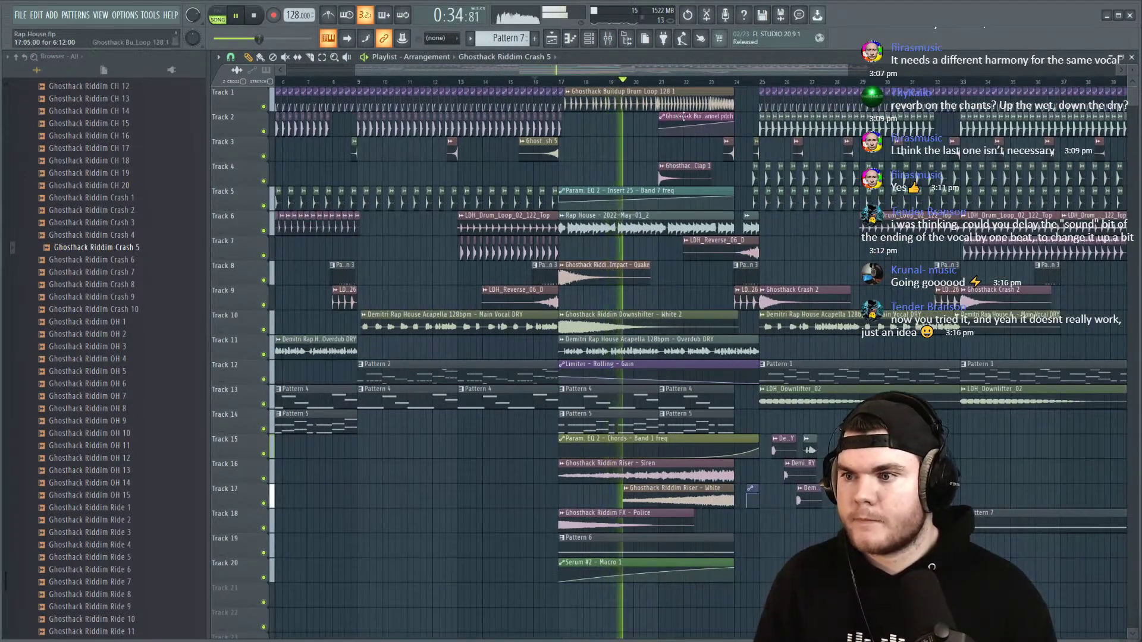
pyautogui.moveTo(684, 170); pyautogui.dragTo(684, 145)
pyautogui.moveTo(552, 150); pyautogui.dragTo(724, 172)
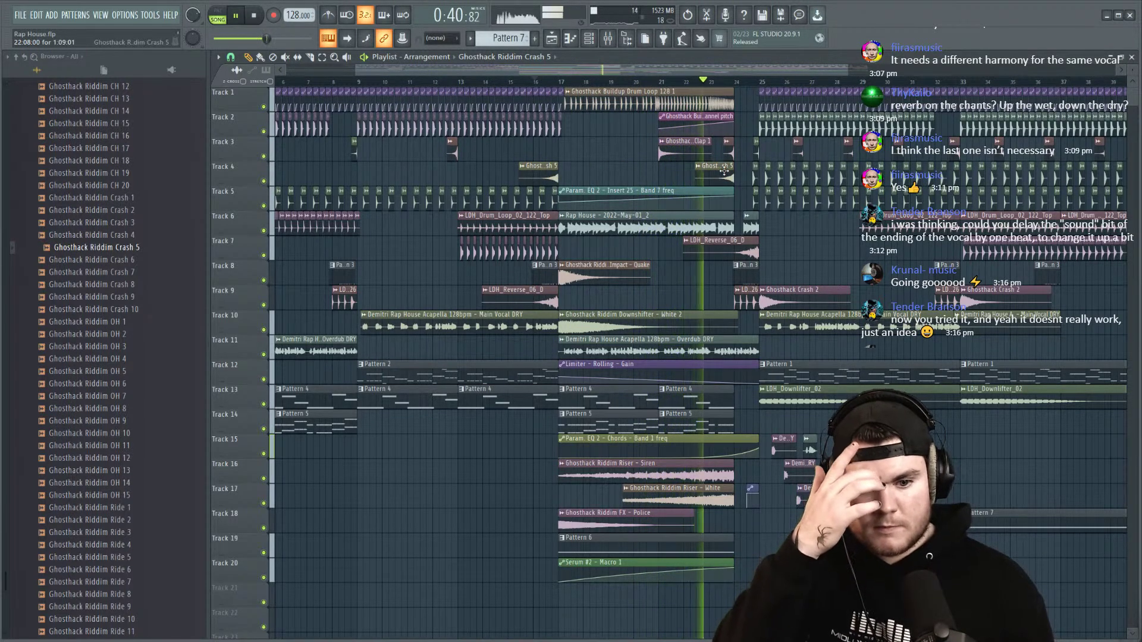
pyautogui.hscroll(5, 716, 87)
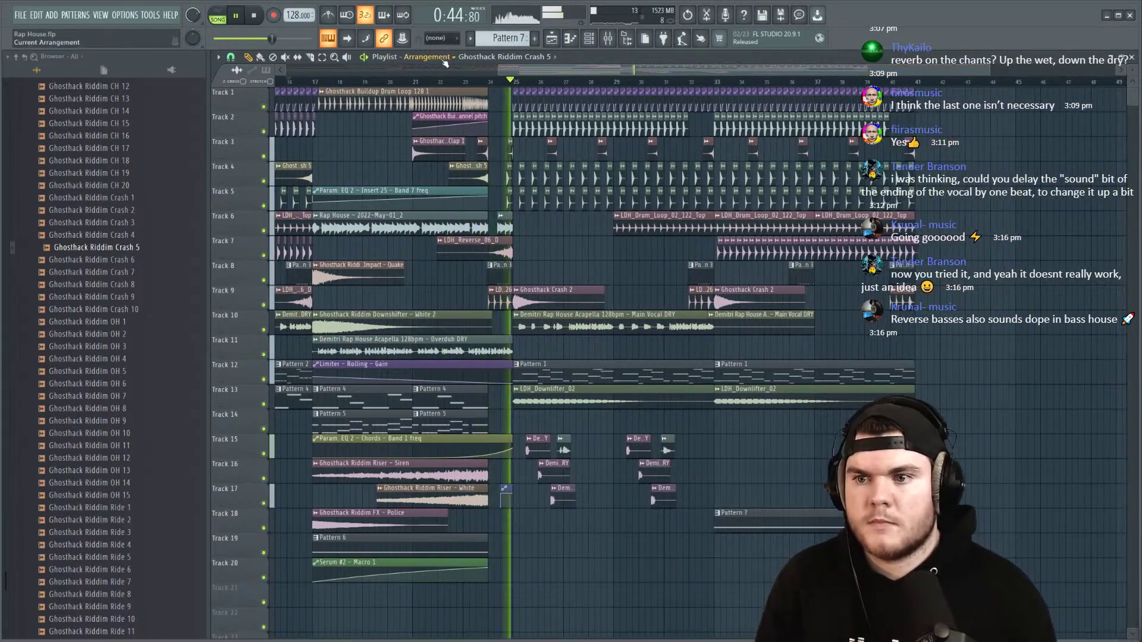
pyautogui.press('space')
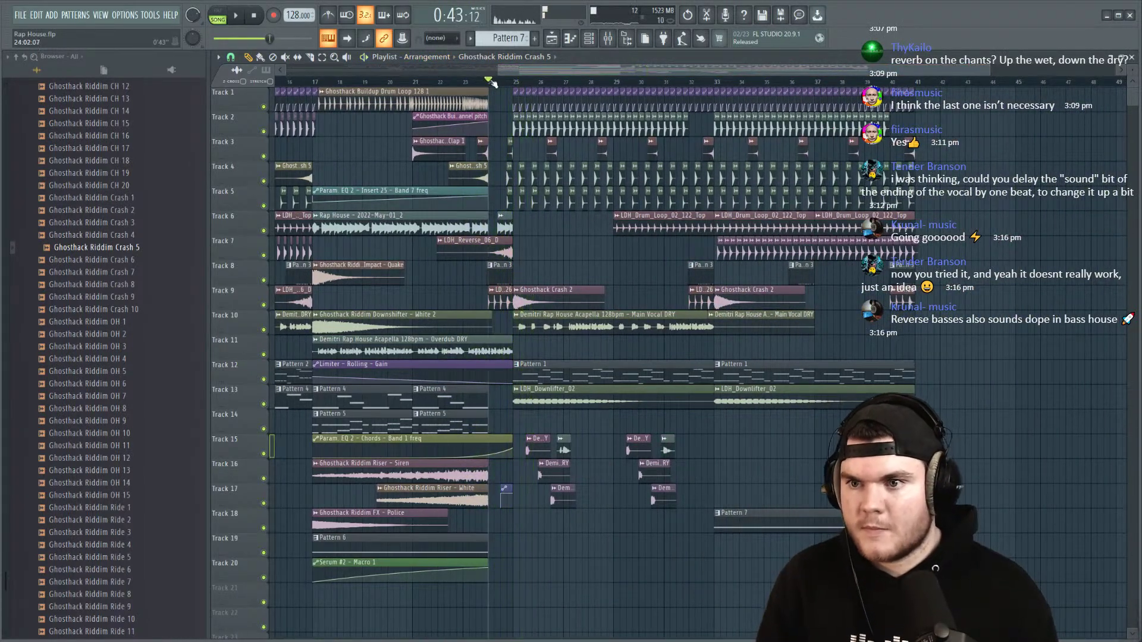
# Step: Solo the overdub vocal on track 11 together with track 17's Glitch2 mix automation and play from bar 24
pyautogui.scroll(4, 491, 84)
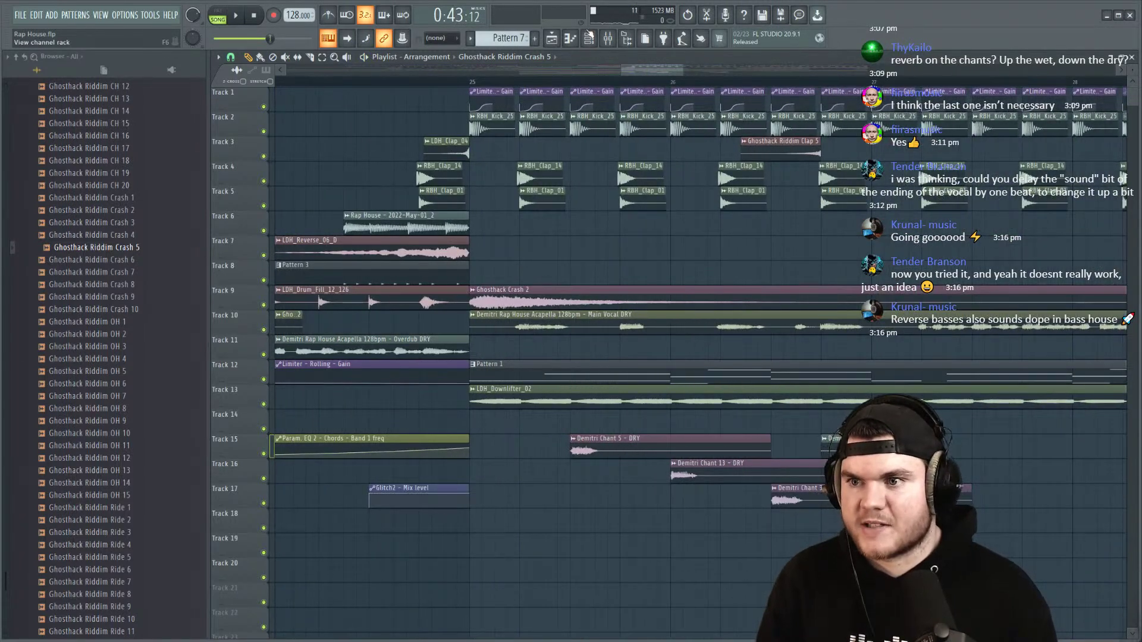
pyautogui.moveTo(642, 74); pyautogui.dragTo(623, 73)
pyautogui.keyDown('ctrl'); pyautogui.click(263, 355); pyautogui.keyUp('ctrl')
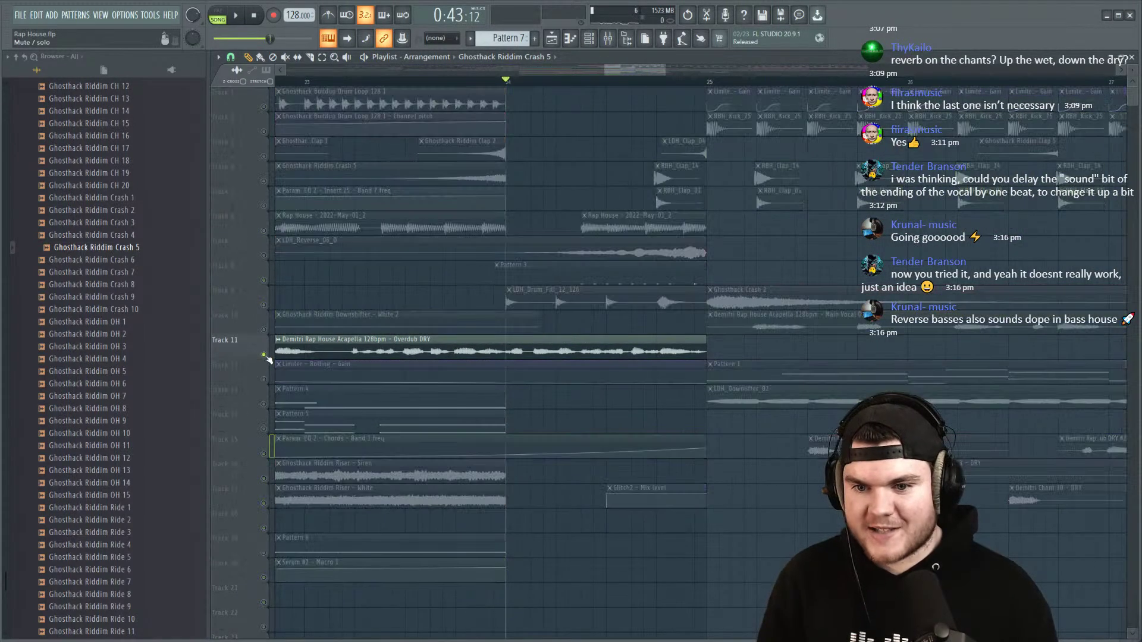
pyautogui.click(263, 503)
pyautogui.press('space')
# Step: Open Glitch2 on the Vox 2 mixer track and extend its Tape Stop block to the end of the sequence during playback
pyautogui.click(608, 38)
pyautogui.click(502, 381)
pyautogui.press('space')
pyautogui.click(858, 343)
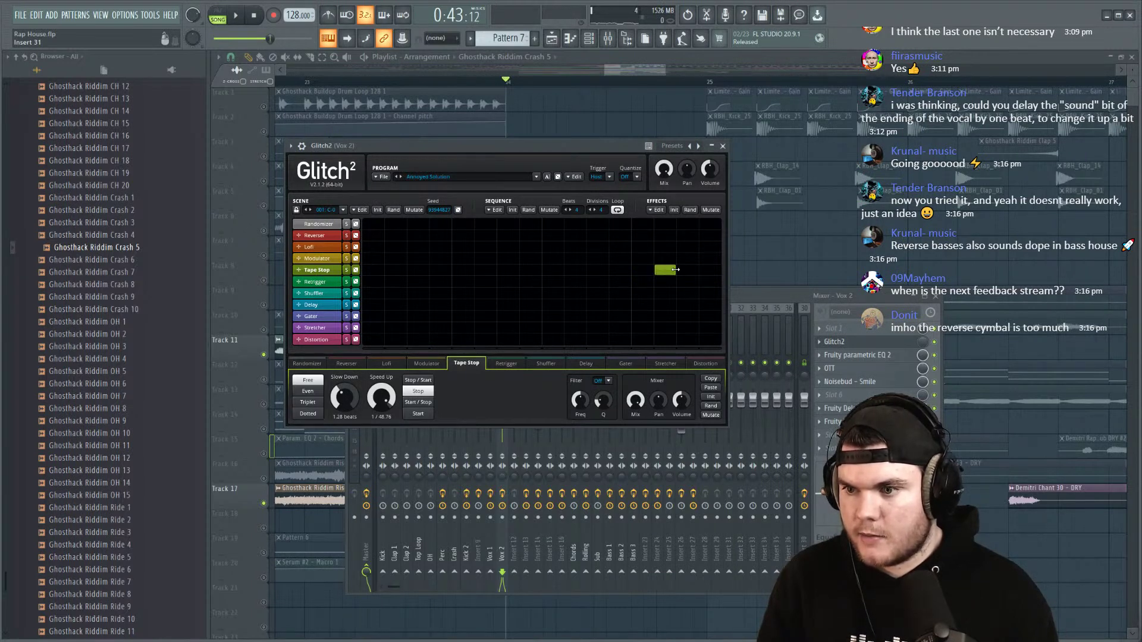
pyautogui.press('space')
pyautogui.moveTo(675, 269); pyautogui.dragTo(720, 269)
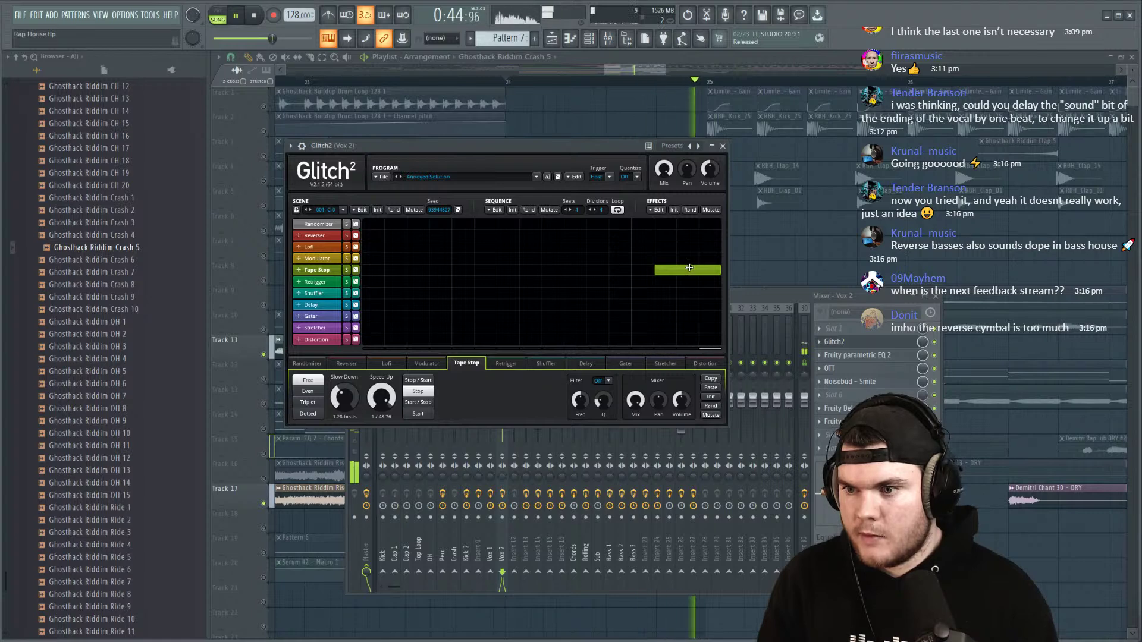
# Step: Shorten the Tape Stop's Slow Down time in Glitch2 to about 1/5.19 and close the plugin window
pyautogui.moveTo(345, 402); pyautogui.dragTo(345, 398)
pyautogui.scroll(2, 345, 399)
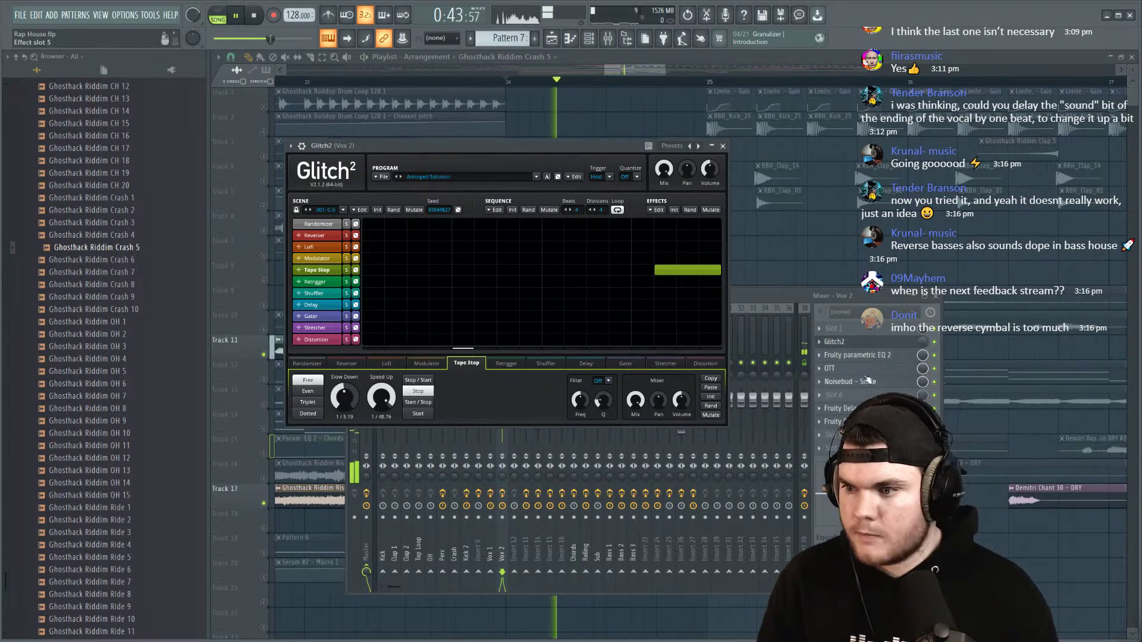
pyautogui.click(834, 342)
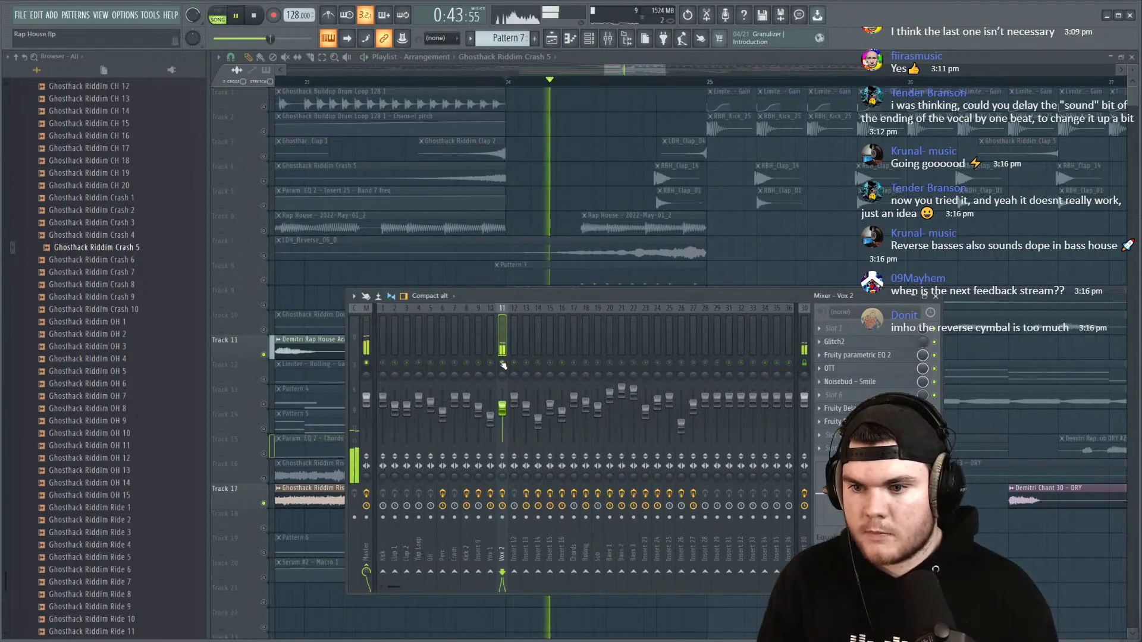
# Step: Take the track 11 overdub vocal out of solo to restore all tracks and play from bar 24
pyautogui.rightClick(269, 336)
pyautogui.press('space')
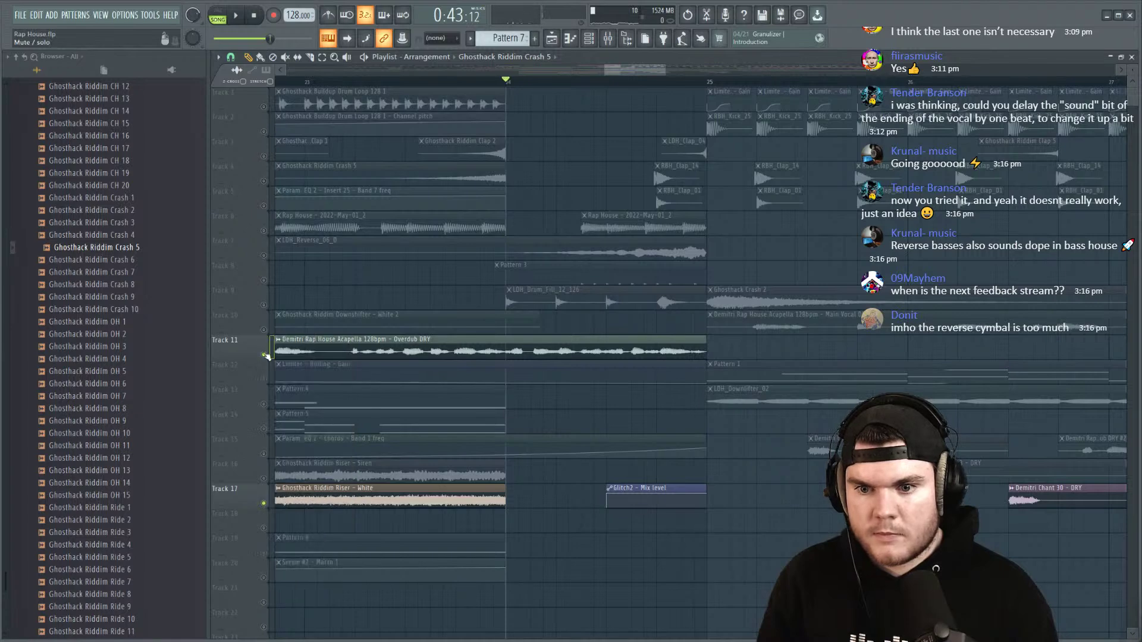
pyautogui.rightClick(264, 355)
pyautogui.press('space')
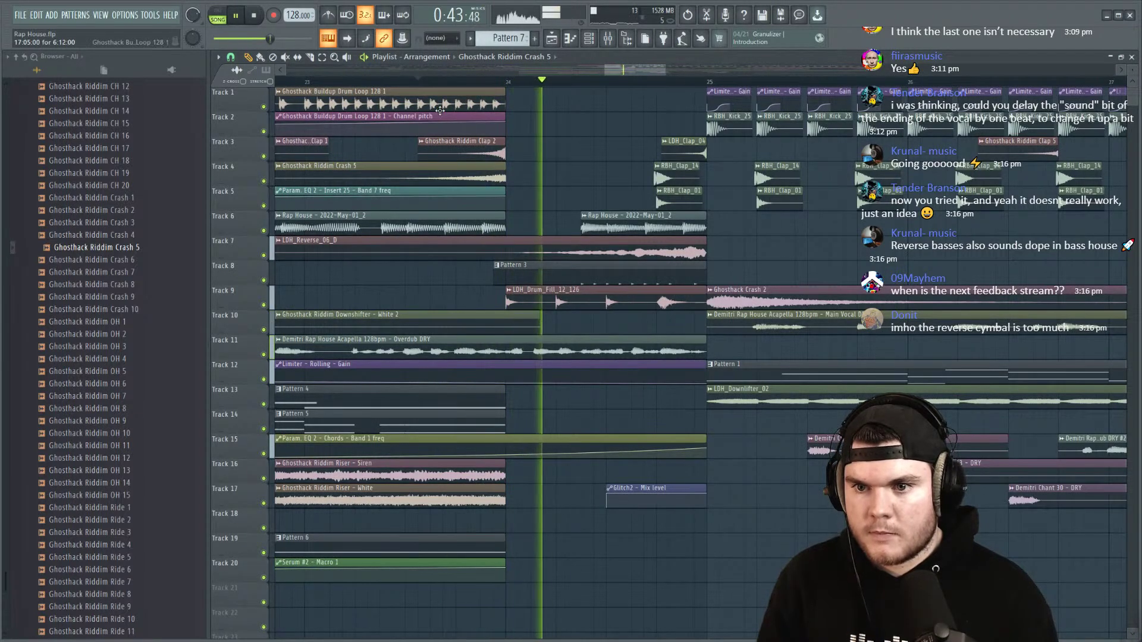
# Step: Solo track 4 and trim the end of the breakdown's reversed Ghosthack Riddim Crash 5 exactly to bar 24
pyautogui.rightClick(264, 181)
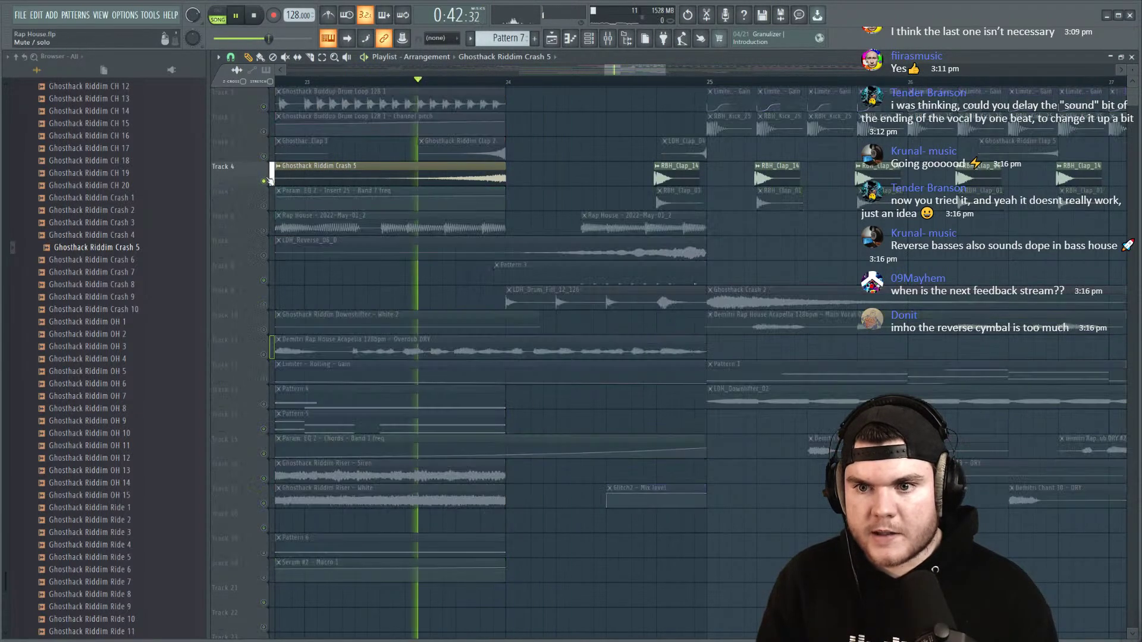
pyautogui.press('space')
pyautogui.doubleClick(357, 173)
pyautogui.press('Escape')
pyautogui.scroll(3, 505, 87)
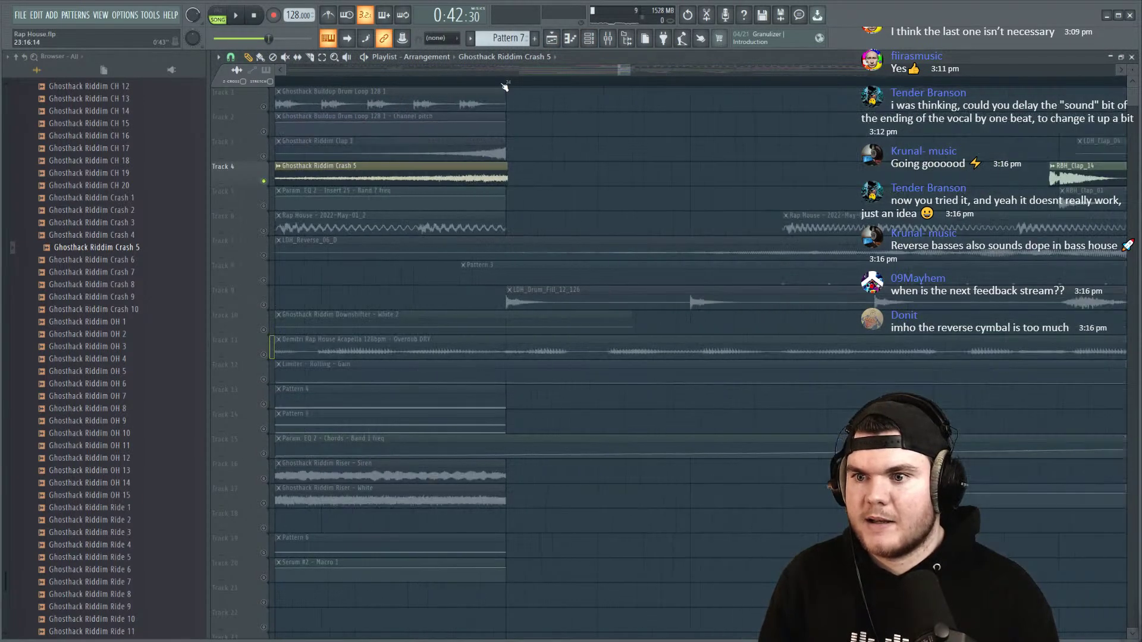
pyautogui.moveTo(510, 178); pyautogui.dragTo(507, 177)
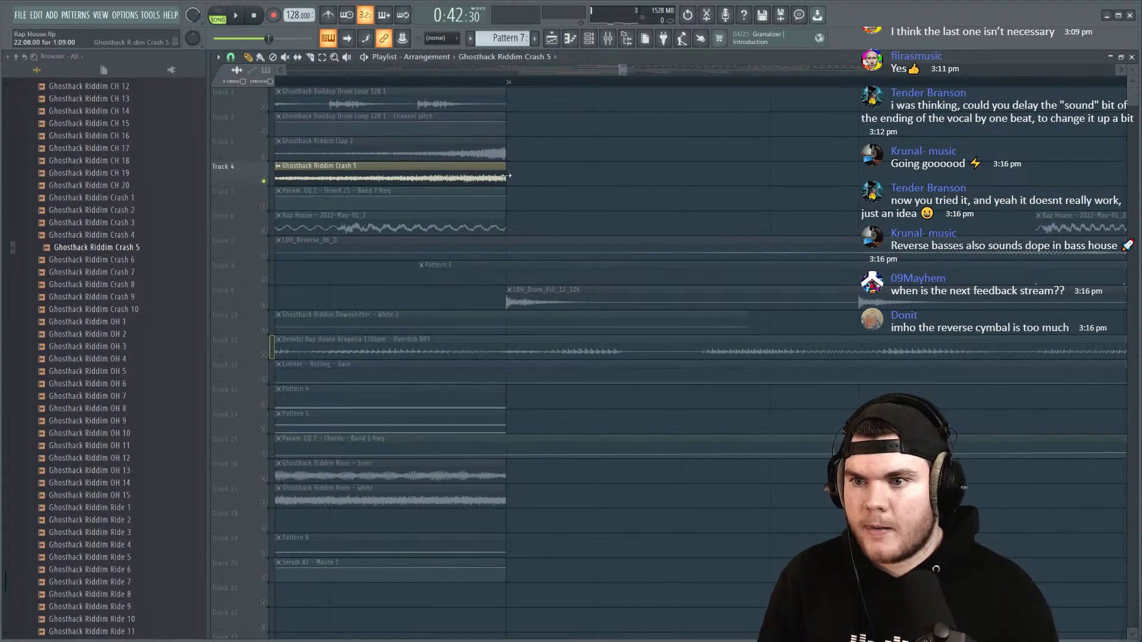
# Step: Take the trimmed crash on track 4 out of solo and play the full mix through the transition into the second drop
pyautogui.scroll(-3, 523, 86)
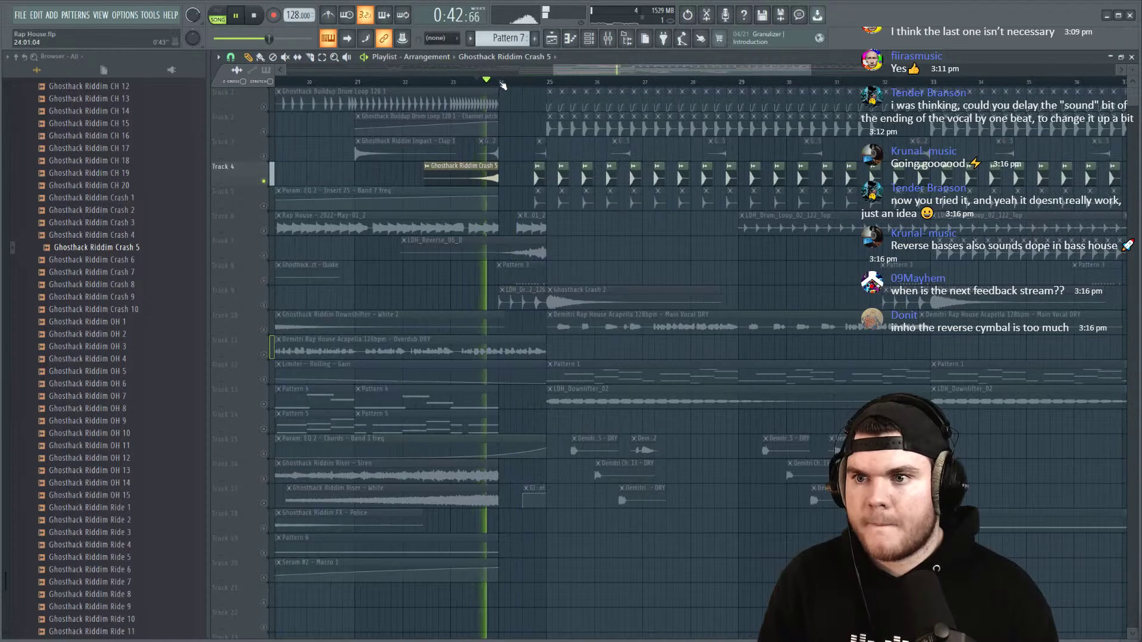
pyautogui.keyDown('ctrl'); pyautogui.click(266, 182); pyautogui.keyUp('ctrl')
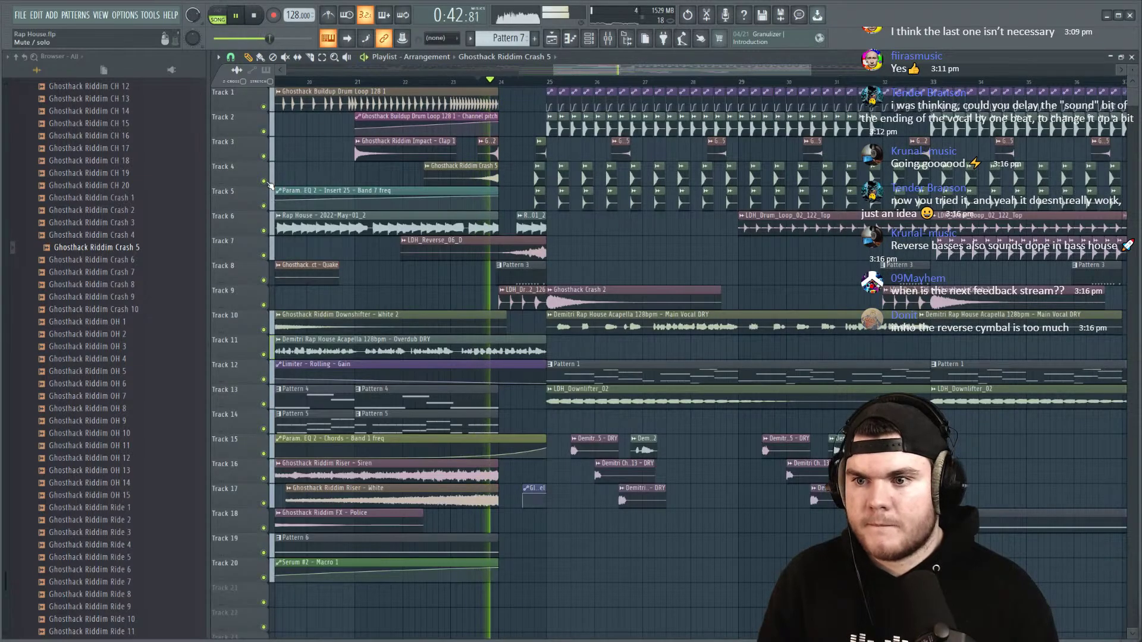
pyautogui.scroll(3, 543, 169)
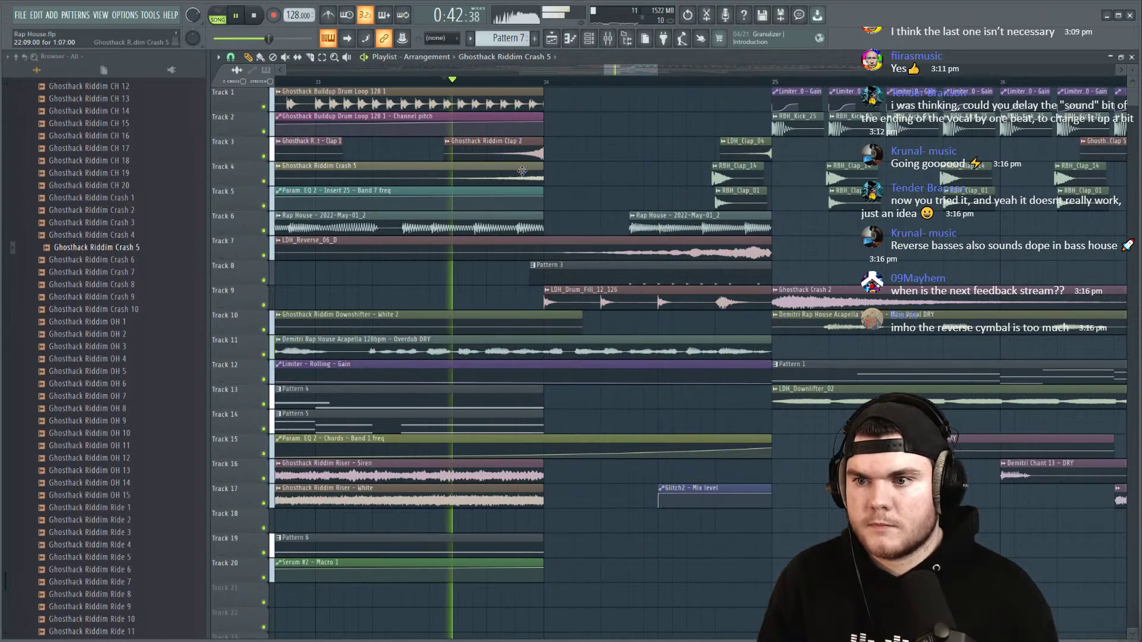
pyautogui.scroll(-4, 535, 95)
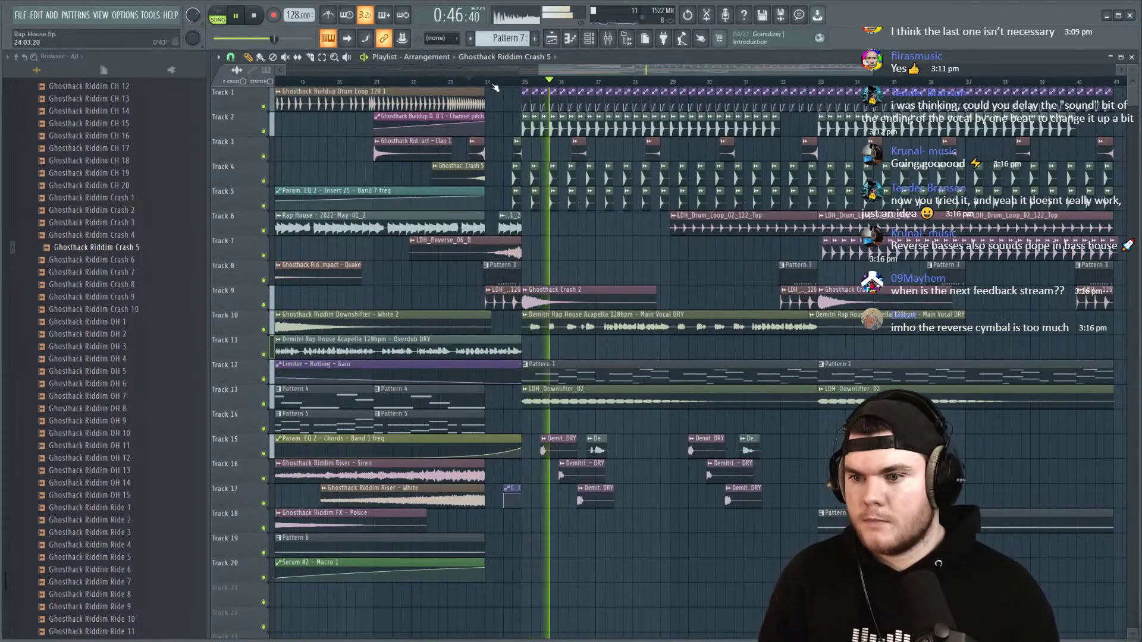
pyautogui.scroll(-2, 494, 88)
pyautogui.scroll(-2, 494, 88)
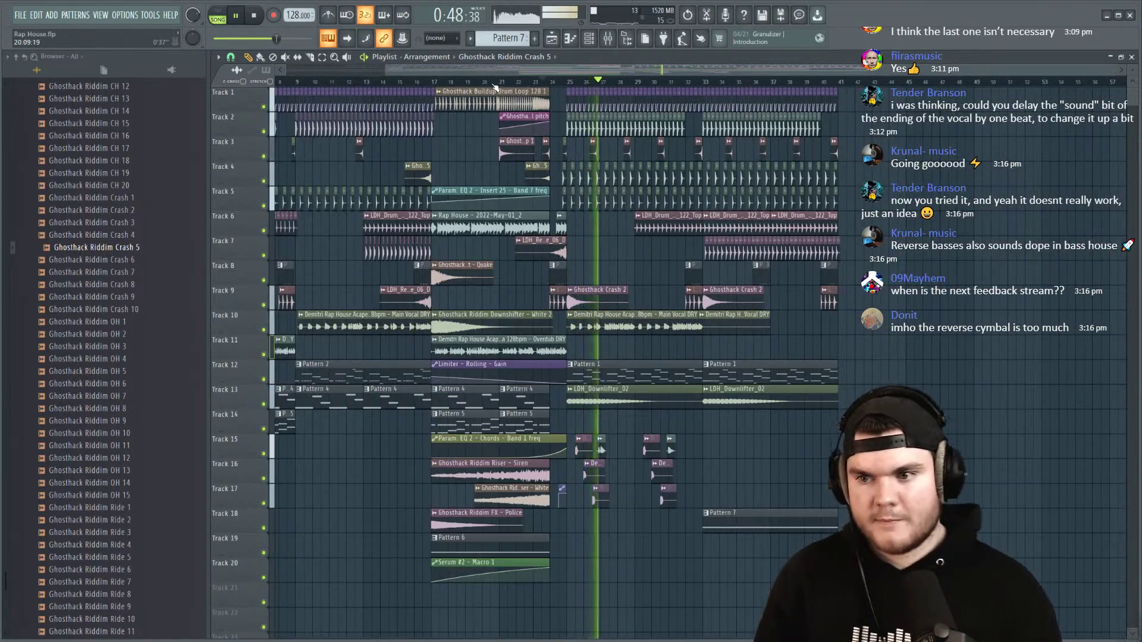
pyautogui.press('space')
# Step: Save the project anyway despite the trial version of Transient Processor
pyautogui.hotkey('ctrl', 's')
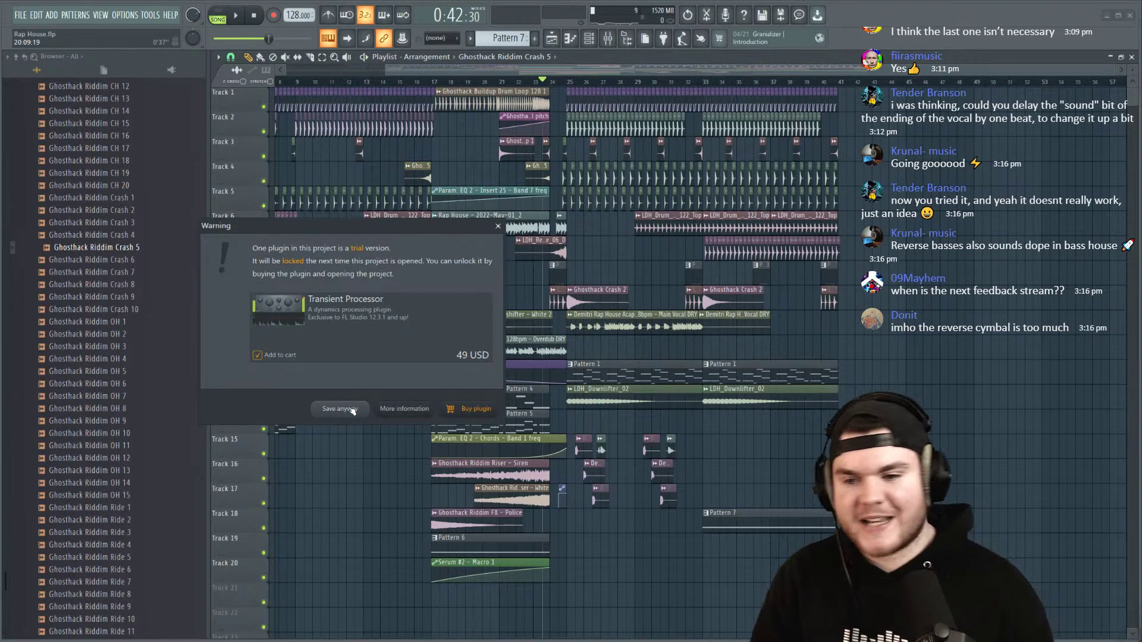
pyautogui.moveTo(305, 225); pyautogui.dragTo(475, 227)
pyautogui.click(516, 410)
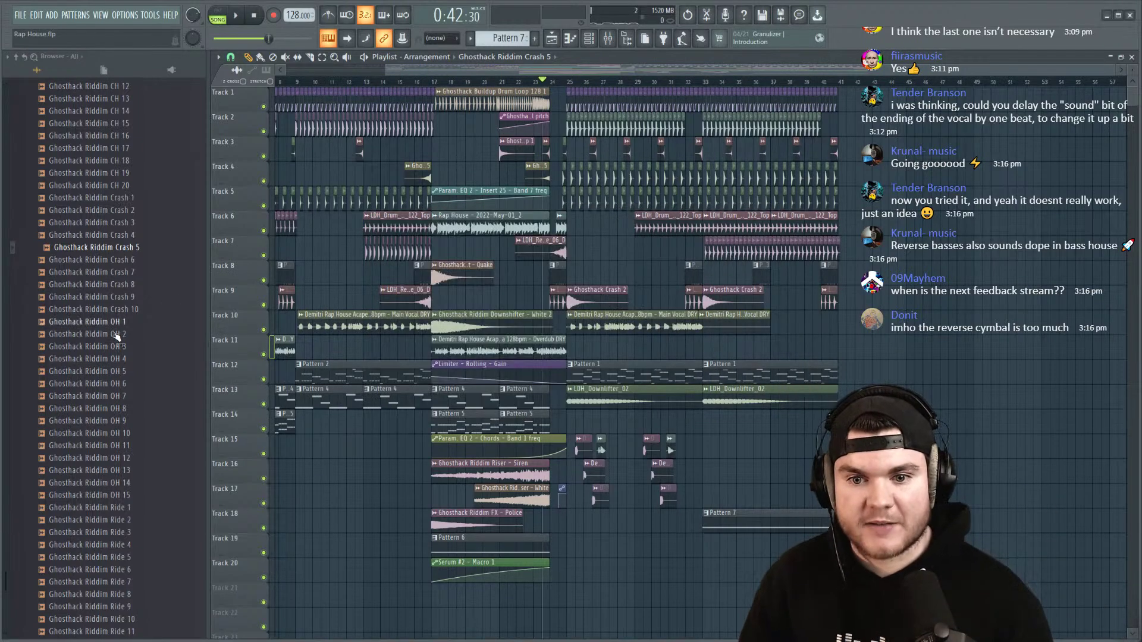
# Step: Collapse the 60 Hats and Cymbals folder and narrow the sample browser to widen the playlist
pyautogui.scroll(6, 136, 442)
pyautogui.click(84, 312)
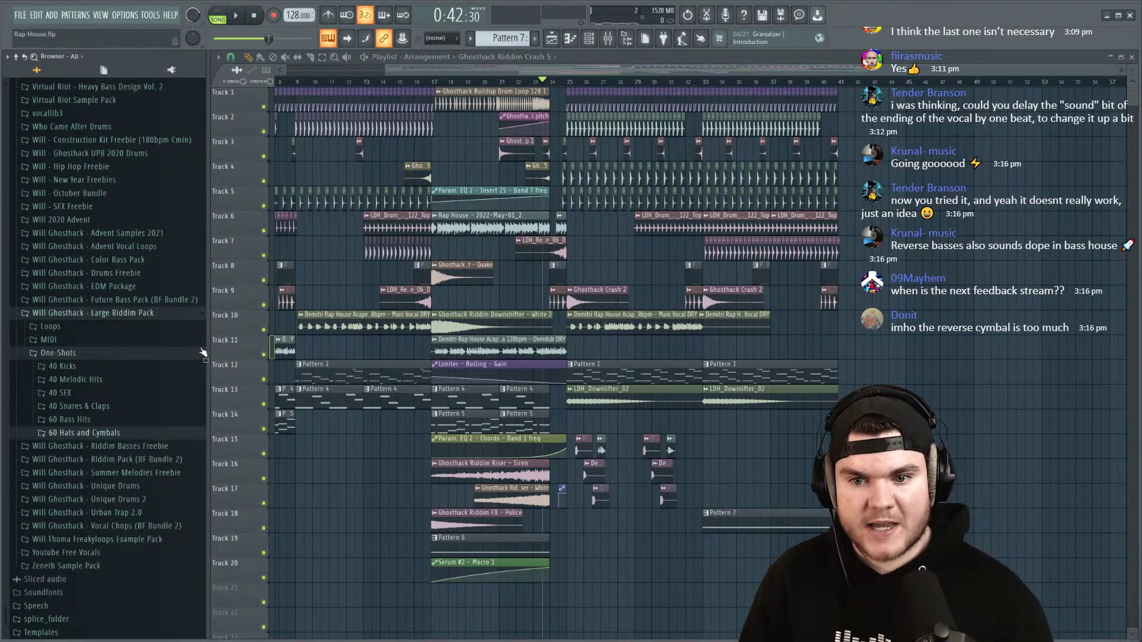
pyautogui.moveTo(208, 334); pyautogui.dragTo(168, 333)
# Step: Play the second drop from bar 33 and the end of the breakdown from bar 23
pyautogui.press('space')
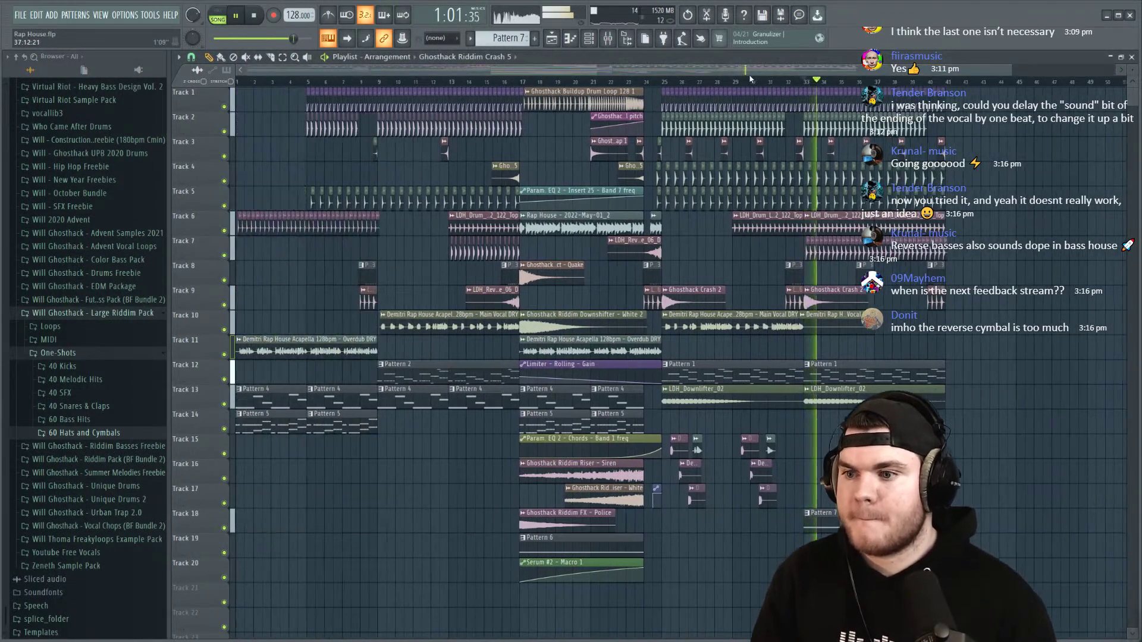
pyautogui.scroll(5, 751, 79)
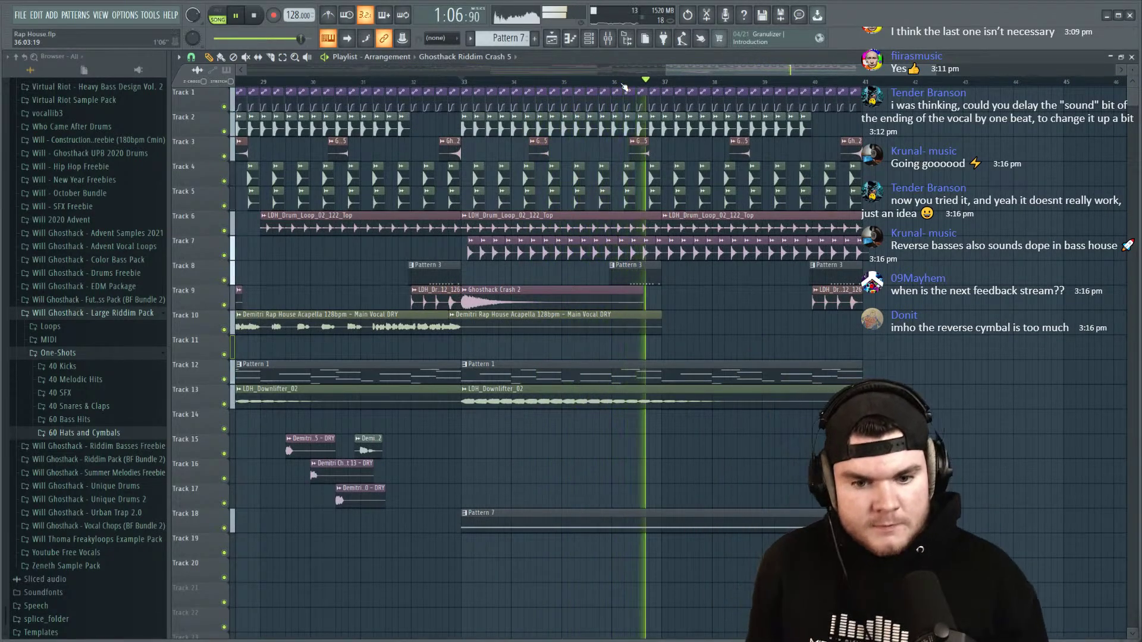
pyautogui.press('space')
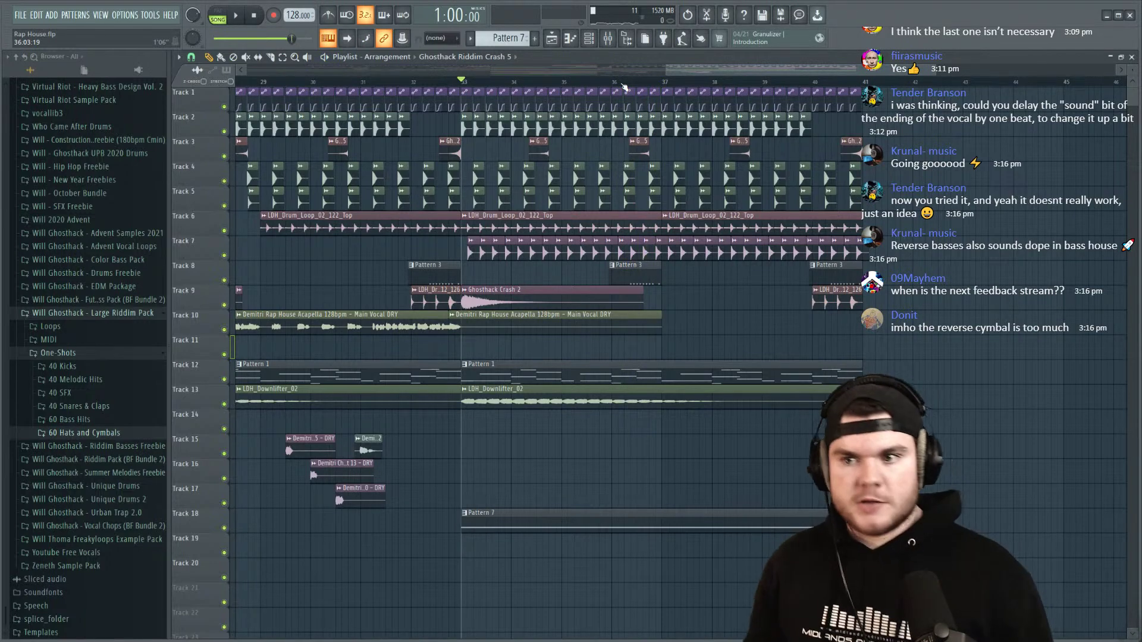
pyautogui.scroll(-5, 624, 86)
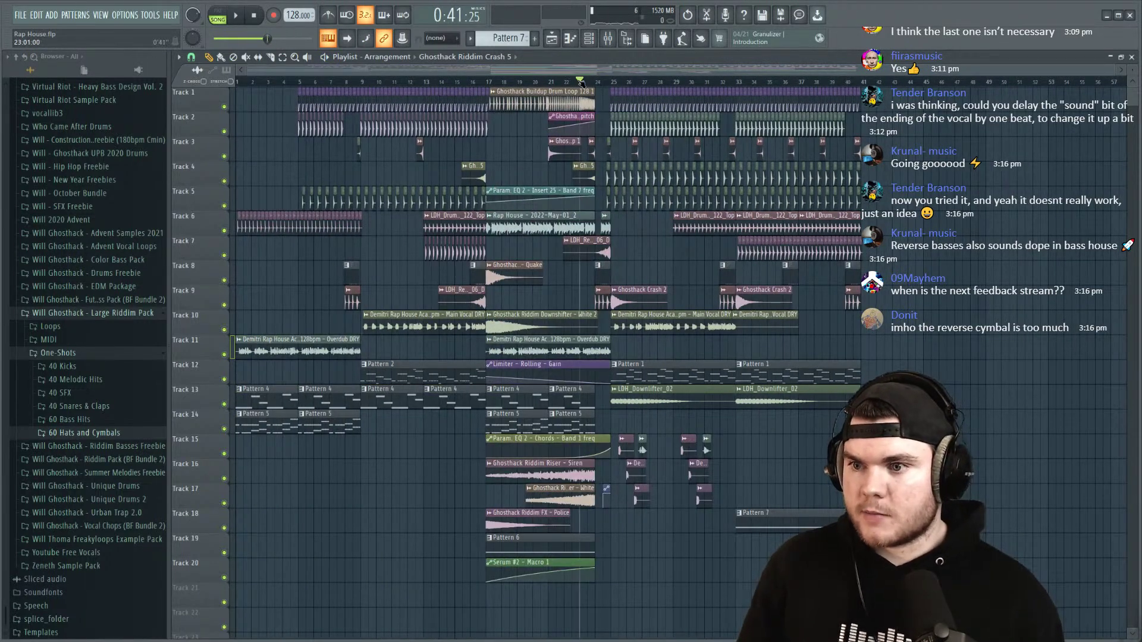
pyautogui.press('space')
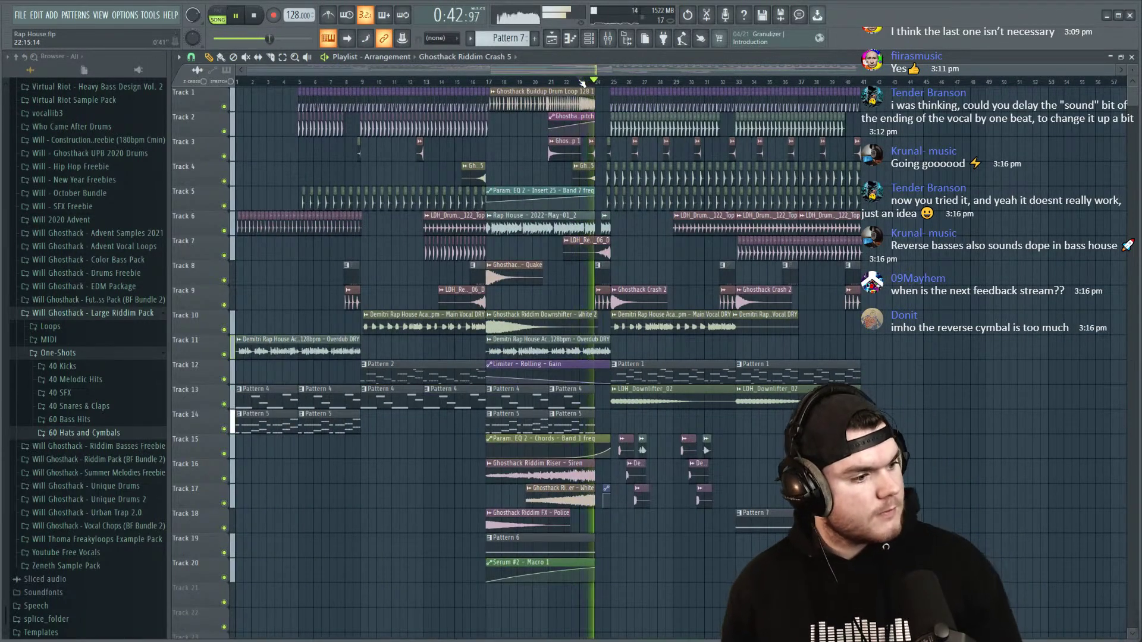
pyautogui.press('space')
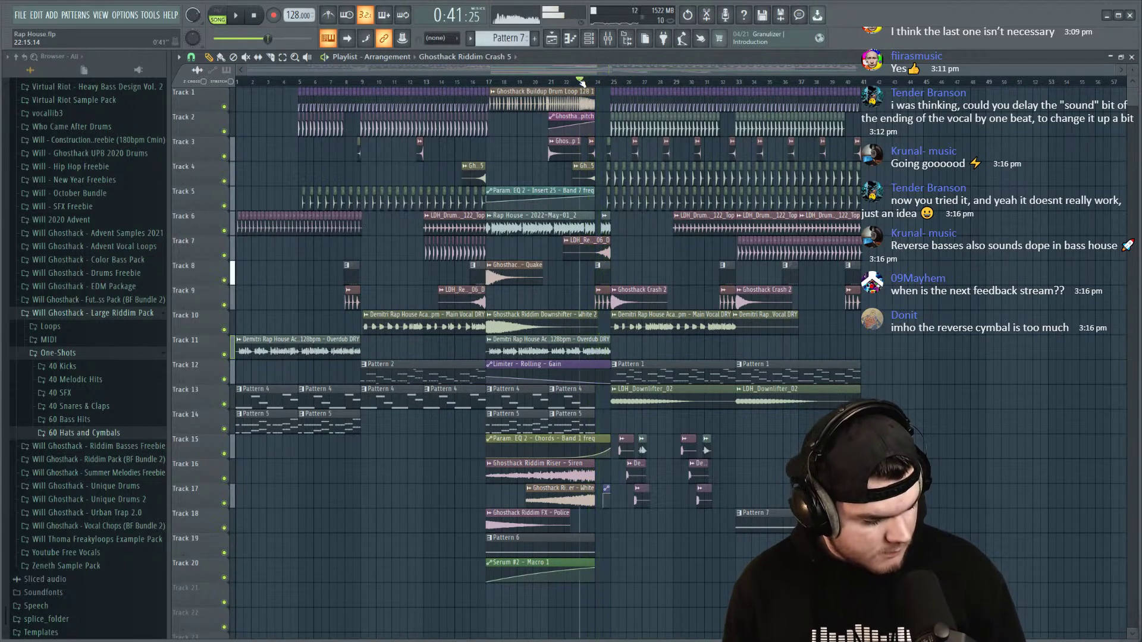
# Step: Play the transition into the breakdown from just before bar 17 and save the project with the trial plugin
pyautogui.click(480, 83)
pyautogui.press('space')
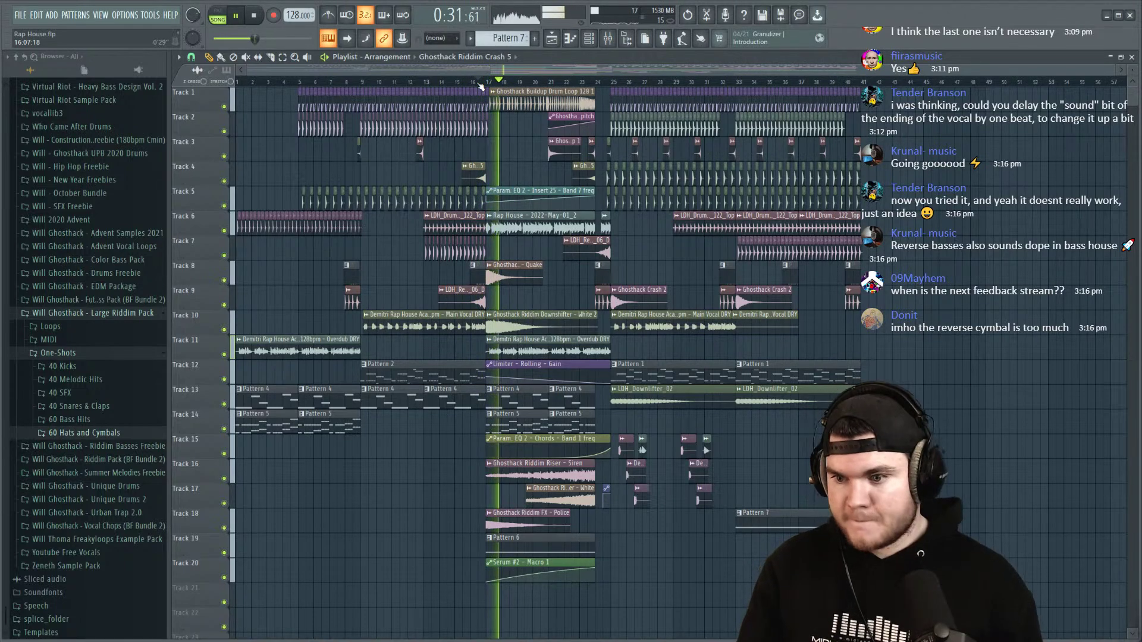
pyautogui.hotkey('ctrl', 's')
pyautogui.click(340, 408)
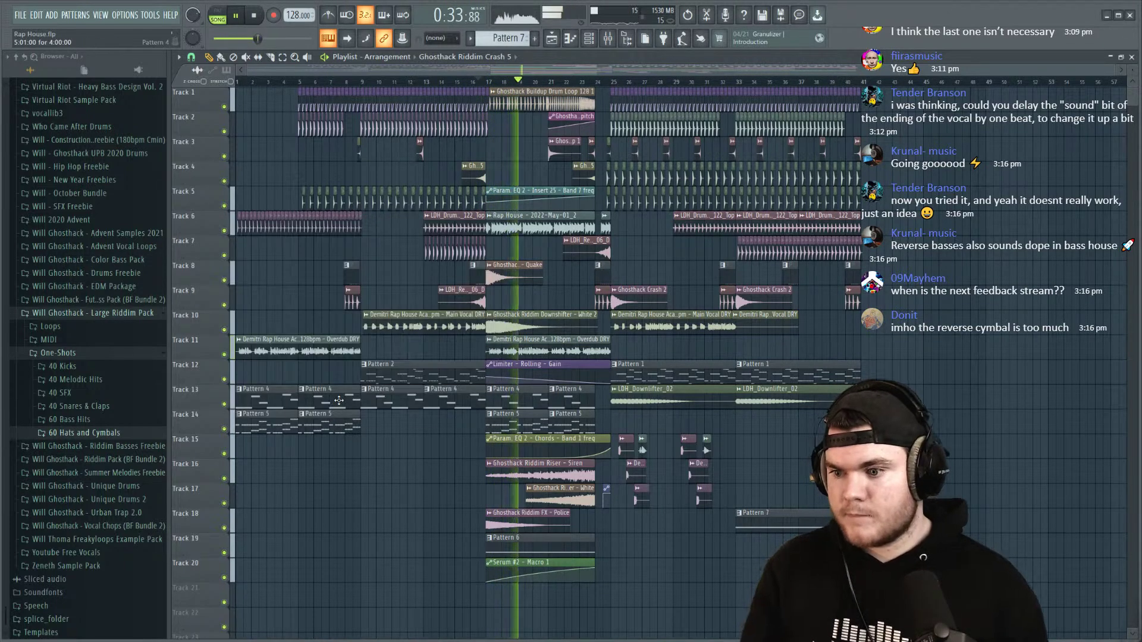
# Step: Stop playback and collapse the One-Shots and Will Ghosthack - Large Riddim Pack folders
pyautogui.press('space')
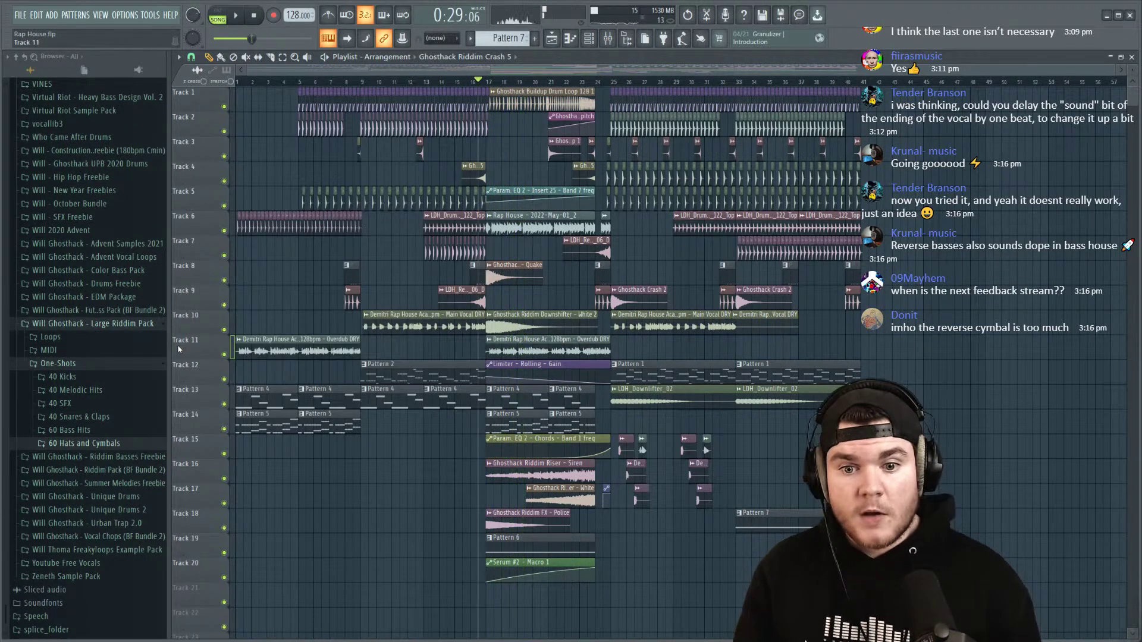
pyautogui.click(105, 365)
pyautogui.click(105, 399)
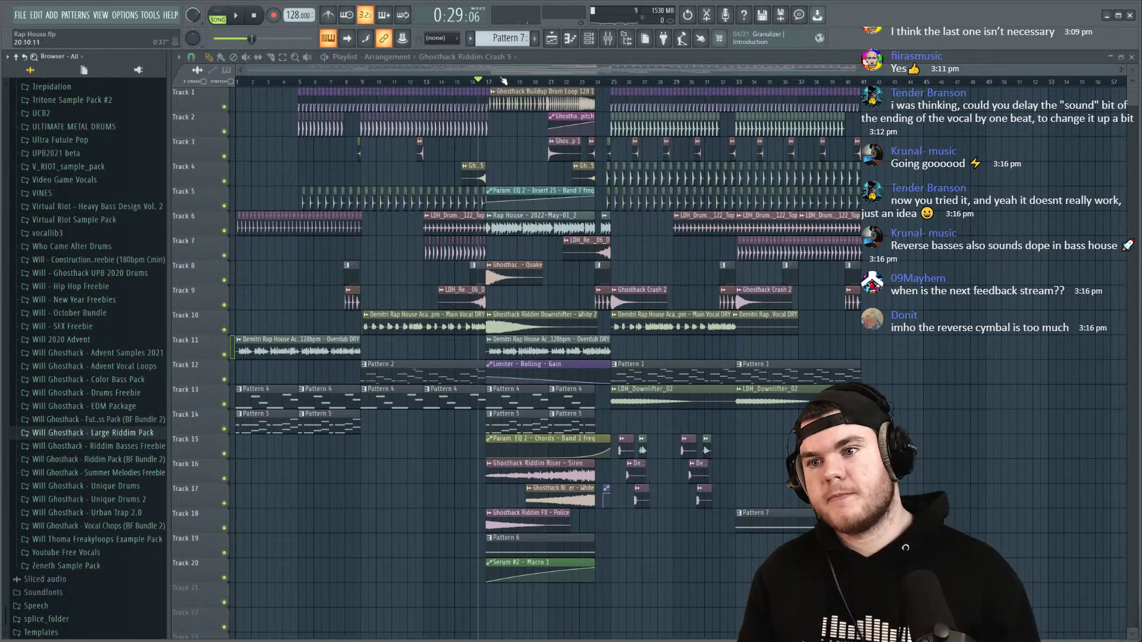
# Step: Play the breakdown from its start at bar 17 and again from bar 21
pyautogui.press('space')
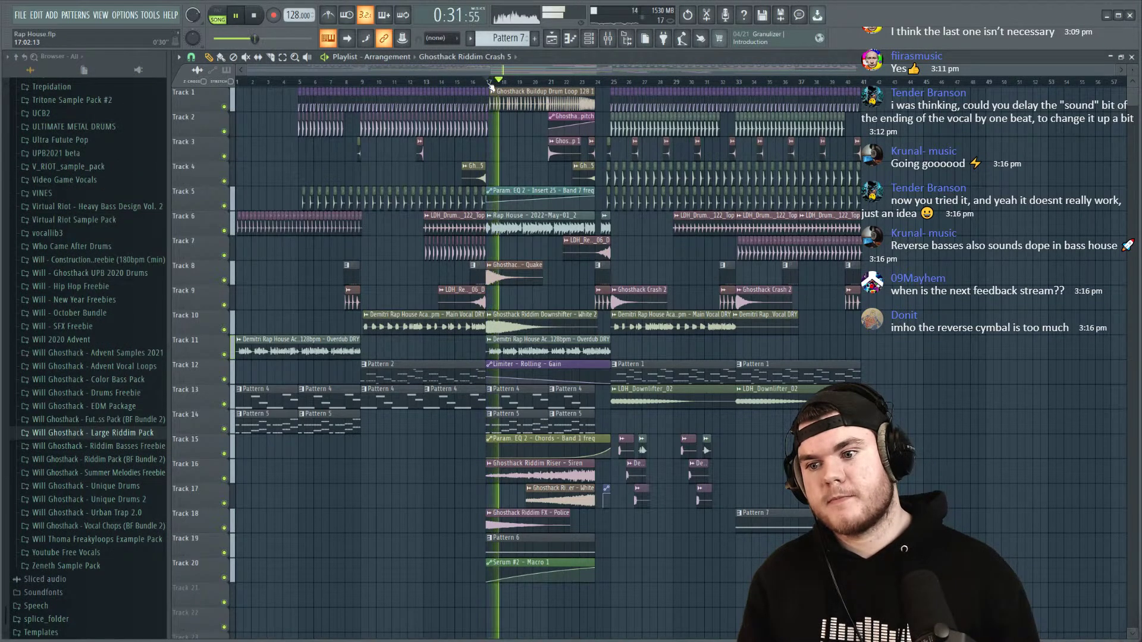
pyautogui.click(546, 81)
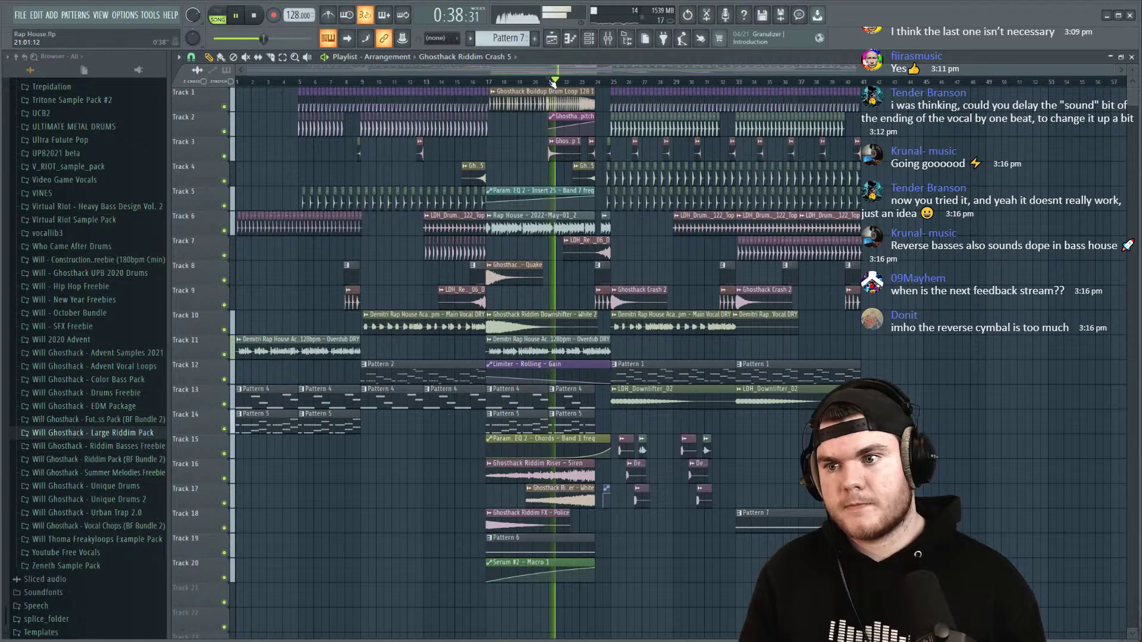
pyautogui.press('space')
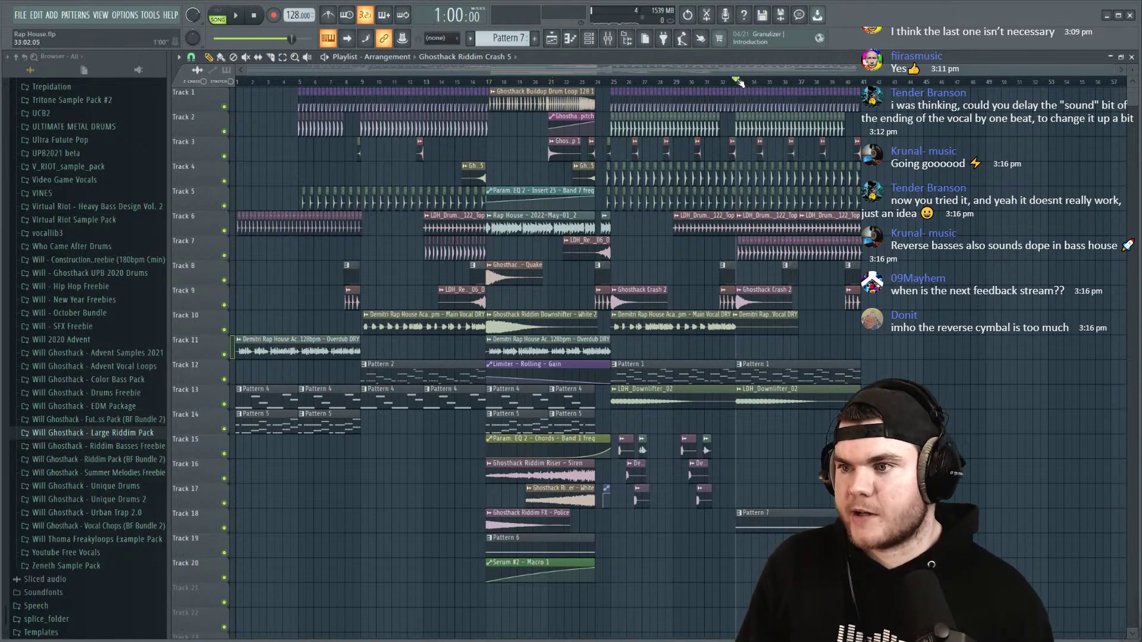
# Step: Play the second drop from bar 33 and open Pattern 1 to view its bass channels in the channel rack
pyautogui.scroll(5, 740, 84)
pyautogui.press('space')
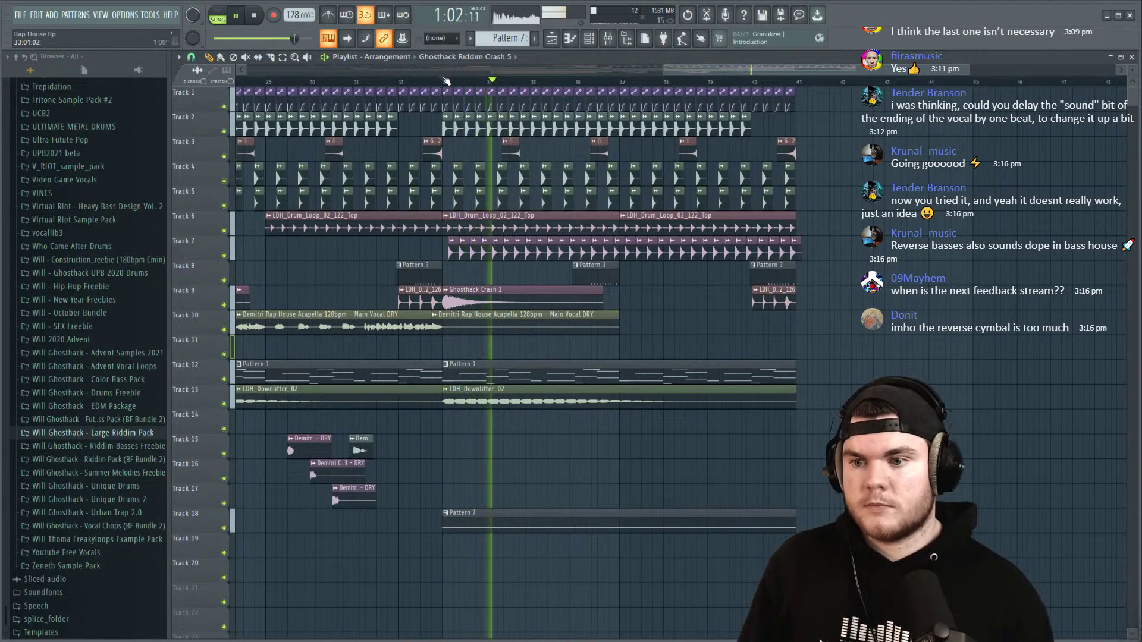
pyautogui.doubleClick(550, 373)
pyautogui.press('F6')
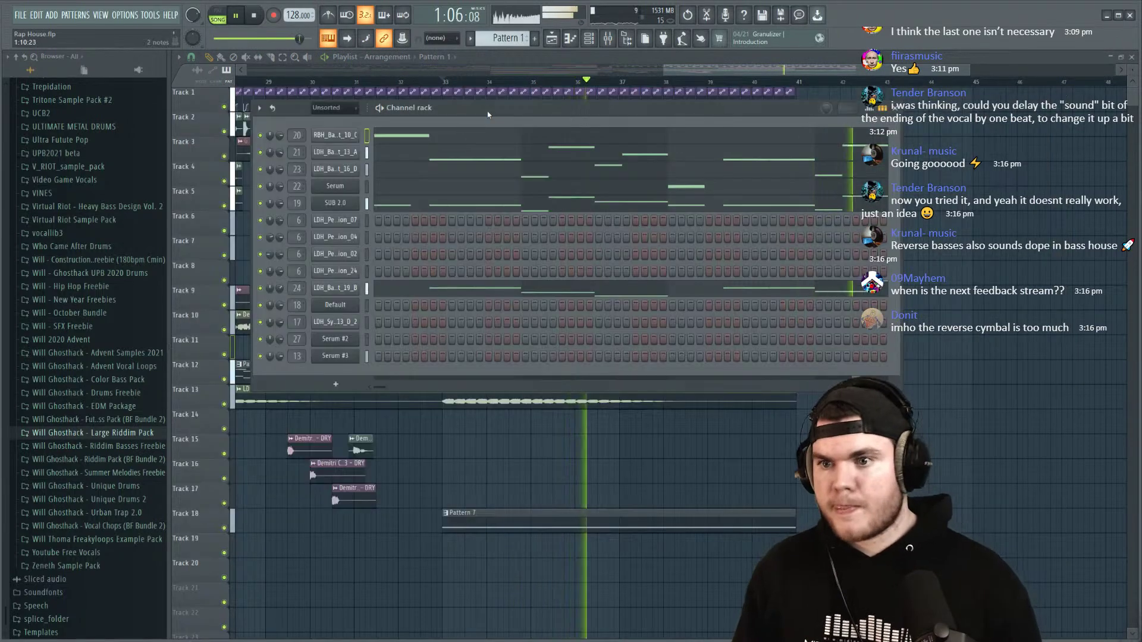
pyautogui.press('space')
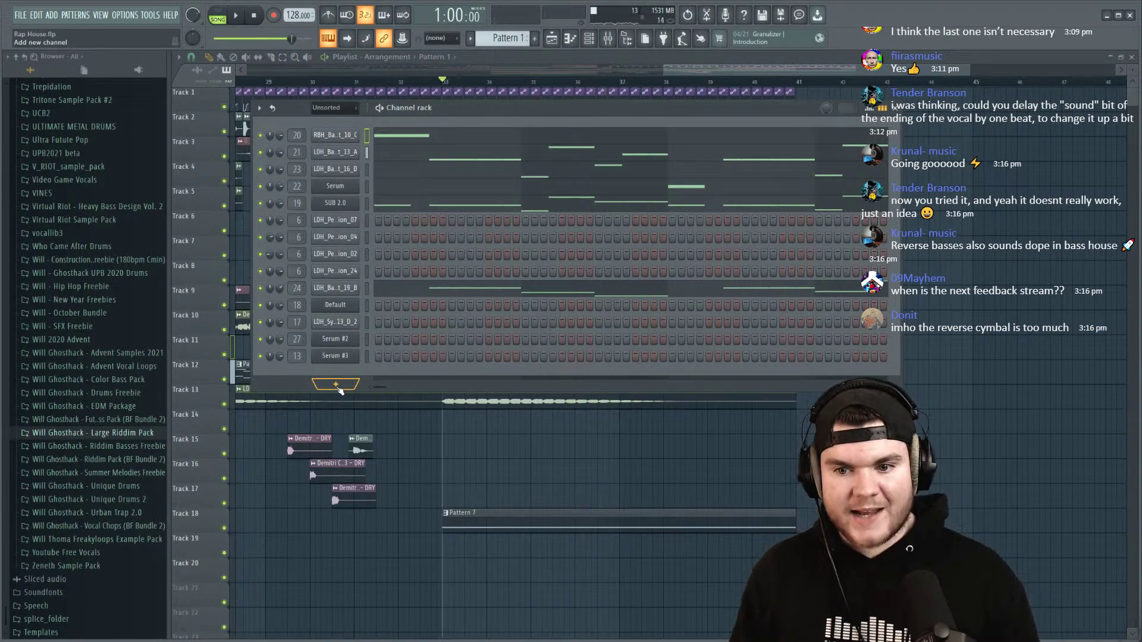
pyautogui.click(337, 385)
pyautogui.click(289, 388)
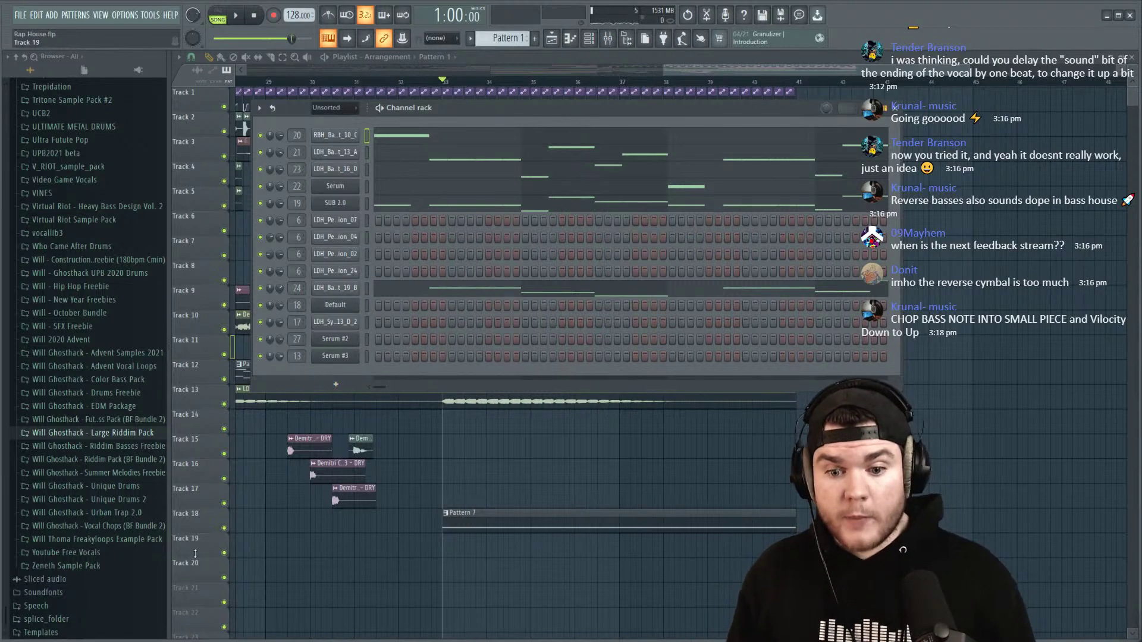
# Step: Switch to File Explorer and open the Dry subfolder of Adlibs in the Demitri - UPB2022 pack
pyautogui.hotkey('alt', 'Tab')
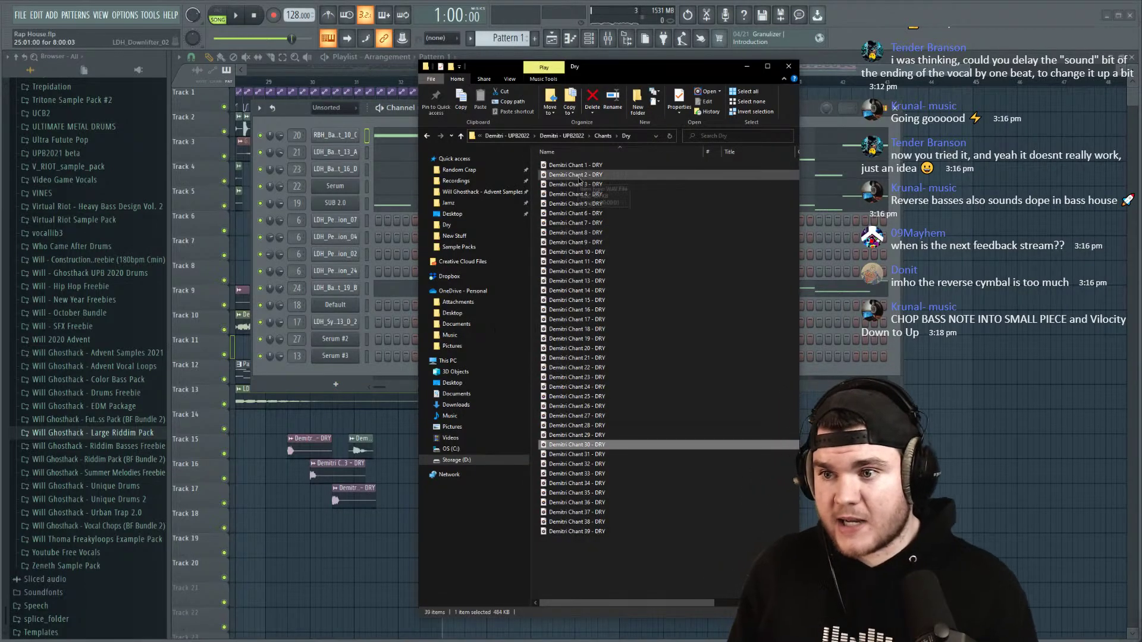
pyautogui.press('BackSpace')
pyautogui.press('BackSpace')
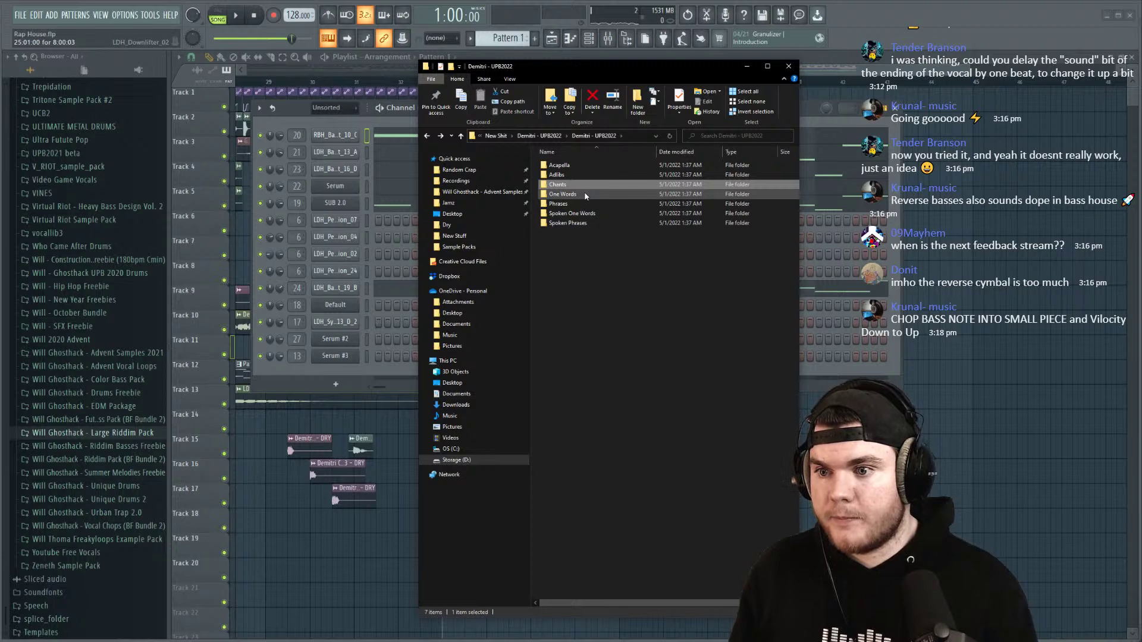
pyautogui.doubleClick(585, 176)
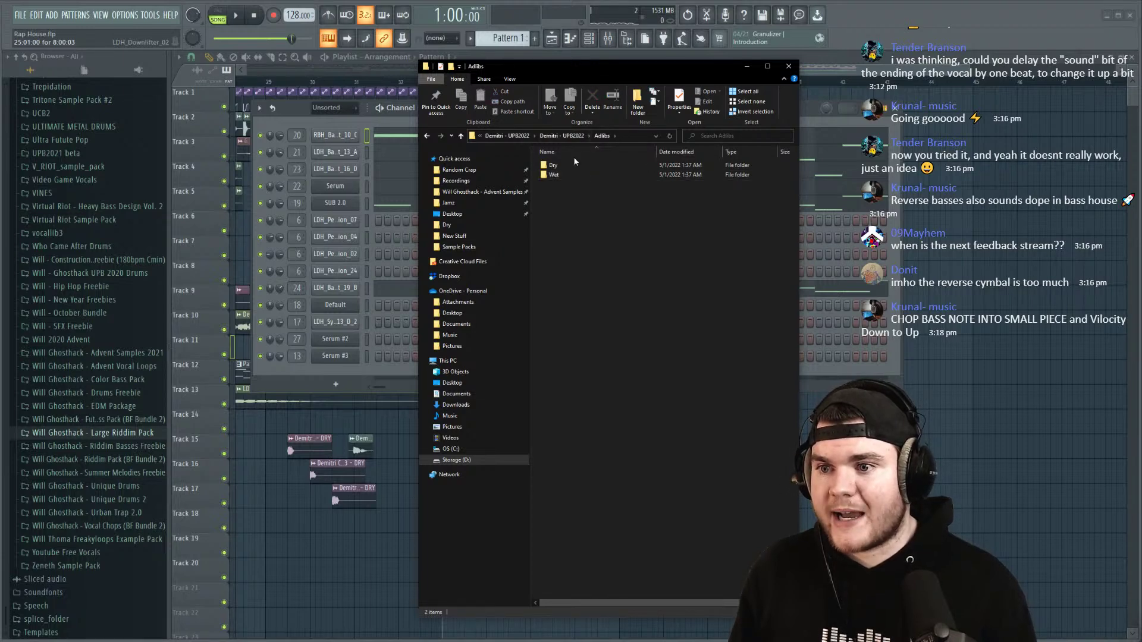
pyautogui.click(575, 165)
pyautogui.doubleClick(575, 165)
# Step: Audition several of the dry Dmaj 128bpm adlibs and all three Pop Punk Dmin 140bpm adlibs in the media player
pyautogui.doubleClick(653, 175)
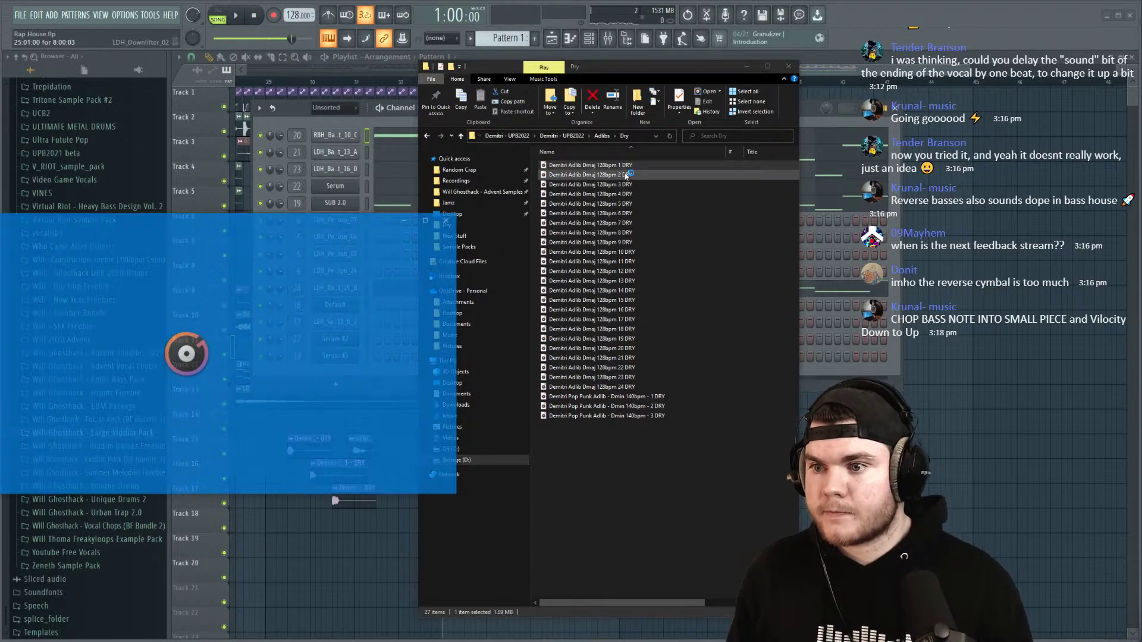
pyautogui.click(653, 185)
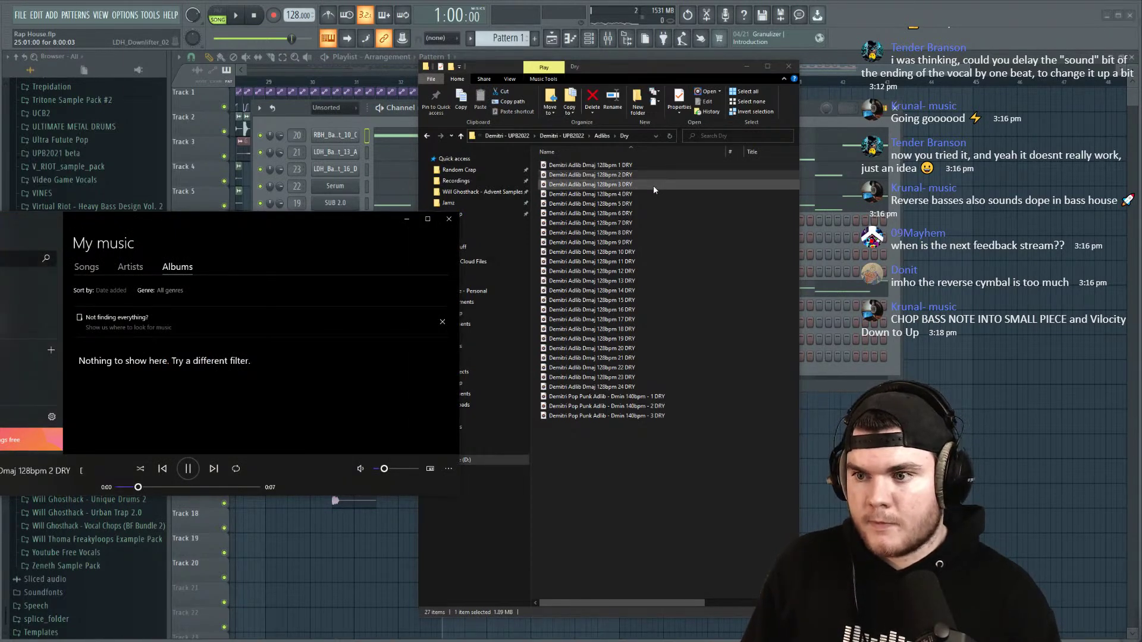
pyautogui.doubleClick(653, 185)
pyautogui.doubleClick(650, 234)
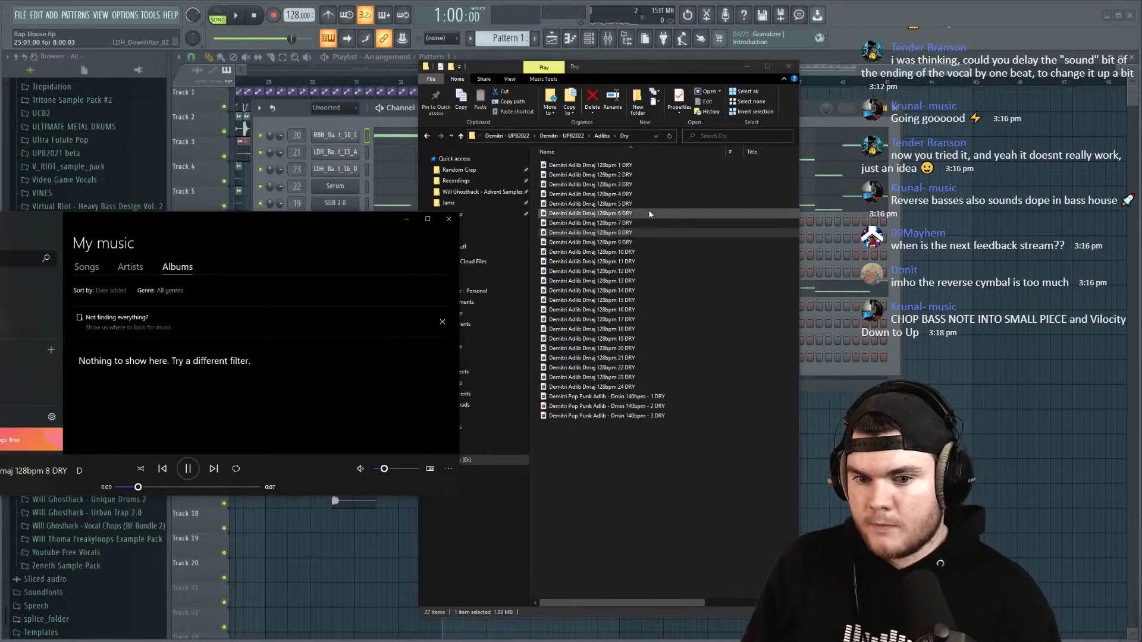
pyautogui.doubleClick(648, 212)
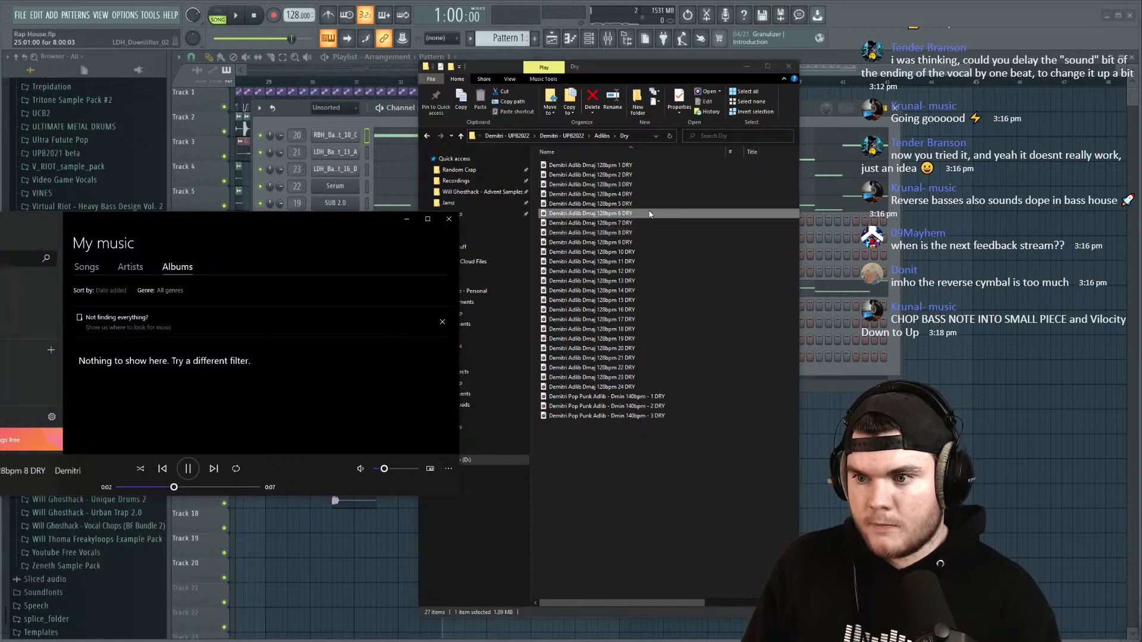
pyautogui.doubleClick(638, 271)
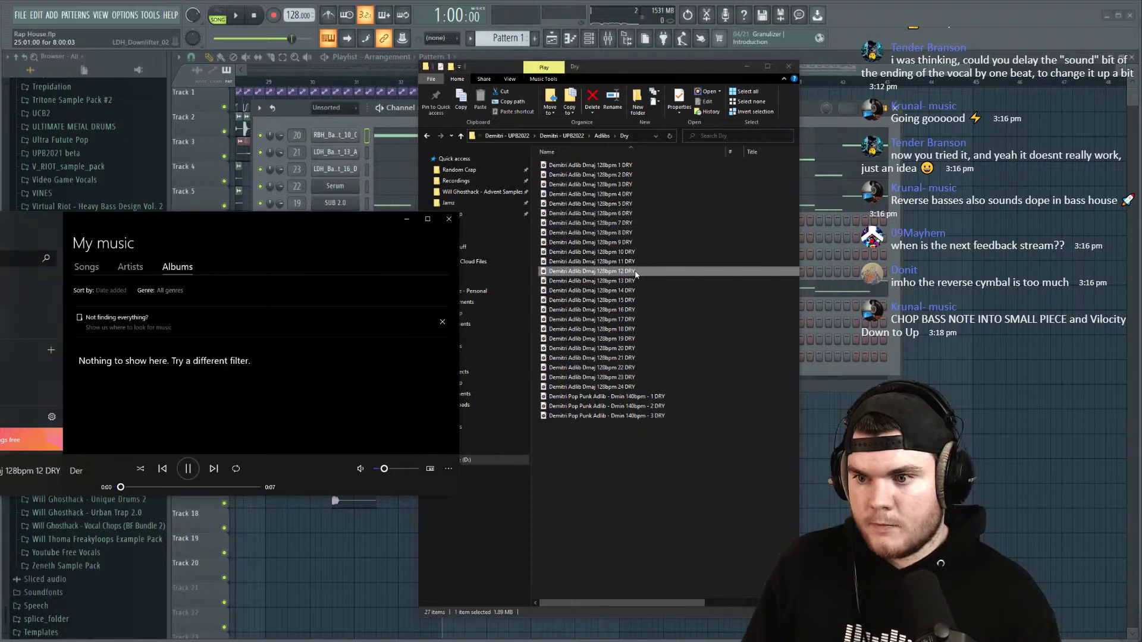
pyautogui.click(634, 314)
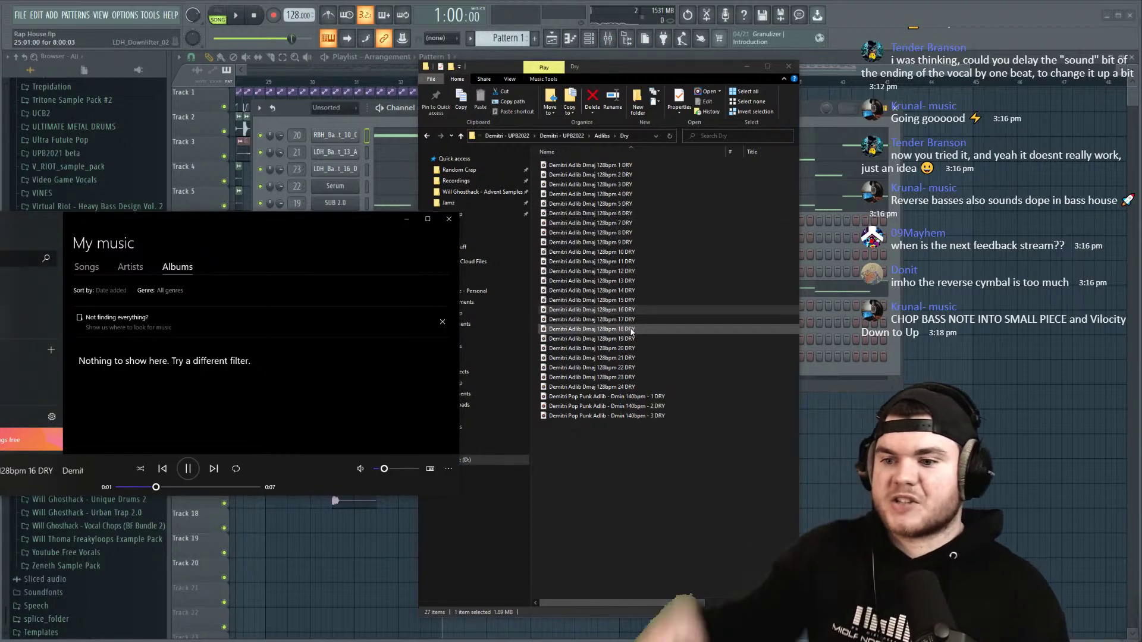
pyautogui.doubleClick(660, 397)
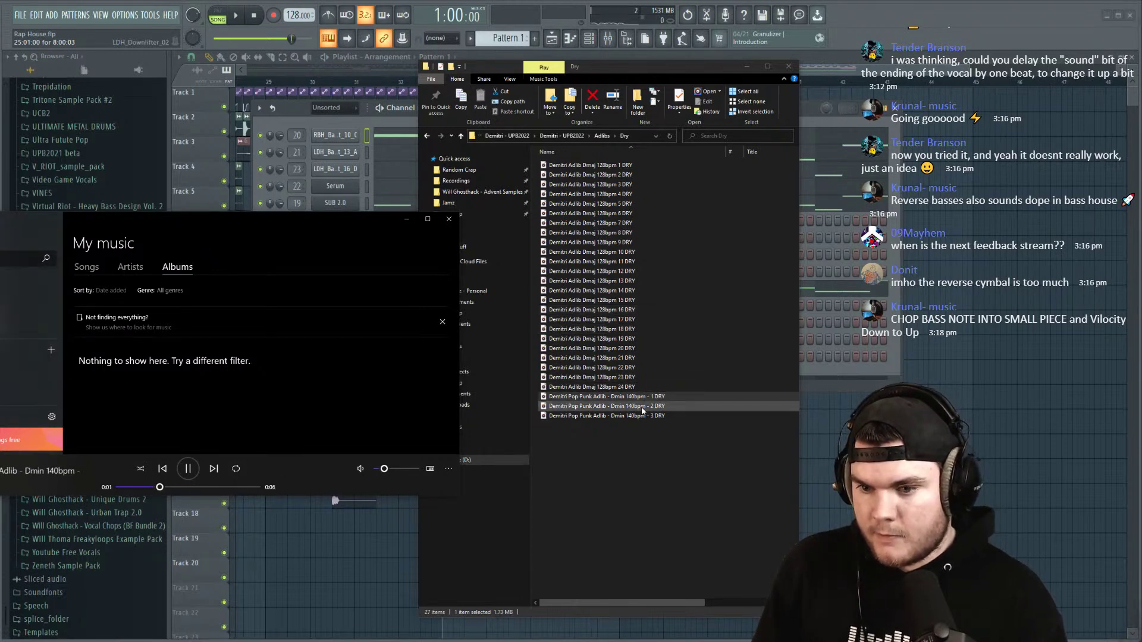
pyautogui.doubleClick(642, 407)
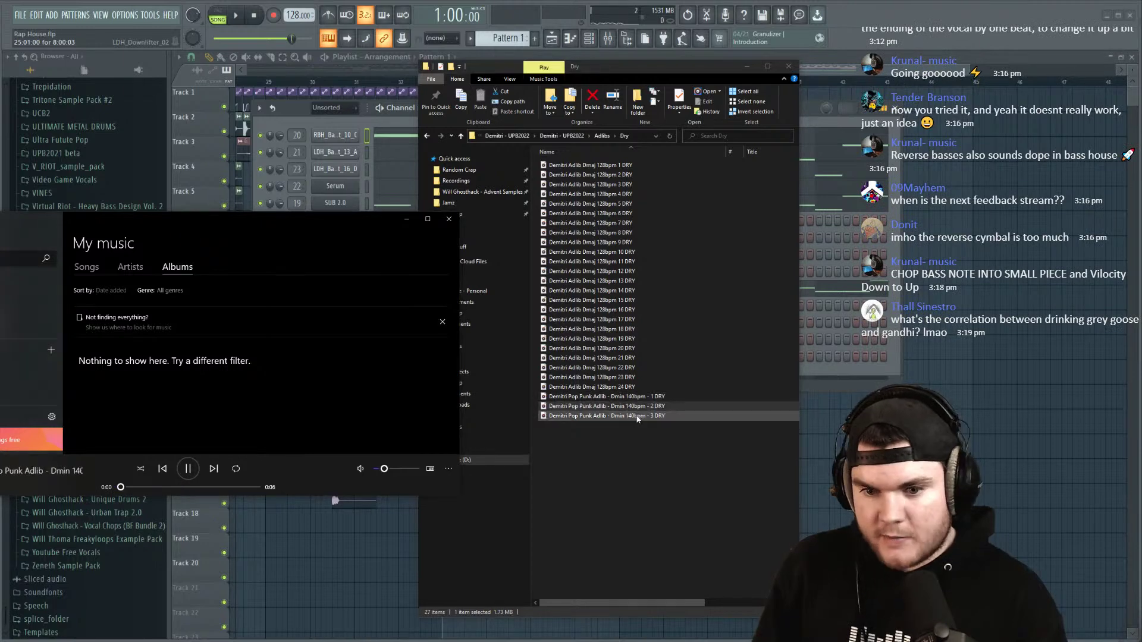
pyautogui.doubleClick(638, 417)
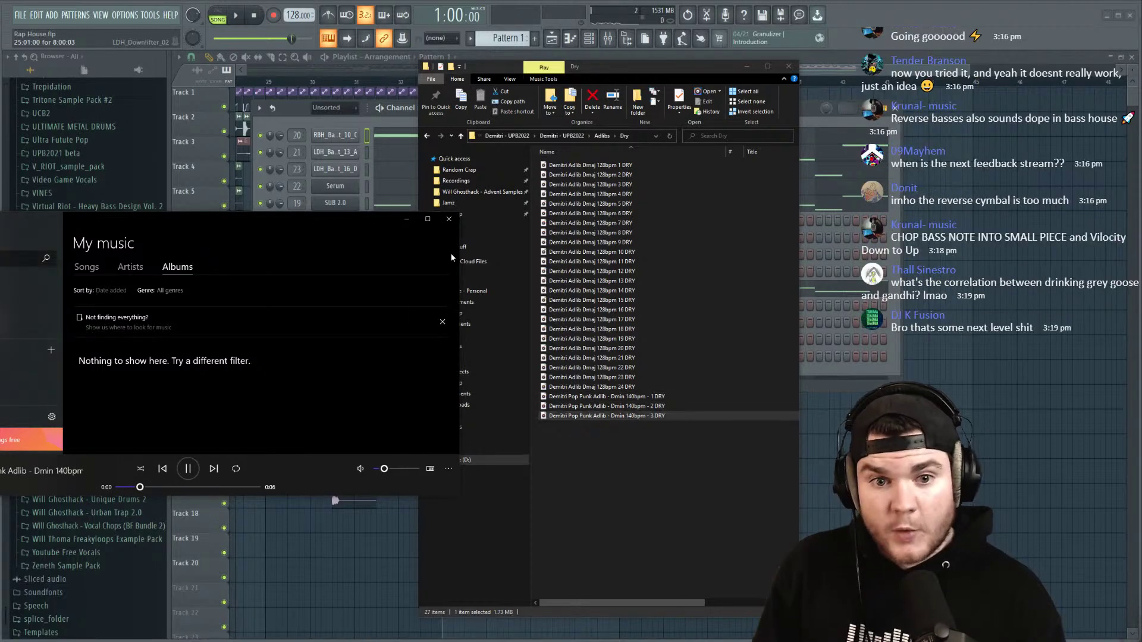
# Step: Add Demitri Pop Punk Adlib - Dmin 140bpm - 3 DRY as a new channel in FL Studio and open its sampler settings
pyautogui.click(448, 220)
pyautogui.moveTo(613, 415); pyautogui.dragTo(348, 376)
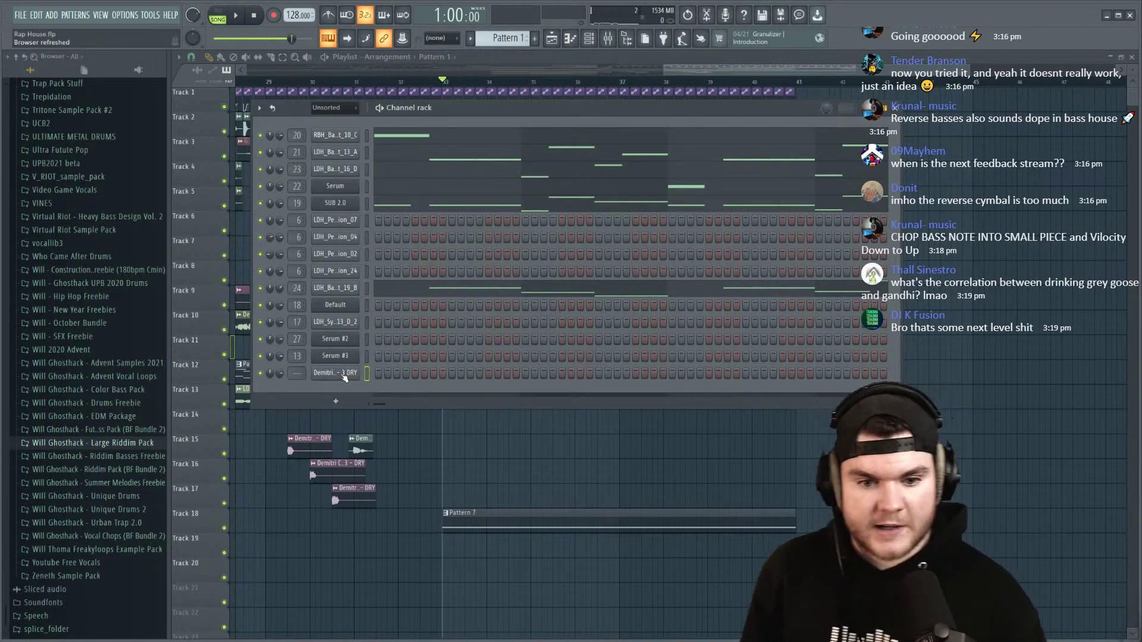
pyautogui.click(348, 373)
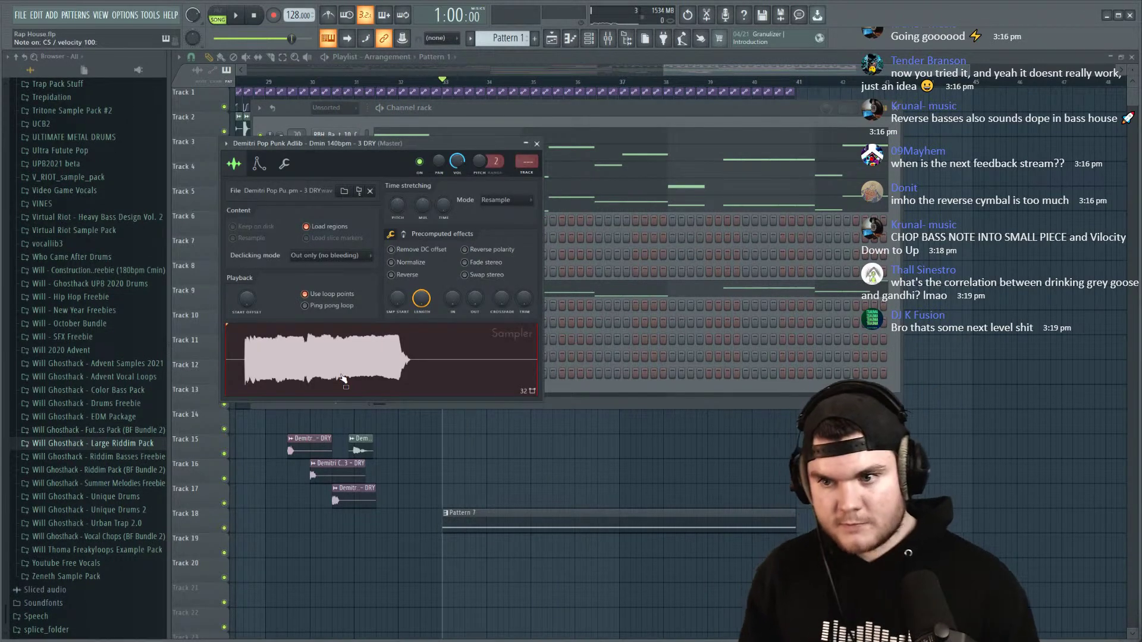
# Step: Set the Pop Punk adlib's sample start offset to 26% and close its sampler settings
pyautogui.moveTo(423, 145); pyautogui.dragTo(548, 232)
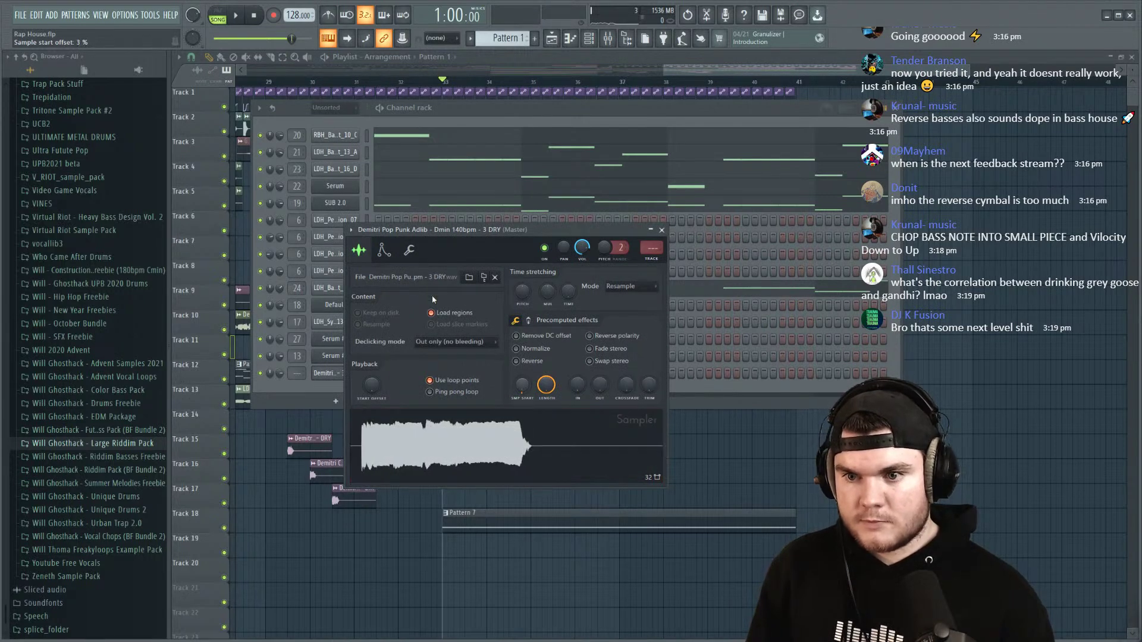
pyautogui.click(384, 250)
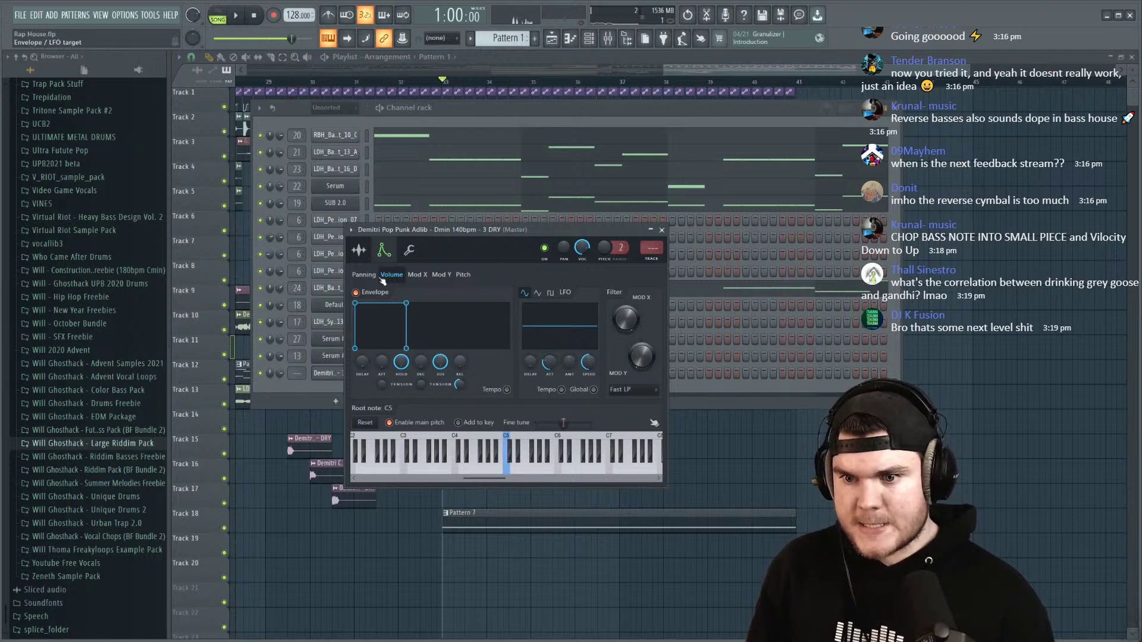
pyautogui.click(360, 250)
pyautogui.moveTo(521, 385); pyautogui.dragTo(522, 375)
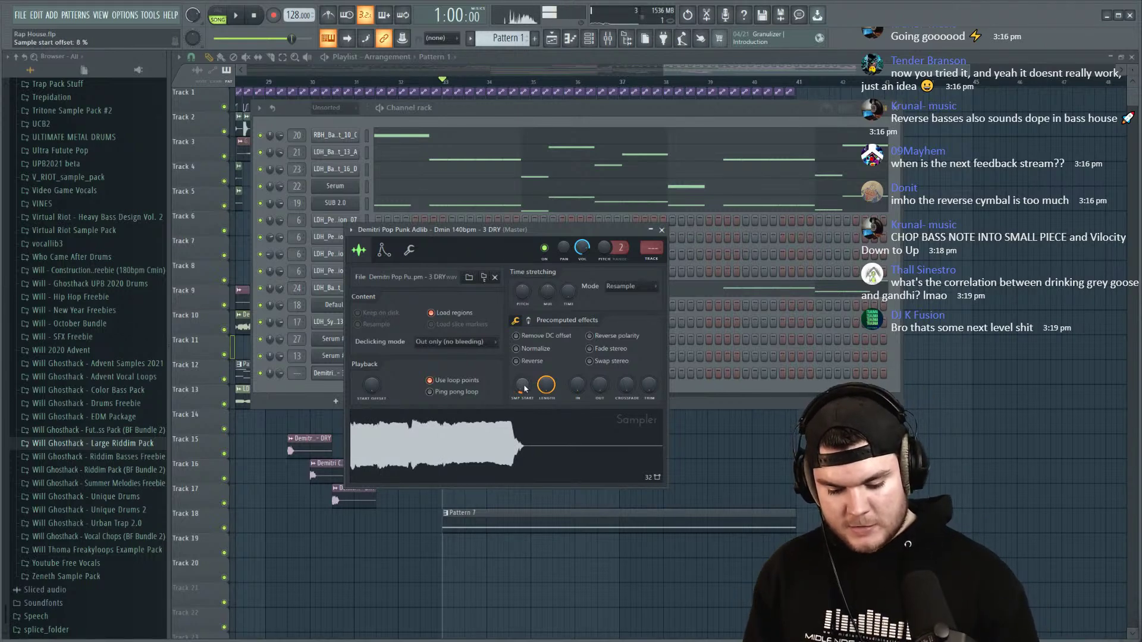
pyautogui.moveTo(523, 389); pyautogui.dragTo(521, 377)
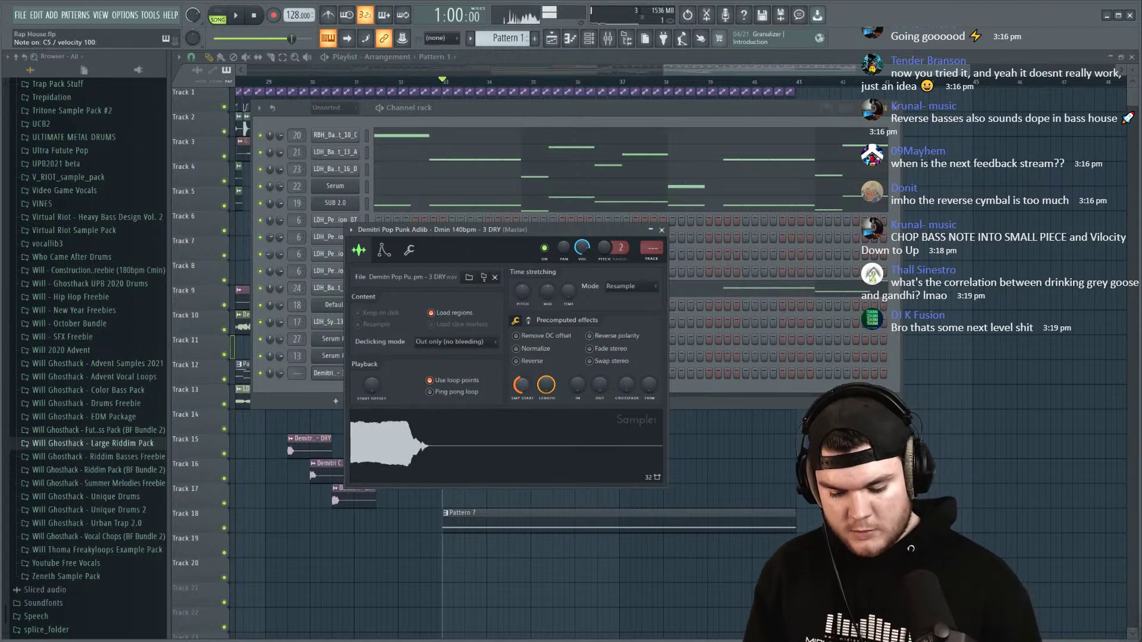
pyautogui.moveTo(521, 381)
pyautogui.mouseDown()
pyautogui.moveTo(521, 393)
pyautogui.moveTo(521, 380)
pyautogui.mouseUp()
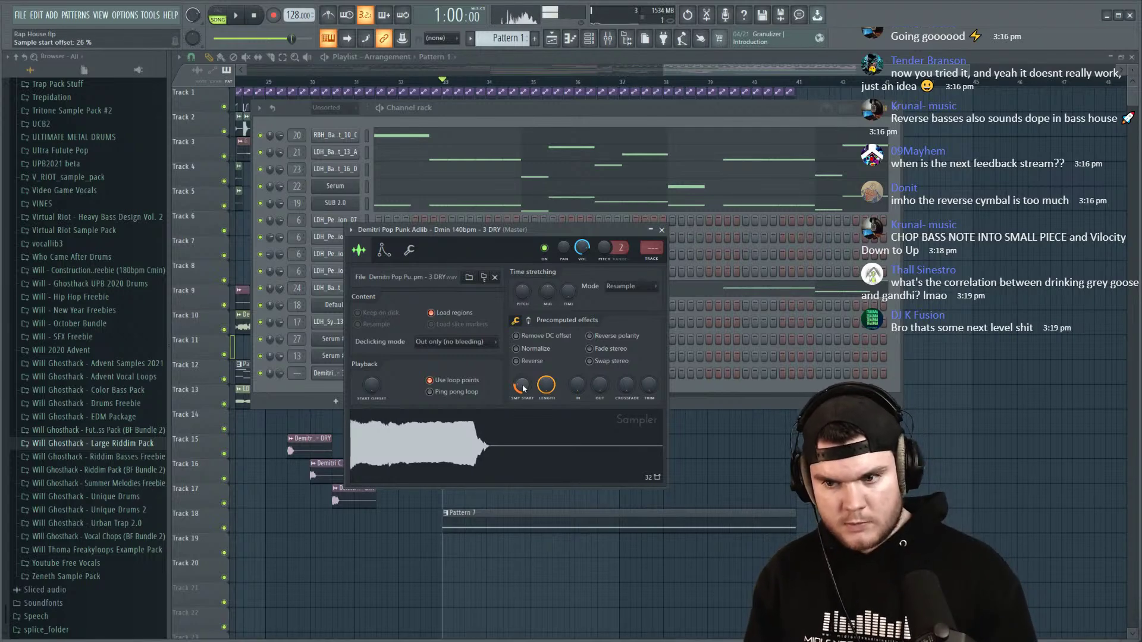
pyautogui.click(661, 230)
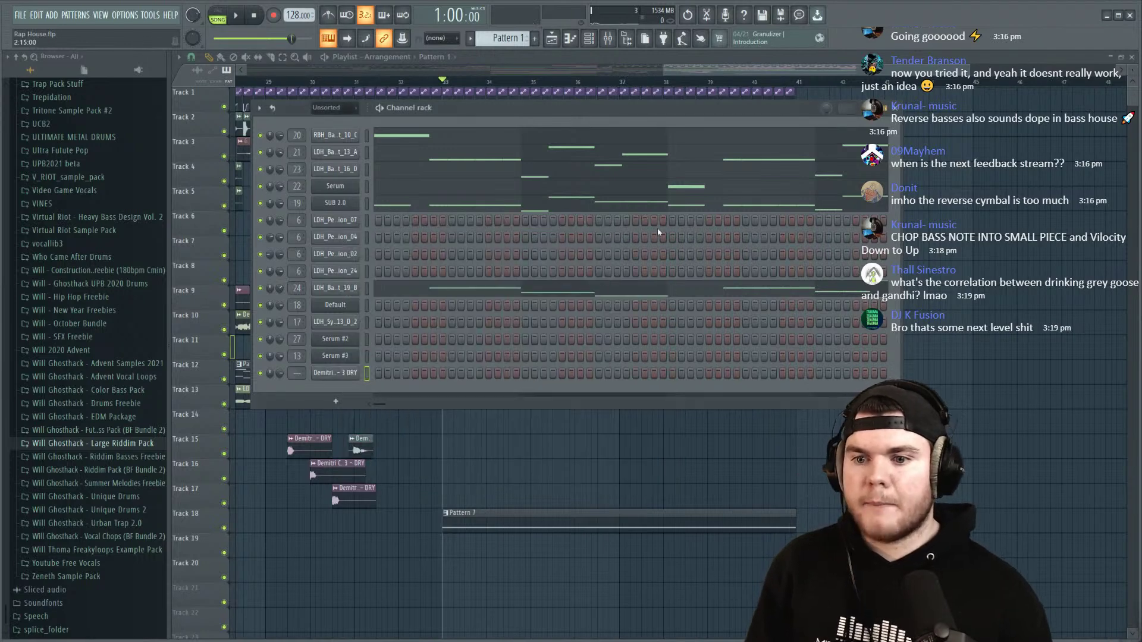
# Step: Move the Pattern 7 clip at bar 33 from Track 18 up to Track 14 and open its pattern in the piano roll
pyautogui.click(644, 64)
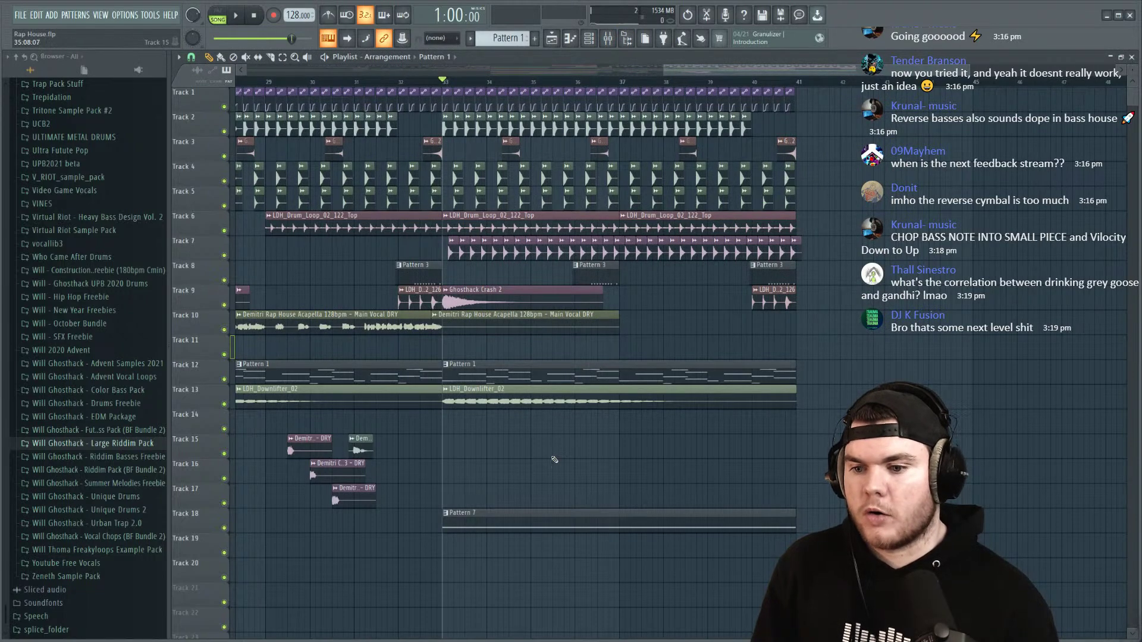
pyautogui.click(509, 517)
pyautogui.moveTo(501, 503); pyautogui.dragTo(502, 405)
pyautogui.moveTo(564, 534); pyautogui.dragTo(601, 559)
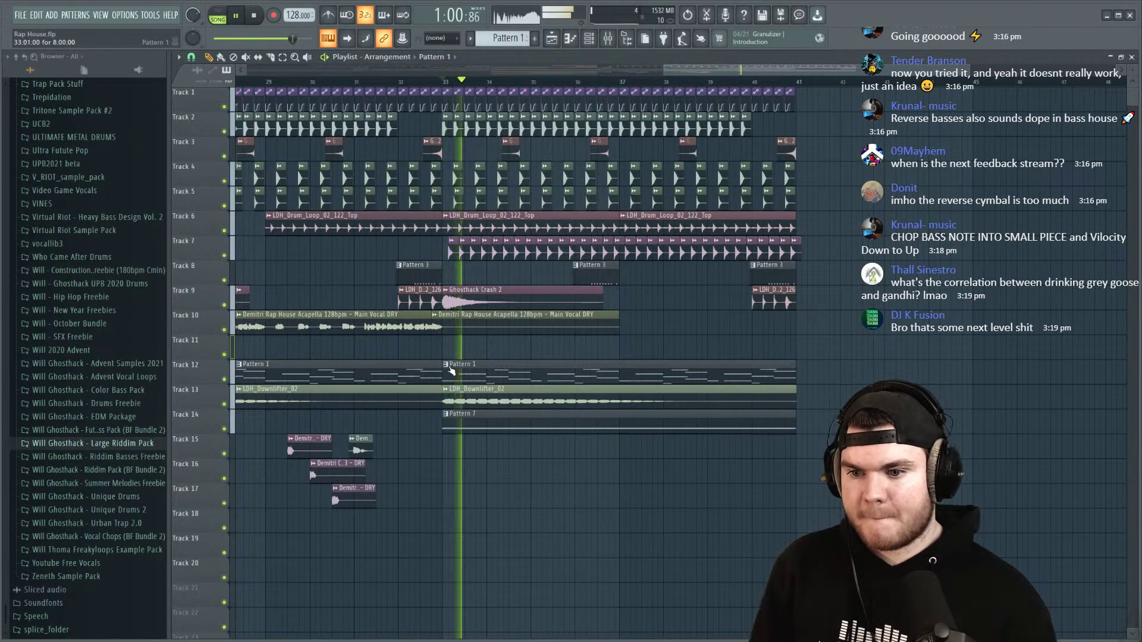
pyautogui.click(477, 363)
pyautogui.click(506, 433)
pyautogui.doubleClick(506, 427)
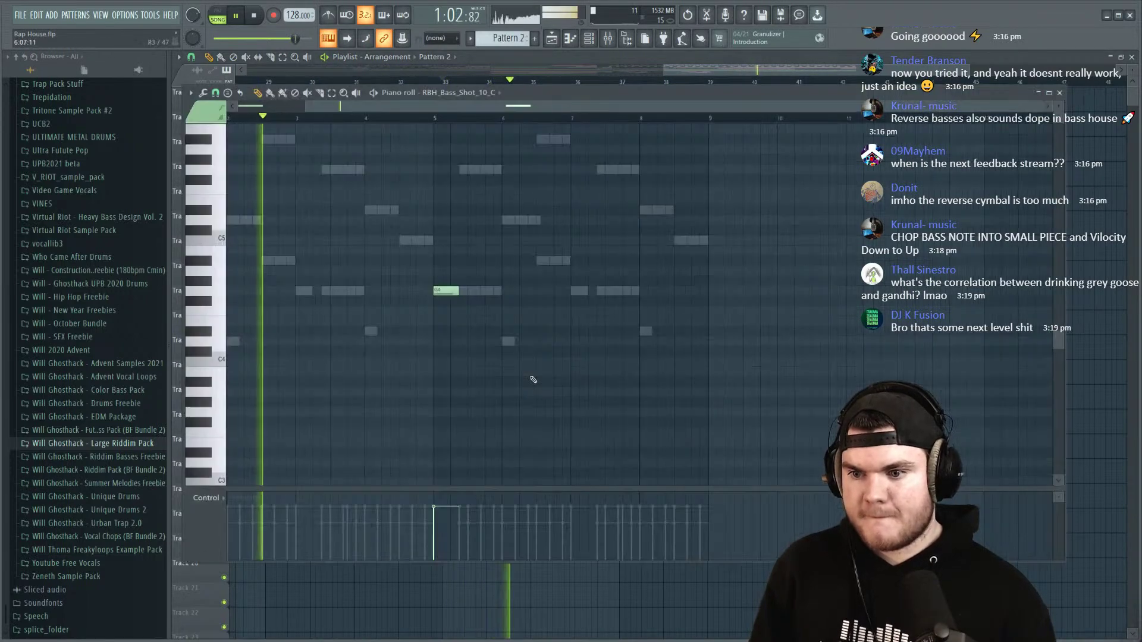
# Step: Solo the LDH_Ba.t_19_B bass channel and copy its notes into the Pop Punk adlib channel while replaying the drop from bar 33
pyautogui.press('F6')
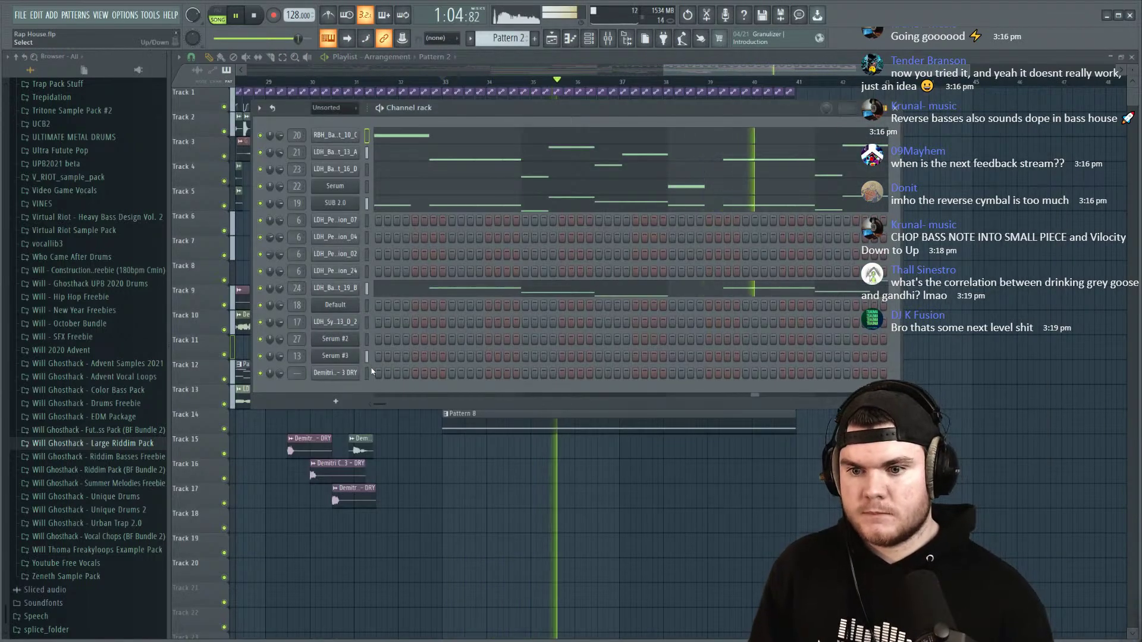
pyautogui.press('space')
pyautogui.press('space')
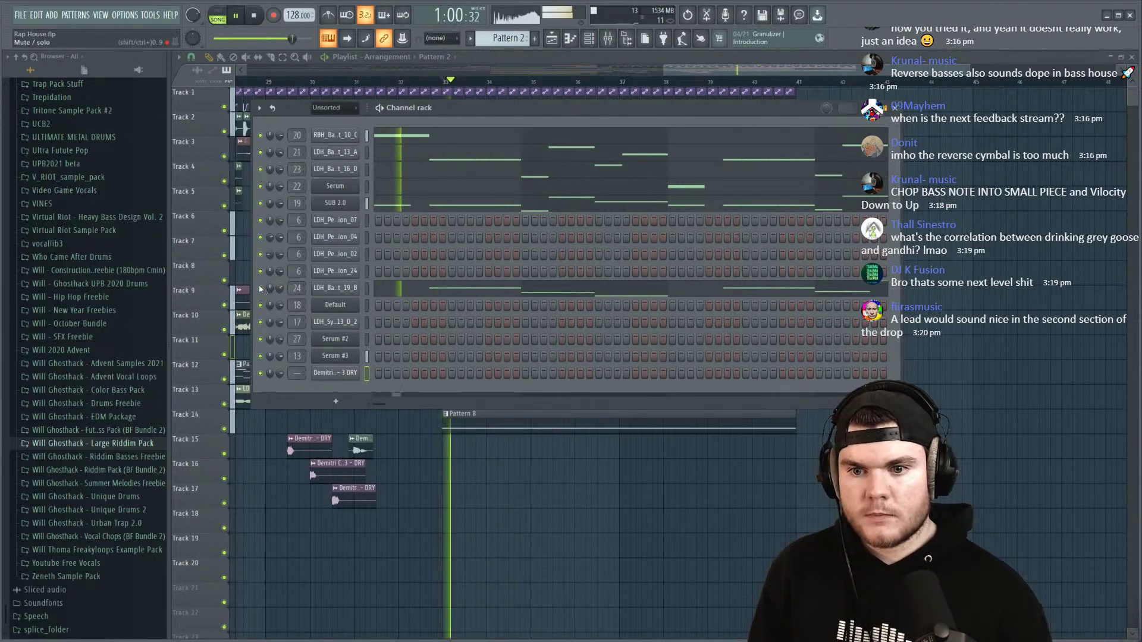
pyautogui.rightClick(336, 288)
pyautogui.click(483, 297)
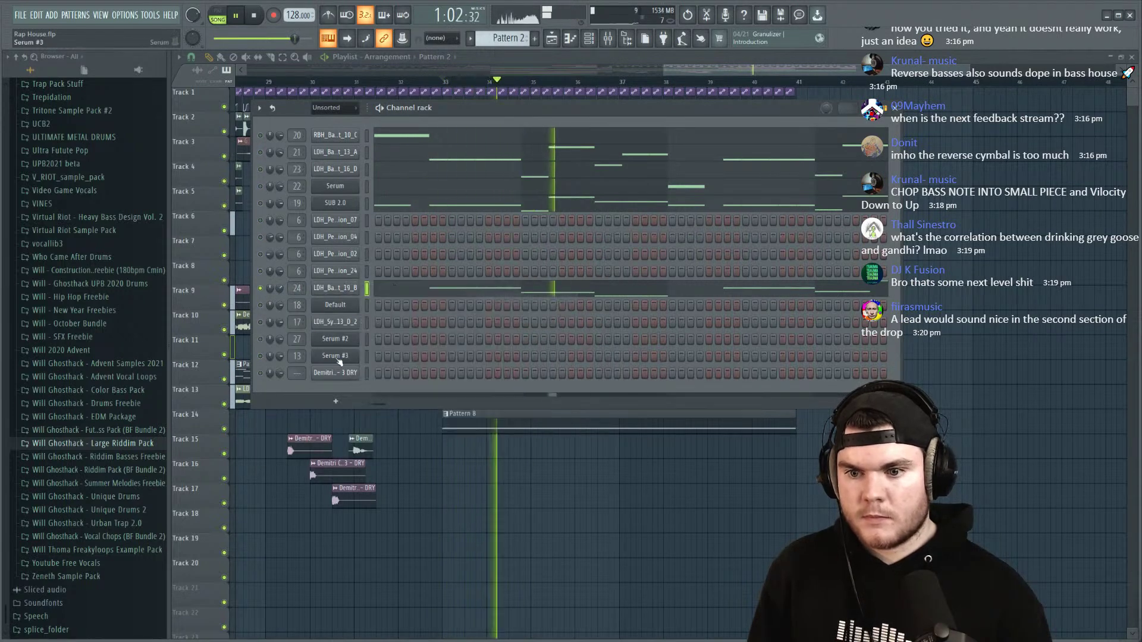
pyautogui.rightClick(336, 373)
pyautogui.click(485, 392)
pyautogui.press('space')
pyautogui.press('space')
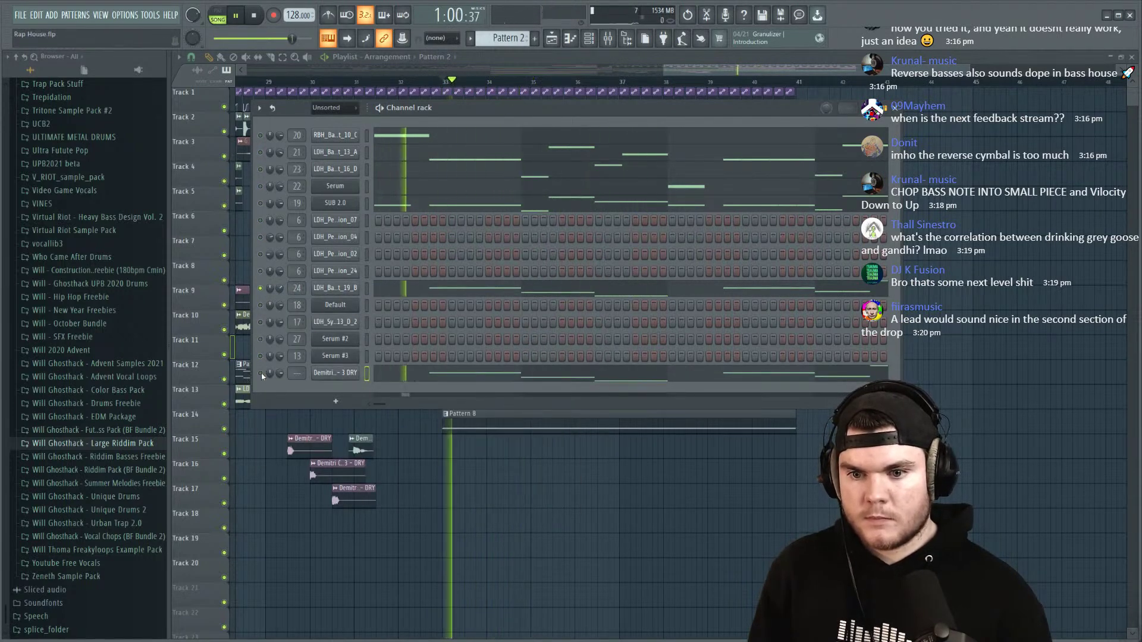
# Step: Solo the Pop Punk adlib channel during playback and check its volume envelope settings
pyautogui.click(335, 373)
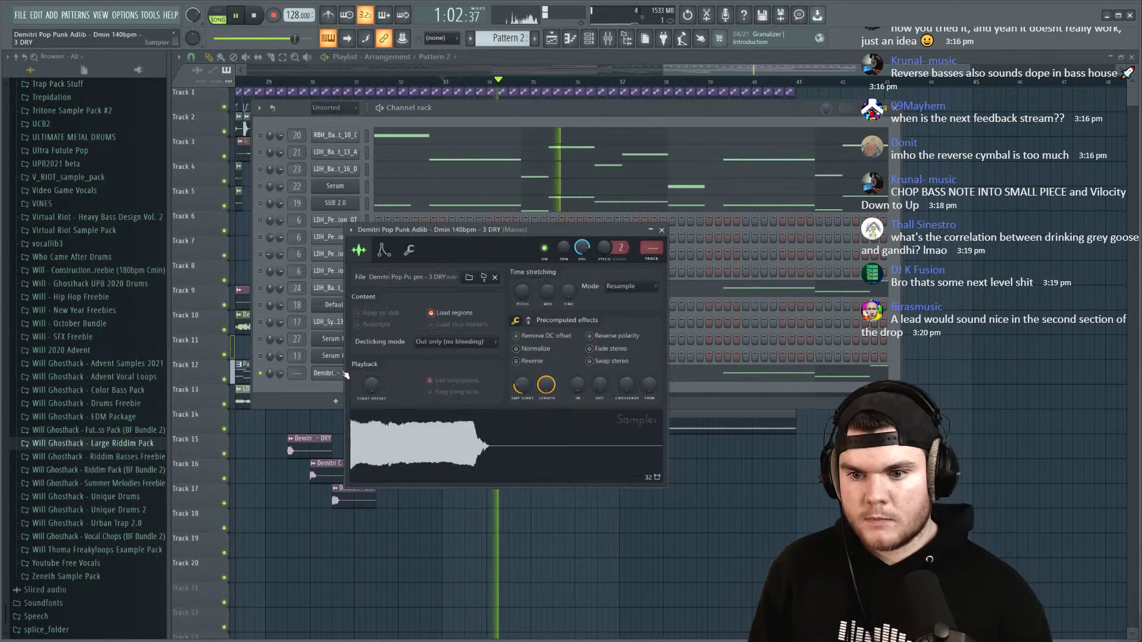
pyautogui.click(384, 250)
pyautogui.press('space')
pyautogui.moveTo(505, 232); pyautogui.dragTo(523, 224)
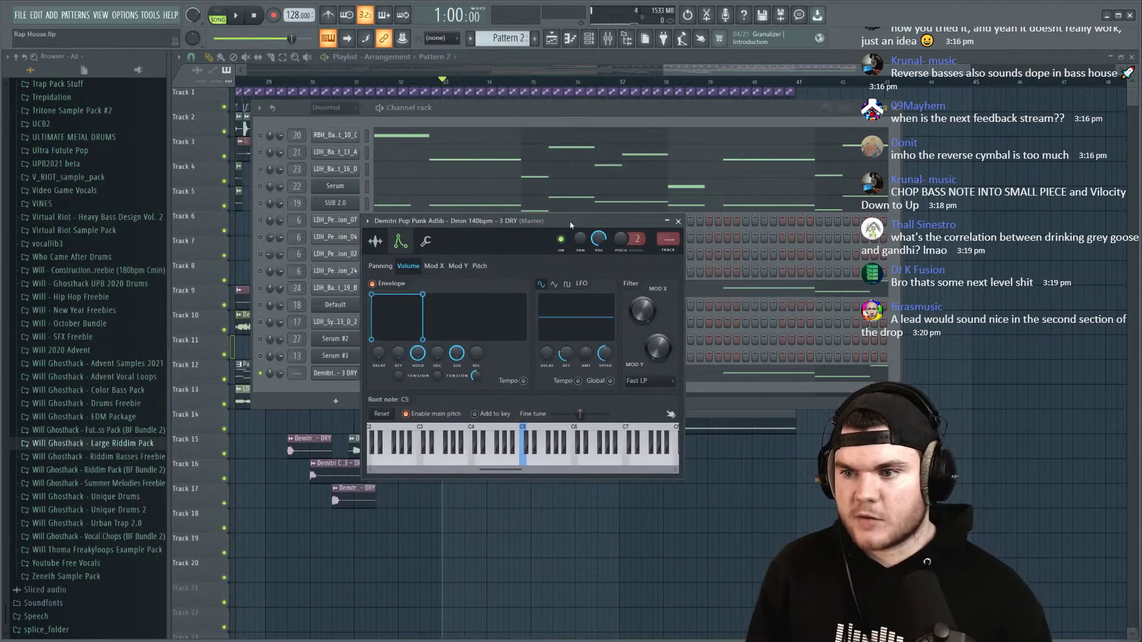
pyautogui.click(679, 222)
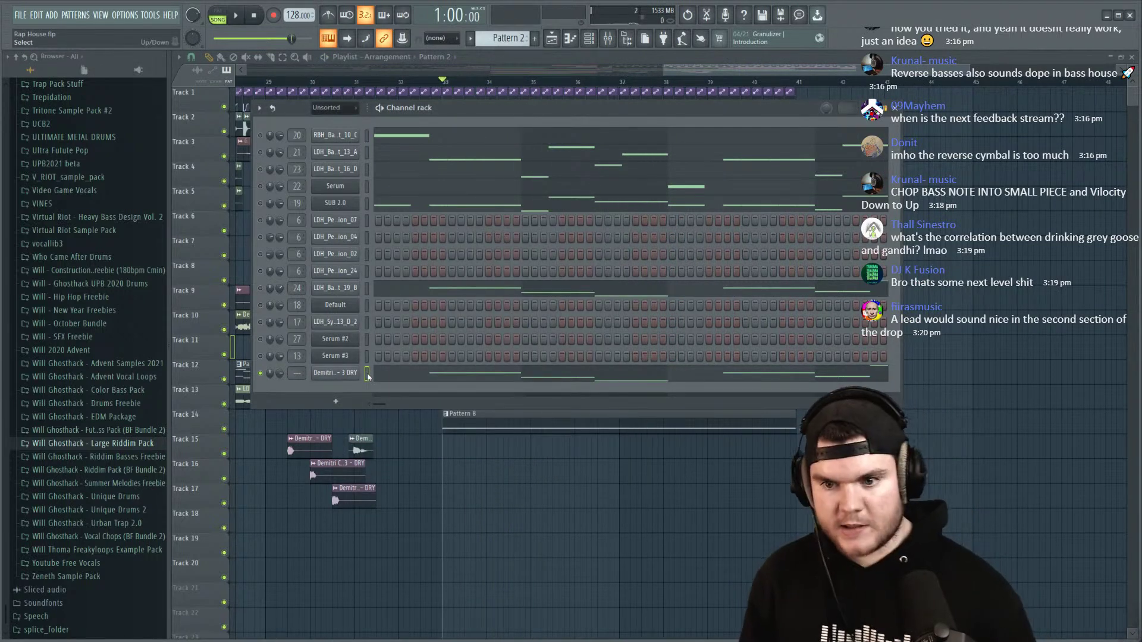
# Step: Lower the Pop Punk adlib's channel pitch to -200 cents and compare its tuning with the Default channel
pyautogui.click(367, 305)
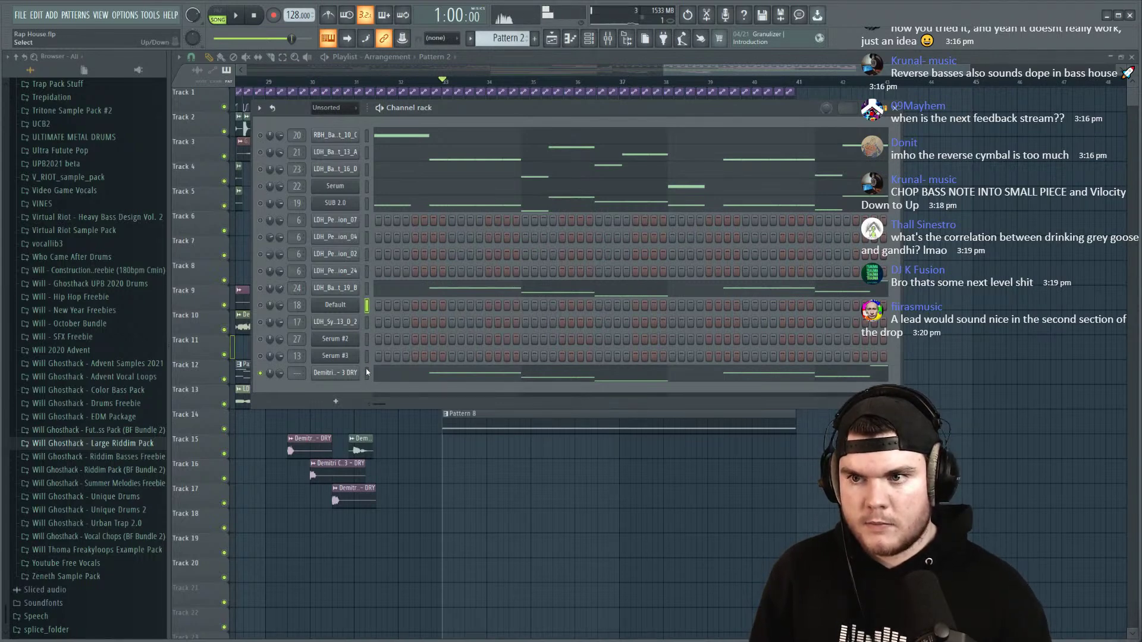
pyautogui.click(351, 374)
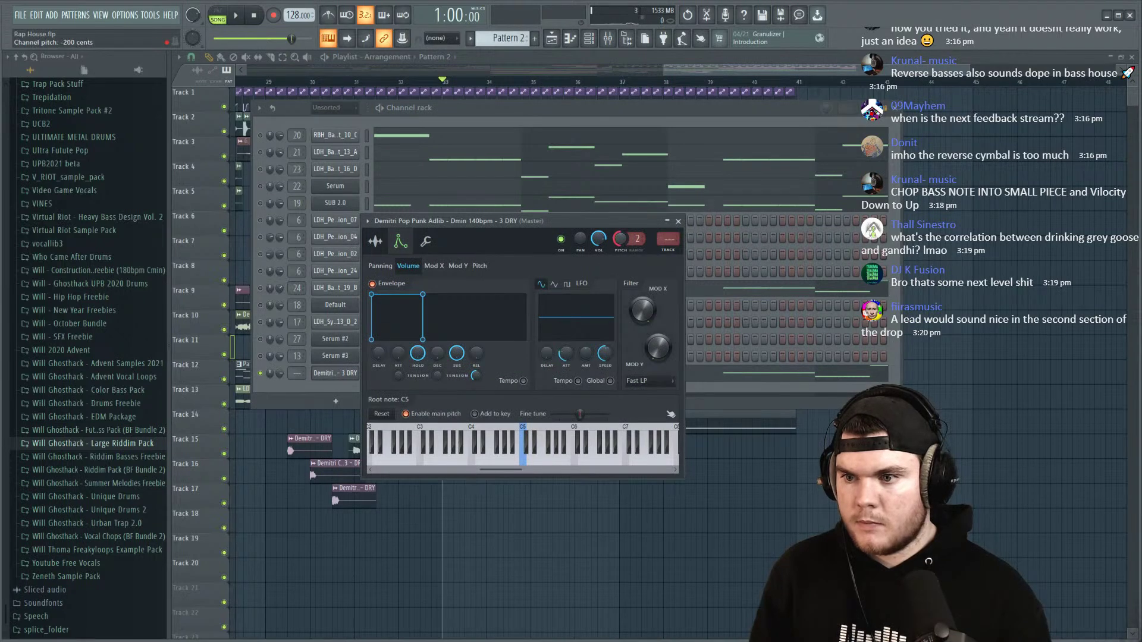
pyautogui.click(378, 241)
pyautogui.click(679, 221)
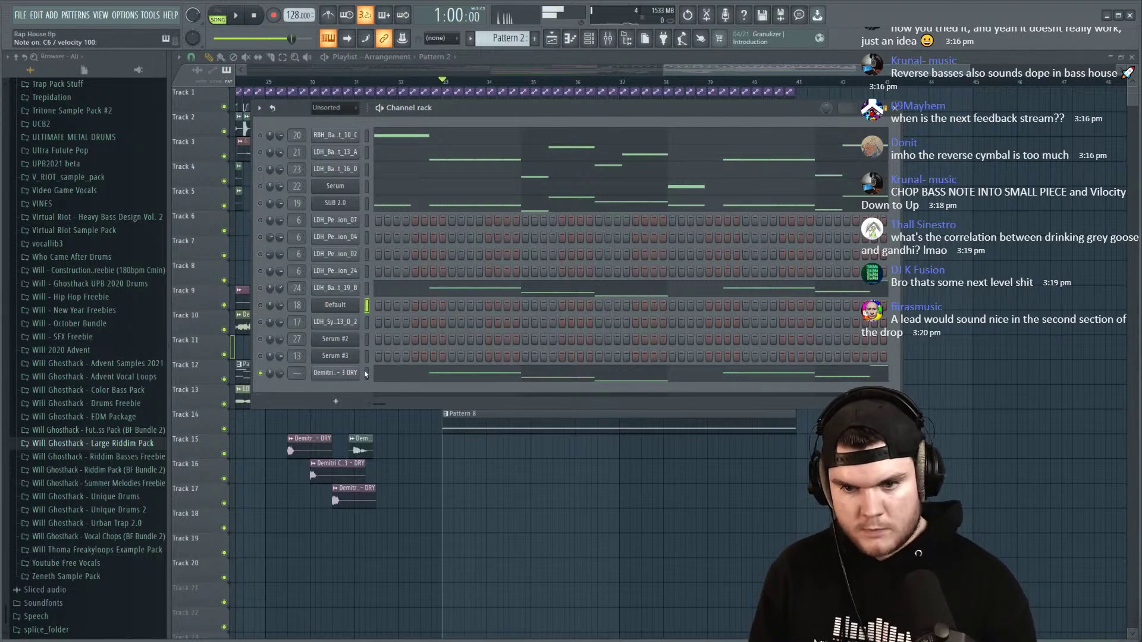
pyautogui.click(349, 375)
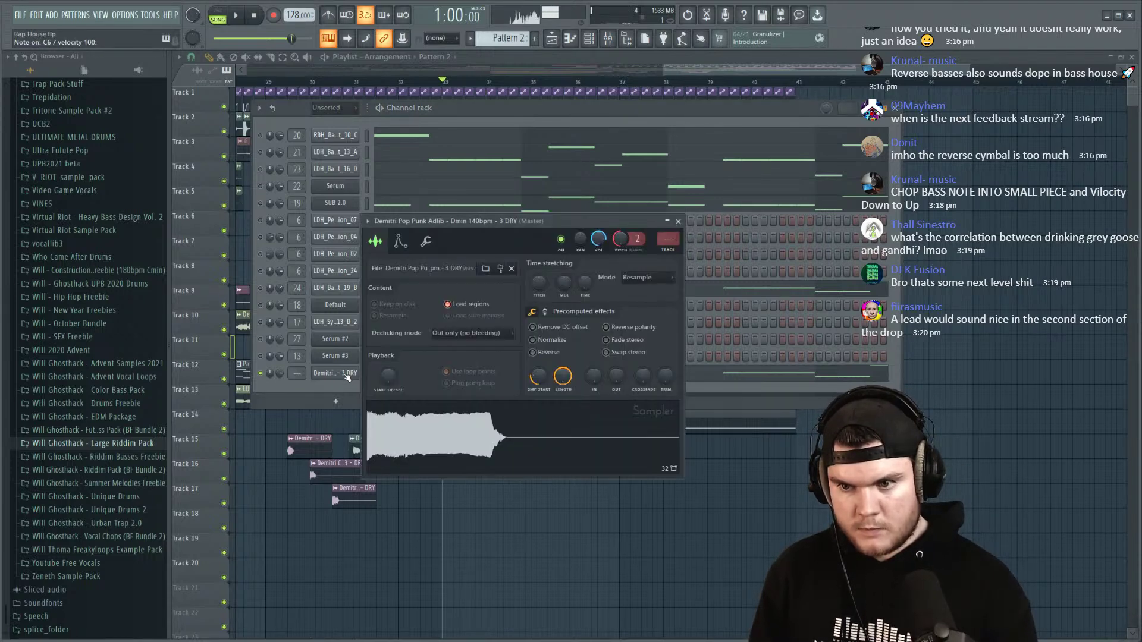
pyautogui.click(679, 222)
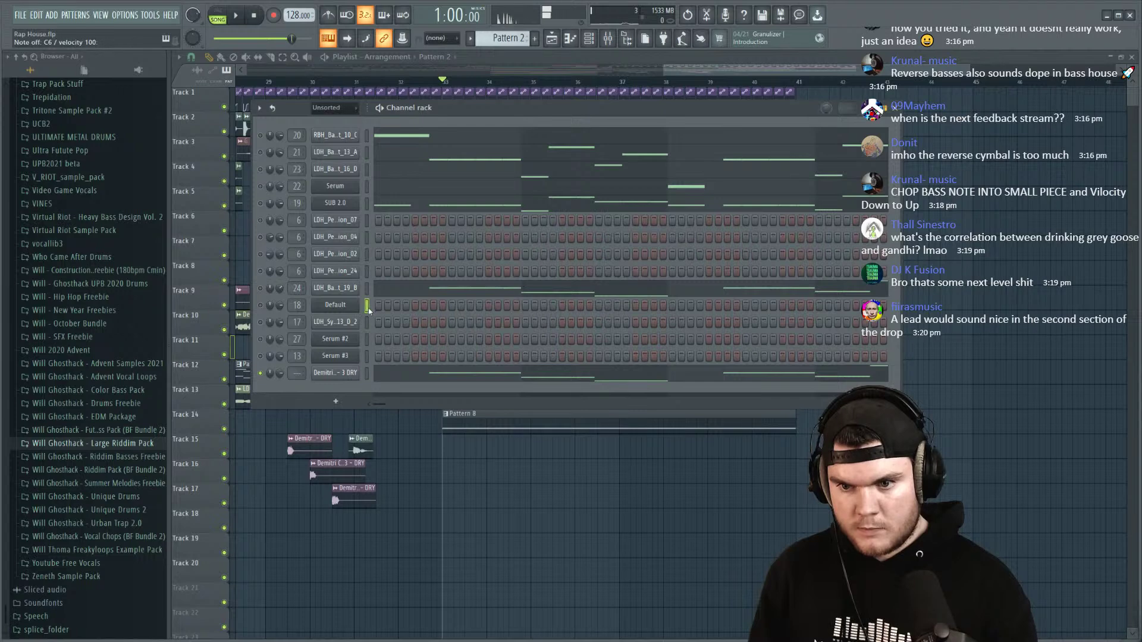
# Step: Set the Pop Punk adlib channel's pitch range to 4 semitones and replay the drop from bar 33
pyautogui.click(352, 373)
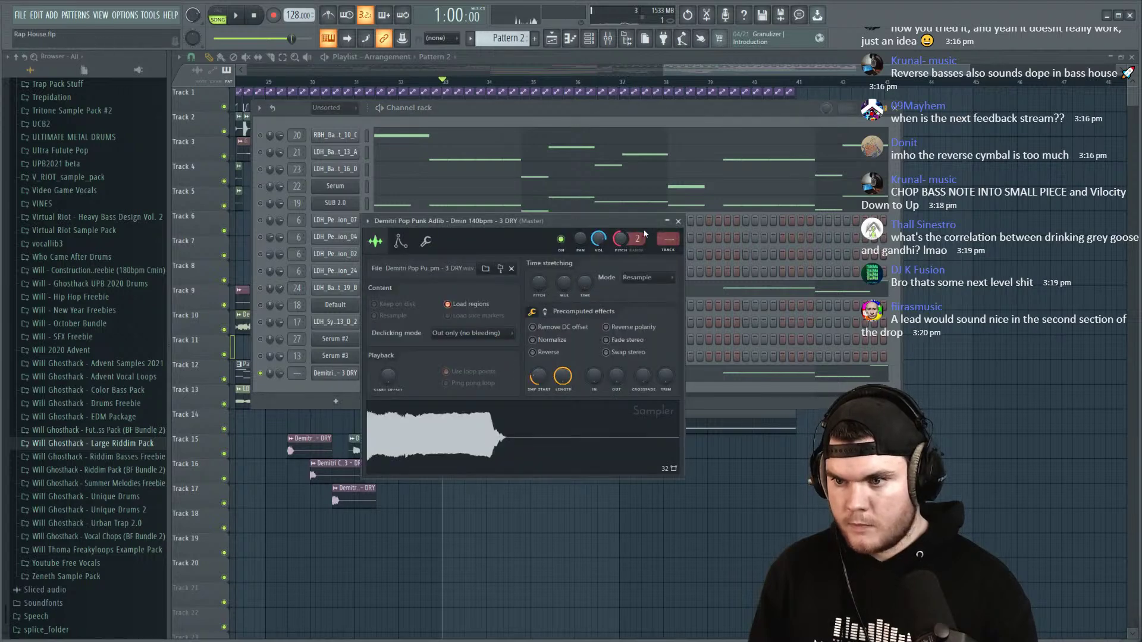
pyautogui.click(679, 222)
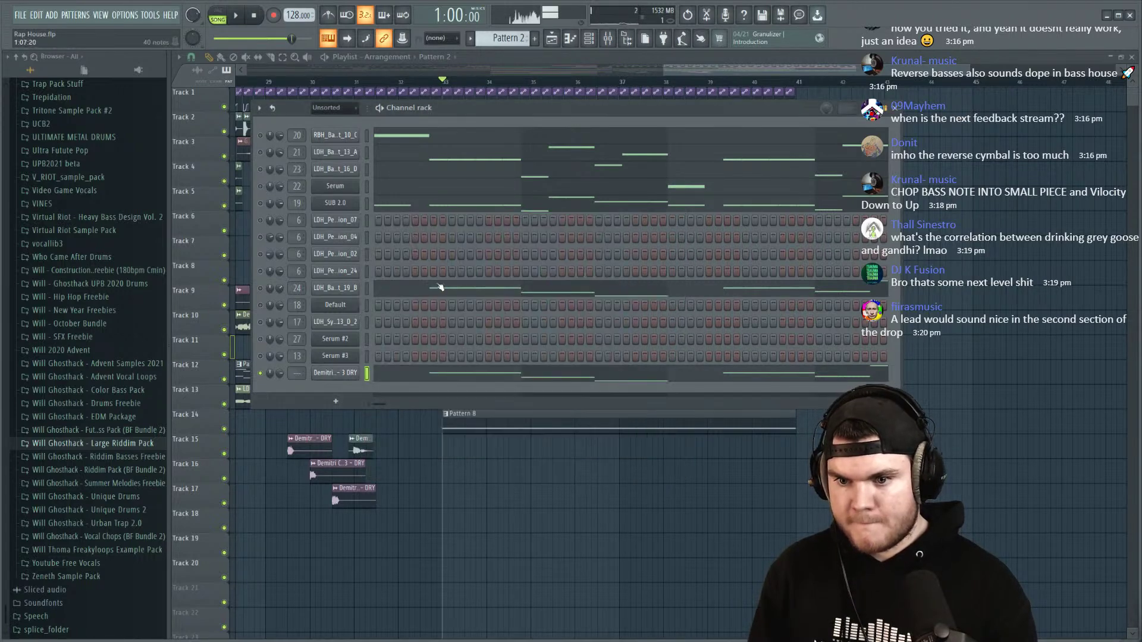
pyautogui.click(351, 375)
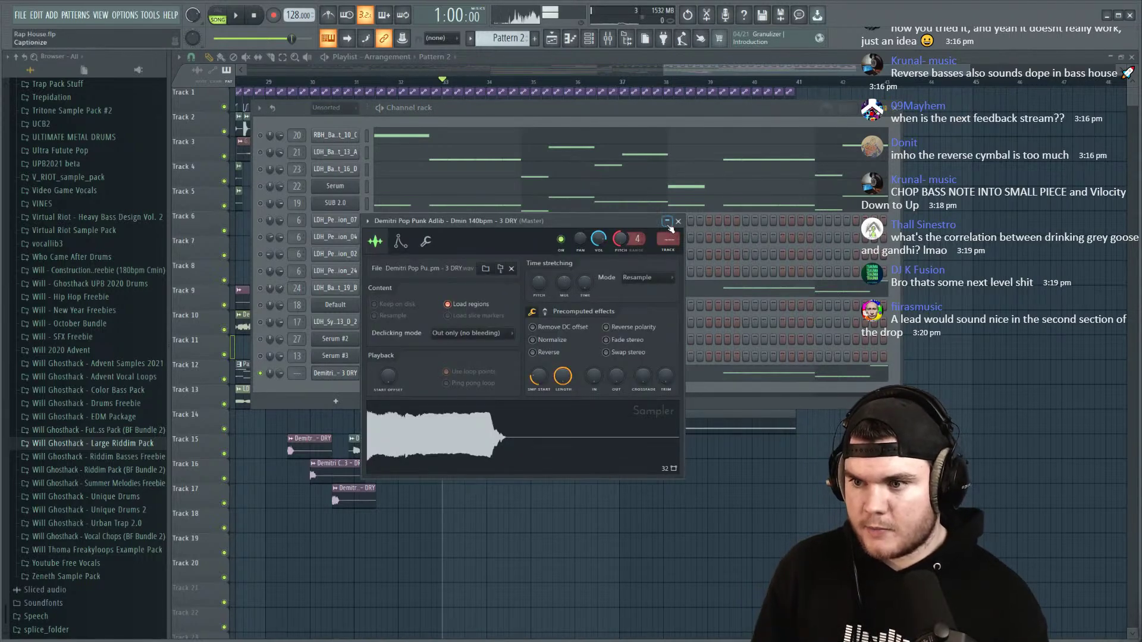
pyautogui.click(678, 222)
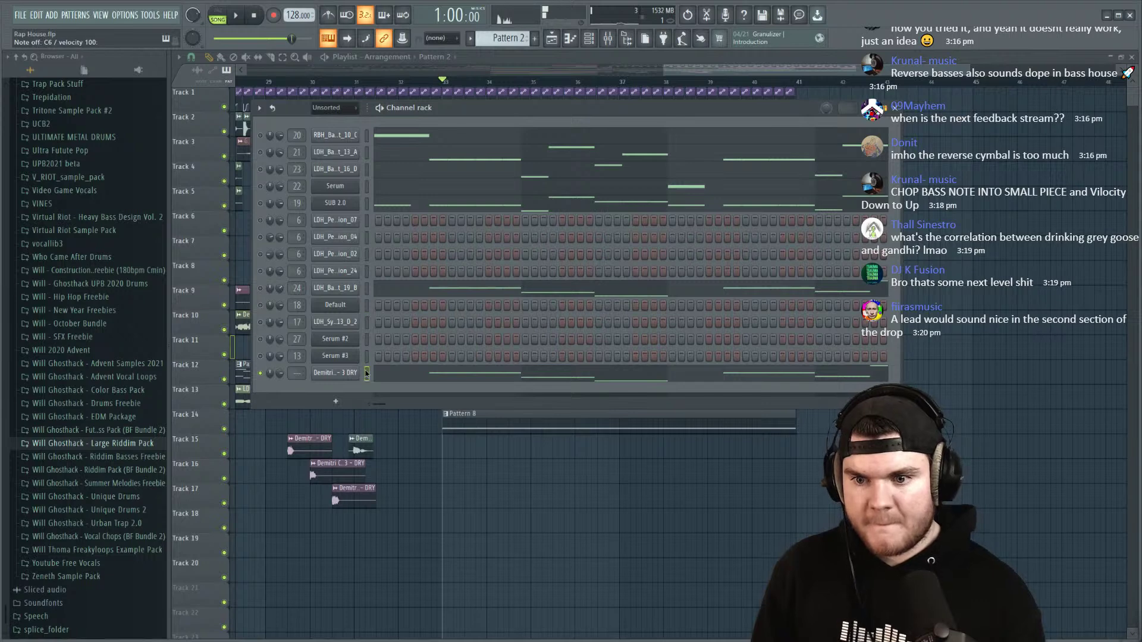
pyautogui.press('space')
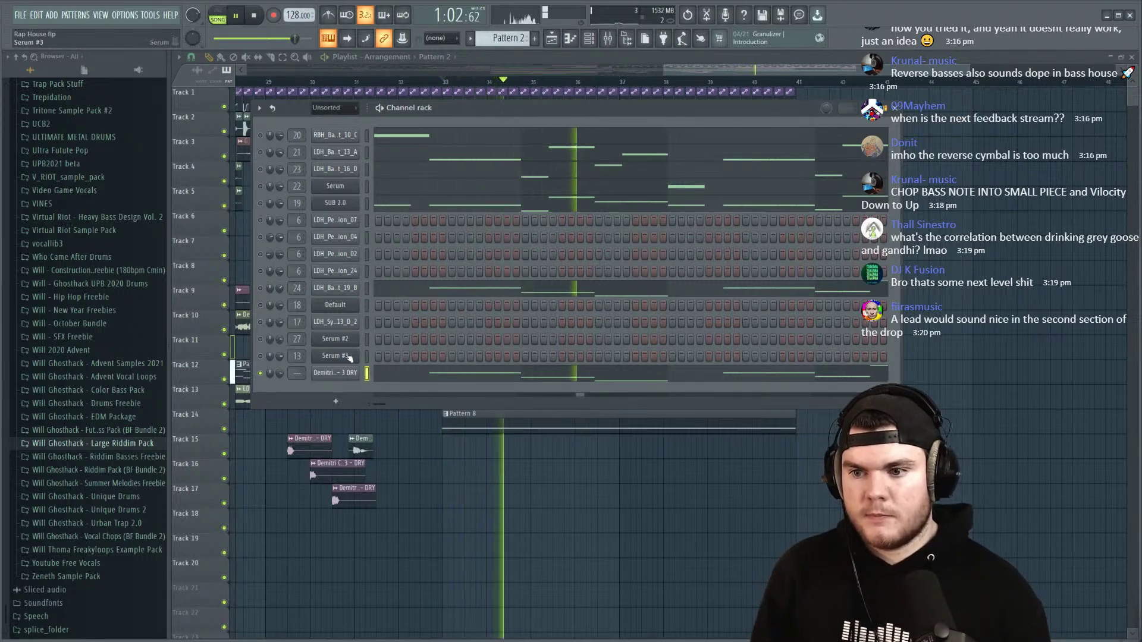
# Step: Check the Pop Punk adlib channel's volume envelope settings during playback
pyautogui.click(351, 373)
pyautogui.click(400, 241)
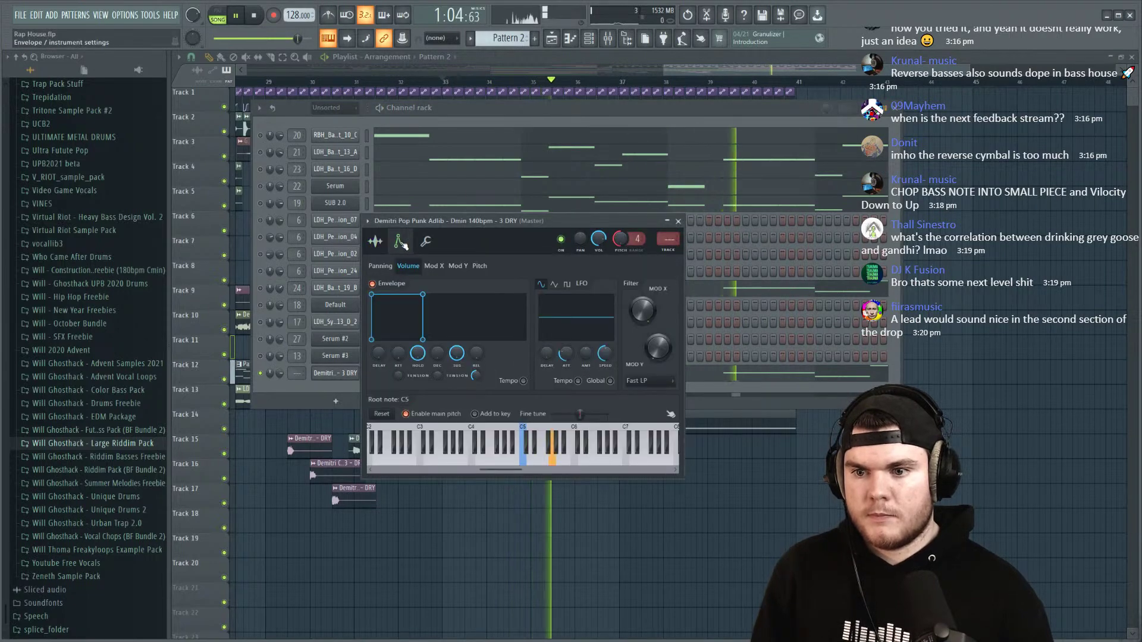
pyautogui.click(679, 221)
# Step: Open the Pop Punk adlib's piano roll and shorten the two D#6 notes in bars 4 and 8 during playback
pyautogui.press('F7')
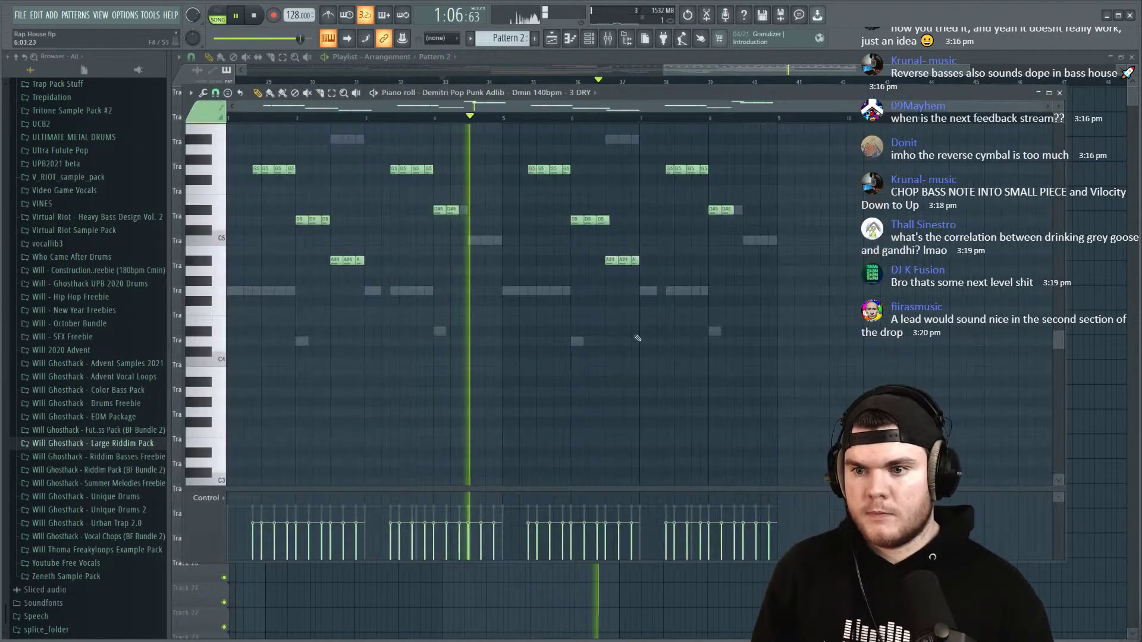
pyautogui.hotkey('ctrl', 'a')
pyautogui.press('space')
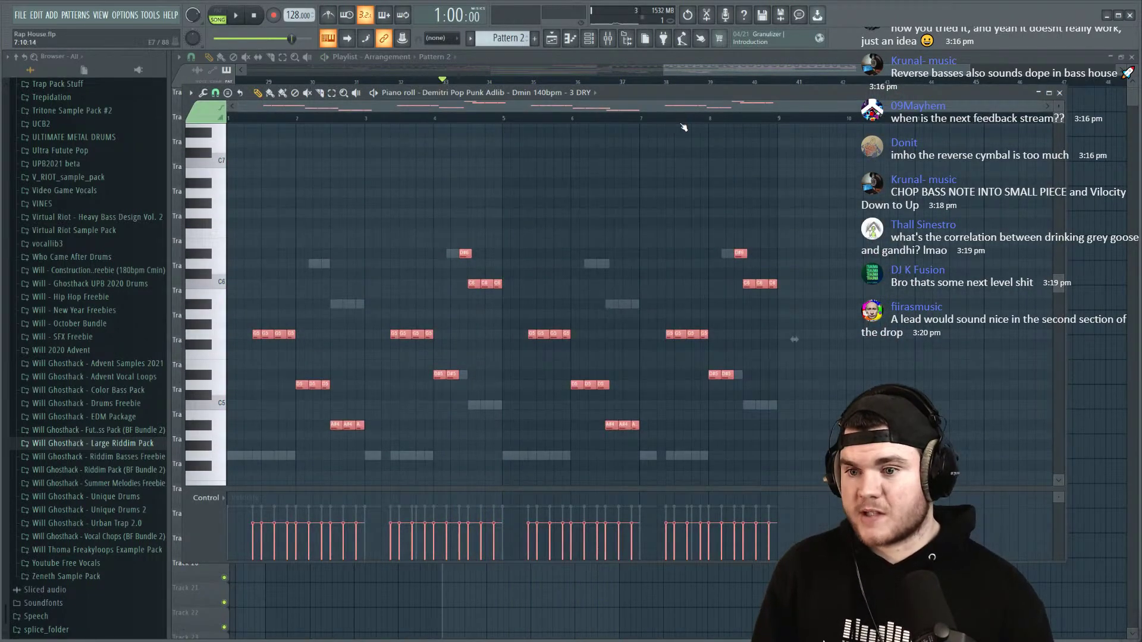
pyautogui.keyDown('ctrl'); pyautogui.click(505, 189); pyautogui.keyUp('ctrl')
pyautogui.press('space')
pyautogui.moveTo(784, 255); pyautogui.dragTo(375, 242)
pyautogui.scroll(1, 470, 119)
pyautogui.scroll(2, 469, 119)
pyautogui.scroll(-5, 495, 122)
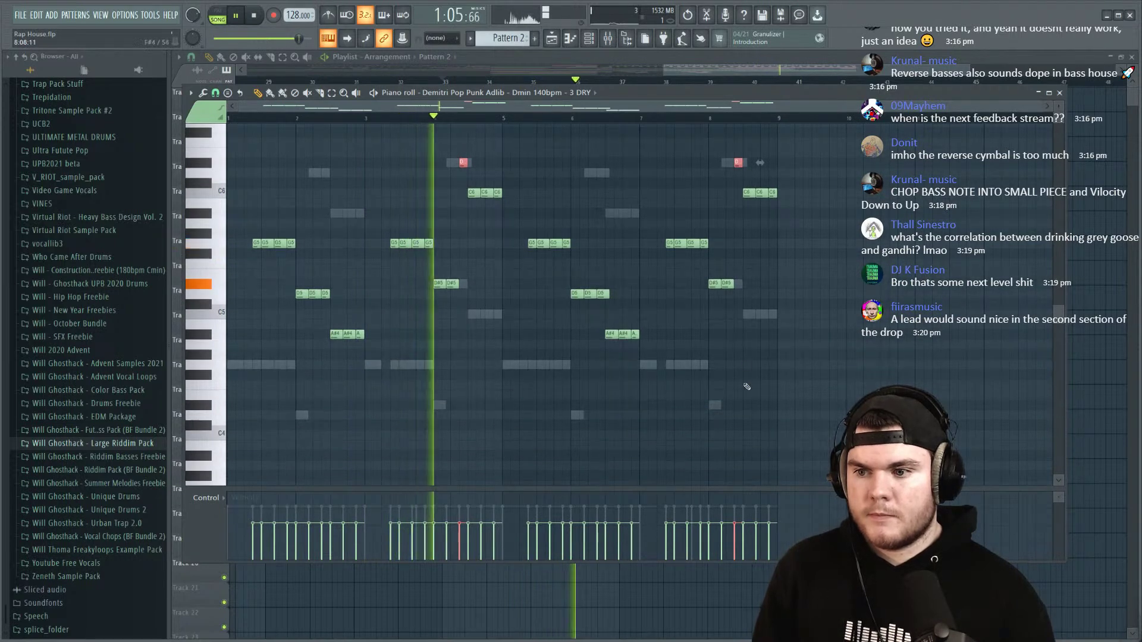
# Step: Select the longer chopped adlib notes throughout the pattern and shorten them to leave gaps between the slices
pyautogui.hotkey('ctrl', 'a')
pyautogui.scroll(3, 300, 304)
pyautogui.moveTo(277, 305); pyautogui.dragTo(265, 291)
pyautogui.moveTo(308, 355); pyautogui.dragTo(297, 337)
pyautogui.moveTo(363, 393); pyautogui.dragTo(329, 380)
pyautogui.moveTo(395, 301); pyautogui.dragTo(409, 284)
pyautogui.moveTo(504, 250); pyautogui.dragTo(465, 239)
pyautogui.moveTo(480, 357); pyautogui.dragTo(433, 331)
pyautogui.moveTo(573, 302); pyautogui.dragTo(527, 289)
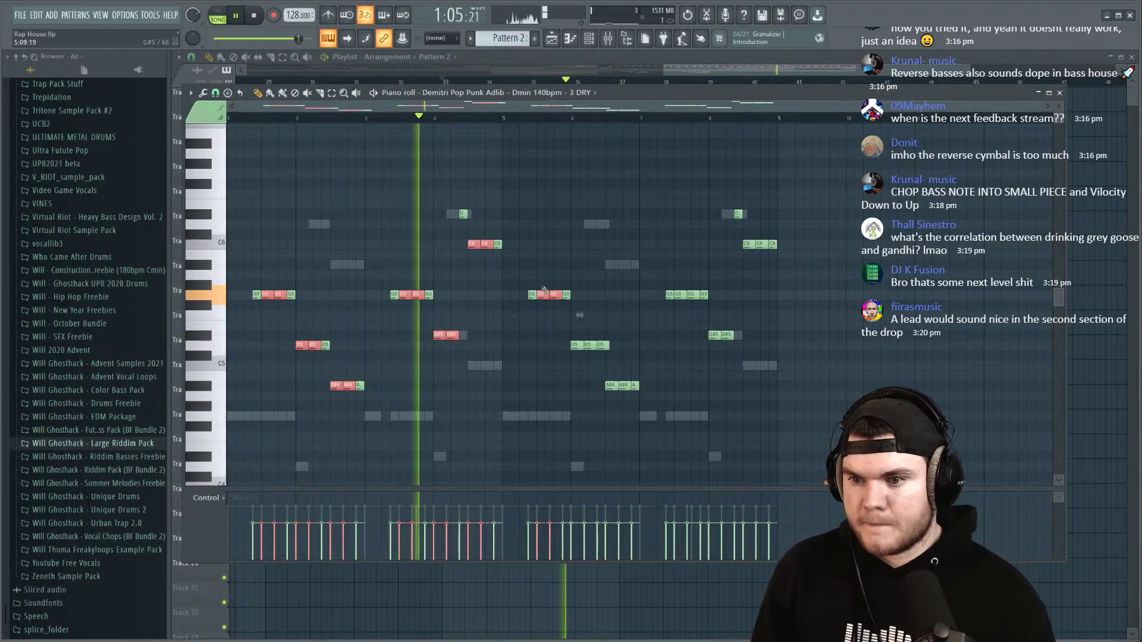
pyautogui.moveTo(612, 353); pyautogui.dragTo(569, 339)
pyautogui.moveTo(626, 400); pyautogui.dragTo(616, 380)
pyautogui.moveTo(696, 310); pyautogui.dragTo(682, 284)
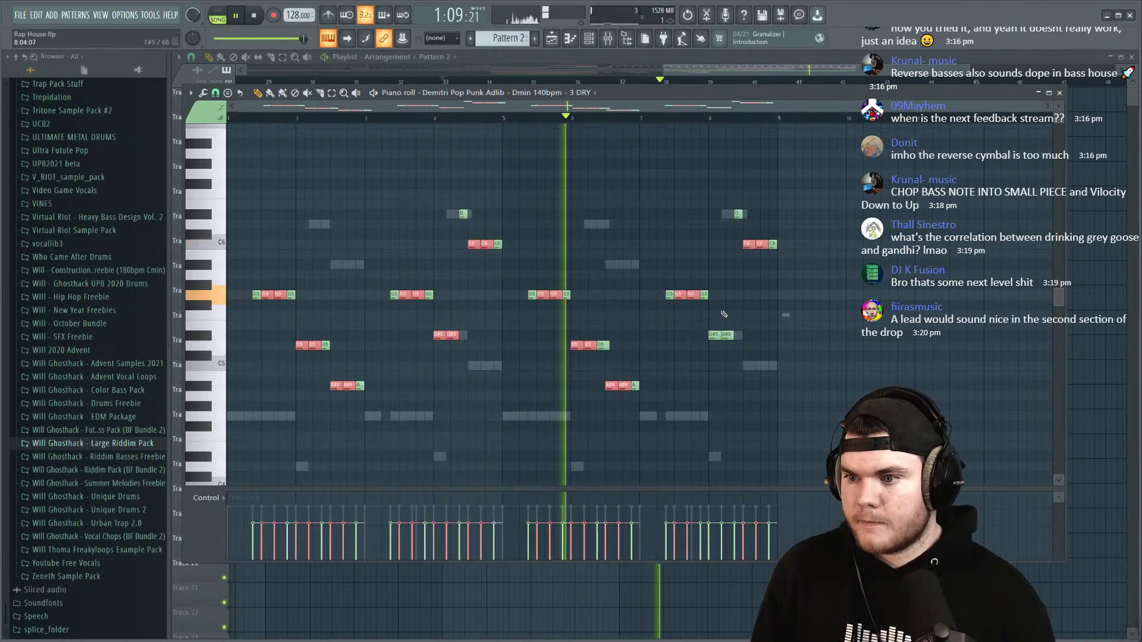
pyautogui.scroll(4, 742, 304)
pyautogui.moveTo(765, 336); pyautogui.dragTo(745, 335)
pyautogui.keyDown('ctrl'); pyautogui.click(772, 324); pyautogui.keyUp('ctrl')
pyautogui.scroll(-4, 772, 314)
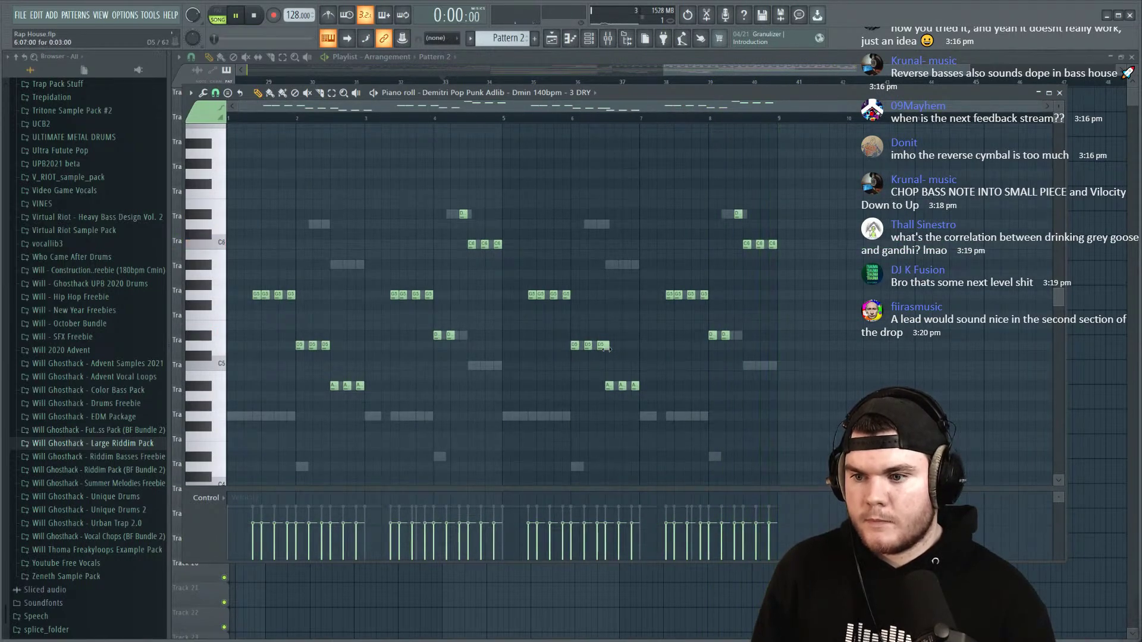
# Step: Trim the last D5 note in bar 6 to match its neighbouring slices and replay the adlib
pyautogui.press('space')
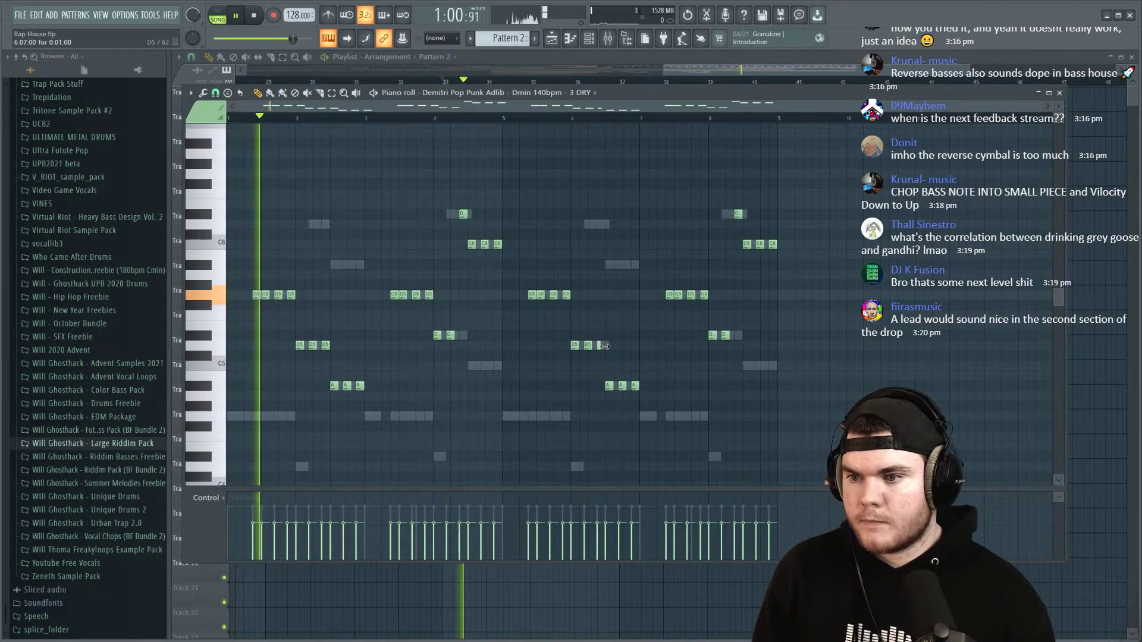
pyautogui.scroll(3, 604, 117)
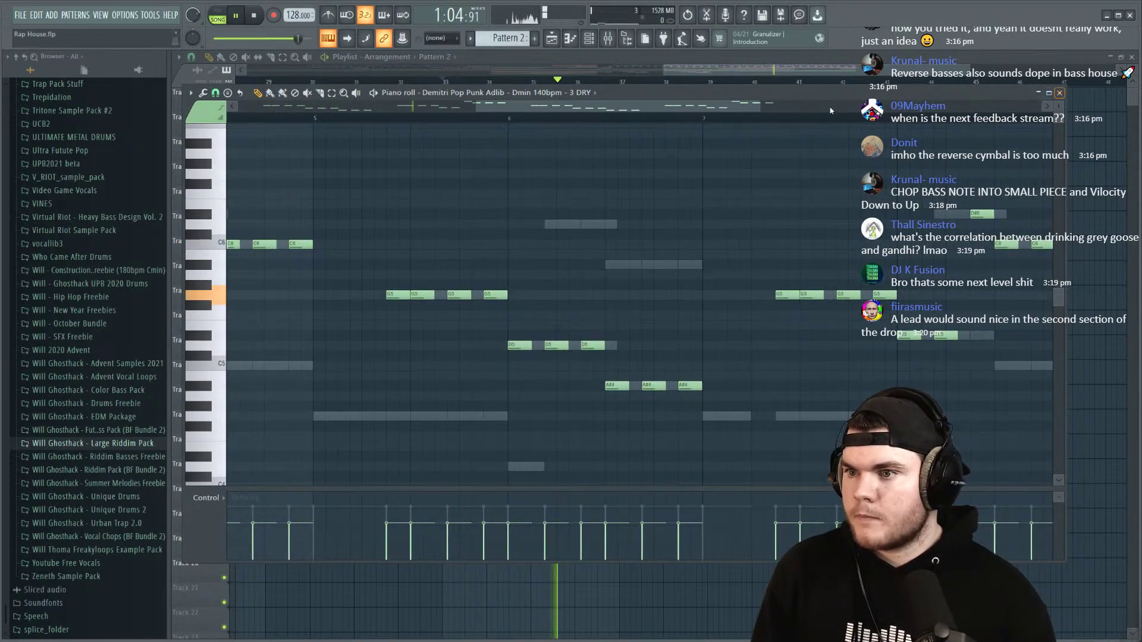
pyautogui.scroll(-3, 668, 238)
# Step: Transpose the high D#6 and C6 notes ending bar 4 down one octave, replay them, and select the matching group ending bar 8
pyautogui.moveTo(556, 269); pyautogui.dragTo(493, 217)
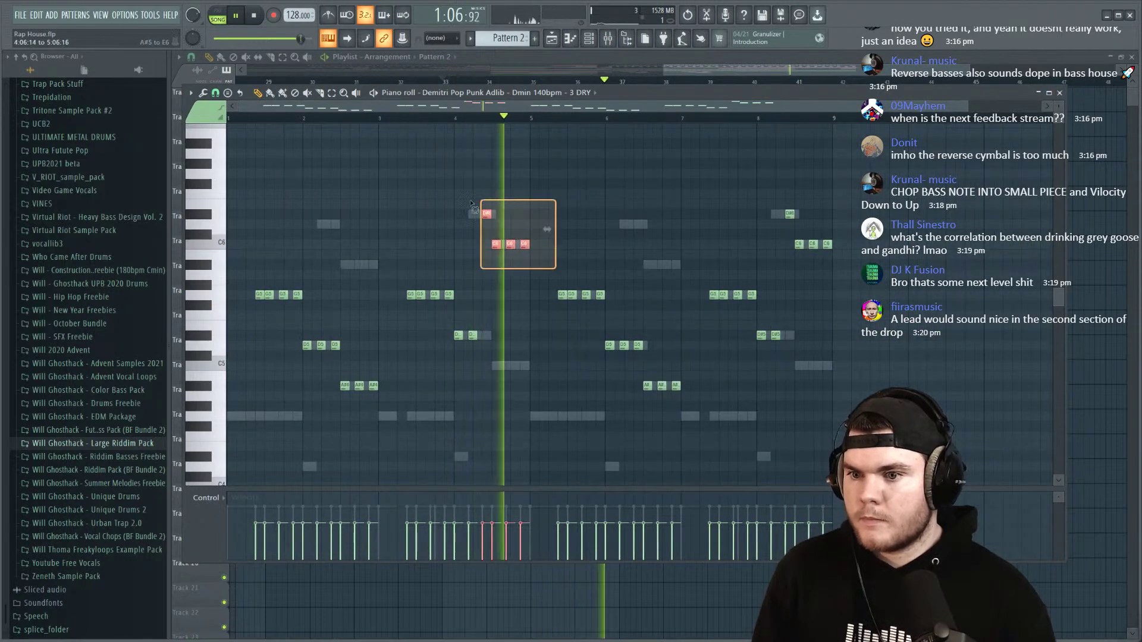
pyautogui.hotkey('ctrl', 'Down')
pyautogui.click(453, 117)
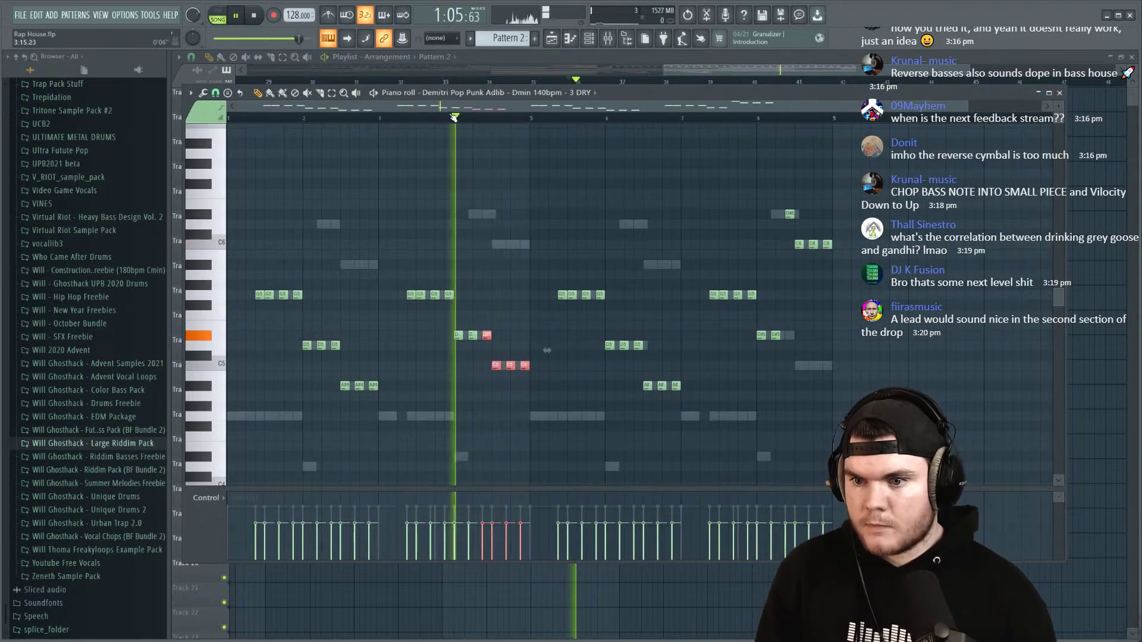
pyautogui.moveTo(780, 178); pyautogui.dragTo(856, 254)
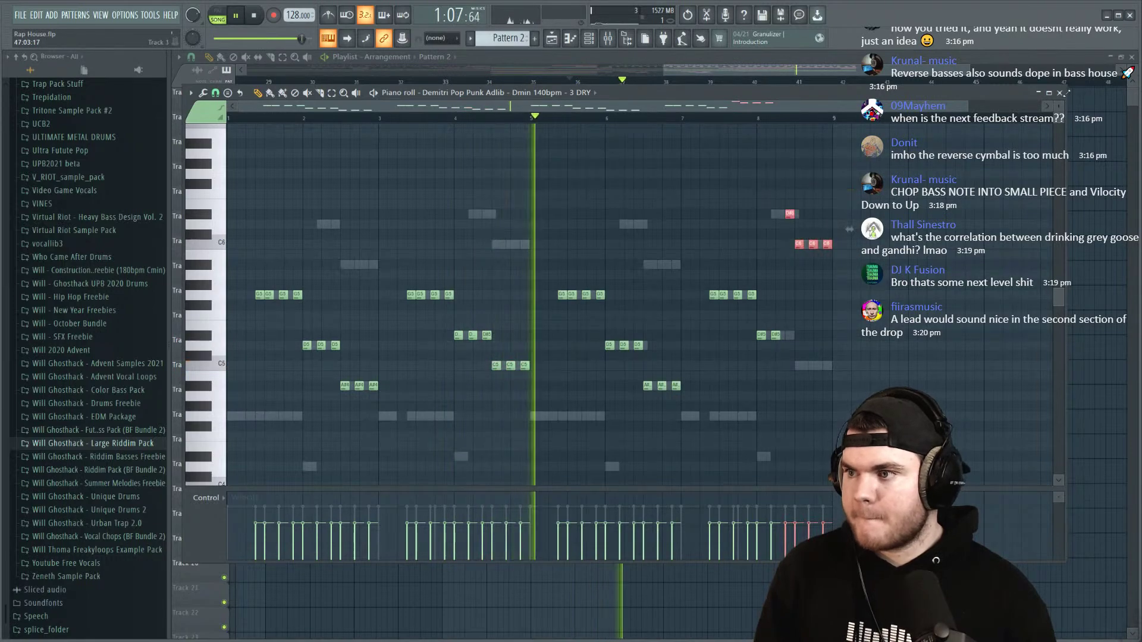
# Step: Unsolo the Pop Punk adlib channel and route it to mixer Insert 12, replaying the drop with all channels
pyautogui.click(1060, 93)
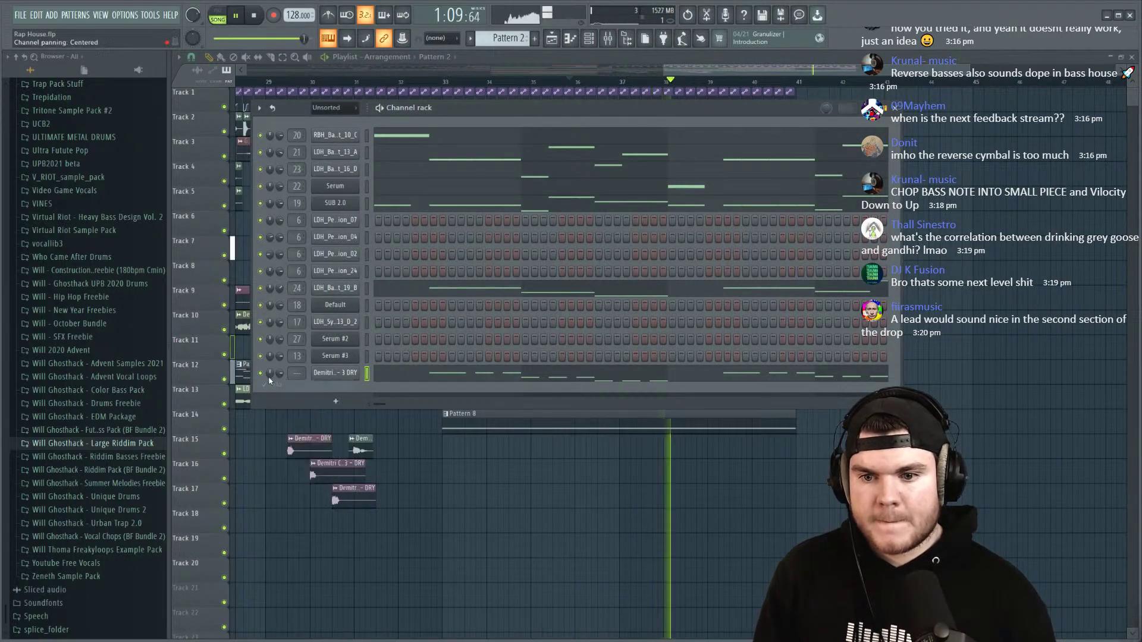
pyautogui.press('F9')
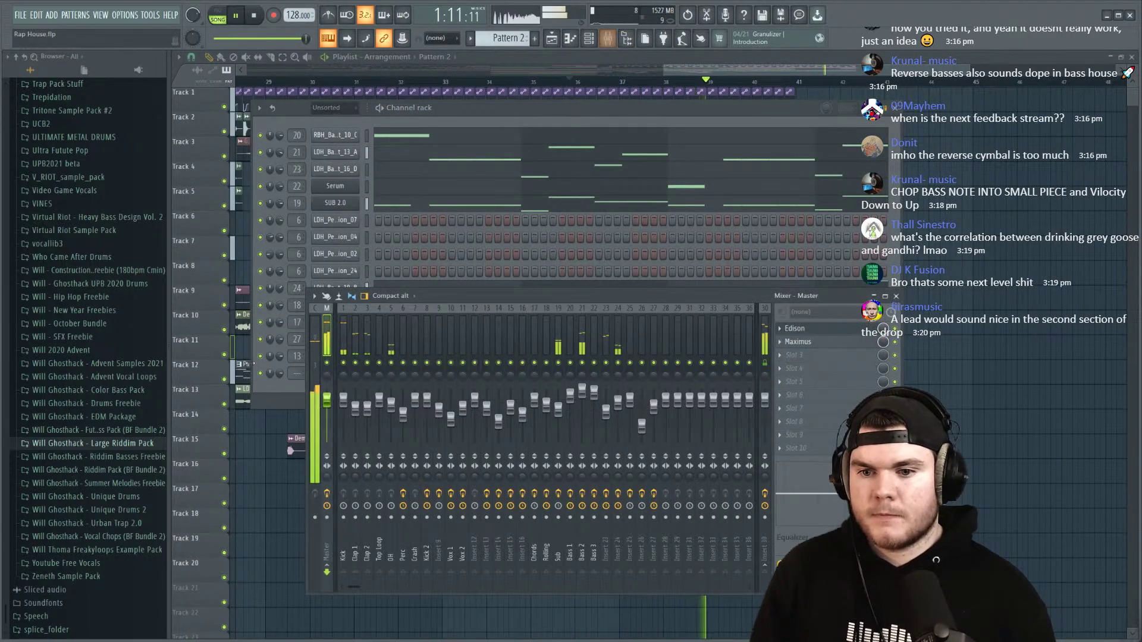
pyautogui.click(296, 374)
pyautogui.press('space')
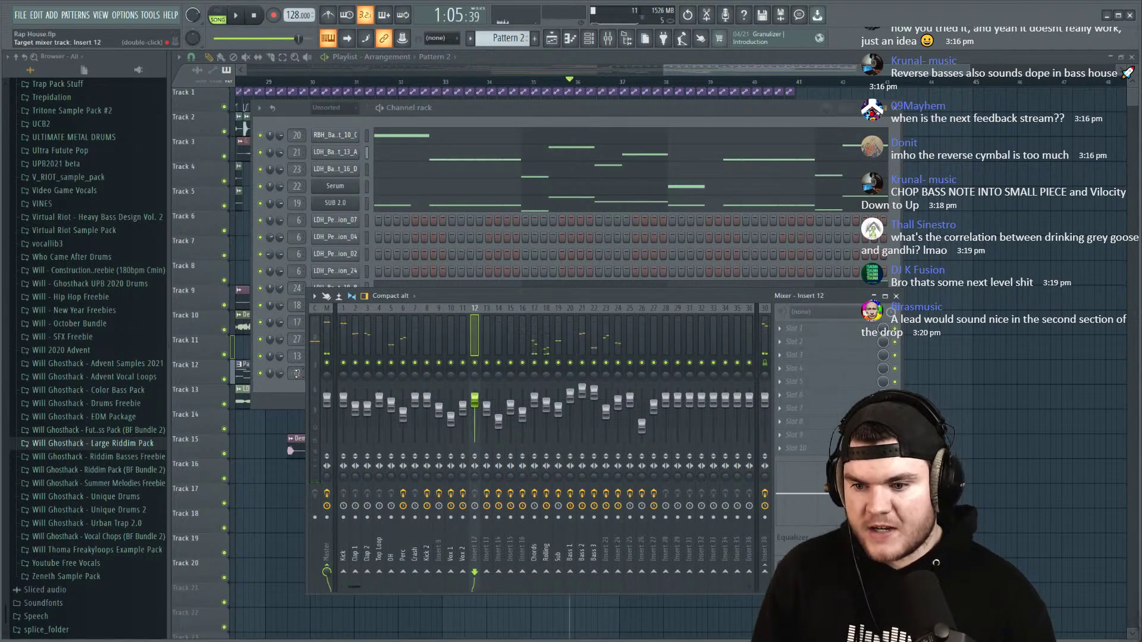
pyautogui.press('space')
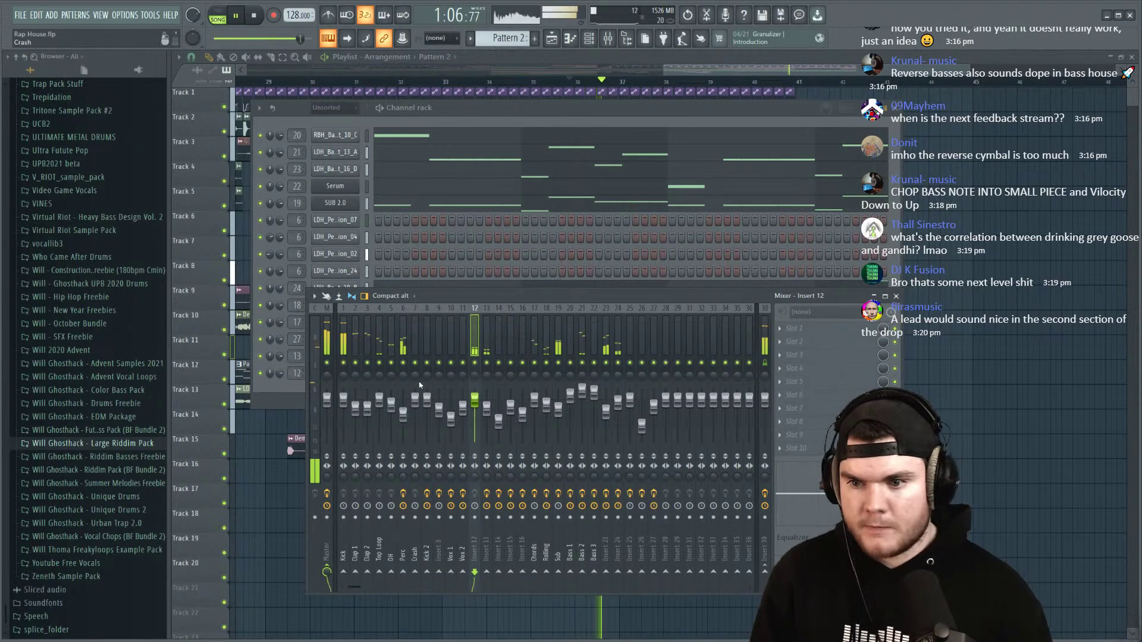
# Step: Solo Insert 12 in the mixer and open the effect plugin choices for its first slot
pyautogui.rightClick(480, 363)
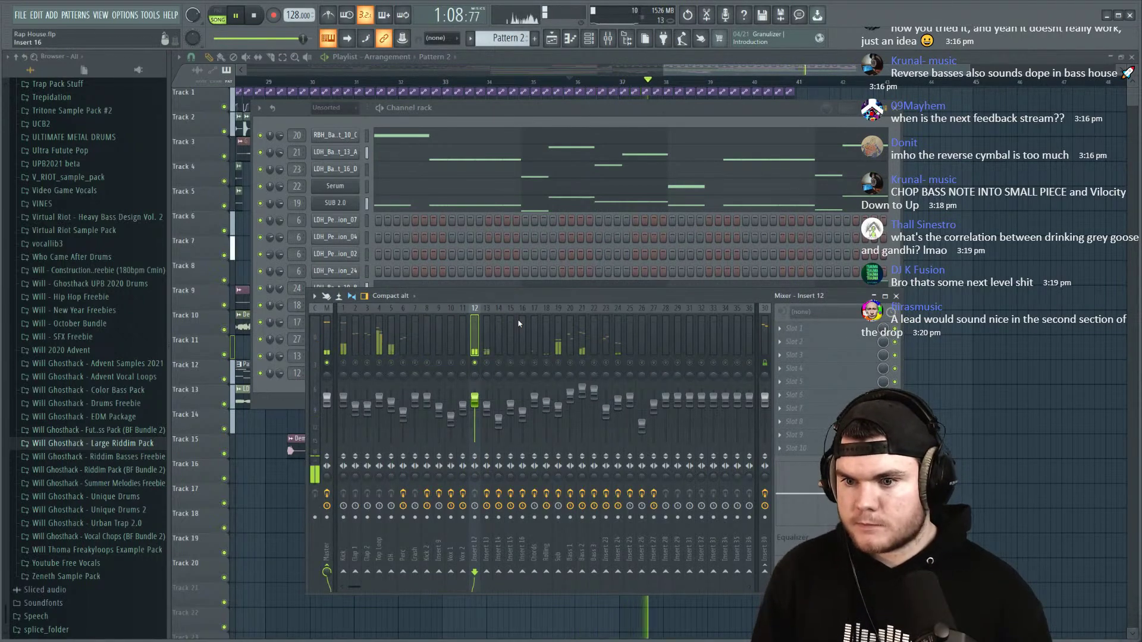
pyautogui.click(815, 329)
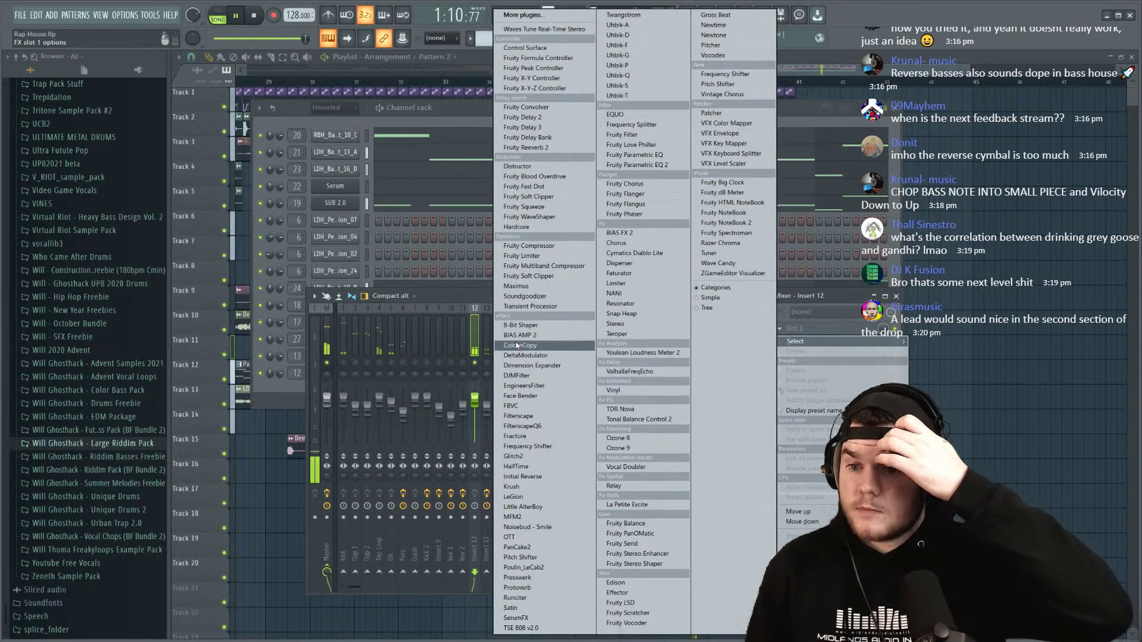
# Step: Load SerumFX on mixer insert 12 and enable Hyper/Dimension with hyper unison at 7 and mix at 57%
pyautogui.click(547, 617)
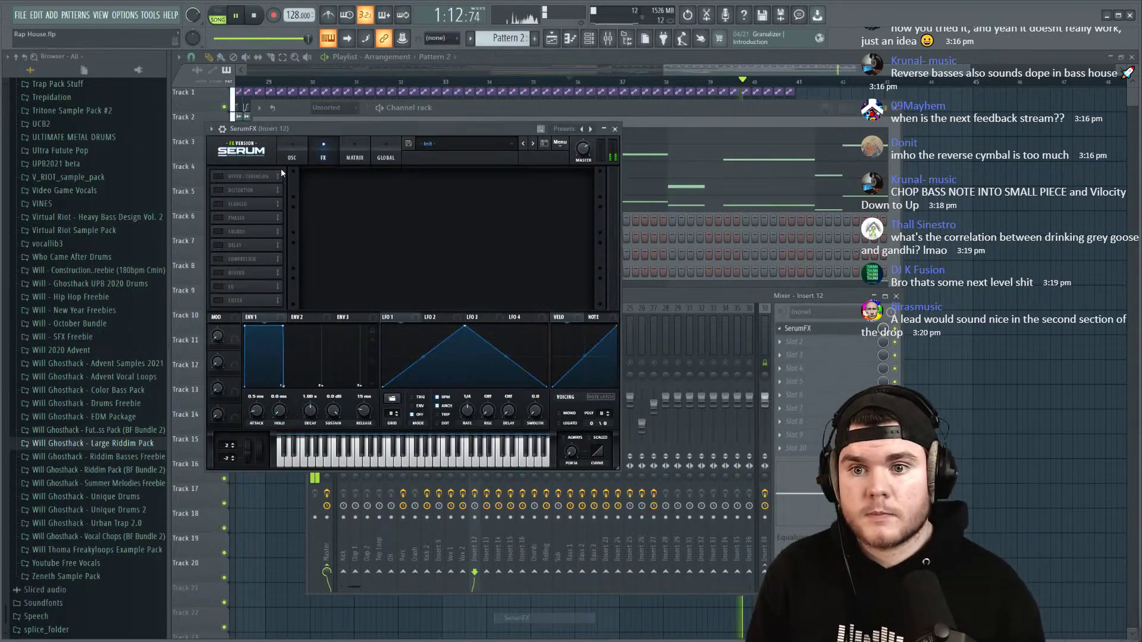
pyautogui.click(220, 176)
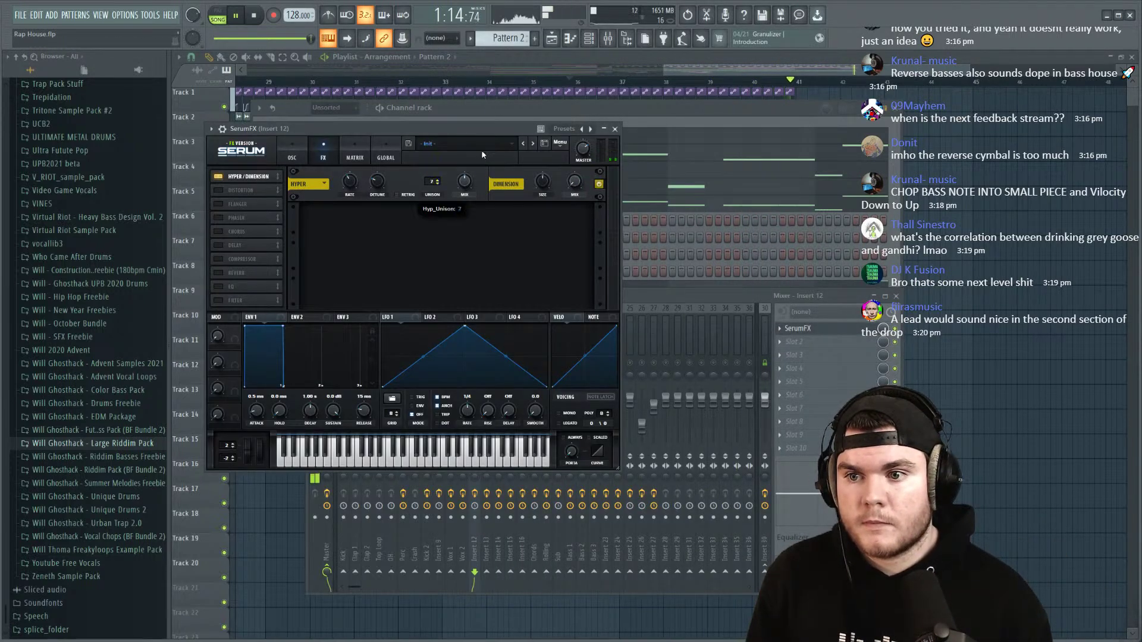
pyautogui.moveTo(468, 128); pyautogui.dragTo(474, 133)
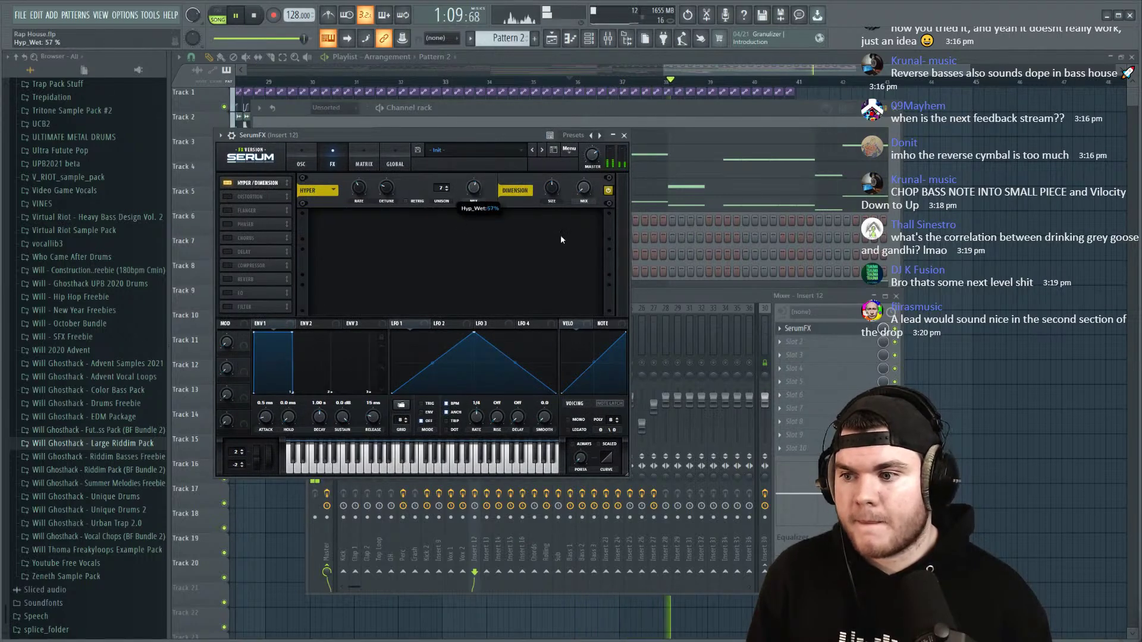
# Step: Insert Fruity Parametric EQ 2 ahead of SerumFX on insert 12 and cut the low end with its high-pass band
pyautogui.click(800, 330)
pyautogui.rightClick(800, 330)
pyautogui.moveTo(797, 341)
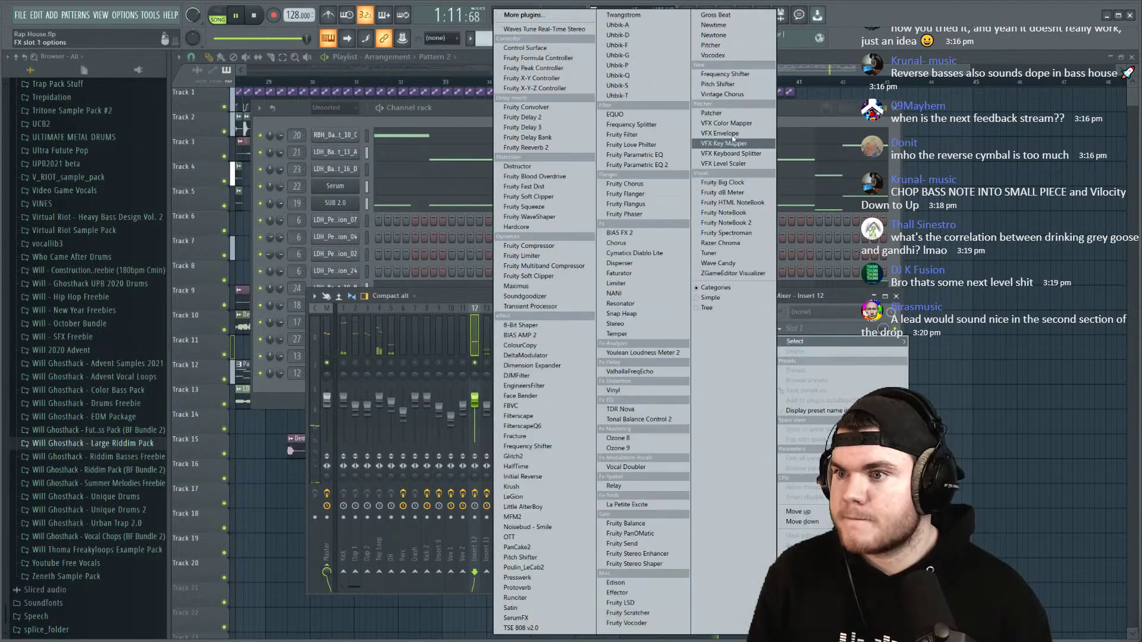
pyautogui.click(649, 165)
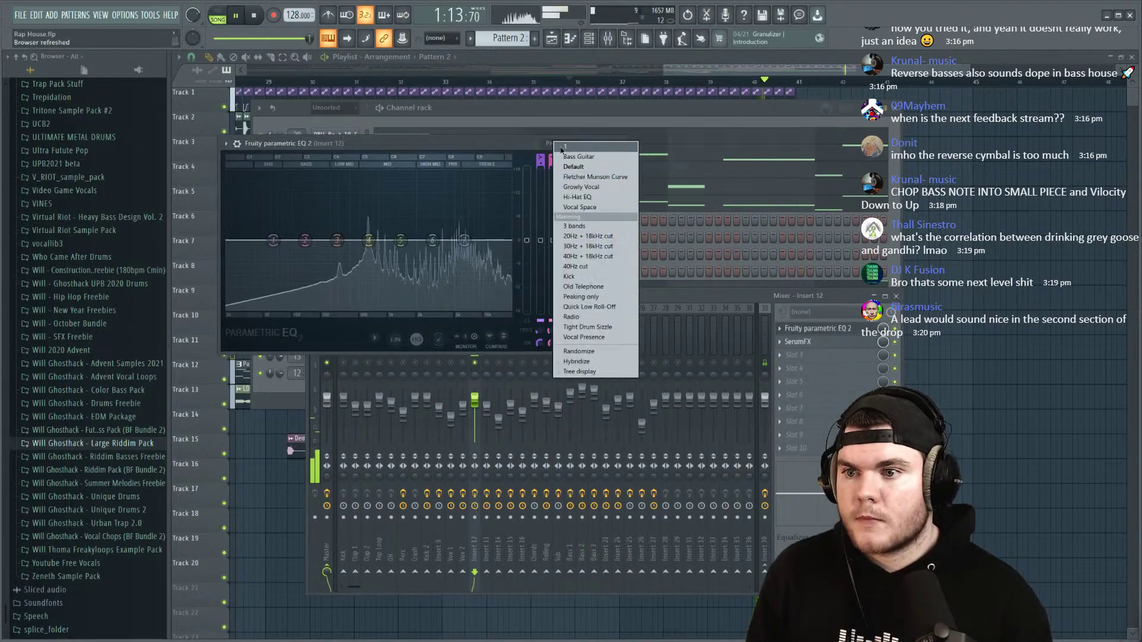
pyautogui.moveTo(227, 240); pyautogui.dragTo(363, 240)
pyautogui.click(815, 328)
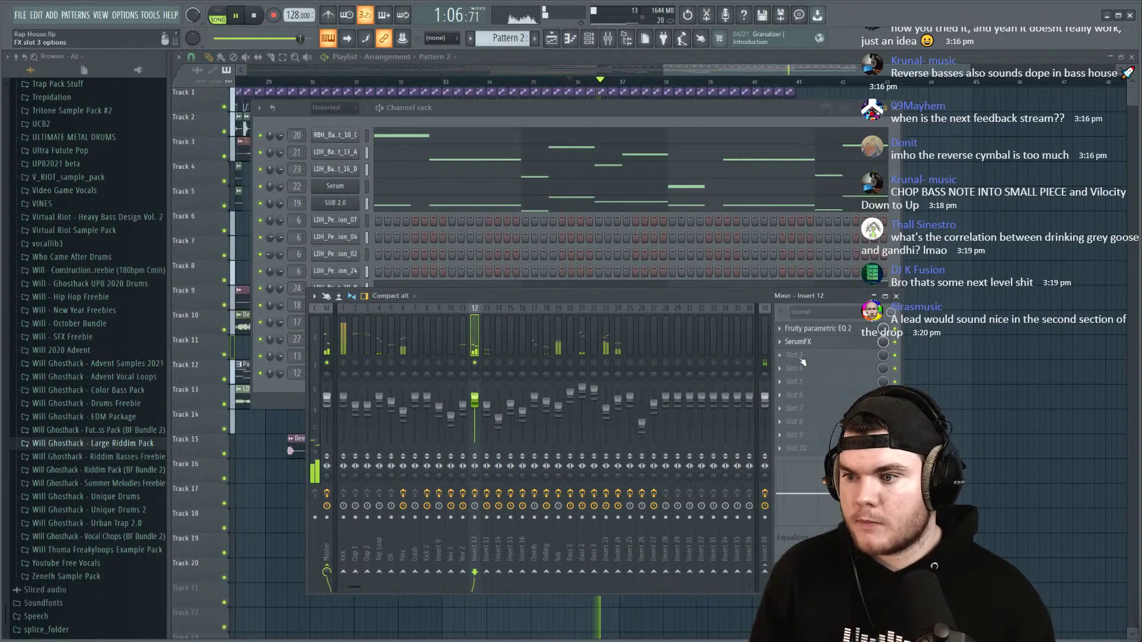
# Step: Load Distructor into effect slot 4 of mixer insert 12 and move its window clear of the channel rack
pyautogui.click(803, 360)
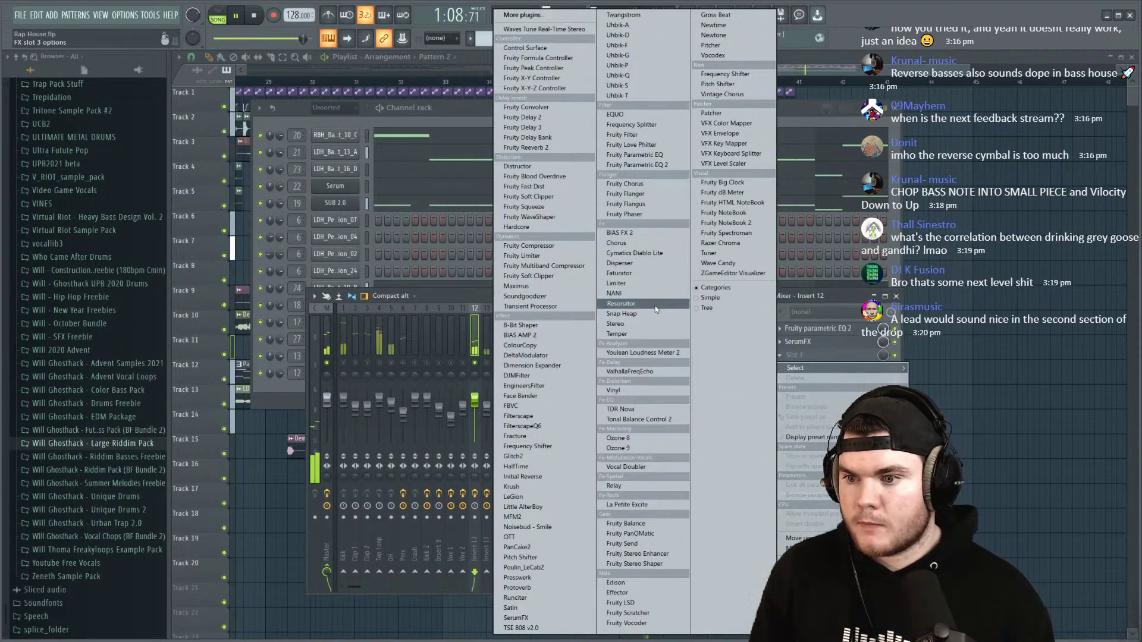
pyautogui.click(845, 301)
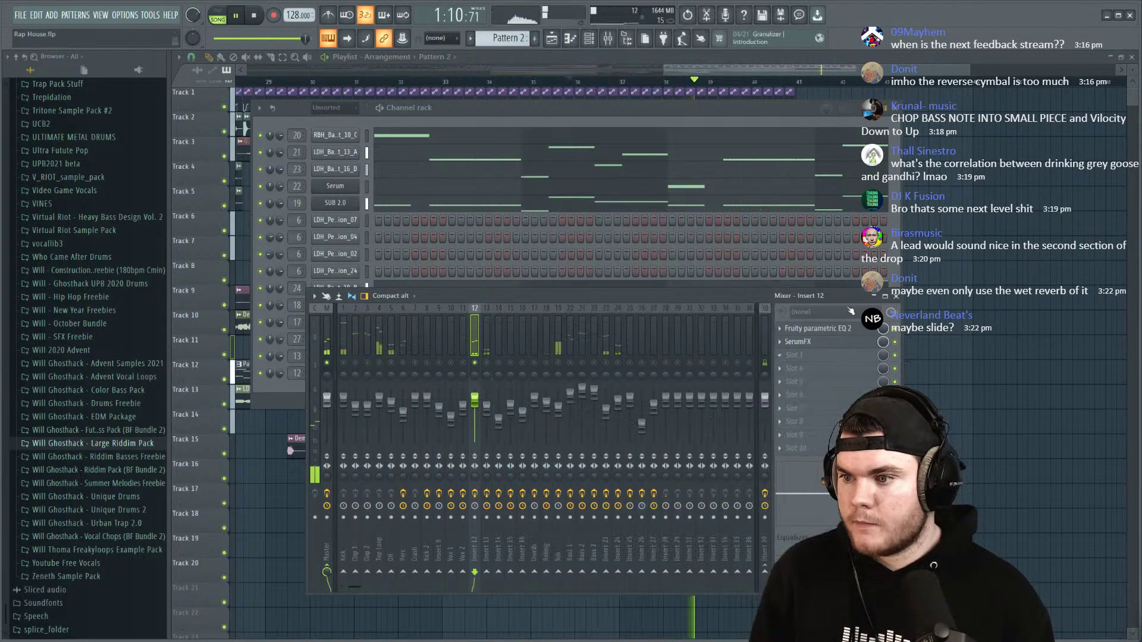
pyautogui.click(813, 369)
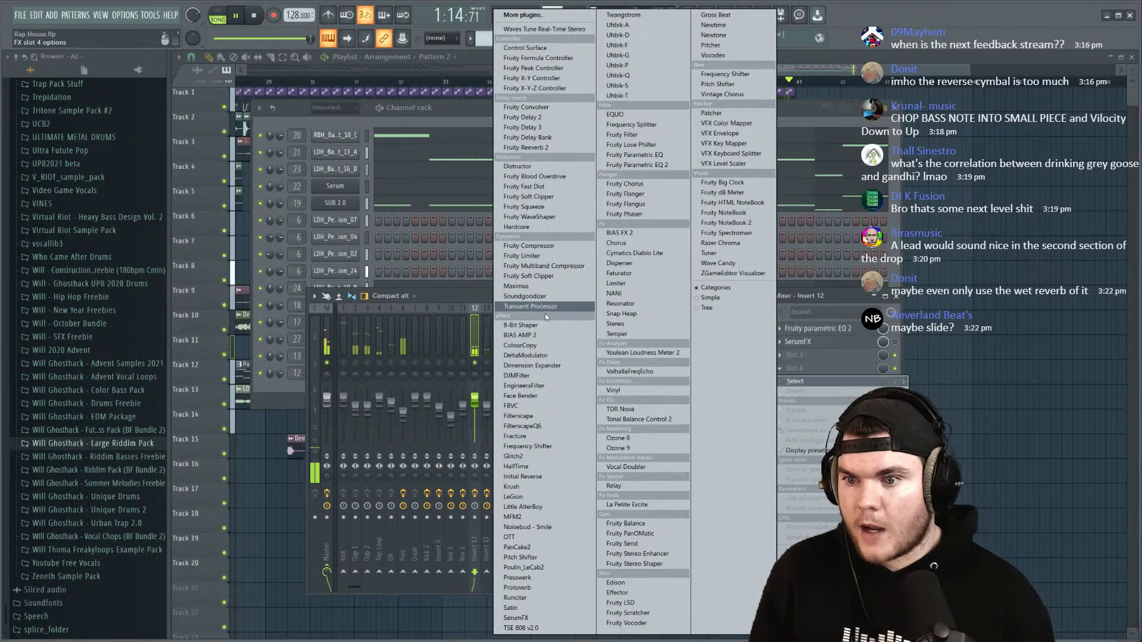
pyautogui.click(533, 167)
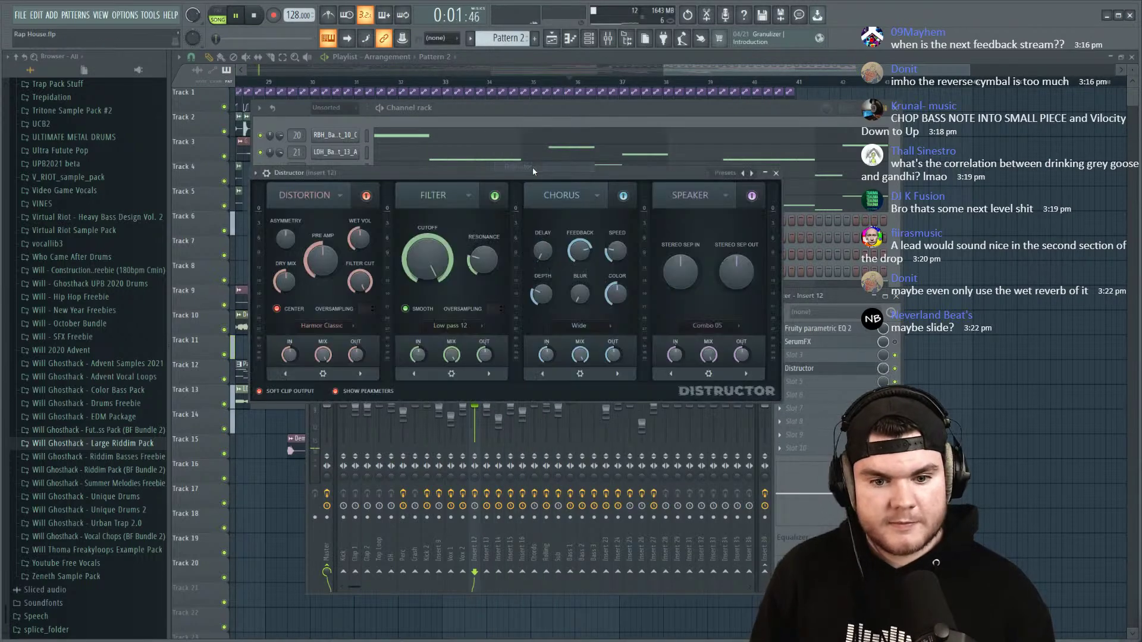
pyautogui.moveTo(532, 169); pyautogui.dragTo(573, 239)
# Step: Check the envelope and miscellaneous settings of the pop punk adlib channel, then return to Distructor
pyautogui.click(520, 113)
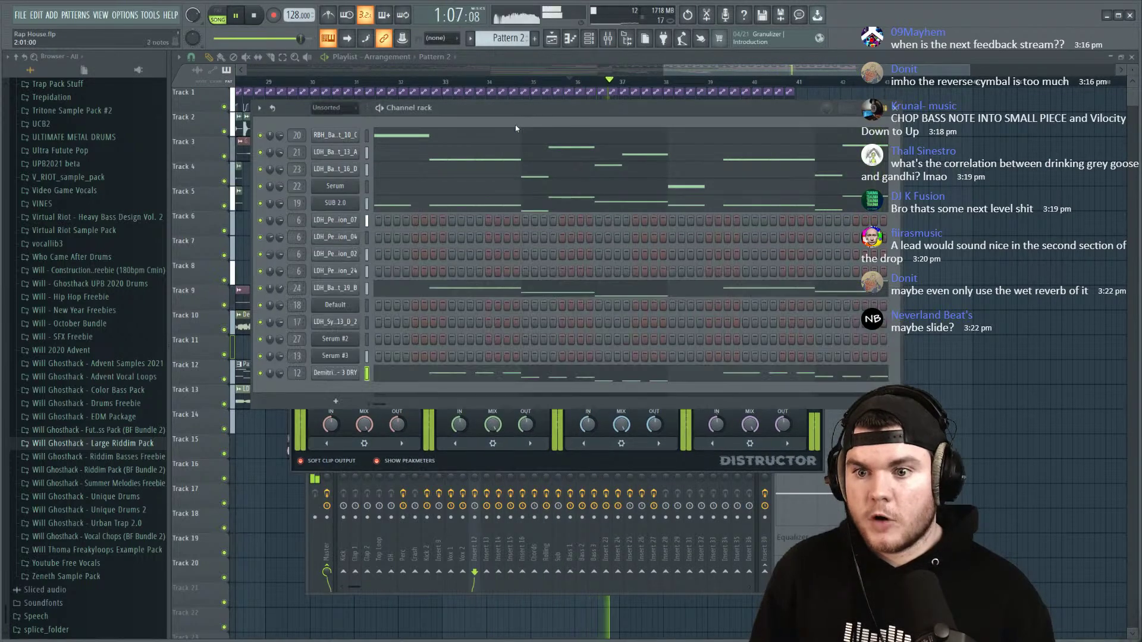
pyautogui.click(353, 373)
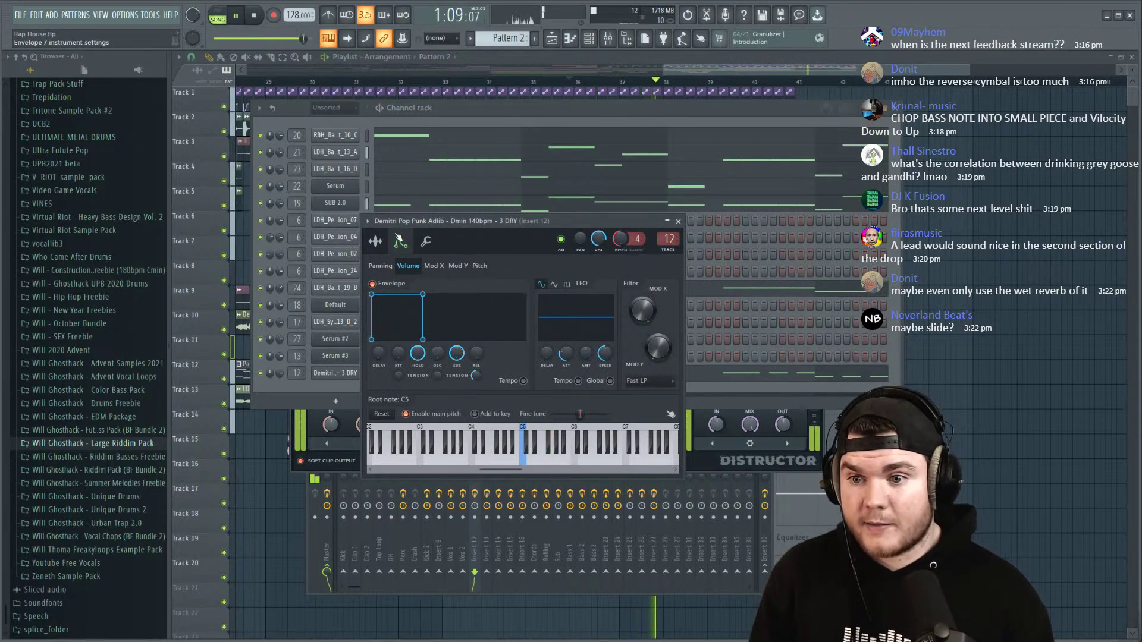
pyautogui.click(426, 241)
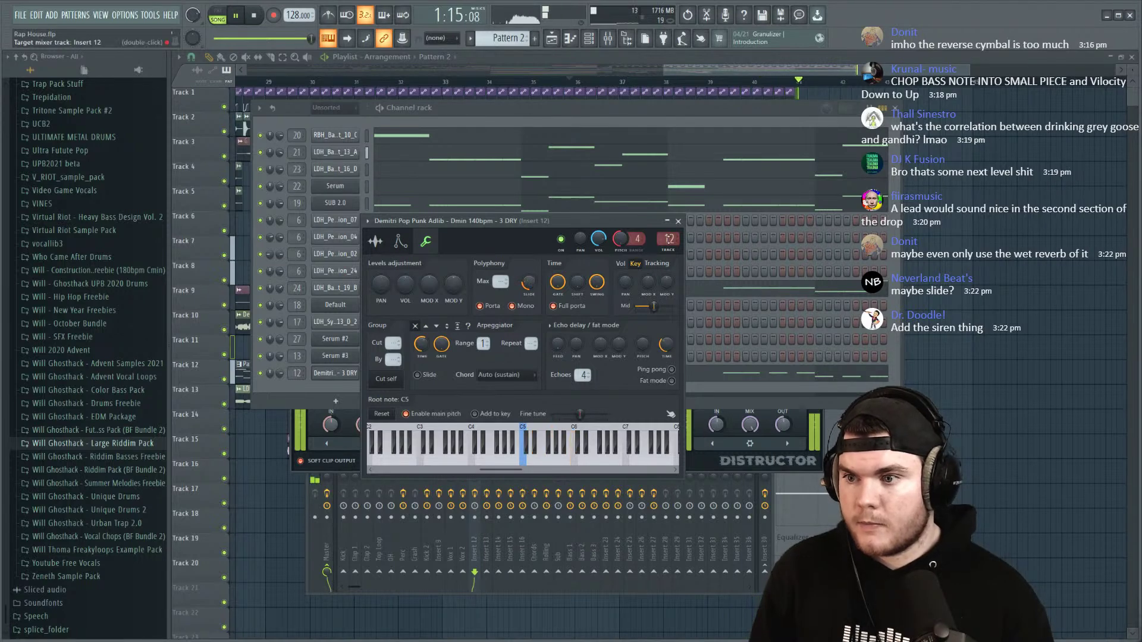
pyautogui.press('space')
pyautogui.click(678, 222)
pyautogui.click(465, 464)
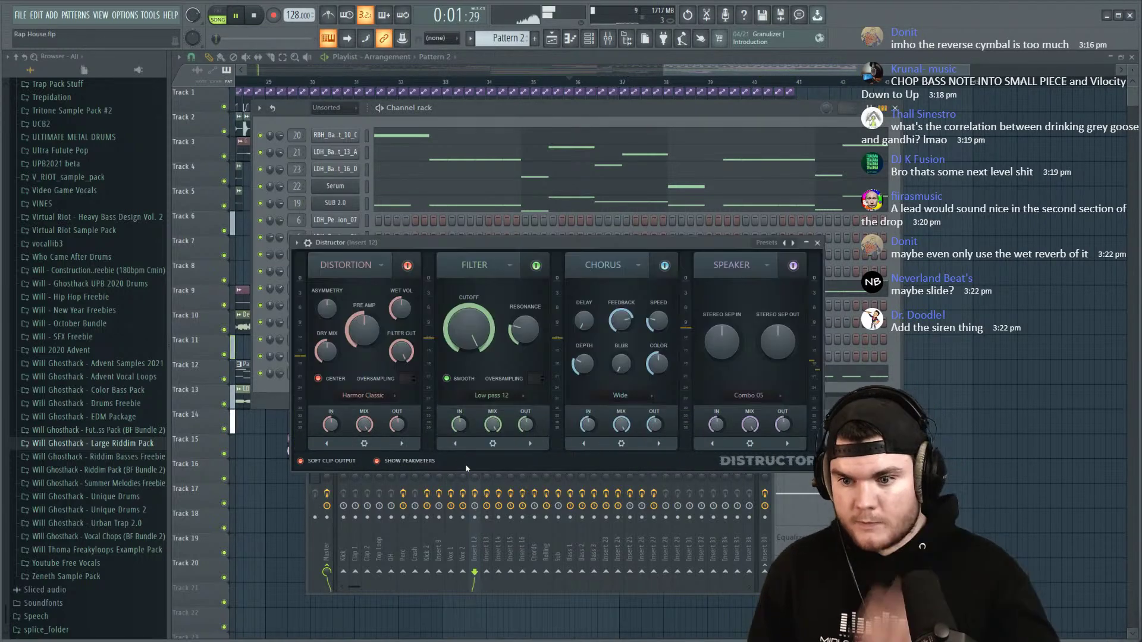
# Step: Switch off Distructor's filter and chorus modules, set the distortion type to Harmor Log, and adjust the pre-amp
pyautogui.click(536, 266)
pyautogui.click(666, 266)
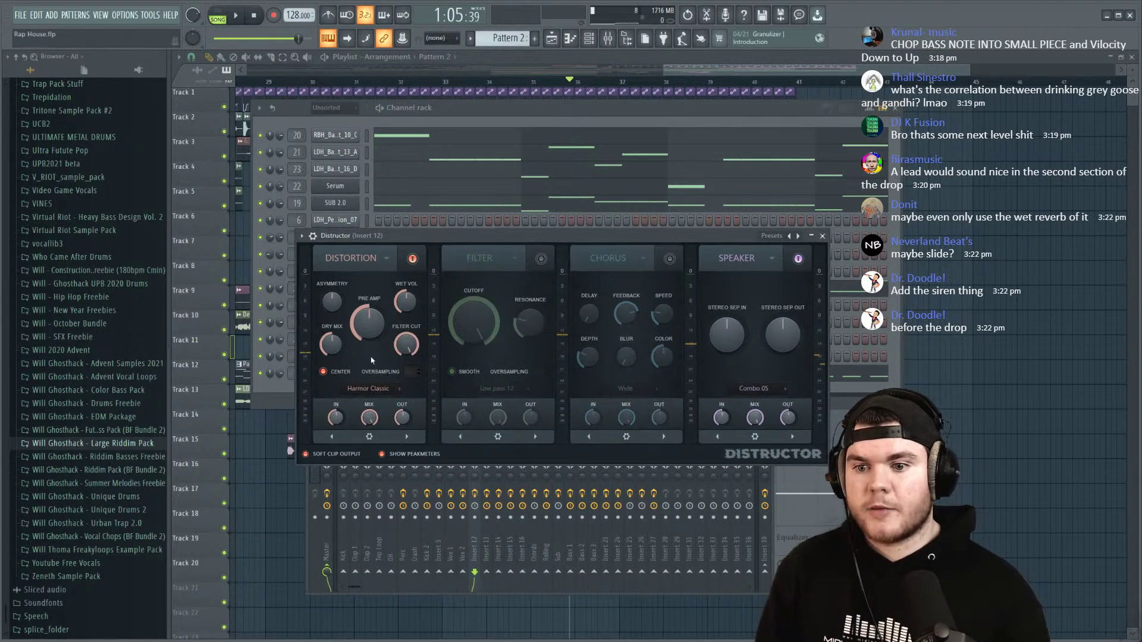
pyautogui.click(369, 390)
pyautogui.click(369, 446)
pyautogui.press('space')
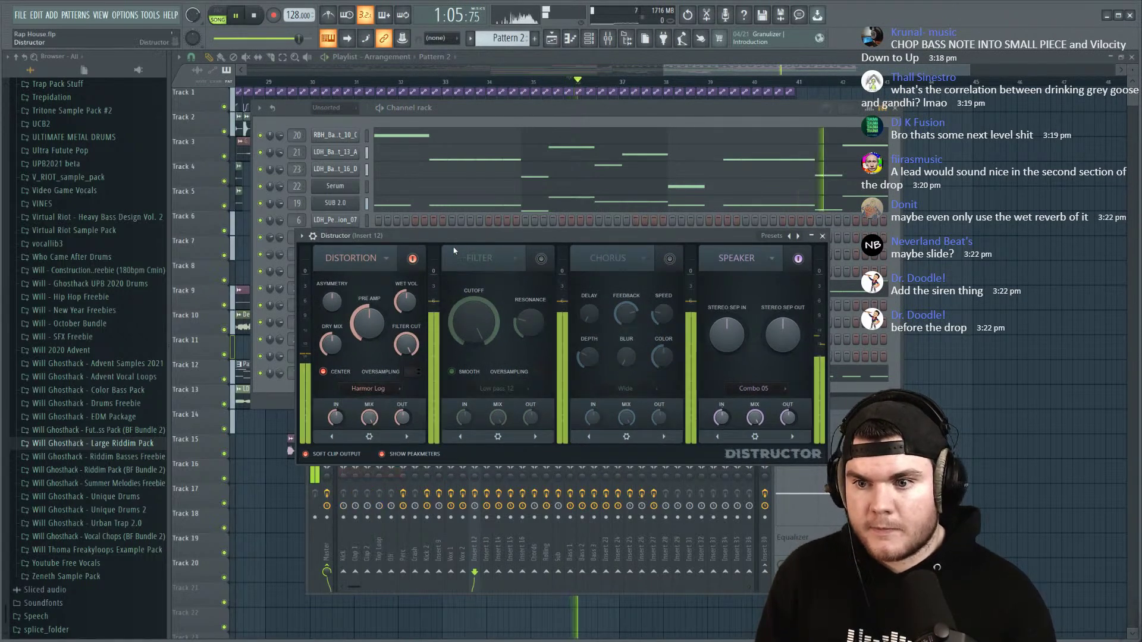
pyautogui.moveTo(369, 322); pyautogui.dragTo(369, 342)
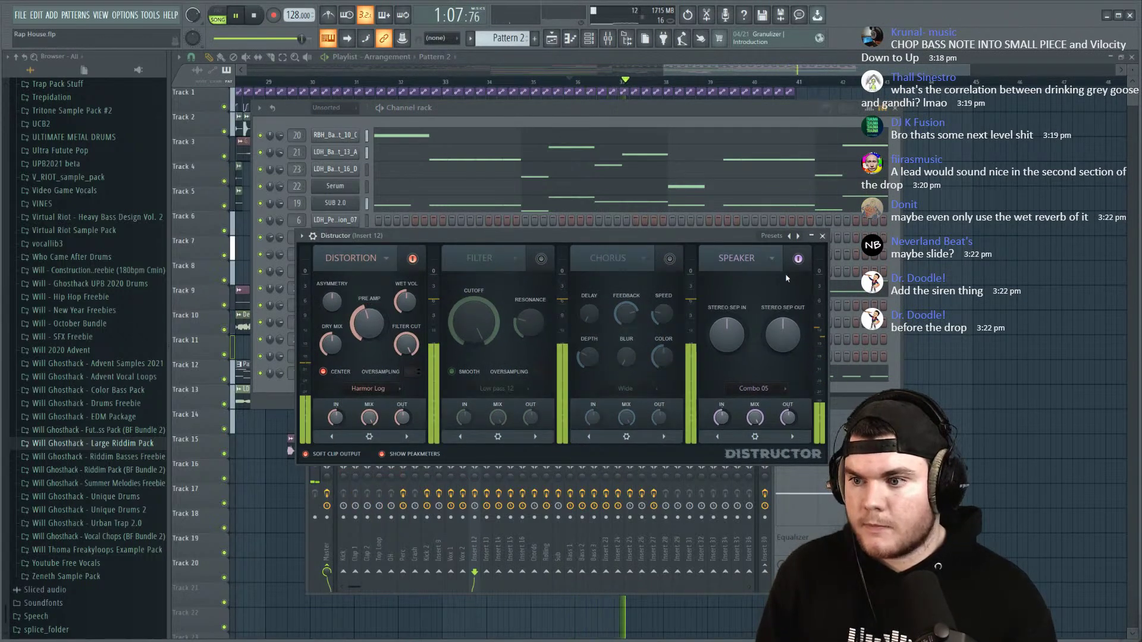
# Step: Try different cabinet models in Distructor's last speaker module, including Model H
pyautogui.click(755, 389)
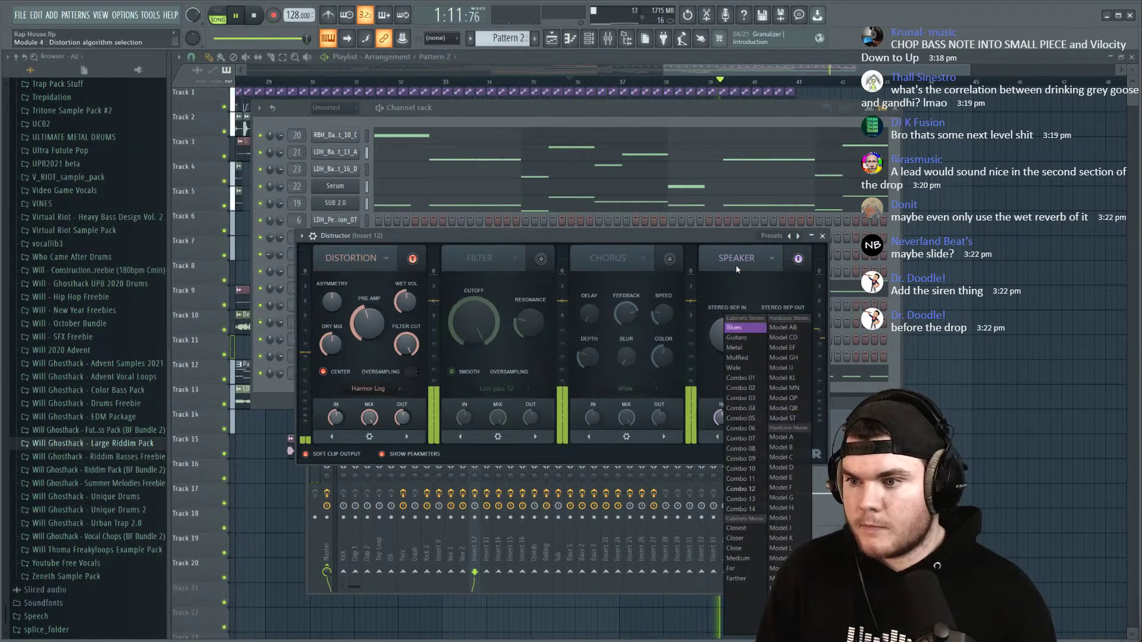
pyautogui.click(754, 369)
pyautogui.click(753, 390)
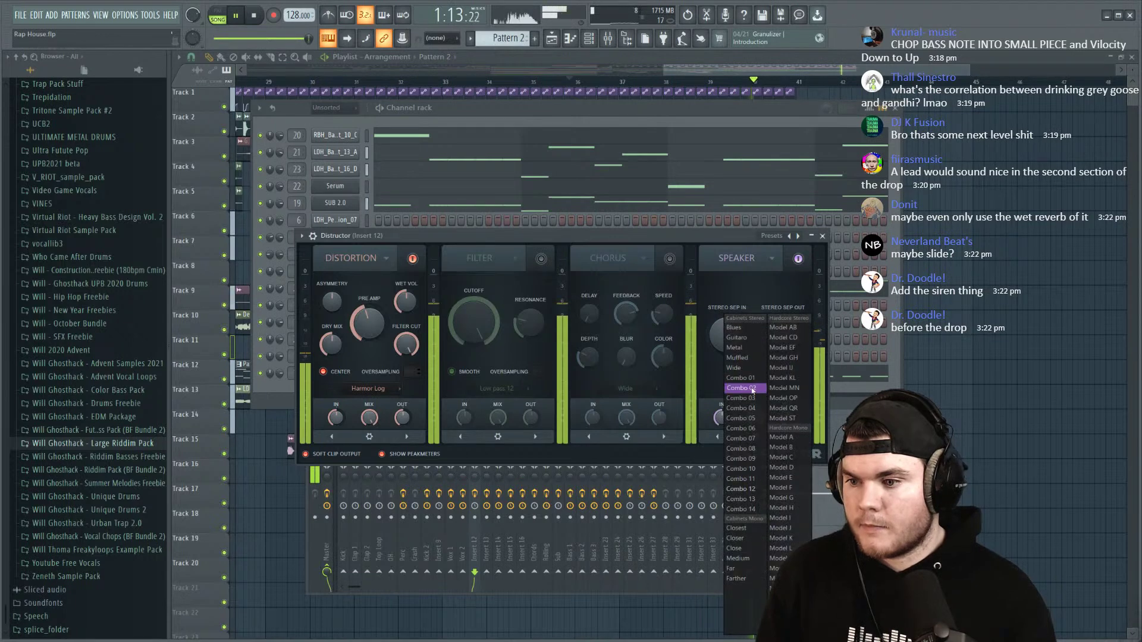
pyautogui.click(779, 437)
pyautogui.scroll(-7, 755, 385)
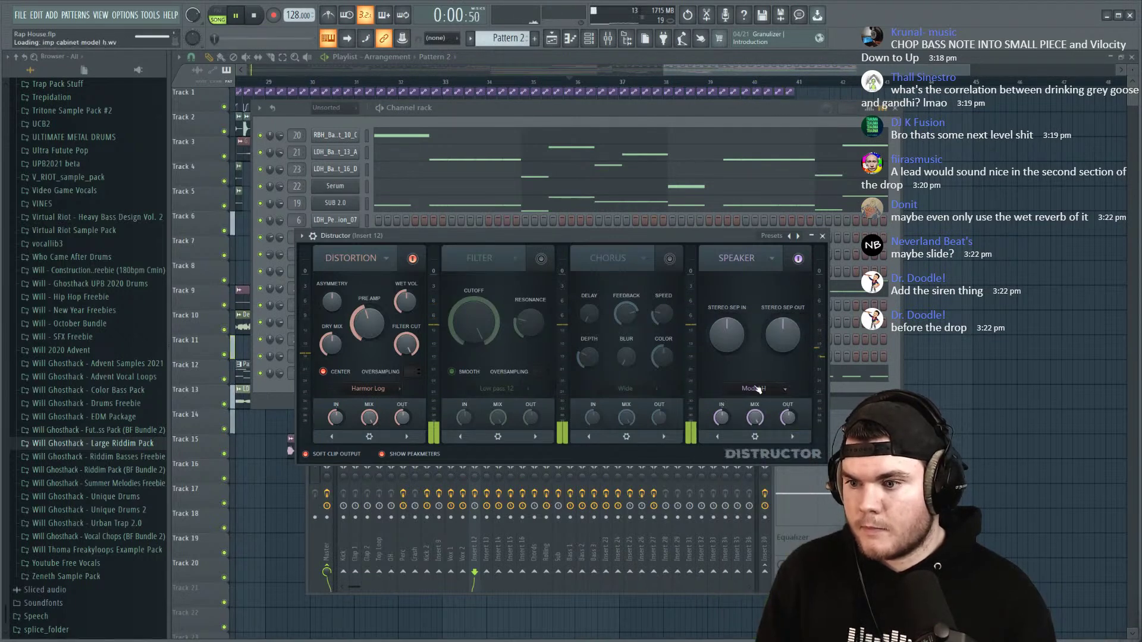
# Step: Set the playlist's playback loop to bars 33 to 37, at the start of the Pattern 2 section
pyautogui.press('F12')
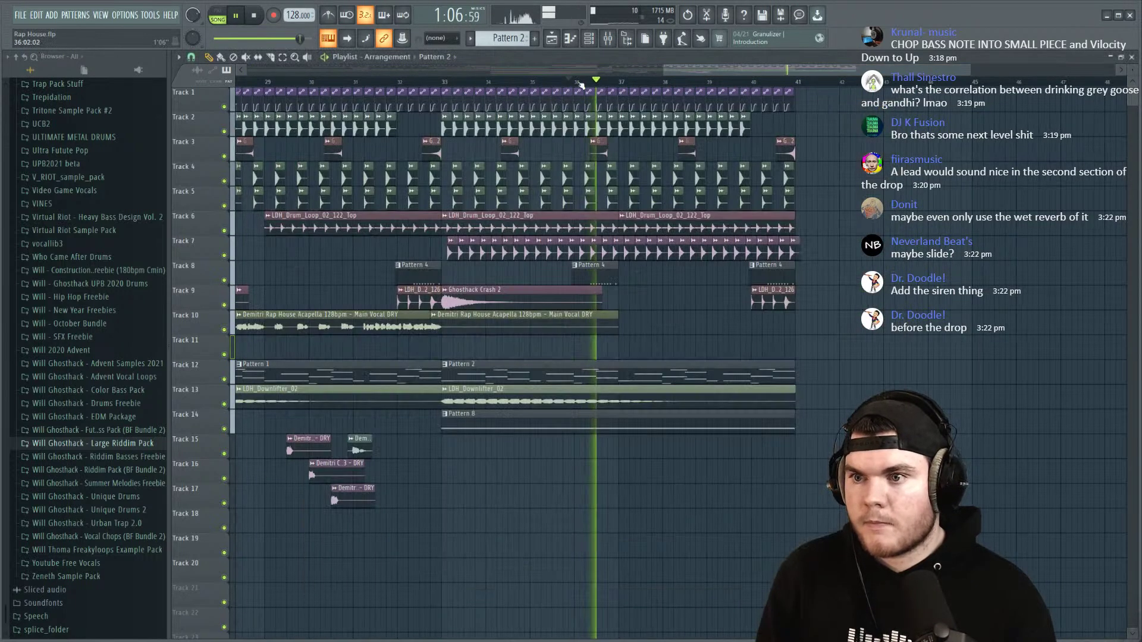
pyautogui.moveTo(441, 82); pyautogui.dragTo(791, 95)
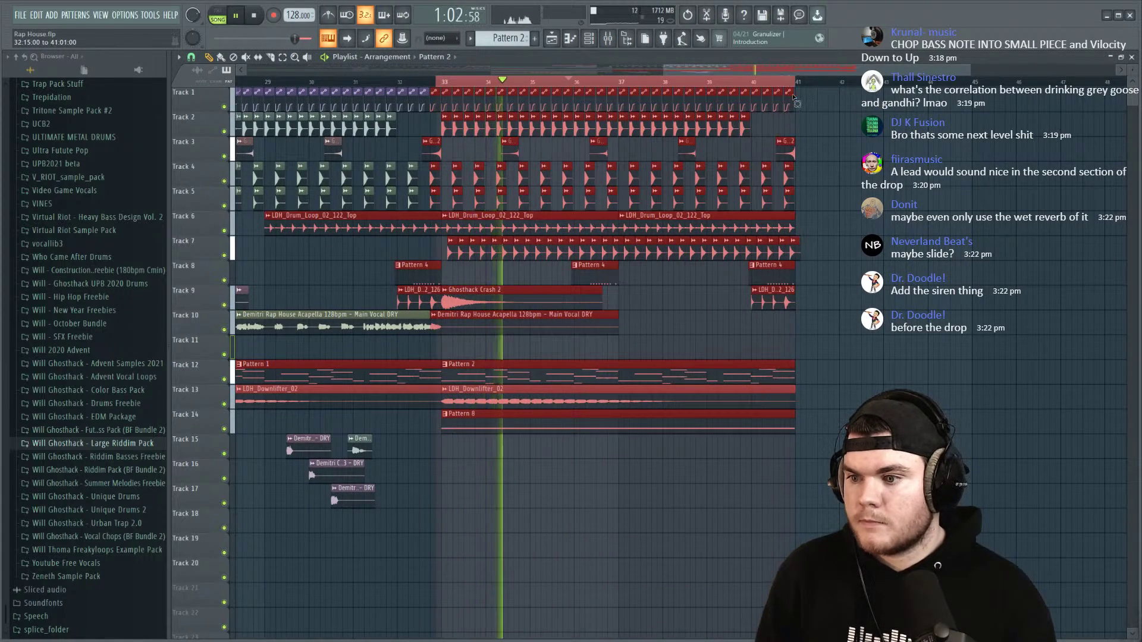
pyautogui.moveTo(436, 83); pyautogui.dragTo(615, 85)
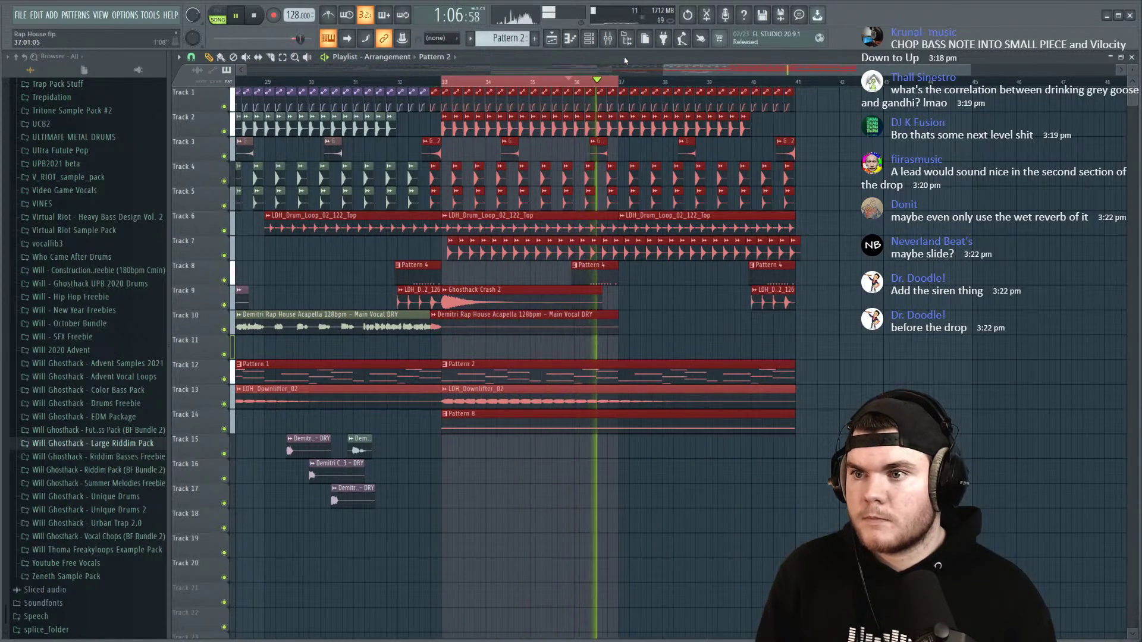
# Step: Reopen Distructor on insert 12 and audition cabinets in its last speaker module, trying Combo 14 and choosing Combo 02
pyautogui.press('F9')
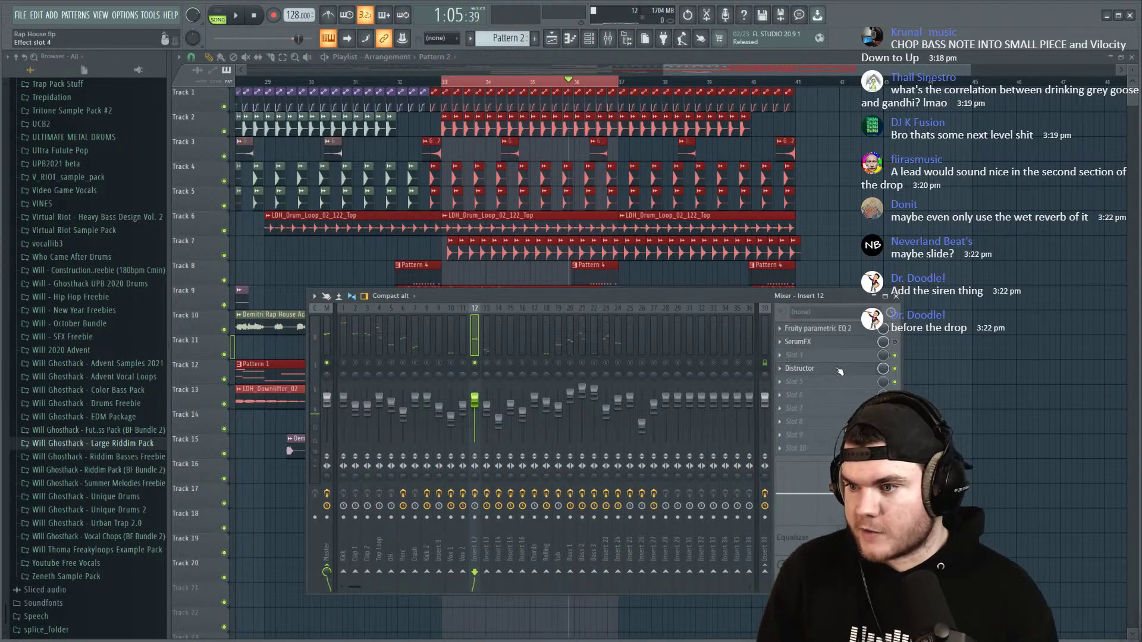
pyautogui.click(840, 371)
pyautogui.click(755, 389)
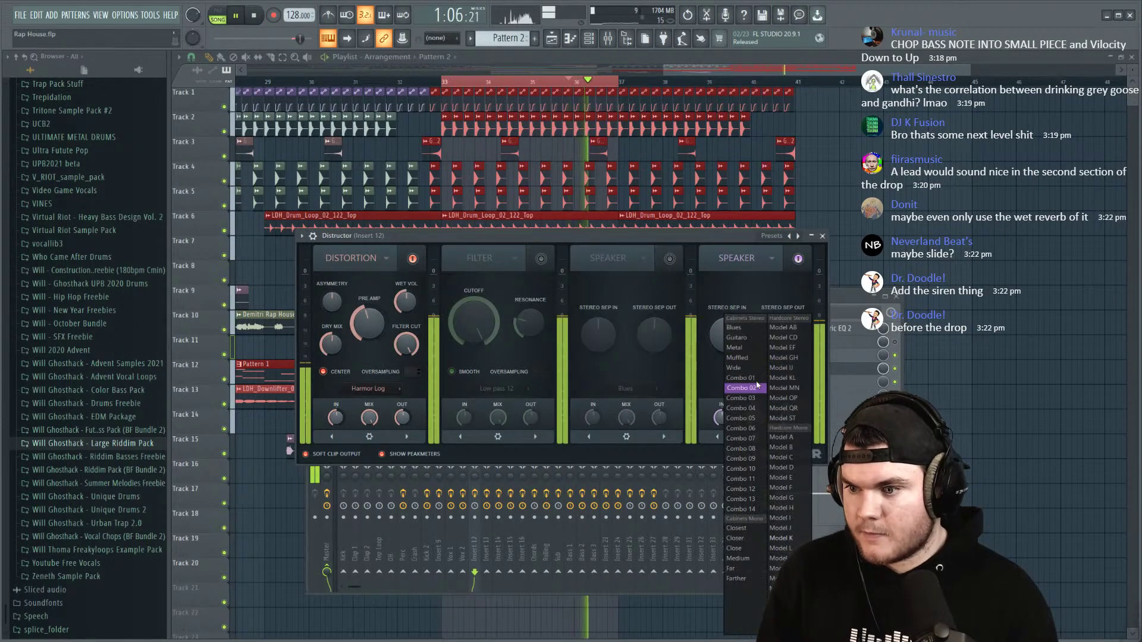
pyautogui.click(738, 510)
pyautogui.press('space')
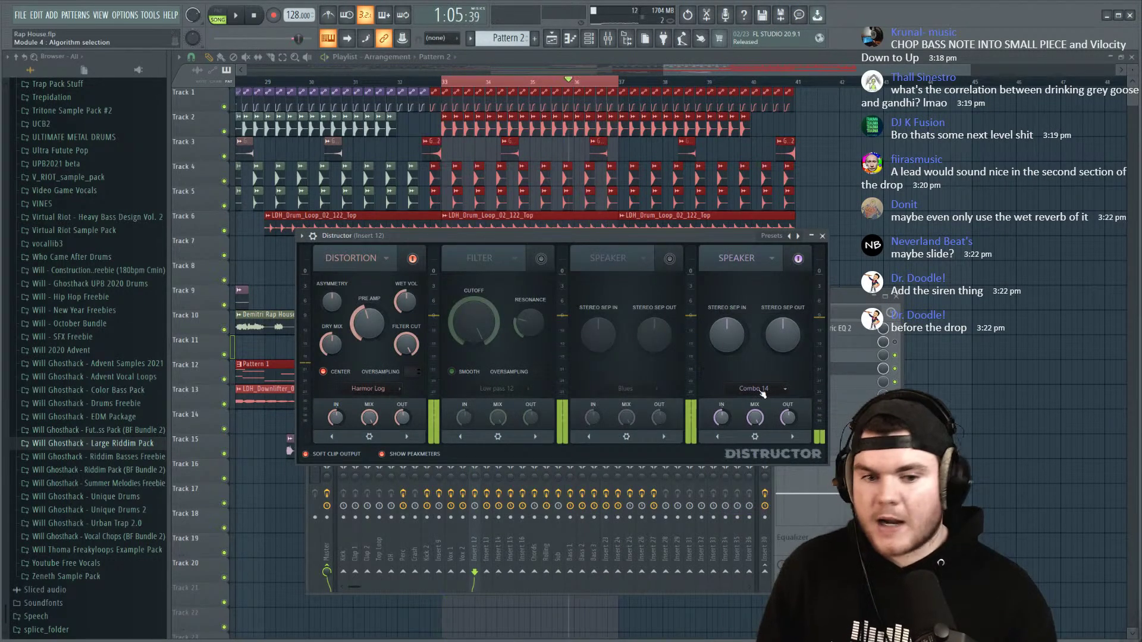
pyautogui.press('space')
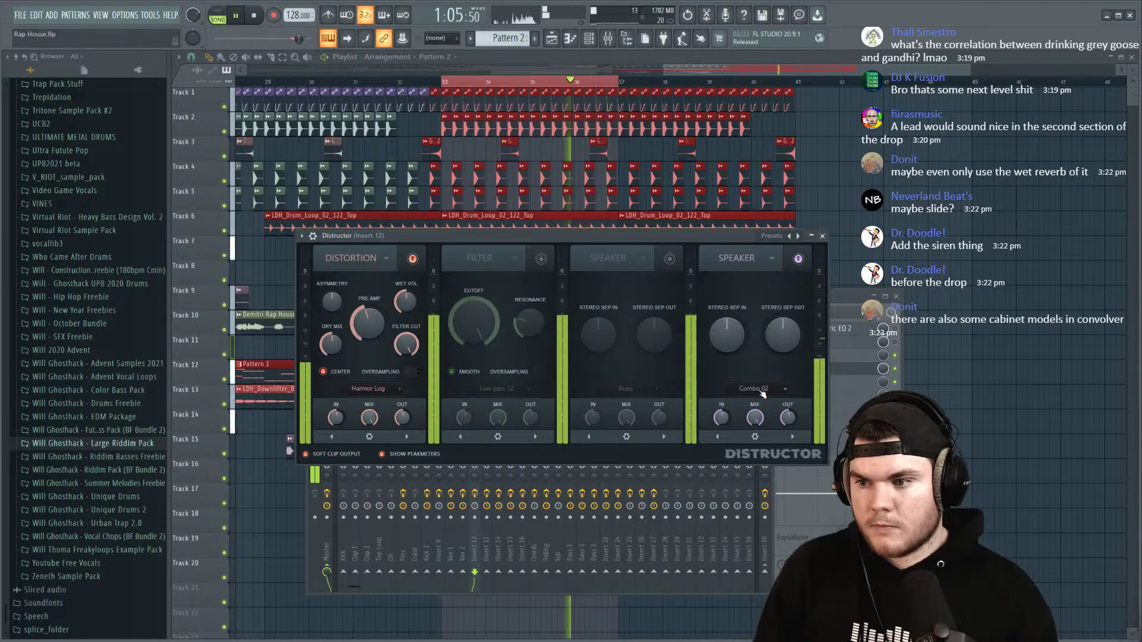
# Step: Try lowering the output stereo separation of Distructor's speaker module
pyautogui.moveTo(783, 334); pyautogui.dragTo(783, 381)
pyautogui.rightClick(787, 339)
pyautogui.press('Escape')
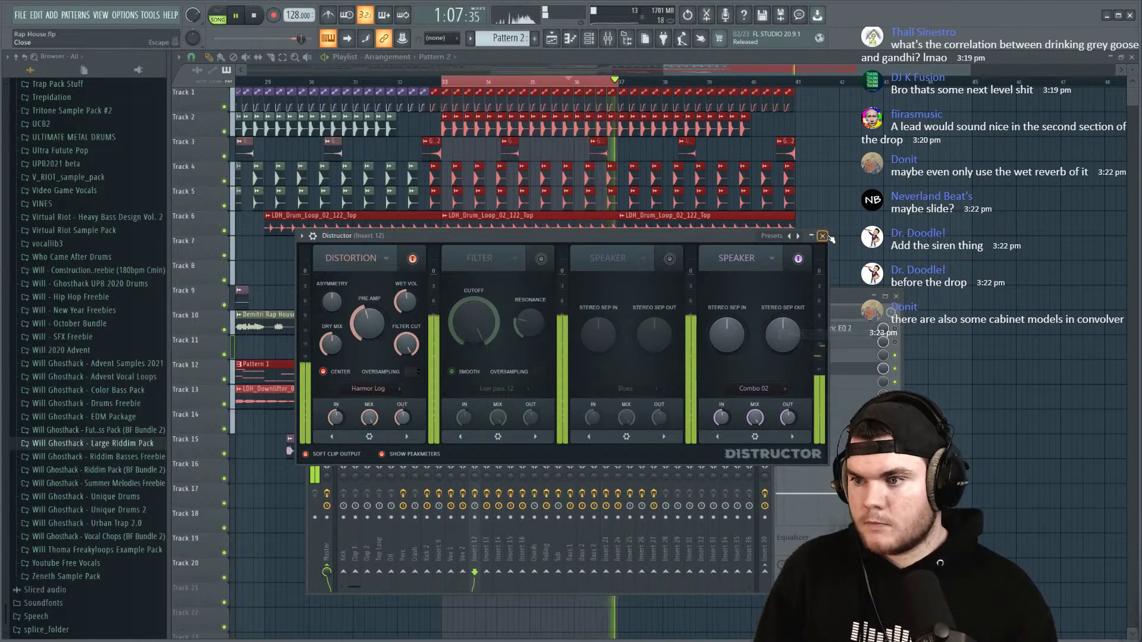
# Step: Move Distructor ahead of Fruity Parametric EQ 2 in insert 12's effect chain and set the EQ's high-pass band to about 177 Hz
pyautogui.click(813, 371)
pyautogui.click(811, 370)
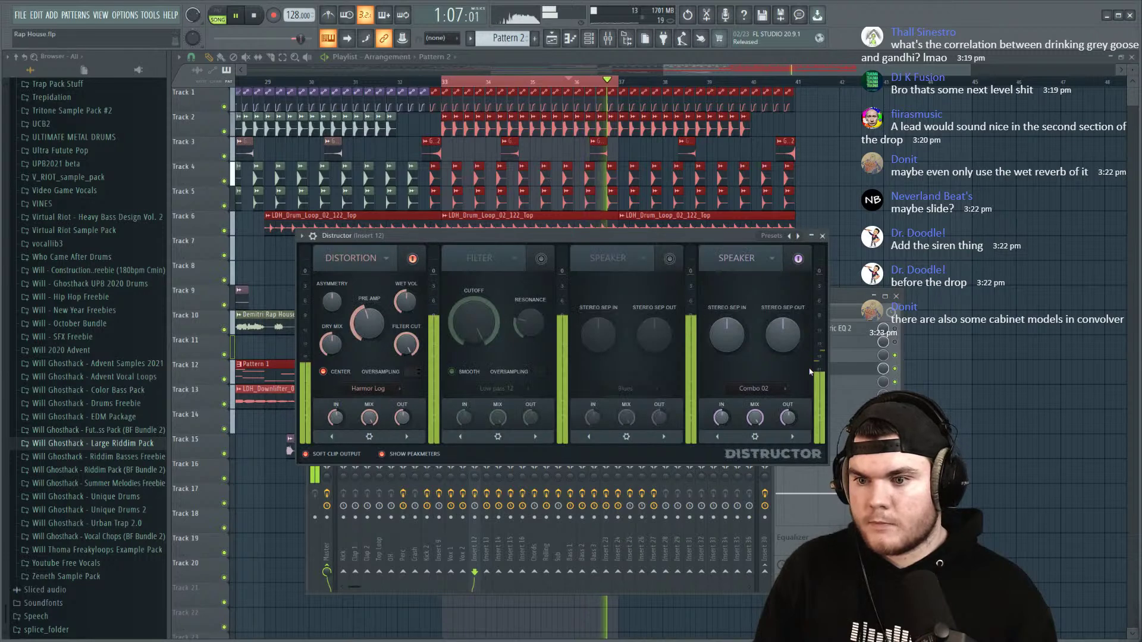
pyautogui.click(857, 373)
pyautogui.moveTo(800, 369)
pyautogui.mouseDown()
pyautogui.moveTo(800, 355)
pyautogui.moveTo(839, 369)
pyautogui.moveTo(821, 369)
pyautogui.mouseUp()
pyautogui.click(866, 355)
pyautogui.moveTo(362, 240); pyautogui.dragTo(319, 243)
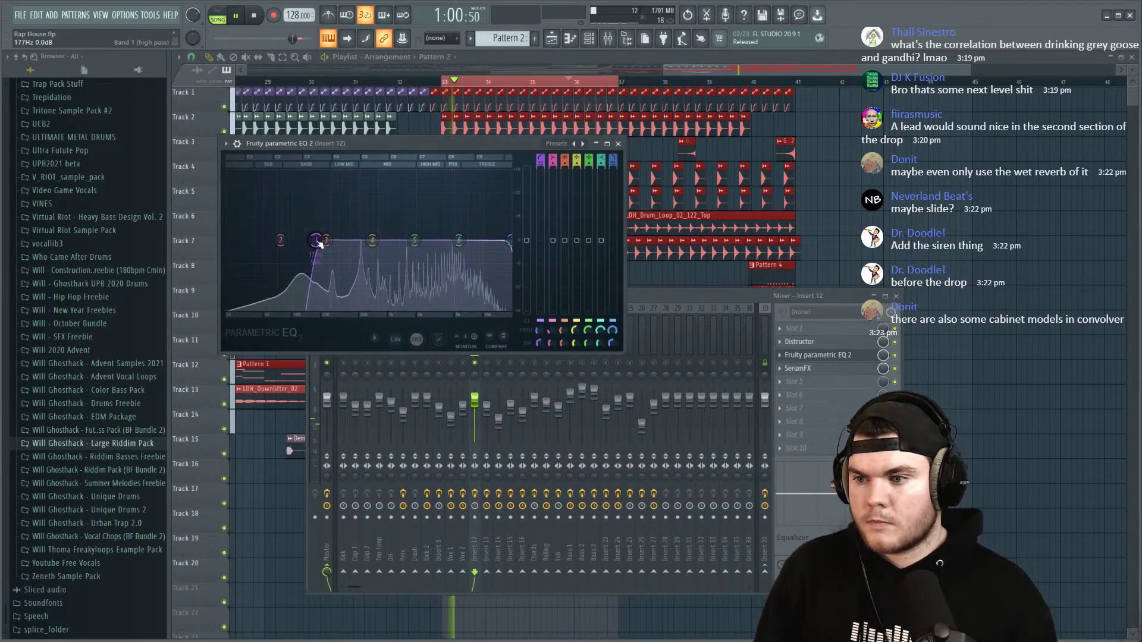
# Step: Enable the Delay effect in SerumFX on insert 12, stop playback, and reposition the plugin window
pyautogui.click(812, 369)
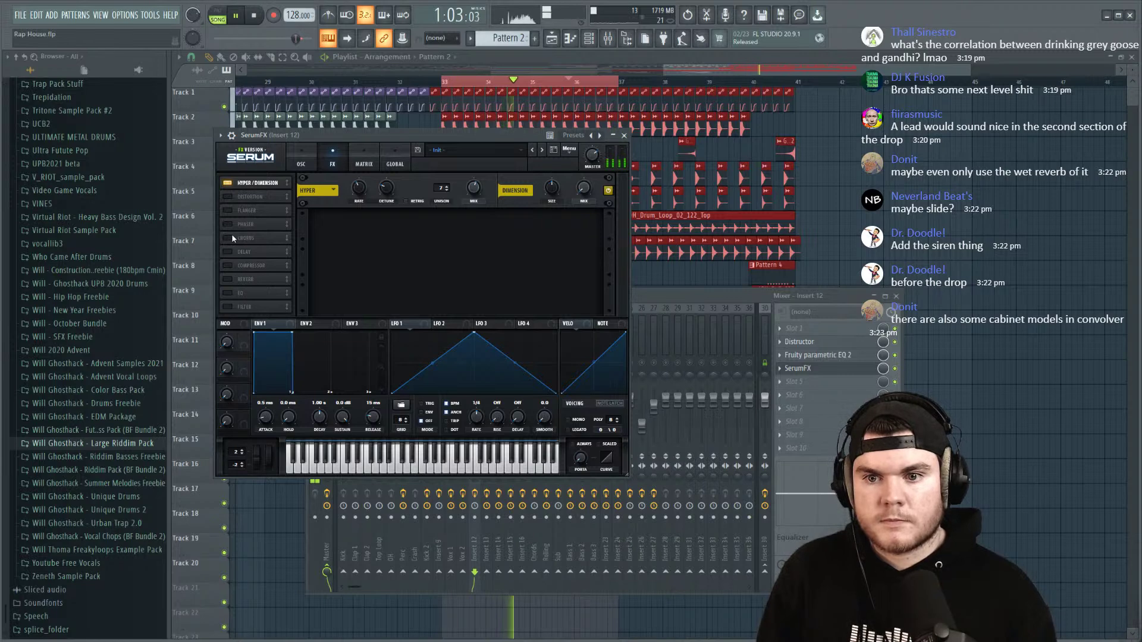
pyautogui.click(227, 253)
pyautogui.click(331, 231)
pyautogui.click(353, 249)
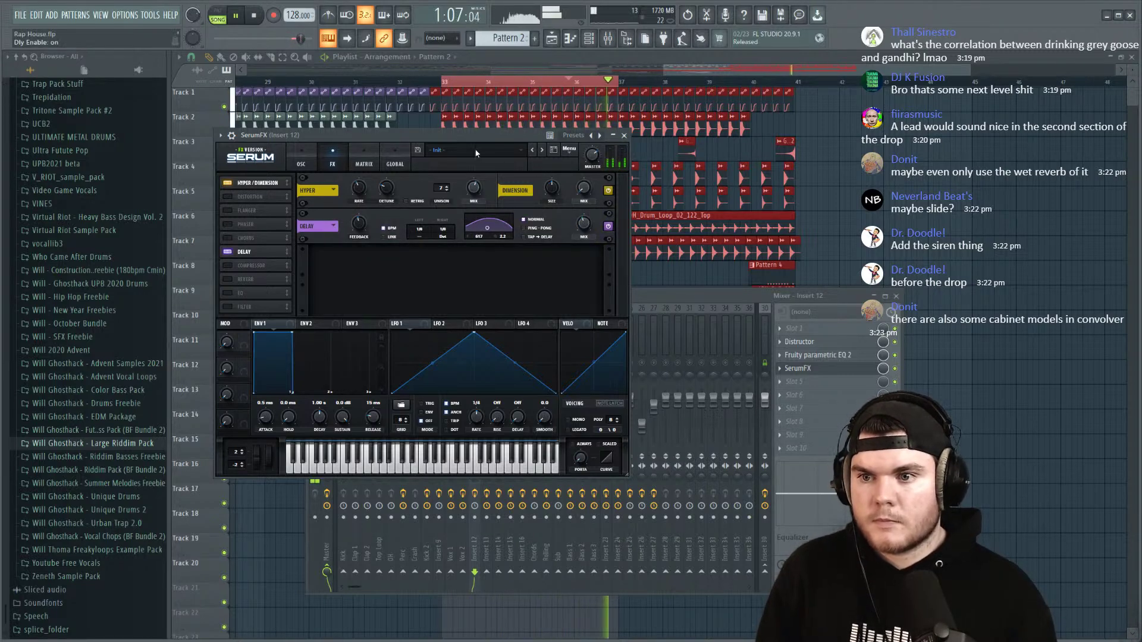
pyautogui.press('space')
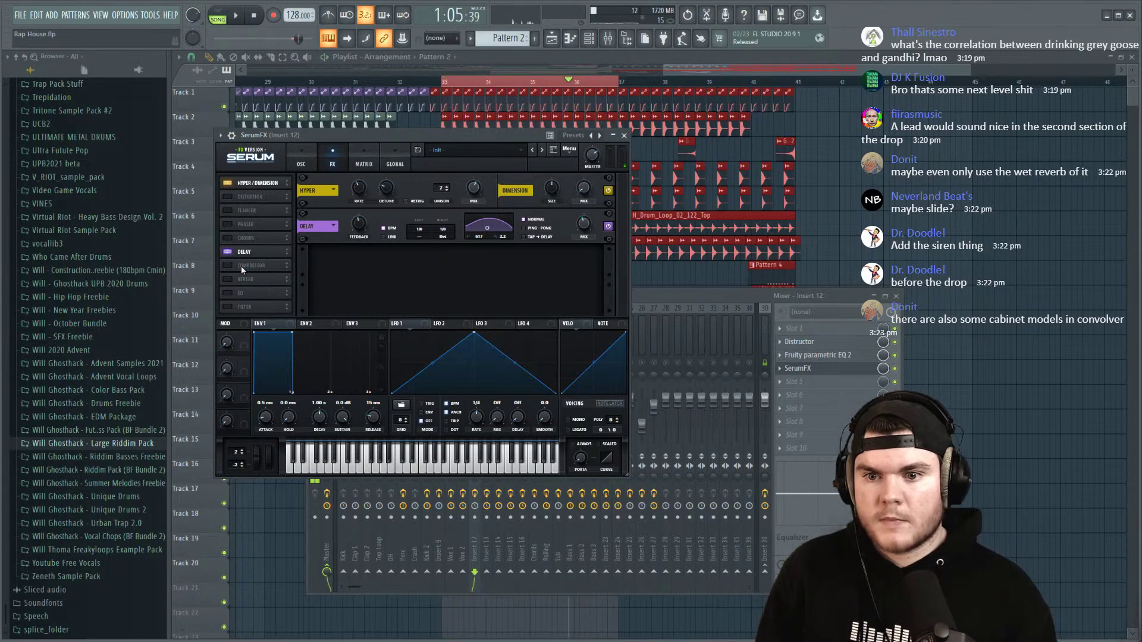
pyautogui.click(332, 230)
pyautogui.click(403, 142)
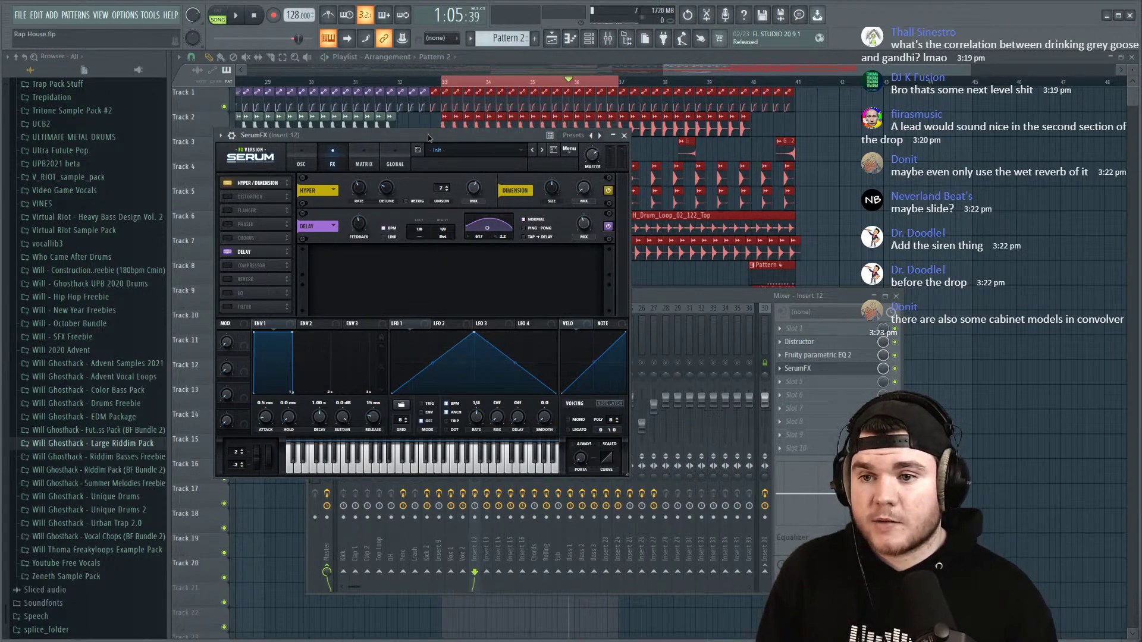
pyautogui.moveTo(404, 142); pyautogui.dragTo(458, 150)
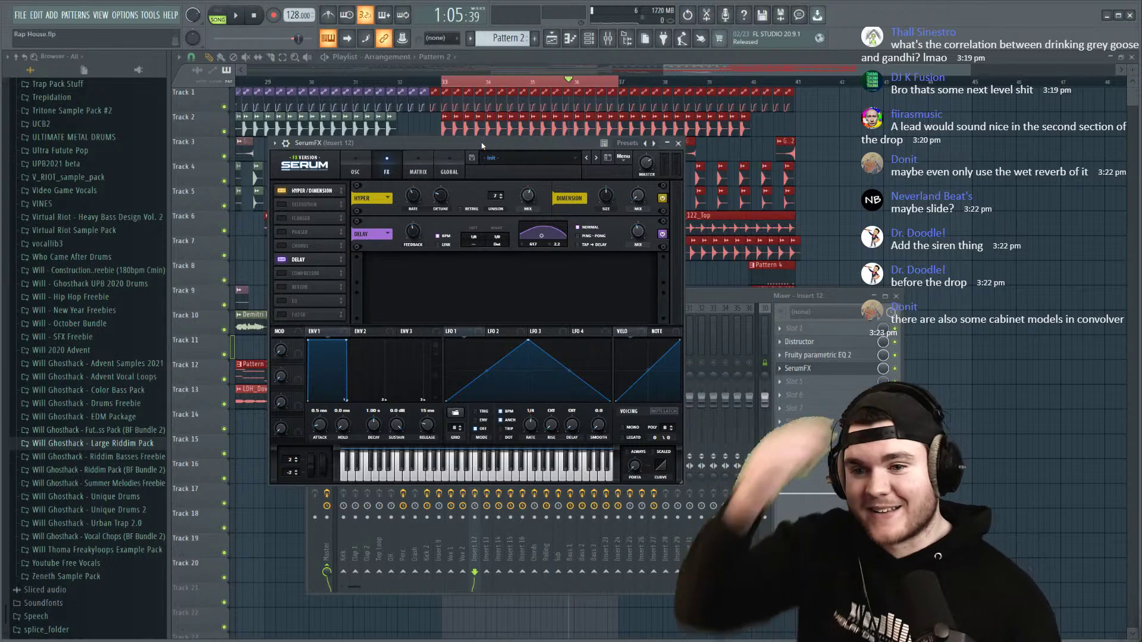
# Step: Enable the Reverb effect in SerumFX on insert 12, set its mix to about 16%, and start playback
pyautogui.moveTo(427, 154); pyautogui.dragTo(431, 148)
pyautogui.click(297, 282)
pyautogui.press('space')
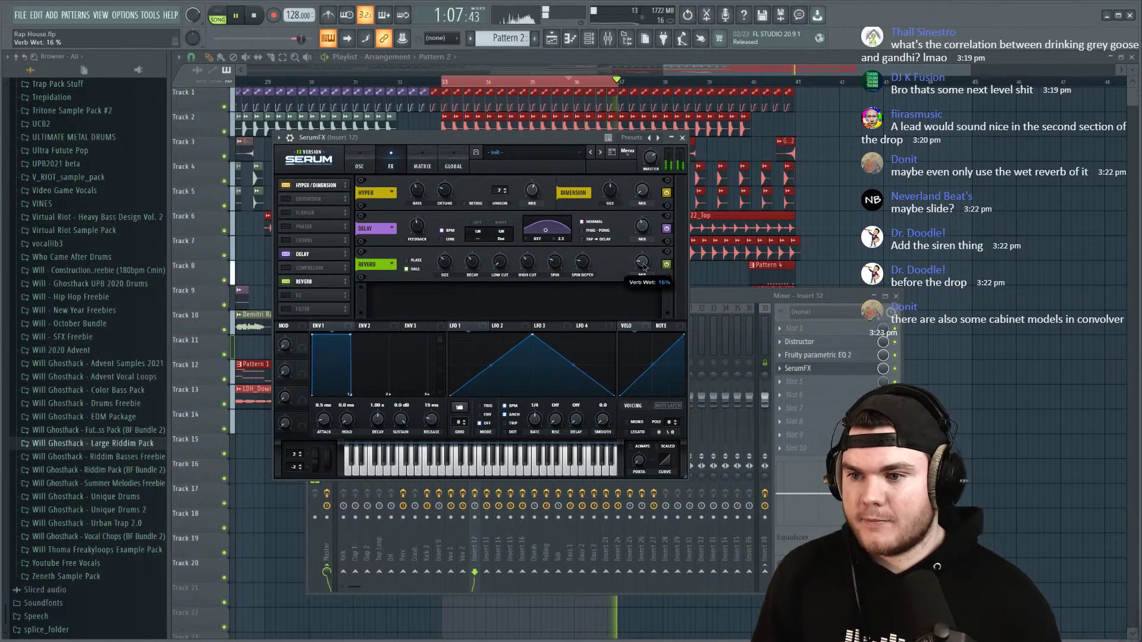
pyautogui.click(803, 369)
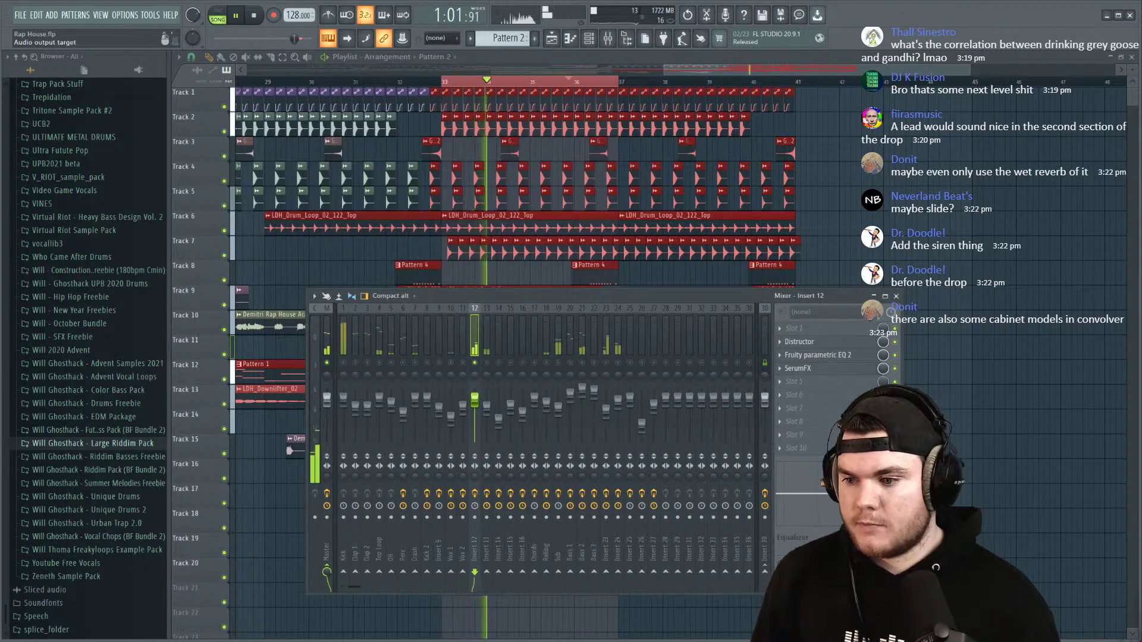
# Step: Unsolo insert 12, set the Delay mix in SerumFX to about 31%, and close the open windows
pyautogui.rightClick(476, 363)
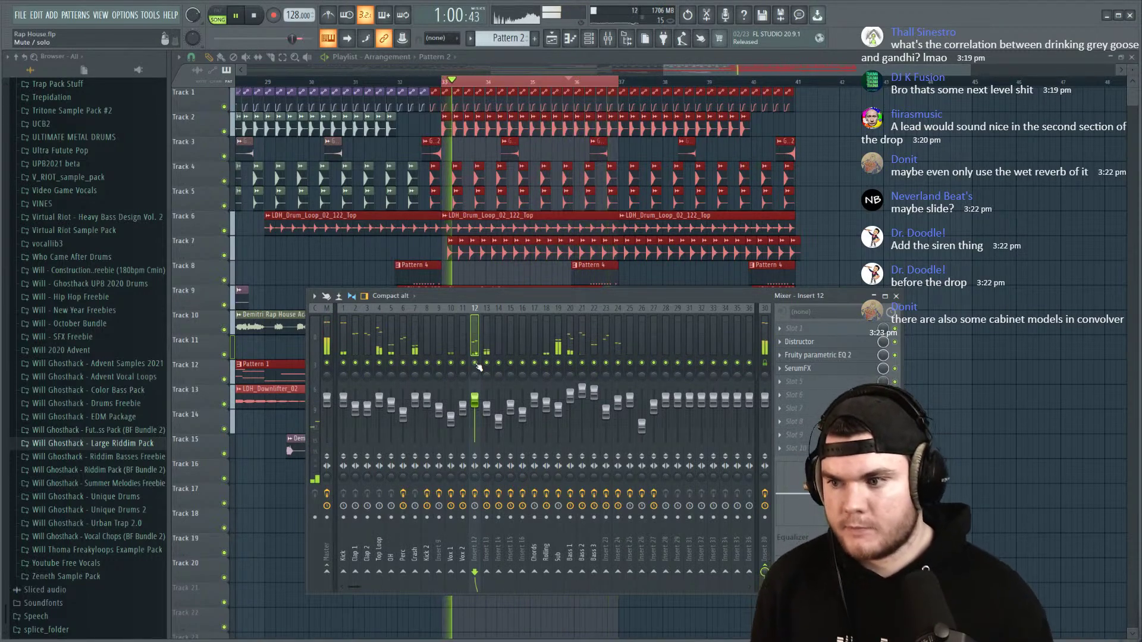
pyautogui.click(811, 371)
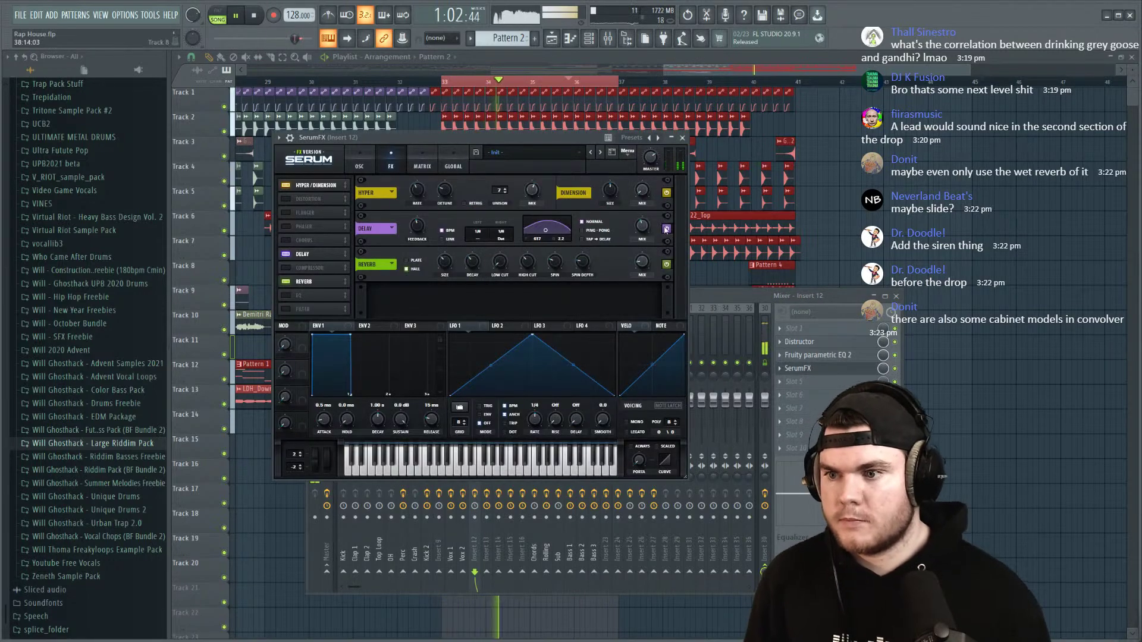
pyautogui.click(667, 230)
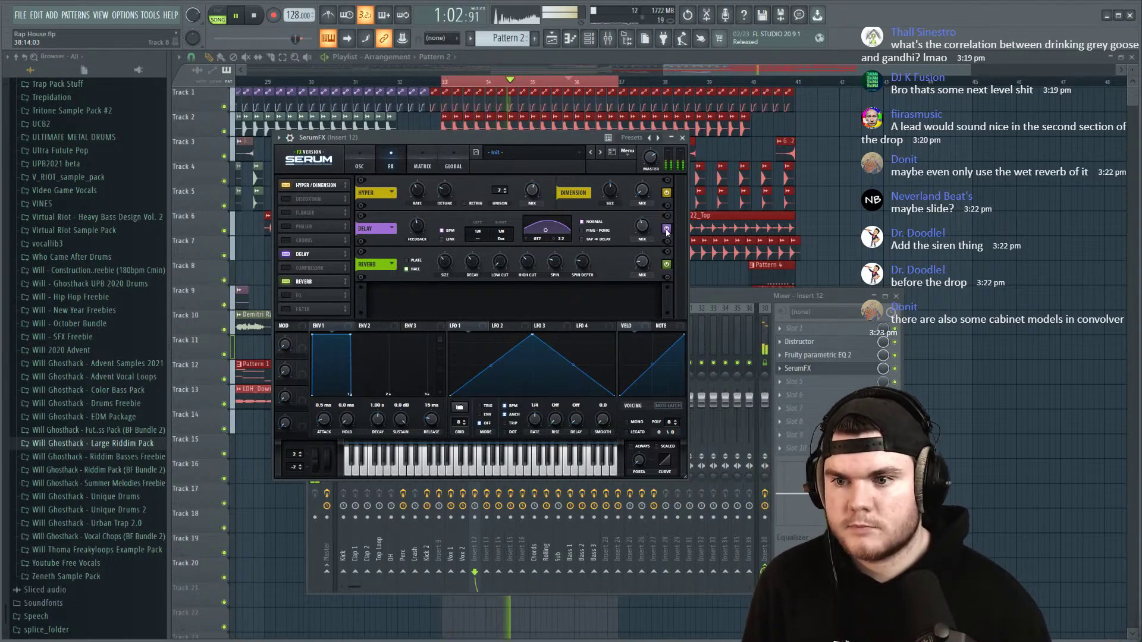
pyautogui.moveTo(646, 230); pyautogui.dragTo(644, 240)
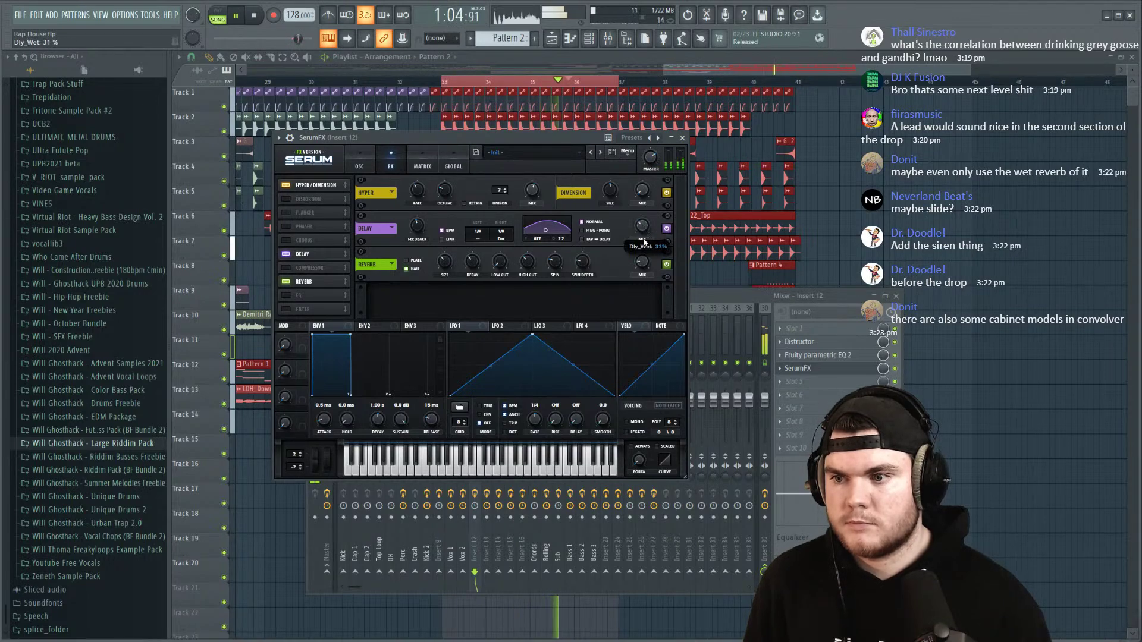
pyautogui.press('F12')
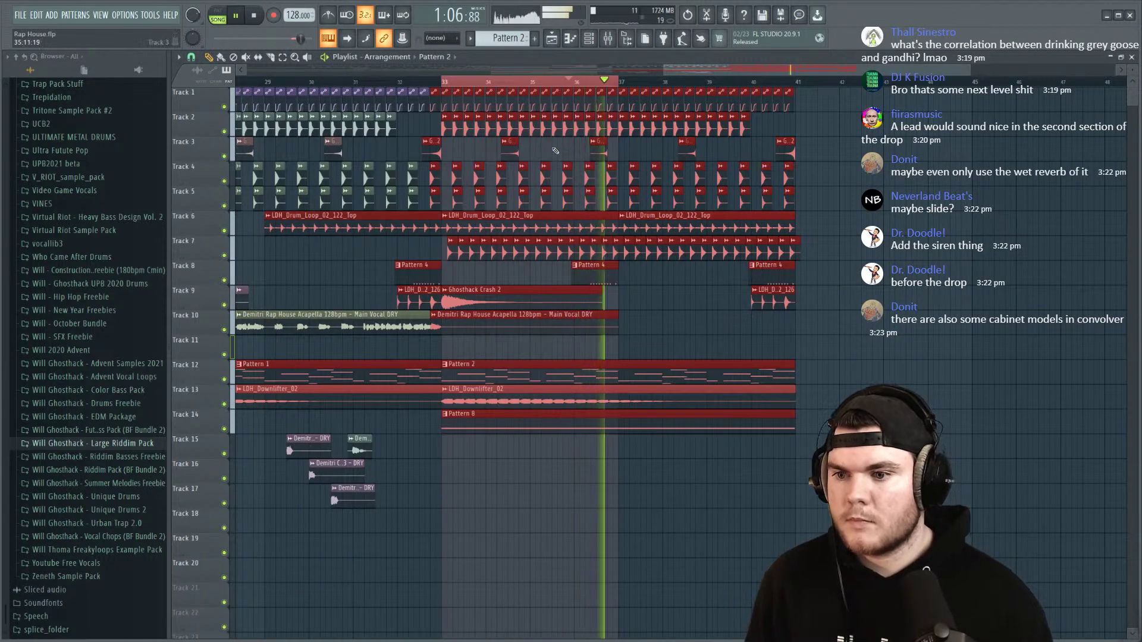
# Step: Stop playback and open the Pop Punk Adlib channel's notes in the piano roll
pyautogui.press('space')
pyautogui.doubleClick(536, 381)
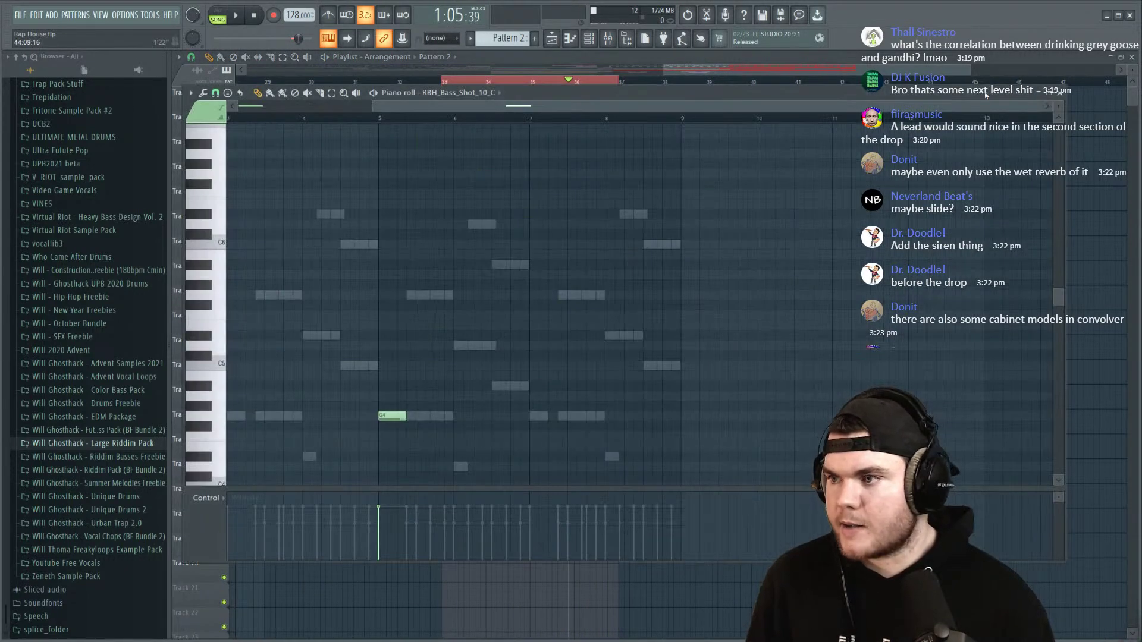
pyautogui.click(1124, 59)
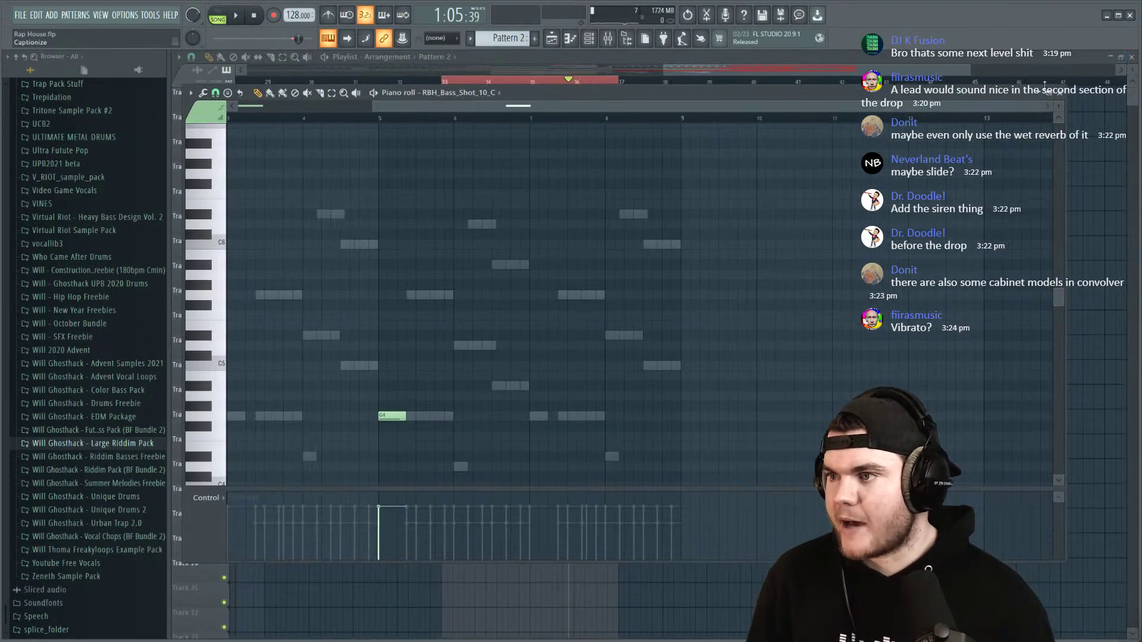
pyautogui.press('F7')
pyautogui.press('F6')
pyautogui.click(444, 372)
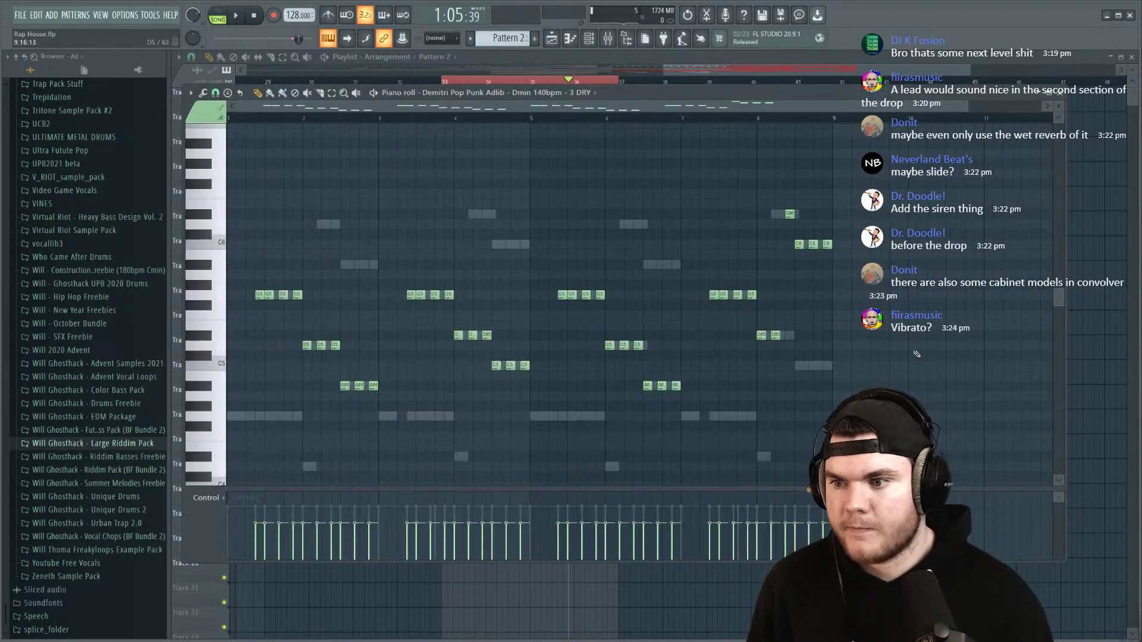
# Step: Add short G4 notes to the adlib pattern at the start of bars 1, 3, 5 and 7
pyautogui.scroll(-1, 752, 122)
pyautogui.press('space')
pyautogui.press('space')
pyautogui.moveTo(270, 119); pyautogui.dragTo(223, 122)
pyautogui.press('space')
pyautogui.press('space')
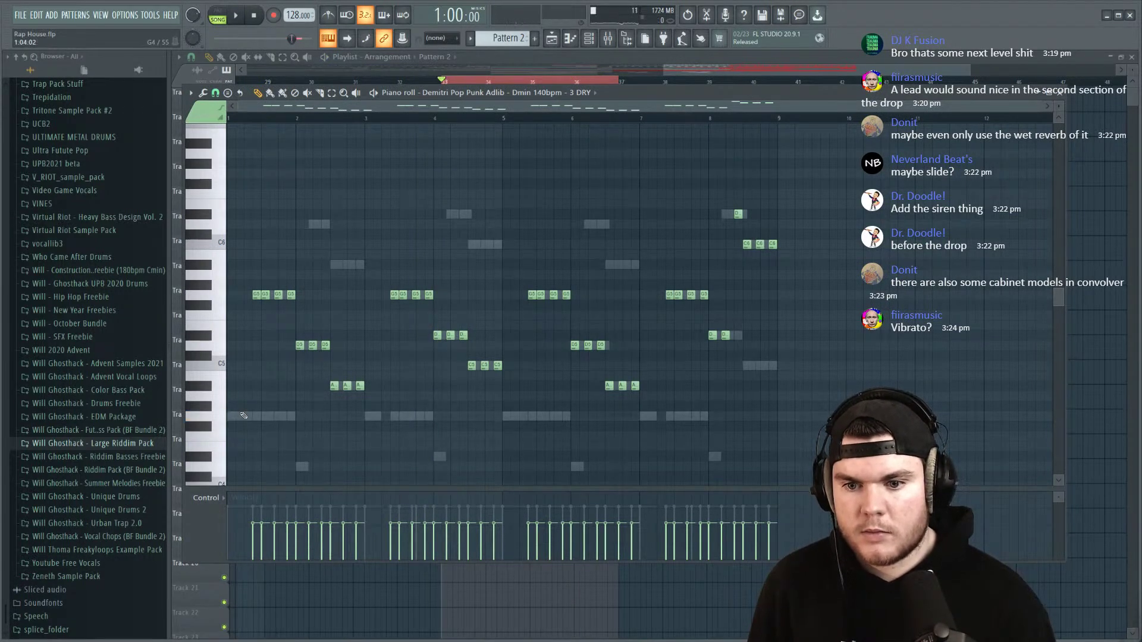
pyautogui.press('space')
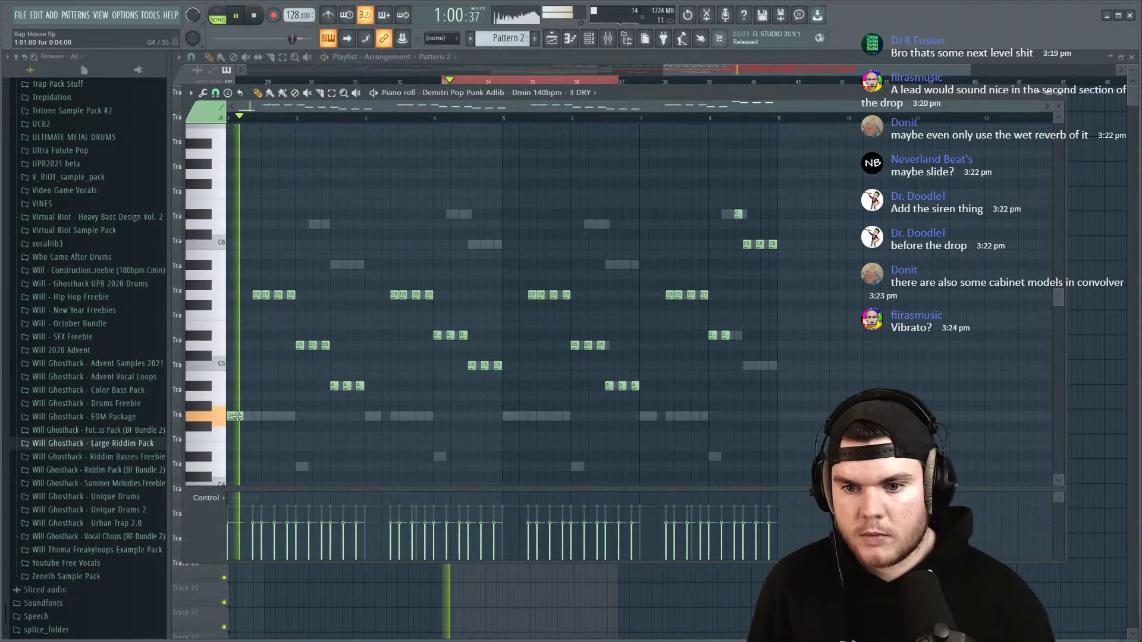
pyautogui.click(372, 416)
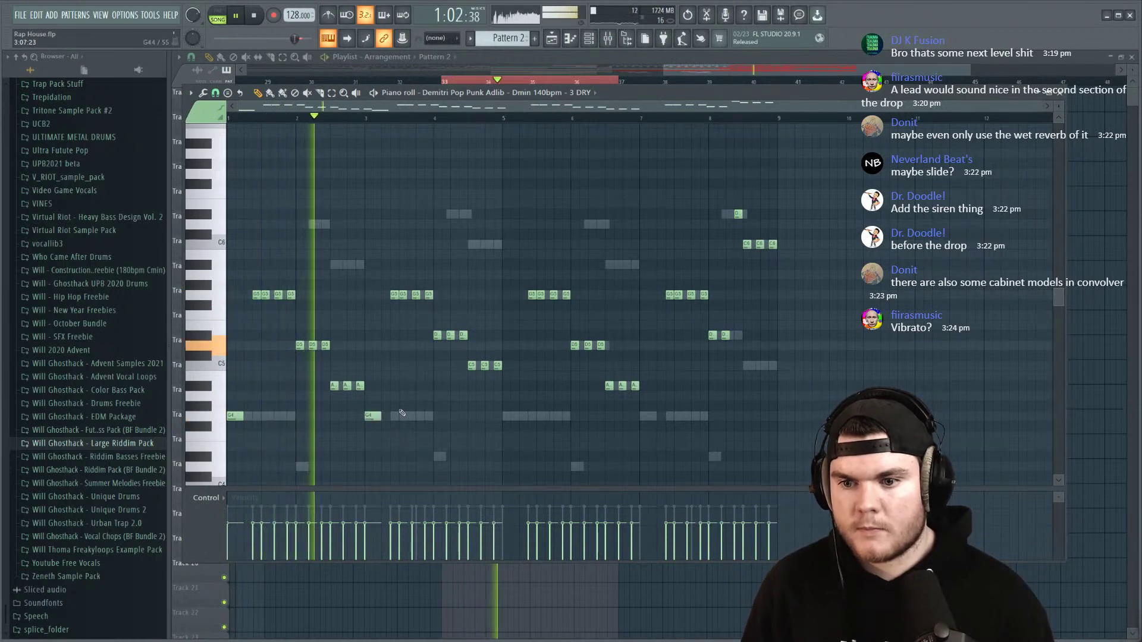
pyautogui.click(510, 415)
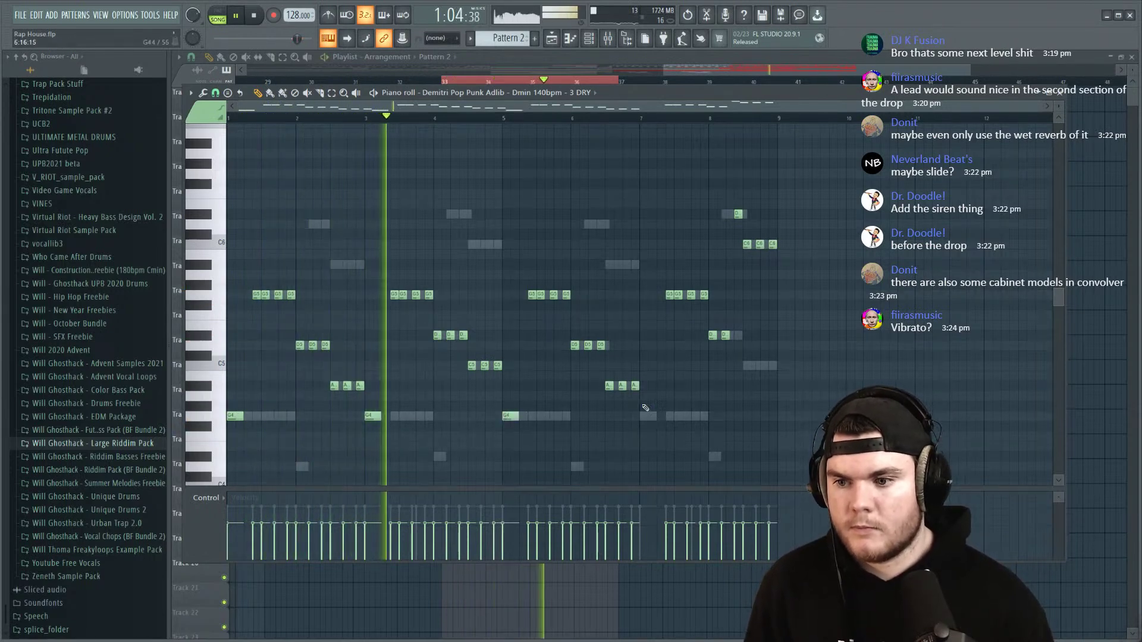
pyautogui.click(644, 416)
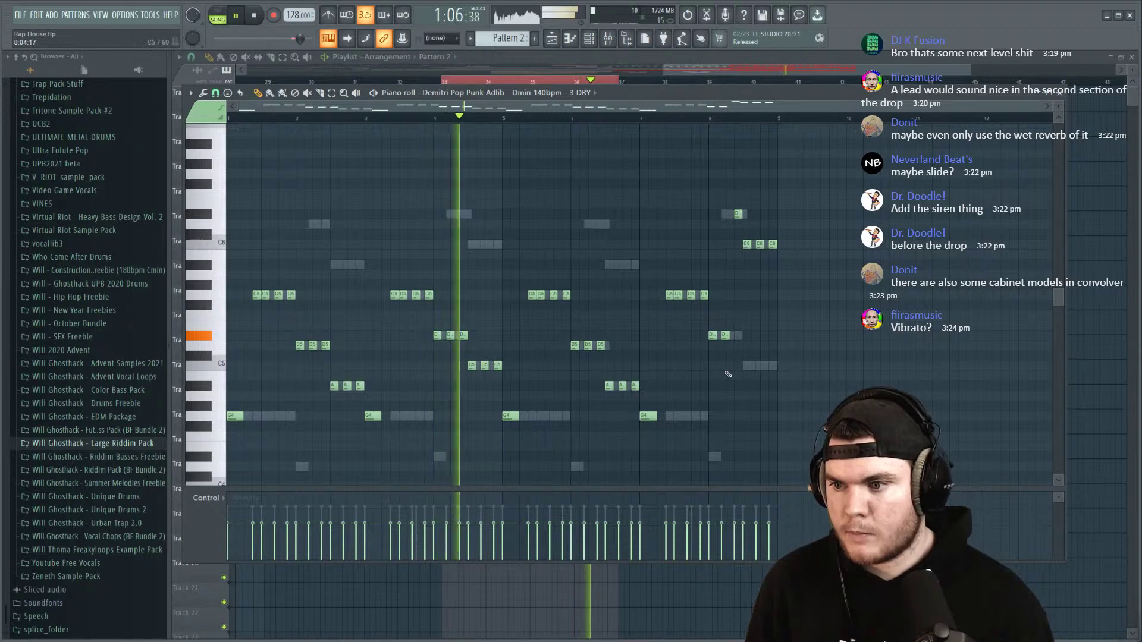
# Step: Transpose the four new G4 notes down one octave and close the piano roll
pyautogui.scroll(-3, 732, 376)
pyautogui.moveTo(727, 376); pyautogui.dragTo(230, 319)
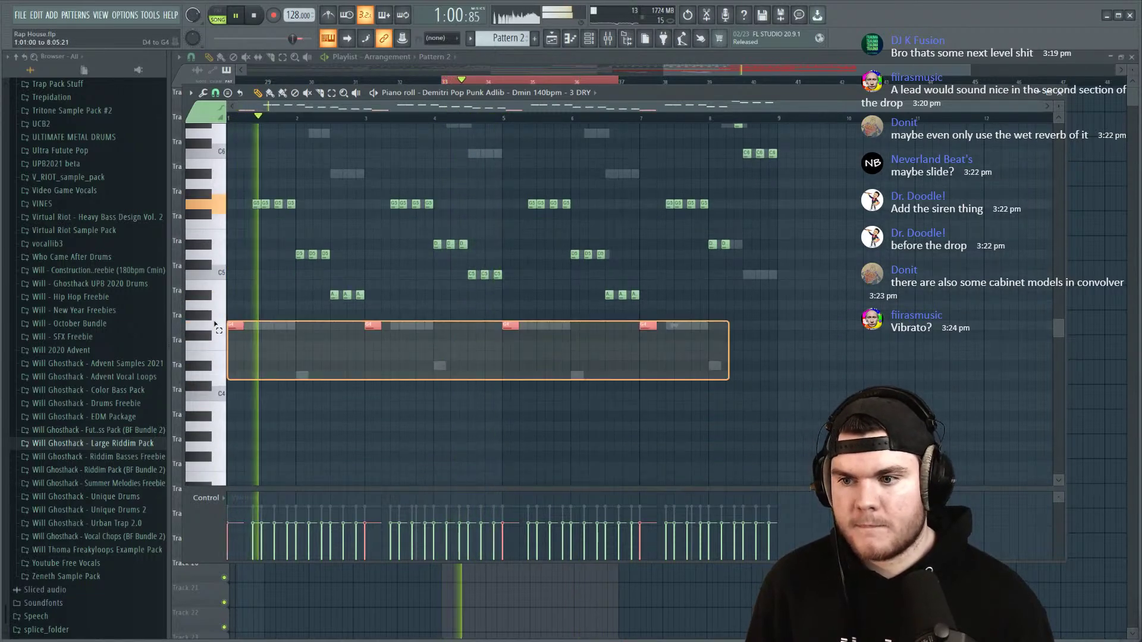
pyautogui.hotkey('ctrl', 'Down')
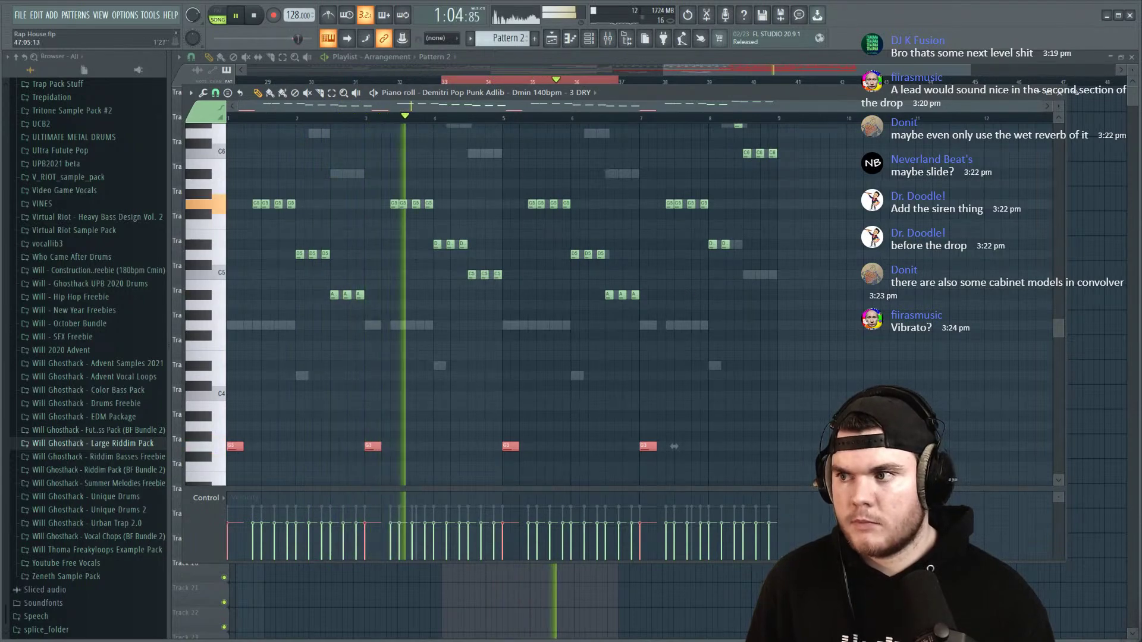
pyautogui.click(1060, 92)
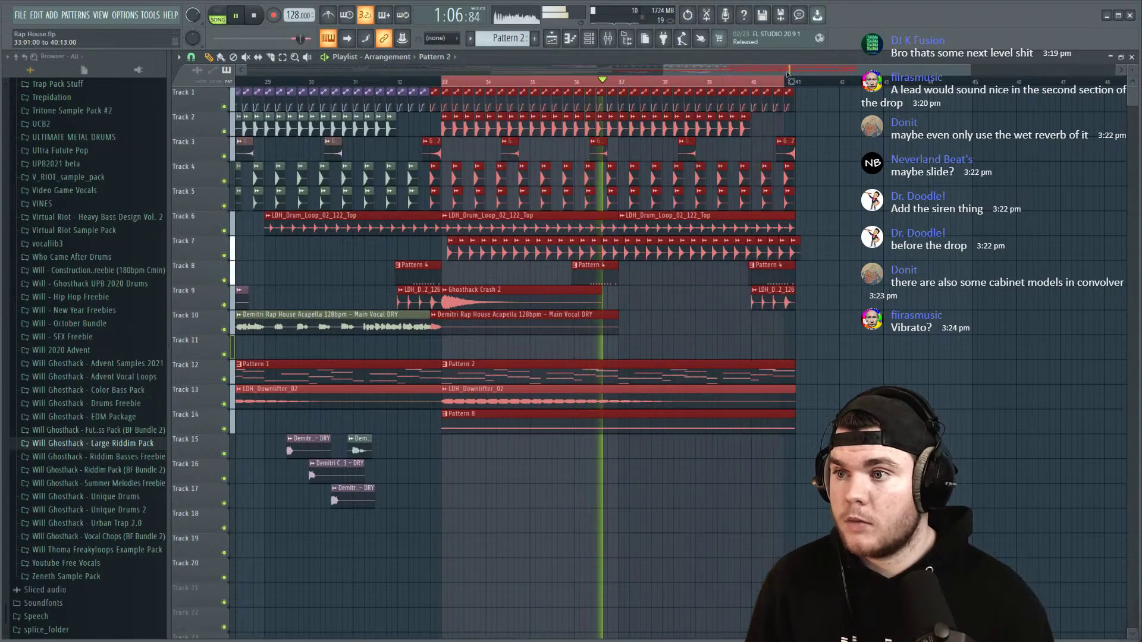
# Step: Extend the playlist's loop selection from bar 33 through bar 40 and play back the full drop
pyautogui.click(881, 200)
pyautogui.rightClick(882, 201)
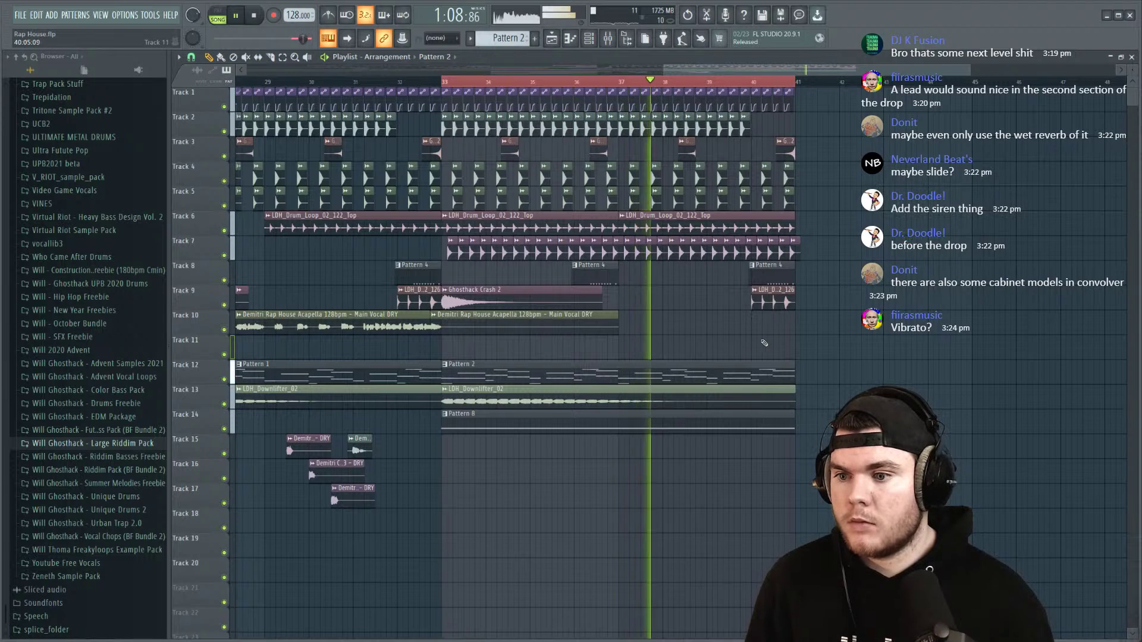
pyautogui.press('space')
pyautogui.press('space')
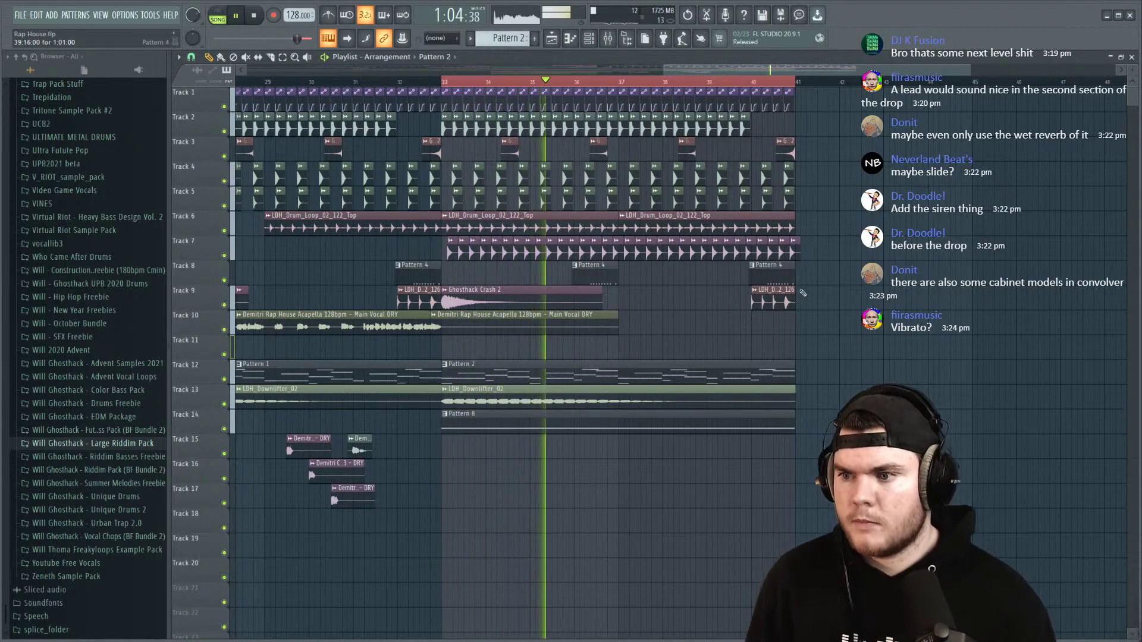
pyautogui.click(614, 38)
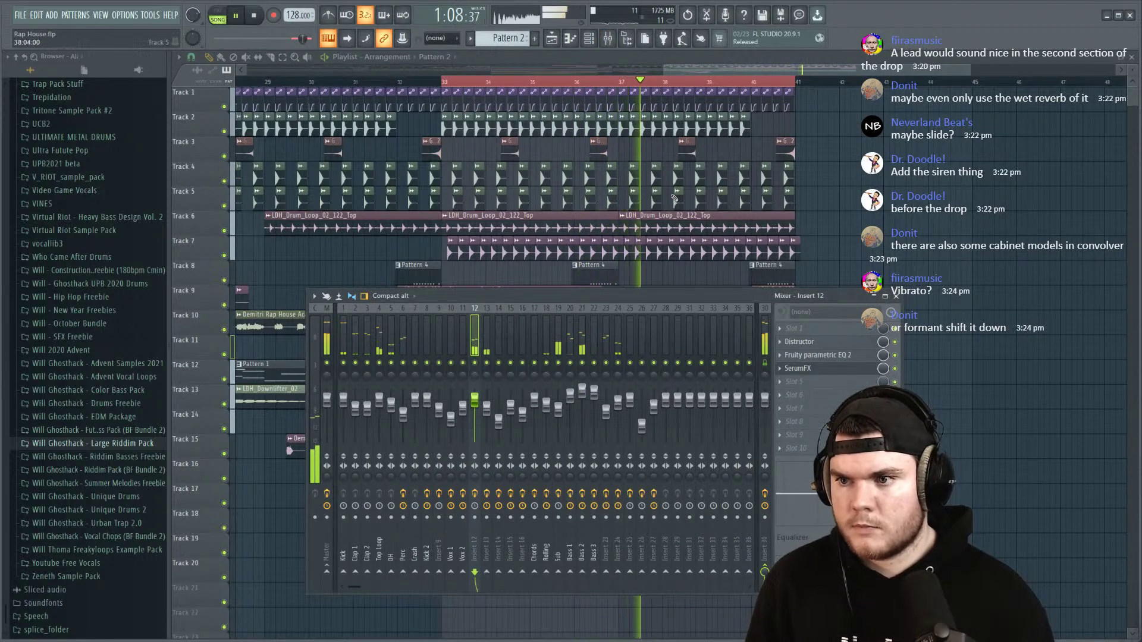
pyautogui.press('F9')
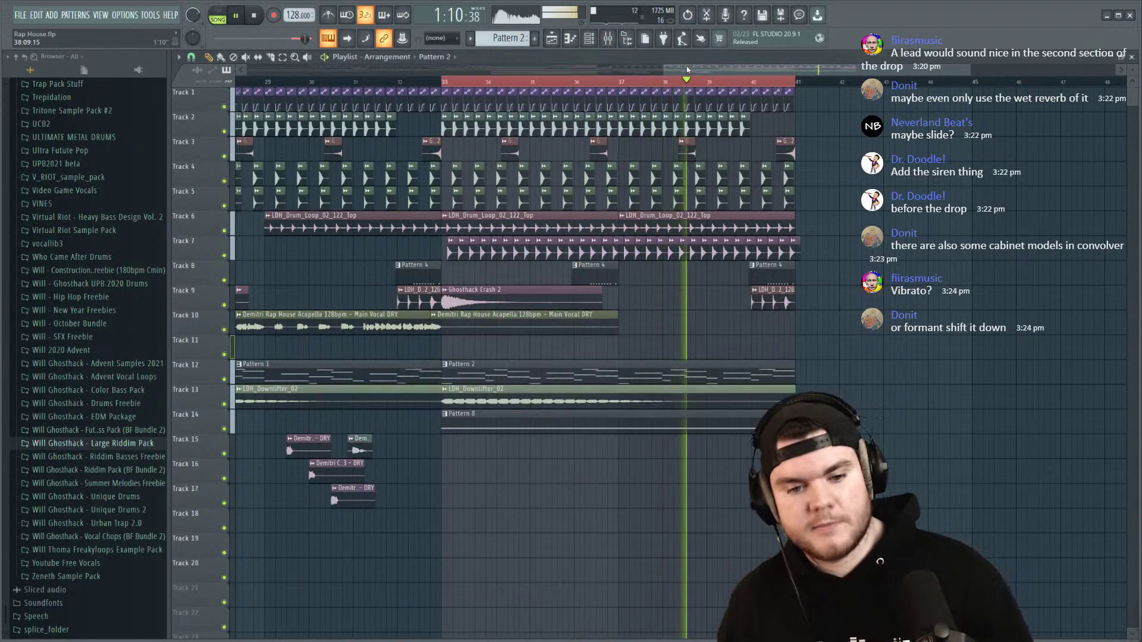
pyautogui.press('space')
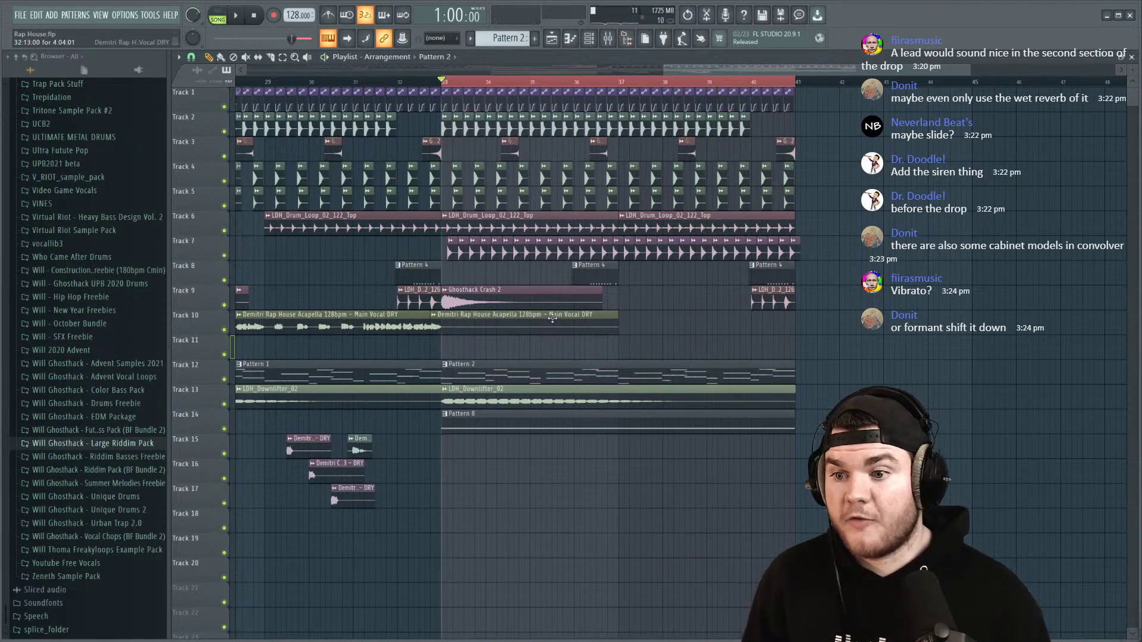
# Step: Set the Pop Punk Adlib sampler's stretch mode to Stretch Pro, reset its channel pitch, and set its time-stretching pitch shift to -400 cents
pyautogui.click(601, 38)
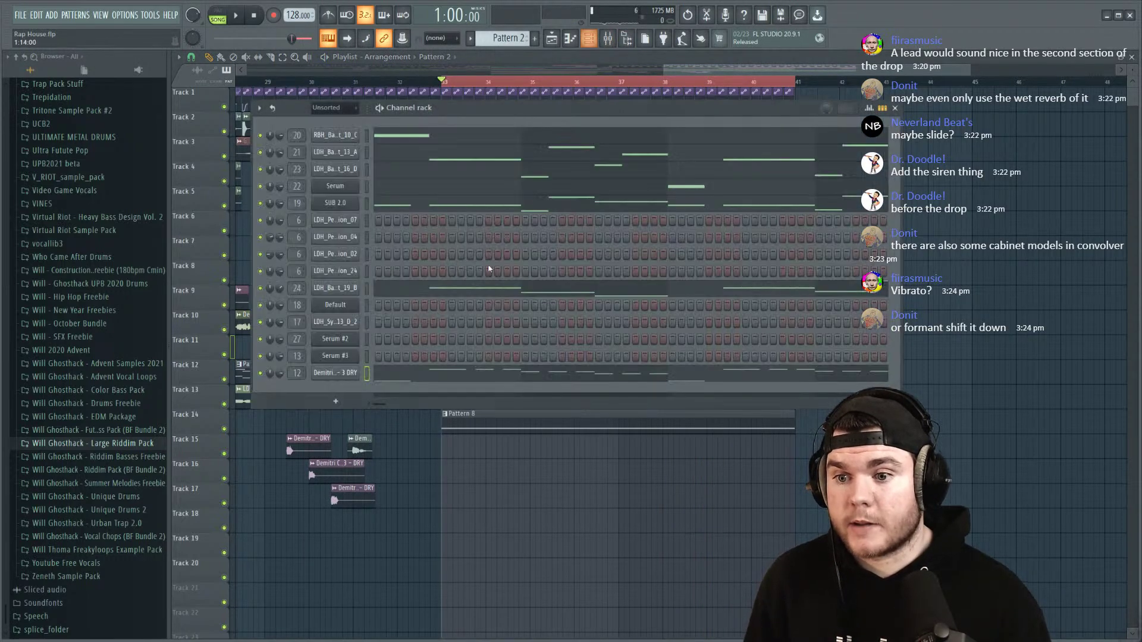
pyautogui.click(352, 375)
pyautogui.click(384, 241)
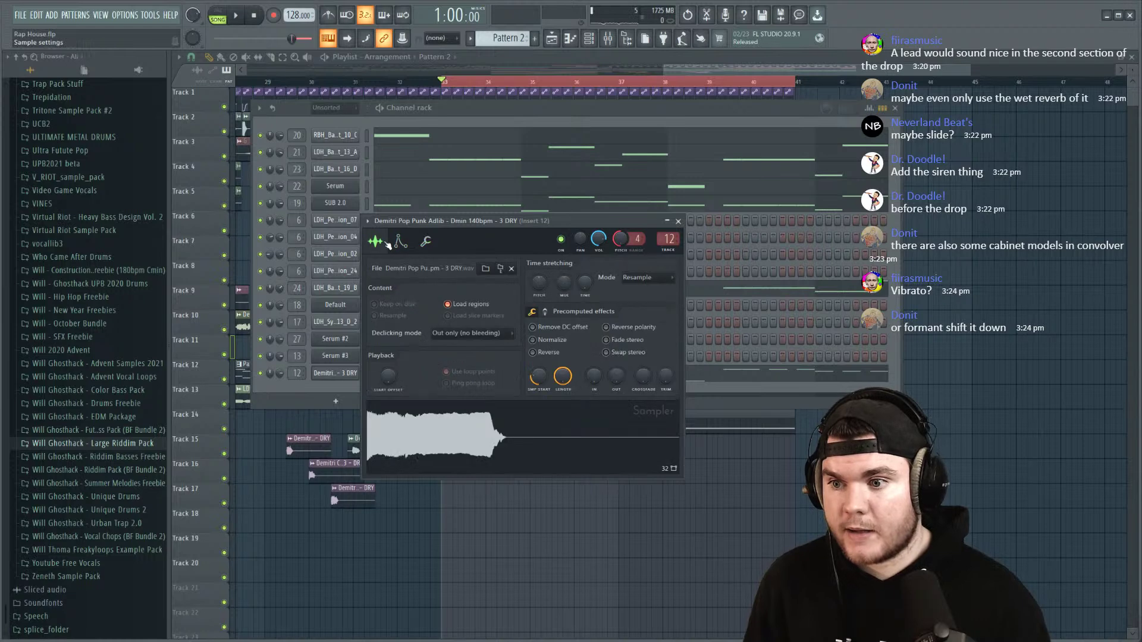
pyautogui.click(637, 278)
pyautogui.click(641, 319)
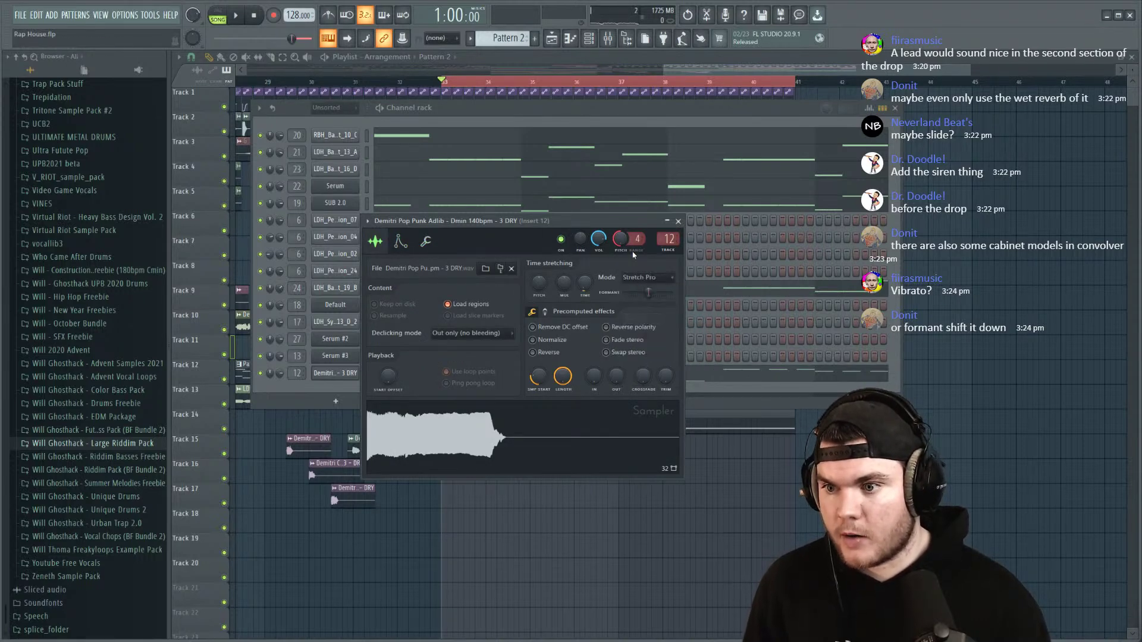
pyautogui.rightClick(619, 242)
pyautogui.click(634, 249)
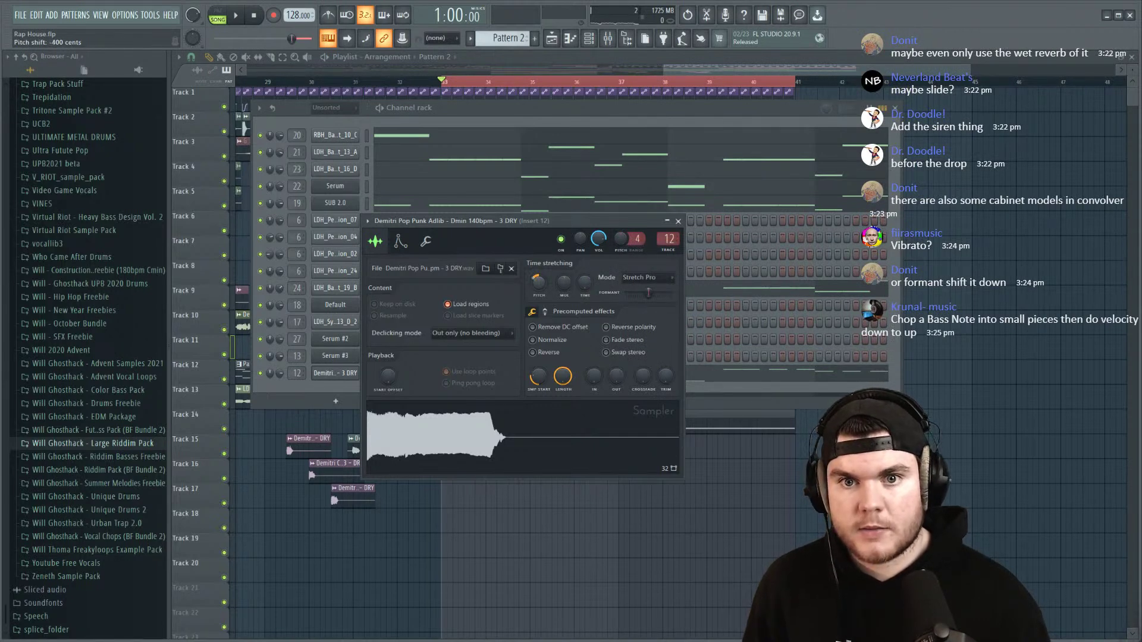
# Step: Solo the adlib channel and try formant shifts of -800, -481 and -900 cents during playback
pyautogui.press('space')
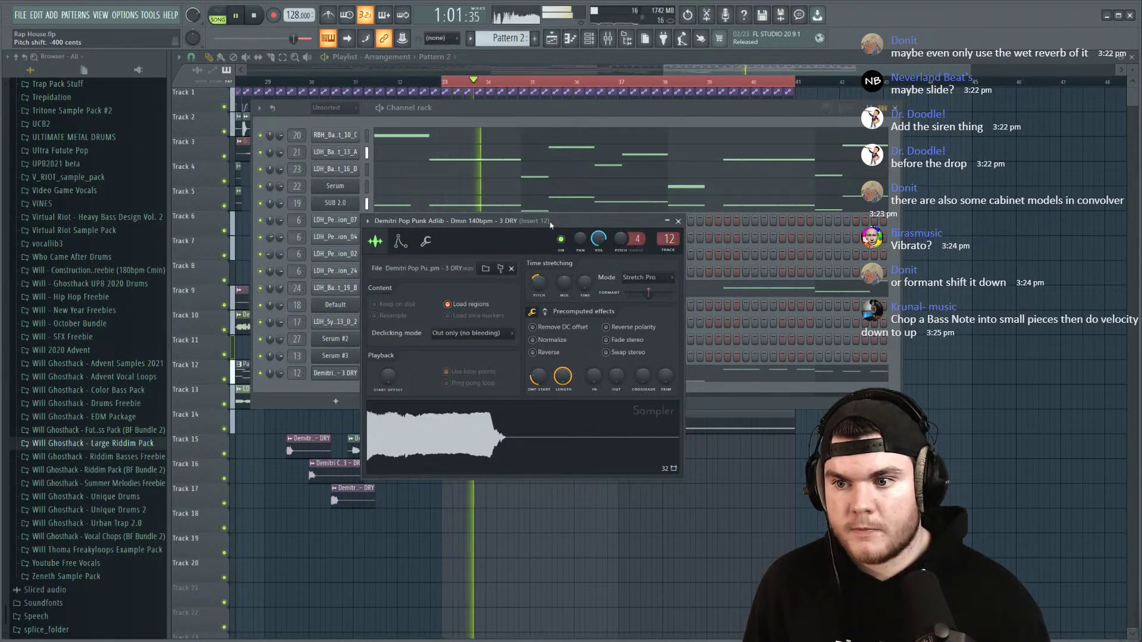
pyautogui.moveTo(648, 293); pyautogui.dragTo(634, 292)
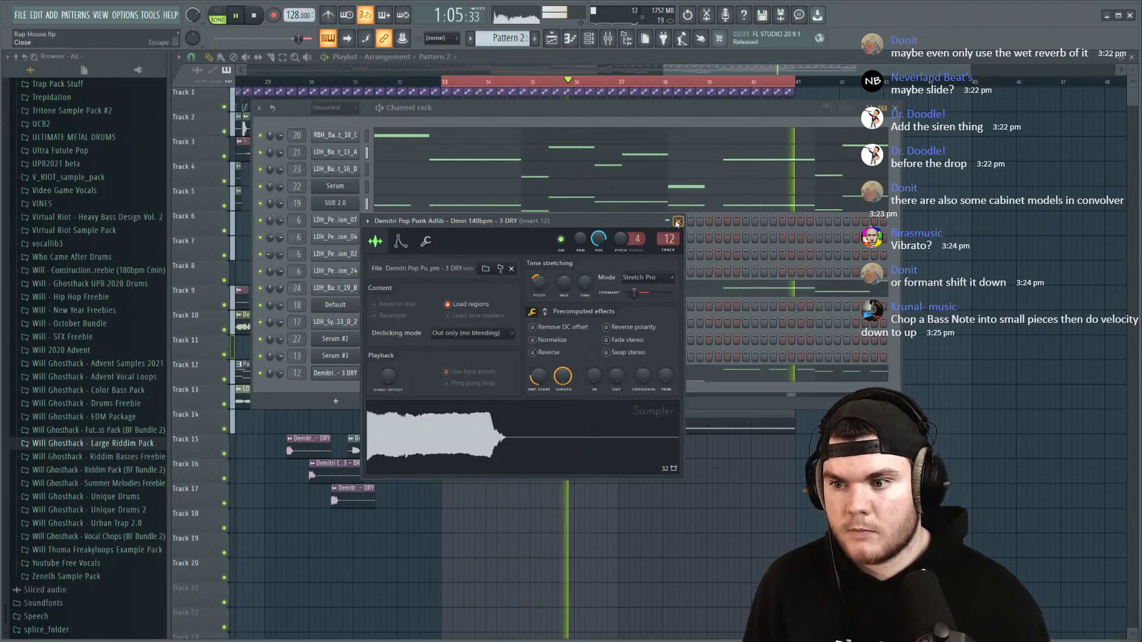
pyautogui.press('Escape')
pyautogui.rightClick(335, 373)
pyautogui.click(335, 373)
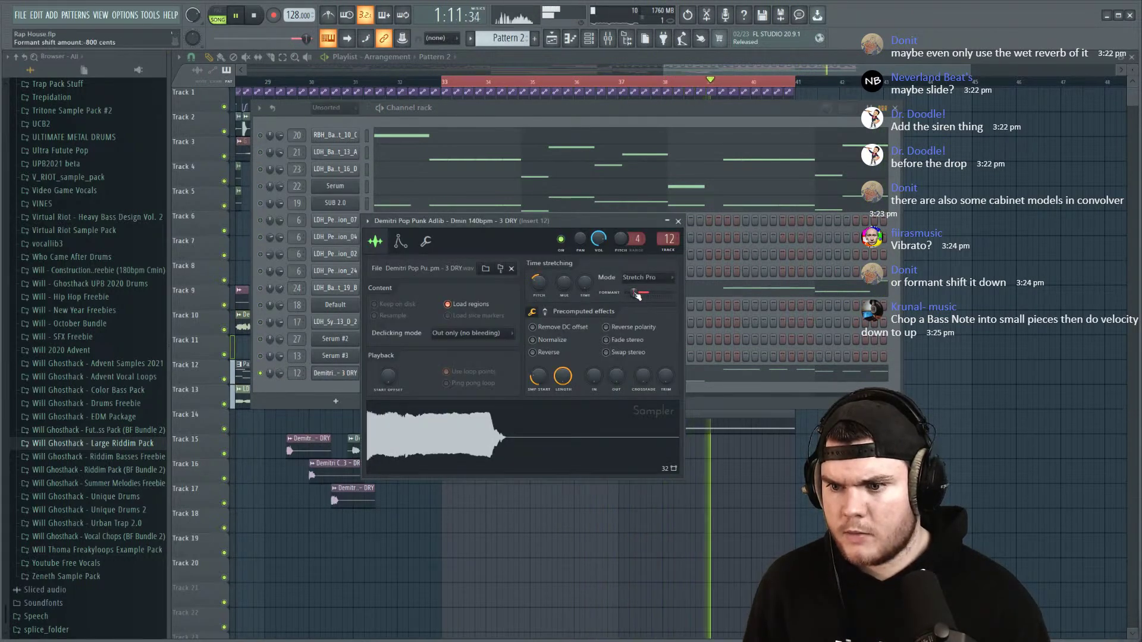
pyautogui.moveTo(636, 296); pyautogui.dragTo(640, 292)
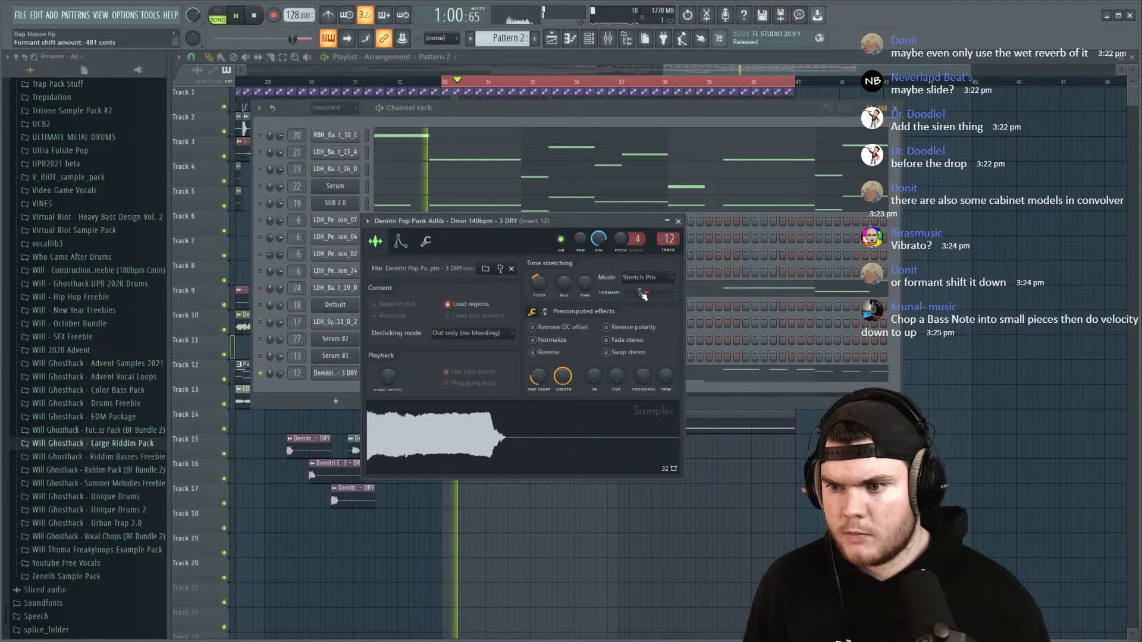
pyautogui.moveTo(642, 296); pyautogui.dragTo(610, 295)
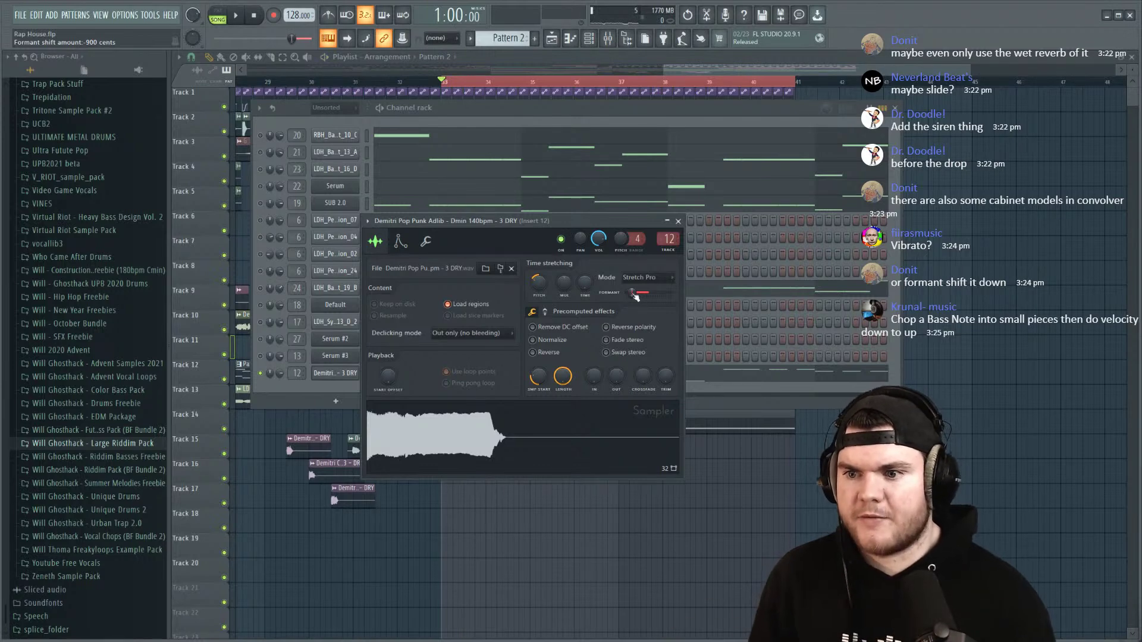
# Step: Reset the adlib sampler's time-stretching pitch shift to 0 cents and set its formant shift to about -639 cents
pyautogui.rightClick(634, 296)
pyautogui.click(650, 300)
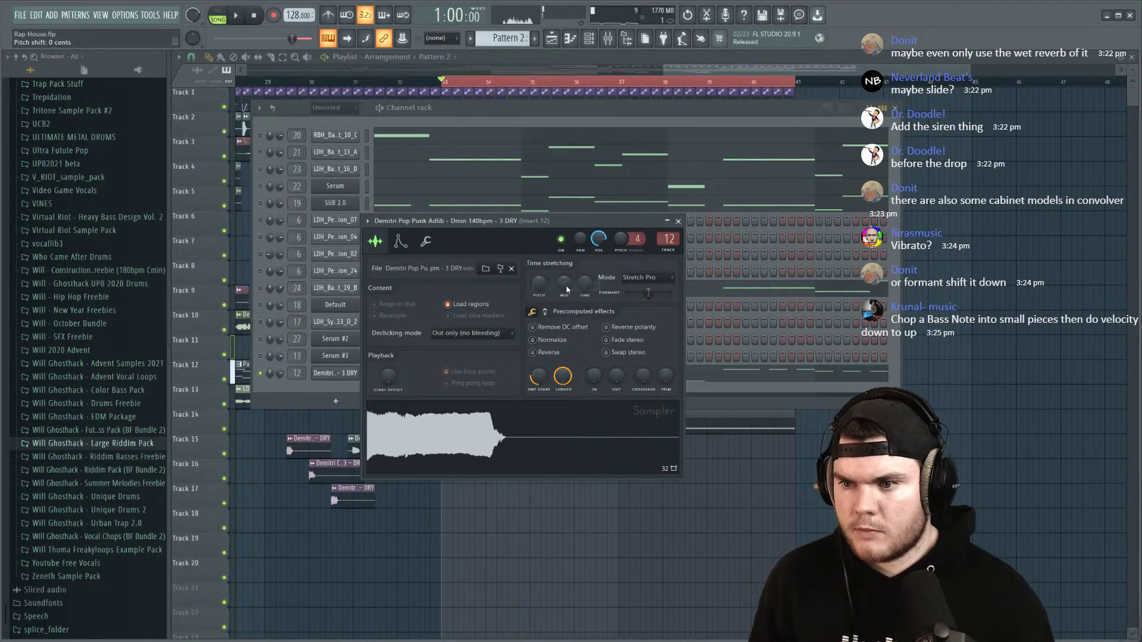
pyautogui.moveTo(657, 294); pyautogui.dragTo(645, 295)
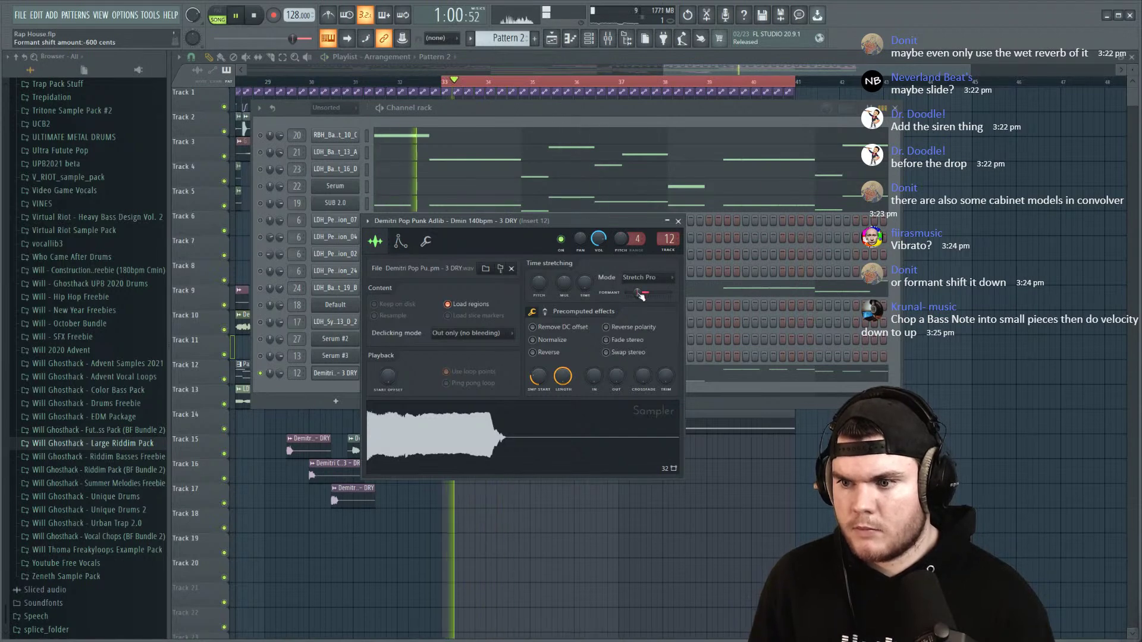
pyautogui.moveTo(644, 302); pyautogui.dragTo(638, 293)
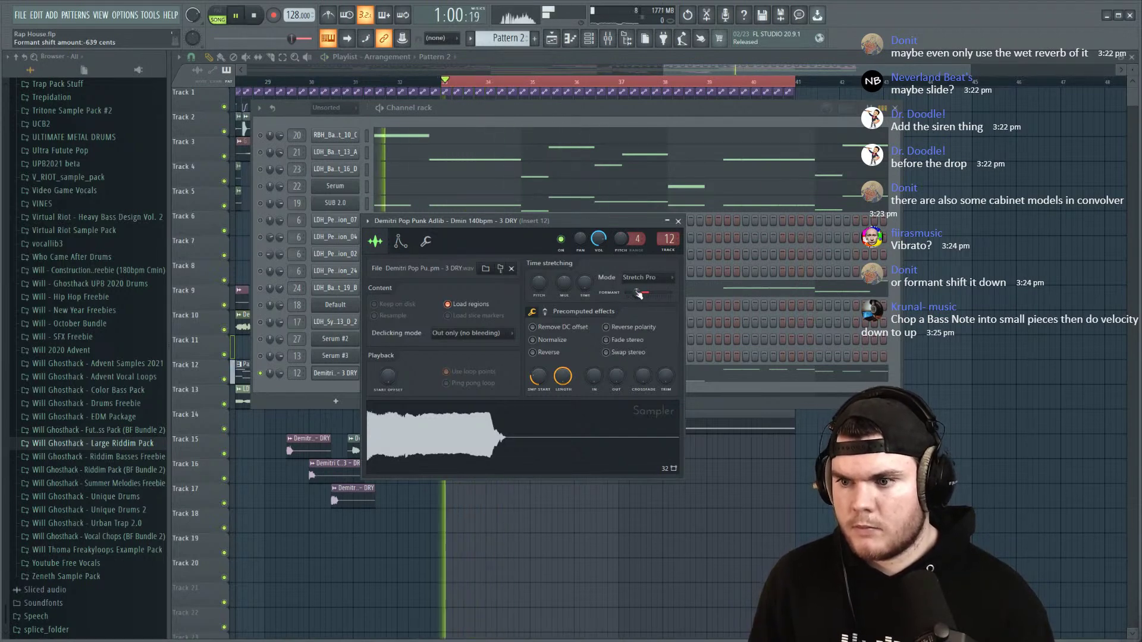
# Step: Try a time-stretching formant shift of -800 cents and lower on the adlib sampler during playback of the drop
pyautogui.rightClick(629, 295)
pyautogui.click(651, 305)
pyautogui.press('space')
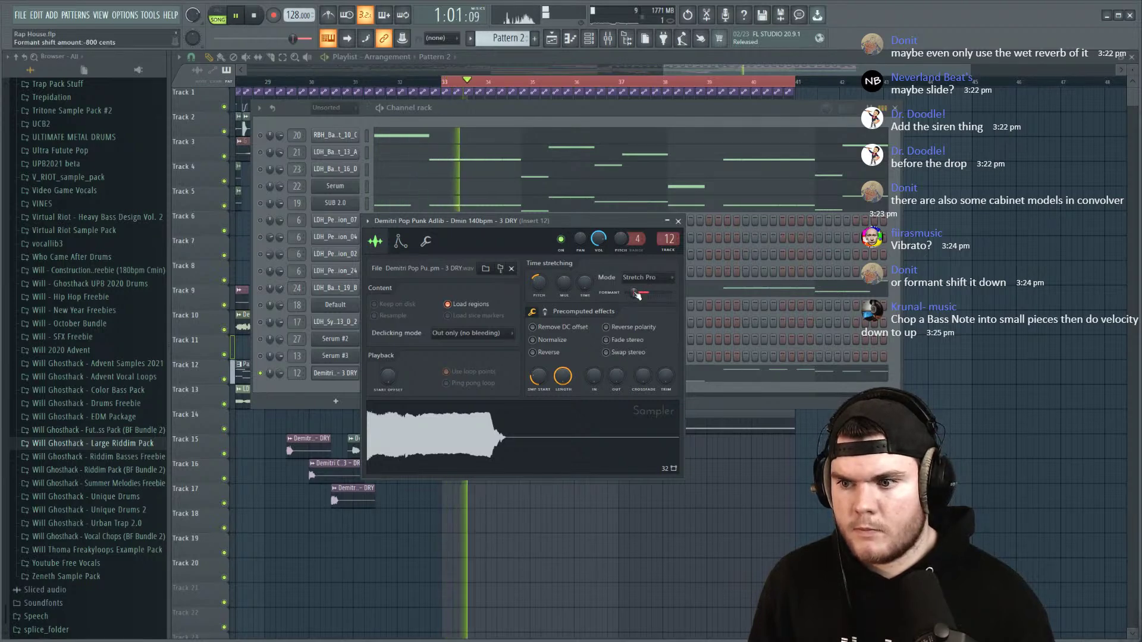
pyautogui.moveTo(634, 296); pyautogui.dragTo(629, 296)
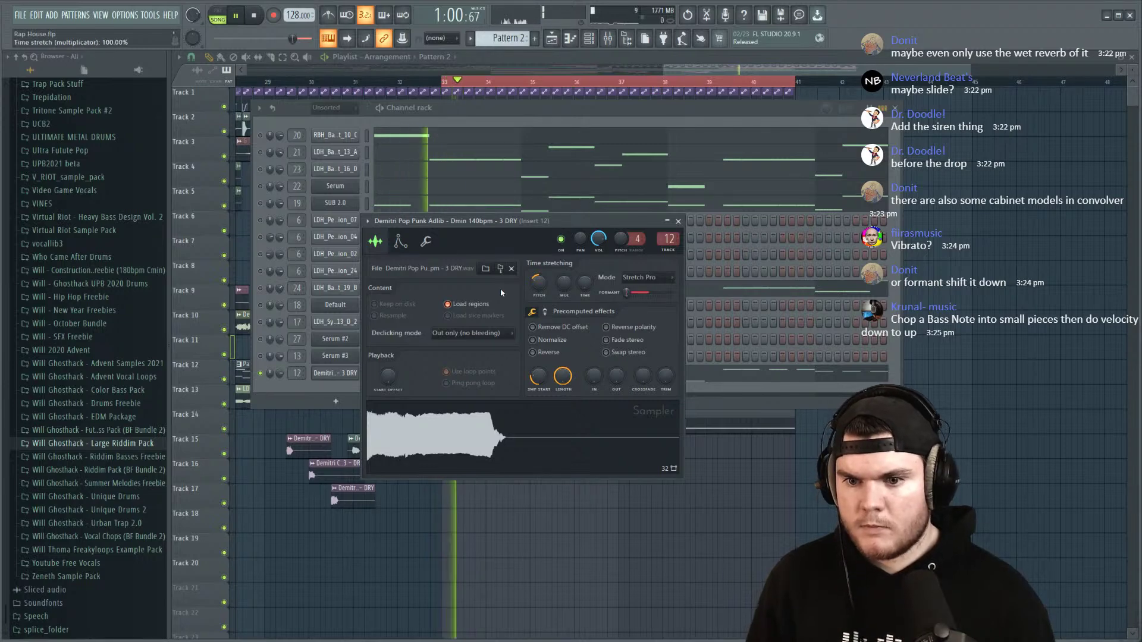
pyautogui.press('Escape')
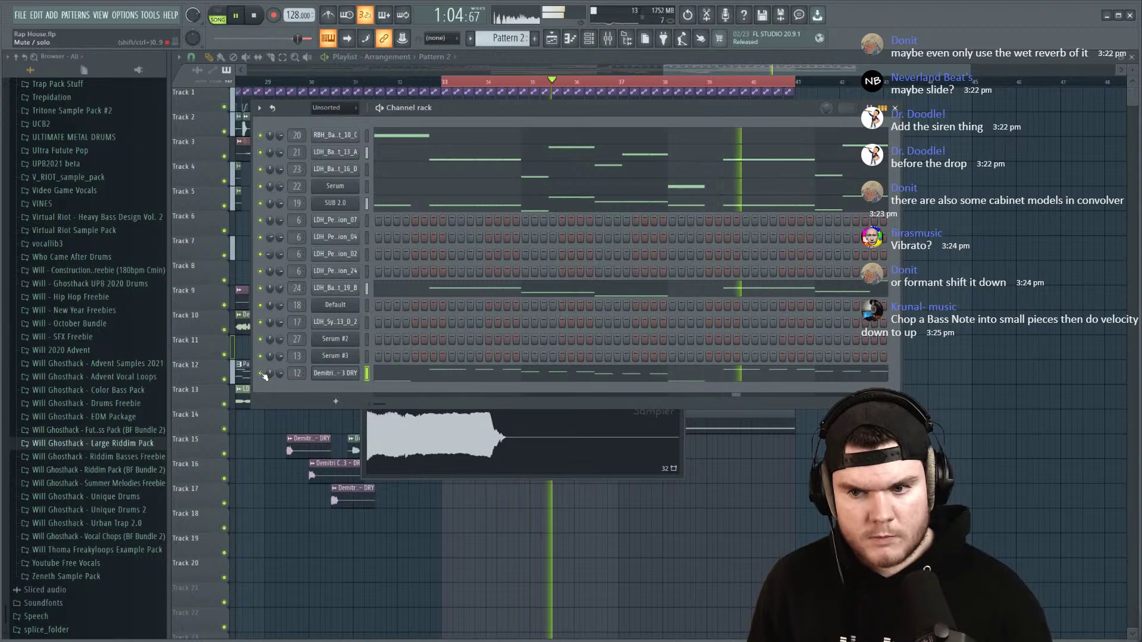
pyautogui.click(335, 373)
pyautogui.press('space')
# Step: Set the adlib sampler's stretch mode to Resample and reset its time-stretching pitch shift to 0 cents
pyautogui.click(641, 278)
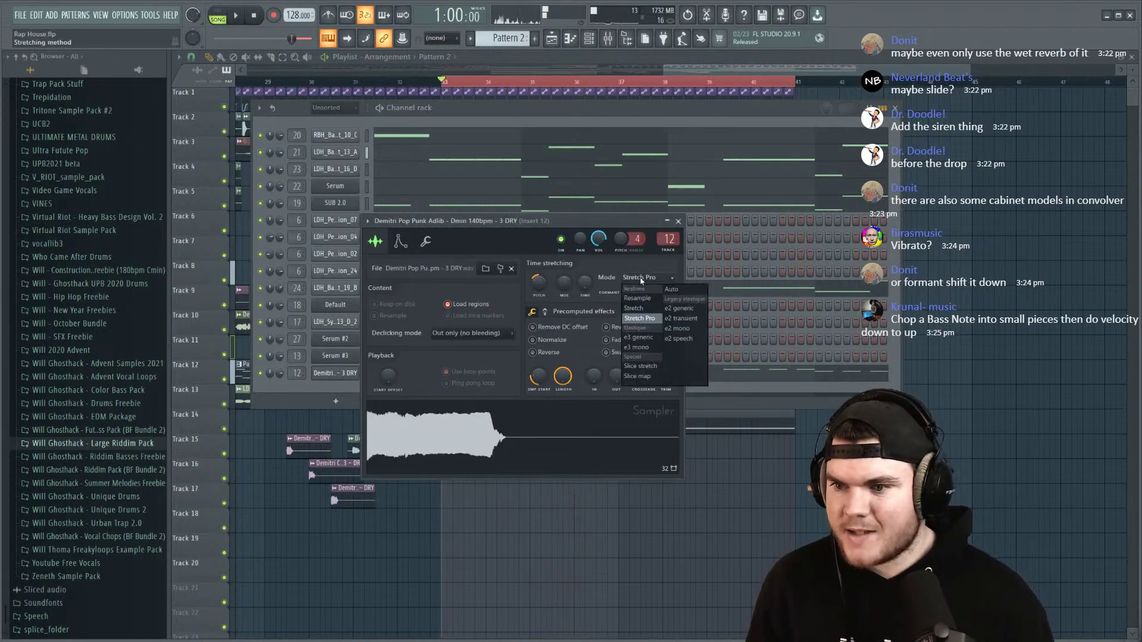
pyautogui.click(640, 298)
pyautogui.rightClick(535, 281)
pyautogui.click(551, 285)
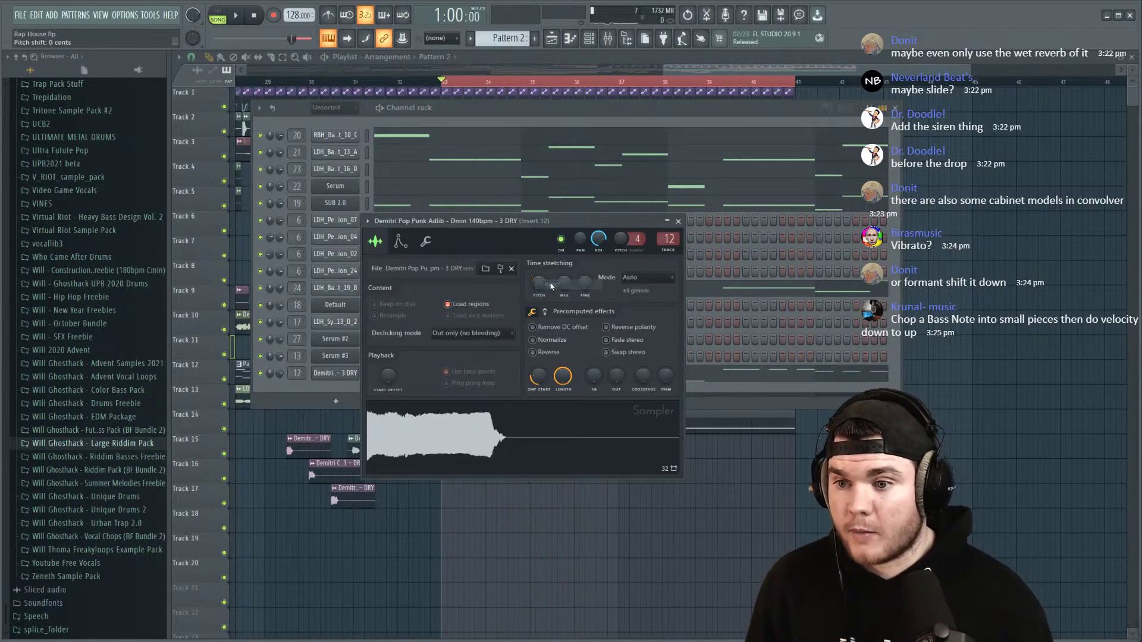
pyautogui.click(637, 278)
pyautogui.click(643, 300)
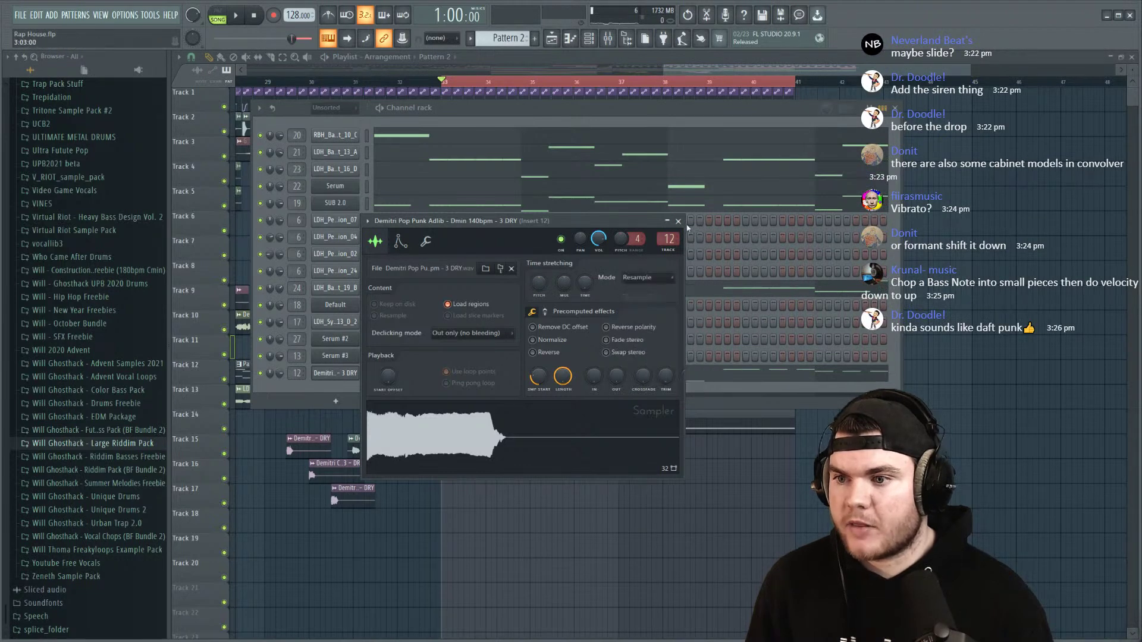
pyautogui.click(679, 221)
# Step: Solo the adlib channel and adjust its sampler's channel pitch during playback
pyautogui.rightClick(261, 373)
pyautogui.click(275, 378)
pyautogui.press('space')
pyautogui.click(608, 38)
pyautogui.click(335, 373)
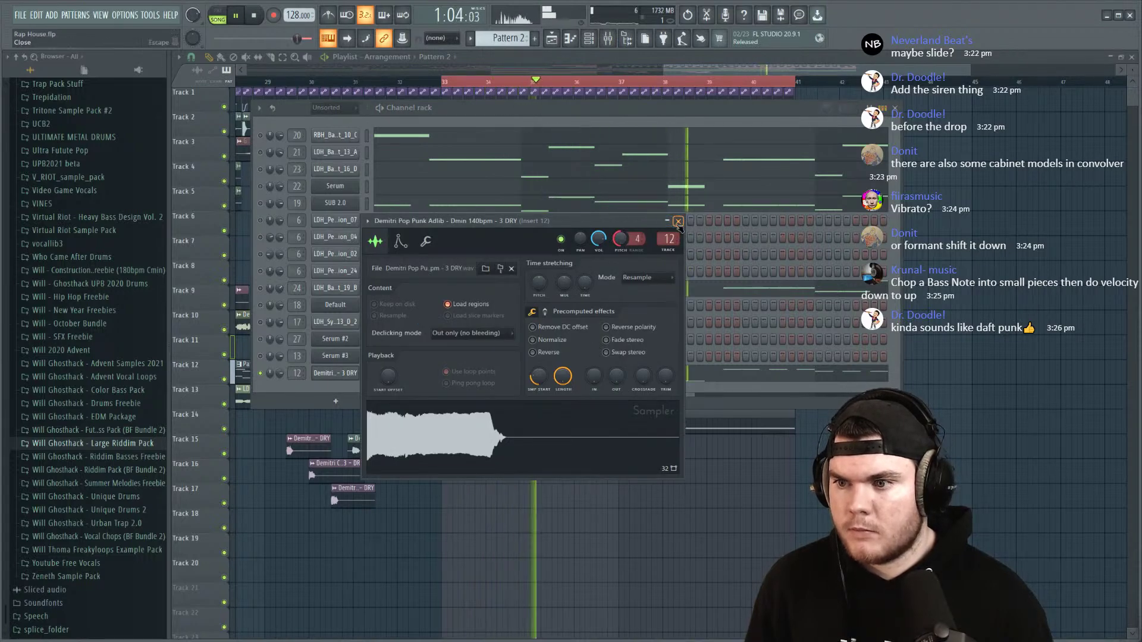
pyautogui.press('Escape')
# Step: Add Little AlterBoy to slot 2 of insert 12 and set its formant to -4.6 semitones
pyautogui.press('F9')
pyautogui.click(796, 343)
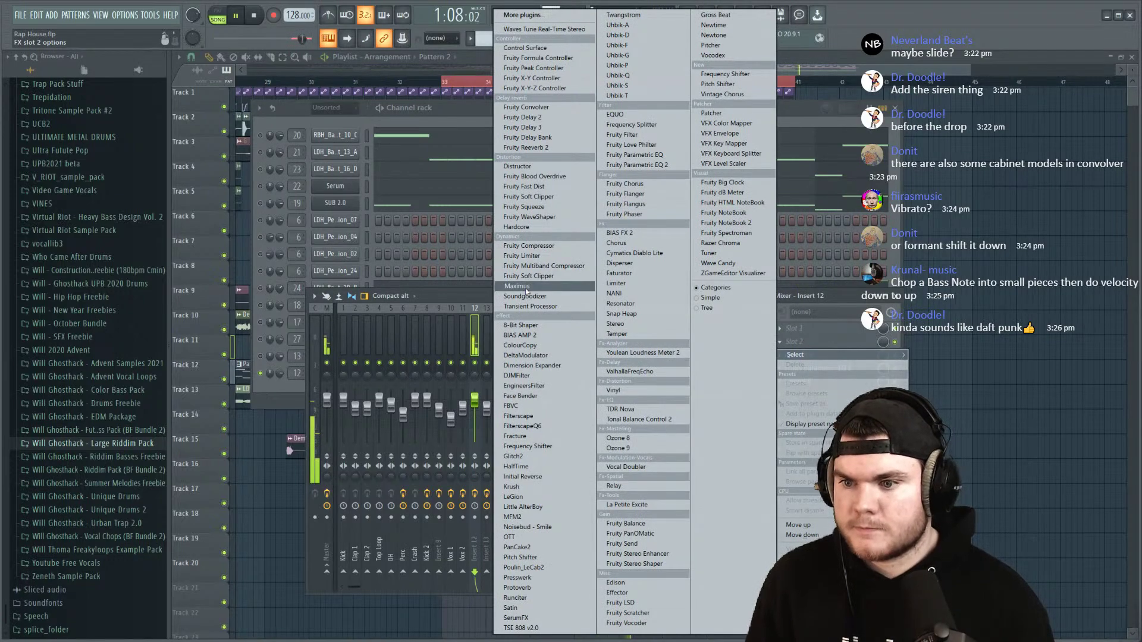
pyautogui.click(550, 510)
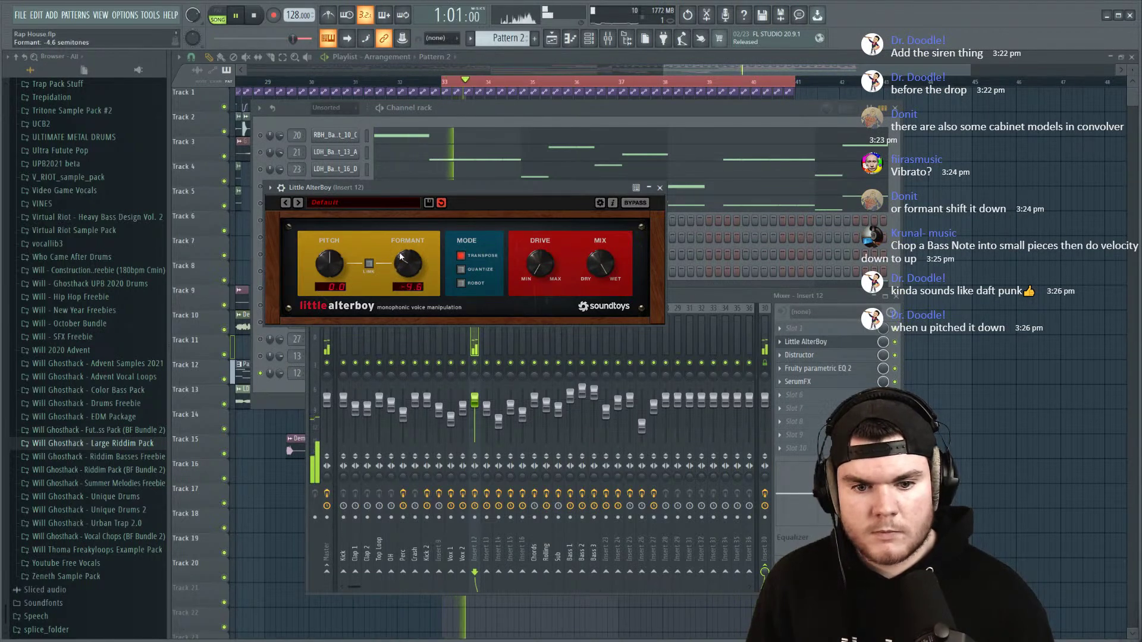
# Step: Compare insert 12 soloed and in the mix, and unsolo the adlib channel so all channels play
pyautogui.rightClick(475, 363)
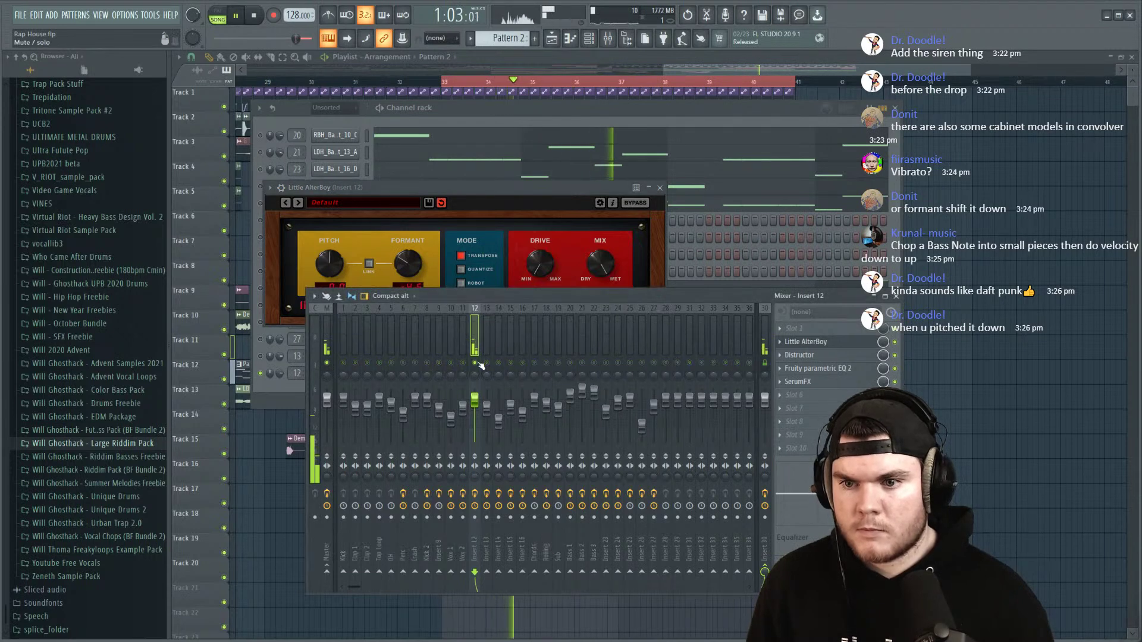
pyautogui.moveTo(476, 200); pyautogui.dragTo(496, 149)
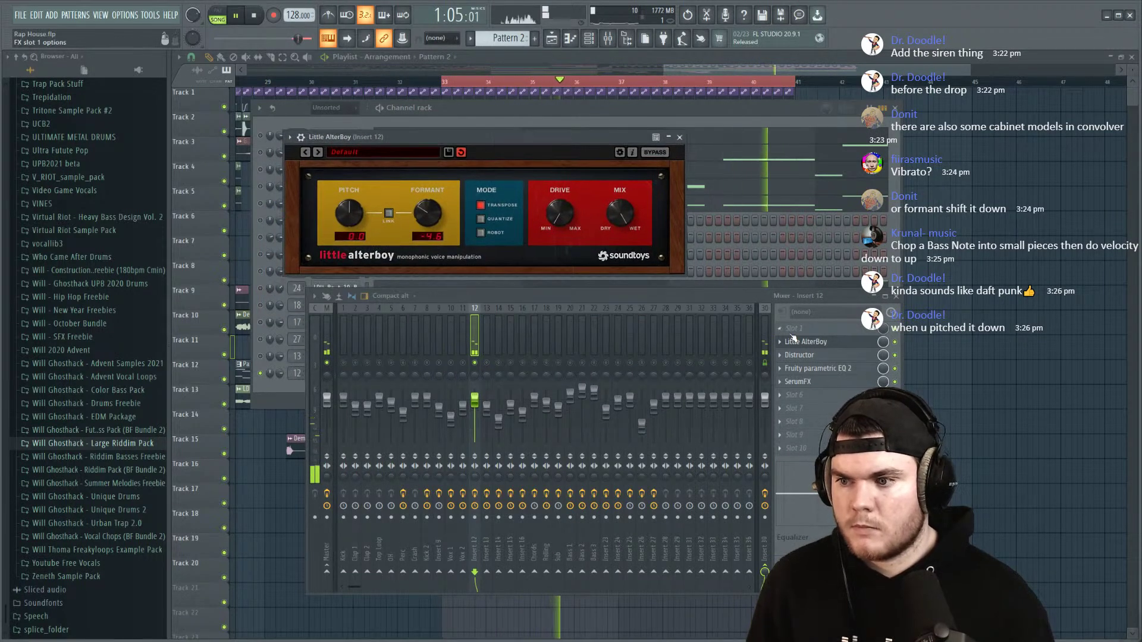
pyautogui.rightClick(475, 363)
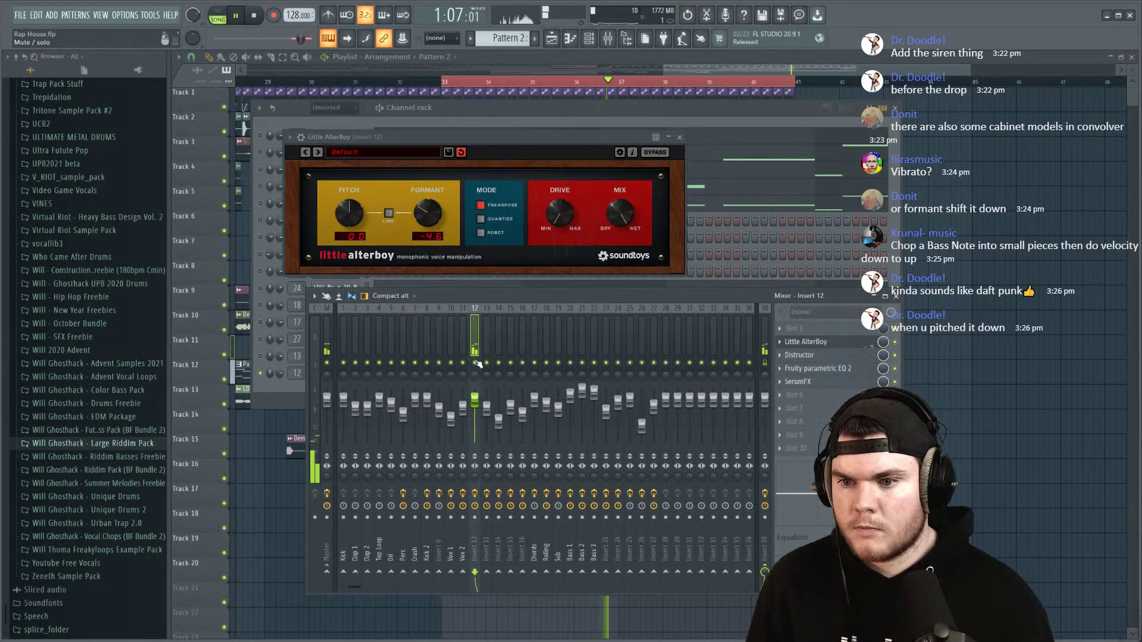
pyautogui.rightClick(261, 374)
pyautogui.click(273, 387)
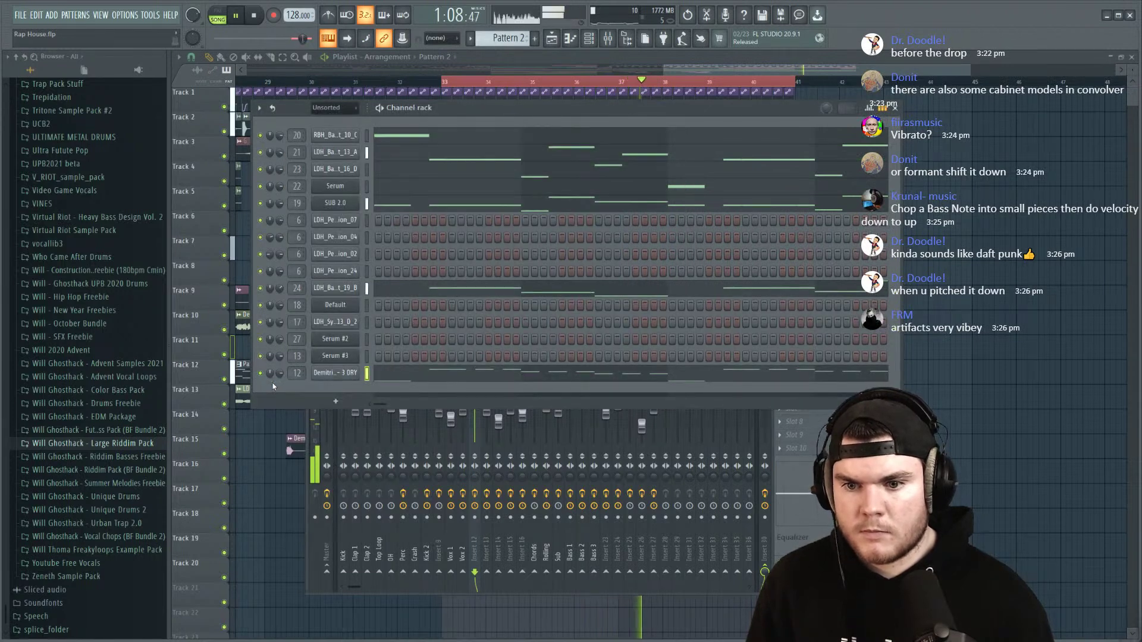
# Step: Set Little AlterBoy's drive to 8.2 on insert 12
pyautogui.click(308, 416)
pyautogui.click(813, 347)
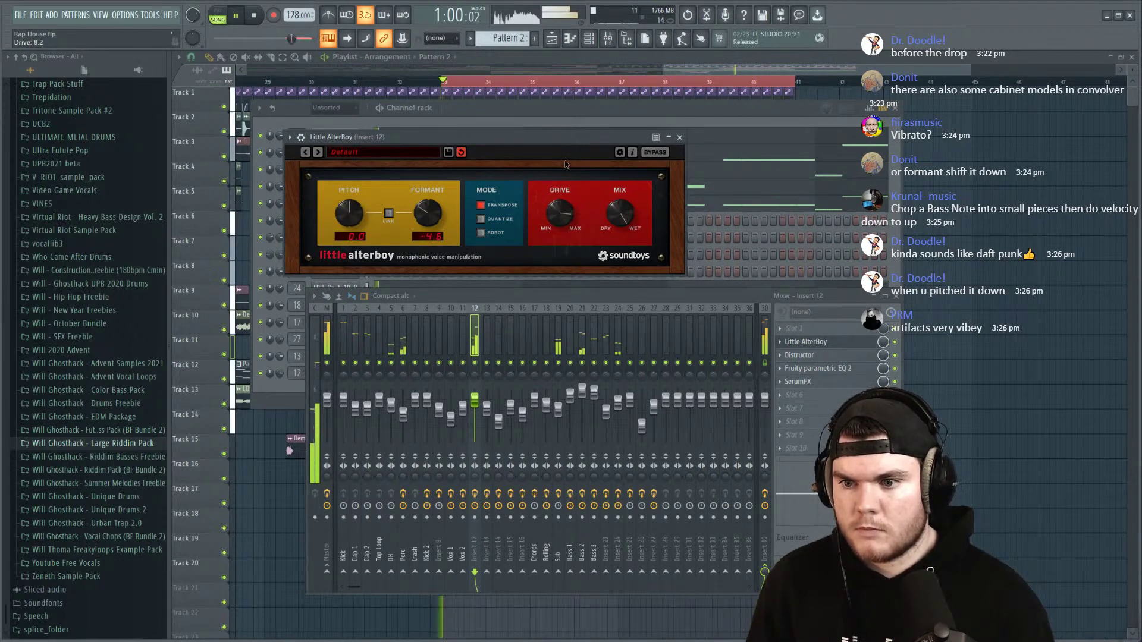
pyautogui.moveTo(592, 143); pyautogui.dragTo(532, 245)
# Step: Transpose the last four high notes of the adlib's piano roll pattern down one octave
pyautogui.click(611, 380)
pyautogui.press('space')
pyautogui.click(611, 380)
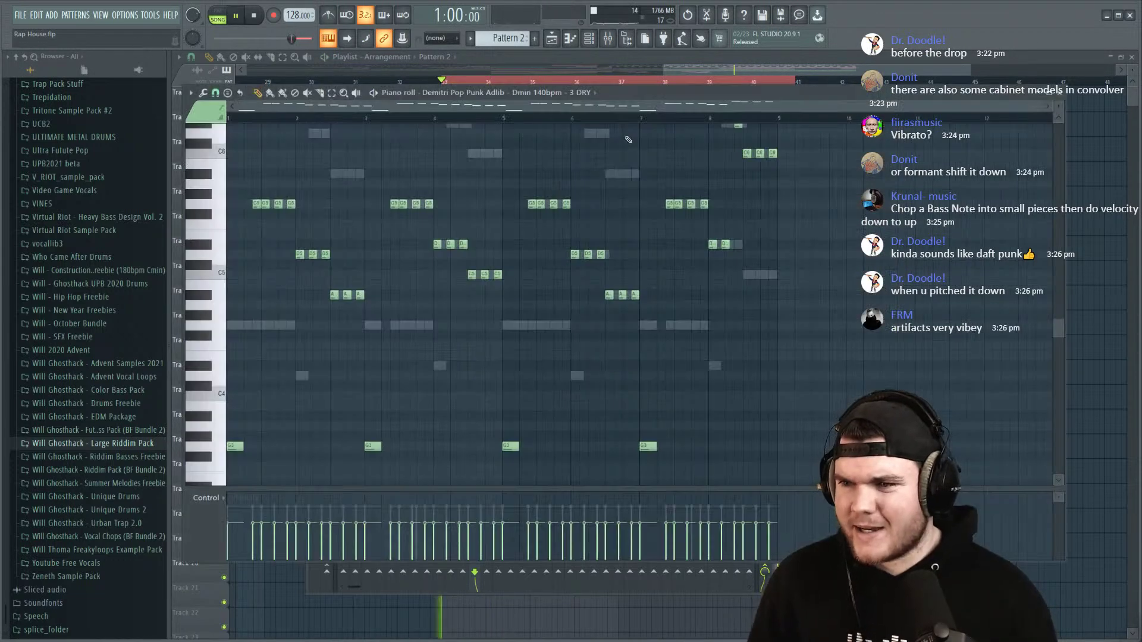
pyautogui.press('space')
pyautogui.moveTo(781, 277); pyautogui.dragTo(732, 238)
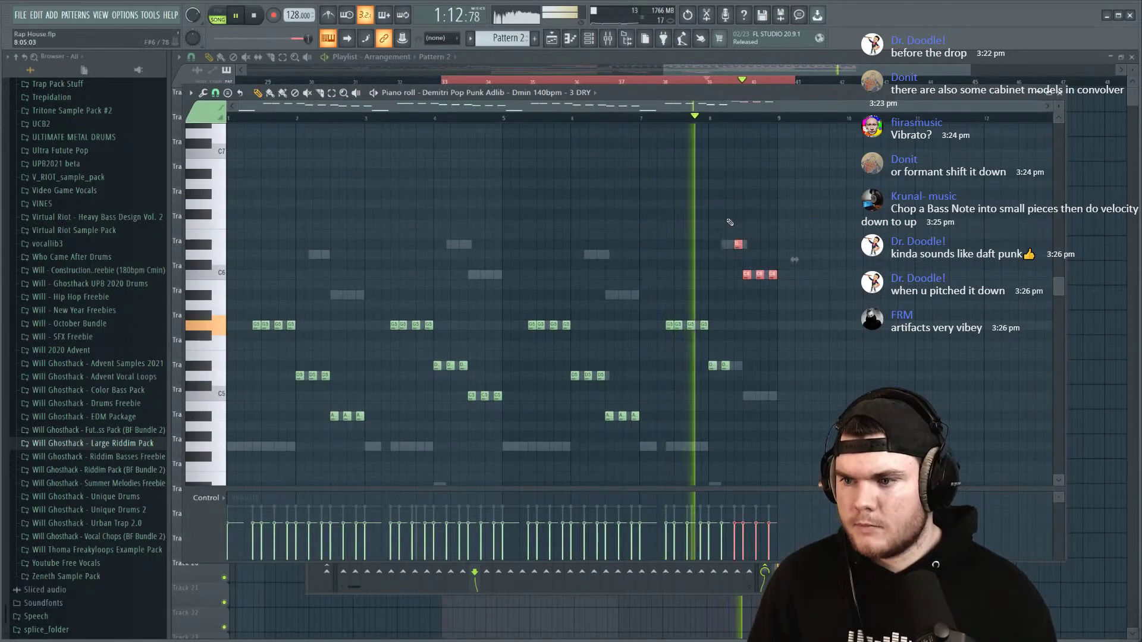
pyautogui.hotkey('ctrl', 'Down')
pyautogui.scroll(-2, 730, 222)
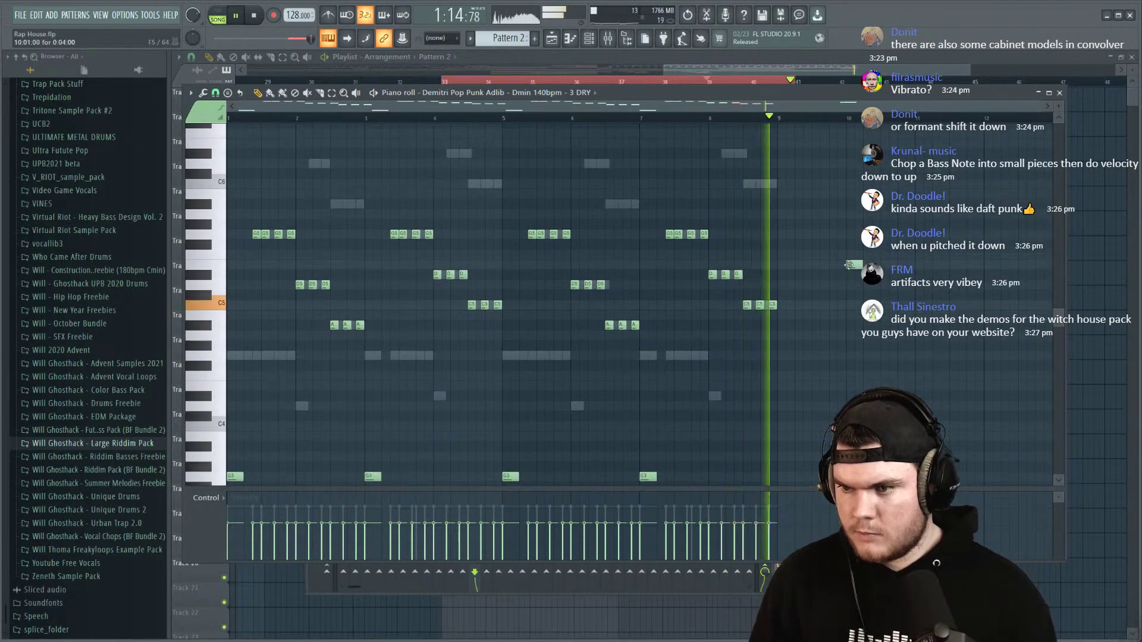
pyautogui.click(1060, 93)
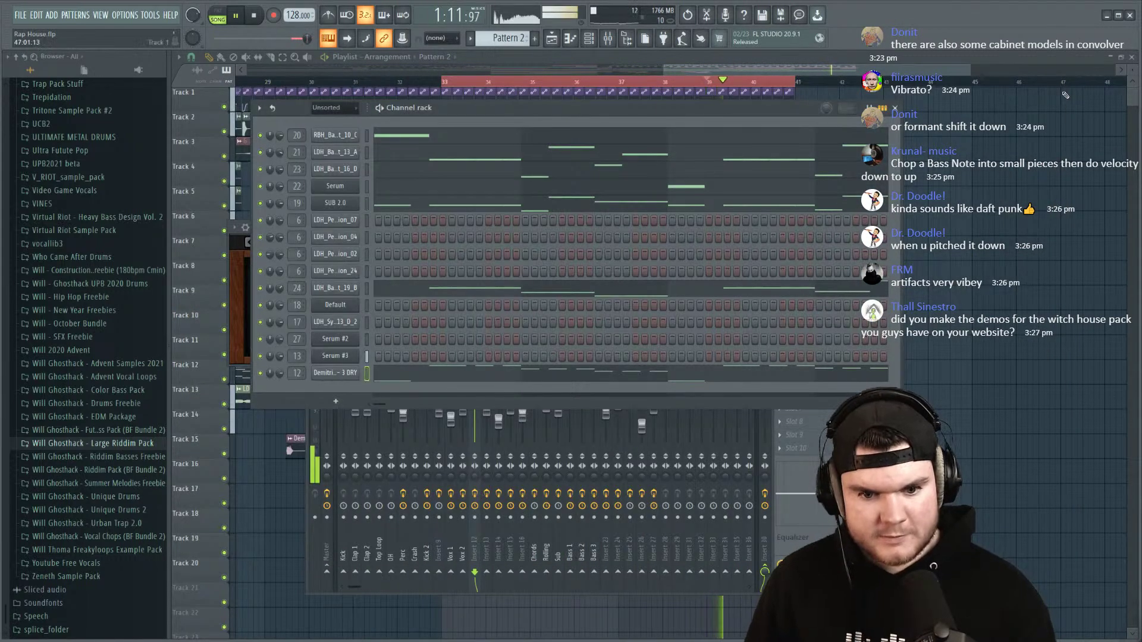
# Step: Lower insert 12's volume slightly and add Fruity Parametric EQ 2 to its slot 7
pyautogui.click(479, 594)
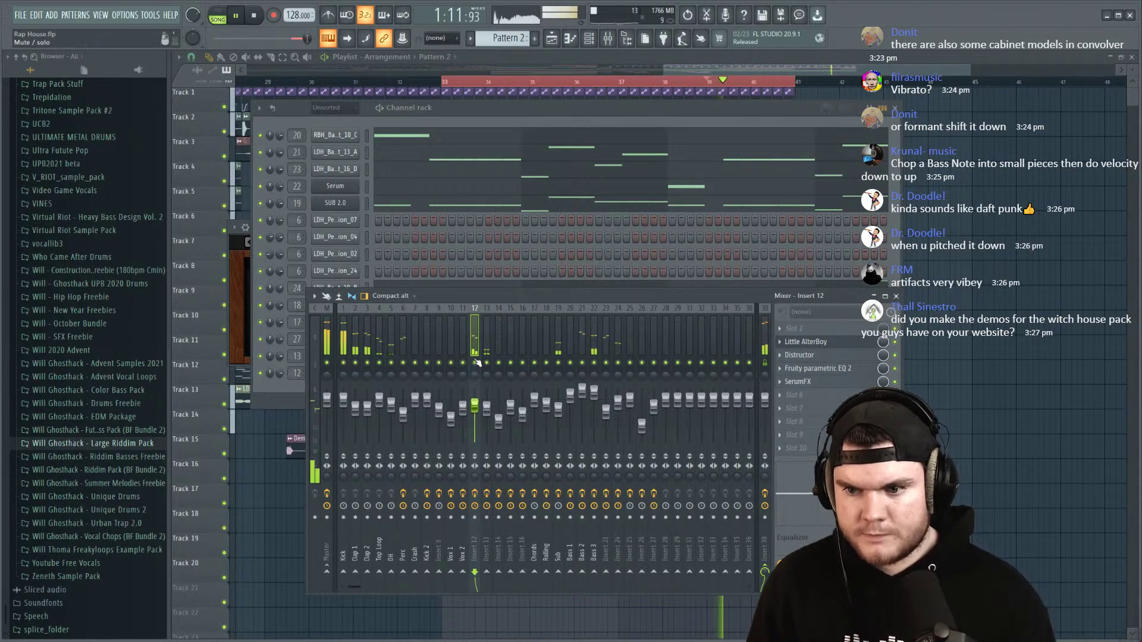
pyautogui.click(797, 408)
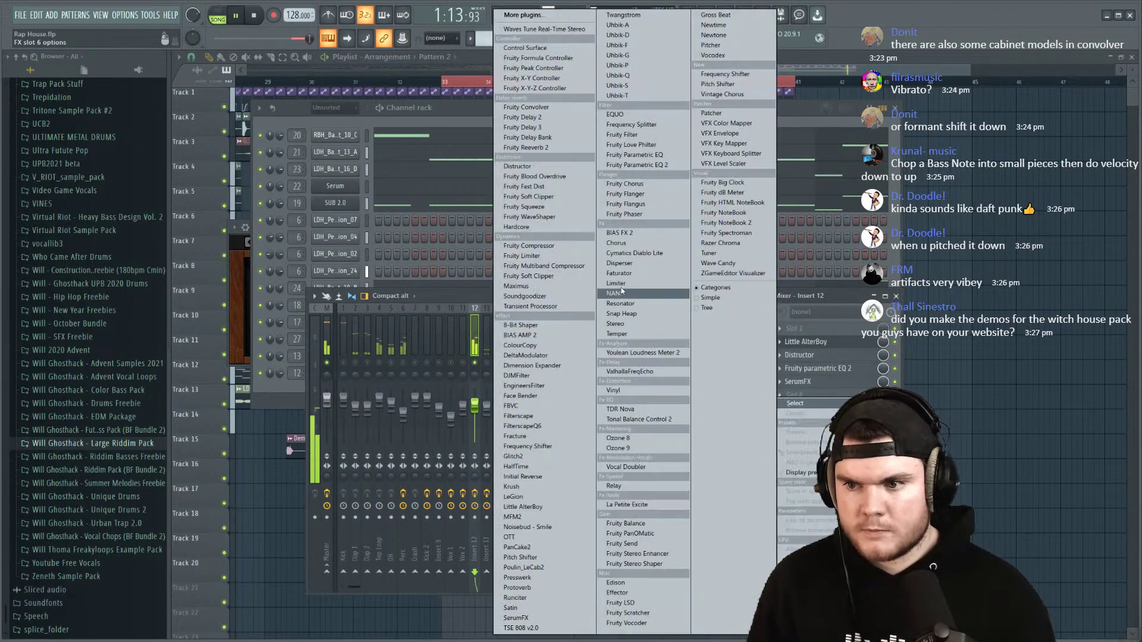
pyautogui.click(640, 165)
pyautogui.press('space')
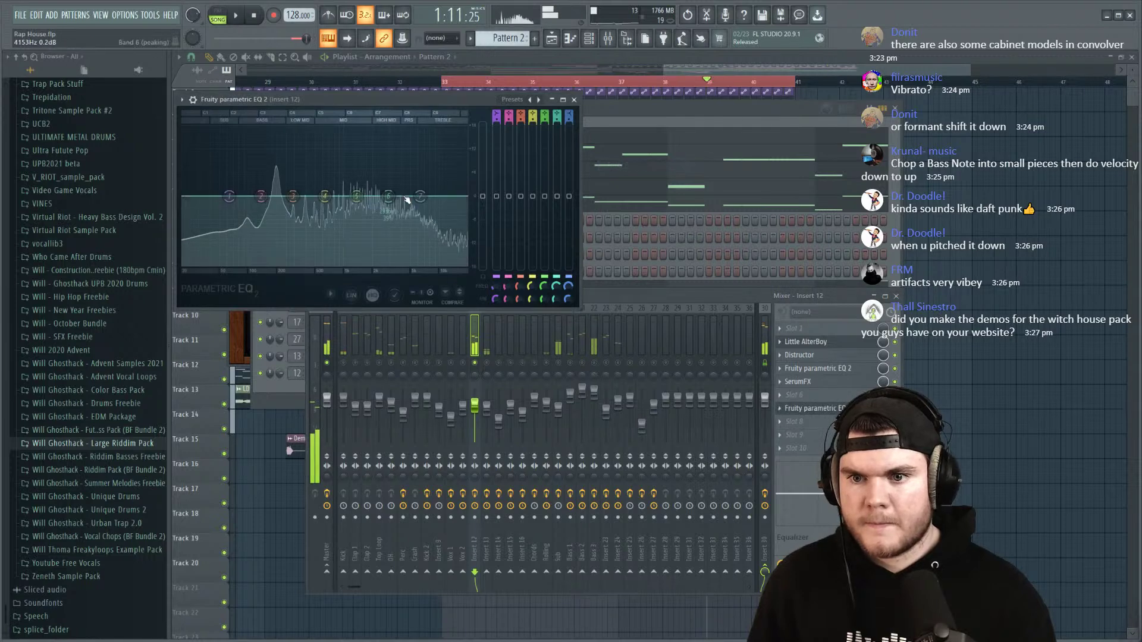
# Step: Load an EQ preset with a high-pass first band and set that band's cutoff to 276 Hz
pyautogui.click(512, 100)
pyautogui.click(536, 154)
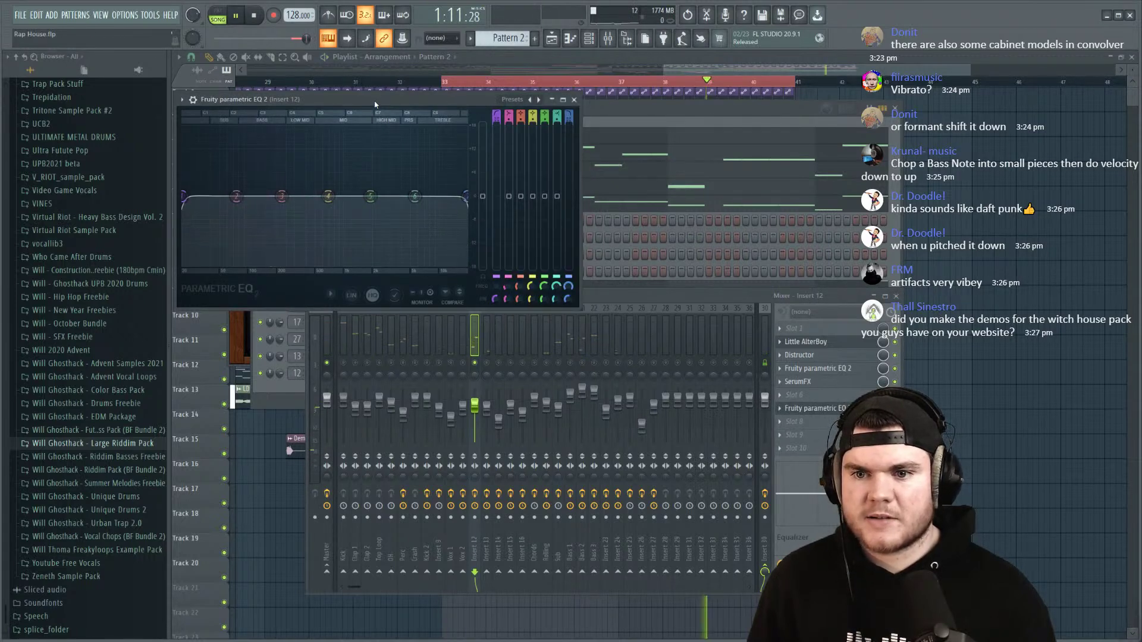
pyautogui.press('space')
pyautogui.moveTo(186, 197); pyautogui.dragTo(290, 196)
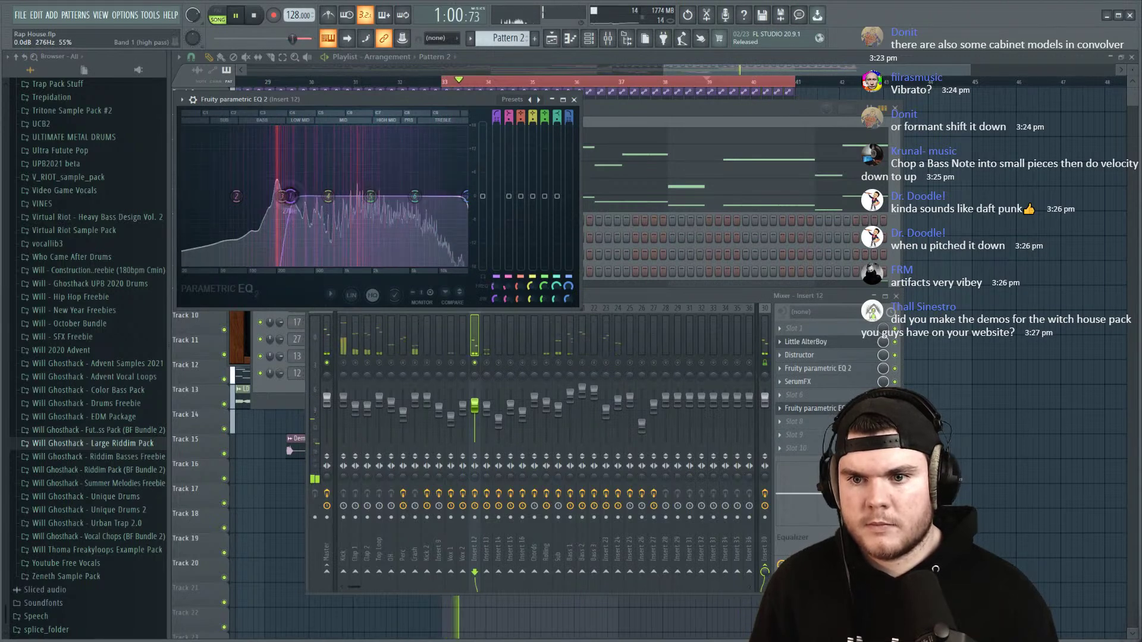
pyautogui.click(806, 409)
pyautogui.press('space')
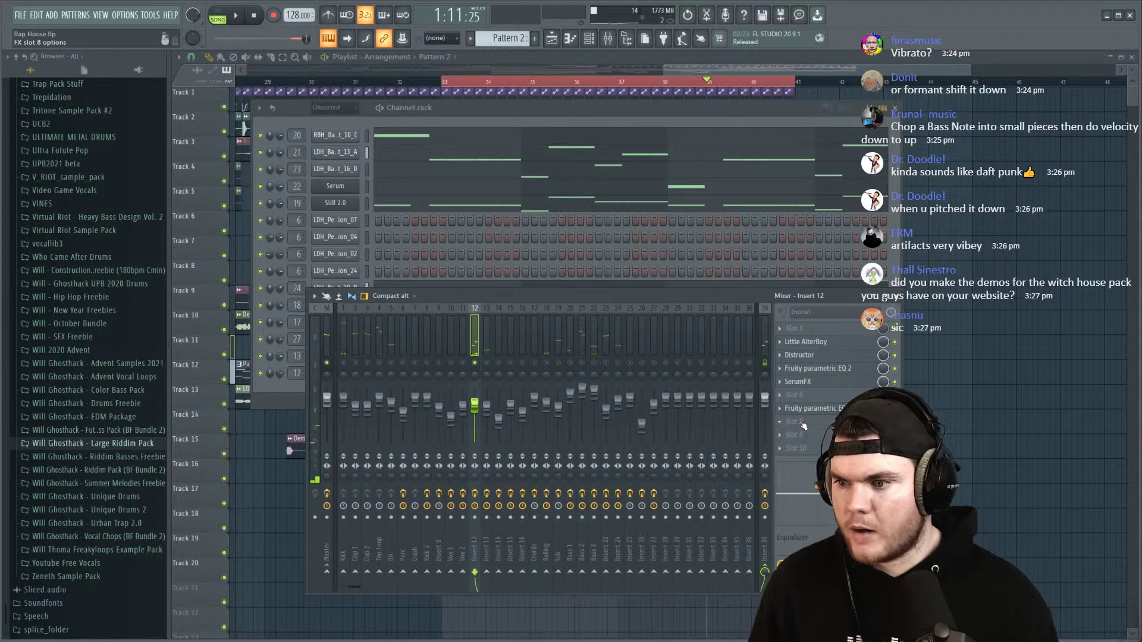
# Step: Set Distructor's distortion type on insert 12 to Harmor Classic and raise its pre amp
pyautogui.click(812, 355)
pyautogui.moveTo(515, 232); pyautogui.dragTo(517, 218)
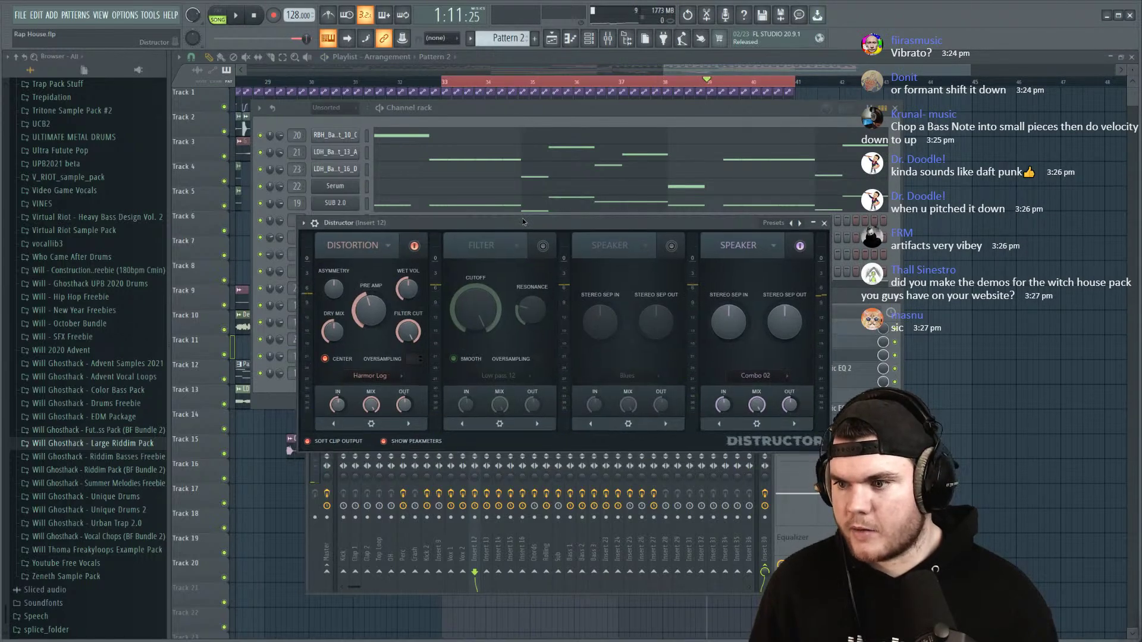
pyautogui.press('space')
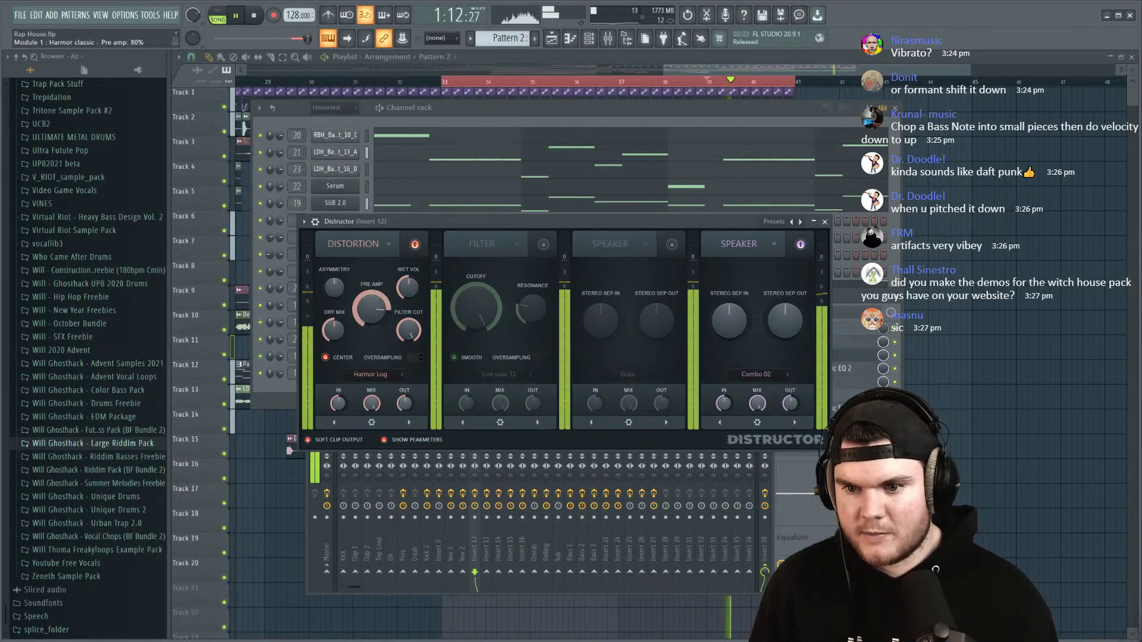
pyautogui.click(371, 373)
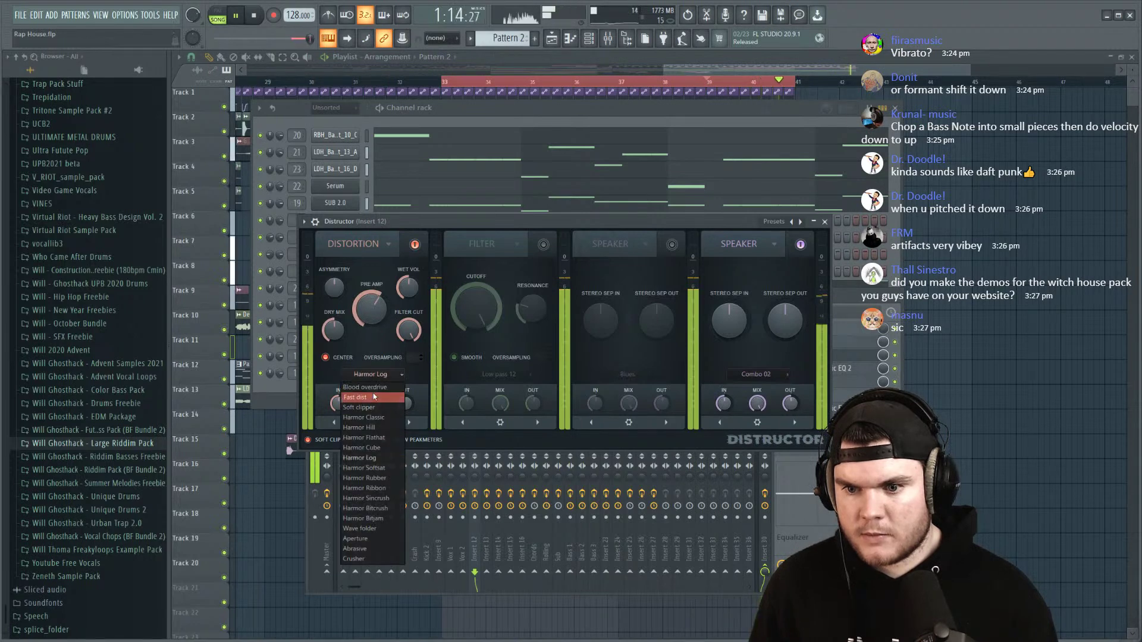
pyautogui.click(371, 419)
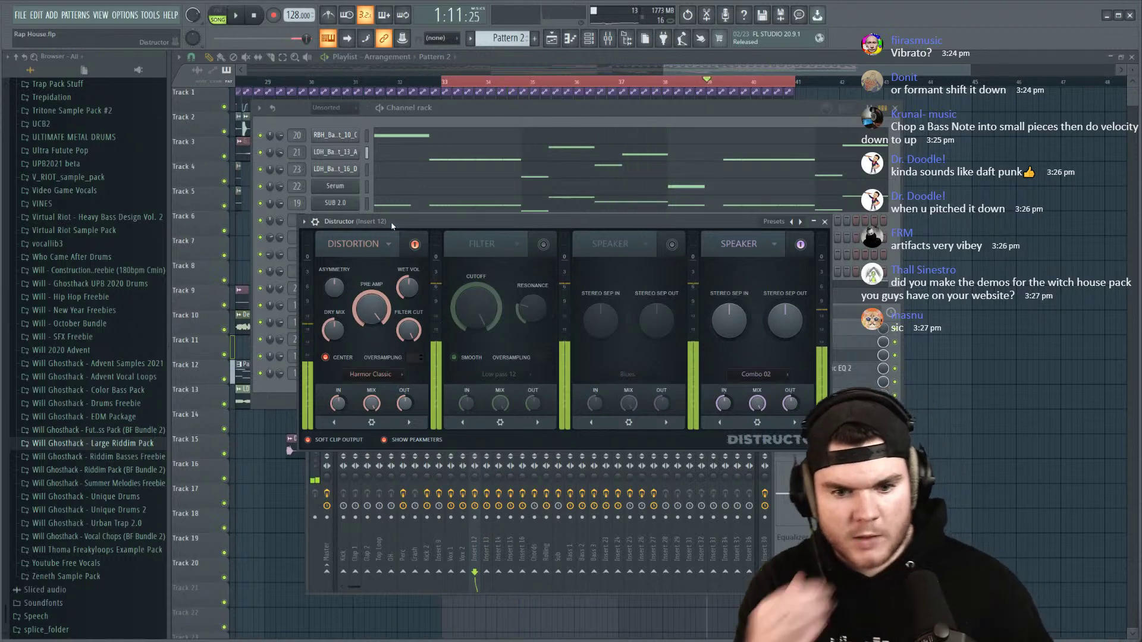
pyautogui.press('space')
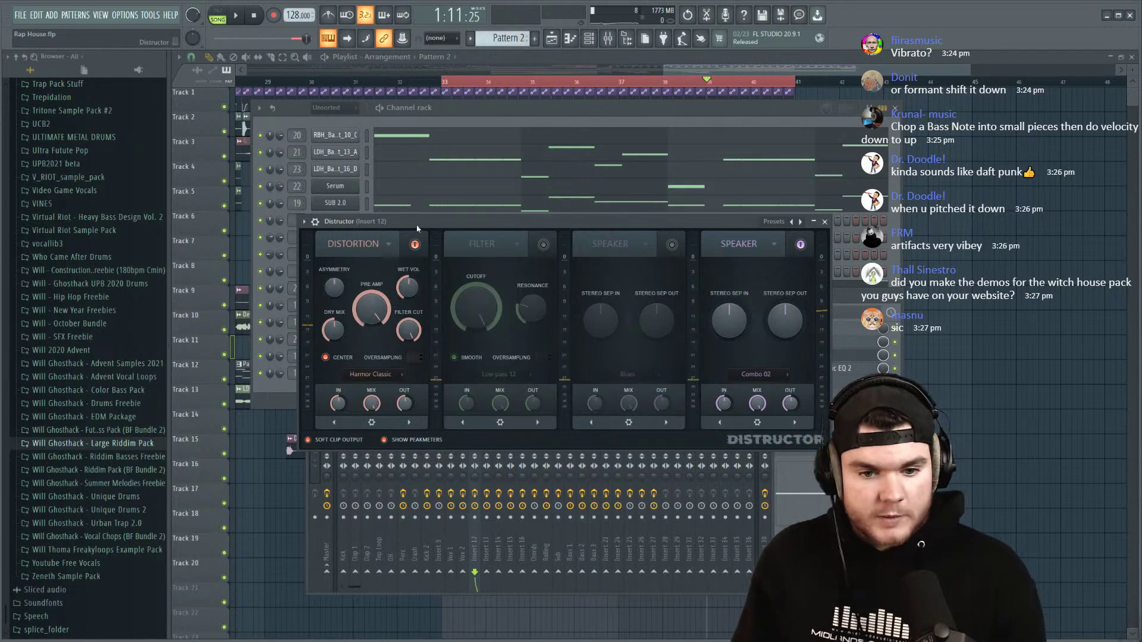
pyautogui.click(825, 222)
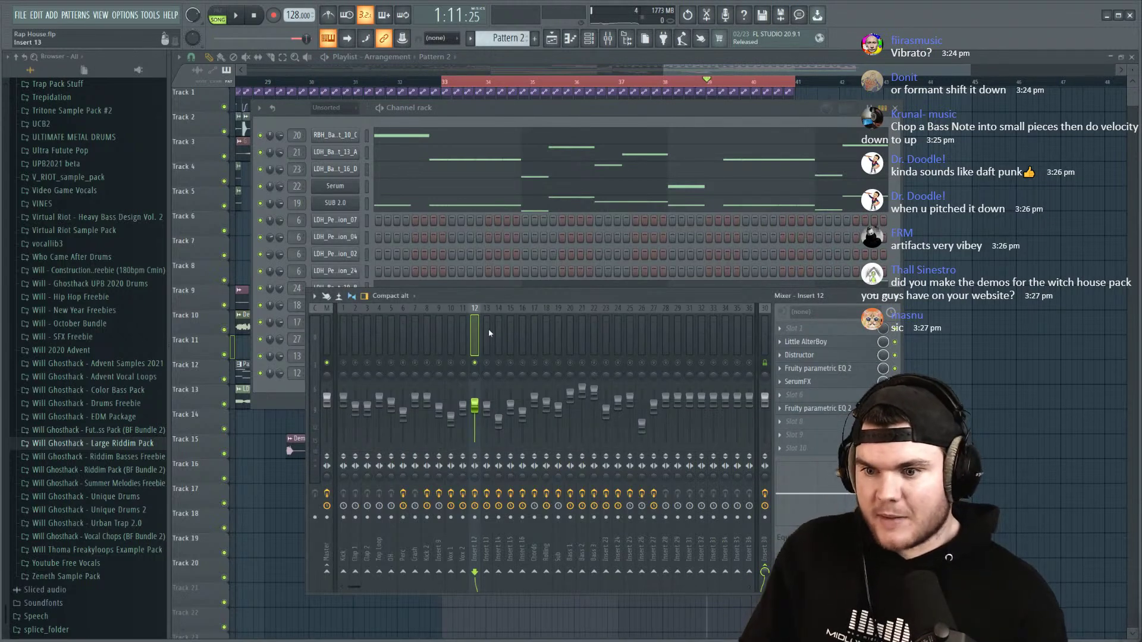
# Step: Lower insert 12's volume slightly, add HalfTime to its slot 6 and set the loop length to 1/2
pyautogui.press('space')
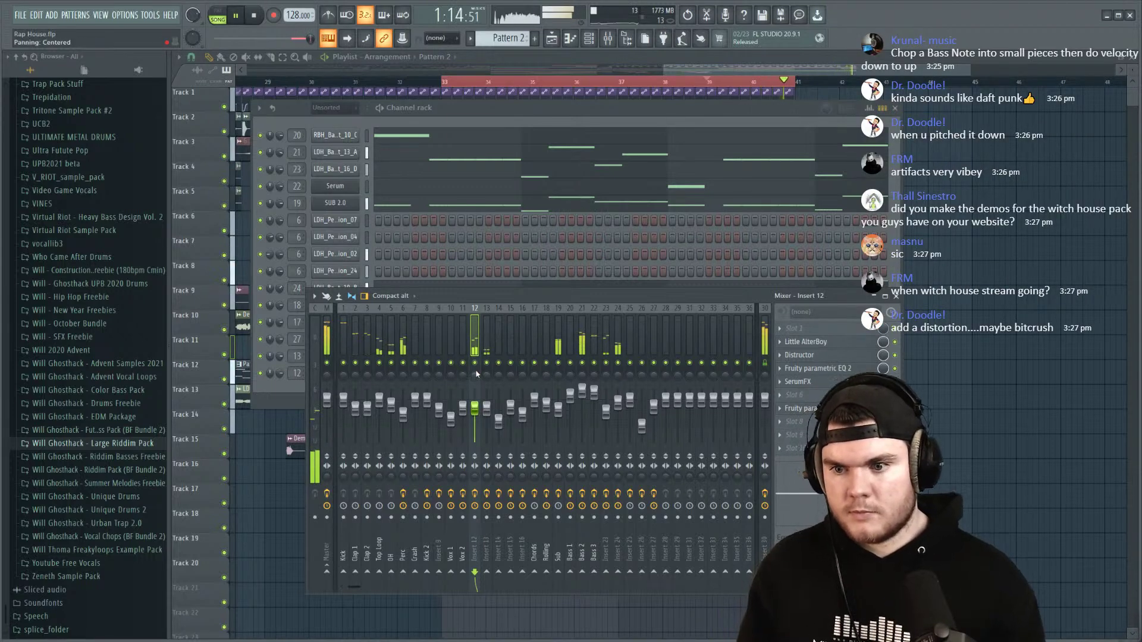
pyautogui.press('space')
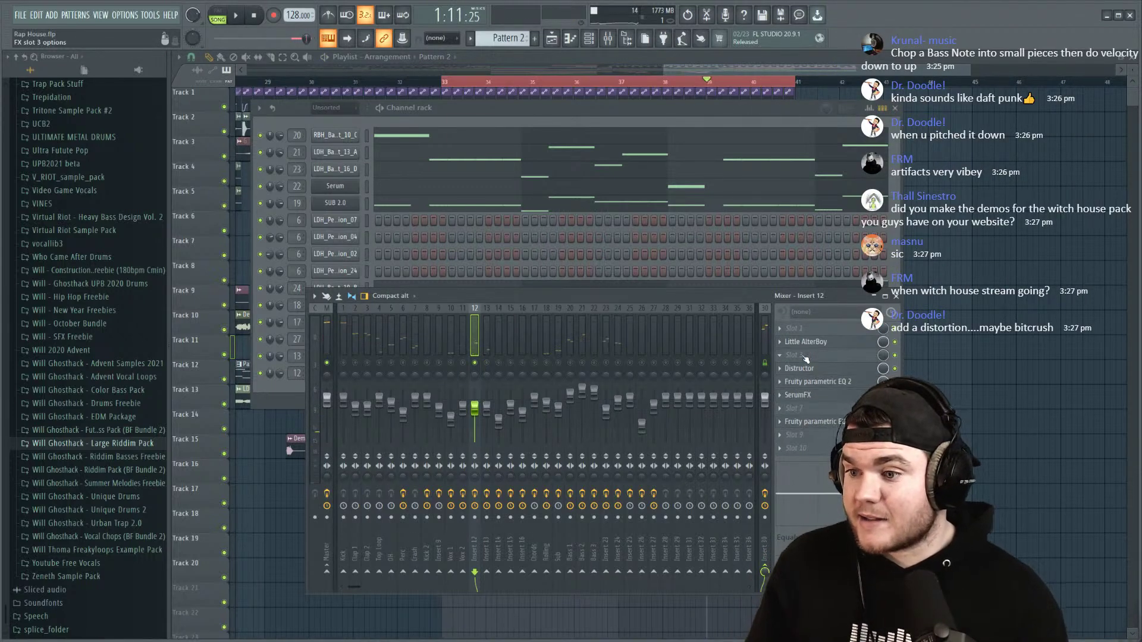
pyautogui.click(805, 401)
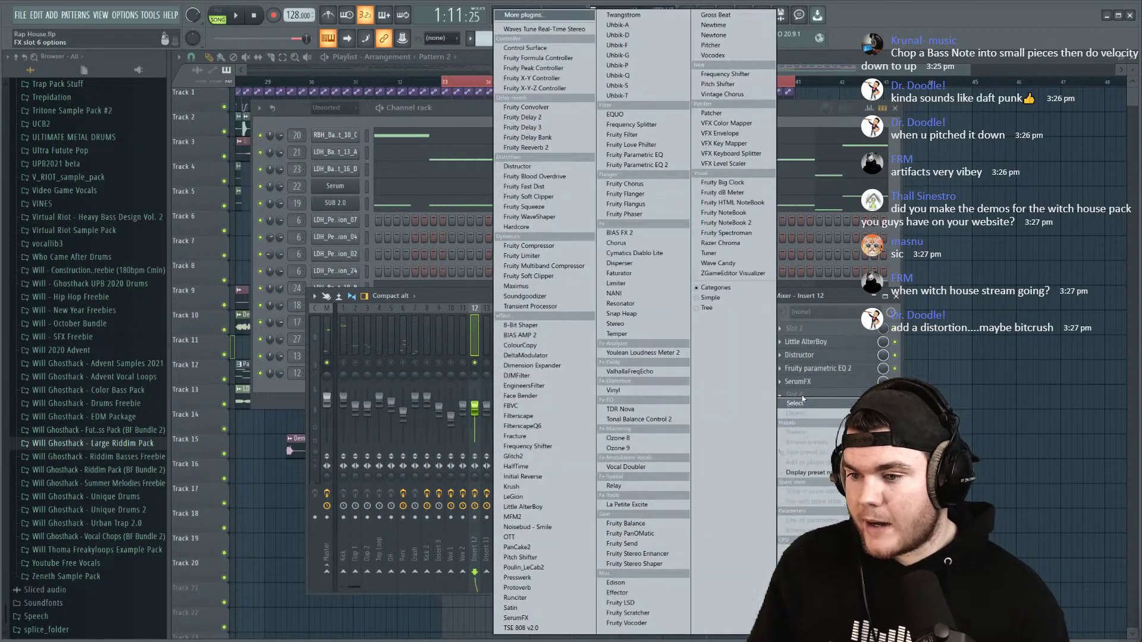
pyautogui.click(536, 467)
pyautogui.press('space')
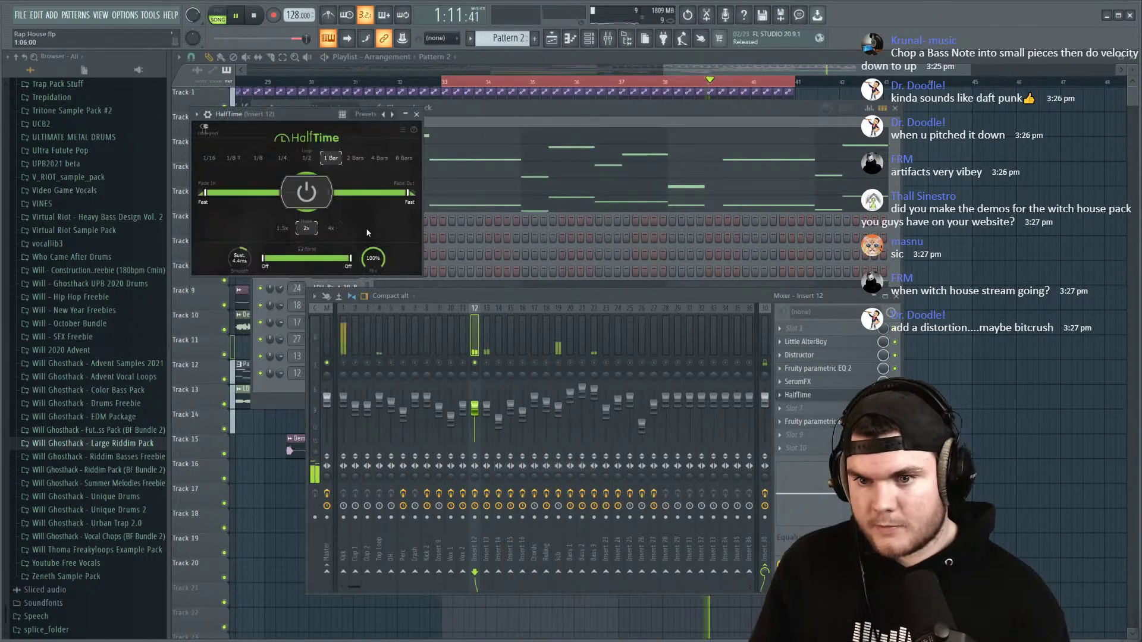
pyautogui.moveTo(313, 114); pyautogui.dragTo(349, 123)
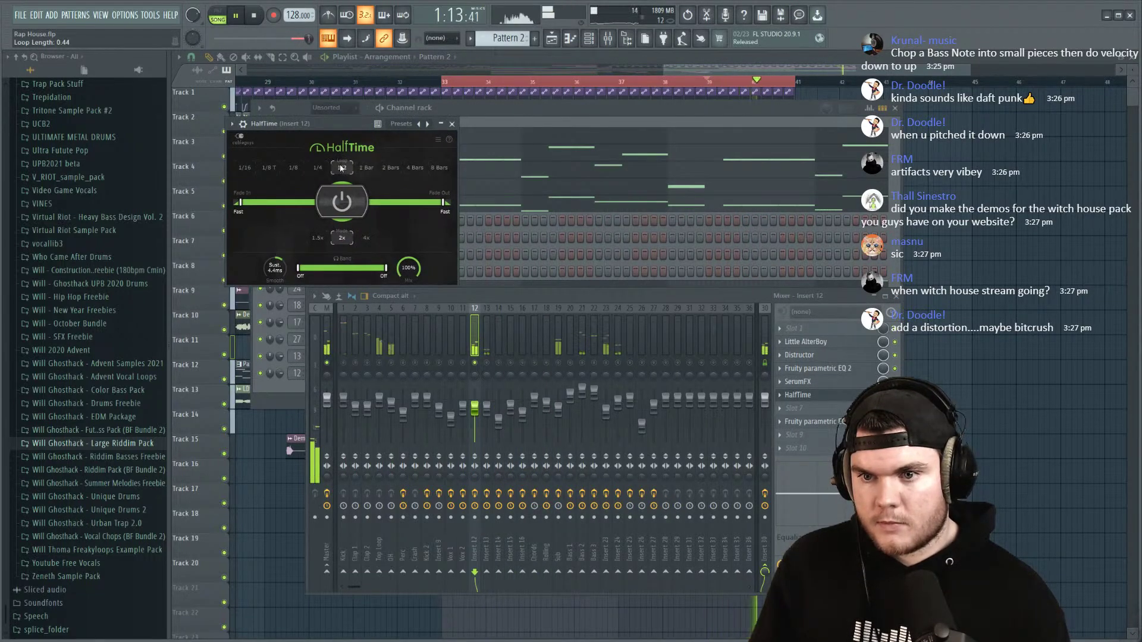
# Step: Set HalfTime's mix on insert 12 to 48% and move the effect above SerumFX in the chain
pyautogui.press('space')
pyautogui.rightClick(474, 363)
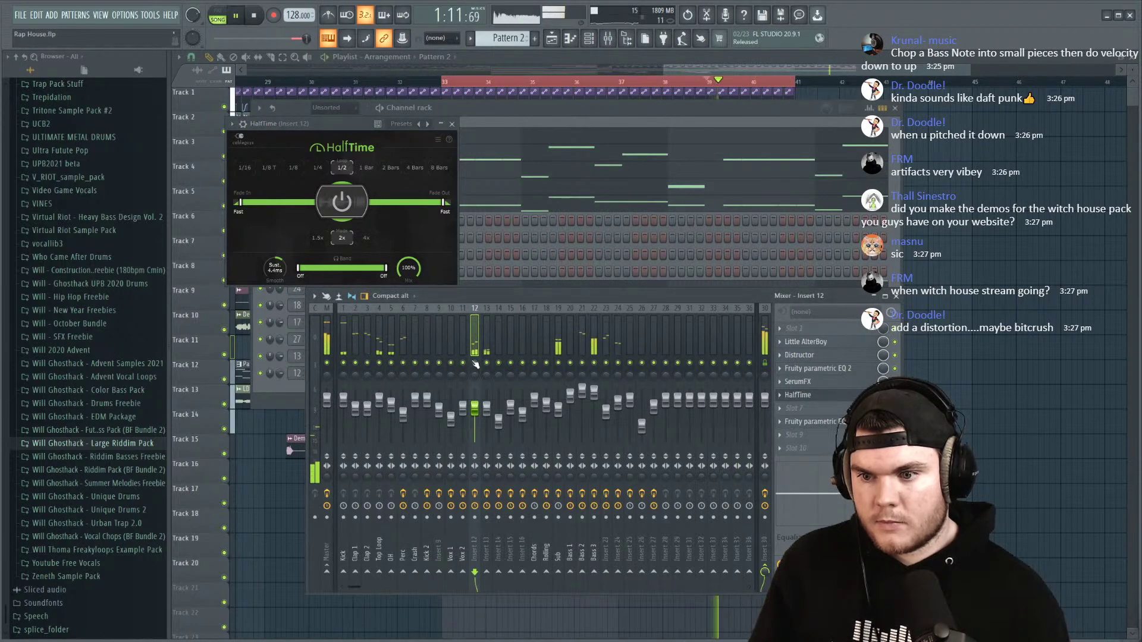
pyautogui.rightClick(476, 363)
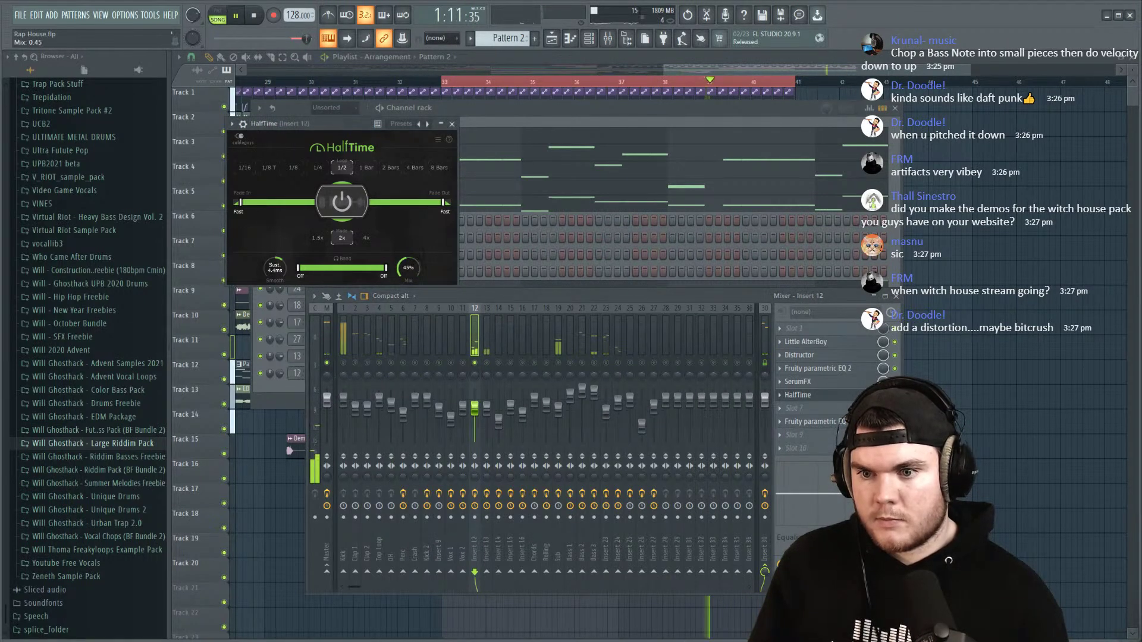
pyautogui.moveTo(408, 268); pyautogui.dragTo(408, 266)
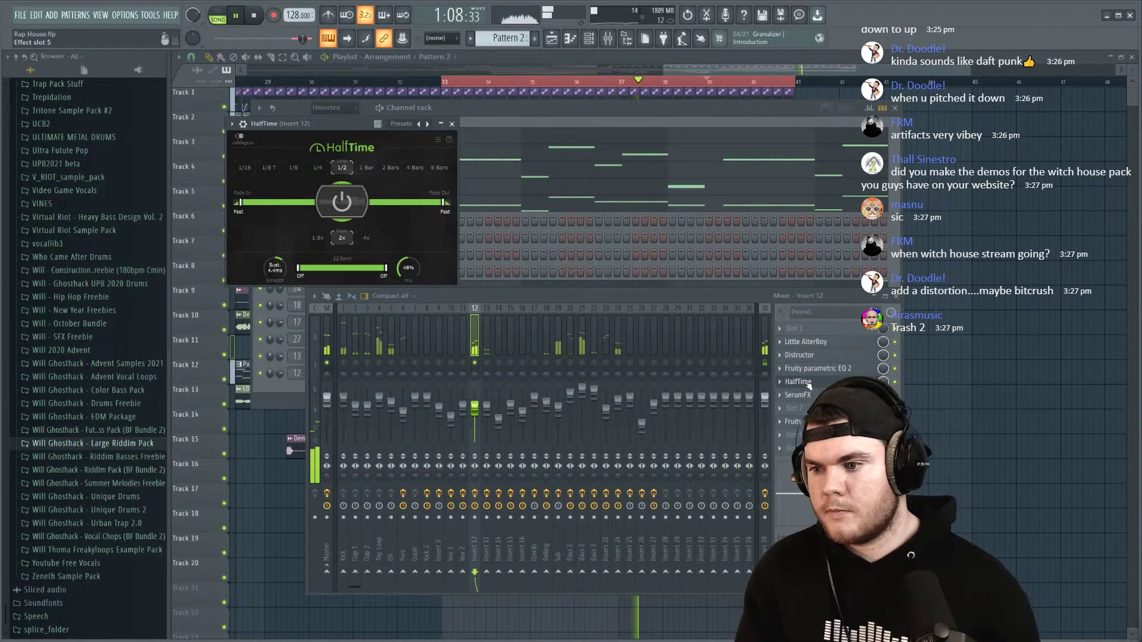
# Step: Set the high-pass band of insert 12's last EQ to 246 Hz and lower the insert's volume to 70%
pyautogui.click(800, 422)
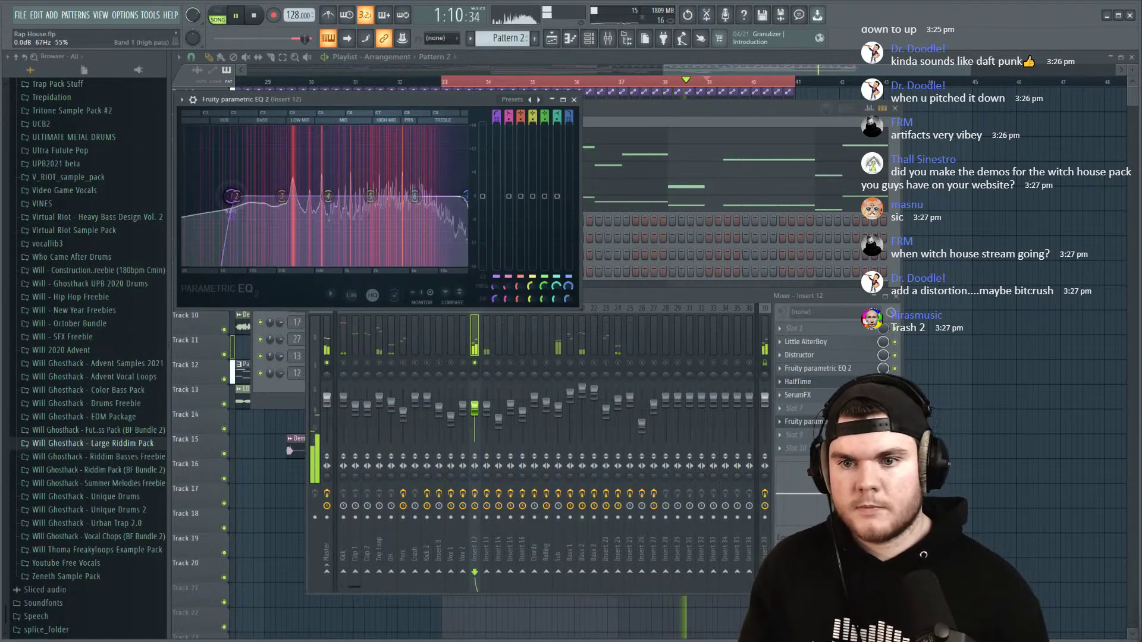
pyautogui.moveTo(235, 196); pyautogui.dragTo(285, 196)
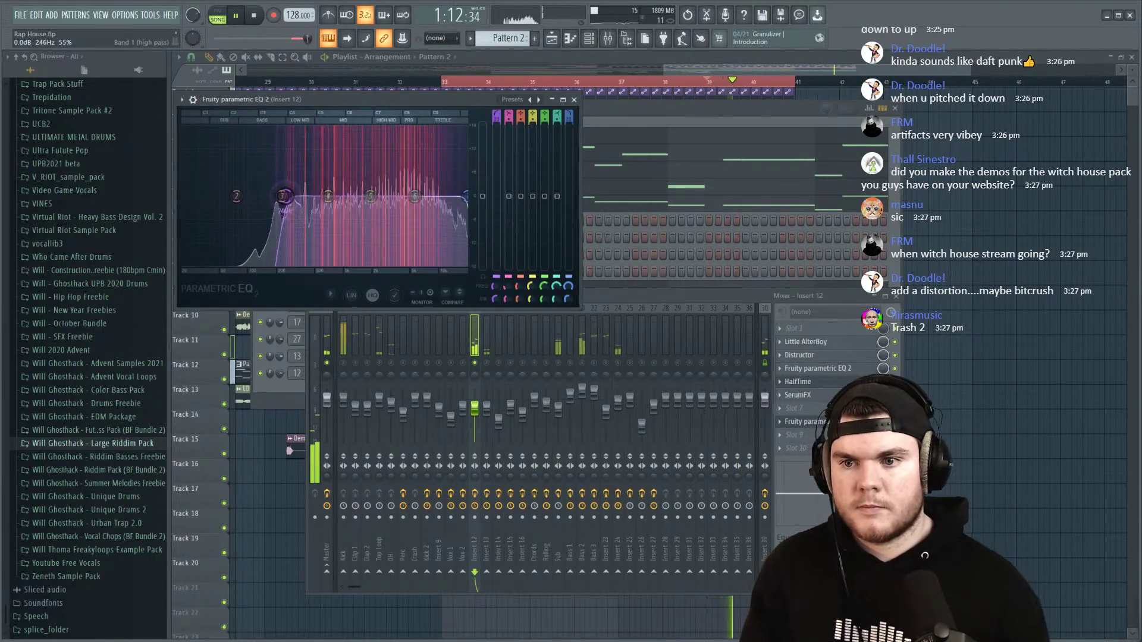
pyautogui.click(797, 382)
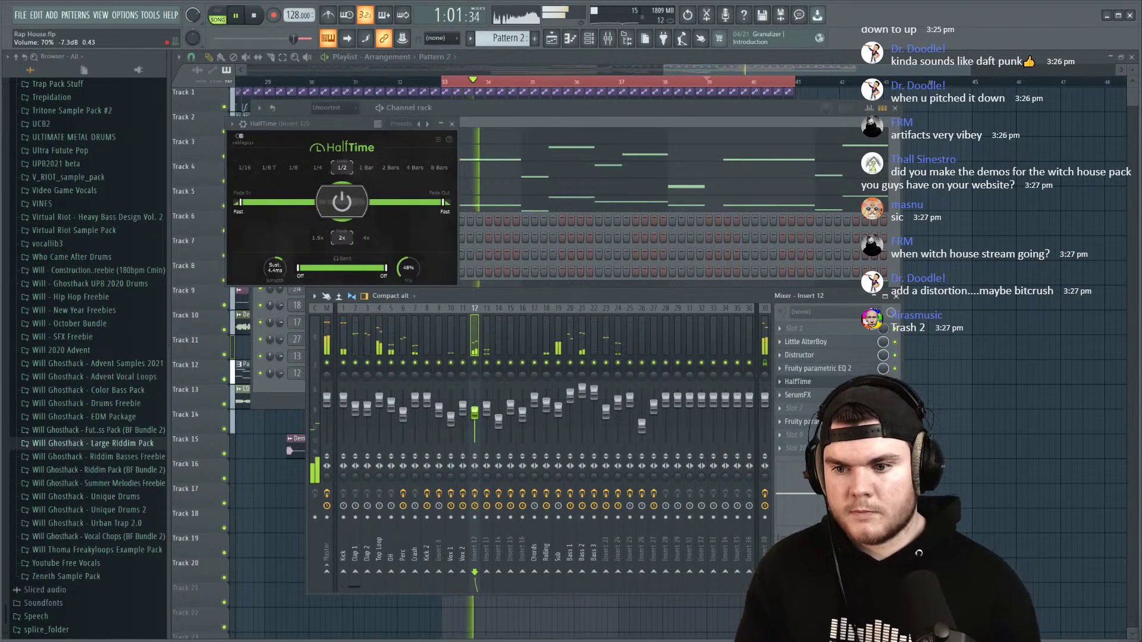
pyautogui.click(454, 124)
pyautogui.press('F12')
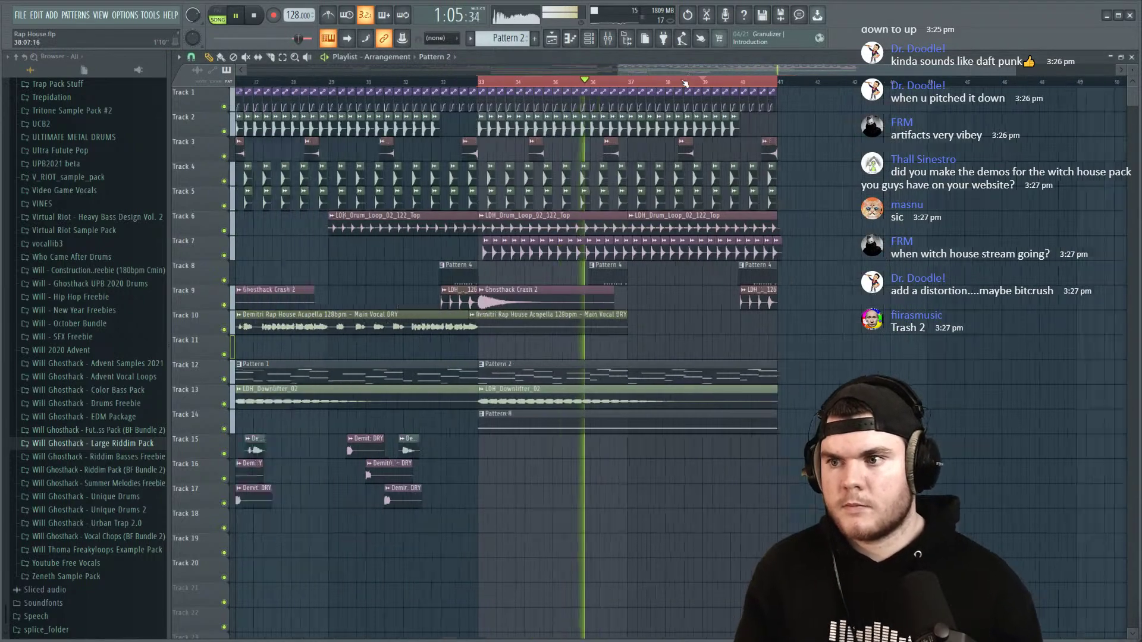
# Step: Play the drop from bar 25 and lower the LDH_Drum_Loop_02_122_Top clip's channel volume to 69%
pyautogui.scroll(-5, 702, 82)
pyautogui.scroll(4, 854, 82)
pyautogui.press('space')
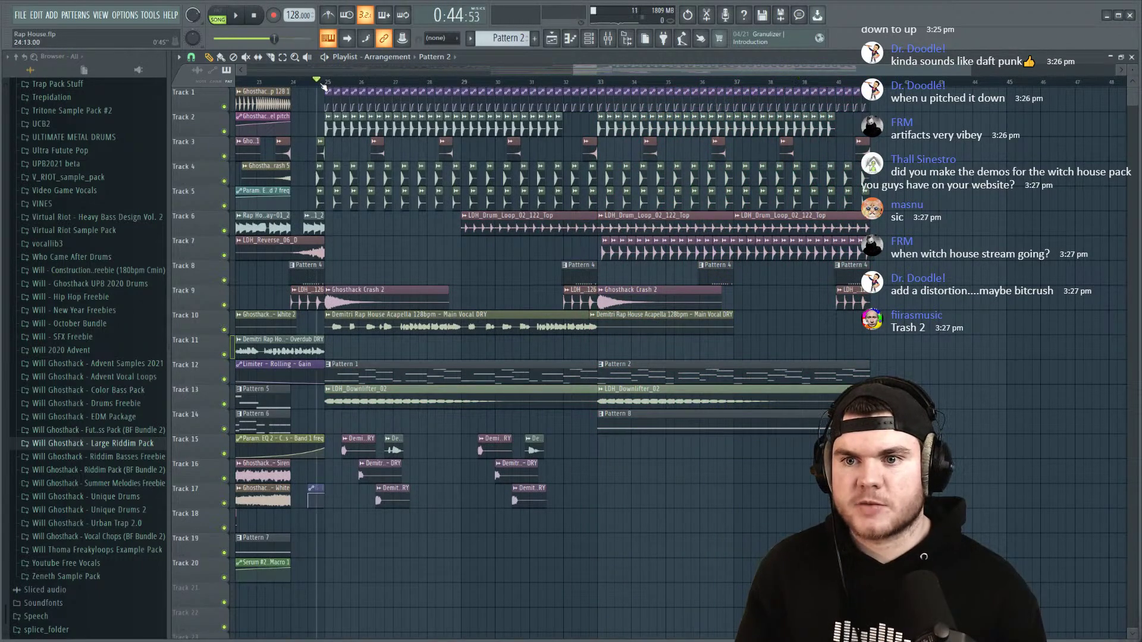
pyautogui.press('space')
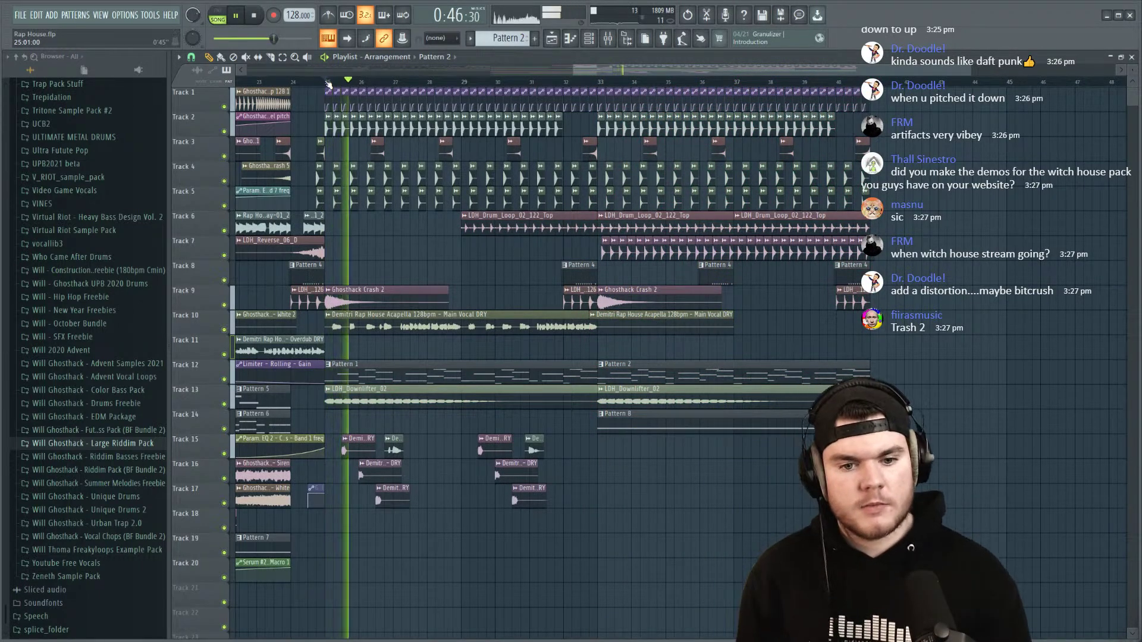
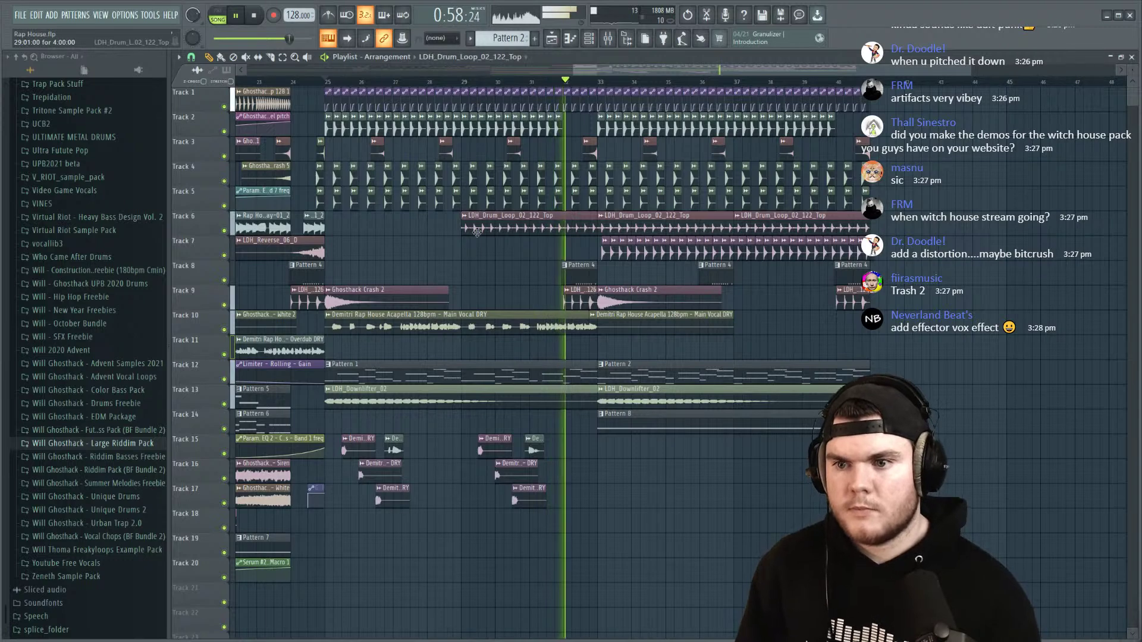
pyautogui.doubleClick(669, 224)
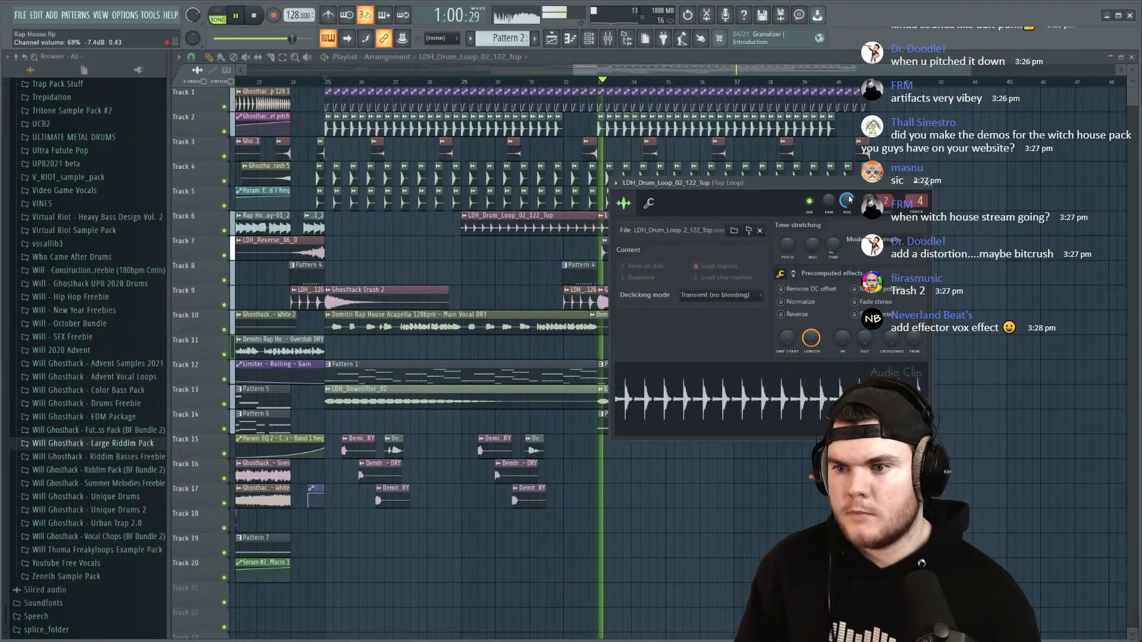
pyautogui.click(916, 184)
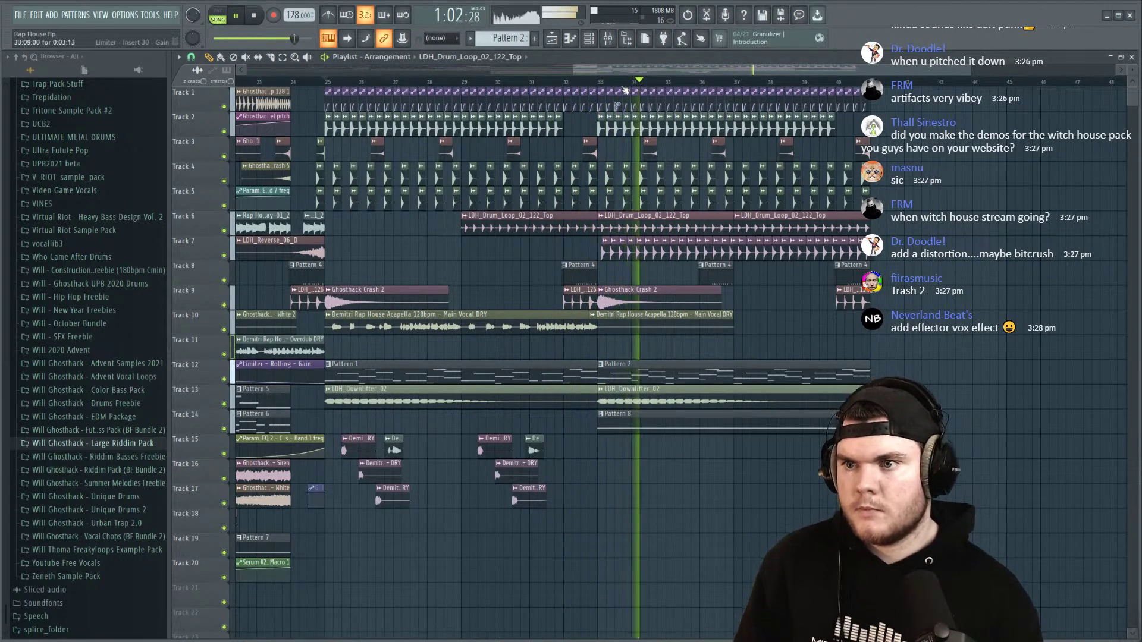
# Step: Lower insert 12's volume slightly and set its HalfTime loop length to 1/16
pyautogui.click(608, 39)
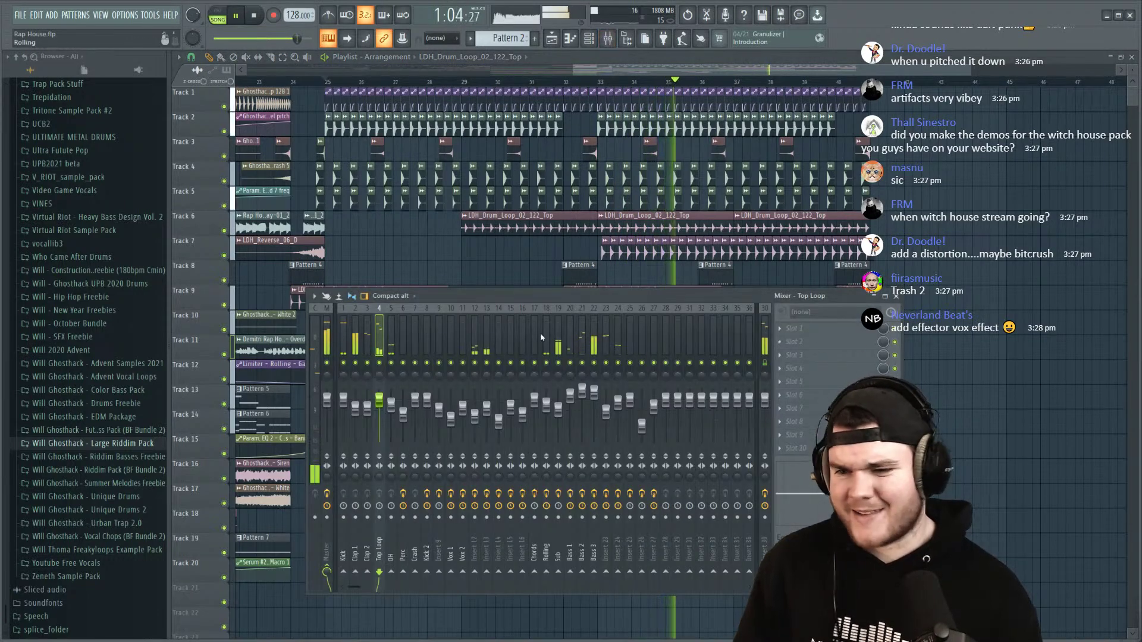
pyautogui.click(475, 336)
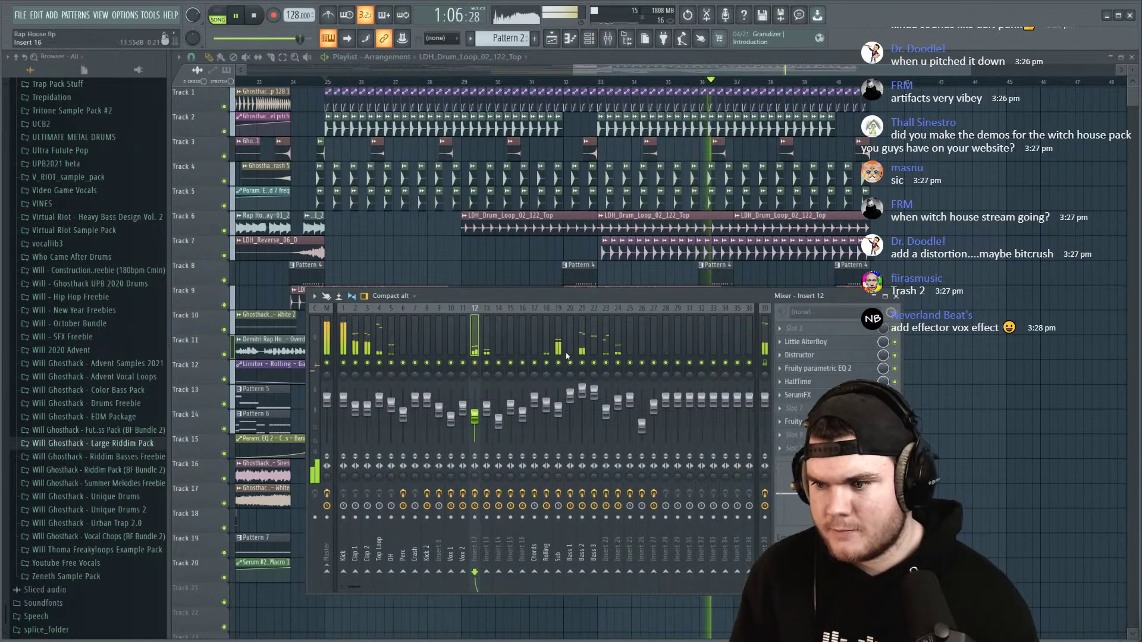
pyautogui.click(796, 404)
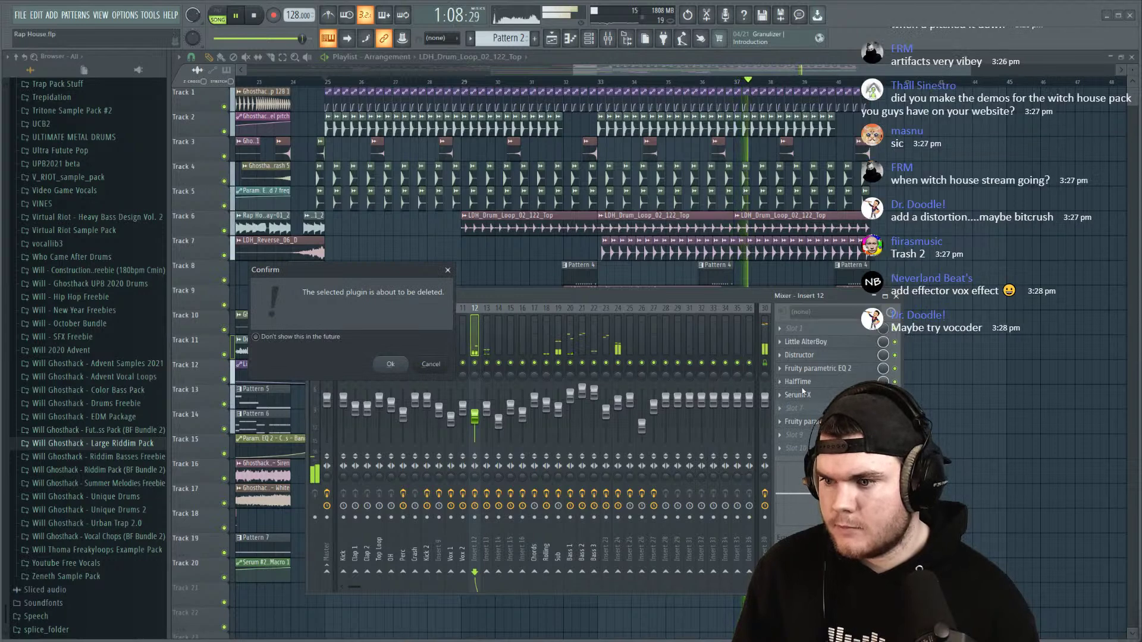
pyautogui.press('Escape')
pyautogui.click(798, 381)
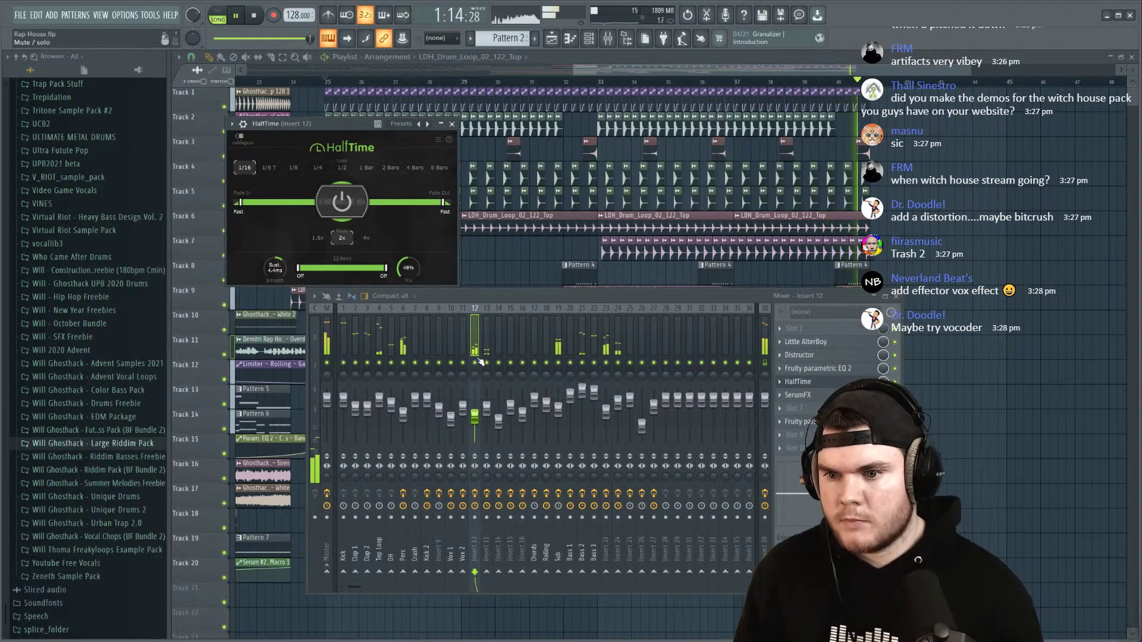
pyautogui.press('space')
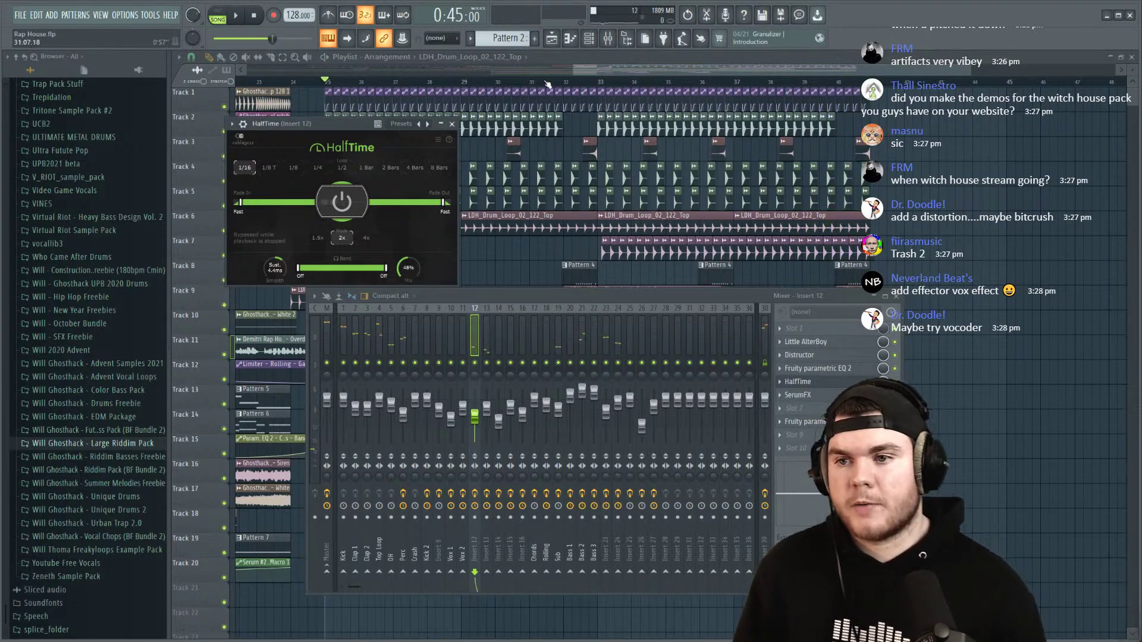
# Step: Play the arrangement from bar 32 to check the transition into the second half of the drop
pyautogui.click(603, 72)
pyautogui.click(566, 84)
pyautogui.press('space')
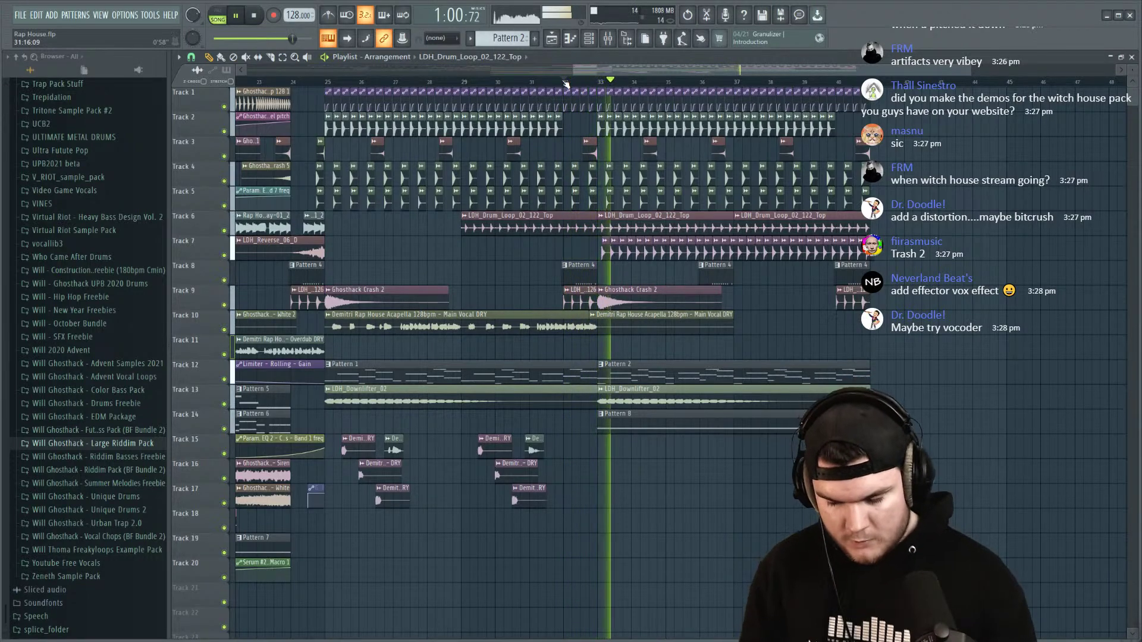
pyautogui.scroll(-4, 567, 84)
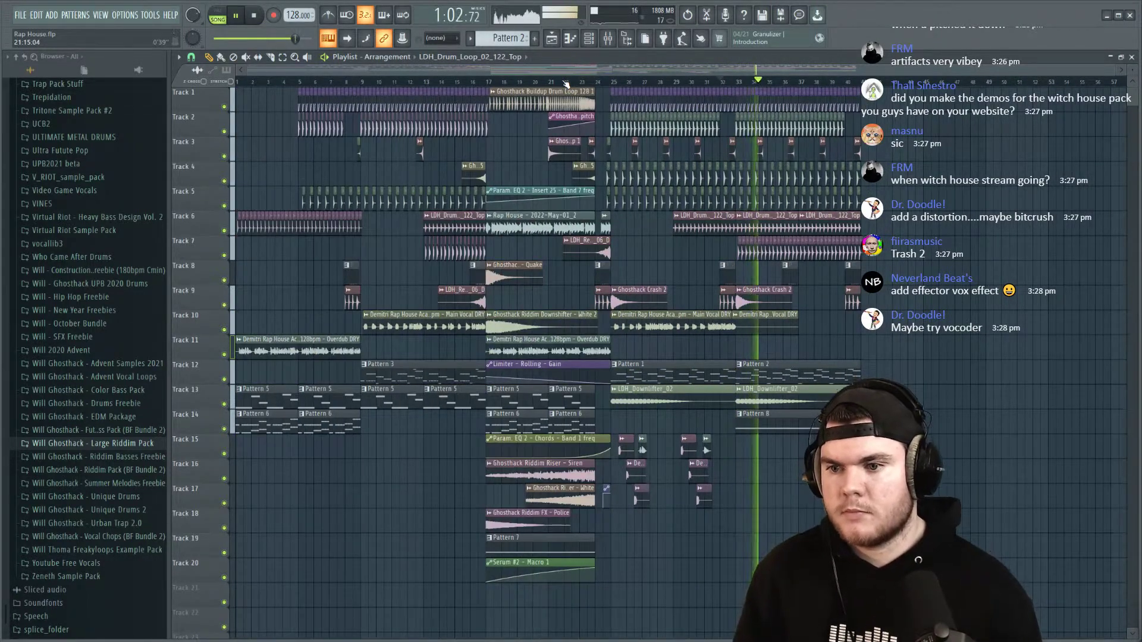
pyautogui.press('space')
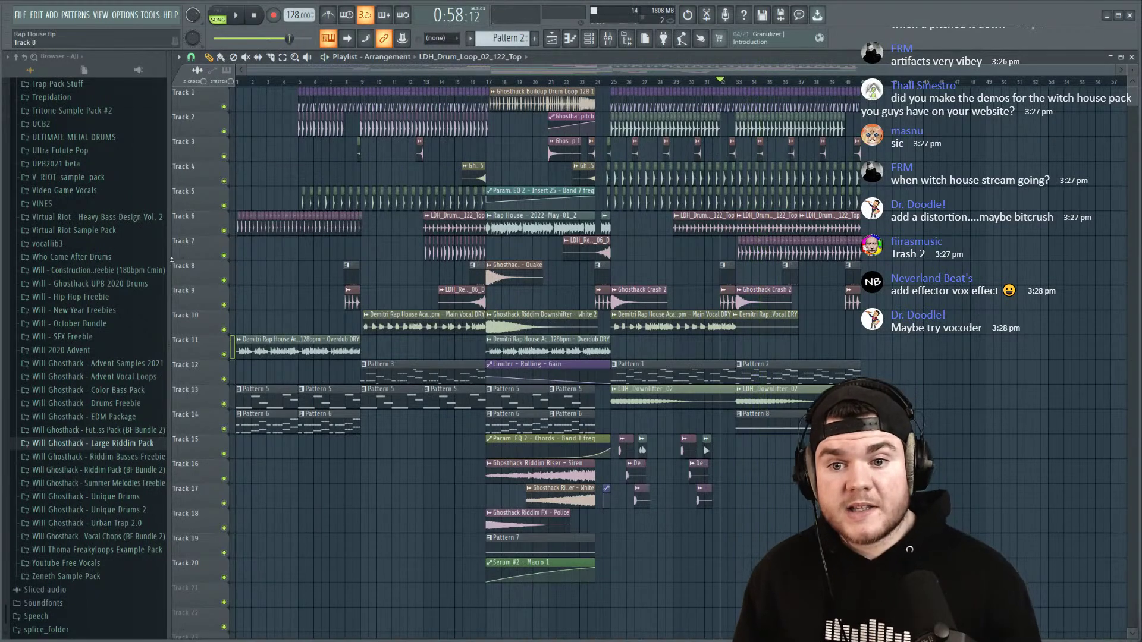
# Step: Widen the browser and open the One-Shots folder of the Ghosthack - Clear Drums pack
pyautogui.moveTo(168, 271); pyautogui.dragTo(238, 269)
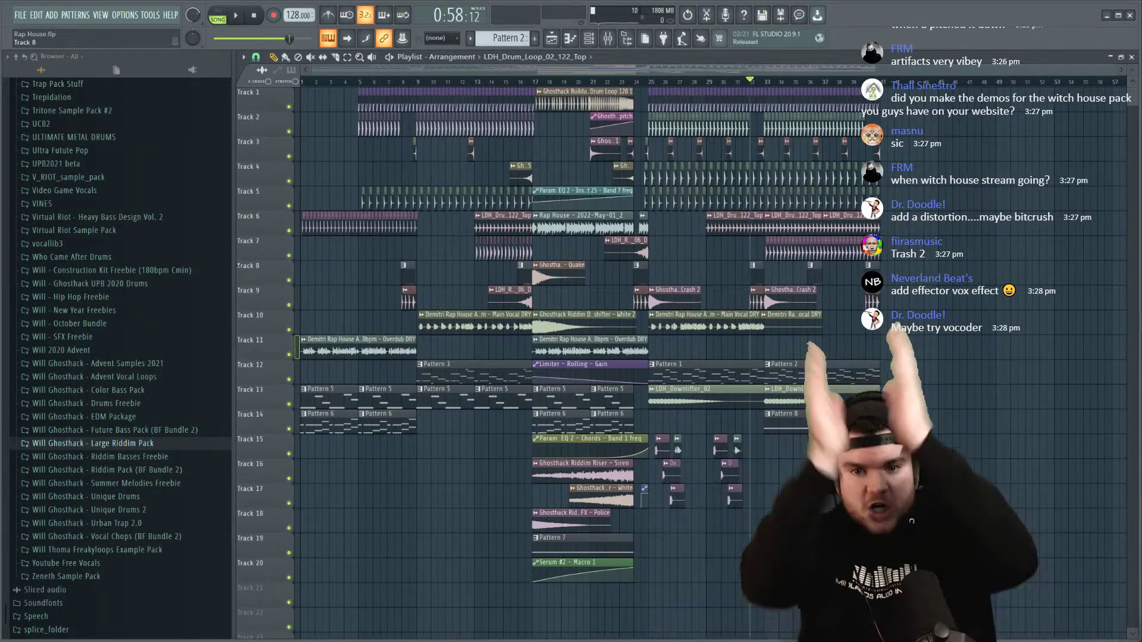
pyautogui.scroll(10, 110, 428)
pyautogui.scroll(15, 110, 428)
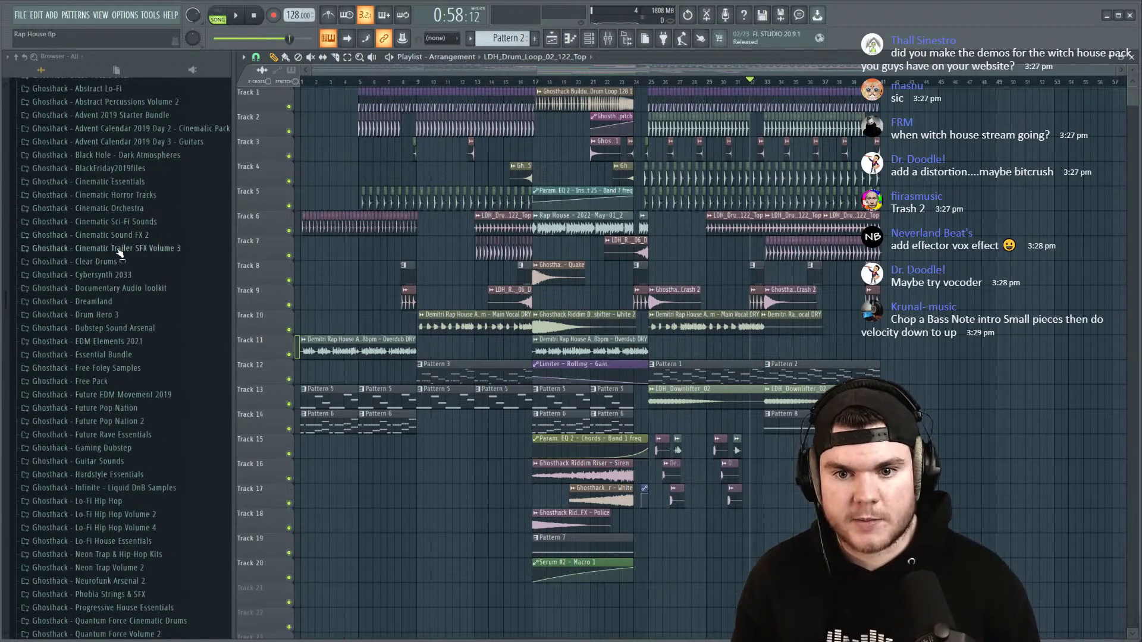
pyautogui.click(118, 261)
pyautogui.click(116, 274)
pyautogui.click(117, 302)
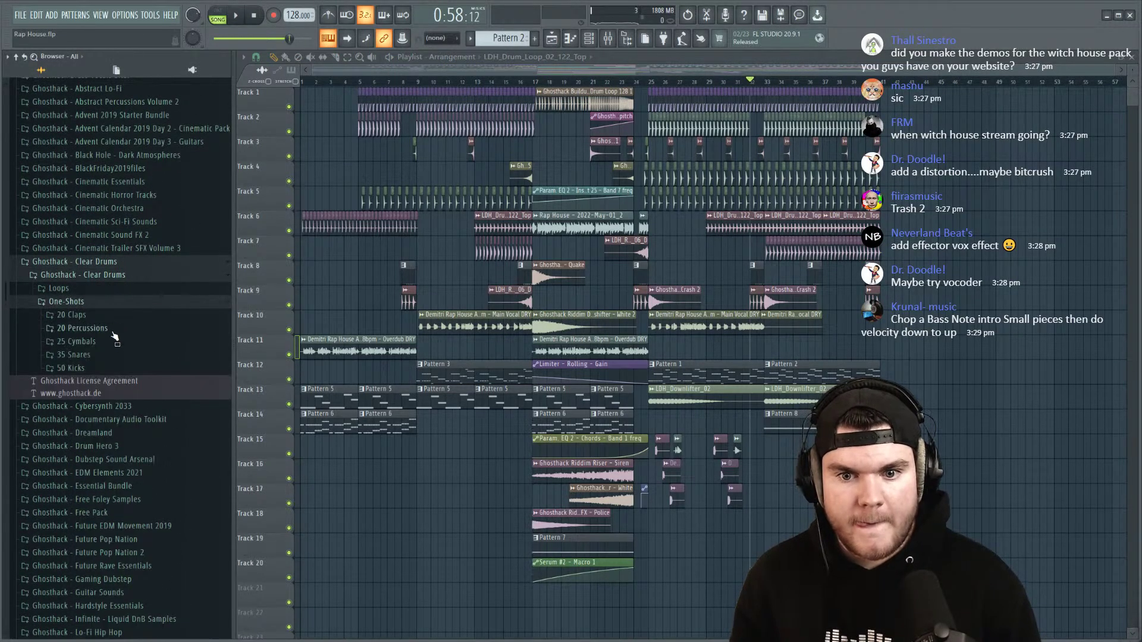
# Step: Add Ghosthack H Snare 15 (128) from the 15 Heavy Snares folder to Track 18 at bar 33
pyautogui.click(113, 355)
pyautogui.click(119, 395)
pyautogui.scroll(-5, 129, 367)
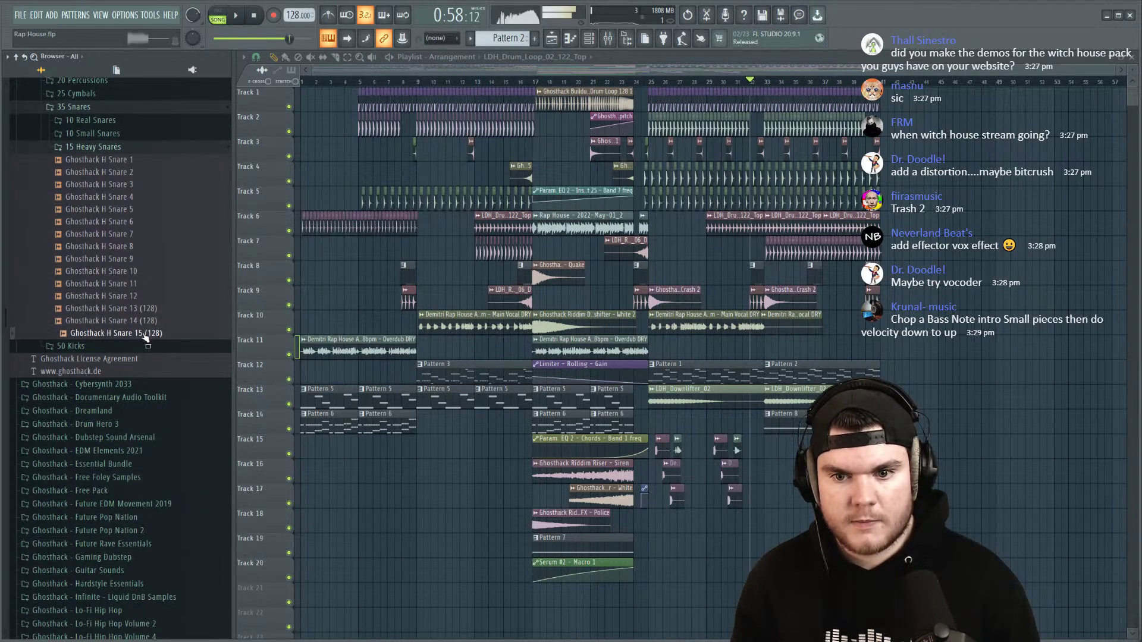
pyautogui.moveTo(160, 340); pyautogui.dragTo(803, 499)
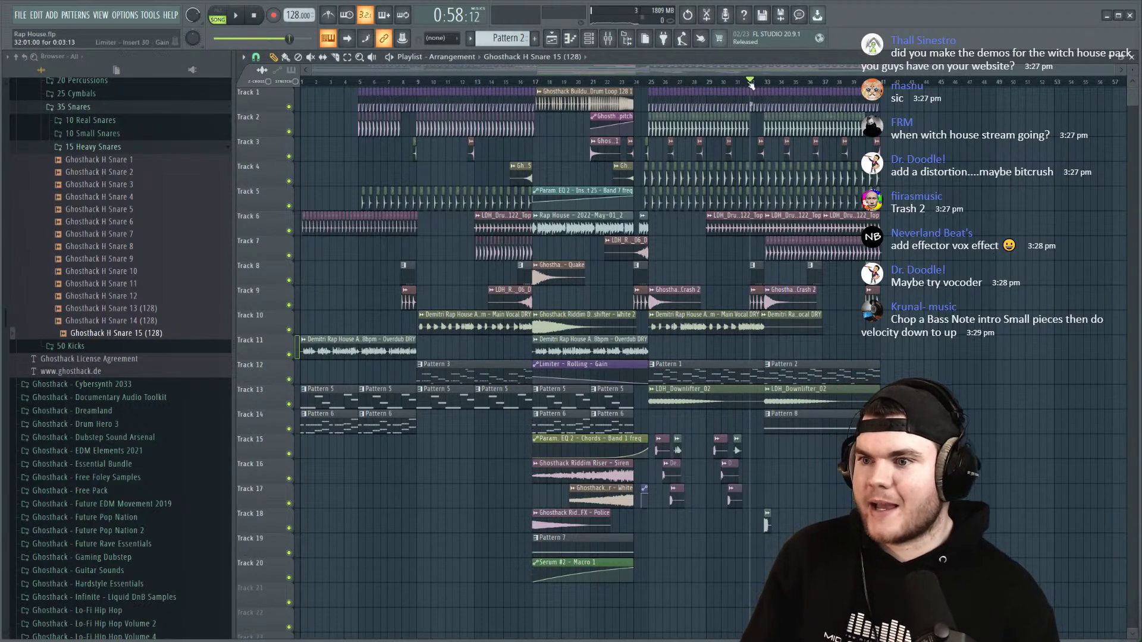
# Step: Fit the snare clip on Track 18 to the last beat of bar 32 and set its channel volume to 48%
pyautogui.scroll(5, 766, 81)
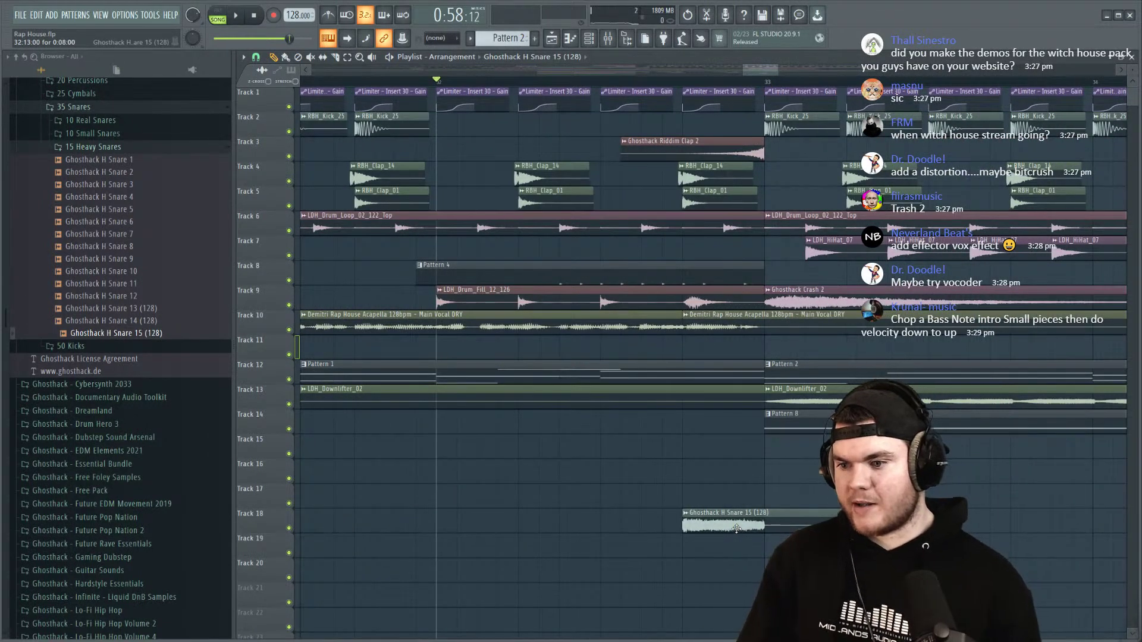
pyautogui.press('space')
pyautogui.doubleClick(736, 524)
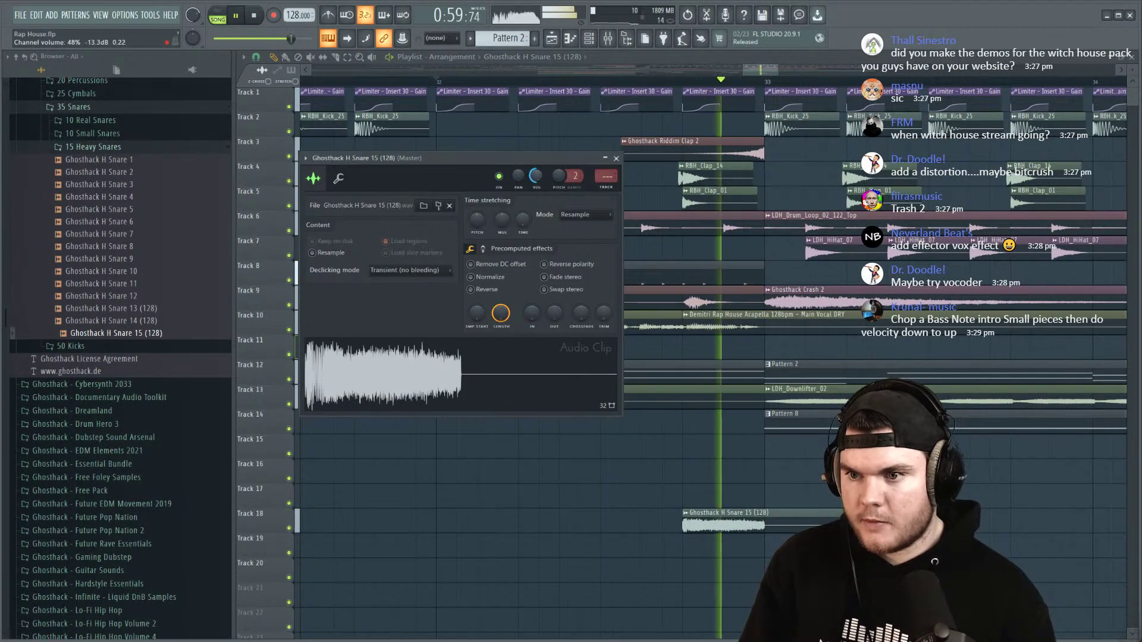
pyautogui.press('space')
pyautogui.press('space')
pyautogui.click(616, 159)
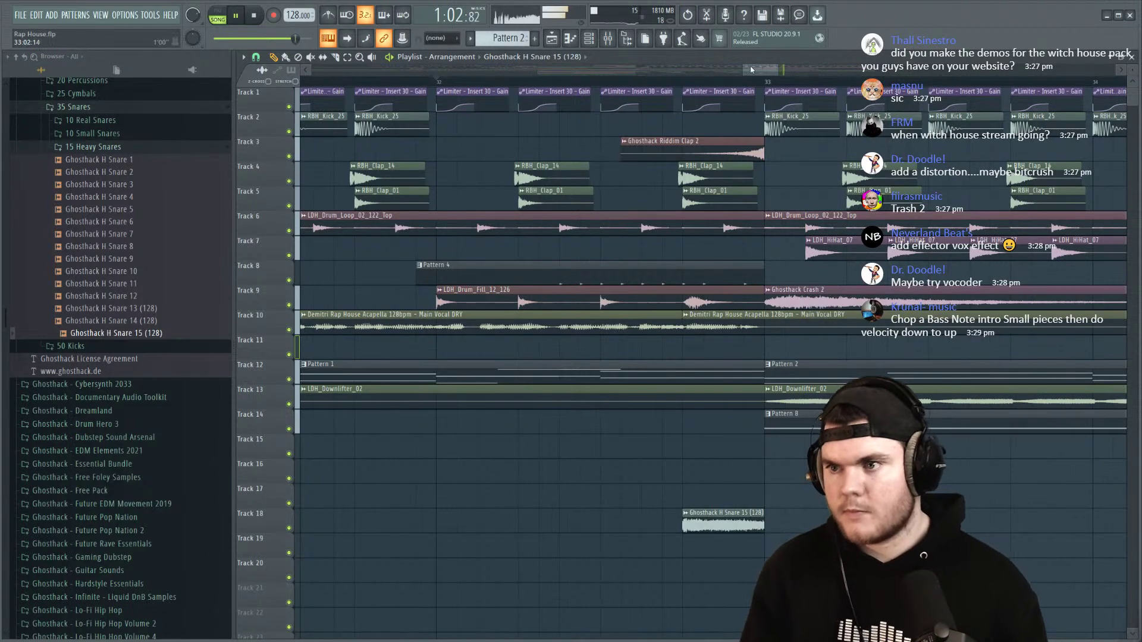
# Step: Copy the Track 18 snare clip to the last beat of bar 24 and play that transition
pyautogui.scroll(-10, 719, 88)
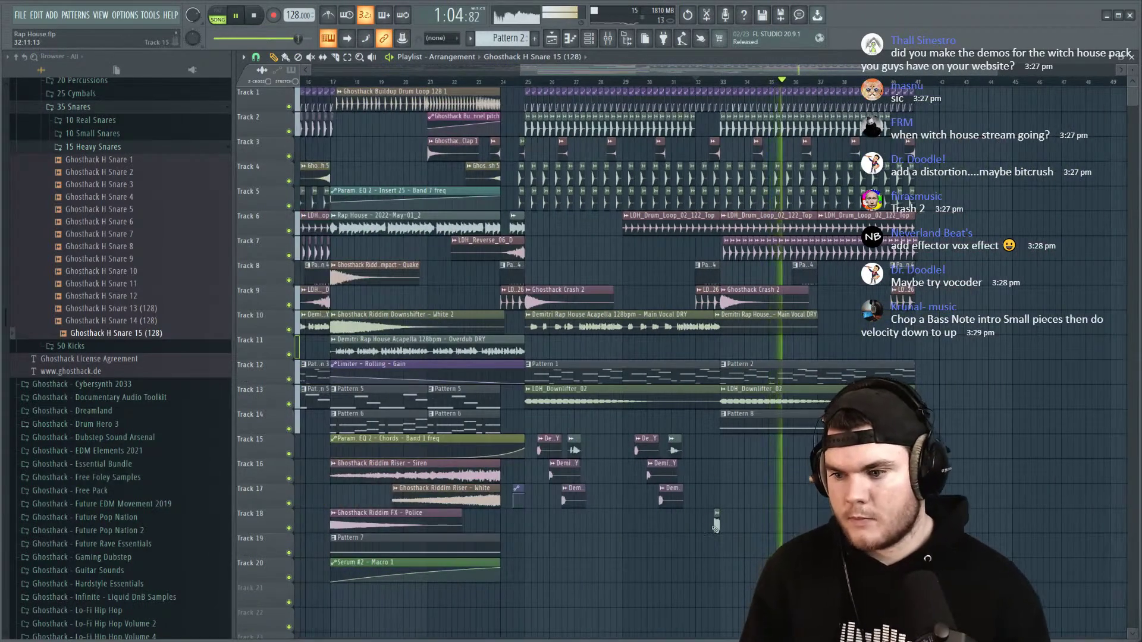
pyautogui.click(515, 84)
pyautogui.press('space')
pyautogui.press('space')
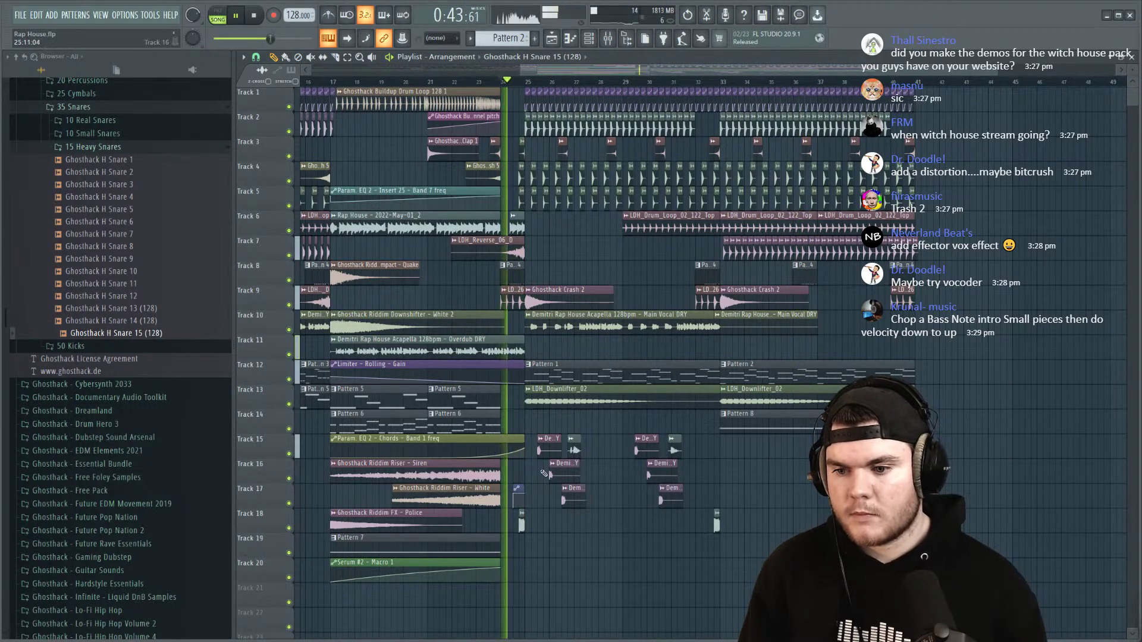
# Step: Compare the first drop's transition with Track 18 muted and unmuted, and lower the snare's channel volume to 24%
pyautogui.click(290, 528)
pyautogui.press('space')
pyautogui.press('space')
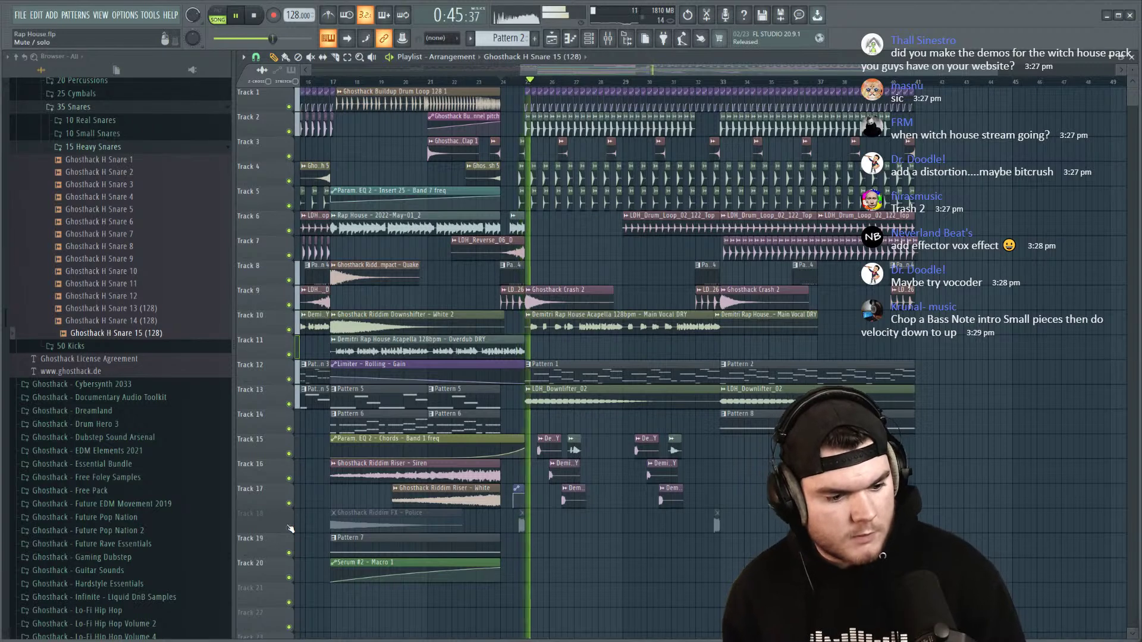
pyautogui.press('space')
pyautogui.click(289, 529)
pyautogui.press('space')
pyautogui.doubleClick(522, 524)
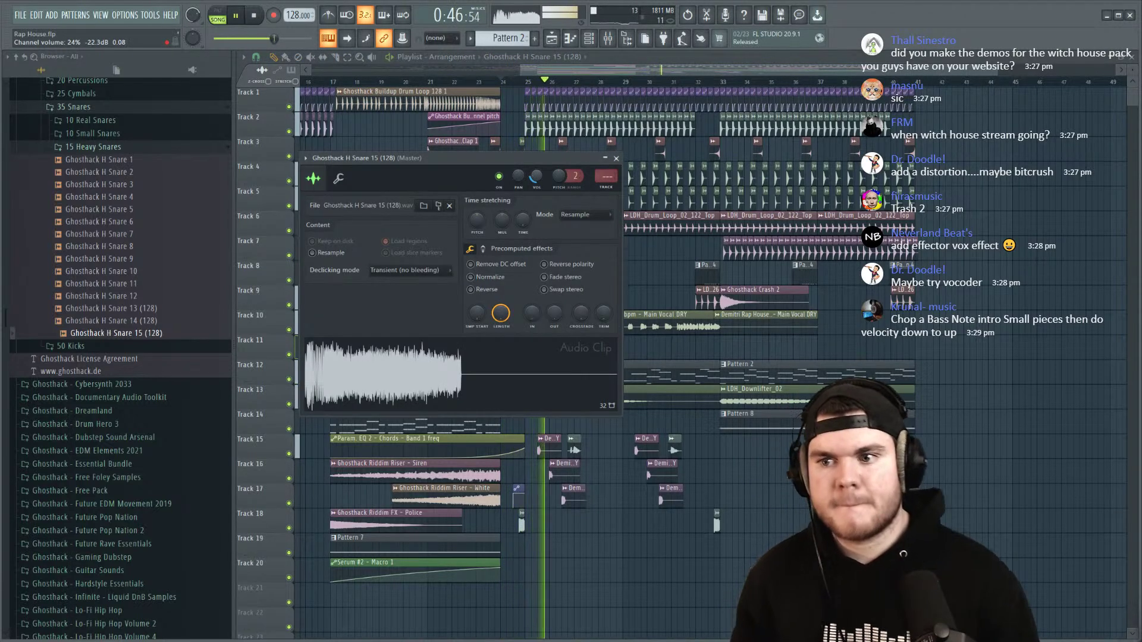
pyautogui.click(616, 158)
# Step: Check the Fruity Reeverb 2 settings on the Vox 1 mixer track while playing the first drop
pyautogui.moveTo(487, 70); pyautogui.dragTo(454, 73)
pyautogui.click(607, 38)
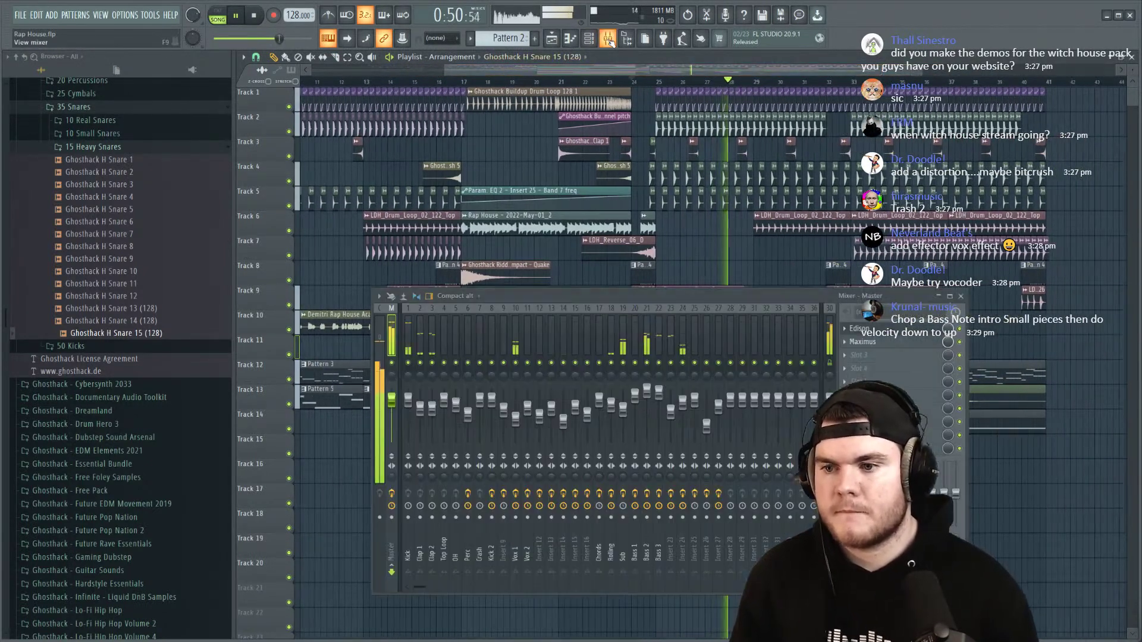
pyautogui.rightClick(514, 355)
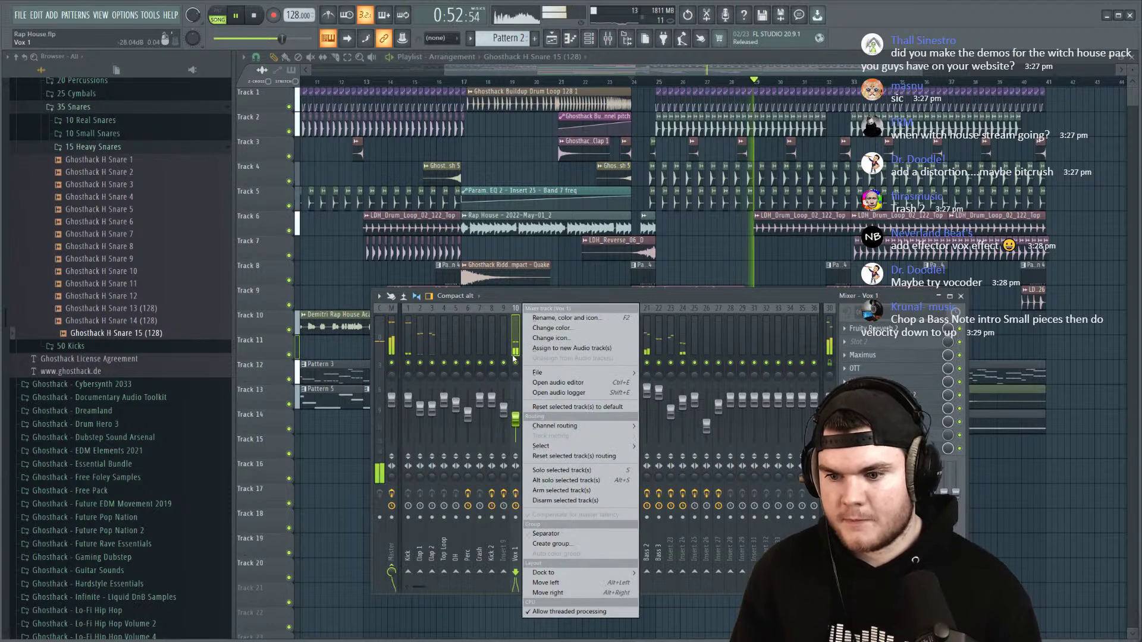
pyautogui.click(514, 352)
pyautogui.click(875, 328)
pyautogui.press('space')
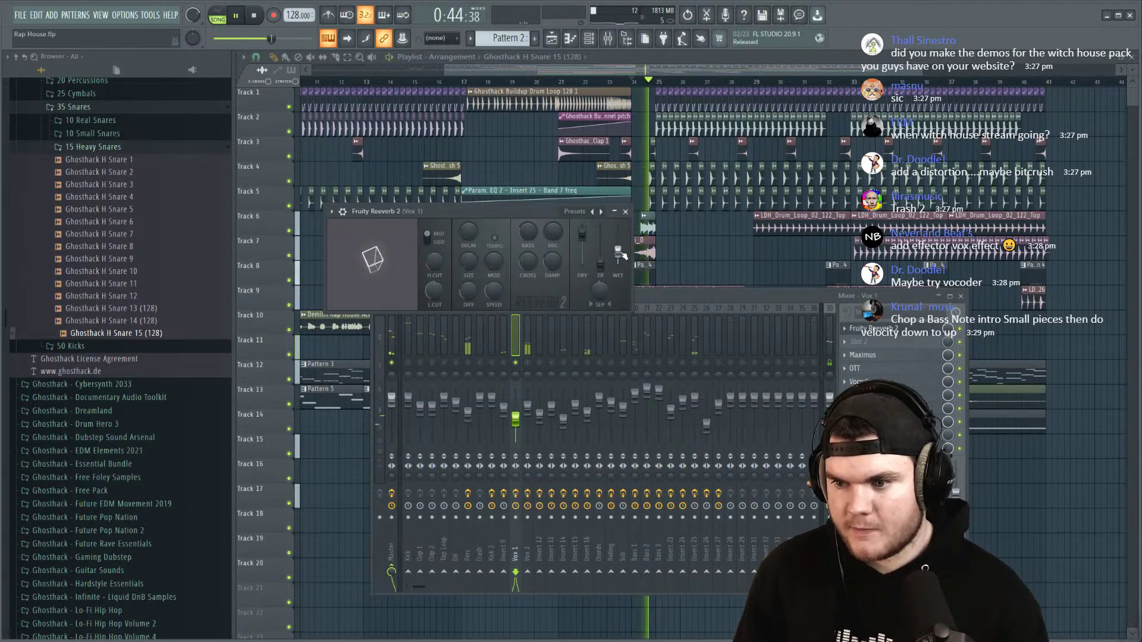
pyautogui.click(874, 328)
pyautogui.press('F9')
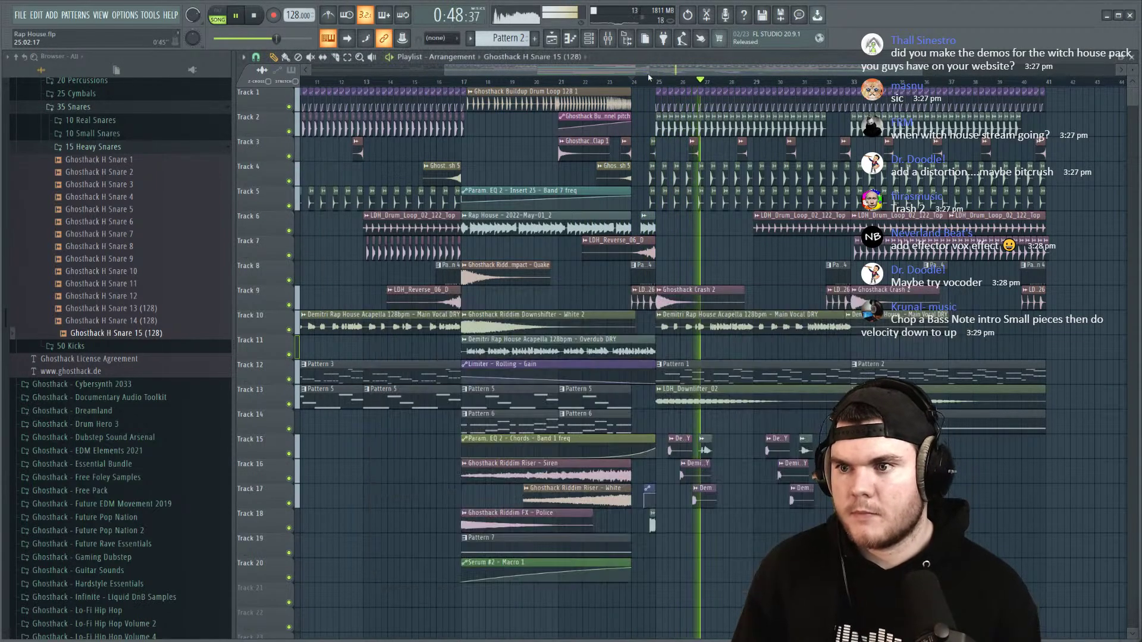
# Step: Stop playback and save the project despite the trial version of Transient Processor
pyautogui.scroll(-3, 565, 81)
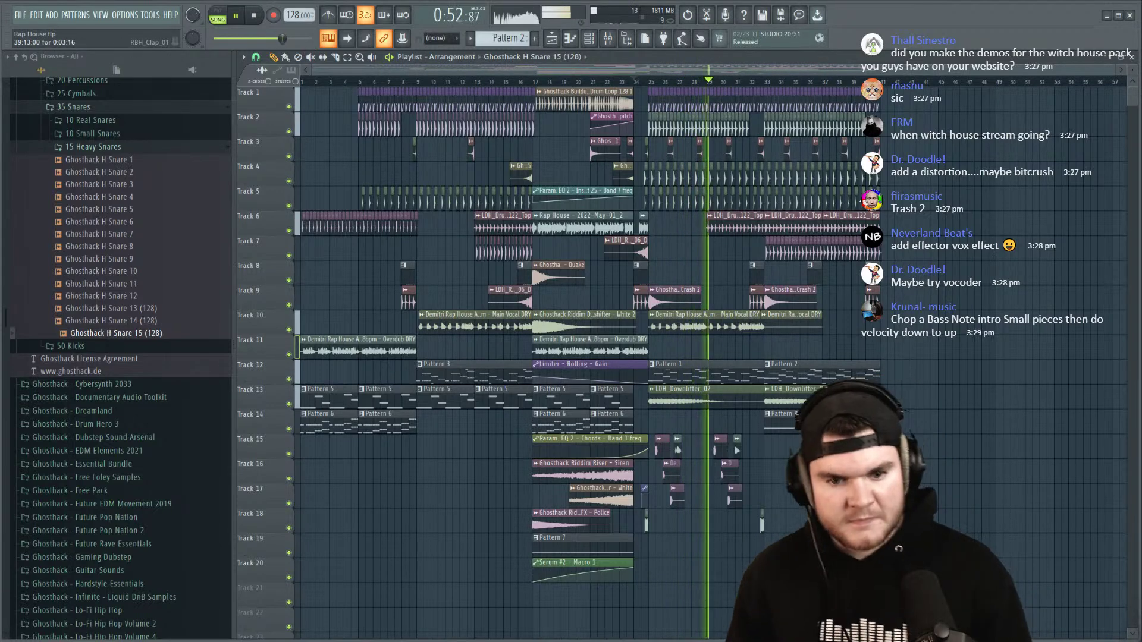
pyautogui.press('space')
pyautogui.hotkey('ctrl', 's')
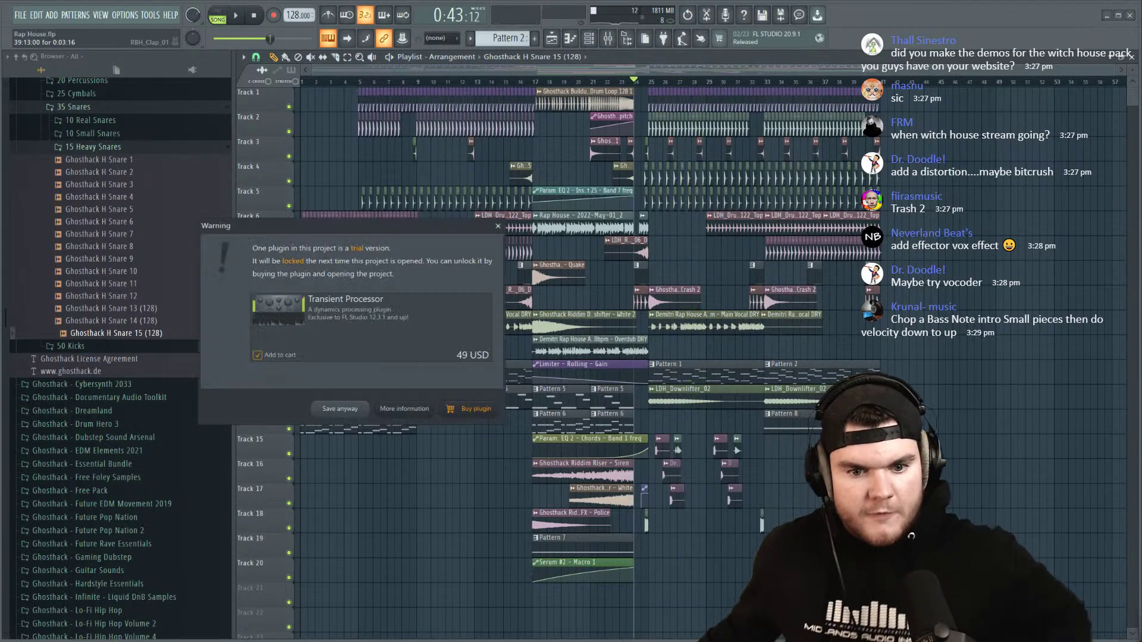
pyautogui.click(338, 408)
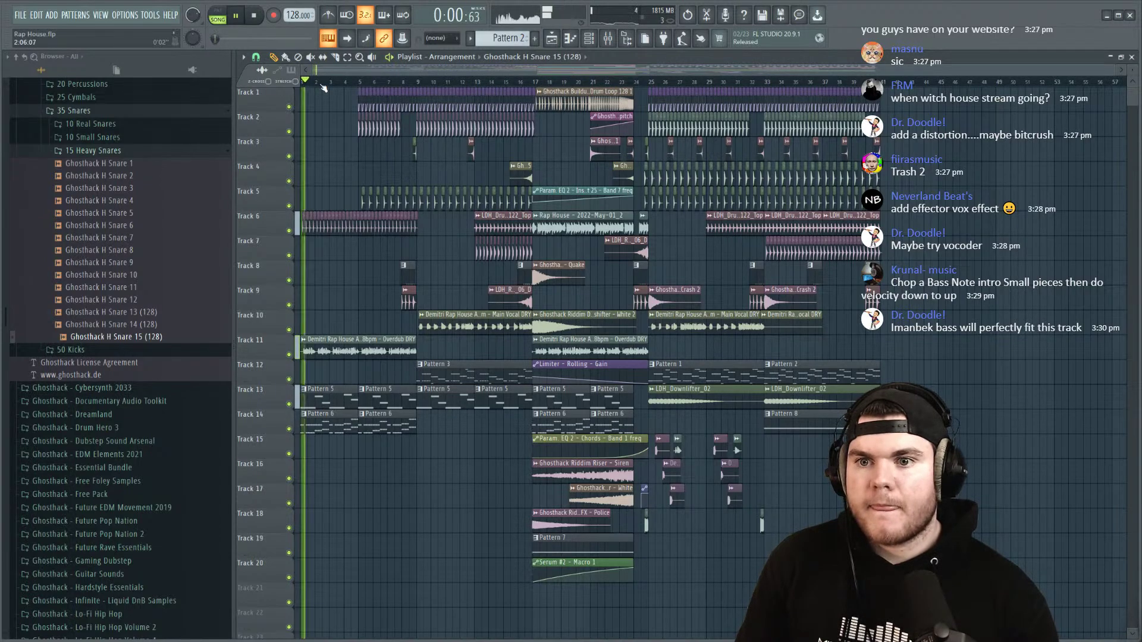
# Step: Play the start of the intro from bar 1 to judge its opening
pyautogui.scroll(4, 321, 83)
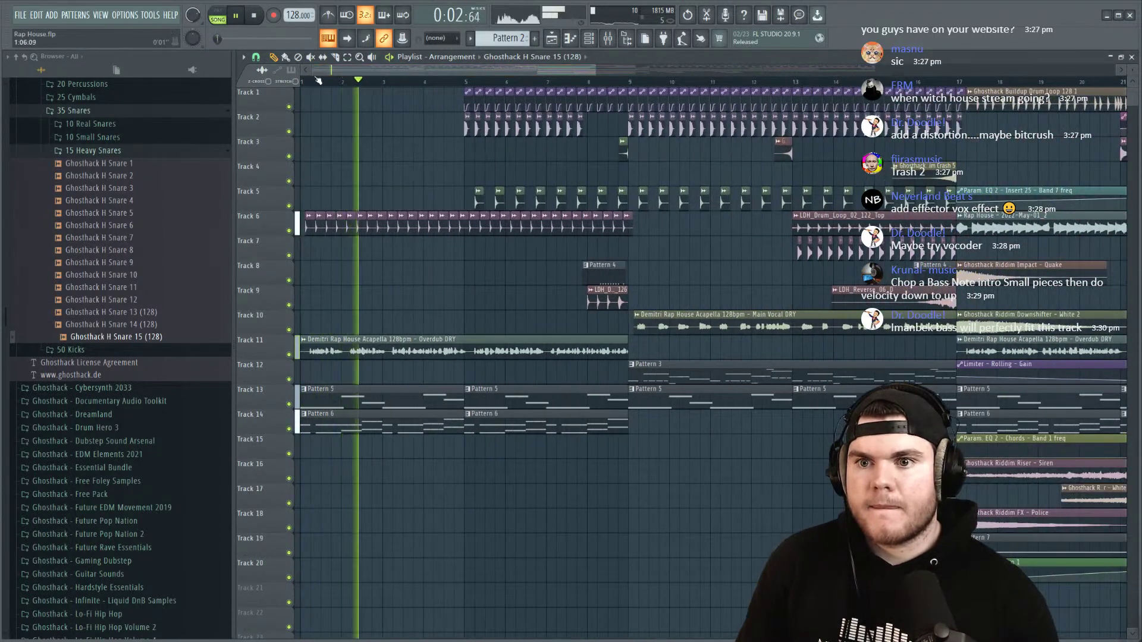
pyautogui.scroll(-4, 319, 81)
pyautogui.scroll(5, 318, 82)
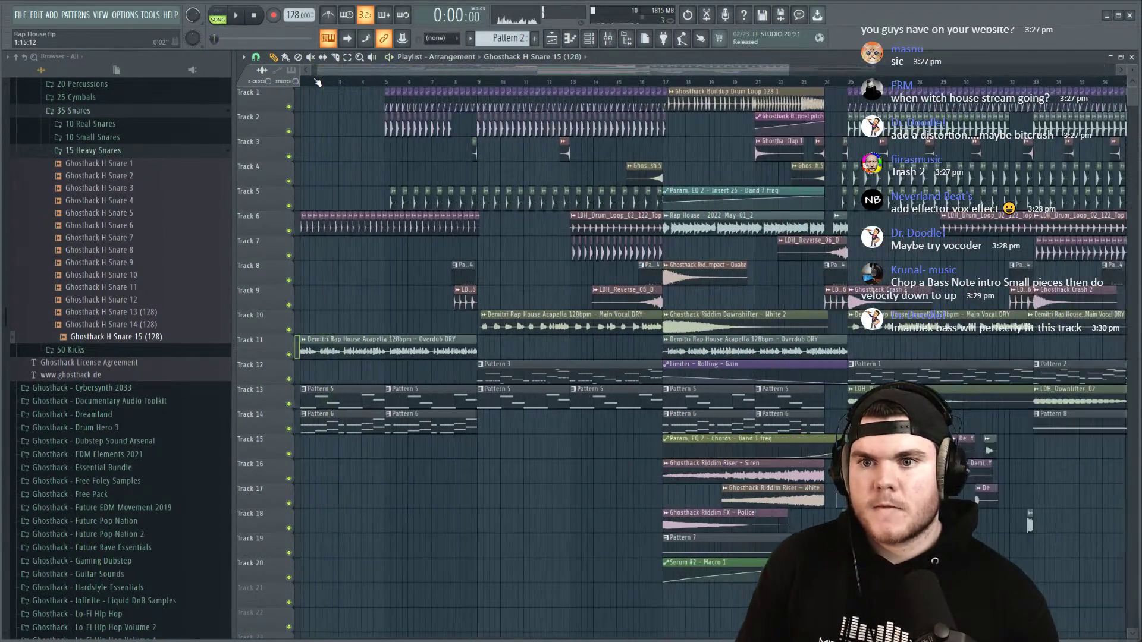
pyautogui.press('space')
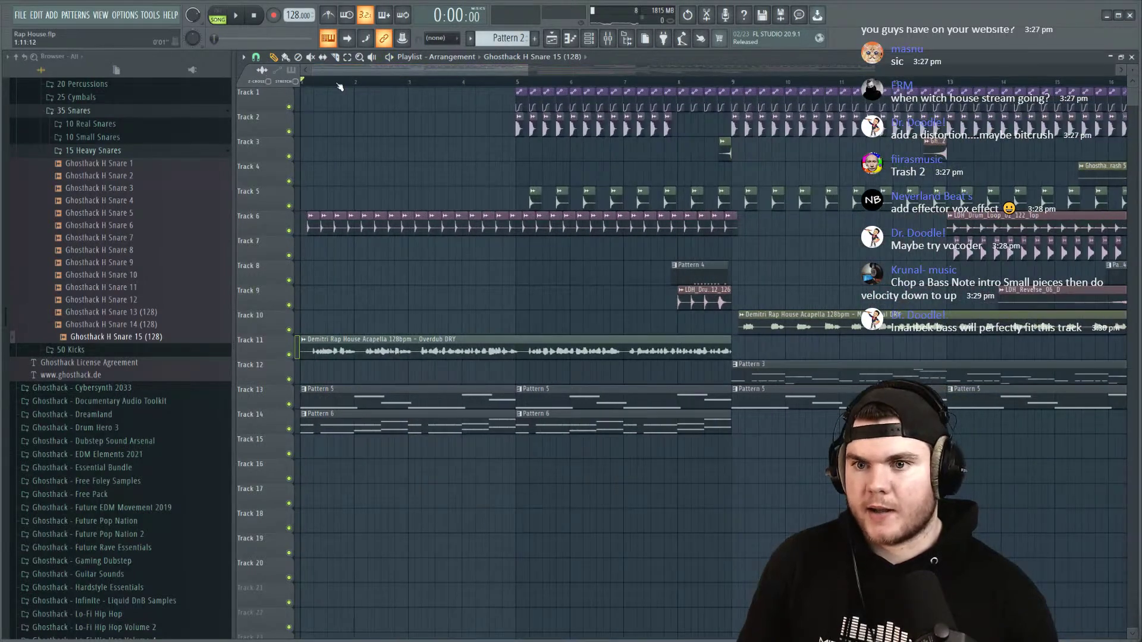
pyautogui.scroll(-4, 336, 87)
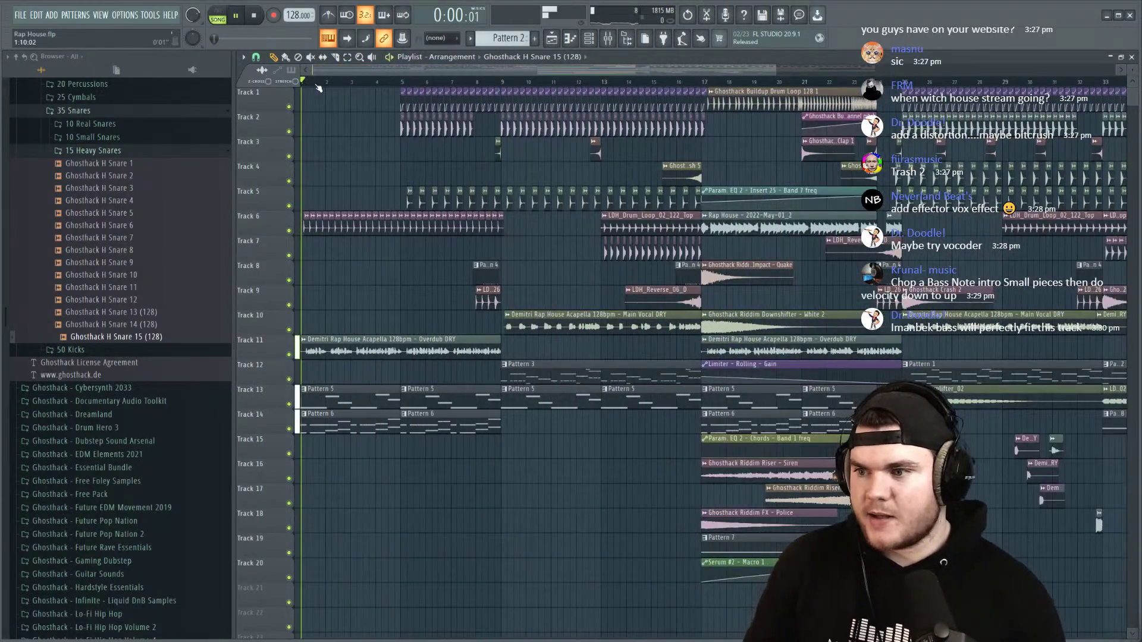
pyautogui.scroll(-2, 318, 87)
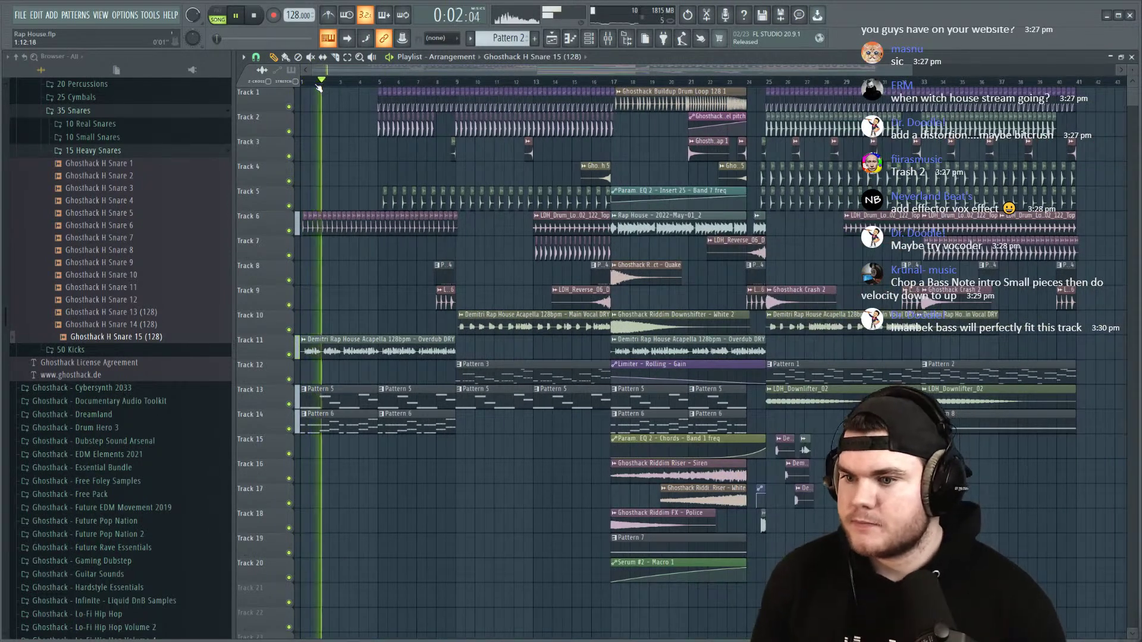
pyautogui.press('space')
# Step: Collapse the 35 Snares folder in the browser and try a snare clip on Track 21 near bar 5
pyautogui.click(83, 152)
pyautogui.scroll(3, 101, 222)
pyautogui.click(99, 236)
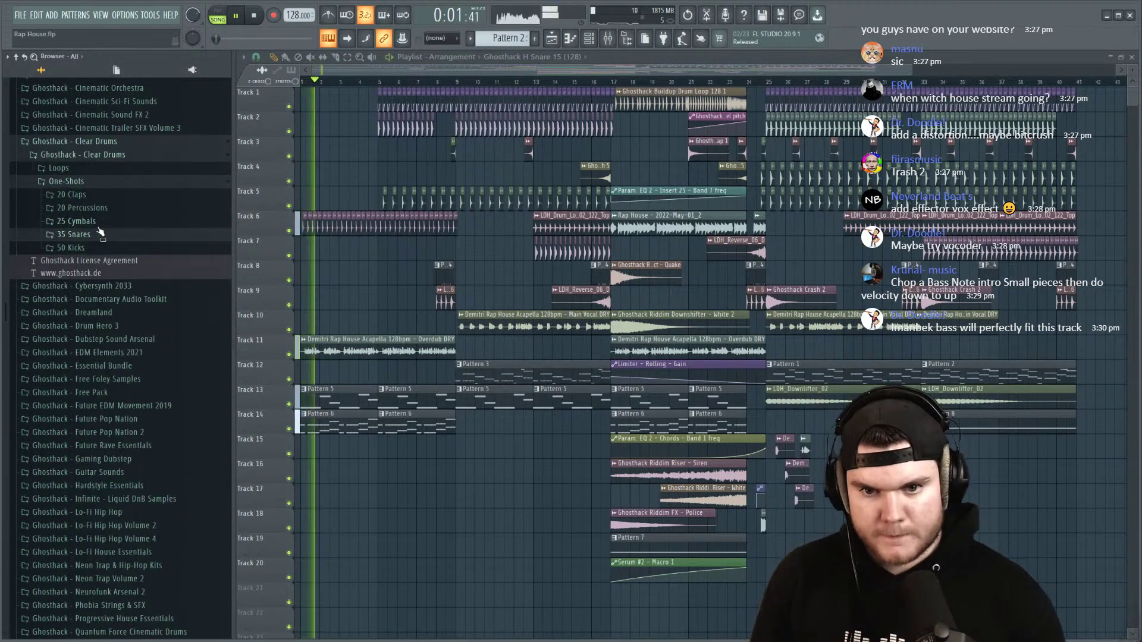
pyautogui.click(390, 595)
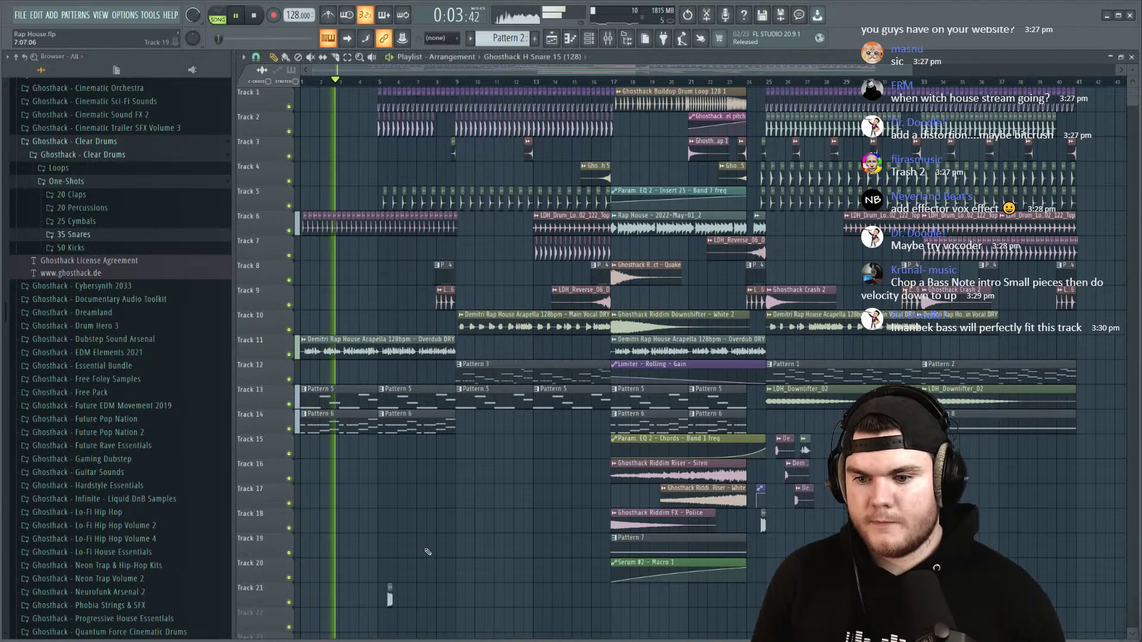
pyautogui.rightClick(389, 595)
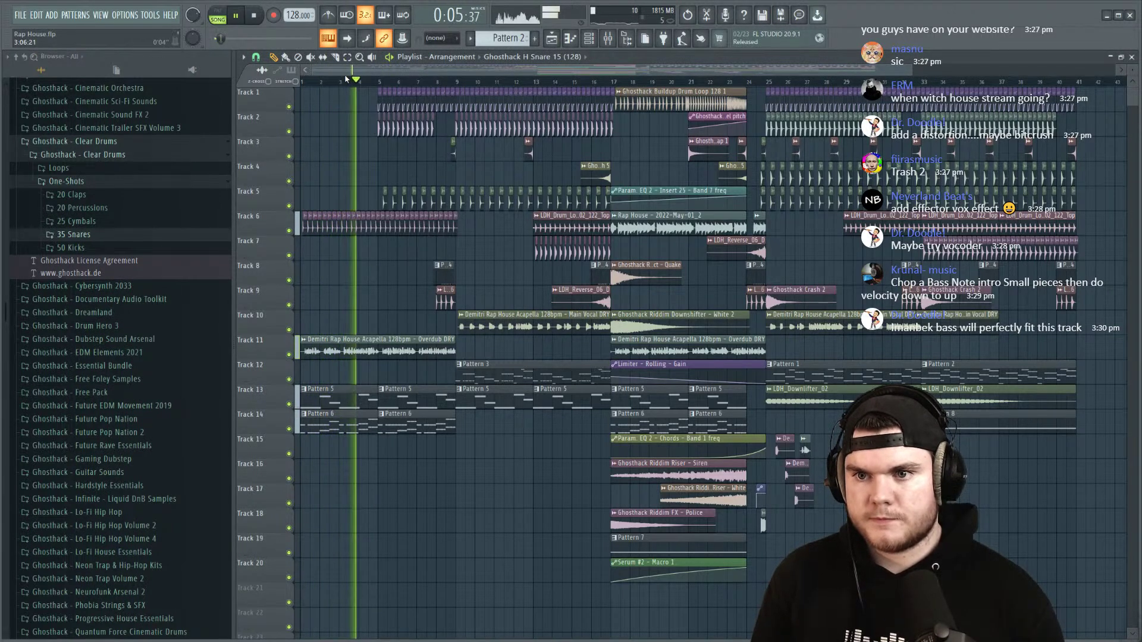
# Step: Make the Pattern 6 clip at bar 1 on Track 14 unique
pyautogui.scroll(5, 316, 71)
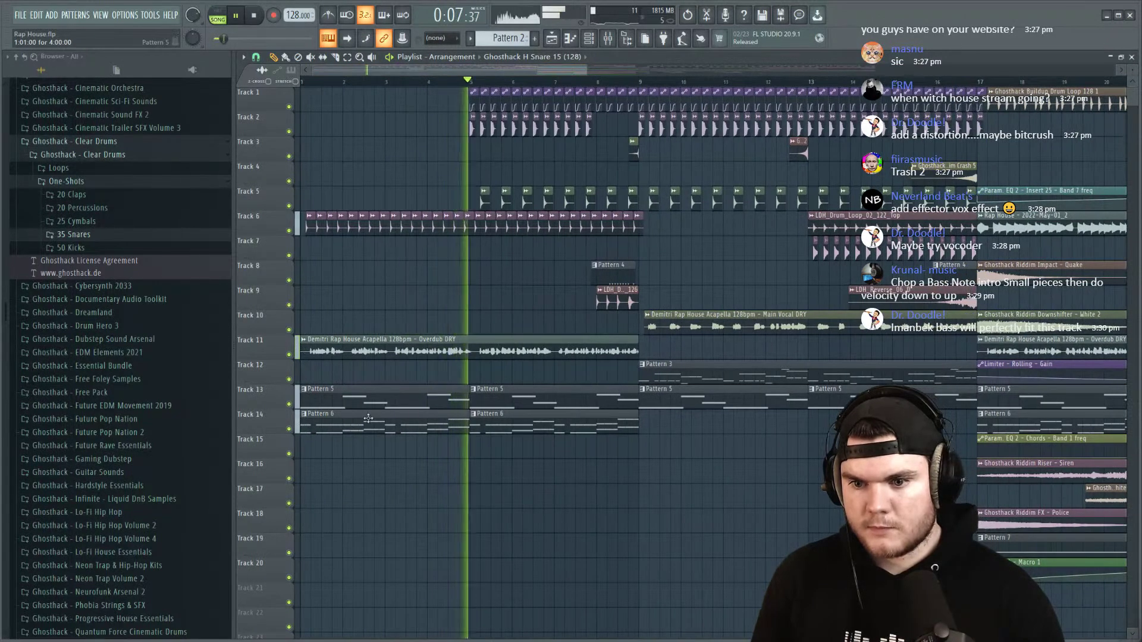
pyautogui.press('space')
pyautogui.rightClick(307, 421)
pyautogui.click(340, 485)
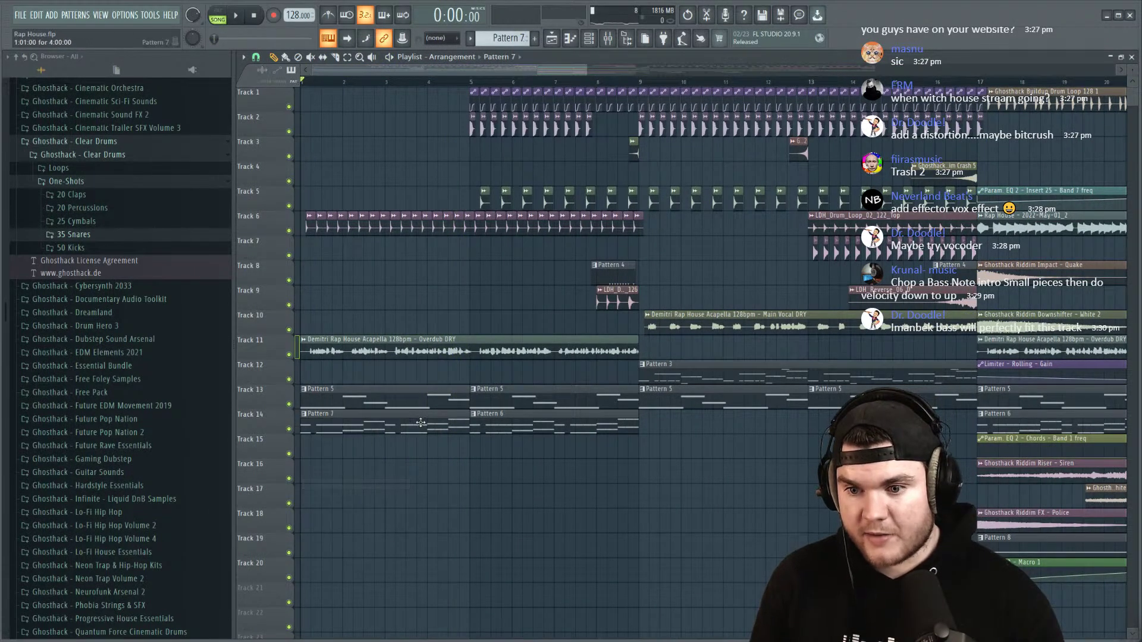
# Step: In Pattern 7's LDH_Synth_Shot_13_D_2 piano roll, delete the D5 notes in bar 1 and the A4 notes in bar 2
pyautogui.press('space')
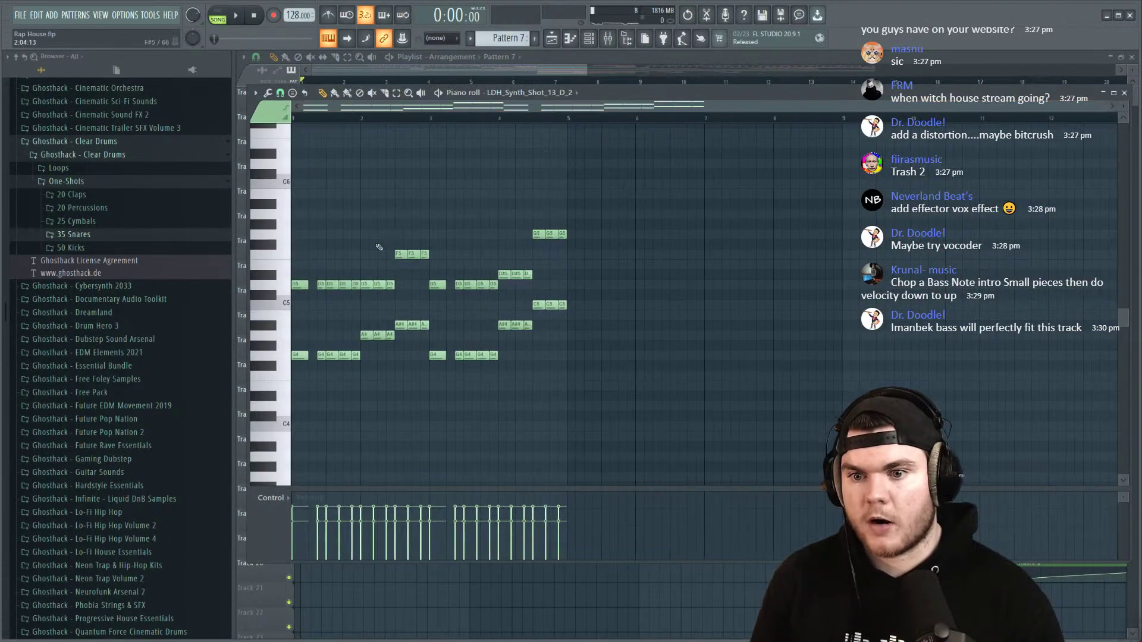
pyautogui.rightClick(331, 286)
pyautogui.rightClick(344, 287)
pyautogui.rightClick(355, 286)
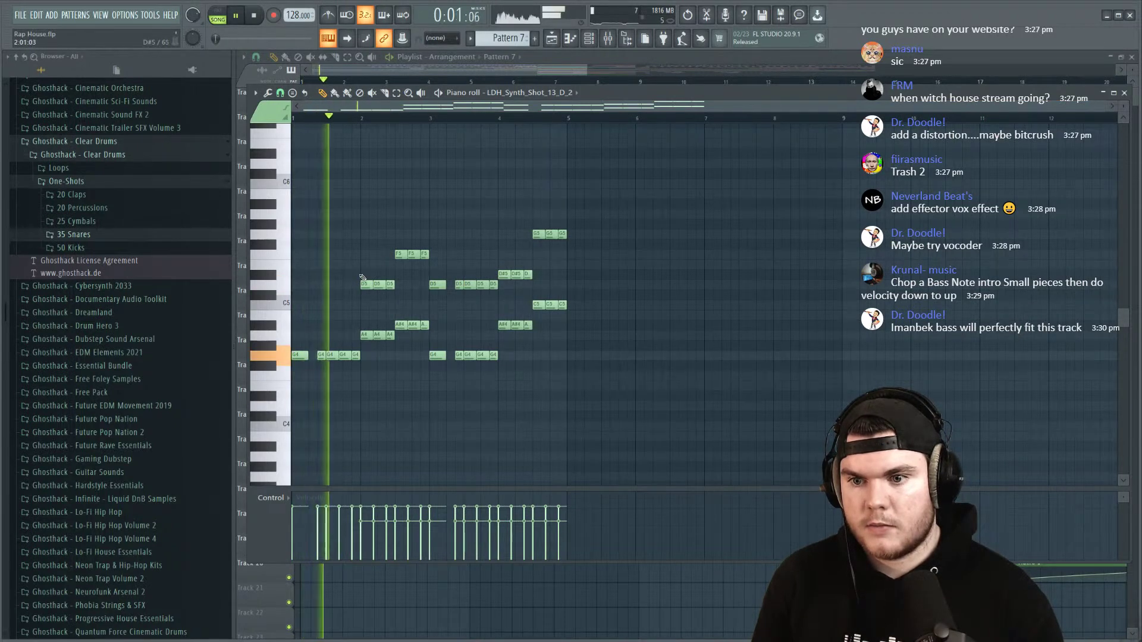
pyautogui.rightClick(381, 335)
pyautogui.rightClick(390, 335)
pyautogui.rightClick(364, 335)
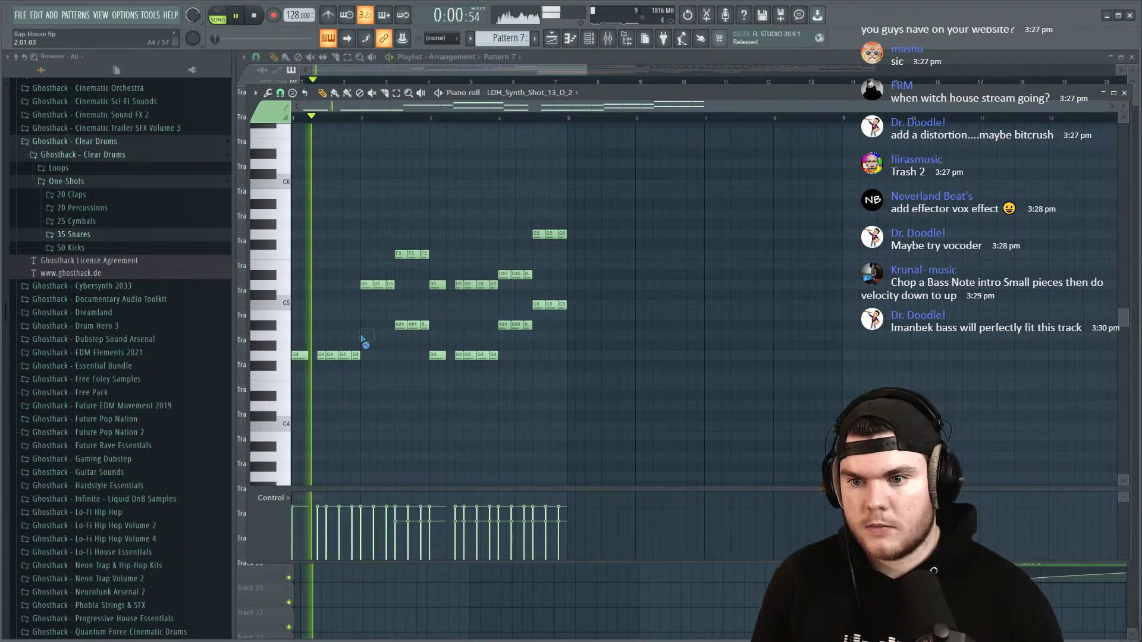
# Step: Delete the F5 notes in bar 2 and the D5 notes in bar 3 of Pattern 7, and return to the playlist
pyautogui.rightClick(400, 255)
pyautogui.rightClick(413, 254)
pyautogui.rightClick(423, 255)
pyautogui.rightClick(438, 284)
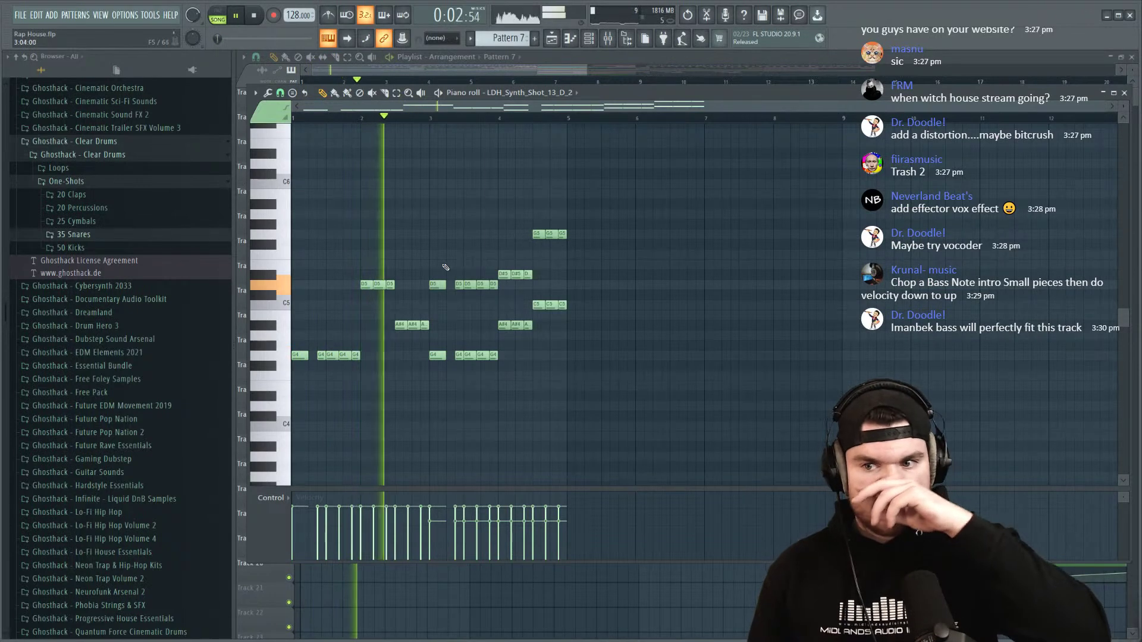
pyautogui.rightClick(458, 284)
pyautogui.rightClick(468, 285)
pyautogui.rightClick(481, 284)
pyautogui.rightClick(494, 285)
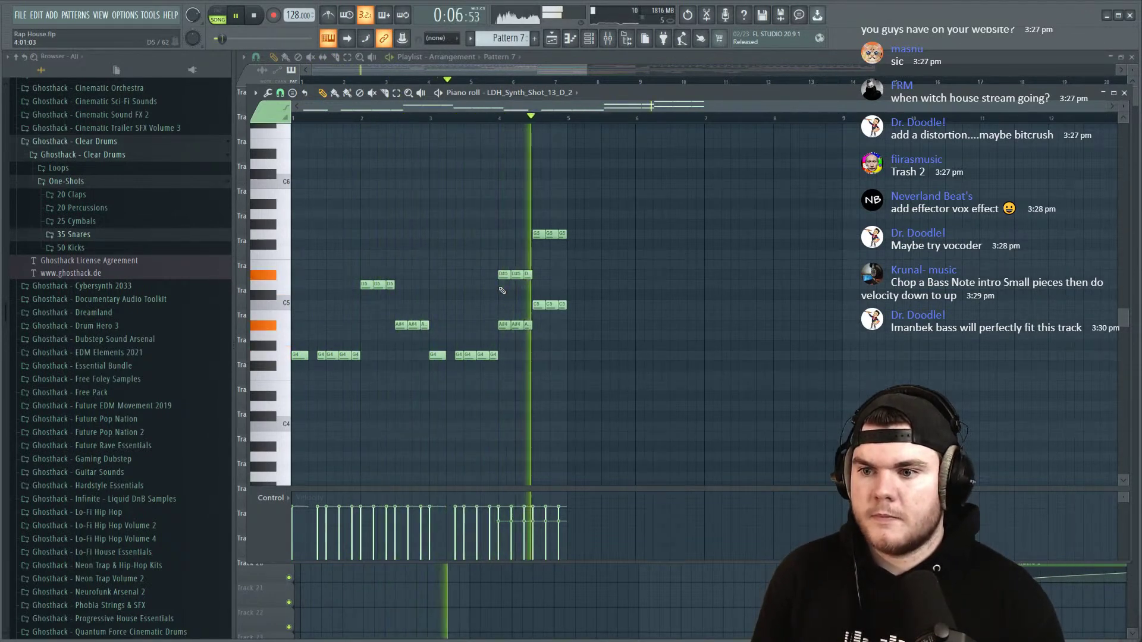
pyautogui.click(1125, 94)
pyautogui.press('F6')
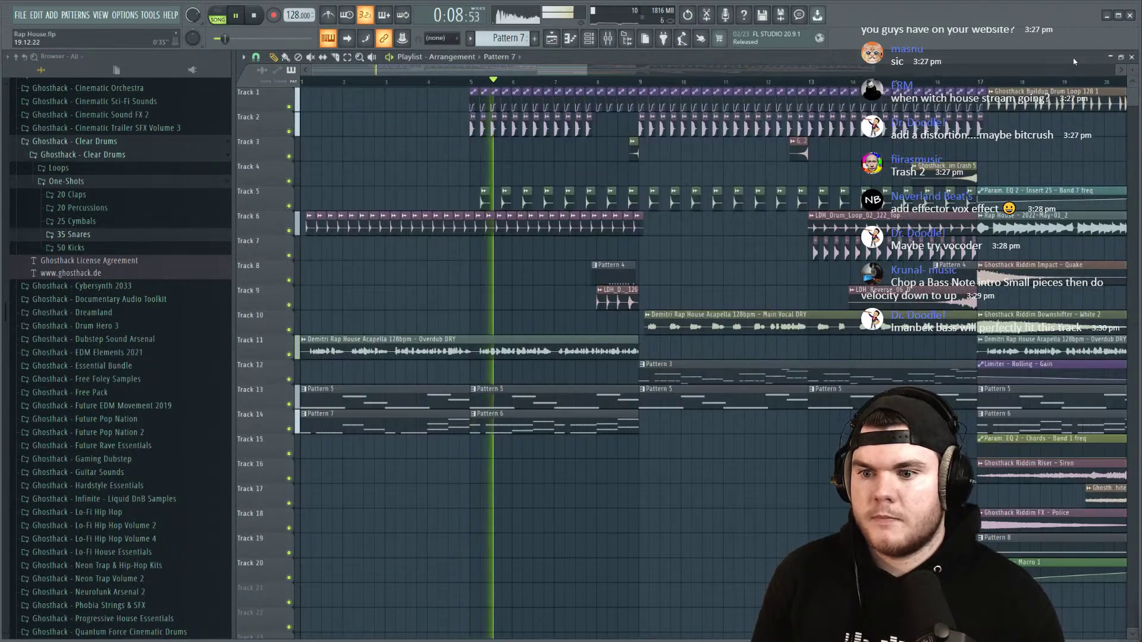
# Step: Play the intro with the thinned chords, including the drum entrance at bar 5
pyautogui.scroll(-2, 586, 89)
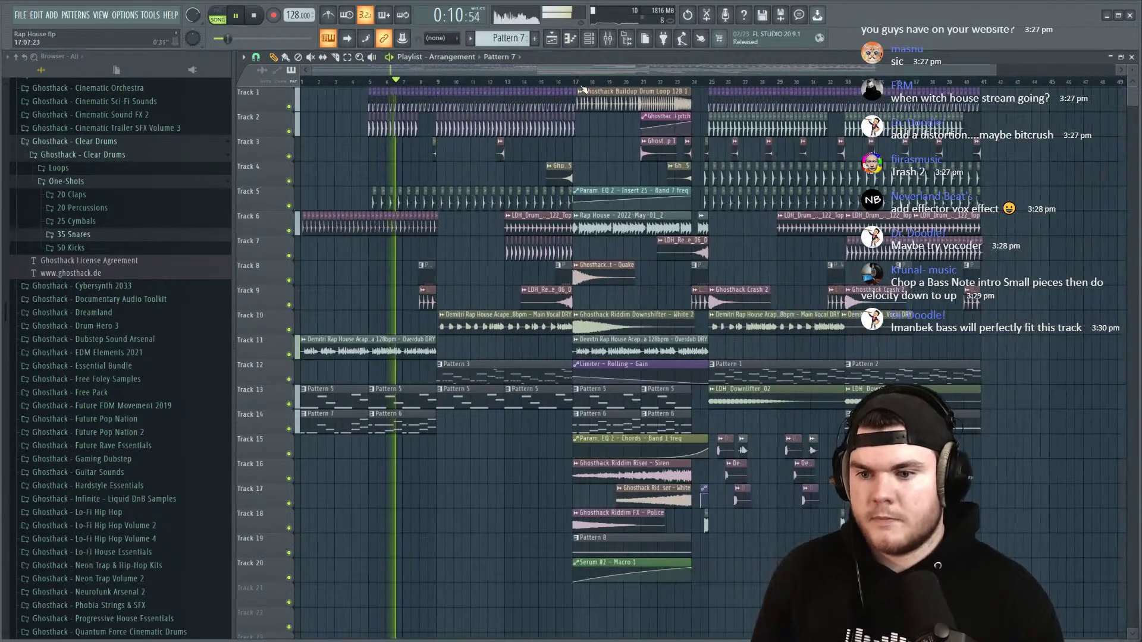
pyautogui.scroll(-2, 394, 88)
pyautogui.scroll(4, 393, 88)
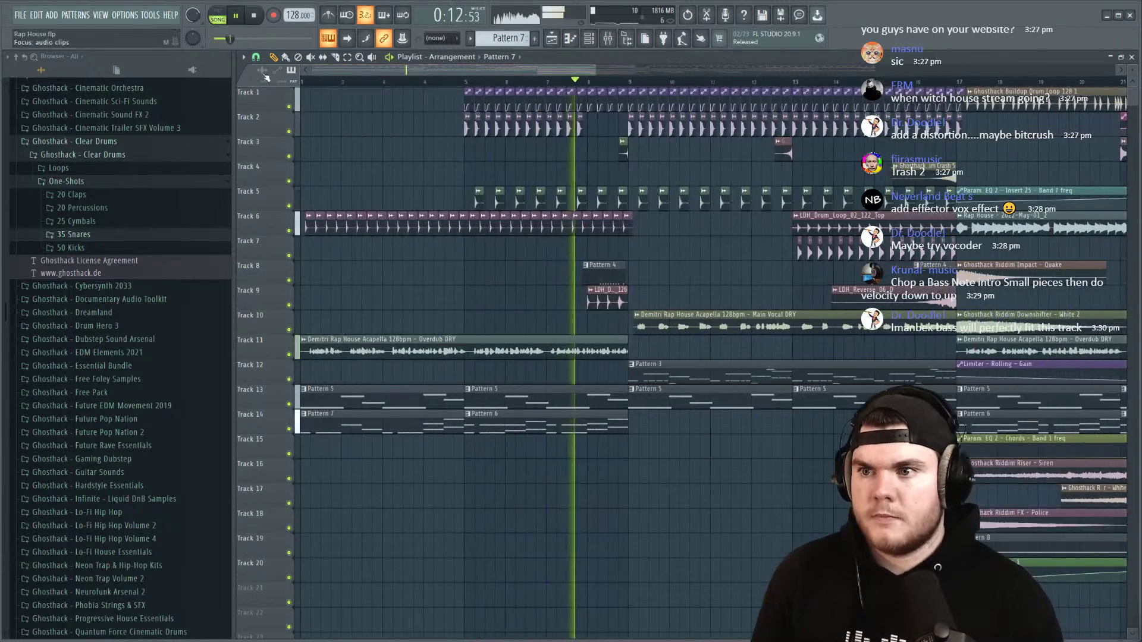
pyautogui.scroll(-3, 384, 84)
pyautogui.press('space')
pyautogui.scroll(1, 384, 84)
pyautogui.click(384, 84)
pyautogui.scroll(2, 304, 83)
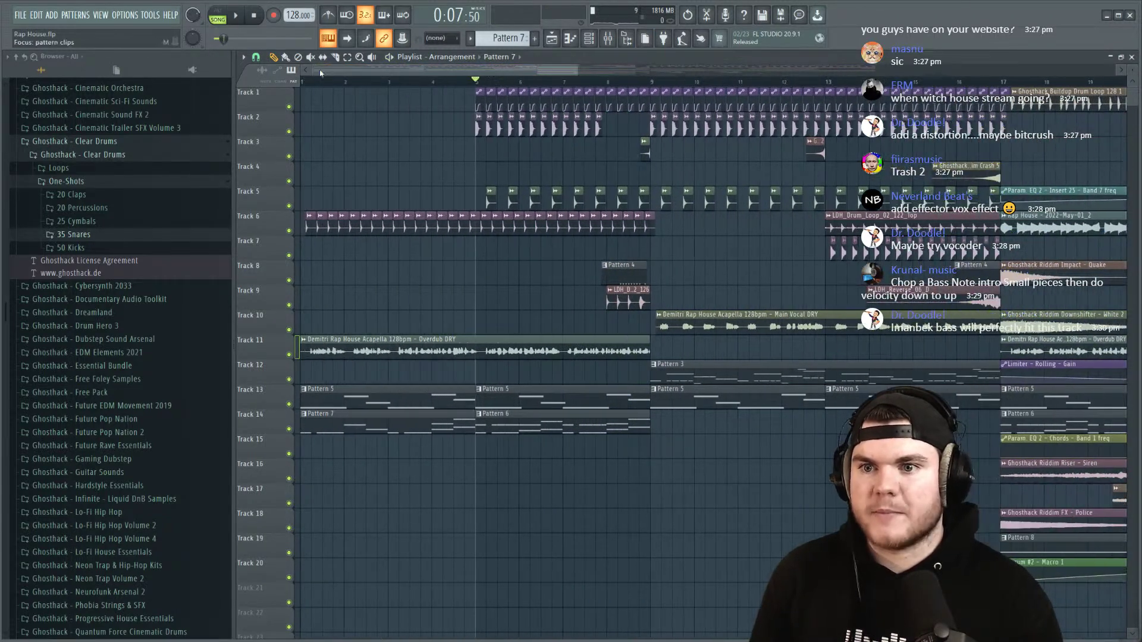
pyautogui.press('space')
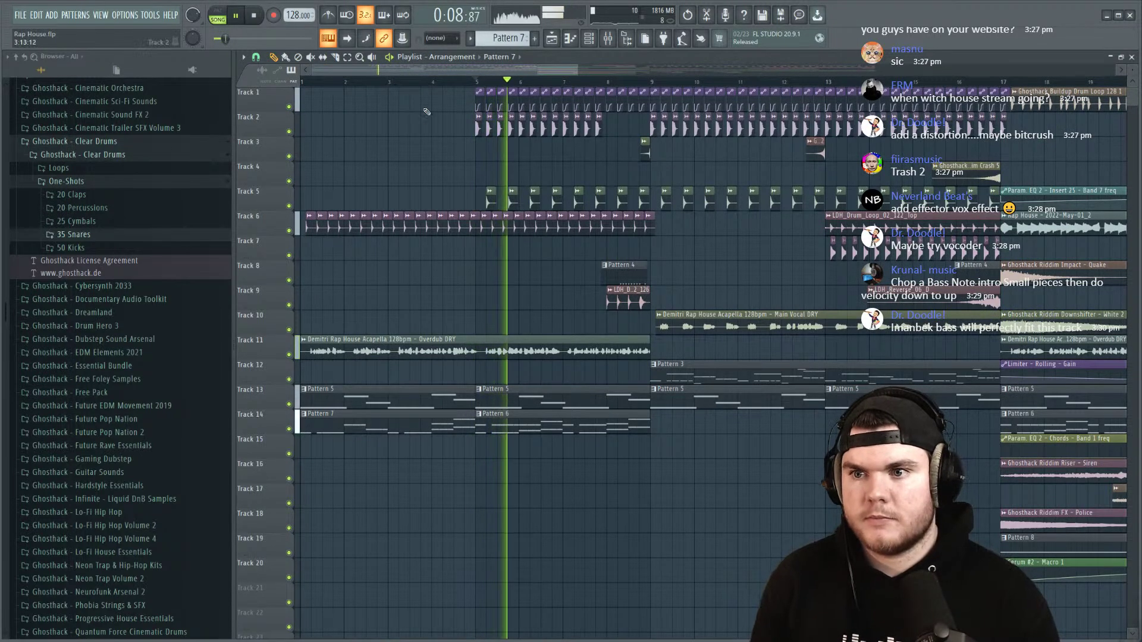
# Step: Place Ghosthack Riddim Impact - Clap 1 on Track 3 at bar 1 and set its channel volume to 48%
pyautogui.scroll(-3, 465, 85)
pyautogui.press('space')
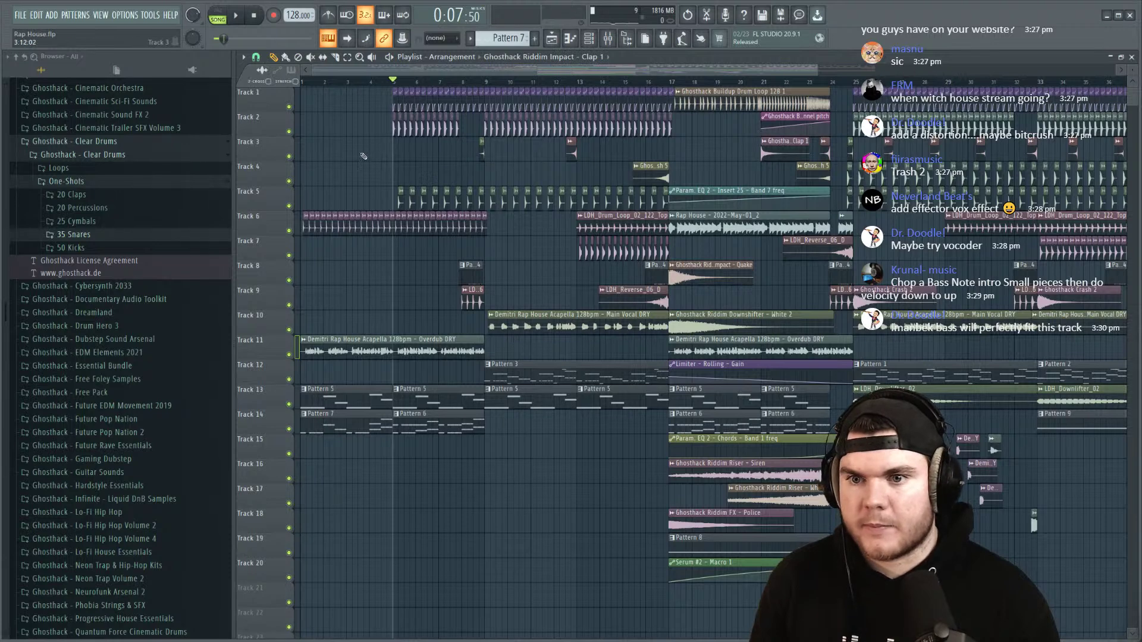
pyautogui.click(312, 152)
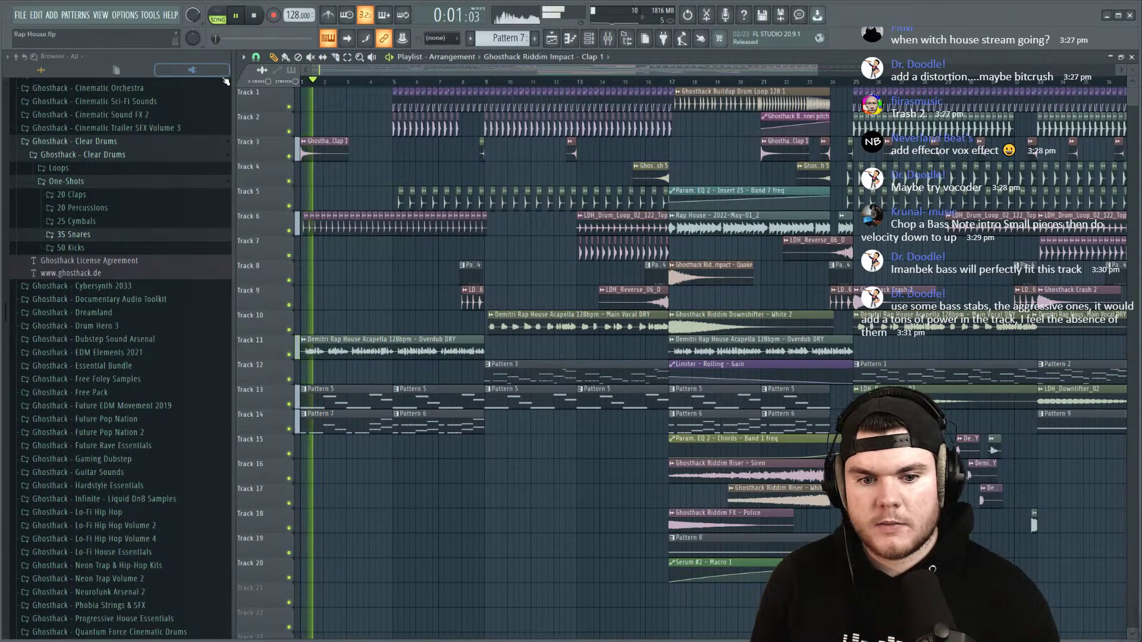
pyautogui.doubleClick(325, 143)
pyautogui.moveTo(573, 218); pyautogui.dragTo(576, 221)
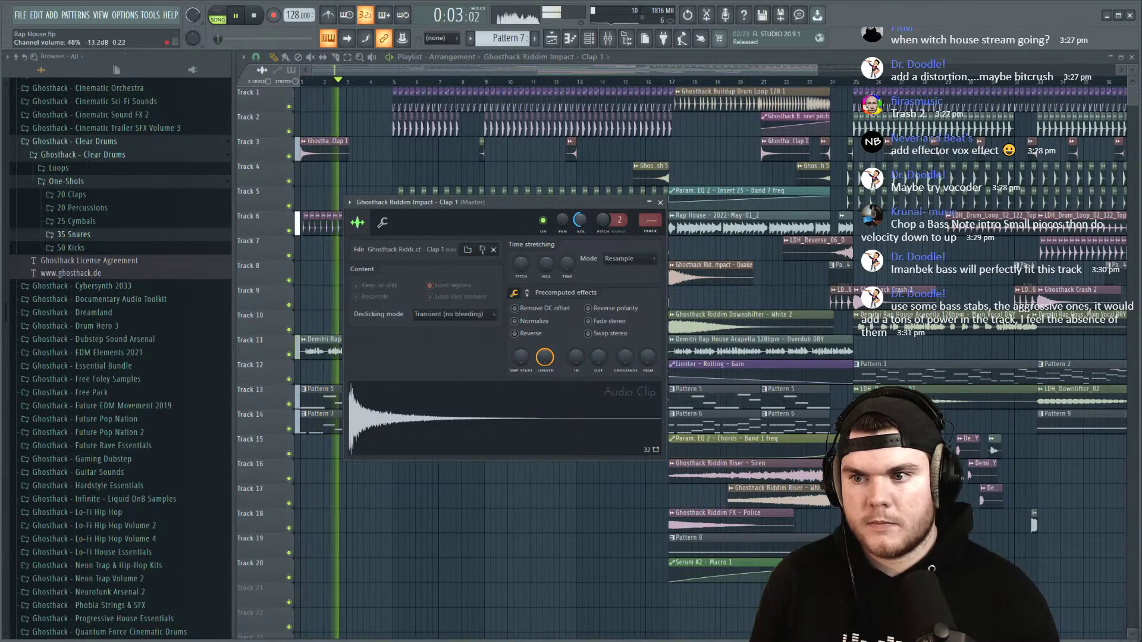
pyautogui.press('space')
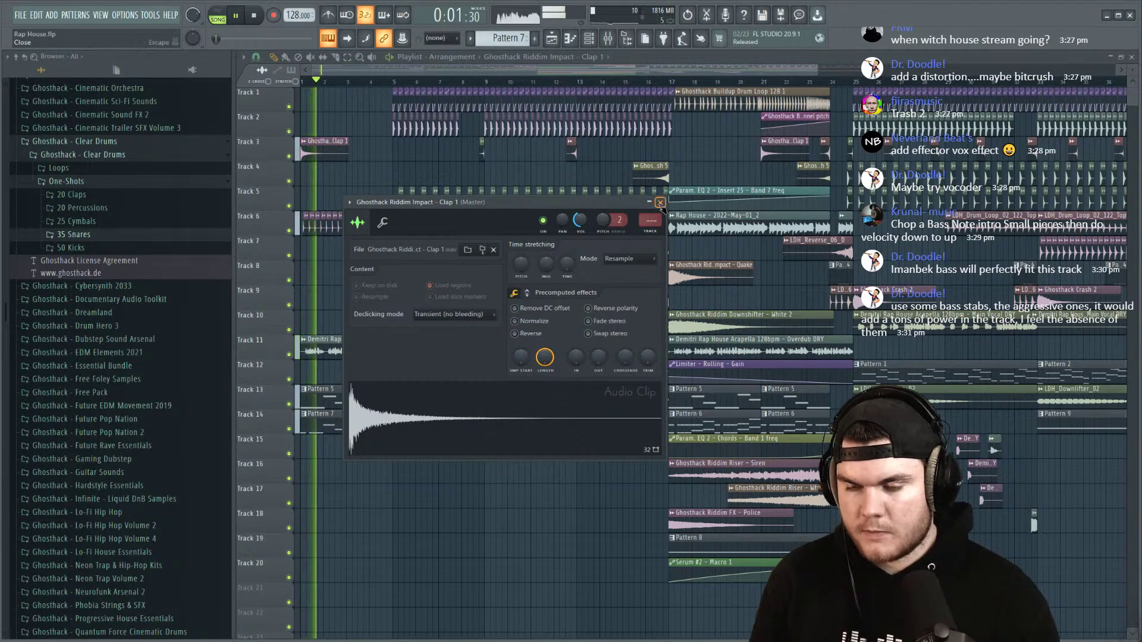
pyautogui.press('Escape')
# Step: Review the channel settings of the Track 3 clap impact while the intro plays
pyautogui.scroll(3, 329, 76)
pyautogui.hscroll(-2, 329, 76)
pyautogui.doubleClick(333, 148)
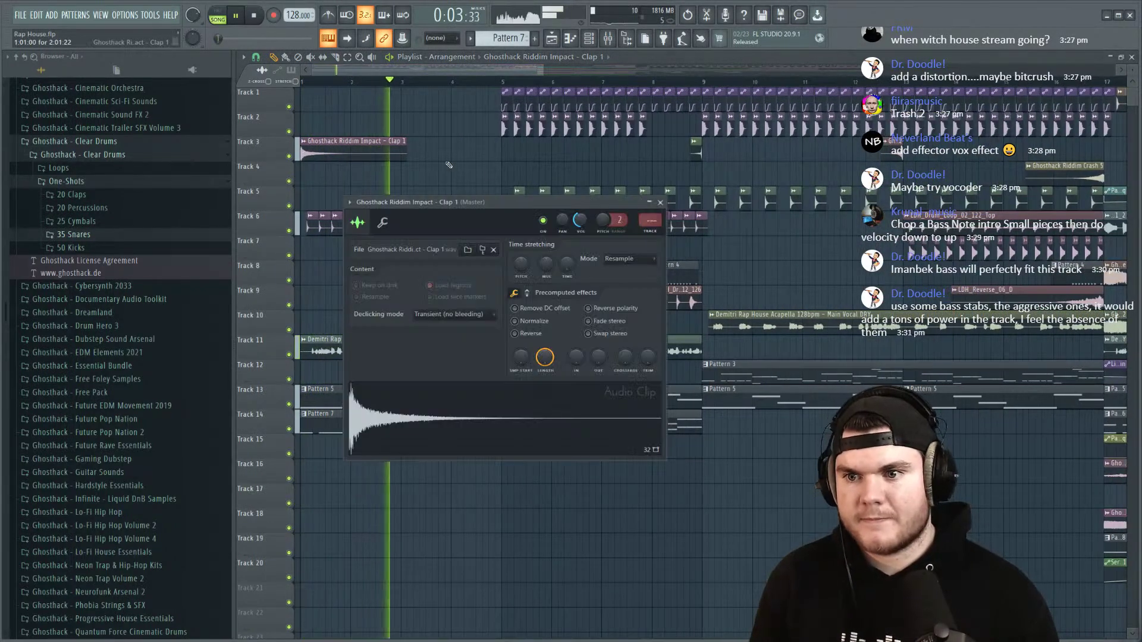
pyautogui.press('Escape')
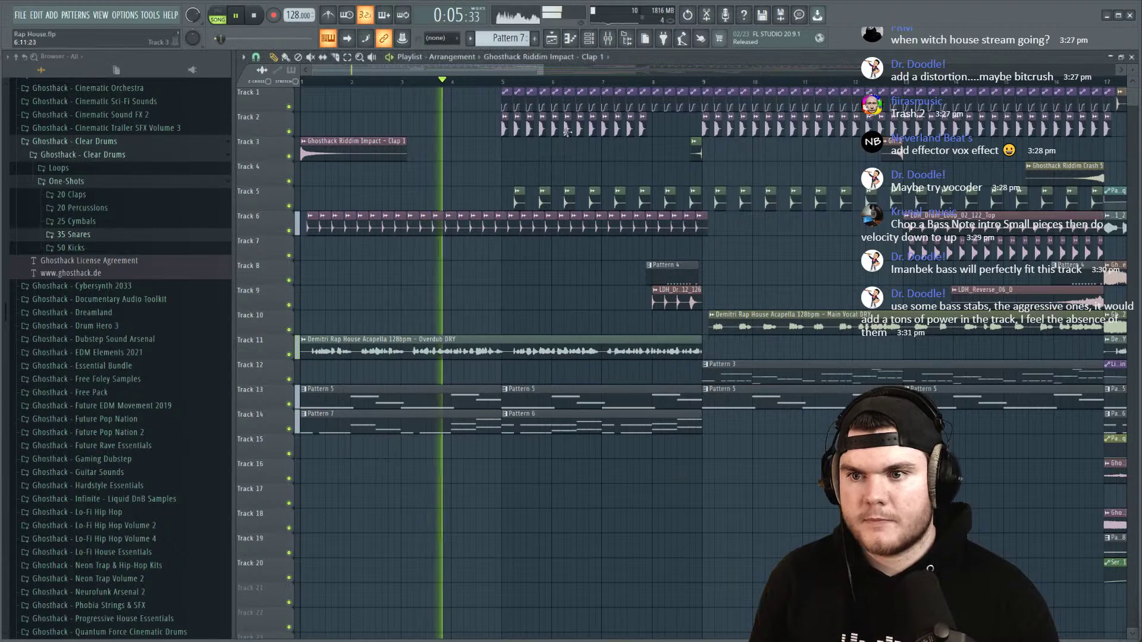
# Step: Select the first four bars of the arrangement, from bar 1 to bar 5, as the playback loop
pyautogui.scroll(-2, 463, 84)
pyautogui.scroll(2, 463, 83)
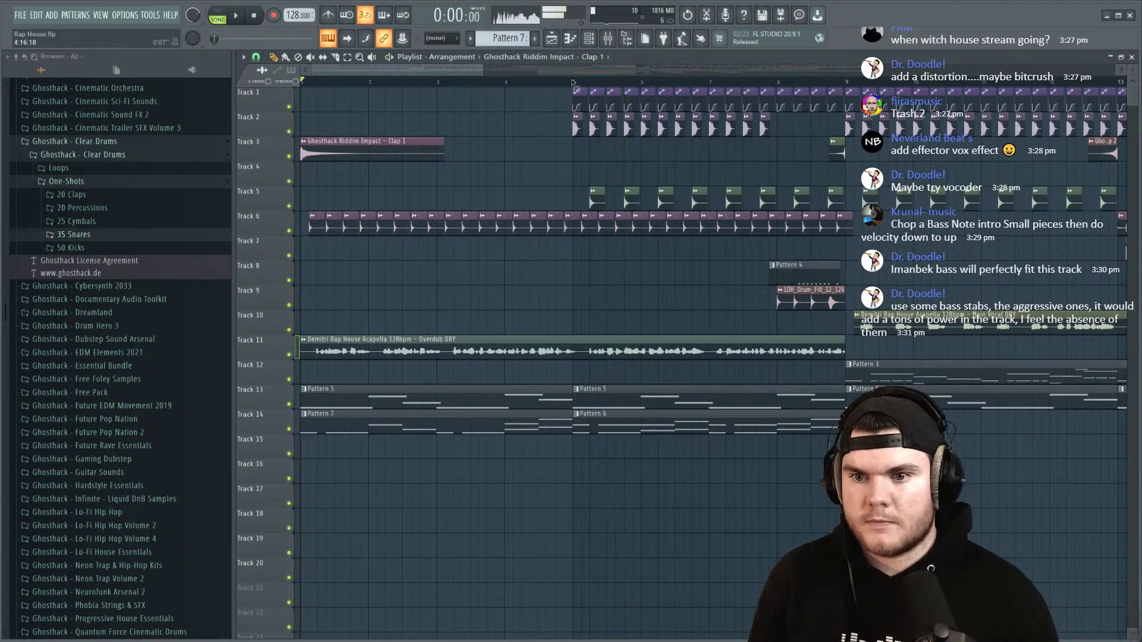
pyautogui.moveTo(573, 82); pyautogui.dragTo(301, 83)
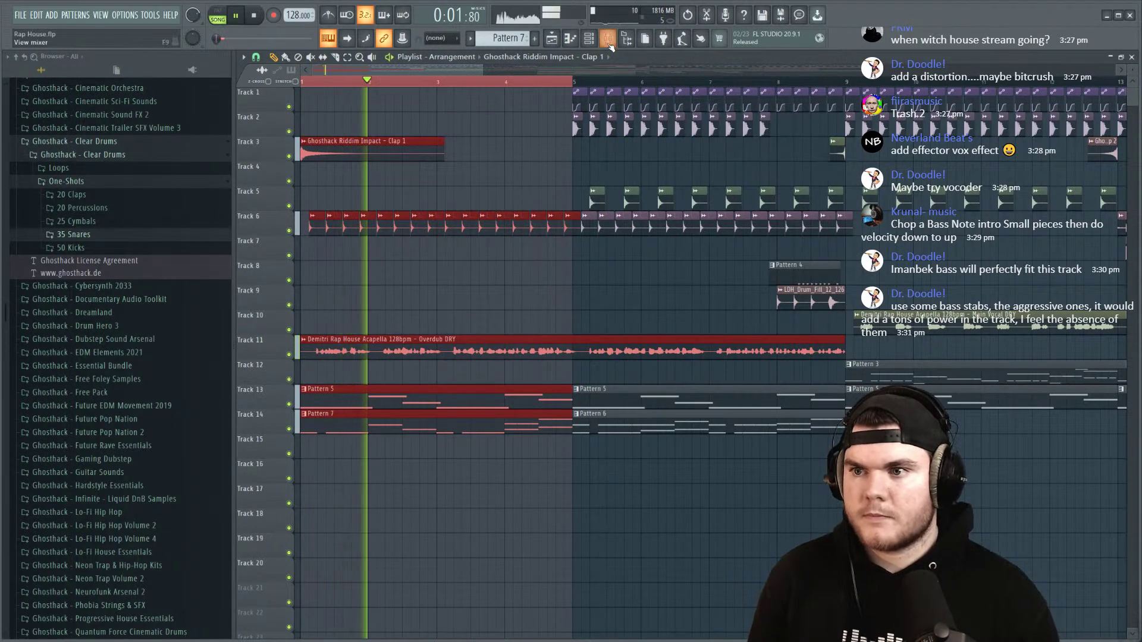
# Step: Route the LDH_HiHat_19 channel to mixer insert 28 and load Fruity Parametric EQ 2 on that insert
pyautogui.press('F9')
pyautogui.doubleClick(456, 230)
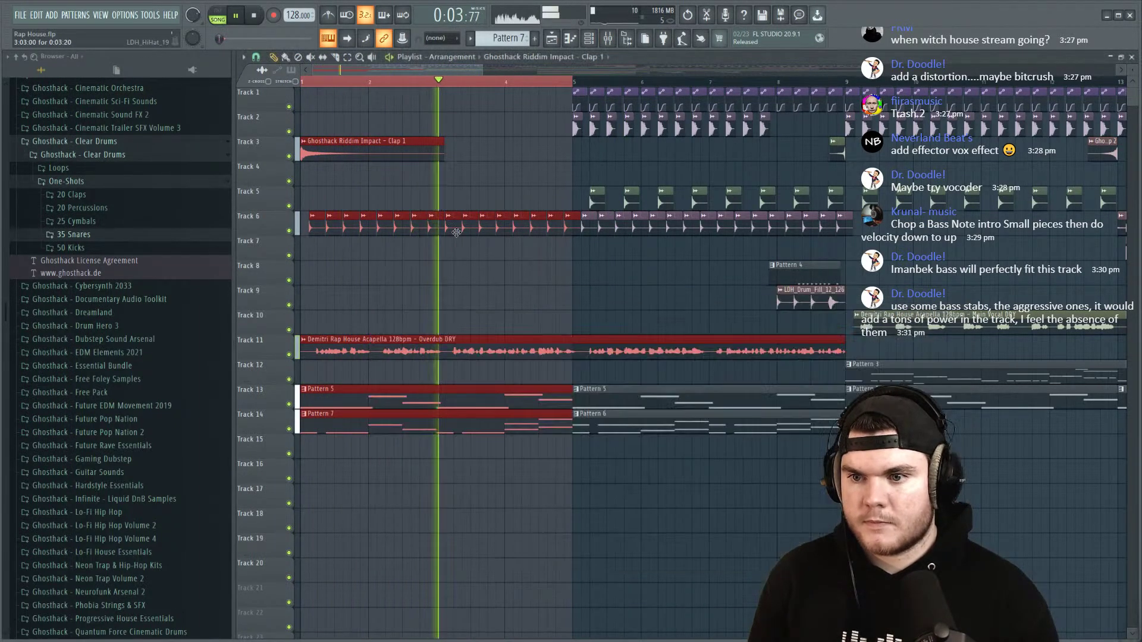
pyautogui.press('F9')
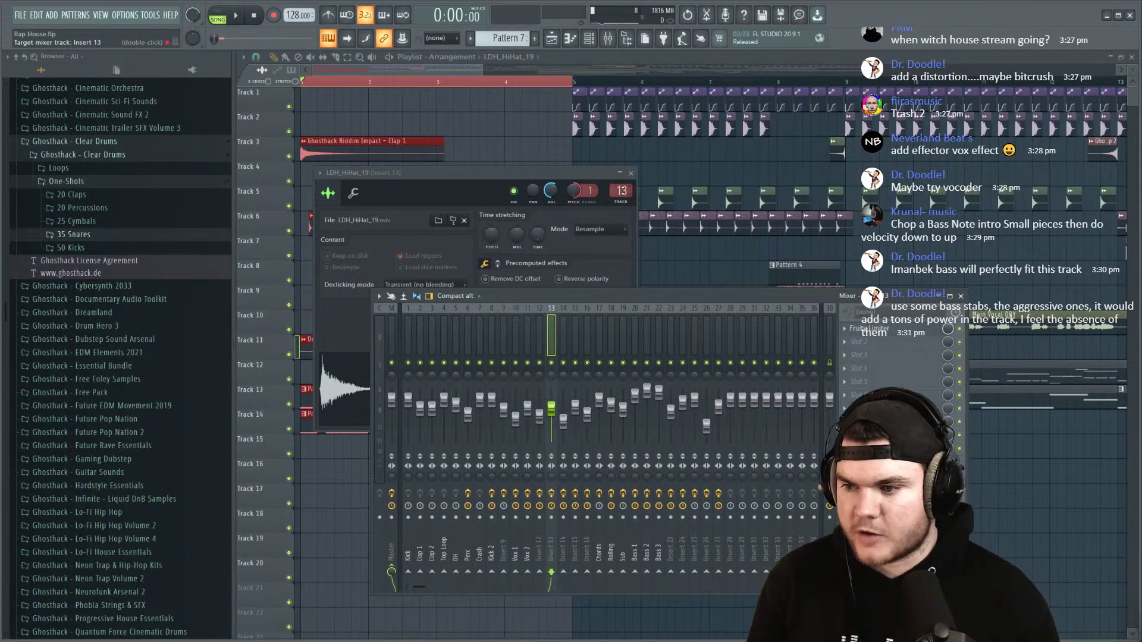
pyautogui.click(852, 329)
pyautogui.moveTo(863, 342)
pyautogui.click(694, 167)
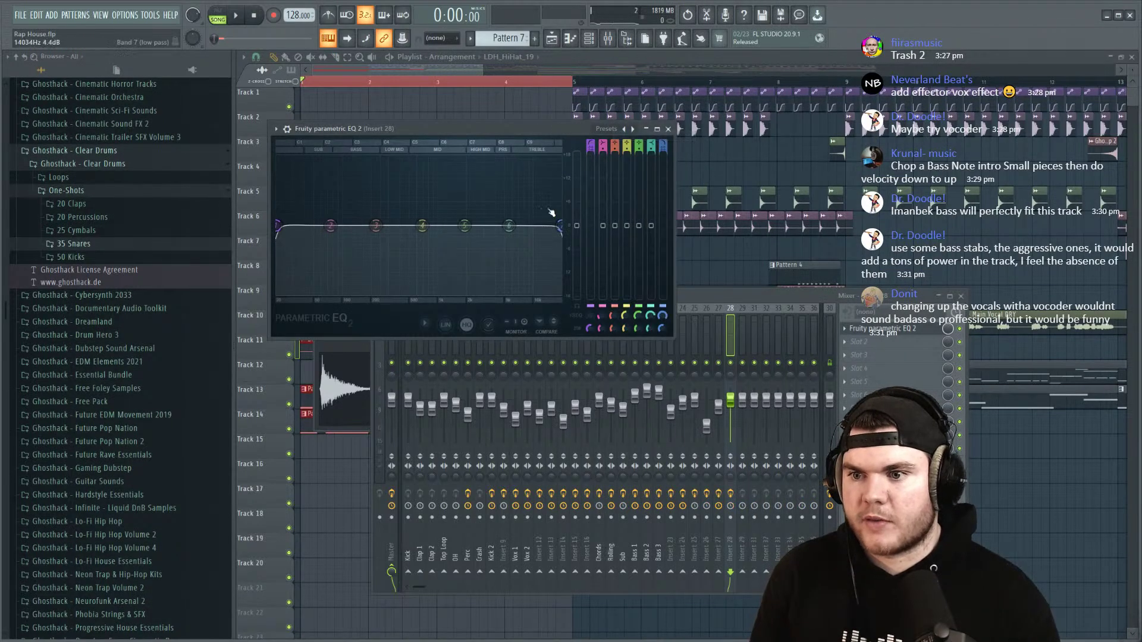
# Step: Lower the hi-hat EQ's band 7 low-pass to about 1.8 kHz and create an automation clip for its frequency
pyautogui.press('space')
pyautogui.moveTo(555, 232); pyautogui.dragTo(467, 225)
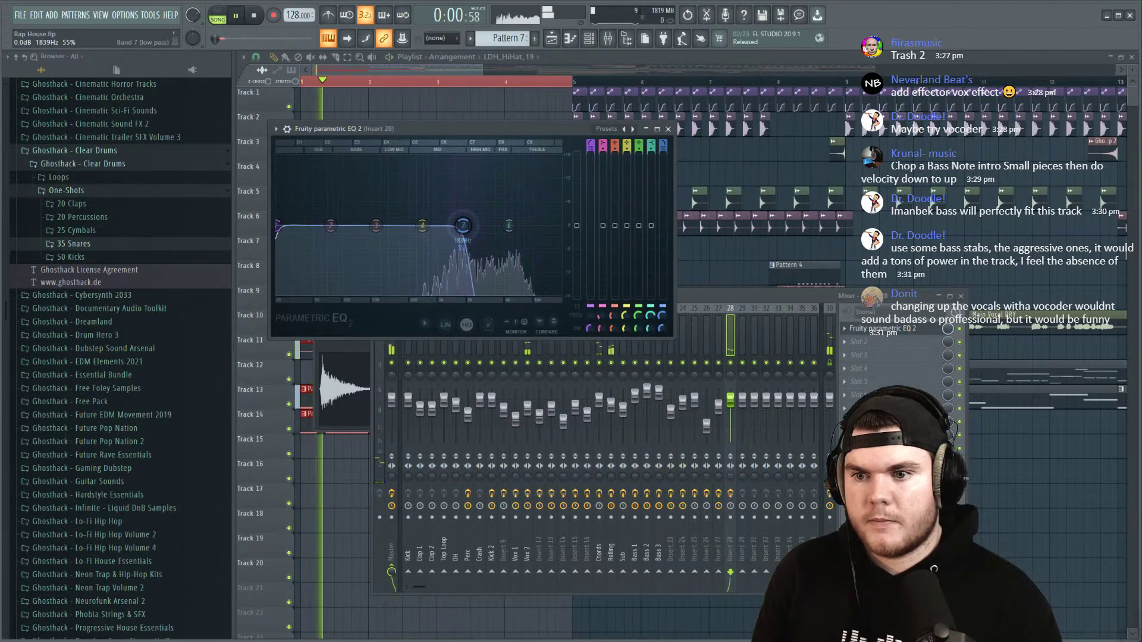
pyautogui.press('space')
pyautogui.rightClick(664, 316)
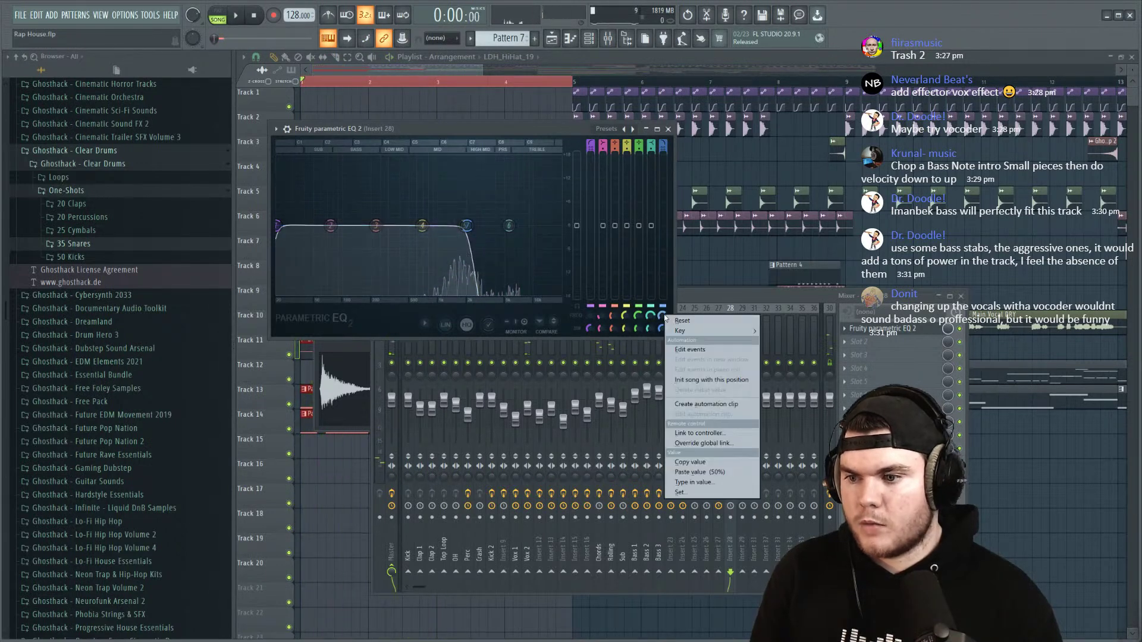
pyautogui.click(695, 404)
# Step: Shape the band 7 frequency automation on Track 1 as a rise from bar 1 to bar 5
pyautogui.click(509, 57)
pyautogui.click(576, 98)
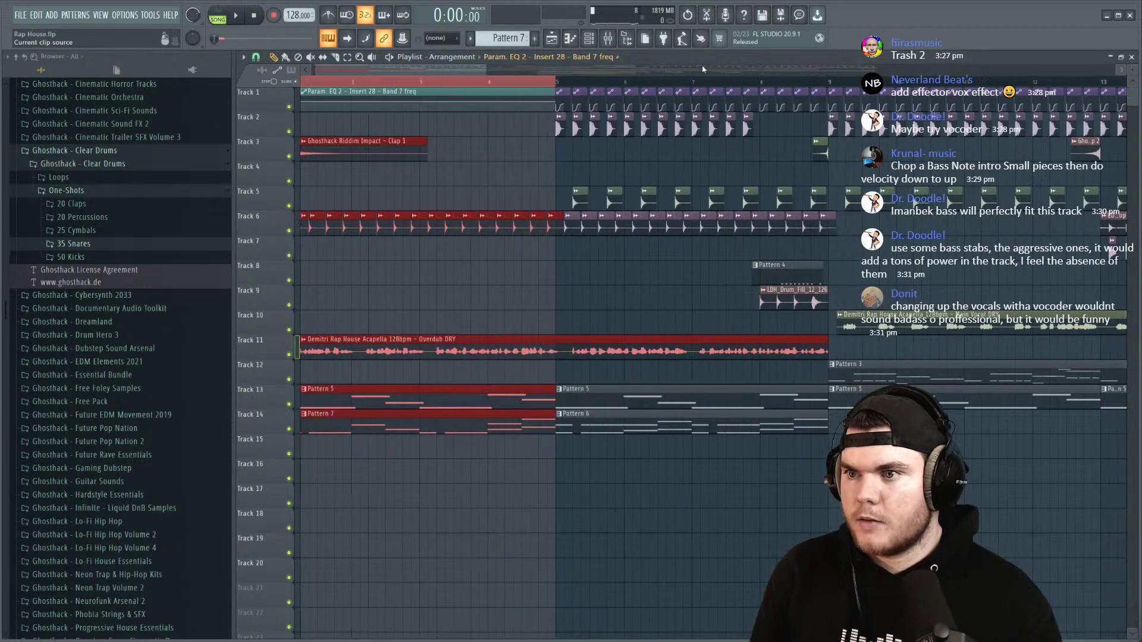
pyautogui.moveTo(564, 101); pyautogui.dragTo(558, 93)
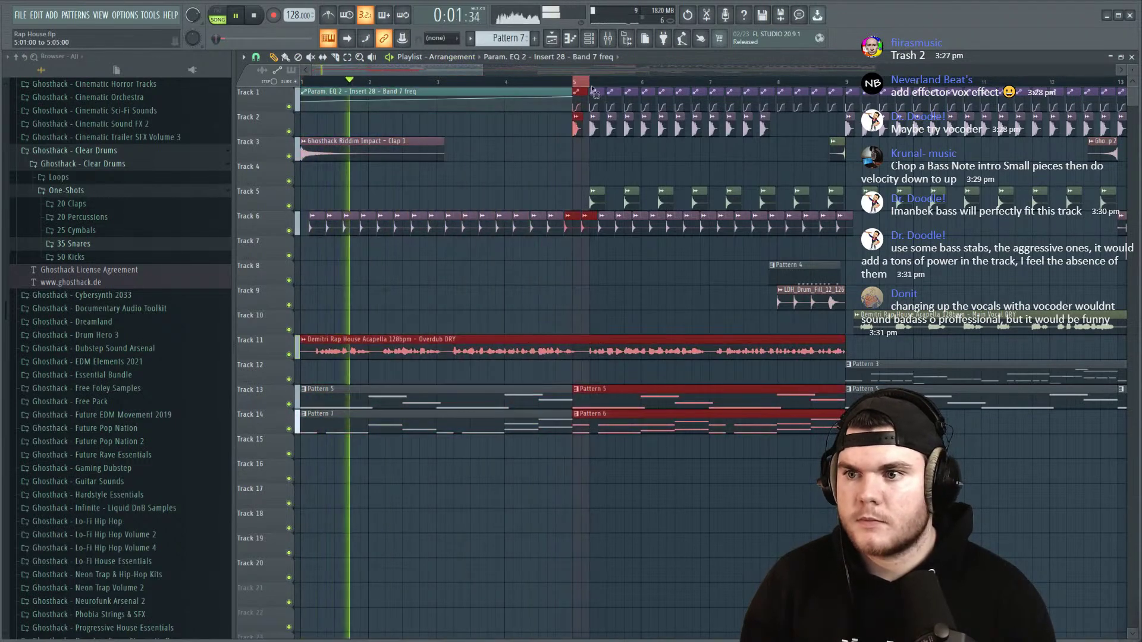
# Step: Play the transition into bar 5 and set the Kick 2 mixer volume for Ghosthack Hard Kick 1 to 88%
pyautogui.click(535, 83)
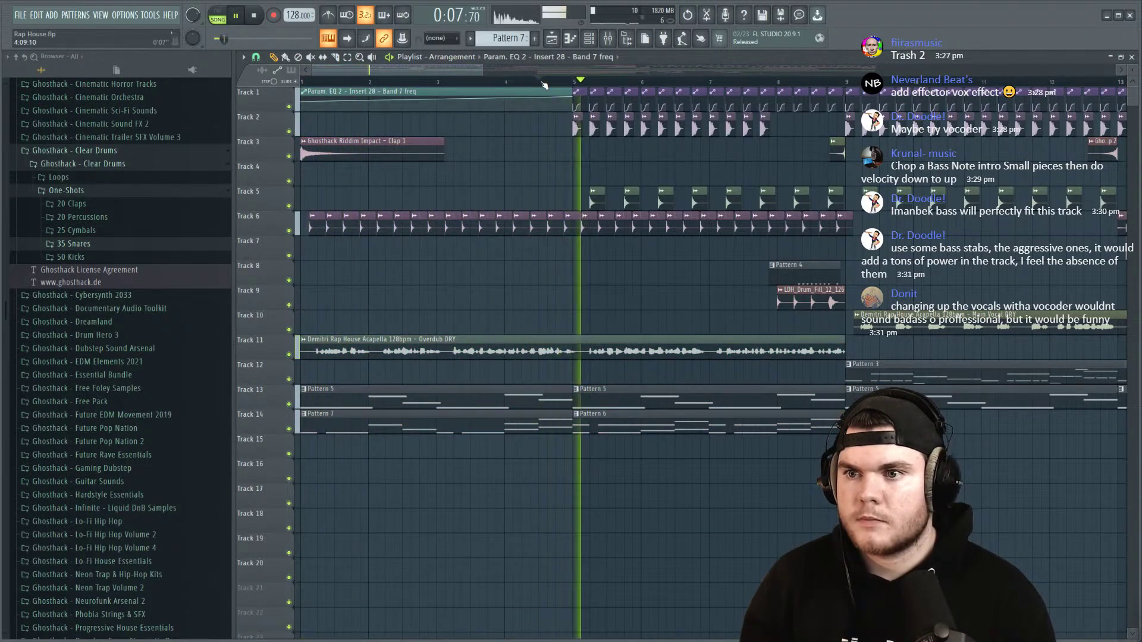
pyautogui.doubleClick(579, 124)
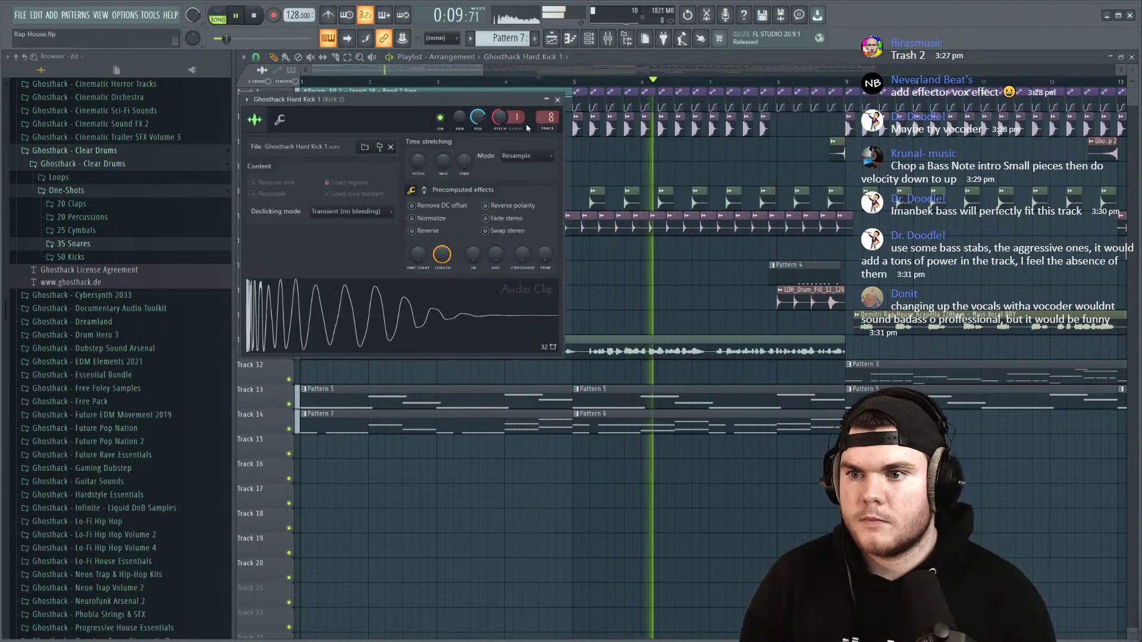
pyautogui.click(608, 39)
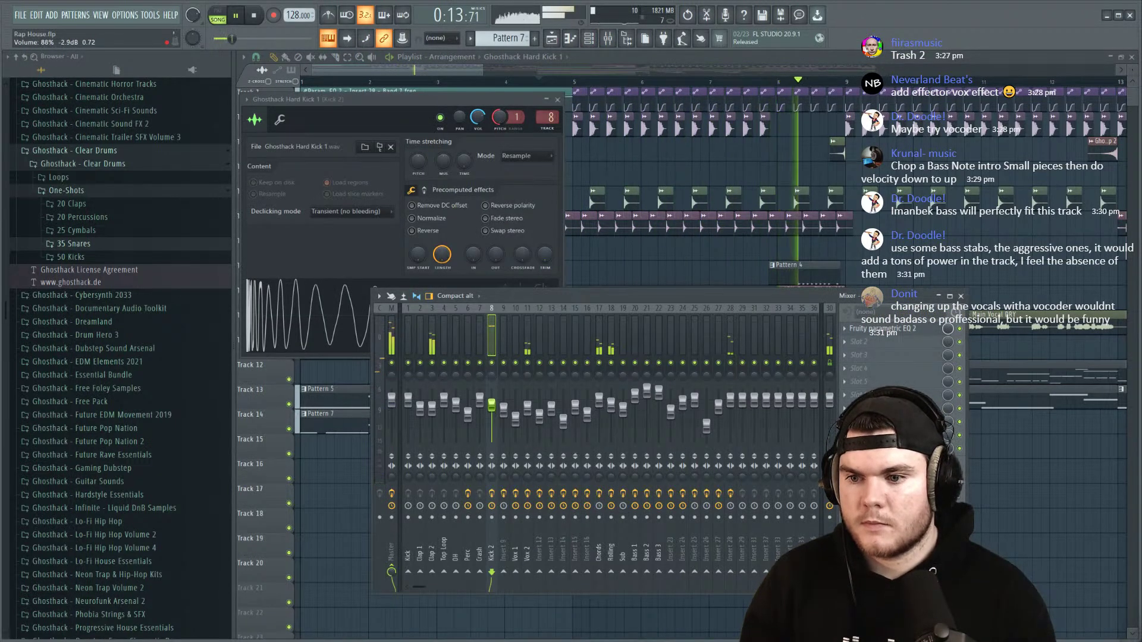
pyautogui.click(560, 100)
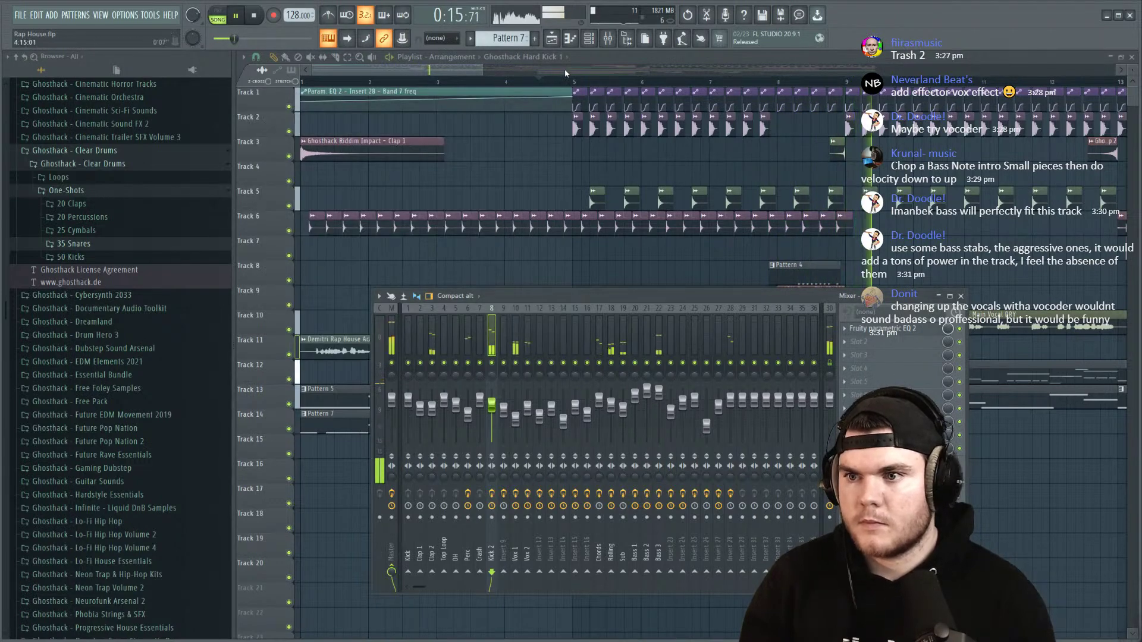
# Step: Raise the Kick 2 mixer fader slightly while the section from bar 9 to bar 17 plays
pyautogui.scroll(-4, 557, 85)
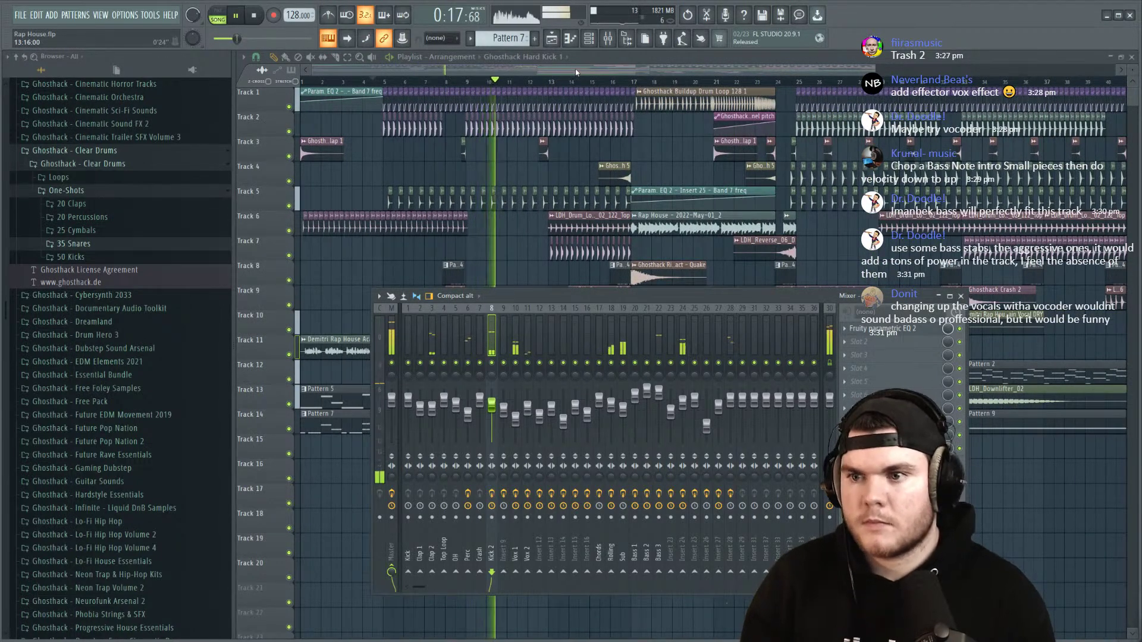
pyautogui.doubleClick(521, 128)
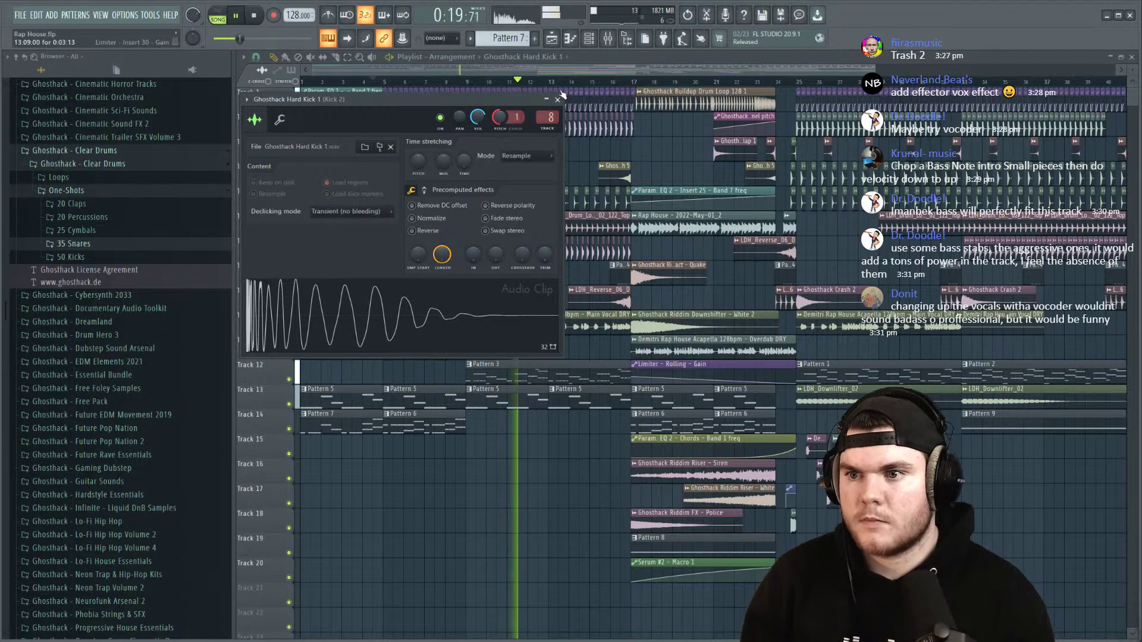
pyautogui.click(558, 98)
pyautogui.click(607, 39)
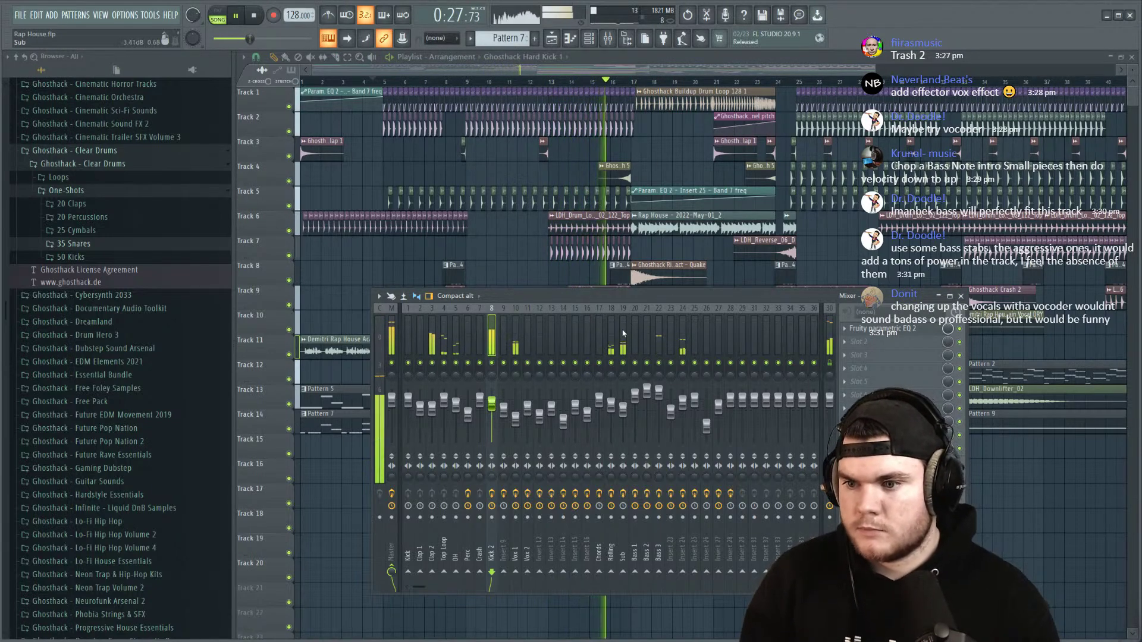
# Step: Raise the Vox 1 mixer fader slightly while playing the intro and the verse after it
pyautogui.press('space')
pyautogui.click(516, 337)
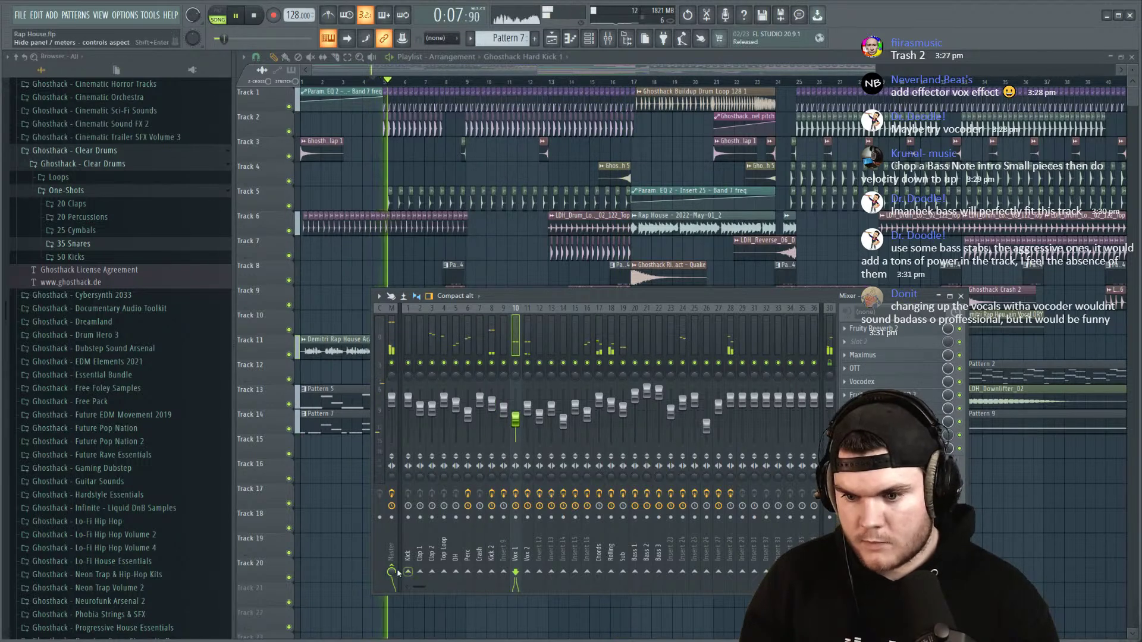
pyautogui.click(477, 77)
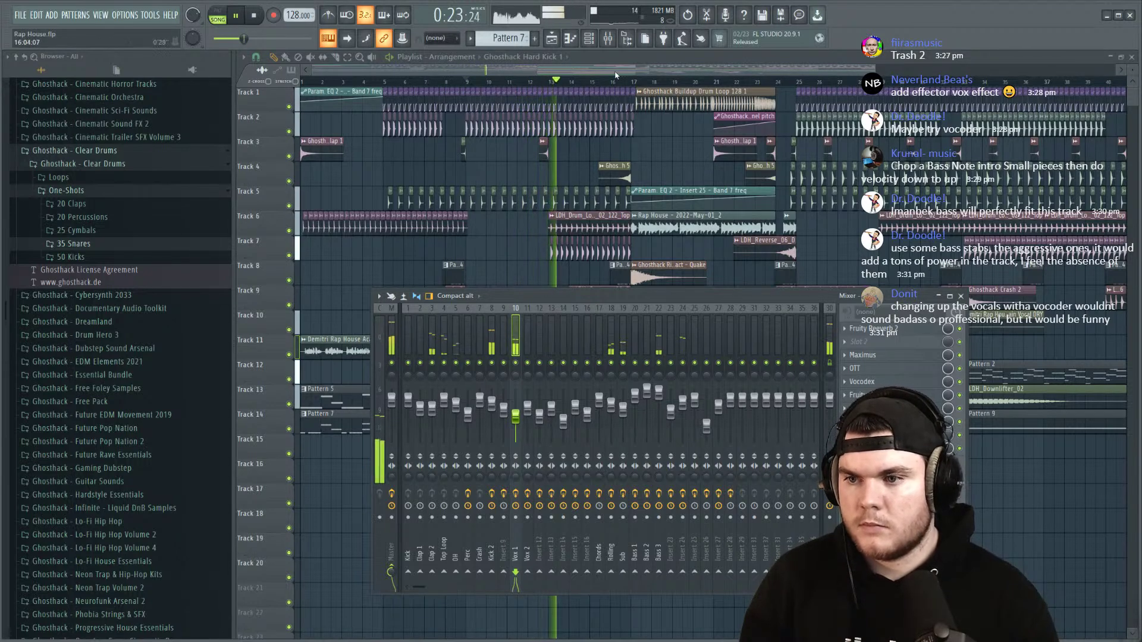
pyautogui.press('F9')
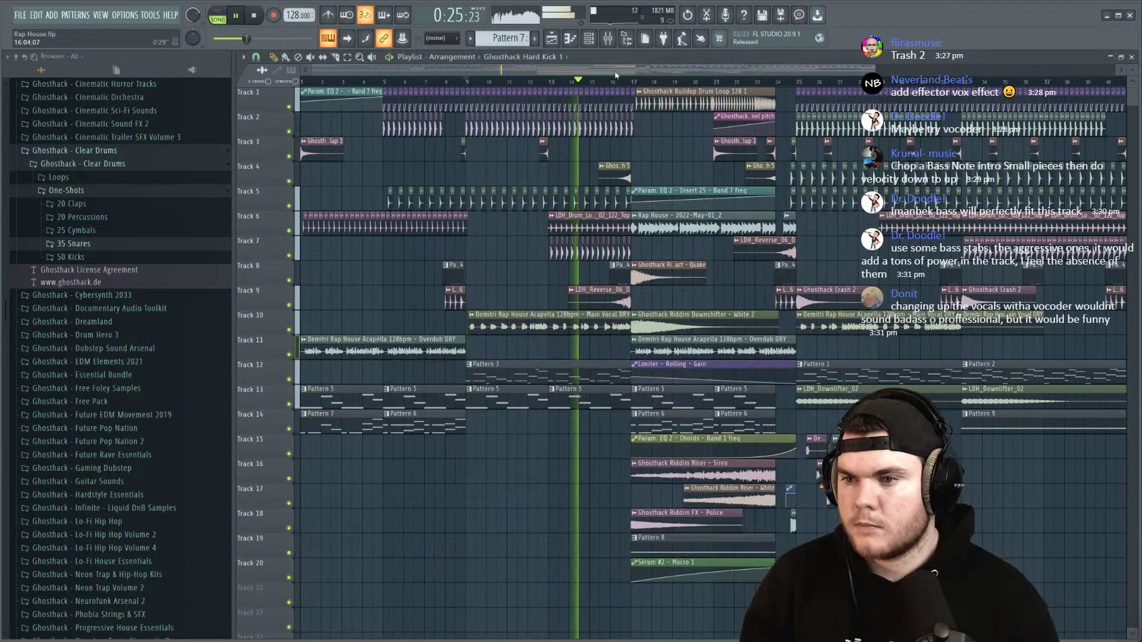
pyautogui.scroll(-2, 619, 85)
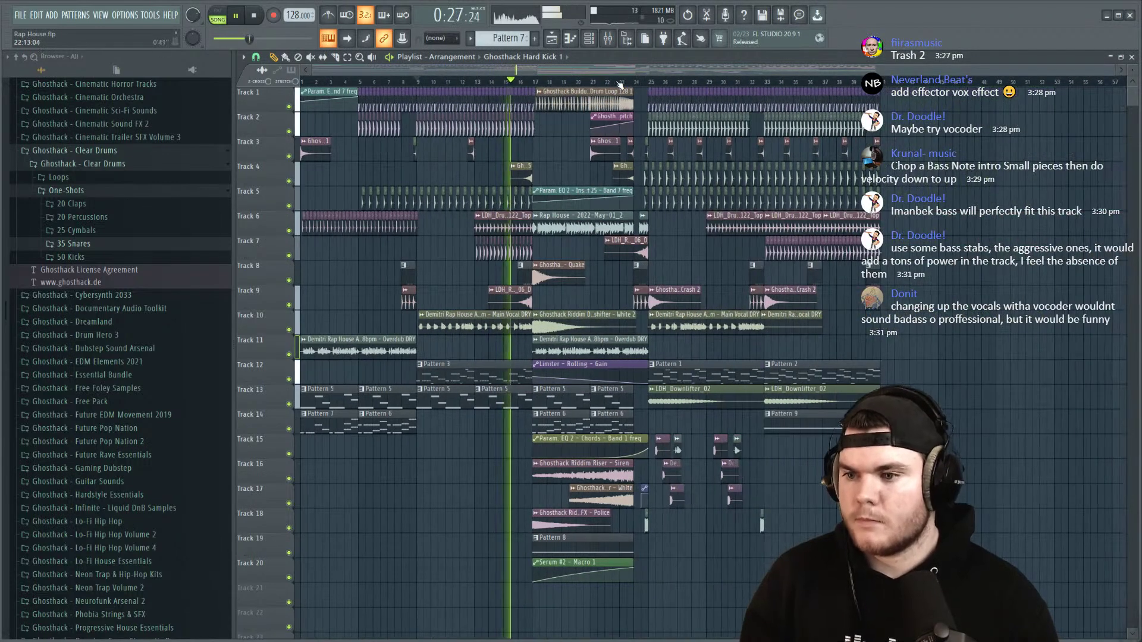
# Step: Save the project anyway with the trial Transient Processor plugin in it
pyautogui.hotkey('ctrl', 's')
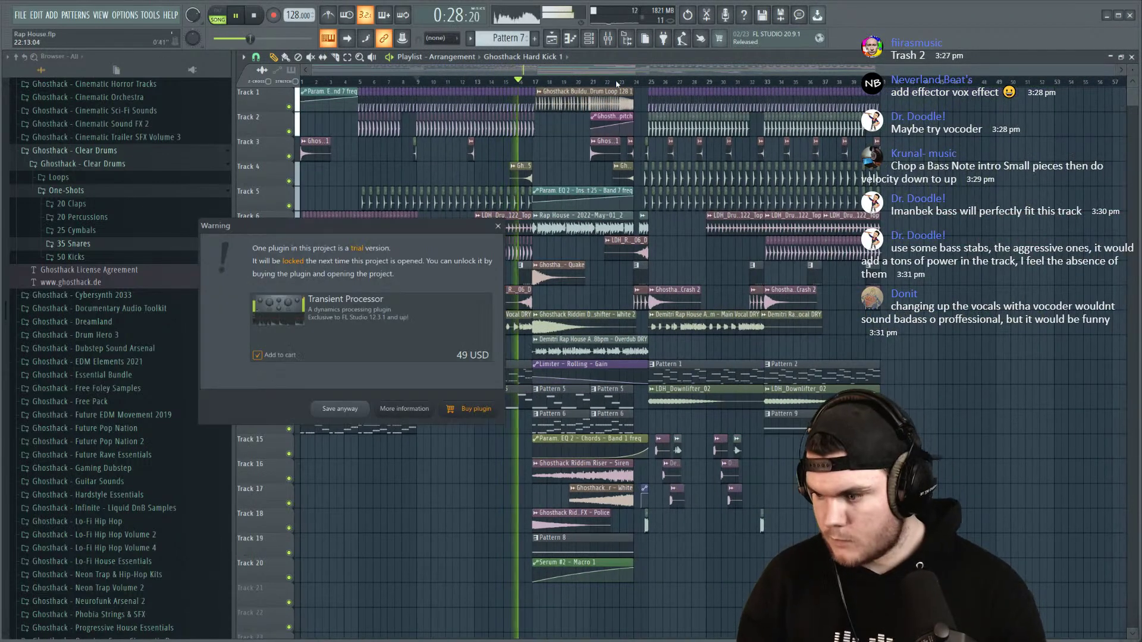
pyautogui.click(359, 410)
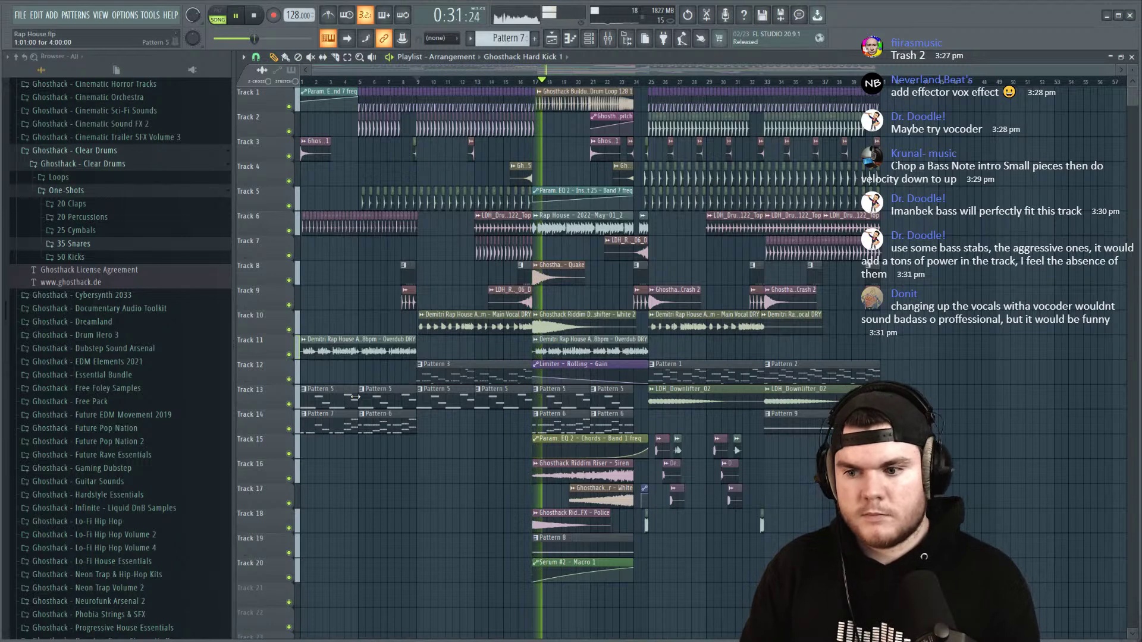
pyautogui.press('space')
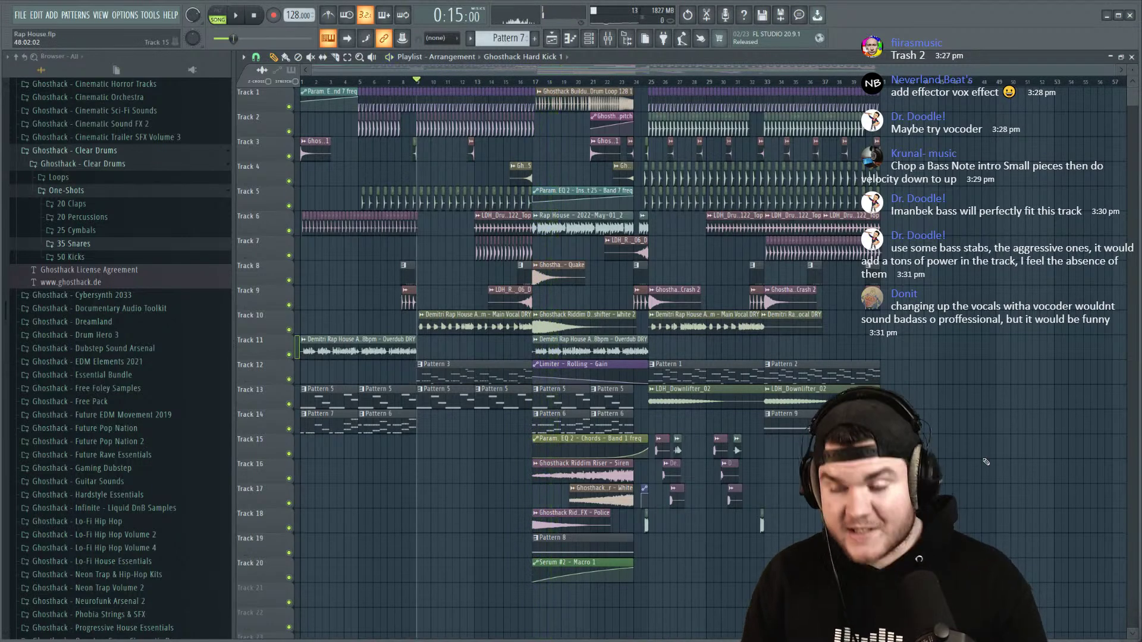
pyautogui.hotkey('ctrl', 's')
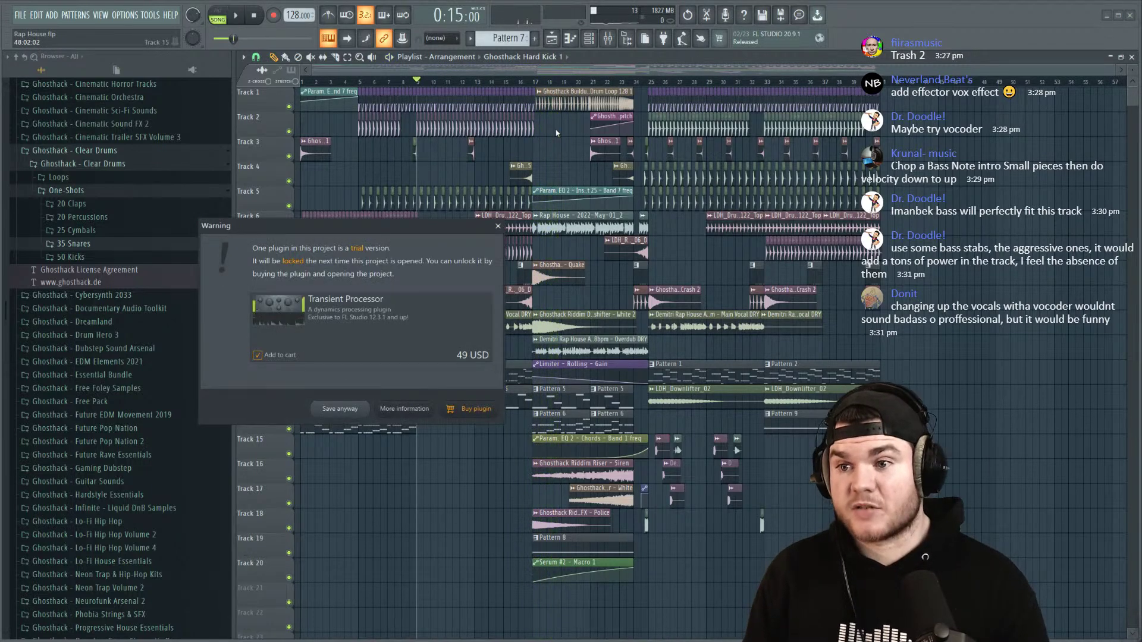
pyautogui.click(353, 411)
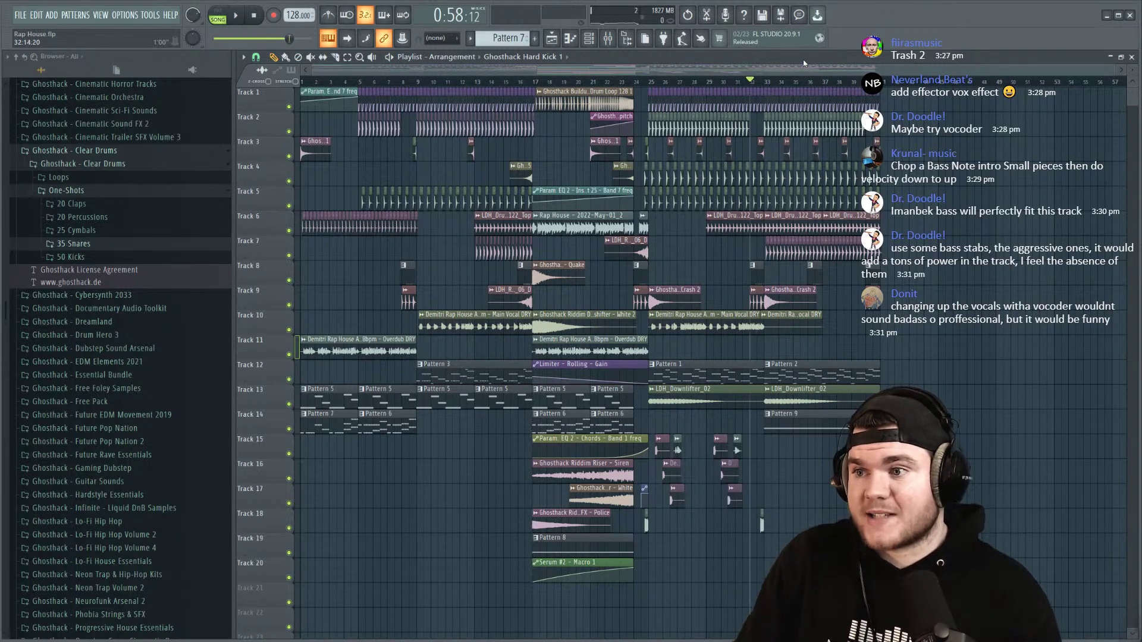
# Step: Slice the Pattern 1 clip on Track 12 at bar 32 and make the final one-bar piece a unique pattern
pyautogui.scroll(5, 814, 76)
pyautogui.press('space')
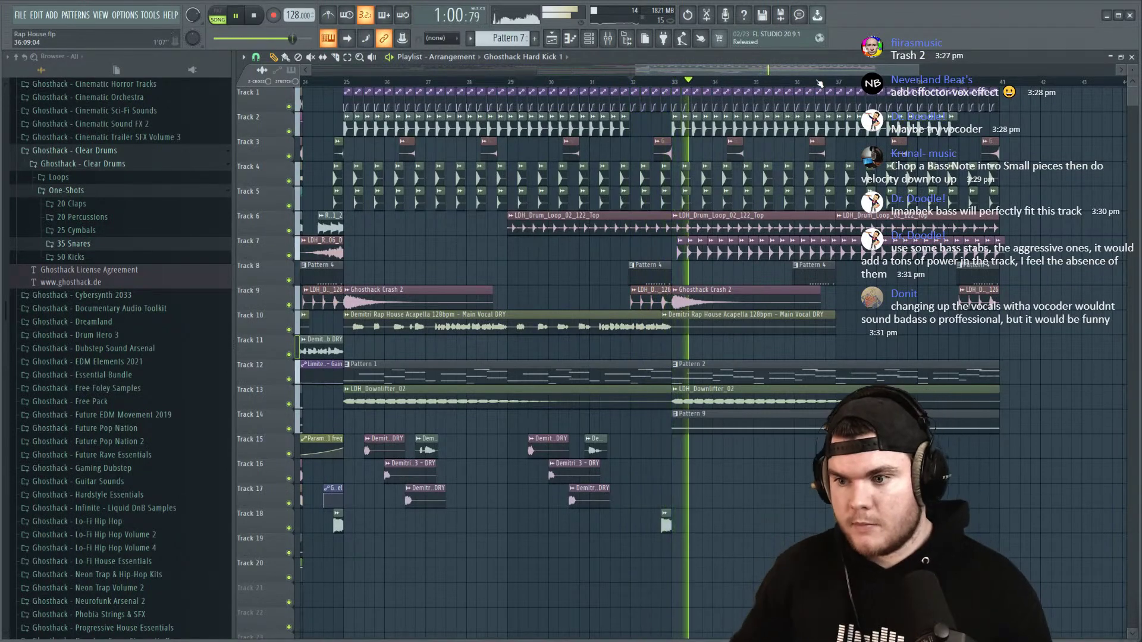
pyautogui.scroll(3, 819, 83)
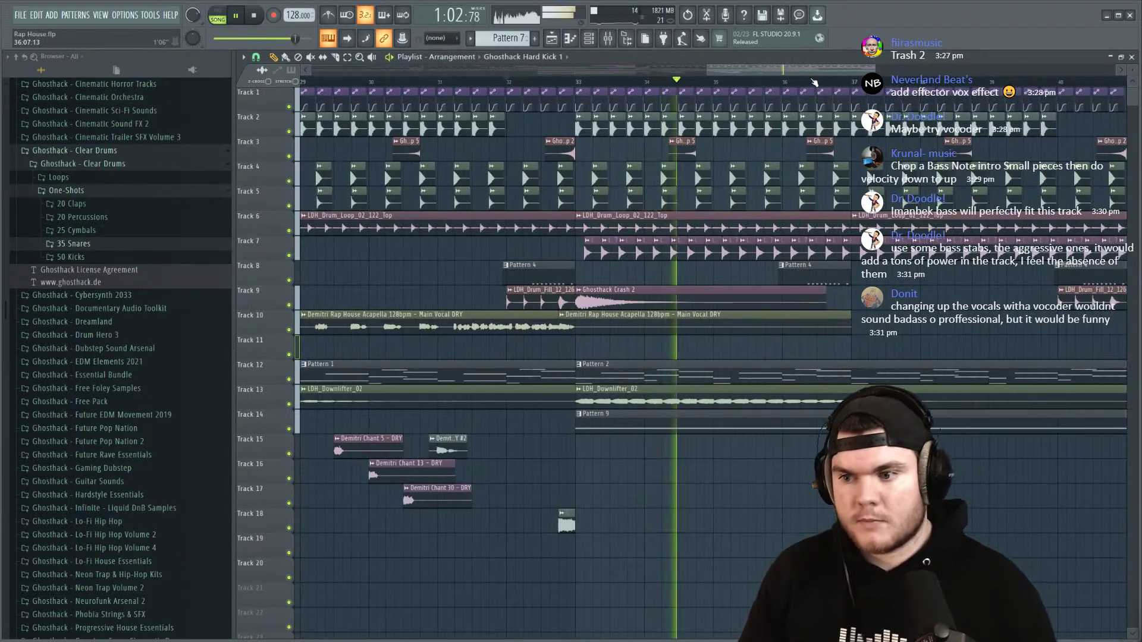
pyautogui.press('space')
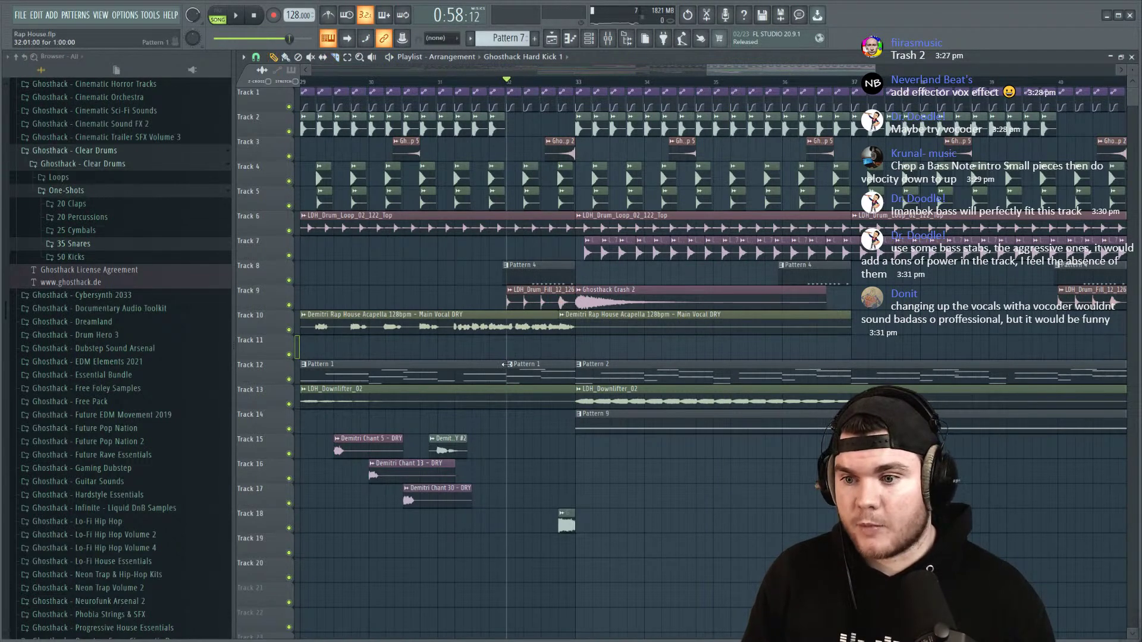
pyautogui.click(512, 368)
pyautogui.click(547, 420)
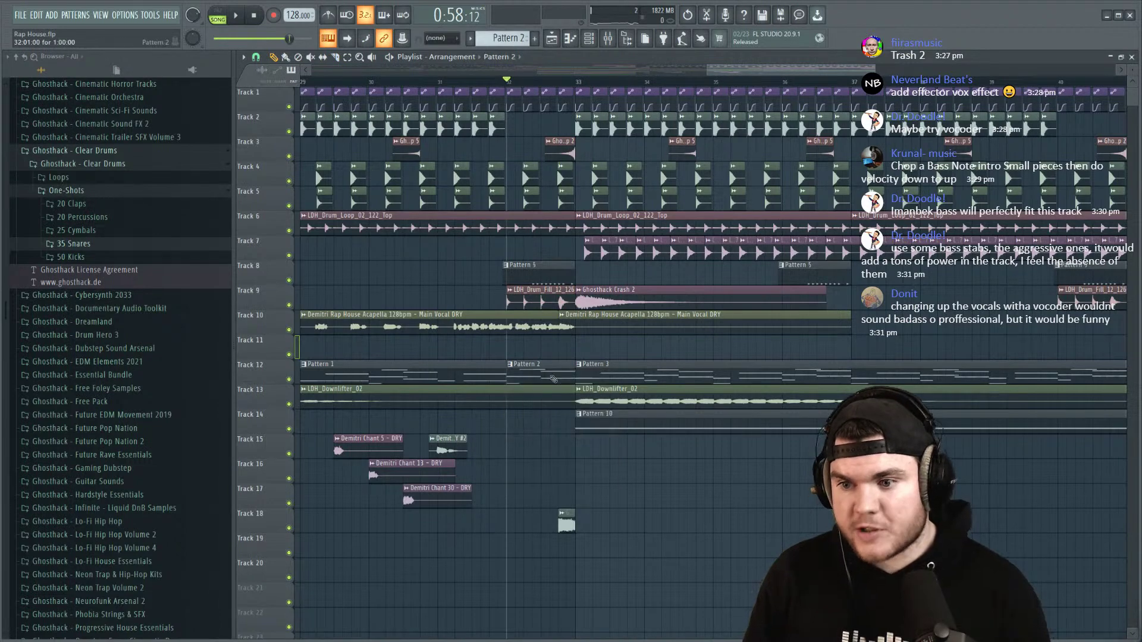
# Step: Remove the SUB 2.0 notes from the one-bar pattern at bar 32 and play the transition
pyautogui.doubleClick(555, 379)
pyautogui.click(1123, 94)
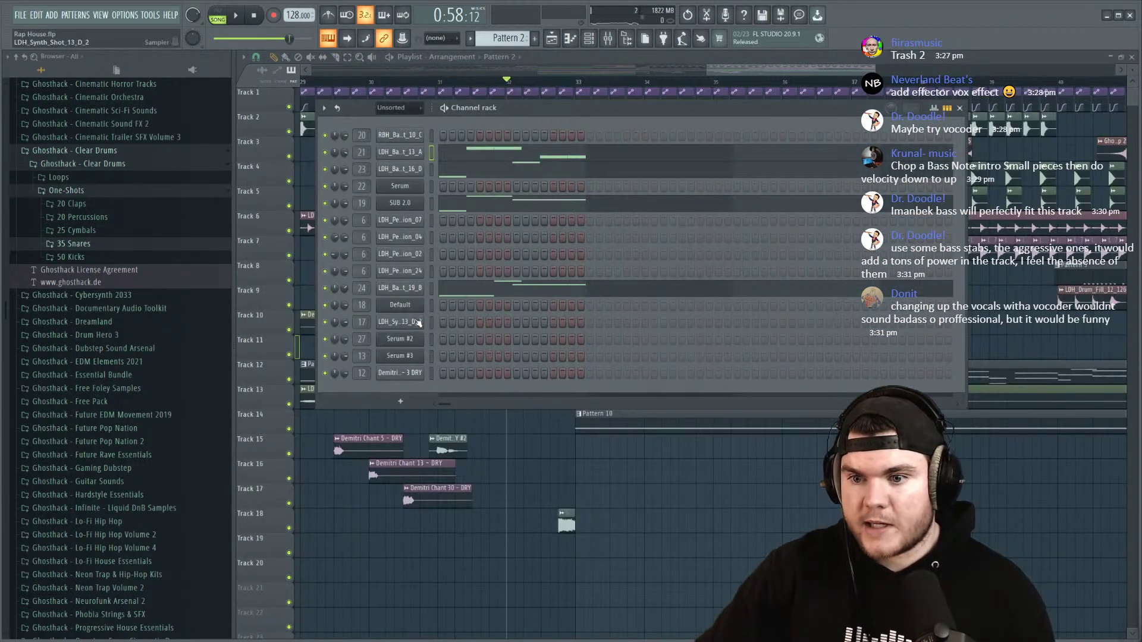
pyautogui.rightClick(420, 201)
pyautogui.click(558, 202)
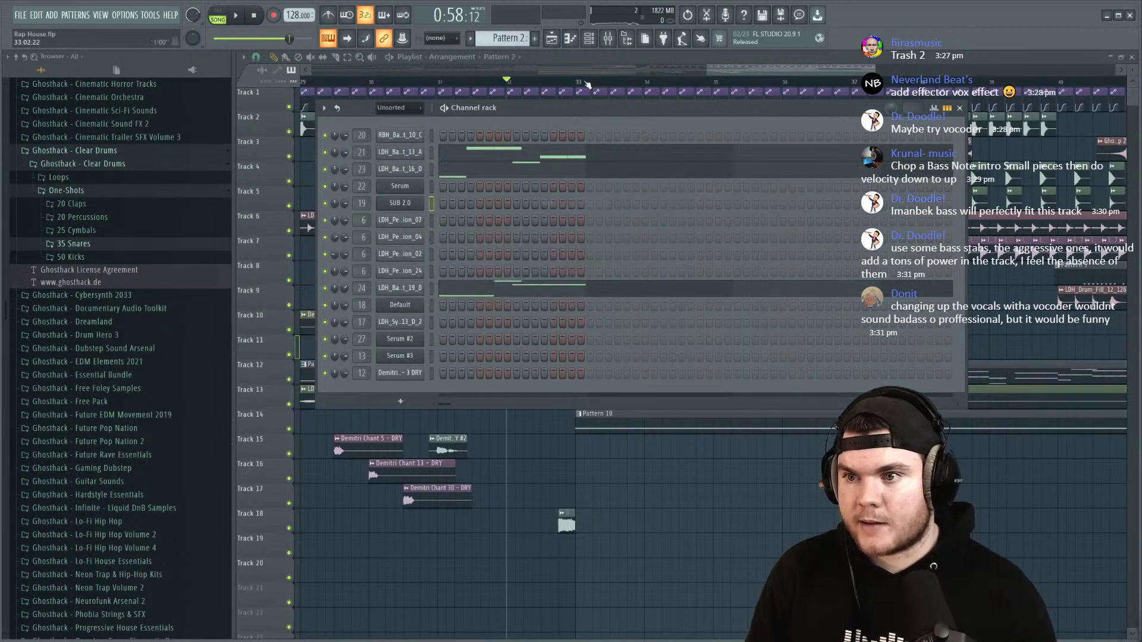
pyautogui.click(589, 39)
pyautogui.press('space')
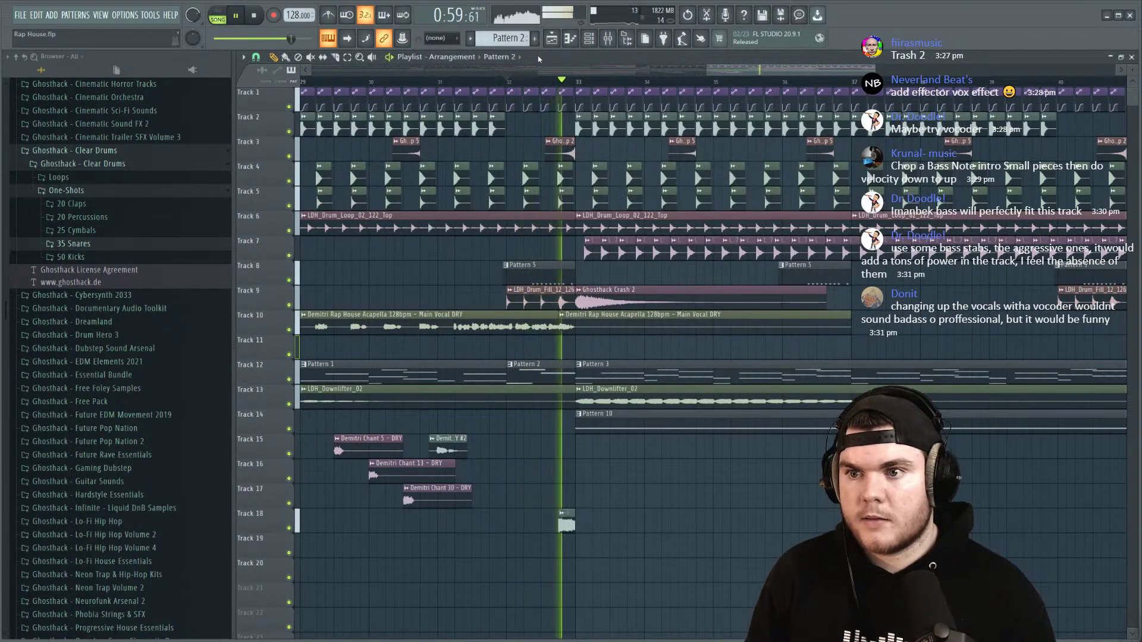
# Step: Examine the Serum #3 note in Pattern 10 while the second half of the drop plays
pyautogui.scroll(-4, 501, 88)
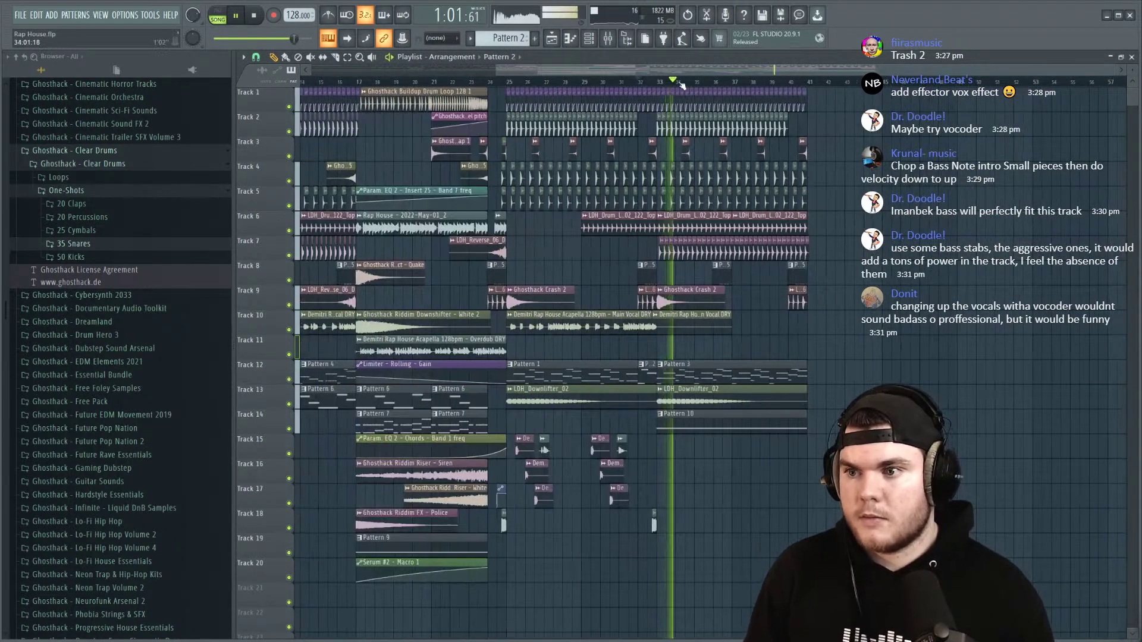
pyautogui.scroll(4, 738, 88)
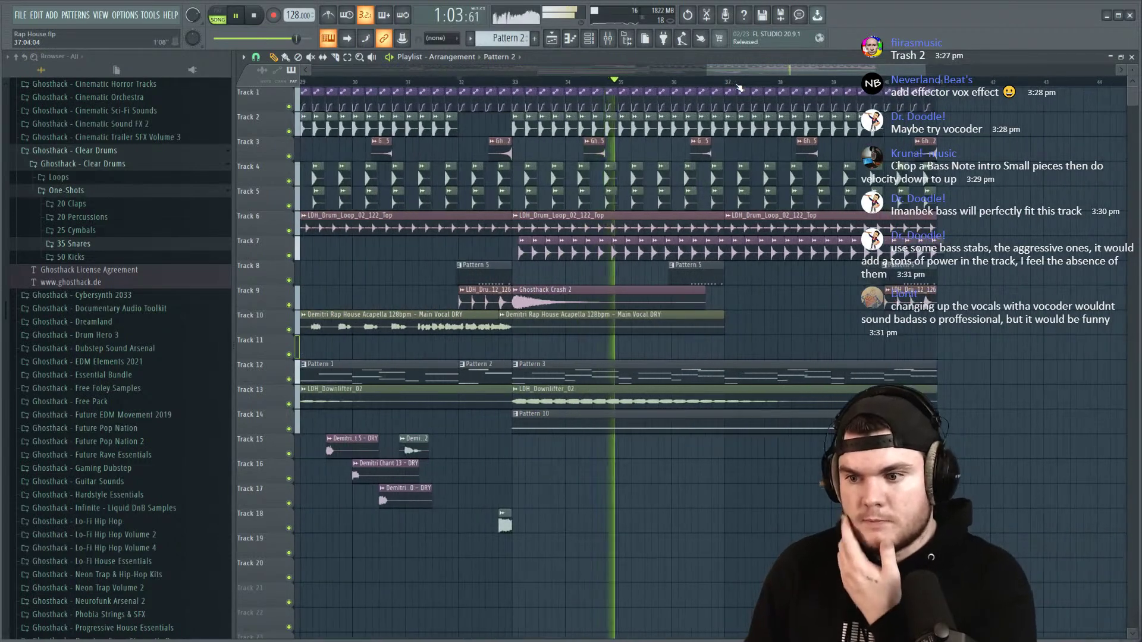
pyautogui.click(718, 418)
pyautogui.doubleClick(718, 418)
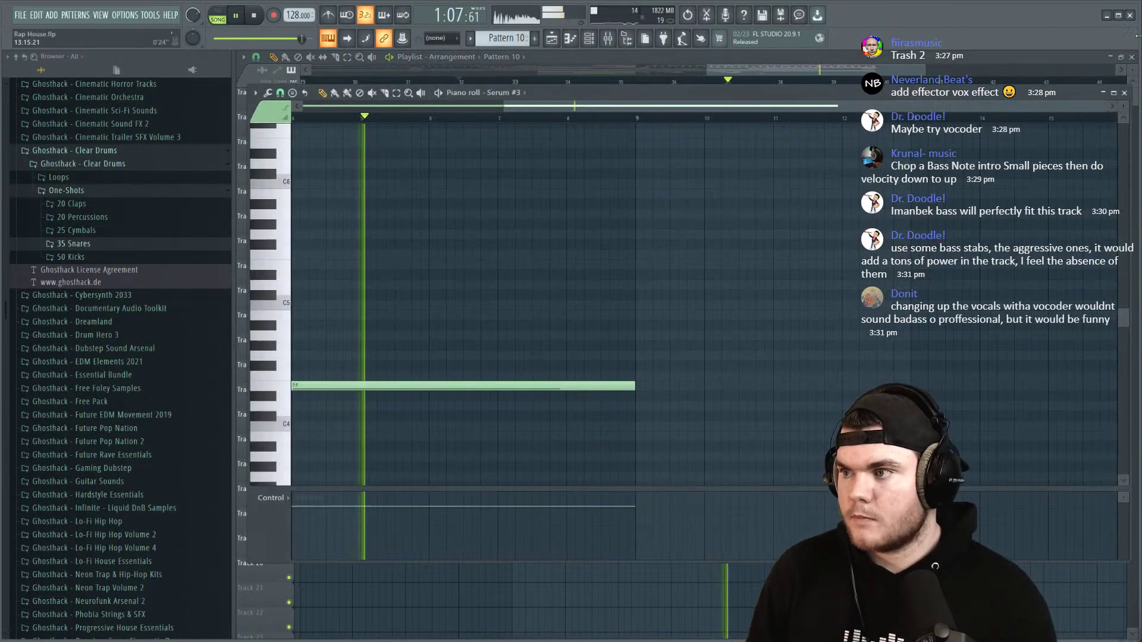
pyautogui.press('Escape')
# Step: Stop playback and add a FLEX synth as a new channel while Pattern 10 is selected
pyautogui.press('space')
pyautogui.click(401, 402)
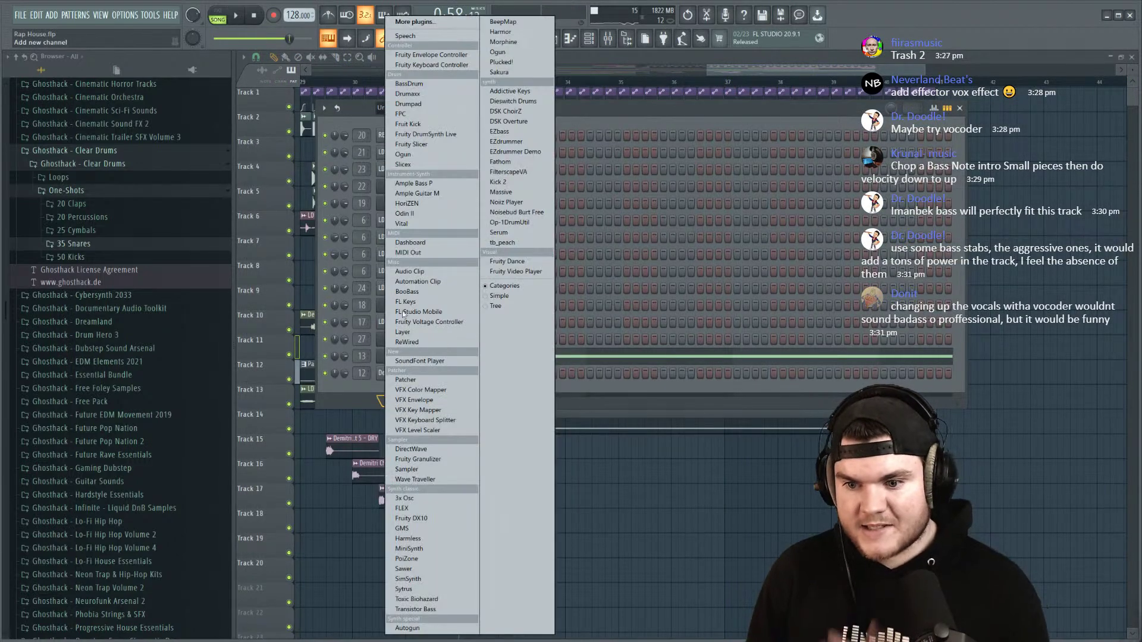
pyautogui.click(406, 513)
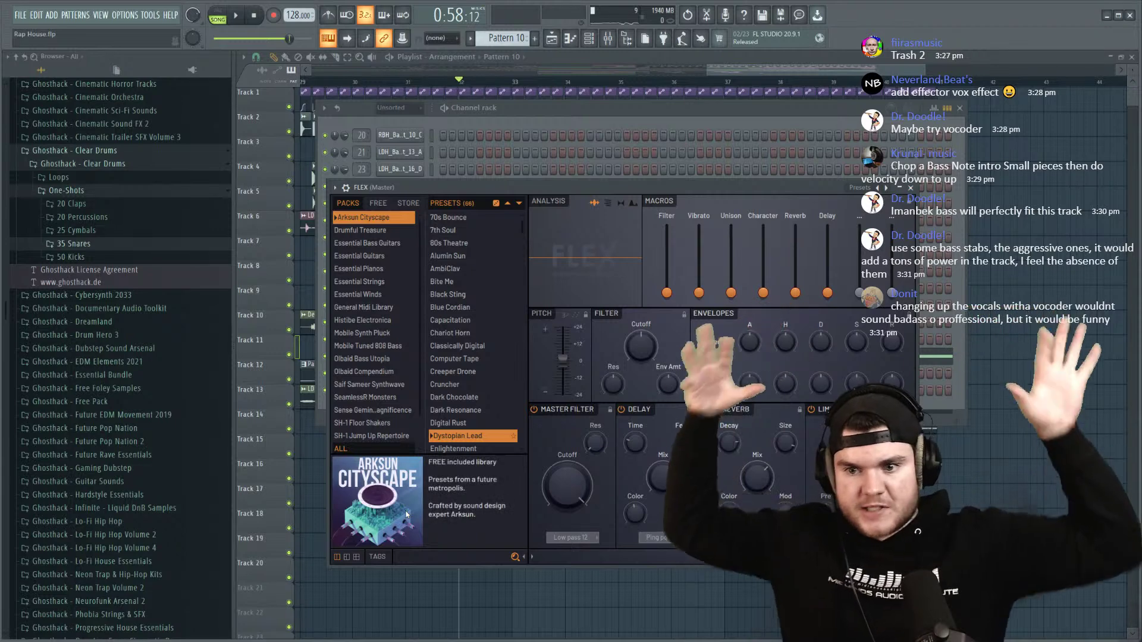
# Step: Load the All Strings Sustain preset from the Essential Strings pack into FLEX and start playback of the song
pyautogui.click(381, 283)
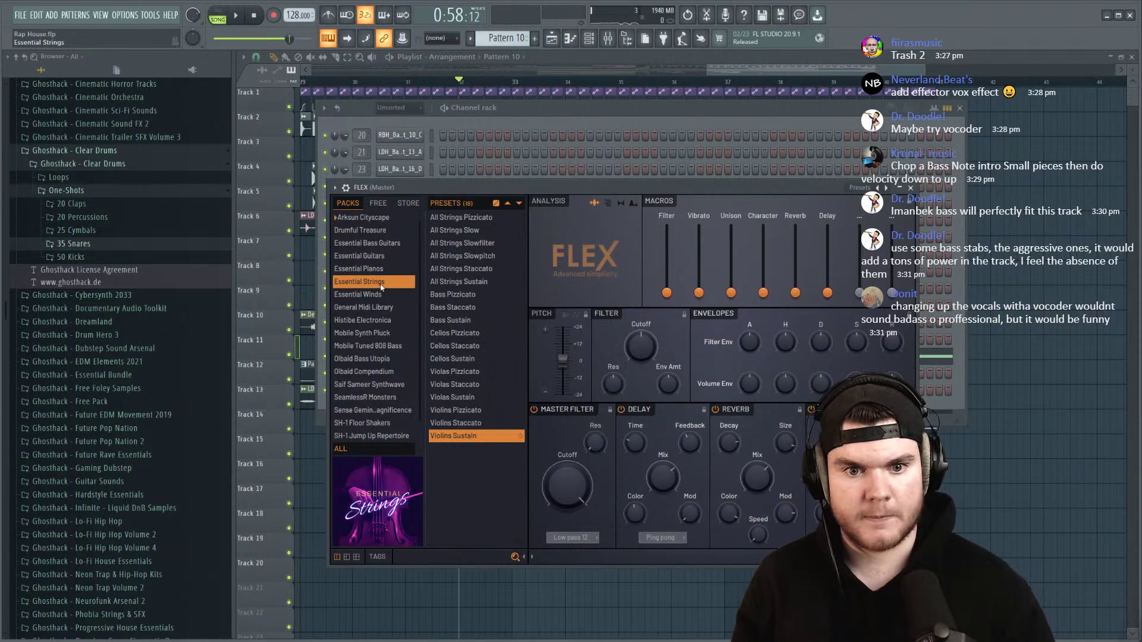
pyautogui.click(481, 282)
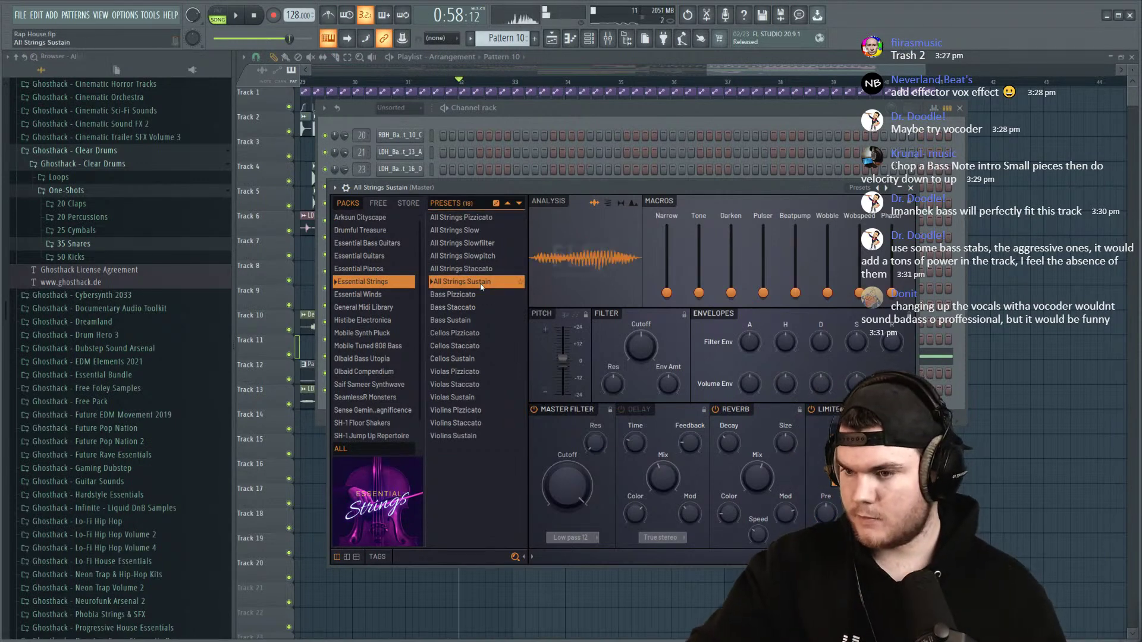
pyautogui.press('space')
pyautogui.press('Escape')
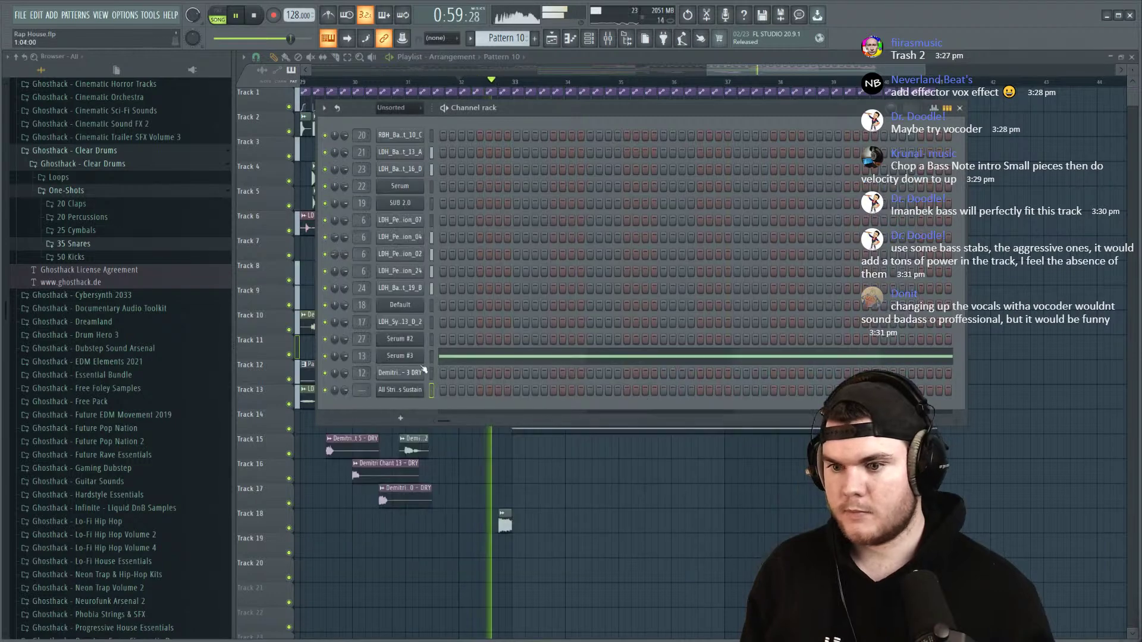
# Step: Draw a four-bar G7 note at the start of Pattern 10 for the All Strings Sustain channel
pyautogui.press('F7')
pyautogui.press('space')
pyautogui.click(280, 201)
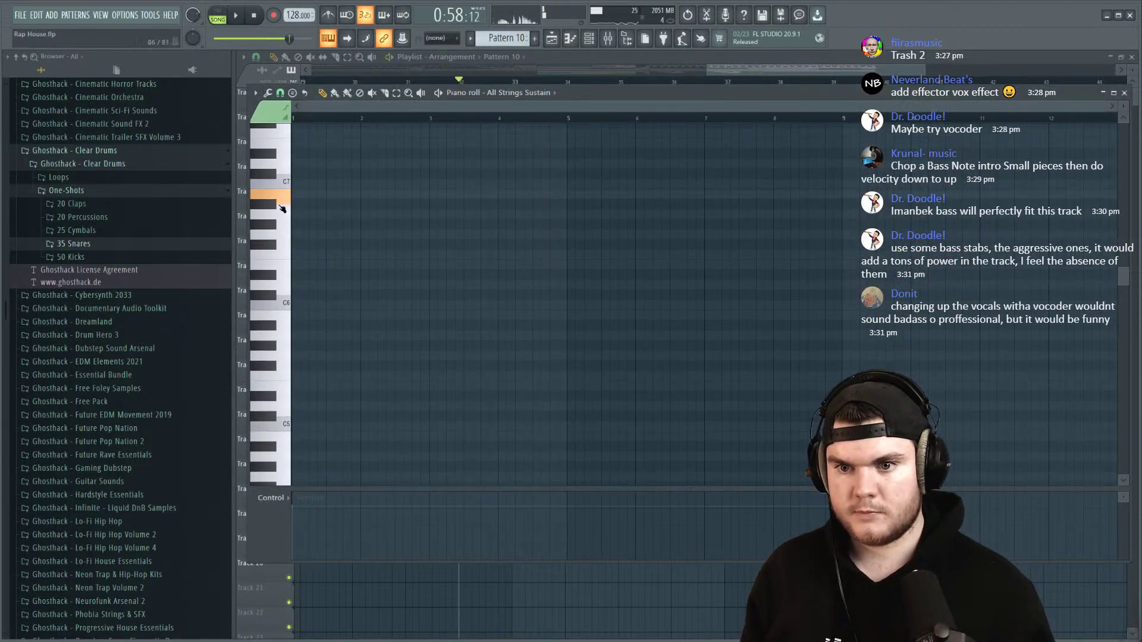
pyautogui.scroll(3, 286, 248)
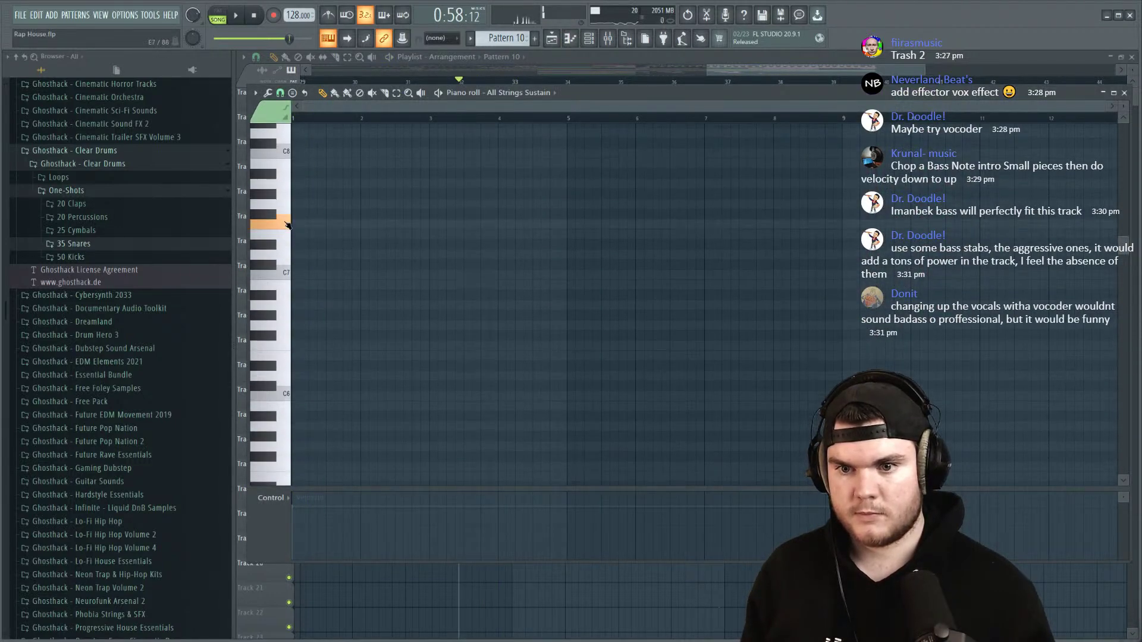
pyautogui.scroll(2, 288, 208)
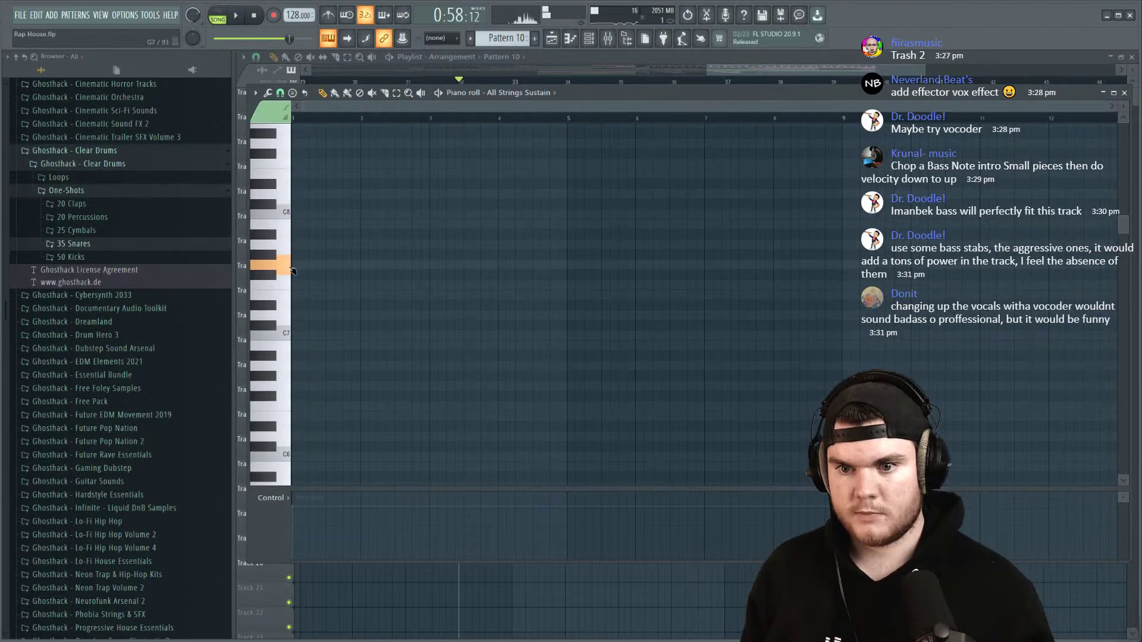
pyautogui.moveTo(334, 271); pyautogui.dragTo(564, 270)
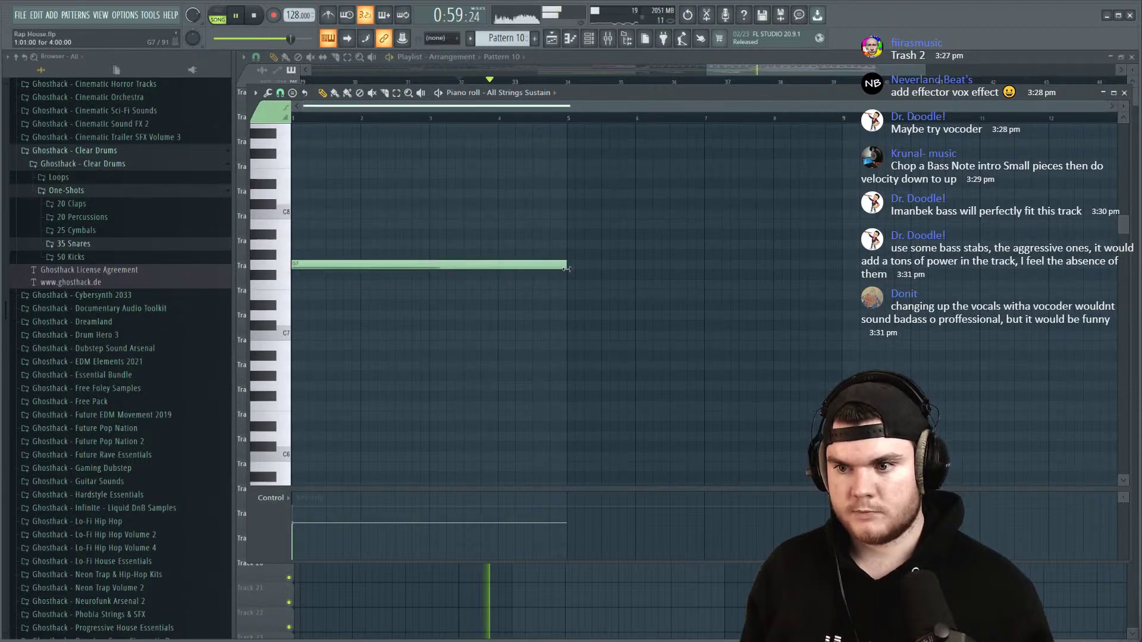
# Step: Raise the G7 note's velocity and extend it to eight bars, then close the piano roll and playlist
pyautogui.moveTo(350, 524); pyautogui.dragTo(351, 506)
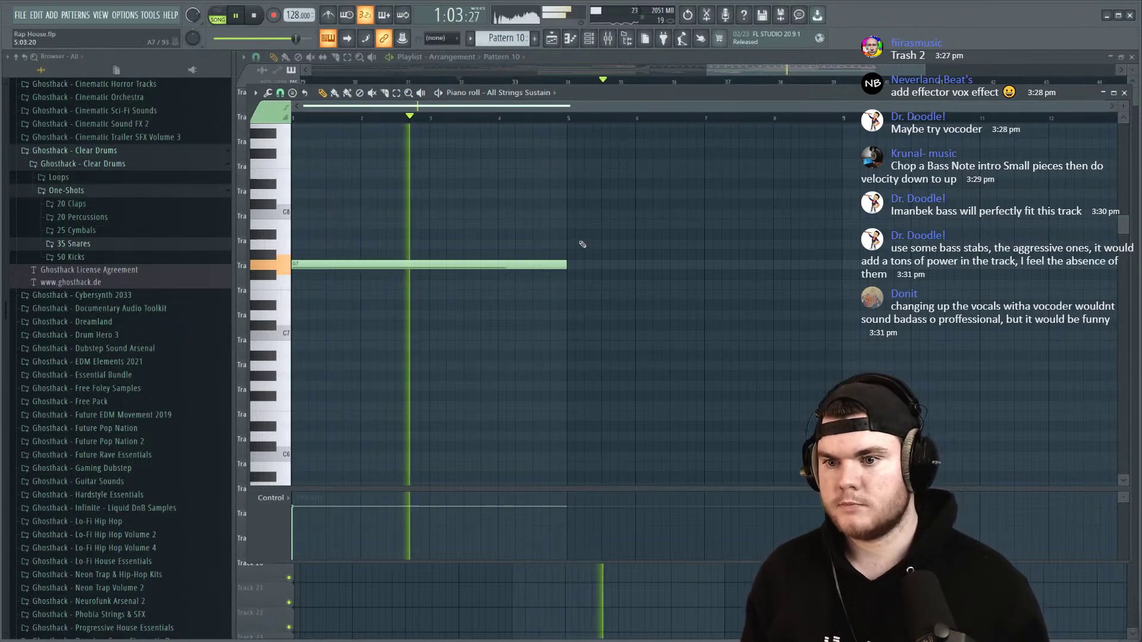
pyautogui.moveTo(567, 262); pyautogui.dragTo(842, 264)
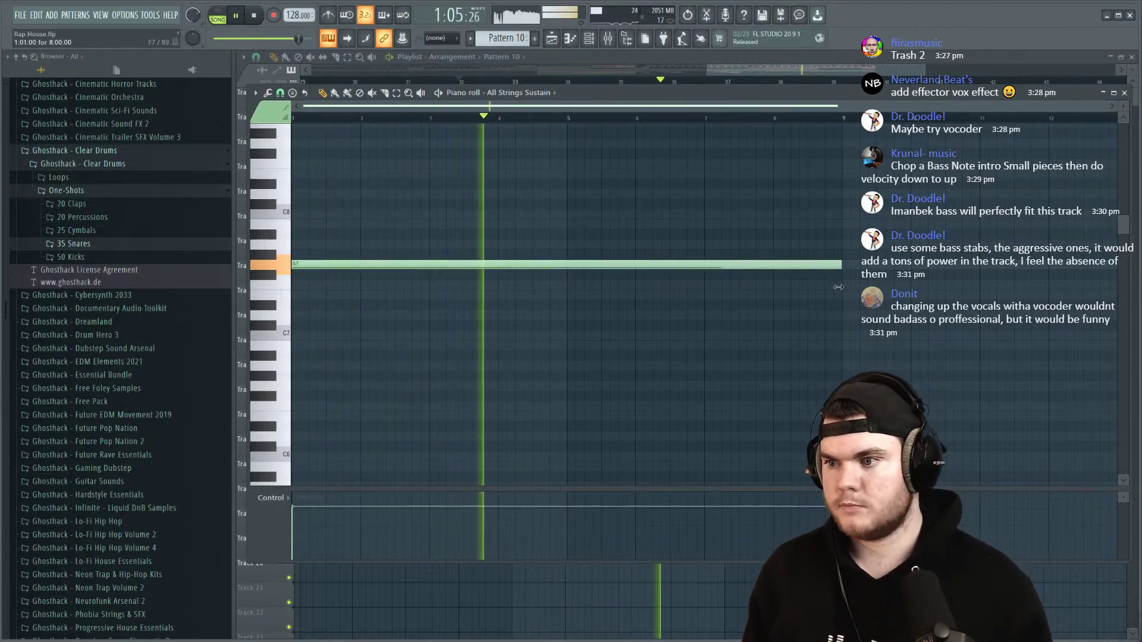
pyautogui.press('F7')
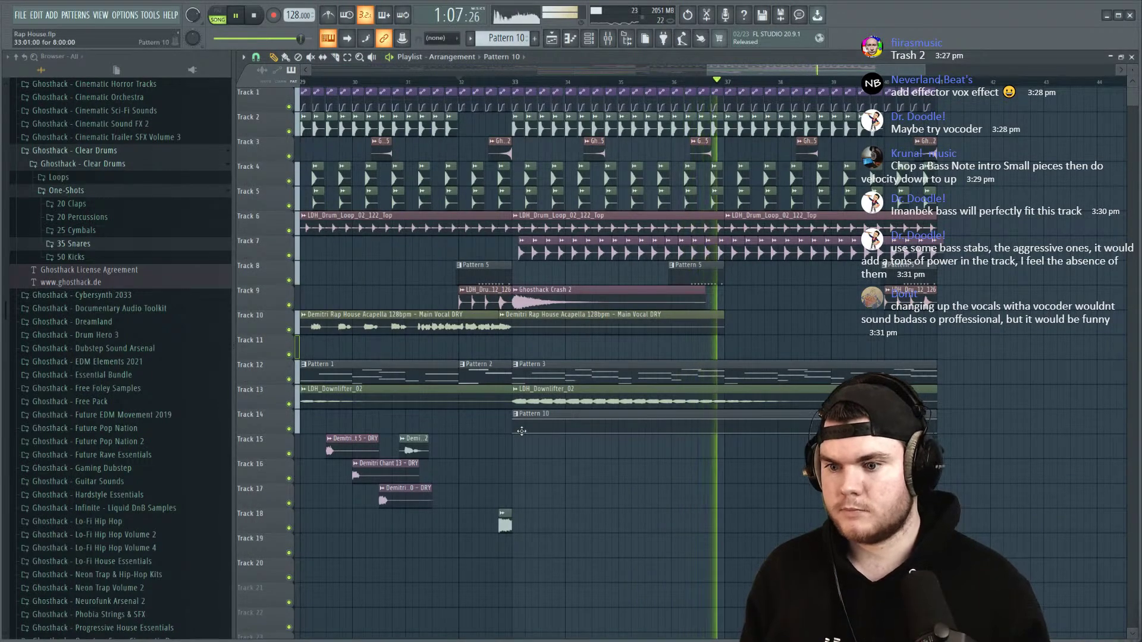
pyautogui.click(1132, 57)
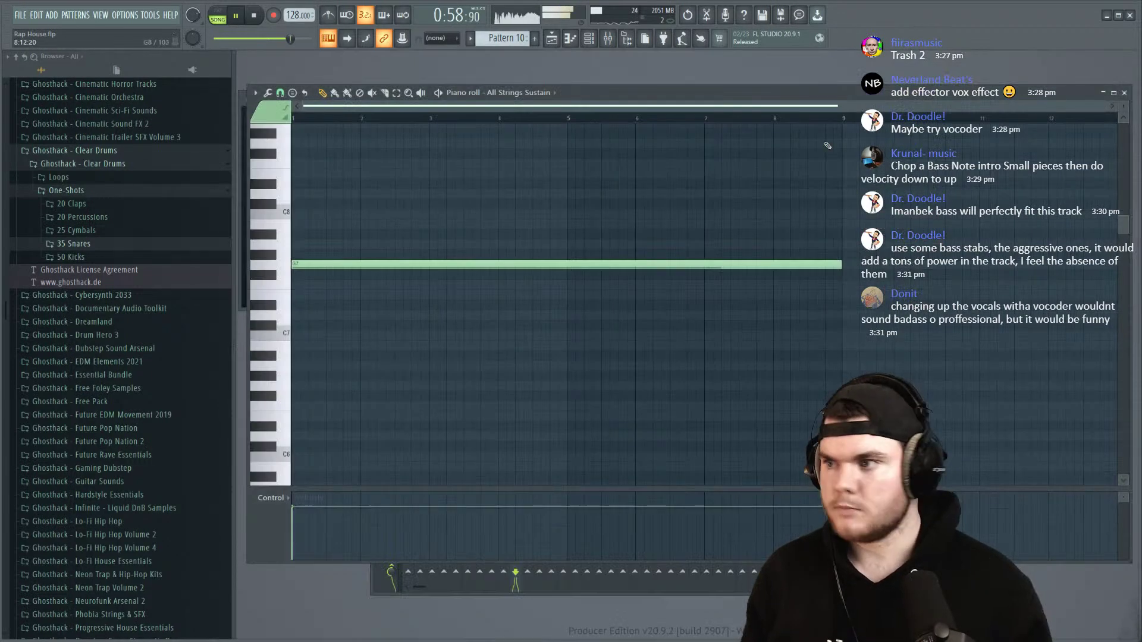
pyautogui.click(1125, 93)
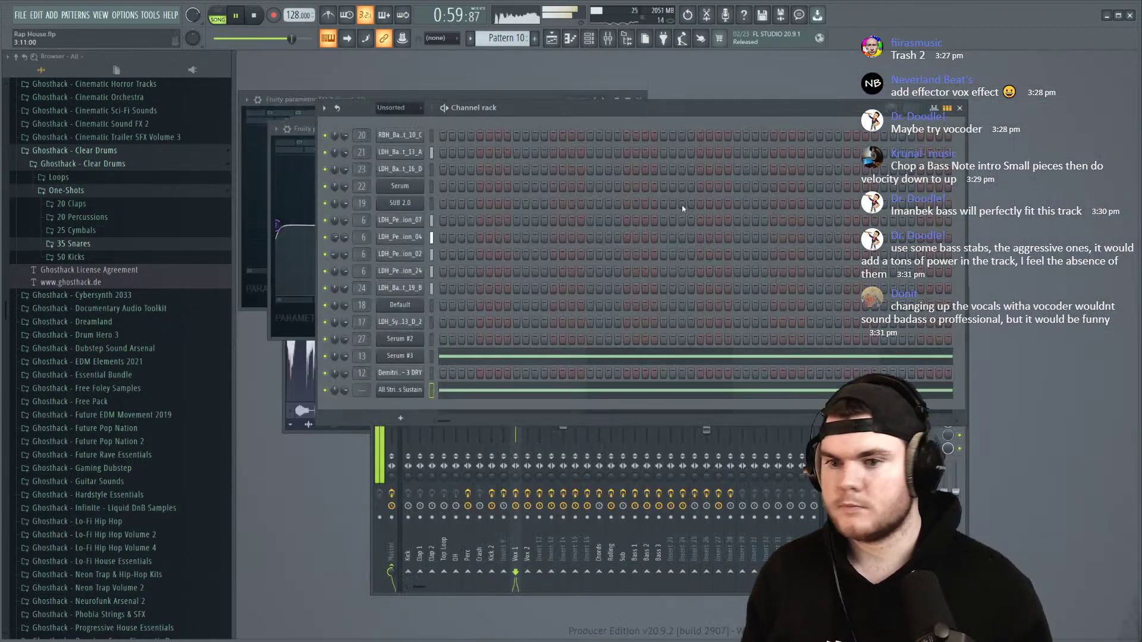
# Step: Try the Beatpump macro of All Strings Sustain at 87% and 100%, soloing the channel and playing only Pattern 10
pyautogui.click(397, 390)
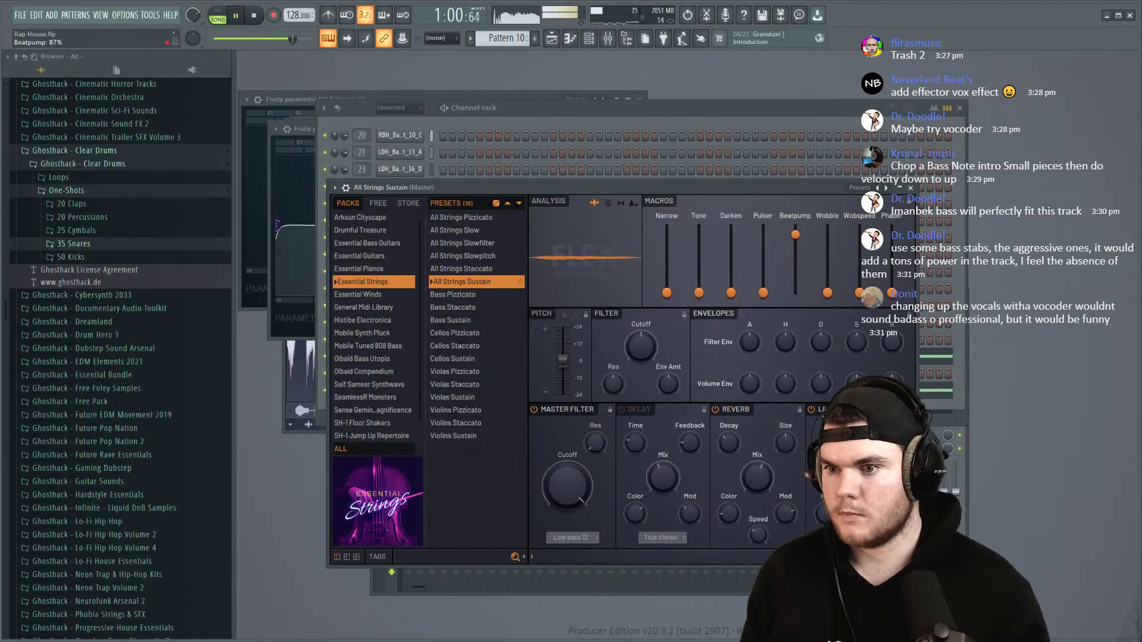
pyautogui.click(910, 188)
pyautogui.press('space')
pyautogui.rightClick(327, 391)
pyautogui.click(357, 400)
pyautogui.press('space')
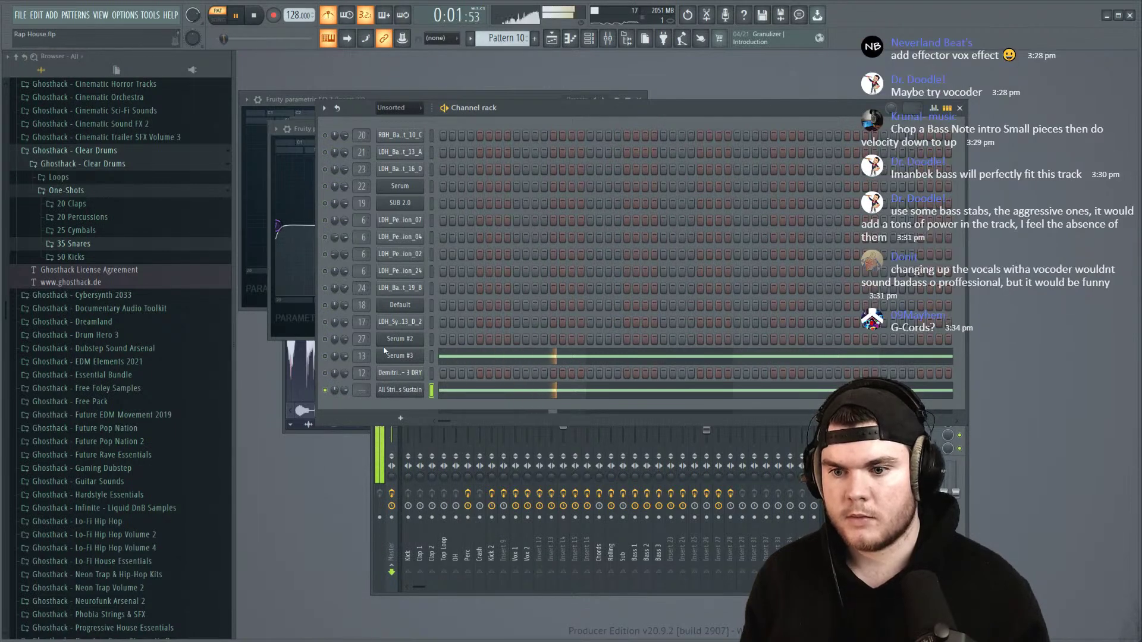
pyautogui.click(405, 391)
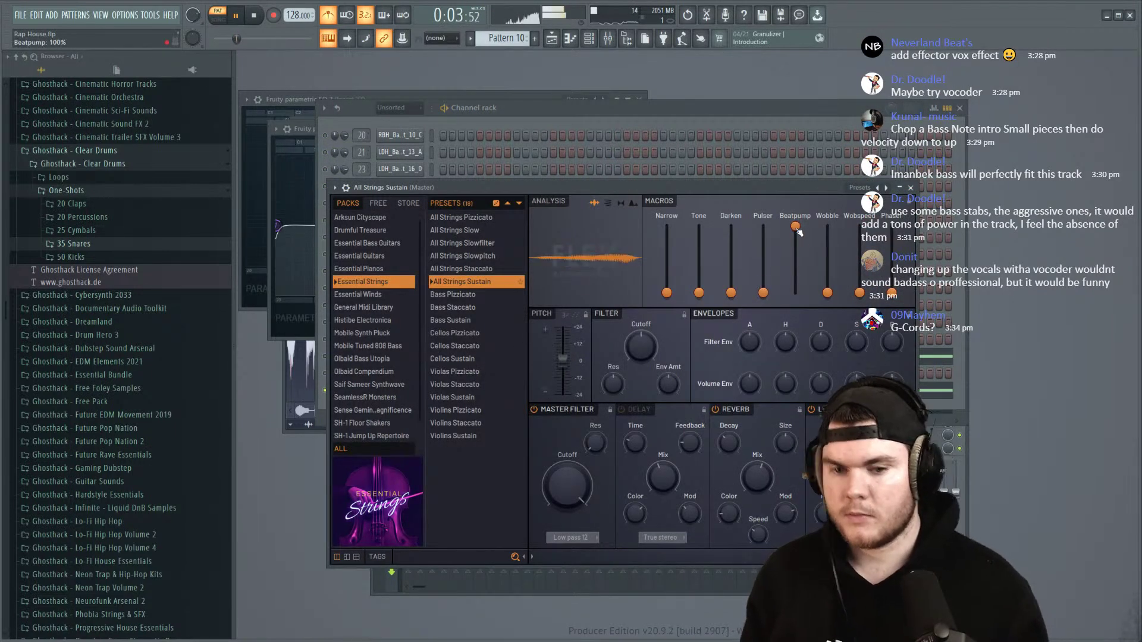
pyautogui.press('space')
pyautogui.press('Escape')
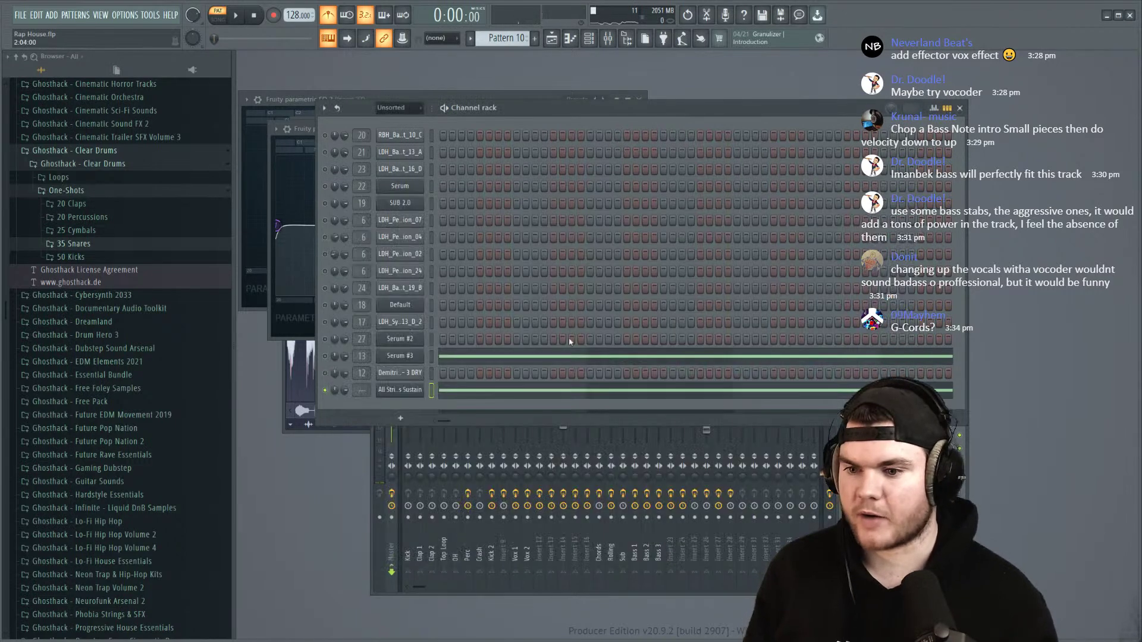
# Step: Route the All Strings Sustain channel to mixer track Insert 29 and play it with that insert selected
pyautogui.click(372, 466)
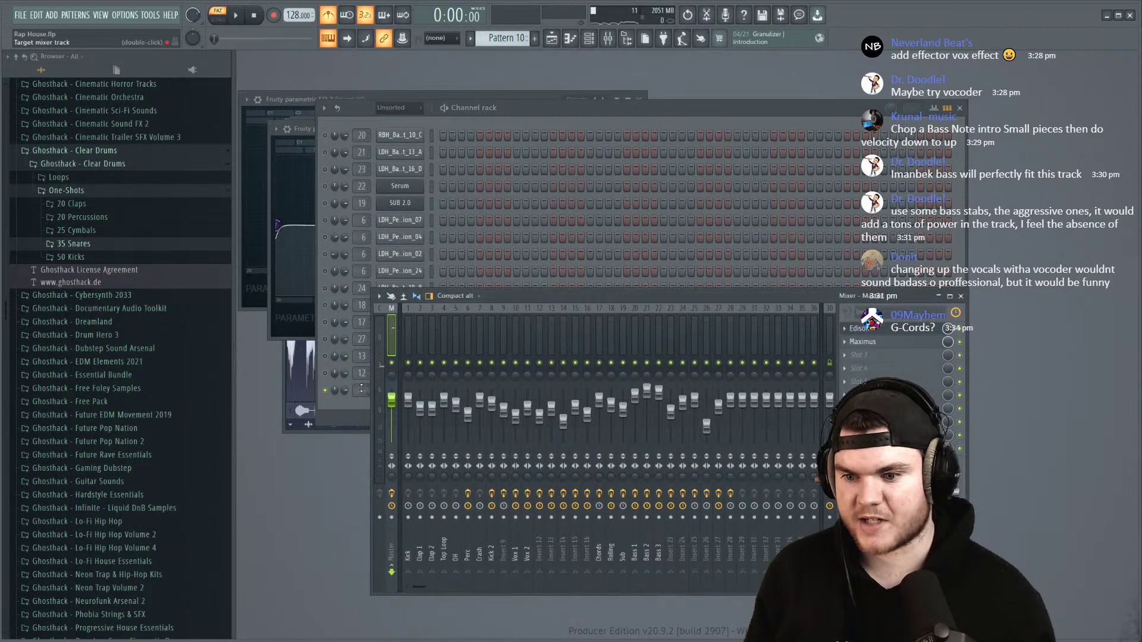
pyautogui.press('Right')
pyautogui.press('Right')
pyautogui.press('Right')
pyautogui.press('Right')
pyautogui.press('Right')
pyautogui.press('Right')
pyautogui.press('Right')
pyautogui.press('Right')
pyautogui.press('Right')
pyautogui.press('Right')
pyautogui.press('Right')
pyautogui.press('Right')
pyautogui.press('Right')
pyautogui.press('Right')
pyautogui.press('Right')
pyautogui.press('Right')
pyautogui.press('Right')
pyautogui.press('Right')
pyautogui.press('Right')
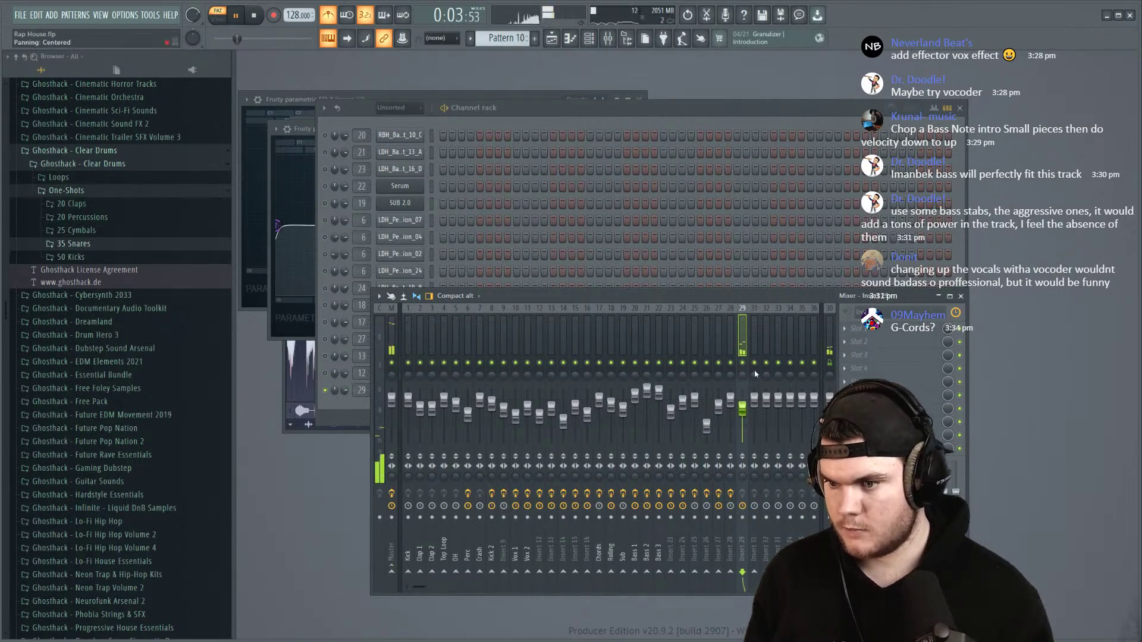
# Step: Unmute the other channels and lower Insert 29's volume to 61% while the drop plays in song mode
pyautogui.click(330, 394)
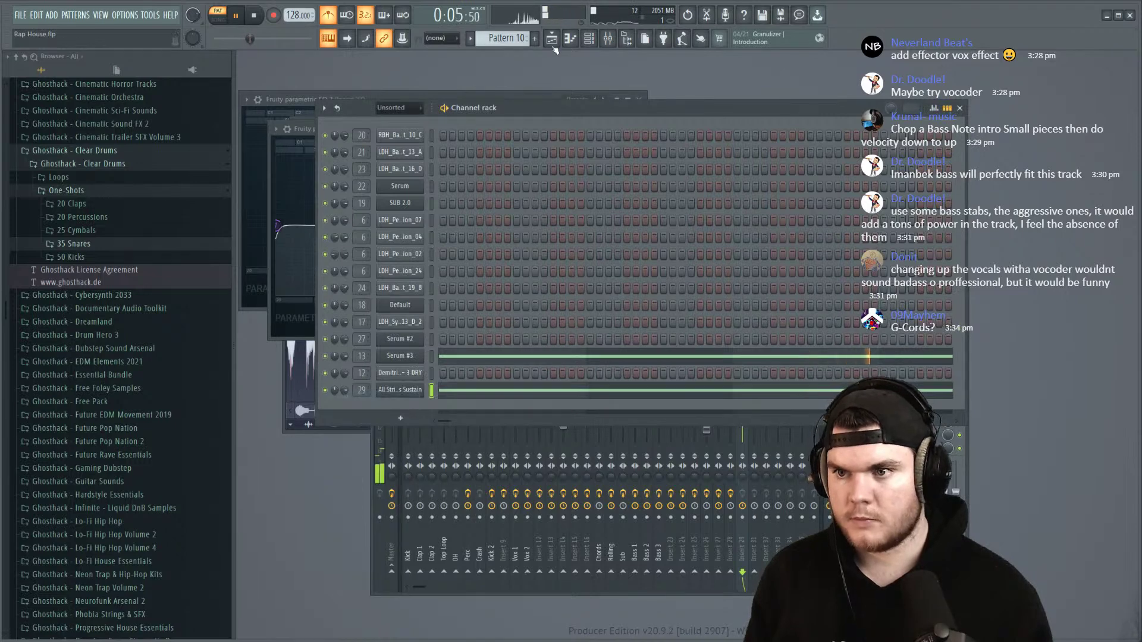
pyautogui.press('F5')
pyautogui.click(519, 86)
pyautogui.press('F9')
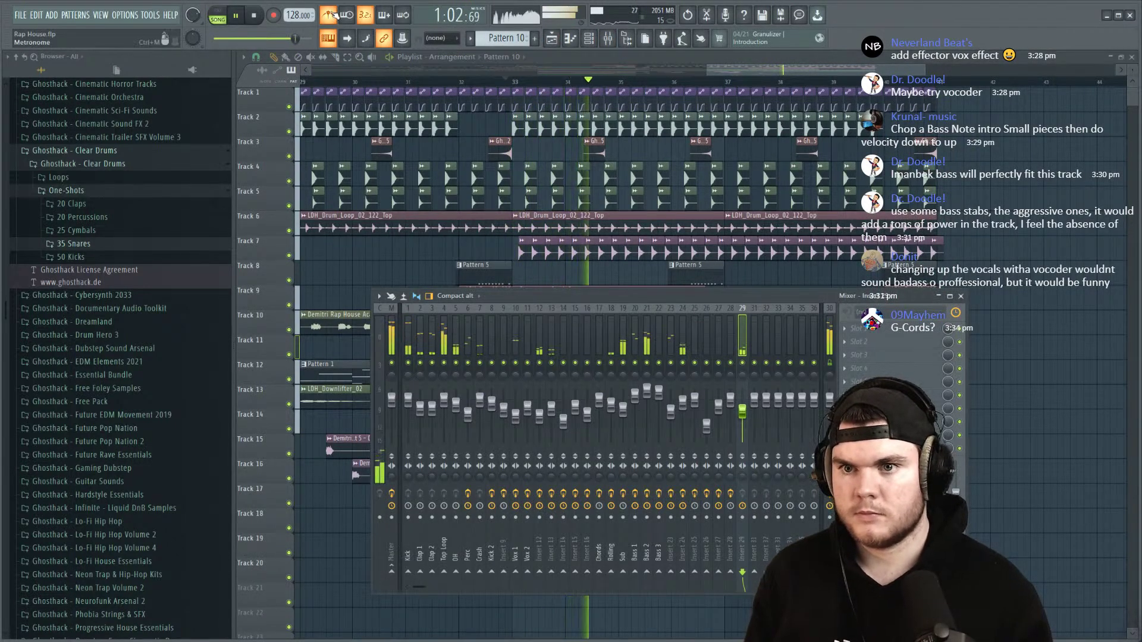
pyautogui.moveTo(740, 404); pyautogui.dragTo(743, 412)
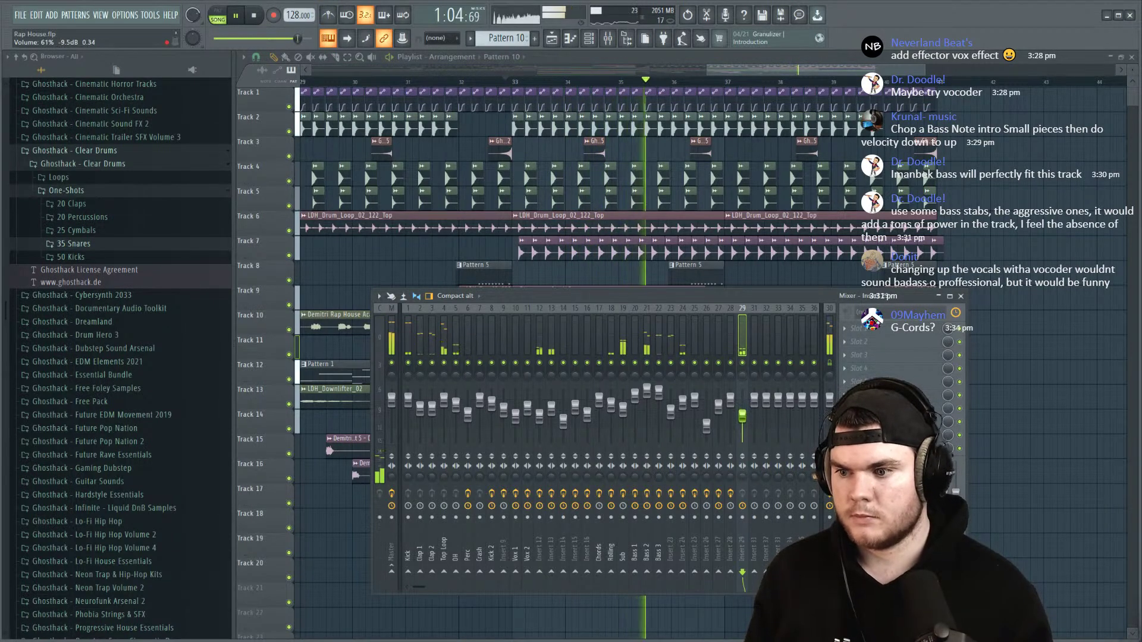
pyautogui.press('F9')
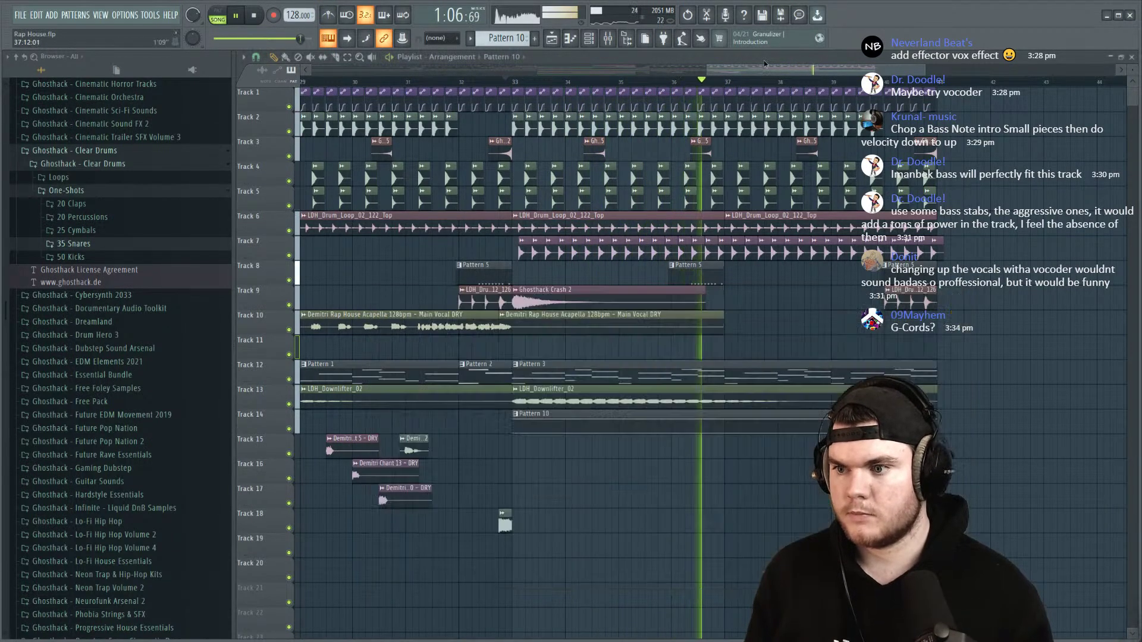
# Step: Adjust the pitch and length of the All Strings Sustain notes in Pattern 10 and play the drop
pyautogui.press('space')
pyautogui.doubleClick(603, 430)
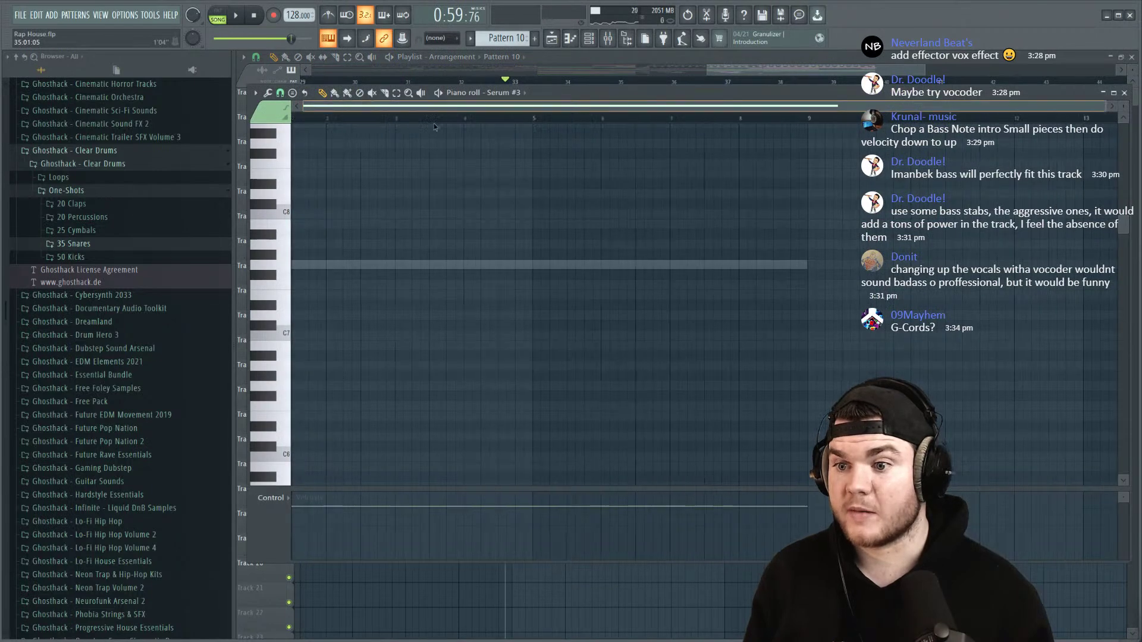
pyautogui.moveTo(583, 307); pyautogui.dragTo(585, 320)
pyautogui.press('space')
pyautogui.scroll(-2, 600, 126)
pyautogui.moveTo(914, 315); pyautogui.dragTo(703, 320)
pyautogui.moveTo(703, 265); pyautogui.dragTo(505, 276)
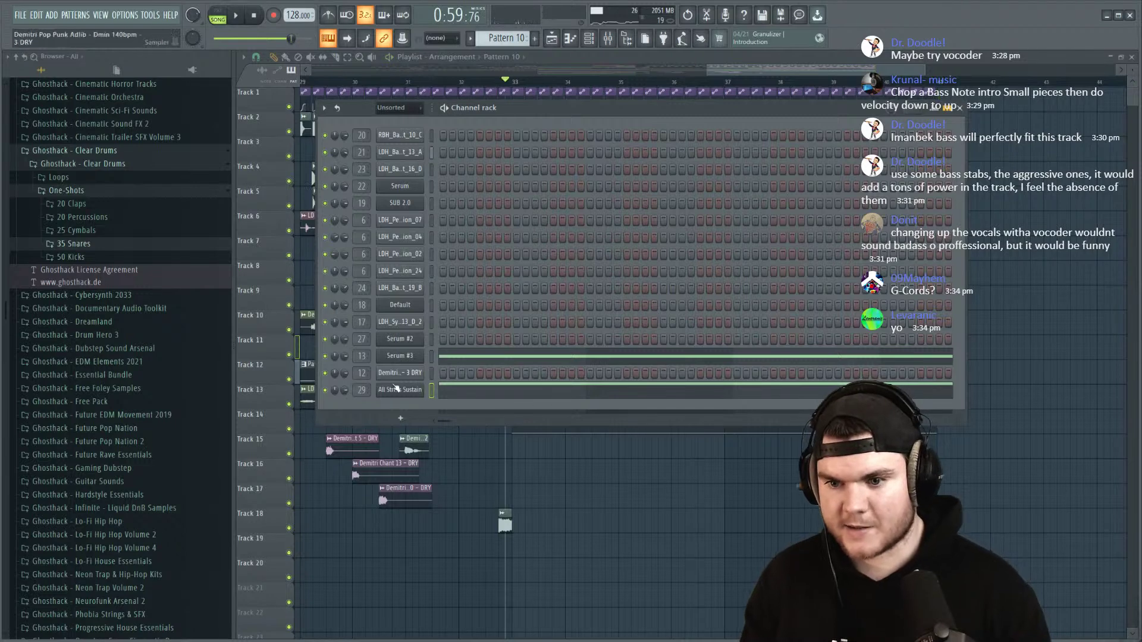
pyautogui.press('space')
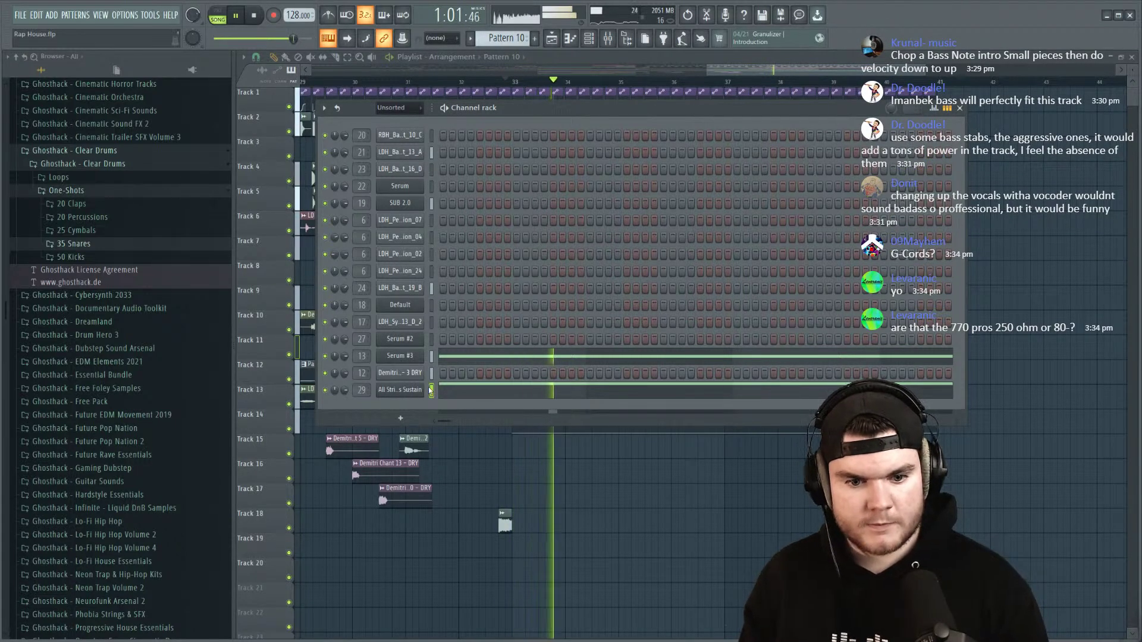
pyautogui.press('space')
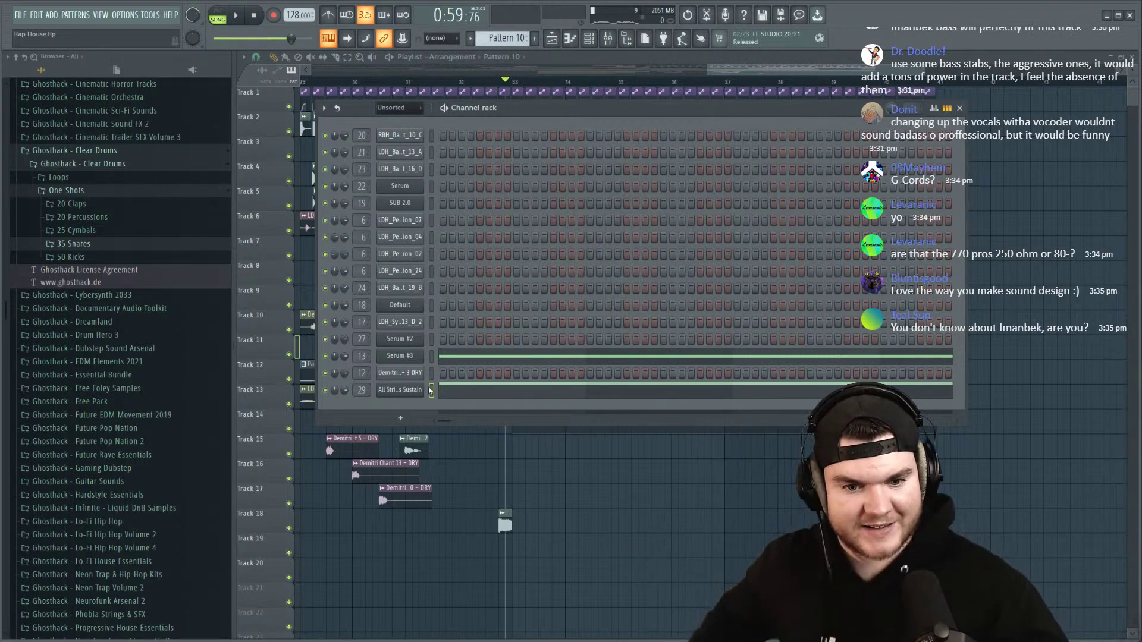
# Step: Insert a Chorus effect in the first slot of Insert 29 during drop playback
pyautogui.press('space')
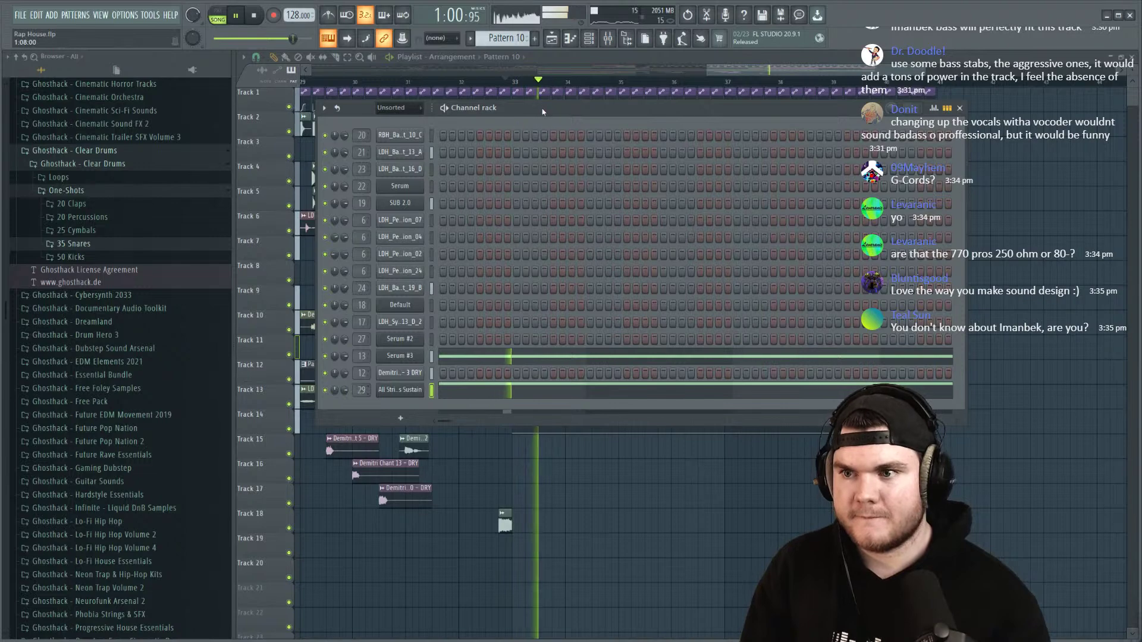
pyautogui.click(607, 38)
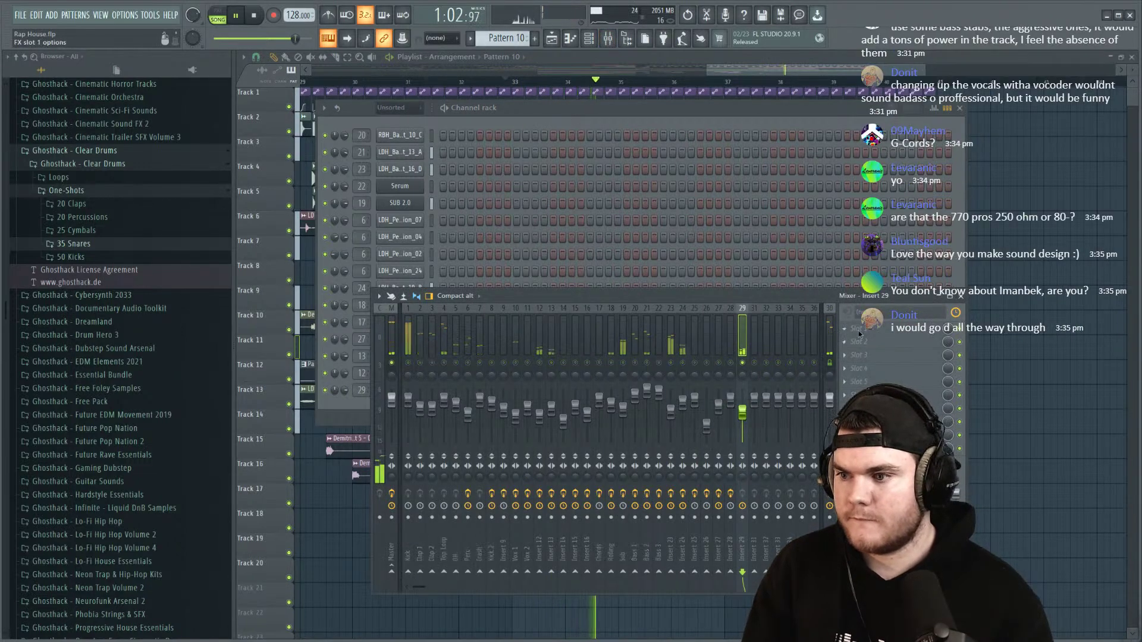
pyautogui.click(893, 329)
pyautogui.moveTo(880, 341)
pyautogui.click(724, 245)
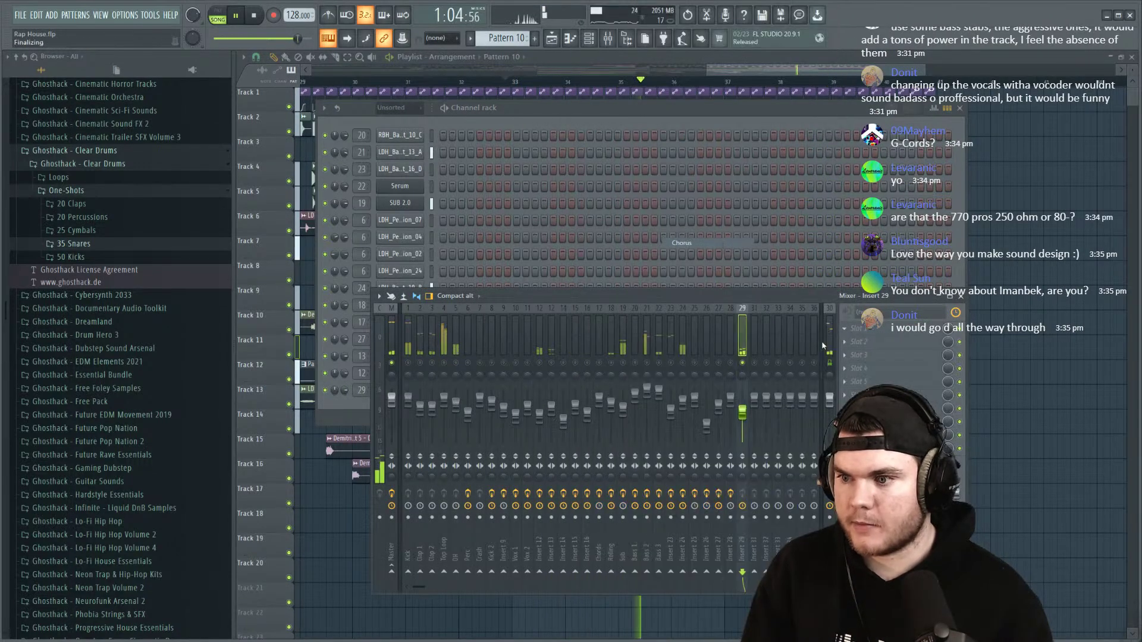
# Step: Replace the Chorus on Insert 29 with Fruity Chorus, with its stereo at 59 degrees, and close its window
pyautogui.click(880, 329)
pyautogui.moveTo(862, 341)
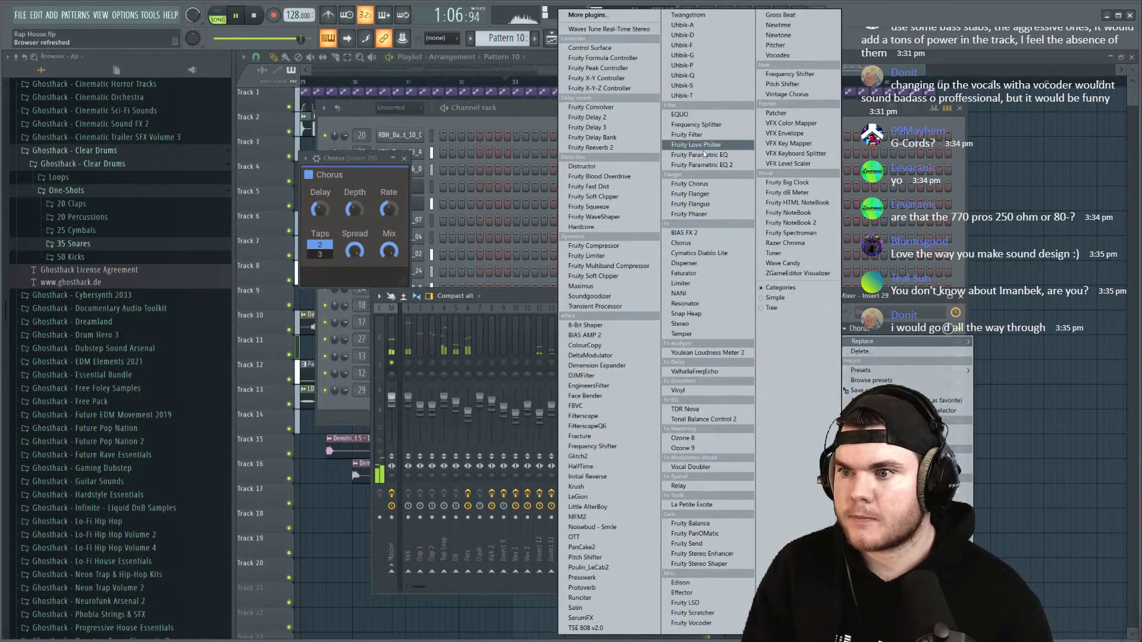
pyautogui.click(736, 183)
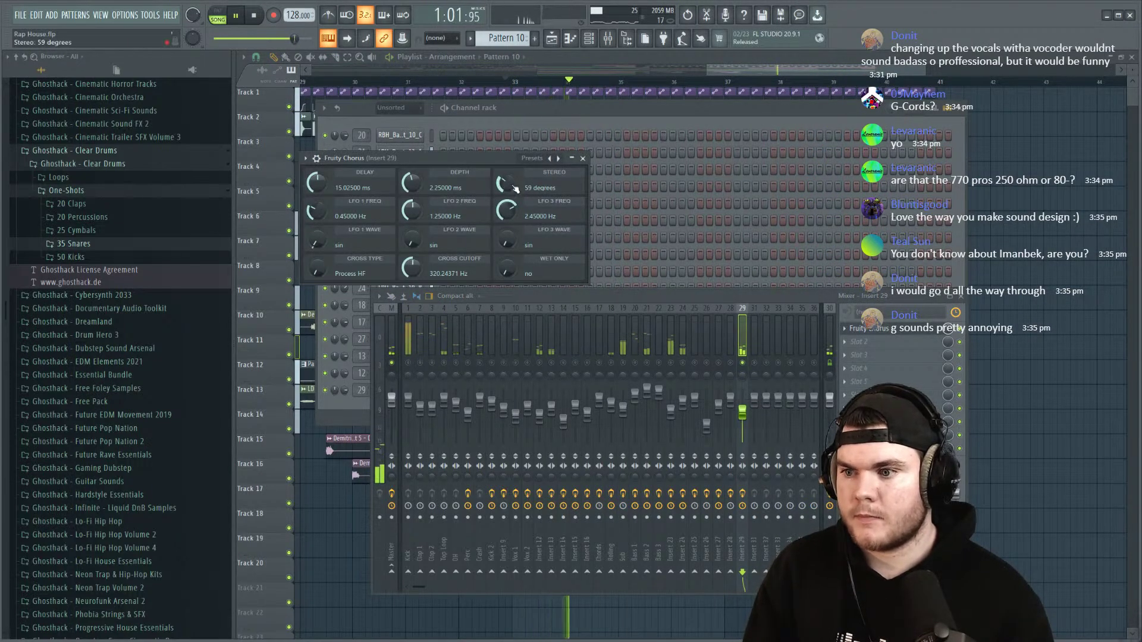
pyautogui.click(890, 331)
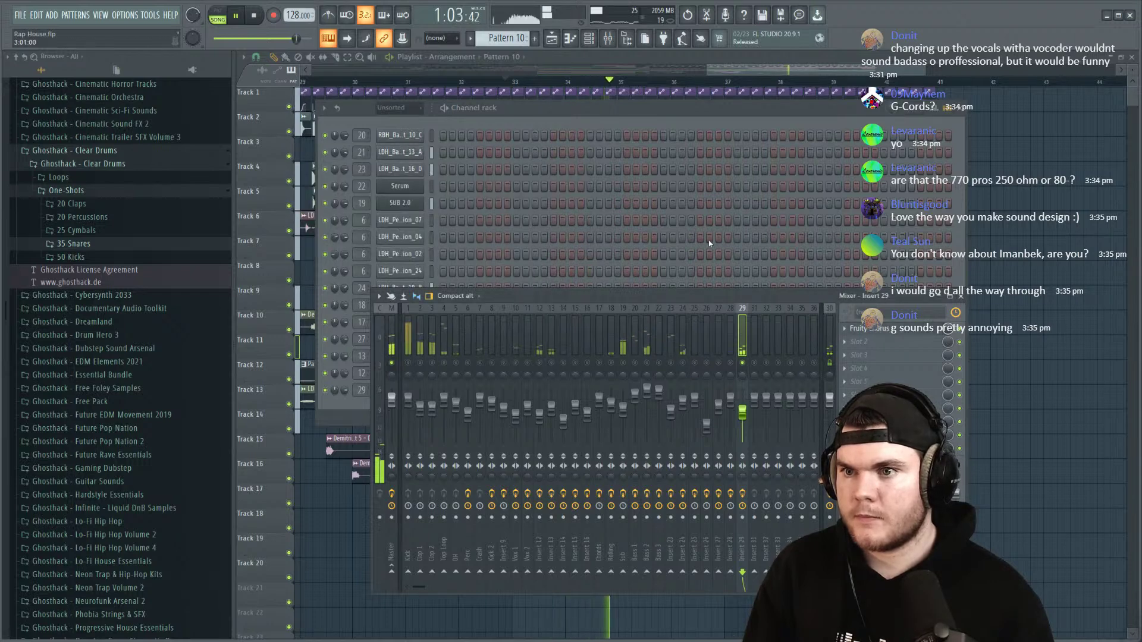
# Step: Set the Wobble macro of All Strings Sustain to maximum and Wobspeed to 74%, and restart the drop
pyautogui.click(572, 117)
pyautogui.click(412, 391)
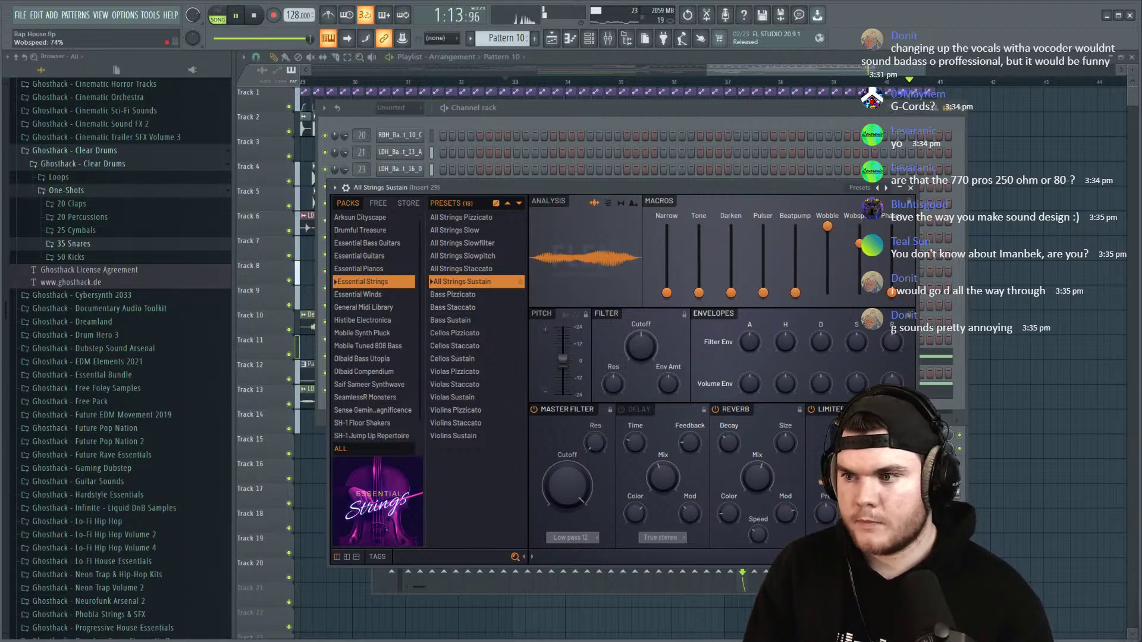
pyautogui.press('space')
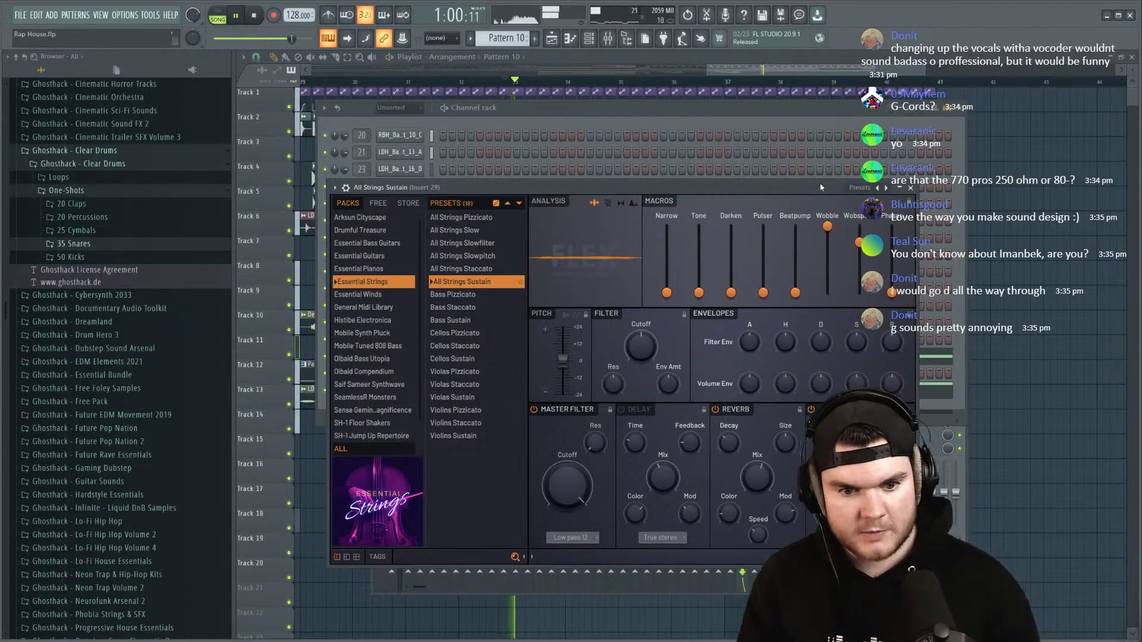
# Step: Reset the Wobble macro to zero and loop the eight-bar drop section from bar 33 with the channel rack open
pyautogui.moveTo(828, 226); pyautogui.dragTo(828, 292)
pyautogui.press('space')
pyautogui.click(707, 52)
pyautogui.press('space')
pyautogui.press('F6')
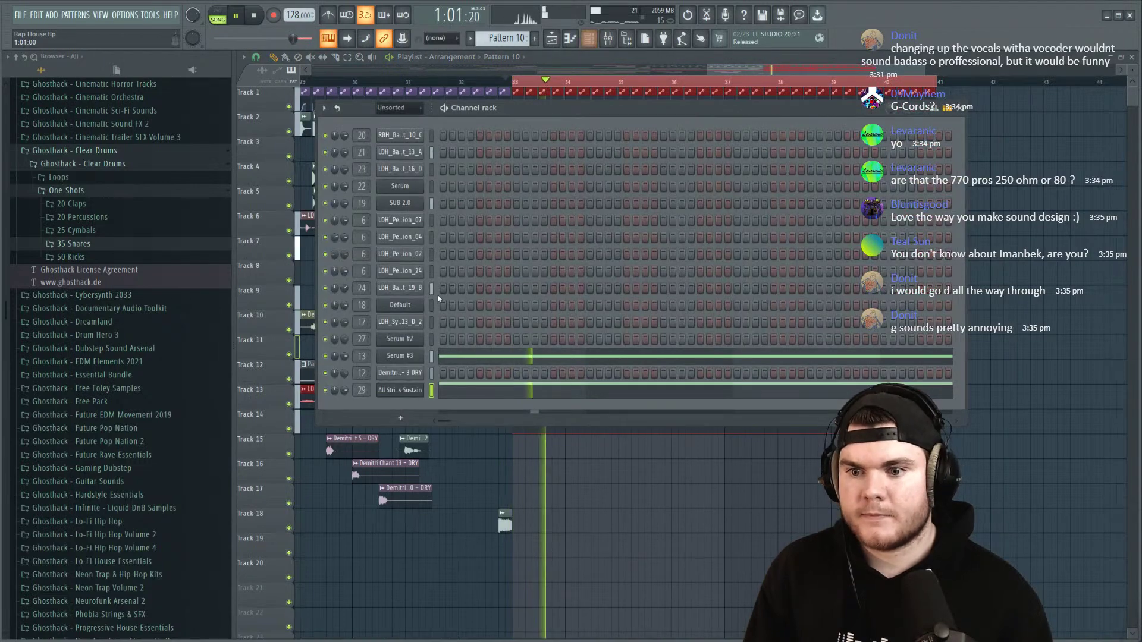
# Step: Create an automation clip for the All Strings Sustain Wobble macro and shape ramps rising over bars 35 to 37 and 39 to 41
pyautogui.click(399, 390)
pyautogui.rightClick(829, 291)
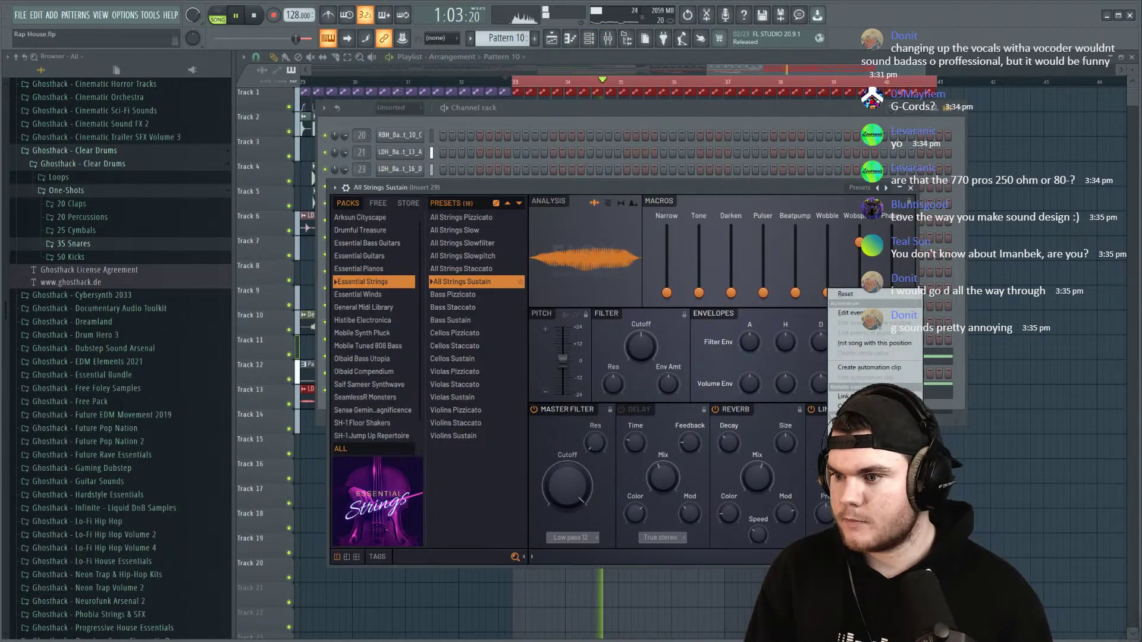
pyautogui.click(869, 367)
pyautogui.moveTo(721, 350); pyautogui.dragTo(724, 345)
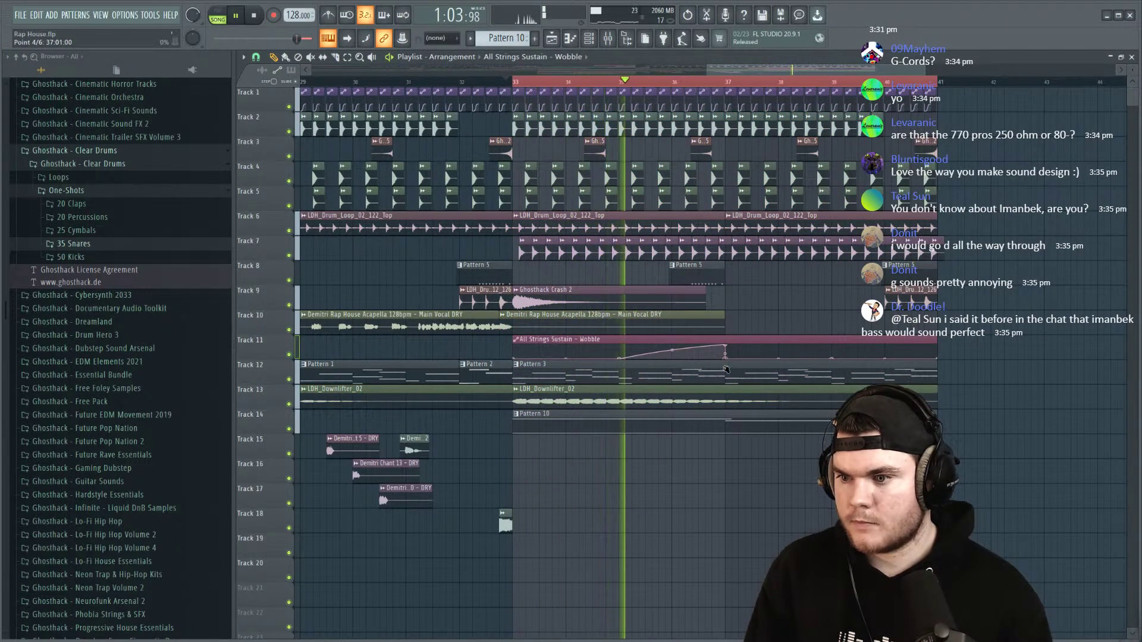
pyautogui.moveTo(937, 359); pyautogui.dragTo(939, 343)
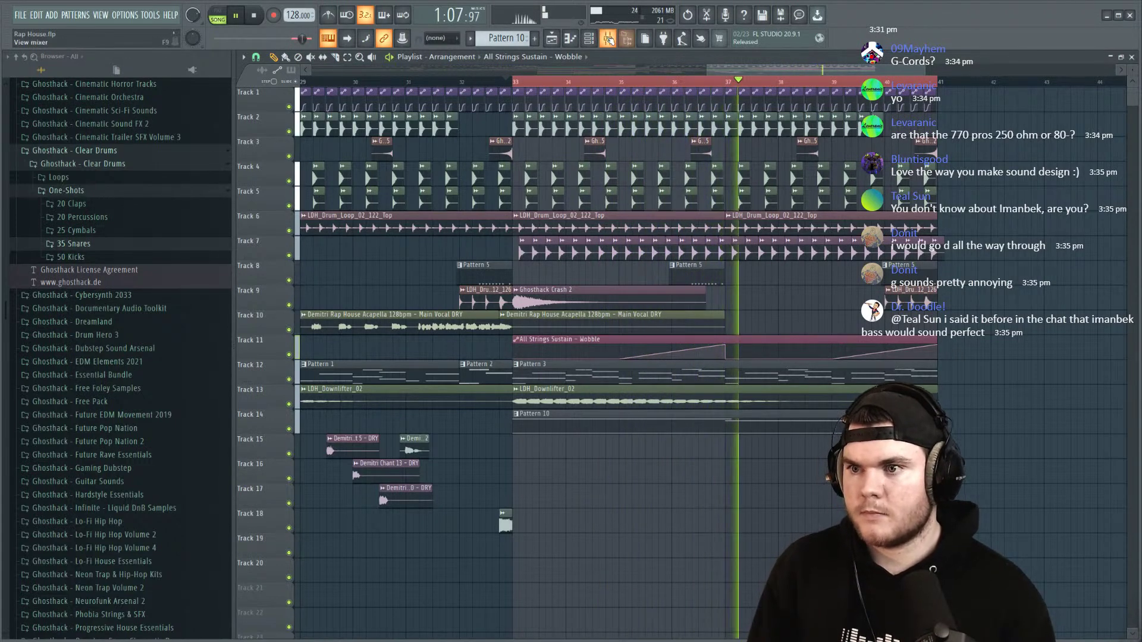
# Step: Lower the Insert 29 fader to about -13.2 dB while the drop plays
pyautogui.press('F9')
pyautogui.press('space')
pyautogui.press('space')
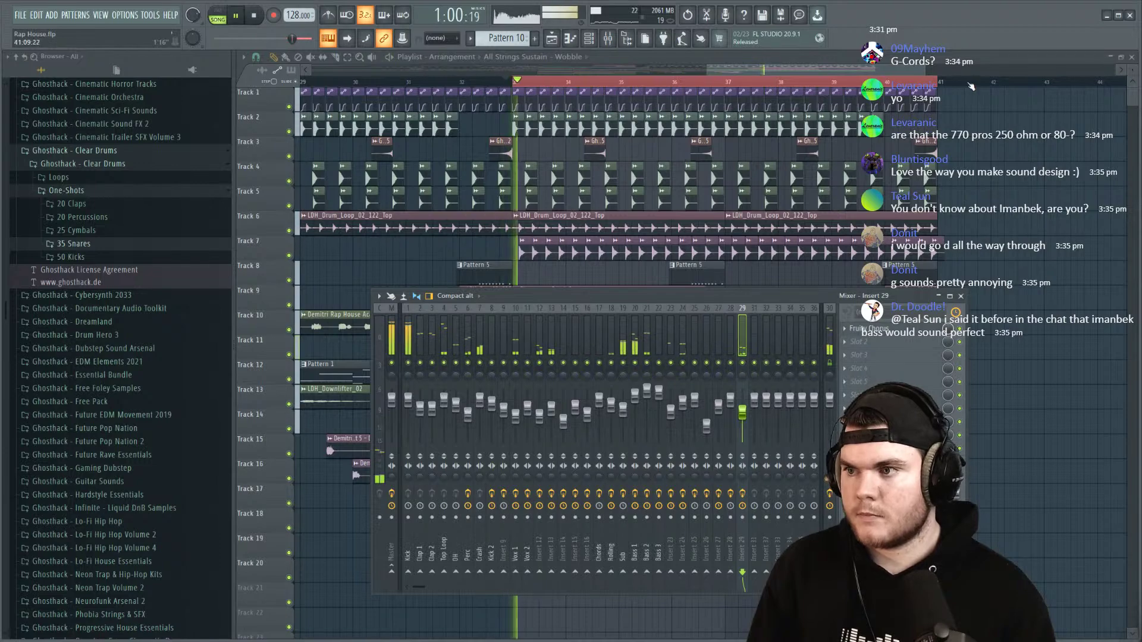
pyautogui.press('F9')
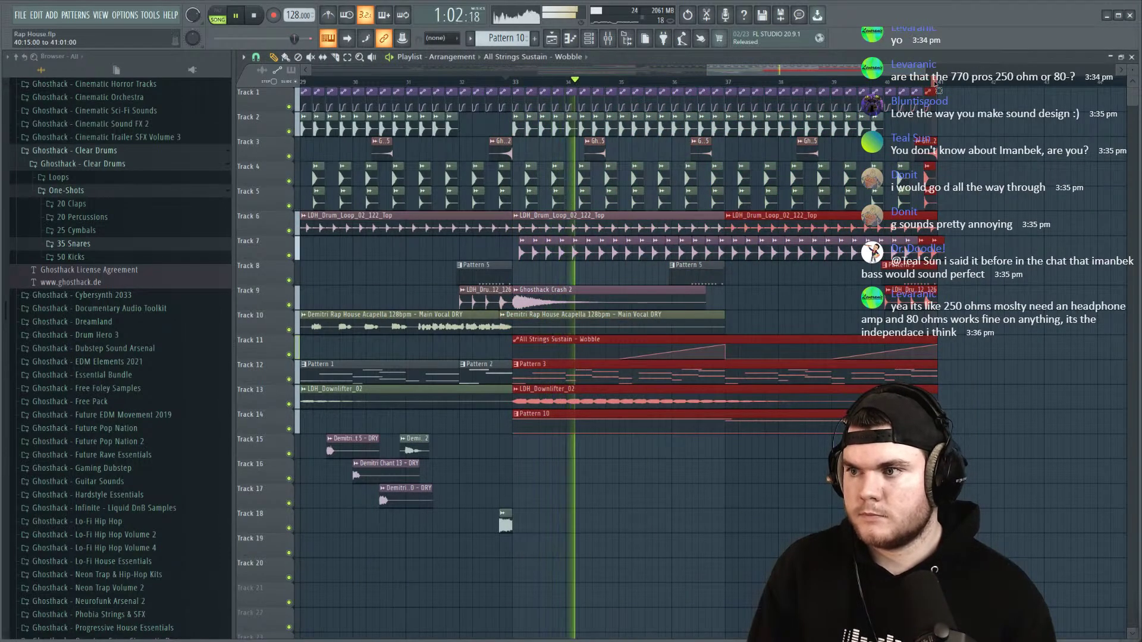
pyautogui.press('F9')
pyautogui.moveTo(742, 413); pyautogui.dragTo(745, 422)
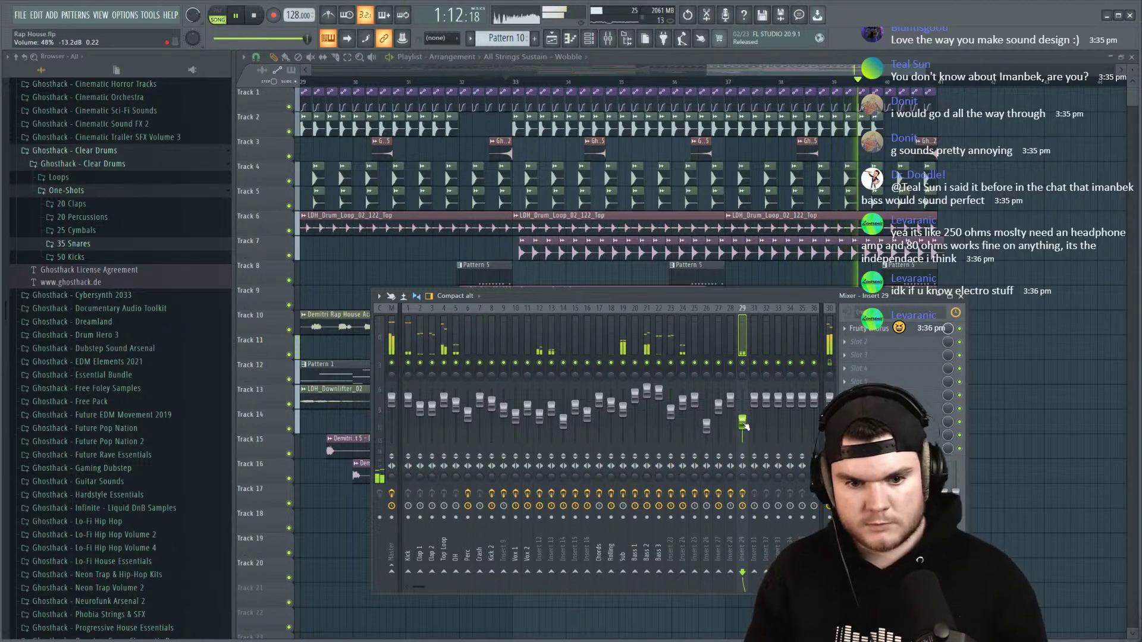
pyautogui.press('F9')
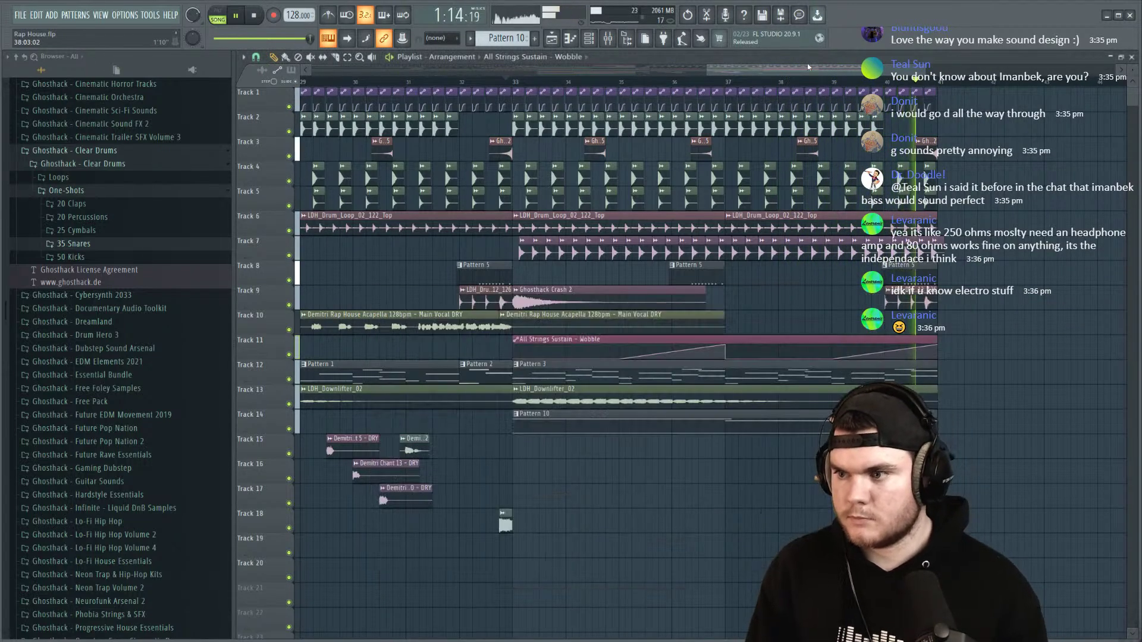
# Step: Place copies of the Ghosthack Riddim Impact Clap 1 on Track 3 and Quake on Track 8 at bar 41
pyautogui.scroll(-5, 827, 81)
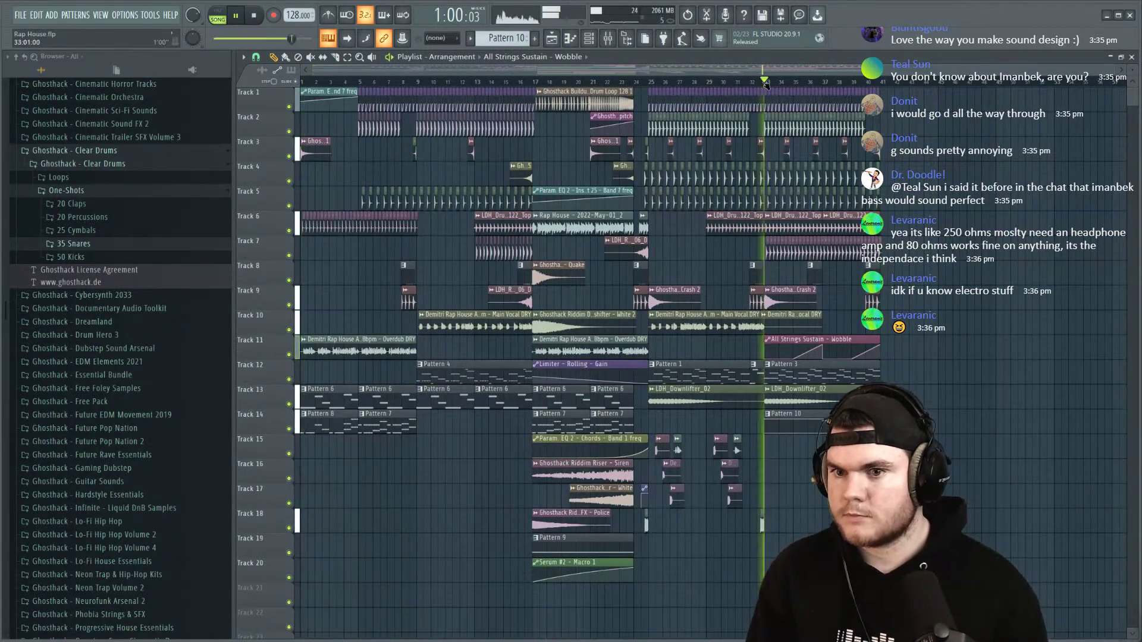
pyautogui.click(899, 156)
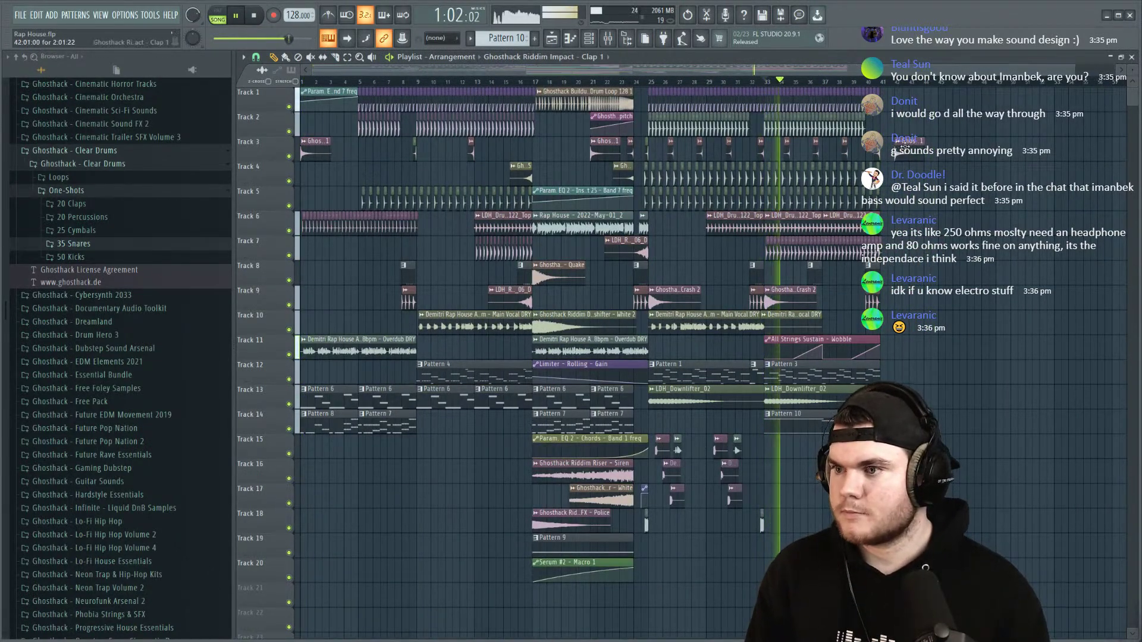
pyautogui.click(862, 83)
pyautogui.click(329, 415)
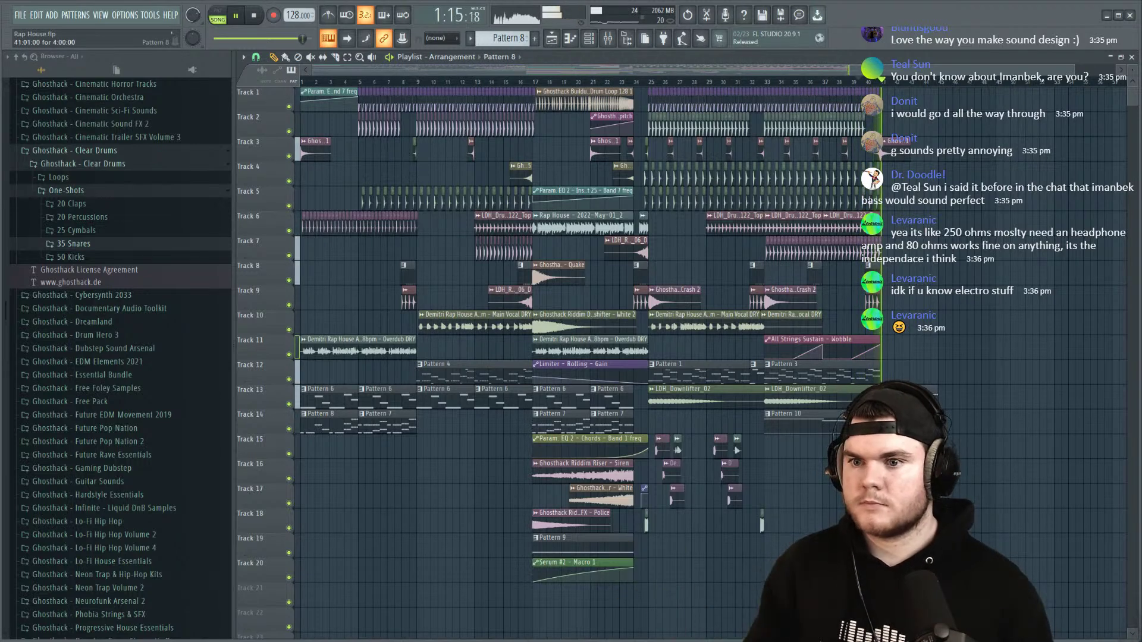
pyautogui.click(570, 269)
pyautogui.click(909, 272)
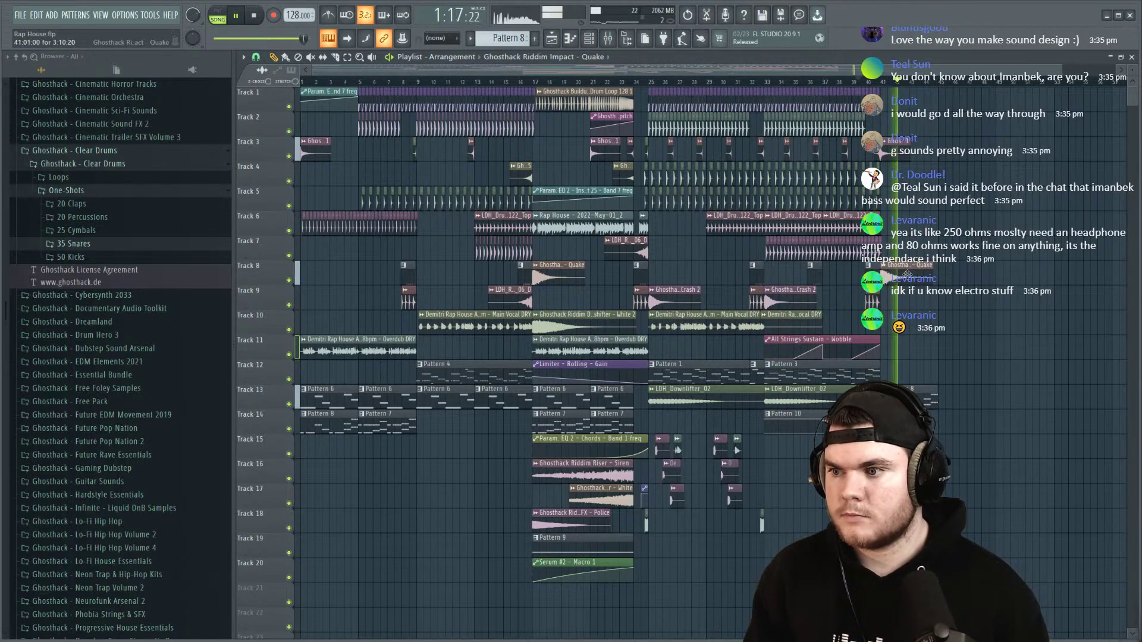
pyautogui.click(868, 80)
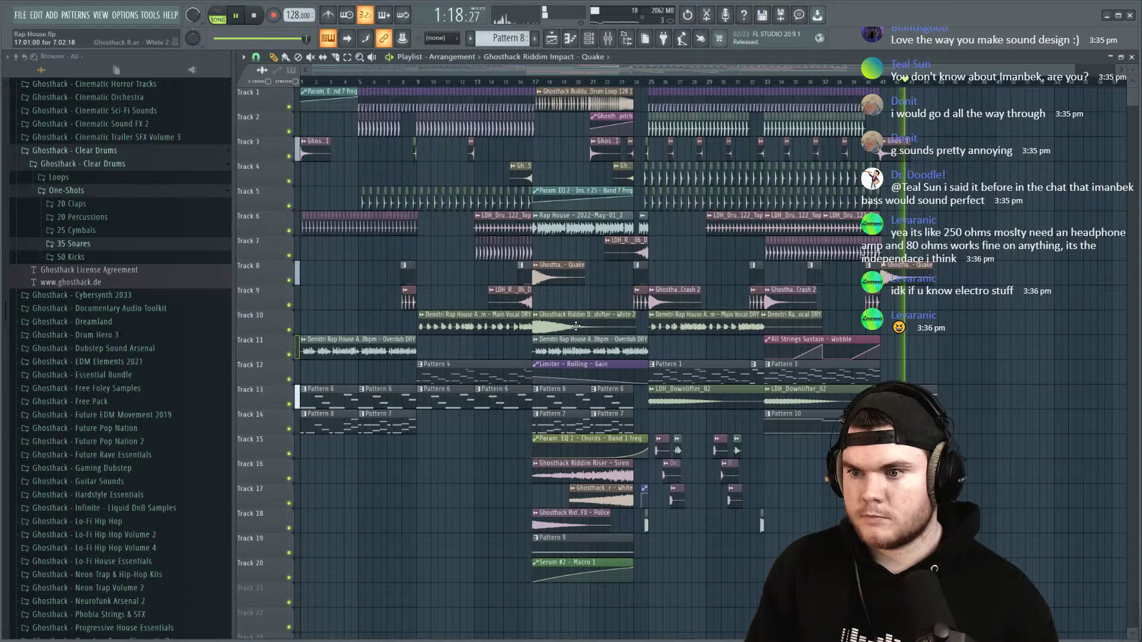
# Step: Try a copy of Pattern 4 on Track 11 at bar 41 and remove it again
pyautogui.scroll(-2, 919, 84)
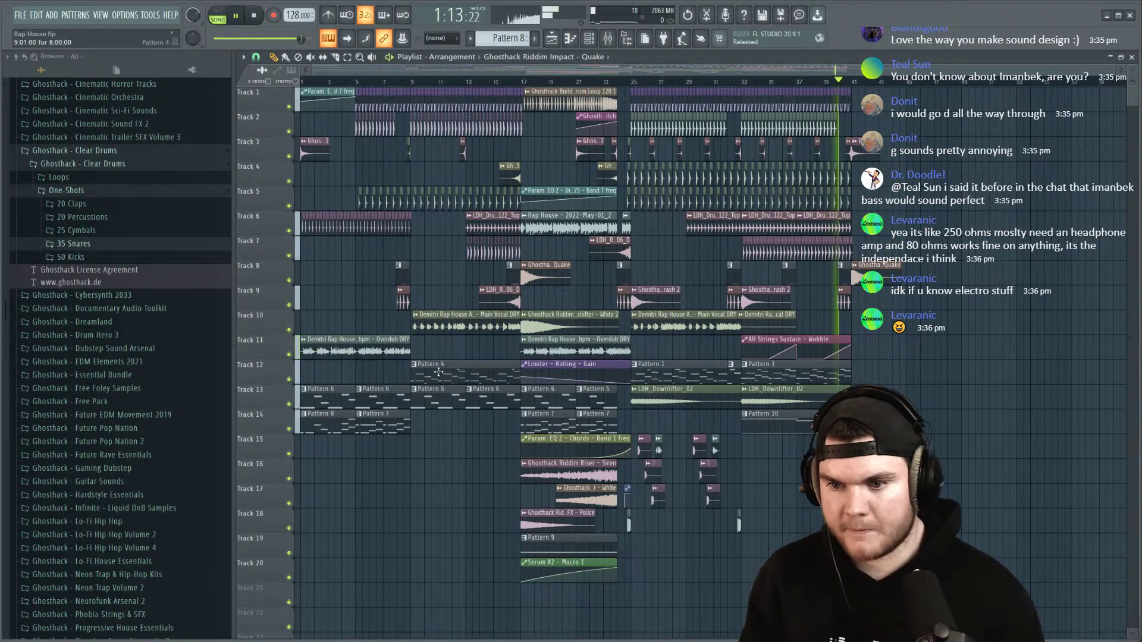
pyautogui.click(467, 372)
pyautogui.click(874, 354)
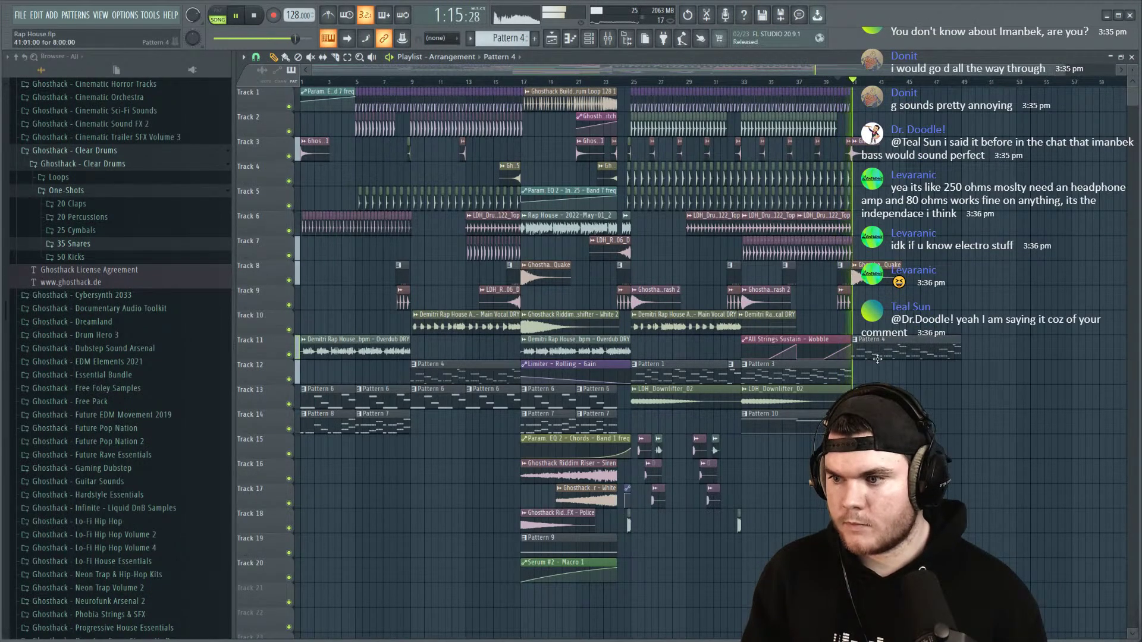
pyautogui.rightClick(881, 351)
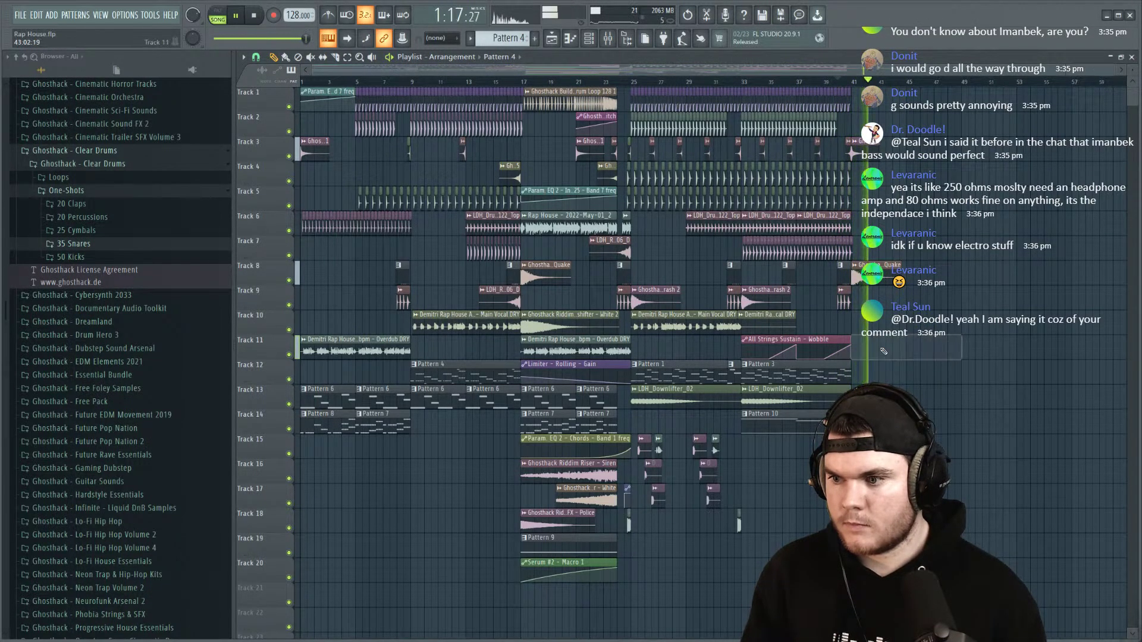
pyautogui.click(836, 85)
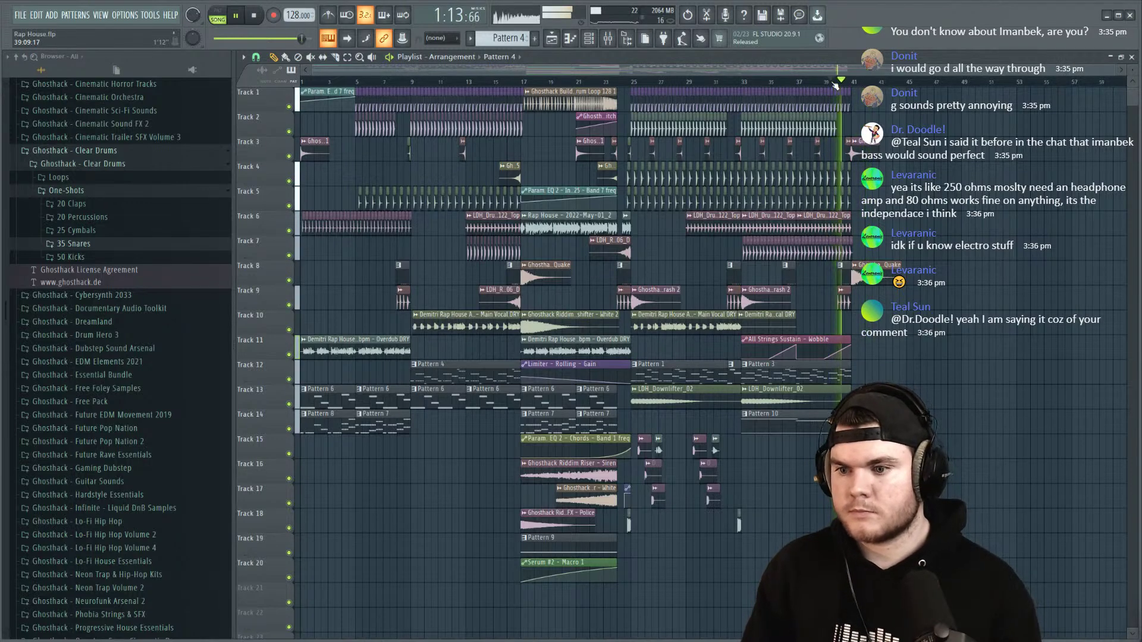
# Step: Place a copy of Pattern 7 on Track 14 at bar 41 and play back the new section
pyautogui.click(528, 84)
pyautogui.click(527, 83)
pyautogui.click(525, 84)
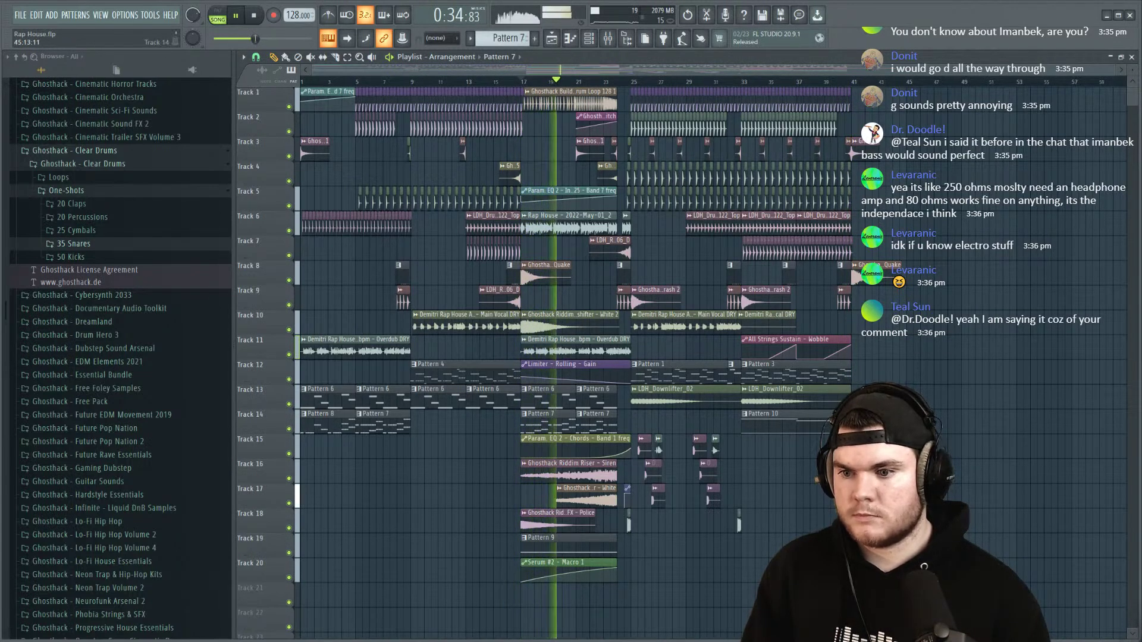
pyautogui.click(847, 81)
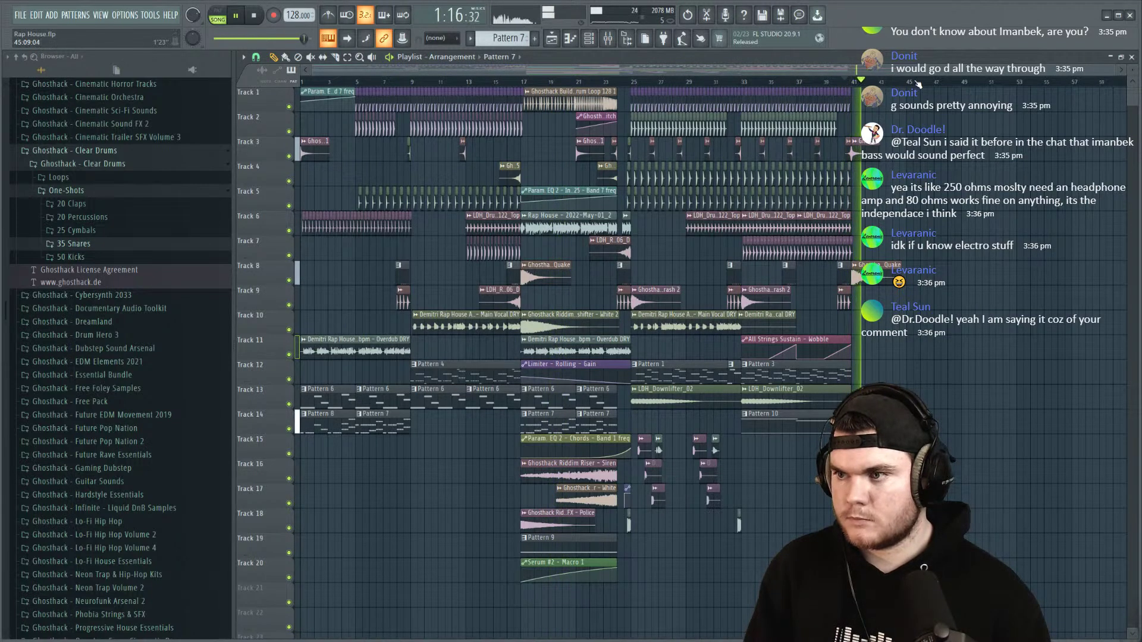
pyautogui.scroll(3, 916, 85)
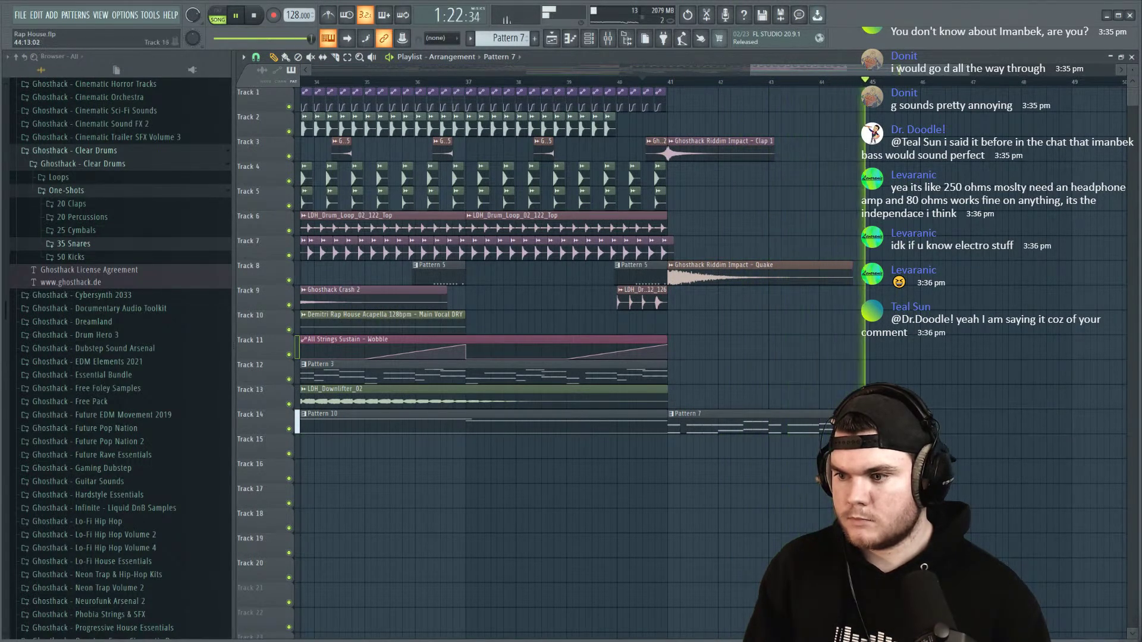
pyautogui.press('space')
pyautogui.click(819, 82)
pyautogui.scroll(-4, 831, 90)
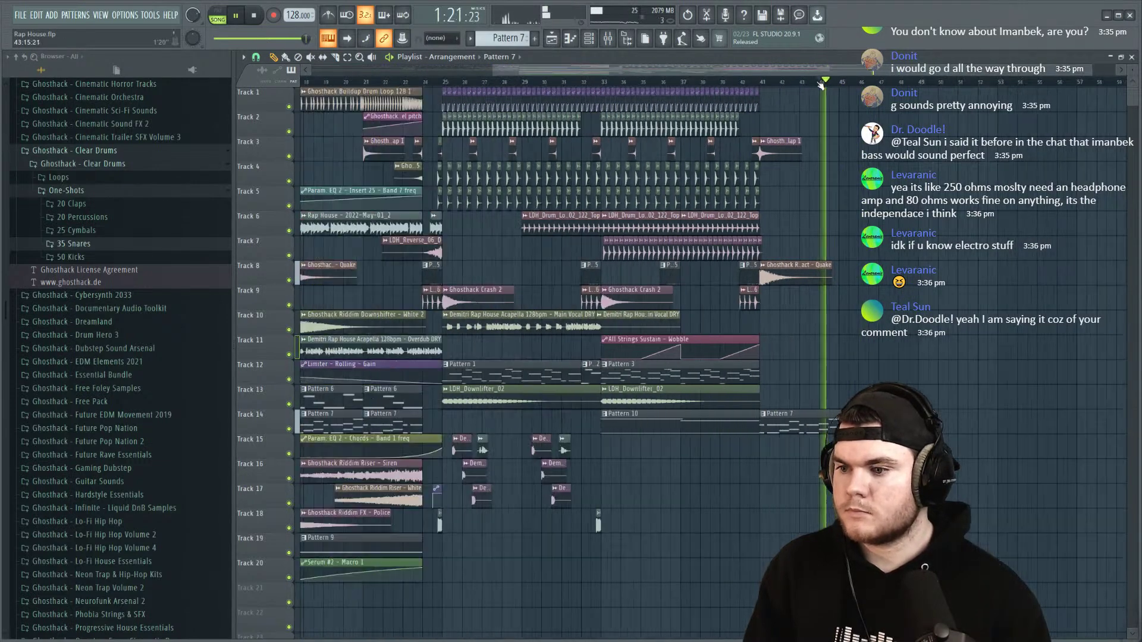
pyautogui.scroll(4, 873, 81)
pyautogui.click(727, 83)
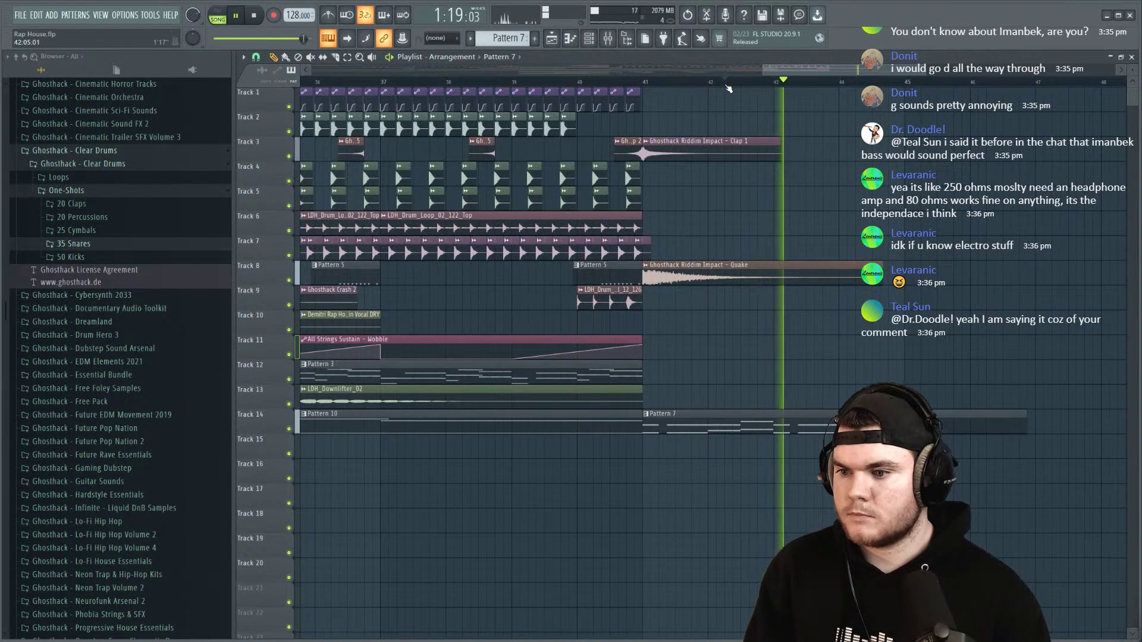
pyautogui.click(647, 87)
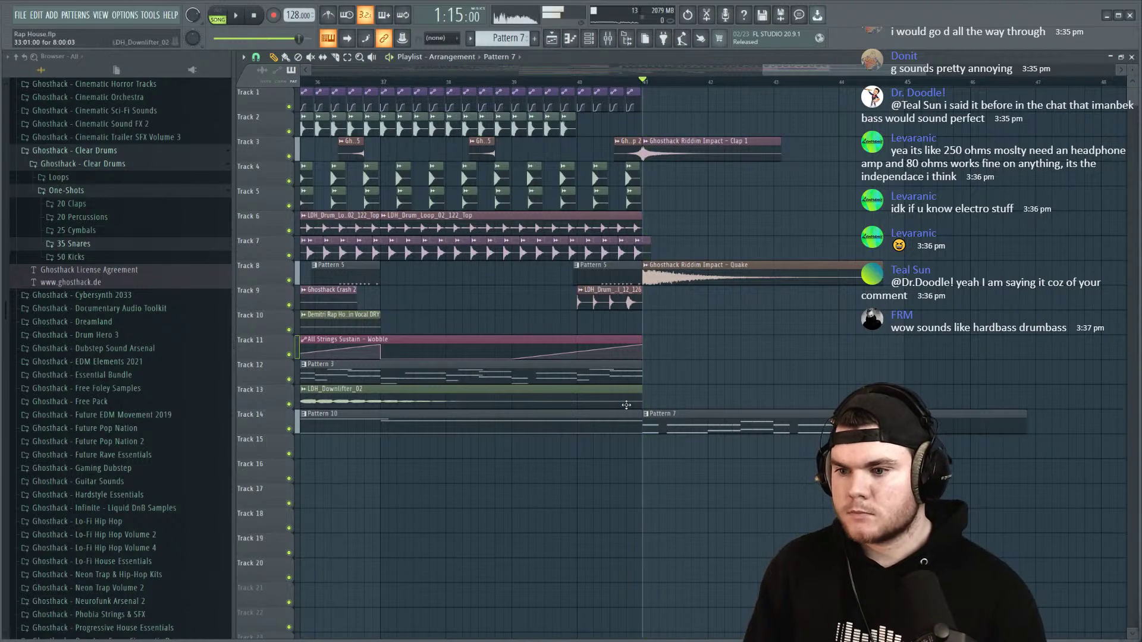
# Step: Make the Pattern 7 clip at bar 41 unique, open its LDH_Synth_Shot_13_D_2 notes in the piano roll and audition them
pyautogui.rightClick(645, 420)
pyautogui.click(674, 483)
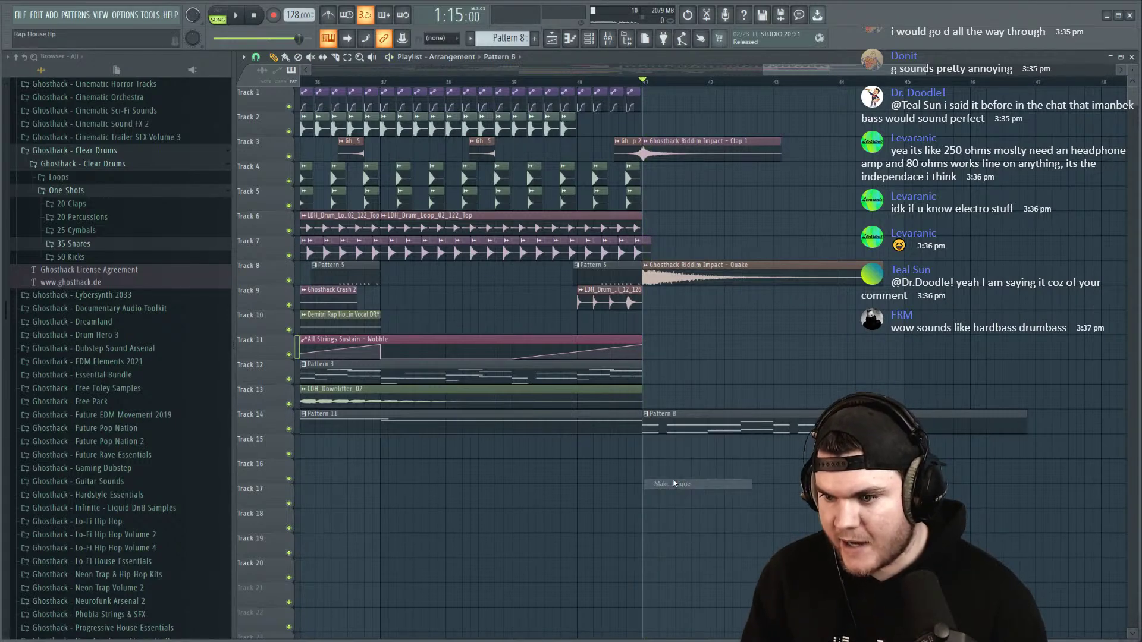
pyautogui.doubleClick(701, 426)
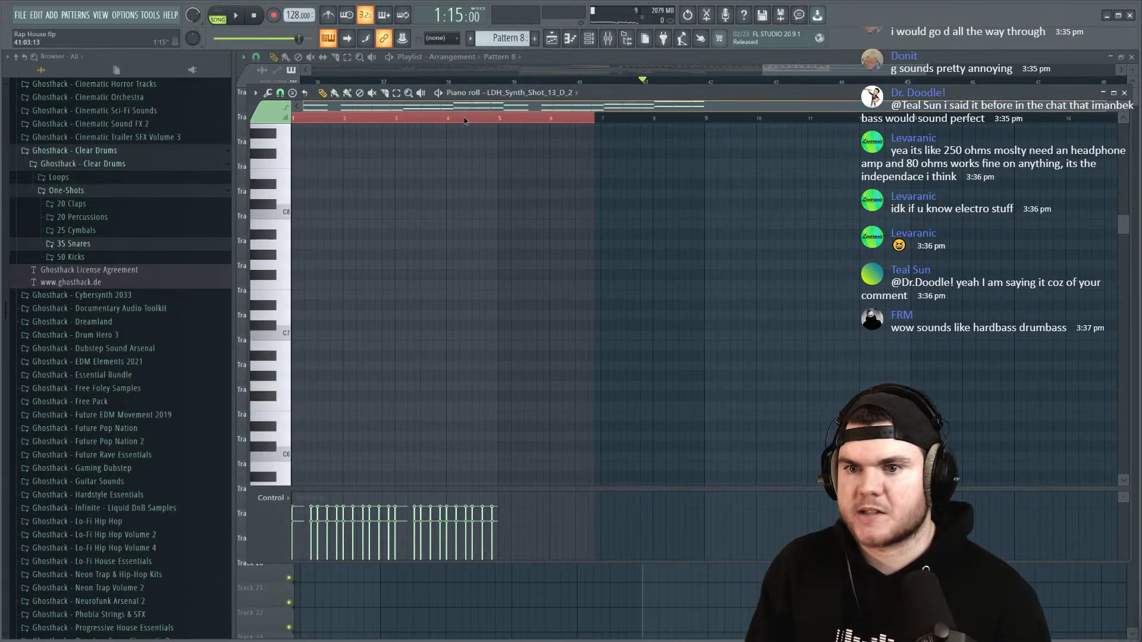
pyautogui.scroll(-5, 426, 190)
pyautogui.press('space')
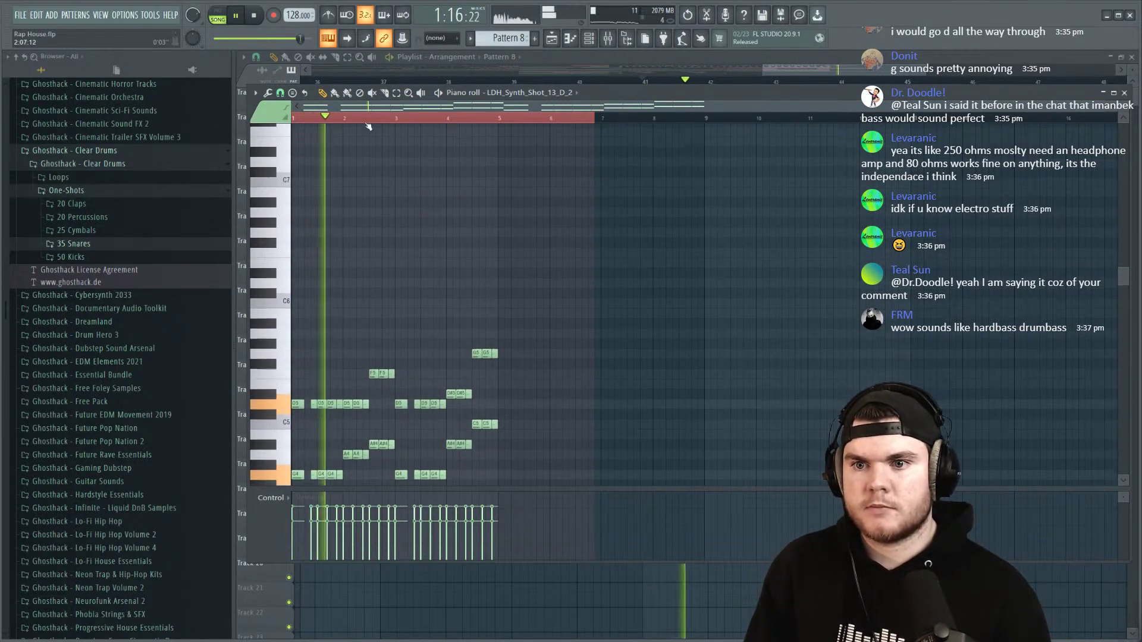
pyautogui.scroll(3, 368, 124)
pyautogui.scroll(-4, 494, 145)
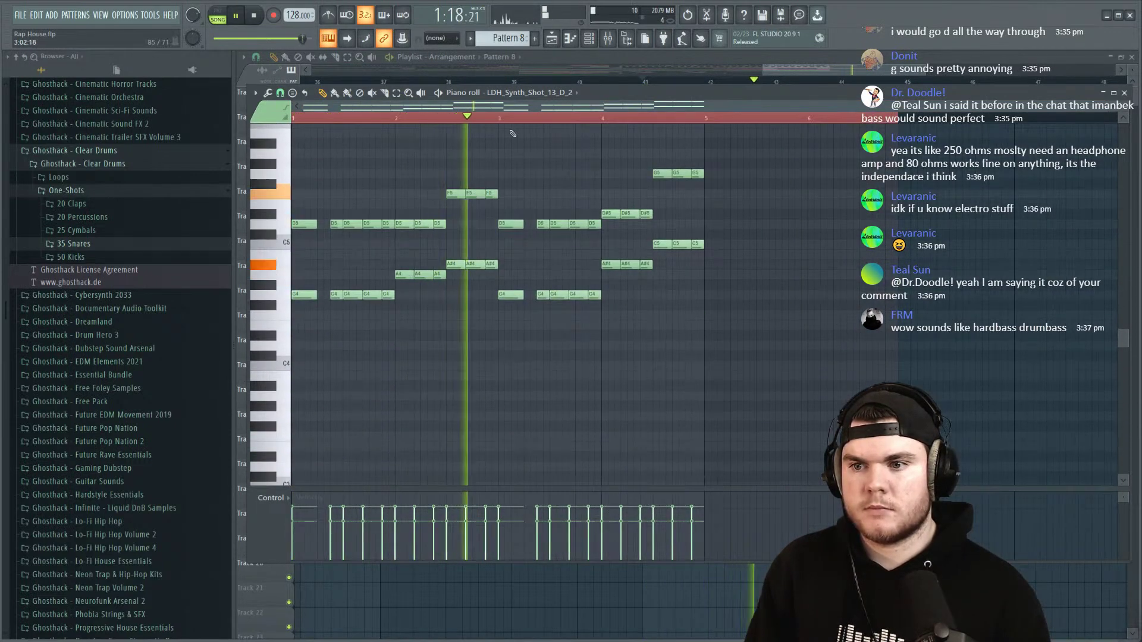
pyautogui.scroll(3, 595, 148)
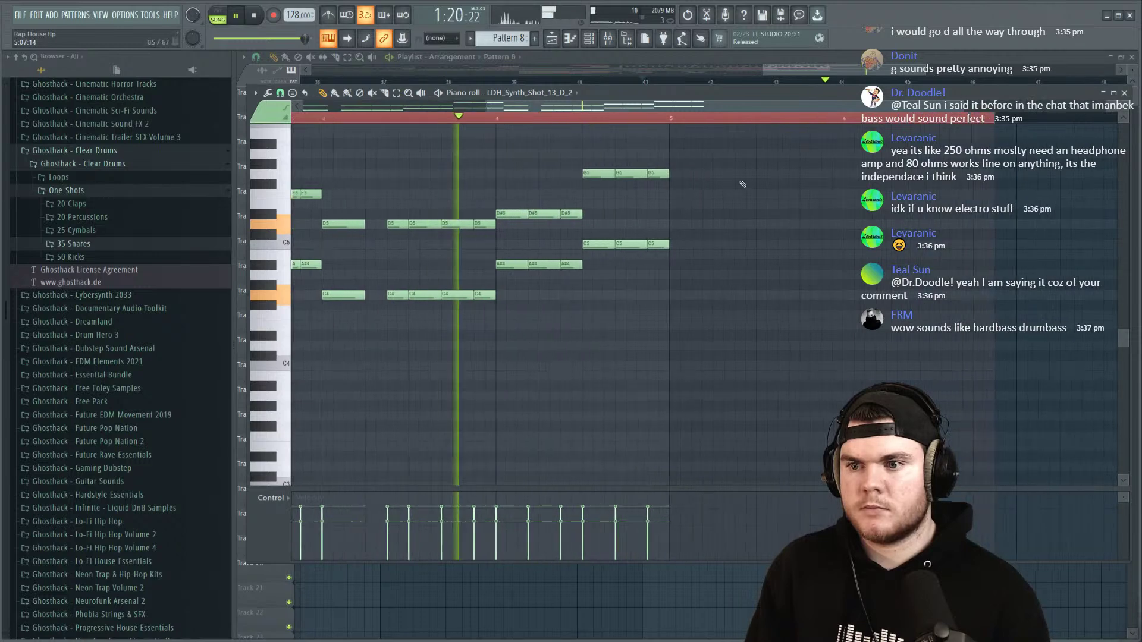
pyautogui.press('space')
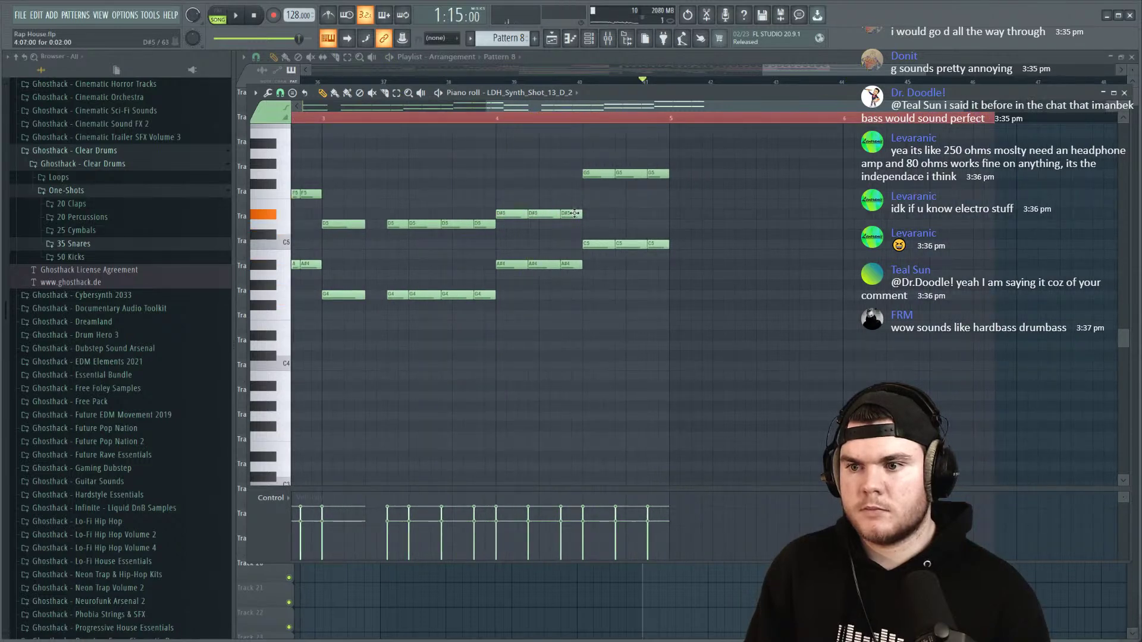
# Step: Transpose the three highest notes at the end of bar 4 down an octave to G4, audition them and delete them
pyautogui.moveTo(586, 183); pyautogui.dragTo(701, 150)
pyautogui.hotkey('shift', 'Down')
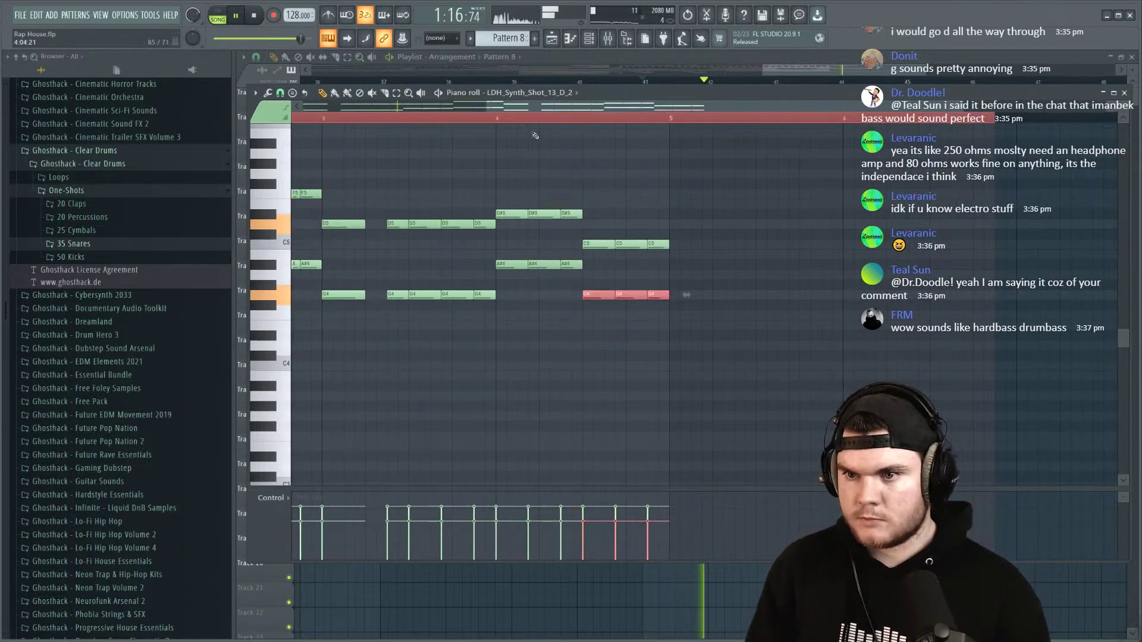
pyautogui.click(505, 119)
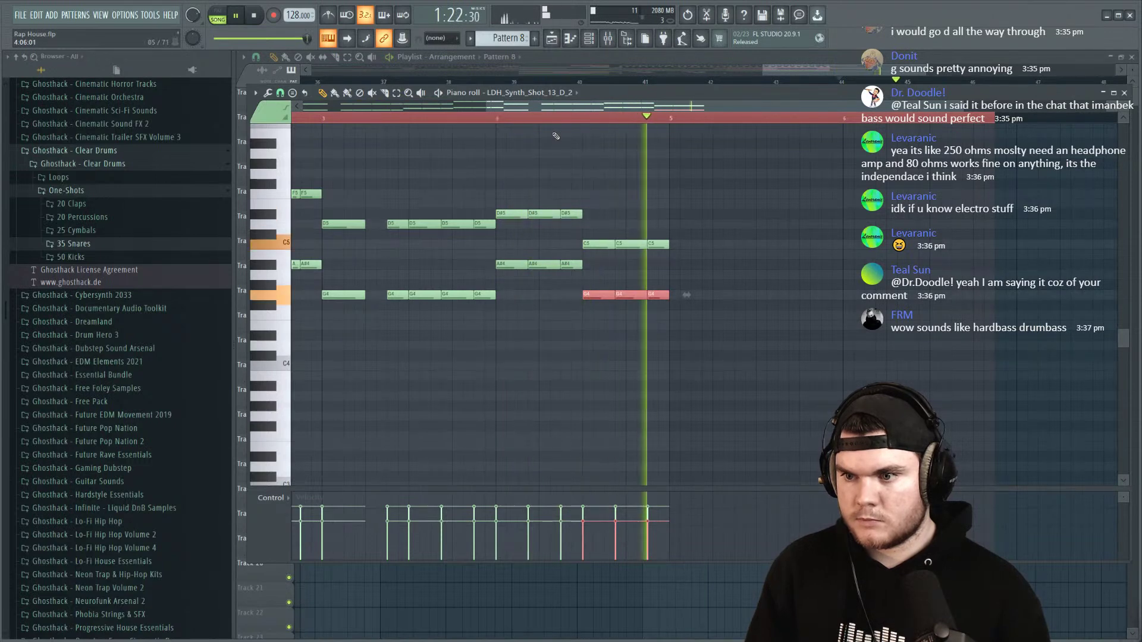
pyautogui.press('space')
pyautogui.press('Delete')
pyautogui.press('space')
pyautogui.press('space')
# Step: Duplicate the last three C5 notes an octave lower at C4, aligned with the originals, and play the pattern
pyautogui.moveTo(689, 264); pyautogui.dragTo(589, 236)
pyautogui.press('space')
pyautogui.hotkey('shift', 'Down')
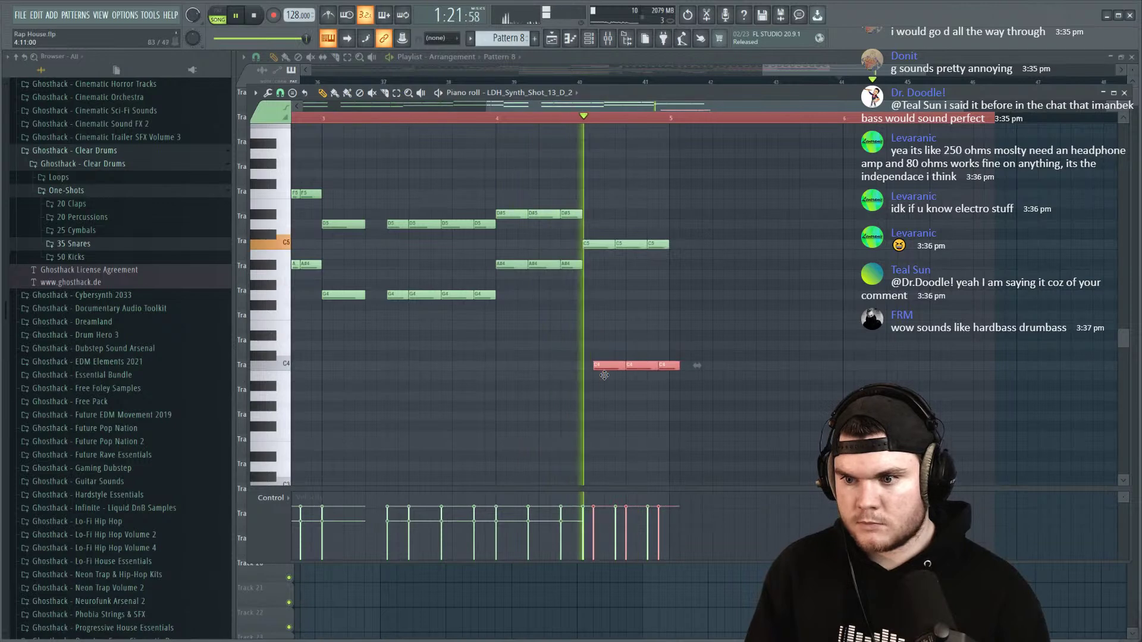
pyautogui.scroll(-2, 582, 124)
pyautogui.press('space')
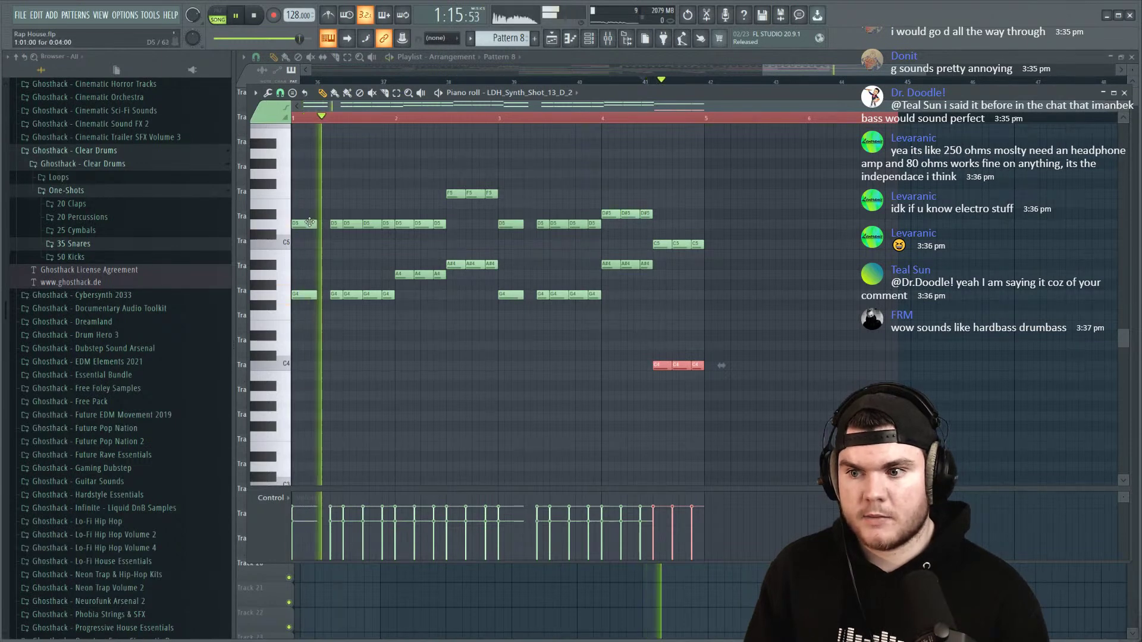
# Step: Play the pattern and select the G4 notes in bars 1 and 3, the D5 and A#4 notes in bar 2 and the D#5 notes in bar 4
pyautogui.press('space')
pyautogui.click(299, 294)
pyautogui.press('space')
pyautogui.moveTo(300, 294); pyautogui.dragTo(412, 295)
pyautogui.moveTo(400, 234); pyautogui.dragTo(459, 221)
pyautogui.moveTo(450, 276); pyautogui.dragTo(514, 260)
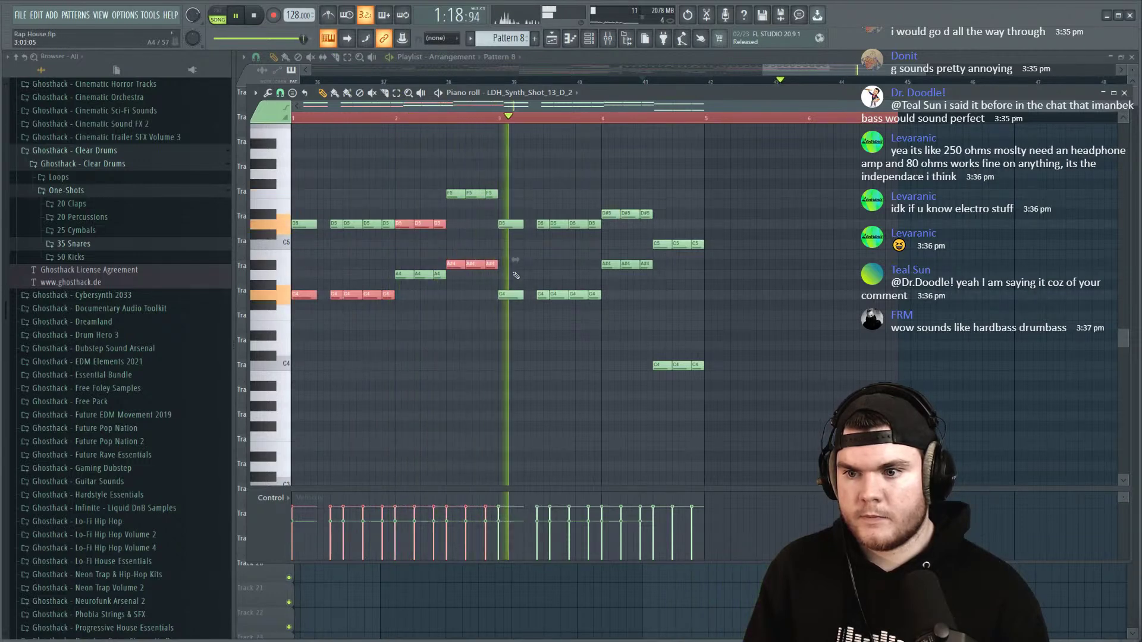
pyautogui.moveTo(496, 301); pyautogui.dragTo(602, 290)
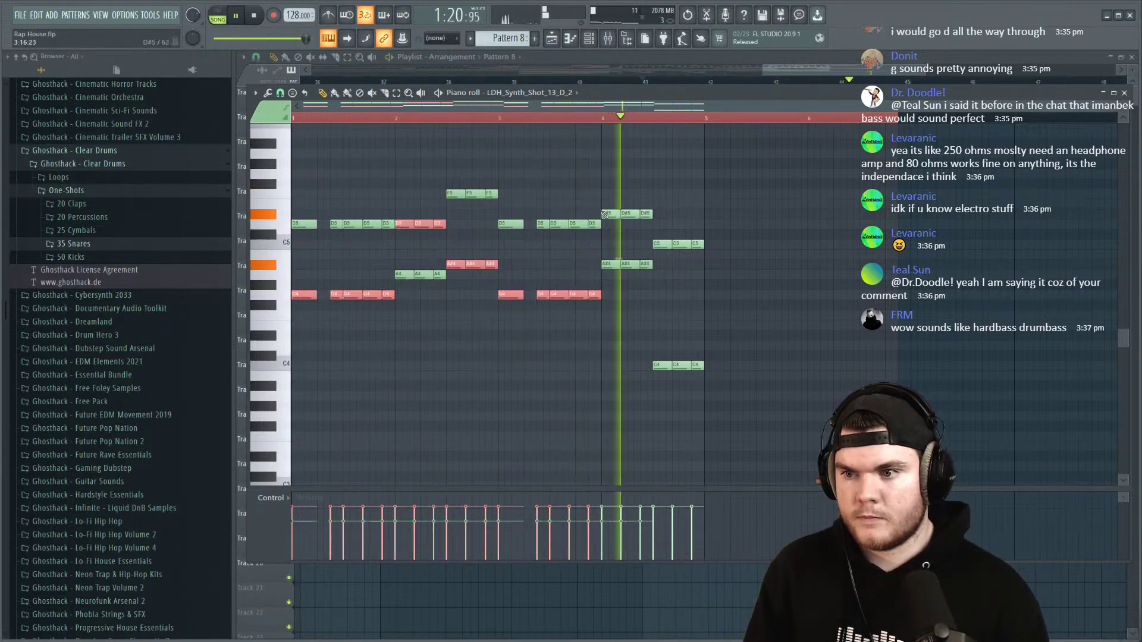
pyautogui.moveTo(605, 214); pyautogui.dragTo(657, 209)
pyautogui.press('space')
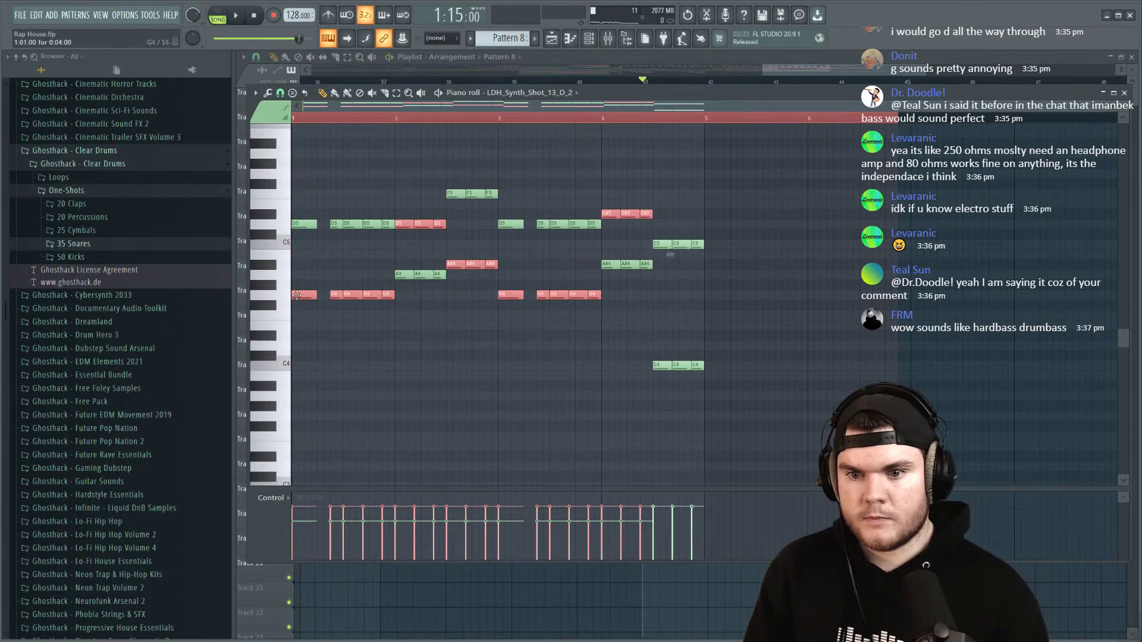
# Step: Try transposing the selected notes themselves down an octave during playback, and undo the transposition
pyautogui.press('space')
pyautogui.press('Down')
pyautogui.press('Down')
pyautogui.press('Down')
pyautogui.press('Down')
pyautogui.press('Down')
pyautogui.press('Down')
pyautogui.press('Down')
pyautogui.press('Down')
pyautogui.press('Down')
pyautogui.press('Down')
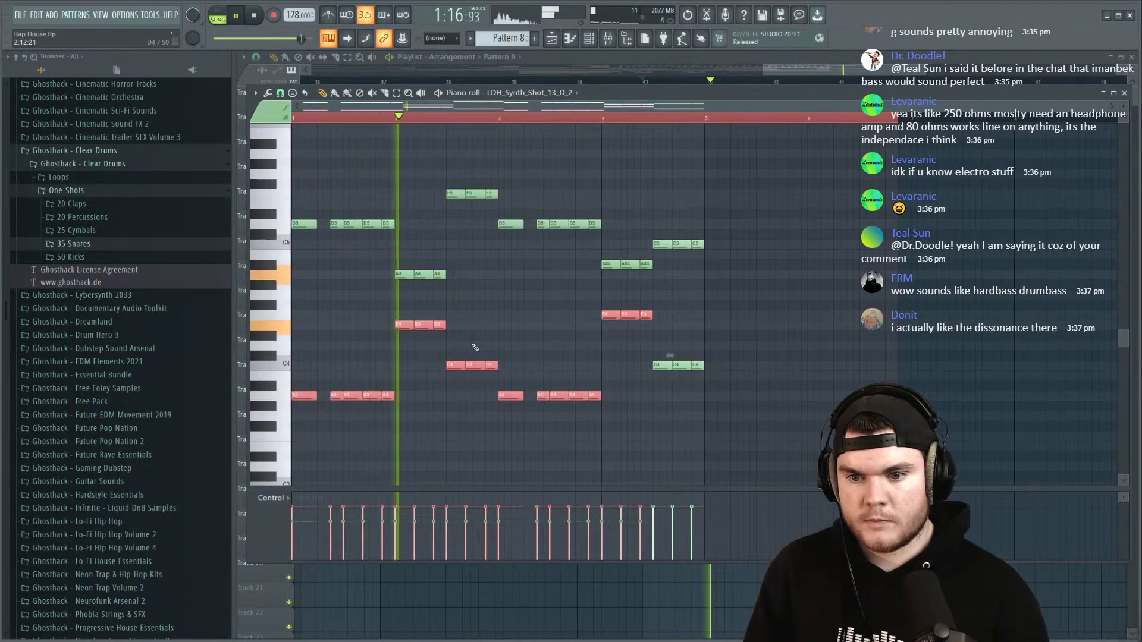
pyautogui.moveTo(302, 395); pyautogui.dragTo(303, 416)
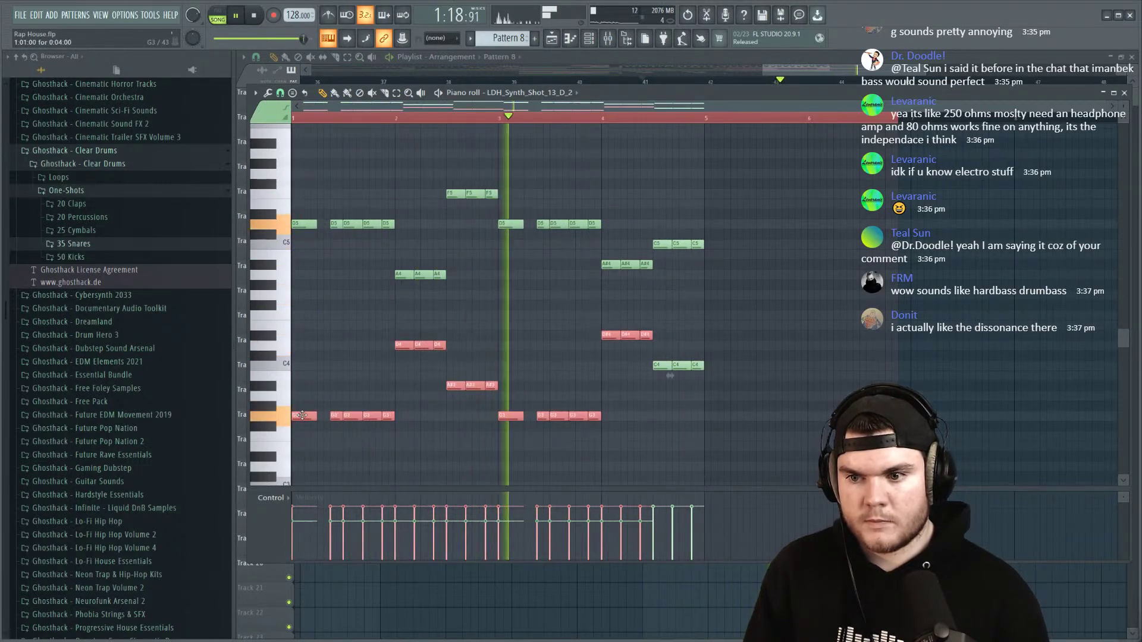
pyautogui.hotkey('ctrl', 'z')
pyautogui.hotkey('ctrl', 'z')
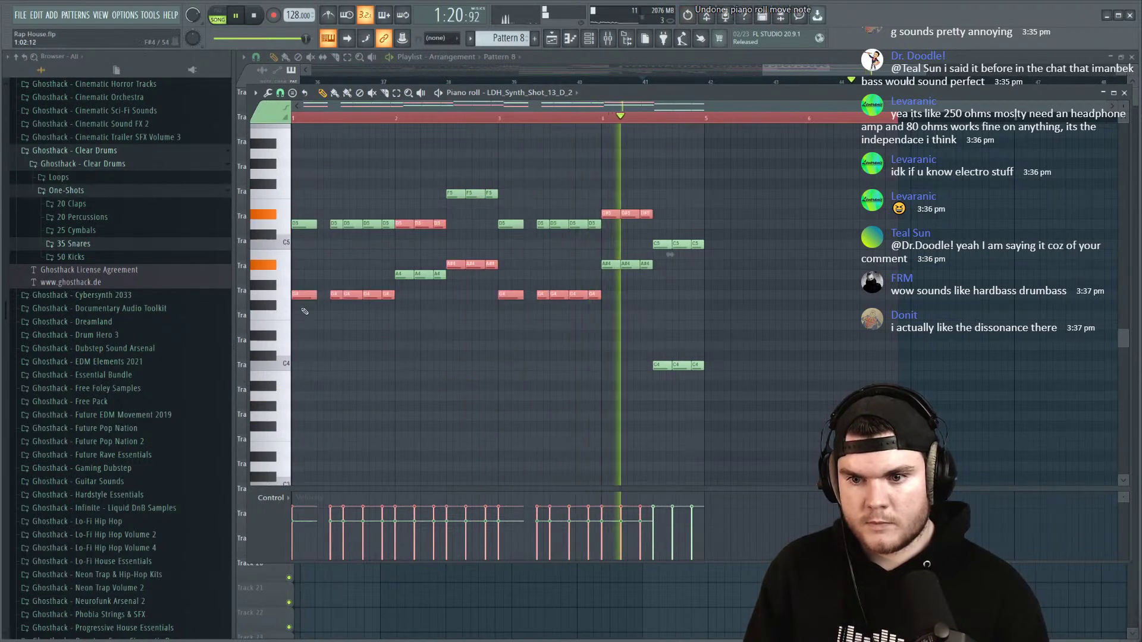
# Step: Duplicate the selected notes an octave lower at G3, D4, A#3 and D#4, keeping the originals, then play the pattern and deselect the copies
pyautogui.hotkey('ctrl', 'shift', 'z')
pyautogui.hotkey('ctrl', 'shift', 'z')
pyautogui.press('space')
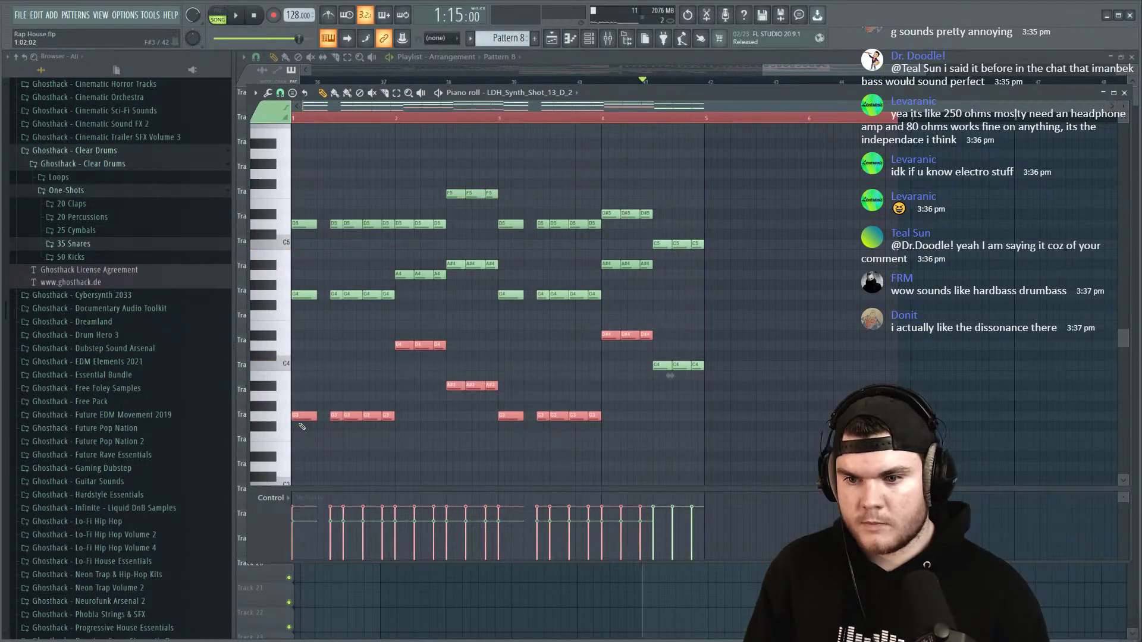
pyautogui.press('space')
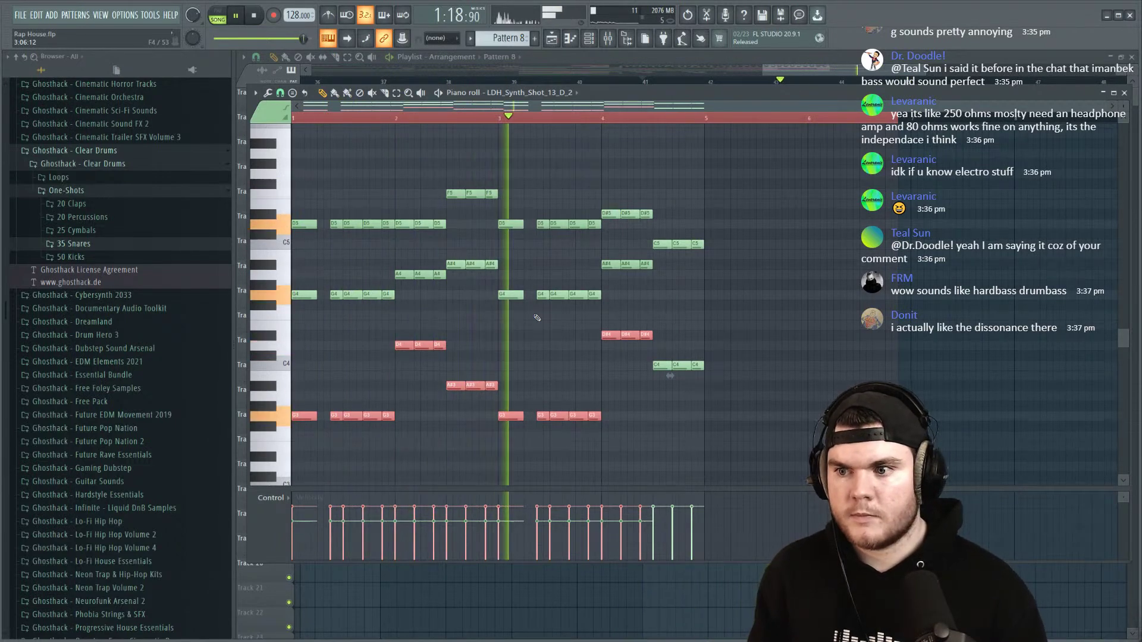
pyautogui.click(793, 273)
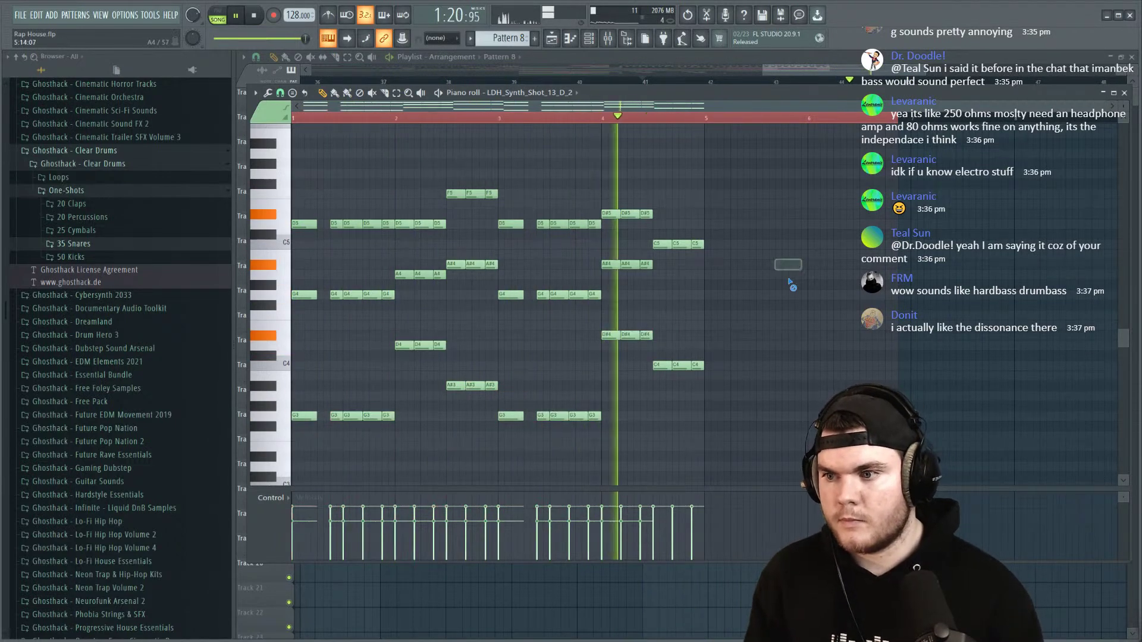
# Step: Lengthen the final C5 and C4 notes of the Pattern 8 melody until shortly before bar 7 and return to the playlist
pyautogui.click(1124, 92)
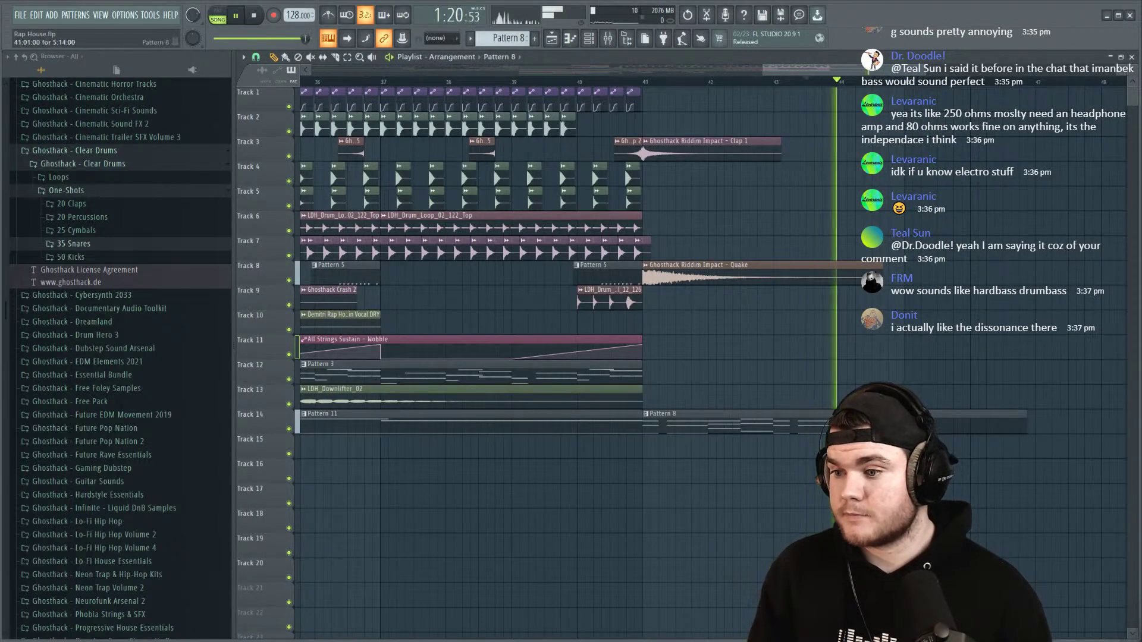
pyautogui.press('F7')
pyautogui.moveTo(427, 426); pyautogui.dragTo(586, 256)
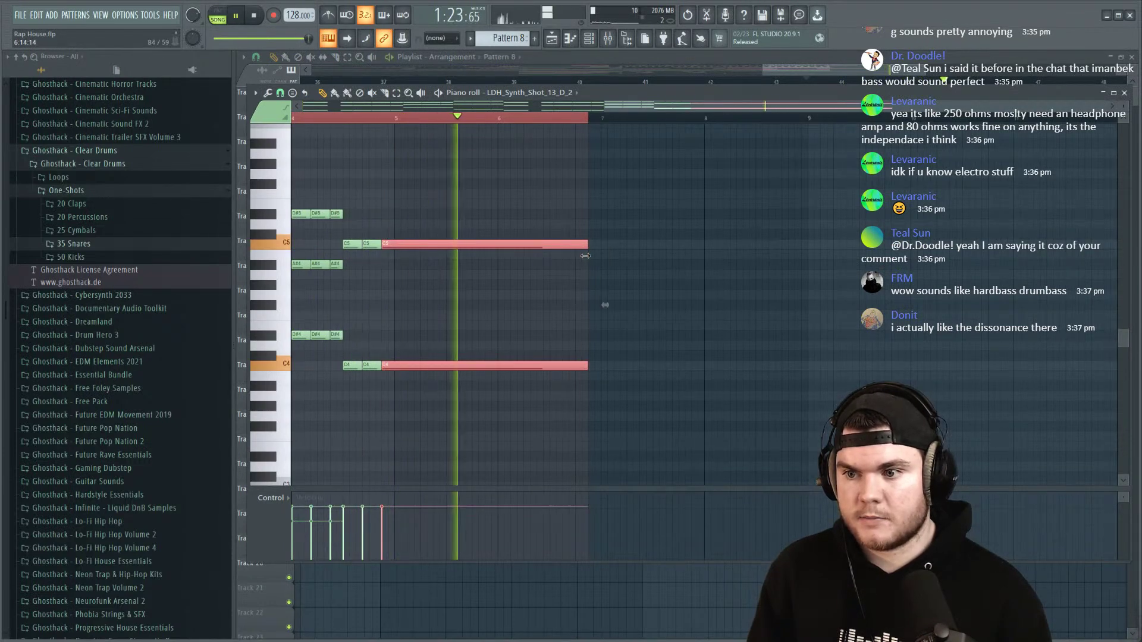
pyautogui.press('space')
pyautogui.press('F7')
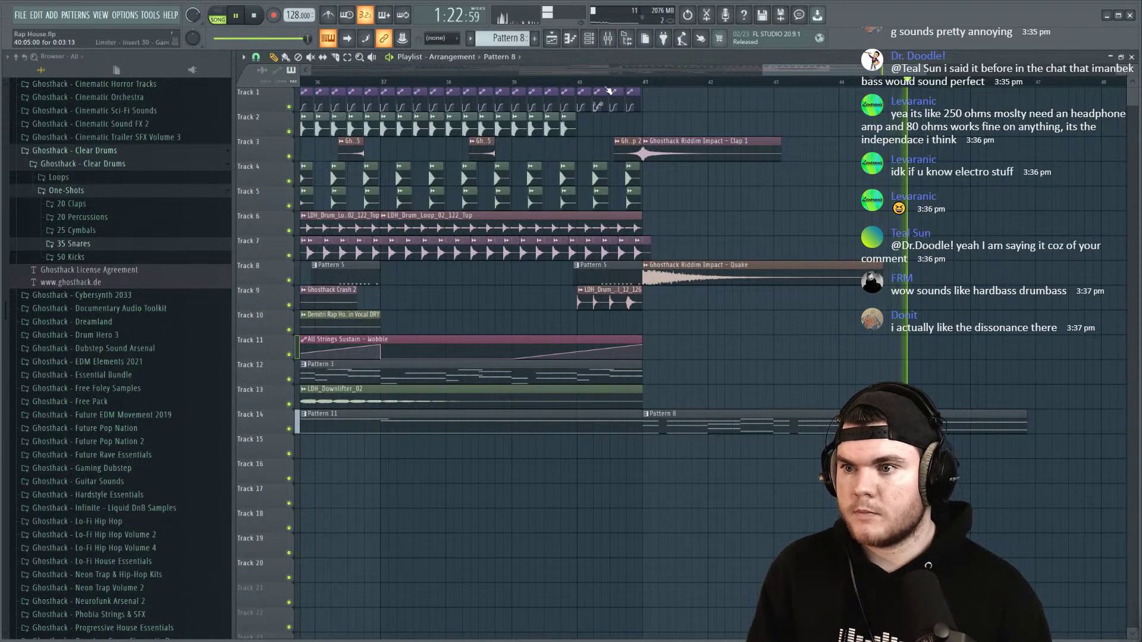
# Step: Place a copy of LDH_Downlifter_02 on Track 13, shift it to bar 42 and extend its start back to bar 41
pyautogui.click(608, 38)
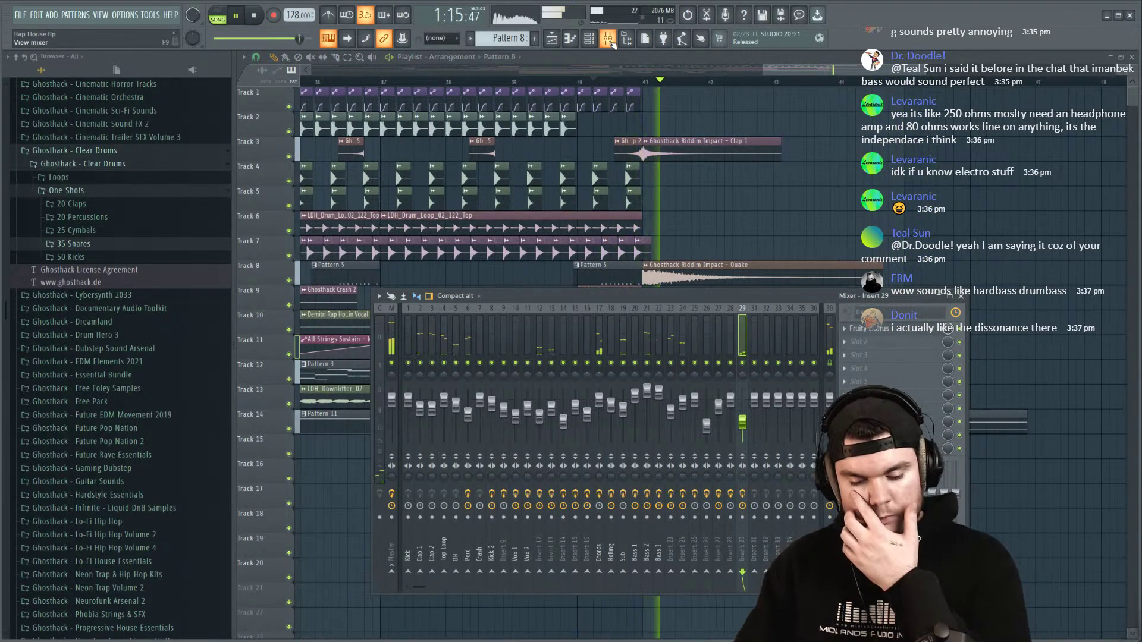
pyautogui.scroll(-6, 585, 69)
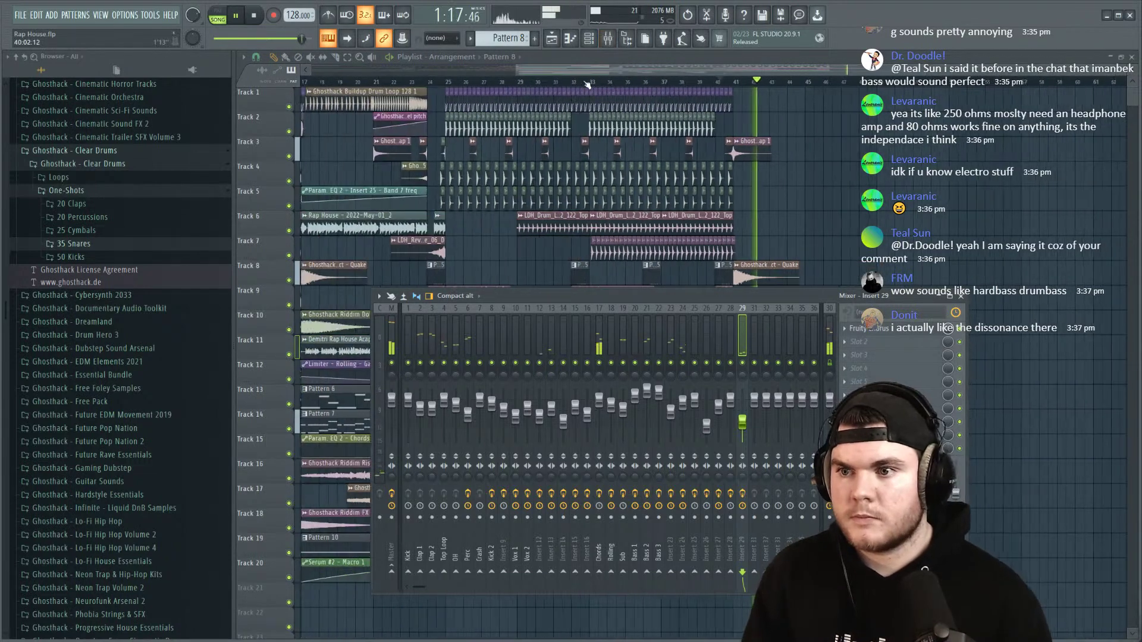
pyautogui.press('F9')
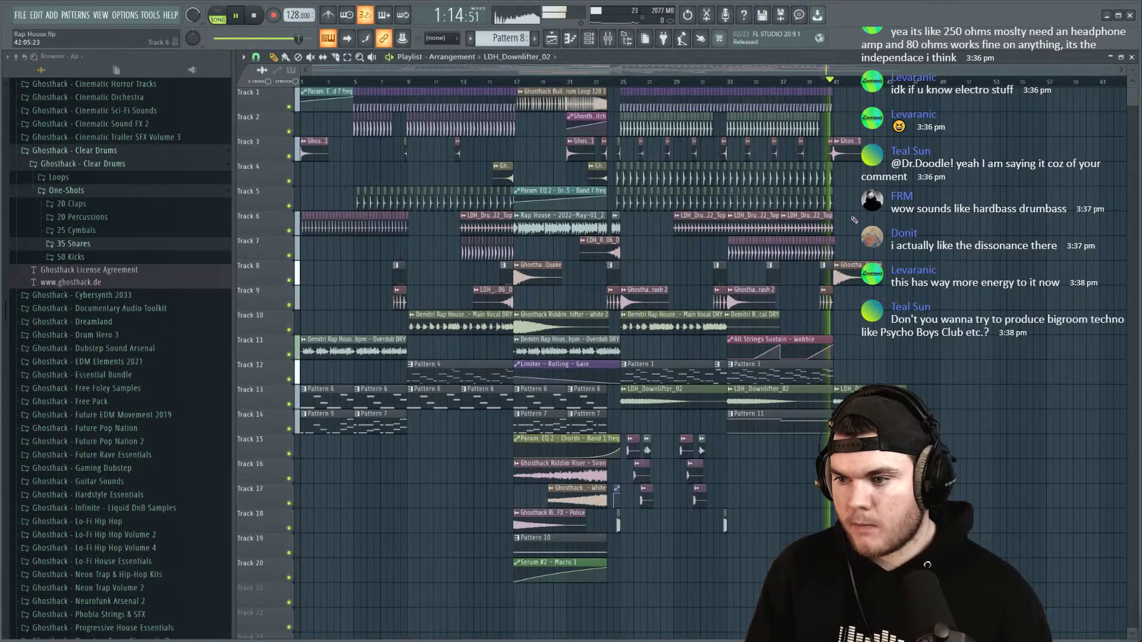
pyautogui.scroll(5, 904, 109)
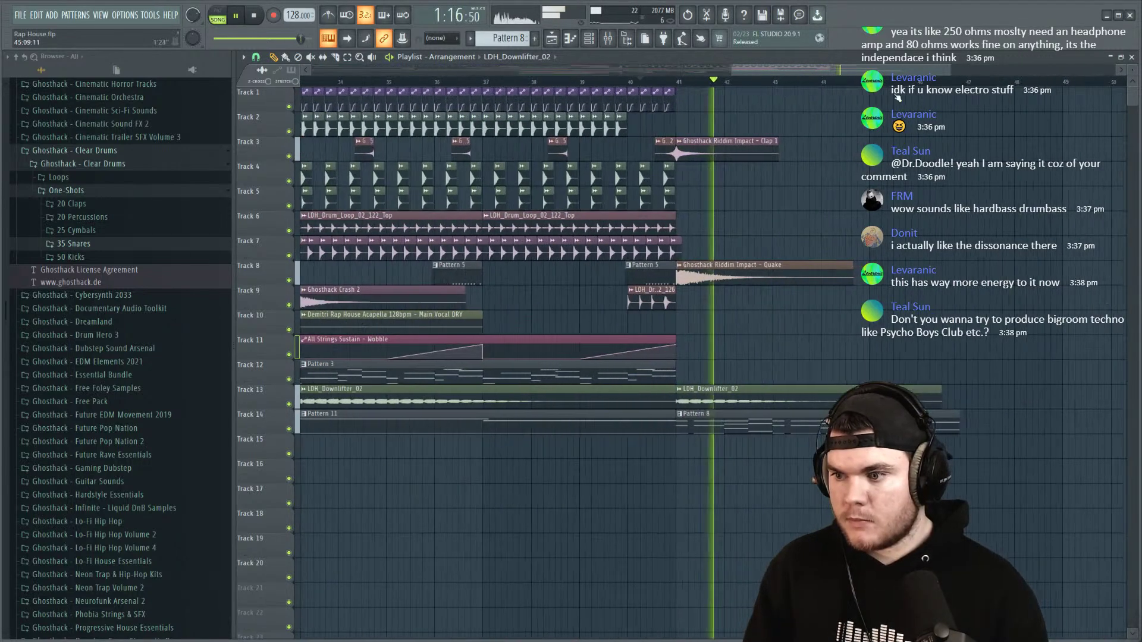
pyautogui.click(627, 80)
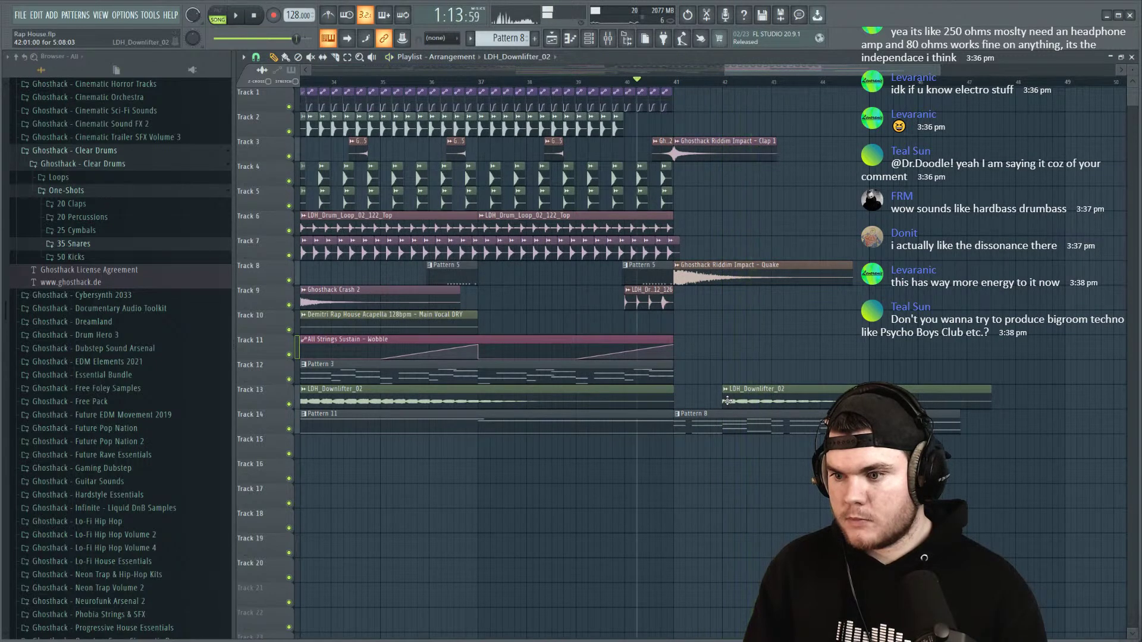
pyautogui.moveTo(723, 400); pyautogui.dragTo(676, 400)
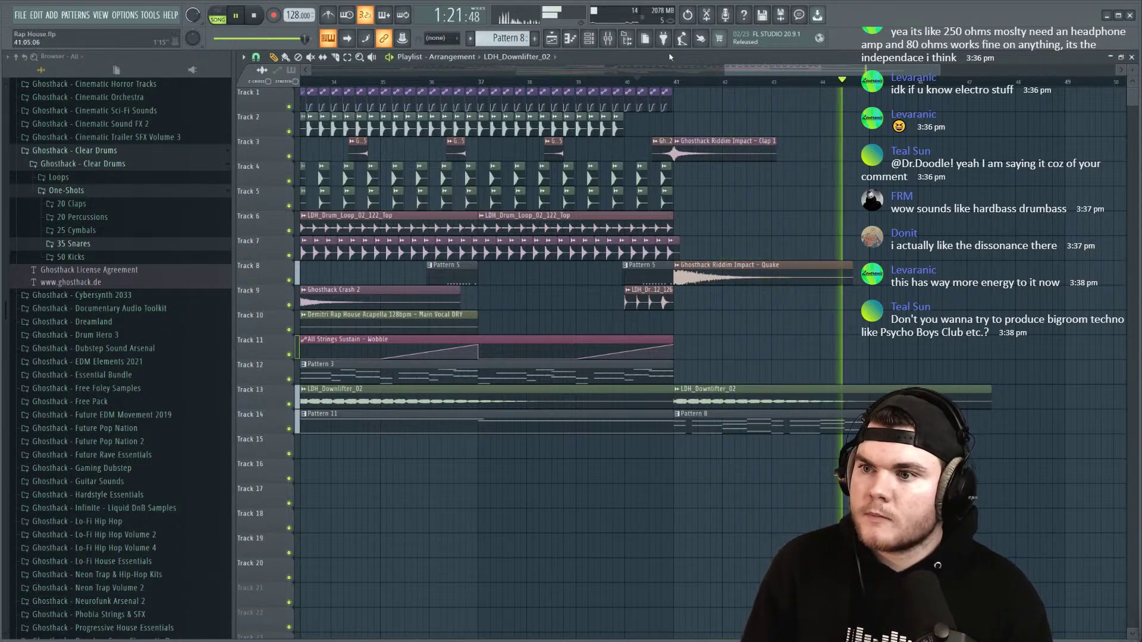
# Step: Save the project anyway with the trial Transient Processor plugin in it
pyautogui.scroll(-5, 661, 82)
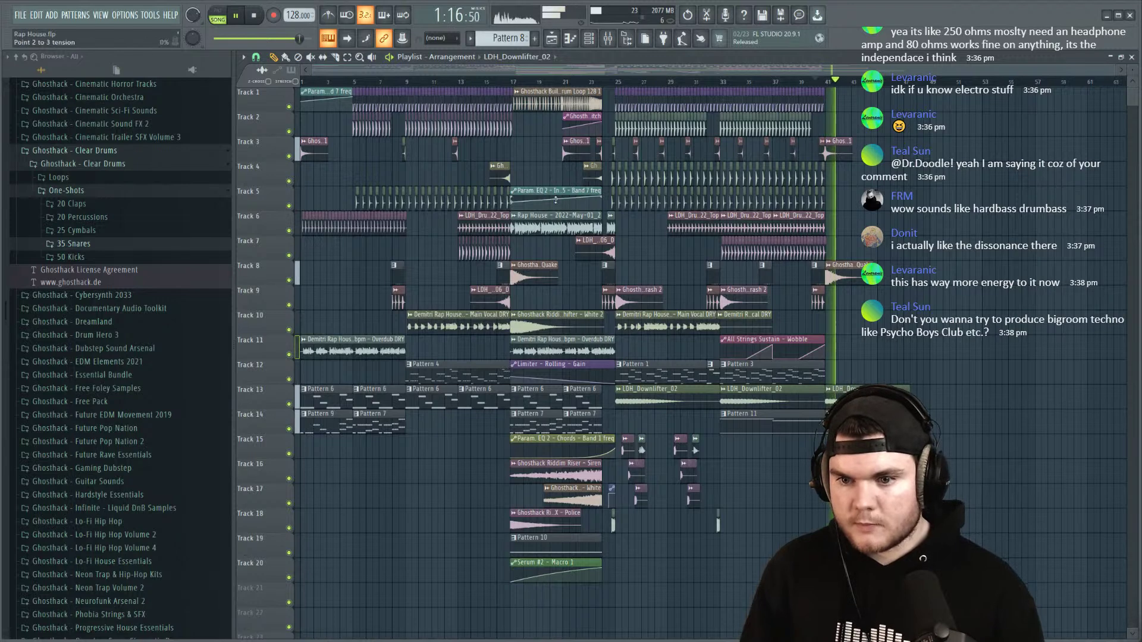
pyautogui.hotkey('ctrl', 's')
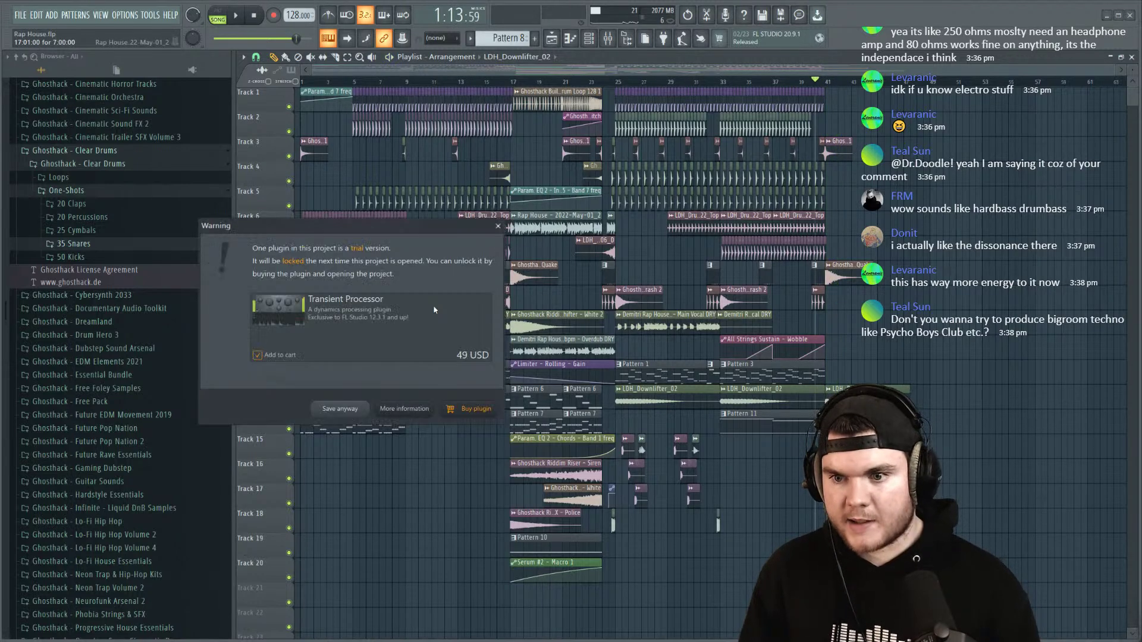
pyautogui.click(355, 410)
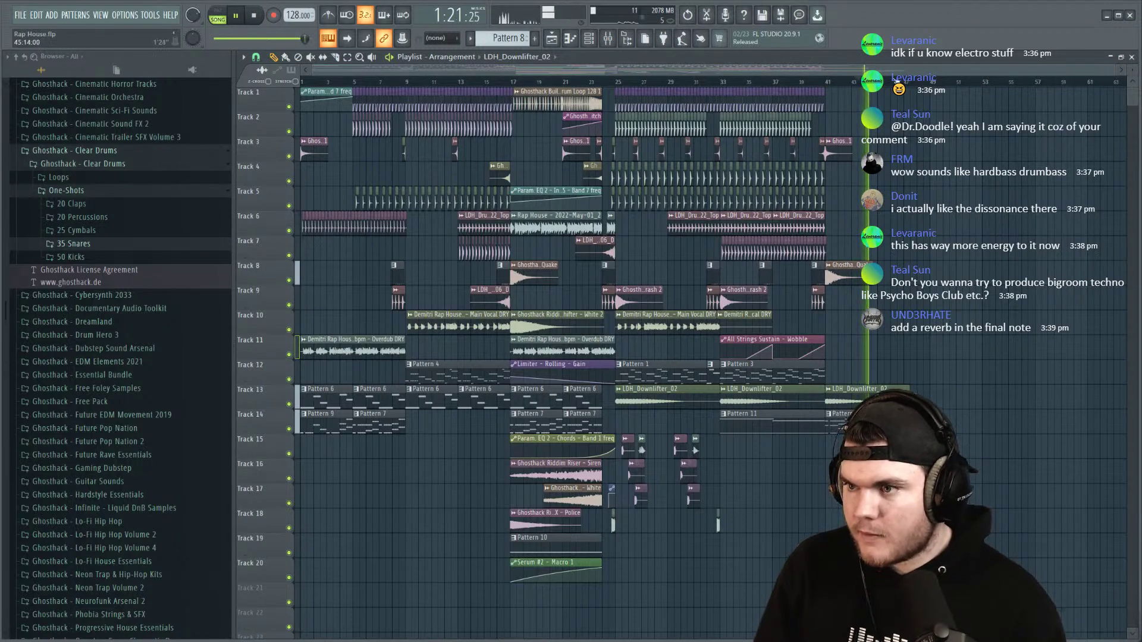
# Step: Select the playlist range from bar 41 to 47 and load Fruity Reeverb 2 in slot 4 of the Chords mixer track
pyautogui.scroll(5, 886, 82)
pyautogui.moveTo(870, 82); pyautogui.dragTo(587, 85)
pyautogui.press('F9')
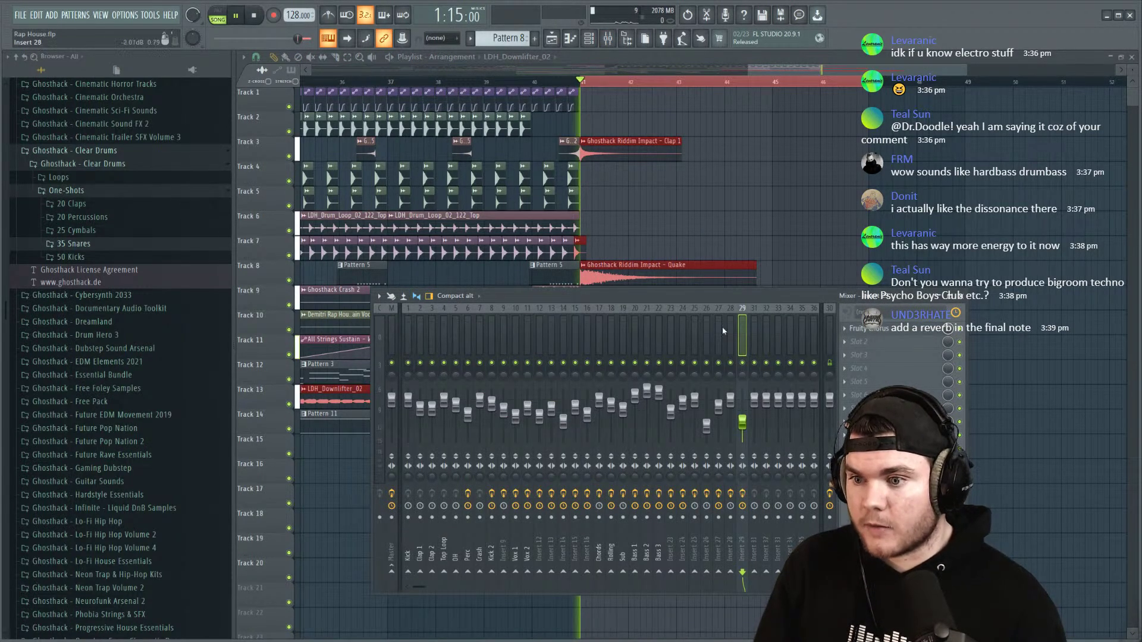
pyautogui.click(601, 340)
pyautogui.click(917, 382)
pyautogui.moveTo(916, 383)
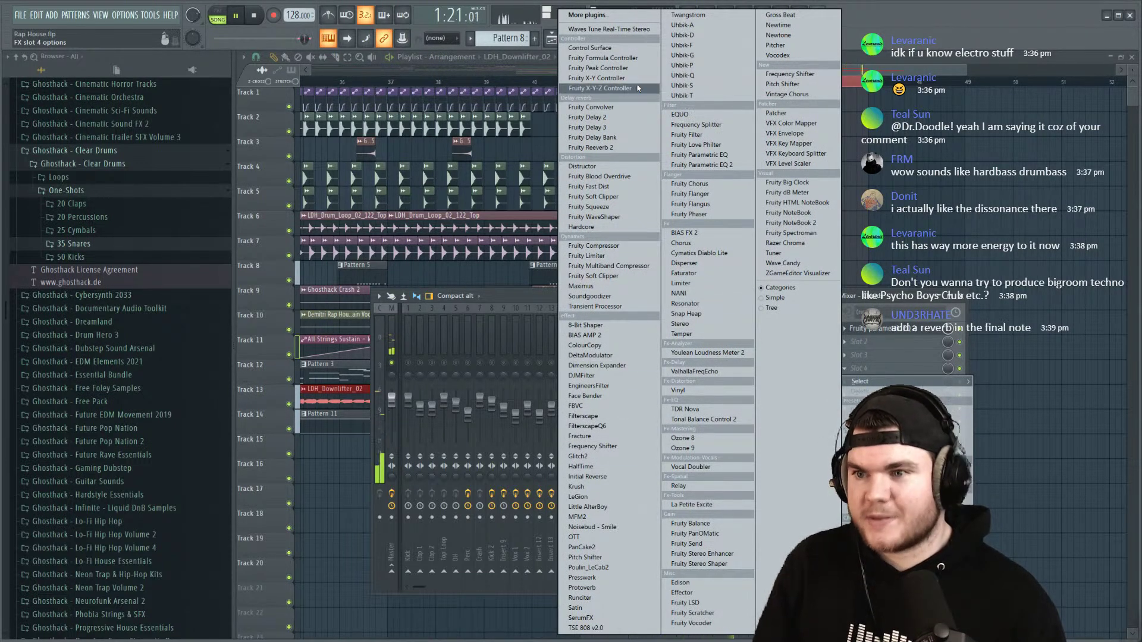
pyautogui.click(618, 147)
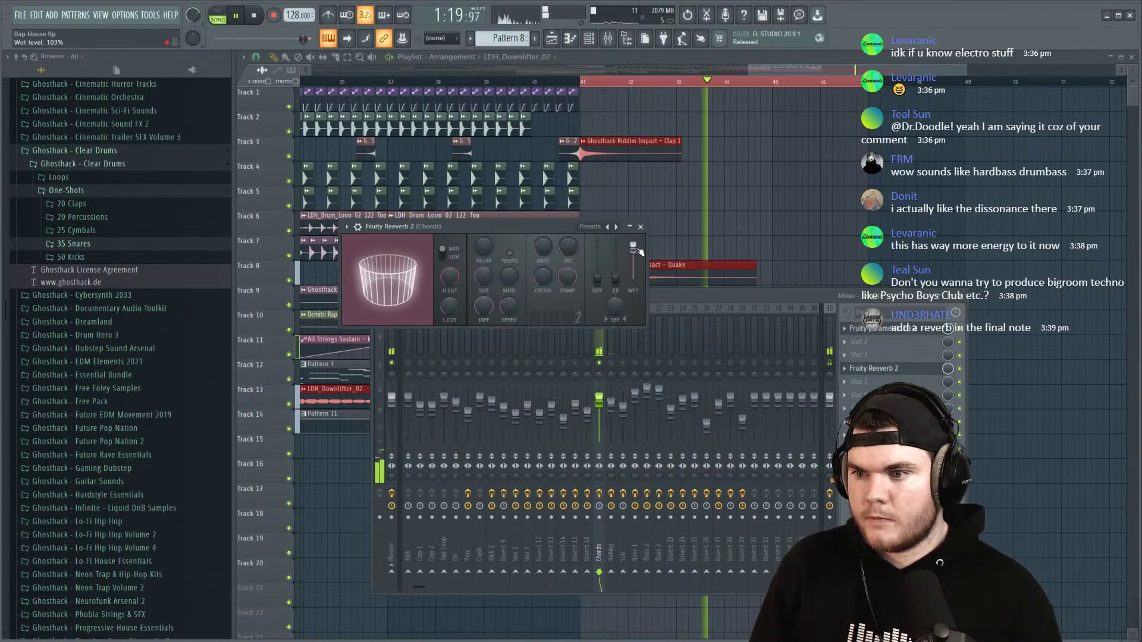
# Step: Audition Fruity Reeverb 2 at a 92% mix level and set its dry level to 50%
pyautogui.click(947, 368)
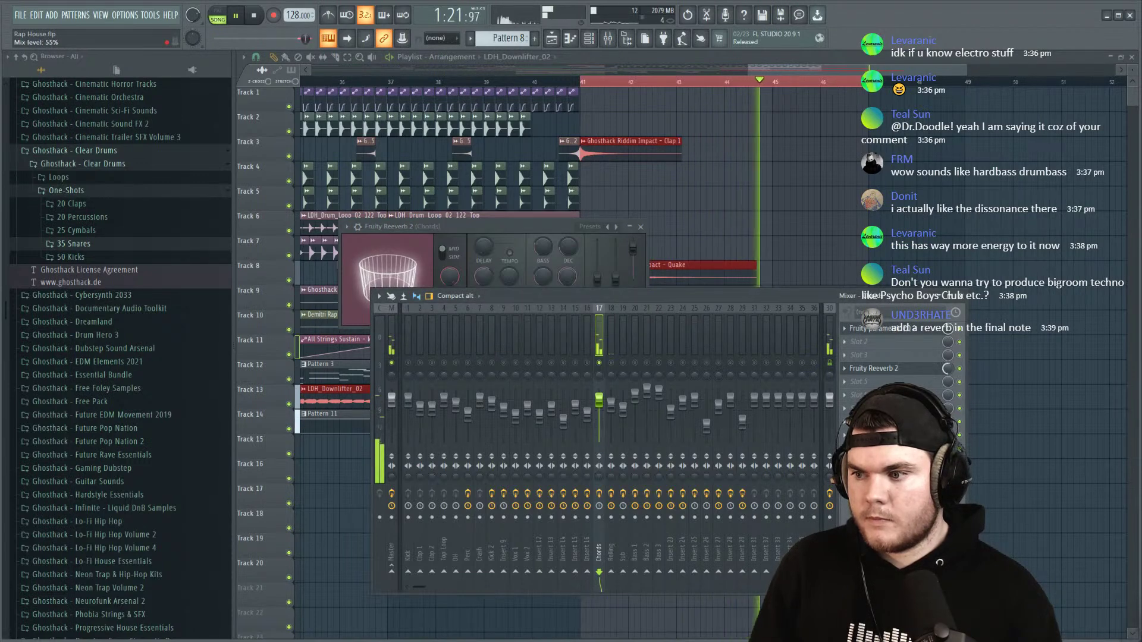
pyautogui.scroll(3, 947, 368)
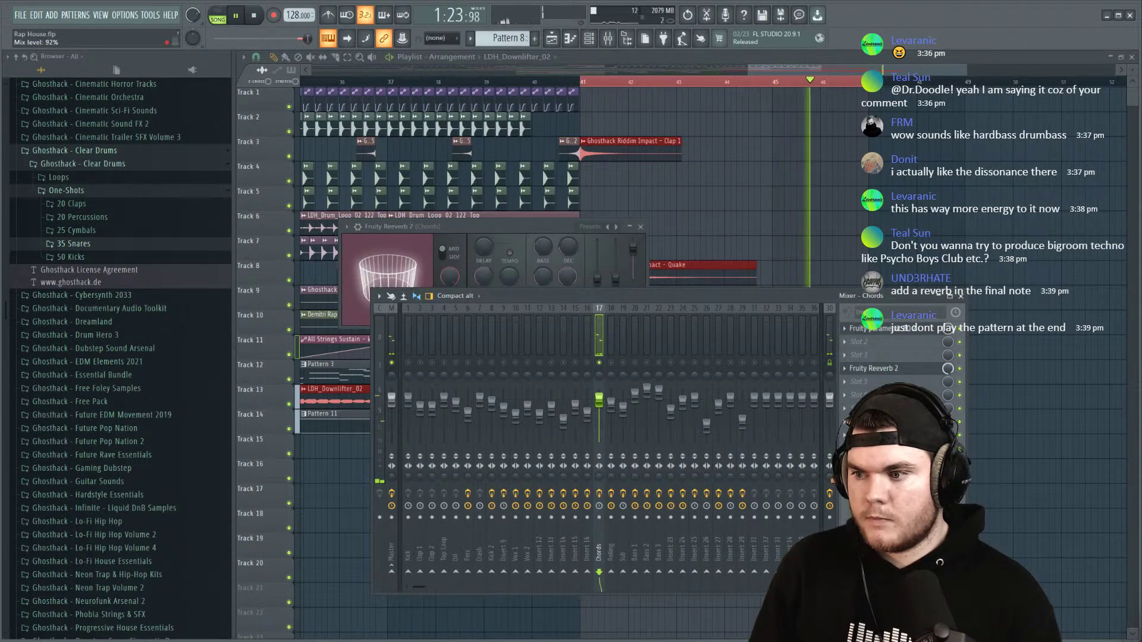
pyautogui.moveTo(606, 281); pyautogui.dragTo(605, 264)
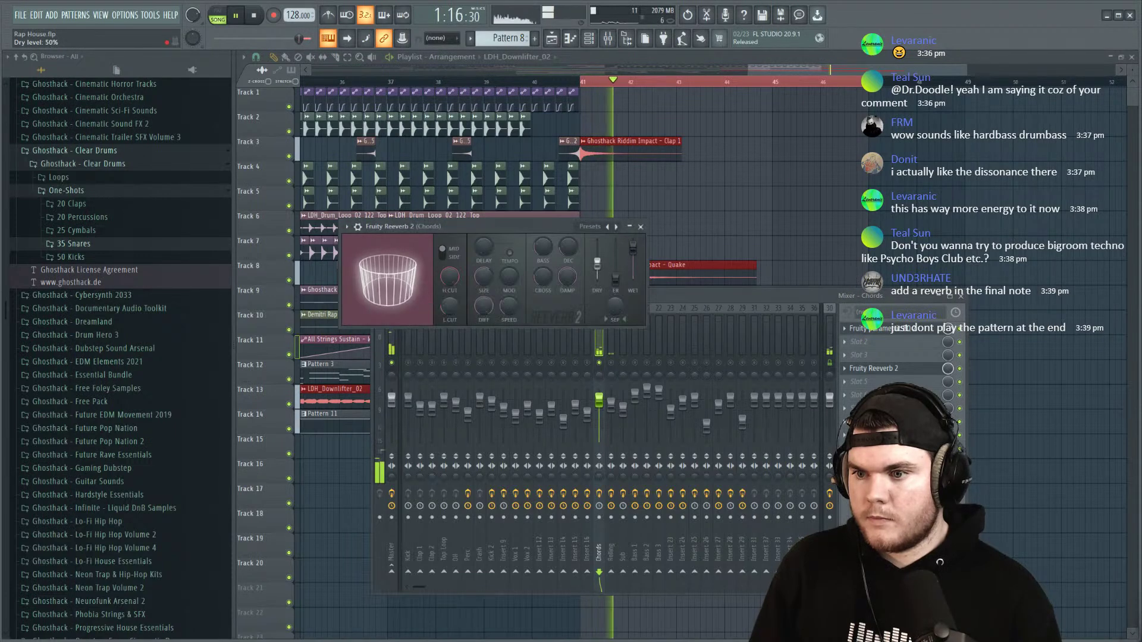
# Step: Set the reverb's mix level to 0% and create an automation clip for it on Track 1 that ramps up from bar 41 to 47
pyautogui.click(947, 369)
pyautogui.rightClick(947, 368)
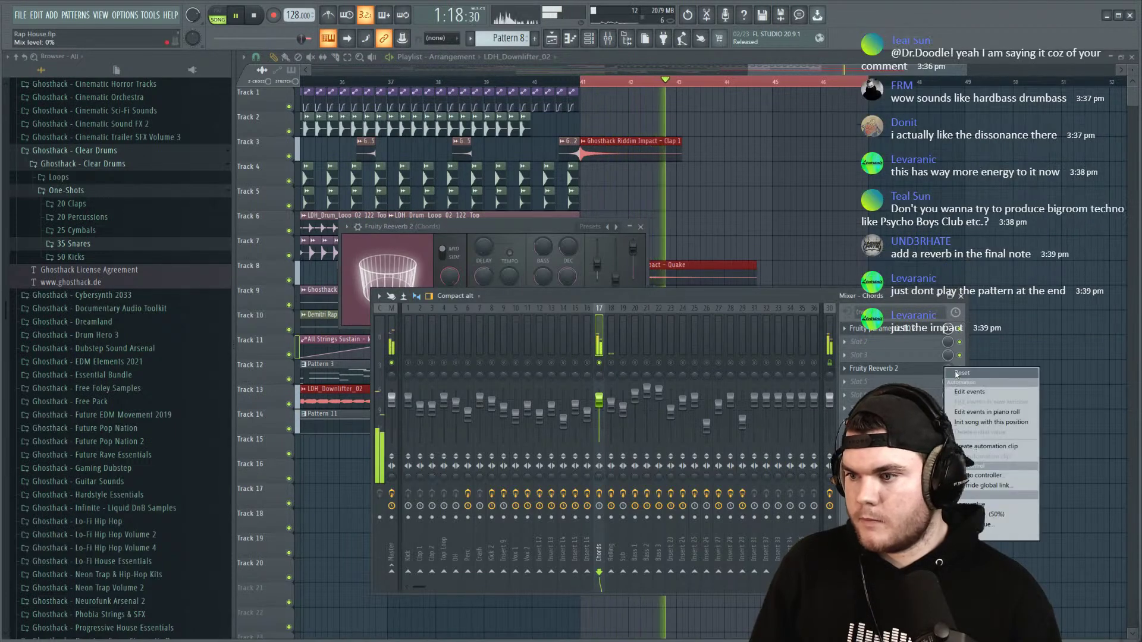
pyautogui.click(970, 410)
pyautogui.click(797, 73)
pyautogui.moveTo(868, 110); pyautogui.dragTo(868, 96)
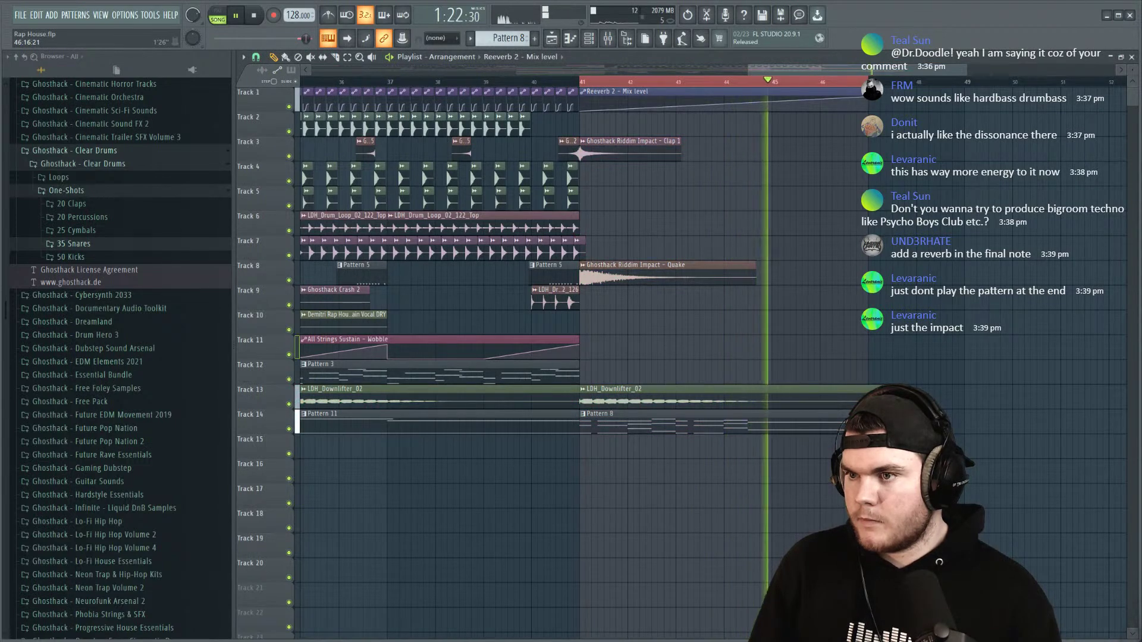
# Step: Play back the section and raise the dry level of Fruity Reeverb 2 on the Chords track to 73%
pyautogui.click(561, 81)
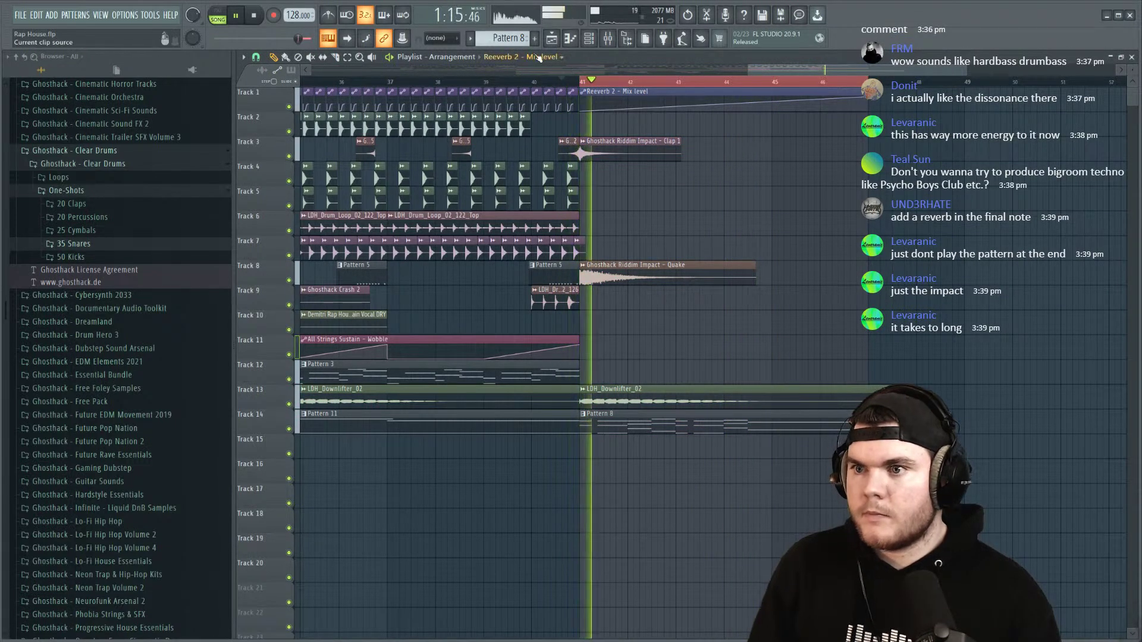
pyautogui.press('F9')
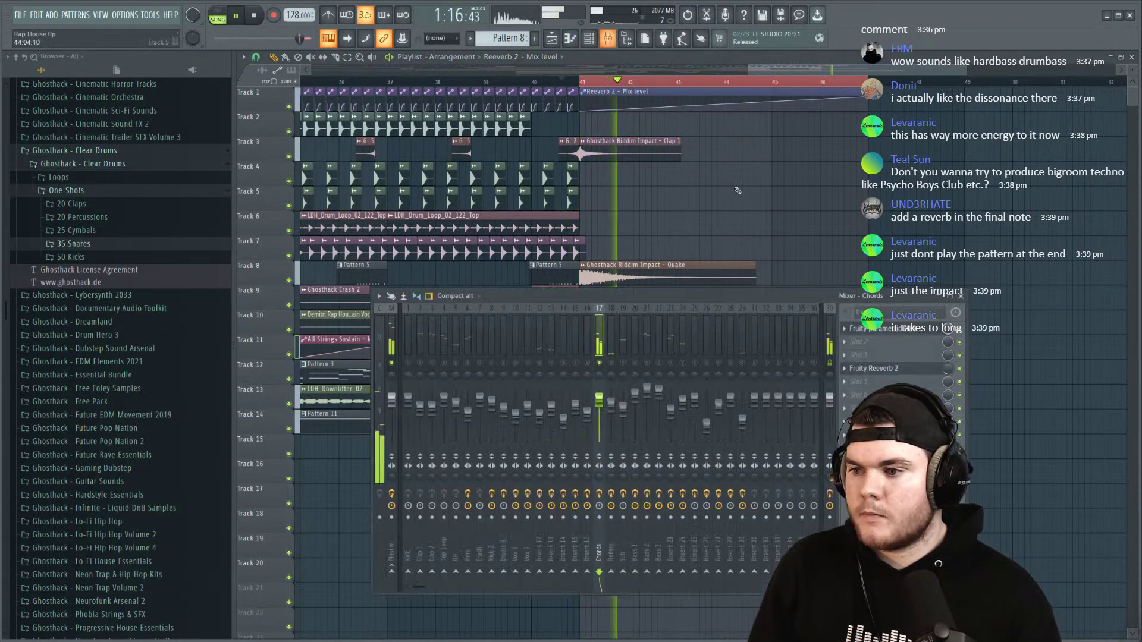
pyautogui.click(901, 369)
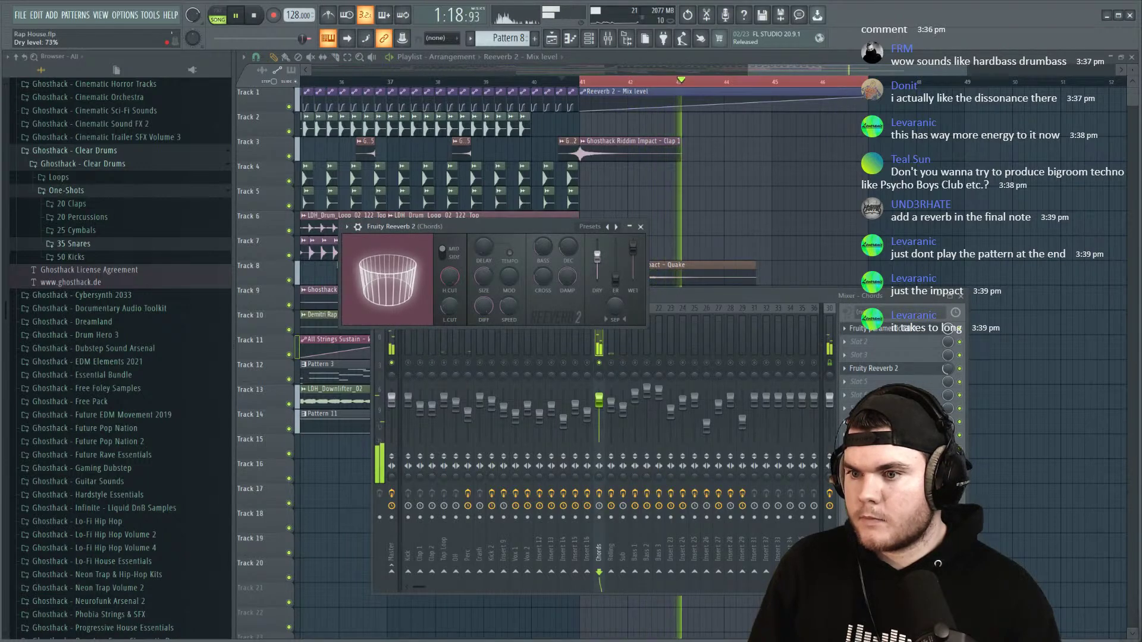
pyautogui.click(640, 227)
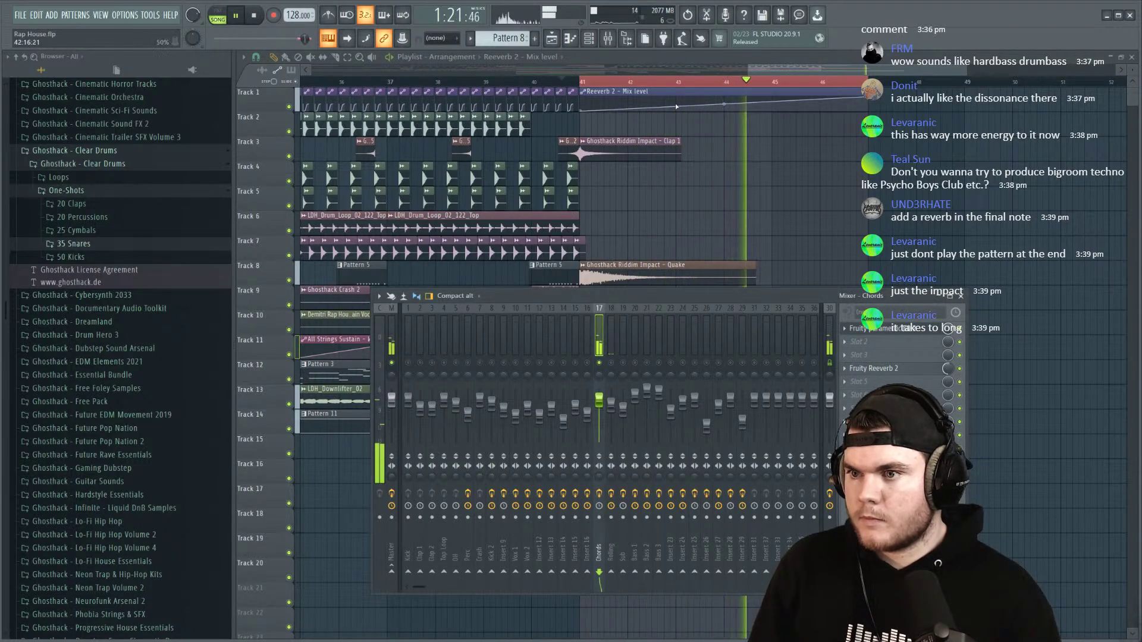
# Step: Reshape the Reeverb 2 mix level automation to peak at bar 45, deleting the point at bar 43 for a straight ramp from bar 41
pyautogui.press('F9')
pyautogui.press('space')
pyautogui.press('space')
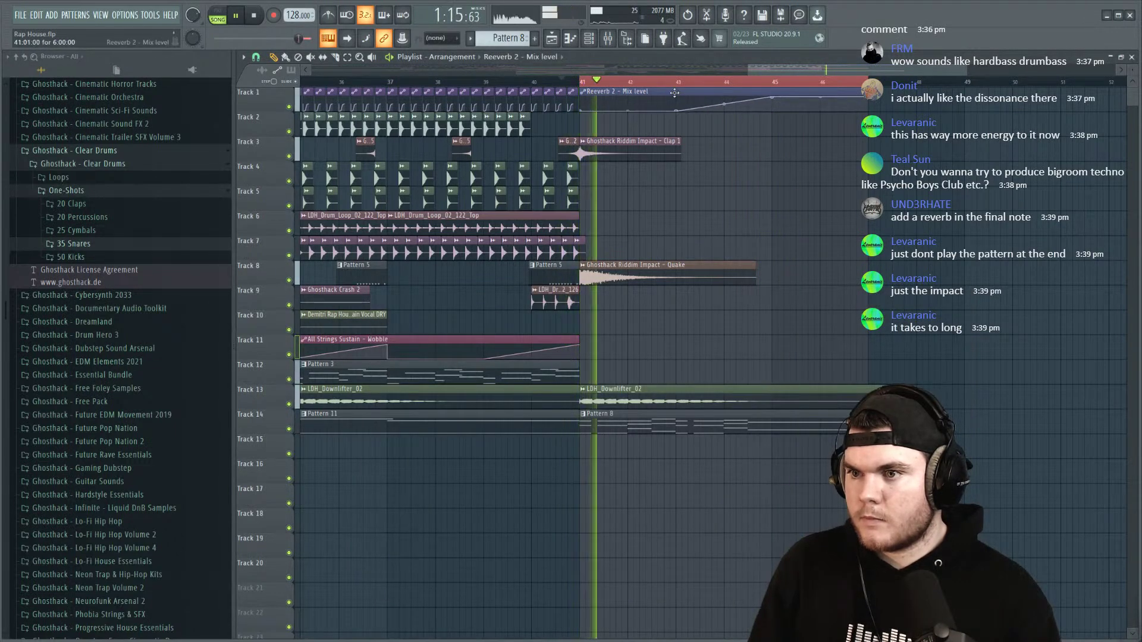
pyautogui.rightClick(677, 111)
pyautogui.click(697, 128)
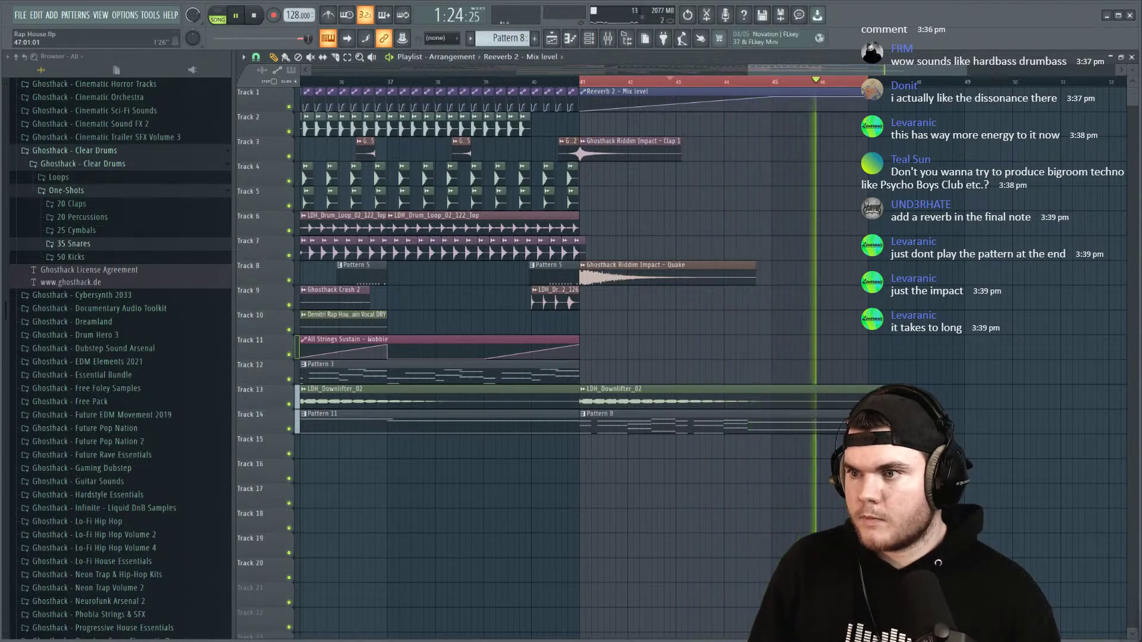
# Step: Clear the time selection at bar 41 and play the whole track from the beginning with the mixer levels checked
pyautogui.press('space')
pyautogui.moveTo(582, 81); pyautogui.dragTo(622, 85)
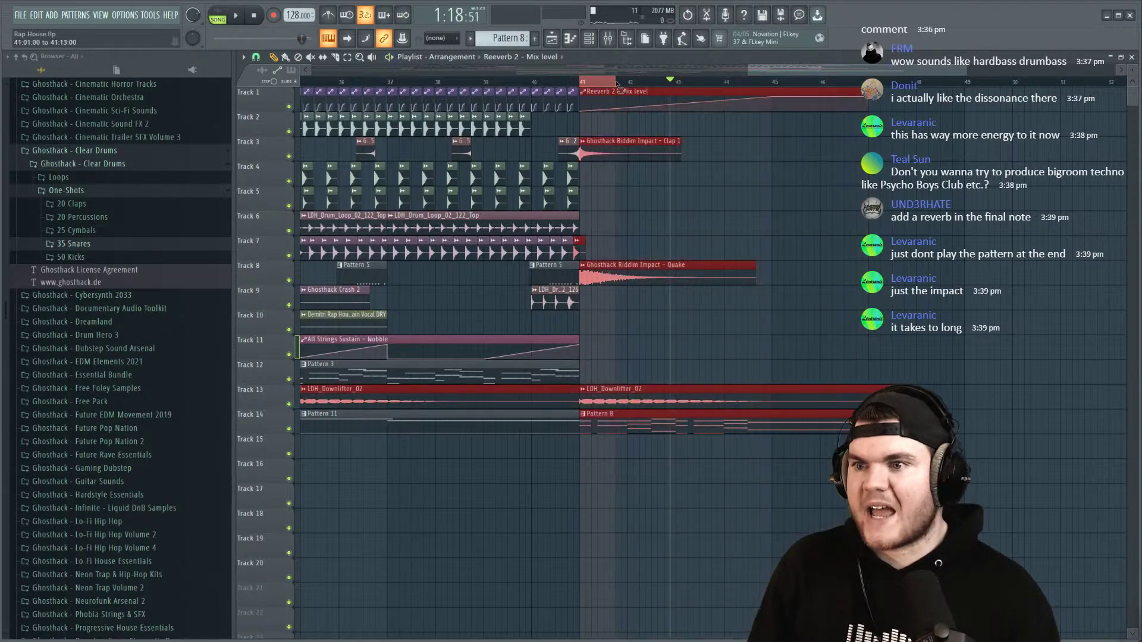
pyautogui.scroll(-6, 585, 84)
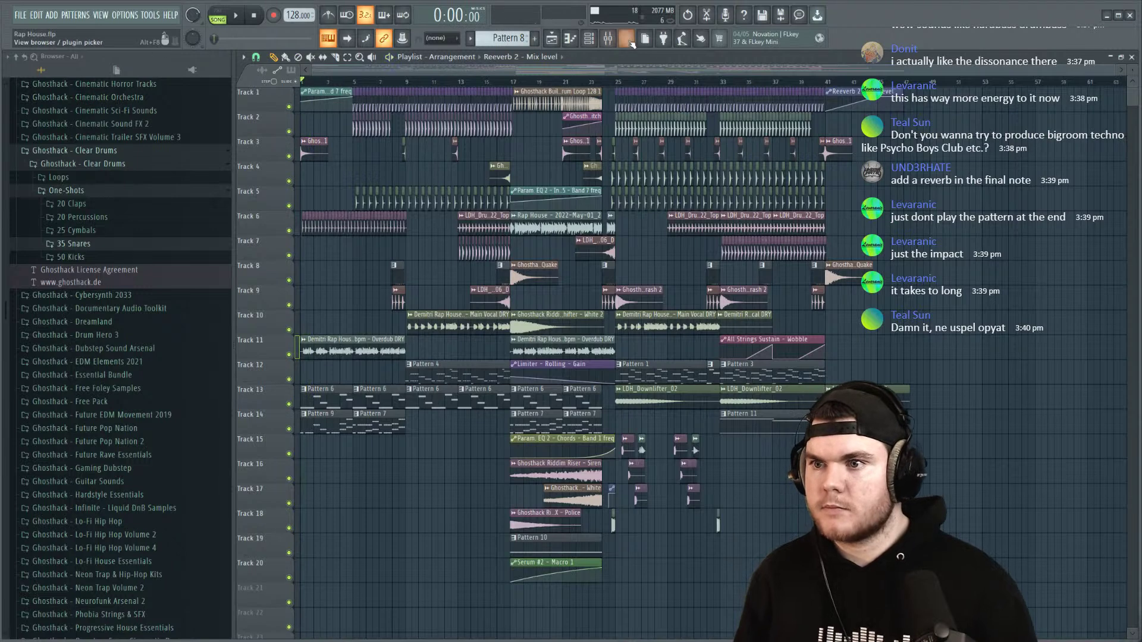
pyautogui.click(608, 39)
pyautogui.press('space')
pyautogui.keyDown('ctrl'); pyautogui.click(604, 365); pyautogui.keyUp('ctrl')
pyautogui.press('space')
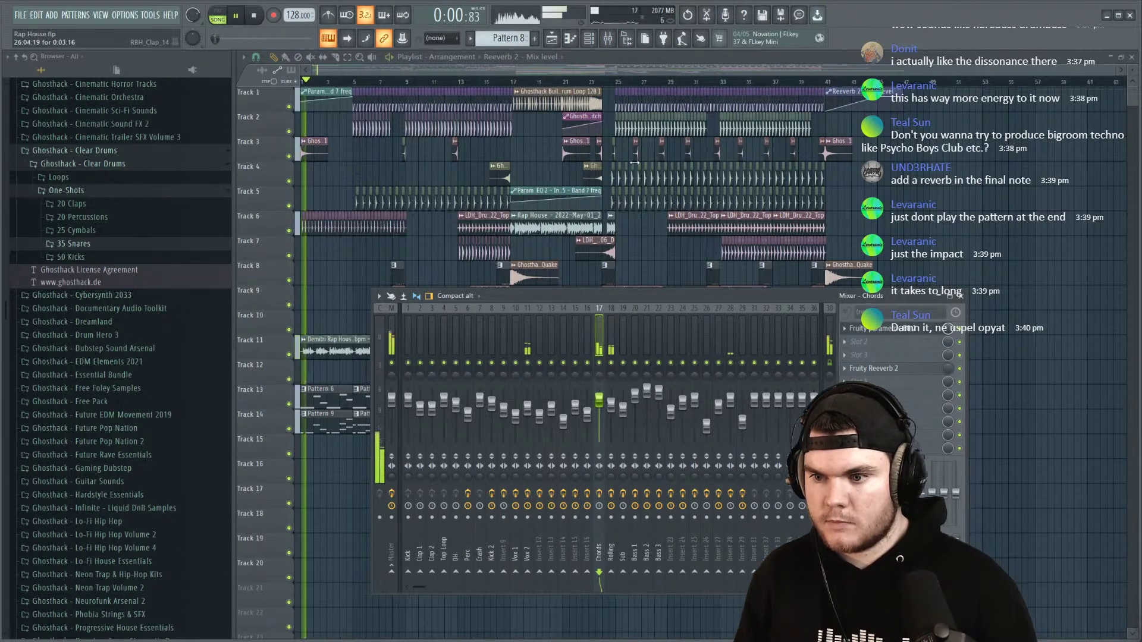
pyautogui.press('F9')
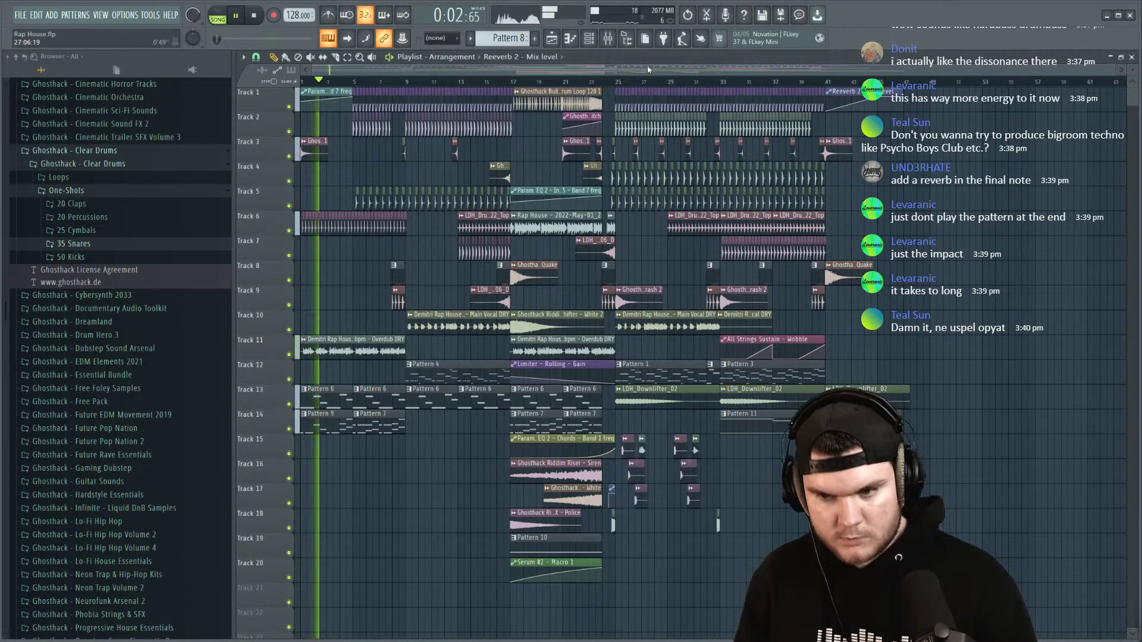
# Step: Save the project over its existing file and stop playback
pyautogui.hotkey('ctrl', 's')
pyautogui.press('Return')
pyautogui.press('space')
# Step: Collapse the Ghosthack - Clear Drums folders and hide the browser
pyautogui.click(67, 191)
pyautogui.click(83, 163)
pyautogui.click(74, 151)
pyautogui.click(627, 42)
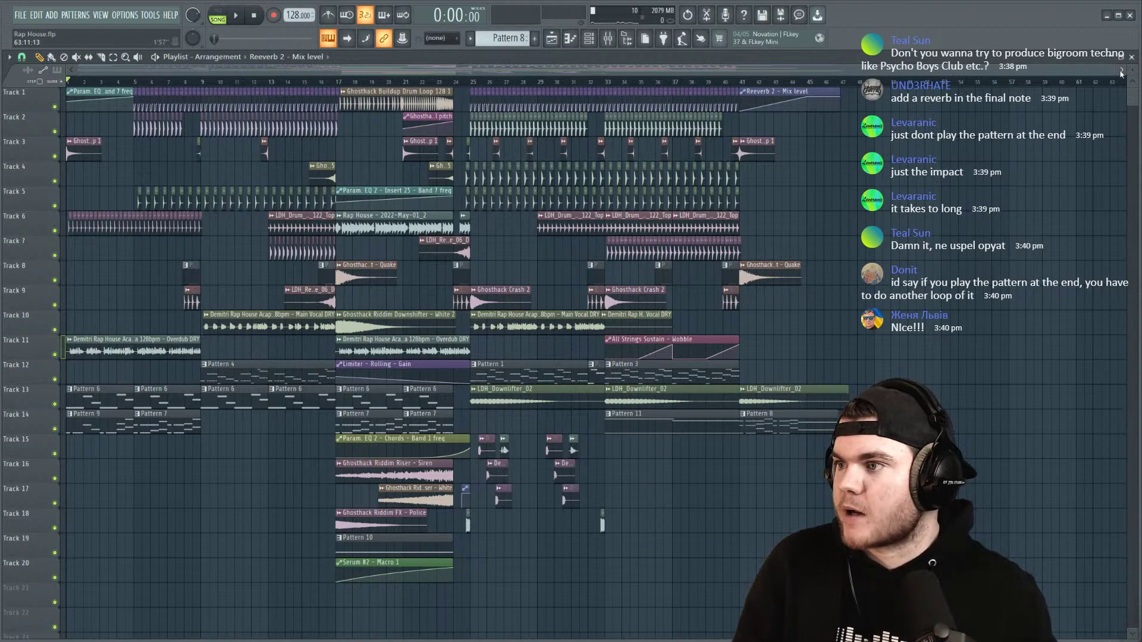
# Step: Save the Rap House project with the full arrangement fitted in the playlist
pyautogui.moveTo(1116, 70); pyautogui.dragTo(932, 70)
pyautogui.scroll(-2, 1135, 91)
pyautogui.scroll(2, 1135, 83)
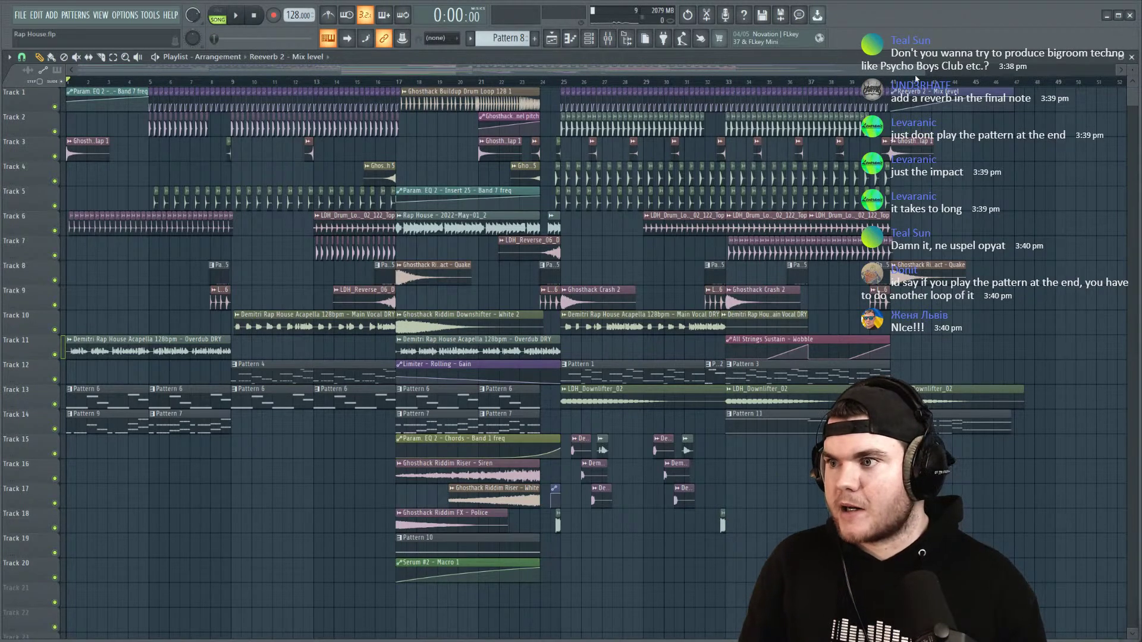
pyautogui.scroll(-4, 417, 81)
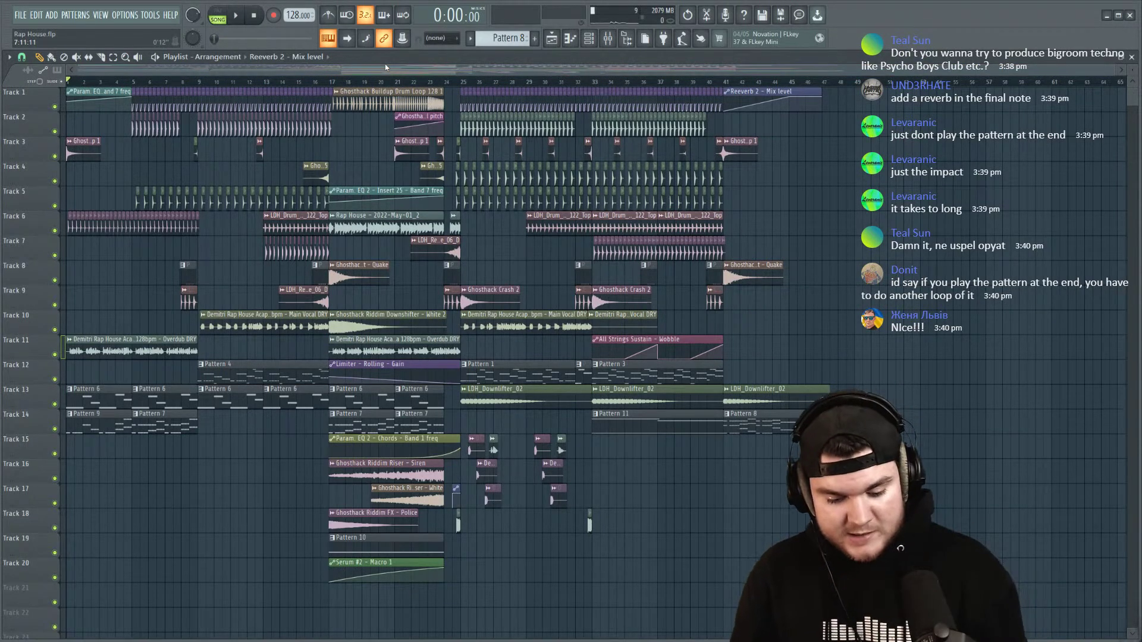
pyautogui.hotkey('ctrl', 's')
pyautogui.click(333, 408)
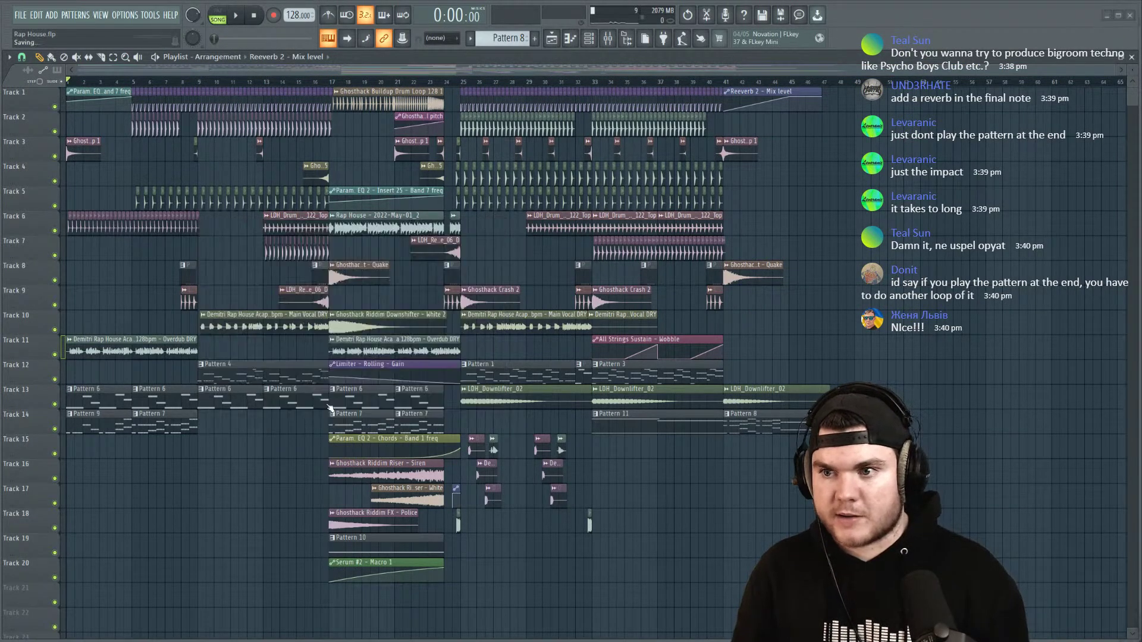
# Step: Load Tonal Balance Control 2 into effect slot 4 of the Master track and play the song from bar 25
pyautogui.click(608, 38)
pyautogui.click(461, 83)
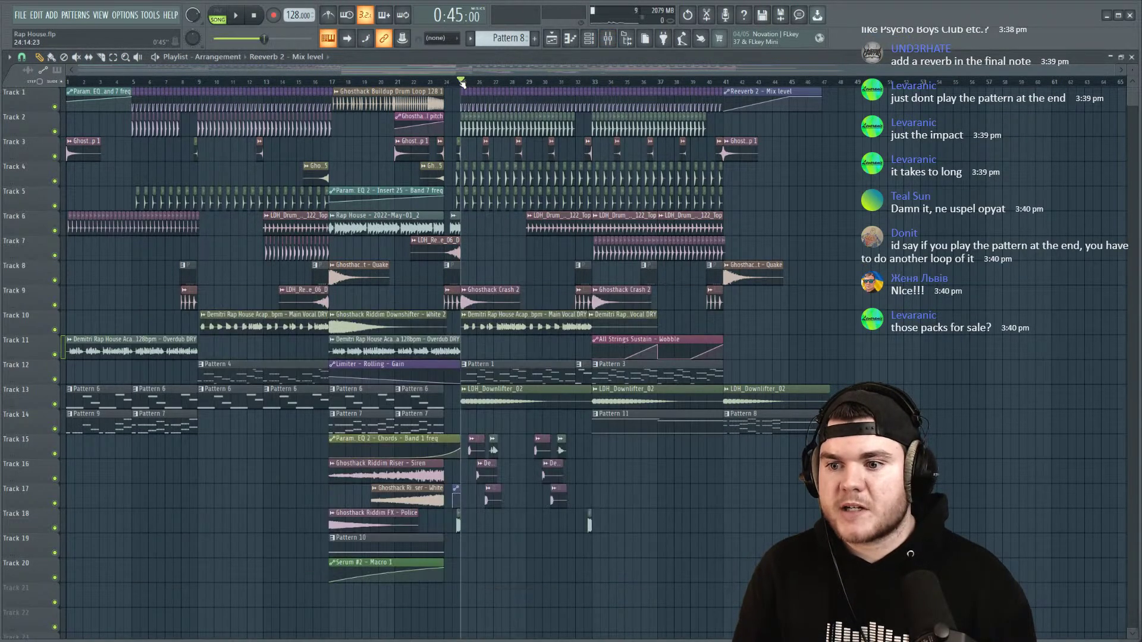
pyautogui.click(608, 38)
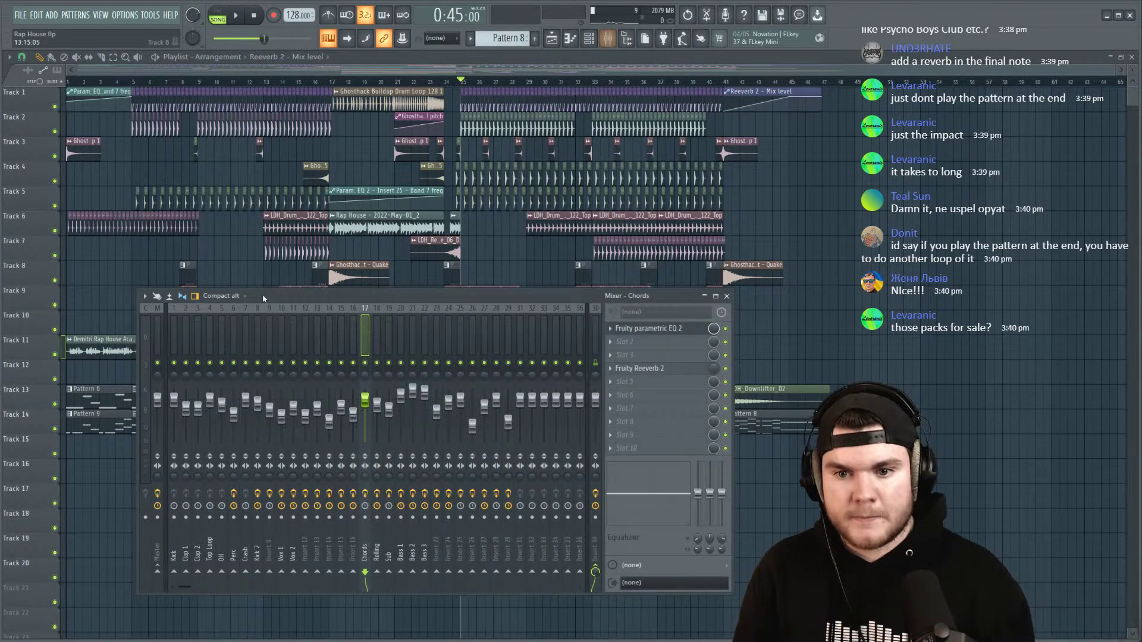
pyautogui.click(166, 334)
pyautogui.click(624, 368)
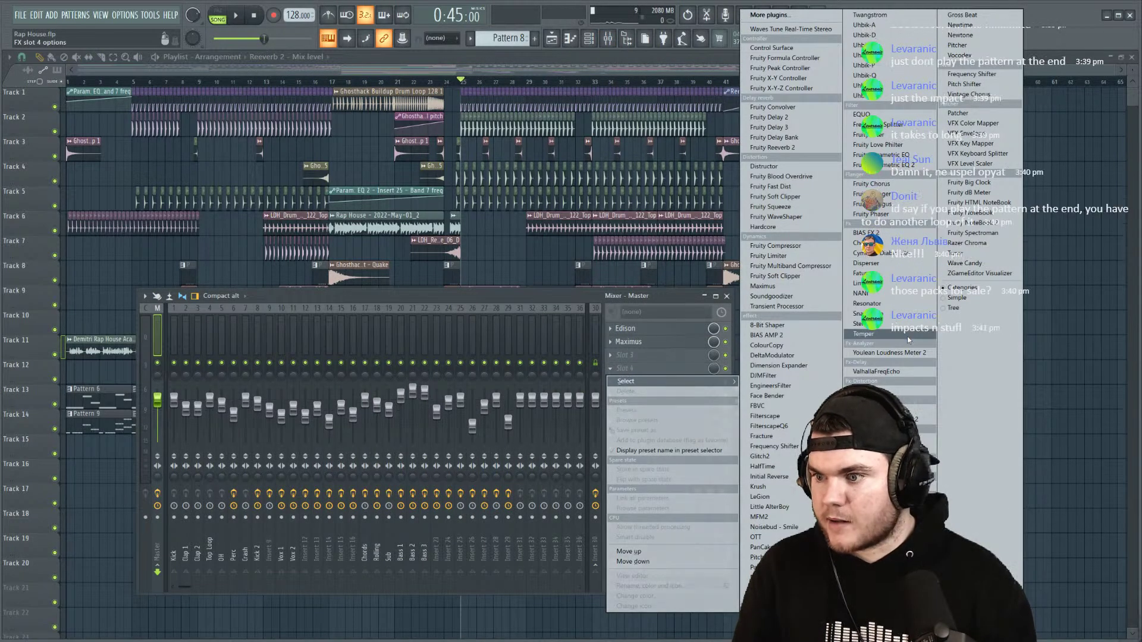
pyautogui.click(889, 419)
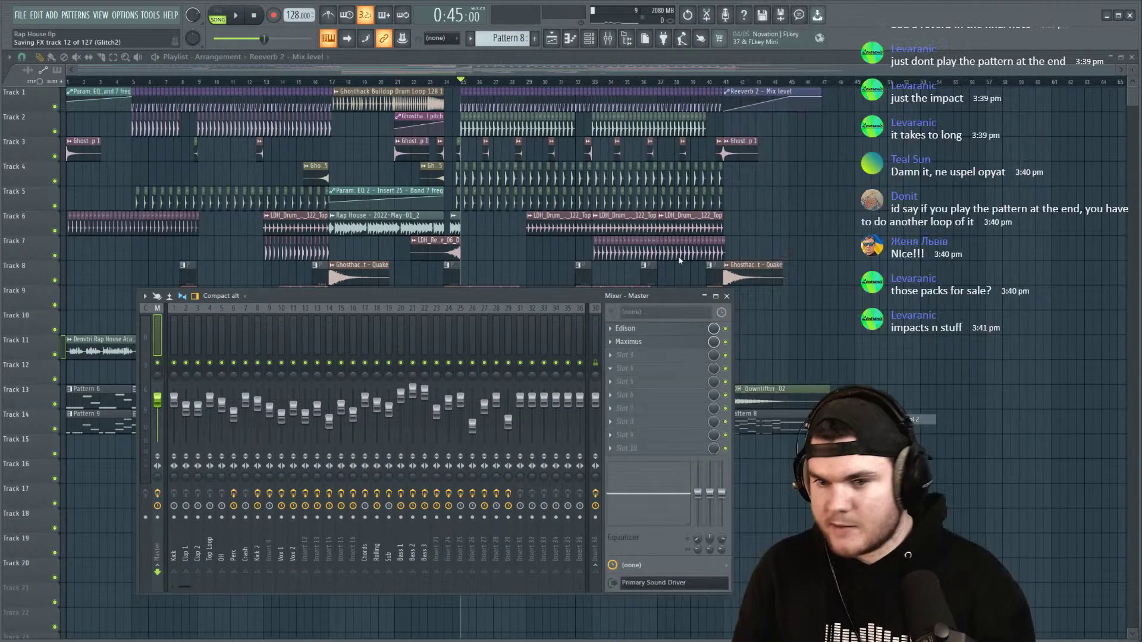
pyautogui.press('space')
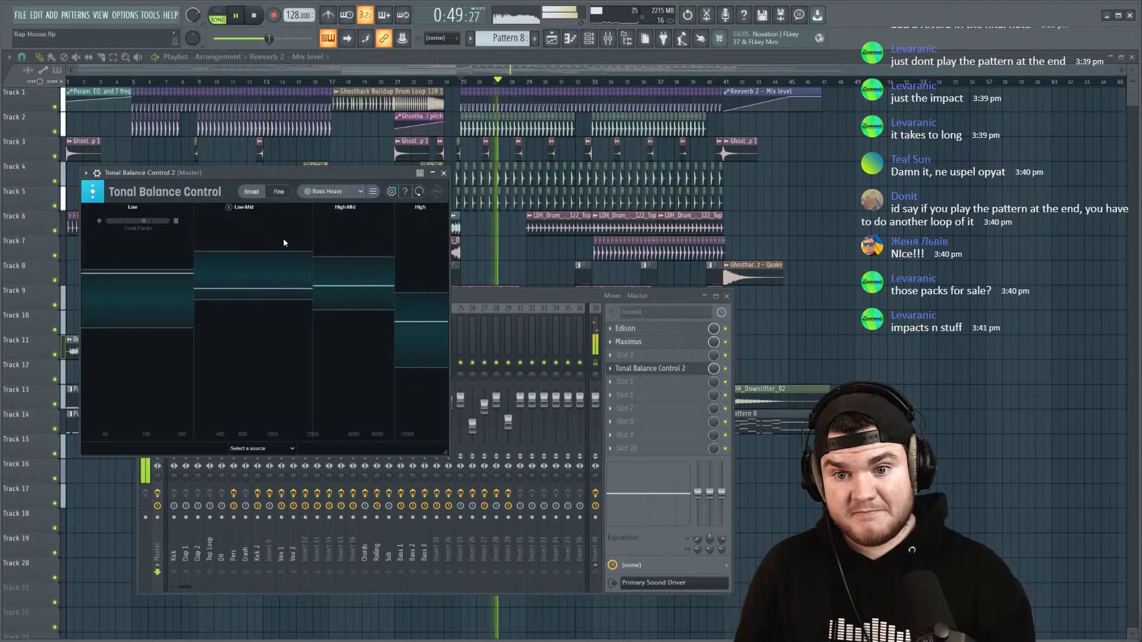
# Step: Lower the knee of the Low band's compression curve in the Master's Maximus and show its frequency bands view
pyautogui.click(628, 342)
pyautogui.moveTo(270, 129); pyautogui.dragTo(664, 113)
pyautogui.click(465, 247)
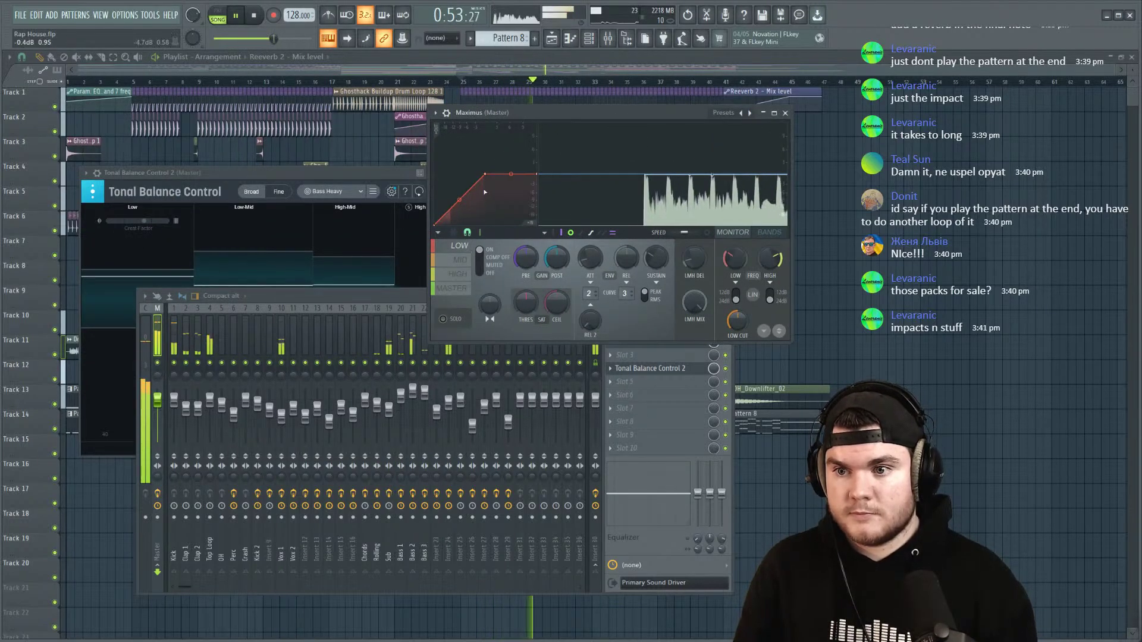
pyautogui.moveTo(485, 174); pyautogui.dragTo(475, 183)
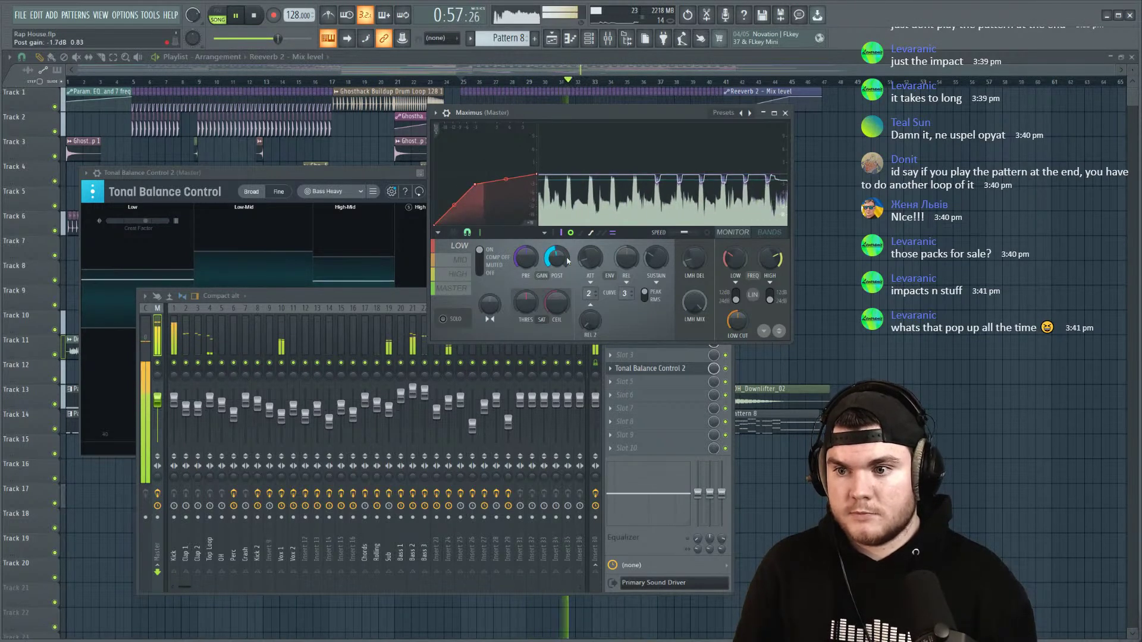
pyautogui.click(707, 233)
pyautogui.moveTo(734, 258); pyautogui.dragTo(734, 261)
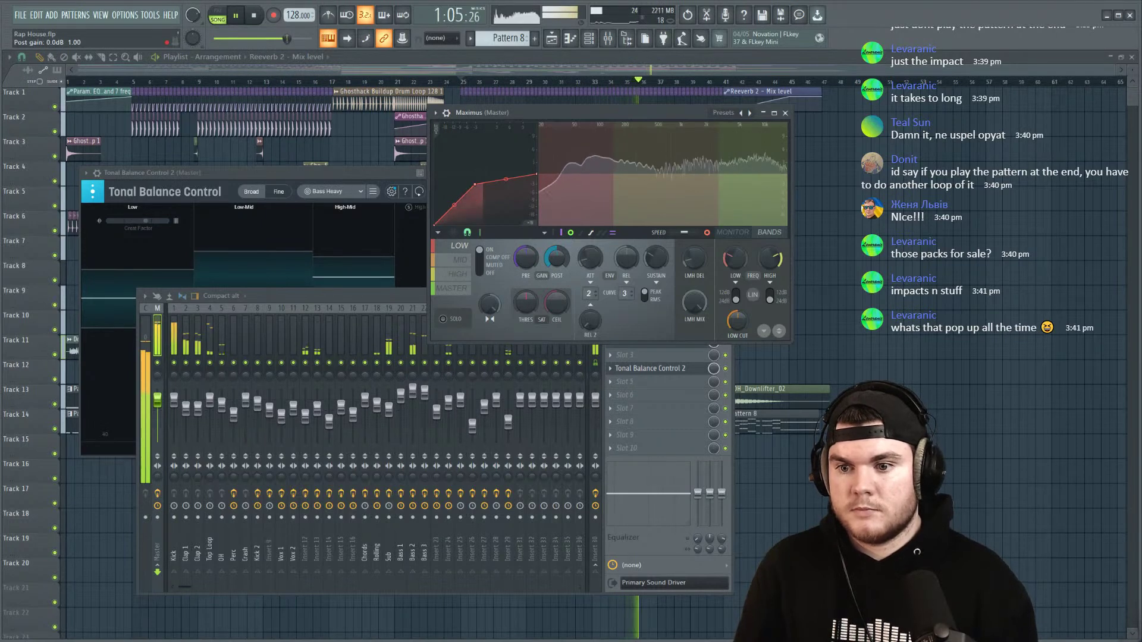
# Step: Solo individual mixer tracks such as Insert 24 and Sub during playback to compare their levels and frequency content
pyautogui.click(395, 296)
pyautogui.click(506, 404)
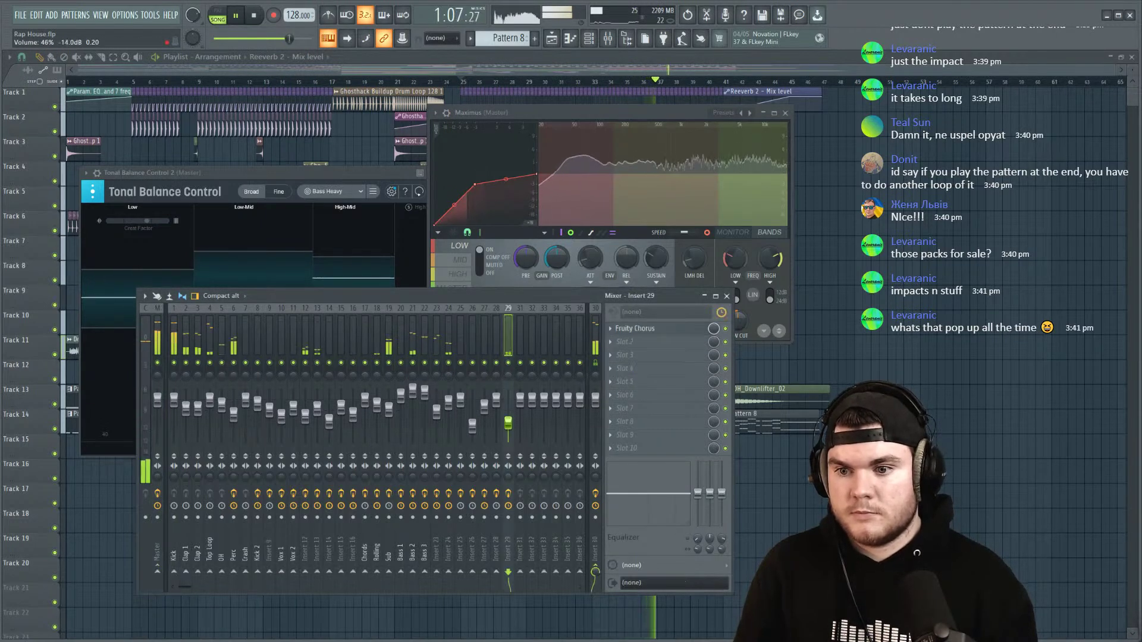
pyautogui.rightClick(448, 363)
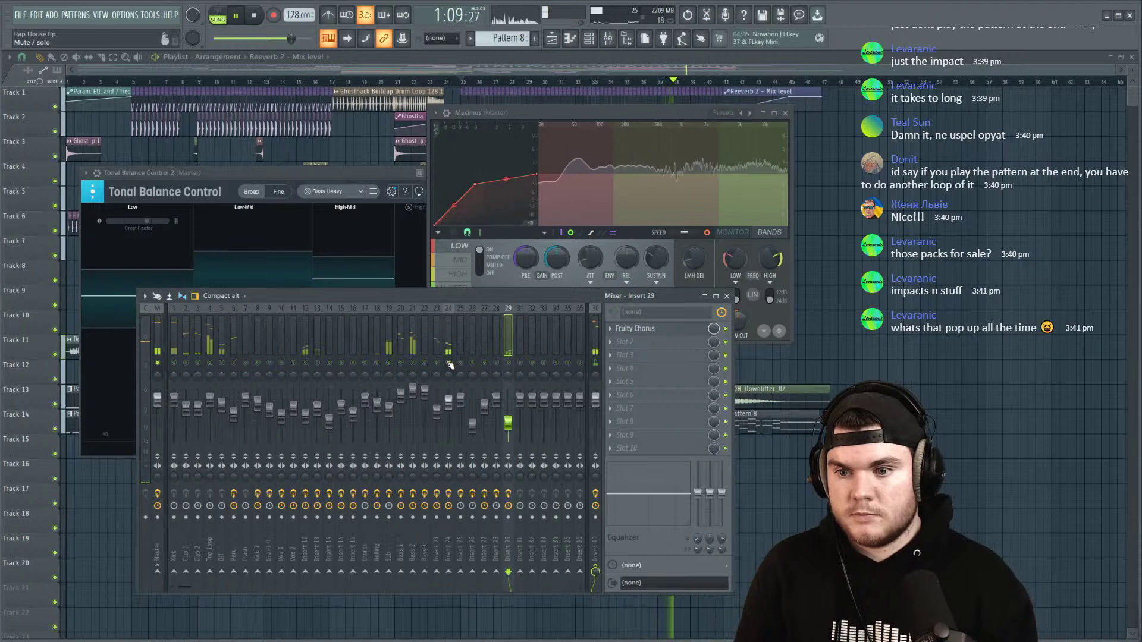
pyautogui.click(389, 363)
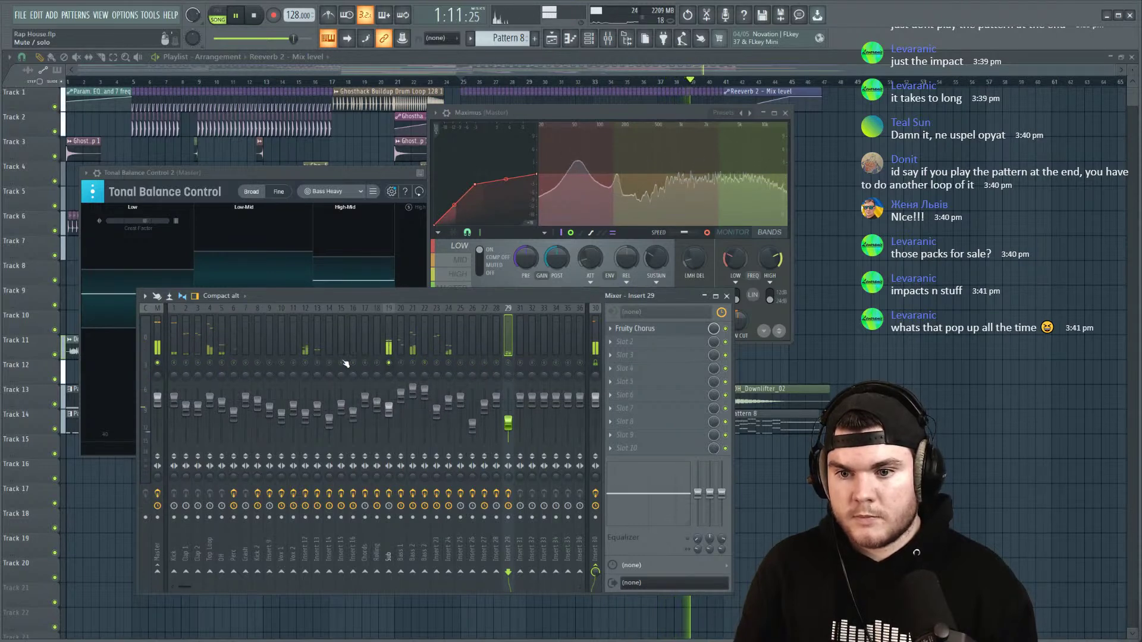
pyautogui.click(306, 344)
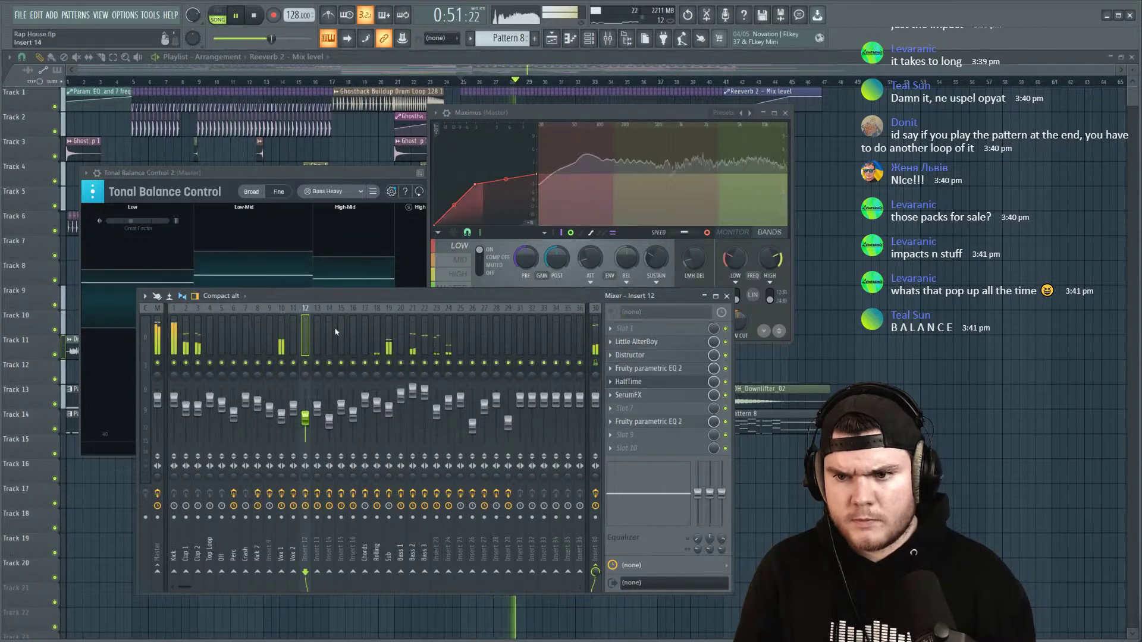
# Step: Compare the mix with the Bass Heavy target in Tonal Balance Control, stop playback and close both plugin windows
pyautogui.click(547, 117)
pyautogui.click(329, 172)
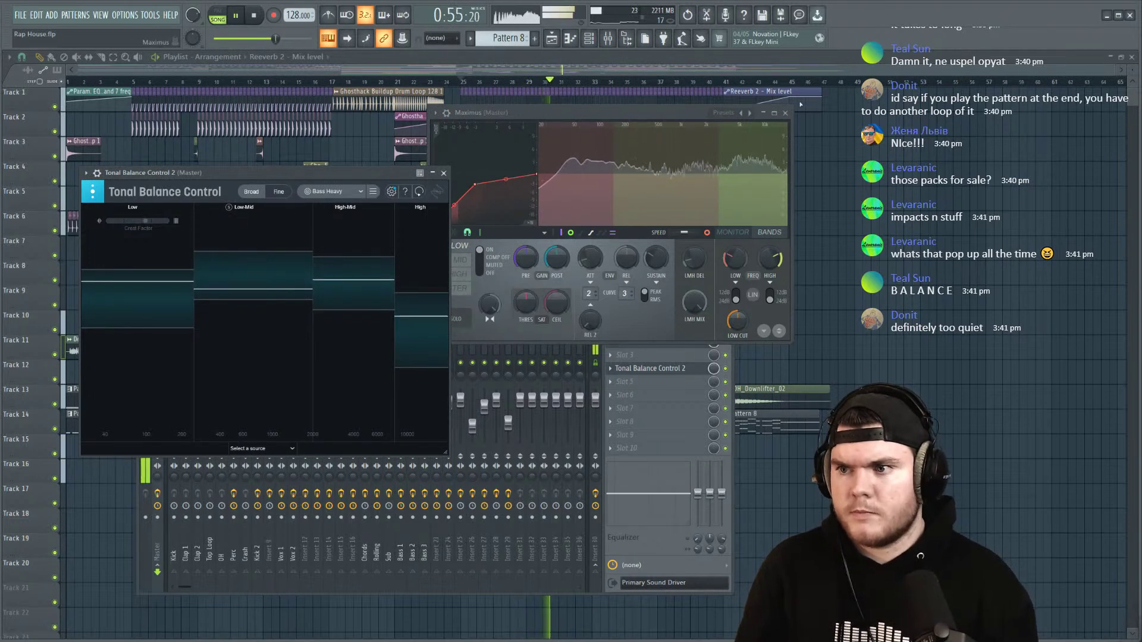
pyautogui.click(785, 113)
pyautogui.press('space')
pyautogui.click(443, 172)
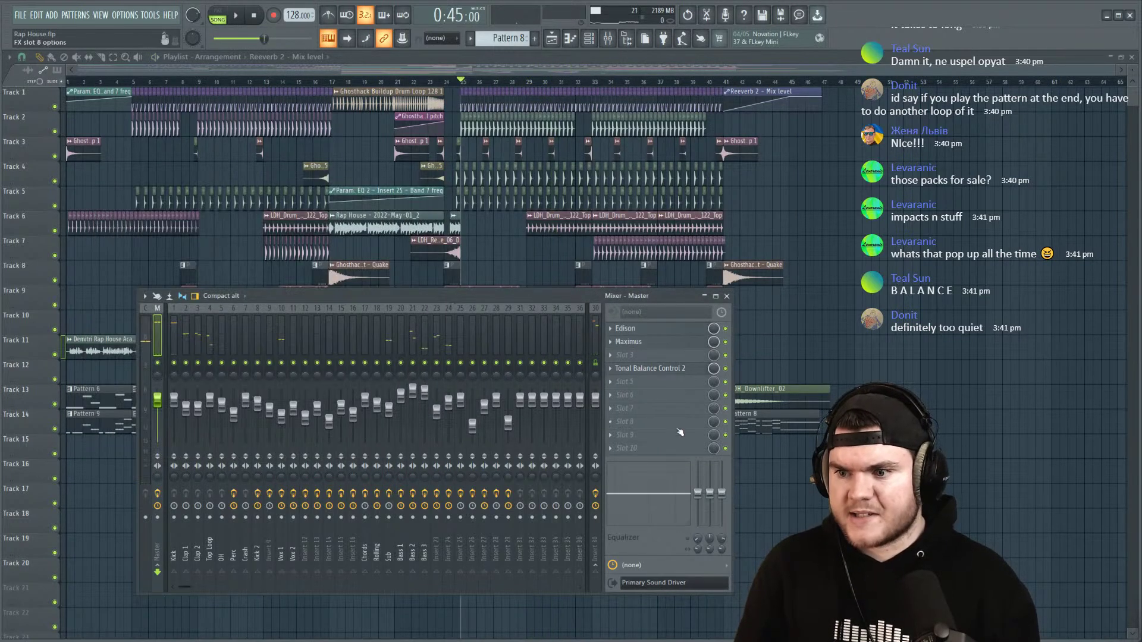
# Step: Load Youlean Loudness Meter 2 into effect slot 6 of the Master and place it beside Maximus during playback
pyautogui.click(629, 394)
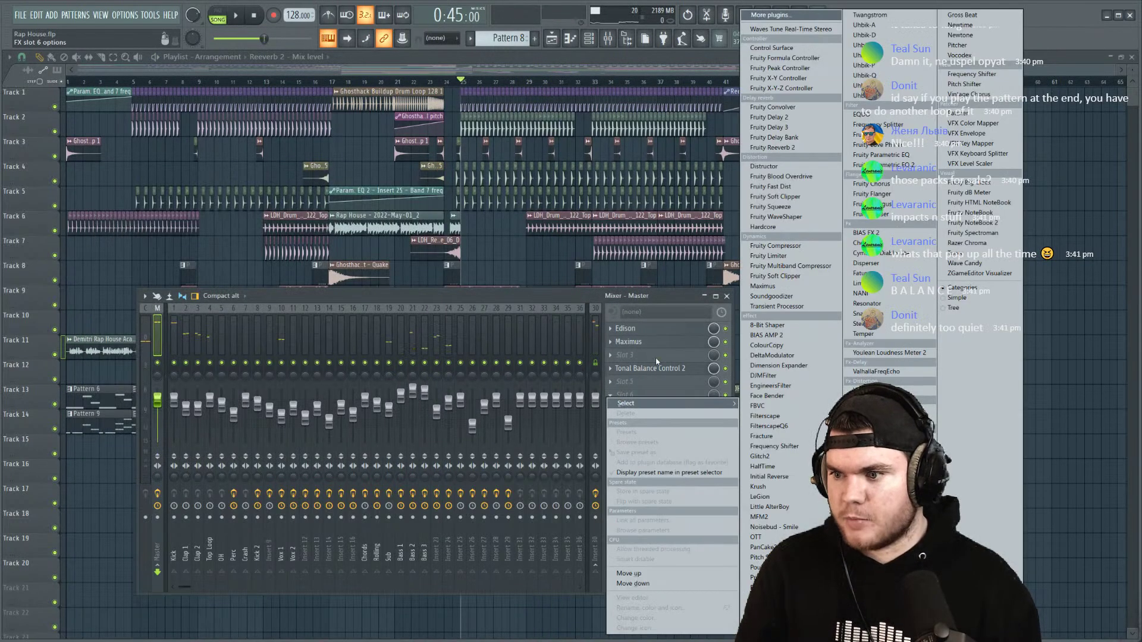
pyautogui.click(868, 354)
pyautogui.press('space')
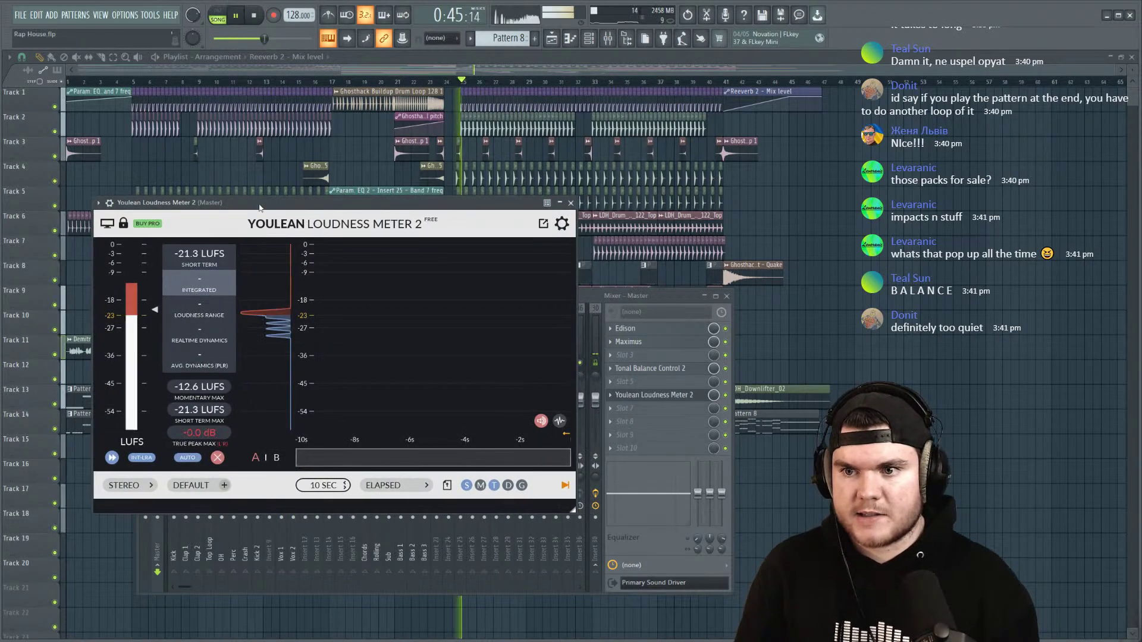
pyautogui.click(638, 342)
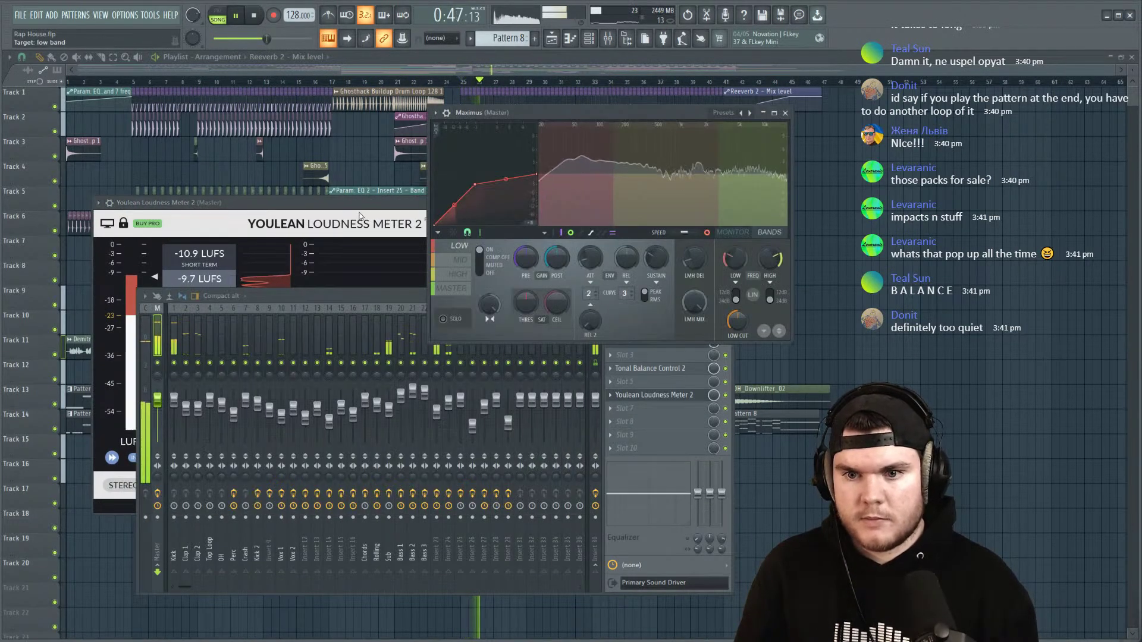
pyautogui.moveTo(357, 203); pyautogui.dragTo(345, 194)
pyautogui.moveTo(542, 110); pyautogui.dragTo(681, 138)
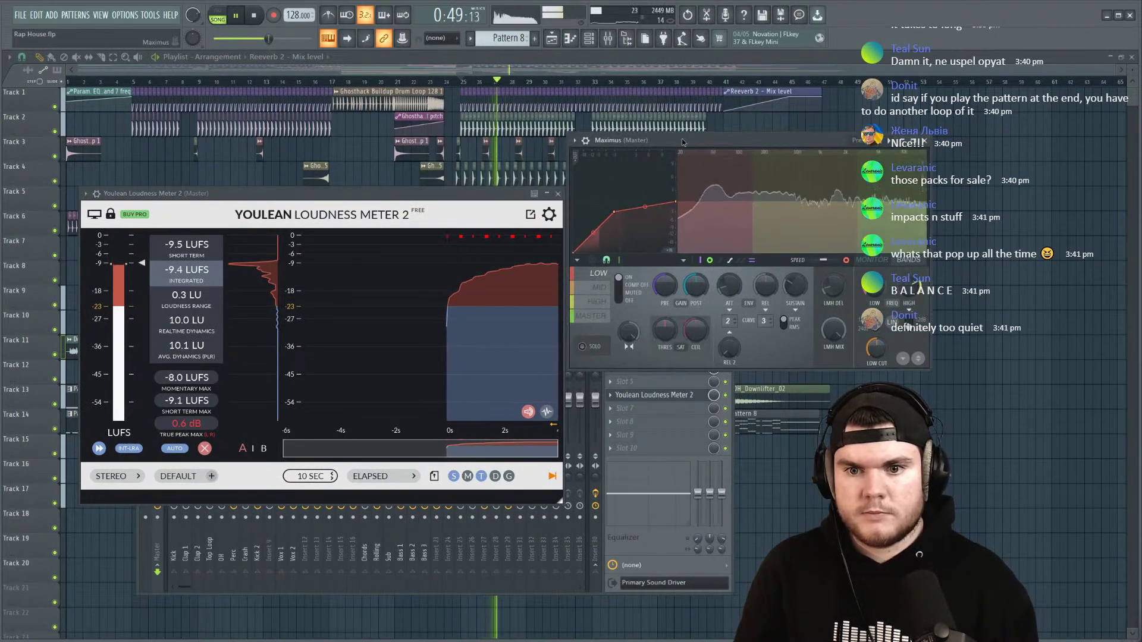
# Step: Adjust the pre gain of the Master band in Maximus while monitoring the loudness meter, and close Maximus
pyautogui.click(590, 316)
pyautogui.moveTo(665, 288)
pyautogui.mouseDown()
pyautogui.moveTo(666, 275)
pyautogui.moveTo(666, 292)
pyautogui.mouseUp()
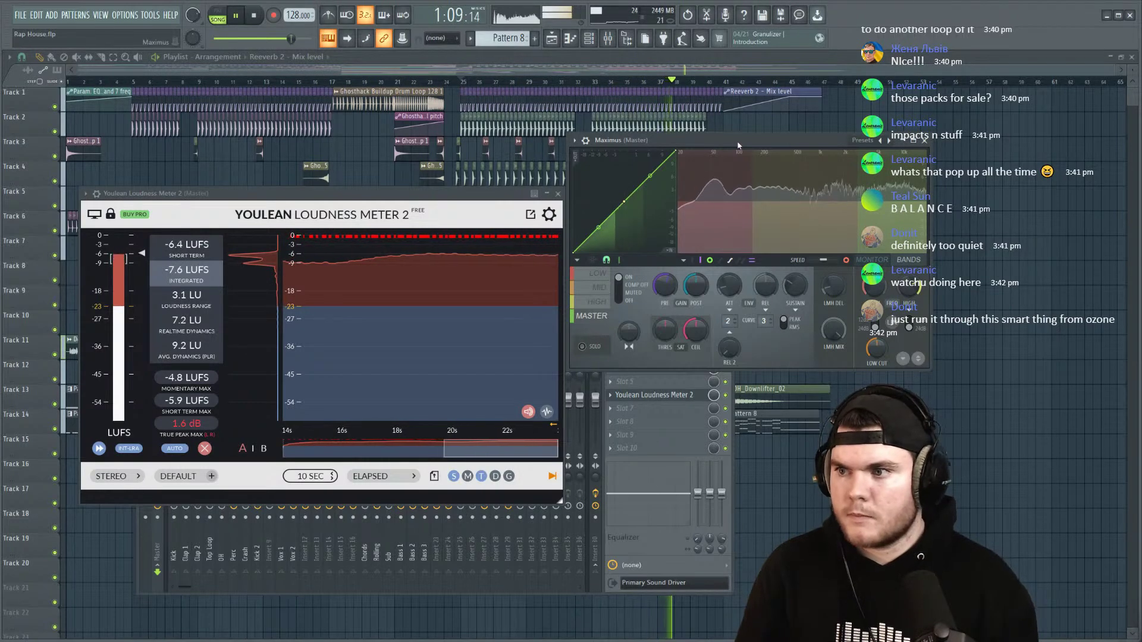
pyautogui.click(925, 141)
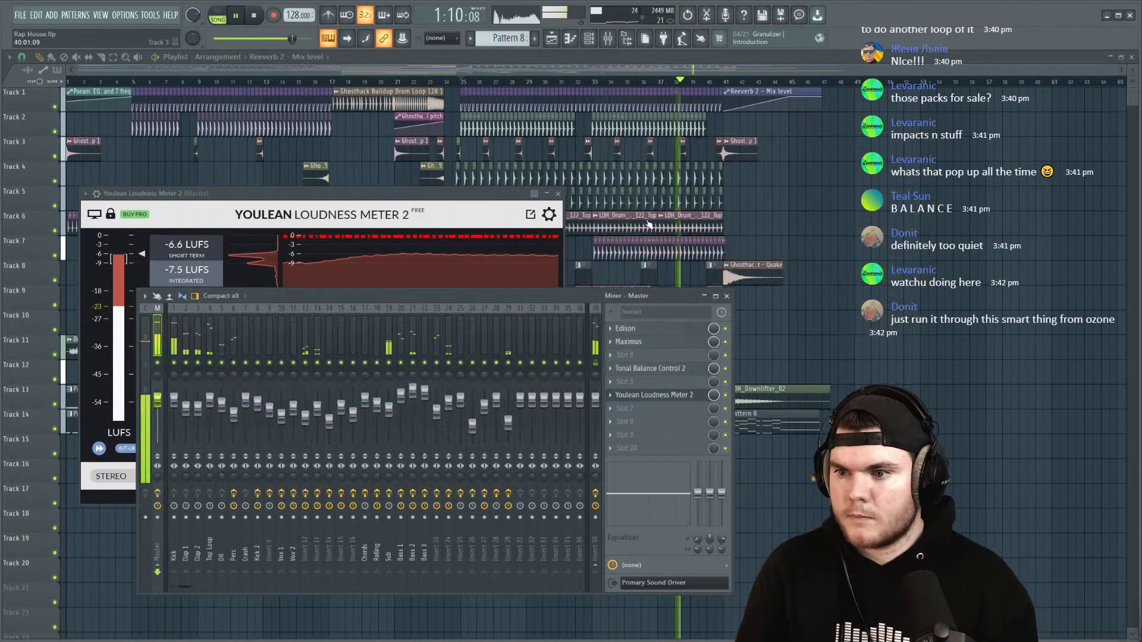
# Step: Set the Bass 1 mixer track's volume to 95% (-1.1 dB) while playing from bar 33
pyautogui.click(624, 97)
pyautogui.click(594, 81)
pyautogui.press('F9')
pyautogui.click(401, 336)
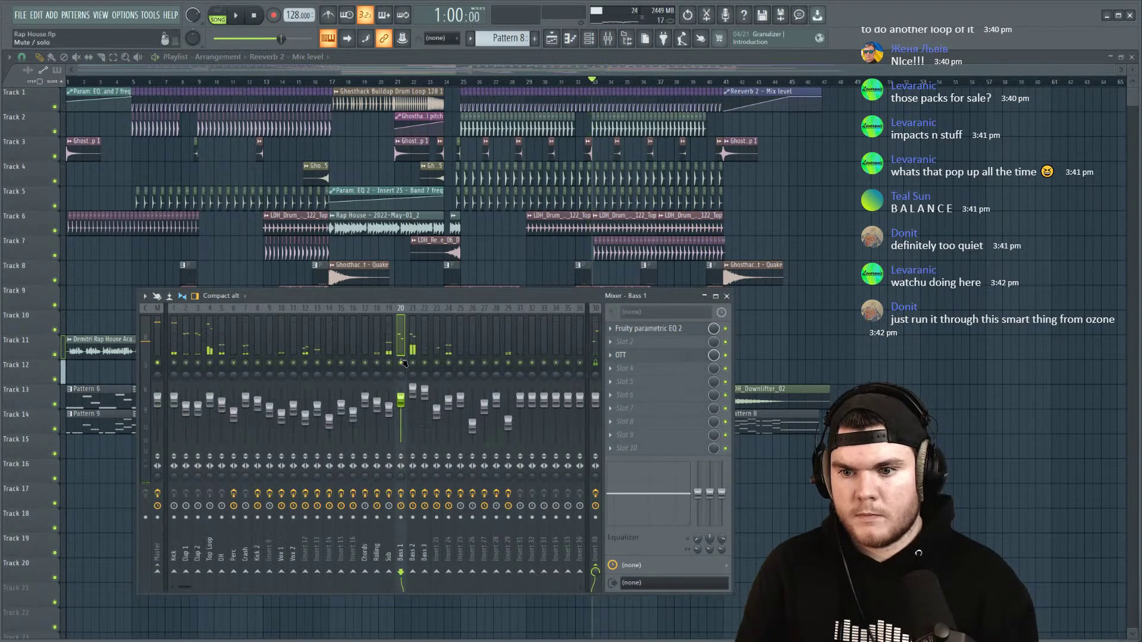
pyautogui.moveTo(401, 399); pyautogui.dragTo(402, 406)
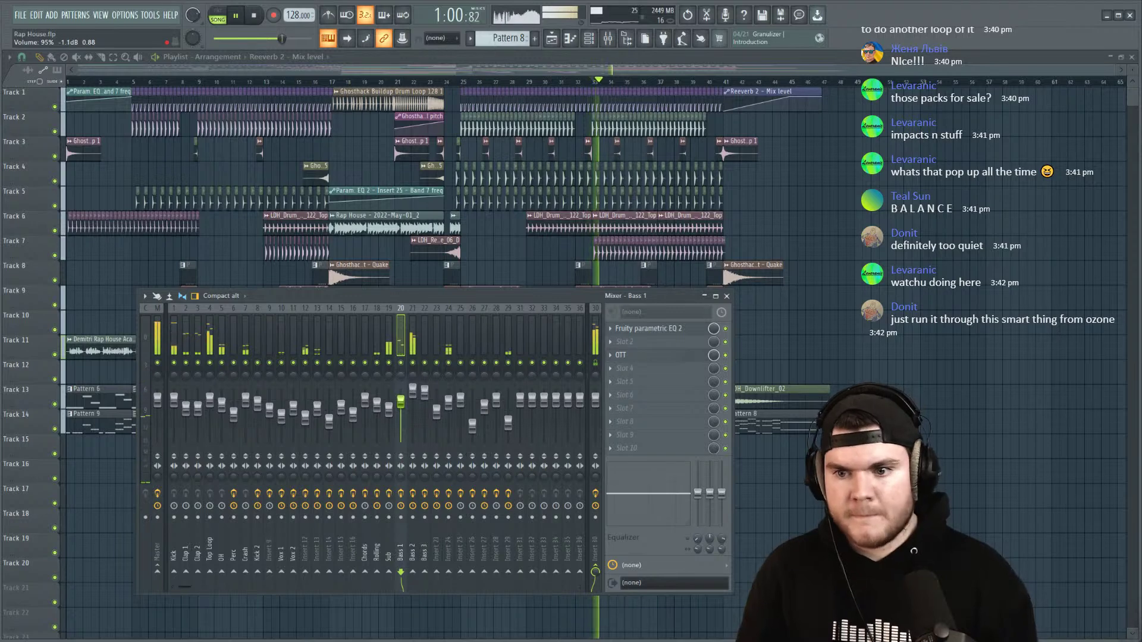
pyautogui.press('space')
# Step: Check the loudness readings of the Master track in Youlean Loudness Meter 2
pyautogui.click(157, 337)
pyautogui.click(646, 396)
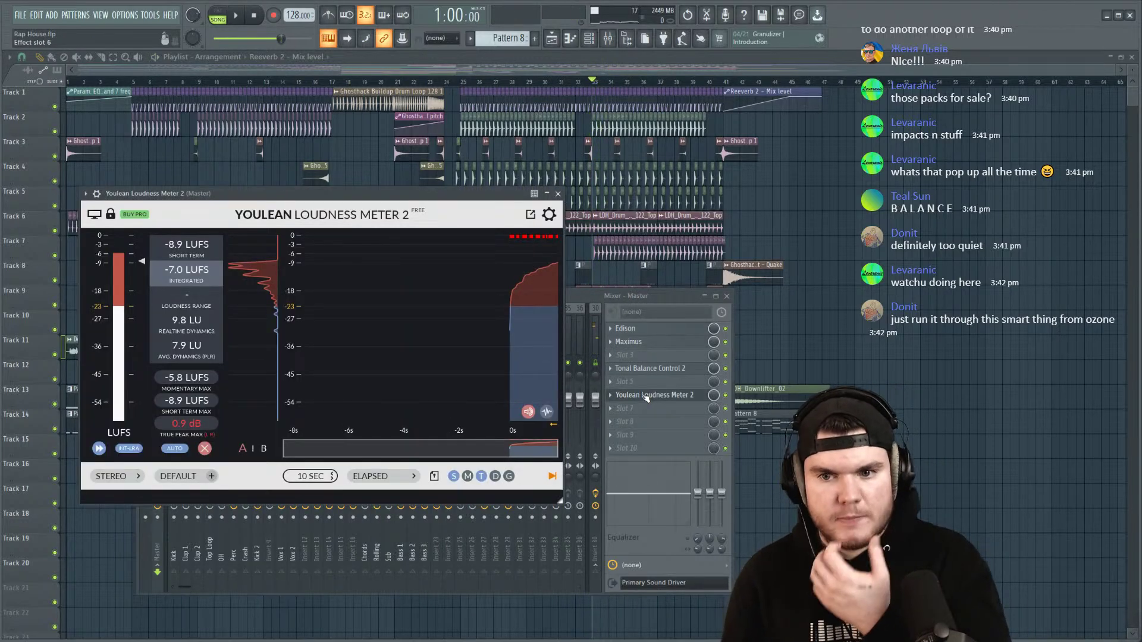
pyautogui.click(647, 396)
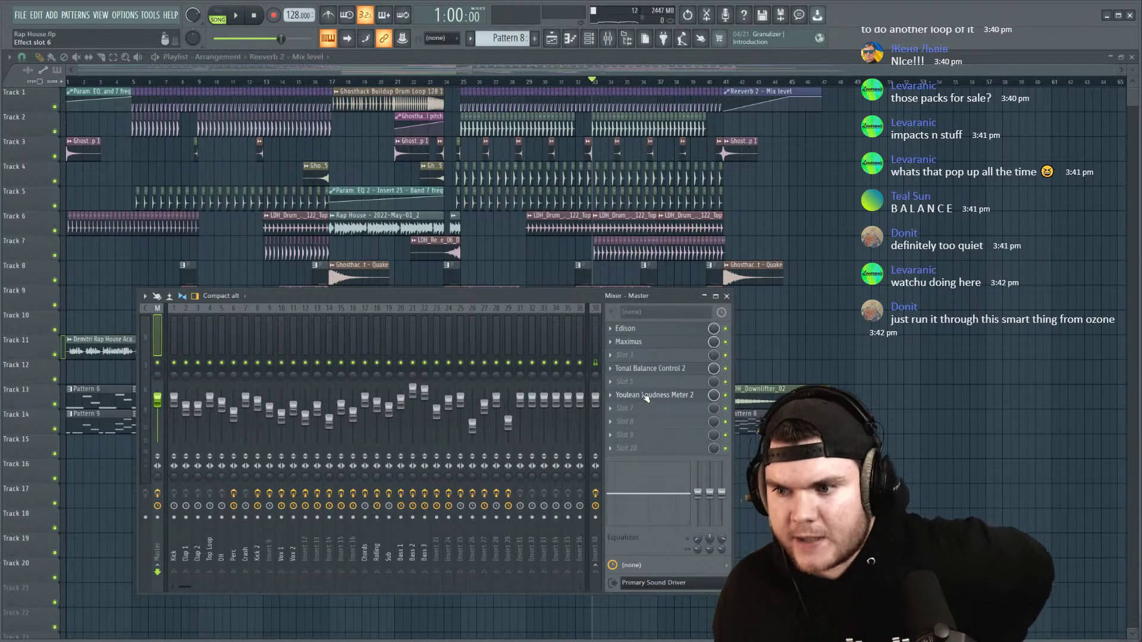
# Step: Play from bar 33 and examine the mix's spectrum in the Fine view of Tonal Balance Control 2
pyautogui.click(659, 368)
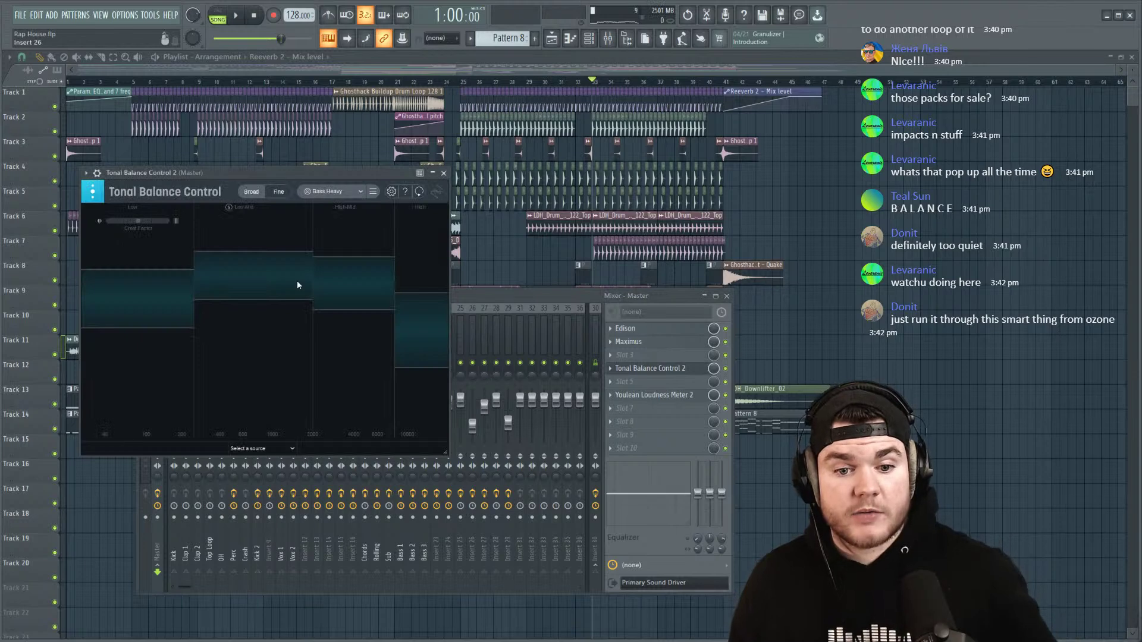
pyautogui.moveTo(240, 170); pyautogui.dragTo(384, 198)
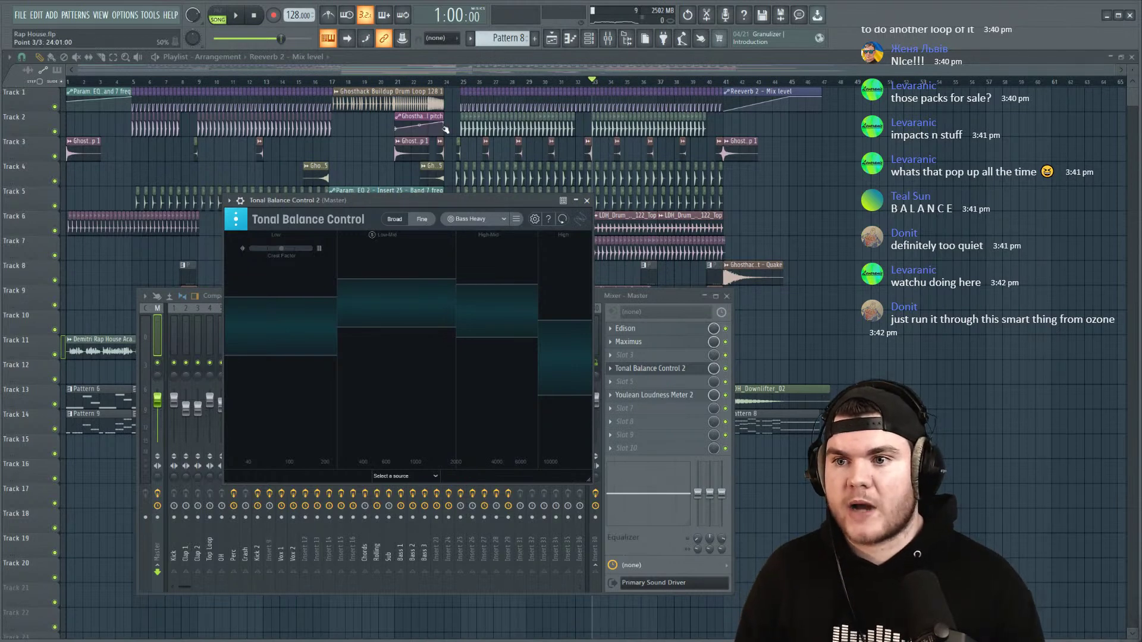
pyautogui.press('space')
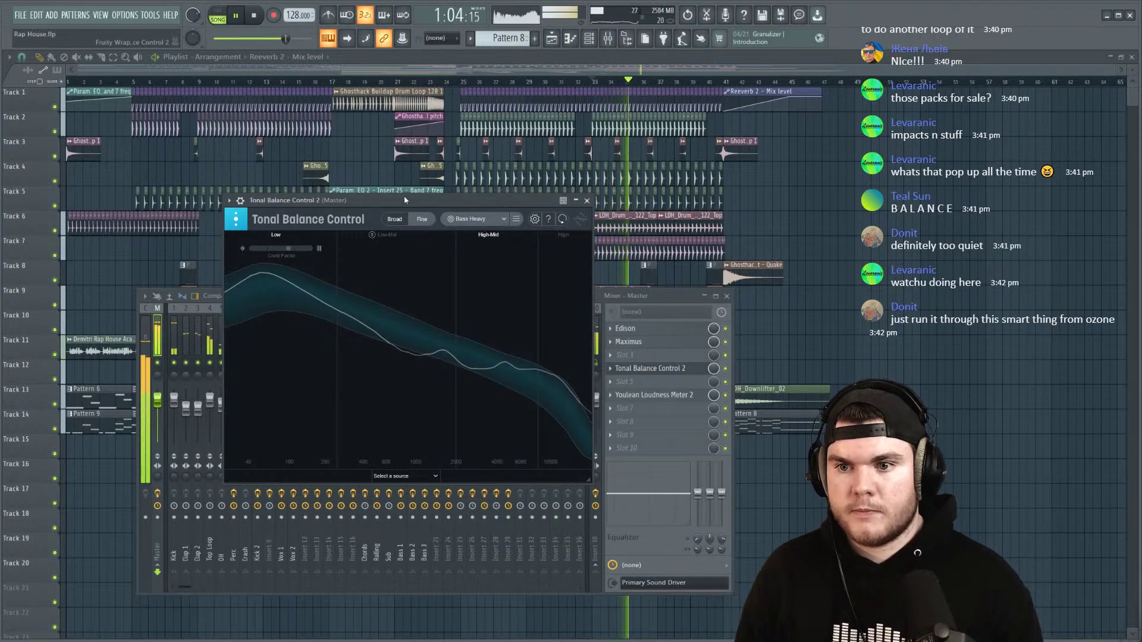
# Step: Play the drop from about bar 25 and examine the mix's spectrum in the Broad view of Tonal Balance Control 2
pyautogui.click(254, 17)
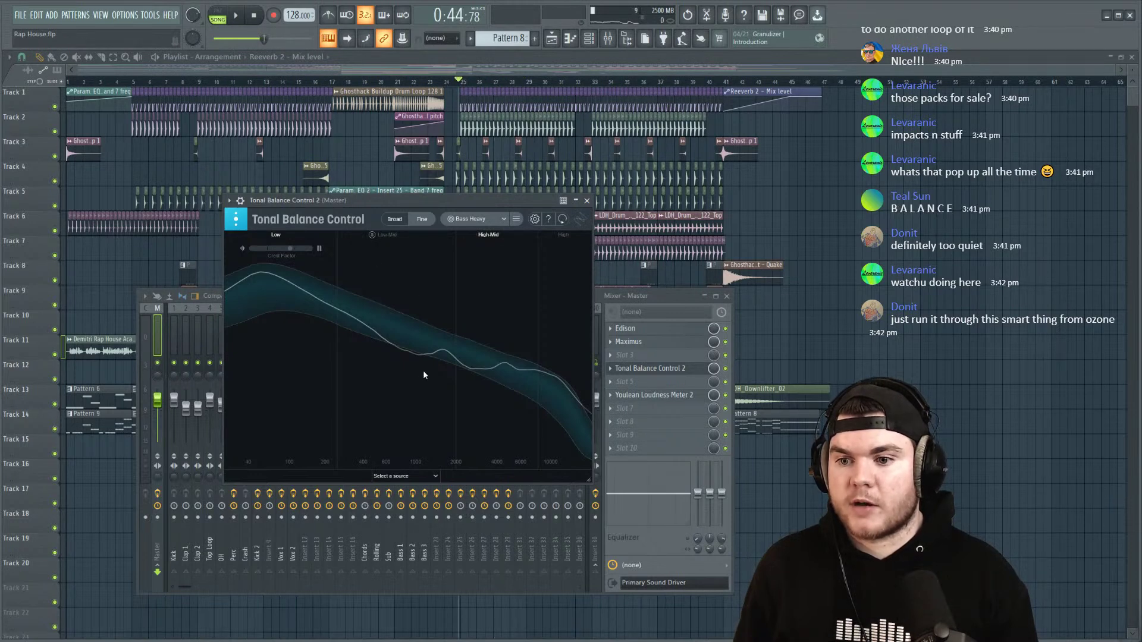
pyautogui.click(238, 16)
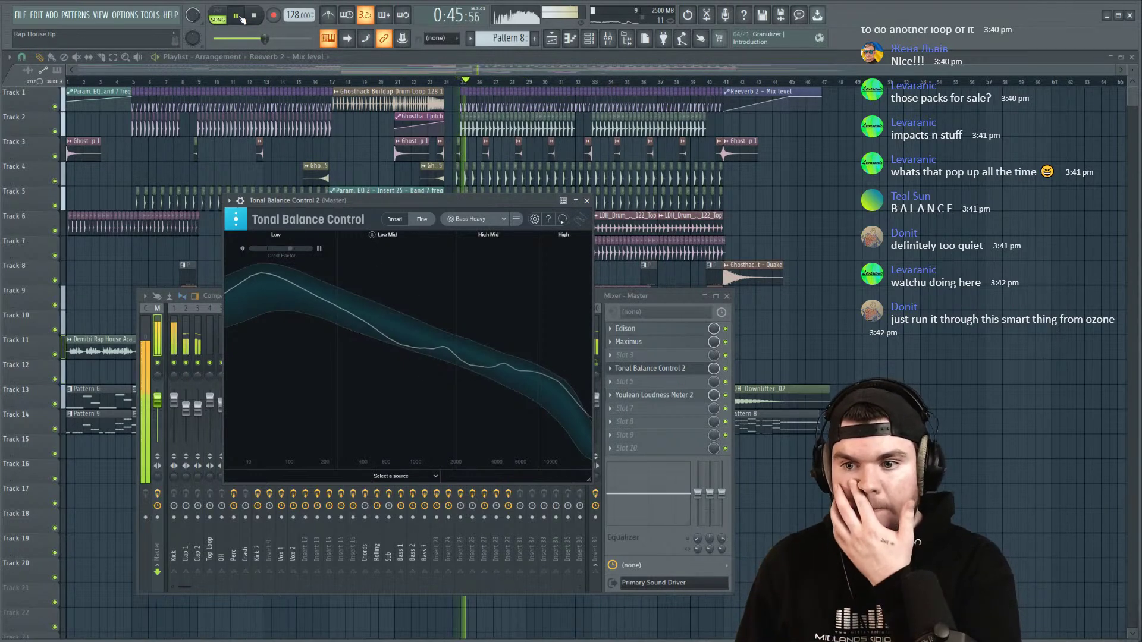
pyautogui.moveTo(398, 235)
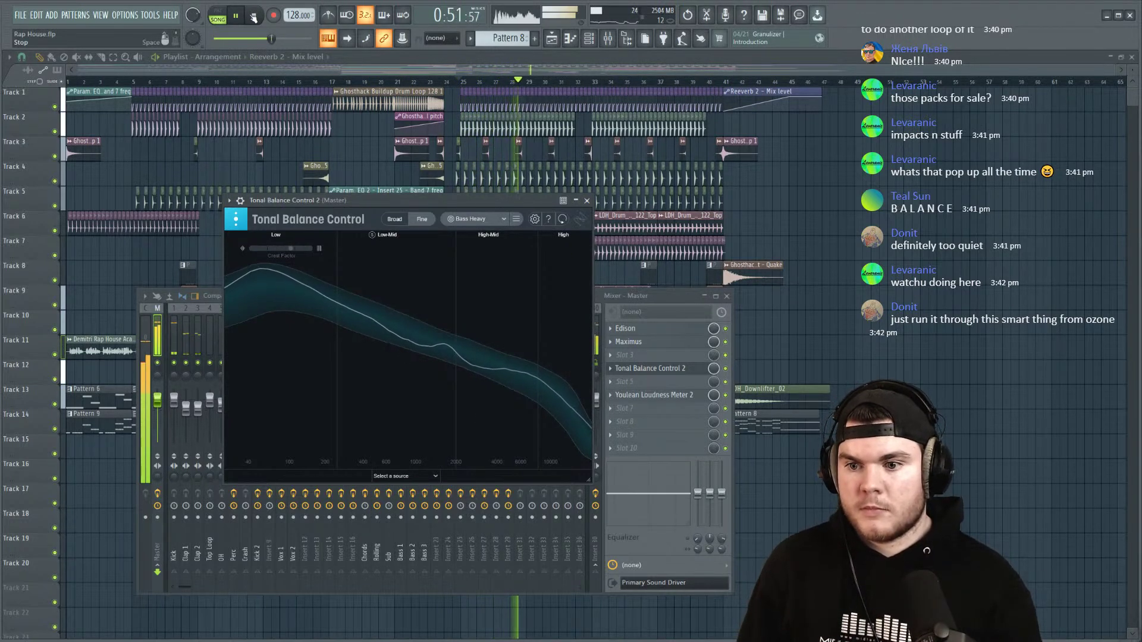
pyautogui.click(252, 18)
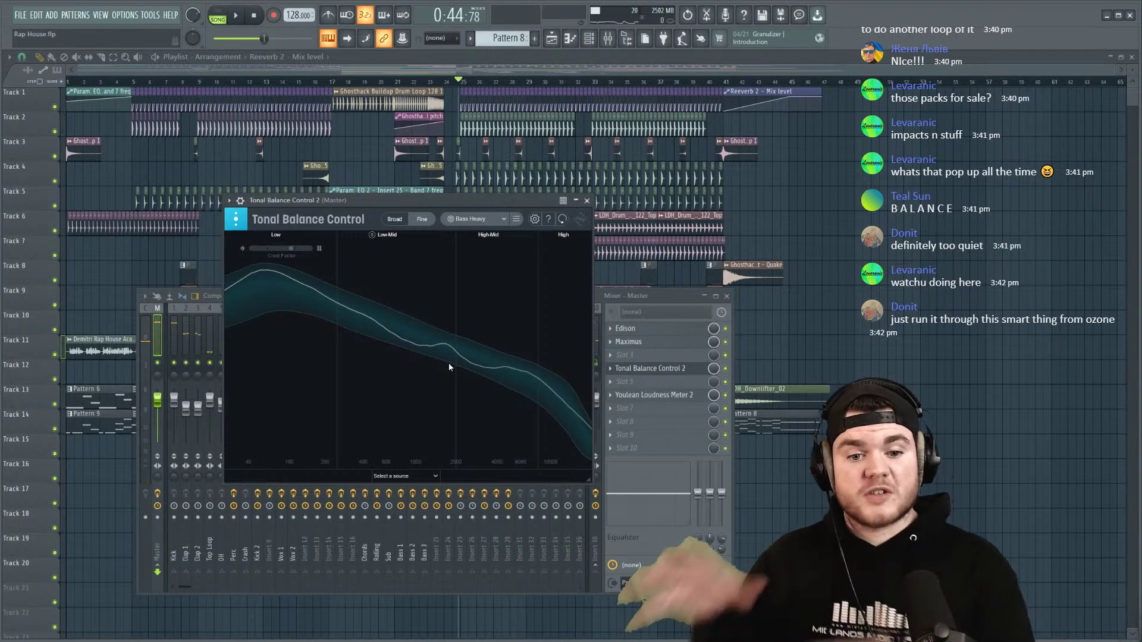
# Step: Close Tonal Balance Control 2 and hide the mixer, leaving the playlist arrangement in view
pyautogui.click(642, 369)
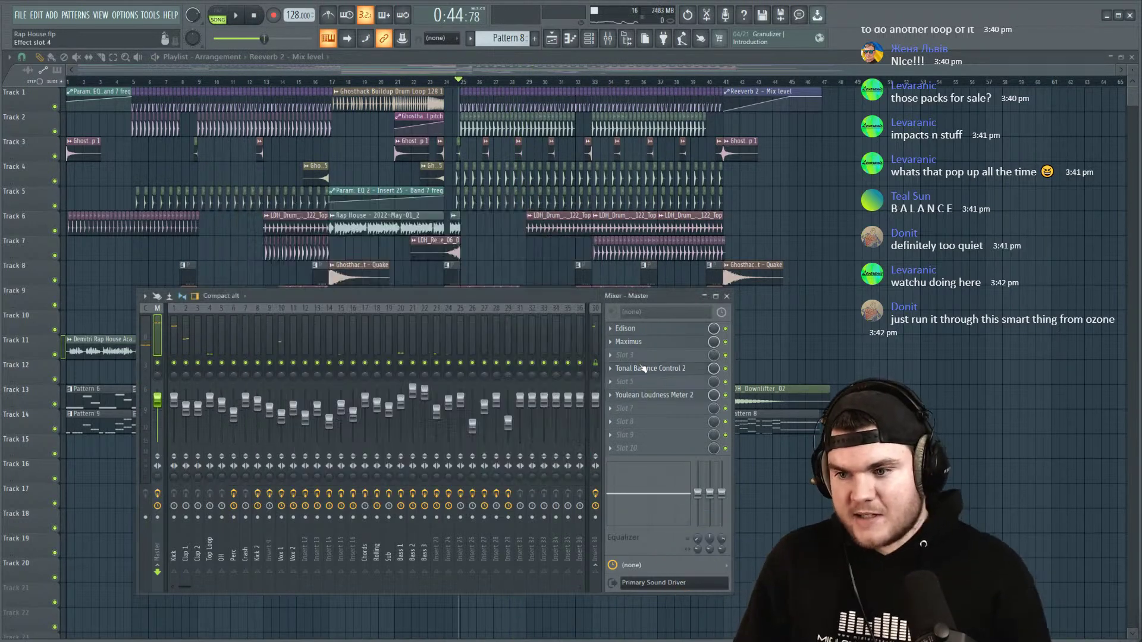
pyautogui.click(617, 369)
pyautogui.press('Escape')
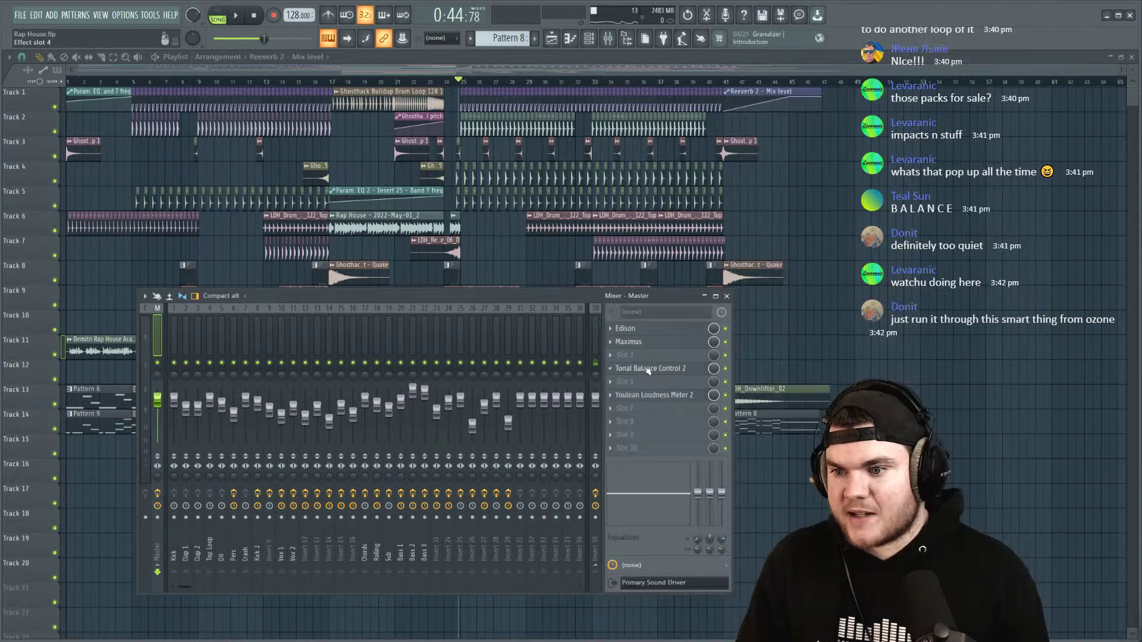
pyautogui.click(648, 370)
pyautogui.click(649, 369)
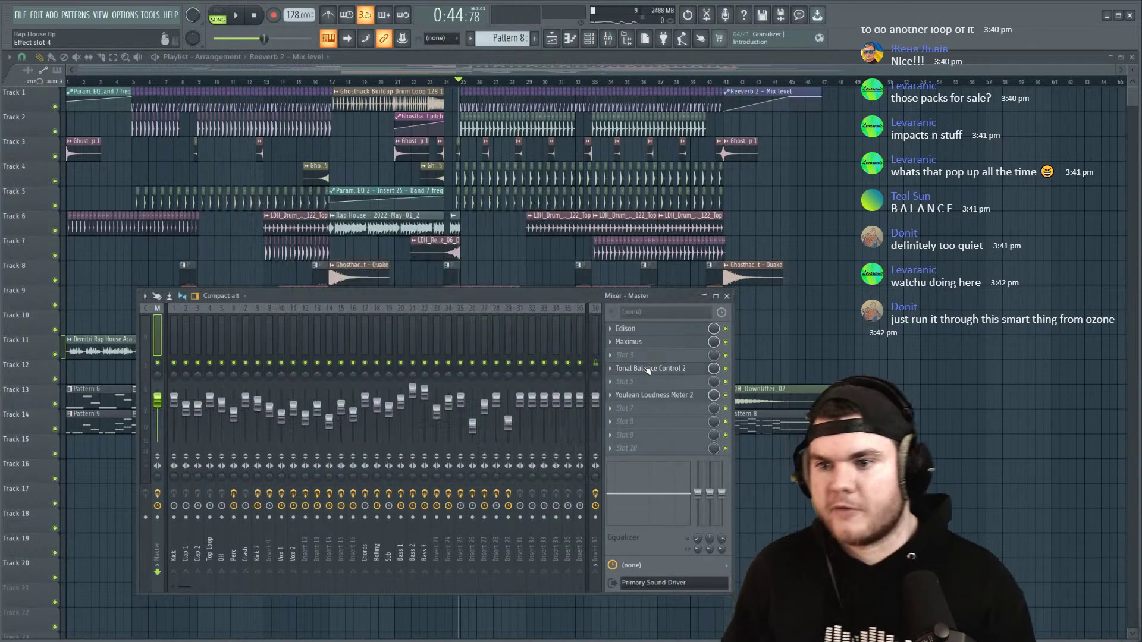
pyautogui.press('F9')
# Step: Play the full arrangement from the first bar to its end and stop playback
pyautogui.scroll(1, 565, 86)
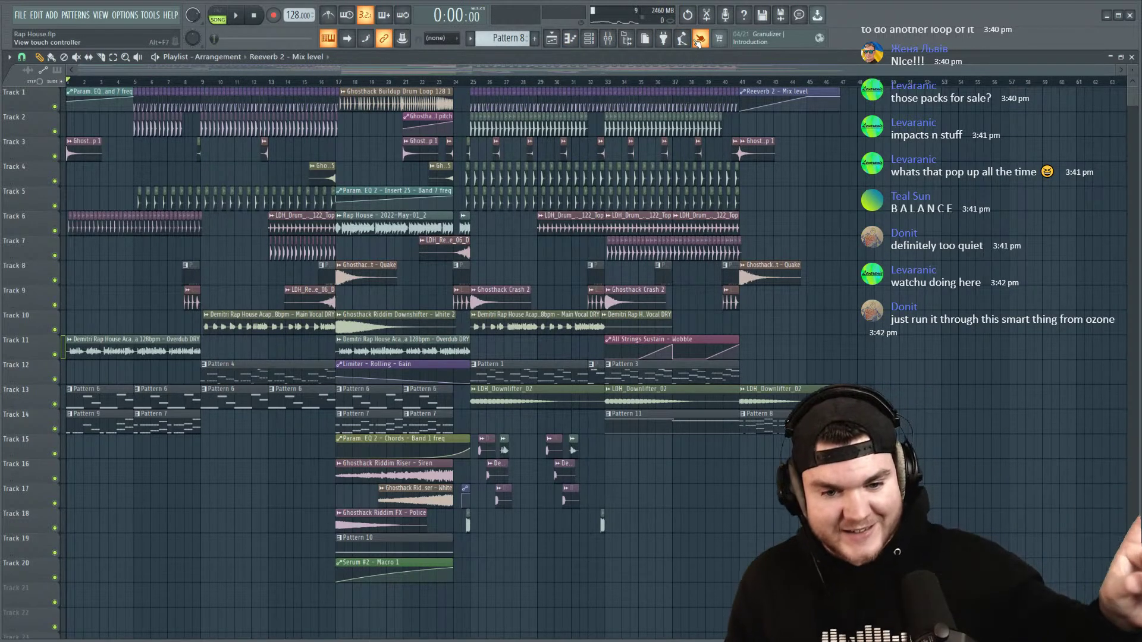
pyautogui.press('space')
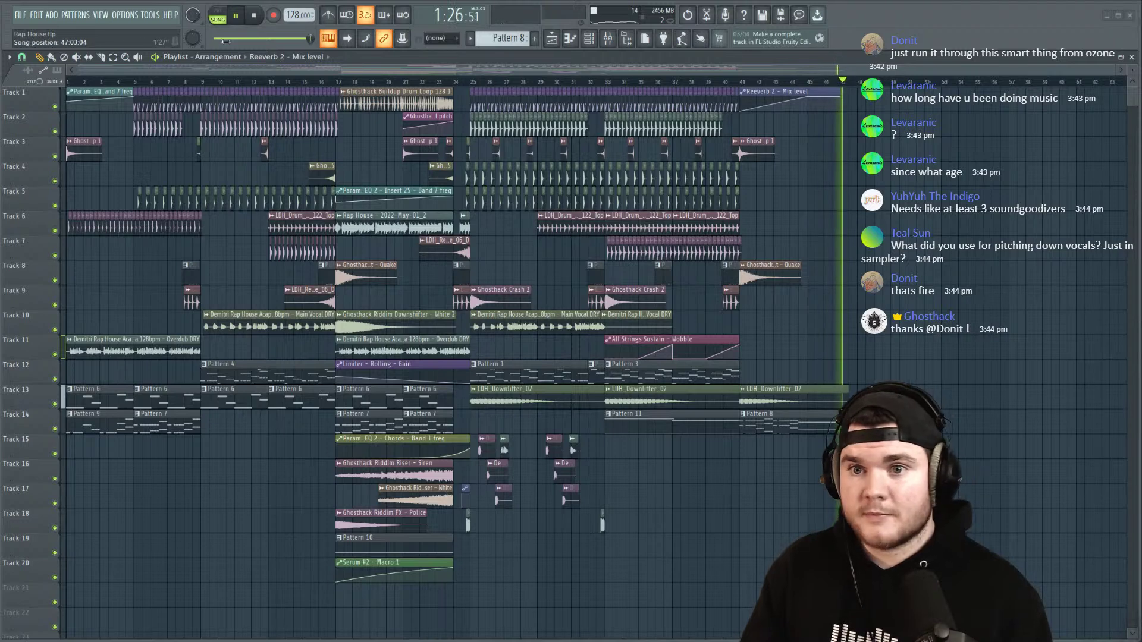
pyautogui.click(255, 16)
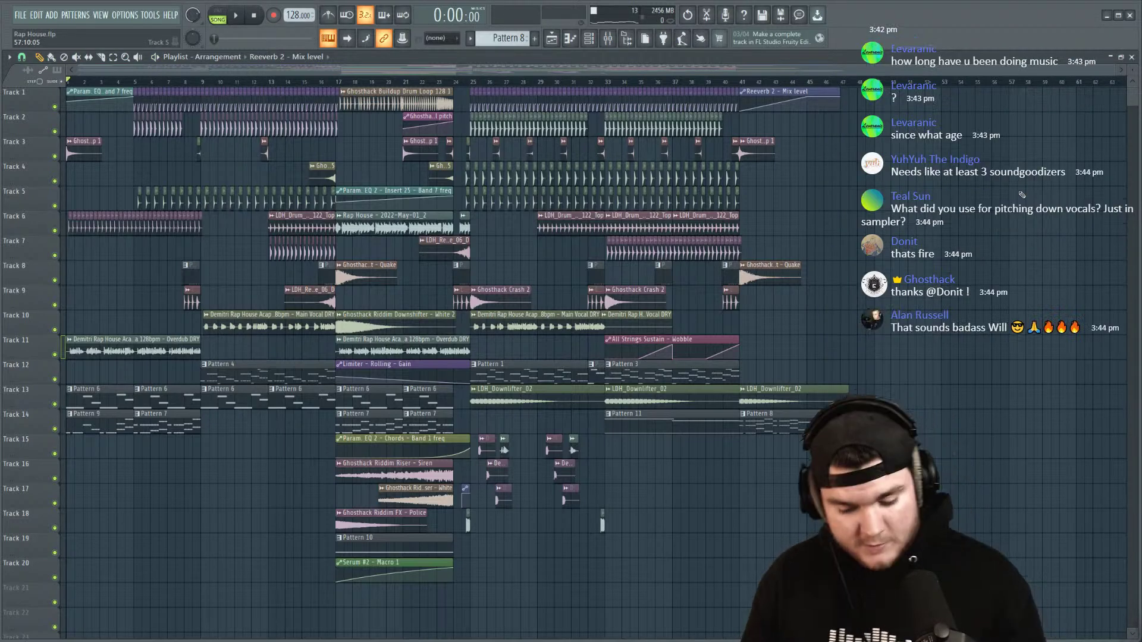
# Step: Save the Rap House project despite the trial version of Transient Processor
pyautogui.click(21, 15)
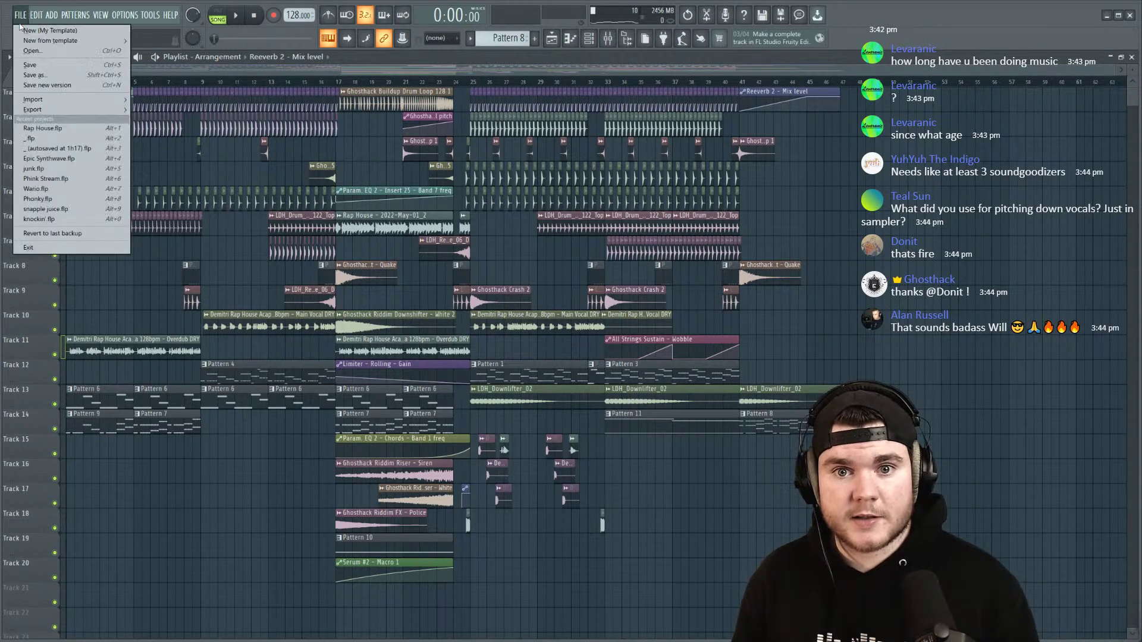
pyautogui.click(27, 65)
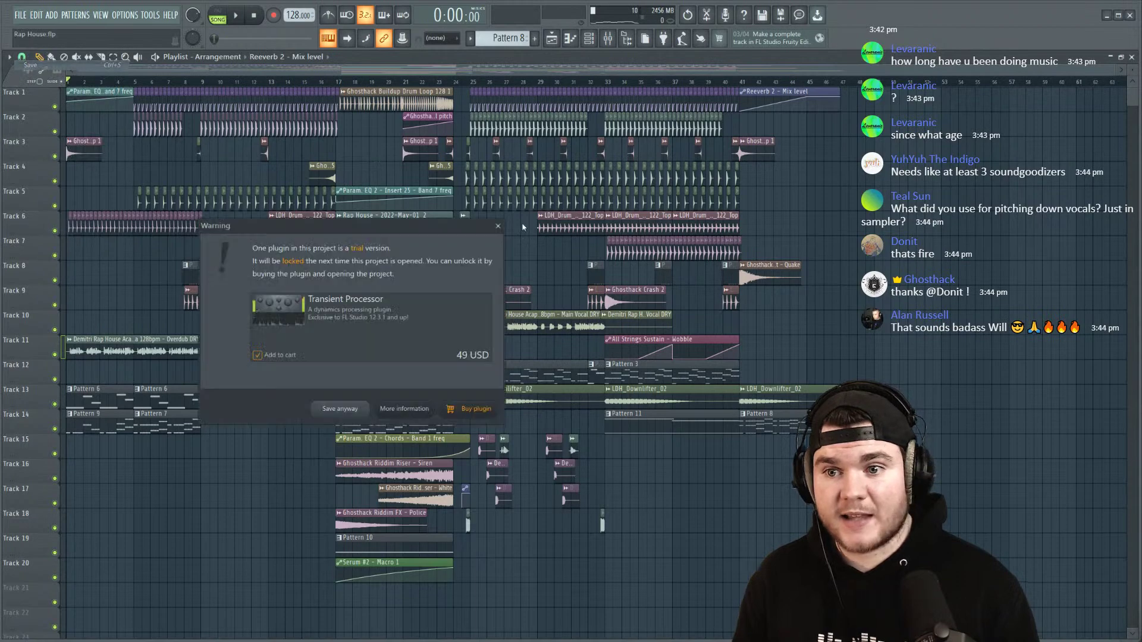
pyautogui.click(367, 410)
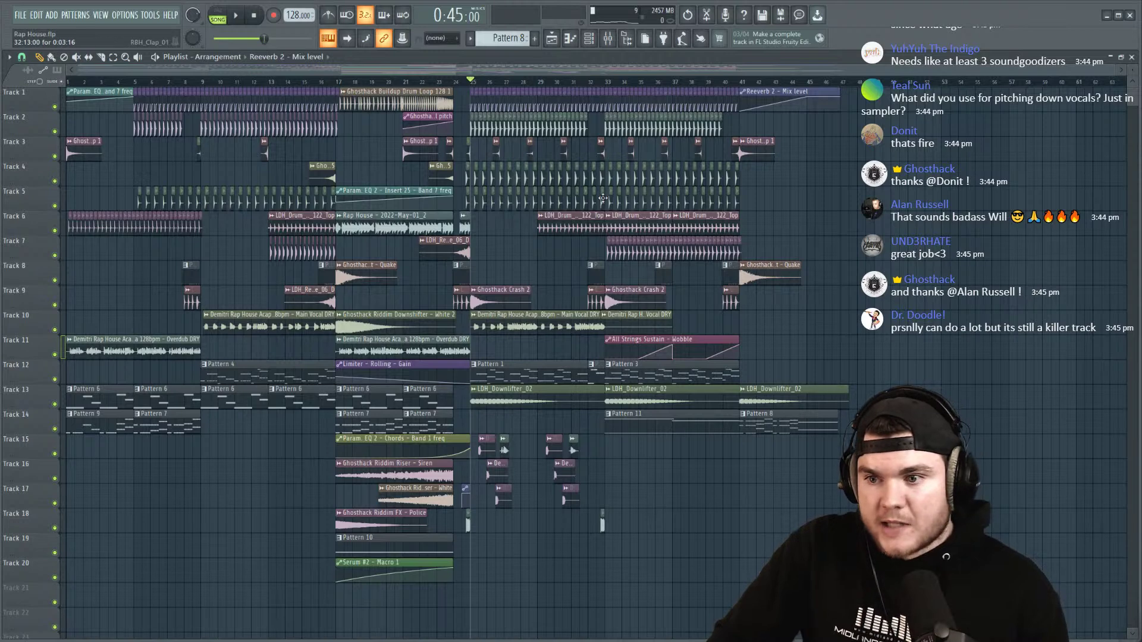
# Step: Examine the time-stretching modes available for the Main Vocal DRY clip, and close its channel settings
pyautogui.doubleClick(527, 331)
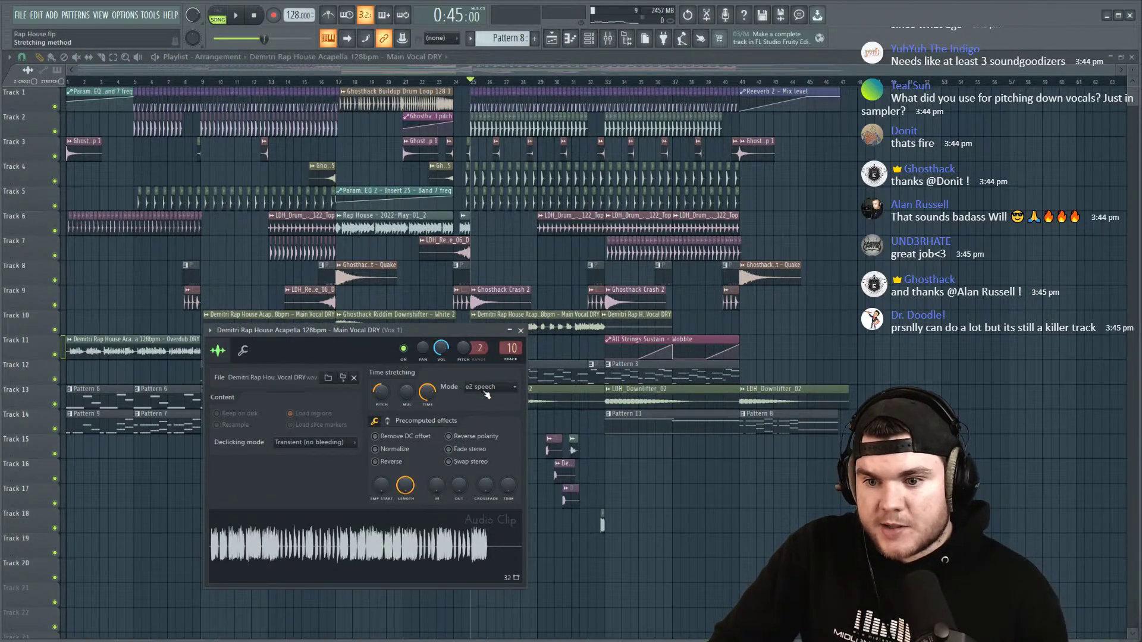
pyautogui.moveTo(465, 331); pyautogui.dragTo(456, 305)
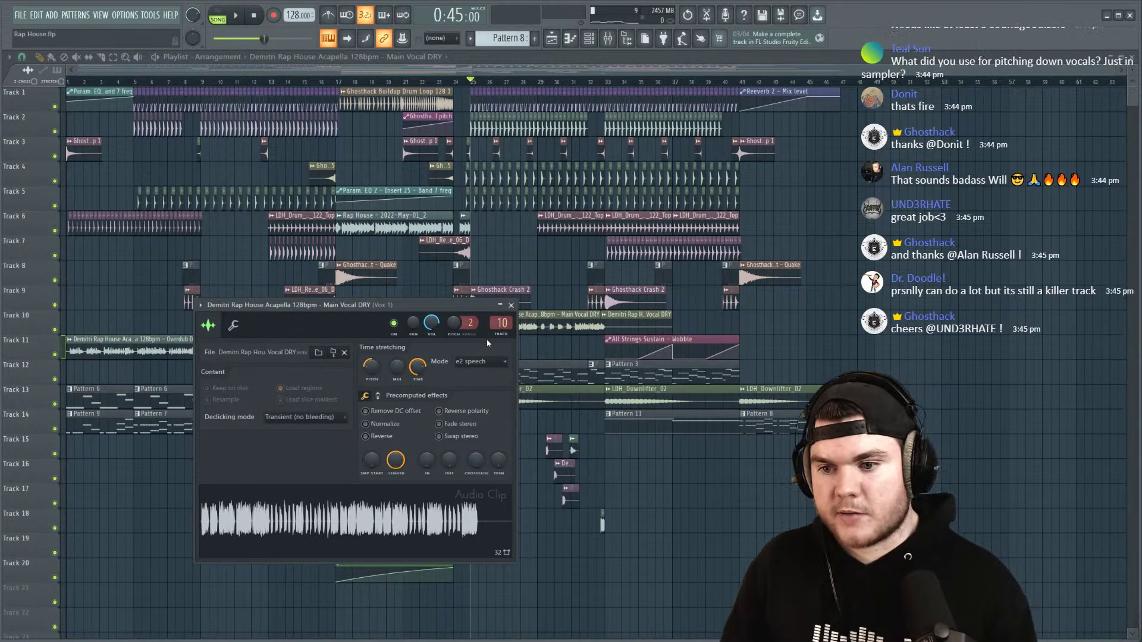
pyautogui.click(483, 361)
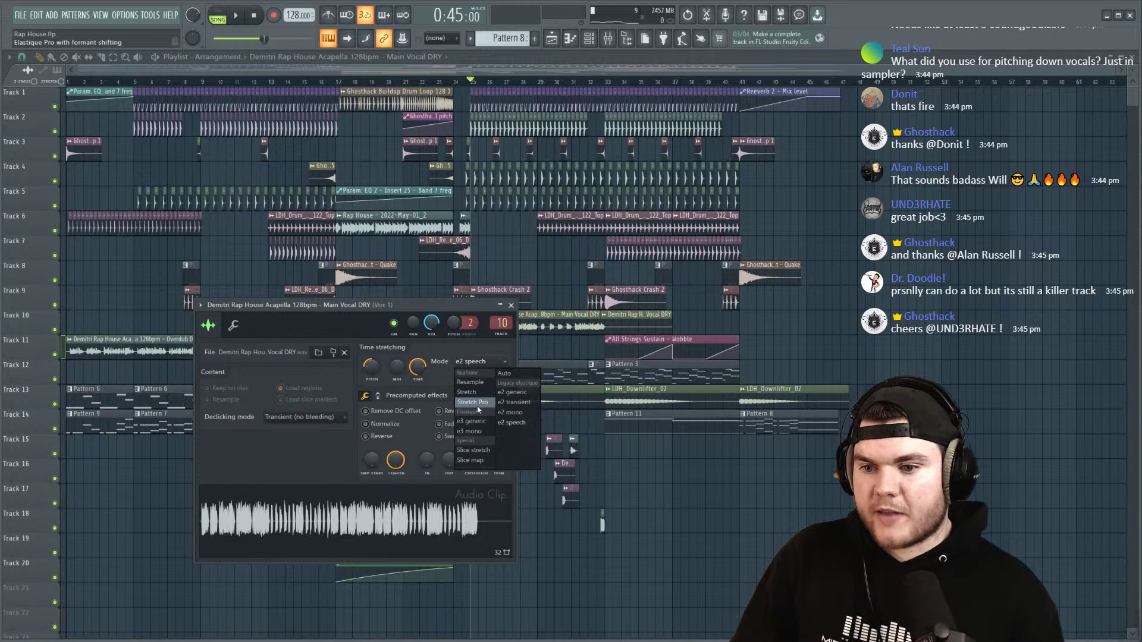
pyautogui.click(417, 310)
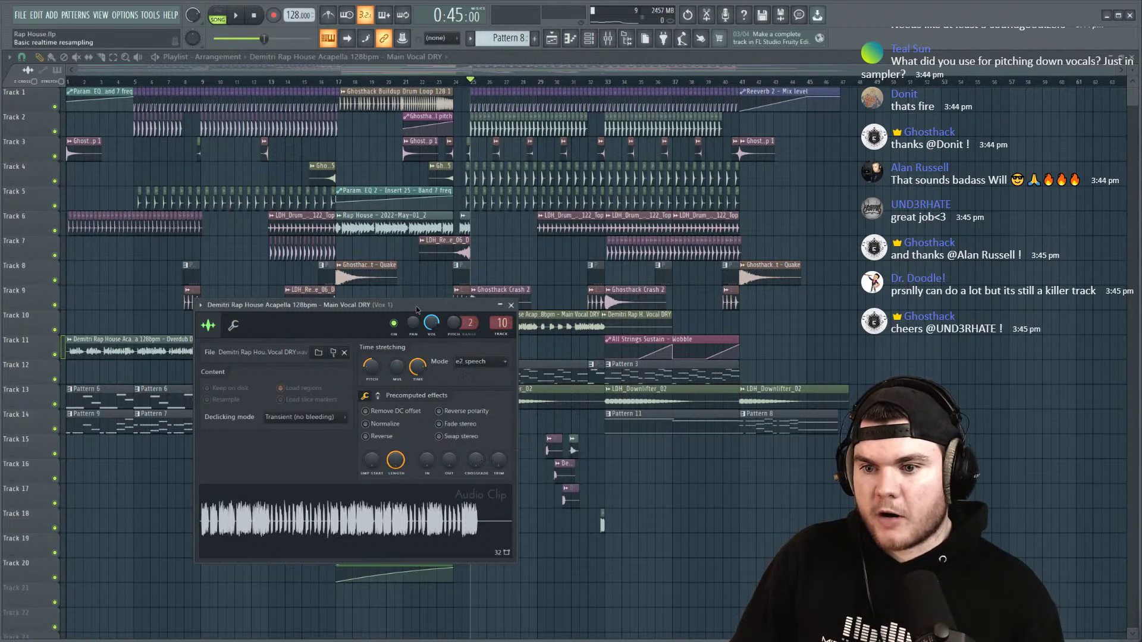
pyautogui.click(511, 305)
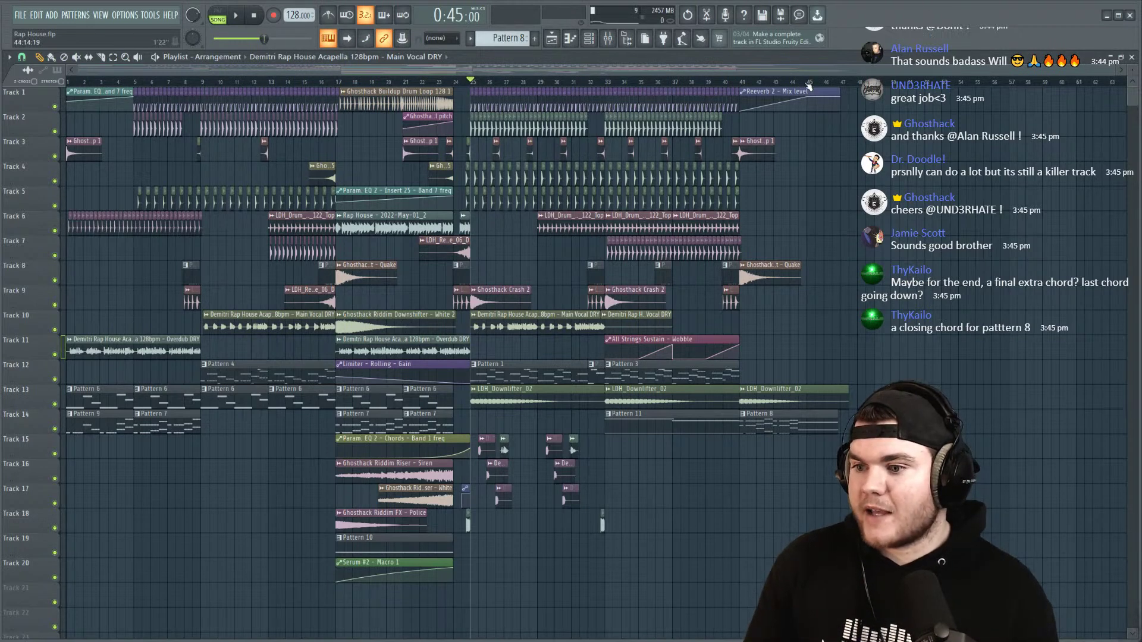
# Step: Play the closing bars of the arrangement to check how the Pattern 8 chords end
pyautogui.press('space')
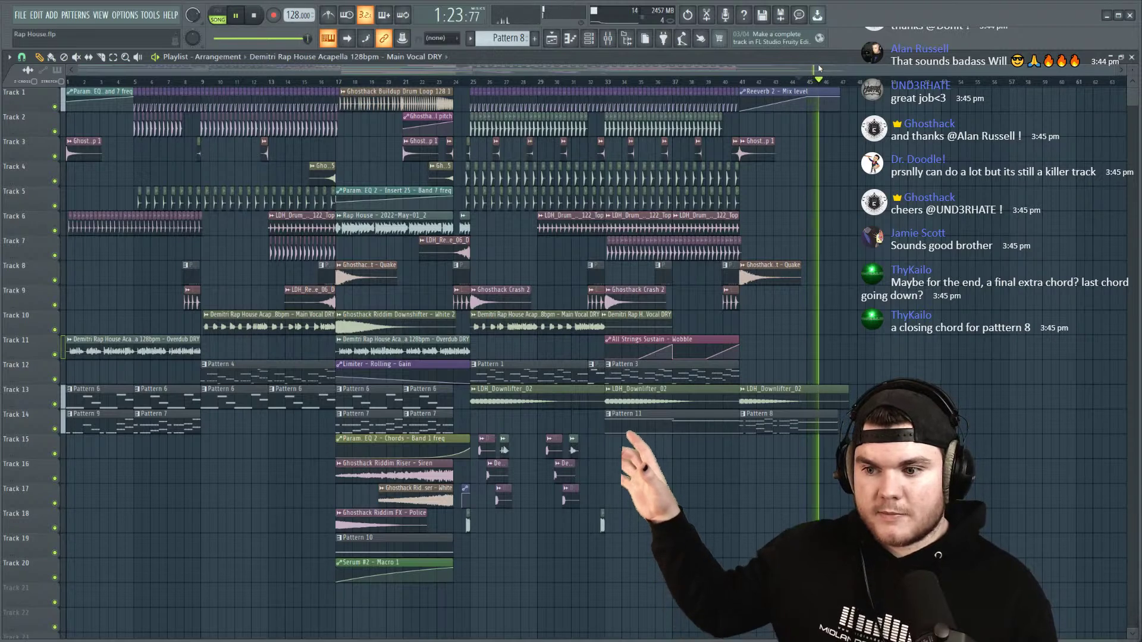
pyautogui.press('space')
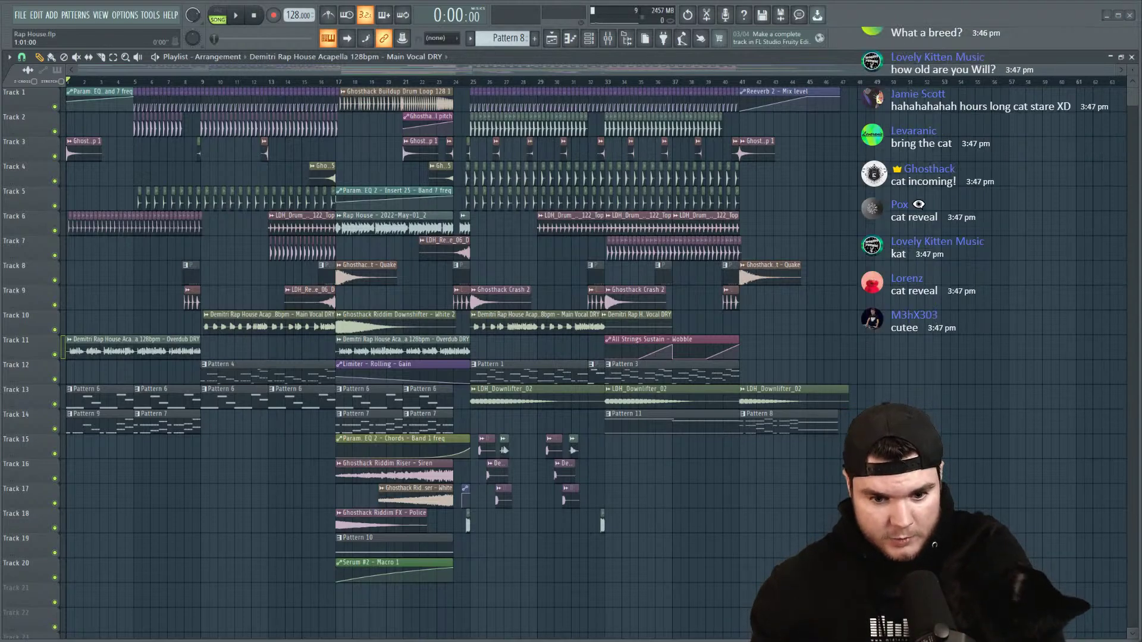
# Step: Switch to the browser, review Ghosthack's Ultimate Producer Bundle 2022 waiting list page, and minimize the browser
pyautogui.hotkey('alt', 'Tab')
pyautogui.scroll(10, 292, 428)
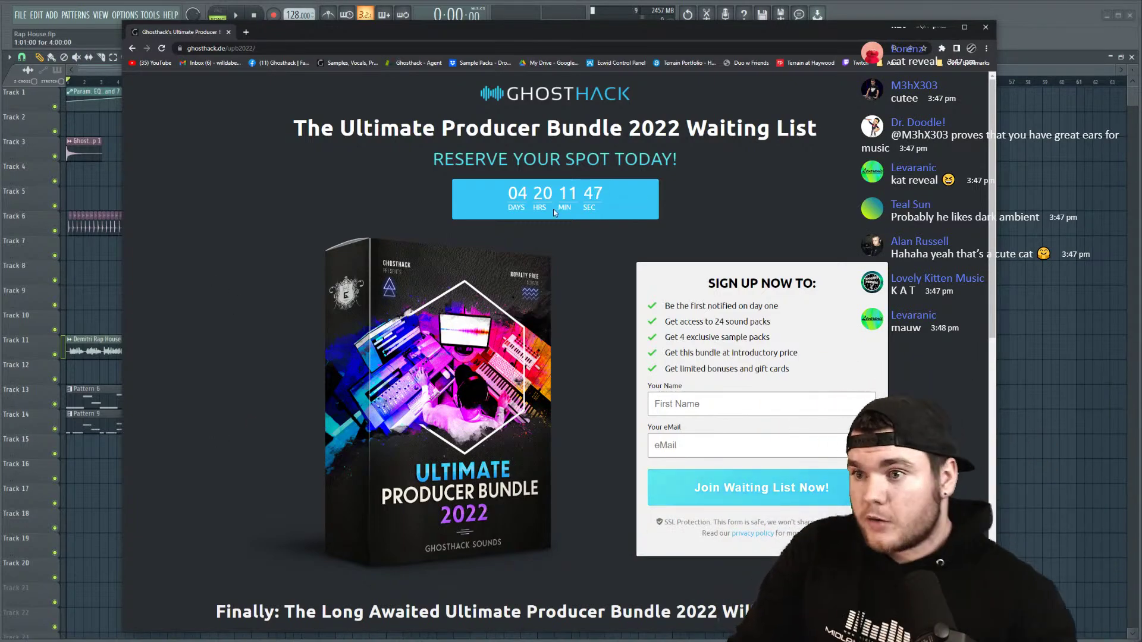
pyautogui.scroll(-9, 498, 228)
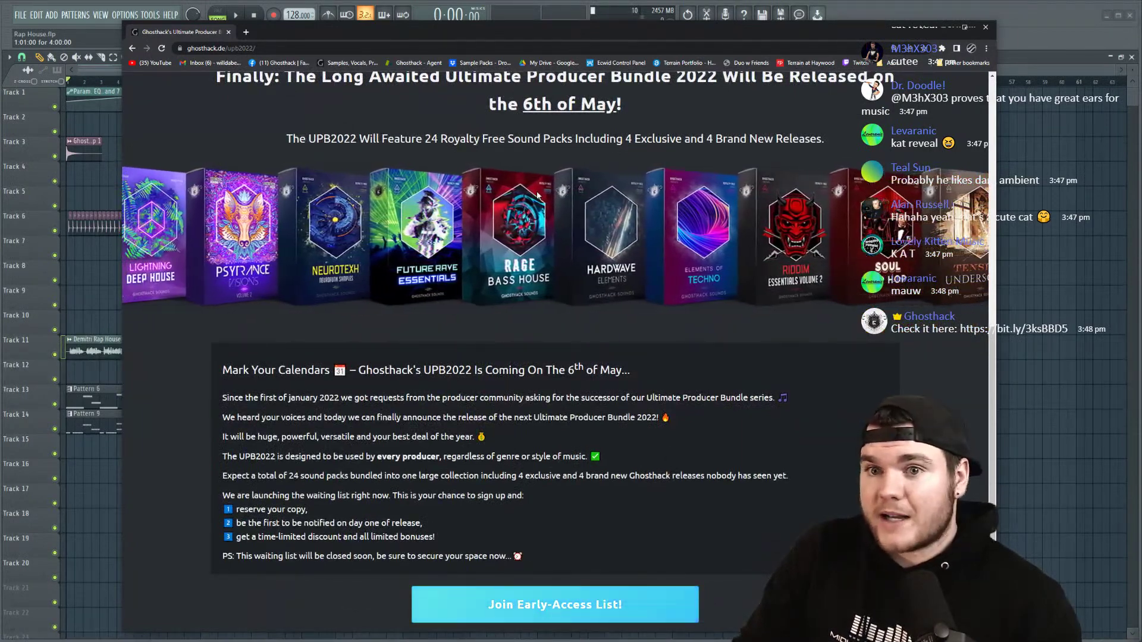
pyautogui.click(948, 26)
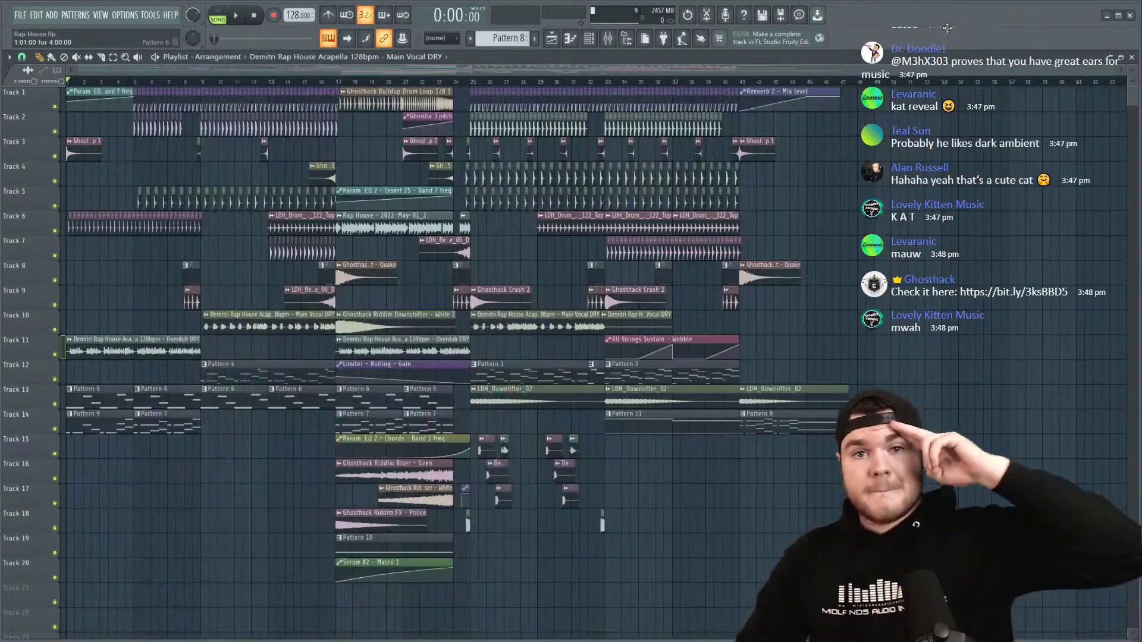